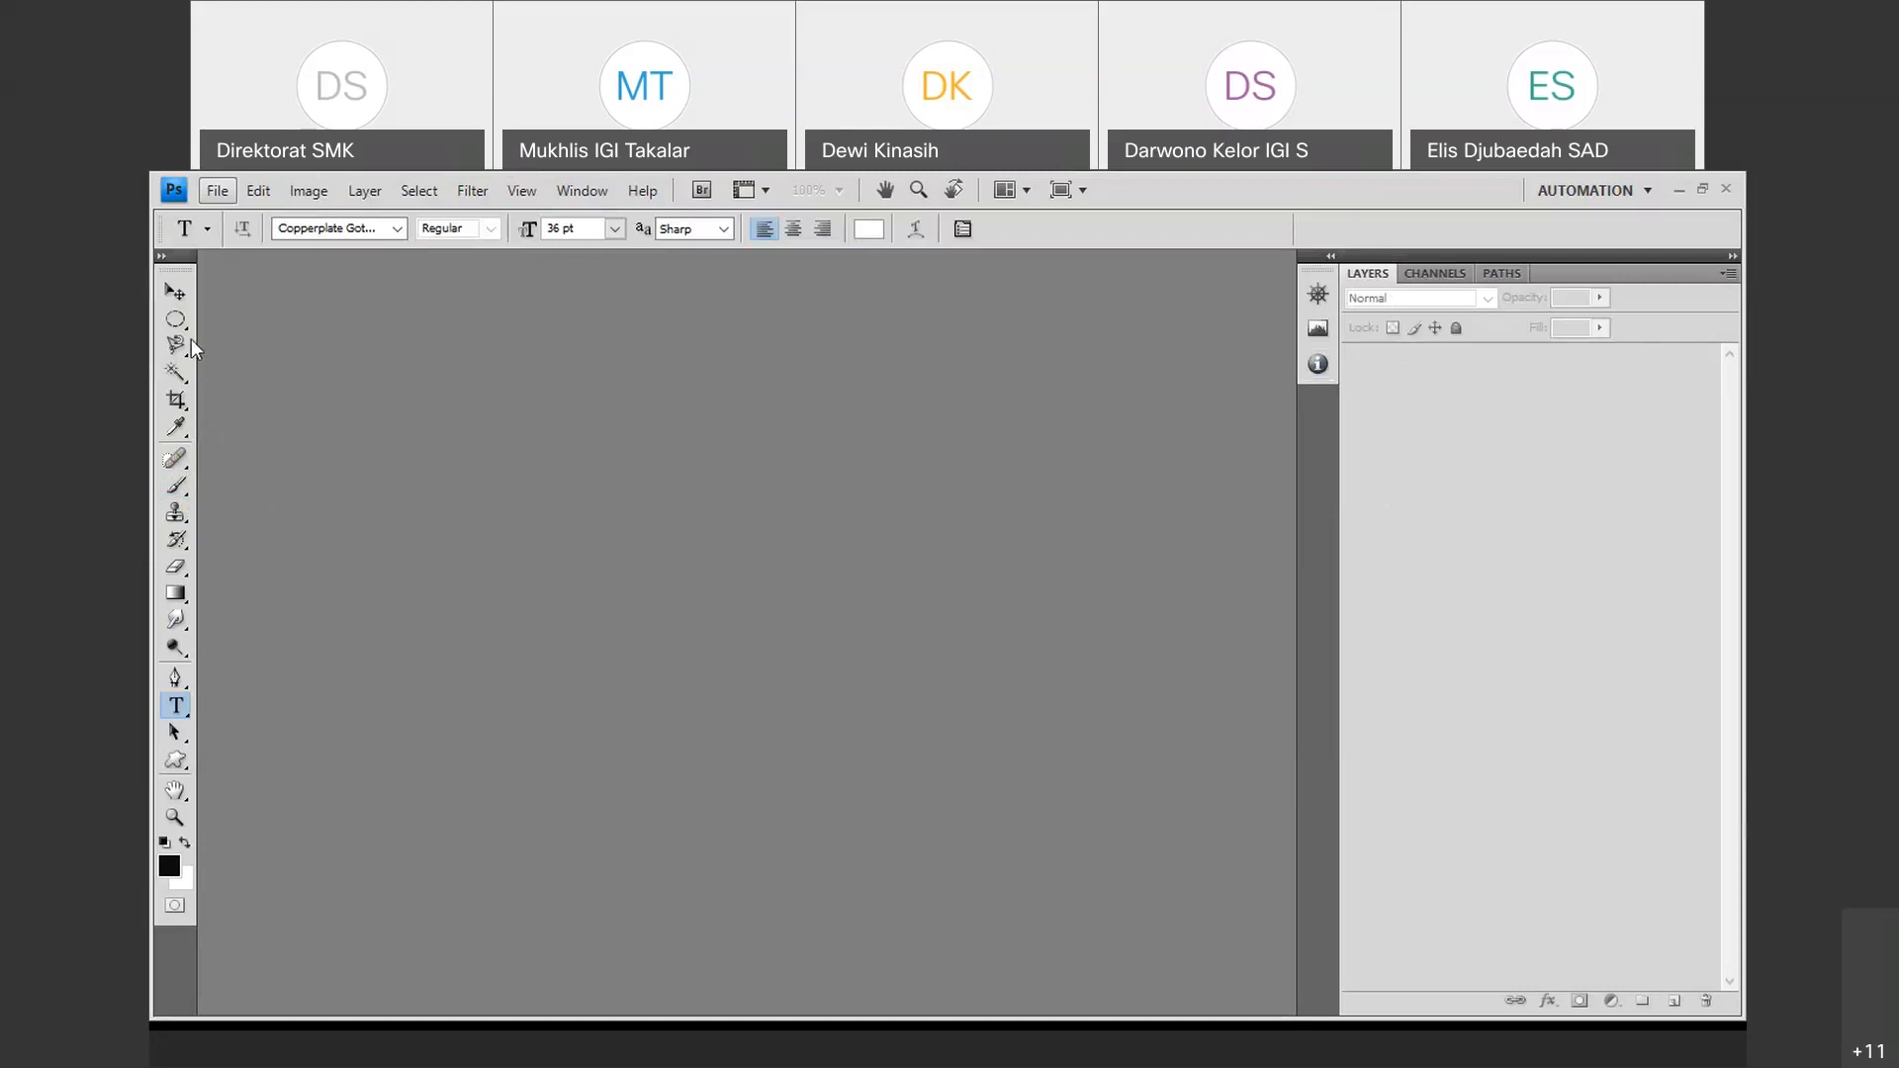
# Switch from the Type tool to the Rectangular Marquee tool.
pyautogui.click(182, 299)
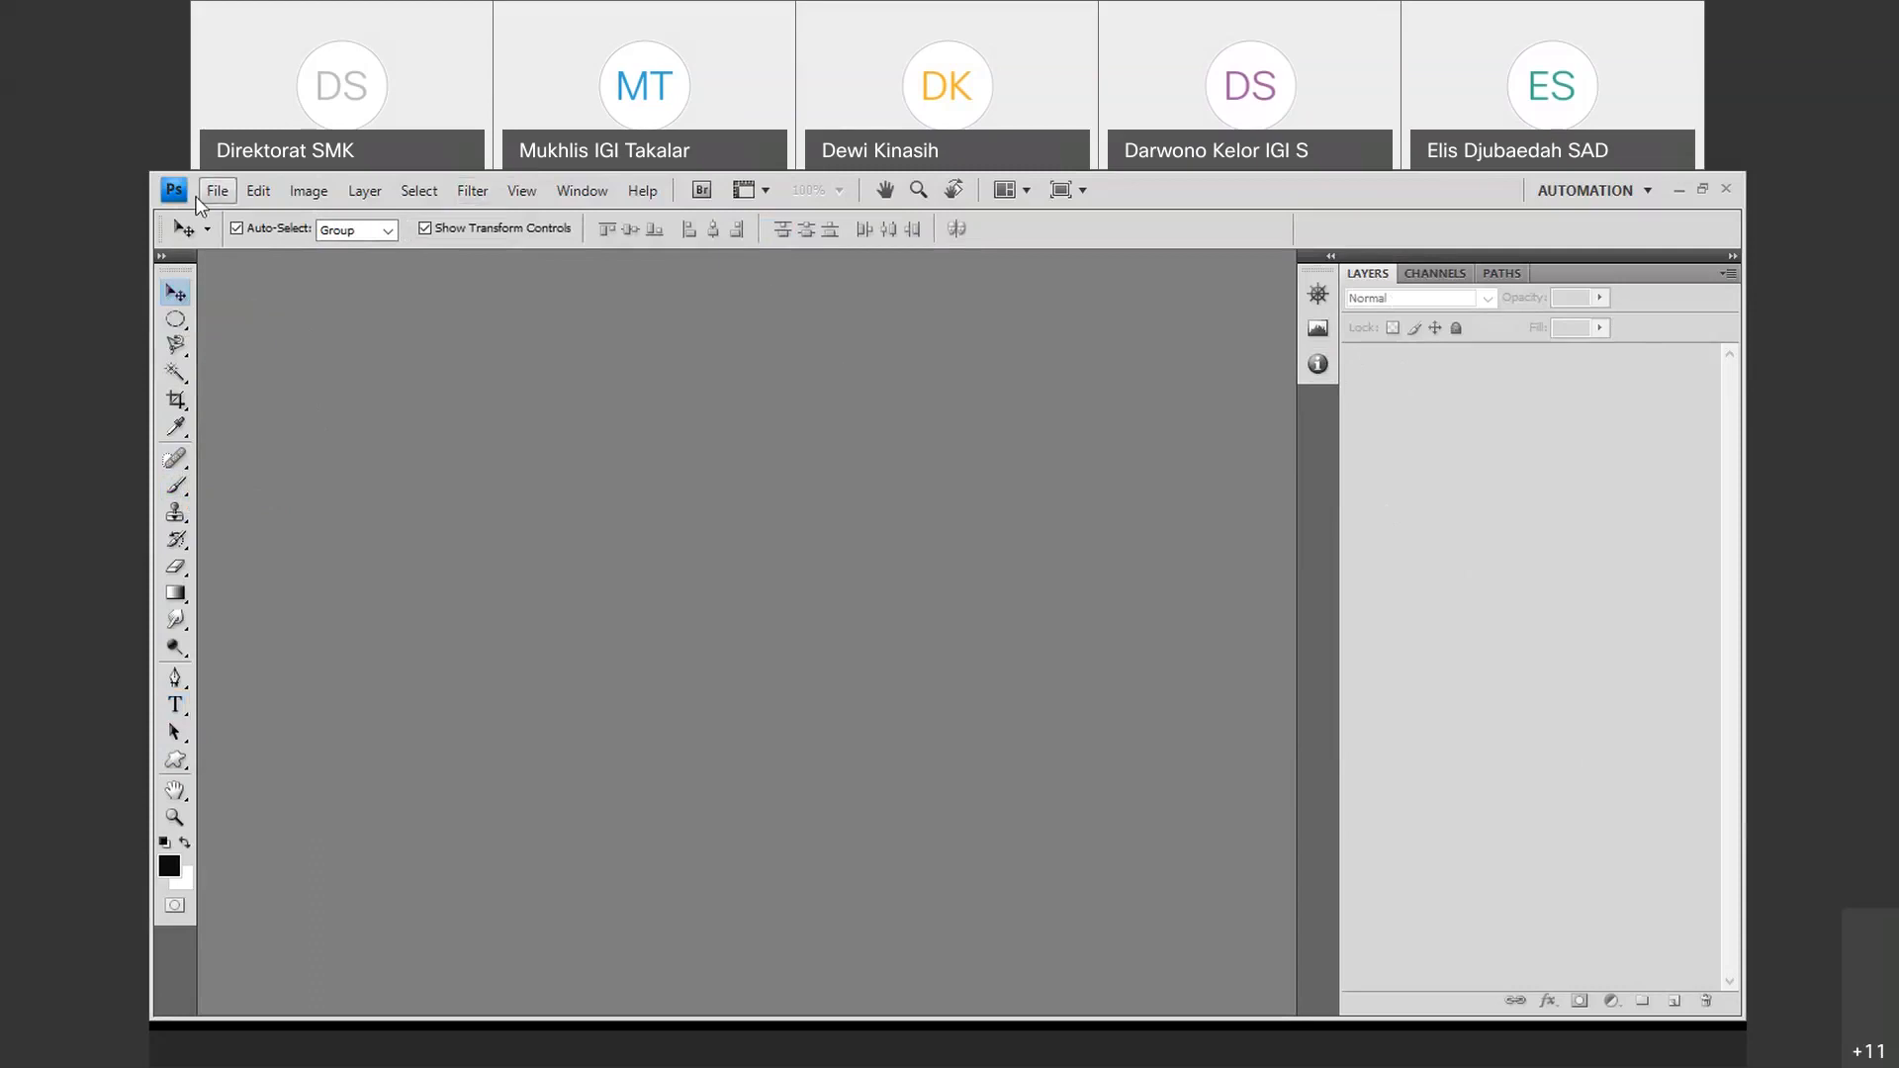
pyautogui.click(184, 321)
pyautogui.rightClick(186, 318)
pyautogui.click(231, 321)
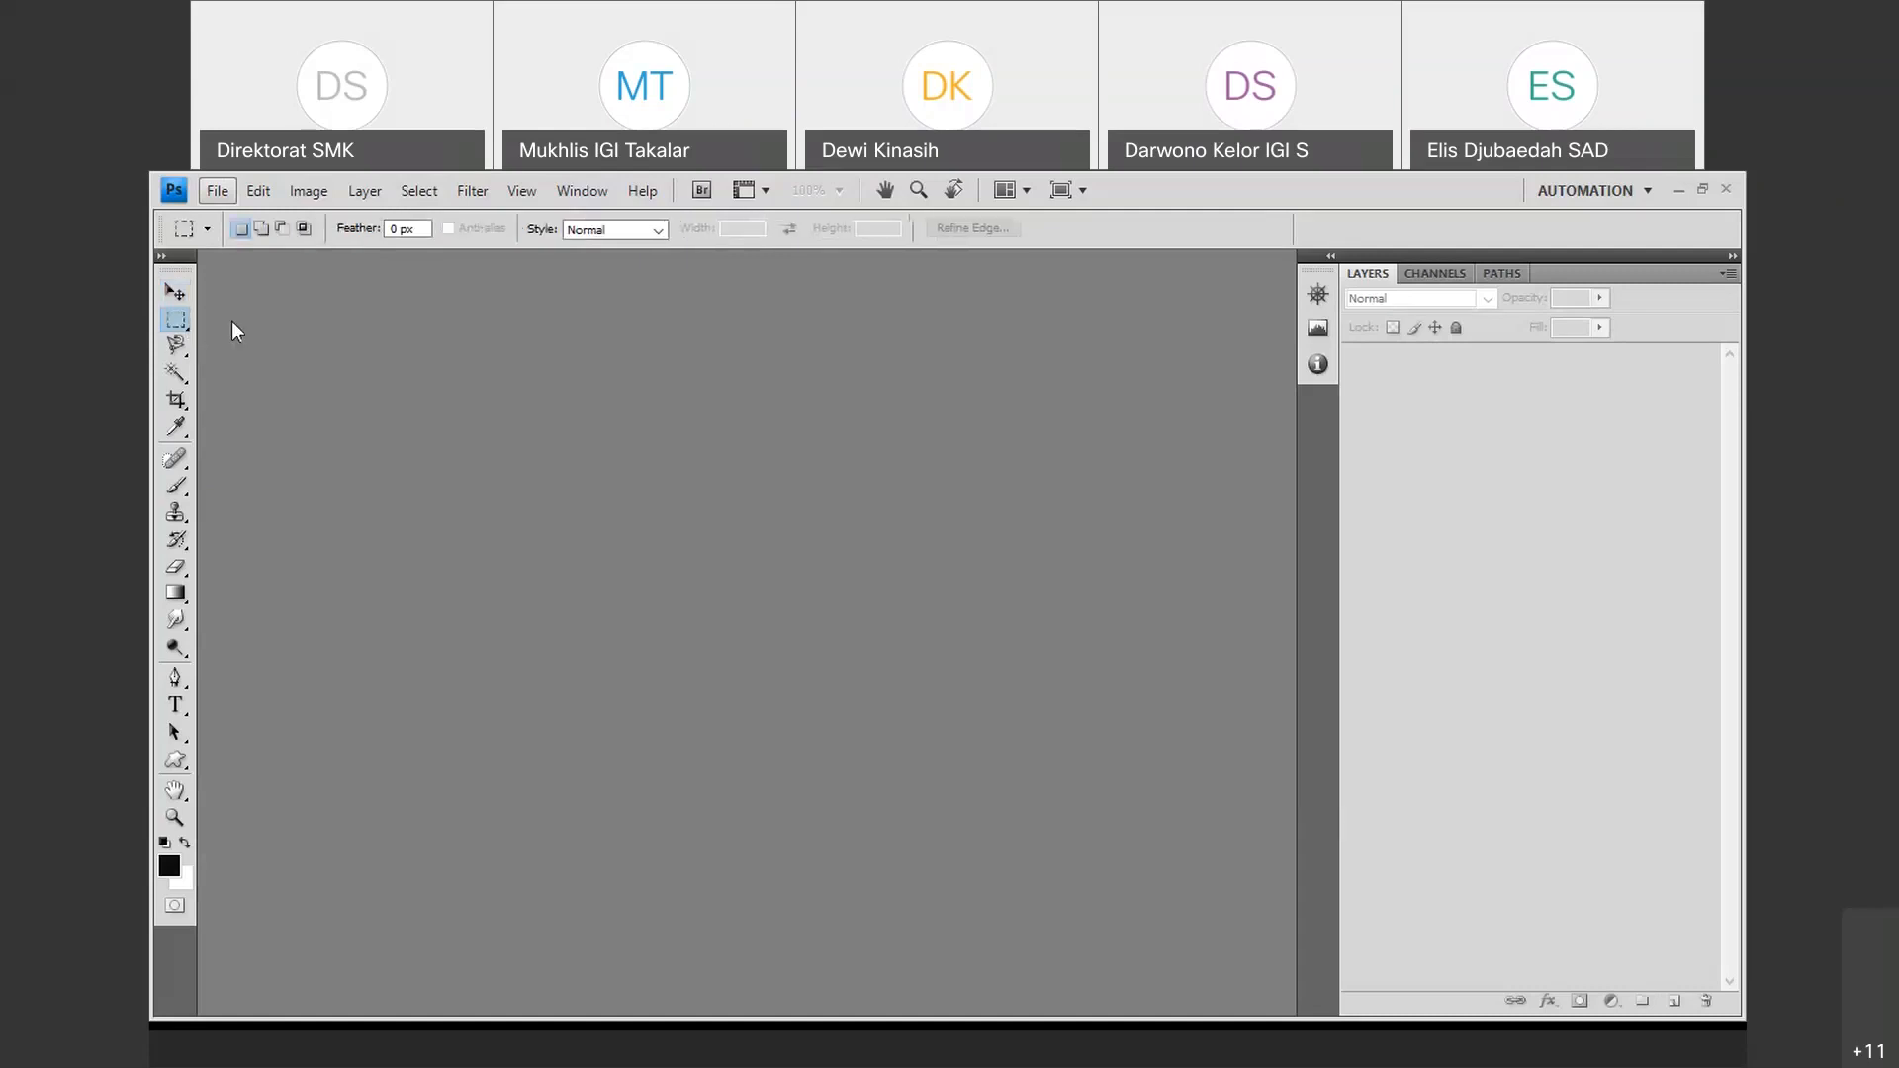
pyautogui.rightClick(185, 319)
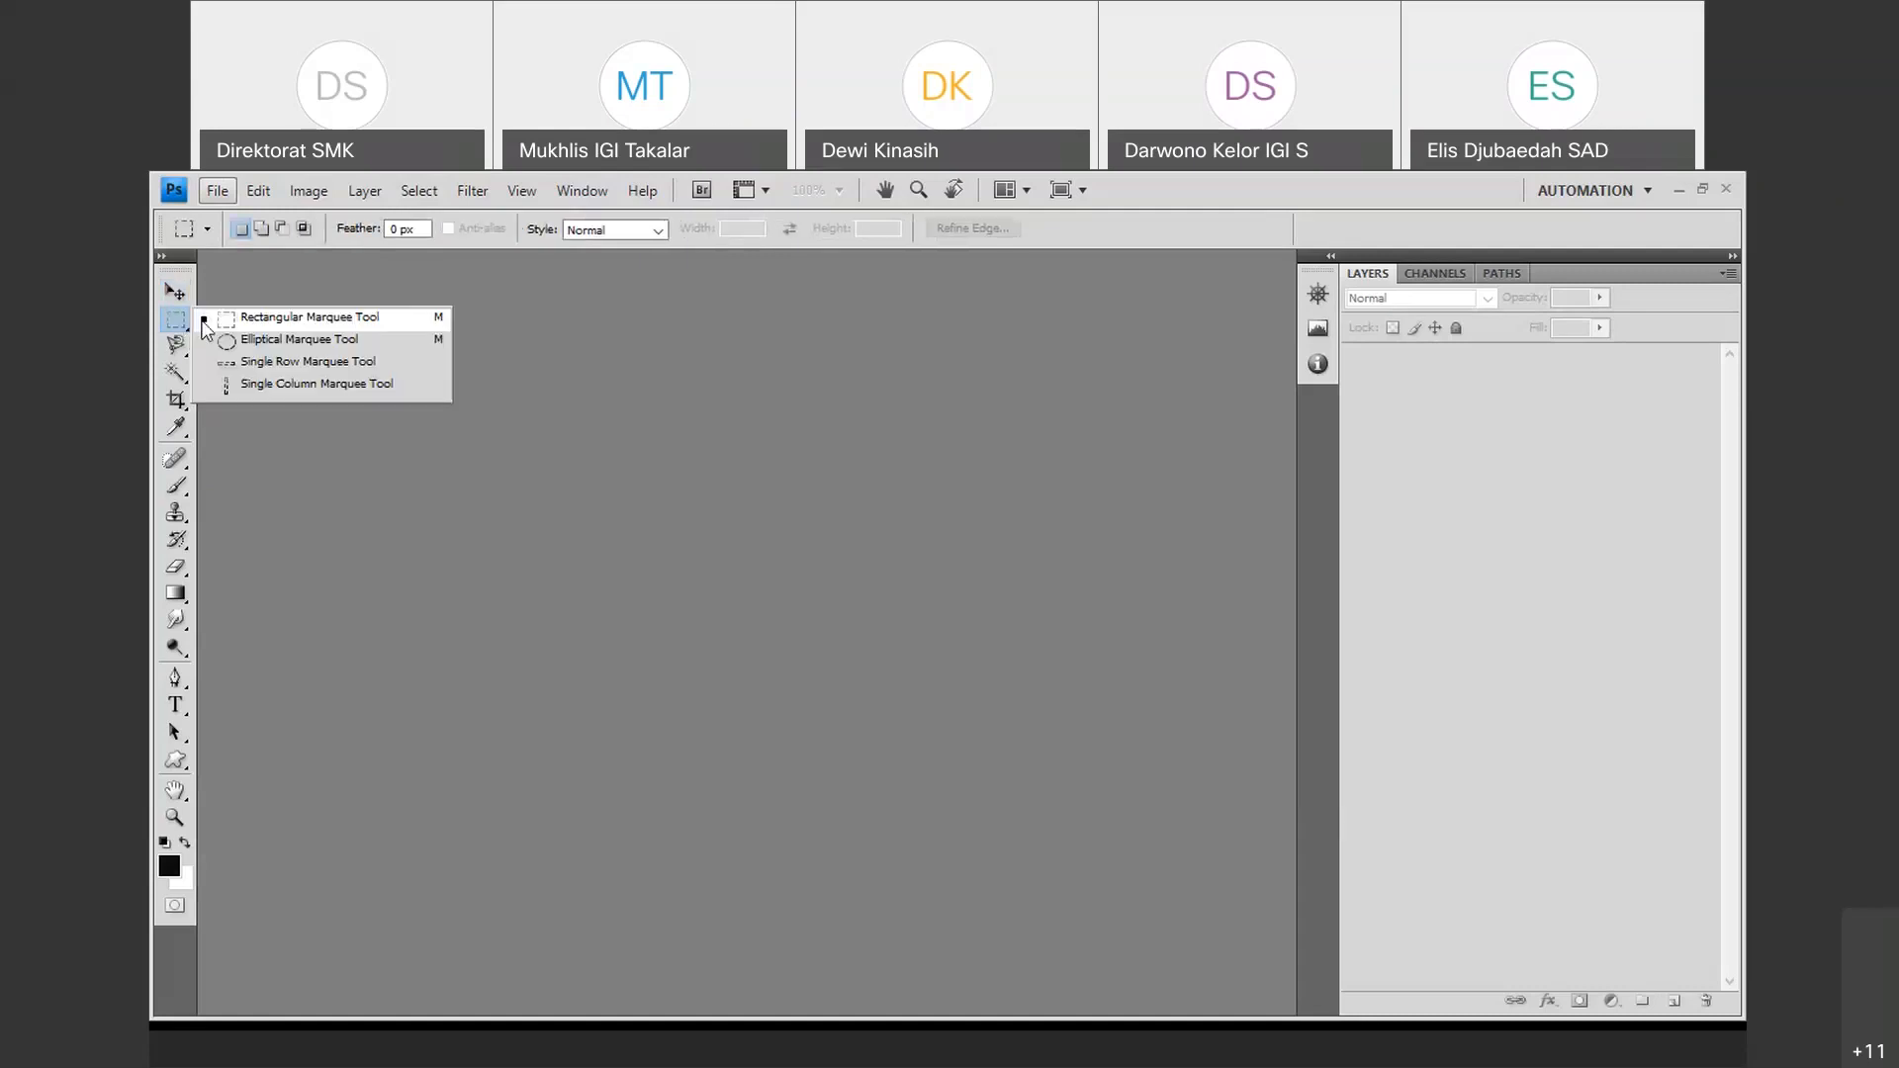
pyautogui.click(204, 319)
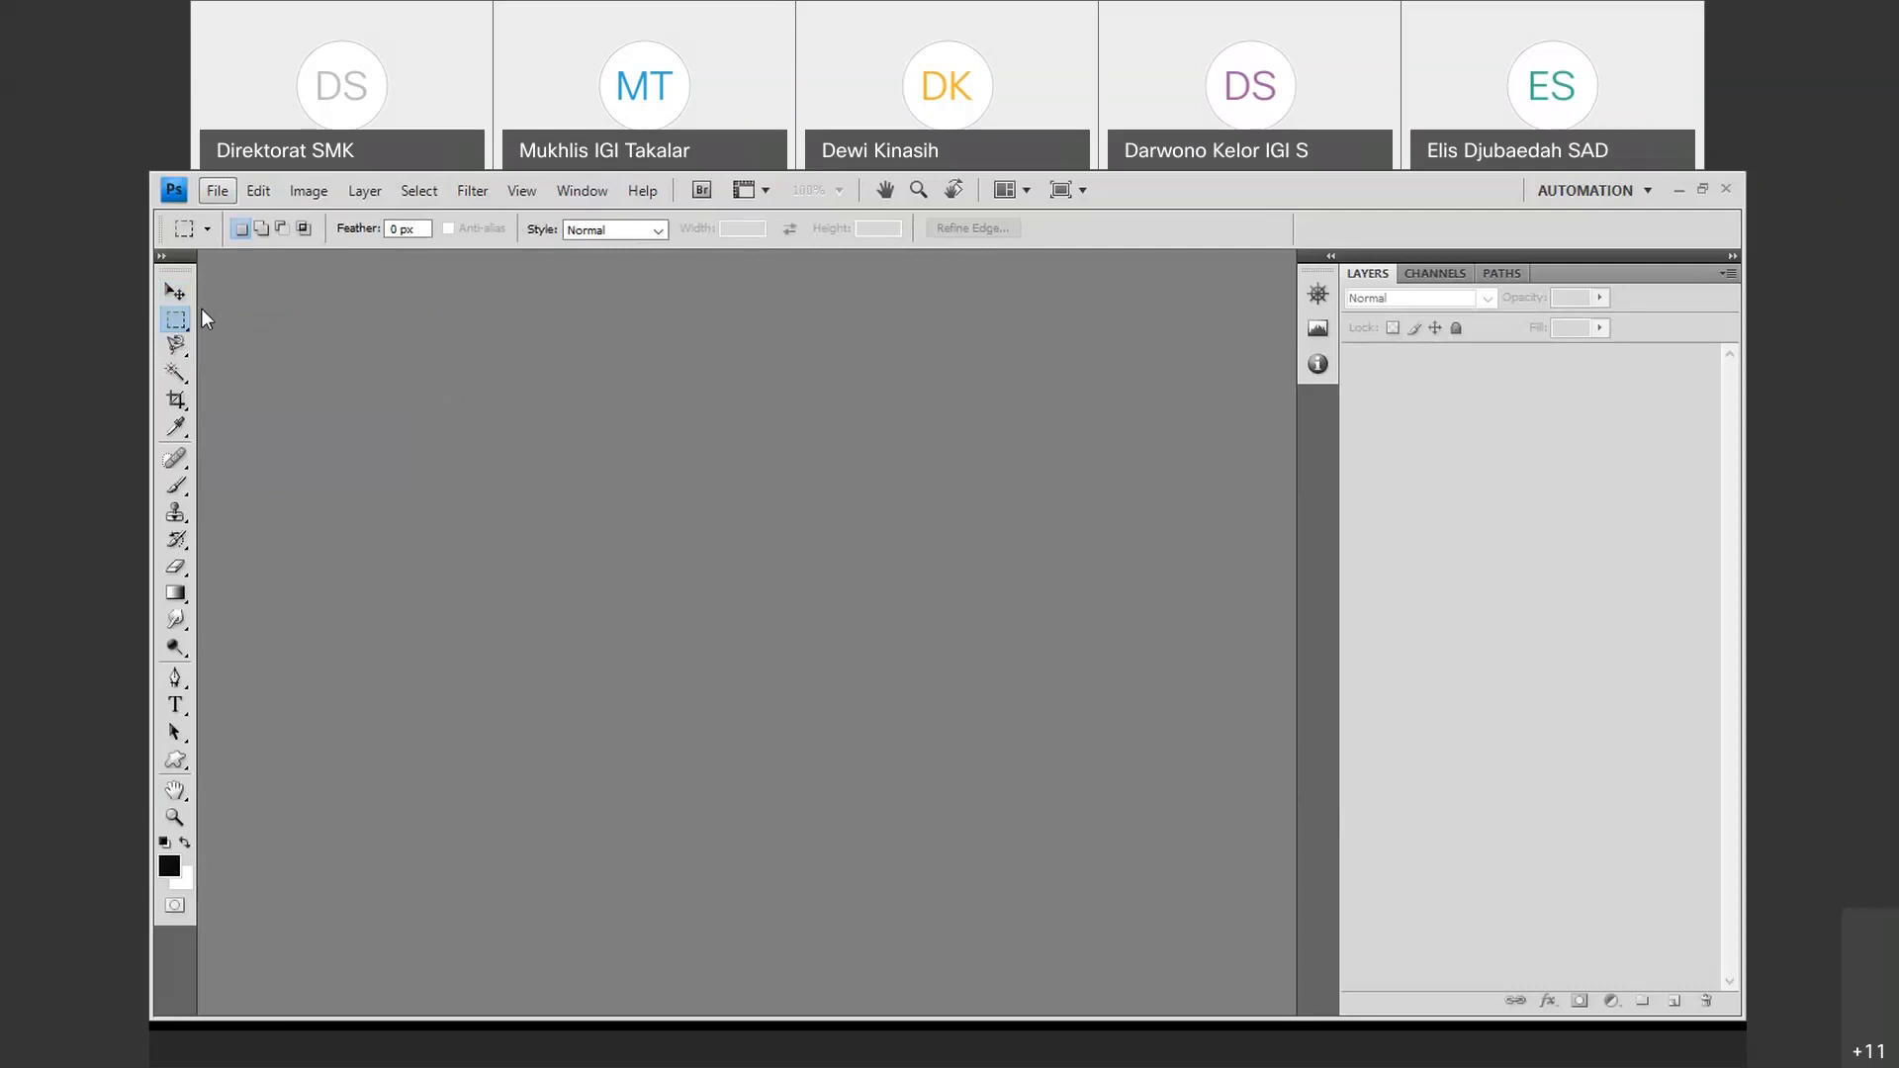
# Open the image Flyer Google Webinar from the Template folder inside the Photoshop folder.
pyautogui.click(217, 189)
pyautogui.click(242, 243)
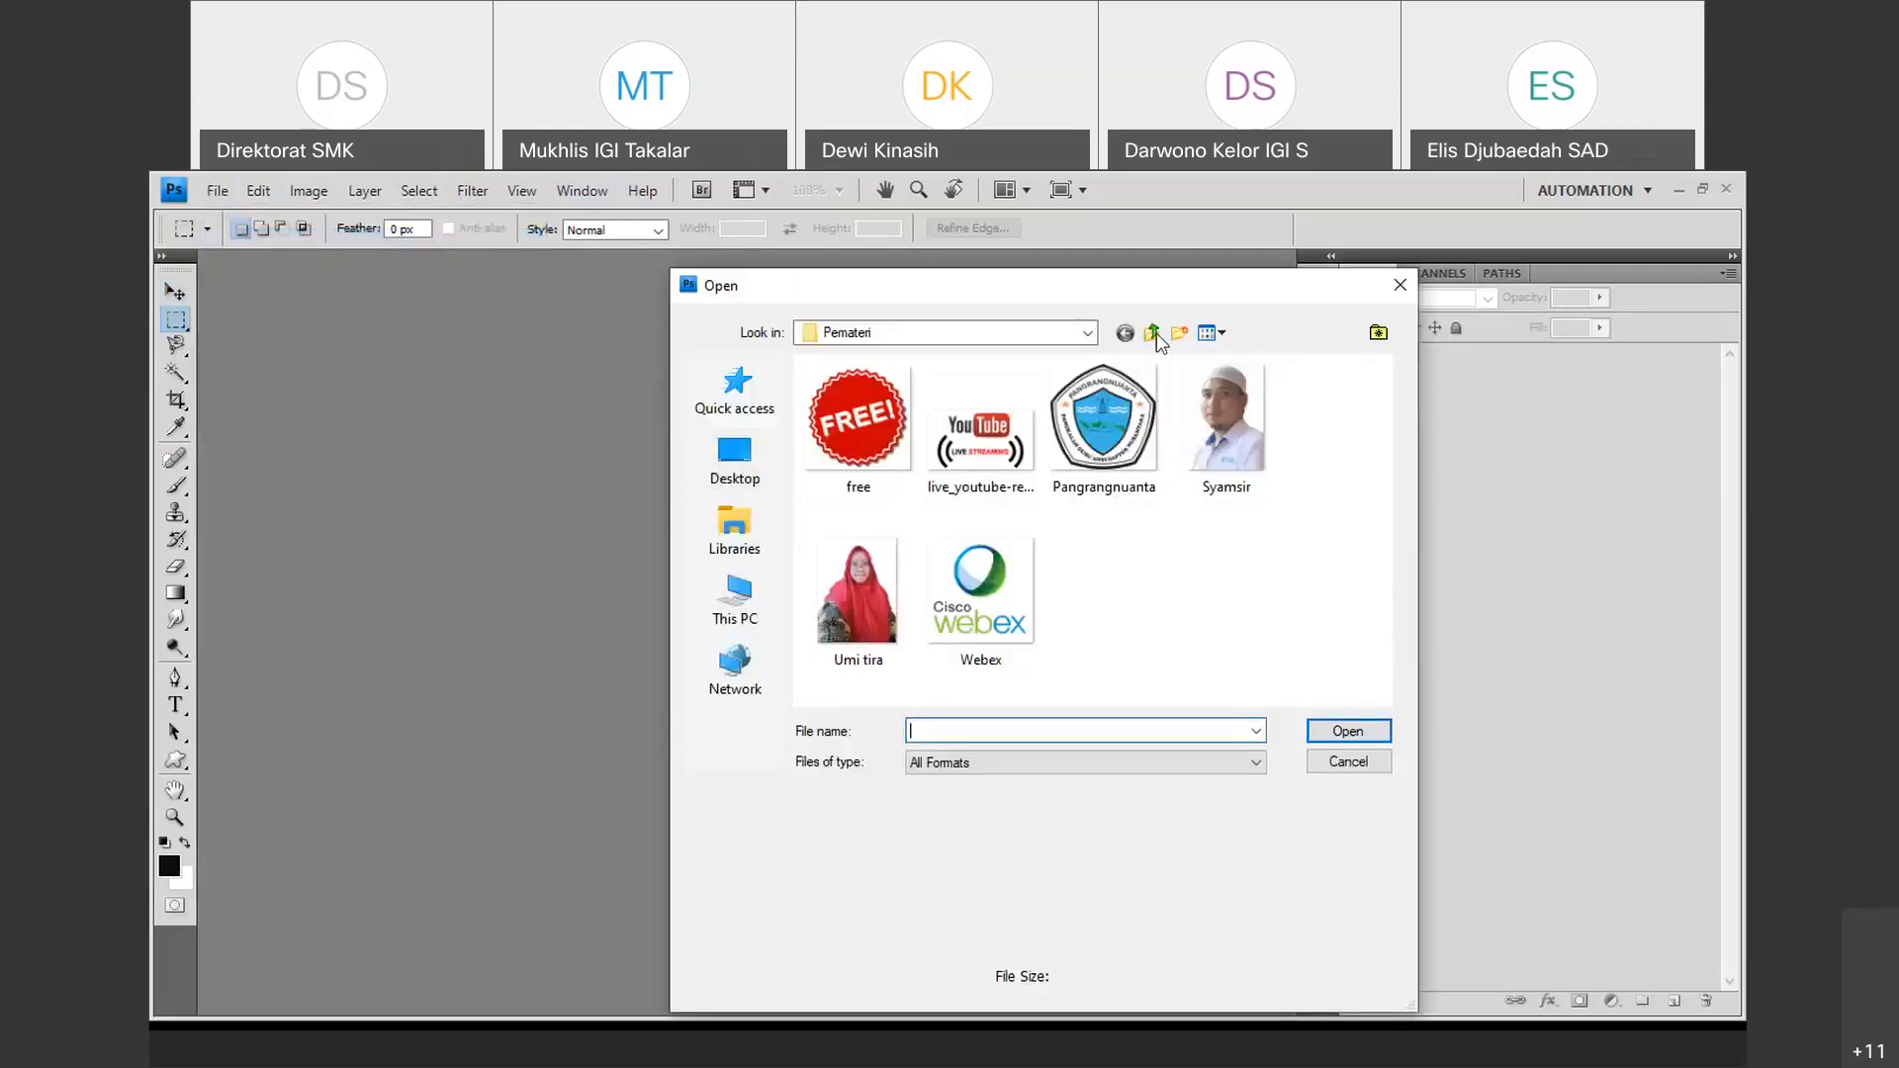
pyautogui.click(1154, 334)
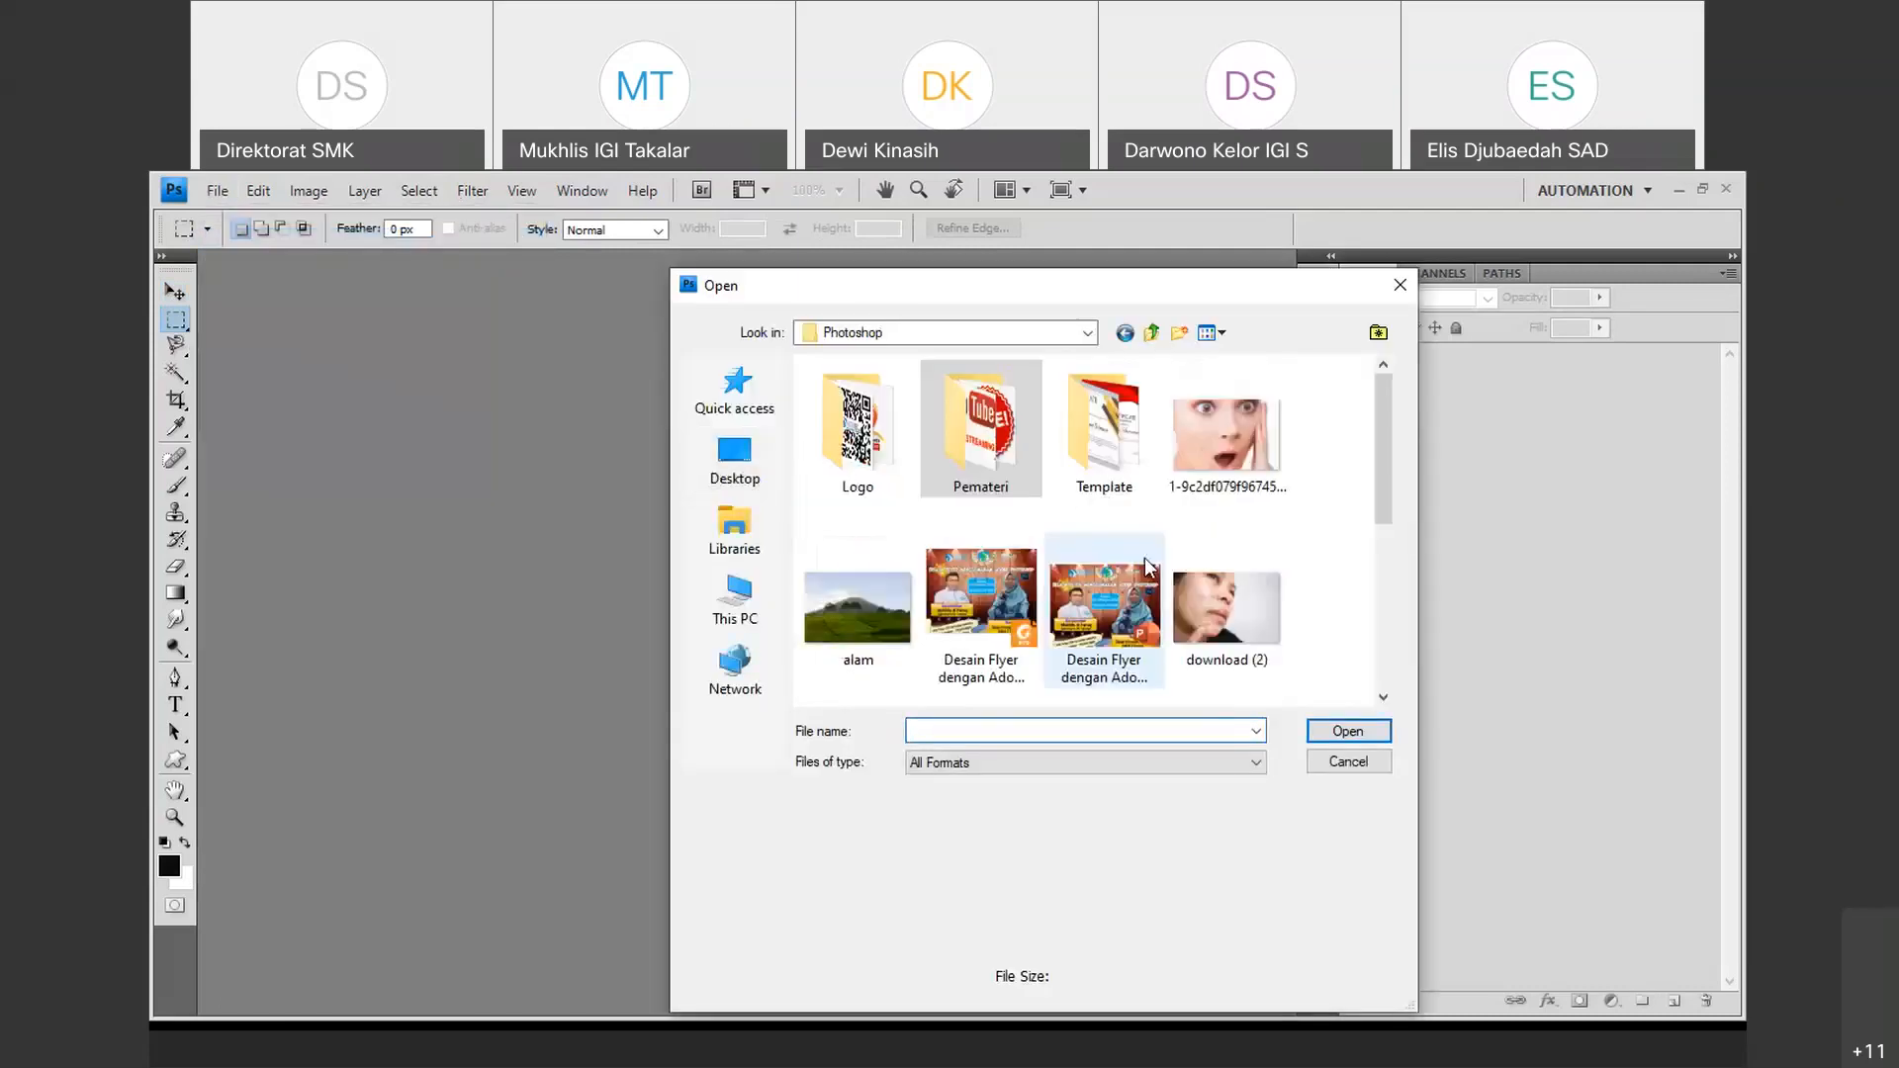
pyautogui.doubleClick(1125, 450)
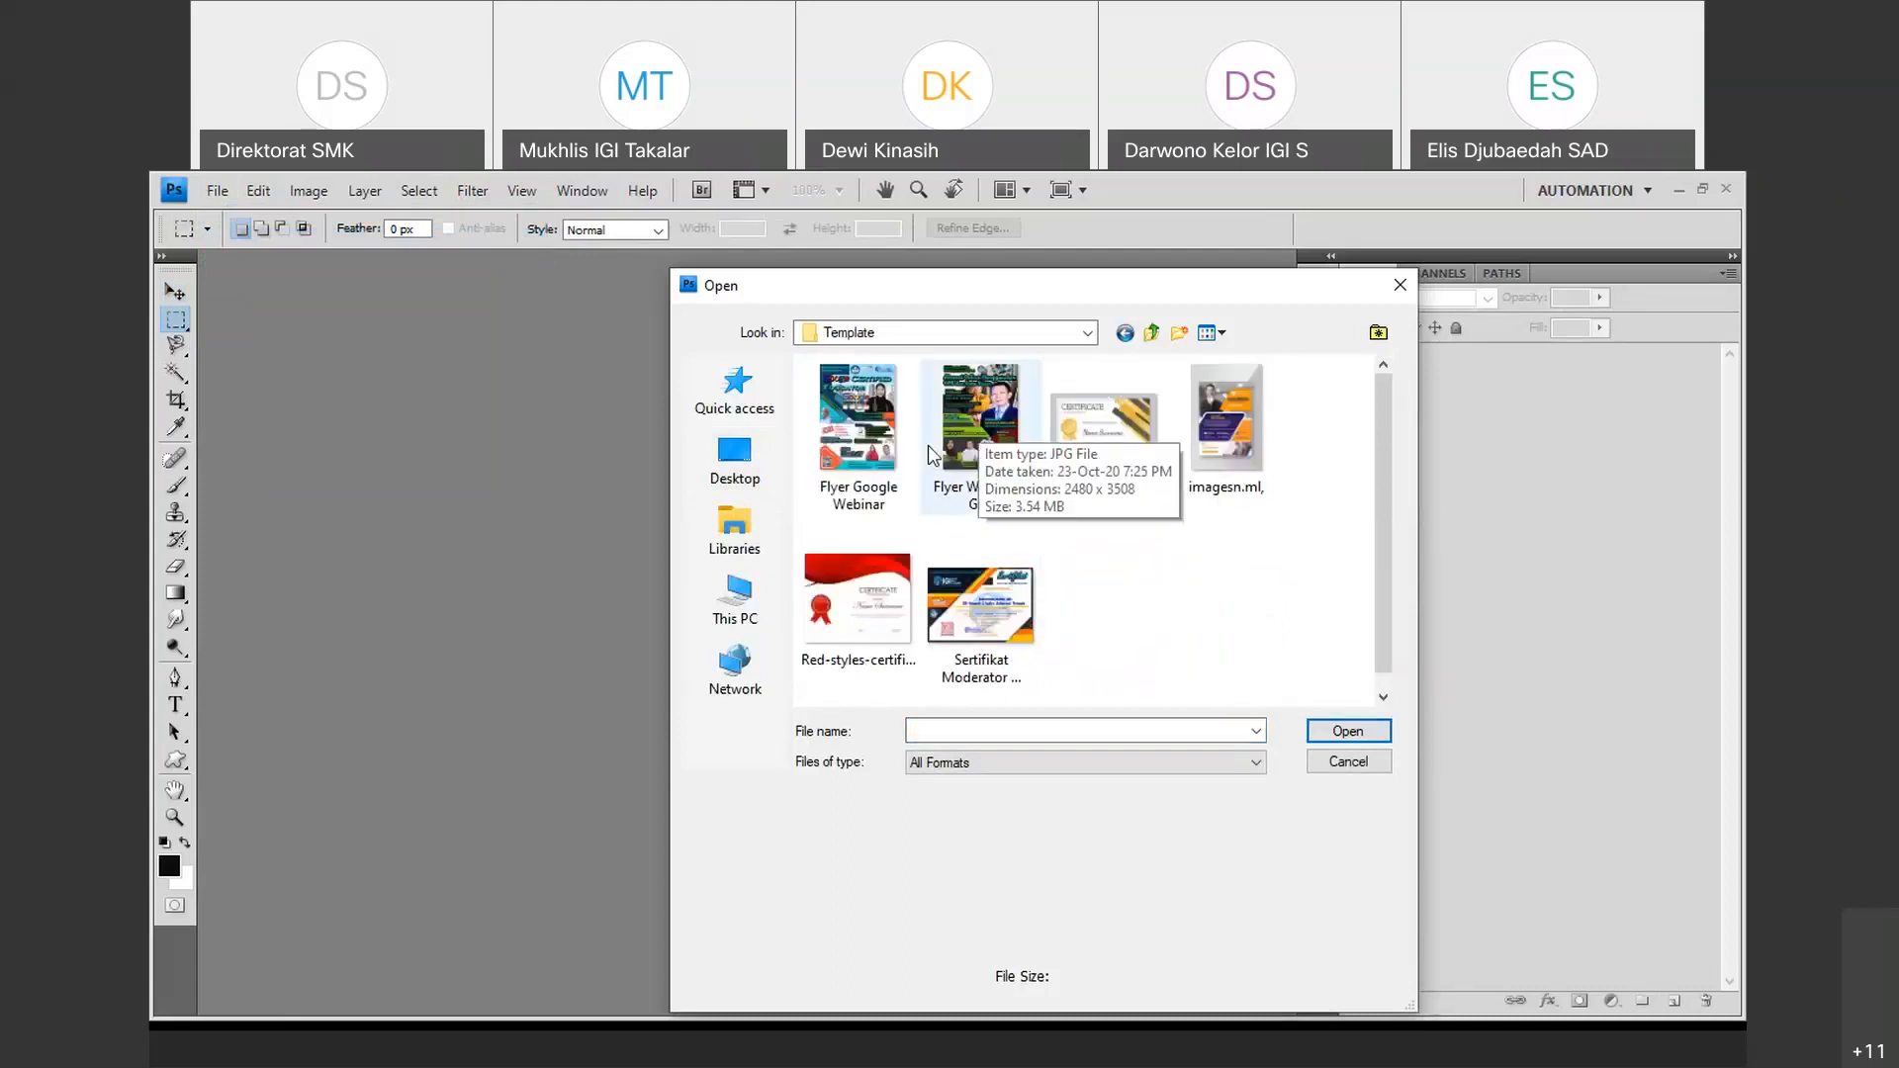
pyautogui.click(895, 440)
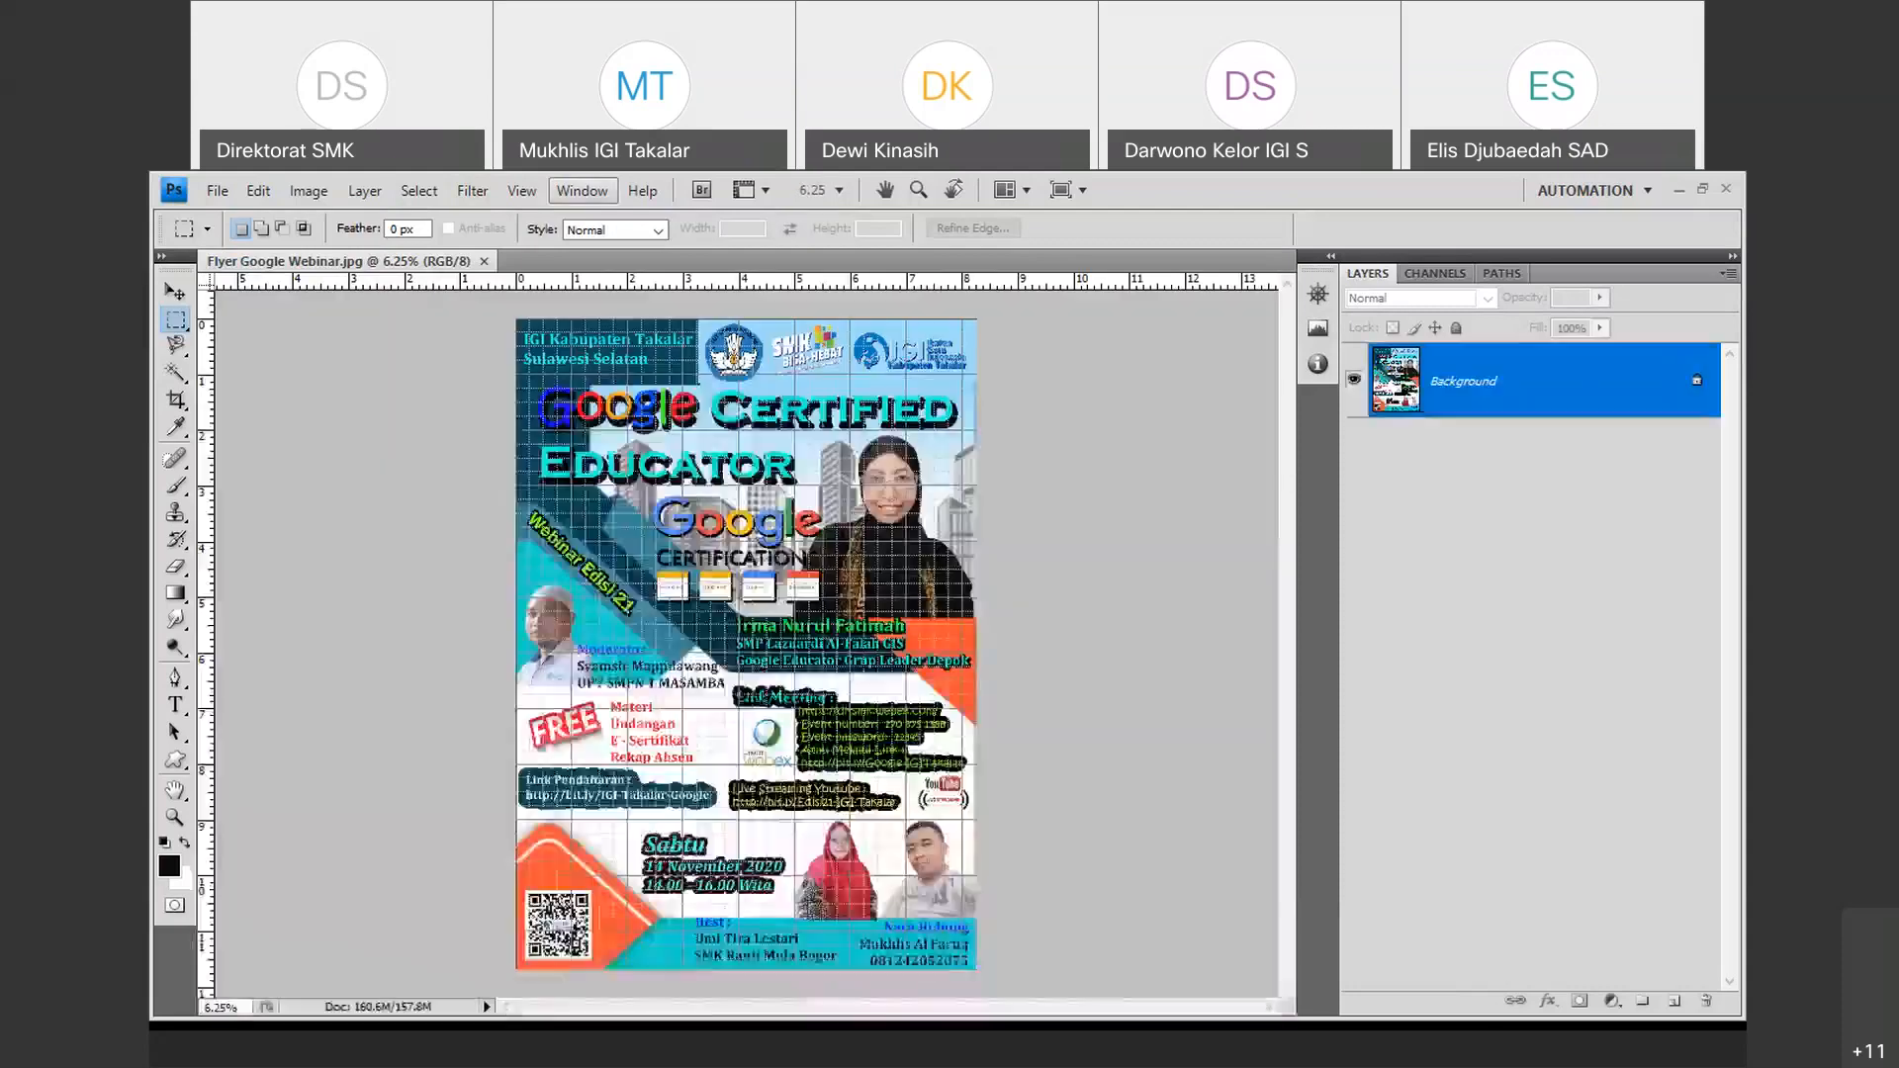
# Turn off the Extras display to hide the grid over the flyer.
pyautogui.click(582, 189)
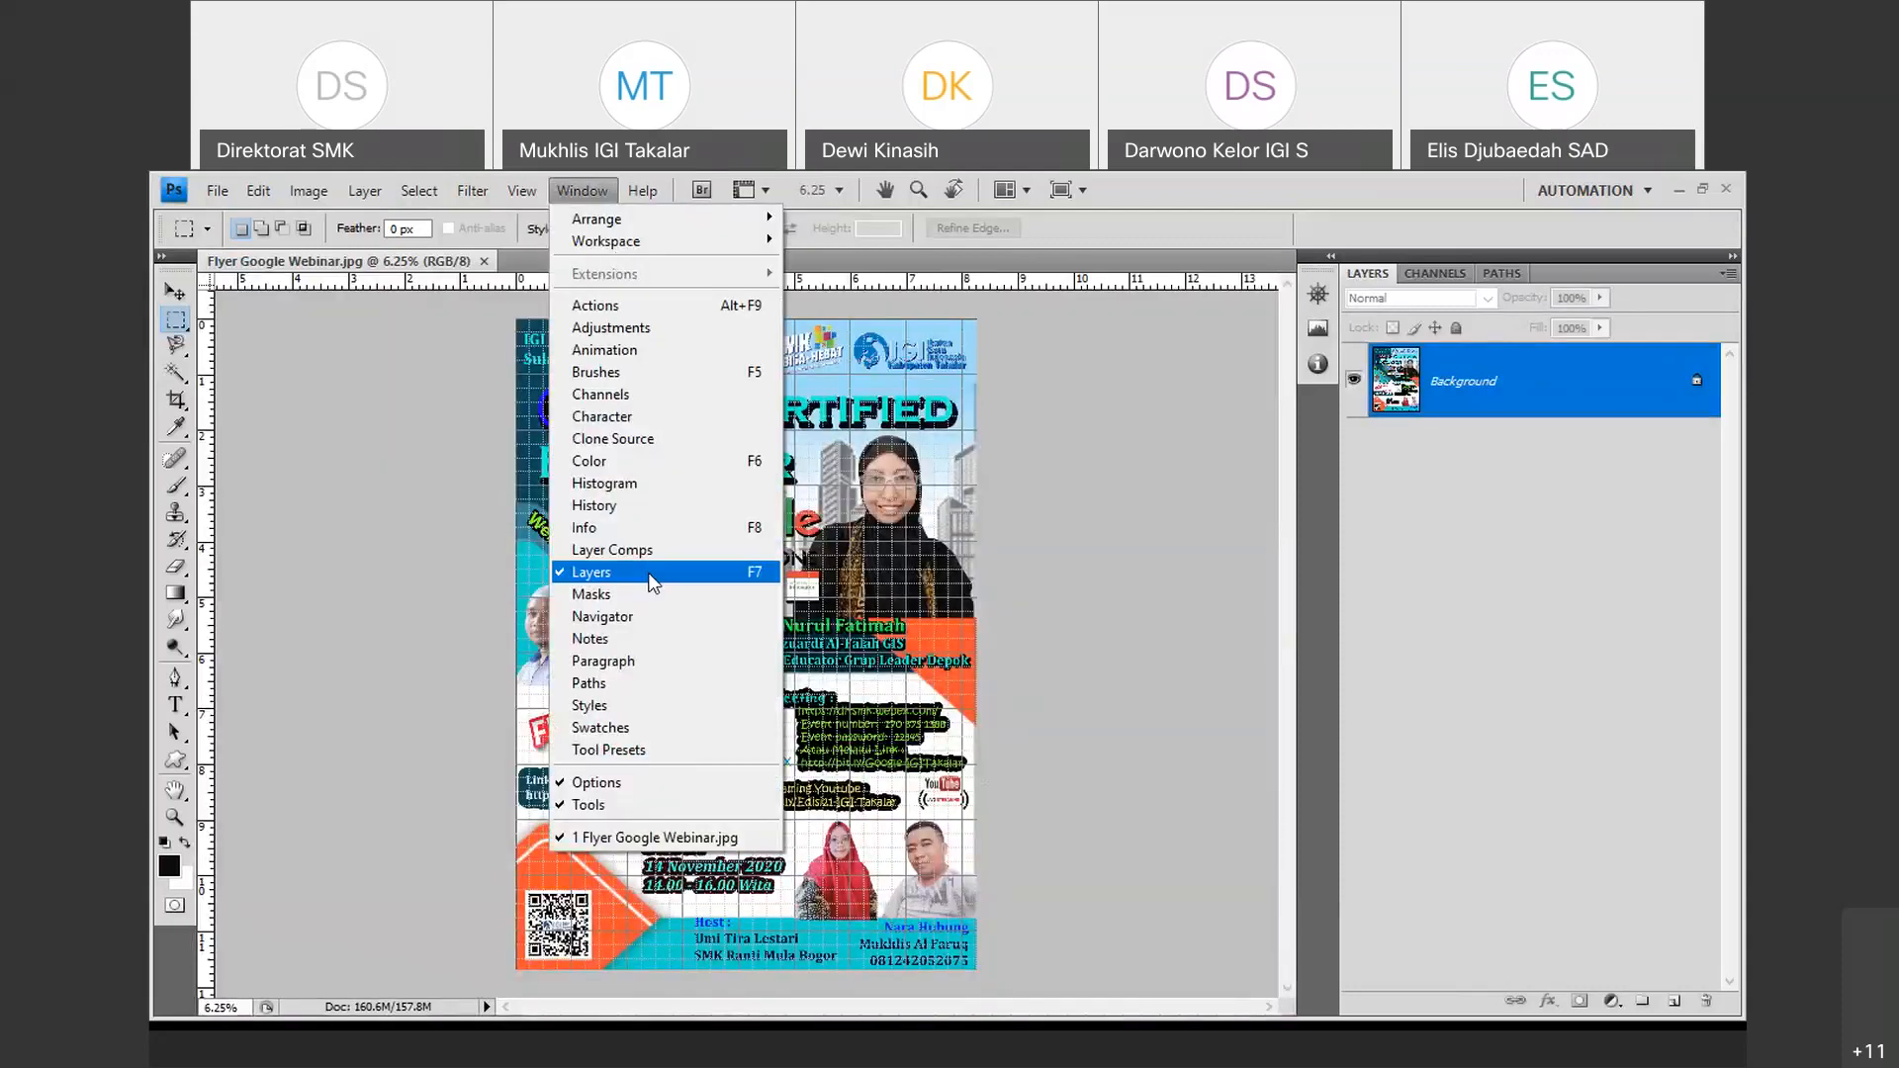
pyautogui.moveTo(521, 190)
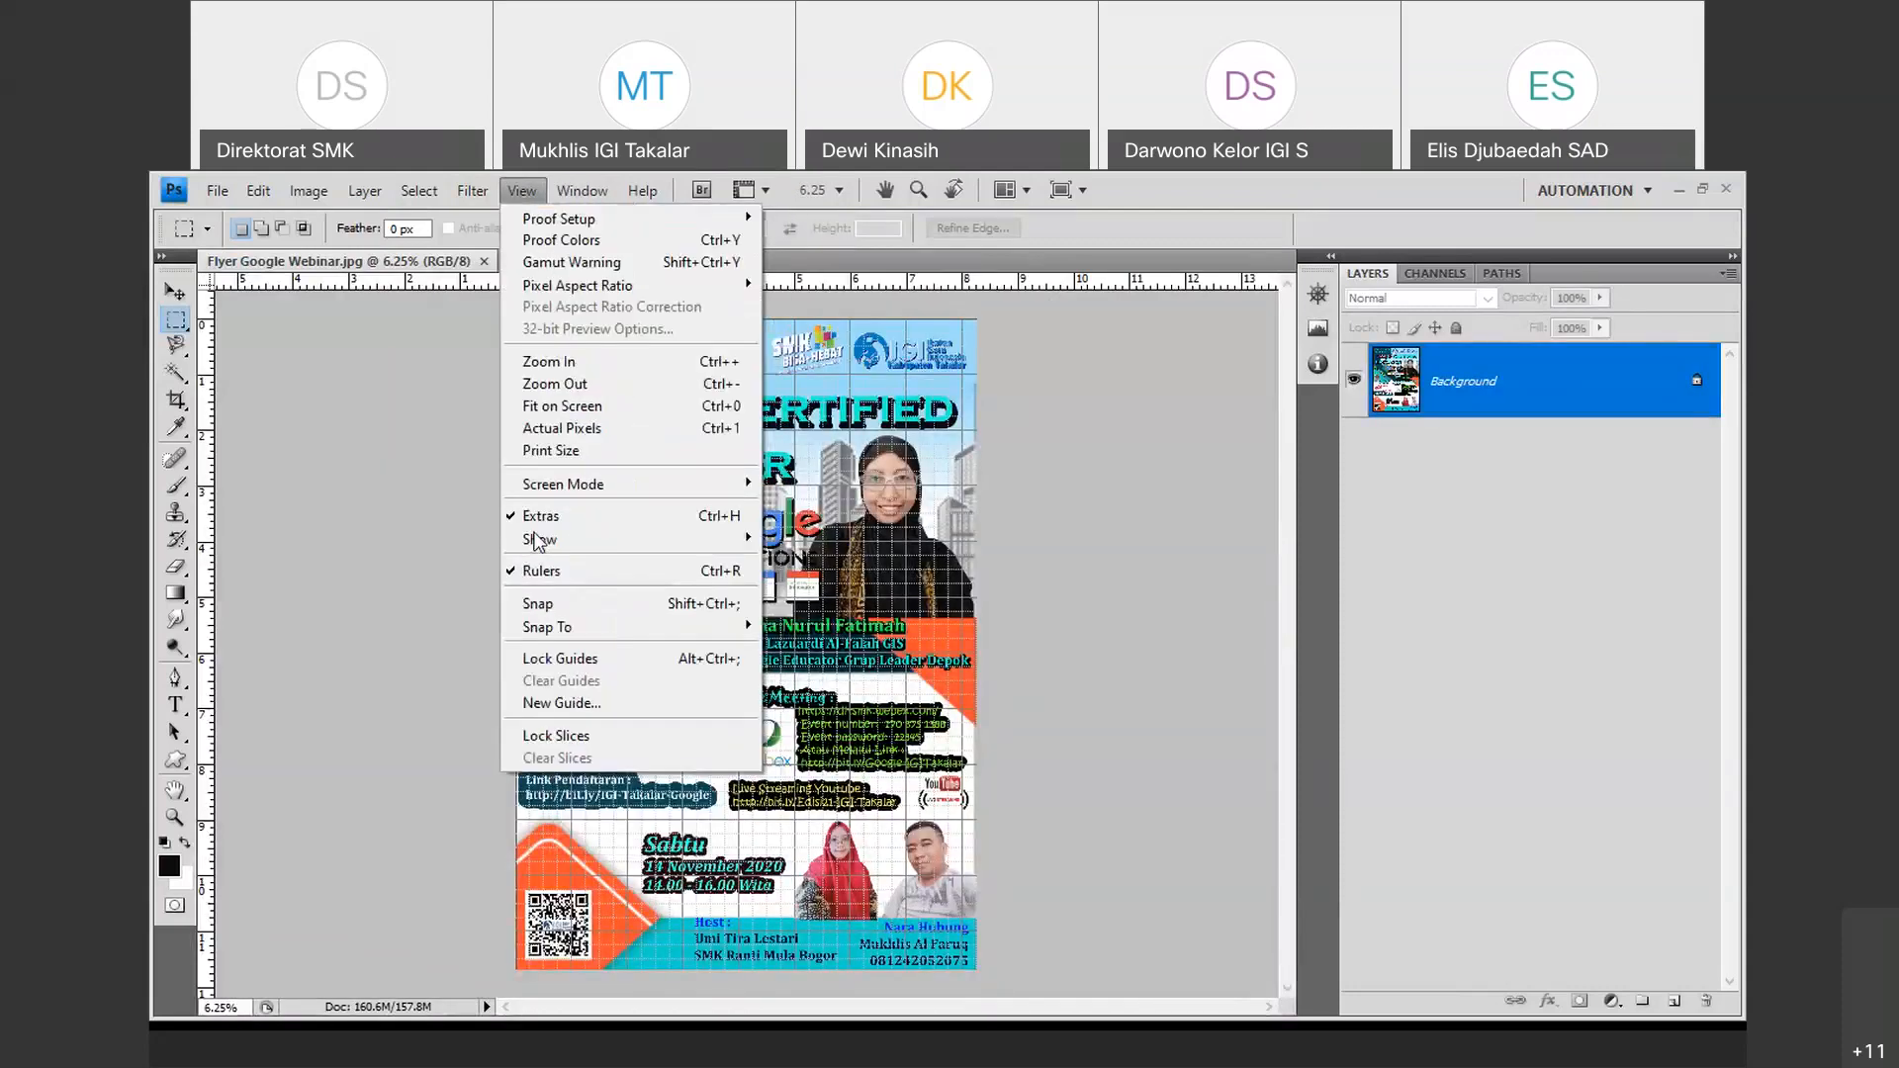
pyautogui.click(539, 517)
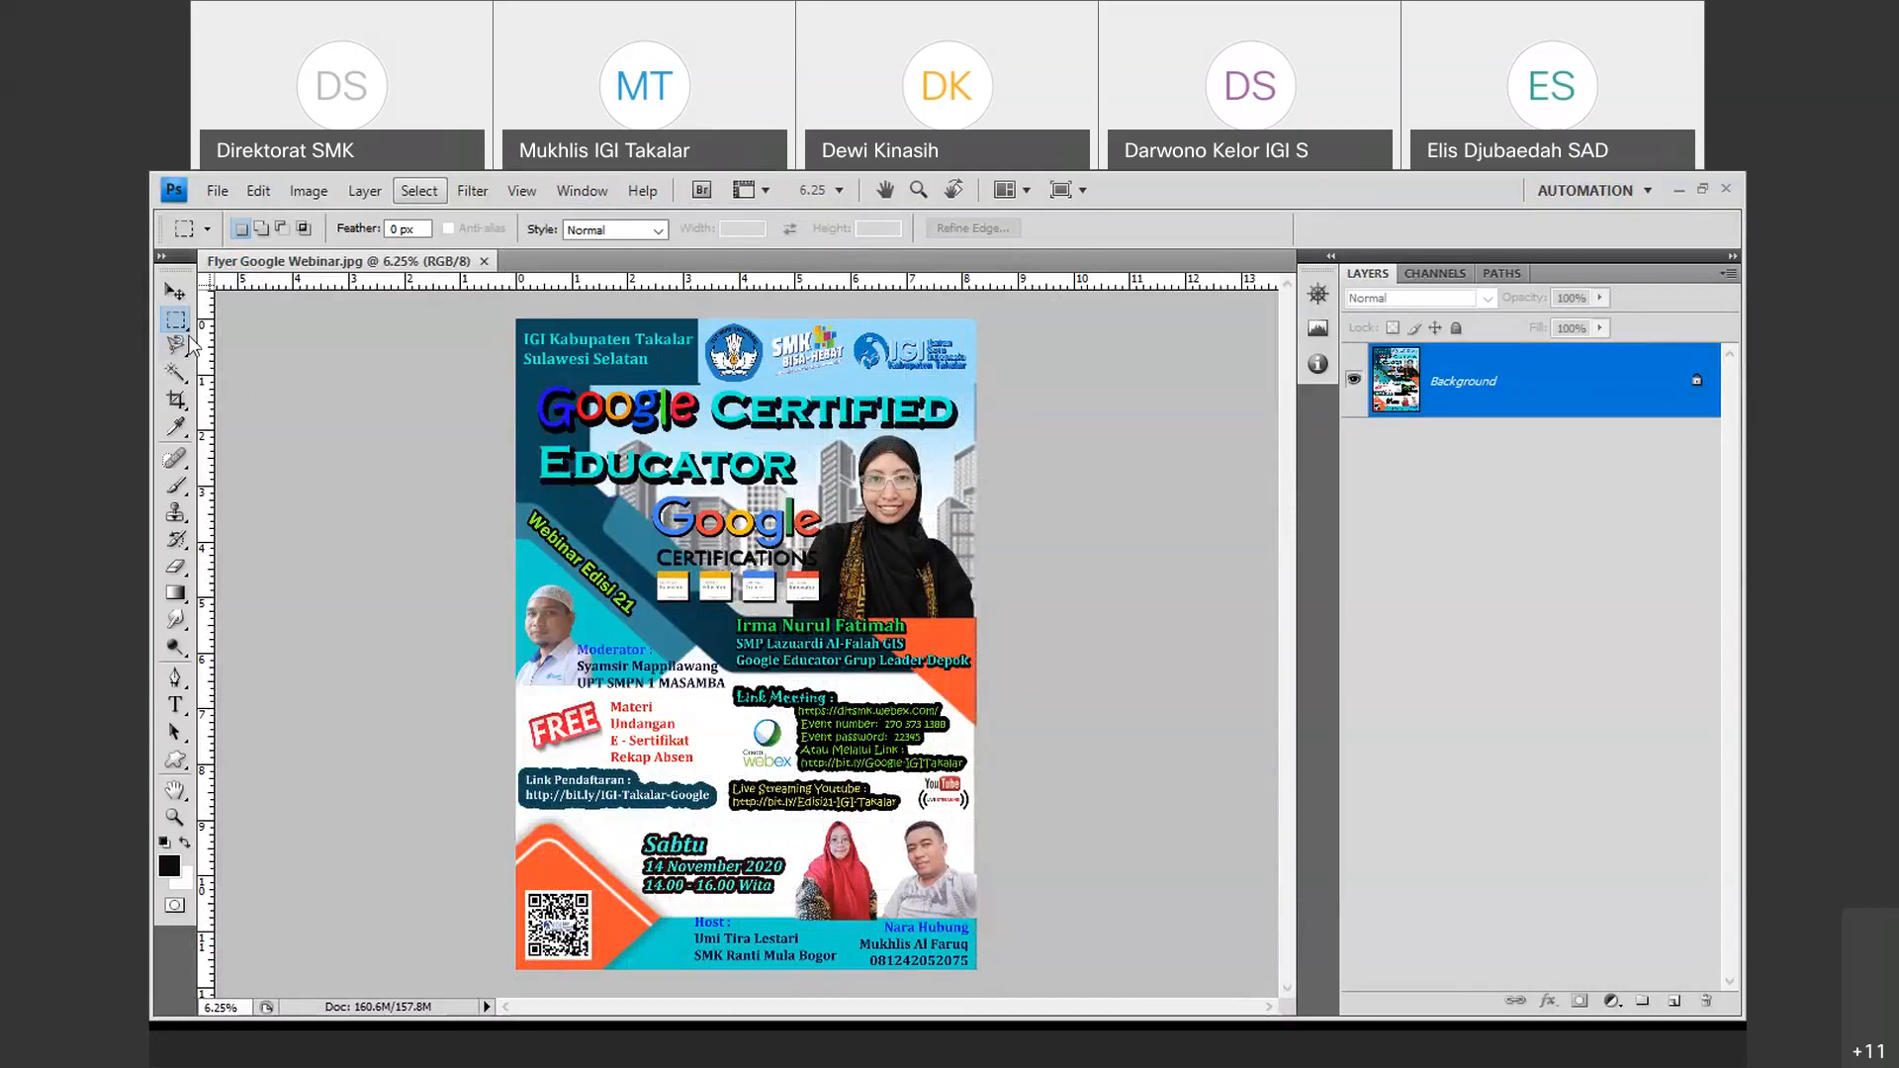
# Select the moderator's photo in the flyer with the Rectangular Marquee tool.
pyautogui.rightClick(186, 335)
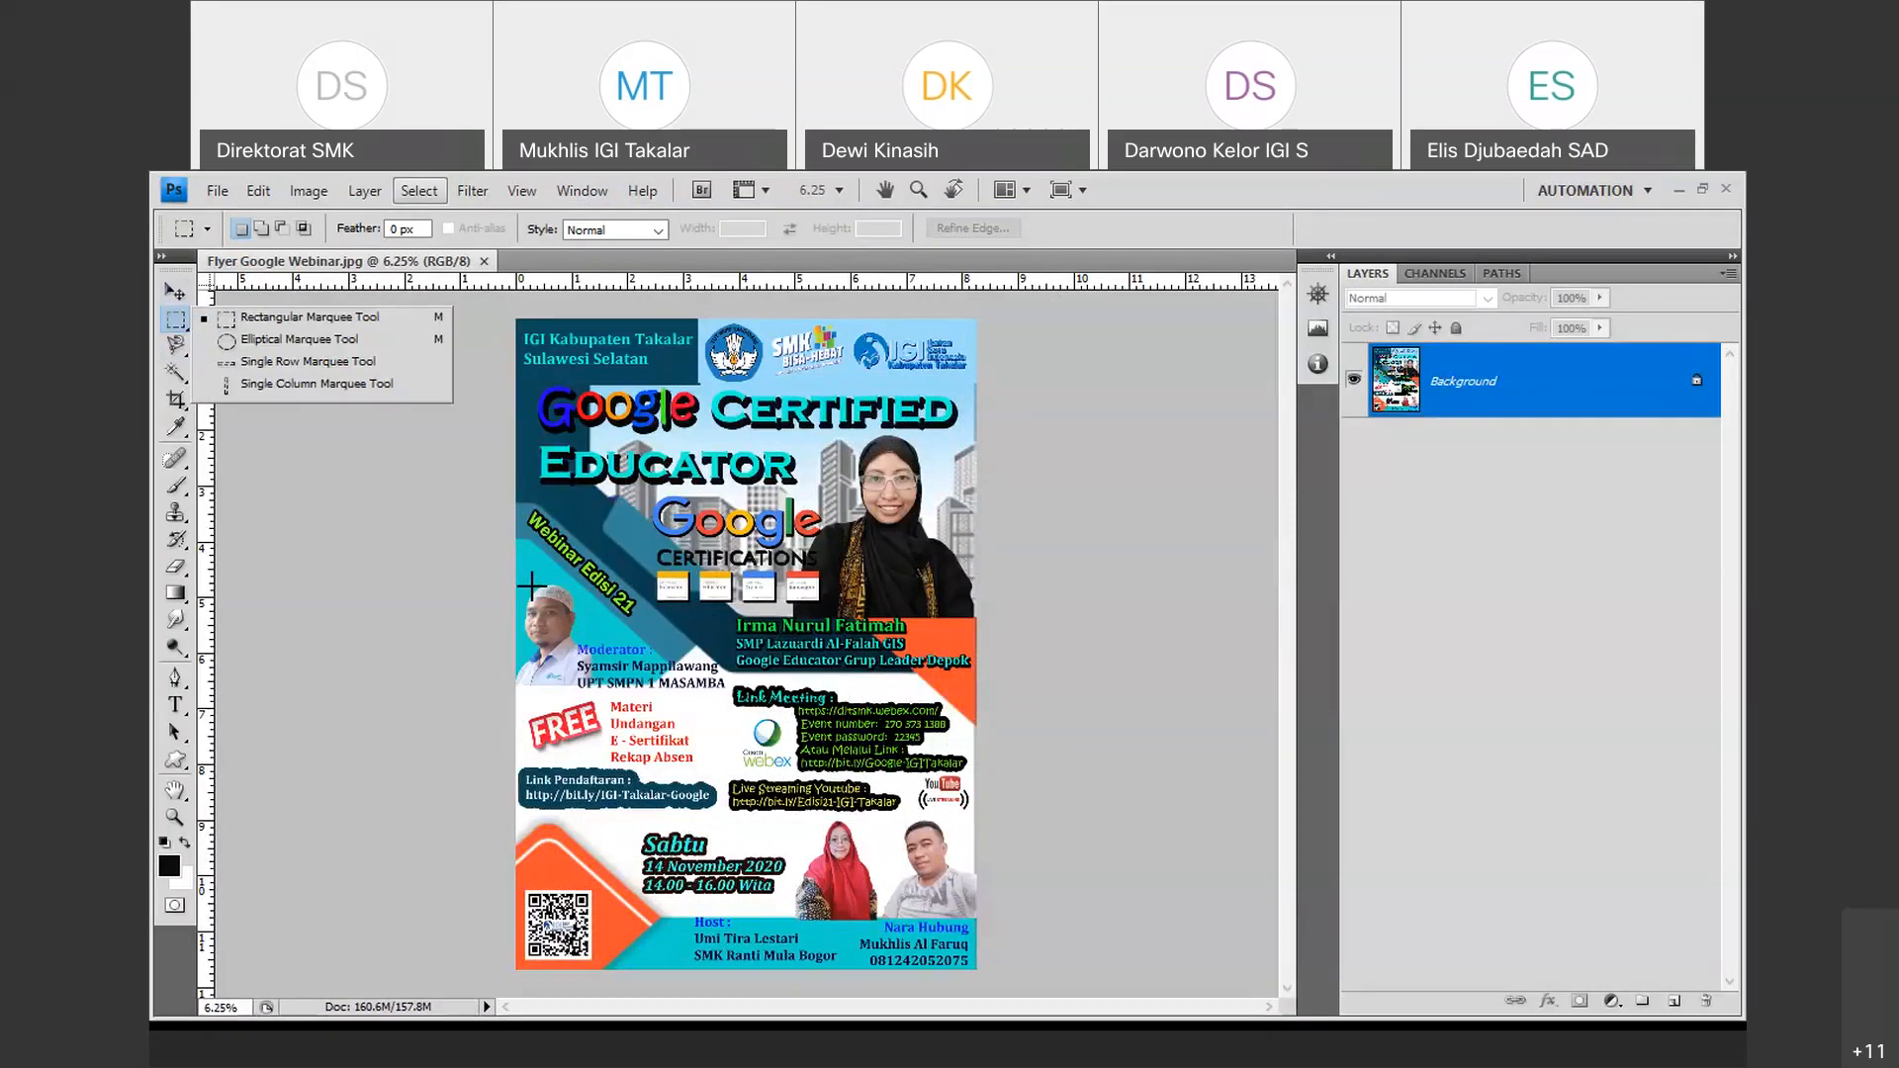
pyautogui.click(587, 630)
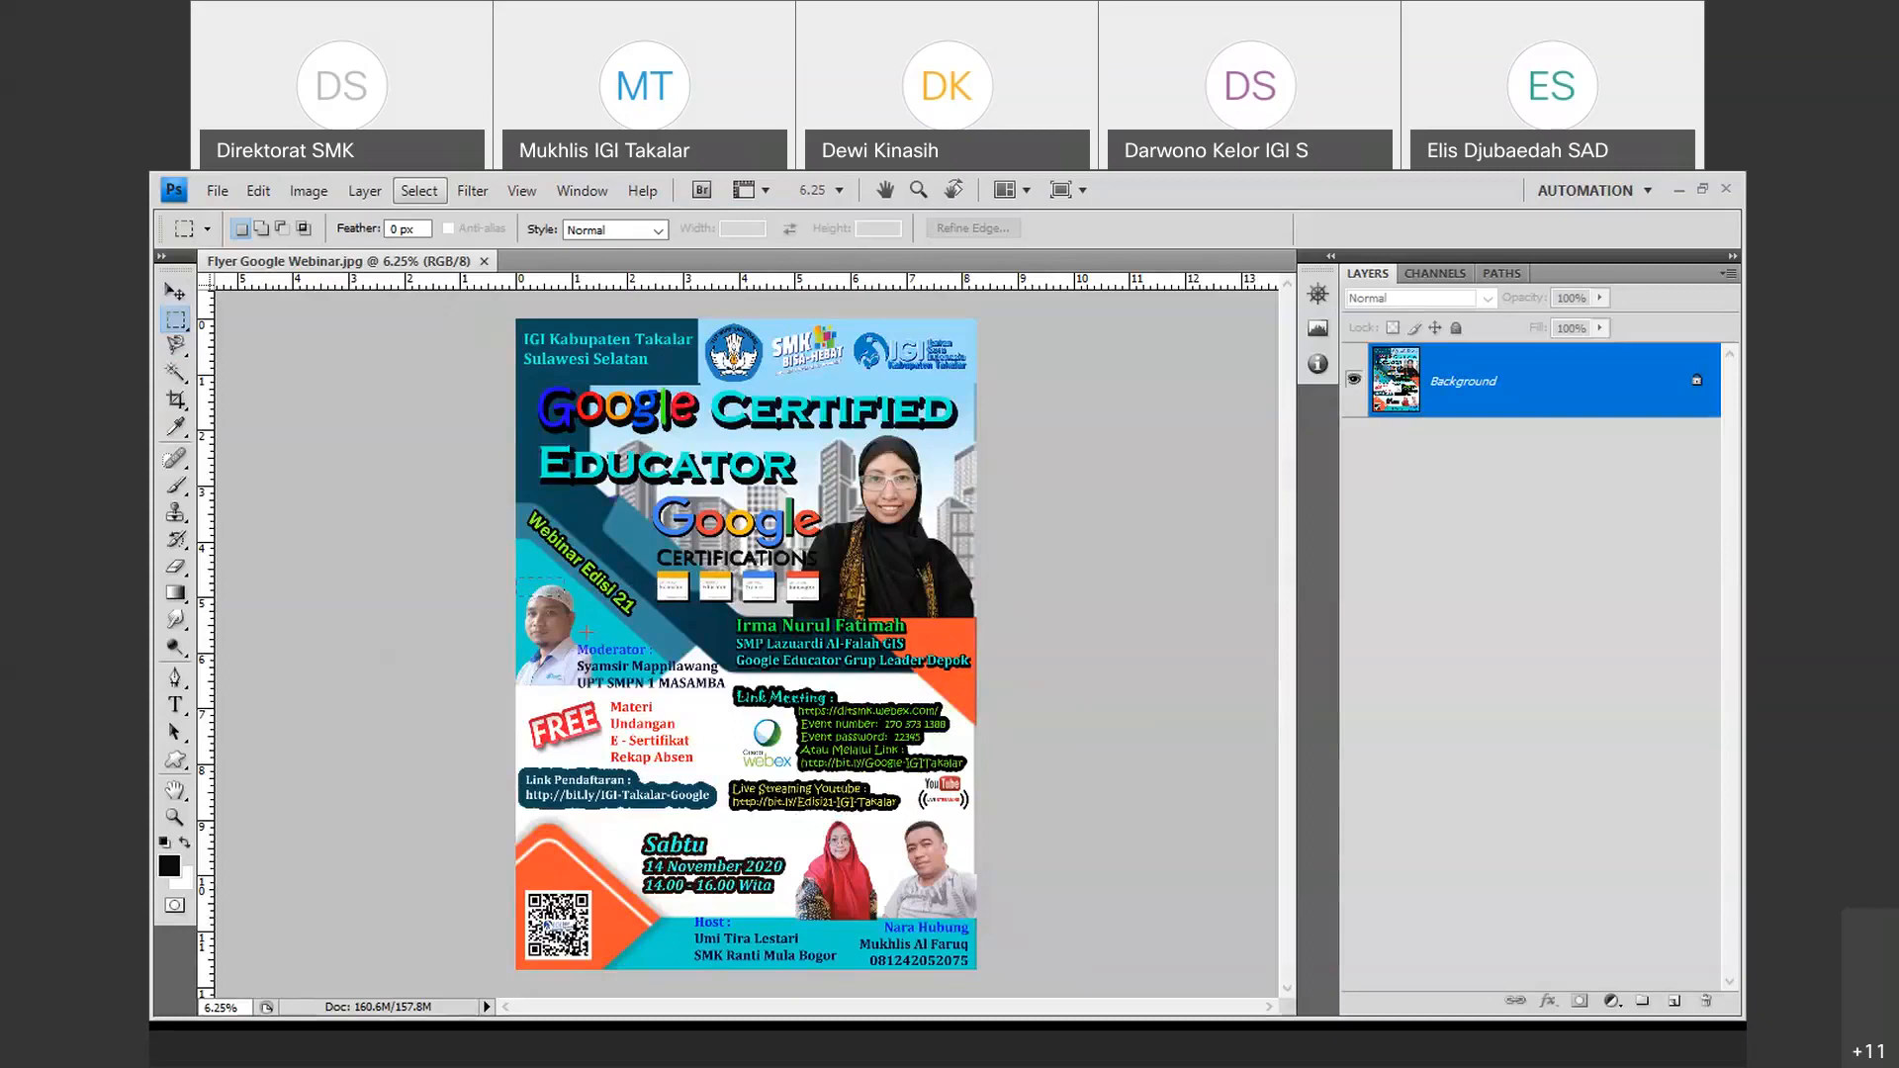
pyautogui.moveTo(587, 631); pyautogui.dragTo(595, 686)
# Move the selected moderator photo across to the main speaker's name block and bring it back to its original place.
pyautogui.click(175, 294)
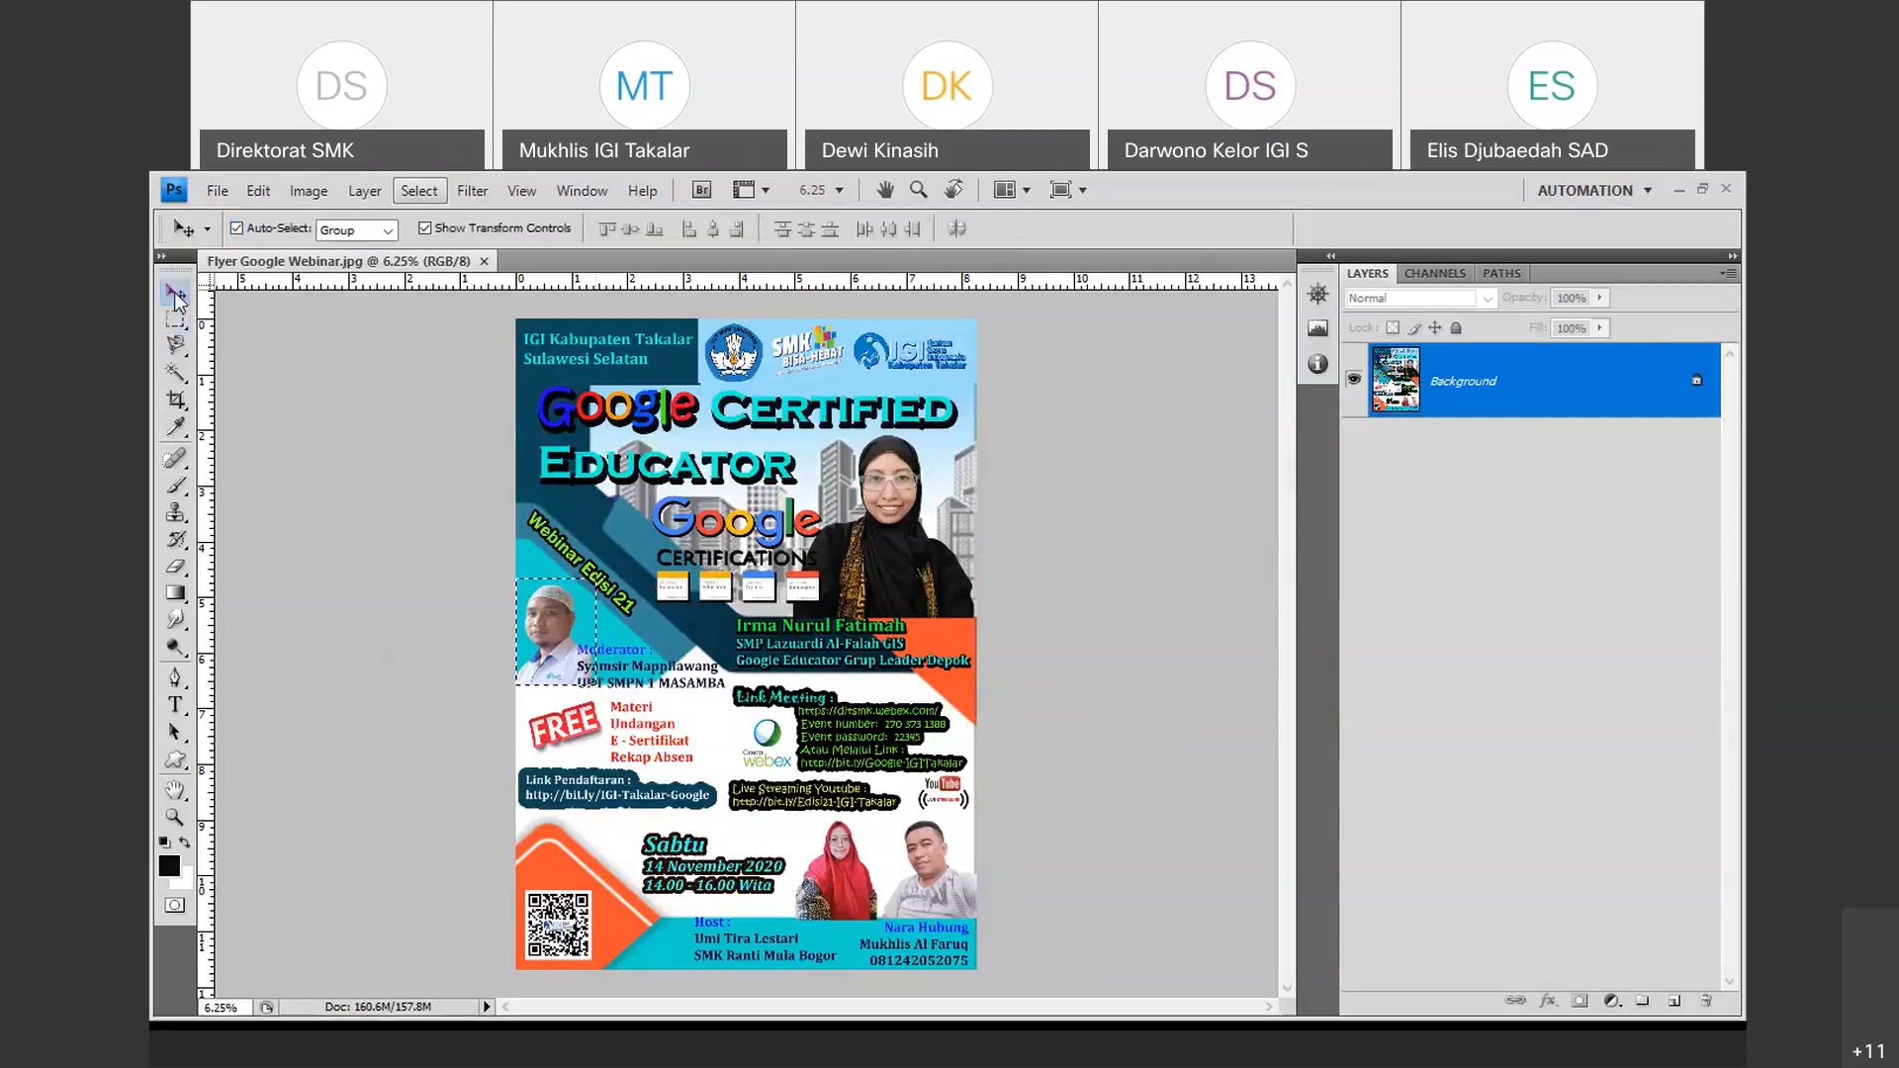
pyautogui.moveTo(574, 636); pyautogui.dragTo(942, 626)
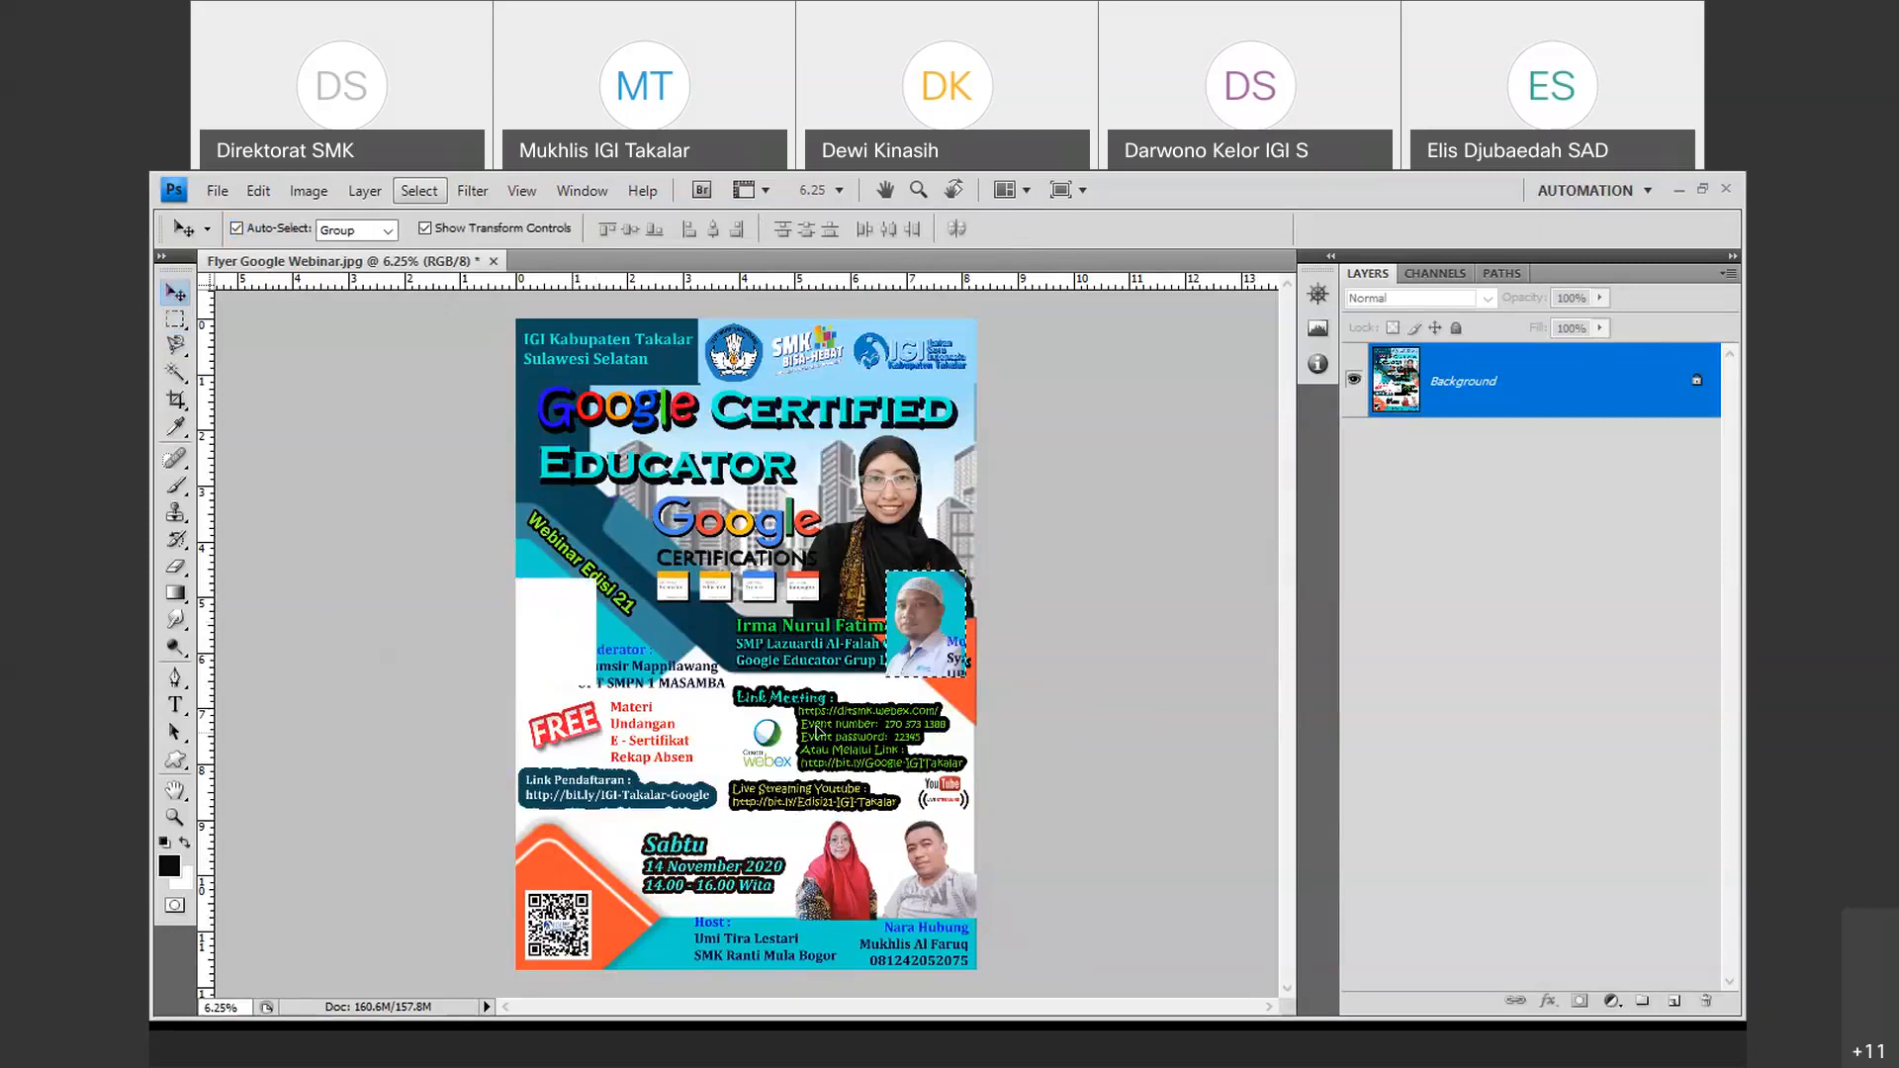
pyautogui.hotkey('ctrl', 'z')
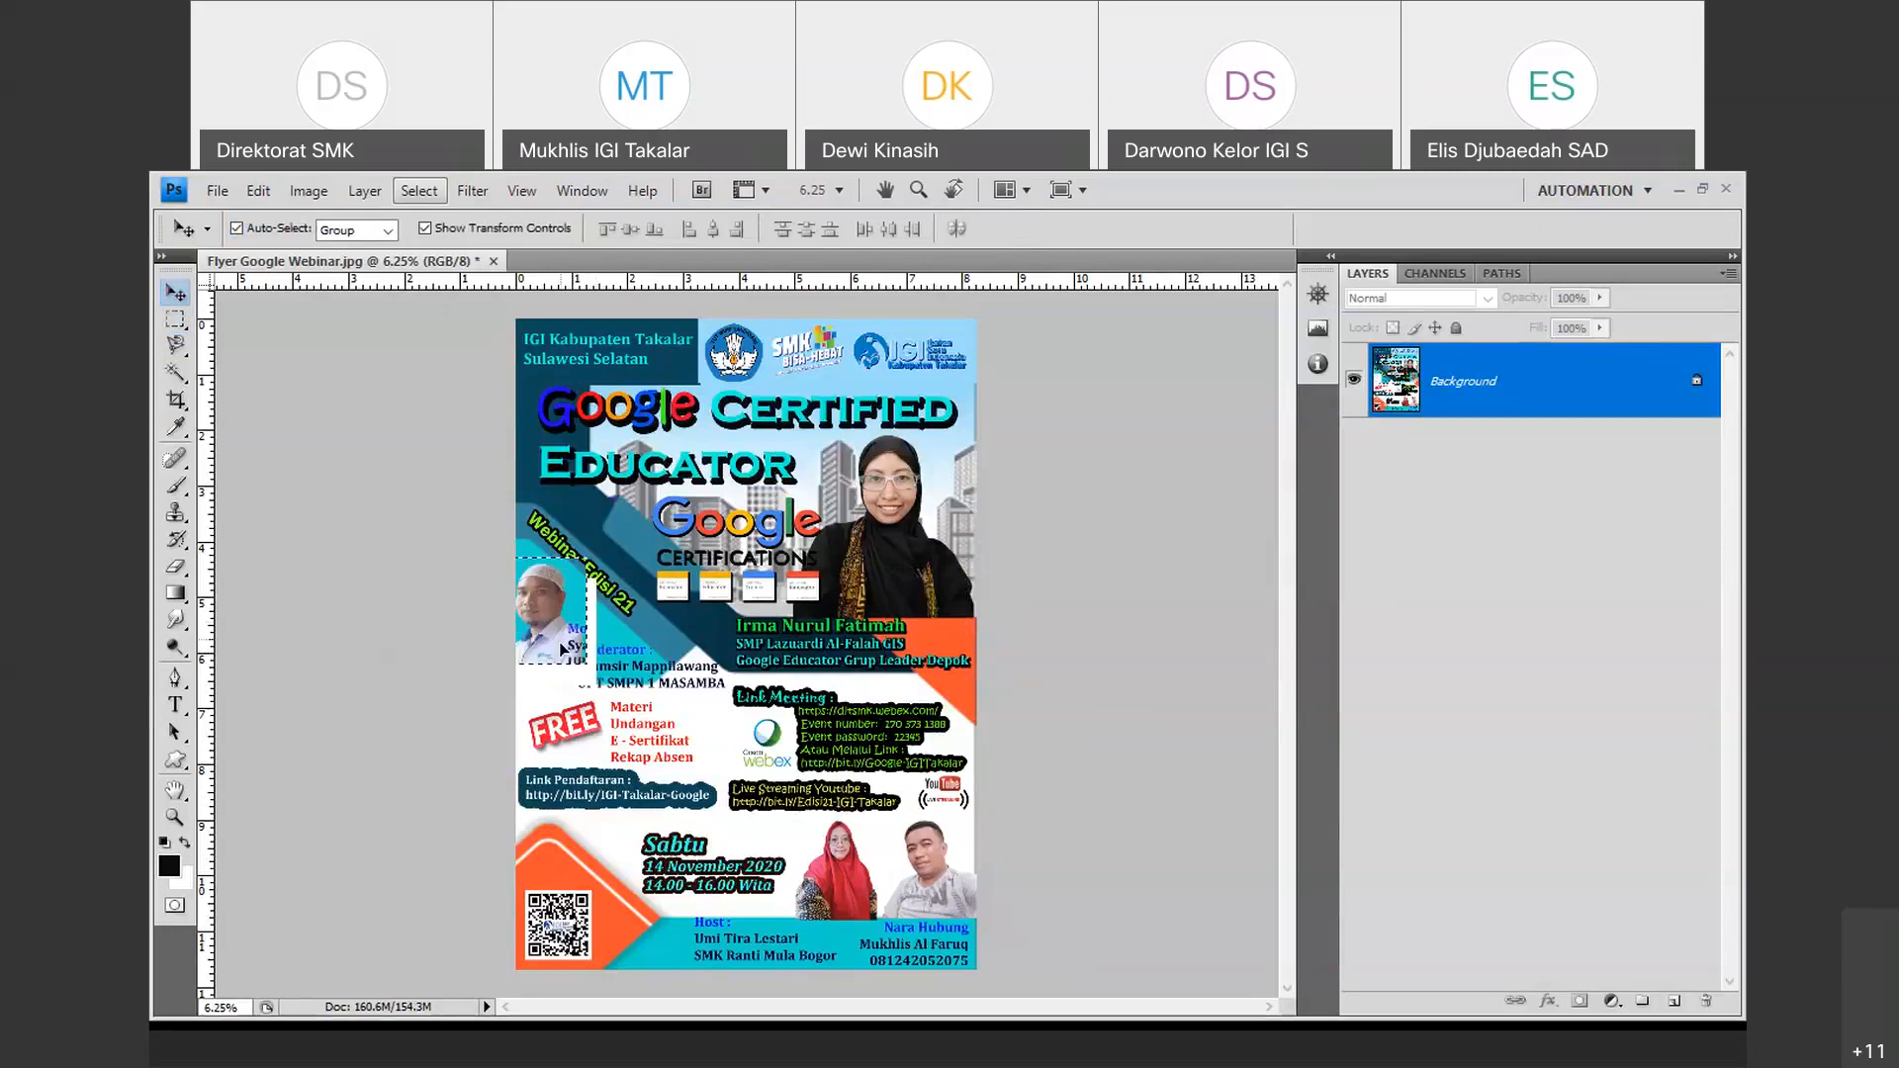
pyautogui.moveTo(562, 648); pyautogui.dragTo(573, 660)
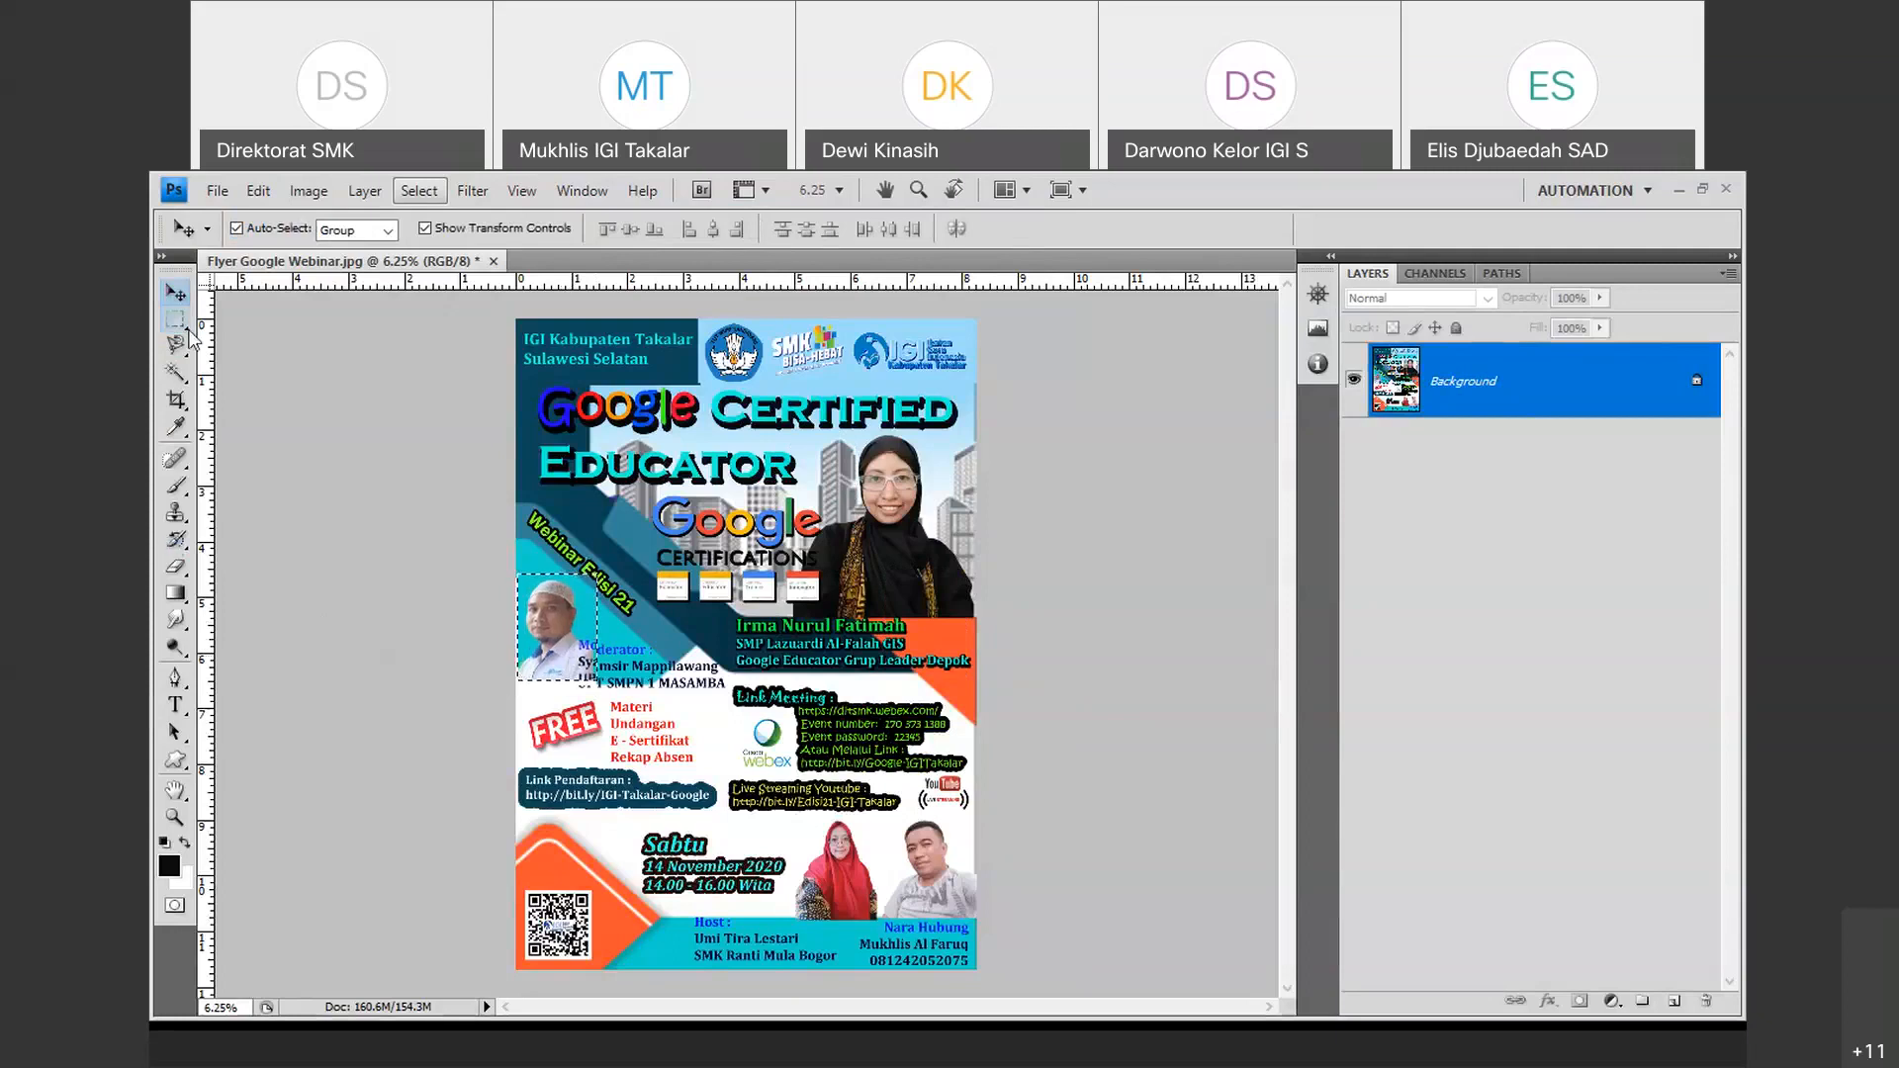
# Select the man's face in the flyer's bottom-right portrait with the Elliptical Marquee tool and shift it slightly with the Move tool.
pyautogui.moveTo(176, 319); pyautogui.dragTo(273, 344)
pyautogui.click(273, 342)
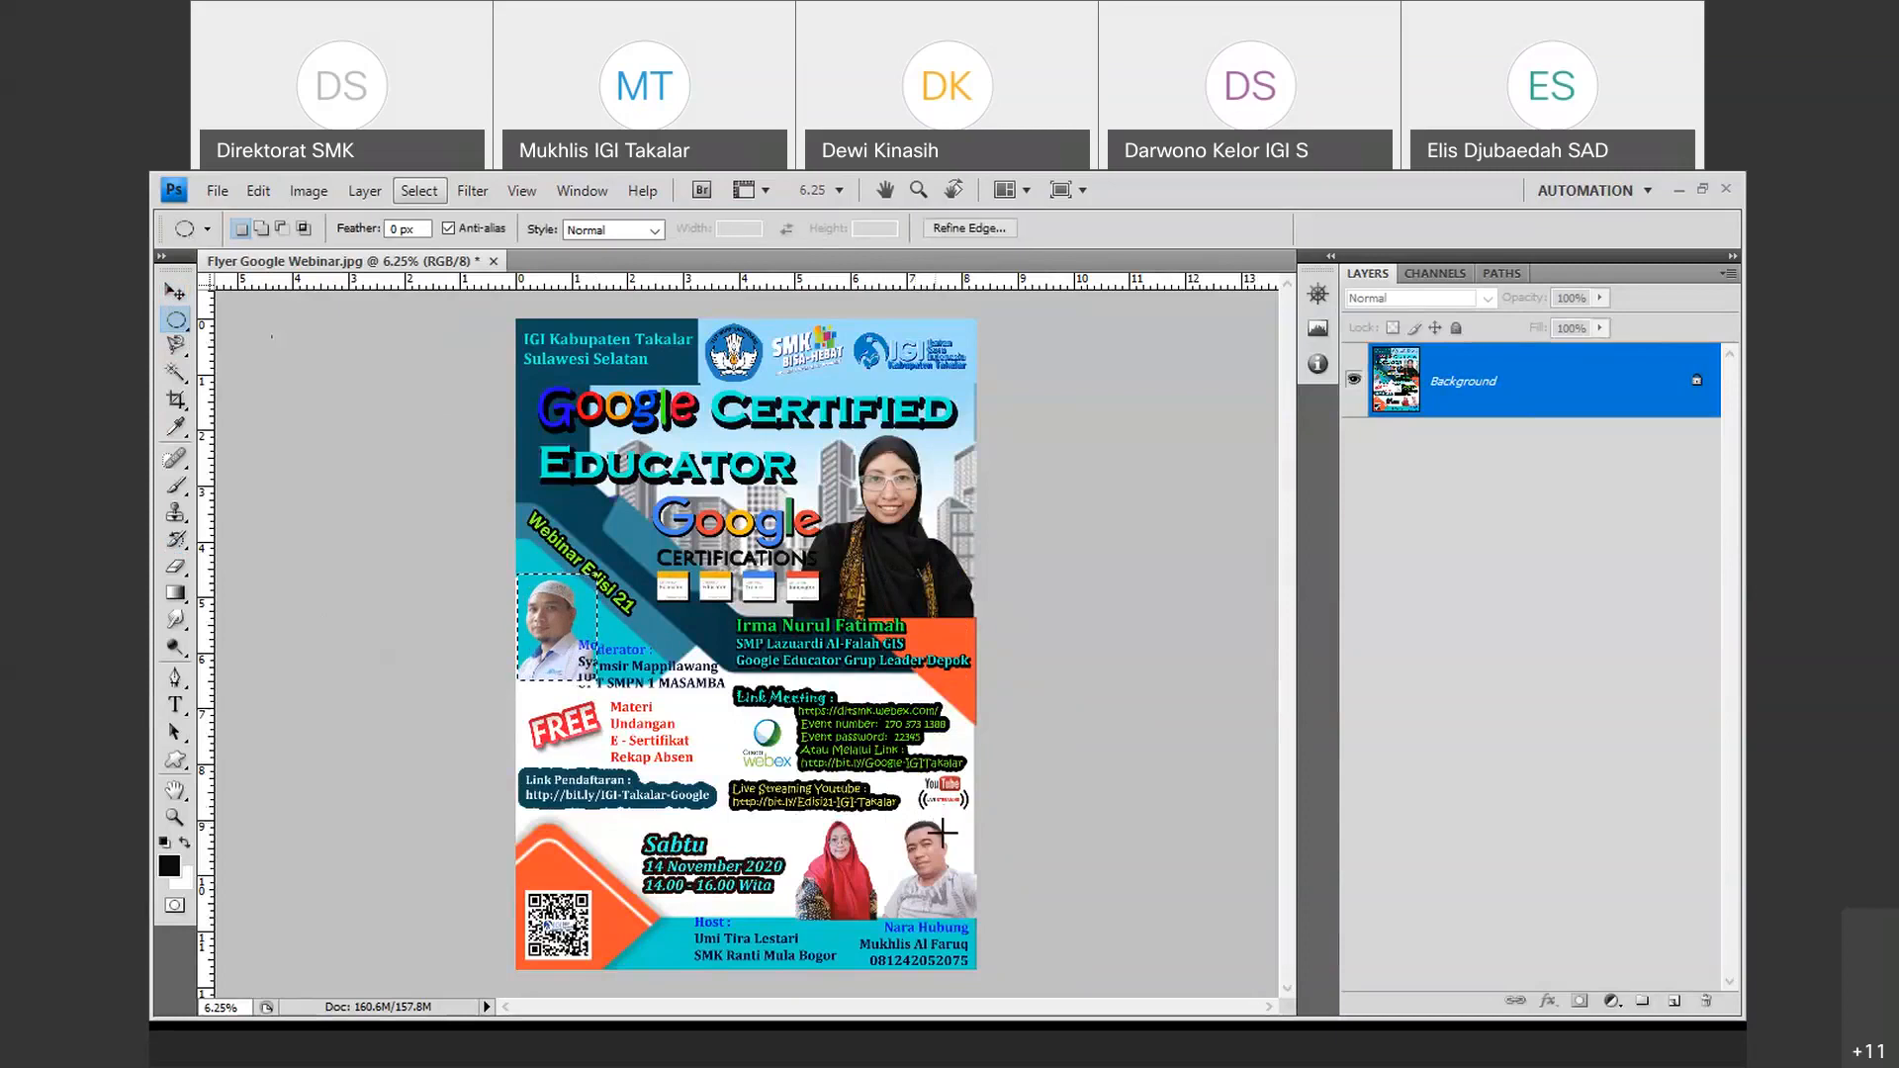
pyautogui.click(944, 832)
pyautogui.moveTo(933, 870); pyautogui.dragTo(896, 879)
pyautogui.click(174, 294)
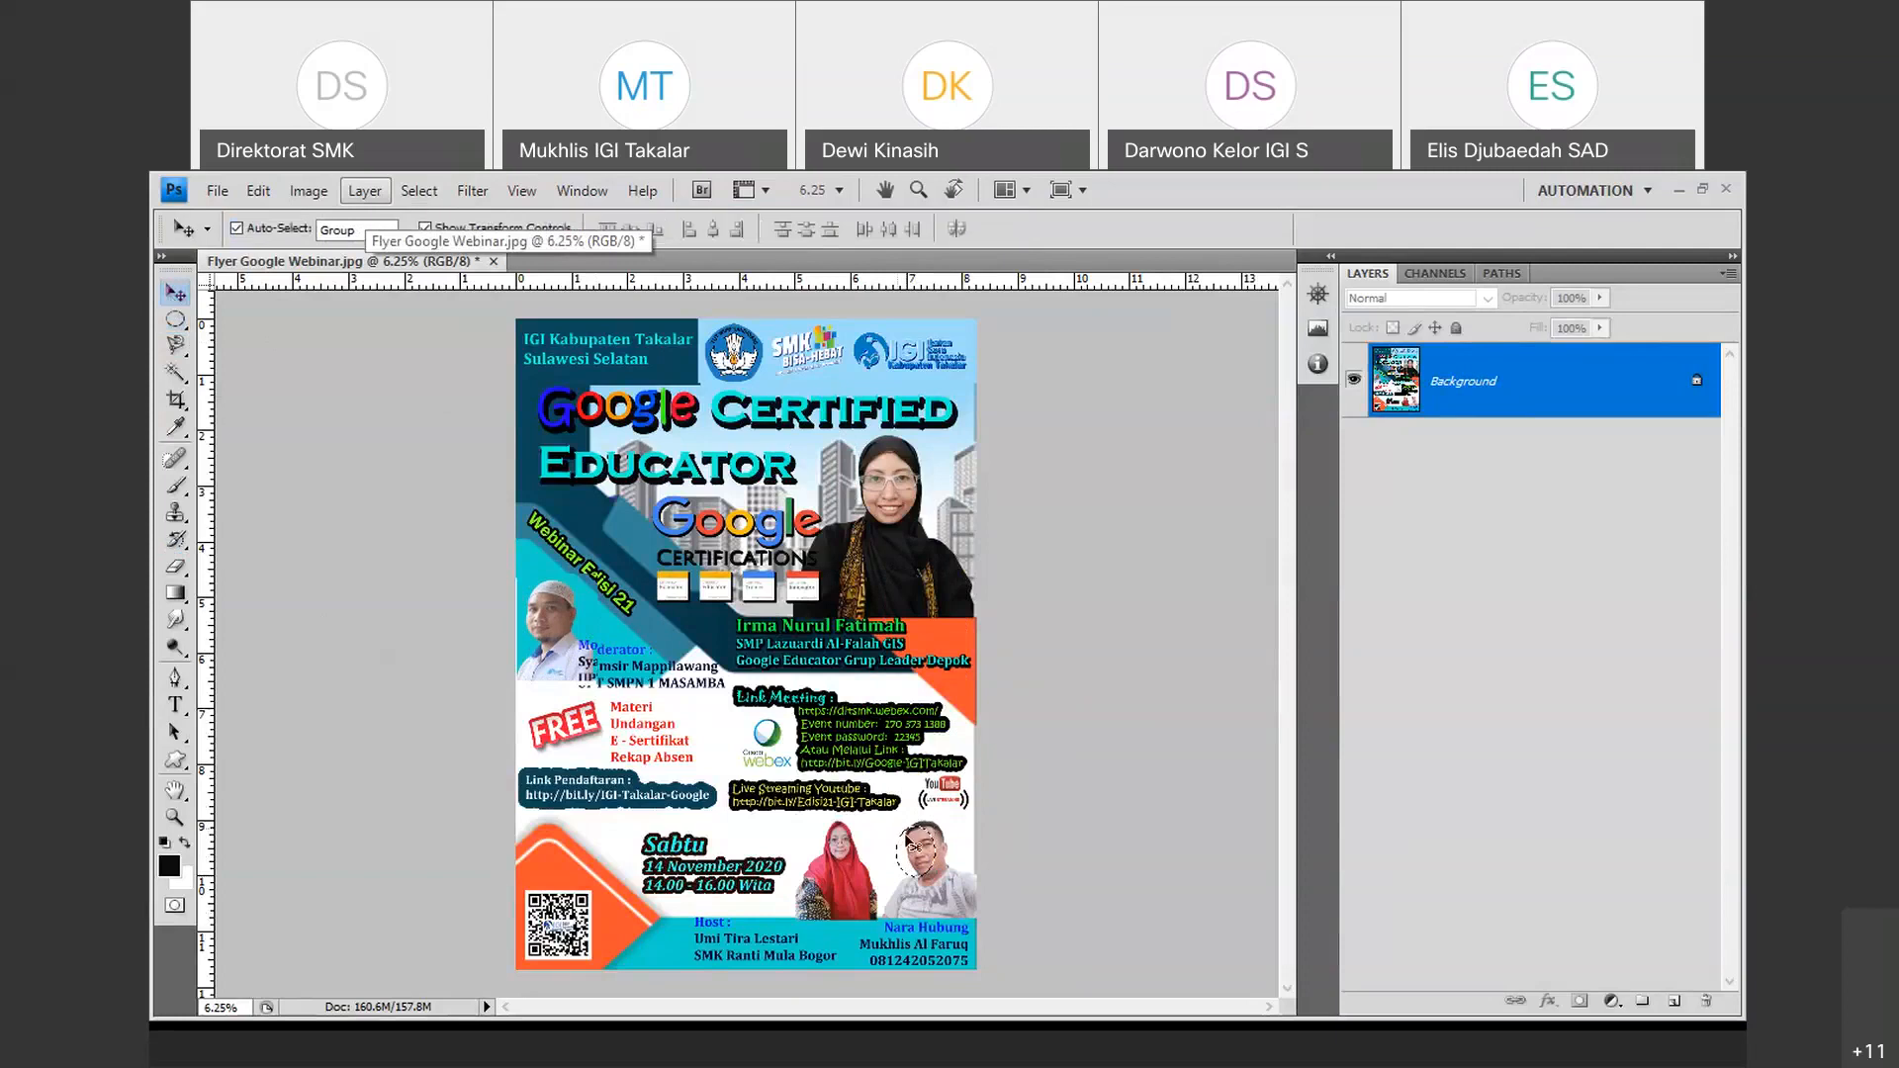
pyautogui.moveTo(907, 840)
pyautogui.mouseDown()
pyautogui.moveTo(883, 484)
pyautogui.moveTo(925, 859)
pyautogui.mouseUp()
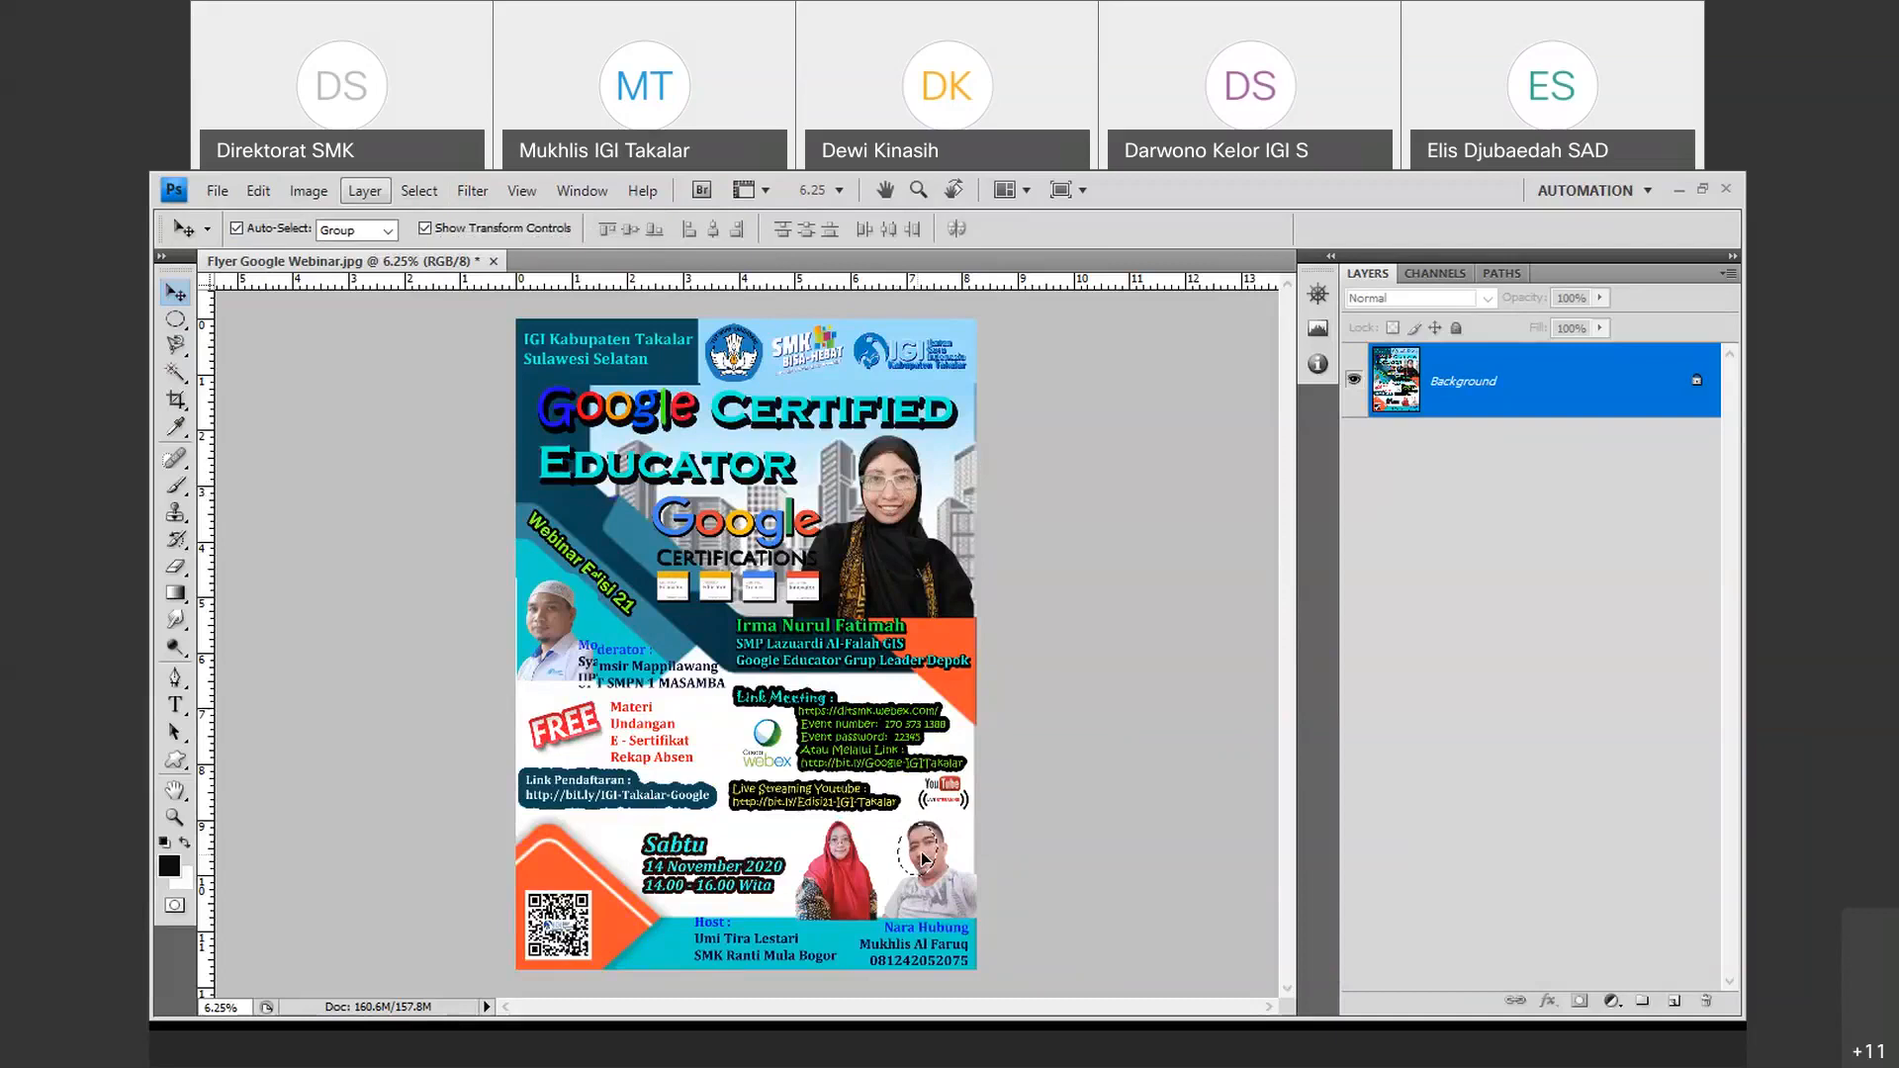
# Try a crop frame around the main speaker's portrait and discard the crop.
pyautogui.click(179, 406)
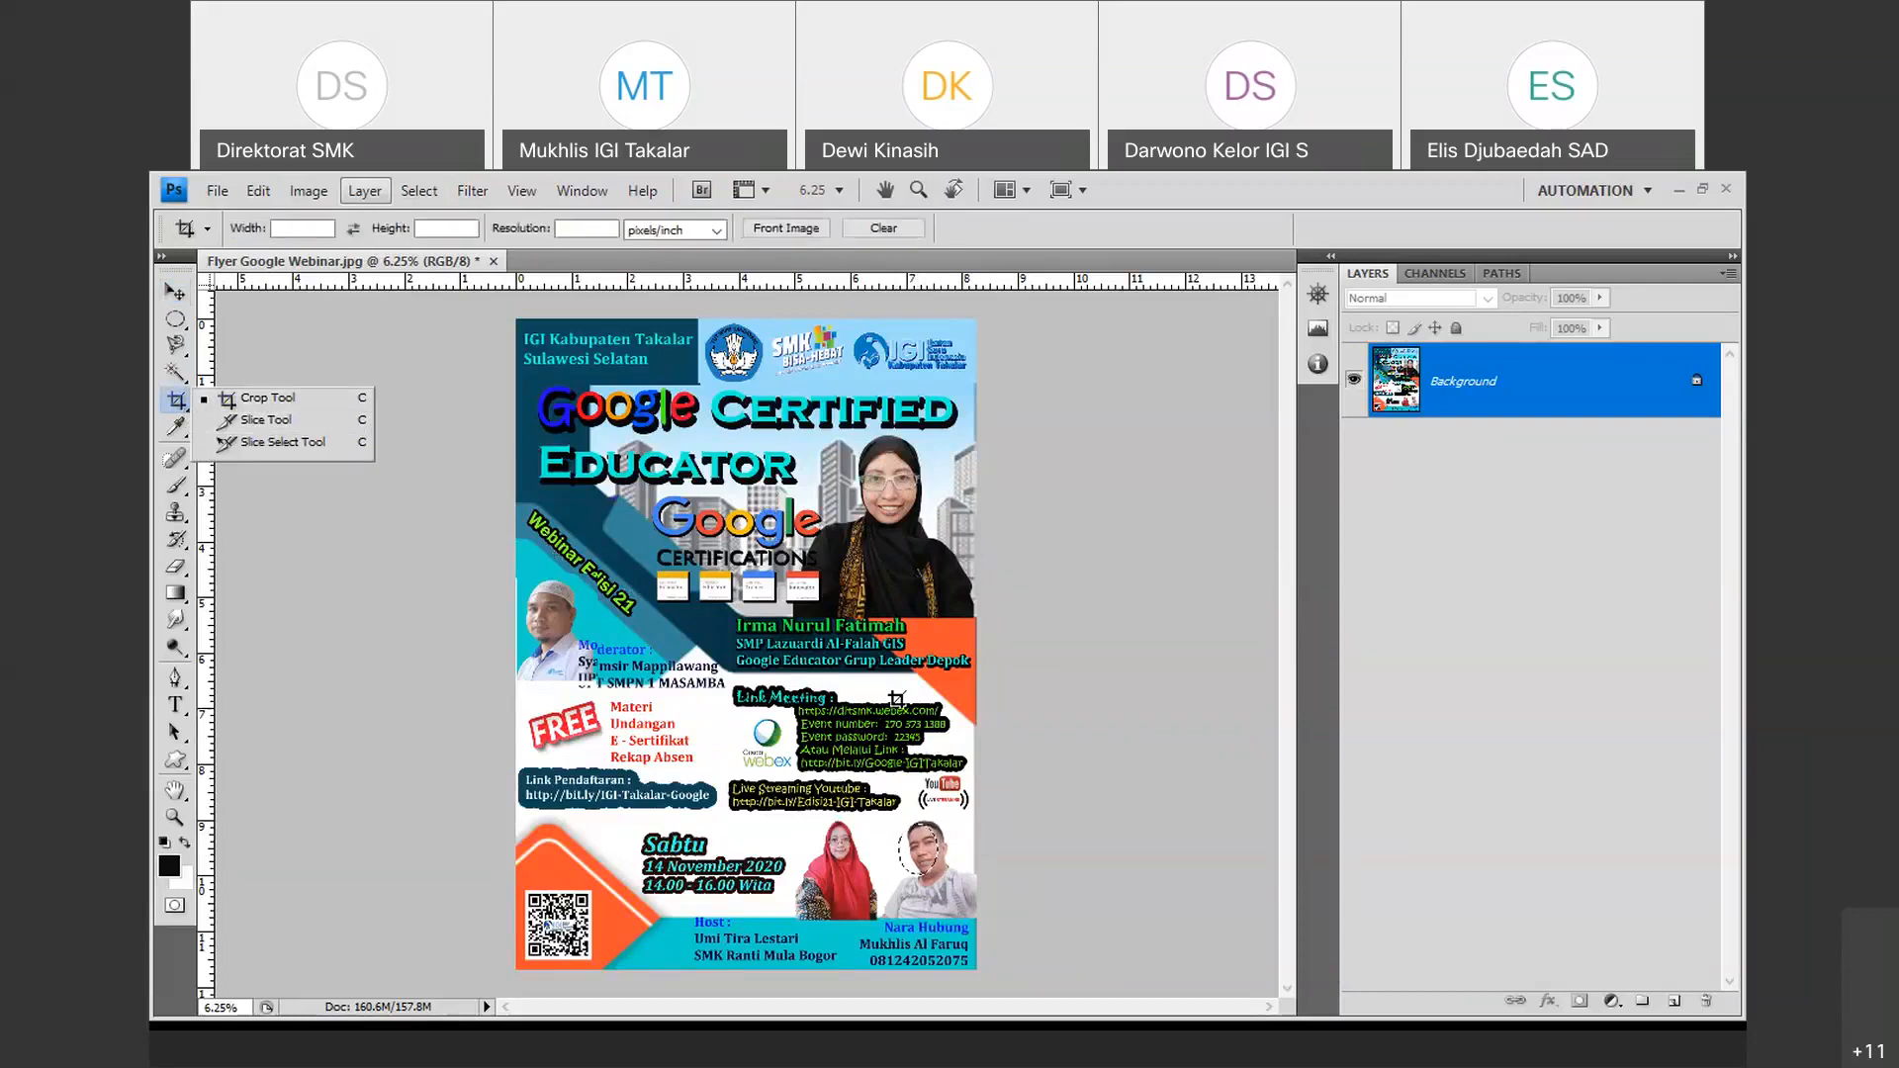
pyautogui.click(833, 435)
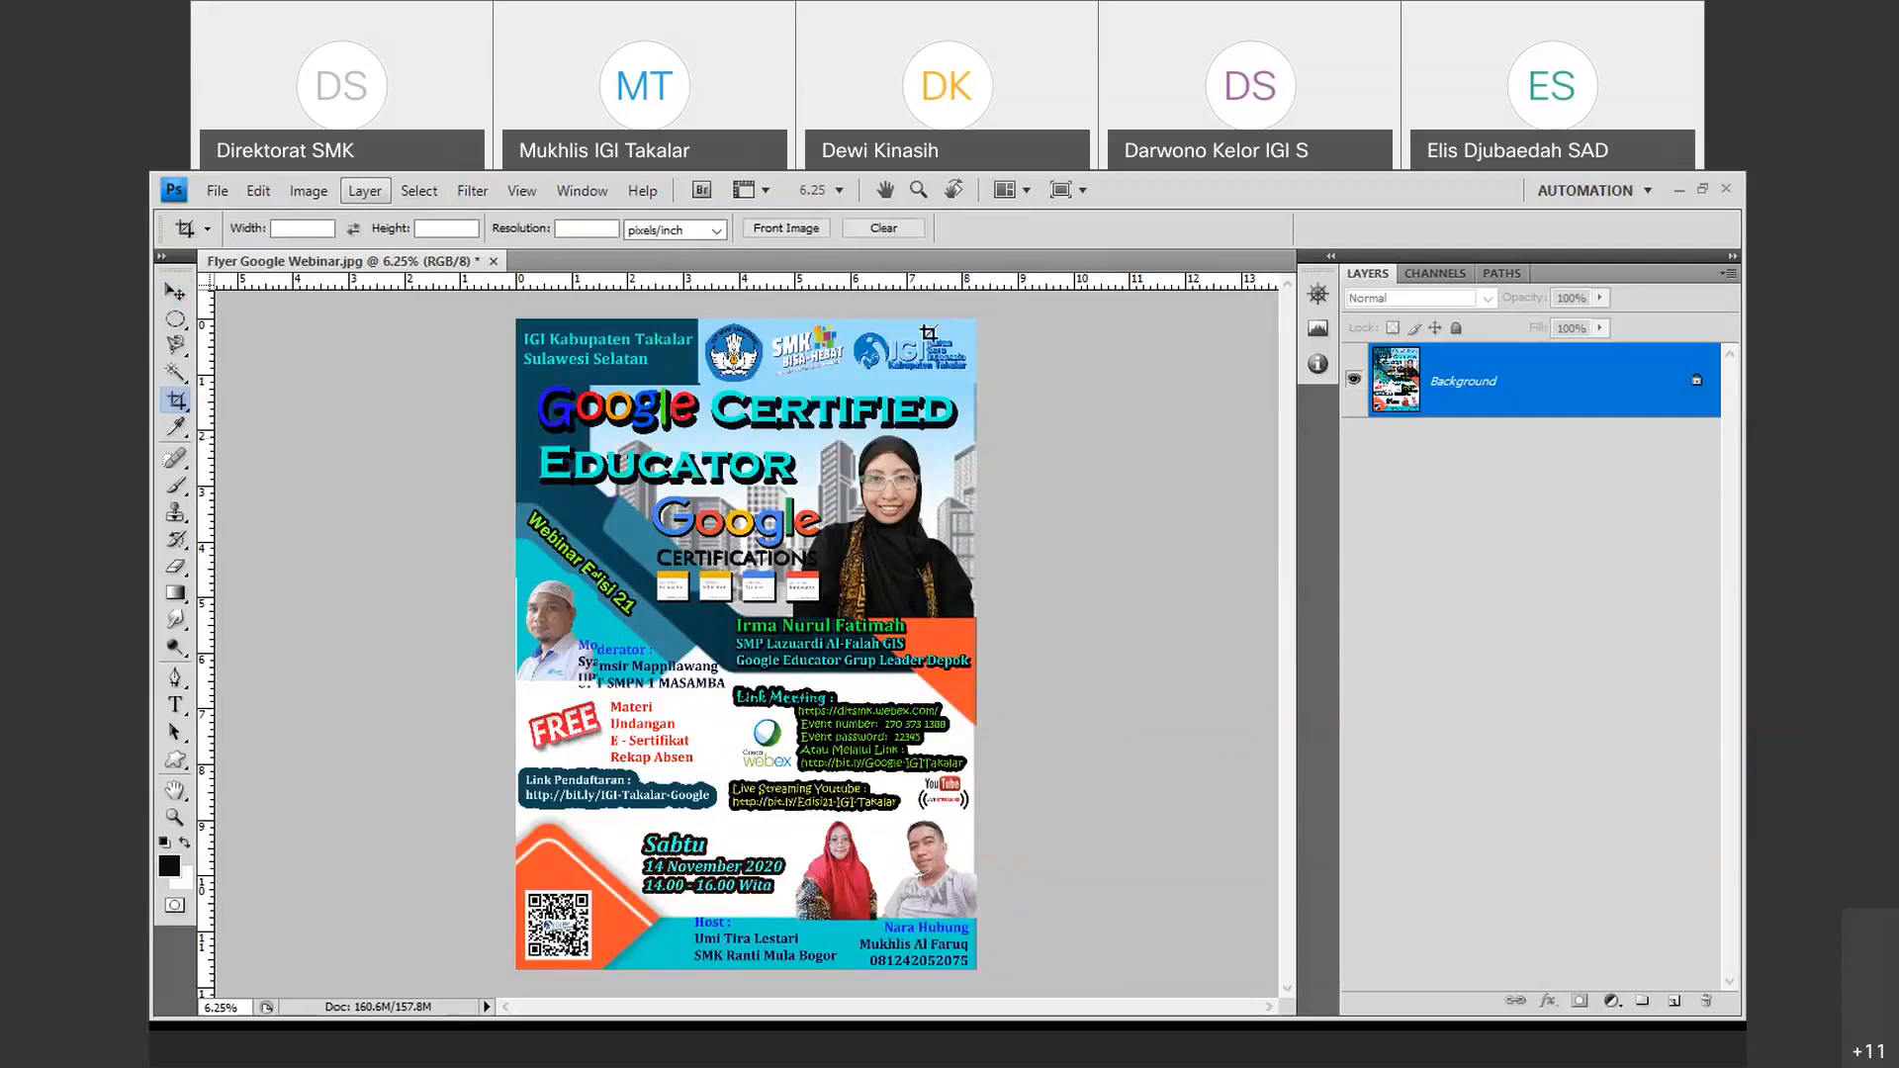
pyautogui.moveTo(824, 427); pyautogui.dragTo(960, 612)
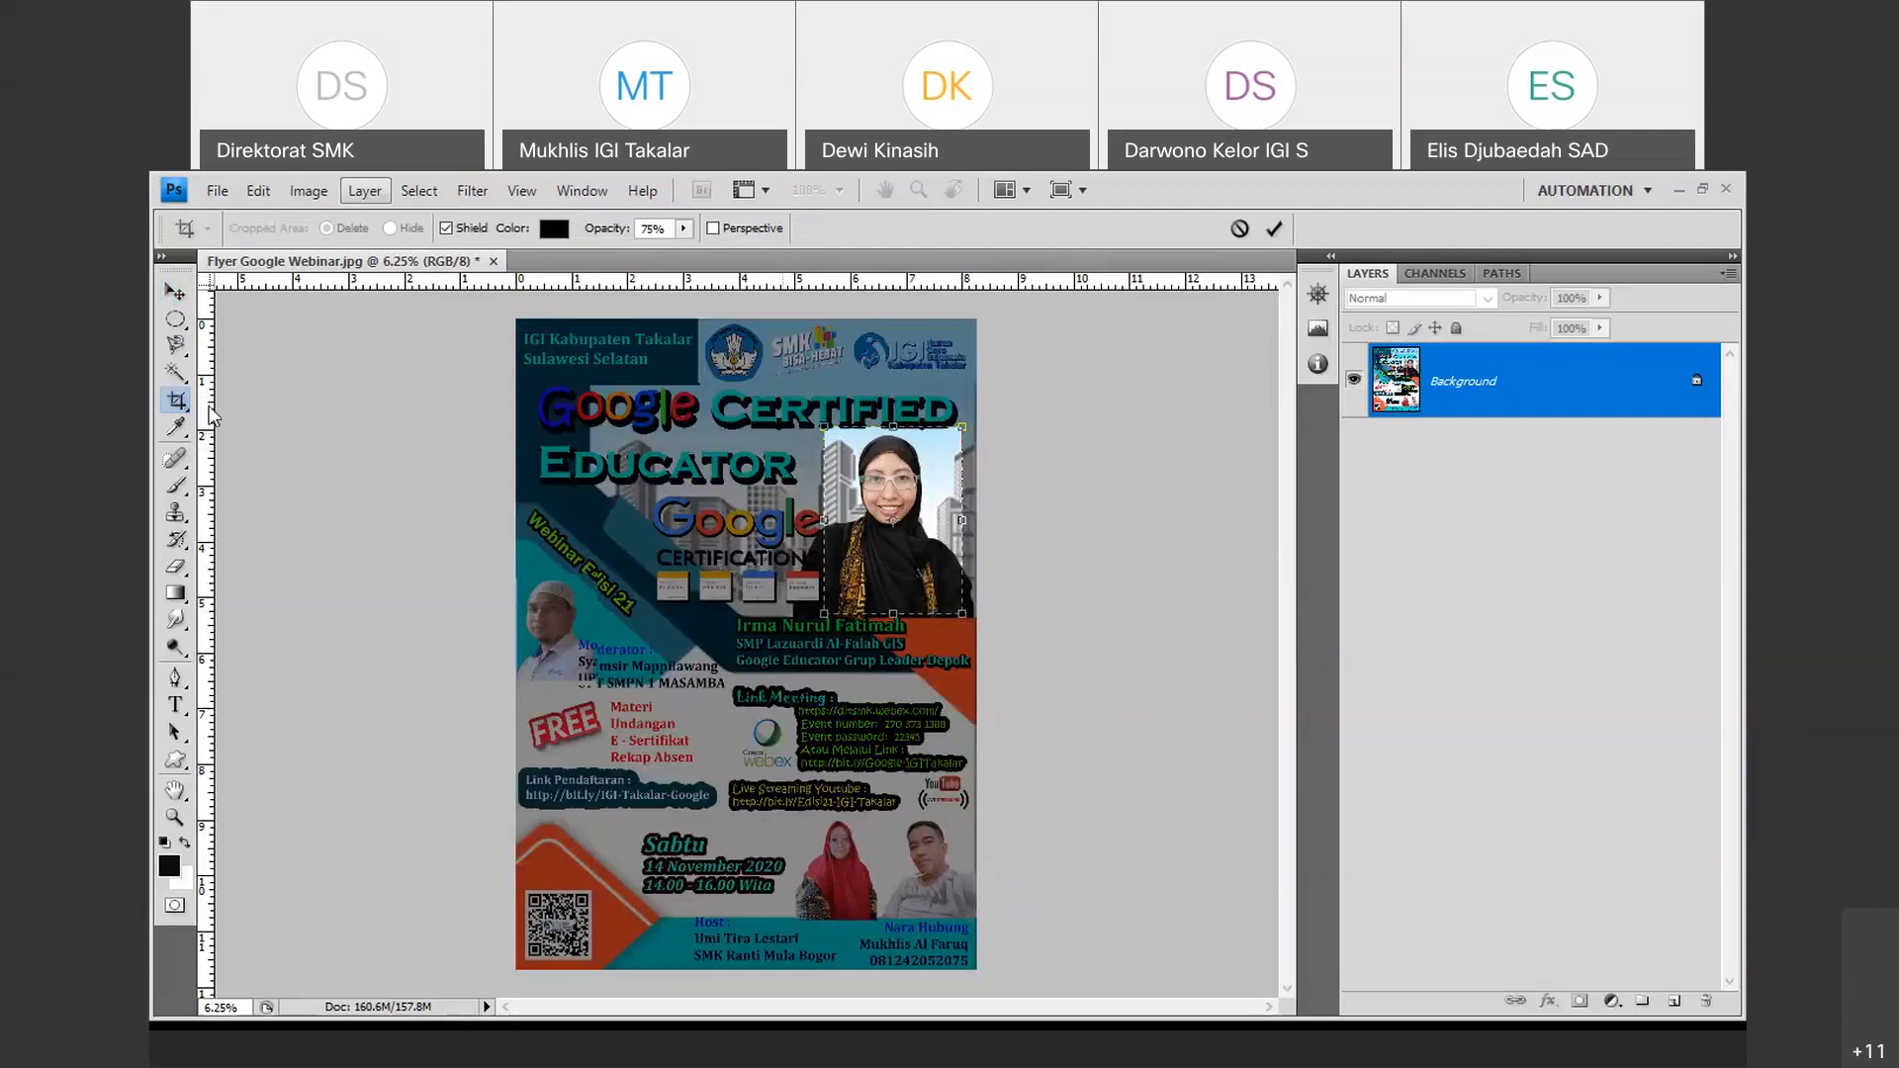
pyautogui.click(175, 346)
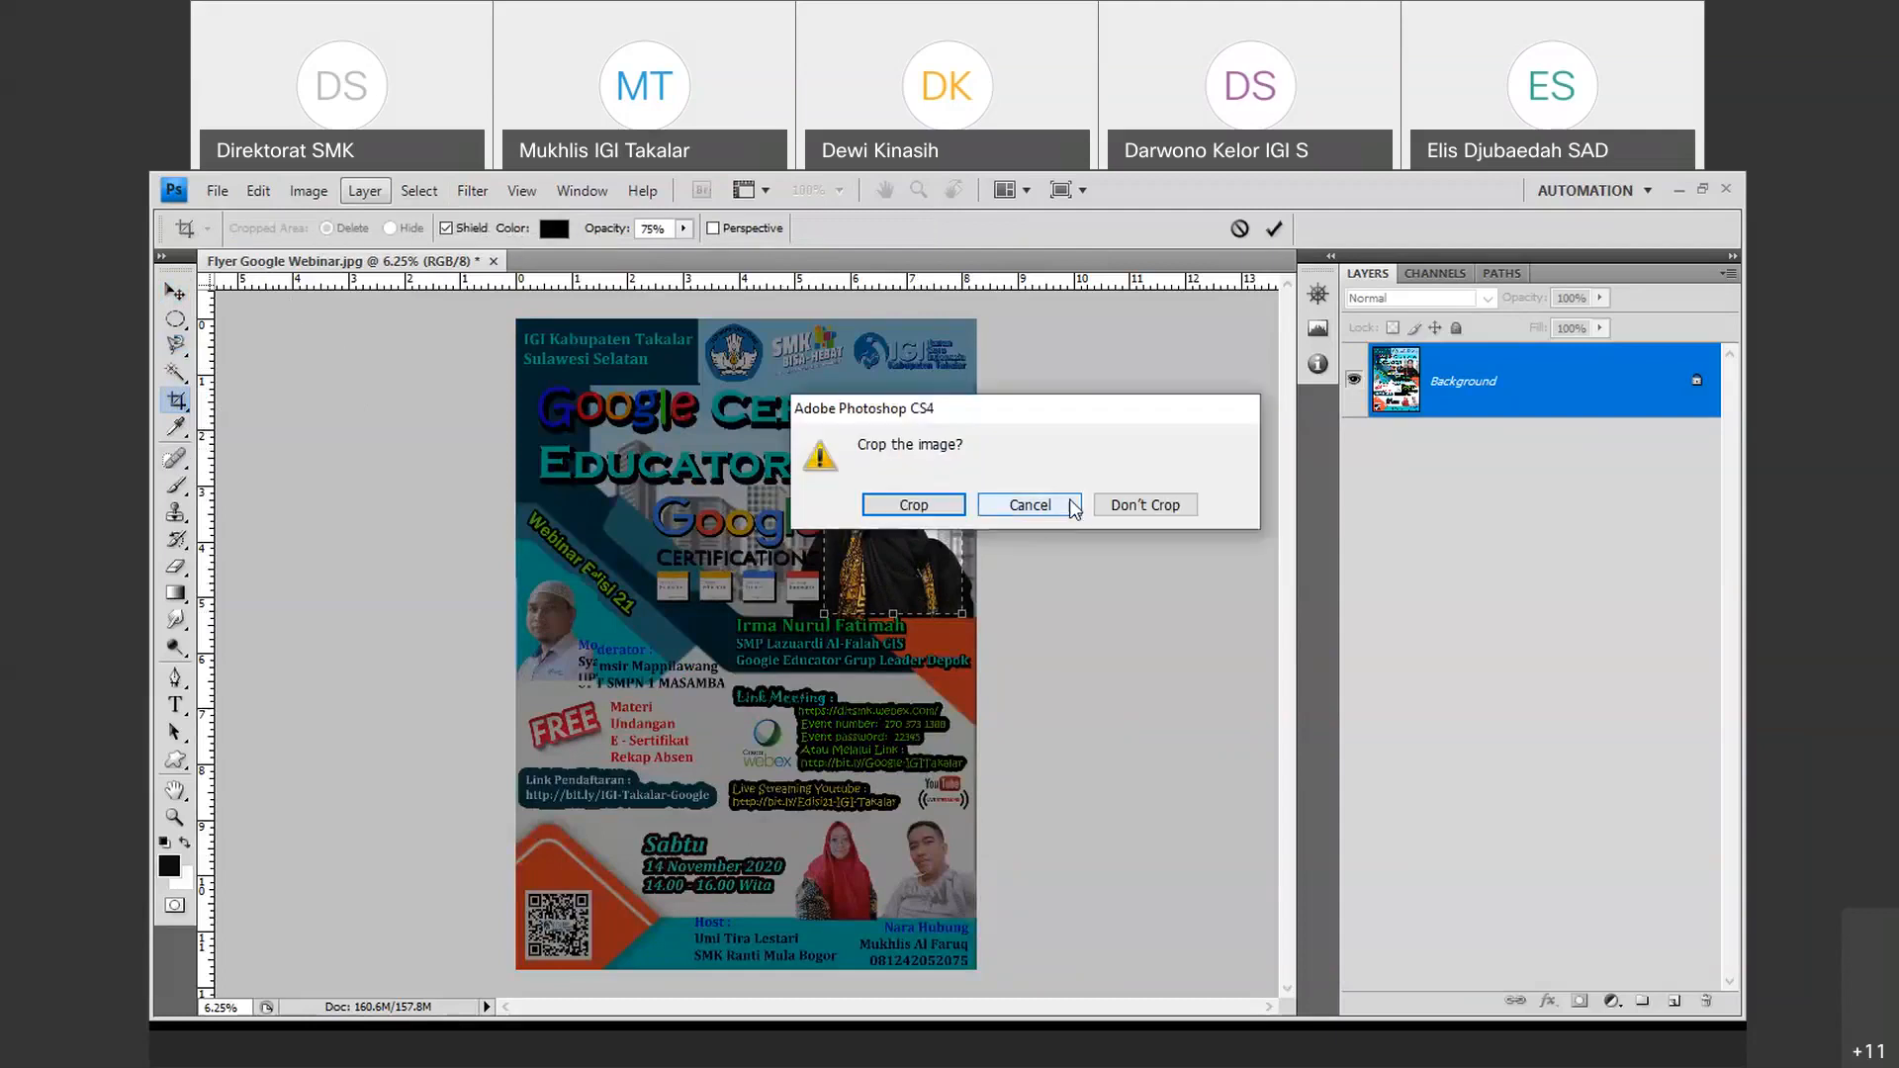
pyautogui.click(1072, 507)
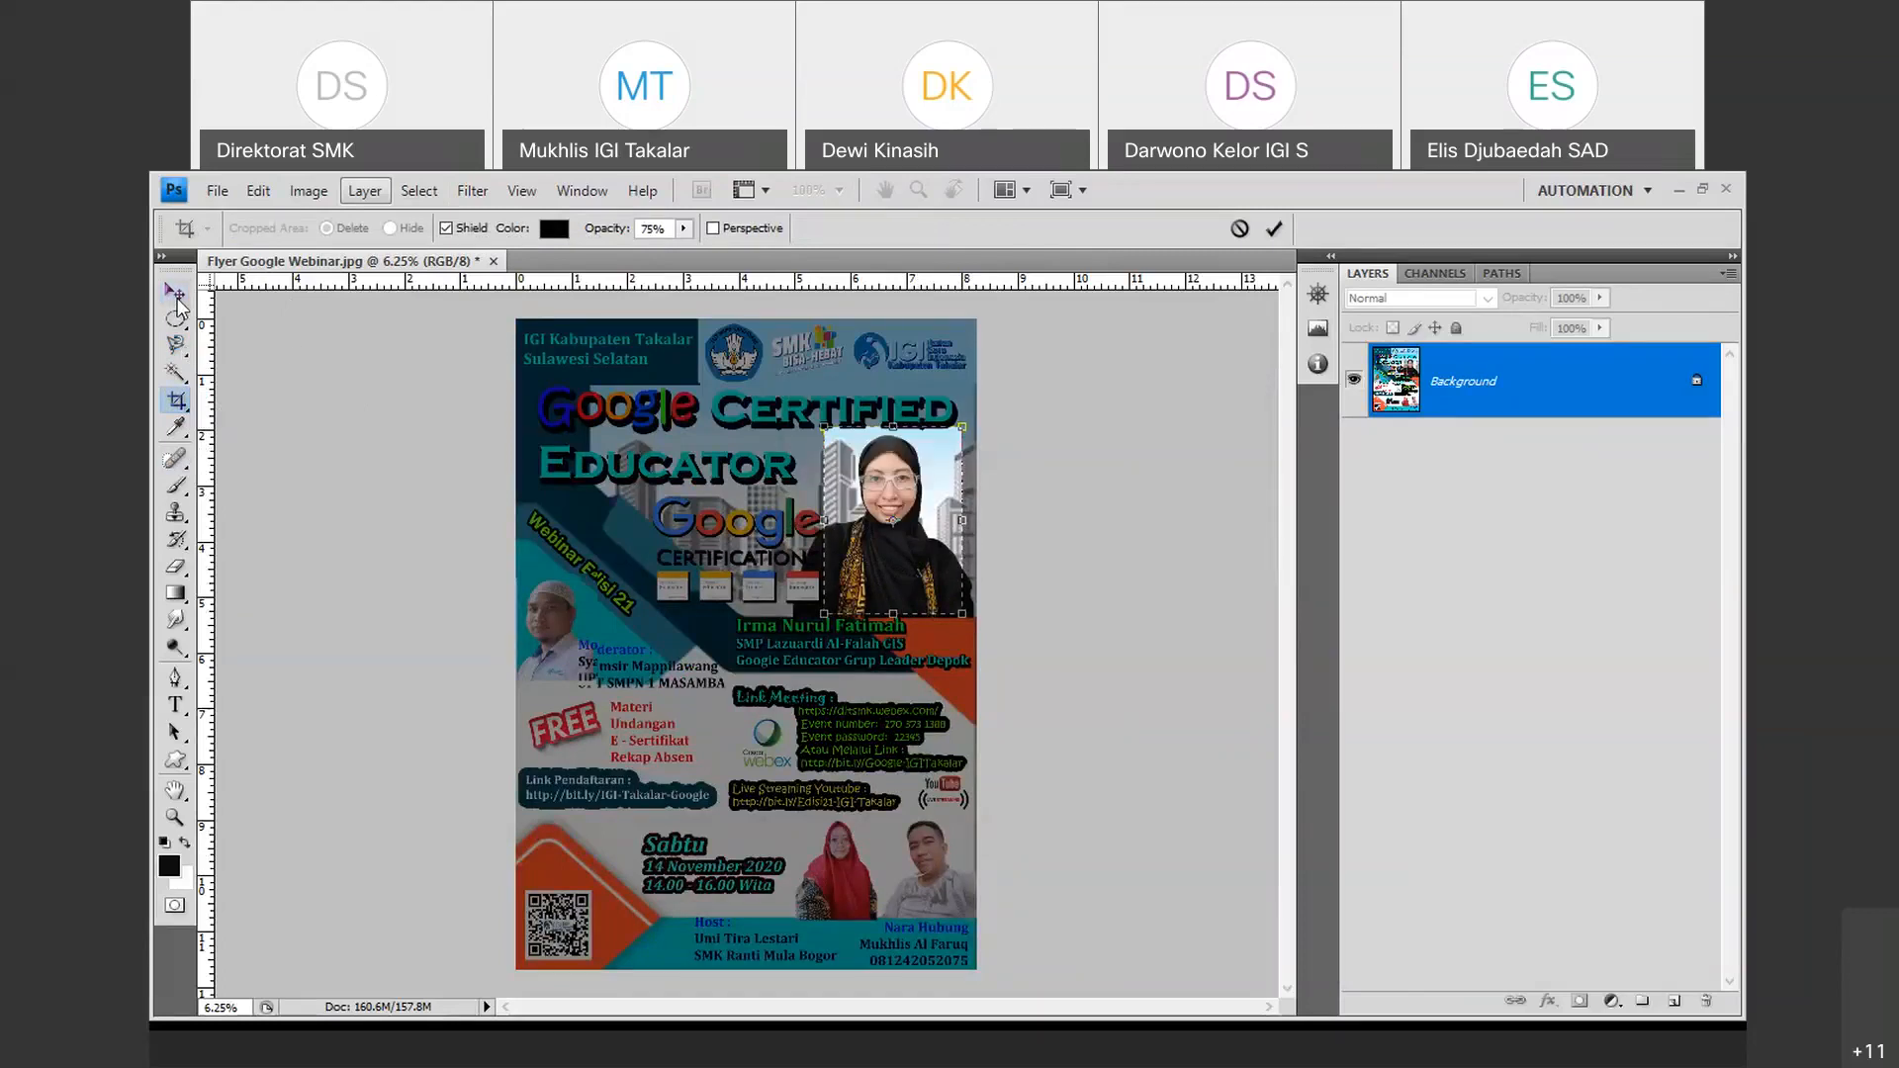
pyautogui.click(177, 349)
pyautogui.click(1112, 509)
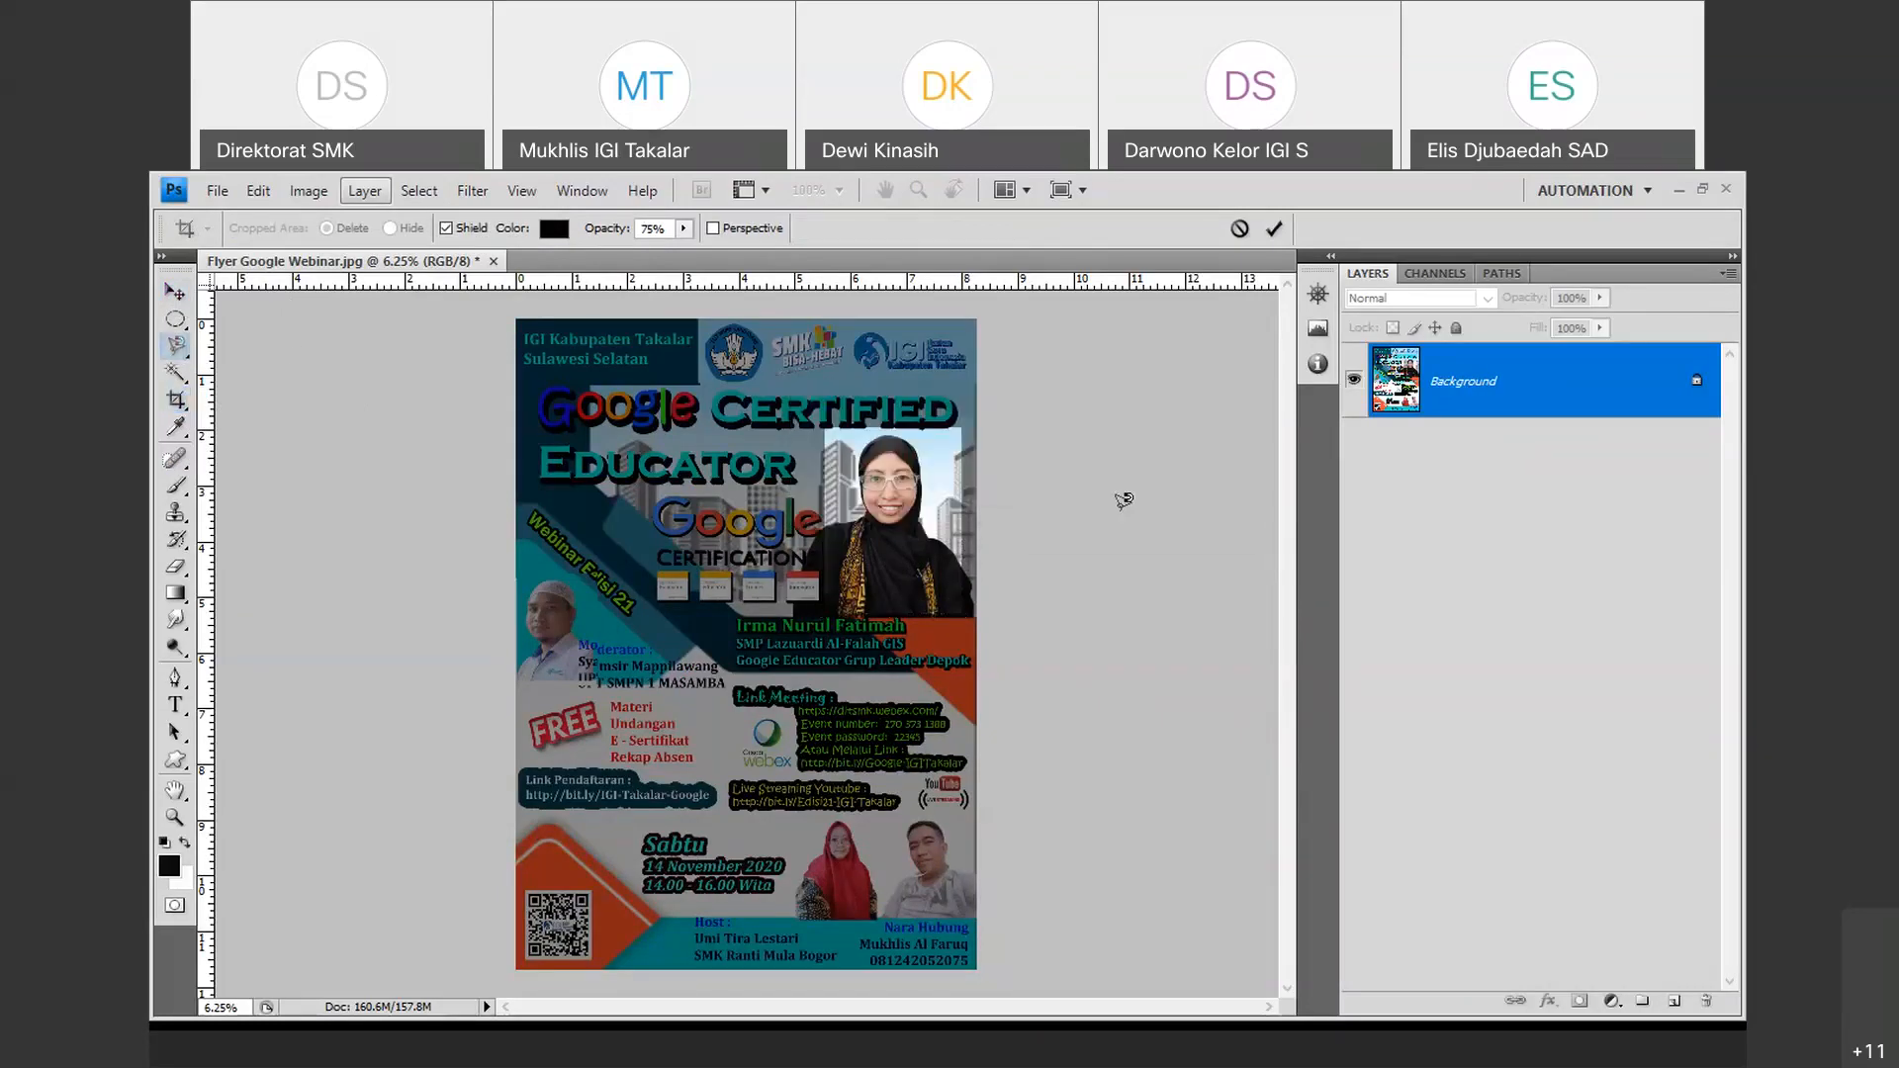
# Trace around the main speaker's portrait with the Magnetic Lasso tool and close the outline into a selection.
pyautogui.rightClick(190, 353)
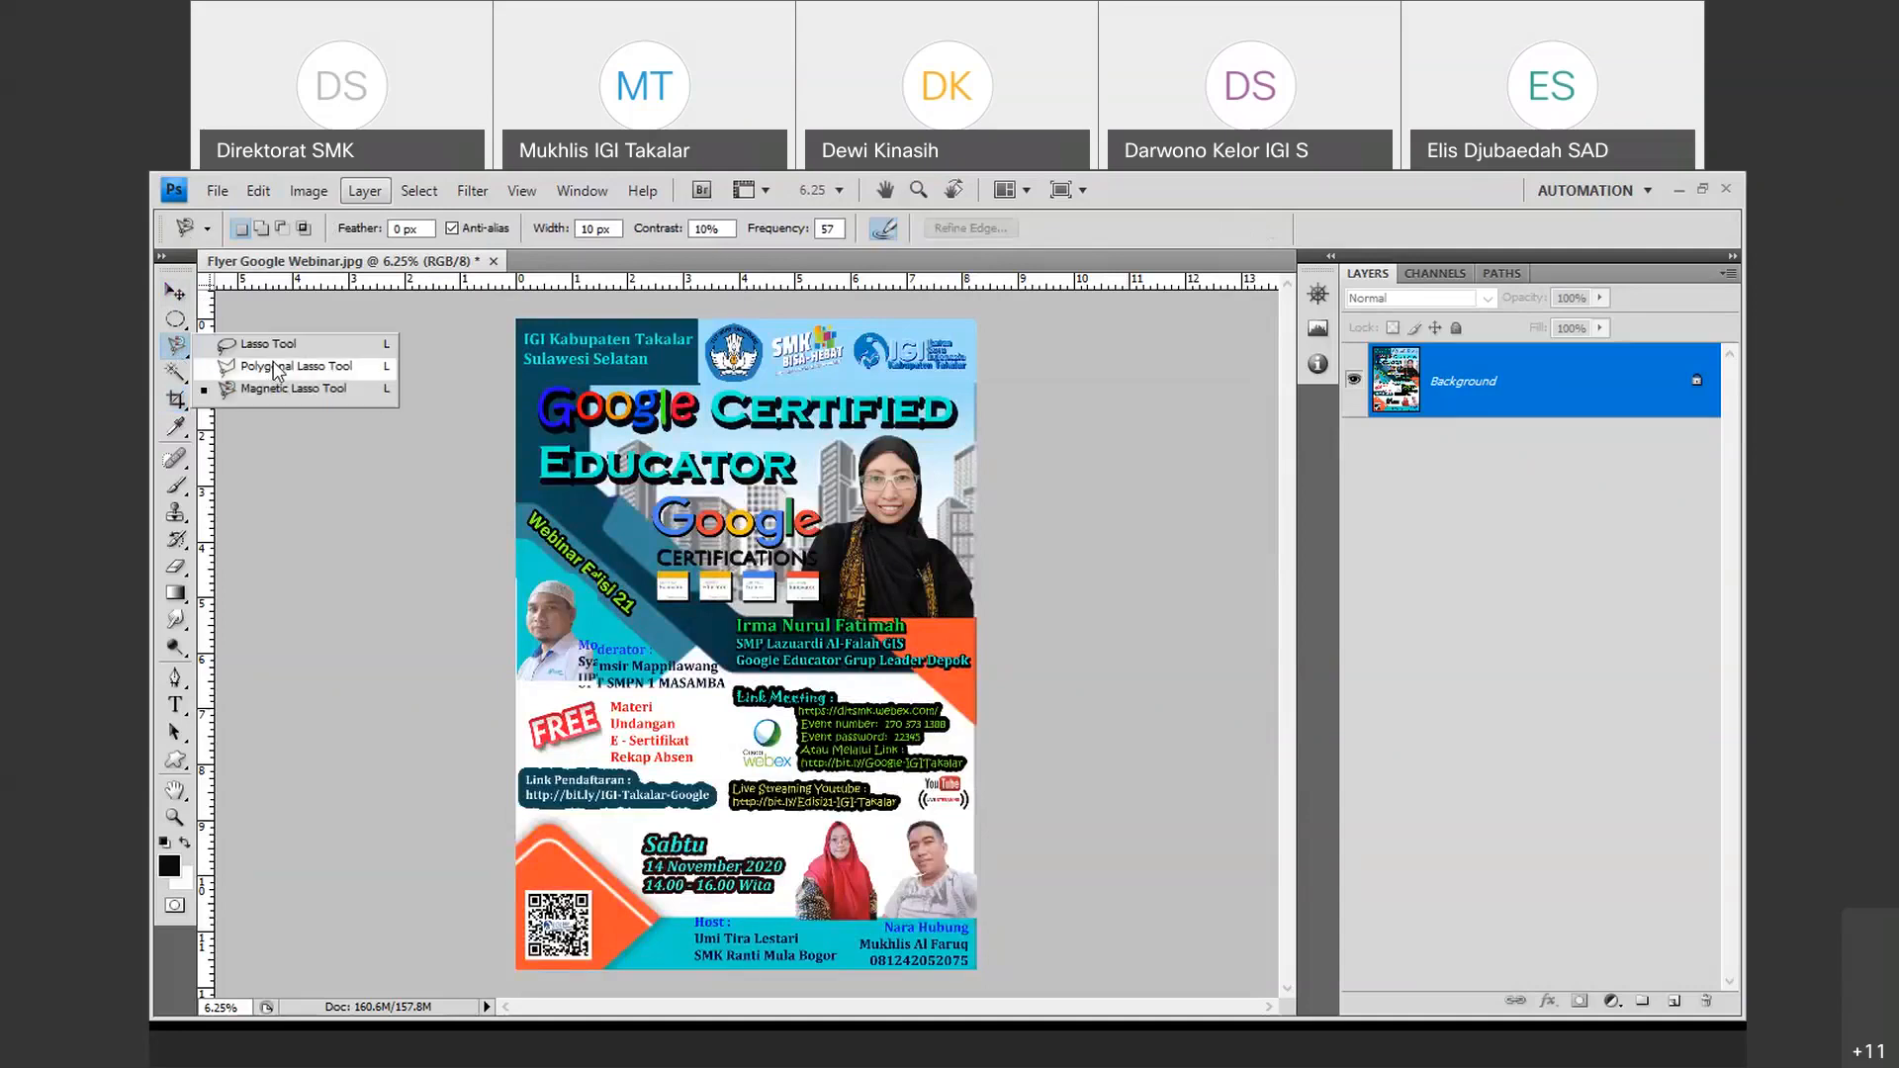
pyautogui.click(276, 366)
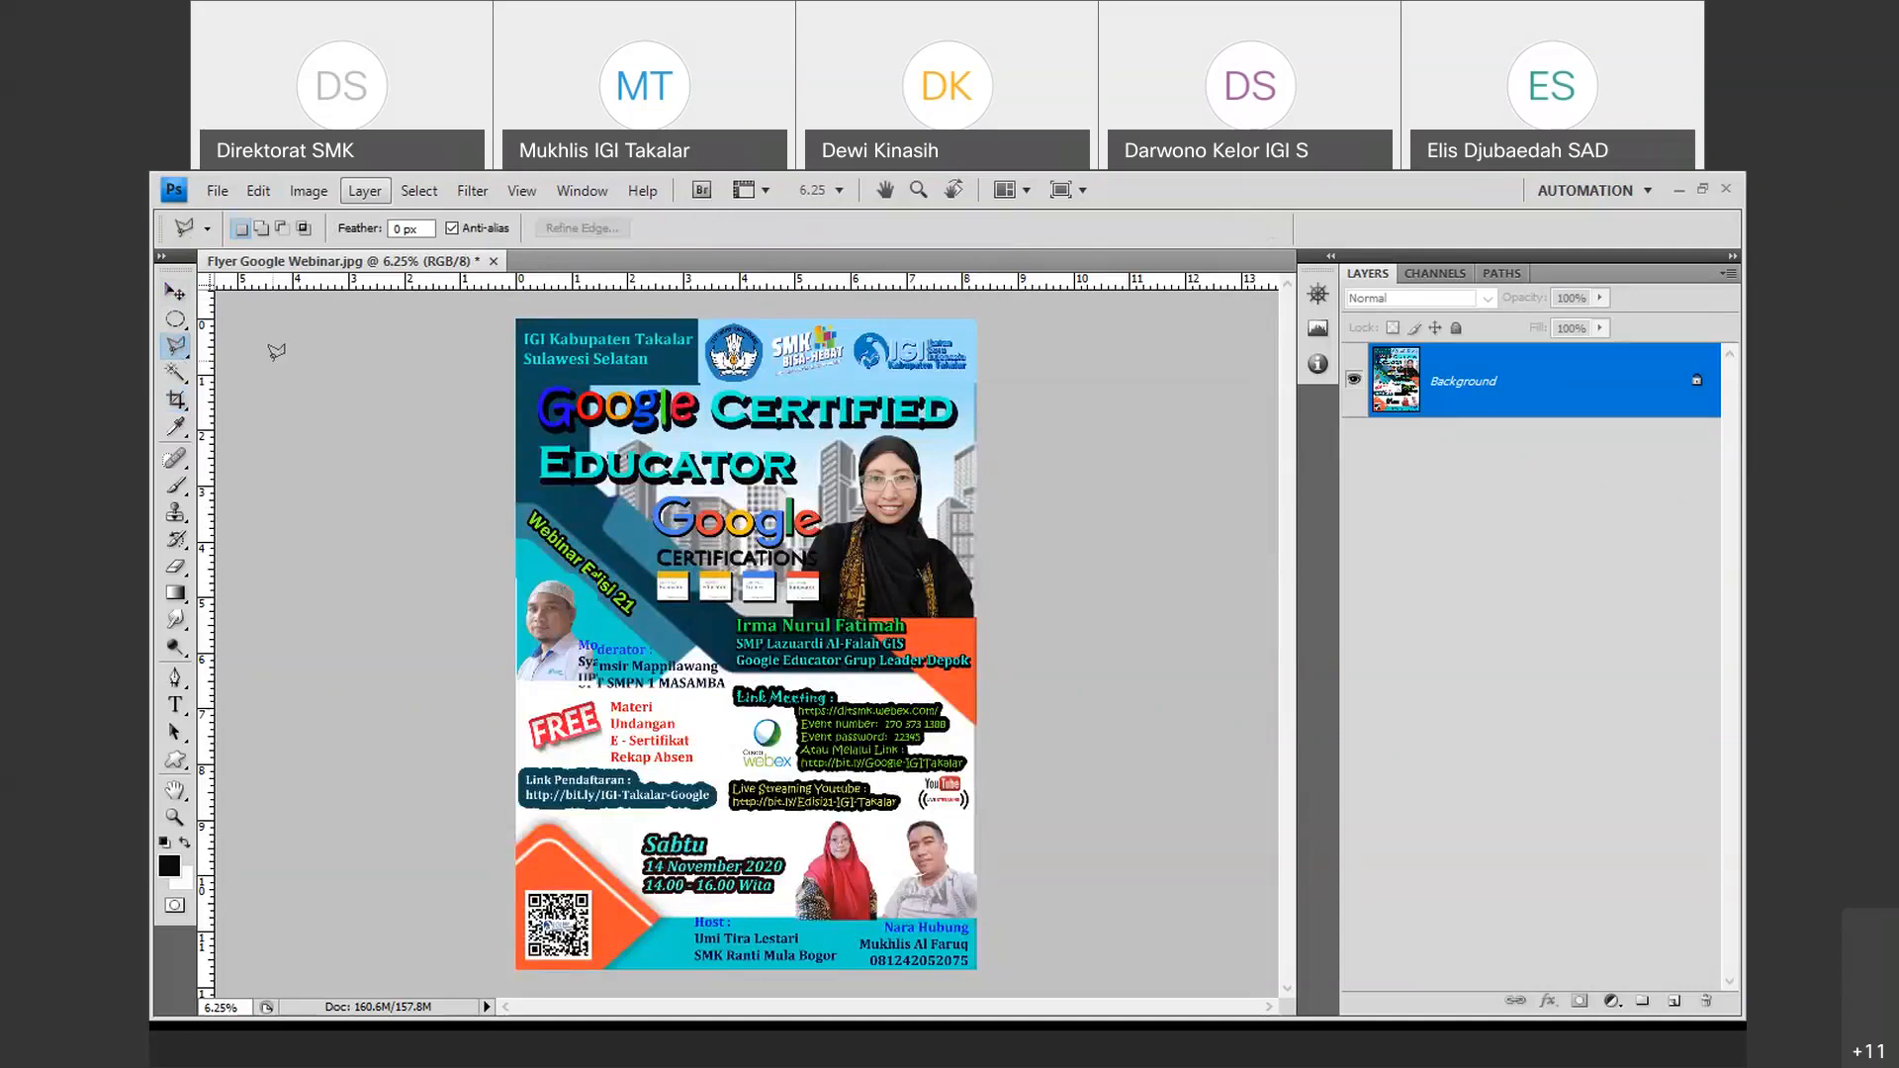
pyautogui.rightClick(190, 362)
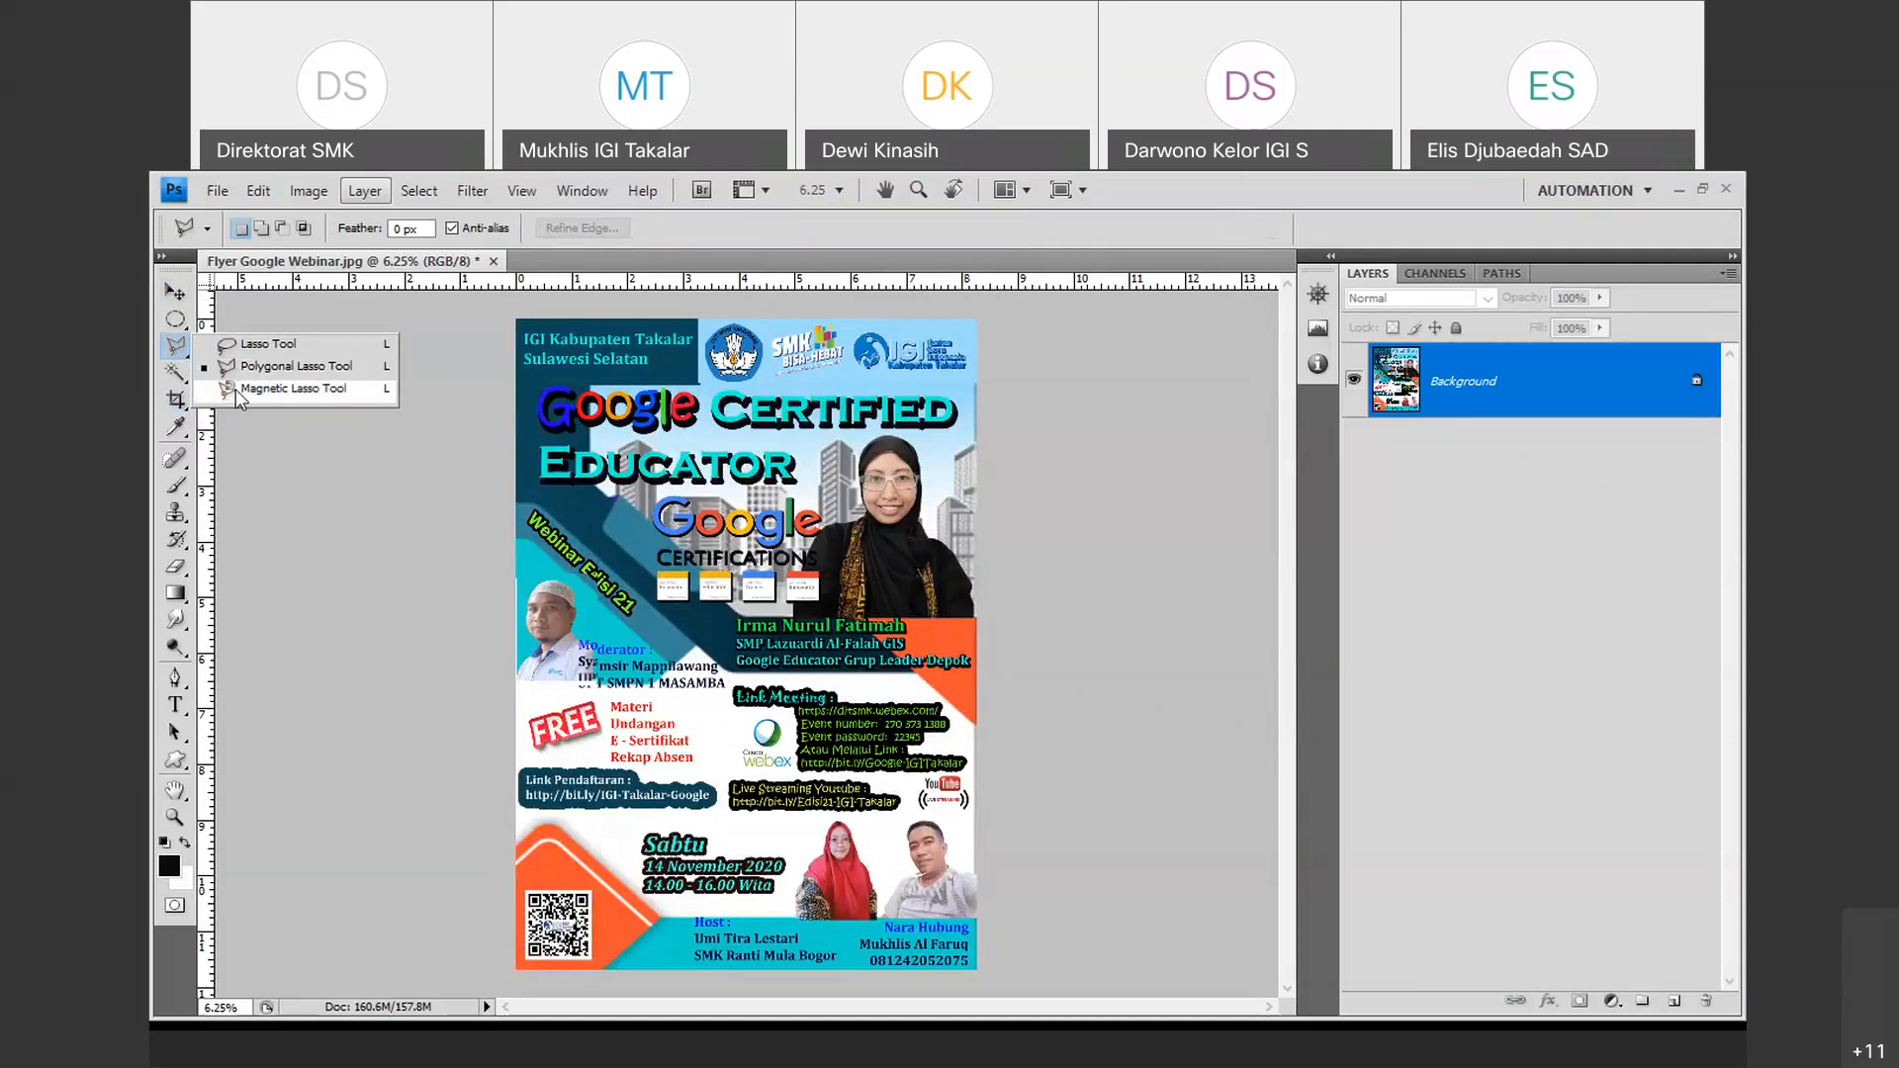
pyautogui.click(287, 388)
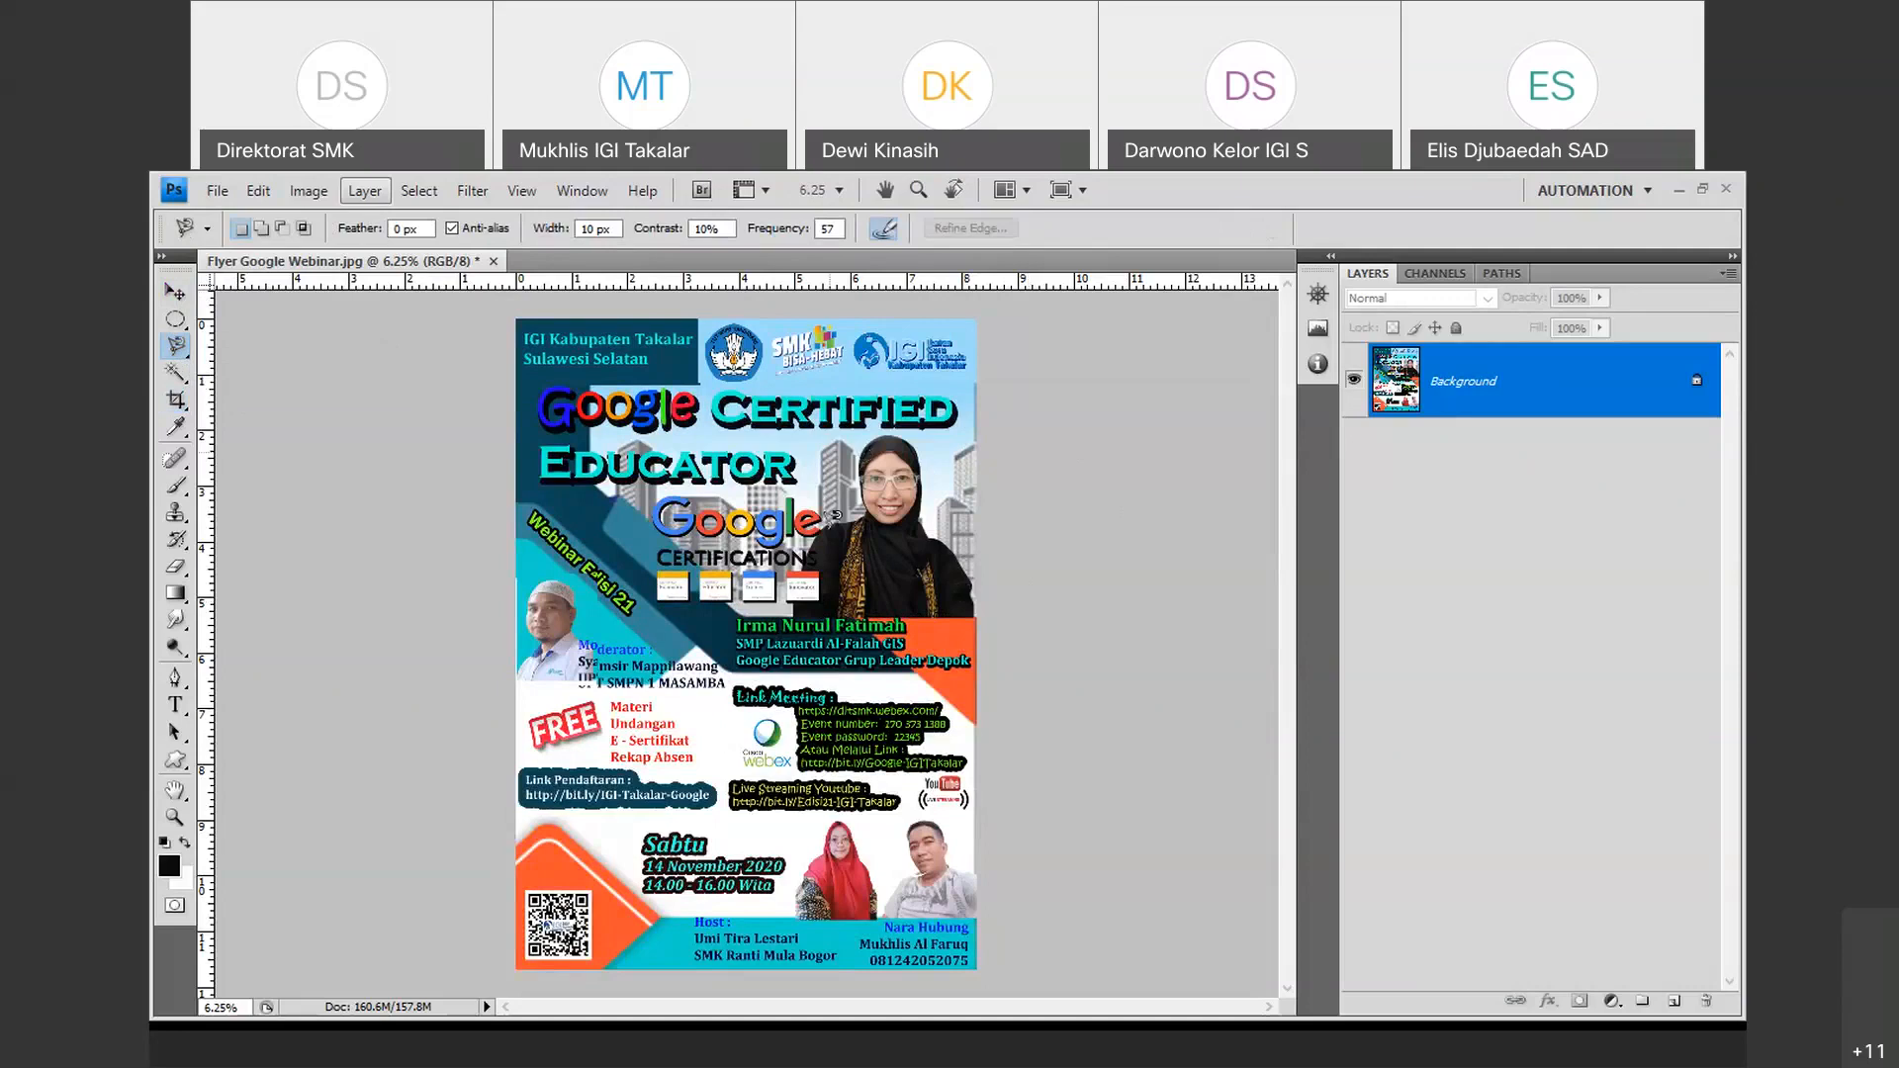
pyautogui.rightClick(195, 338)
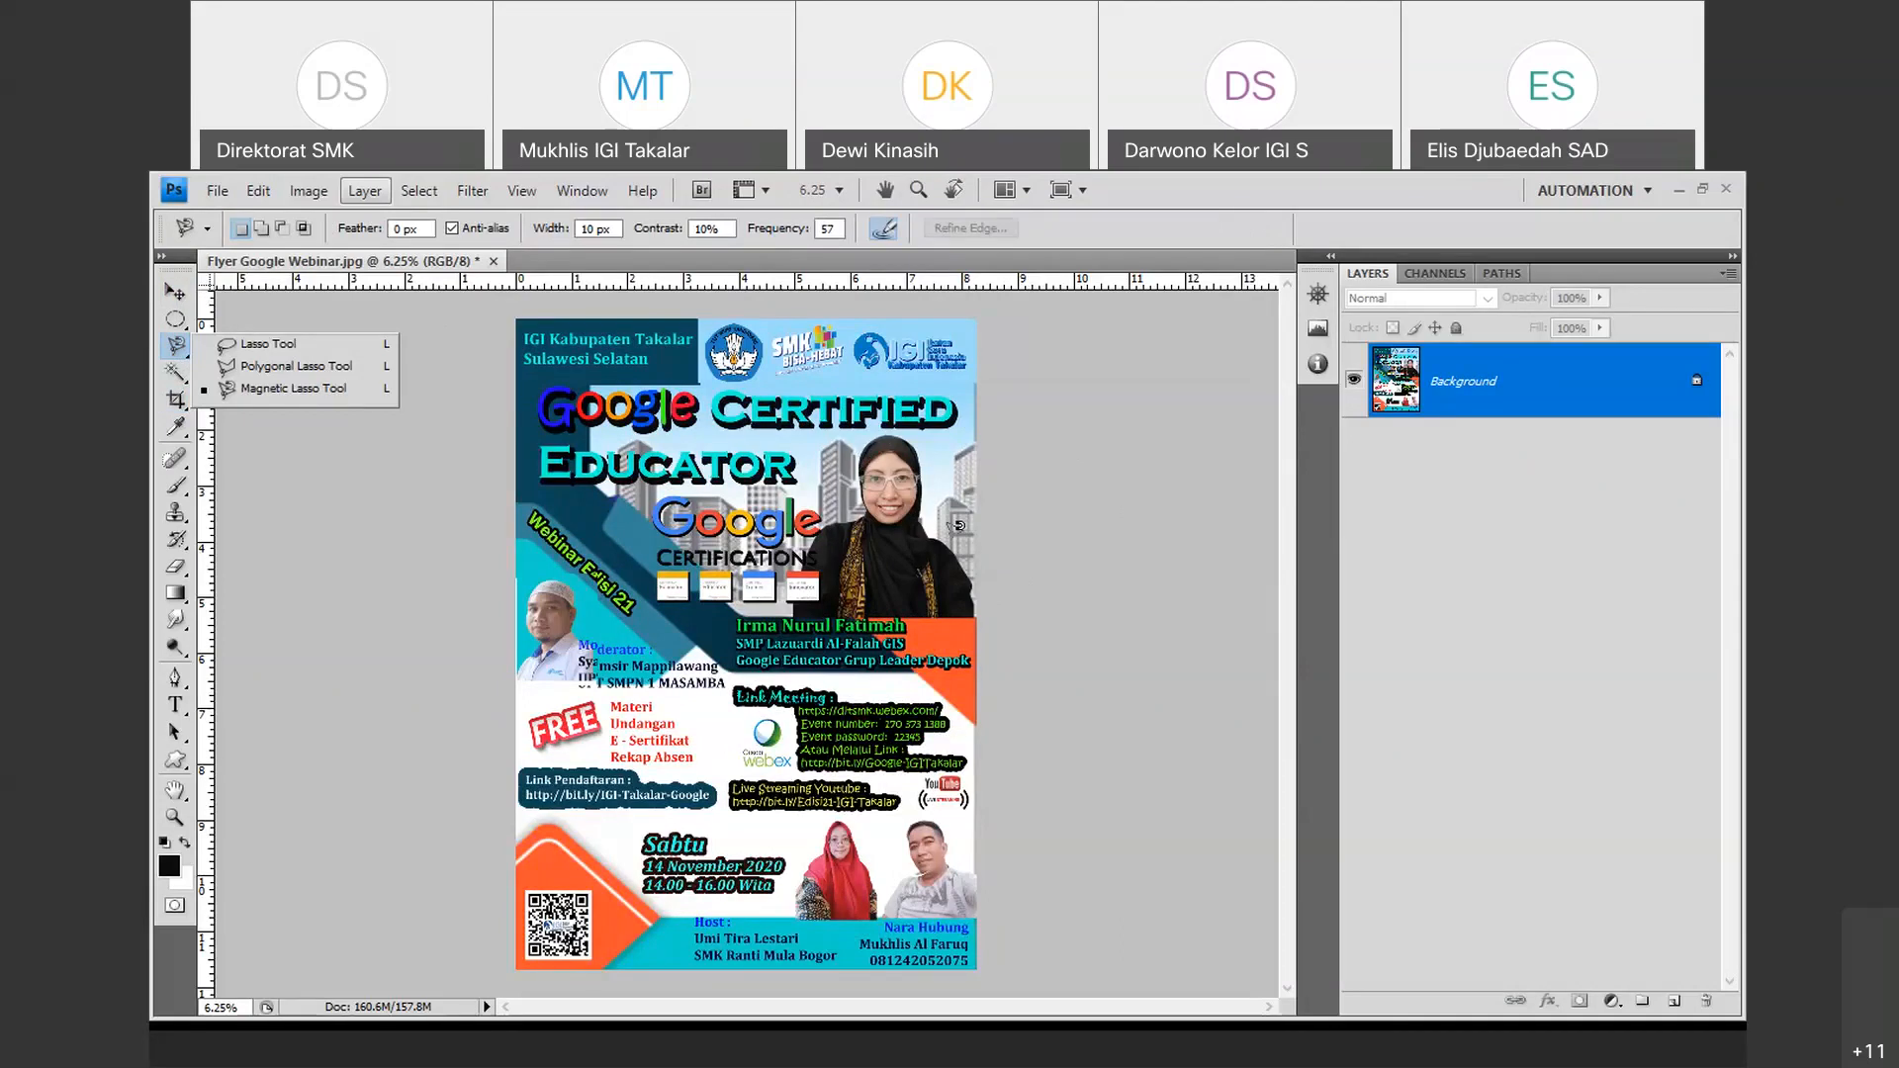
pyautogui.click(976, 586)
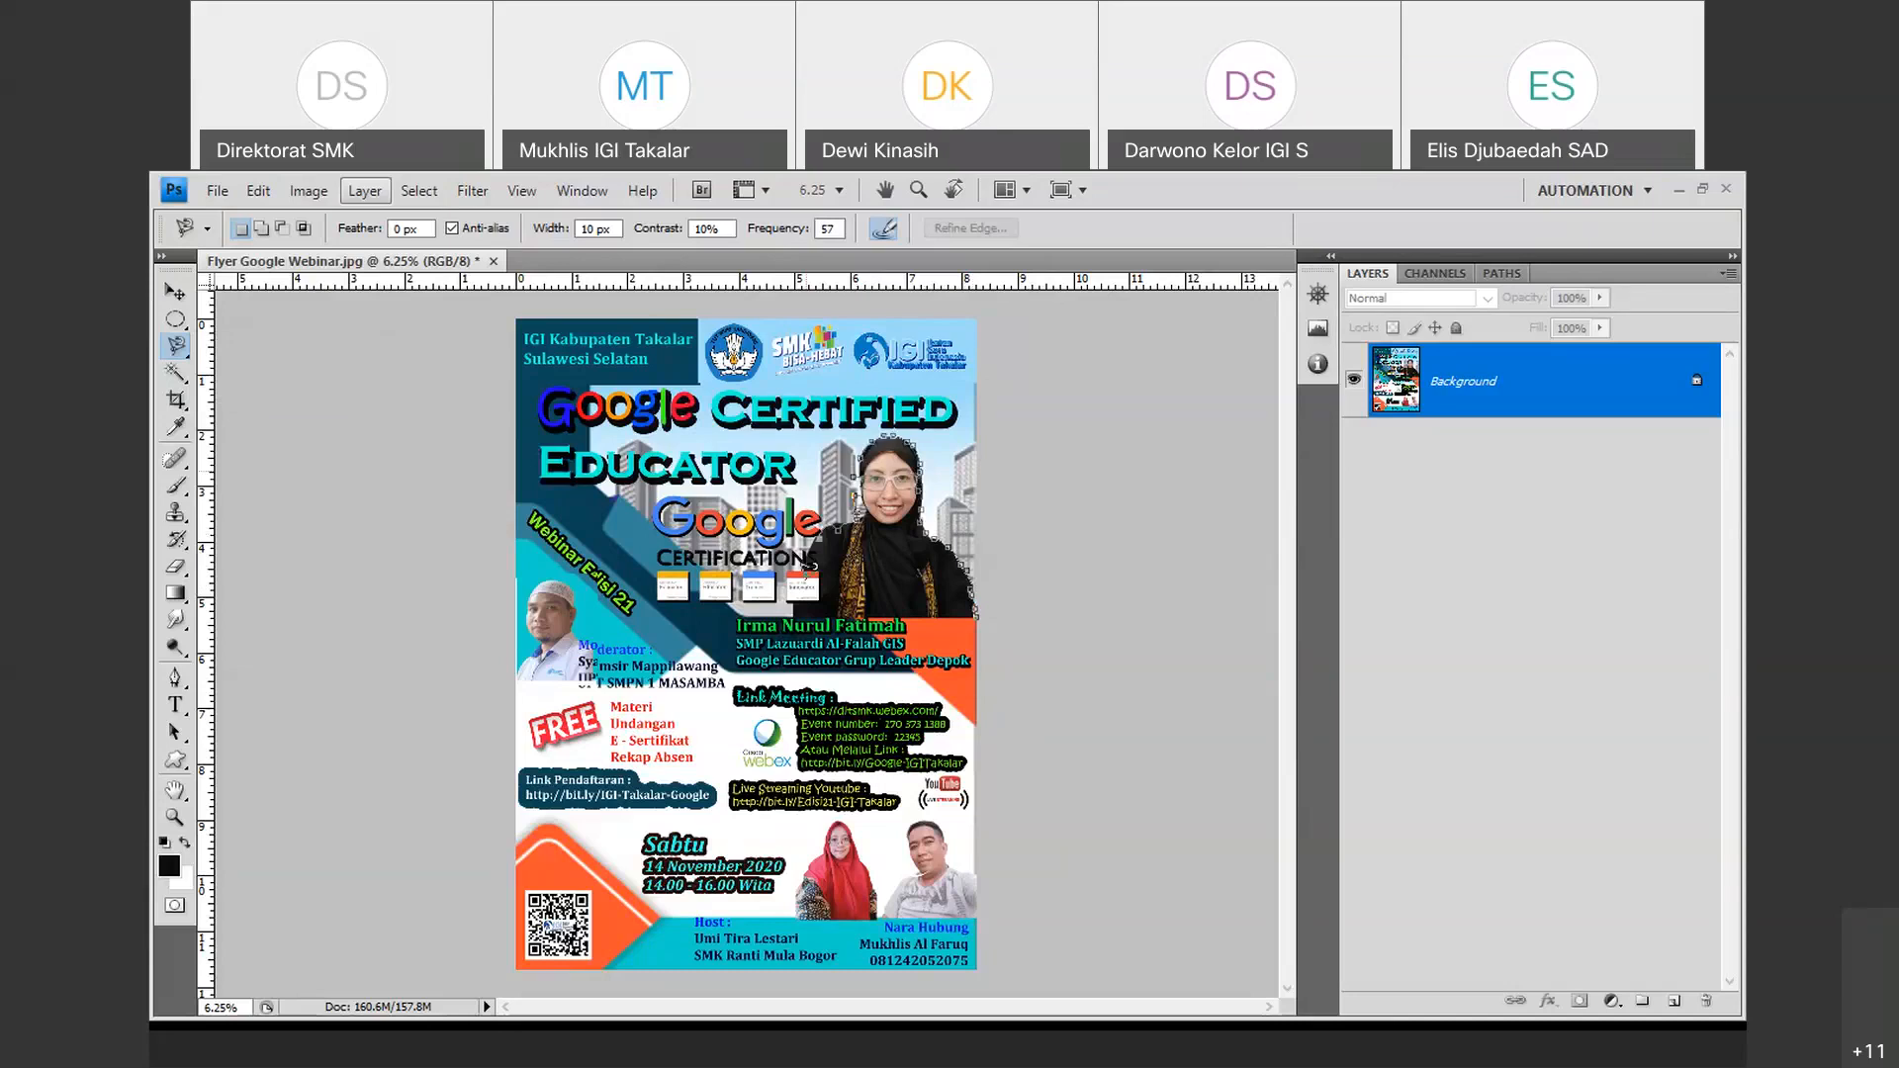
pyautogui.doubleClick(975, 618)
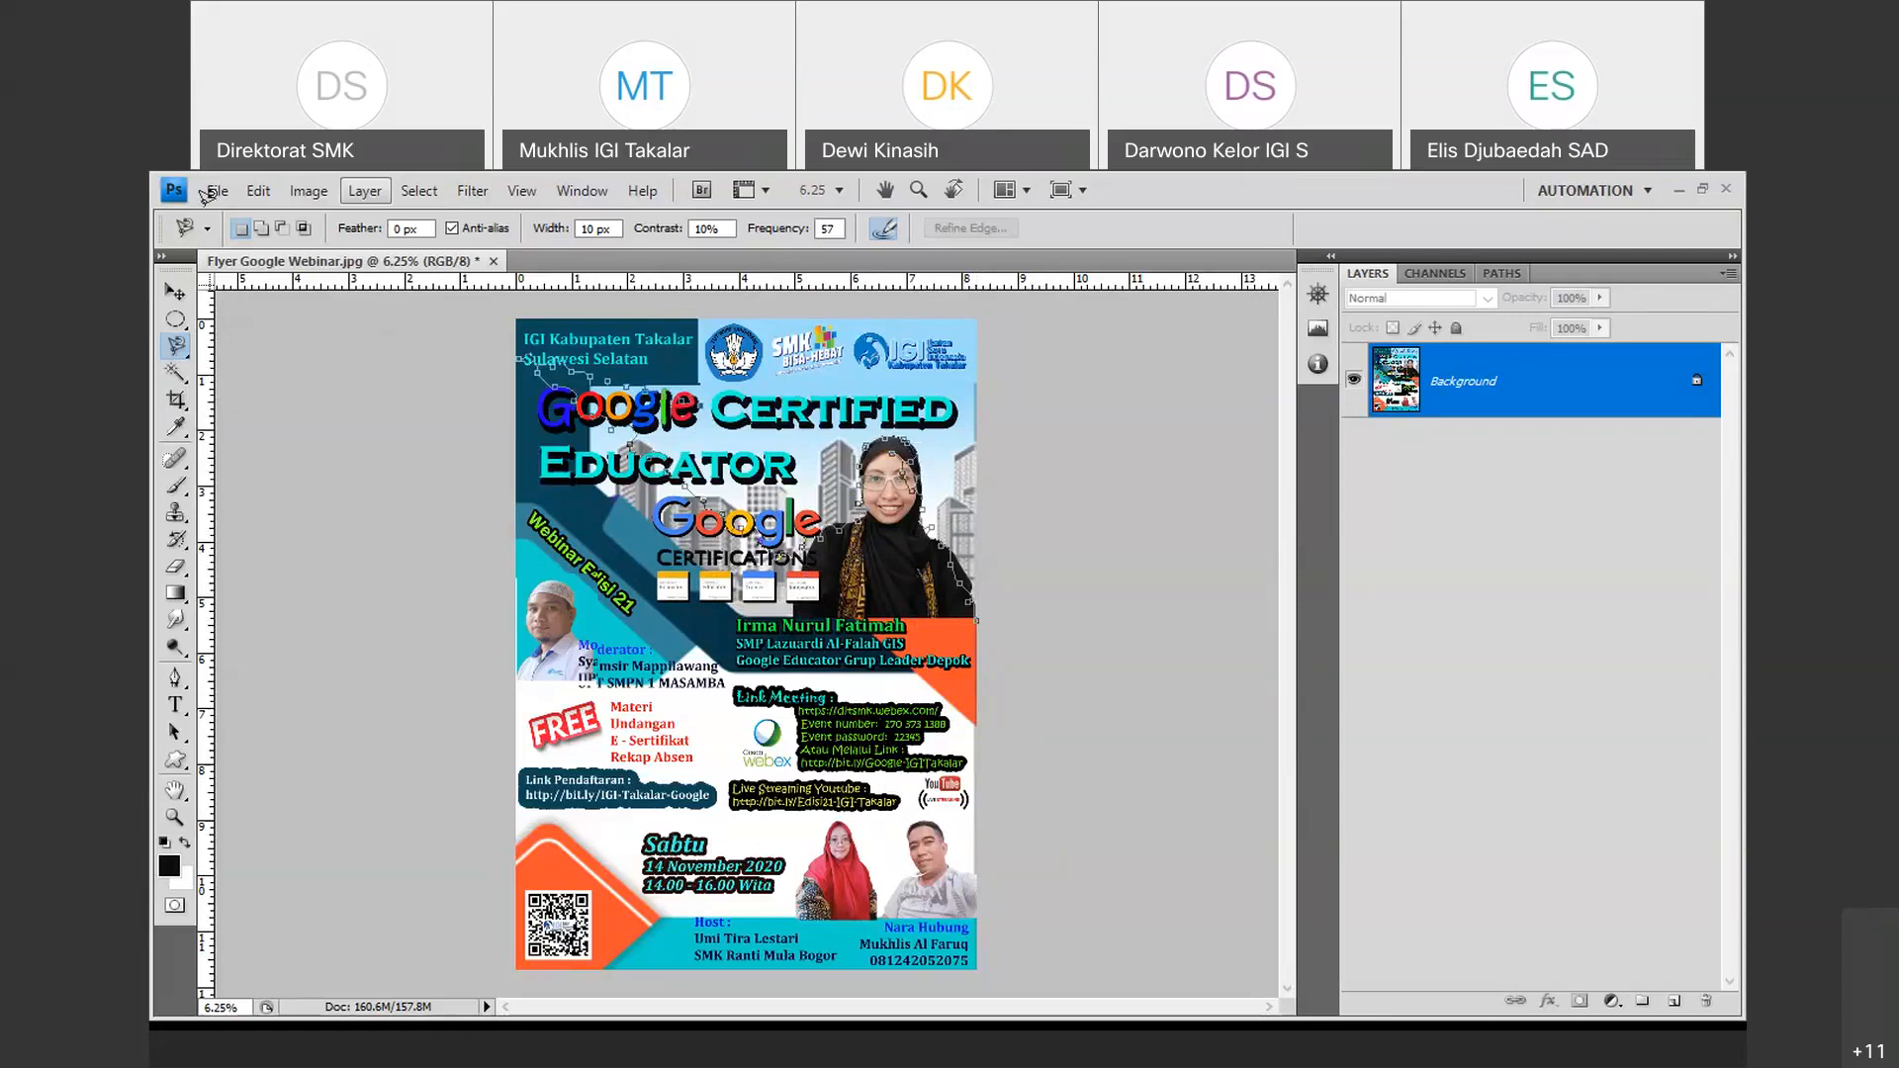
pyautogui.press('Return')
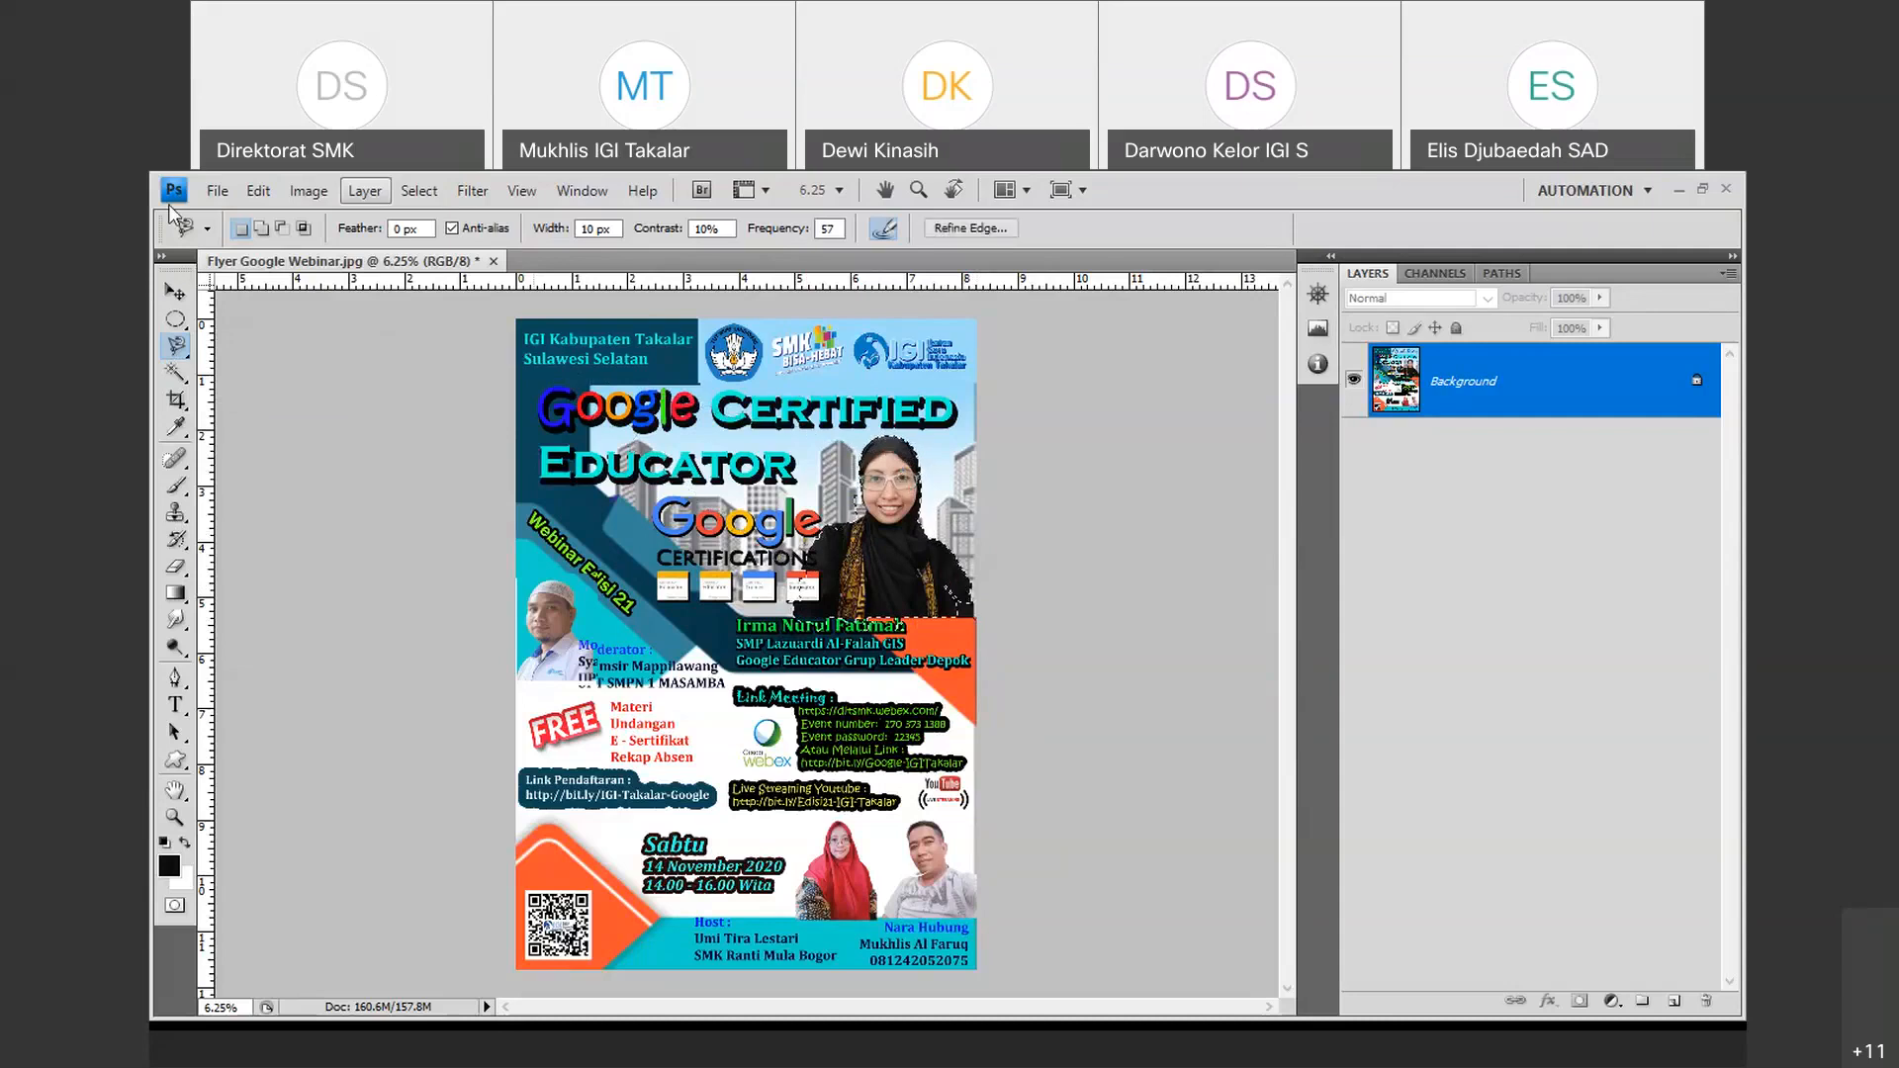
# Open the shocked woman's face photo, 1-9c2df079f96745bdb8a84bd8066a30da_600x400, from the Photoshop folder.
pyautogui.click(216, 193)
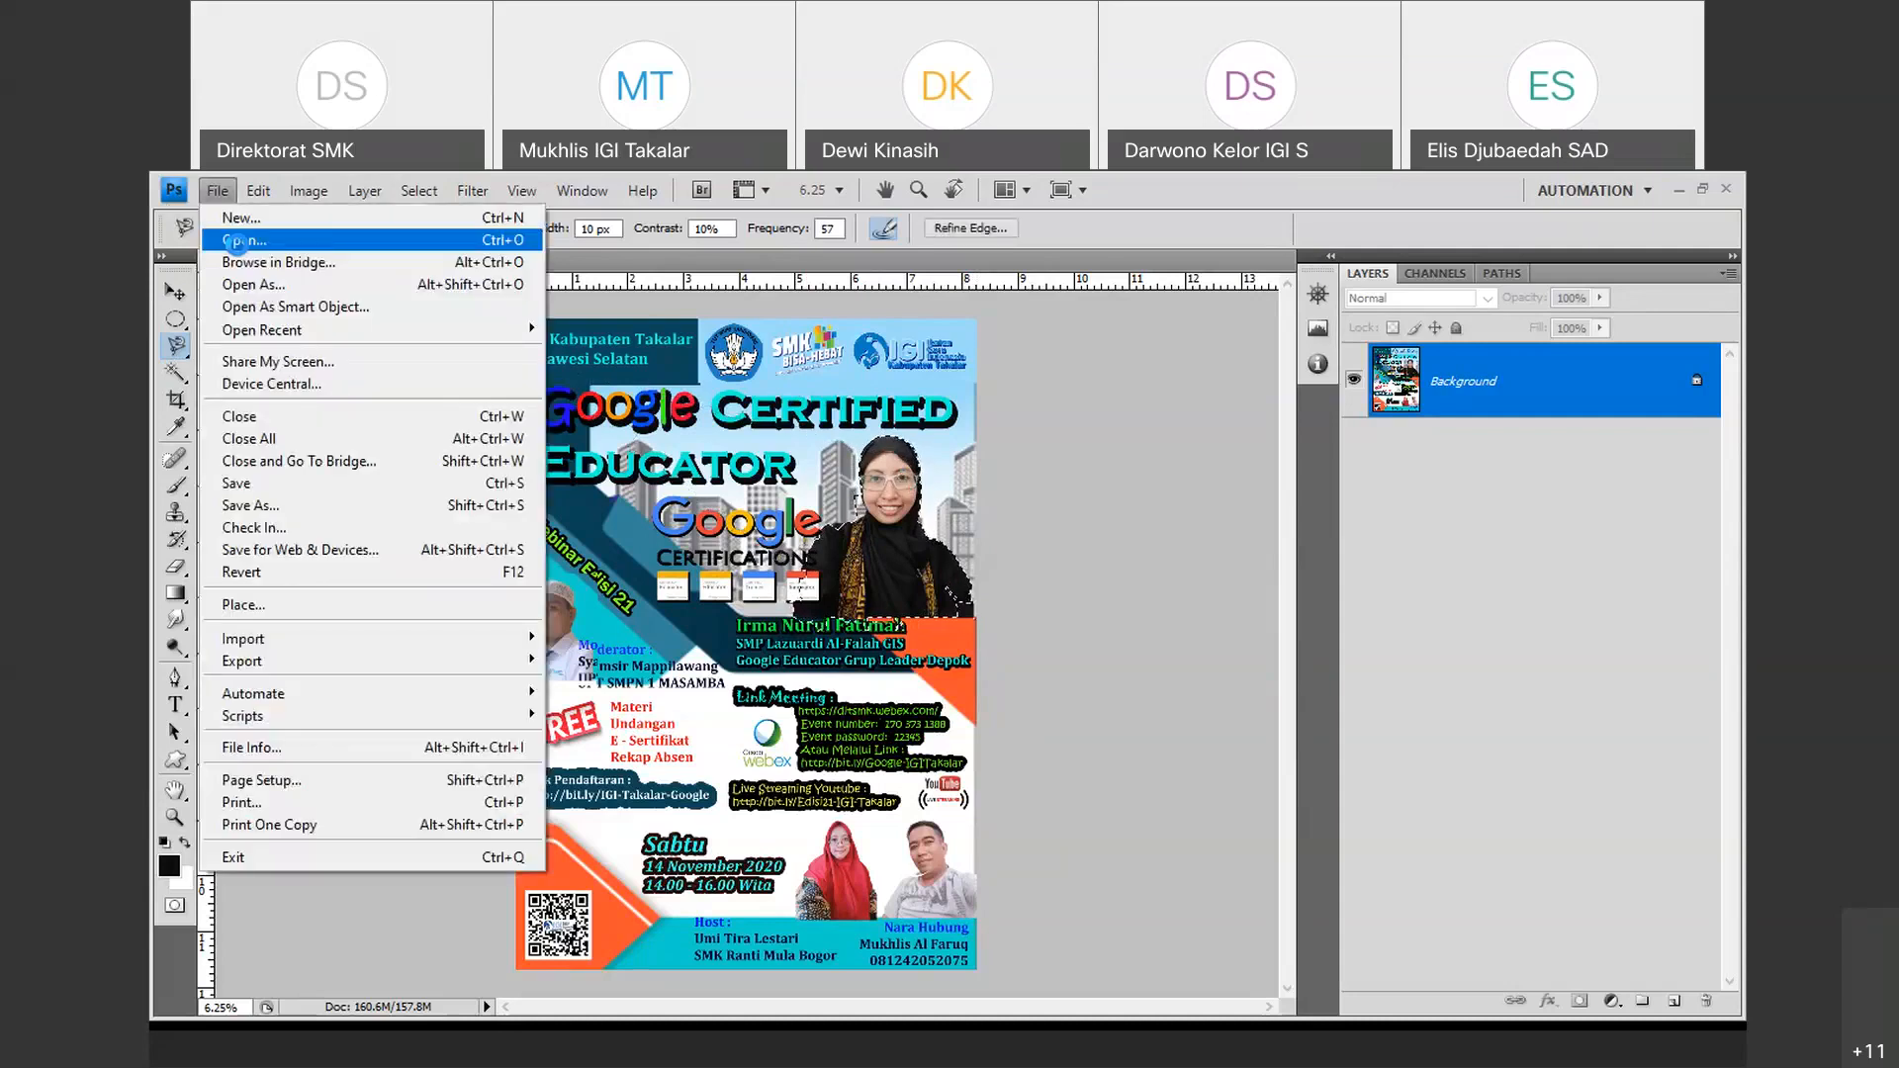
pyautogui.click(237, 242)
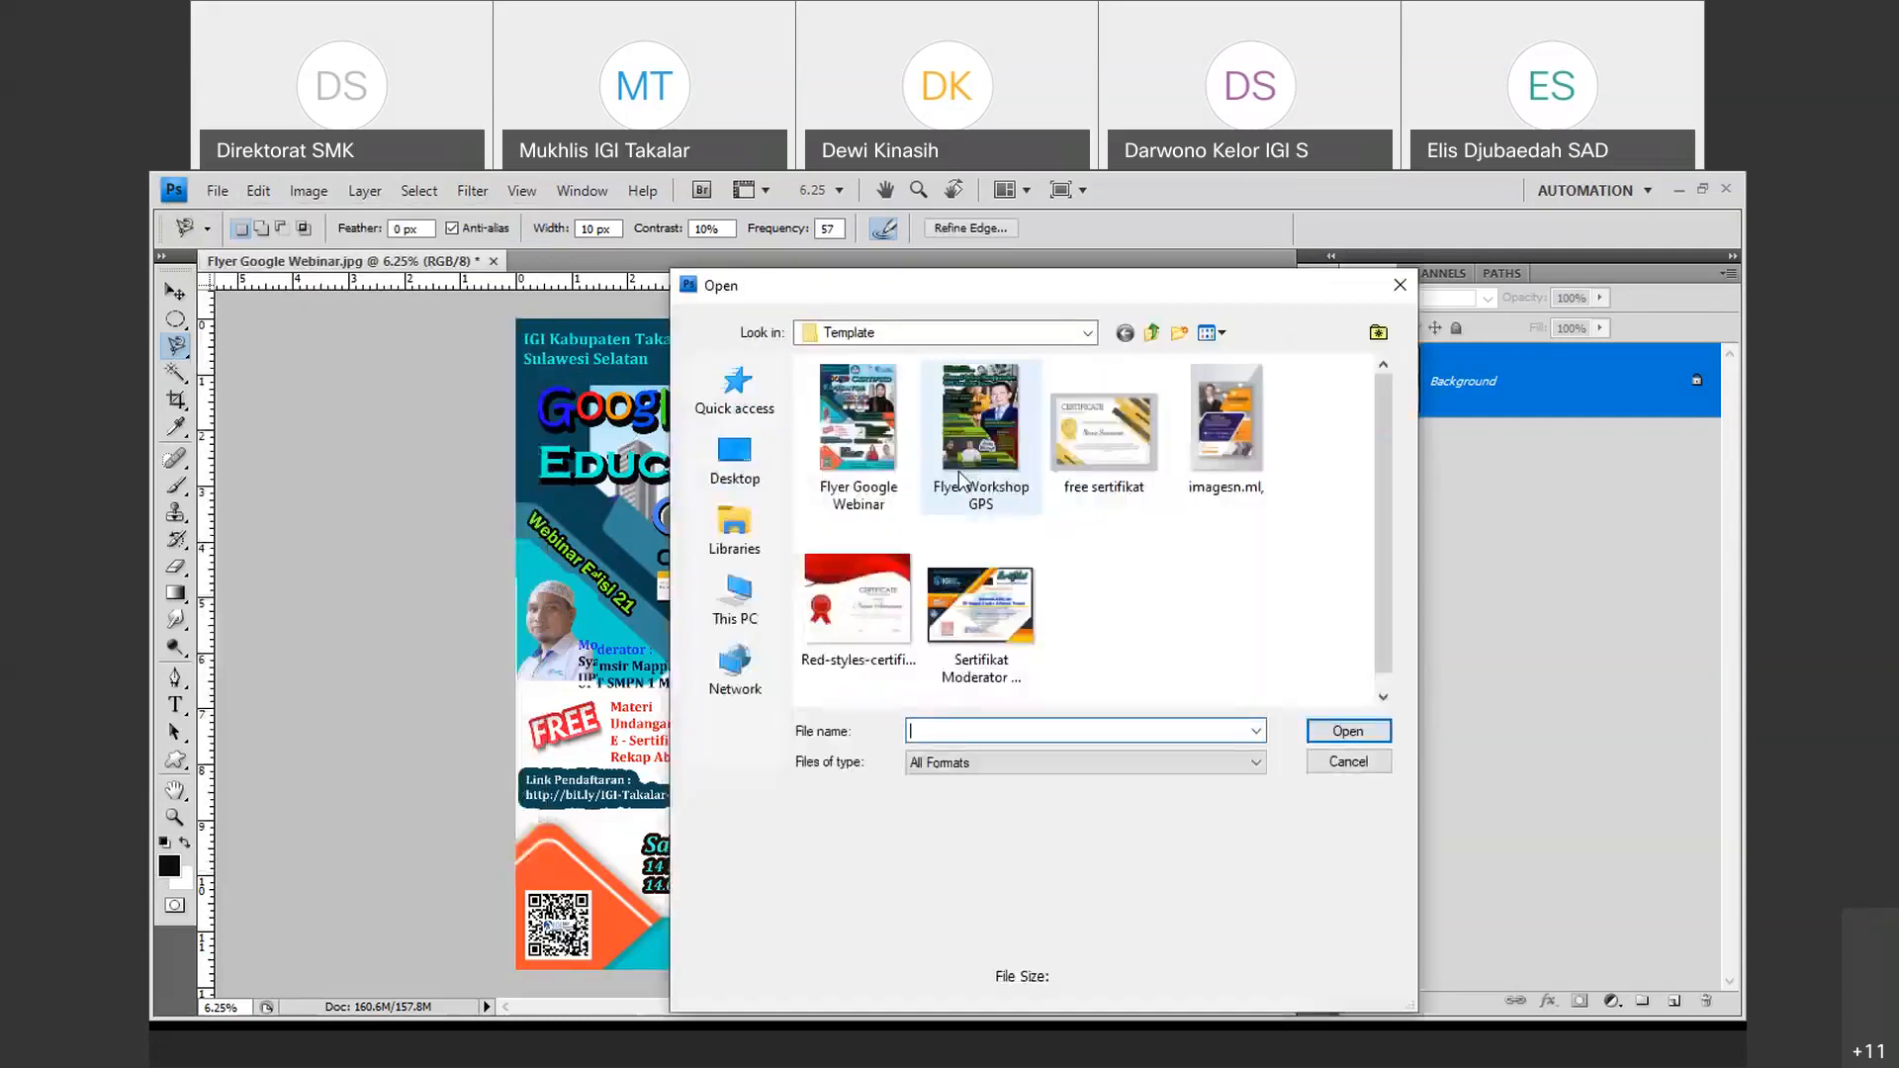
pyautogui.click(1151, 332)
pyautogui.click(1205, 467)
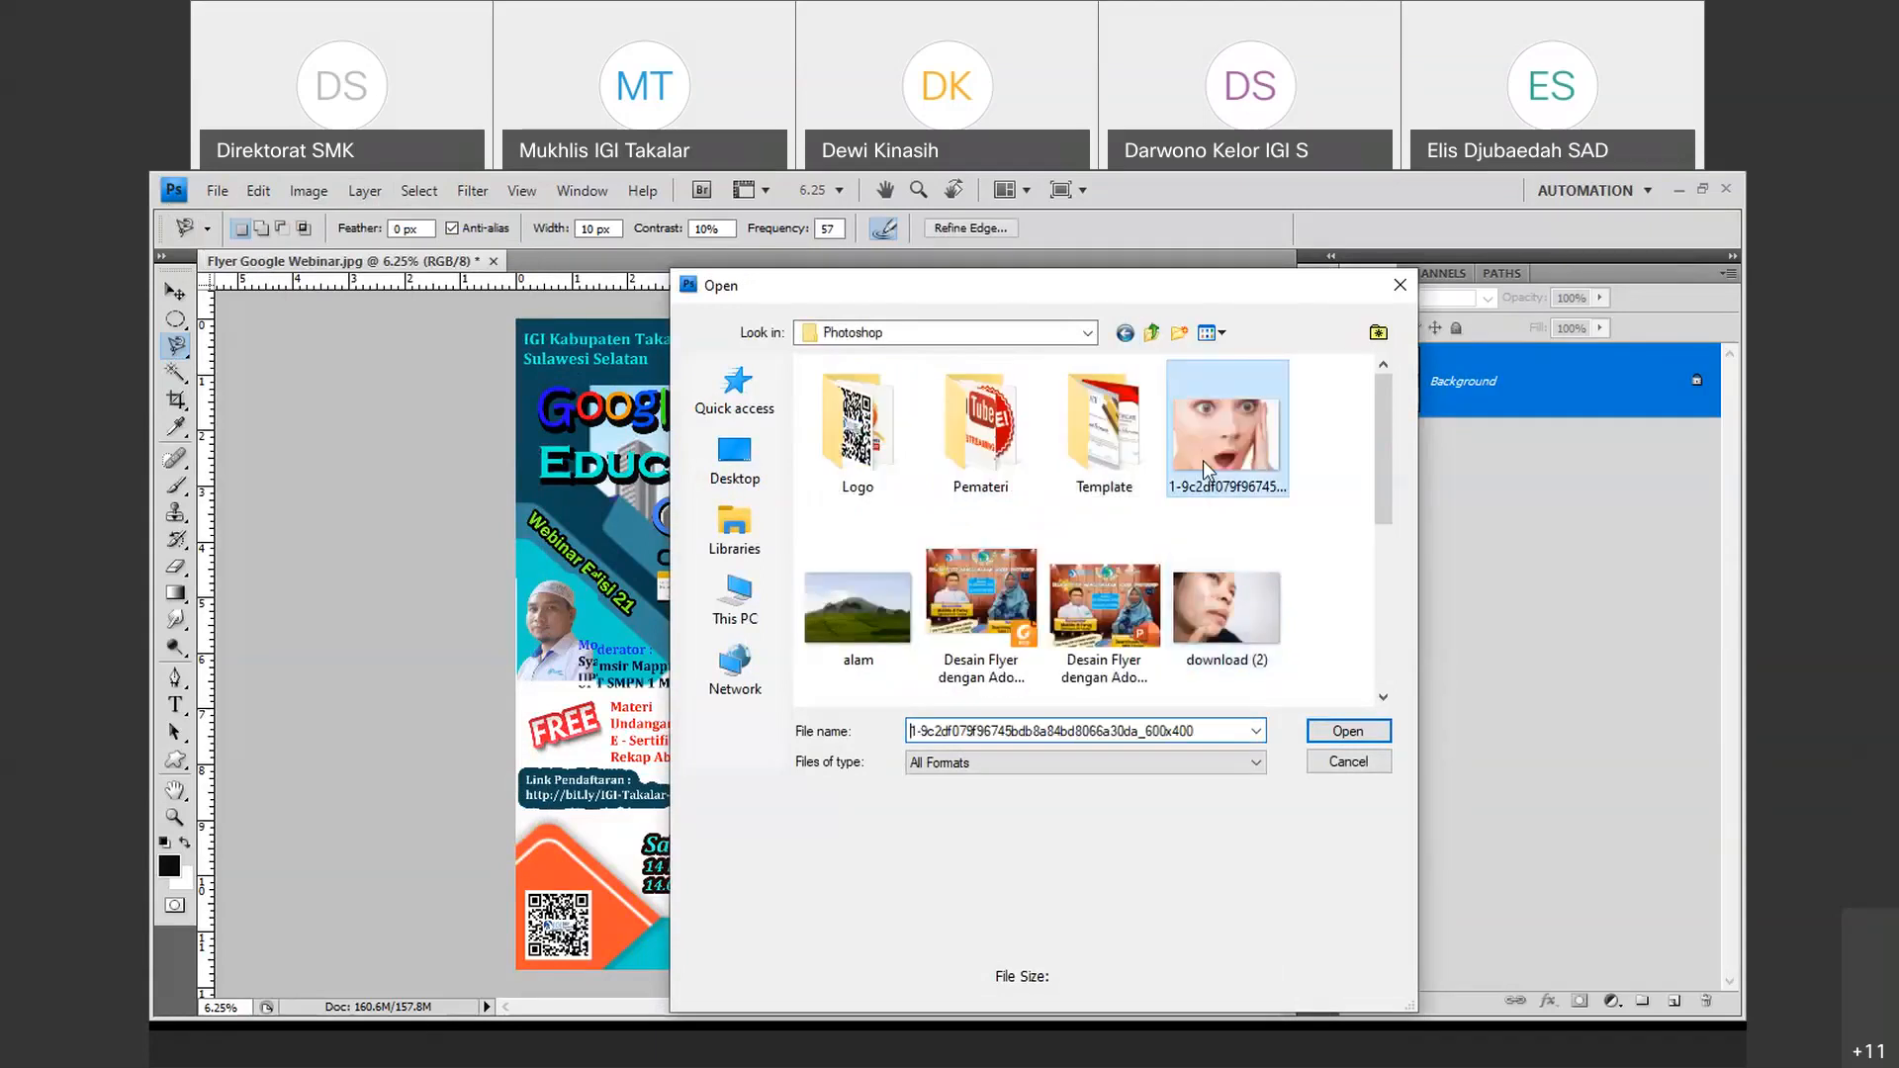
pyautogui.doubleClick(1202, 460)
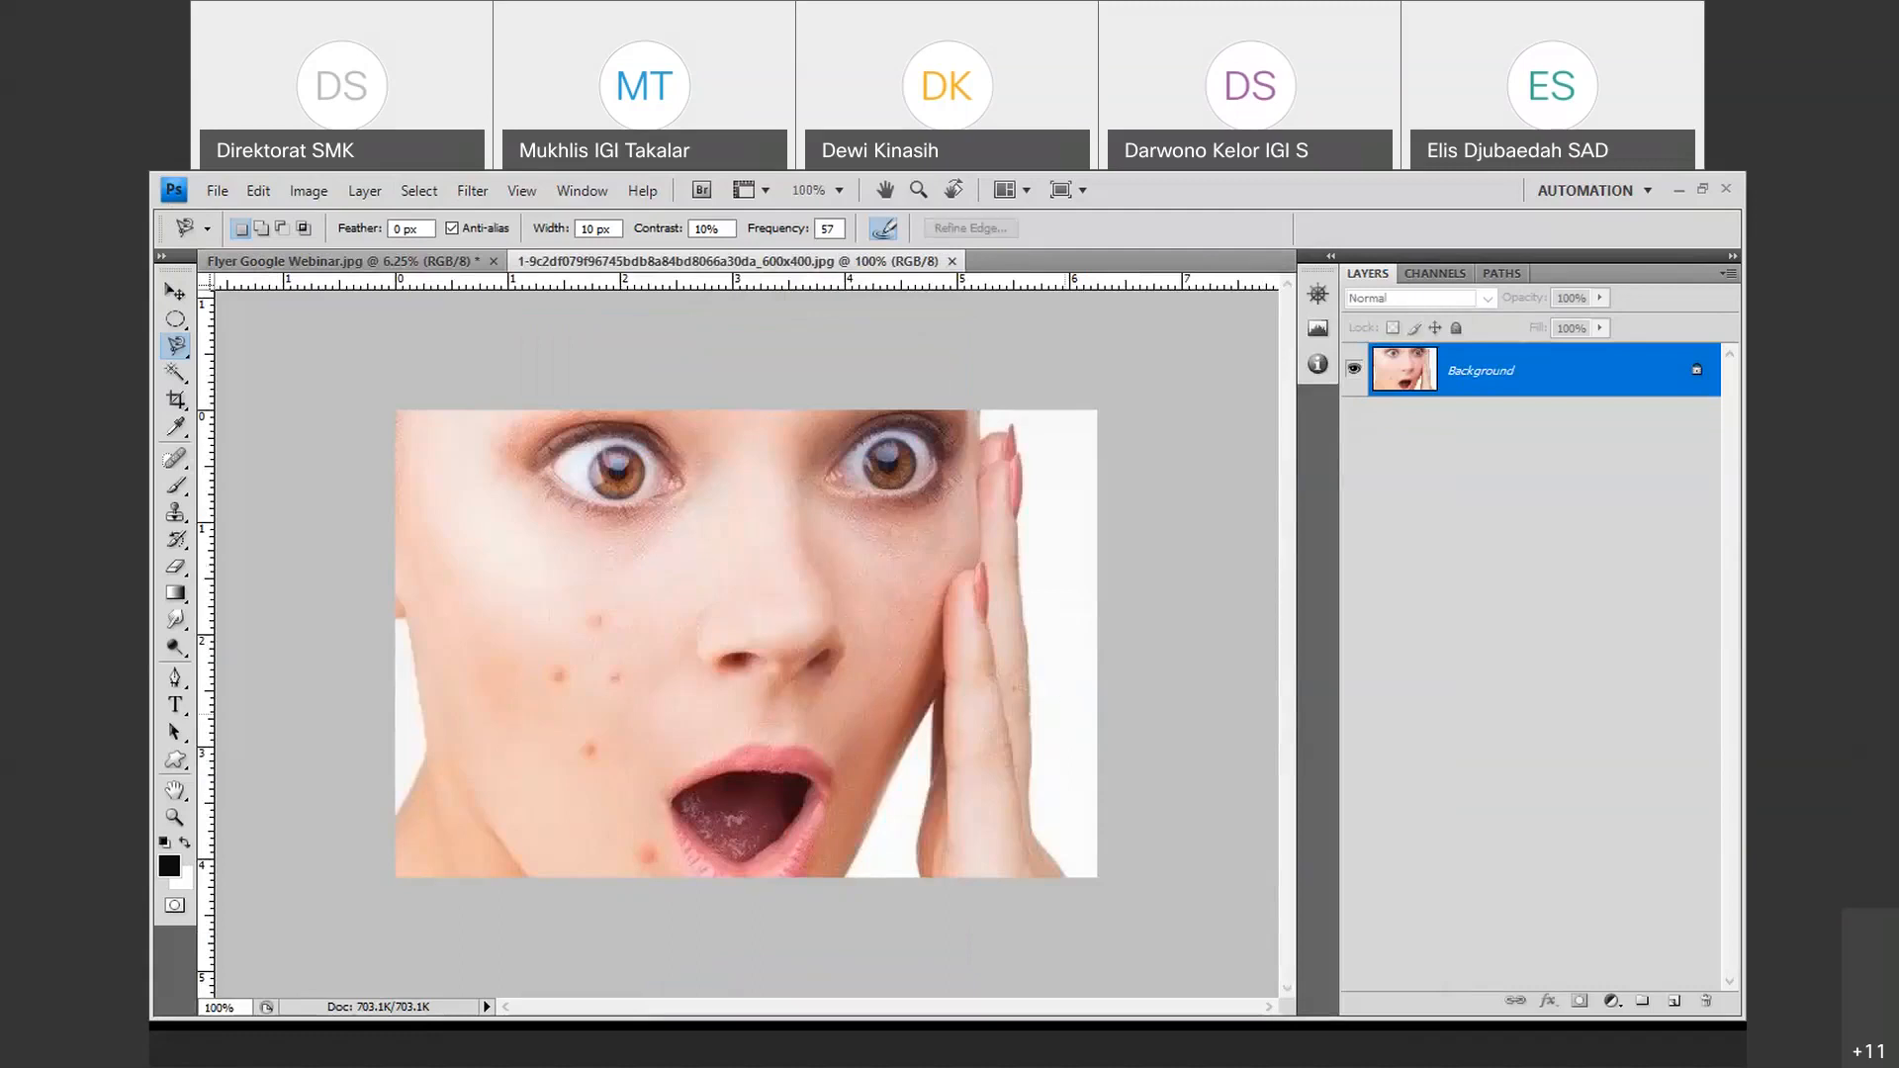
# Patch the red blemishes on the woman's cheek and chin with clean skin using the Patch tool, and deselect.
pyautogui.click(187, 462)
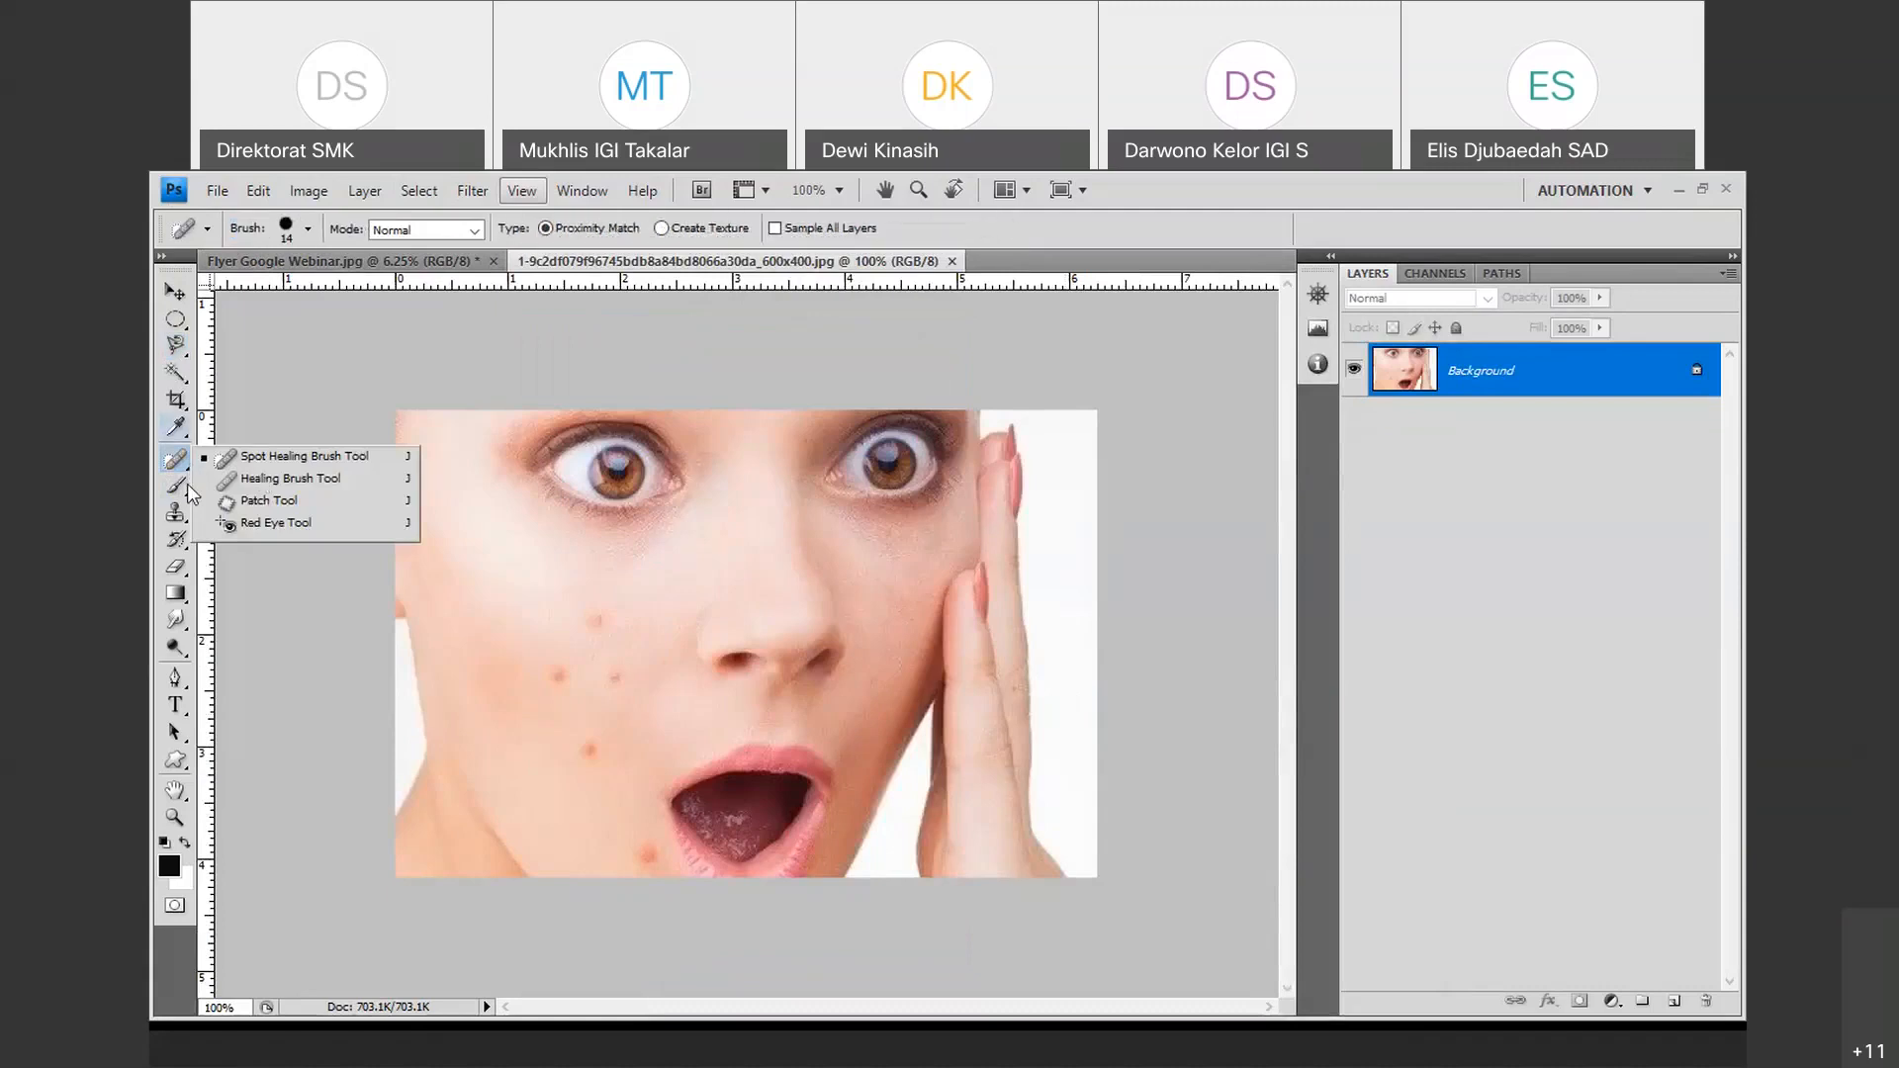
pyautogui.click(269, 500)
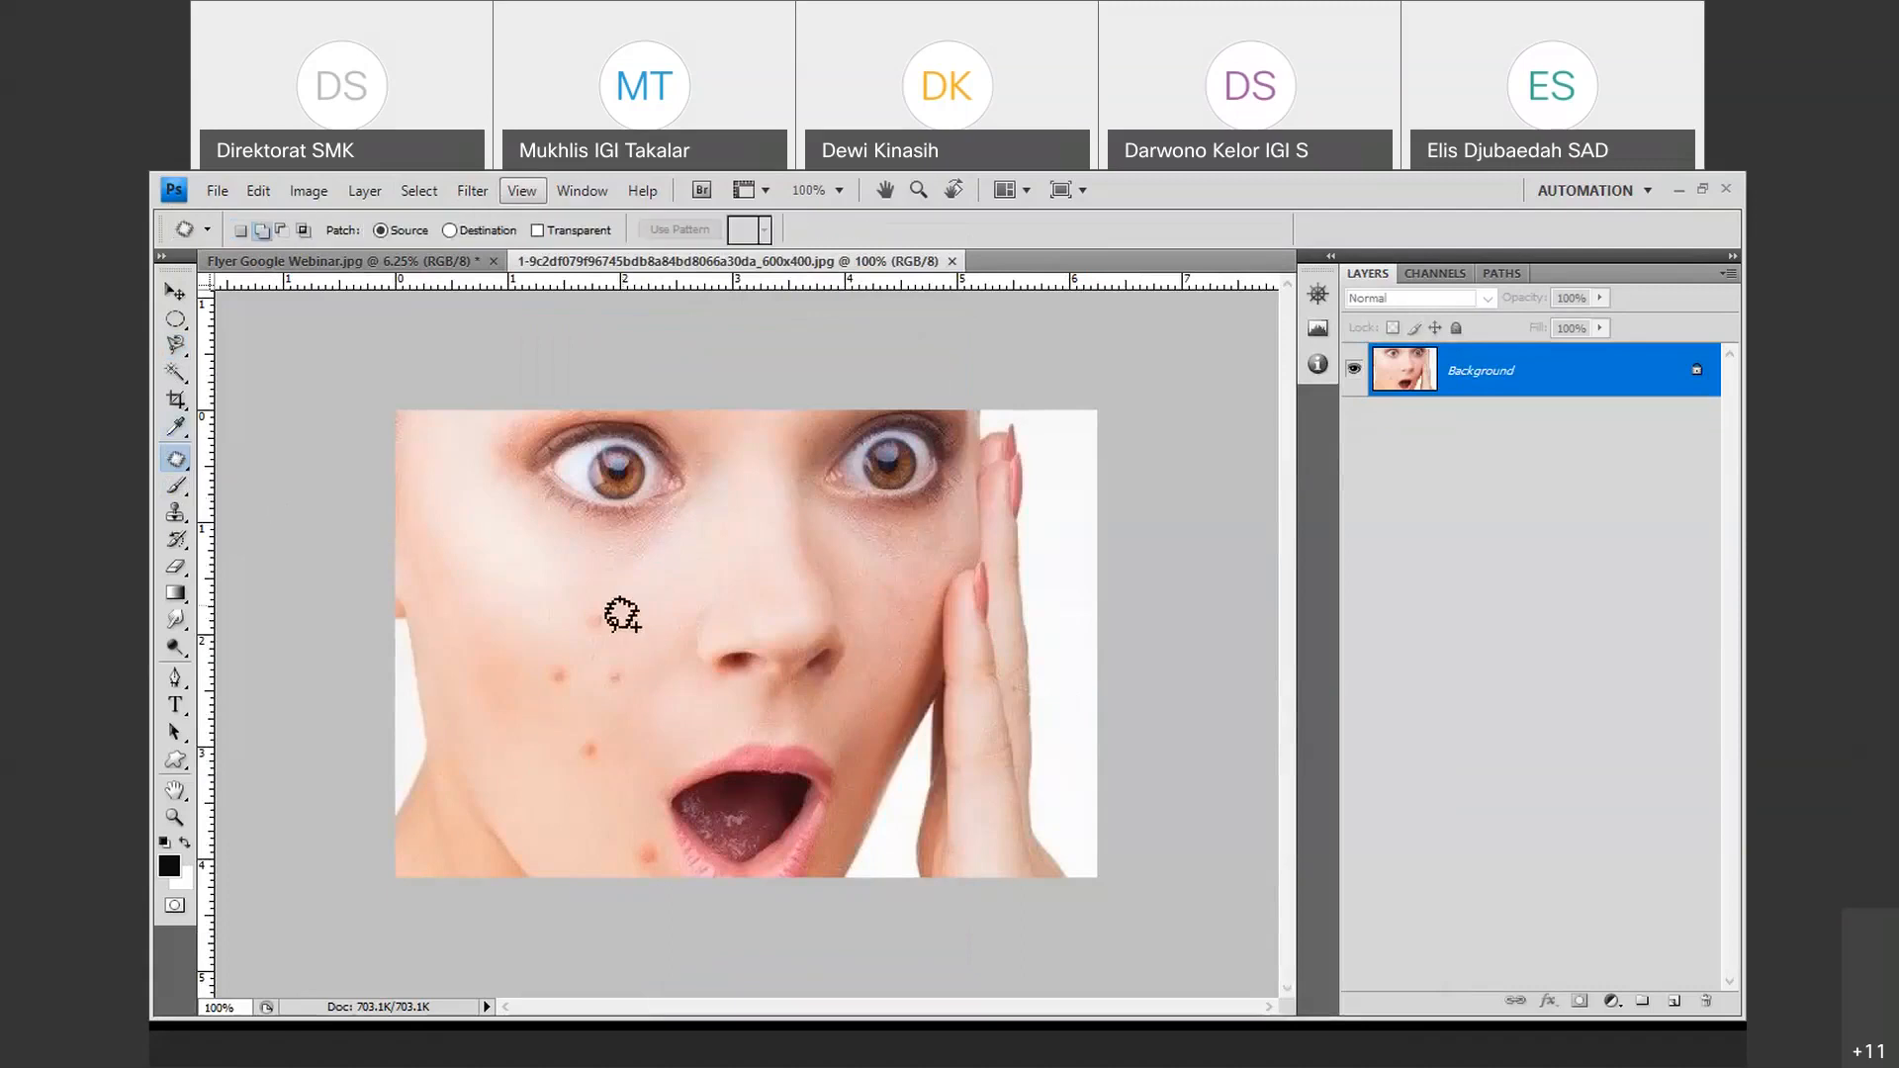
pyautogui.moveTo(629, 620)
pyautogui.mouseDown()
pyautogui.moveTo(590, 605)
pyautogui.moveTo(613, 636)
pyautogui.moveTo(636, 636)
pyautogui.moveTo(584, 597)
pyautogui.mouseUp()
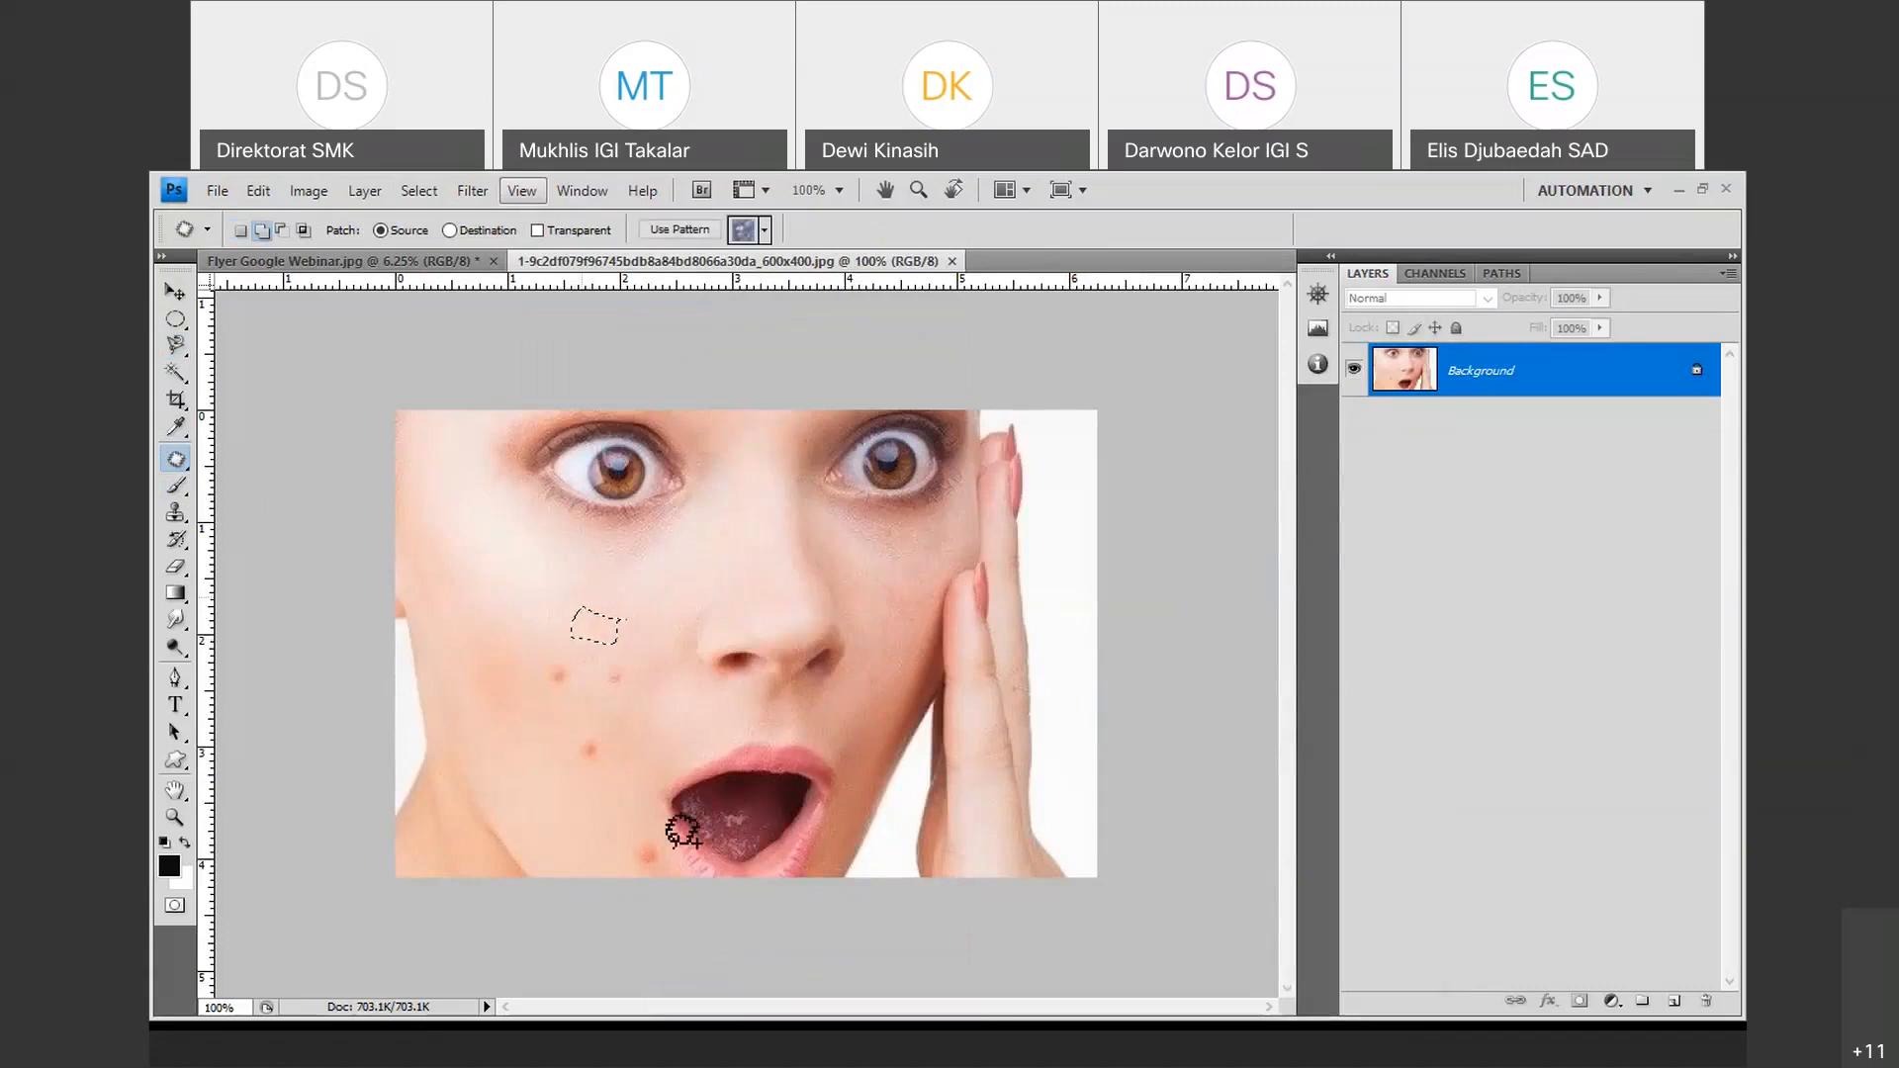
pyautogui.moveTo(573, 663)
pyautogui.mouseDown()
pyautogui.moveTo(542, 658)
pyautogui.moveTo(586, 670)
pyautogui.moveTo(541, 605)
pyautogui.mouseUp()
pyautogui.moveTo(633, 661)
pyautogui.mouseDown()
pyautogui.moveTo(593, 697)
pyautogui.moveTo(601, 671)
pyautogui.moveTo(591, 777)
pyautogui.moveTo(579, 762)
pyautogui.moveTo(719, 823)
pyautogui.moveTo(656, 840)
pyautogui.moveTo(650, 876)
pyautogui.moveTo(633, 763)
pyautogui.mouseUp()
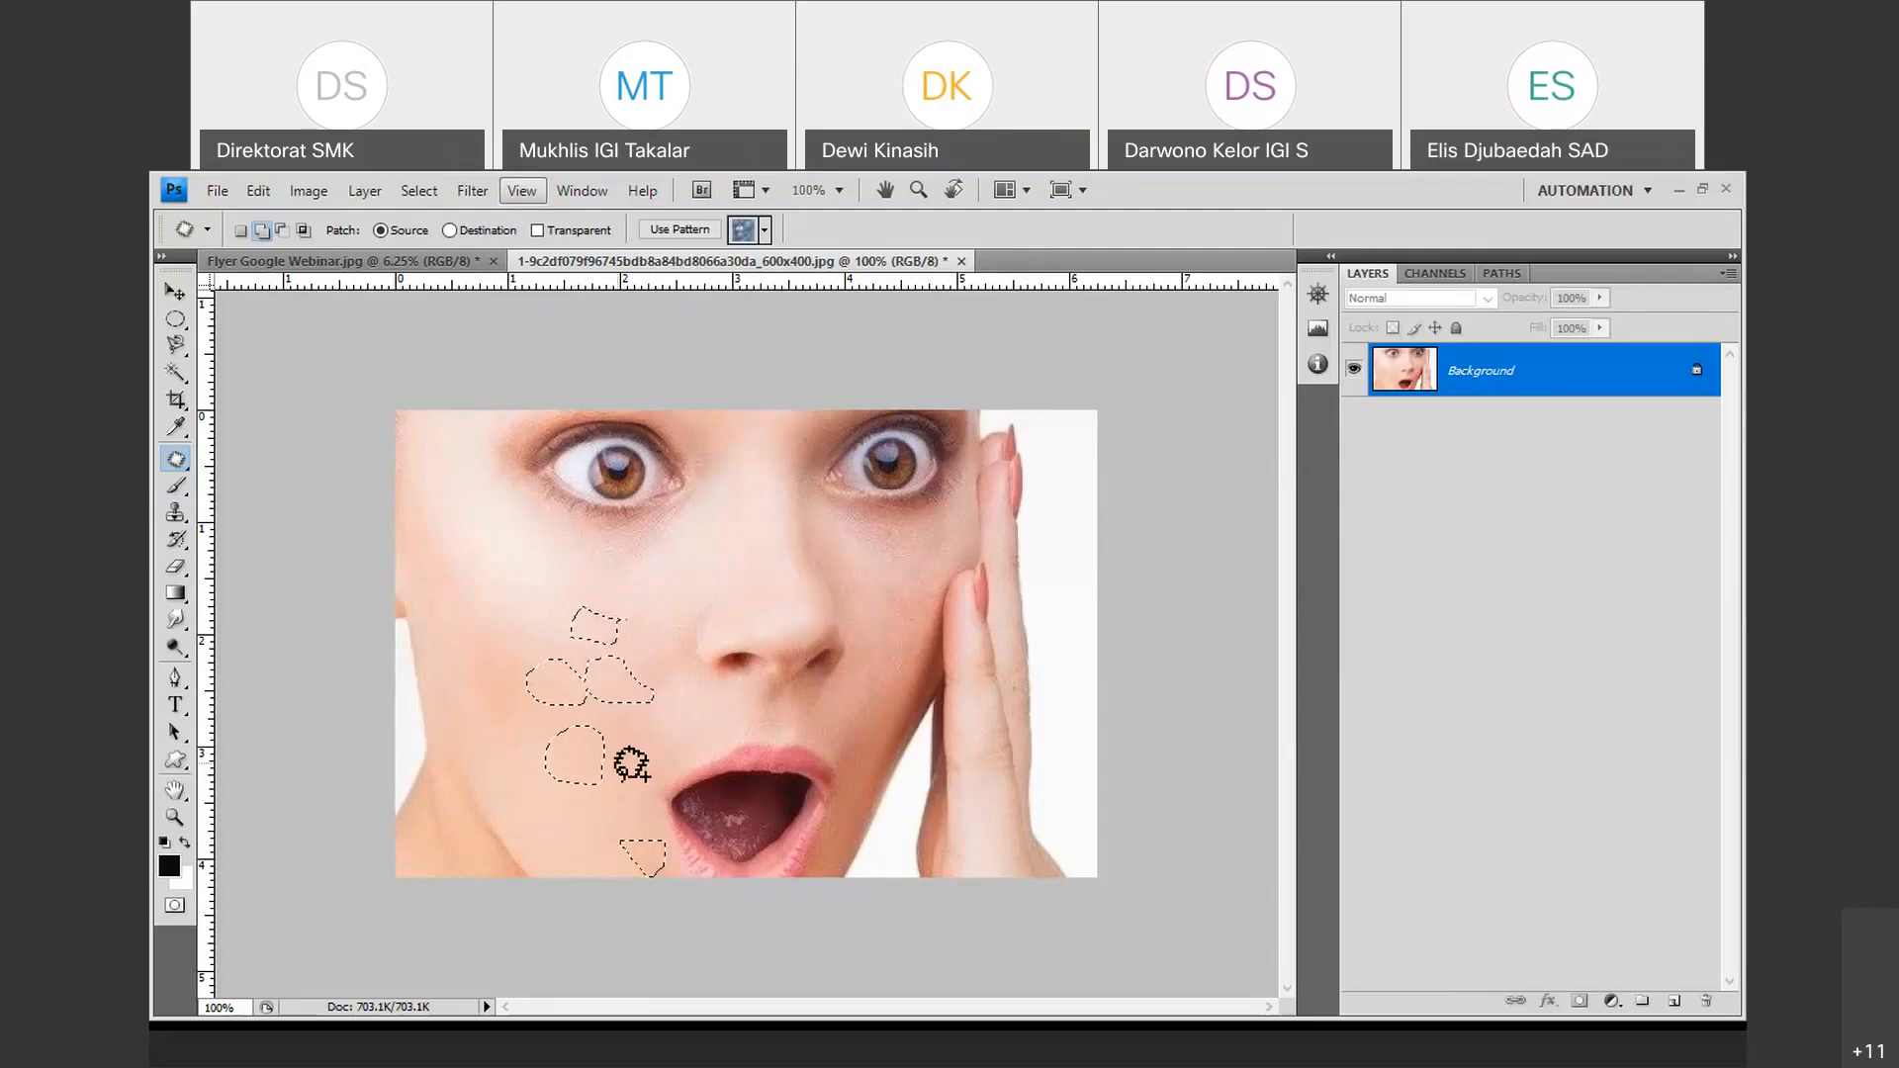
pyautogui.hotkey('ctrl', 'd')
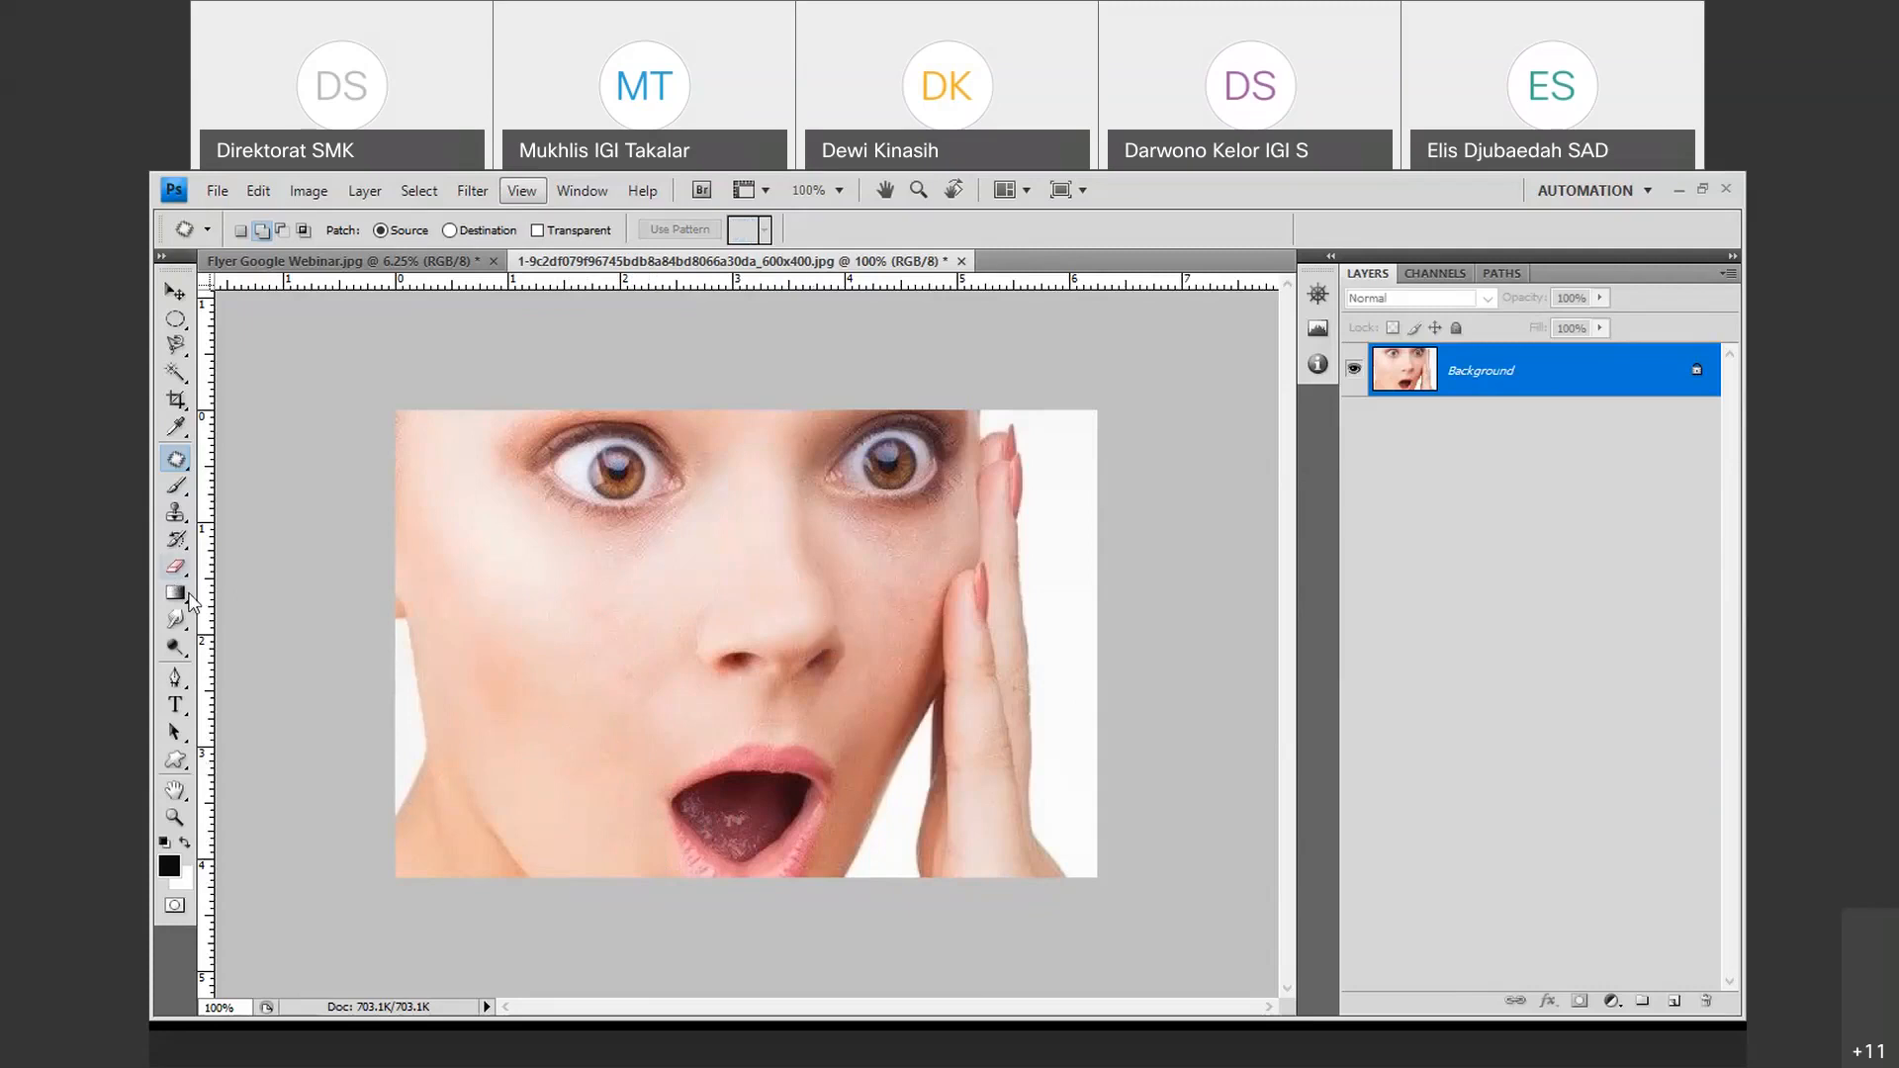
# Open the landscape image alam.jpg for a Clone Stamp demonstration.
pyautogui.click(187, 516)
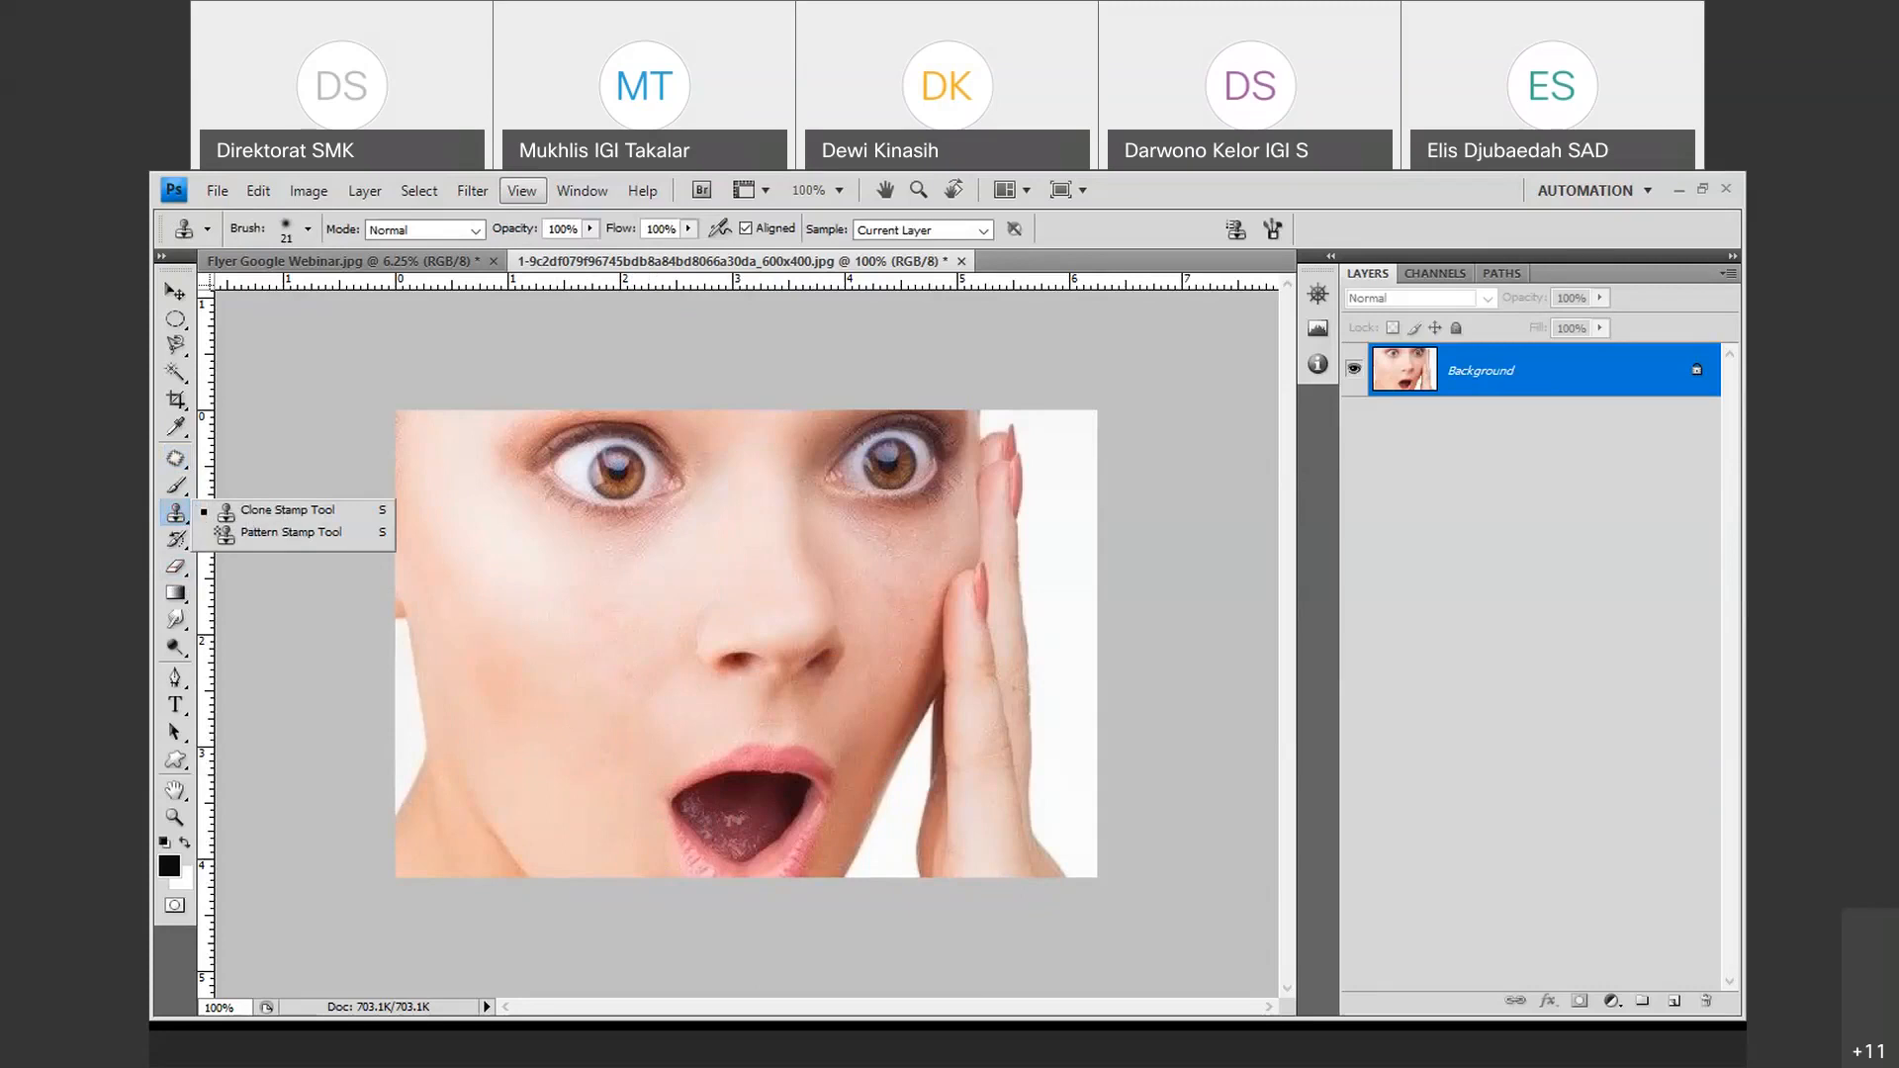
pyautogui.click(217, 190)
pyautogui.click(505, 240)
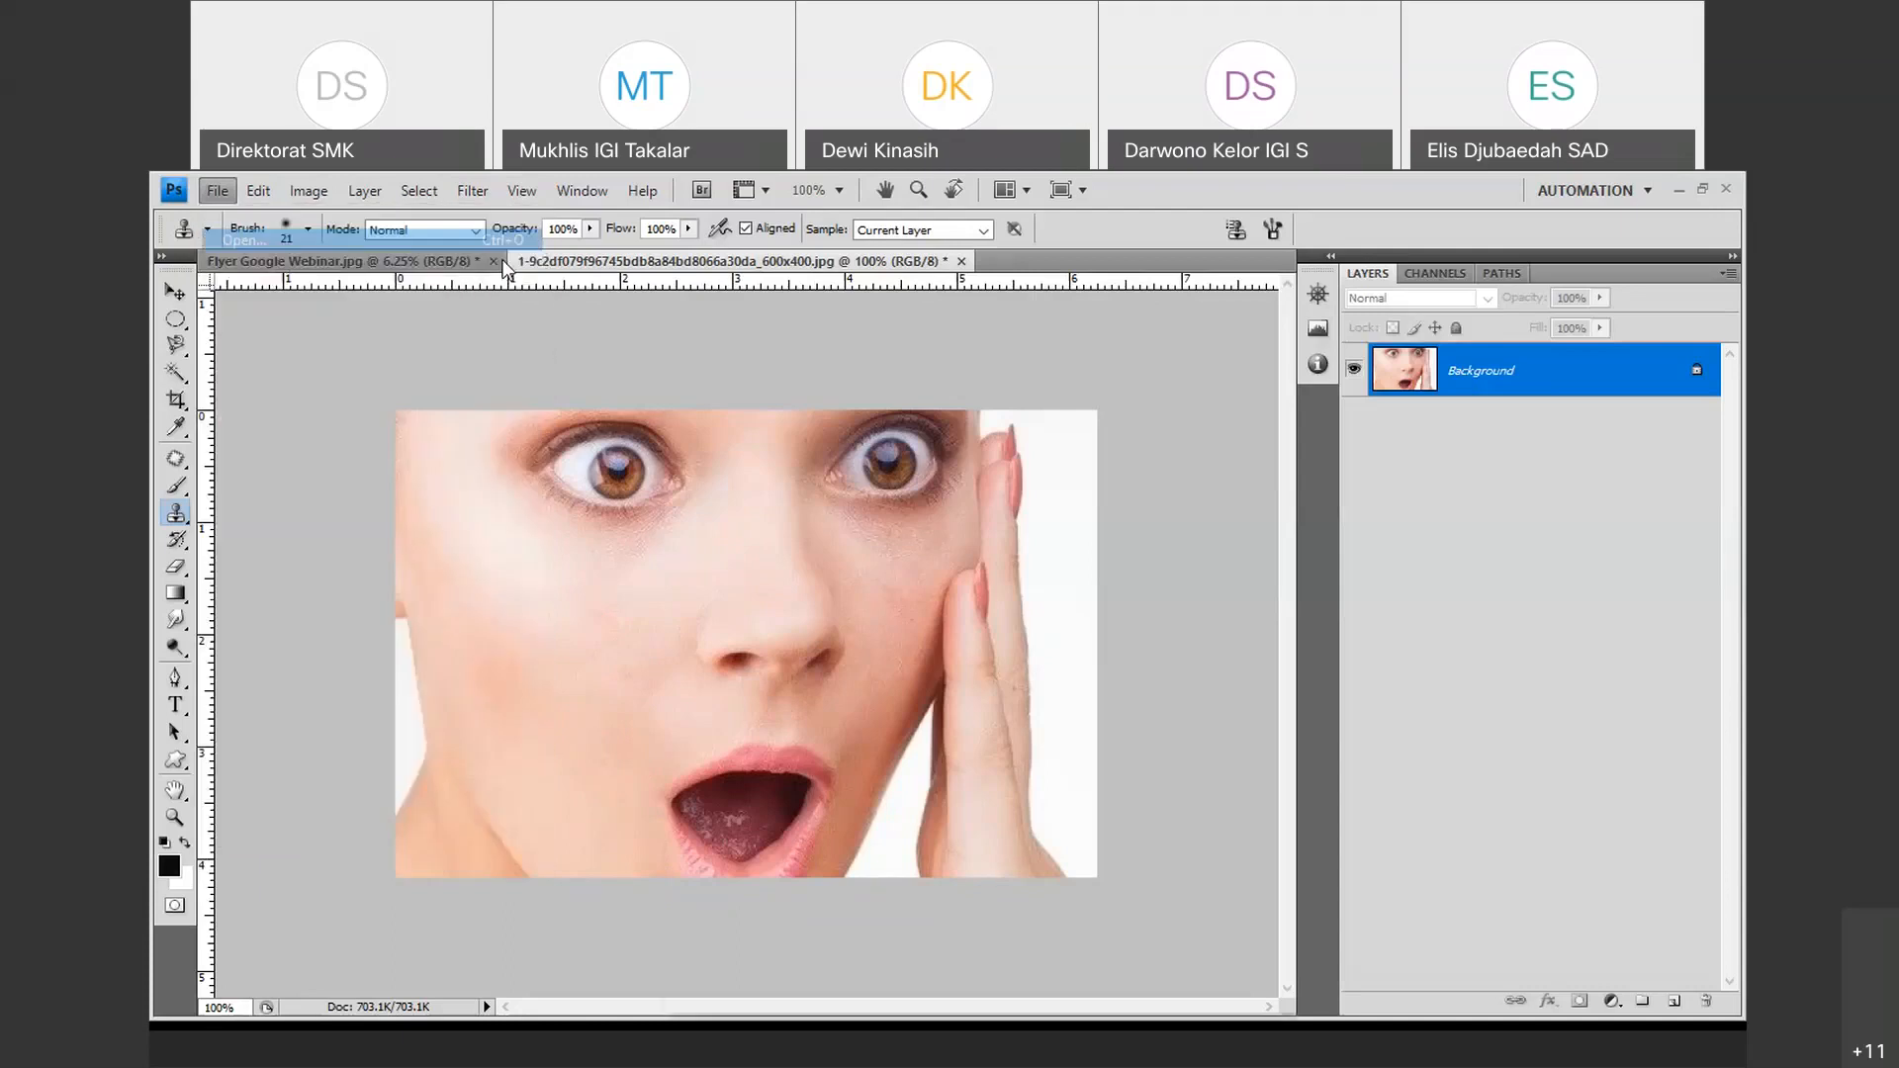
pyautogui.click(862, 620)
pyautogui.click(1346, 732)
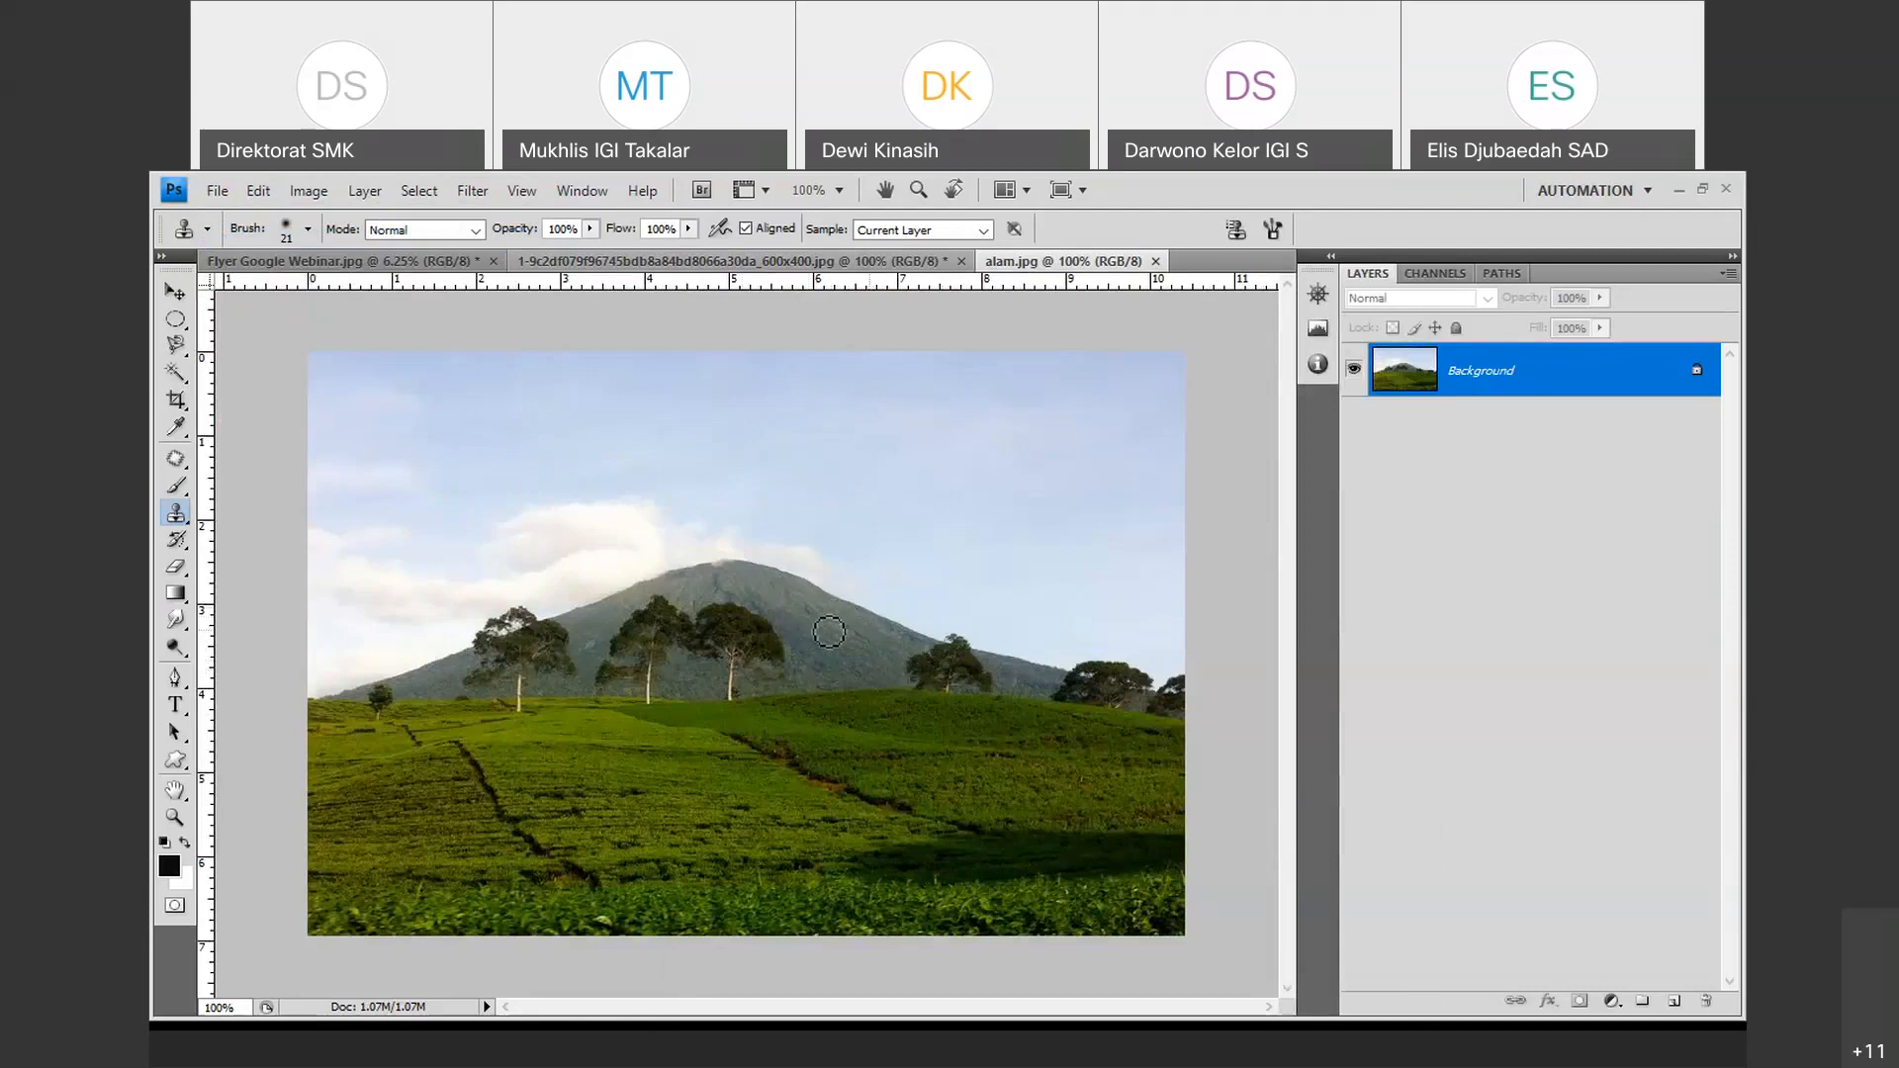
# Clone the tree in front of the mountain, crown and trunk, onto the empty slope just right of it with the Clone Stamp tool.
pyautogui.click(176, 514)
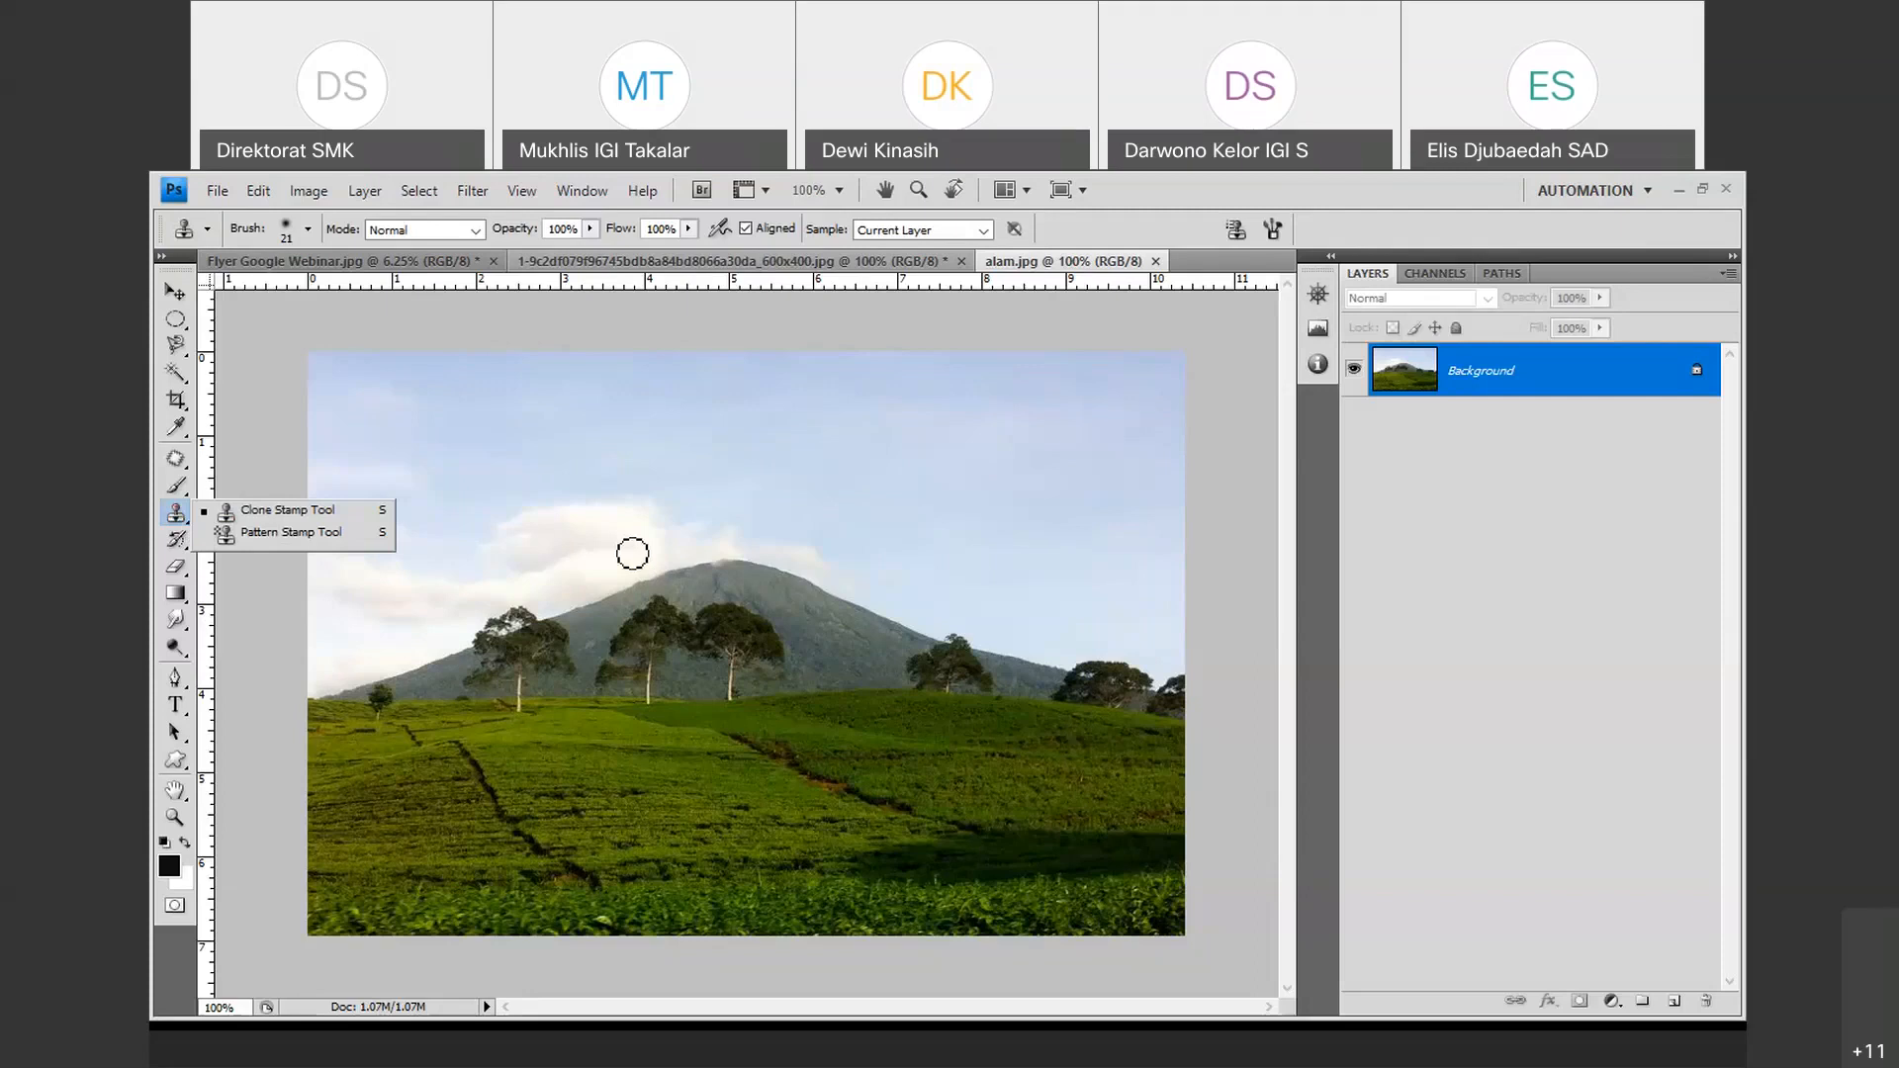
pyautogui.click(269, 510)
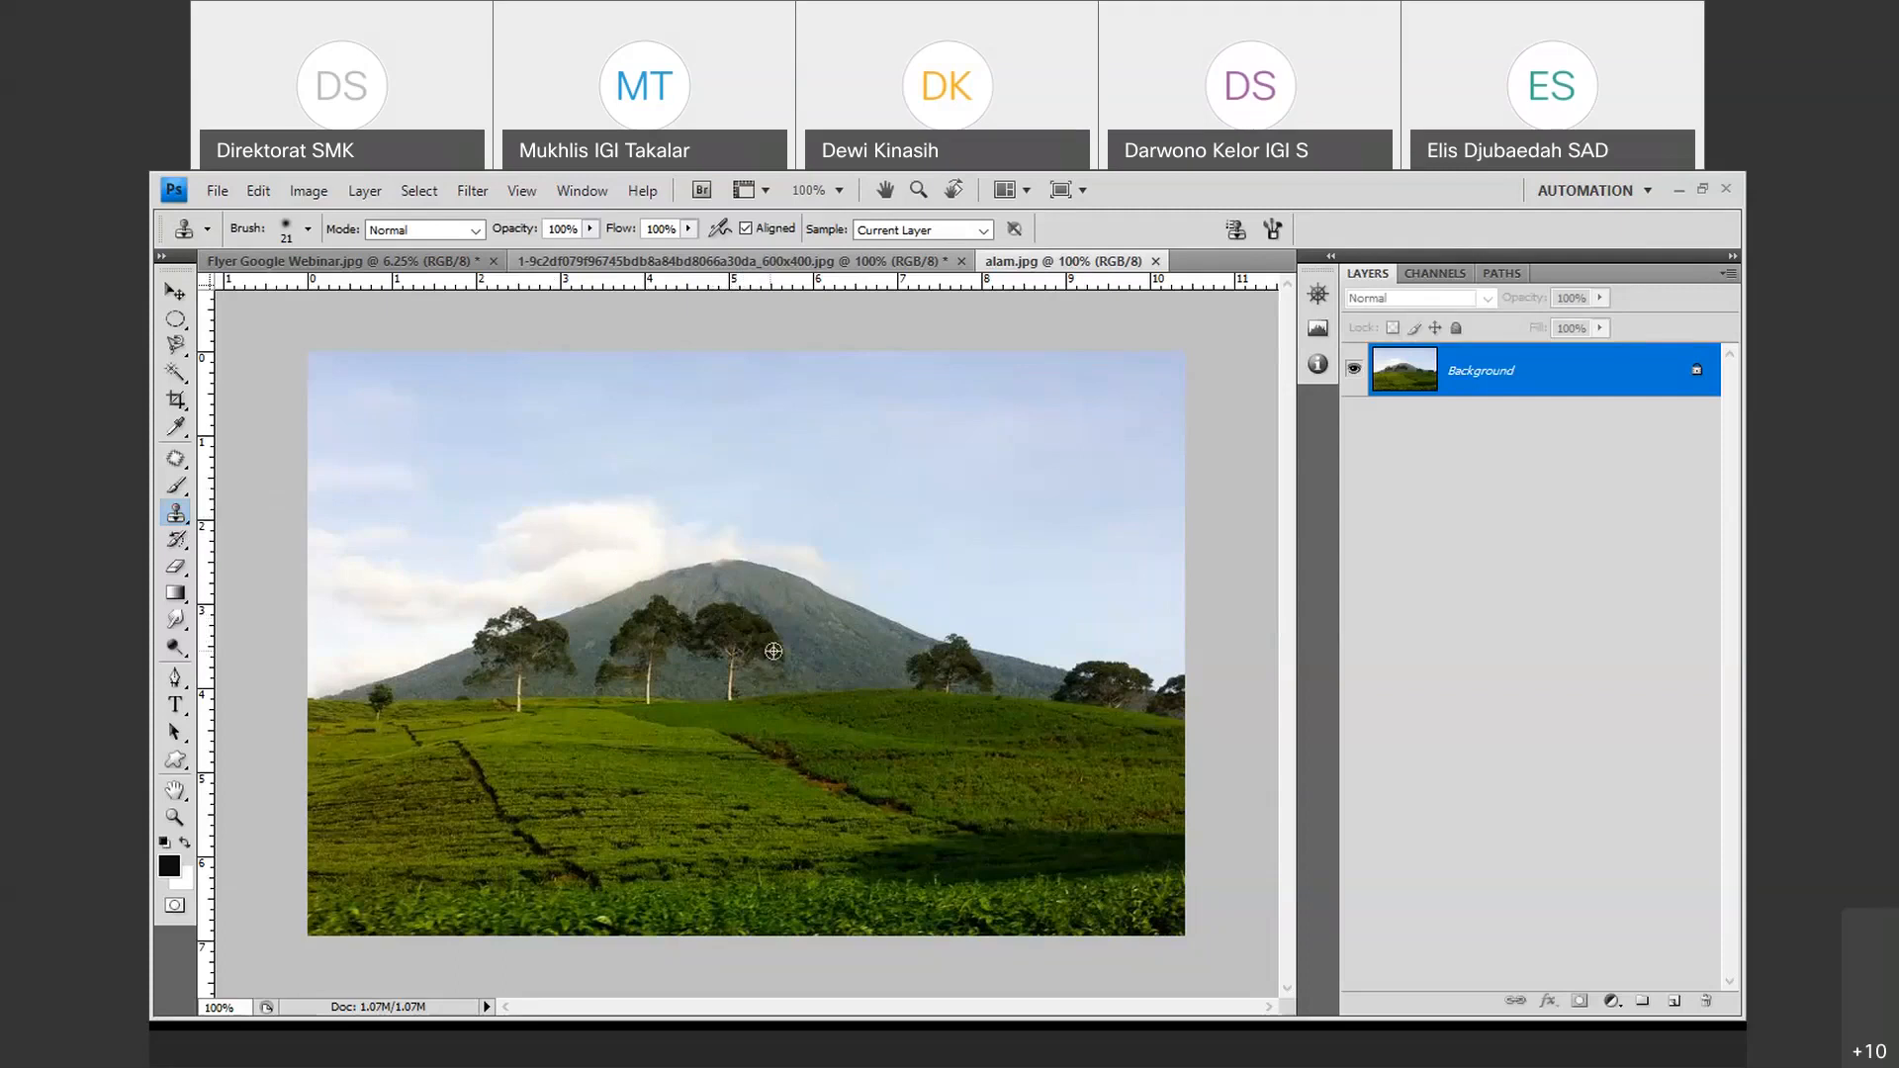
pyautogui.keyDown('alt'); pyautogui.click(724, 623); pyautogui.keyUp('alt')
pyautogui.moveTo(817, 645)
pyautogui.mouseDown()
pyautogui.moveTo(847, 635)
pyautogui.moveTo(869, 666)
pyautogui.moveTo(827, 656)
pyautogui.moveTo(818, 627)
pyautogui.moveTo(869, 658)
pyautogui.moveTo(813, 645)
pyautogui.moveTo(808, 671)
pyautogui.moveTo(873, 670)
pyautogui.moveTo(810, 675)
pyautogui.moveTo(836, 635)
pyautogui.mouseUp()
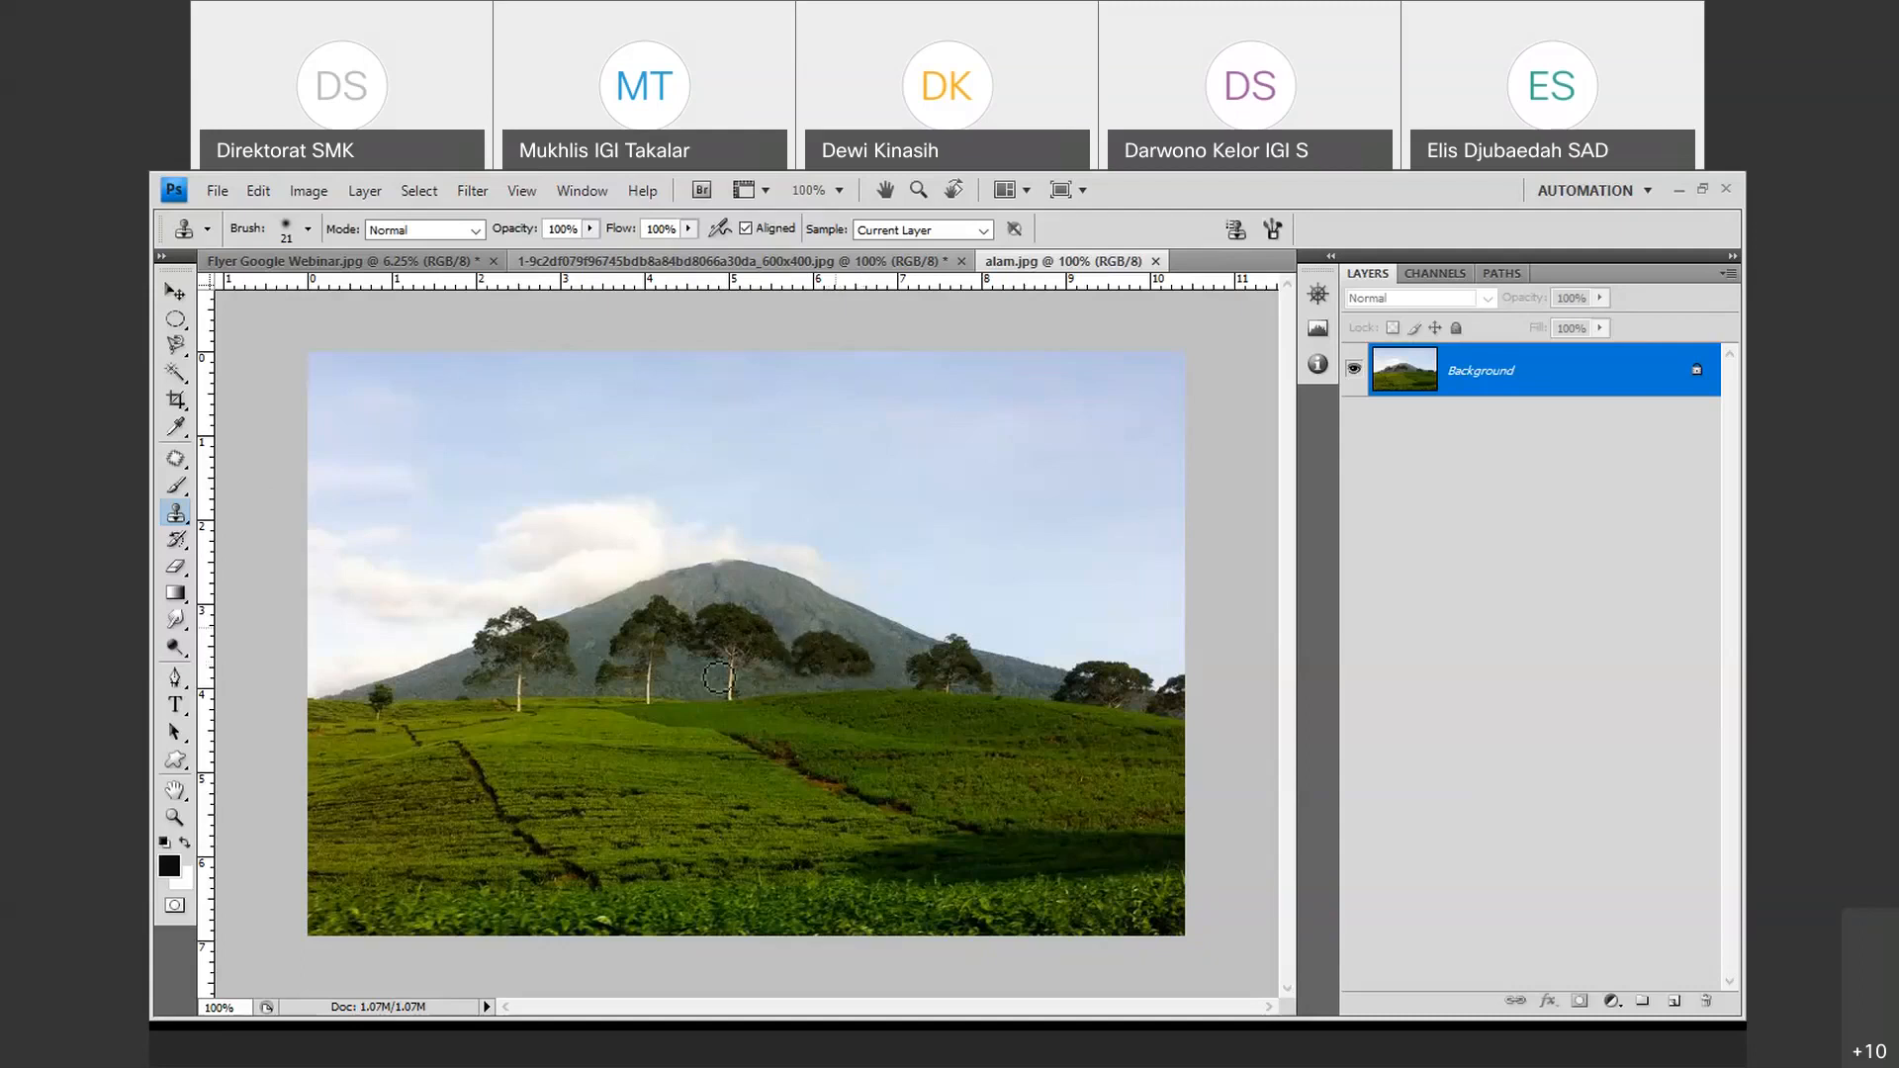
pyautogui.moveTo(718, 676); pyautogui.dragTo(738, 654)
pyautogui.moveTo(831, 675); pyautogui.dragTo(837, 714)
pyautogui.click(612, 613)
pyautogui.hotkey('ctrl', 'z')
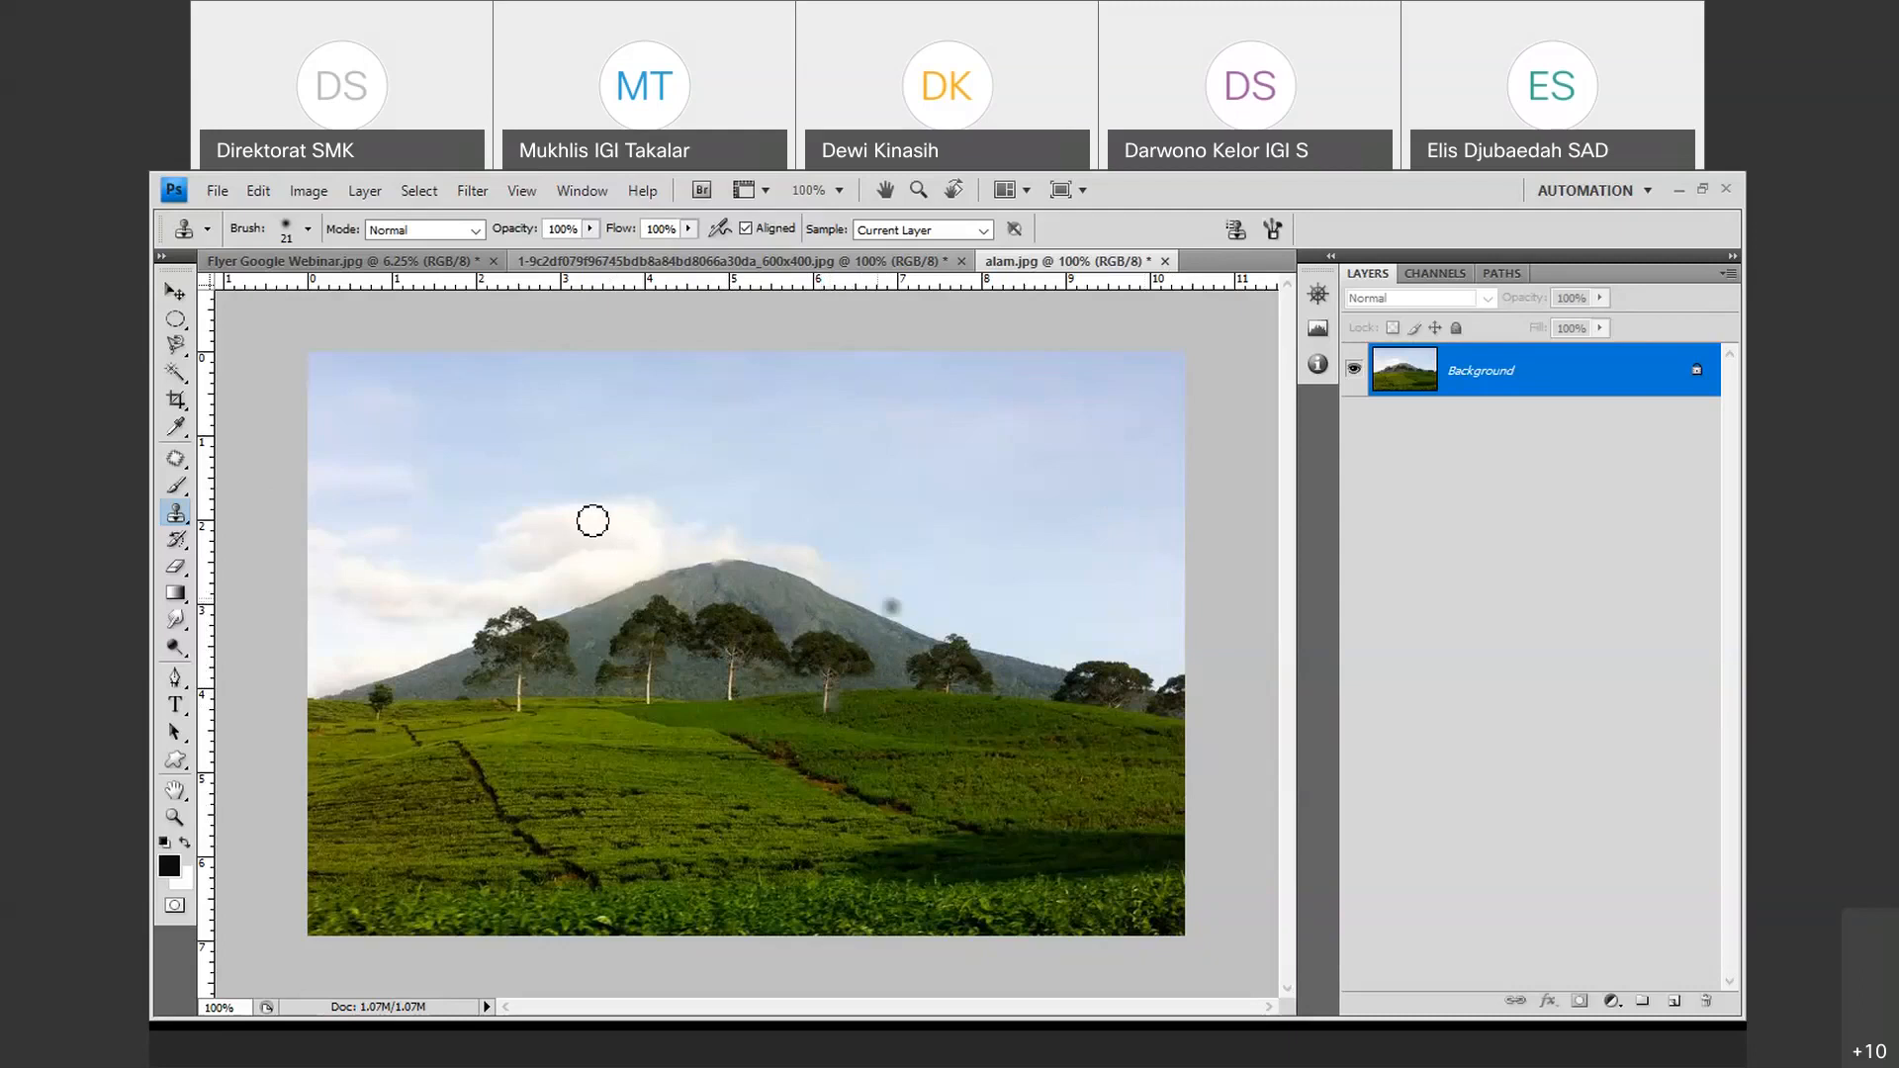
pyautogui.click(696, 592)
pyautogui.hotkey('ctrl', 'z')
# Clone the mountain peak behind the far-right trees and the white cloud into the sky above them.
pyautogui.keyDown('alt'); pyautogui.click(692, 594); pyautogui.keyUp('alt')
pyautogui.moveTo(1051, 659)
pyautogui.mouseDown()
pyautogui.moveTo(1146, 619)
pyautogui.moveTo(1167, 664)
pyautogui.mouseUp()
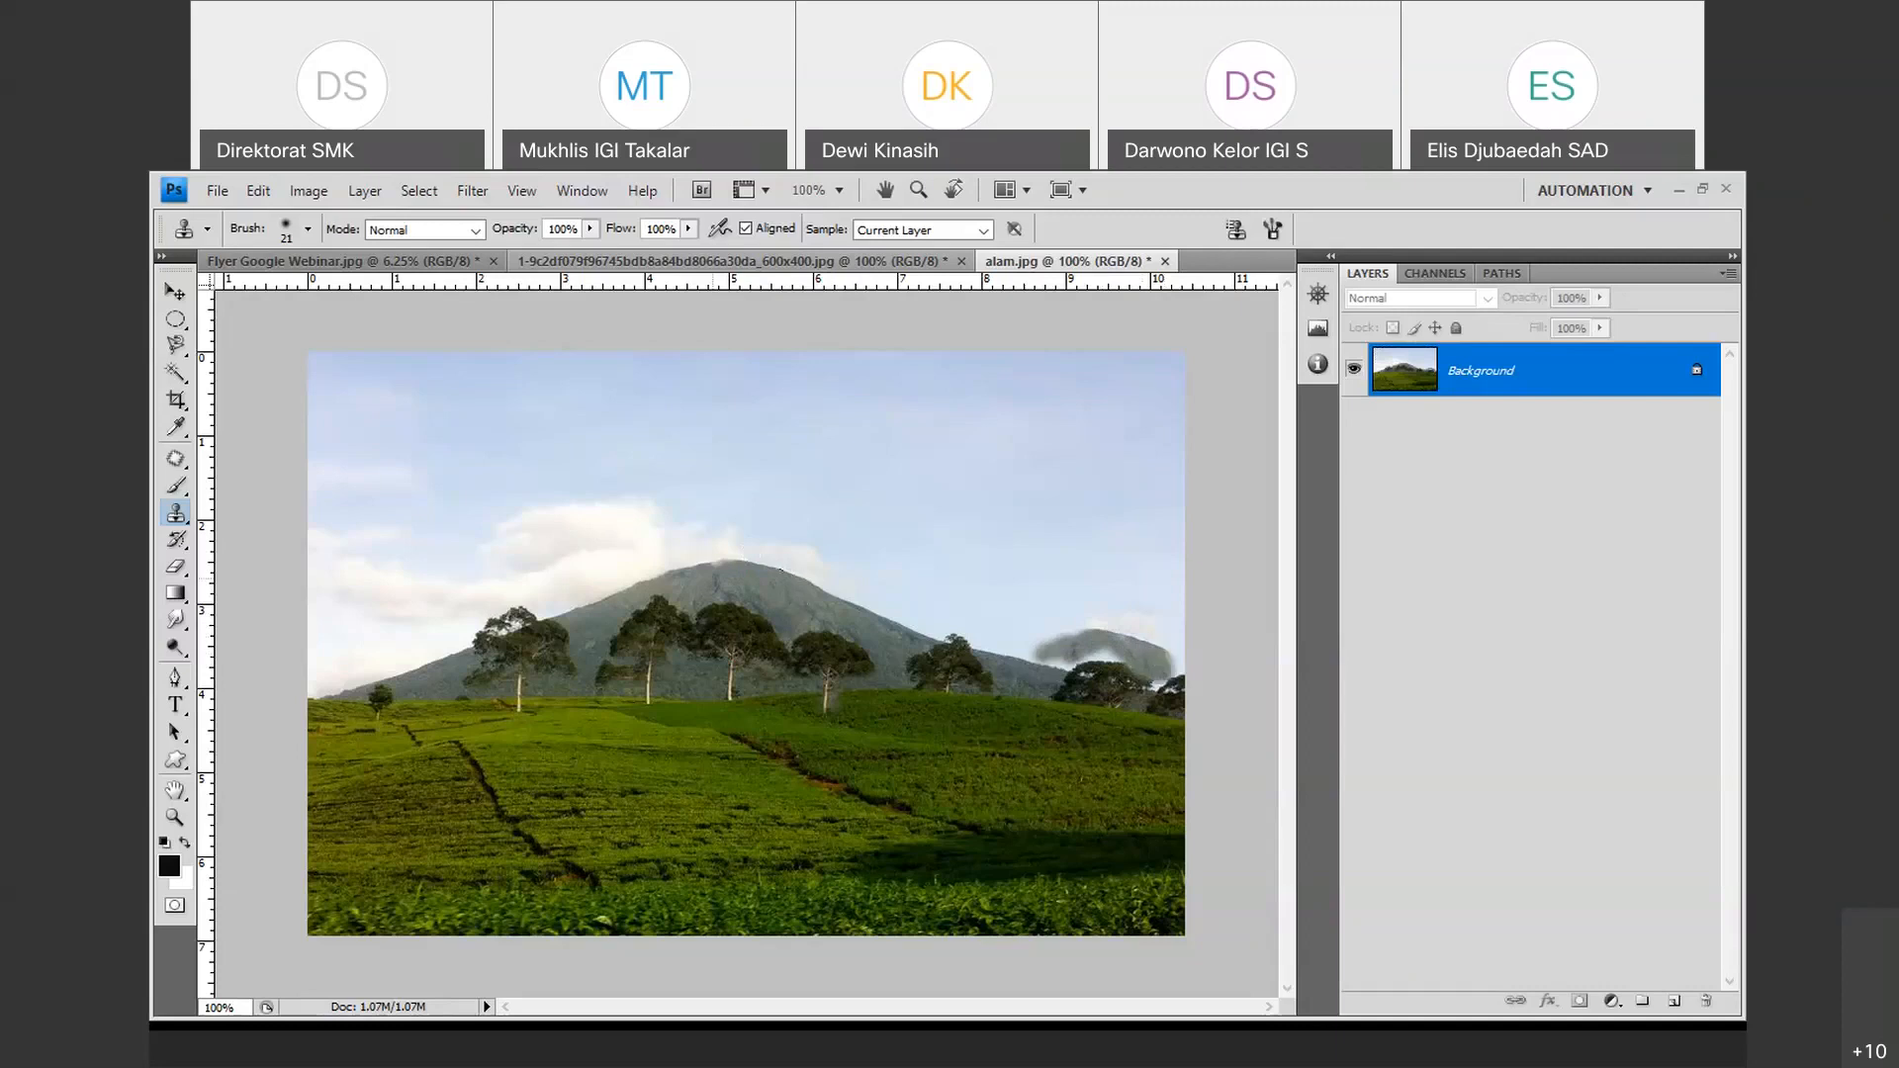
pyautogui.moveTo(1188, 591)
pyautogui.mouseDown()
pyautogui.moveTo(1092, 664)
pyautogui.moveTo(1170, 683)
pyautogui.moveTo(1052, 667)
pyautogui.mouseUp()
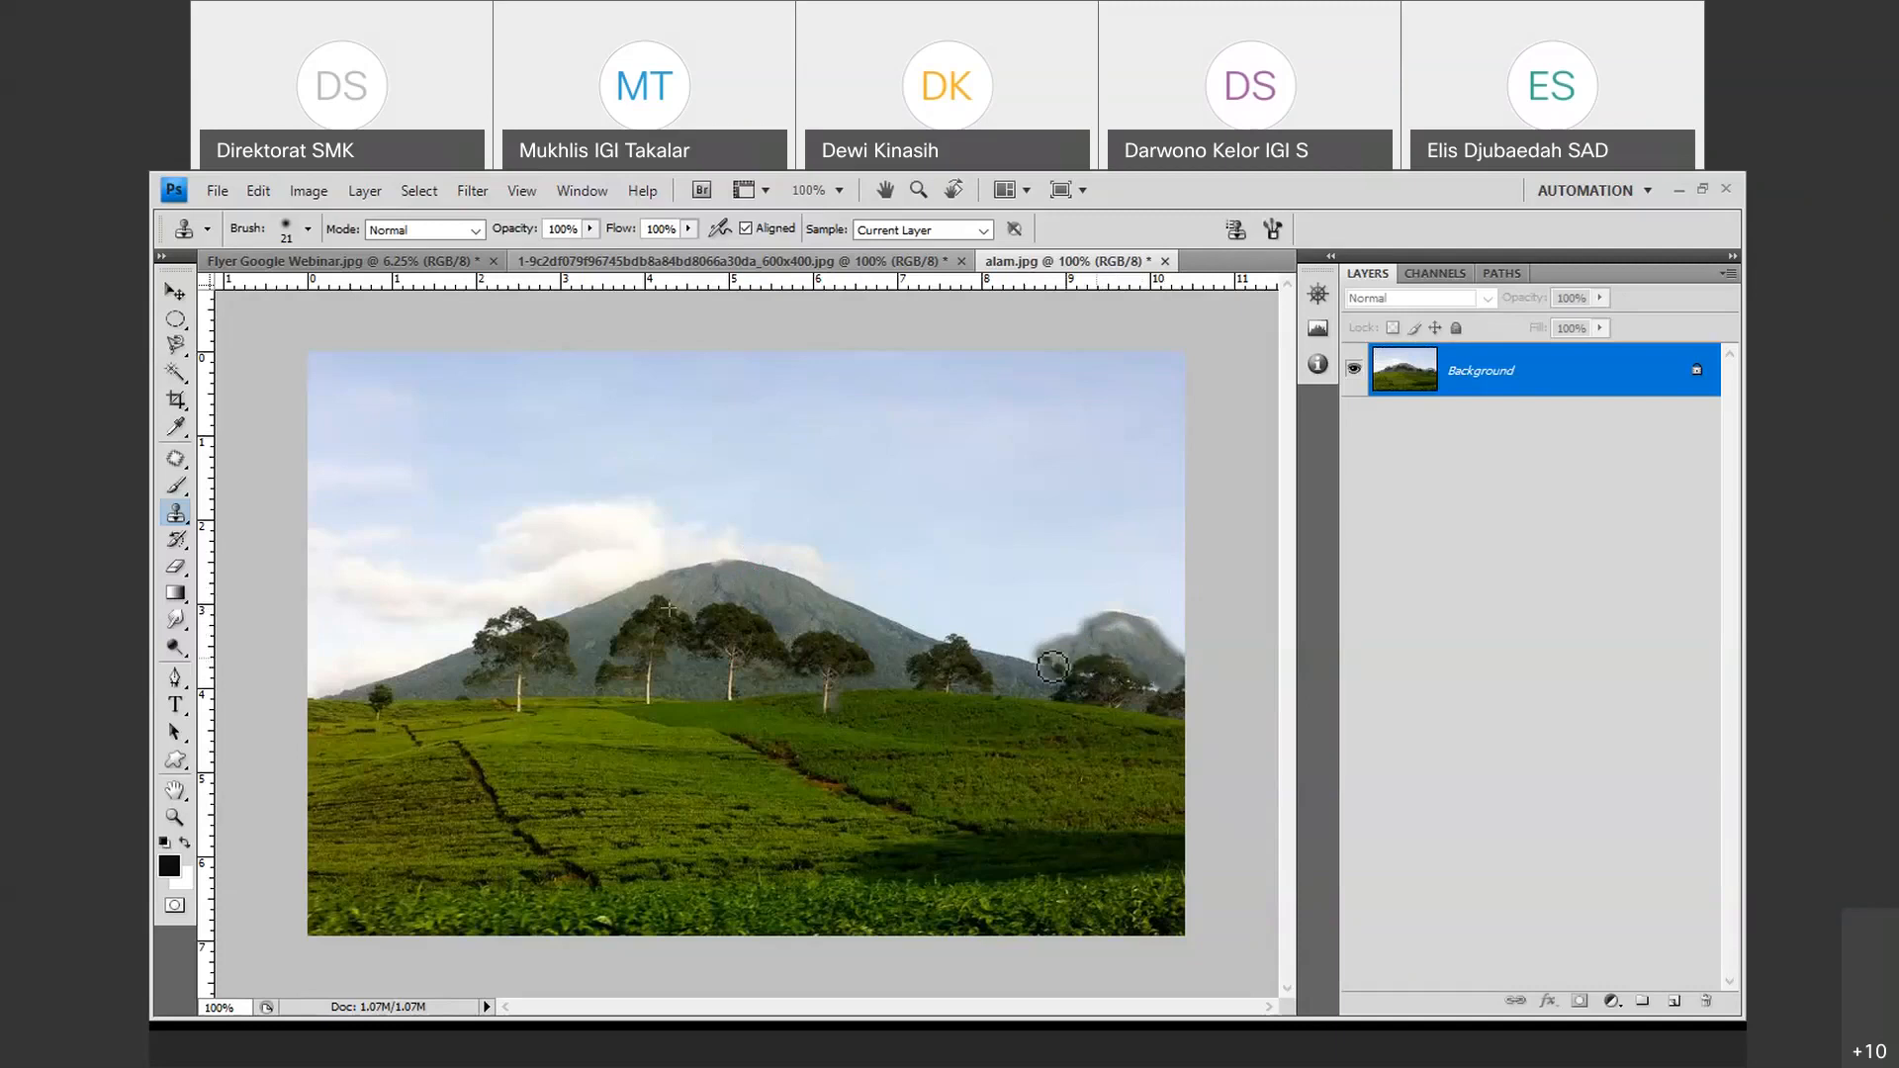
pyautogui.keyDown('alt'); pyautogui.click(555, 533); pyautogui.keyUp('alt')
pyautogui.moveTo(1099, 546)
pyautogui.mouseDown()
pyautogui.moveTo(1116, 555)
pyautogui.moveTo(1073, 539)
pyautogui.moveTo(1019, 581)
pyautogui.moveTo(961, 581)
pyautogui.mouseUp()
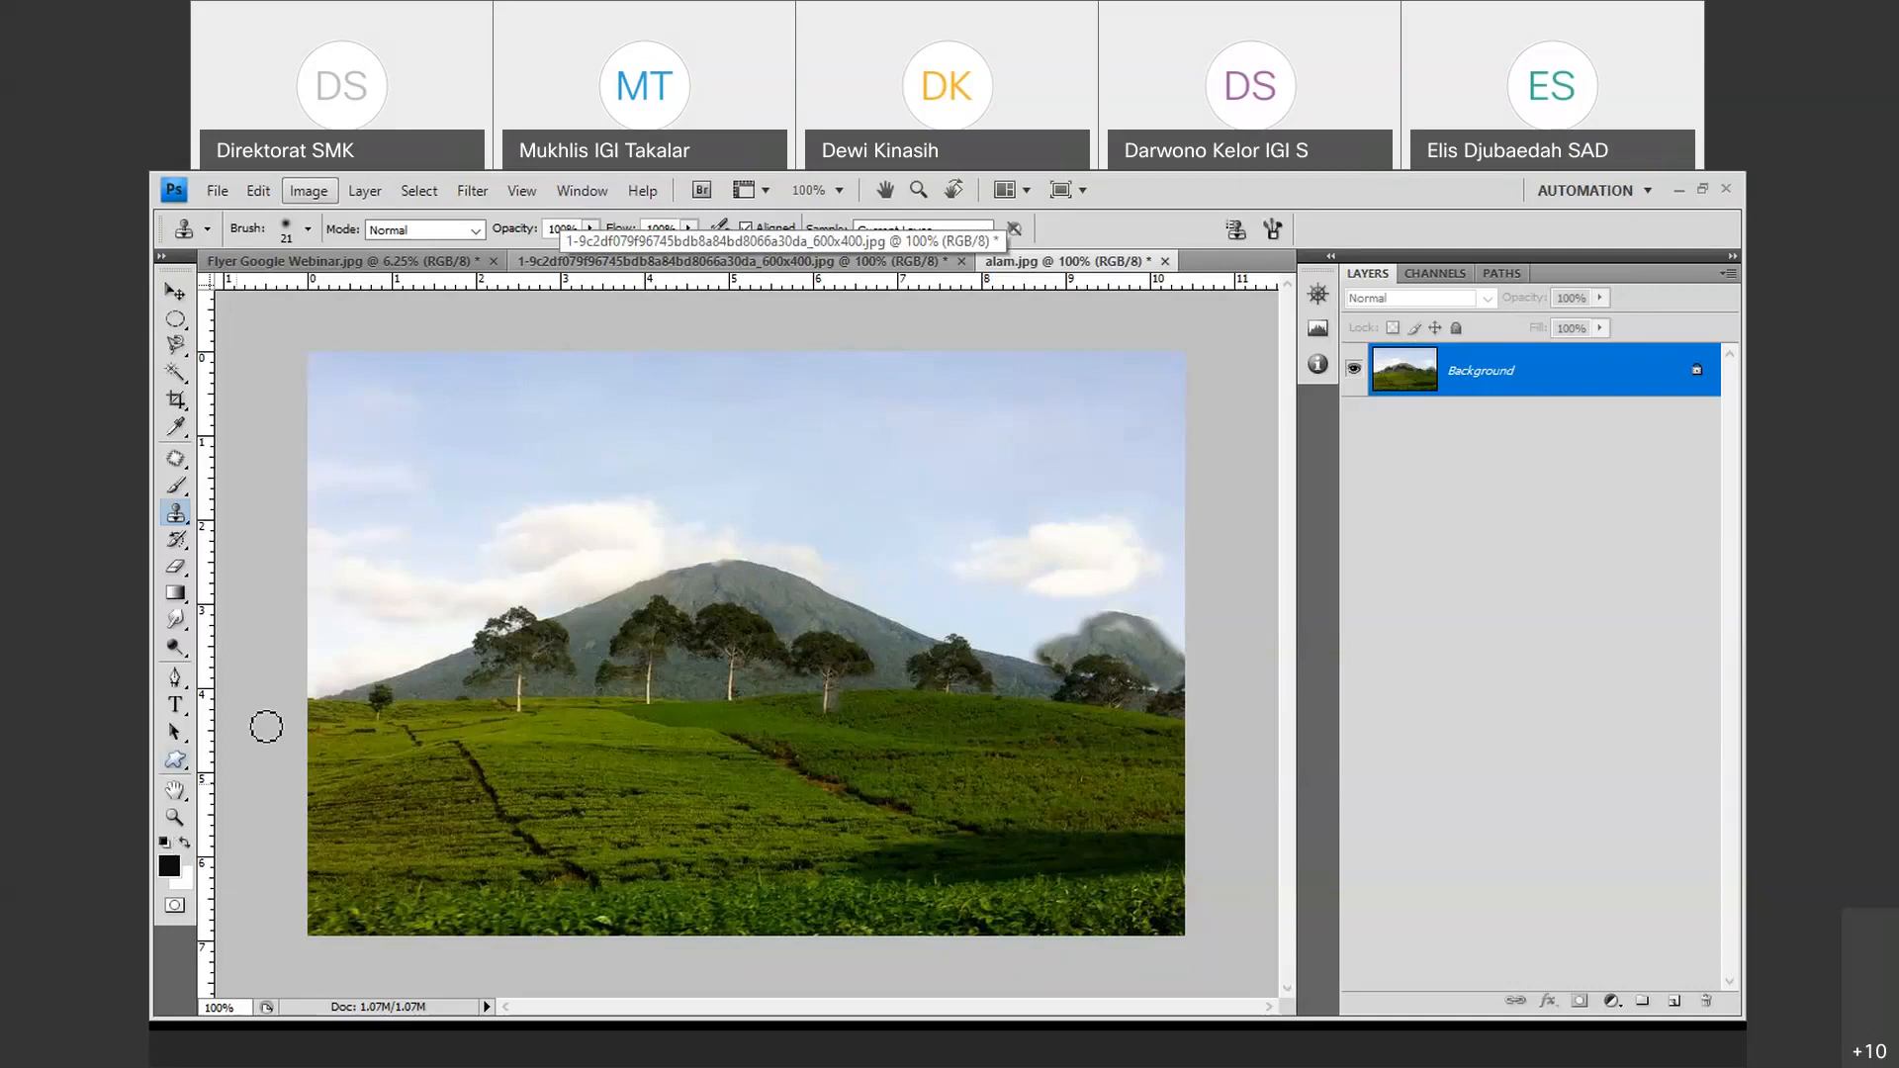
# Close alam.jpg, Flyer Google Webinar.jpg and the face photo without saving their changes.
pyautogui.click(187, 767)
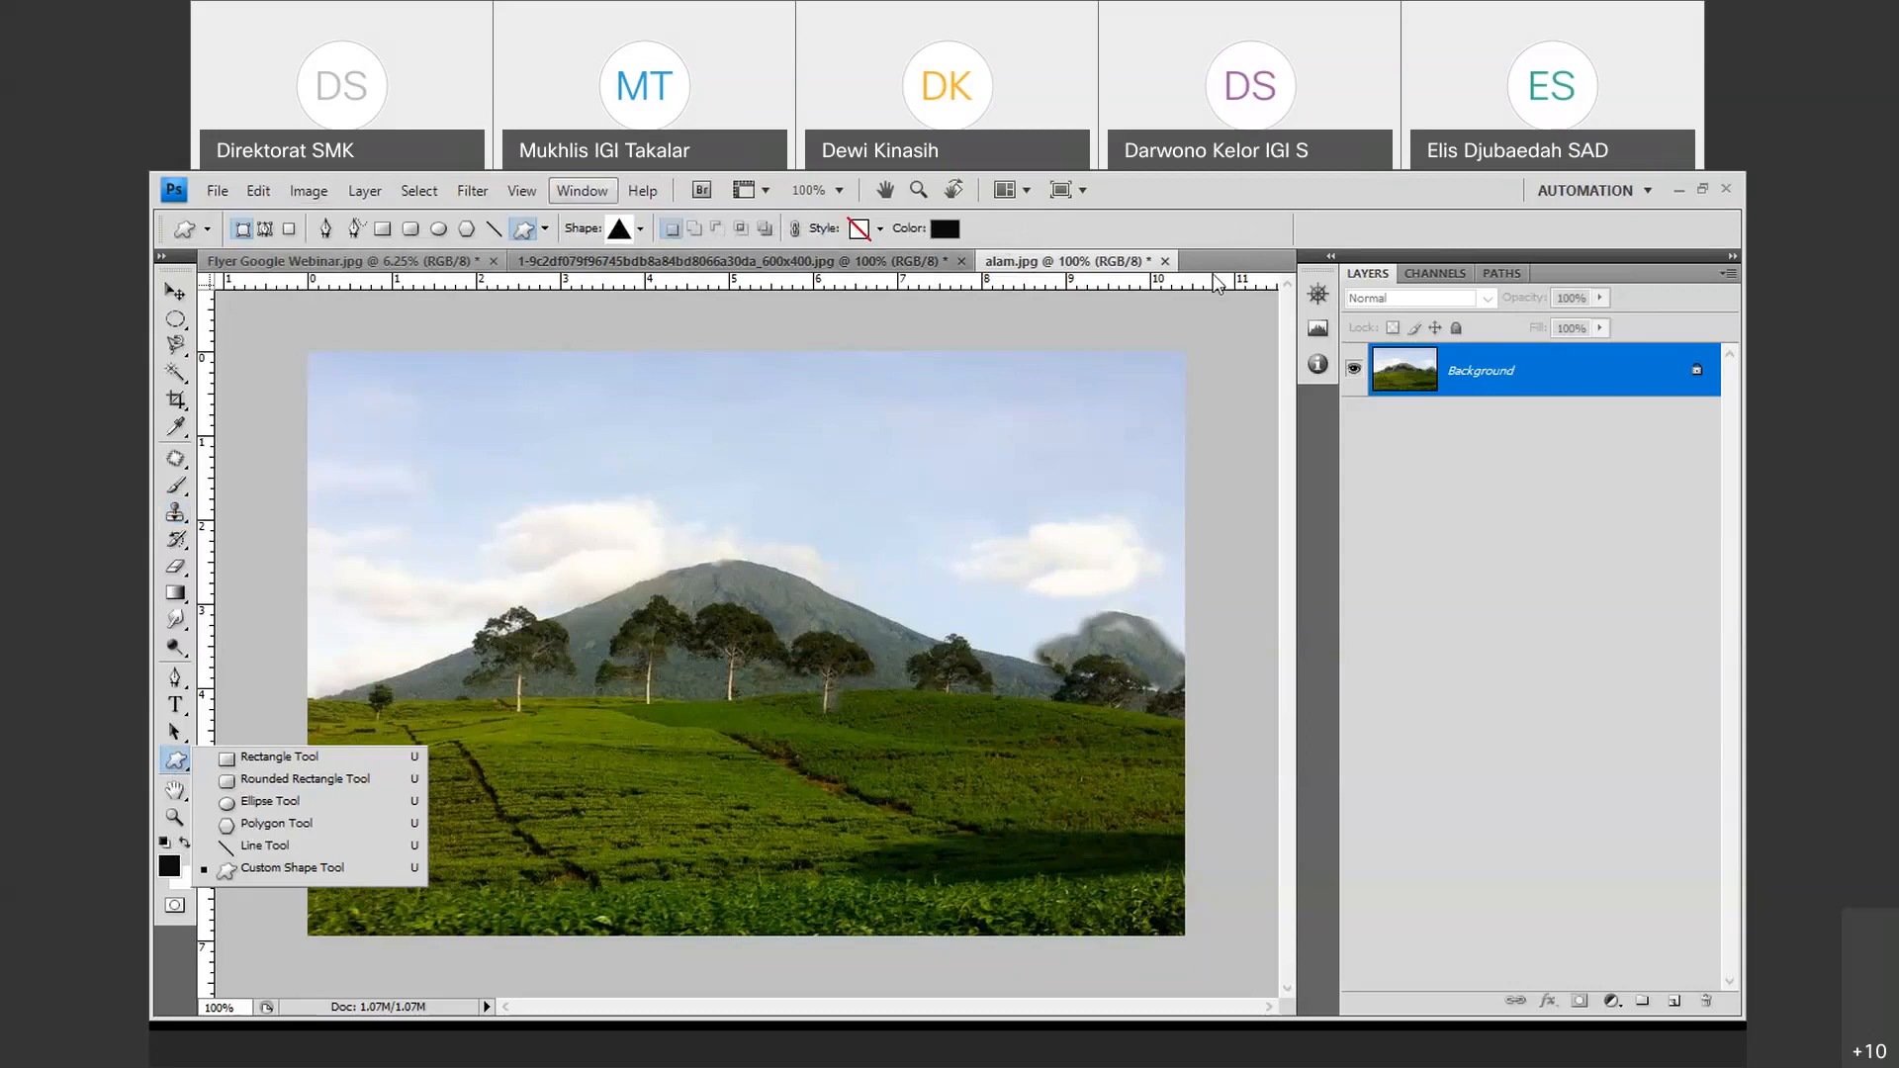
pyautogui.click(1162, 260)
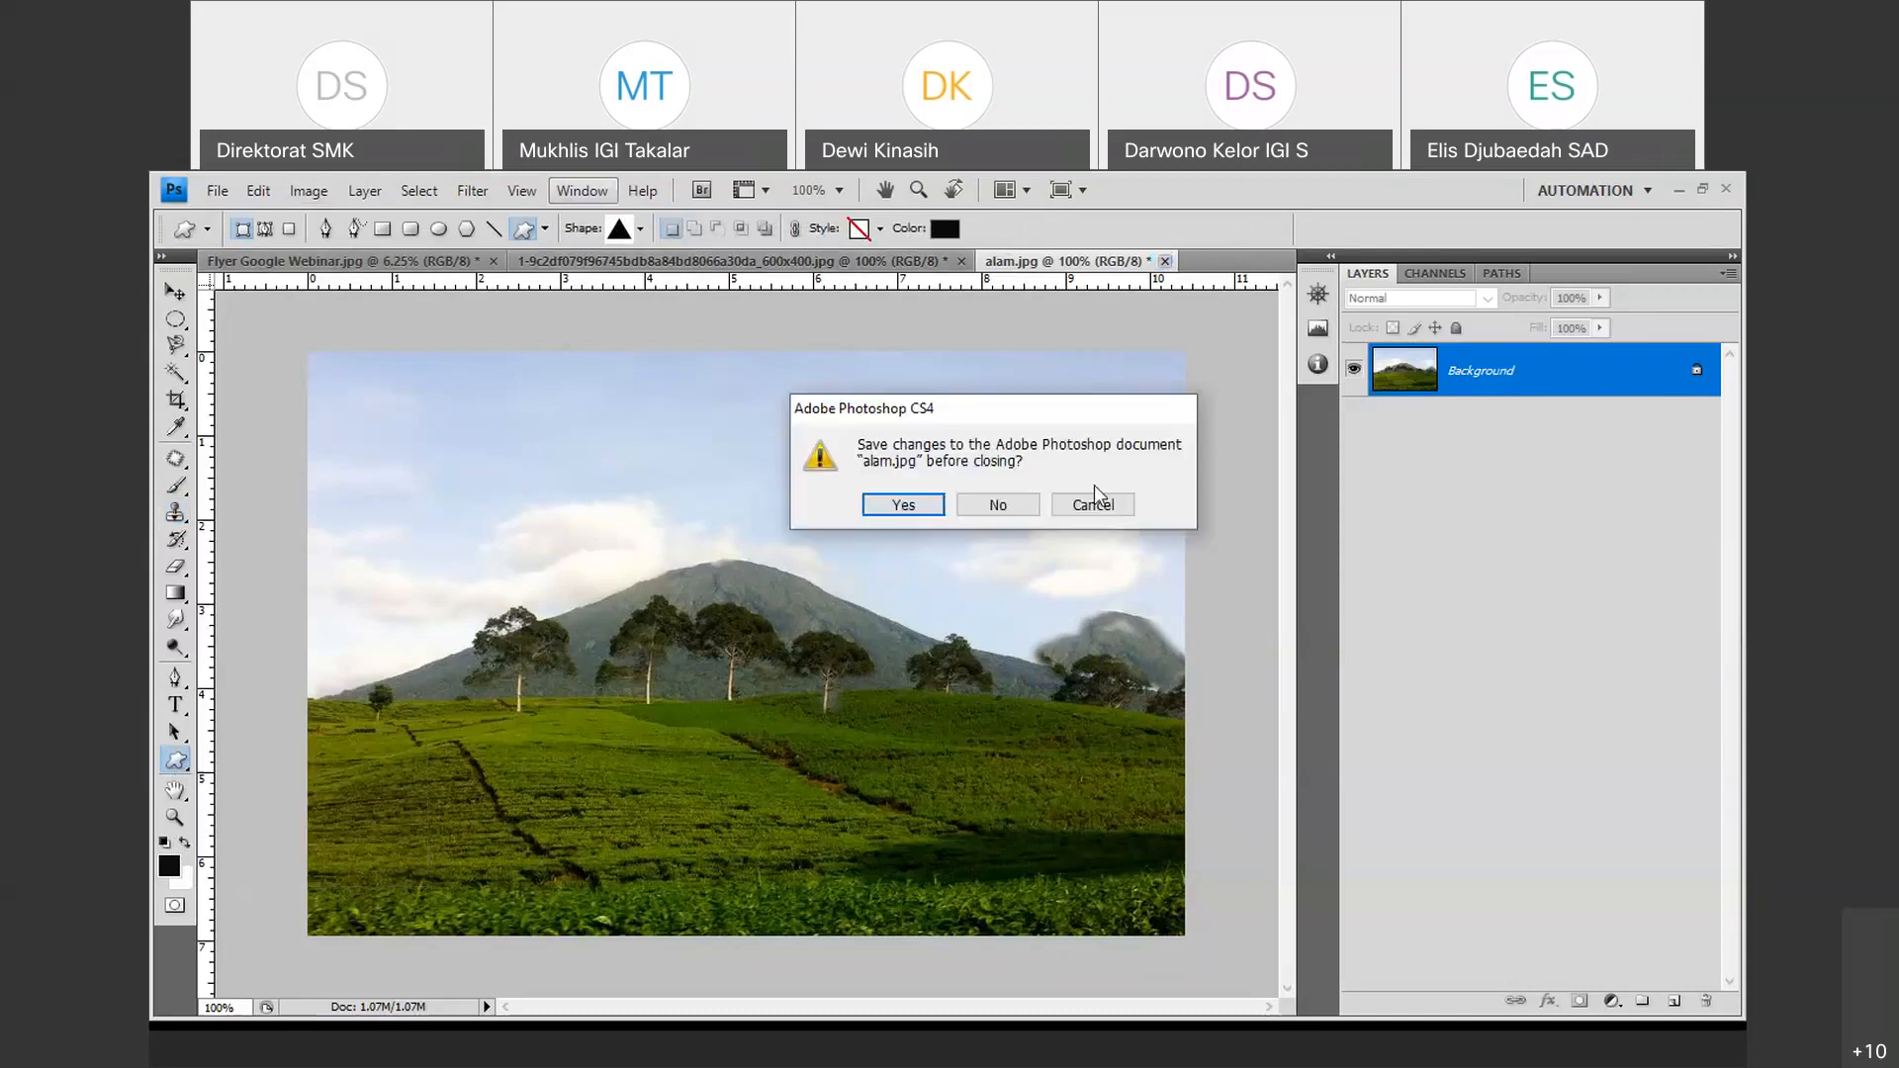
pyautogui.click(1093, 502)
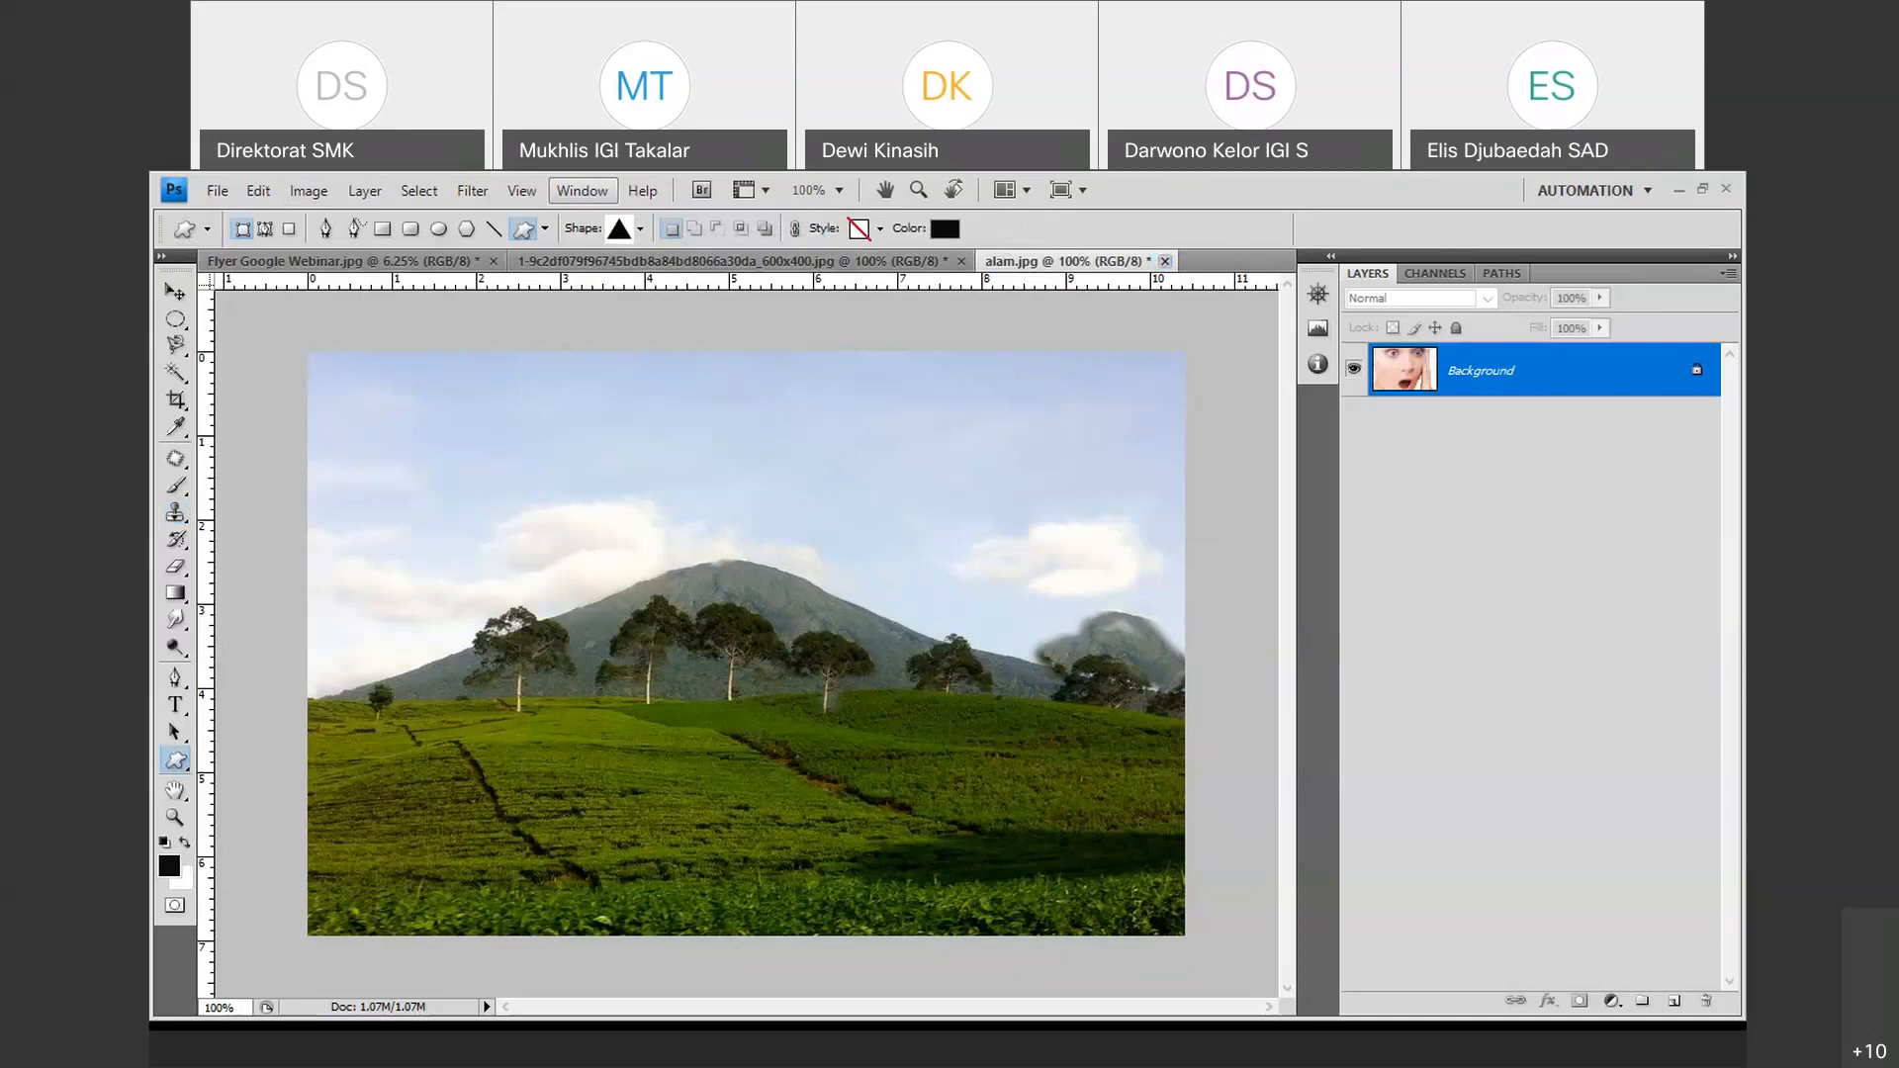
pyautogui.click(492, 261)
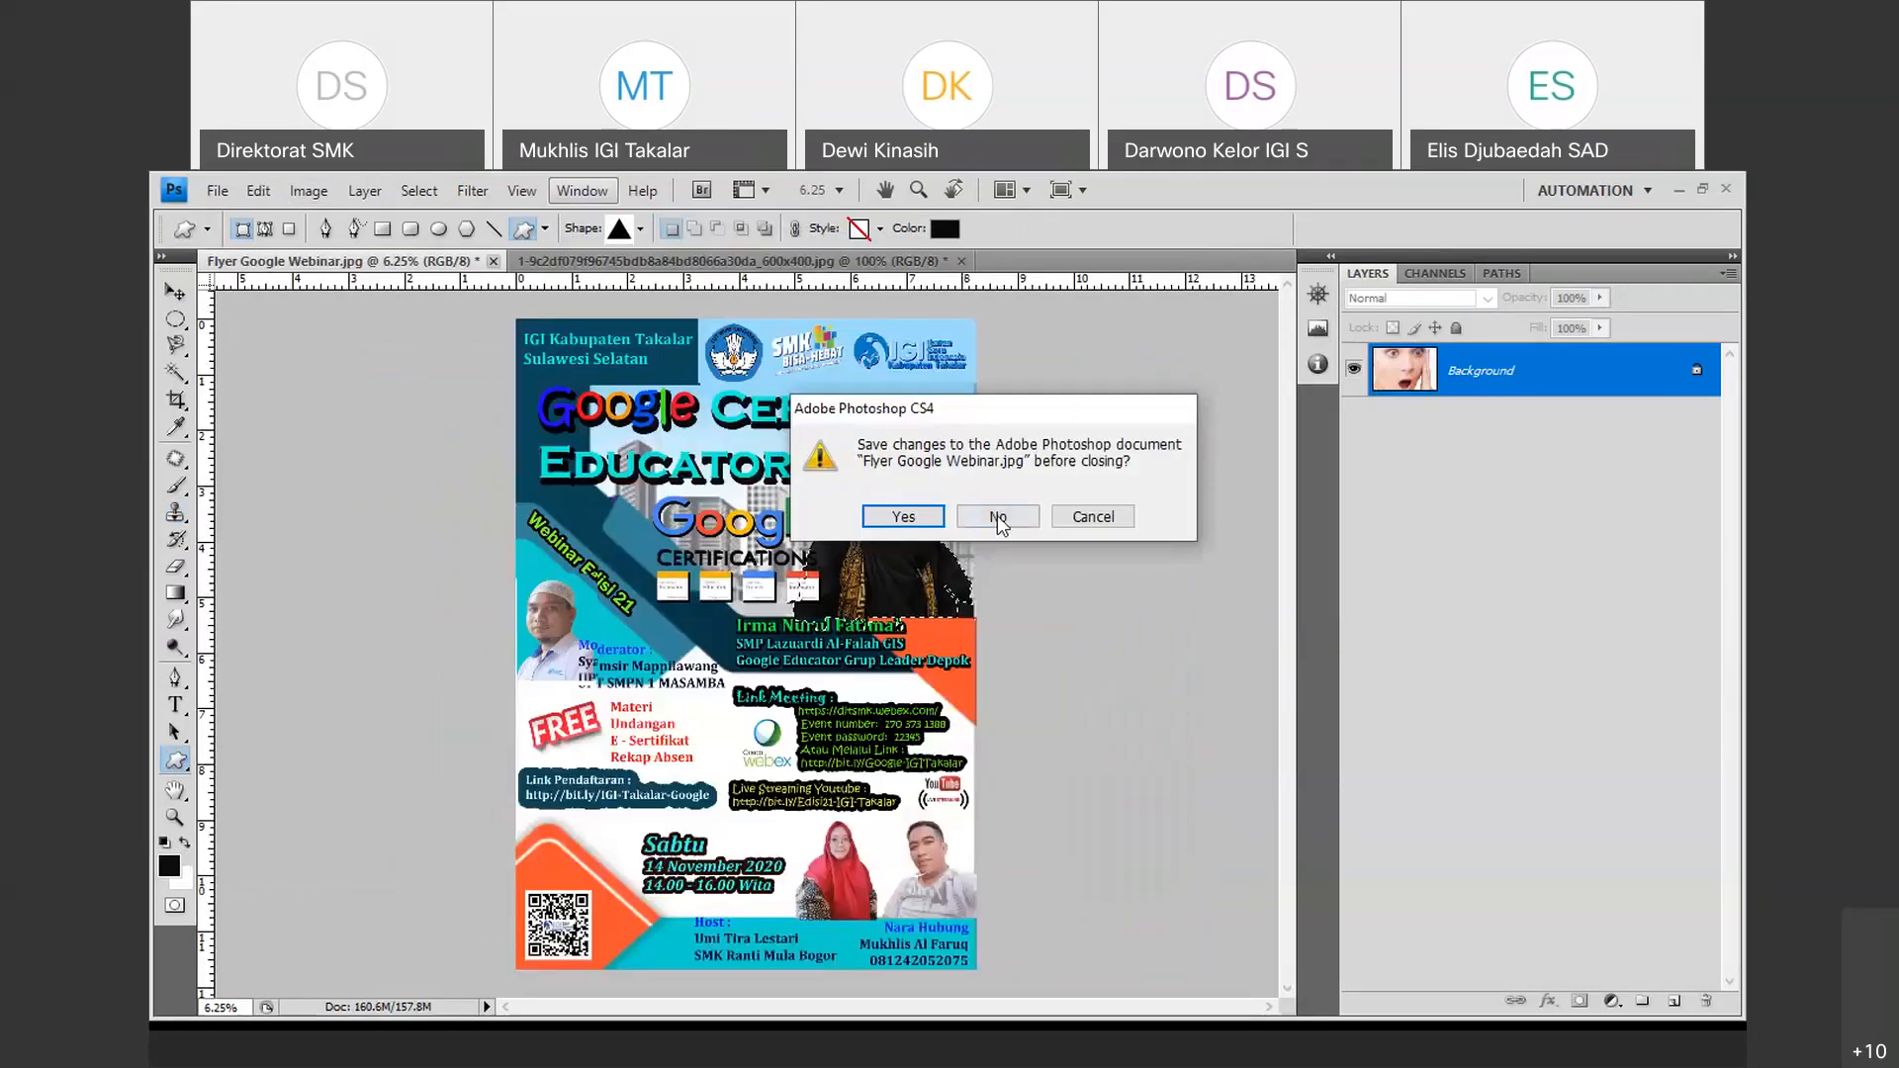
pyautogui.click(997, 515)
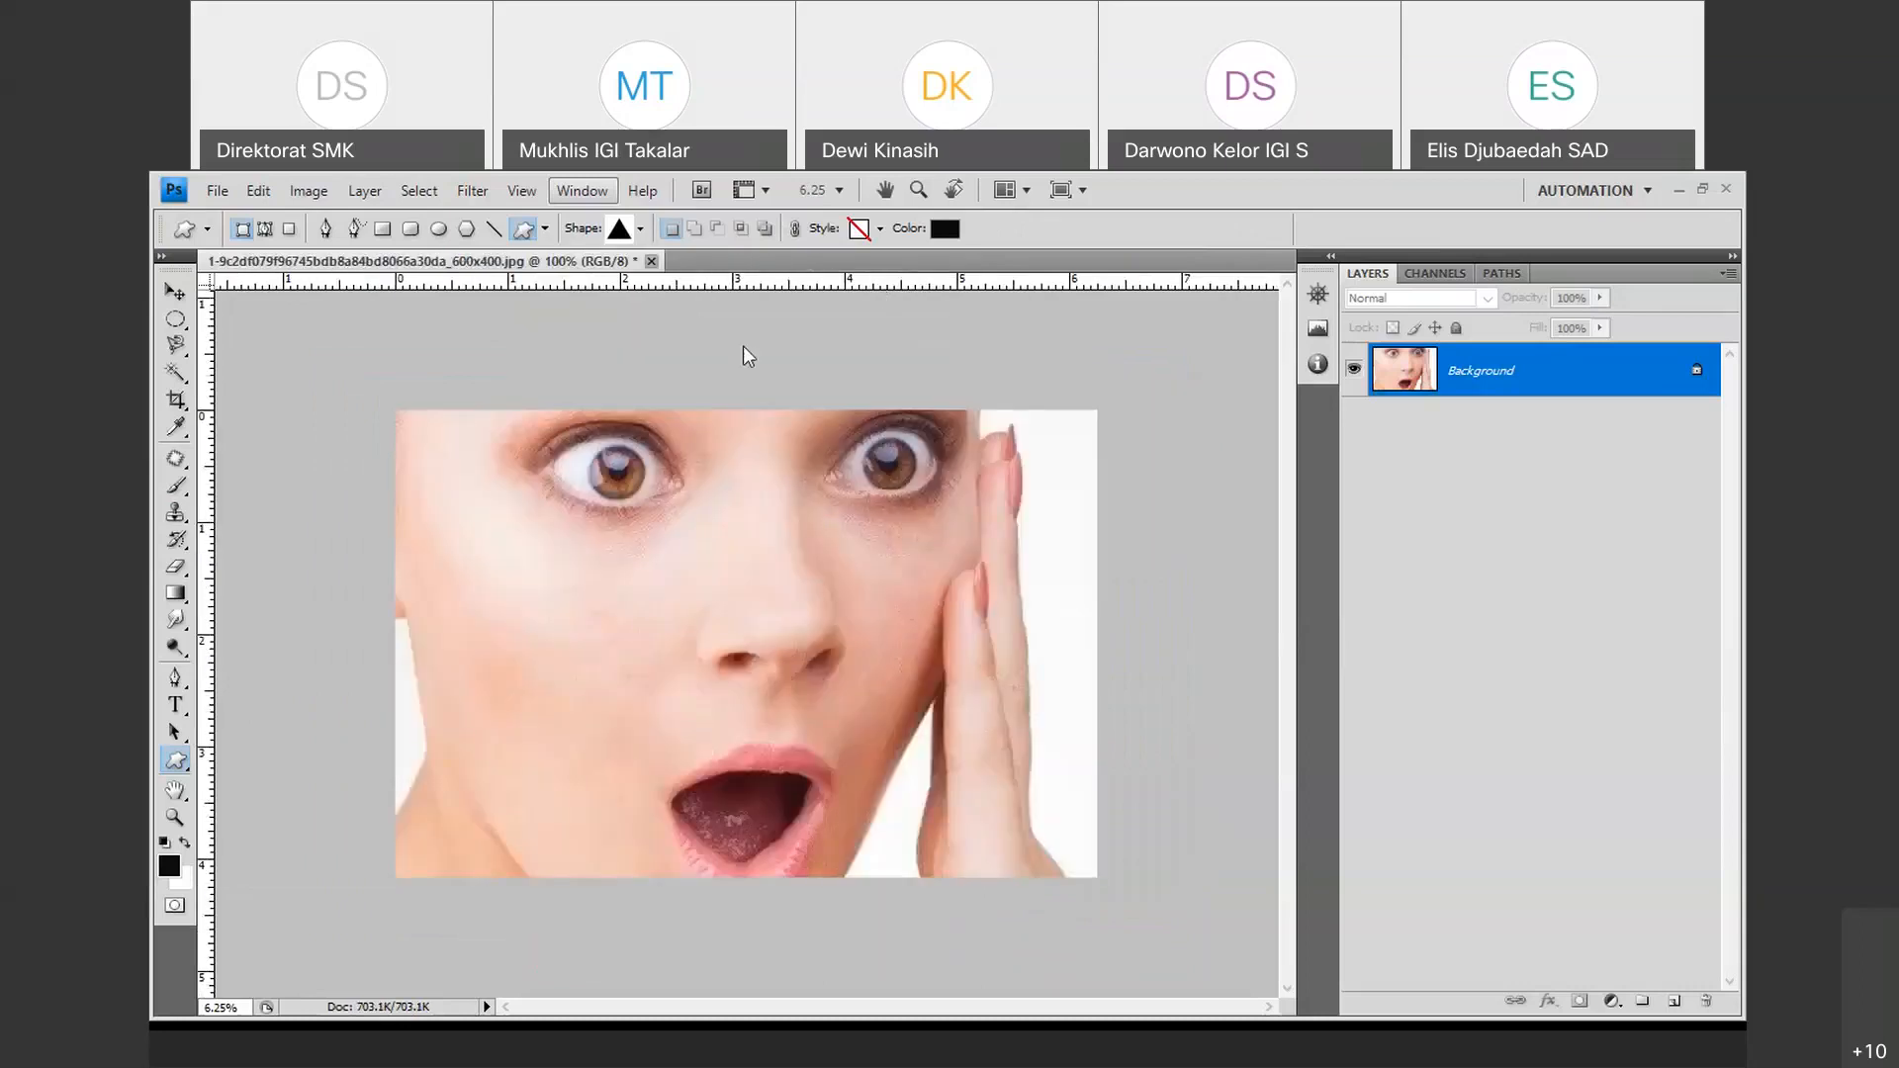
pyautogui.click(651, 261)
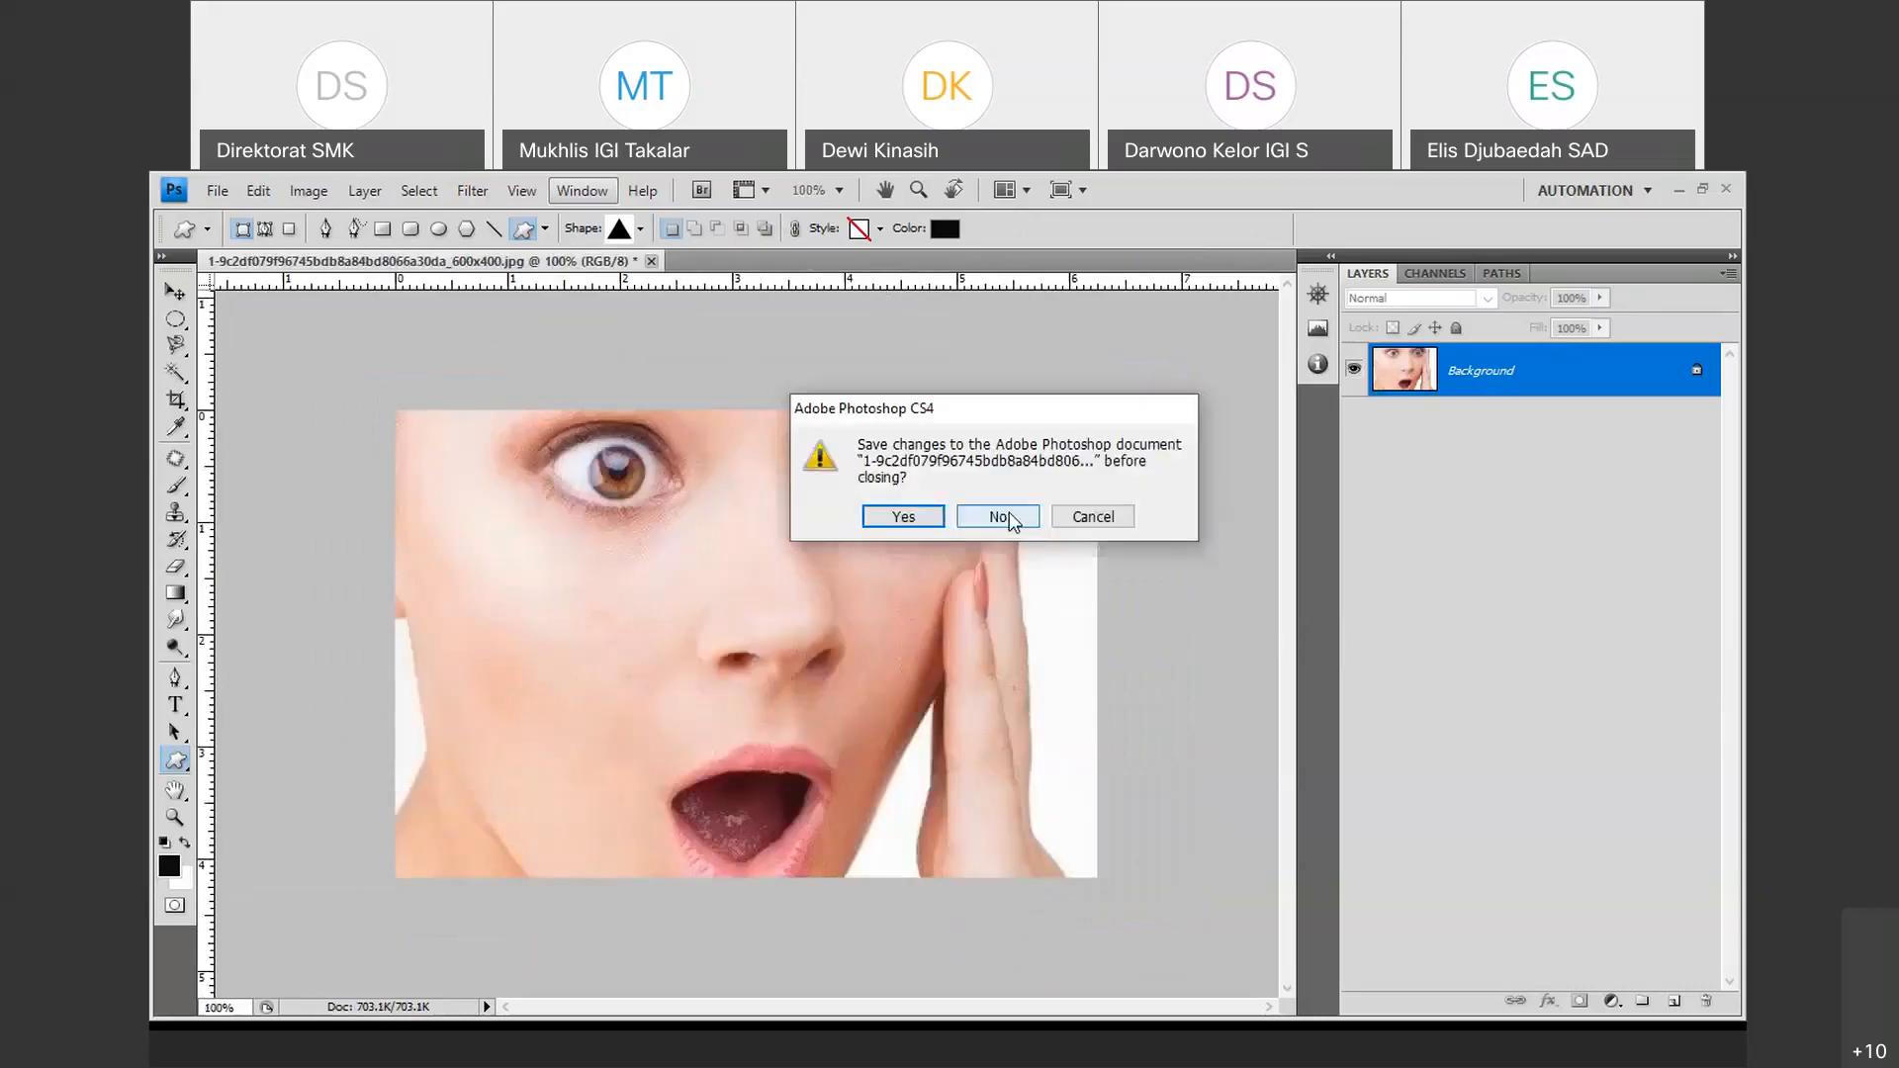
pyautogui.click(1008, 517)
# Create a new document named "Sertifikat Adobe Photoshop", 297 mm wide and 210 mm high.
pyautogui.click(216, 191)
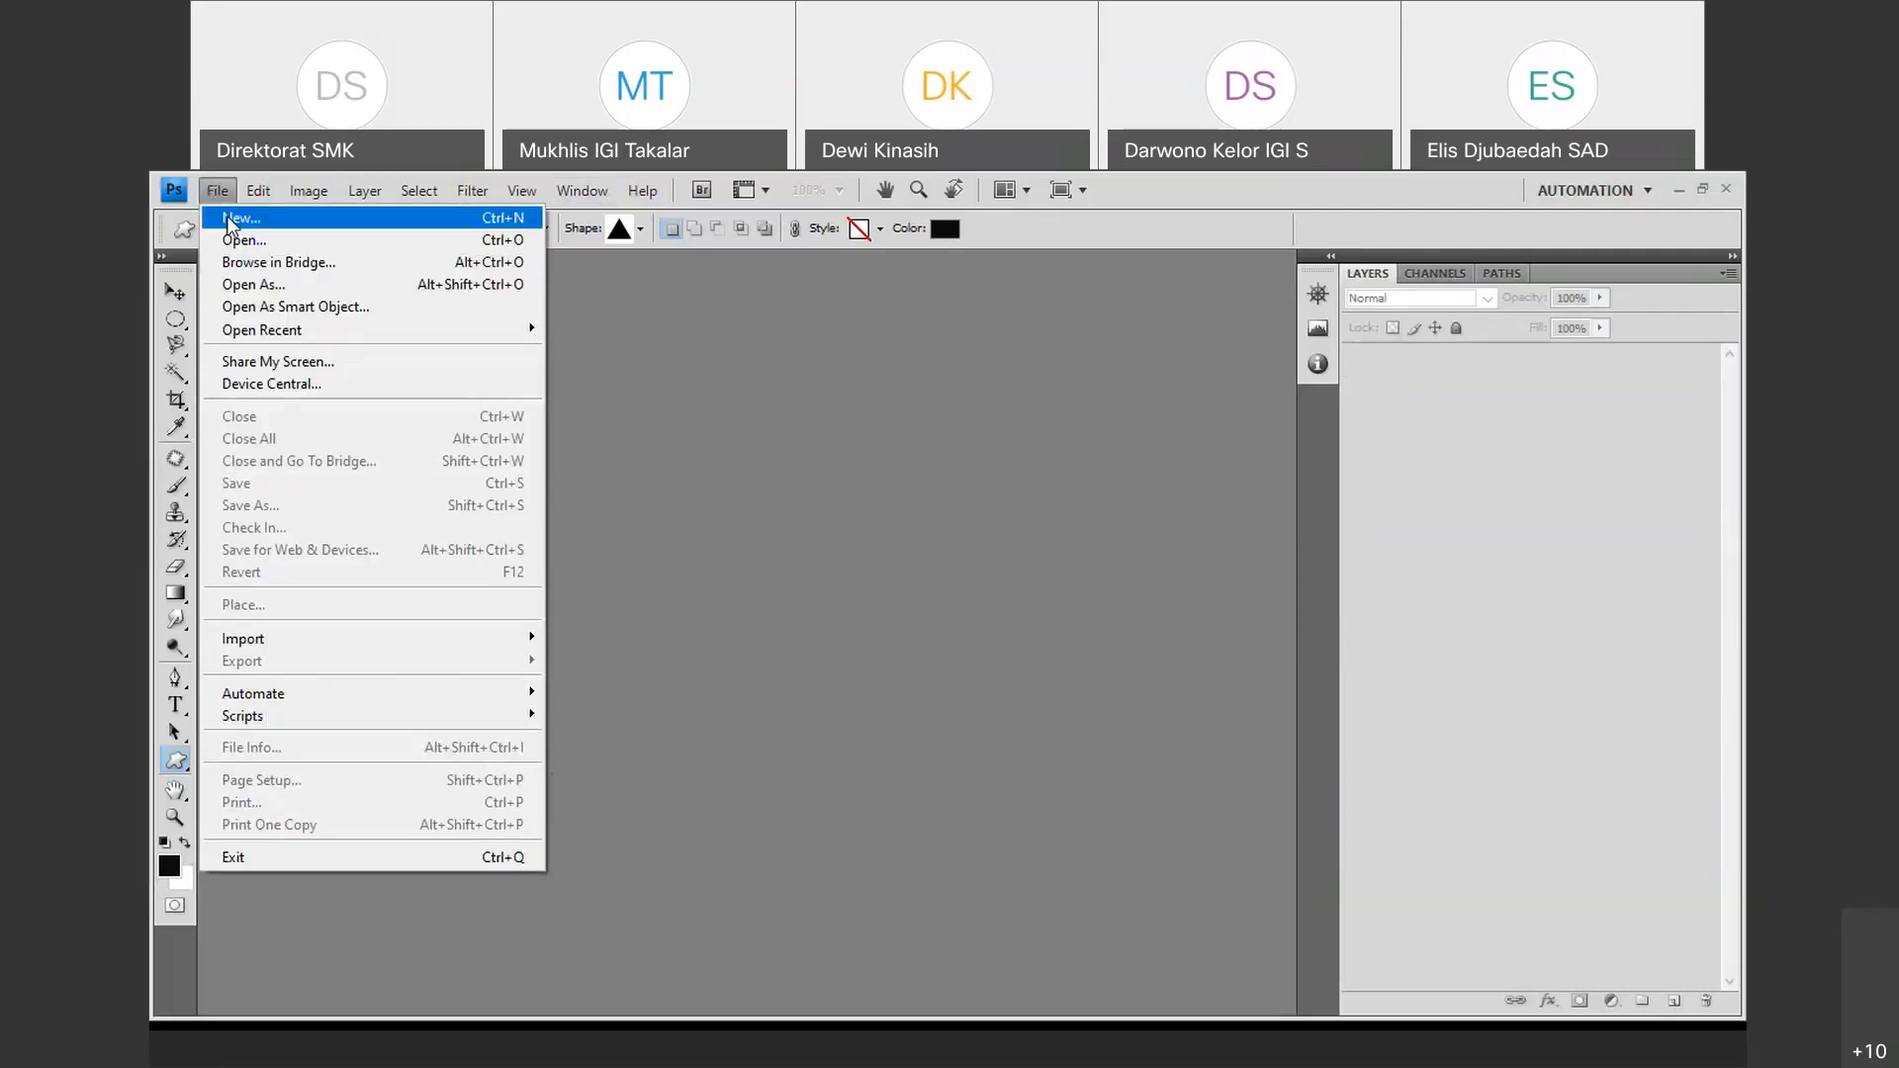
pyautogui.click(229, 221)
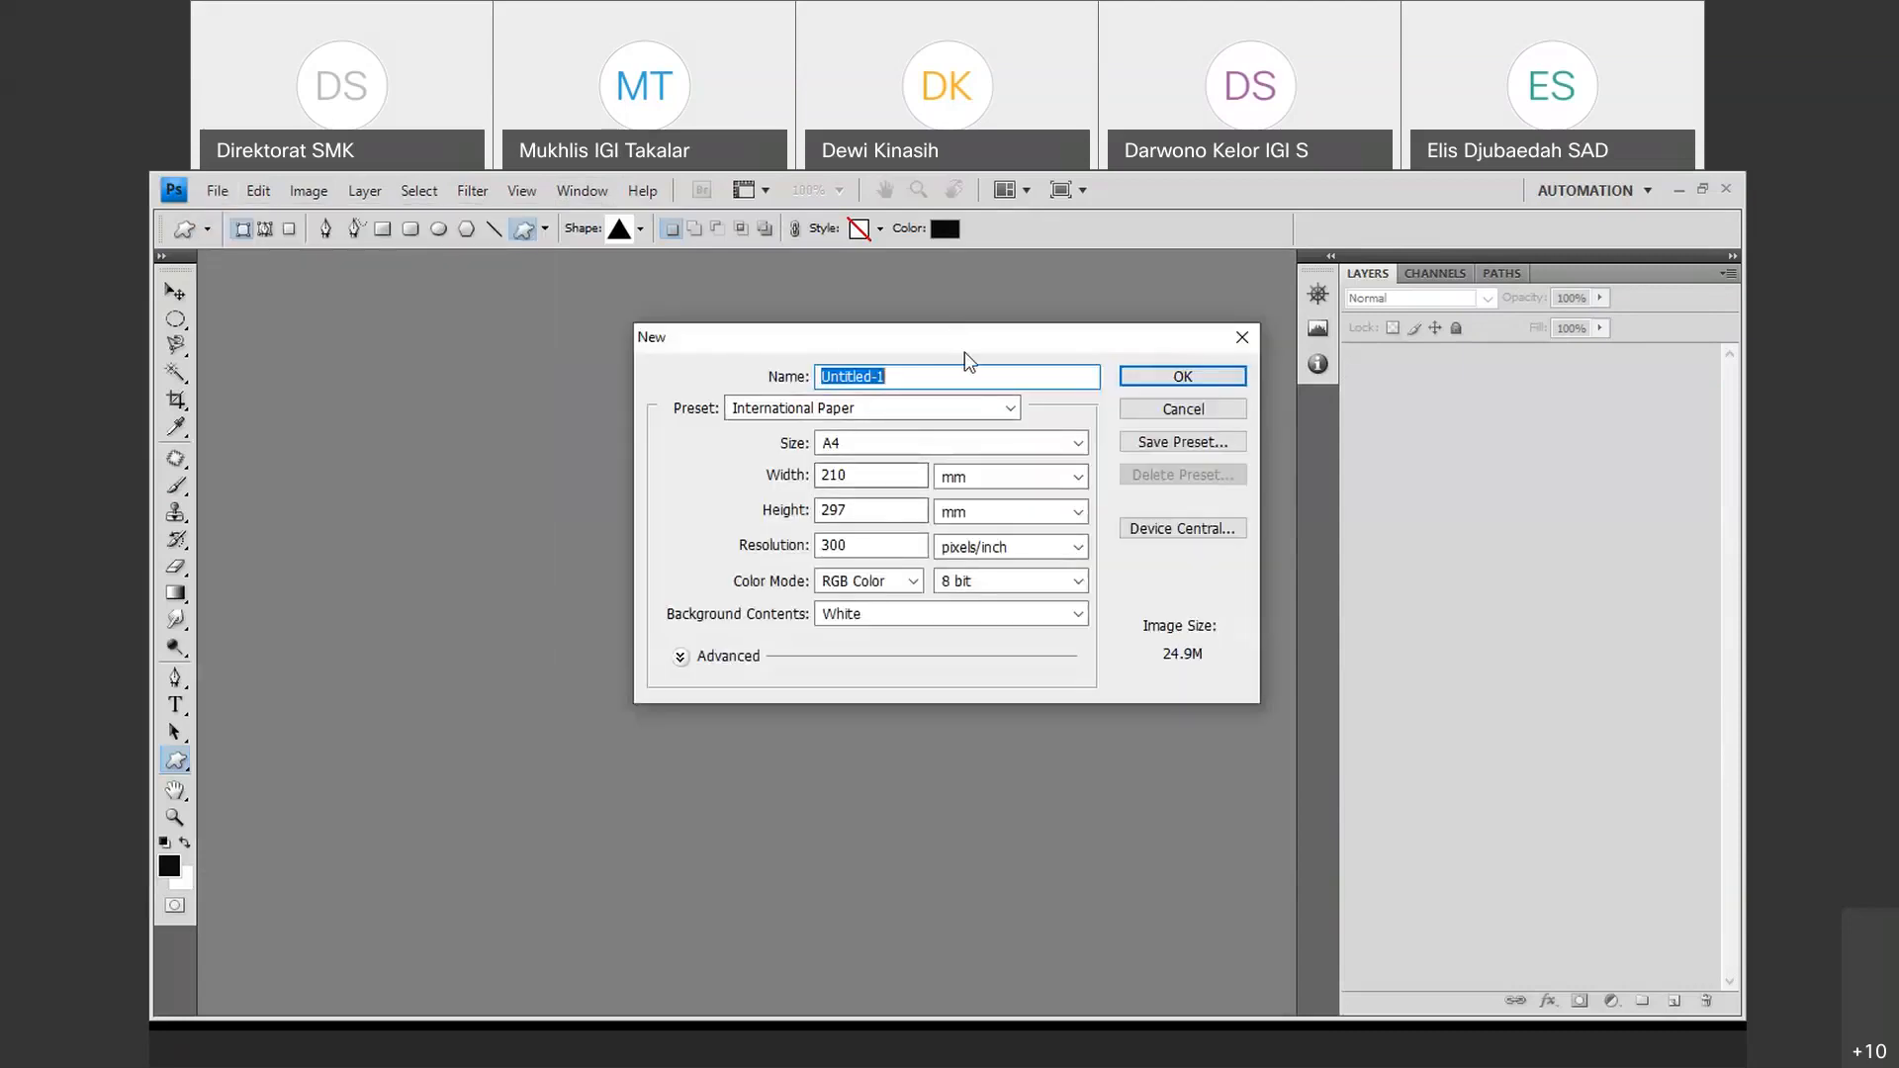
pyautogui.moveTo(949, 339); pyautogui.dragTo(744, 363)
pyautogui.write('Sertifi')
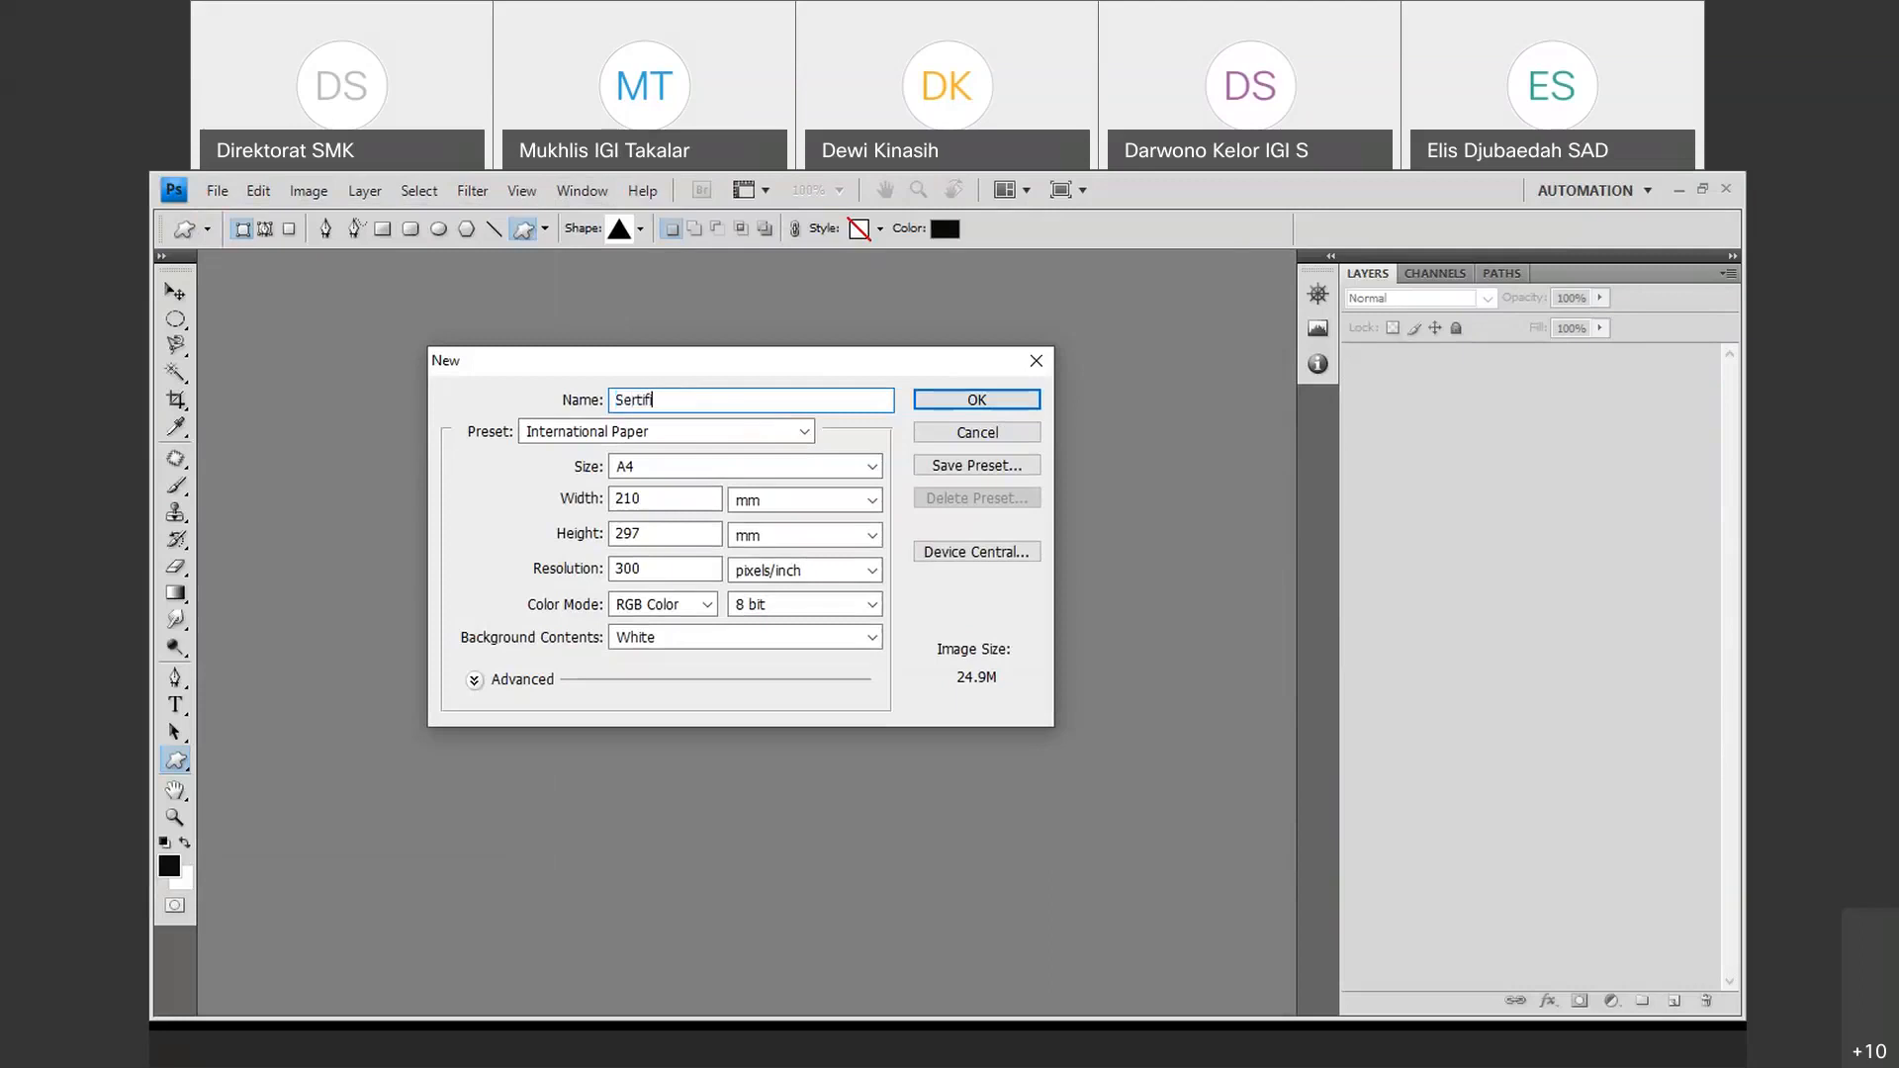
pyautogui.write('kat Adobe Photoshop')
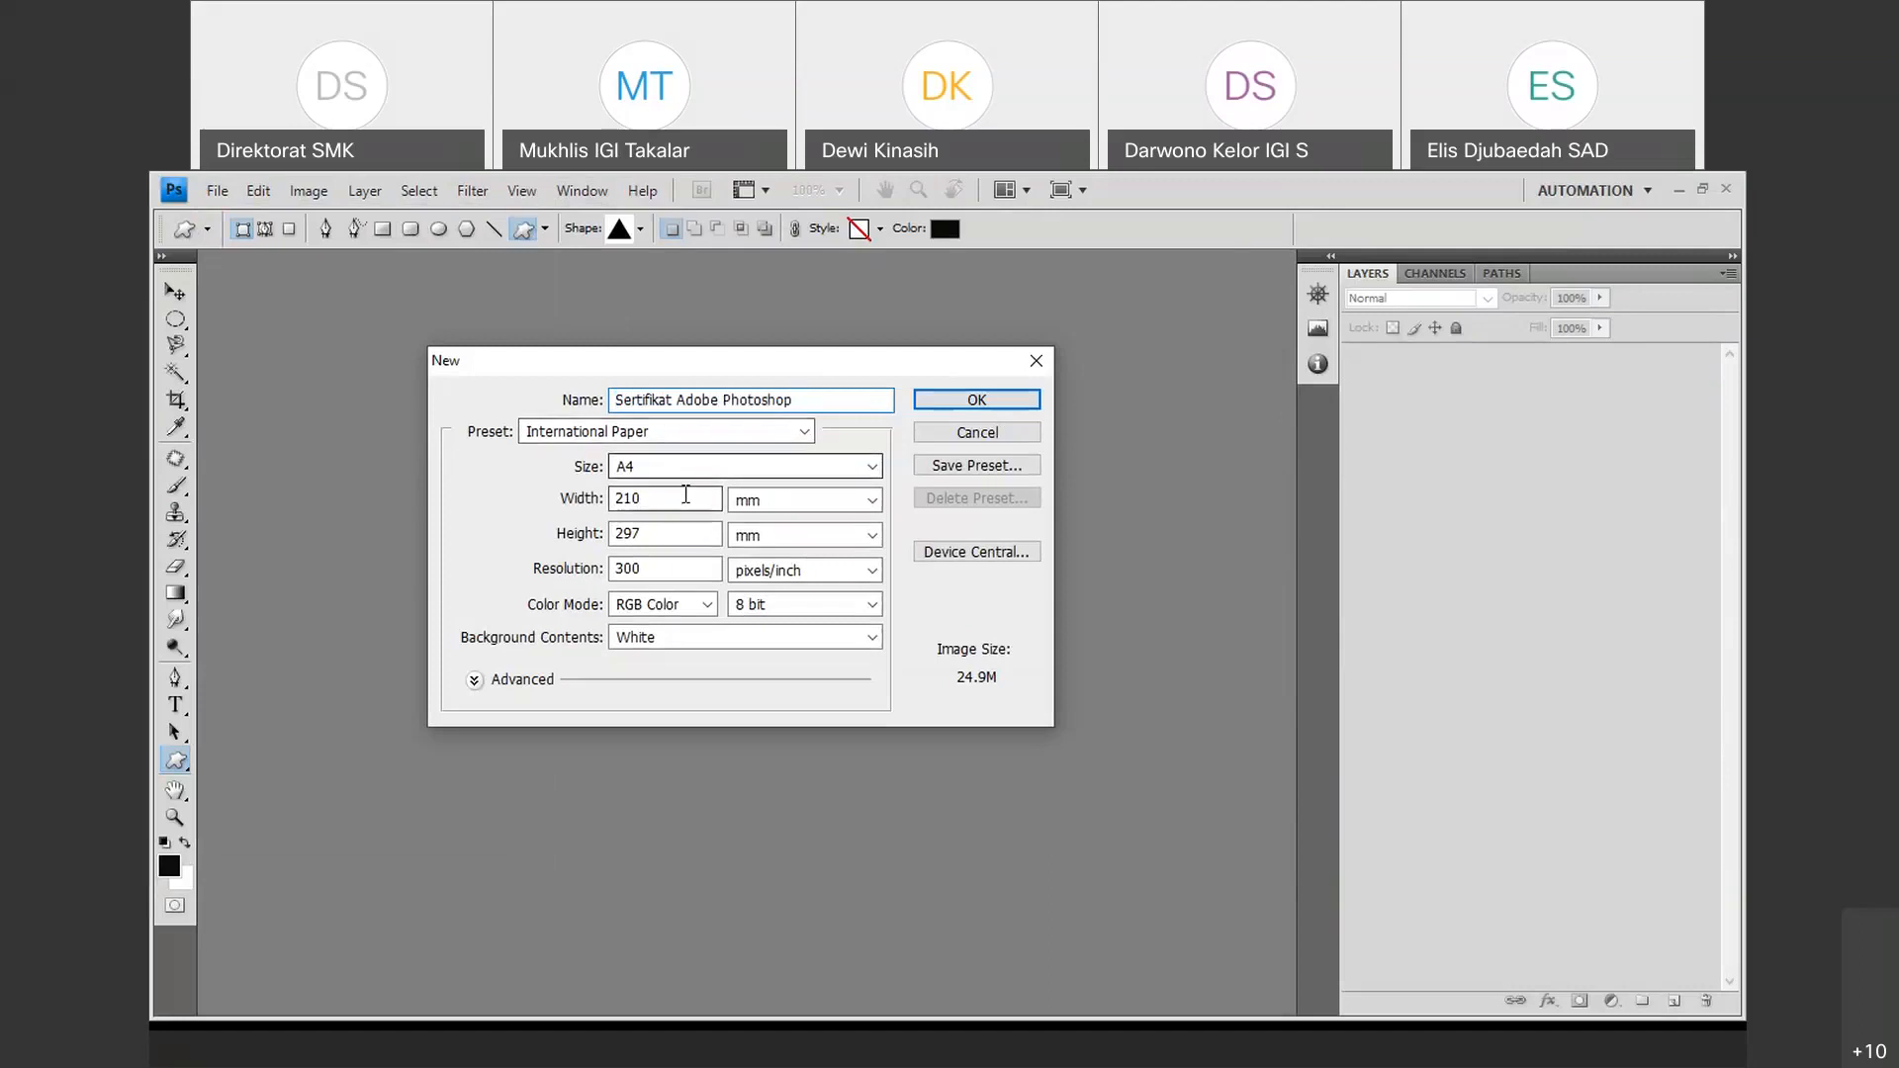
pyautogui.moveTo(682, 498); pyautogui.dragTo(570, 505)
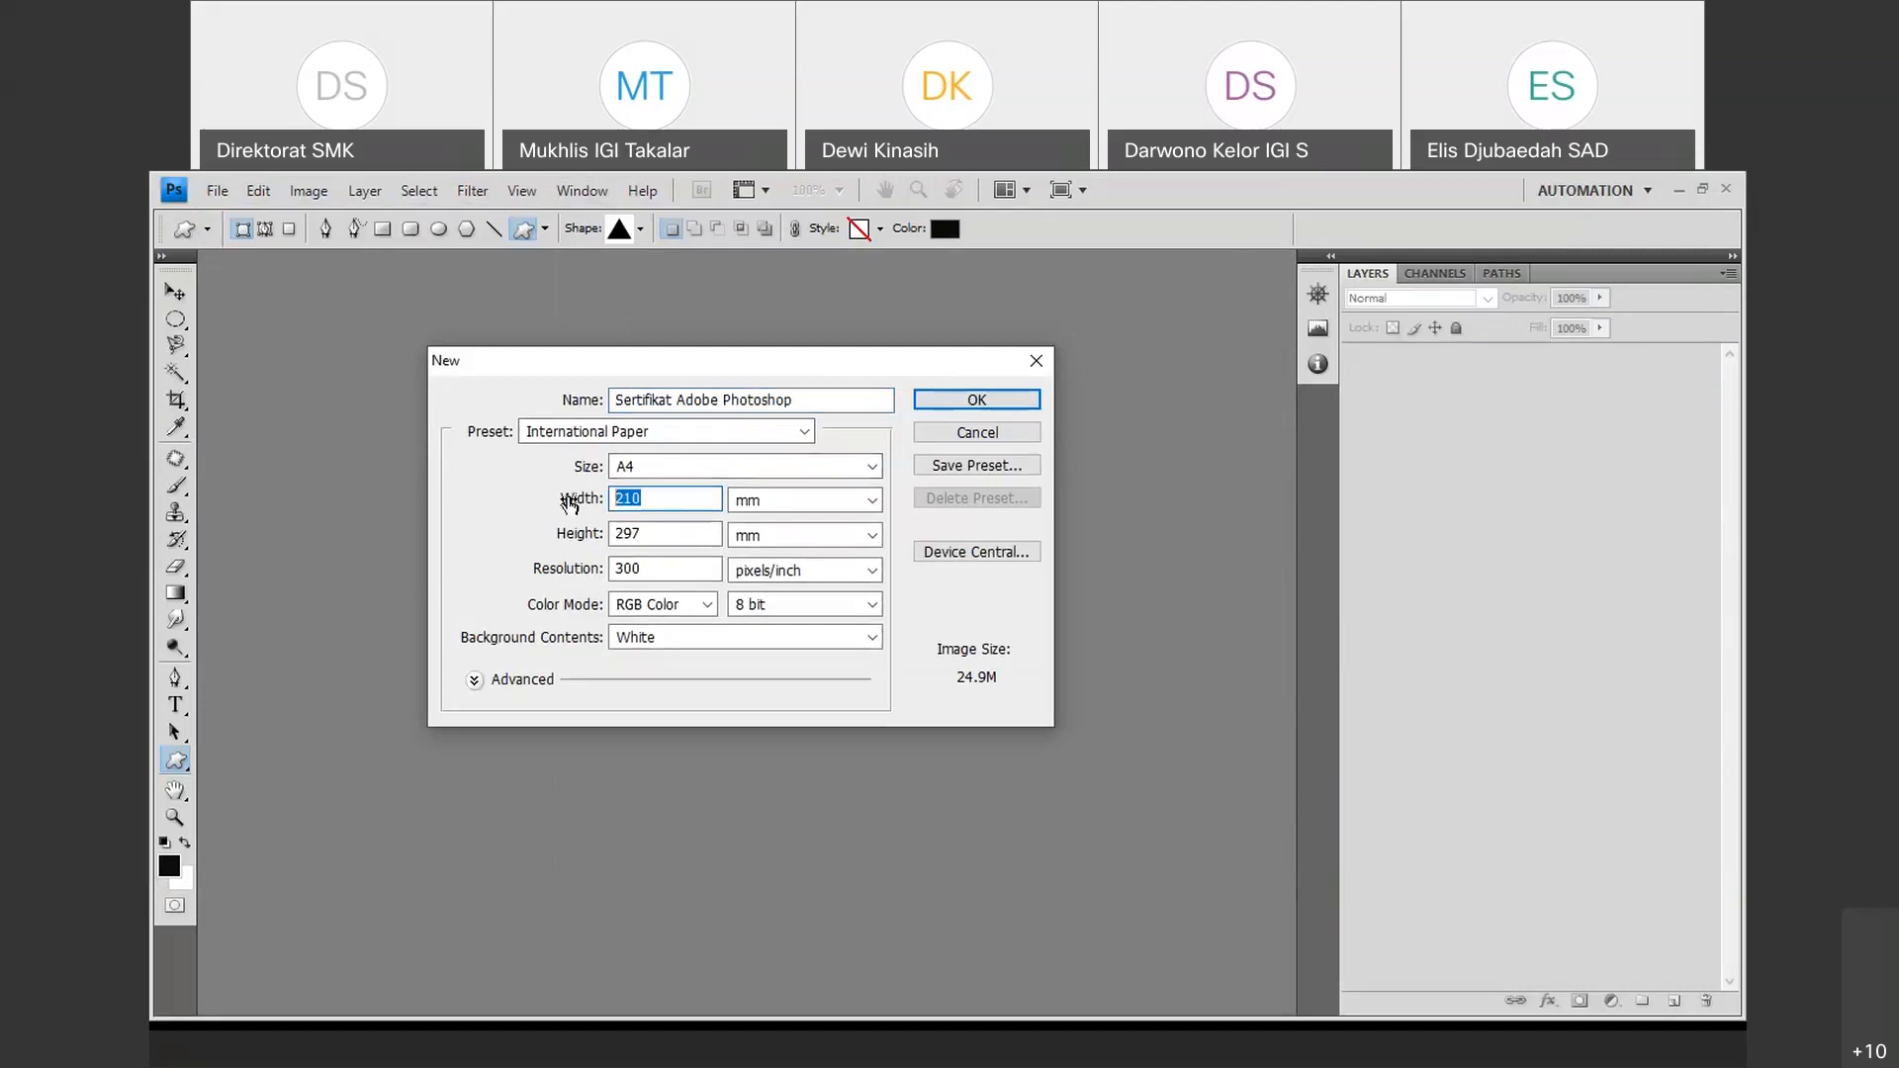
pyautogui.write('297')
pyautogui.moveTo(663, 532); pyautogui.dragTo(583, 535)
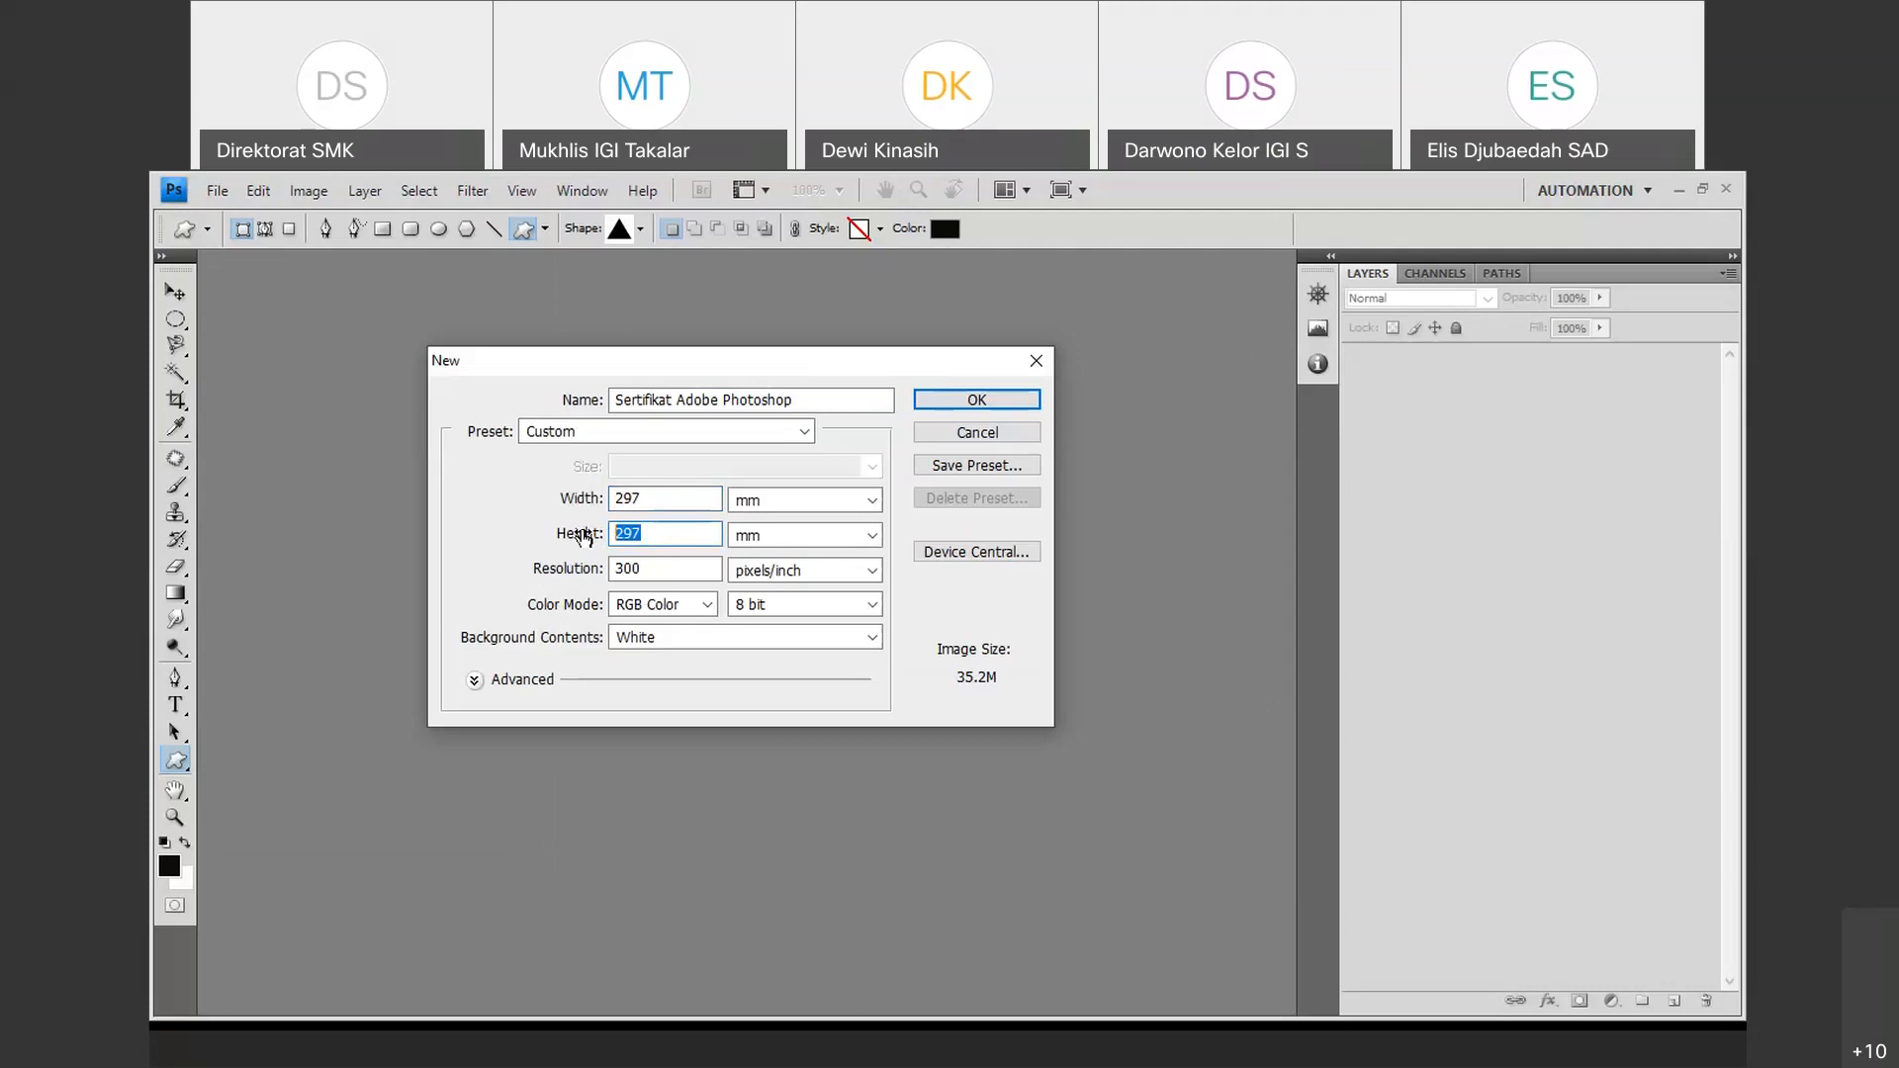
pyautogui.write('210')
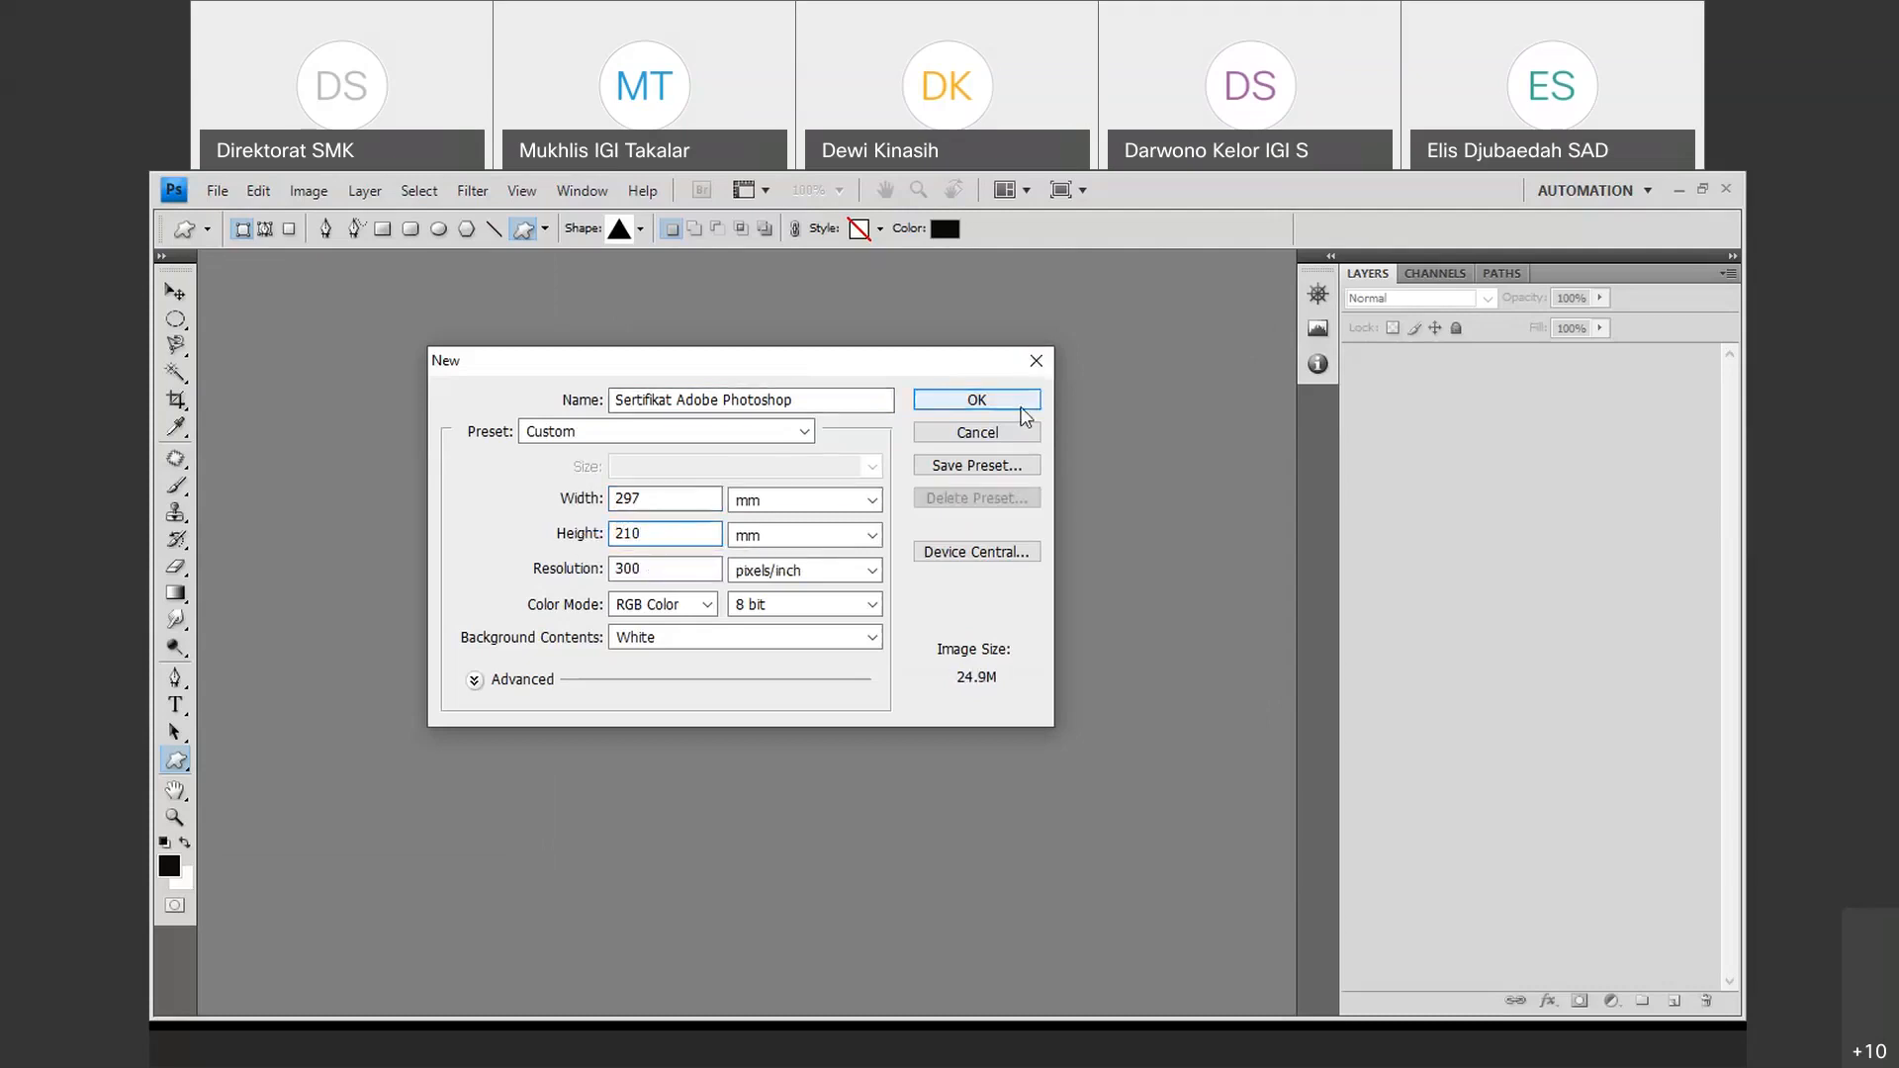
pyautogui.click(976, 401)
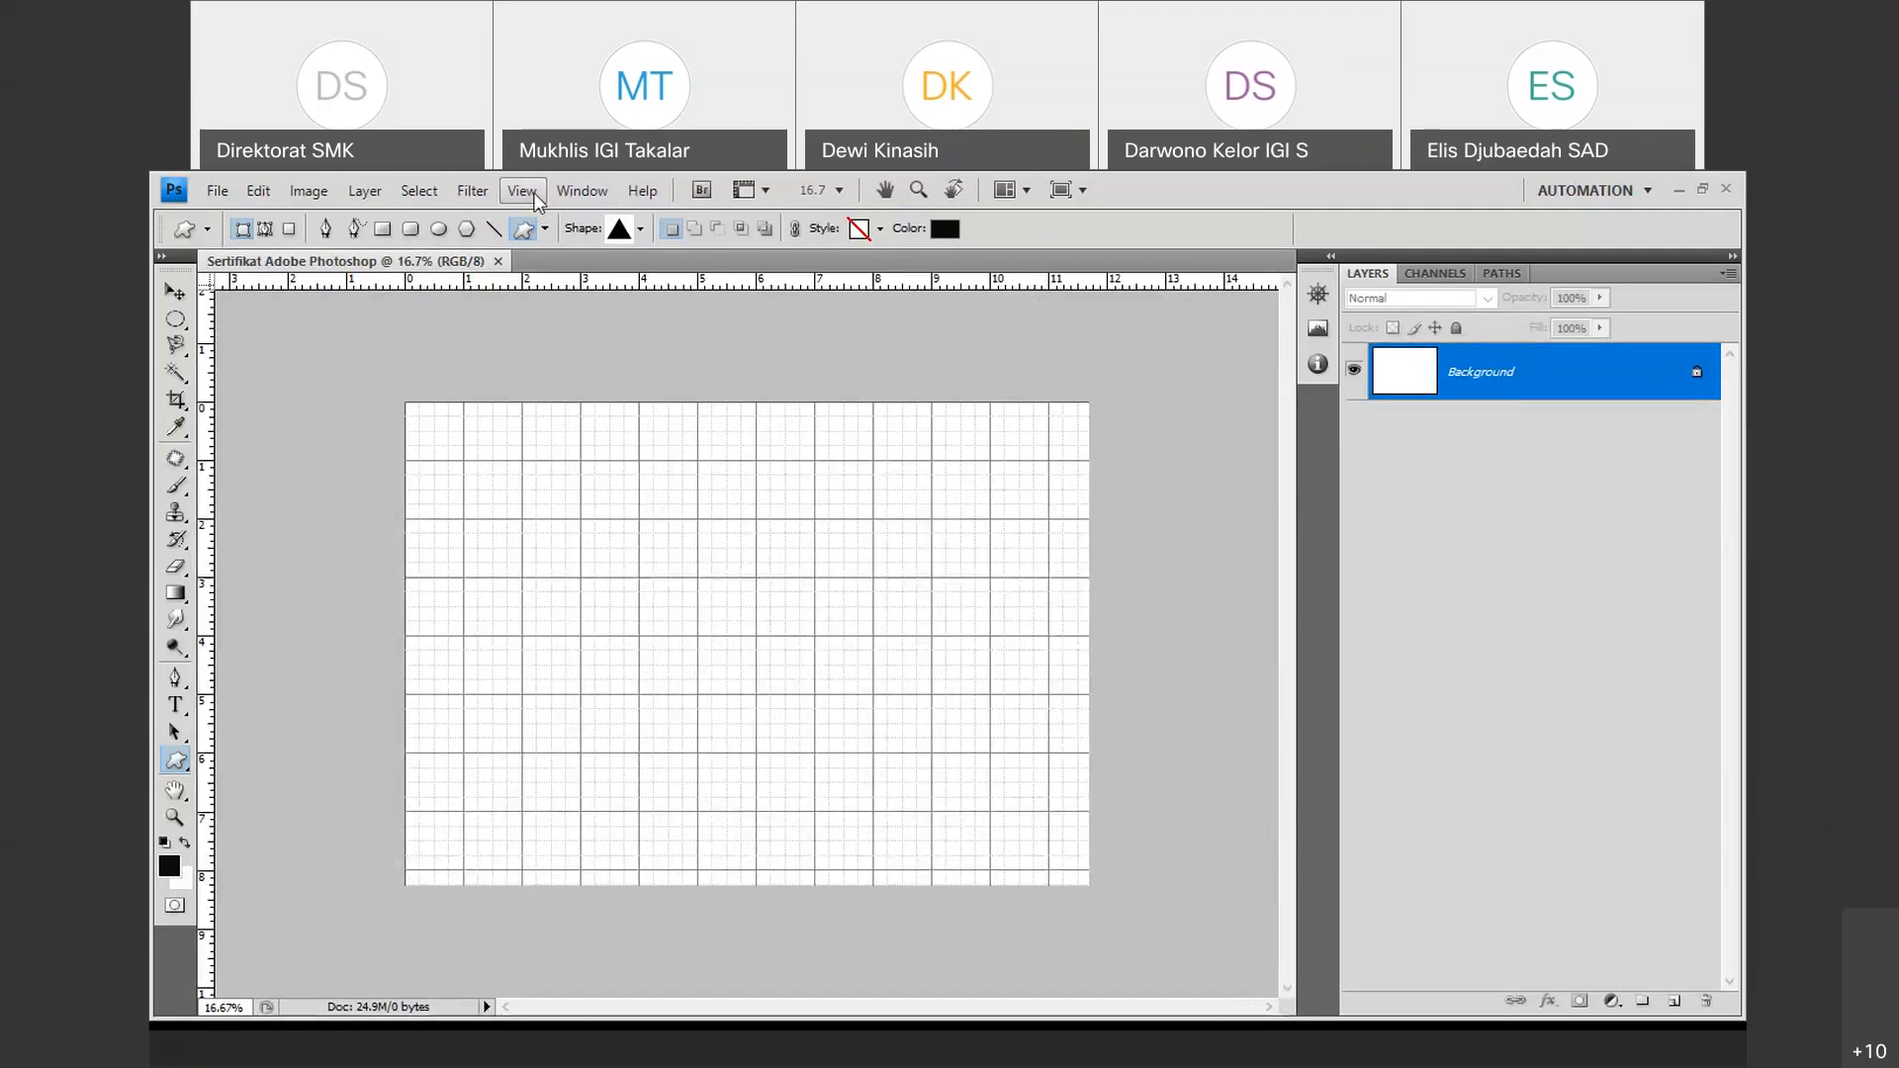
# Hide the grid on the blank certificate canvas.
pyautogui.click(535, 198)
pyautogui.click(525, 514)
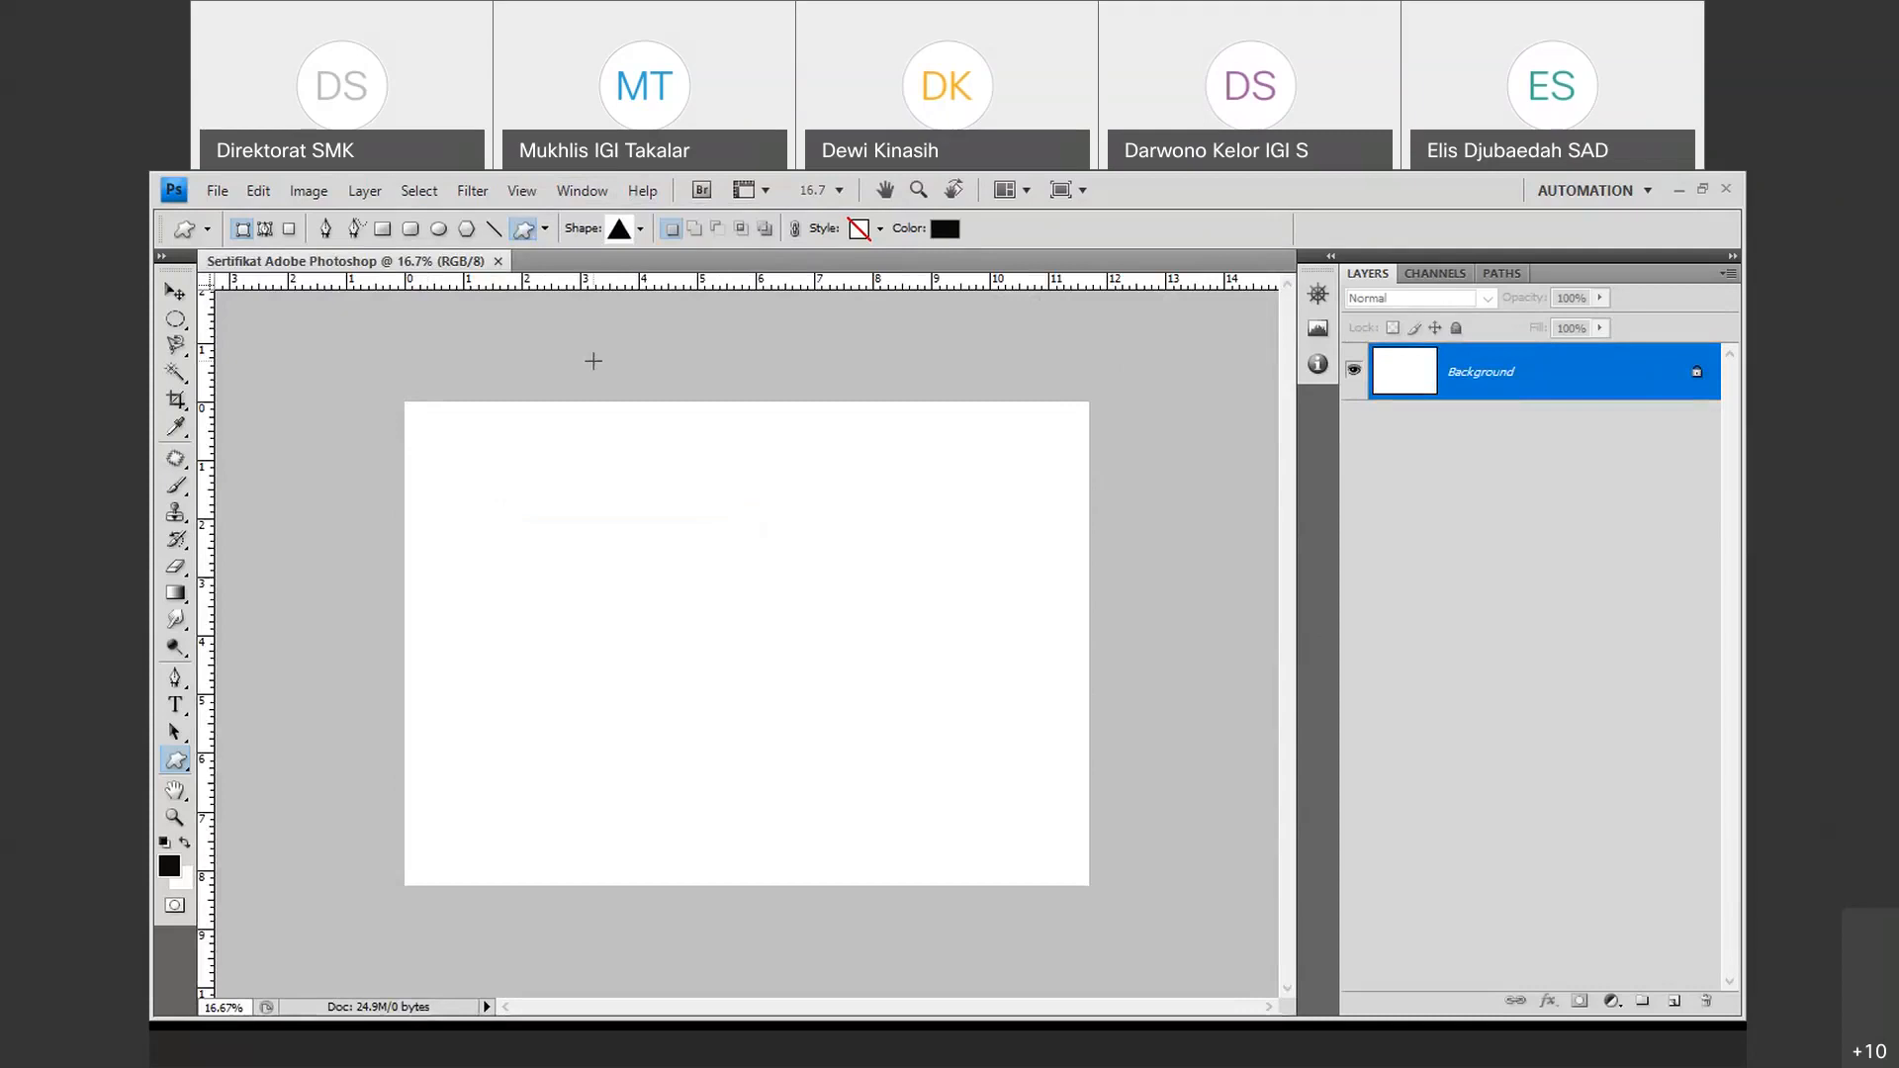
pyautogui.click(206, 193)
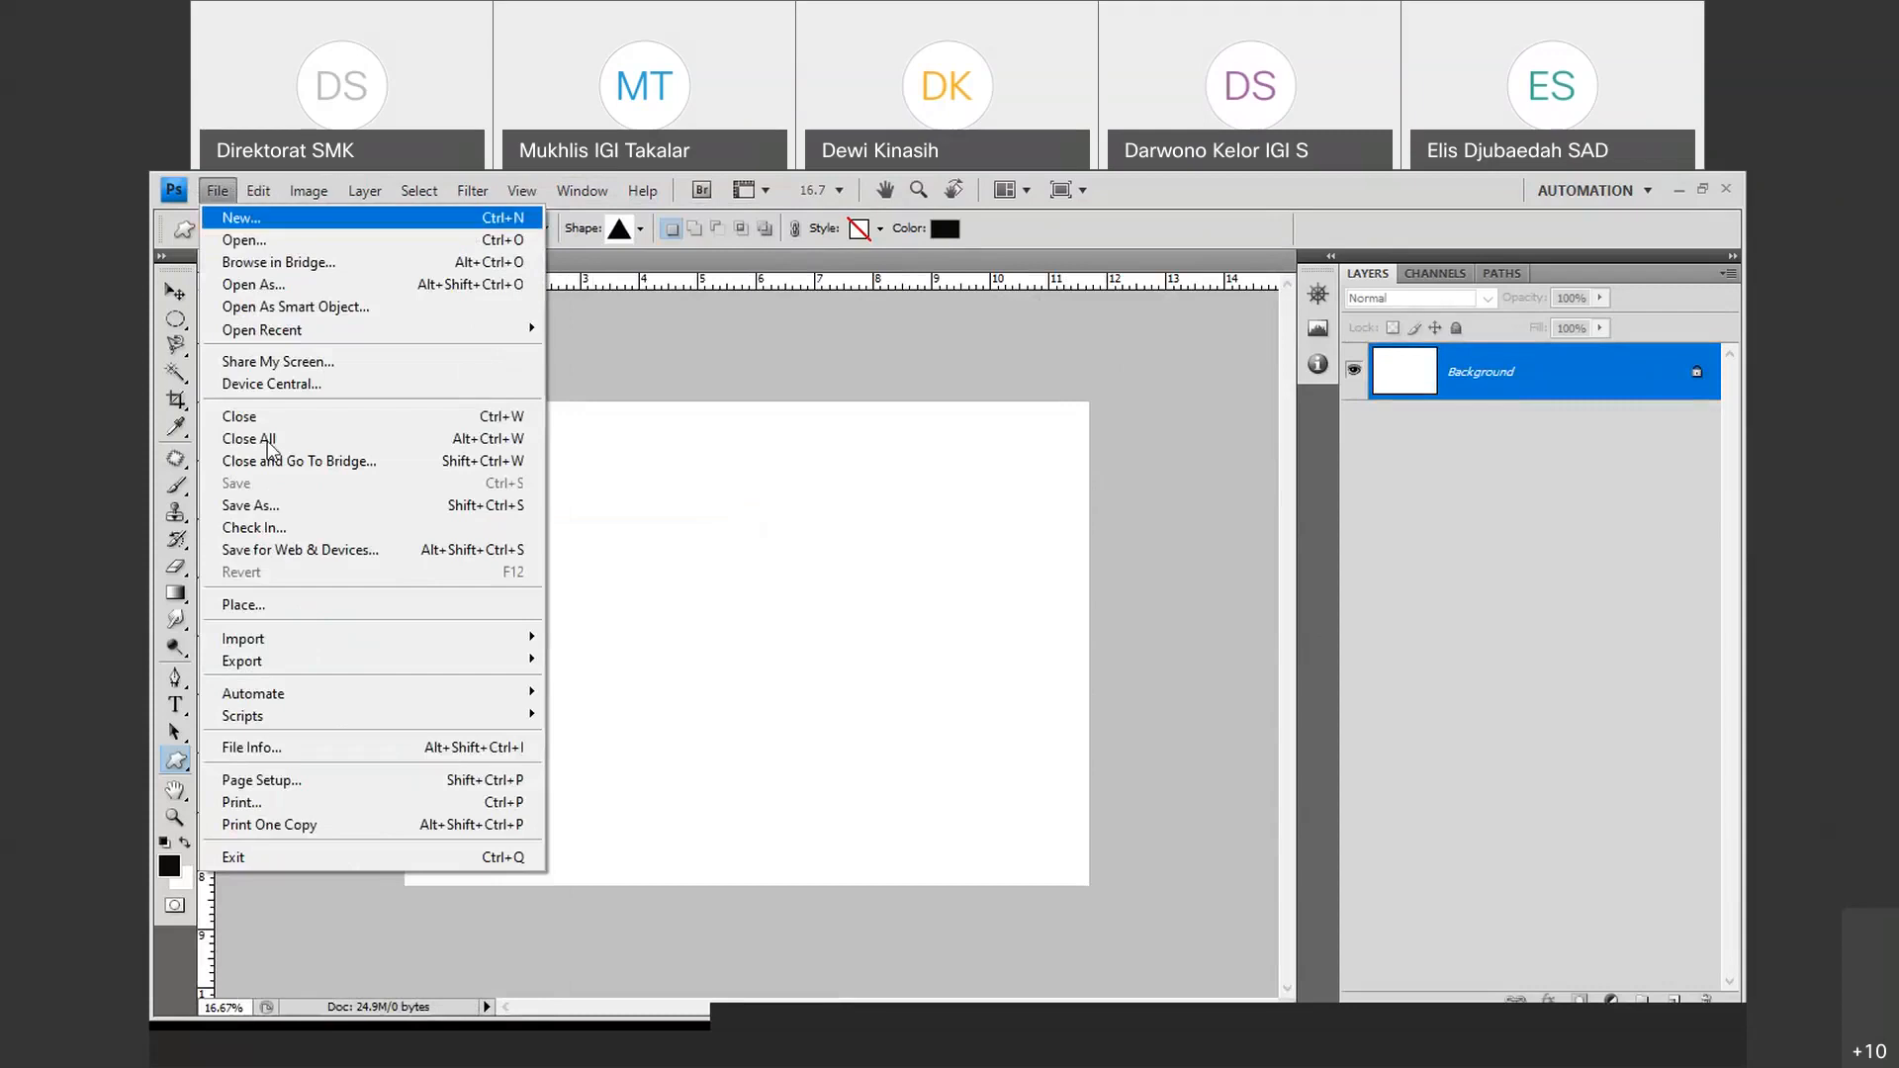
pyautogui.click(283, 247)
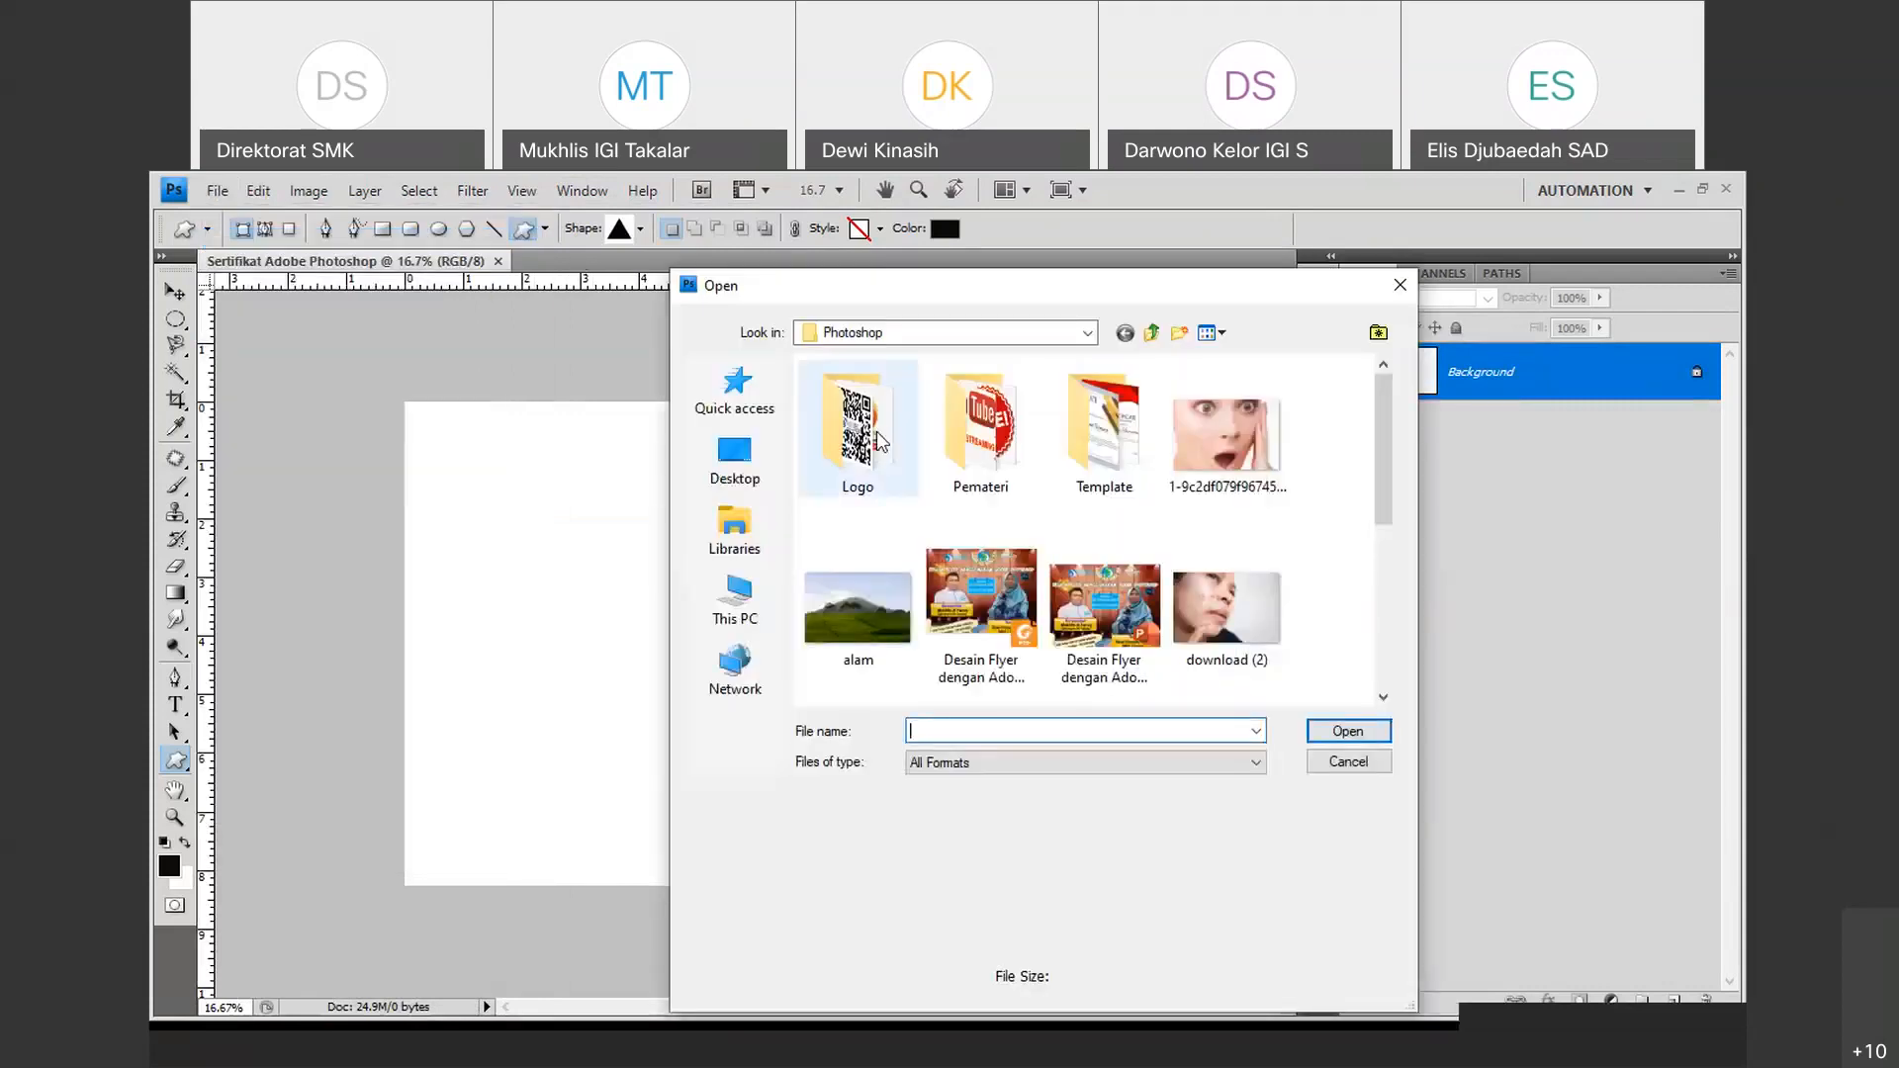
pyautogui.doubleClick(1104, 425)
pyautogui.click(820, 610)
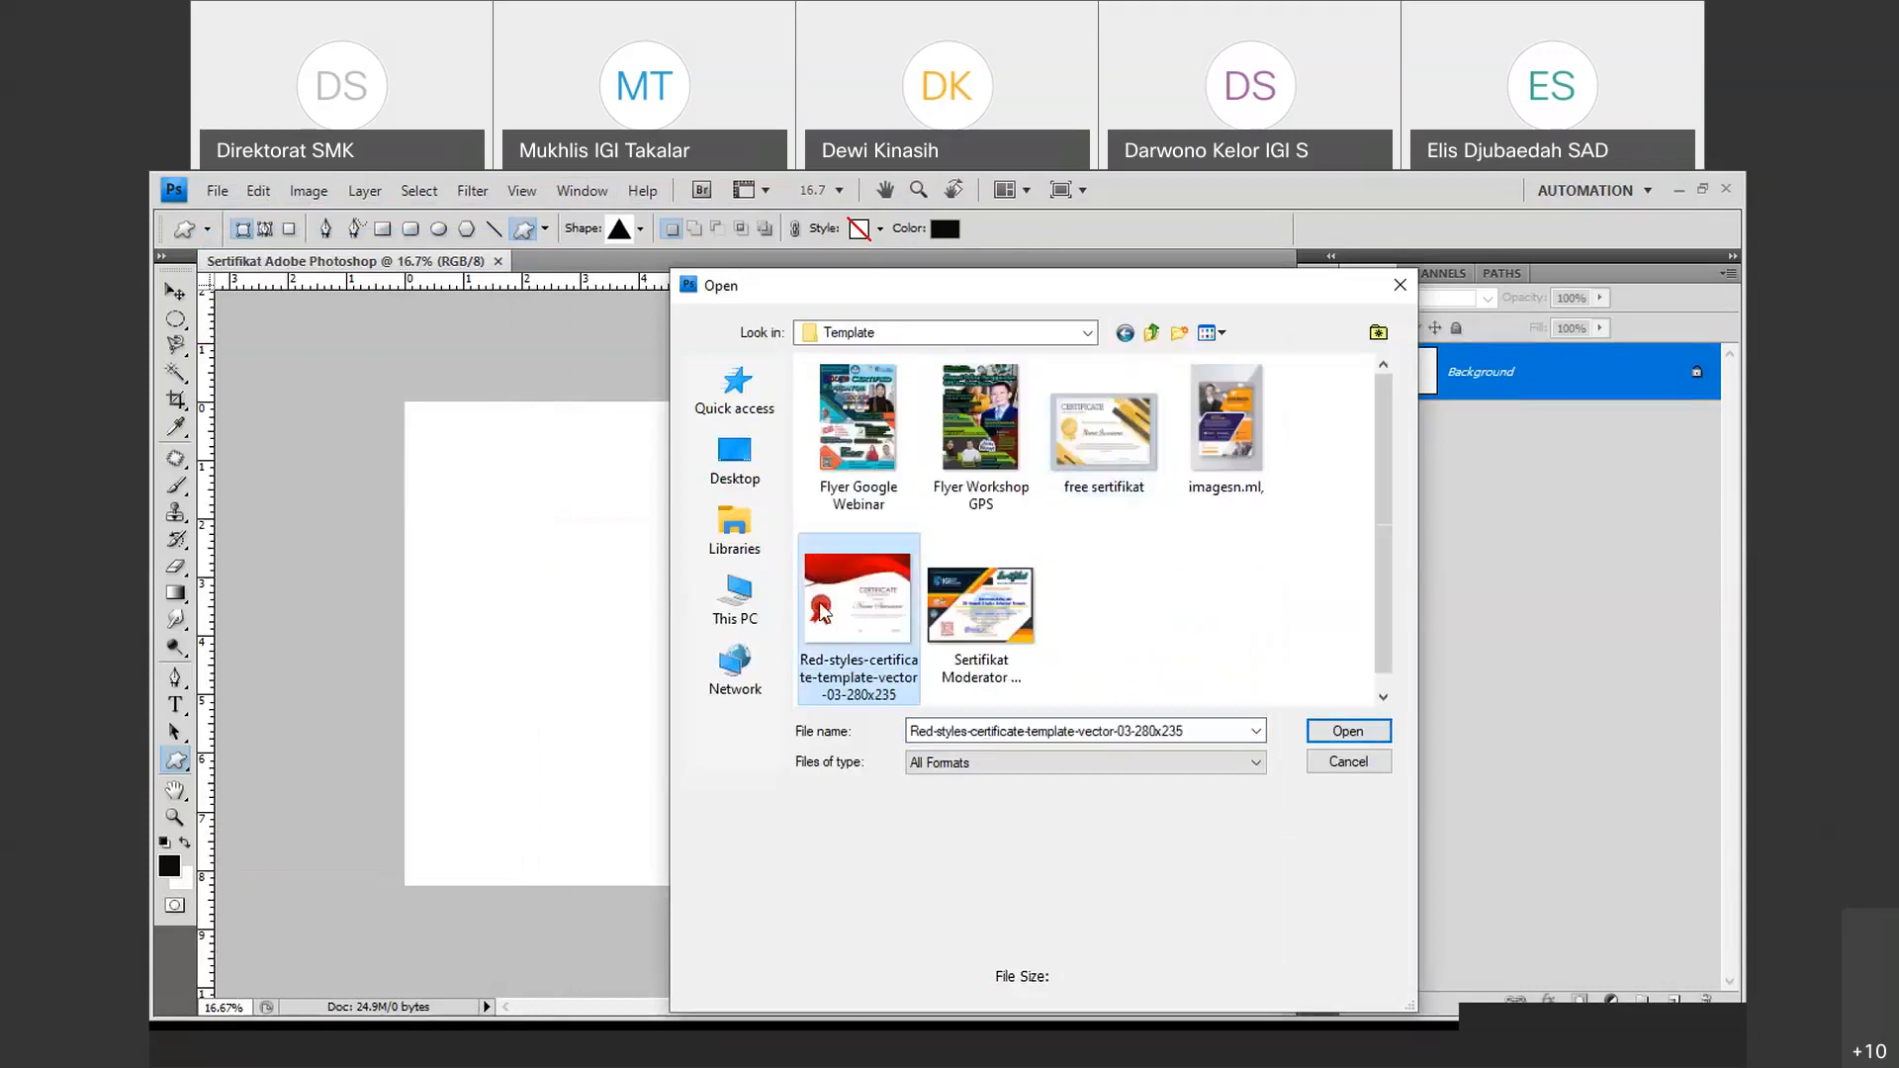
pyautogui.click(1350, 731)
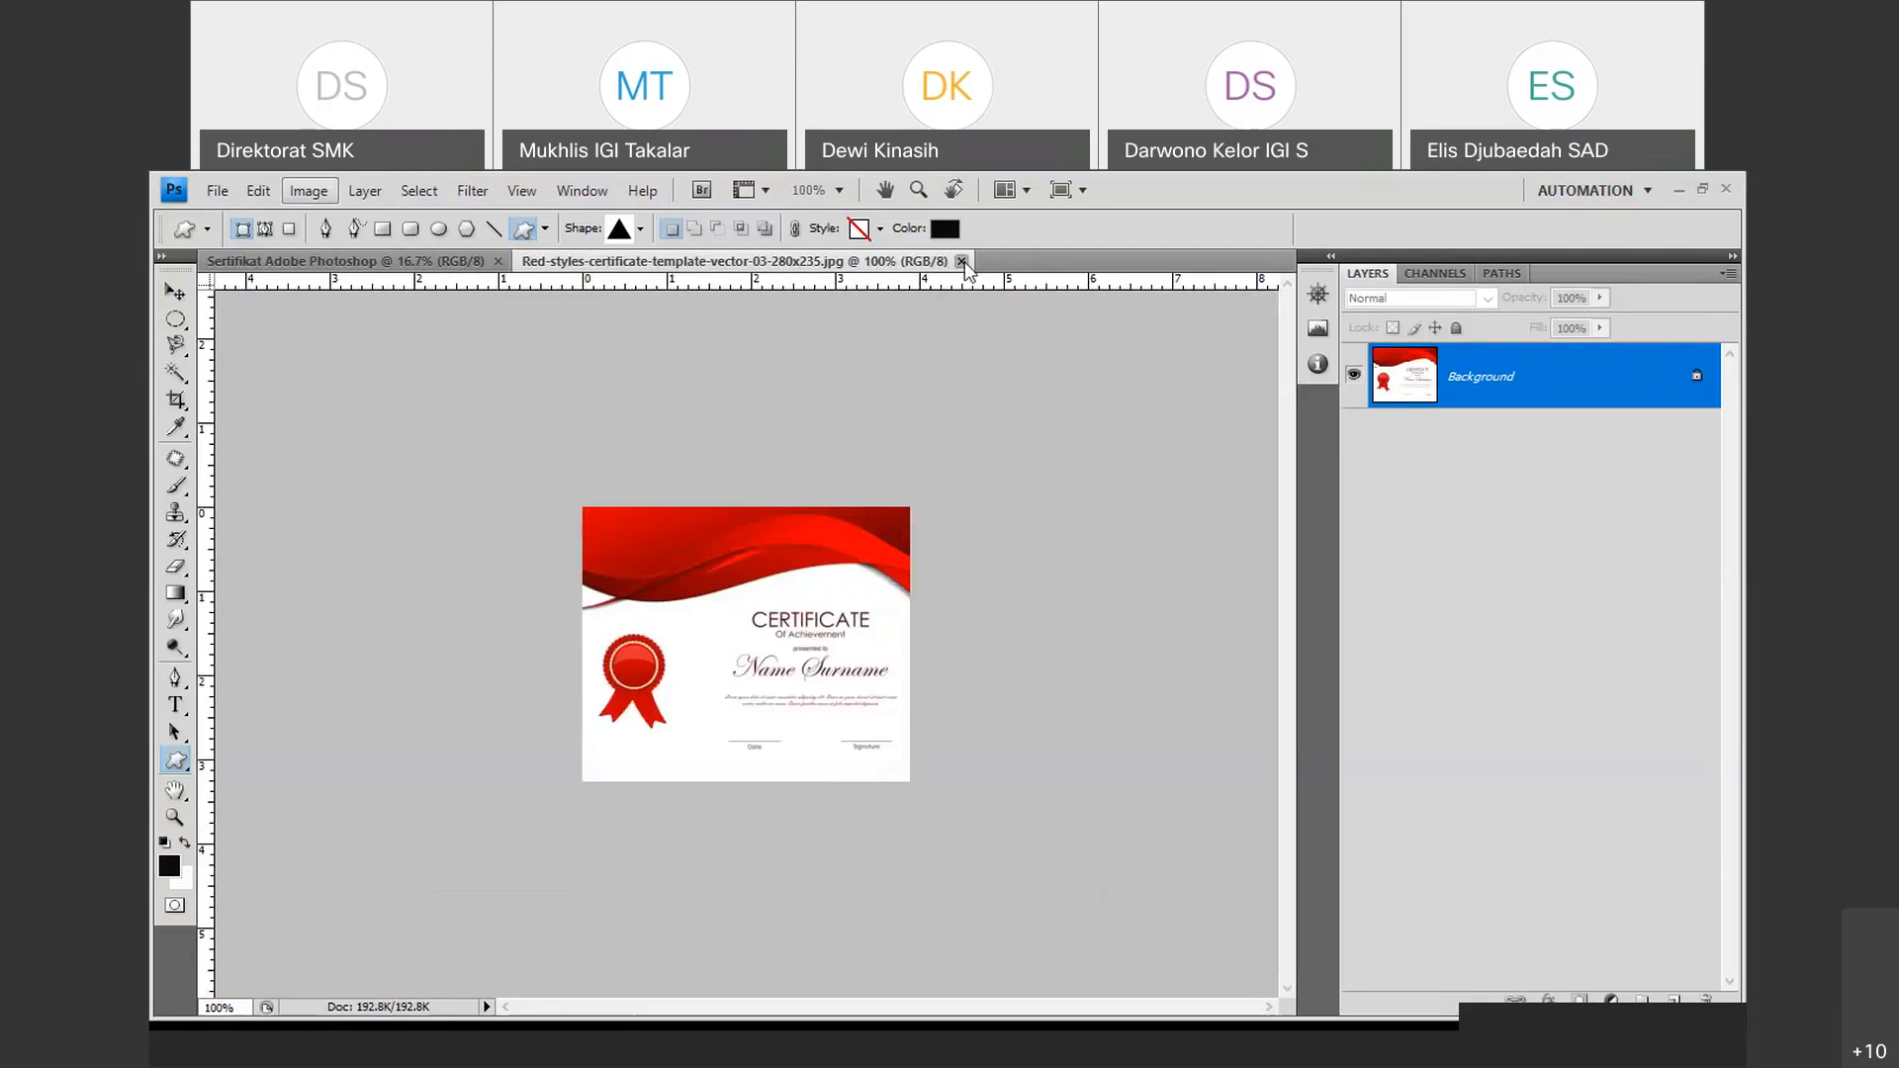
pyautogui.click(961, 262)
pyautogui.click(212, 192)
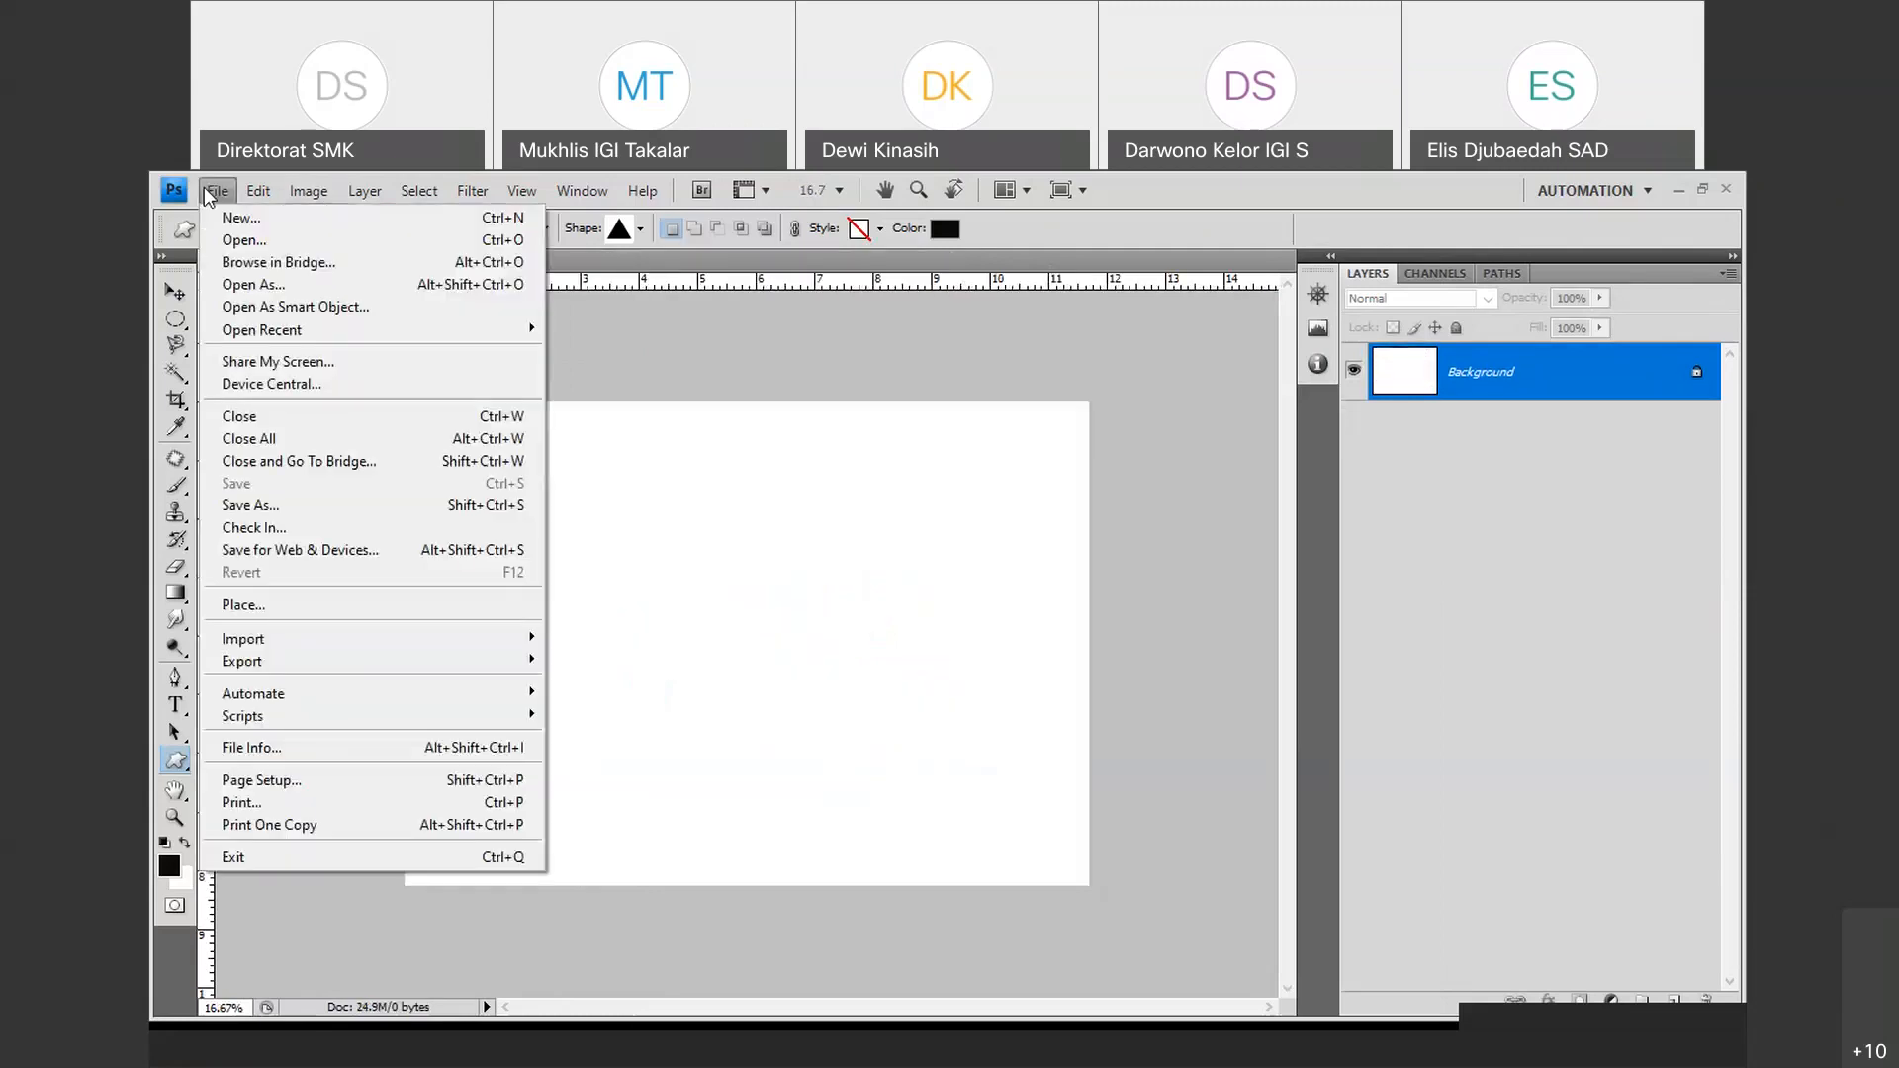
pyautogui.moveTo(365, 191)
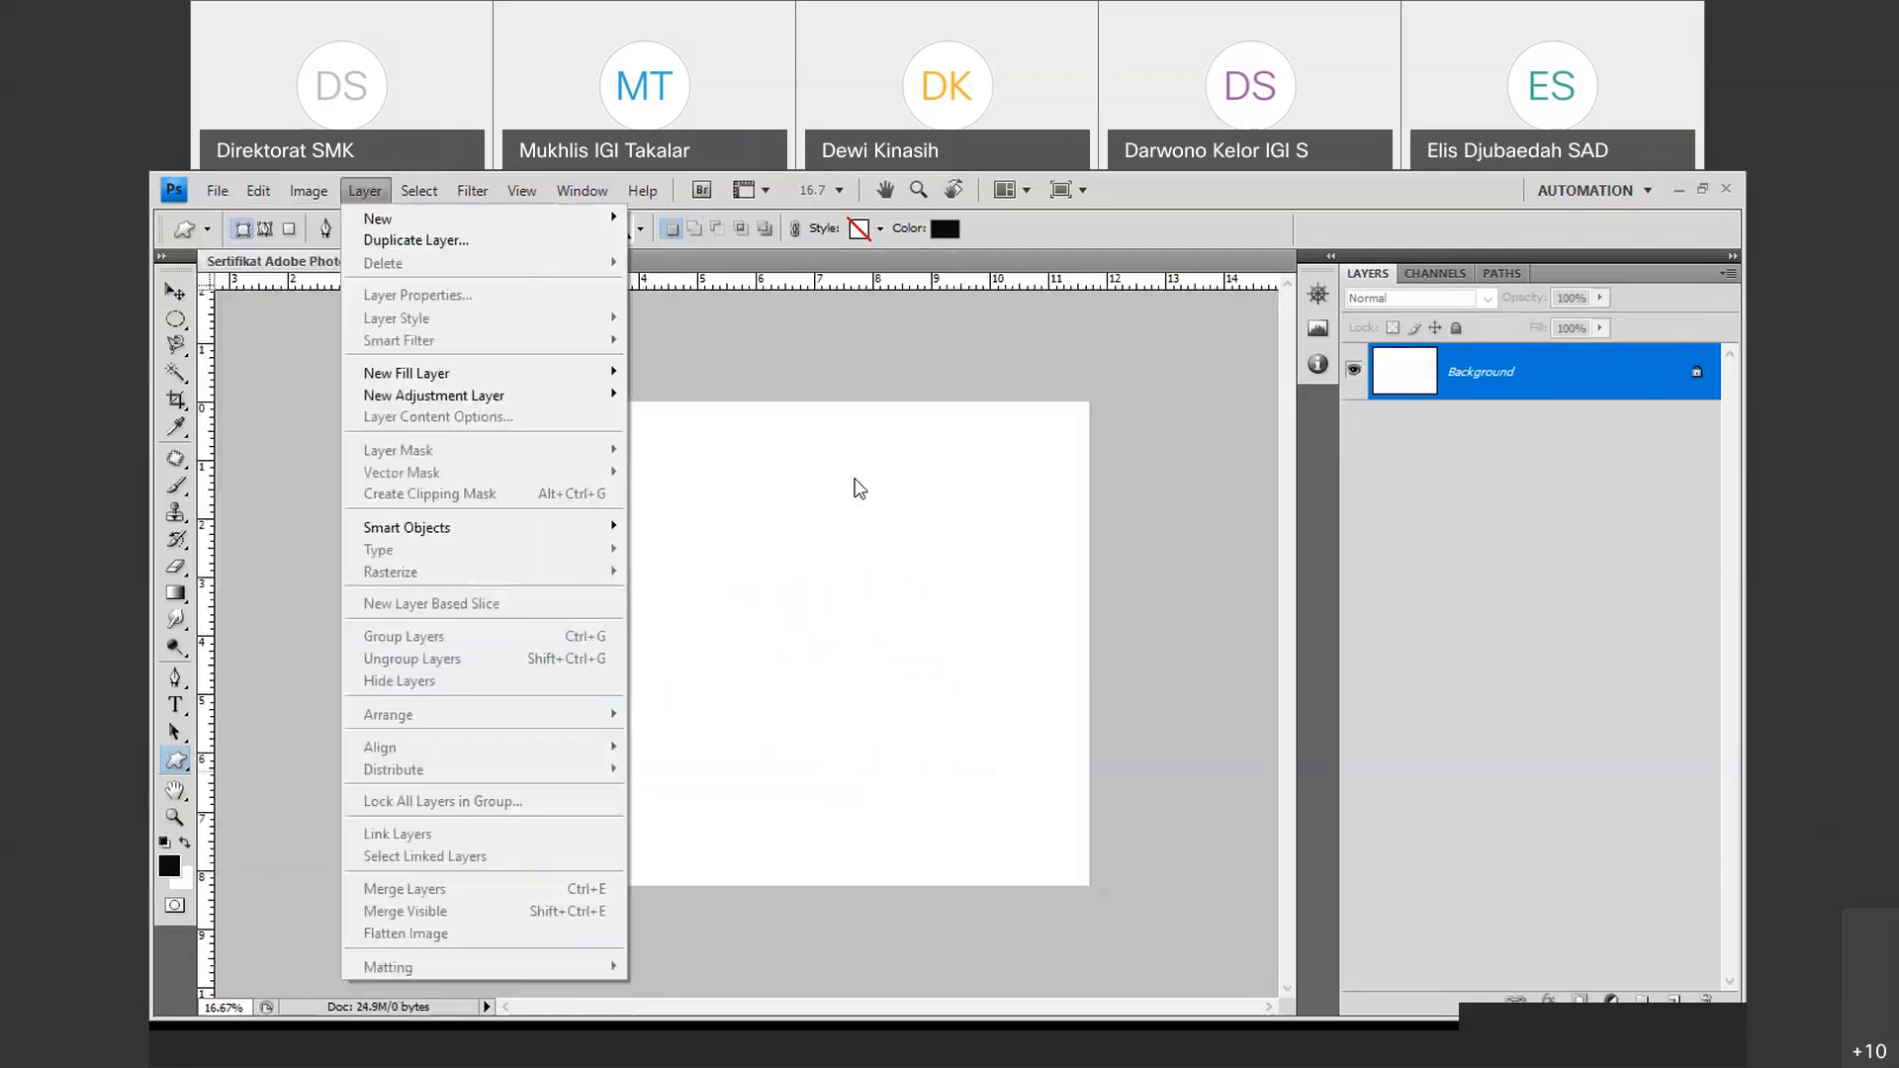
pyautogui.click(1127, 550)
# Place the Red-styles-certificate-template-vector-03-280x235 image from the Template folder on the blank certificate.
pyautogui.click(216, 191)
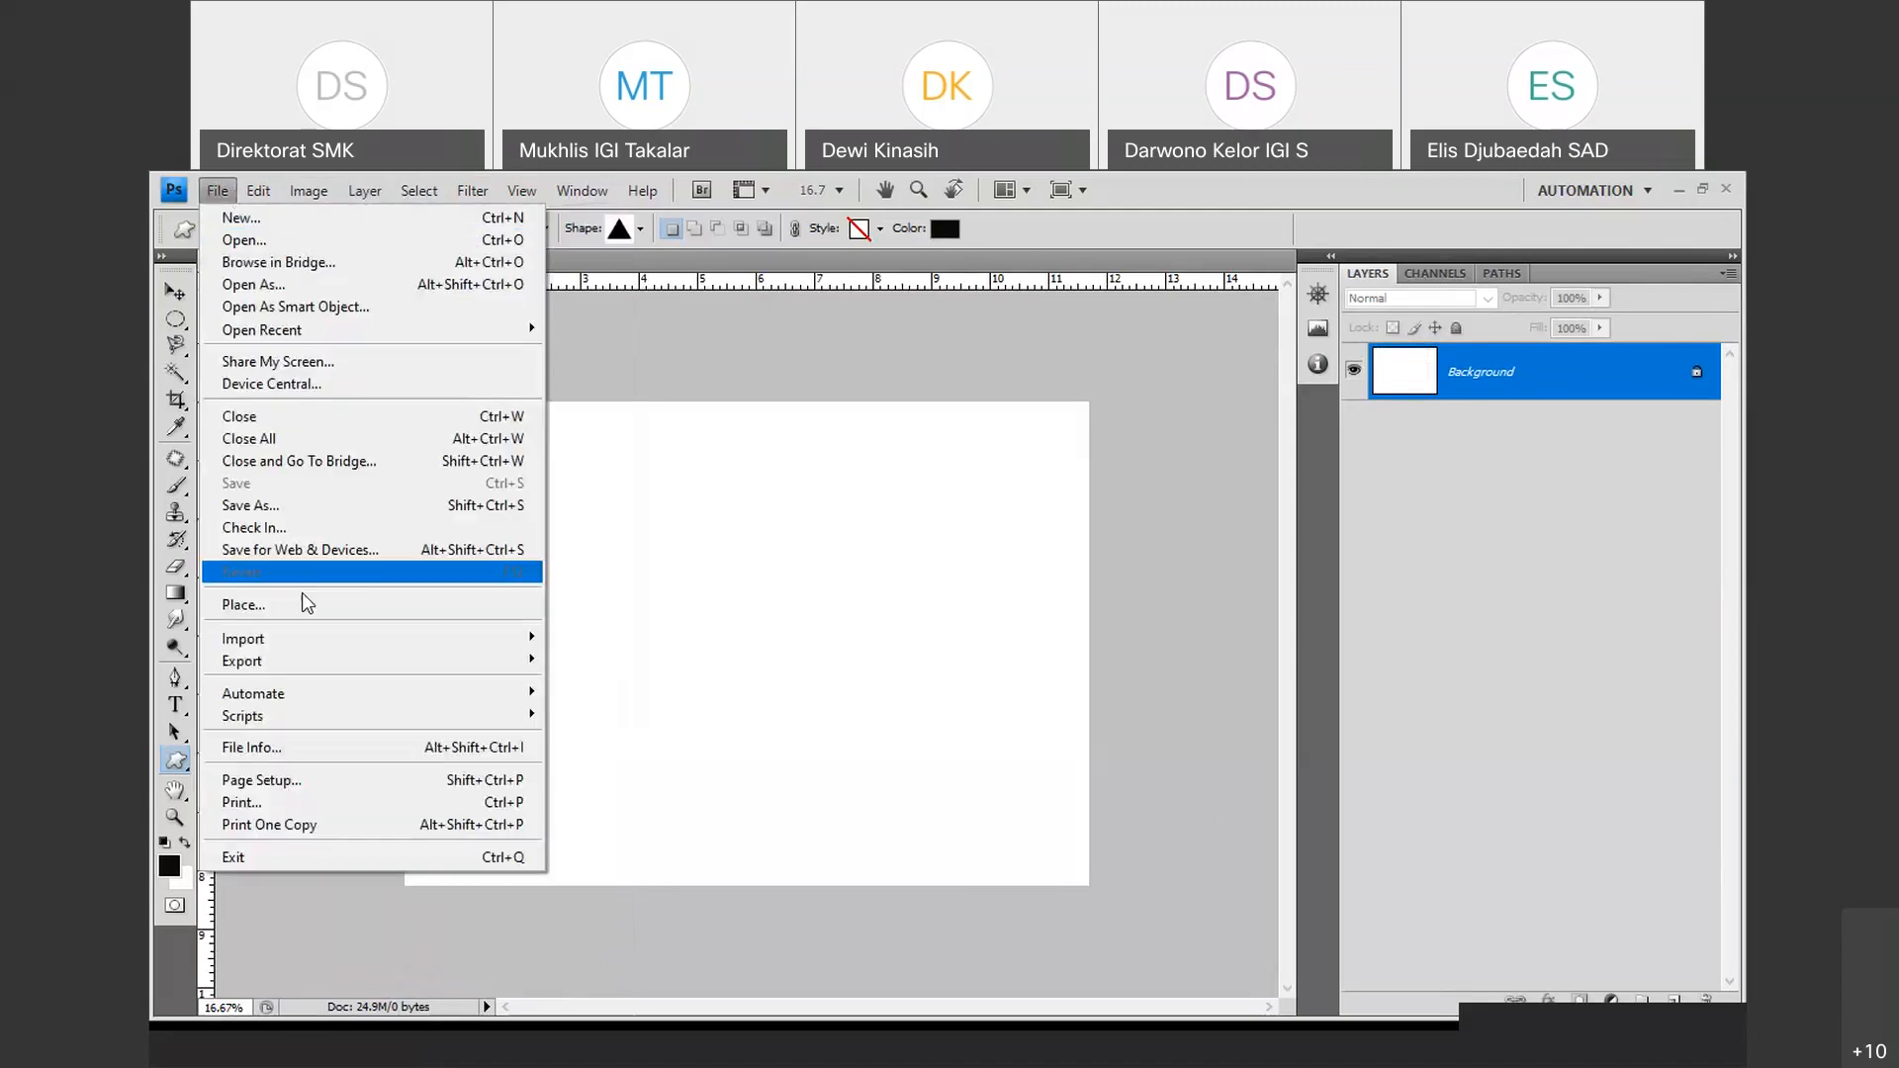
pyautogui.click(243, 605)
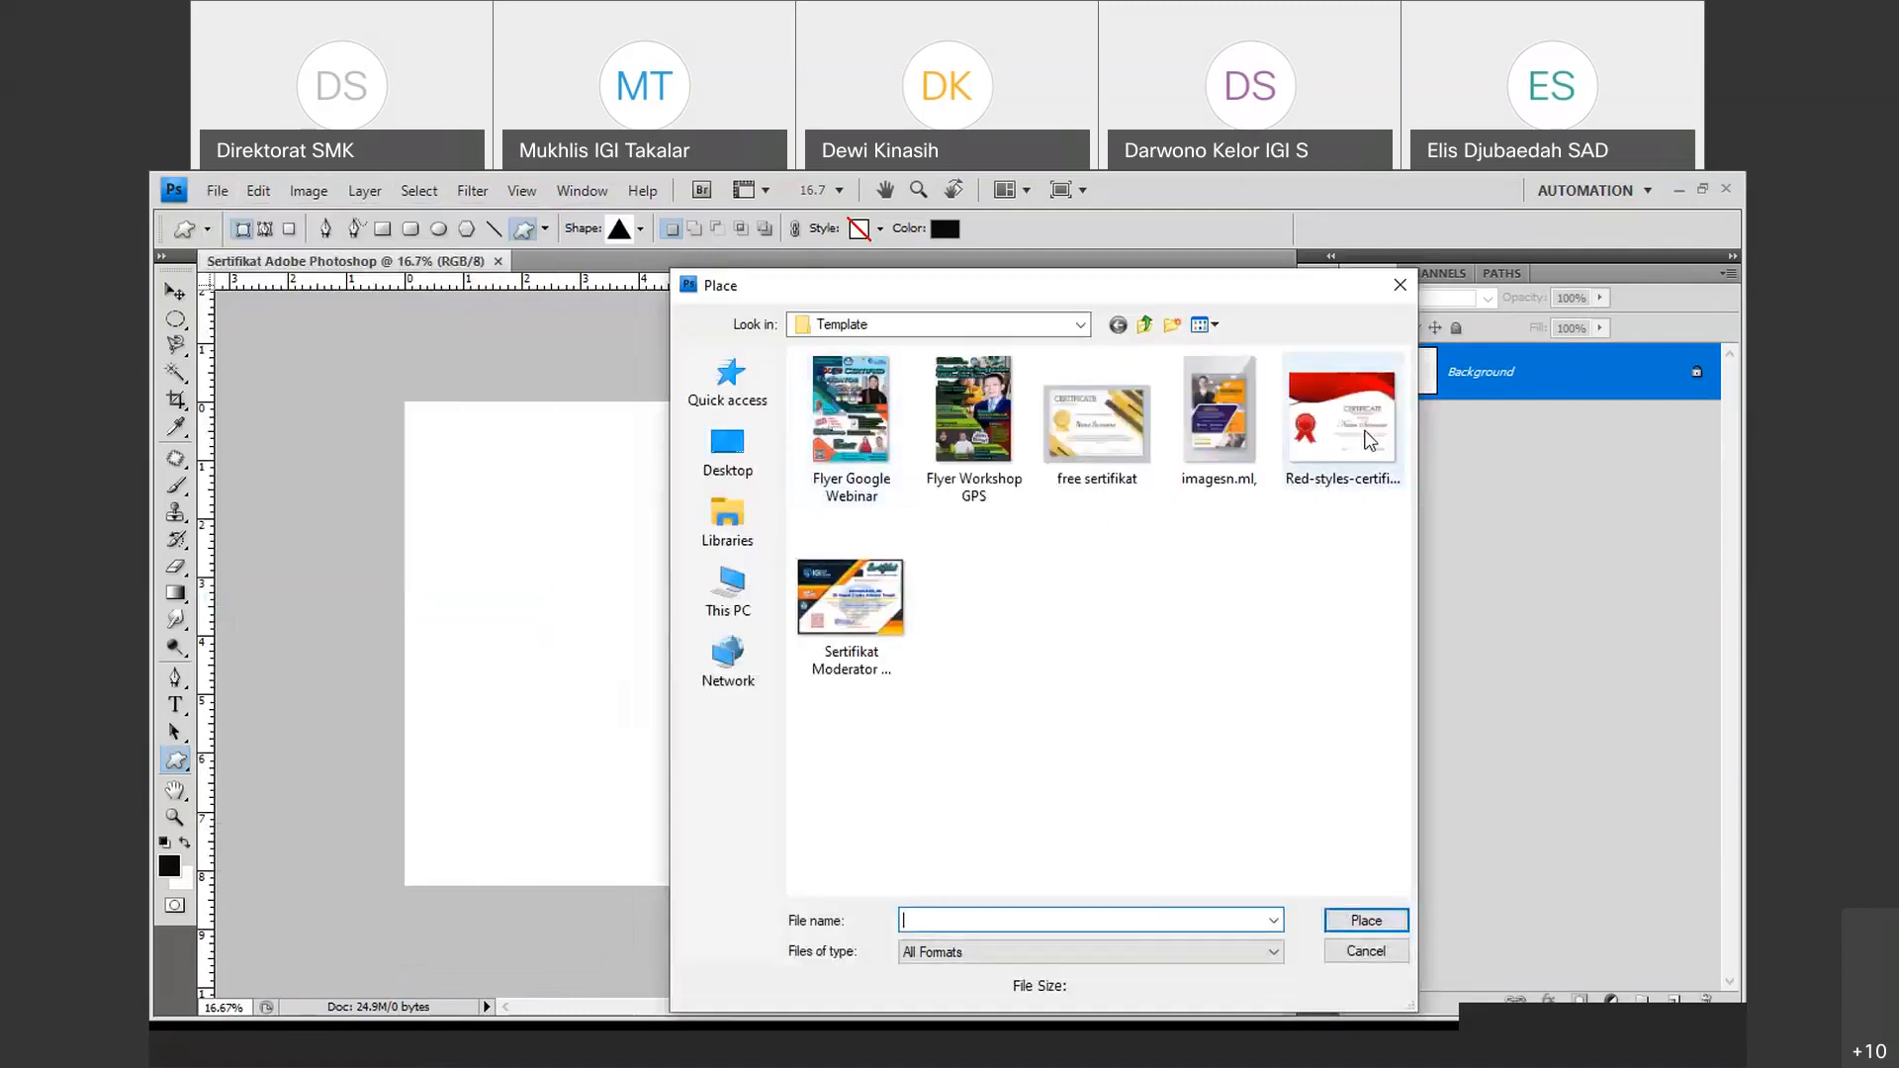
pyautogui.click(1369, 439)
pyautogui.click(1374, 925)
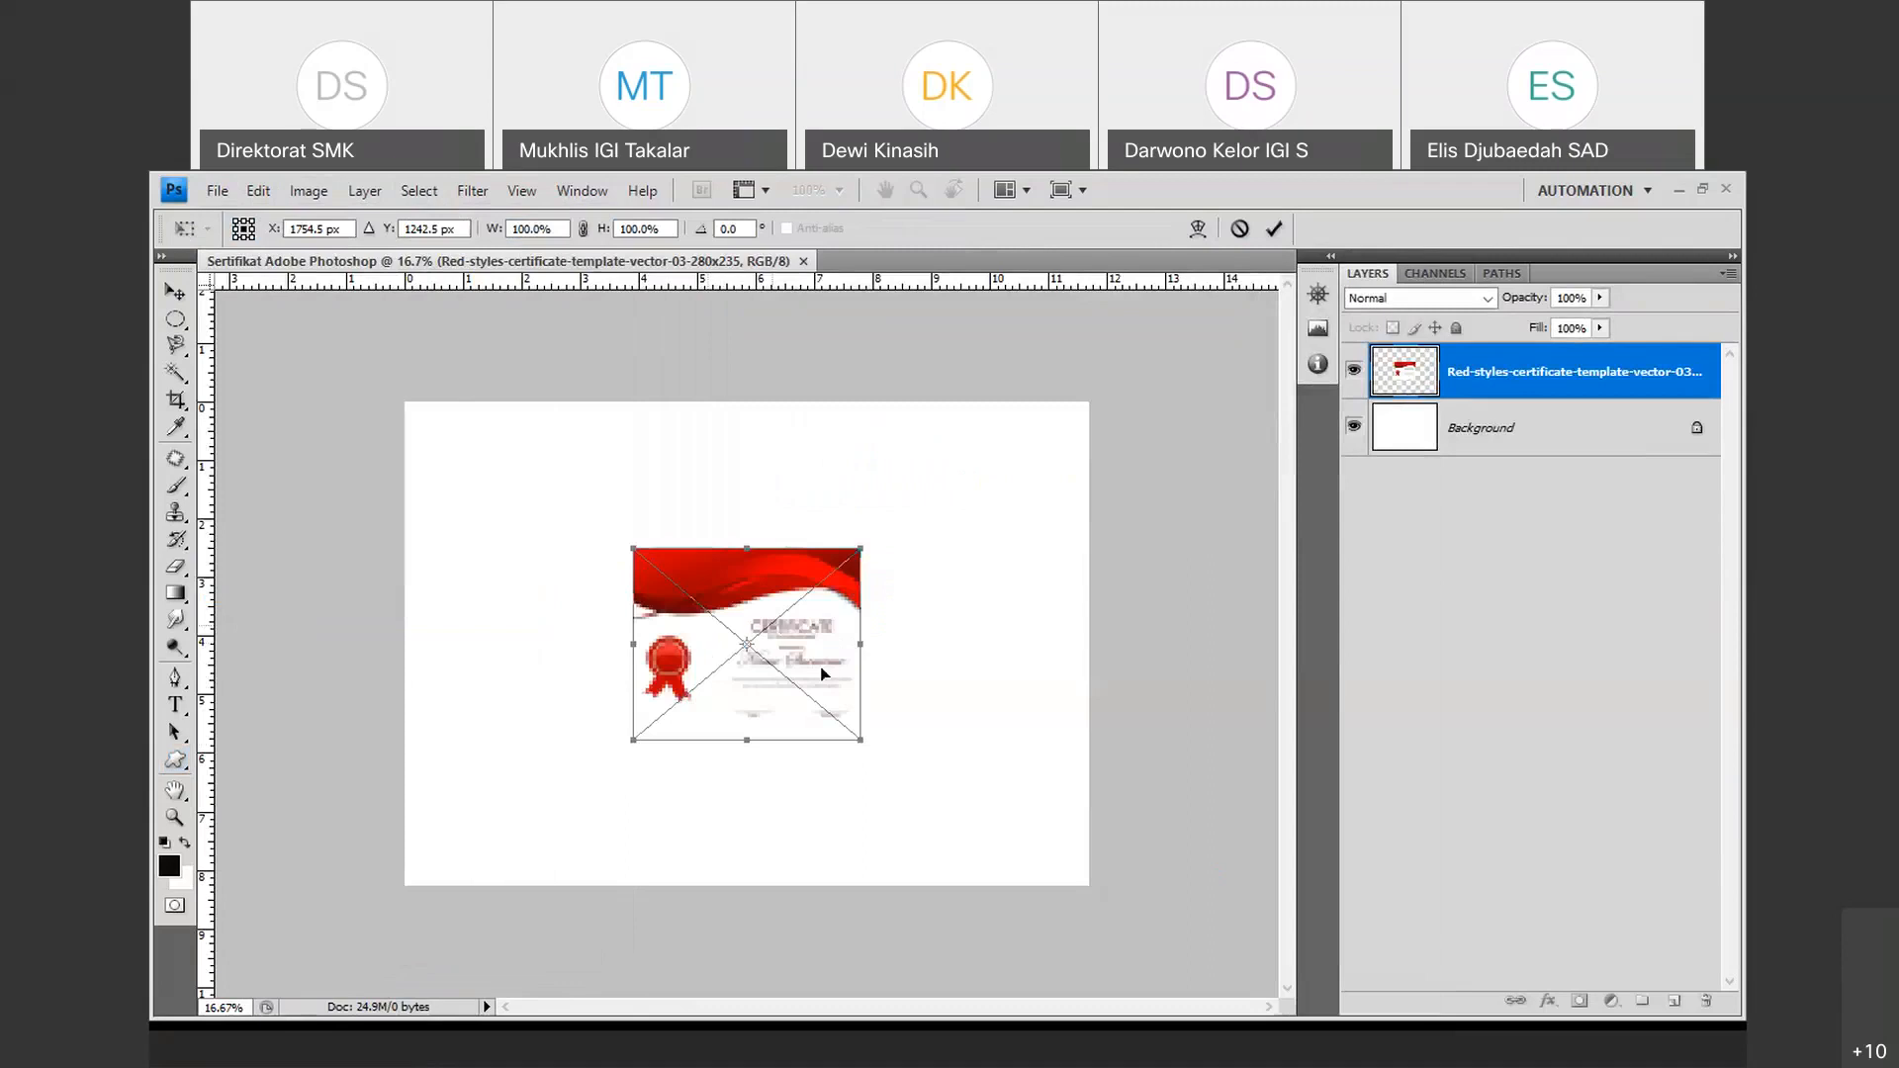
# Stretch the placed template across the full page width, about 322.5% wide and 176.5% high, with its upper edge at the page top.
pyautogui.moveTo(634, 740); pyautogui.dragTo(369, 771)
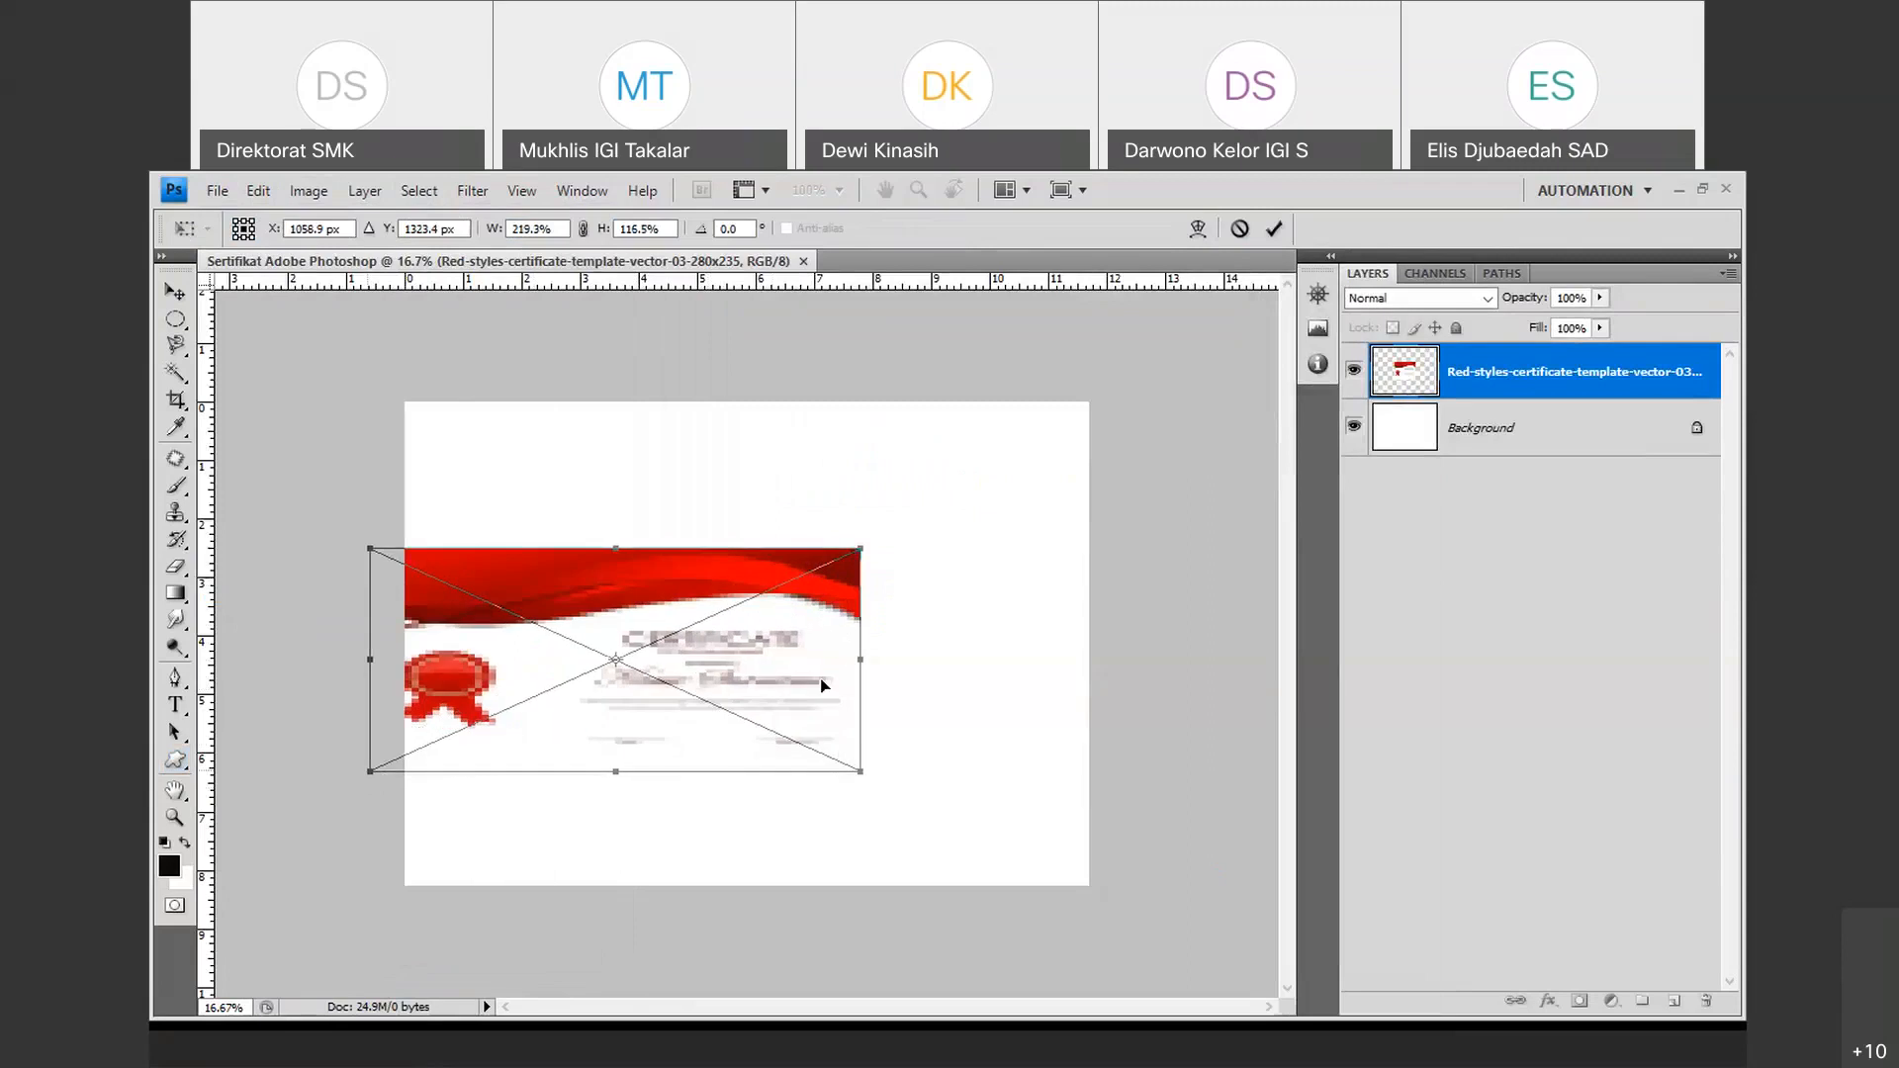
pyautogui.moveTo(852, 658); pyautogui.dragTo(1104, 656)
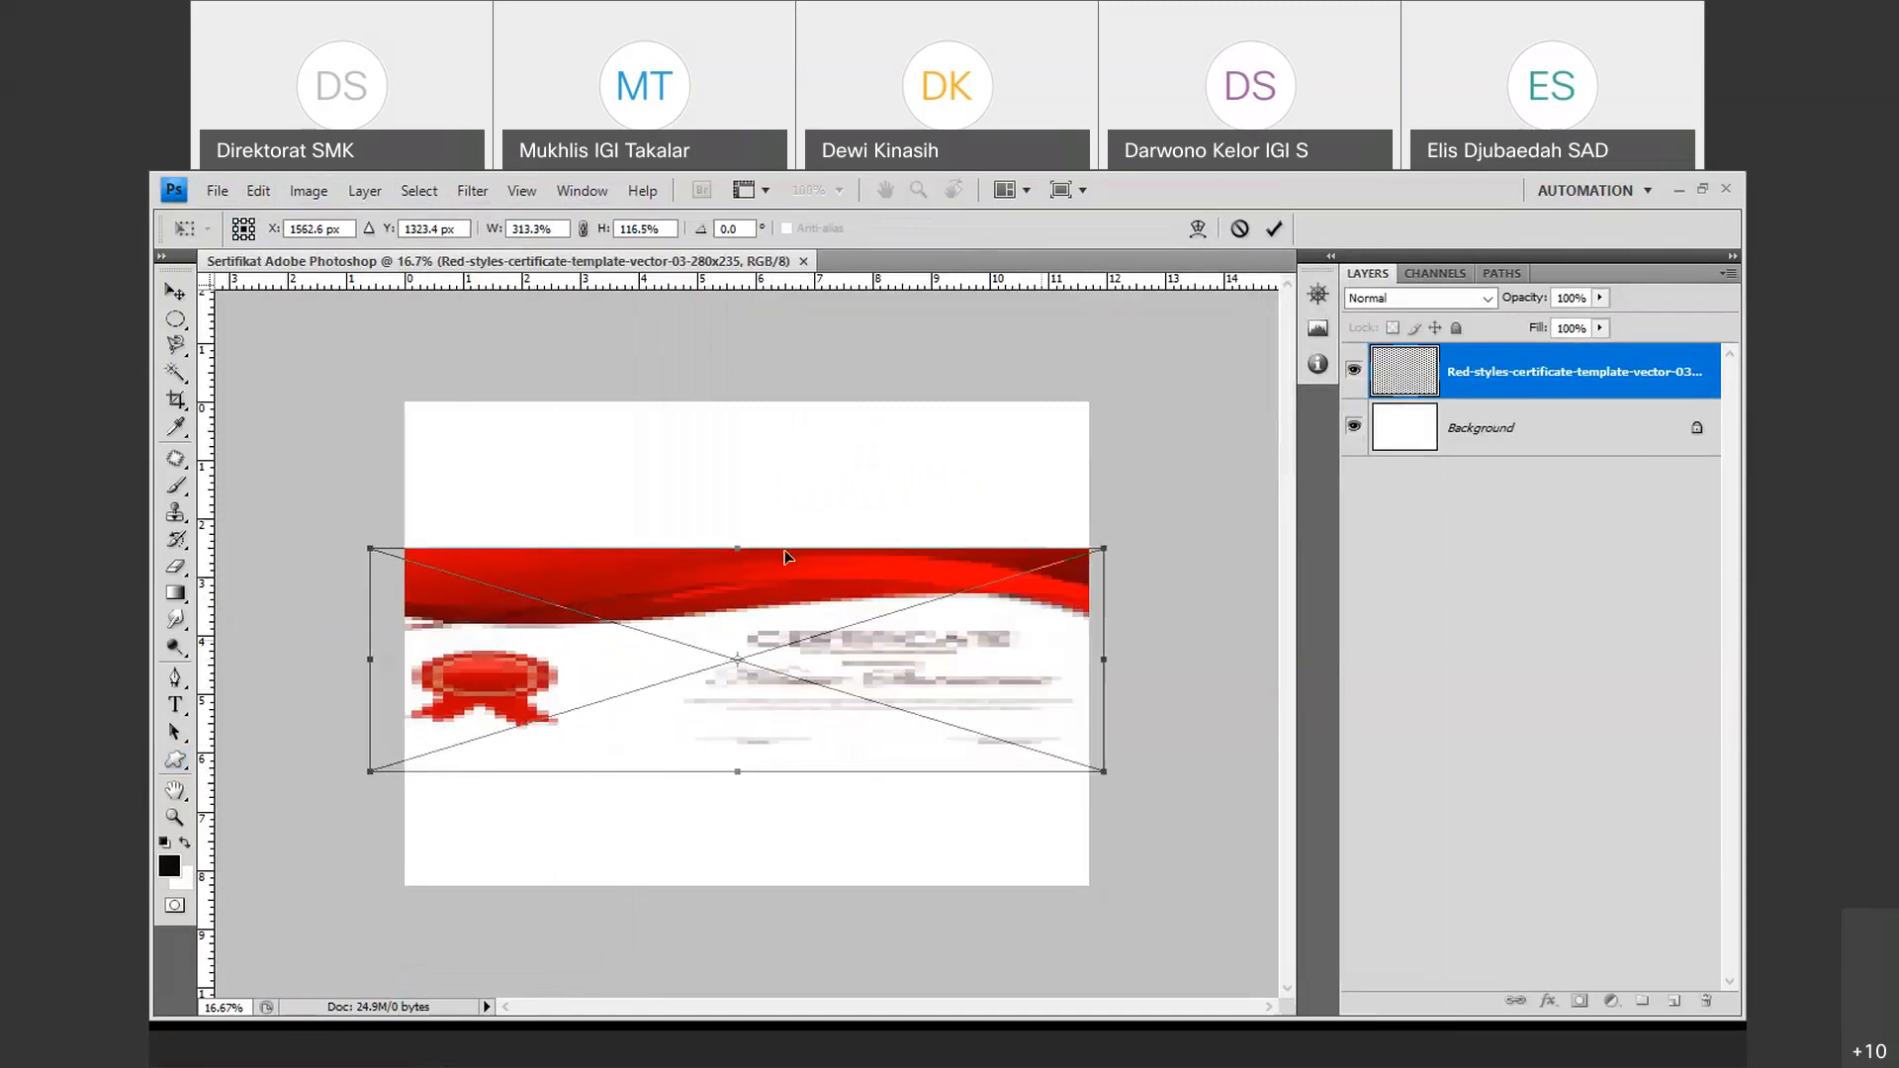
pyautogui.moveTo(789, 549); pyautogui.dragTo(743, 394)
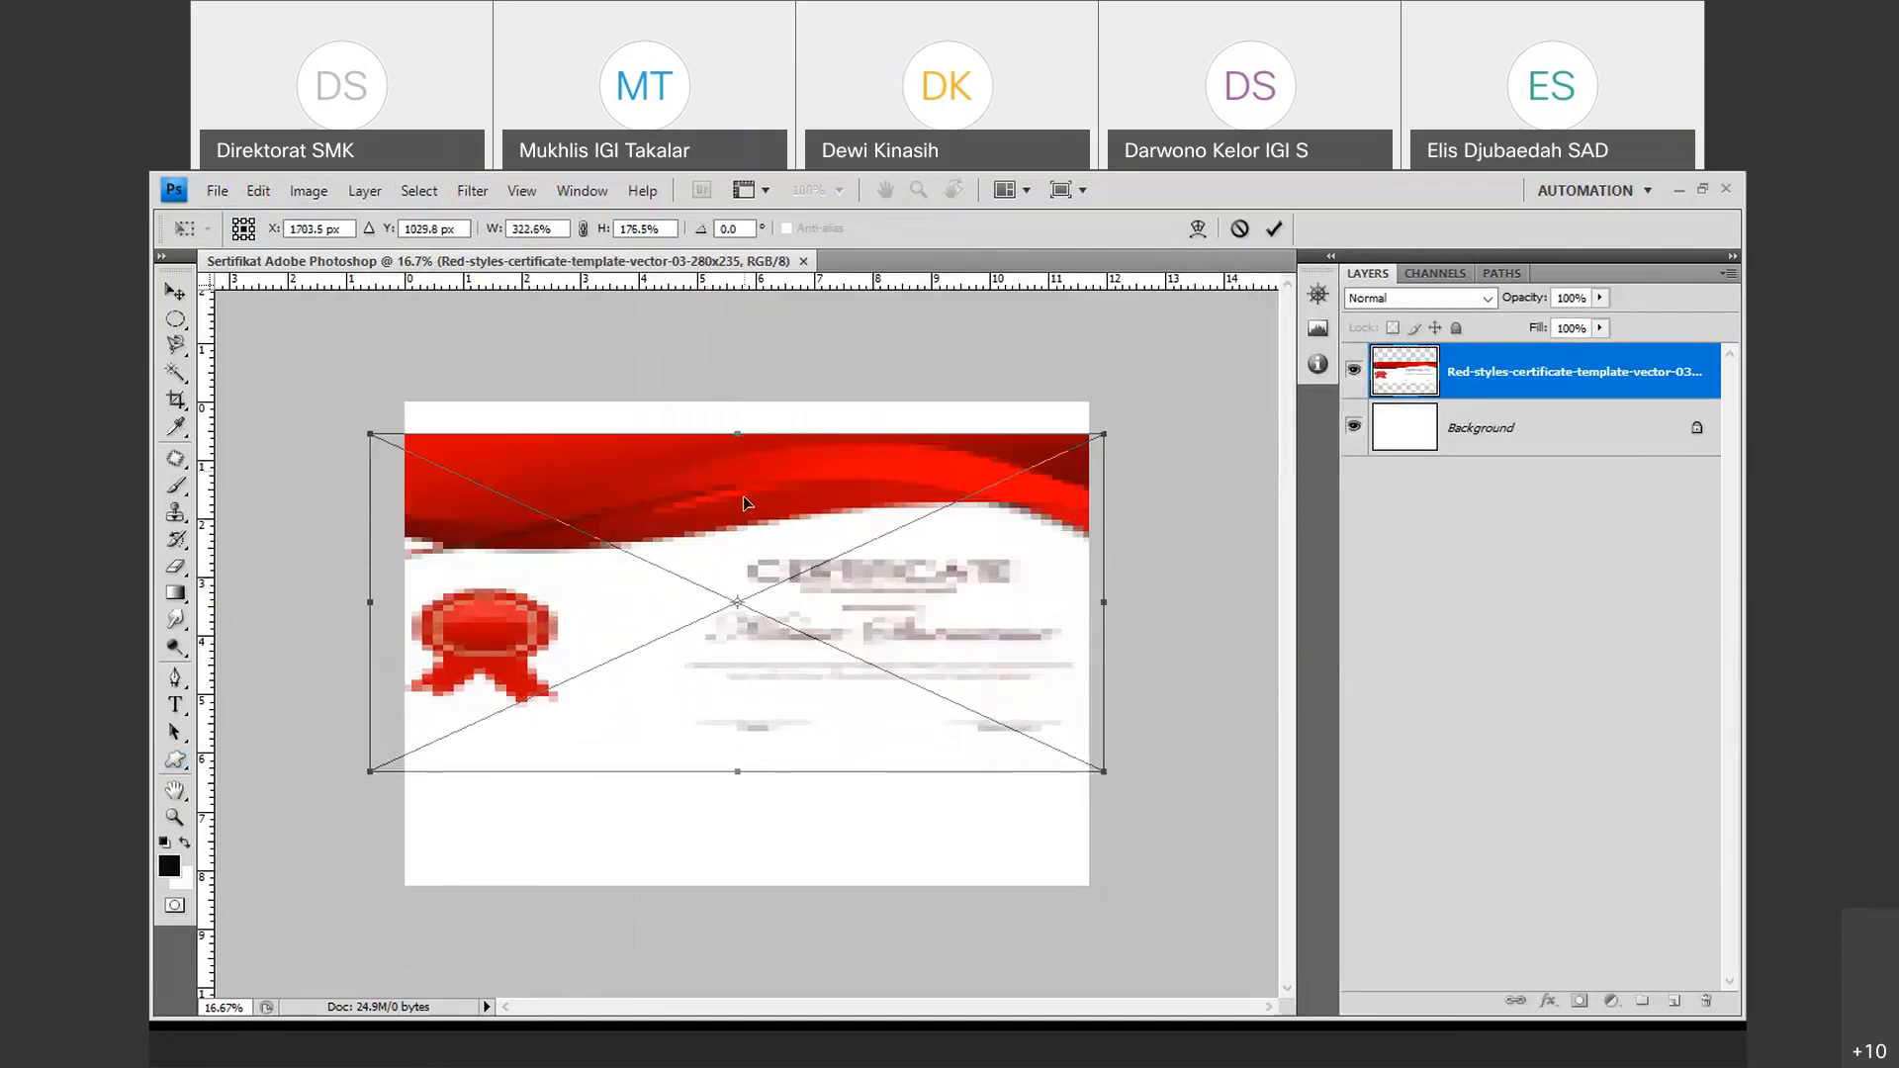
pyautogui.moveTo(744, 496); pyautogui.dragTo(747, 443)
pyautogui.press('Return')
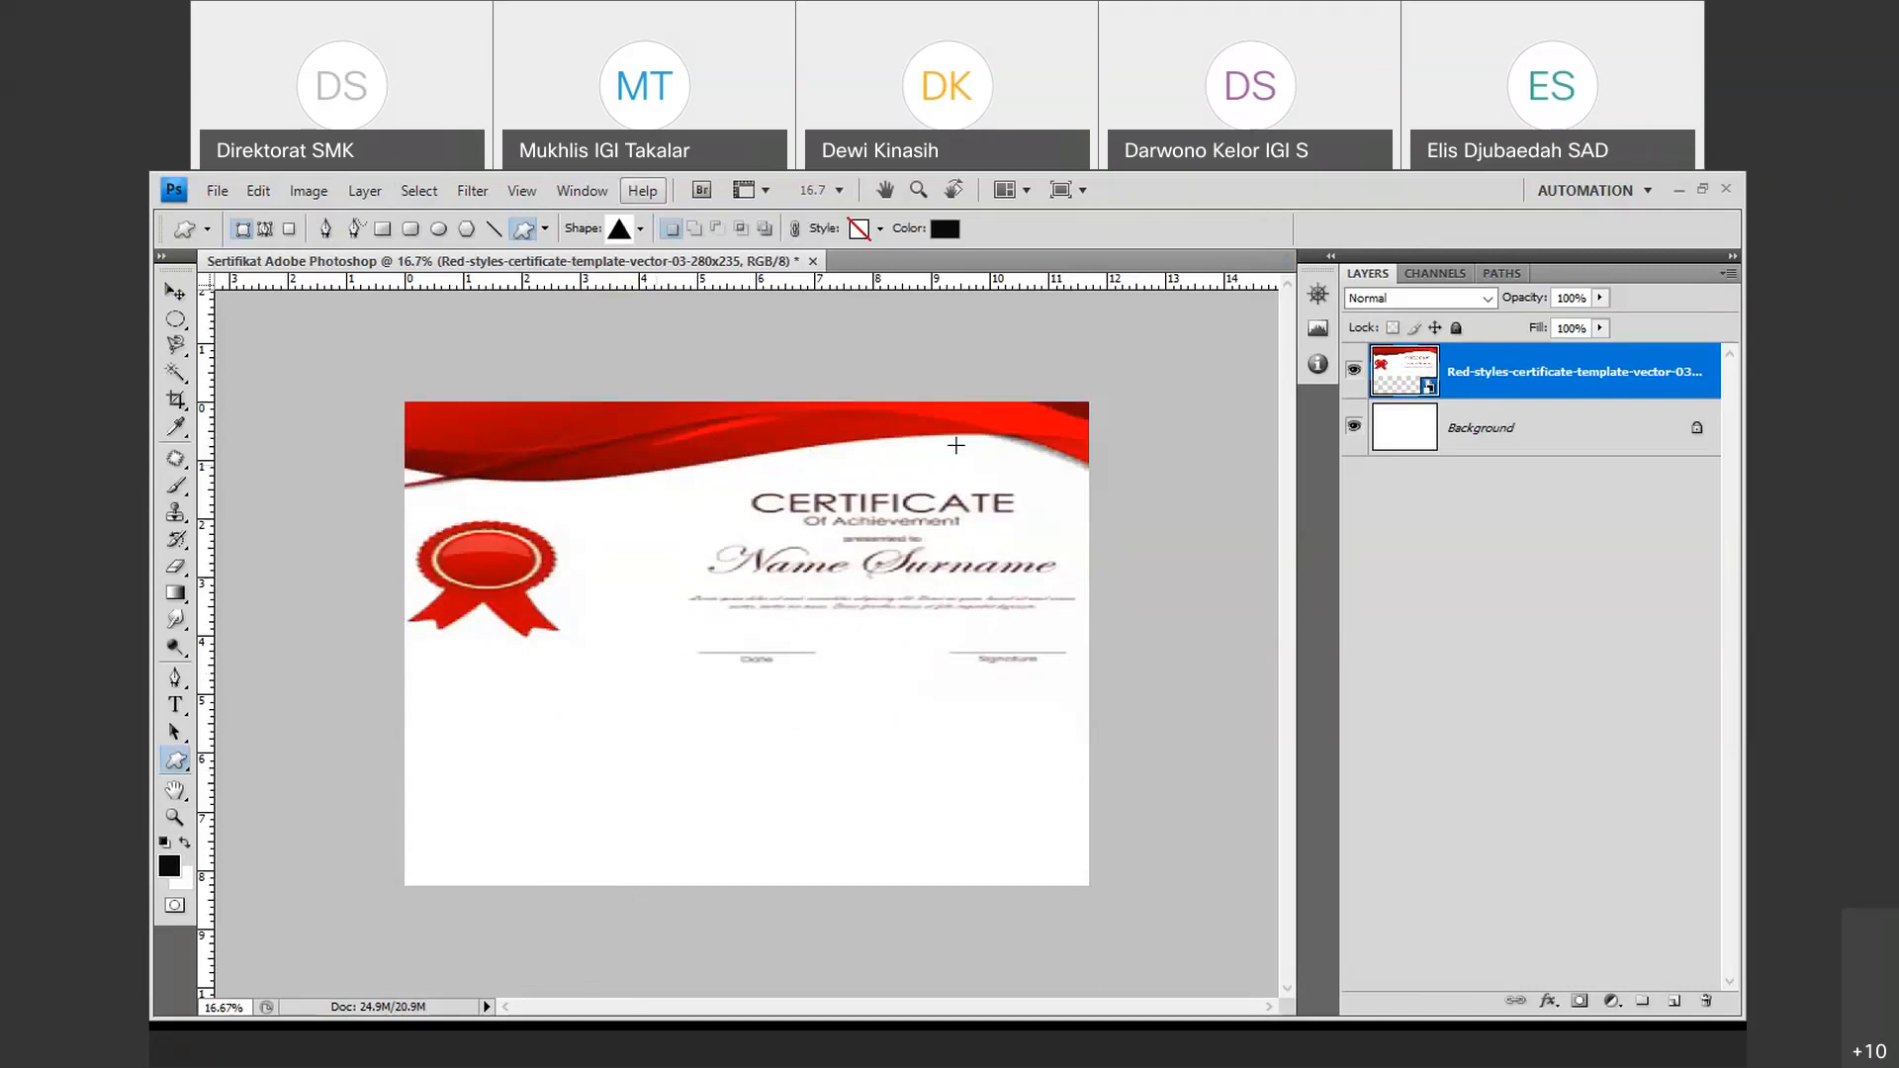
# Rotate the red template layer 90° counterclockwise.
pyautogui.click(309, 190)
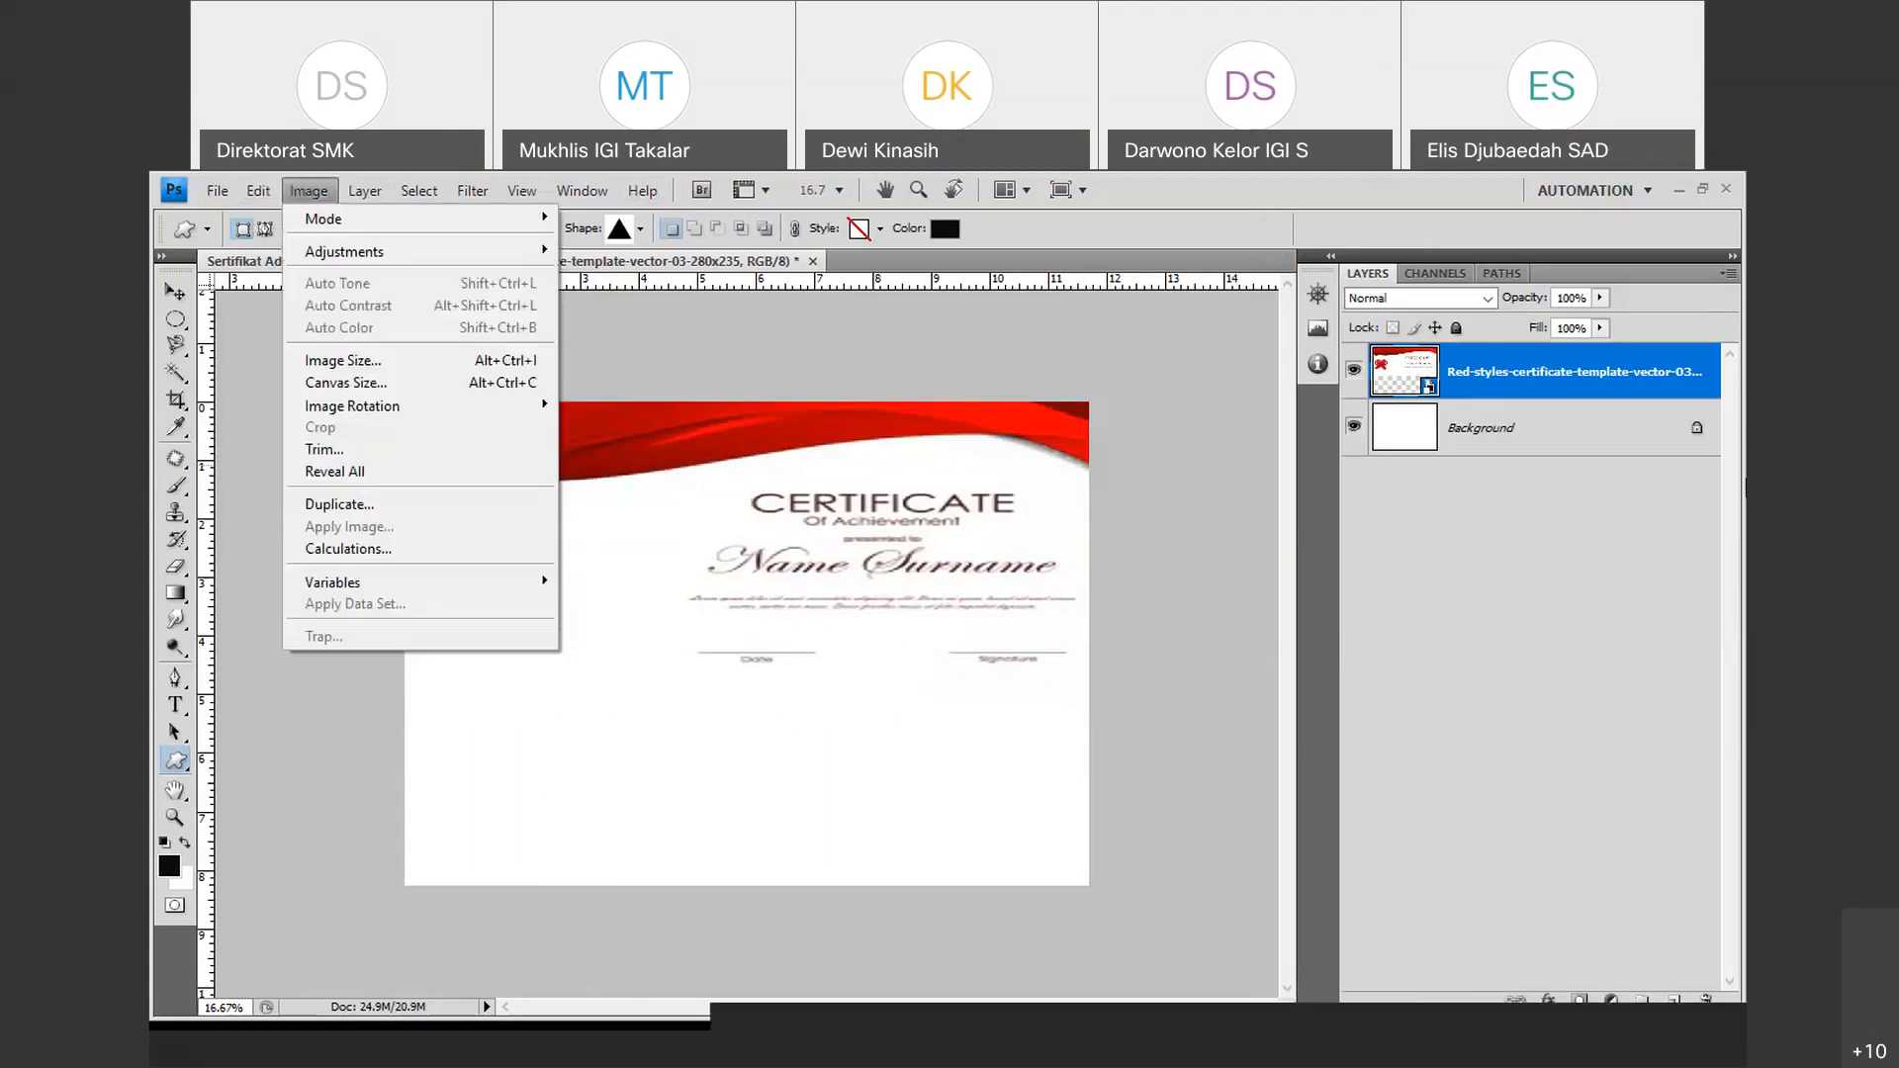
pyautogui.click(1130, 512)
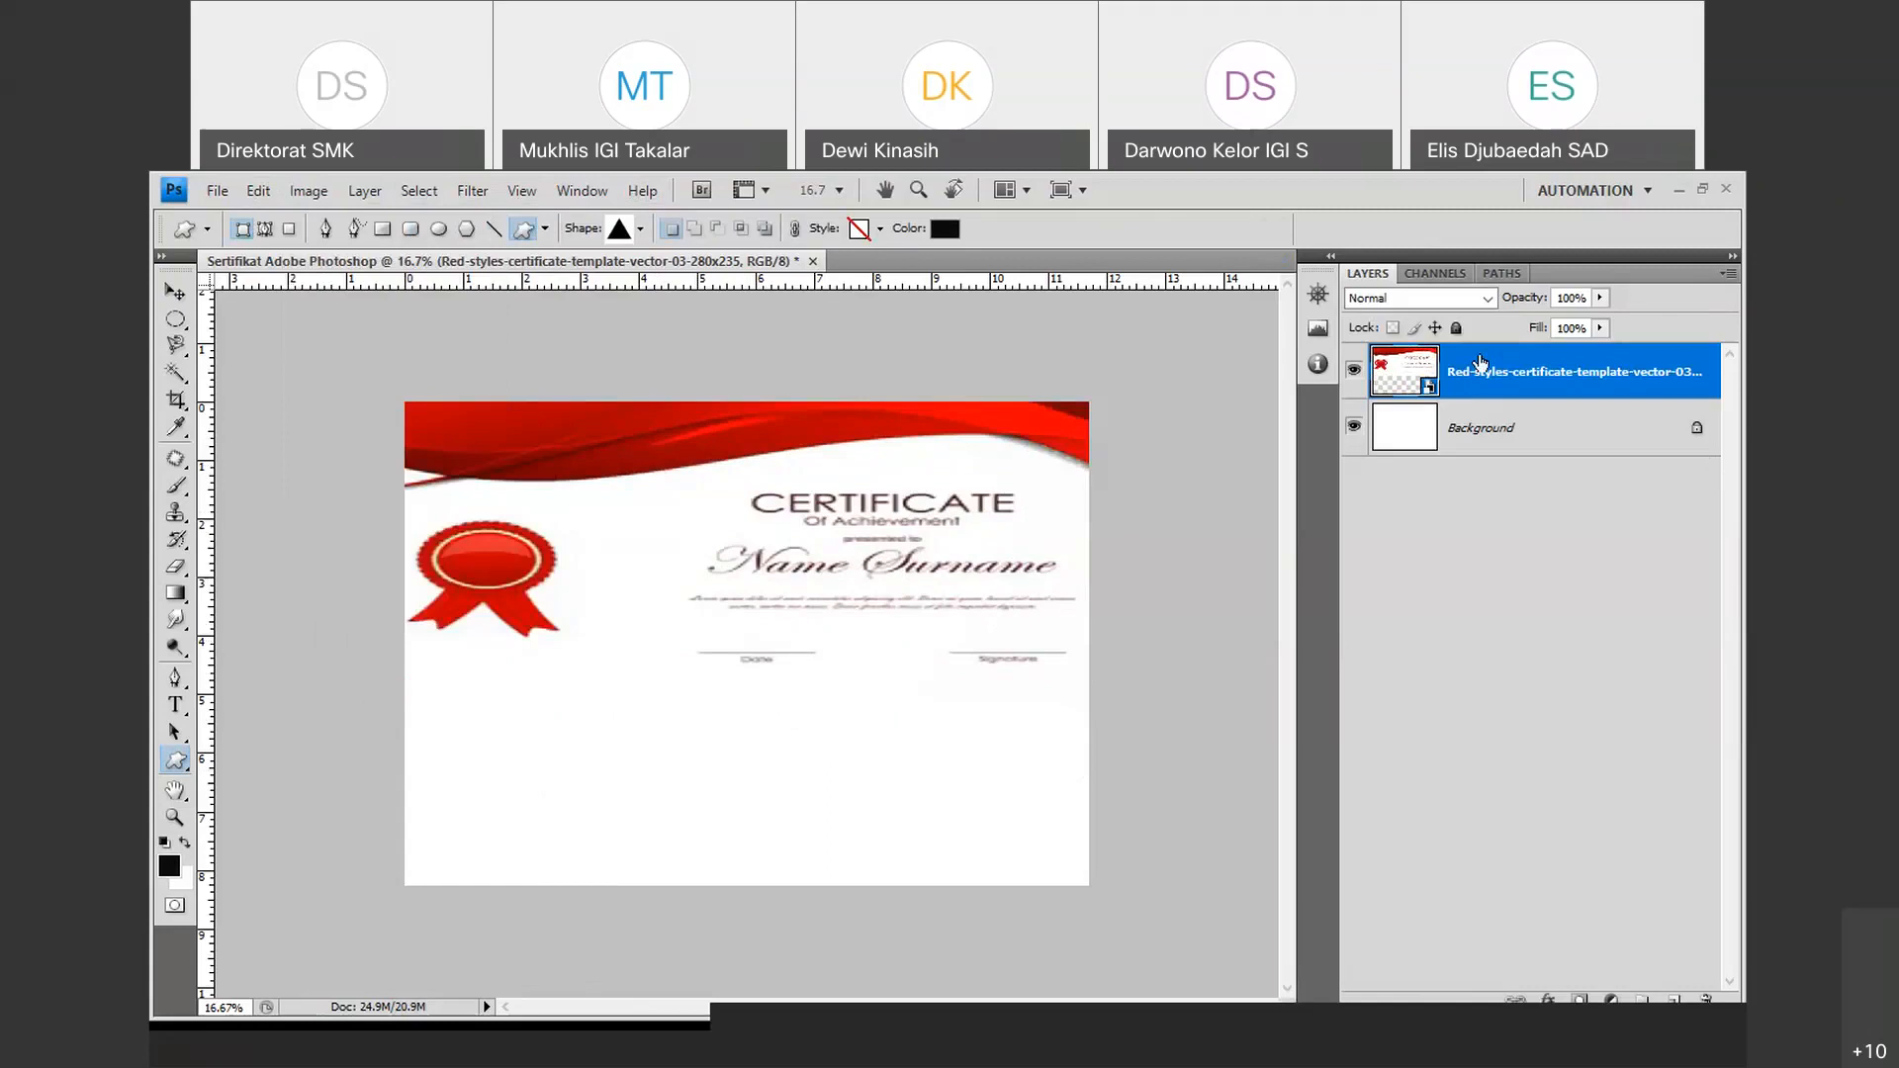
pyautogui.click(1405, 443)
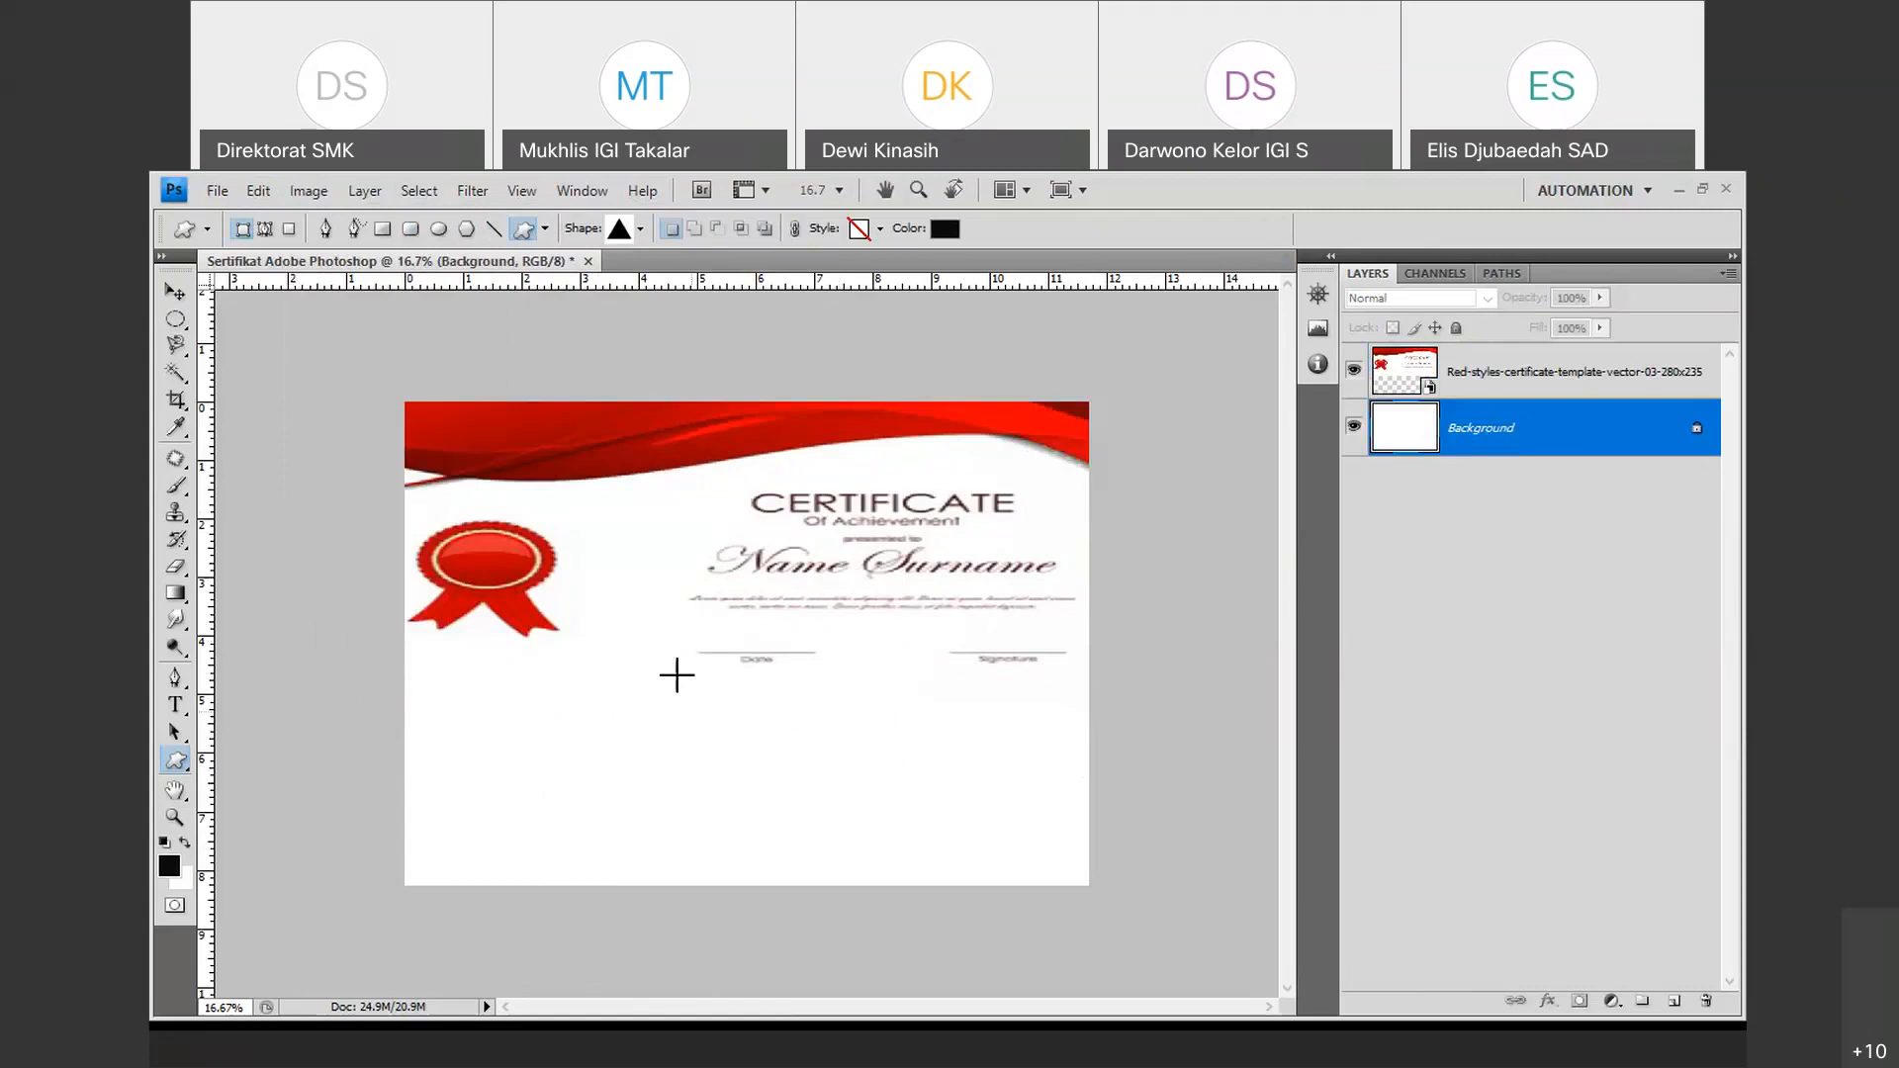
pyautogui.click(1480, 372)
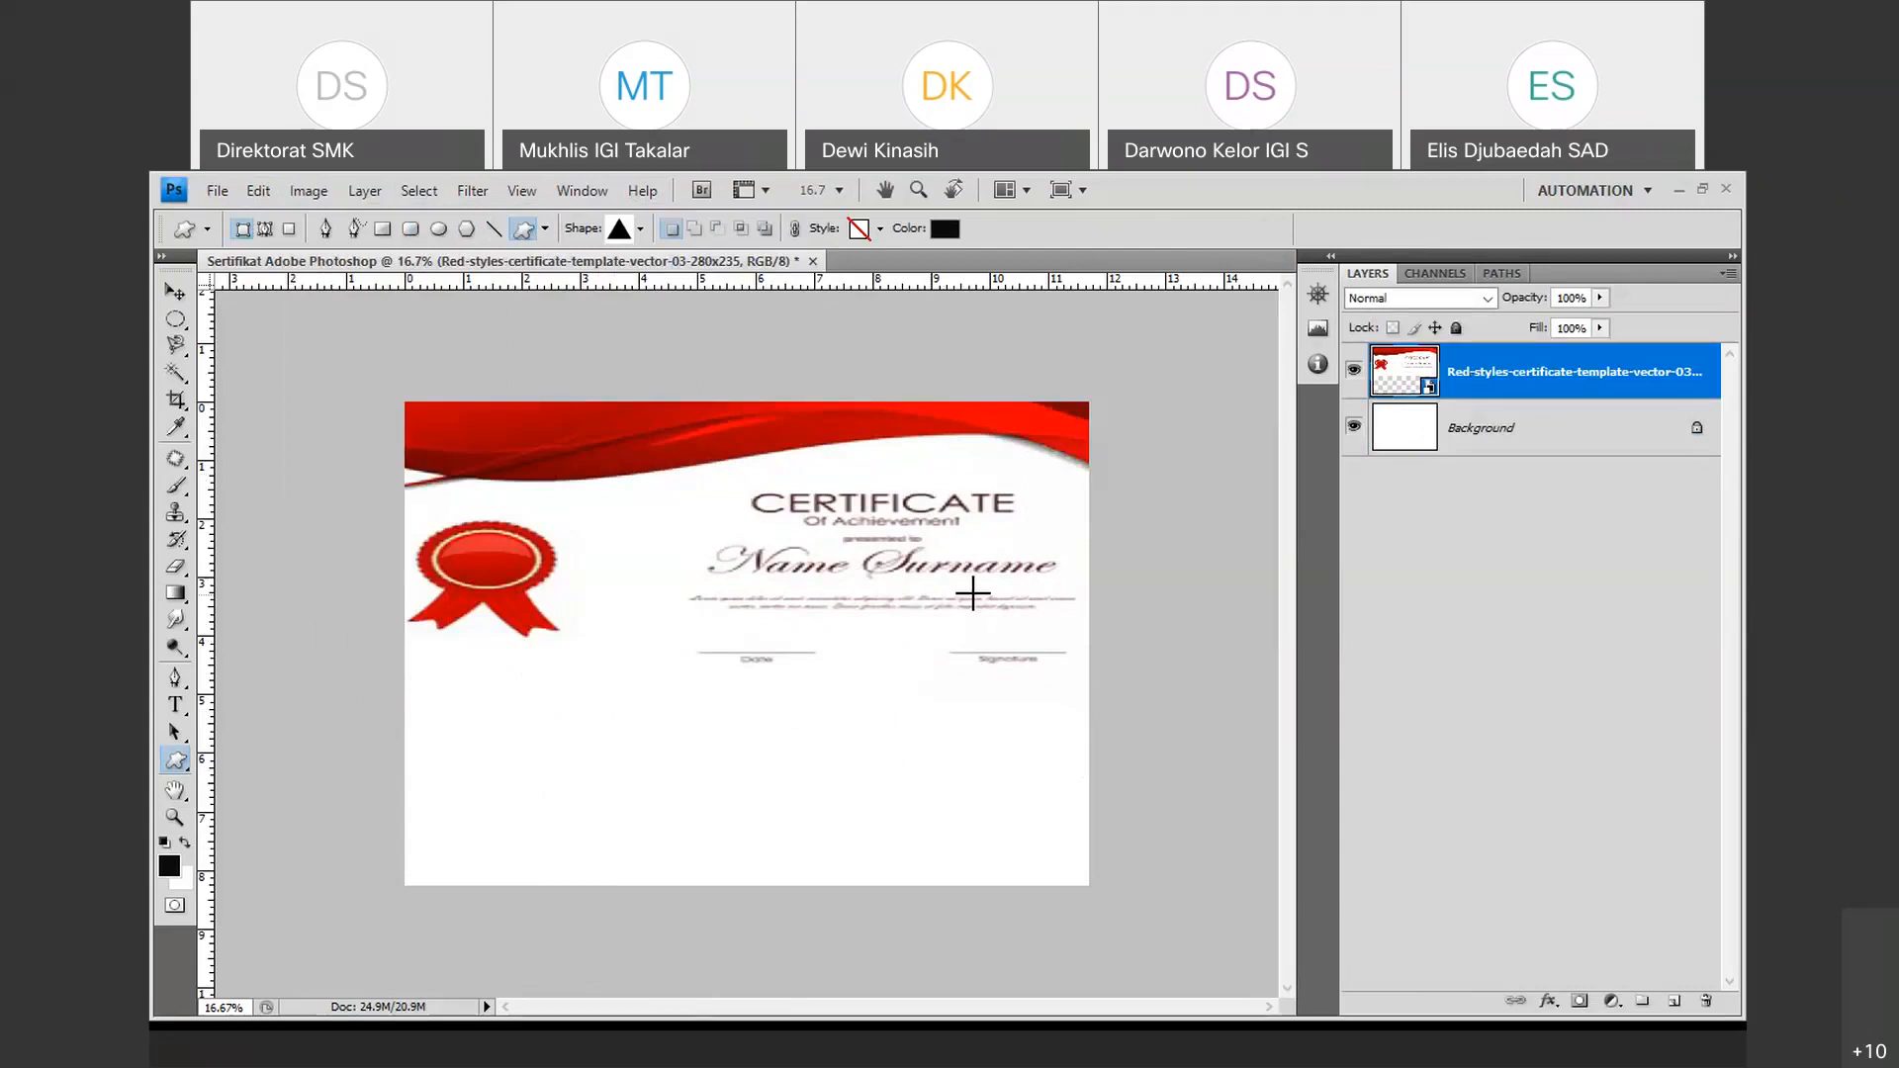
pyautogui.click(256, 193)
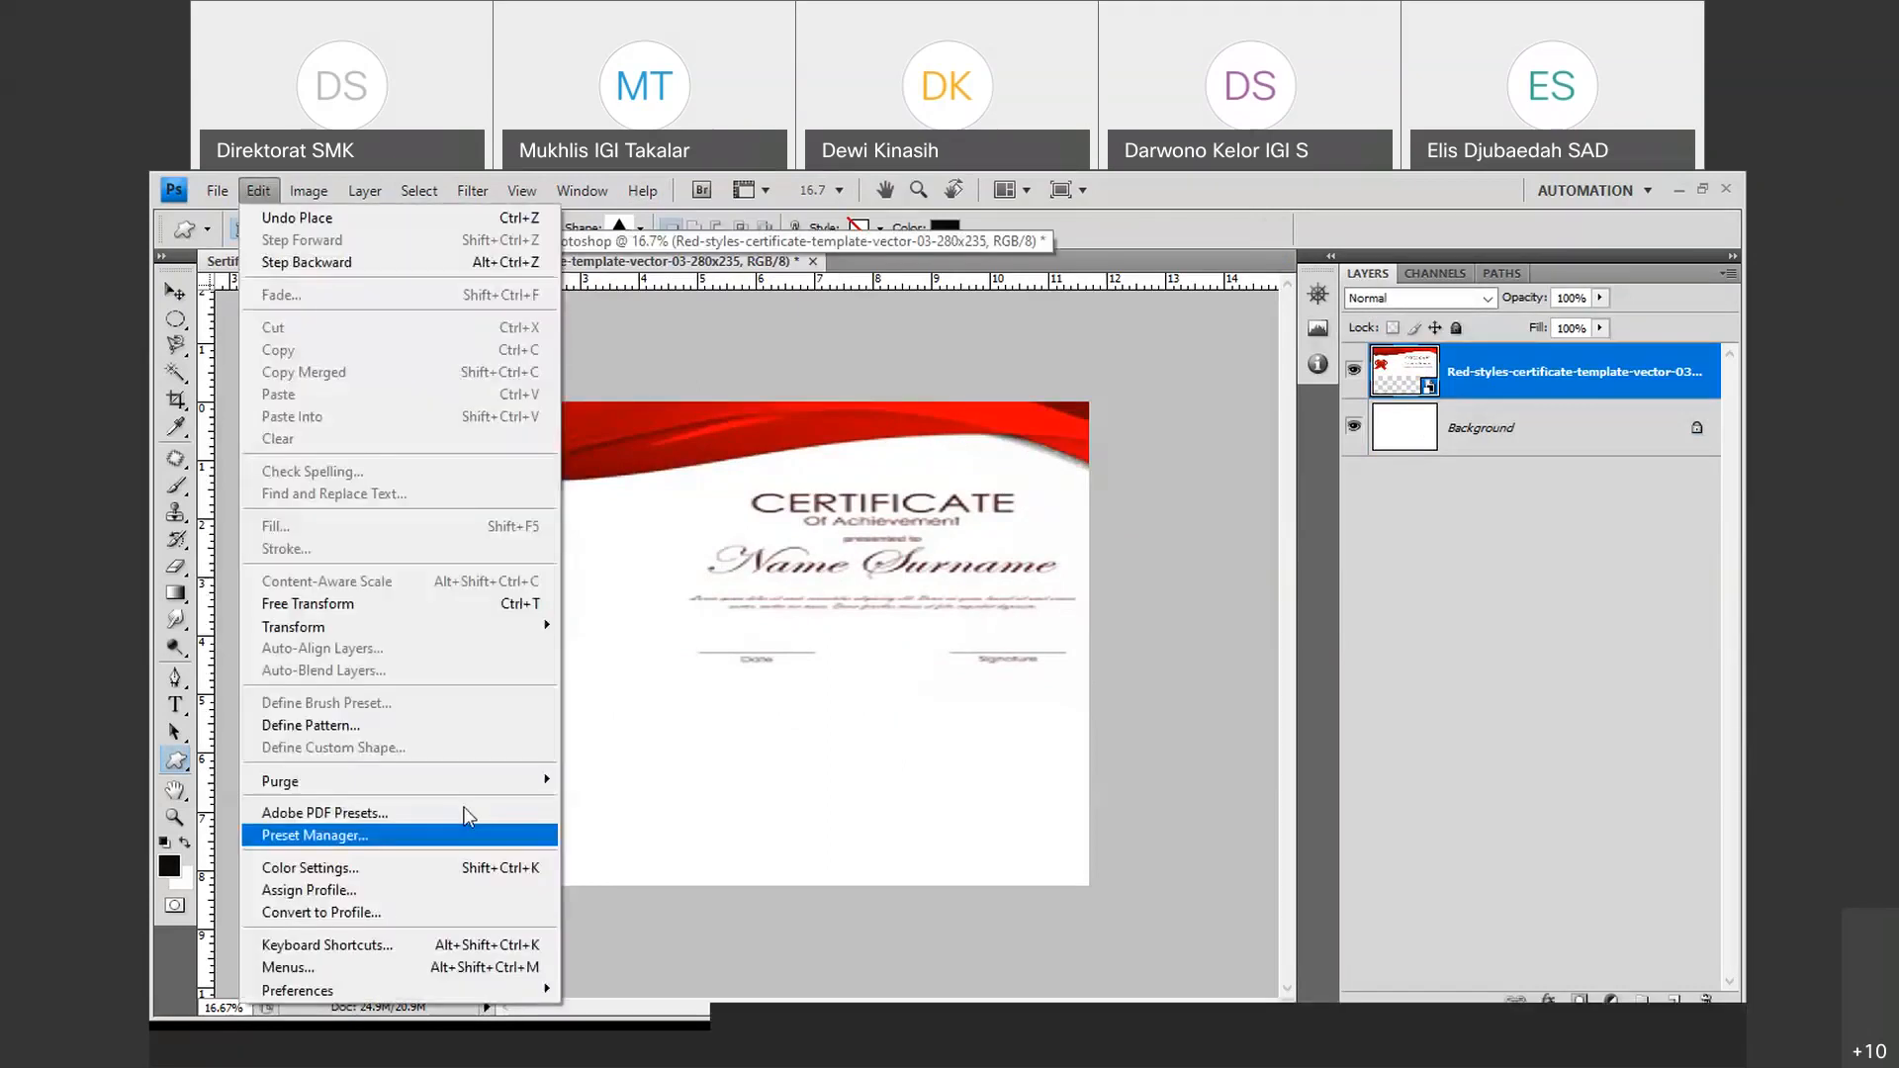
pyautogui.moveTo(441, 635)
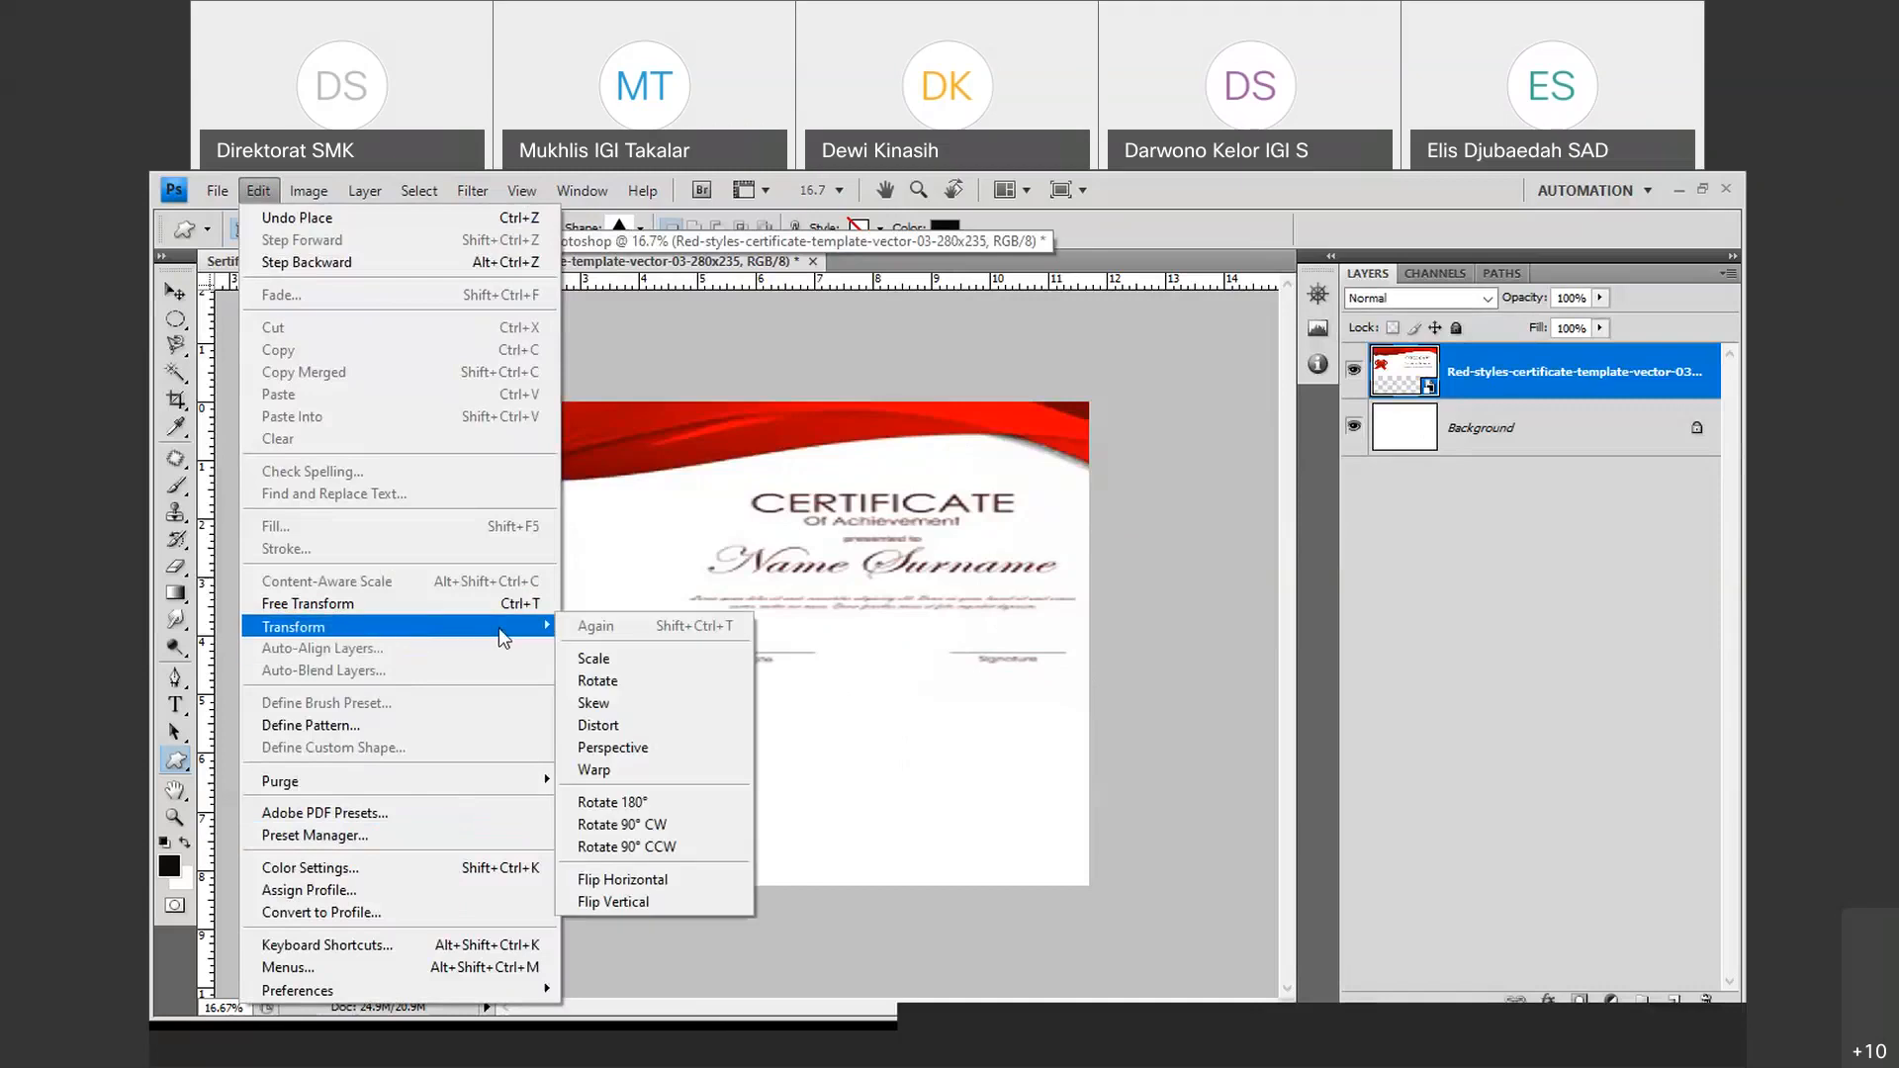
pyautogui.click(649, 847)
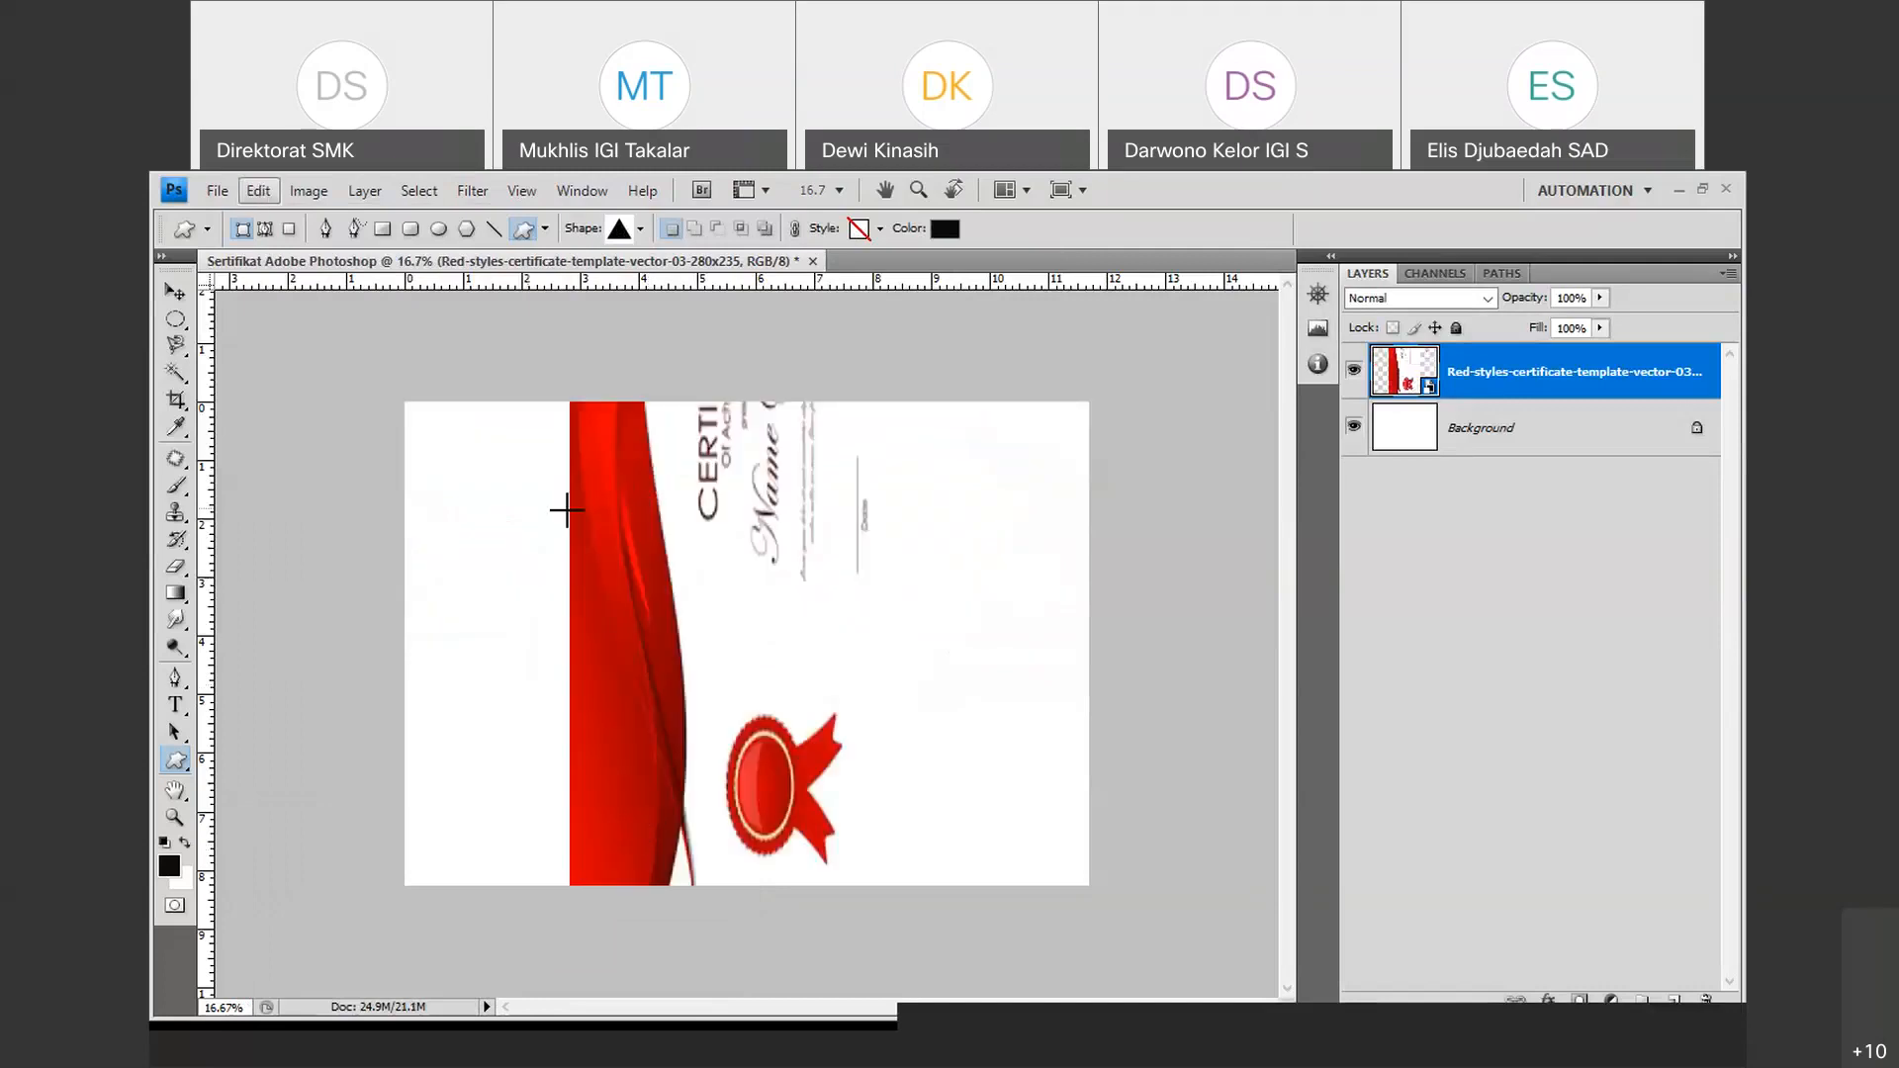
# Free-transform the rotated template to about 231.1% width, with its red wave along the page's left edge and its upper edge at the page top.
pyautogui.hotkey('ctrl', 't')
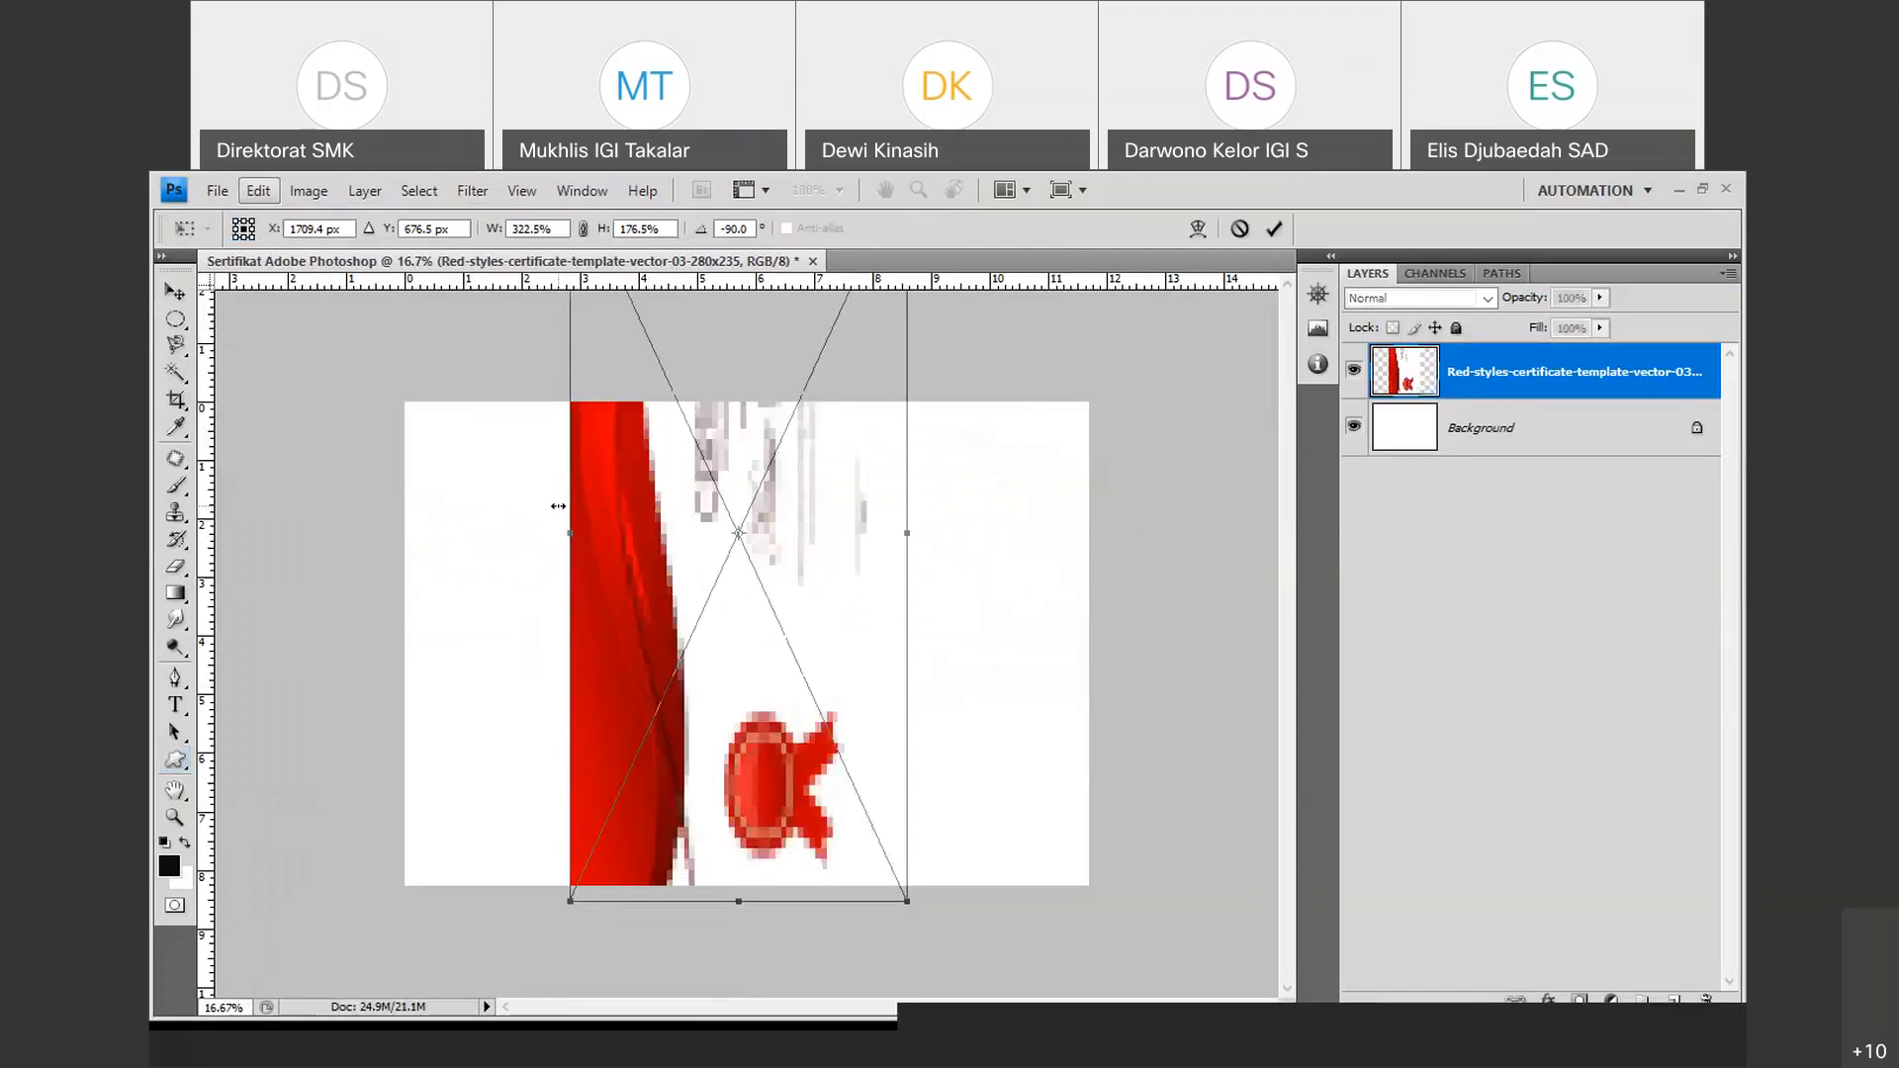
pyautogui.moveTo(619, 584); pyautogui.dragTo(462, 590)
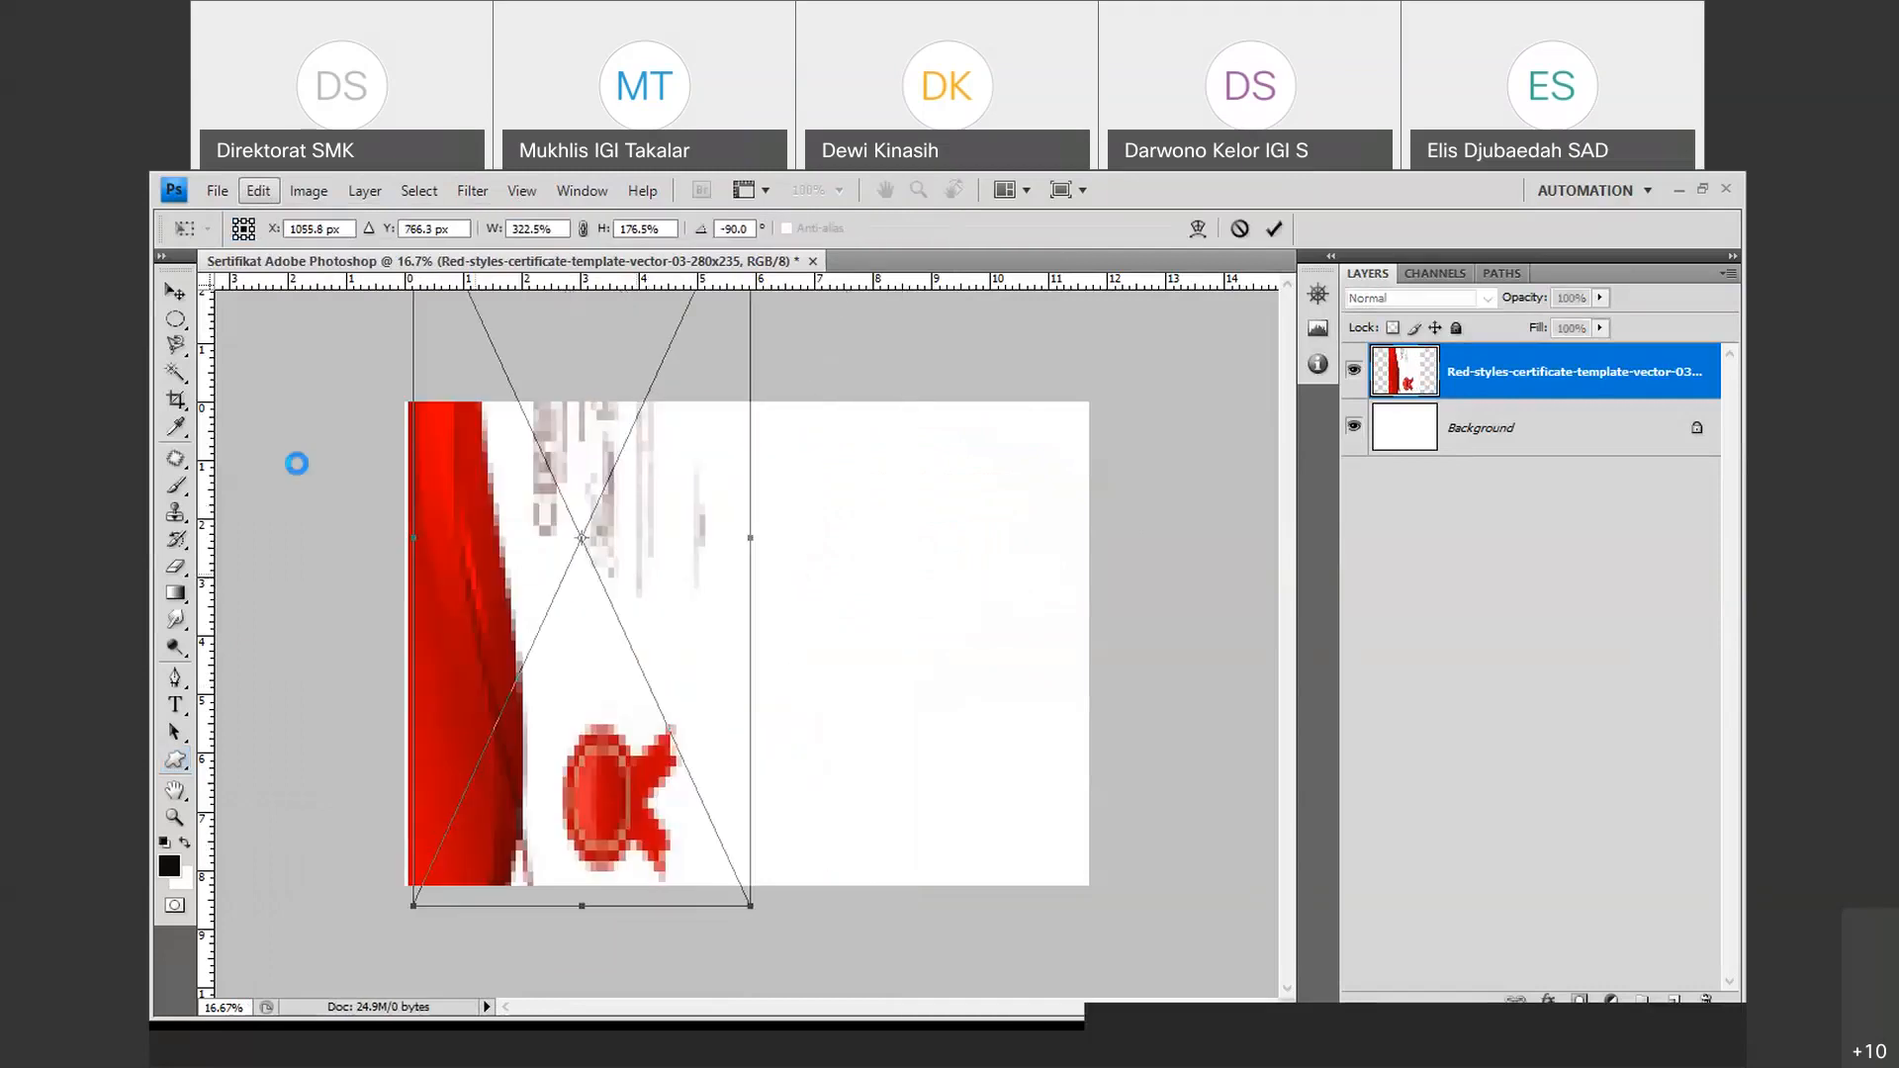
pyautogui.moveTo(296, 463); pyautogui.dragTo(399, 435)
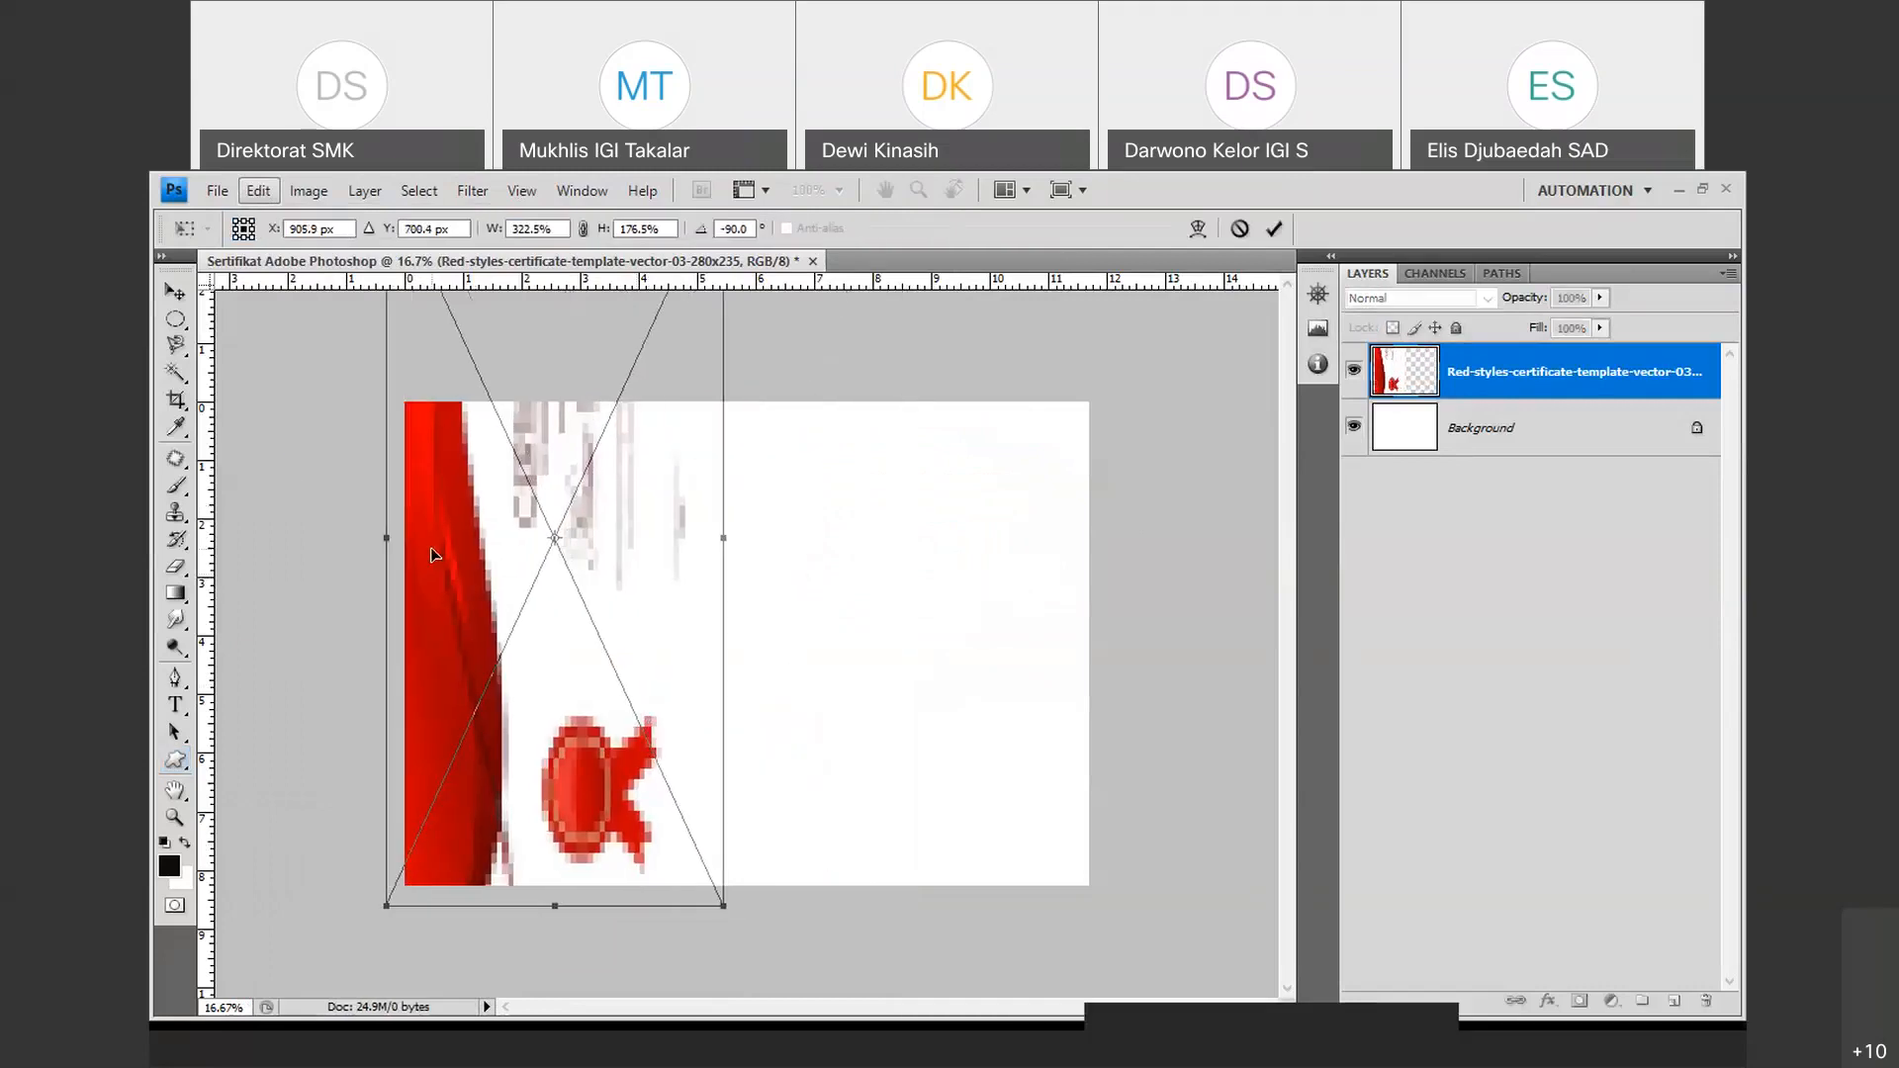
pyautogui.moveTo(431, 555); pyautogui.dragTo(418, 753)
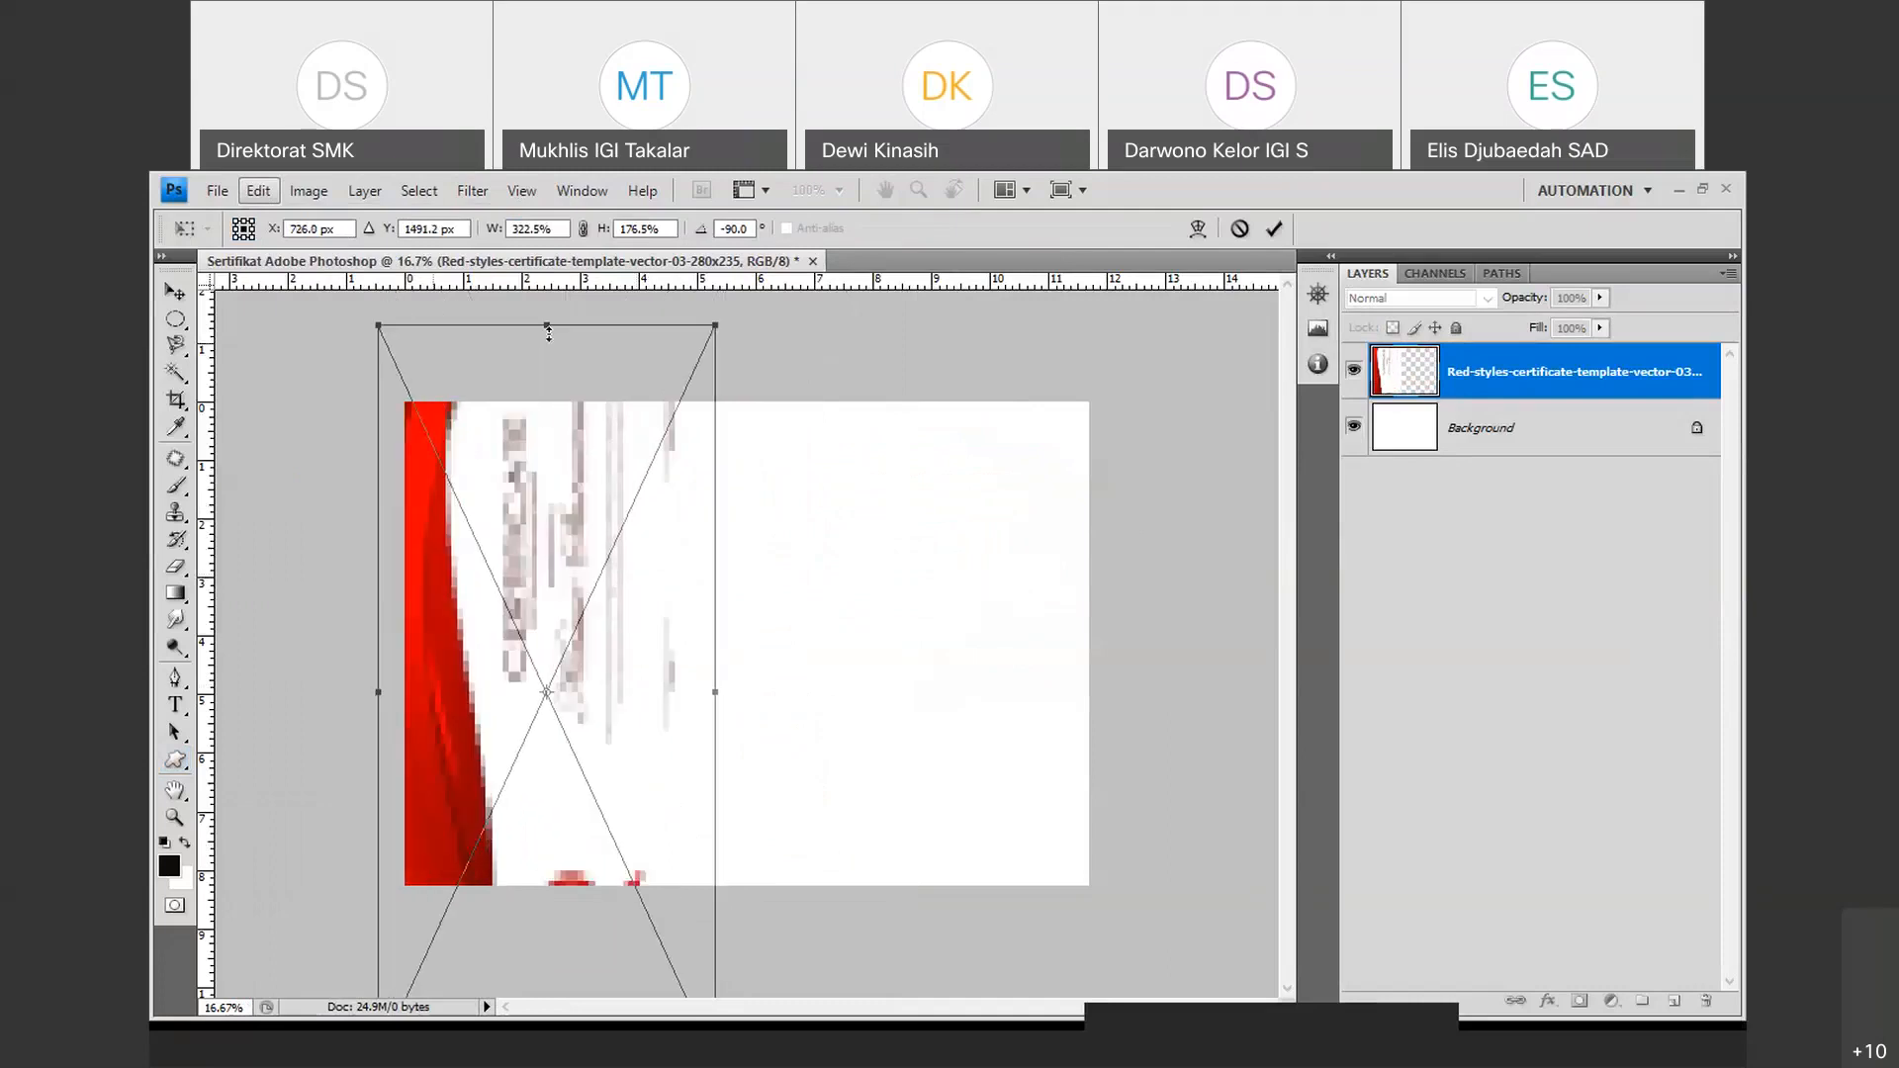
pyautogui.moveTo(548, 326); pyautogui.dragTo(539, 432)
pyautogui.moveTo(529, 550); pyautogui.dragTo(553, 443)
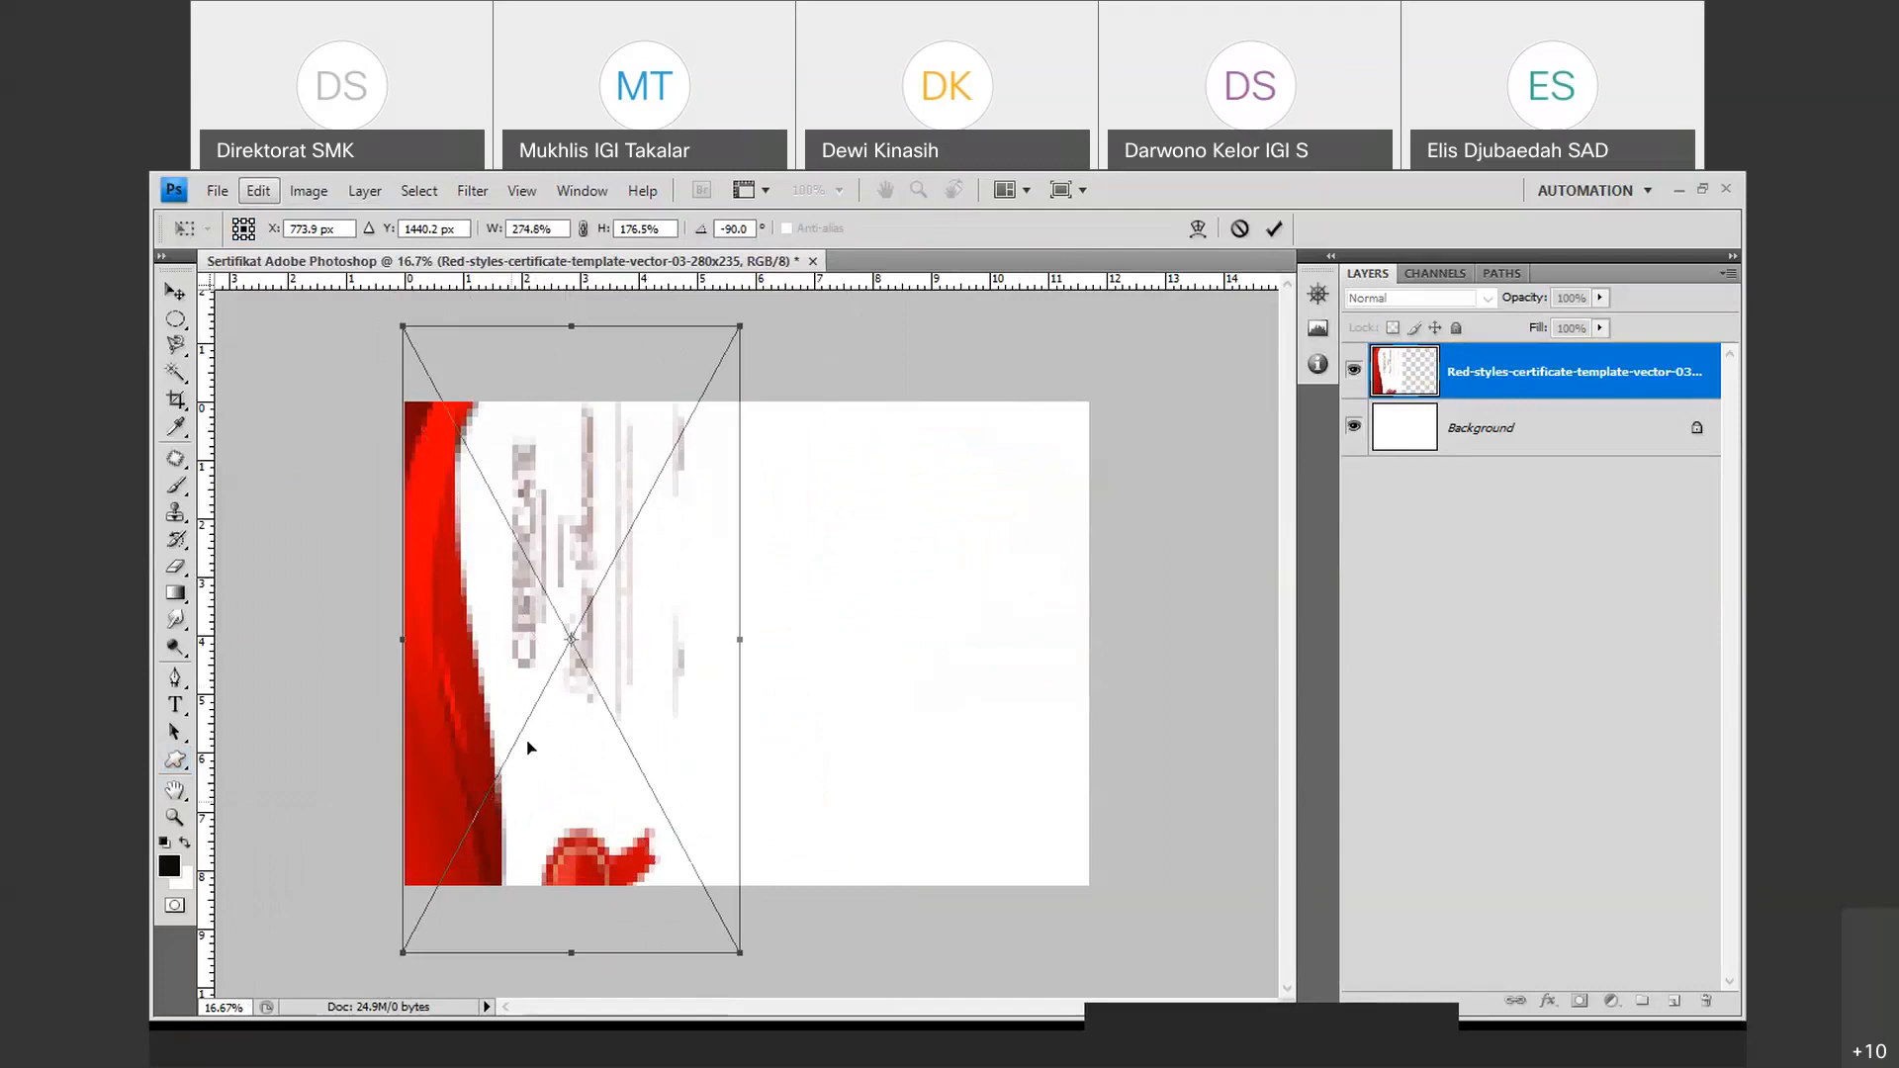
pyautogui.moveTo(527, 749); pyautogui.dragTo(528, 719)
pyautogui.moveTo(572, 927); pyautogui.dragTo(571, 827)
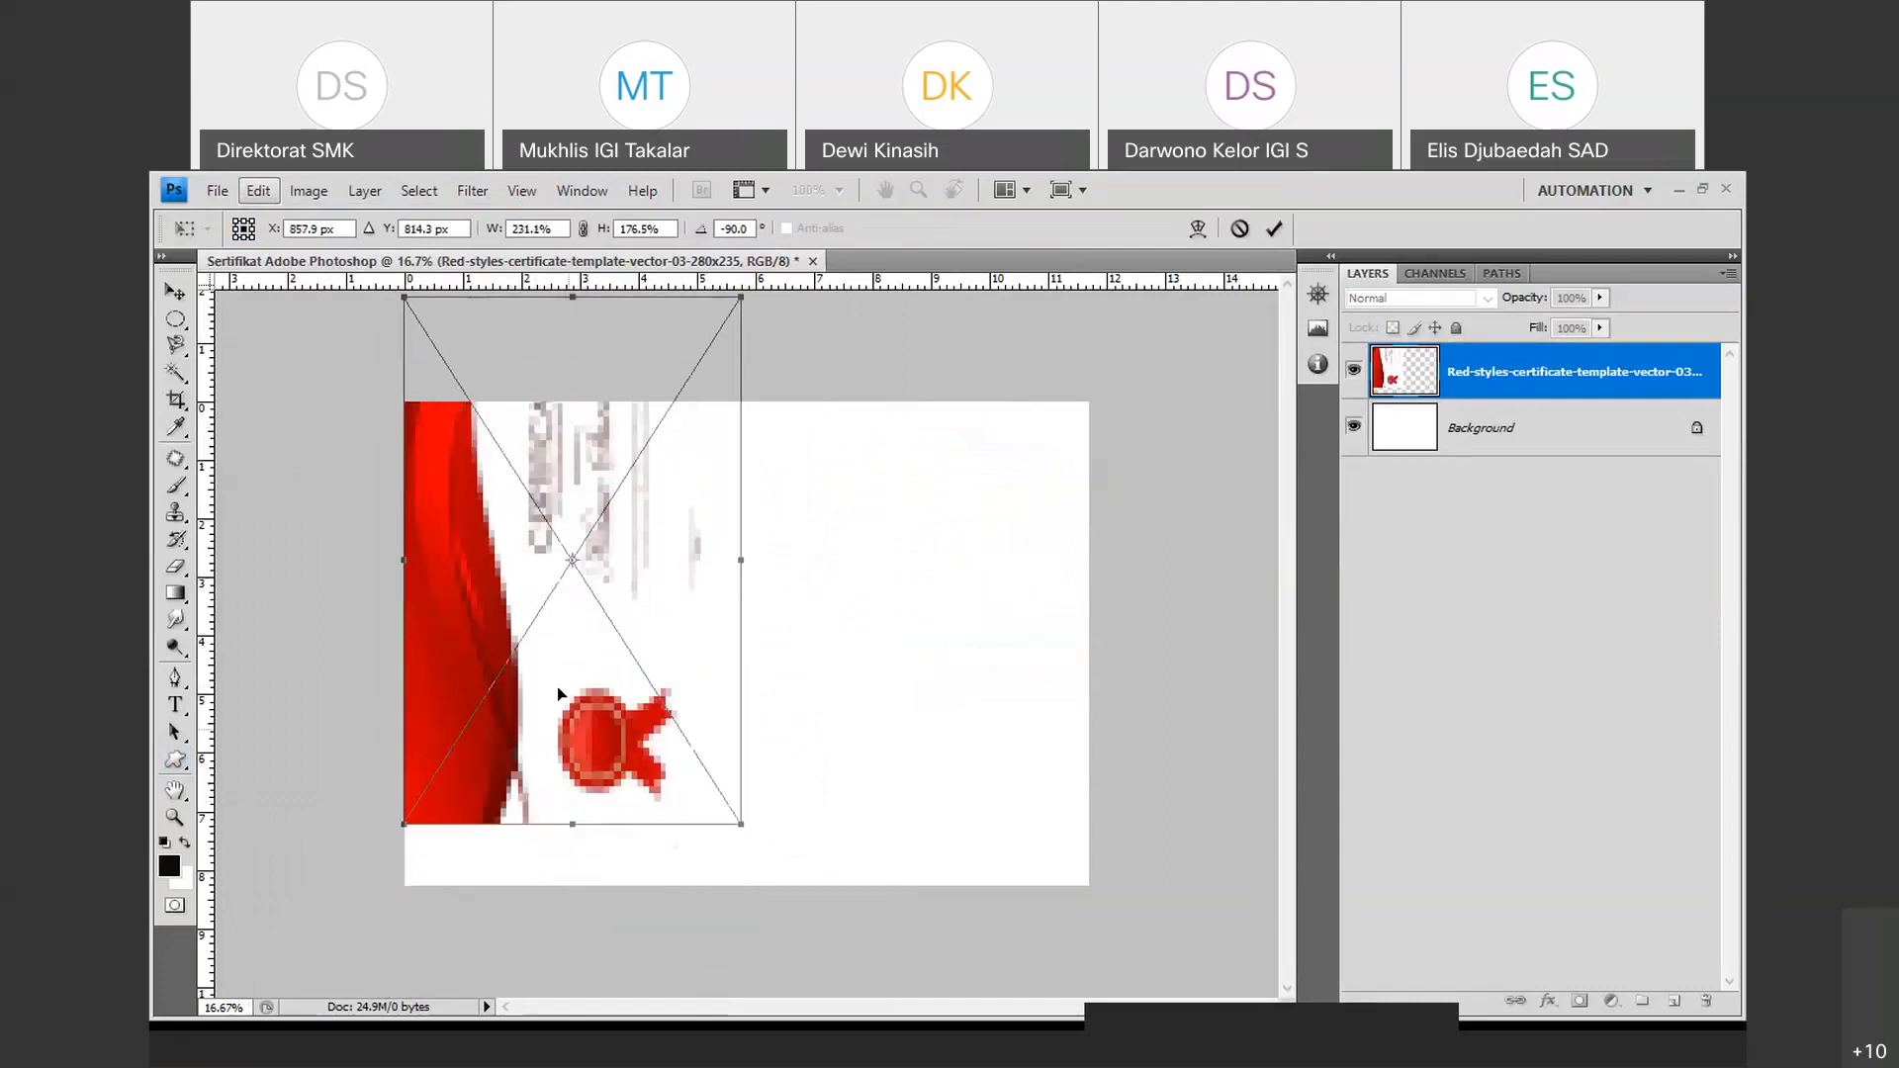
pyautogui.moveTo(557, 692); pyautogui.dragTo(560, 776)
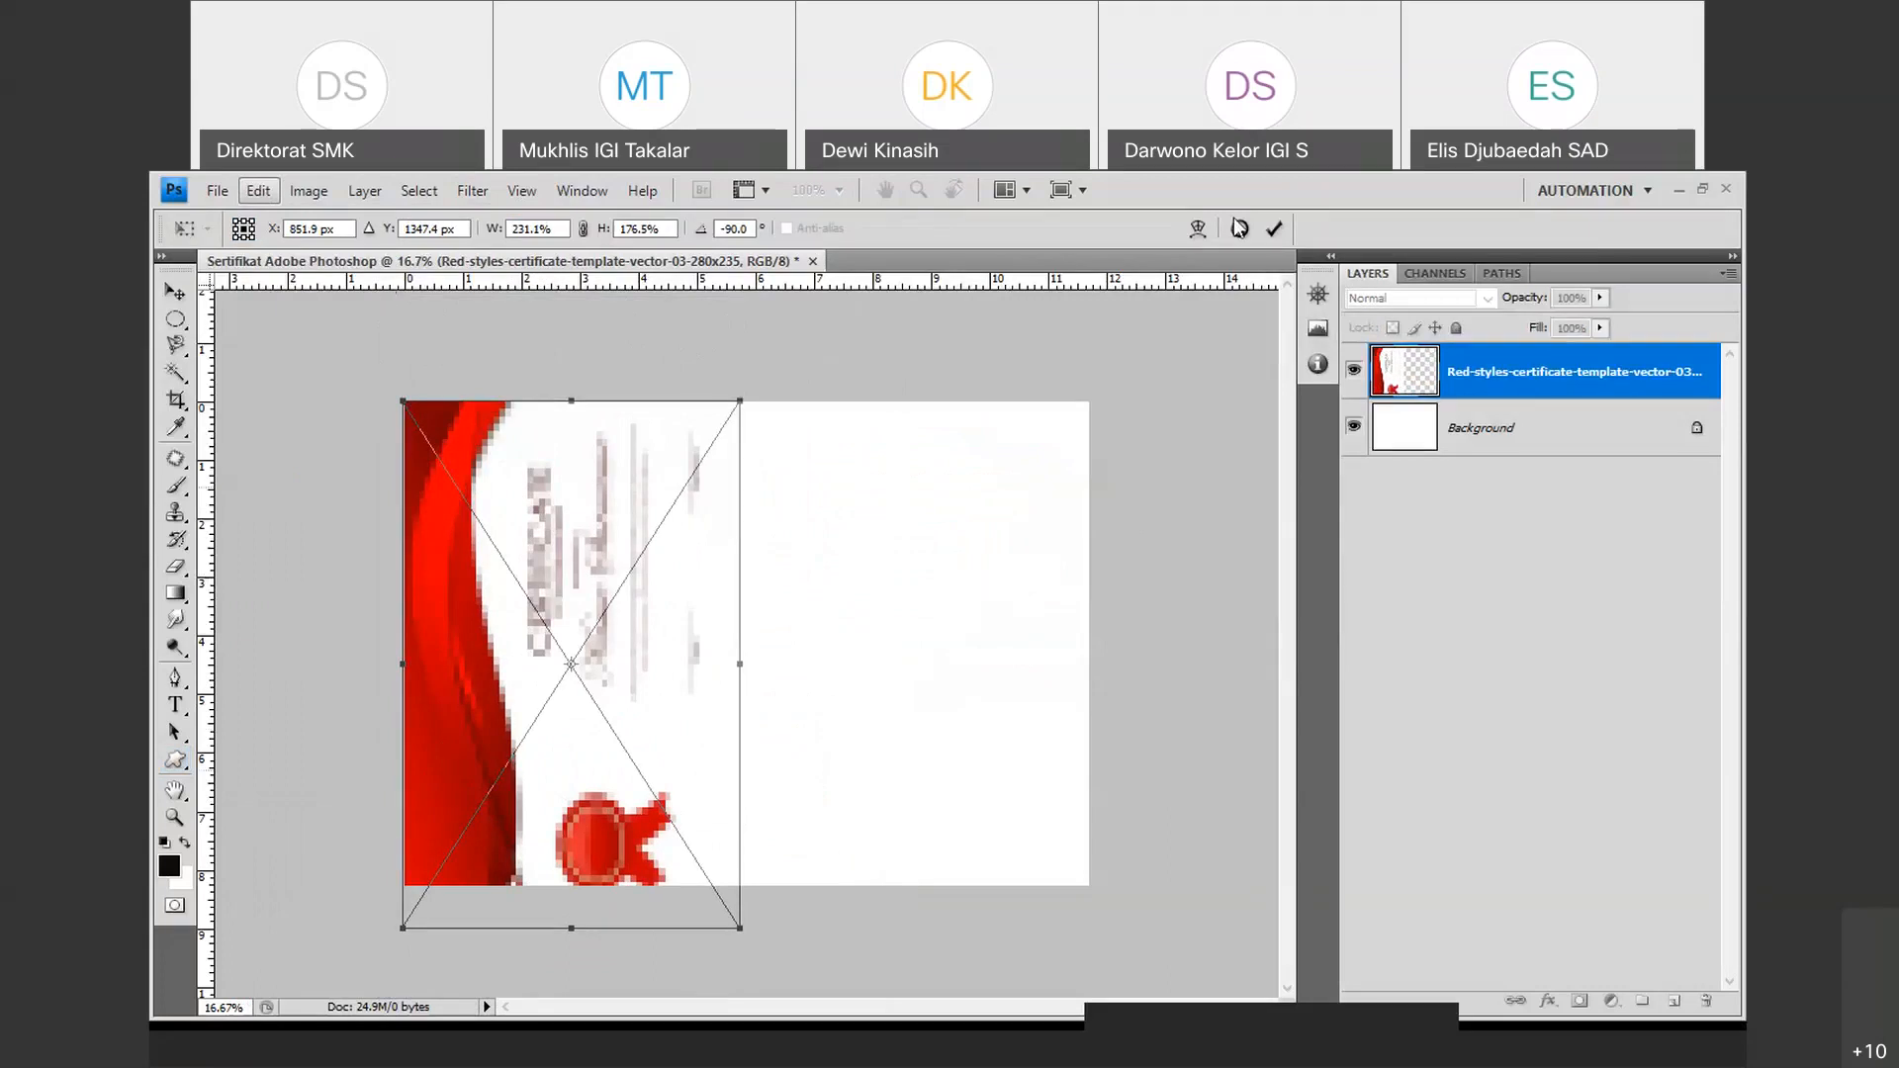
pyautogui.click(1274, 230)
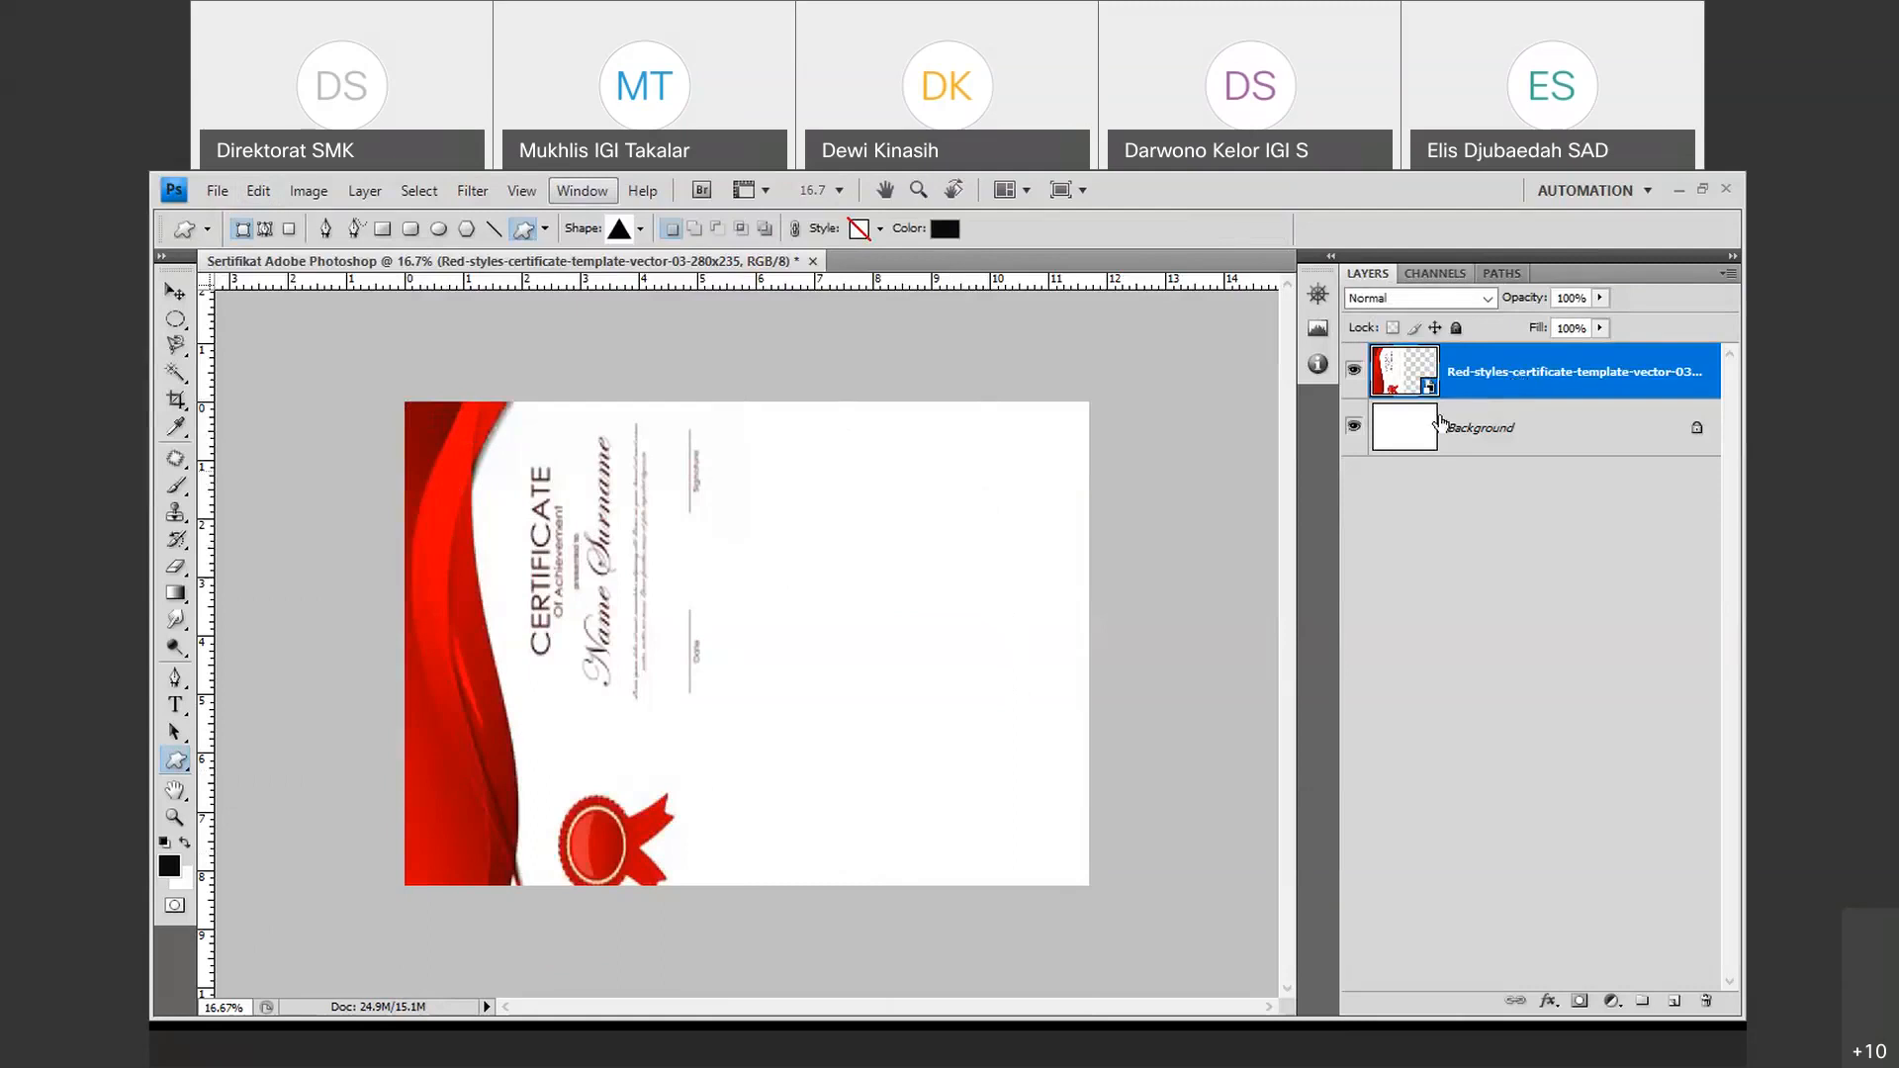
# Duplicate the red template layer and move the copy to the right side of the page.
pyautogui.rightClick(1506, 374)
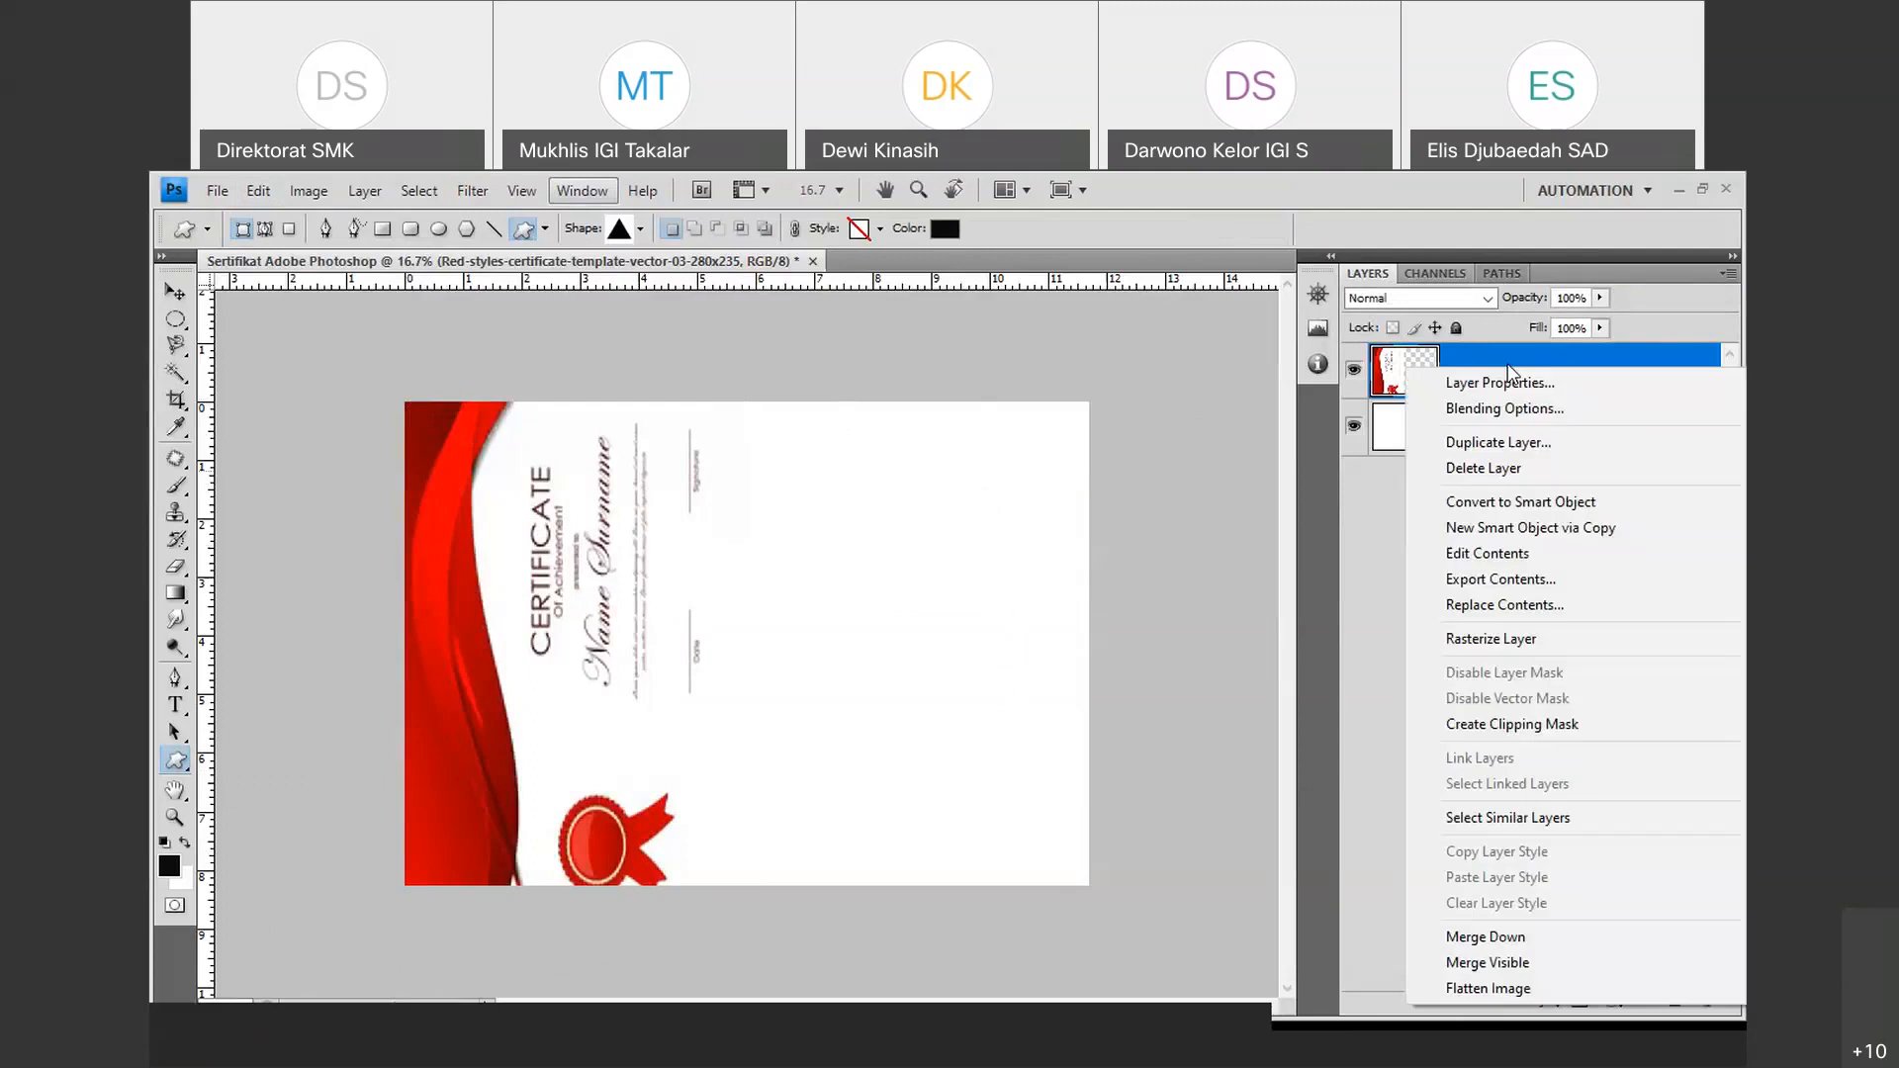
pyautogui.click(1509, 445)
pyautogui.press('Return')
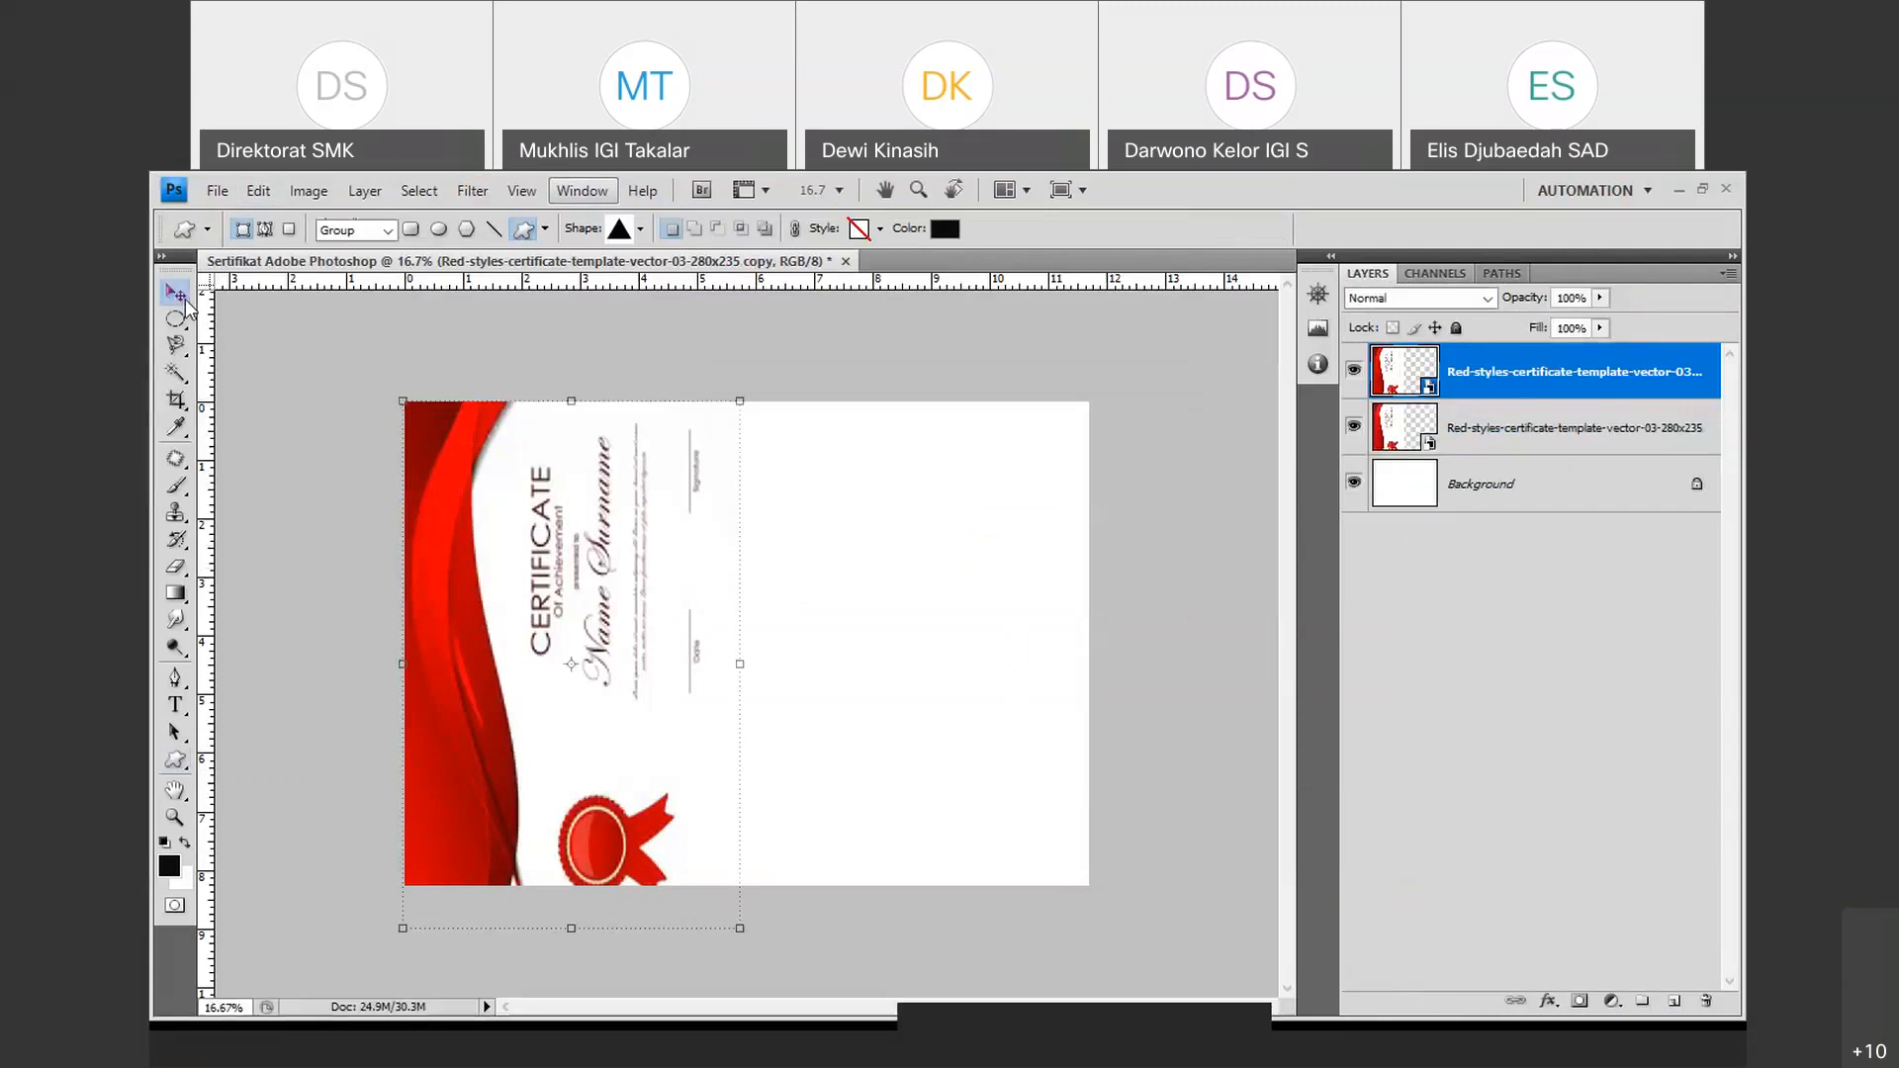
pyautogui.click(186, 299)
pyautogui.moveTo(427, 558); pyautogui.dragTo(874, 541)
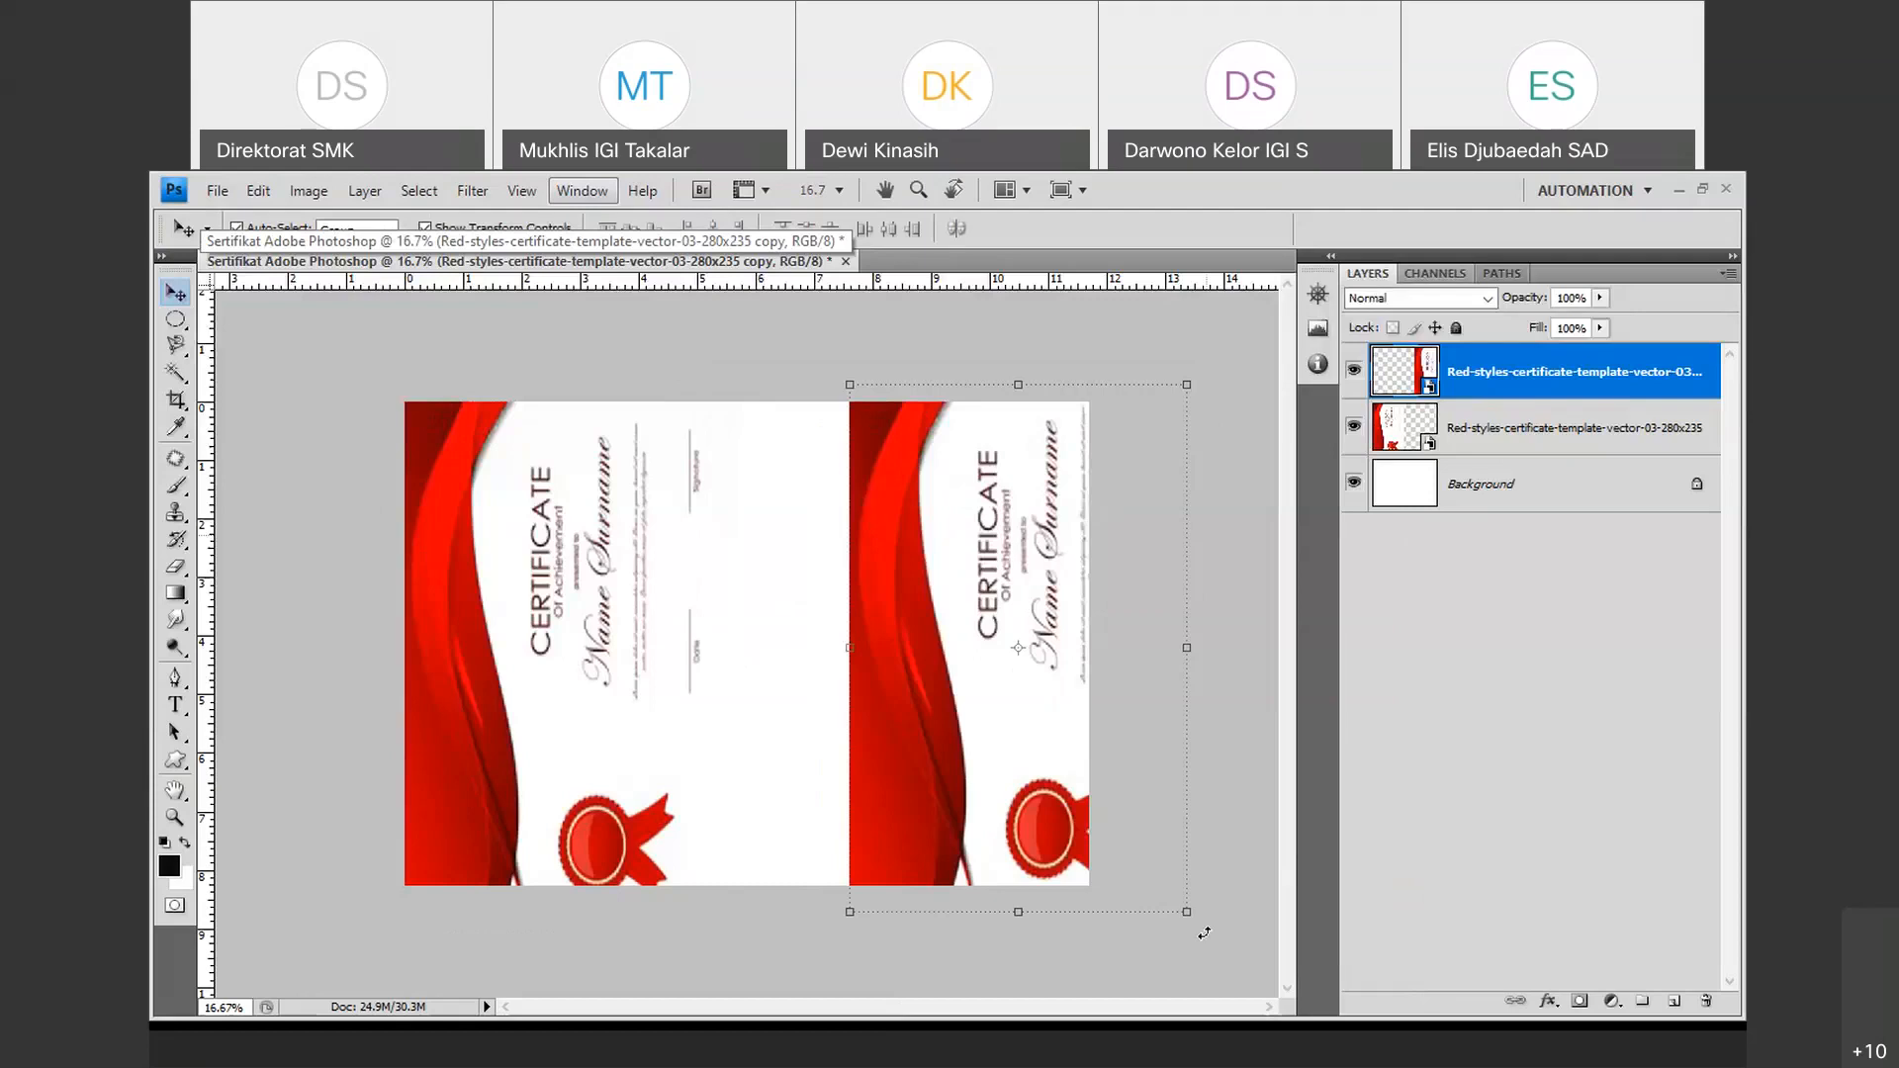
# Rotate the template copy to about 90.3° and align its red wave with the page's right edge.
pyautogui.moveTo(1203, 934); pyautogui.dragTo(901, 447)
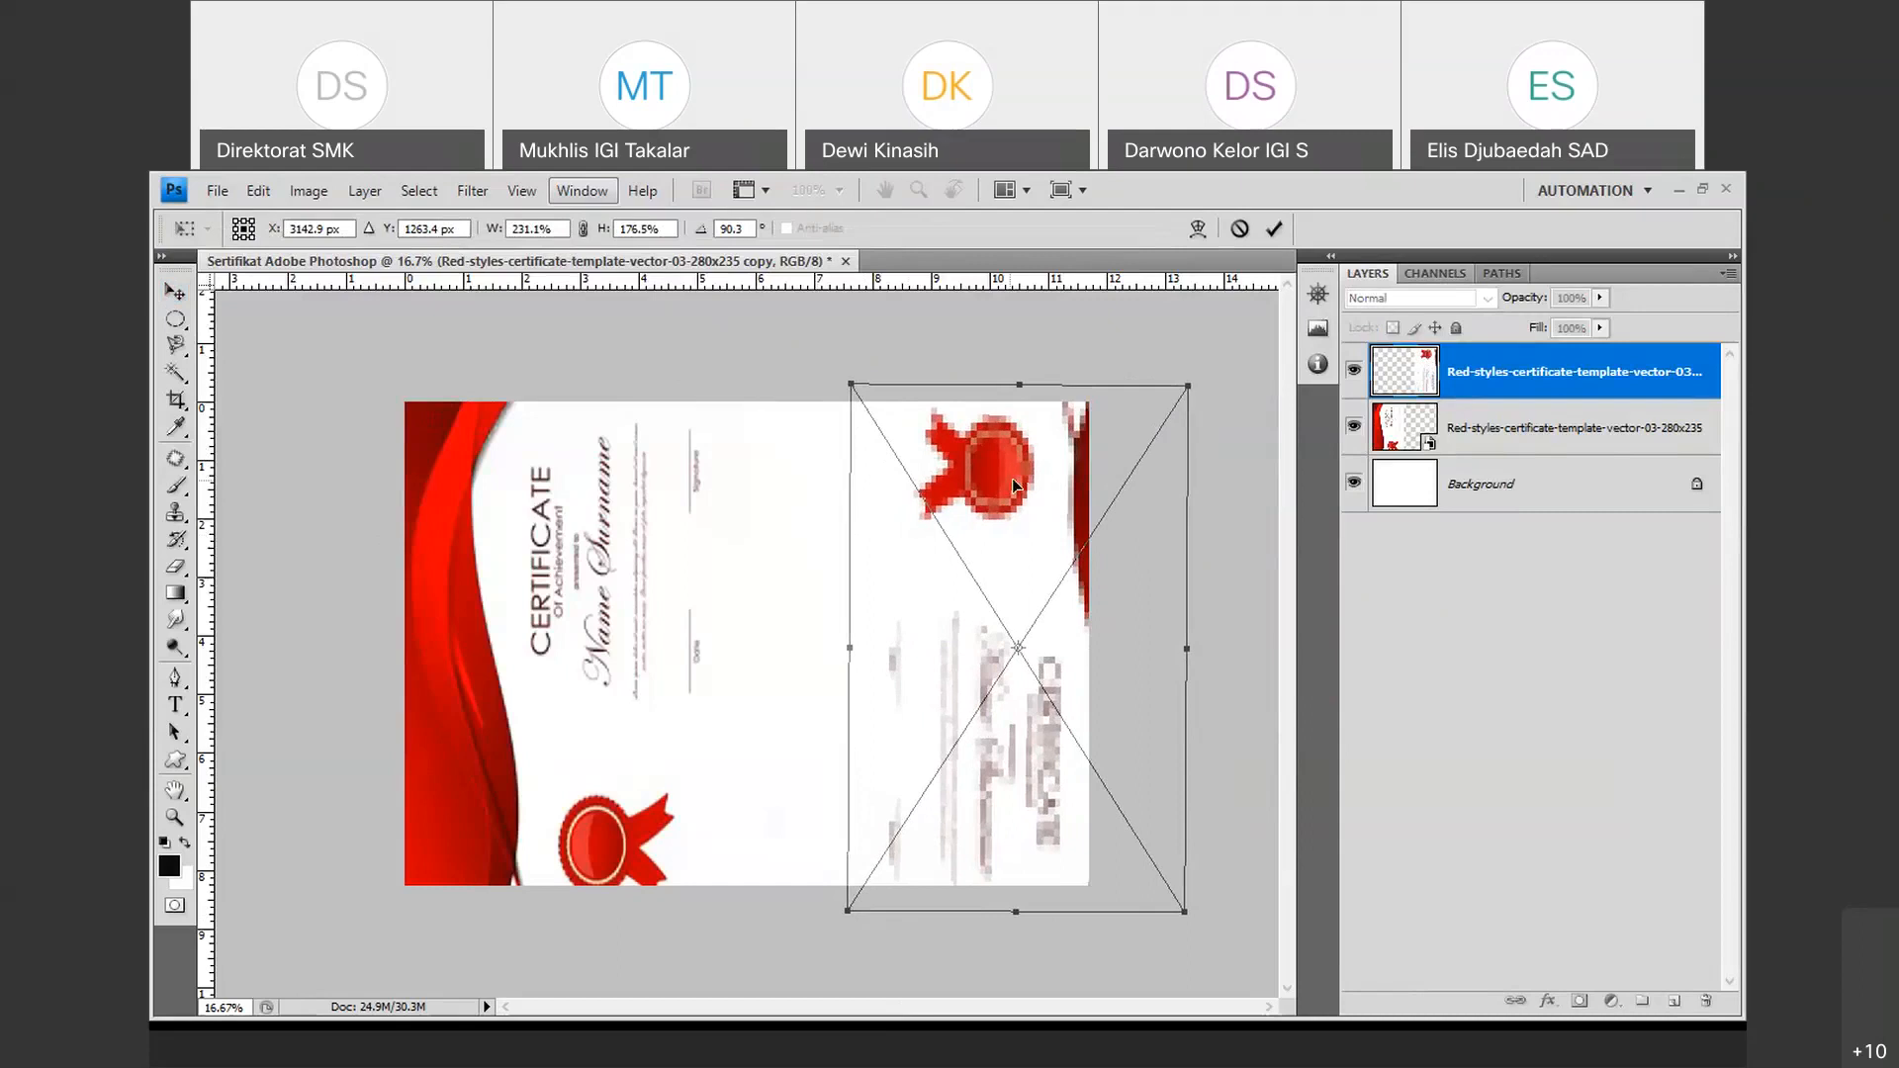
pyautogui.moveTo(1059, 532); pyautogui.dragTo(958, 539)
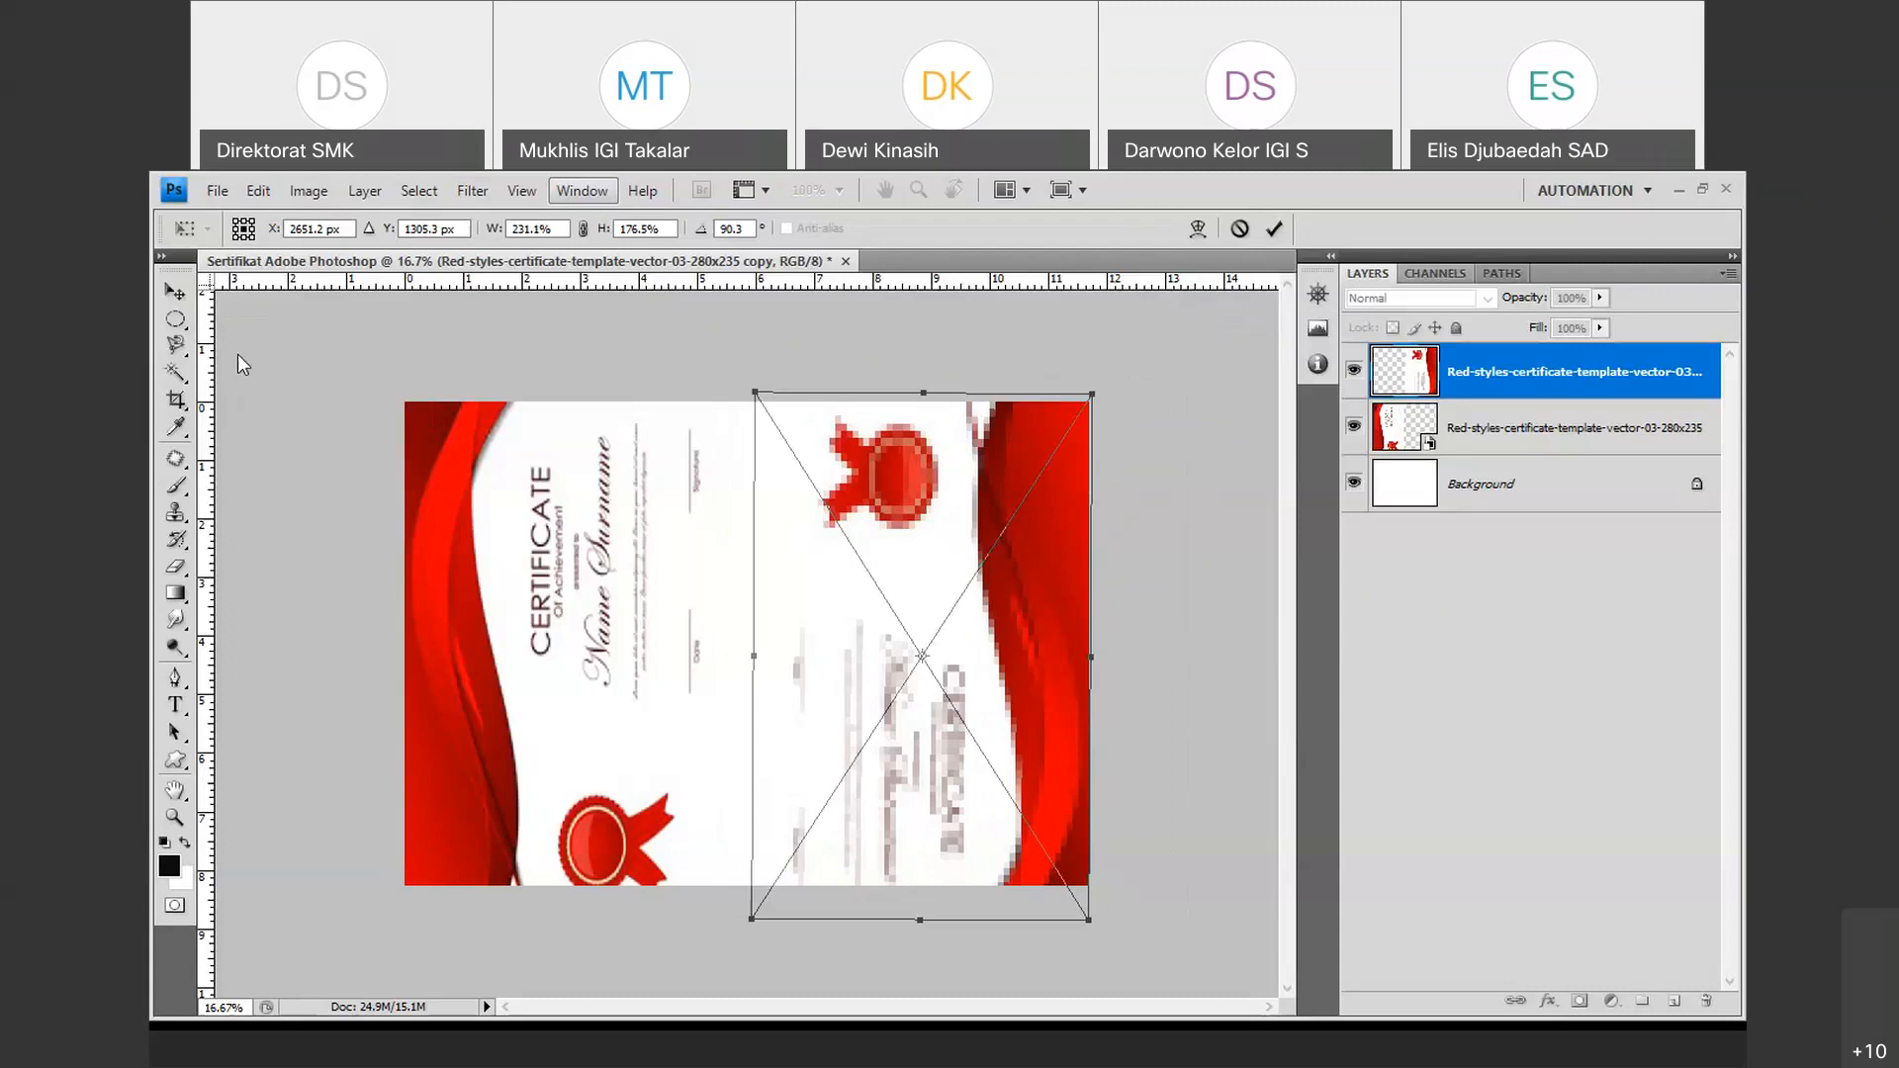
pyautogui.click(175, 292)
pyautogui.click(1035, 504)
pyautogui.click(1275, 230)
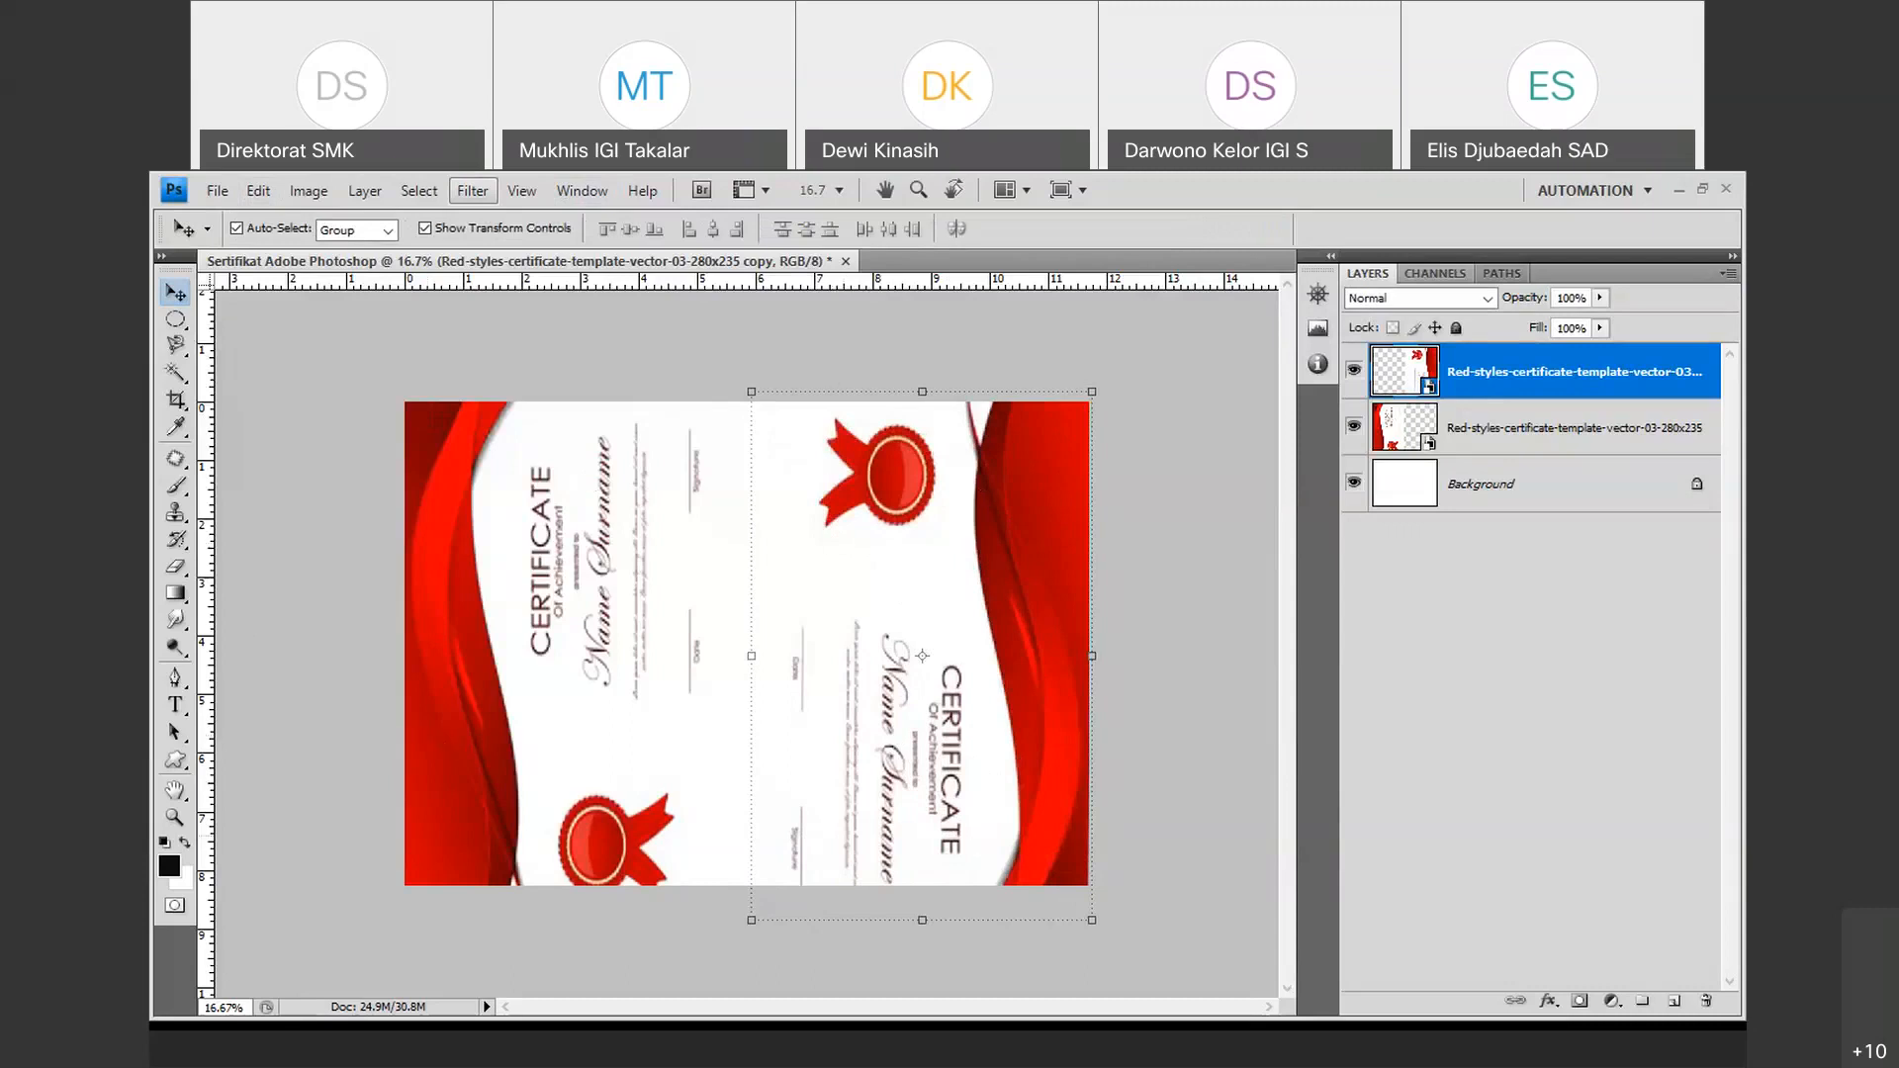
# Draw a filled rectangle shape about 7.2 by 8.1 inches over the template texts and ribbons between the two red waves.
pyautogui.click(182, 765)
pyautogui.click(237, 763)
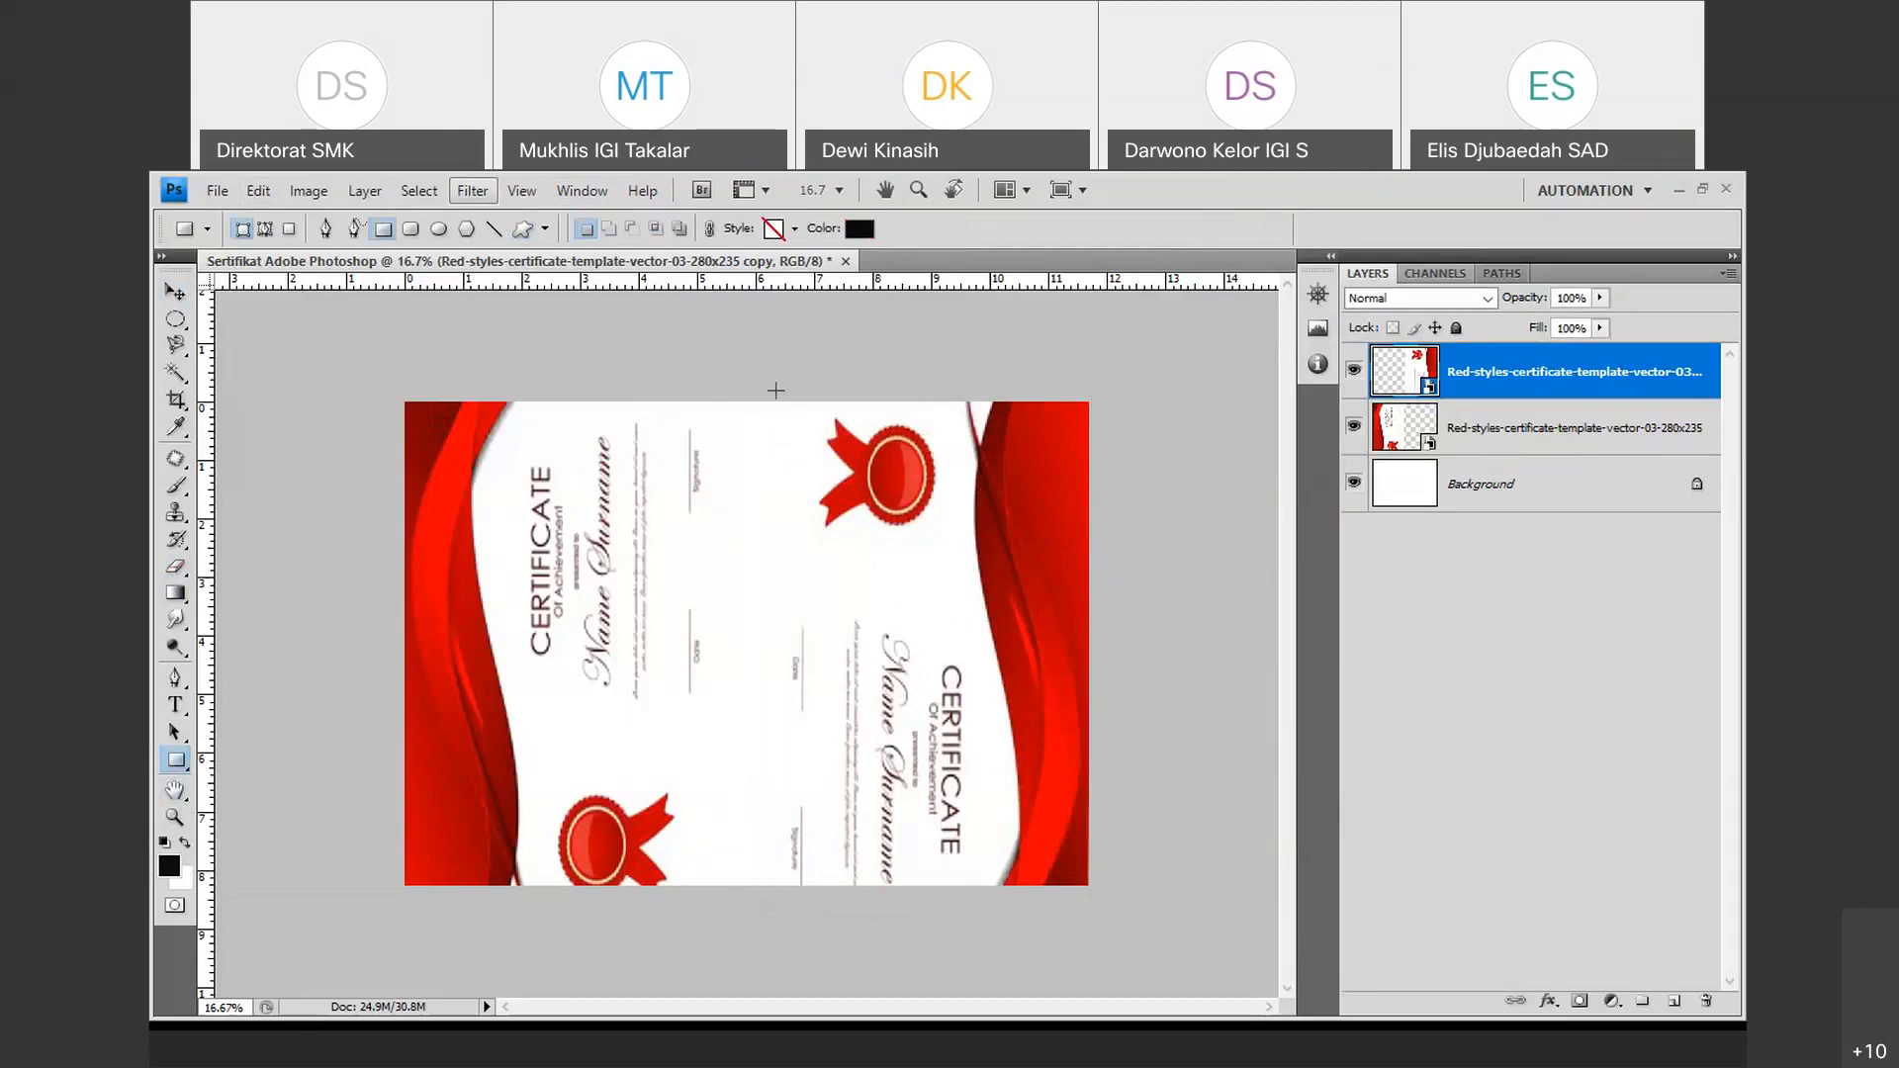
pyautogui.moveTo(526, 406); pyautogui.dragTo(950, 879)
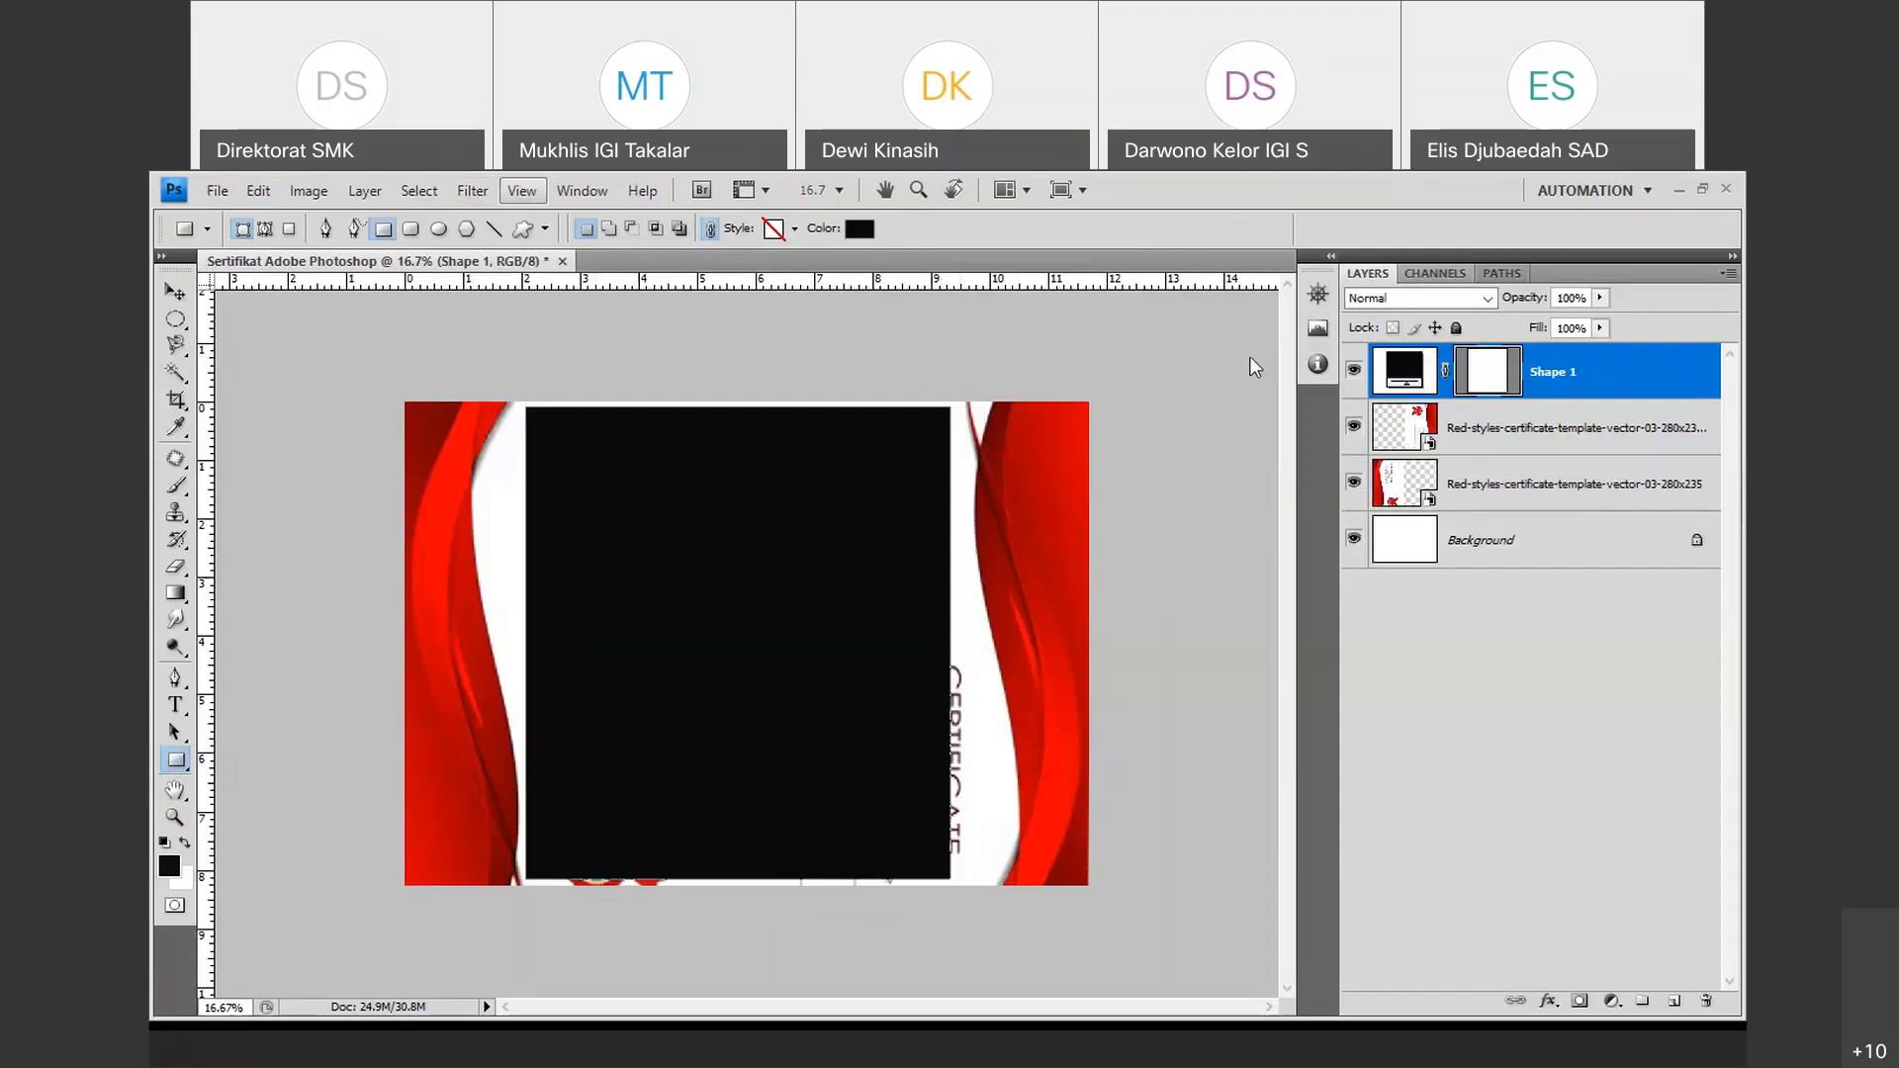
pyautogui.click(177, 293)
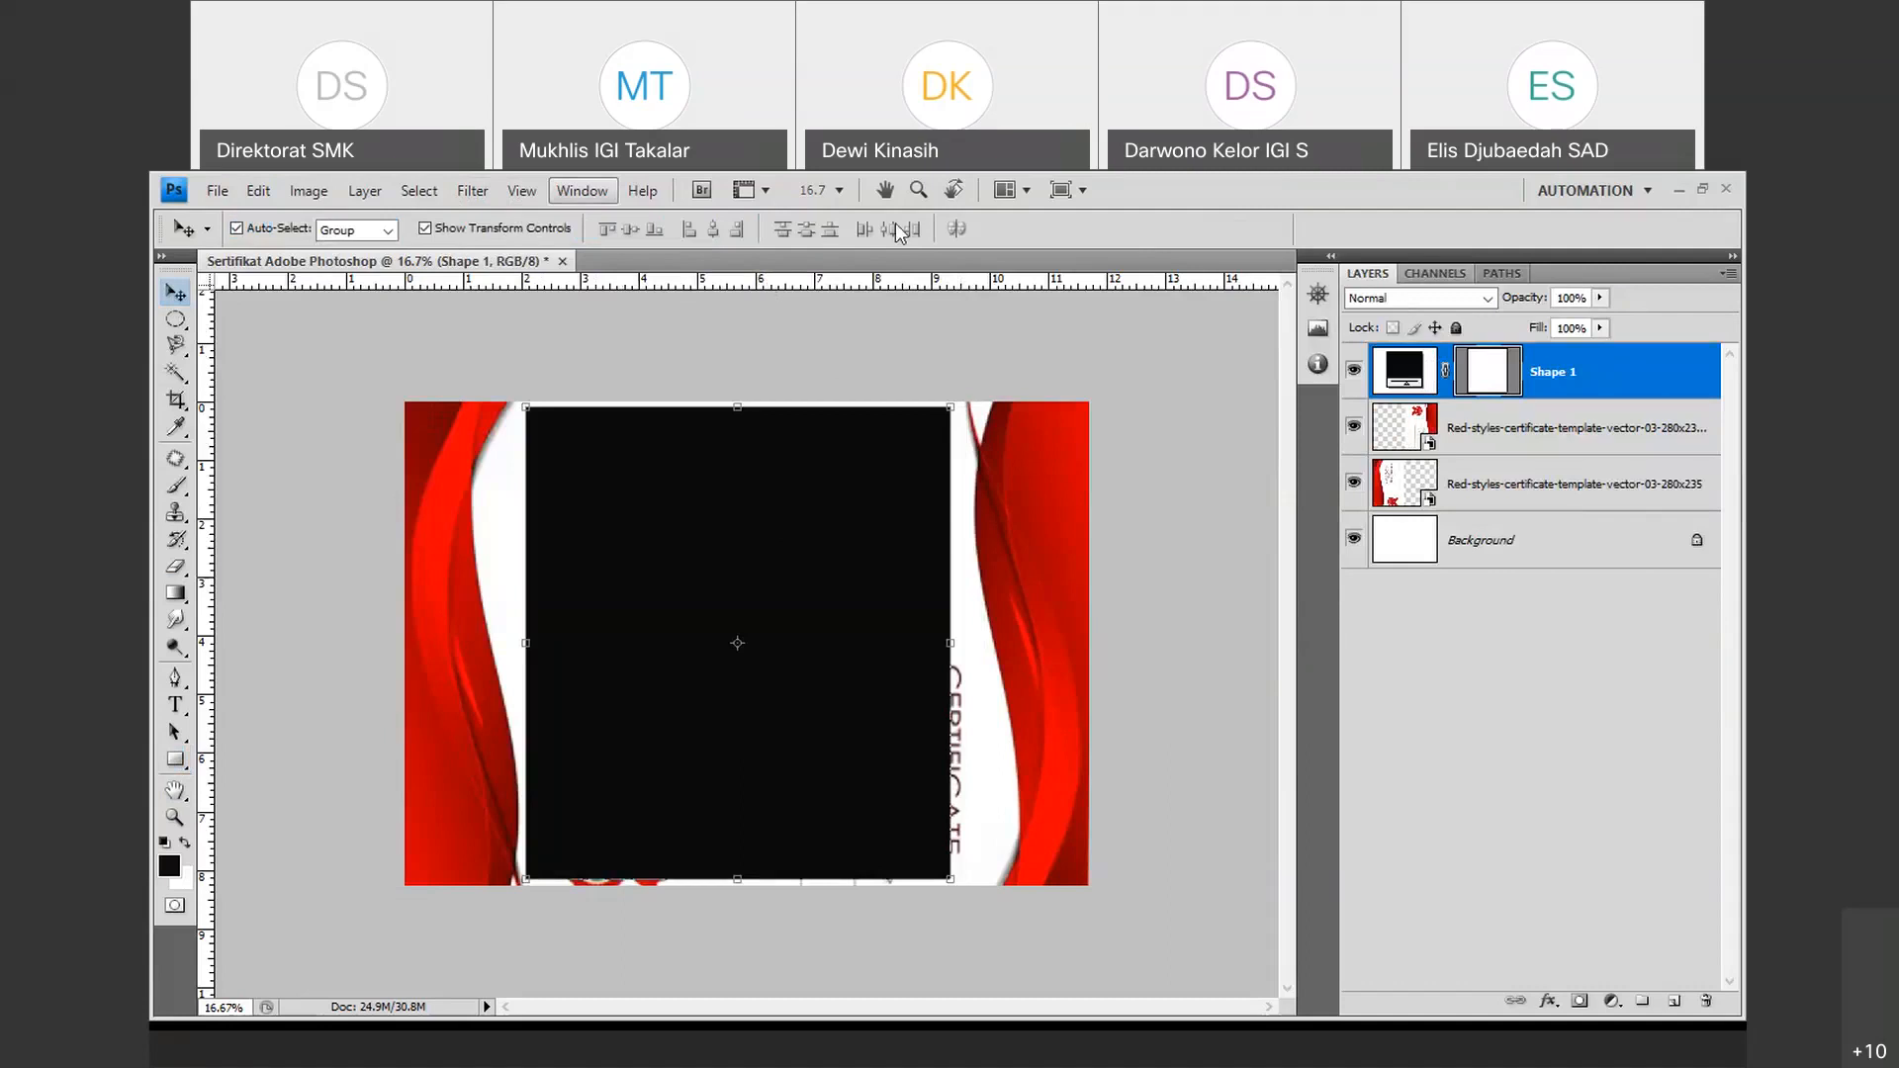
# Change the large rectangle's fill to white (ffffff) by sampling the page's white area beside the left wave.
pyautogui.doubleClick(1406, 373)
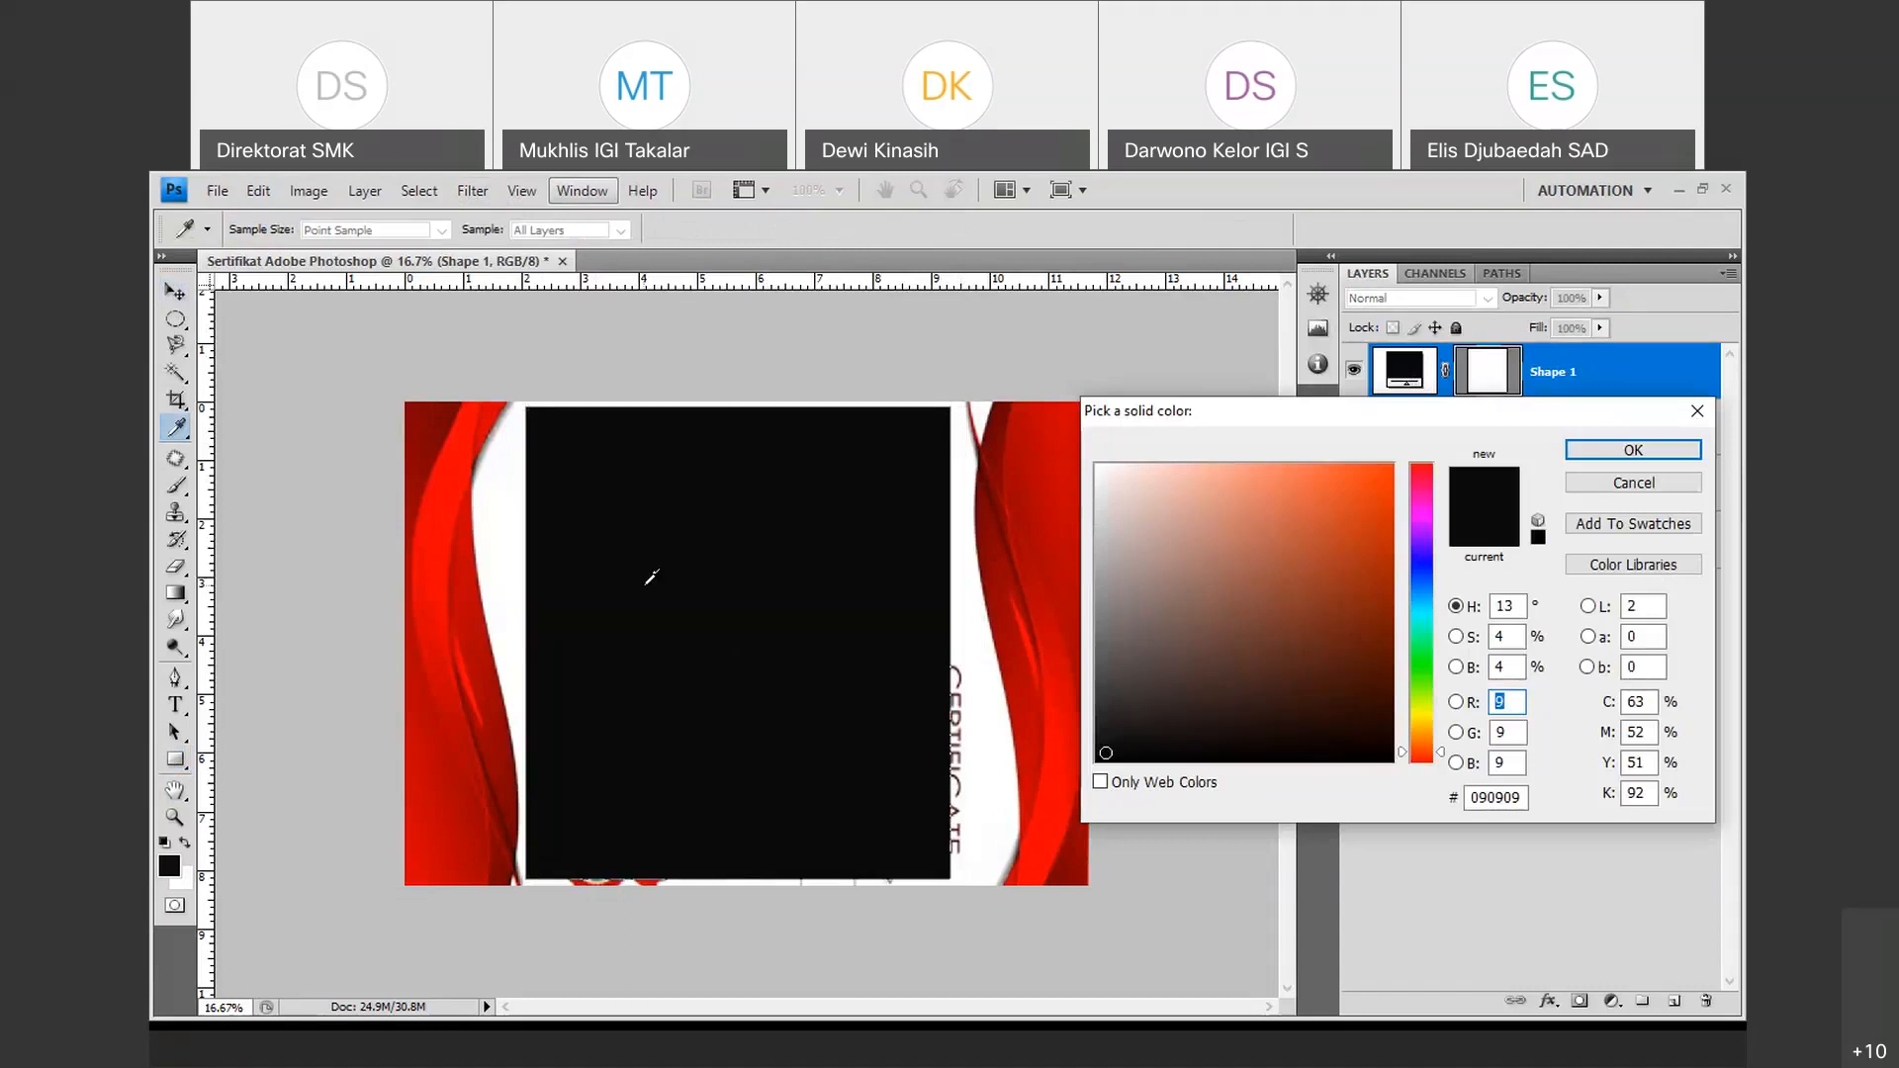
pyautogui.click(428, 454)
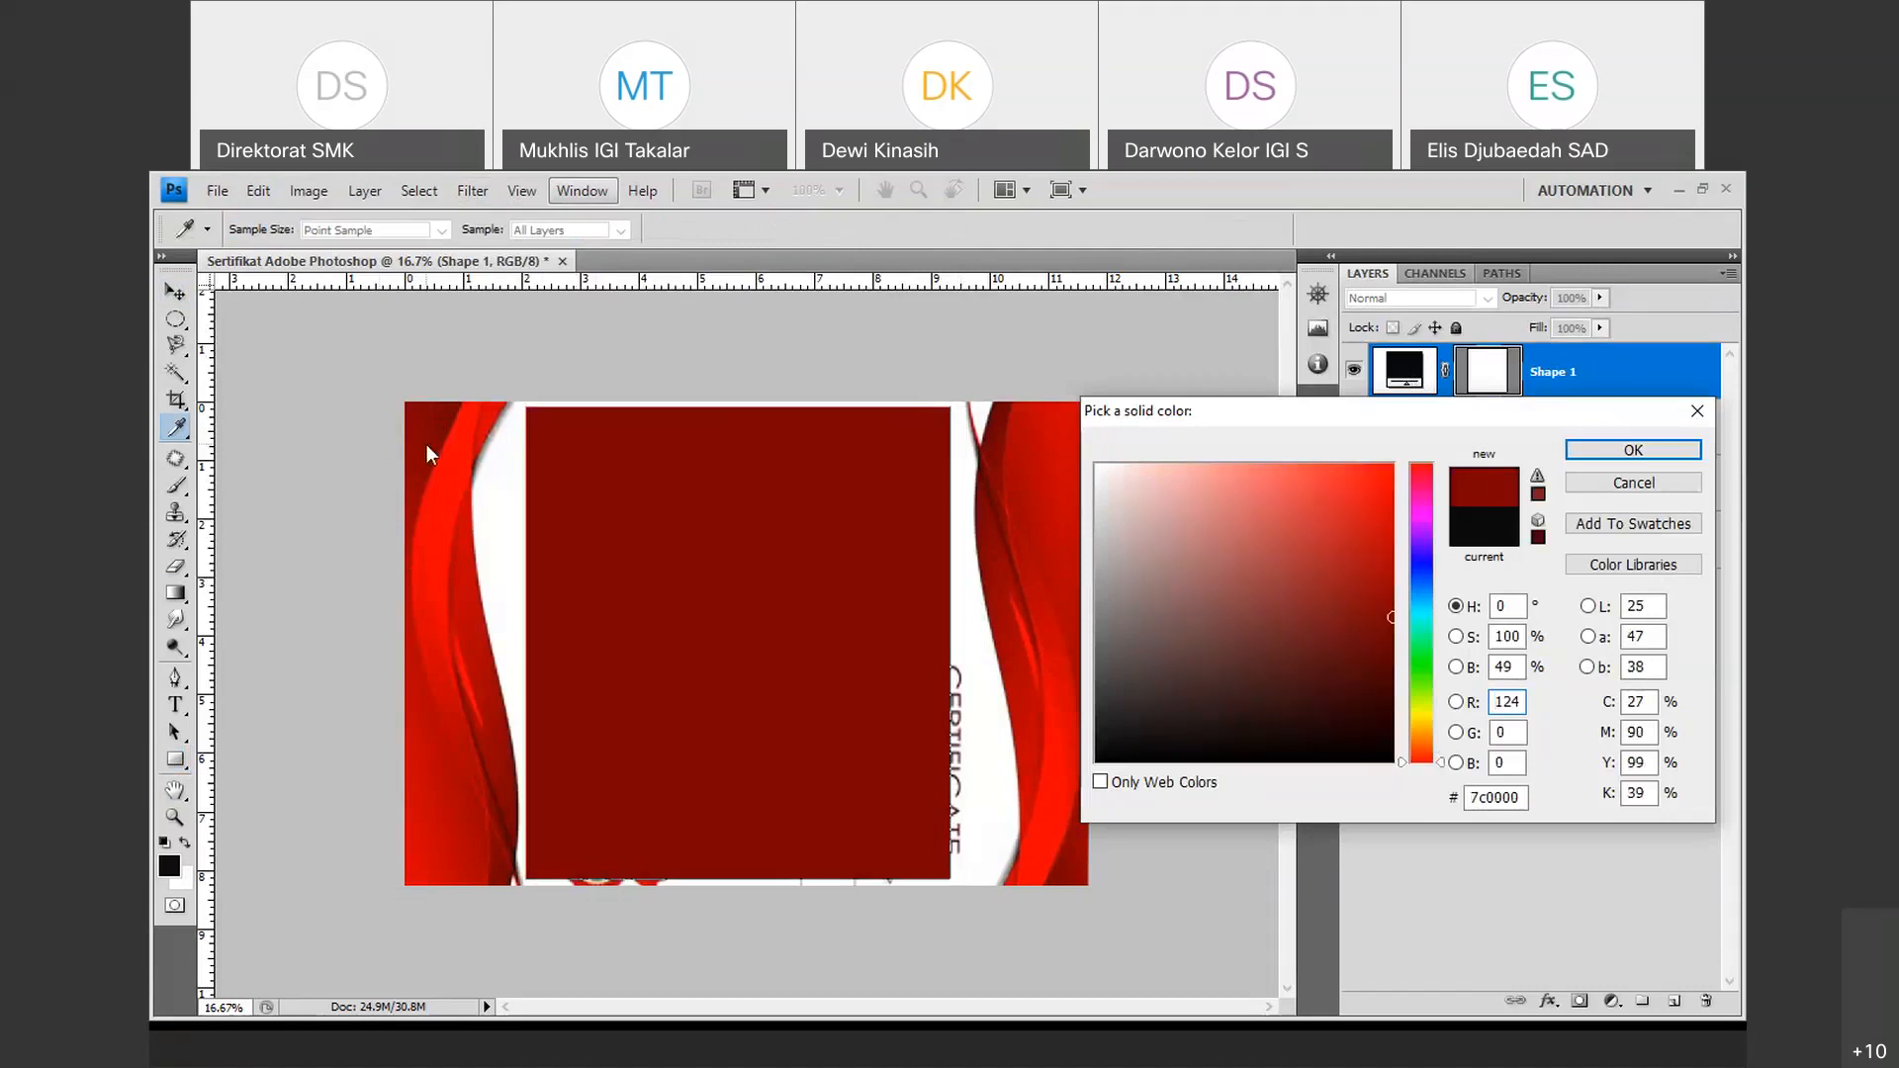
pyautogui.click(445, 514)
pyautogui.click(479, 569)
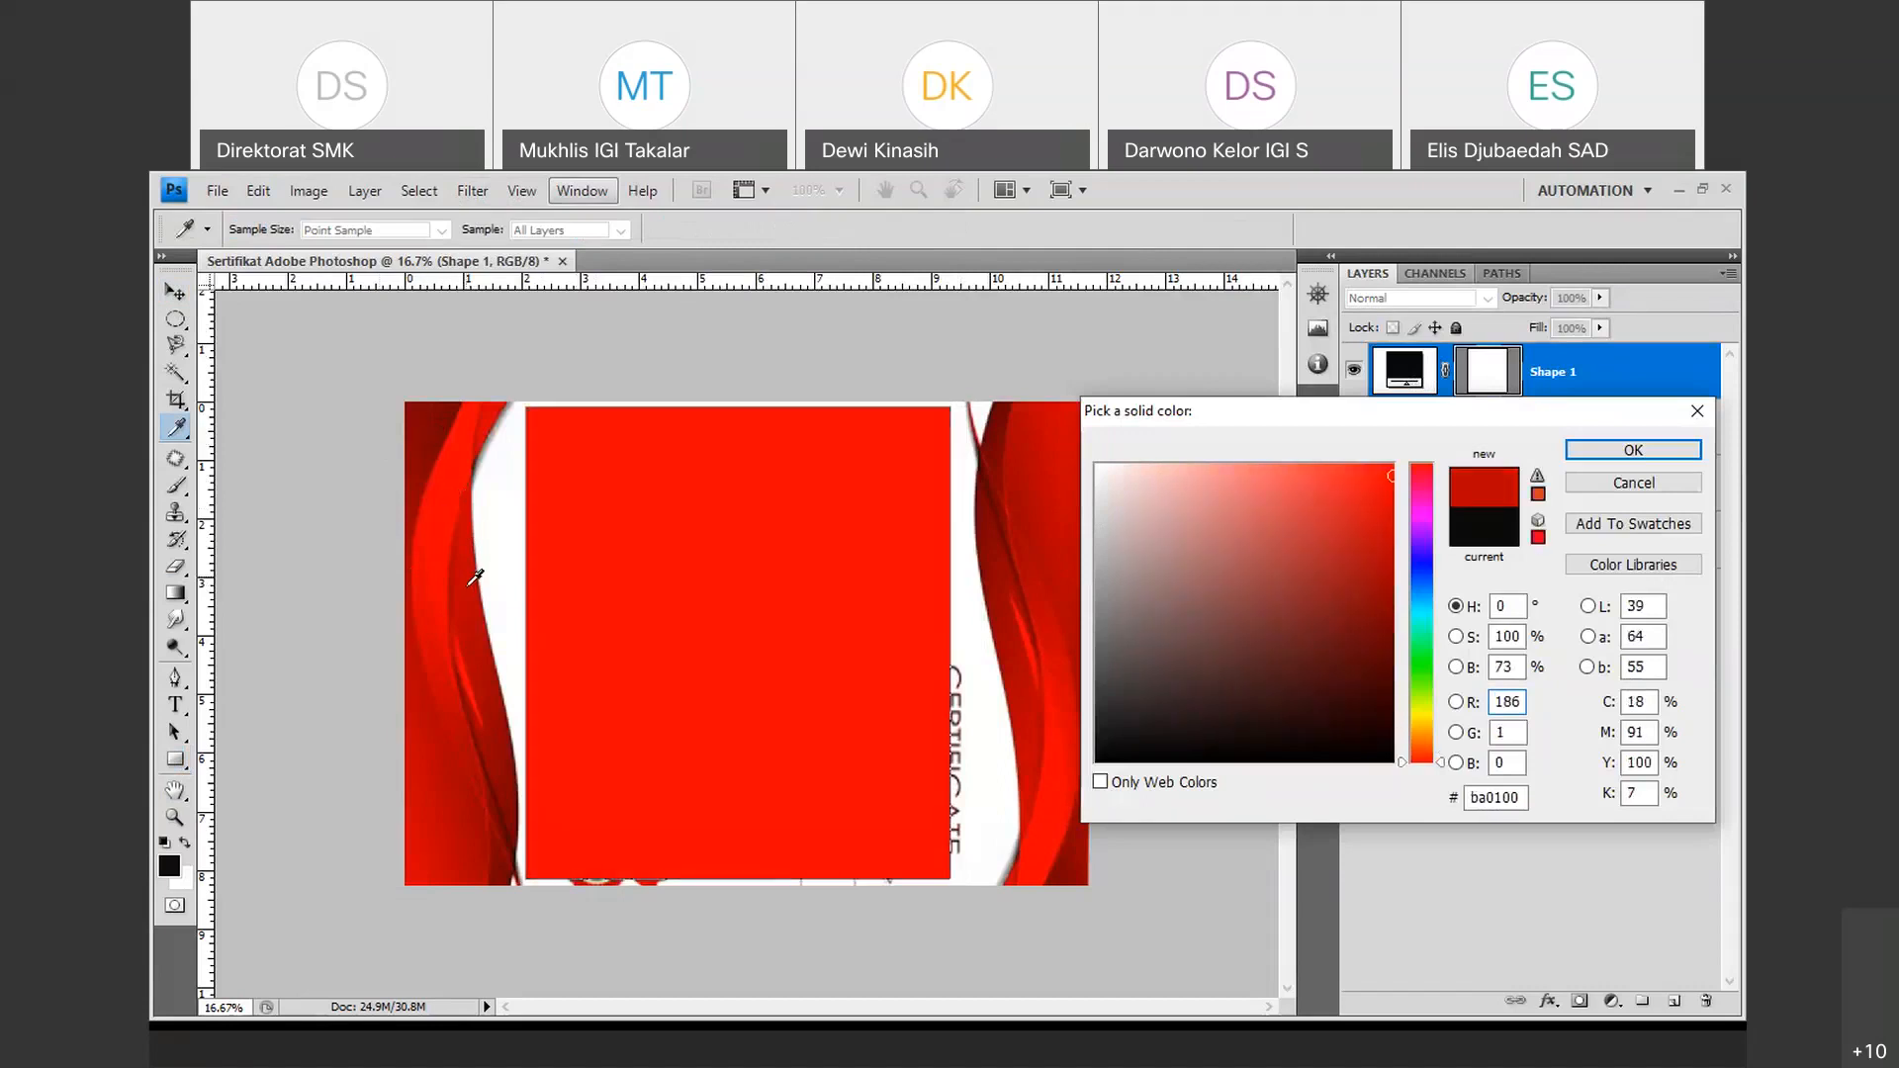
pyautogui.click(503, 492)
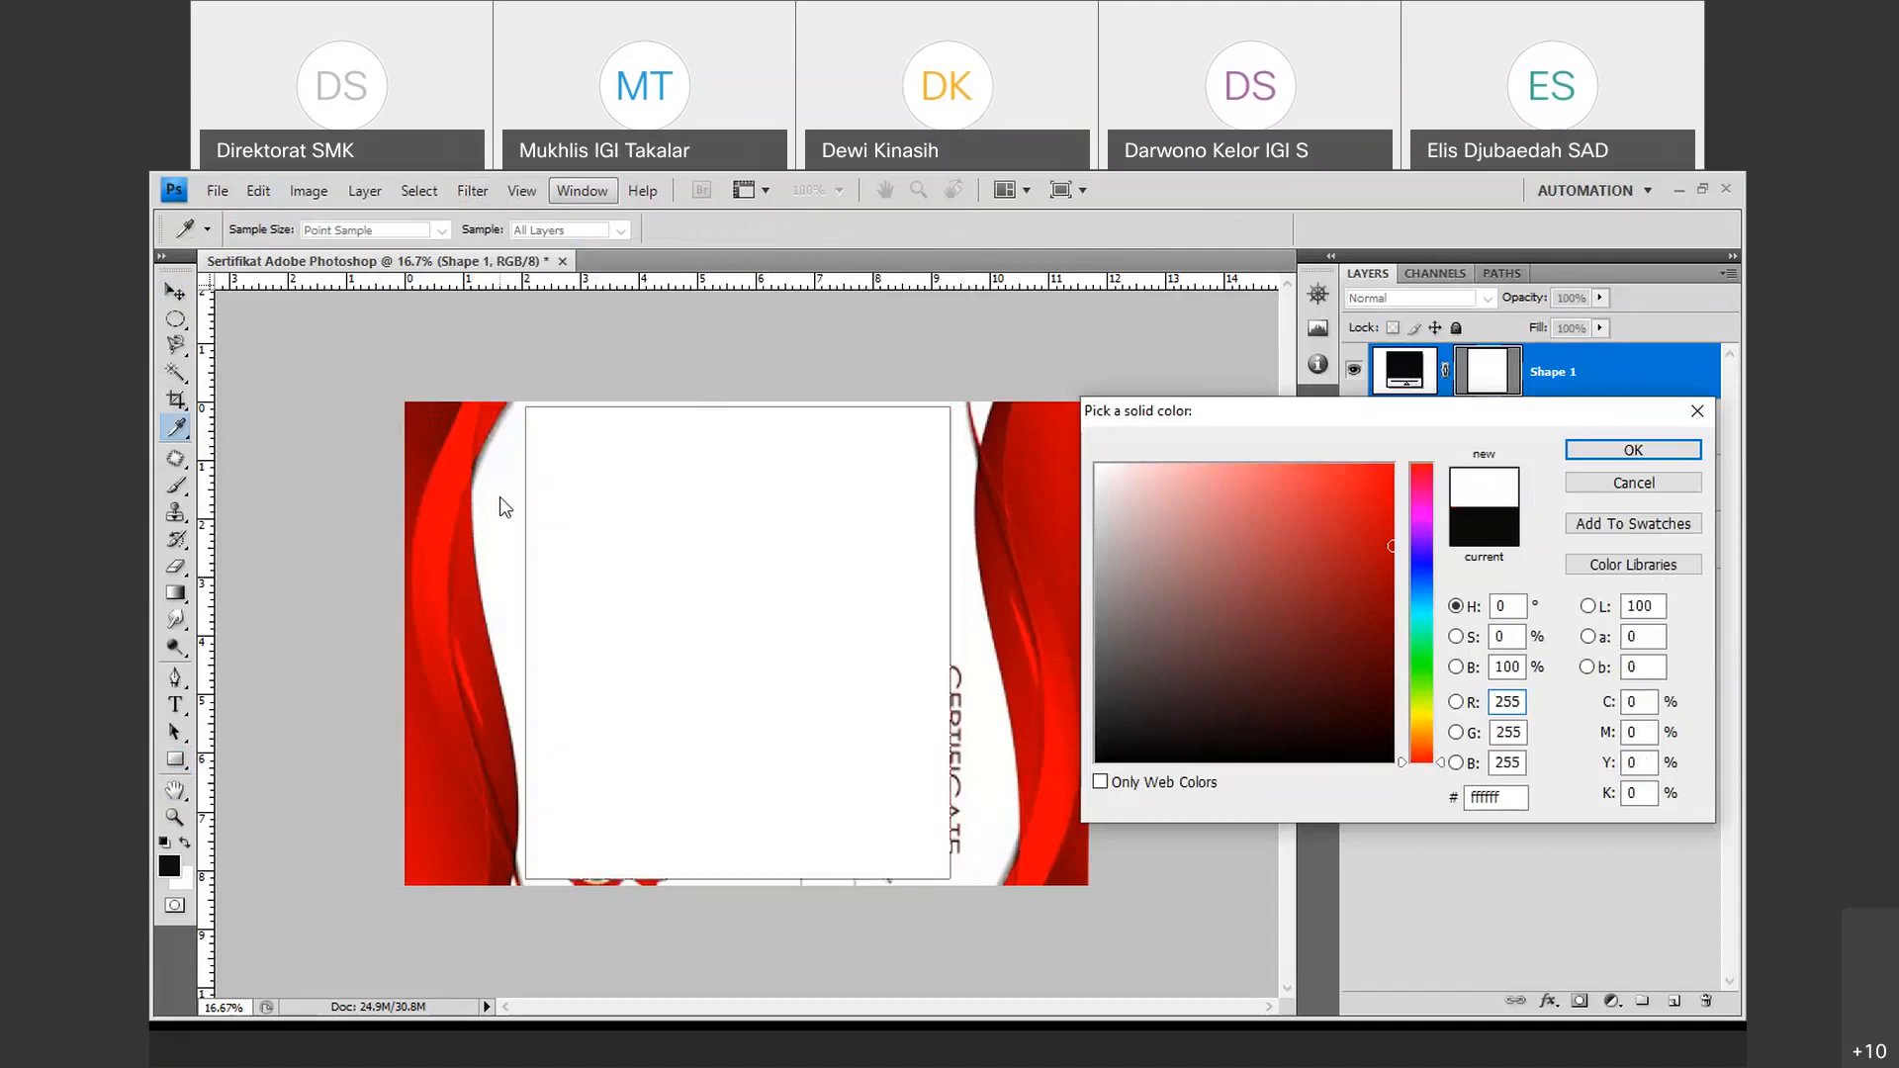
pyautogui.click(1577, 453)
# Cover the remaining template text beside the right wave and the remnants along the lower edge with two more white rectangles.
pyautogui.click(175, 761)
pyautogui.moveTo(912, 643); pyautogui.dragTo(985, 894)
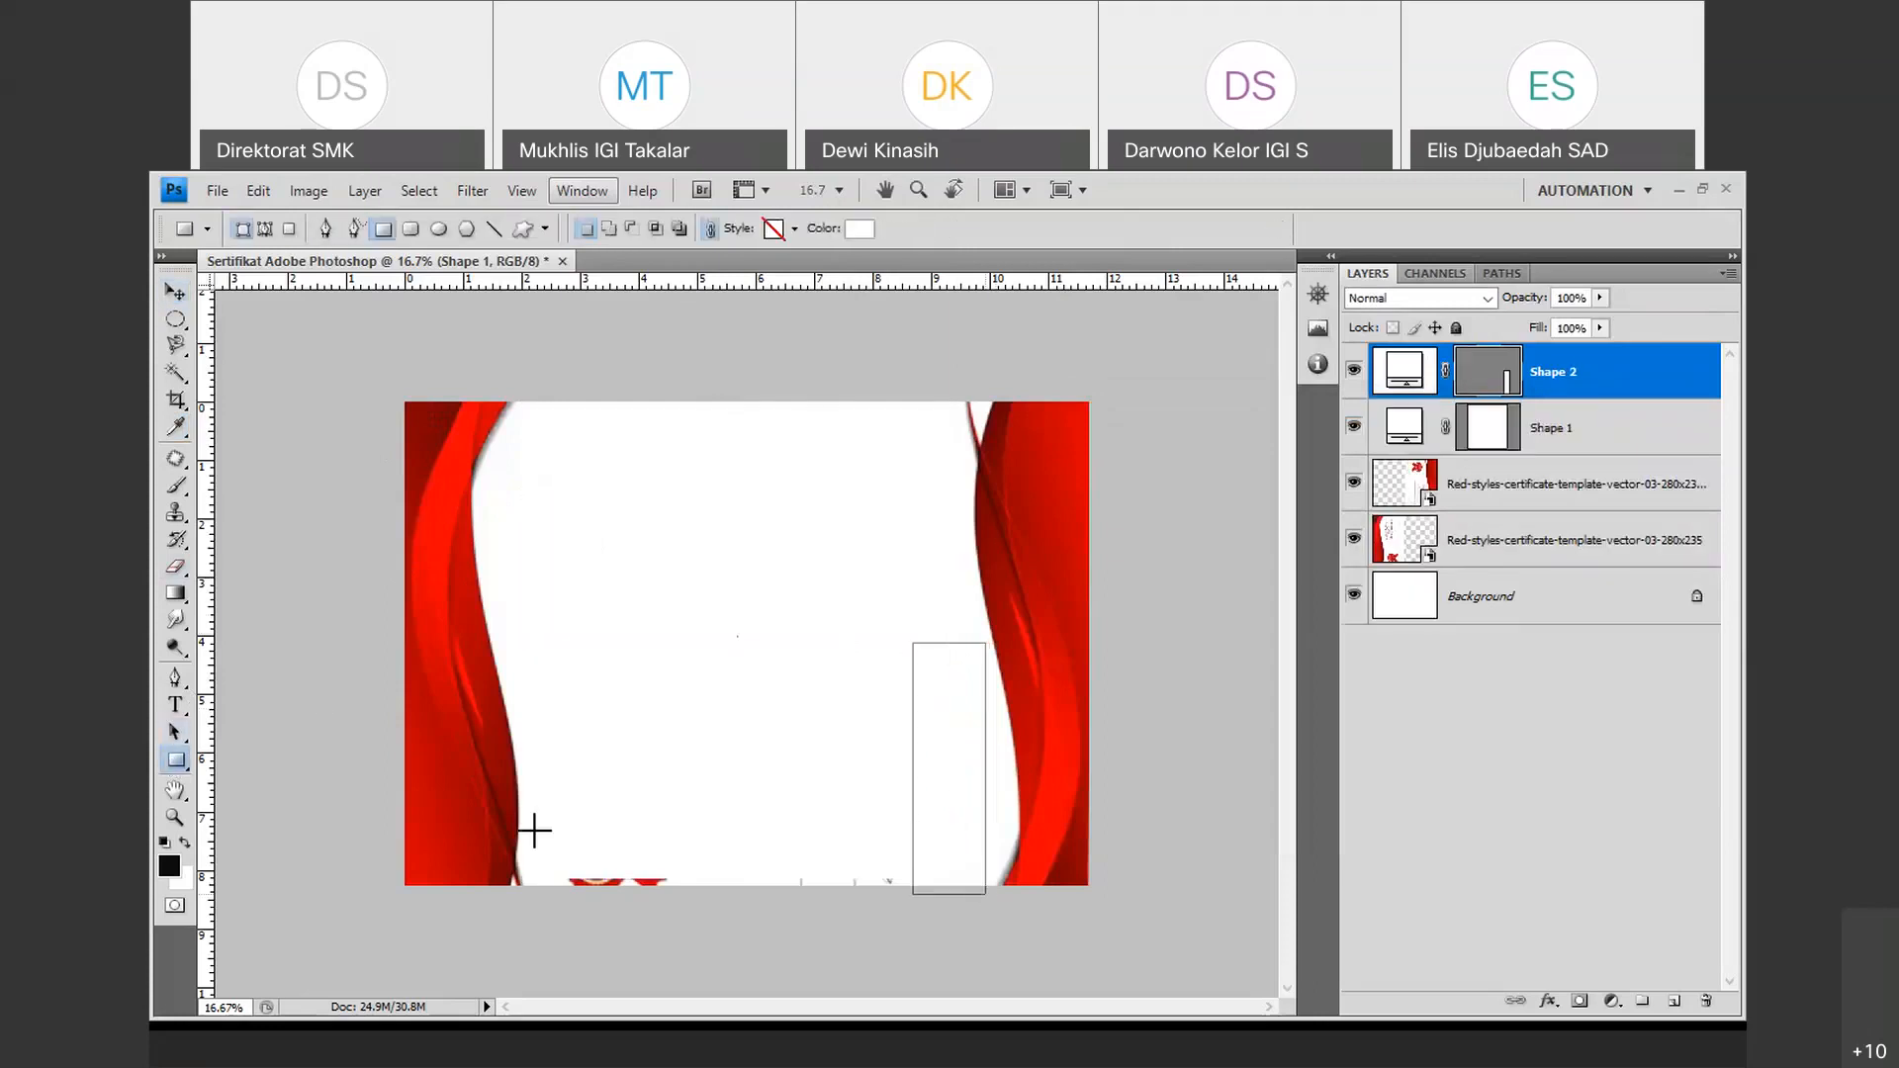
pyautogui.moveTo(557, 821); pyautogui.dragTo(945, 919)
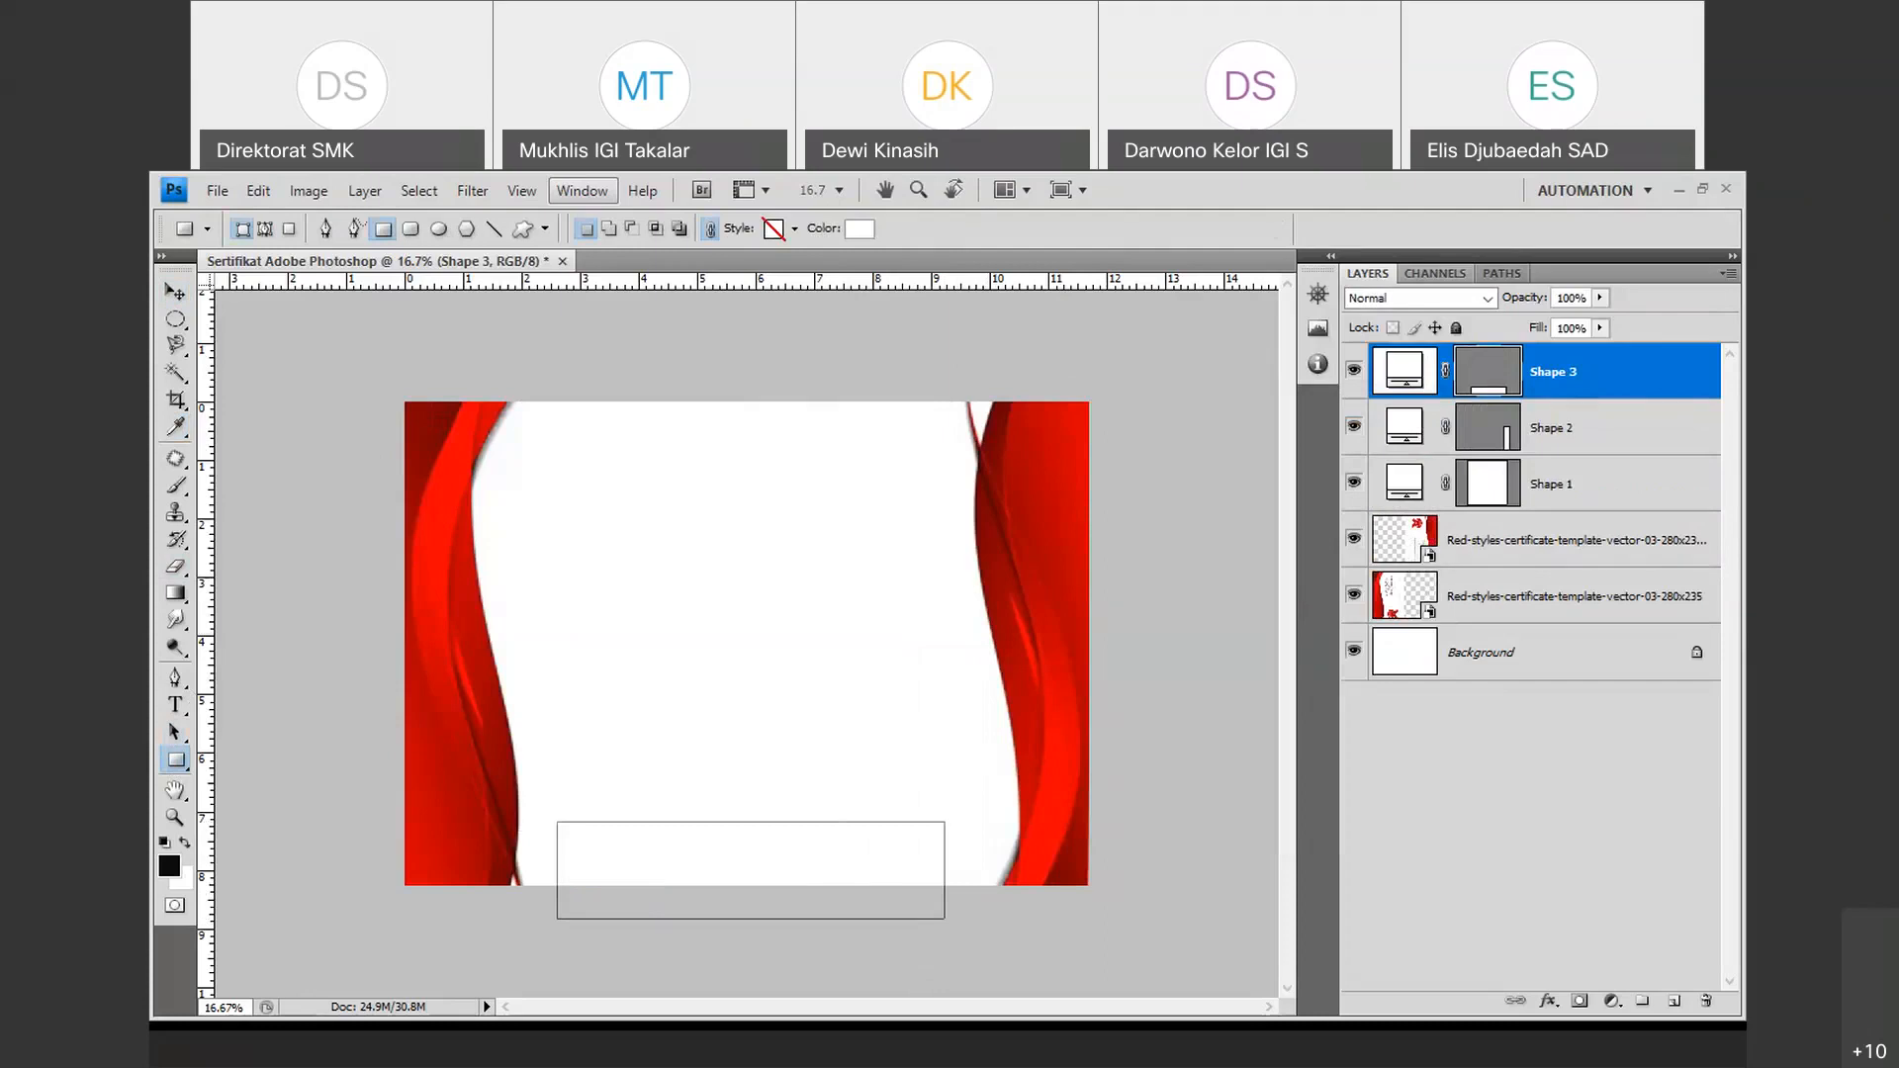
# Place the Logo IGI Takalar image from the Logo folder into the certificate.
pyautogui.click(220, 193)
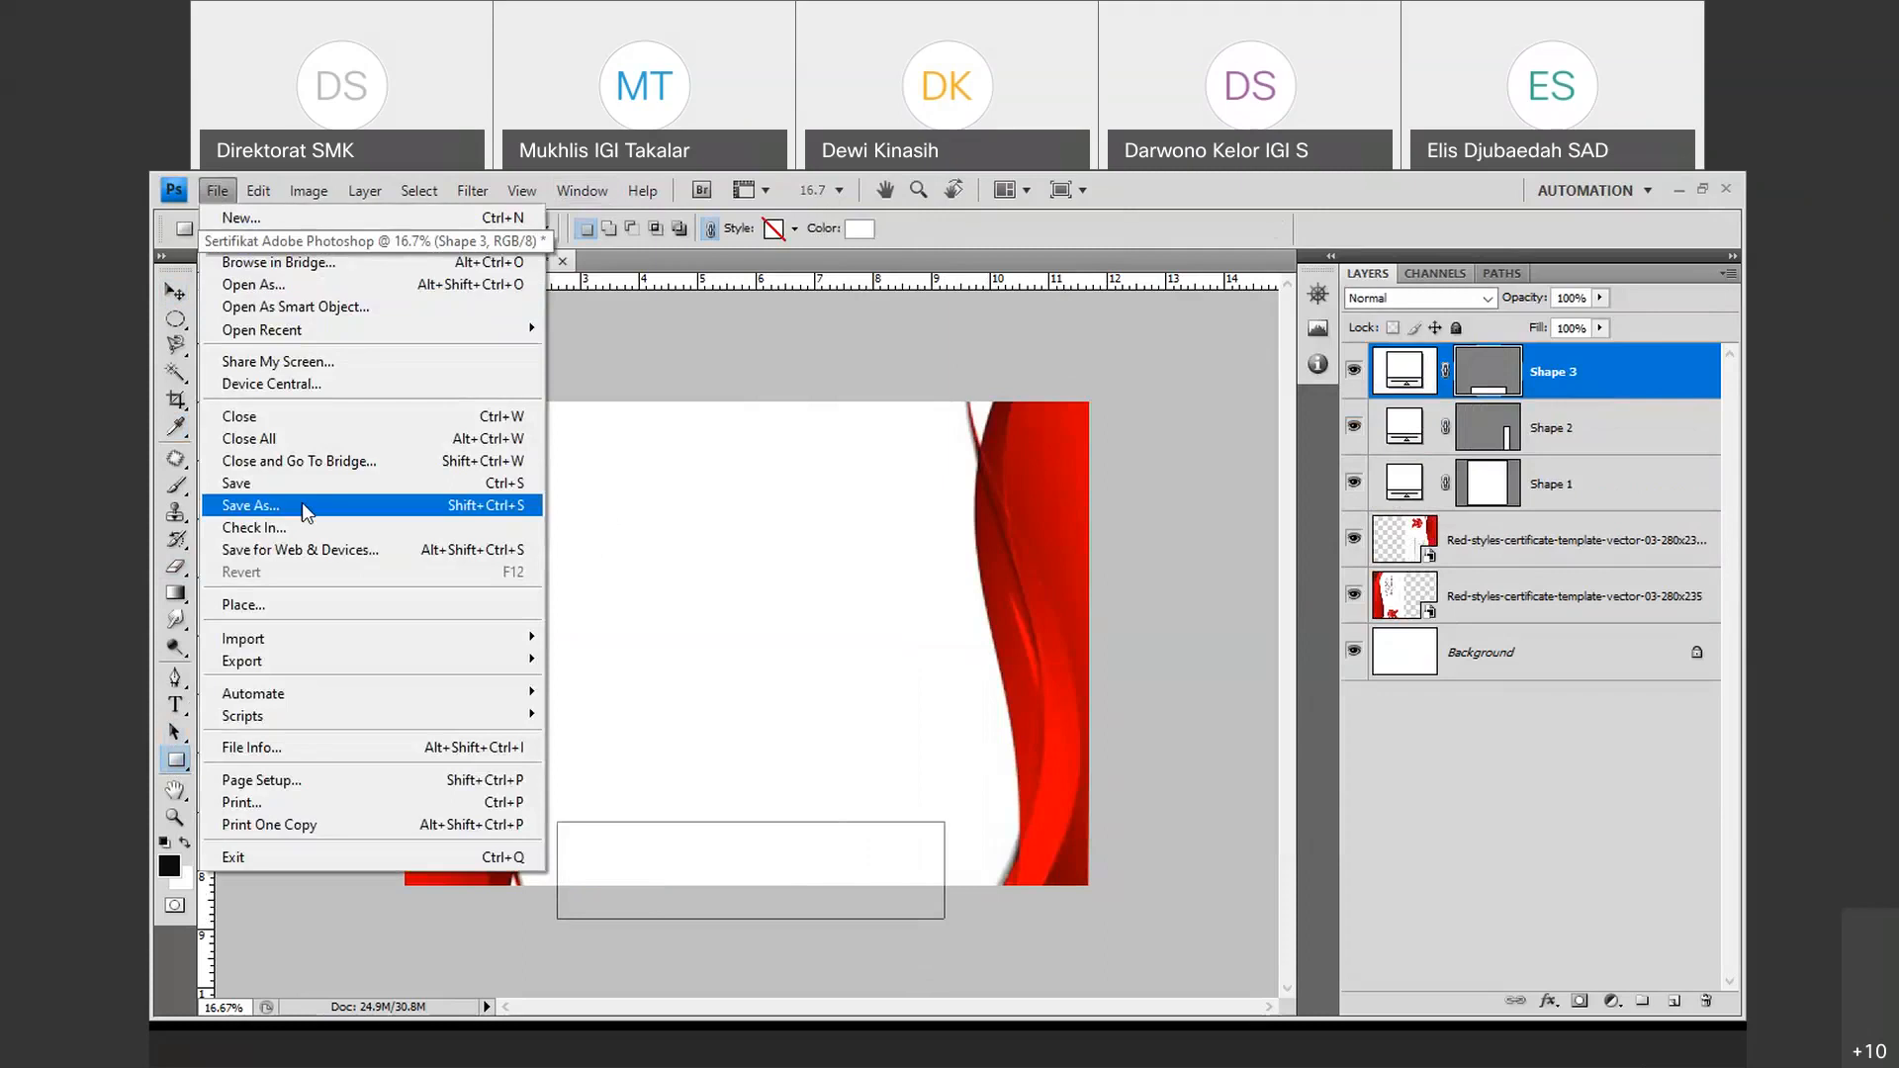
pyautogui.click(297, 613)
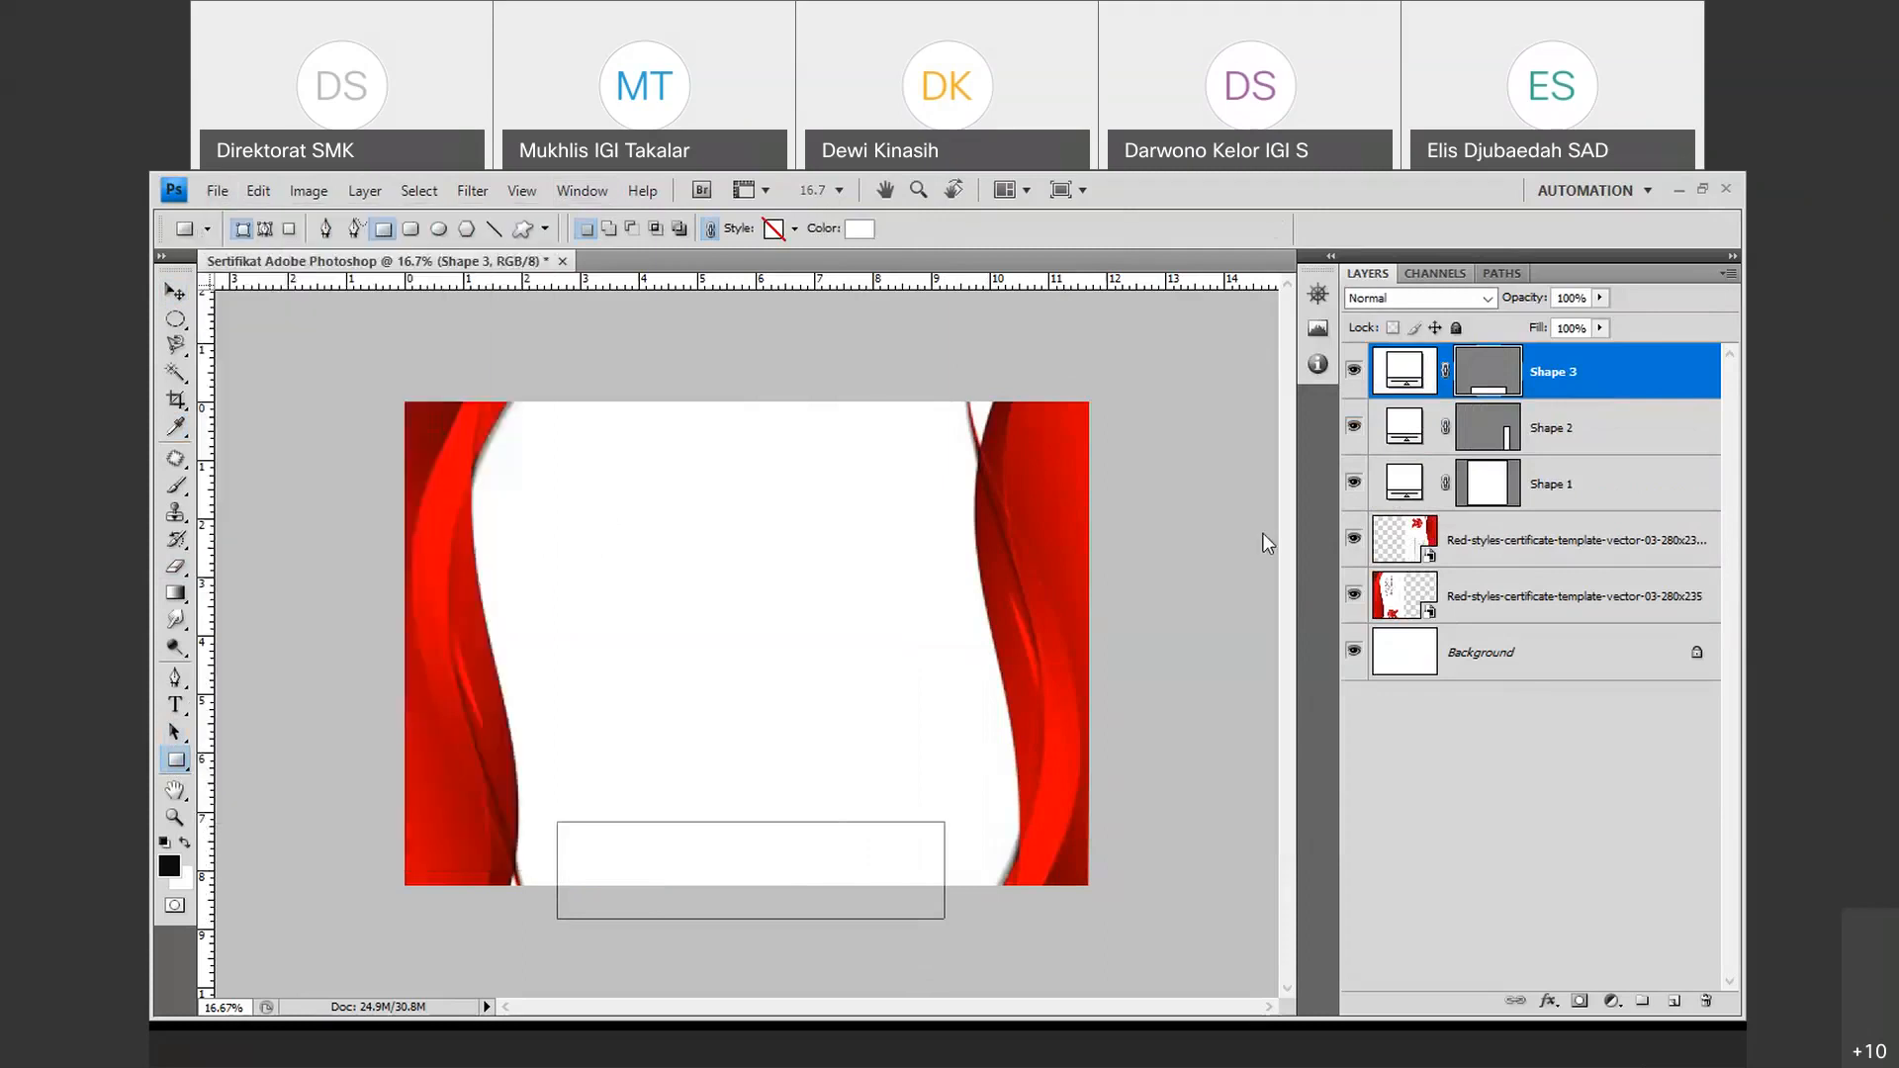
pyautogui.click(1144, 326)
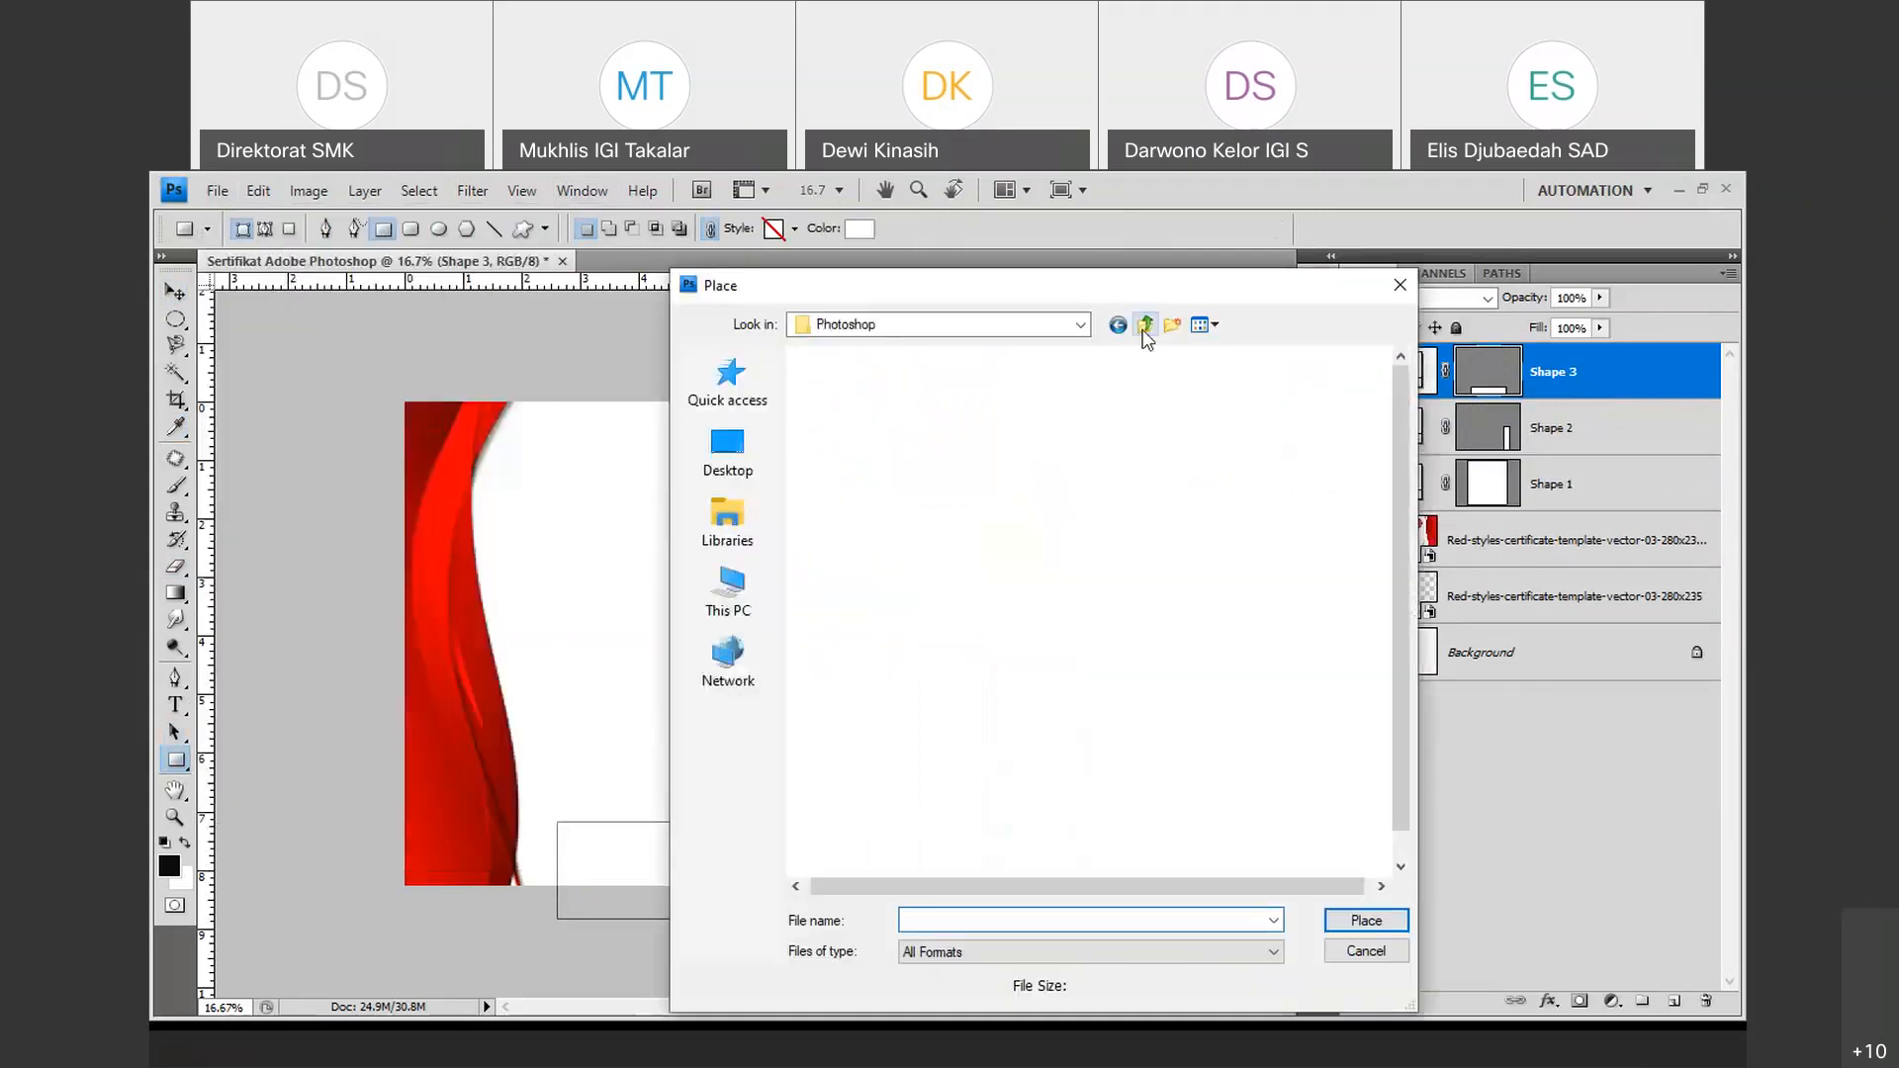
pyautogui.doubleClick(875, 423)
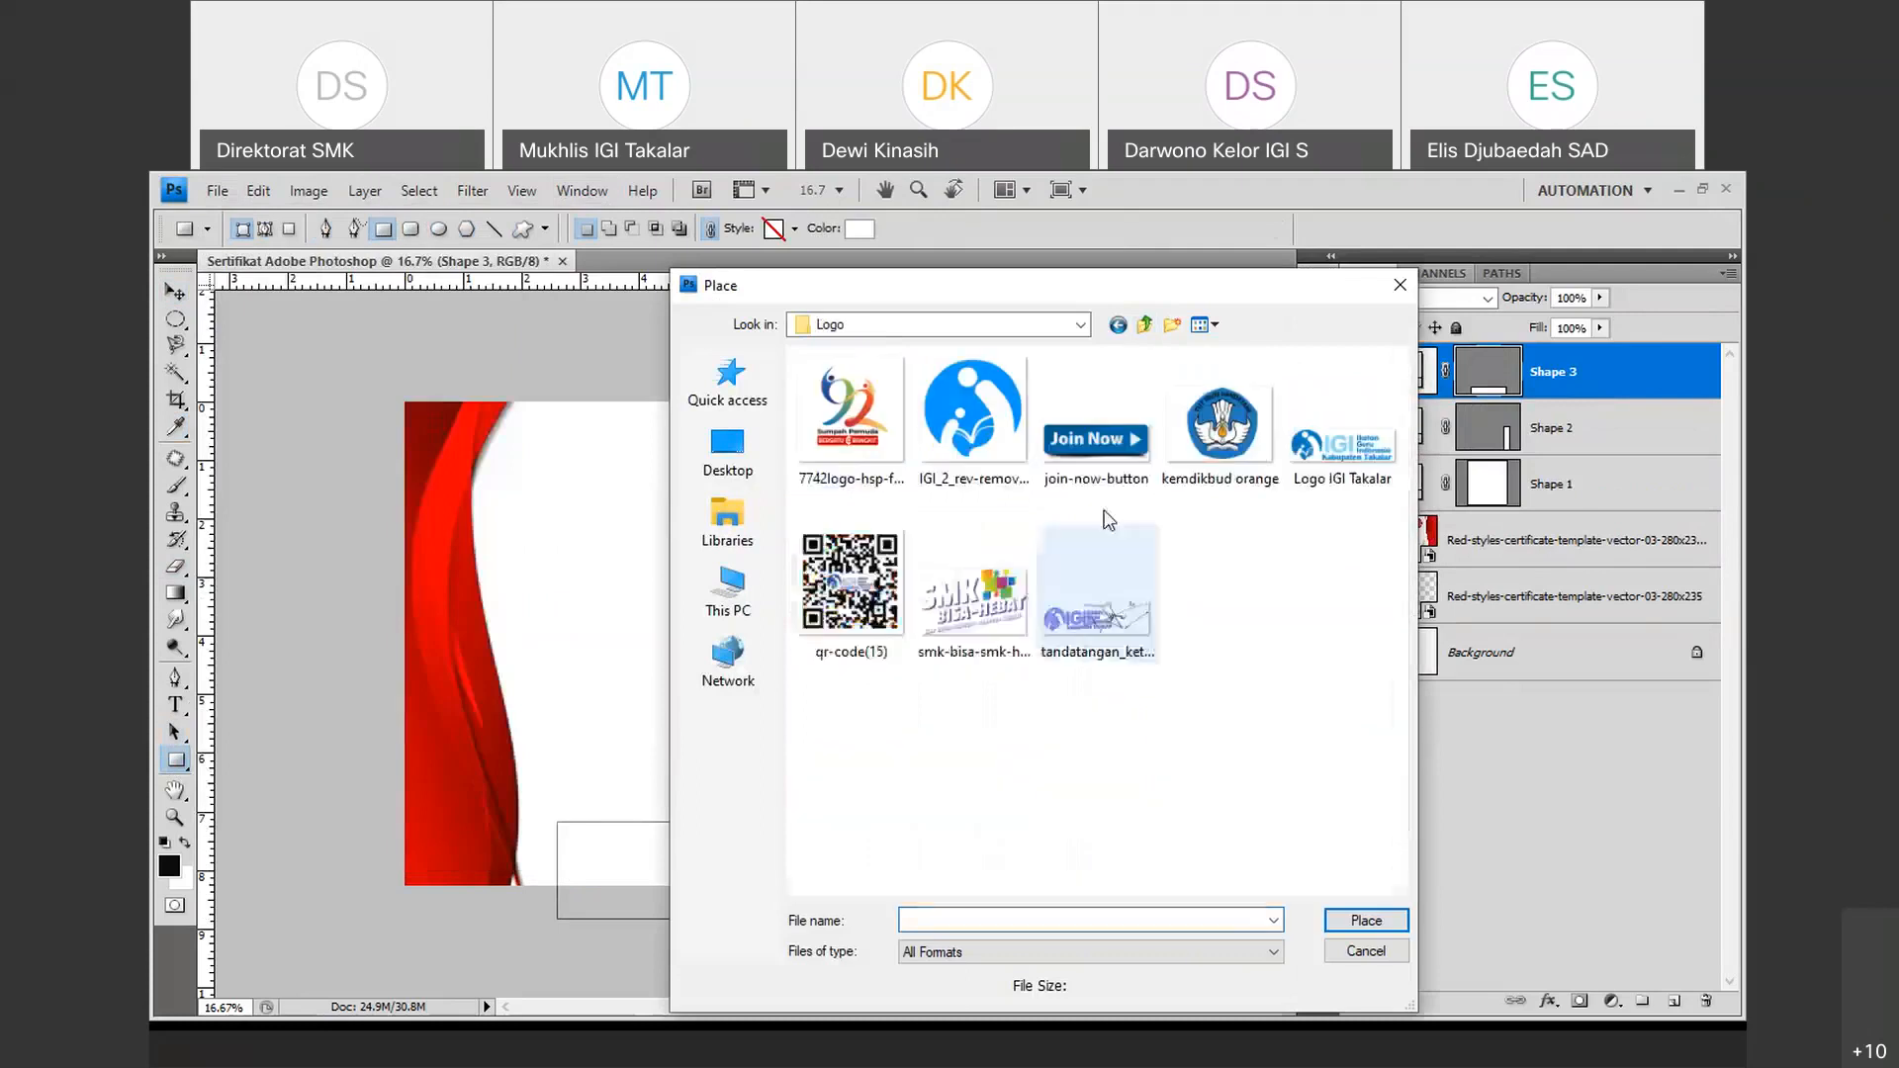
pyautogui.click(1351, 482)
pyautogui.click(1343, 921)
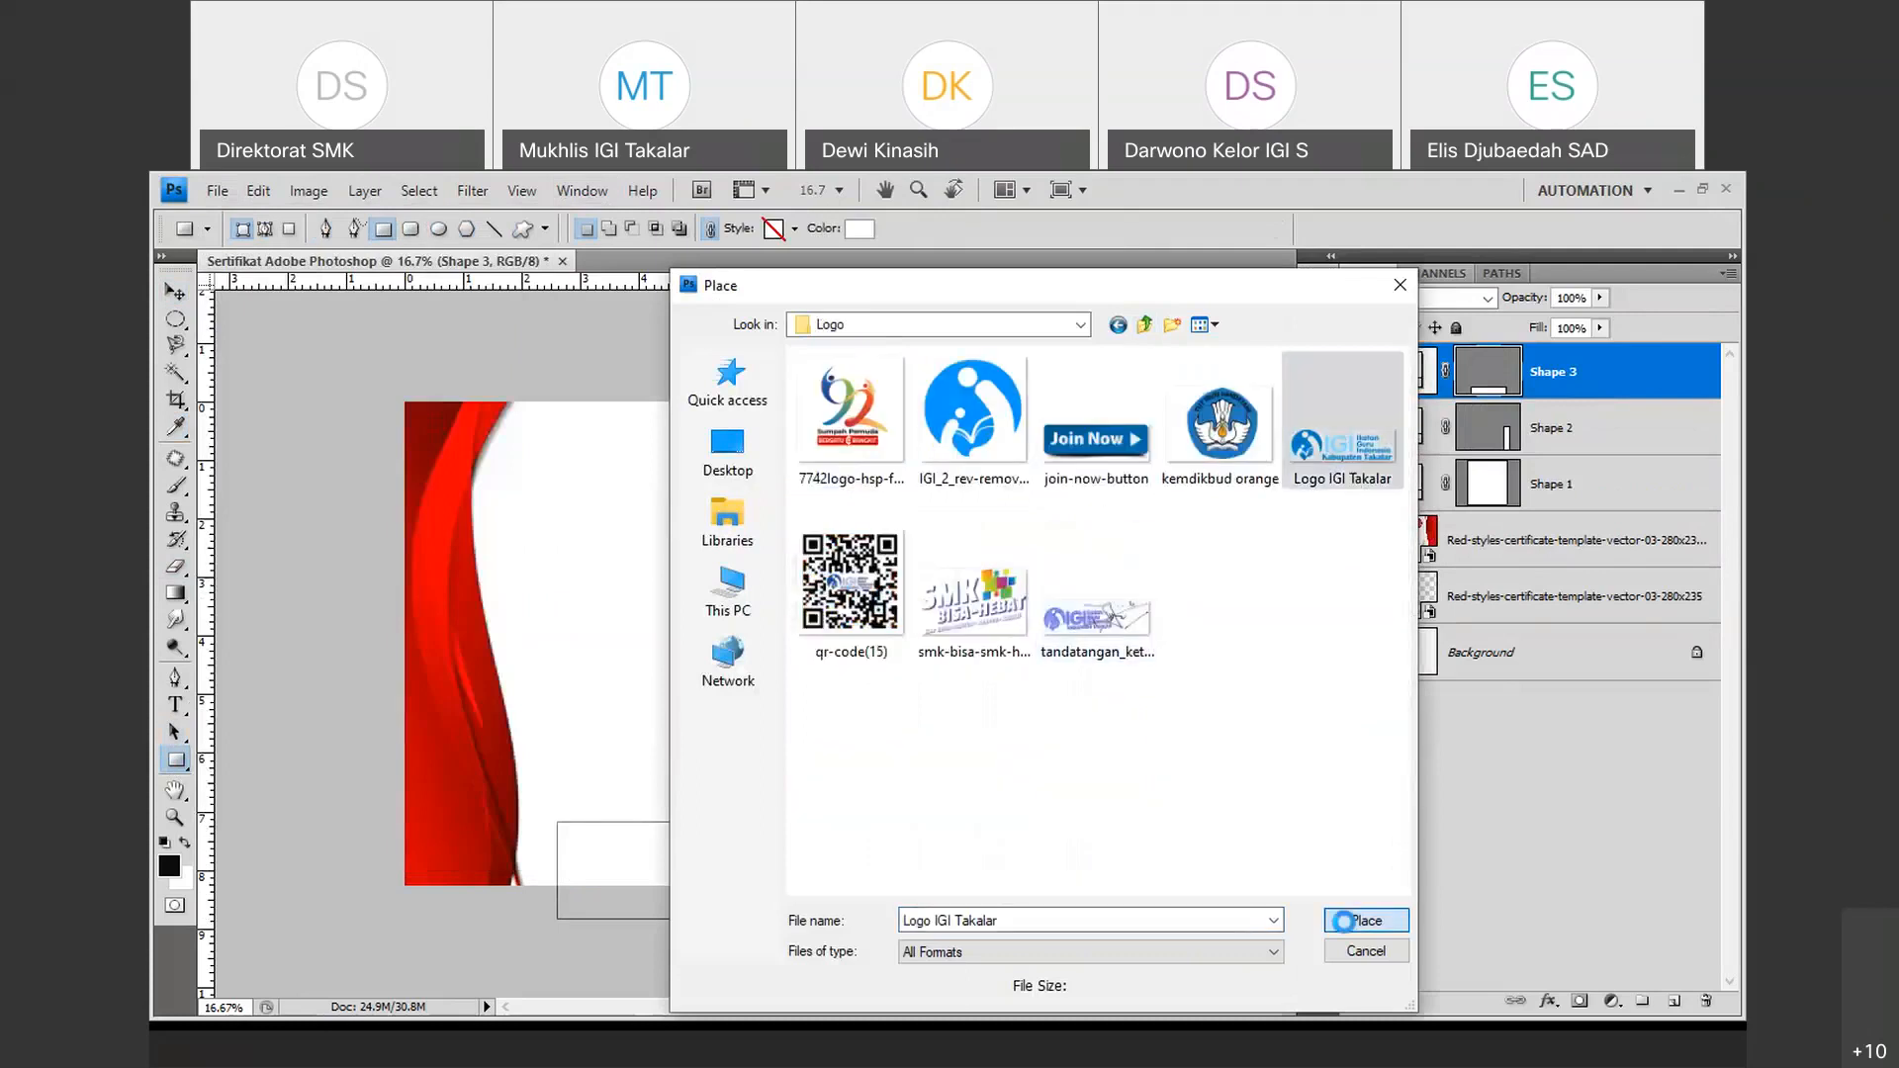
# Scale the placed logo to about 31.4% width and 38.9% height, centre it at the top of the page and commit the placement.
pyautogui.moveTo(460, 564); pyautogui.dragTo(736, 598)
pyautogui.moveTo(884, 732); pyautogui.dragTo(885, 668)
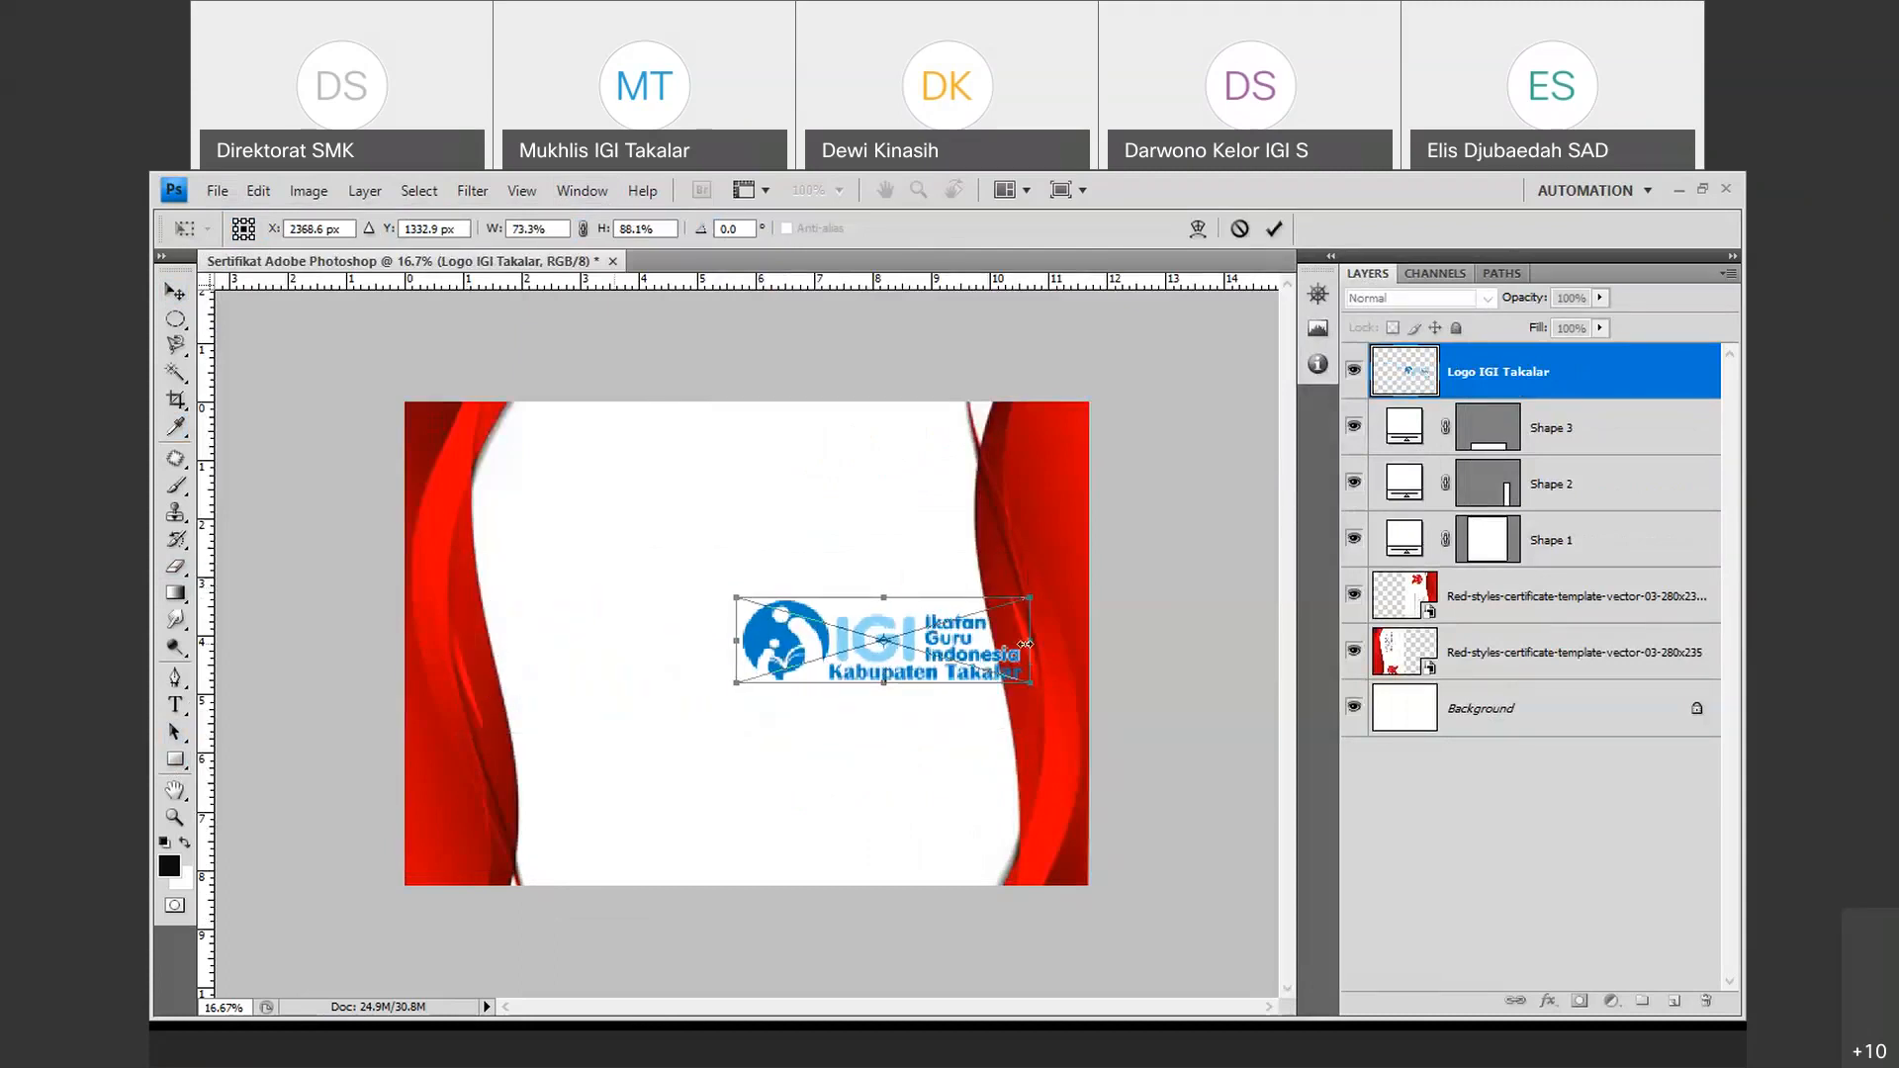
pyautogui.moveTo(1026, 644); pyautogui.dragTo(918, 654)
pyautogui.moveTo(837, 597); pyautogui.dragTo(838, 614)
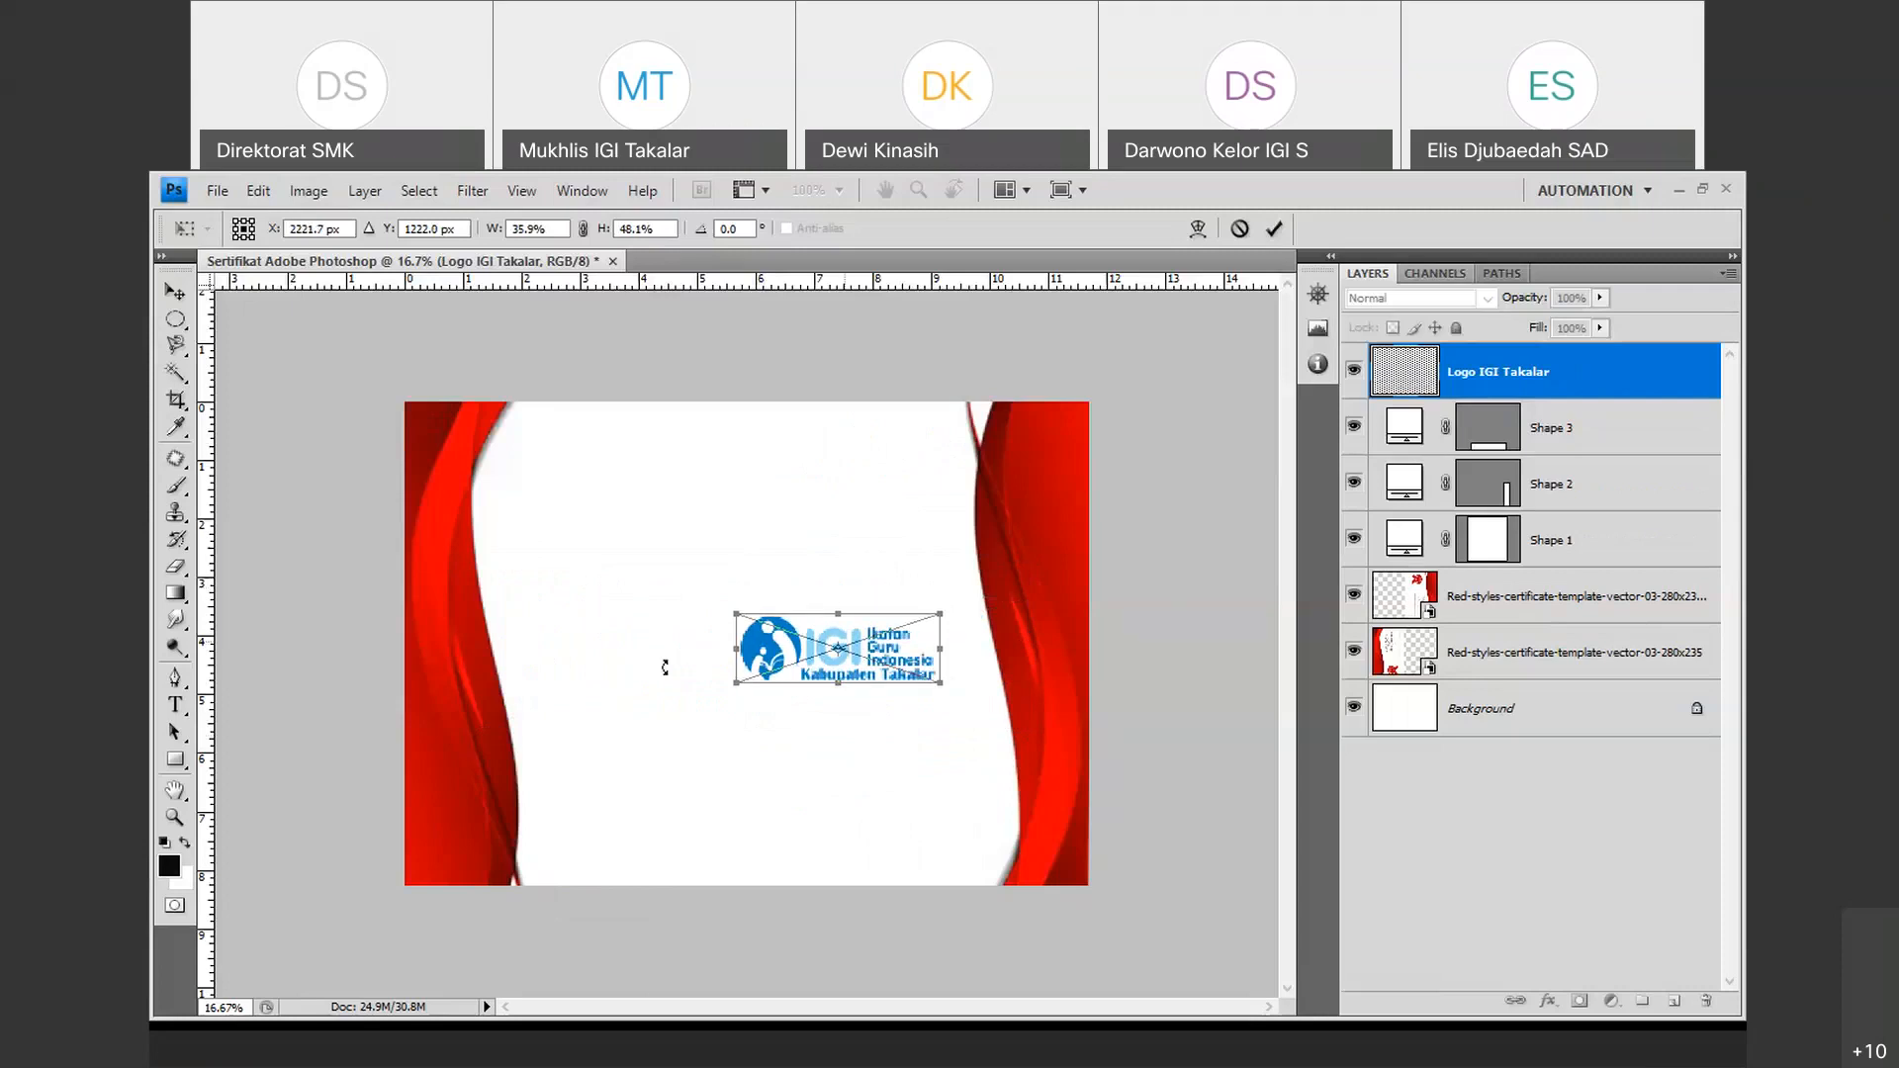
pyautogui.moveTo(733, 648); pyautogui.dragTo(750, 478)
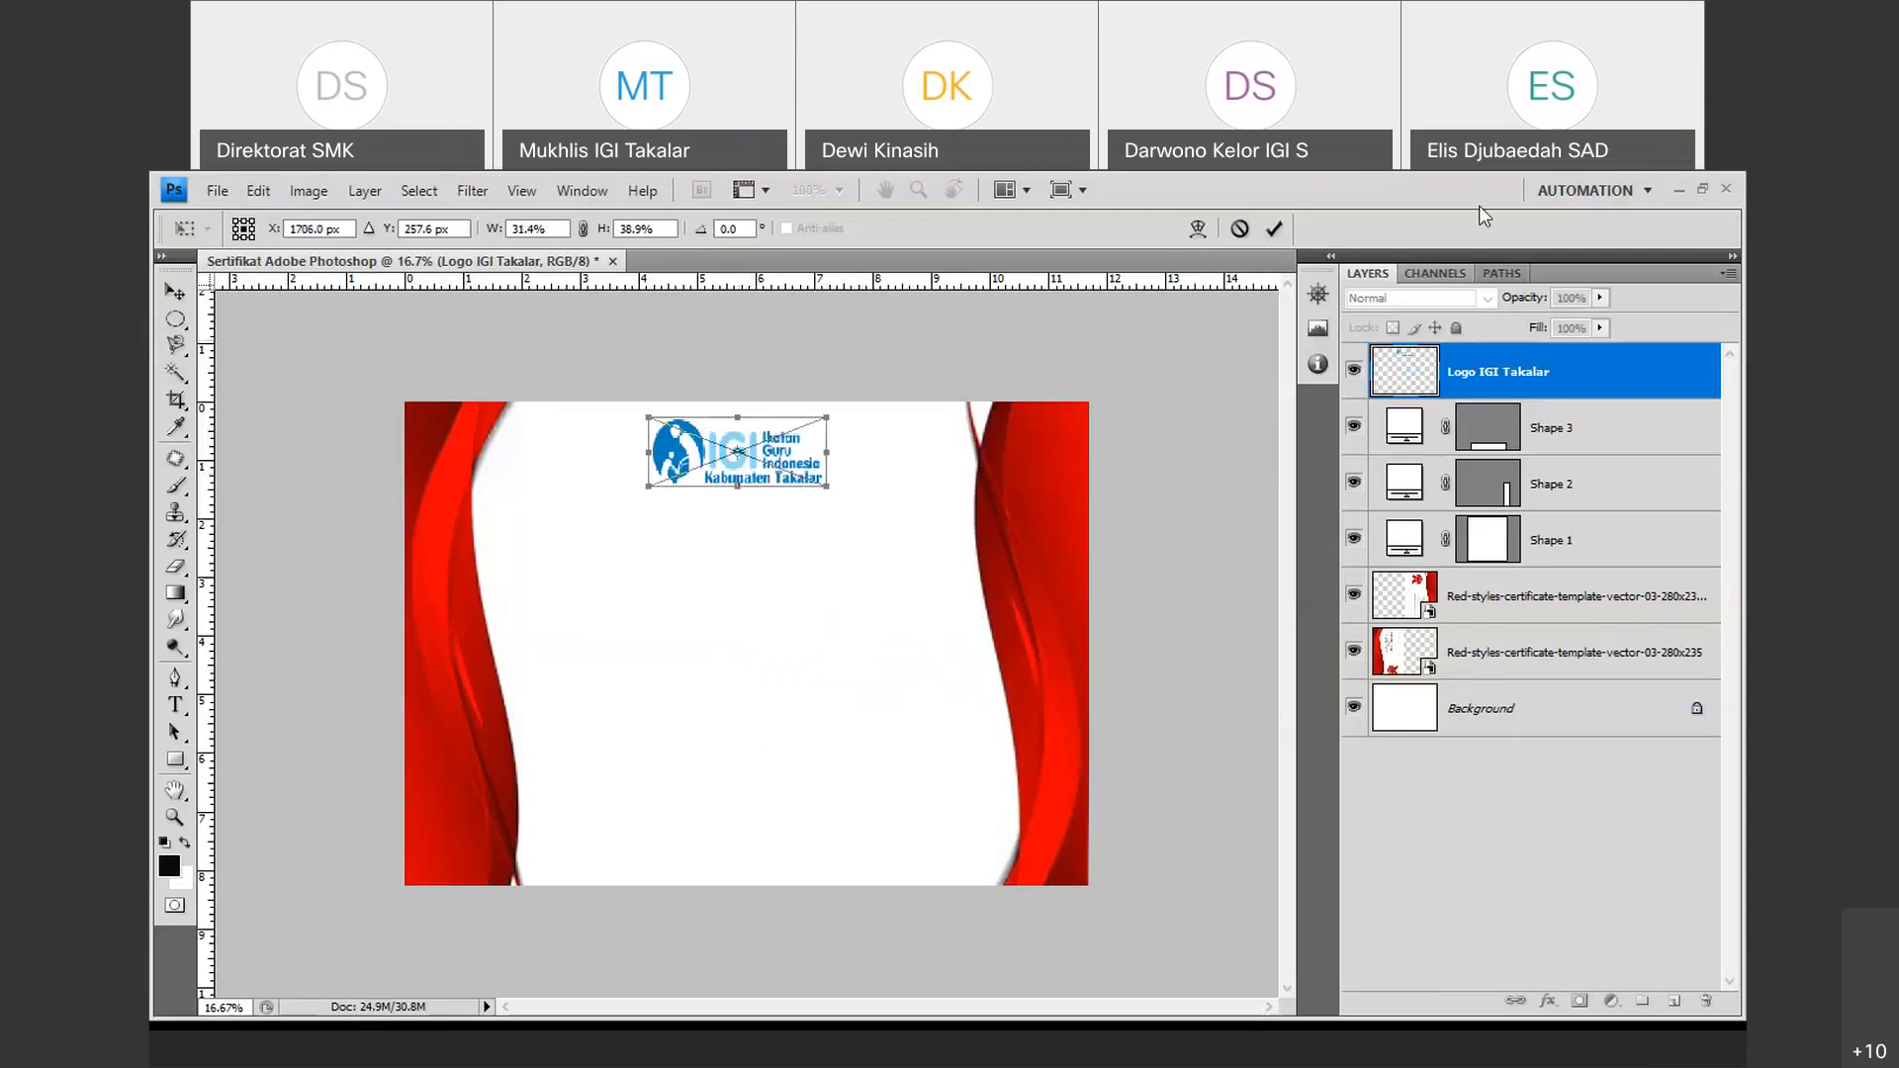
pyautogui.click(166, 321)
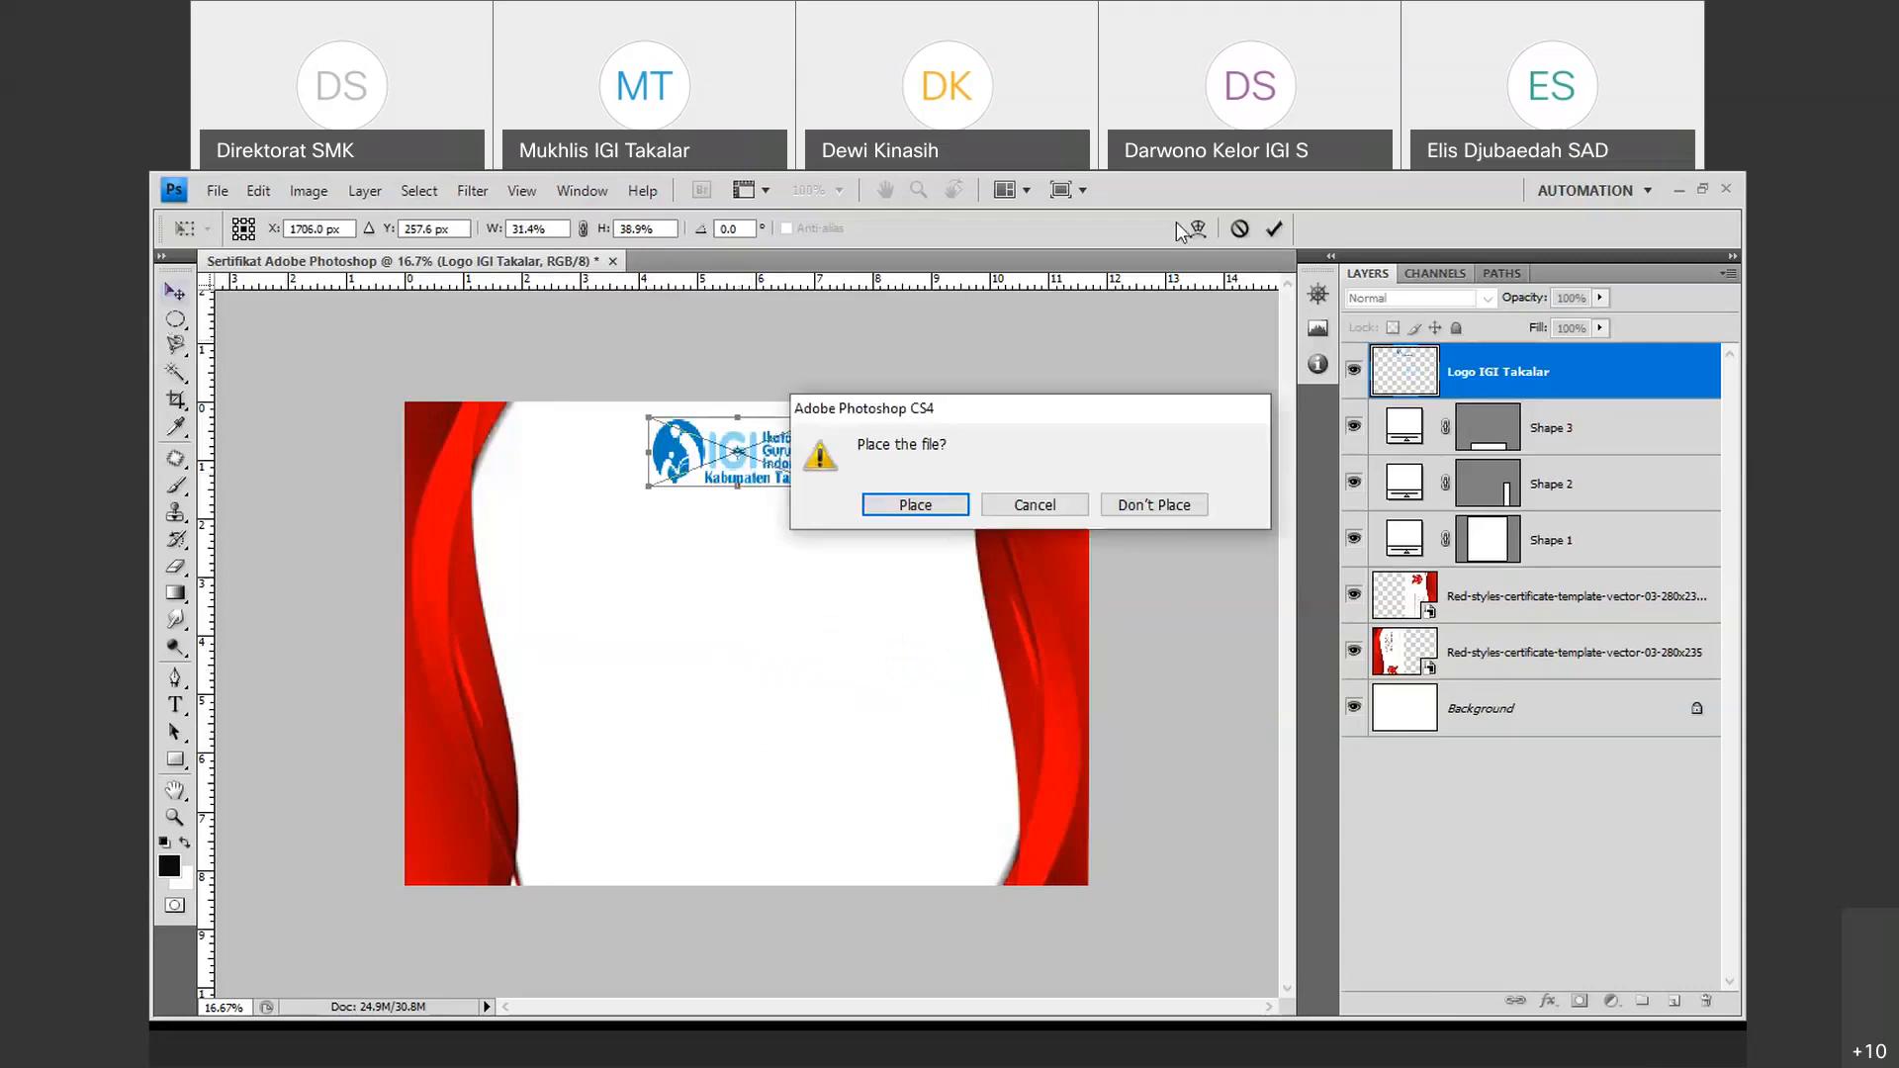
pyautogui.click(967, 509)
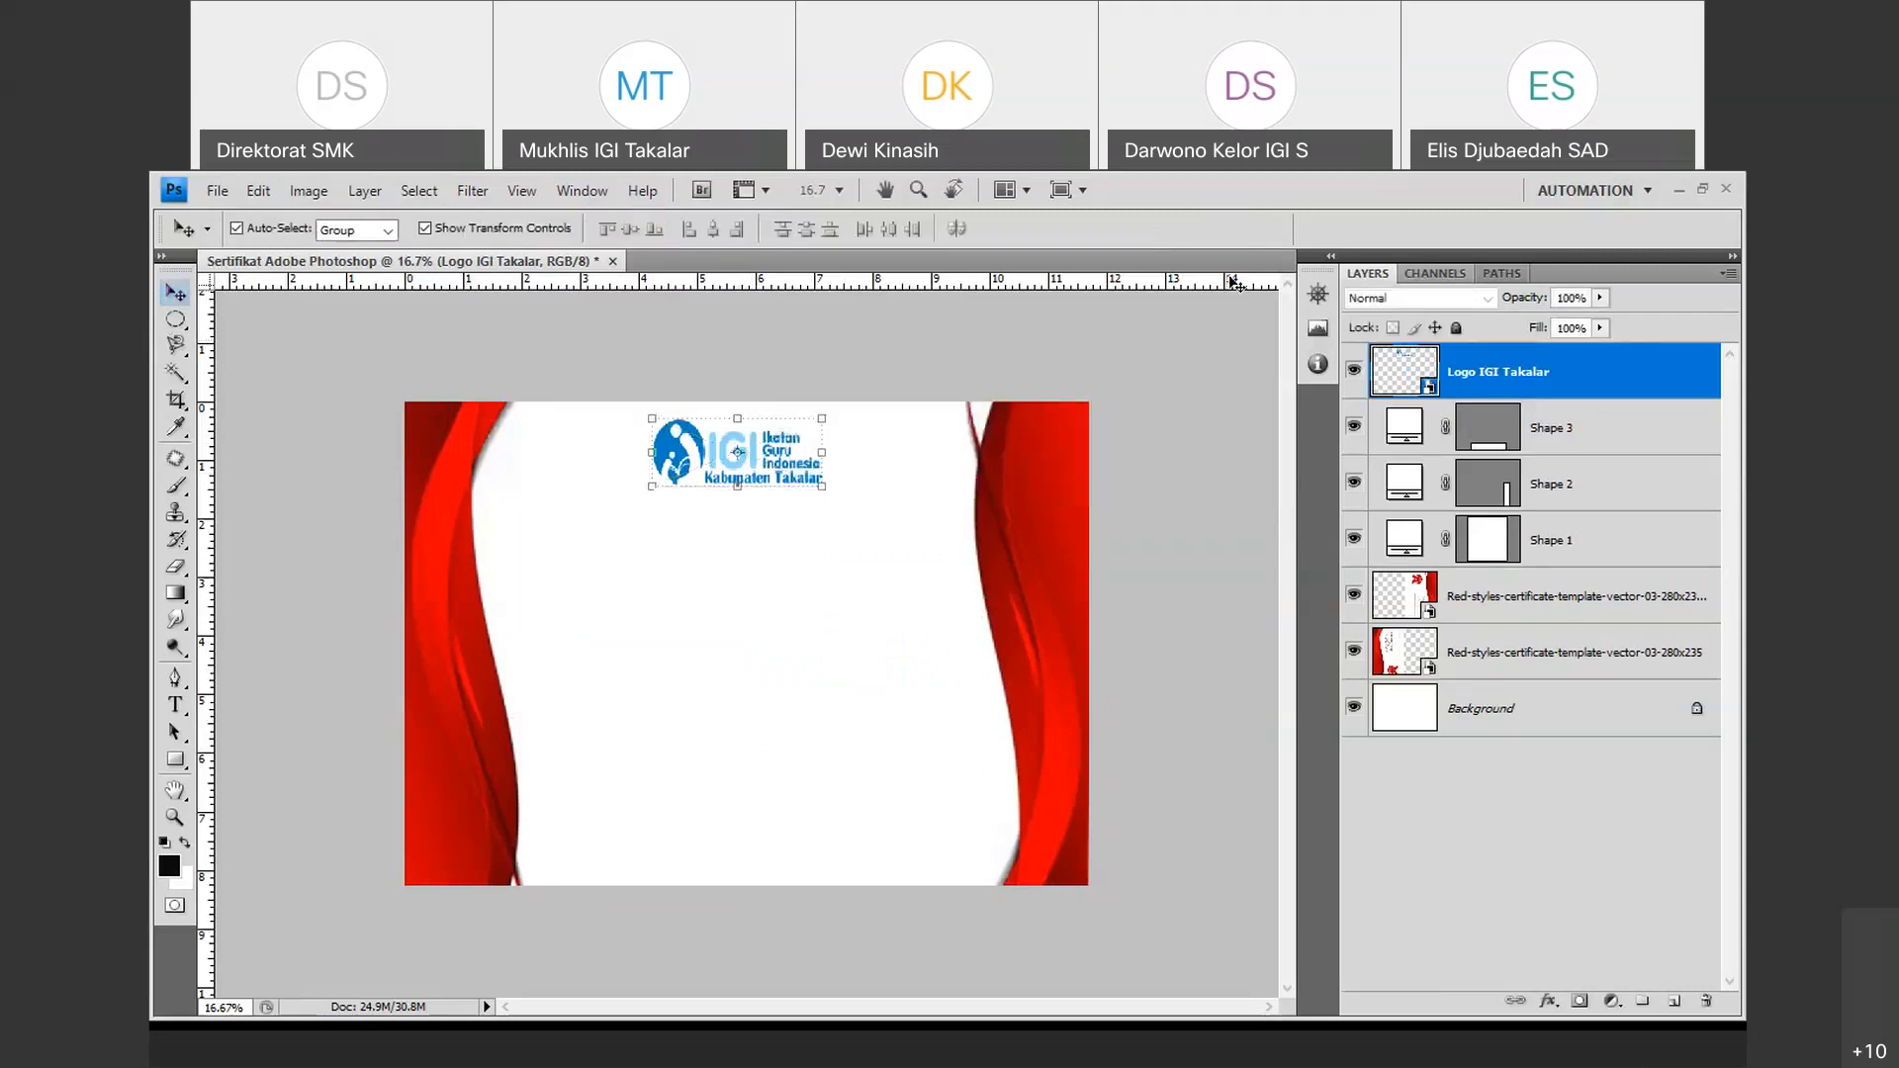
# Add a paragraph text box below the logo, between the waves, containing the title "SErtifikat".
pyautogui.click(743, 581)
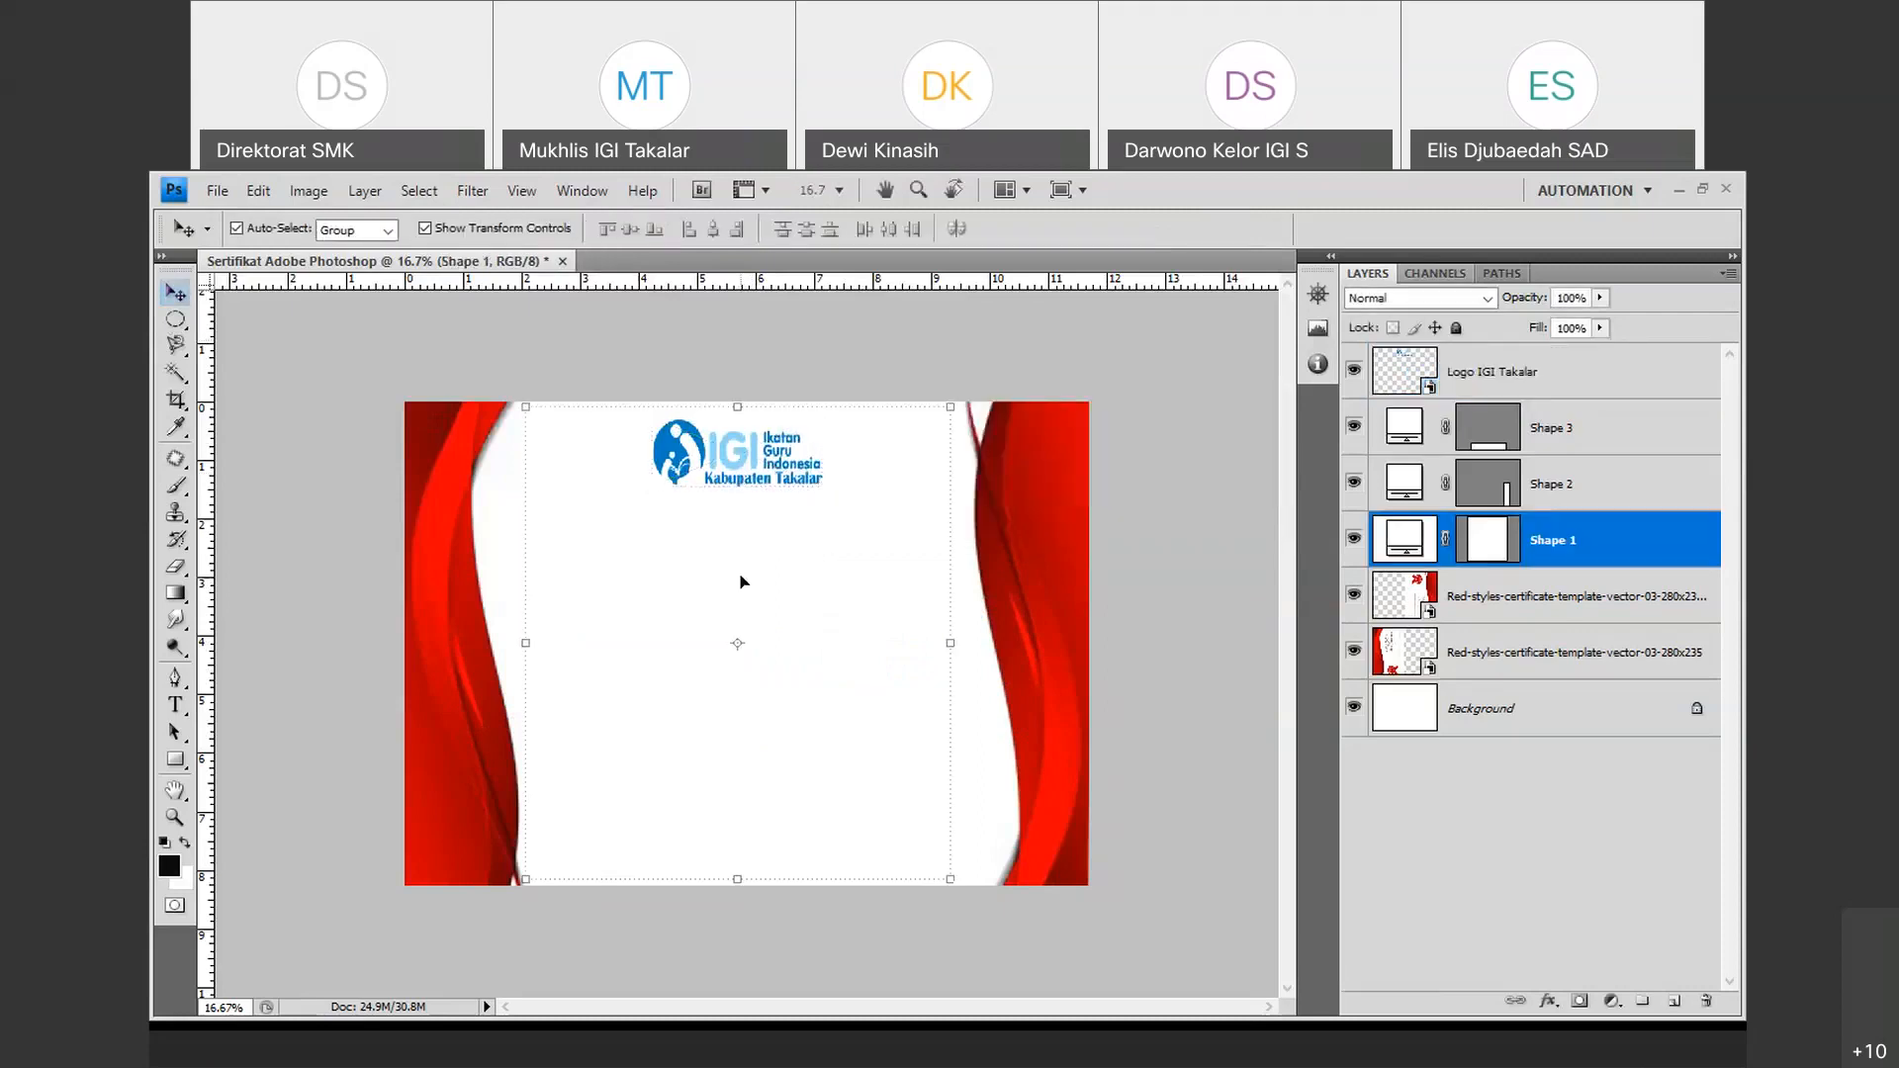
pyautogui.click(254, 580)
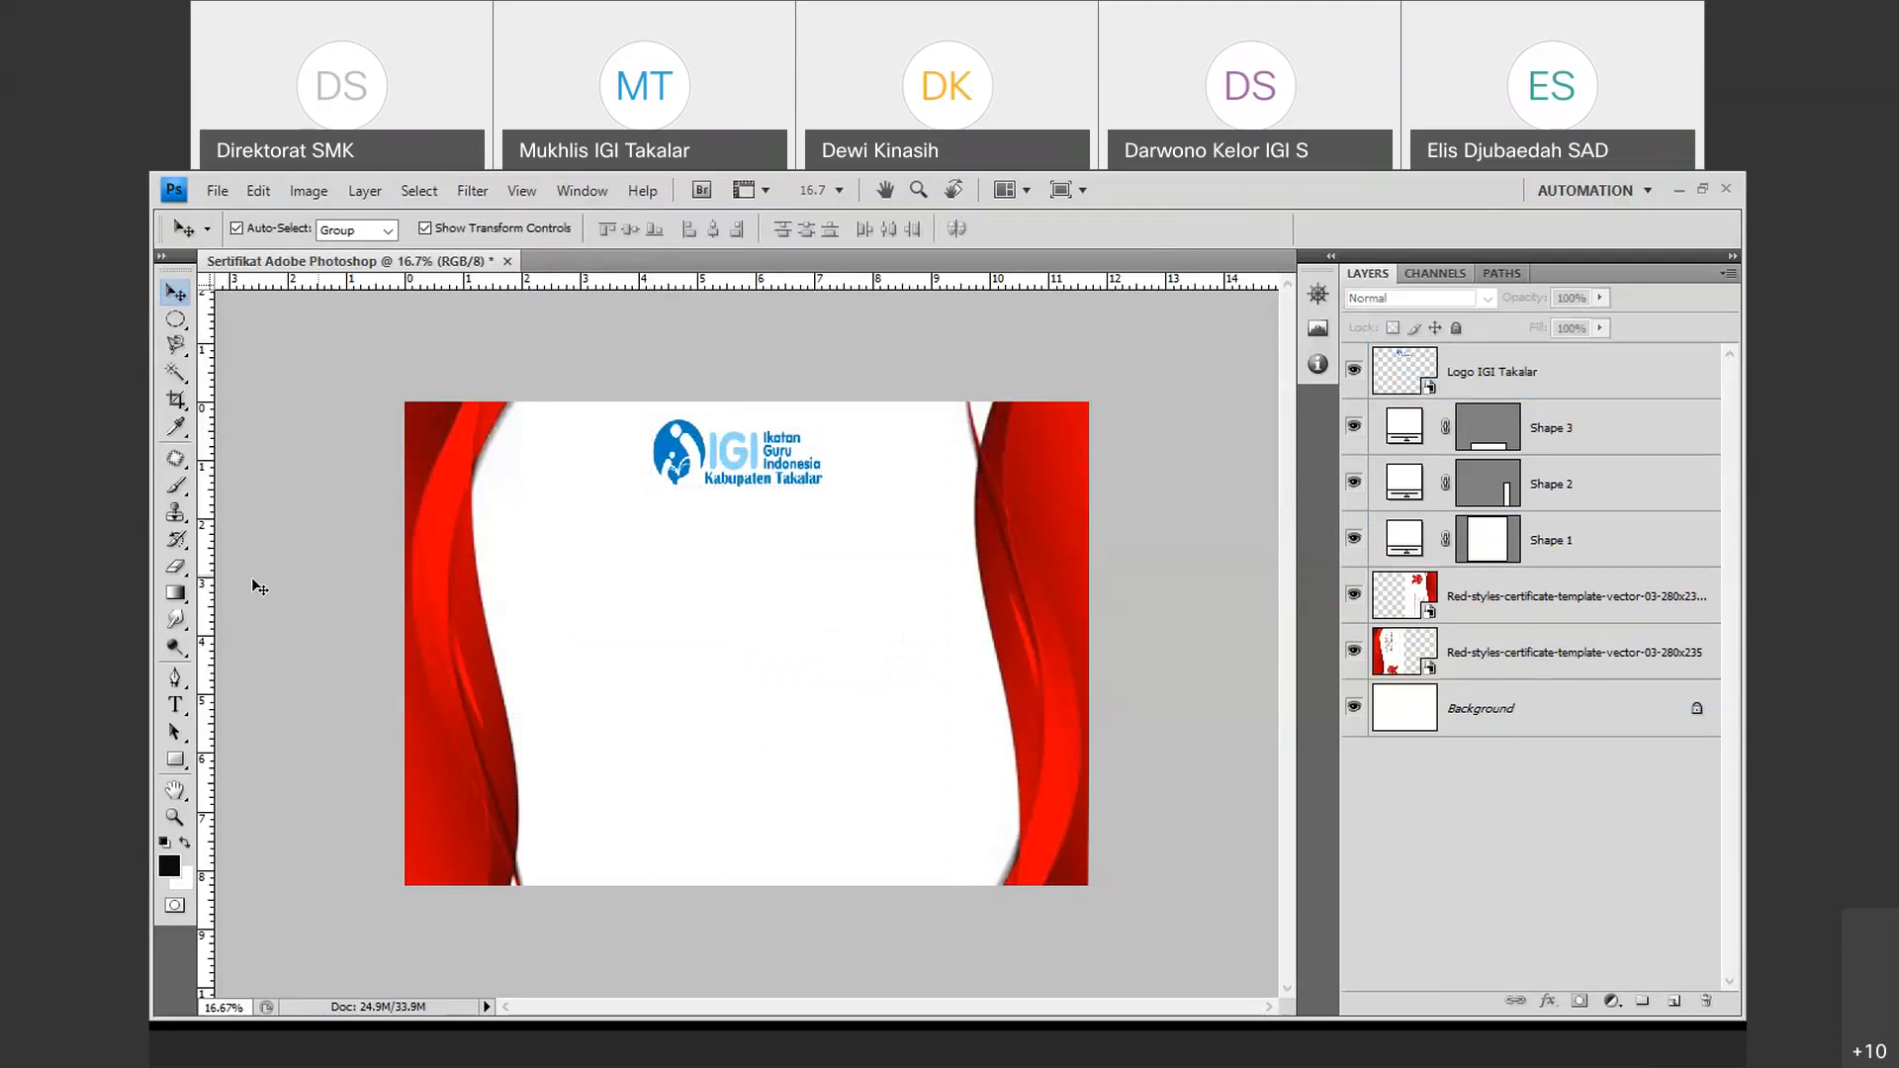
pyautogui.click(177, 705)
pyautogui.moveTo(595, 515); pyautogui.dragTo(913, 601)
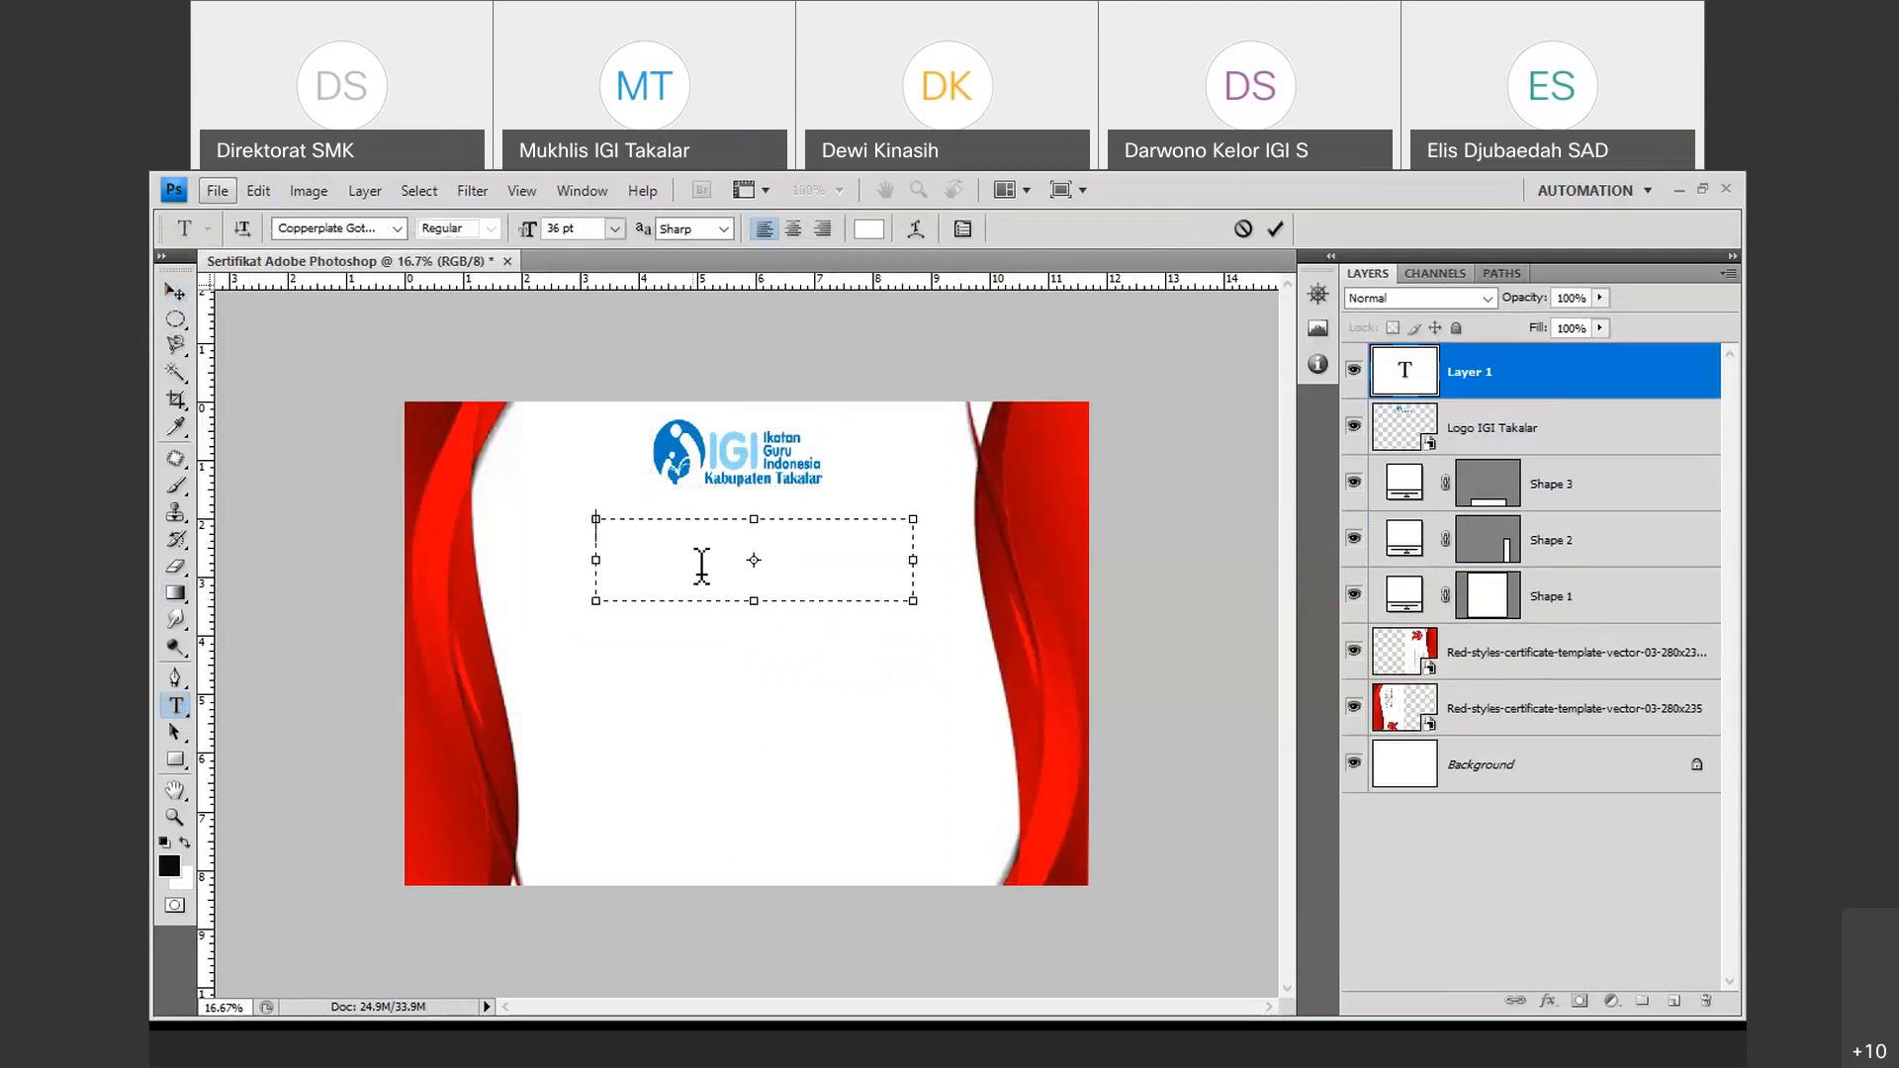
pyautogui.write('TIFIKAT')
pyautogui.moveTo(770, 529); pyautogui.dragTo(599, 551)
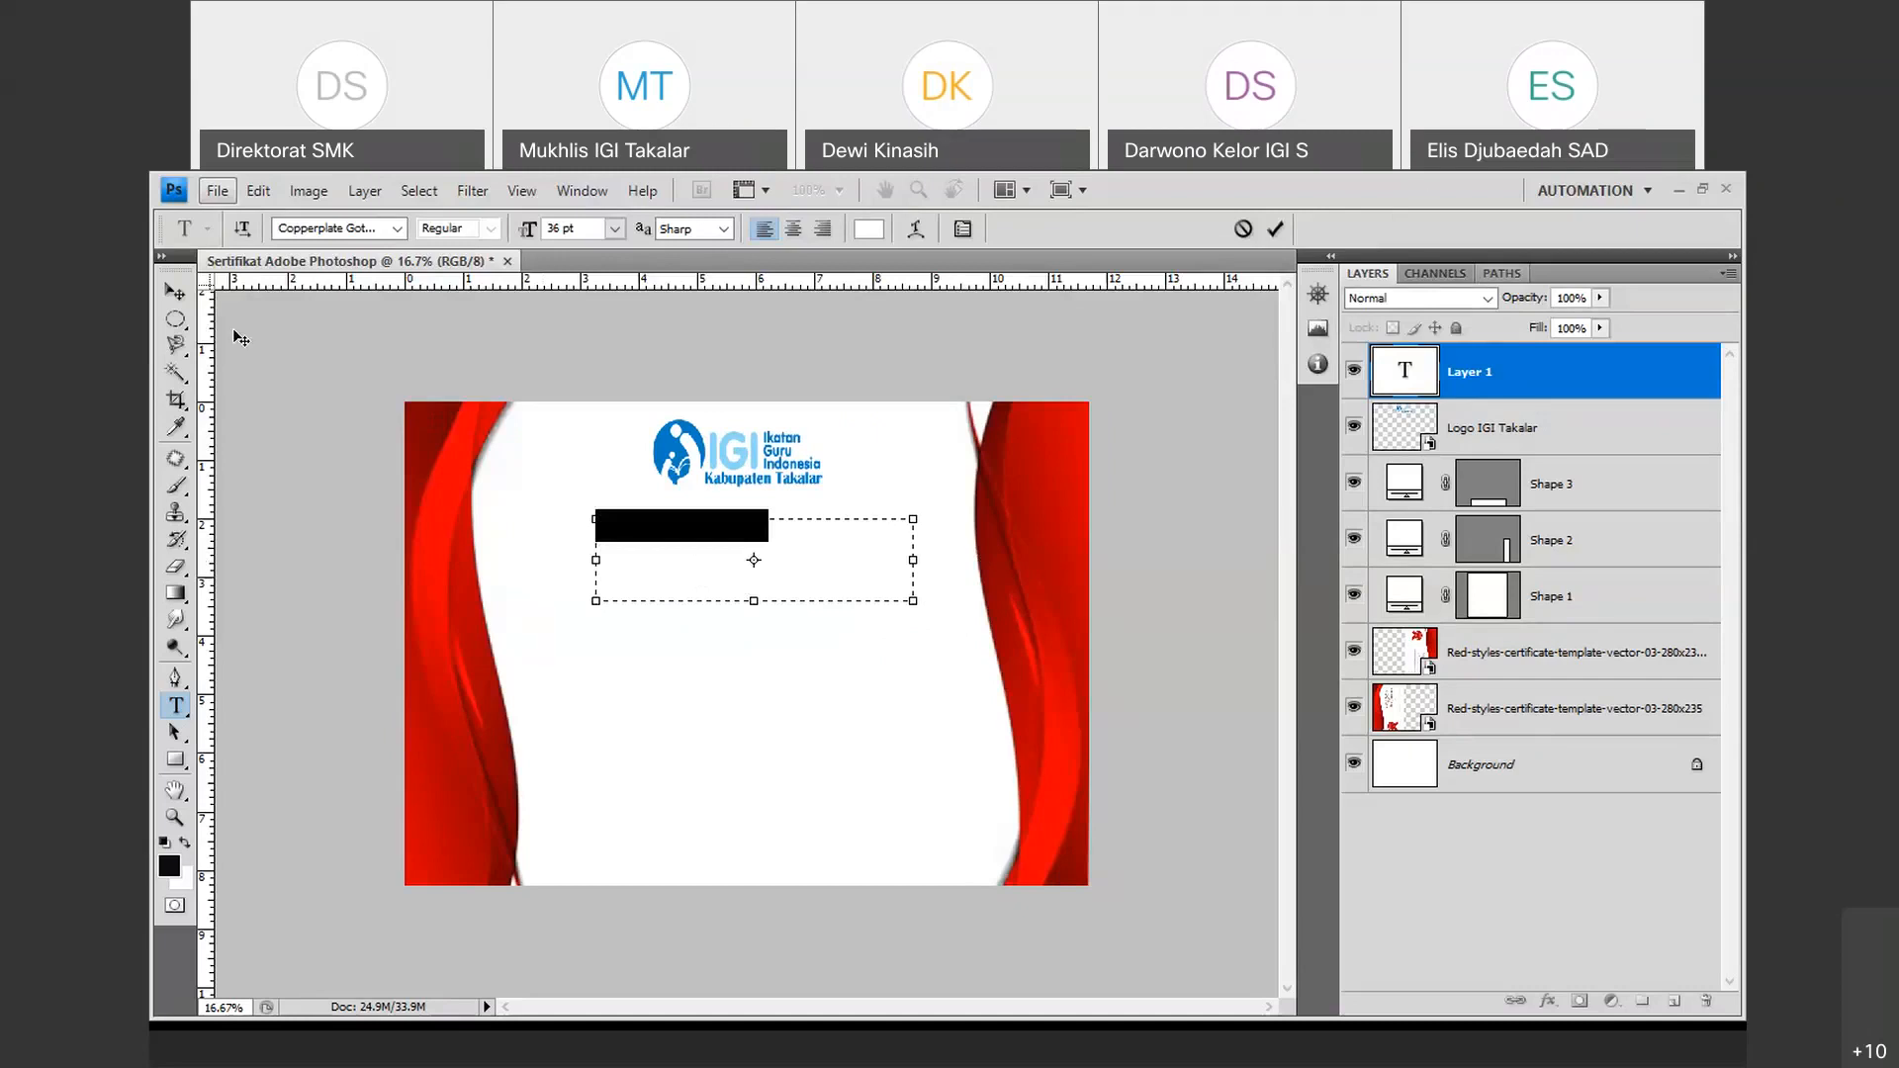
pyautogui.click(175, 291)
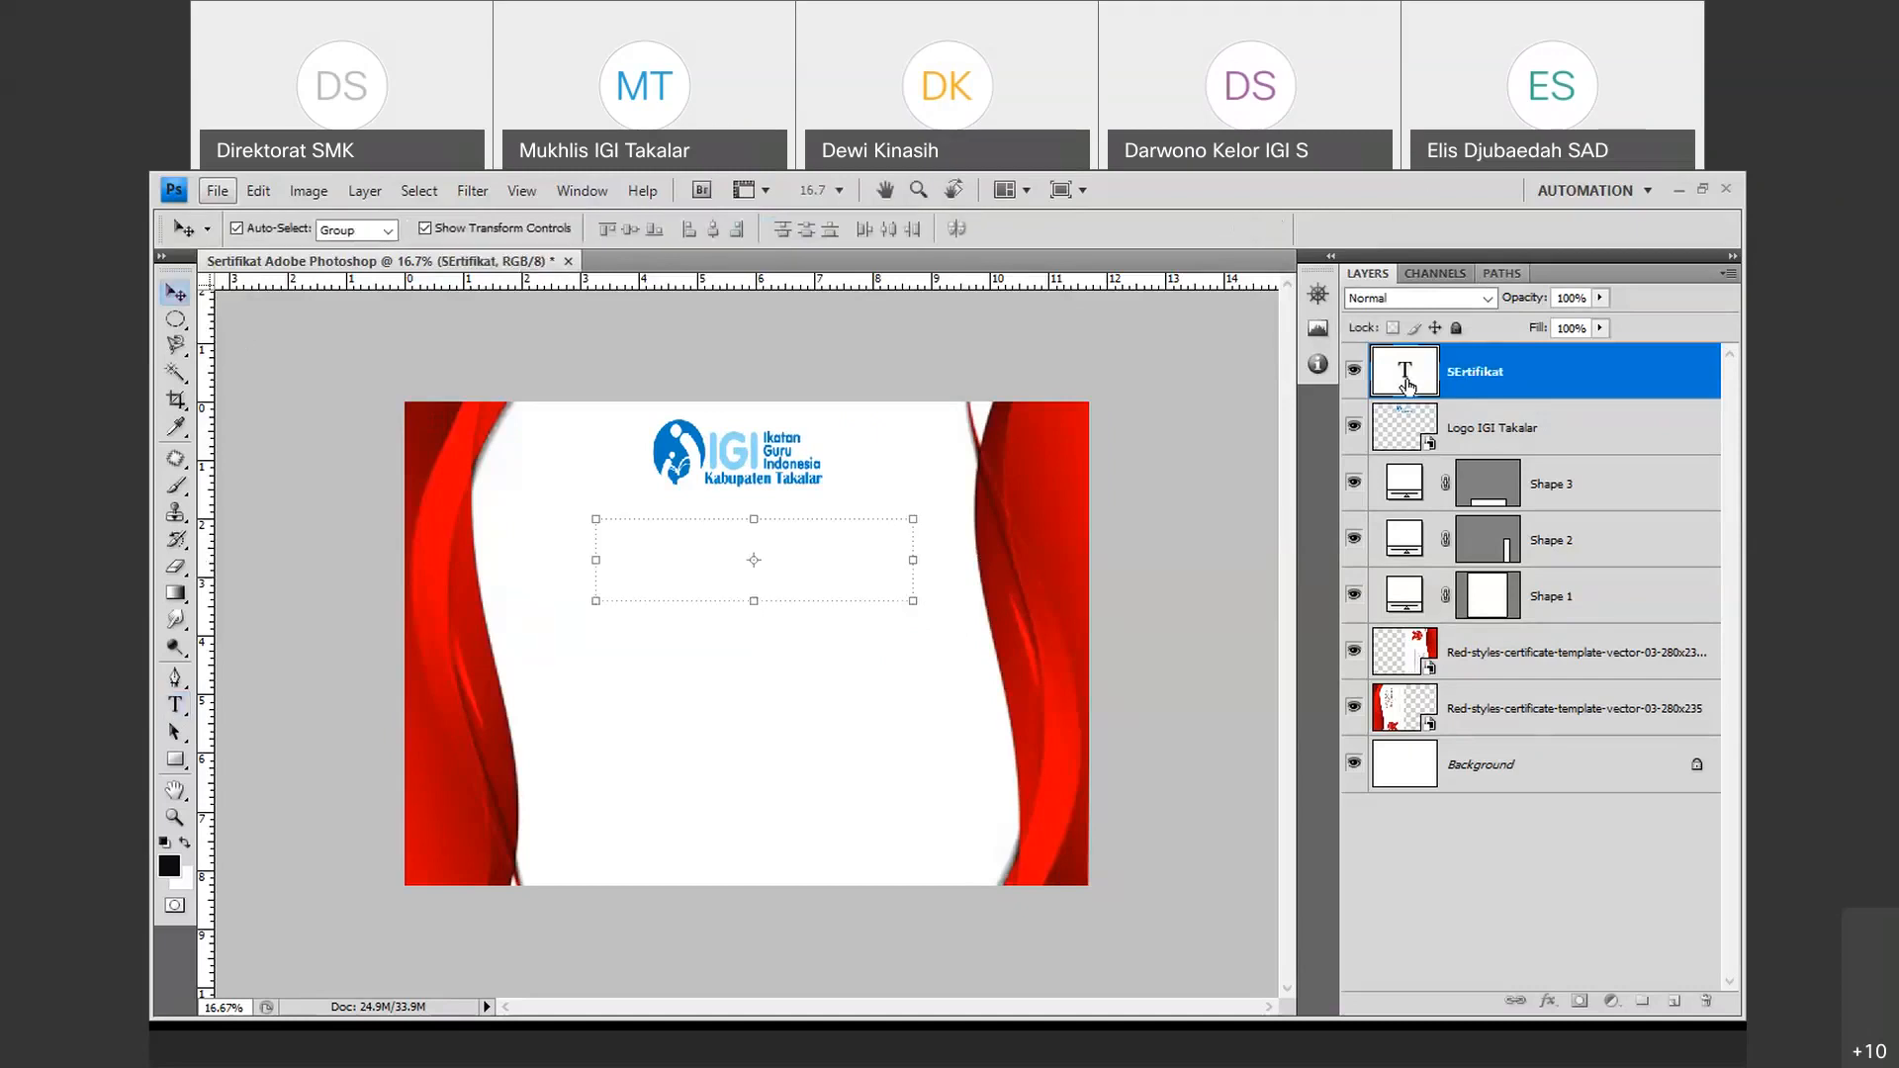
# Recolour the SErtifikat title text bright red by sampling the left wave.
pyautogui.doubleClick(1406, 384)
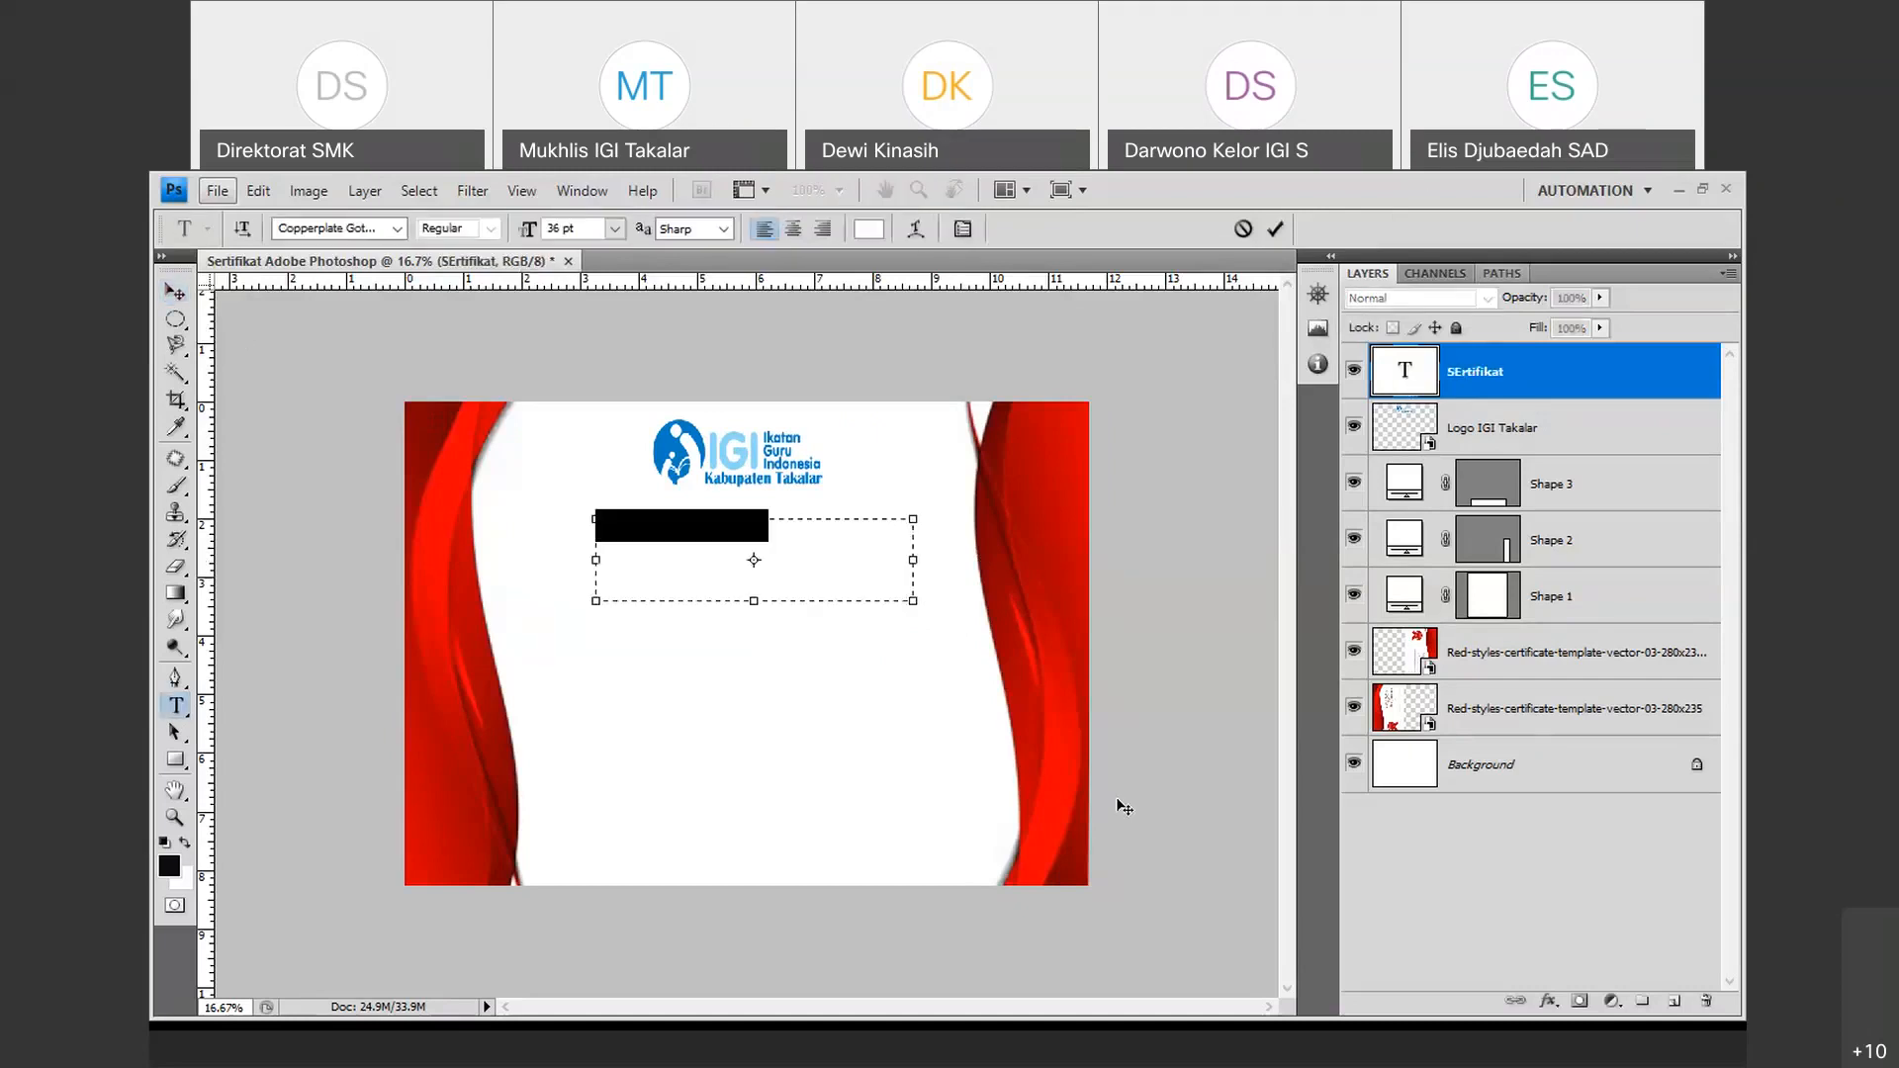
pyautogui.click(869, 231)
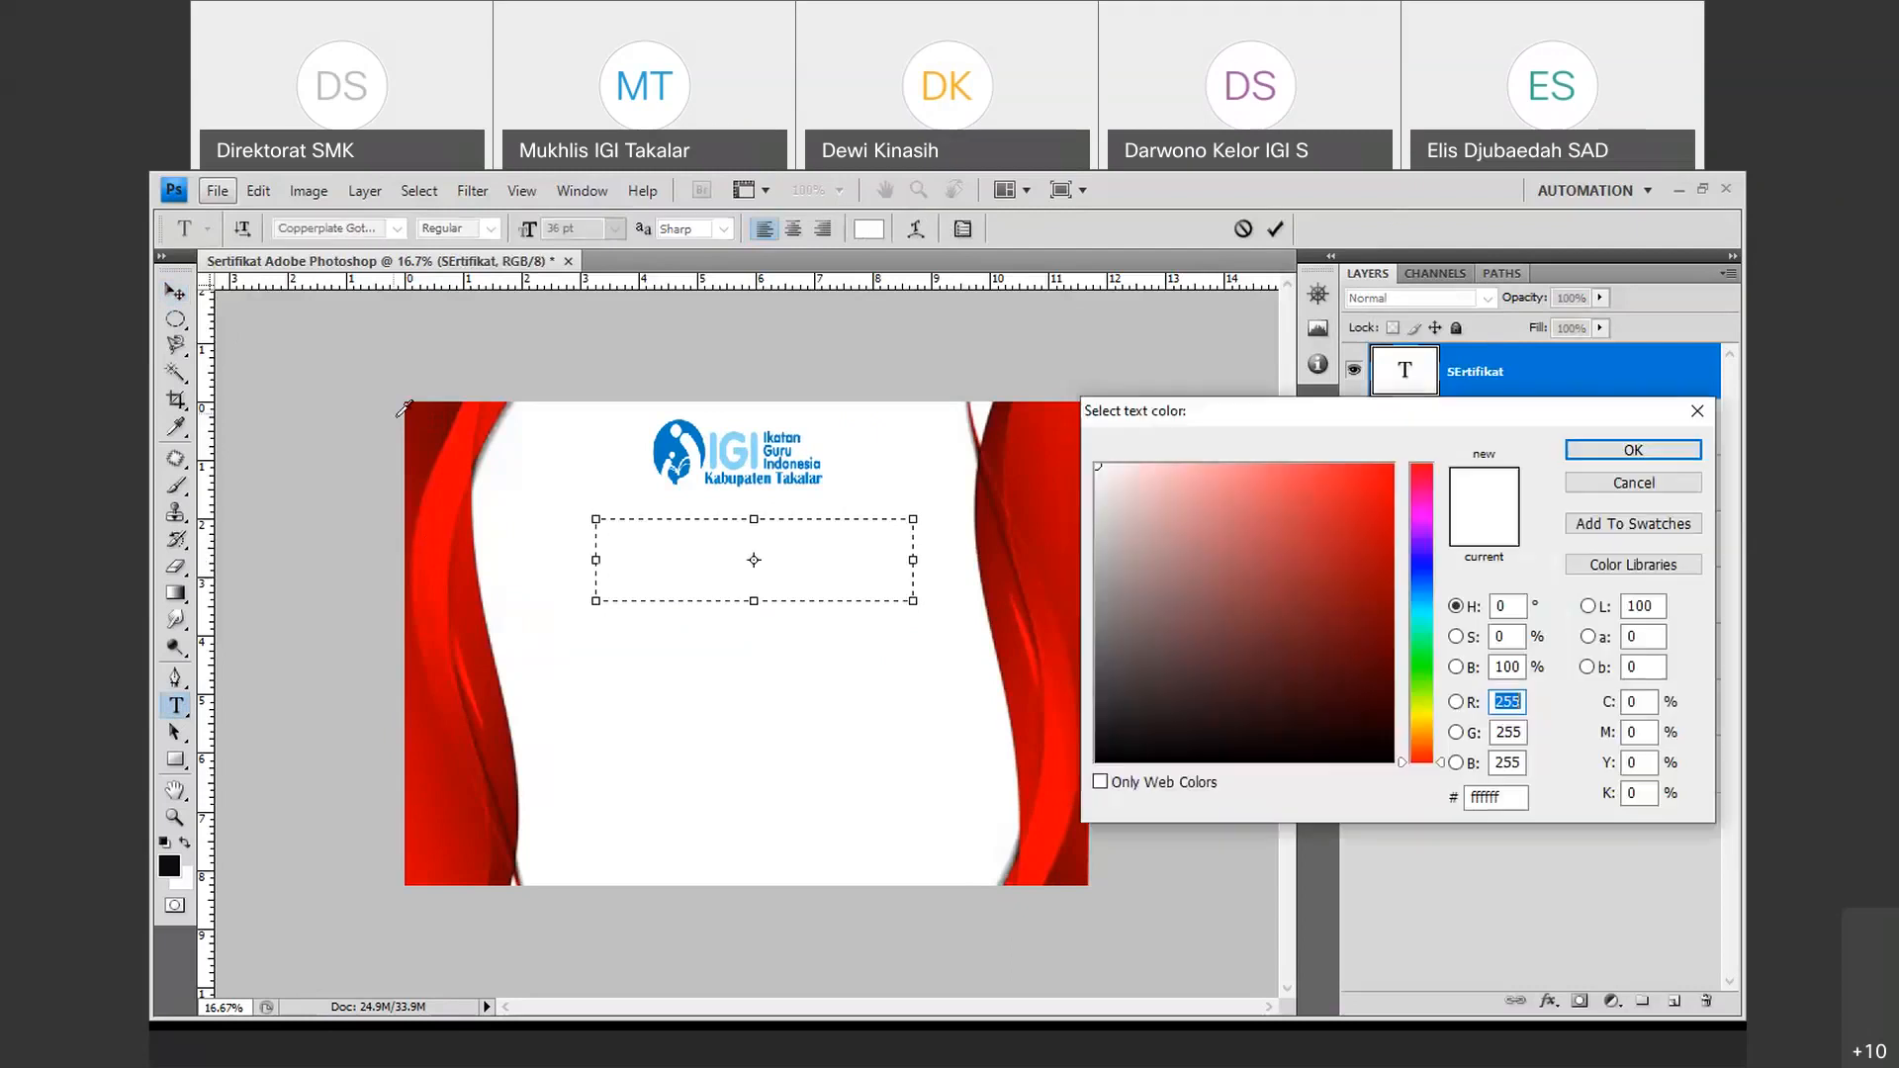
pyautogui.click(432, 453)
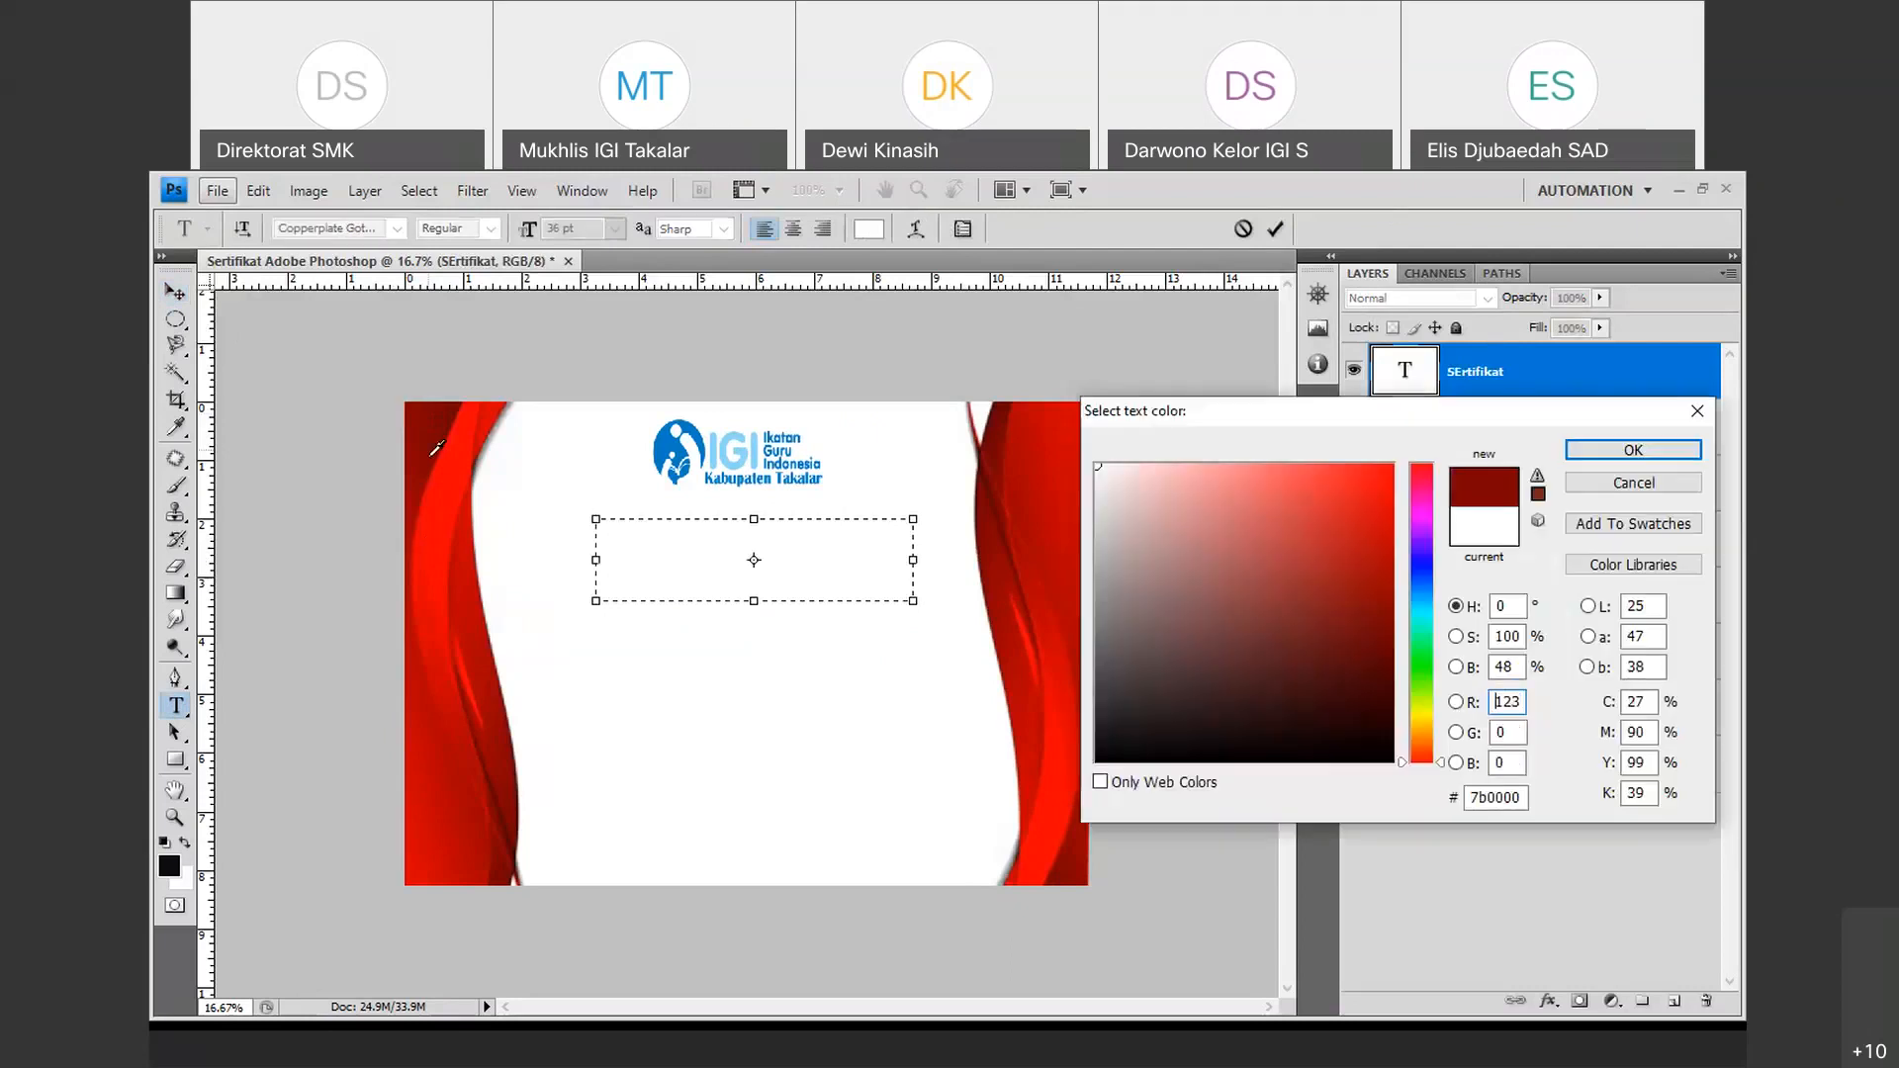
pyautogui.click(432, 598)
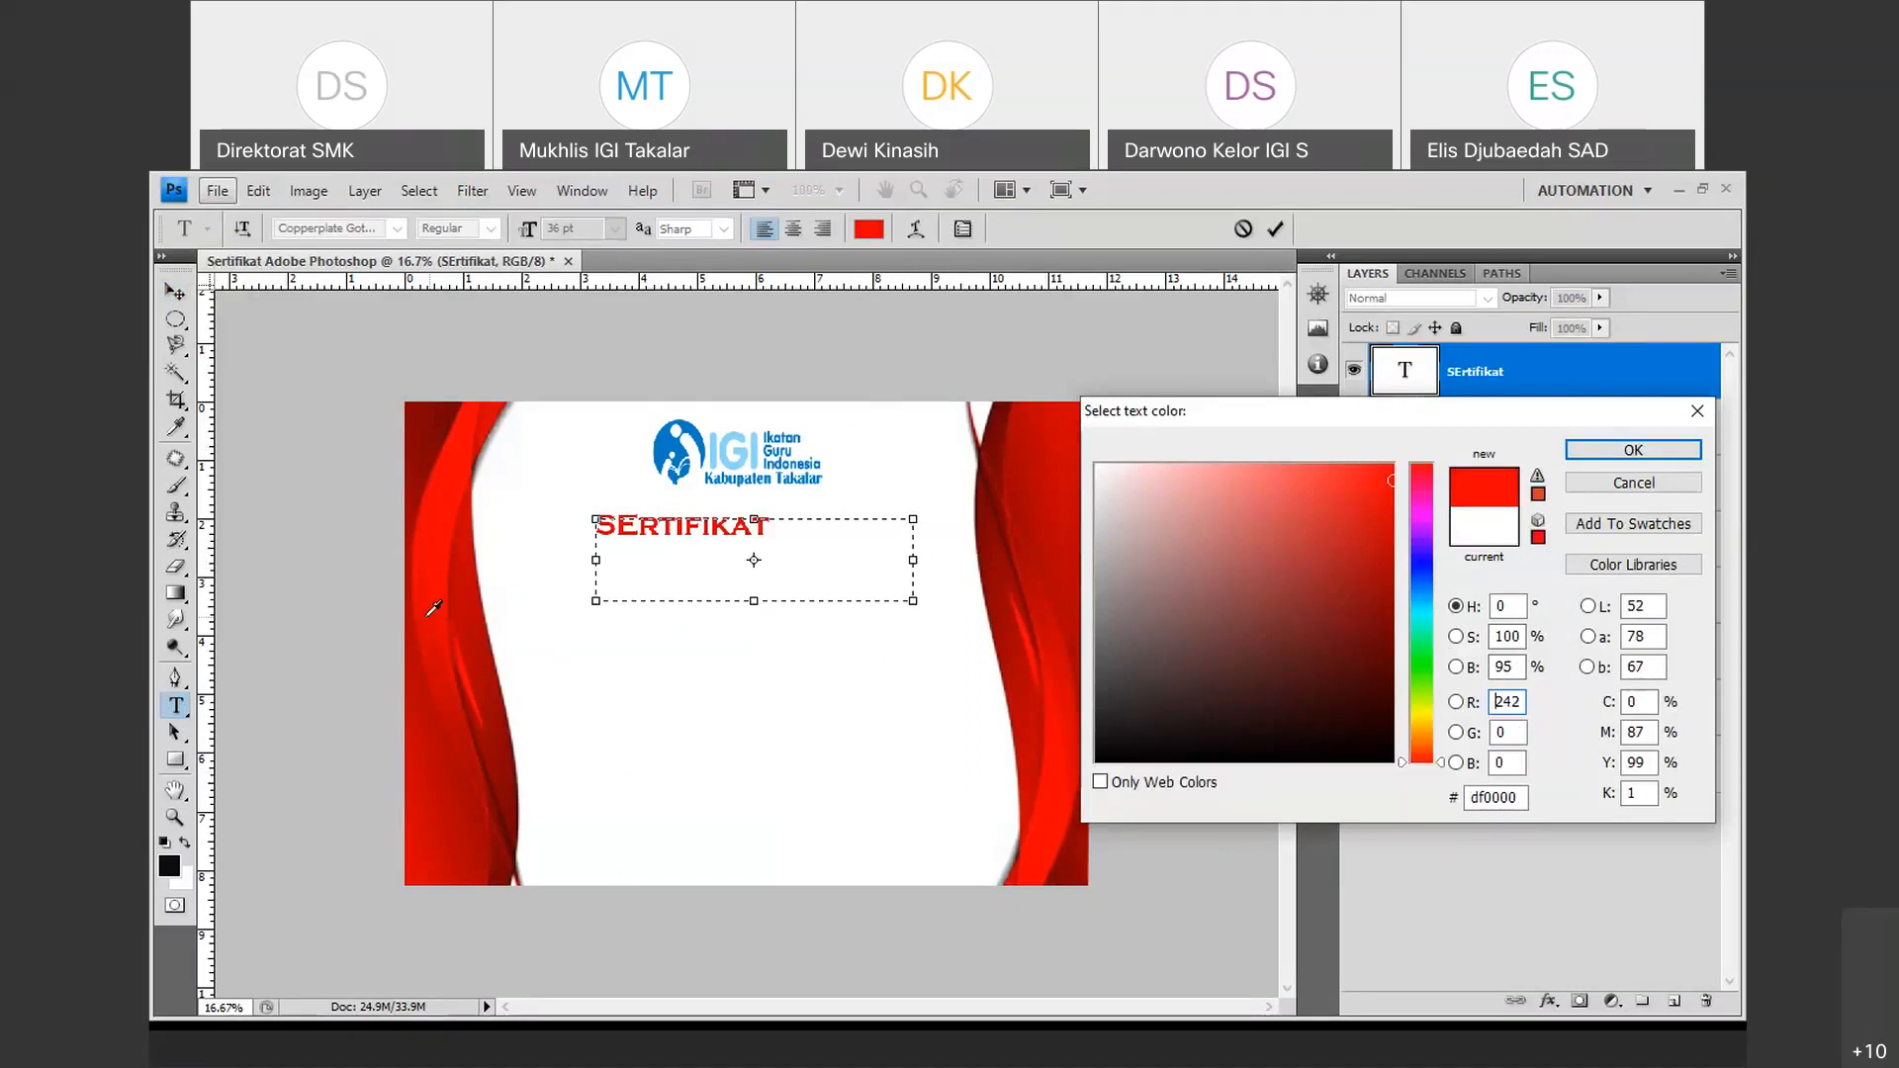
pyautogui.click(458, 661)
pyautogui.click(431, 571)
pyautogui.moveTo(1296, 411); pyautogui.dragTo(930, 470)
pyautogui.click(1256, 515)
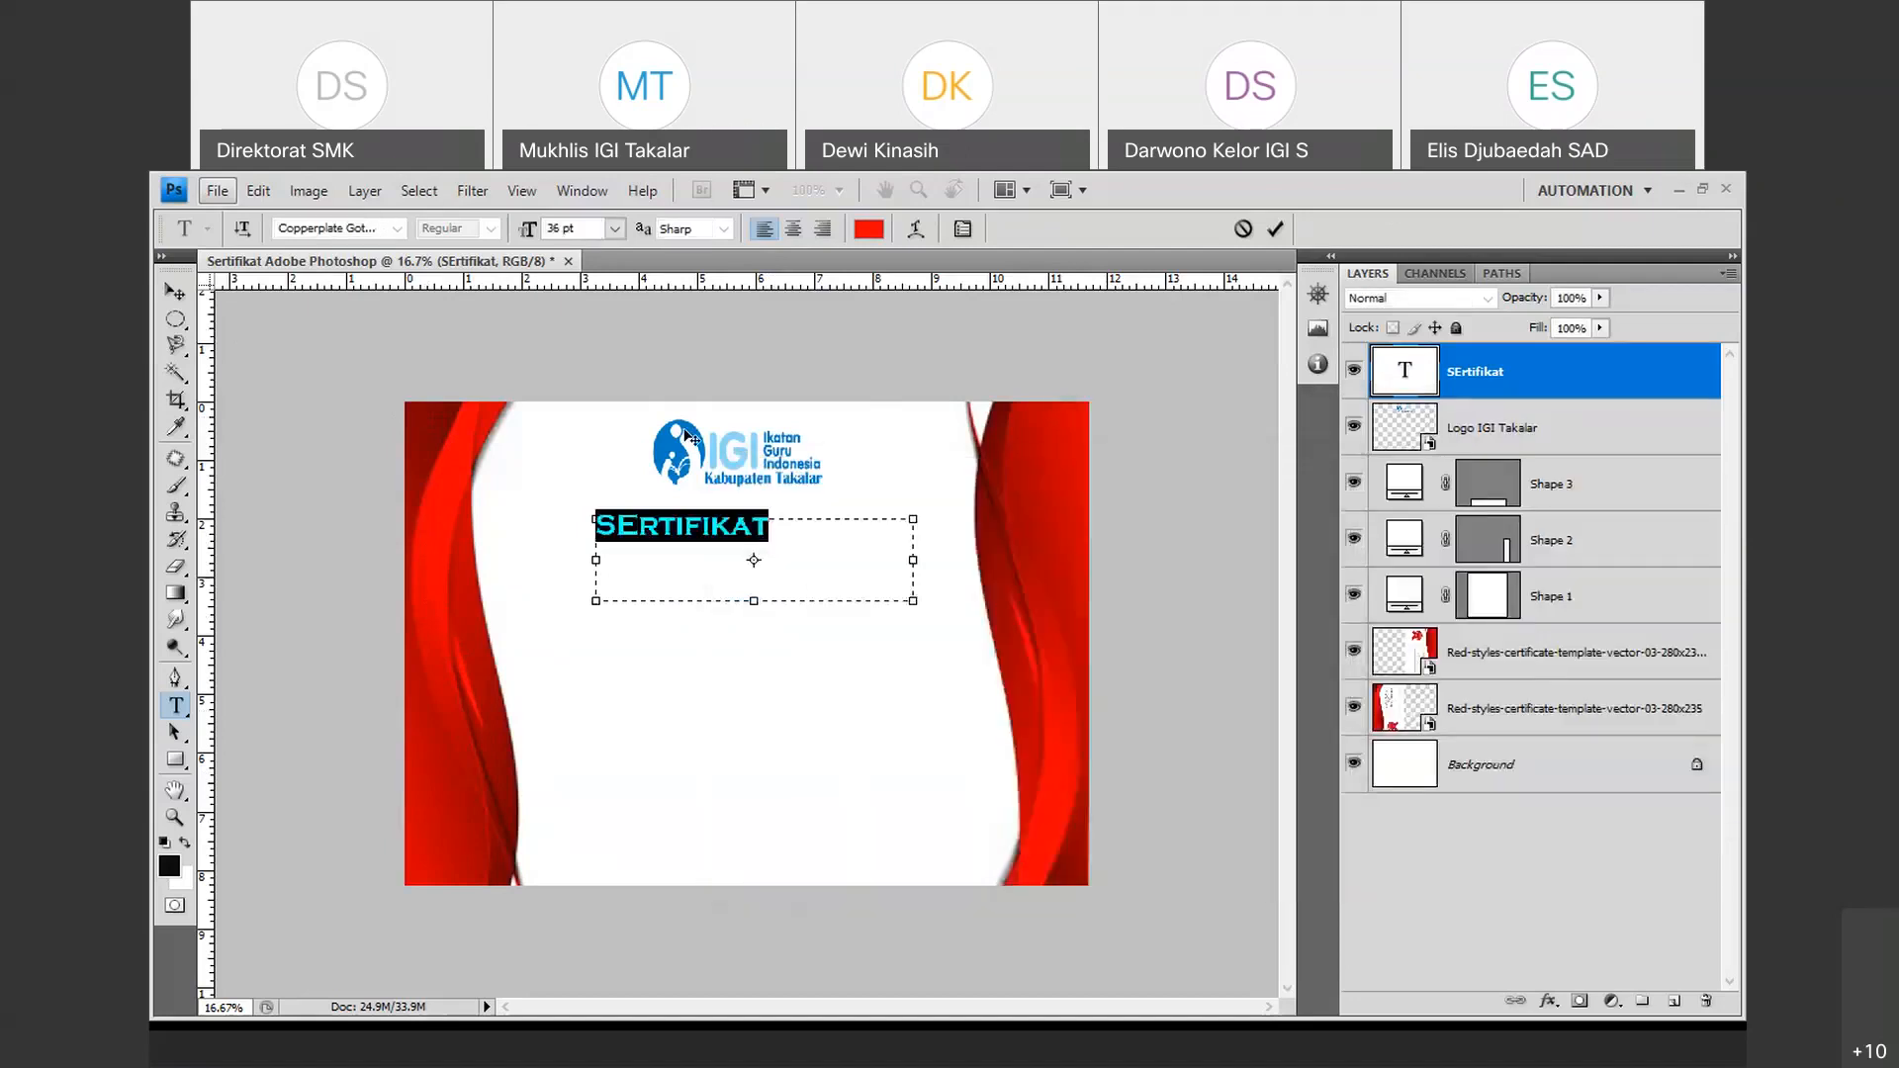
# Centre-align the SErtifikat title and set its font to Freestyle Script.
pyautogui.click(788, 229)
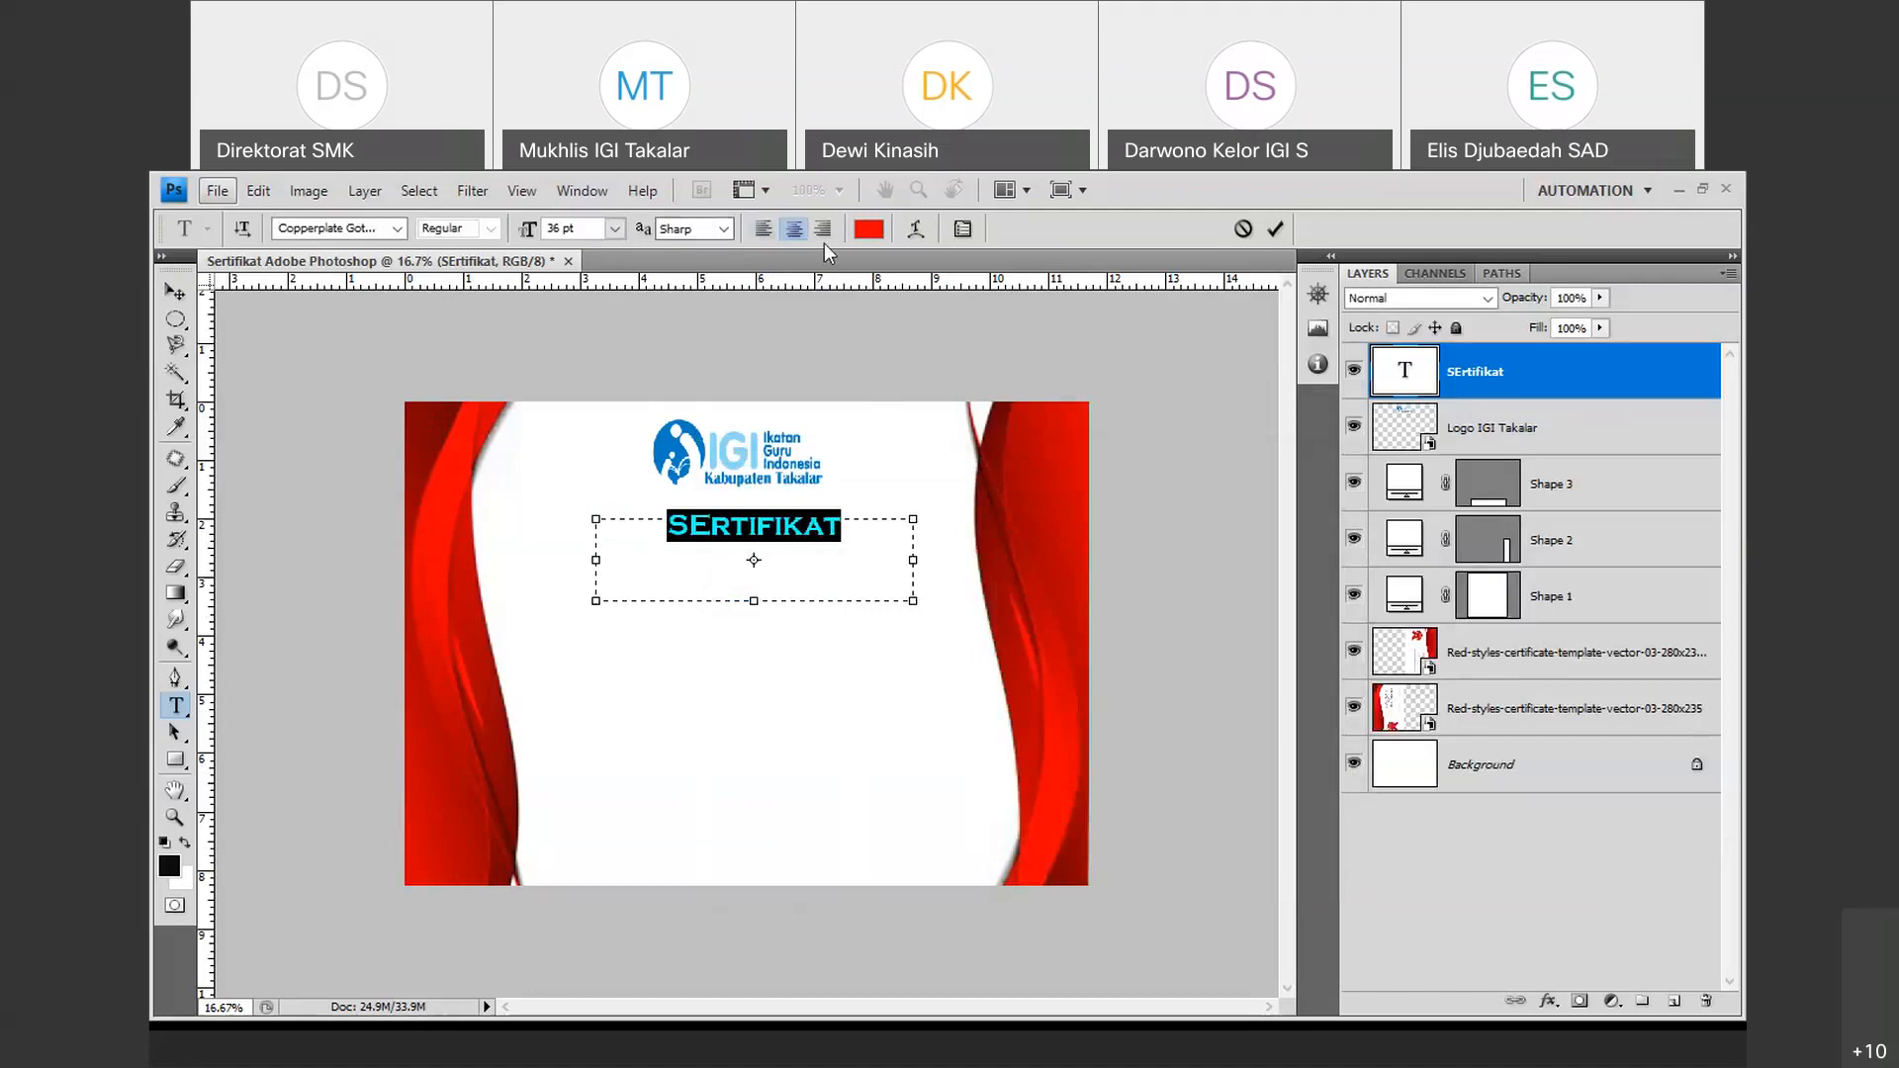
pyautogui.click(396, 229)
pyautogui.scroll(-1, 510, 414)
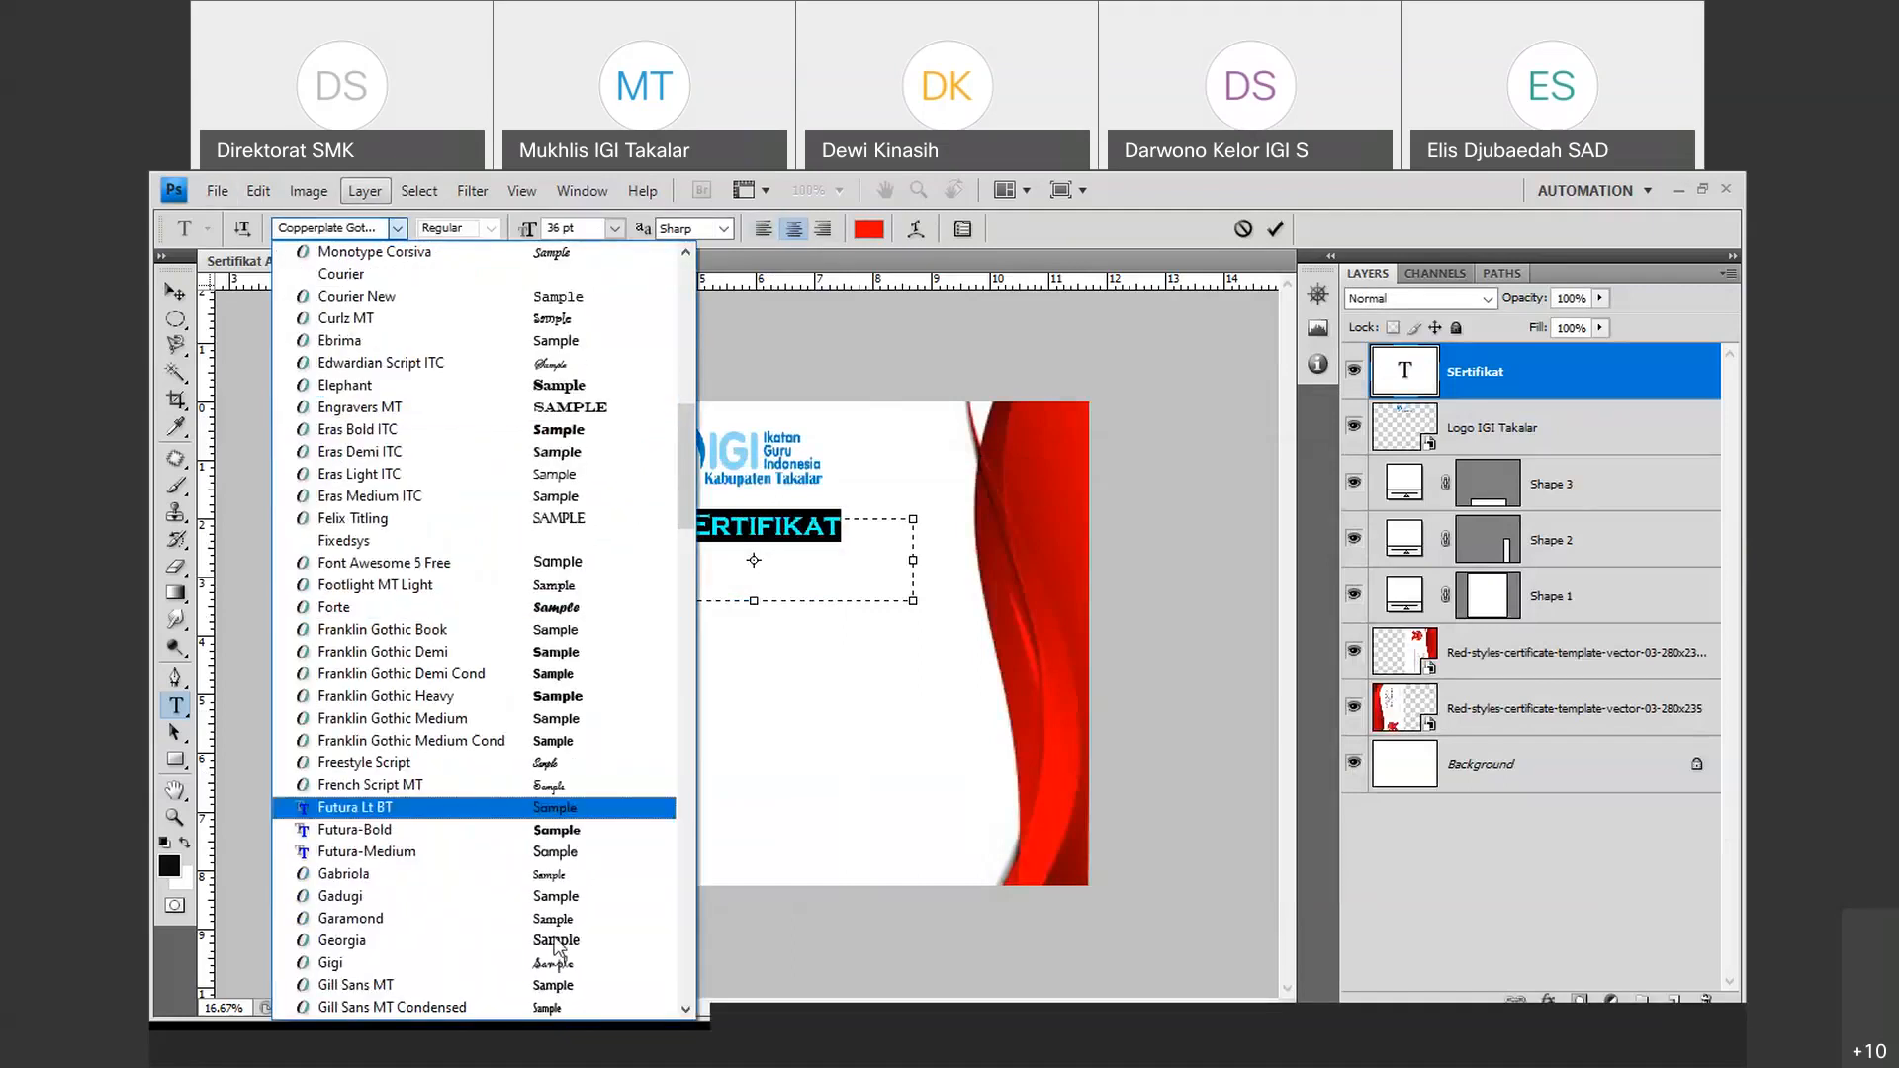
pyautogui.click(552, 767)
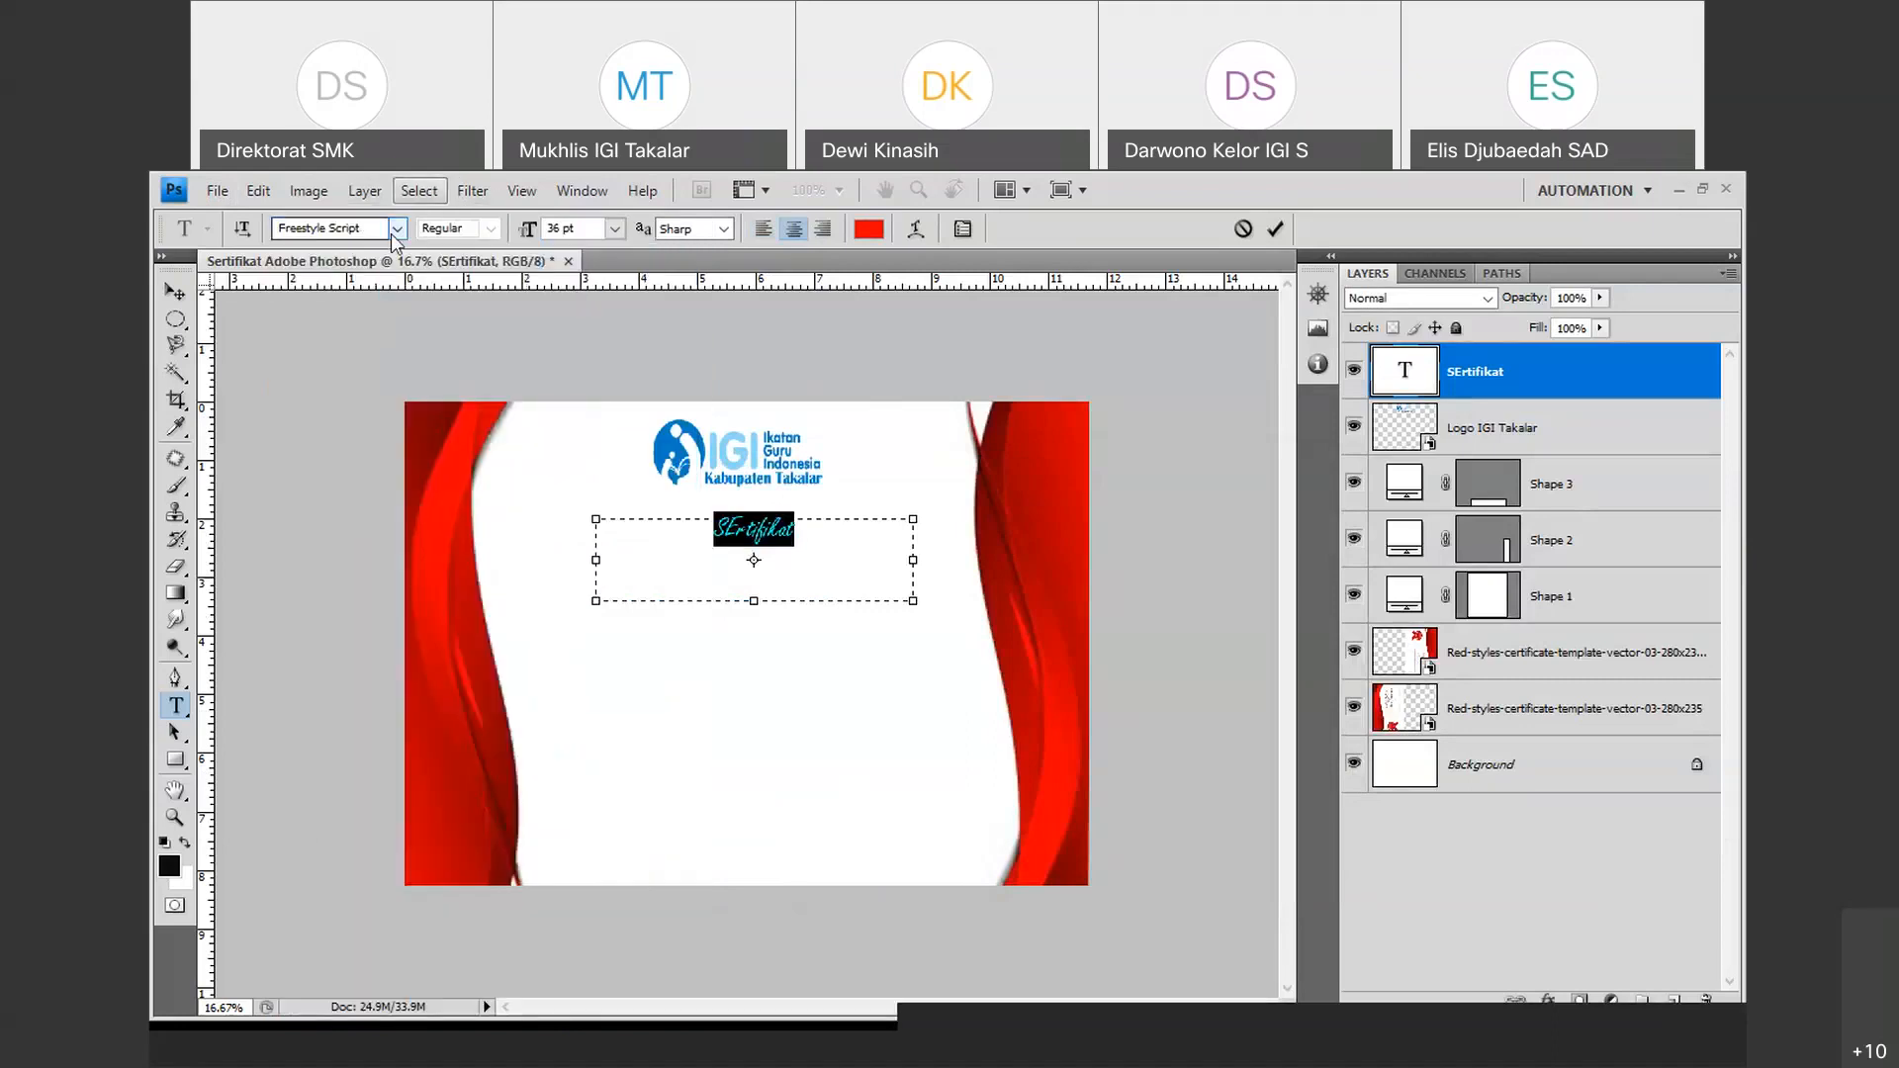
# Set the SErtifikat title's font size to 72 pt and commit the text edit.
pyautogui.click(614, 228)
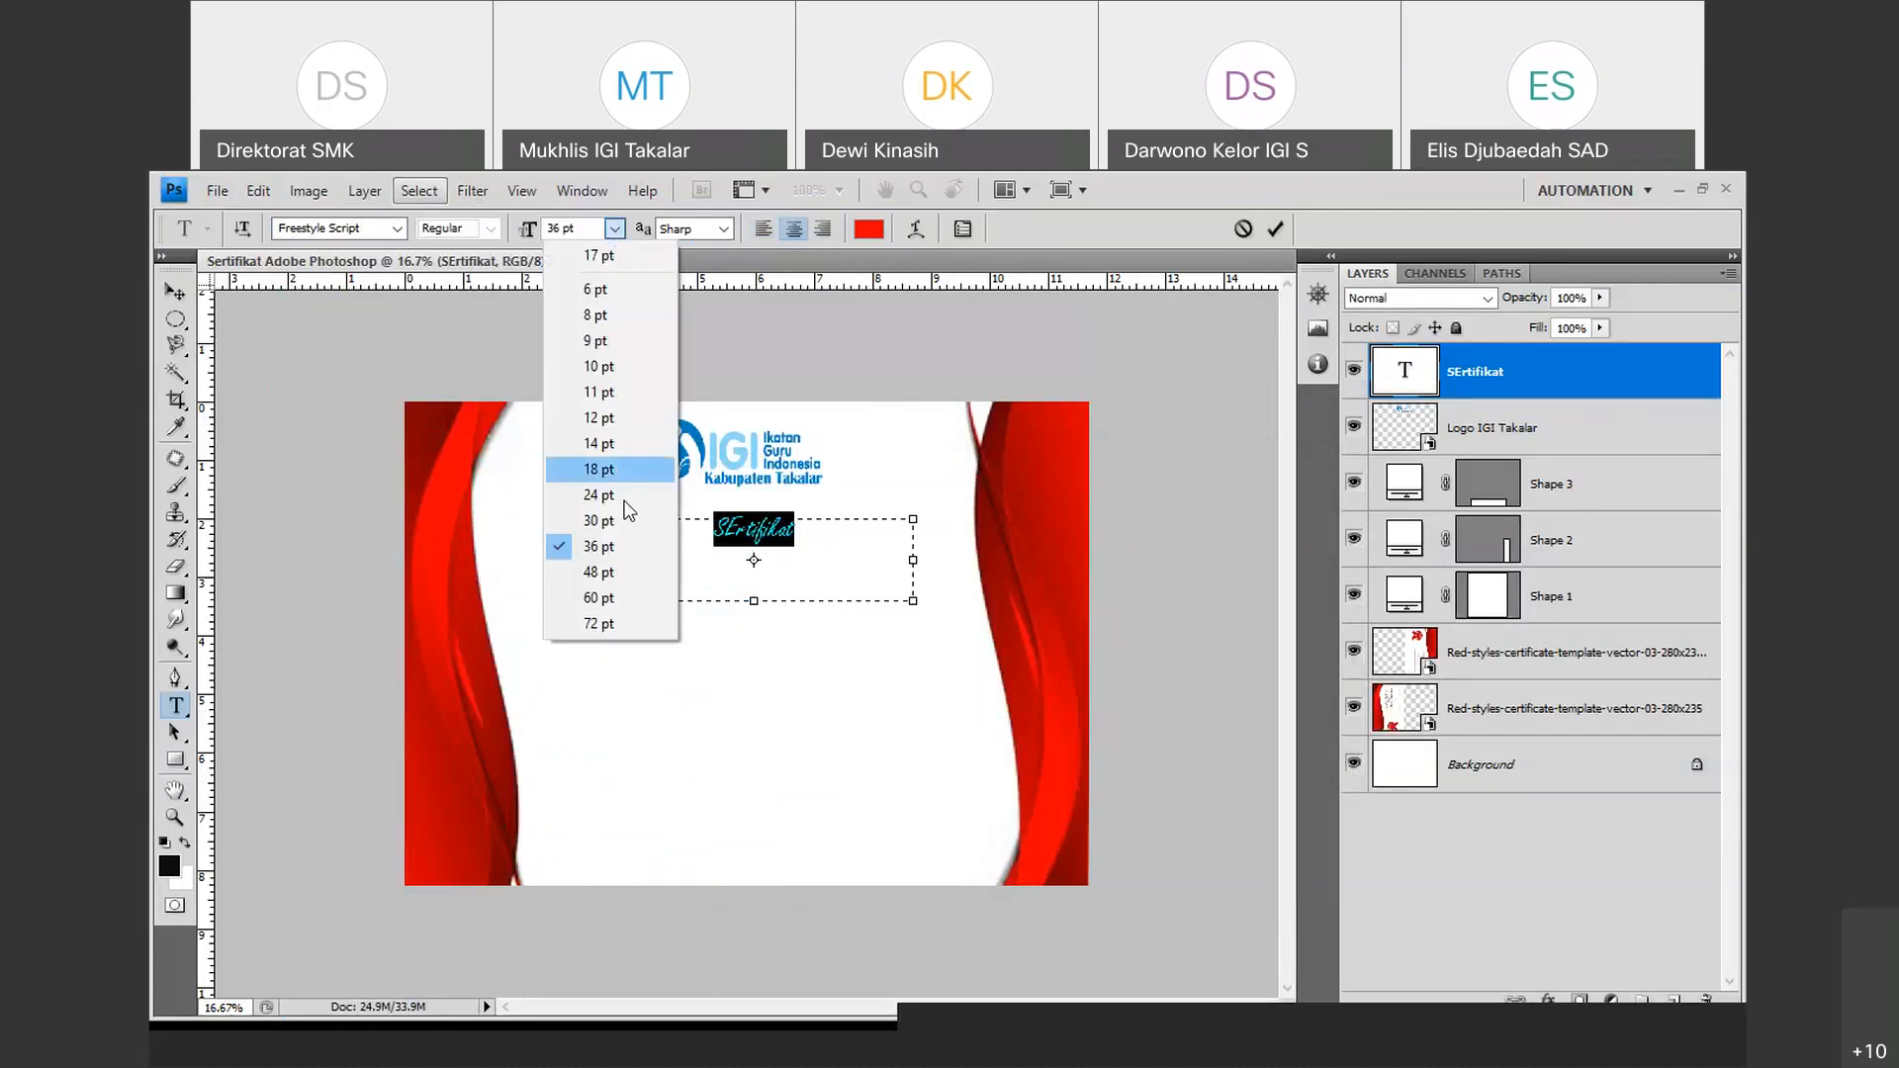
pyautogui.click(606, 625)
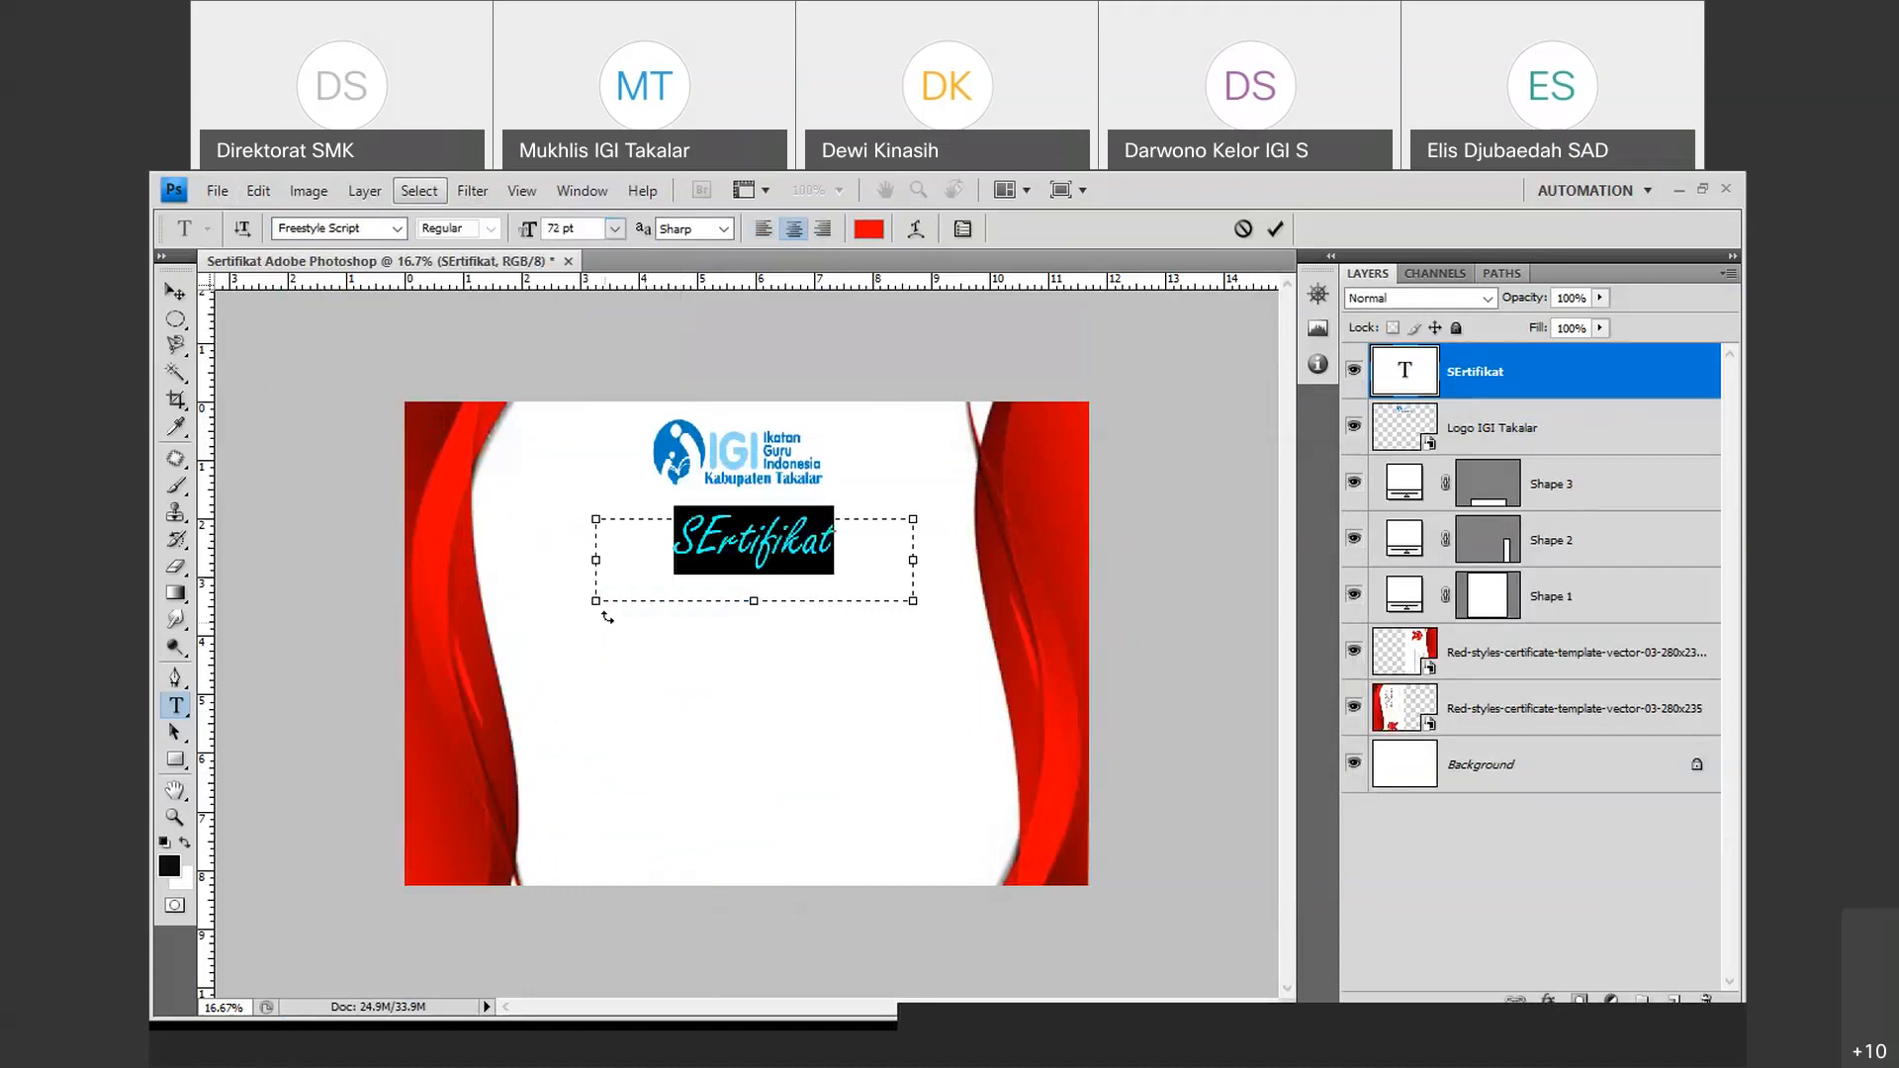
pyautogui.click(1279, 232)
pyautogui.press('v')
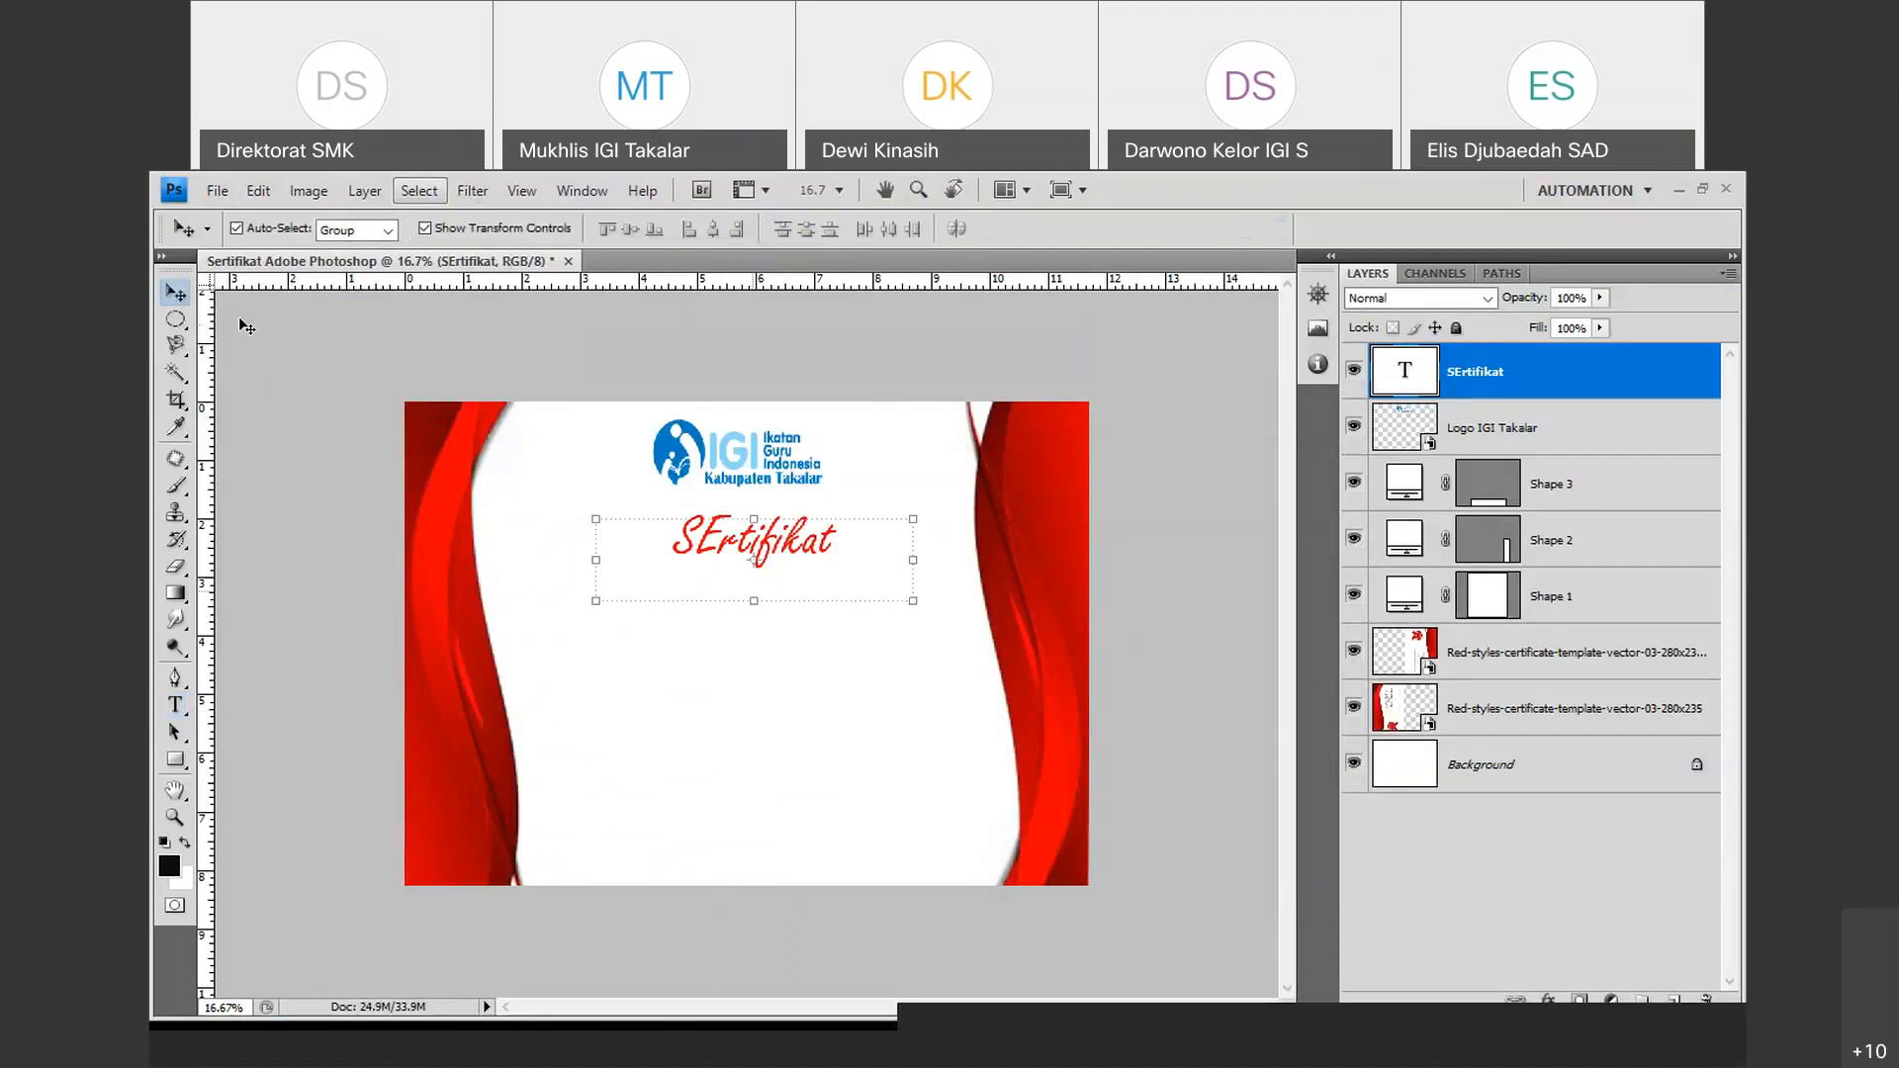
# Move the SErtifikat title slightly up and left so it sits just beneath the logo.
pyautogui.moveTo(797, 544); pyautogui.dragTo(785, 537)
pyautogui.click(857, 712)
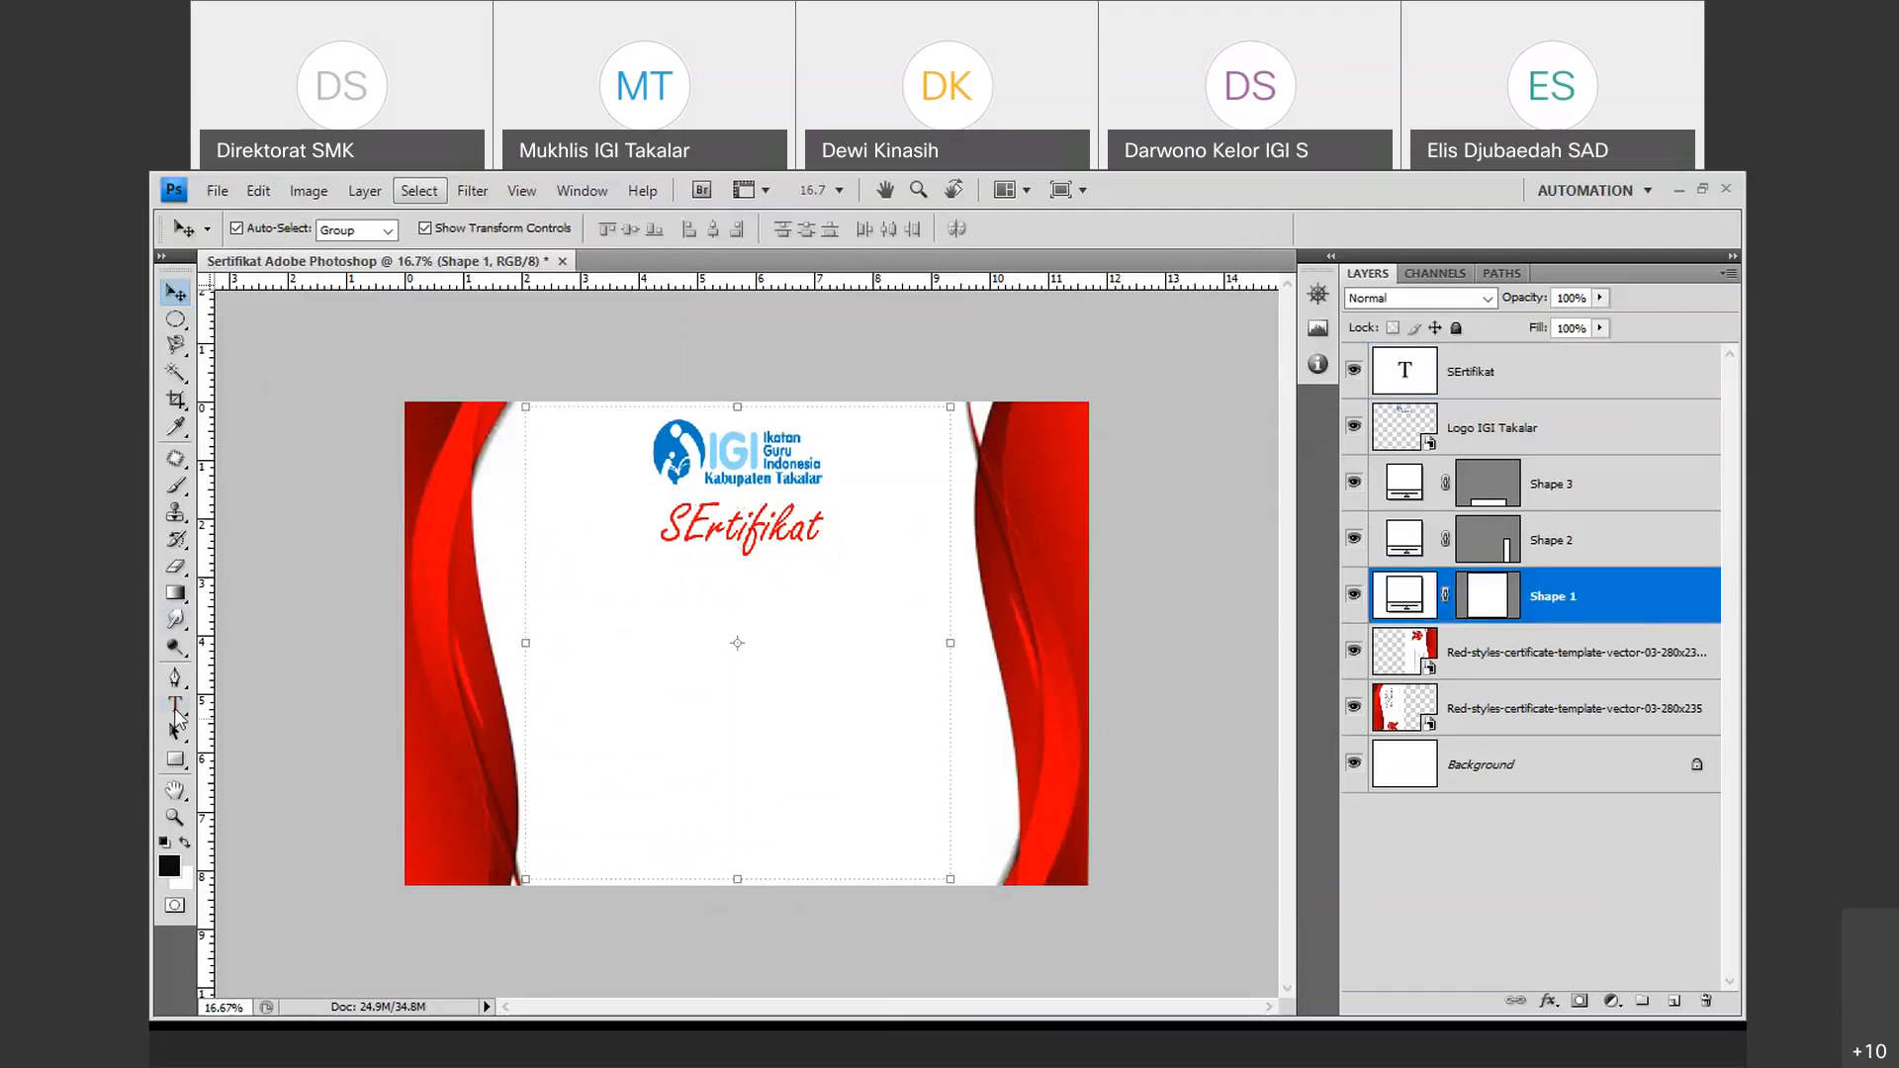
# Add a paragraph text box under the SErtifikat title containing "Nomor :" in 18 pt and commit the text.
pyautogui.click(176, 708)
pyautogui.moveTo(612, 556); pyautogui.dragTo(876, 591)
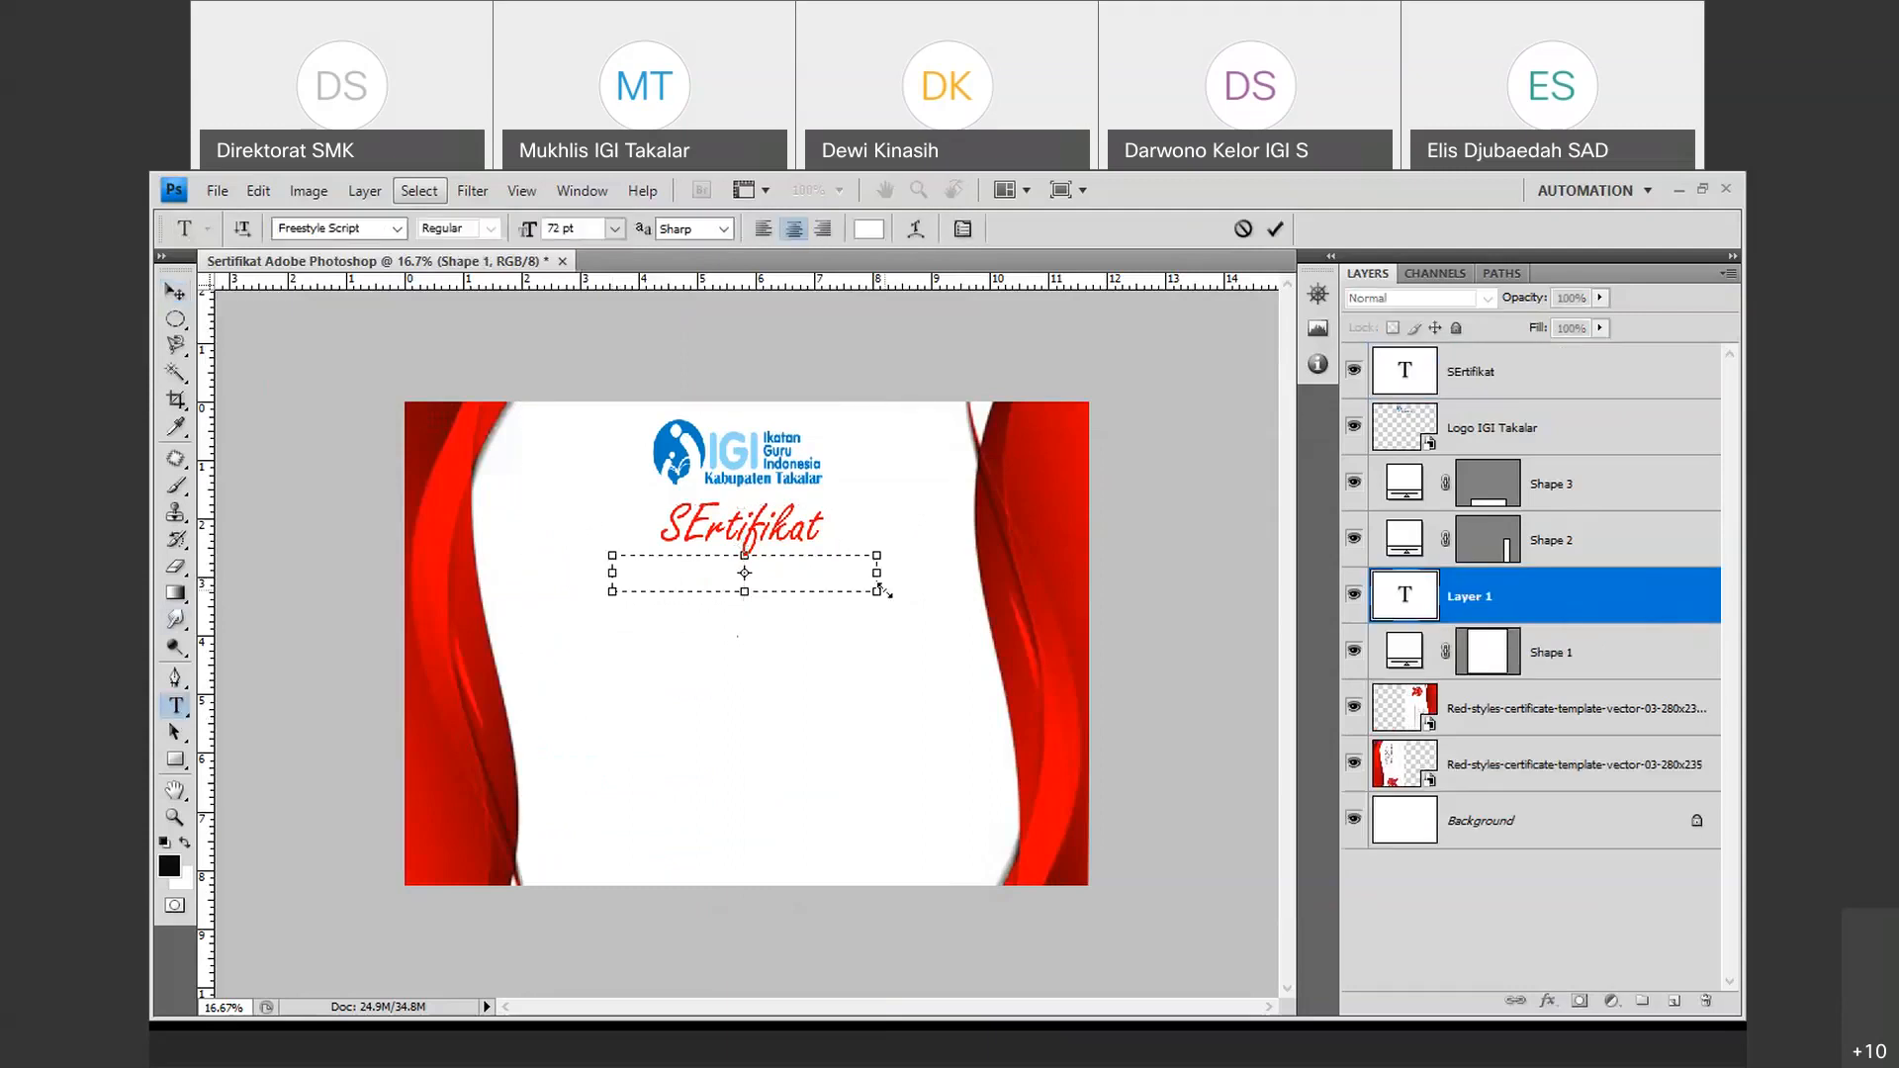
pyautogui.click(614, 228)
pyautogui.click(626, 466)
pyautogui.press('ctrl')
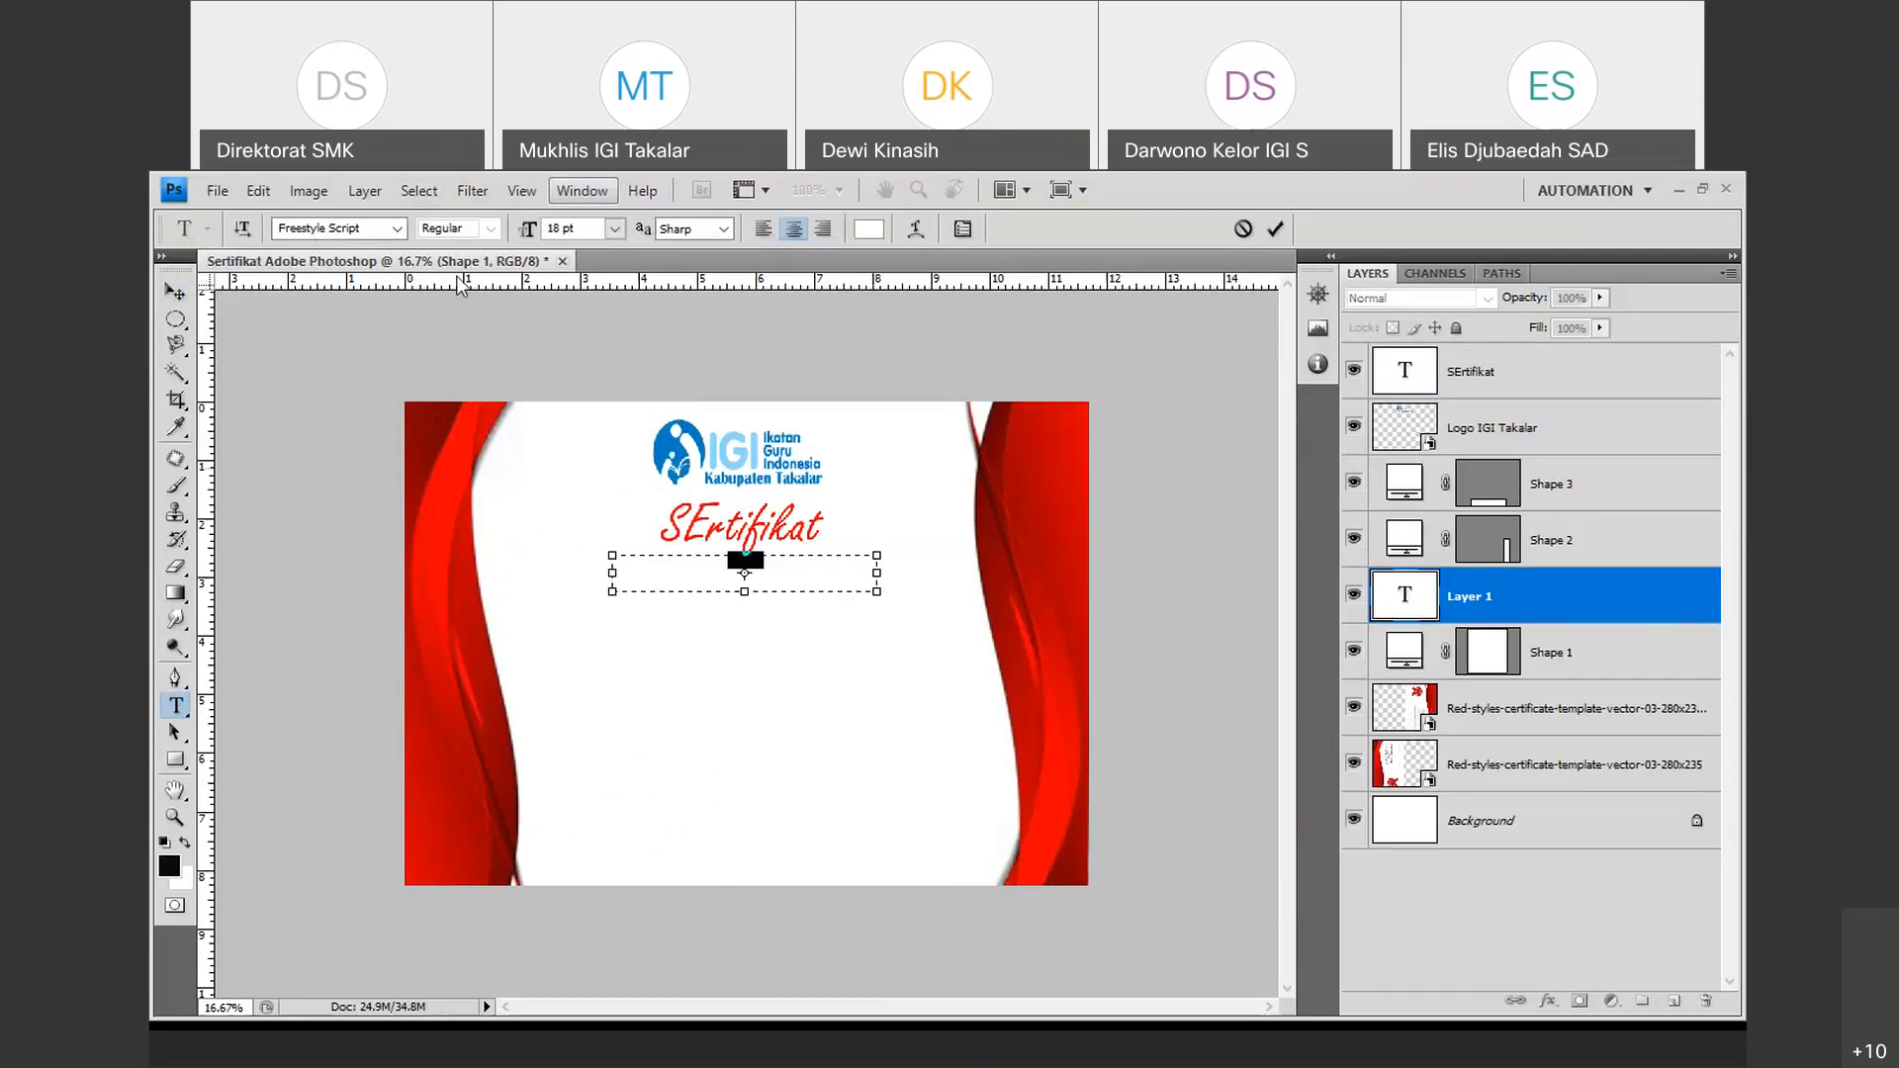
pyautogui.click(175, 292)
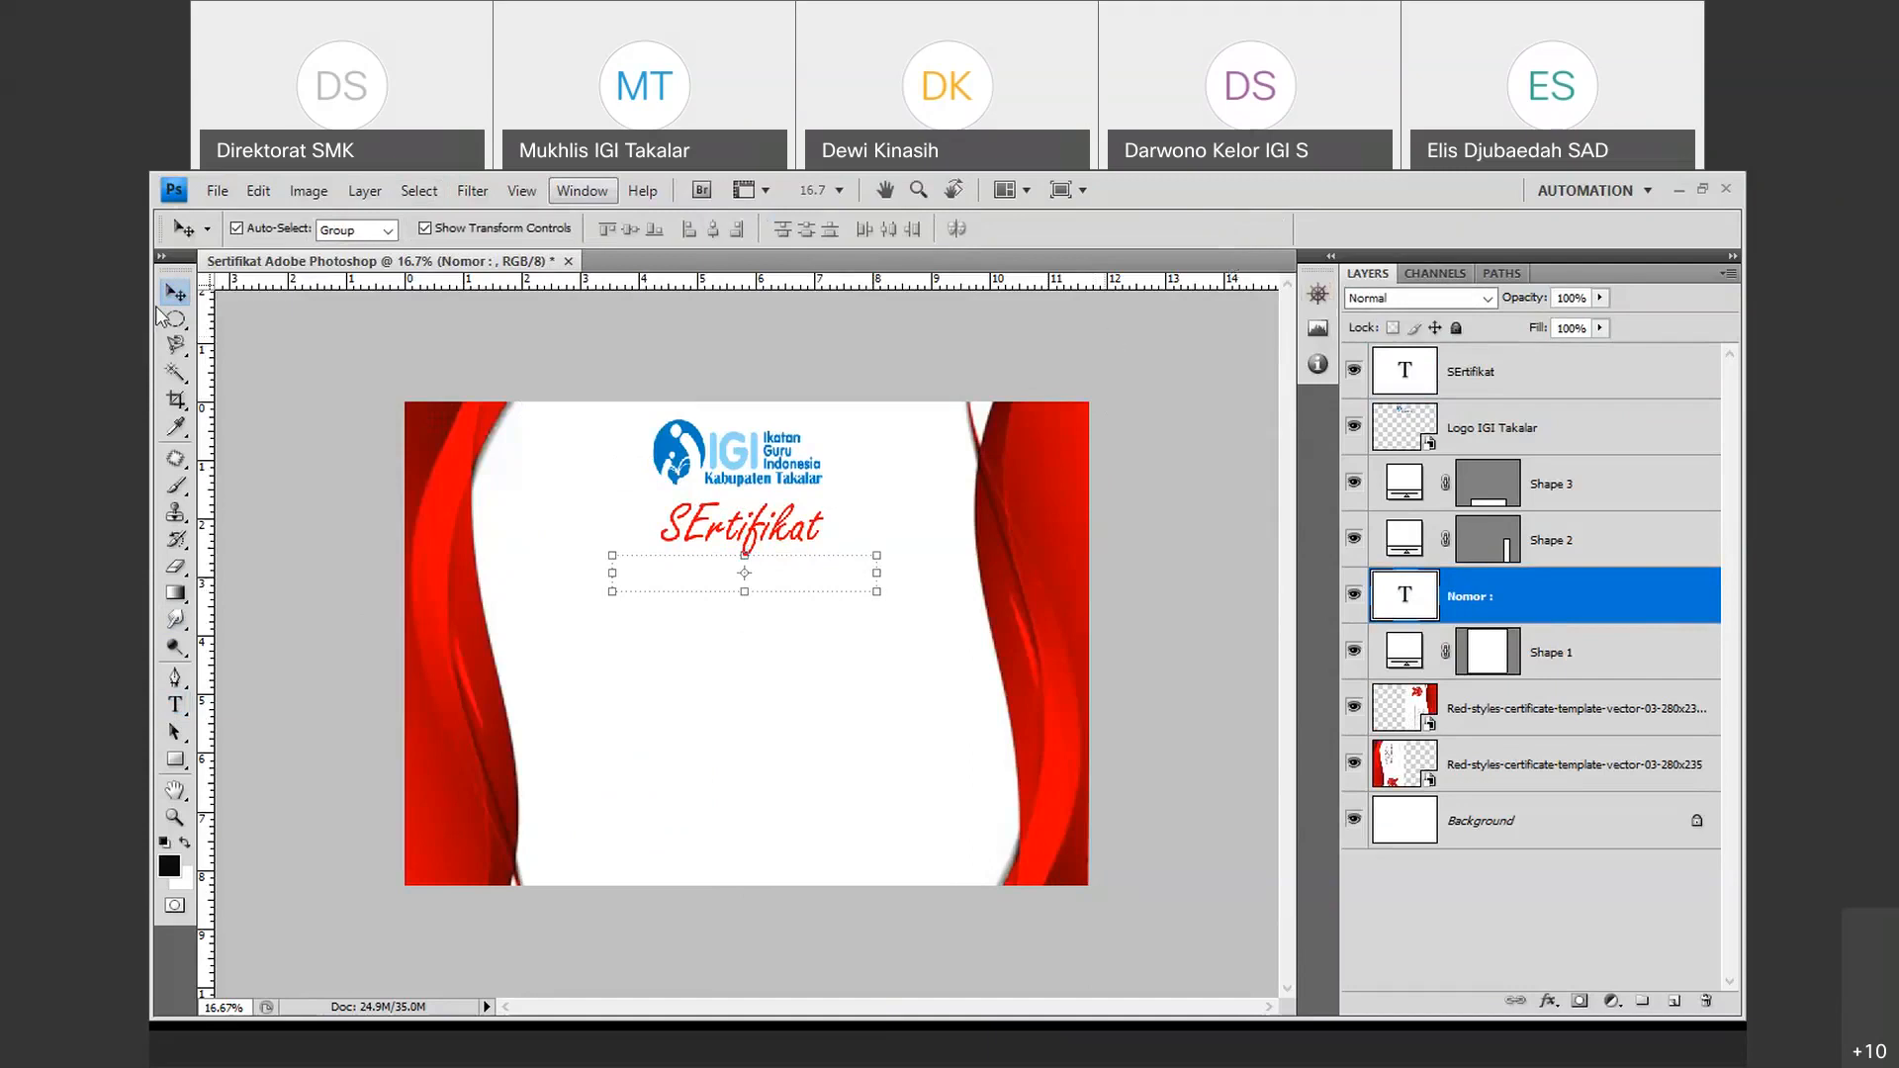
# Shift the large white Shape 1 rectangle slightly up and left and commit the transform.
pyautogui.click(760, 601)
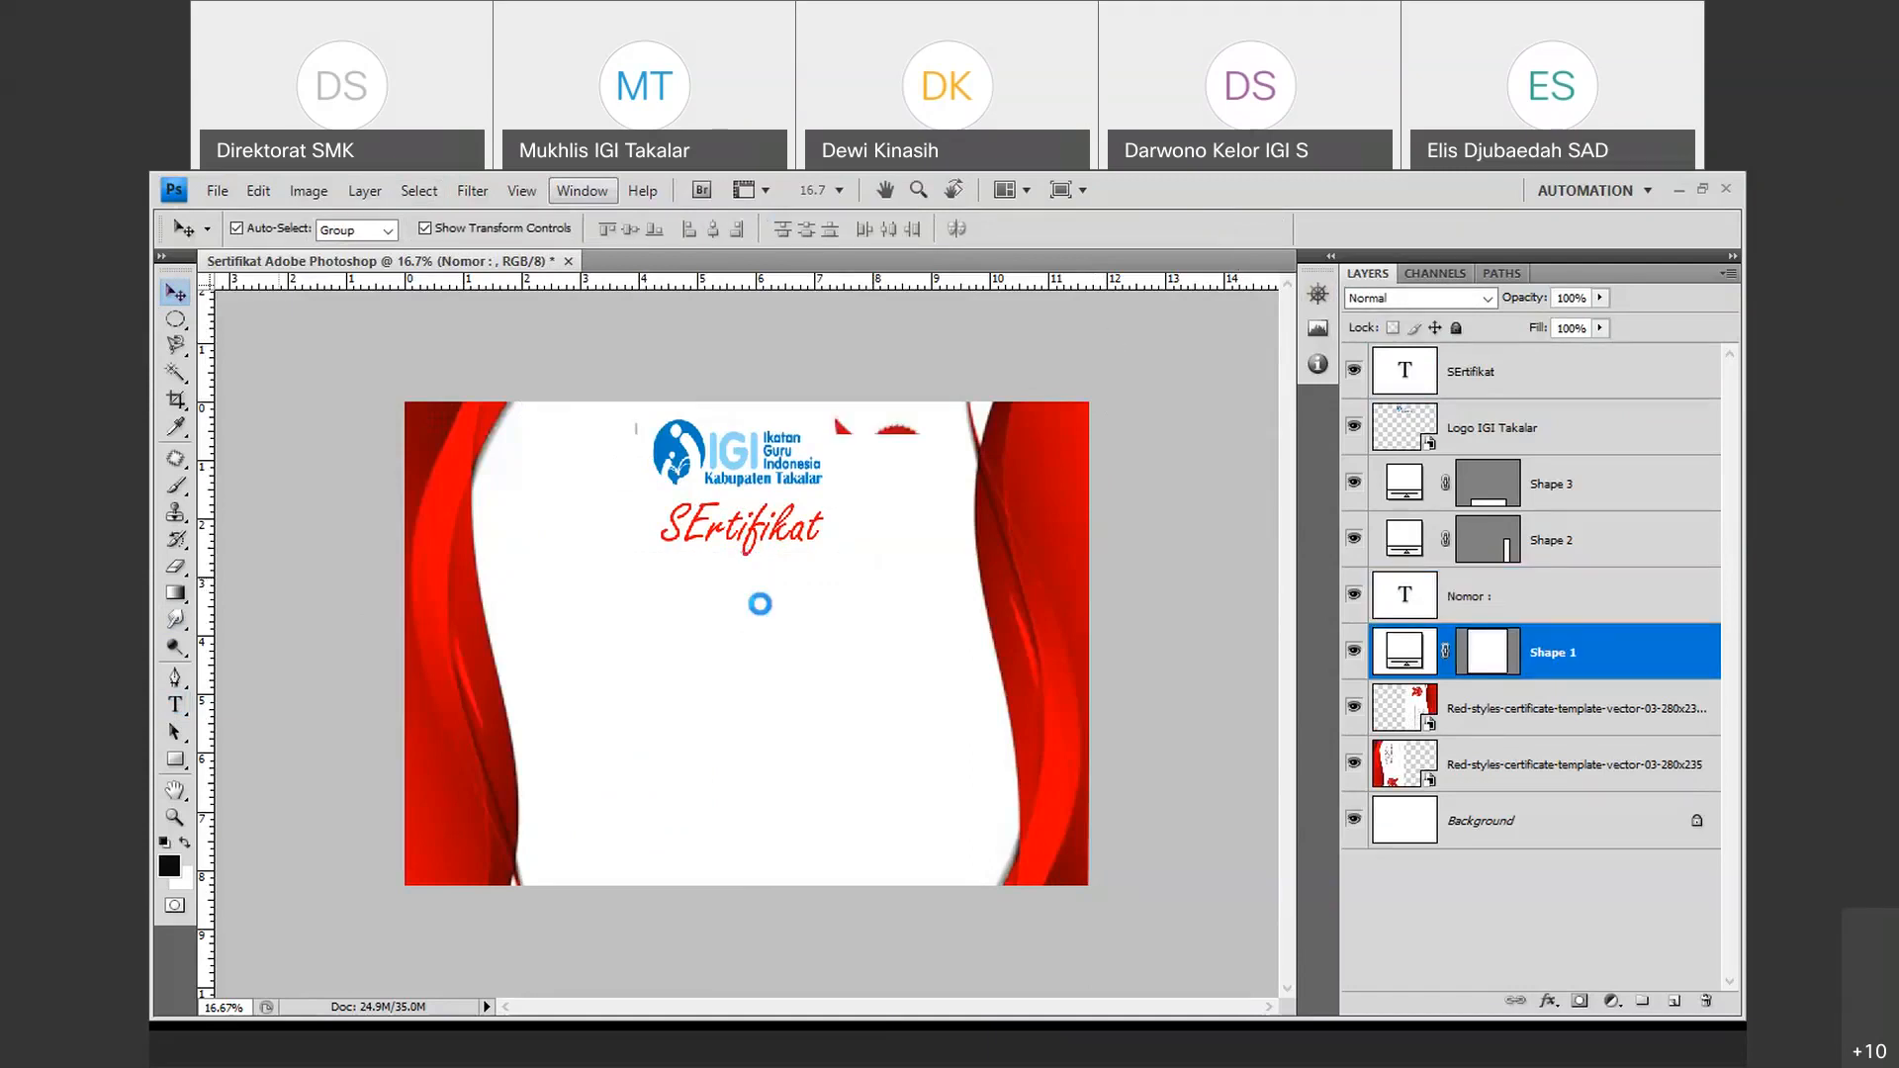
pyautogui.hotkey('ctrl', 't')
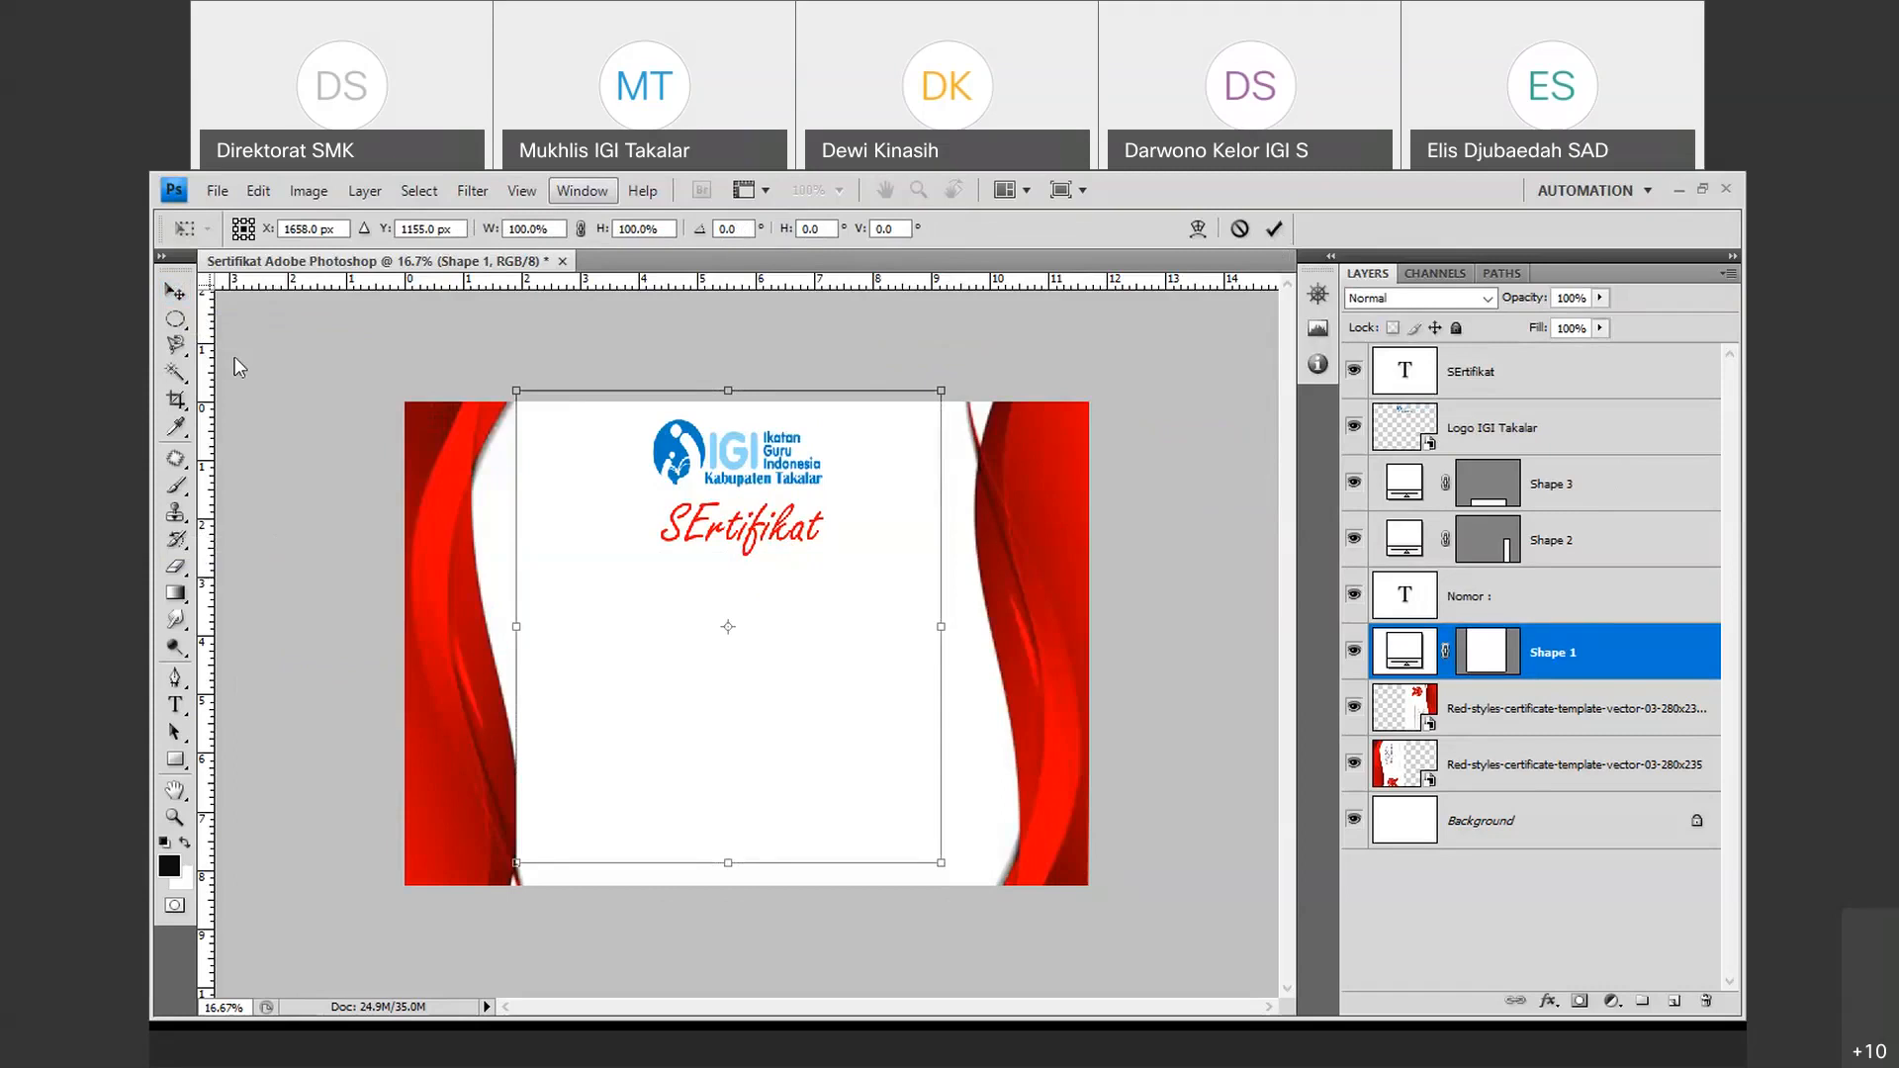
pyautogui.press('Return')
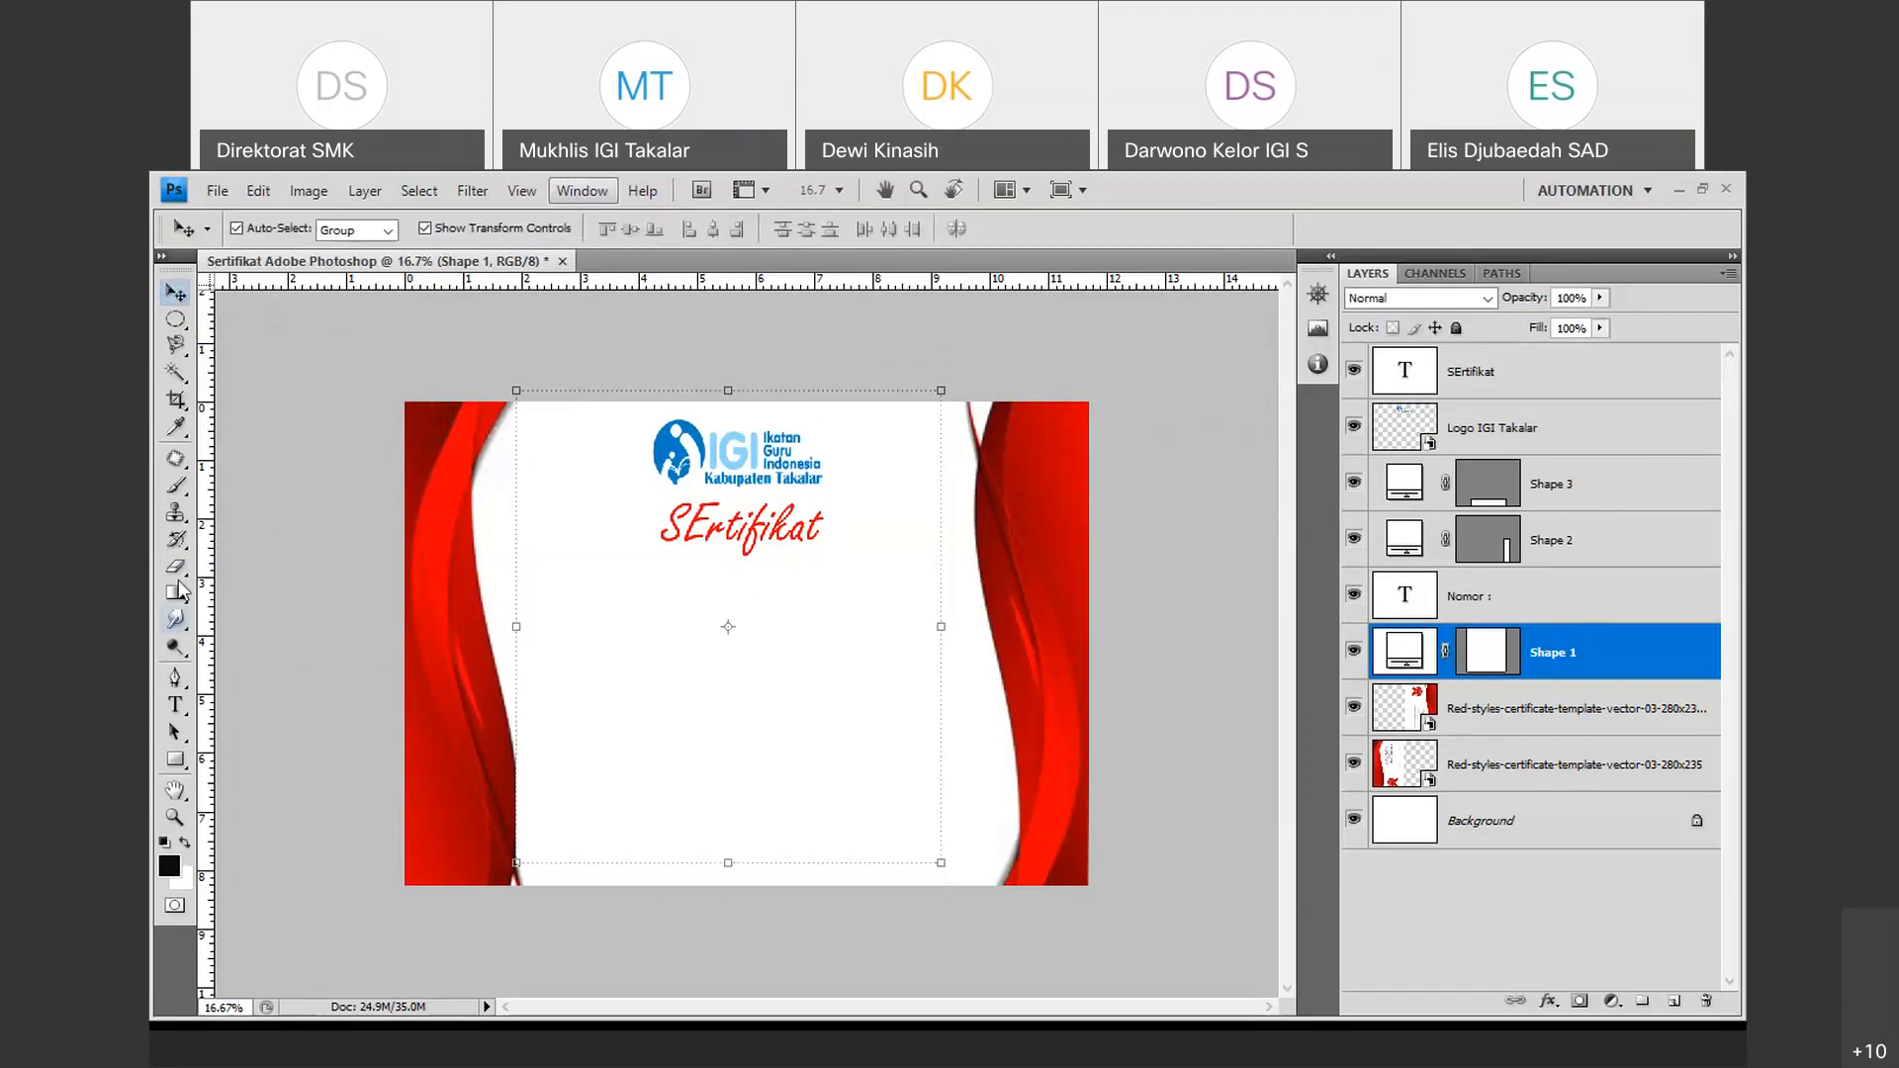
# Create a new paragraph text box under the SErtifikat title with the text colour set to blue-violet #450ee3.
pyautogui.click(176, 705)
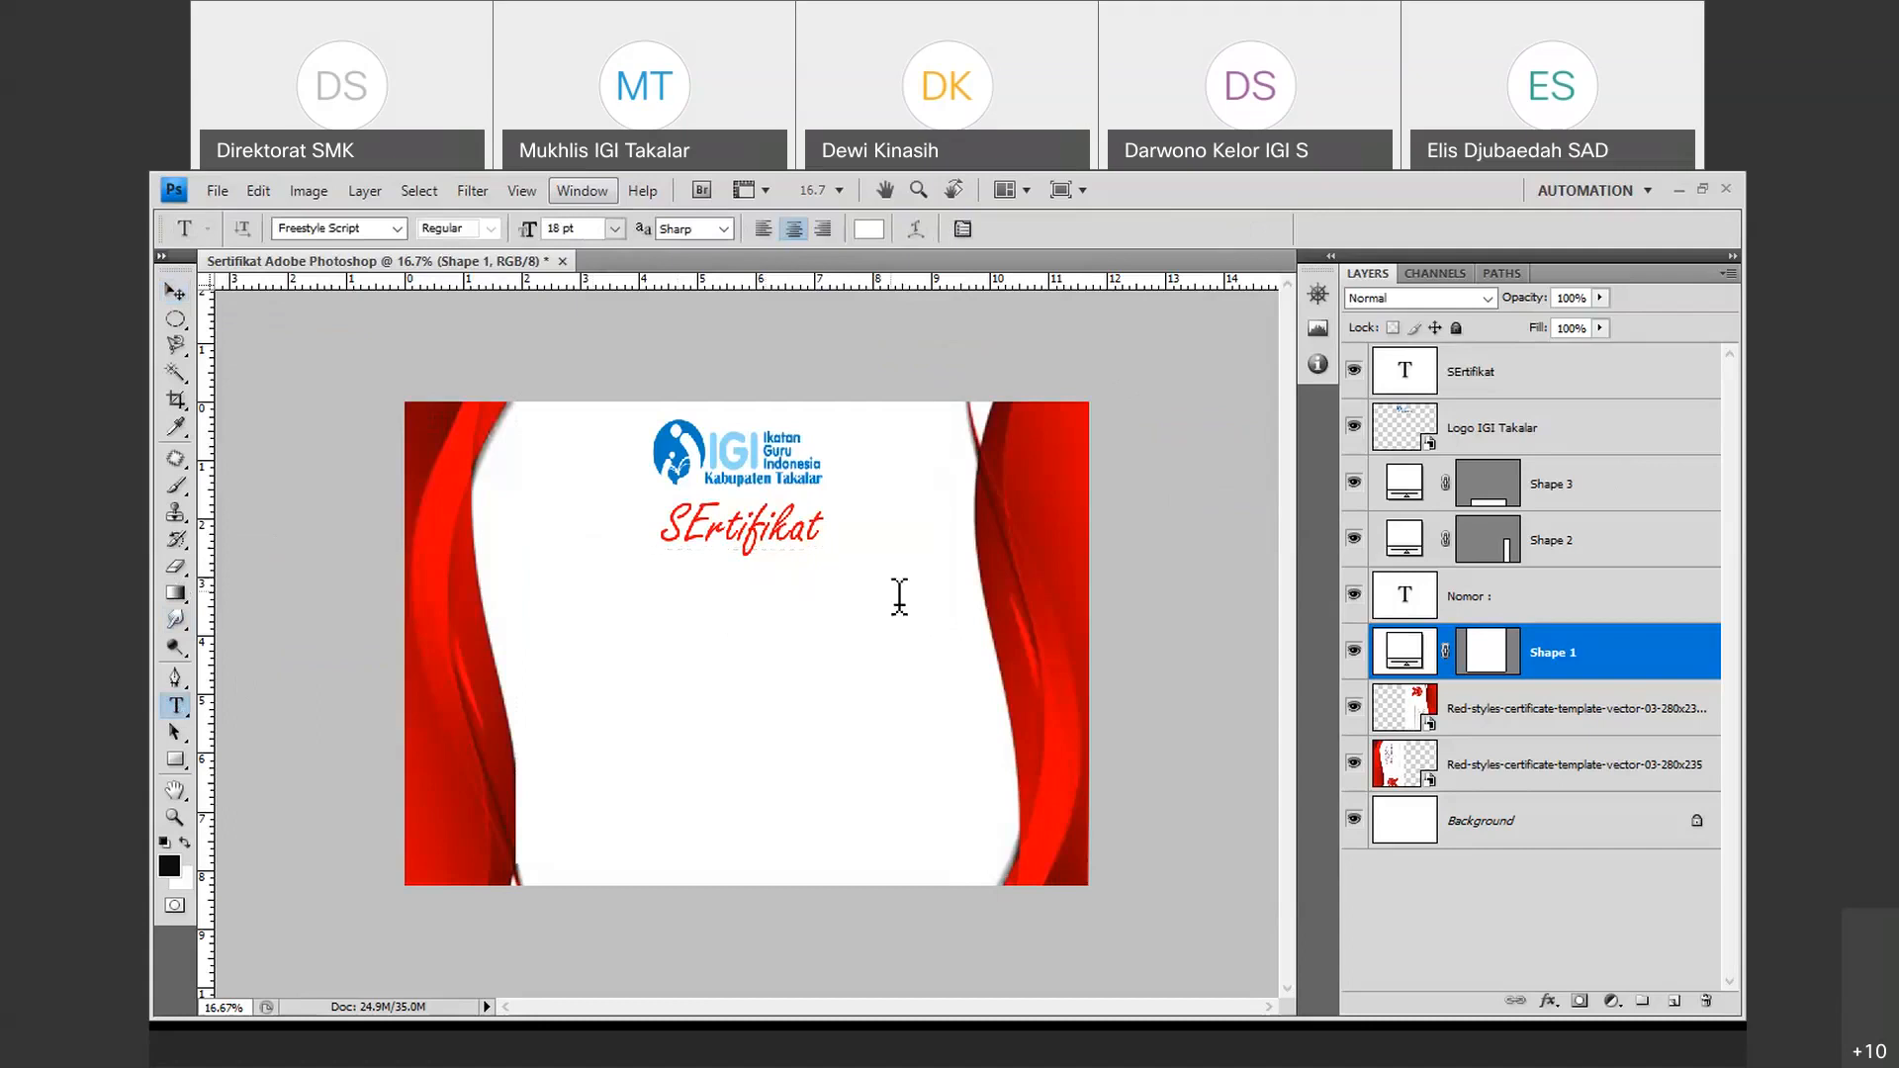
pyautogui.moveTo(892, 593); pyautogui.dragTo(593, 550)
pyautogui.click(868, 229)
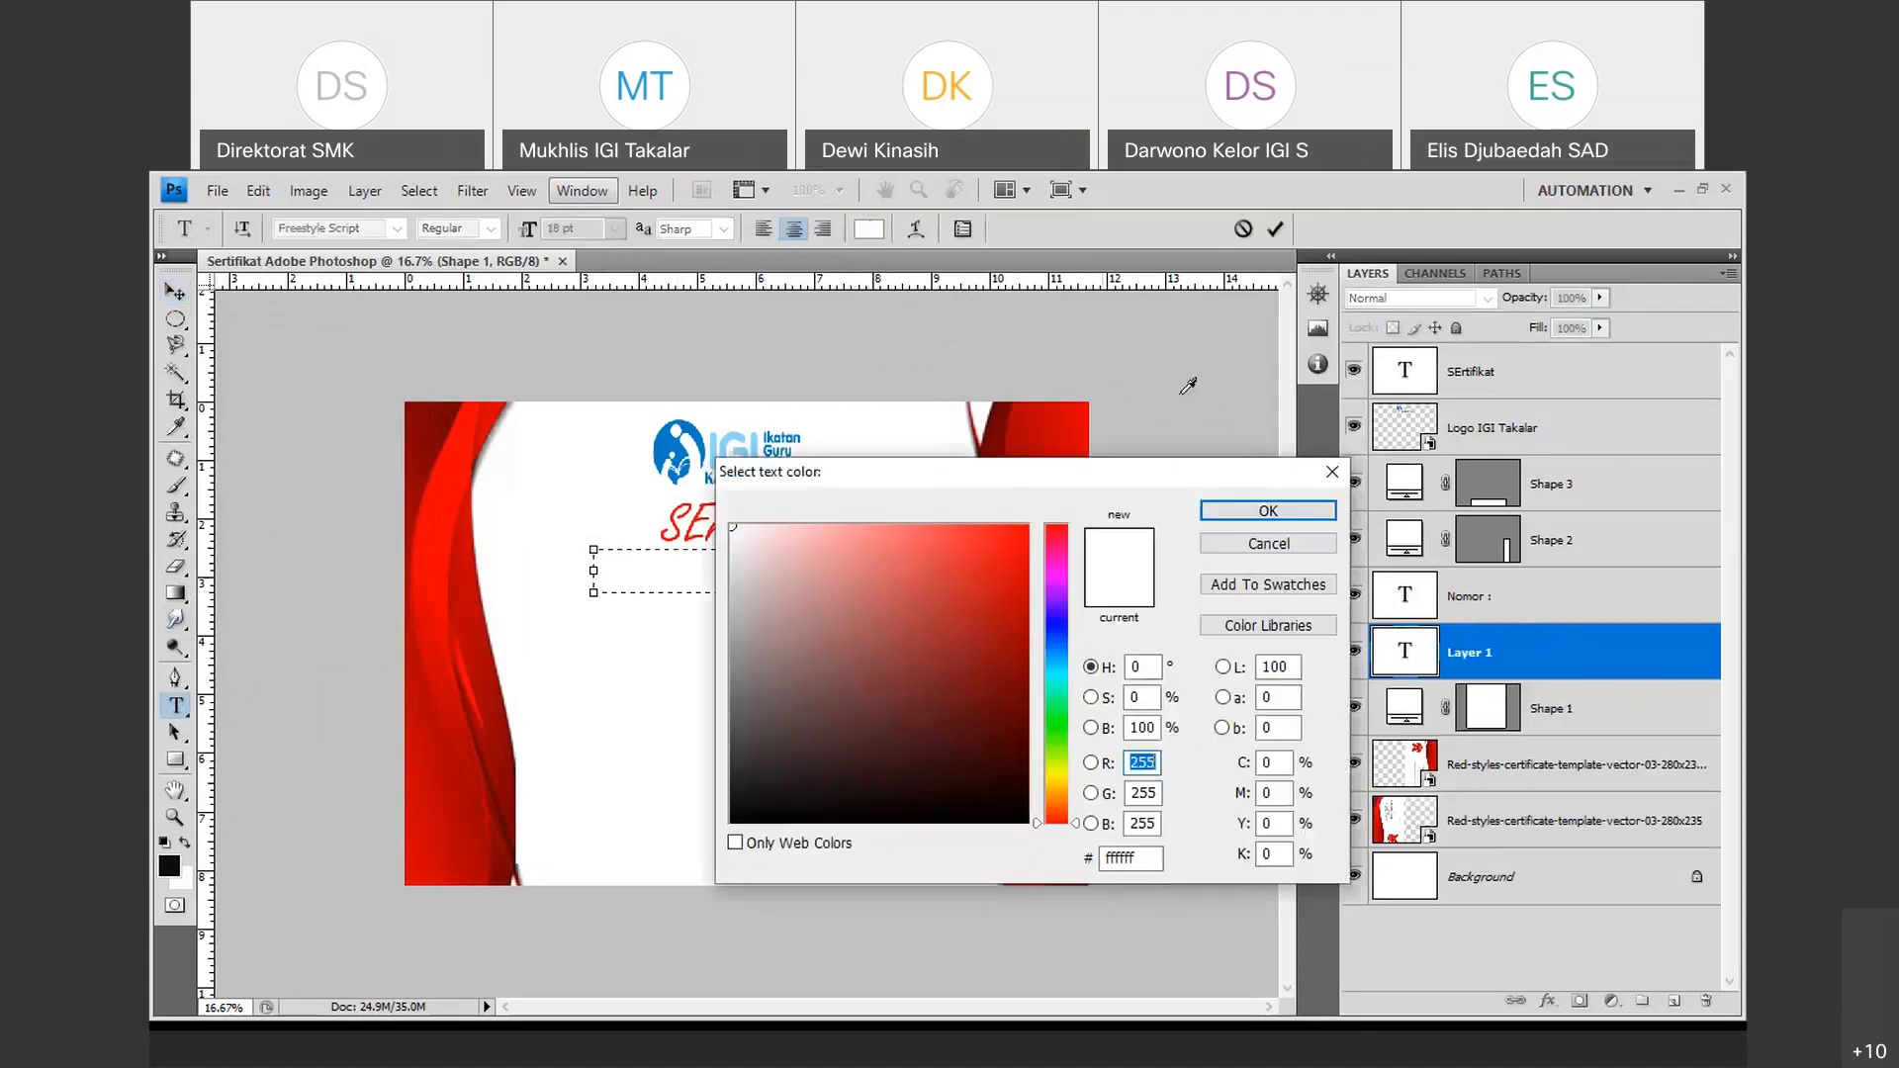
pyautogui.click(1056, 611)
pyautogui.click(1010, 558)
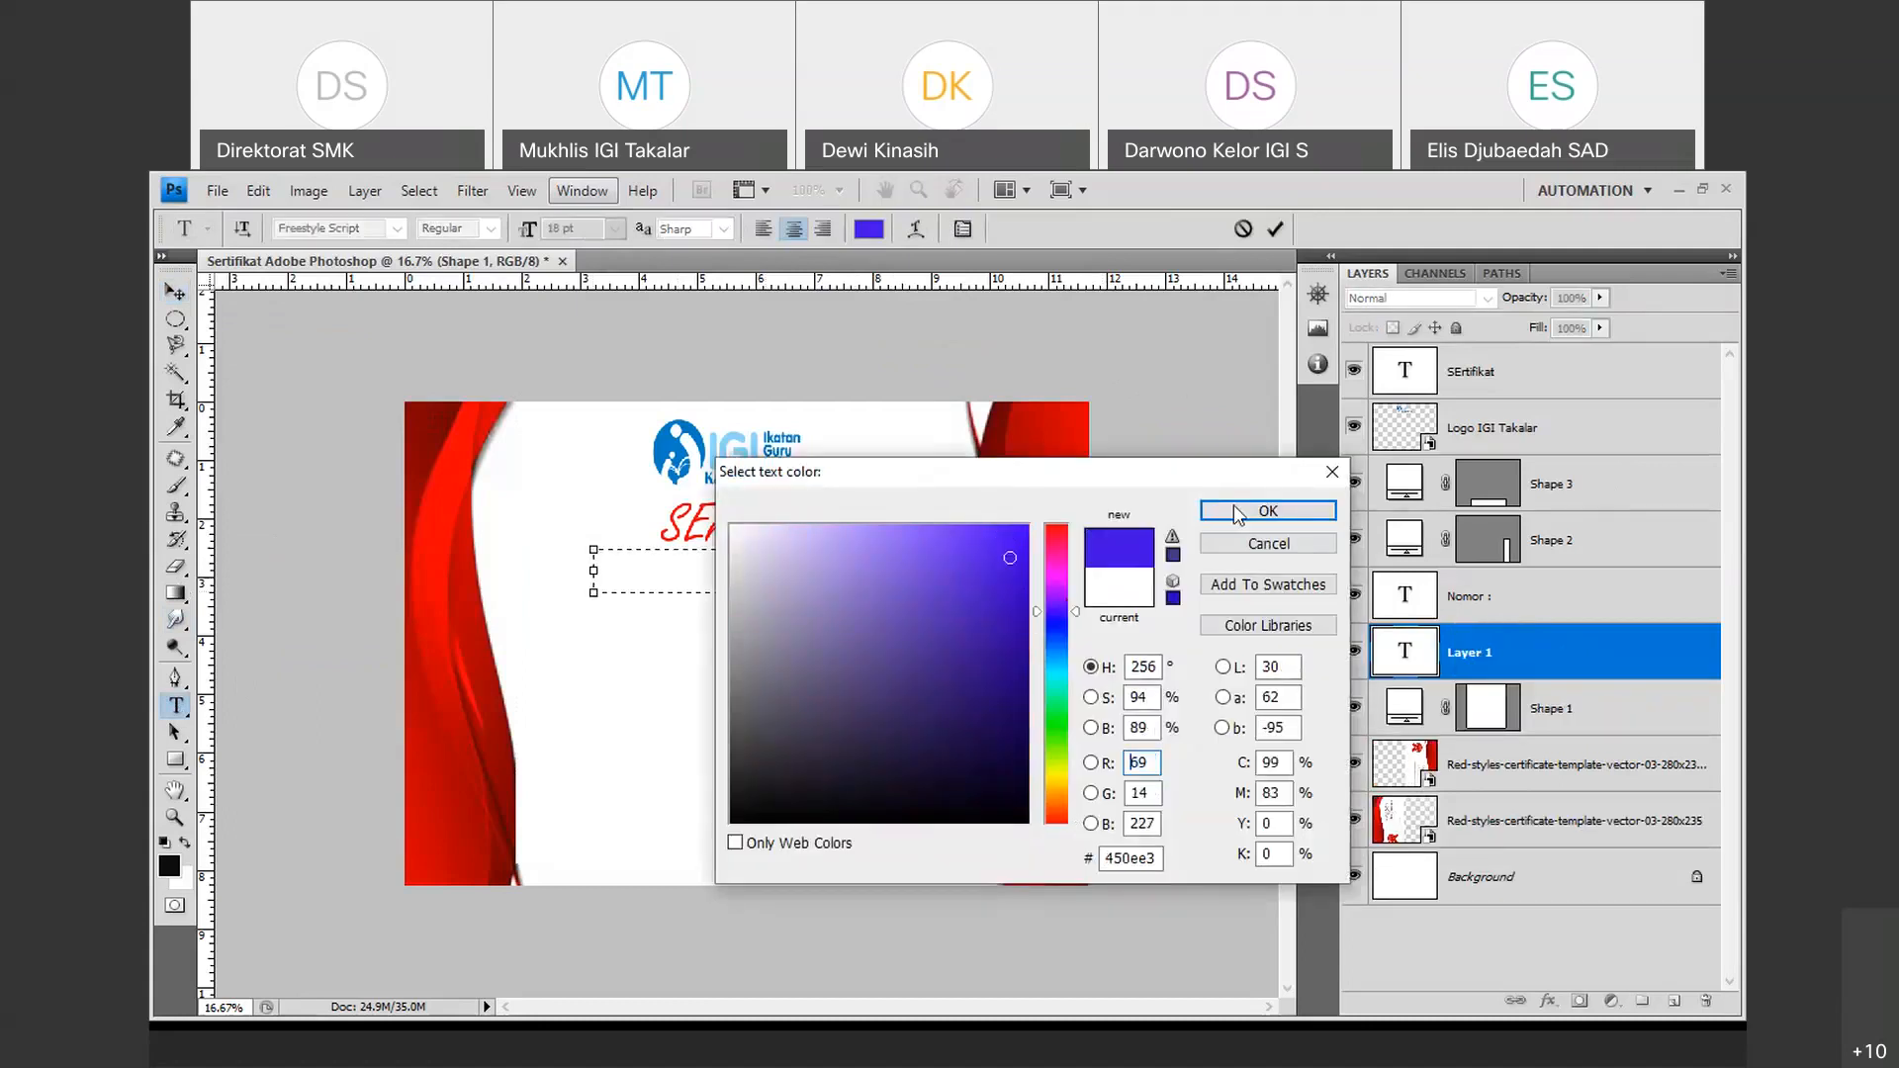
pyautogui.click(1236, 511)
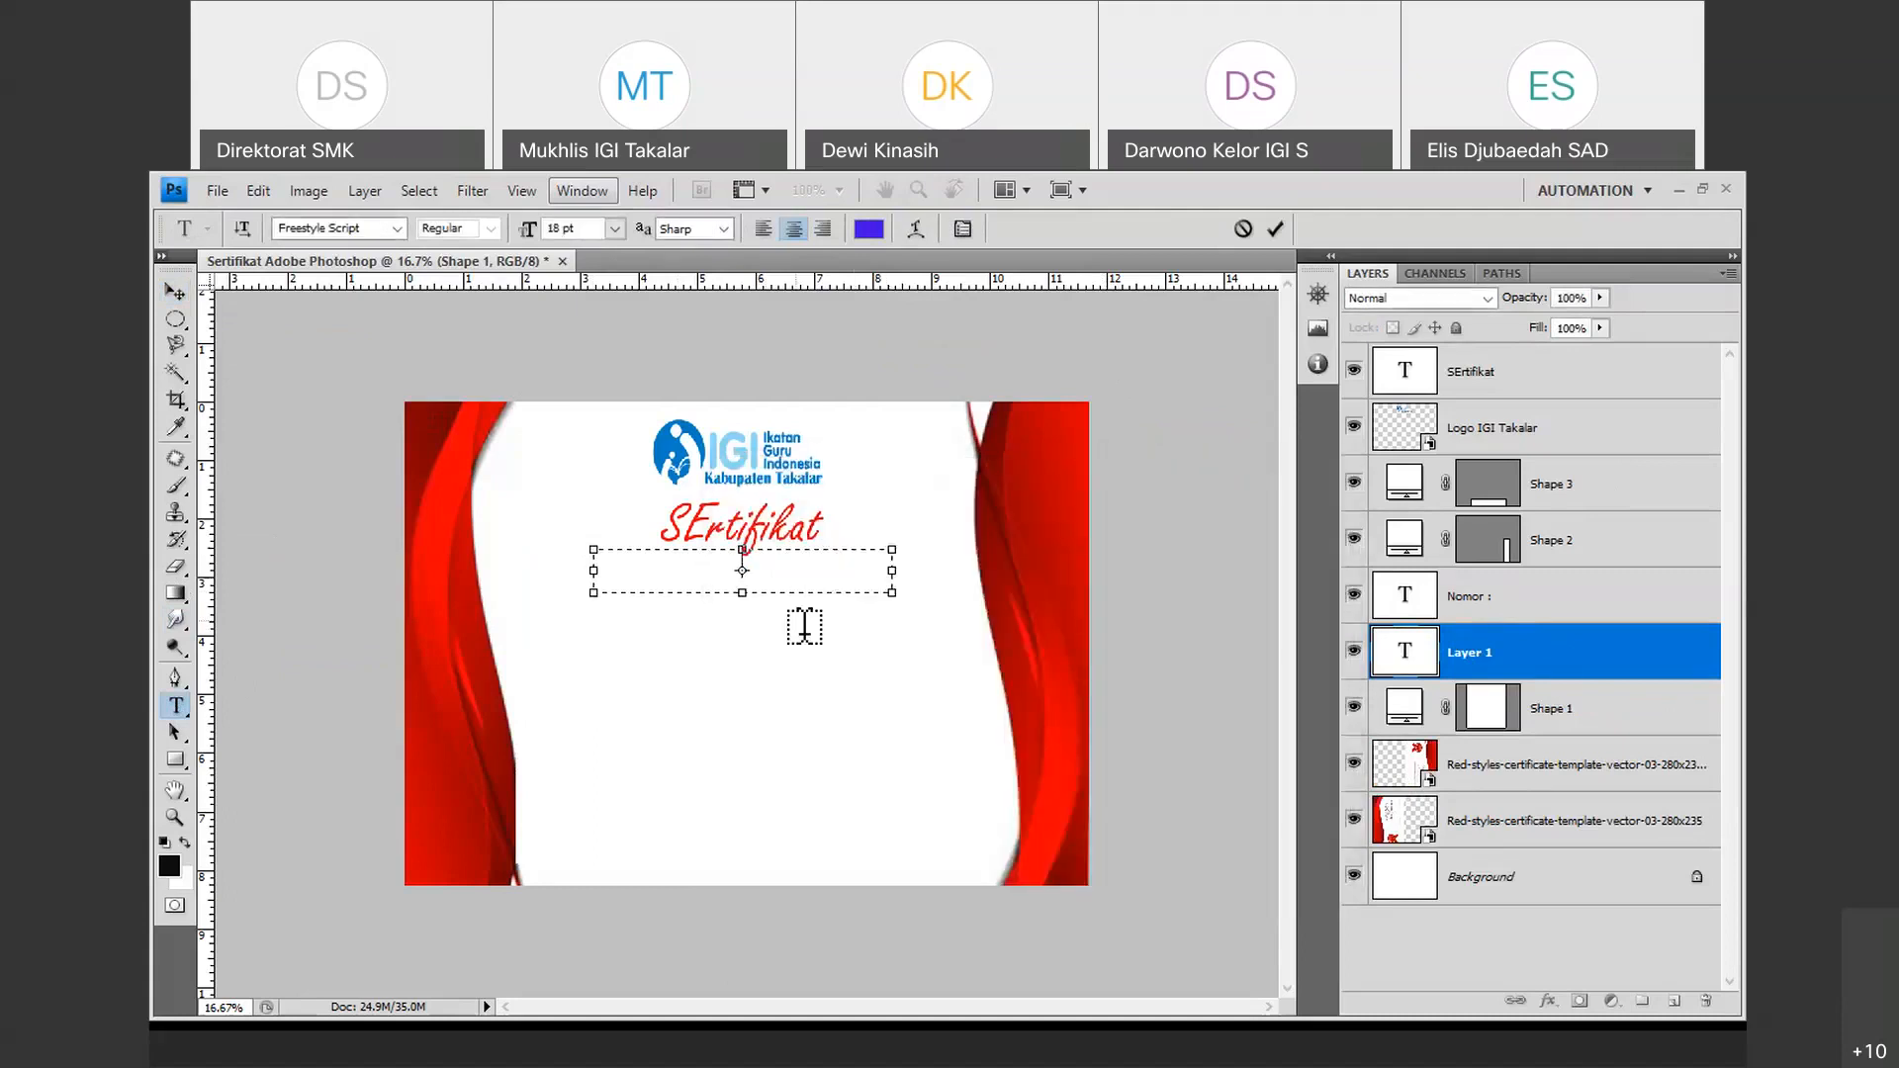
# Enter "Nioomor Sertifikat : 001/2020" in the text box under the title.
pyautogui.write('Nomor')
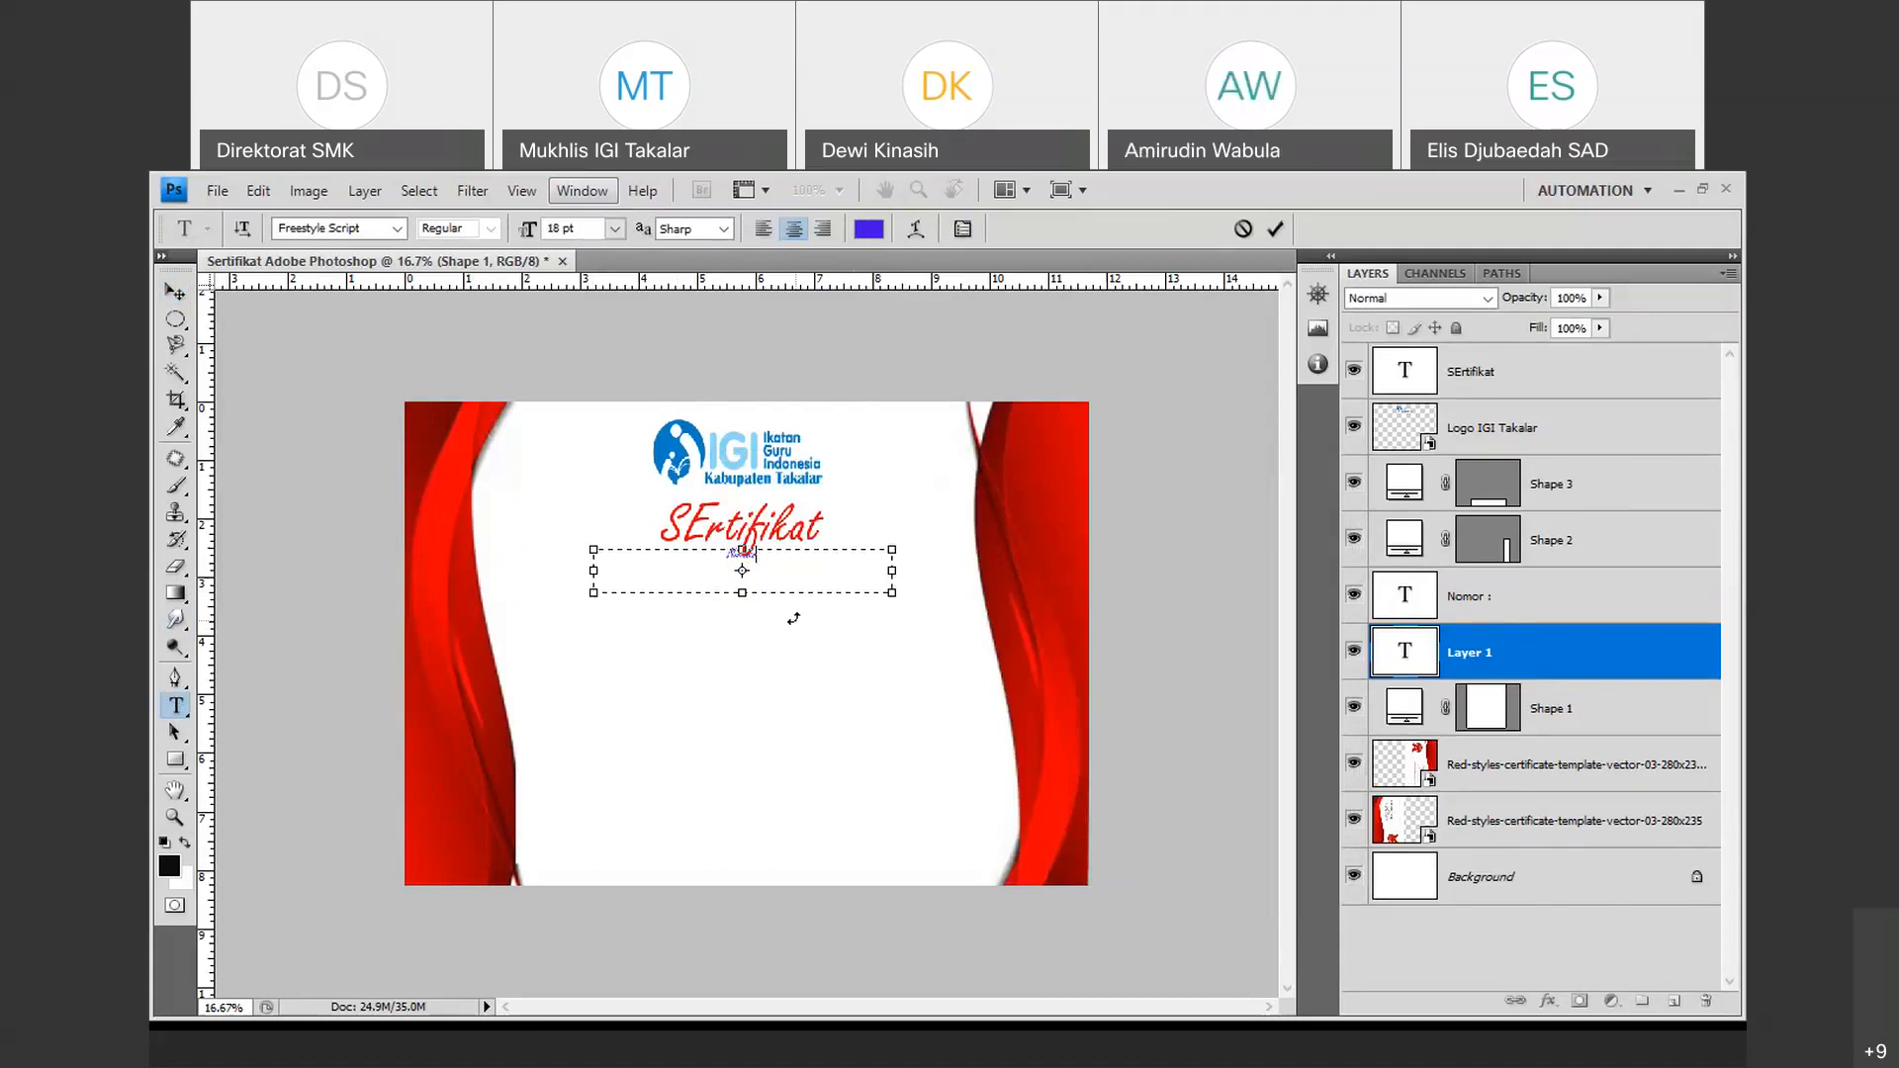
pyautogui.write(' Sertifikat : 001/')
pyautogui.press('BackSpace')
pyautogui.write('2020')
# Set the whole certificate number line to Garamond at 24 pt and commit the text edit.
pyautogui.hotkey('ctrl', 'a')
pyautogui.click(614, 228)
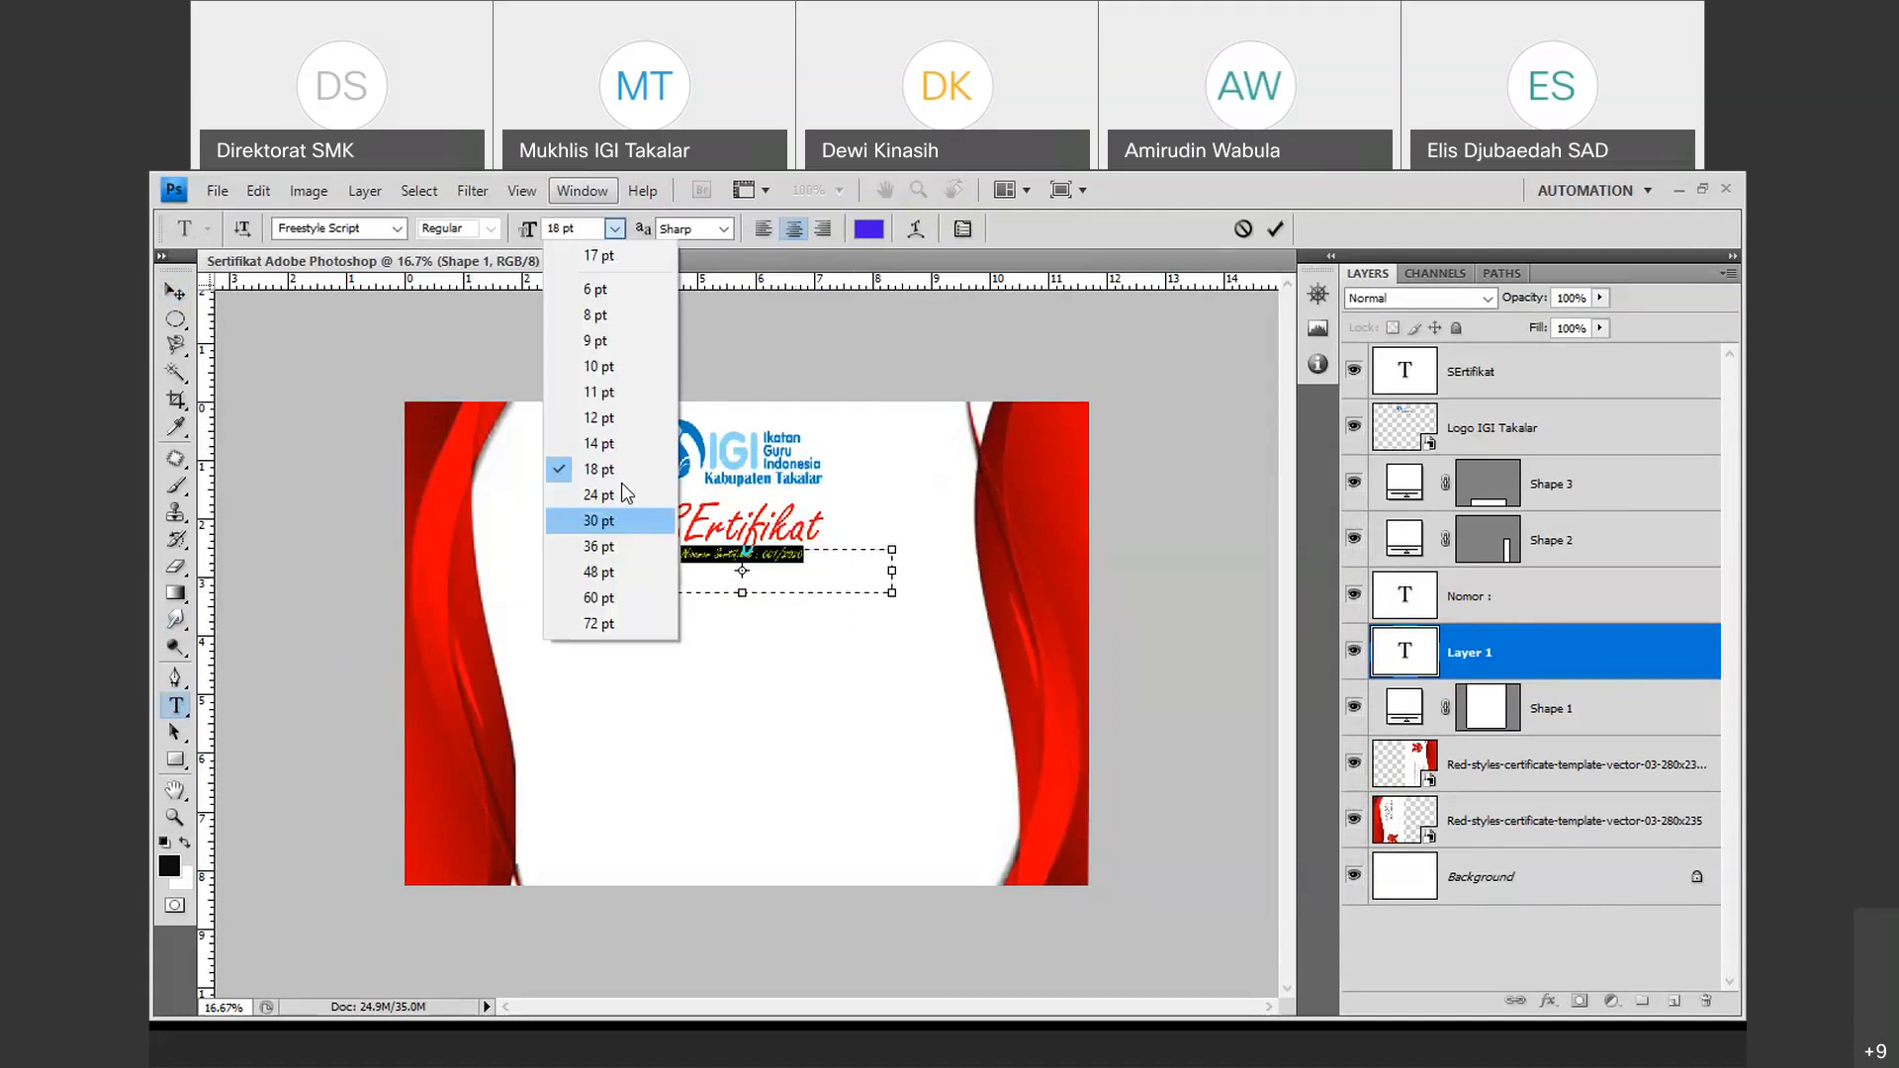
pyautogui.click(601, 546)
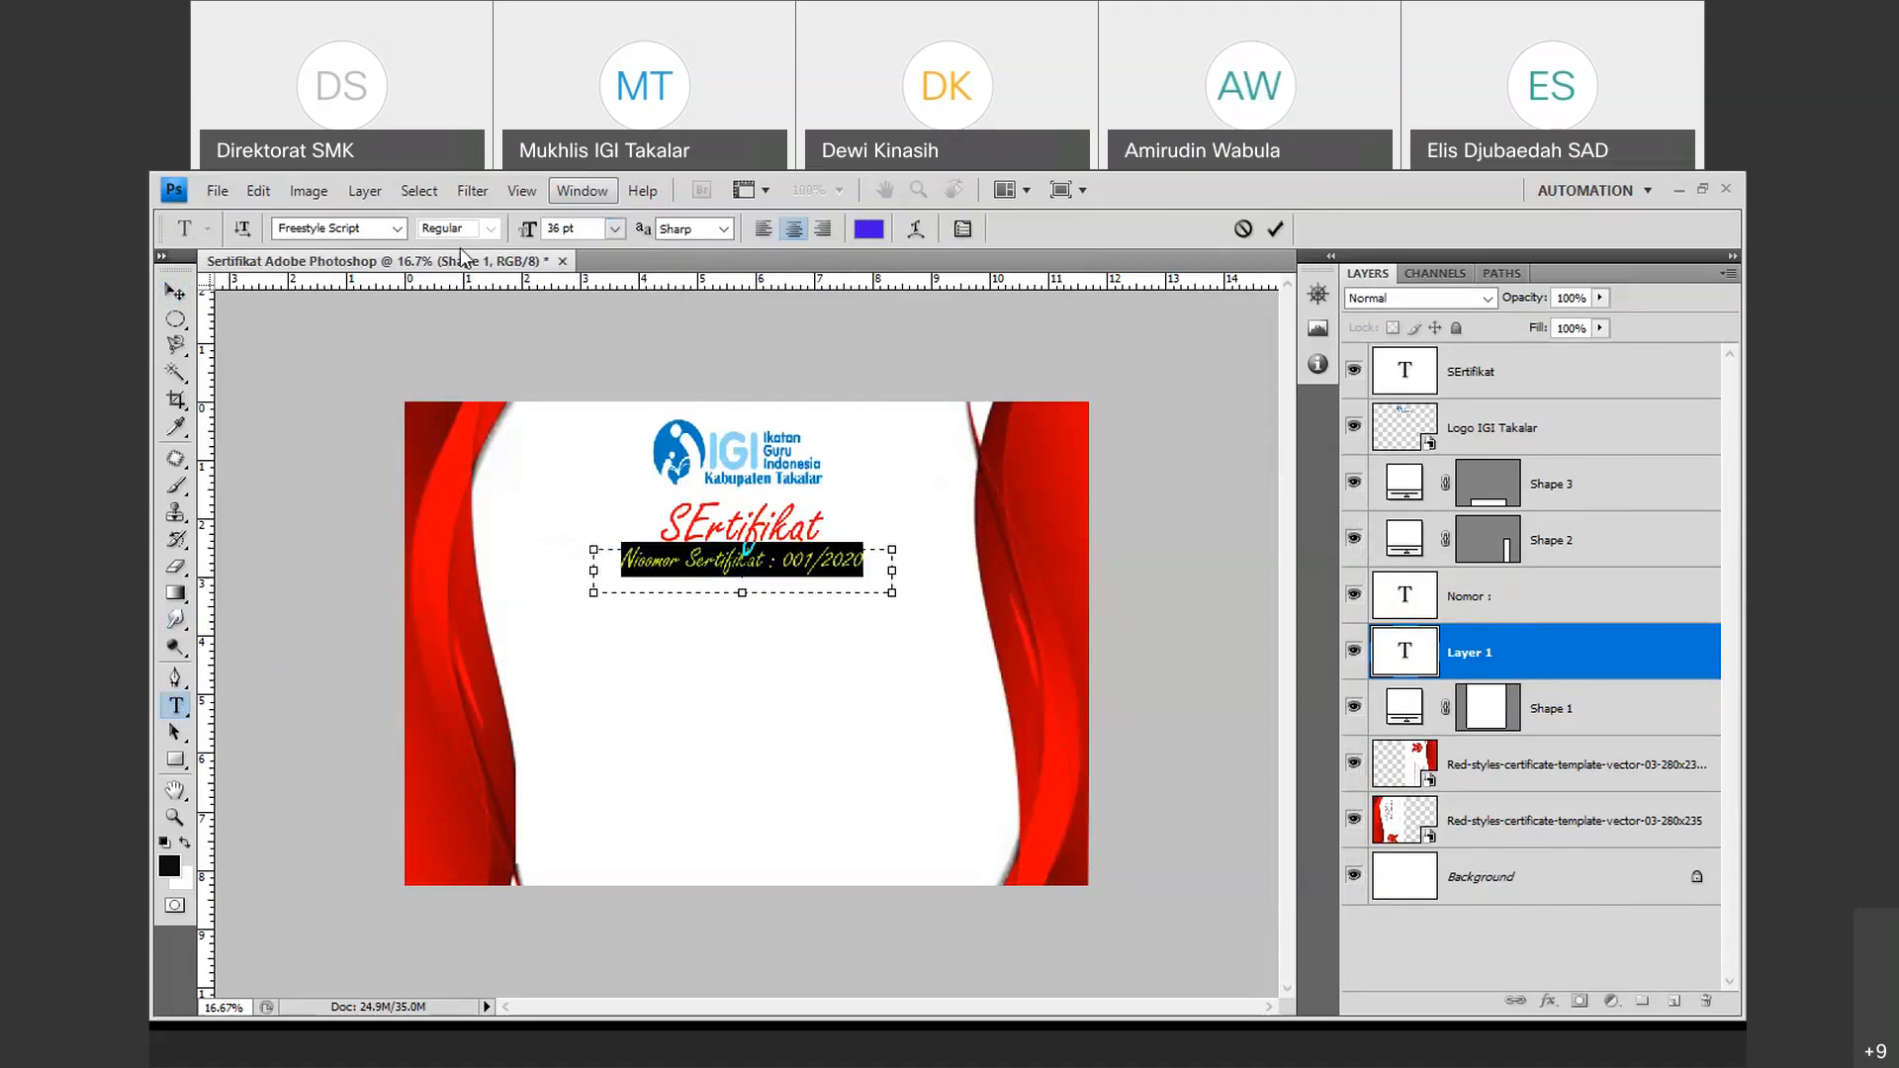
pyautogui.click(396, 228)
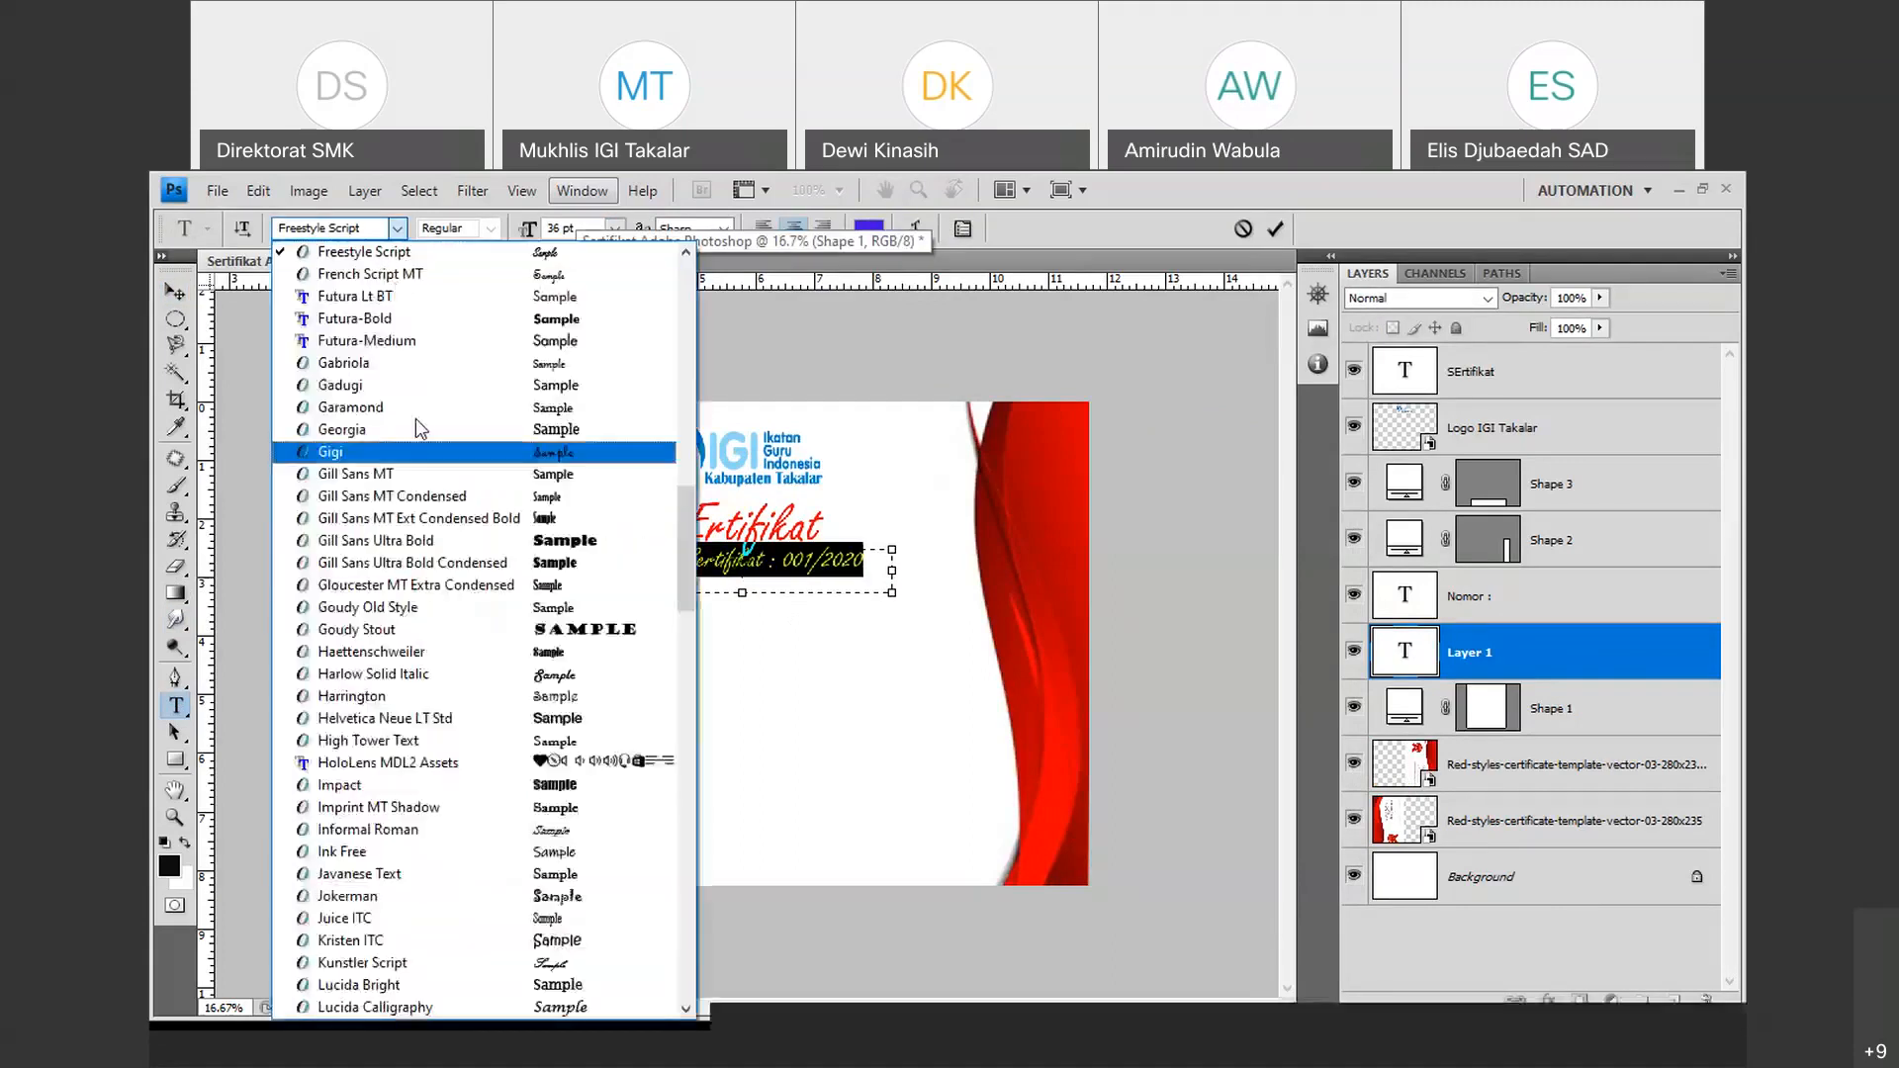
pyautogui.click(356, 407)
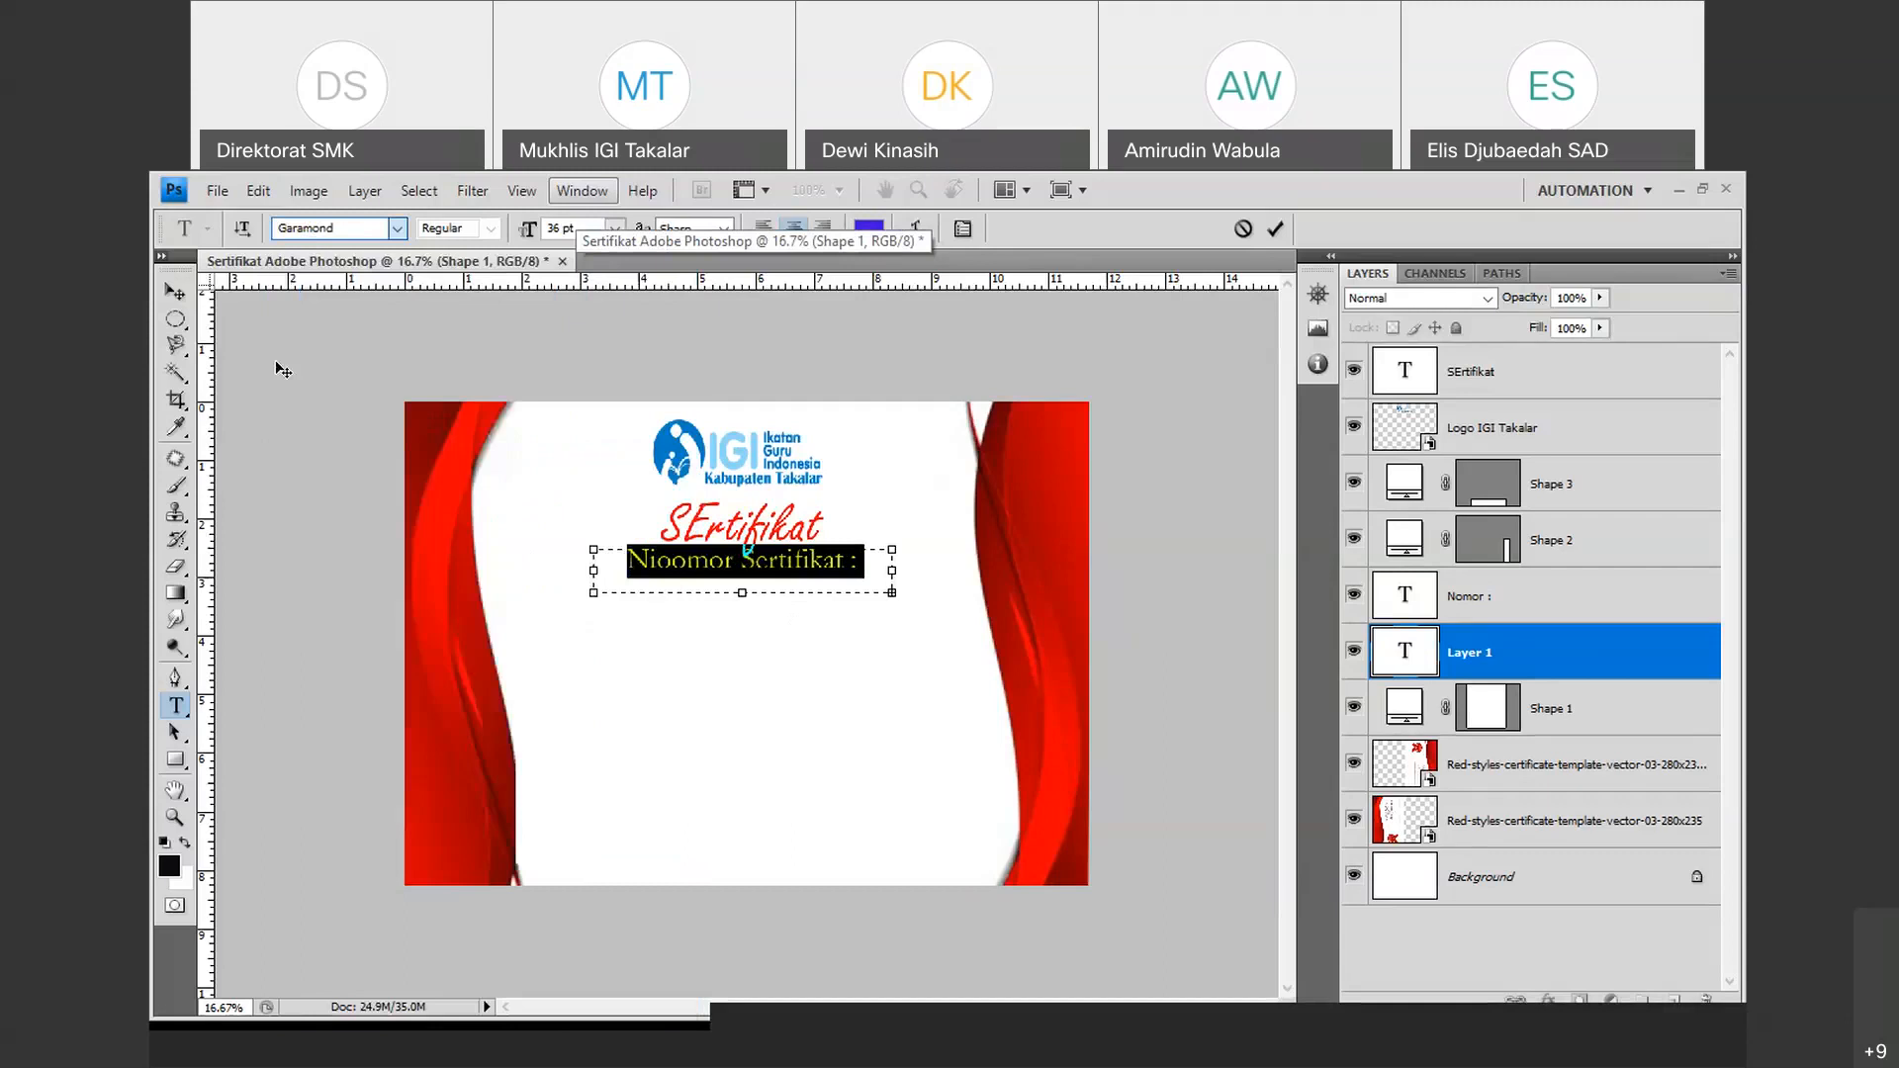
pyautogui.click(614, 228)
pyautogui.click(622, 496)
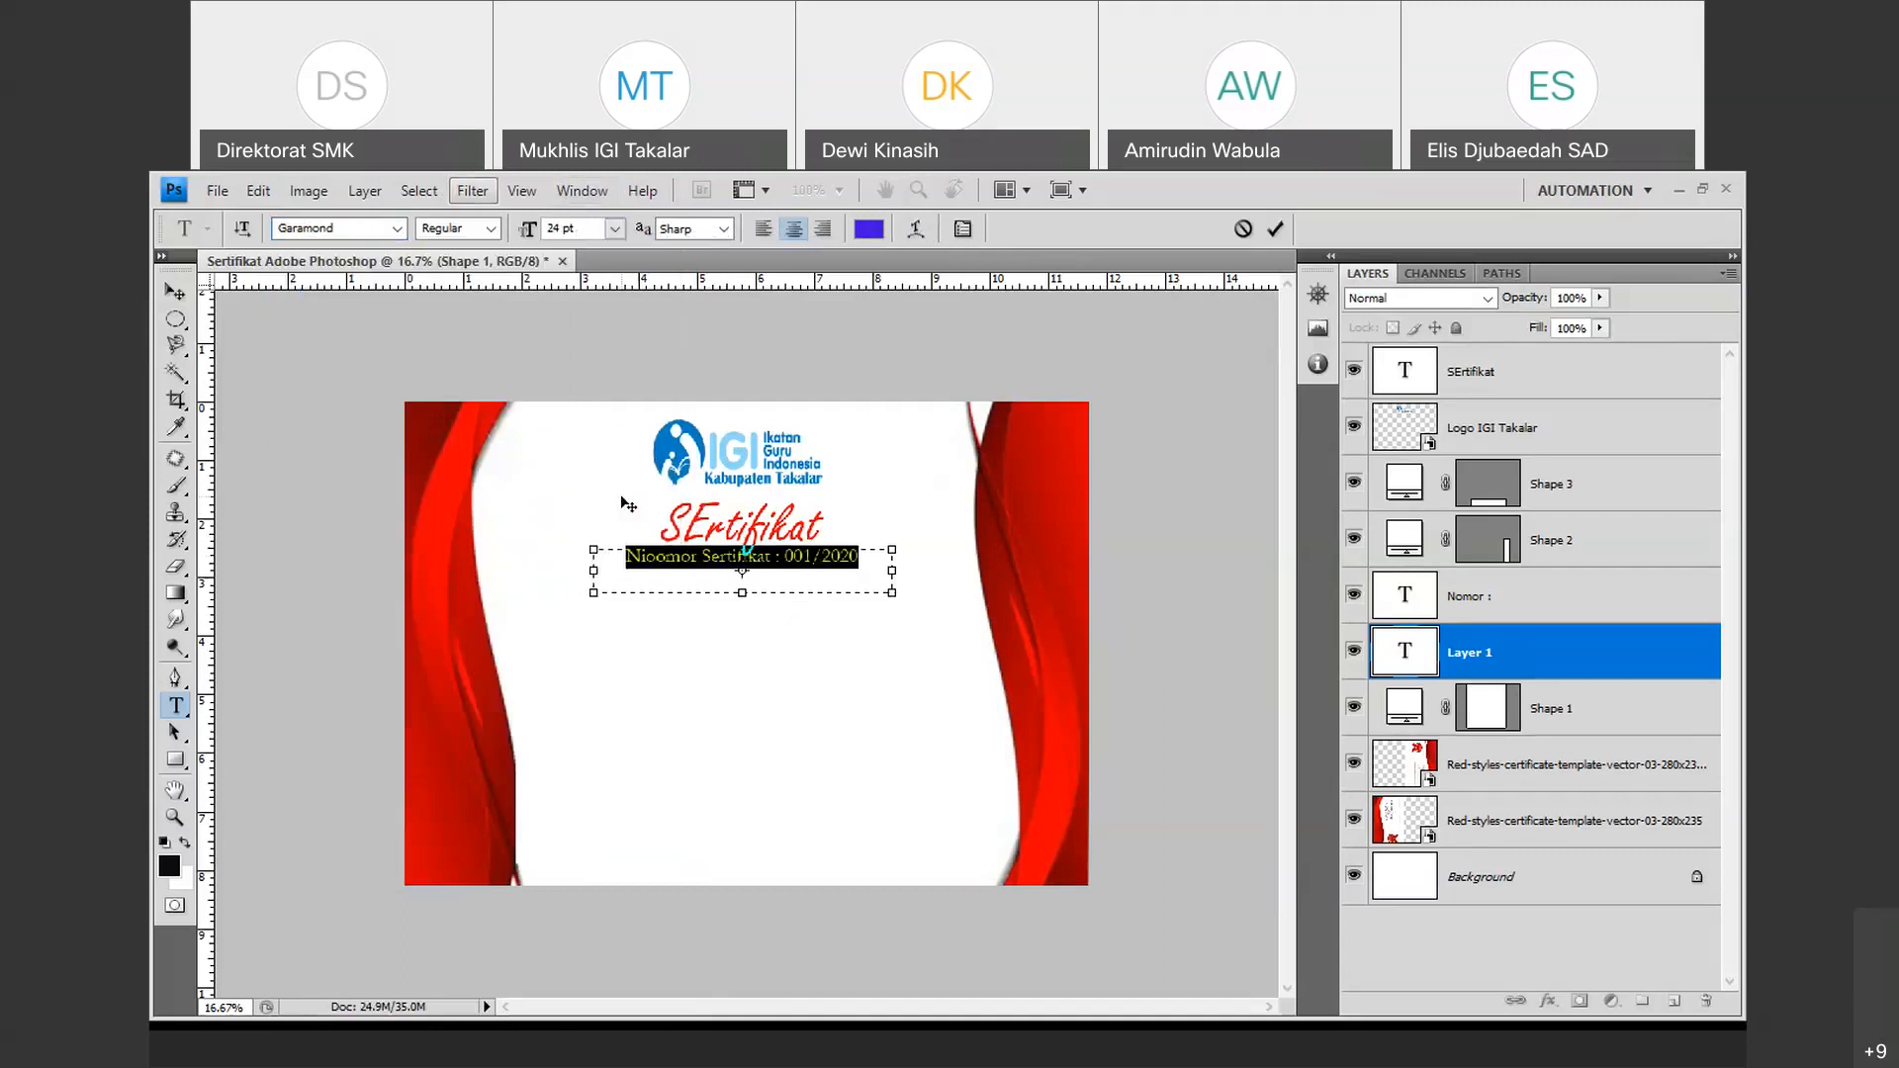
pyautogui.click(1273, 232)
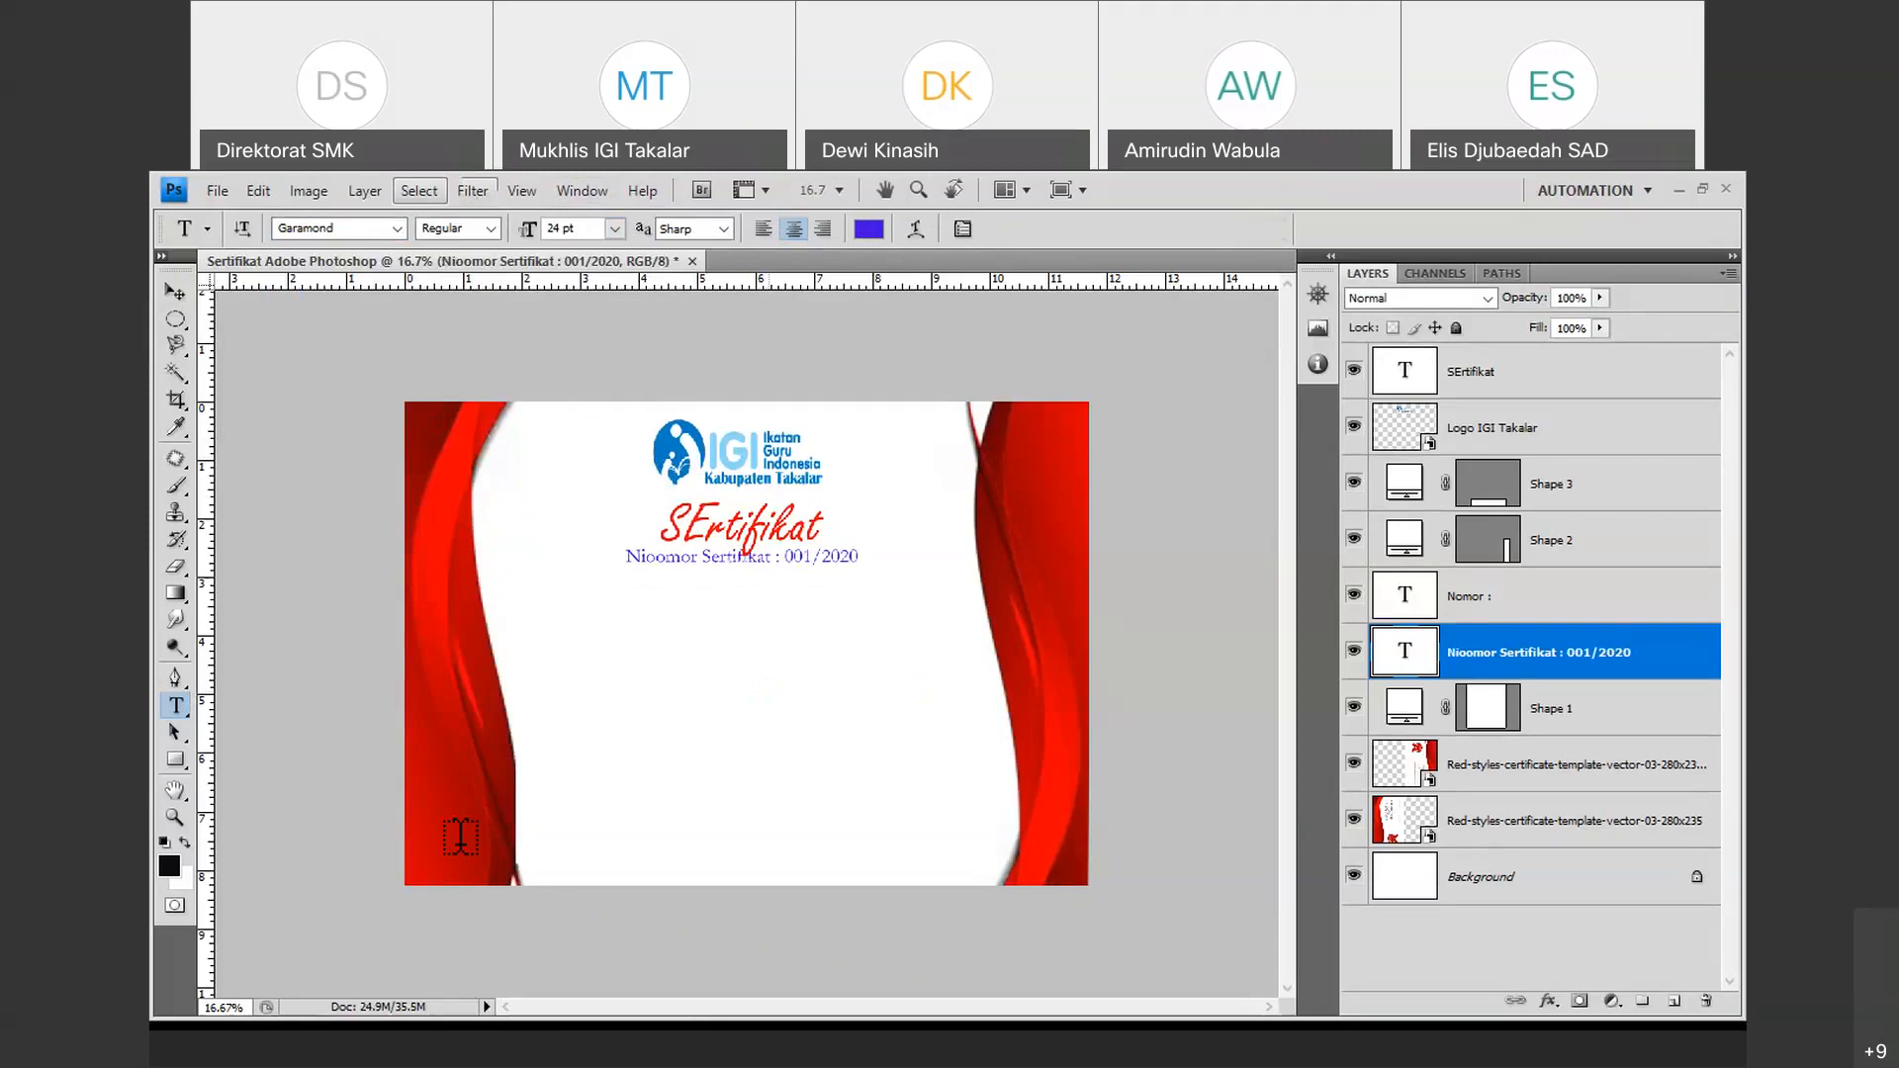
# Draw a thin horizontal bar across the page's middle in red sampled from the left wave, and move its layer directly below the SErtifikat layer.
pyautogui.click(175, 759)
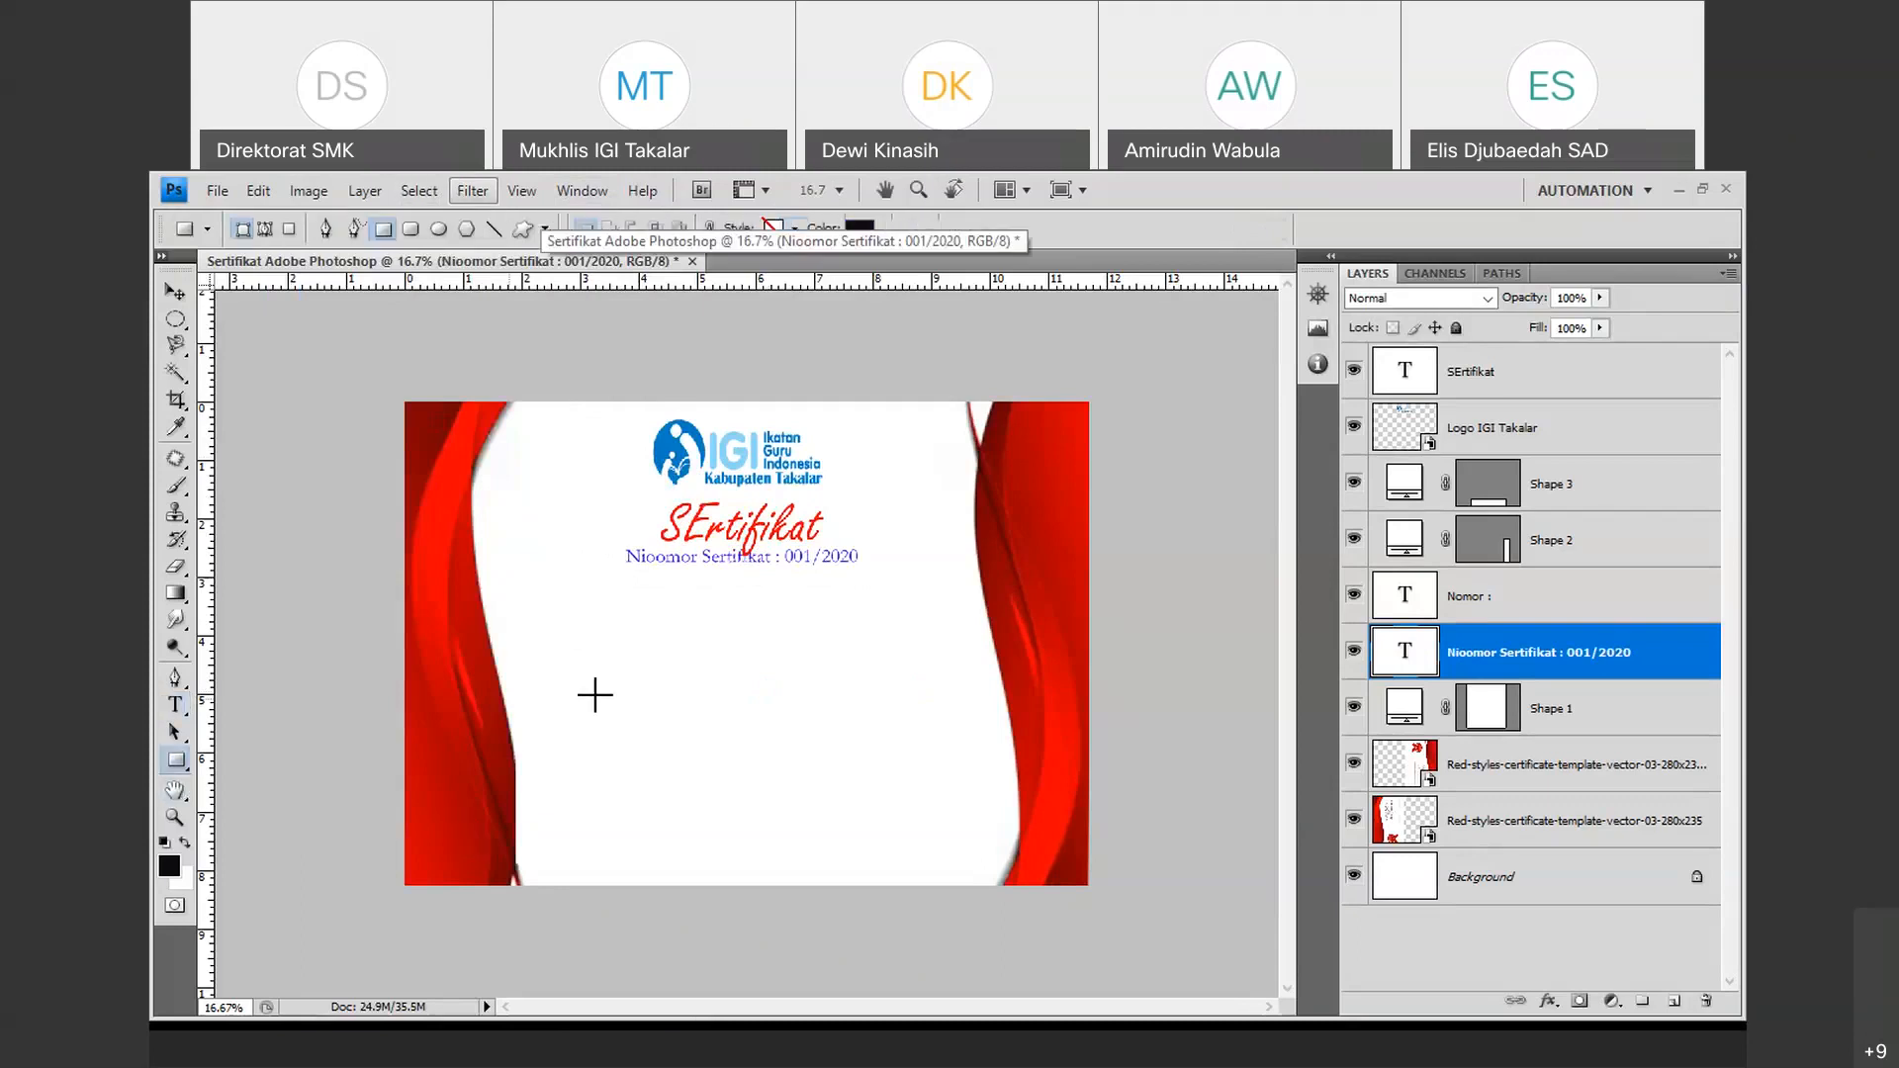
pyautogui.moveTo(535, 666); pyautogui.dragTo(956, 675)
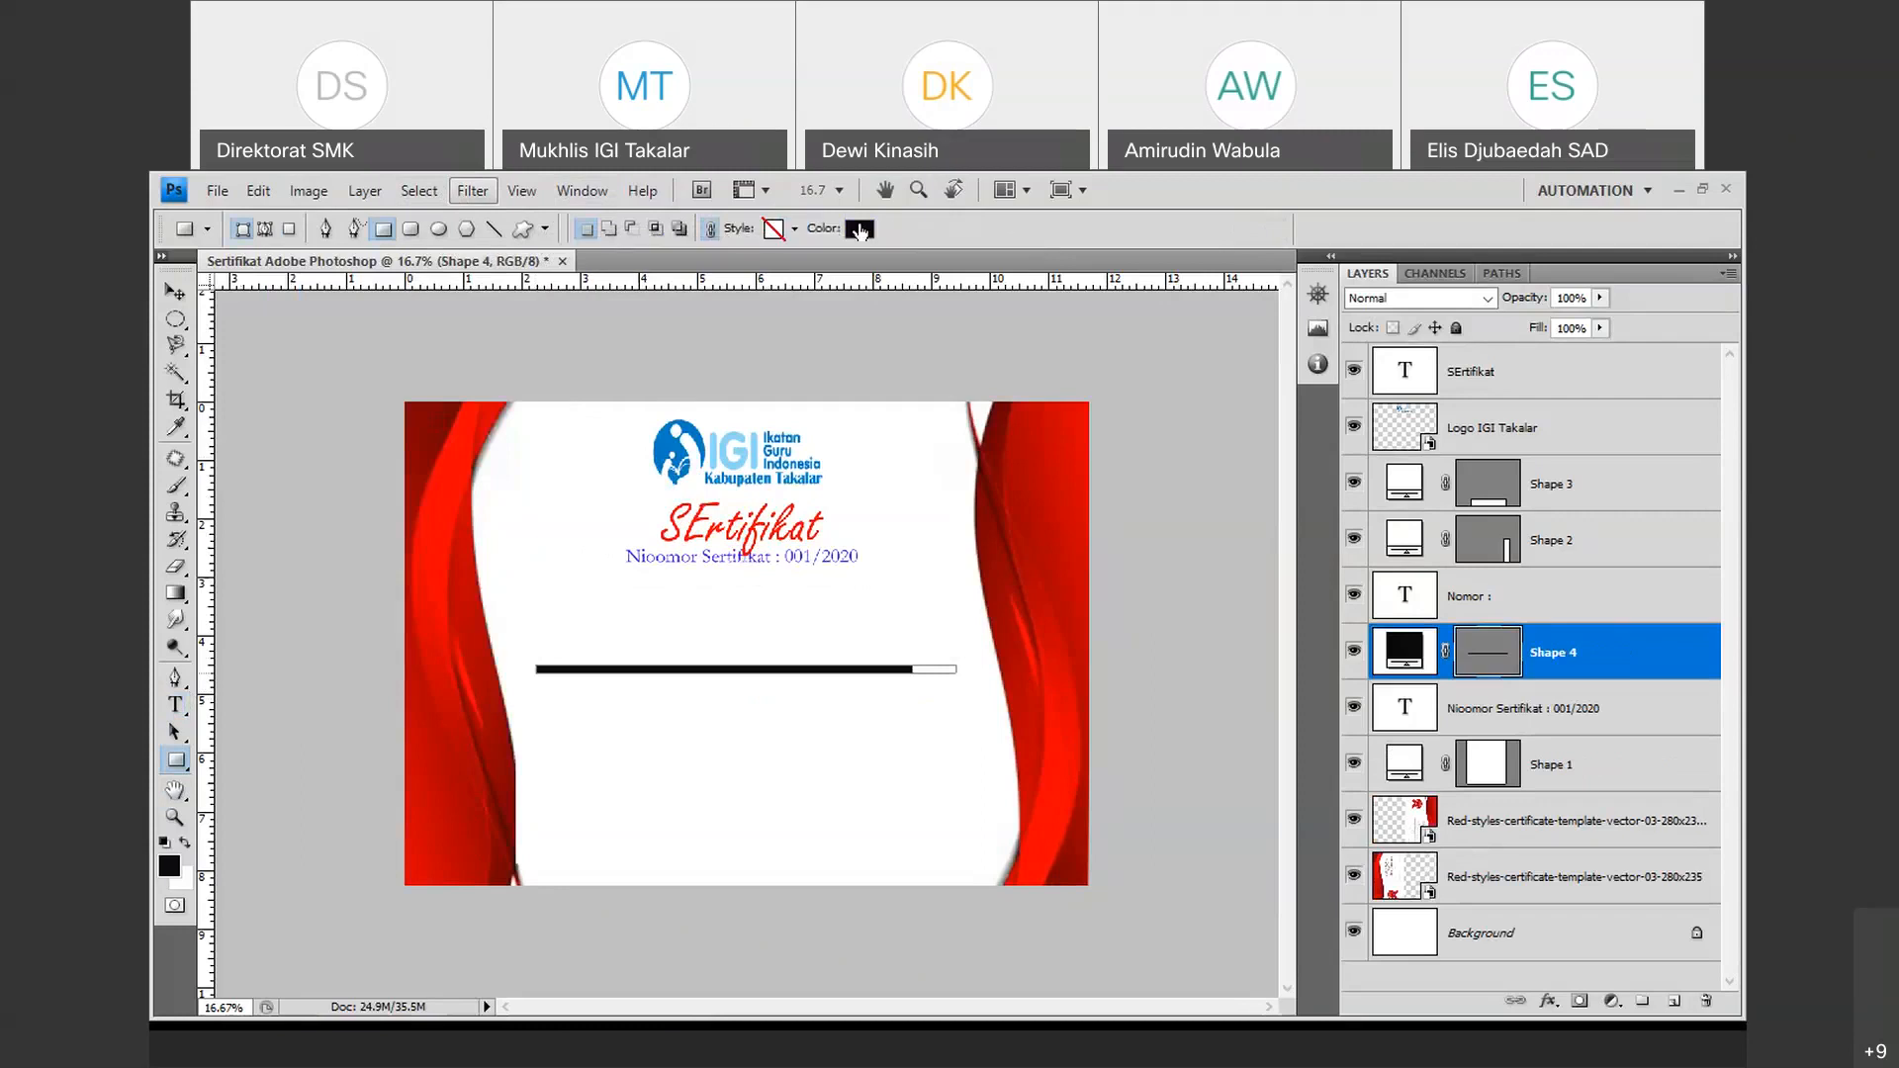
pyautogui.click(860, 231)
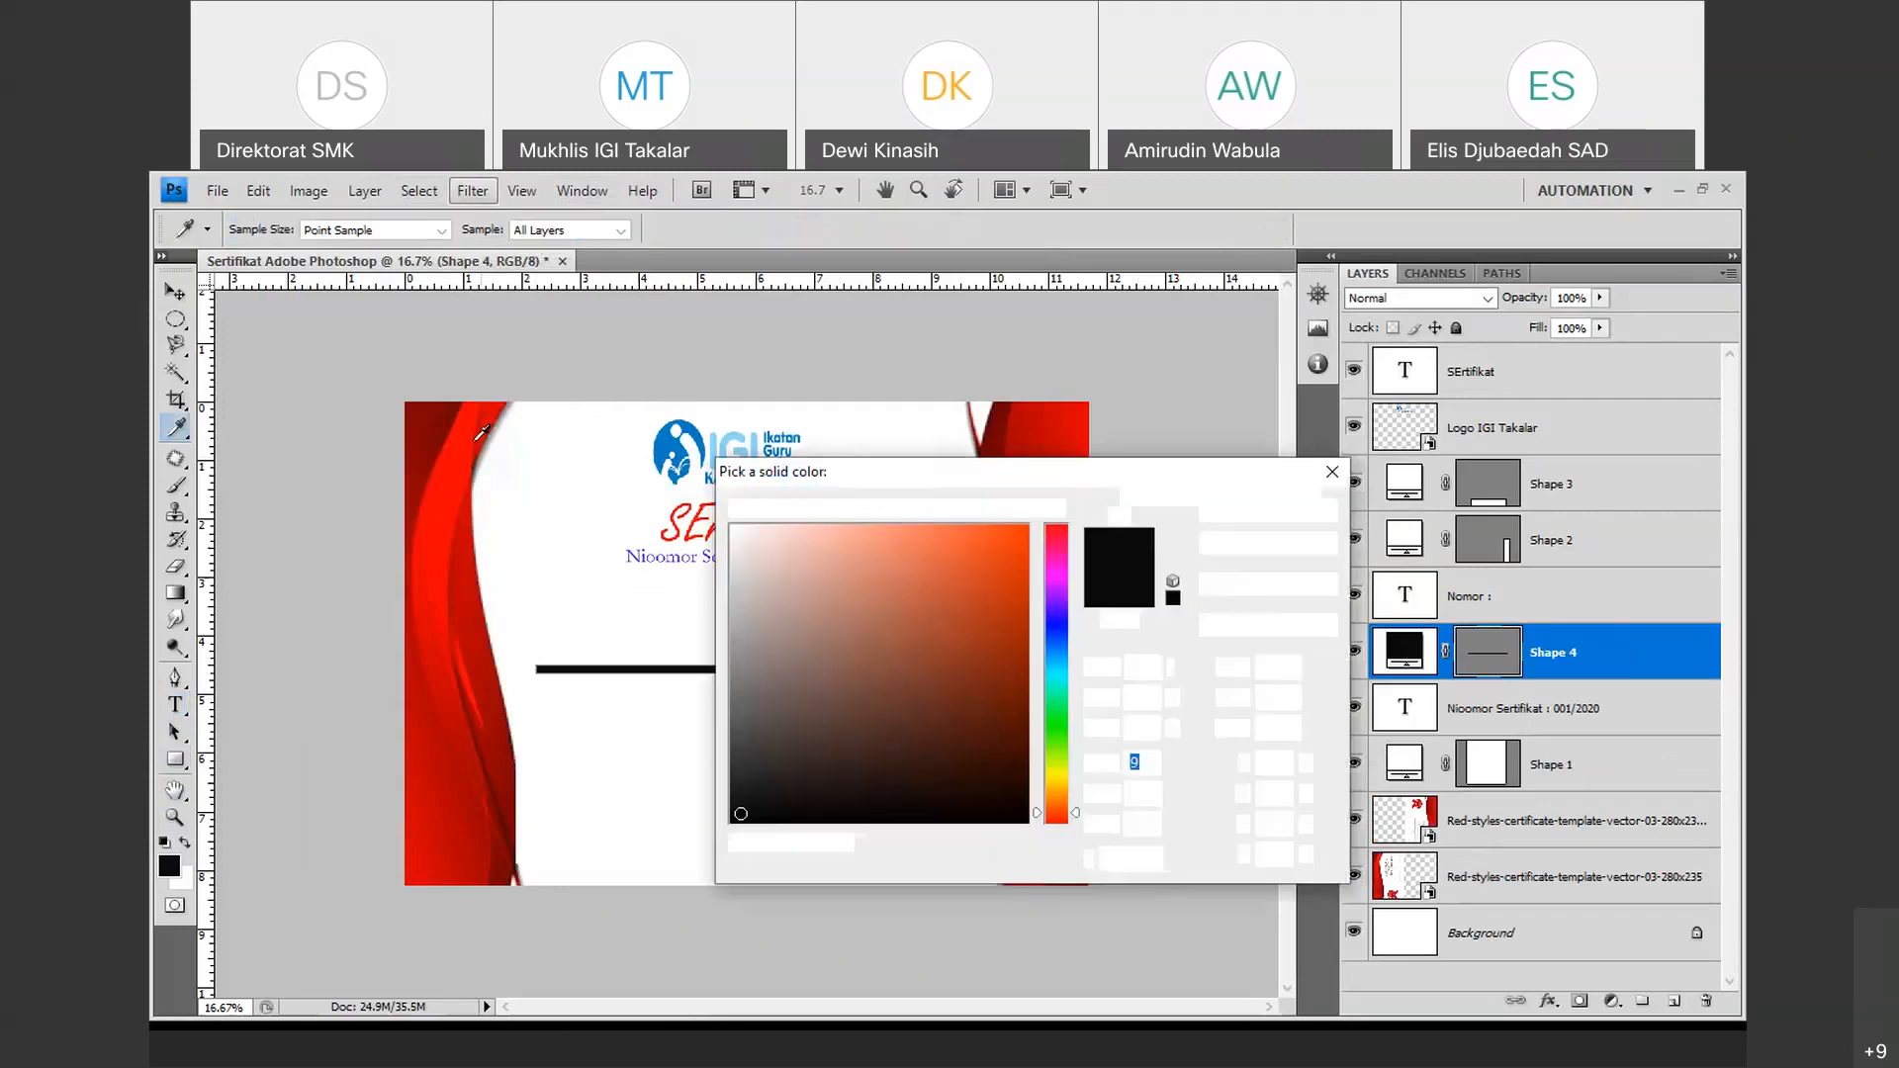
pyautogui.click(478, 436)
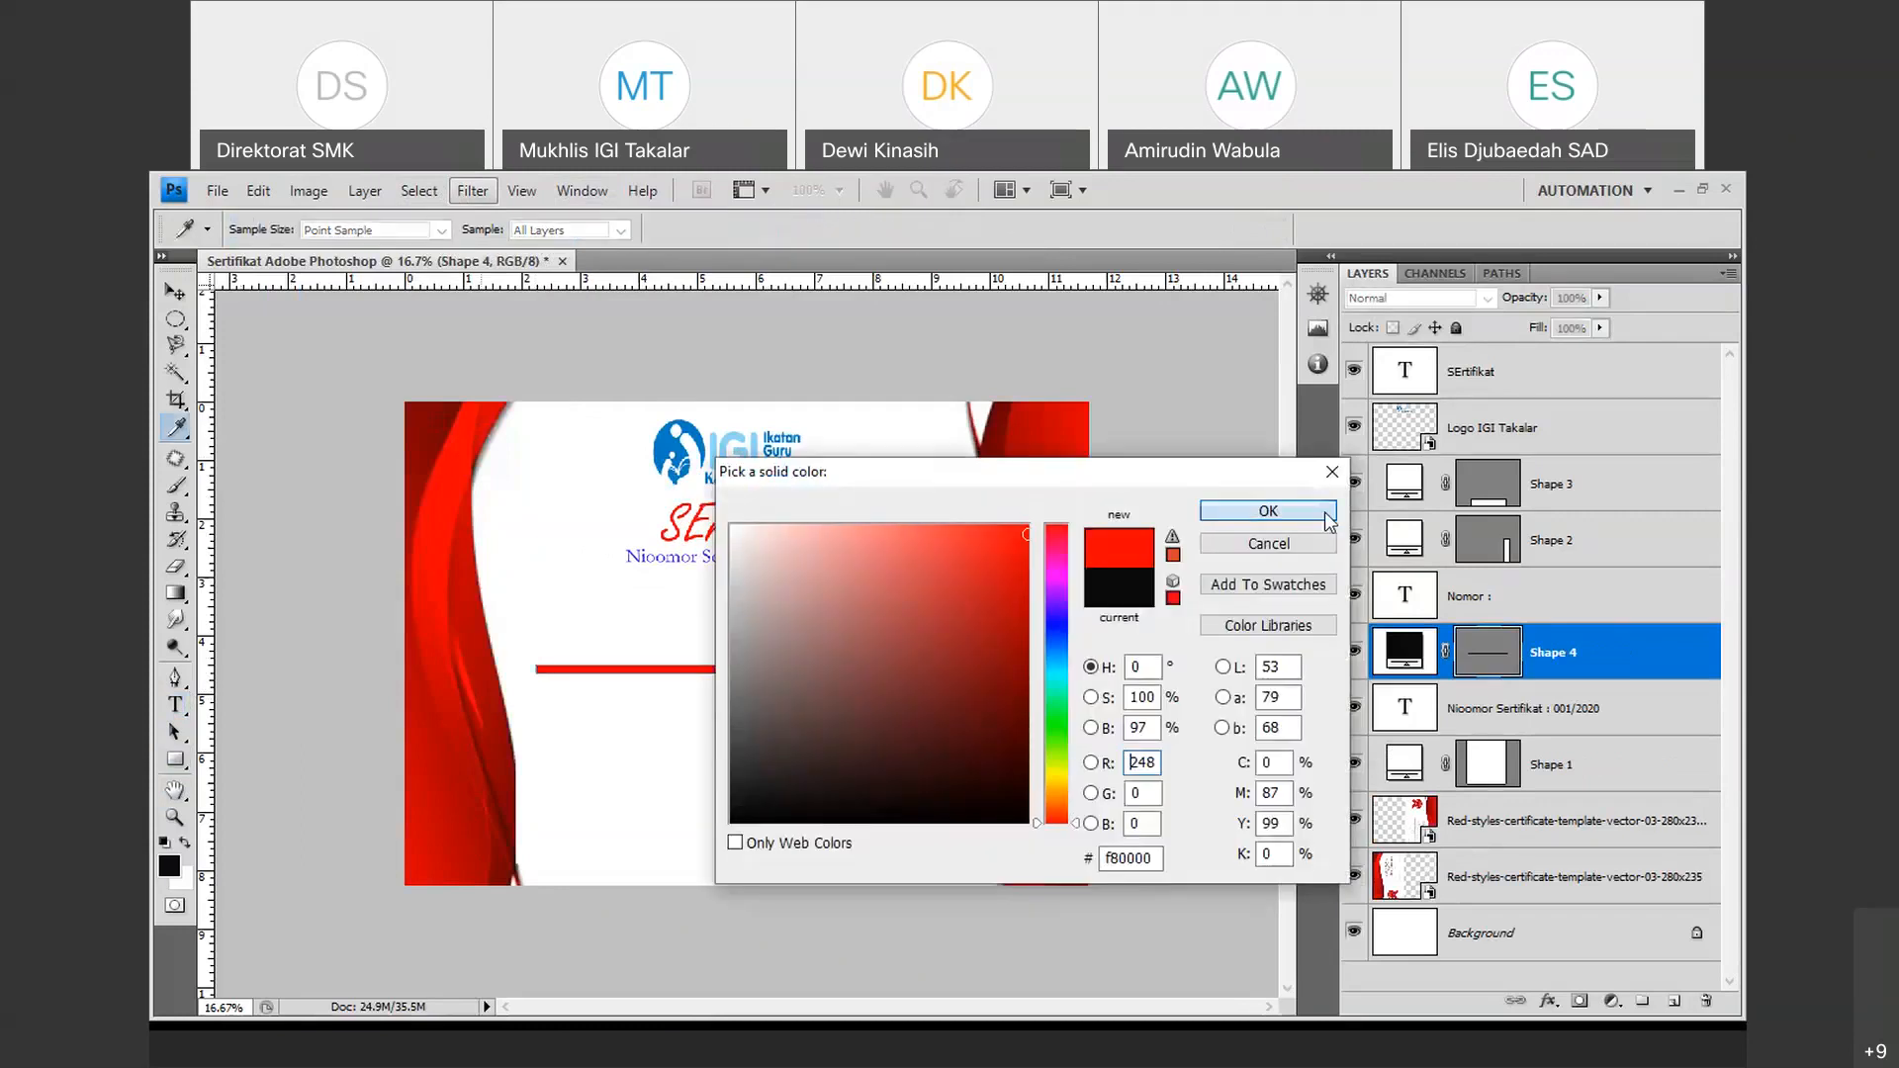
pyautogui.press('Return')
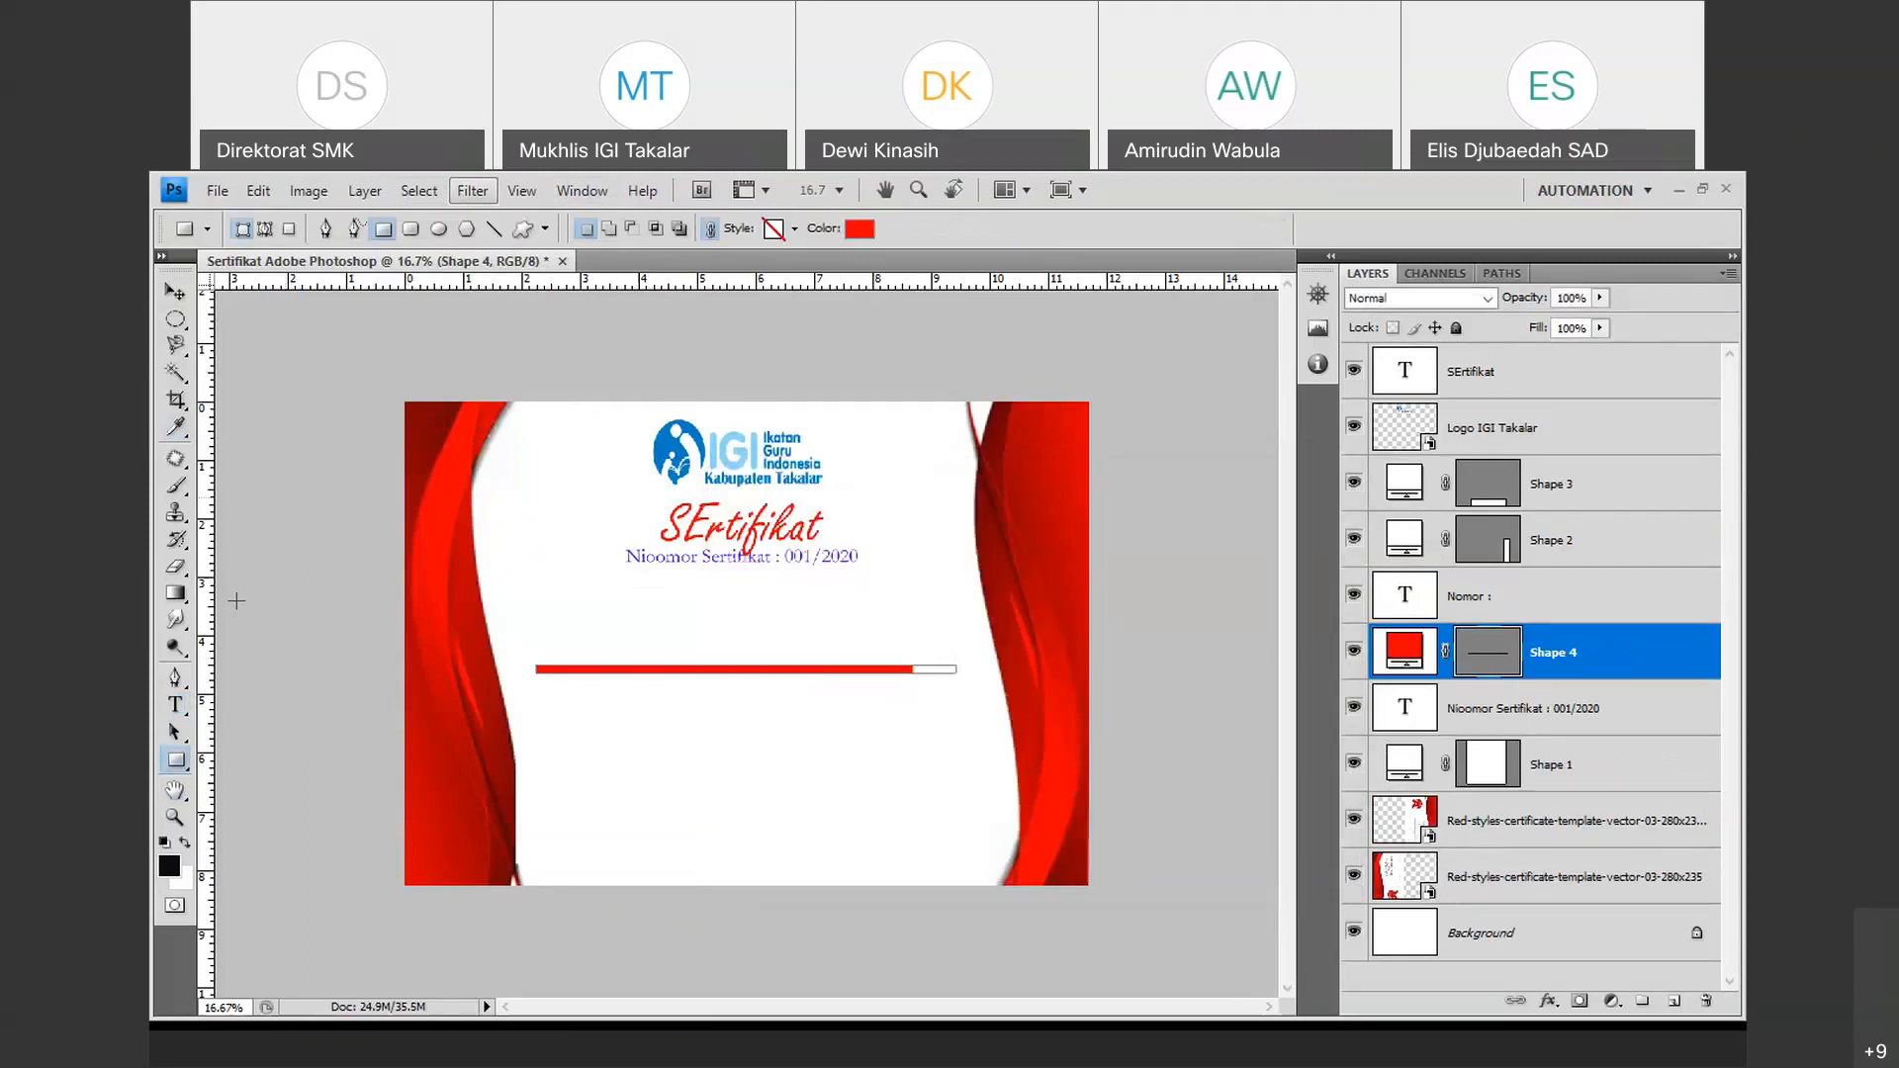
pyautogui.moveTo(1451, 654); pyautogui.dragTo(1468, 390)
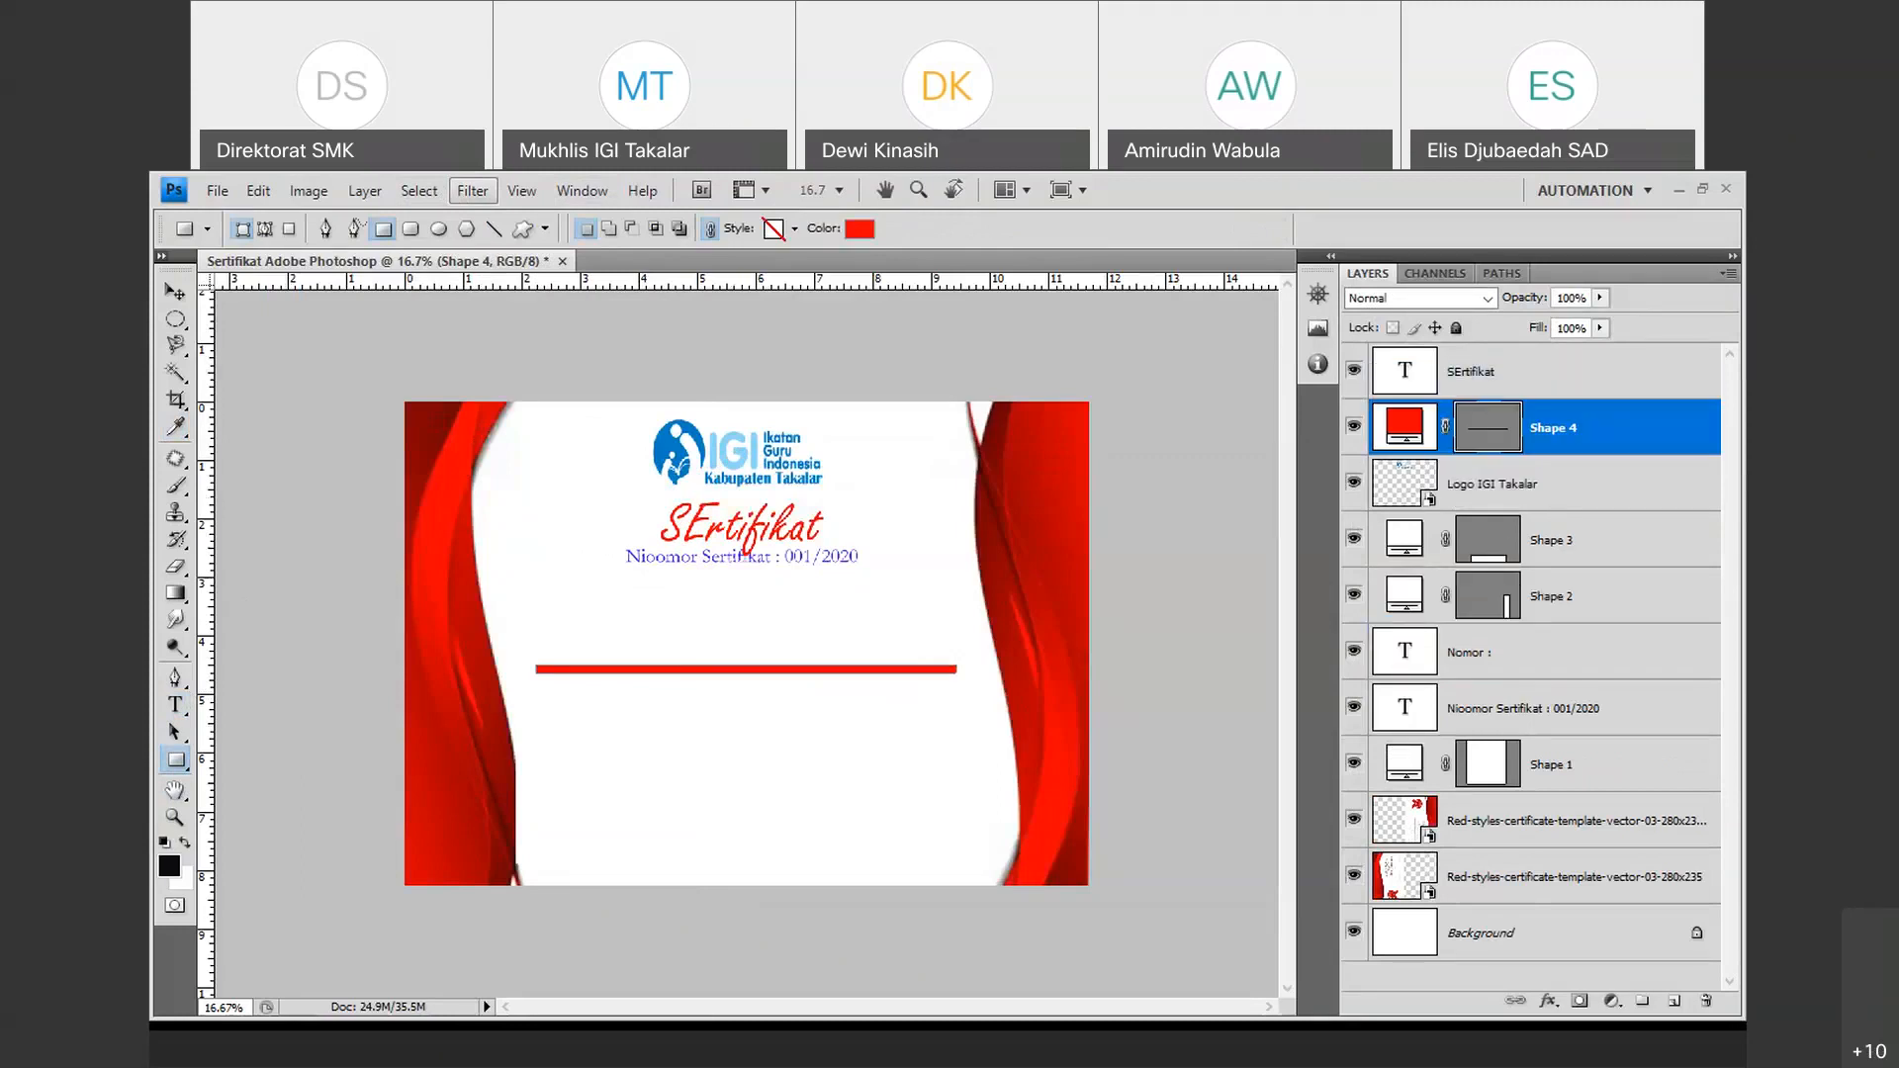
# Add a paragraph text box below the red bar reading "Atas Partisipasinya Sebagai Peserta Webinar" plus placeholder lines "ghjagkHAHak" and "jhkjhjhJ".
pyautogui.press('t')
pyautogui.moveTo(556, 693); pyautogui.dragTo(981, 803)
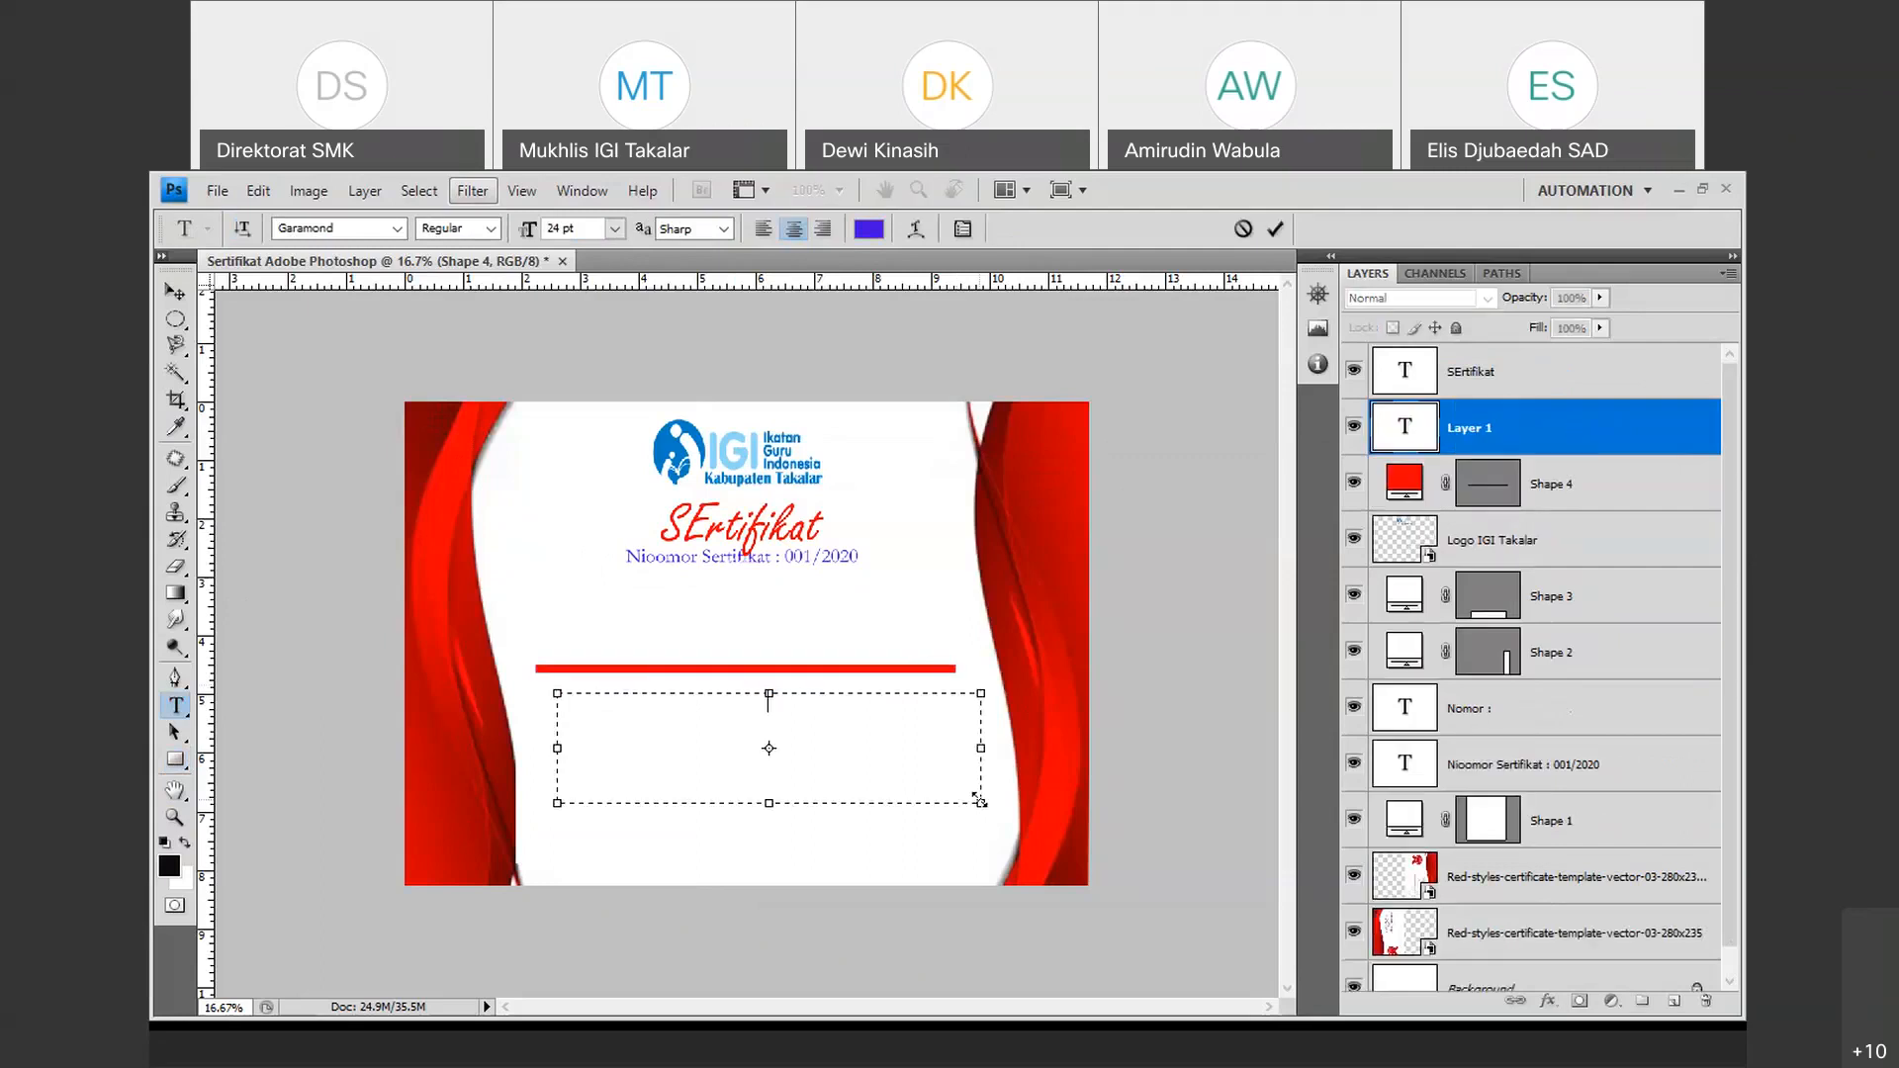
pyautogui.write('Di')
pyautogui.press('BackSpace')
pyautogui.press('BackSpace')
pyautogui.write('Atas Partisipasinya Sebagai Peserta ')
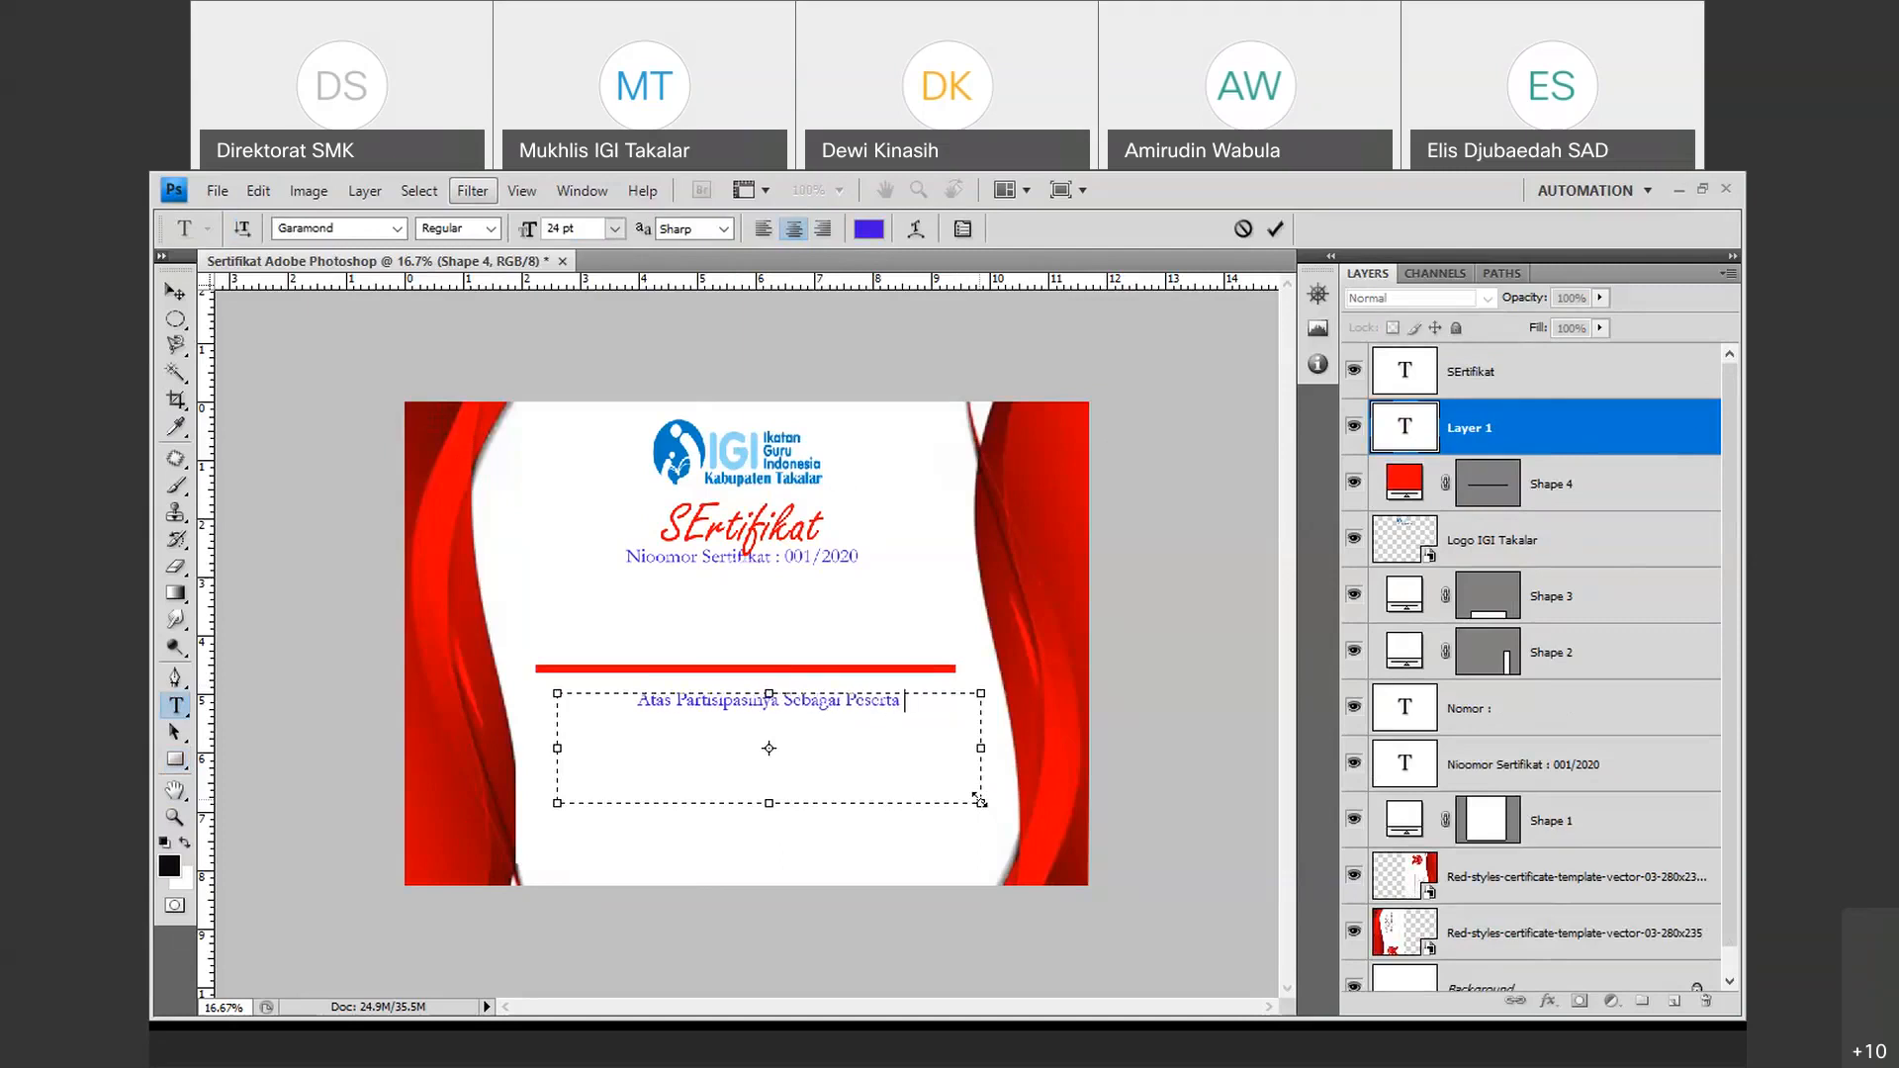
pyautogui.write('Webi')
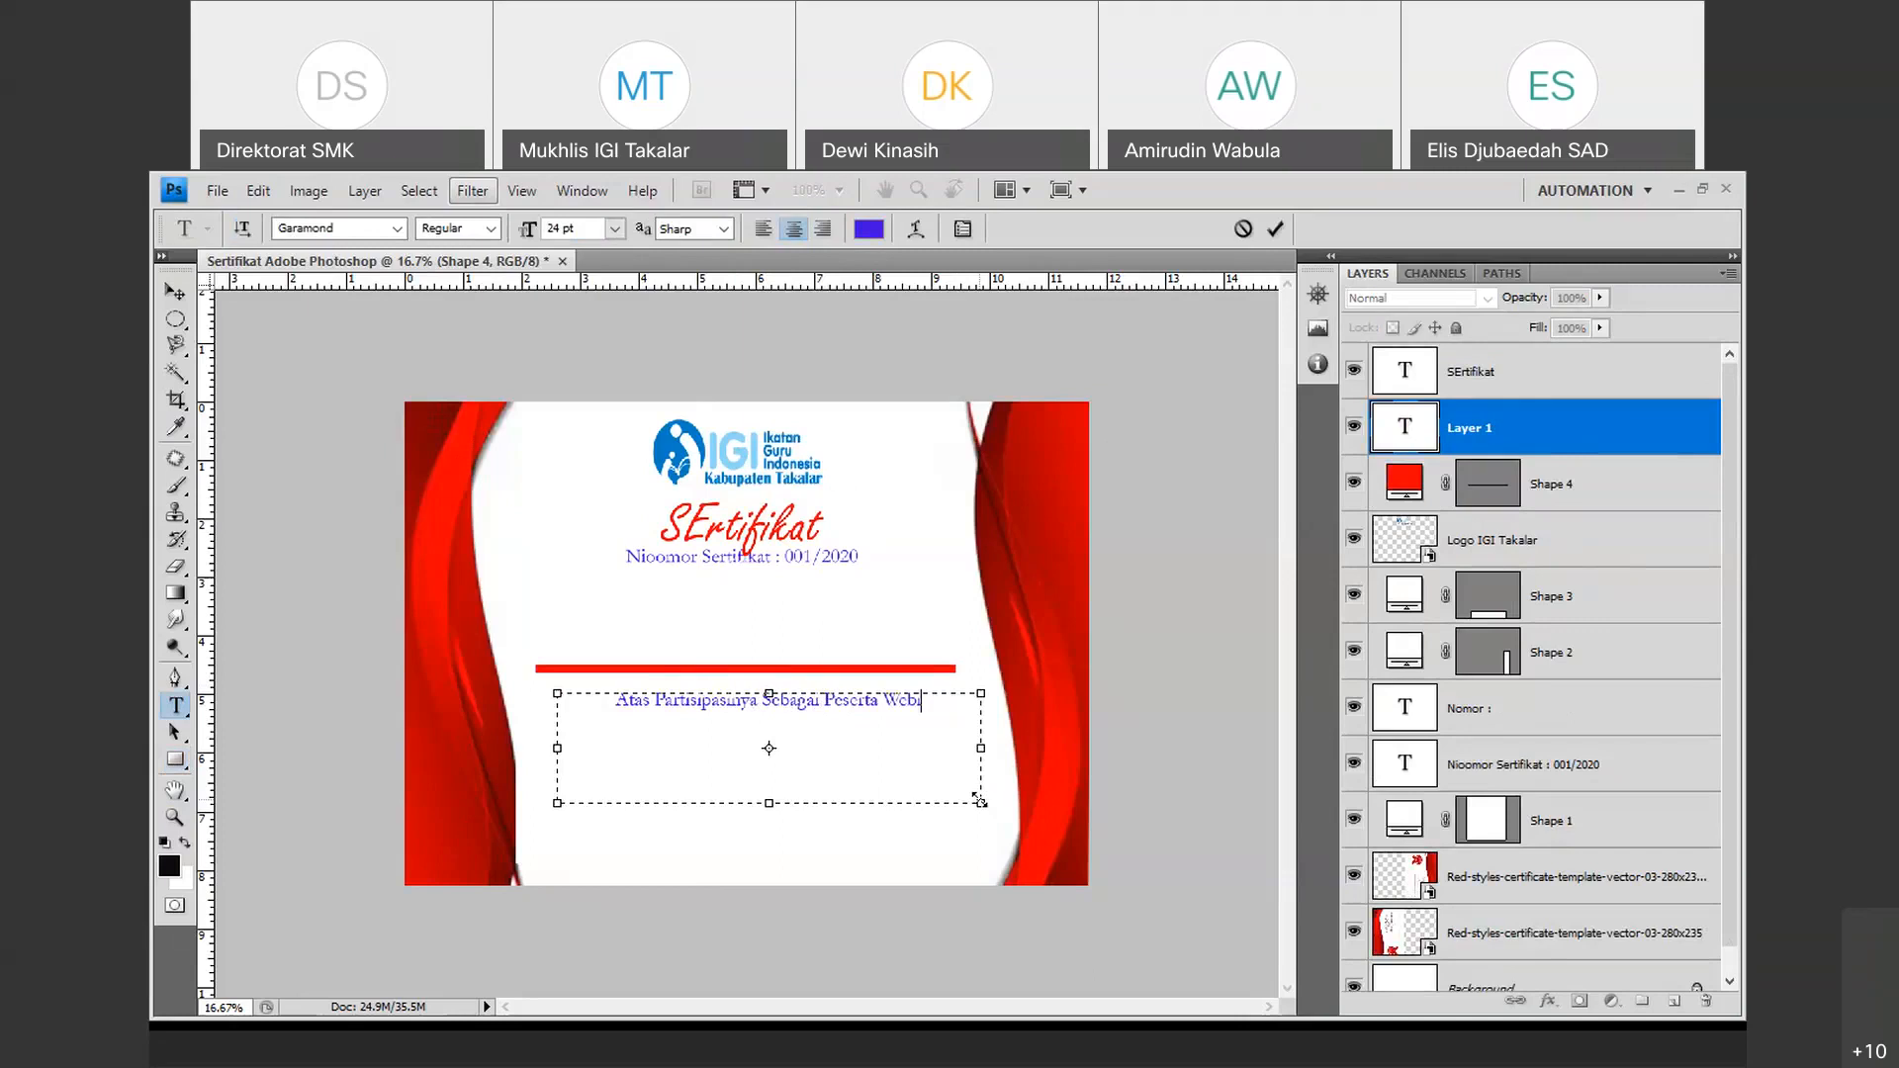
pyautogui.write('nar phjagkHAHals')
pyautogui.press('Return')
pyautogui.write('jhksajhJ')
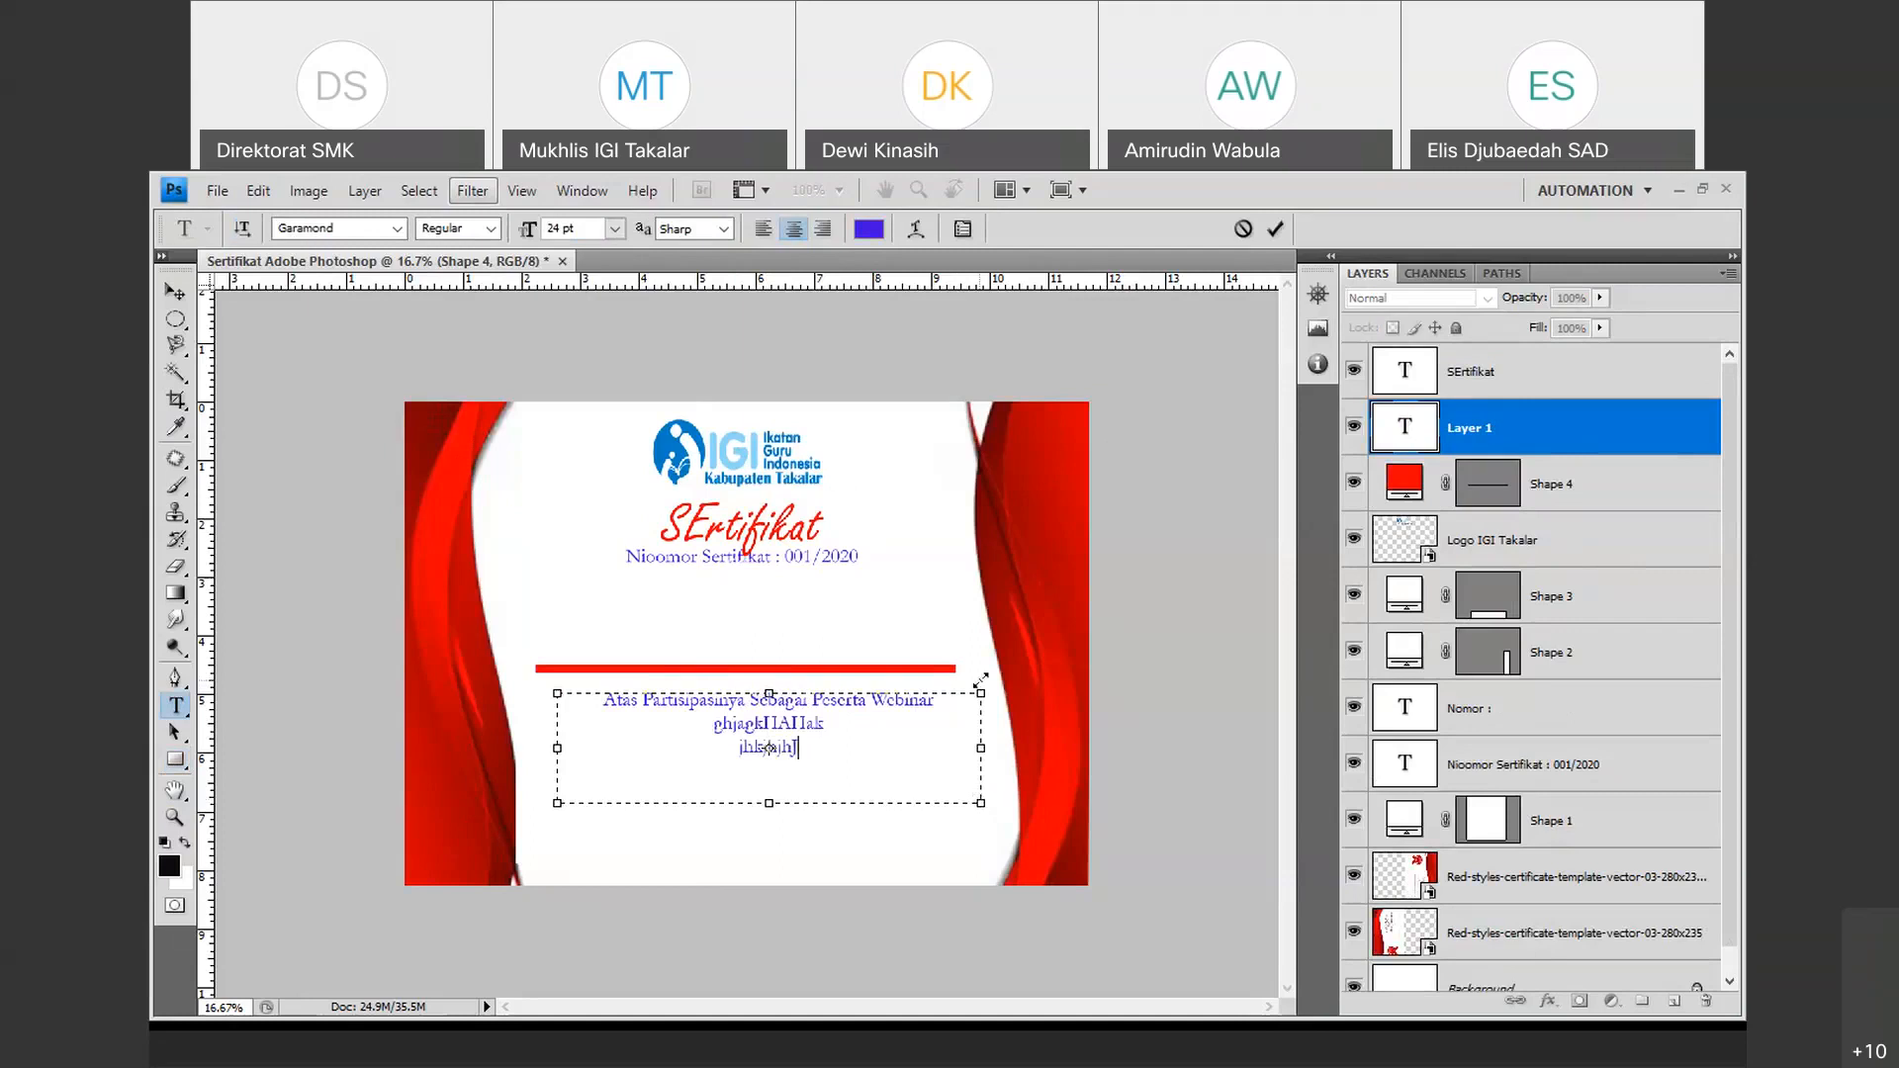
pyautogui.click(1277, 228)
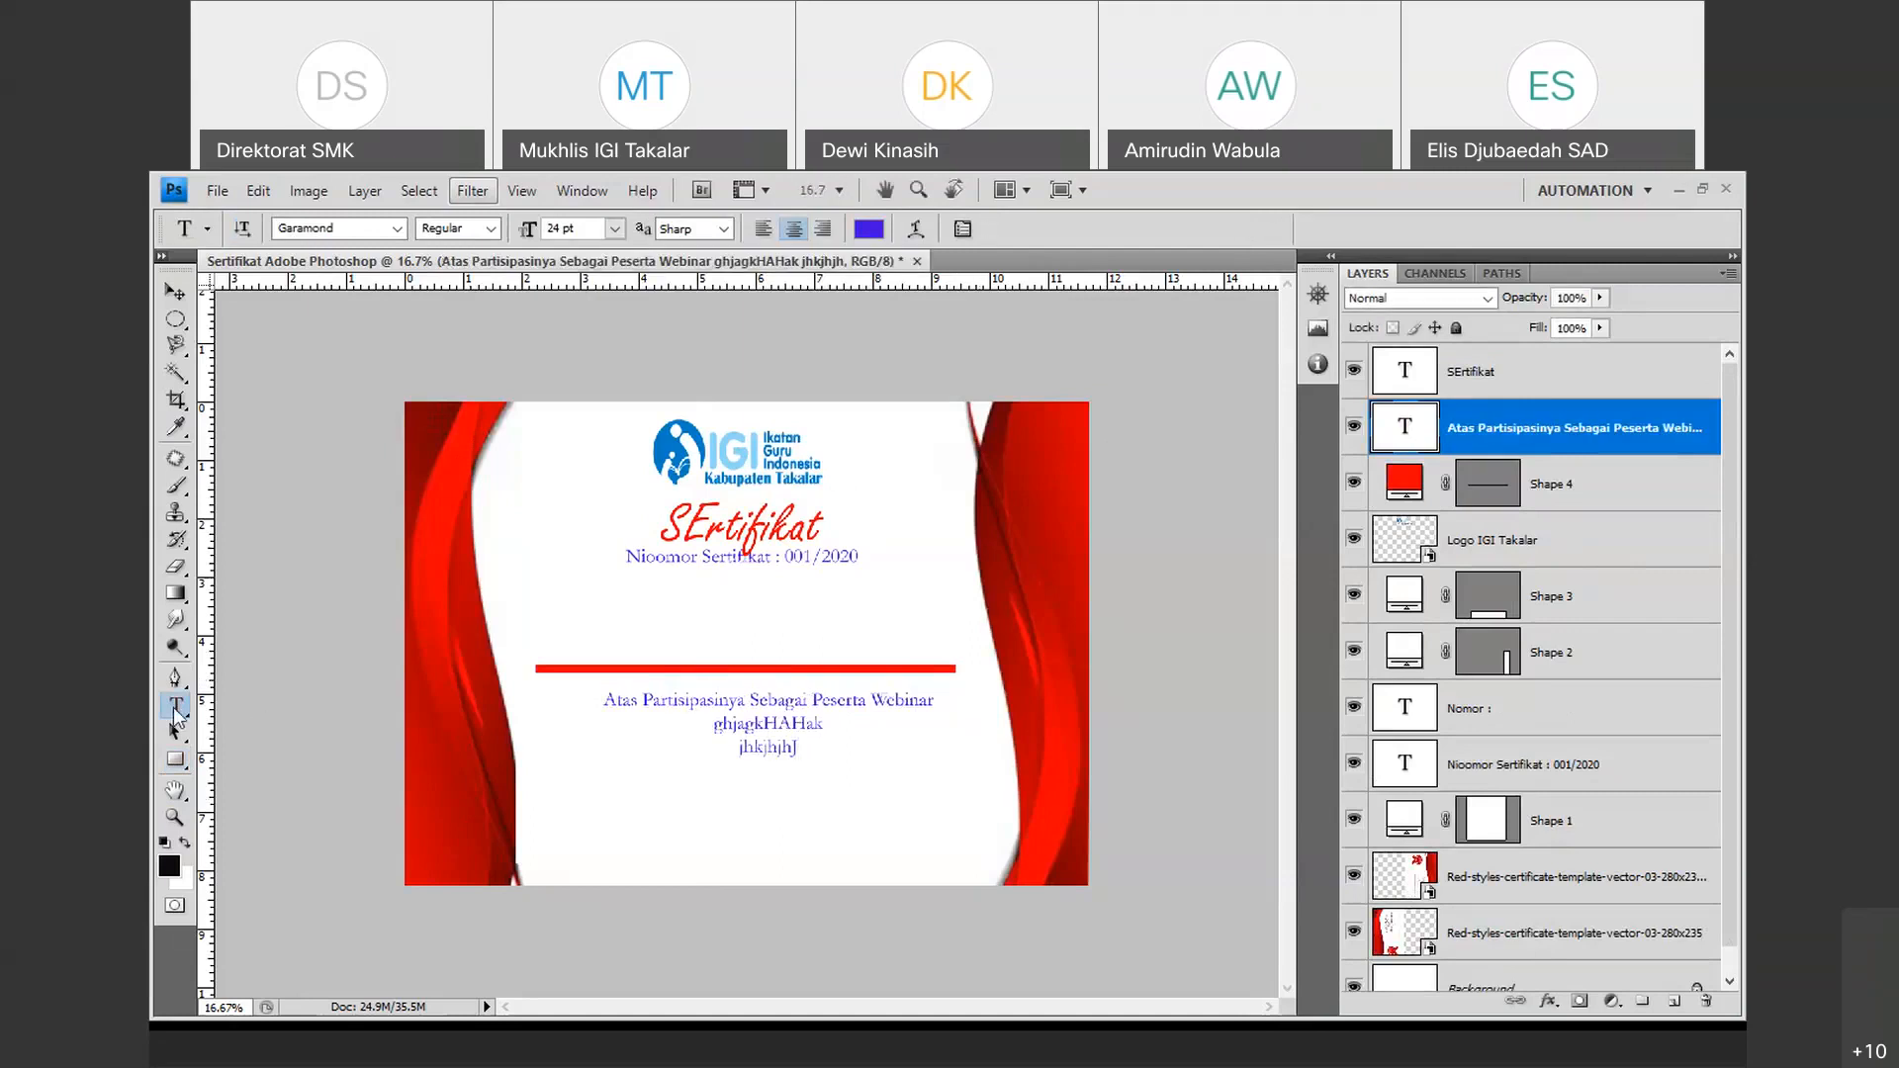
# Add a text box at the certificate's lower right with "Takalar, 12 Oktober 2020" and widen it to fit the date on one line.
pyautogui.moveTo(805, 777); pyautogui.dragTo(977, 870)
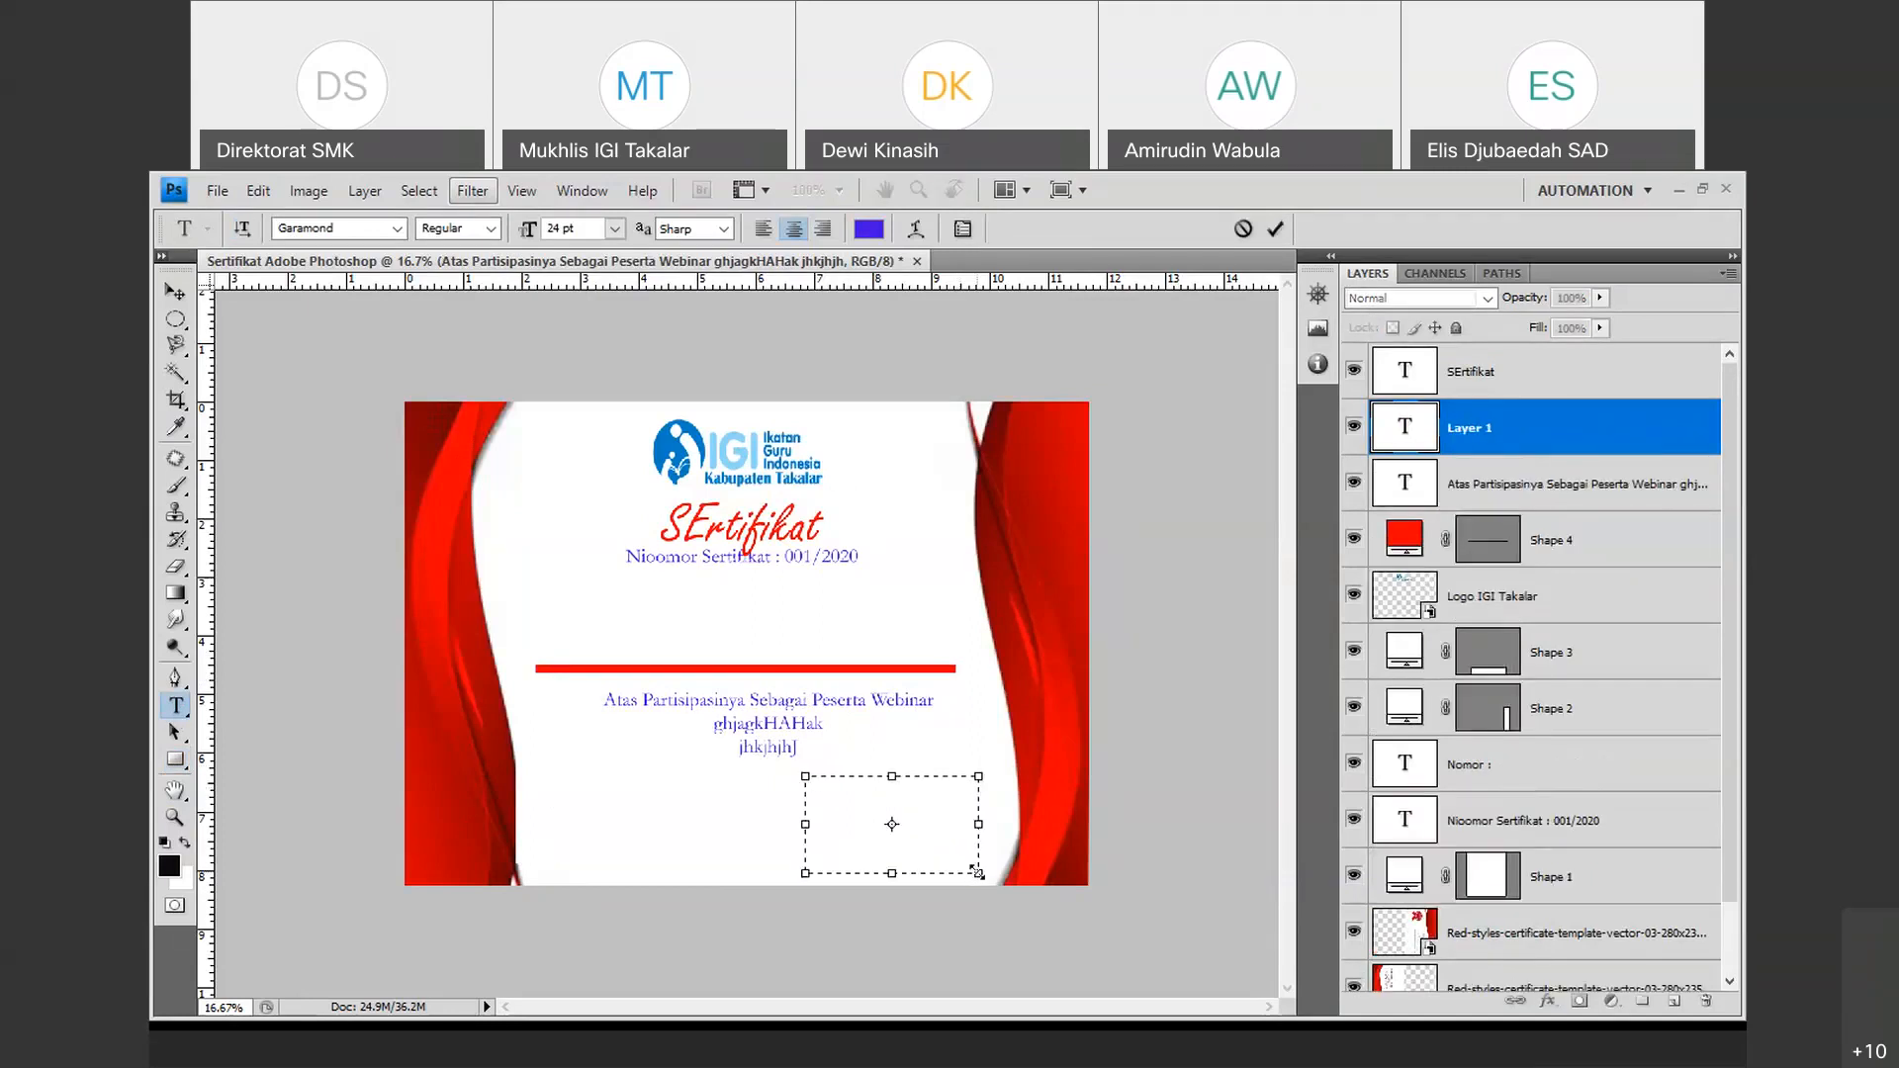
pyautogui.write('Takalar')
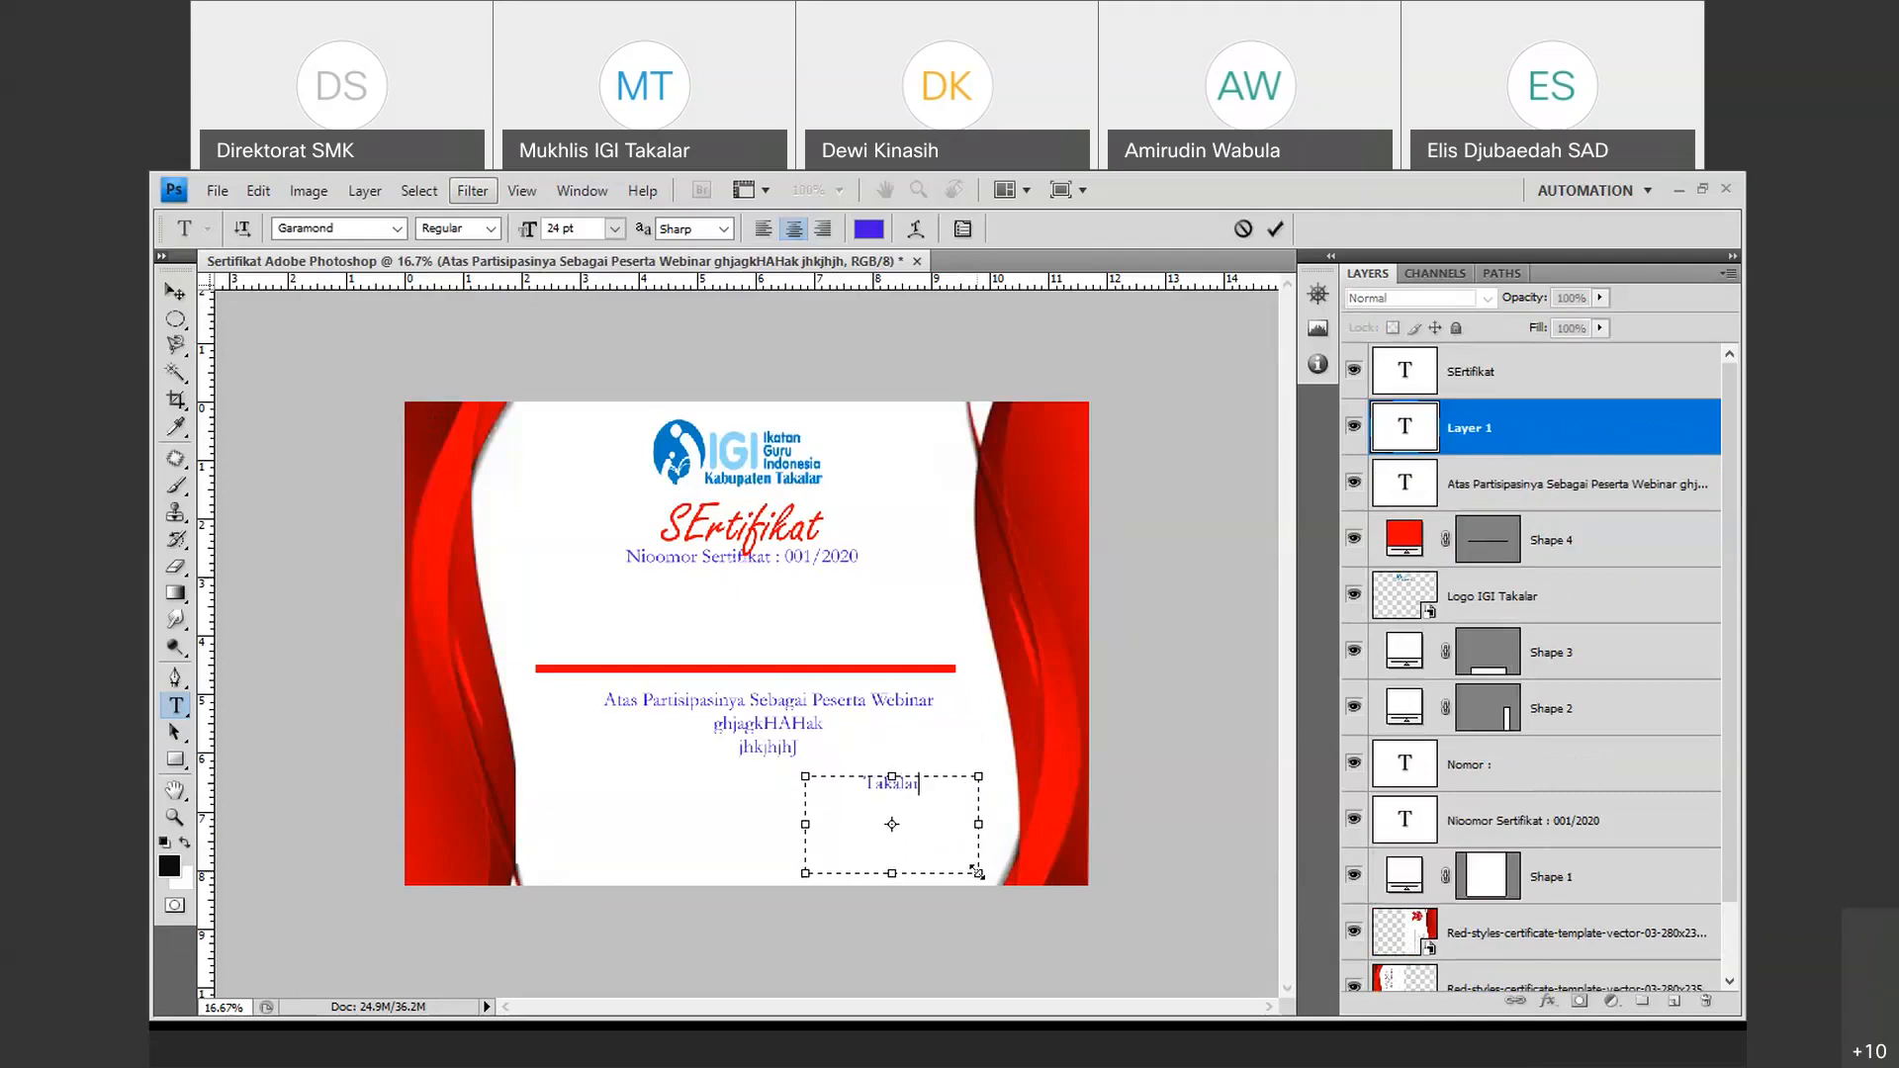
pyautogui.write(', 12 Oktober 2020')
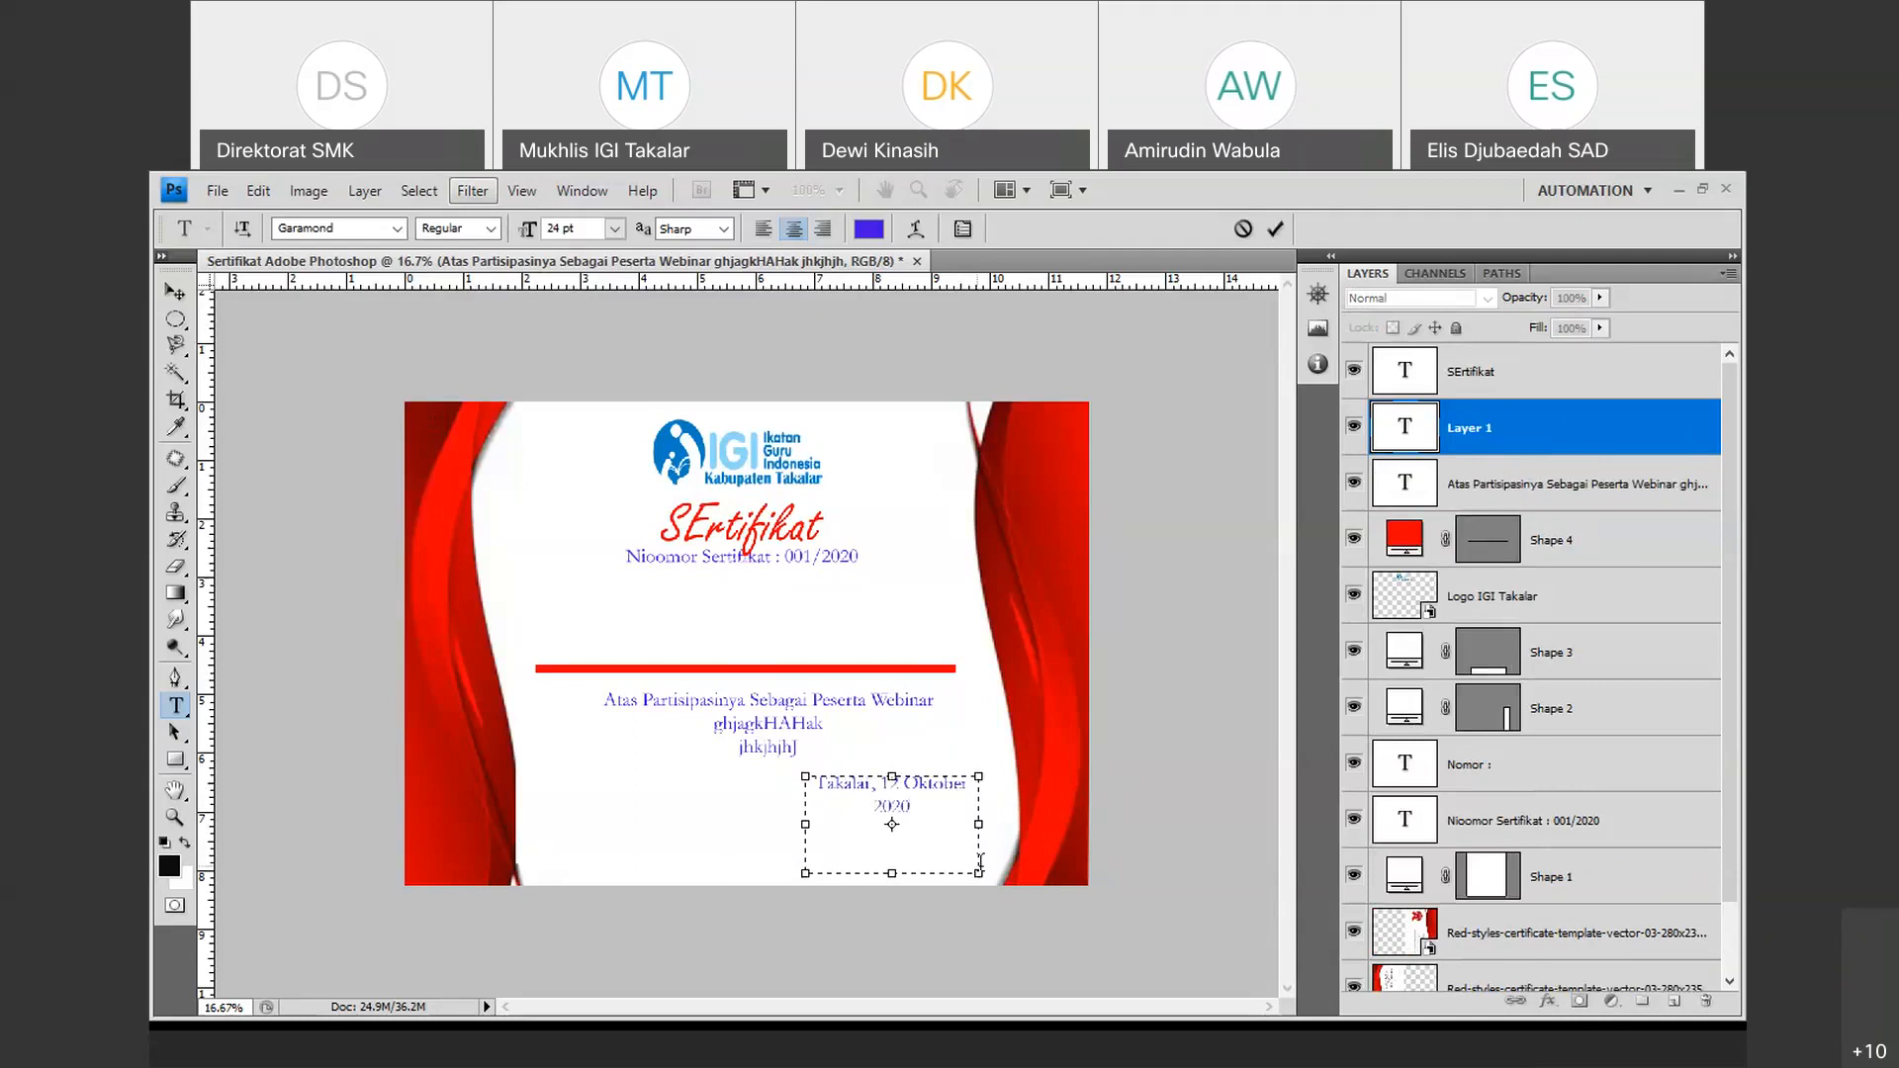
pyautogui.moveTo(980, 861); pyautogui.dragTo(1005, 862)
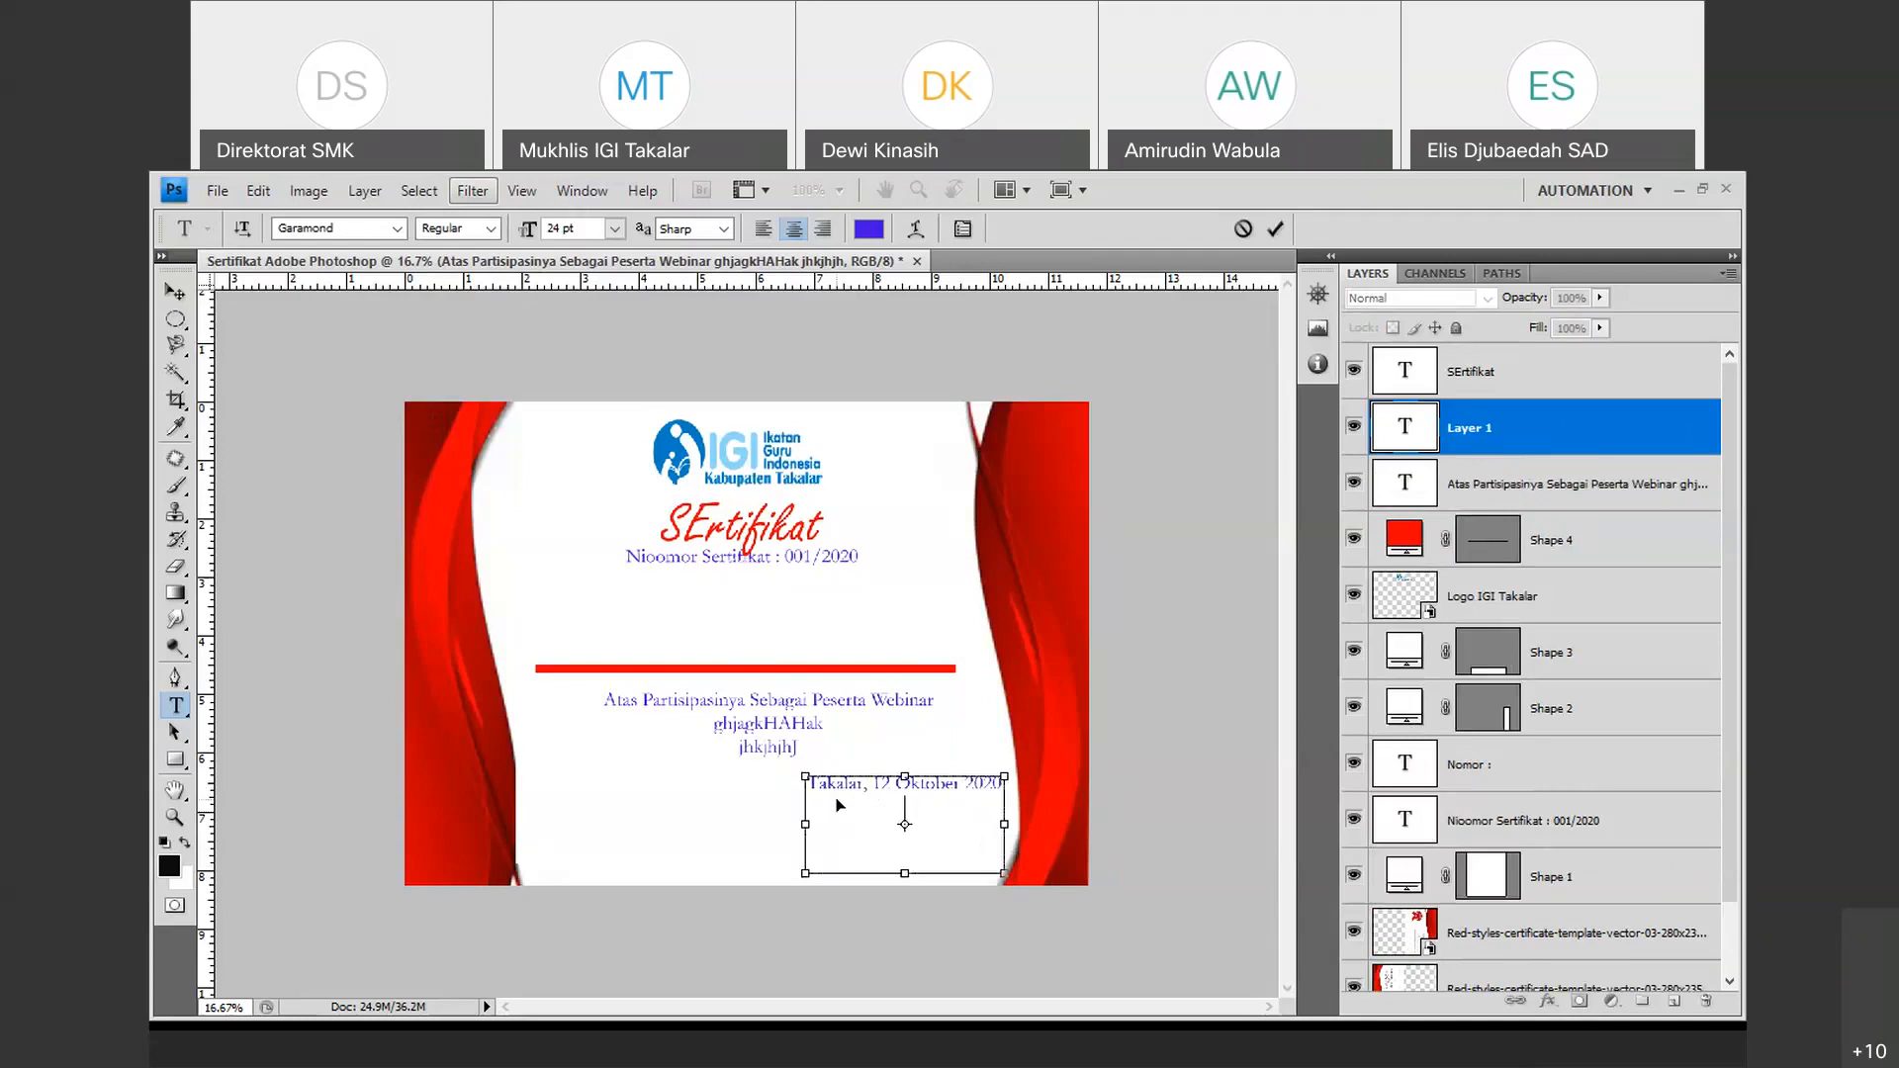
# Set the date line's font to Gill Sans Ultra Bold Condensed and widen its text box so the date fits on one line.
pyautogui.hotkey('ctrl', 'a')
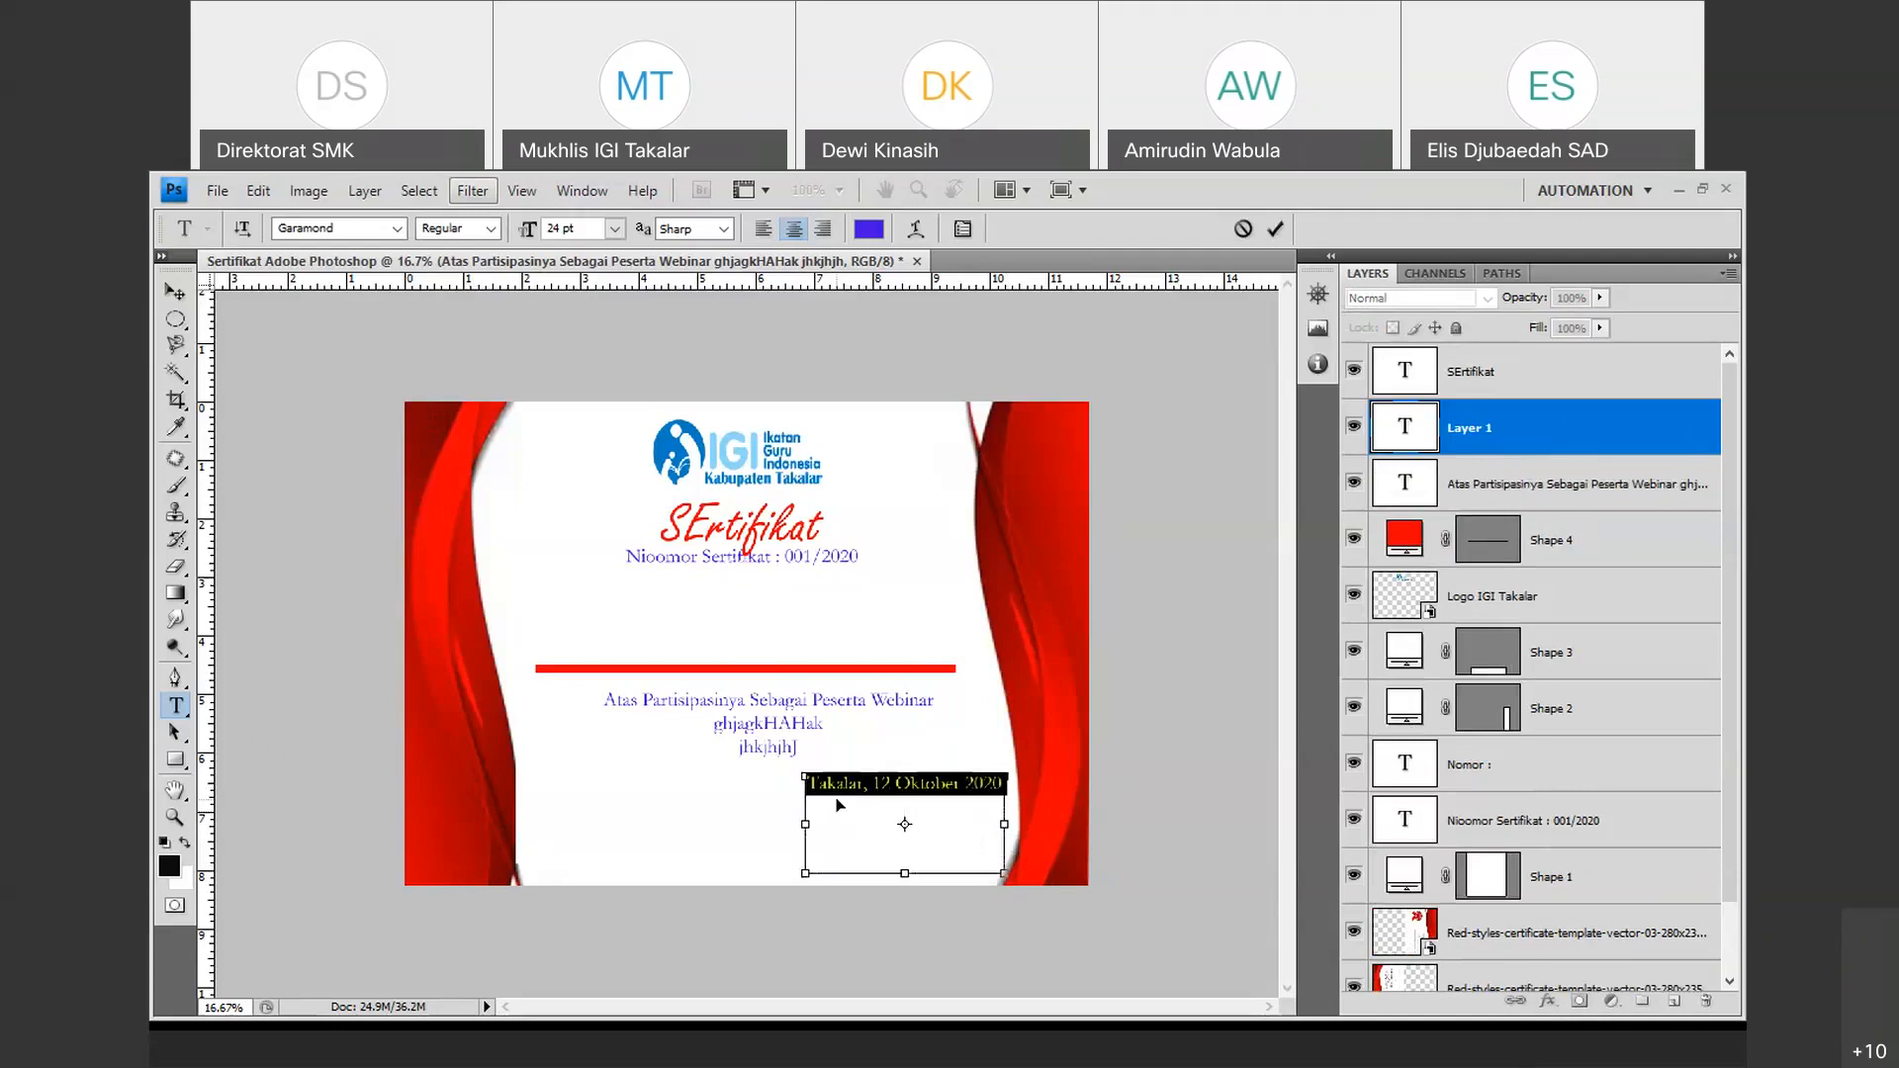
pyautogui.click(395, 229)
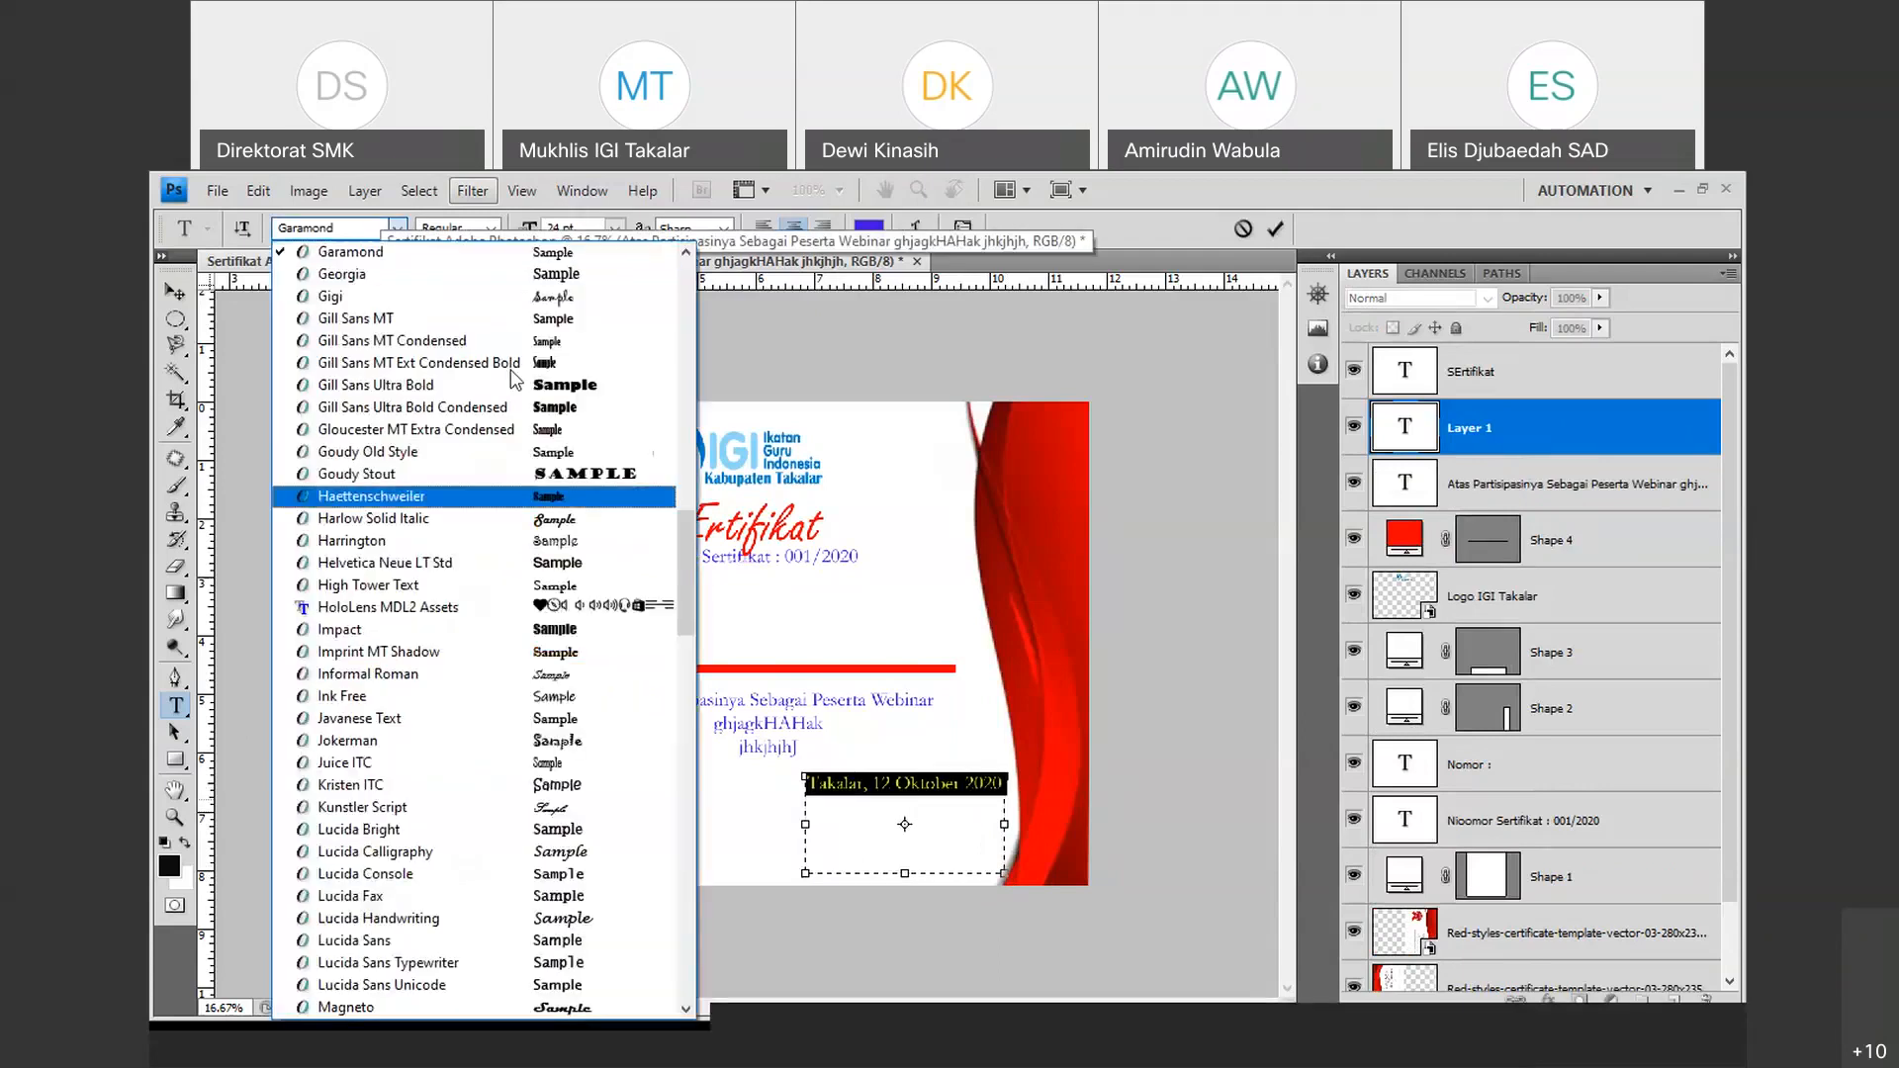
pyautogui.click(516, 408)
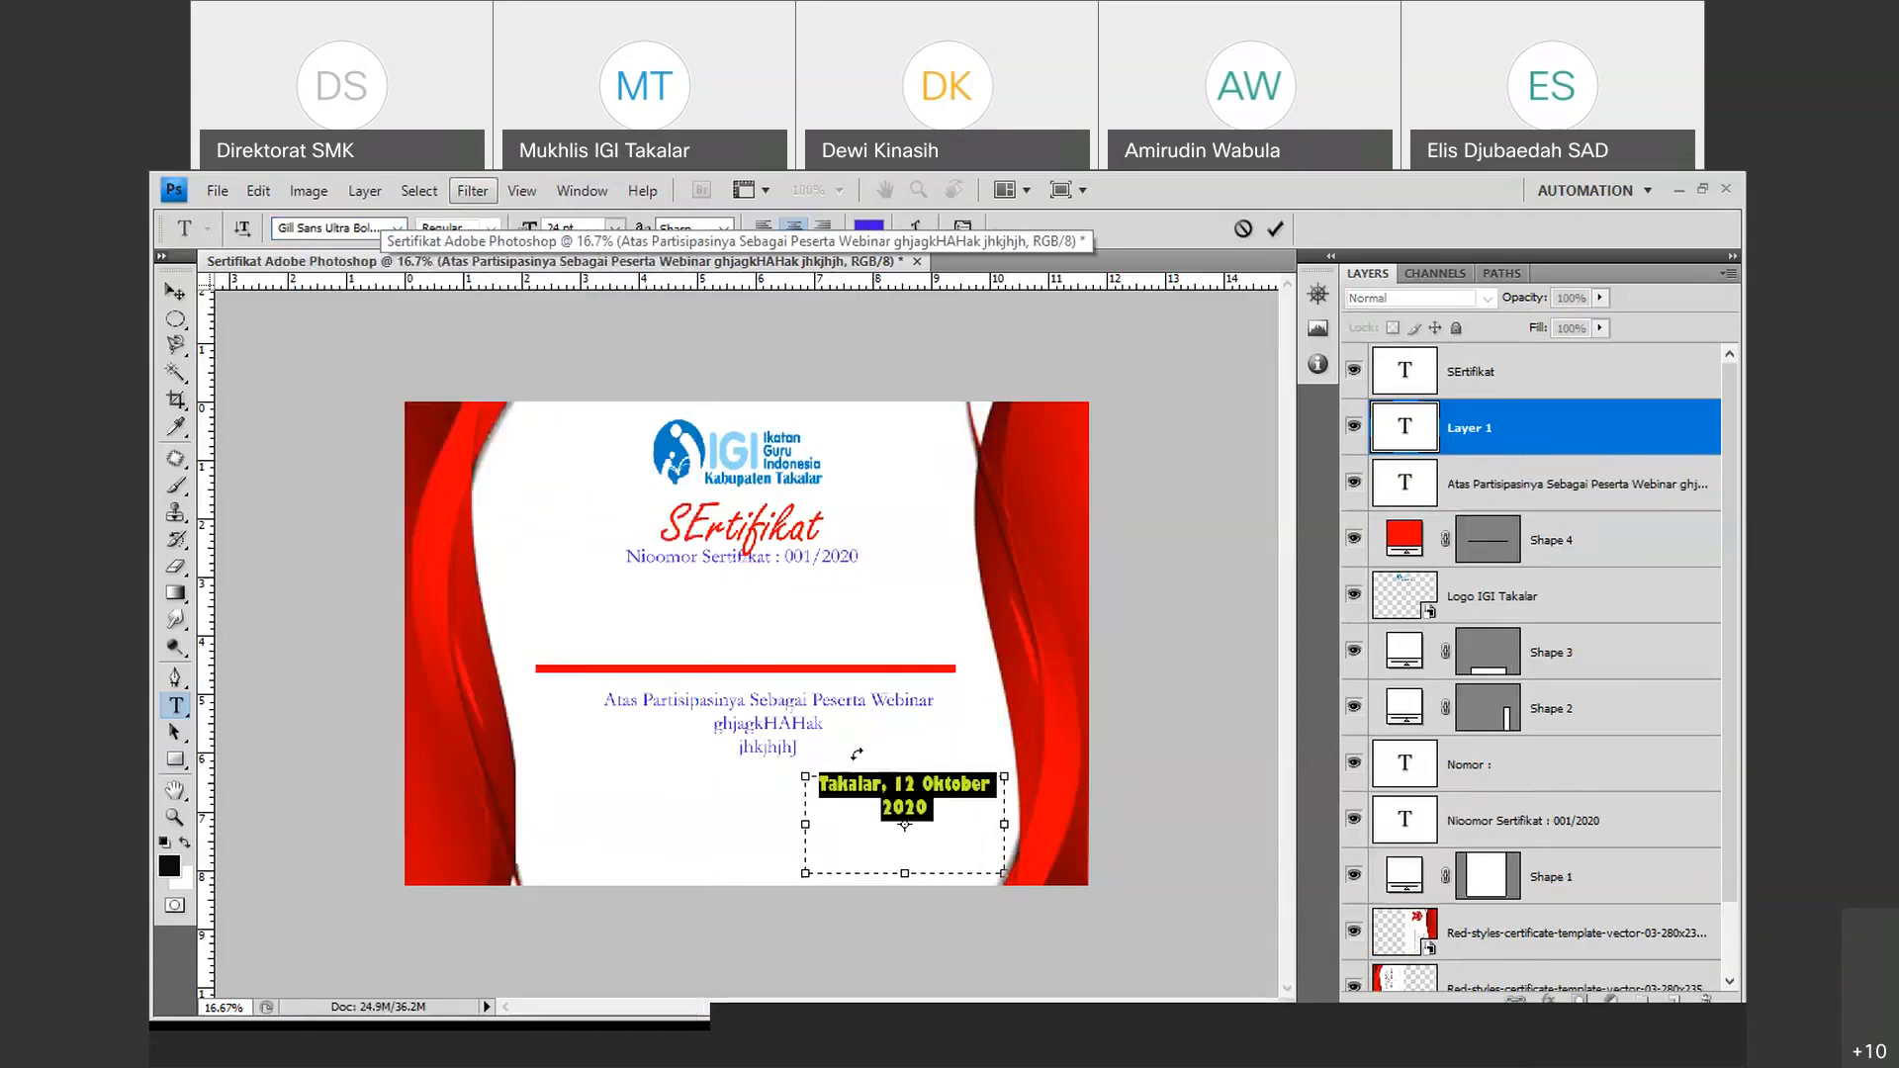
pyautogui.moveTo(805, 873); pyautogui.dragTo(779, 873)
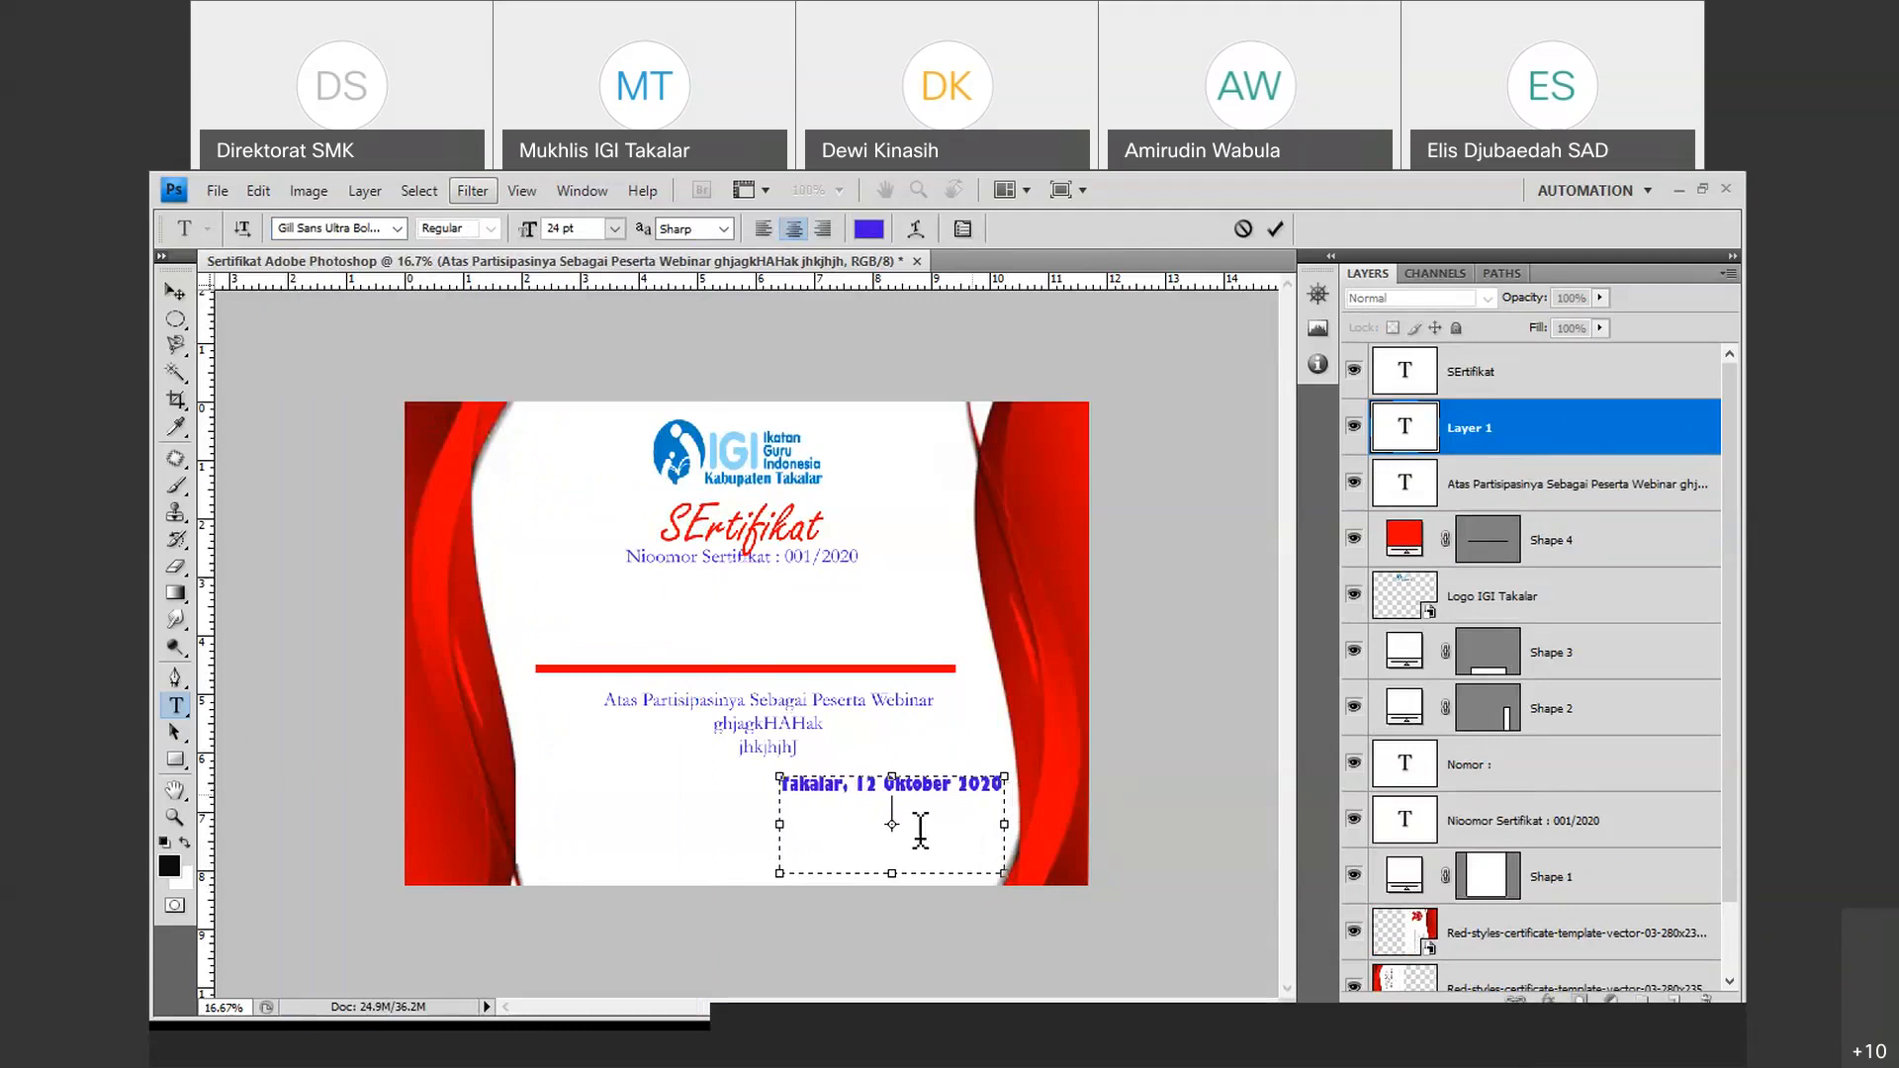
# Left-align the date block, add "Ketua IGI Takalar" and, after a blank line, the signatory's name with title, and commit the text.
pyautogui.click(767, 237)
pyautogui.write('Ketu')
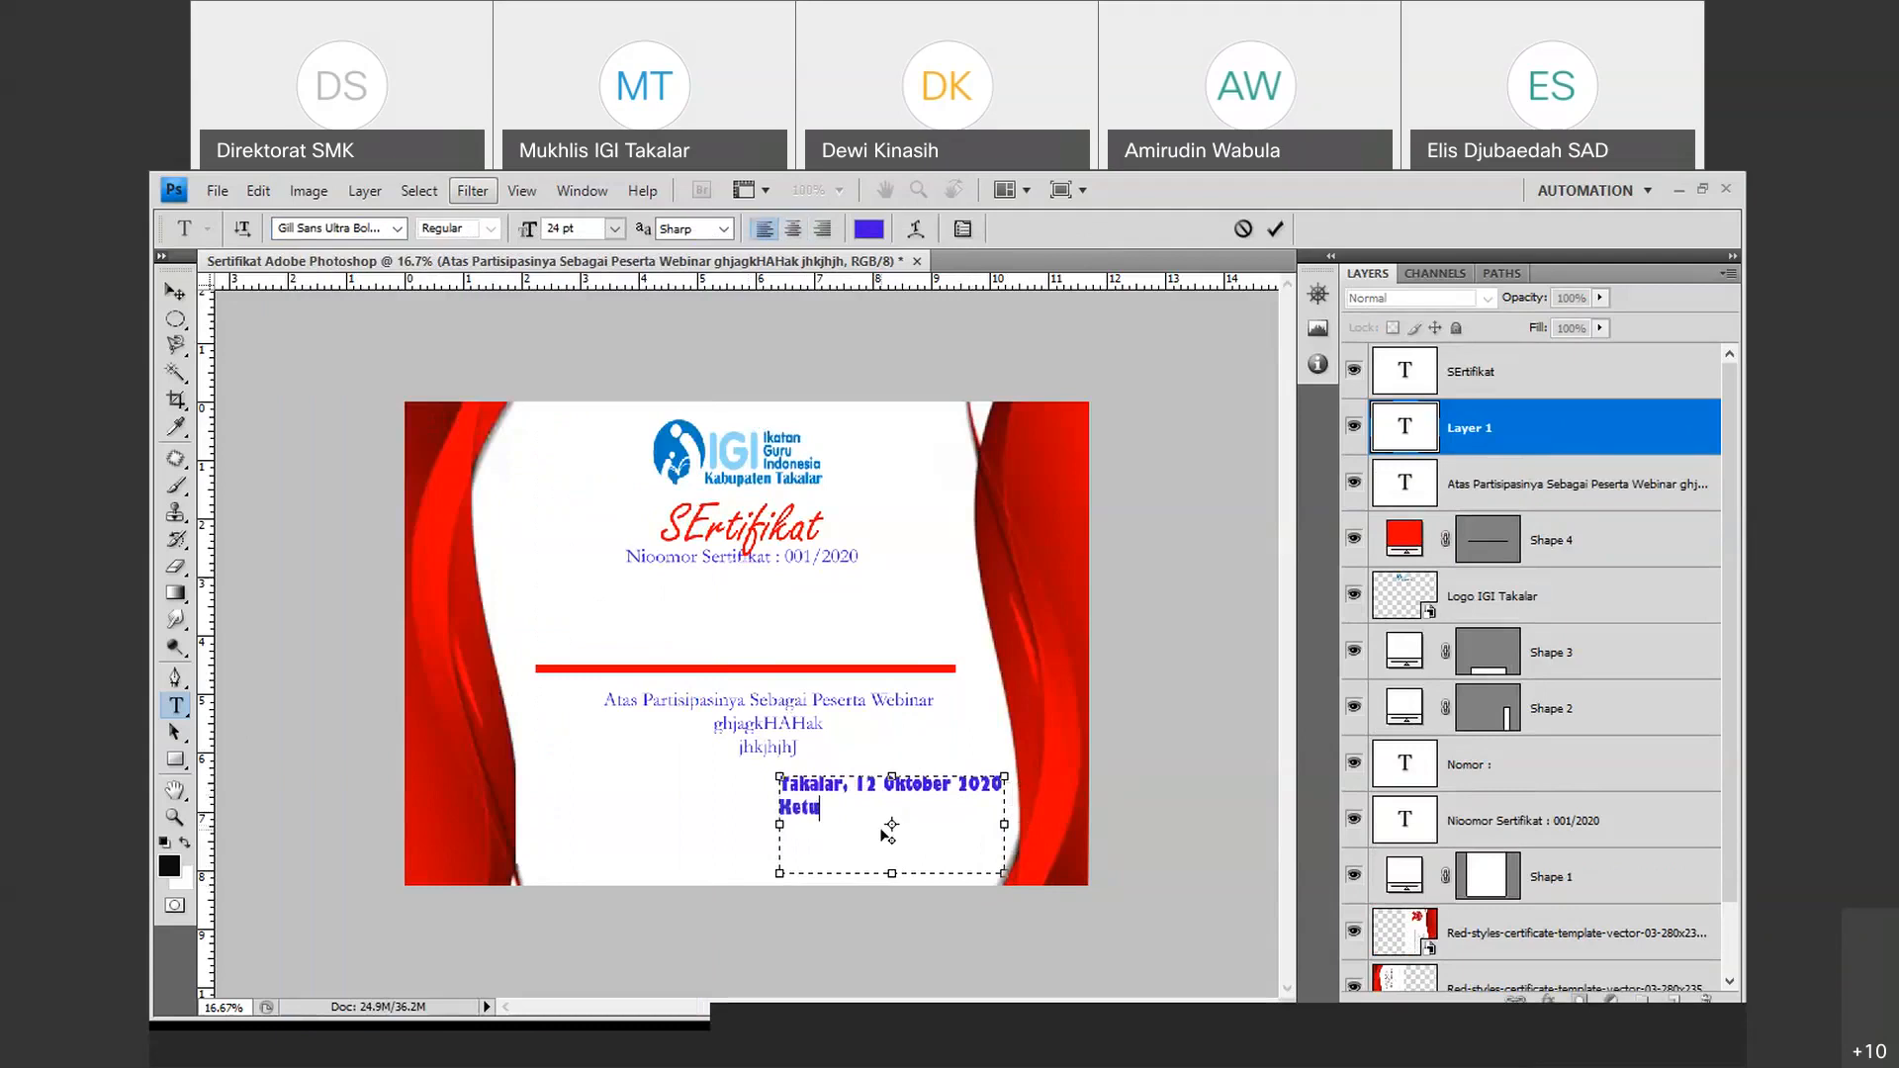
pyautogui.write('a IGI Takalar  ')
pyautogui.write('Id')
pyautogui.write('ris.S')
pyautogui.write('.Pd.')
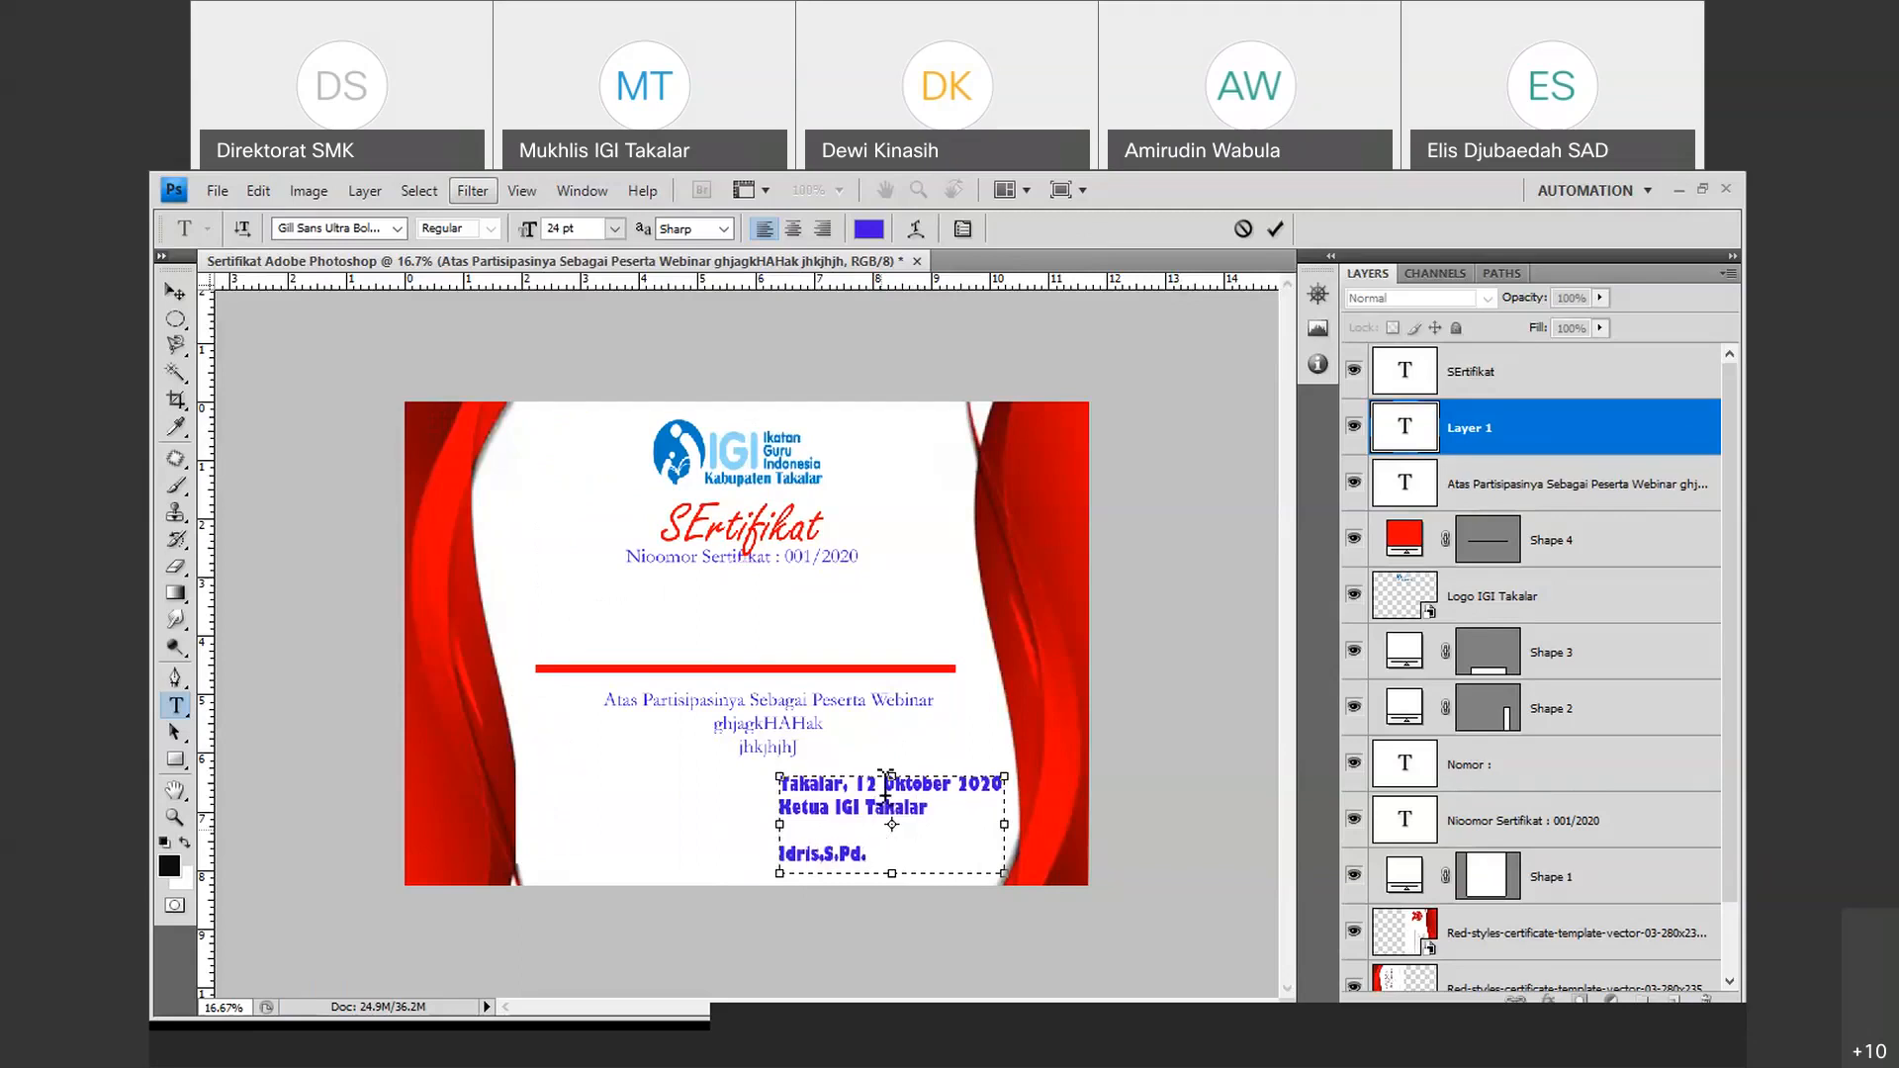
pyautogui.click(1276, 228)
# Place the image tandatangan_ketua_igi-removebg-preview over the signature block, between the chairman's title and name.
pyautogui.click(229, 193)
pyautogui.click(243, 605)
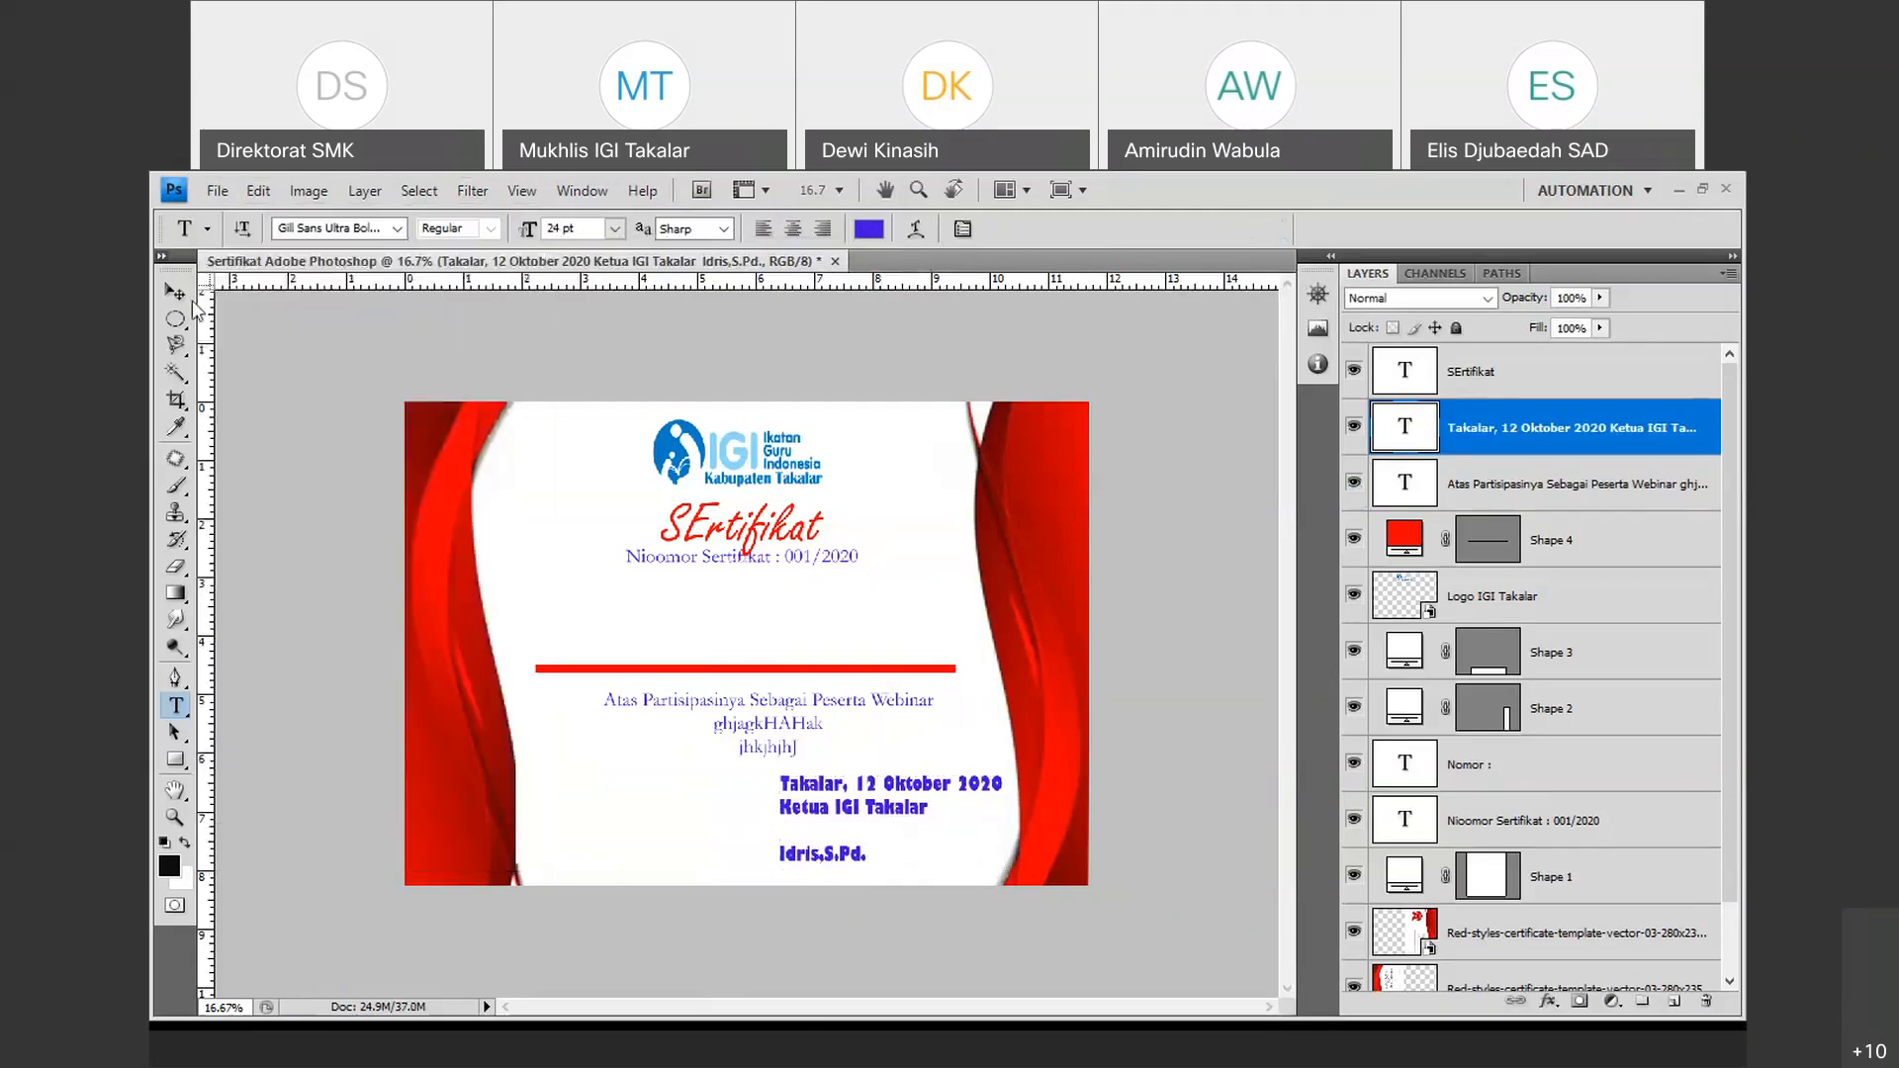
pyautogui.click(1088, 630)
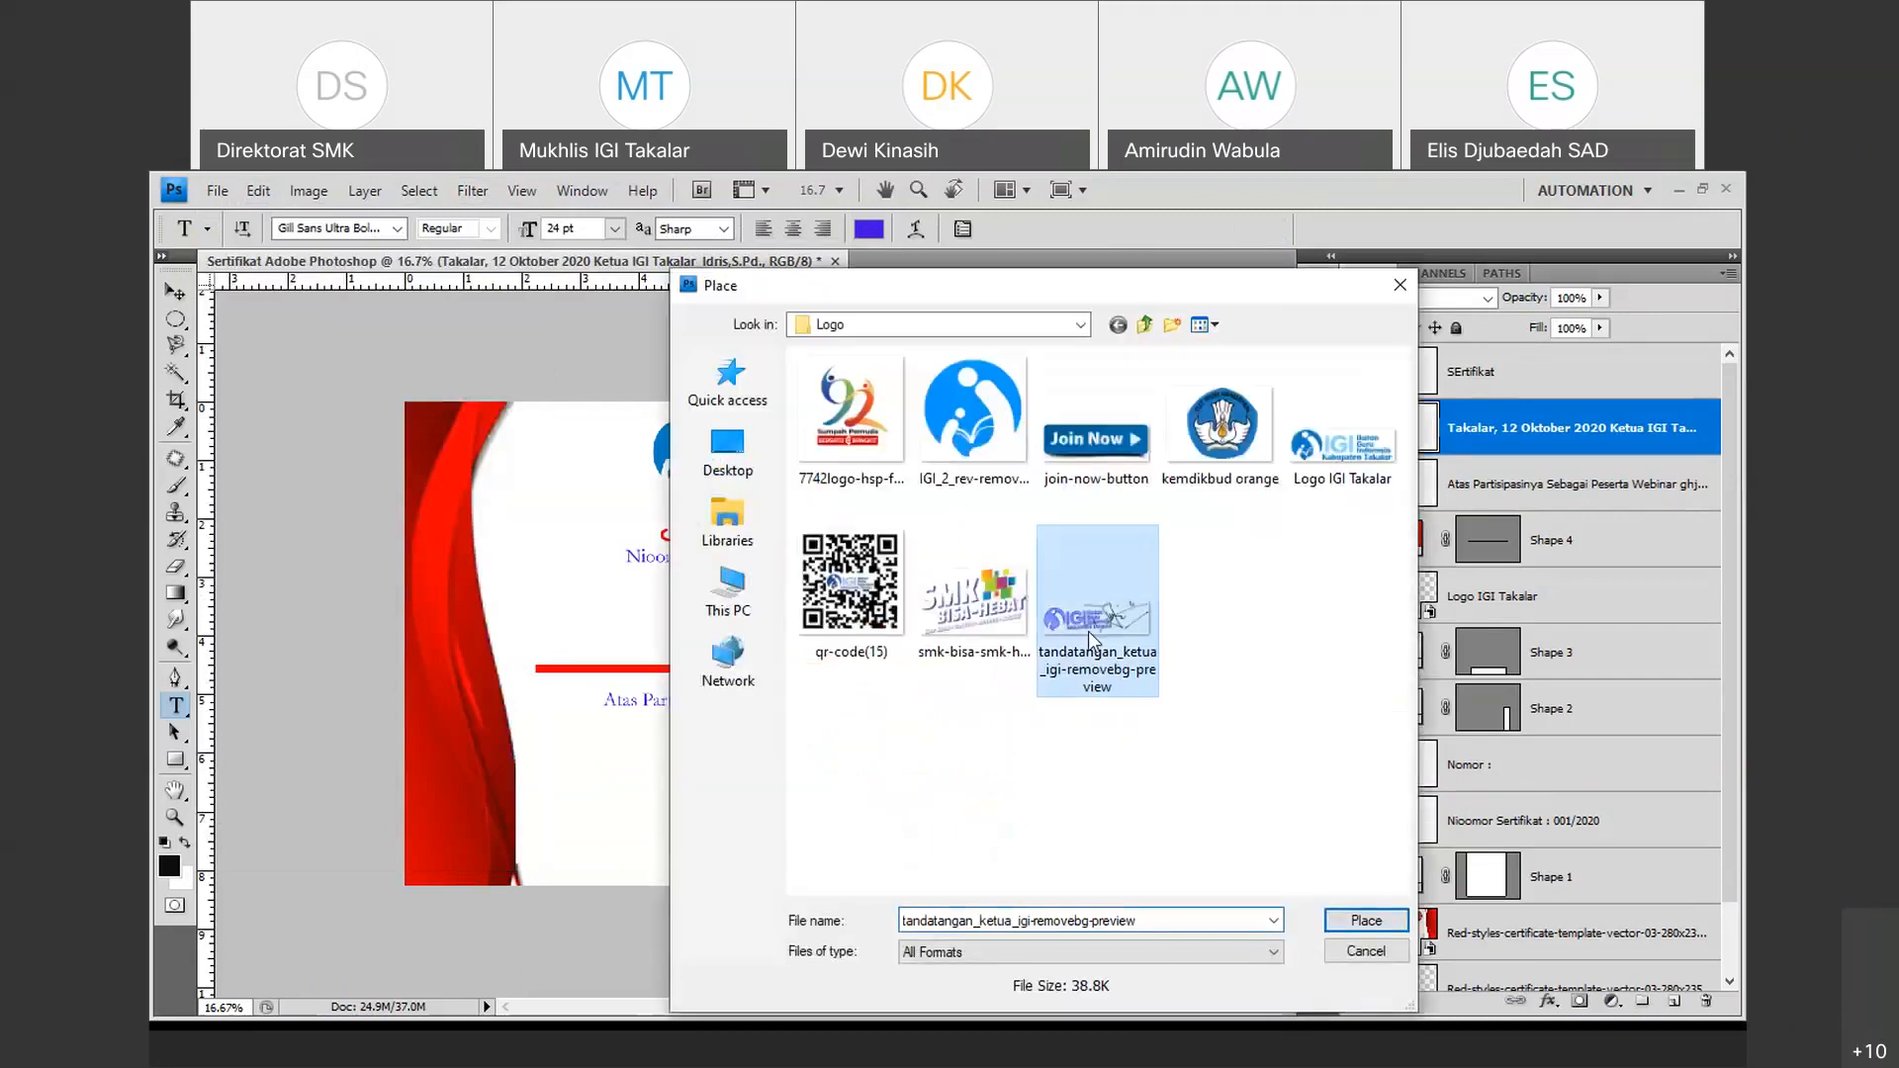
pyautogui.click(1362, 924)
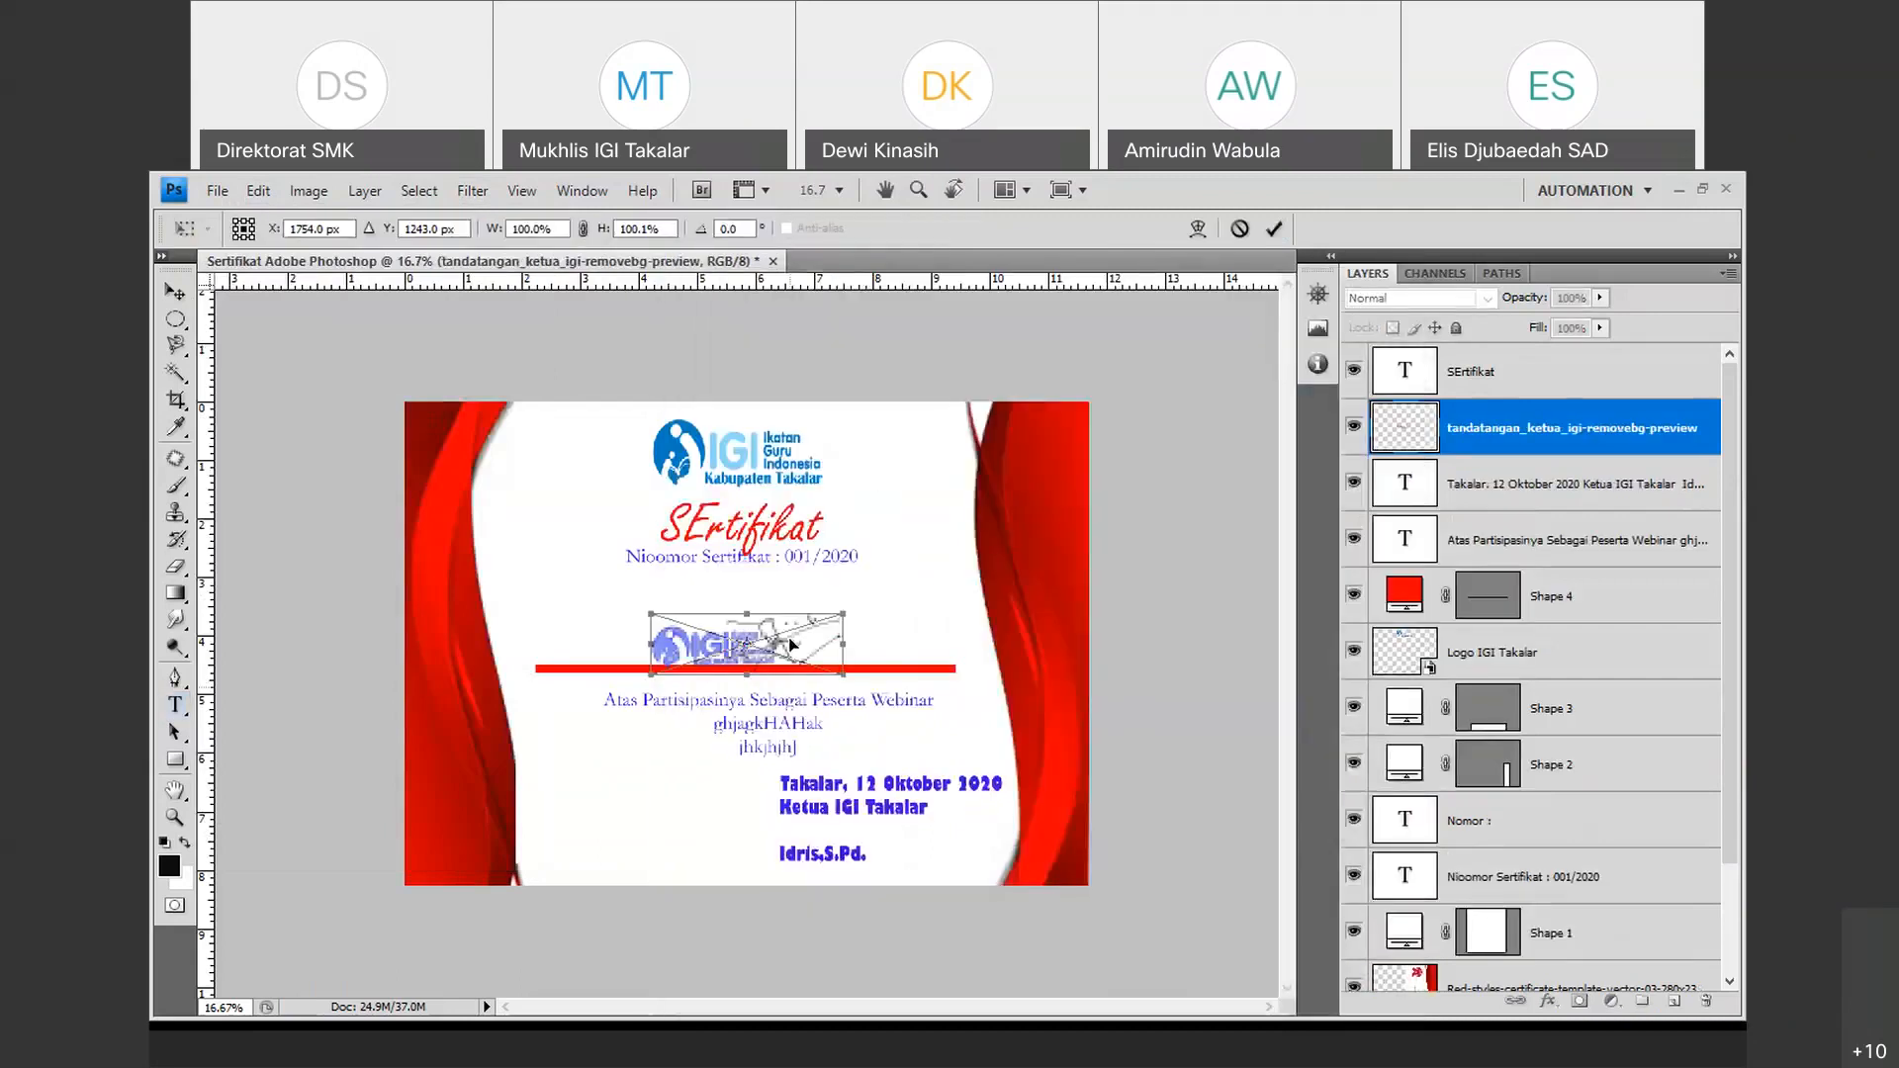
pyautogui.moveTo(791, 644)
pyautogui.mouseDown()
pyautogui.moveTo(825, 817)
pyautogui.moveTo(852, 849)
pyautogui.mouseUp()
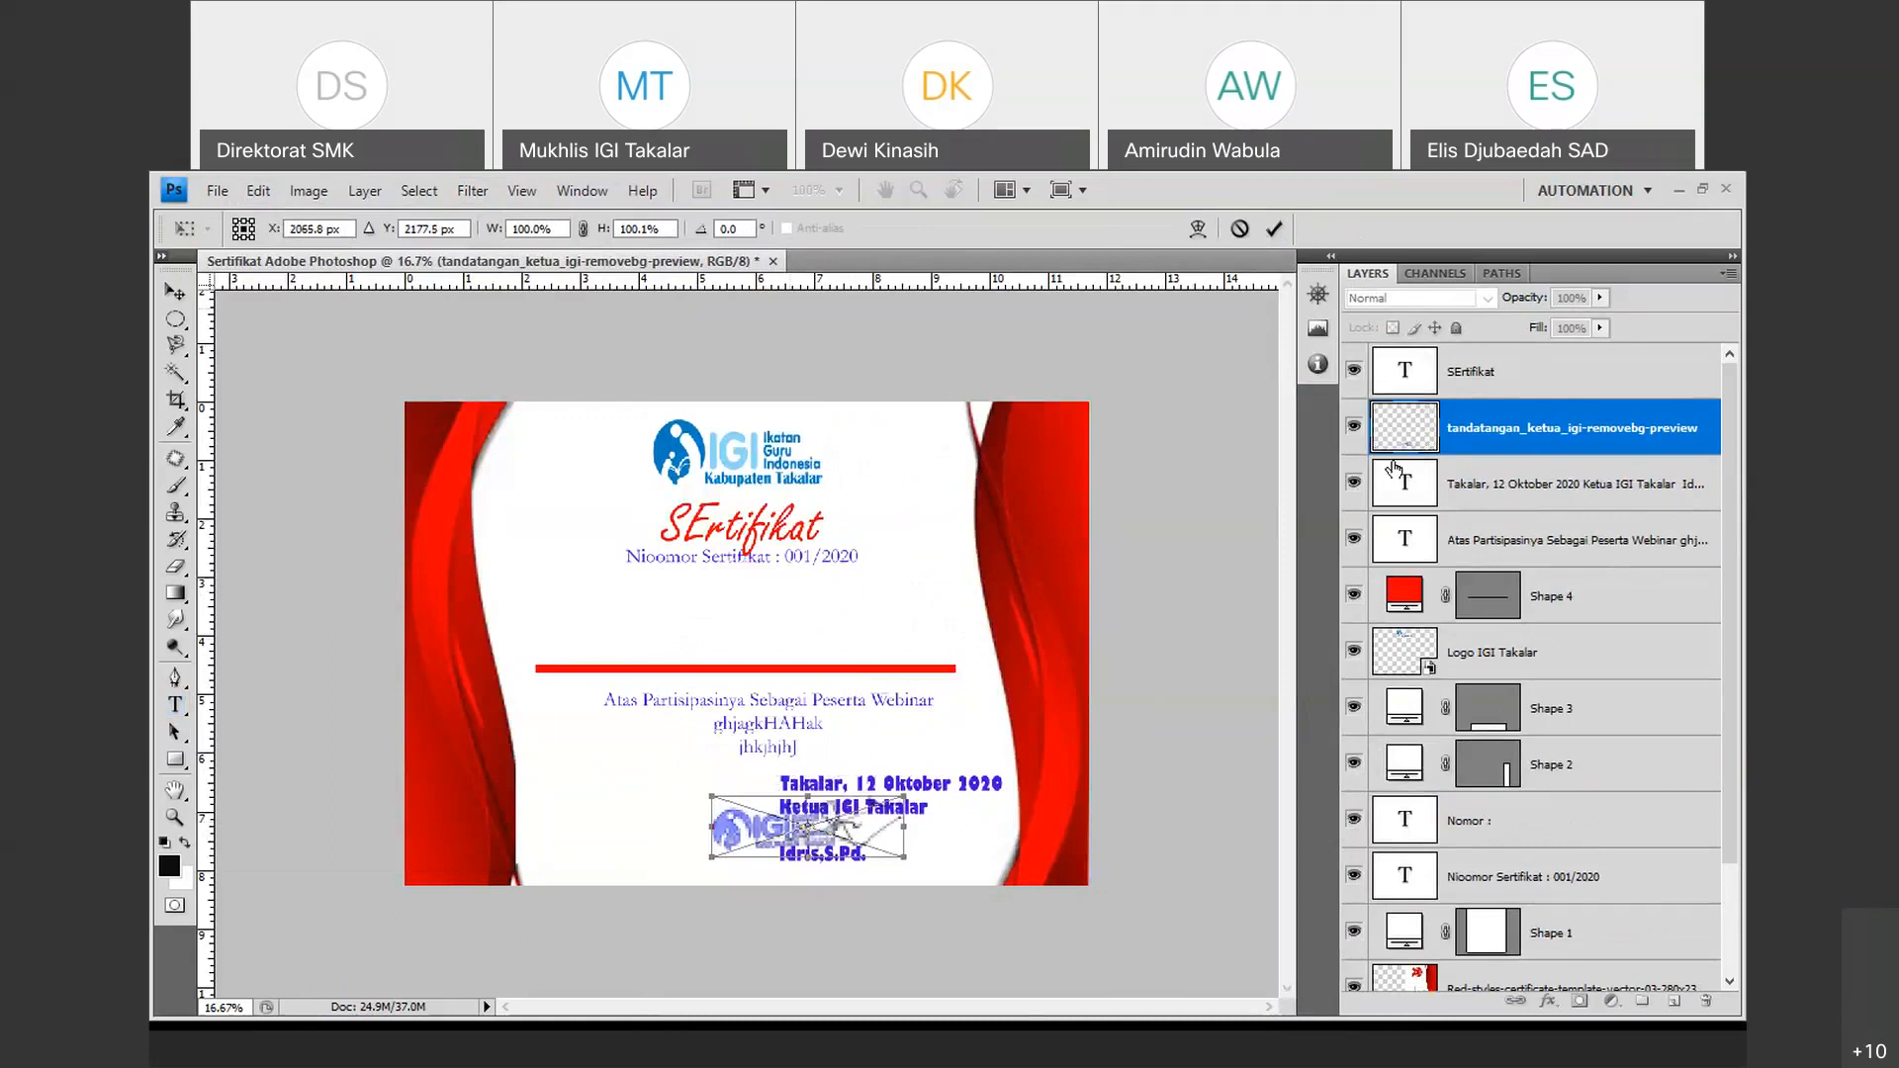
pyautogui.click(1273, 229)
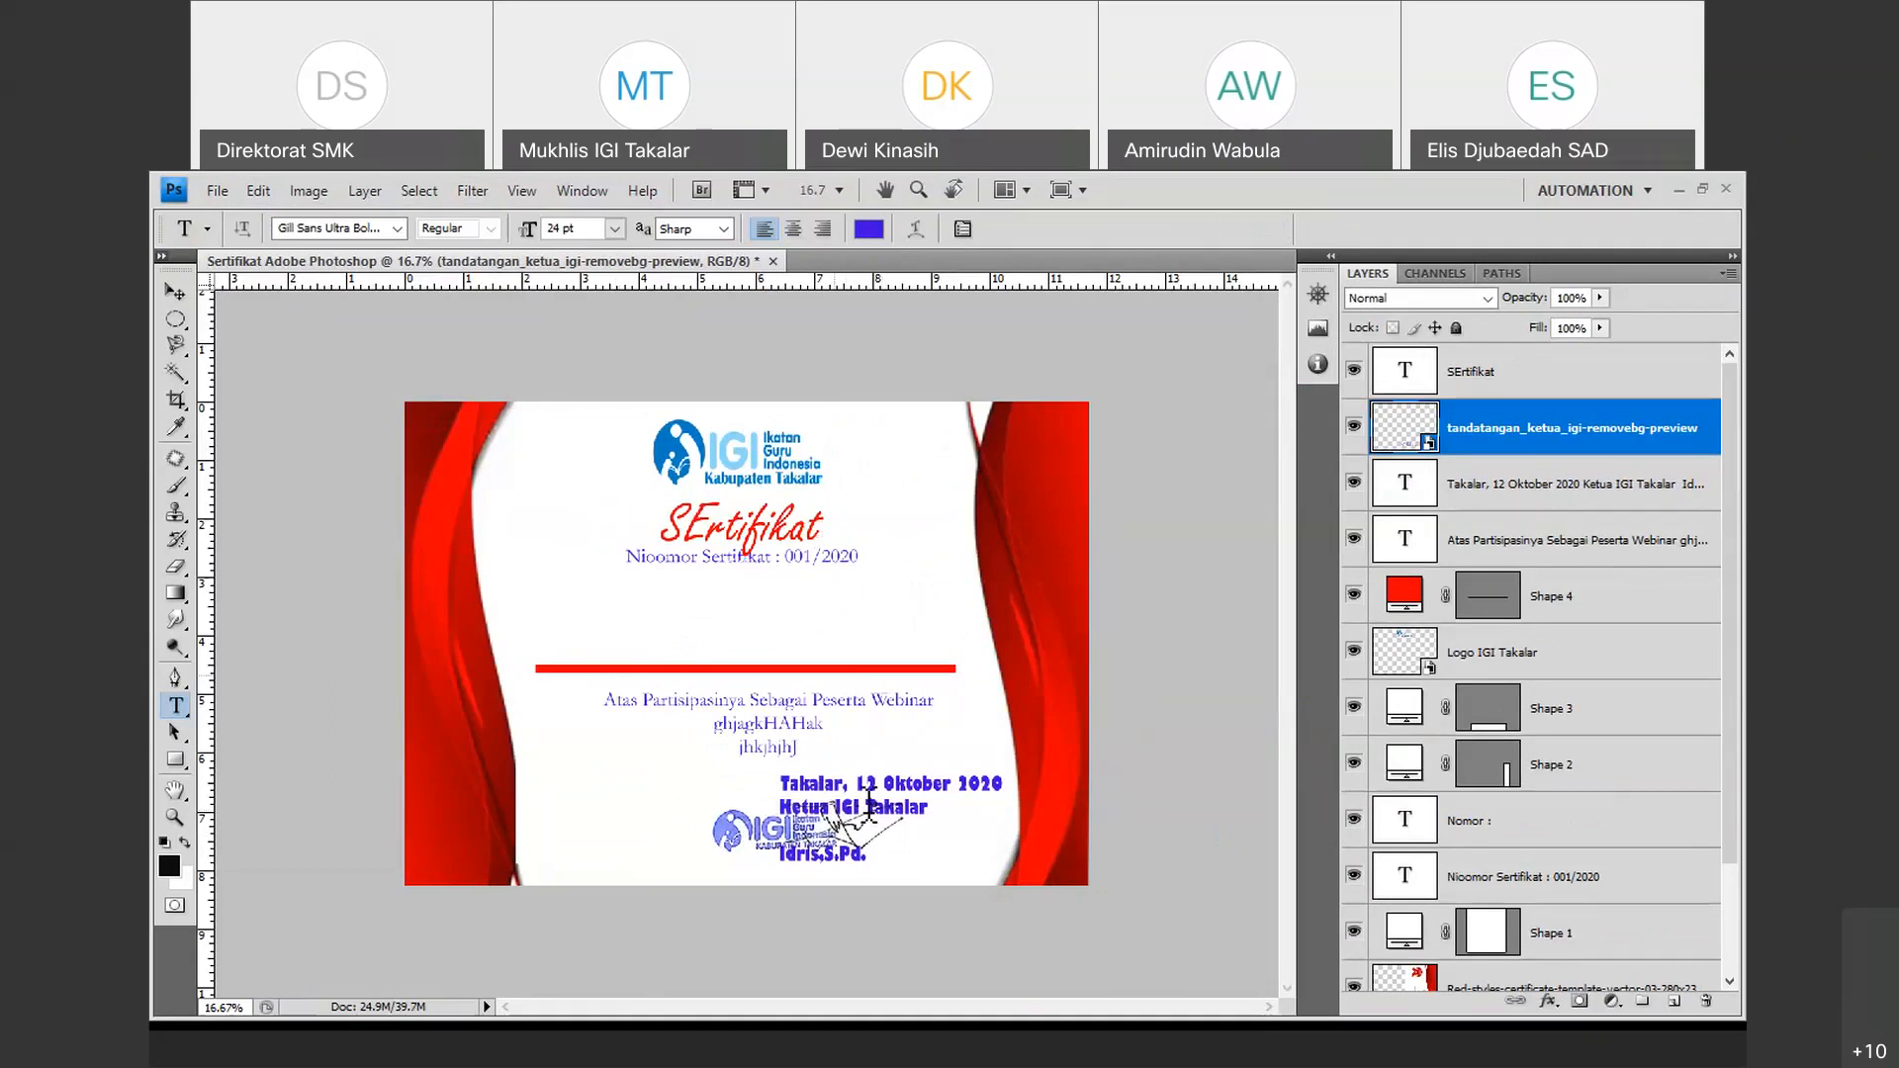
# Place the logo IGI_2_rev-removebg-preview and enlarge it to about 217% width and 228% height across the page's centre.
pyautogui.click(216, 190)
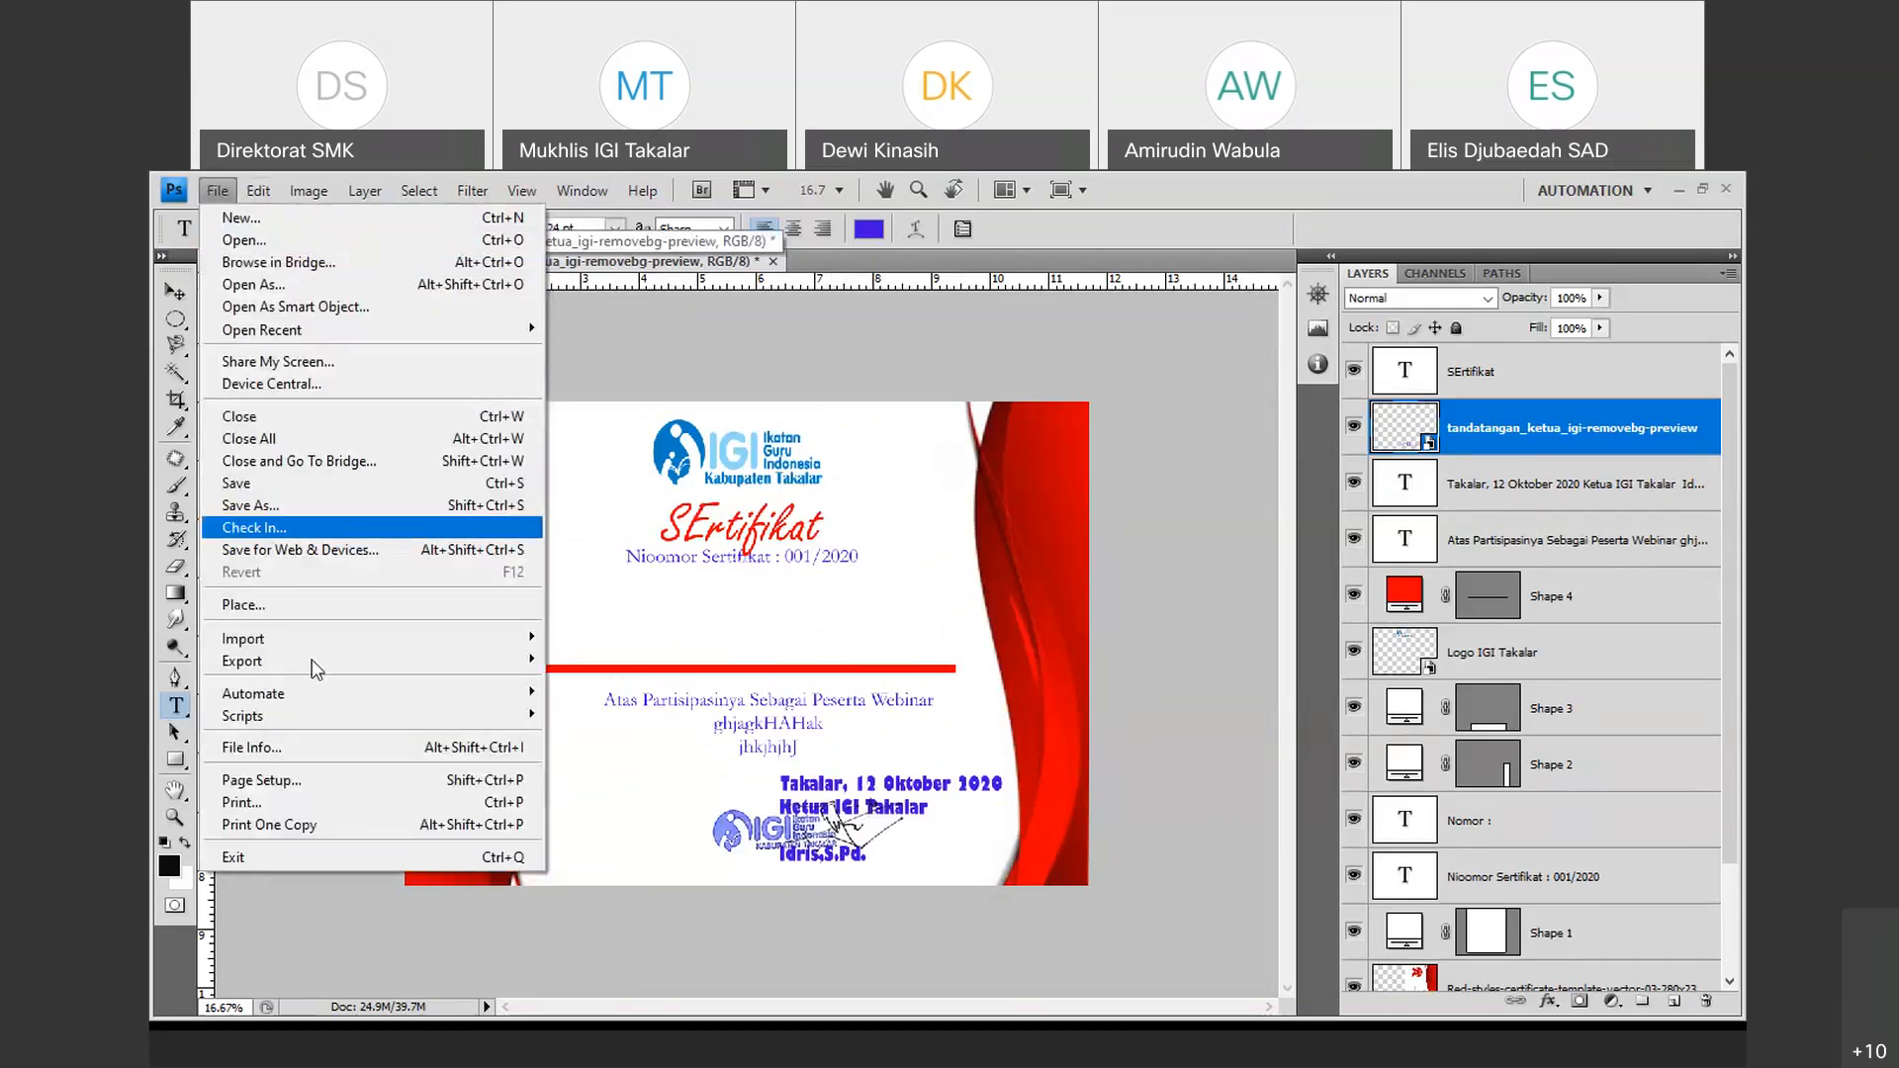
pyautogui.click(276, 605)
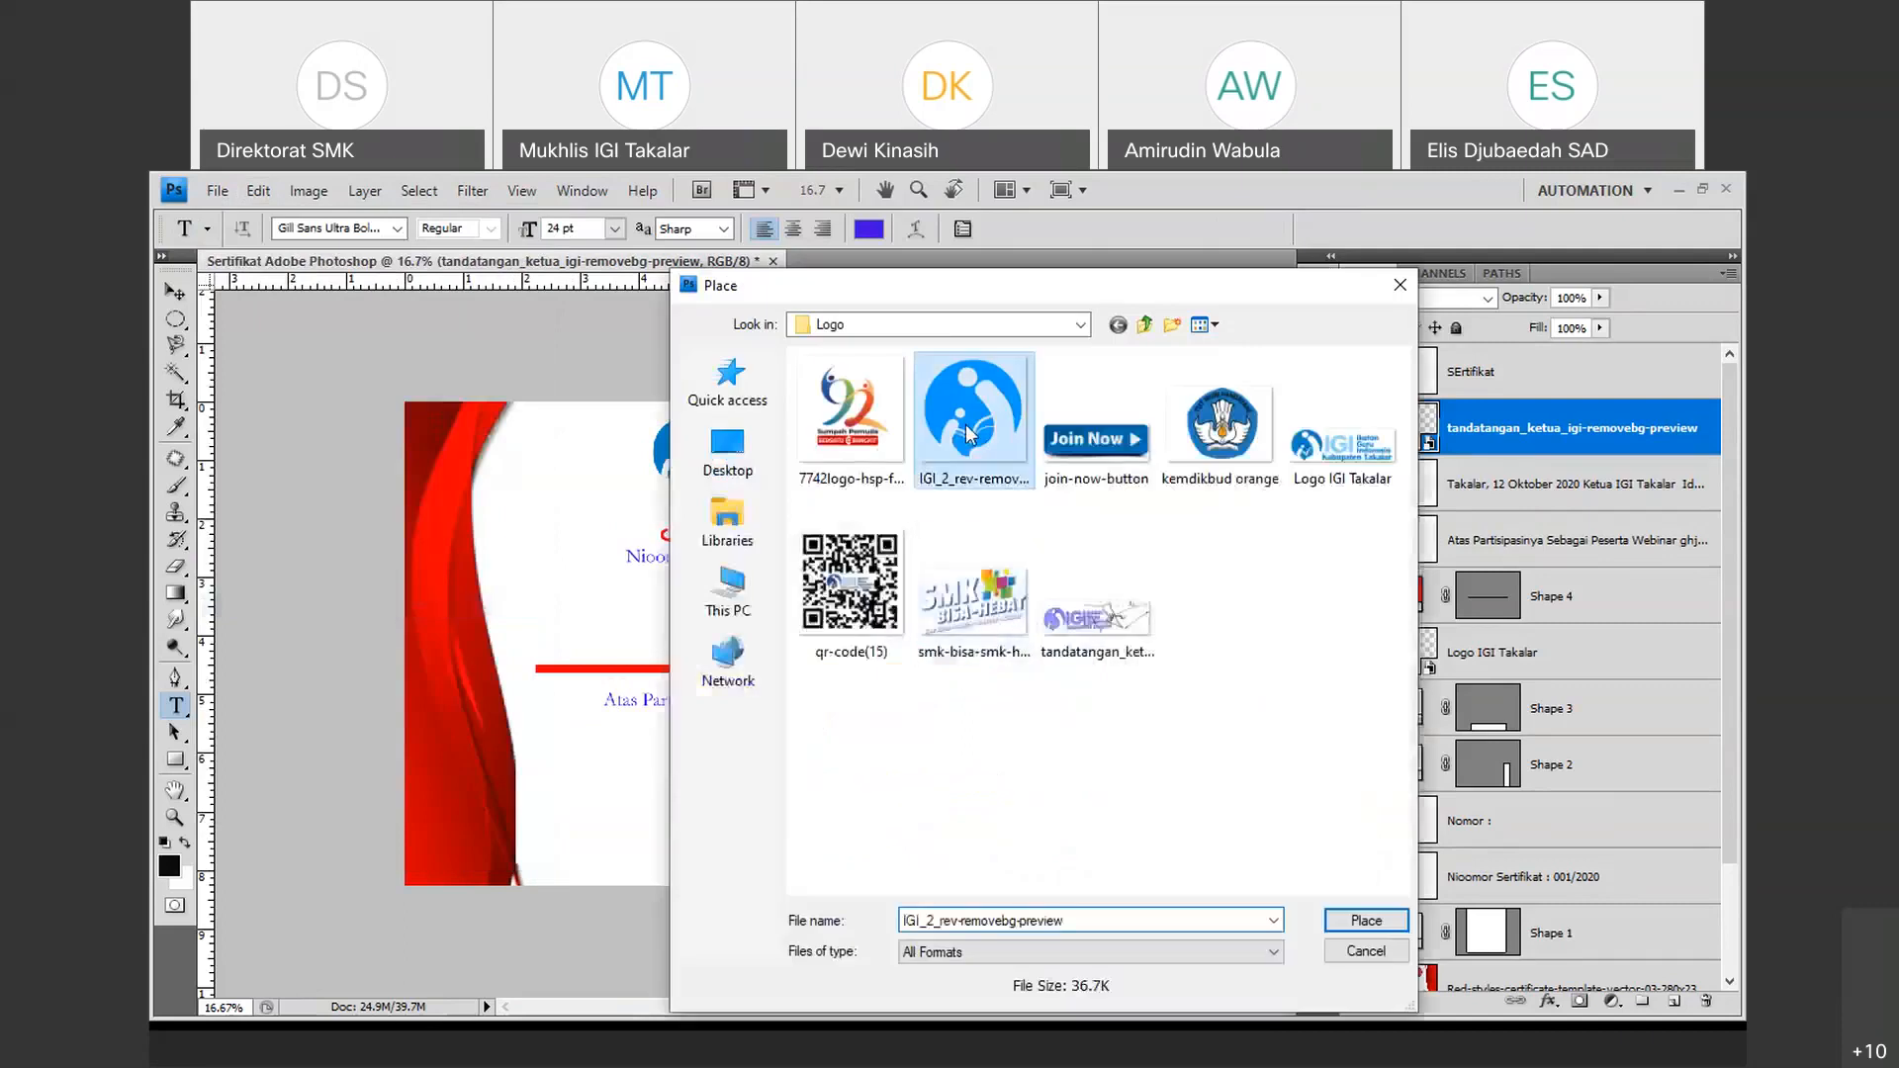
pyautogui.click(1364, 921)
pyautogui.moveTo(935, 408); pyautogui.dragTo(934, 397)
pyautogui.moveTo(652, 738); pyautogui.dragTo(545, 805)
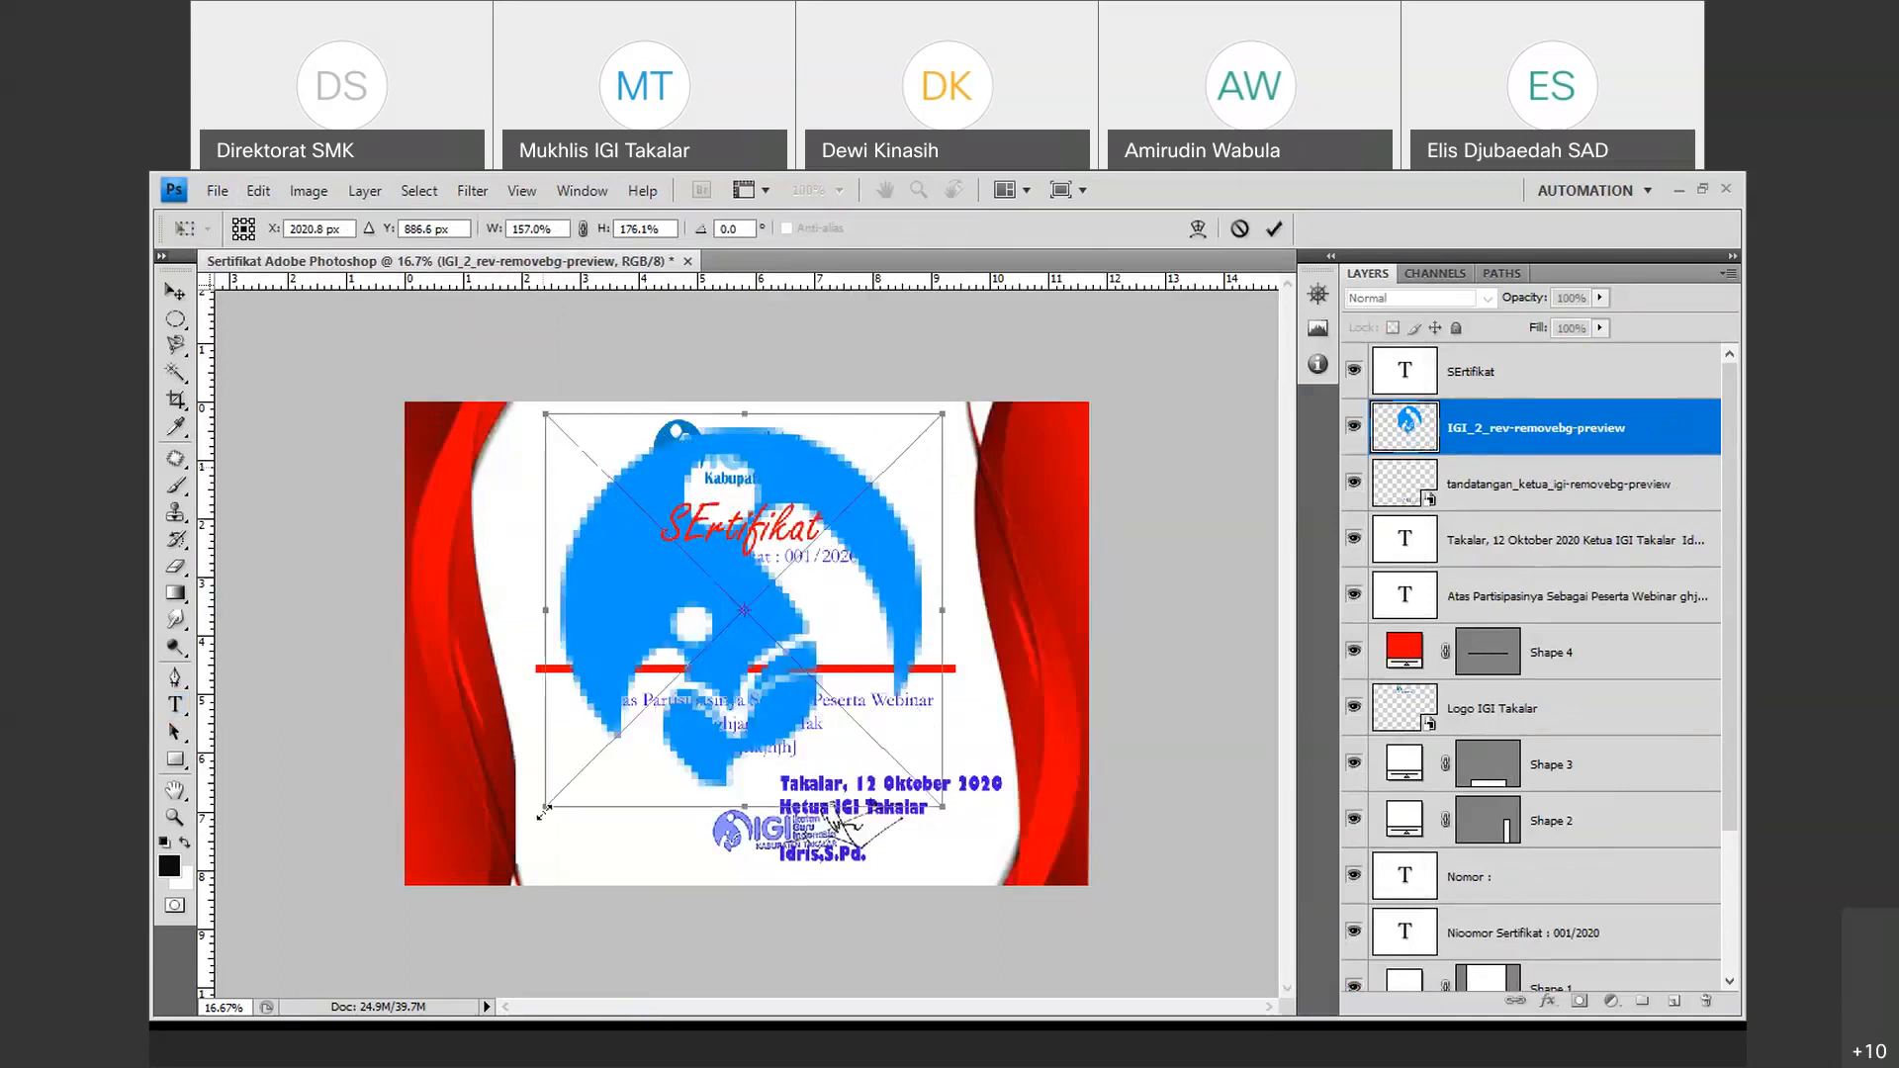
pyautogui.moveTo(720, 808); pyautogui.dragTo(721, 831)
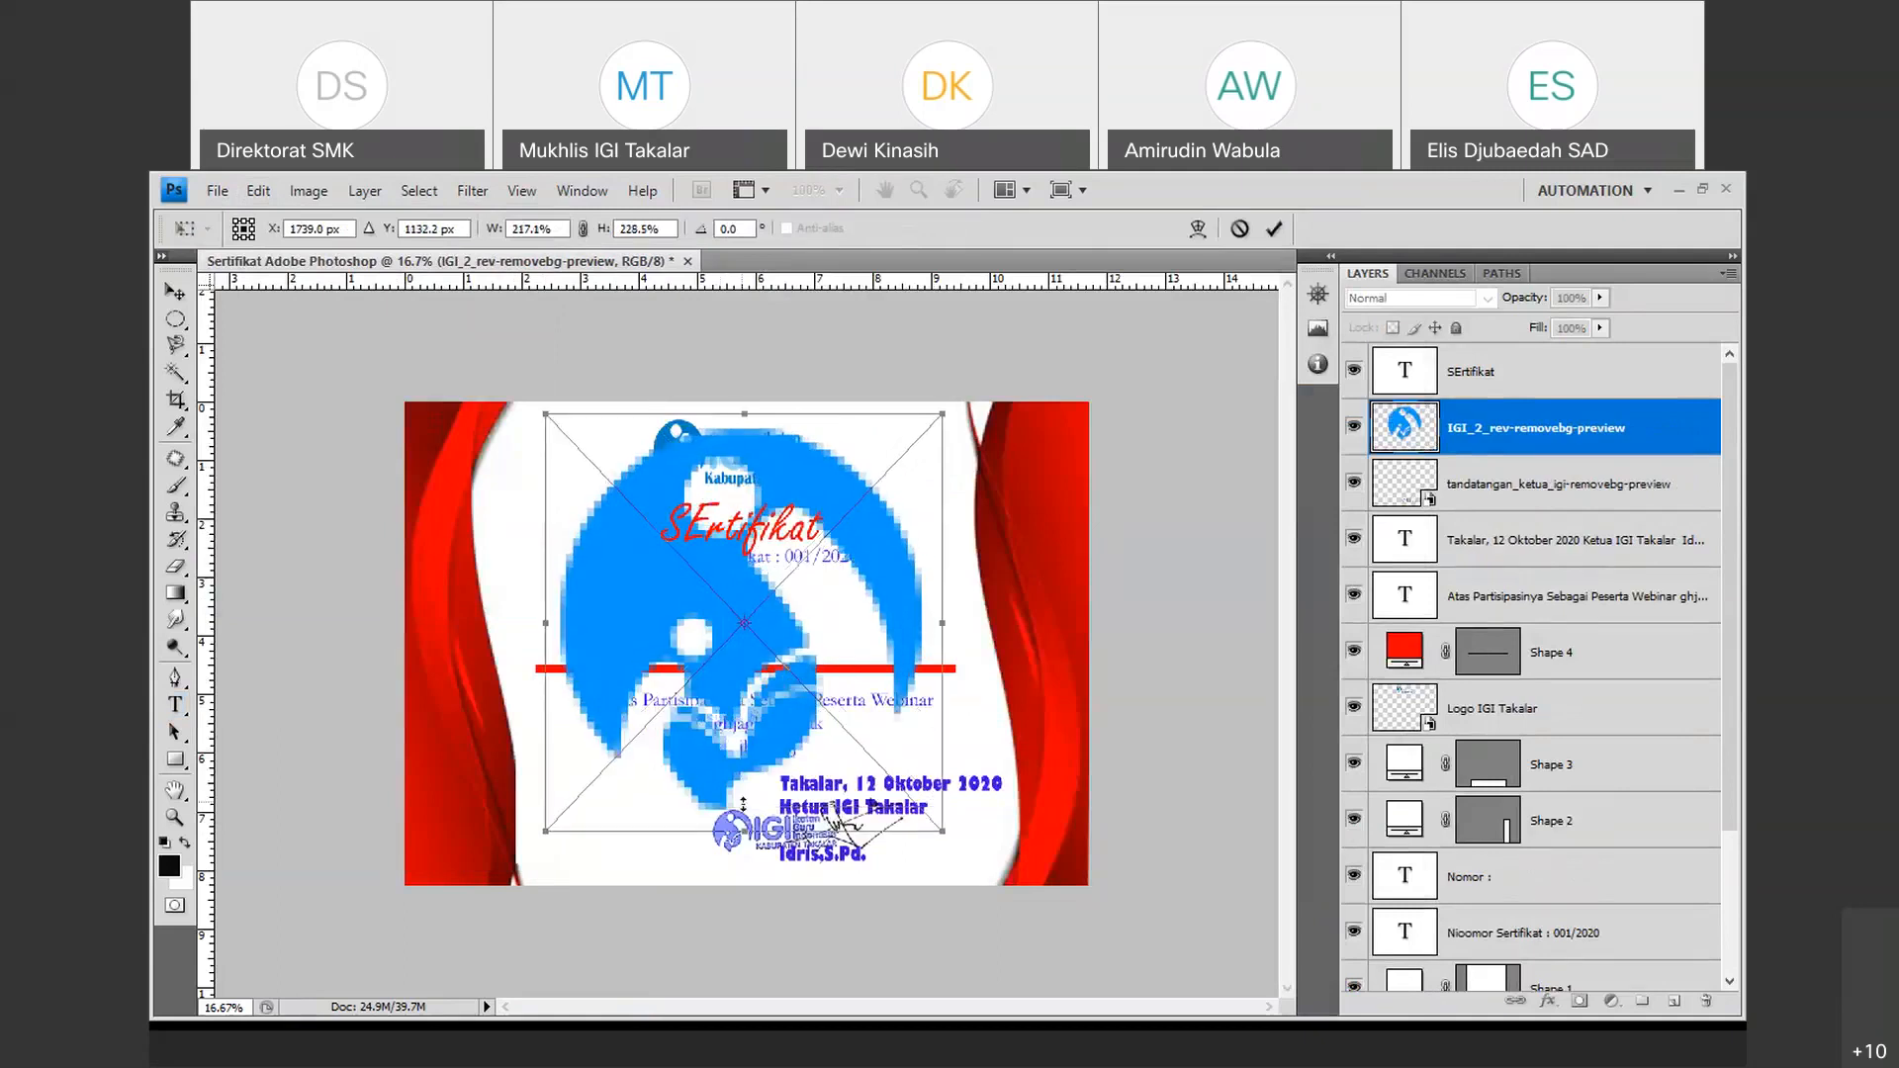
pyautogui.click(1271, 229)
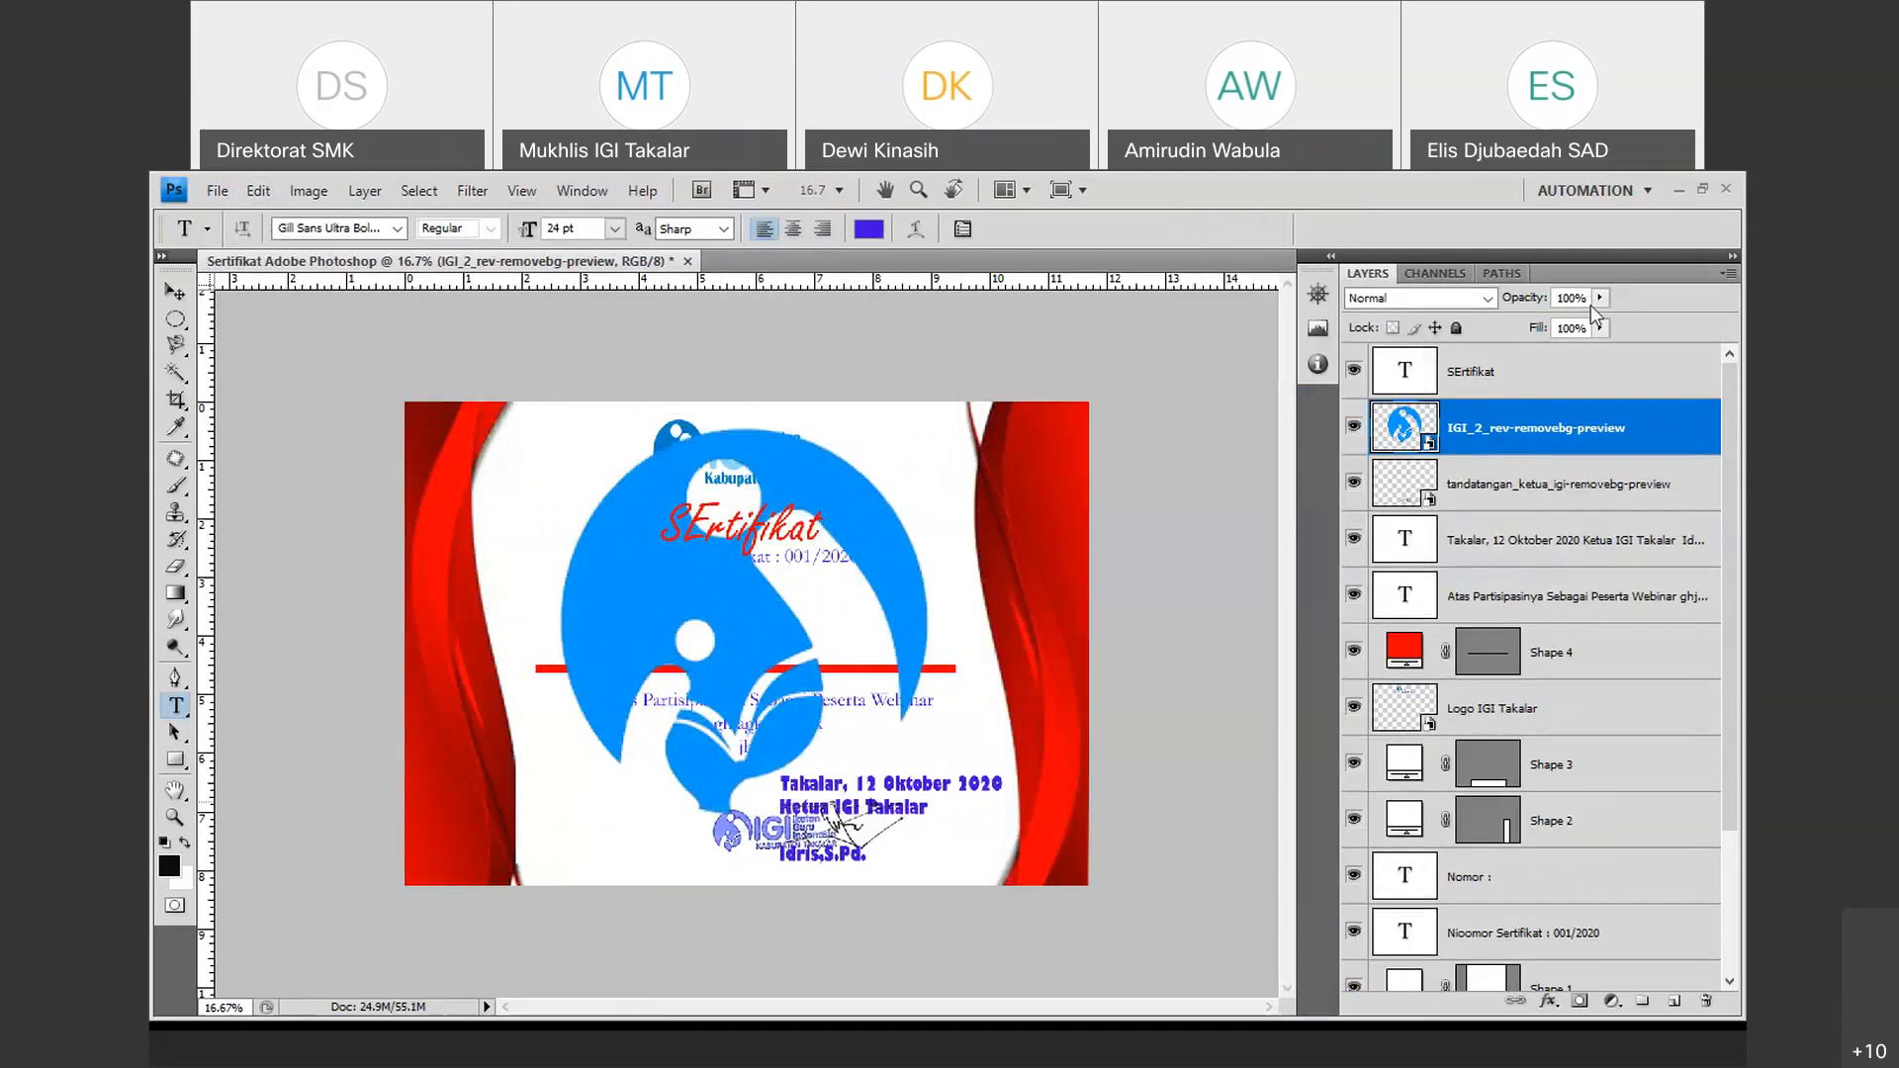
# Lower the opacity of the large IGI logo layer to 36% as a watermark.
pyautogui.click(1600, 299)
pyautogui.moveTo(1600, 320); pyautogui.dragTo(1524, 342)
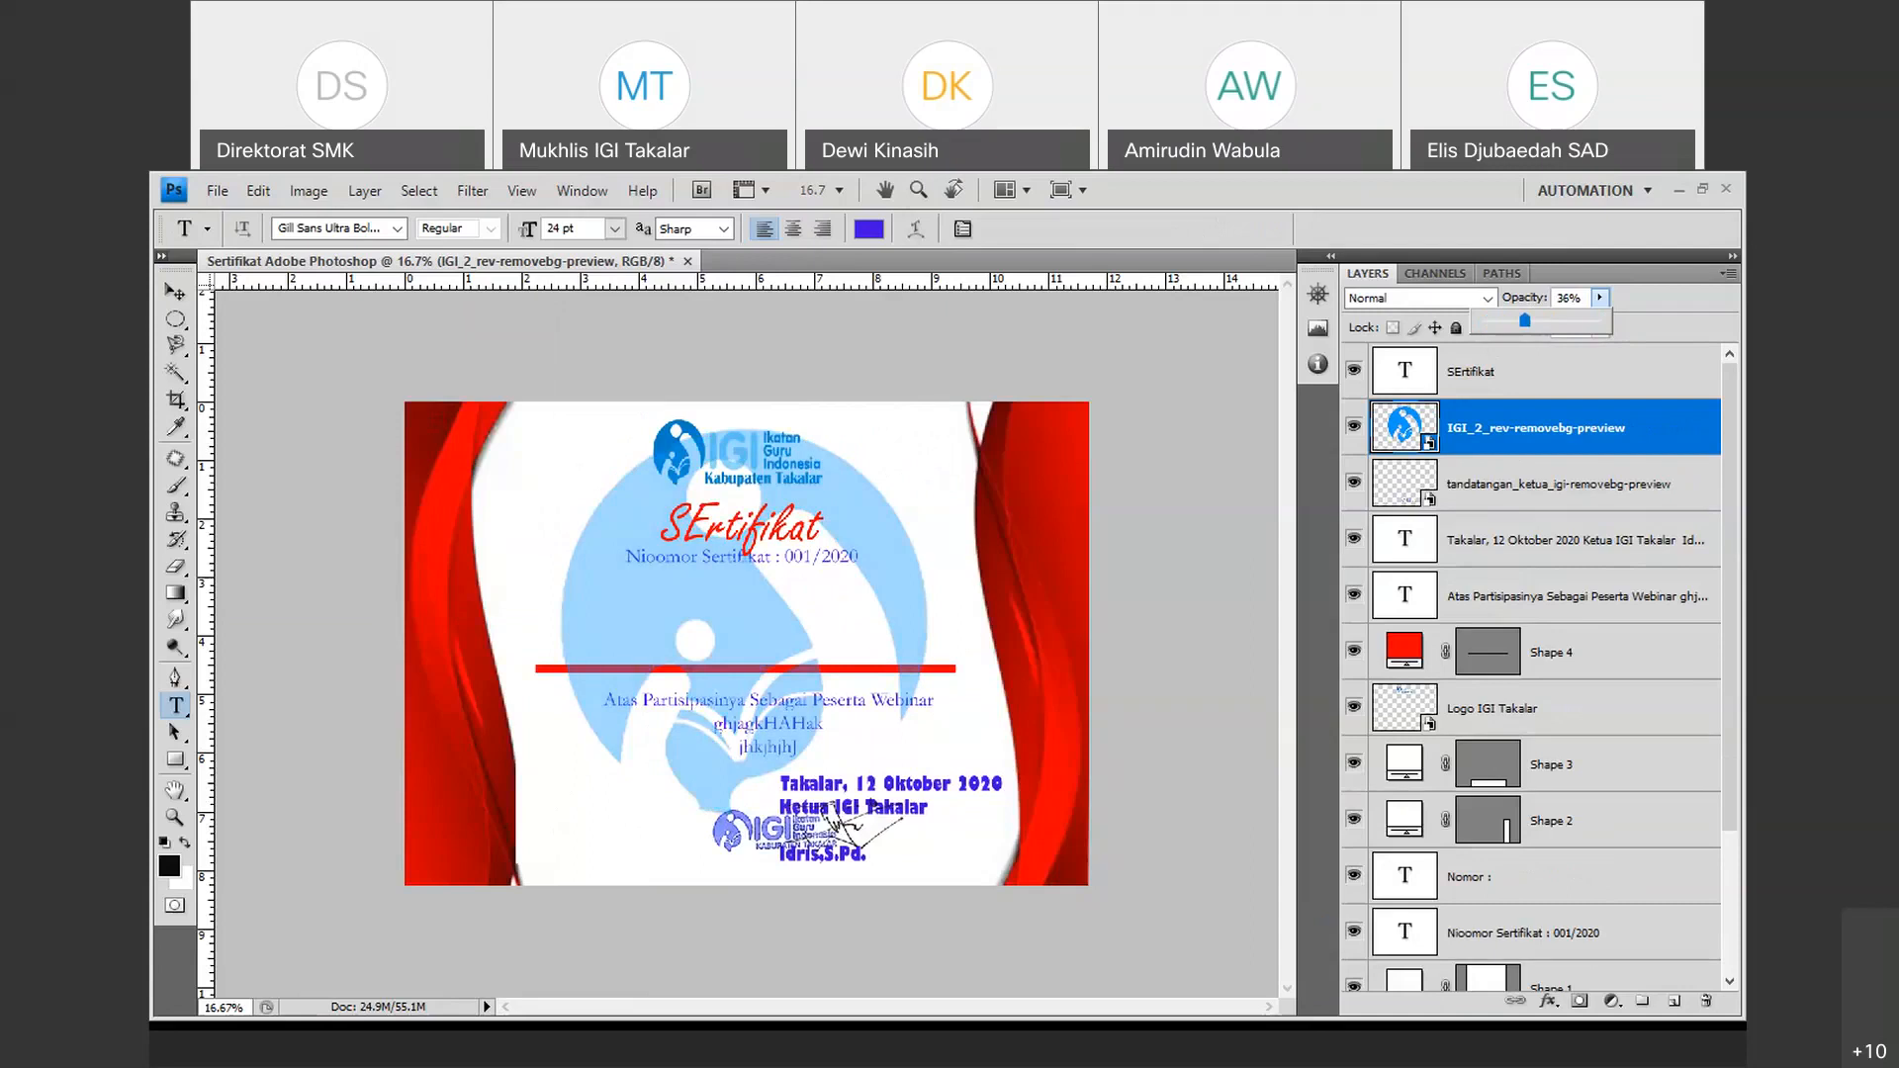
pyautogui.click(1102, 377)
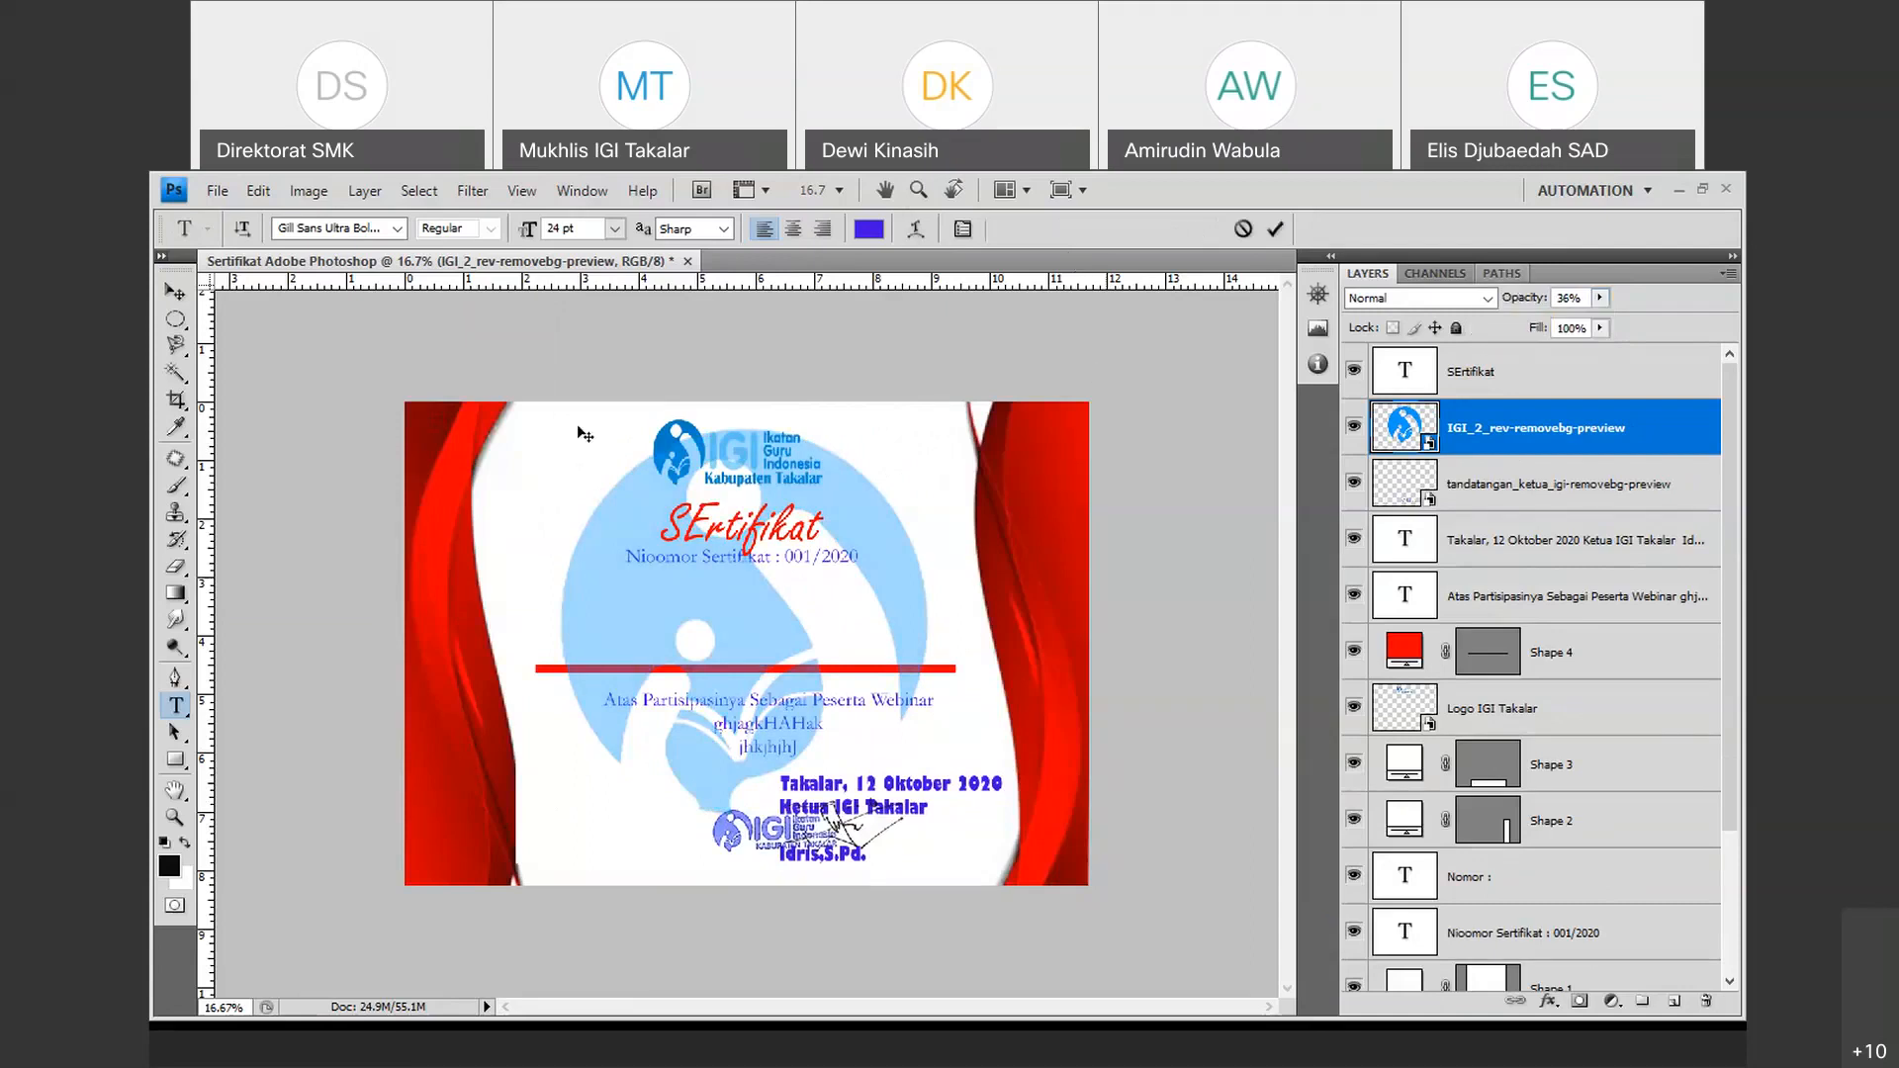
# Shrink the watermark logo to about 173% width and 169% height, and center it behind the text below the top logo.
pyautogui.click(175, 292)
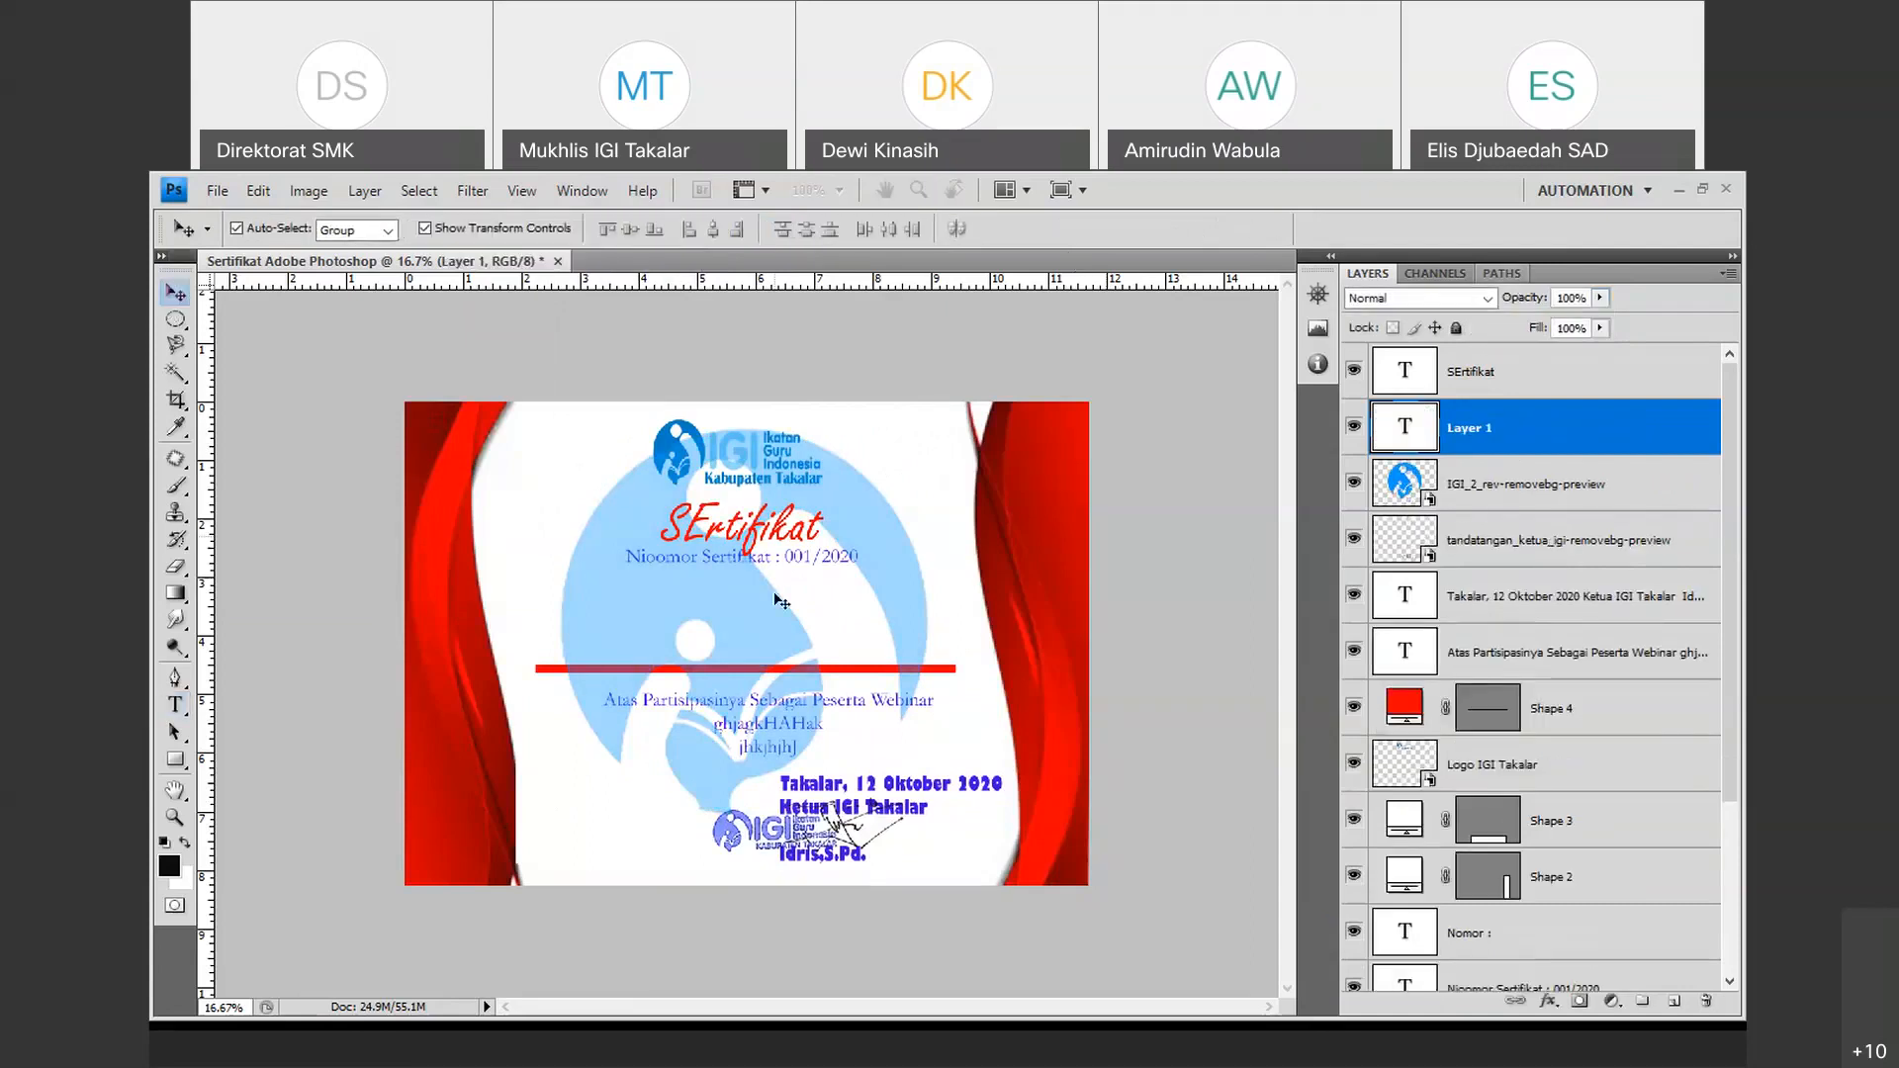
pyautogui.click(774, 637)
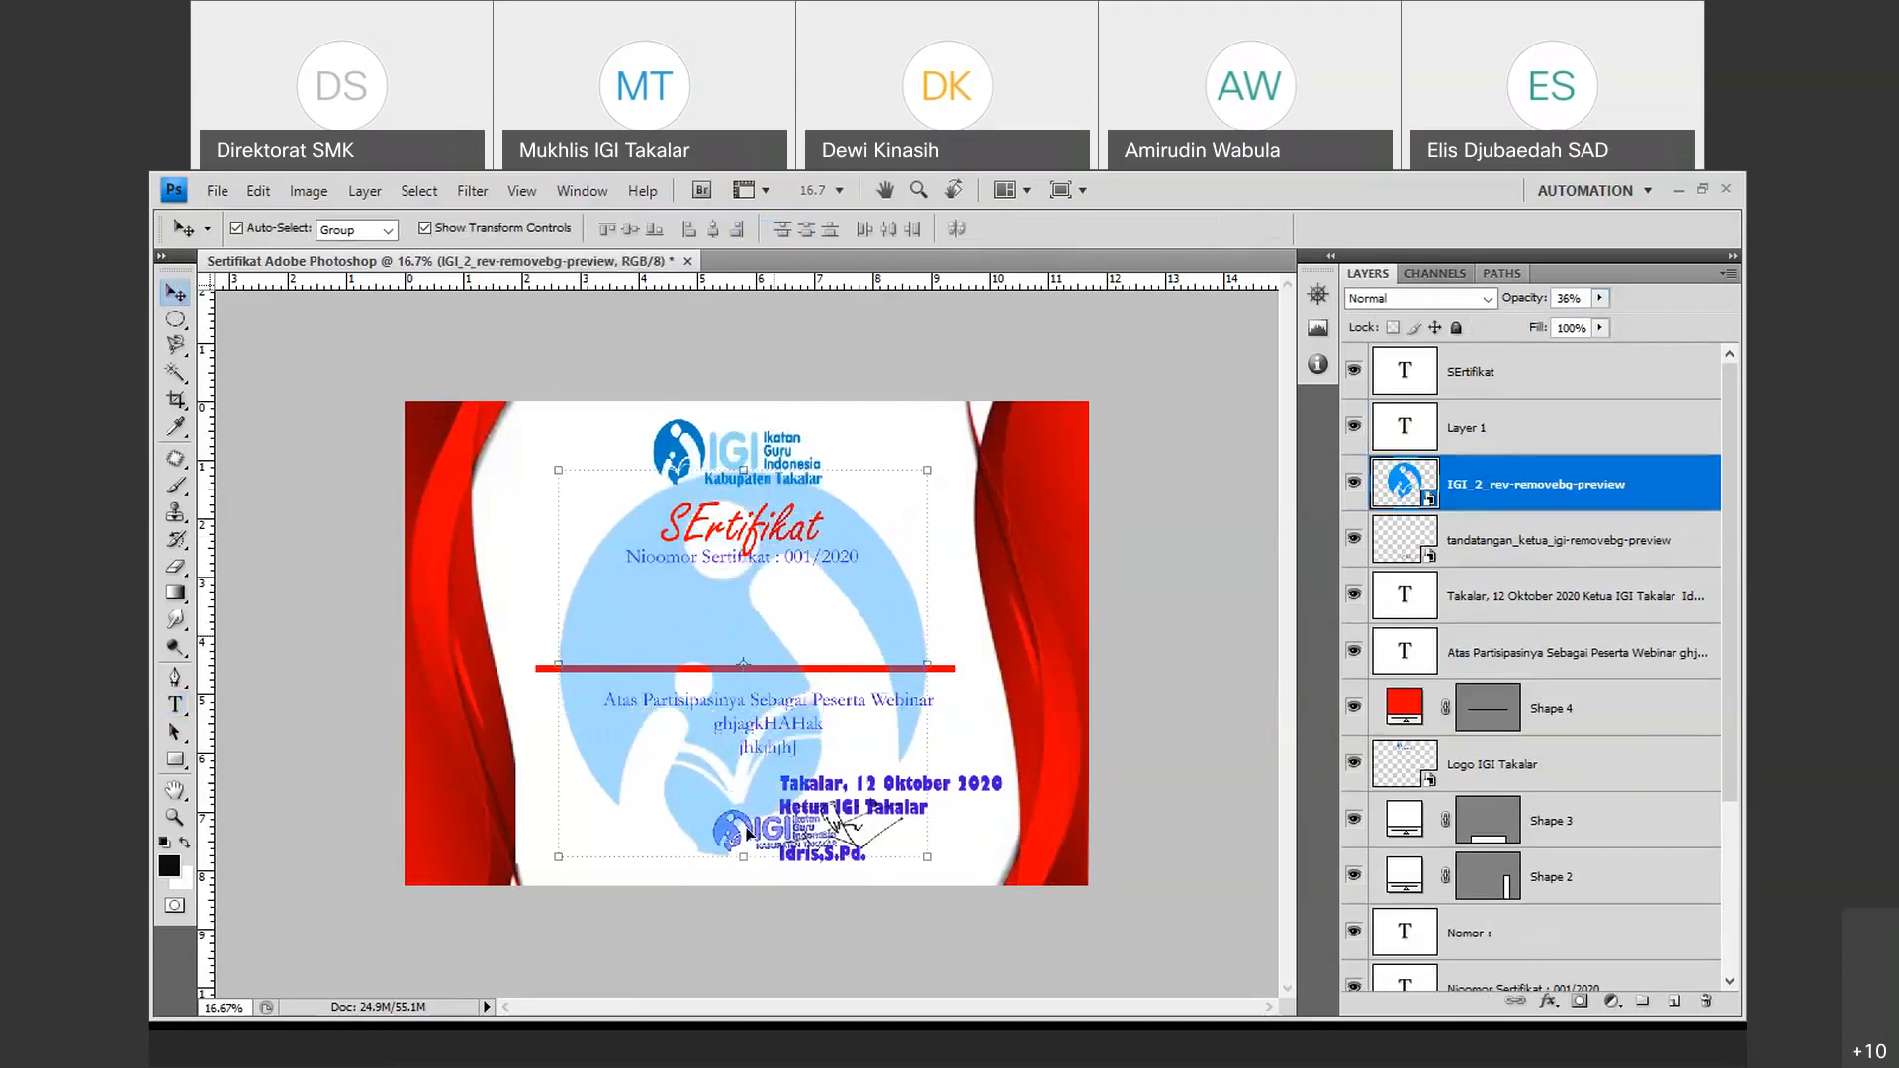
pyautogui.hotkey('ctrl', 't')
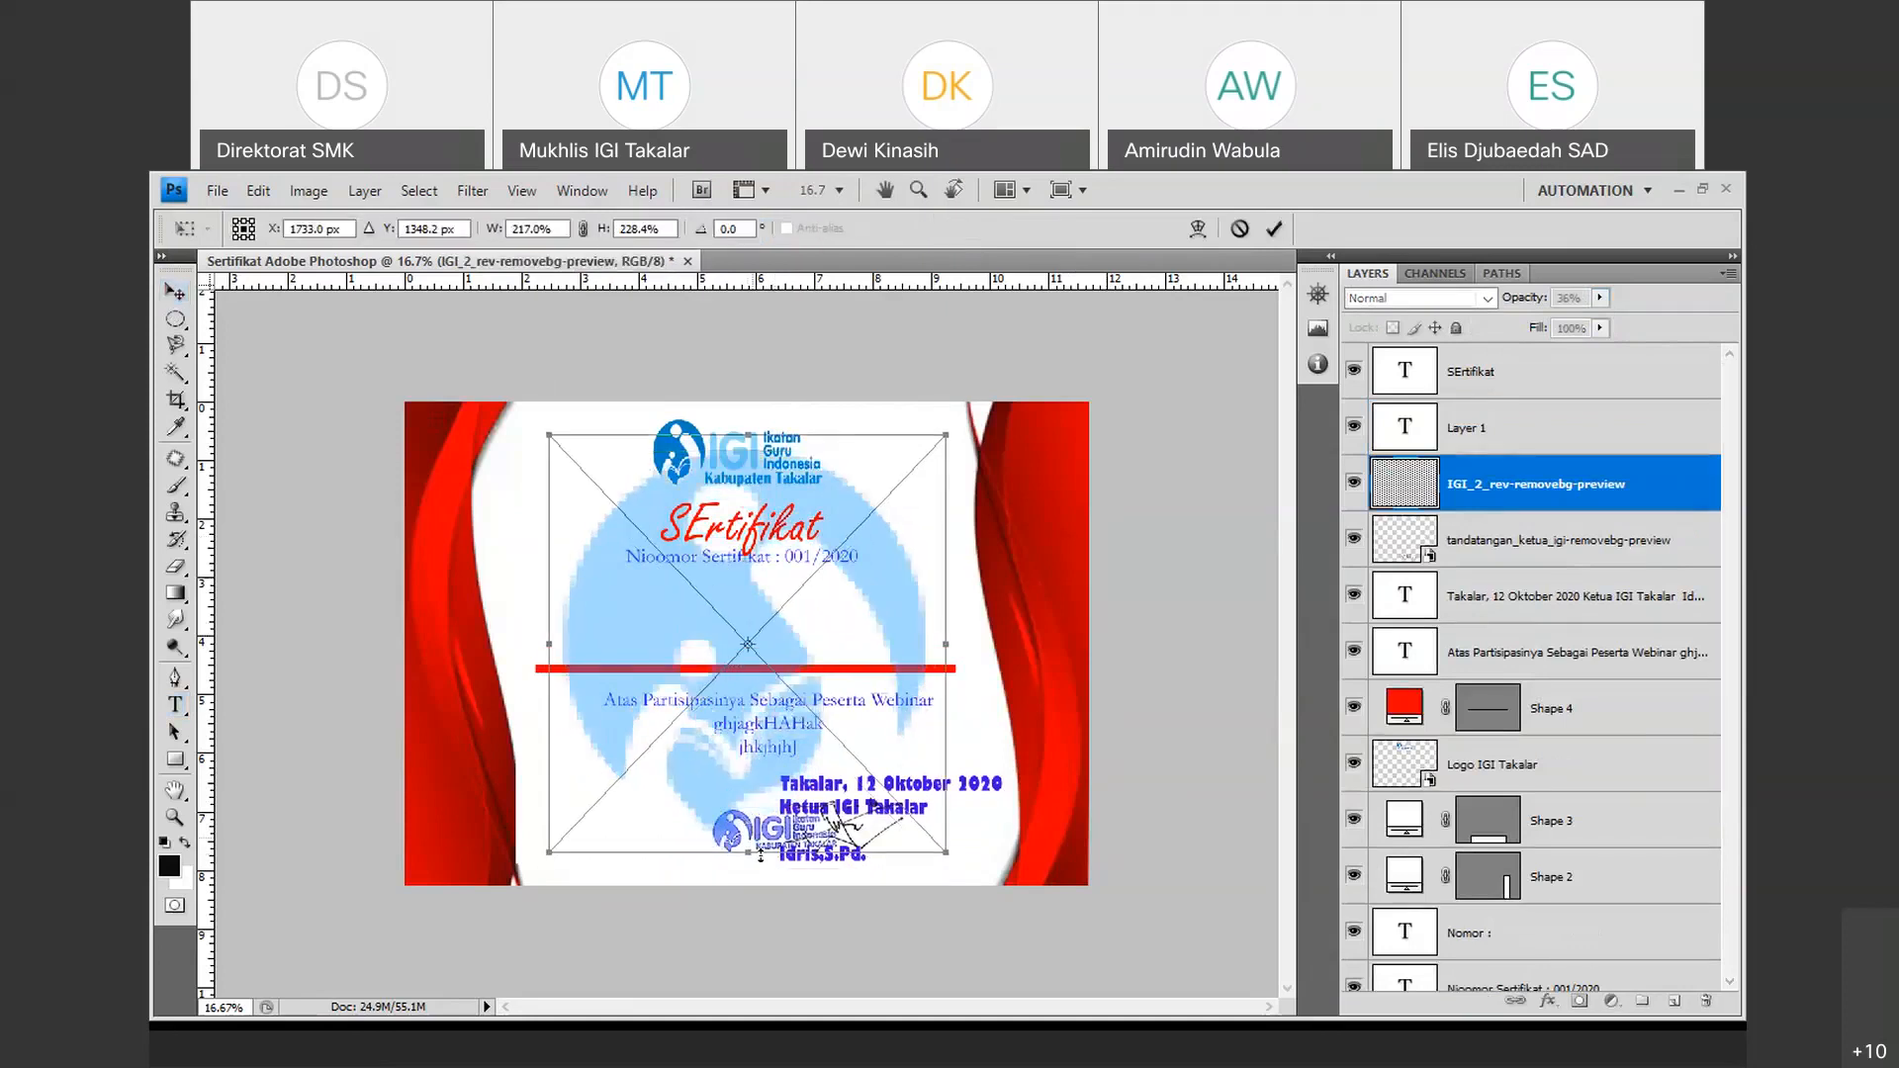
pyautogui.moveTo(760, 853); pyautogui.dragTo(760, 769)
pyautogui.moveTo(548, 602); pyautogui.dragTo(625, 626)
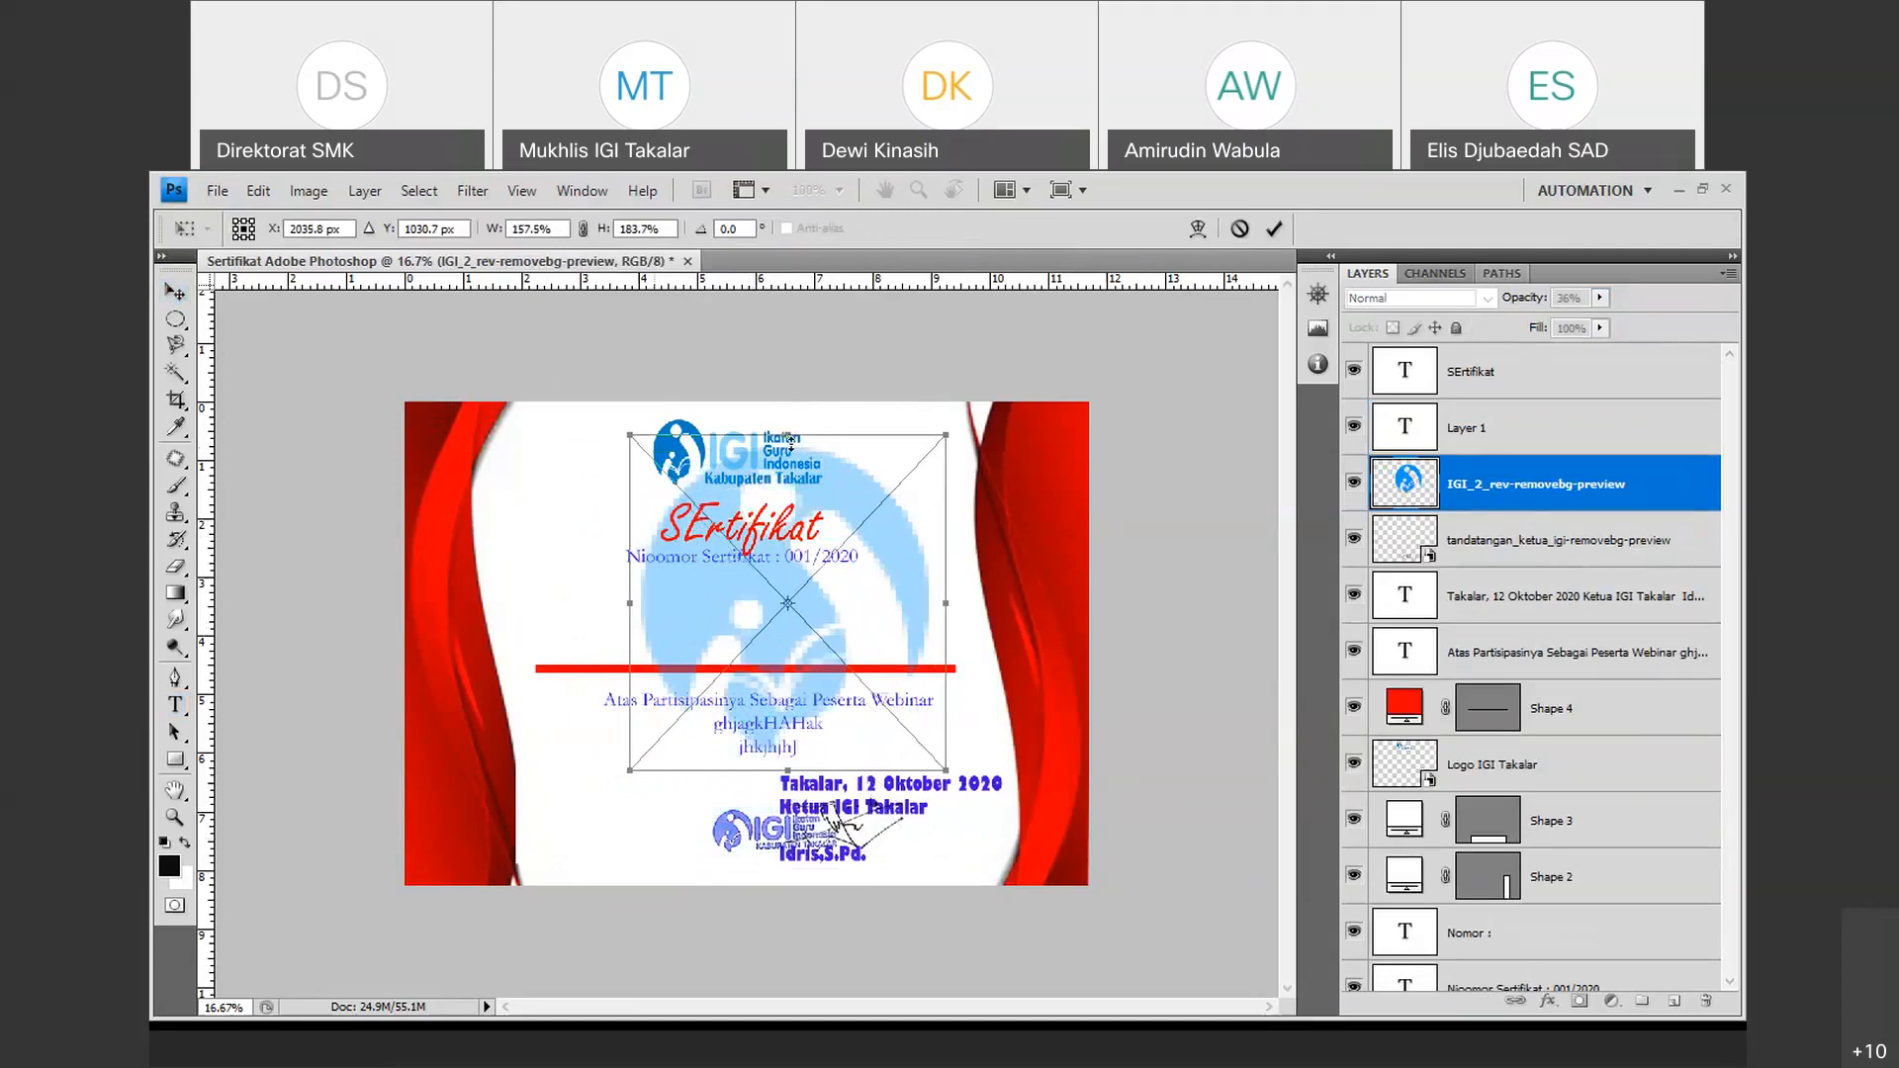
pyautogui.moveTo(790, 443); pyautogui.dragTo(790, 470)
pyautogui.moveTo(800, 580); pyautogui.dragTo(767, 621)
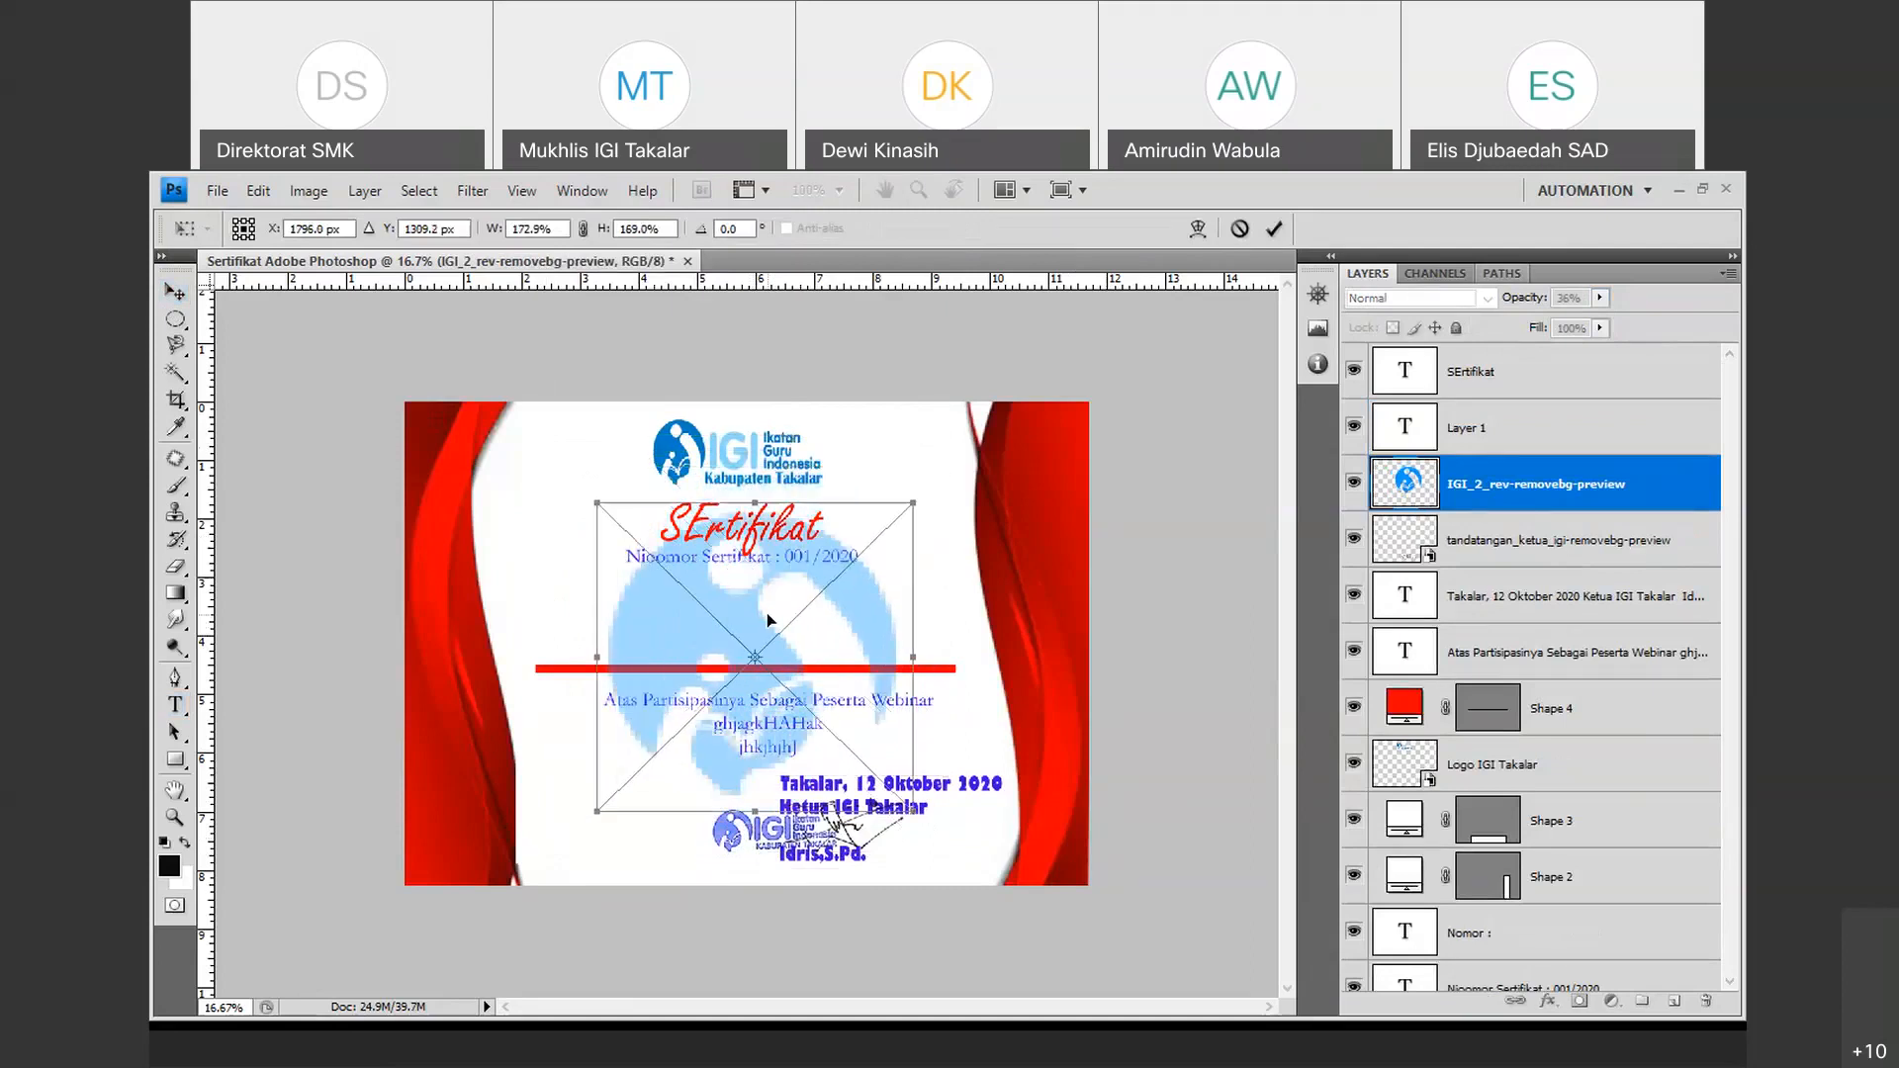
pyautogui.click(1275, 229)
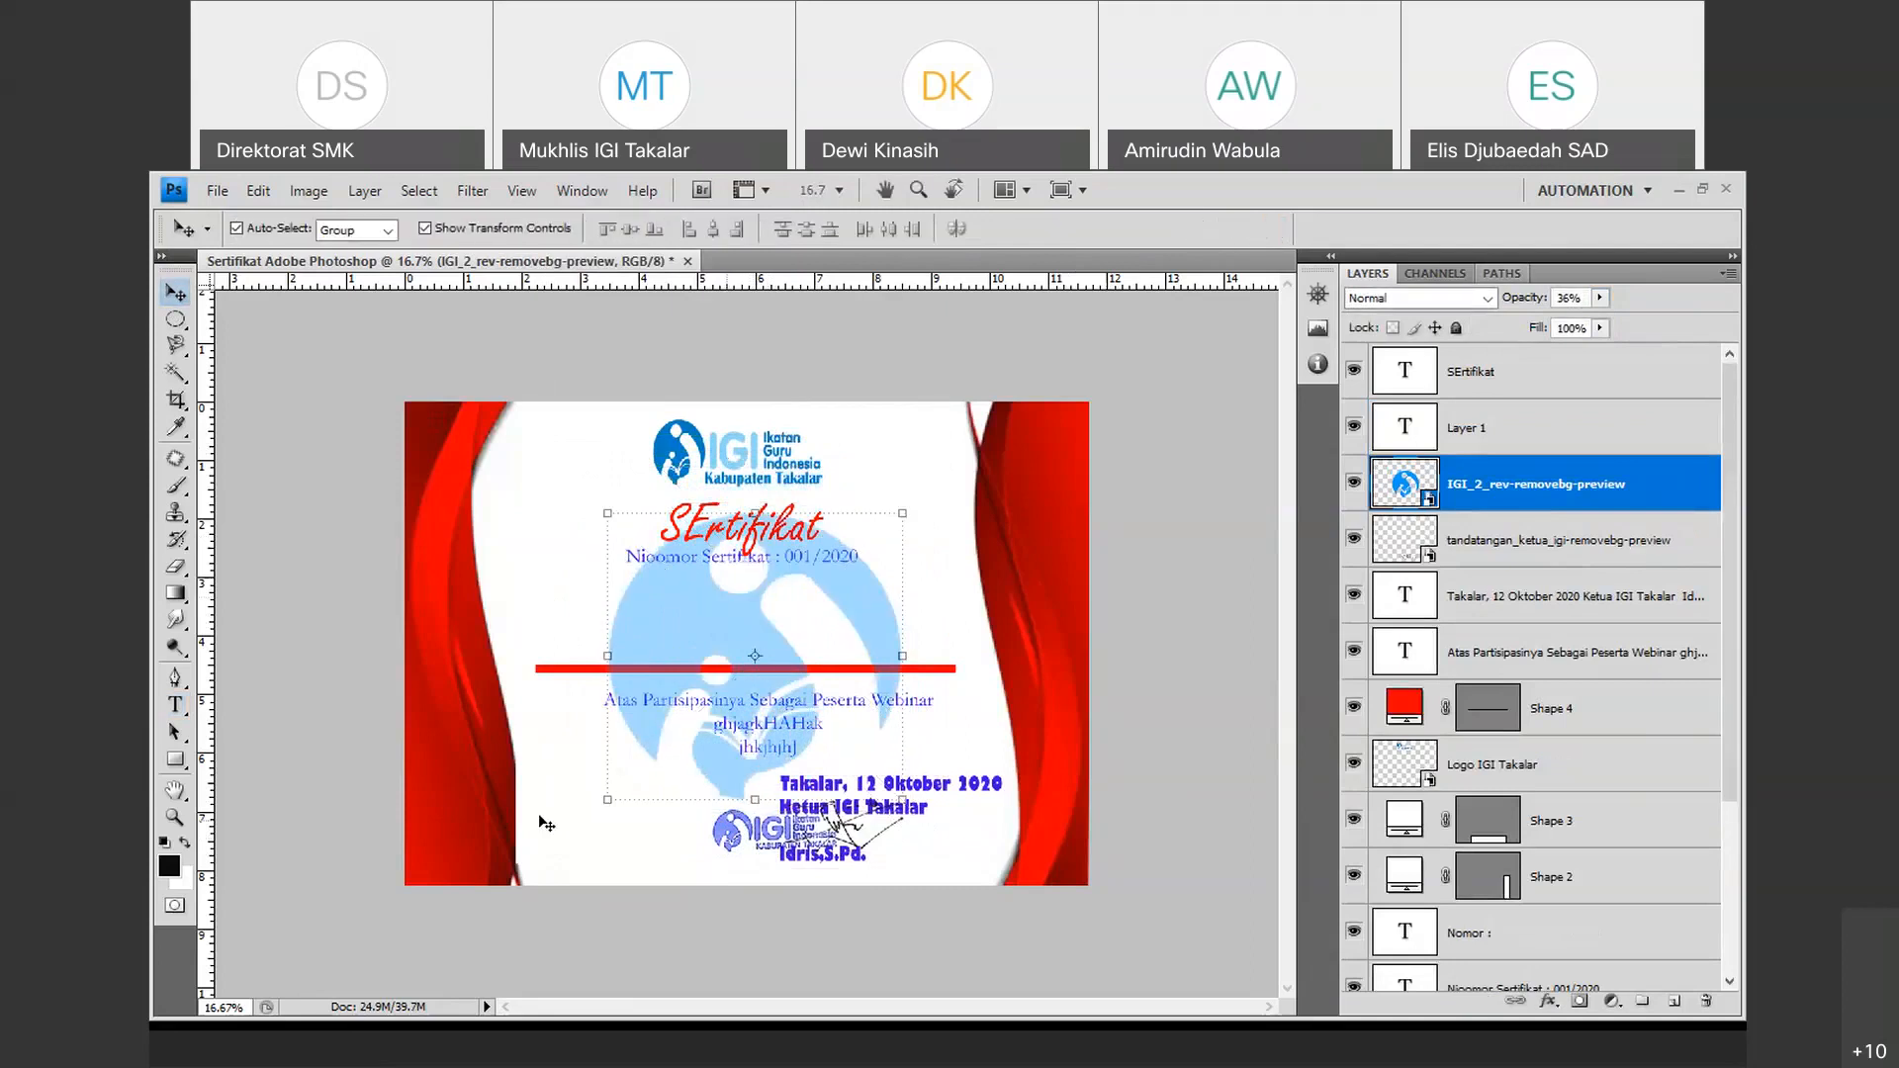
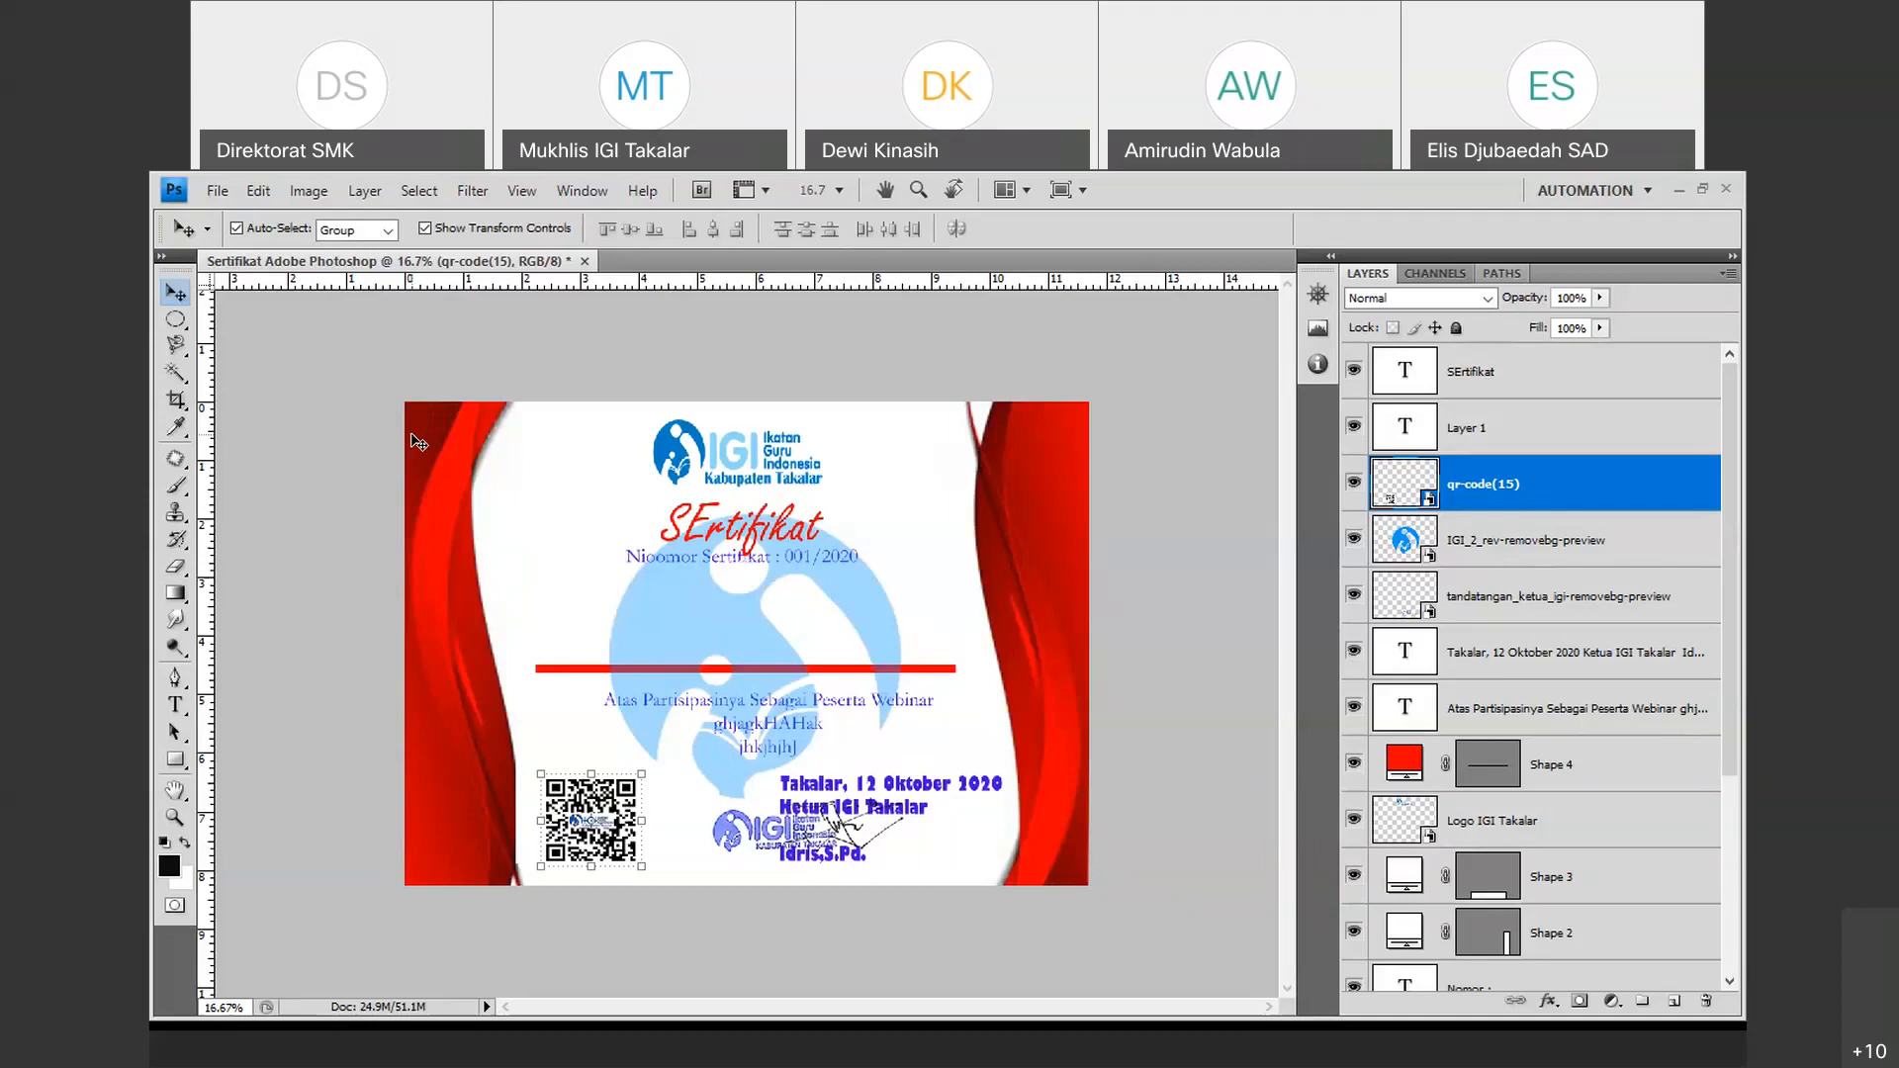
# Recolor the SErtifikat title yellow-green (dbef00) and set its font size to 90 pt.
pyautogui.click(550, 539)
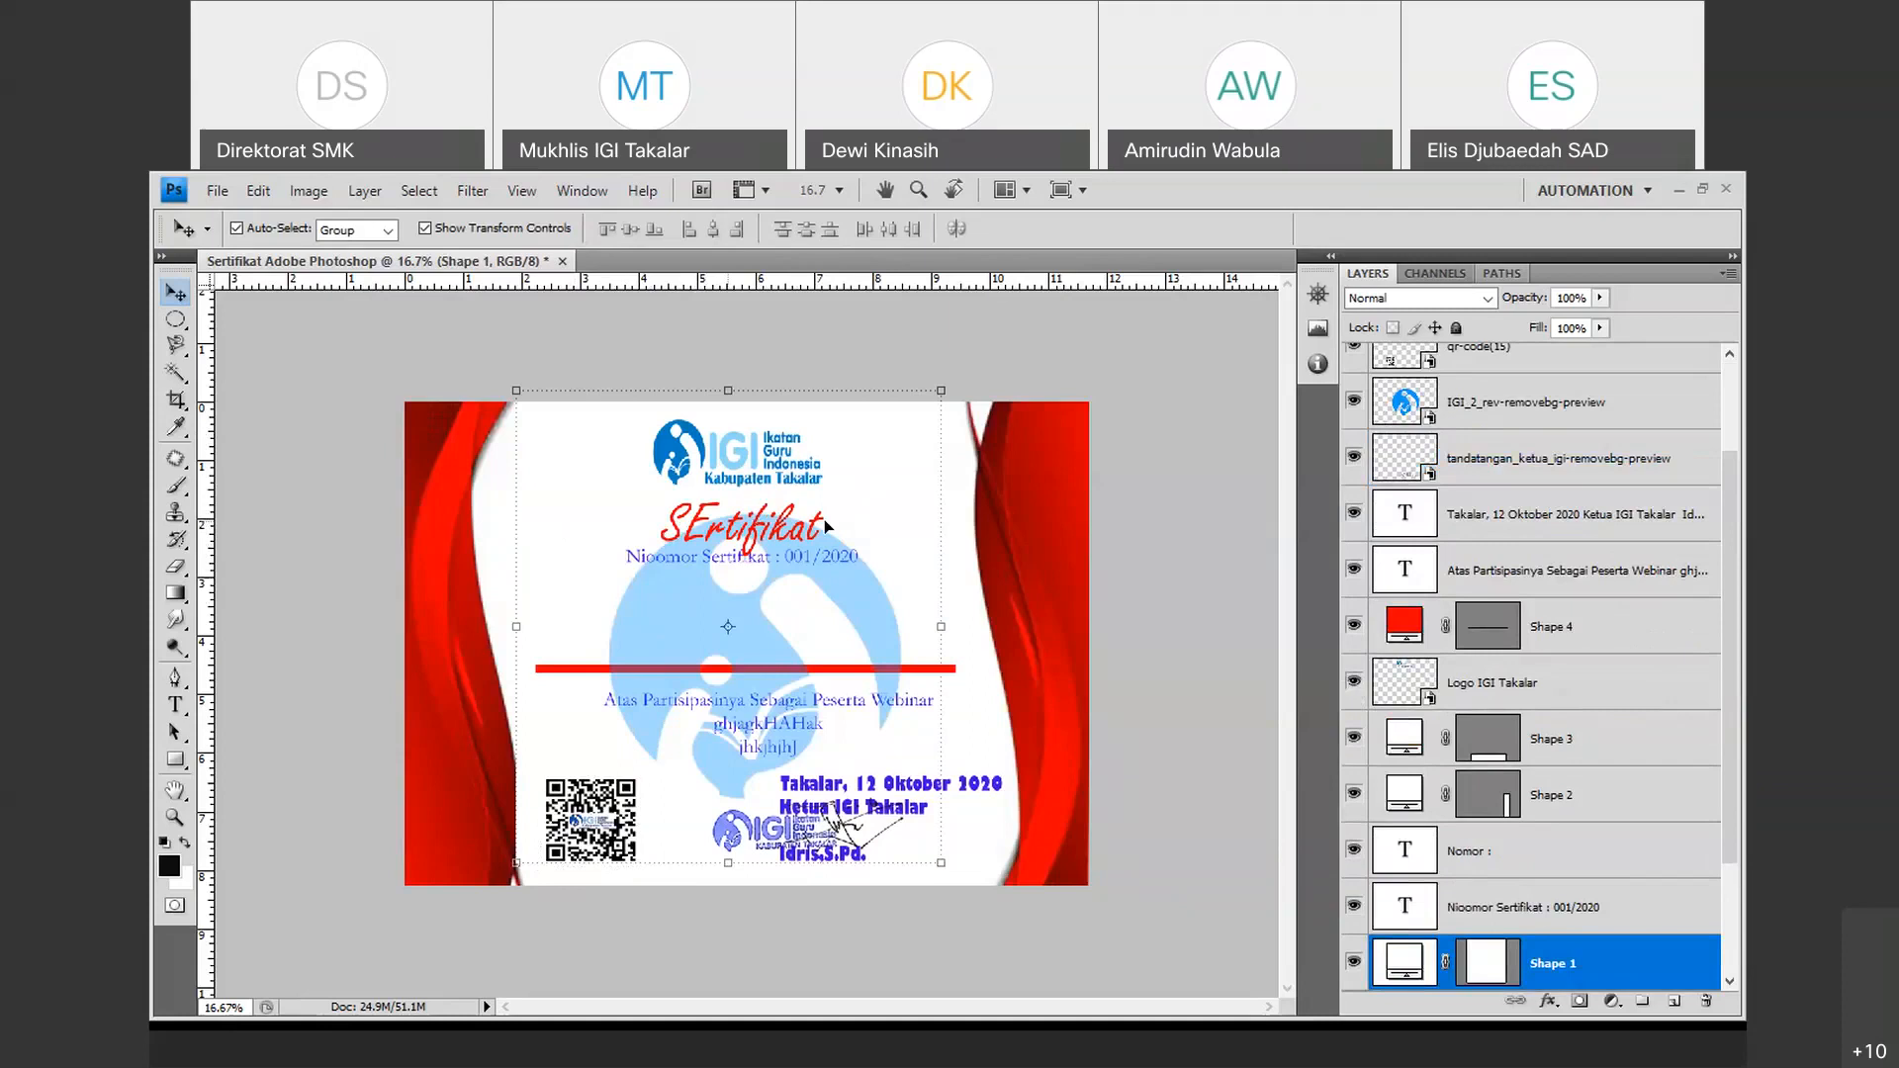
pyautogui.click(689, 539)
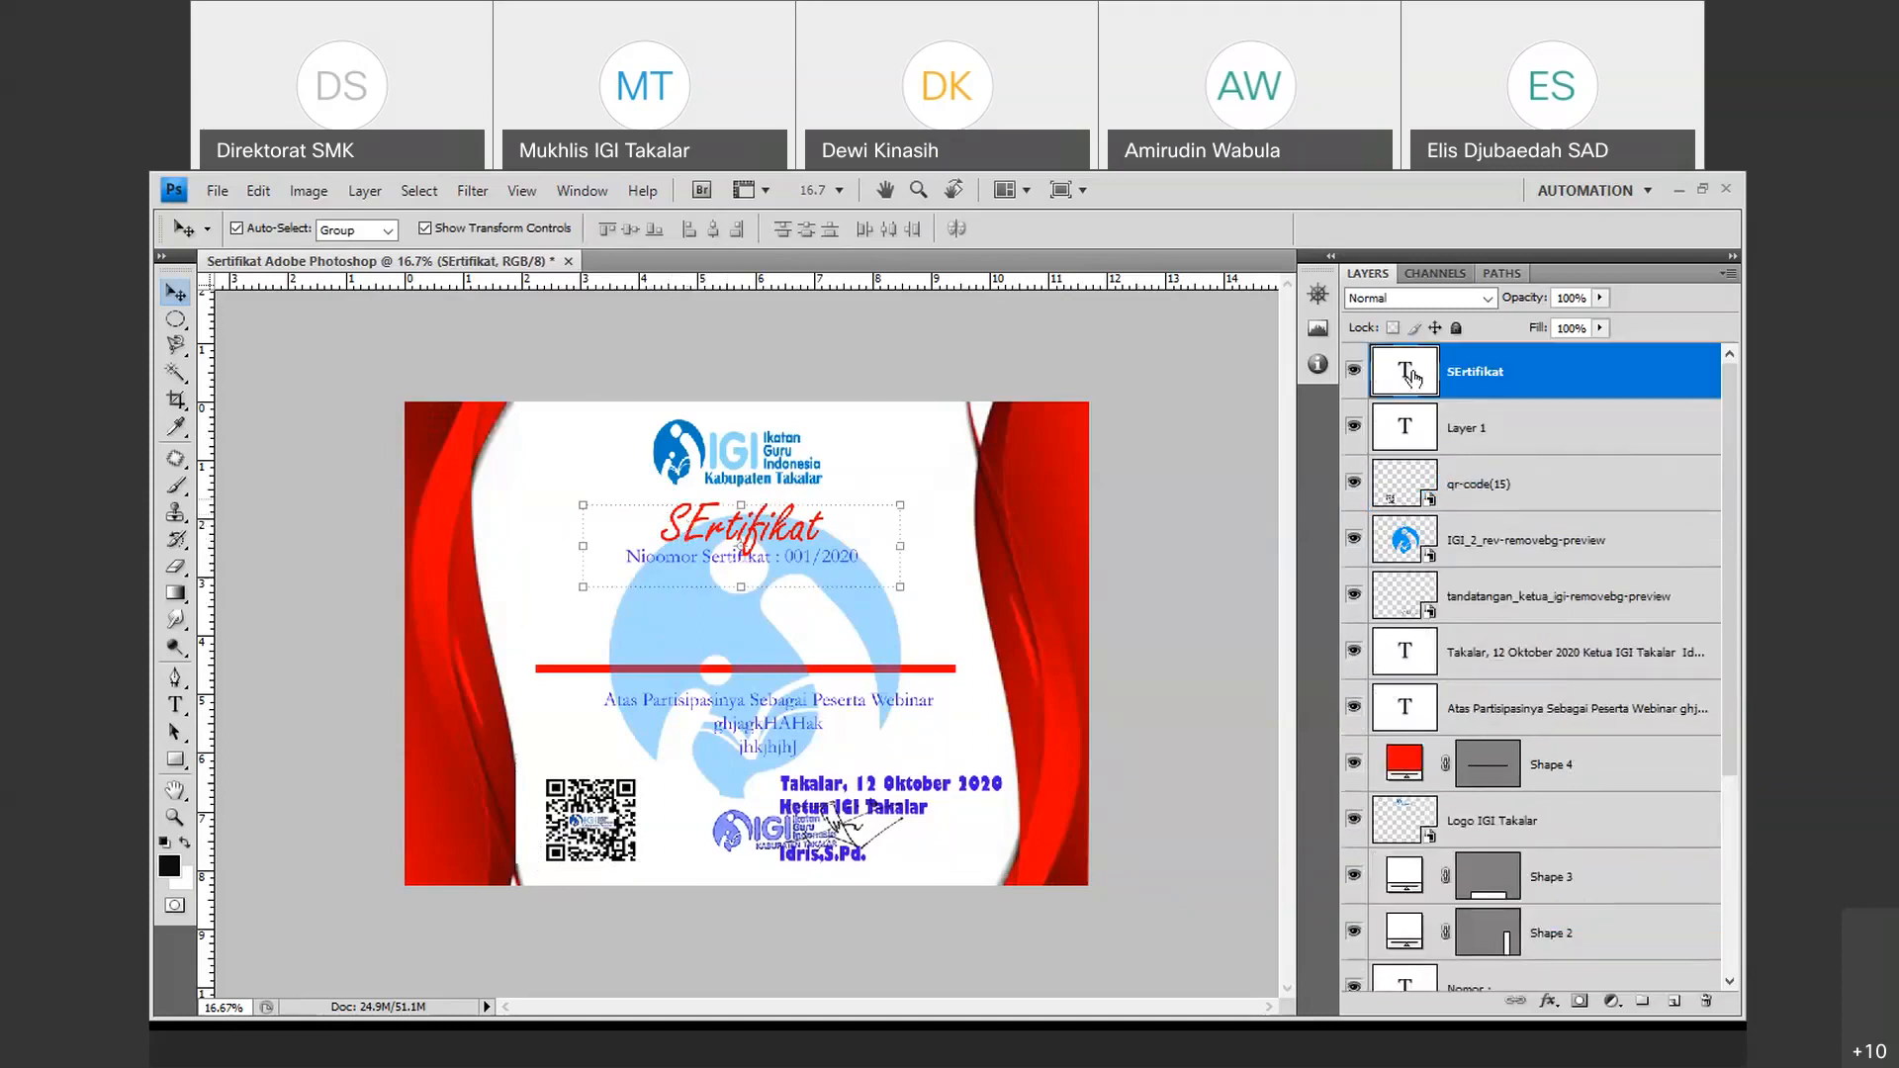
pyautogui.press('t')
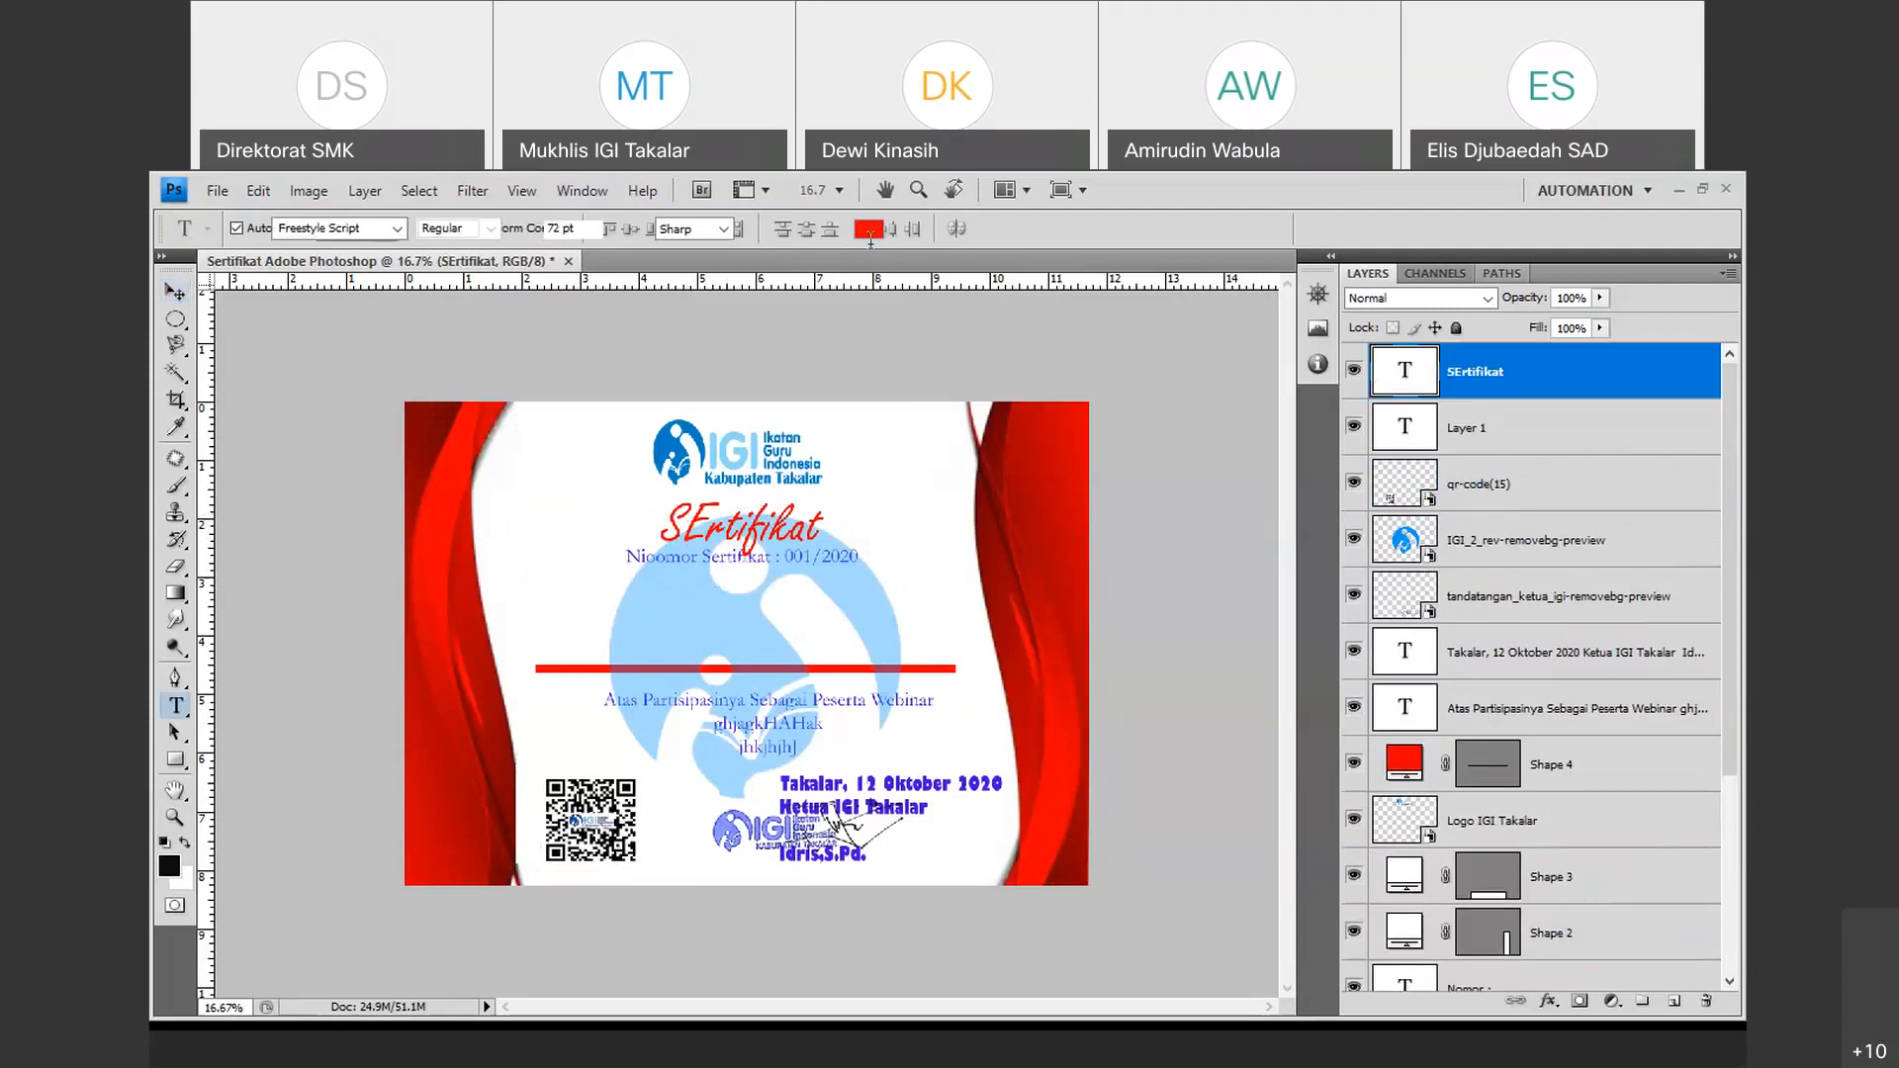
pyautogui.click(869, 229)
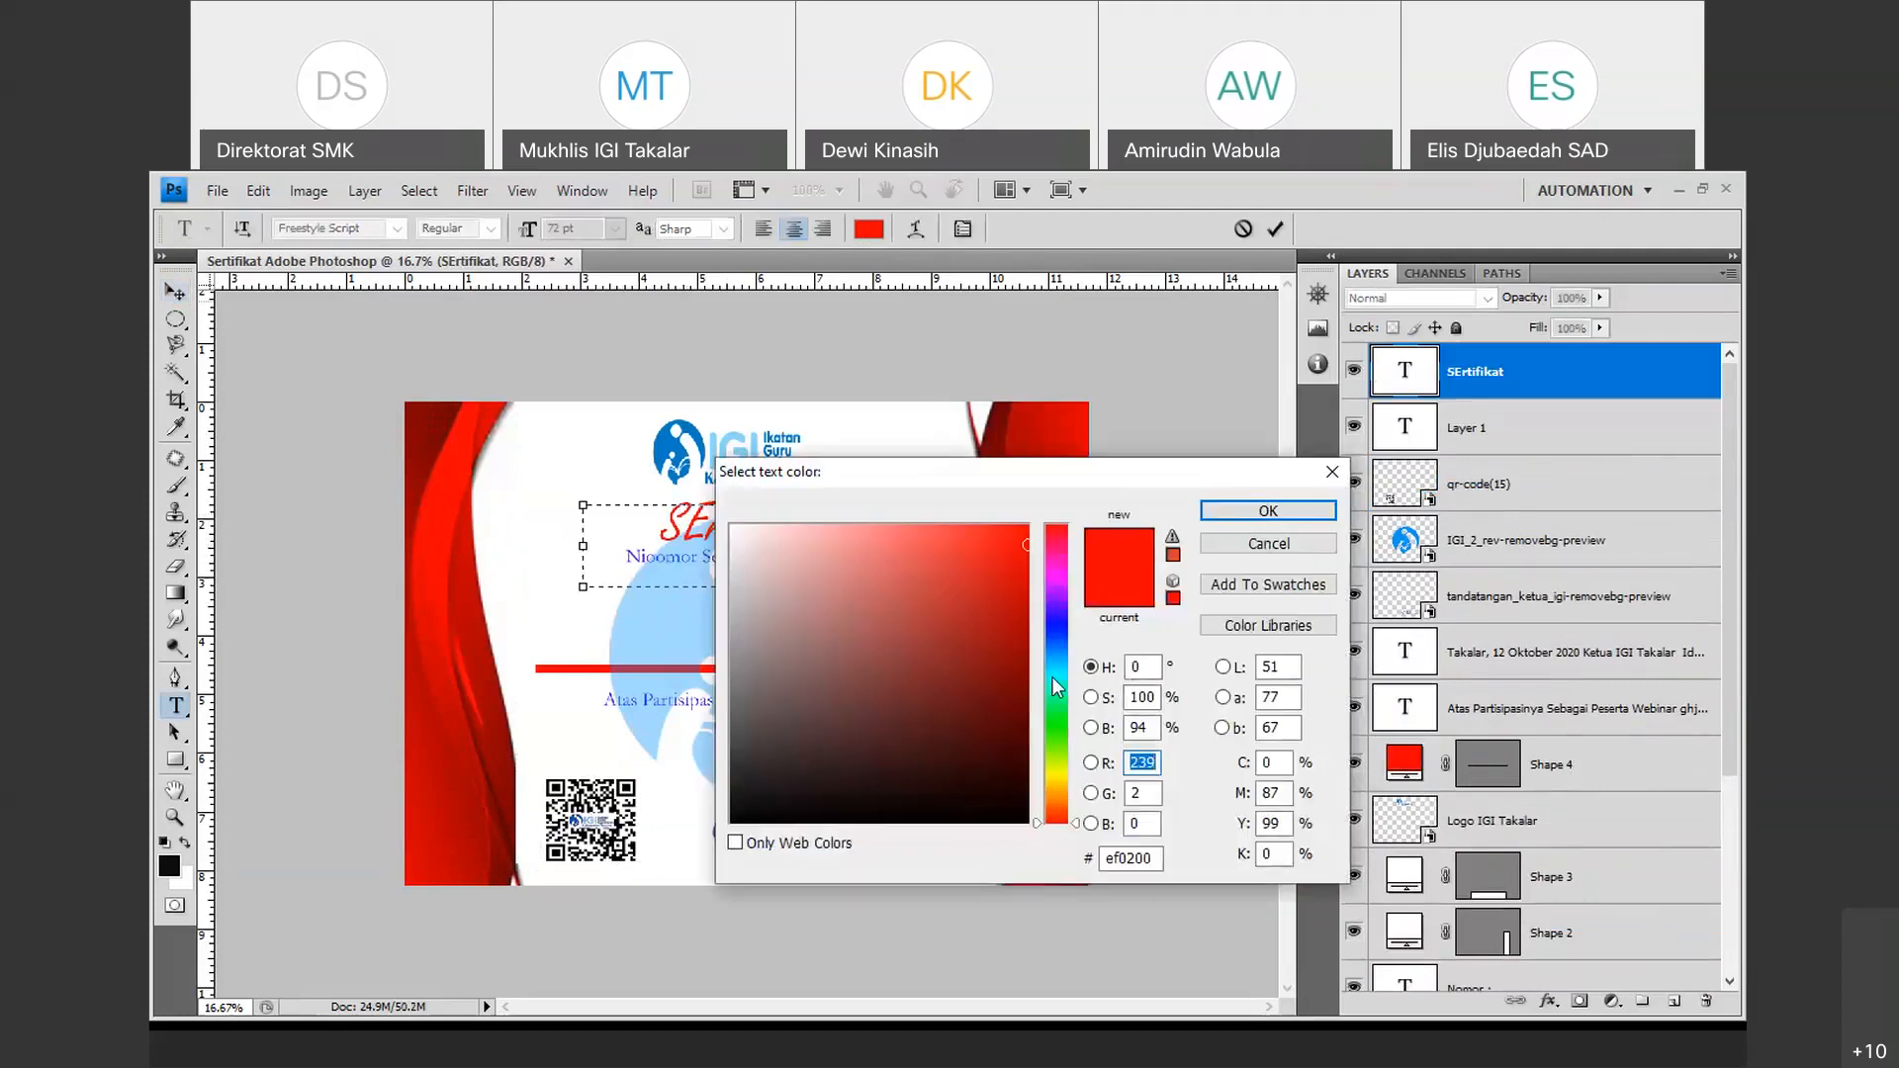
pyautogui.click(1052, 677)
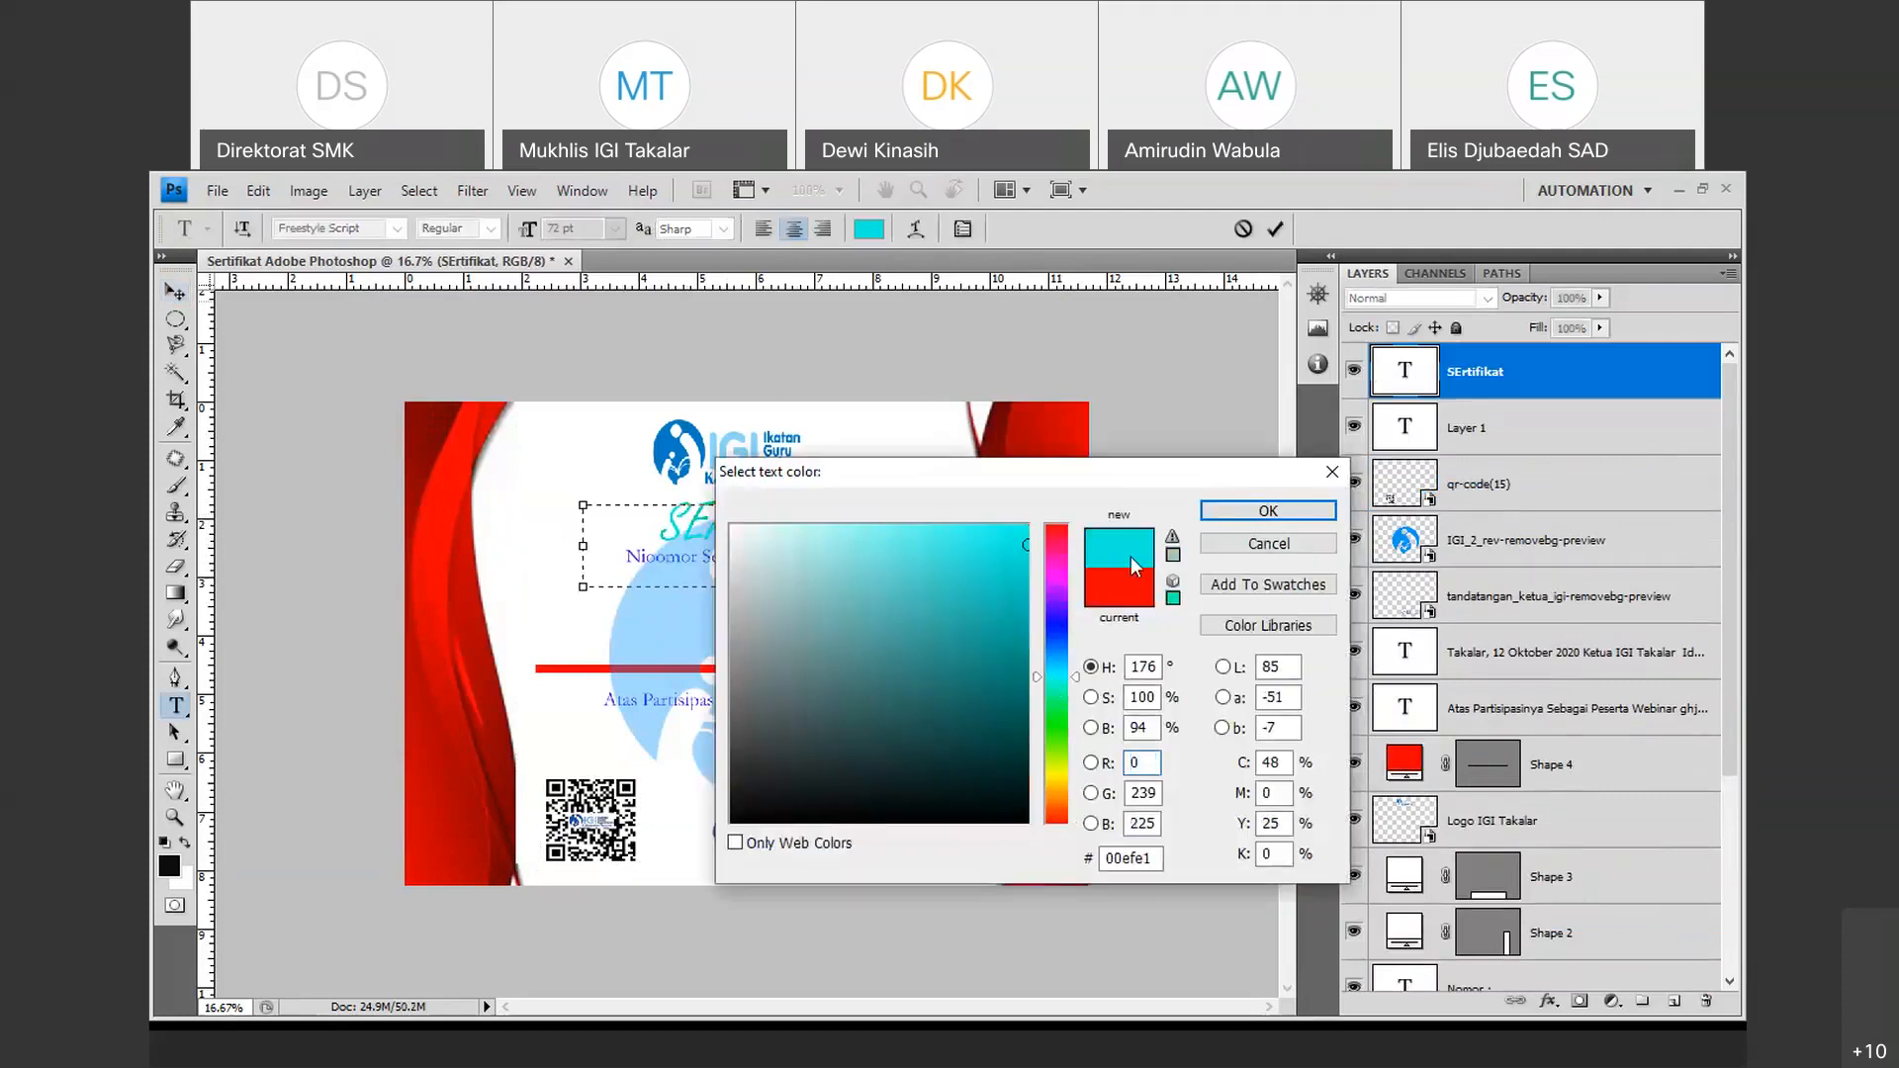
pyautogui.click(1056, 768)
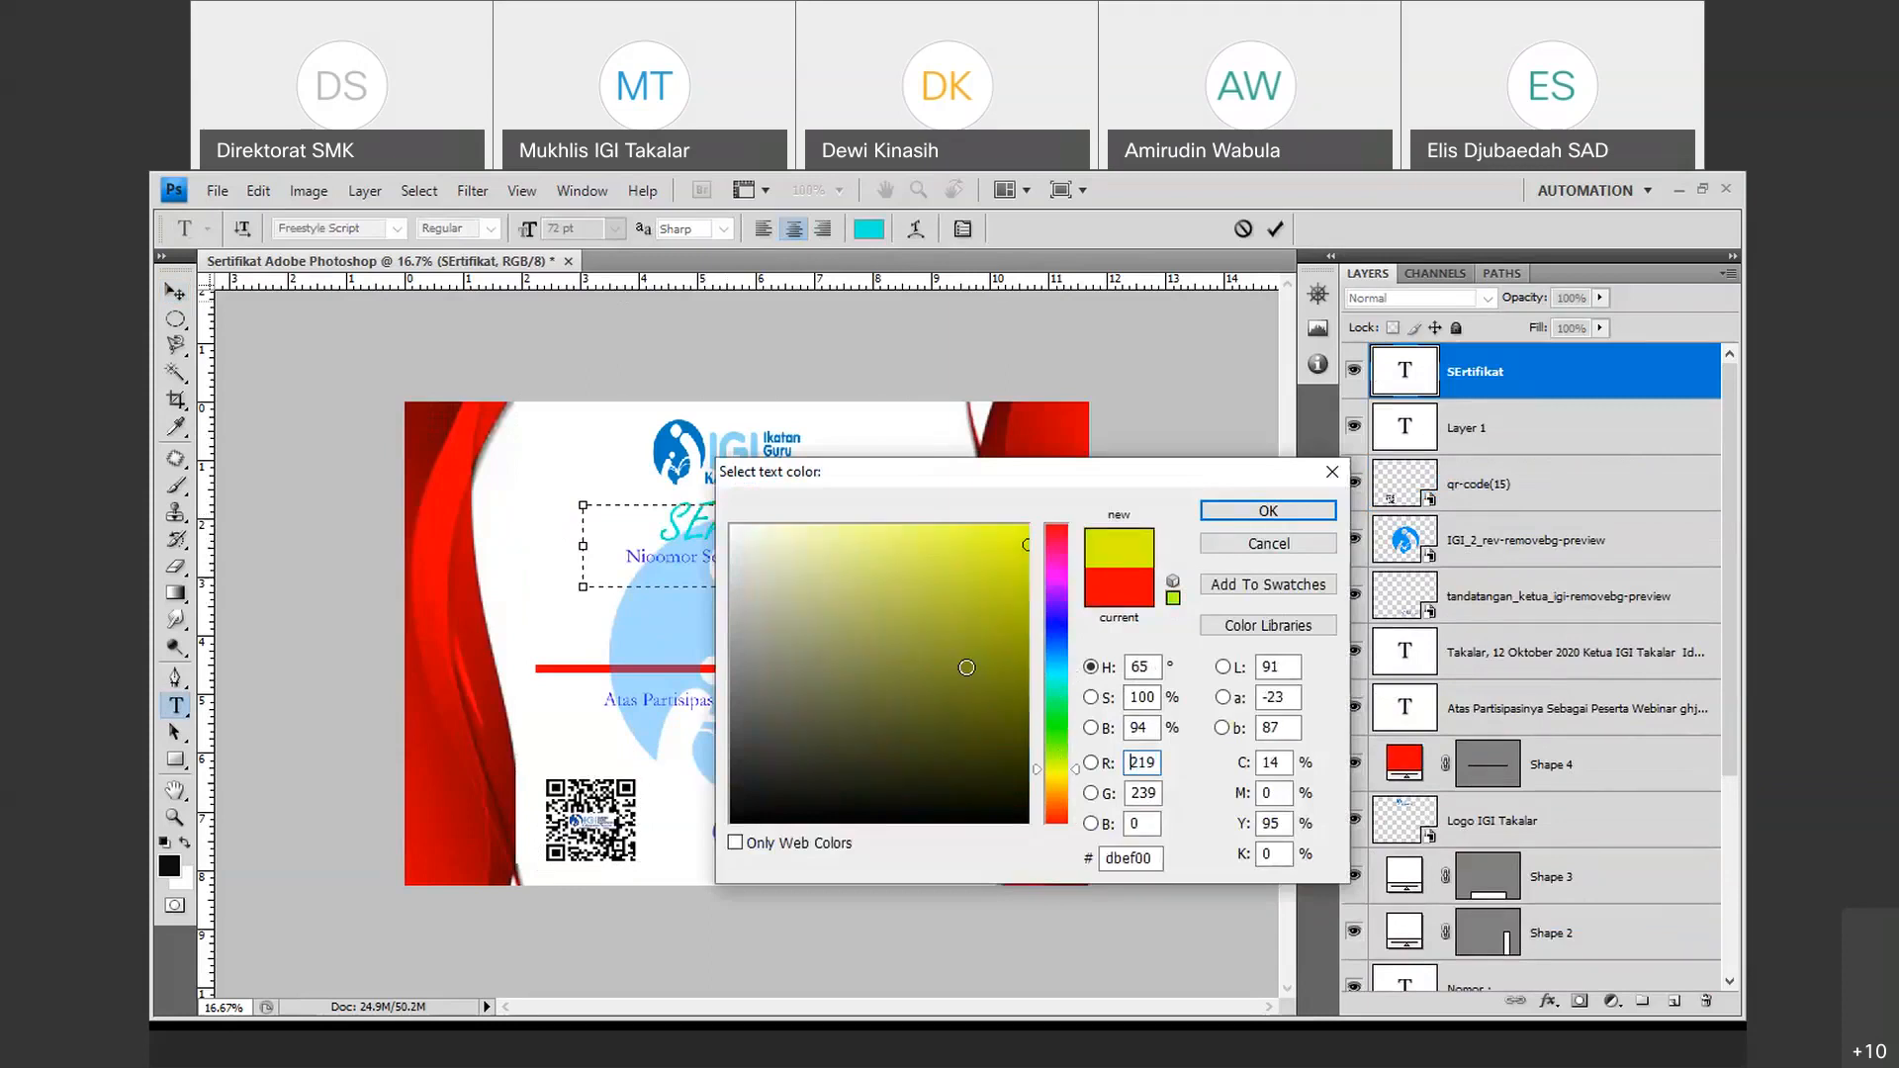
pyautogui.click(1268, 510)
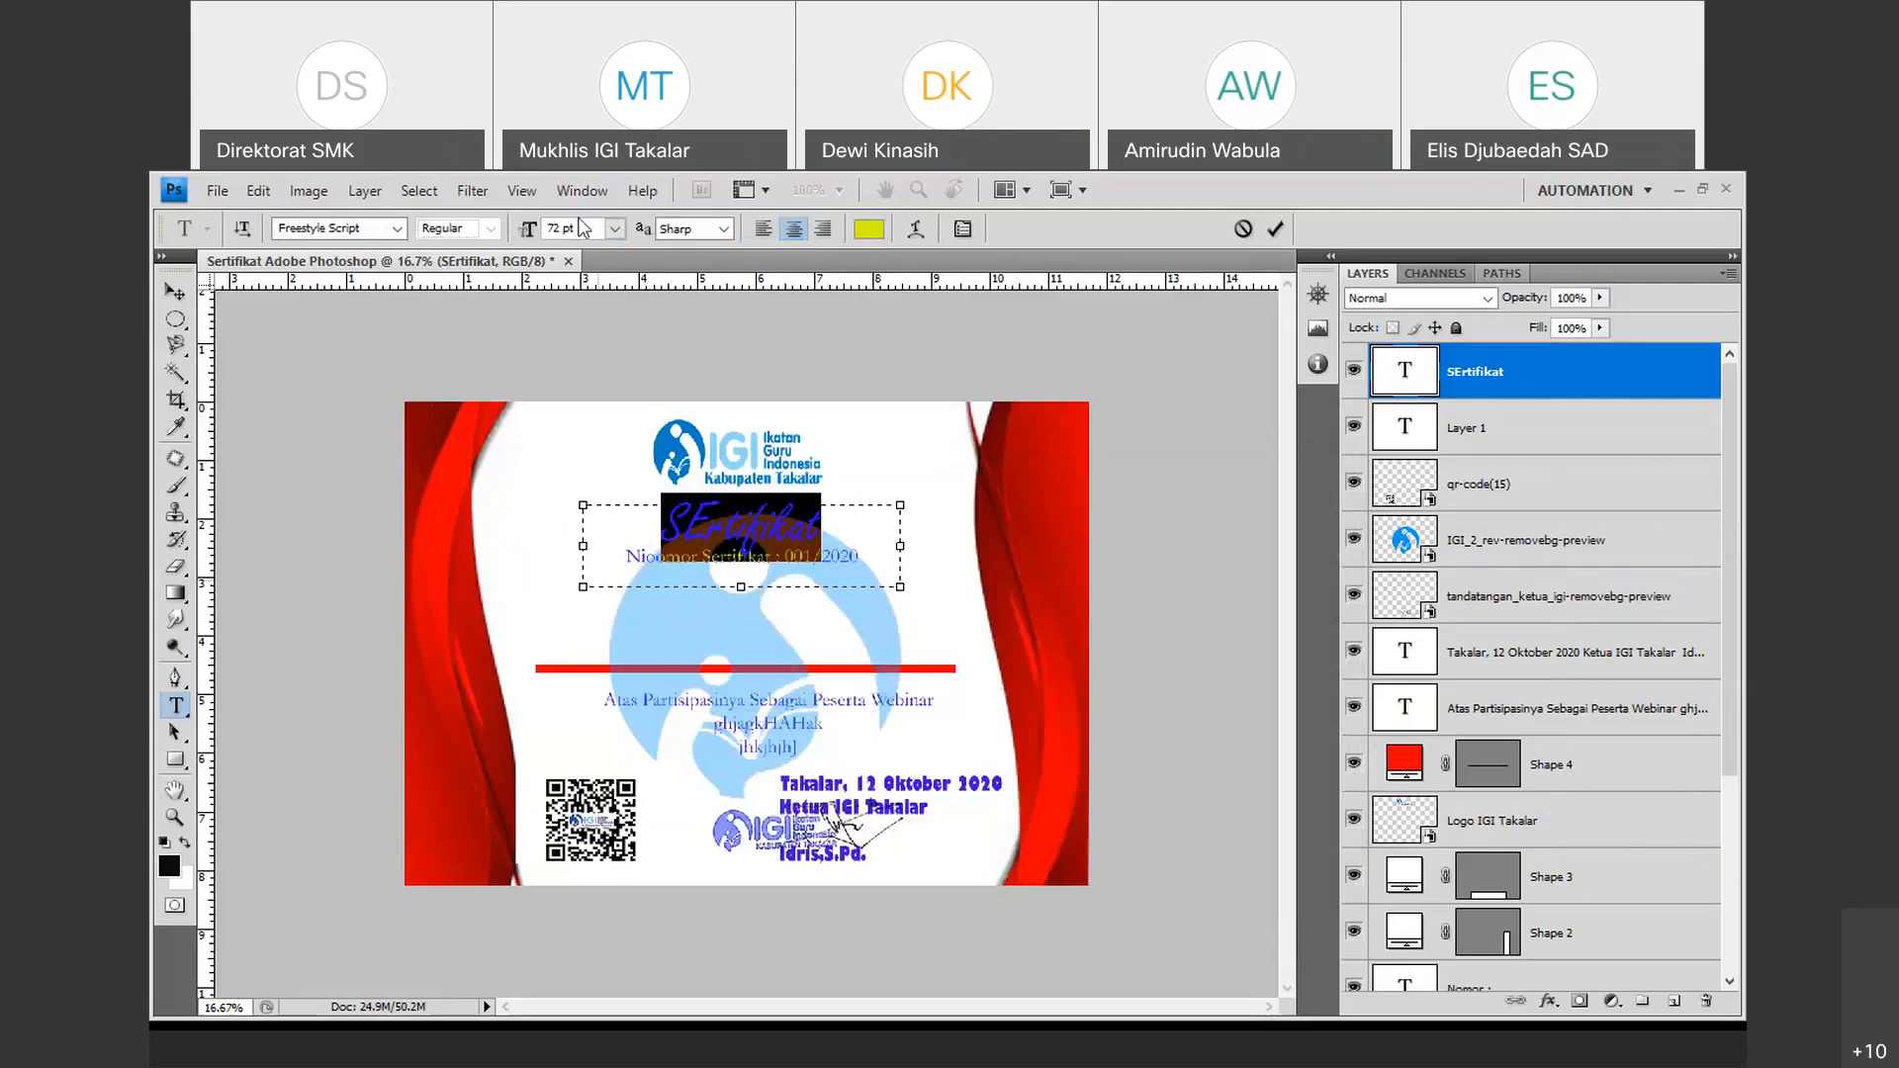
pyautogui.click(569, 223)
pyautogui.write('90')
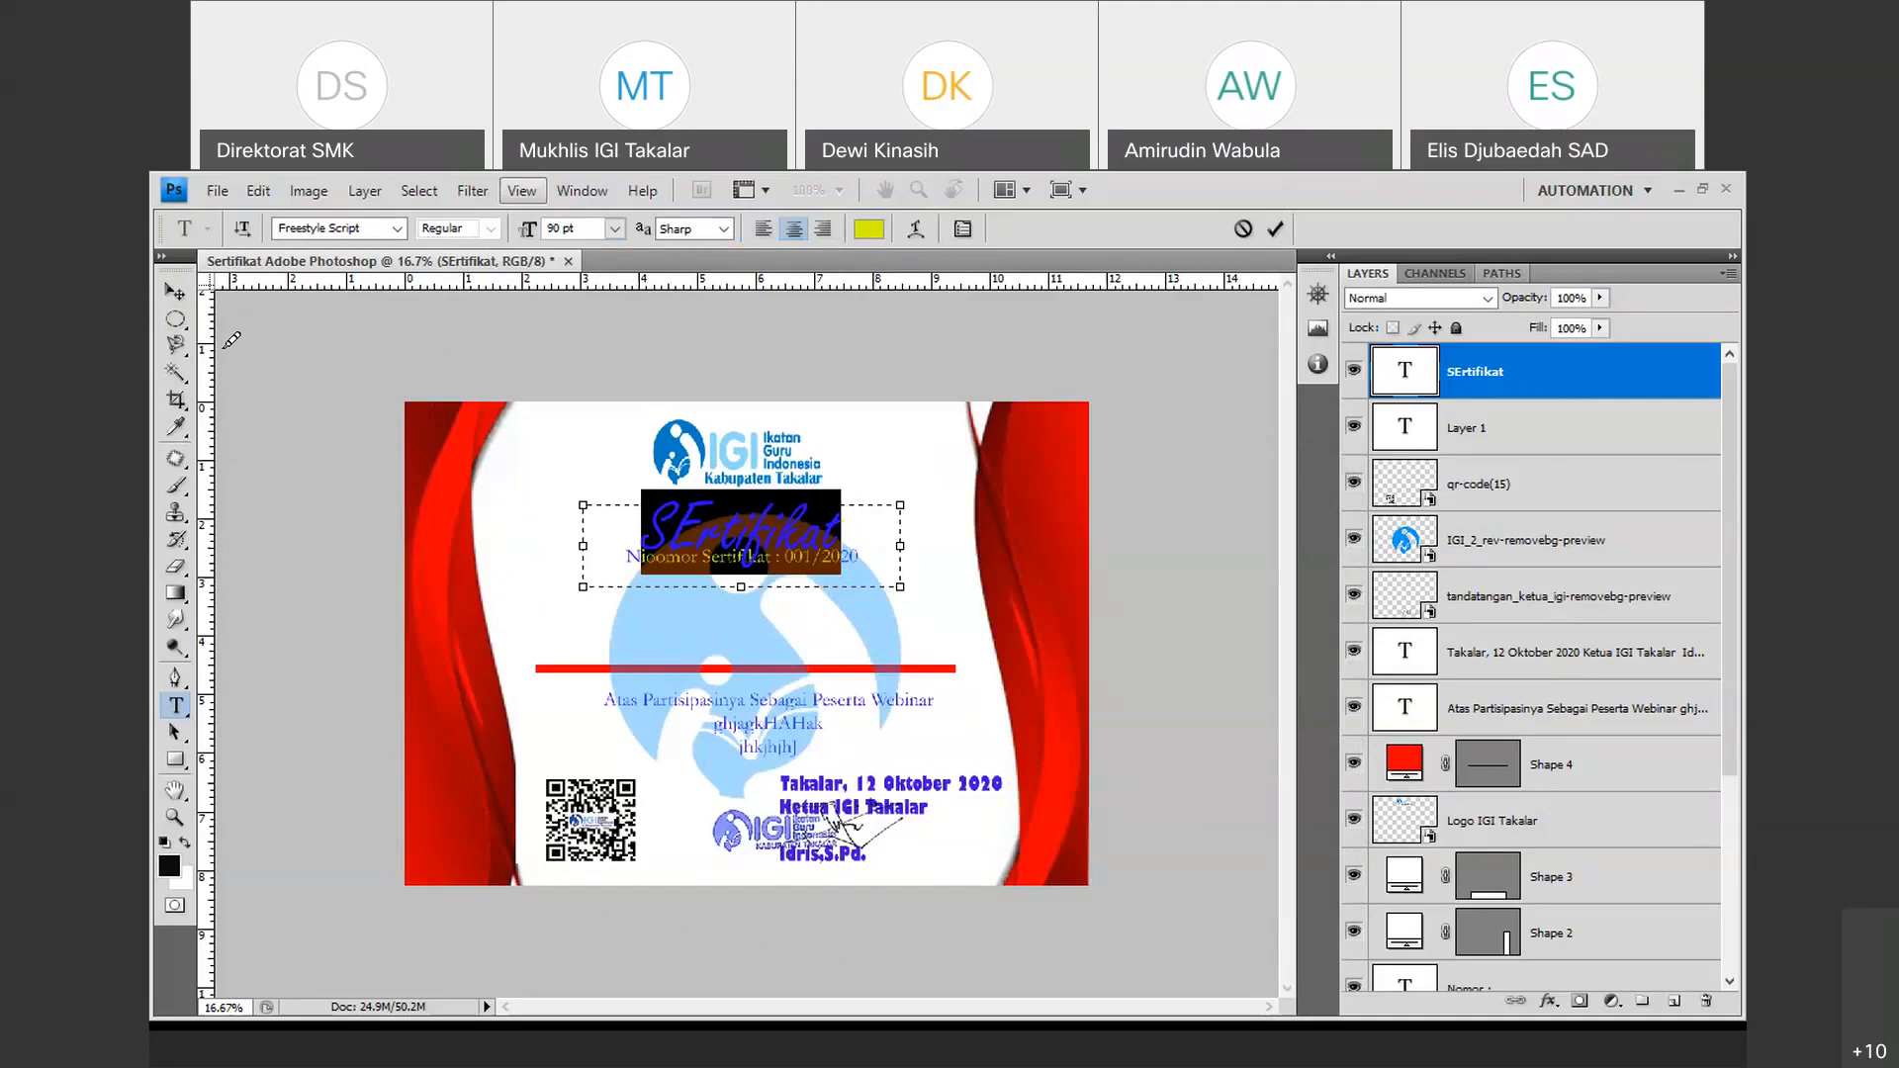
pyautogui.click(175, 291)
# Add a Drop Shadow to the SErtifikat title layer in near-black (0e0c0c).
pyautogui.rightClick(1494, 371)
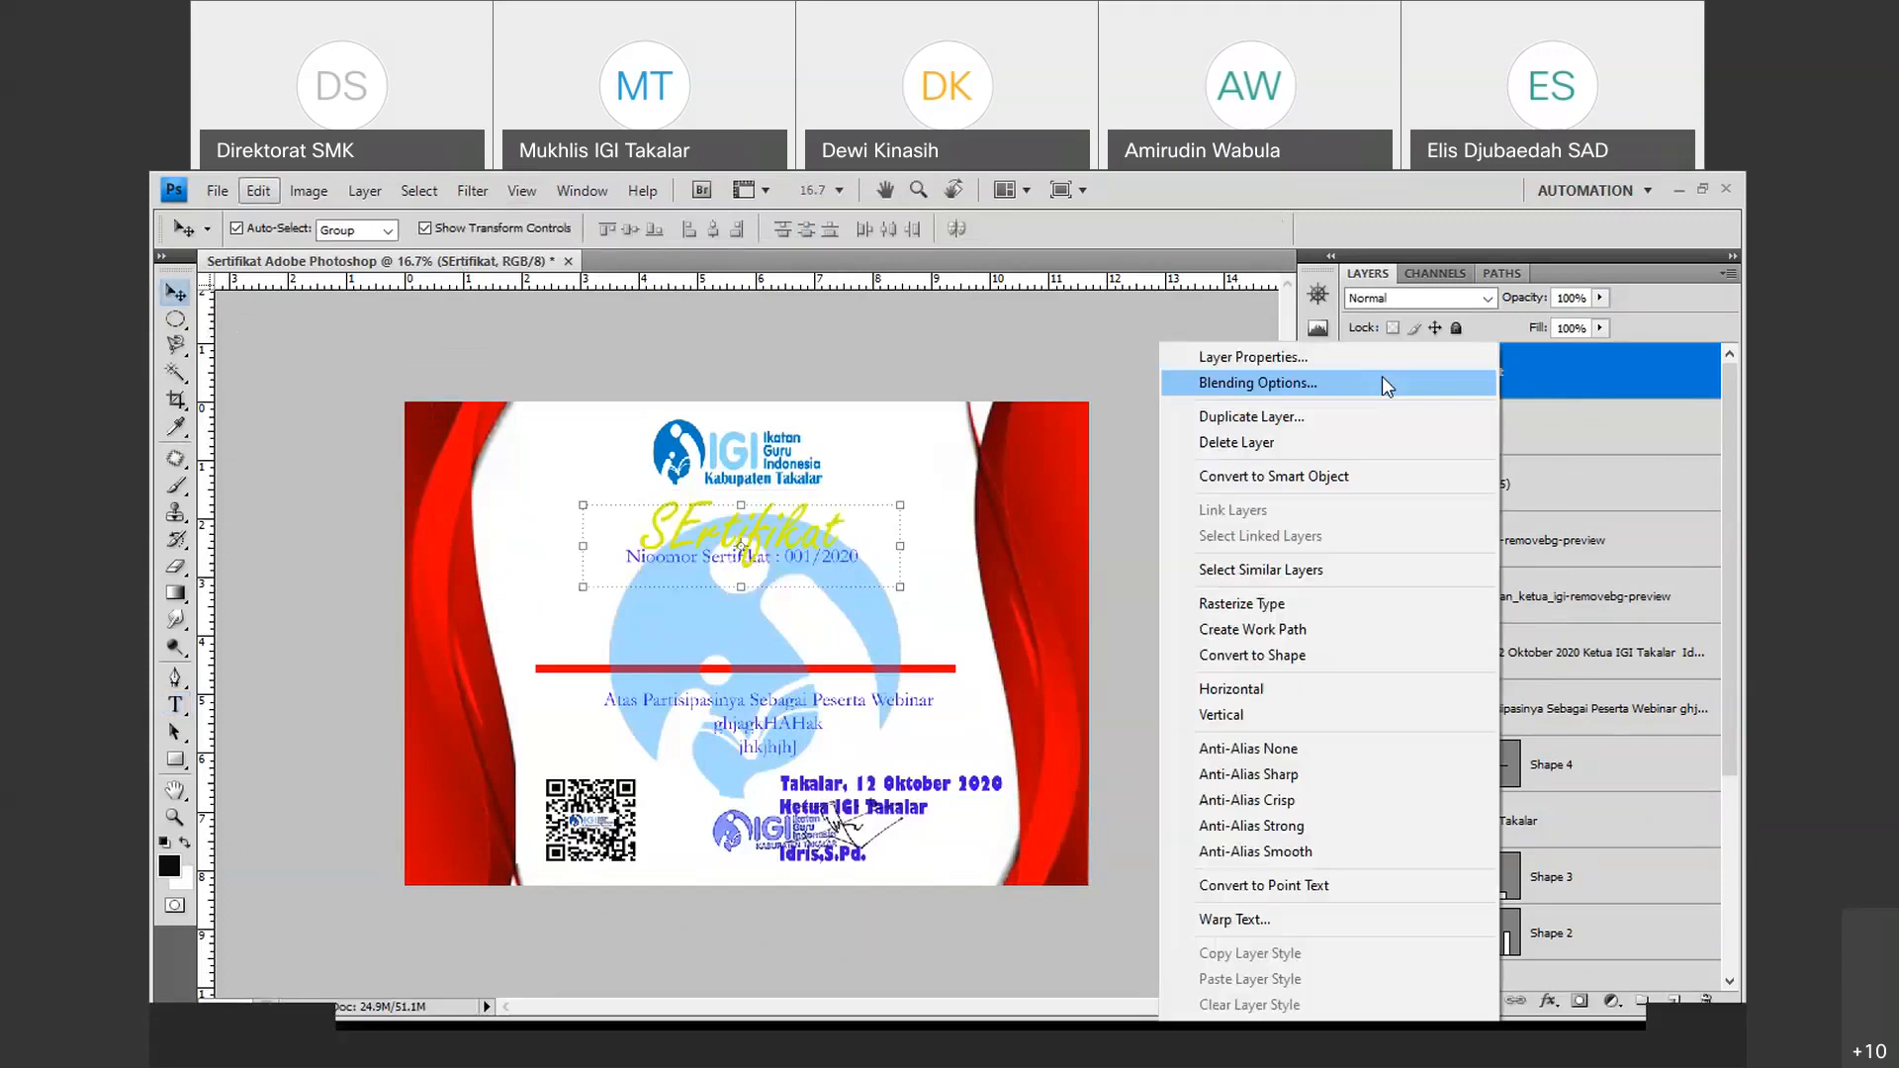
pyautogui.click(1284, 387)
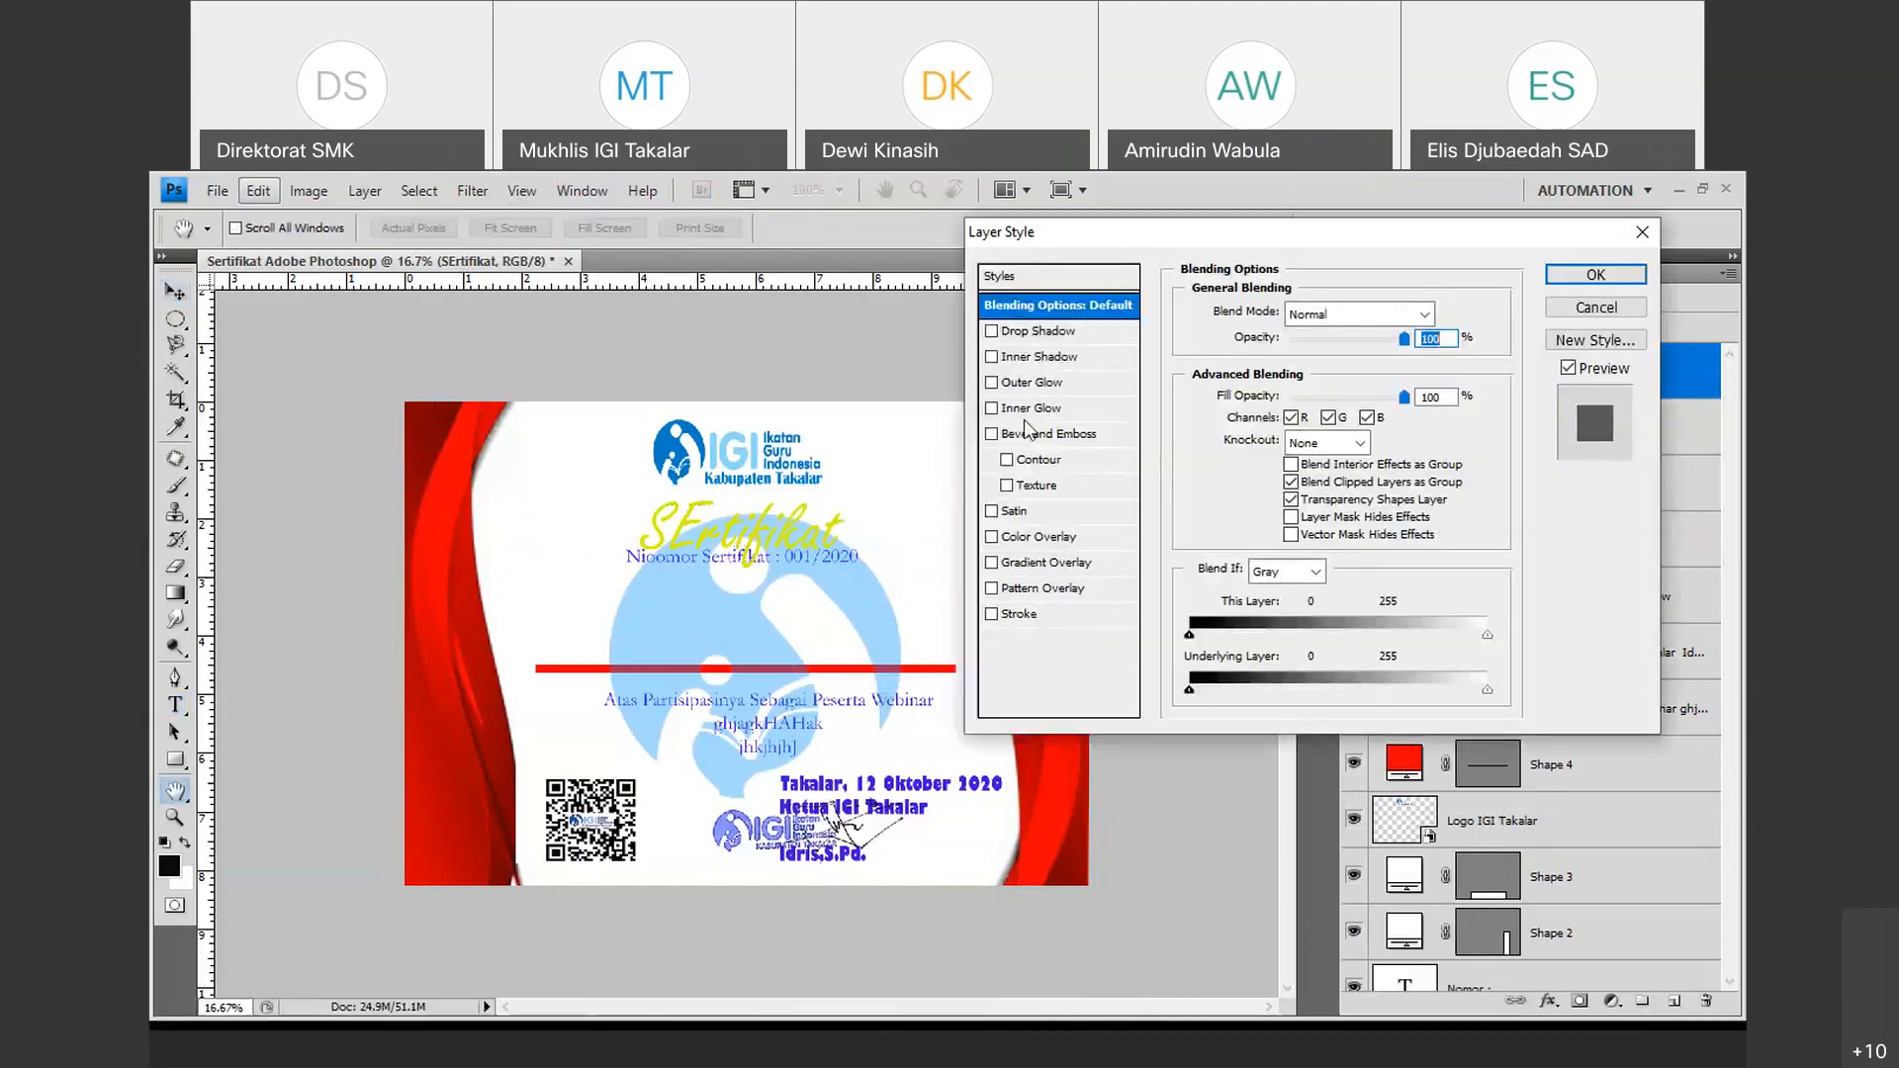
pyautogui.click(1033, 334)
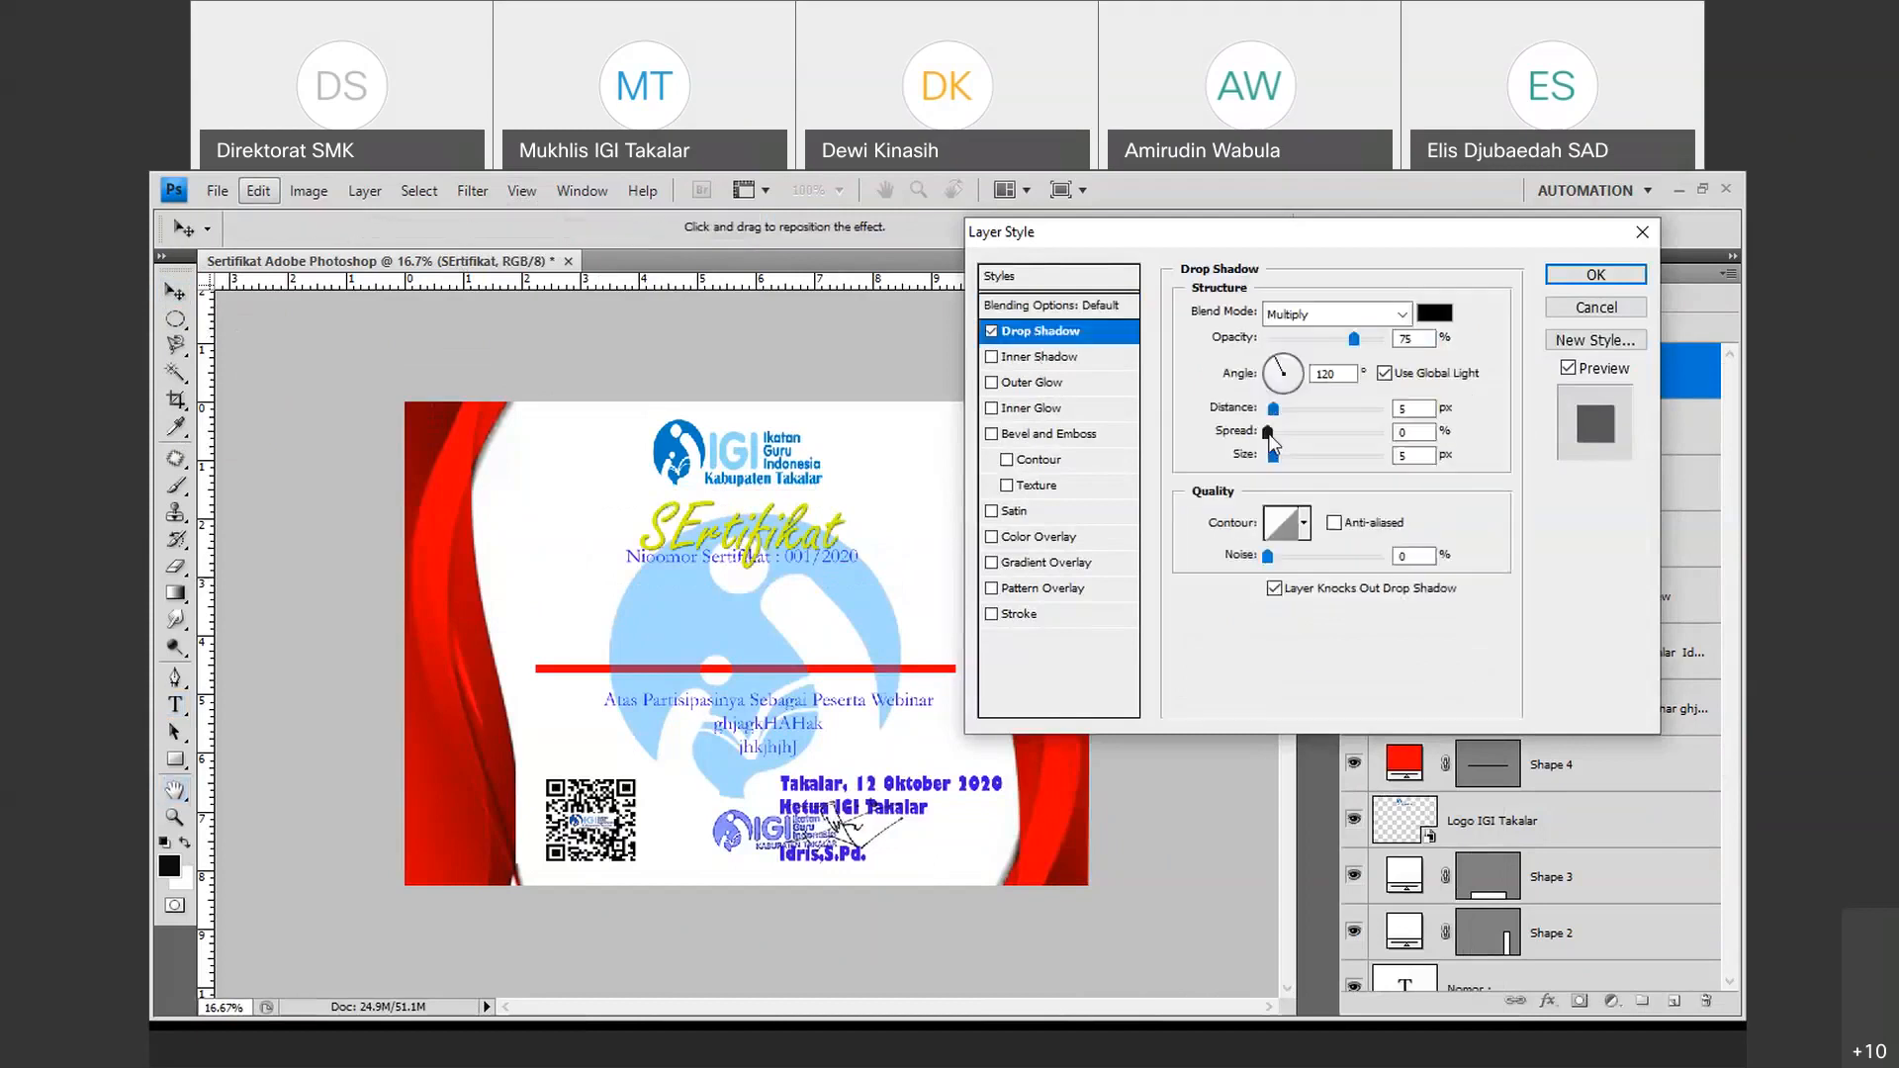
pyautogui.click(1439, 316)
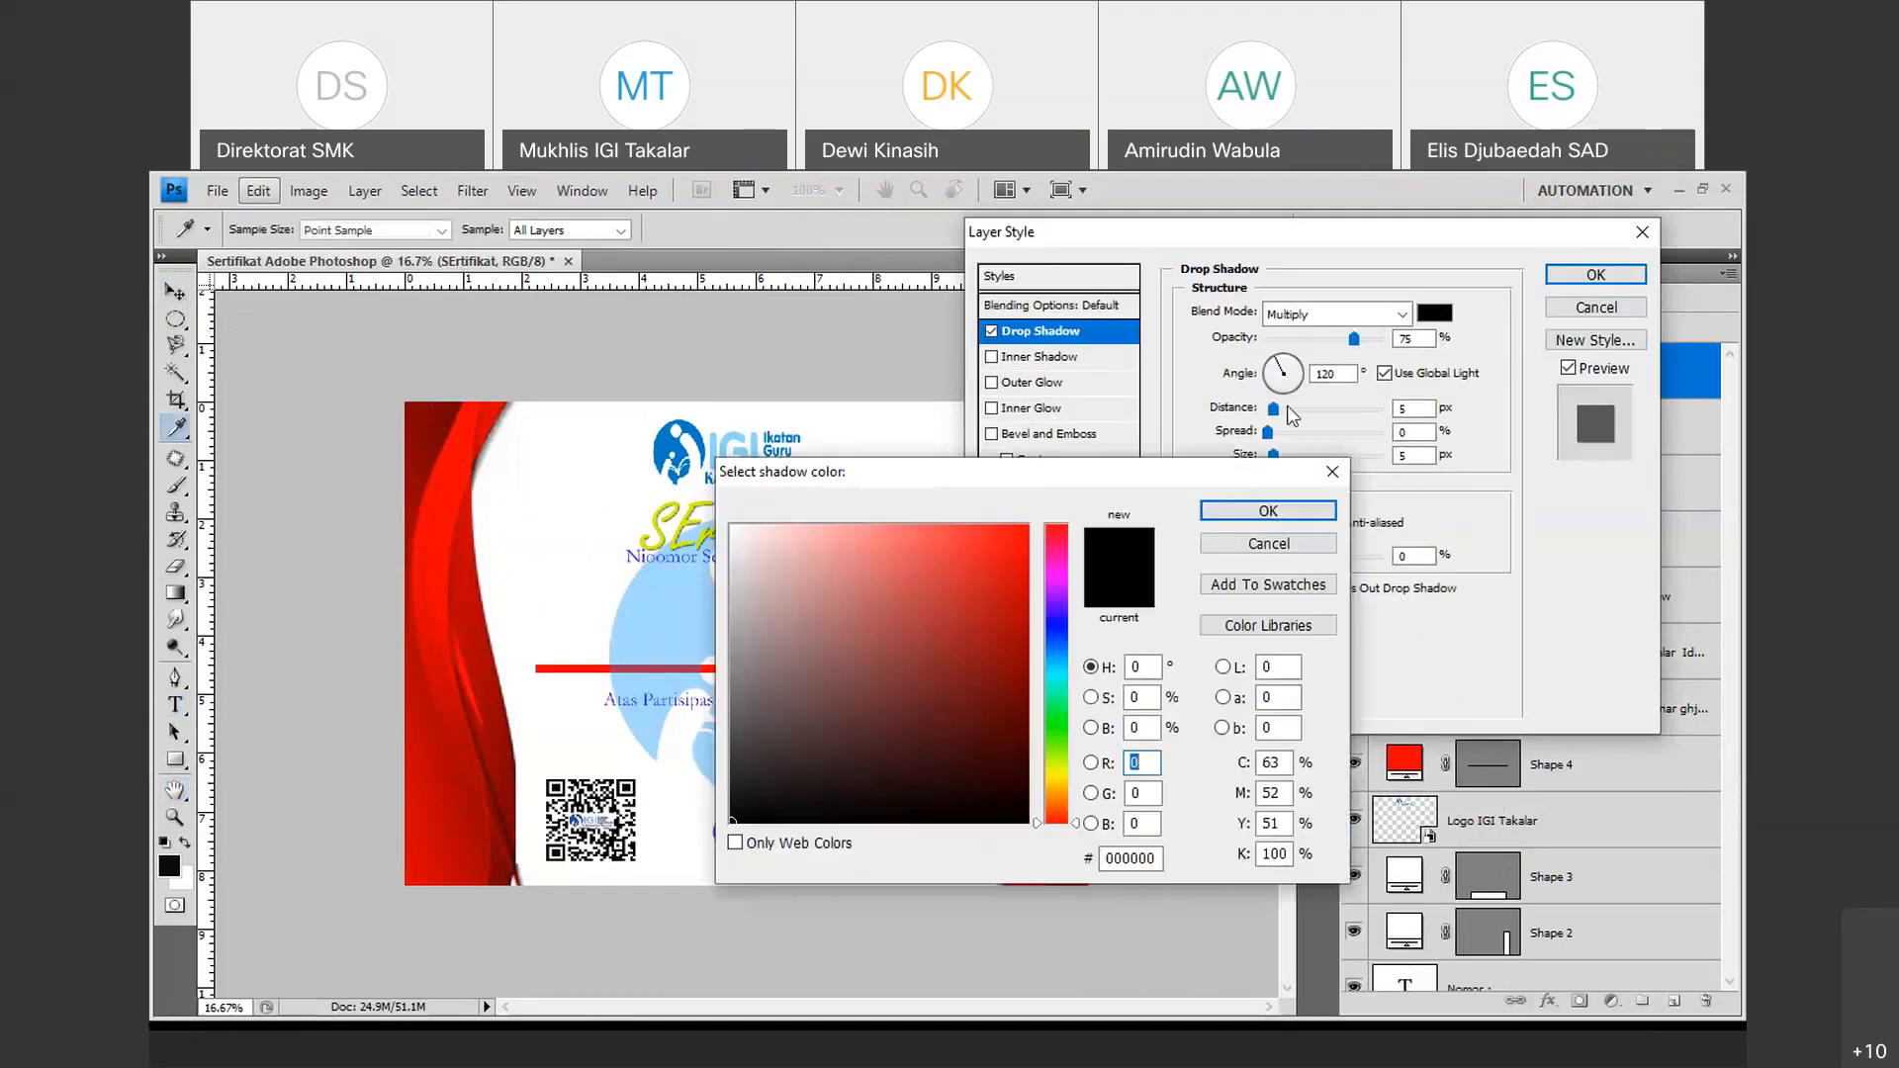
pyautogui.click(1015, 534)
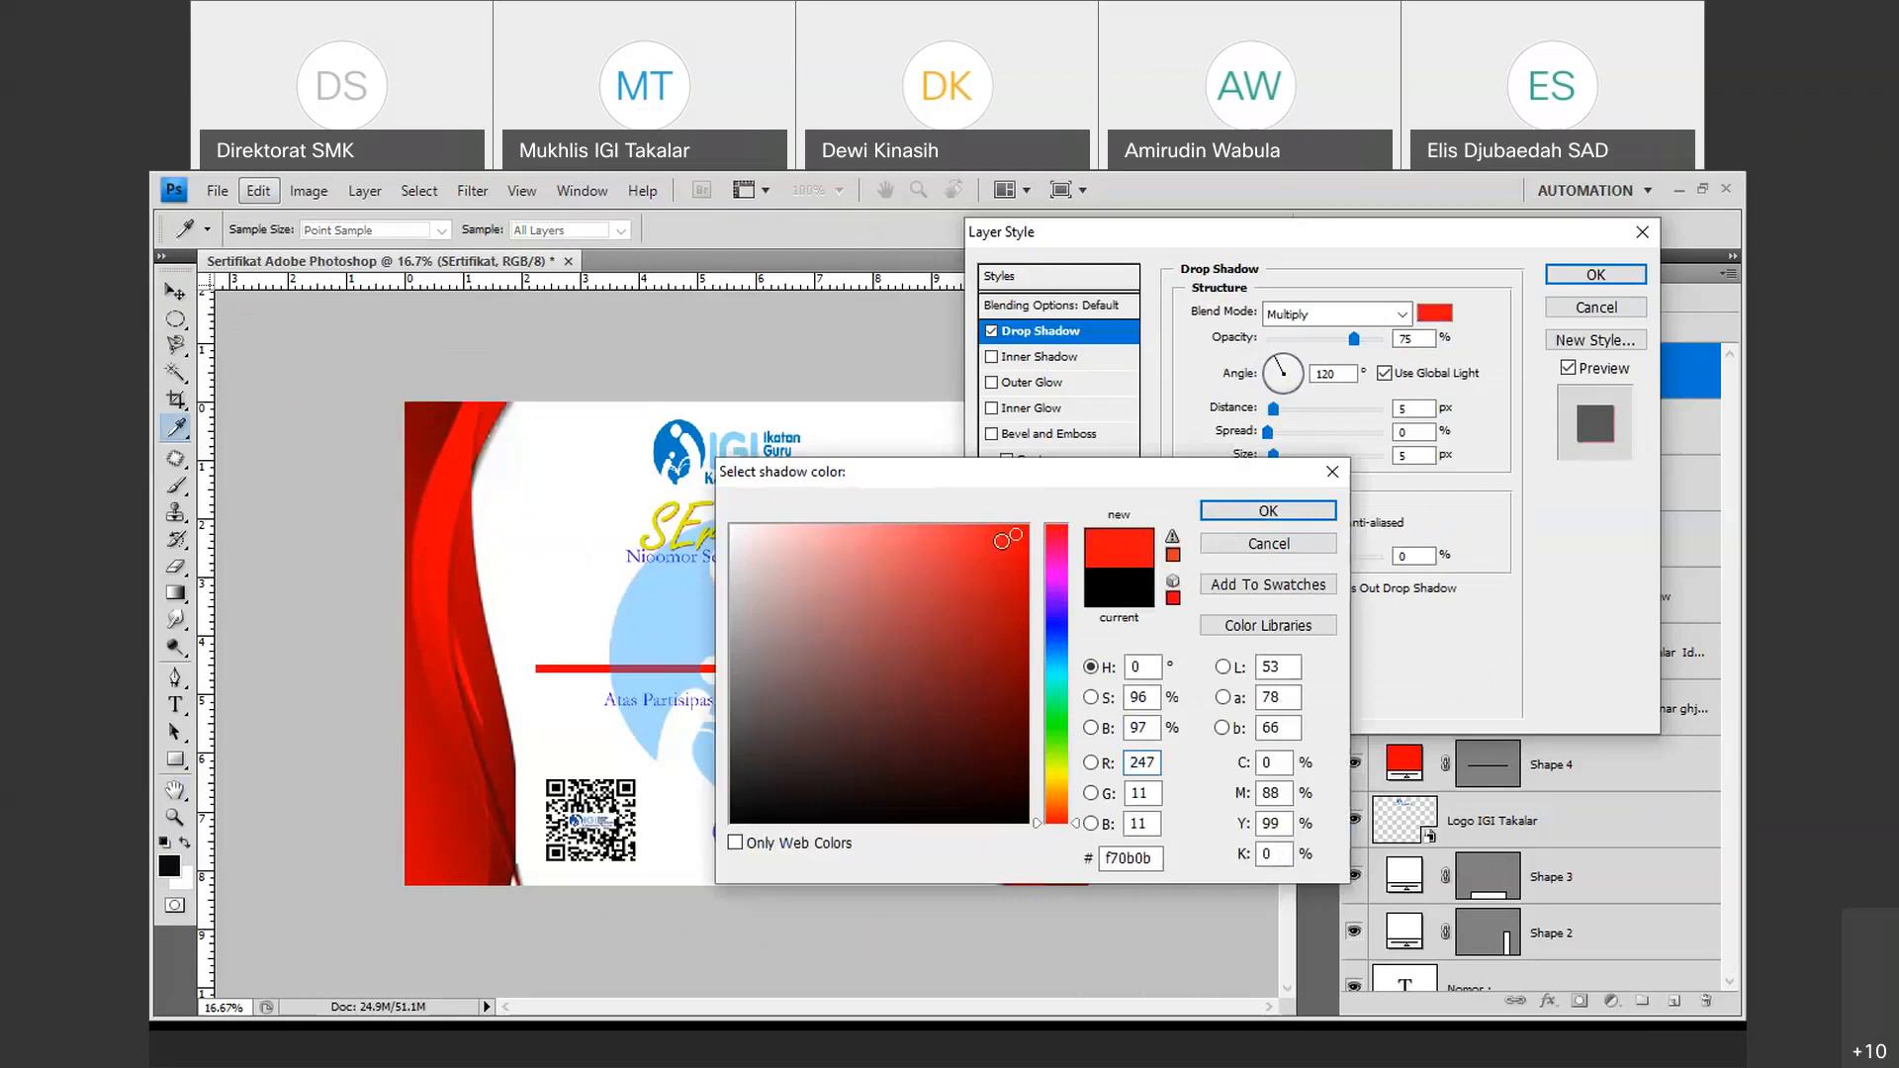
pyautogui.click(764, 806)
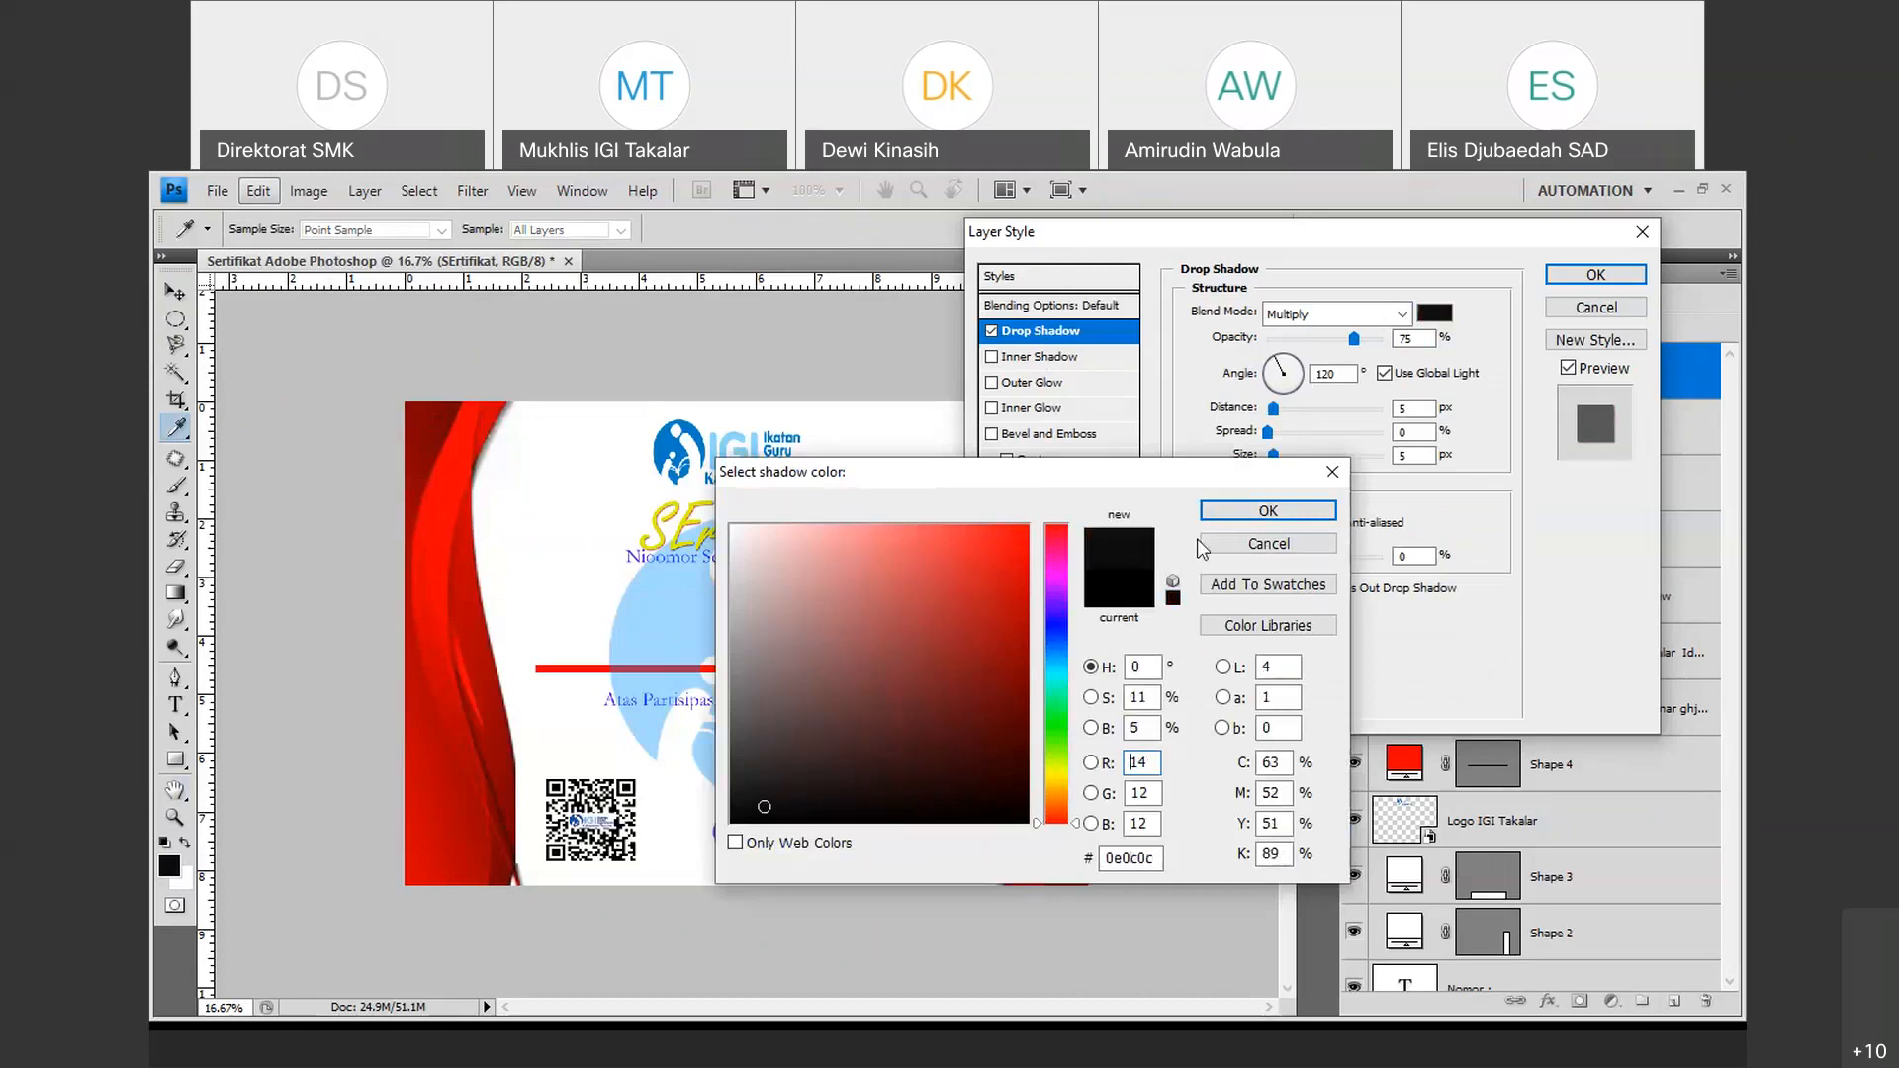
pyautogui.click(1236, 512)
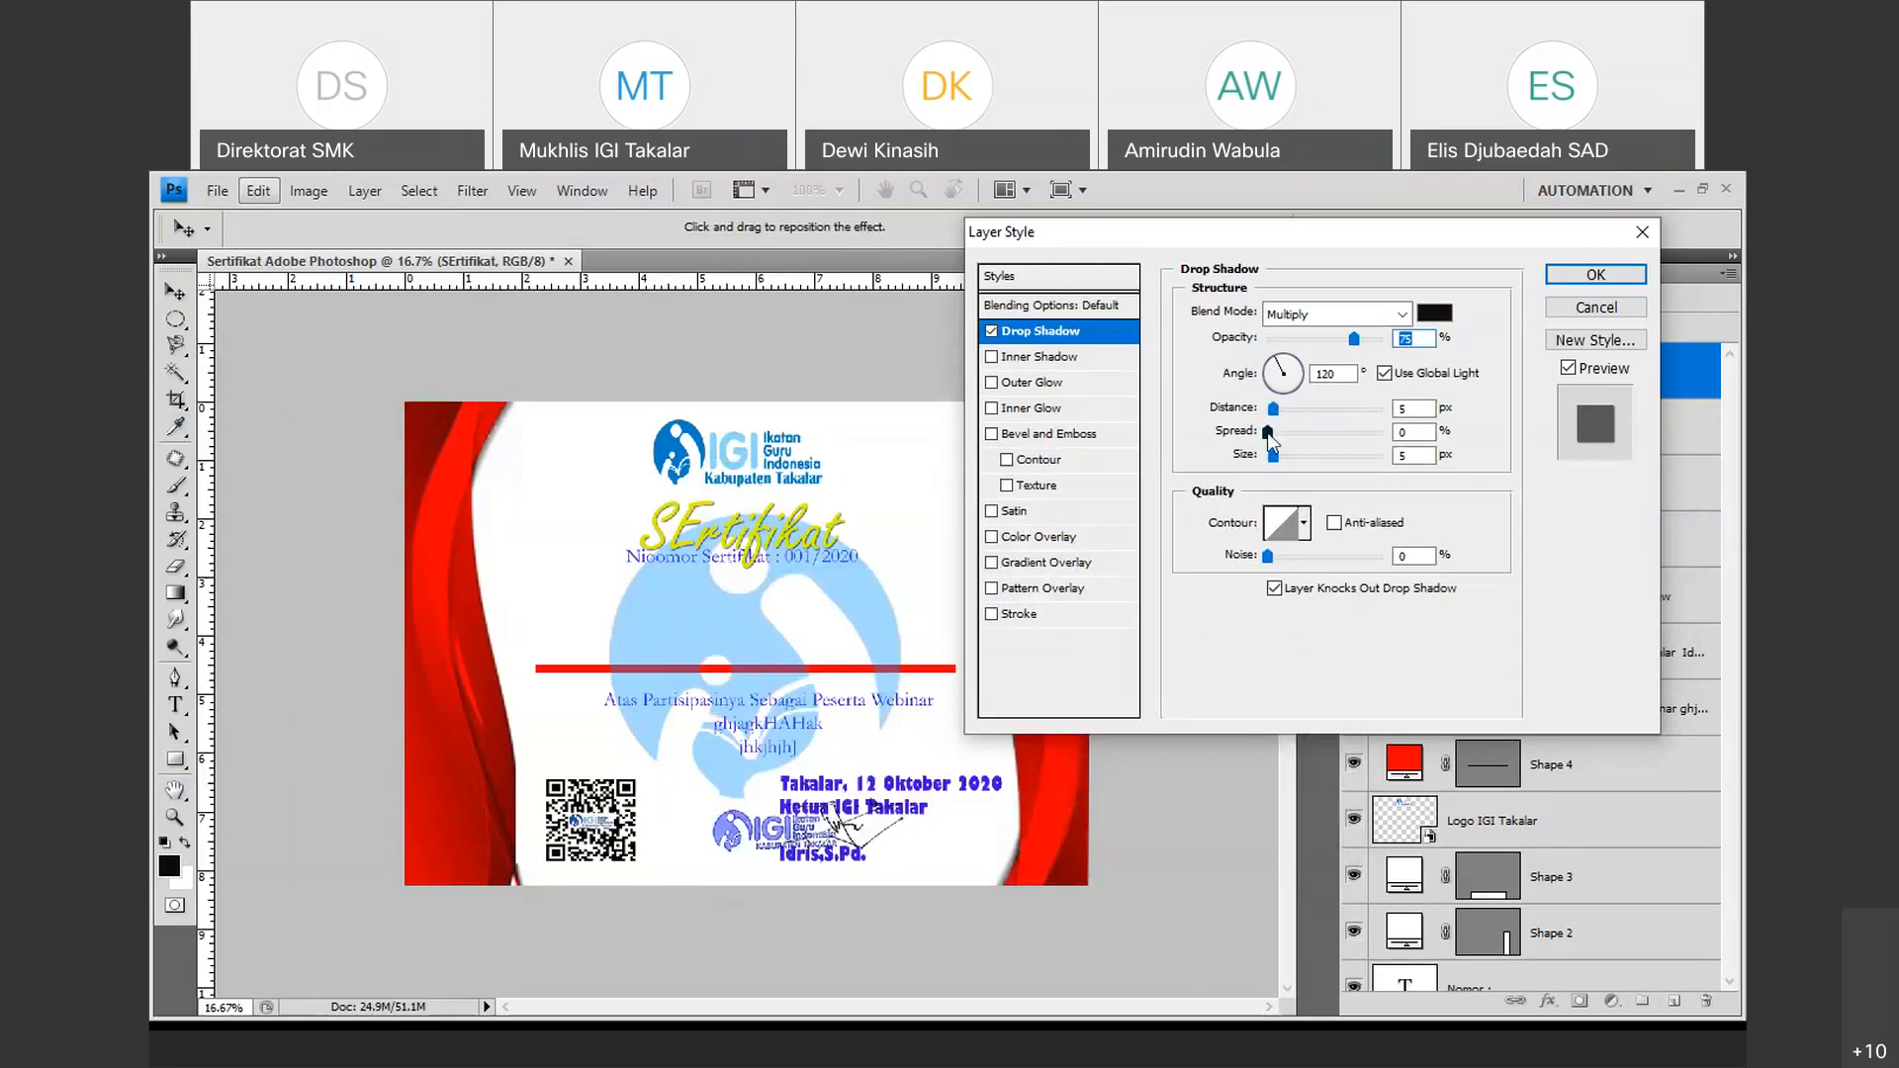
# Set the title shadow's spread to 100%, distance to 17 px and size to 16 px.
pyautogui.moveTo(1267, 432); pyautogui.dragTo(1384, 435)
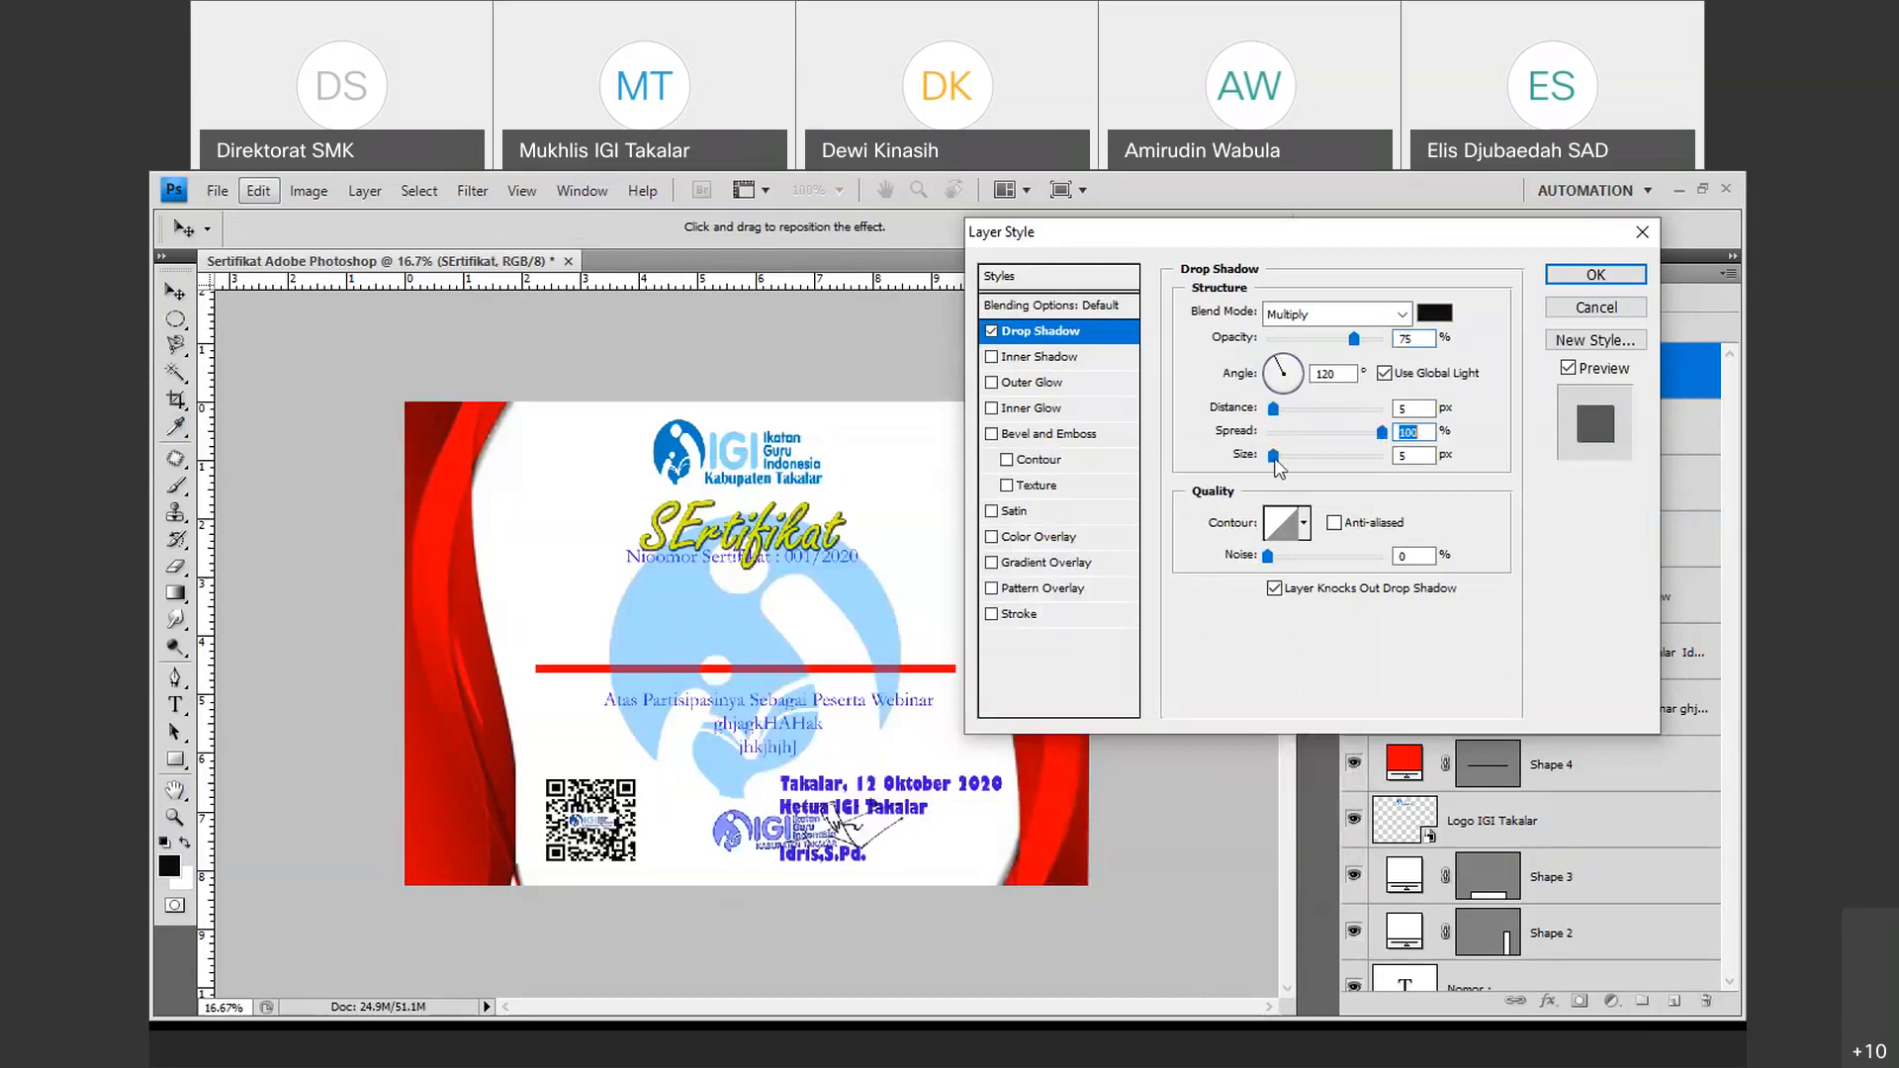
pyautogui.moveTo(1274, 457); pyautogui.dragTo(1287, 409)
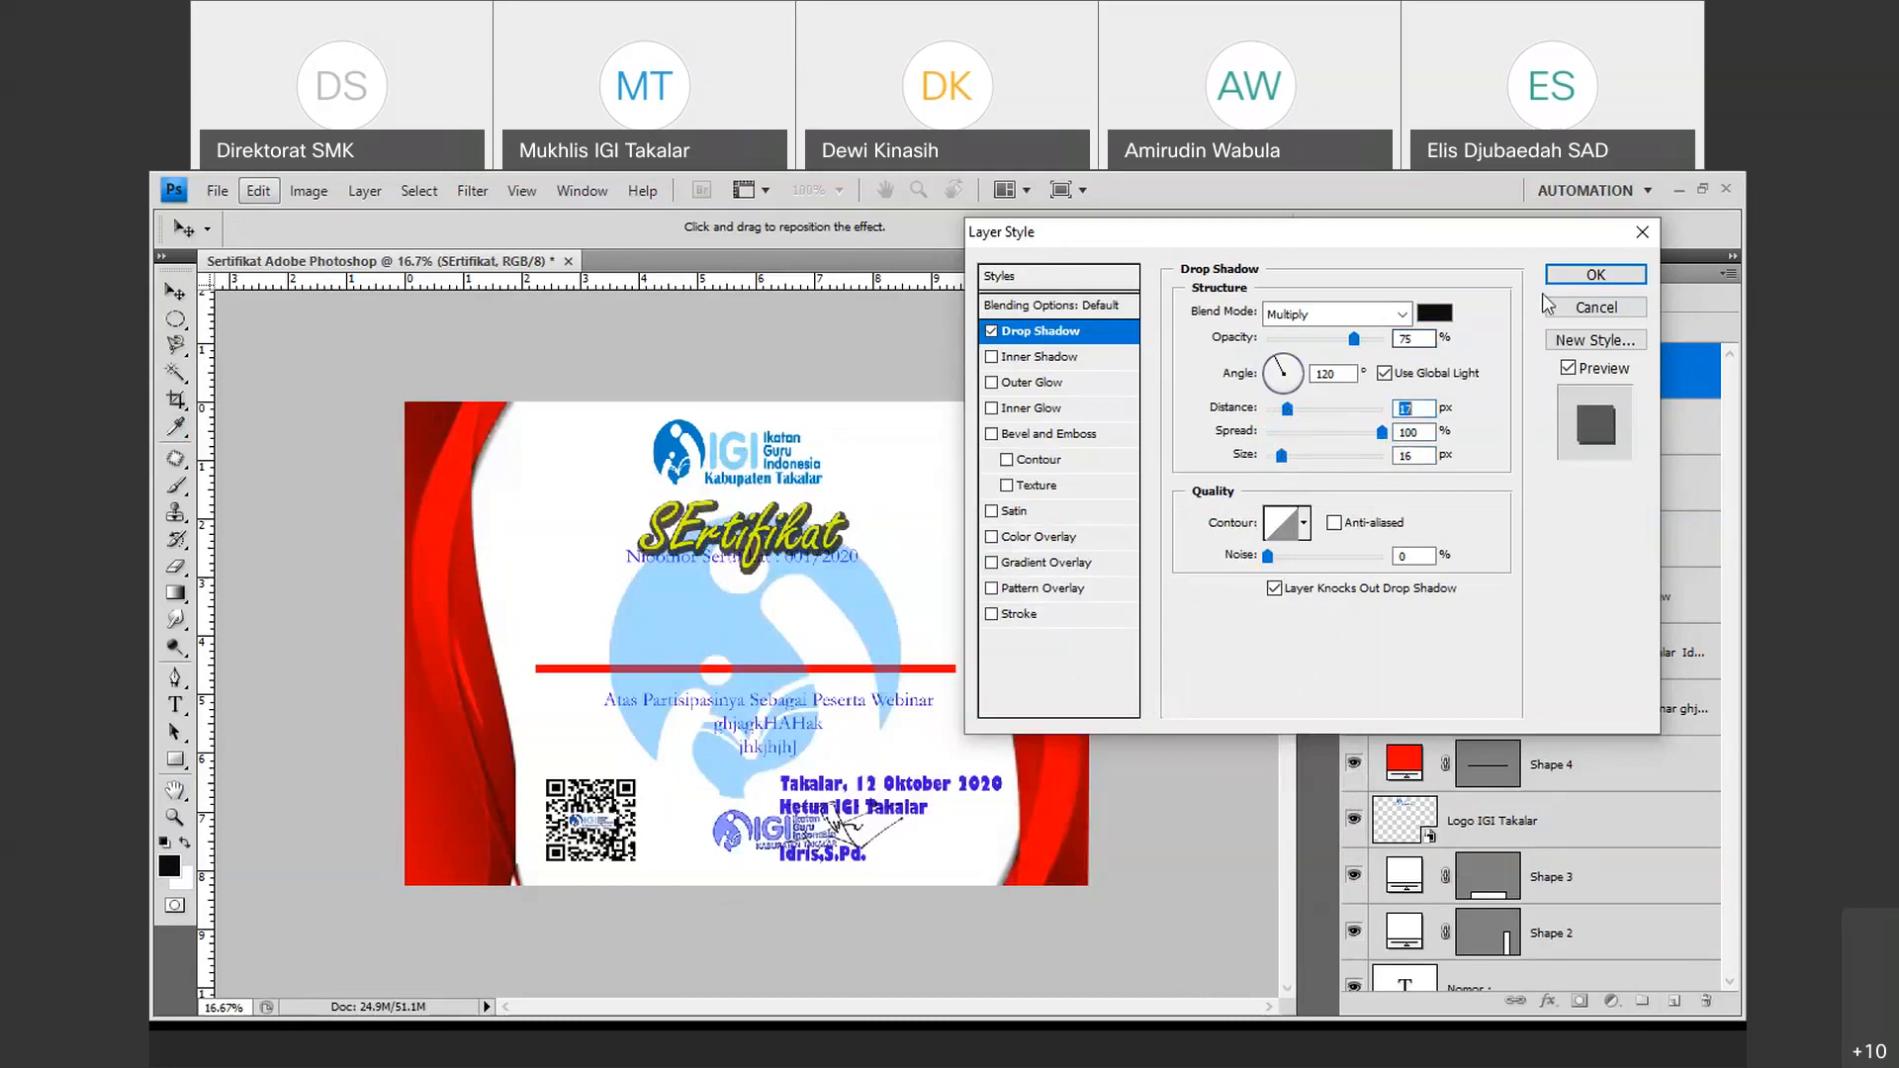
pyautogui.press('Return')
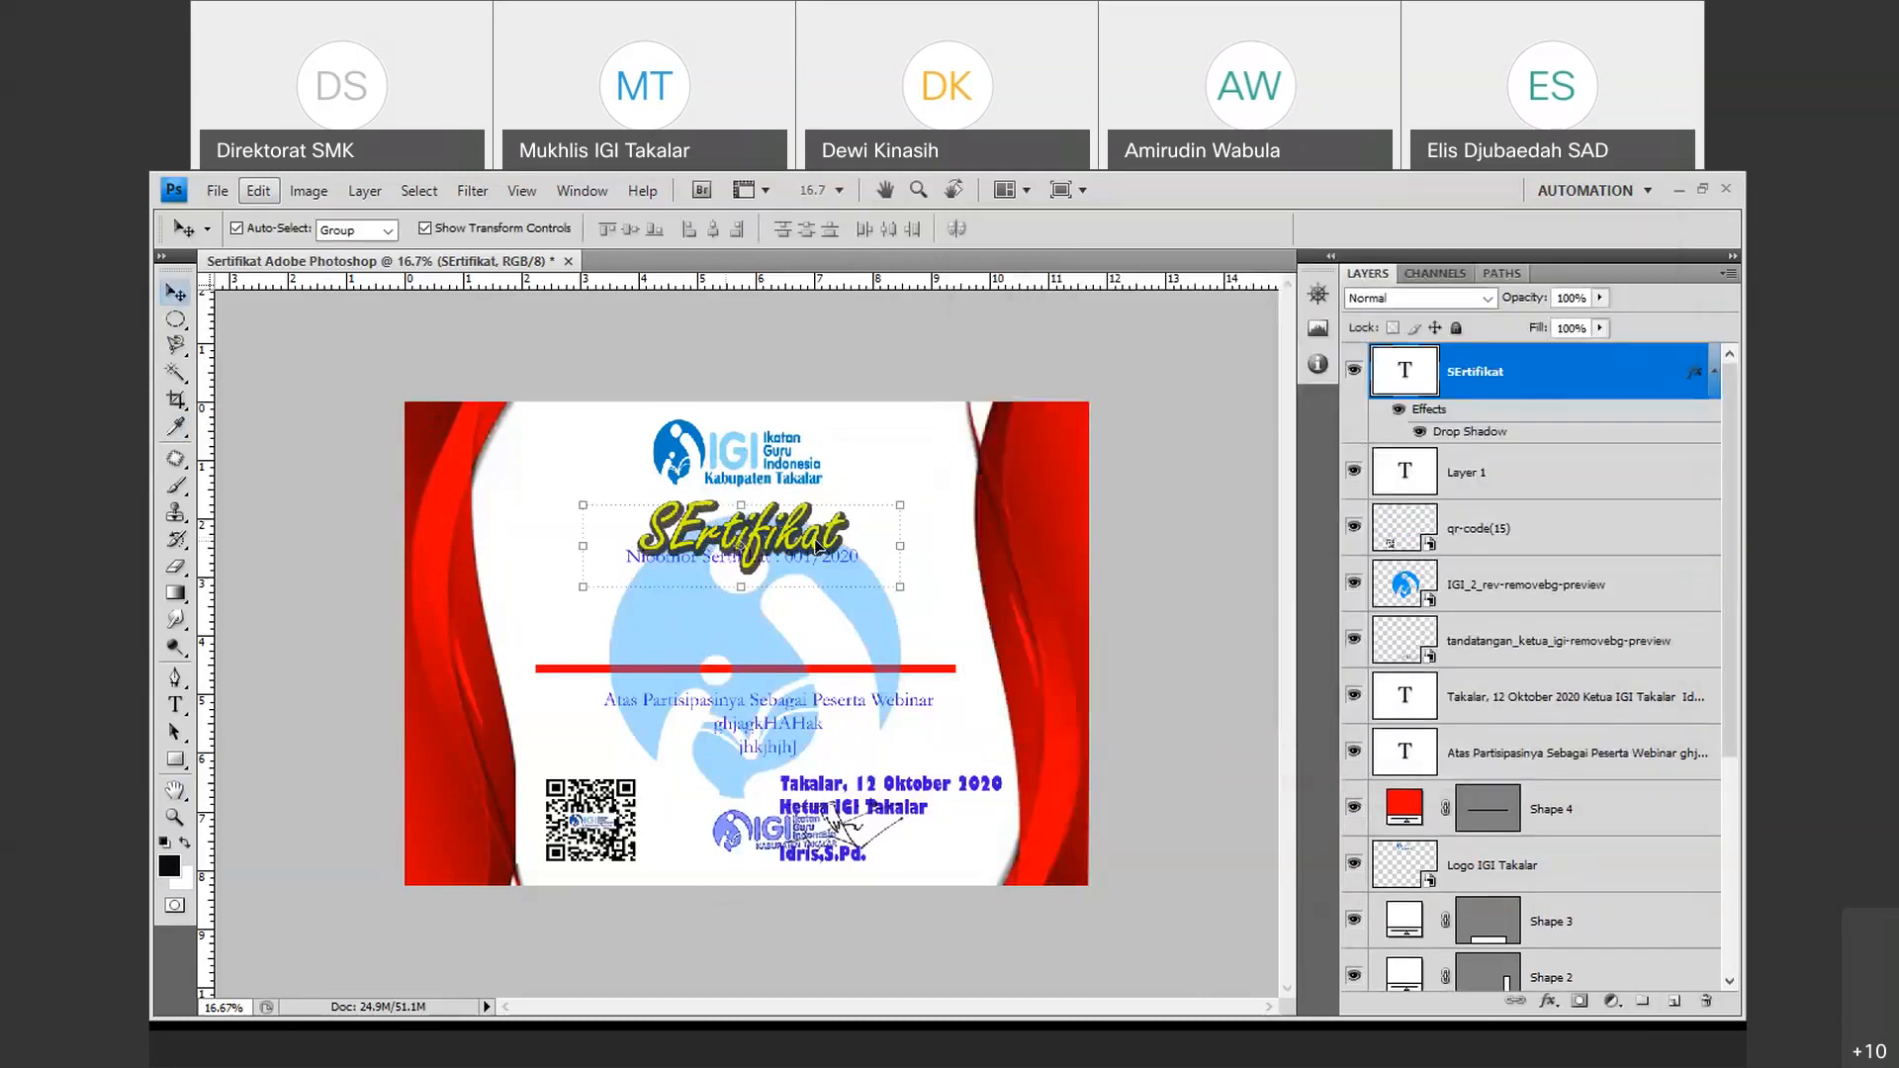
# Move the SErtifikat title slightly up, clear of the certificate number line and just below the logo.
pyautogui.moveTo(819, 547); pyautogui.dragTo(822, 533)
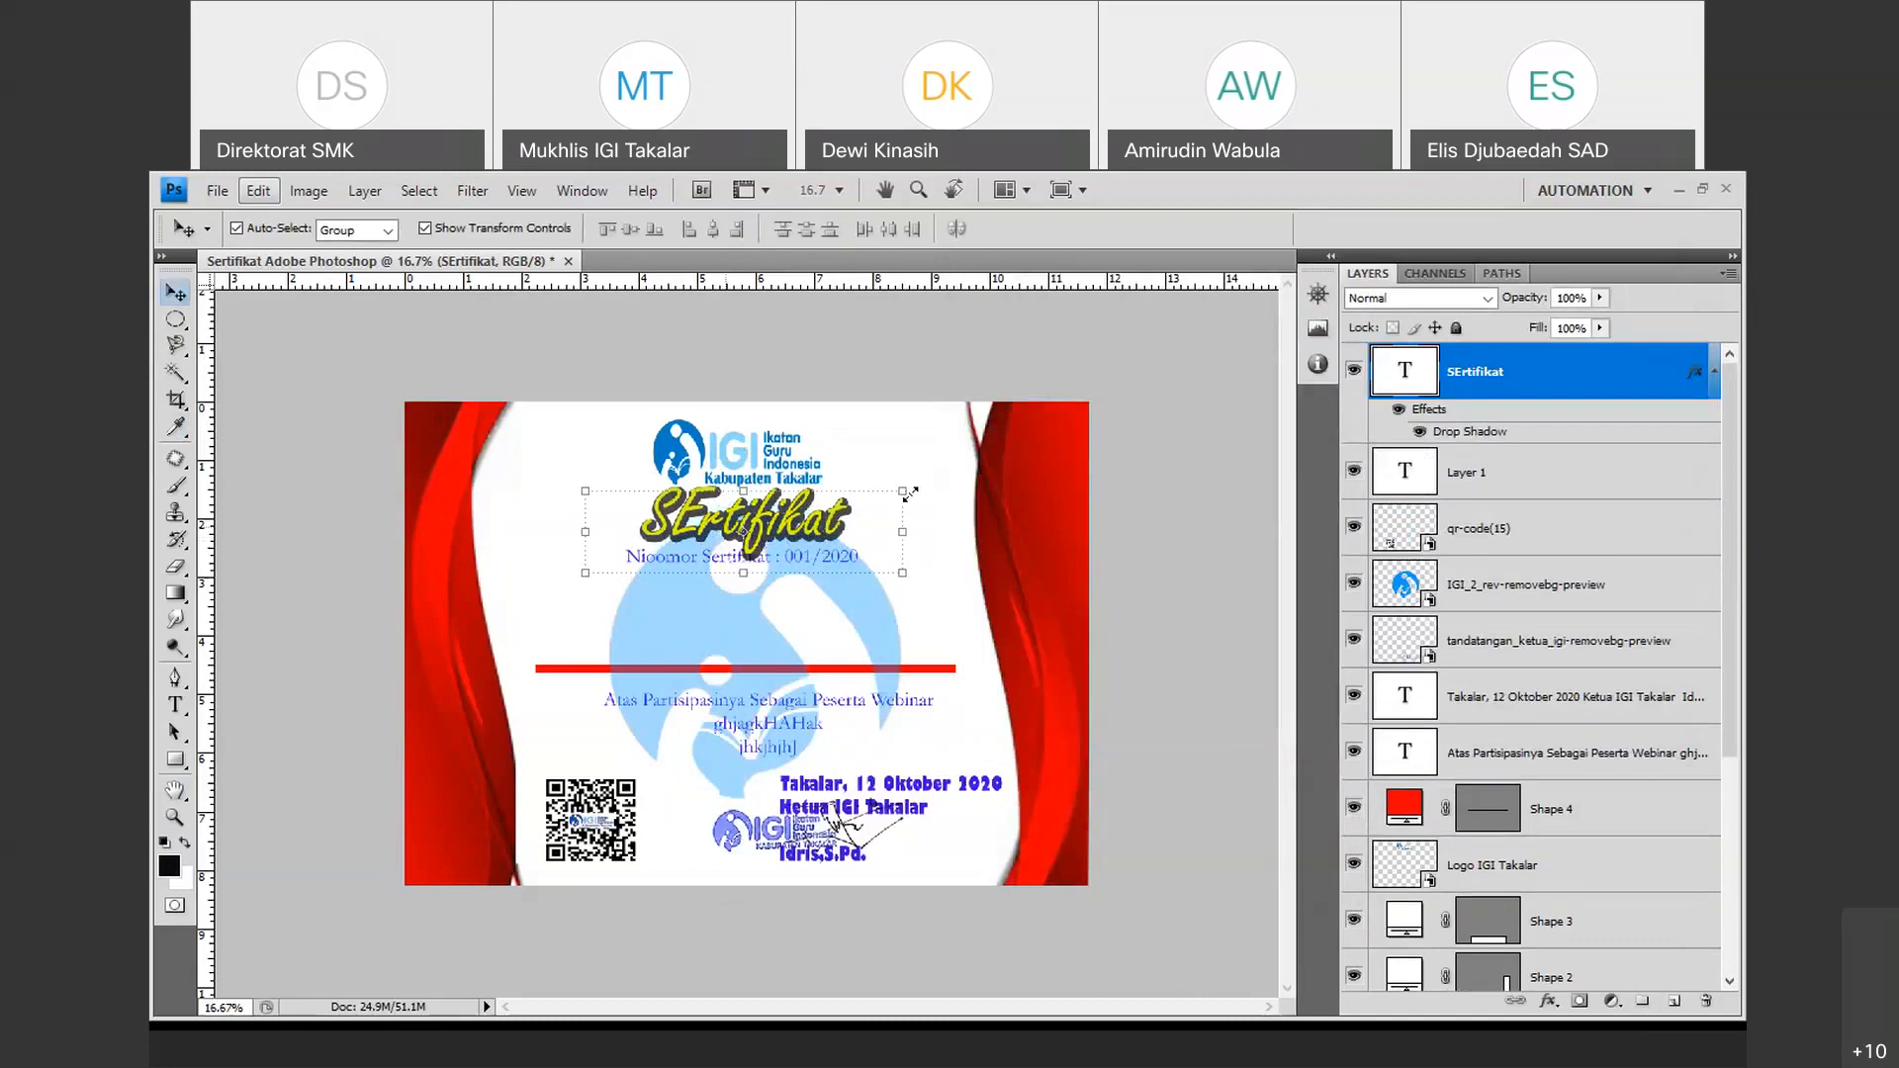
pyautogui.click(946, 526)
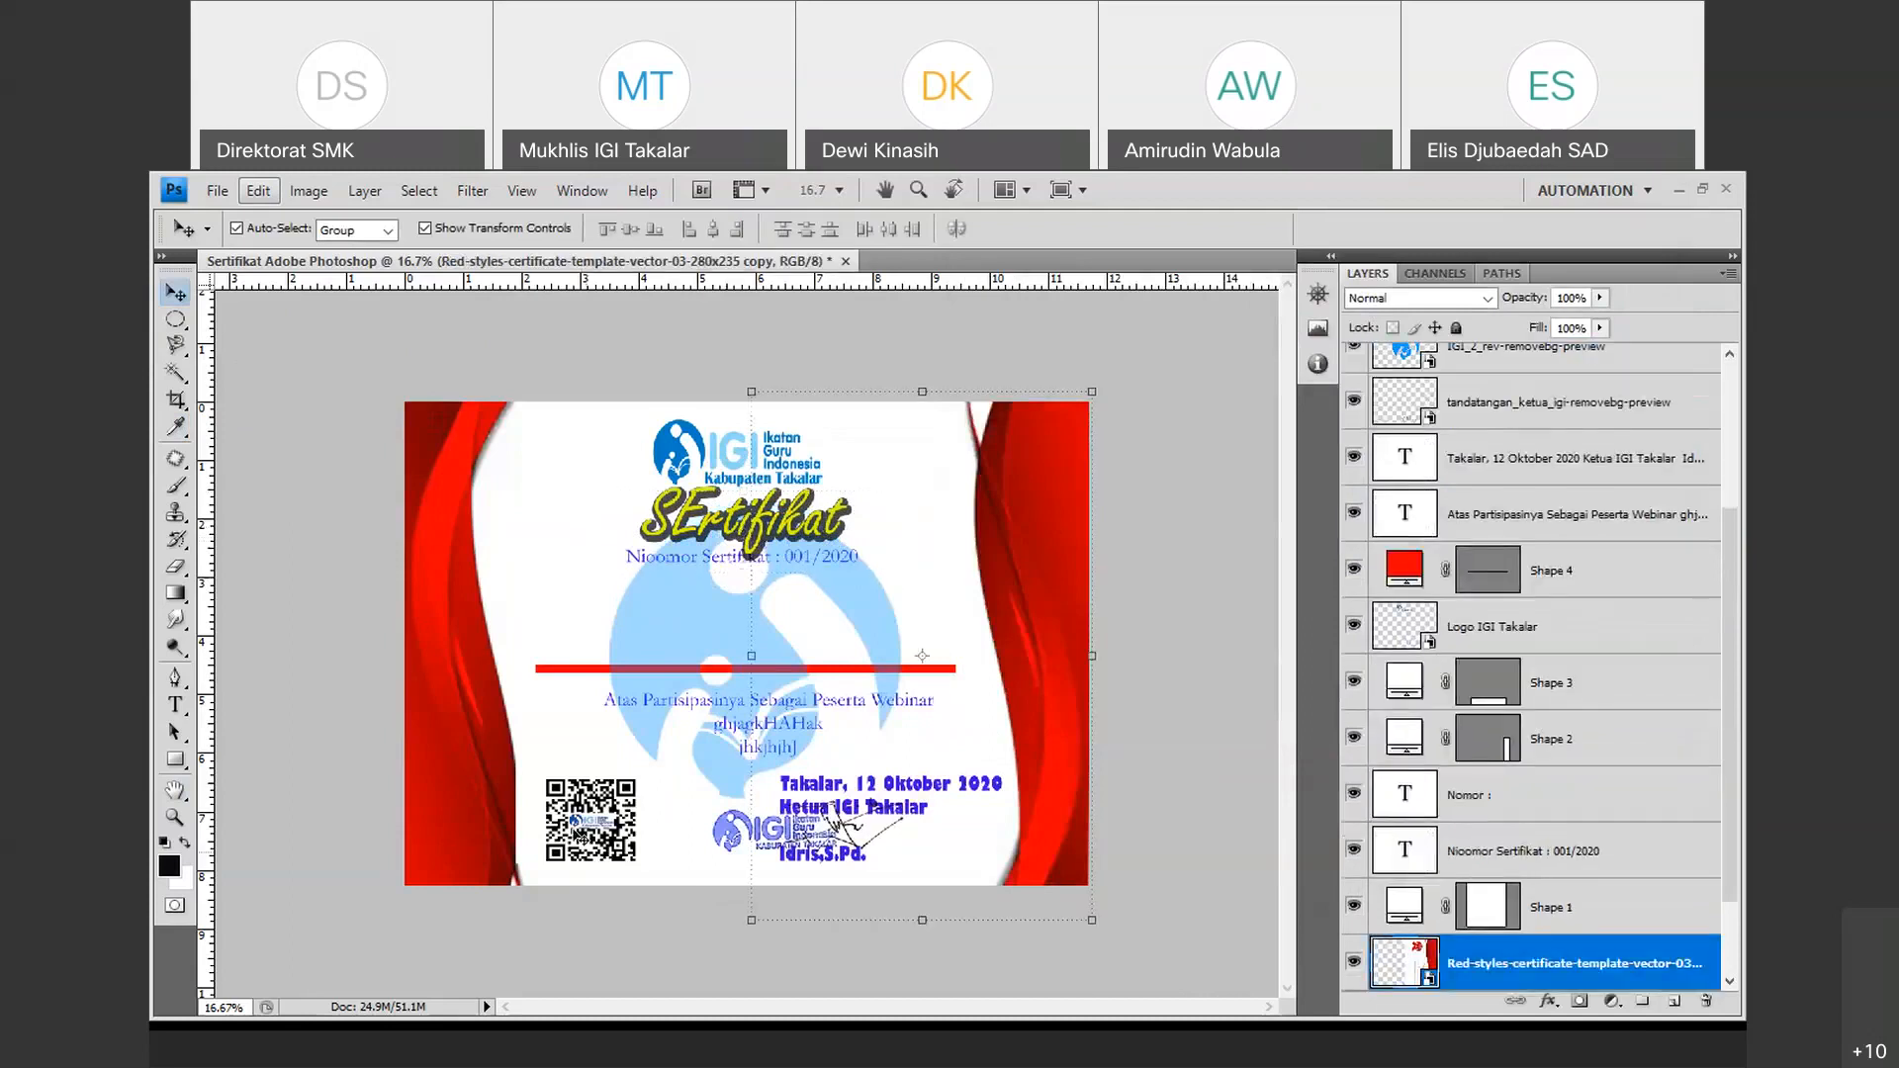
pyautogui.click(540, 628)
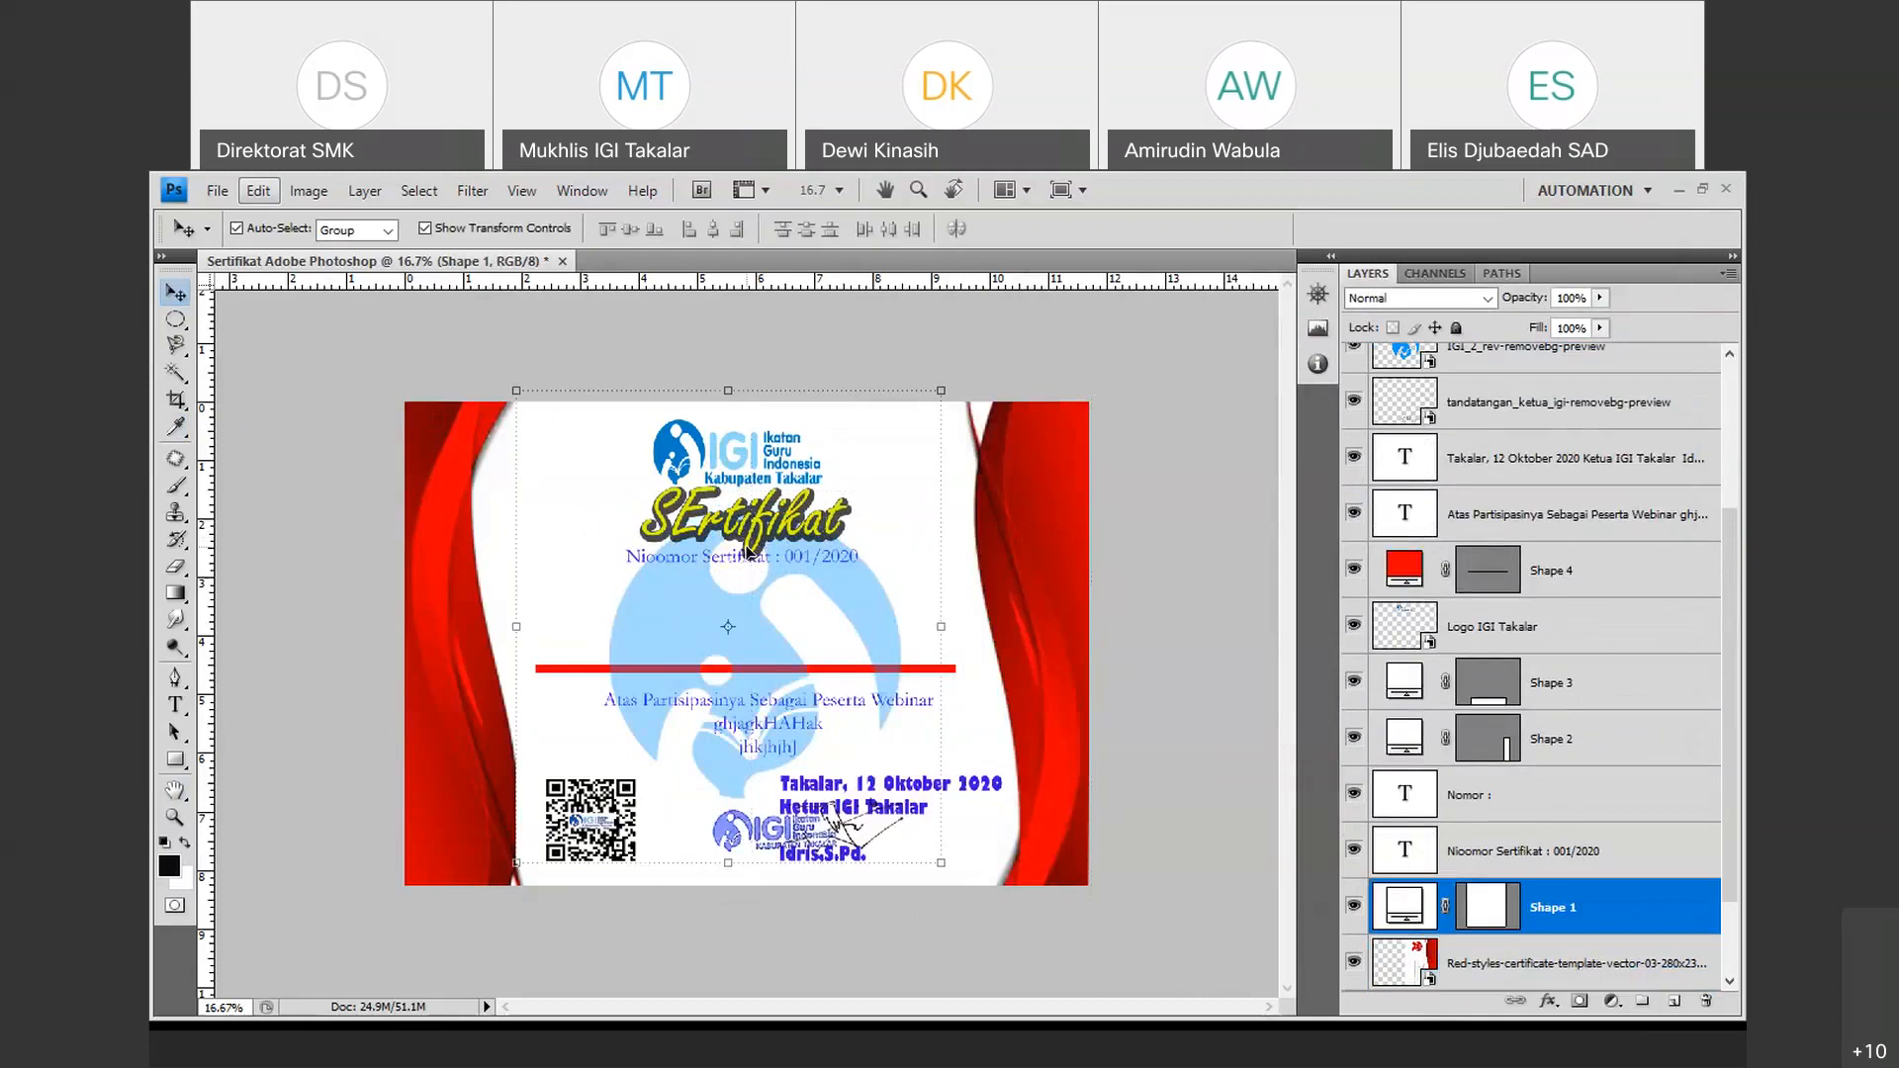
# Add a Drop Shadow with 100% spread to the qr-code(15) layer.
pyautogui.click(638, 821)
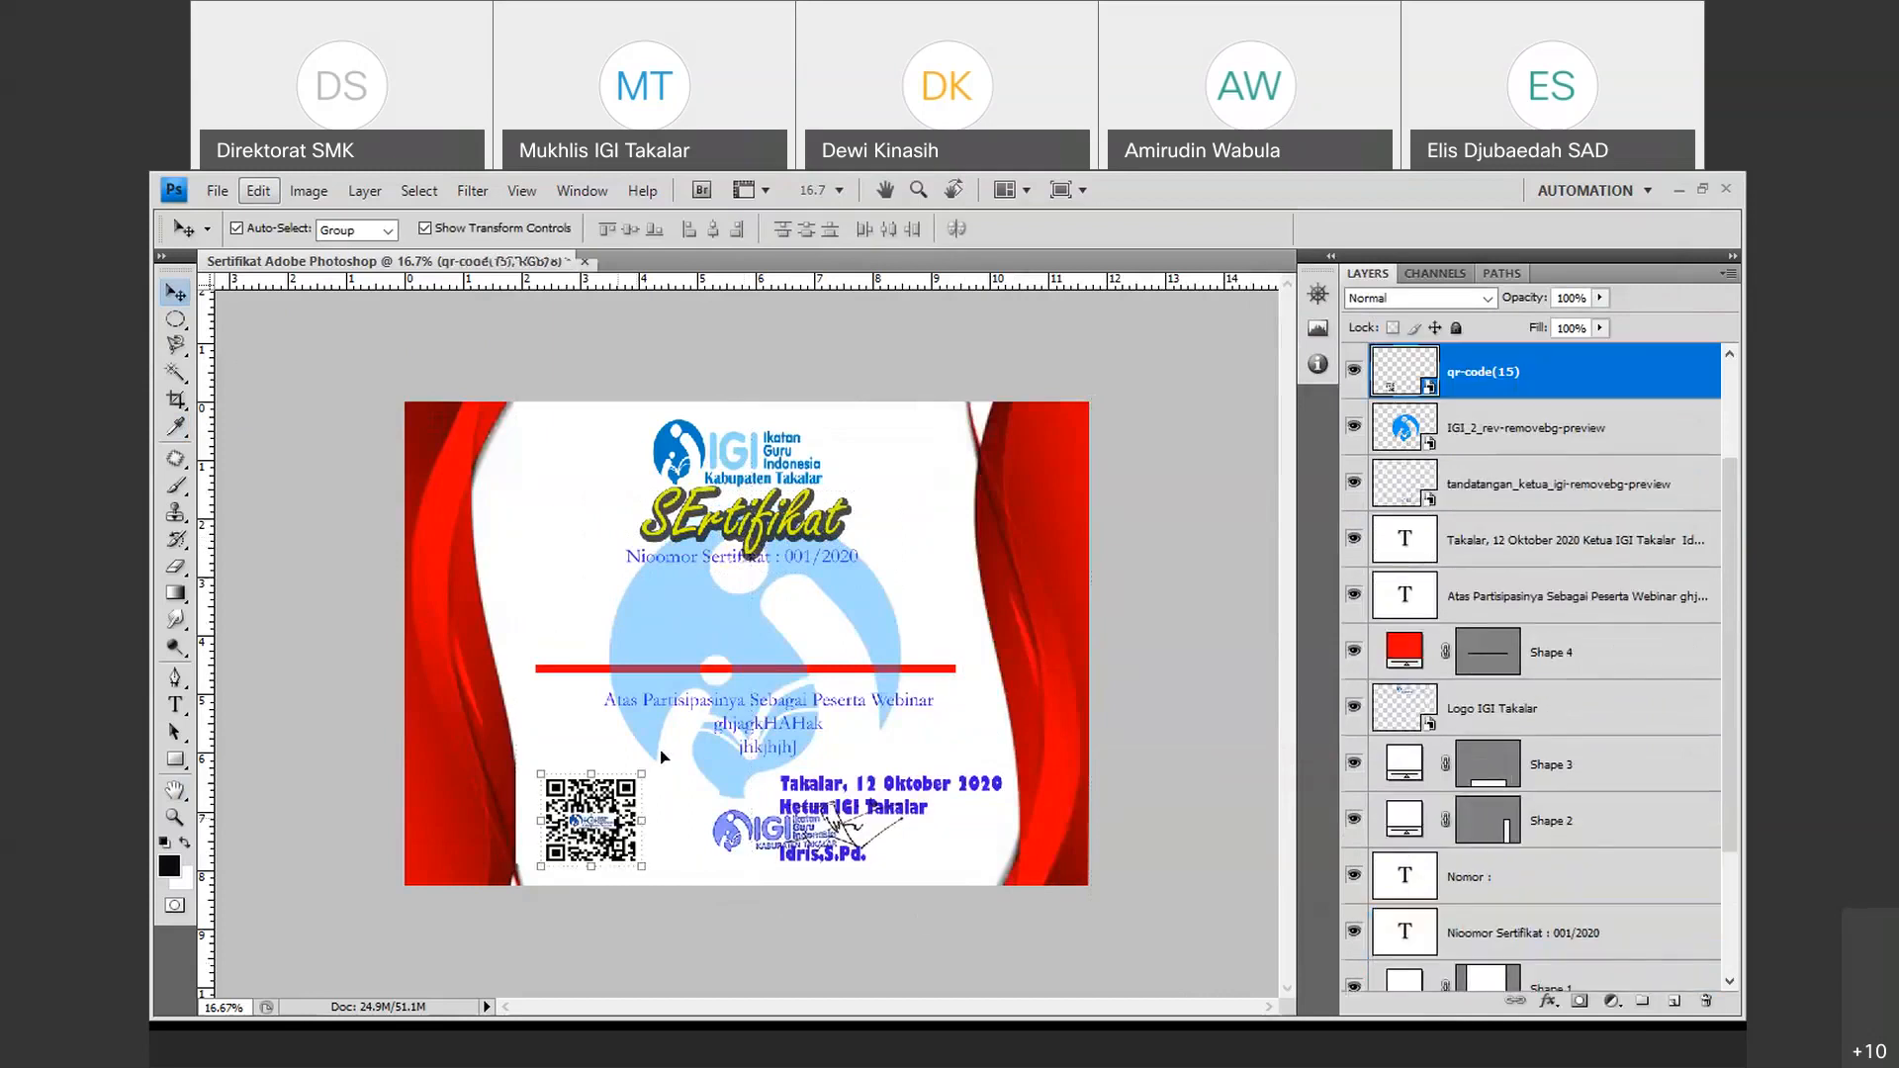
pyautogui.rightClick(1555, 384)
pyautogui.click(1538, 420)
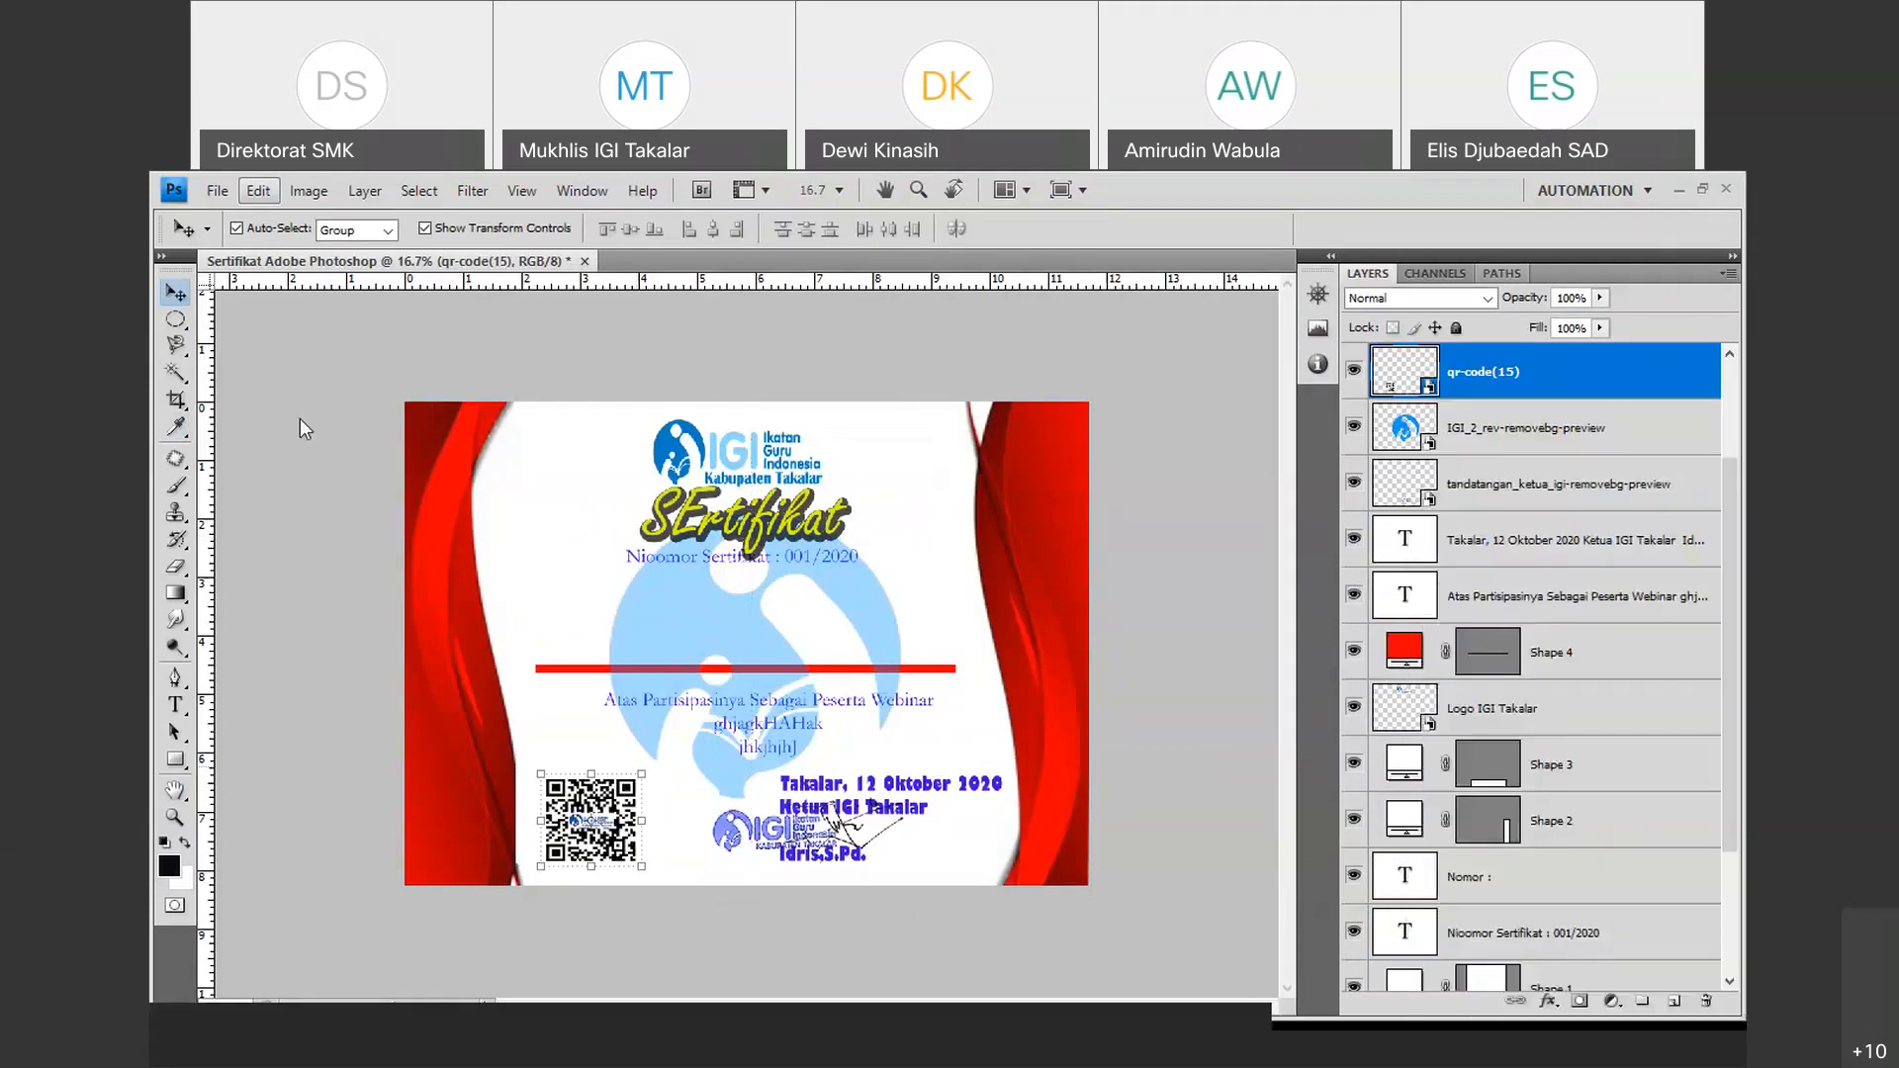
pyautogui.click(991, 332)
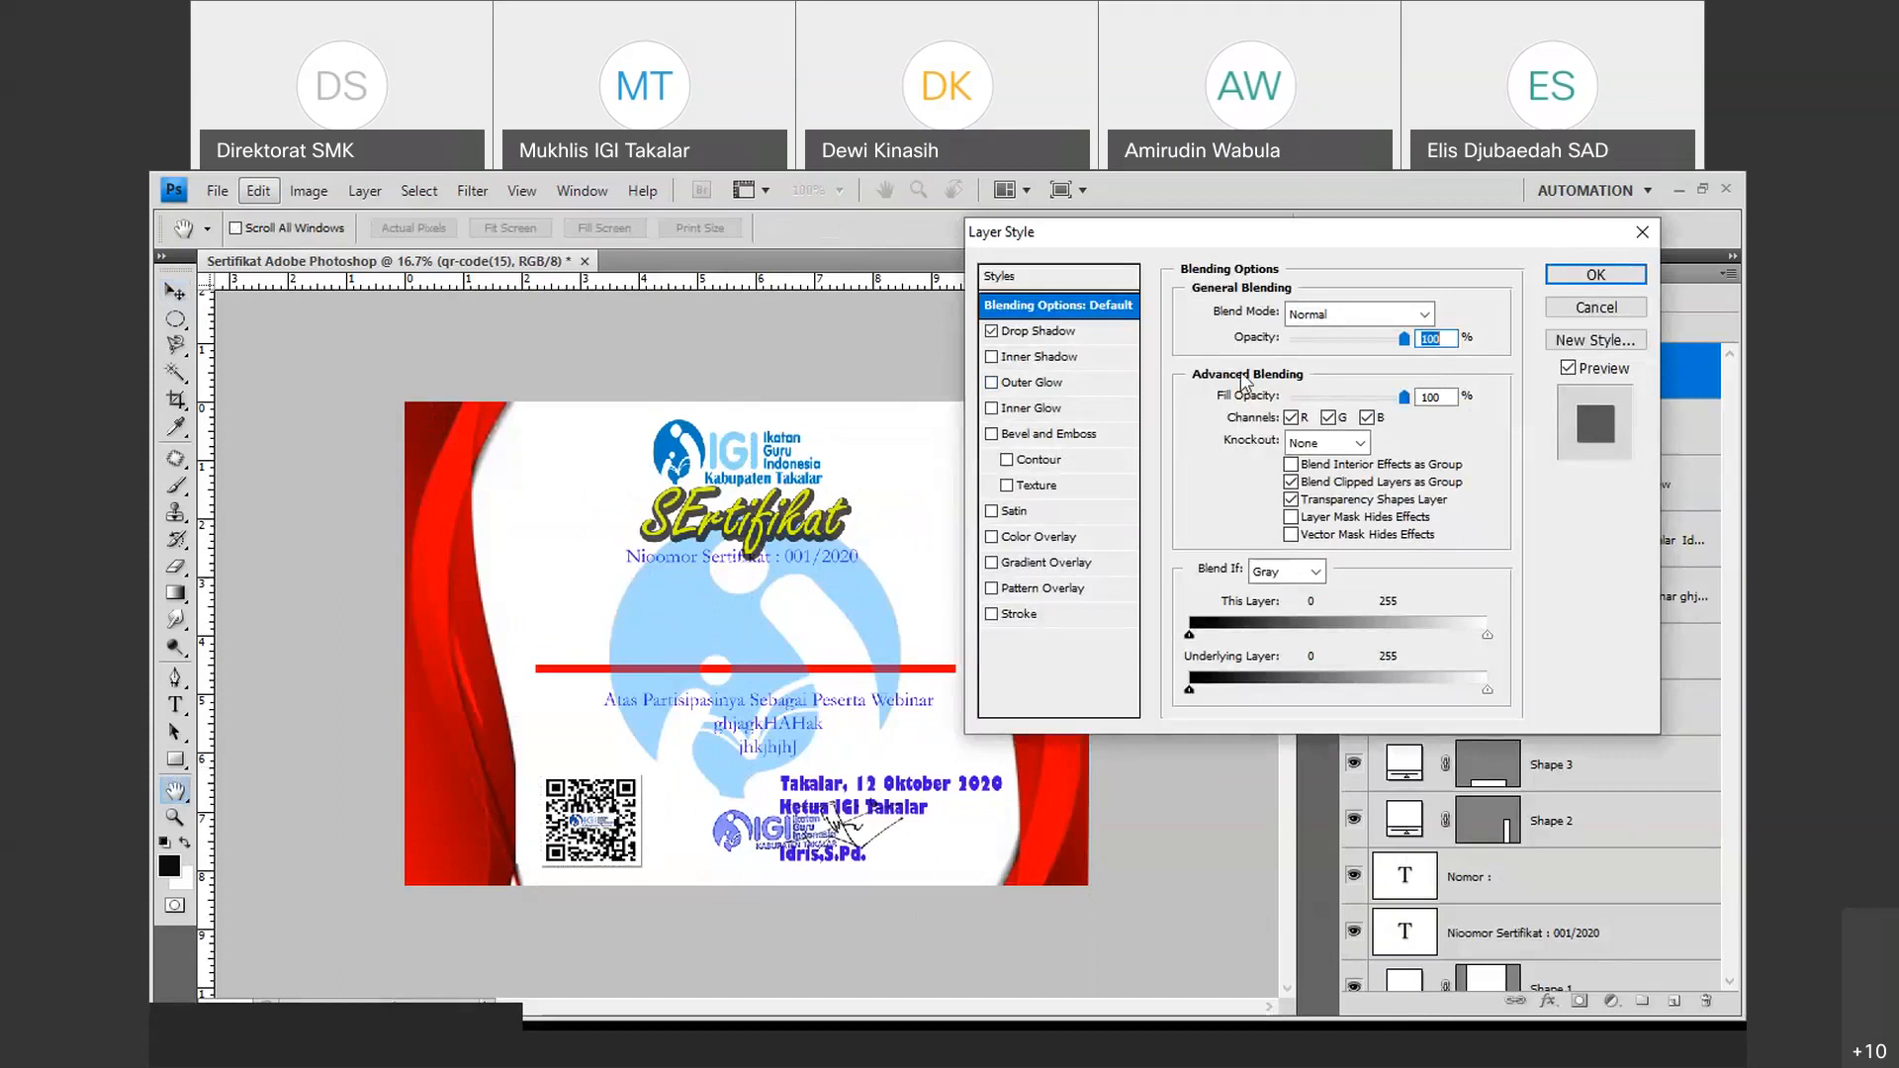
pyautogui.click(1051, 332)
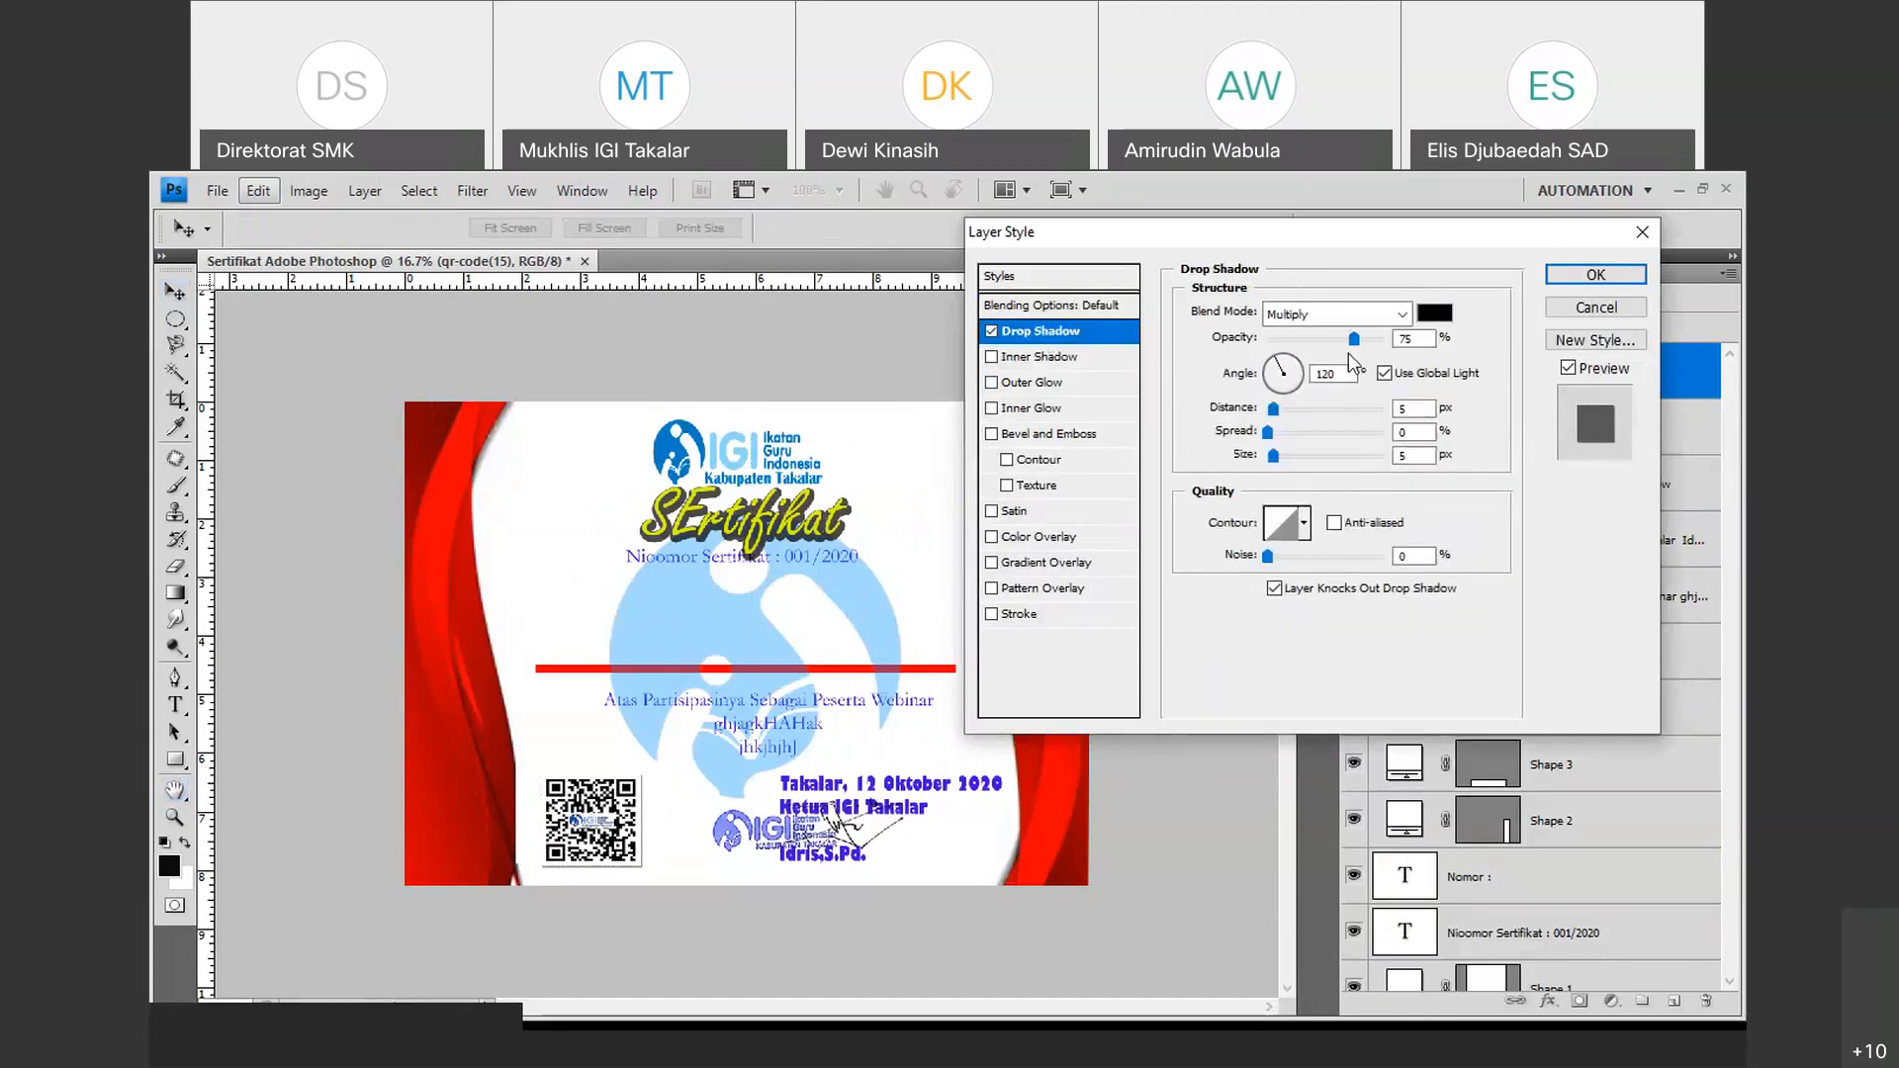
pyautogui.write('100')
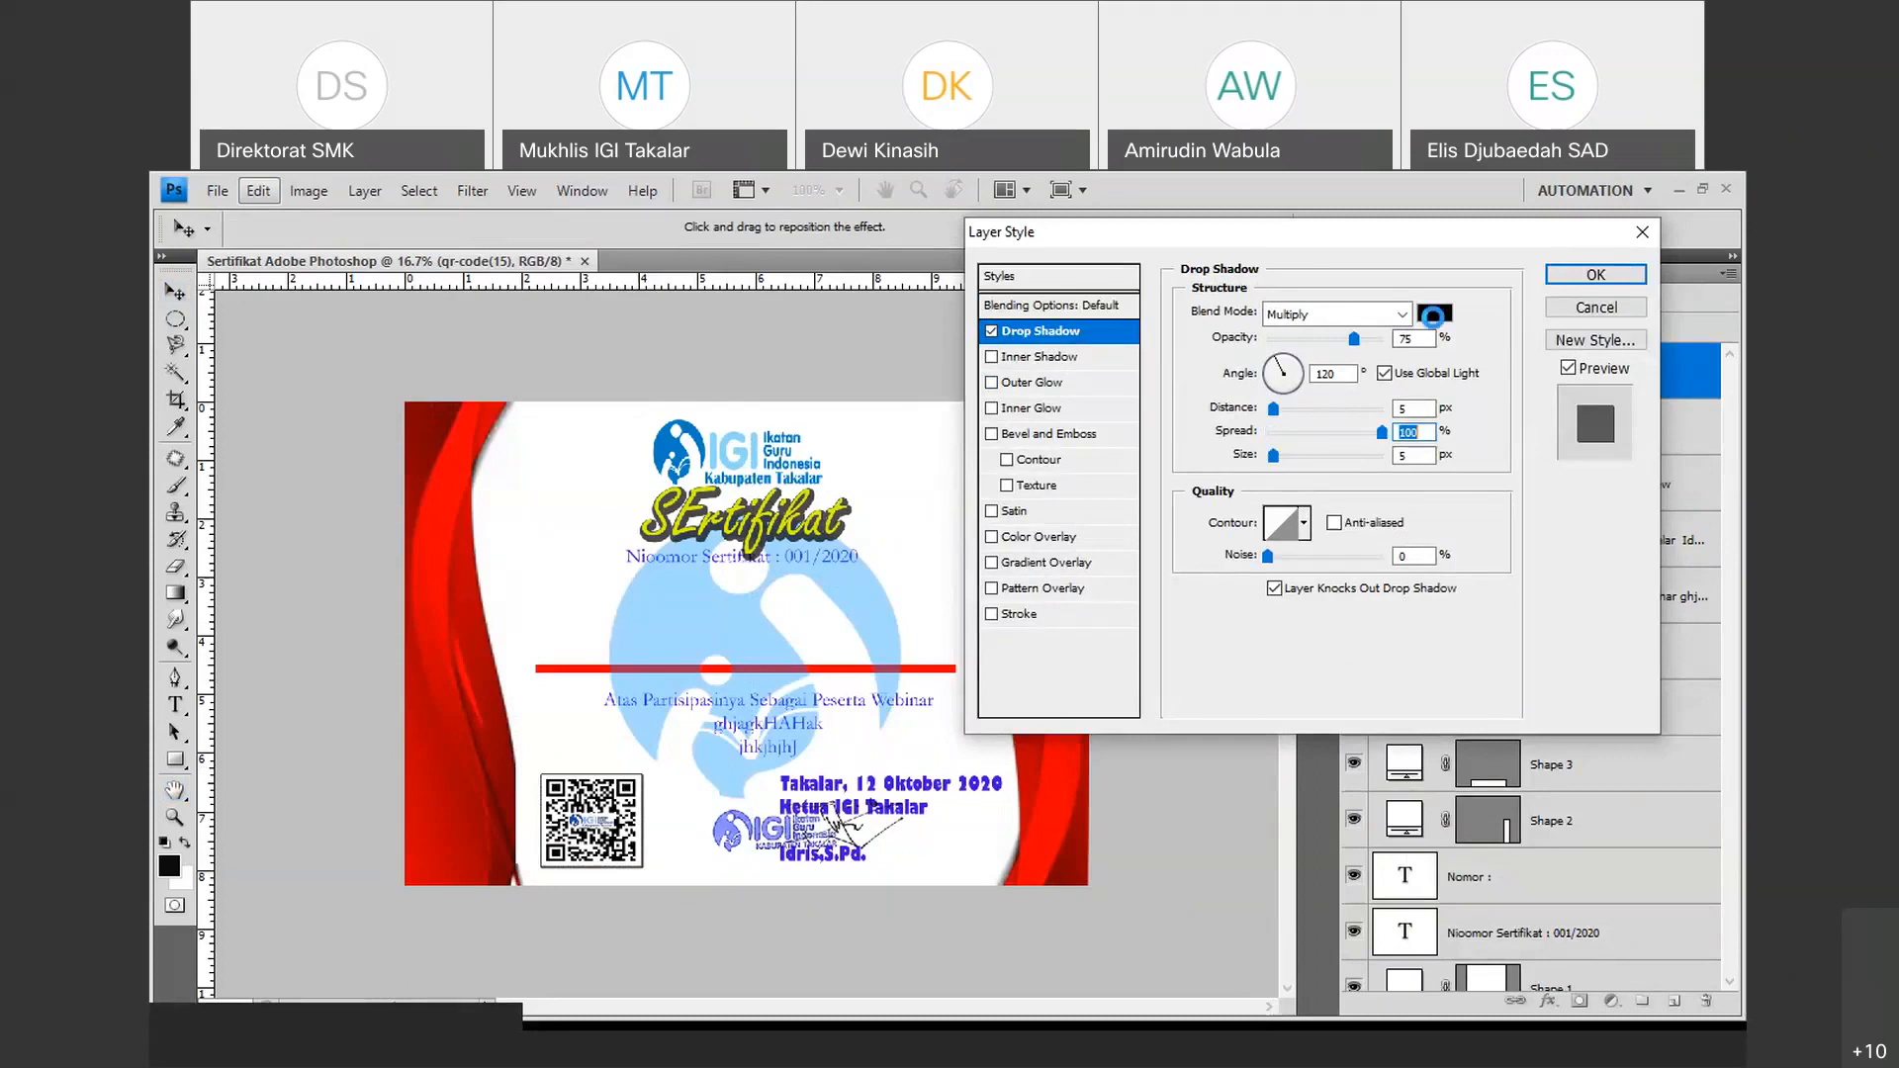
# Recolor the QR code's shadow dark red (910000), sampled from the border, and increase its distance to about 23 px and size to about 29 px.
pyautogui.click(1433, 313)
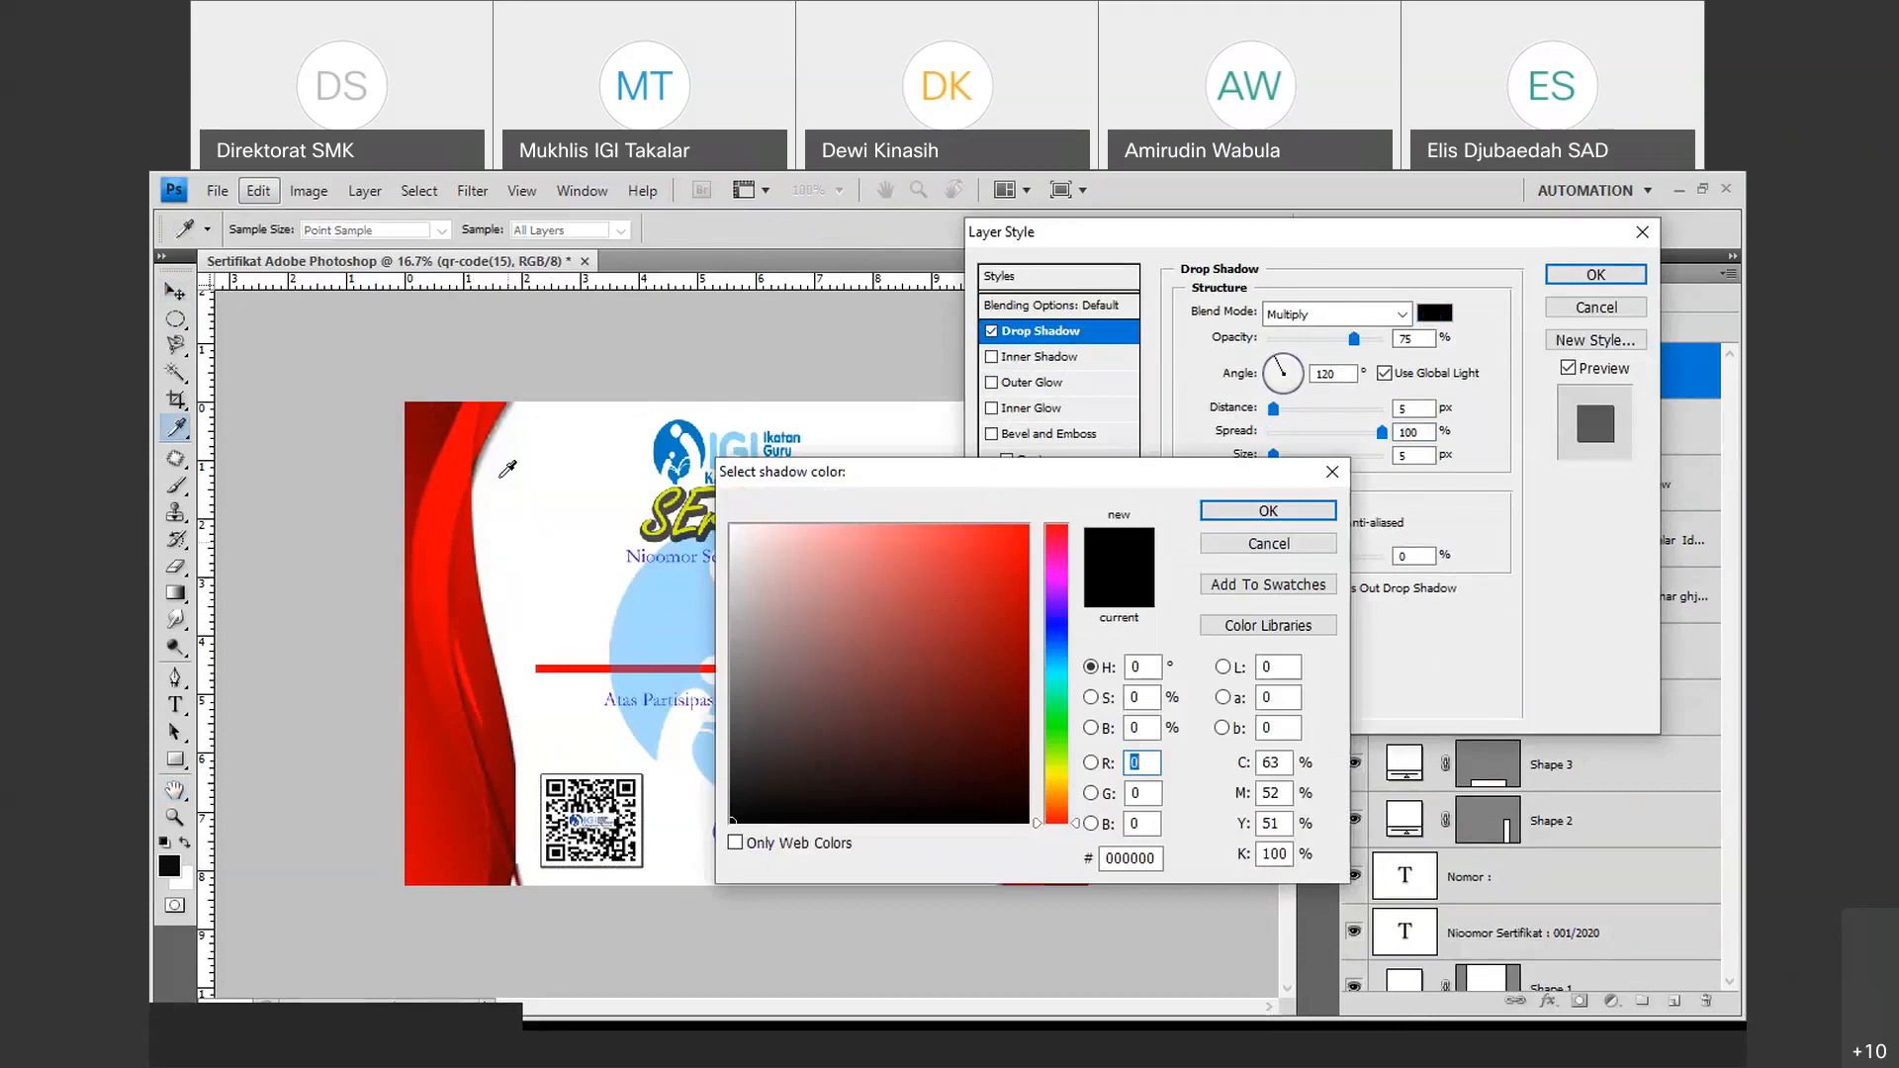
pyautogui.click(417, 456)
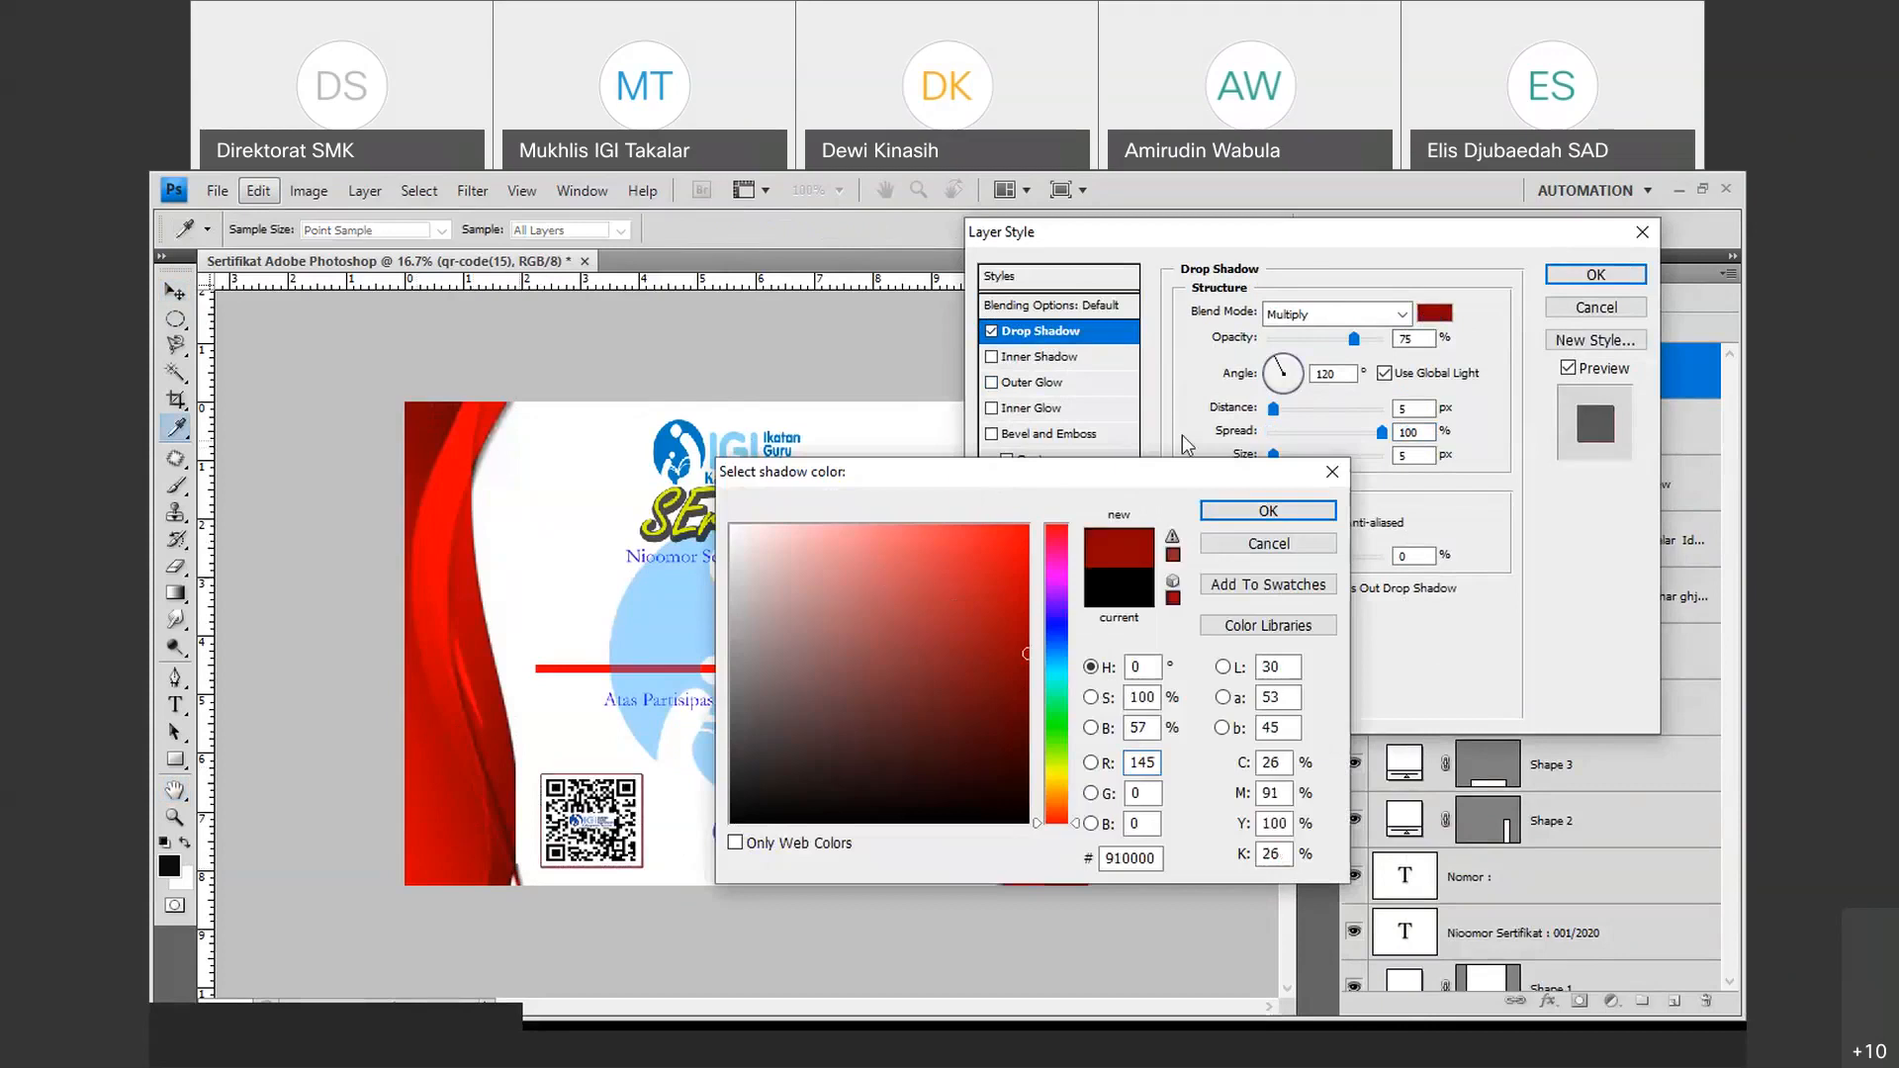
pyautogui.click(1226, 522)
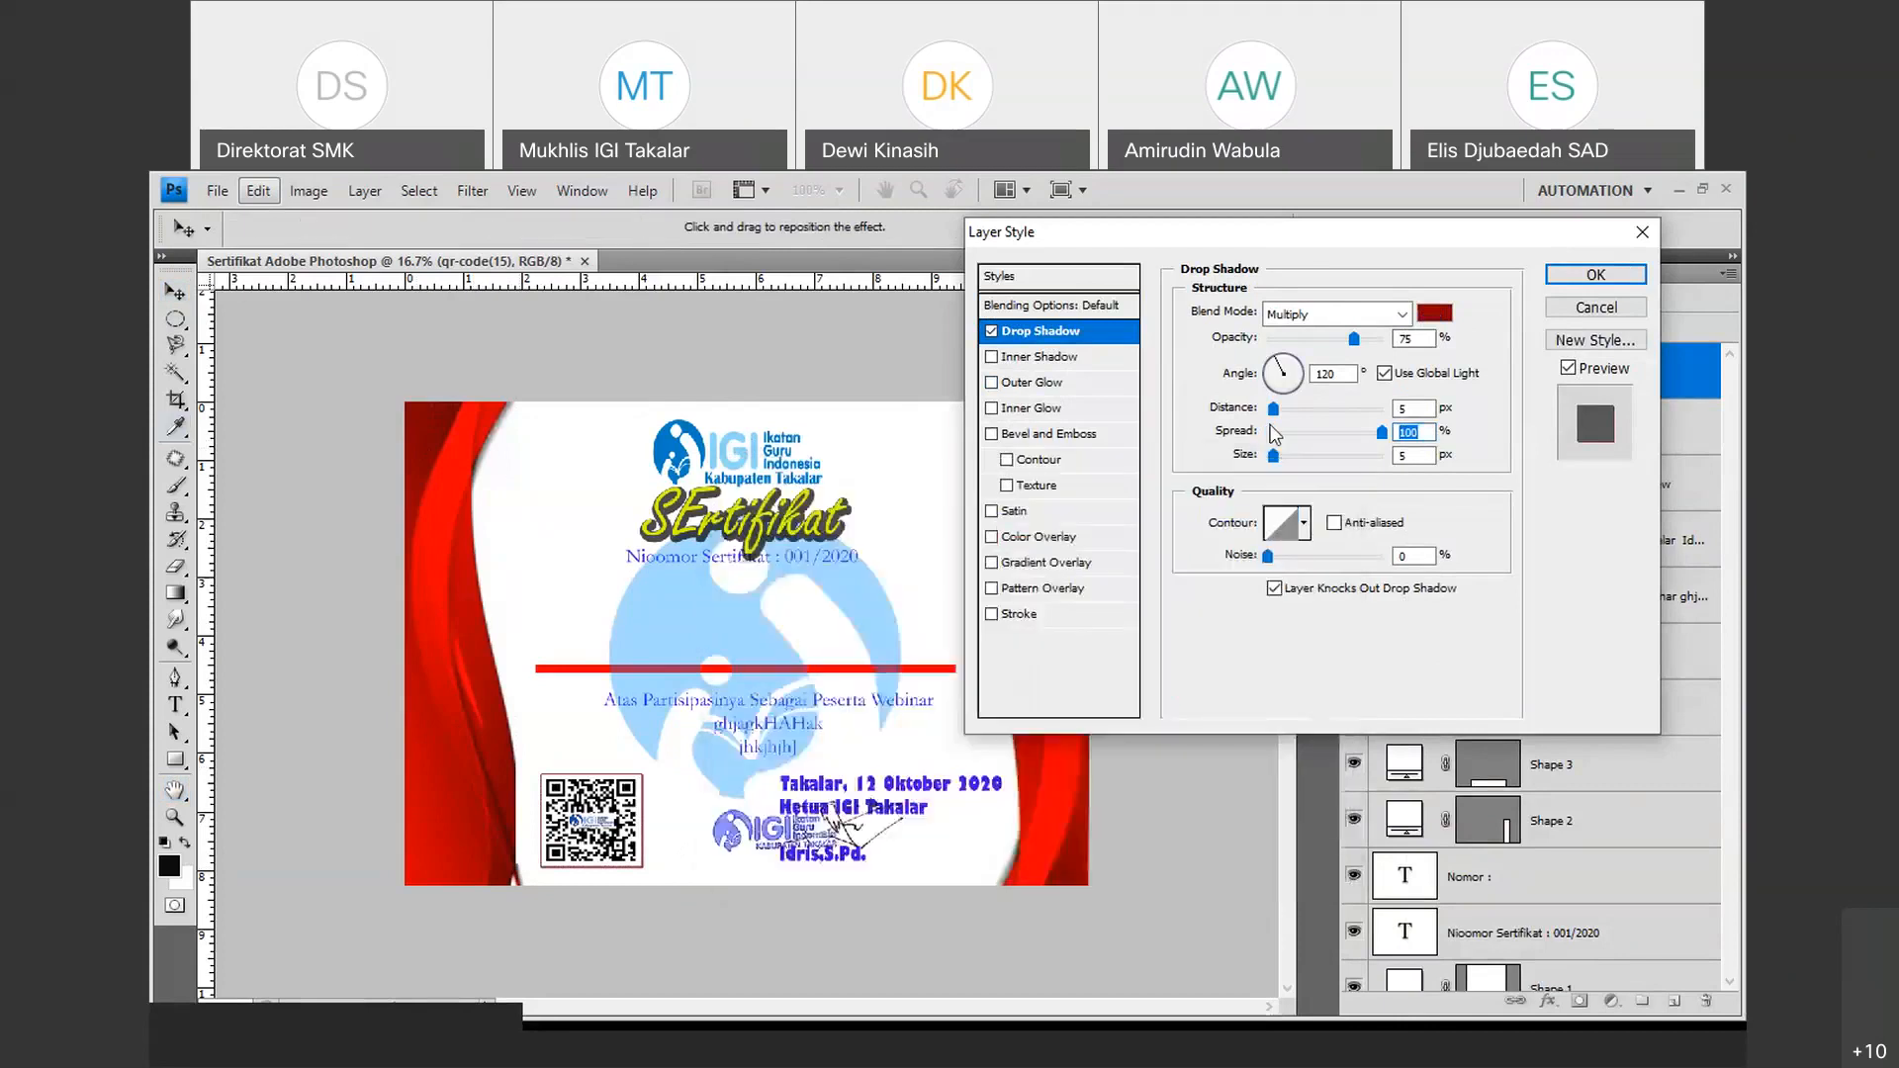
pyautogui.moveTo(1278, 461); pyautogui.dragTo(1296, 417)
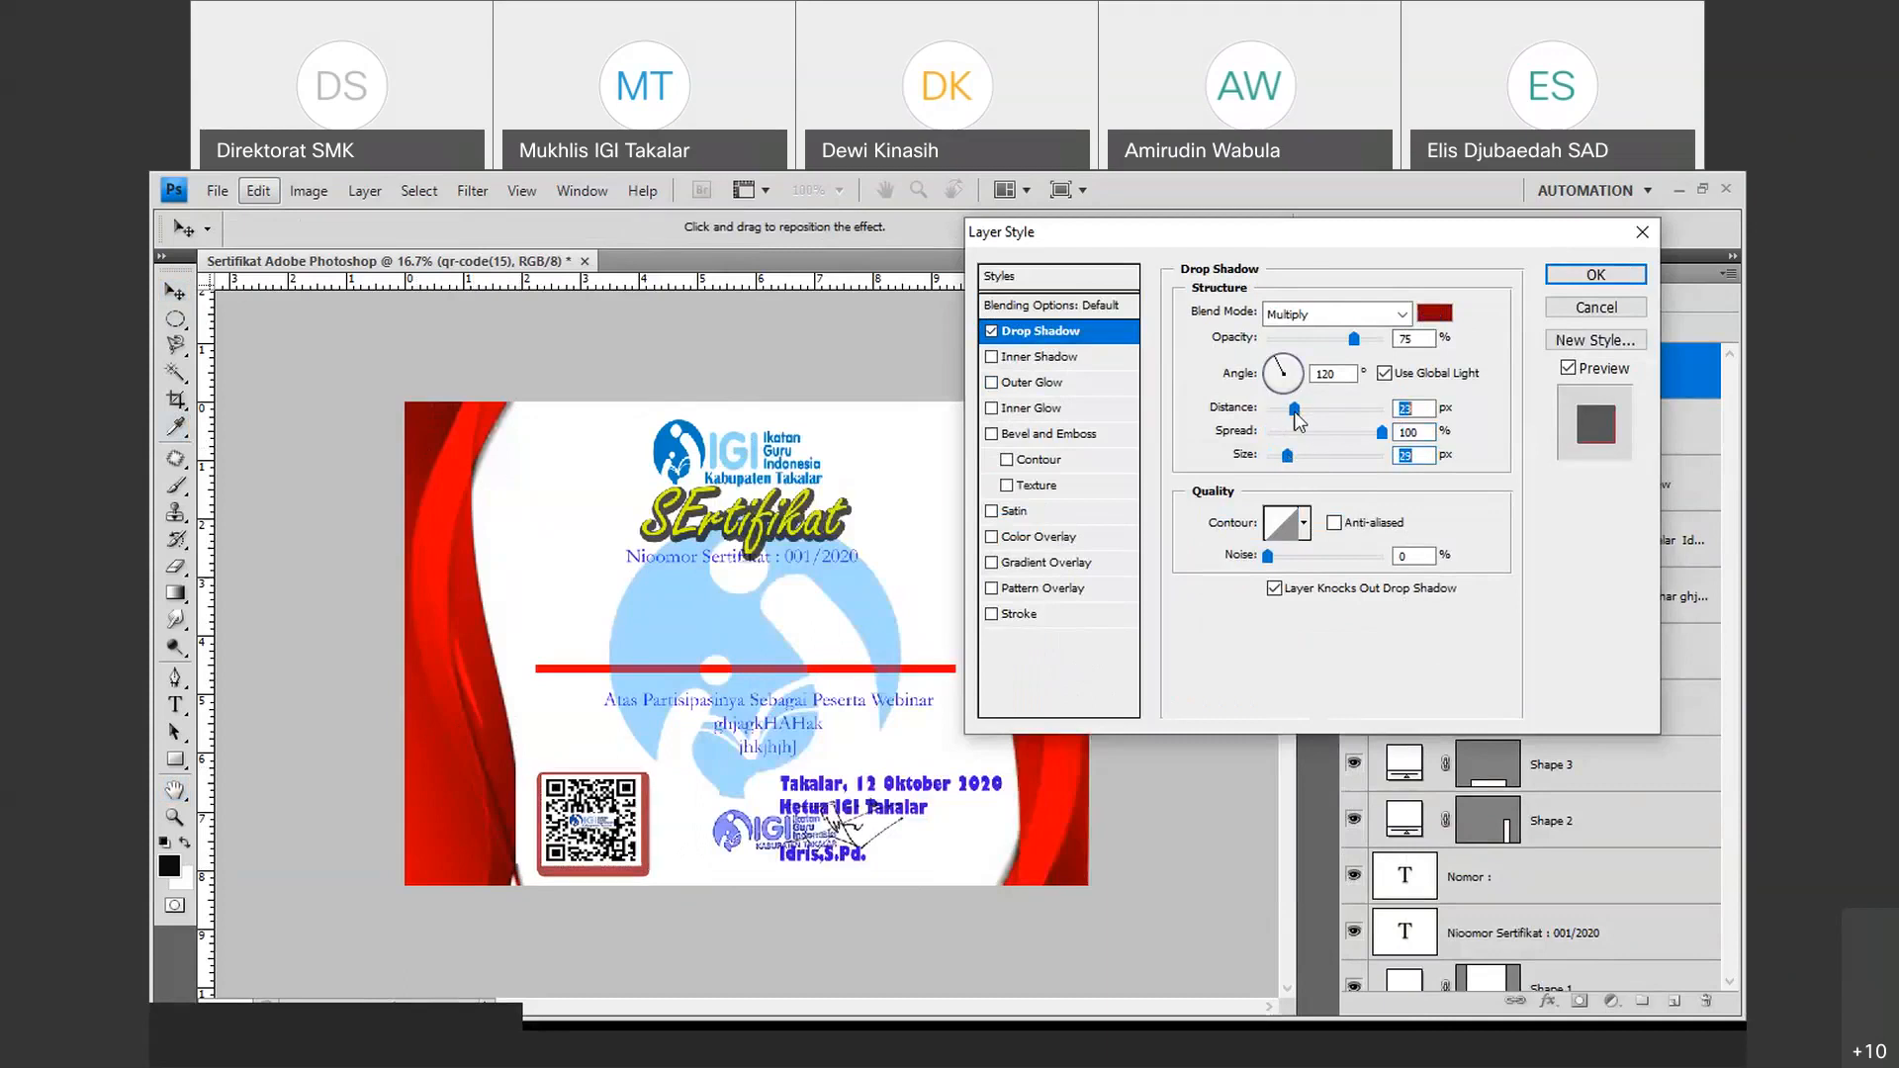
pyautogui.click(1590, 283)
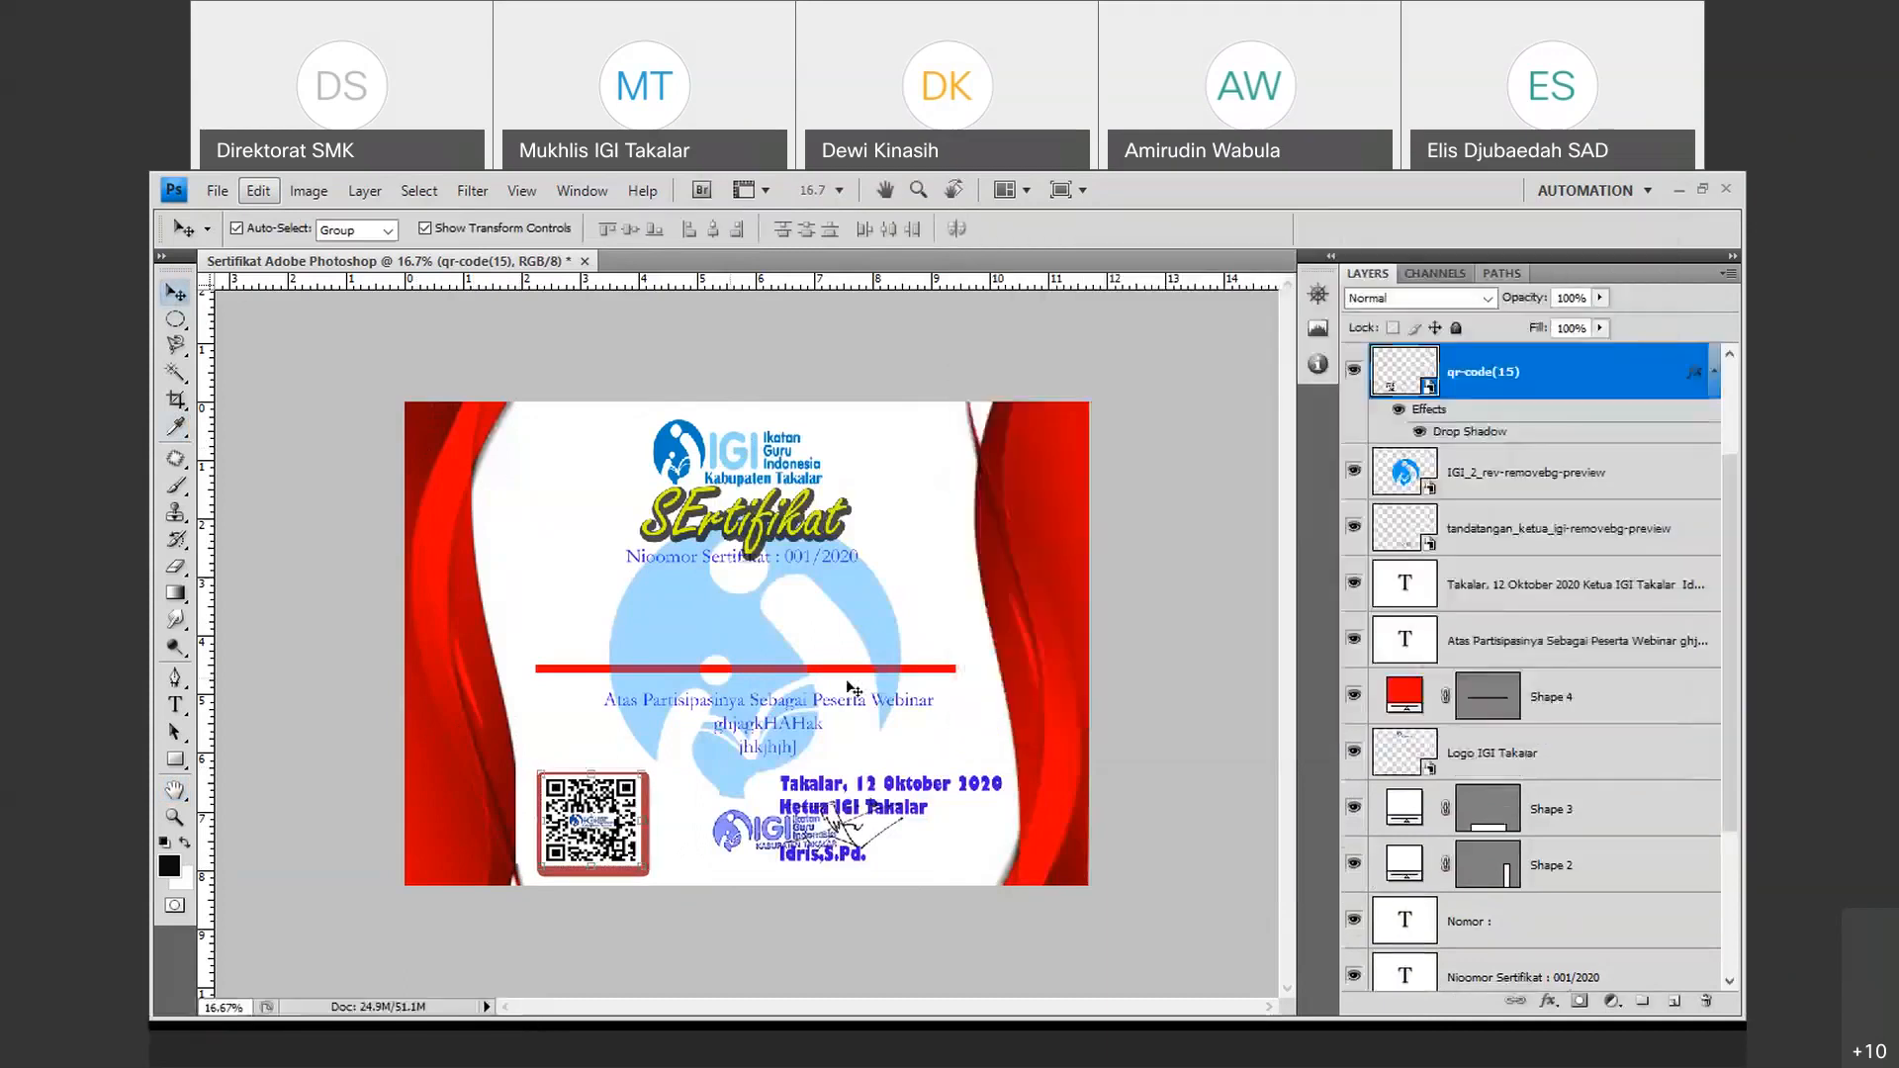
pyautogui.click(1162, 761)
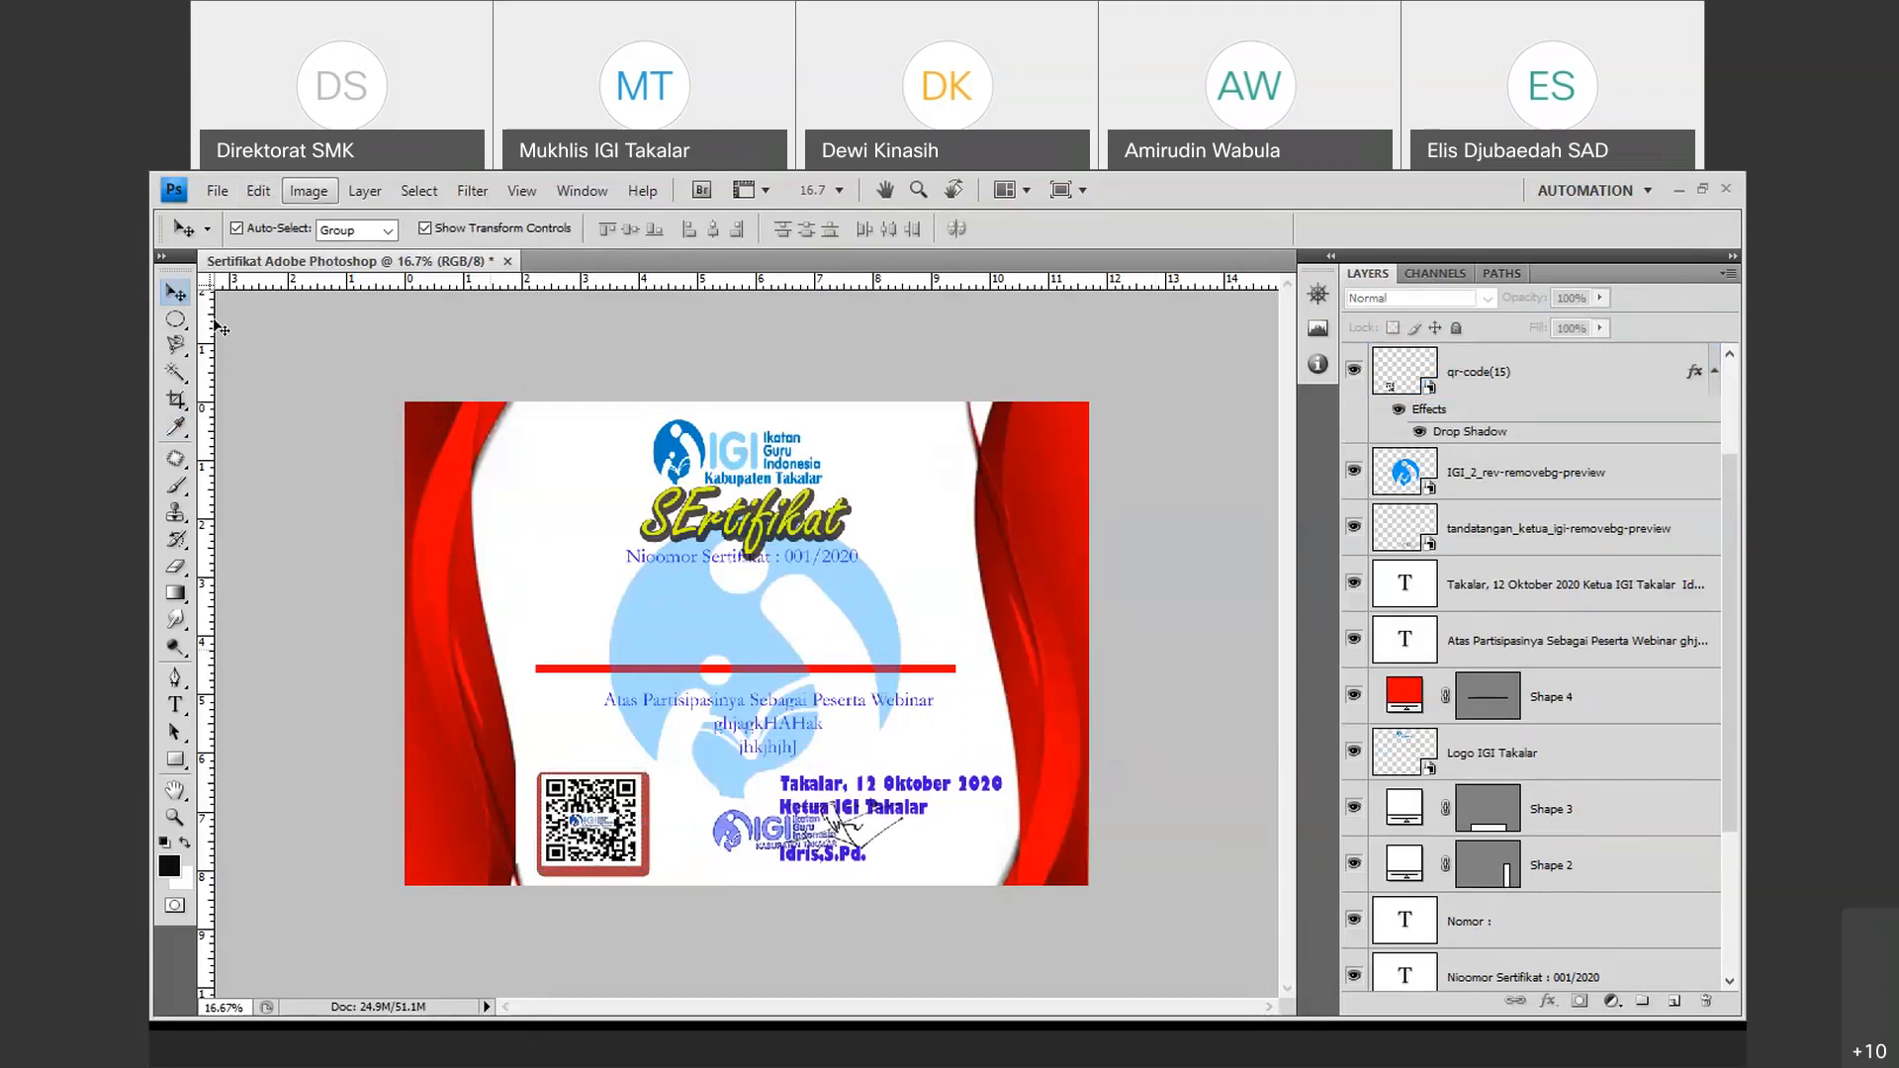
# Save the certificate in JPEG format as Sertifikat Adobe Photoshop in the Logo folder.
pyautogui.click(217, 191)
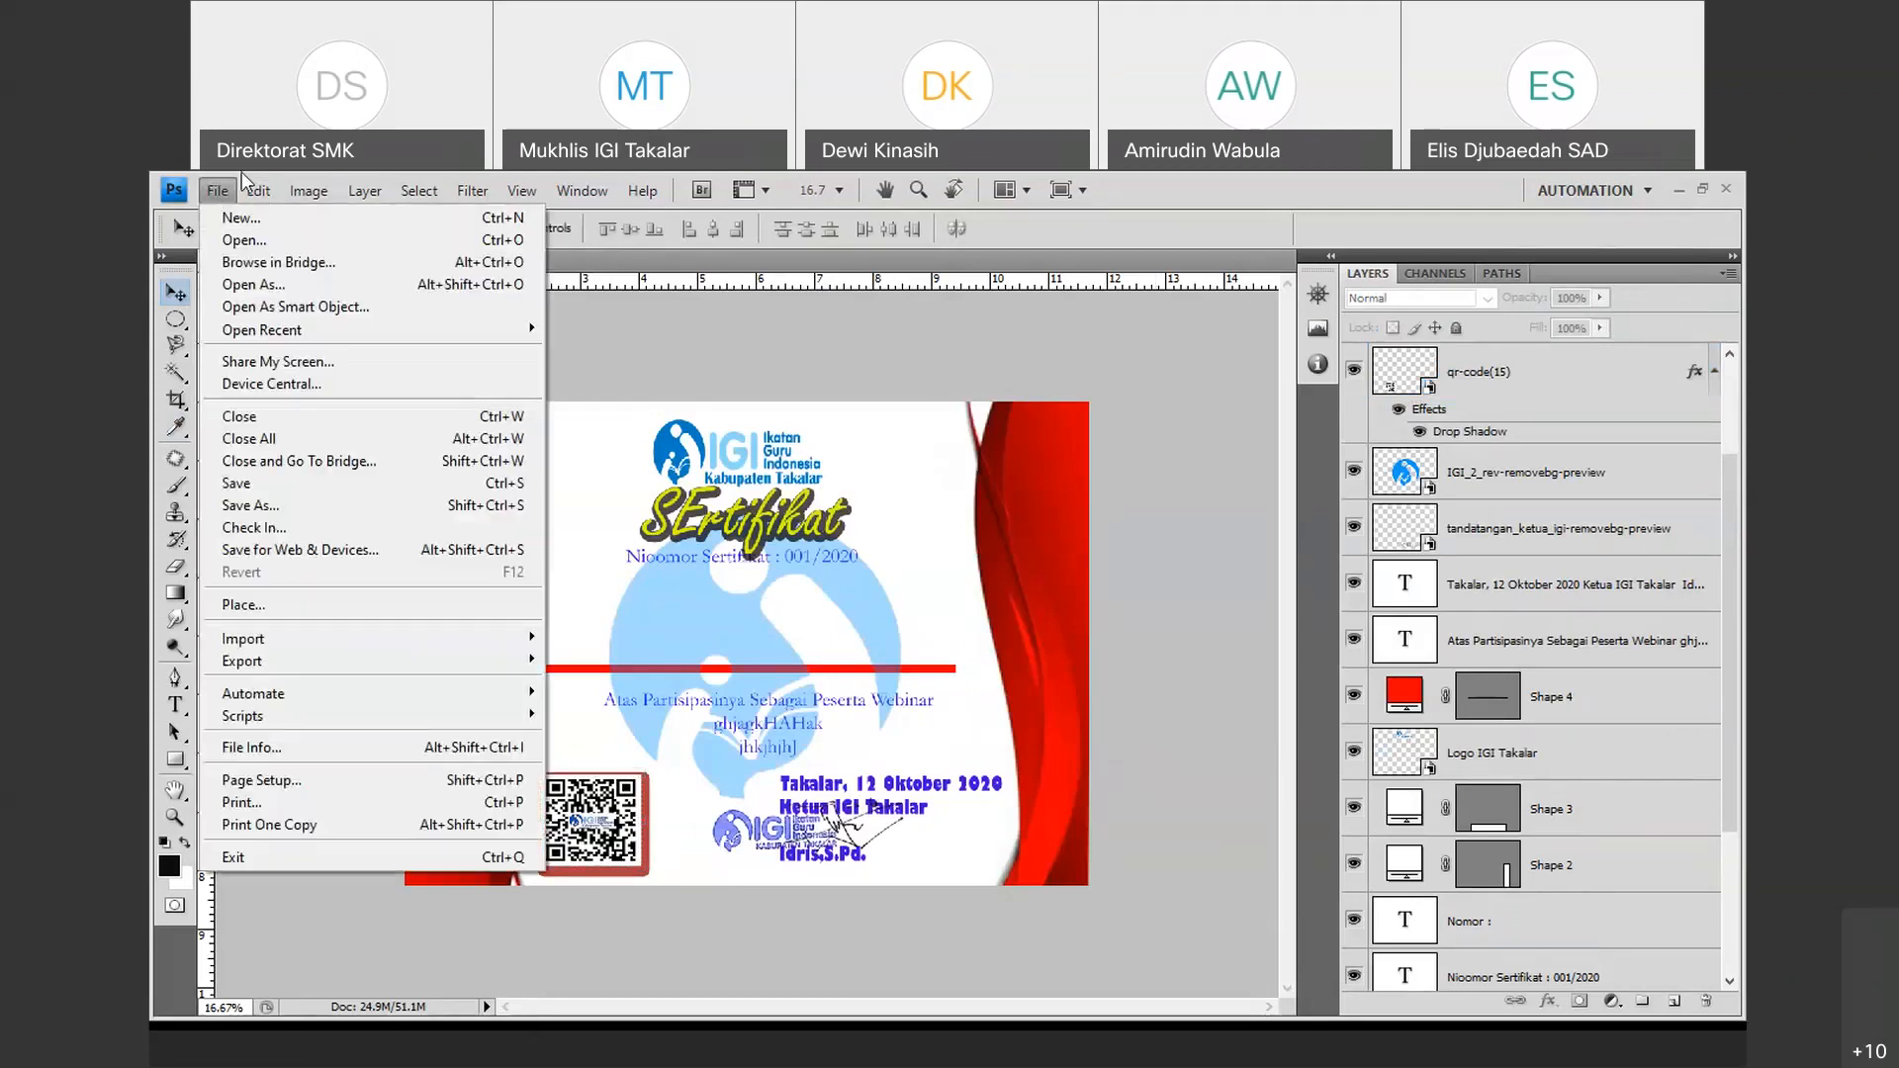
pyautogui.click(251, 505)
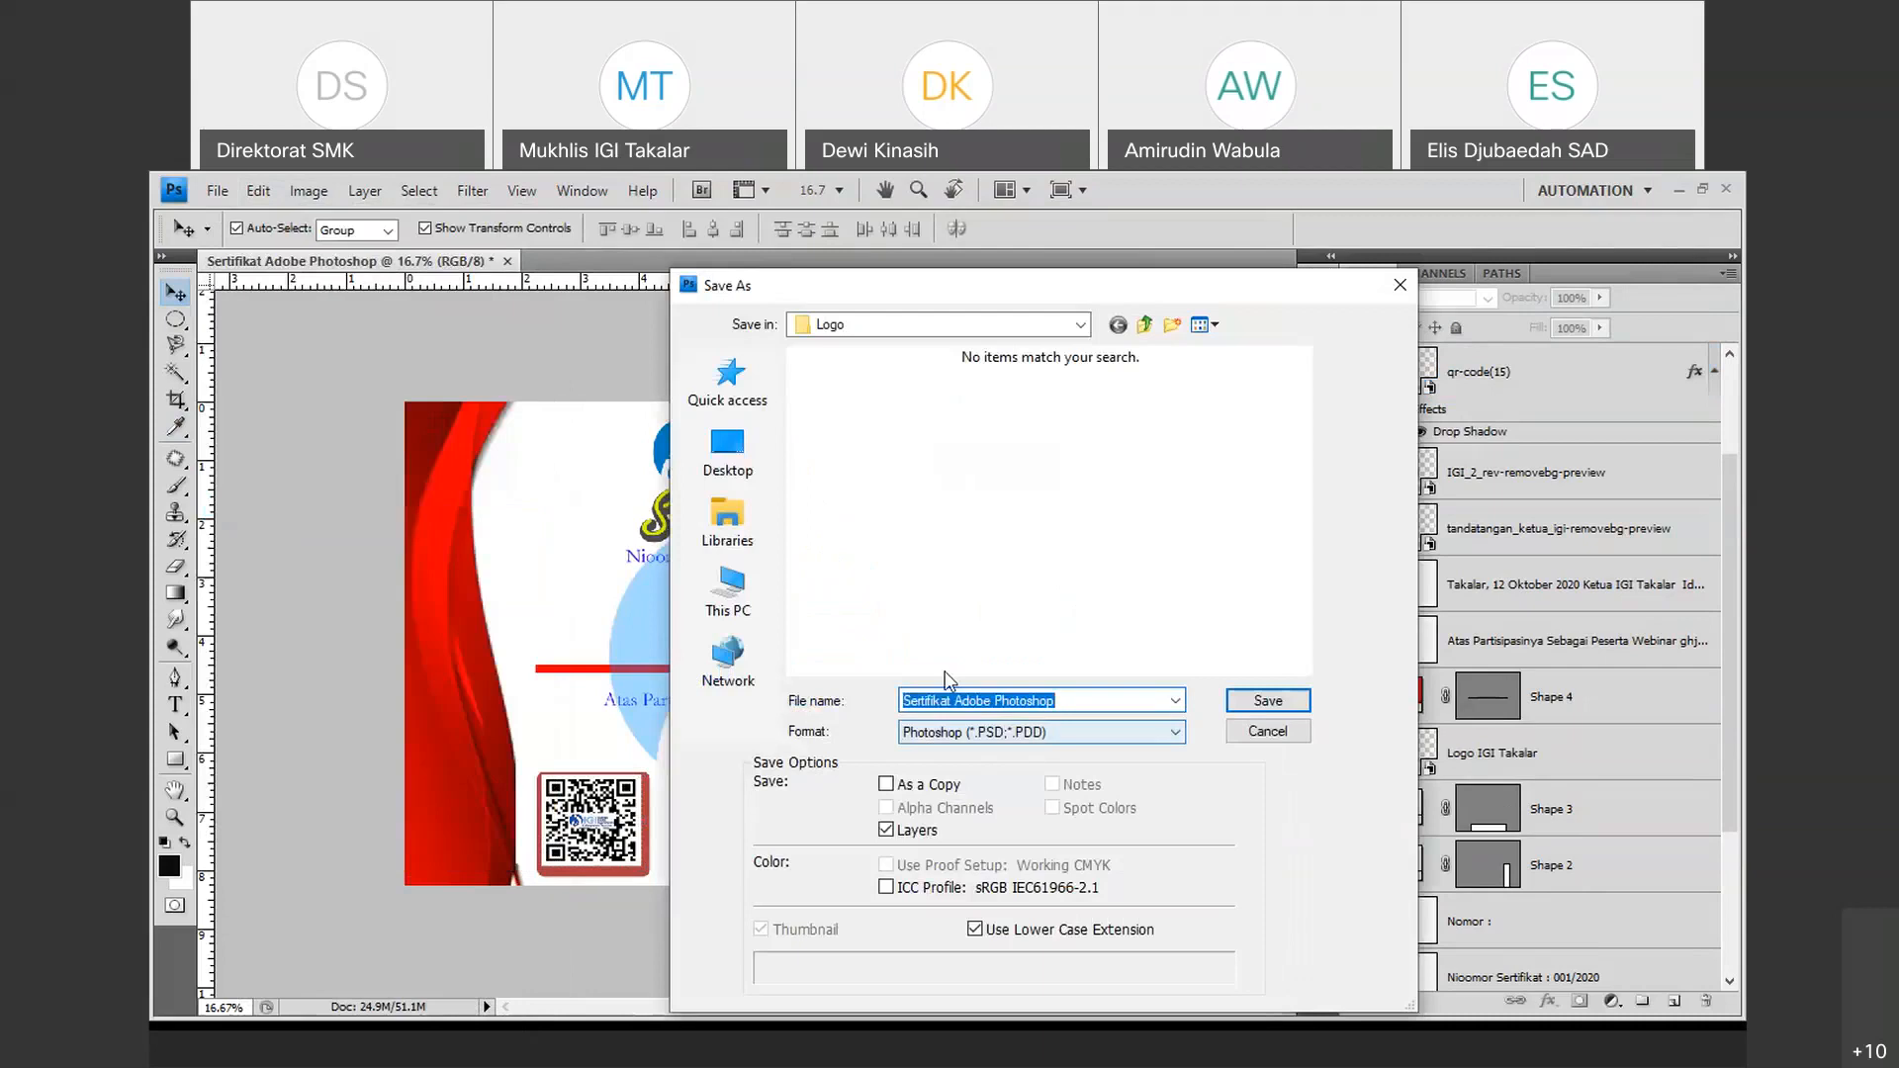
pyautogui.click(1144, 733)
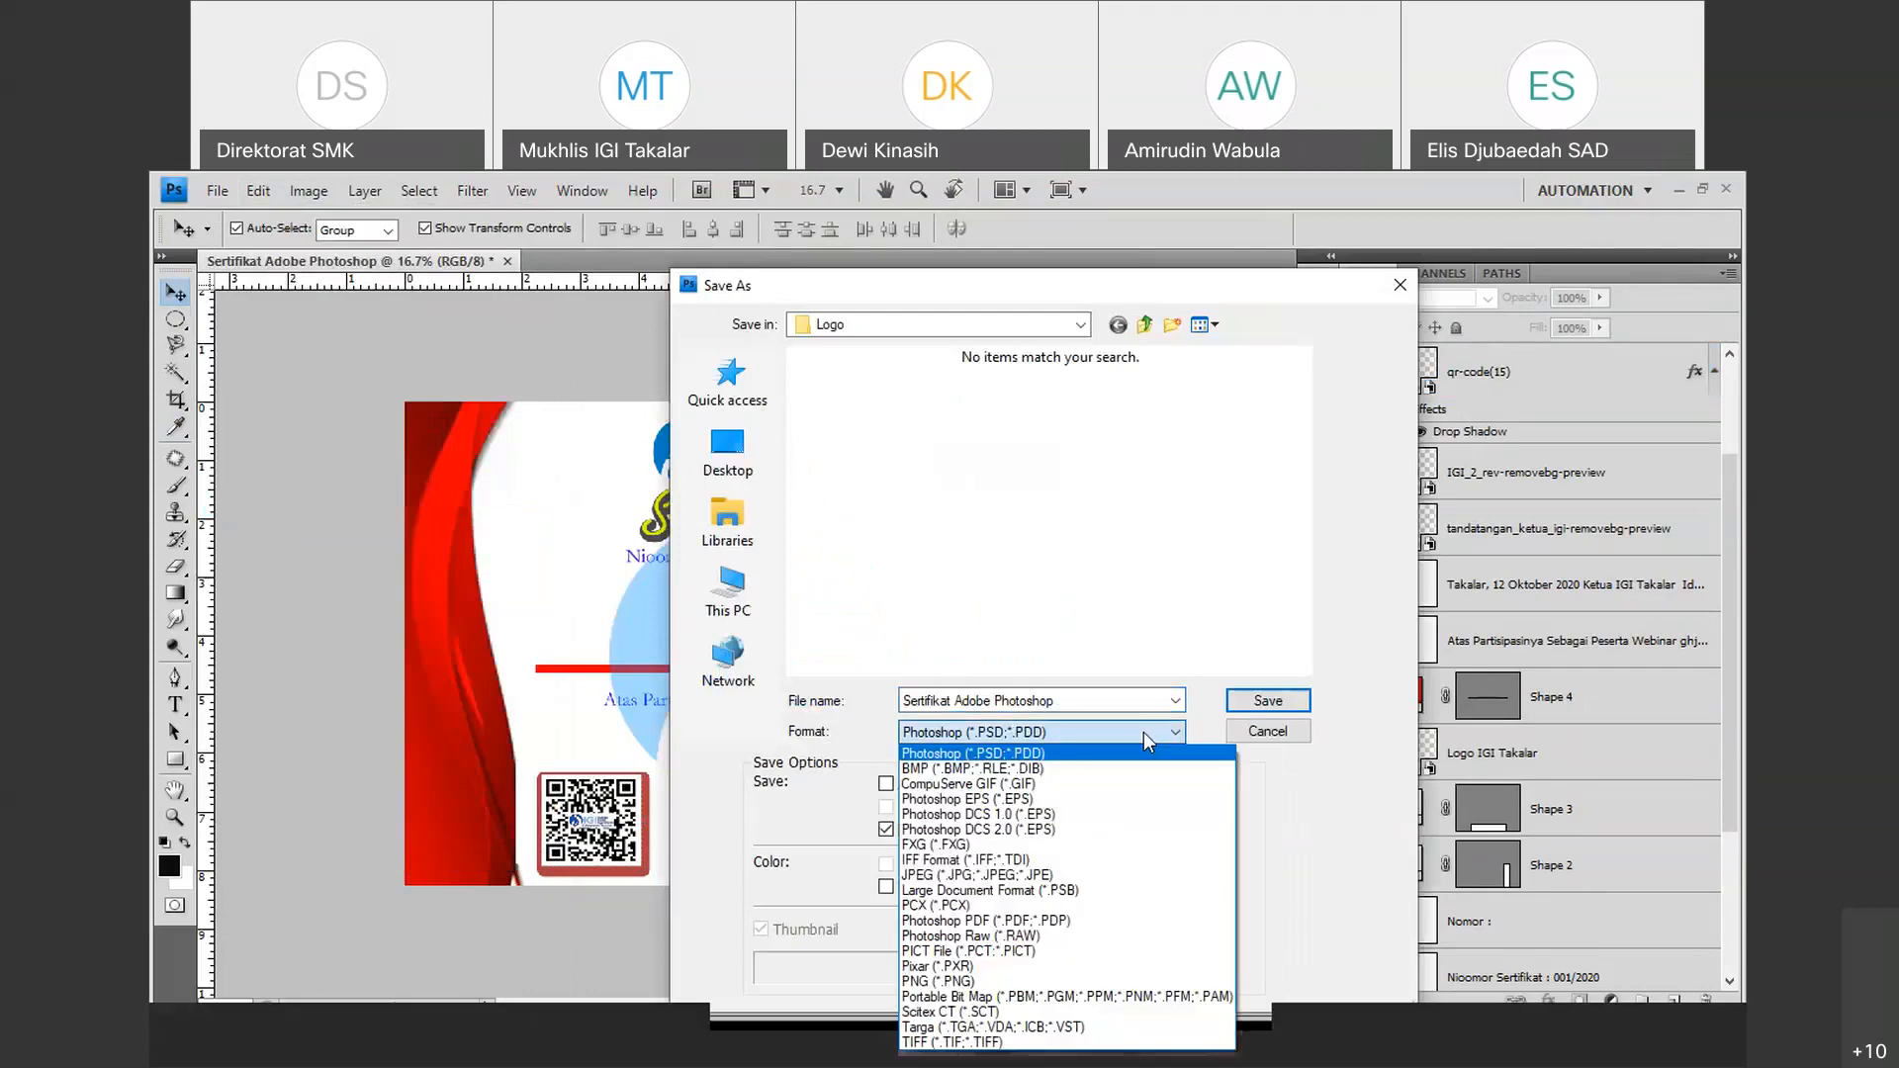
pyautogui.click(1143, 732)
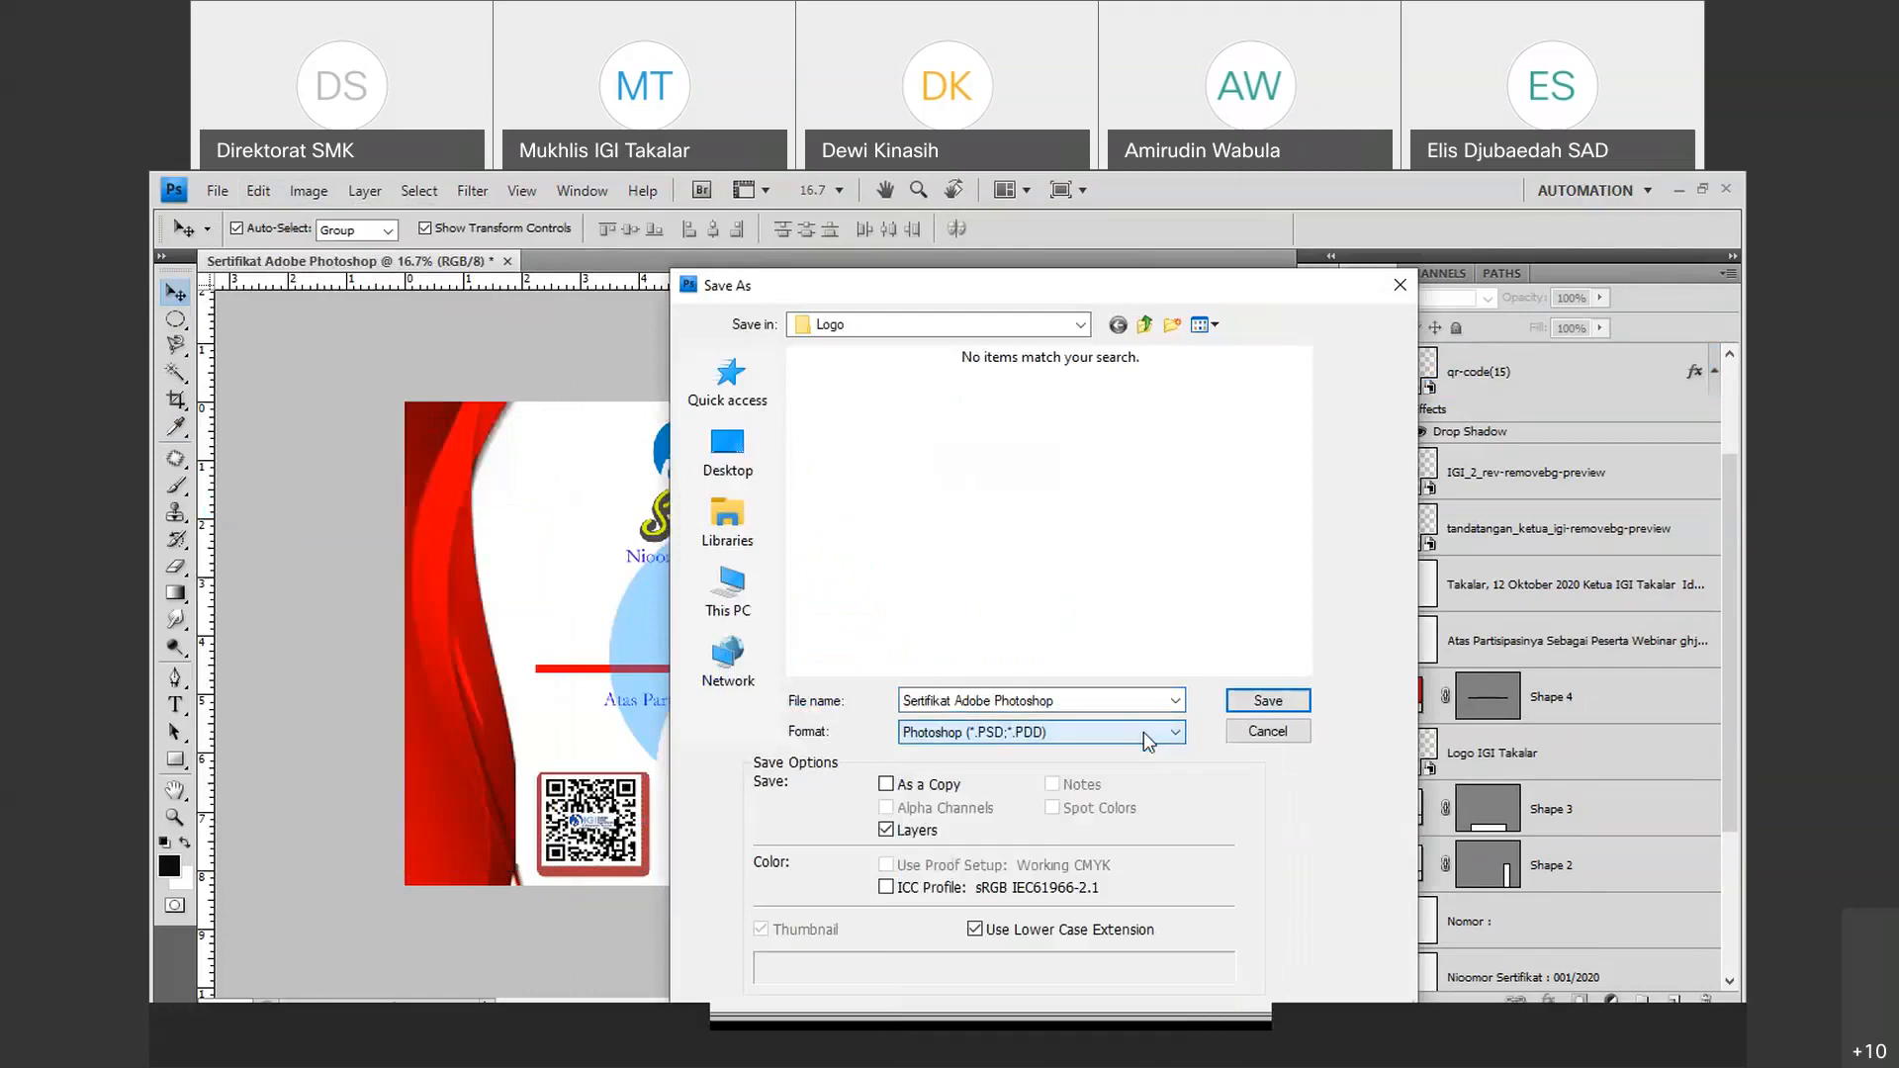
pyautogui.click(1143, 732)
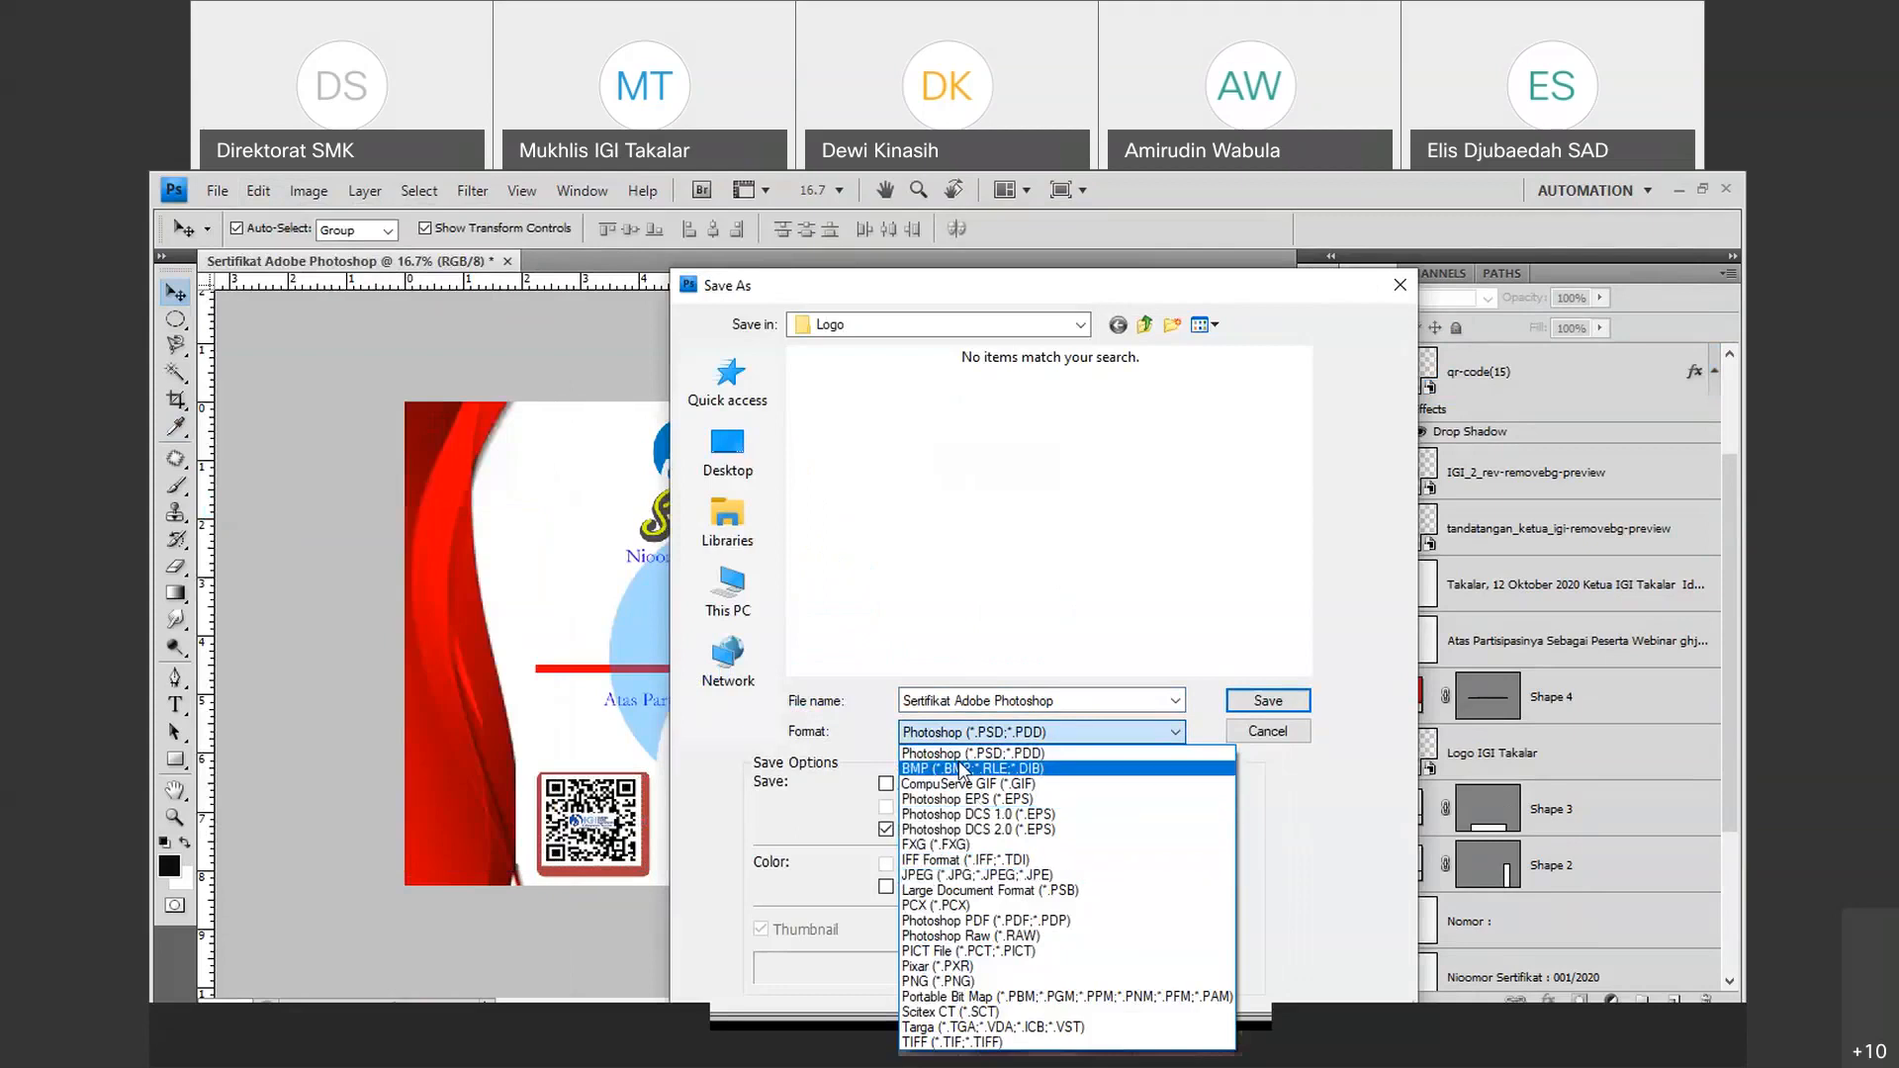
pyautogui.click(1013, 876)
pyautogui.click(1289, 707)
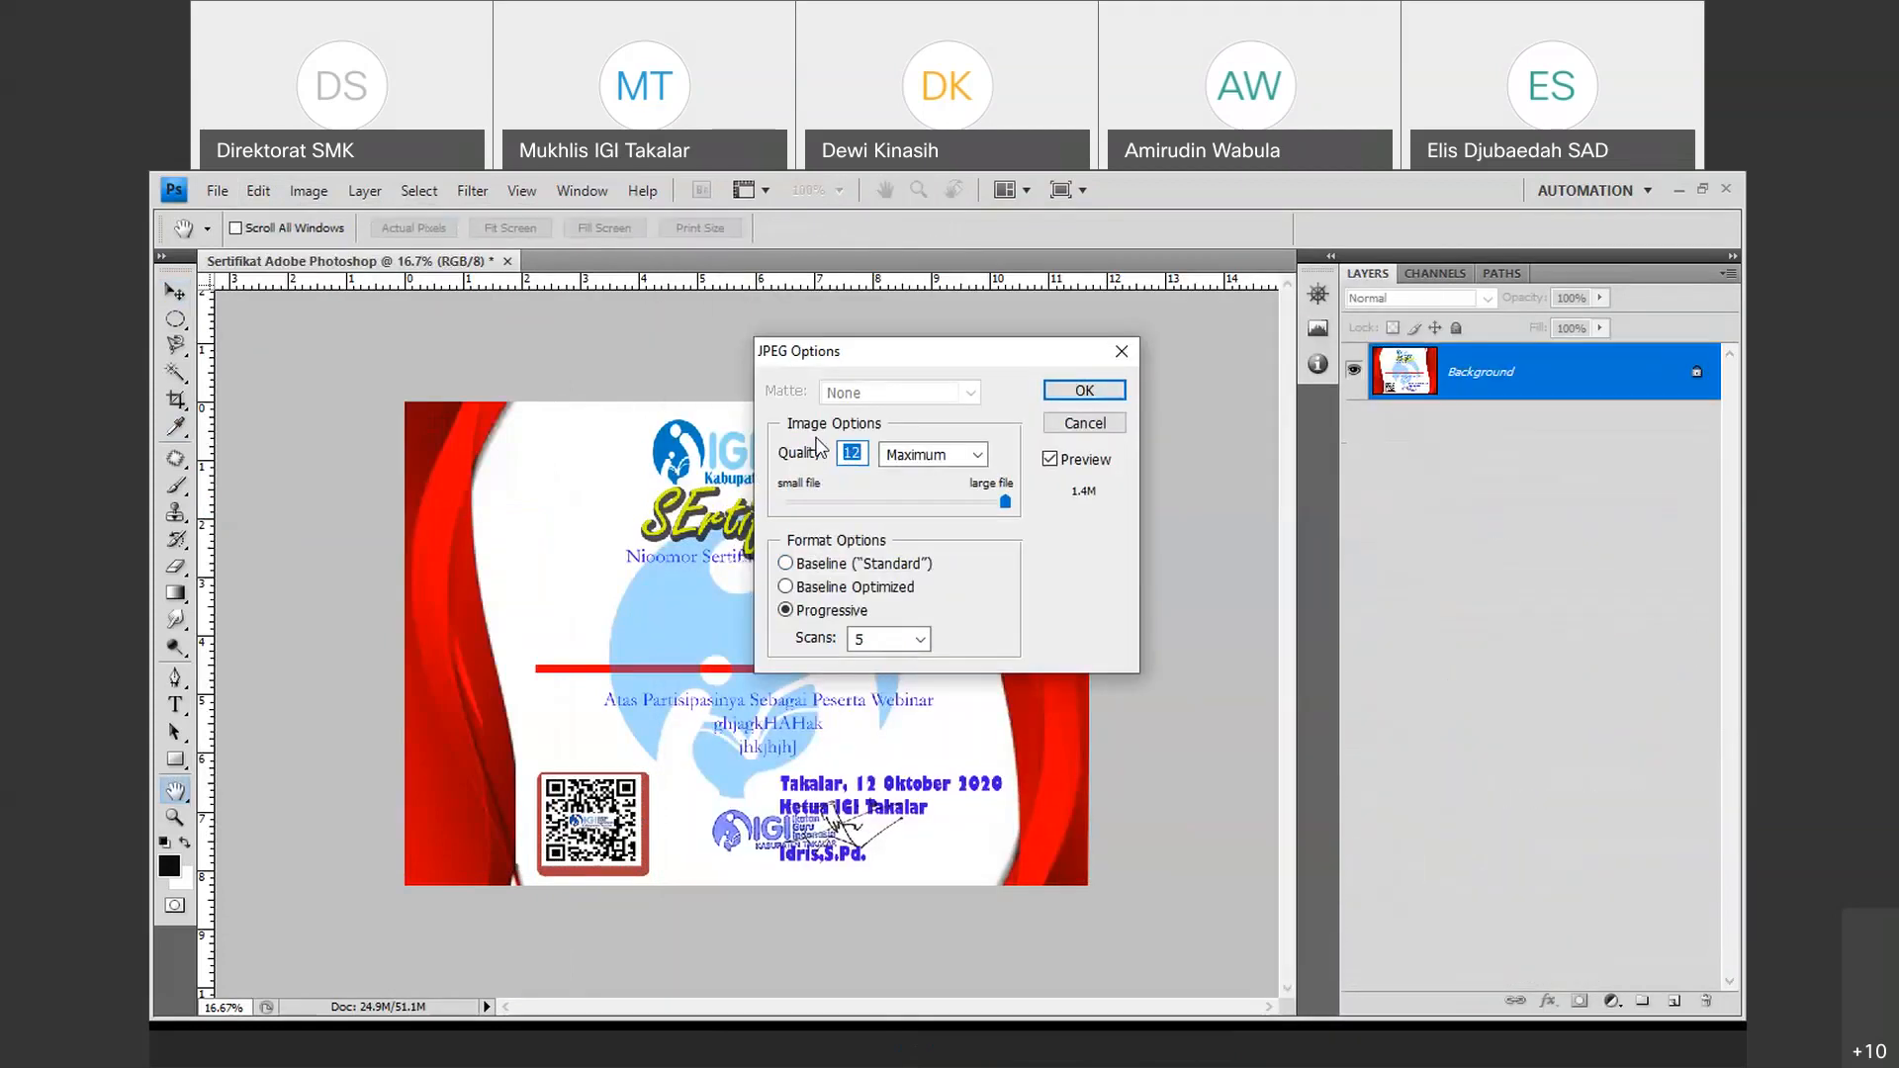
# Export the JPEG at Maximum quality 12 with the Progressive format and 5 scans.
pyautogui.click(976, 455)
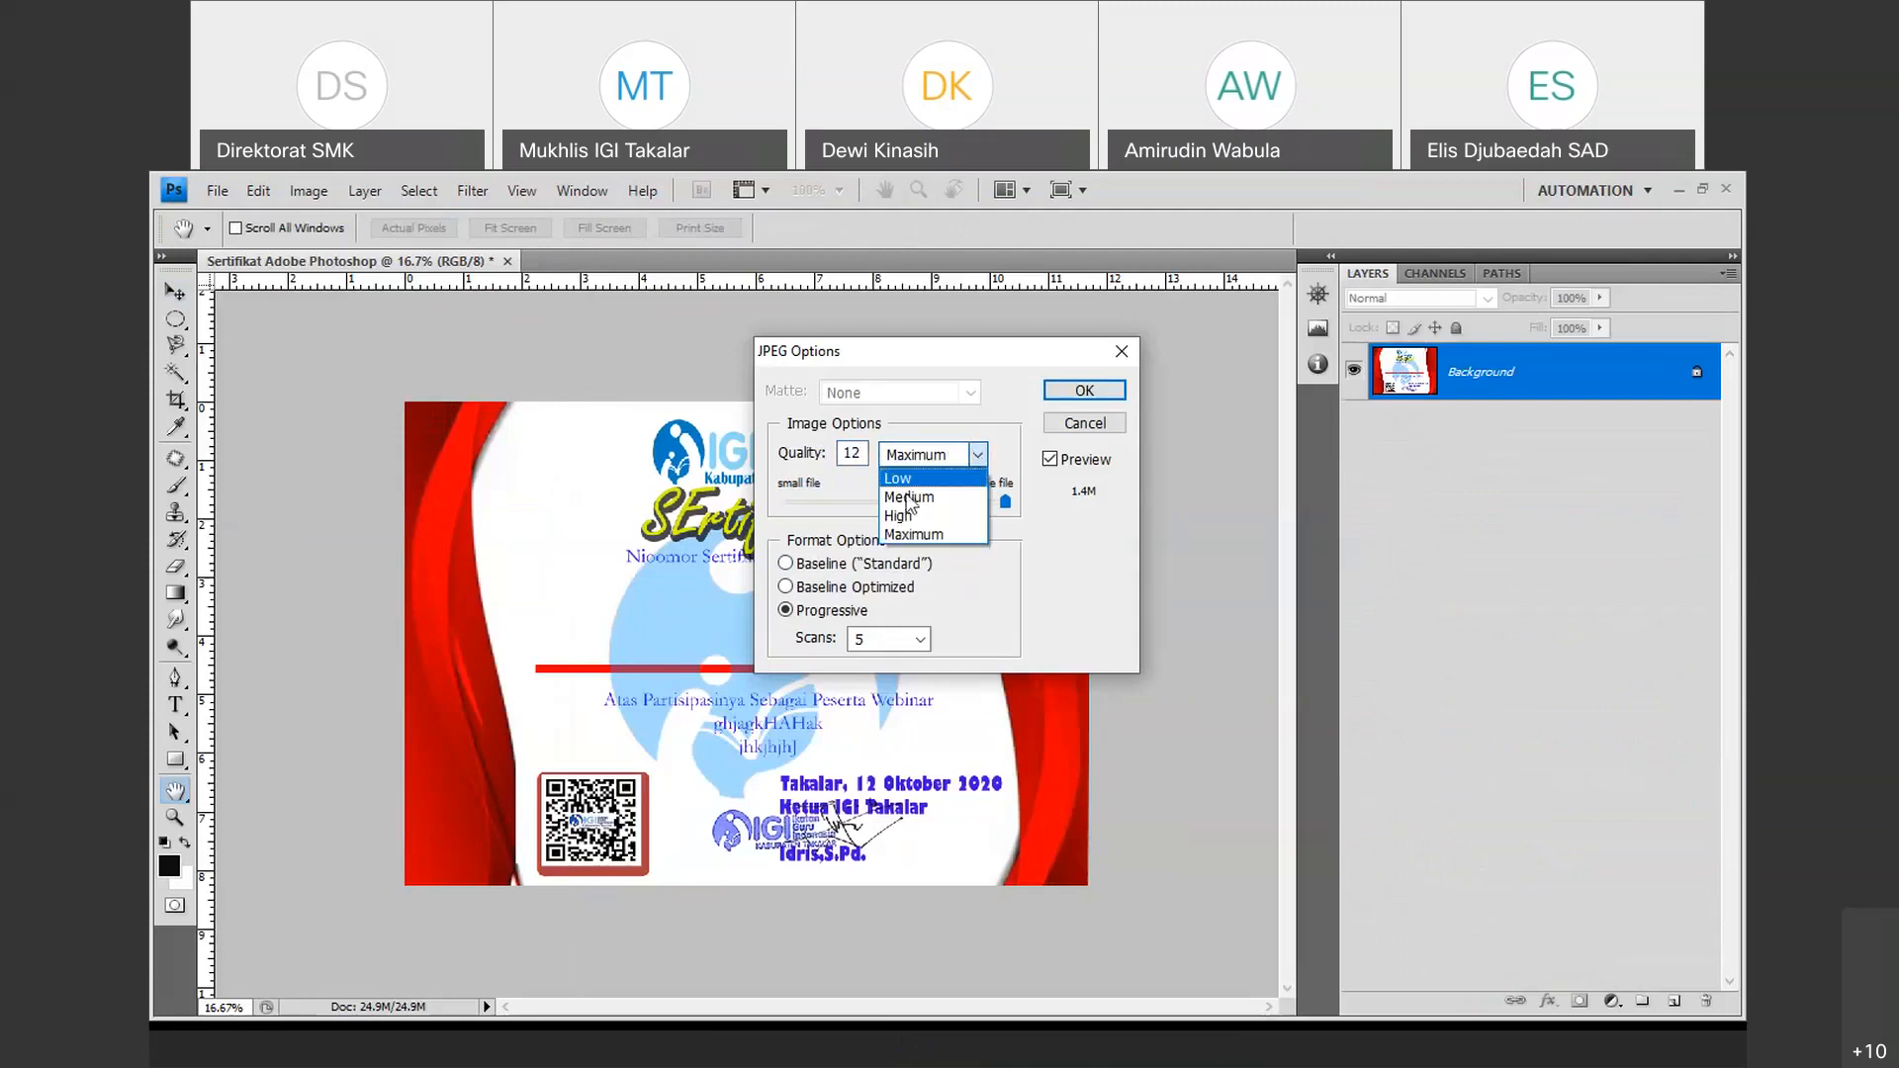
pyautogui.click(917, 535)
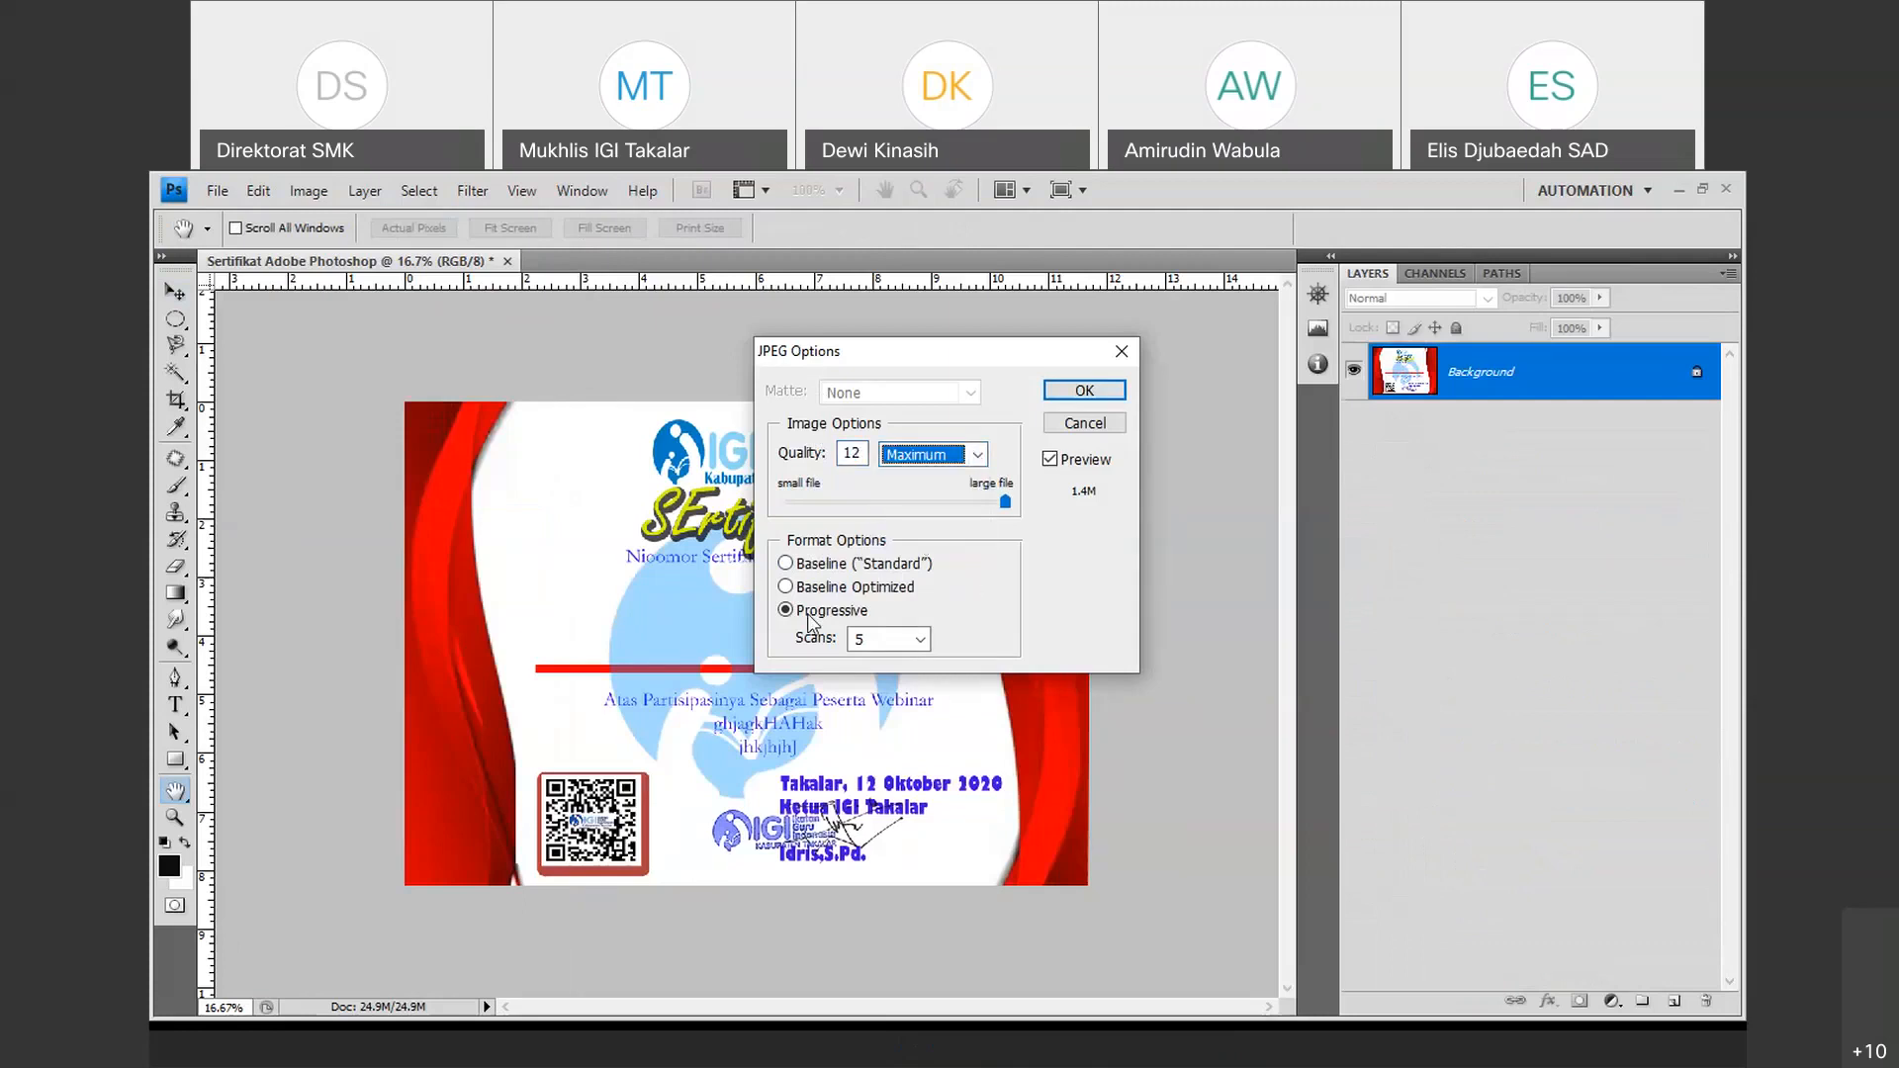
pyautogui.click(916, 640)
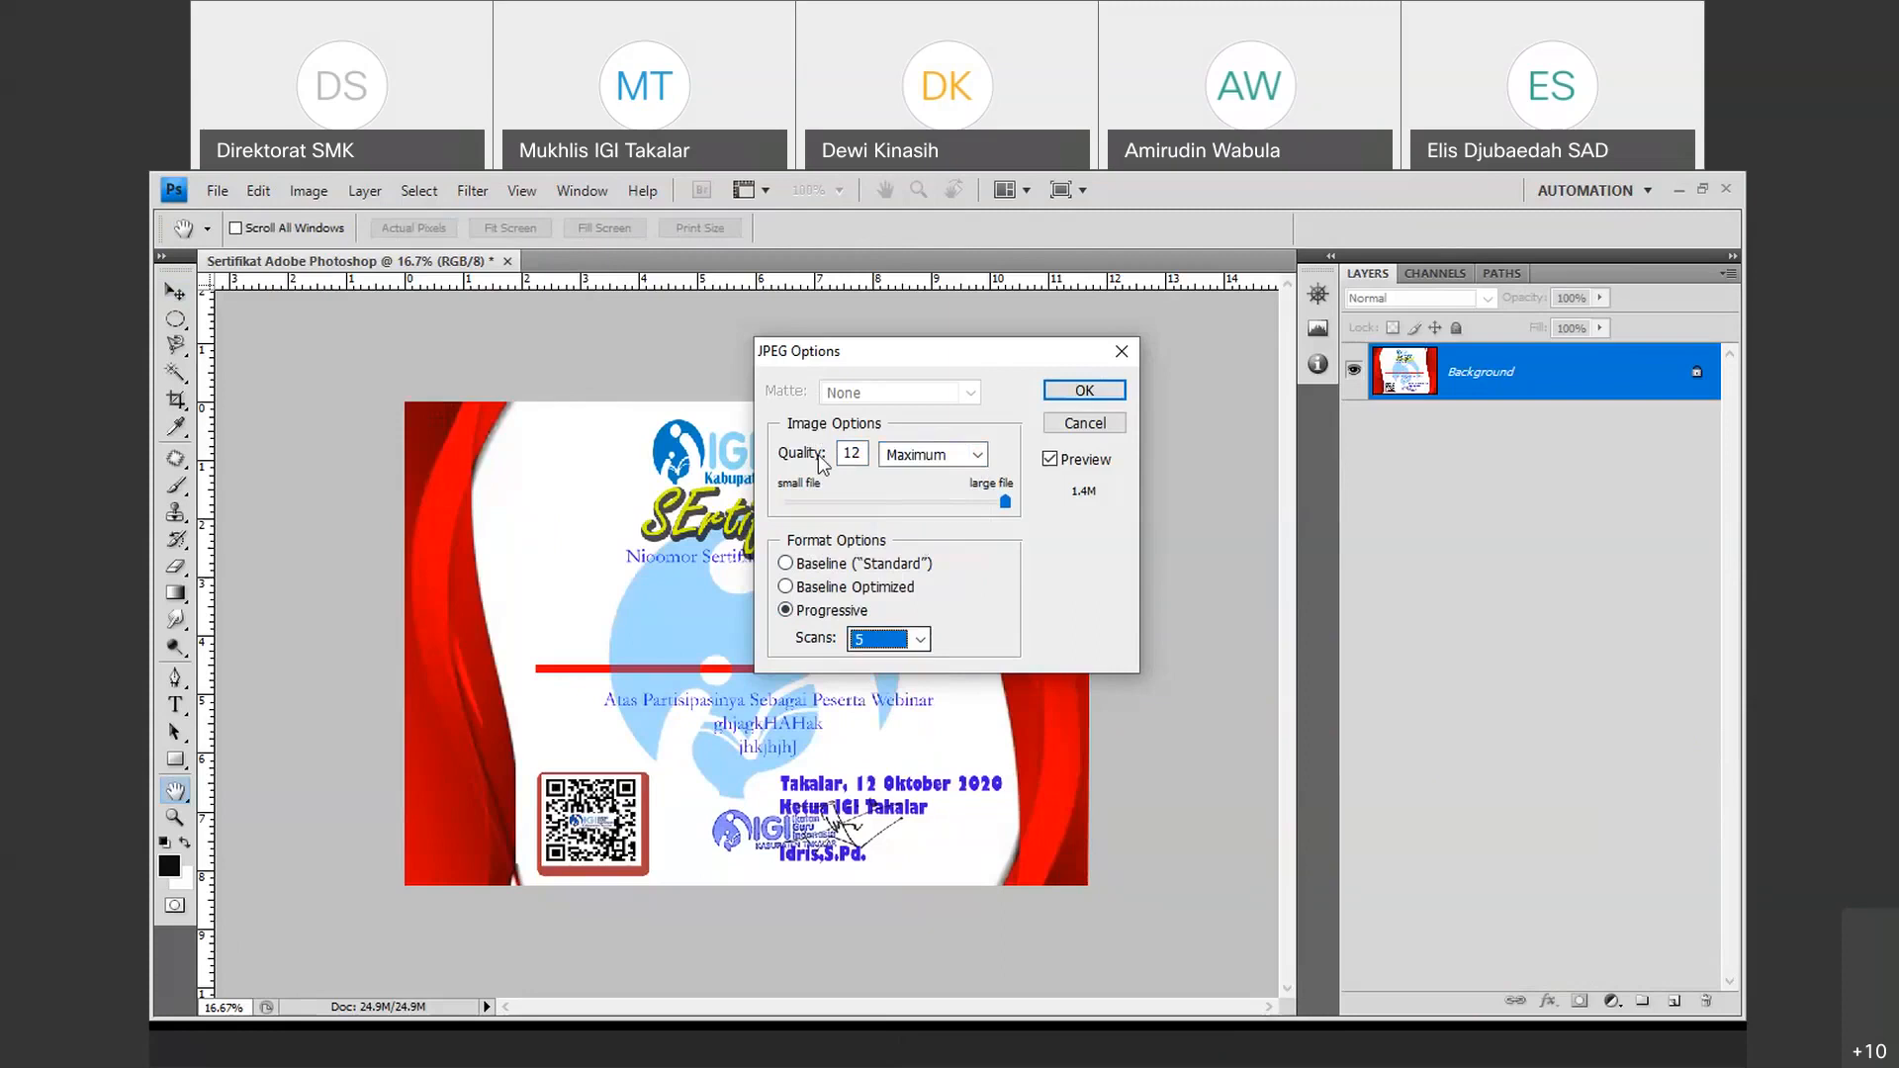
pyautogui.click(1098, 395)
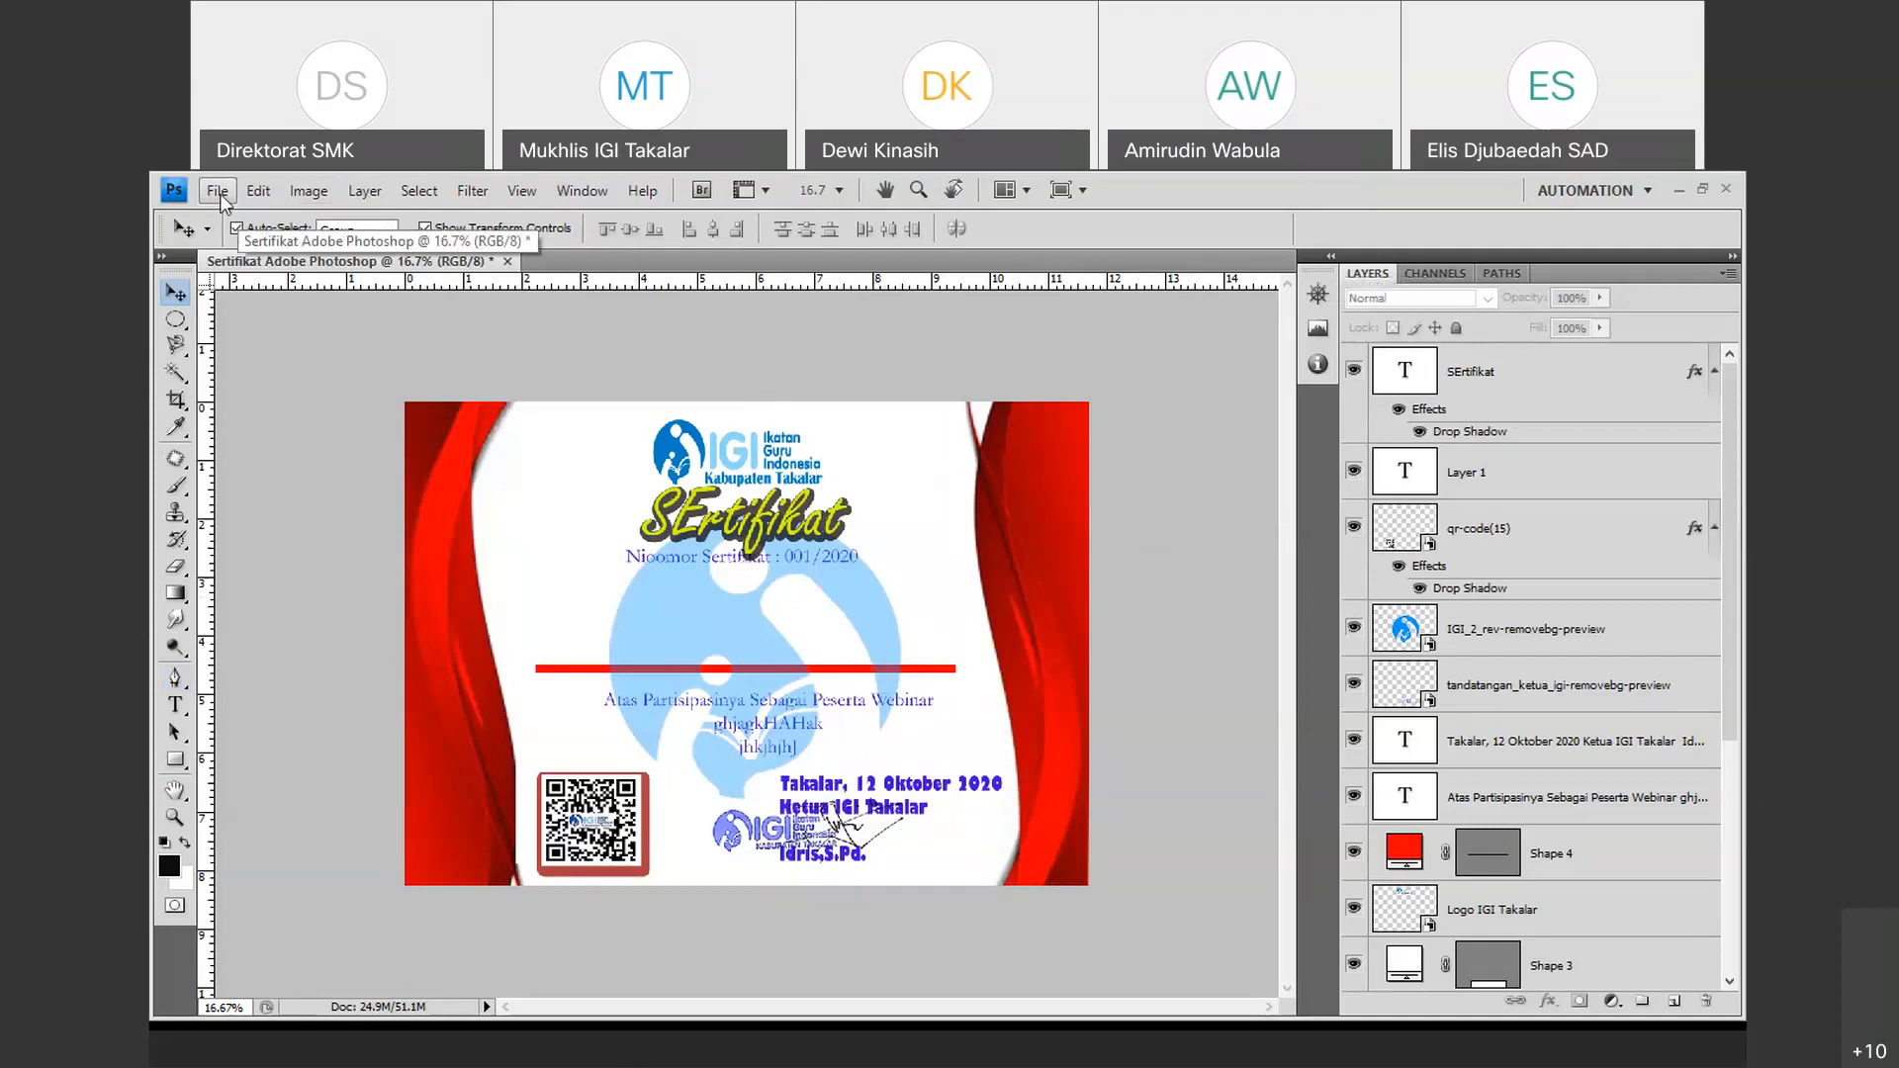
# Start a new document named Flyer Uji Coba using the International Paper preset at A4 size.
pyautogui.click(219, 194)
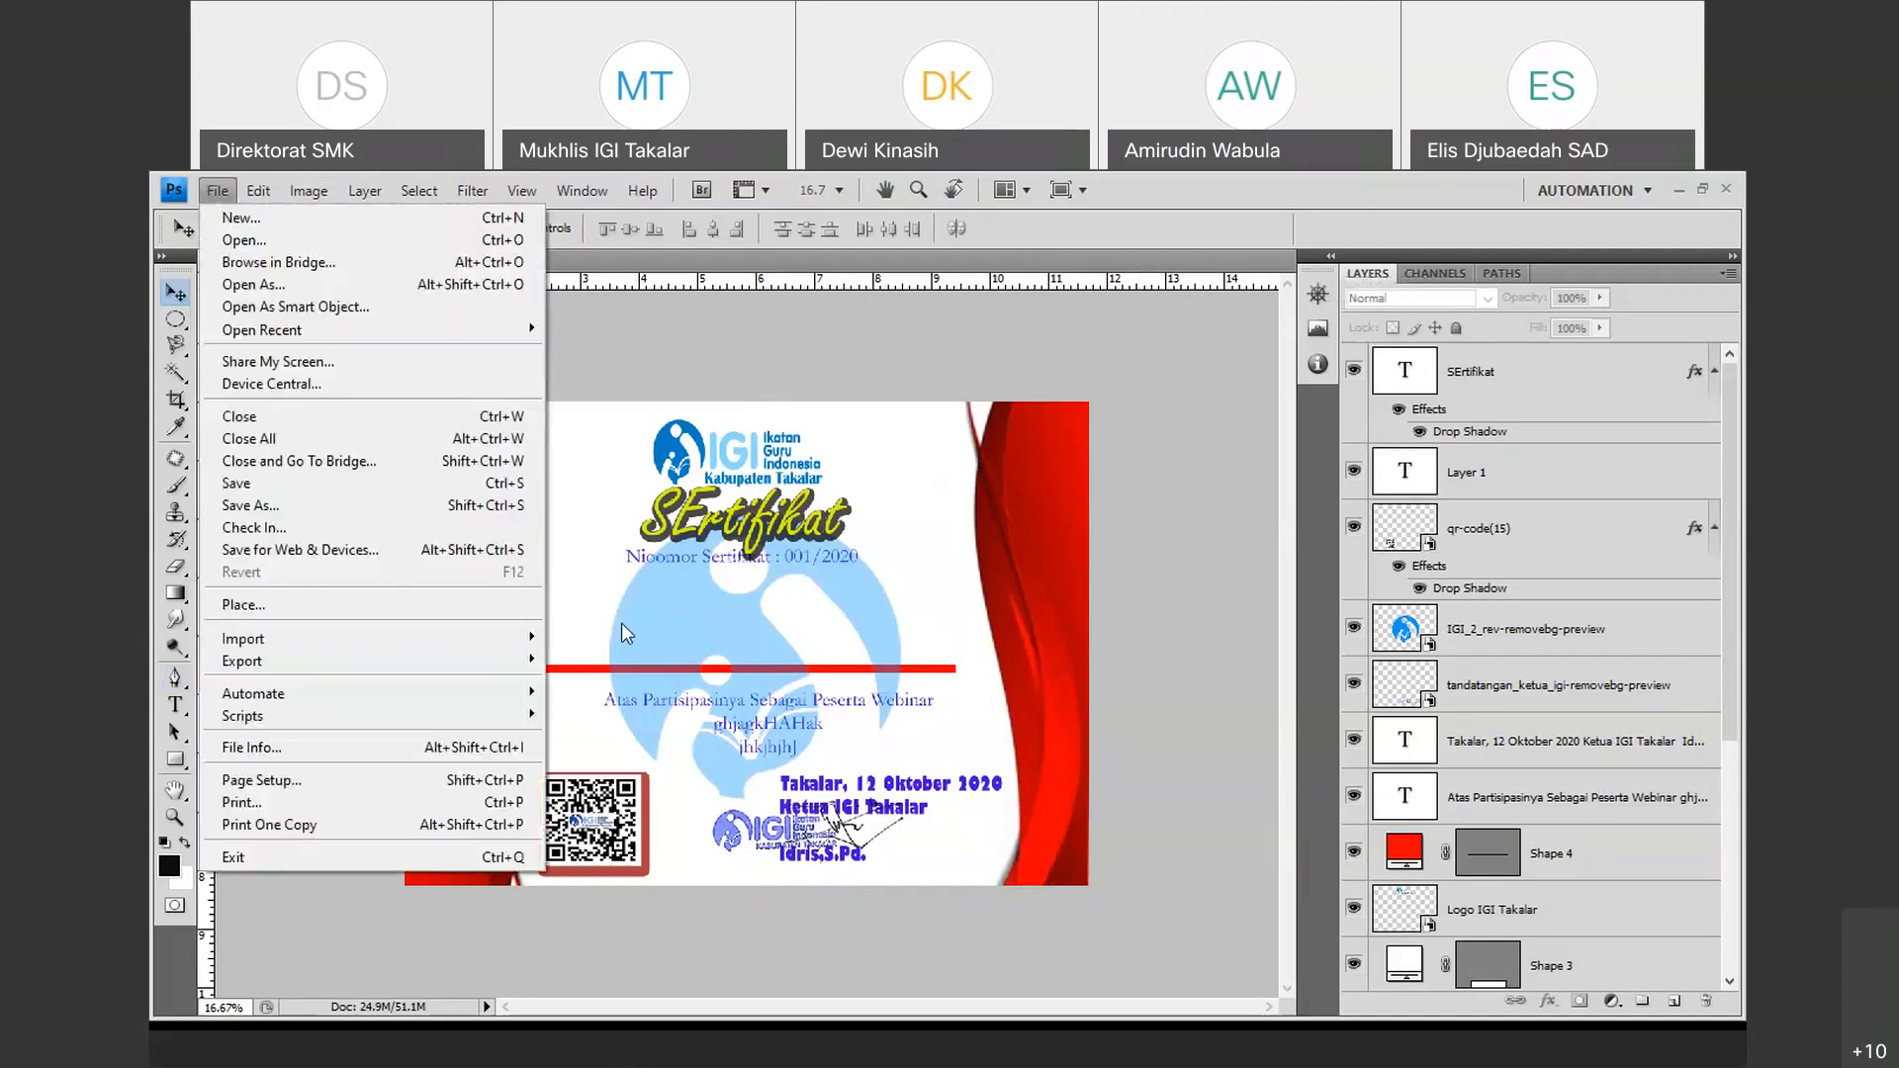
pyautogui.click(373, 222)
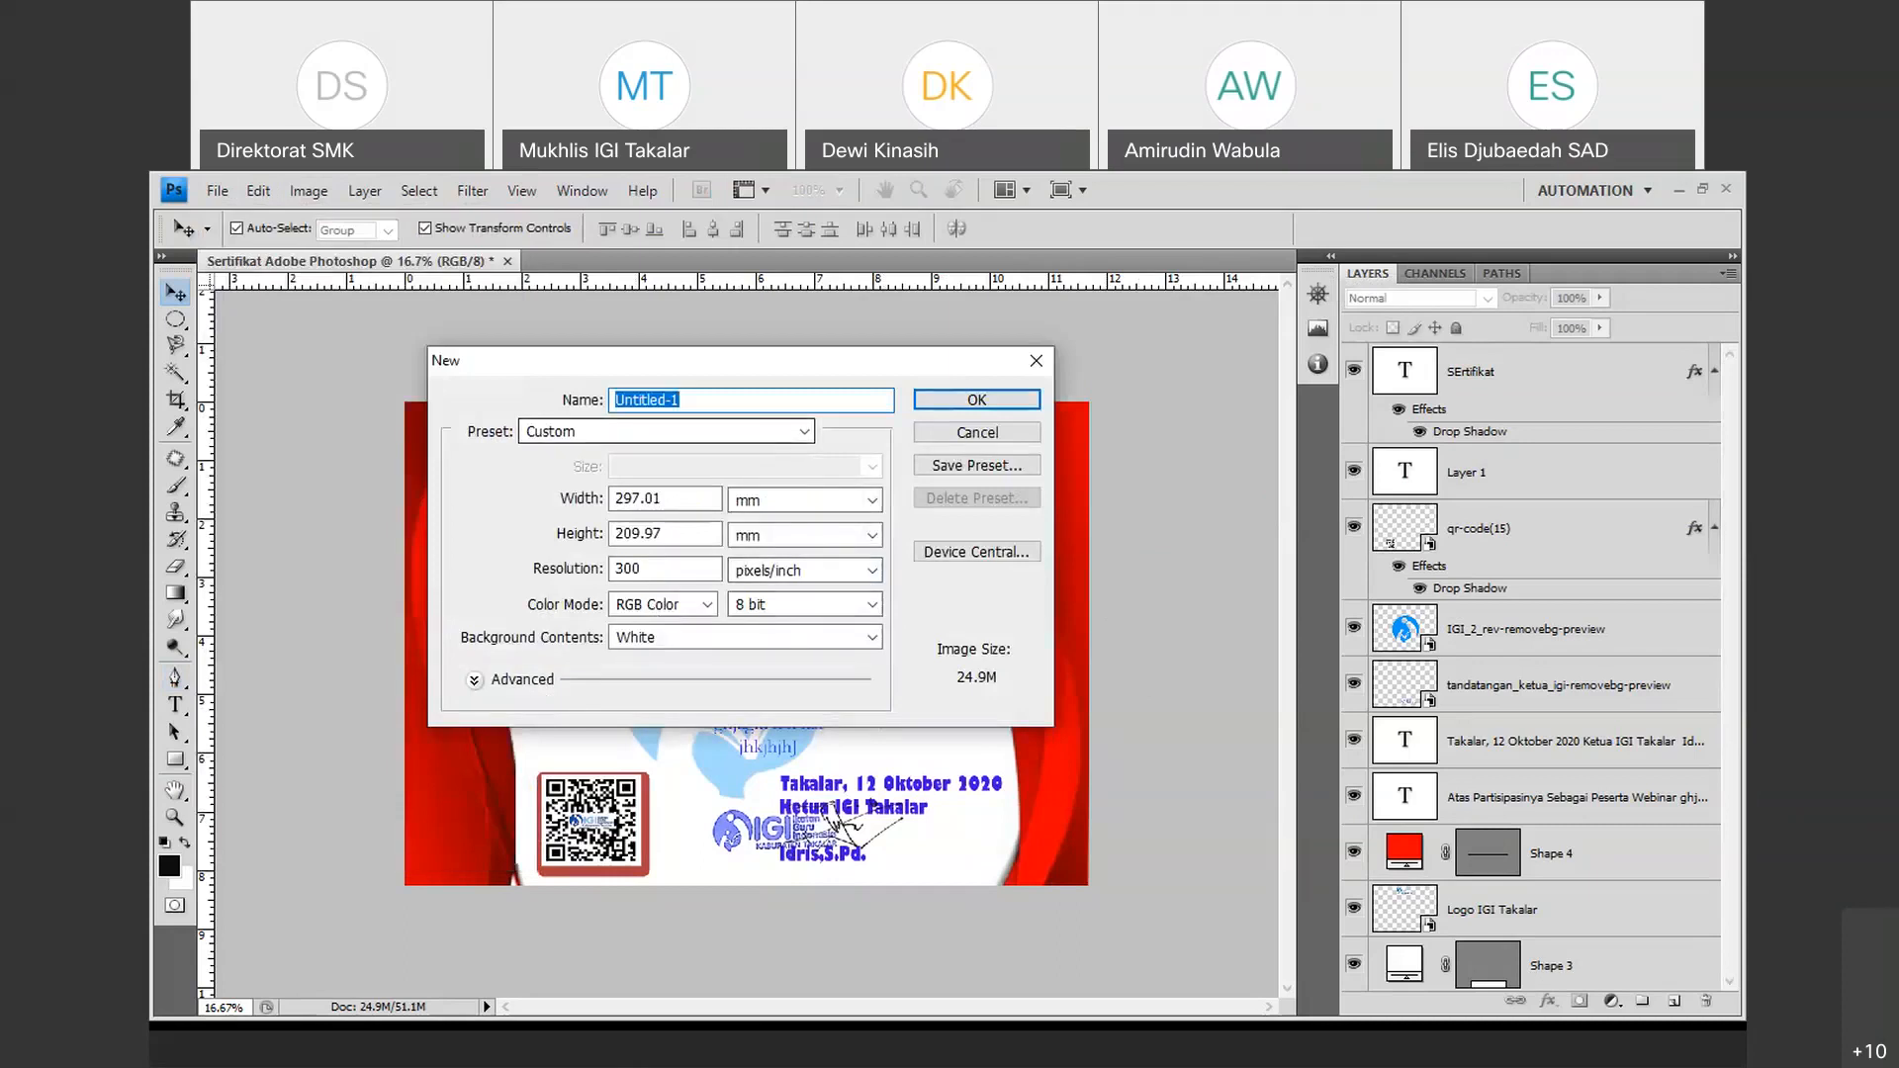
pyautogui.write('Flyer Uji Coba')
pyautogui.click(736, 431)
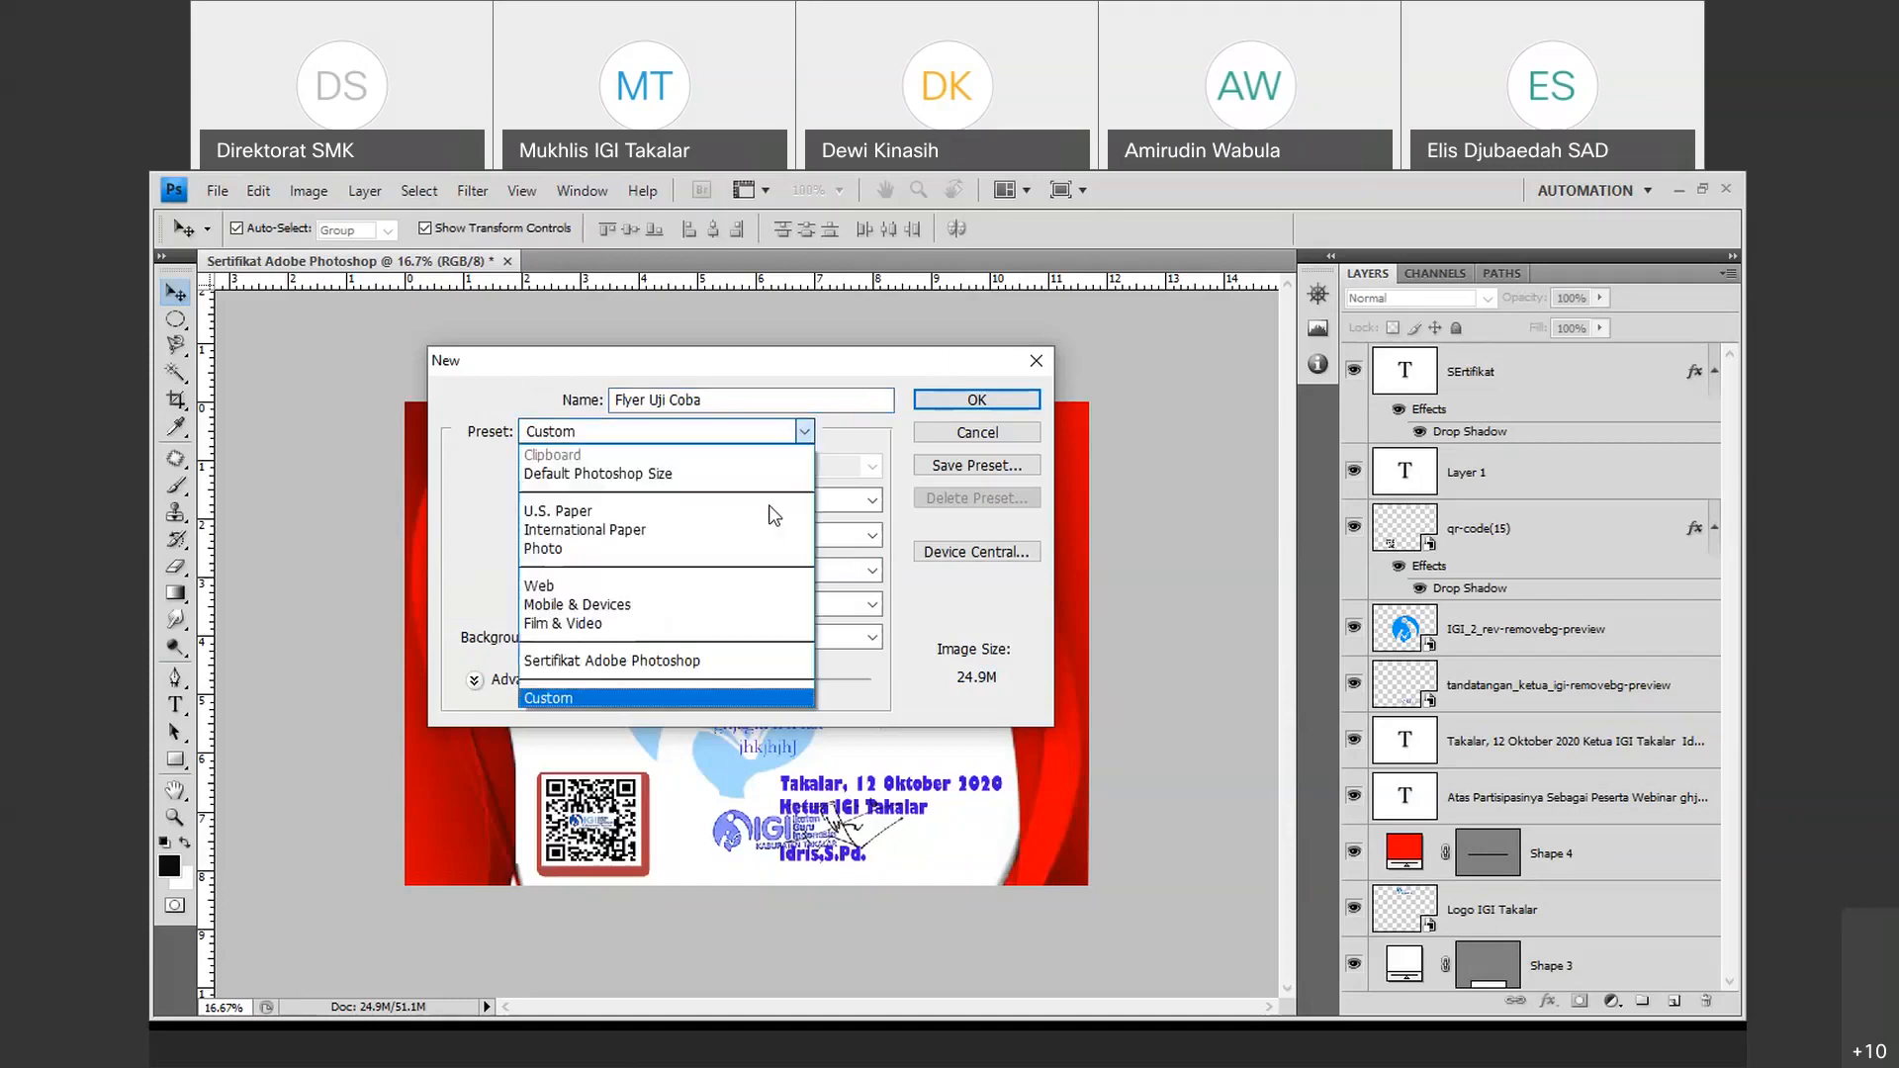
pyautogui.click(634, 529)
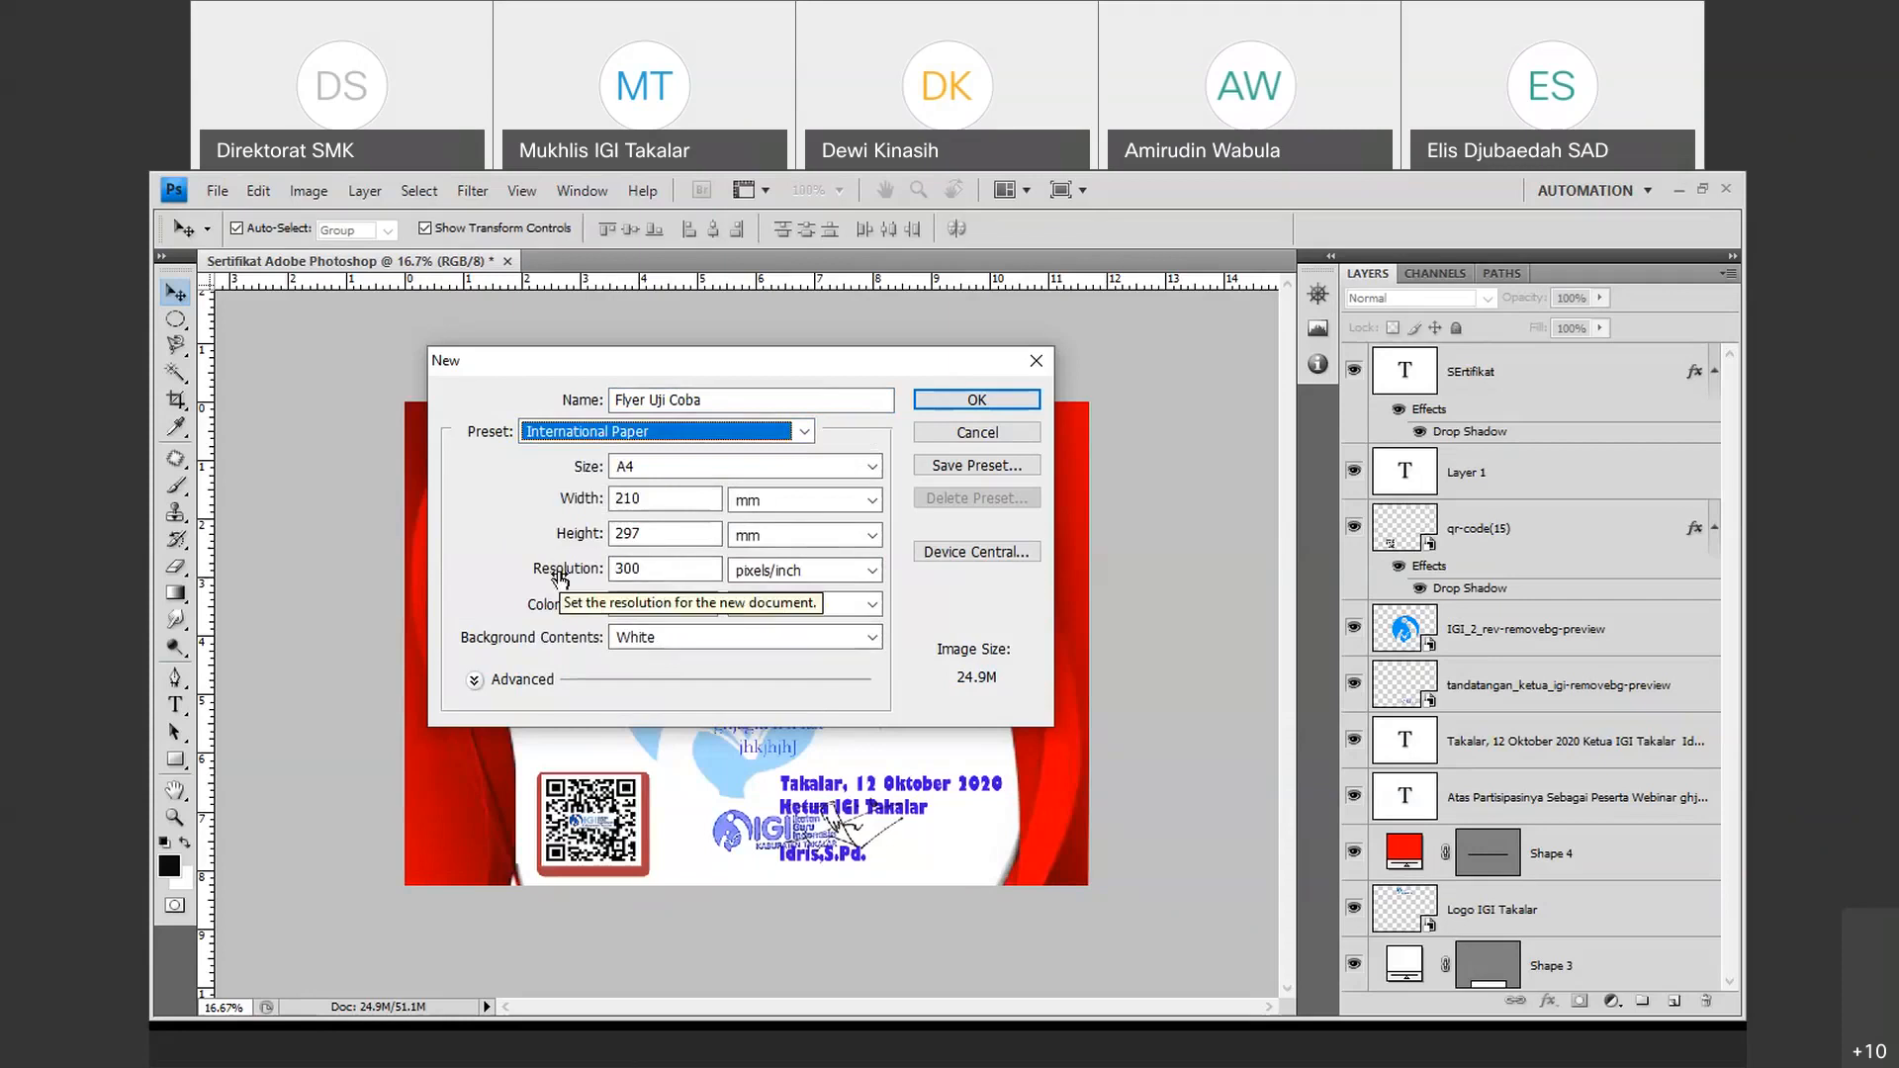
# Create the flyer document at 300 pixels/inch in 8-bit RGB Color with a White background.
pyautogui.click(644, 571)
pyautogui.doubleClick(644, 571)
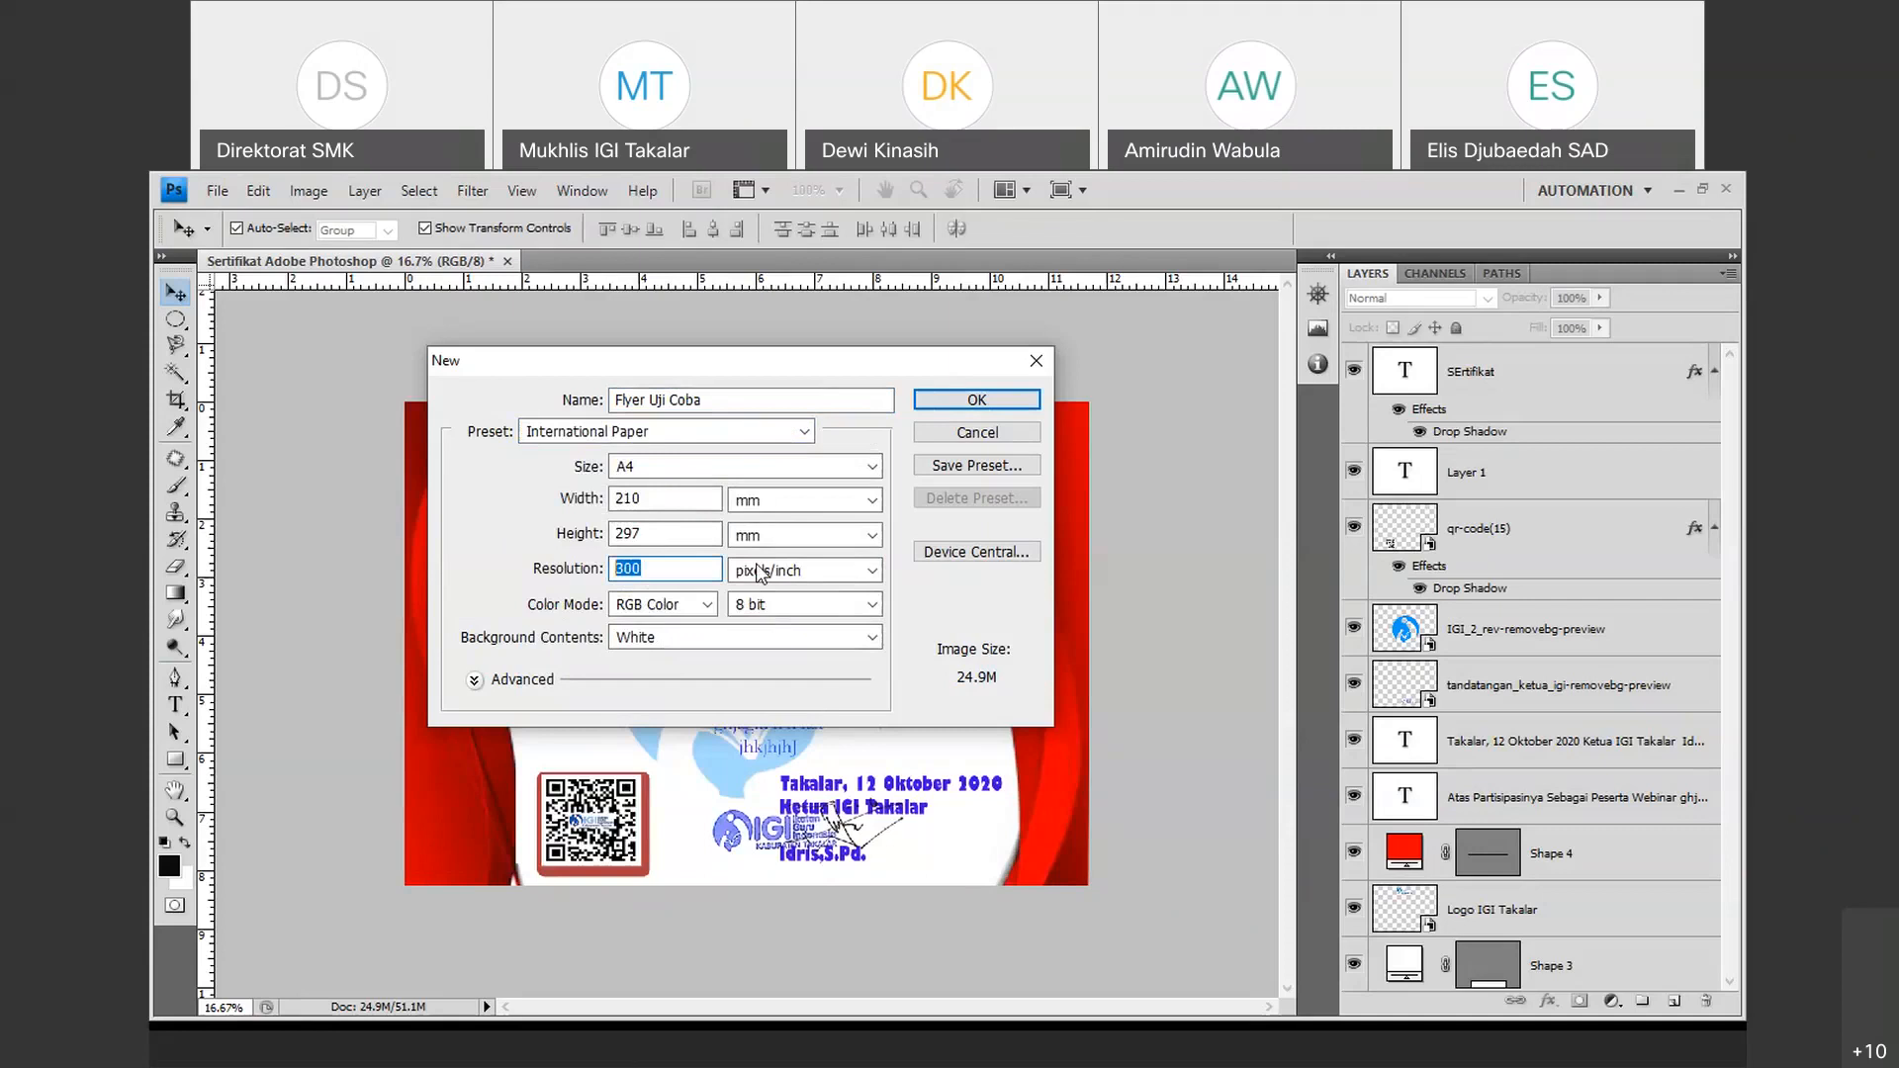
pyautogui.click(706, 607)
pyautogui.click(678, 671)
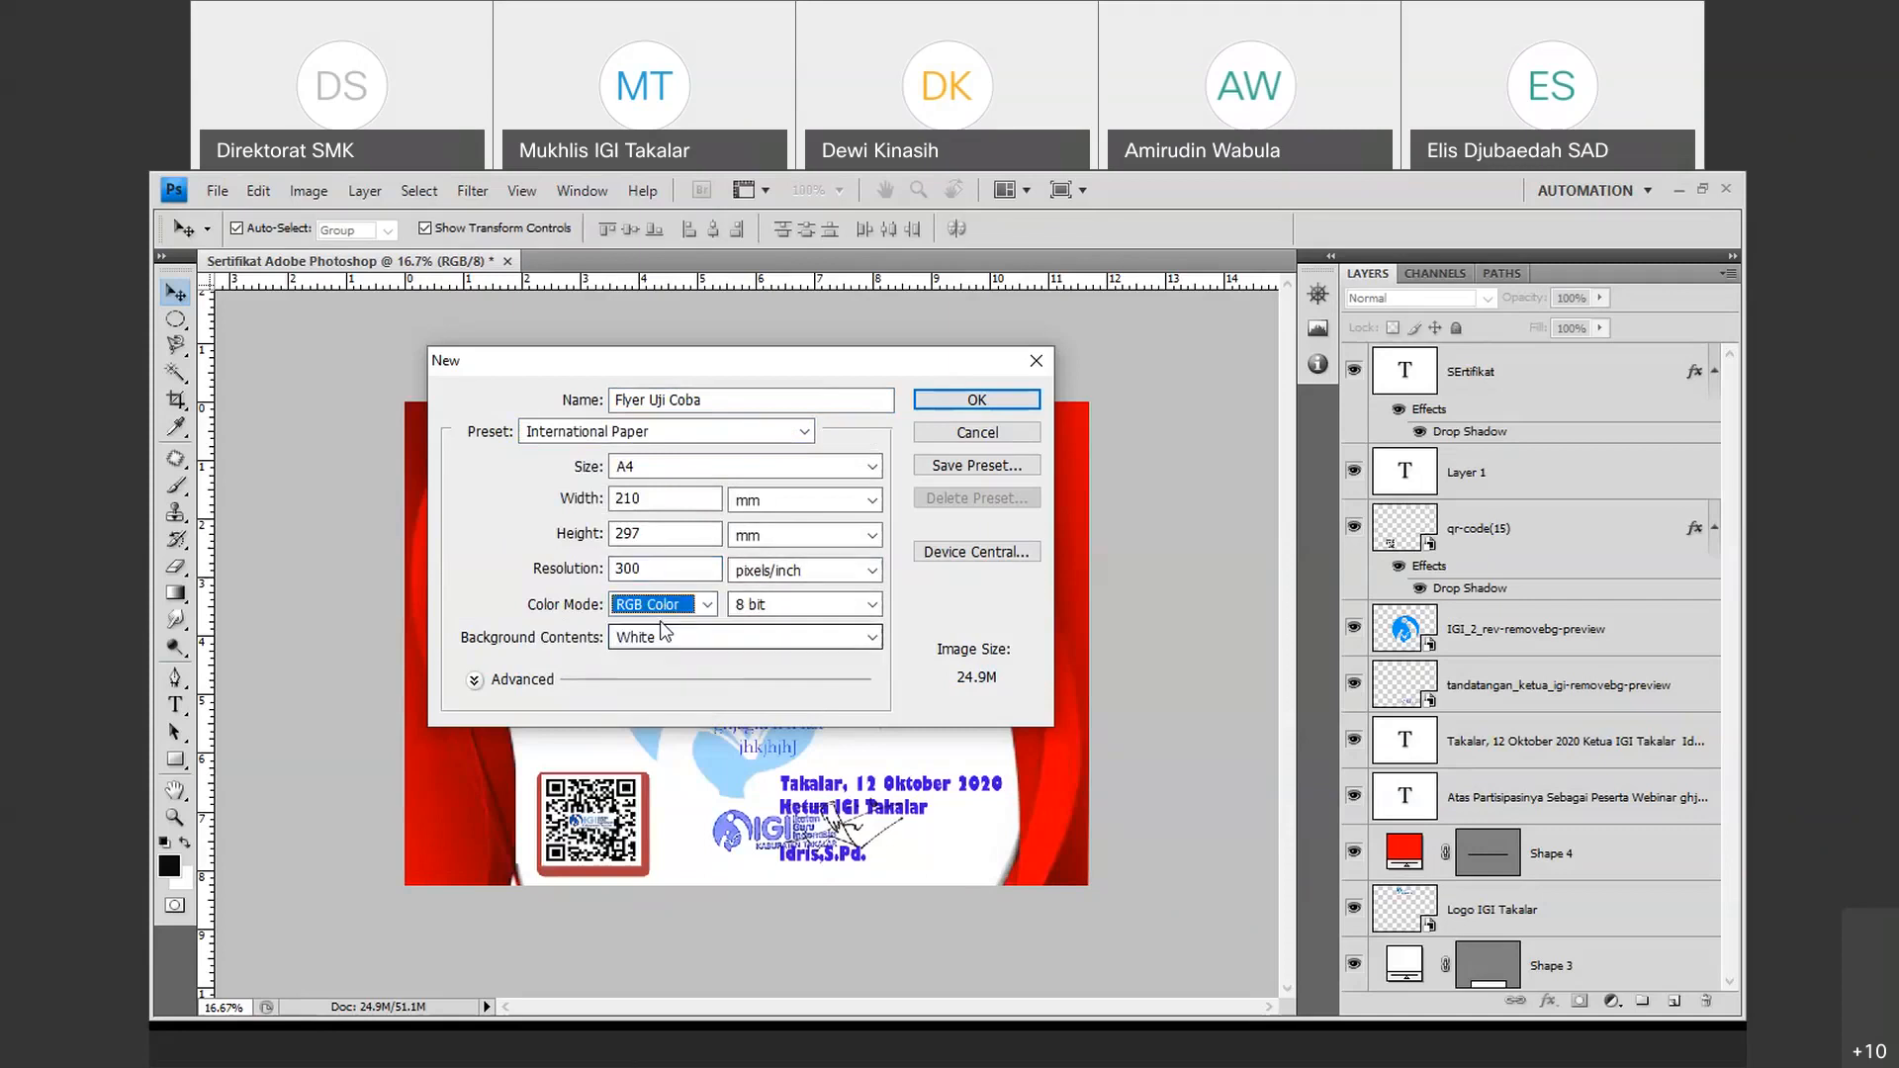
pyautogui.click(776, 611)
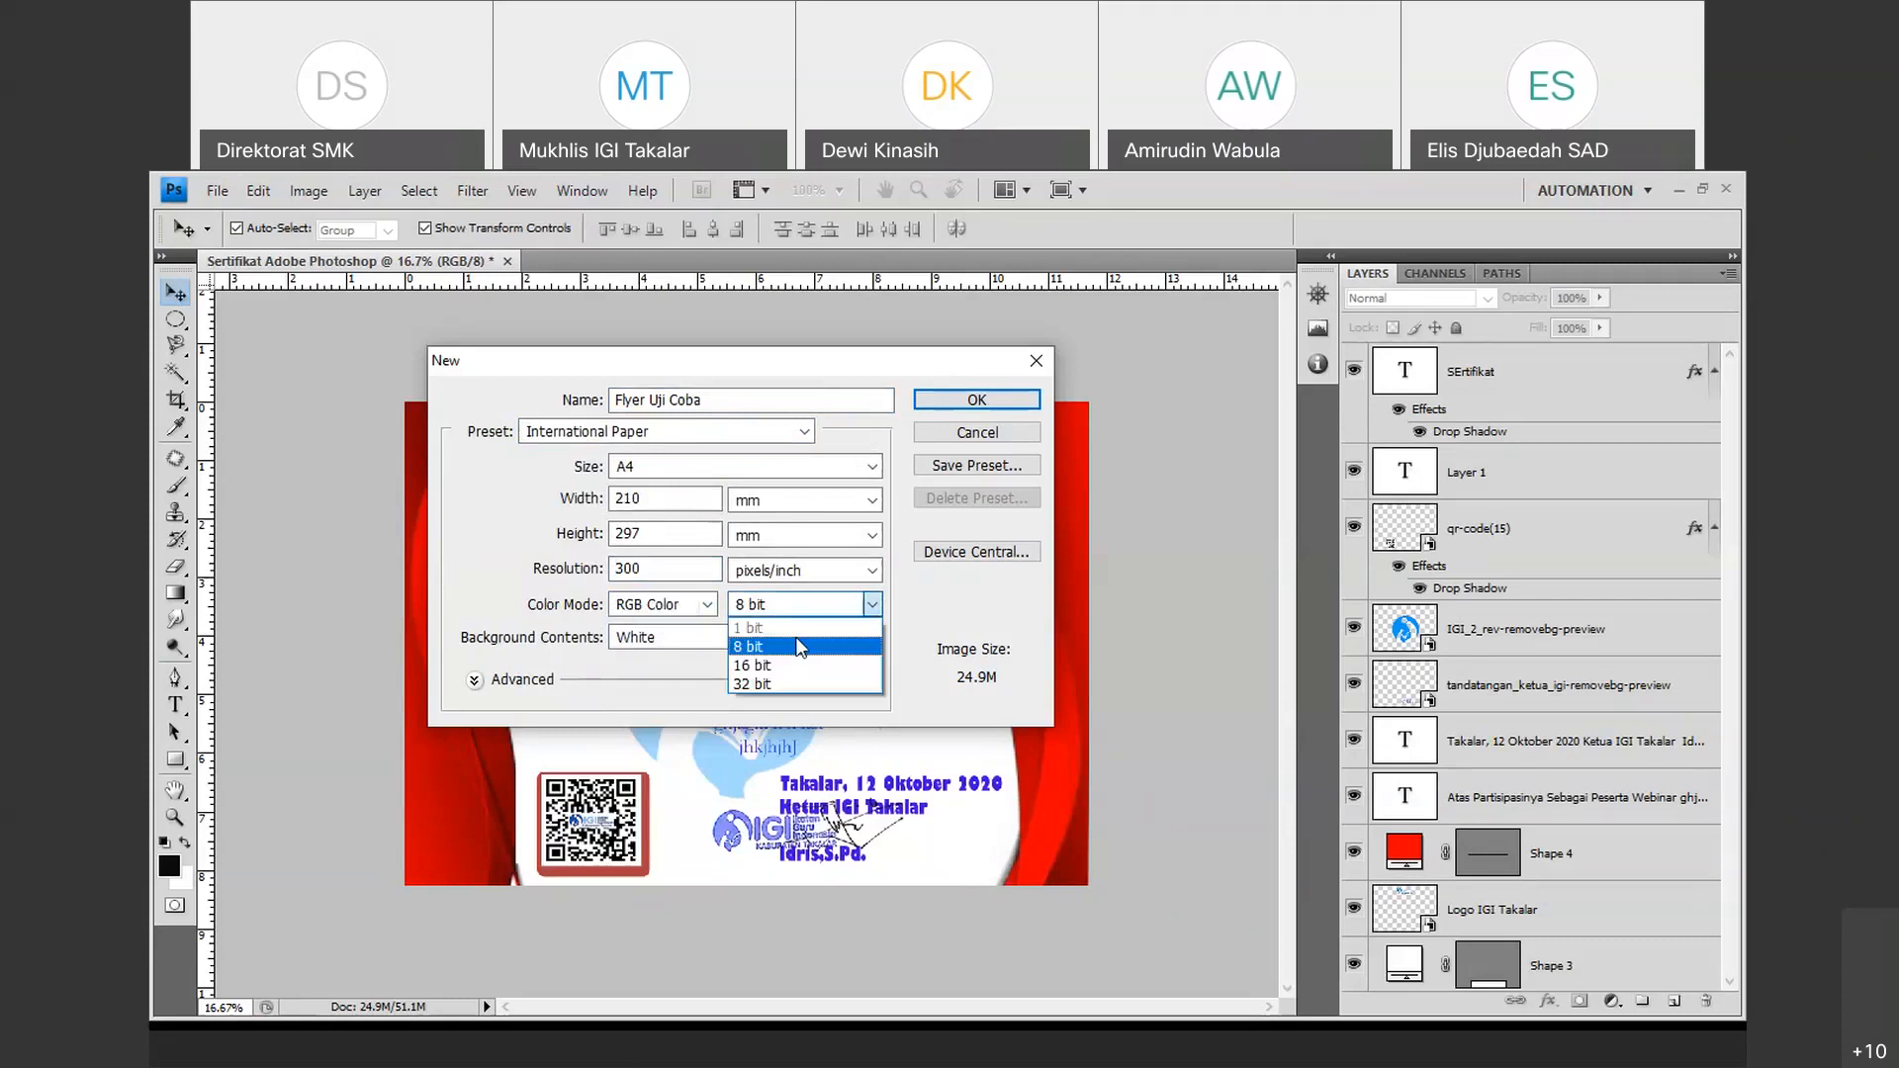
pyautogui.click(798, 607)
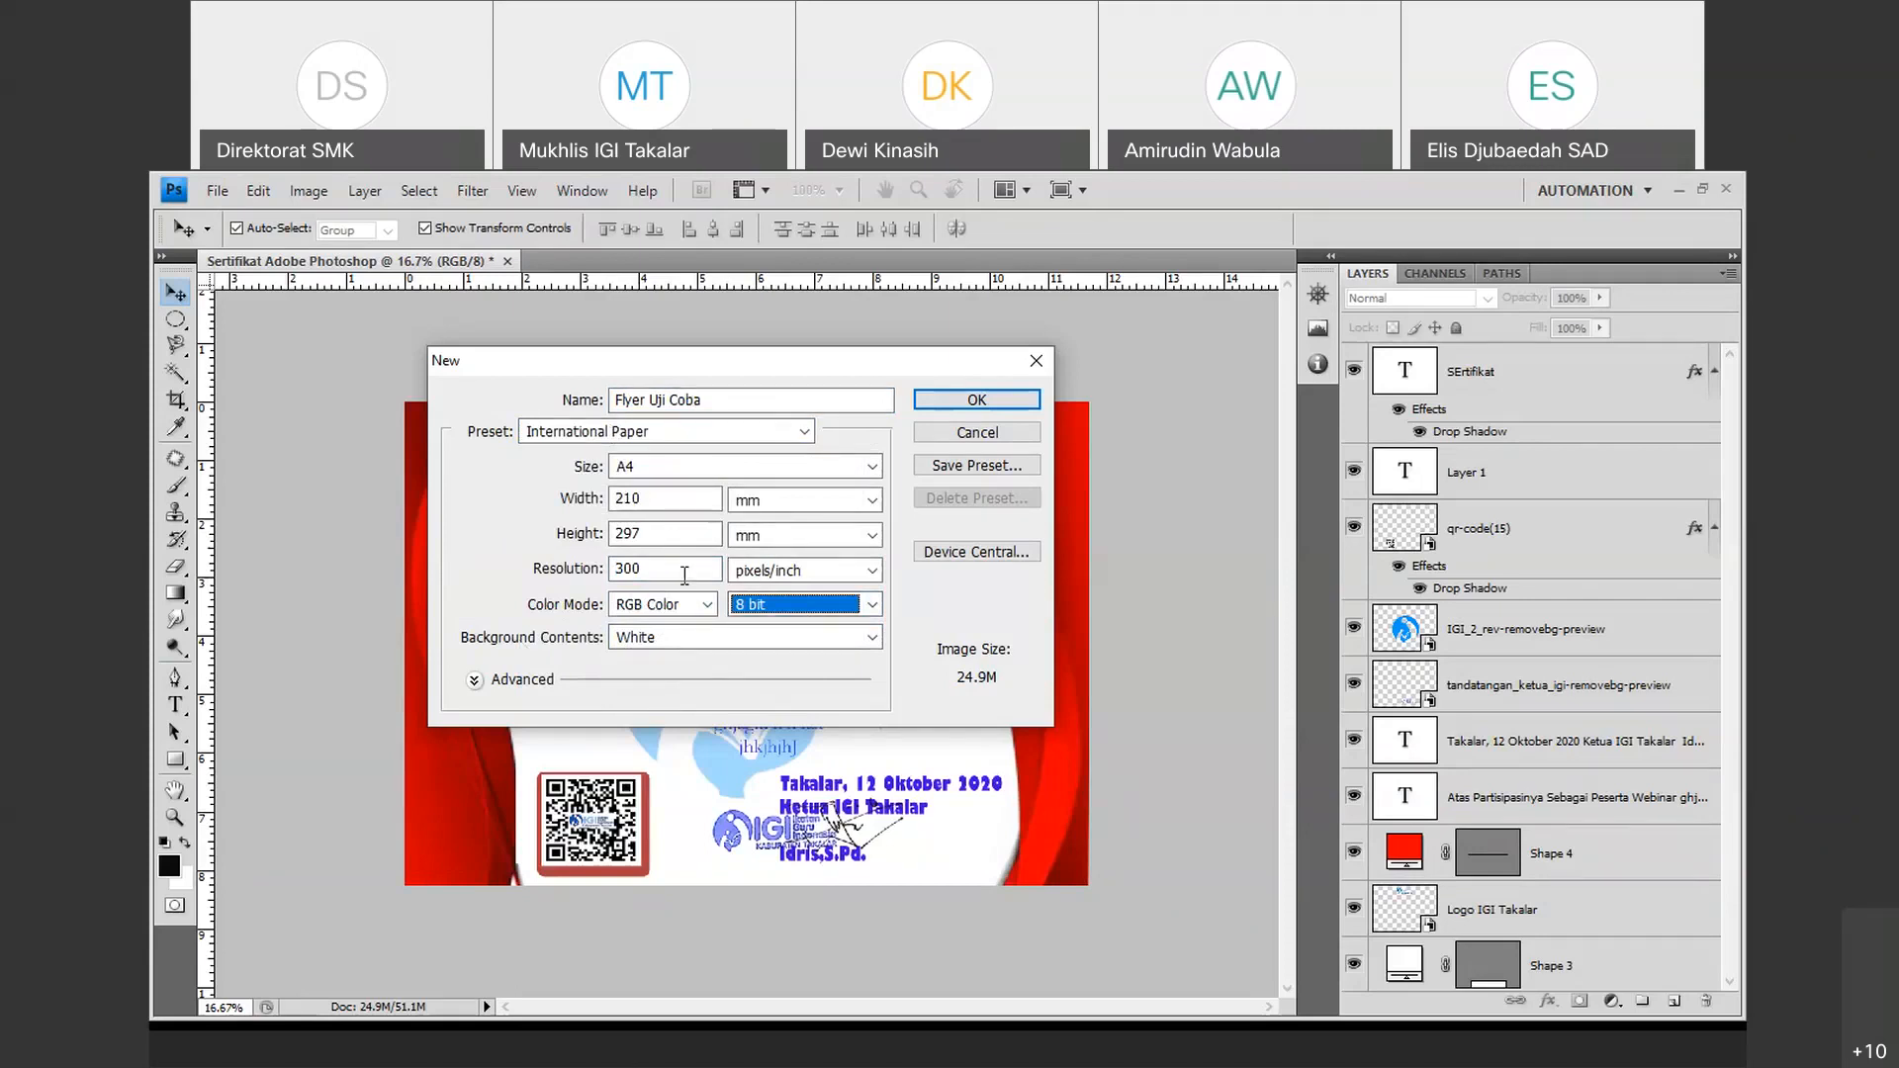
pyautogui.click(778, 645)
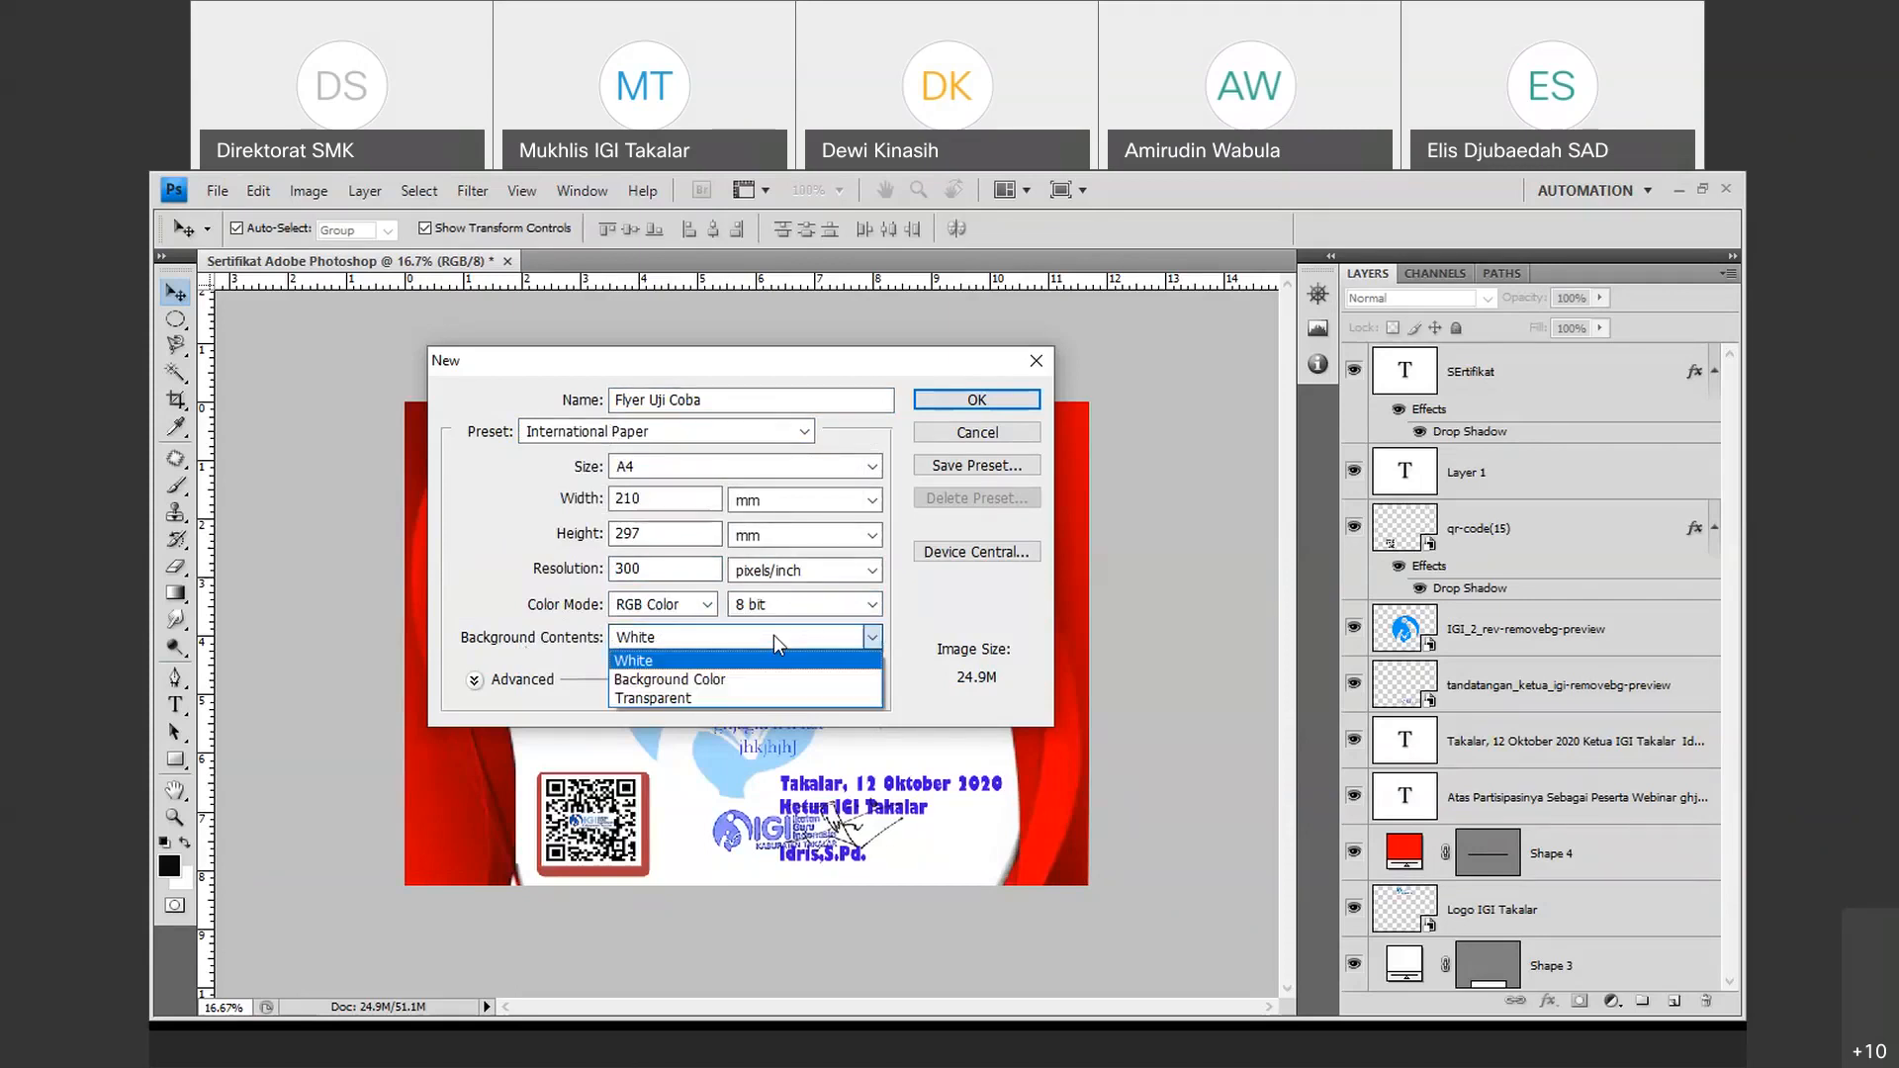
pyautogui.click(702, 665)
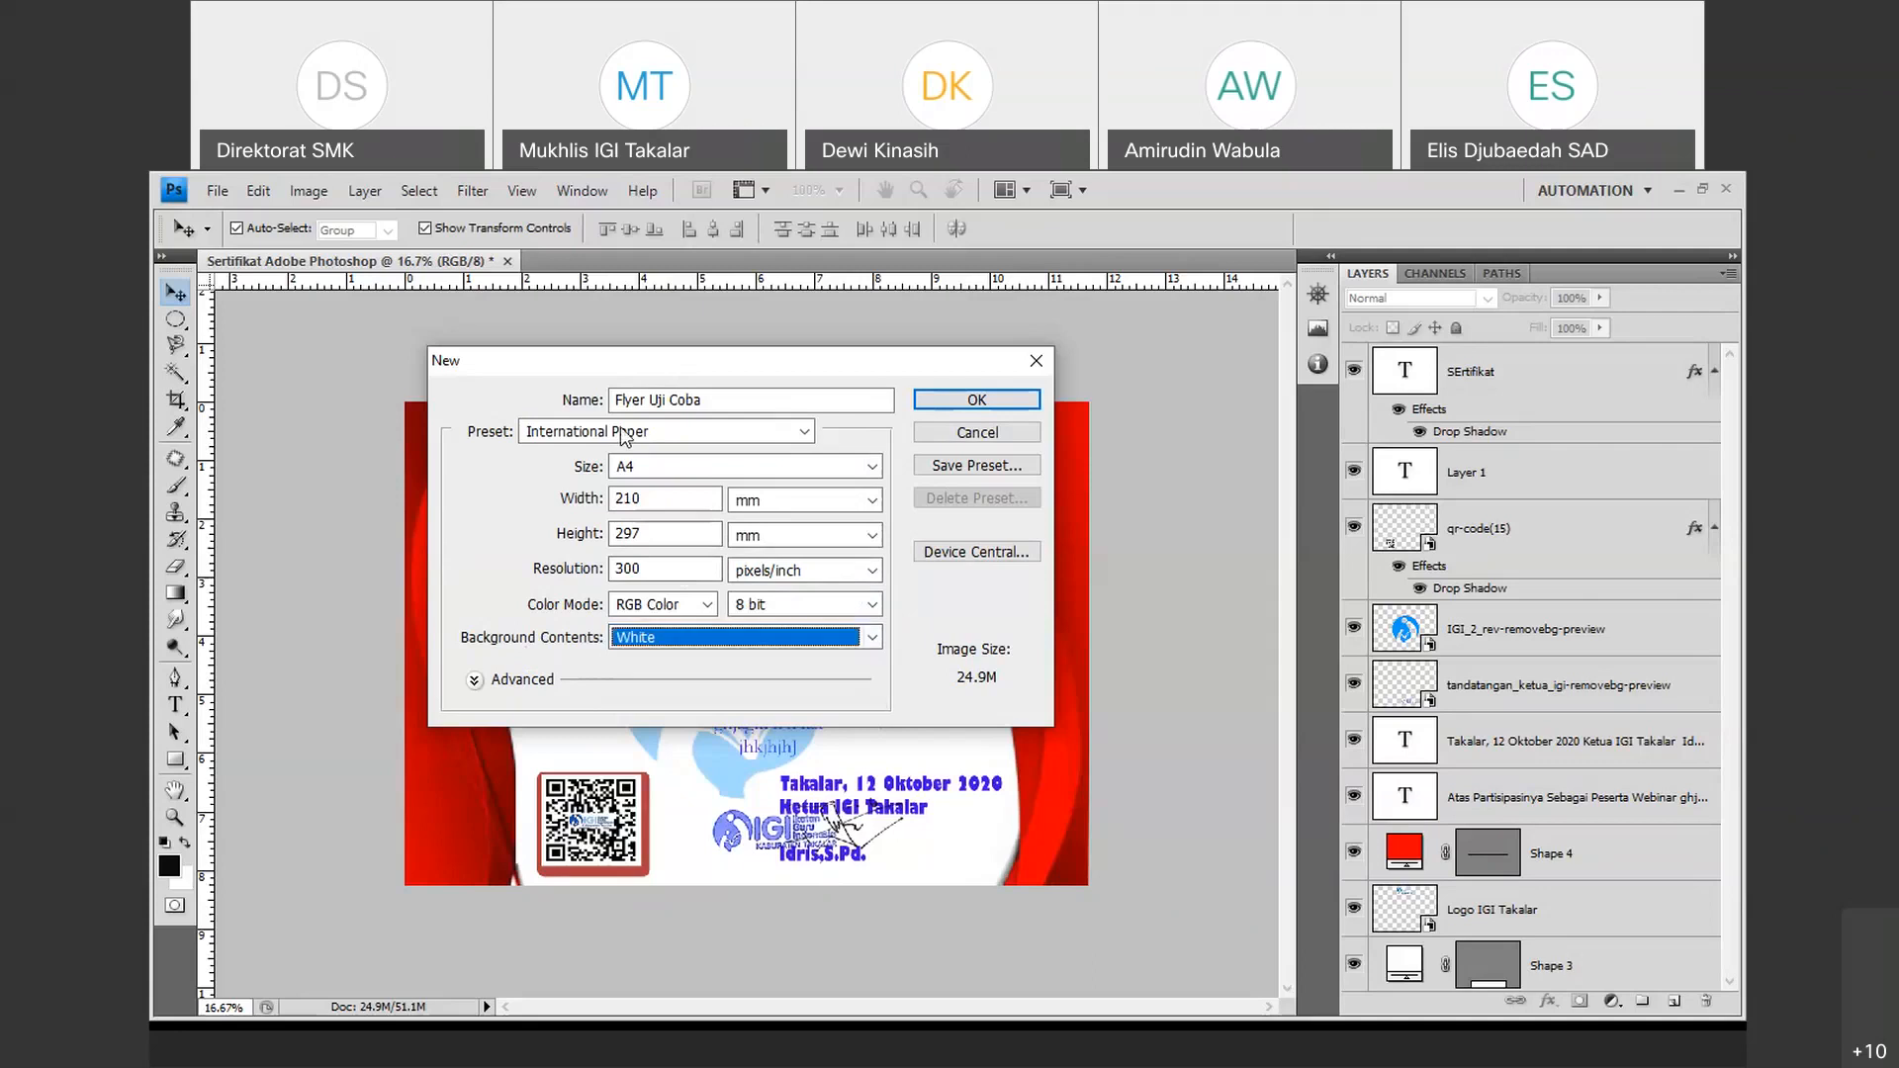
pyautogui.click(940, 398)
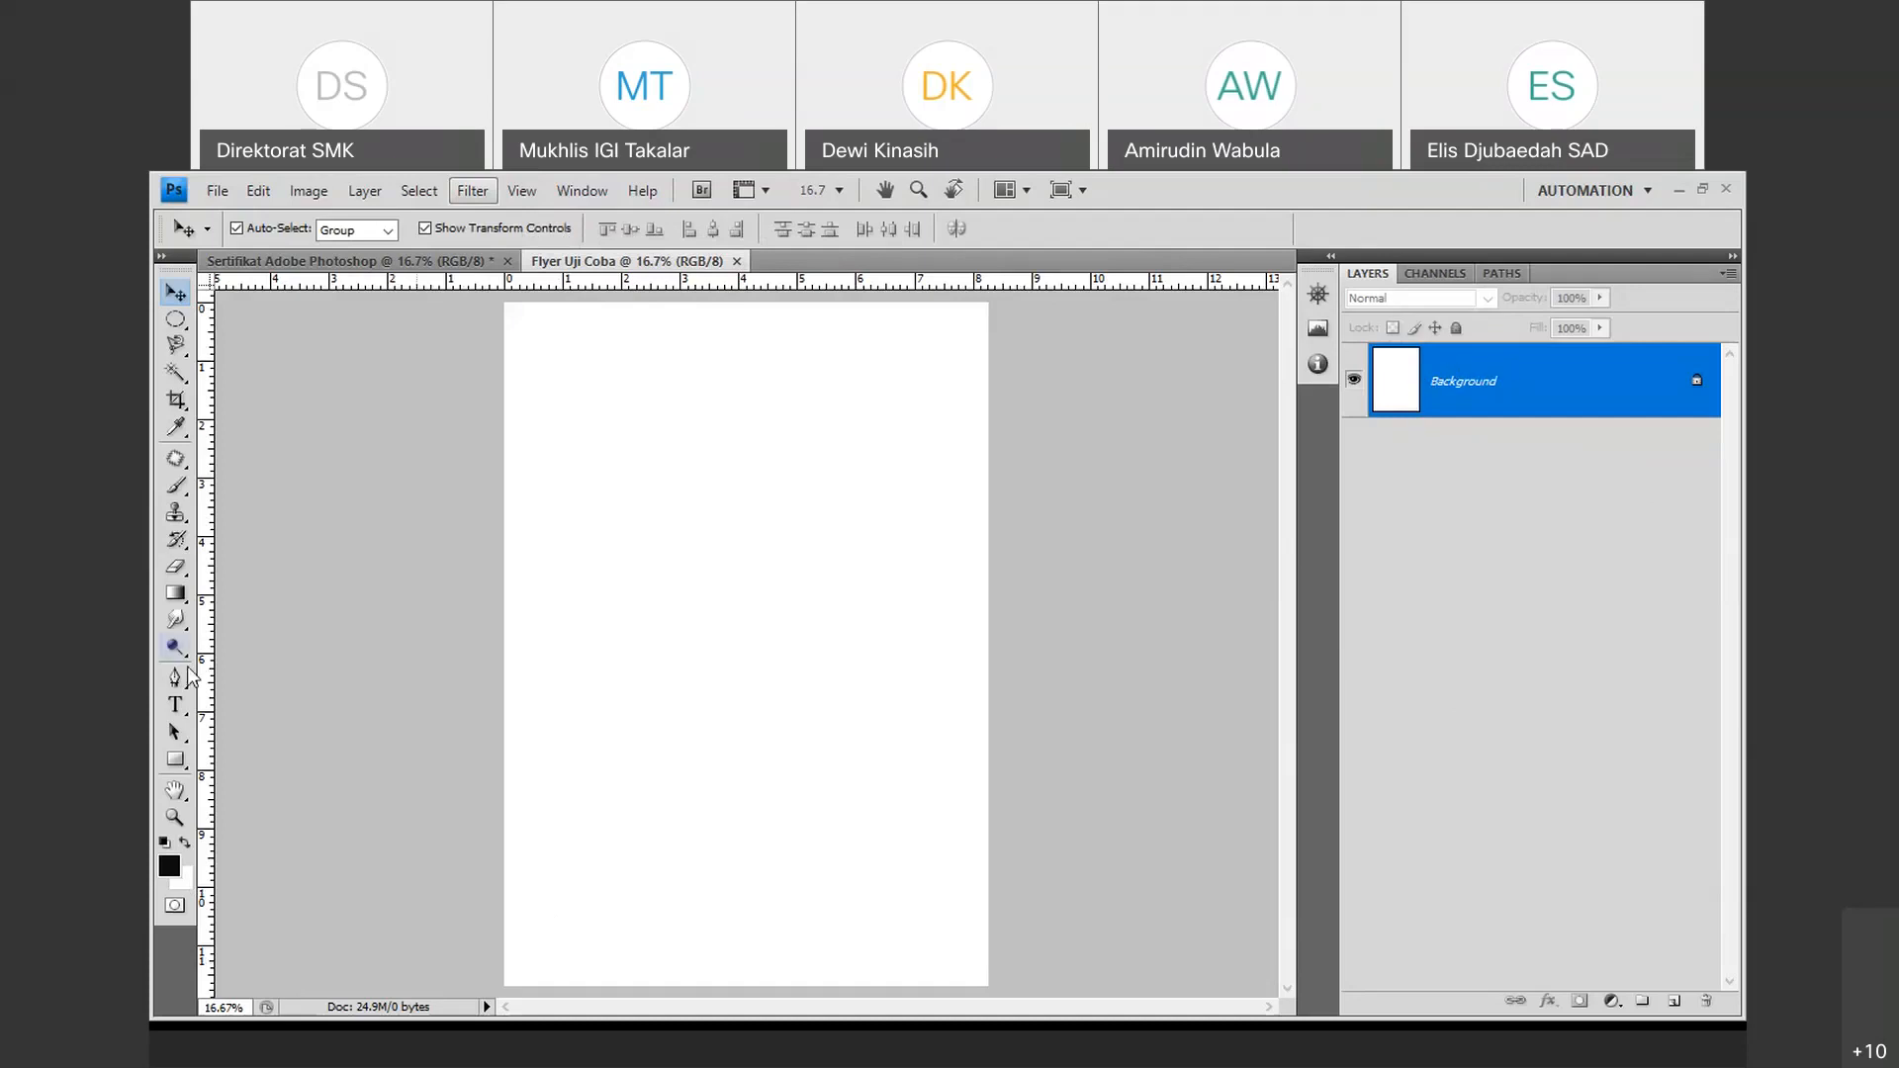
# Draw a black rectangle shape with the Rectangle Tool so that it covers the entire flyer page.
pyautogui.click(176, 761)
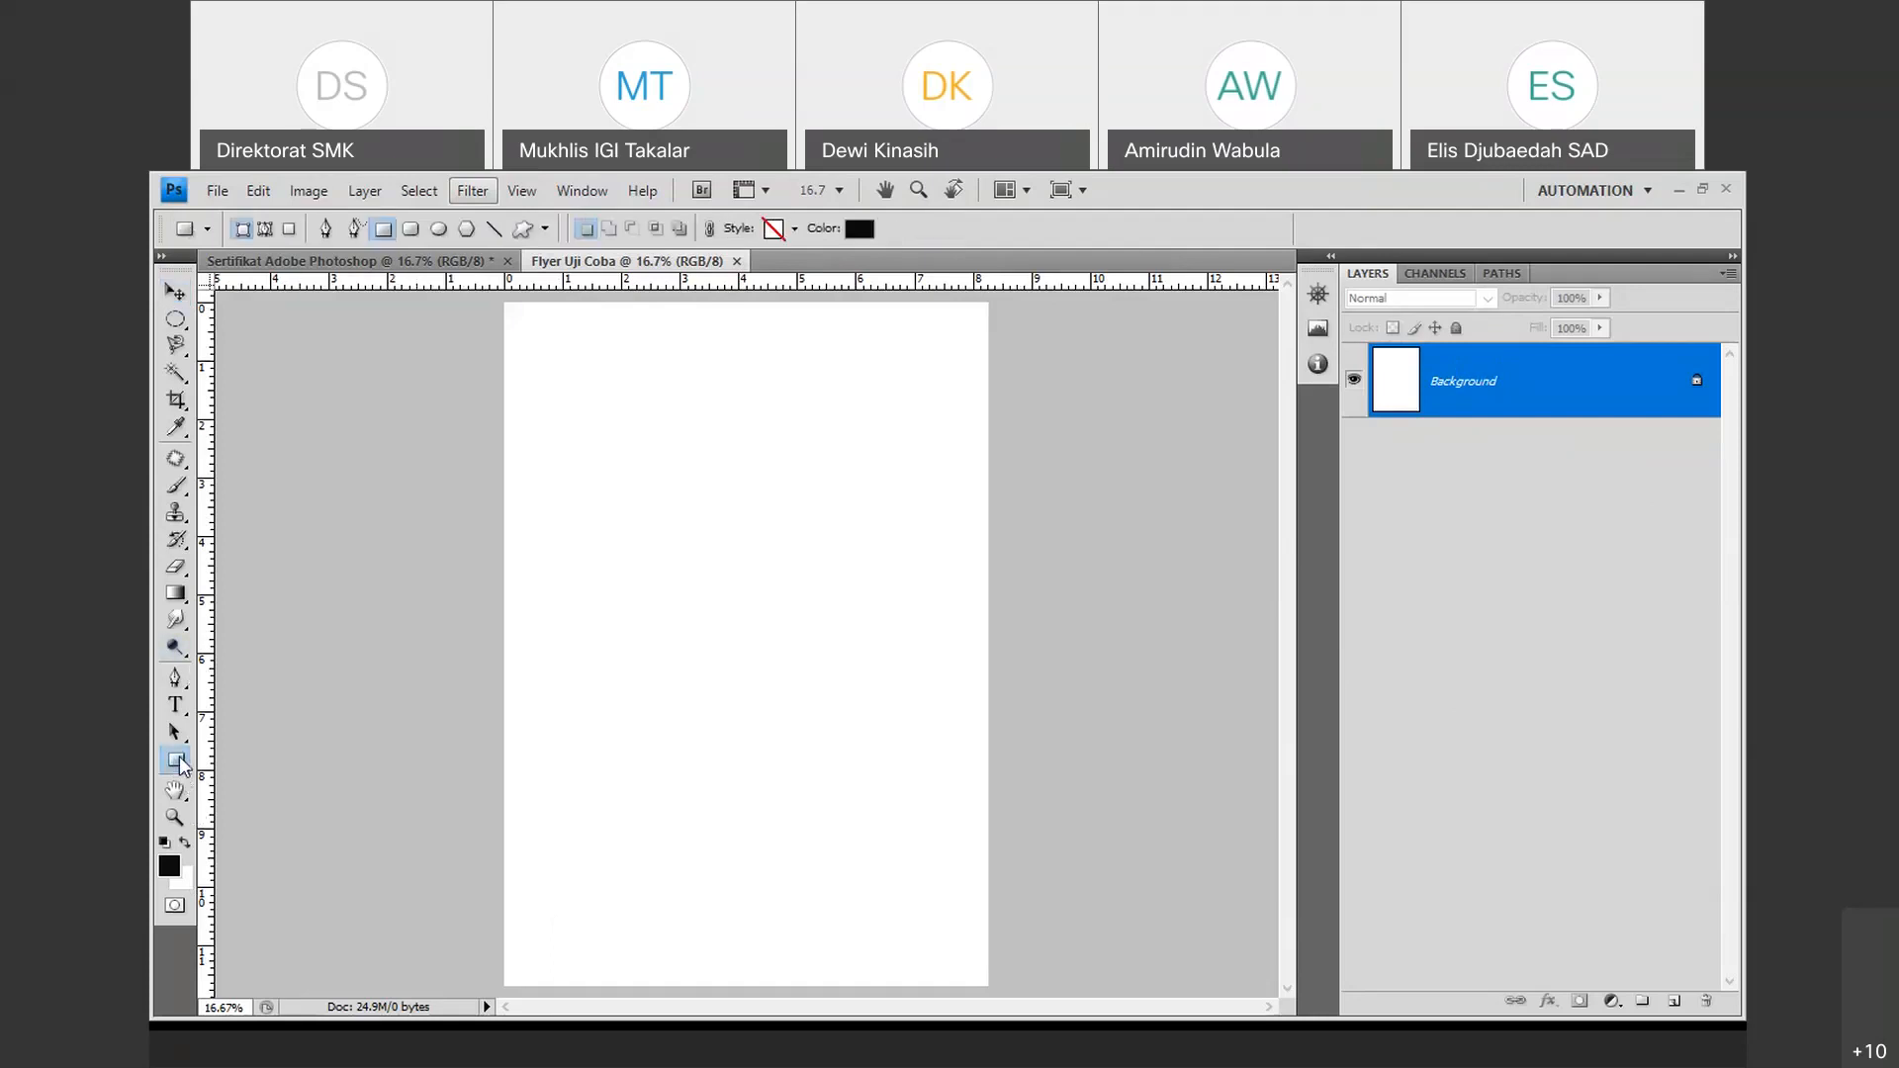
pyautogui.click(176, 760)
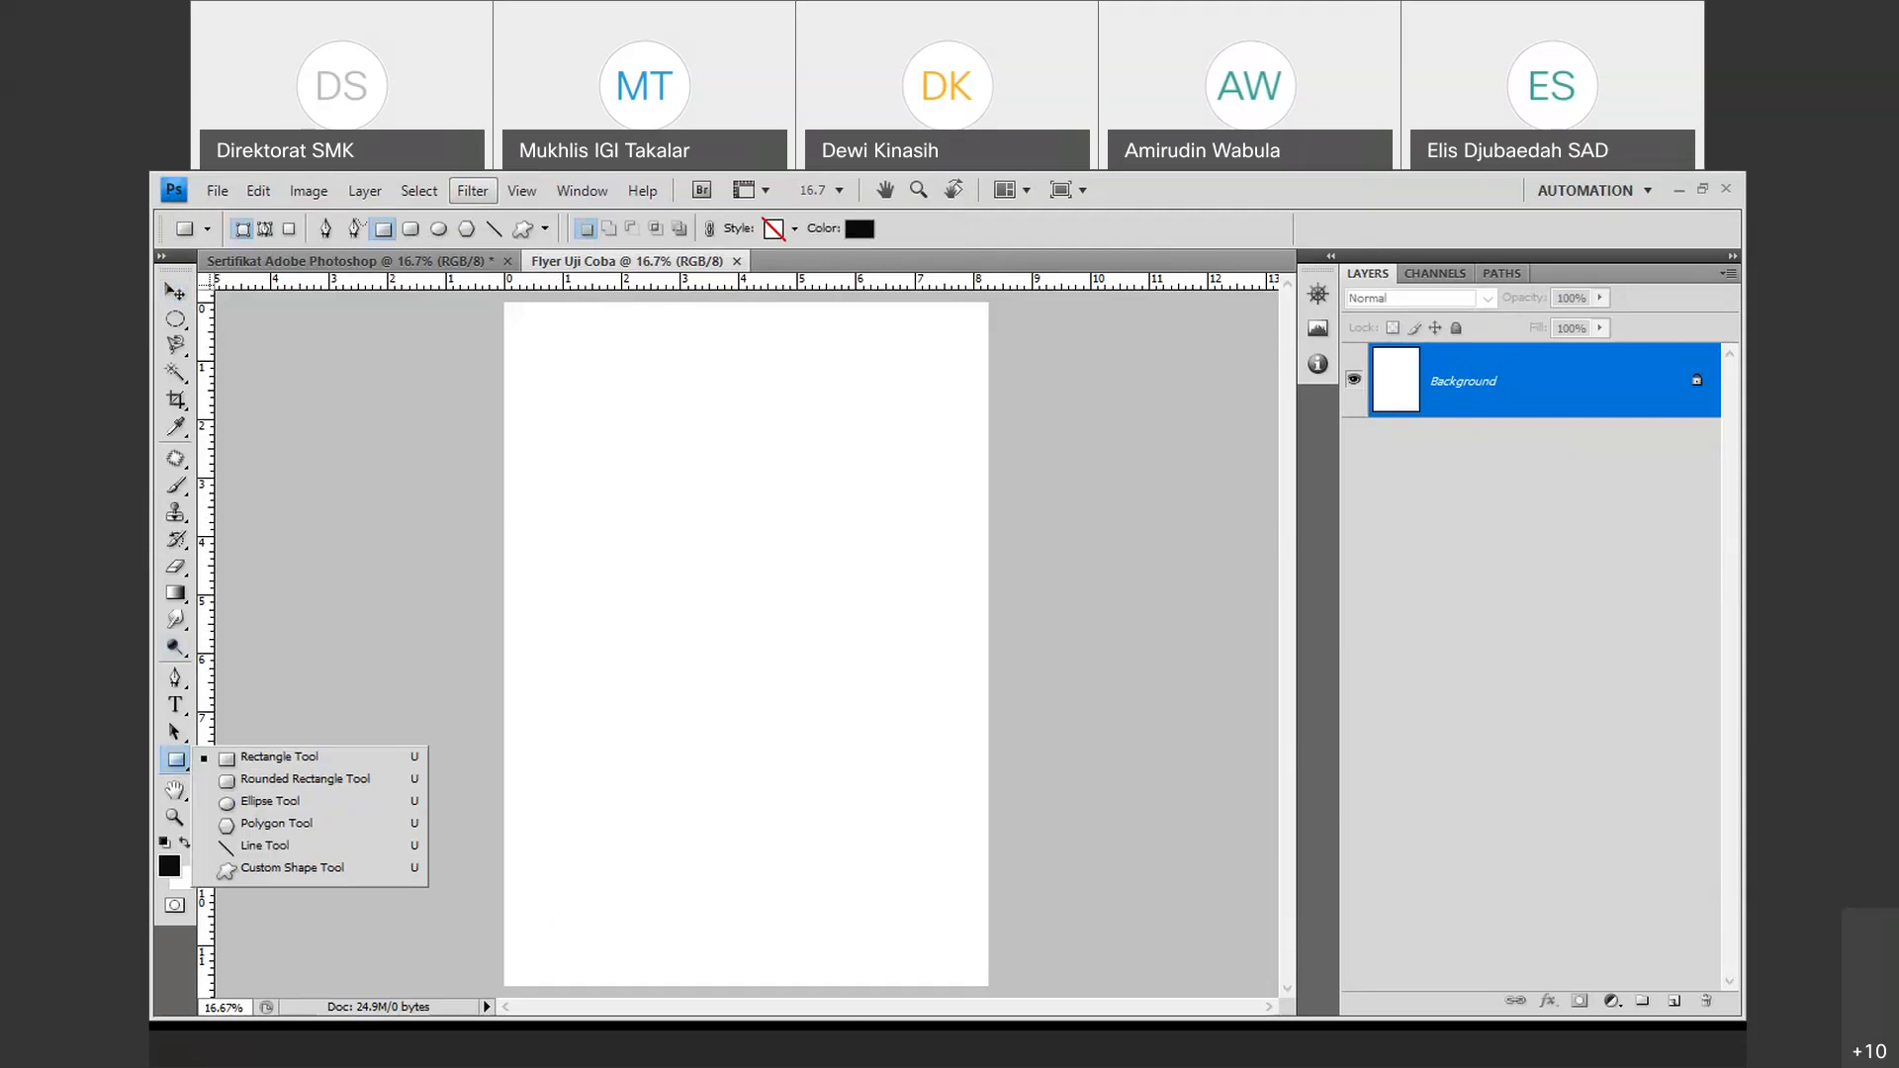
pyautogui.click(483, 301)
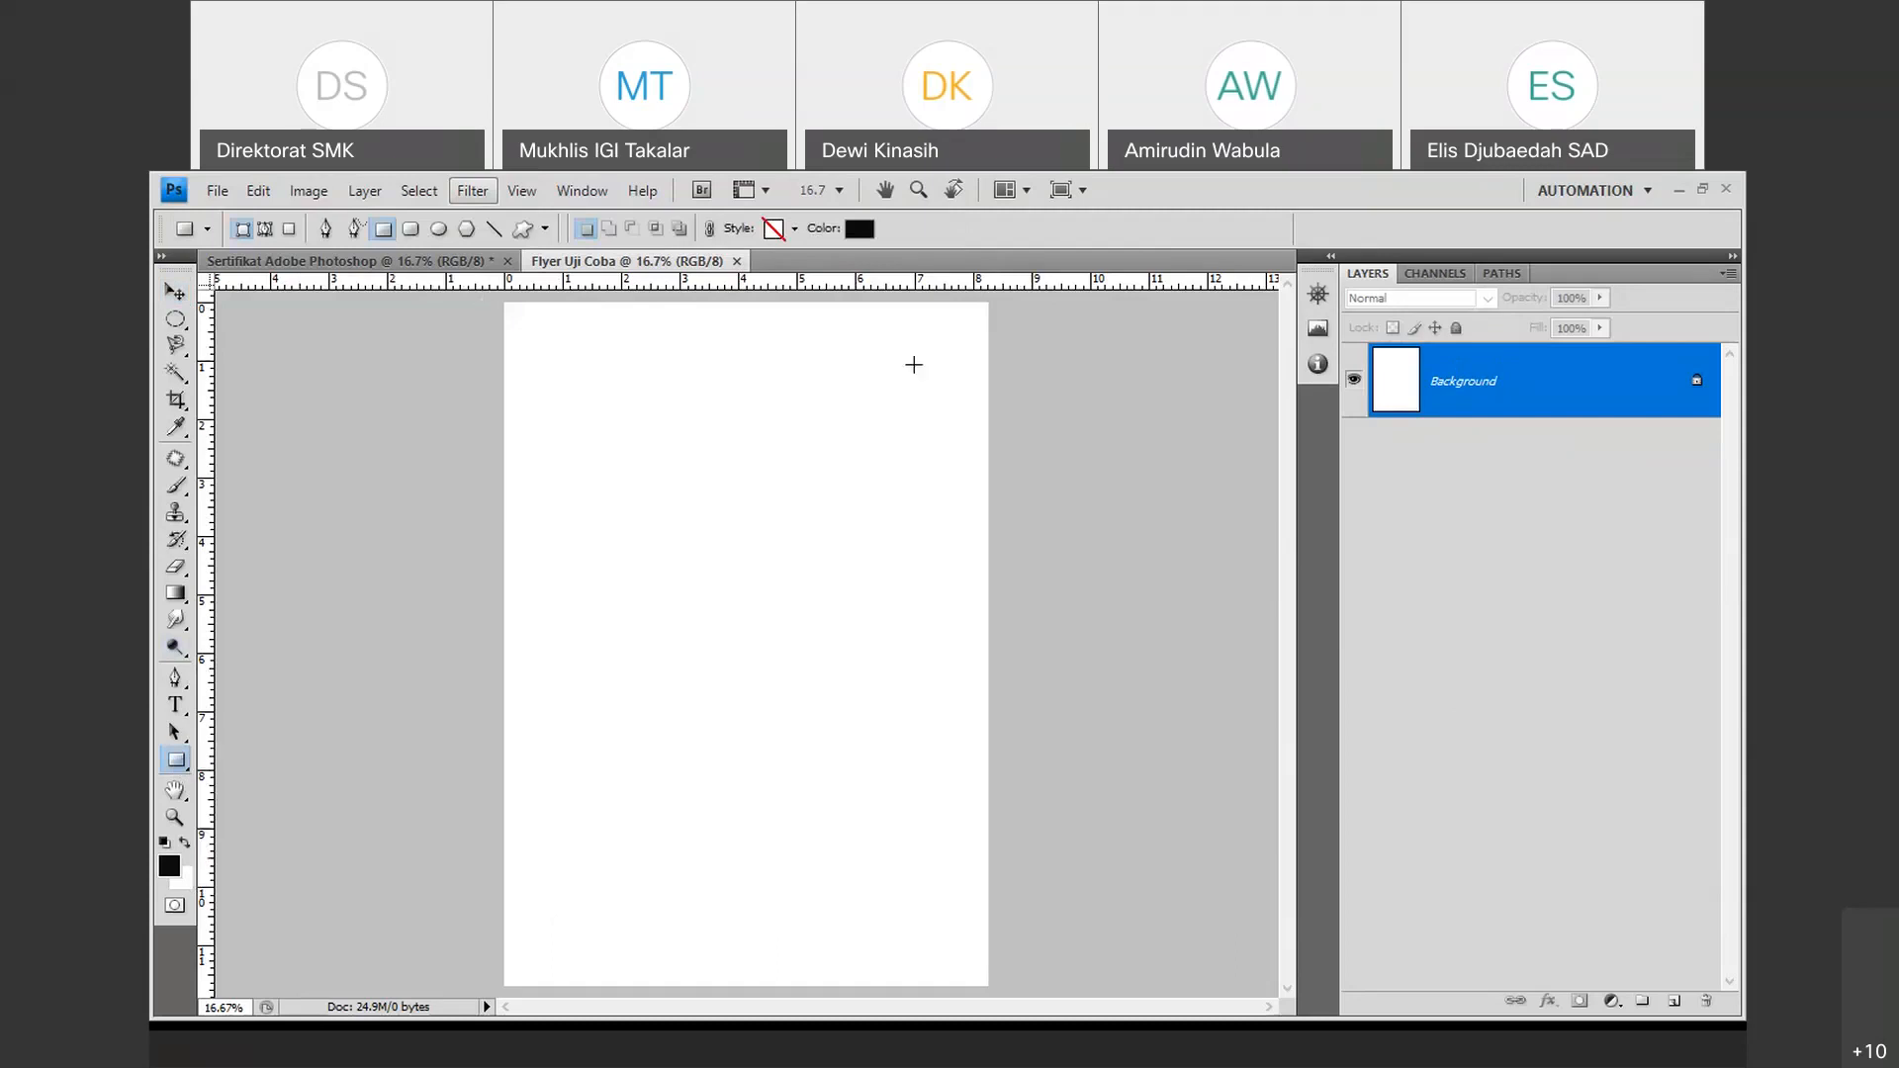
pyautogui.moveTo(914, 365); pyautogui.dragTo(1002, 996)
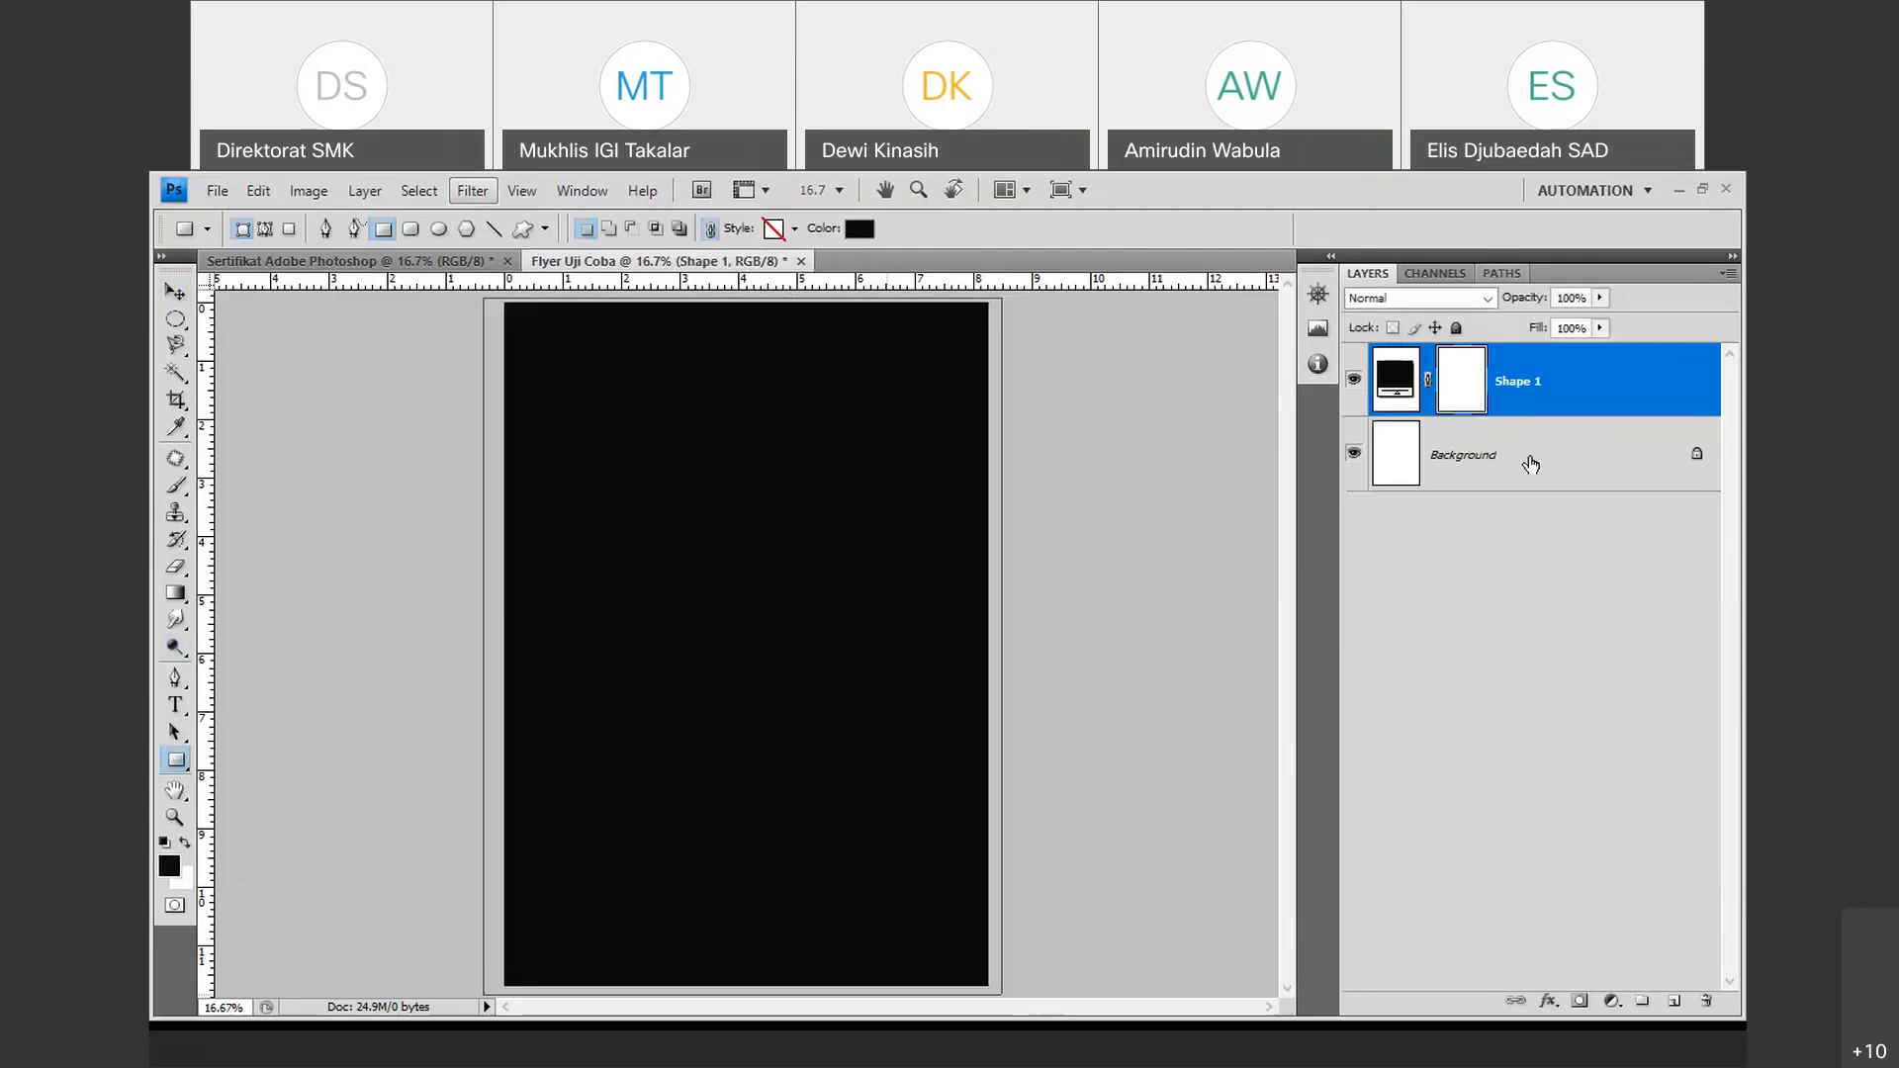
pyautogui.click(1455, 467)
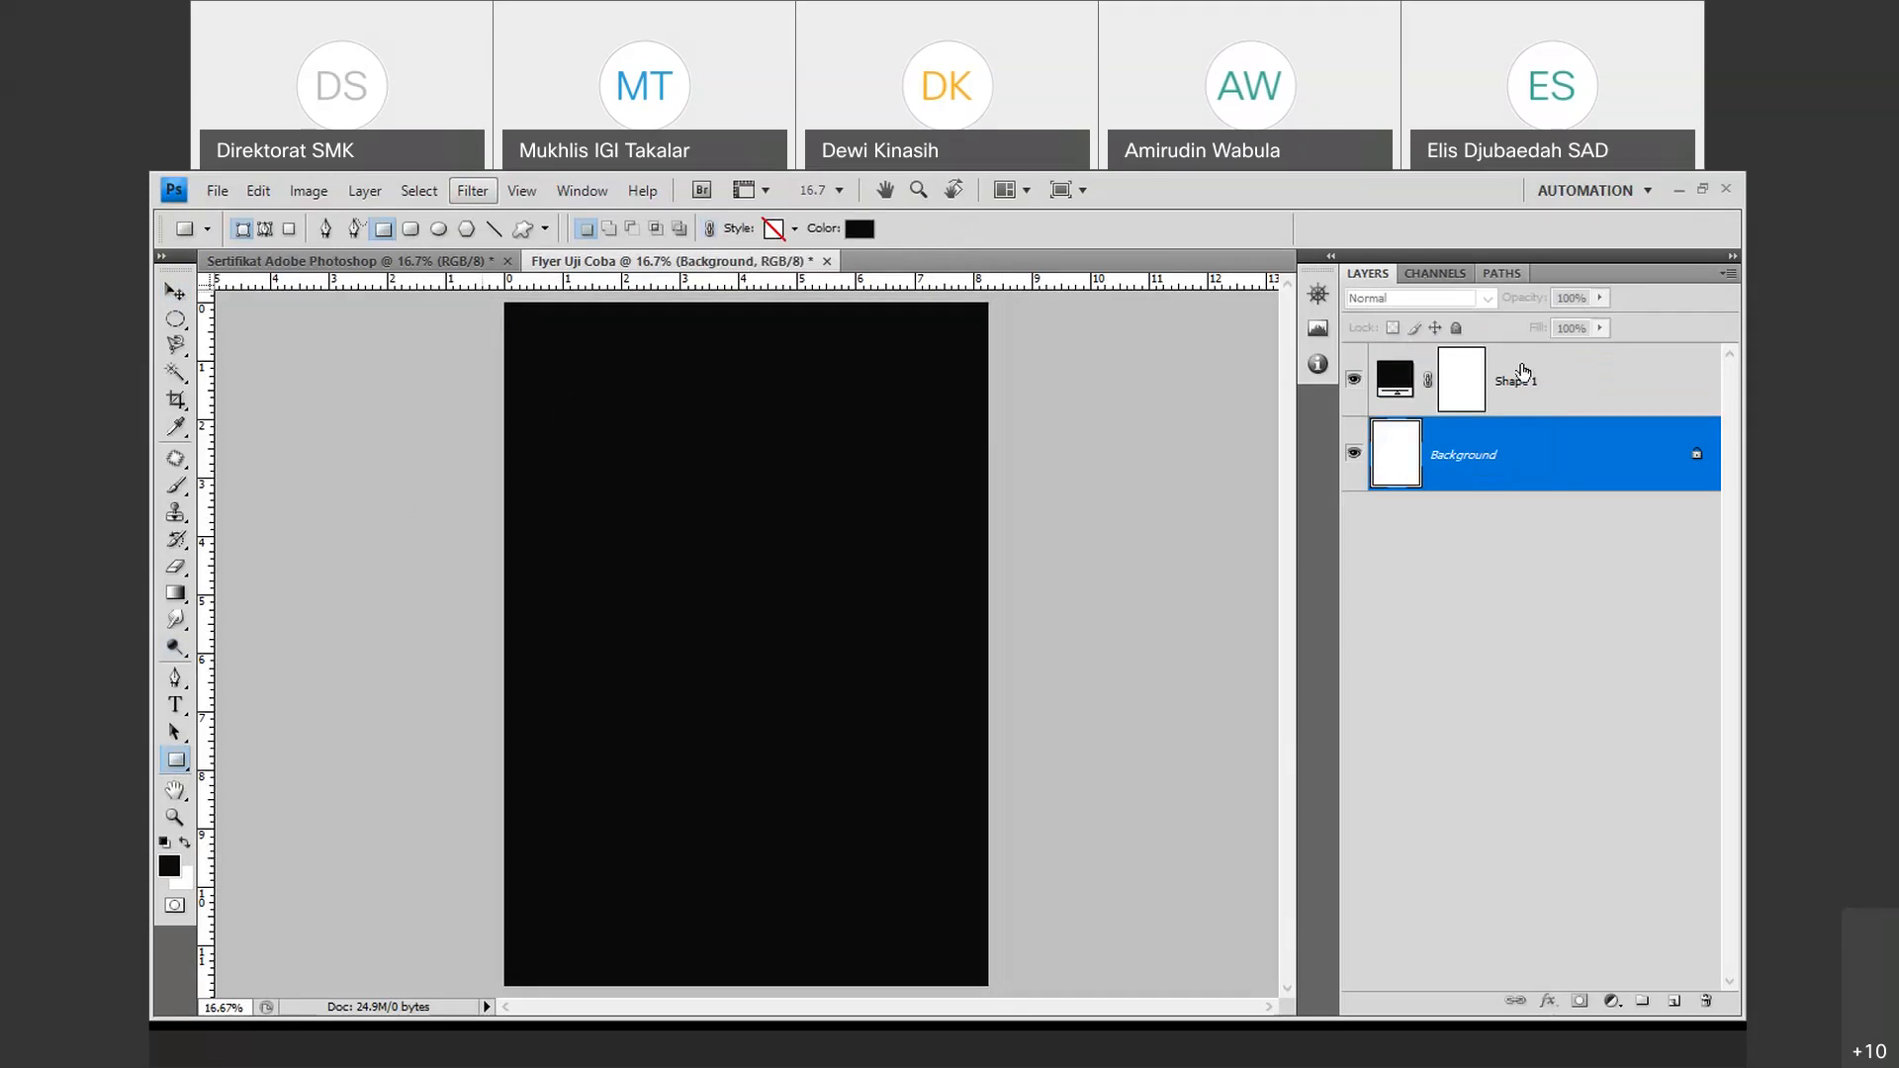
pyautogui.click(1531, 403)
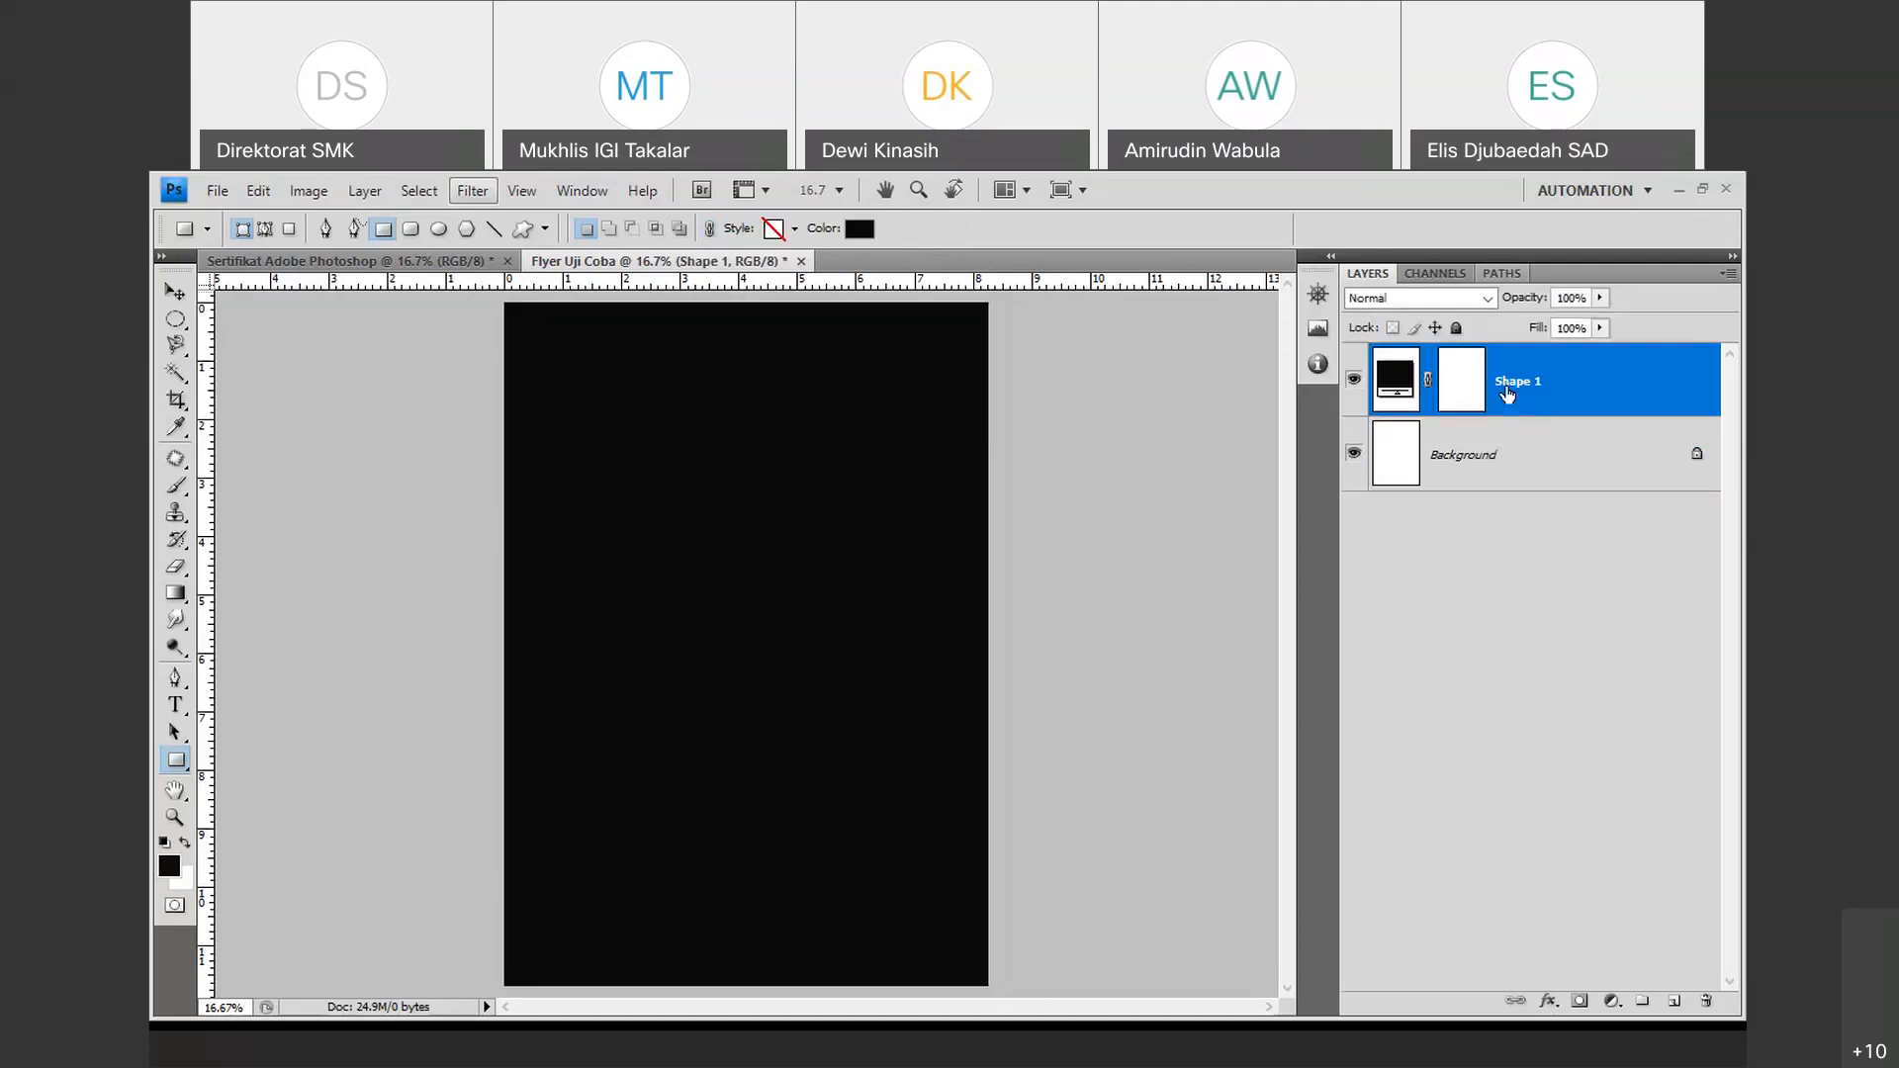
pyautogui.doubleClick(1623, 375)
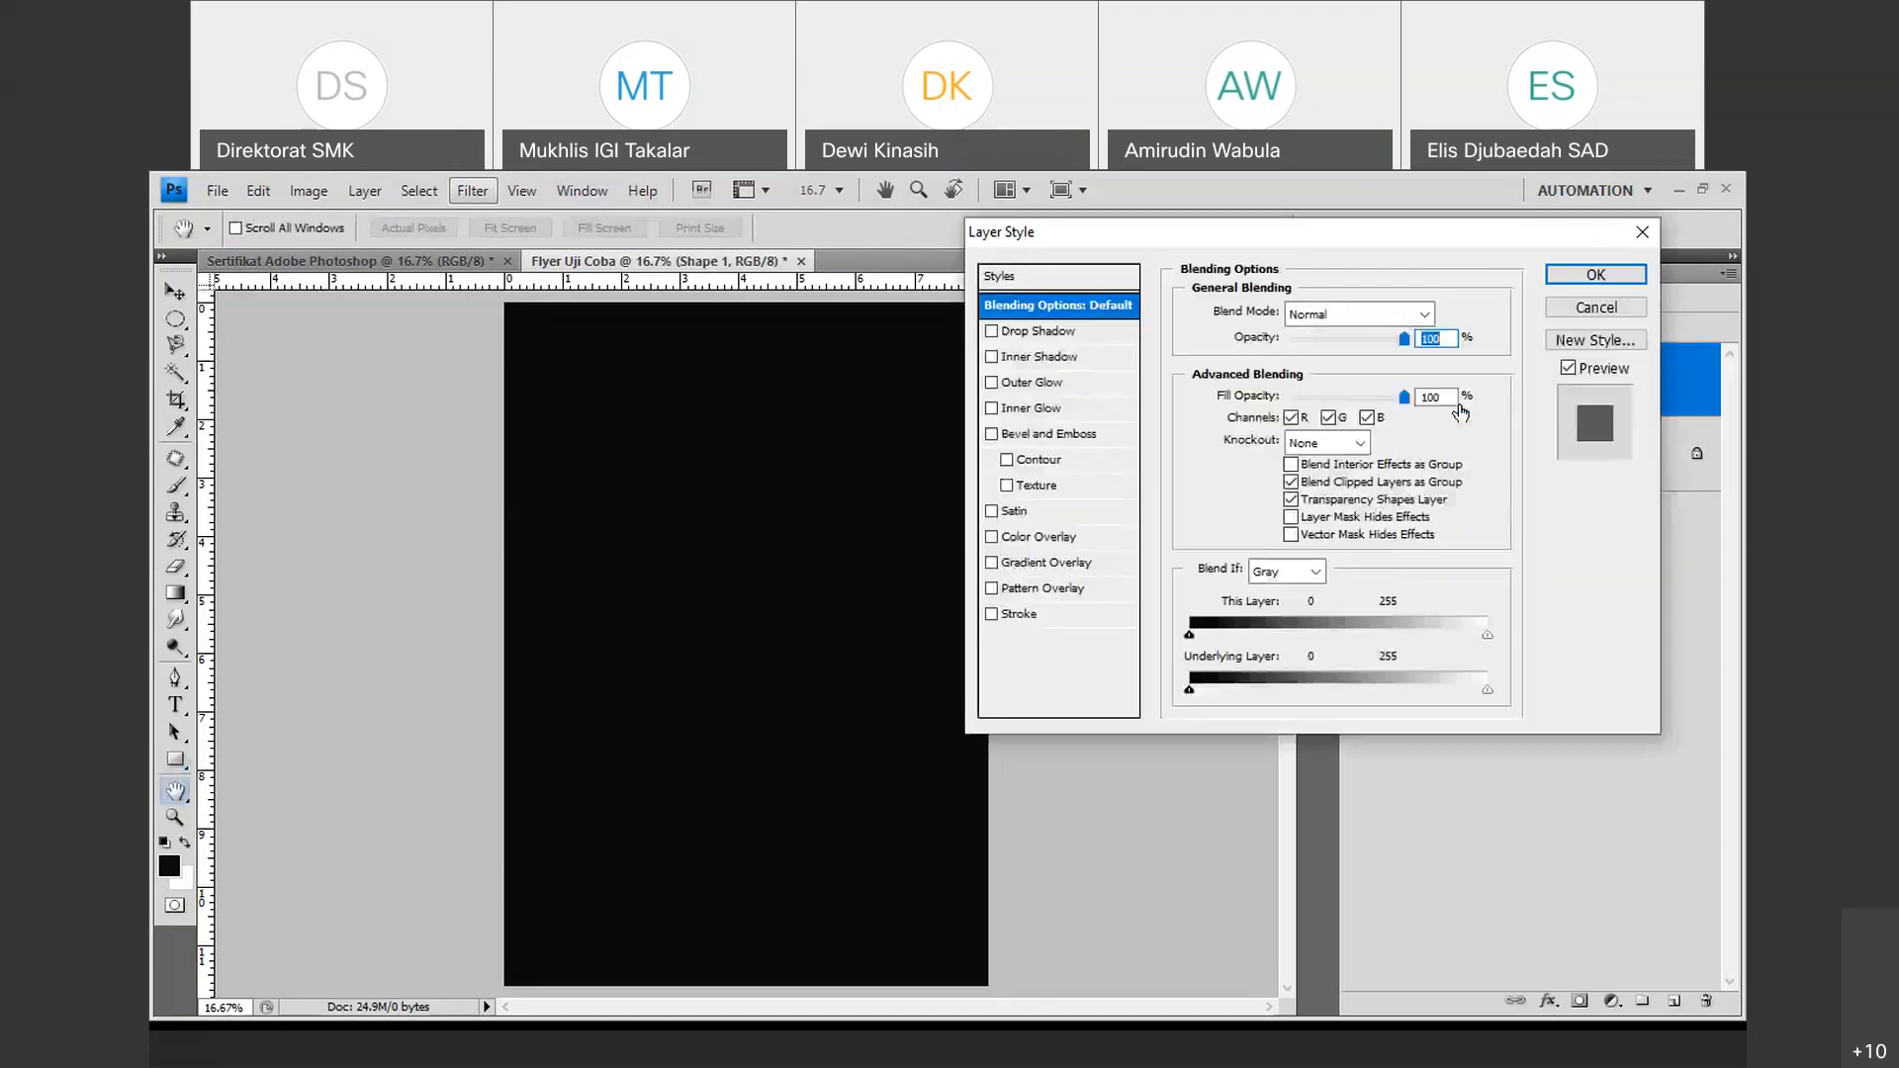
pyautogui.click(1609, 310)
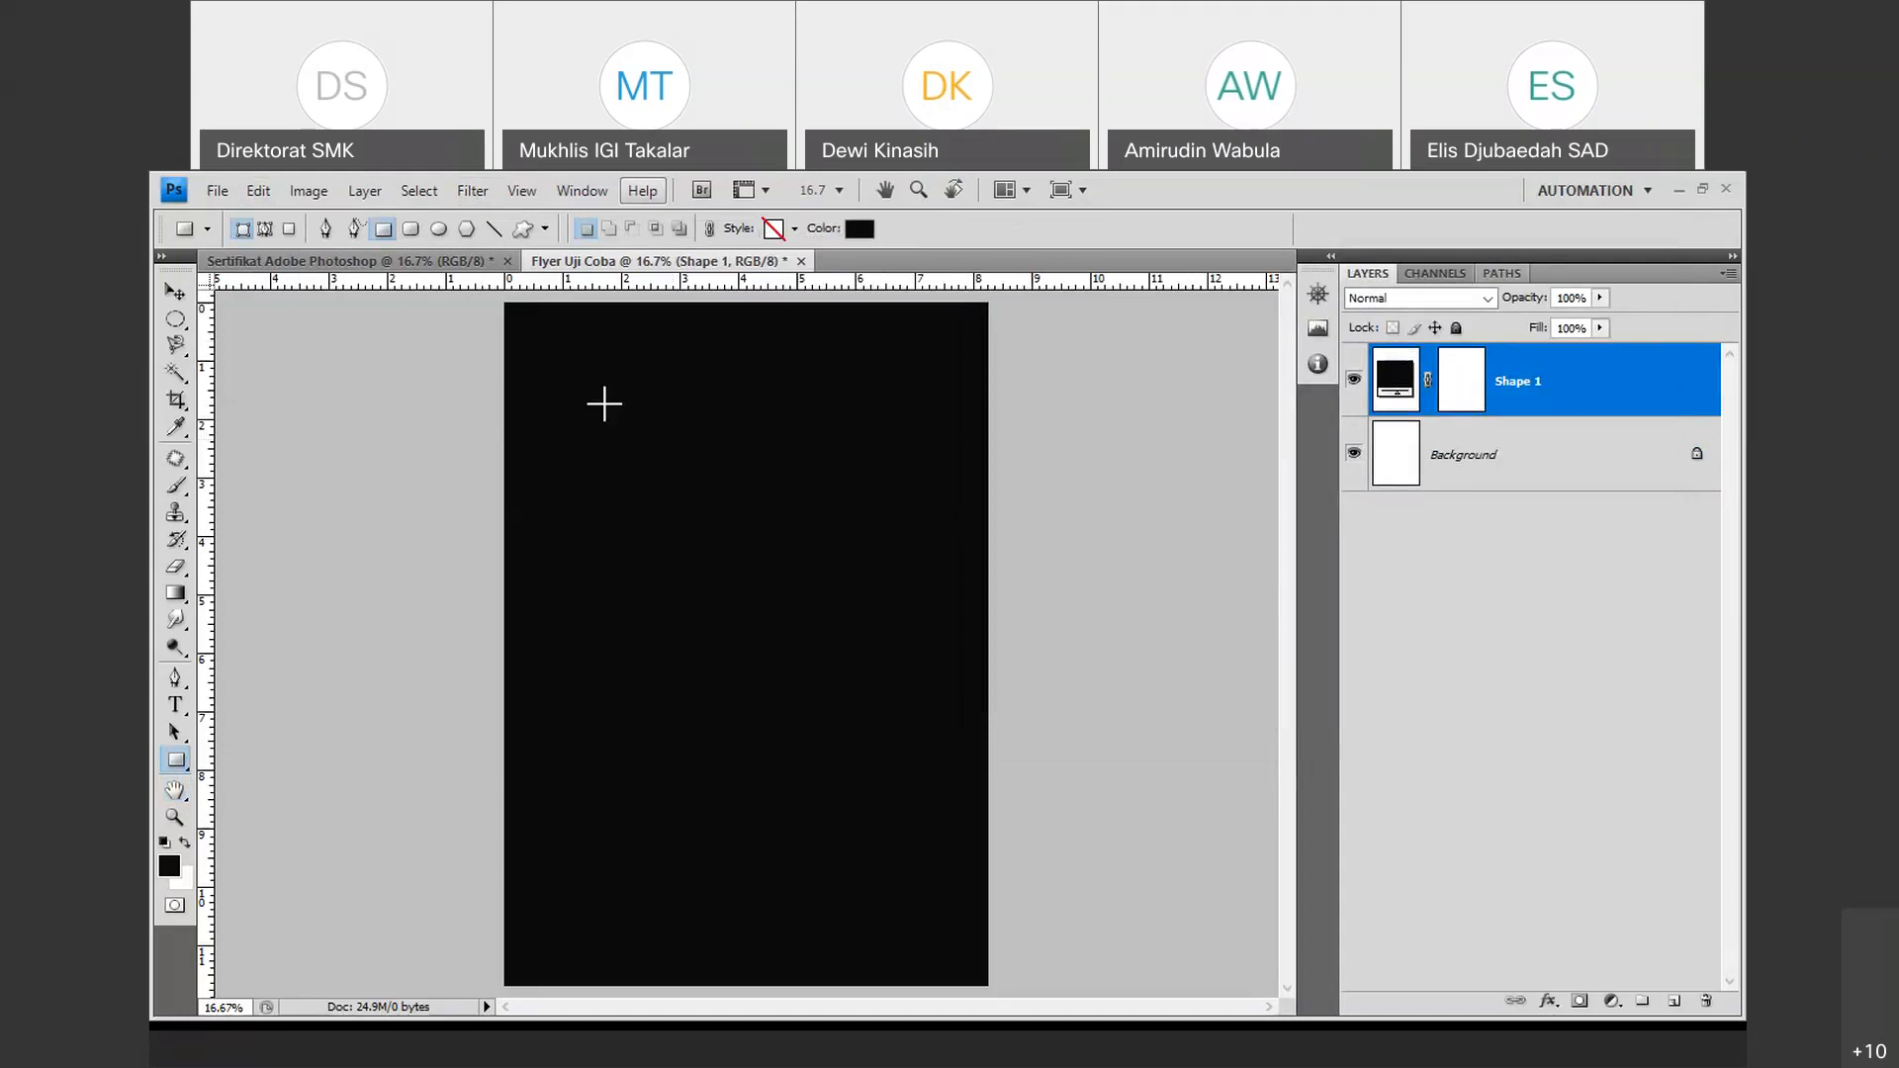
pyautogui.rightClick(1507, 383)
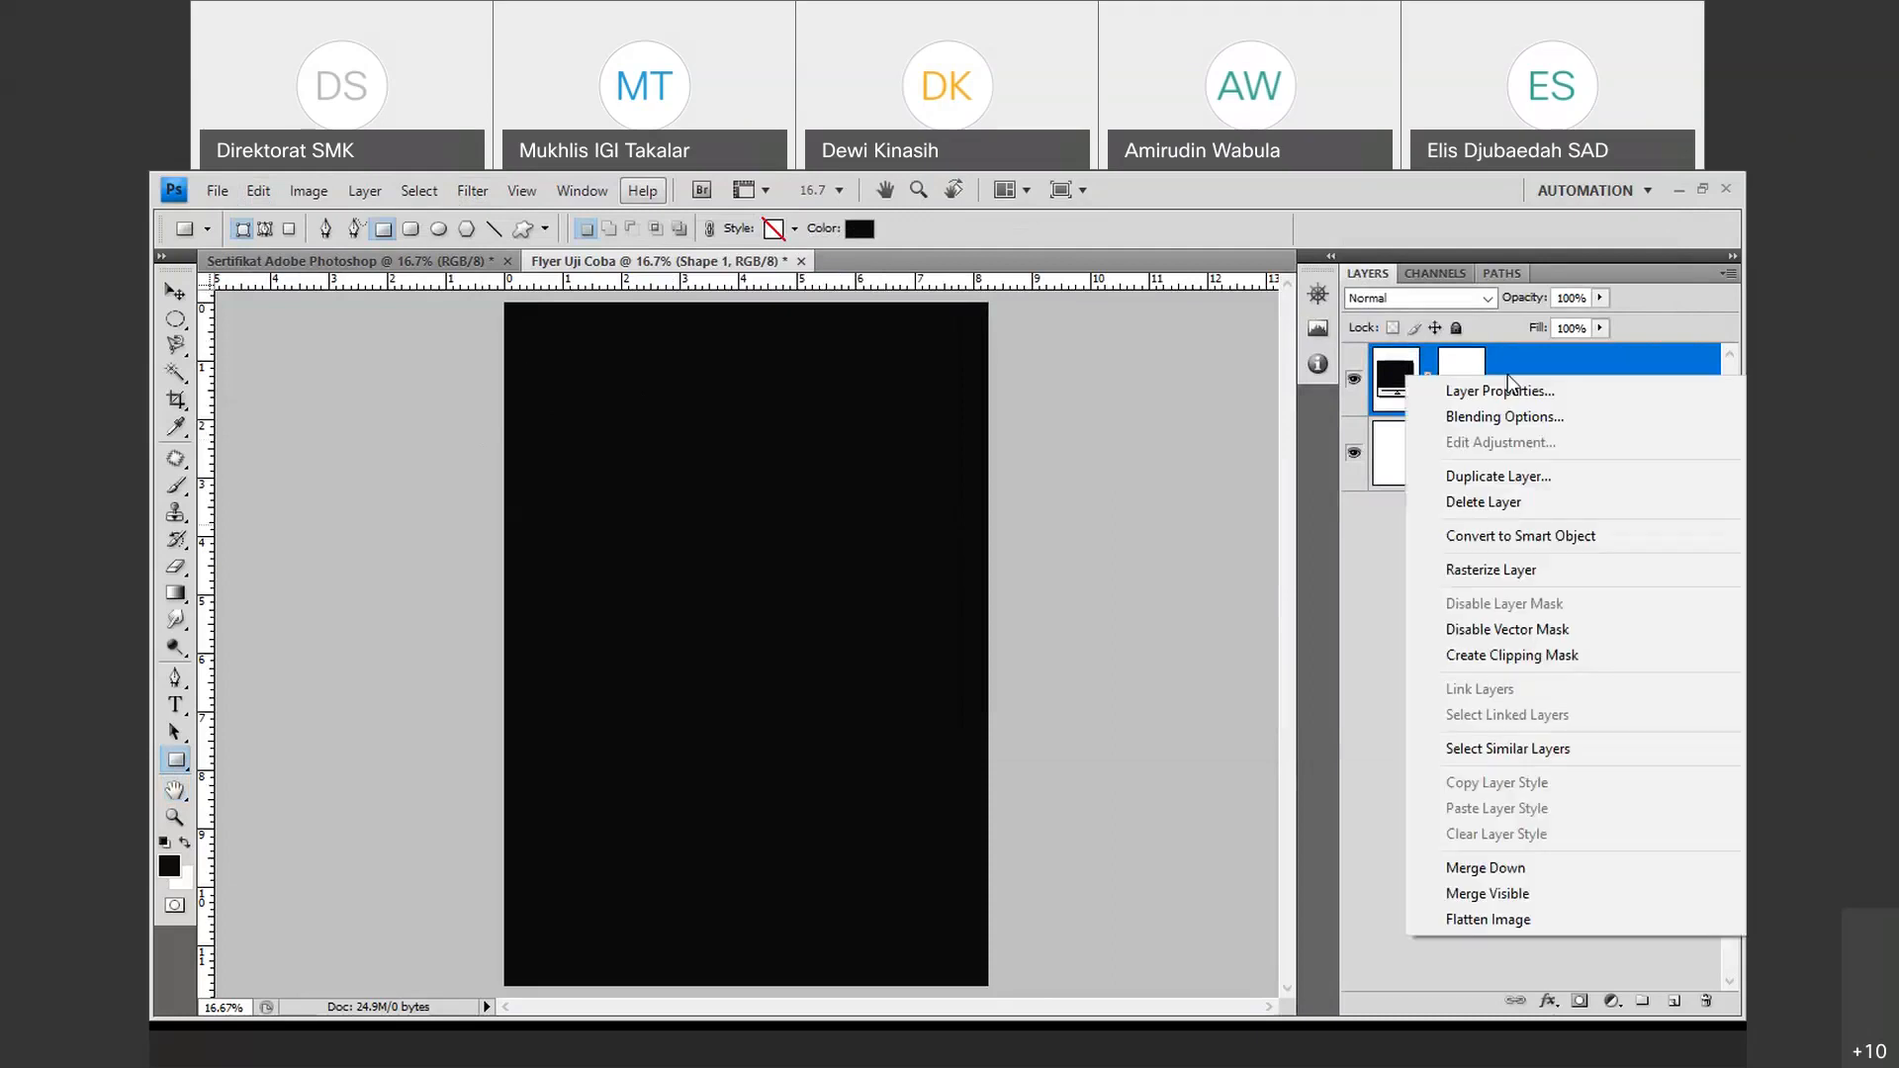
pyautogui.click(1177, 410)
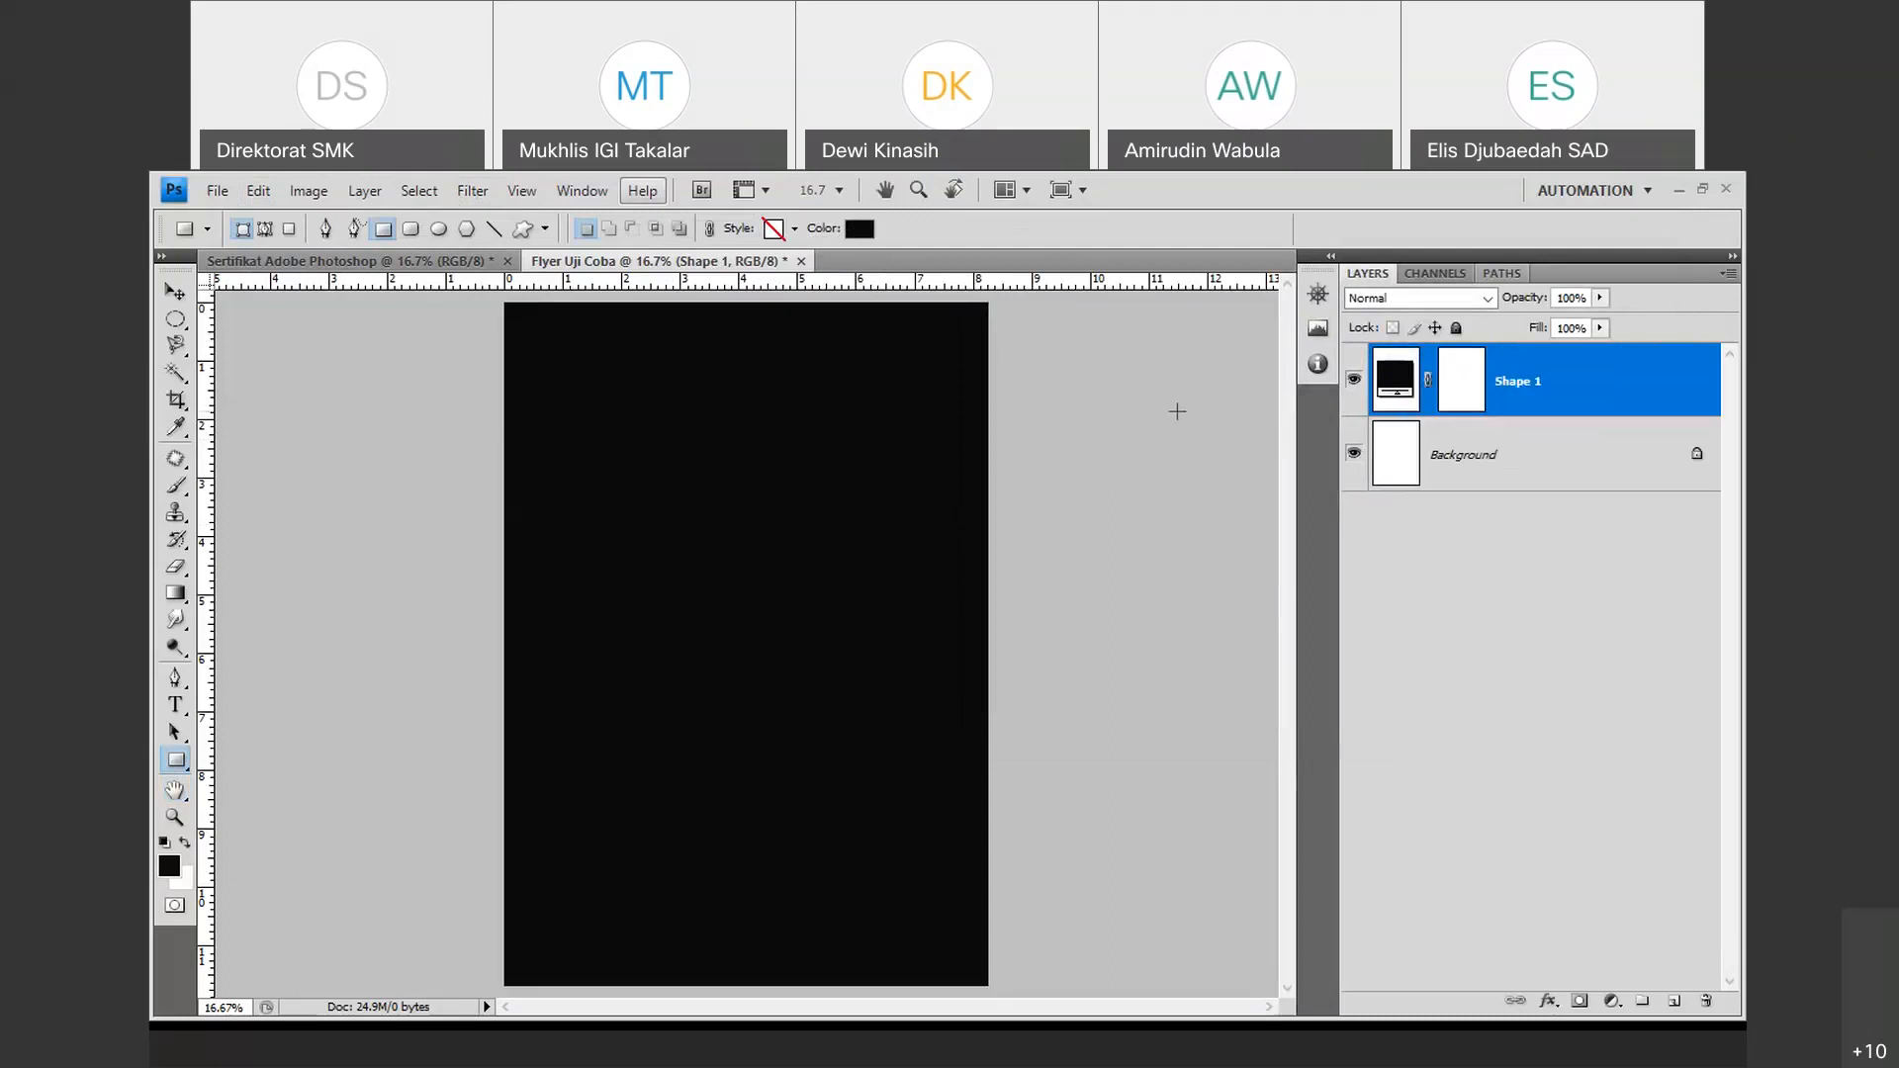
# Duplicate the Shape 1 layer as Shape 1 copy within the Flyer Uji Coba document.
pyautogui.rightClick(1521, 378)
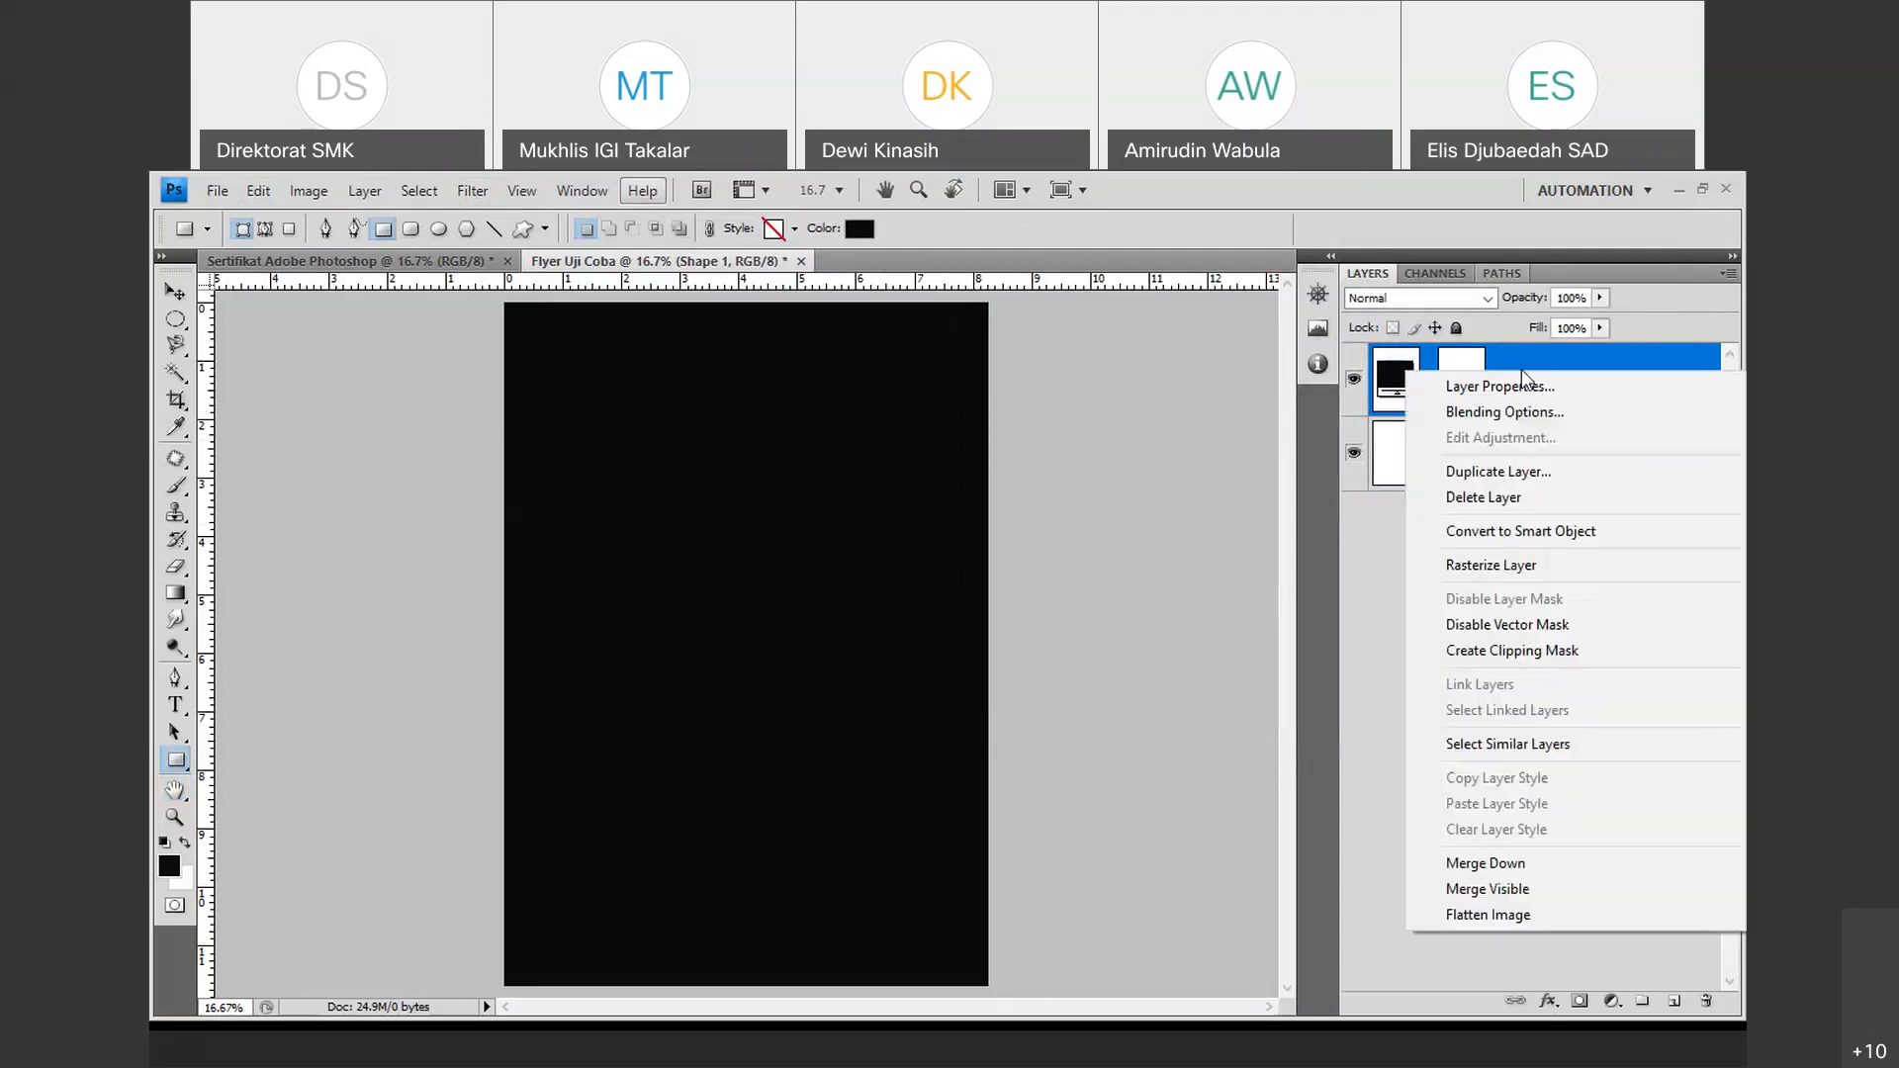
pyautogui.click(1514, 473)
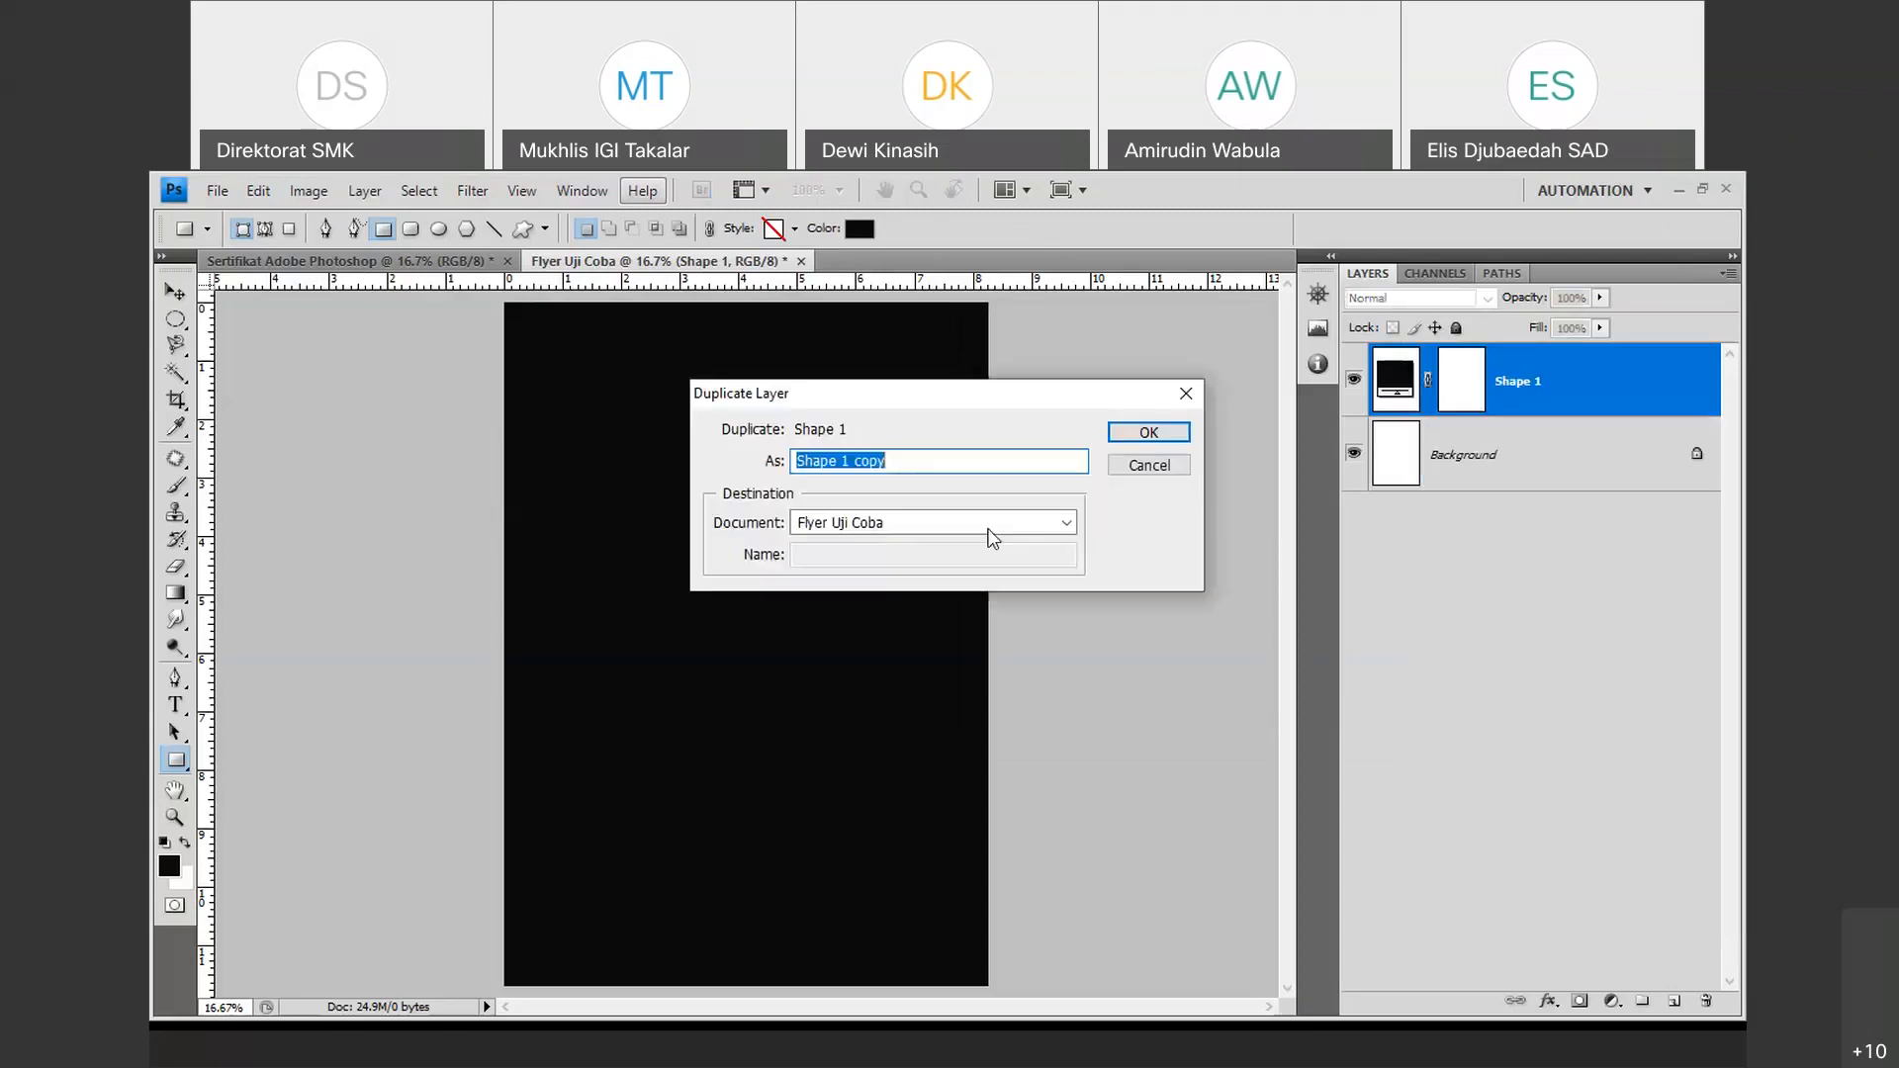
pyautogui.click(1149, 435)
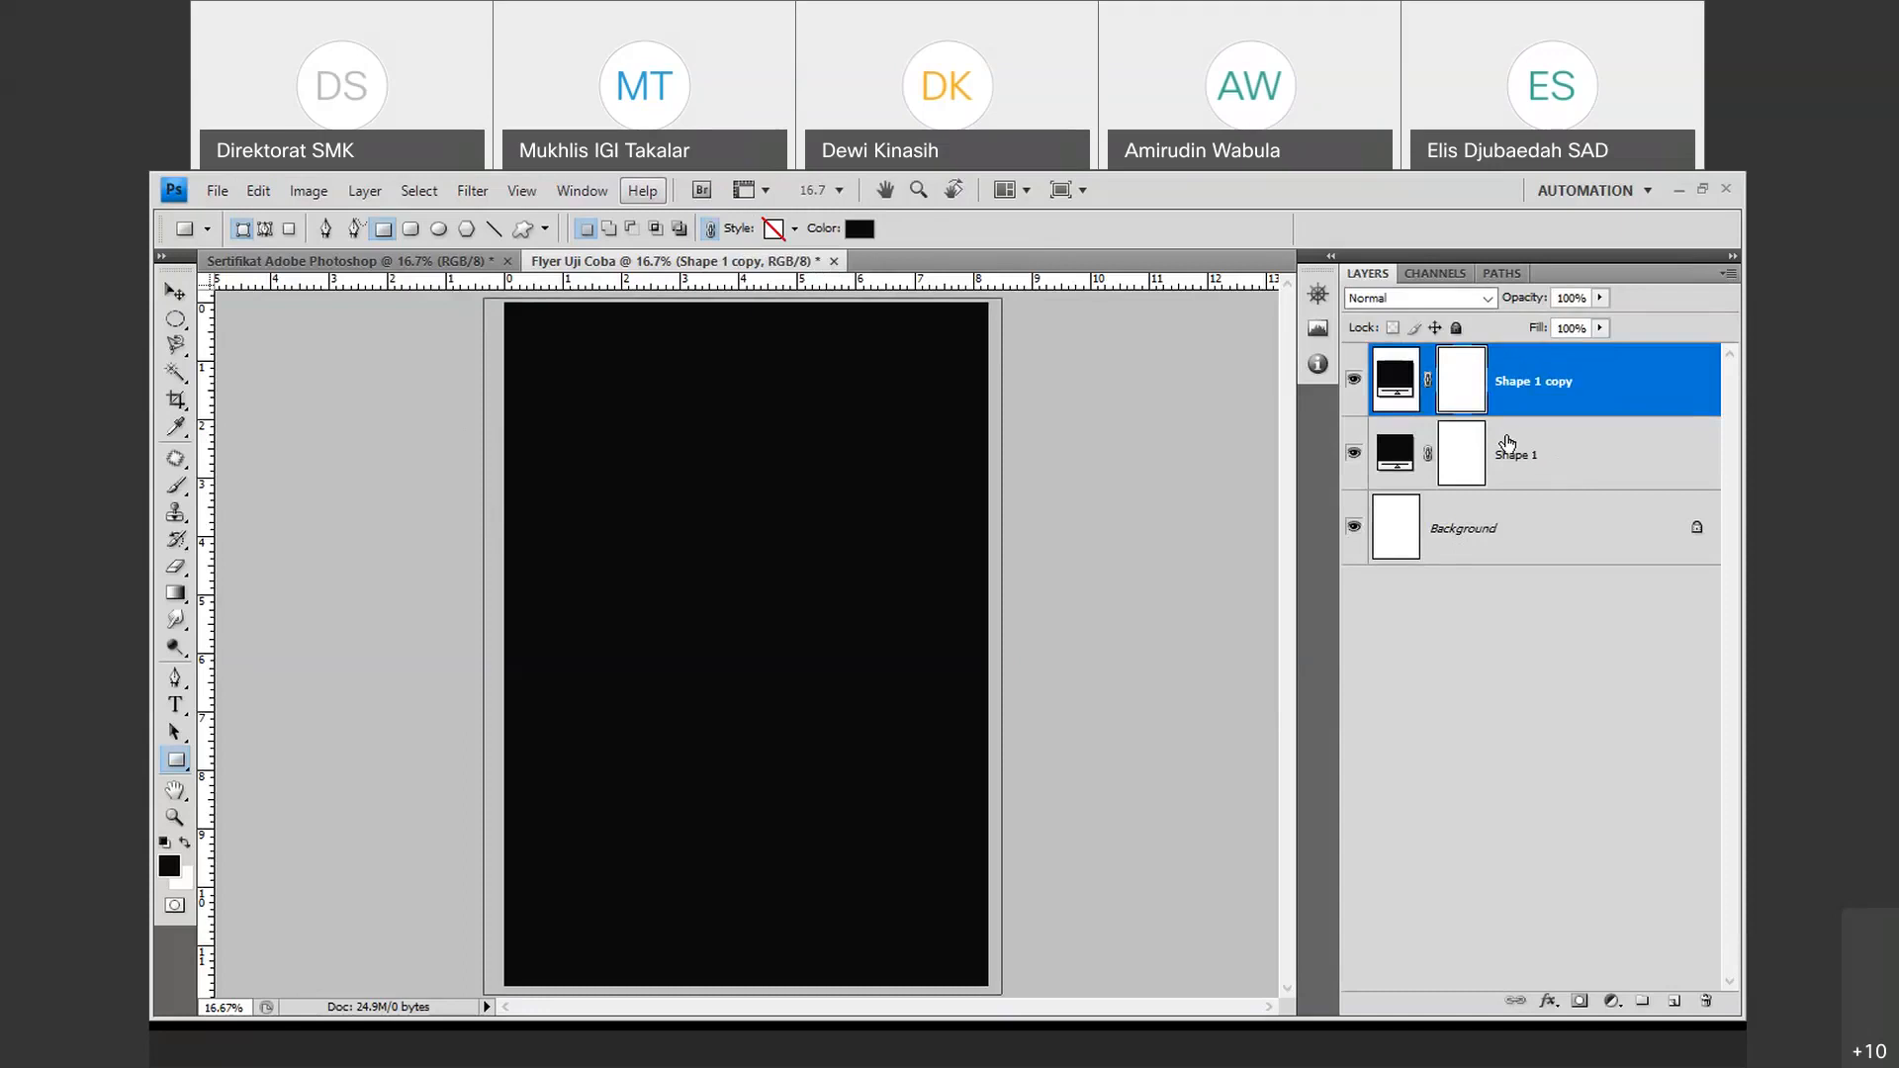
pyautogui.click(1518, 450)
pyautogui.hotkey('alt', ']')
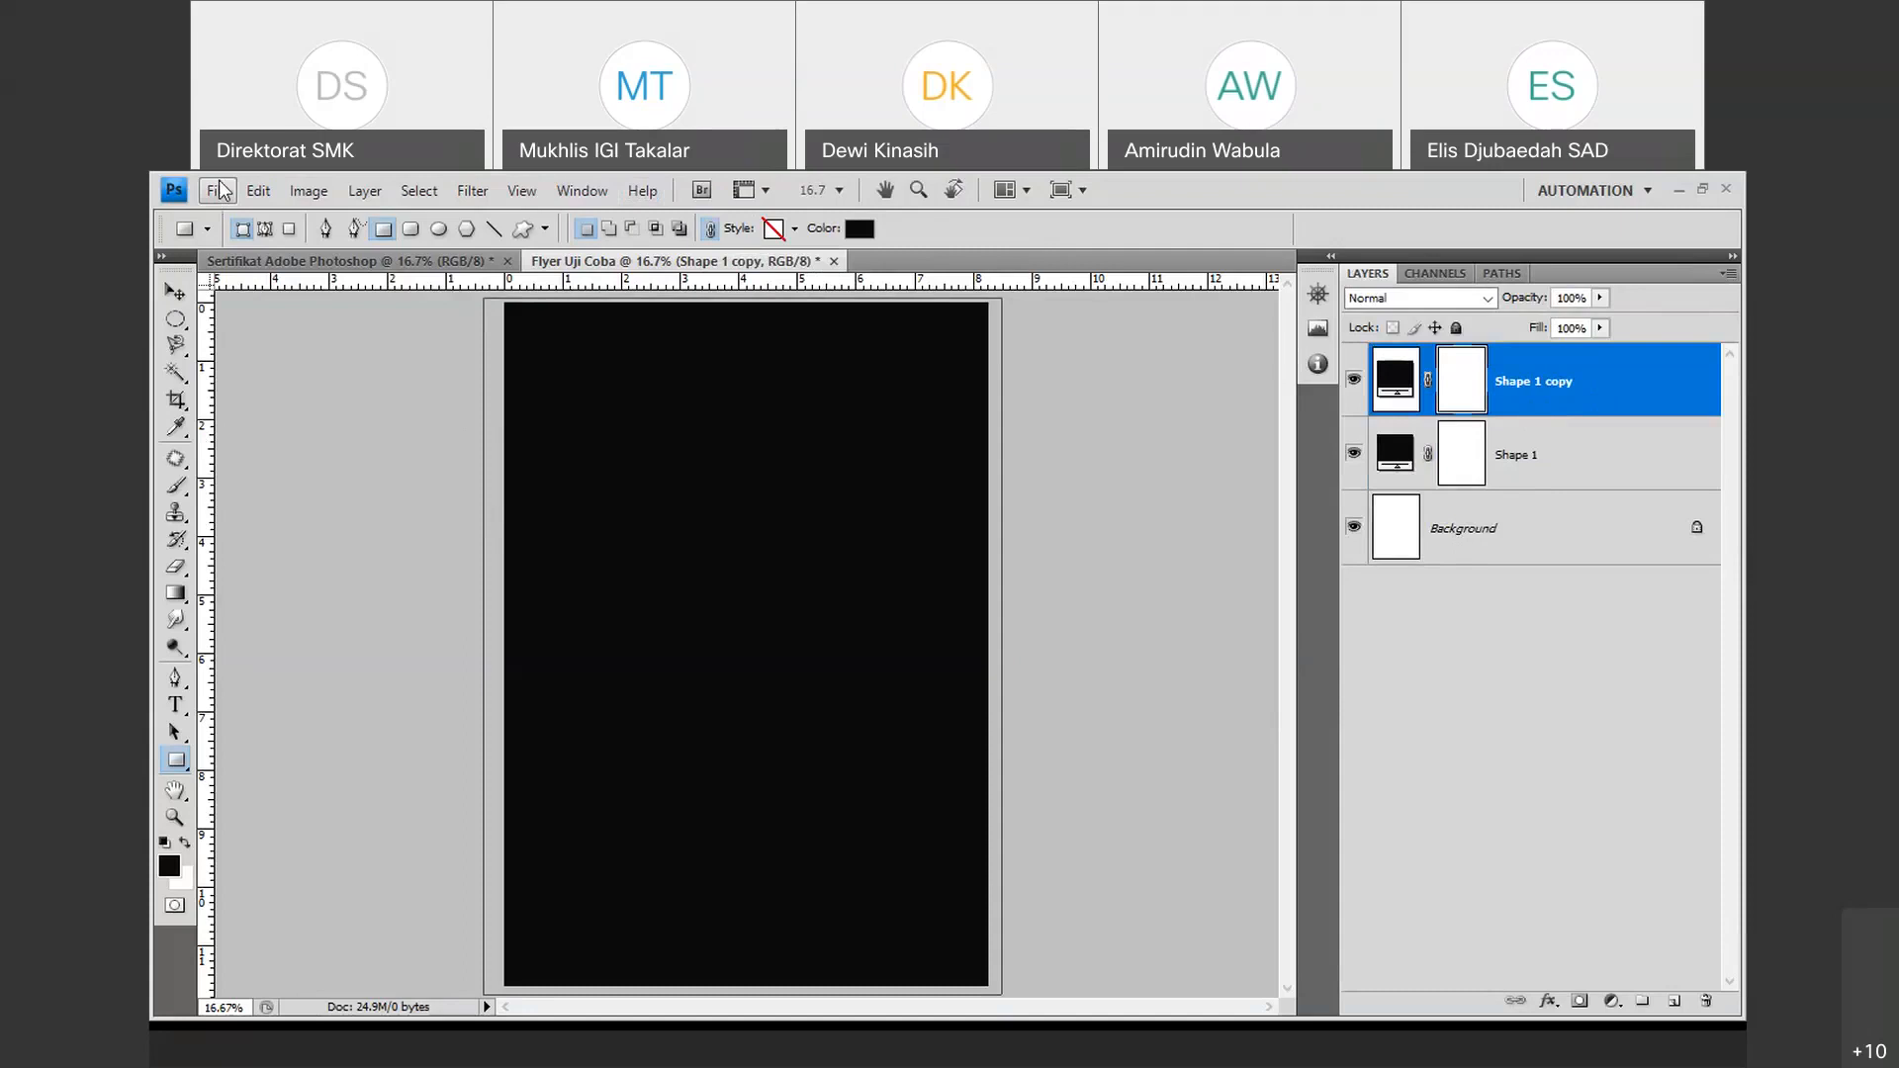
# Distort Shape 1 copy by pulling its upper-right corner down to about 7.8 in, making the upper edge diagonal, and apply the transformation.
pyautogui.click(258, 191)
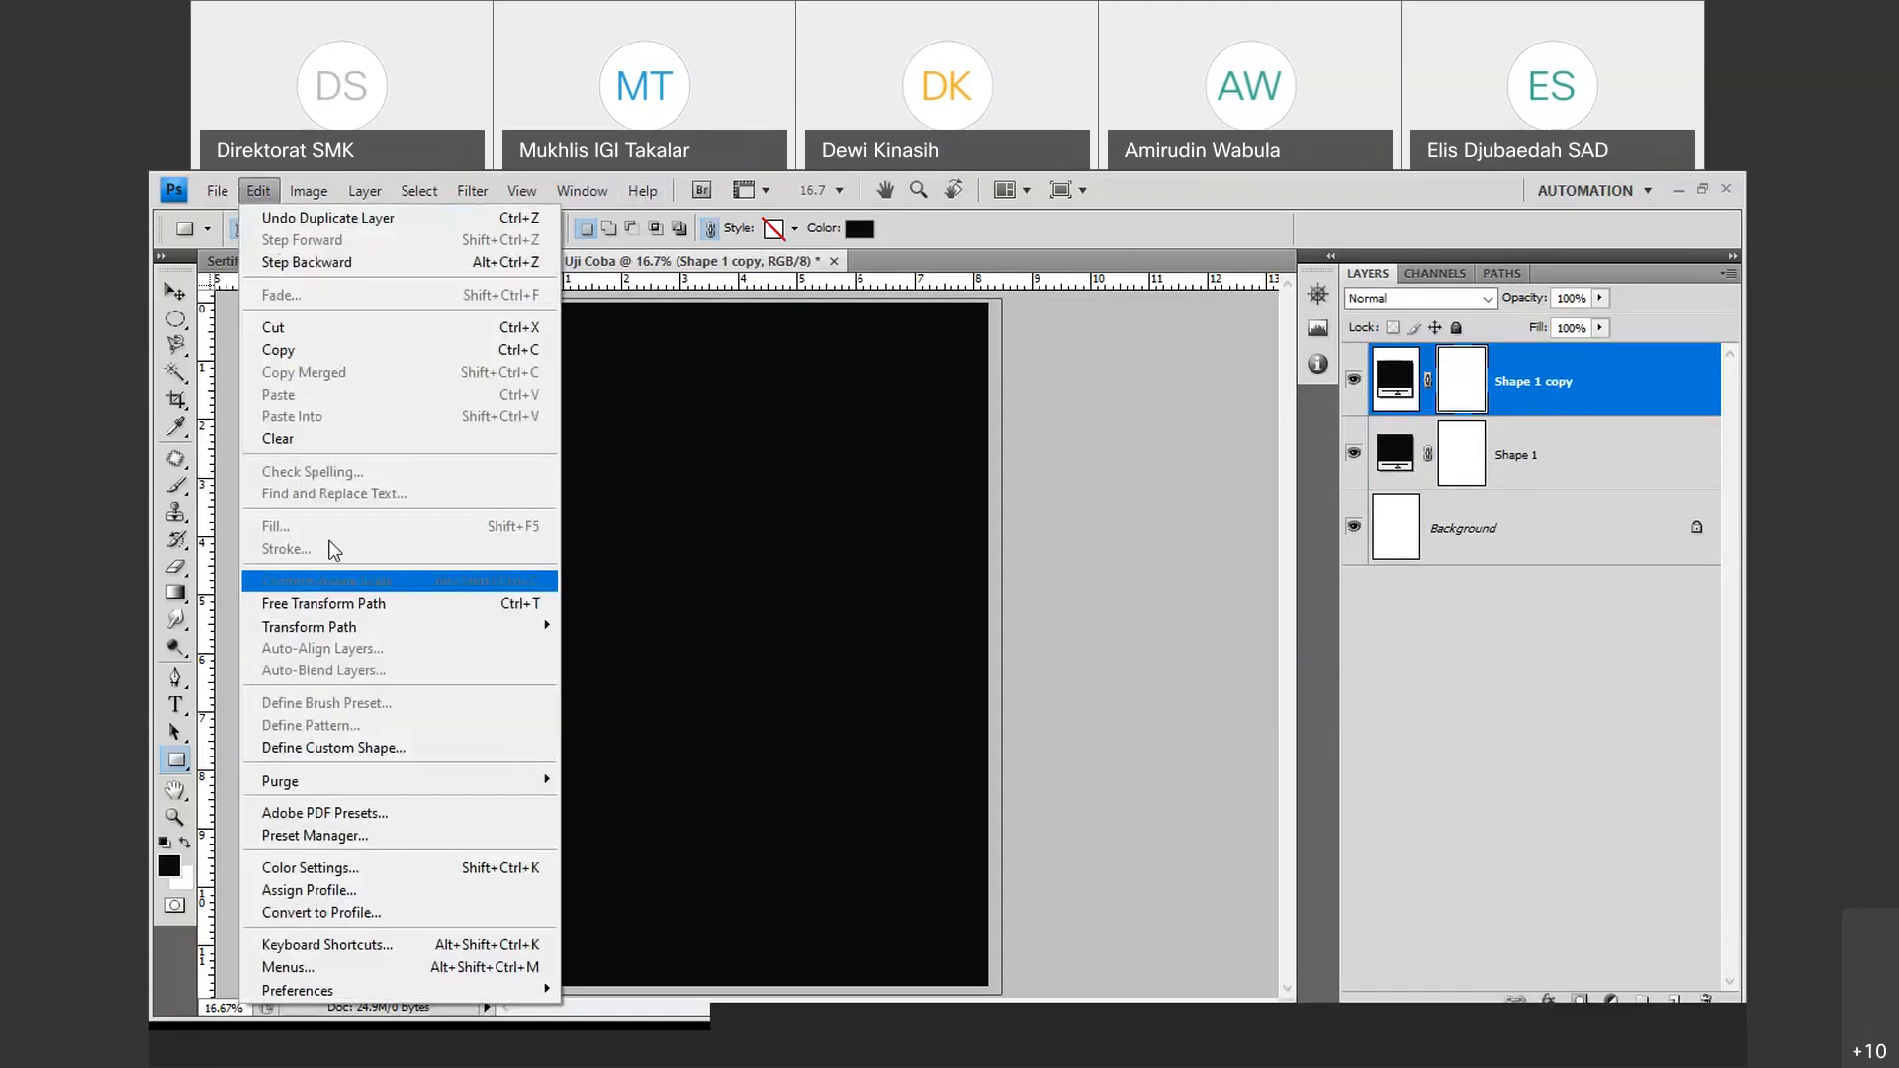
pyautogui.moveTo(340, 625)
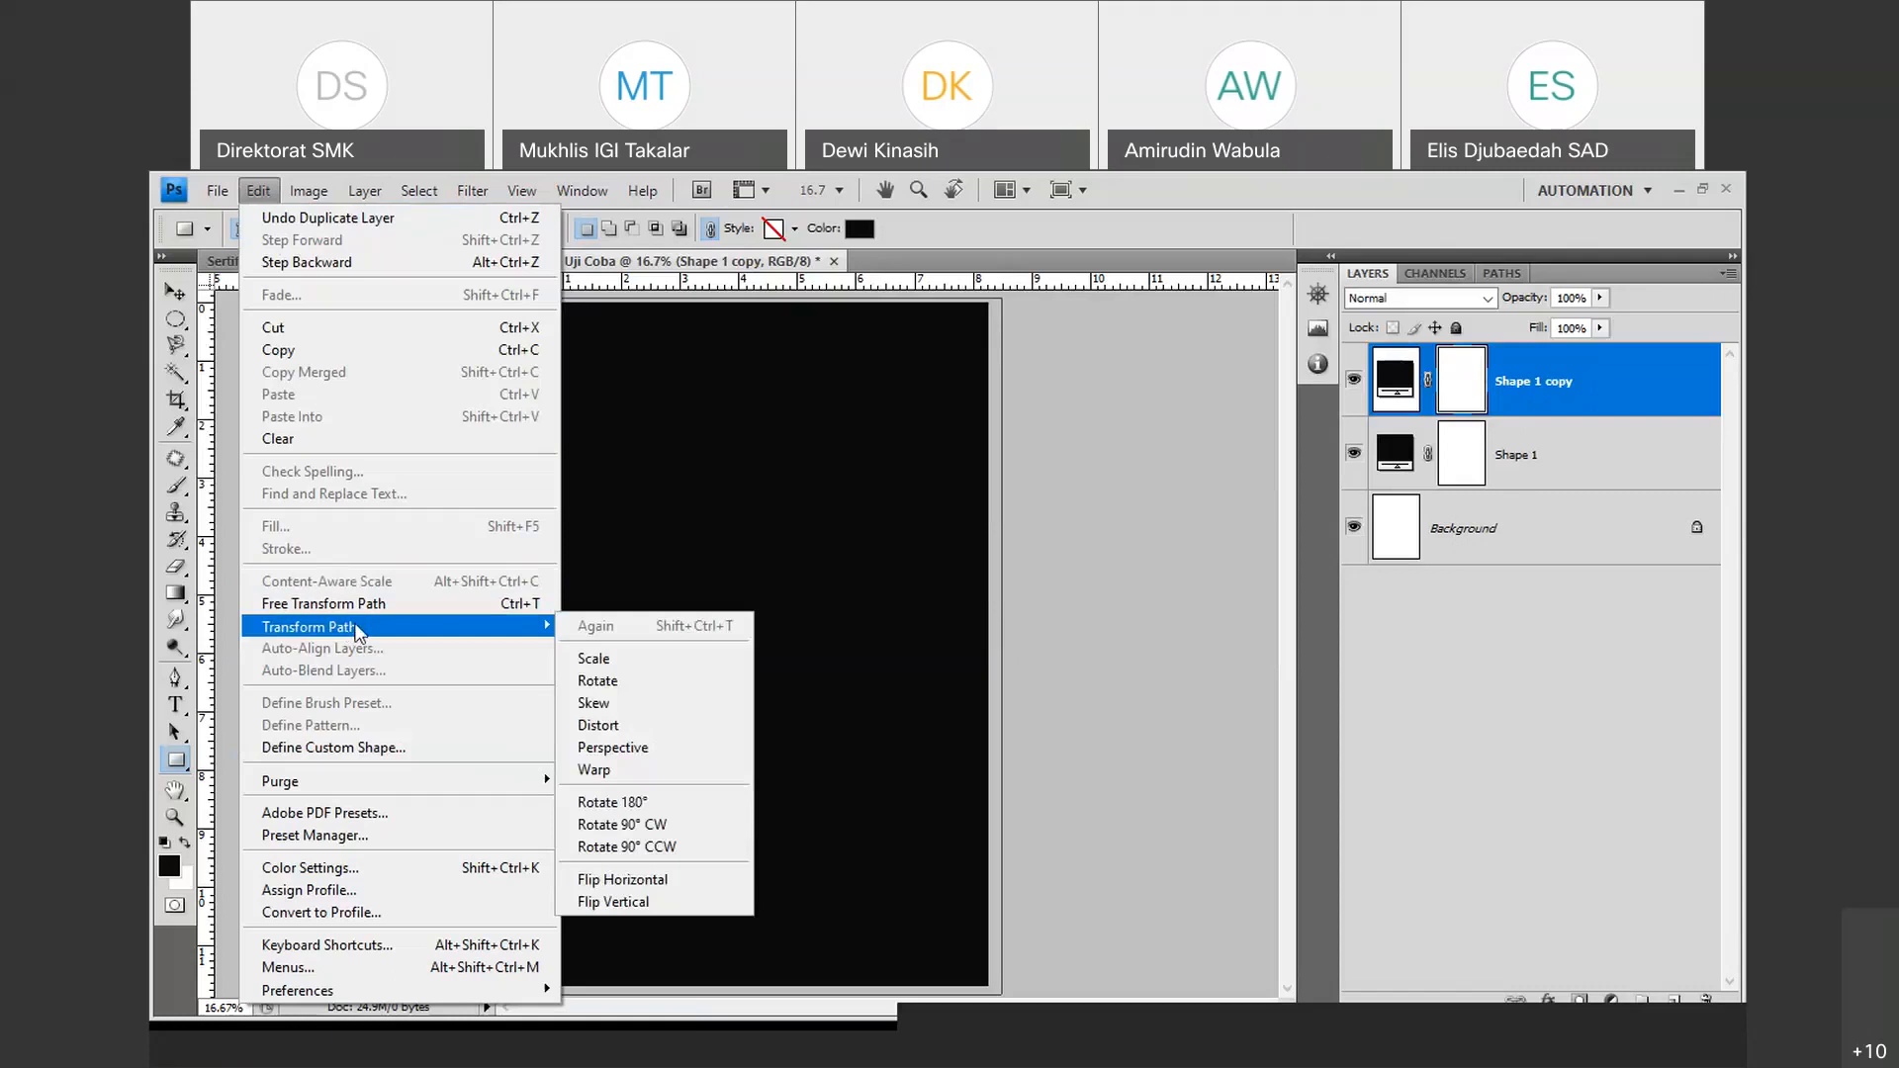
pyautogui.click(607, 727)
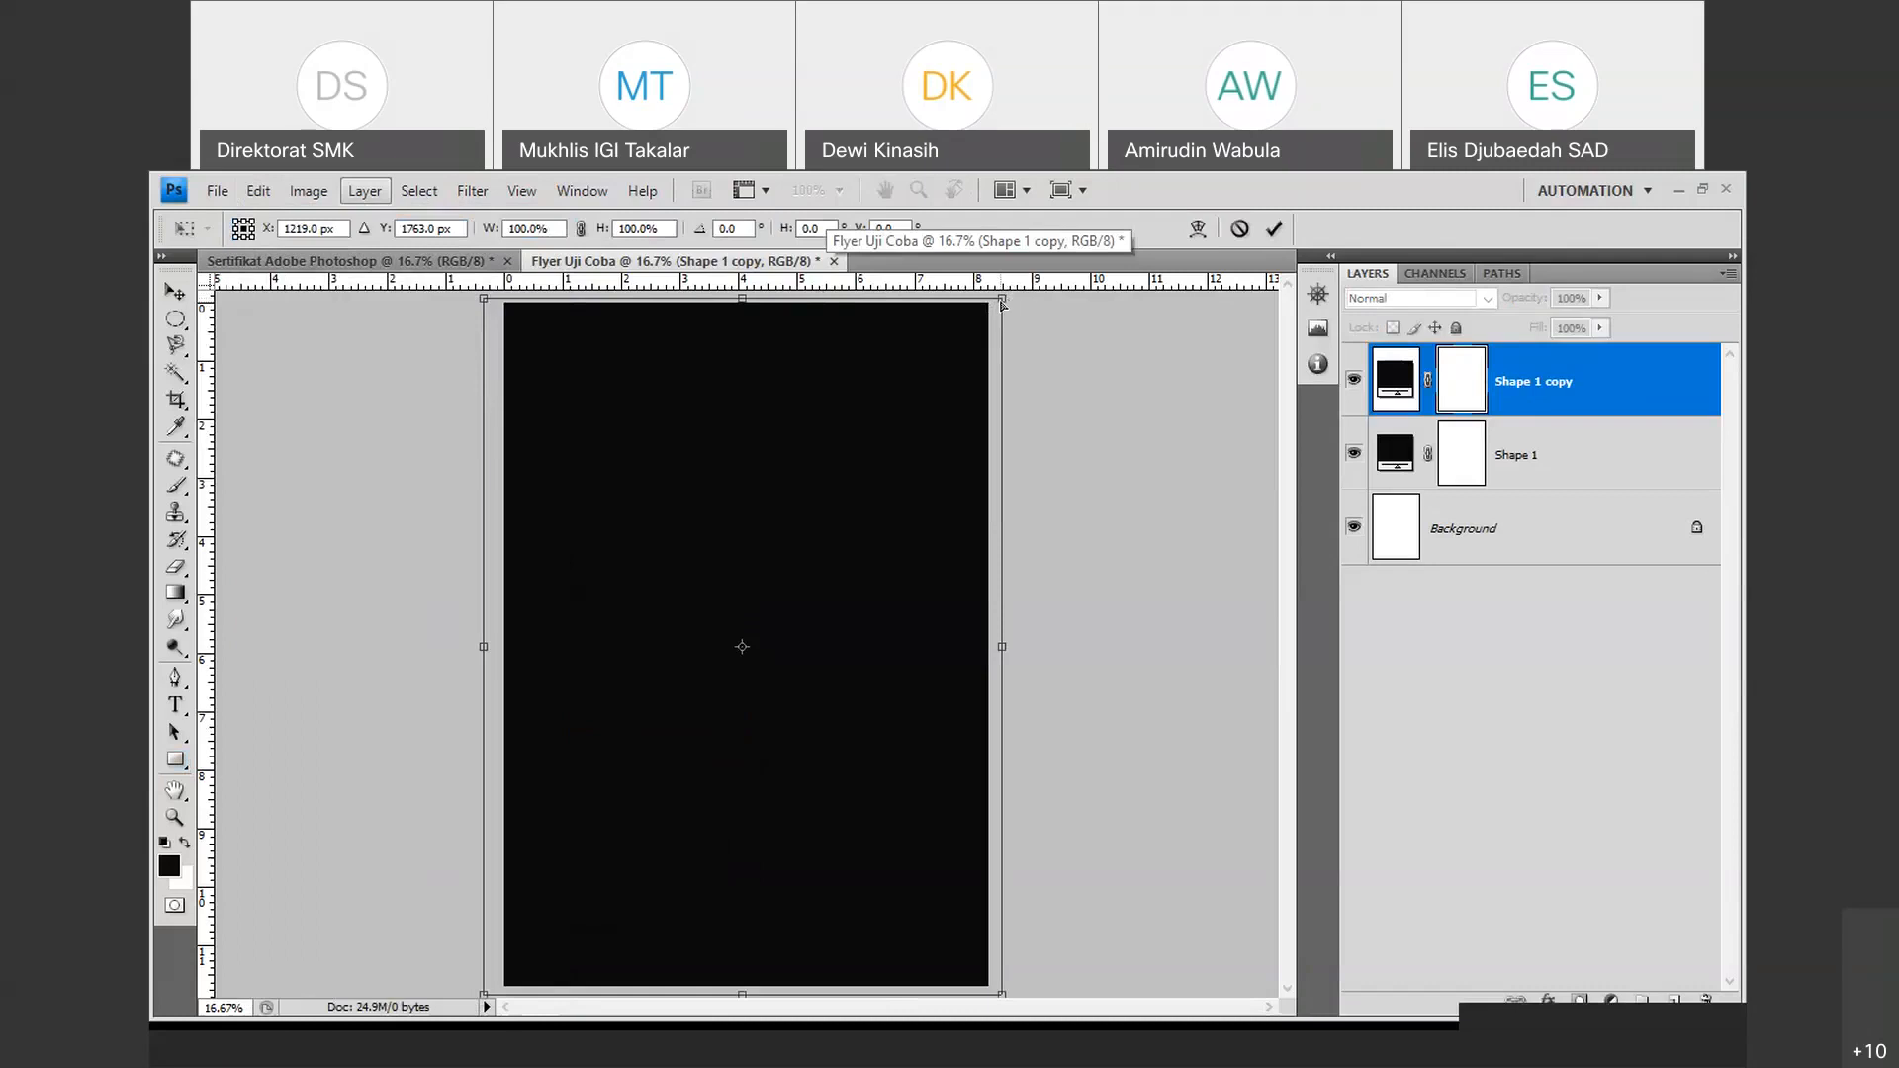
pyautogui.moveTo(1002, 304); pyautogui.dragTo(998, 764)
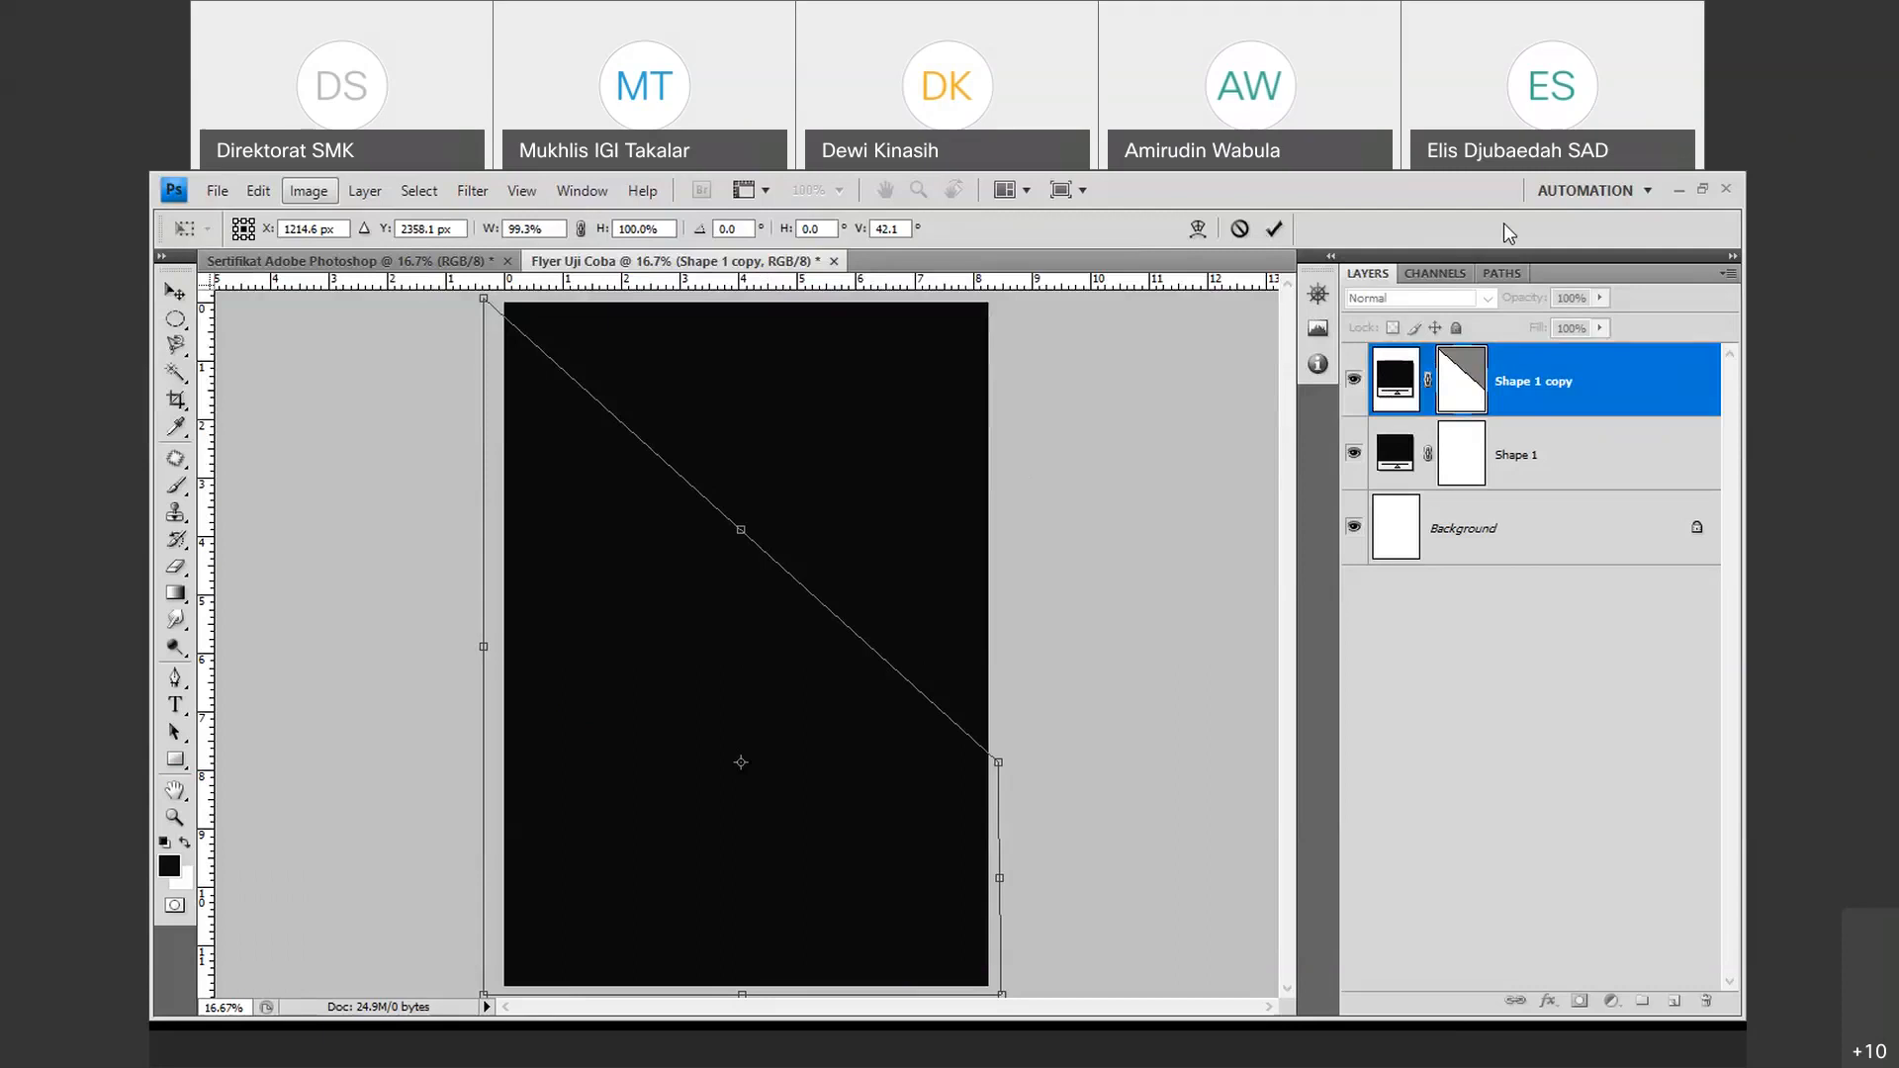
pyautogui.press('v')
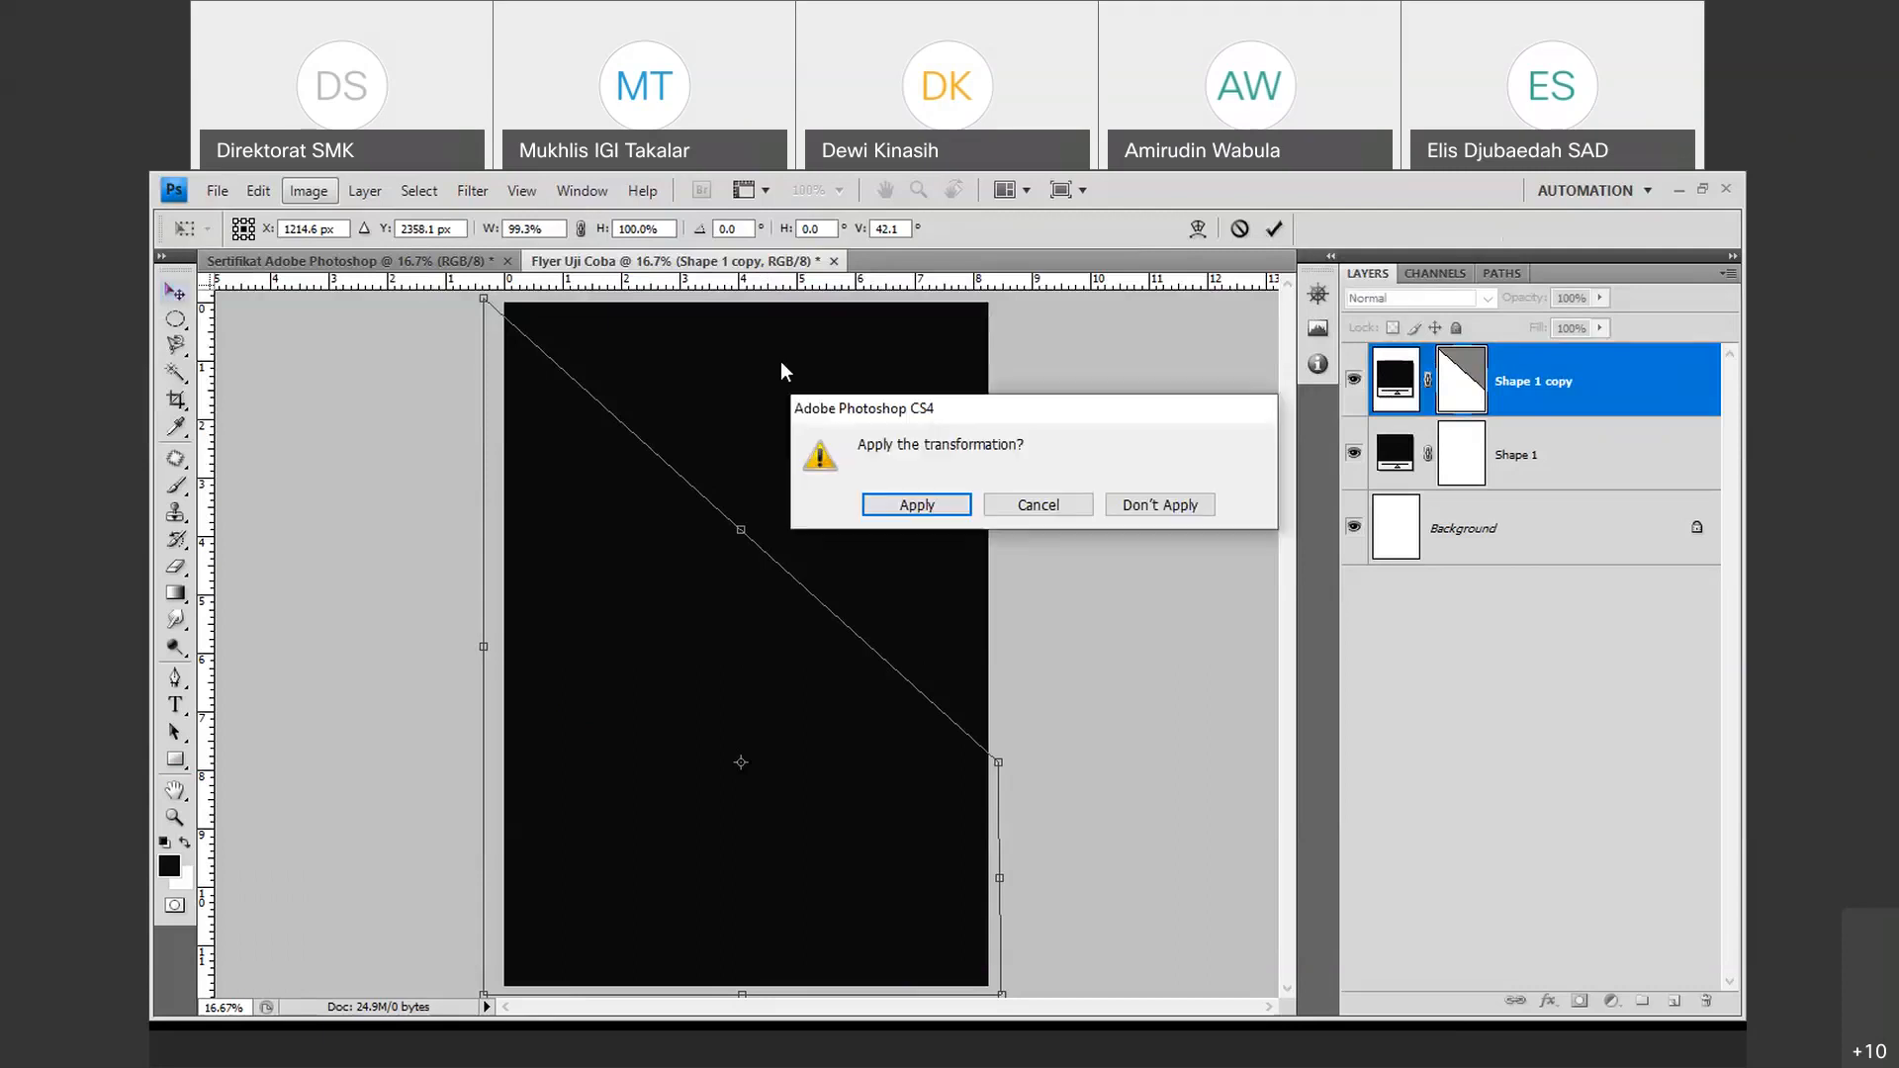
pyautogui.press('Return')
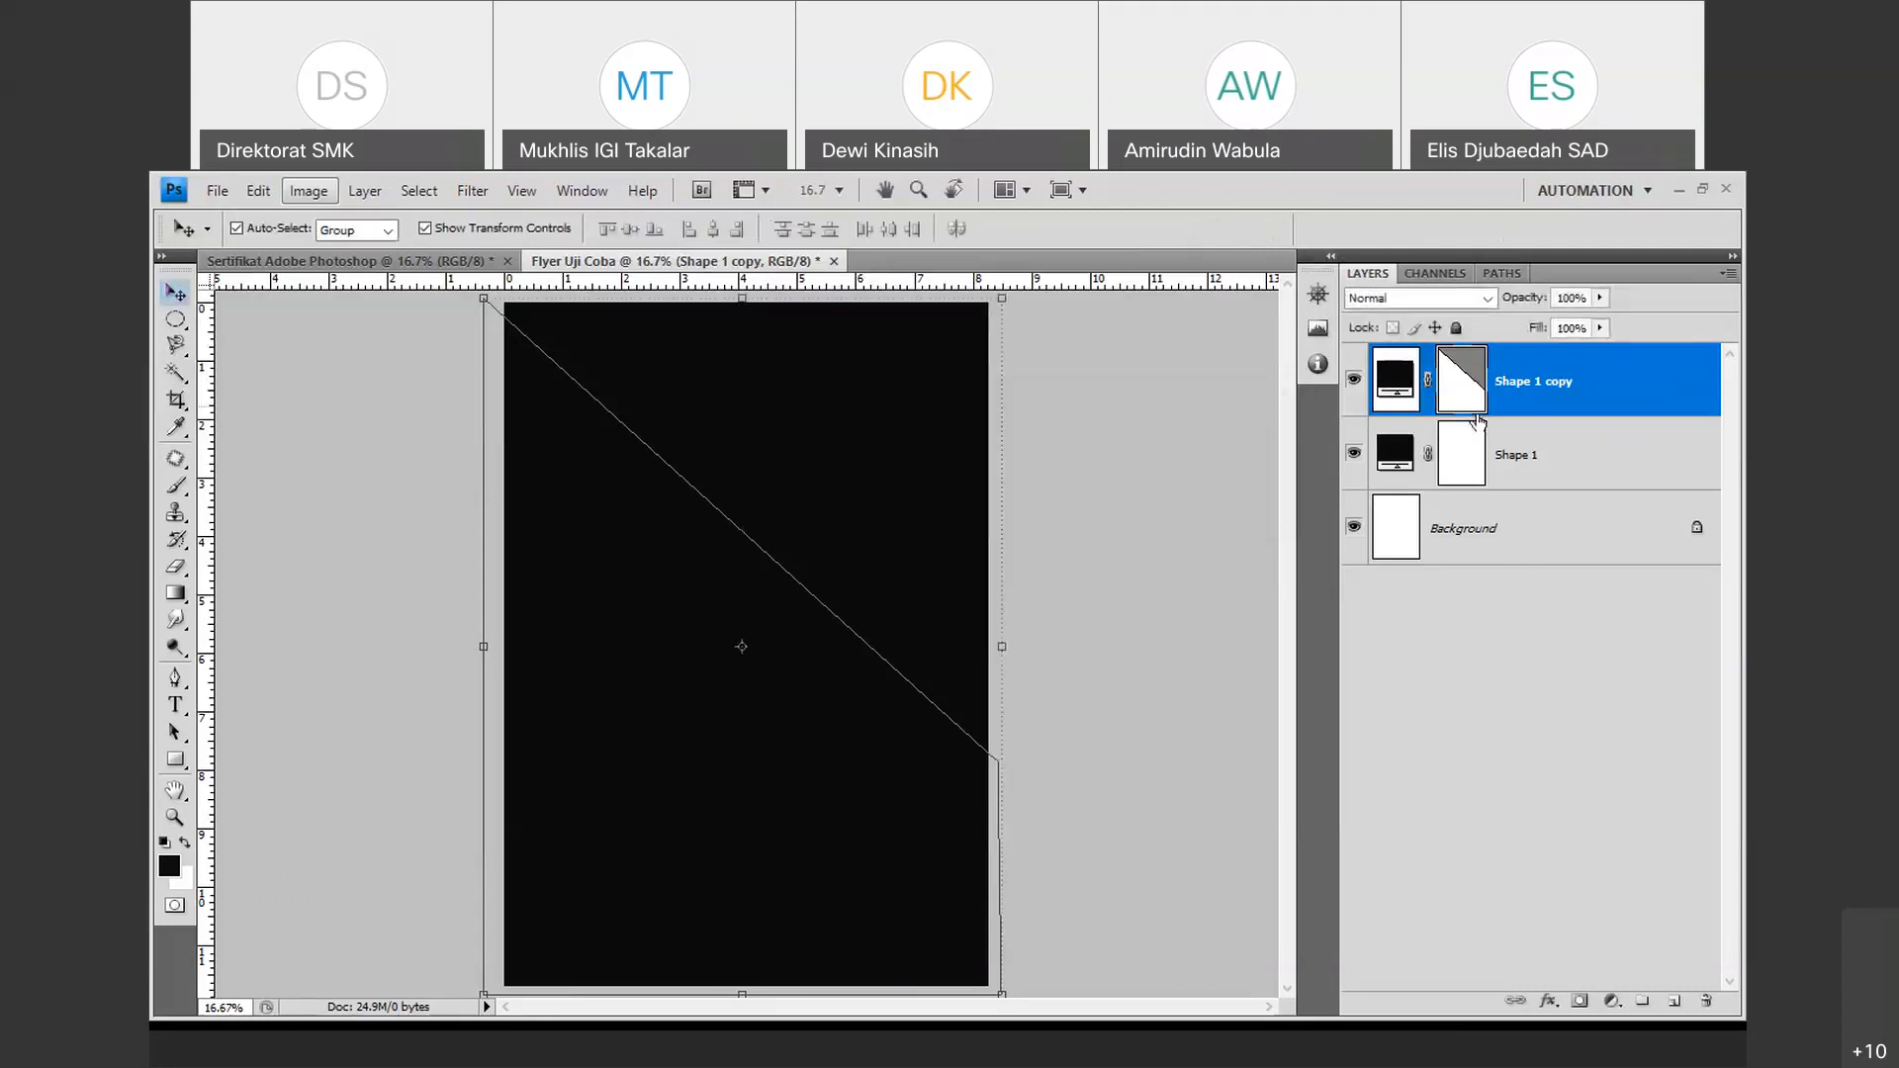
# Recolor Shape 1 copy near-white (fbf9f8) and move it straight down about 1.6 in.
pyautogui.doubleClick(1408, 388)
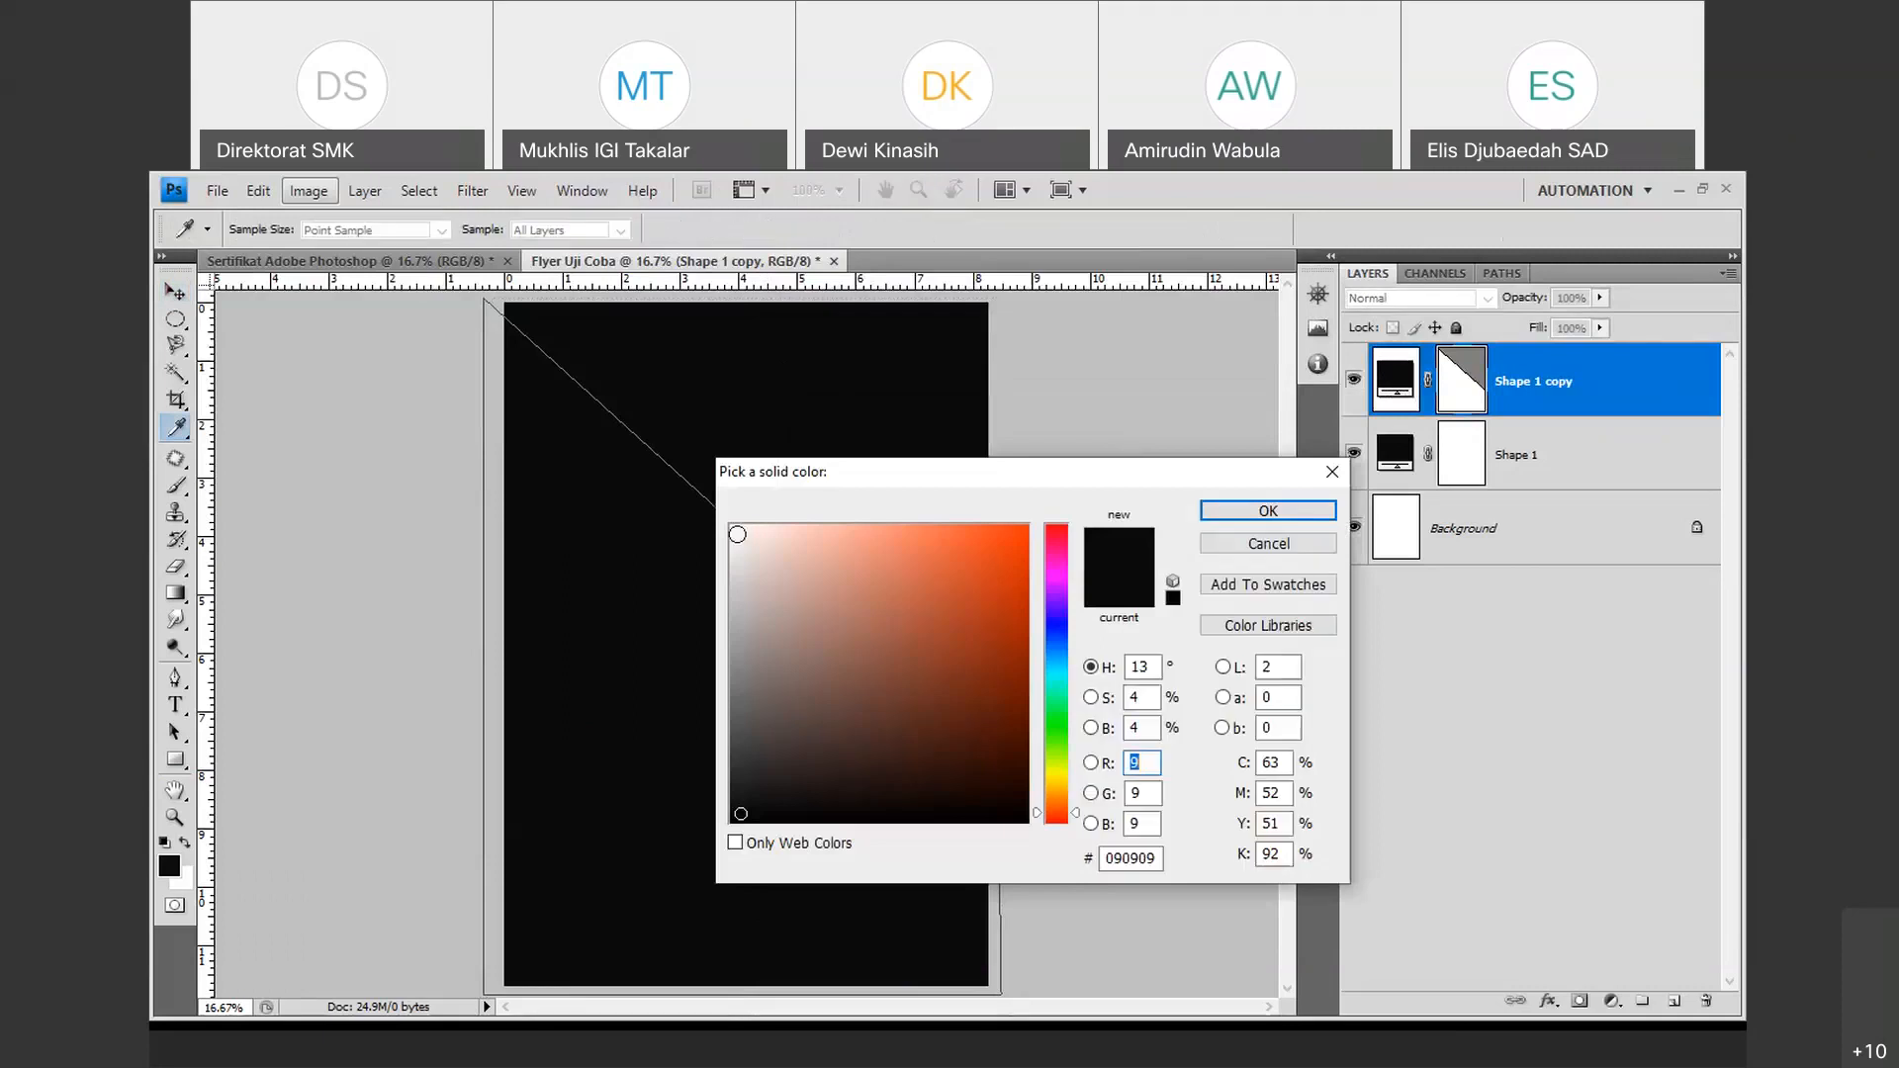
pyautogui.click(733, 529)
pyautogui.click(1251, 507)
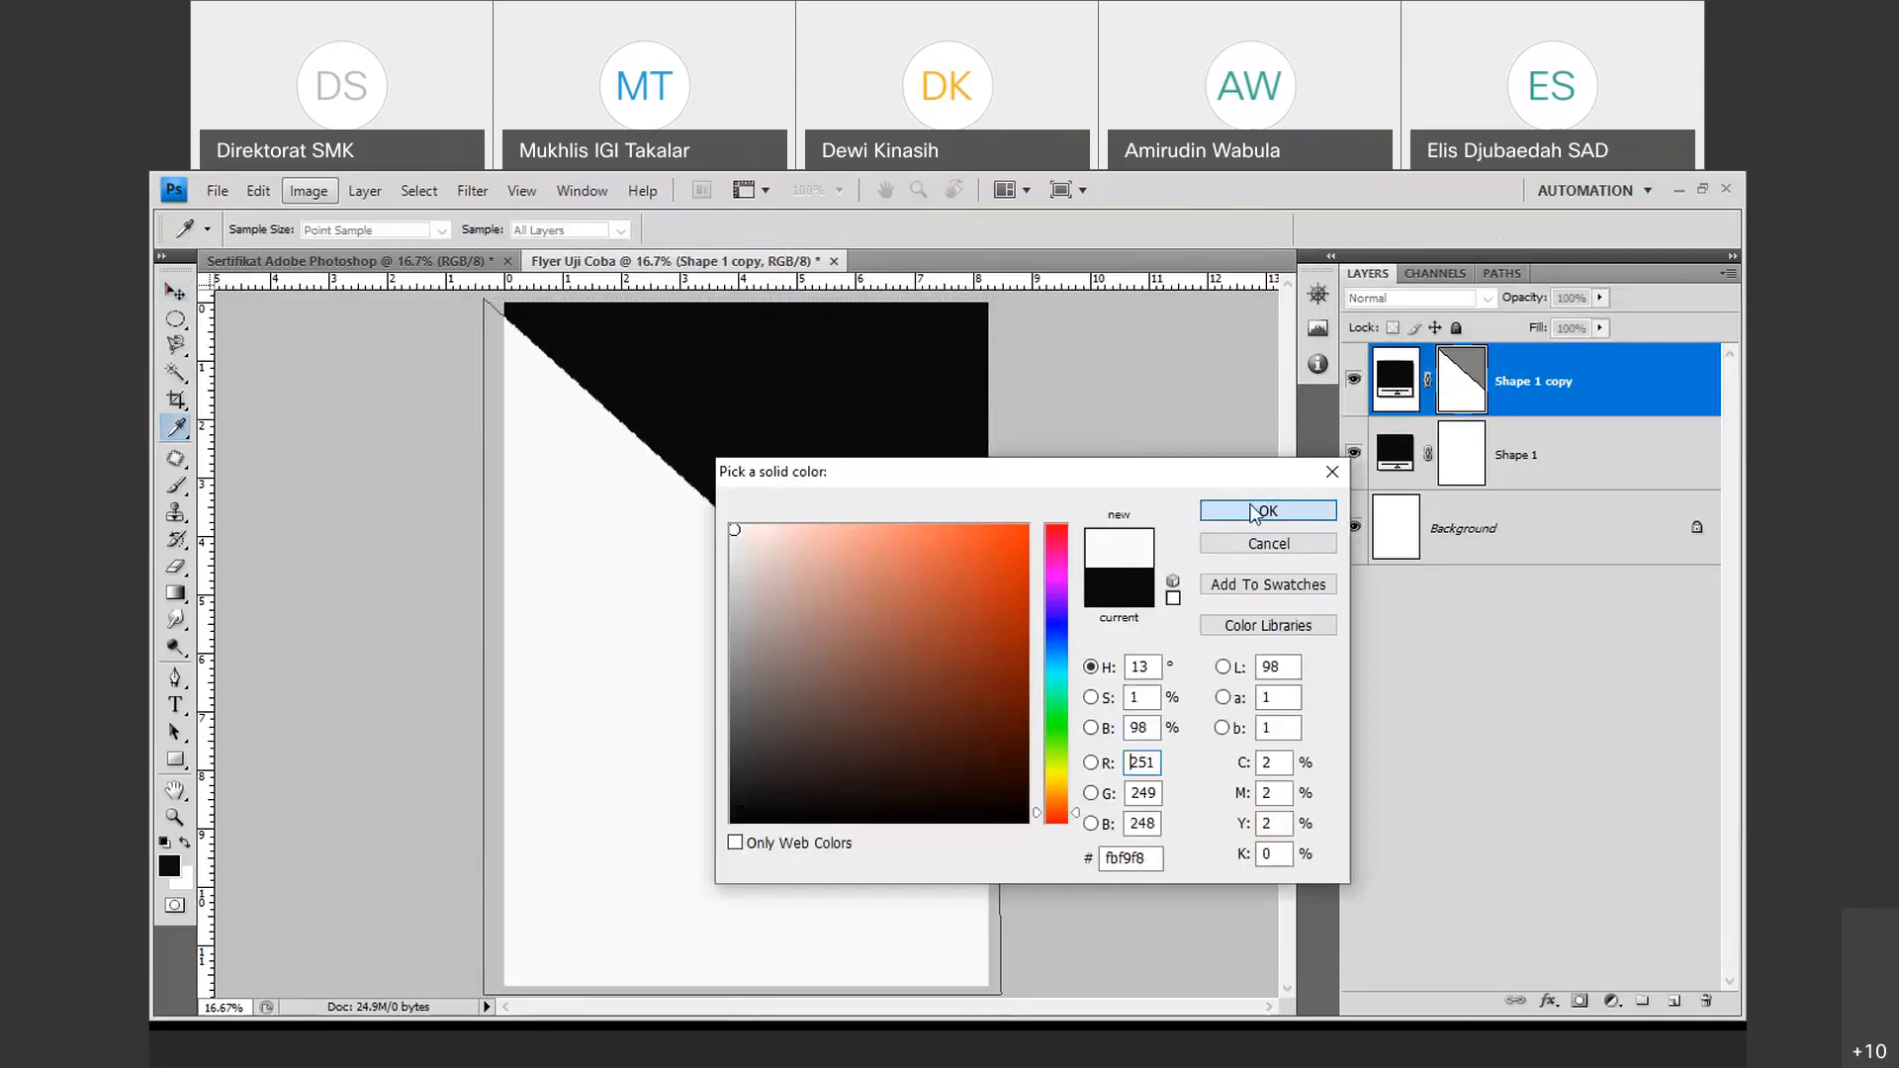
pyautogui.press('v')
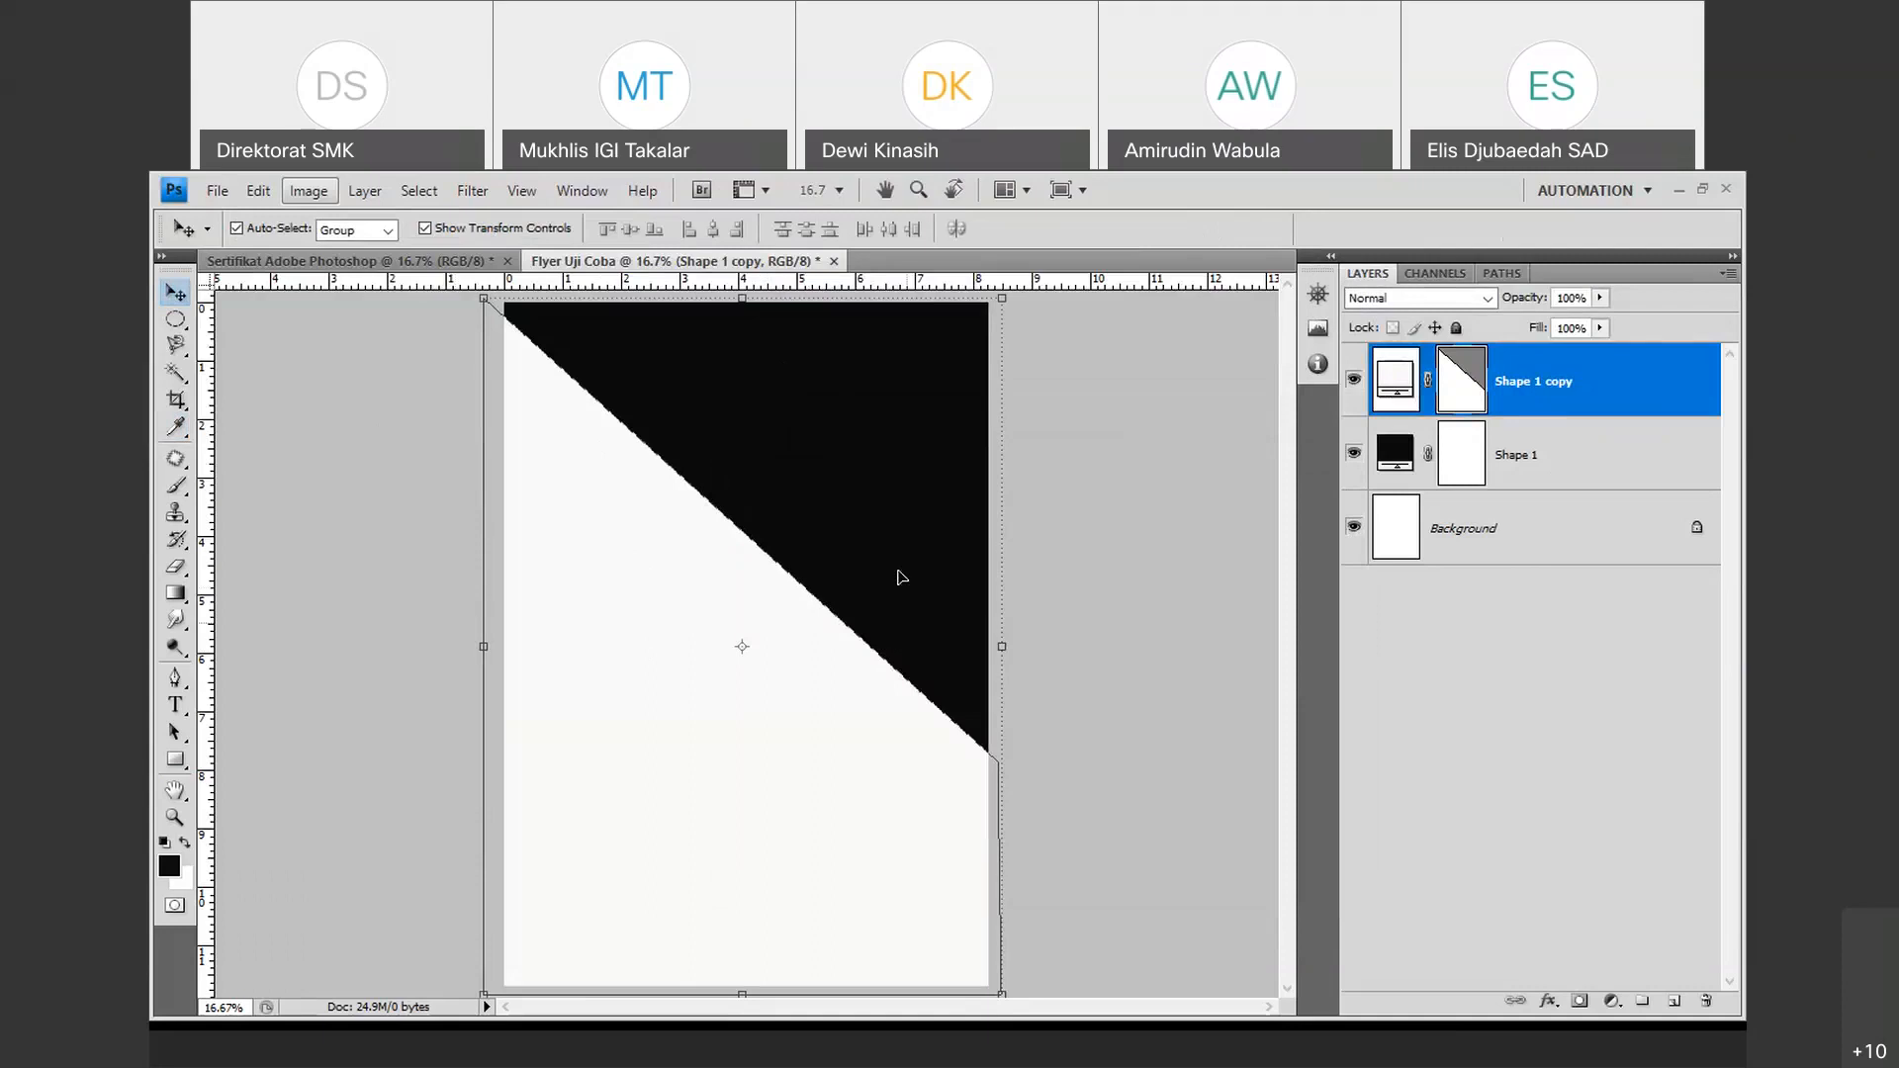
pyautogui.moveTo(594, 571); pyautogui.dragTo(596, 630)
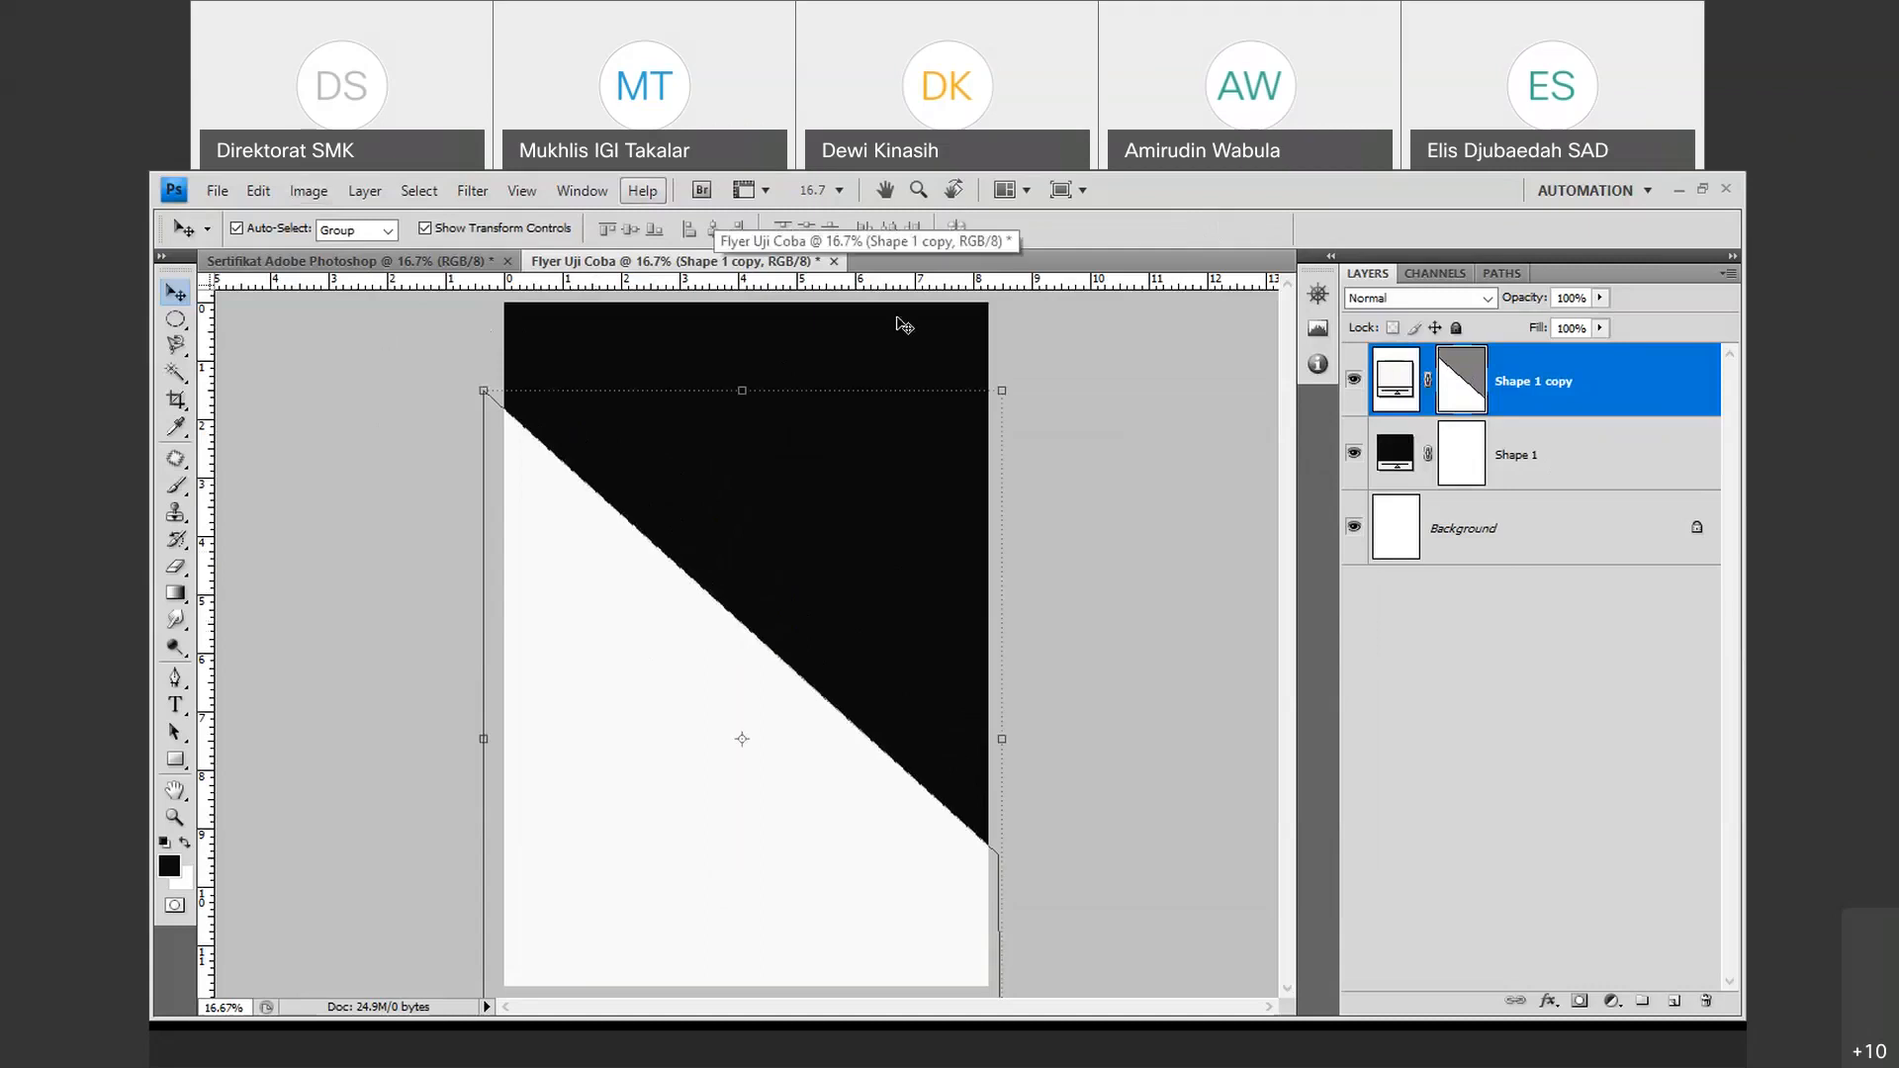
# Duplicate the Shape 1 copy layer as Shape 1 copy 2 within the Flyer Uji Coba document.
pyautogui.click(1264, 759)
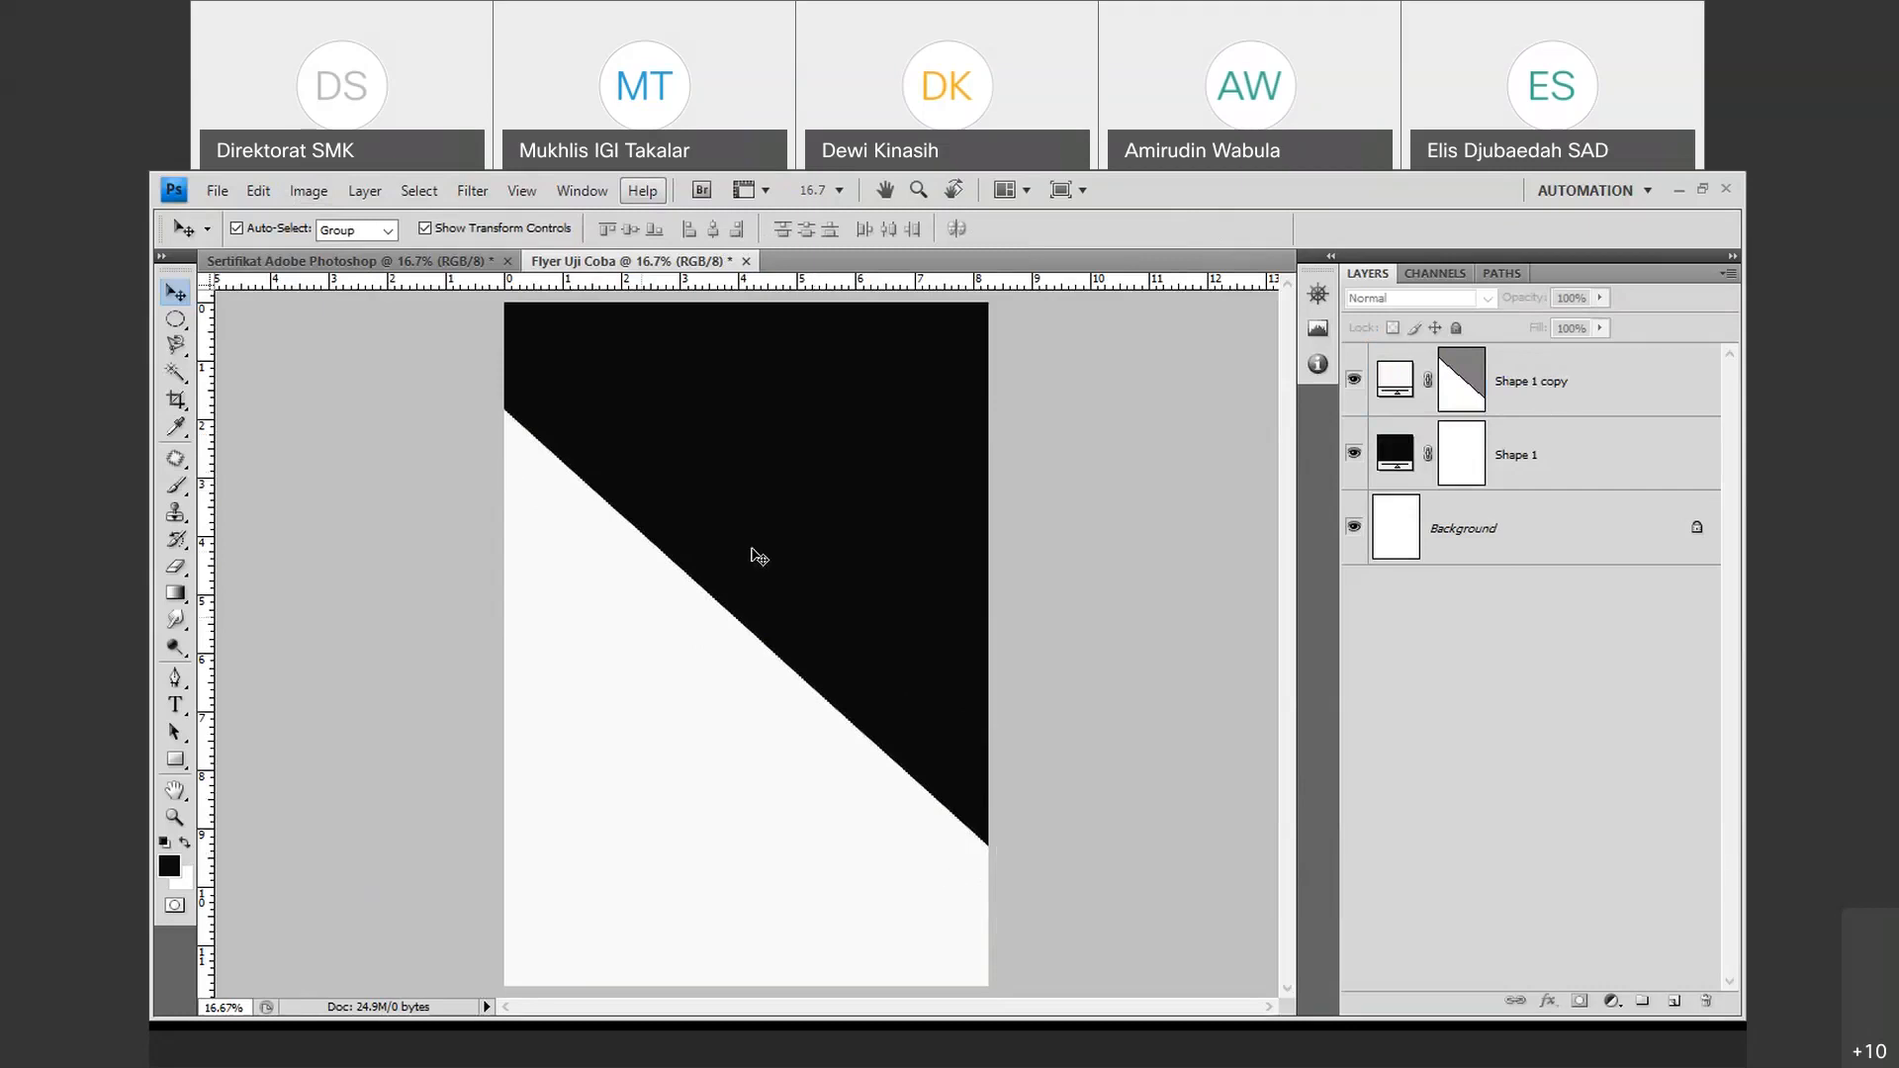
pyautogui.rightClick(1561, 392)
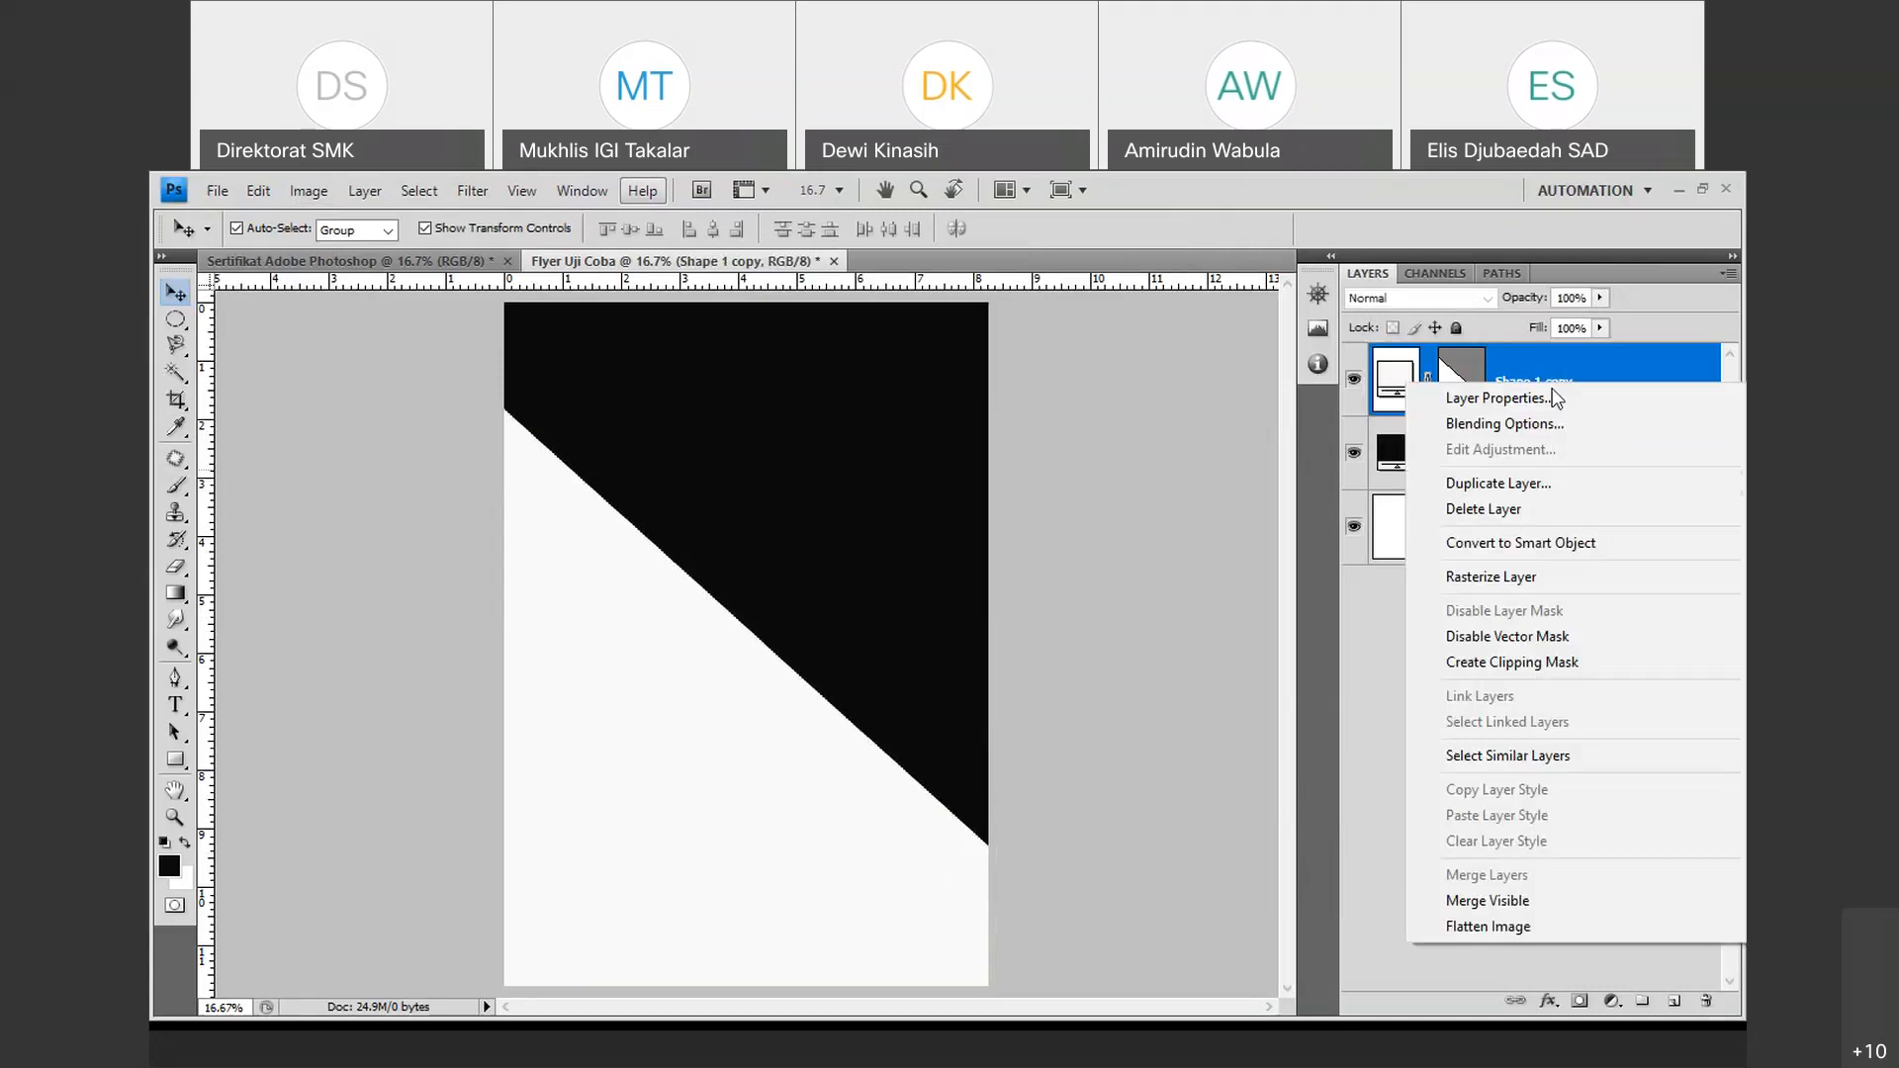
pyautogui.click(1545, 490)
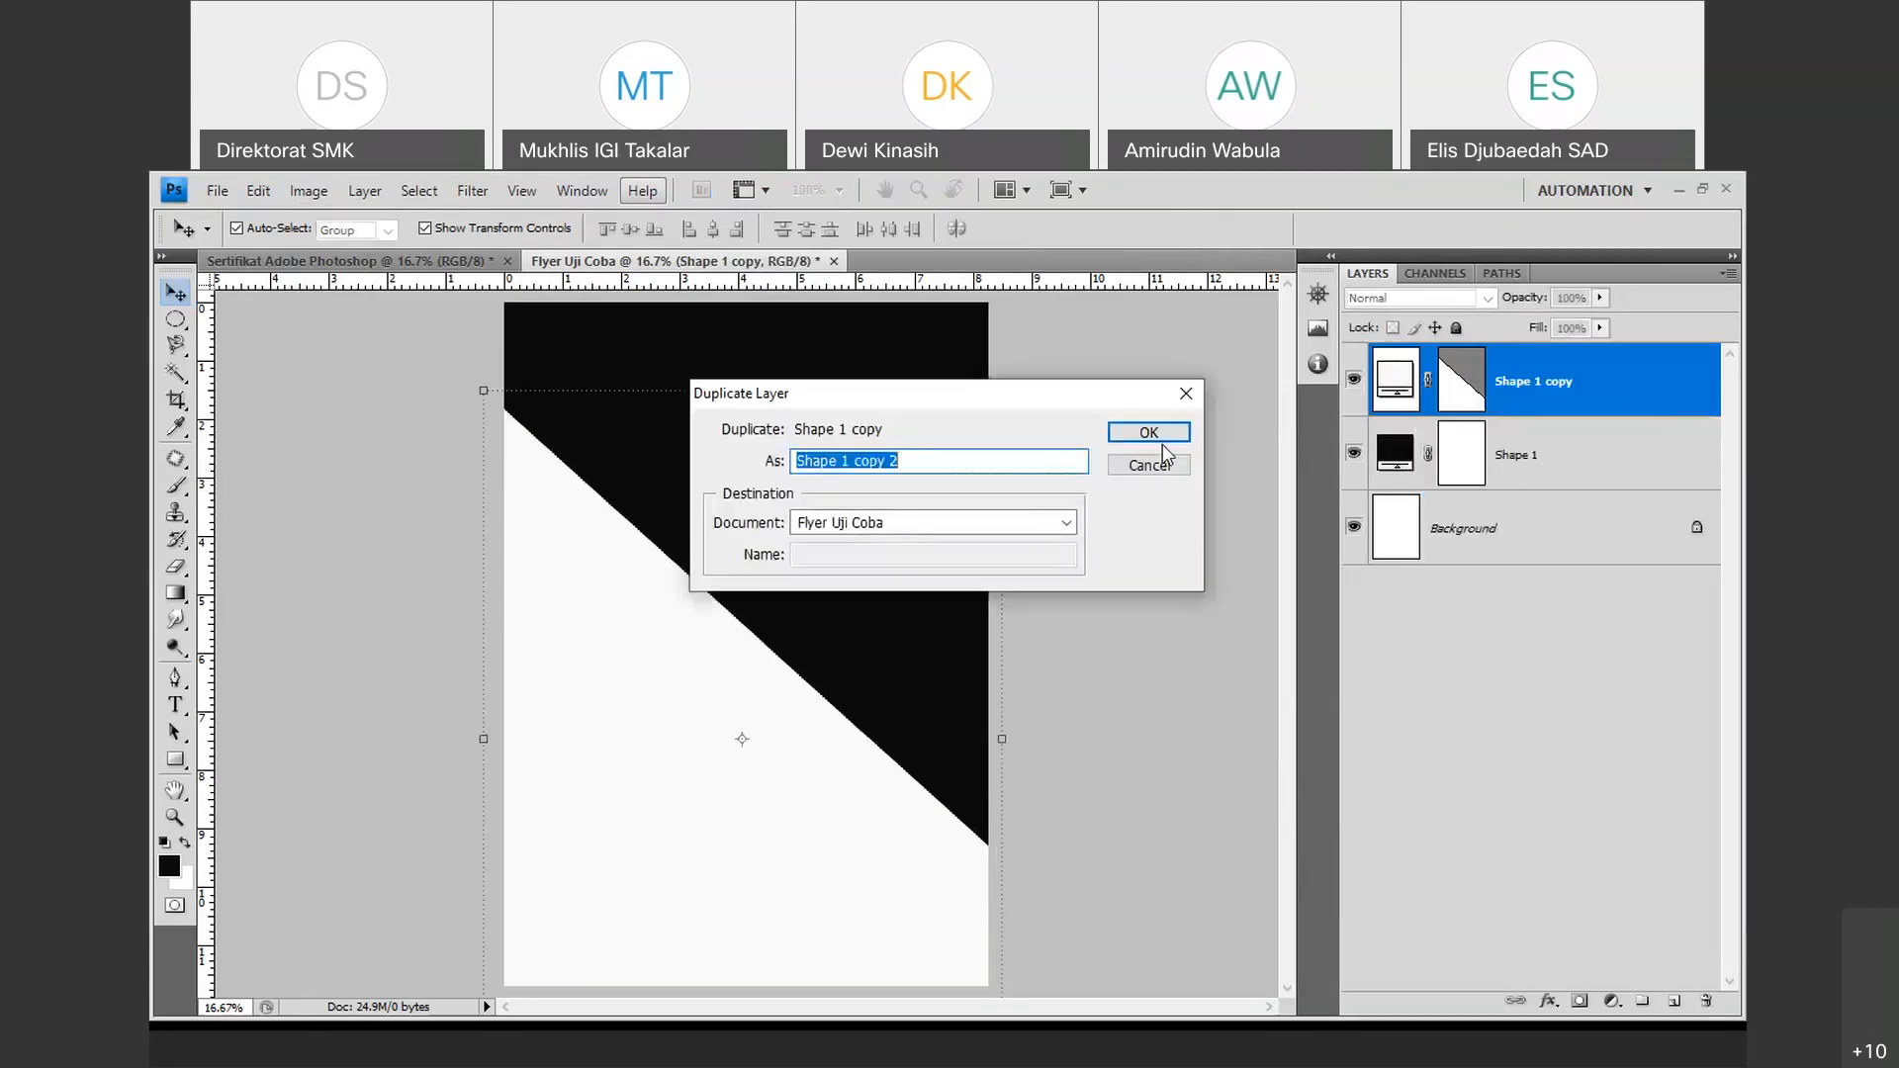
pyautogui.click(1161, 441)
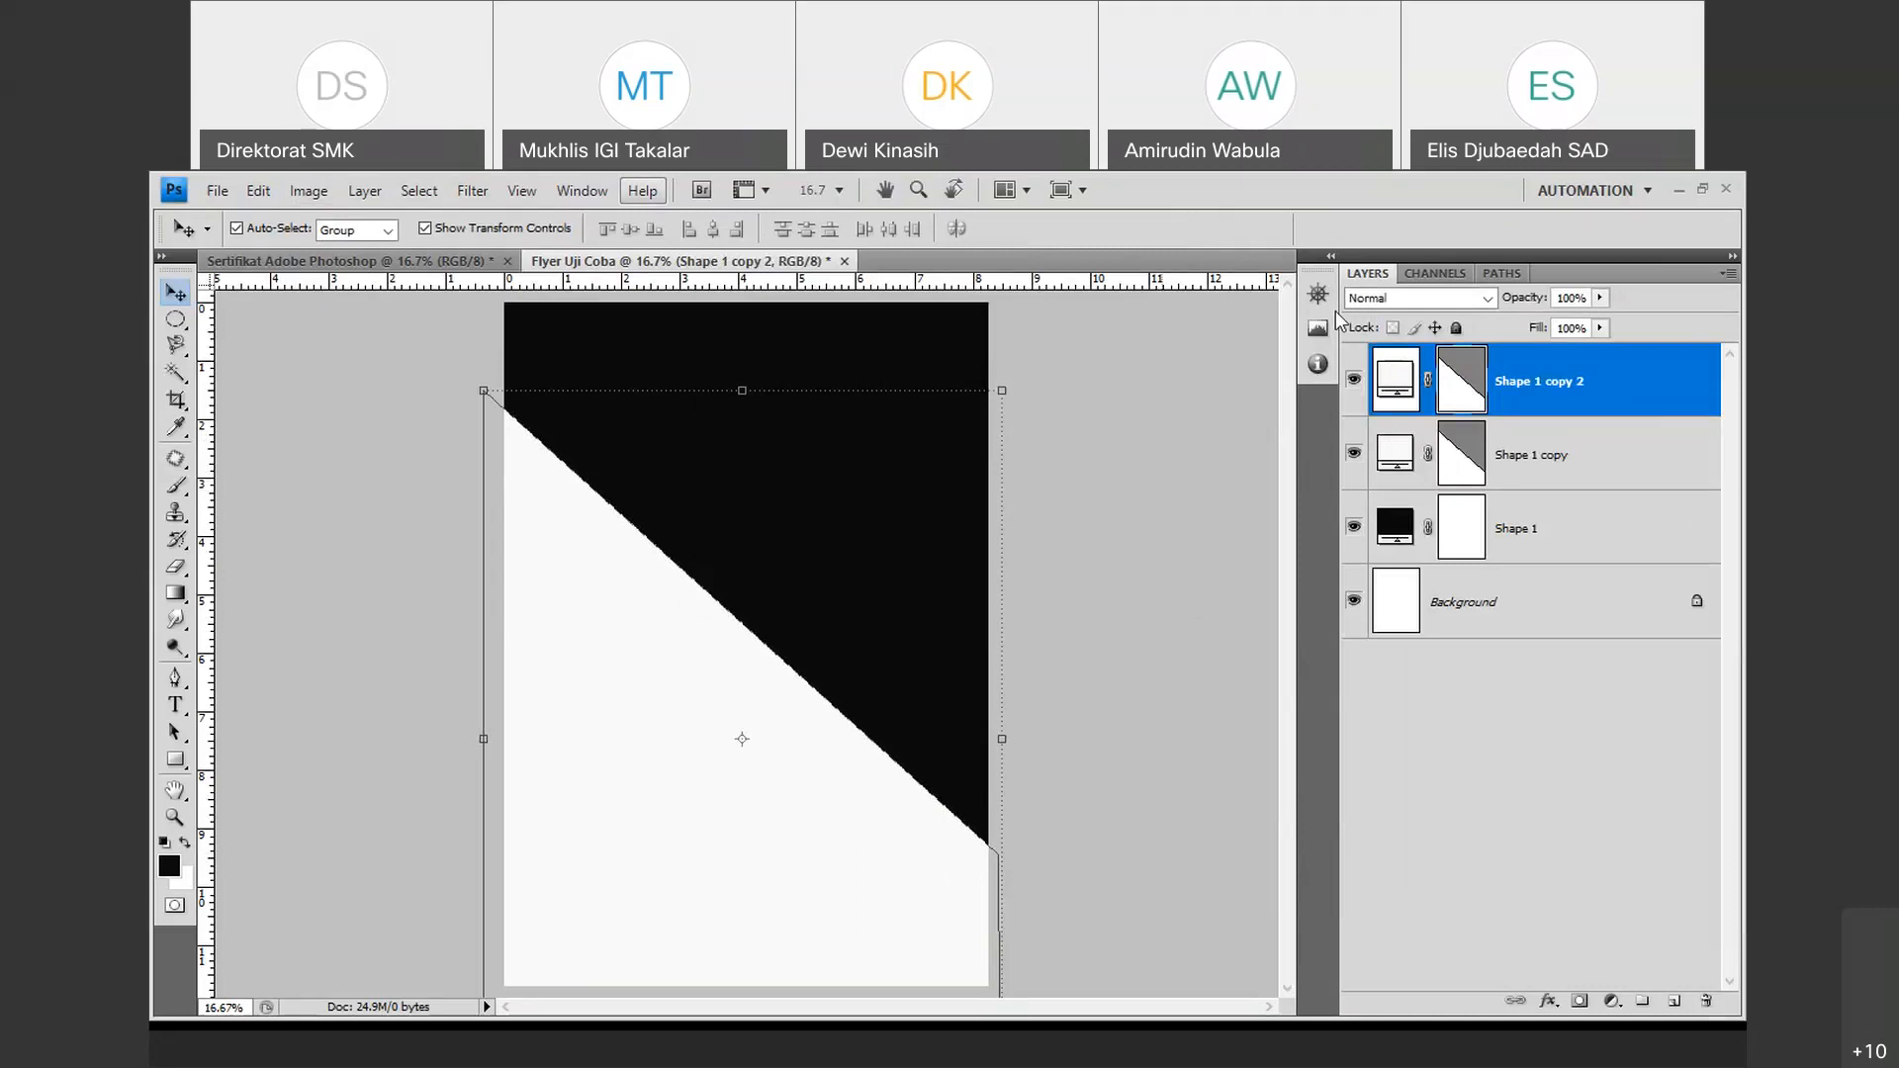
# Change the fill color of Shape 1 copy 2 to a dark teal.
pyautogui.doubleClick(1390, 383)
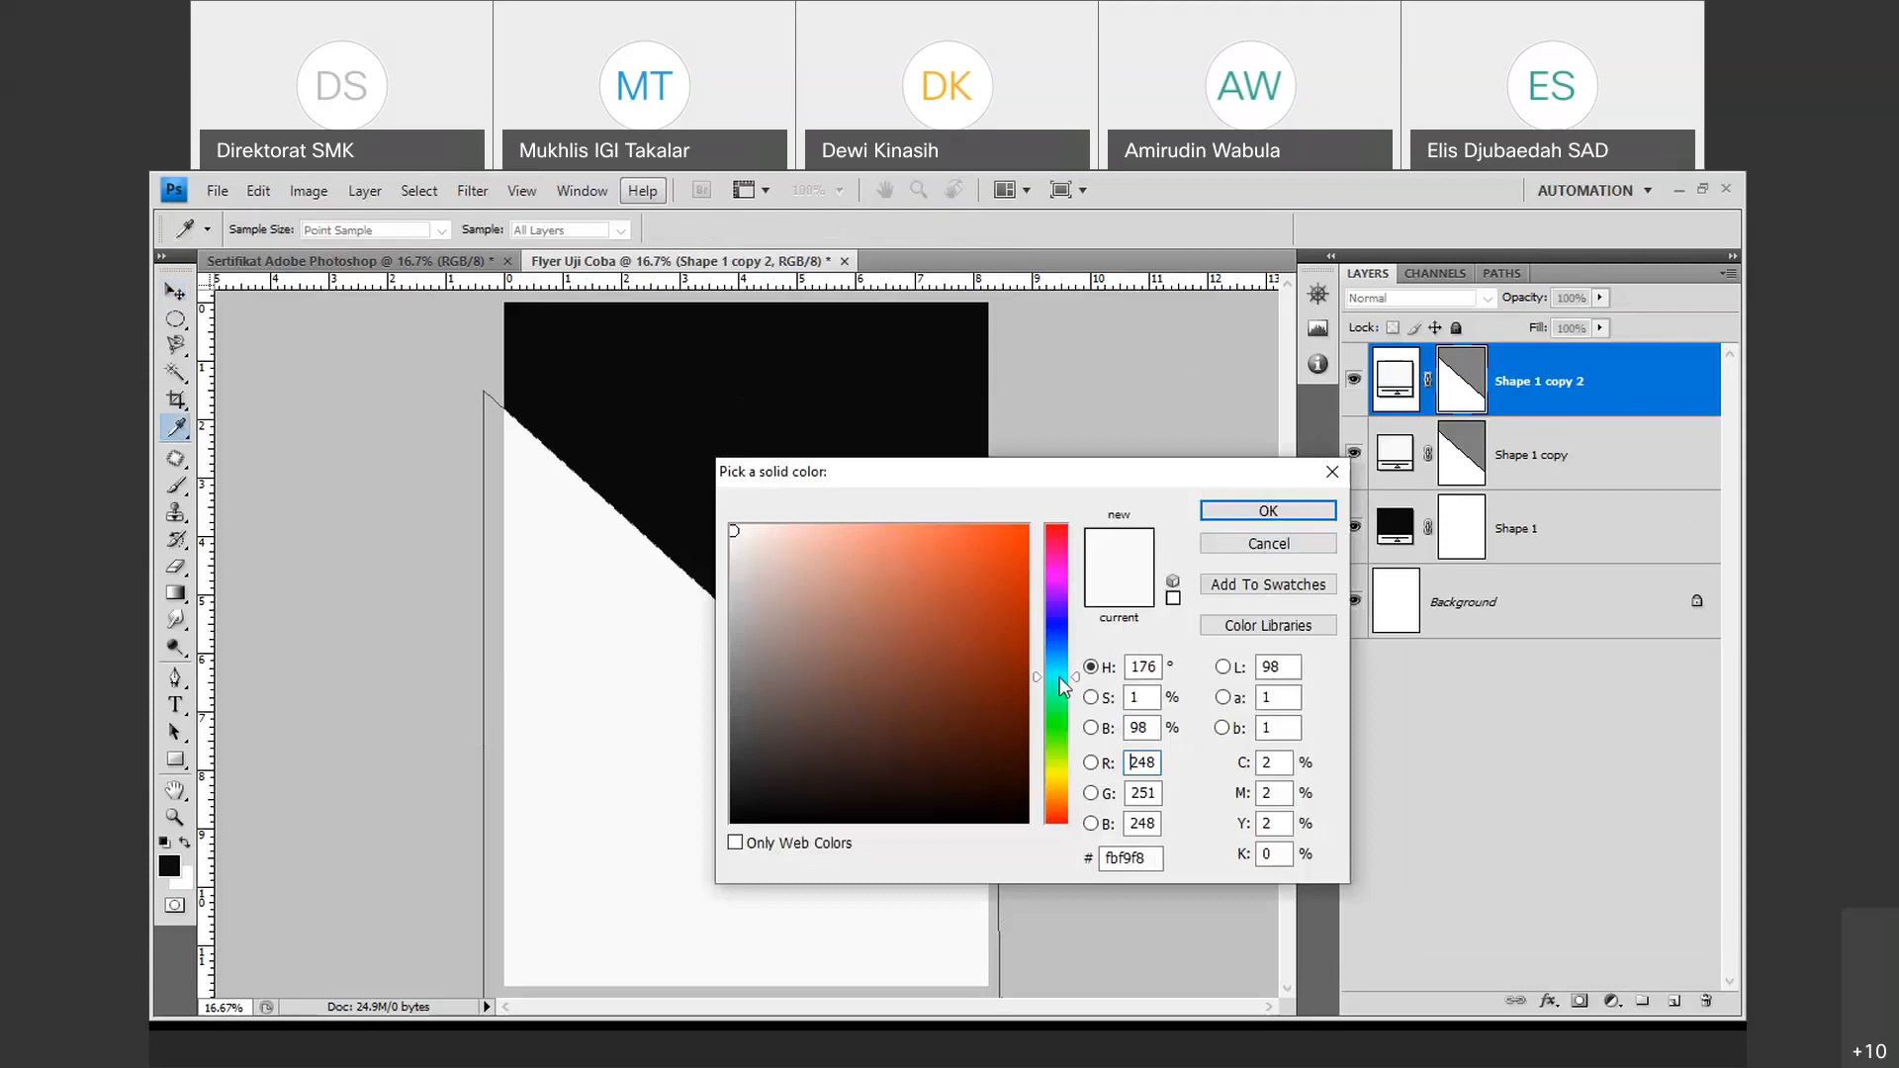
pyautogui.click(952, 665)
pyautogui.click(1233, 516)
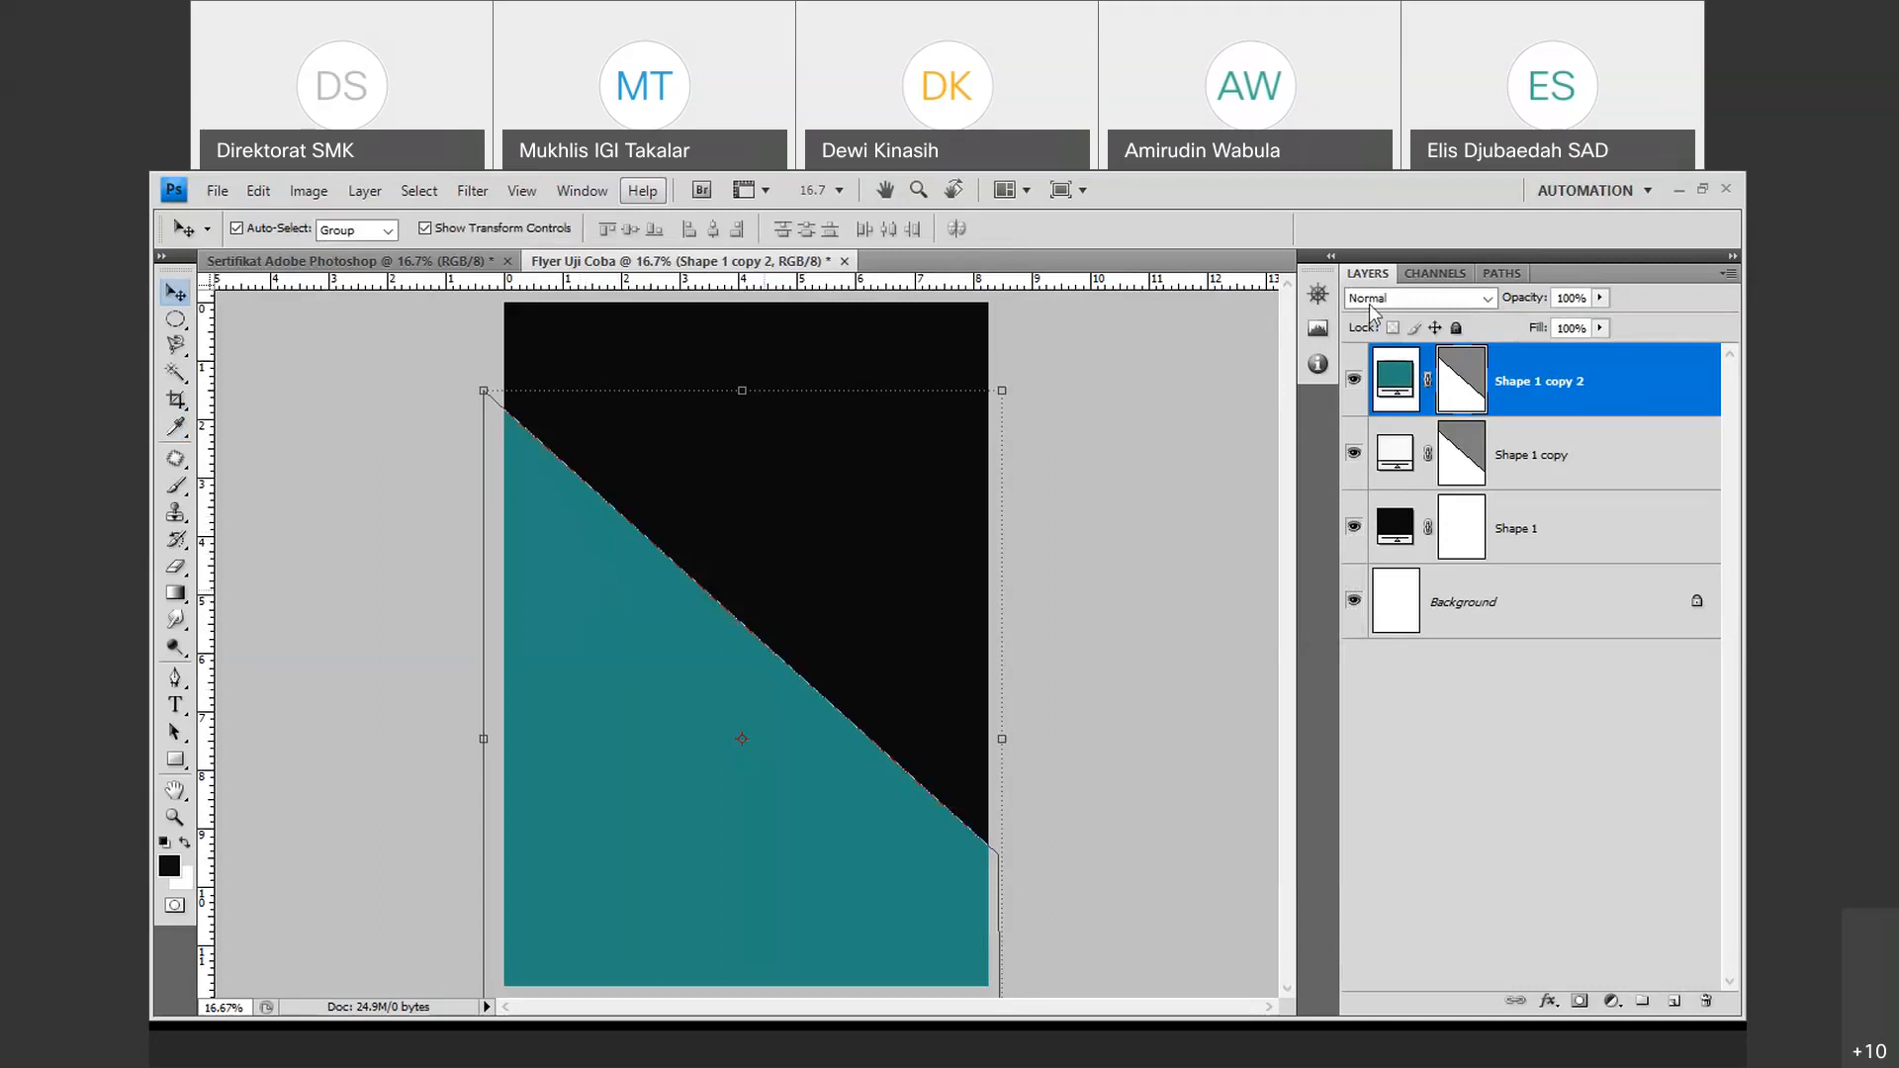
# Bring Shape 1 copy above Shape 1 copy 2 and move it down about 0.9 in to leave a diagonal teal band.
pyautogui.click(1596, 465)
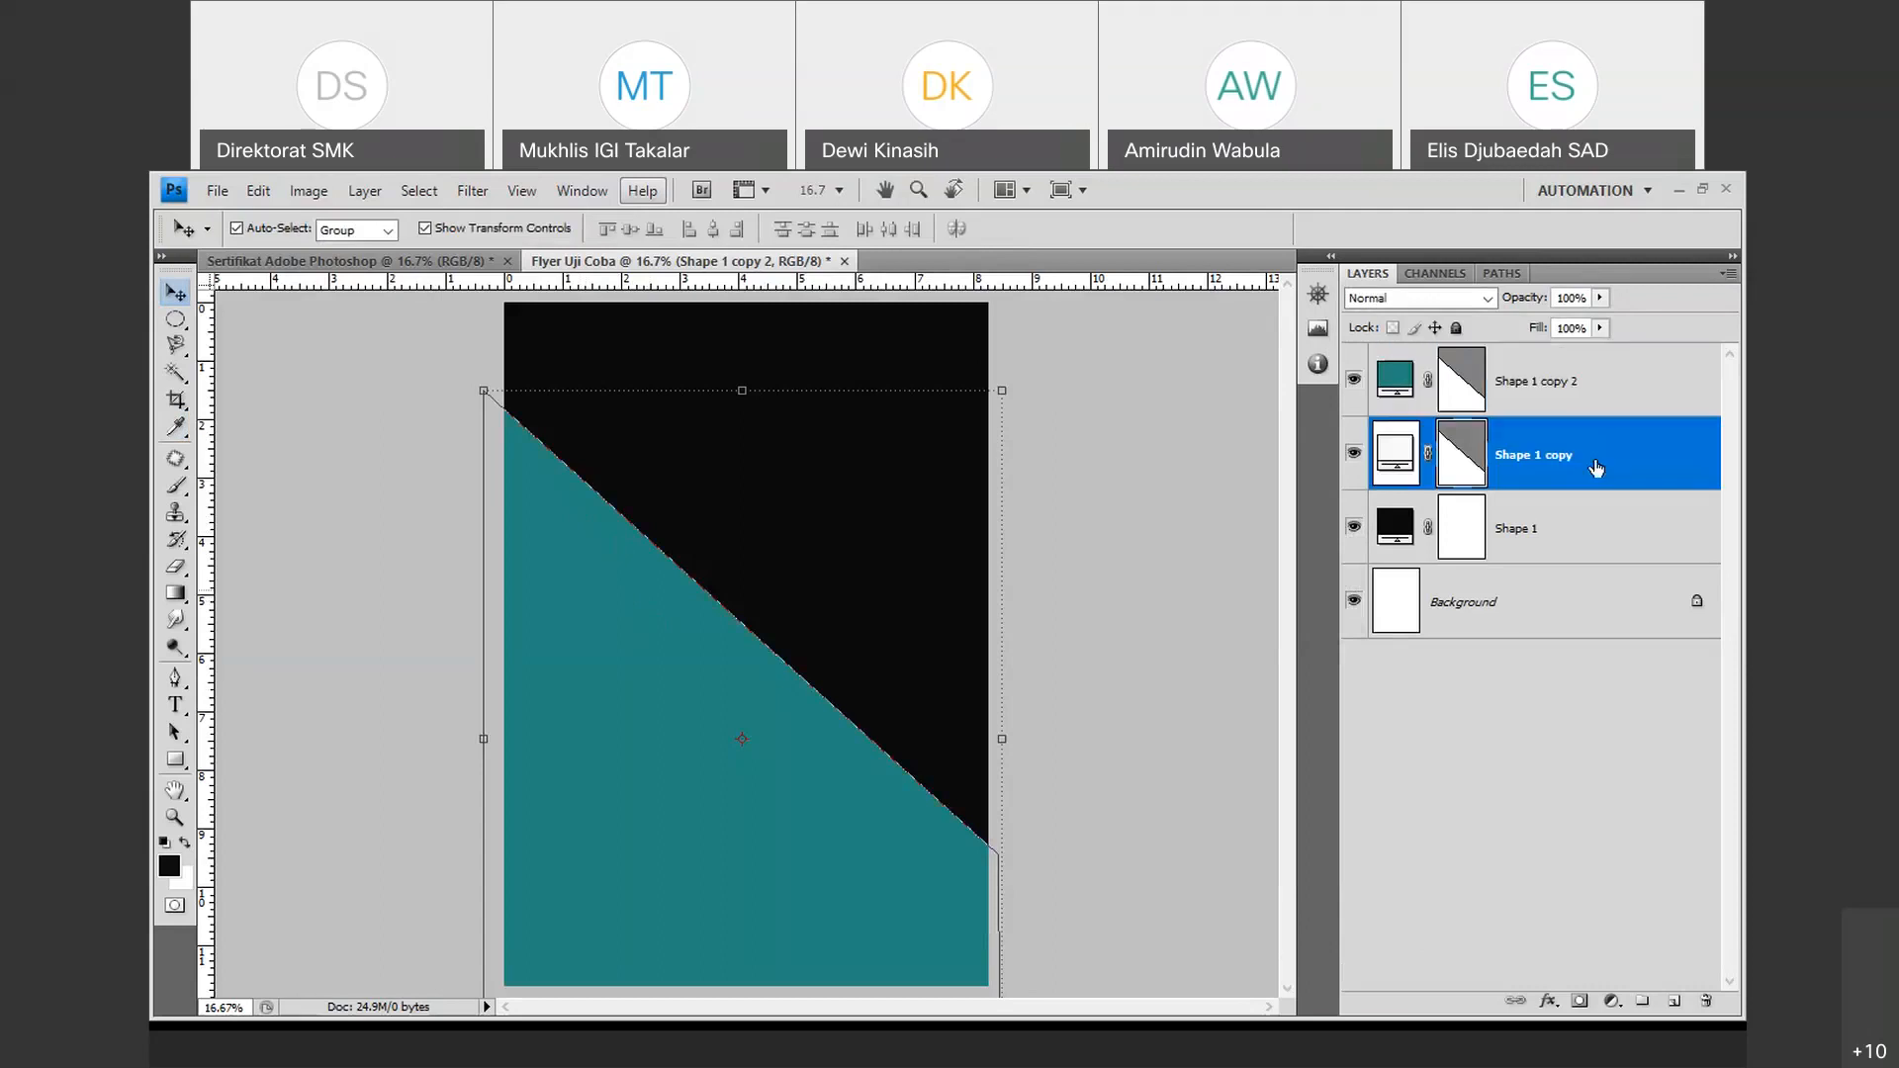
pyautogui.click(1551, 383)
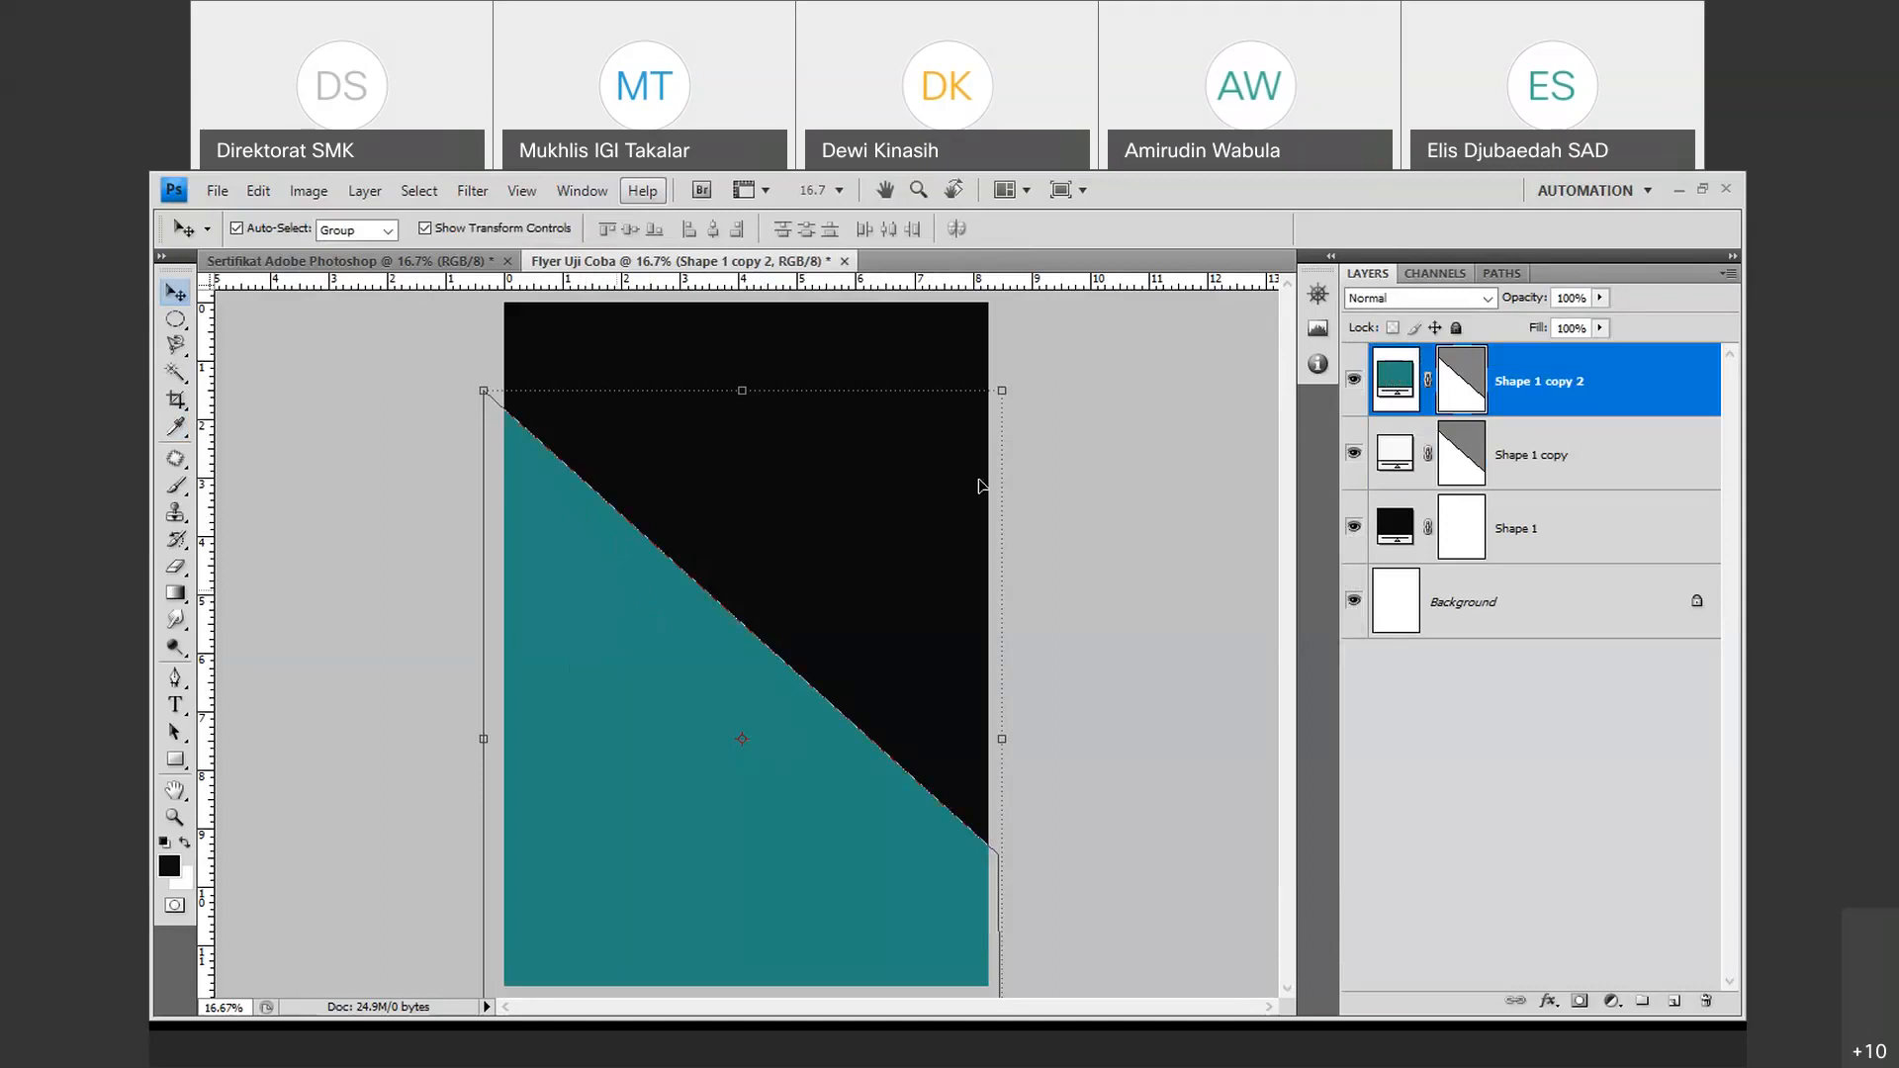
pyautogui.click(1577, 469)
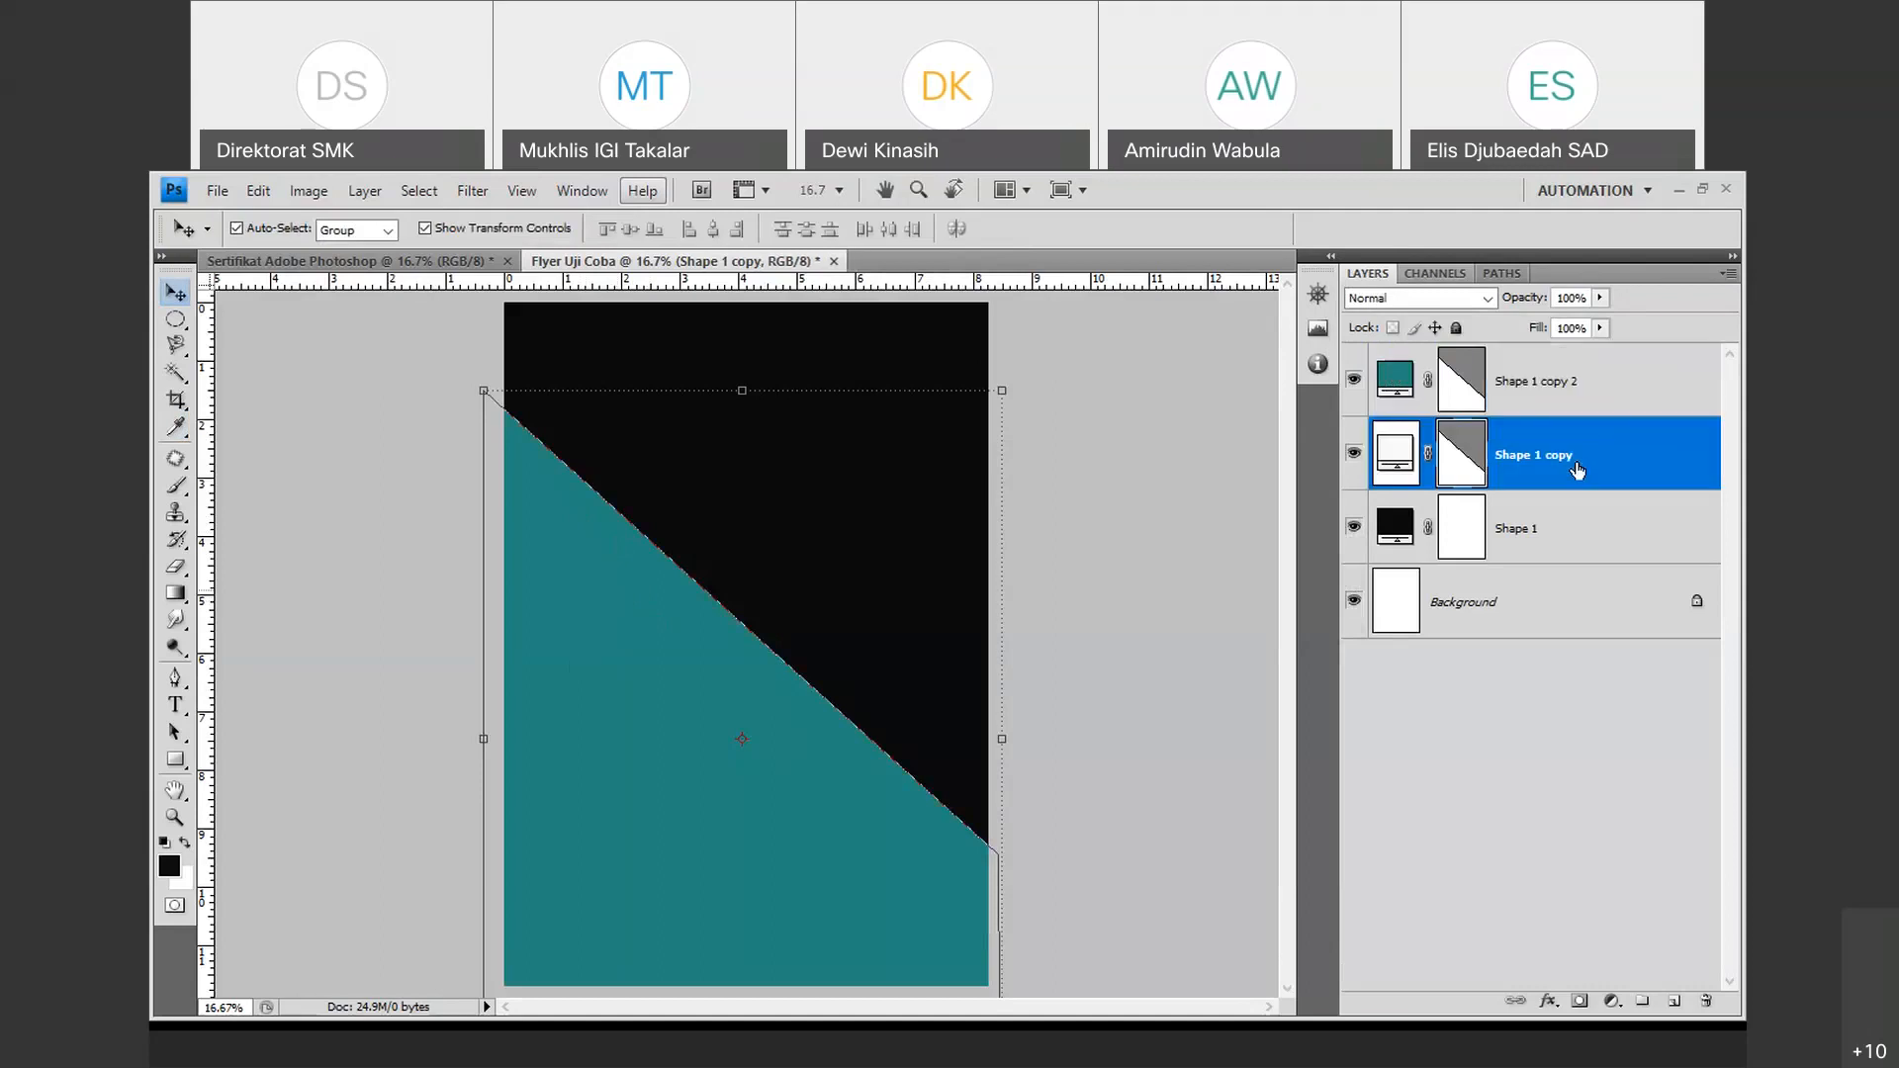
pyautogui.moveTo(1578, 470); pyautogui.dragTo(1584, 413)
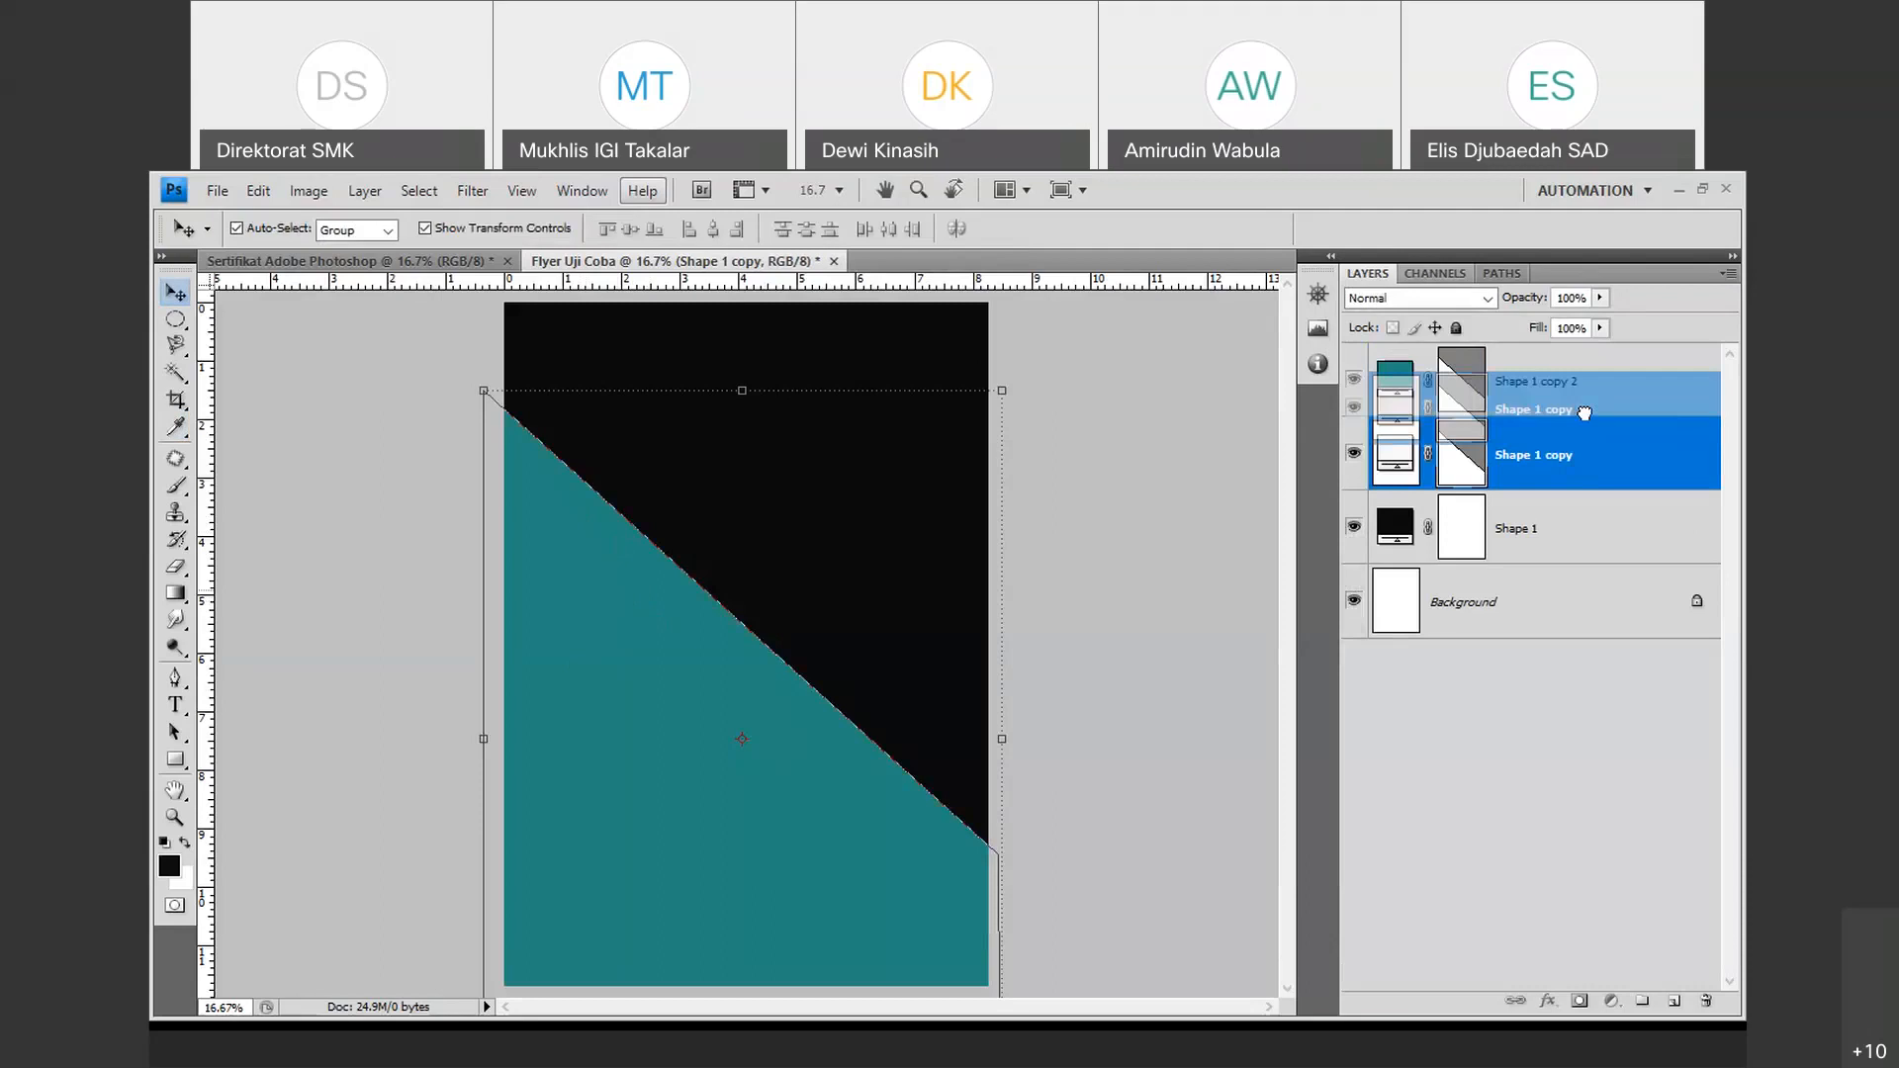
pyautogui.moveTo(1584, 413); pyautogui.dragTo(1606, 453)
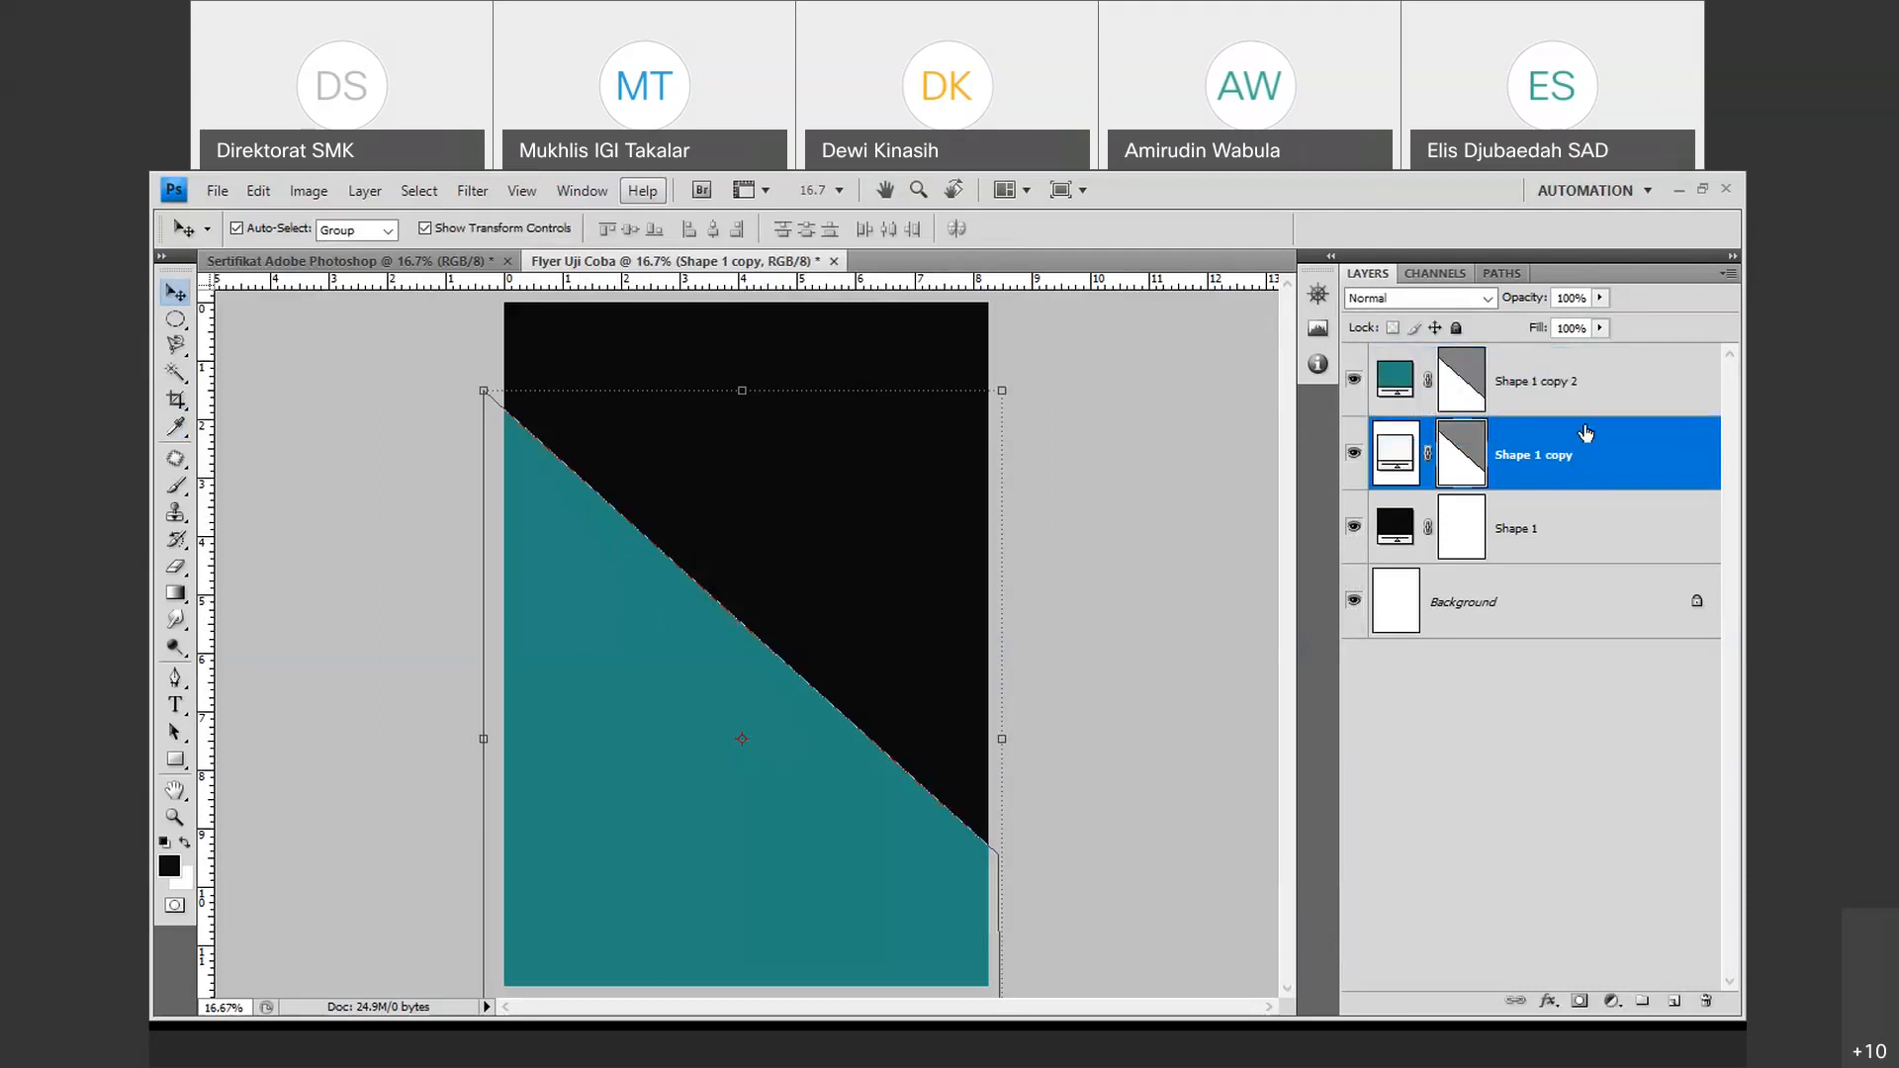
pyautogui.moveTo(1586, 433); pyautogui.dragTo(1414, 376)
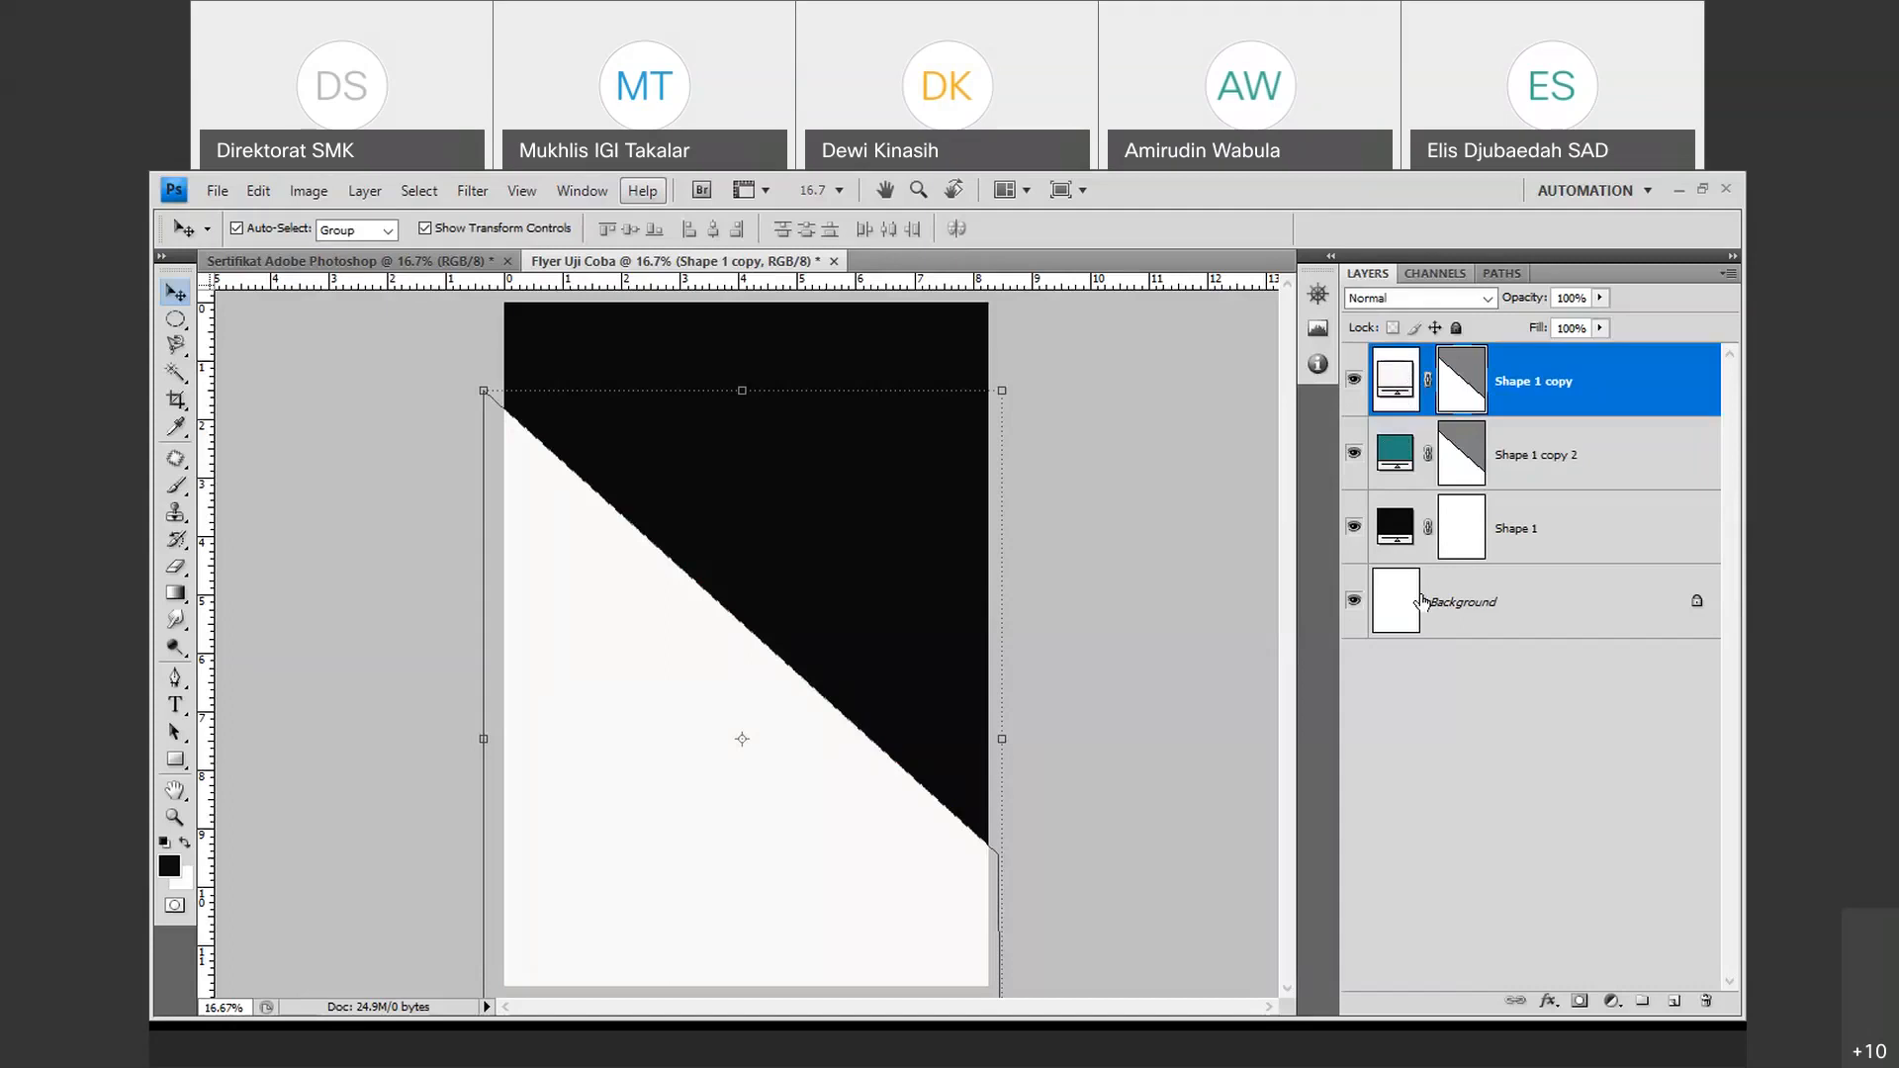
pyautogui.moveTo(692, 655); pyautogui.dragTo(682, 702)
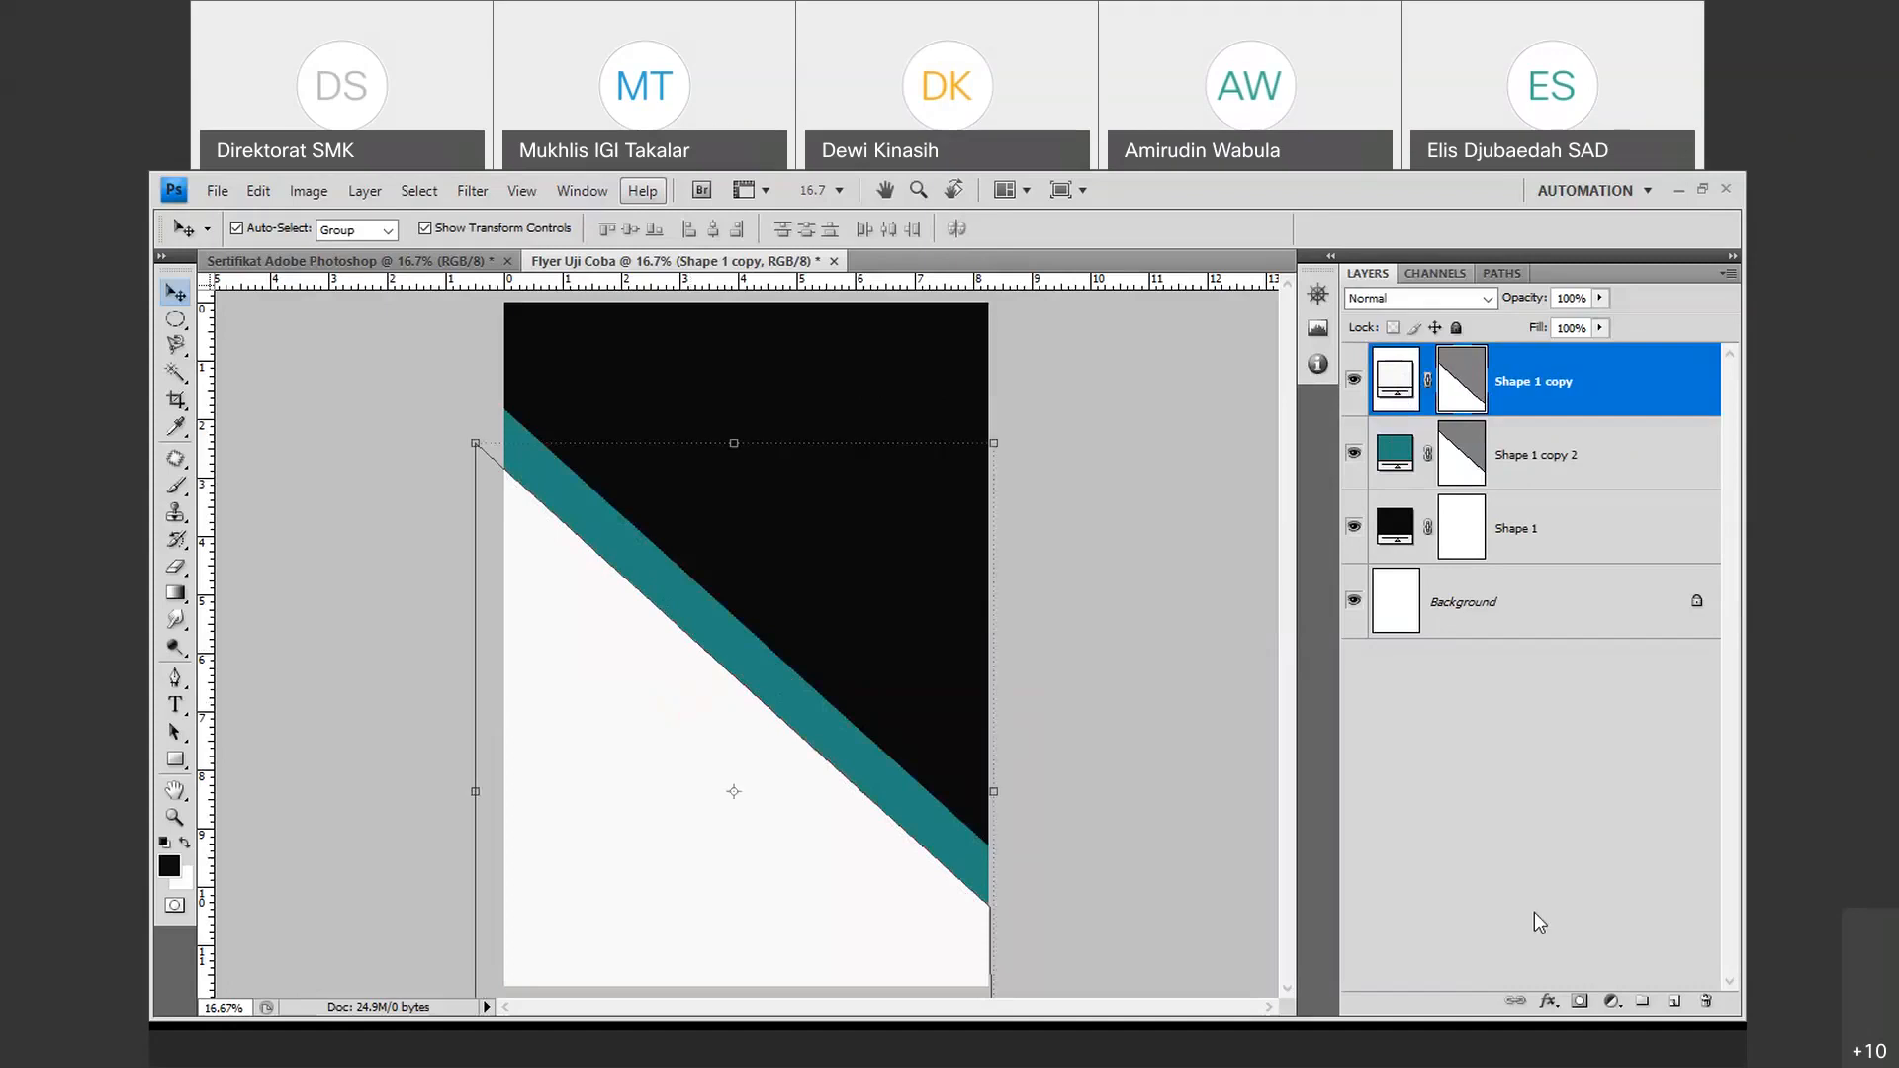
pyautogui.click(1128, 425)
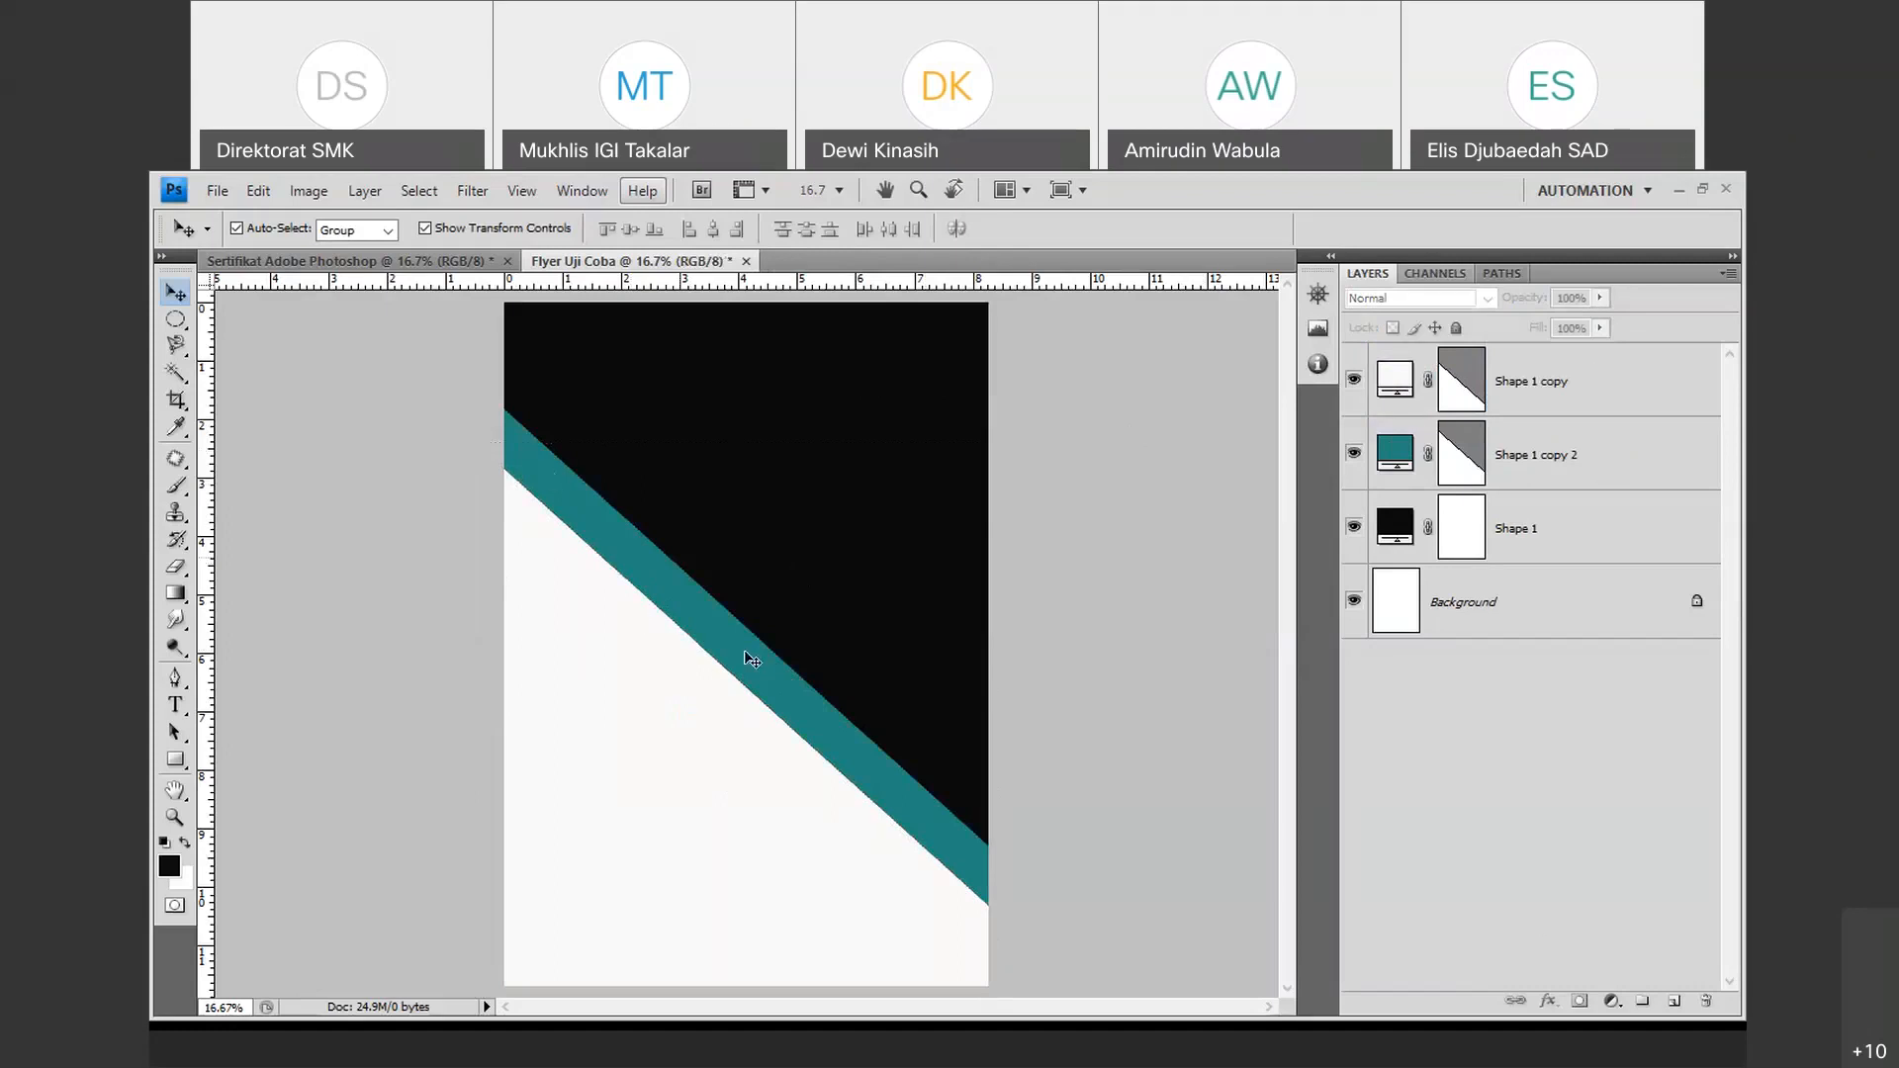
# Duplicate the teal Shape 1 copy 2 layer as Shape 1 copy 3 in the same document.
pyautogui.click(1591, 468)
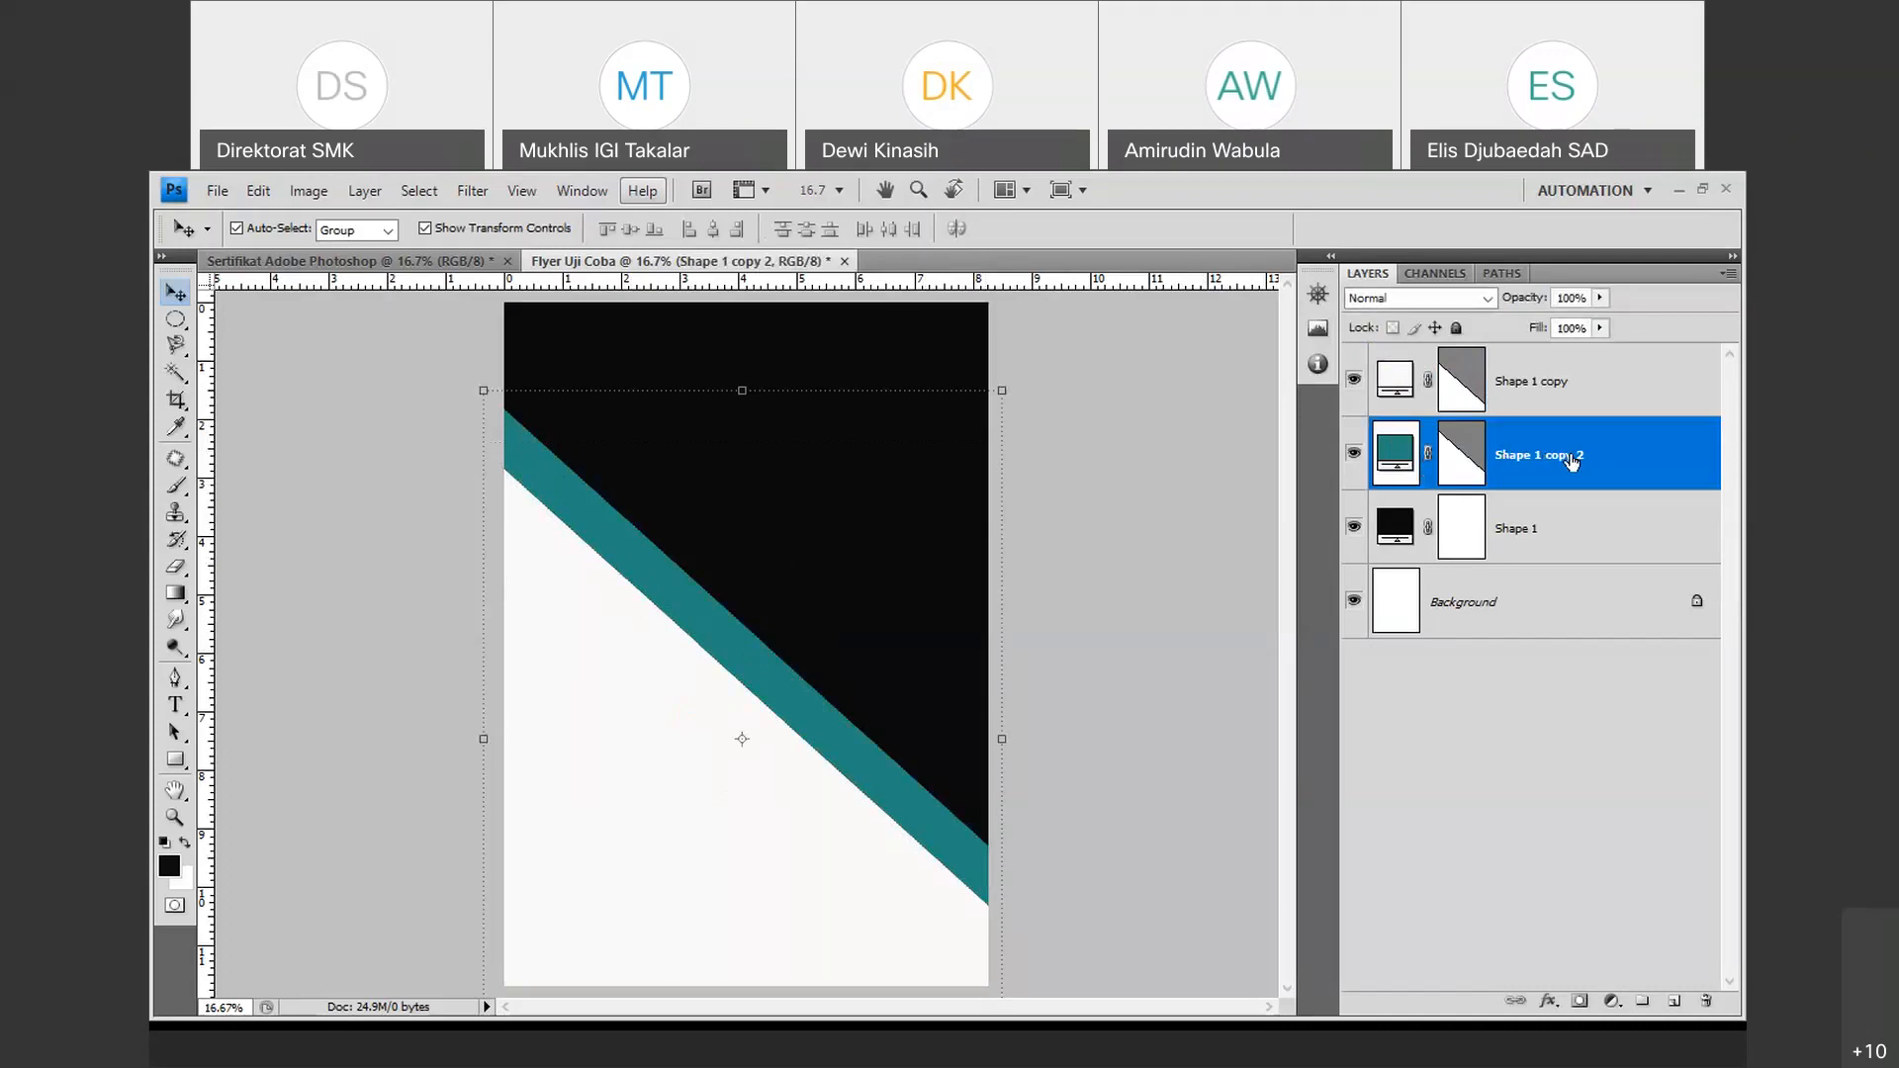
pyautogui.rightClick(1571, 457)
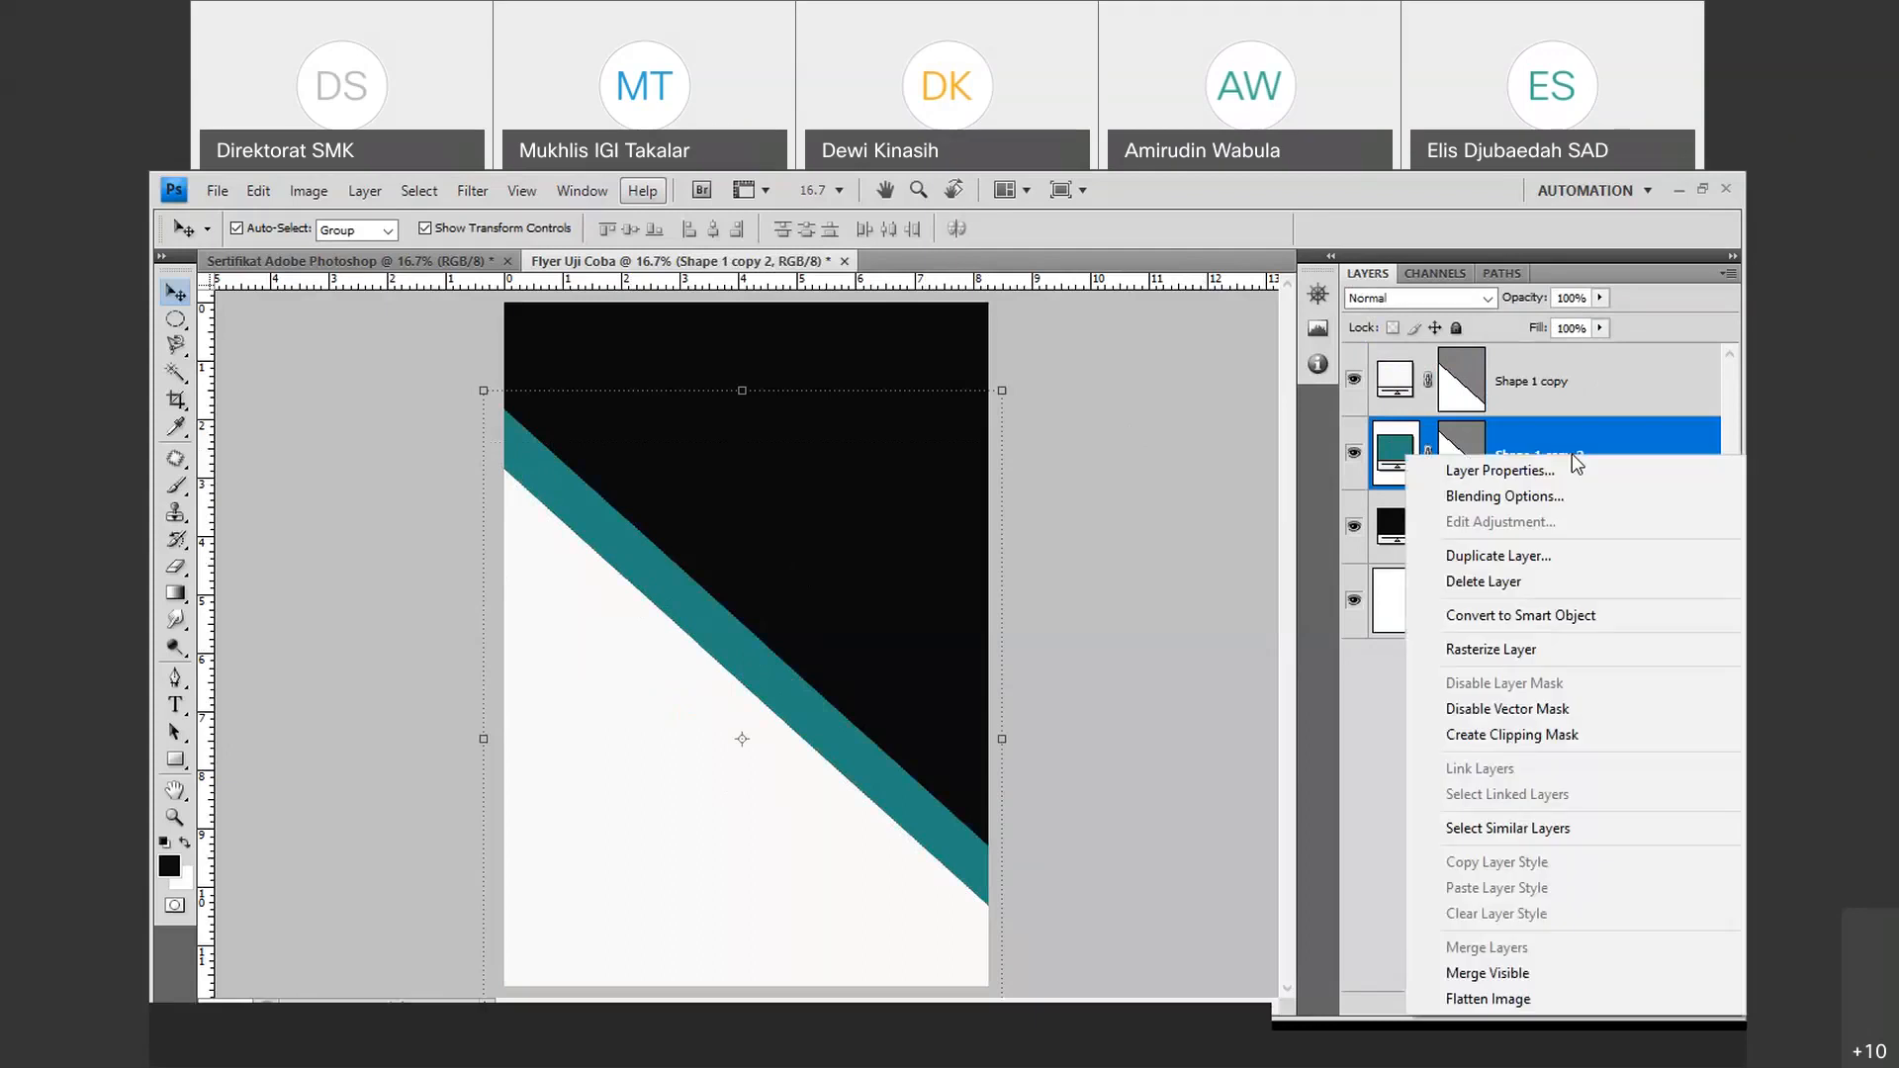
pyautogui.click(1556, 571)
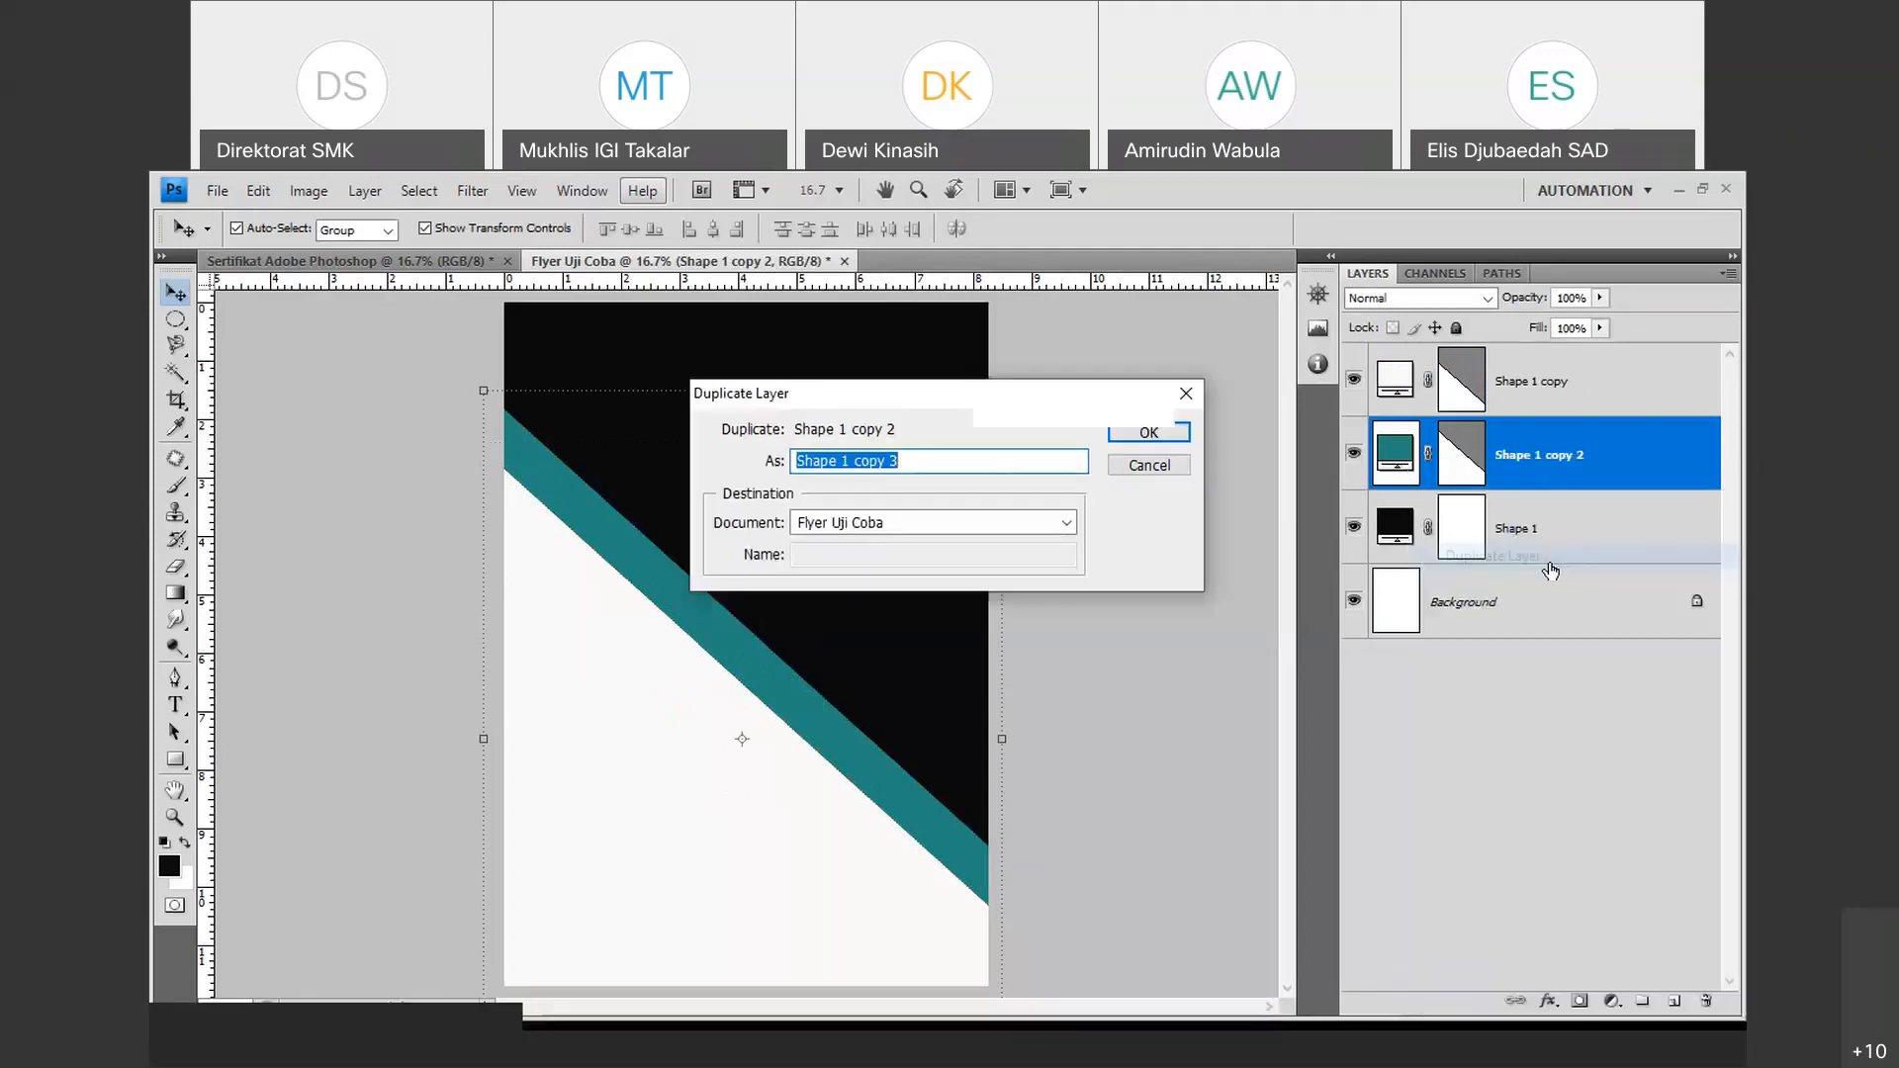
pyautogui.click(1128, 438)
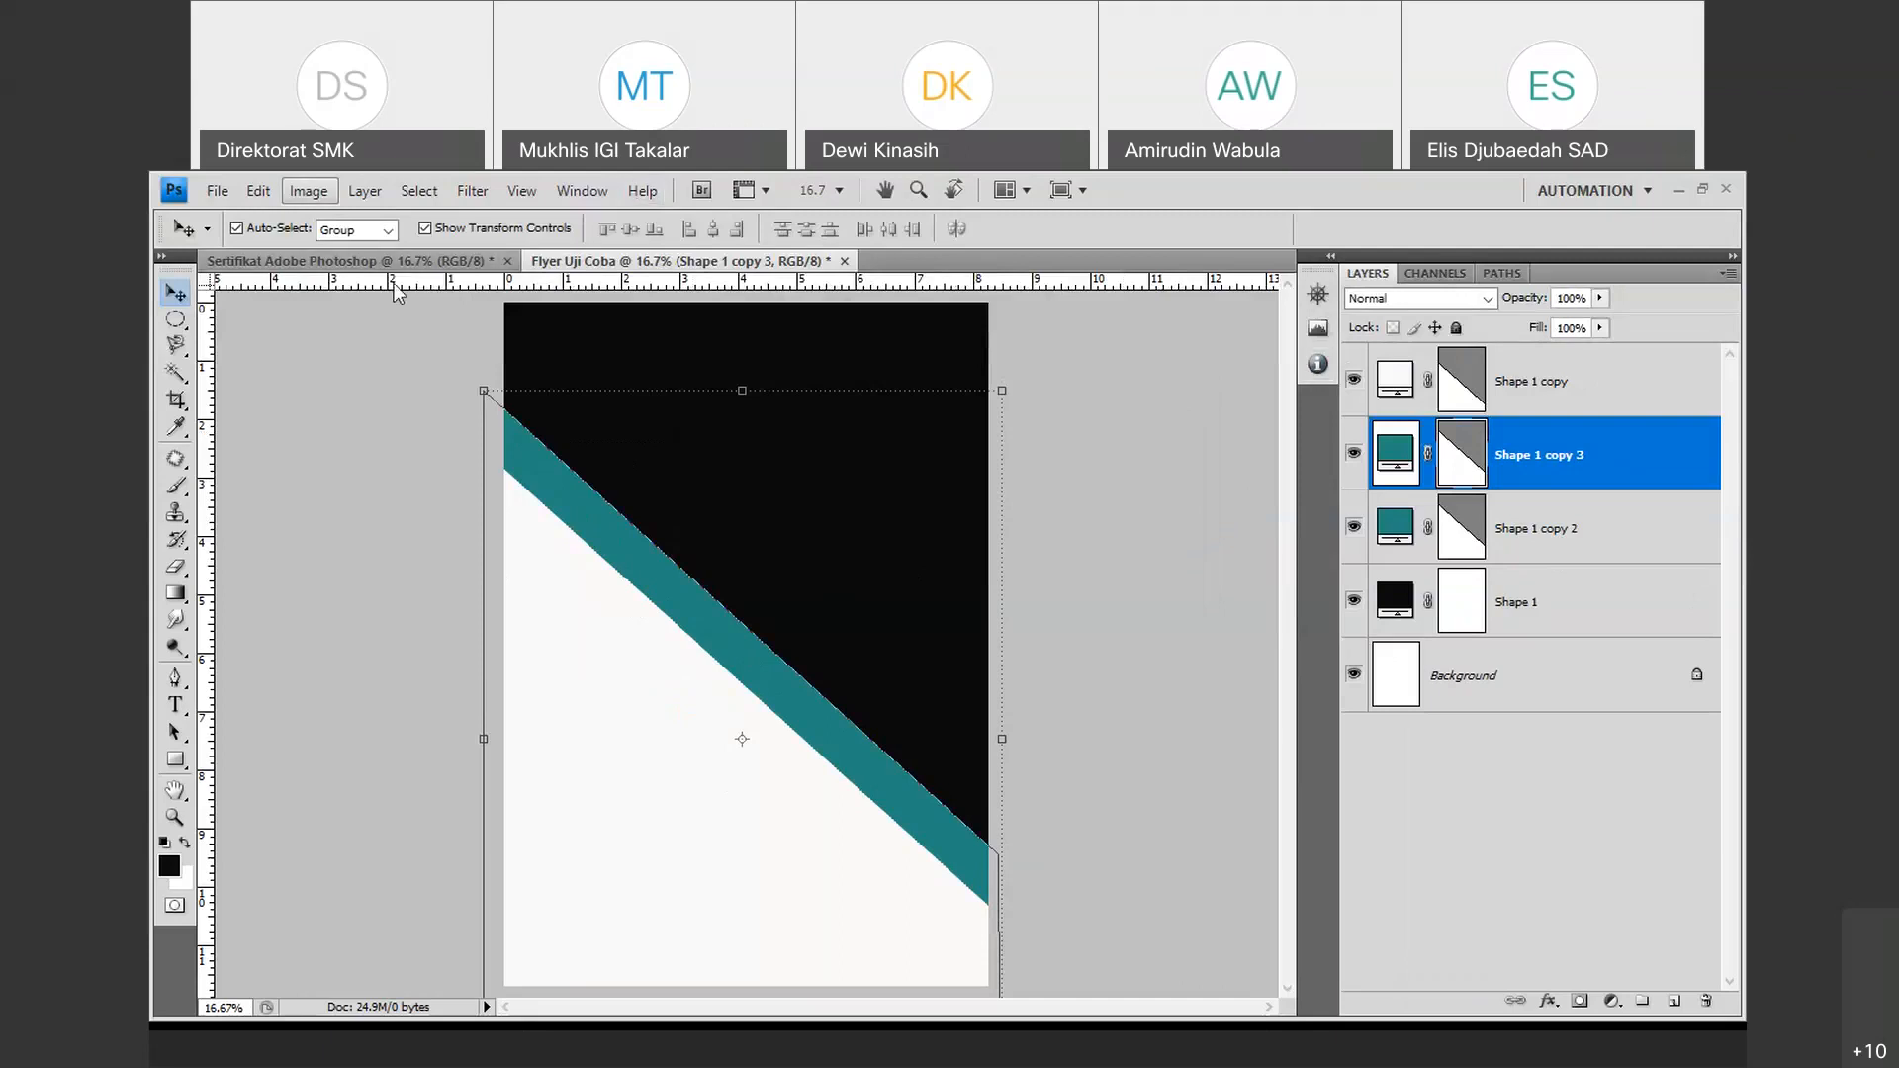
# Flip Shape 1 copy 3 horizontally and move it up about 2.3 in so it covers the flyer's right side.
pyautogui.click(256, 192)
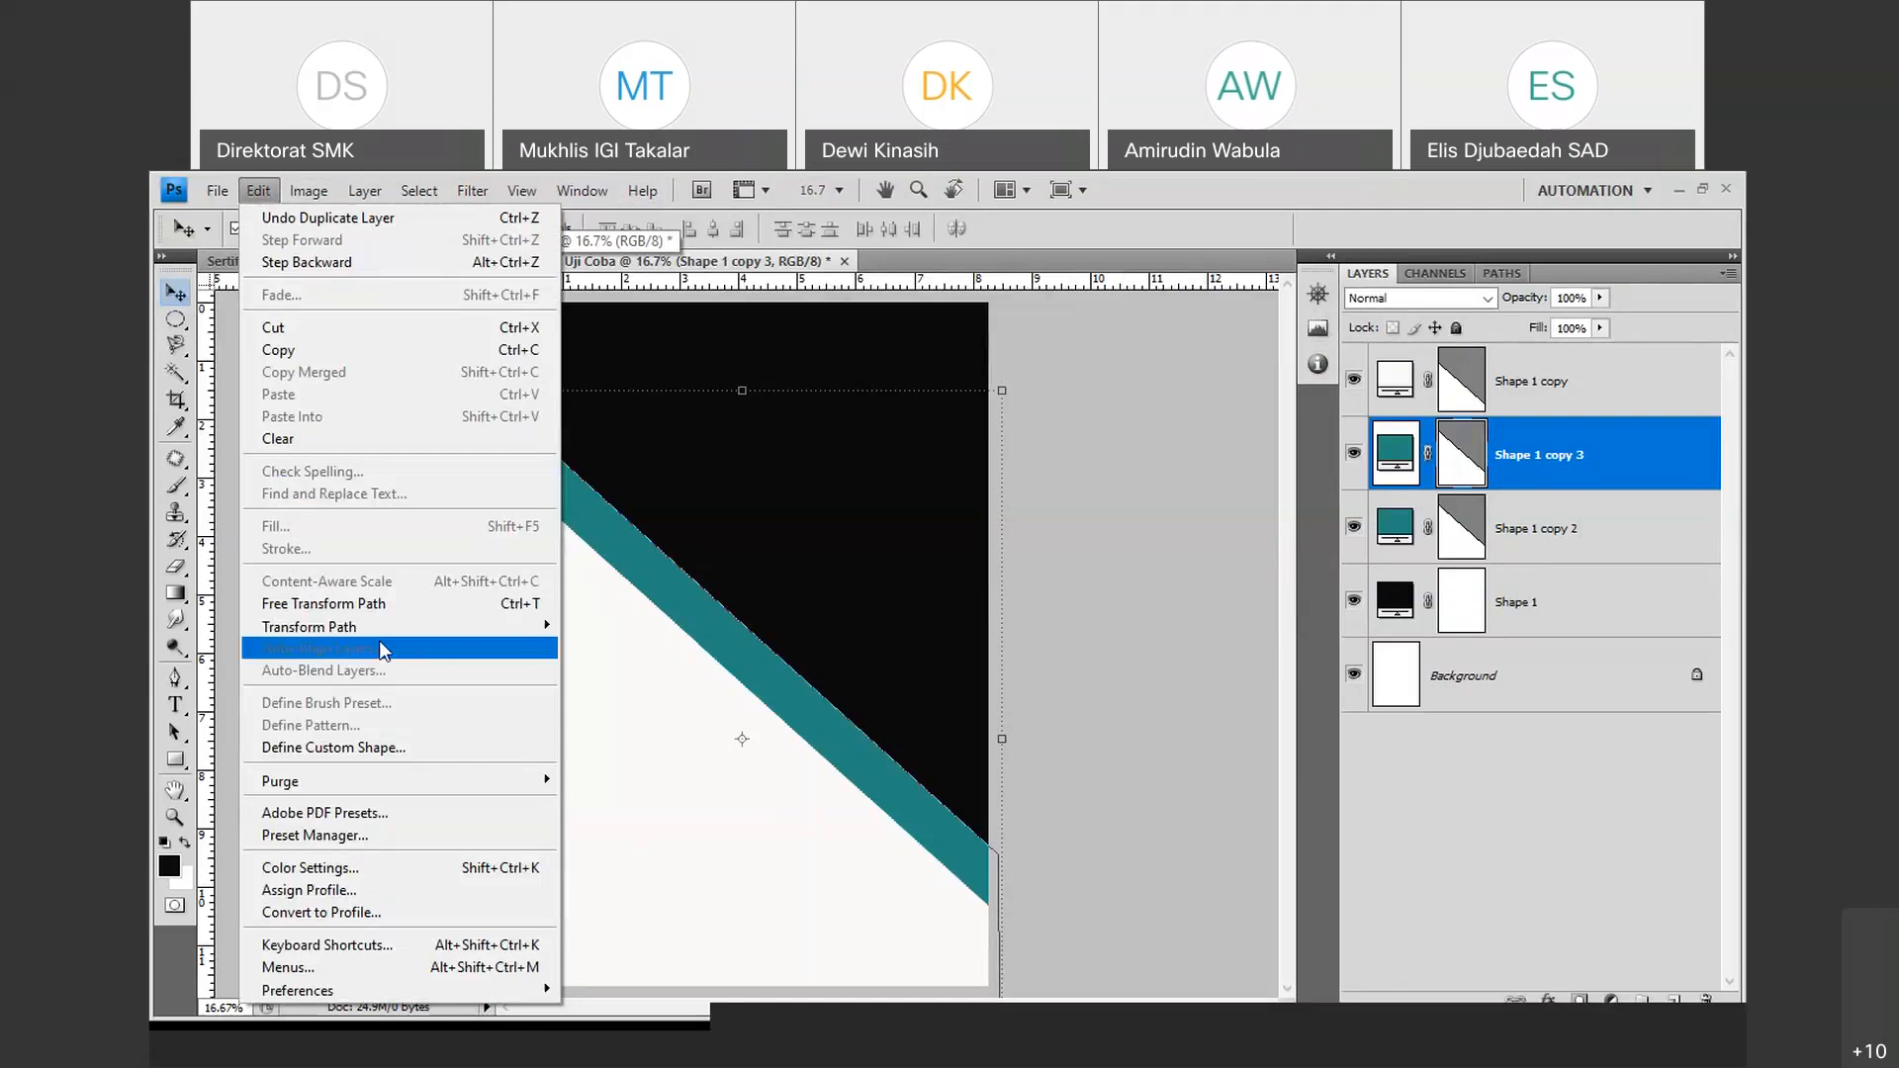
pyautogui.moveTo(455, 625)
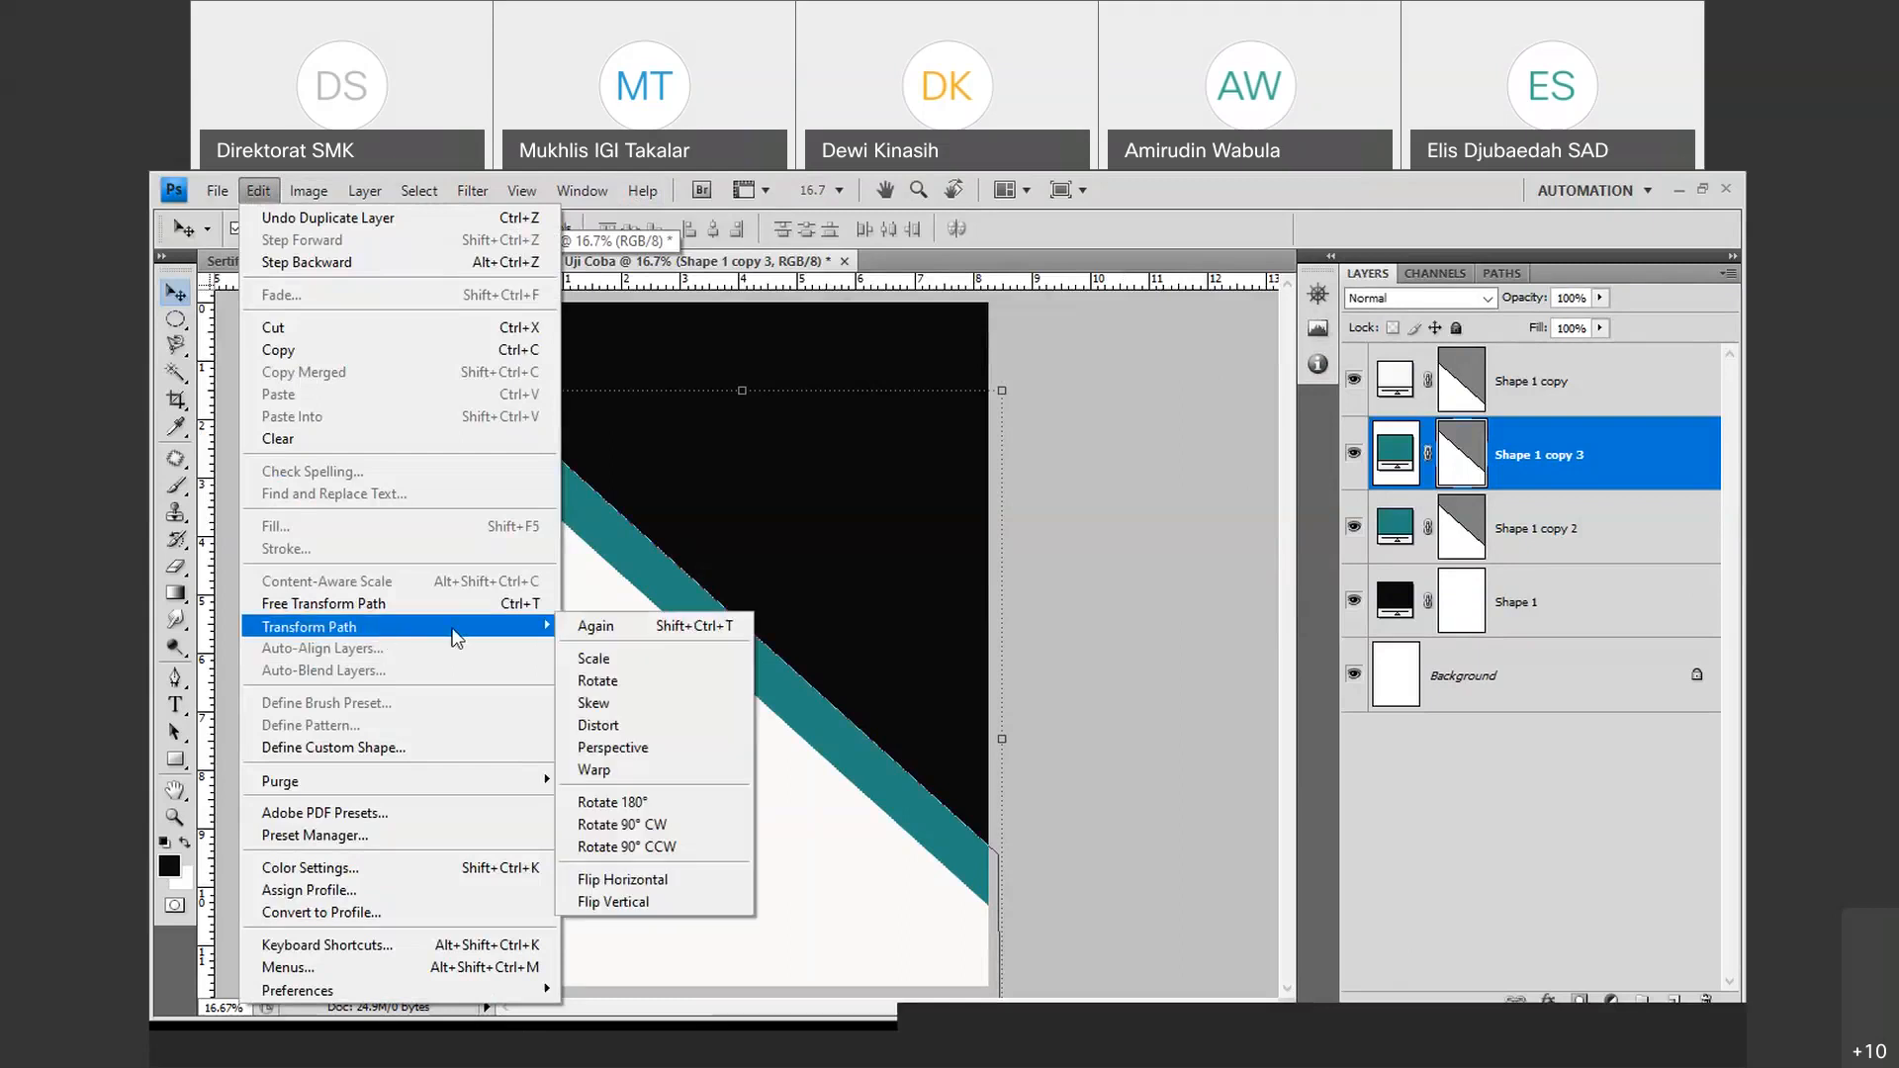
pyautogui.click(678, 870)
pyautogui.moveTo(882, 652); pyautogui.dragTo(887, 520)
pyautogui.click(1164, 783)
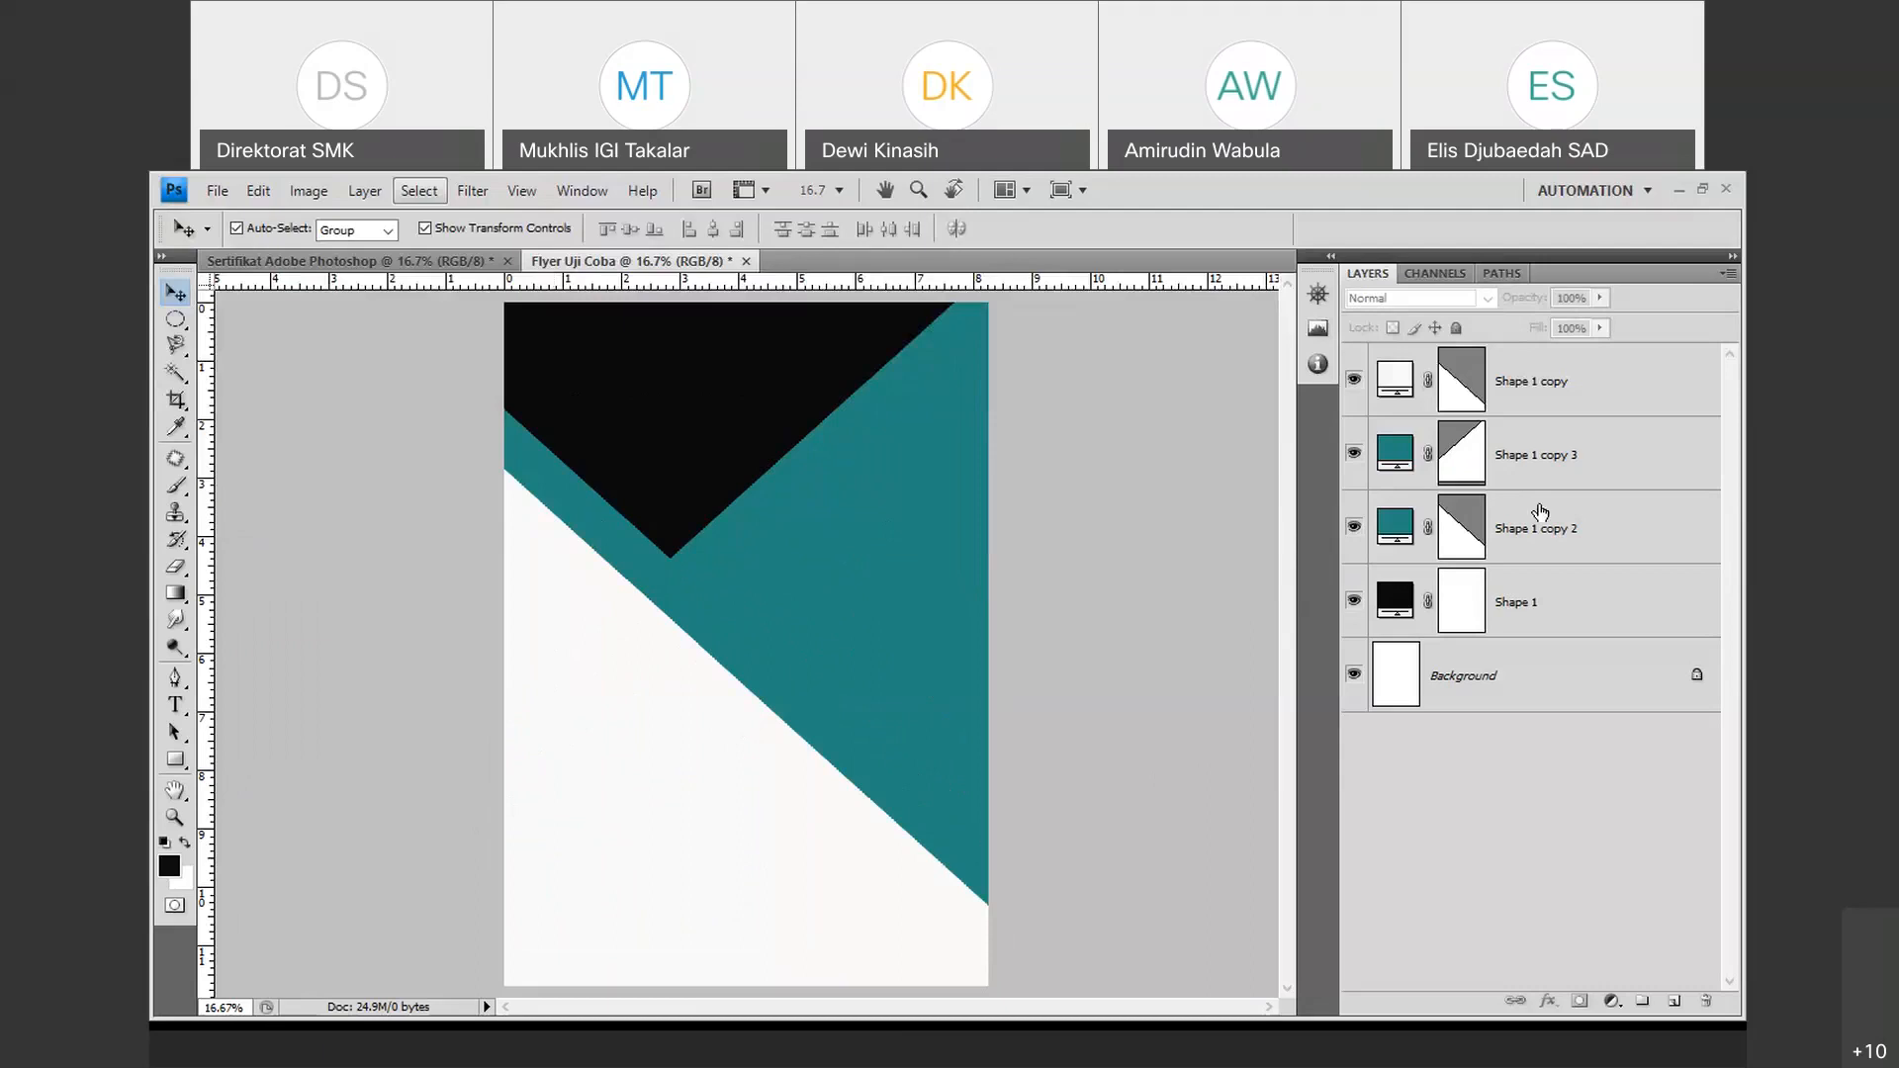
# Reorder the two teal layers so that Shape 1 copy 2 lies above Shape 1 copy 3.
pyautogui.click(1589, 461)
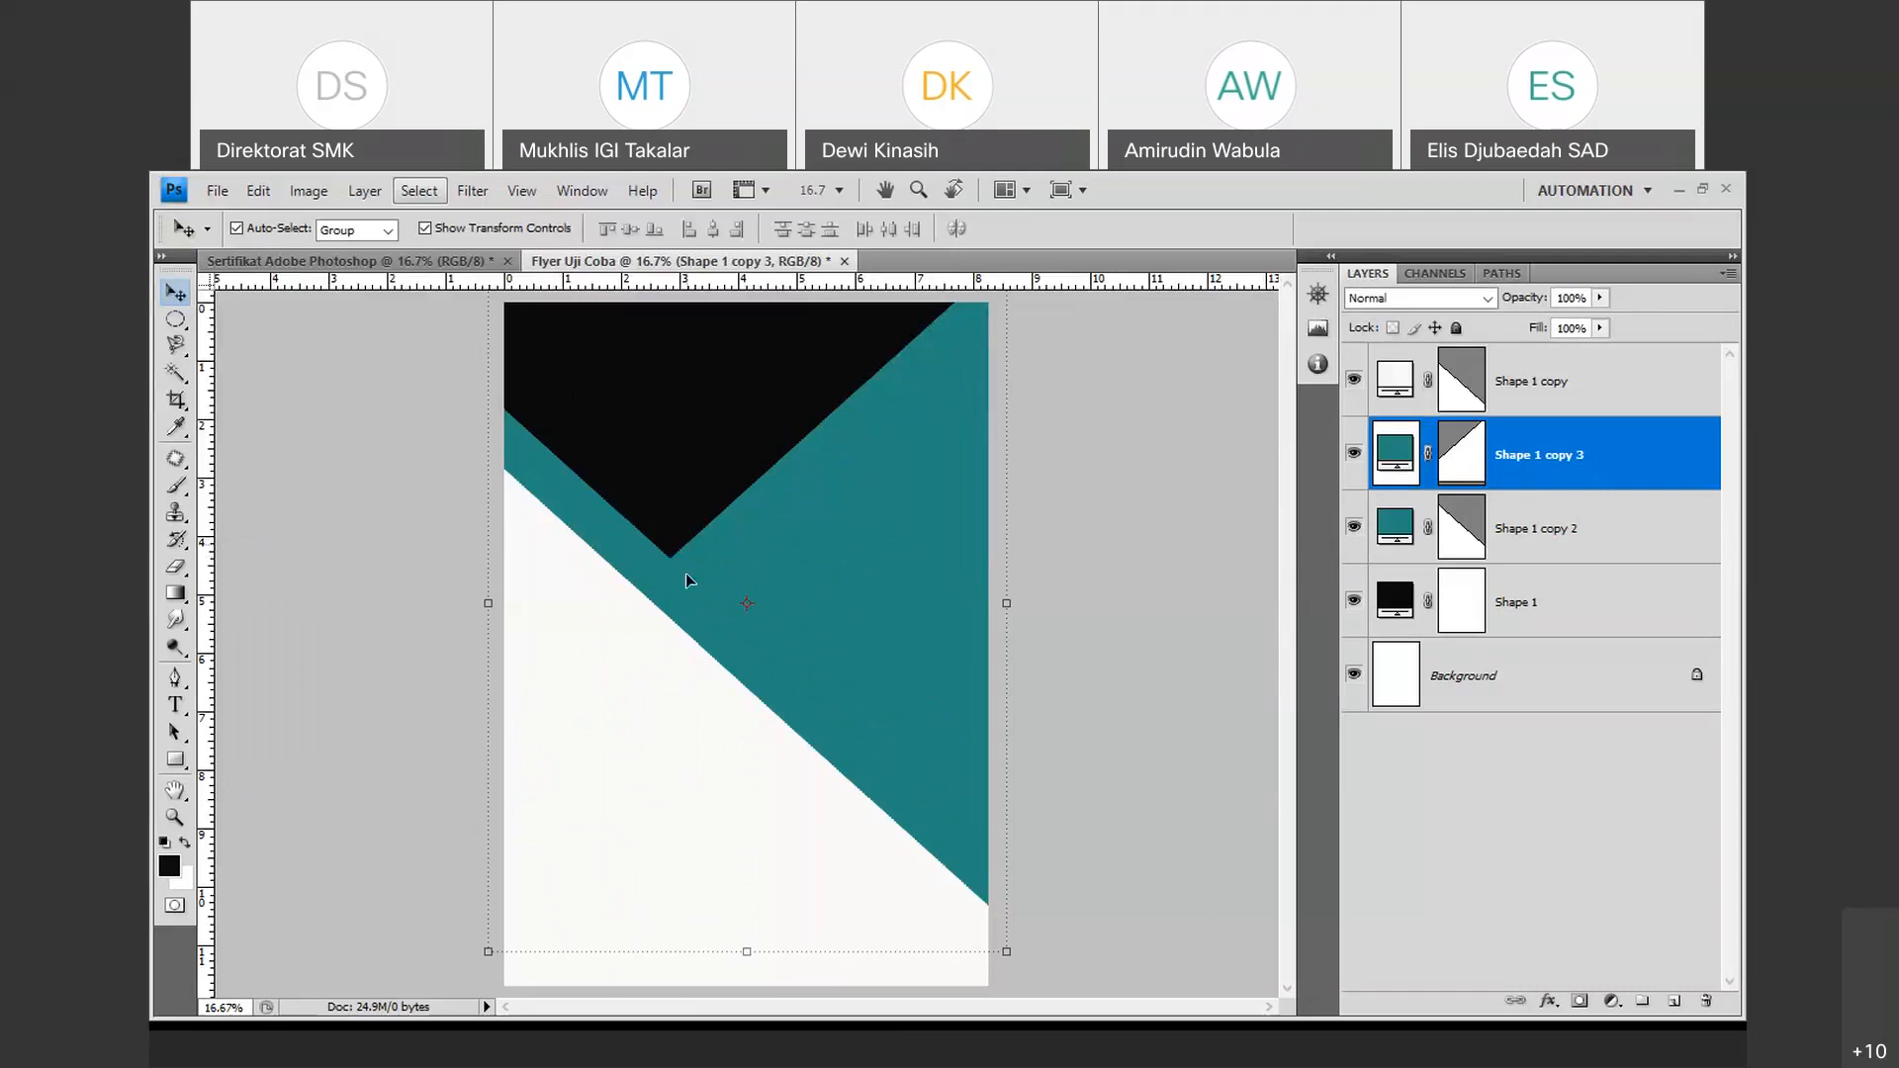
pyautogui.moveTo(1604, 456); pyautogui.dragTo(1598, 461)
pyautogui.click(1165, 493)
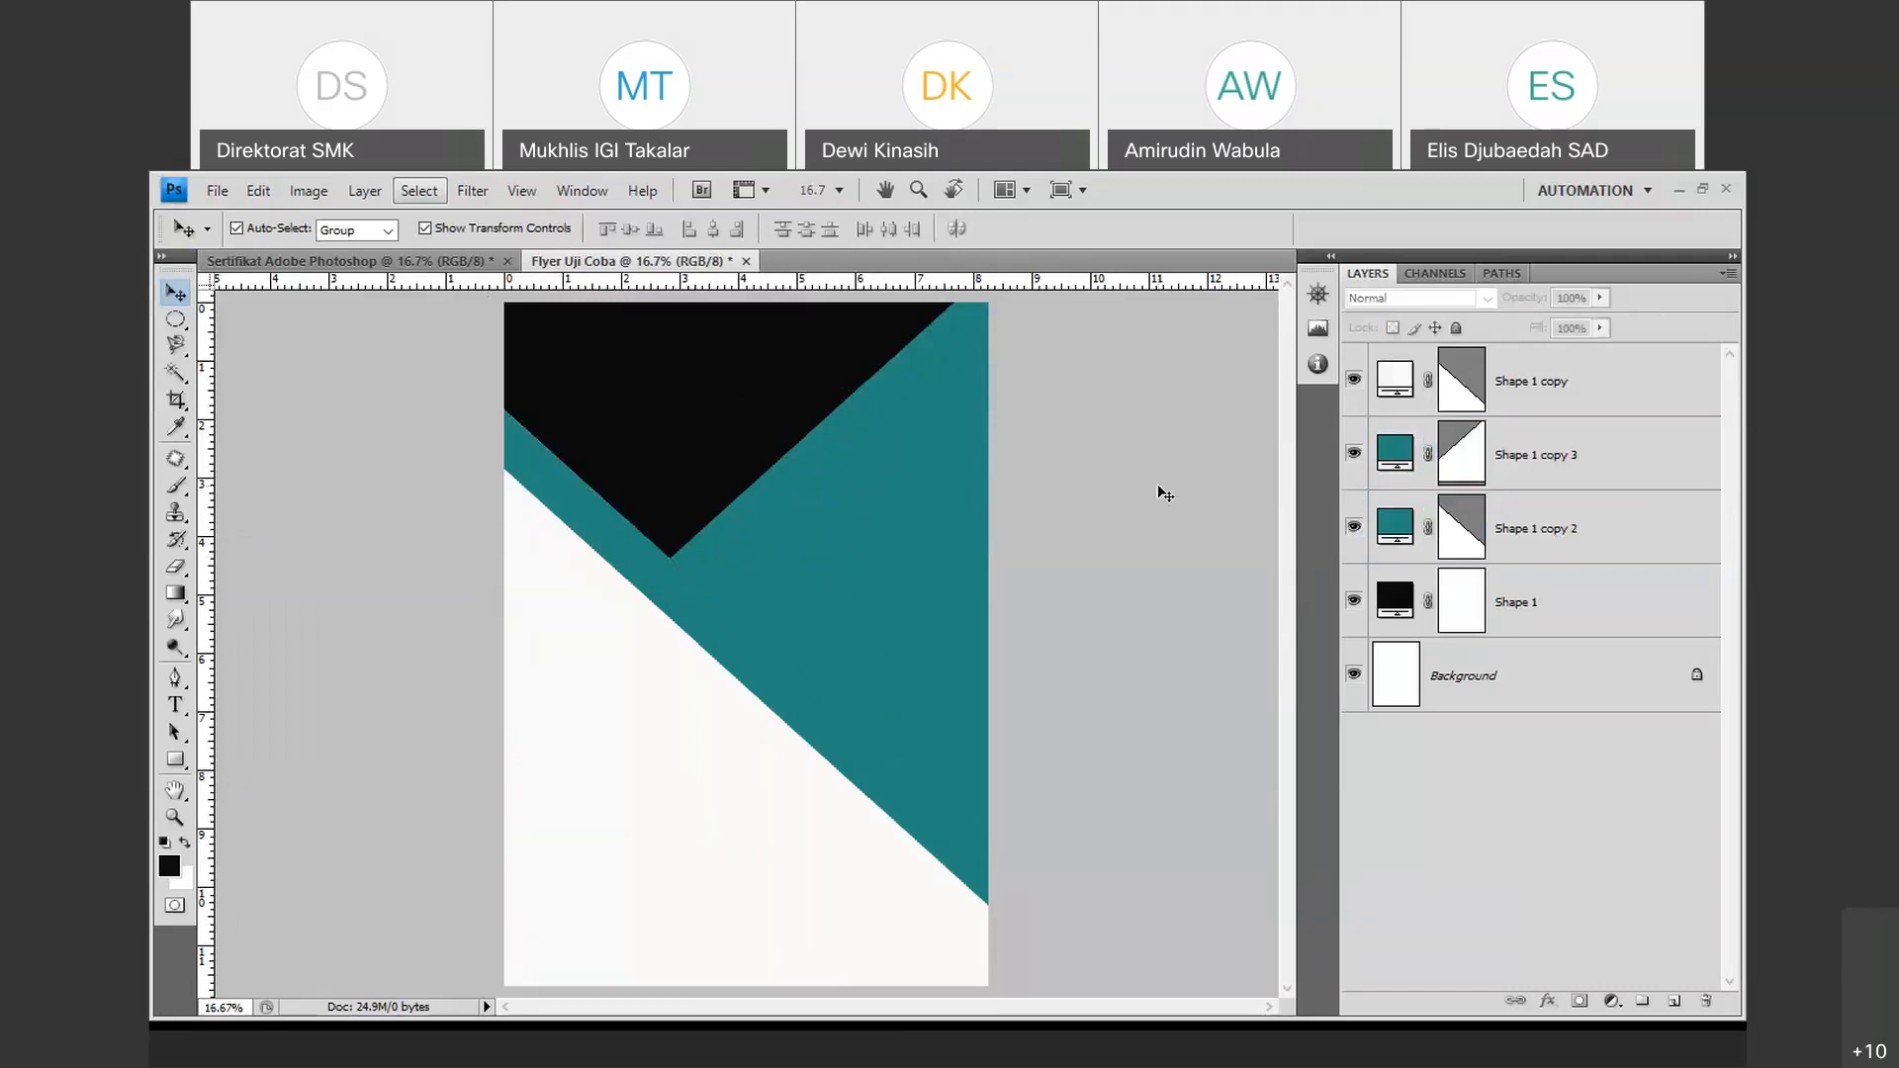
pyautogui.click(1541, 508)
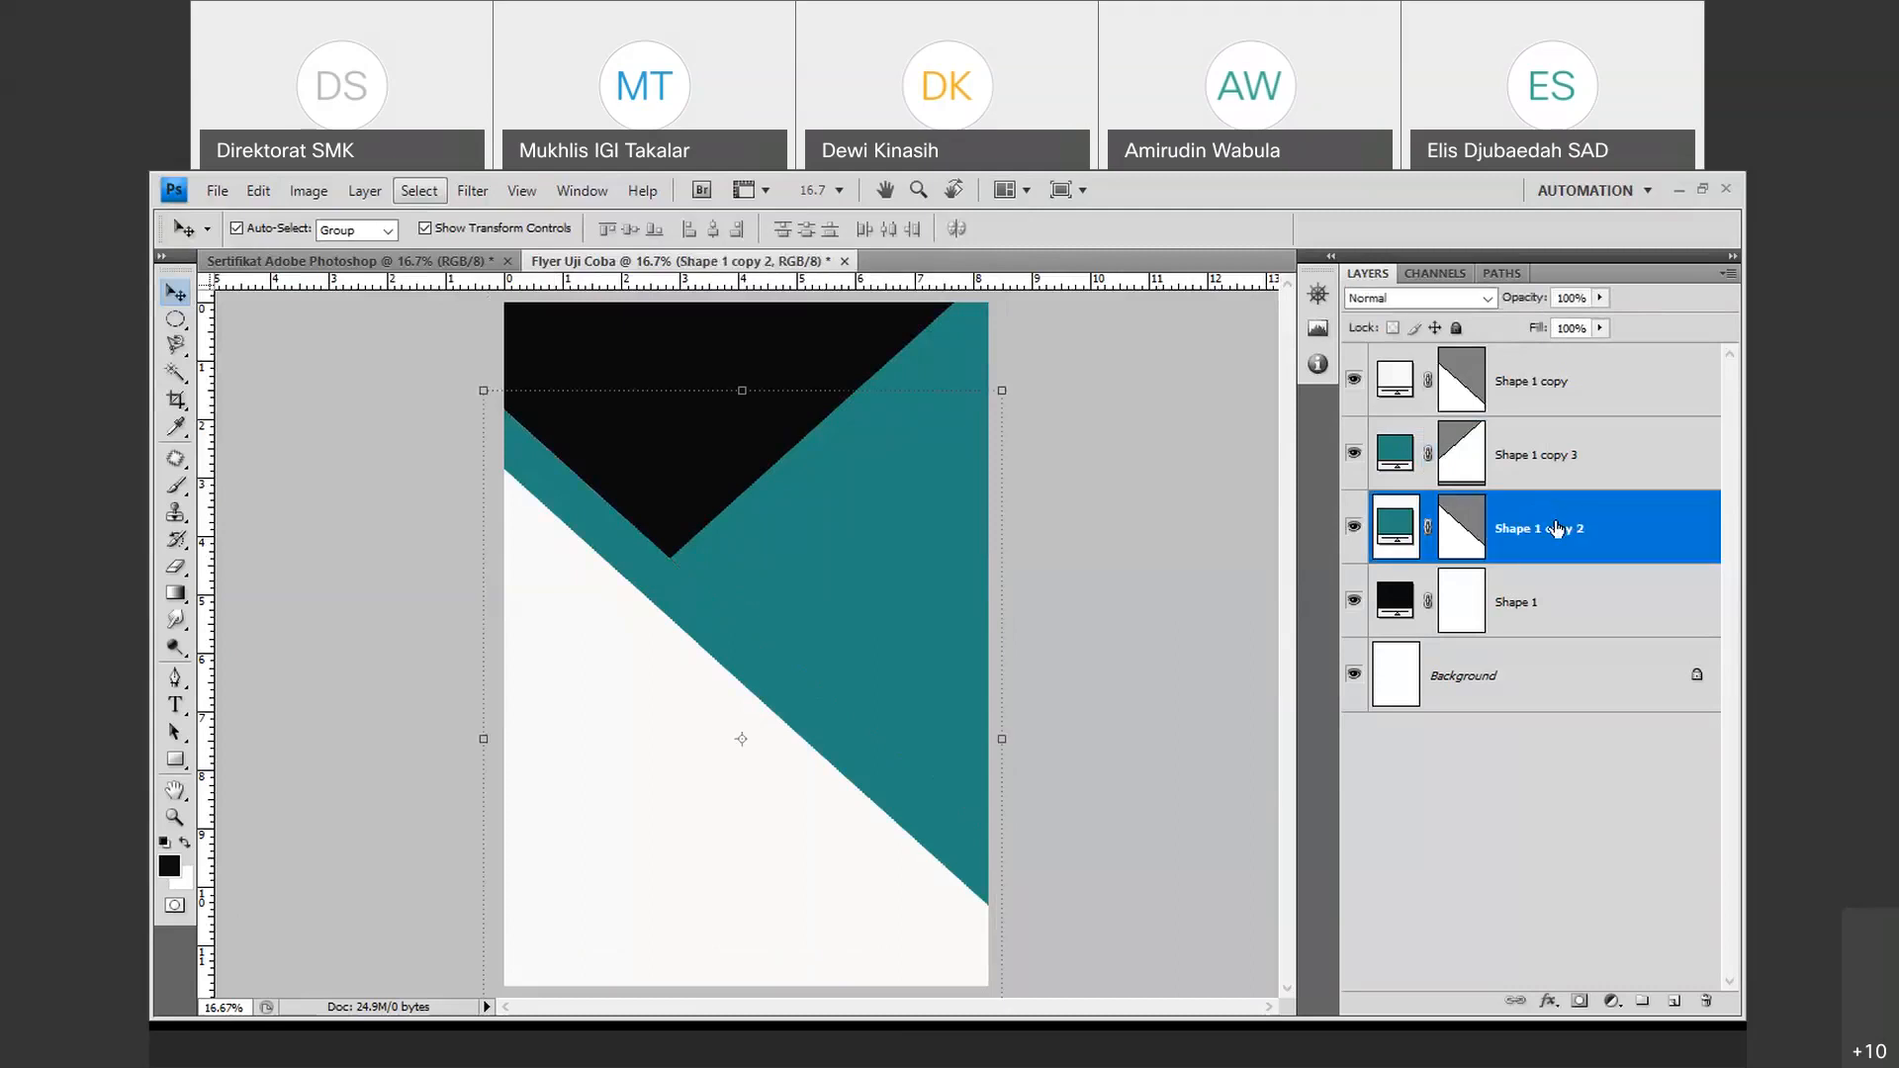
pyautogui.moveTo(1558, 529); pyautogui.dragTo(1554, 454)
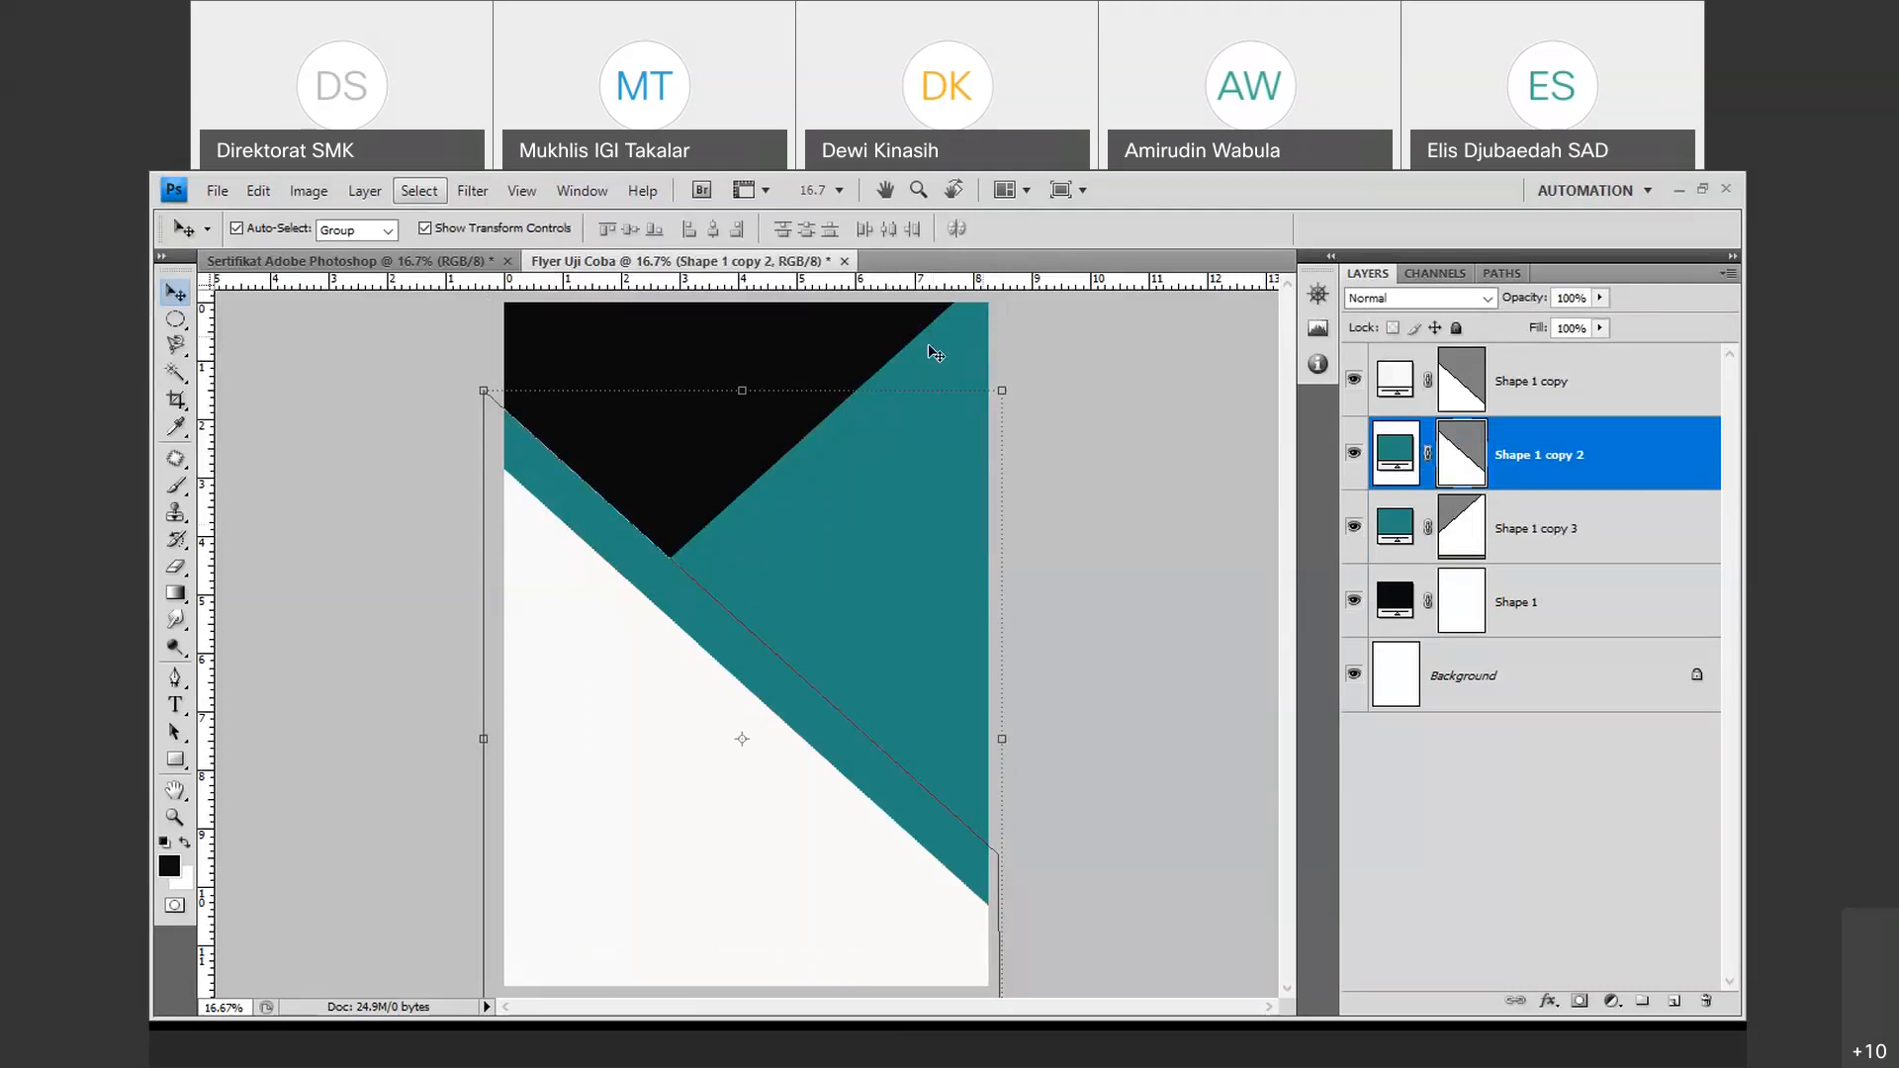
# Place the kota image from the Photoshop folder into the flyer, above Shape 1 copy 2.
pyautogui.click(216, 191)
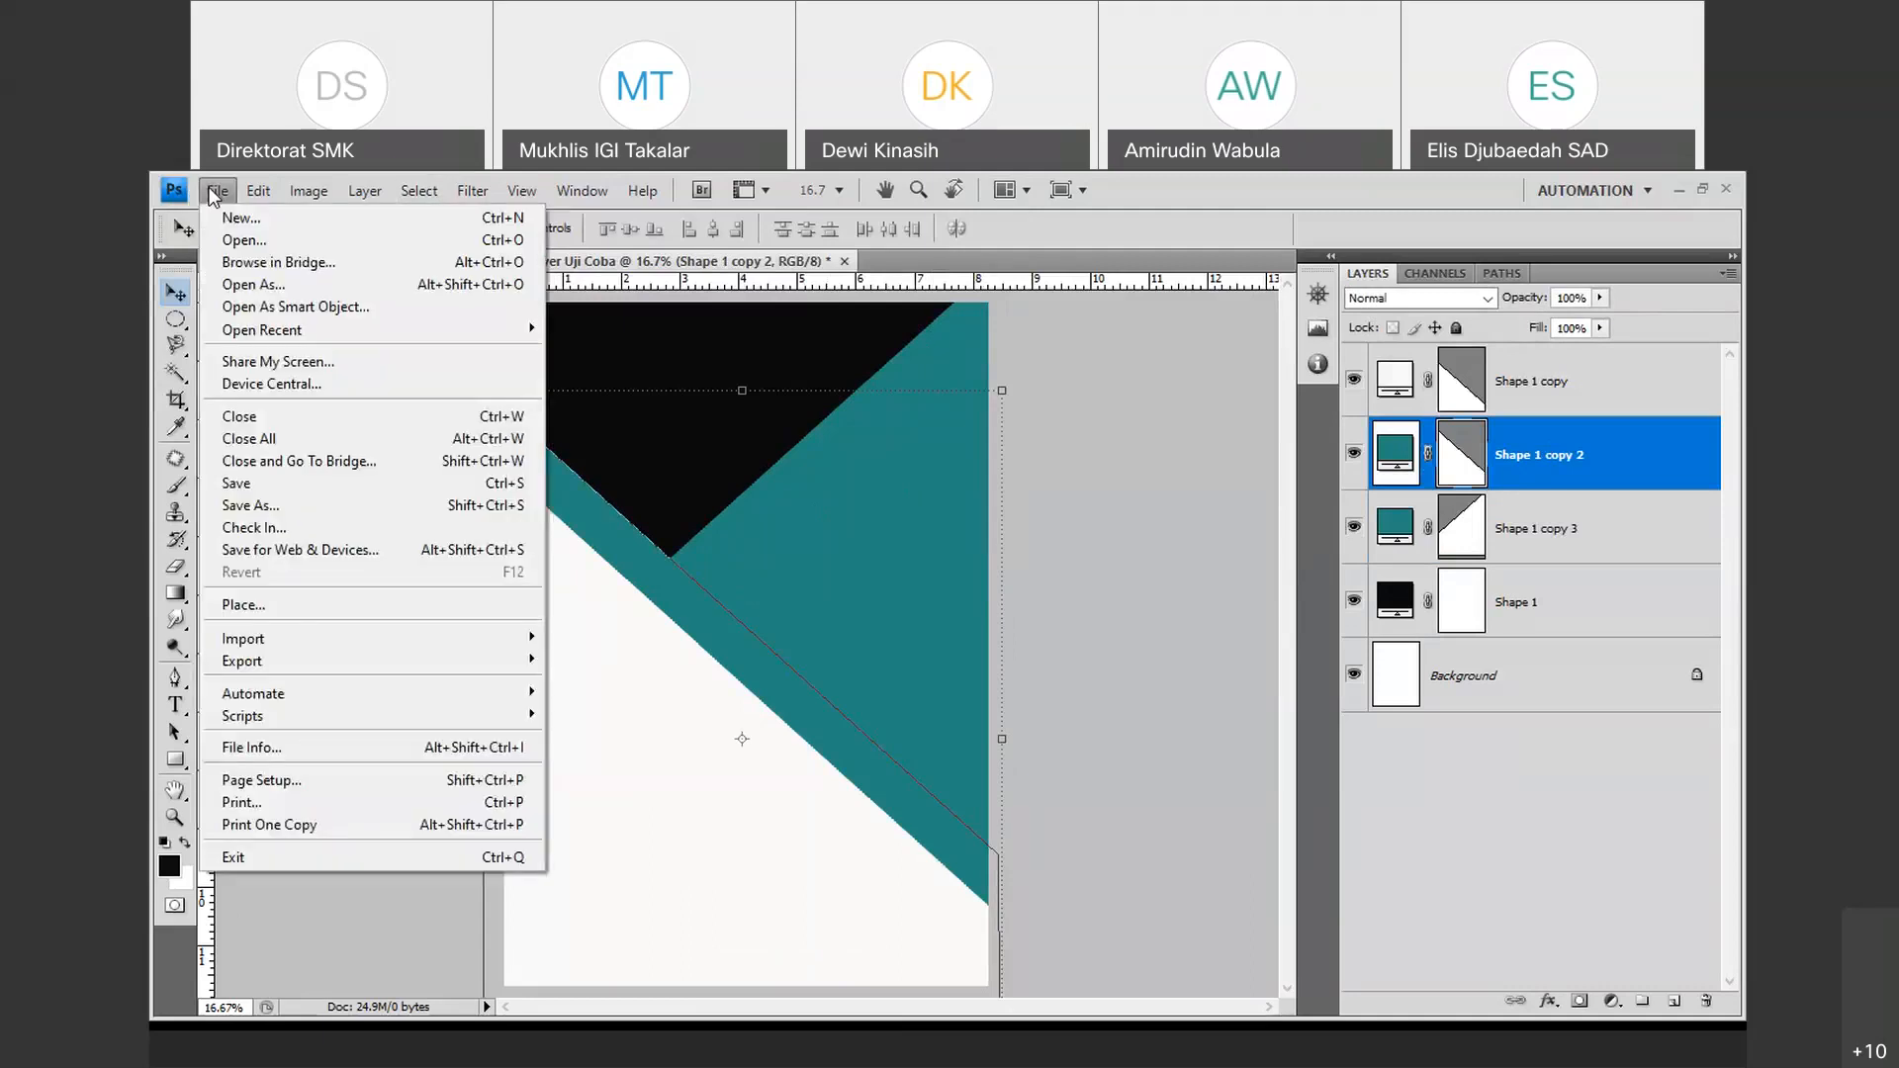
pyautogui.click(279, 605)
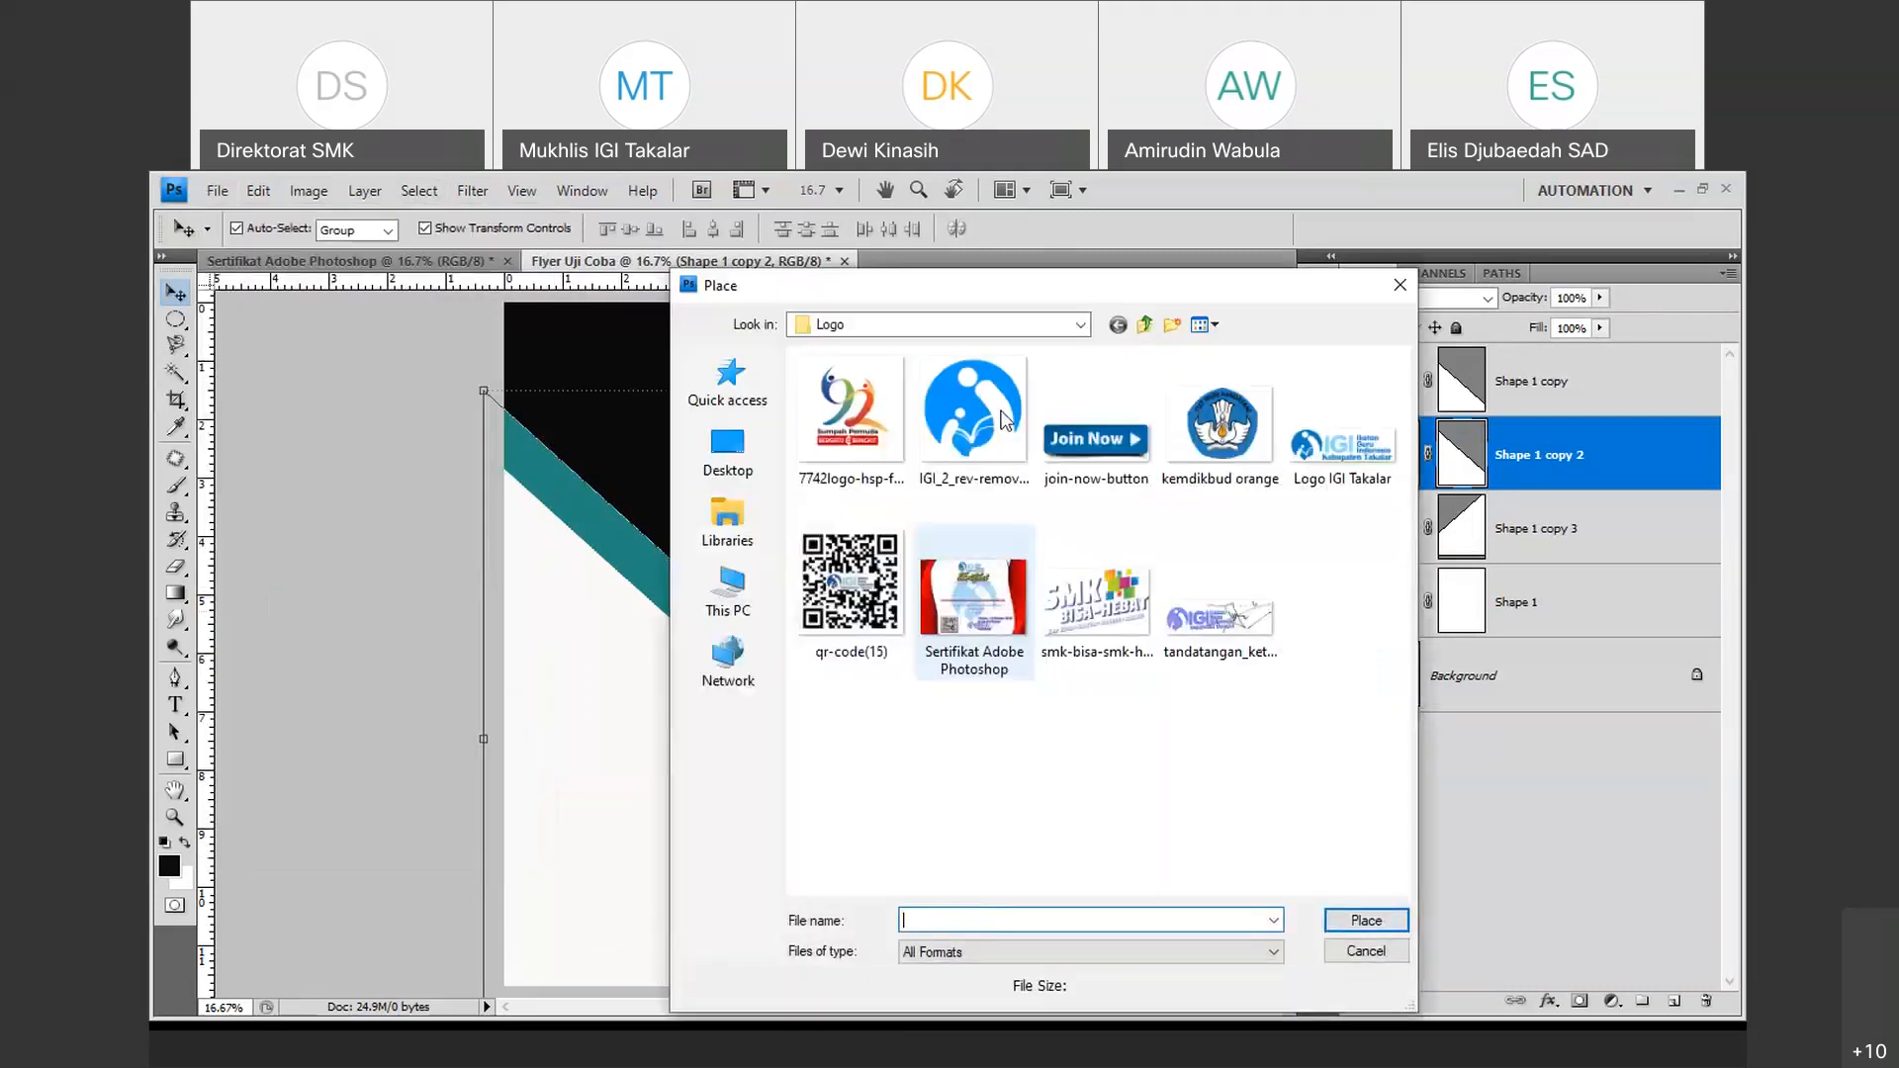
pyautogui.click(1144, 324)
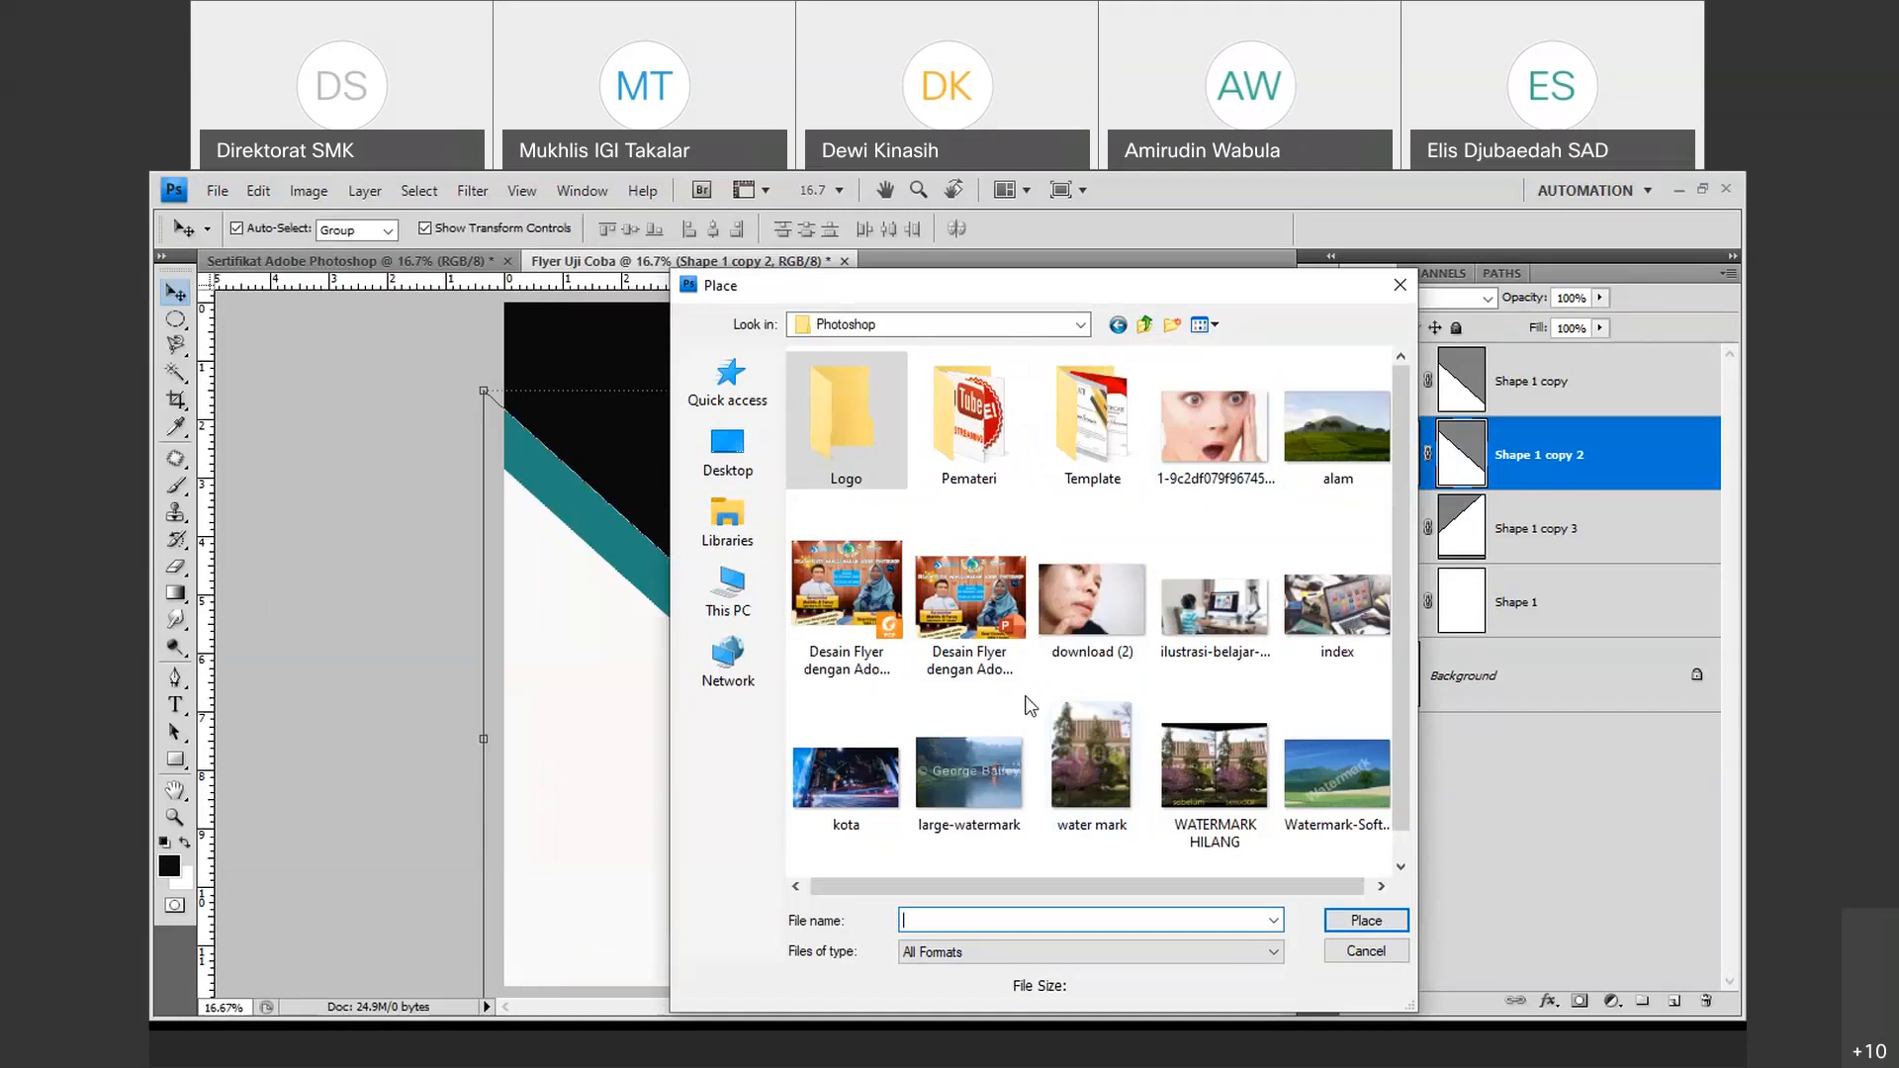
pyautogui.click(846, 777)
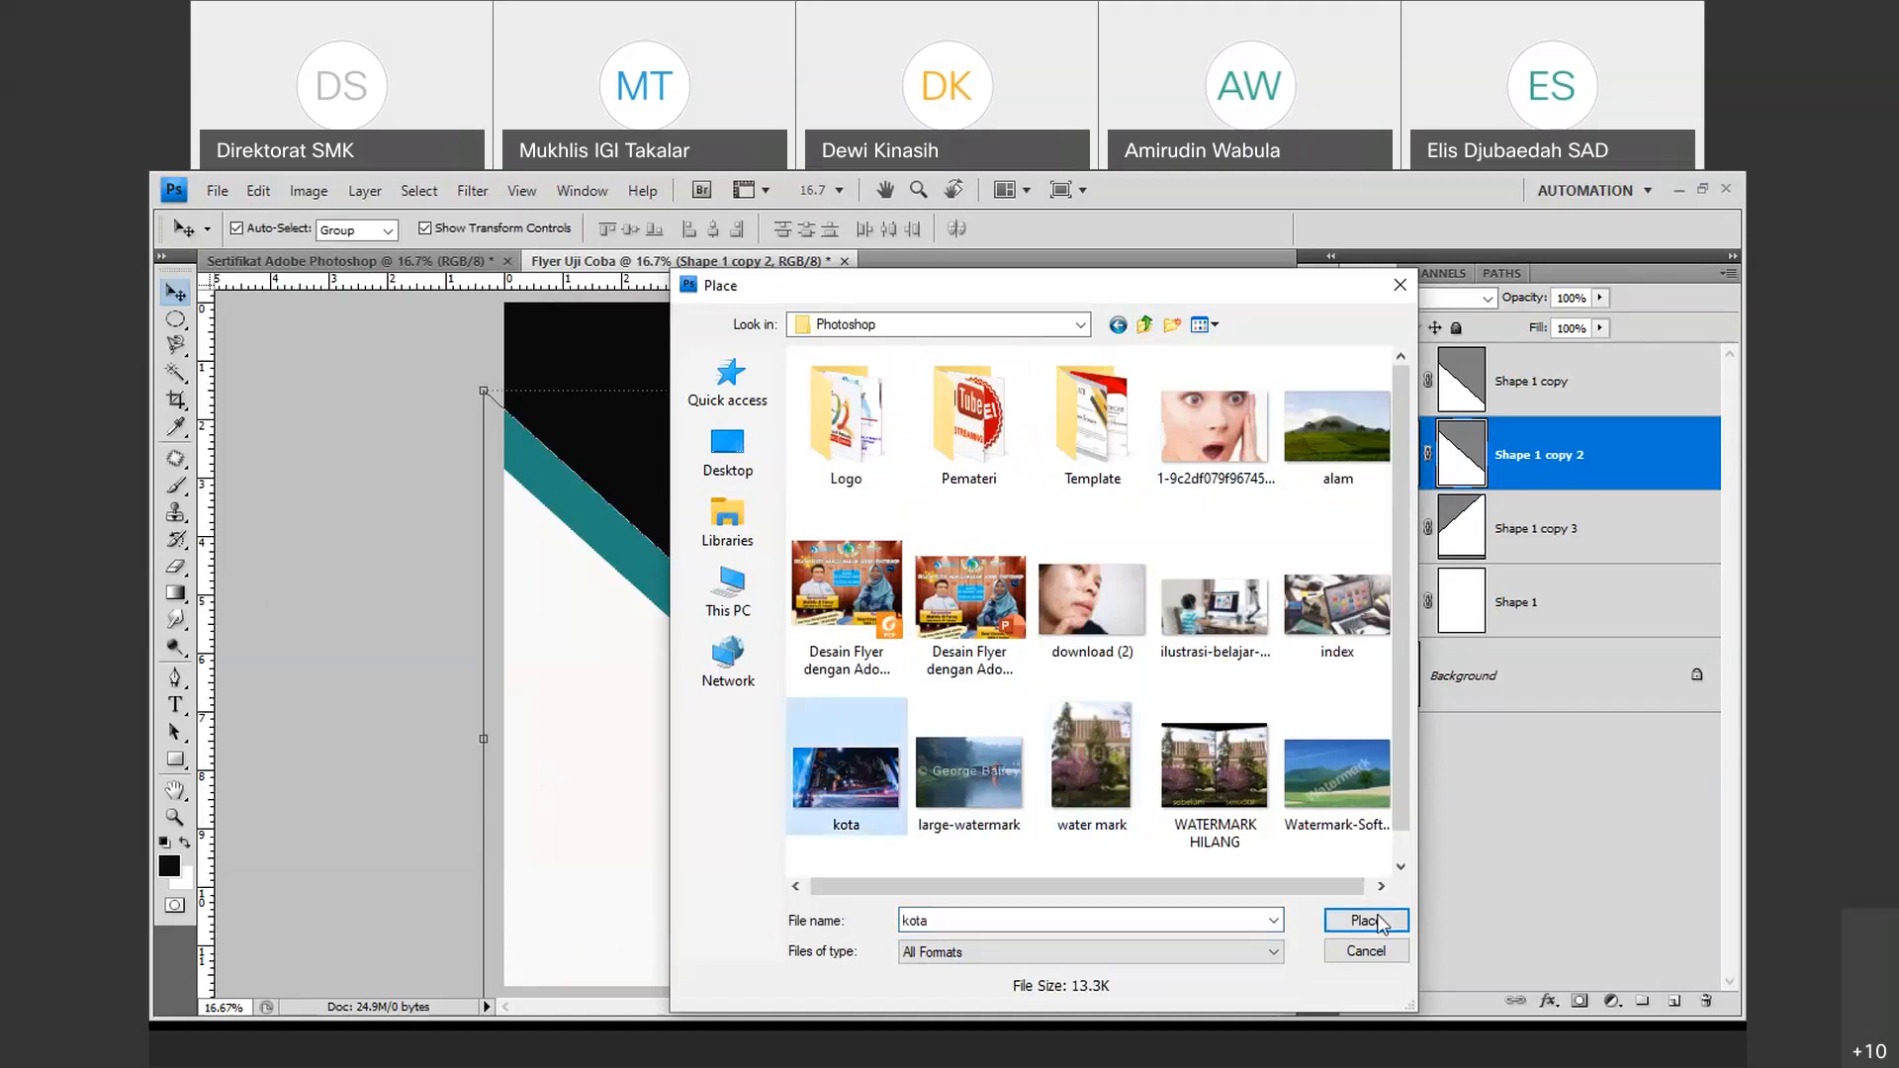
pyautogui.click(1366, 921)
# Scale the placed kota image to 333.4% width and 472.6% height, commit it, and move it about 0.7 in right and 0.3 in down.
pyautogui.moveTo(935, 788); pyautogui.dragTo(1039, 938)
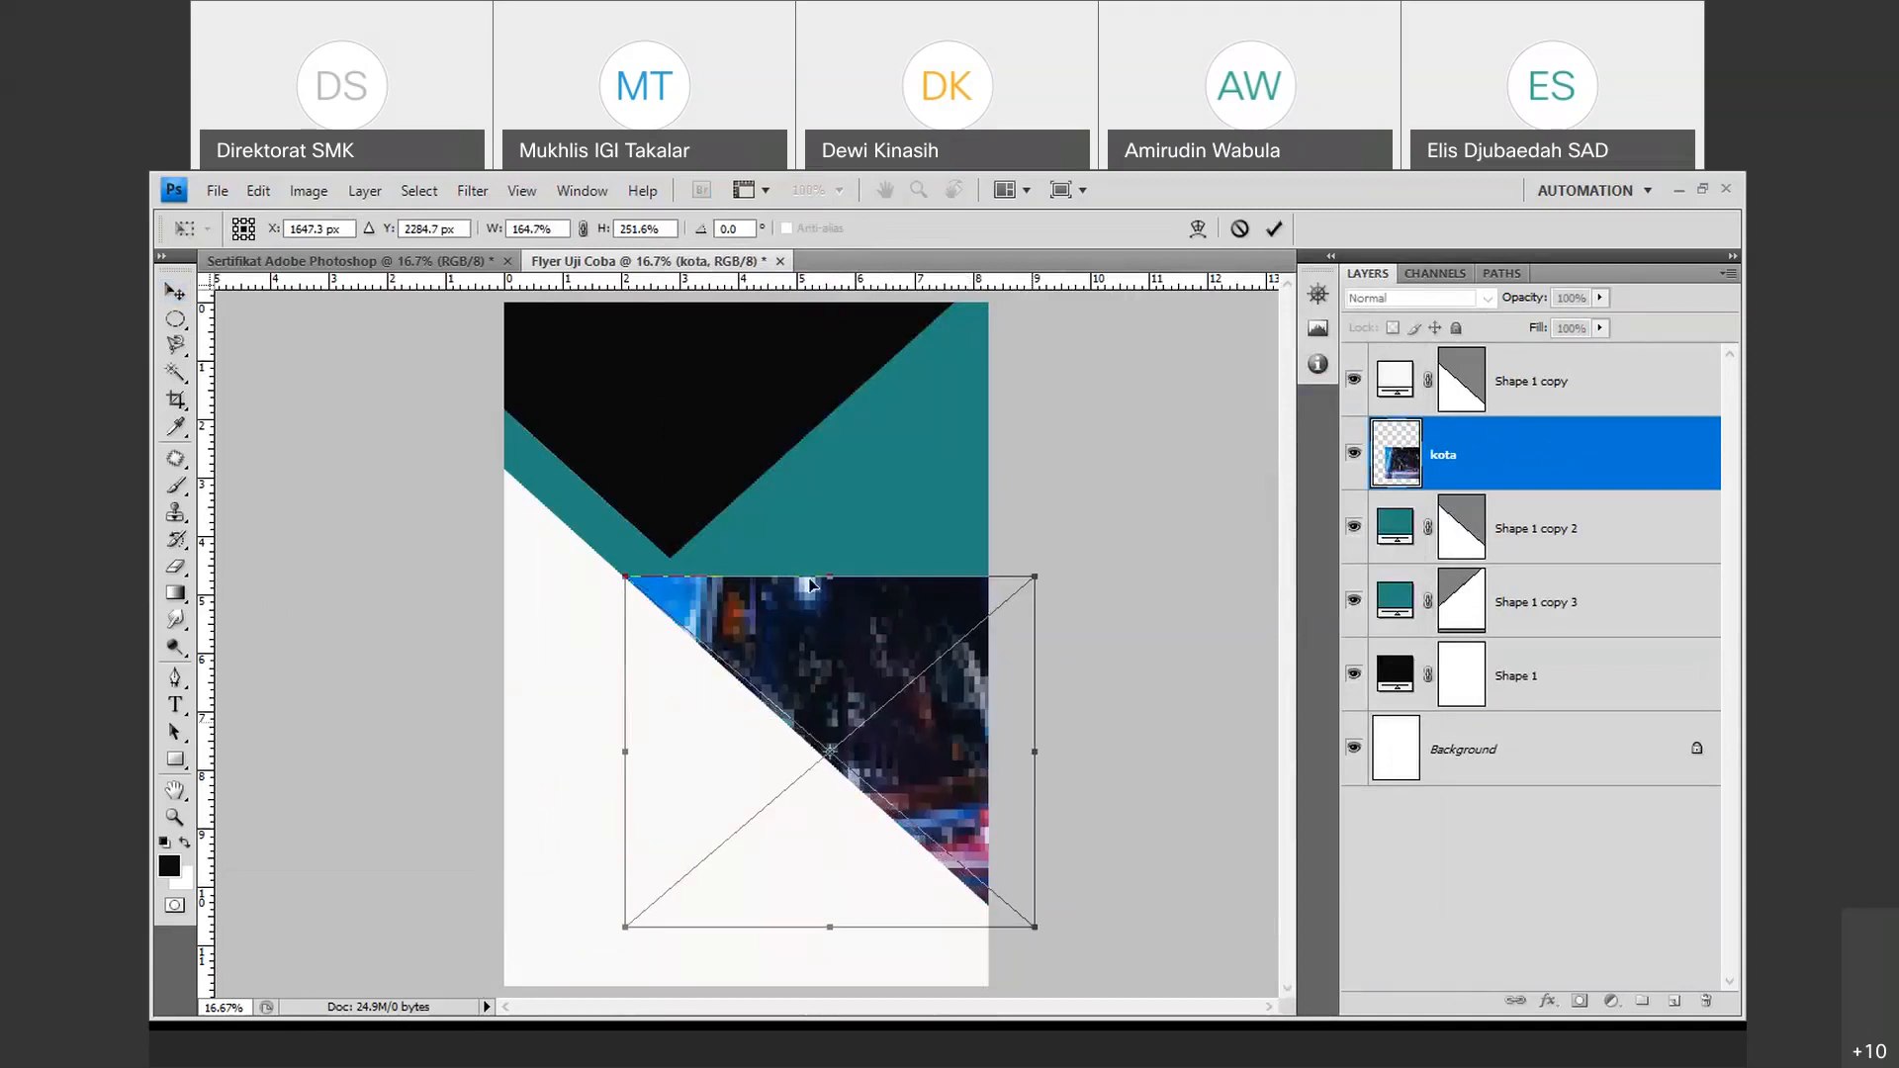
pyautogui.moveTo(829, 661); pyautogui.dragTo(833, 655)
pyautogui.moveTo(838, 573); pyautogui.dragTo(906, 270)
pyautogui.moveTo(622, 591); pyautogui.dragTo(507, 583)
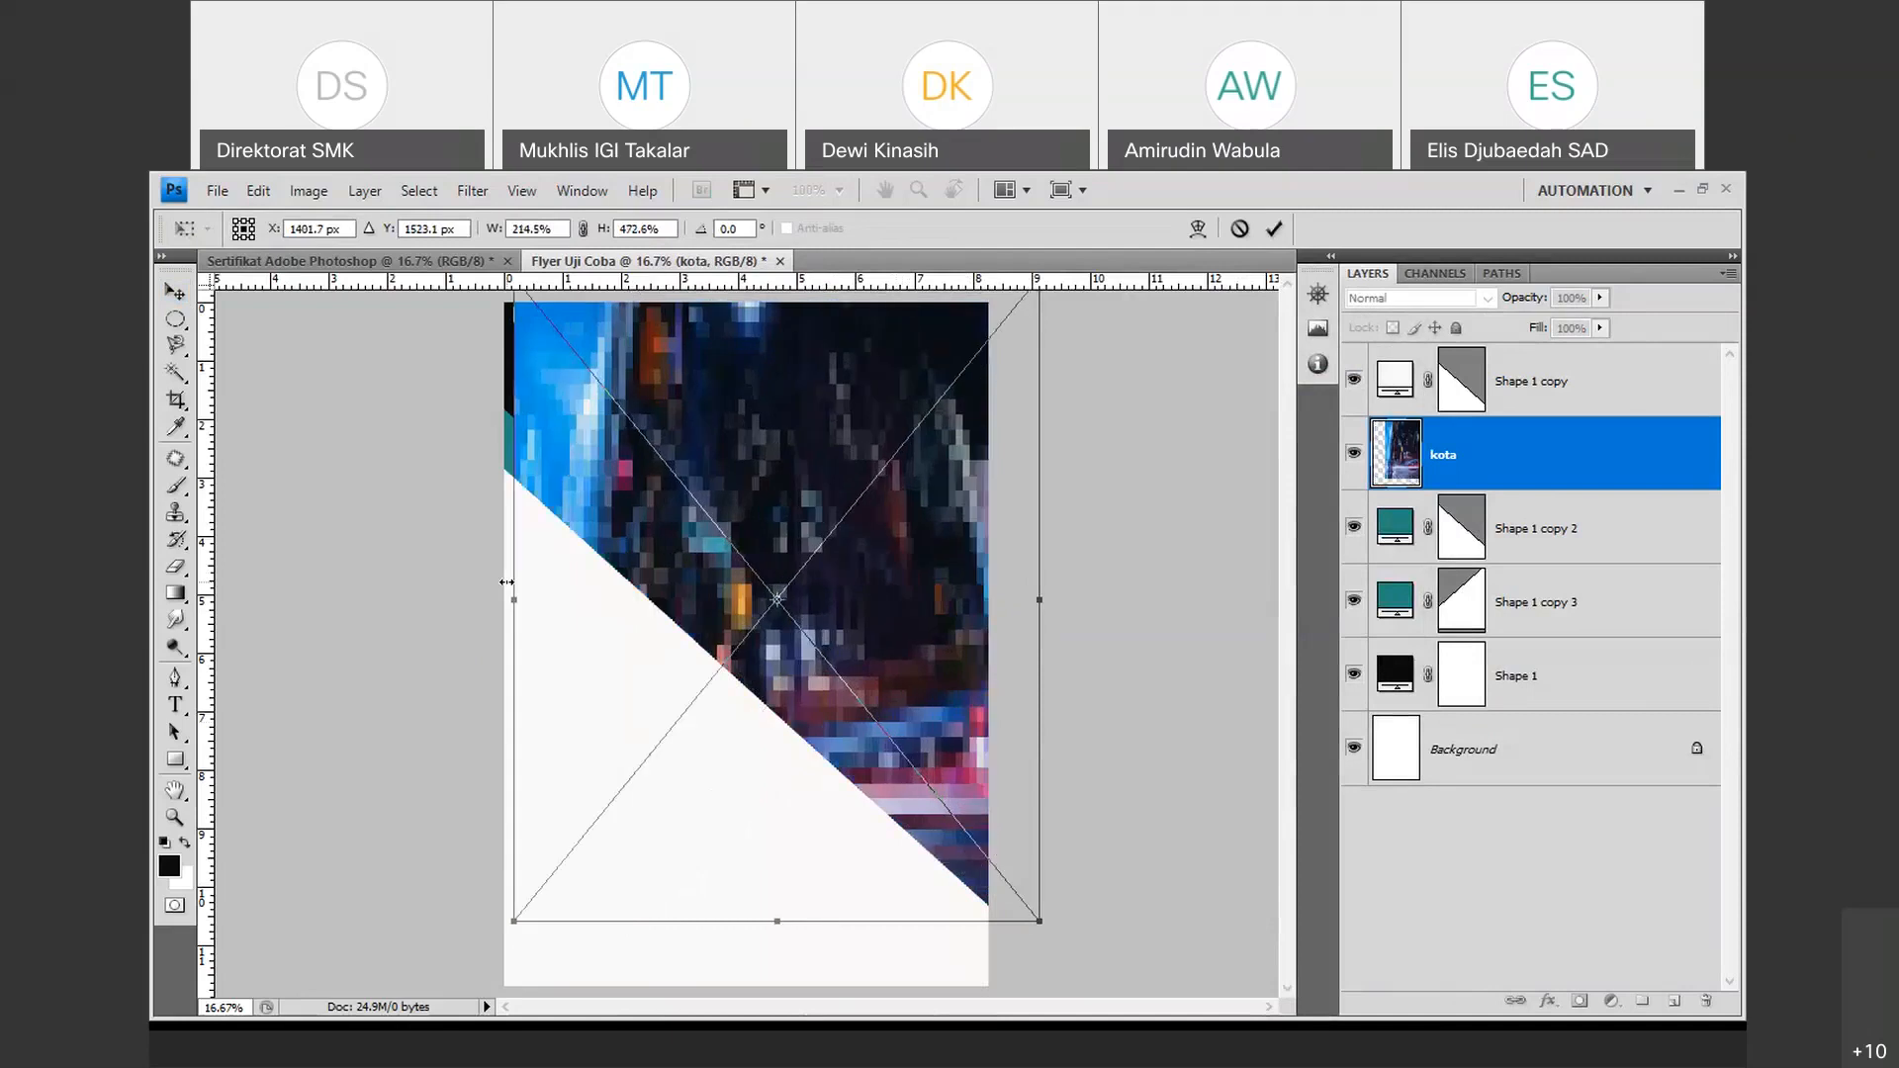
pyautogui.moveTo(1043, 601); pyautogui.dragTo(1480, 593)
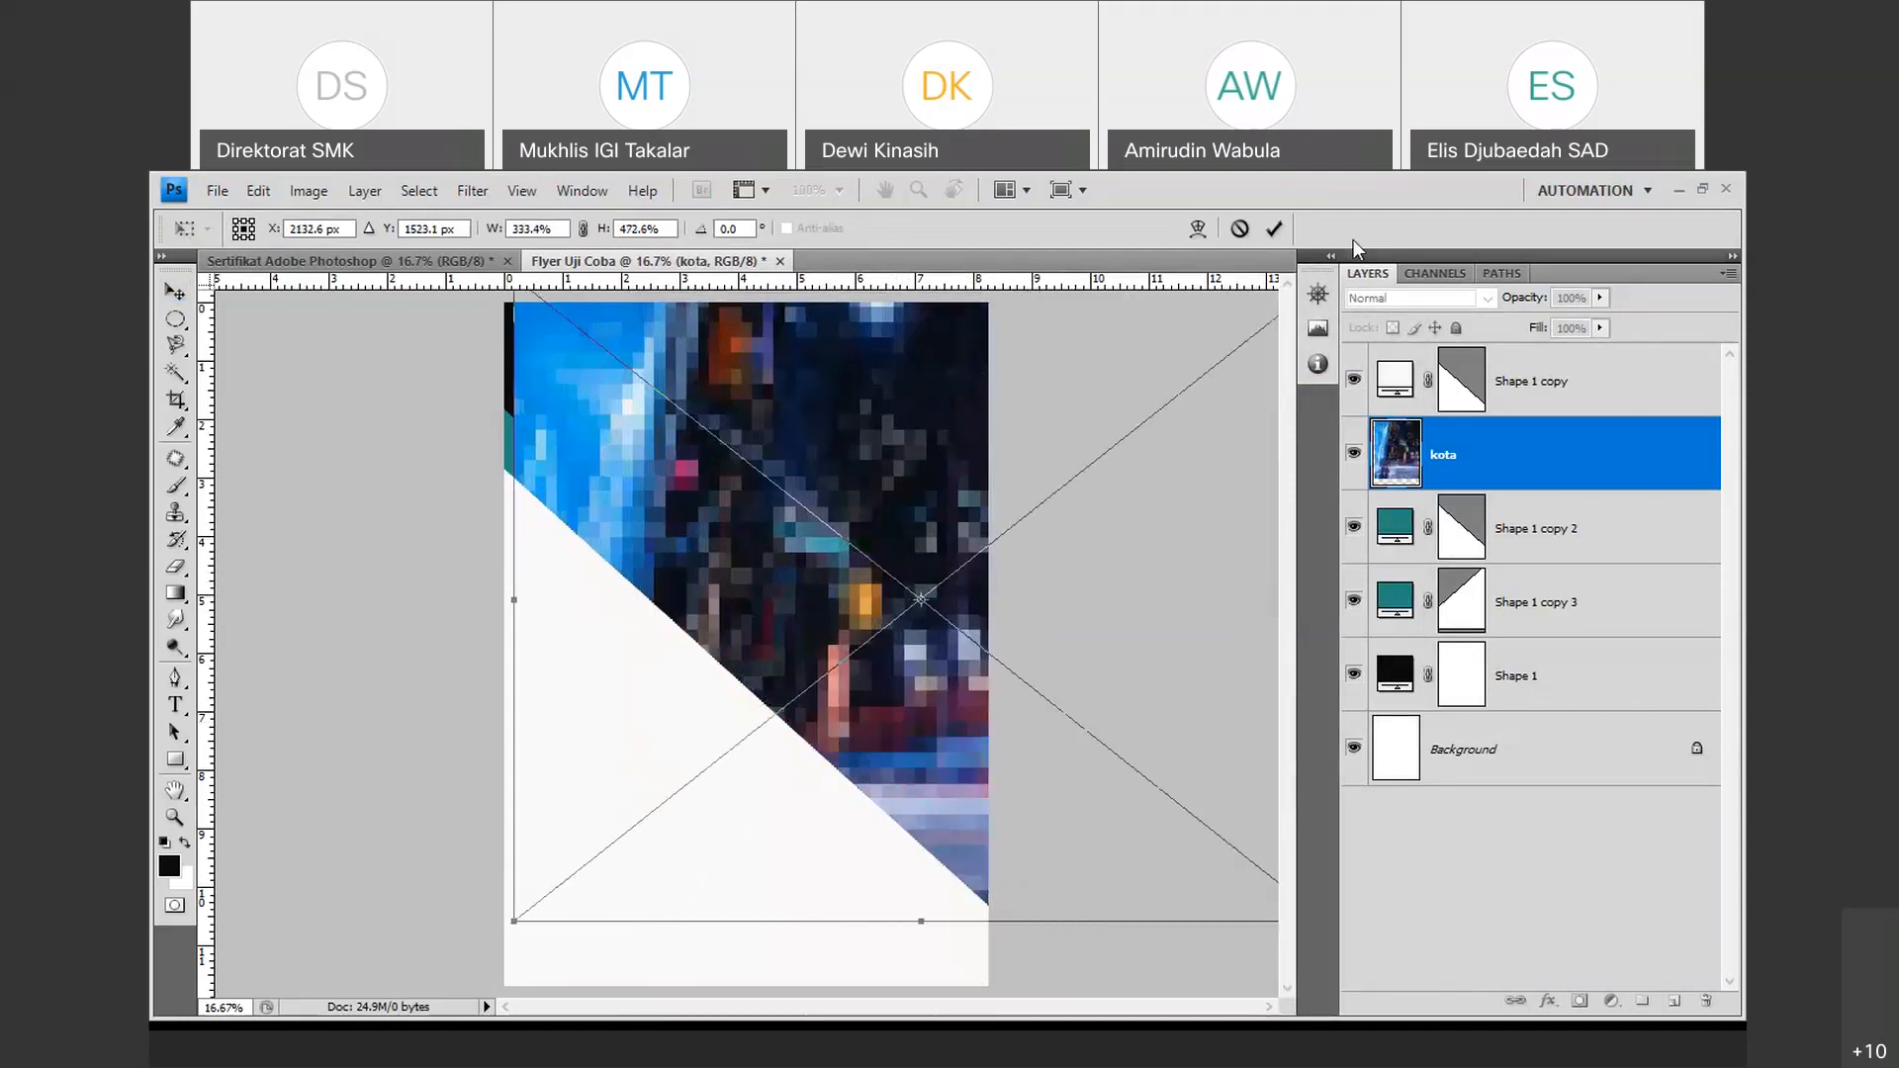
pyautogui.click(1275, 230)
pyautogui.moveTo(833, 542); pyautogui.dragTo(878, 567)
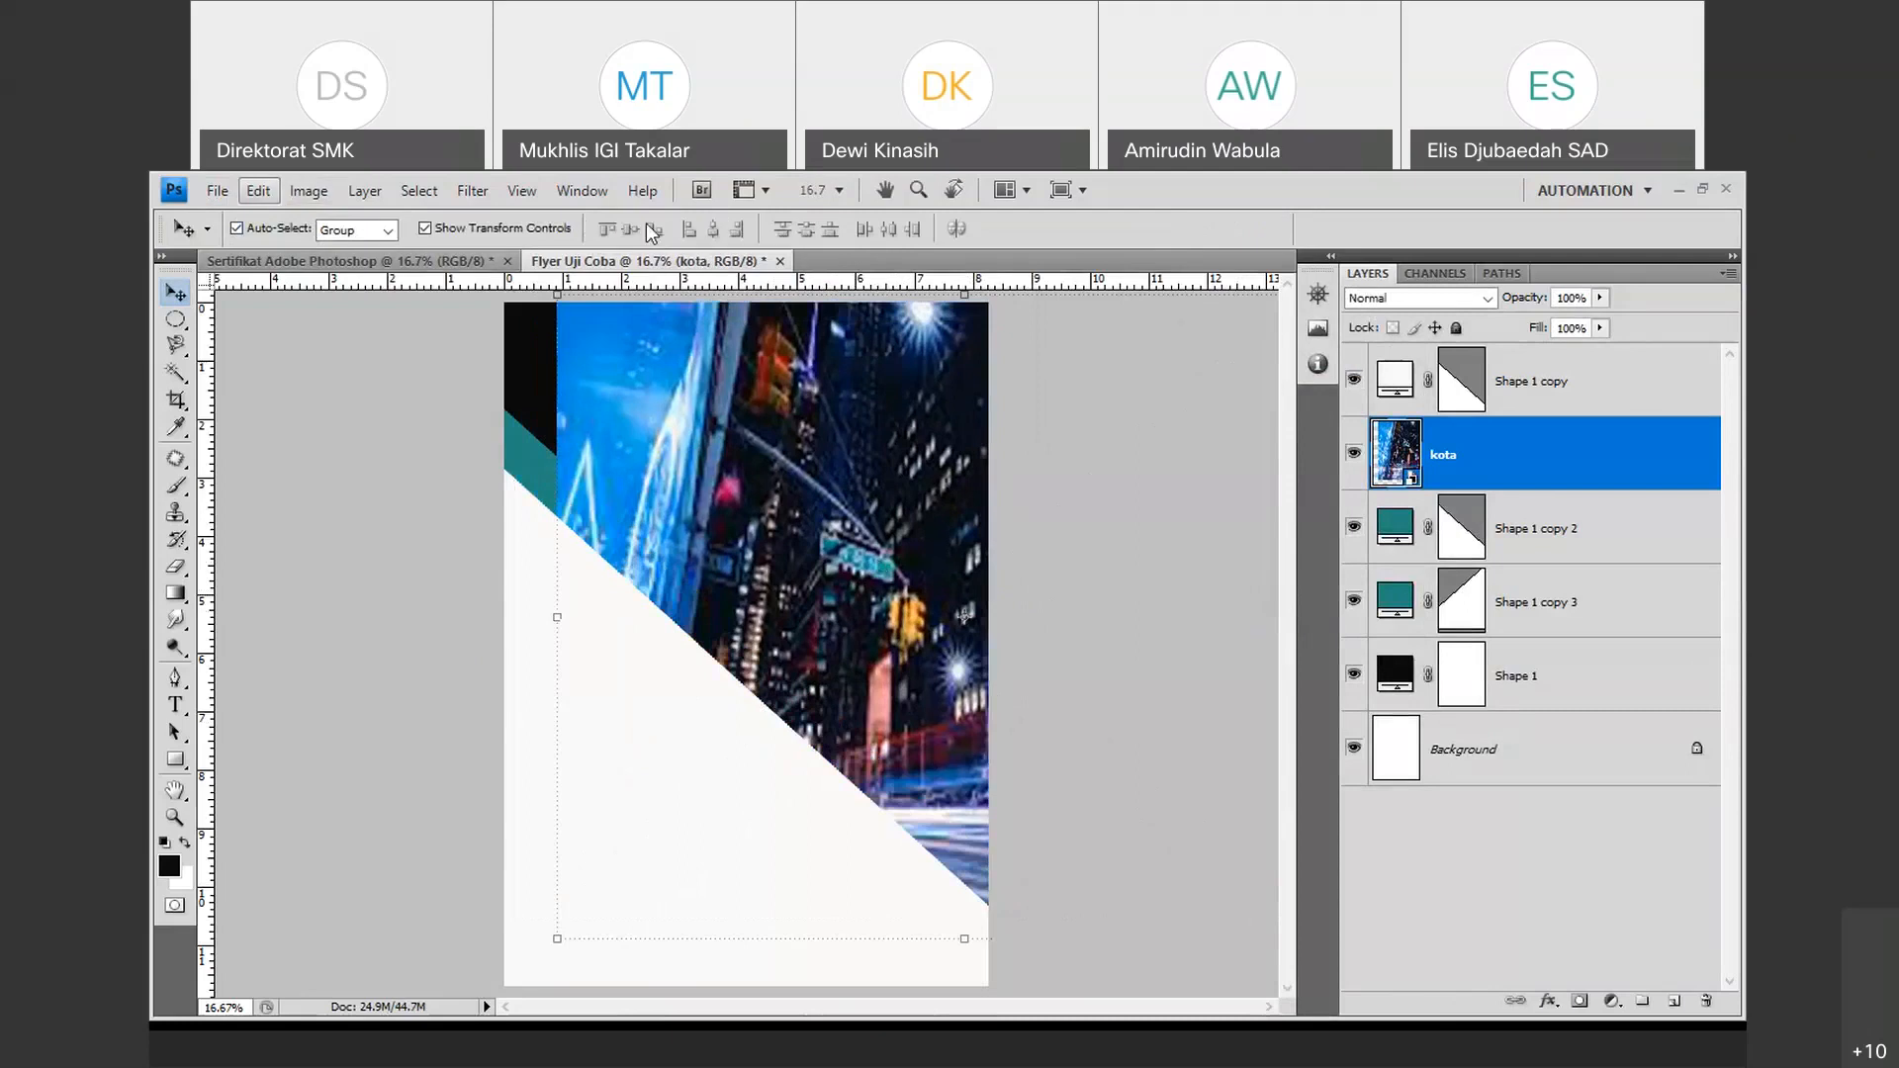
pyautogui.rightClick(1548, 457)
pyautogui.click(1326, 477)
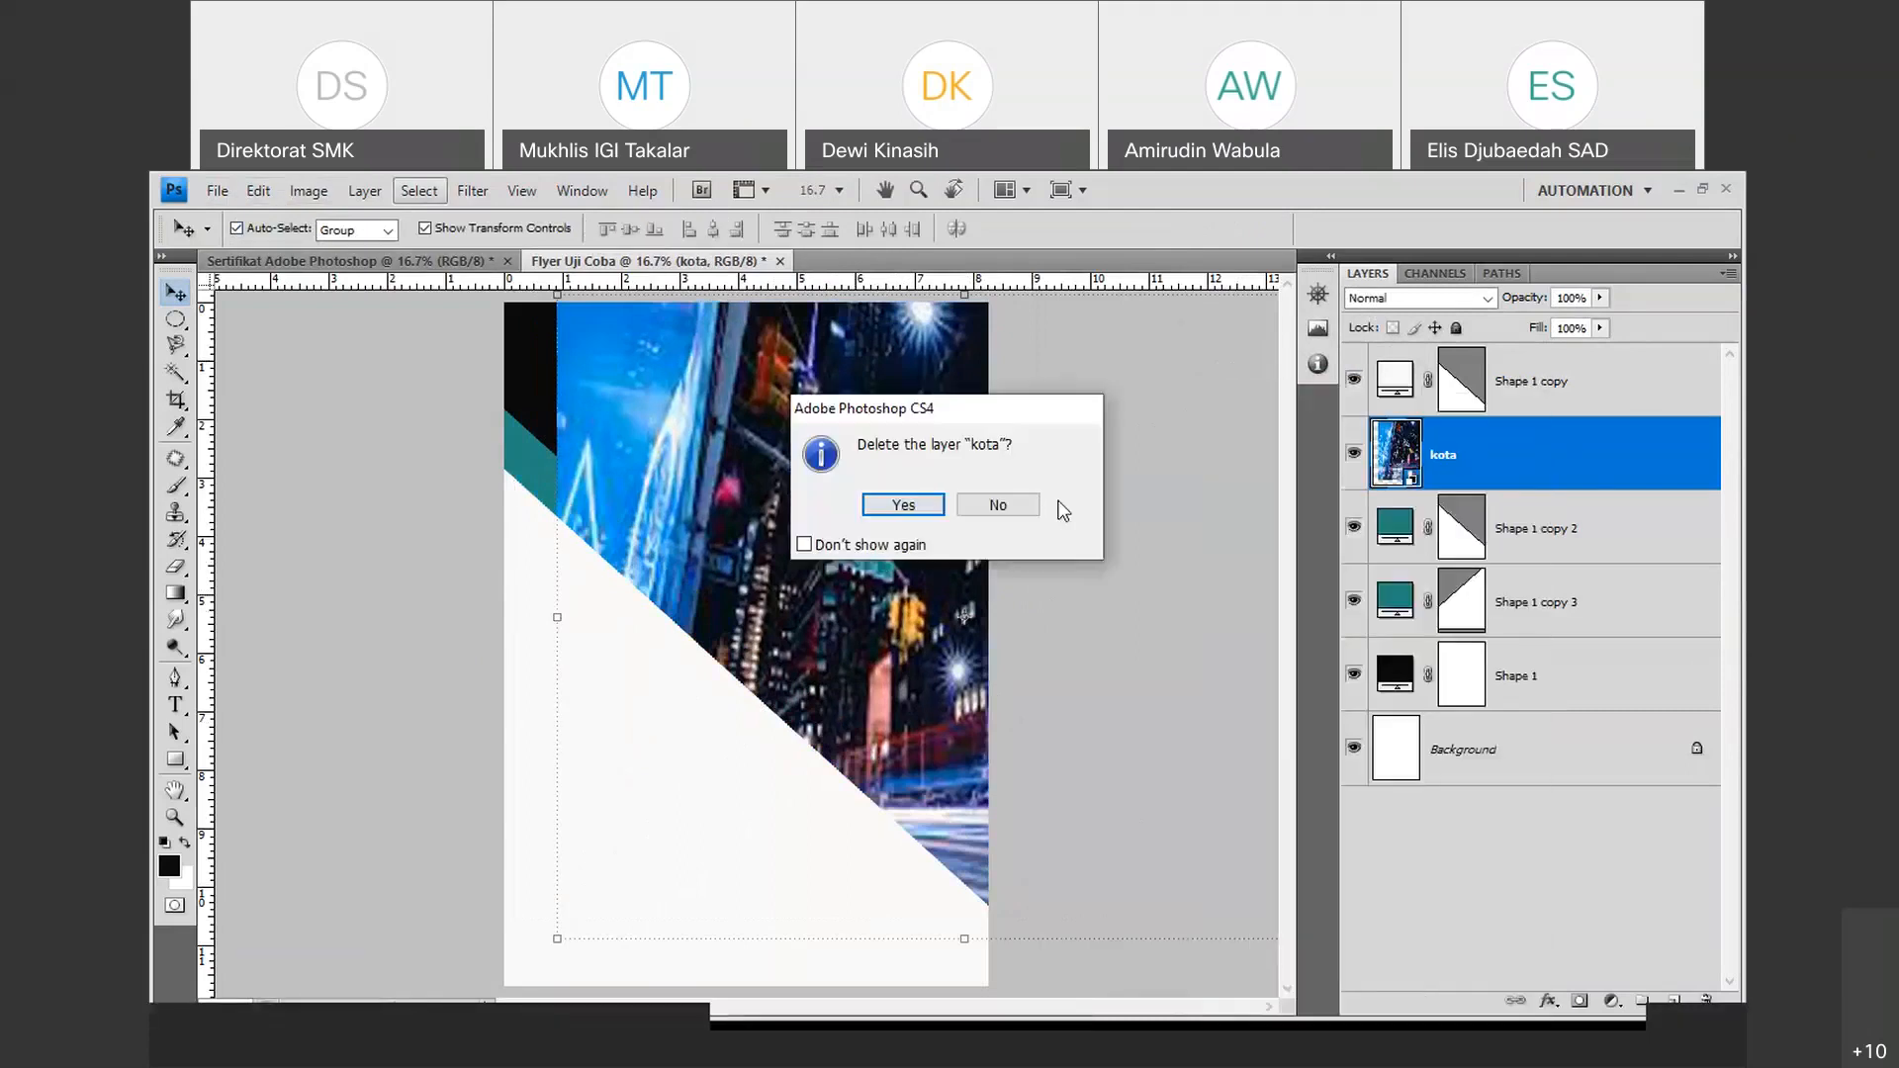
pyautogui.click(1001, 510)
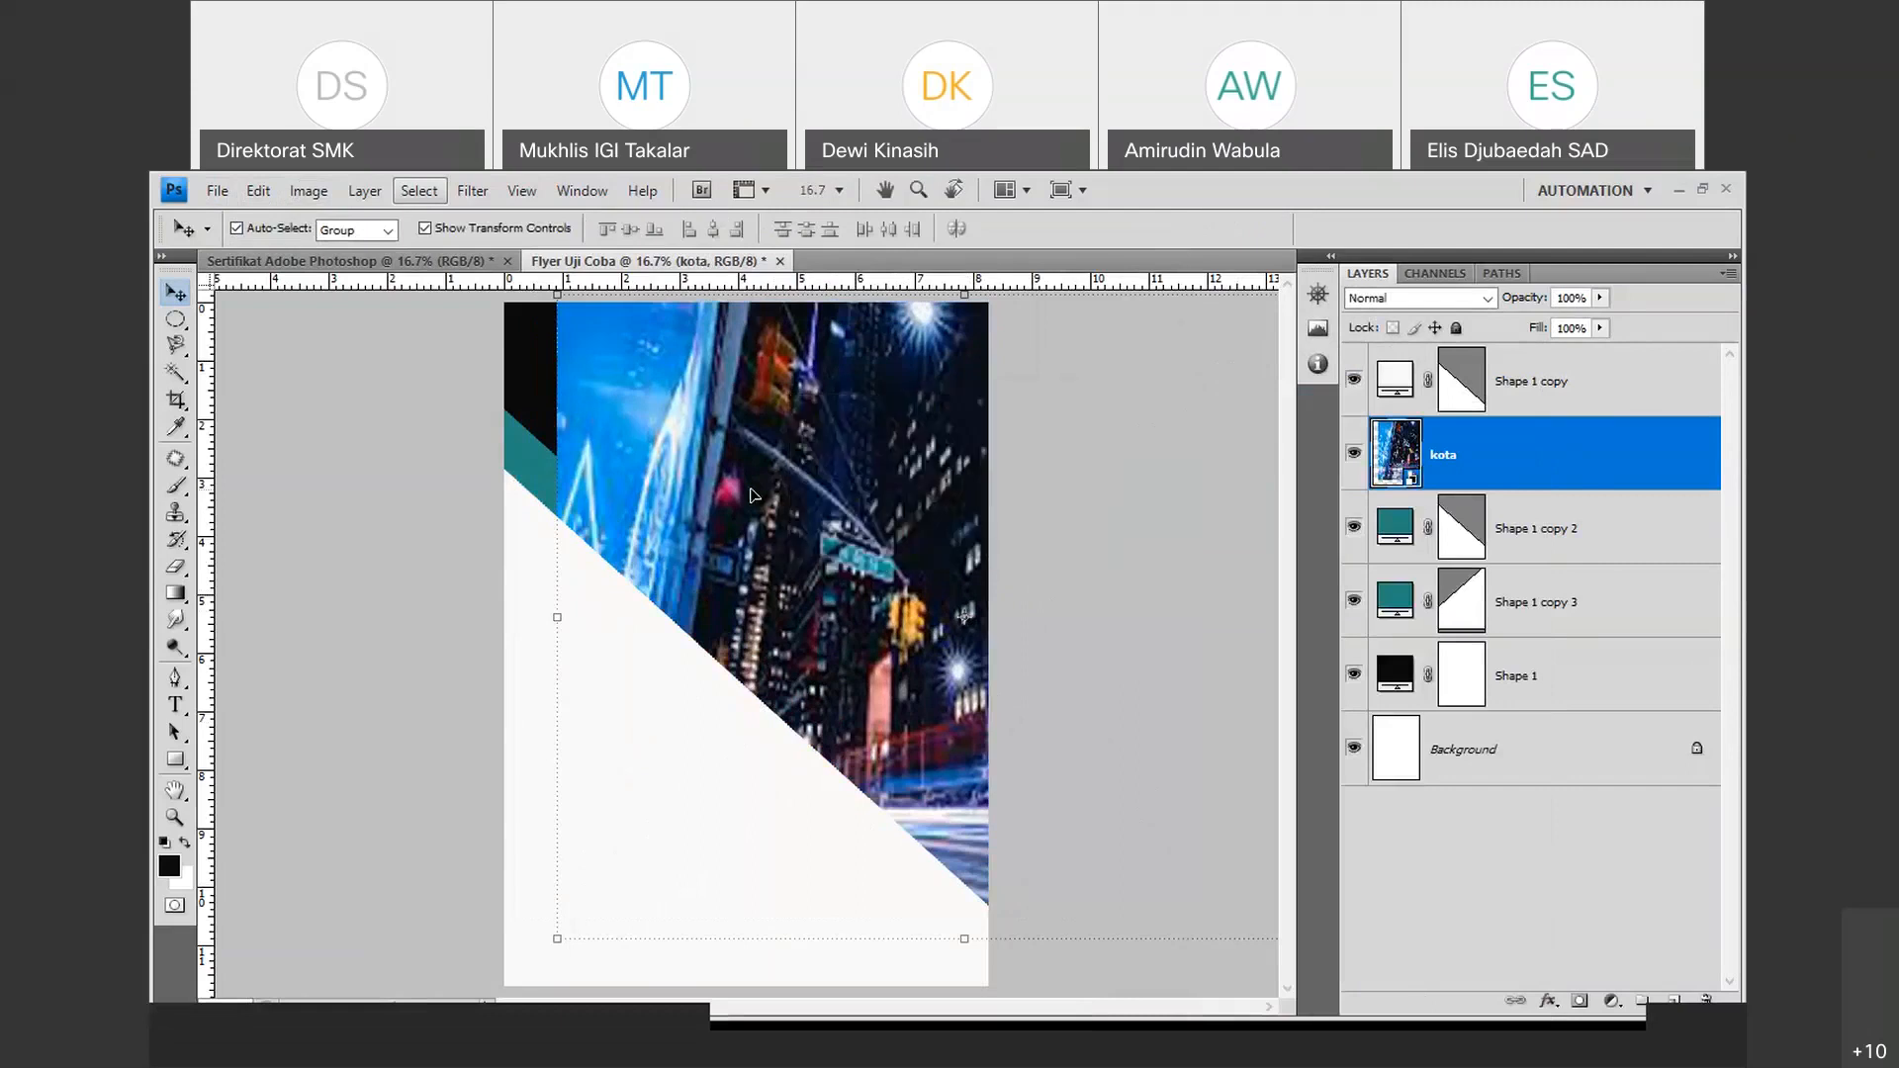
# Delete the kota layer and place the ilustrasi-belajar-online-istock--1_ratio-16x9 image from the Photoshop folder above Shape 1 copy 3.
pyautogui.rightClick(1487, 462)
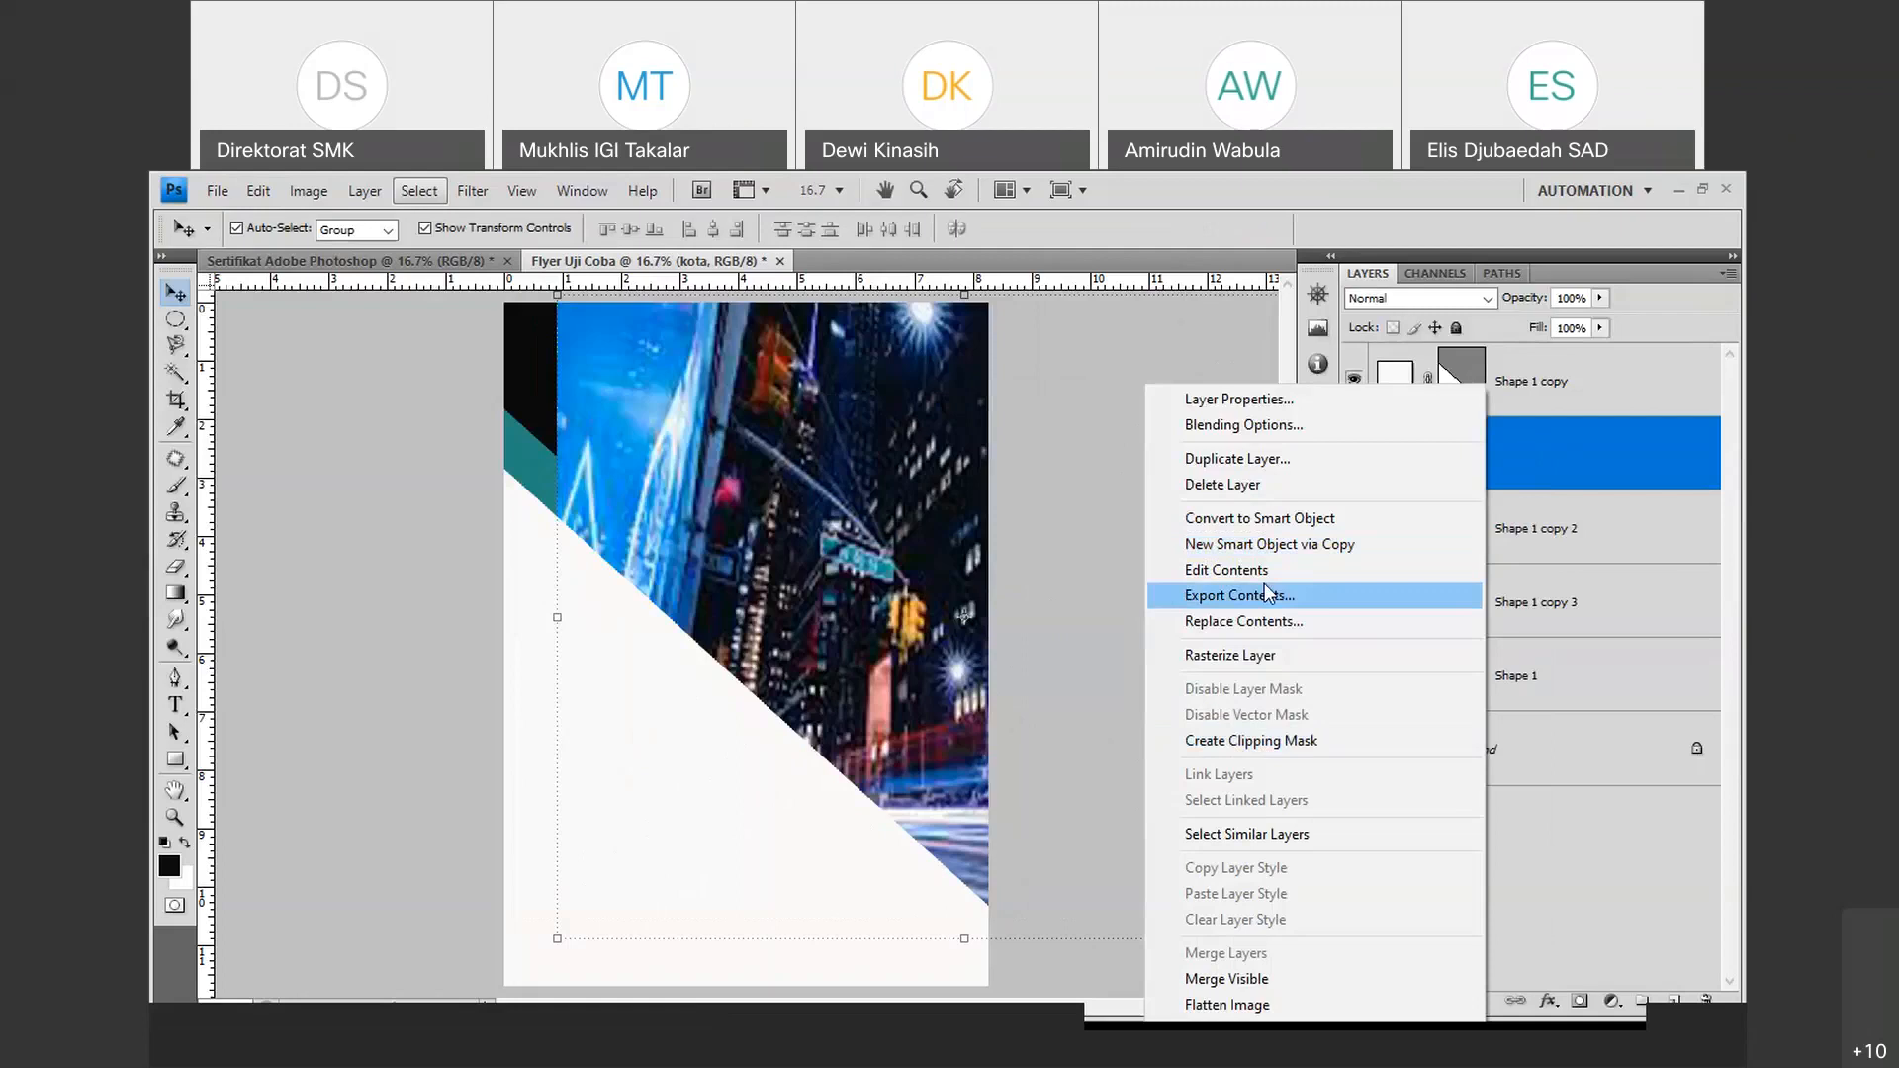
pyautogui.click(1222, 485)
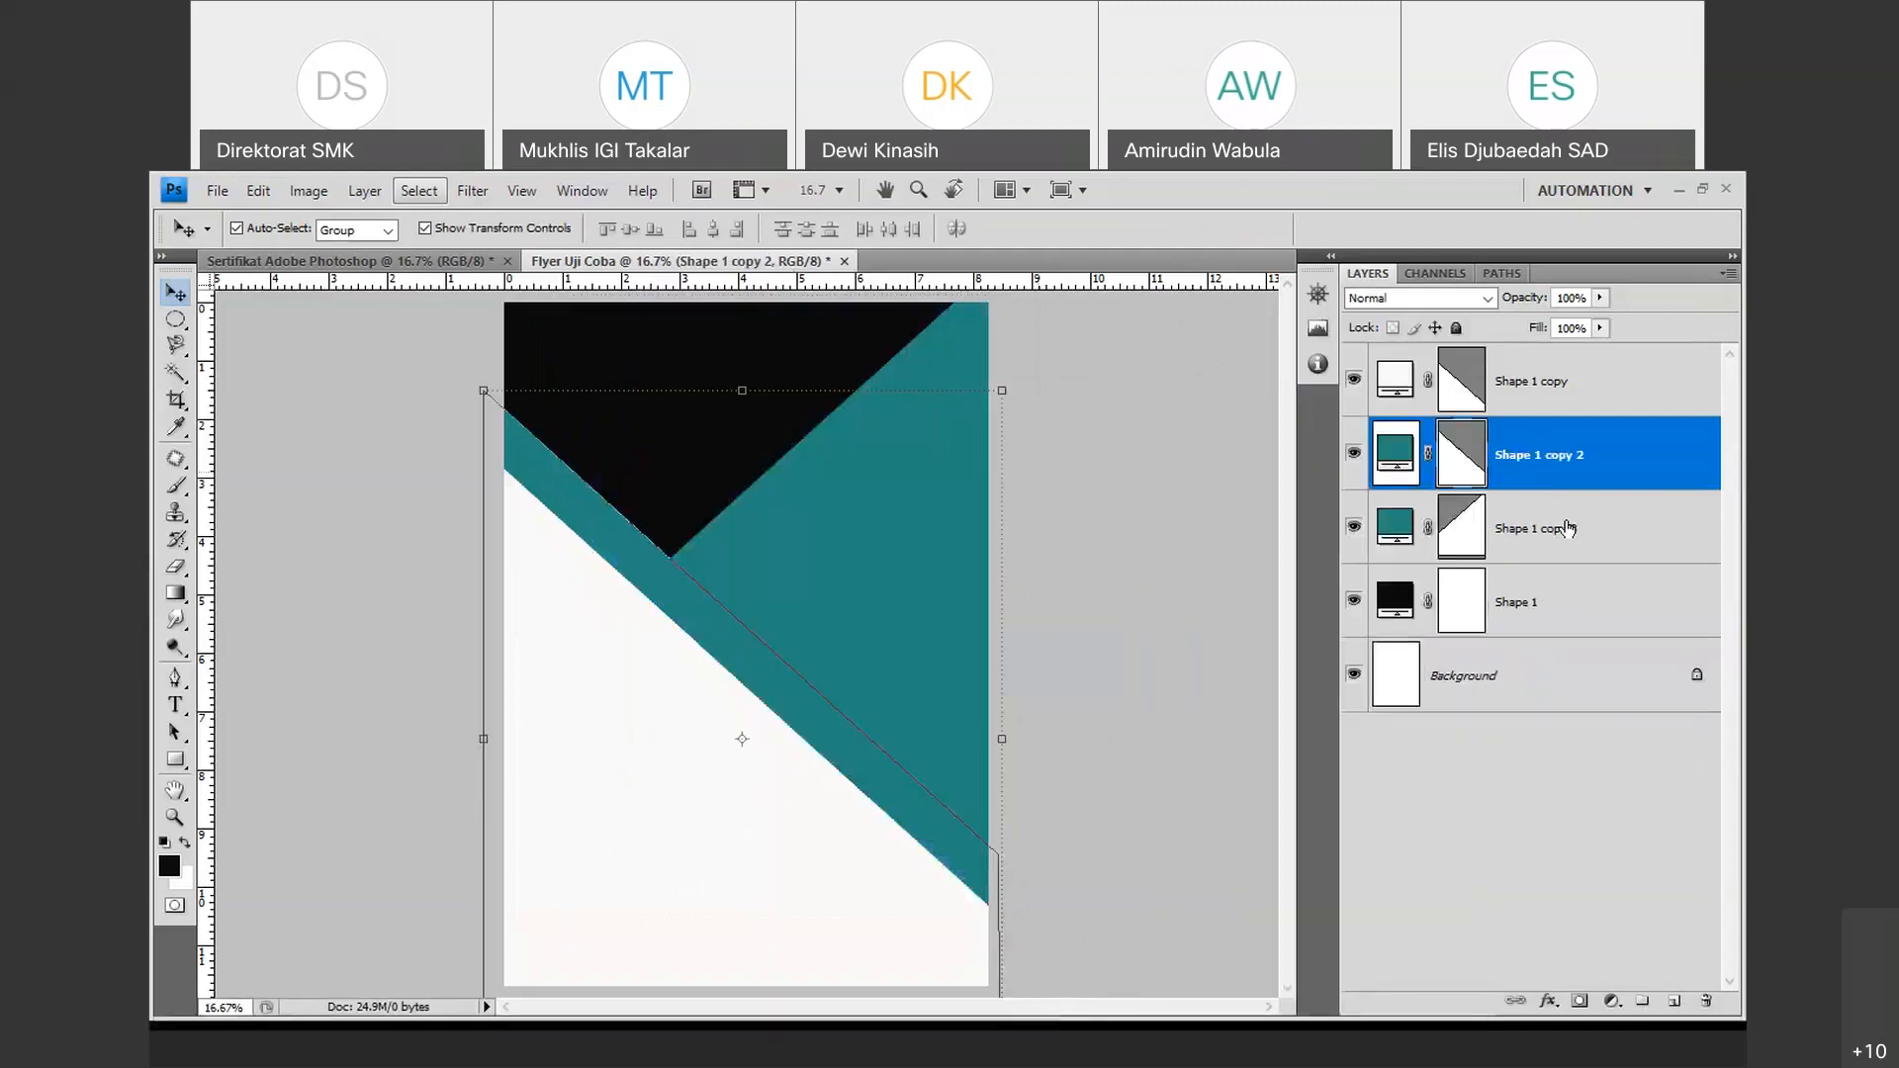
pyautogui.click(1528, 519)
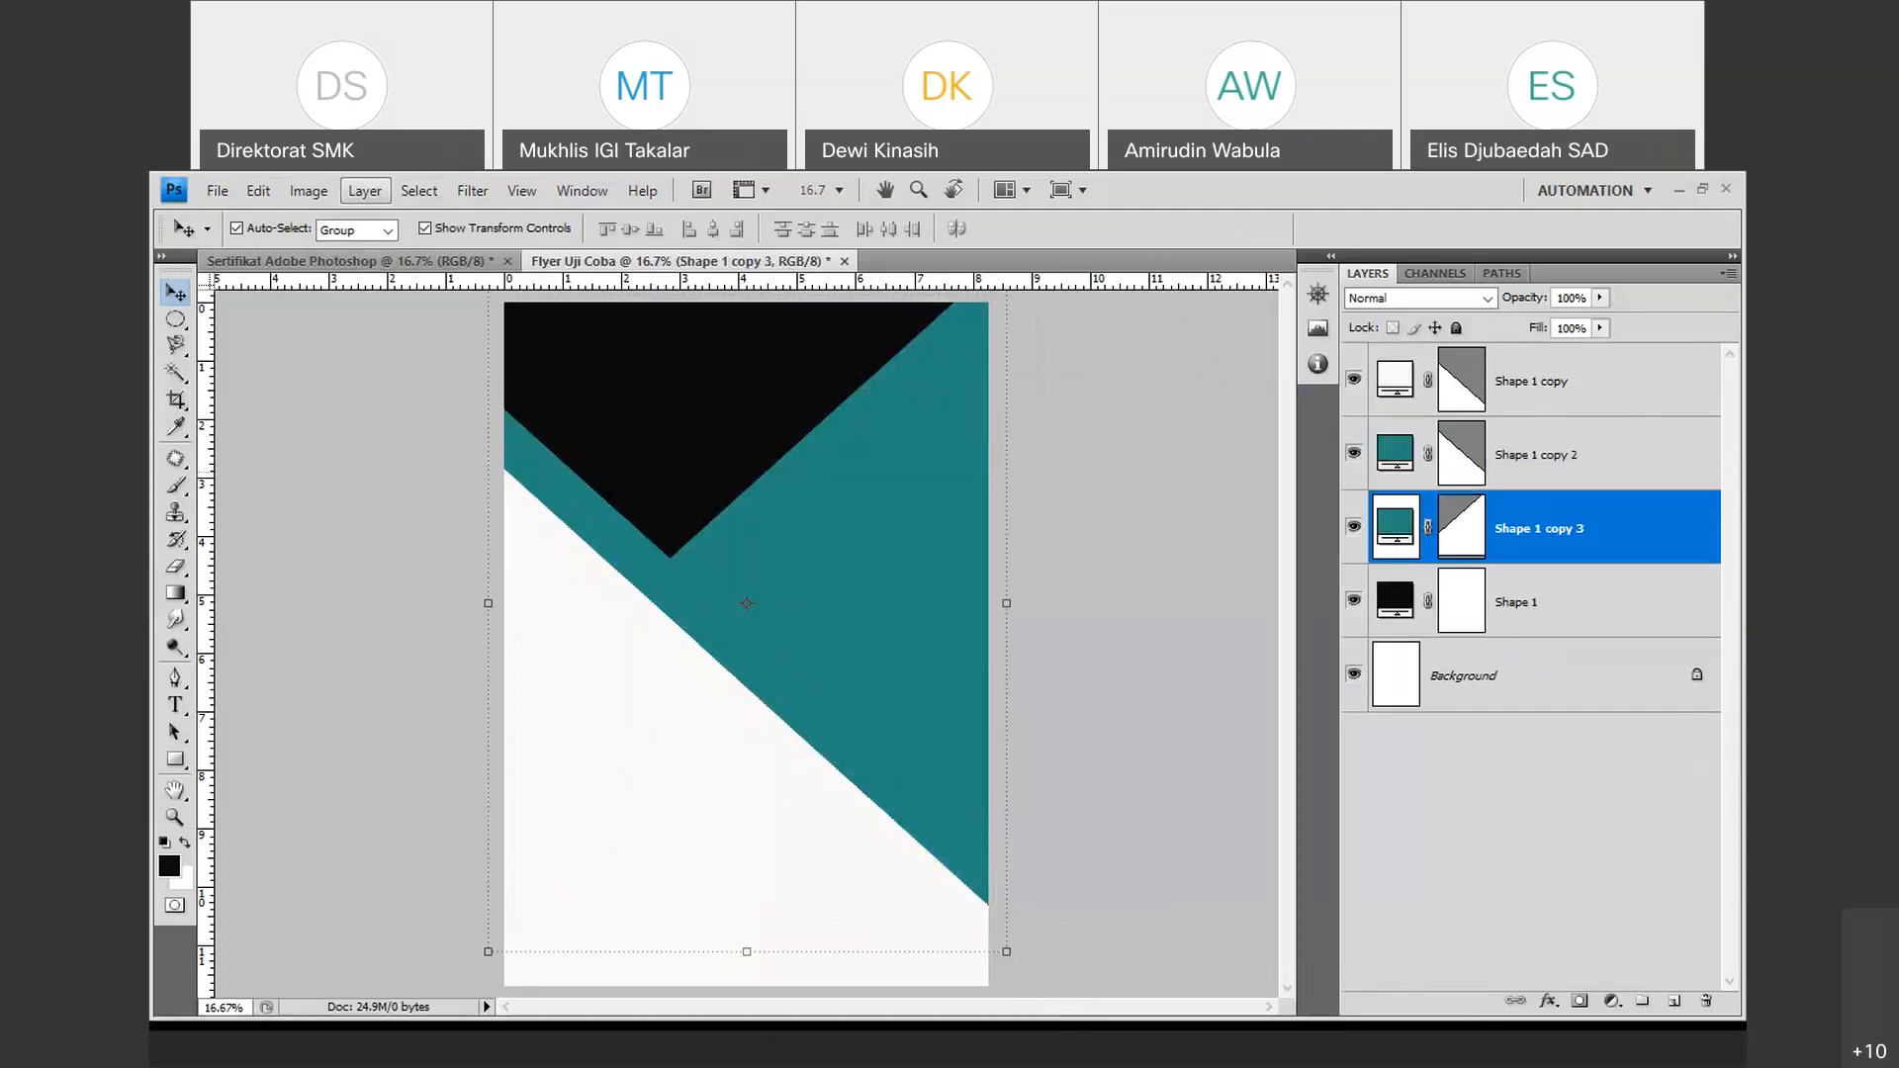
pyautogui.click(258, 191)
pyautogui.moveTo(309, 190)
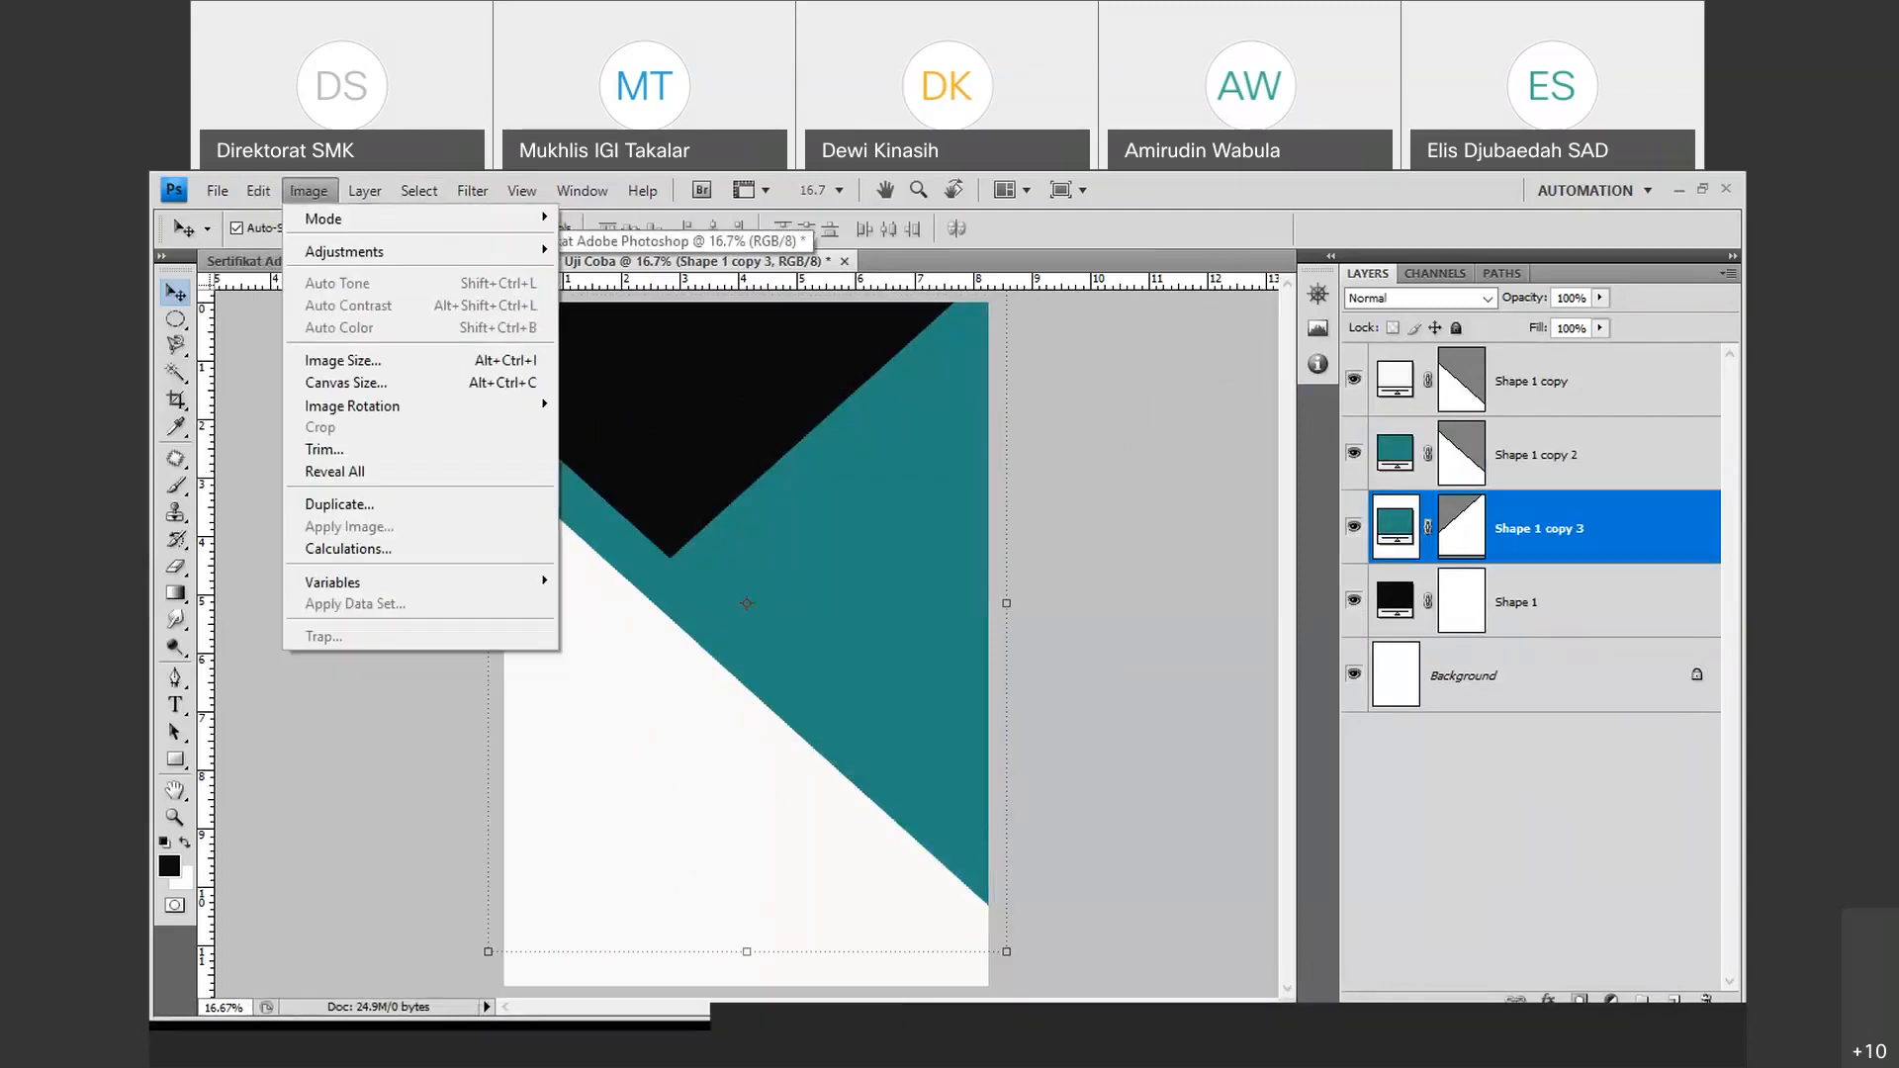
pyautogui.moveTo(217, 191)
pyautogui.click(276, 601)
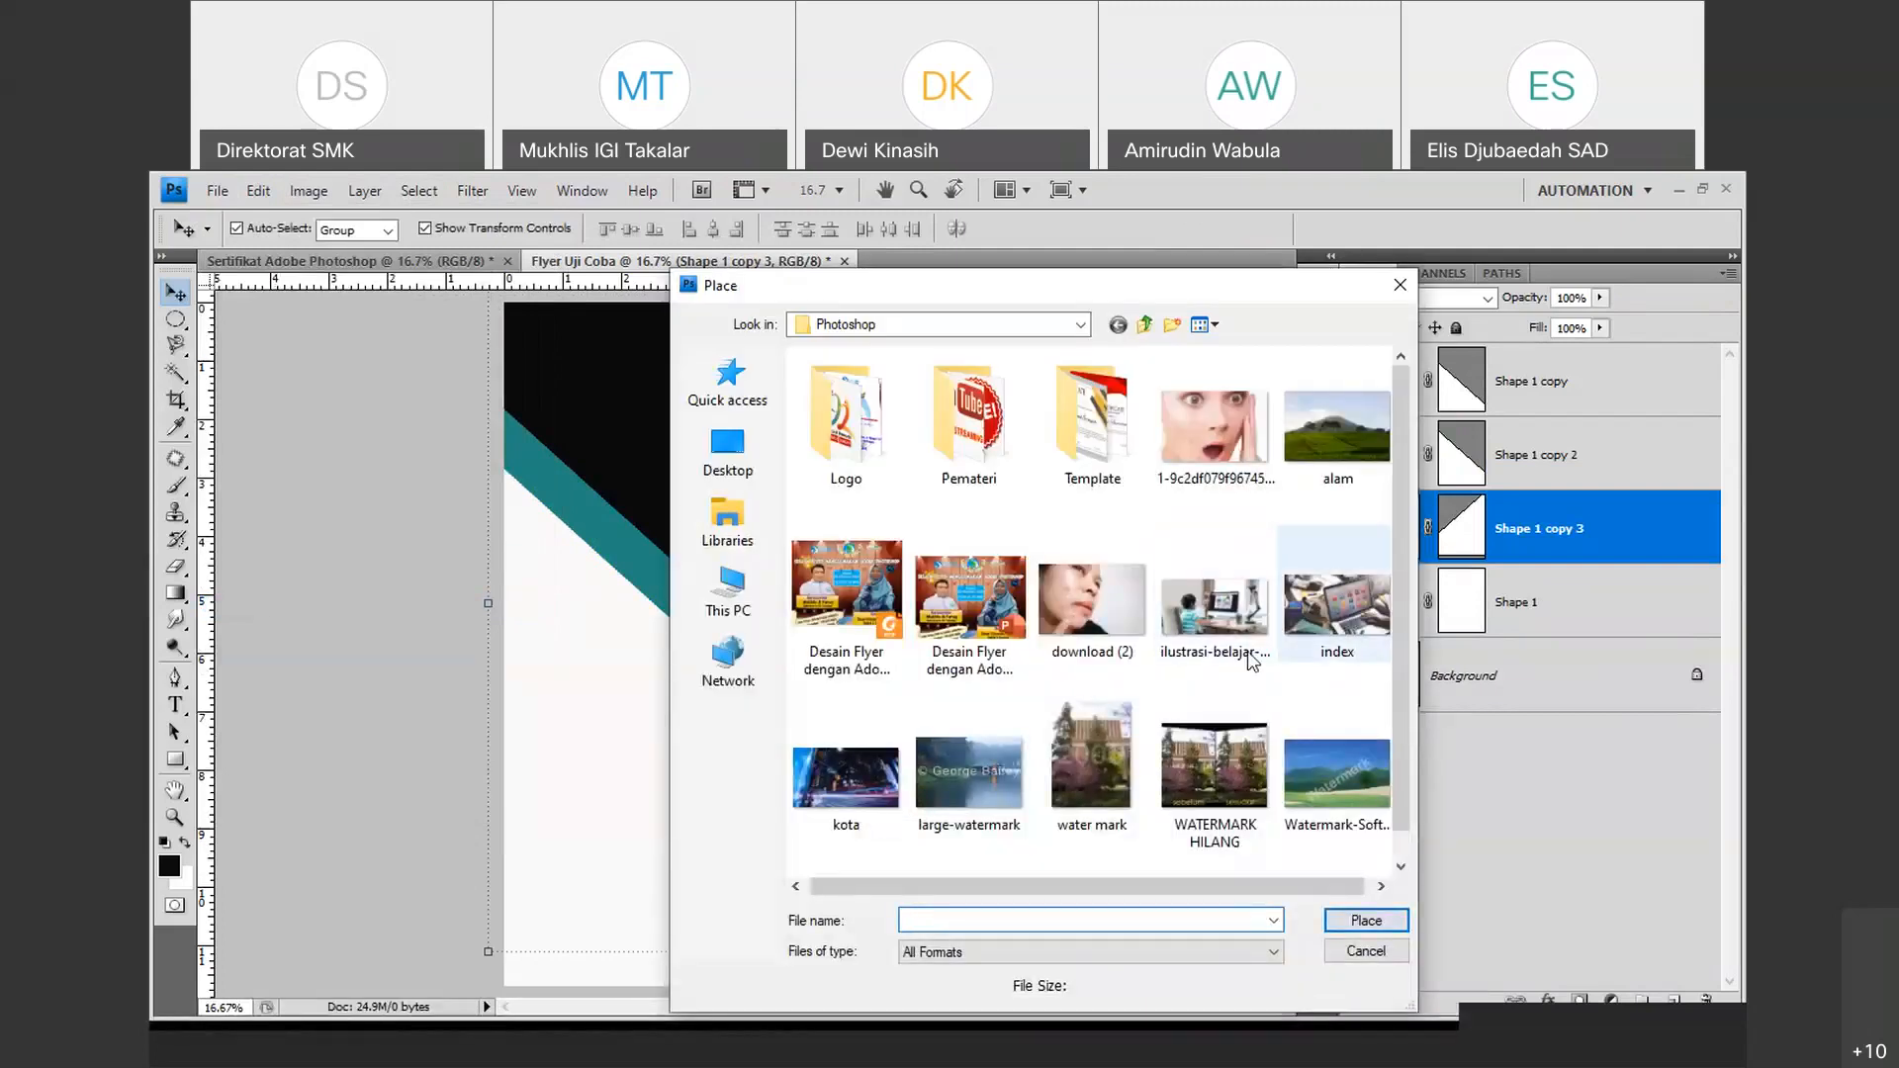
pyautogui.doubleClick(1215, 605)
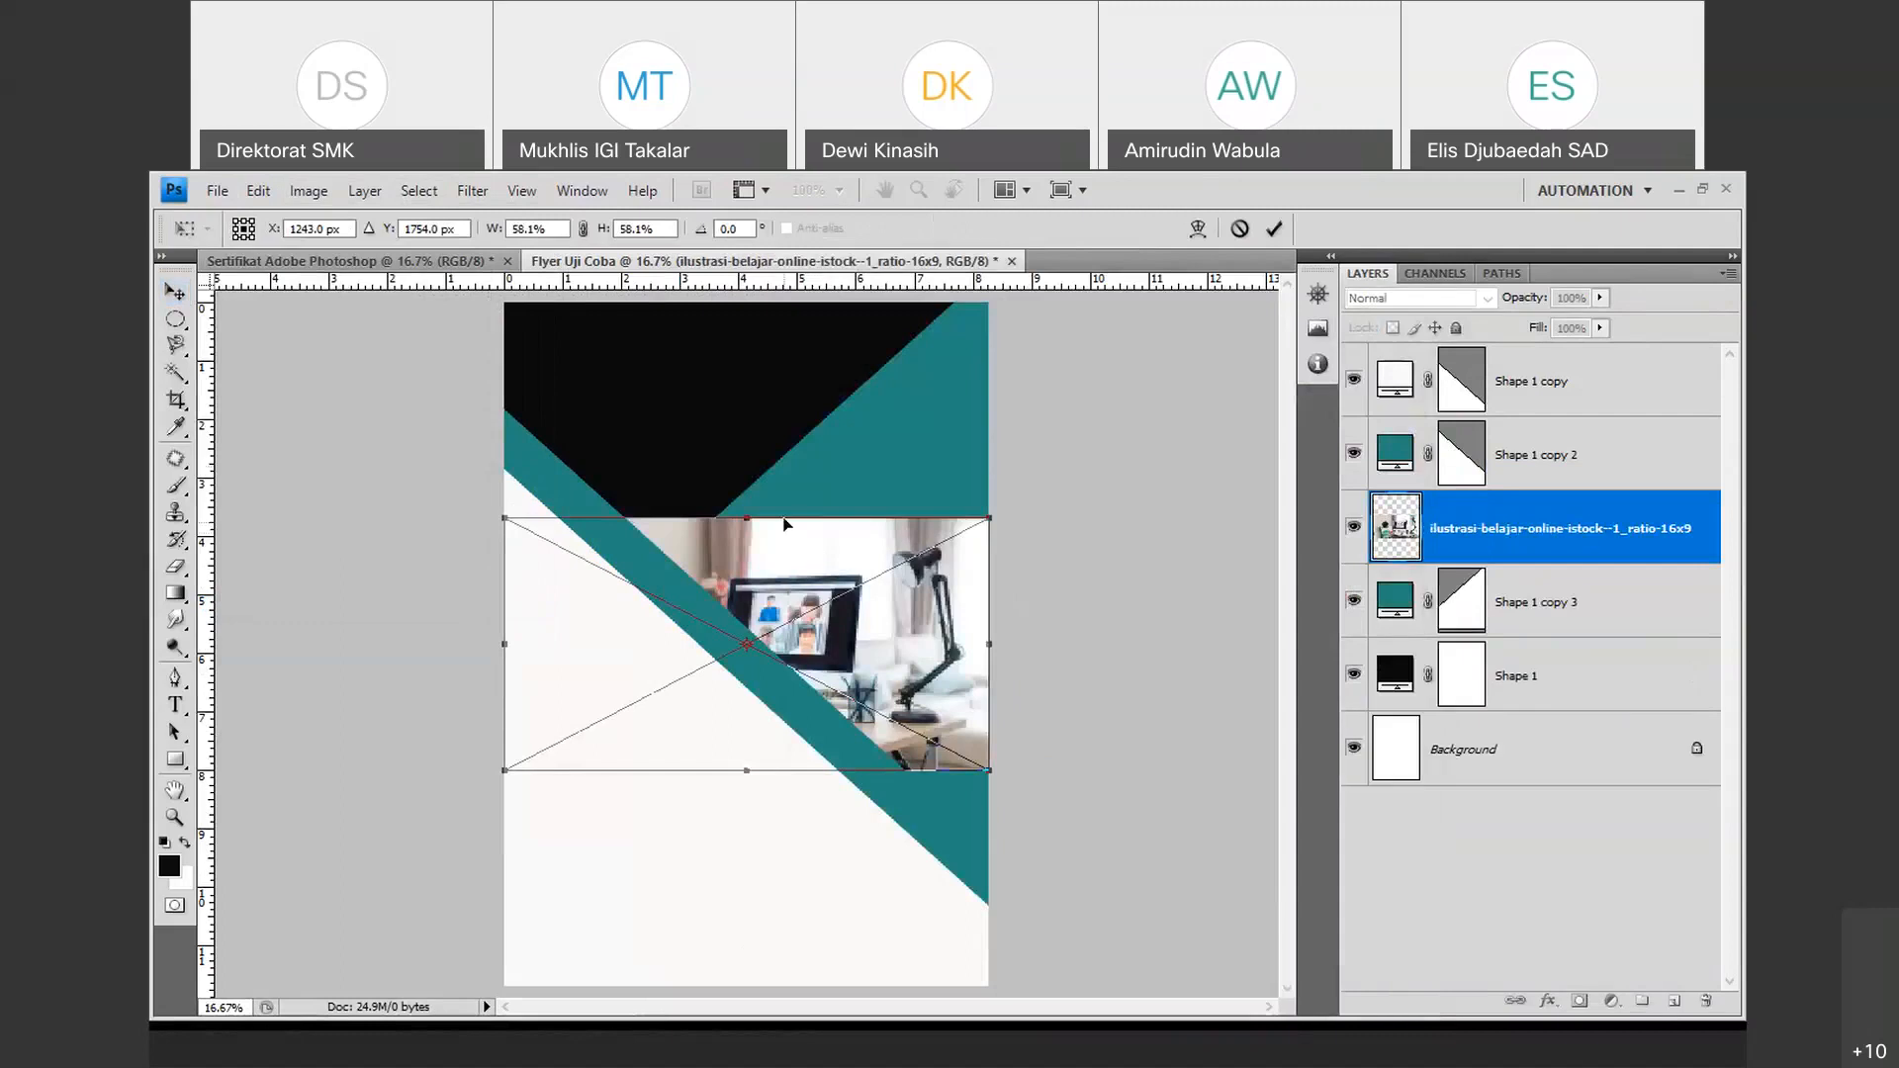
# Scale the placed illustration to about 65.1% width and 94.2% height, and position its centre at about X 1722 px, Y 1112 px.
pyautogui.moveTo(992, 516); pyautogui.dragTo(1048, 365)
pyautogui.moveTo(936, 523); pyautogui.dragTo(996, 479)
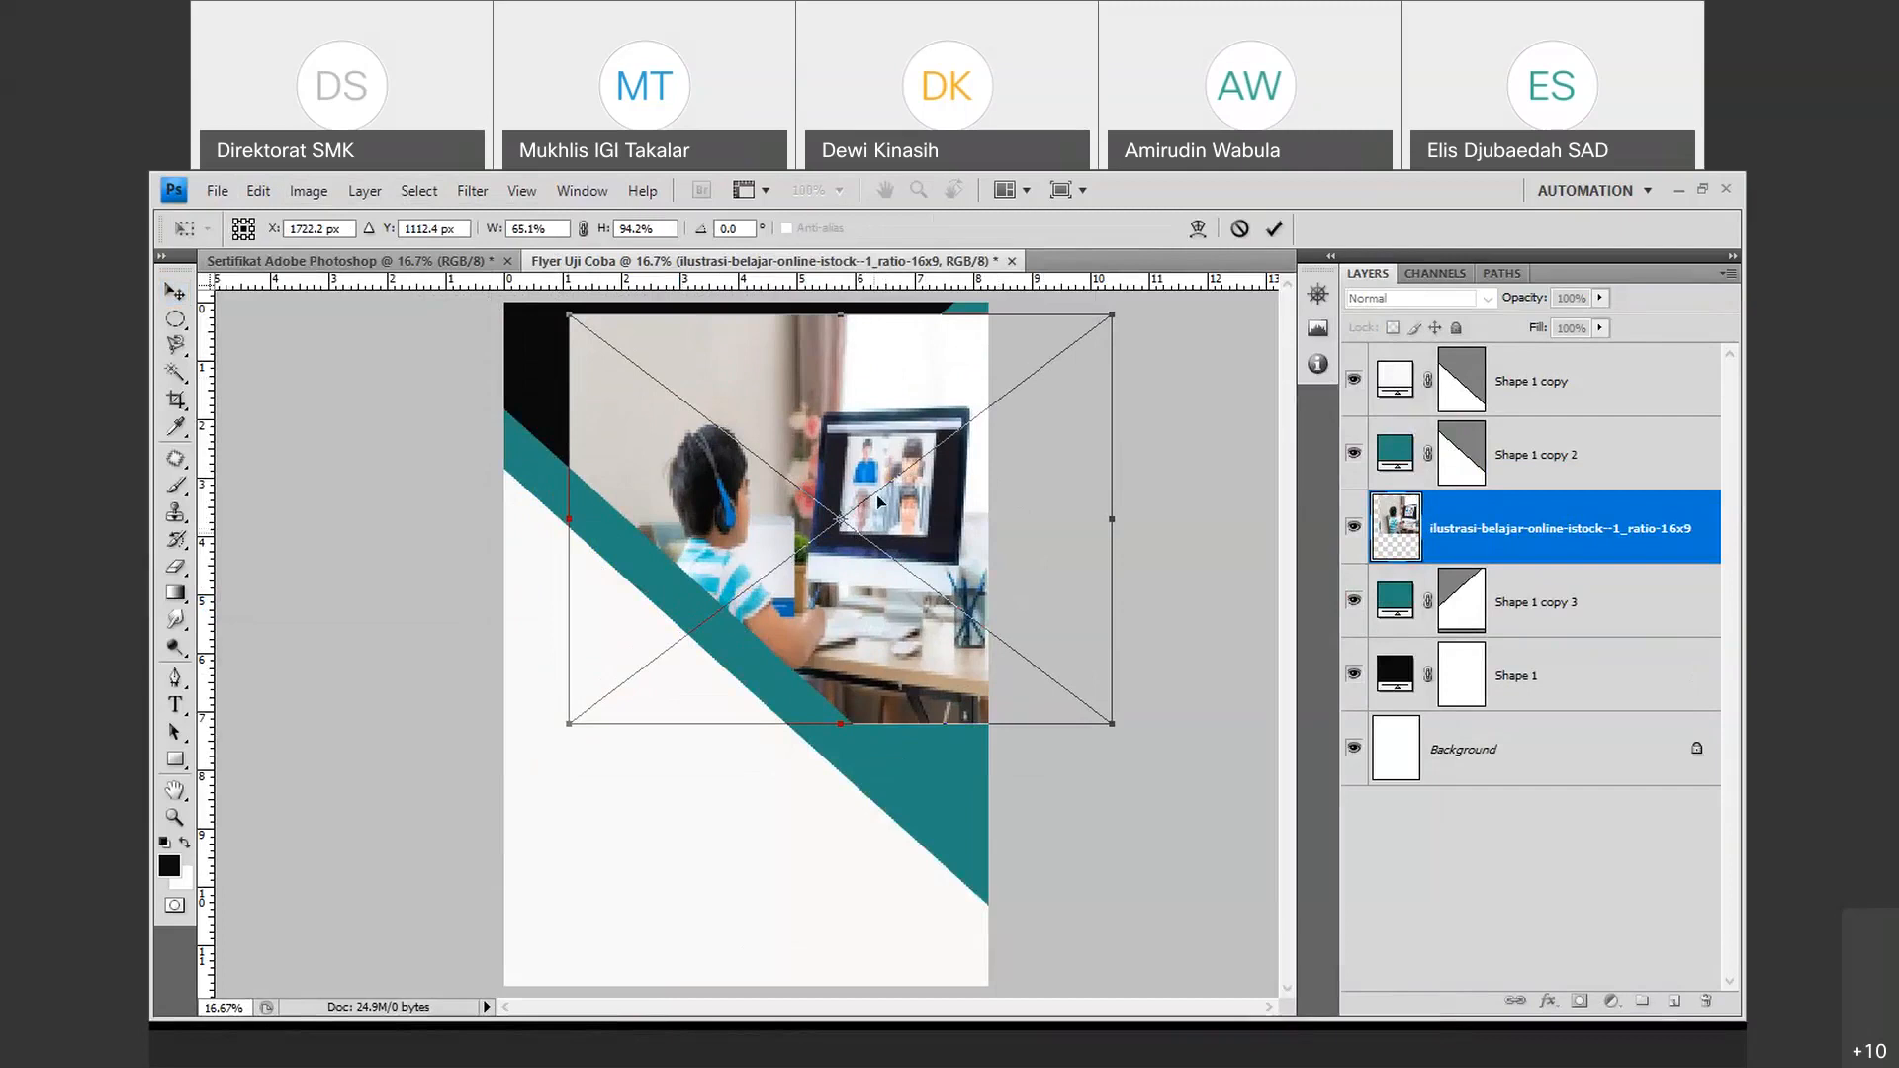
# Flip the placed illustration horizontally, and flip it back to its original orientation.
pyautogui.click(258, 191)
pyautogui.moveTo(238, 191)
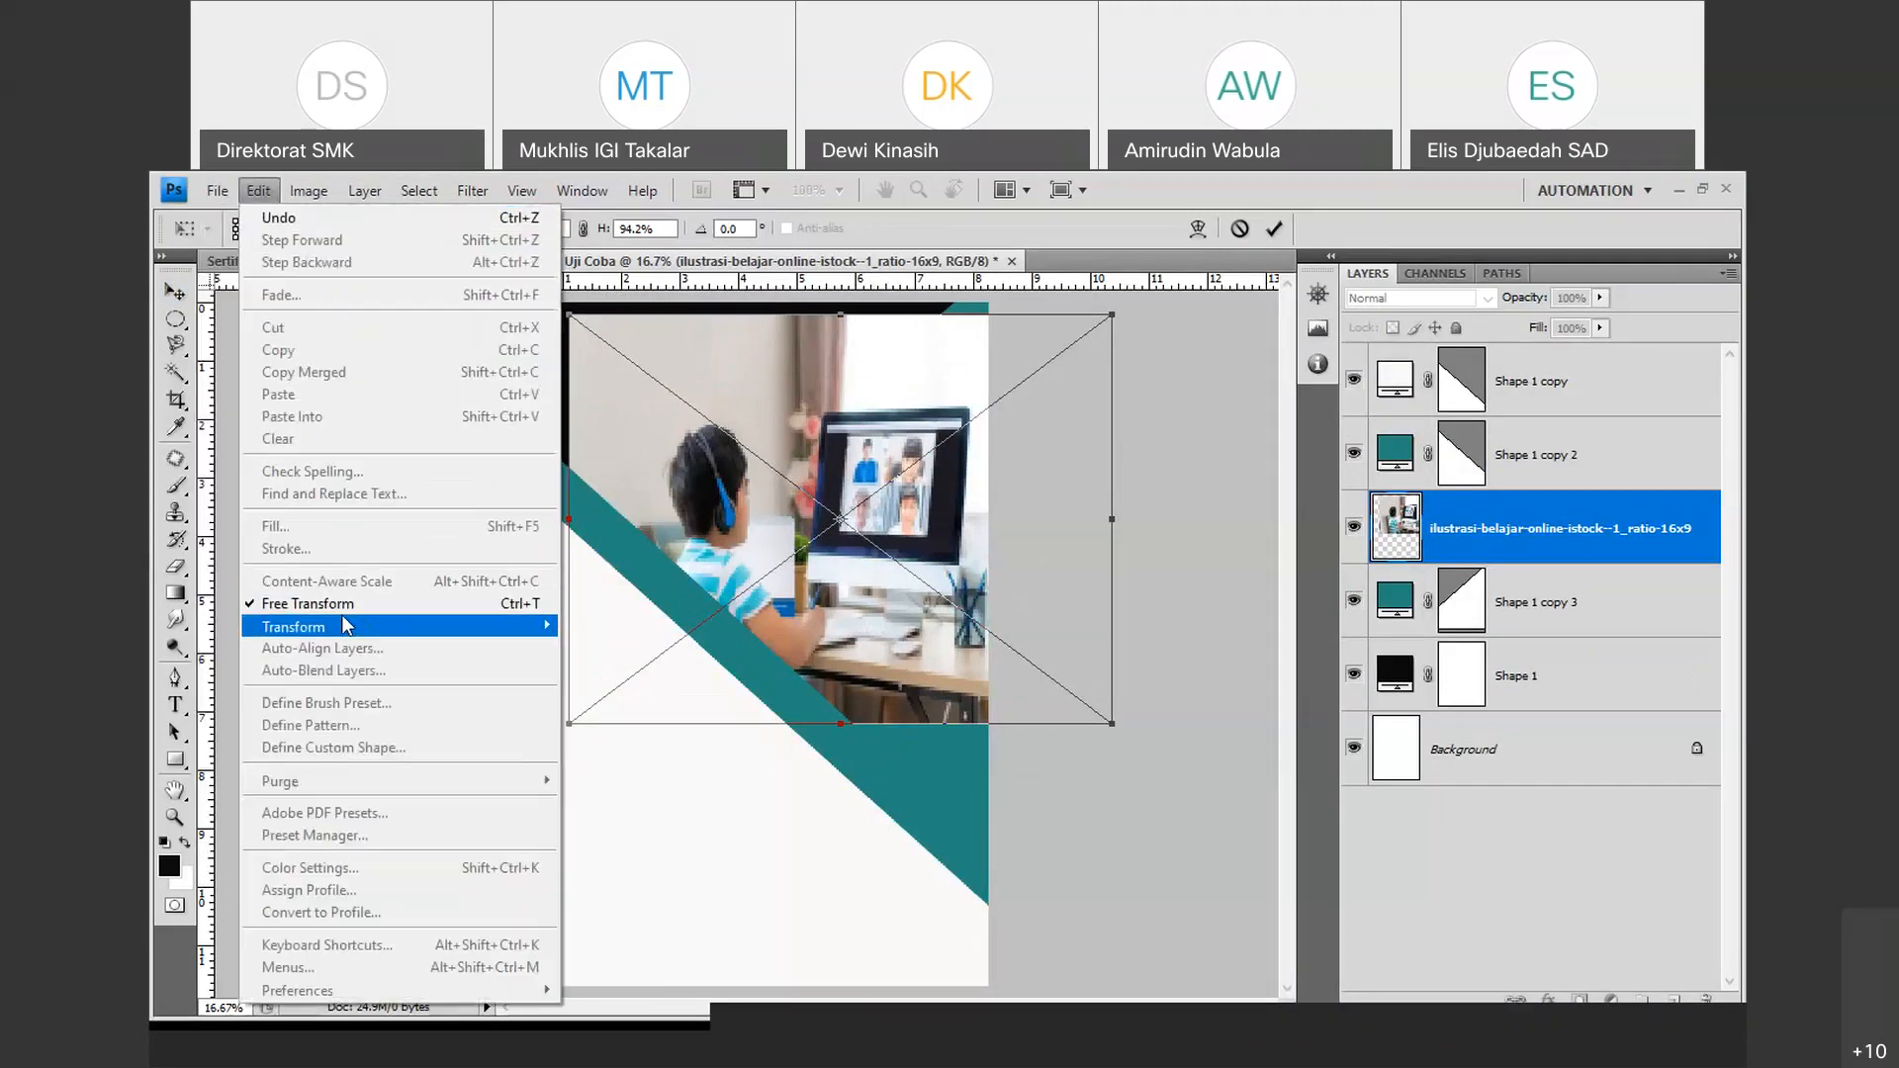
pyautogui.moveTo(347, 625)
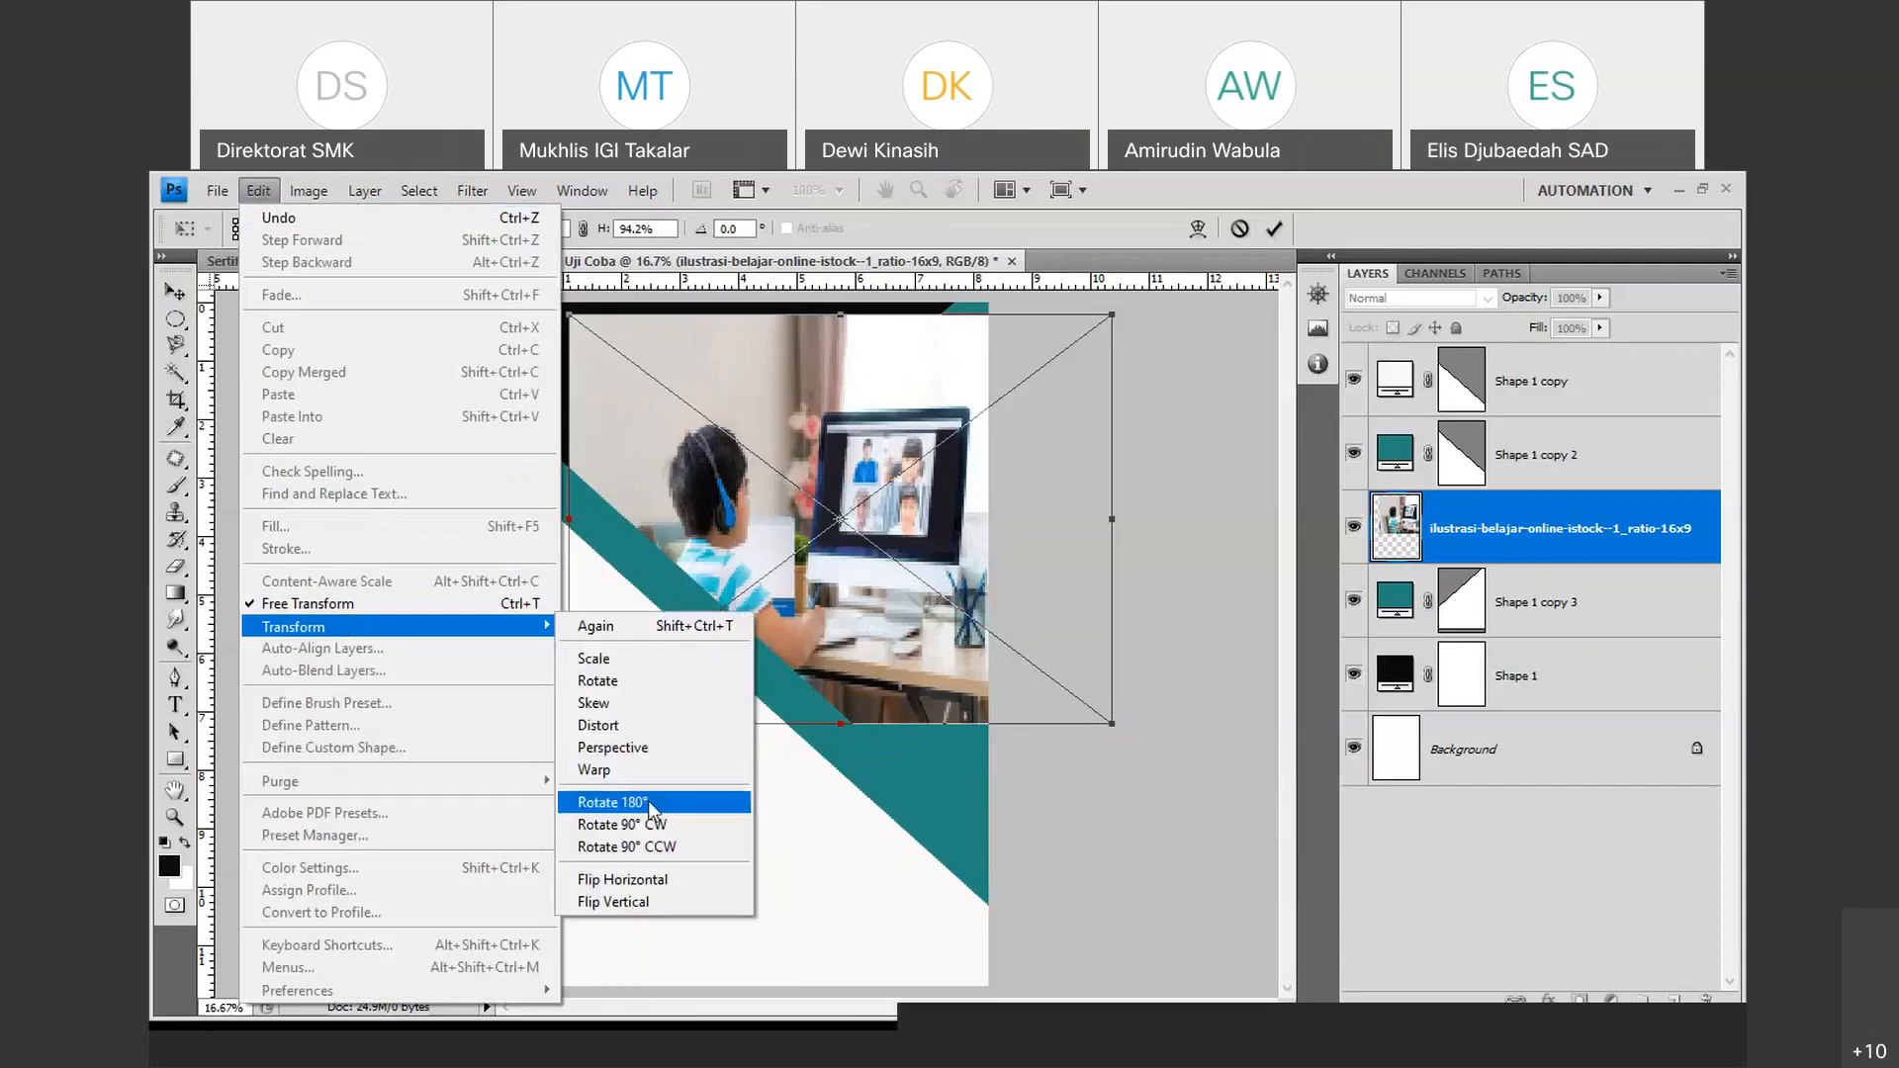
pyautogui.click(670, 883)
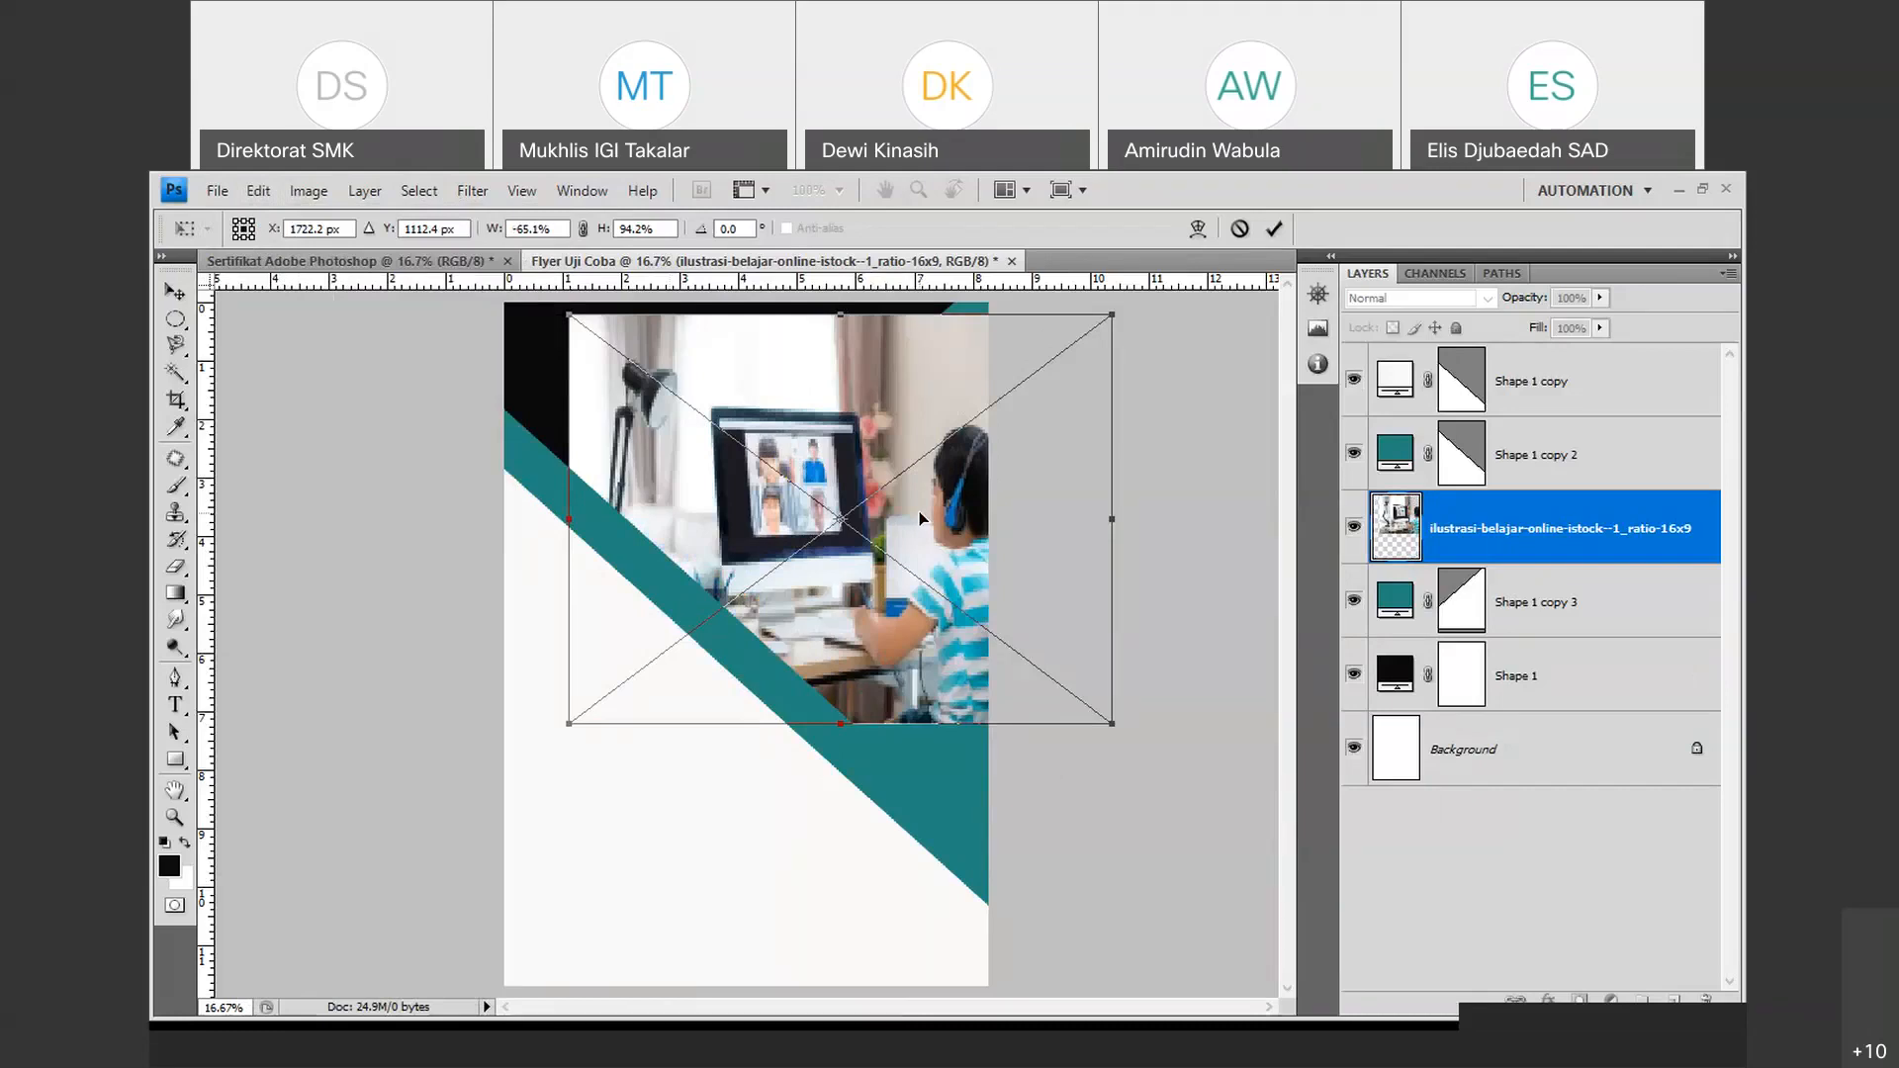
pyautogui.click(262, 195)
pyautogui.moveTo(409, 630)
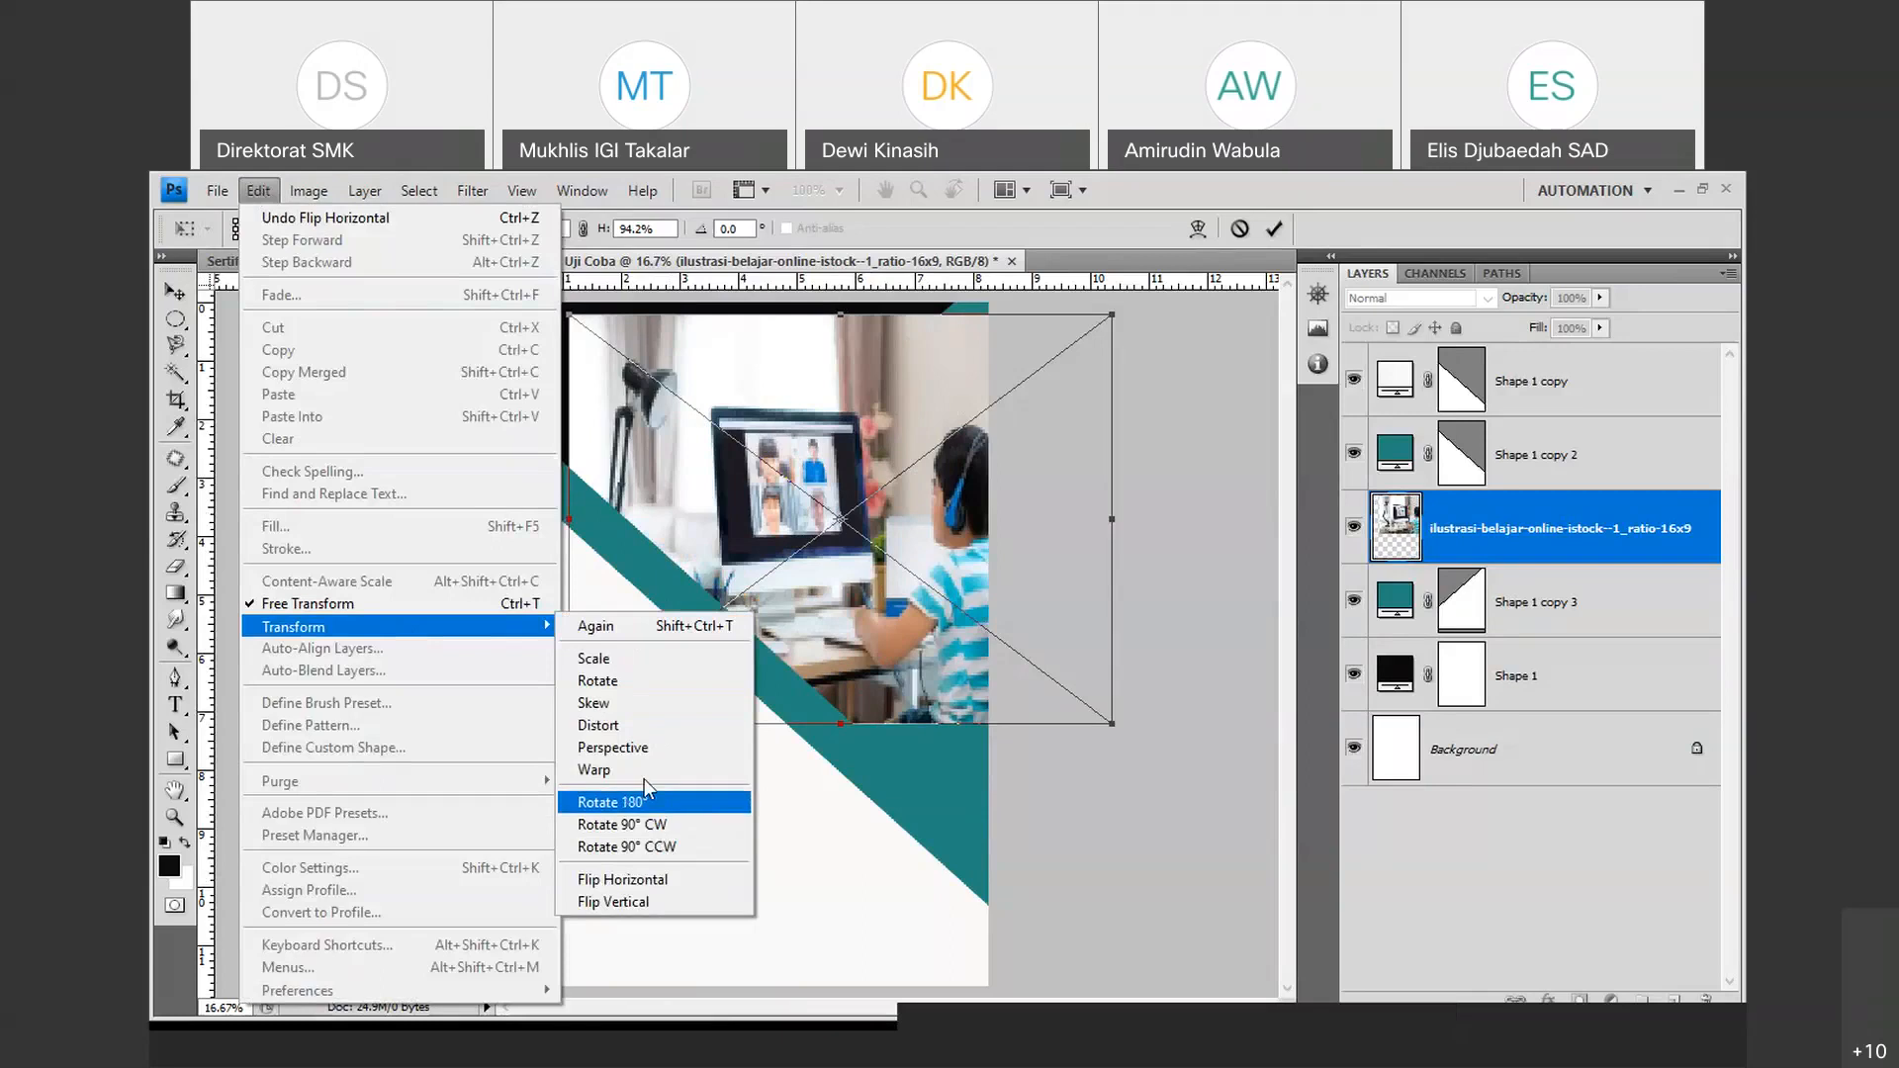
pyautogui.click(646, 880)
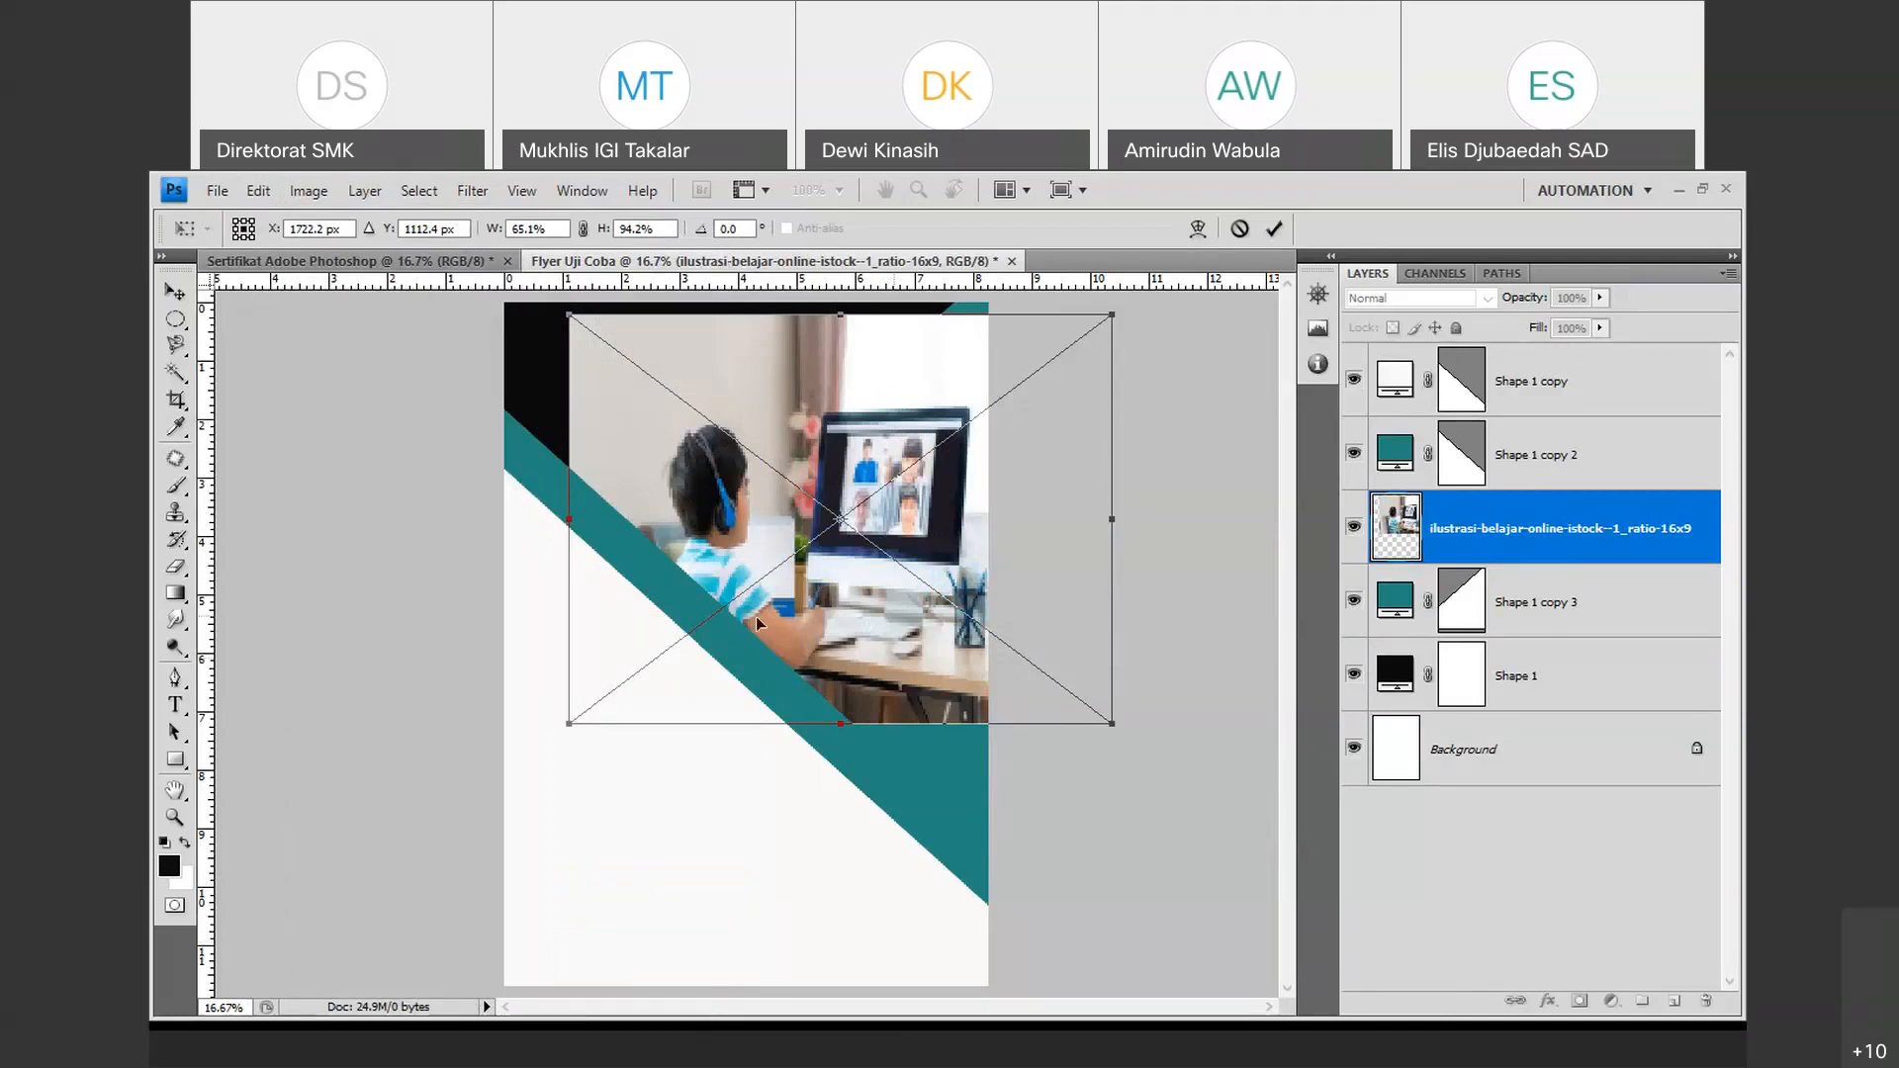
# Flip the online-learning photo horizontally within its current transform.
pyautogui.click(259, 190)
pyautogui.moveTo(437, 627)
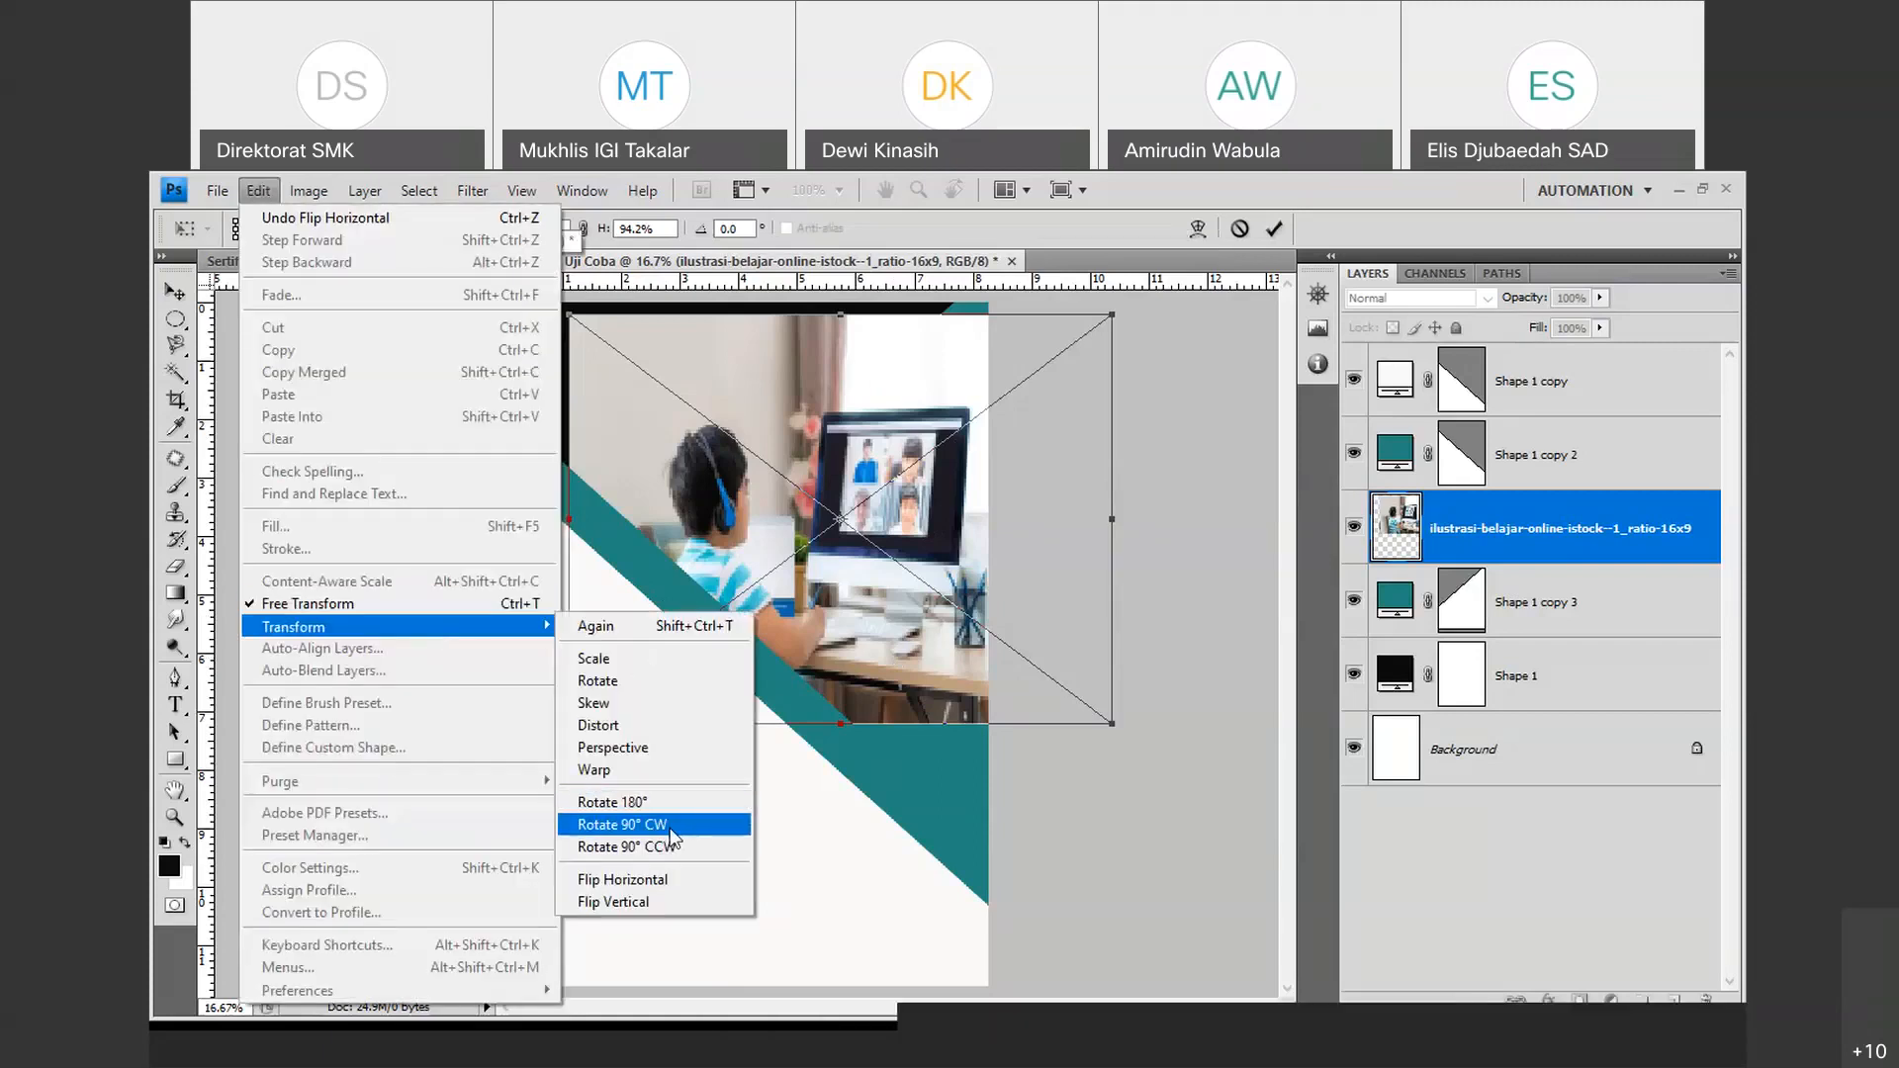
pyautogui.click(664, 878)
# Move the photo down and right, then stretch its height to 126.2% to reach from the page's top edge to the lower teal band.
pyautogui.moveTo(817, 658); pyautogui.dragTo(856, 745)
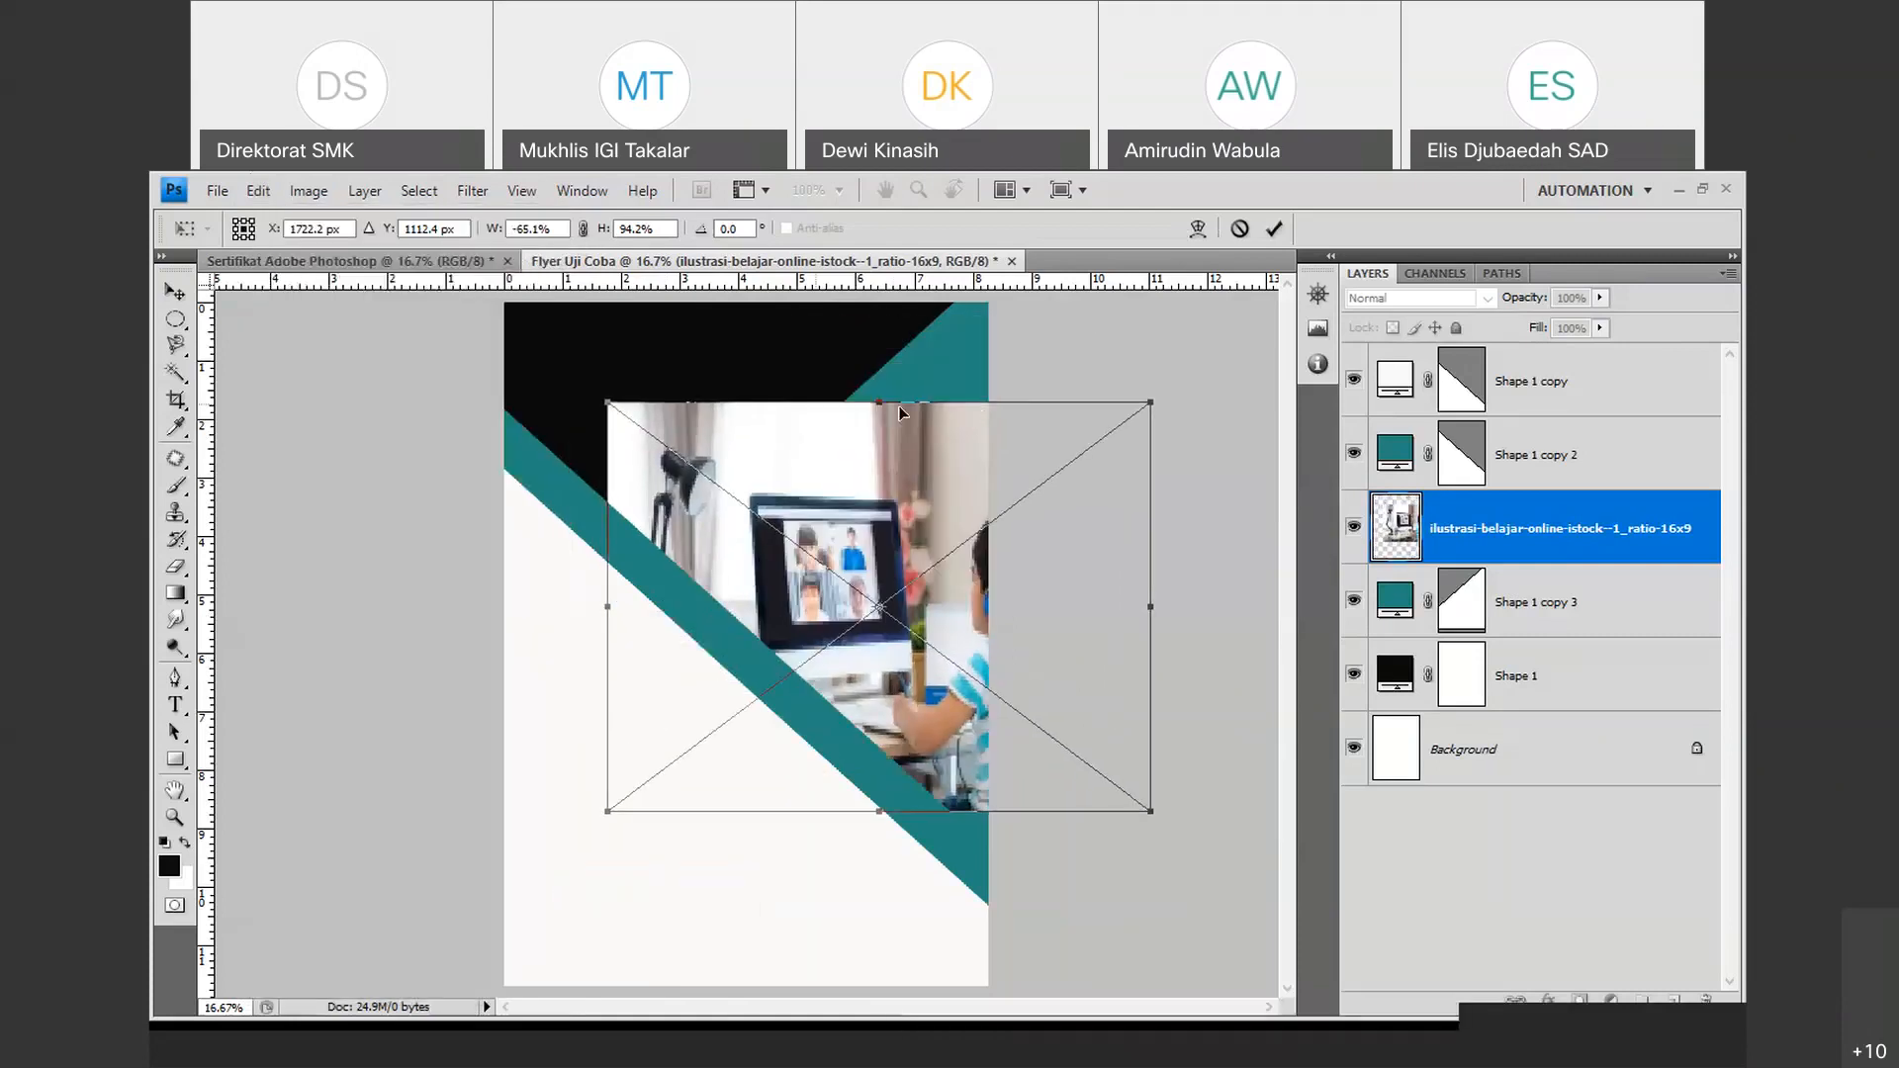
pyautogui.moveTo(900, 411); pyautogui.dragTo(900, 304)
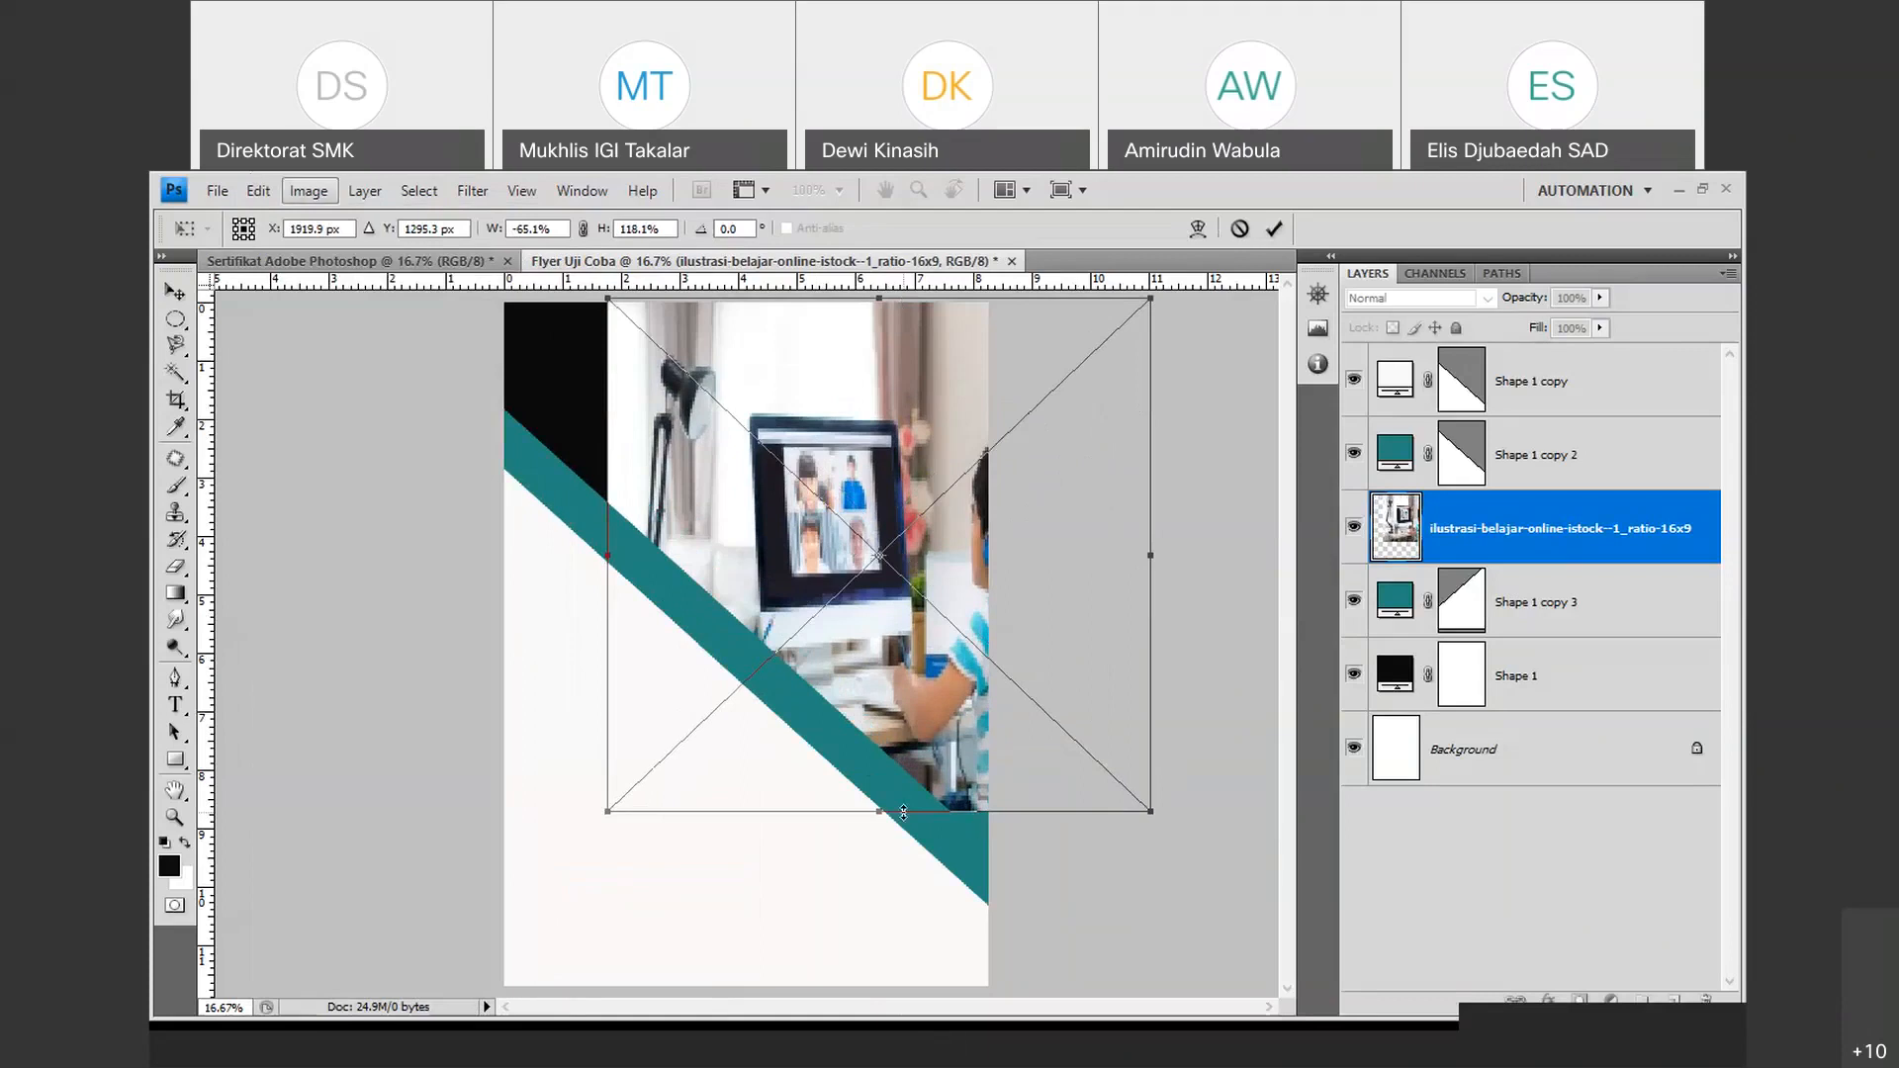
pyautogui.moveTo(903, 812); pyautogui.dragTo(903, 847)
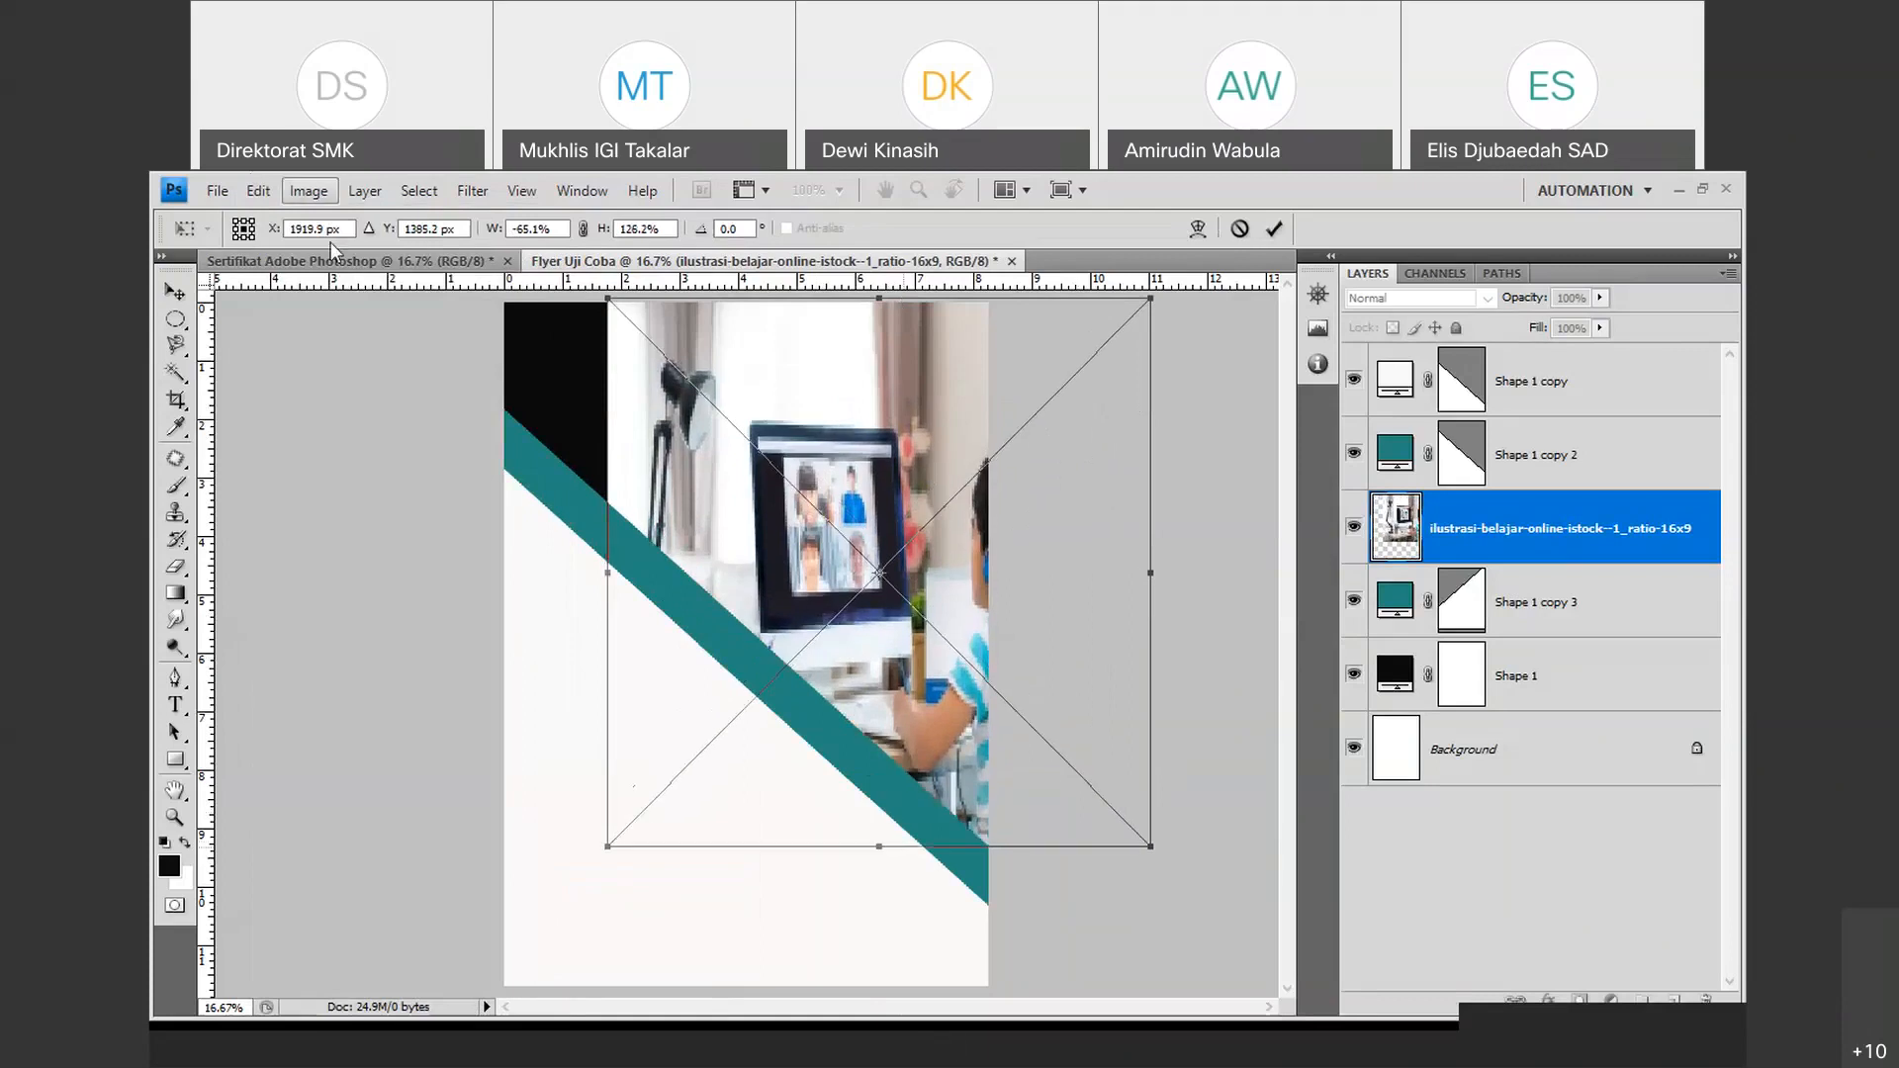
pyautogui.click(1272, 229)
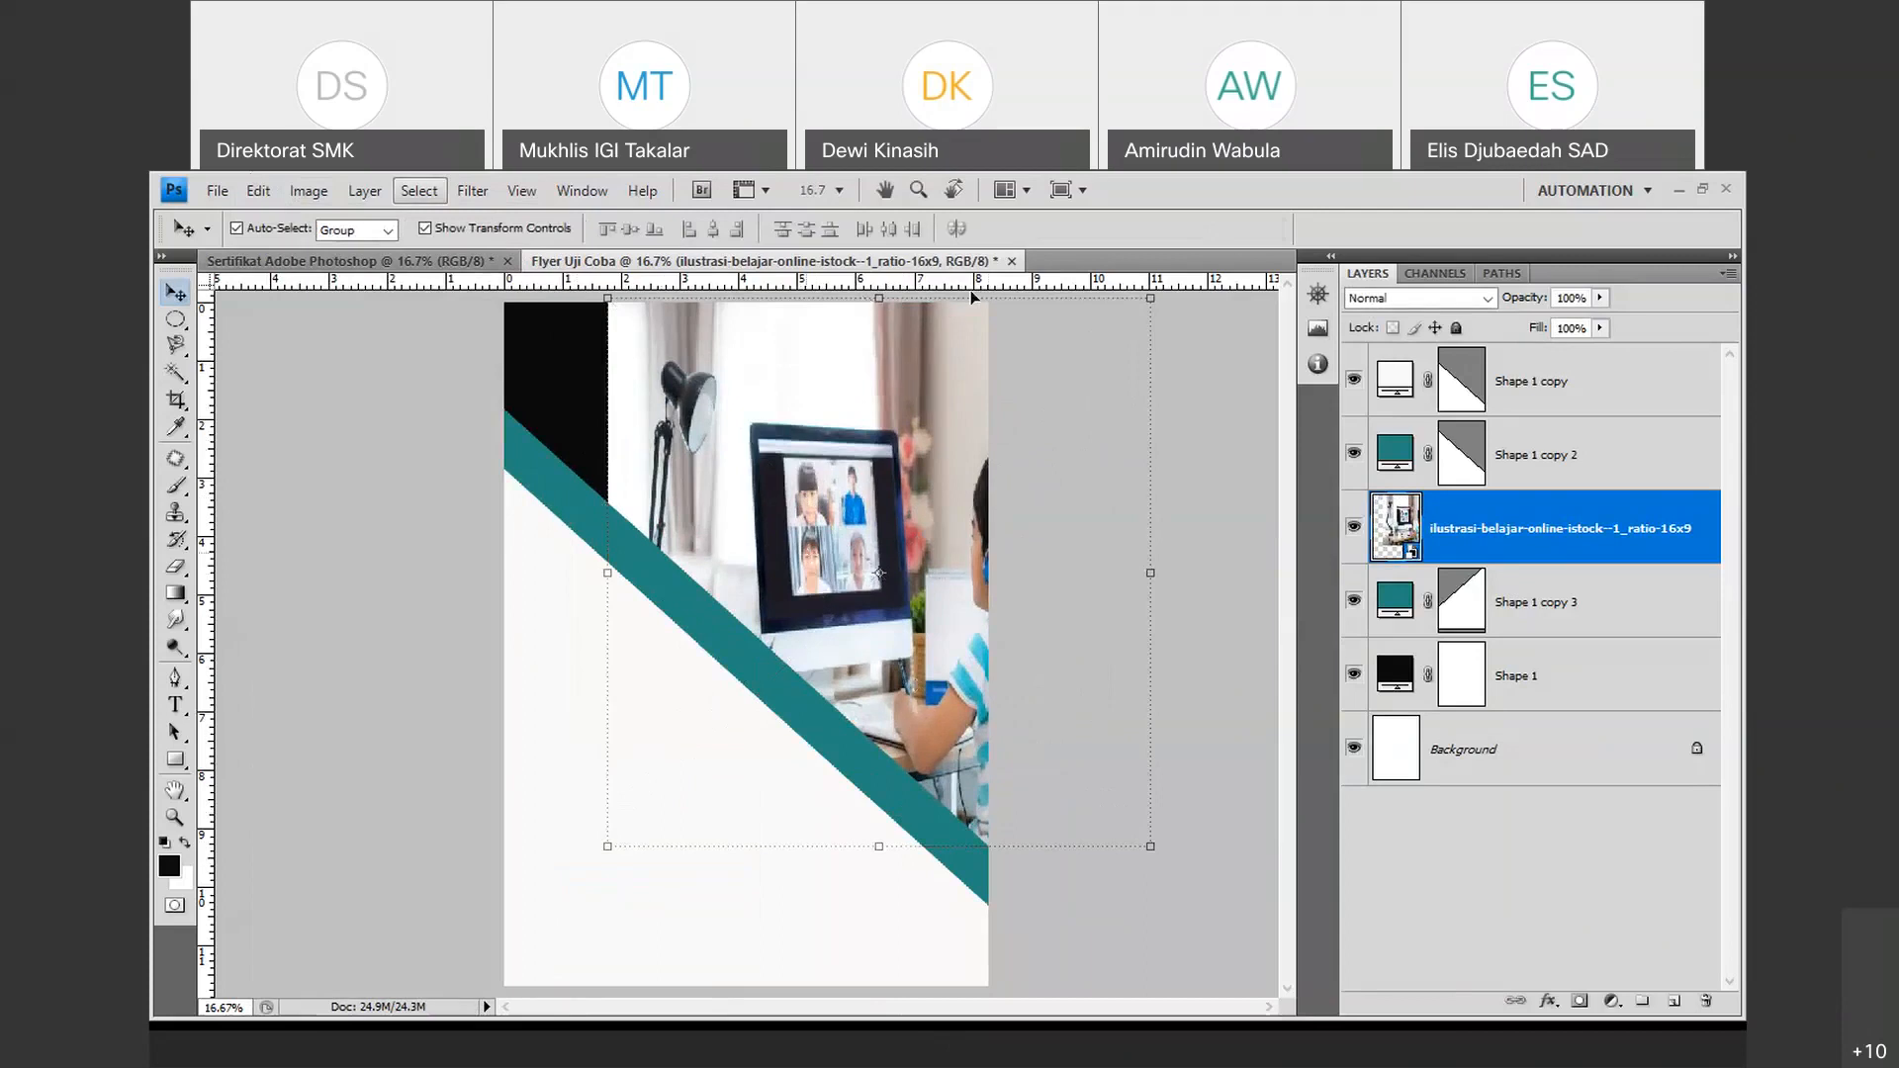
# Clip the photo layer to the teal triangle layer Shape 1 copy 3 with a clipping mask.
pyautogui.rightClick(1531, 535)
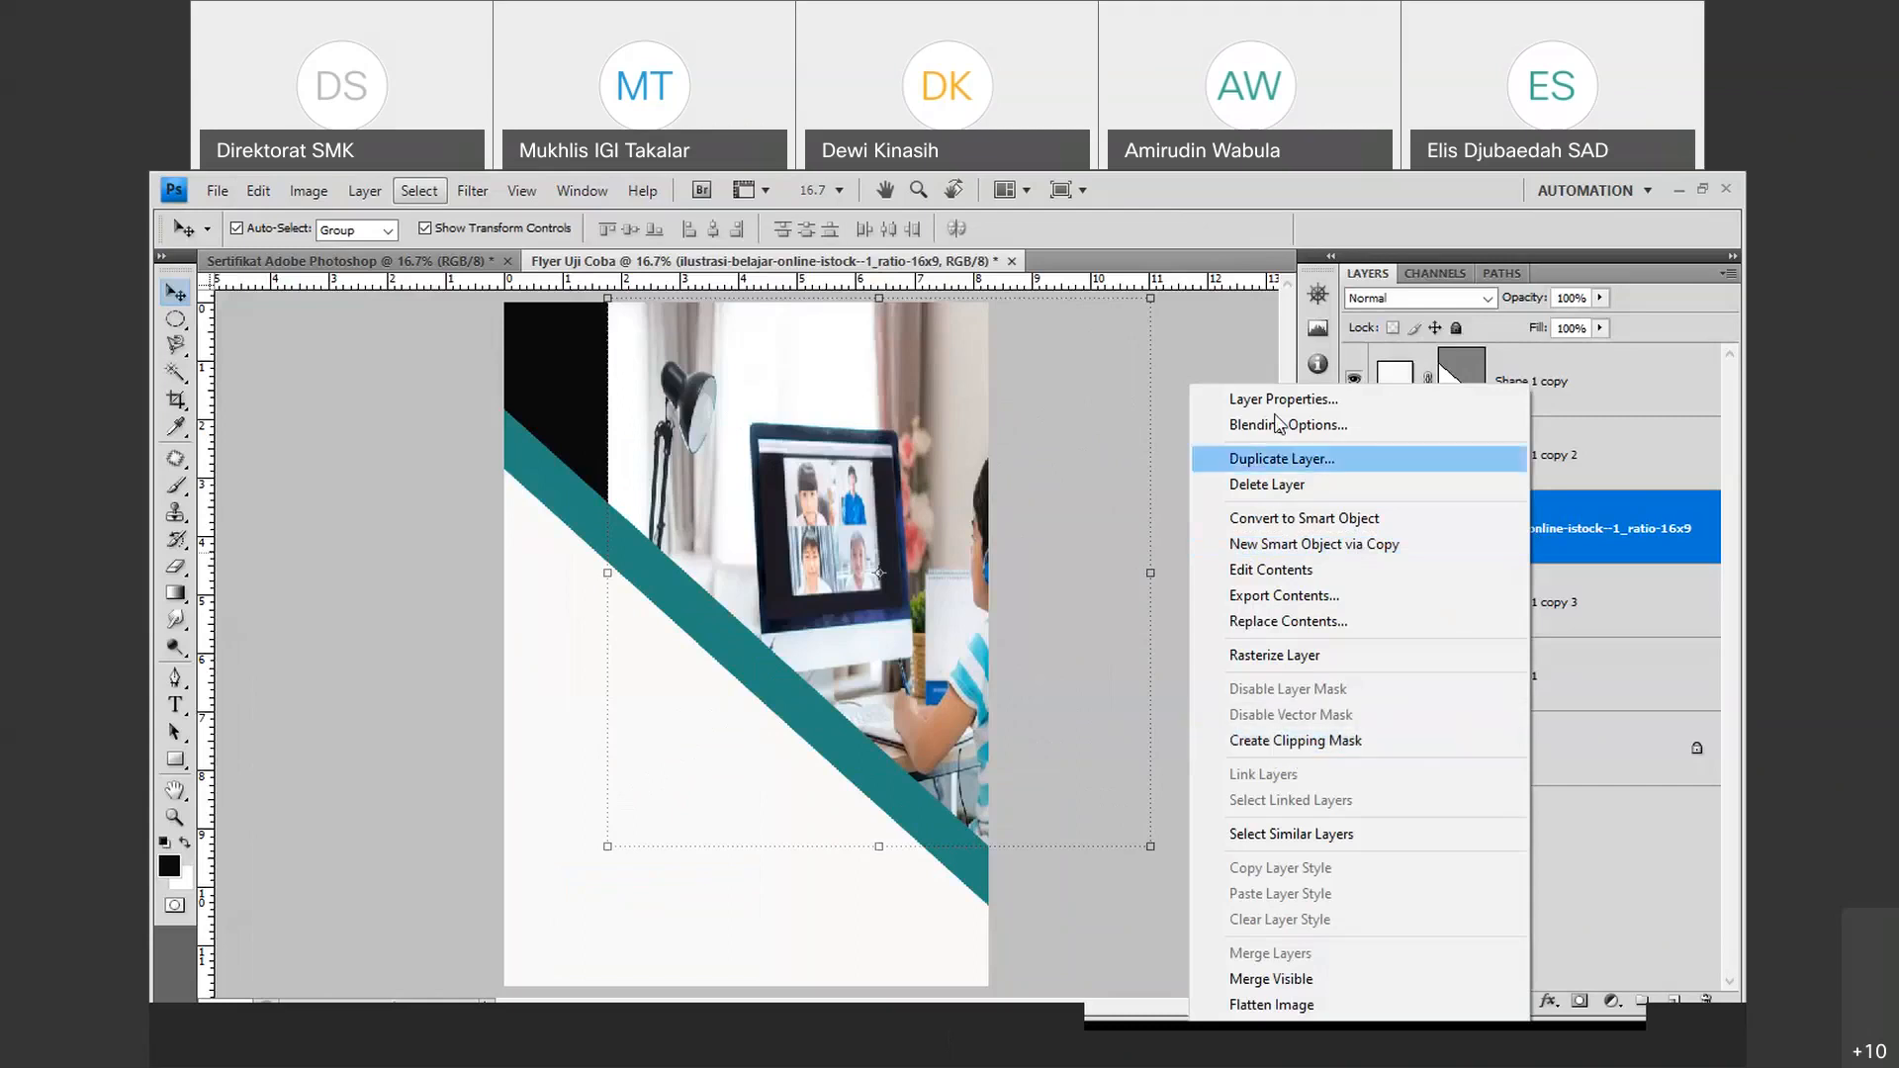
pyautogui.click(1152, 361)
pyautogui.rightClick(1598, 523)
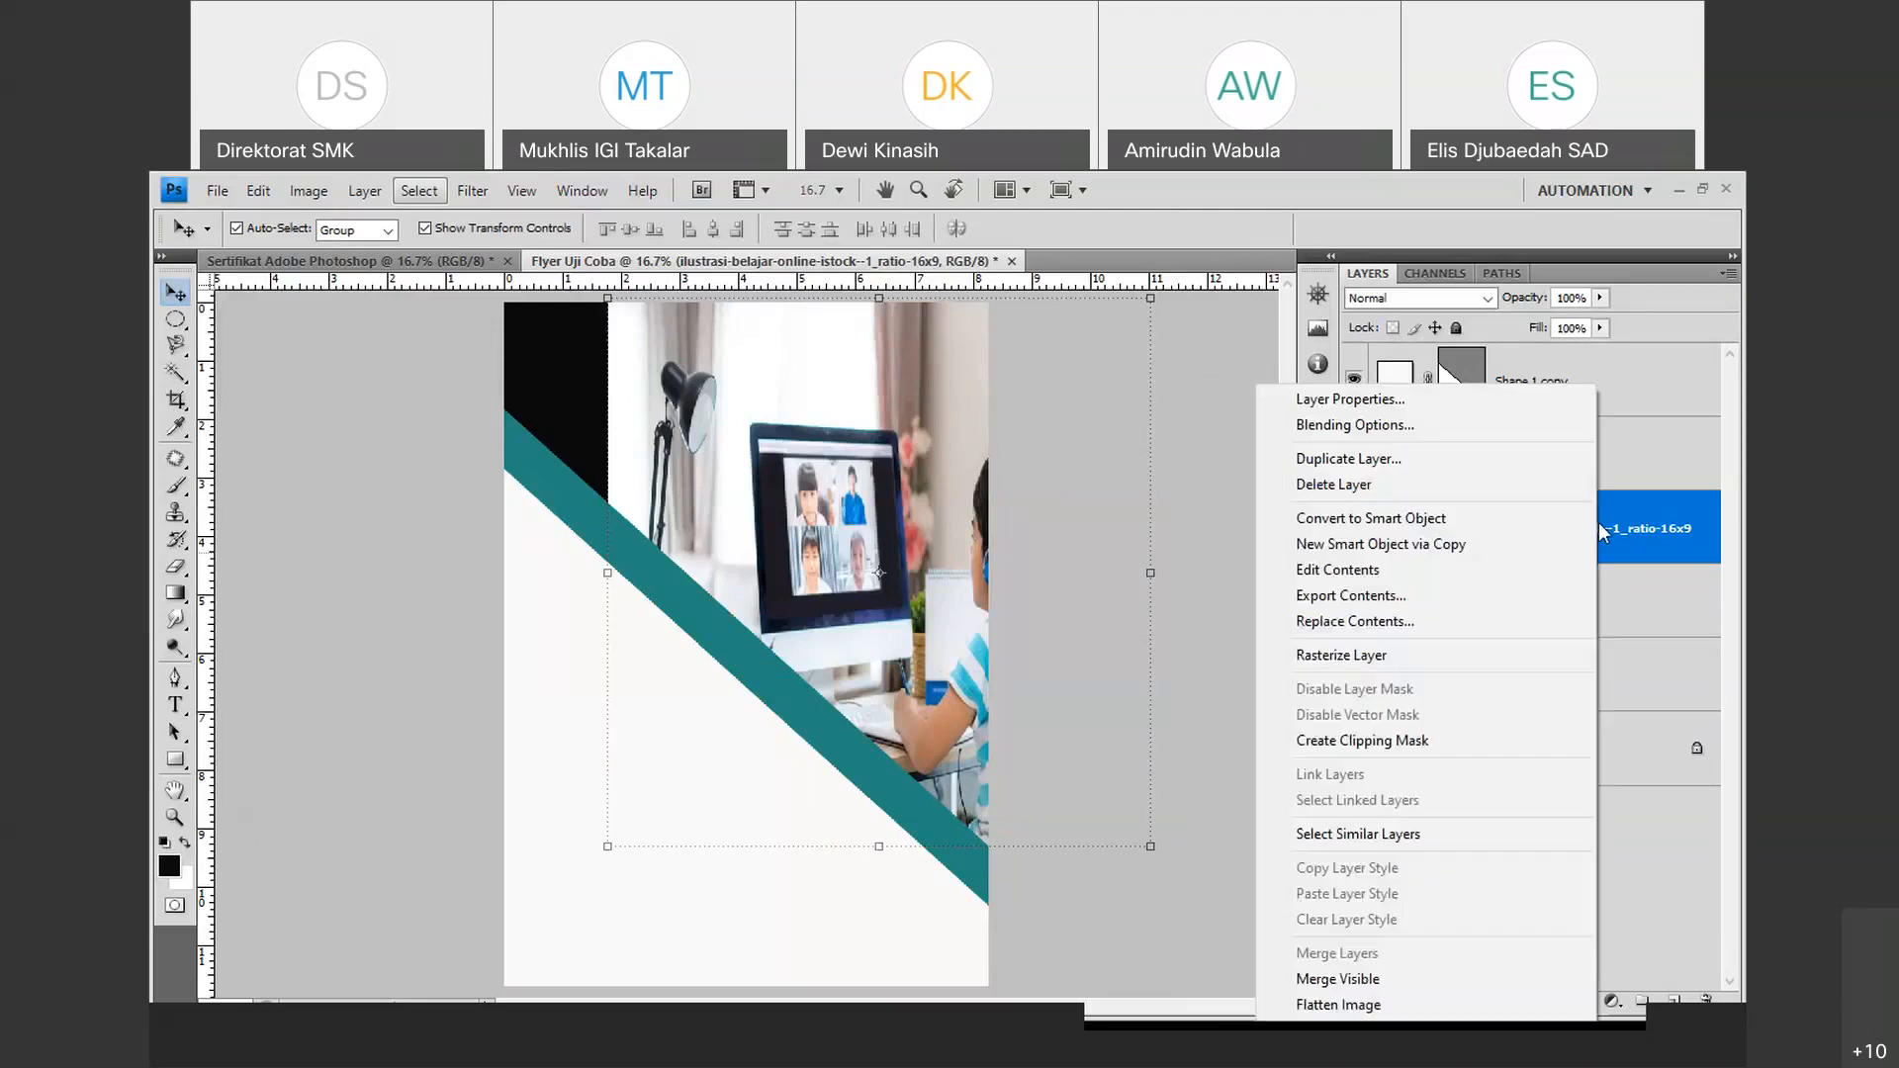
pyautogui.click(1412, 742)
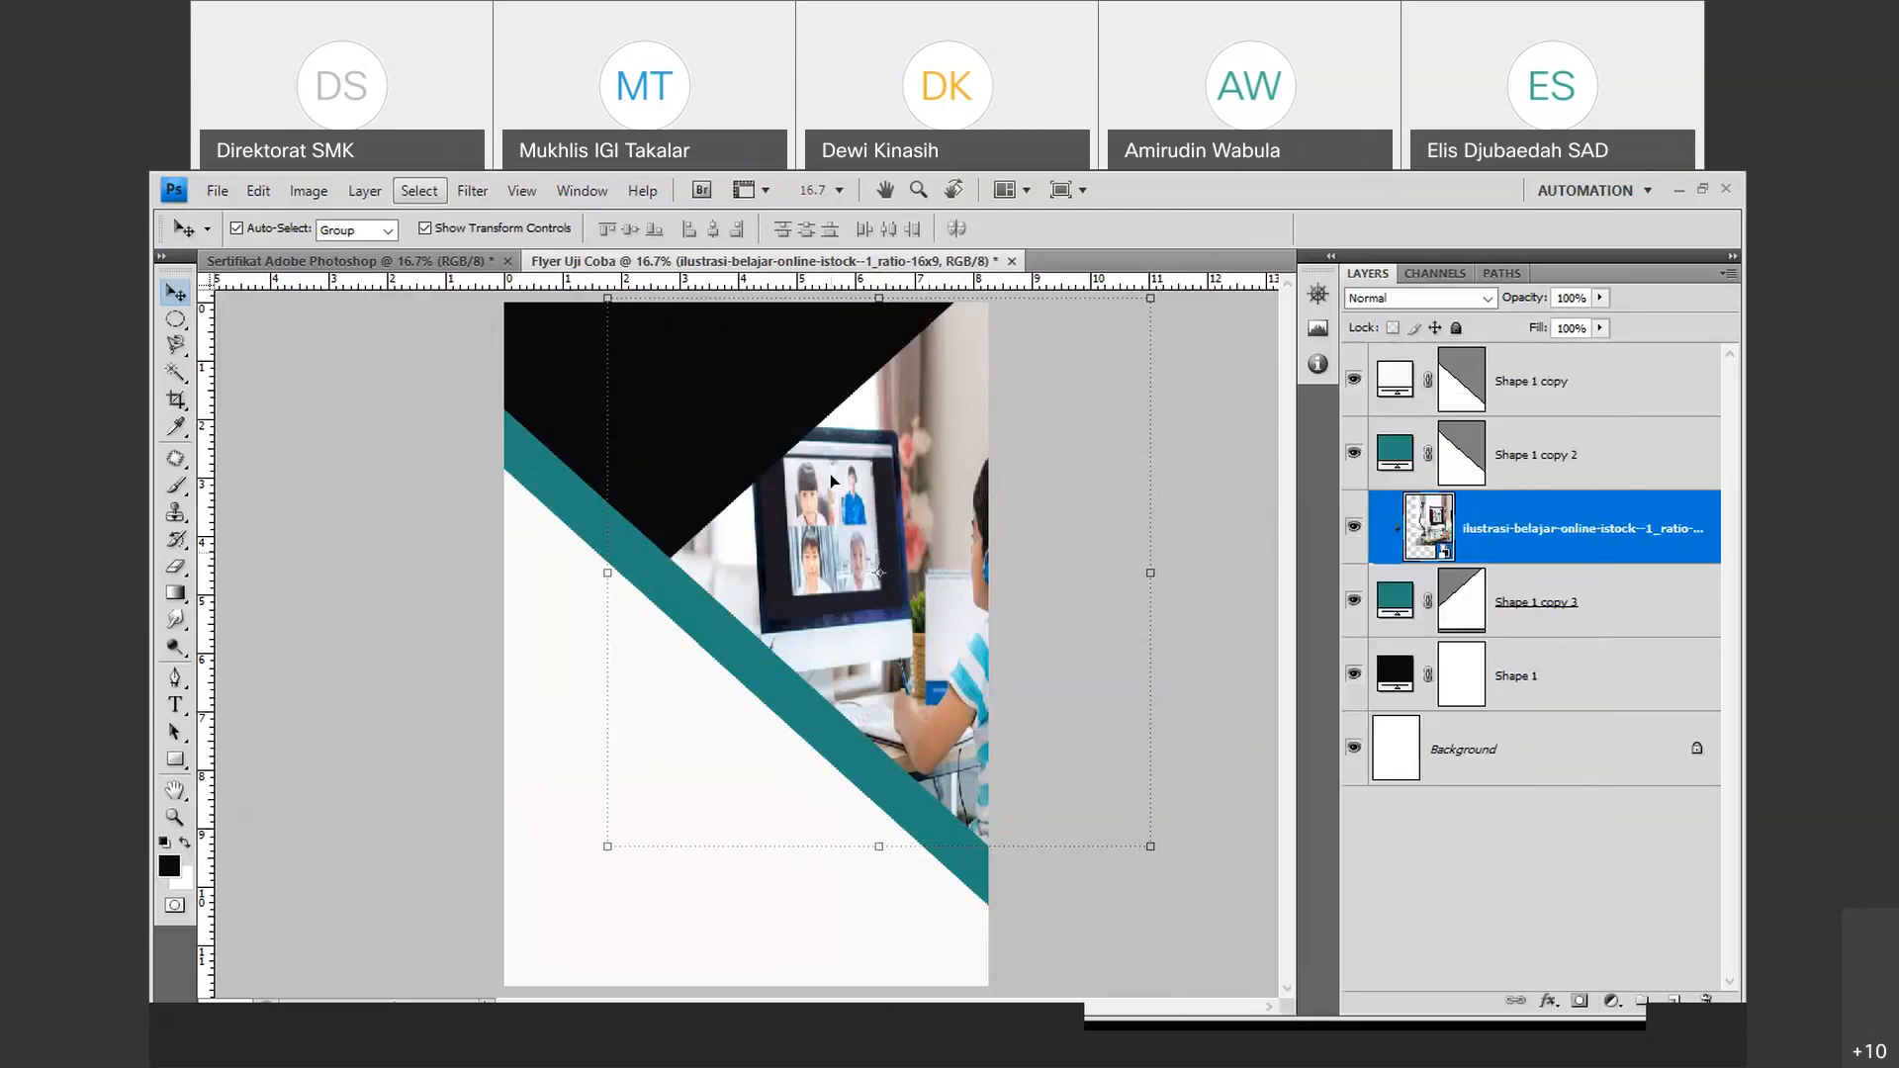
# Reposition the clipped photo, stretch it to 133.2% height and widen it toward the left, then deselect it.
pyautogui.moveTo(829, 473); pyautogui.dragTo(865, 530)
pyautogui.moveTo(914, 324); pyautogui.dragTo(915, 296)
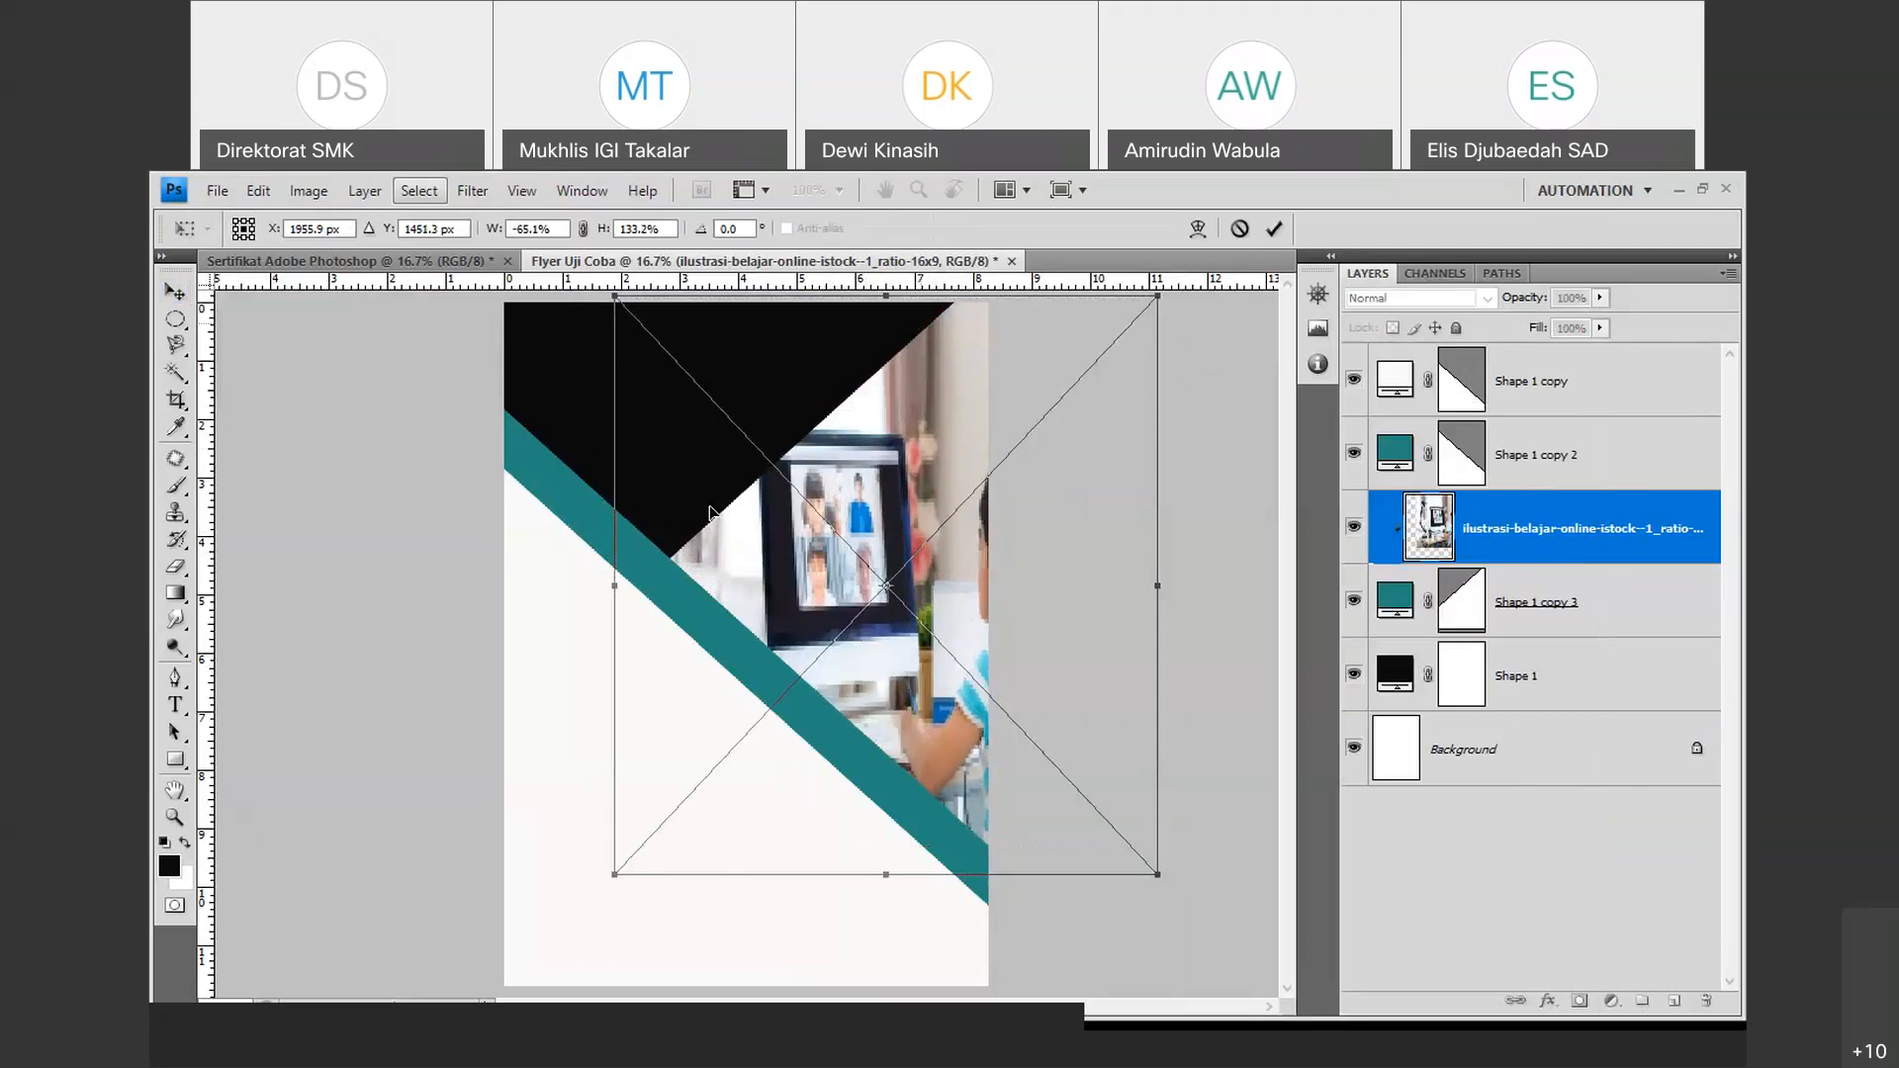
pyautogui.moveTo(616, 595); pyautogui.dragTo(559, 594)
pyautogui.click(1271, 234)
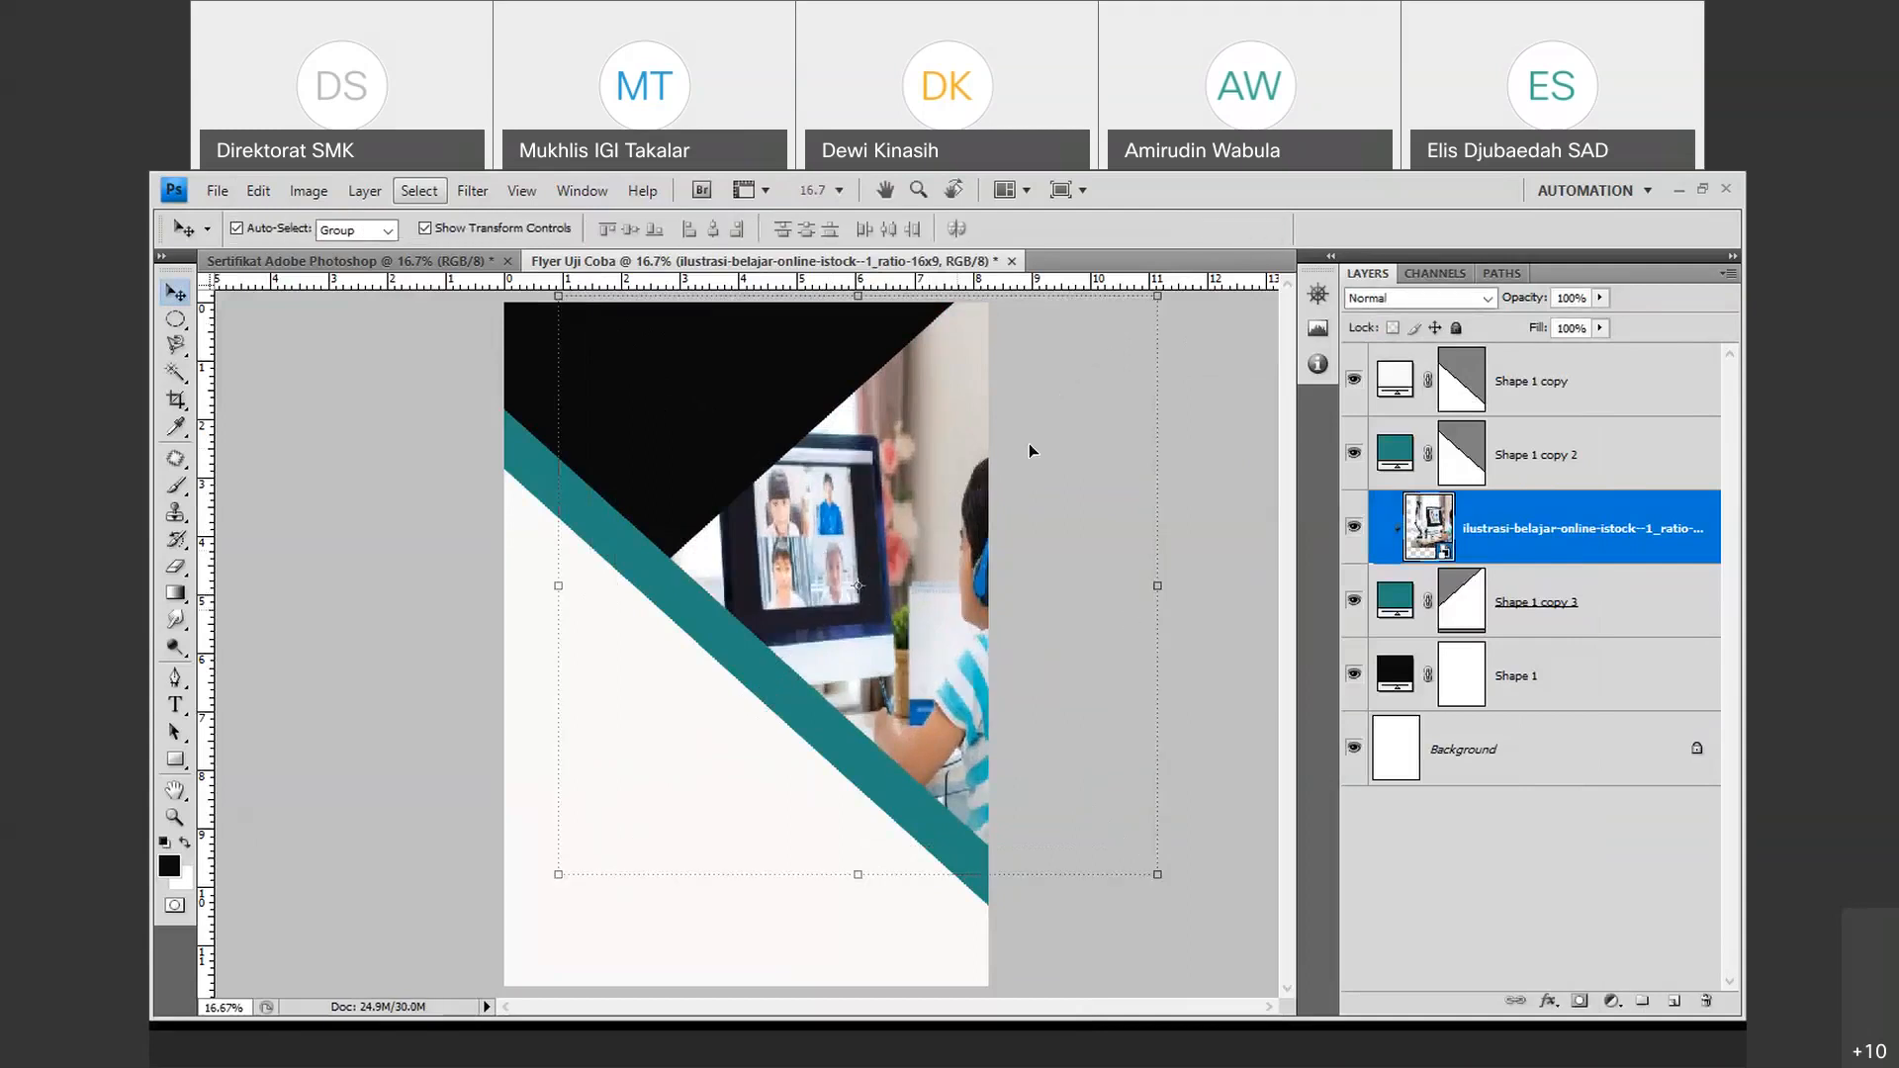
pyautogui.click(1212, 562)
pyautogui.click(1211, 558)
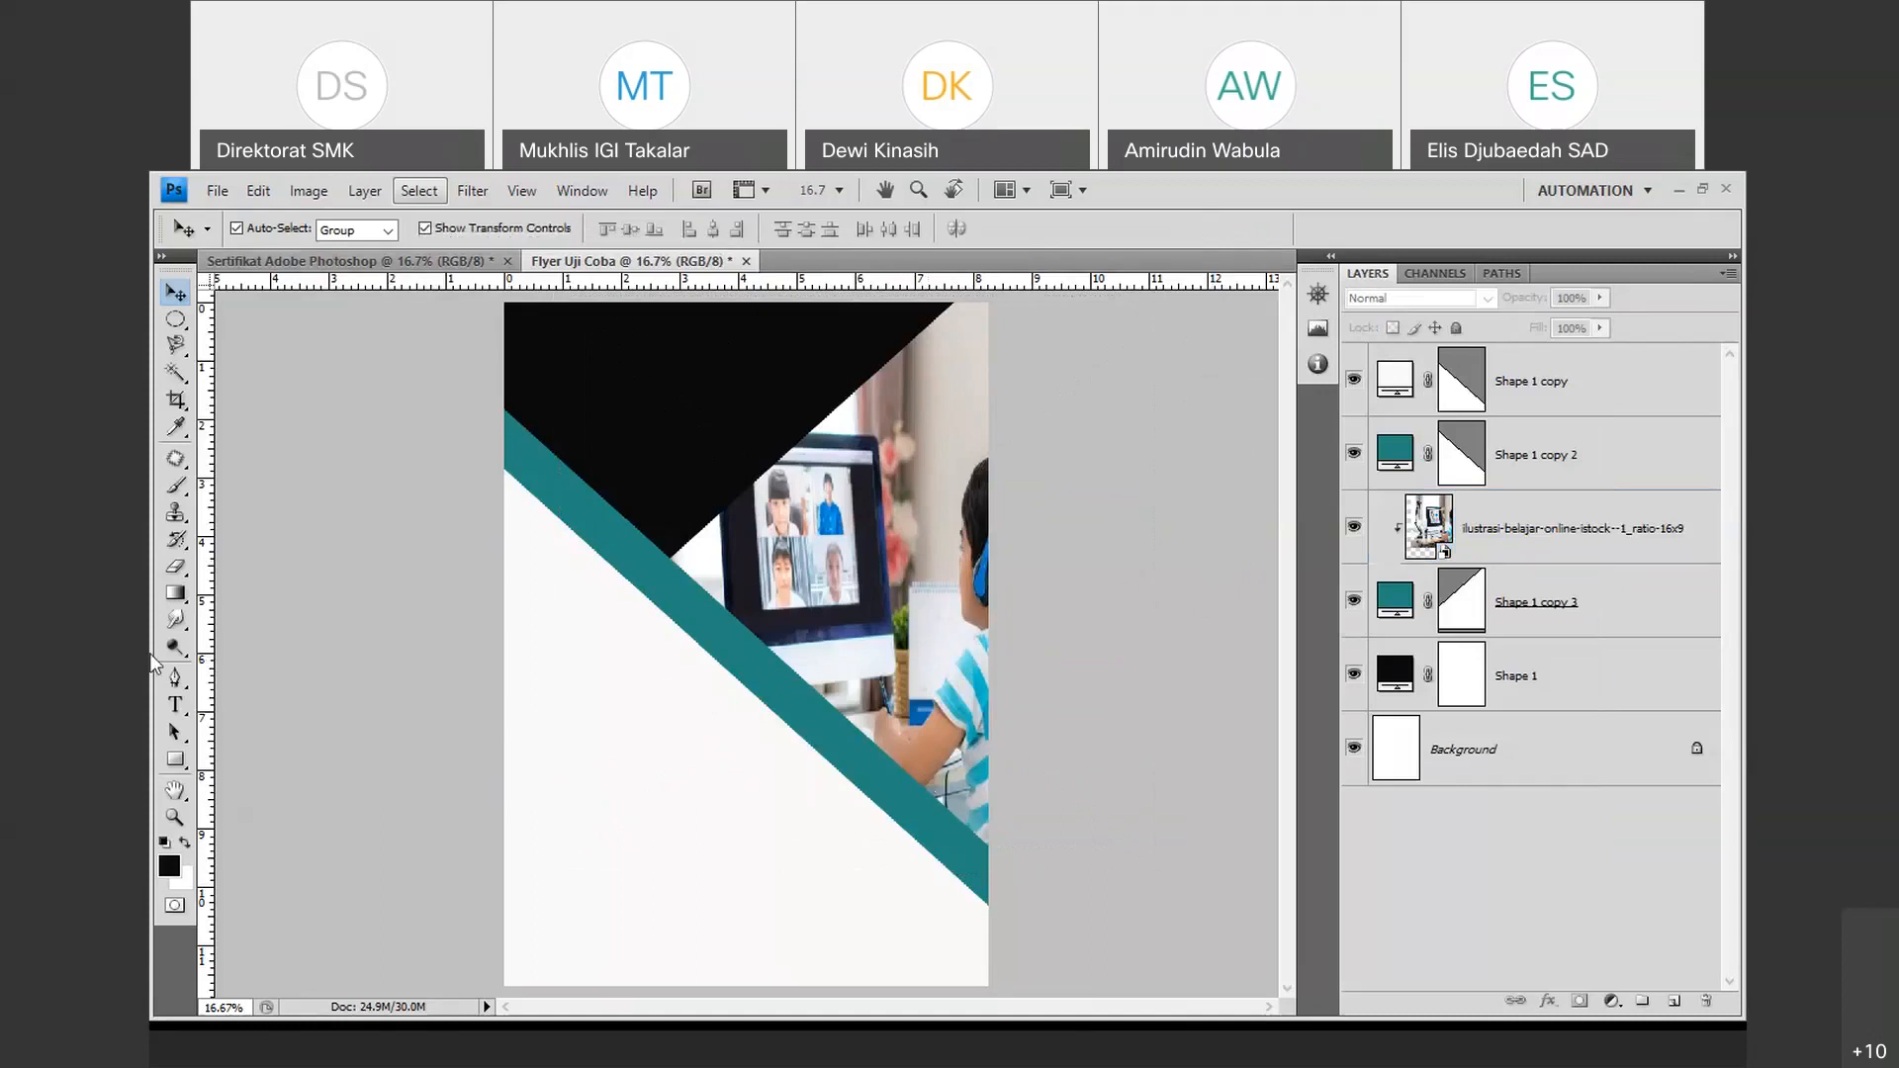
# Draw a horizontal rectangle from the page's left edge across the middle of the flyer and colour it green 15a52c.
pyautogui.click(175, 760)
pyautogui.moveTo(500, 653); pyautogui.dragTo(895, 720)
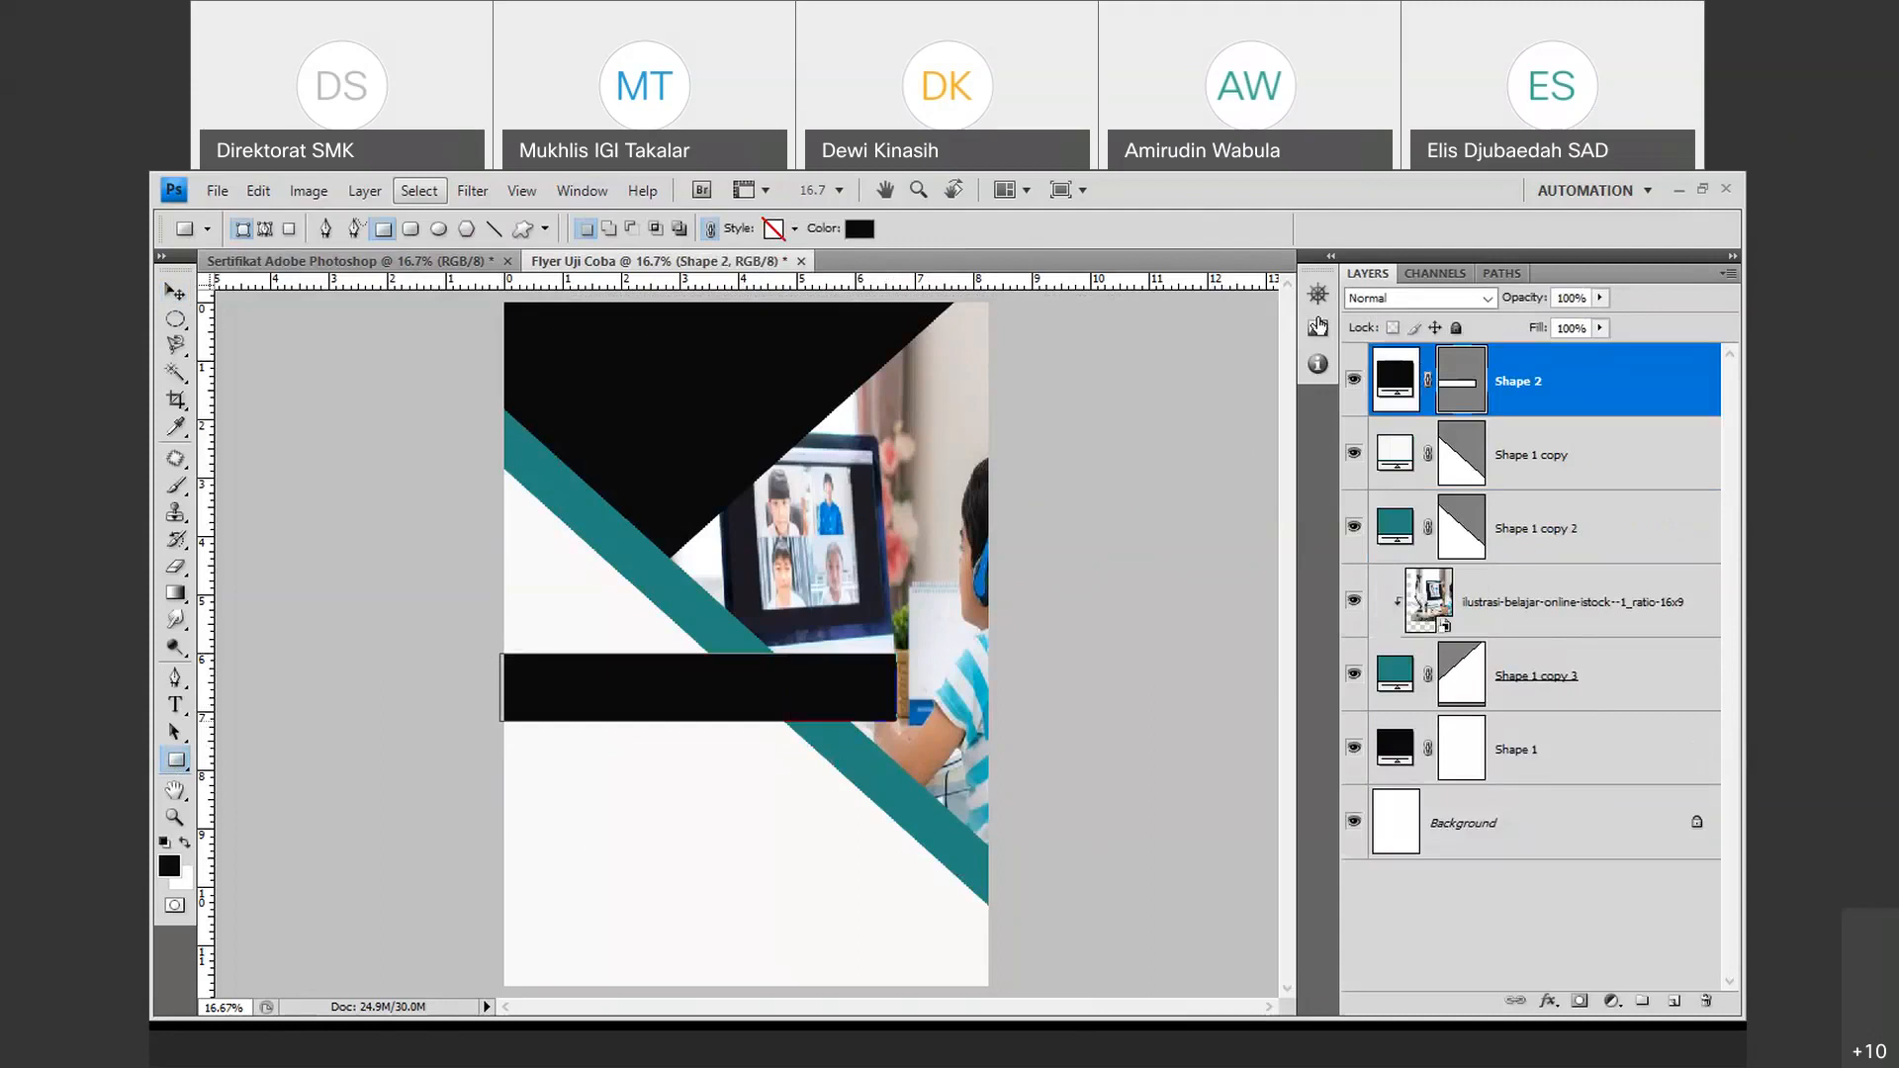
pyautogui.doubleClick(1396, 390)
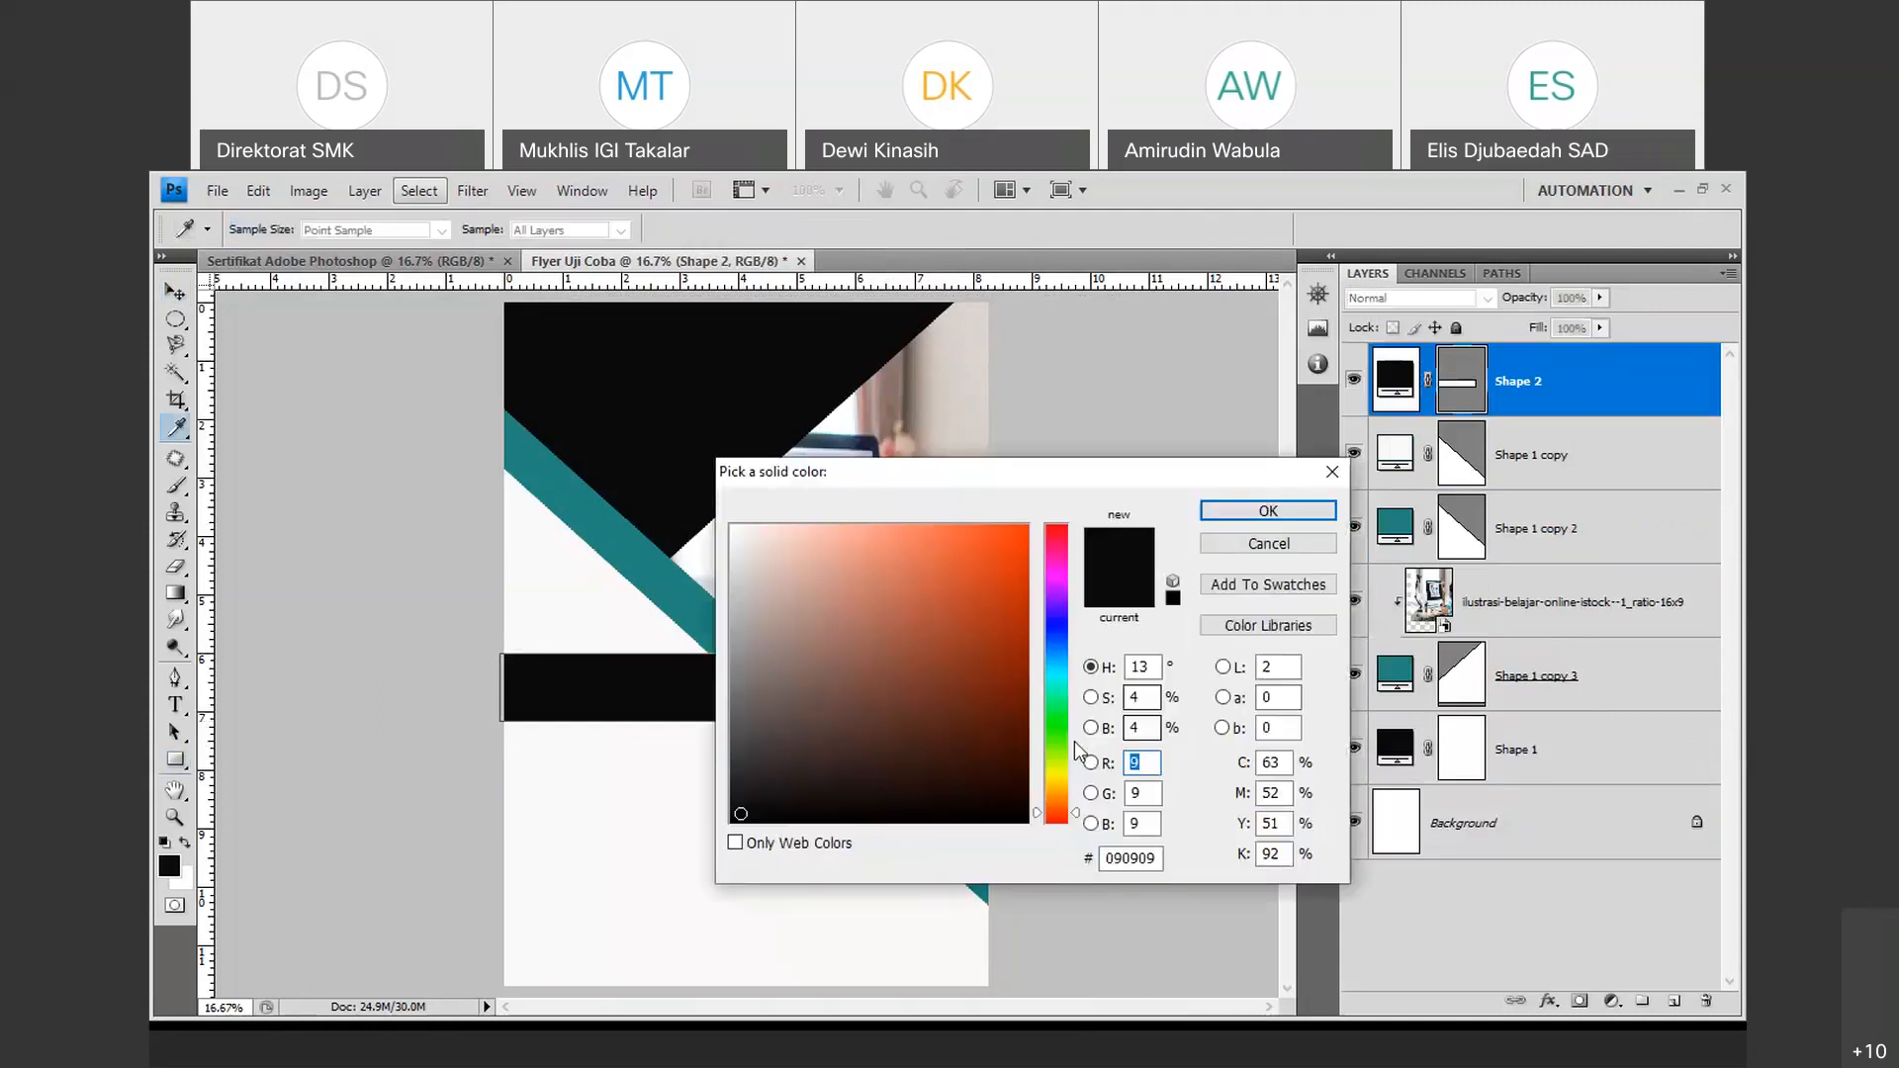
pyautogui.moveTo(1076, 750); pyautogui.dragTo(1075, 715)
pyautogui.click(991, 629)
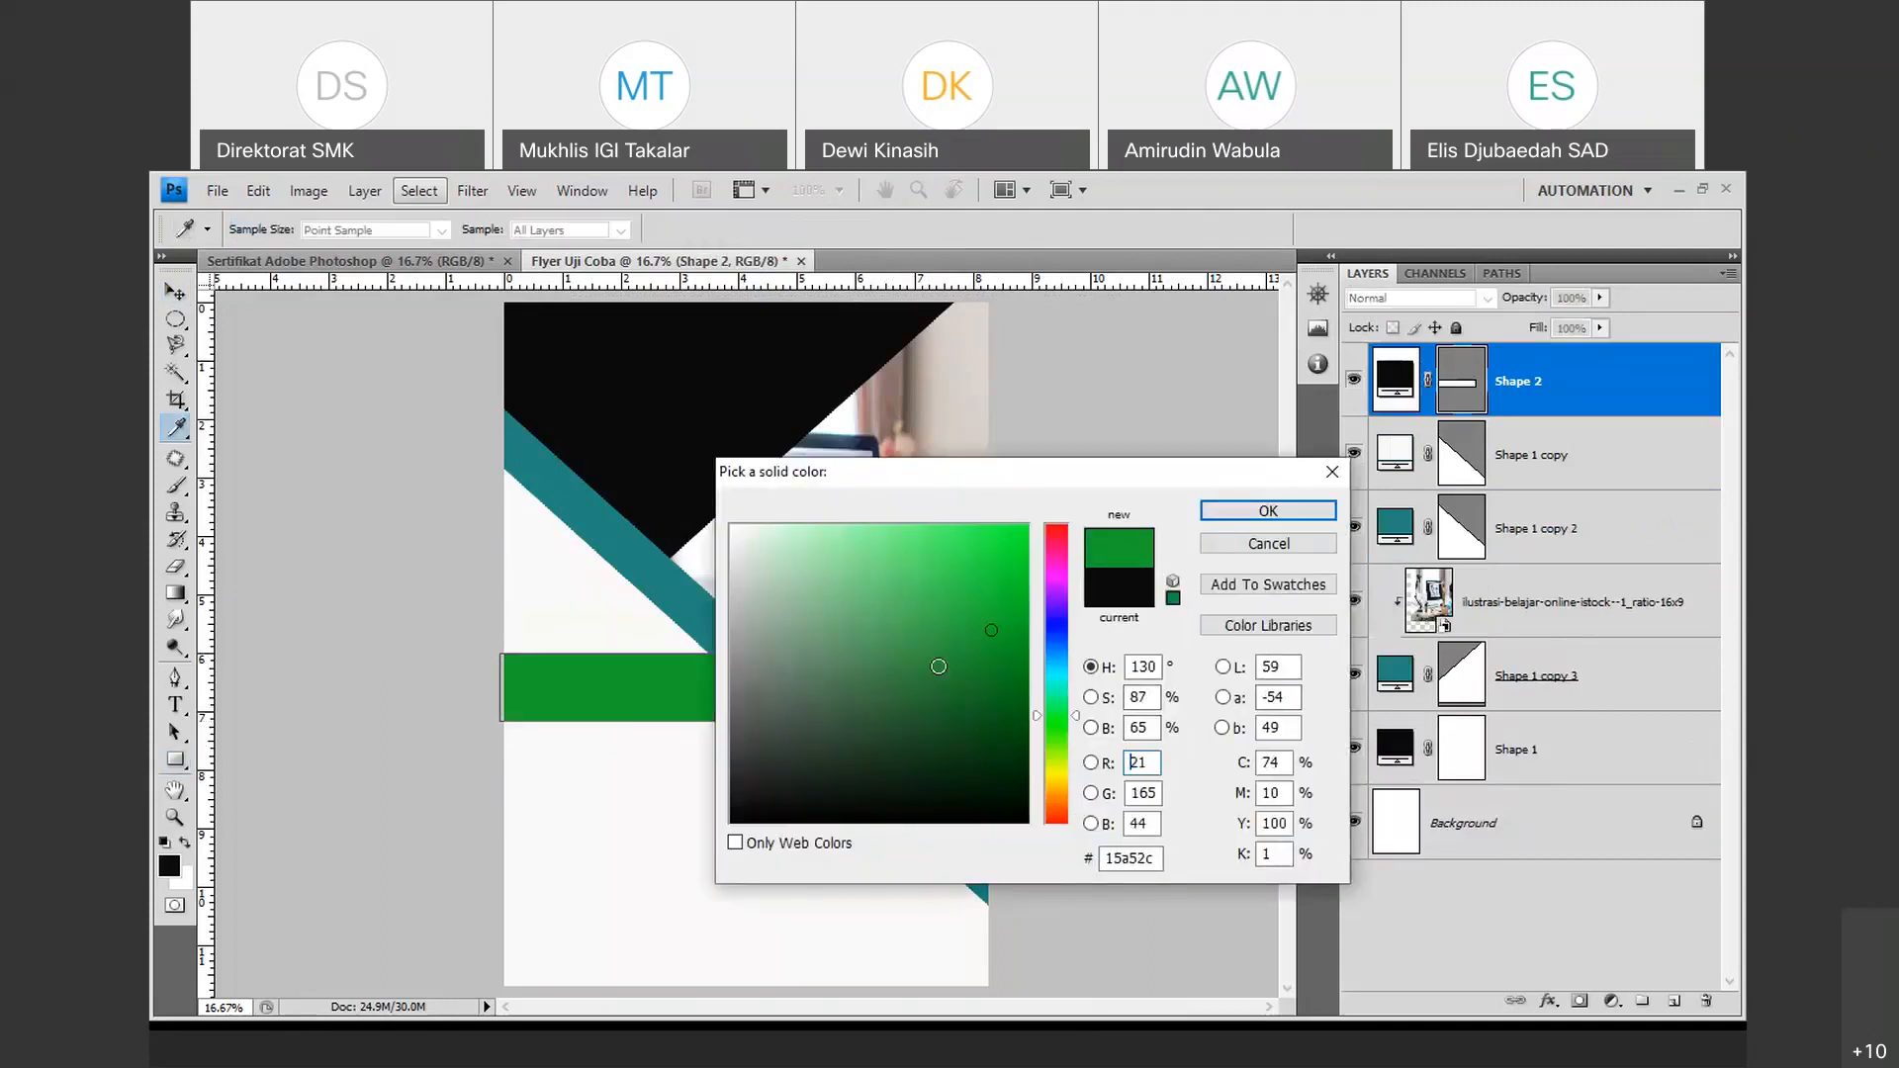
pyautogui.click(1234, 524)
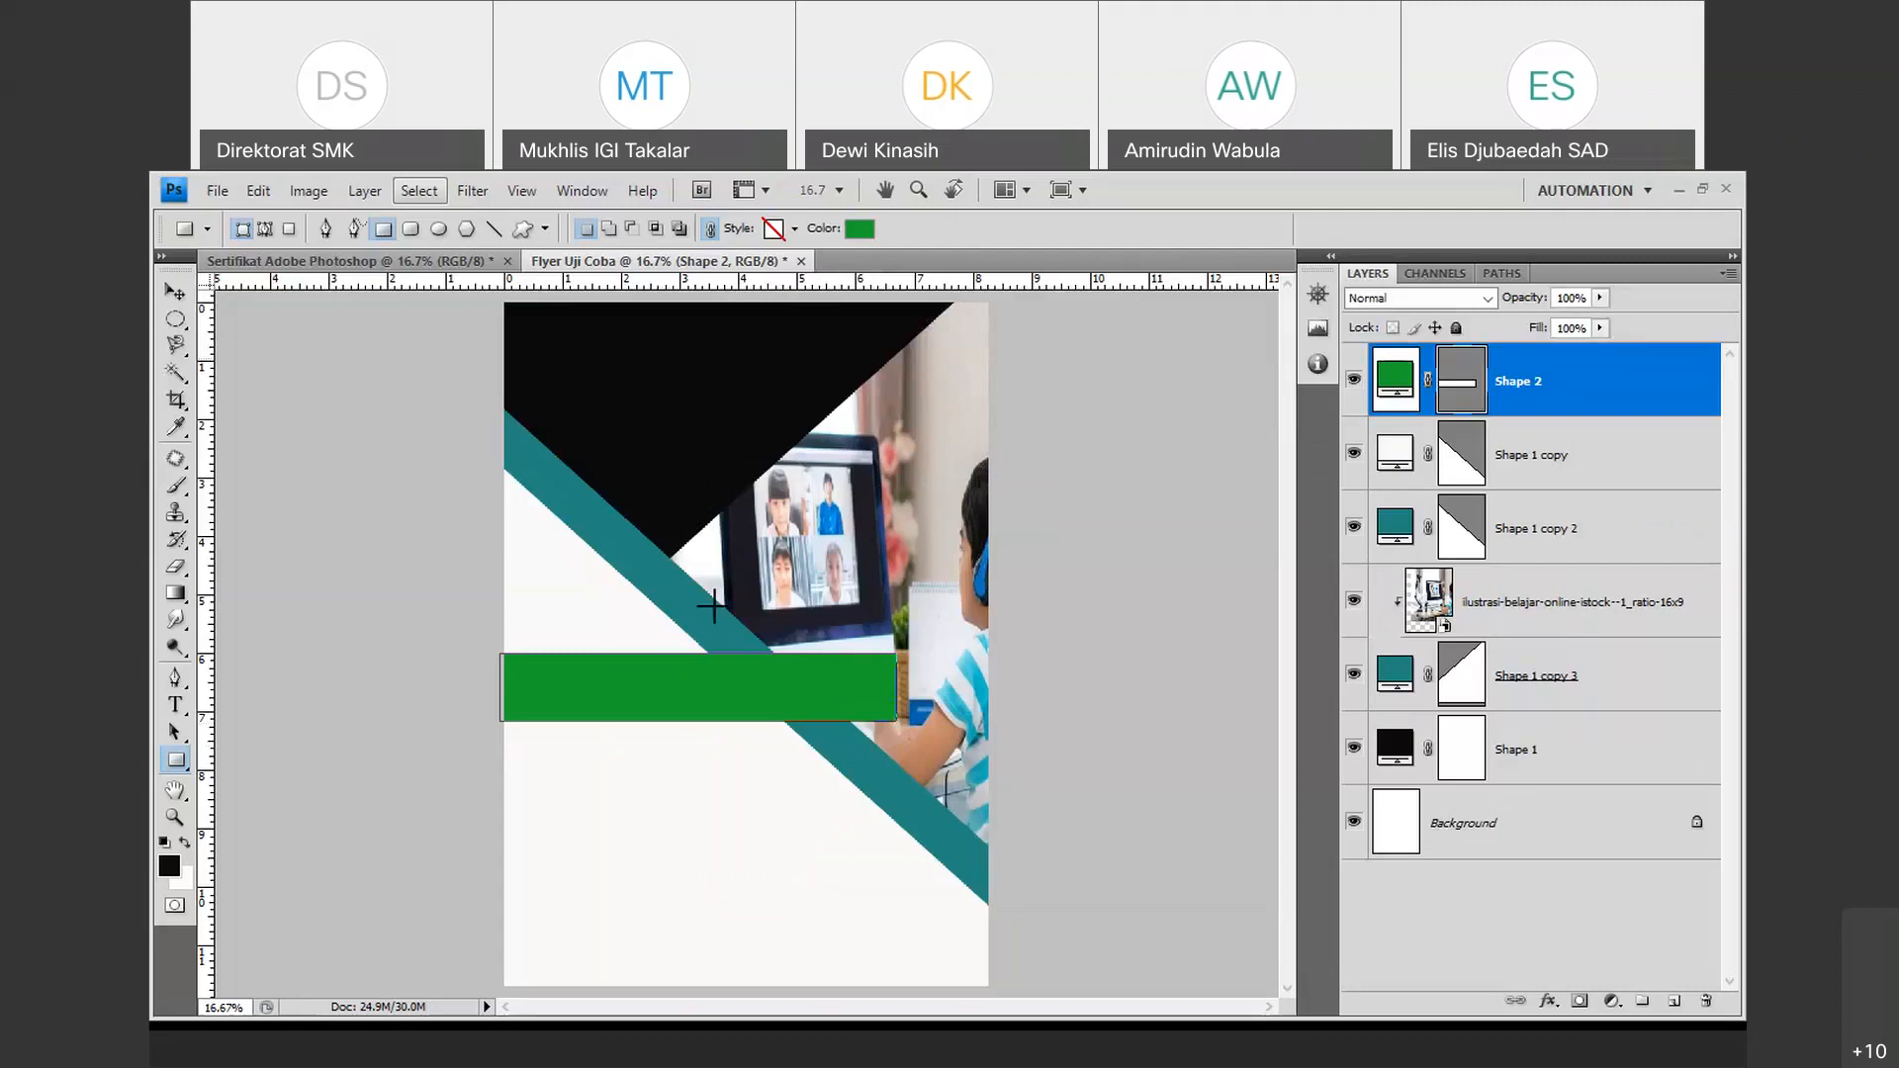
# Distort the green bar by pulling its upper right corner inward to give it a slanted right end.
pyautogui.press('alt')
pyautogui.press('Right')
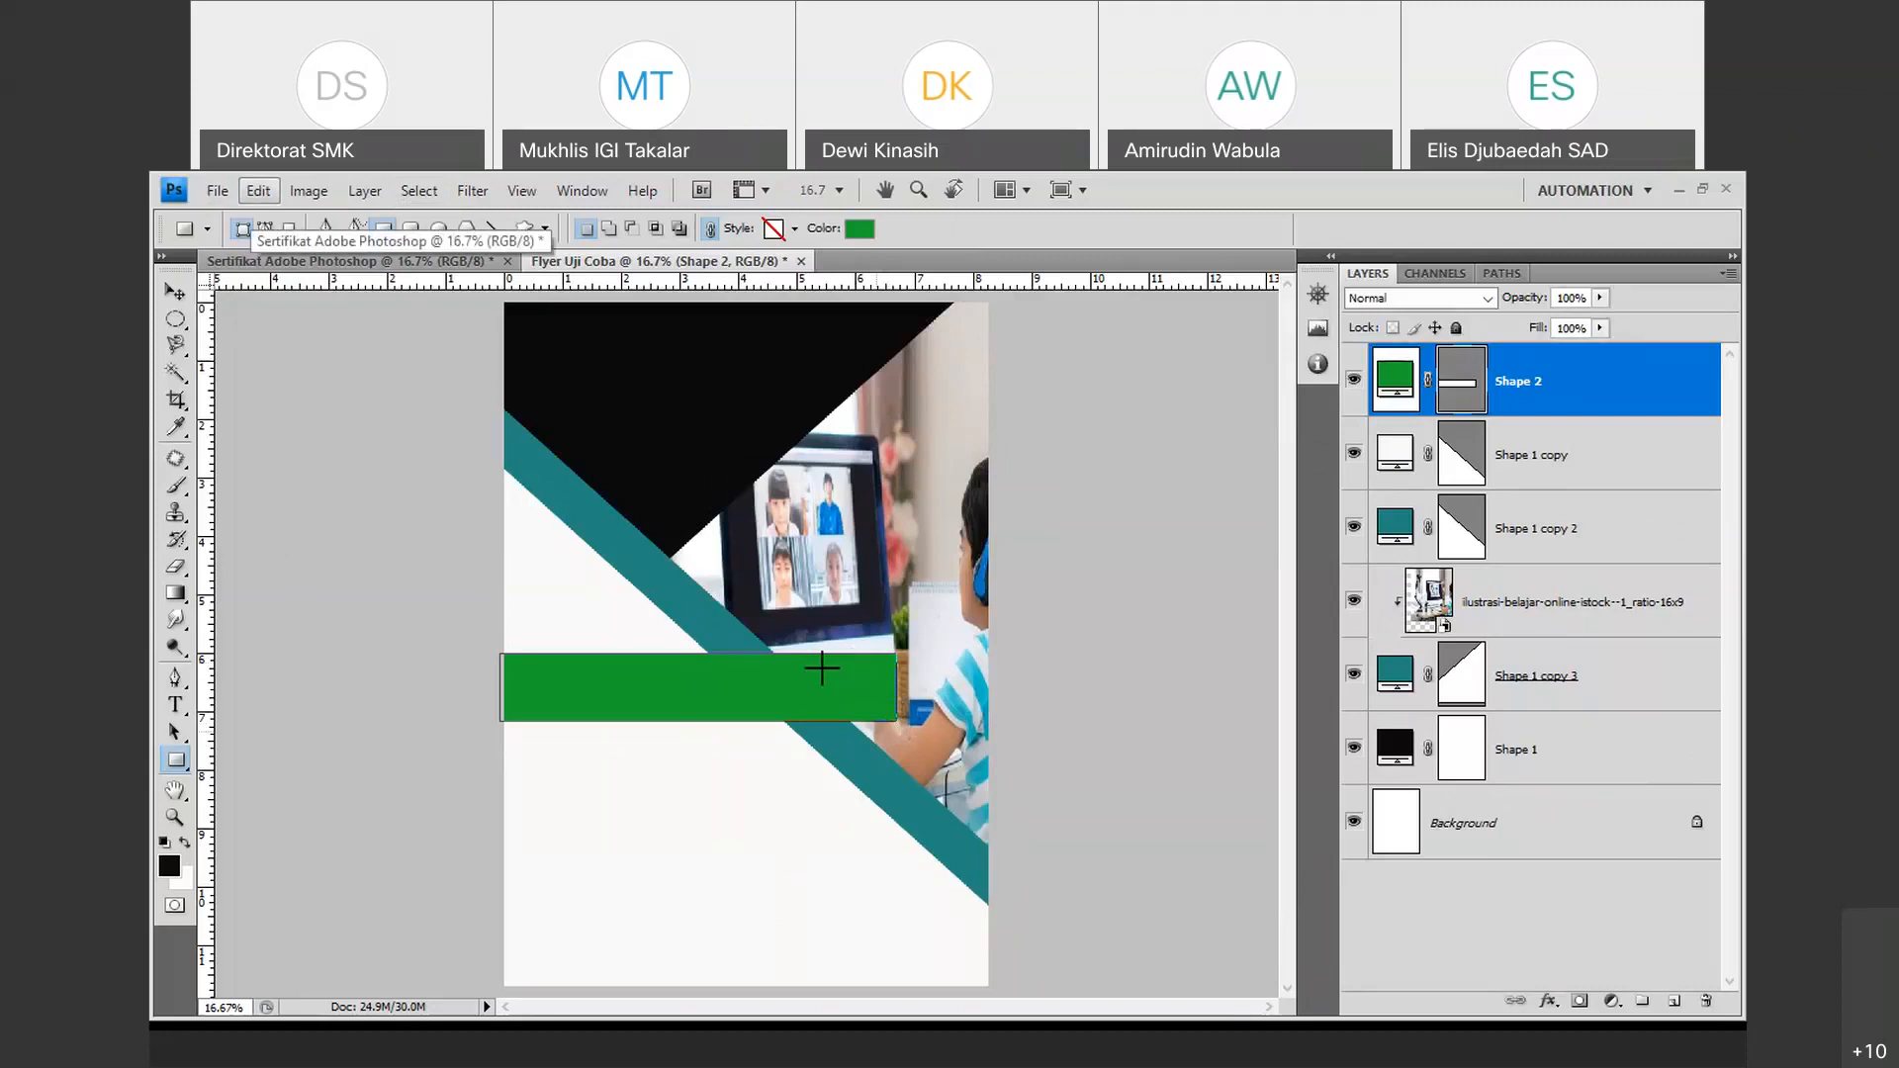
pyautogui.click(256, 191)
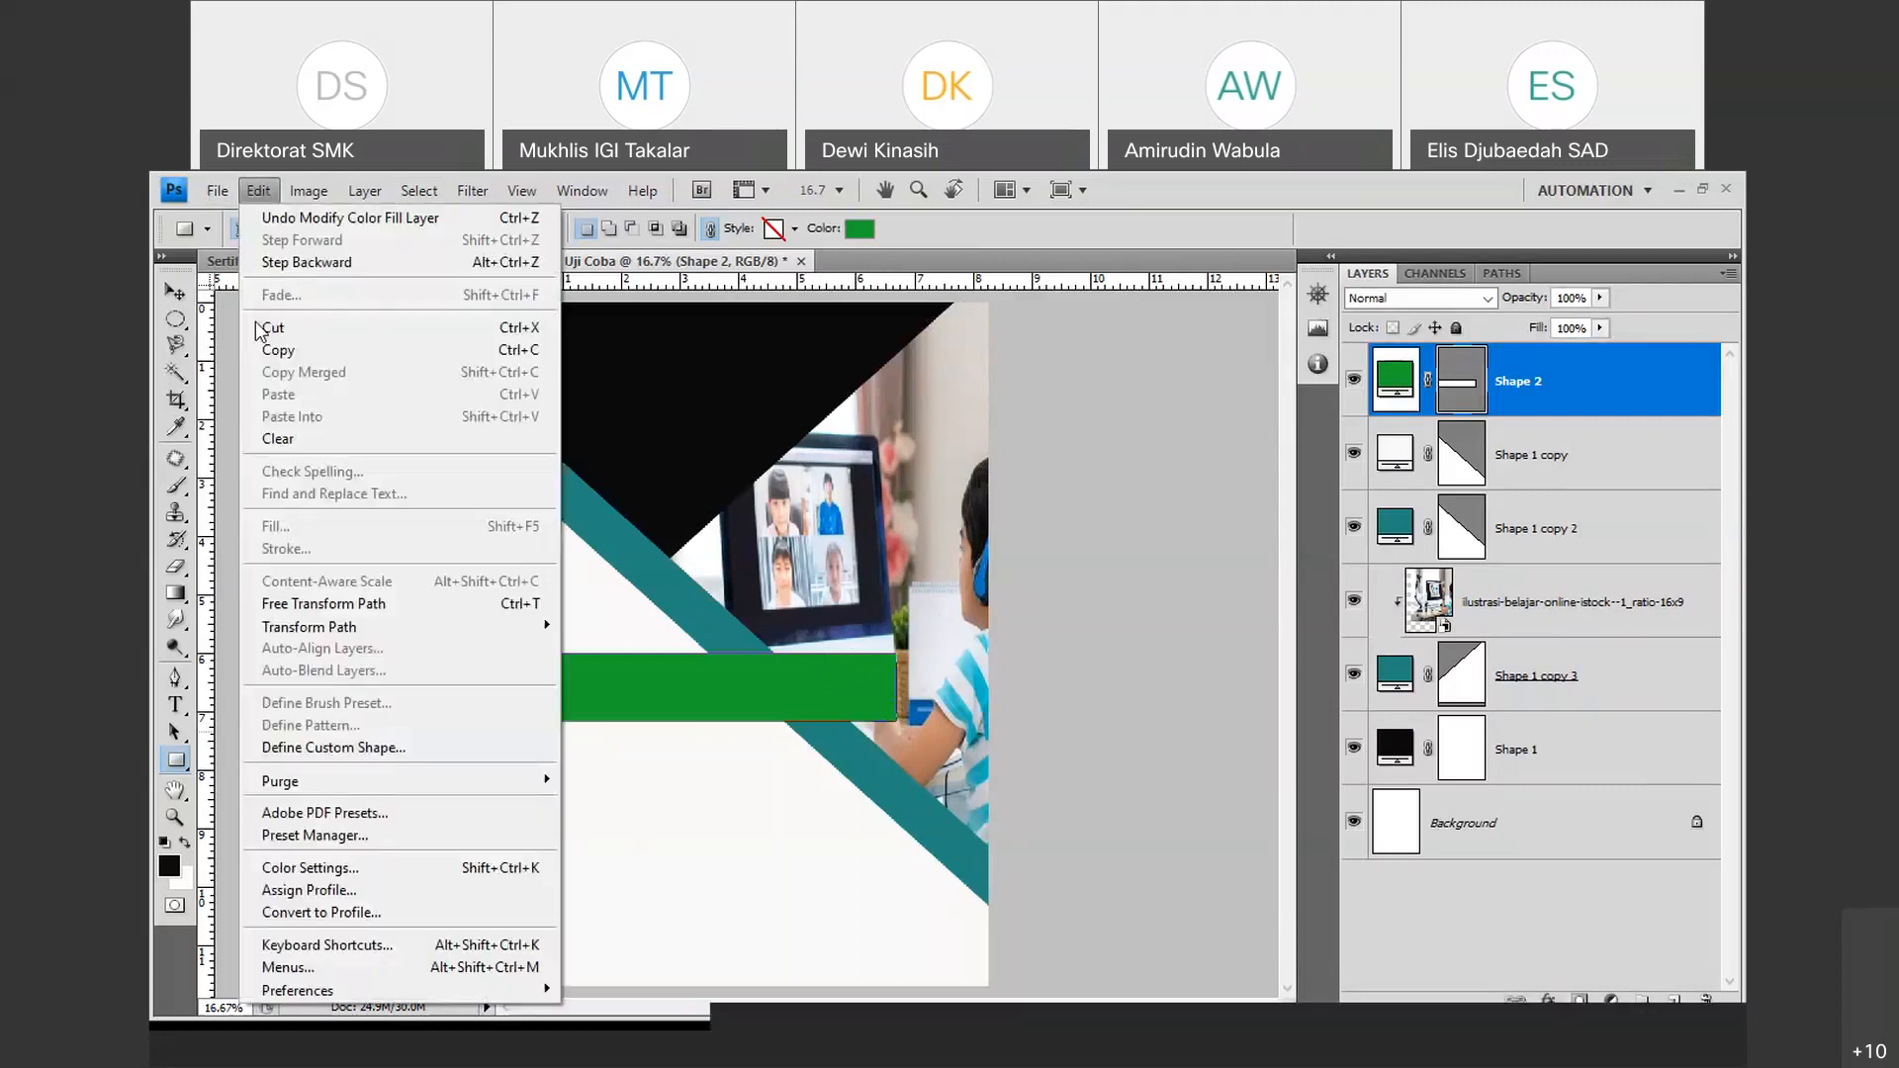
pyautogui.moveTo(370, 625)
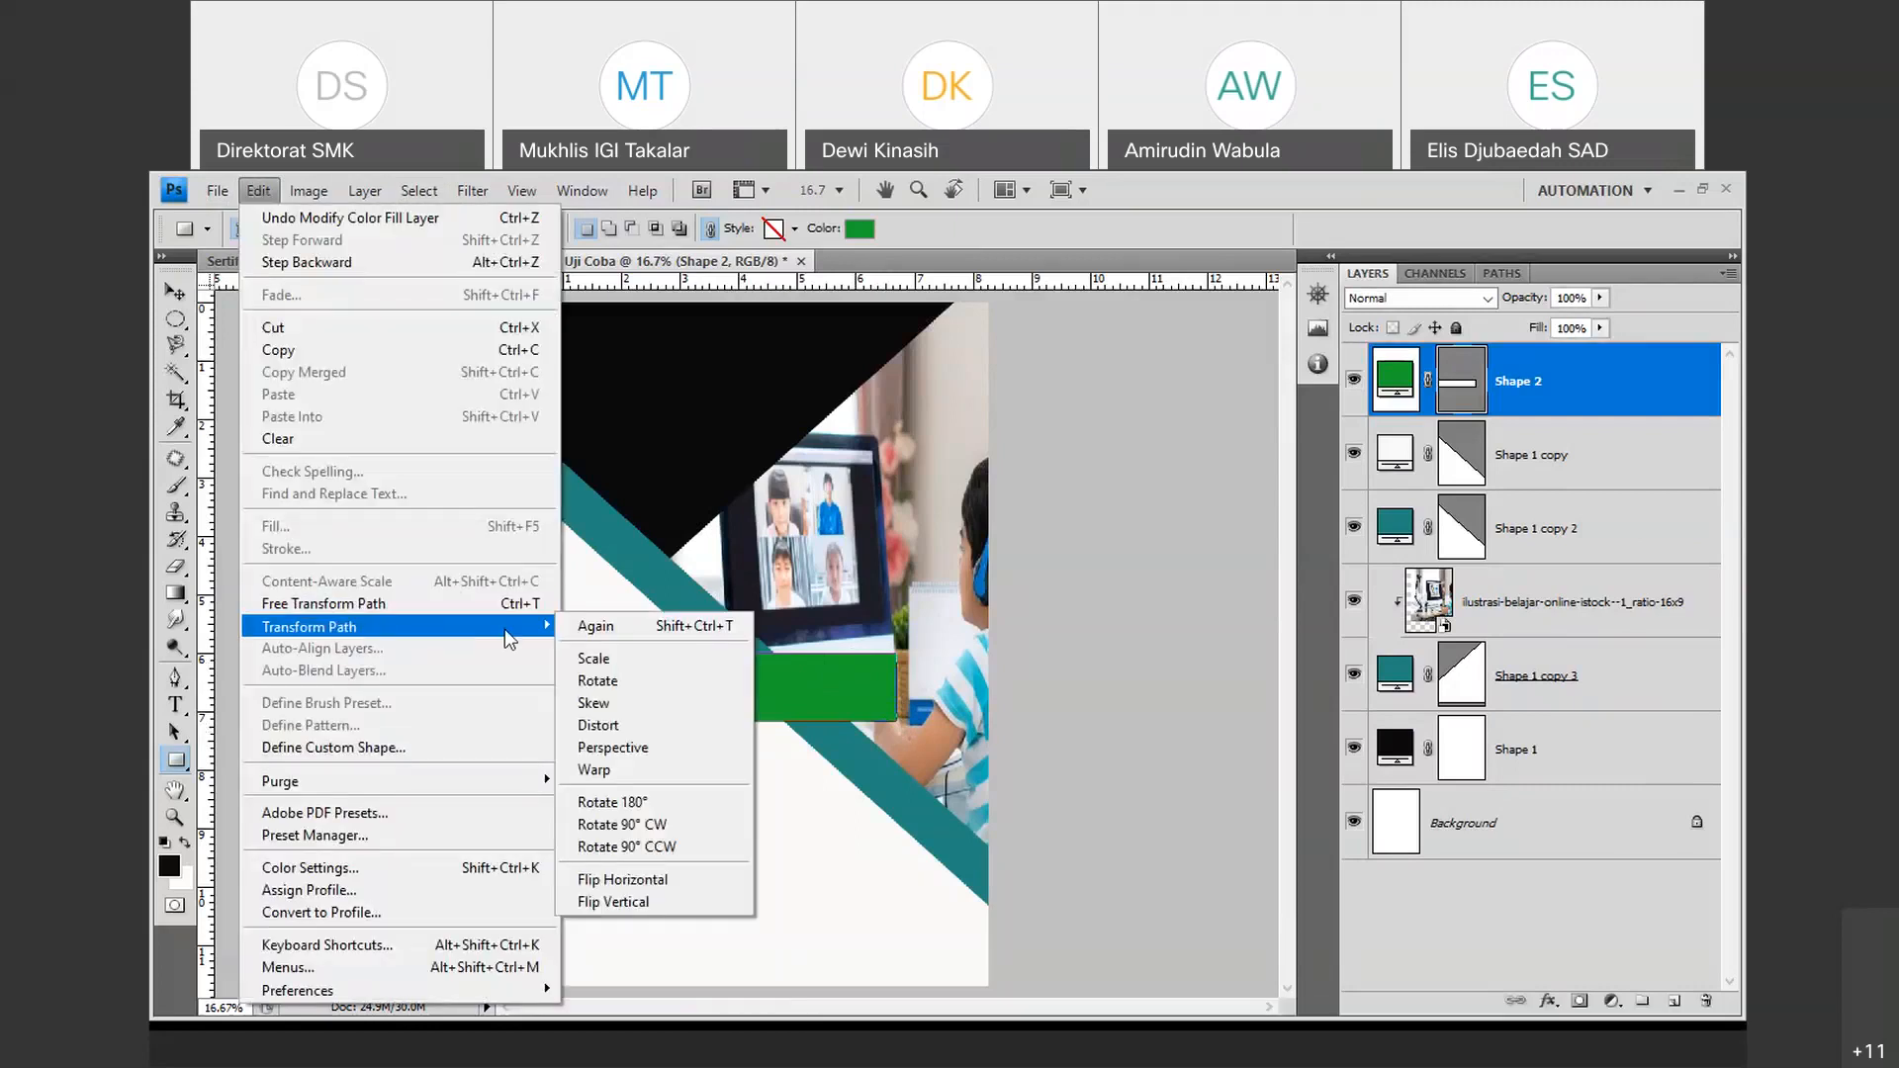
pyautogui.click(620, 727)
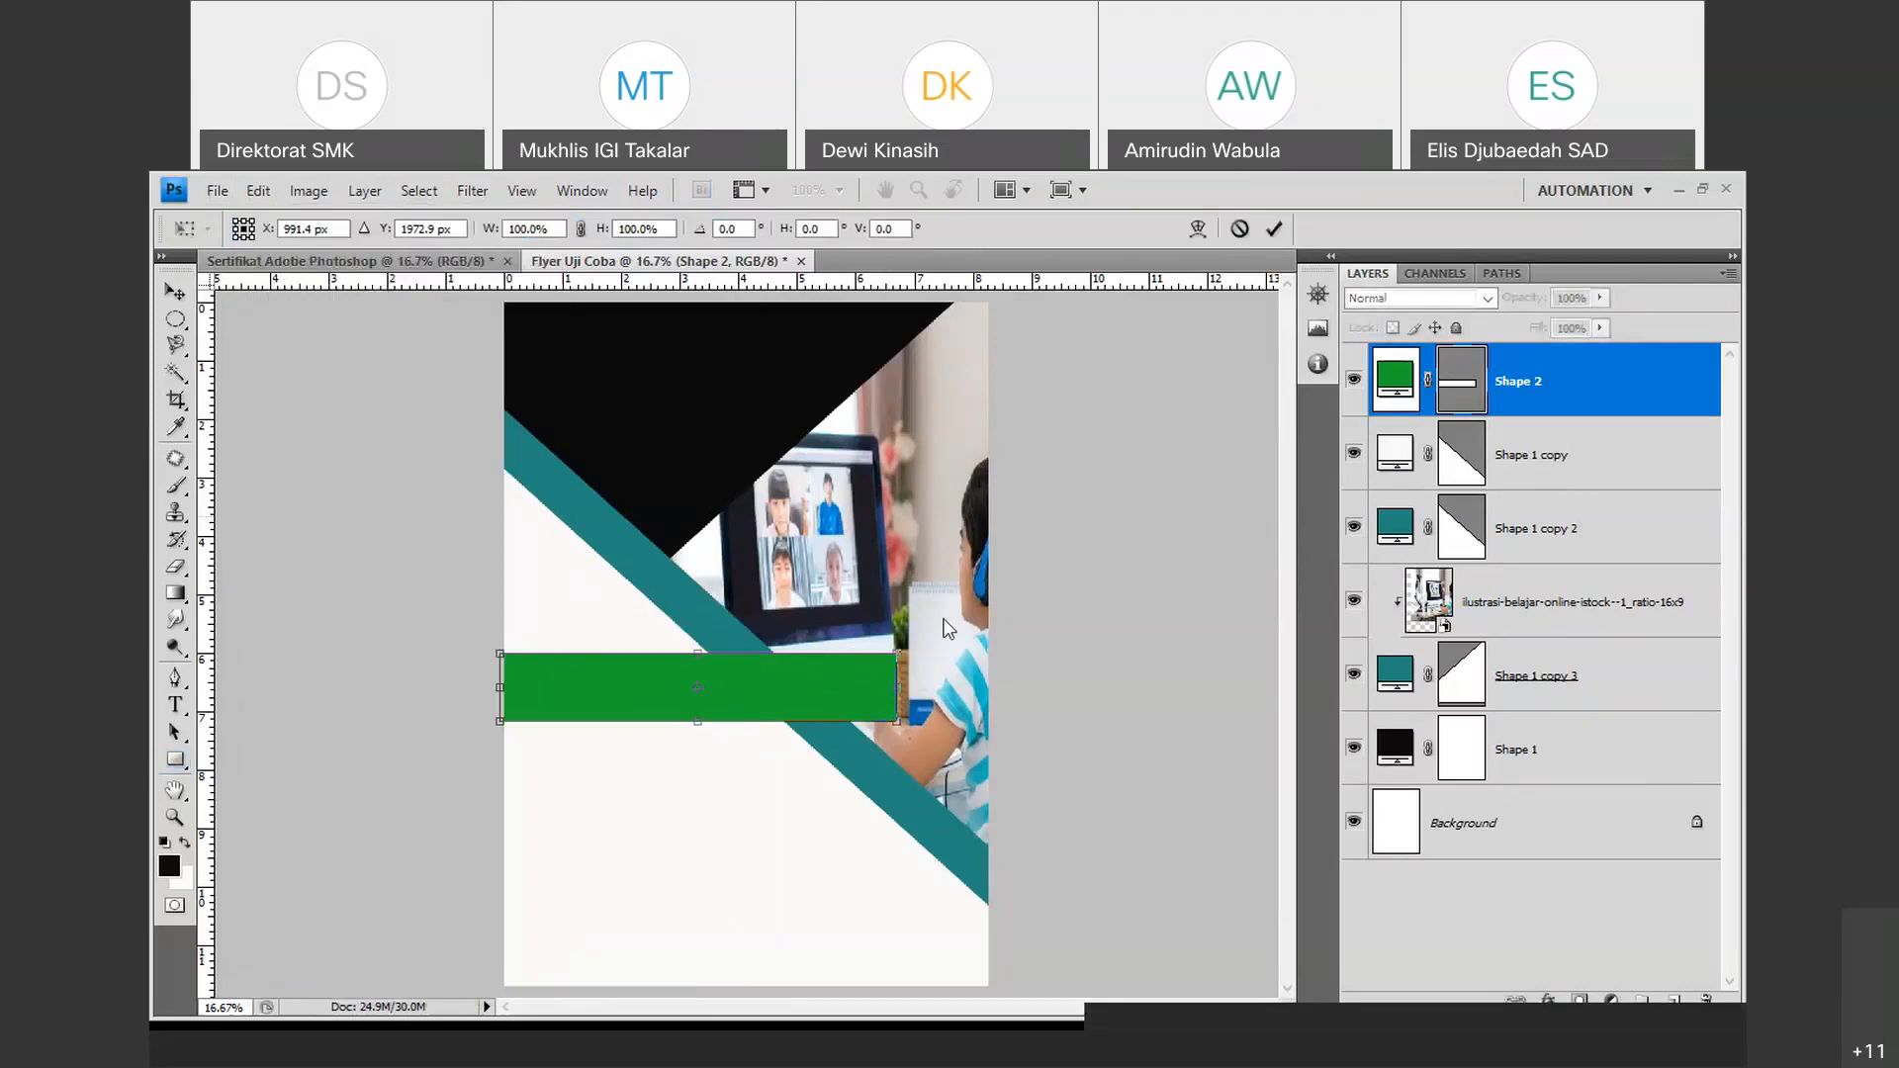
pyautogui.moveTo(897, 658); pyautogui.dragTo(824, 657)
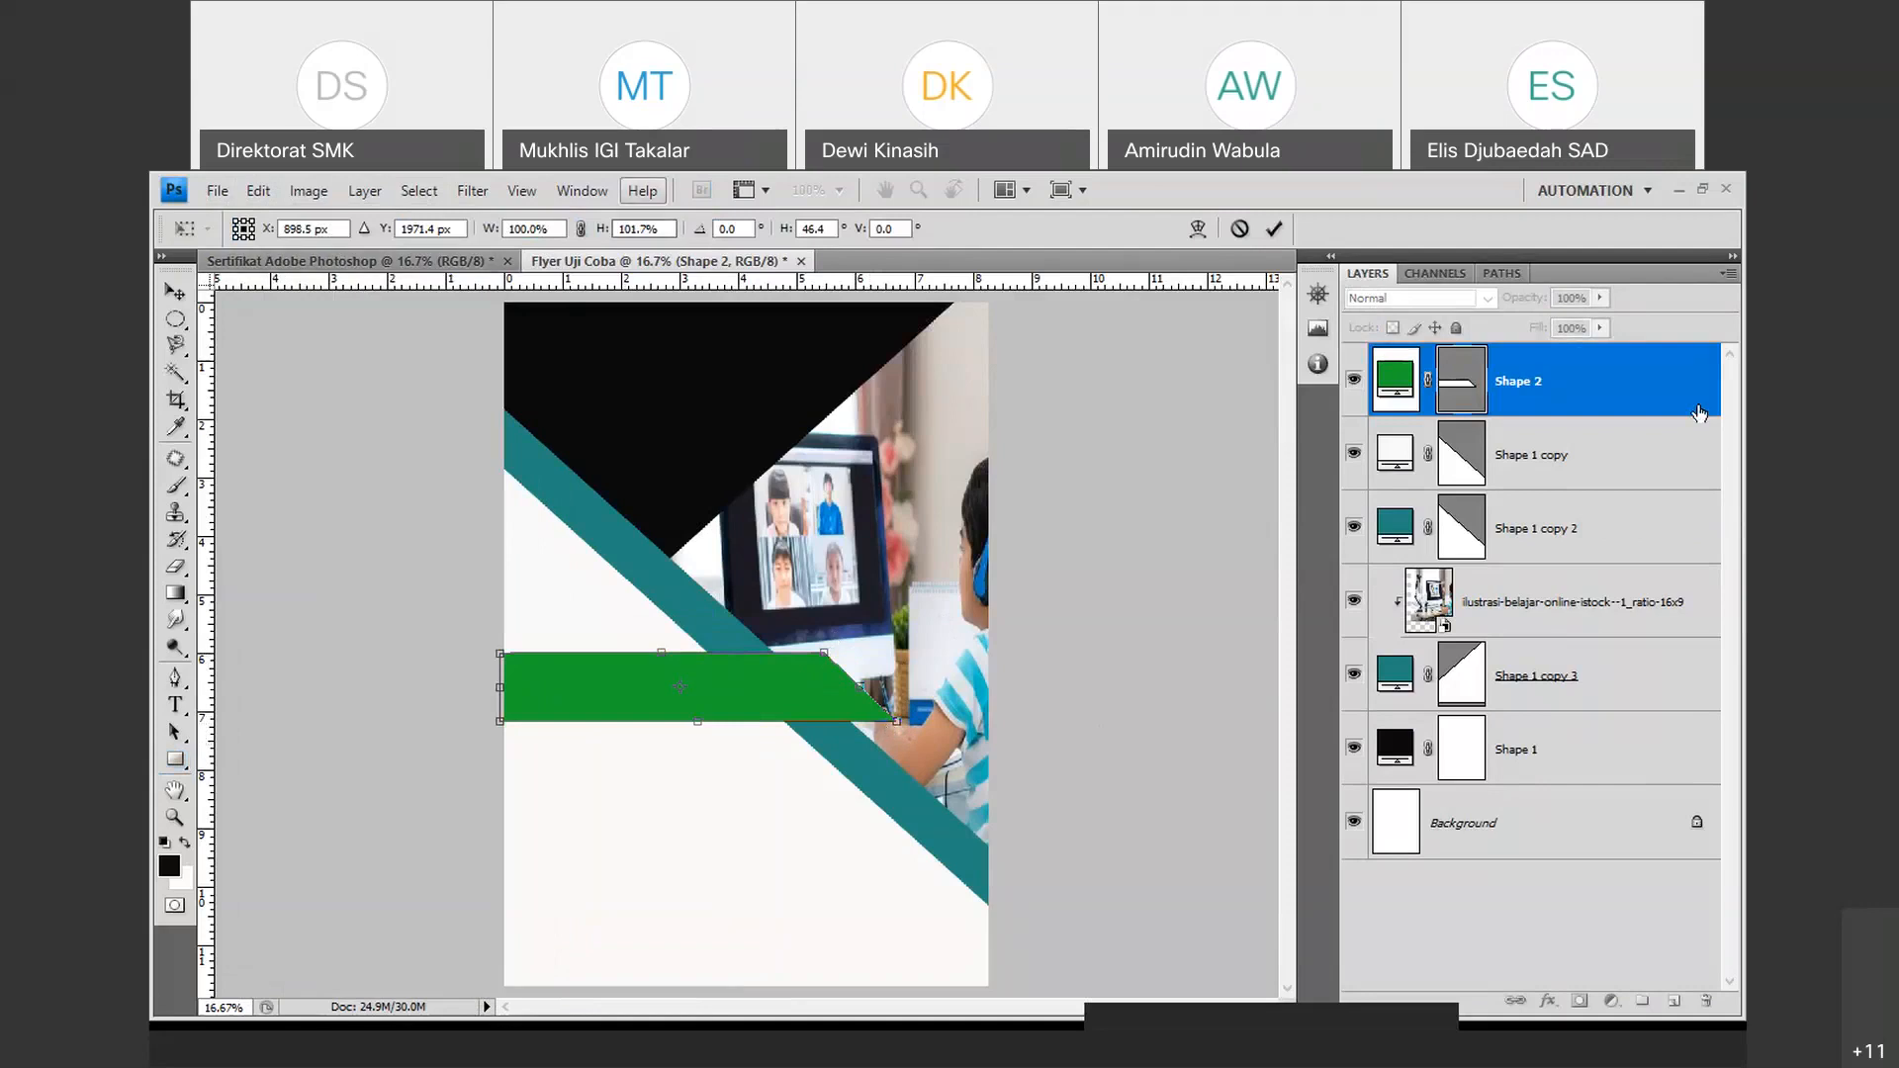
pyautogui.click(1274, 230)
# Duplicate the green bar layer as Shape 2 copy and place the copy directly below the original bar.
pyautogui.rightClick(1555, 396)
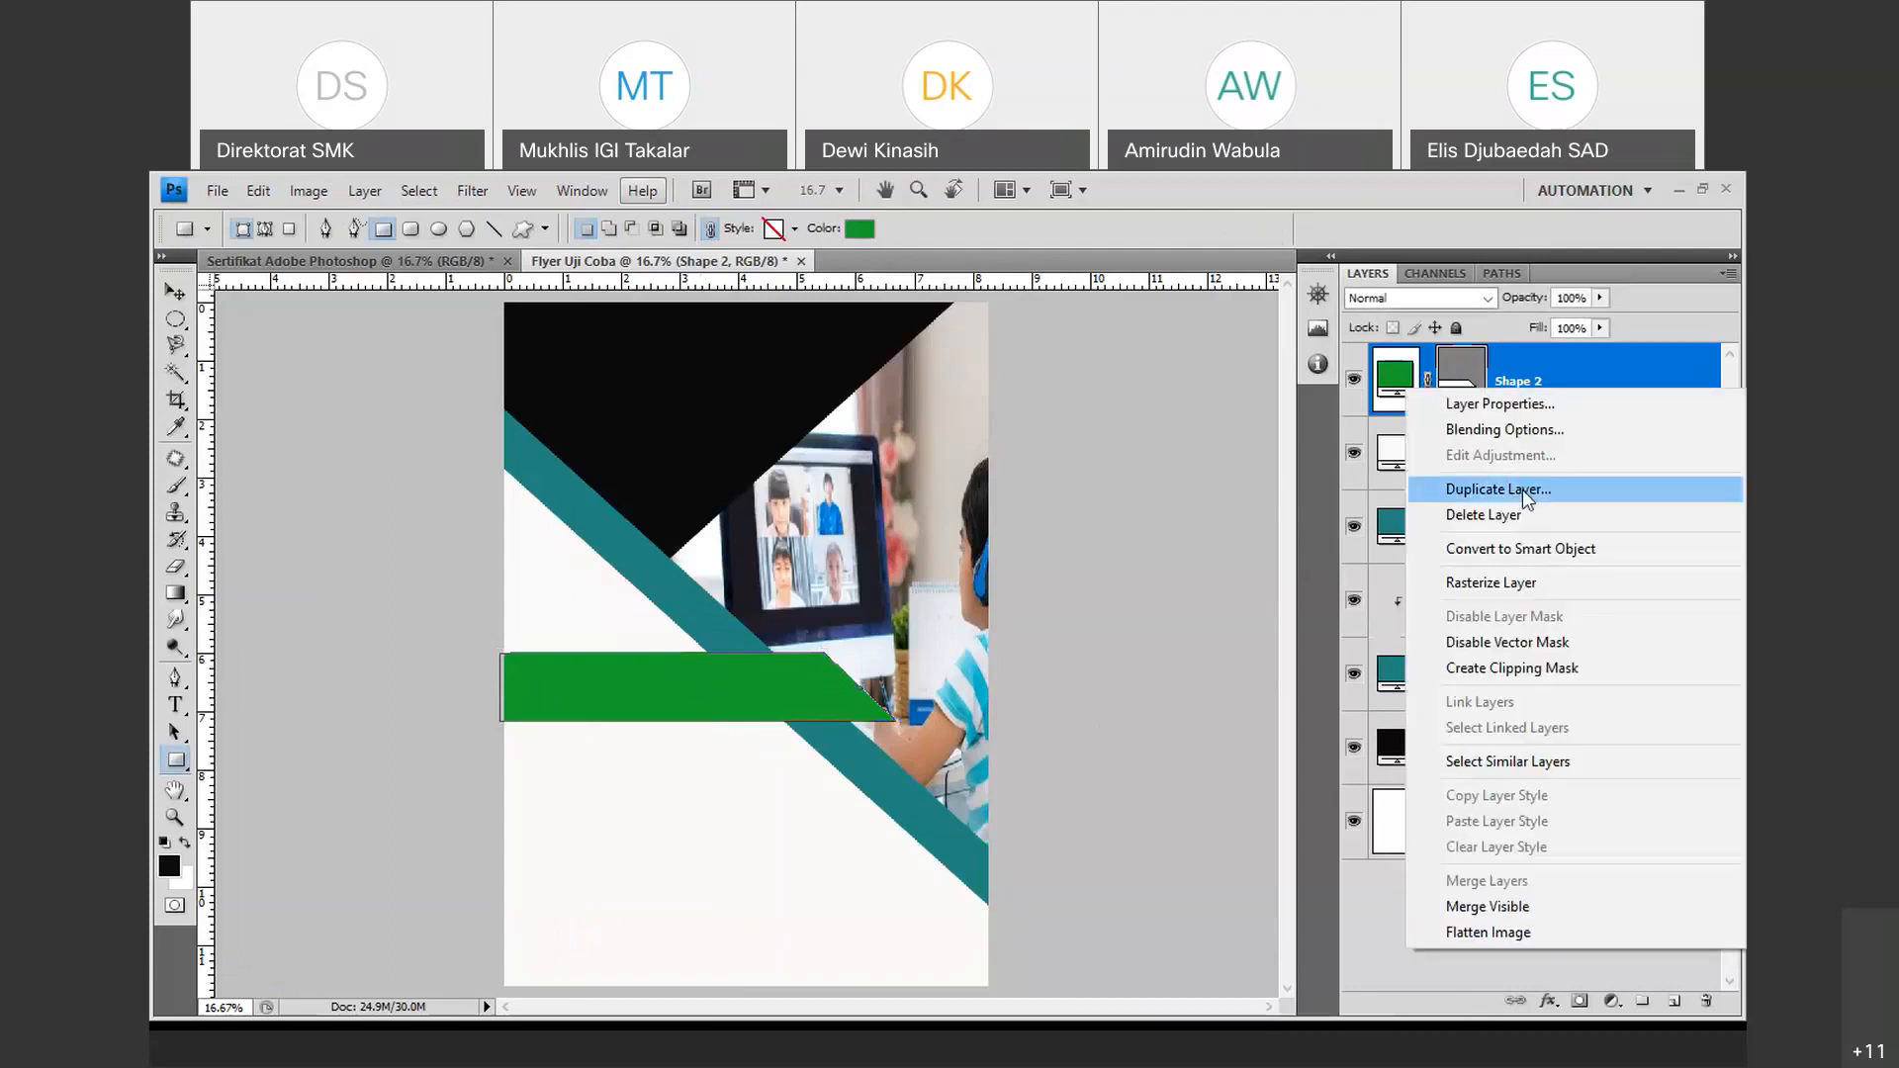
pyautogui.click(1522, 489)
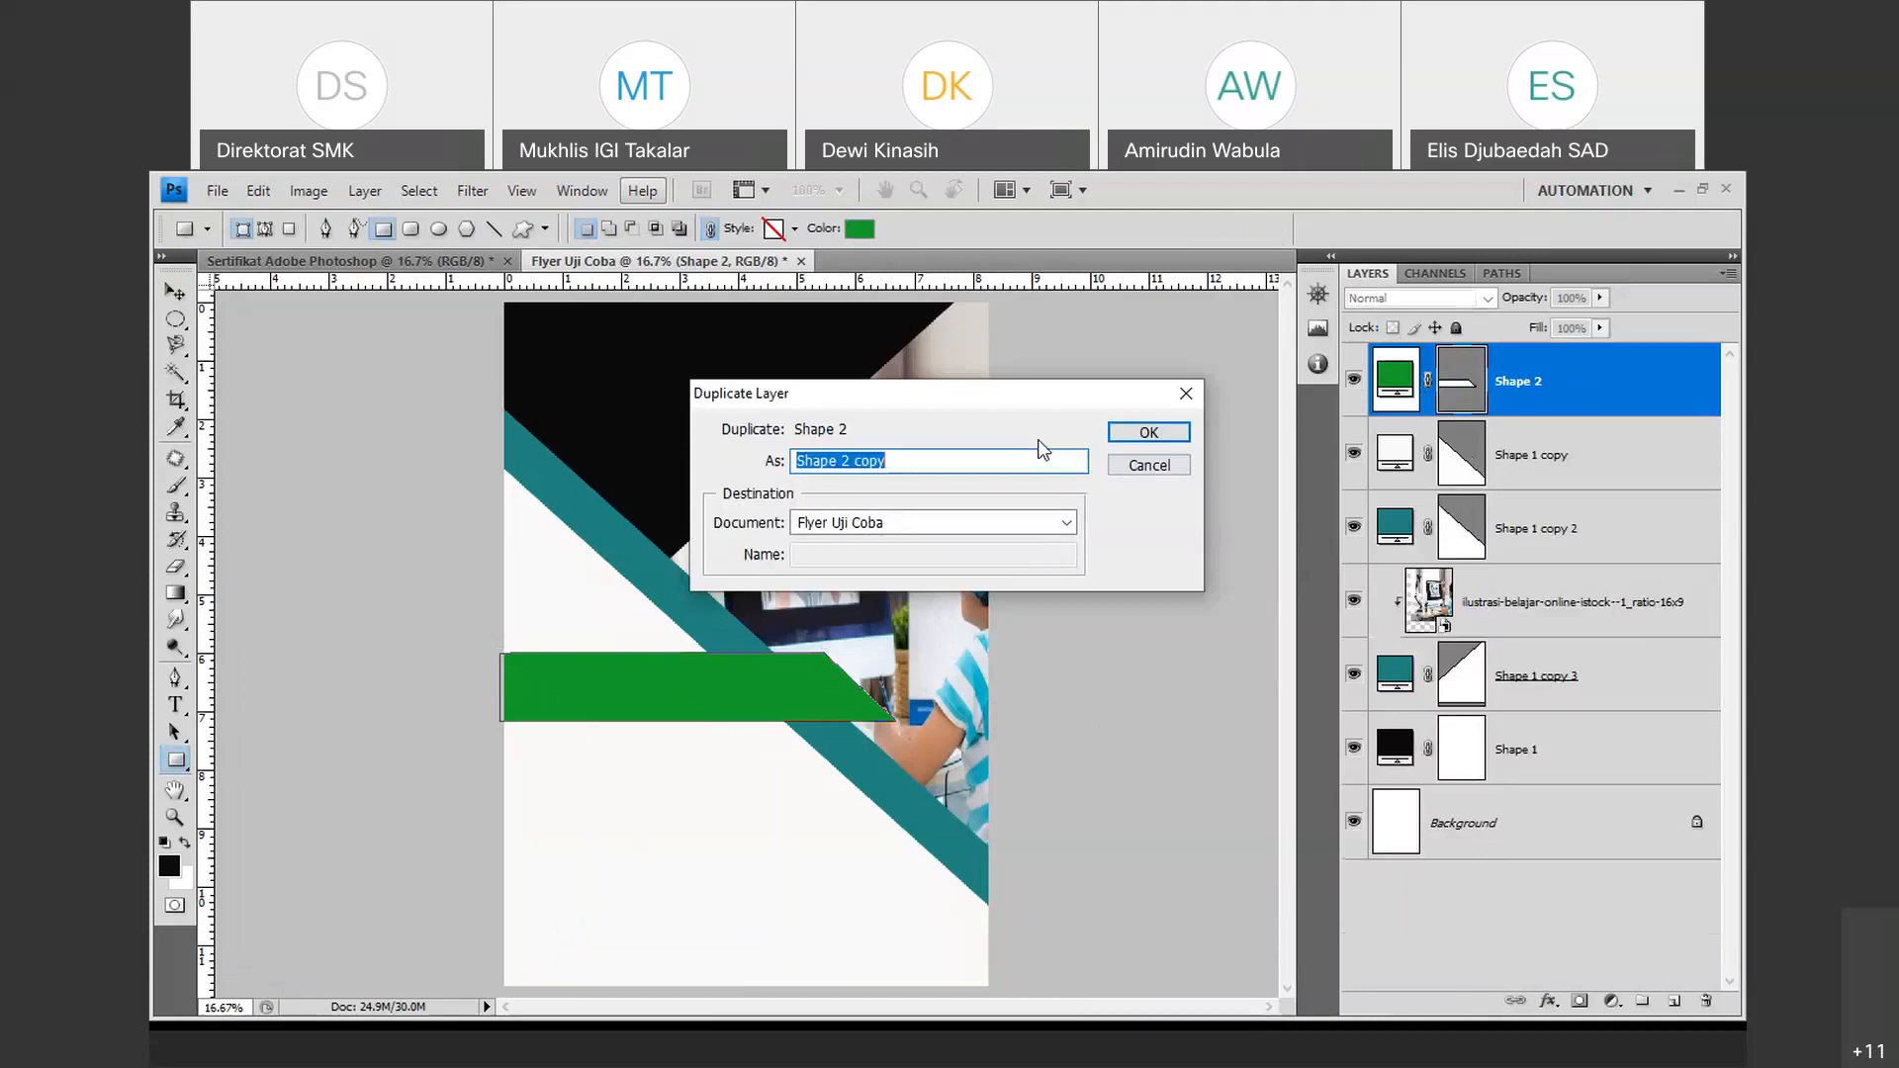
pyautogui.press('Return')
pyautogui.press('v')
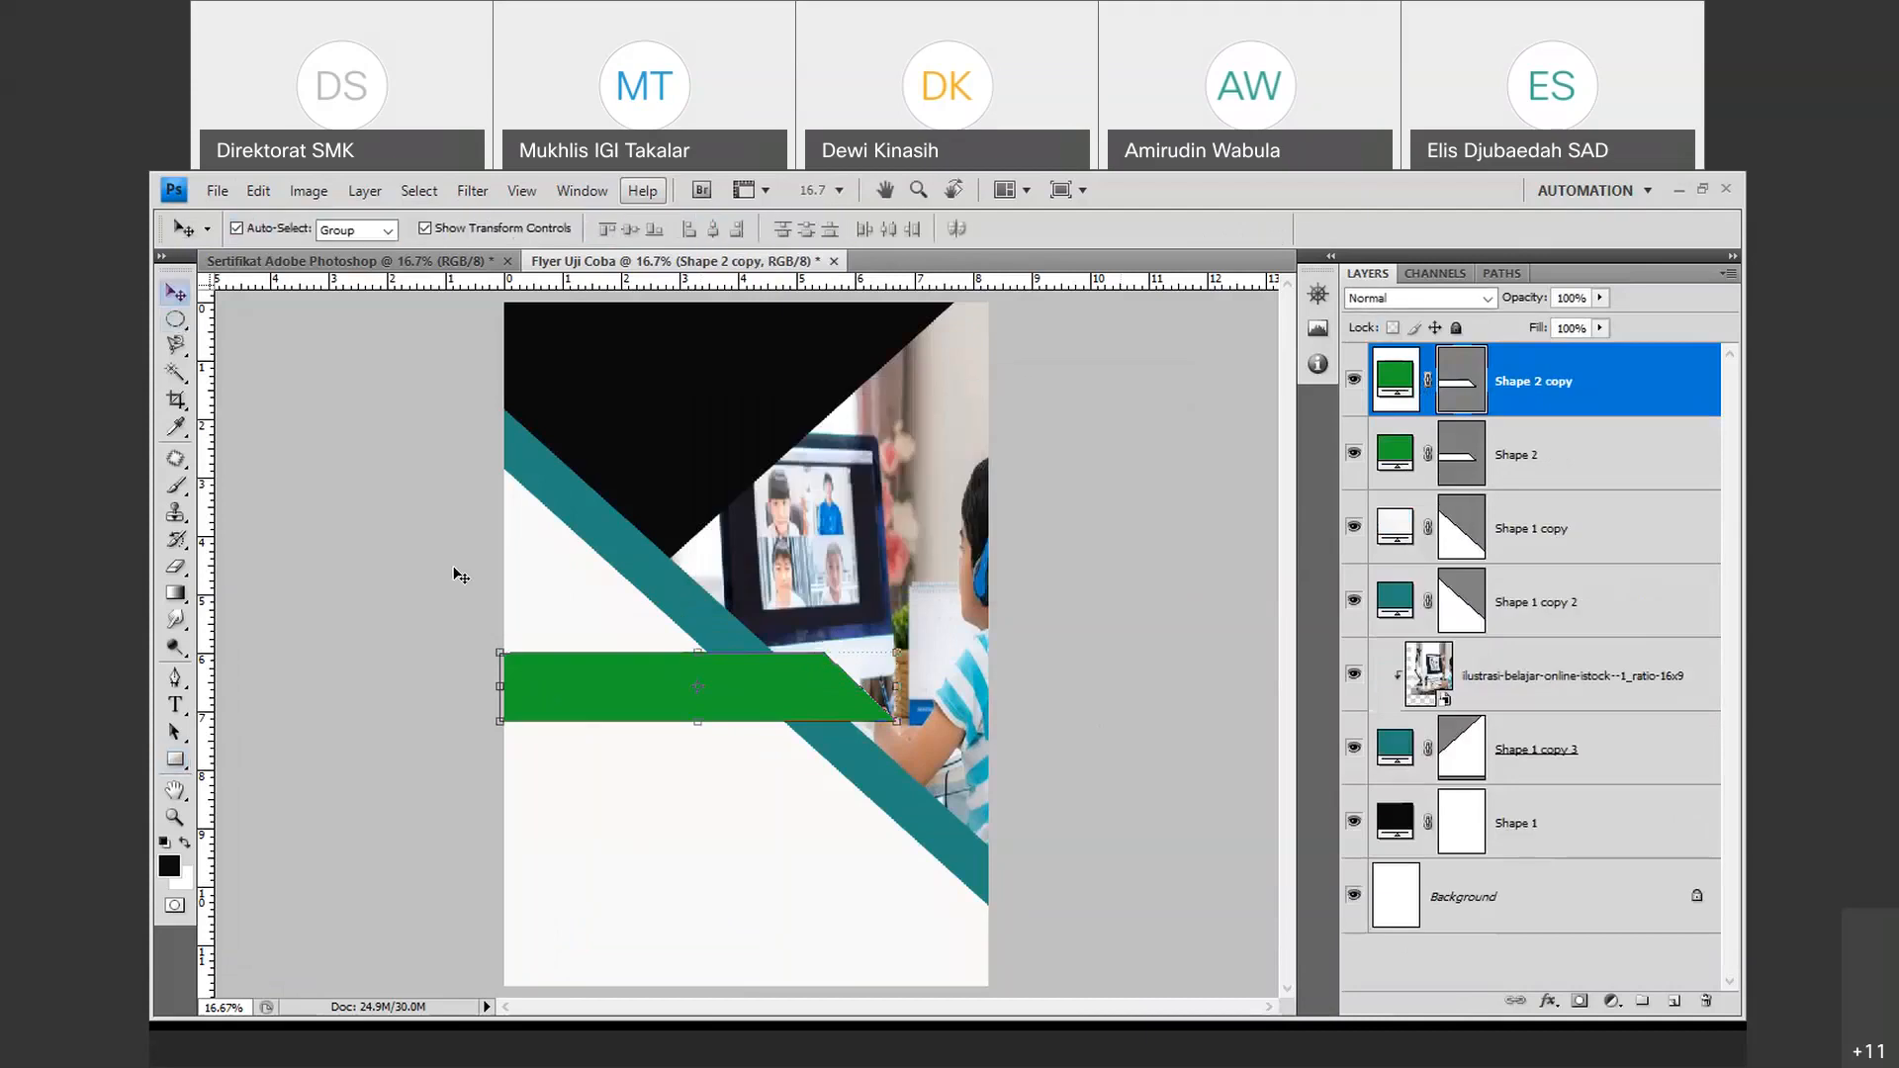
pyautogui.moveTo(587, 686); pyautogui.dragTo(580, 745)
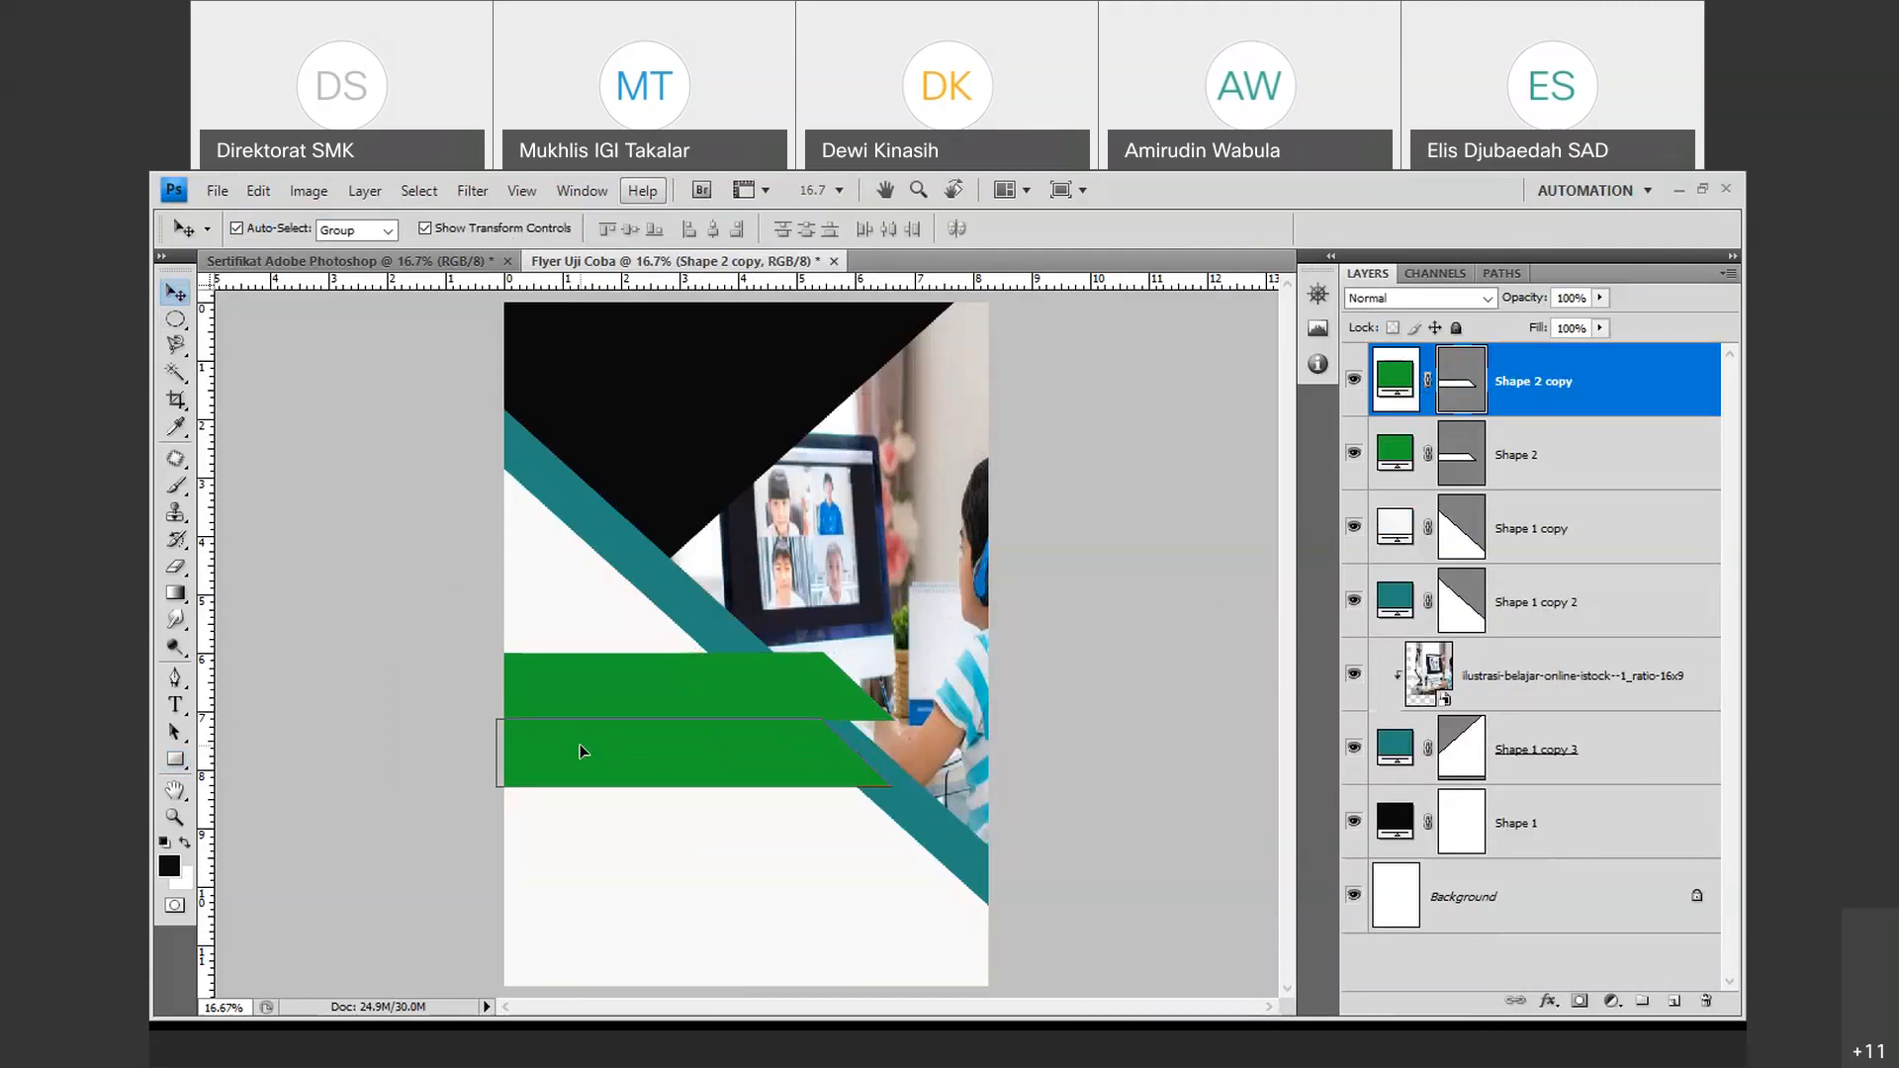
# Recolour the duplicated bar to the brighter green 13e435.
pyautogui.doubleClick(1412, 384)
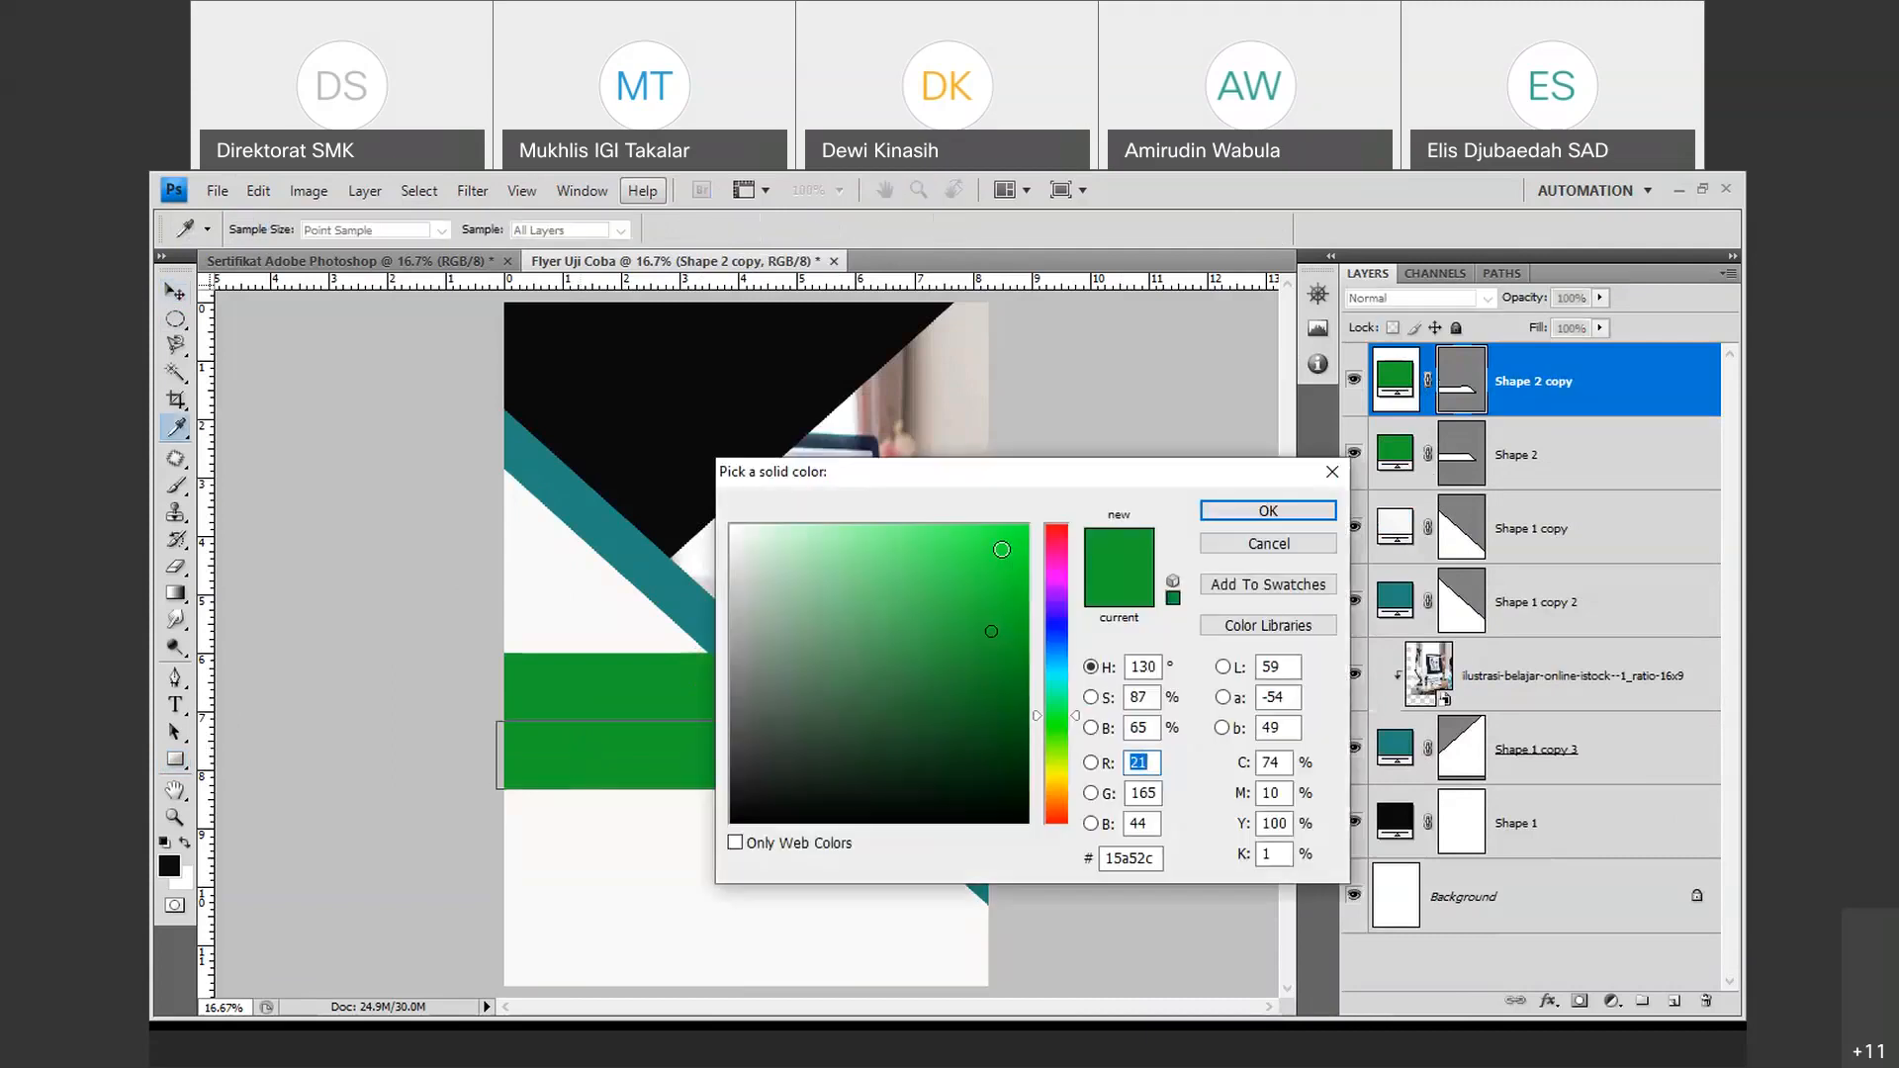
pyautogui.click(1002, 548)
pyautogui.moveTo(1003, 578); pyautogui.dragTo(1004, 556)
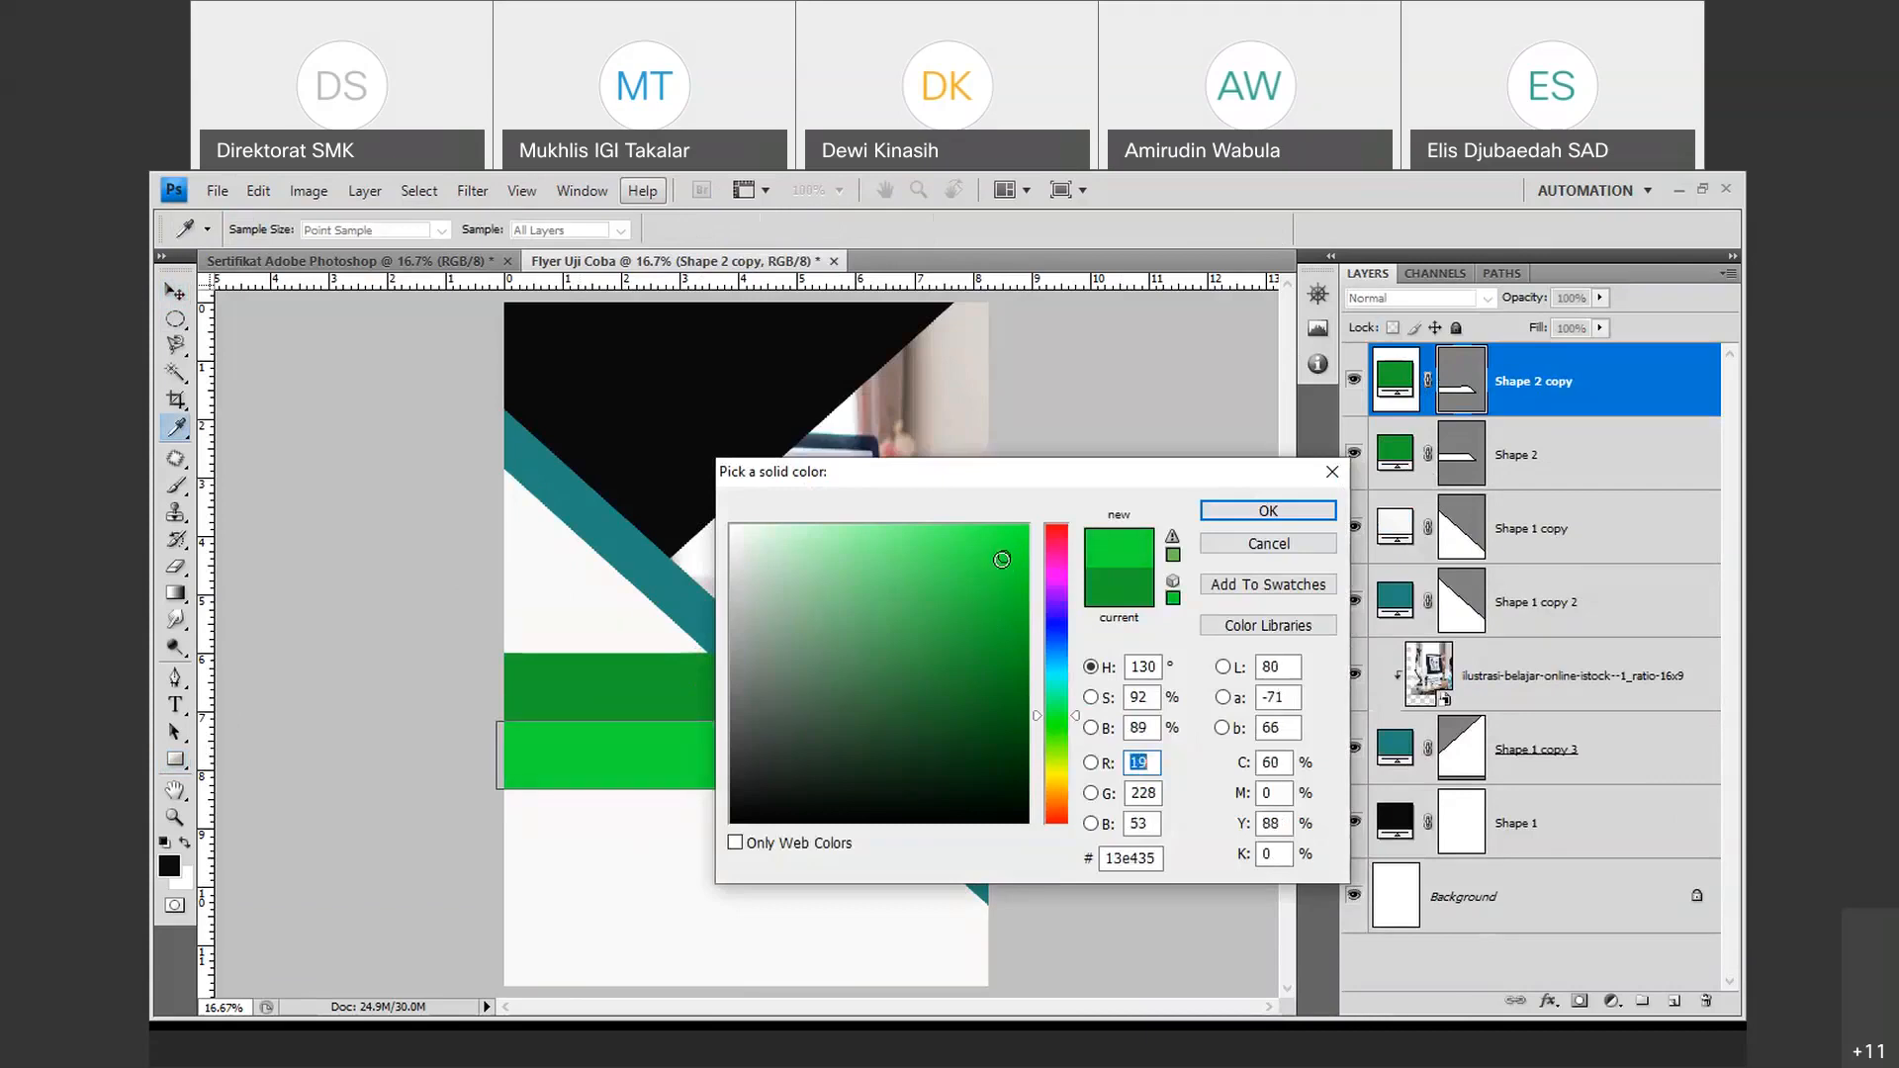
pyautogui.click(1204, 513)
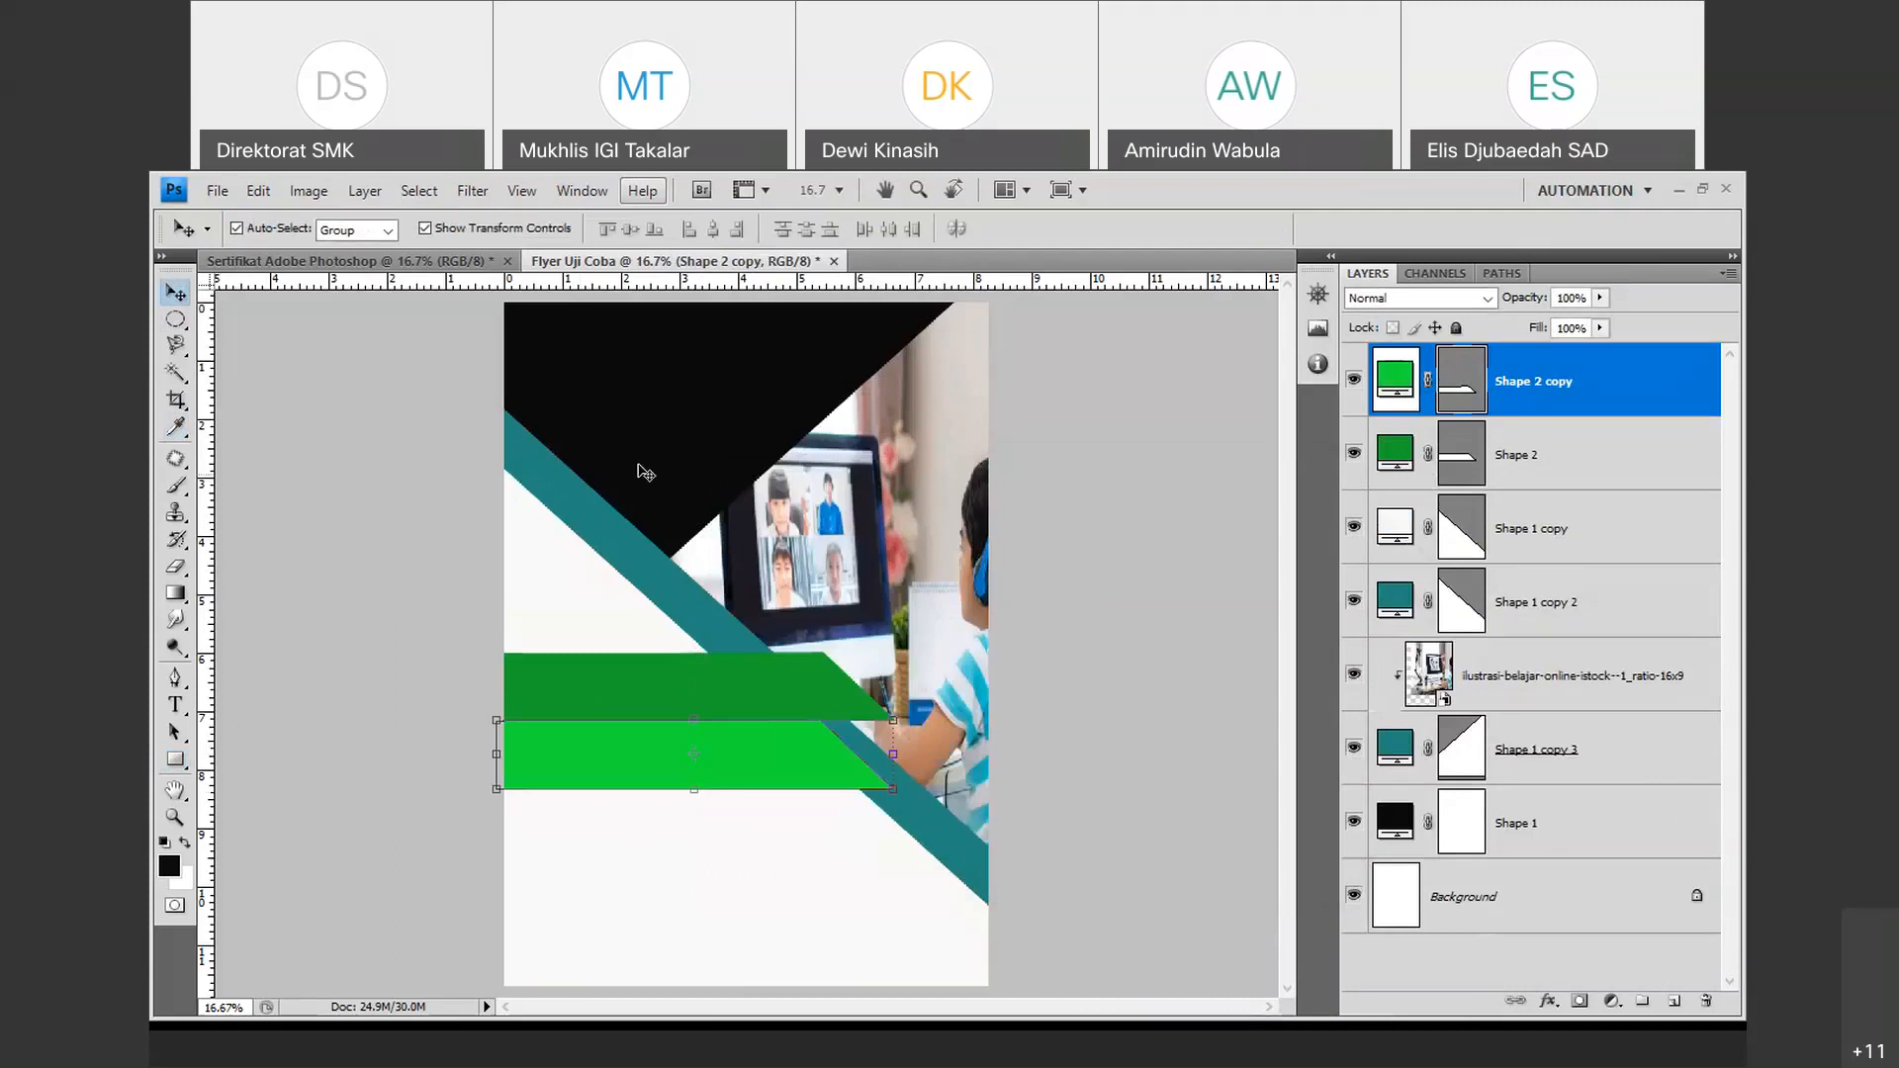
# Flip the bright green bar vertically and keep it aligned against the underside of the dark green bar.
pyautogui.click(259, 190)
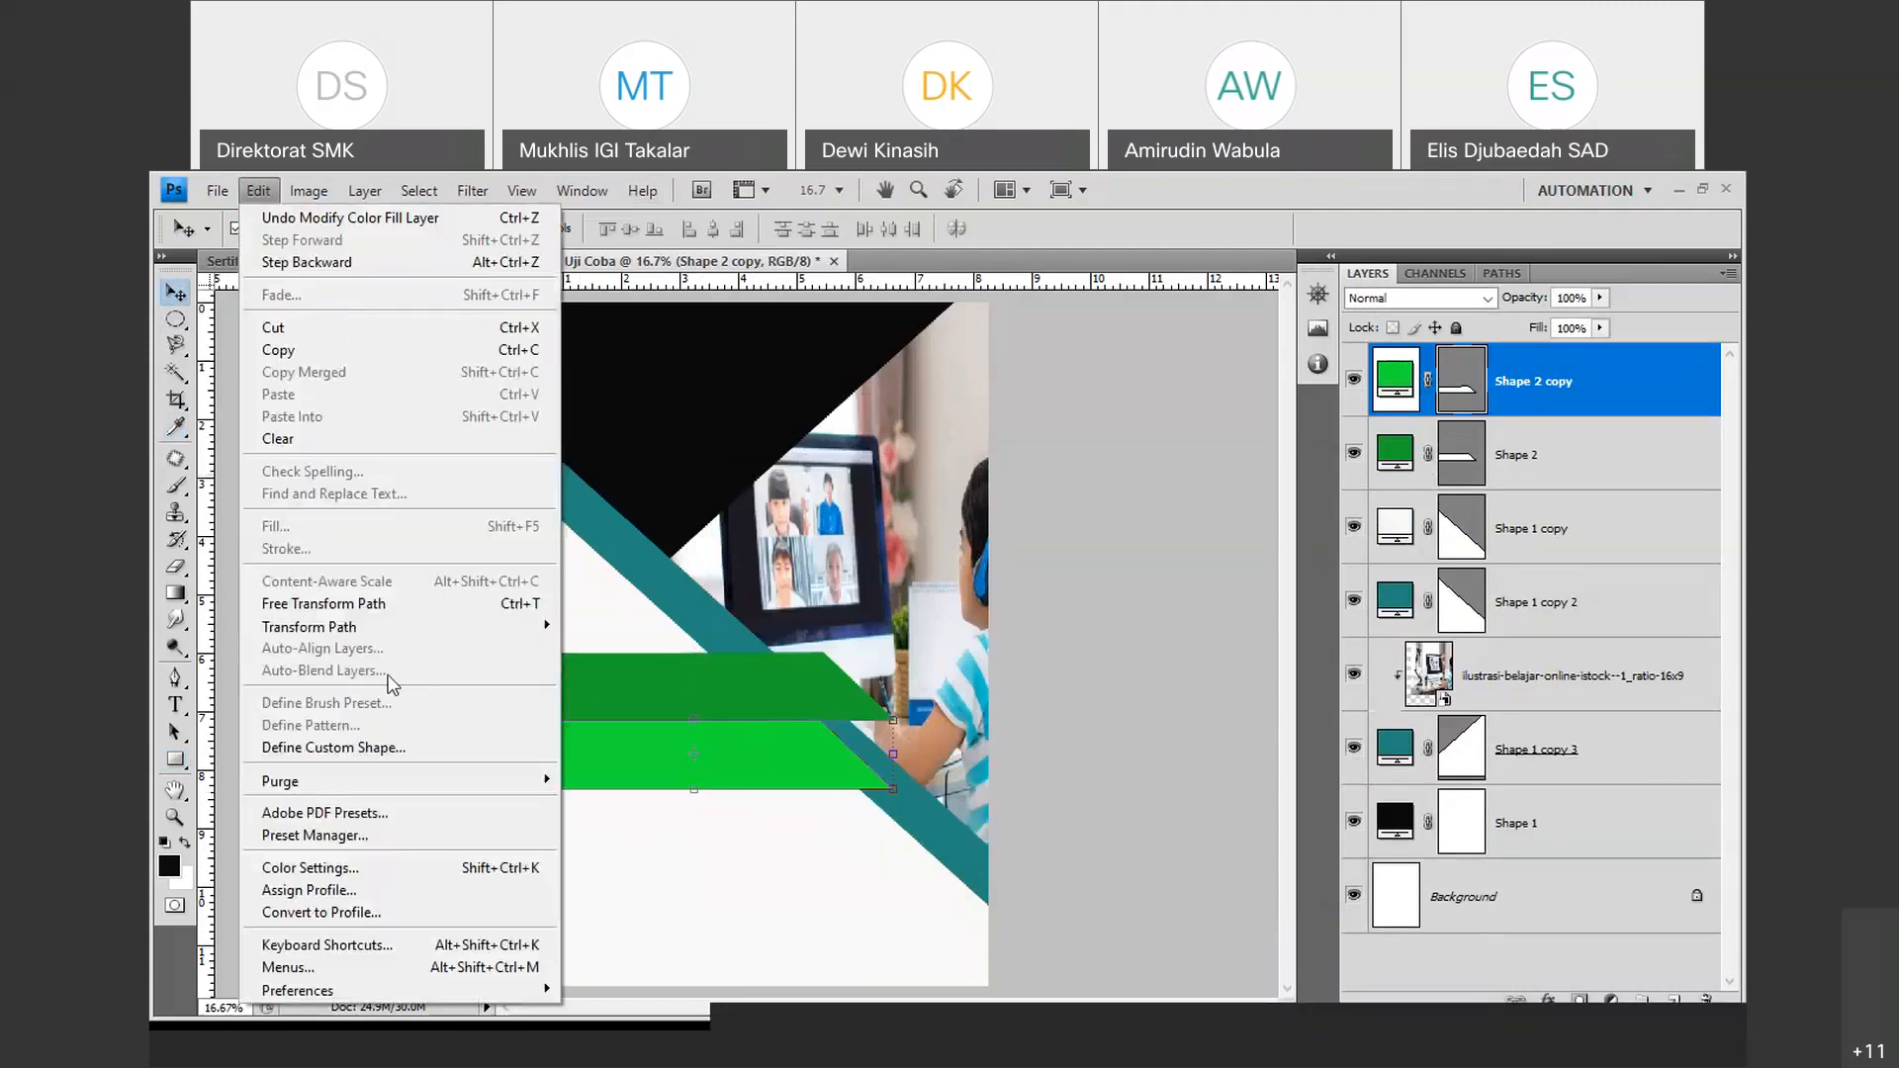
pyautogui.moveTo(395, 626)
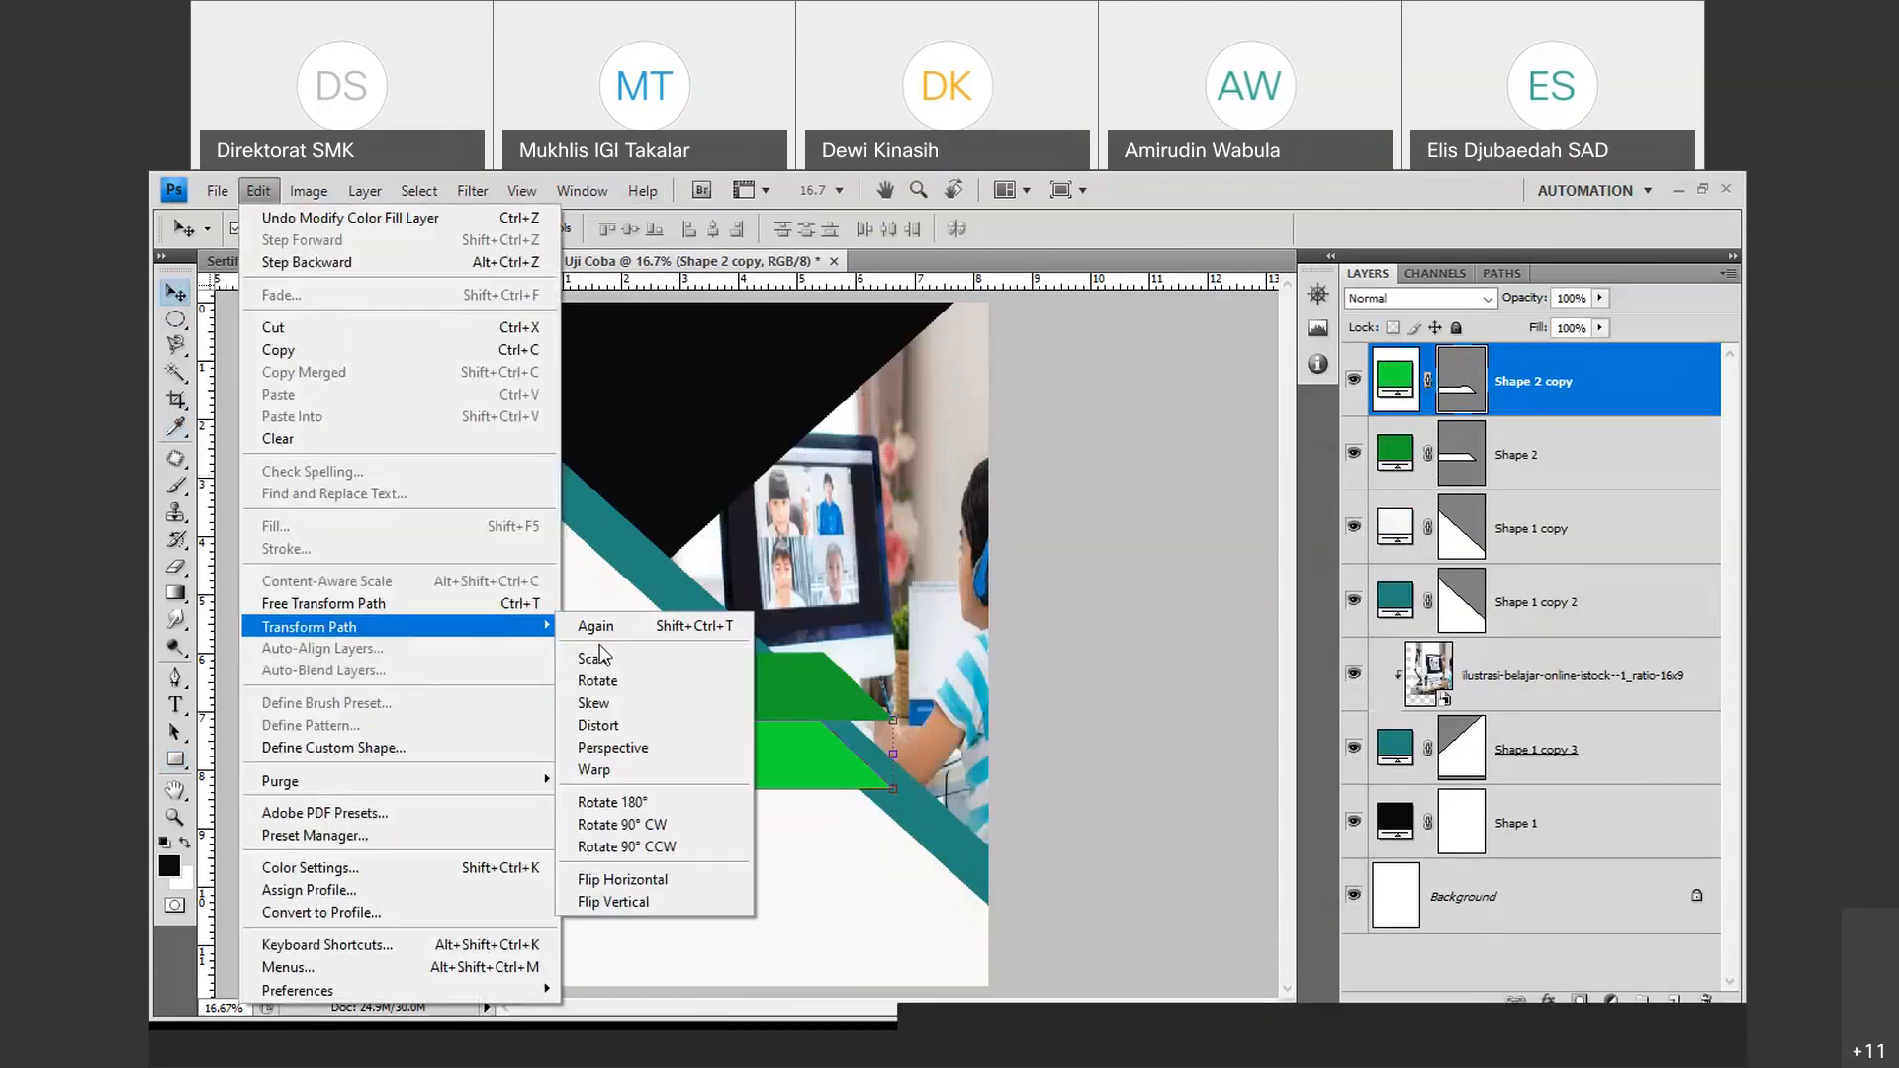
pyautogui.click(637, 901)
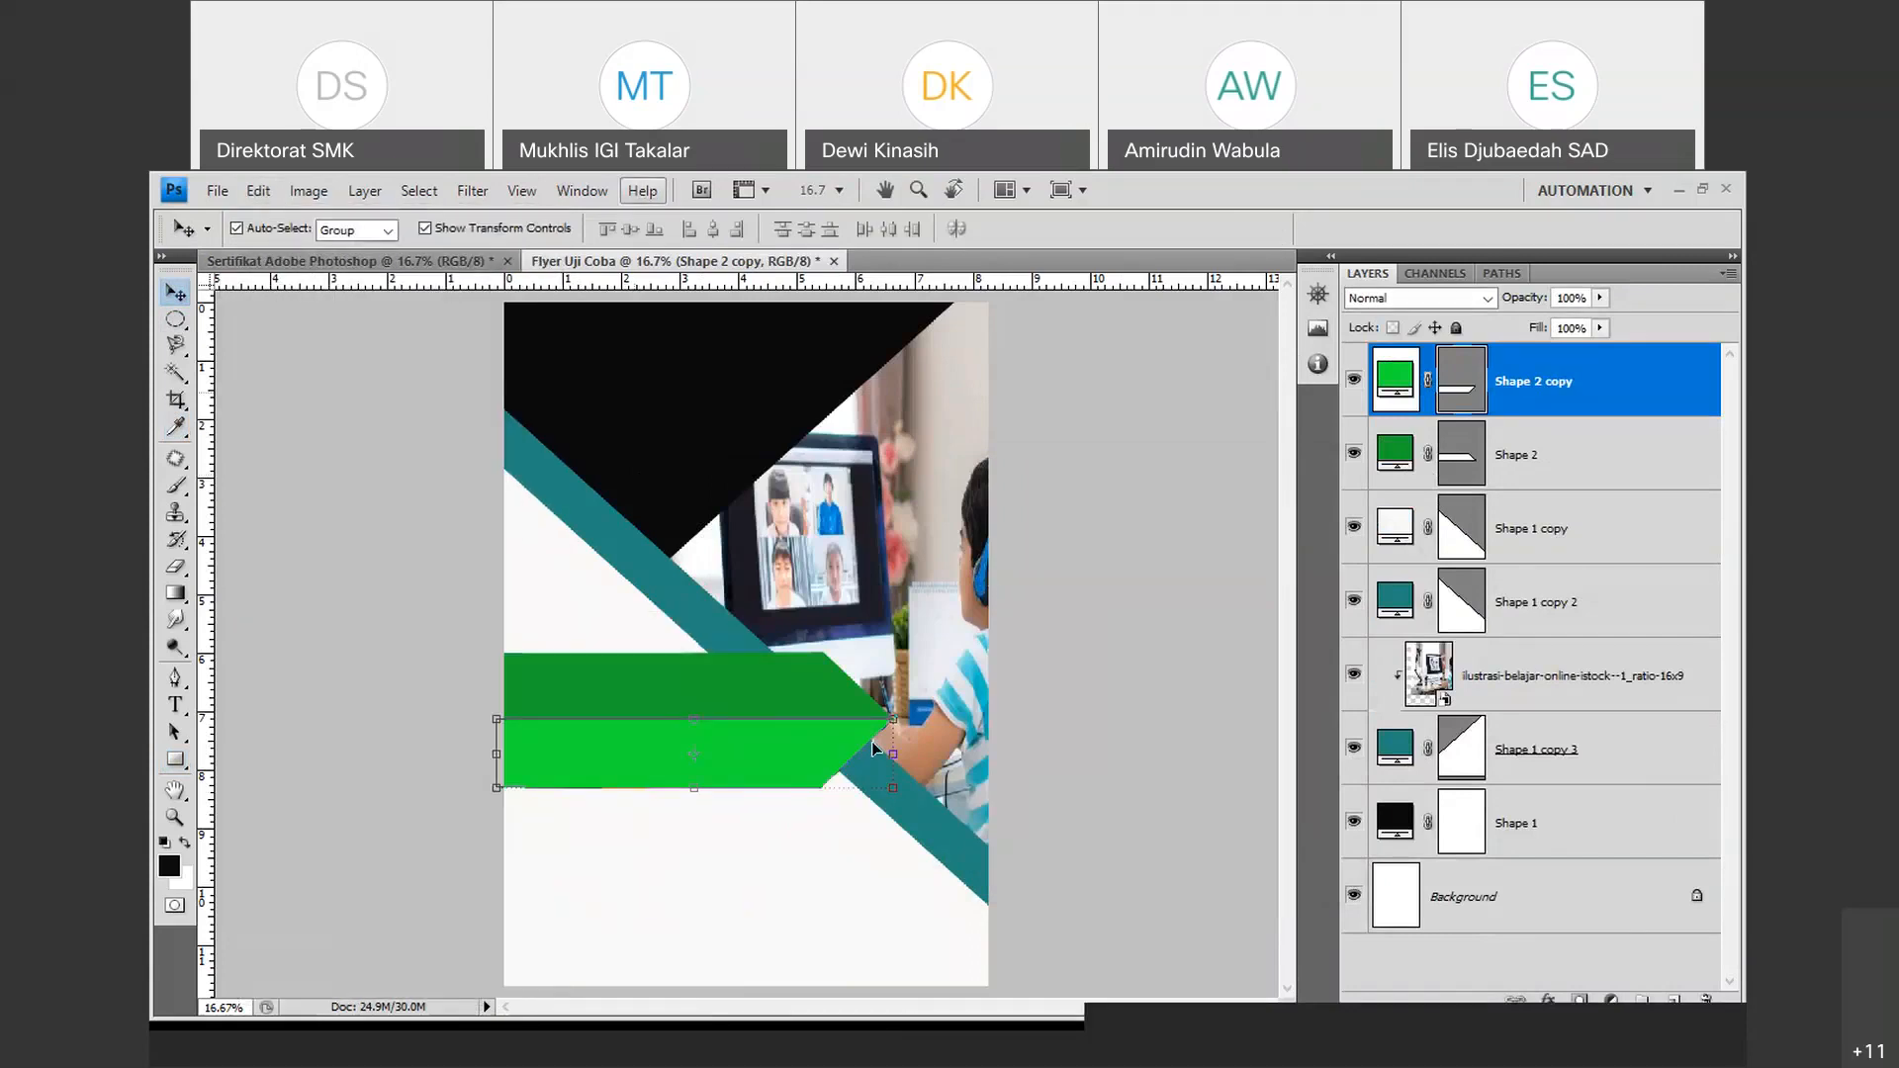
pyautogui.moveTo(781, 740); pyautogui.dragTo(785, 742)
# Move the Shape 2 copy layer beneath Shape 1 copy 2, directly above the photo layer, and clear the layer selection.
pyautogui.moveTo(1617, 386); pyautogui.dragTo(1583, 637)
pyautogui.click(1582, 675)
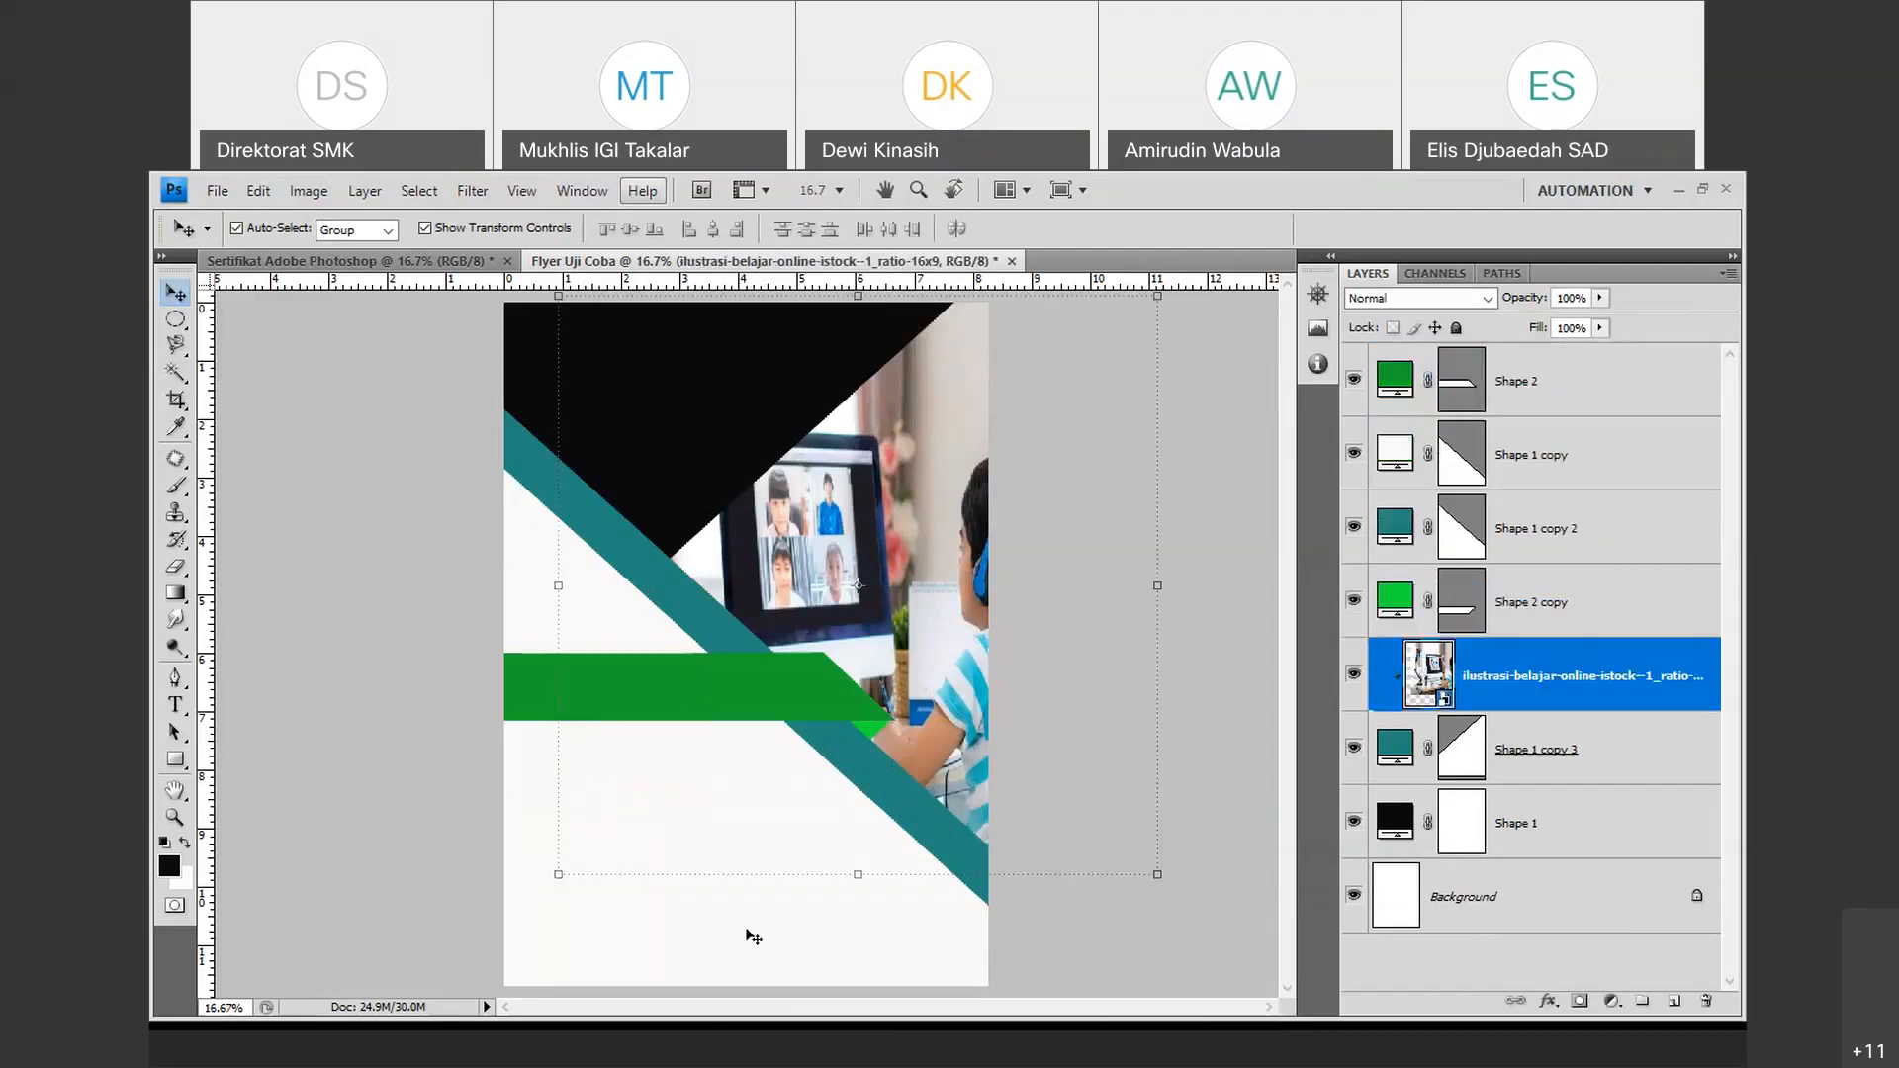
pyautogui.click(1177, 953)
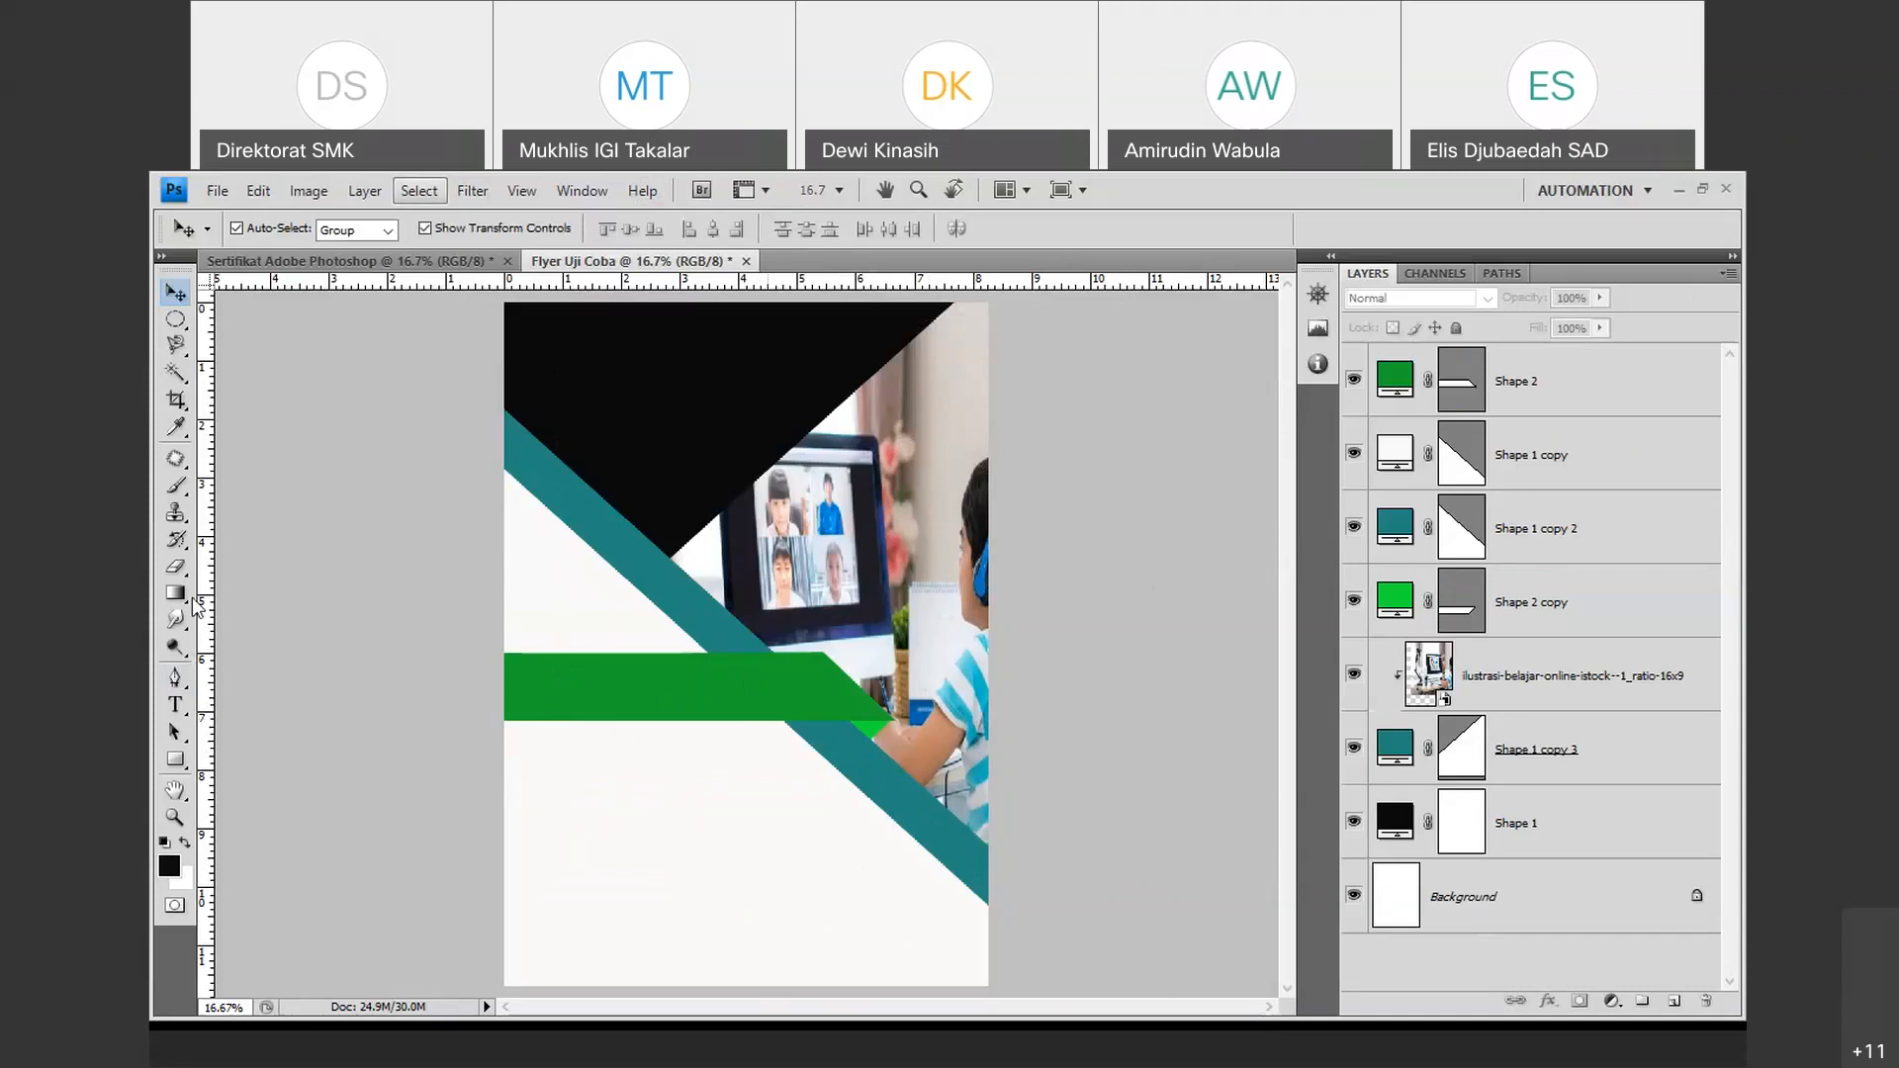
# Draw a black curved shape with the Pen tool in the flyer's lower-left corner, running from the page's left edge to its bottom edge.
pyautogui.click(176, 679)
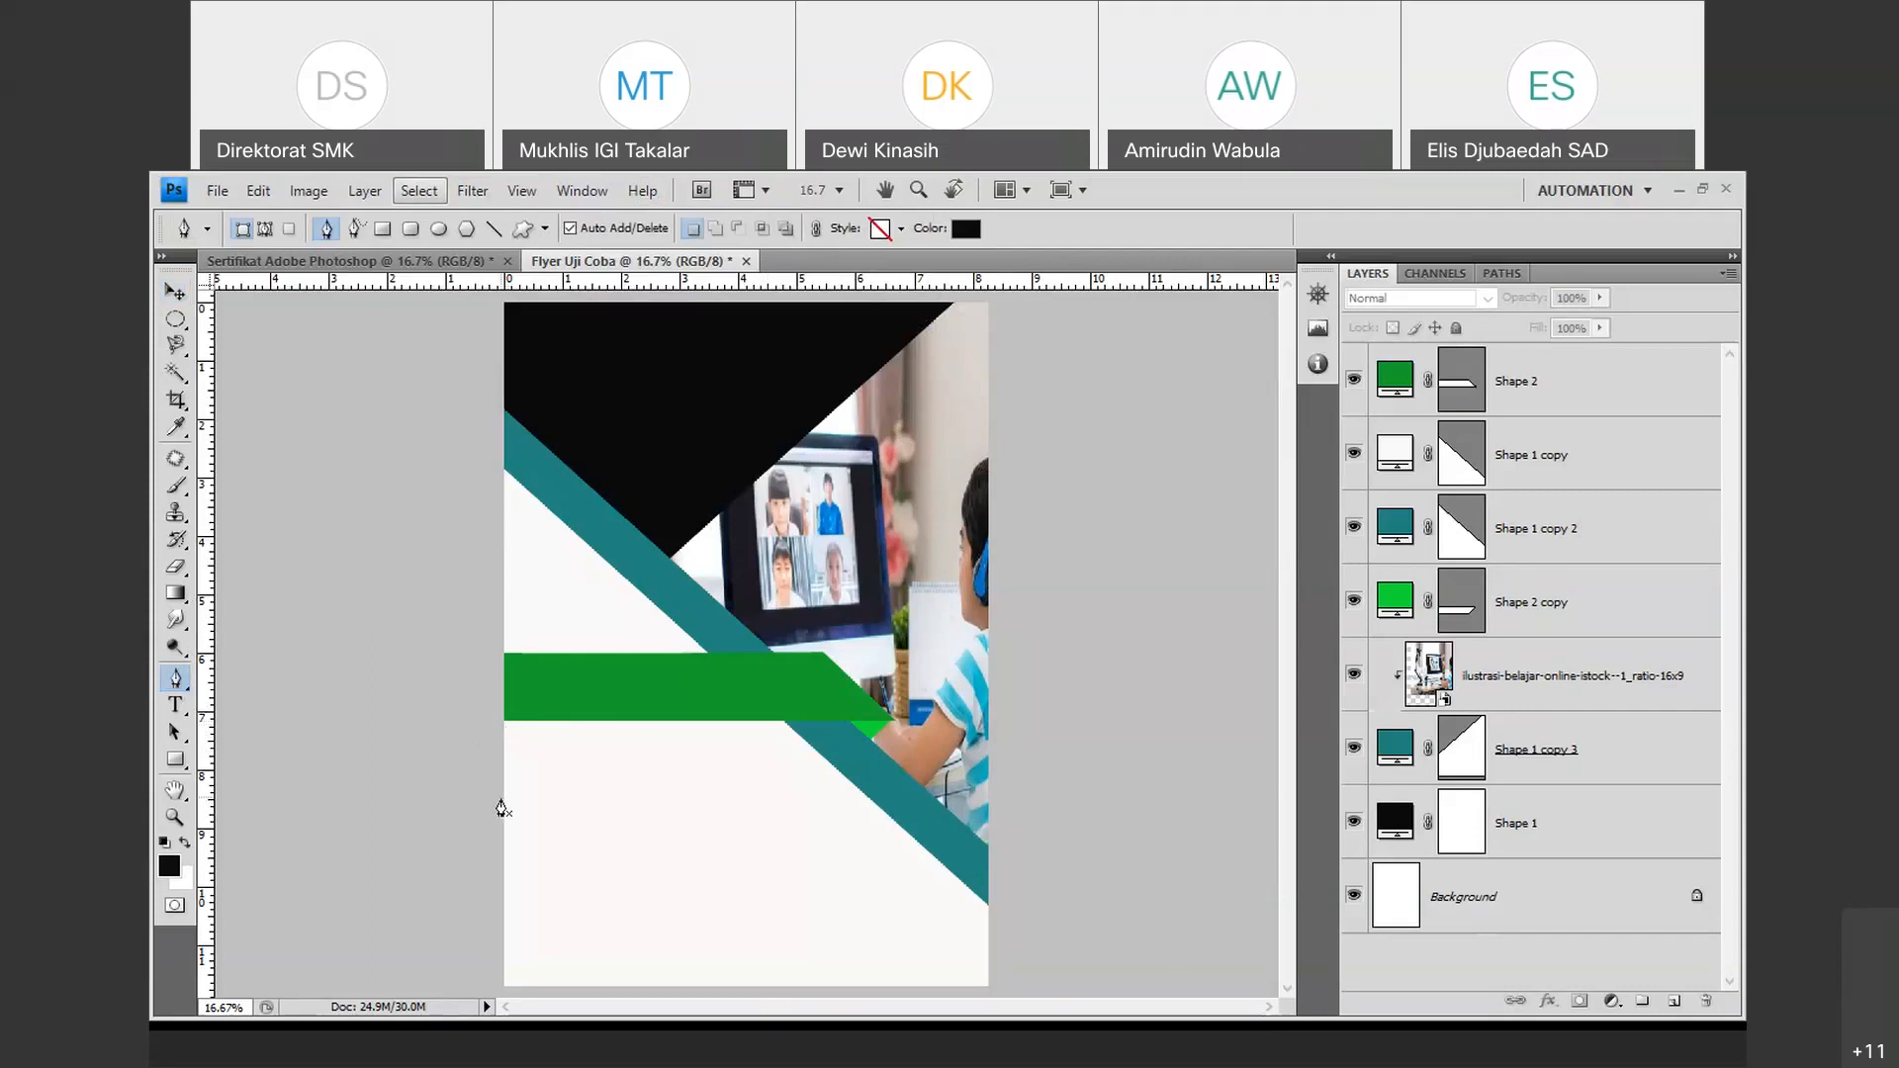
pyautogui.click(501, 801)
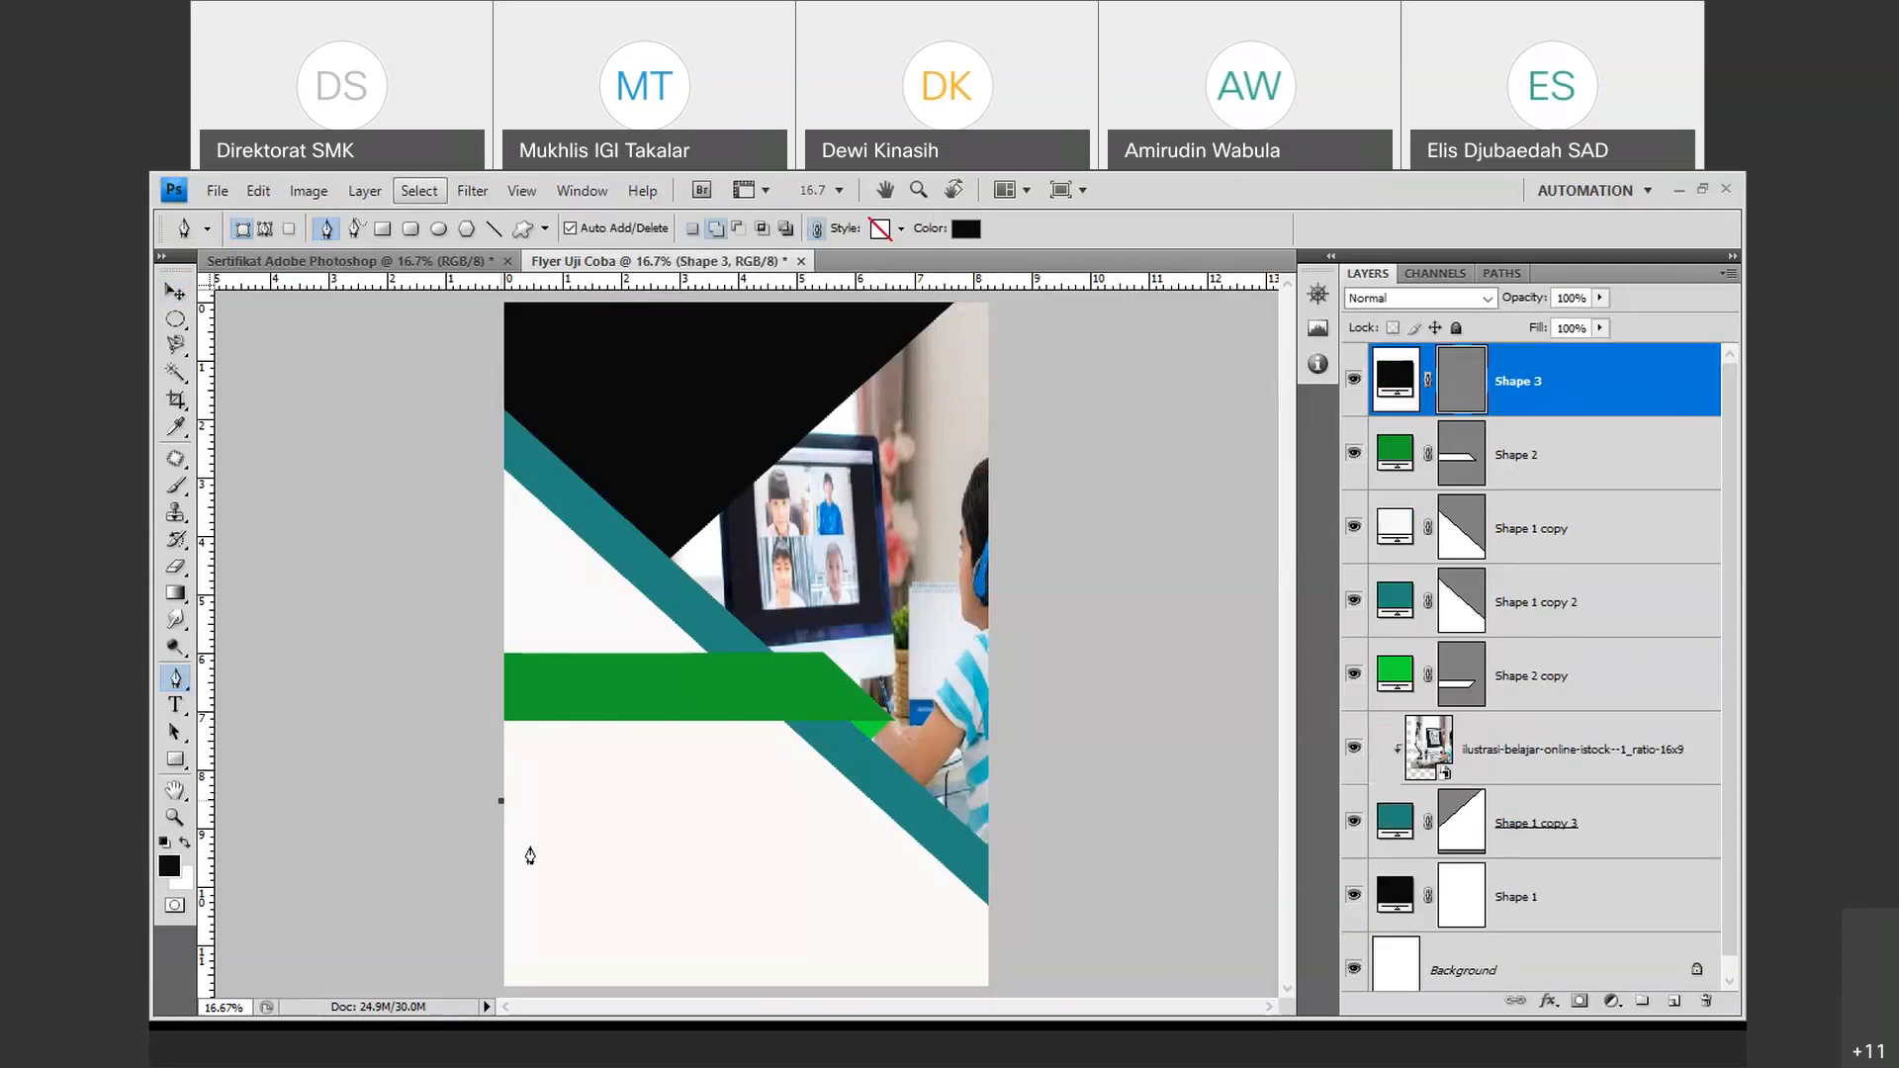
pyautogui.click(690, 984)
pyautogui.moveTo(593, 905); pyautogui.dragTo(605, 1047)
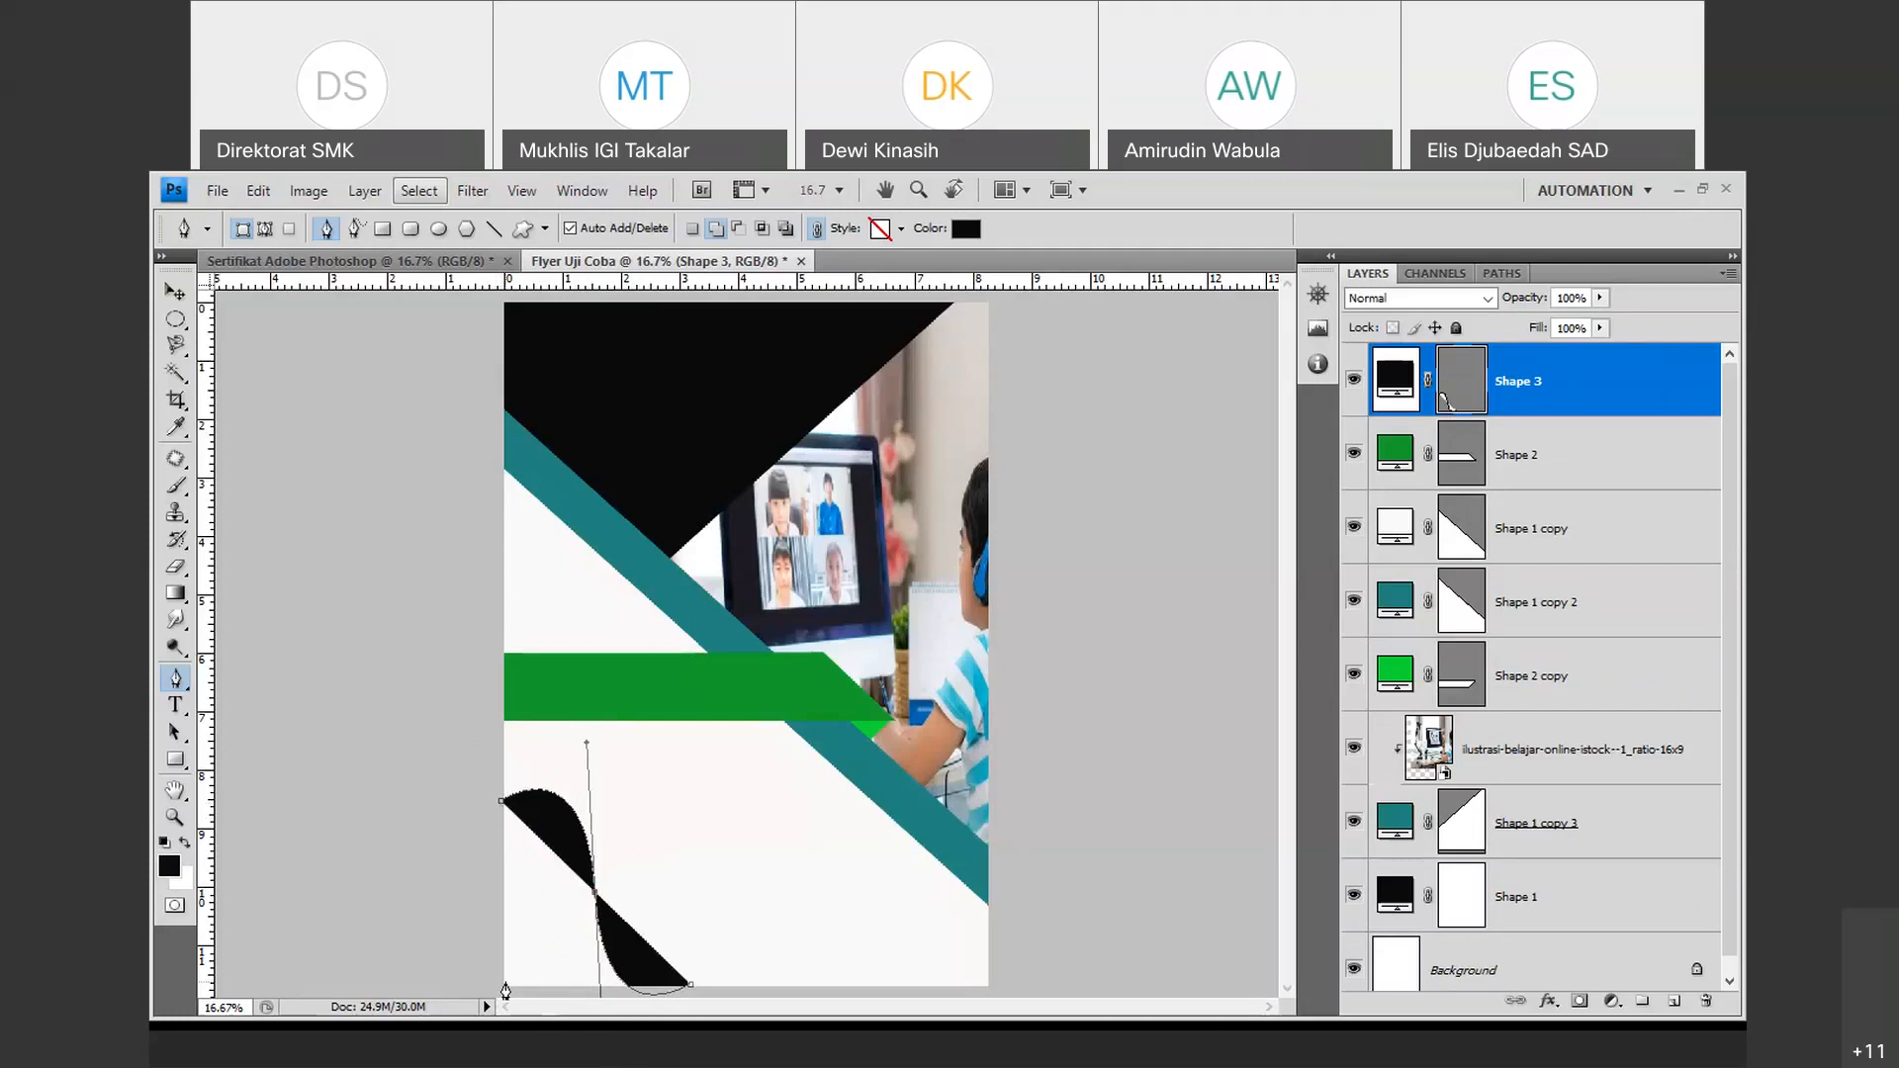
pyautogui.click(505, 982)
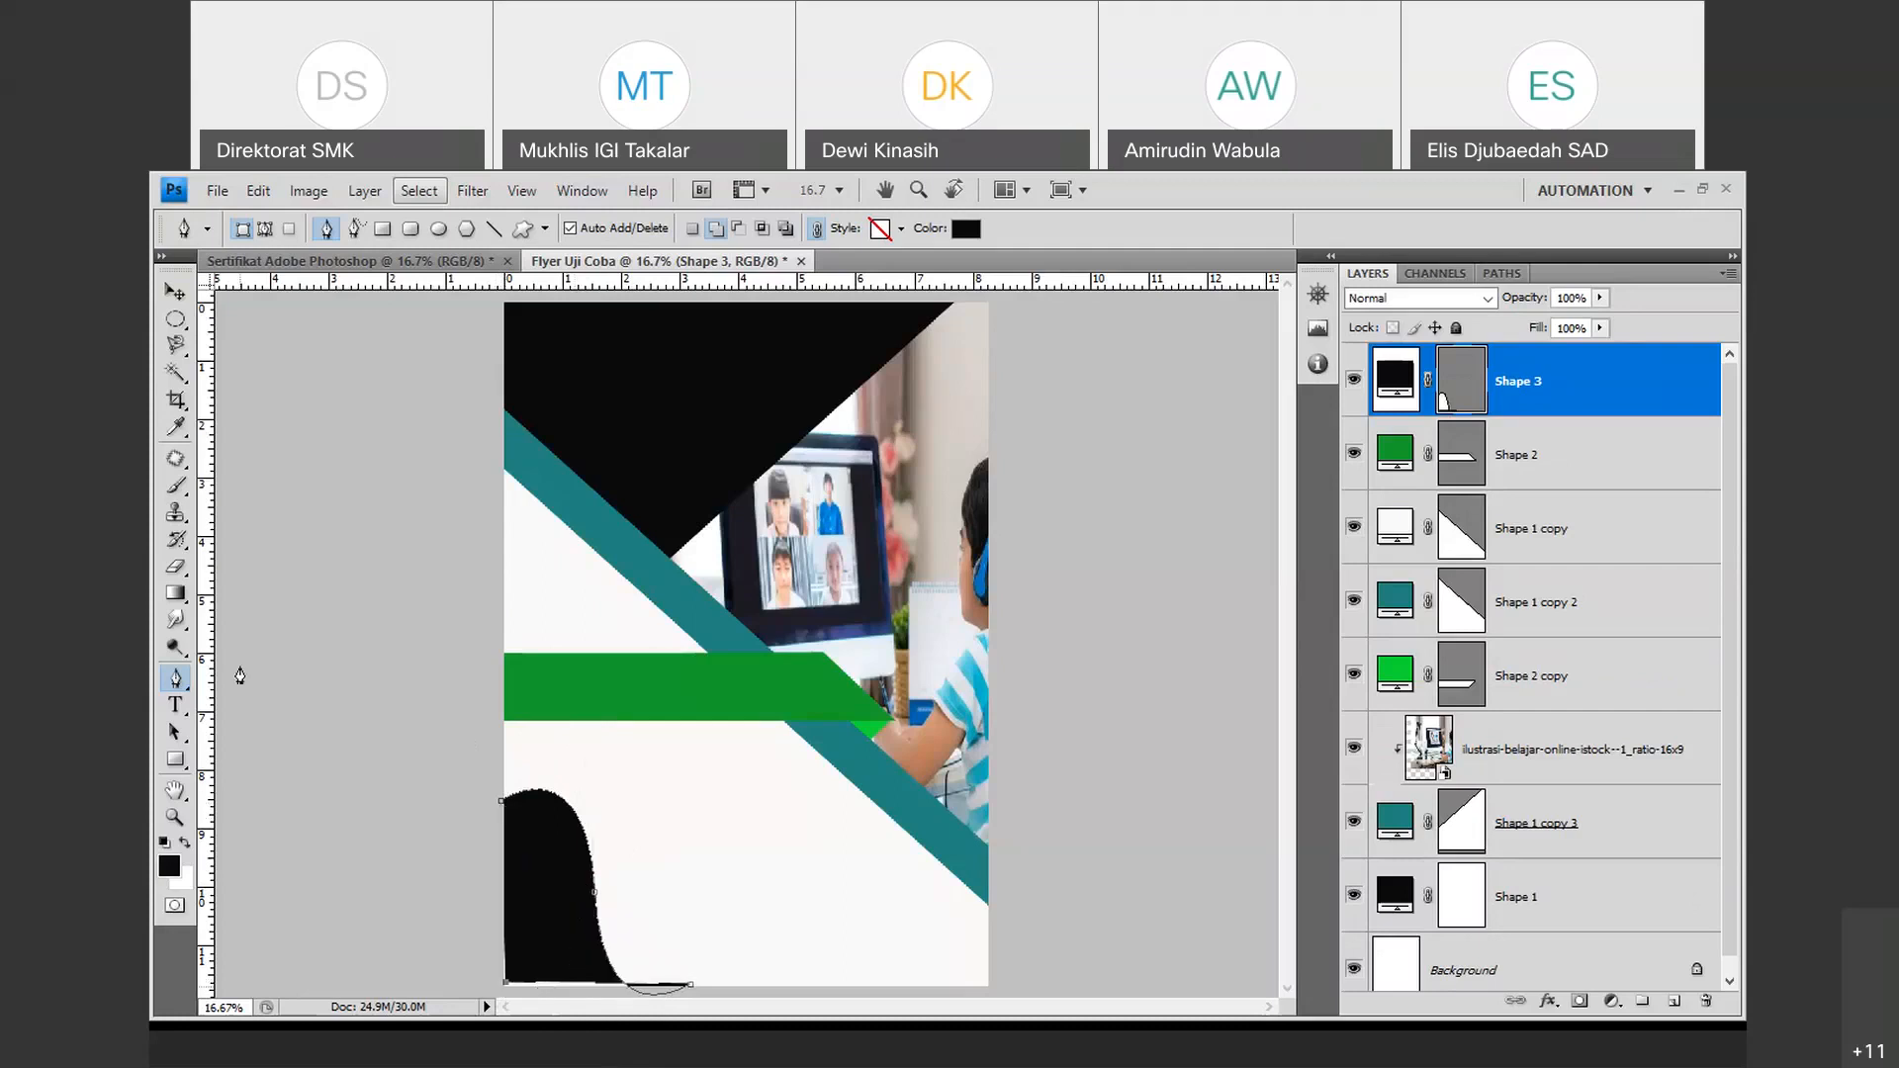
# Shift the black corner shape slightly down and scale it to 198.8% width and 65.3% height.
pyautogui.click(173, 295)
pyautogui.moveTo(530, 911); pyautogui.dragTo(527, 950)
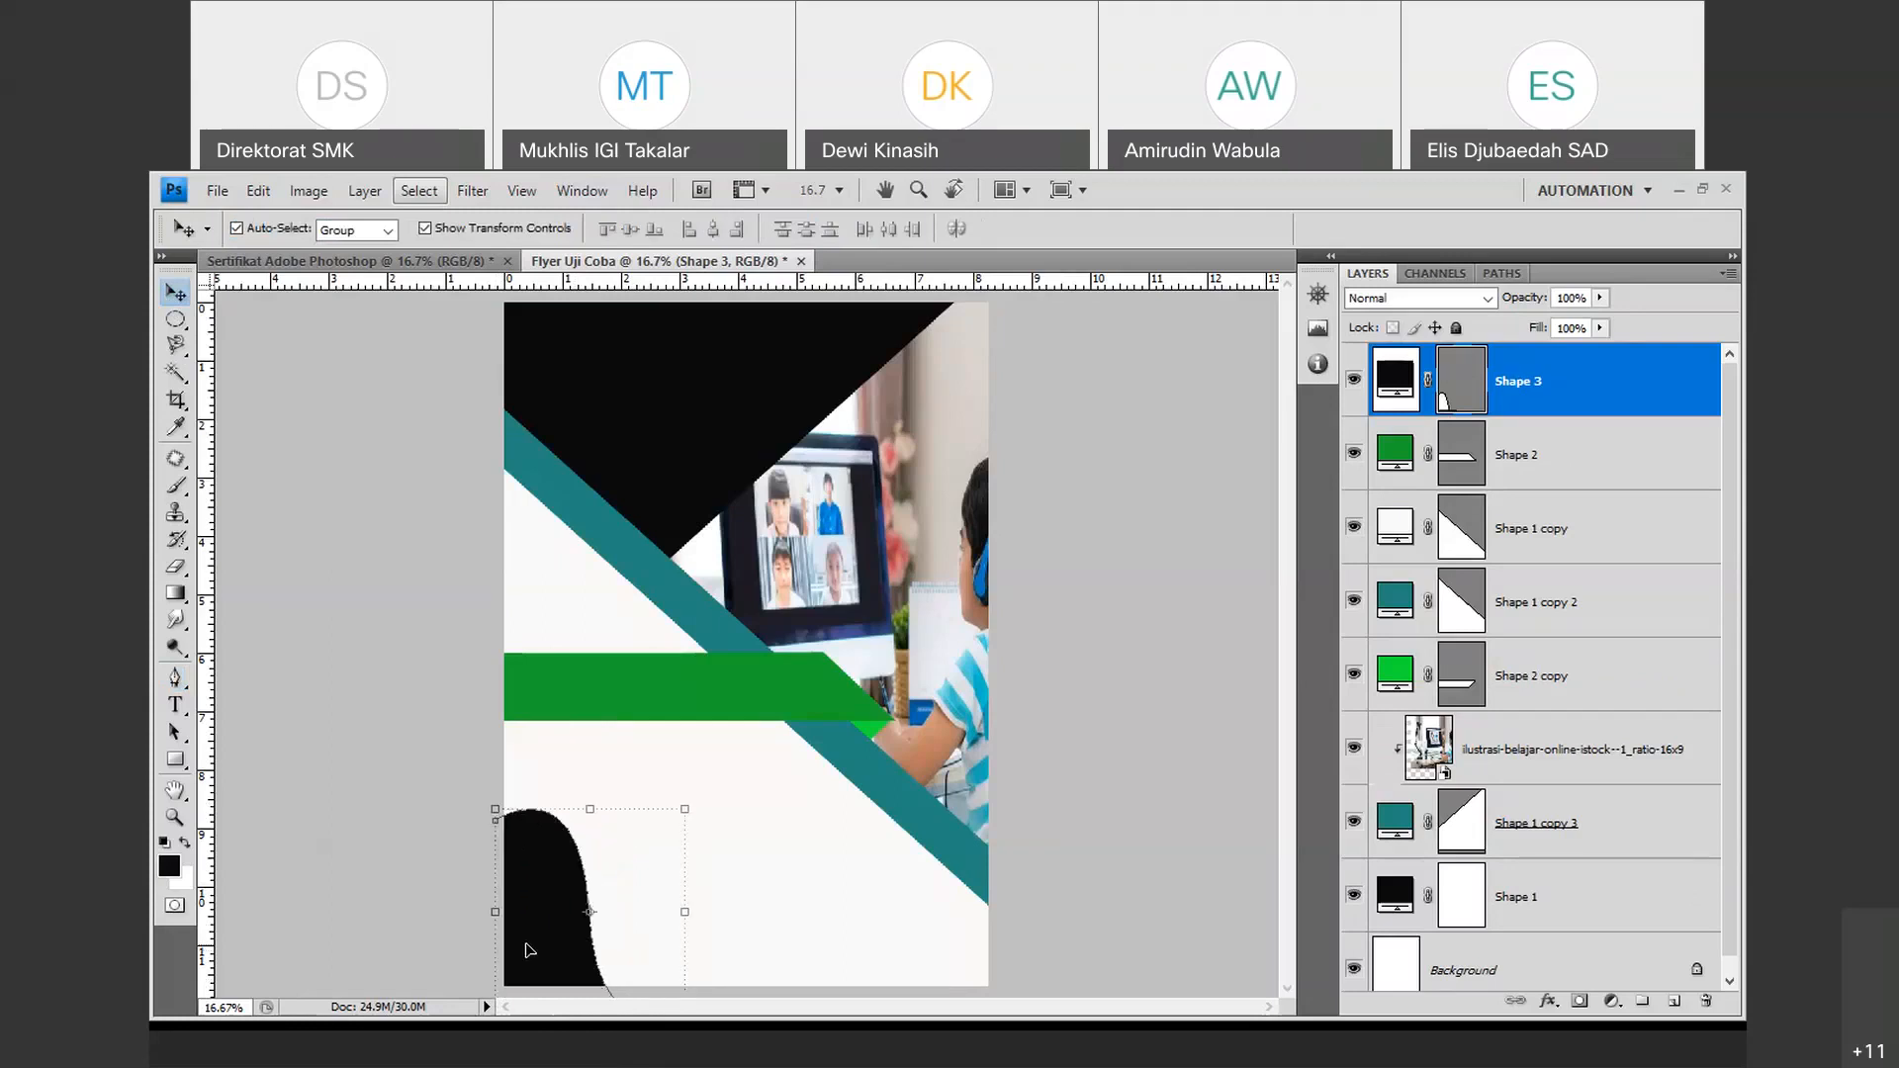
pyautogui.click(591, 912)
pyautogui.moveTo(687, 809); pyautogui.dragTo(689, 868)
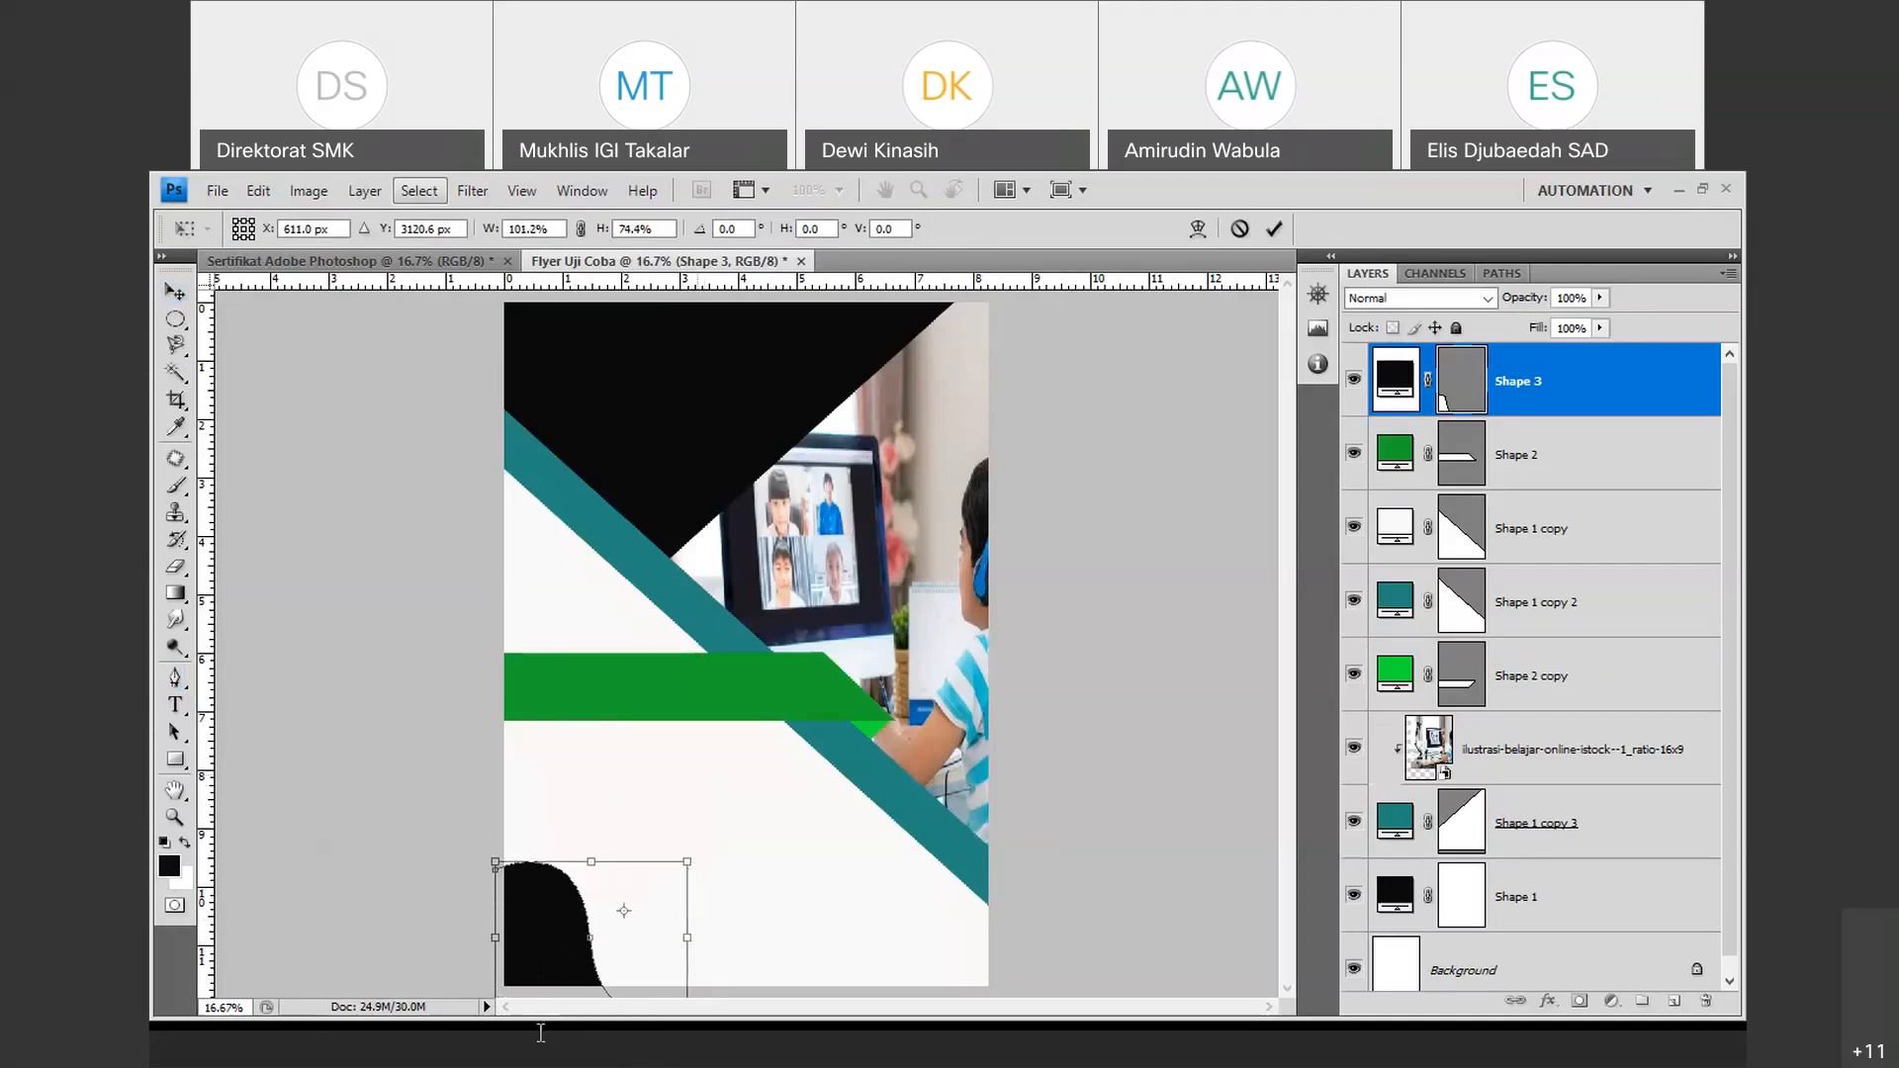
pyautogui.moveTo(684, 936); pyautogui.dragTo(871, 937)
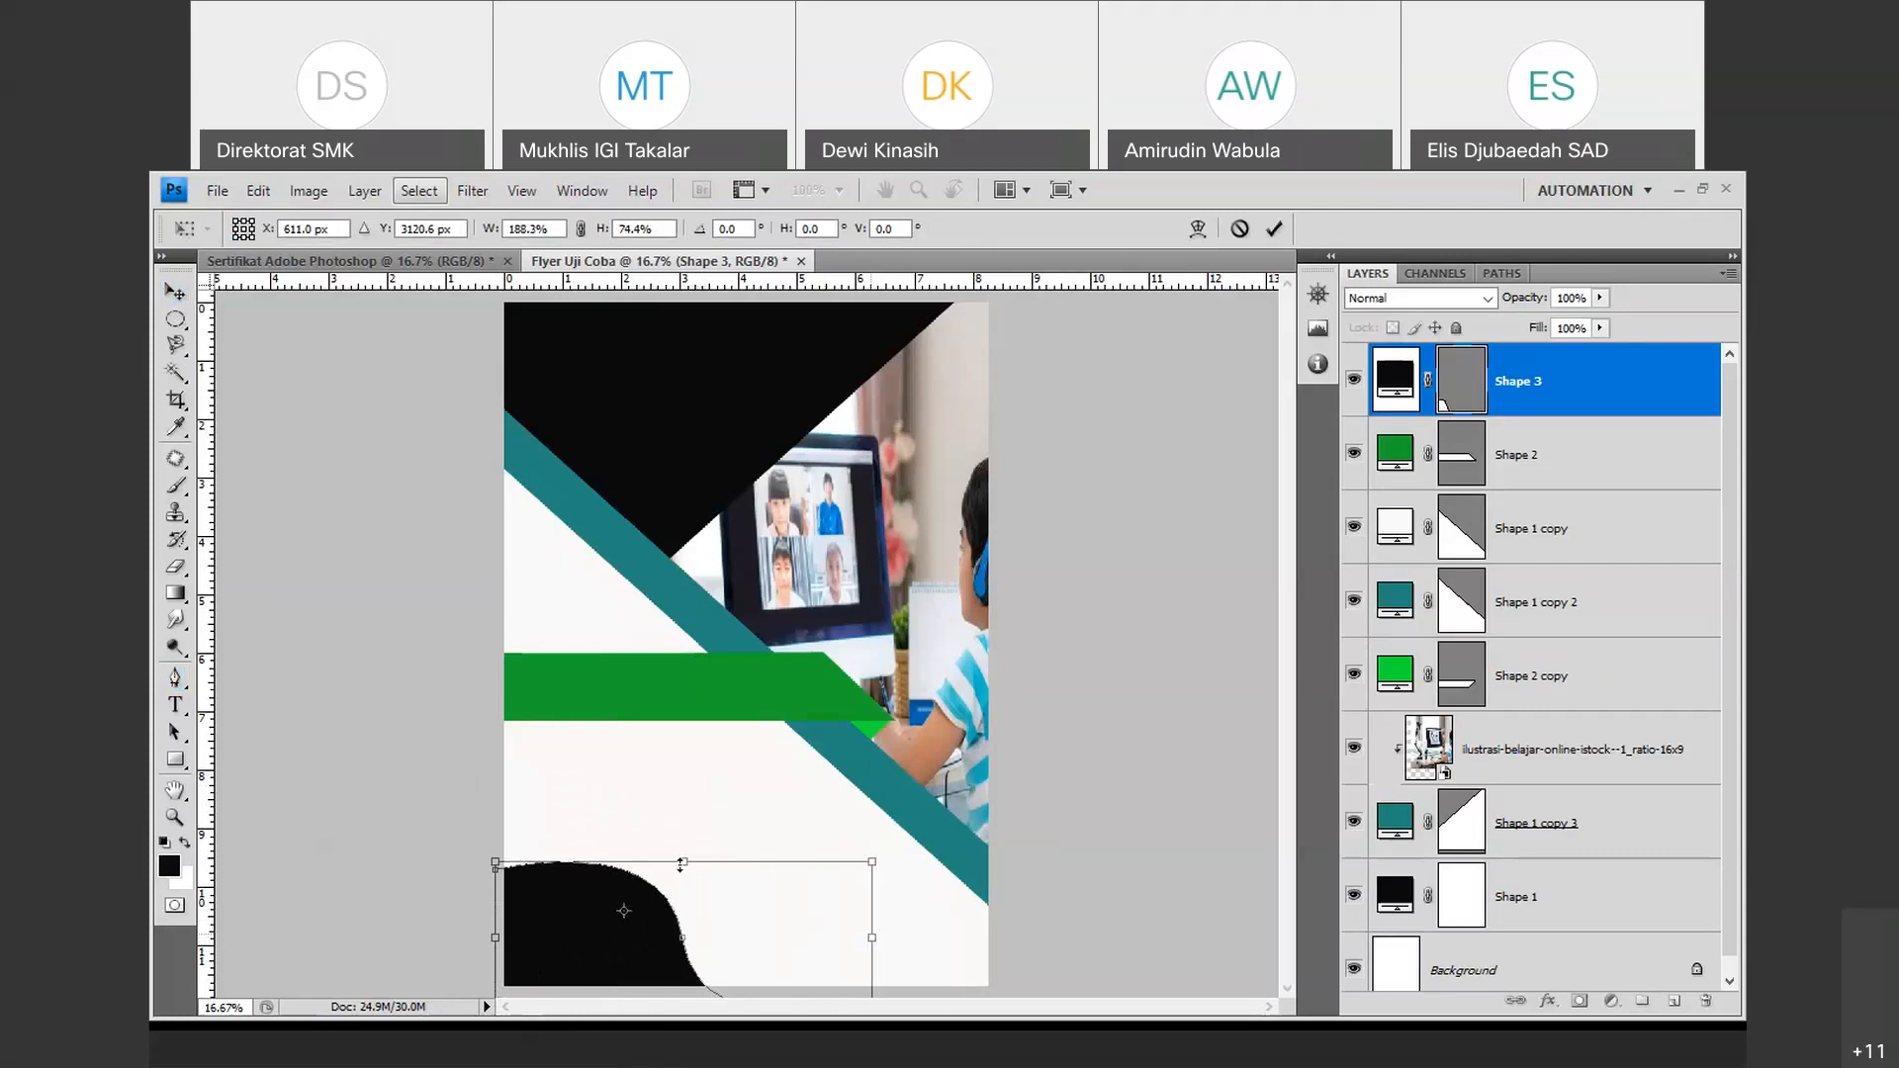
pyautogui.moveTo(683, 863); pyautogui.dragTo(682, 880)
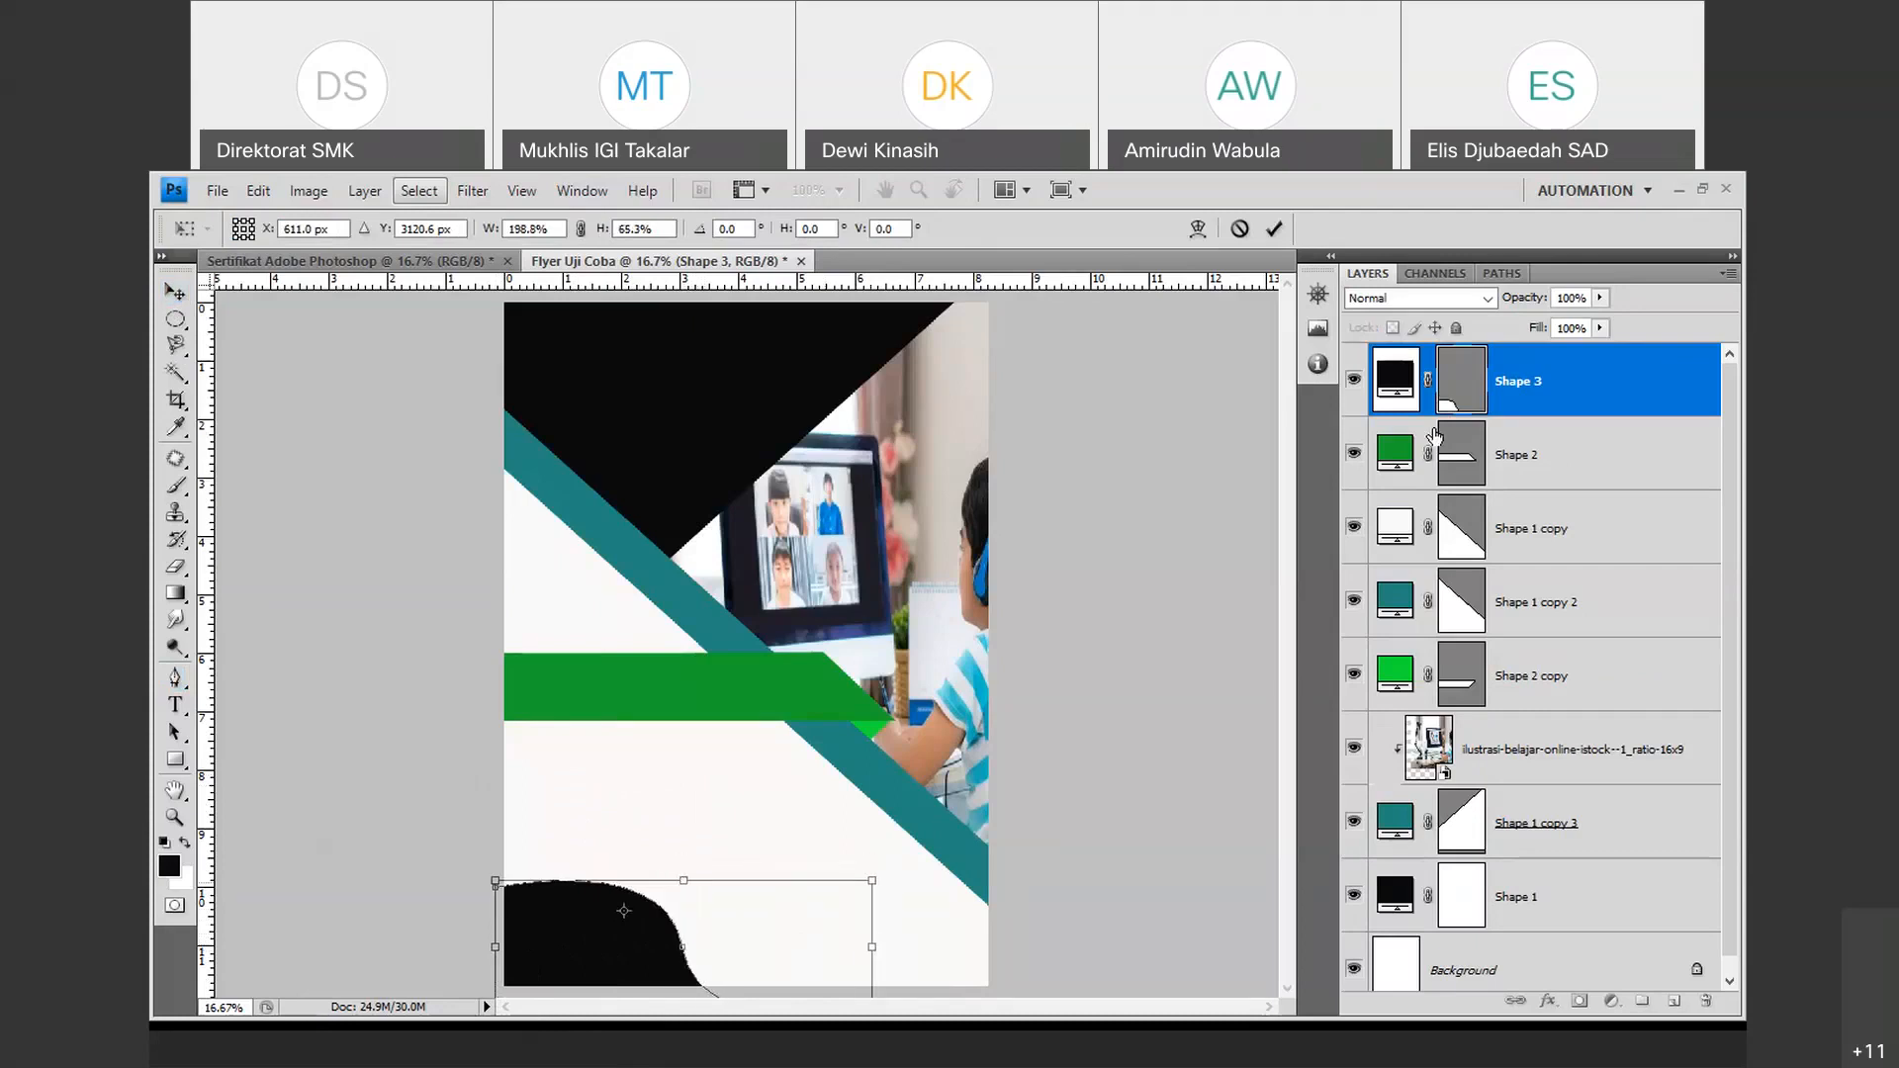
pyautogui.click(1271, 226)
# Recolour the Shape 3 corner shape with the dark green sampled from the horizontal bar, and clear the layer selection.
pyautogui.click(1397, 475)
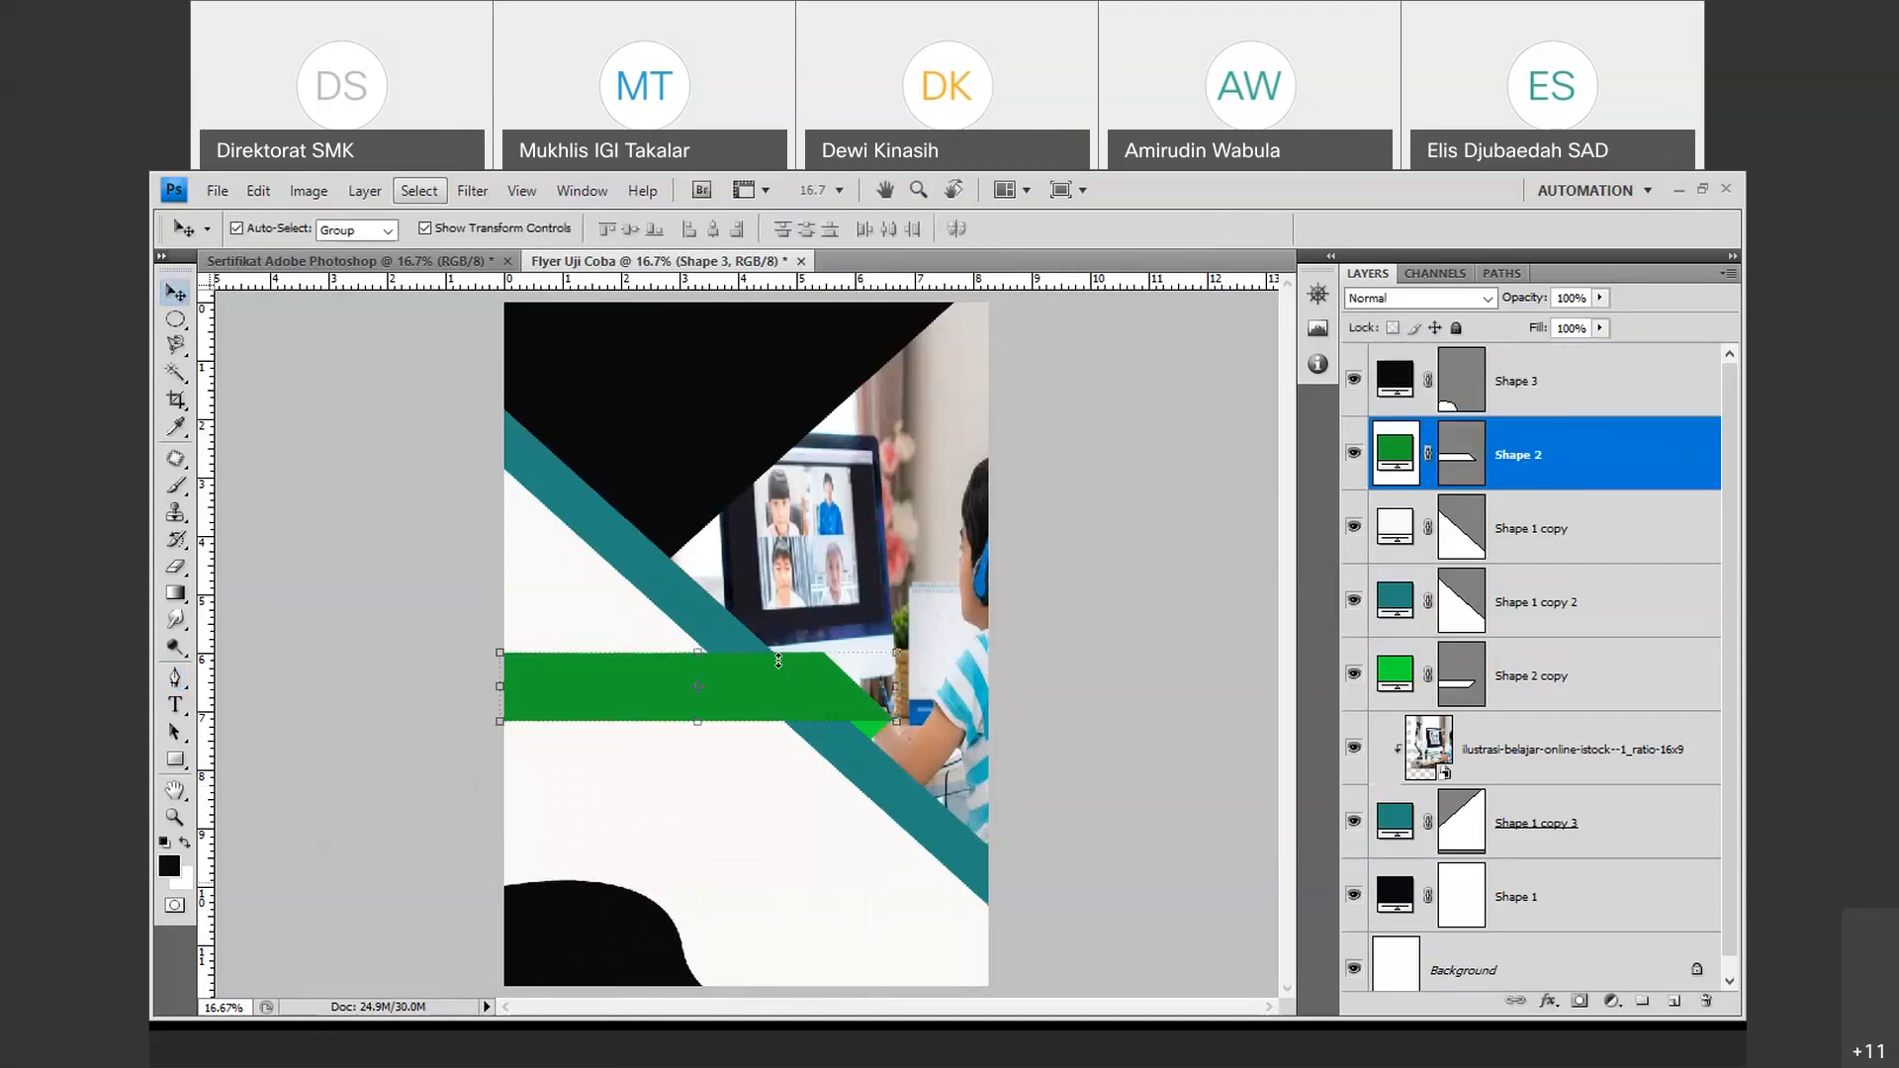
pyautogui.doubleClick(1407, 452)
pyautogui.click(1256, 512)
pyautogui.doubleClick(1406, 383)
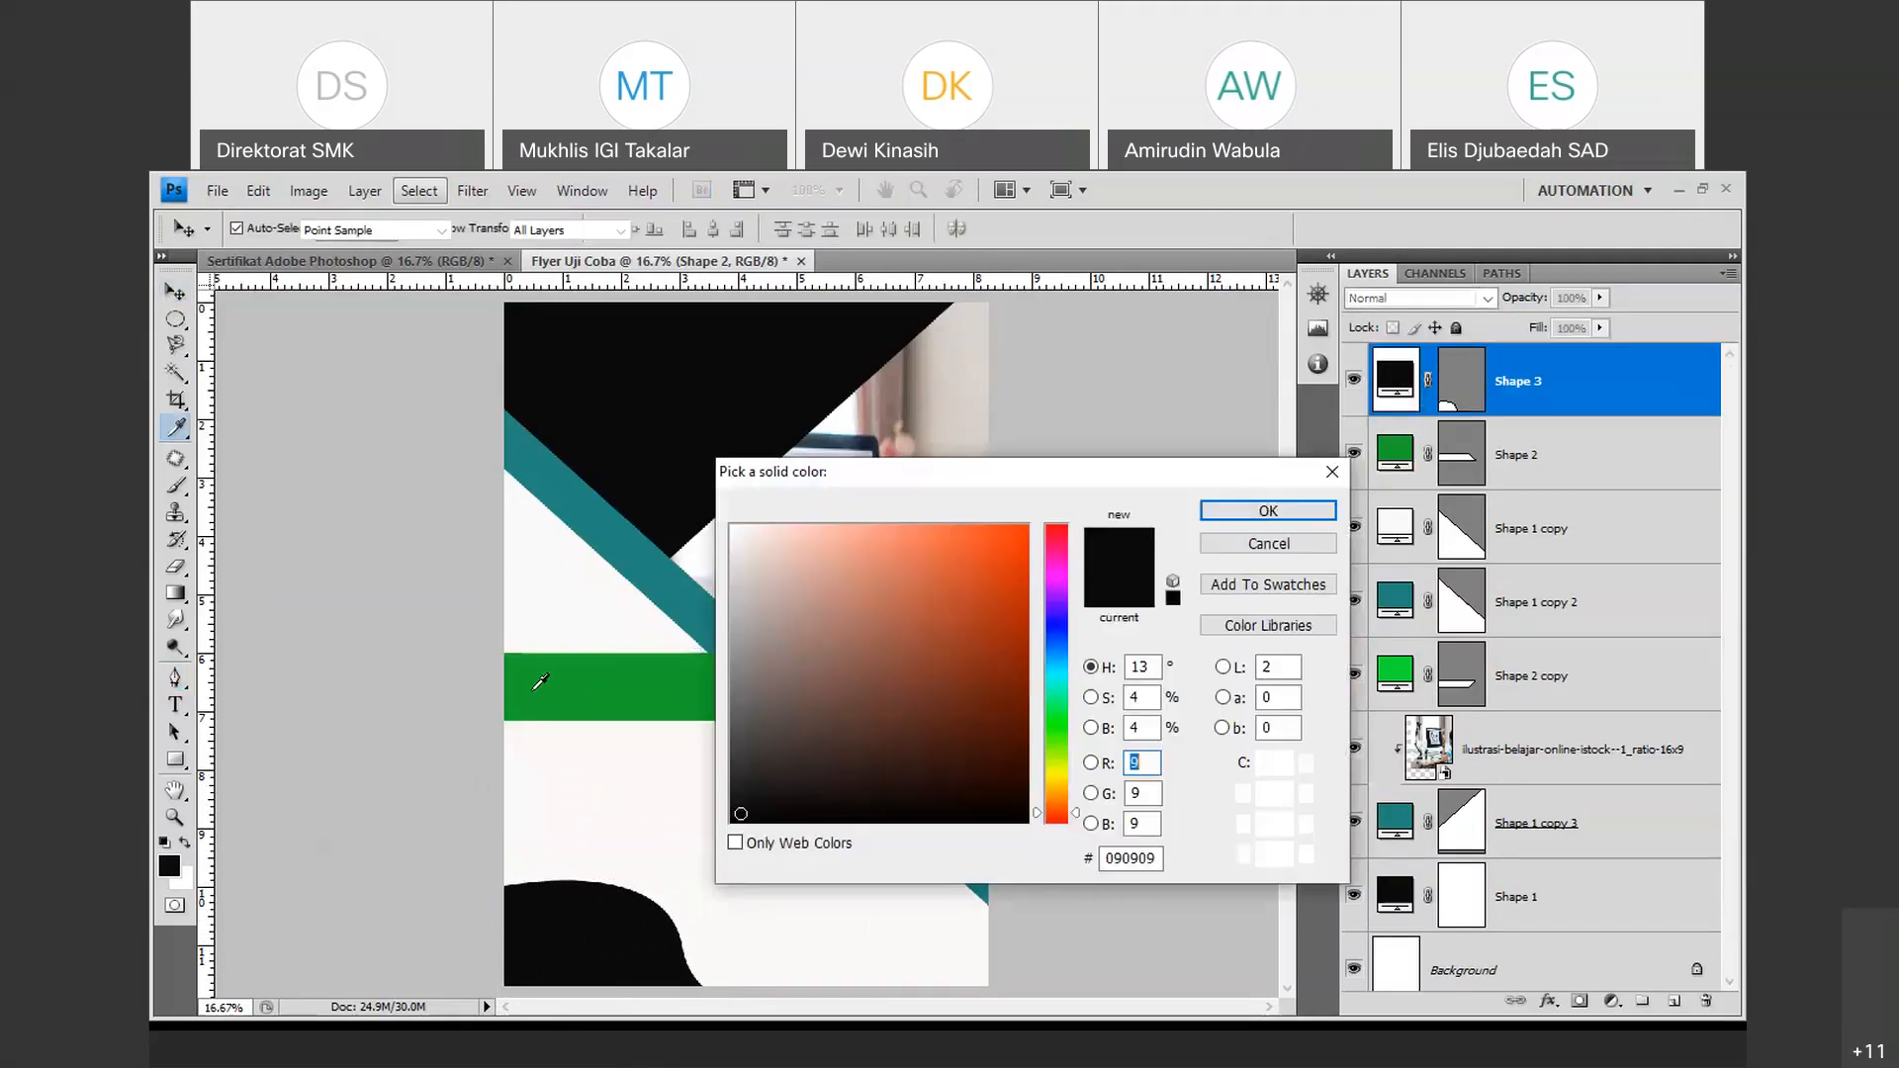
pyautogui.click(541, 682)
pyautogui.press('Return')
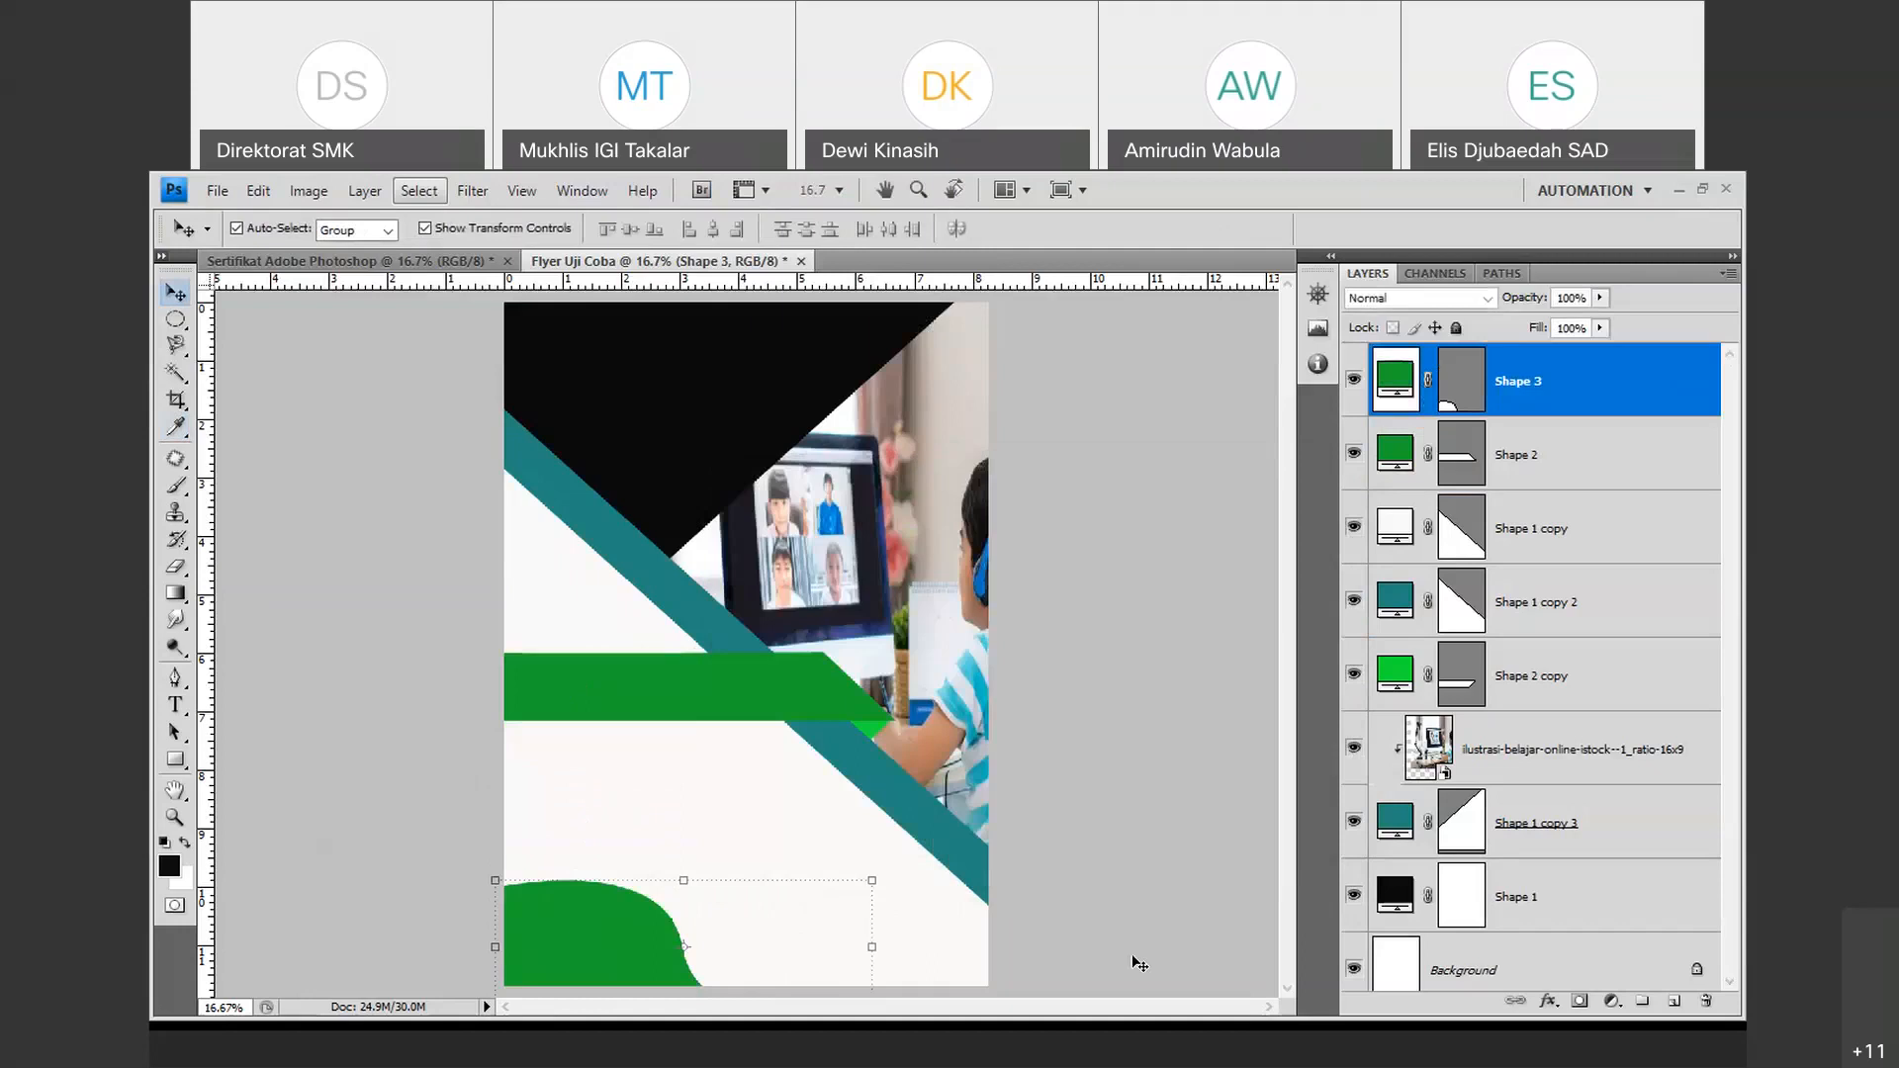
pyautogui.click(1139, 964)
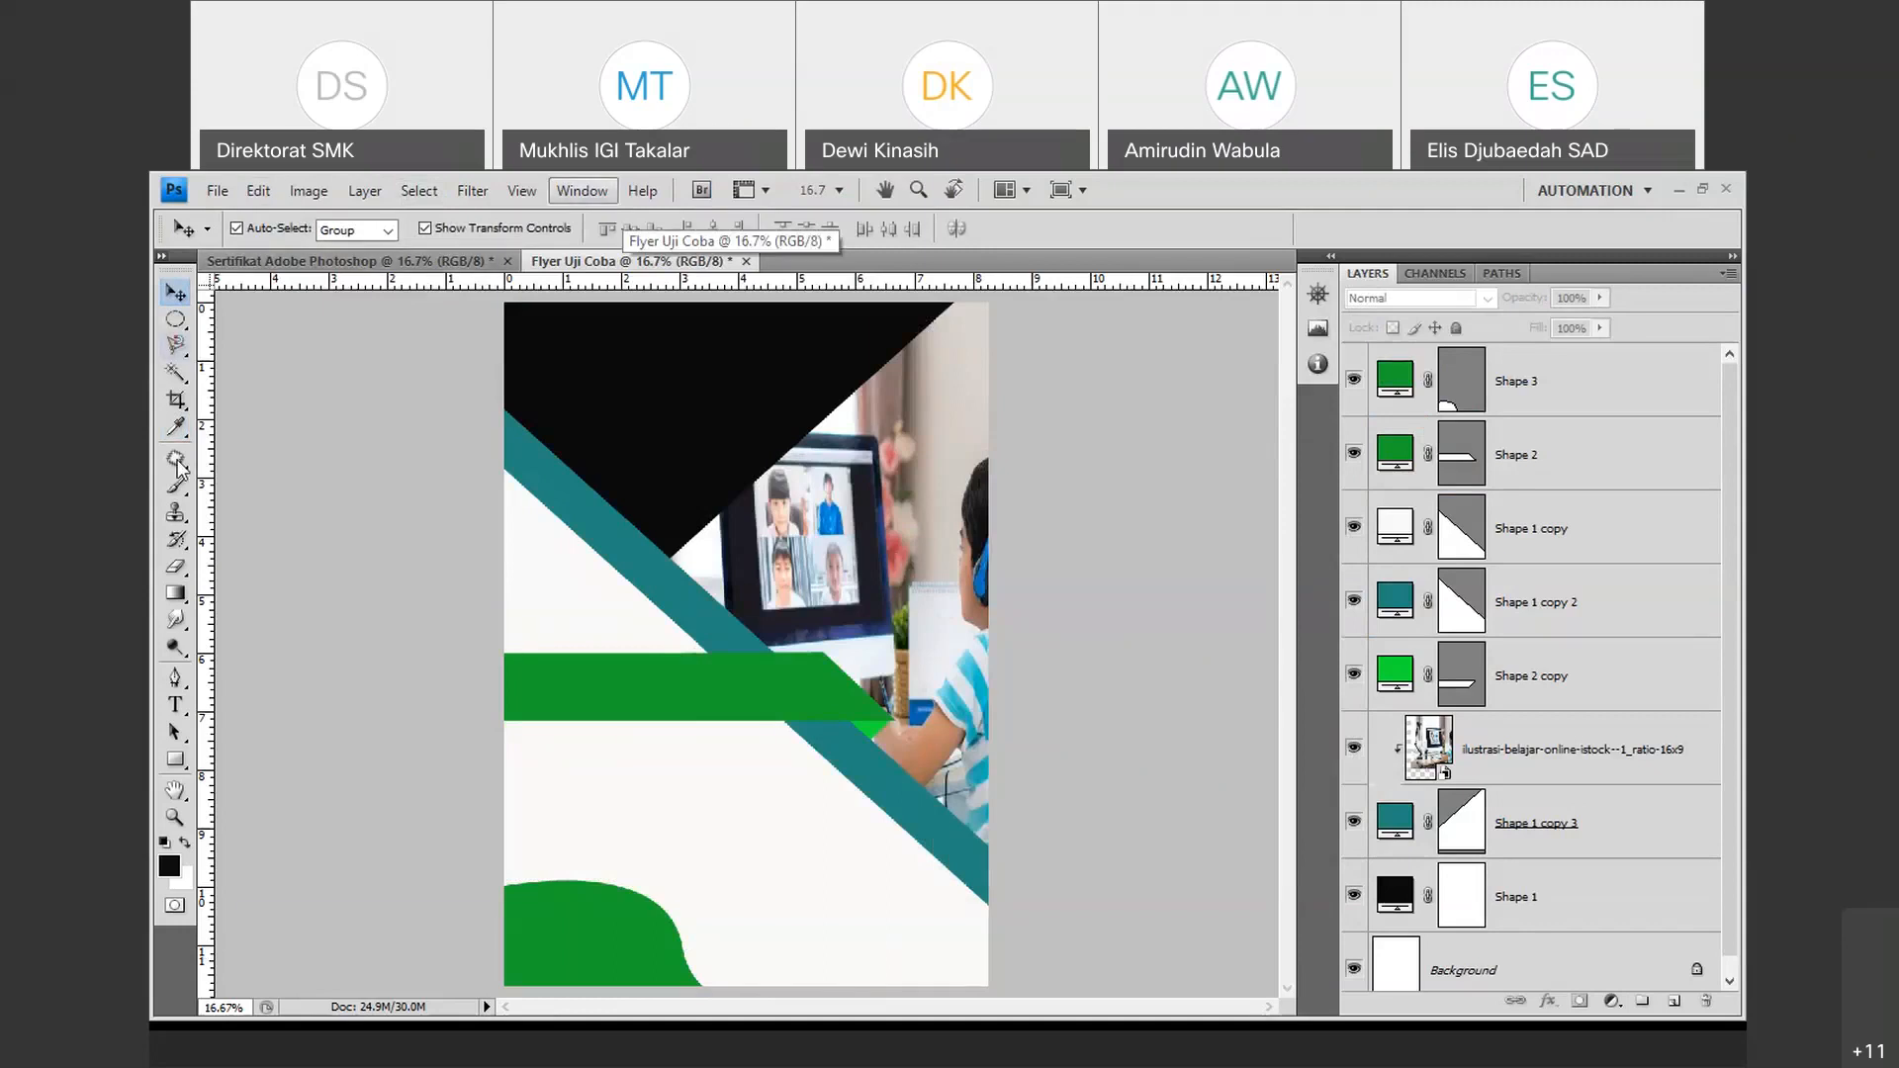
# Create a 36 pt text box over the black area at the flyer's top and enter "Workshhop 32 JP SADAR IGI 2020".
pyautogui.click(175, 706)
pyautogui.click(1529, 408)
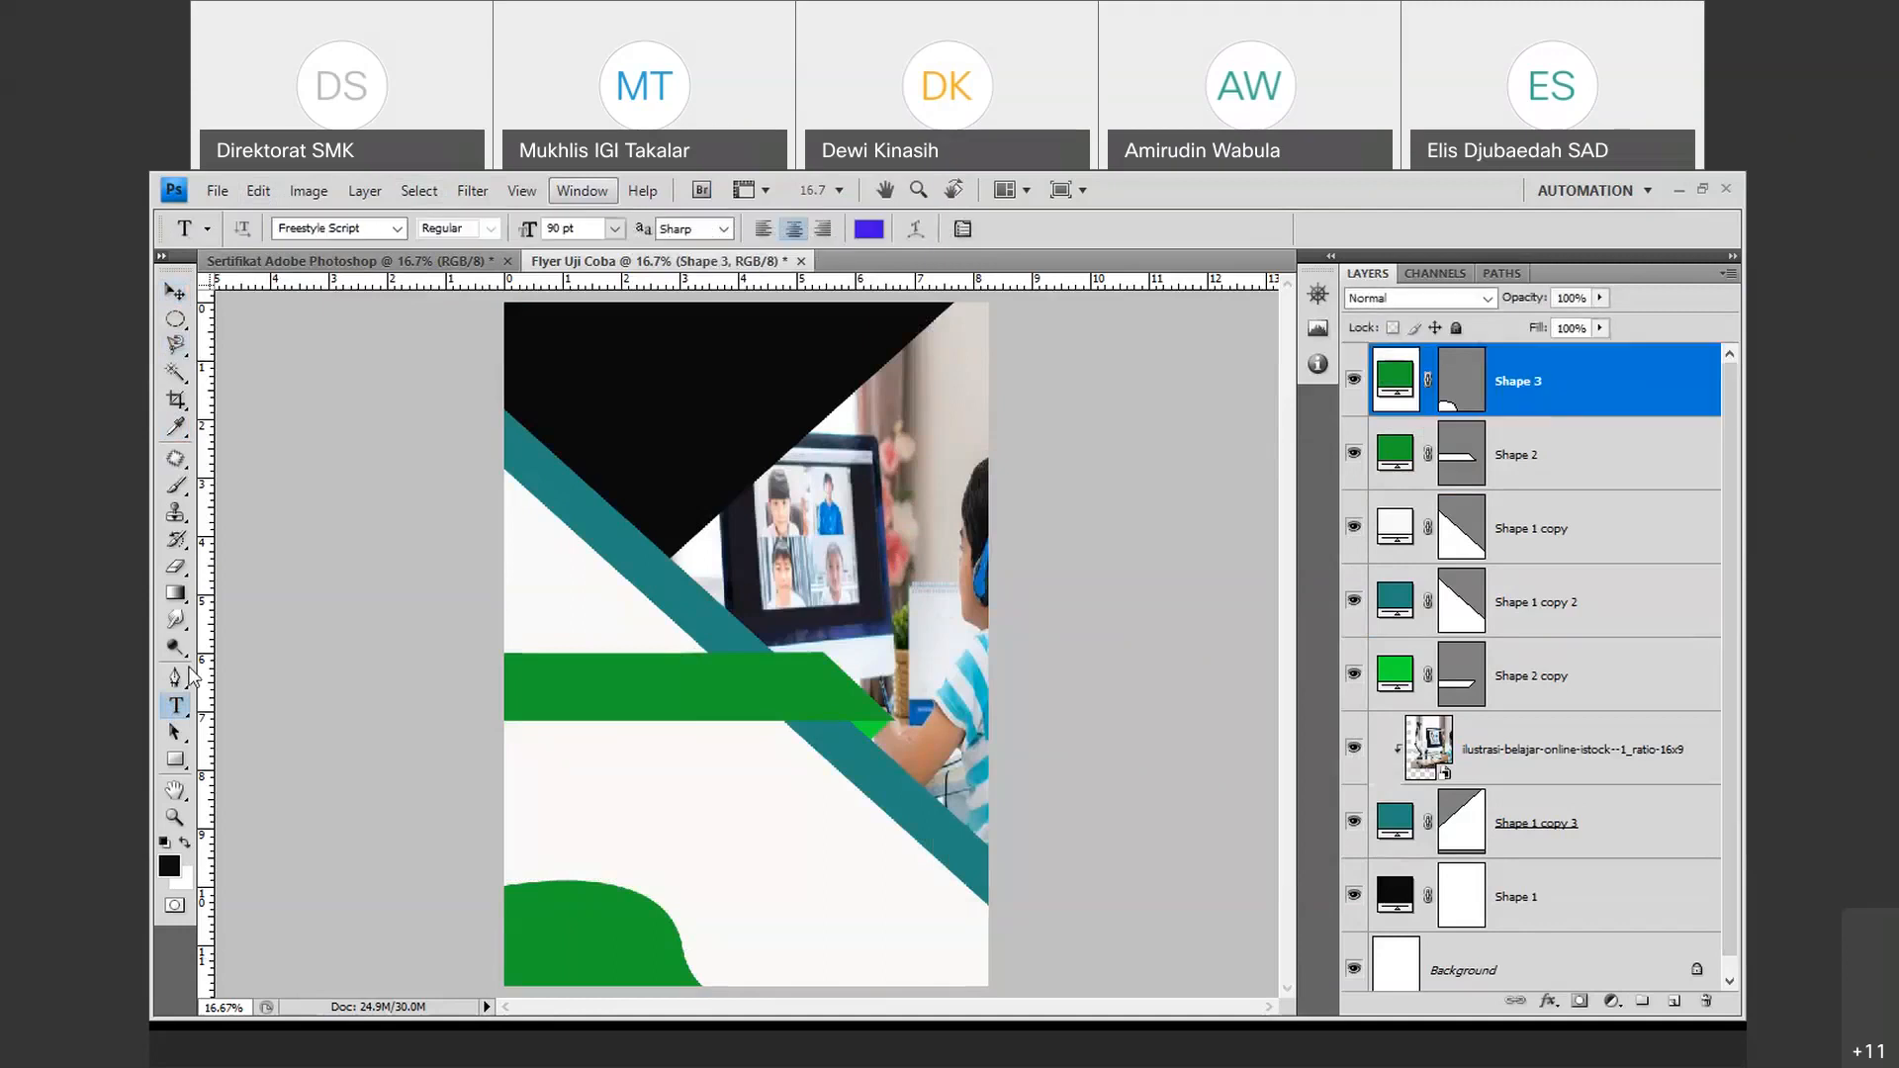
pyautogui.moveTo(514, 314); pyautogui.dragTo(872, 414)
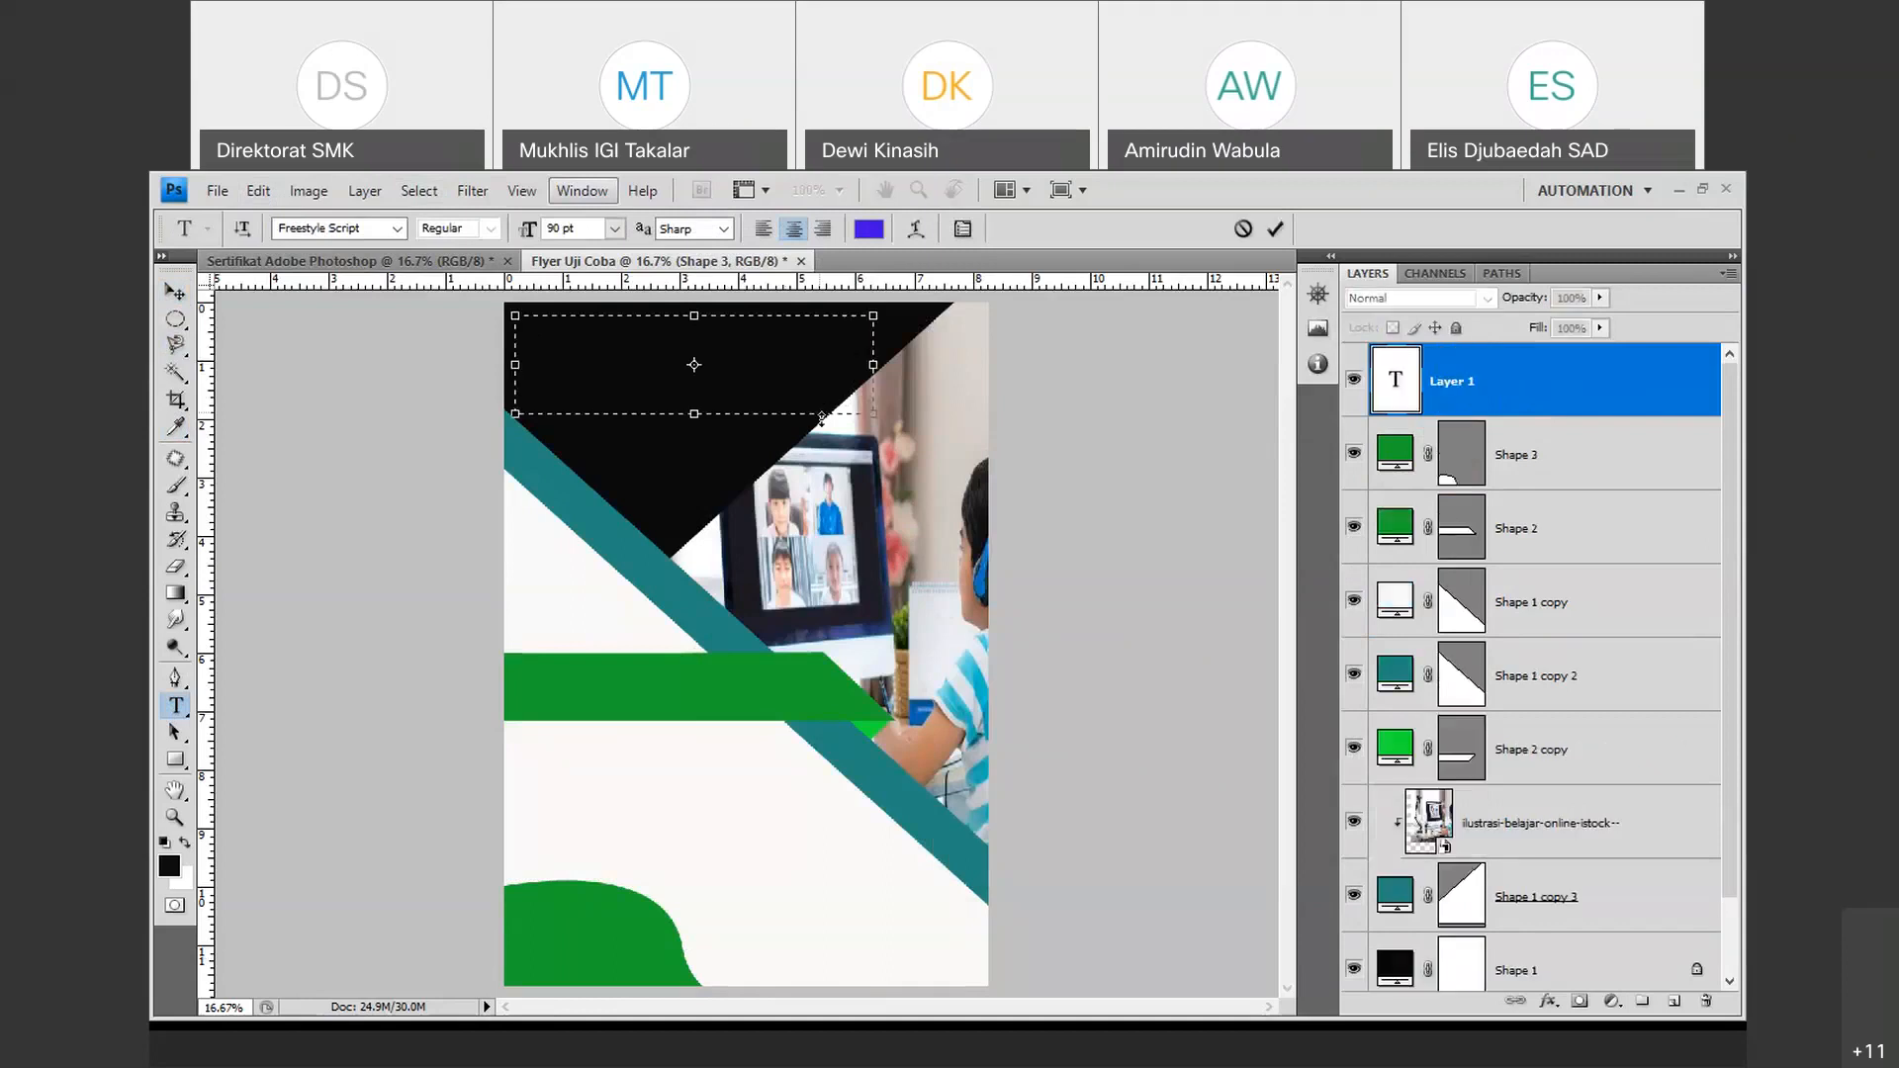
pyautogui.click(614, 229)
pyautogui.click(622, 537)
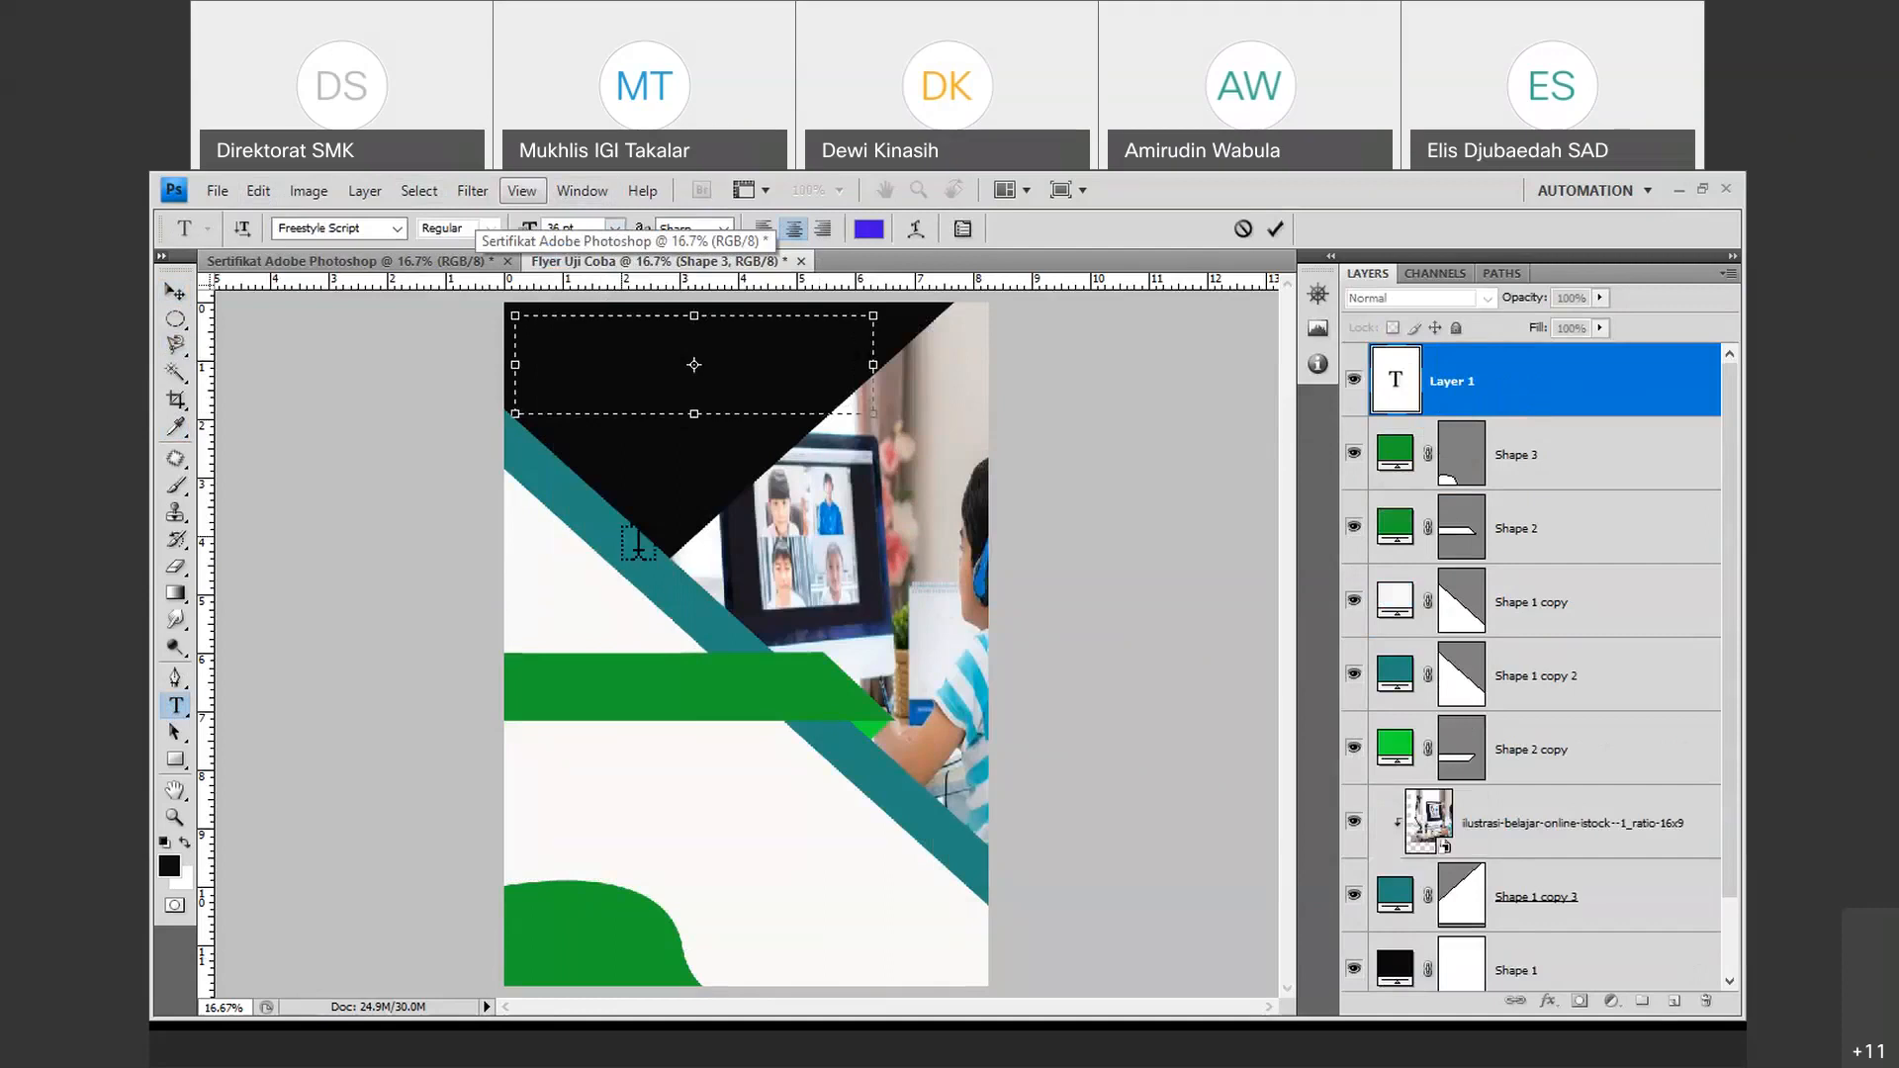
pyautogui.write('W')
pyautogui.press('BackSpace')
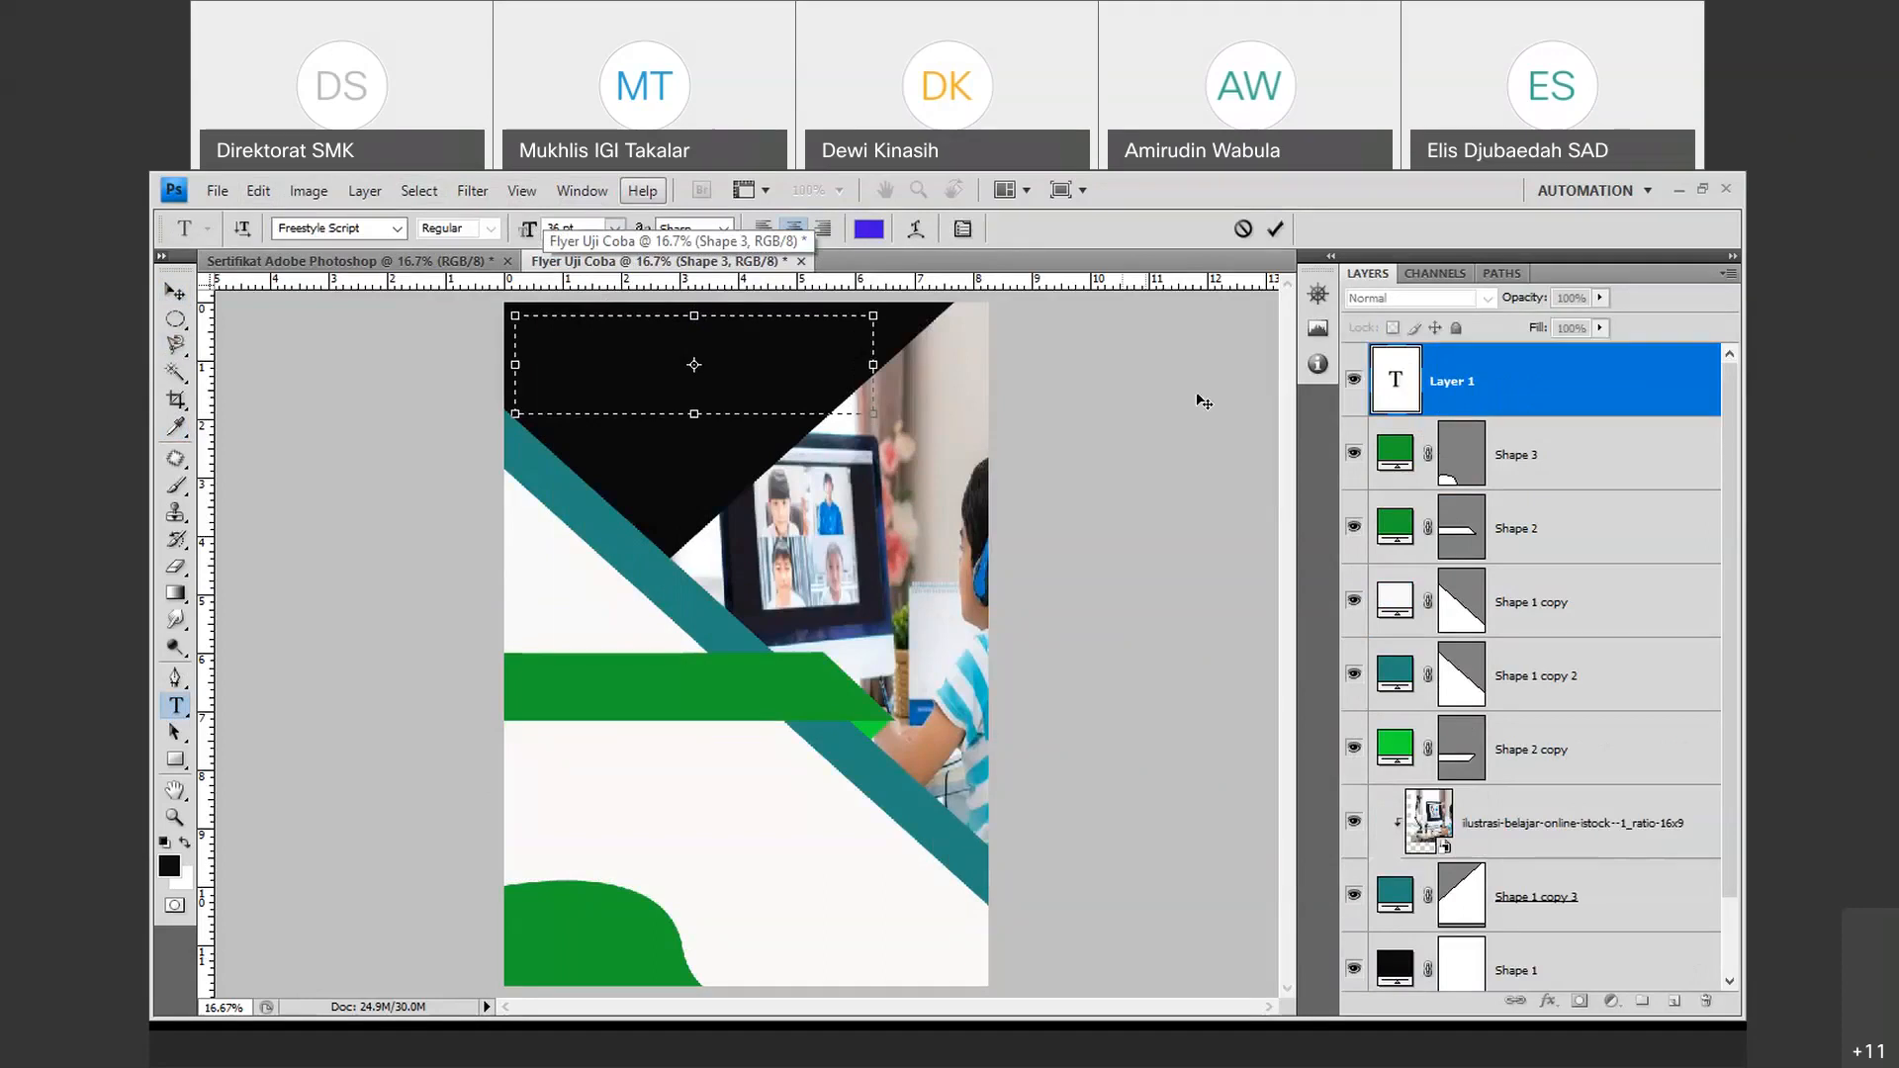
pyautogui.write('Worksh')
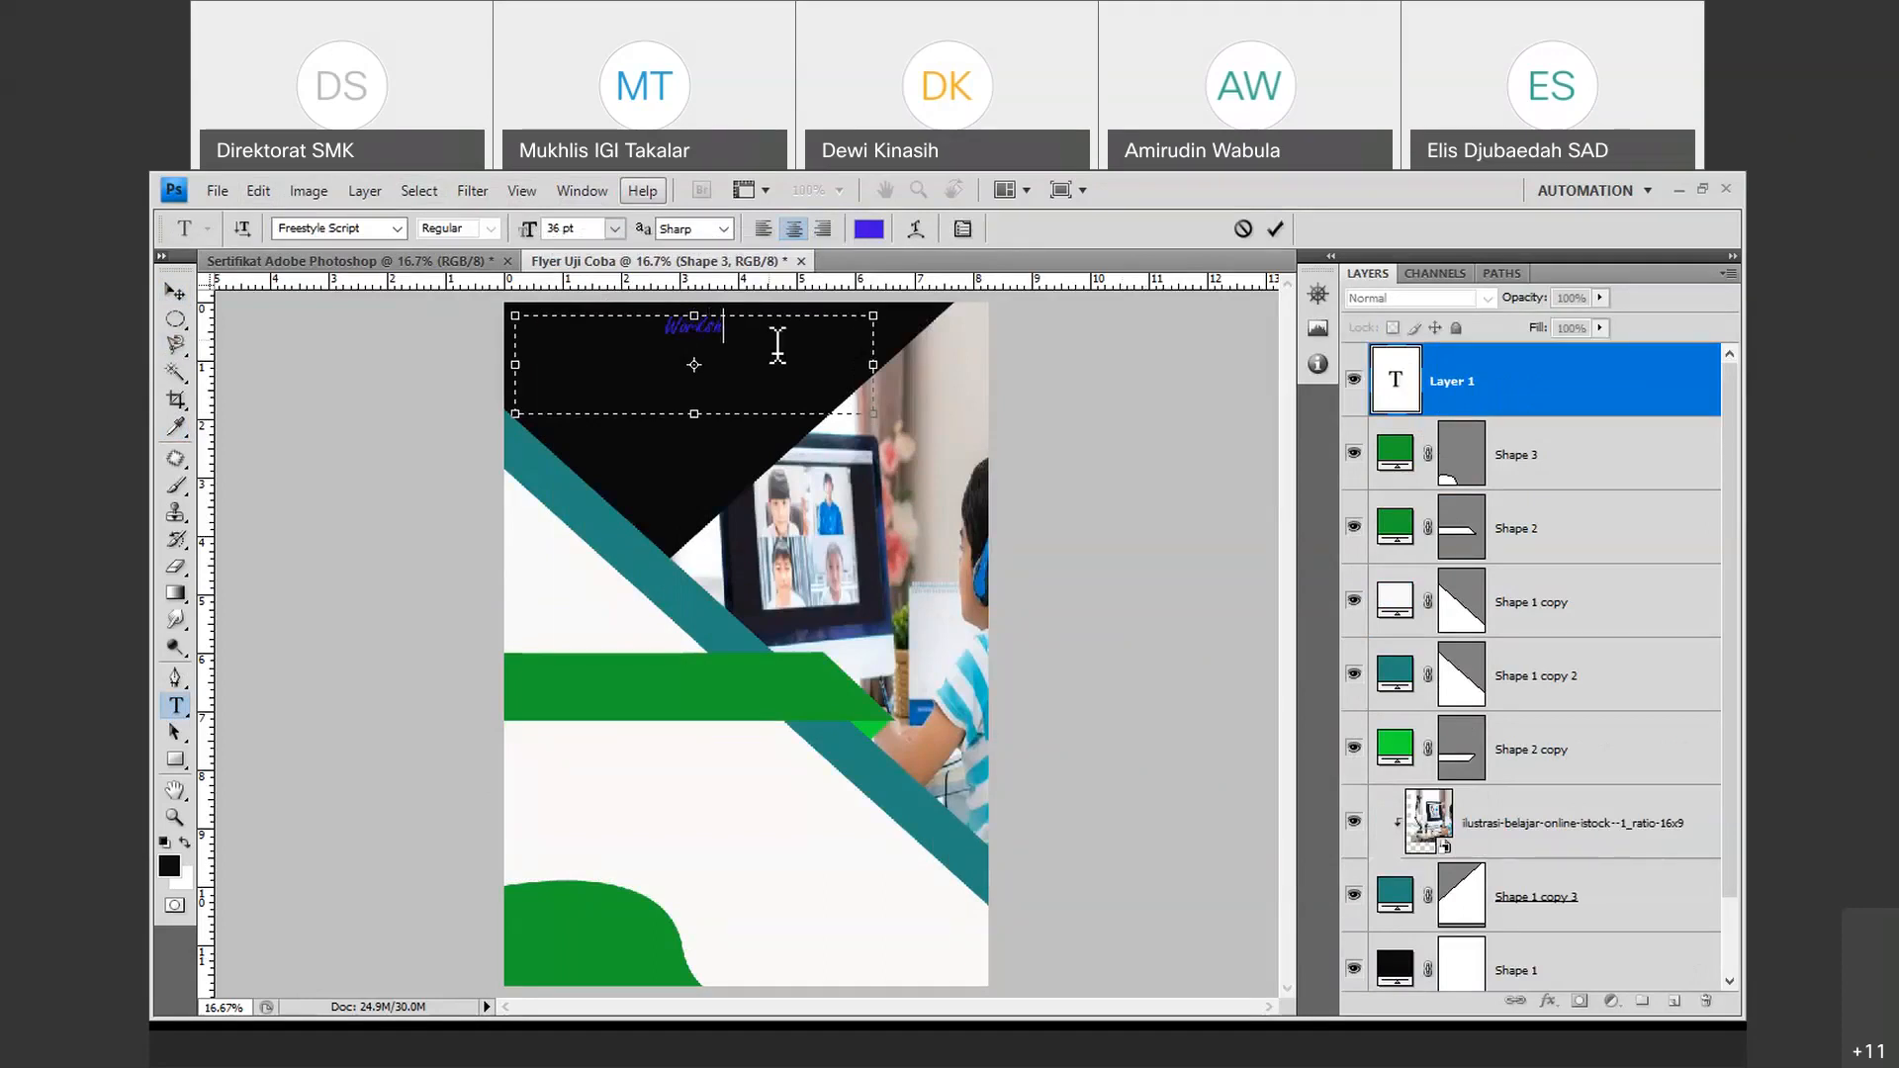
pyautogui.write('op 22 JP SMK IGI 2020')
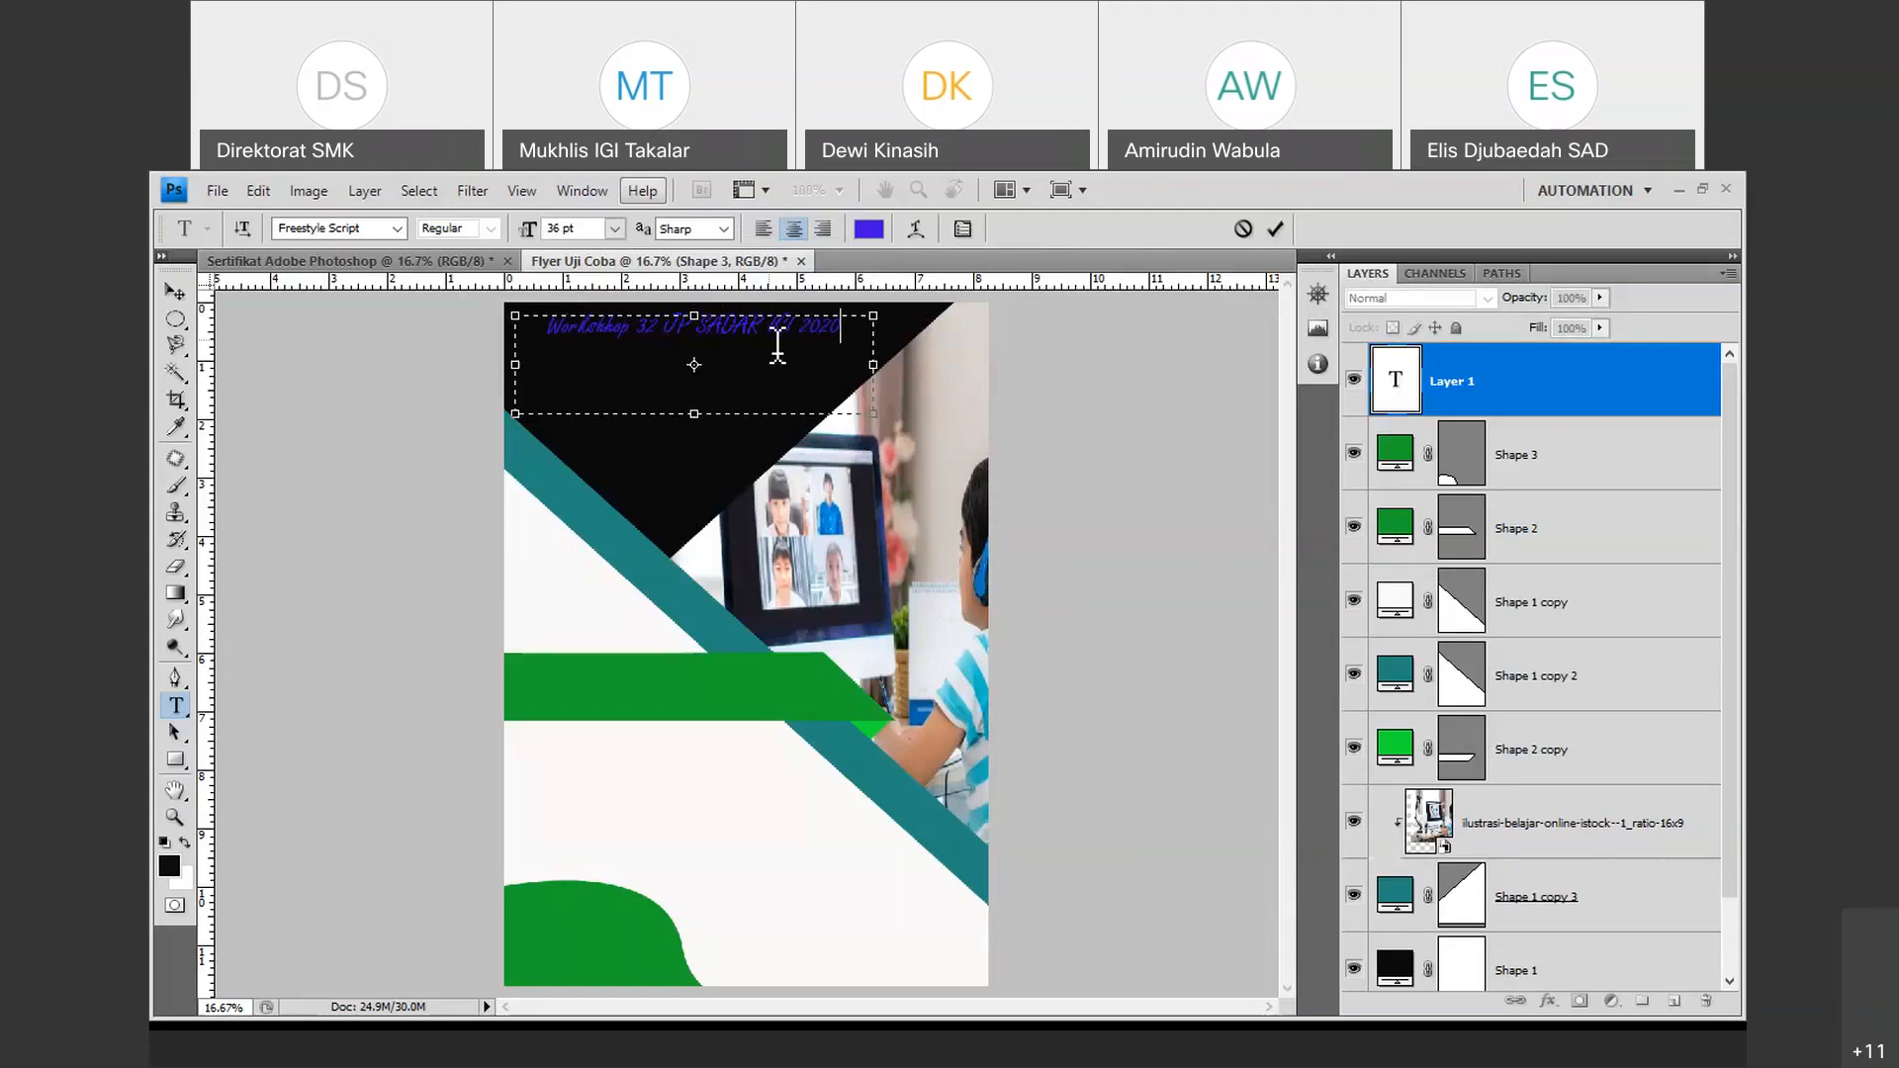
# Add the text "Pembuatan Desain Flyer Dengan Adobe Photoishop" on a new line below the workshop line.
pyautogui.press('Return')
pyautogui.write('Pad')
pyautogui.write('buatan')
pyautogui.write(' A')
pyautogui.write('dob')
pyautogui.press('BackSpace')
pyautogui.press('BackSpace')
pyautogui.press('BackSpace')
pyautogui.press('BackSpace')
pyautogui.press('BackSpace')
pyautogui.write('Desain Flyer Dengan Adobe P')
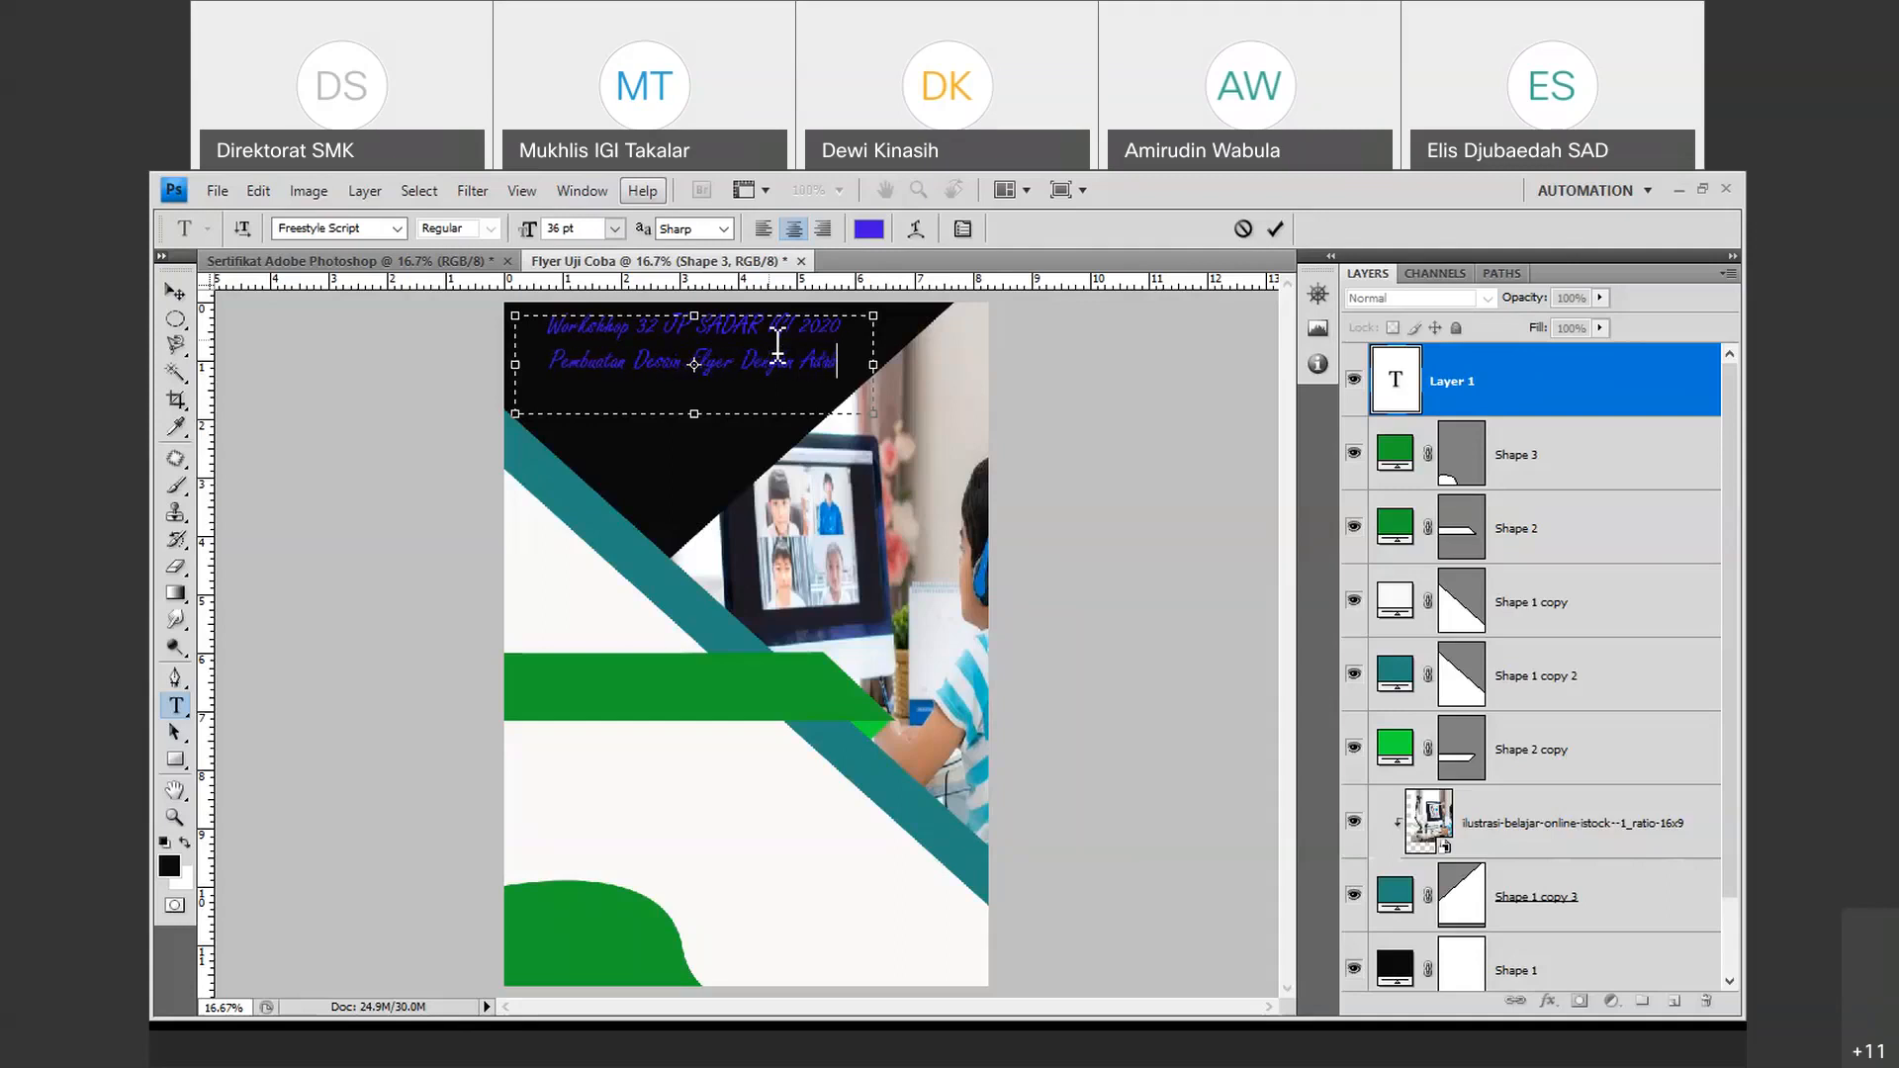
pyautogui.write('hotosh')
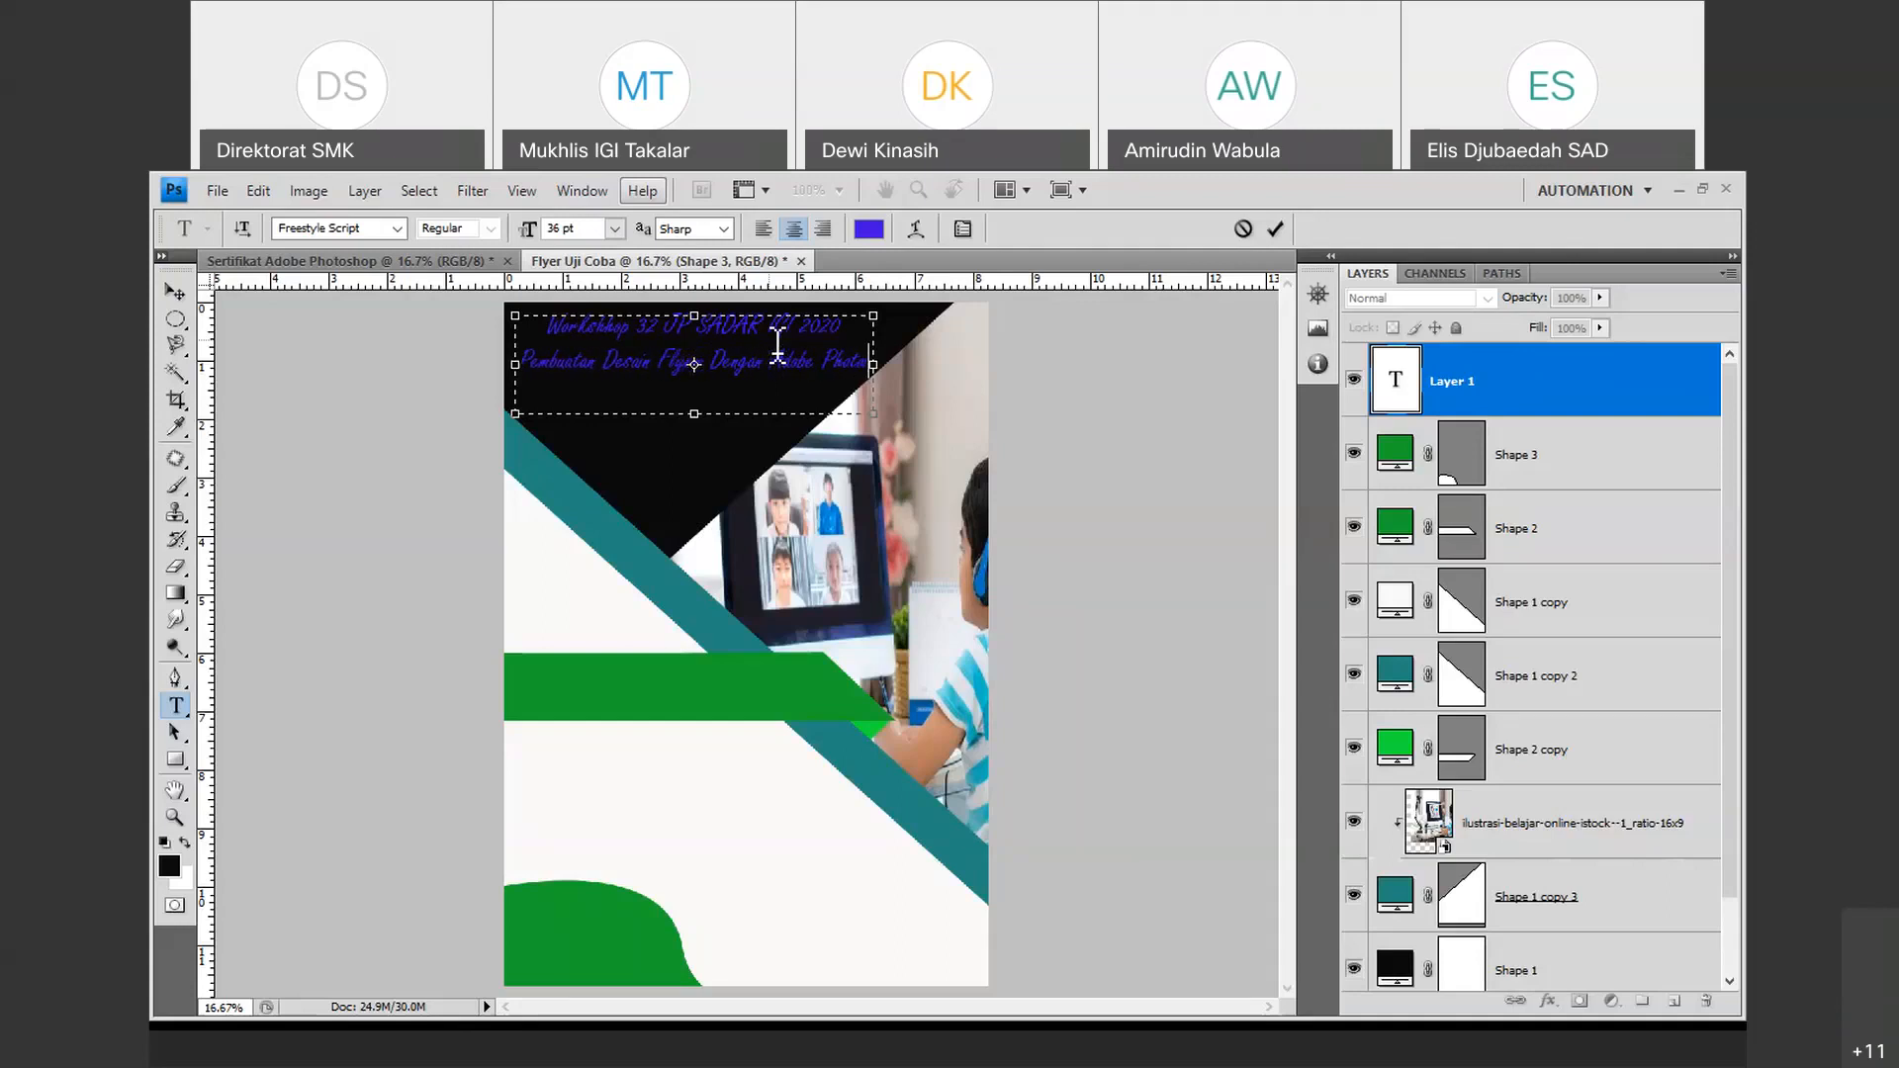
pyautogui.write('op')
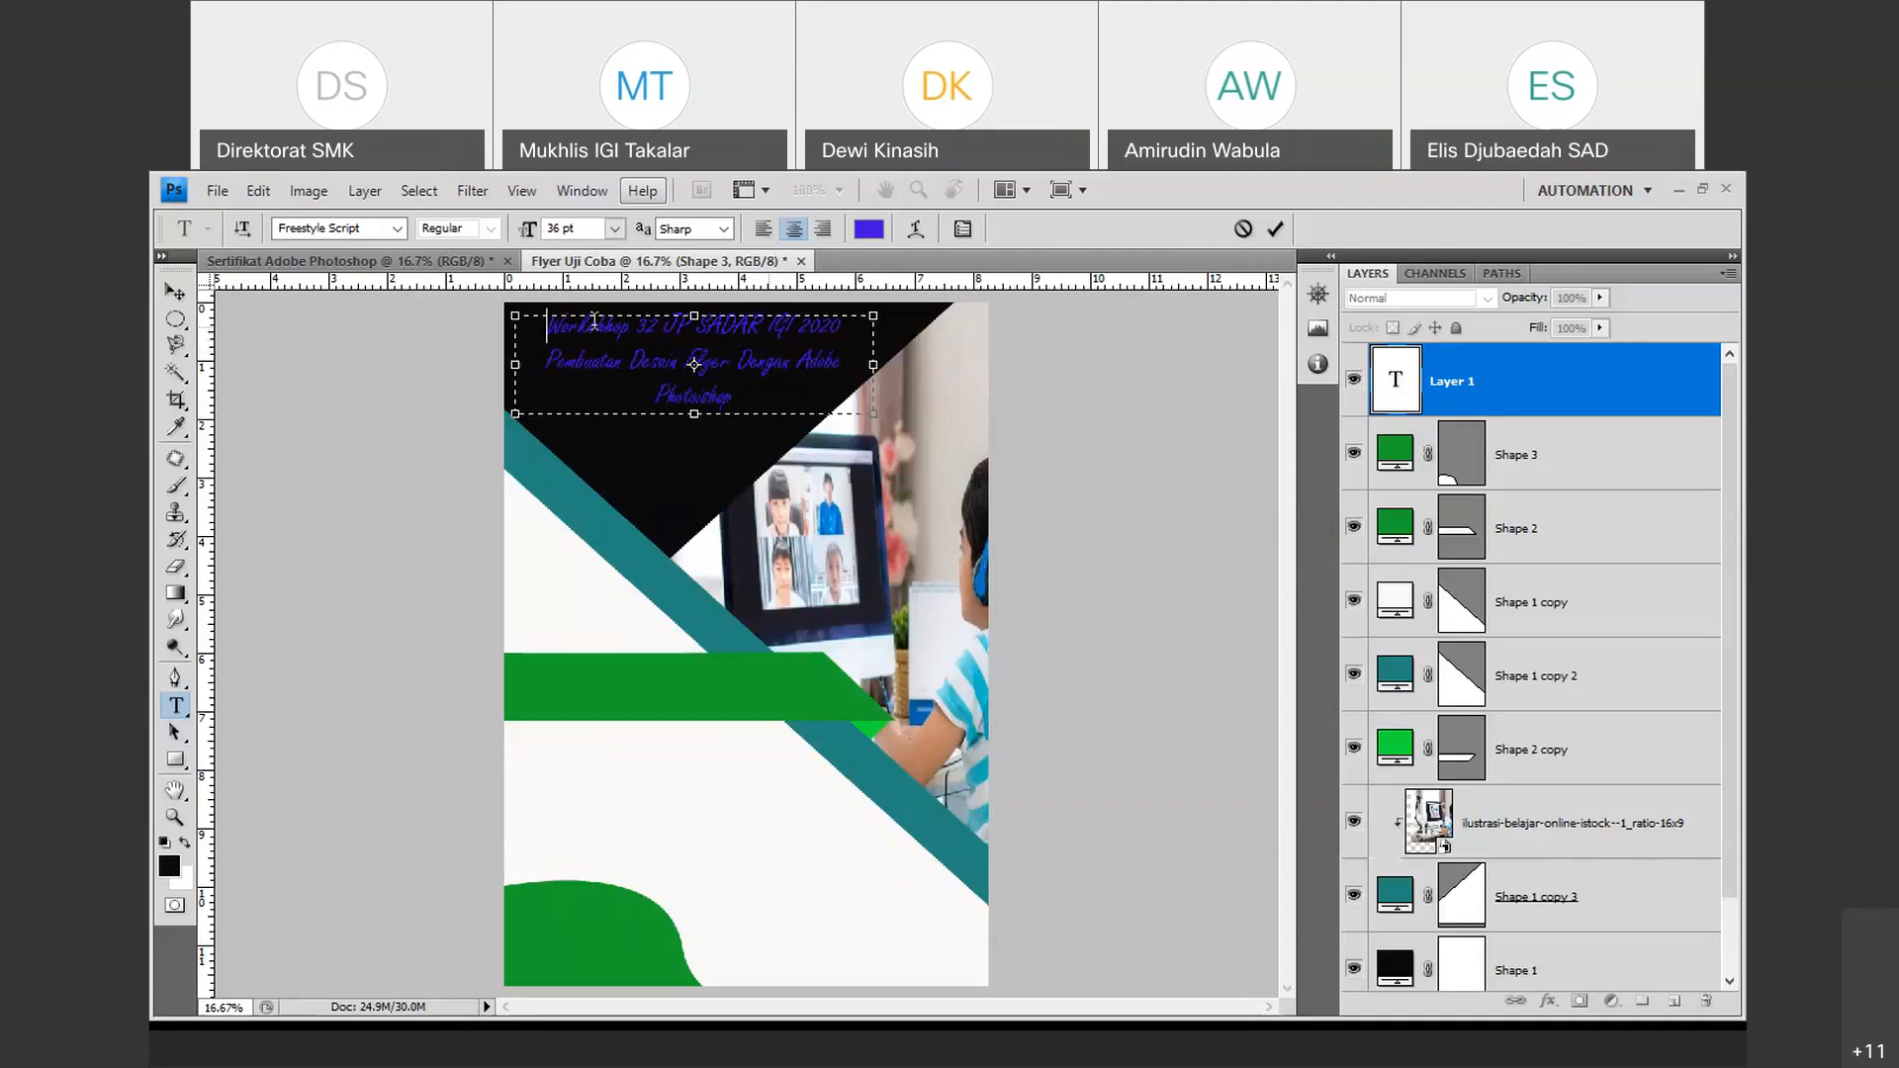
# Colour the first heading line yellow, d6e30e.
pyautogui.moveTo(549, 326); pyautogui.dragTo(847, 336)
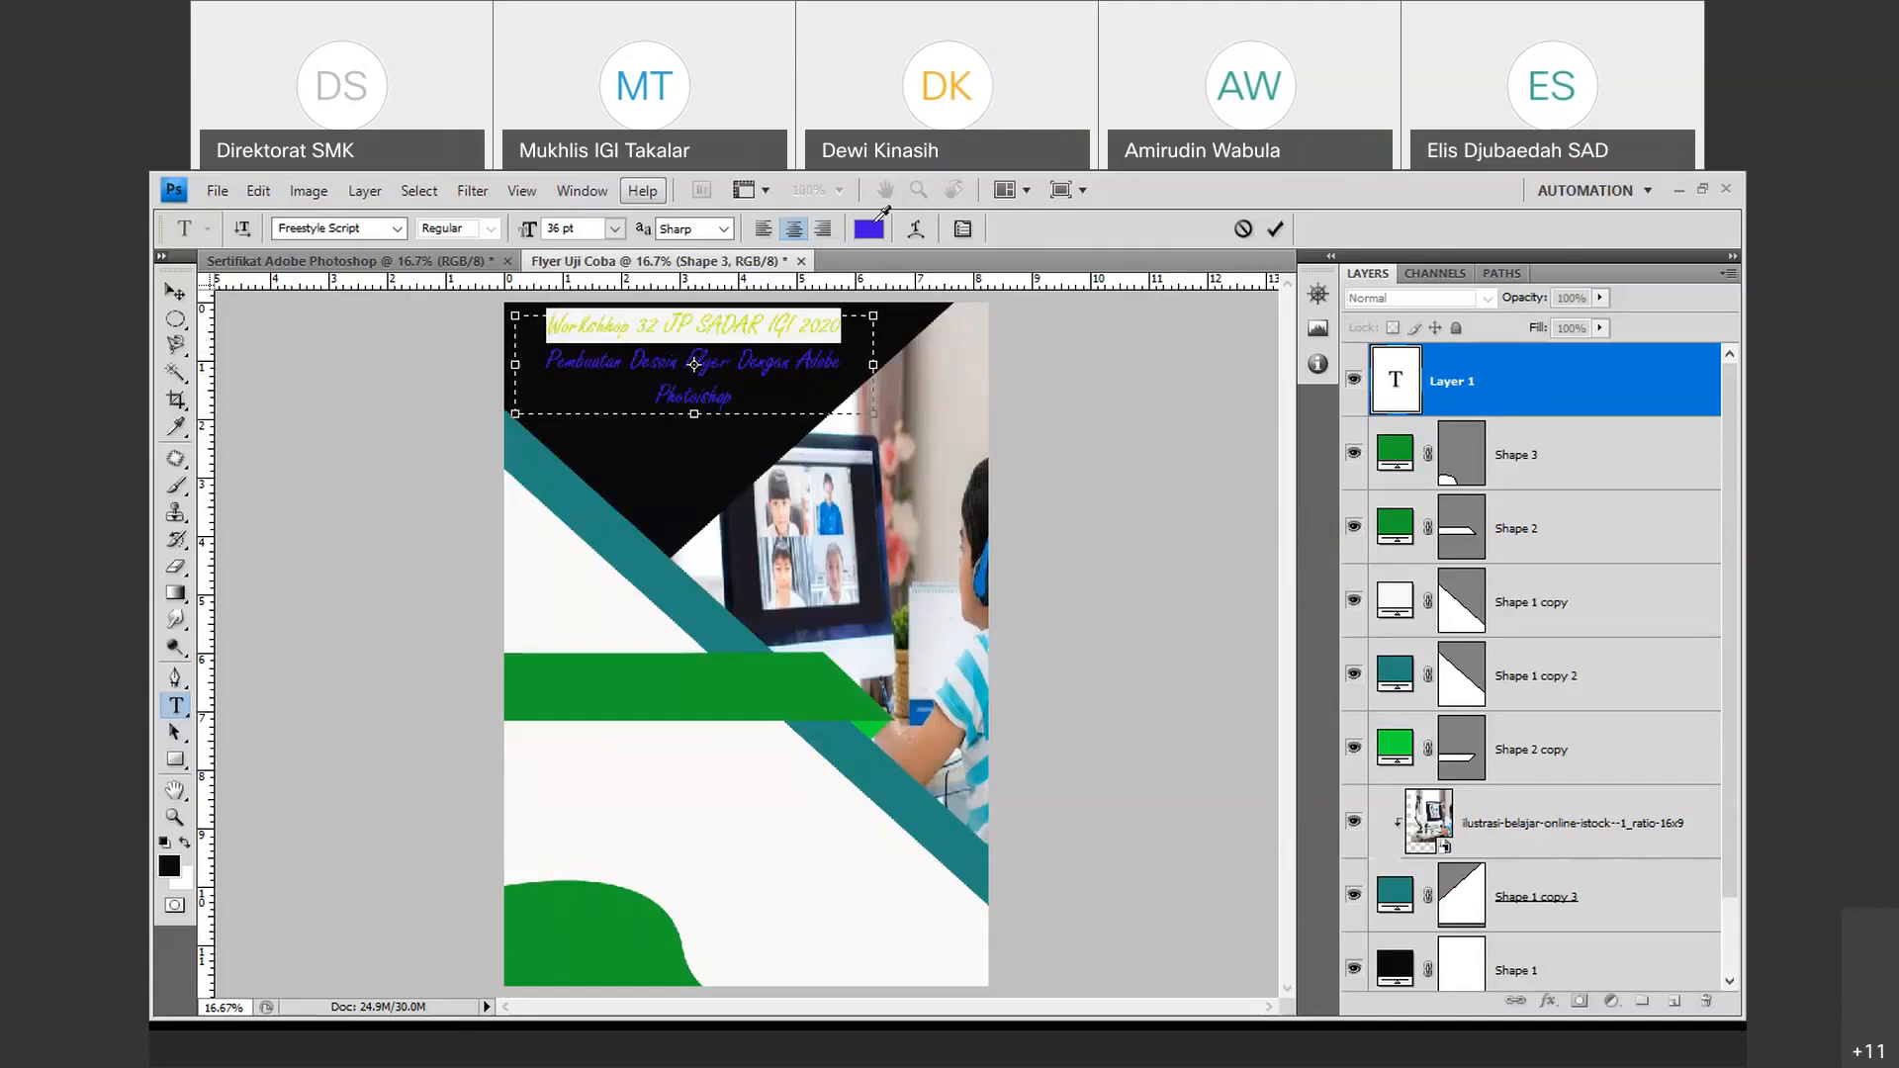
pyautogui.click(868, 229)
pyautogui.click(1056, 769)
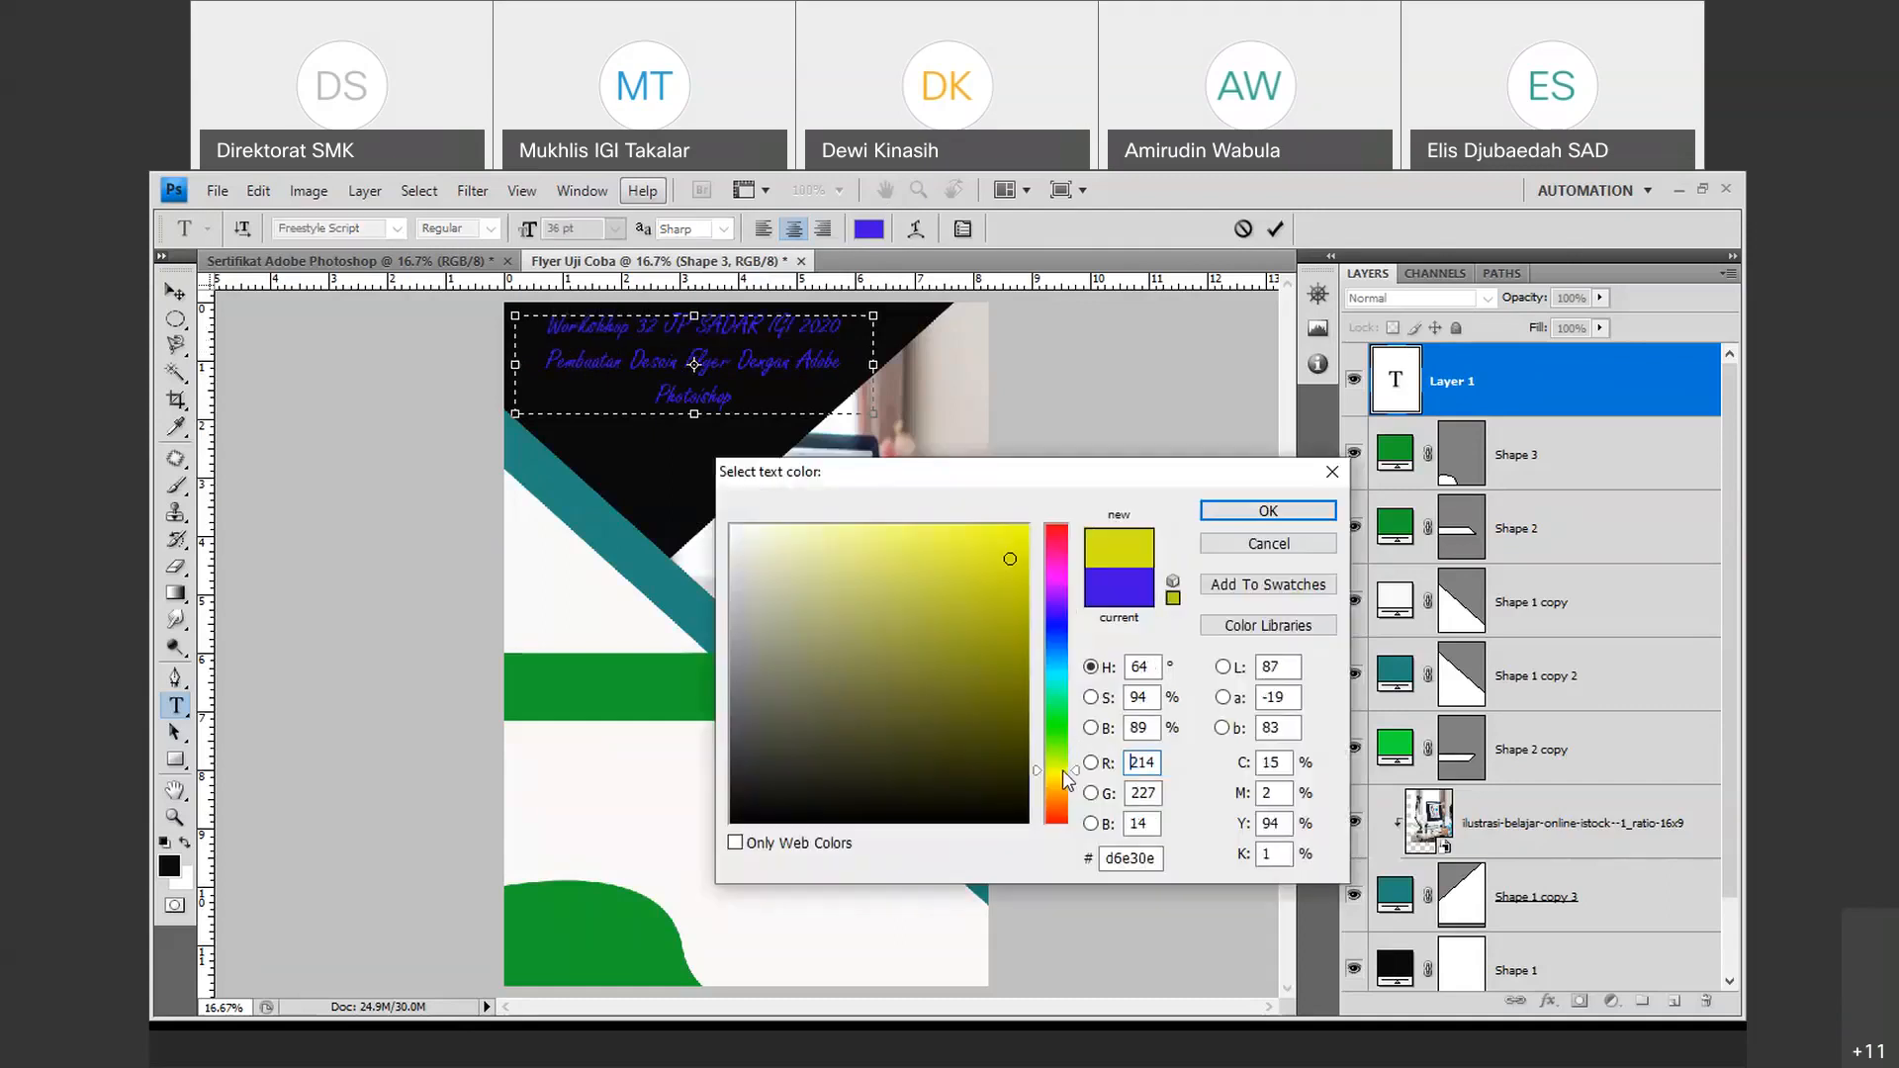
pyautogui.click(1222, 513)
# Colour the "Pembuatan Desain Flyer" heading text cyan.
pyautogui.moveTo(756, 406); pyautogui.dragTo(545, 358)
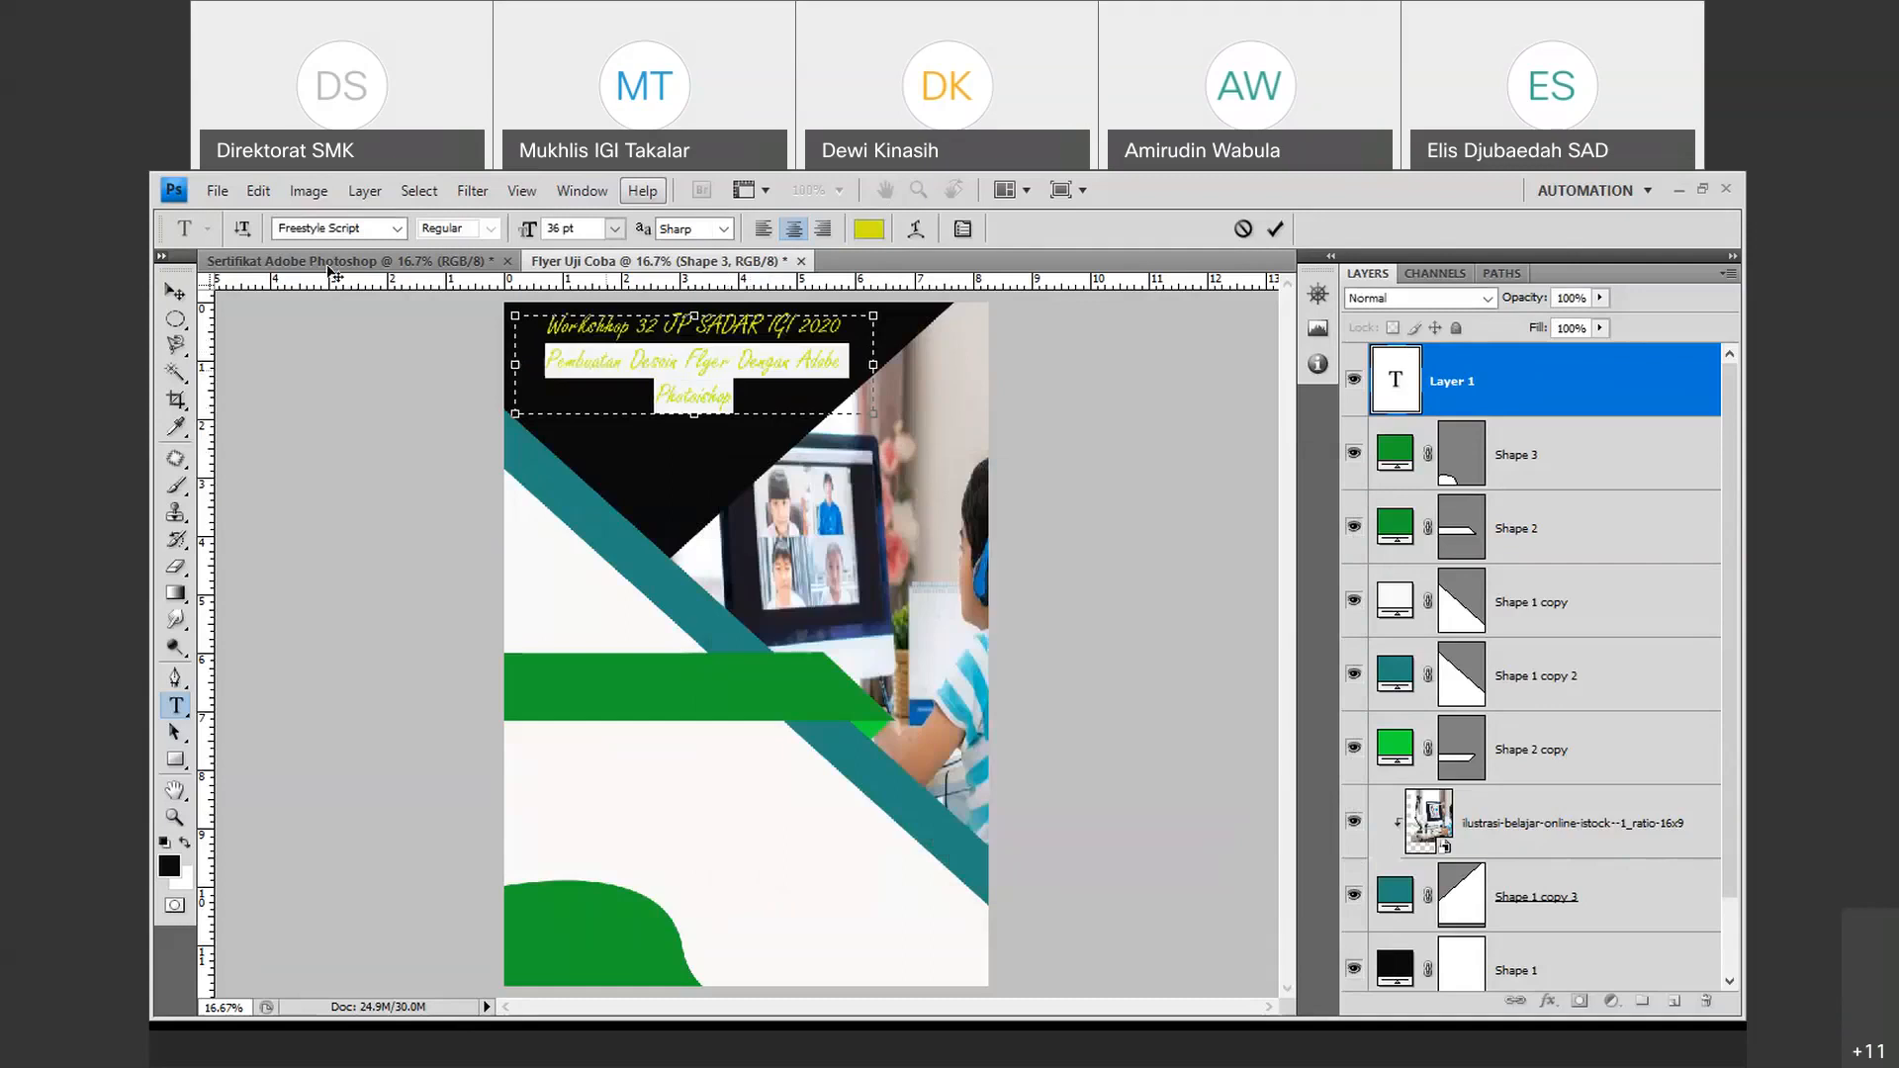
pyautogui.click(858, 238)
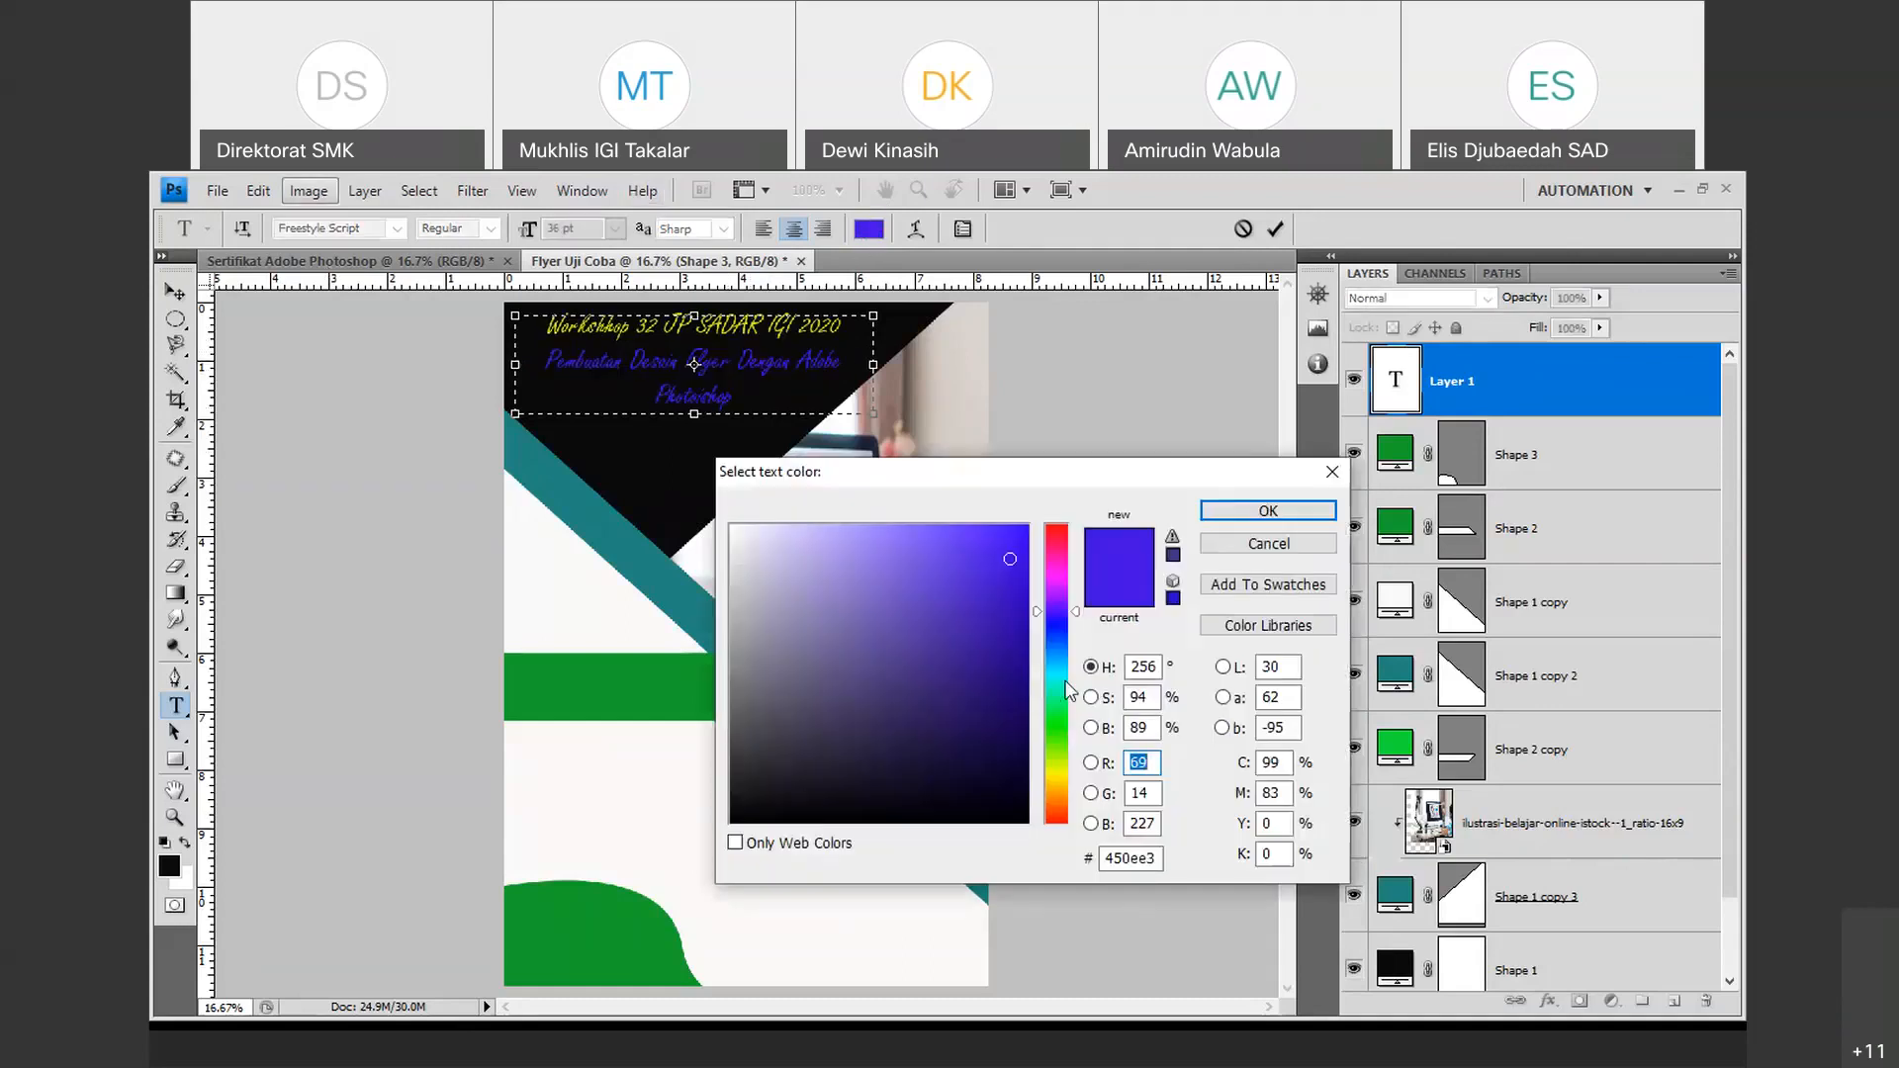
pyautogui.click(1066, 682)
pyautogui.click(1267, 510)
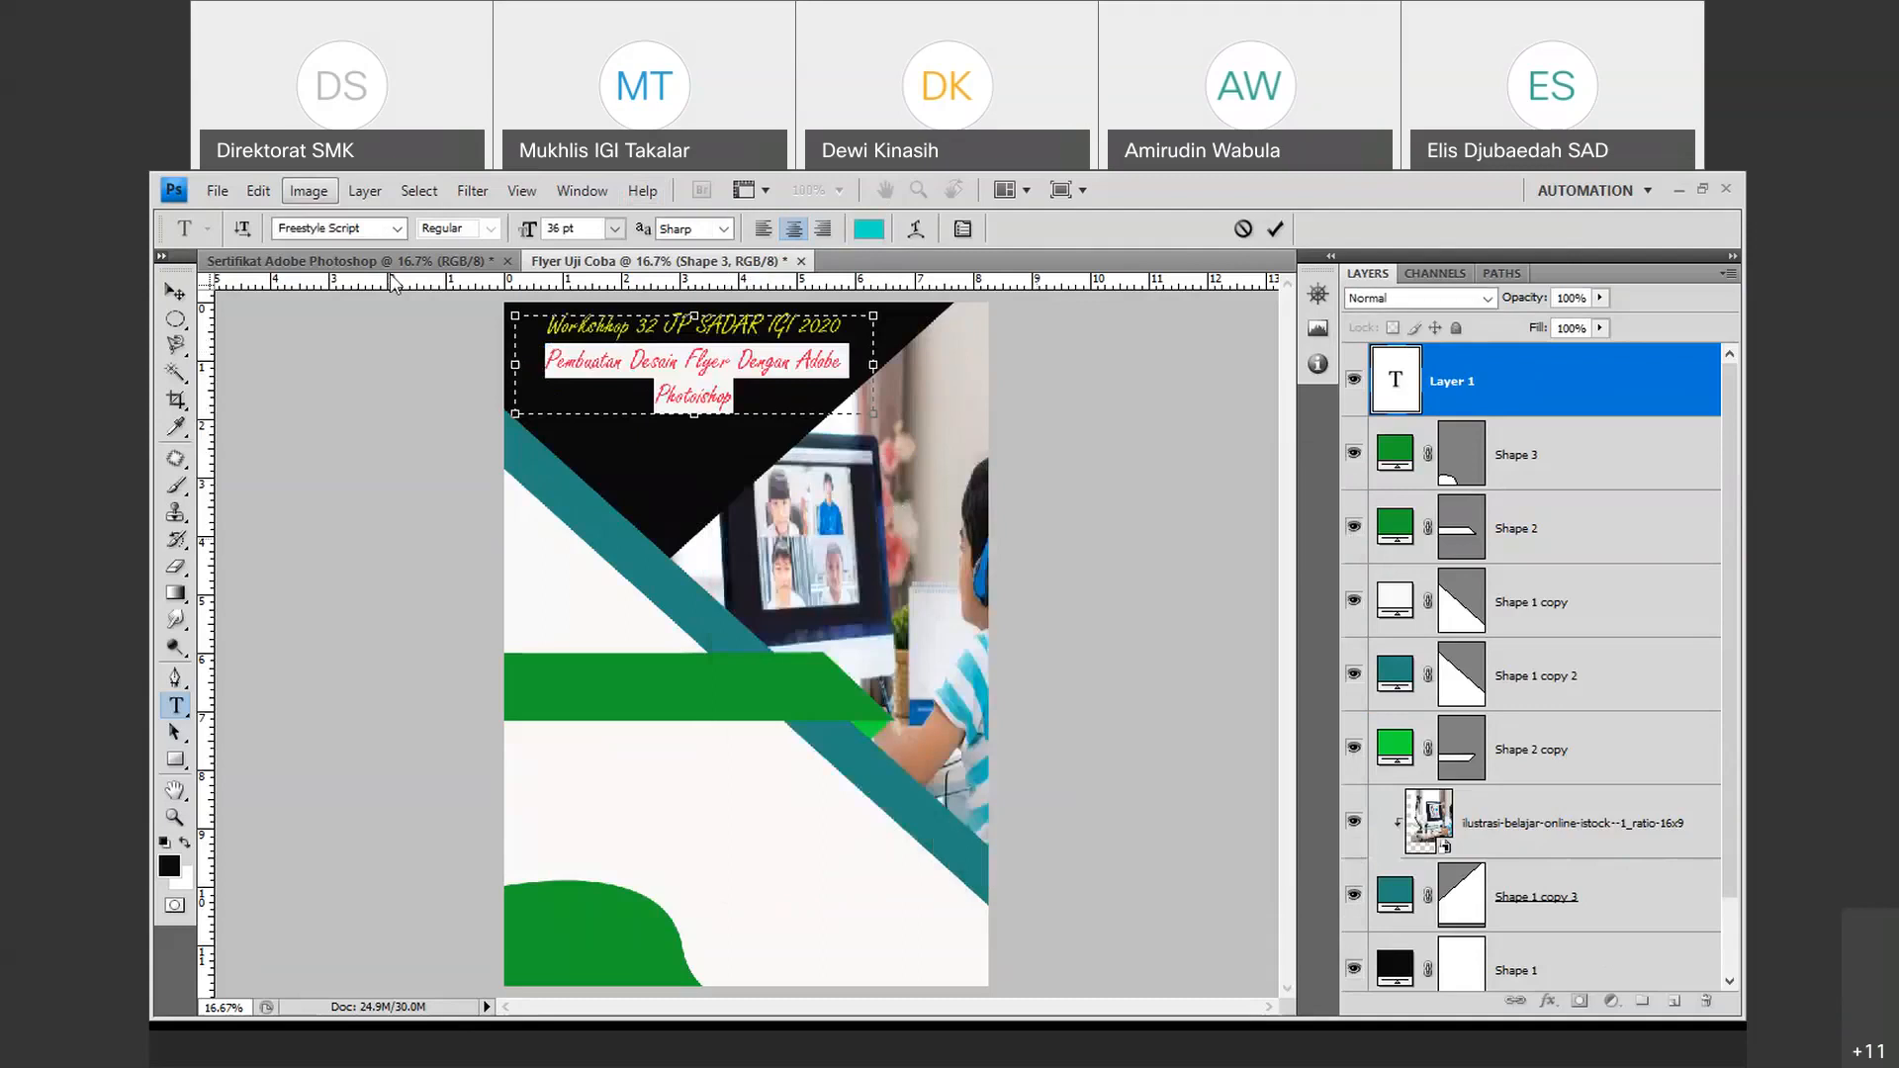
# Set the cyan heading text to Gill Sans Ultra Bold at 24 pt and commit the text edit.
pyautogui.click(399, 229)
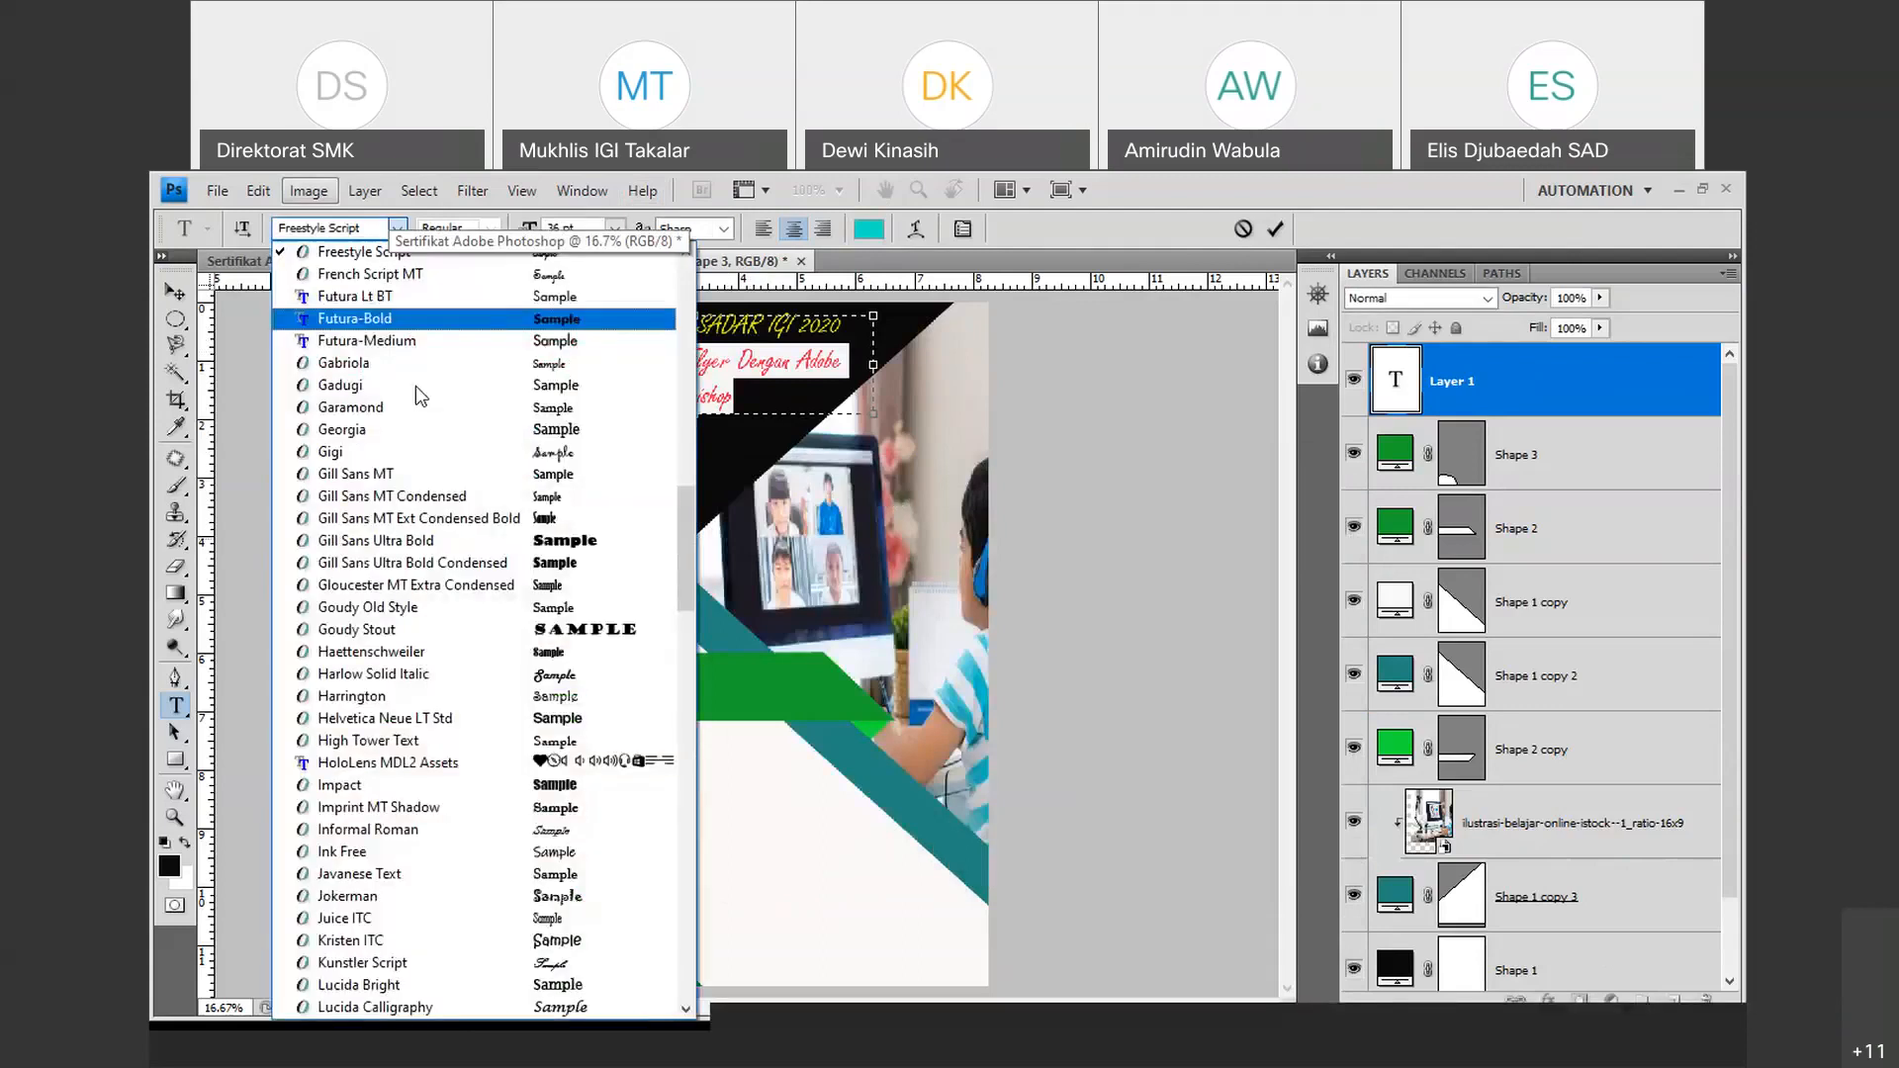
pyautogui.click(376, 540)
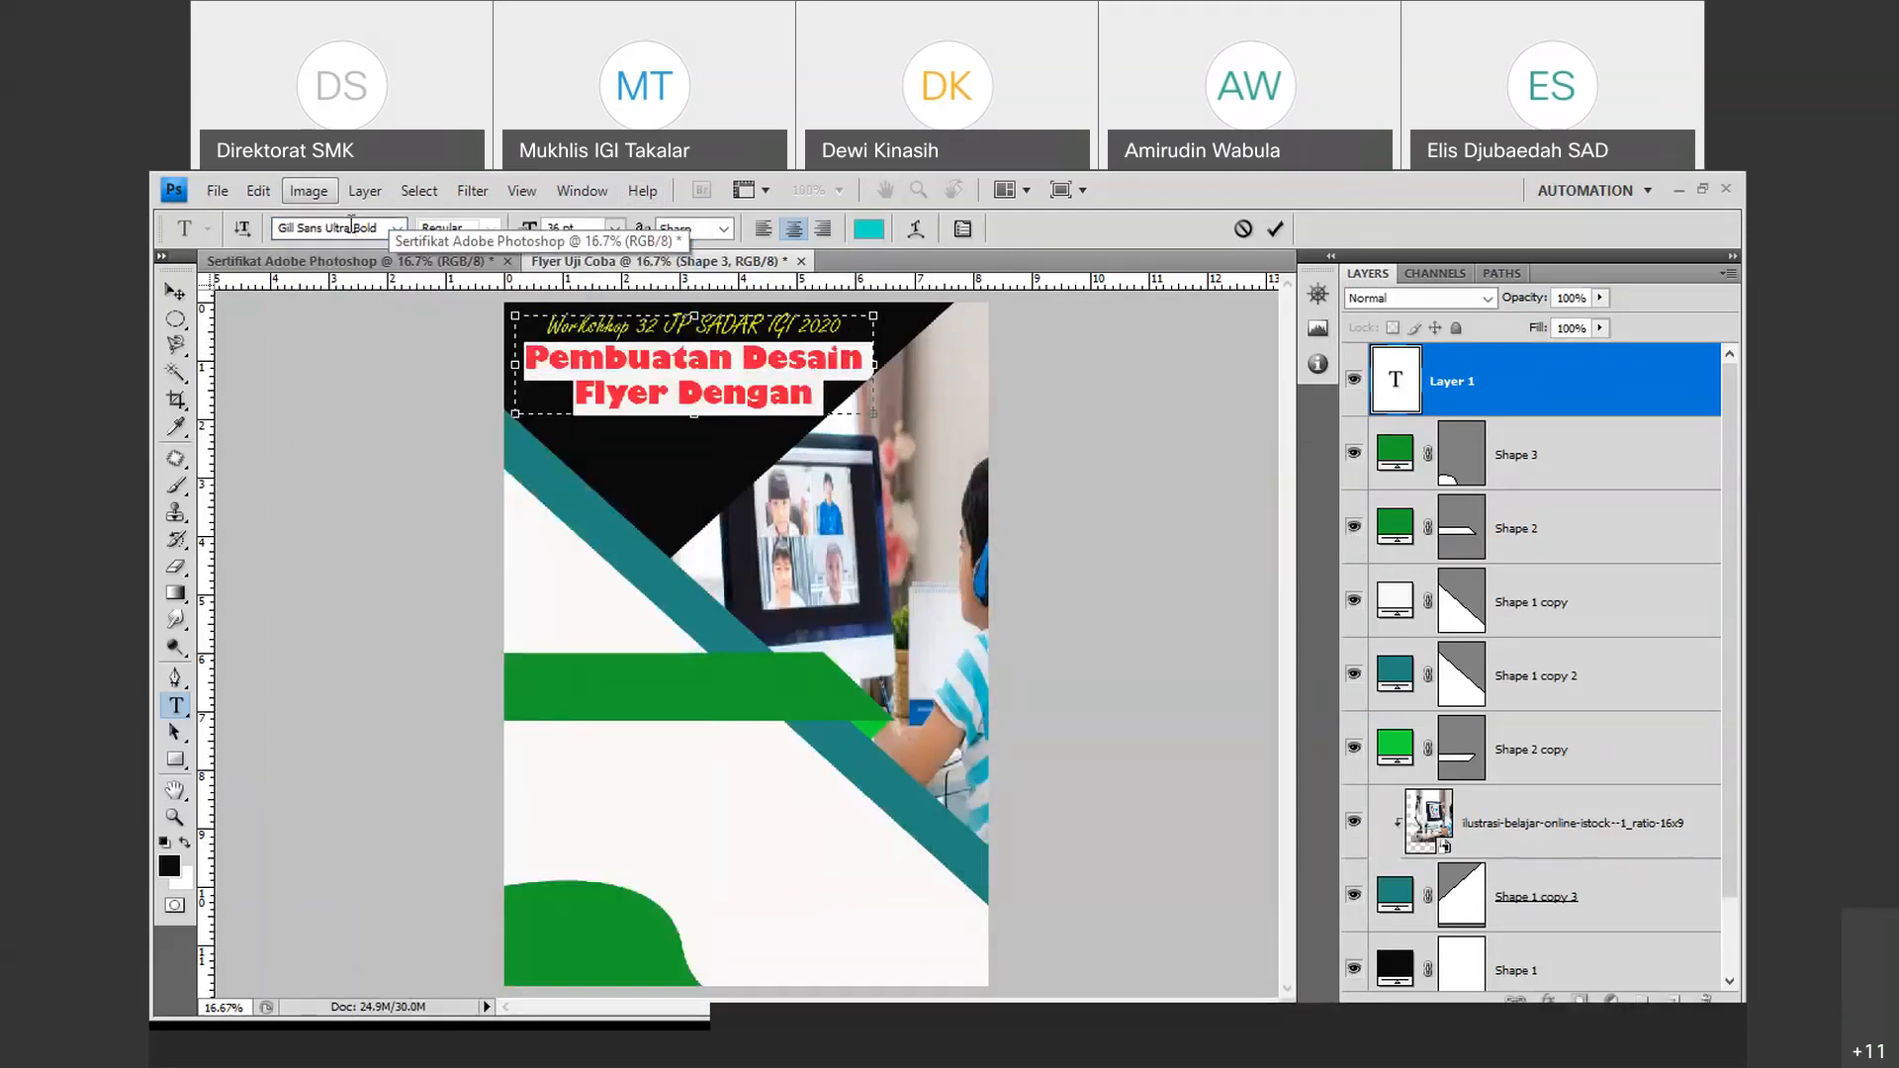
pyautogui.click(613, 229)
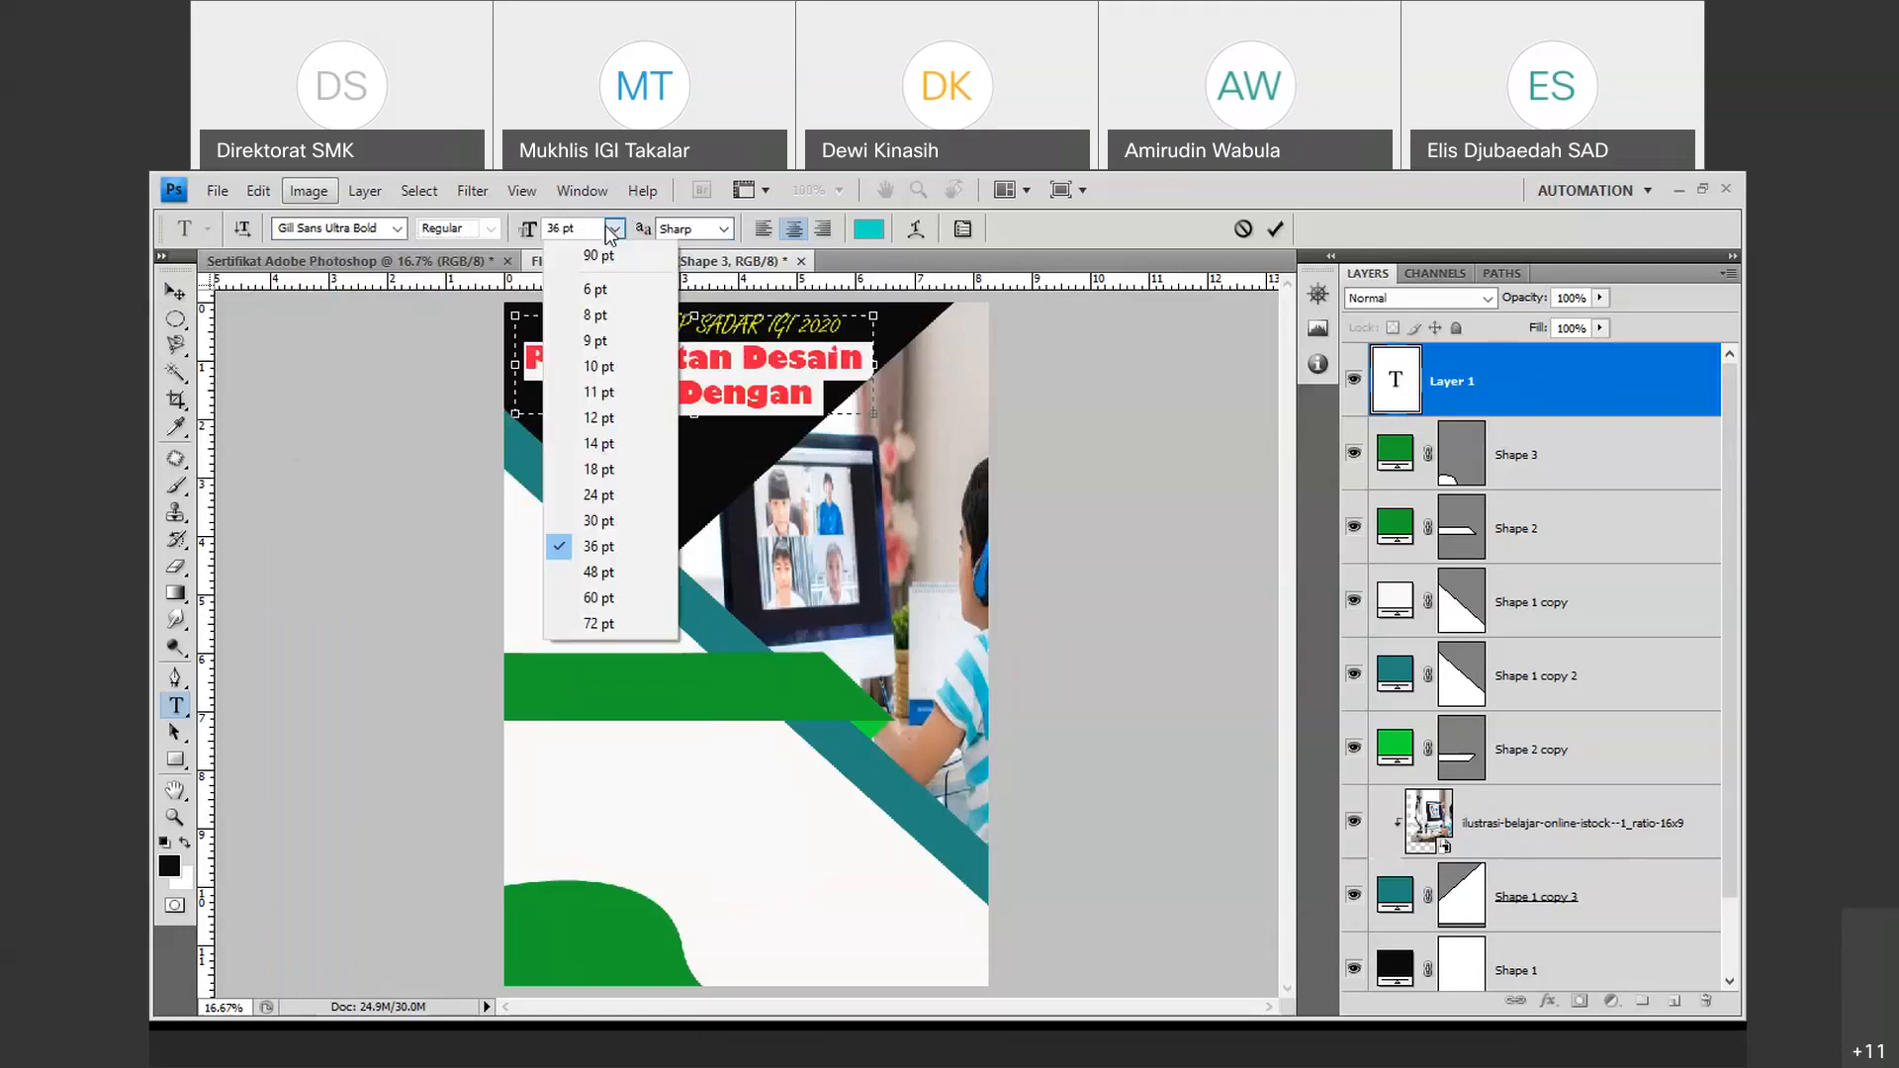
pyautogui.click(598, 495)
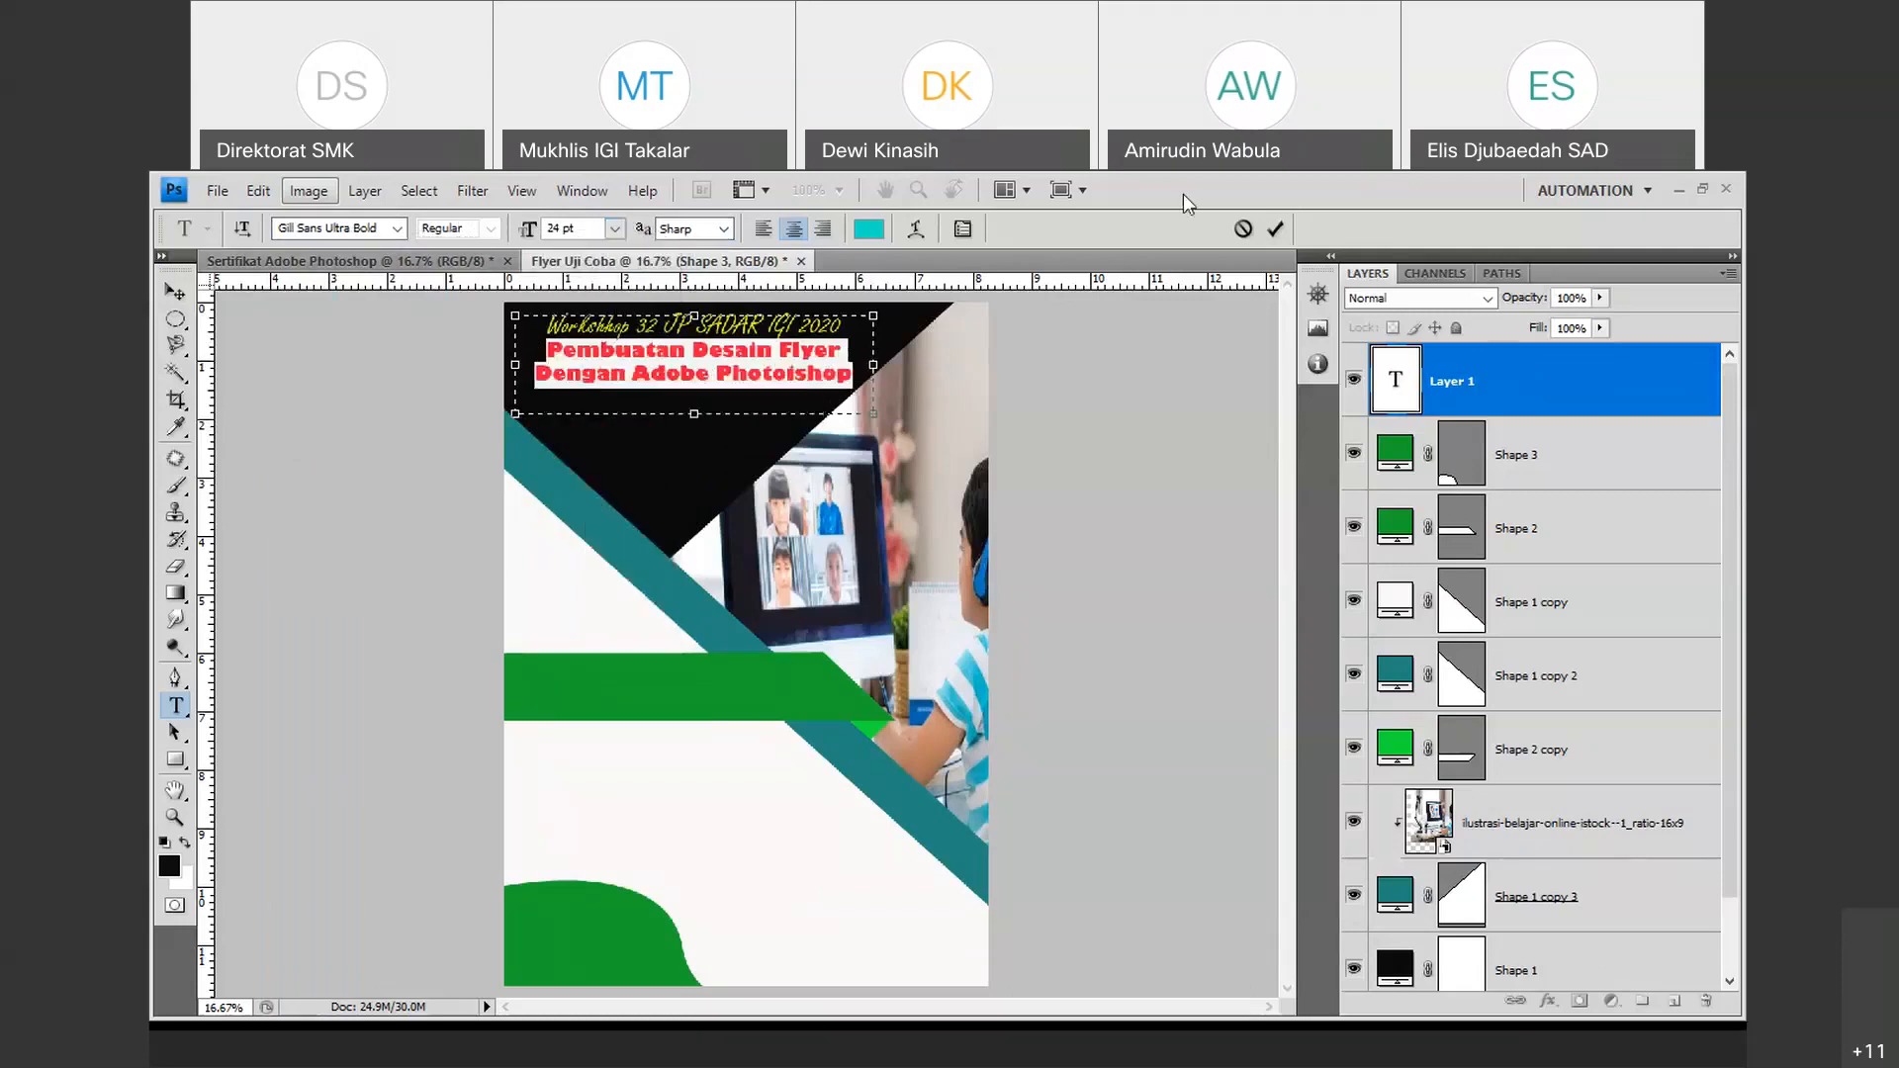
pyautogui.click(1270, 232)
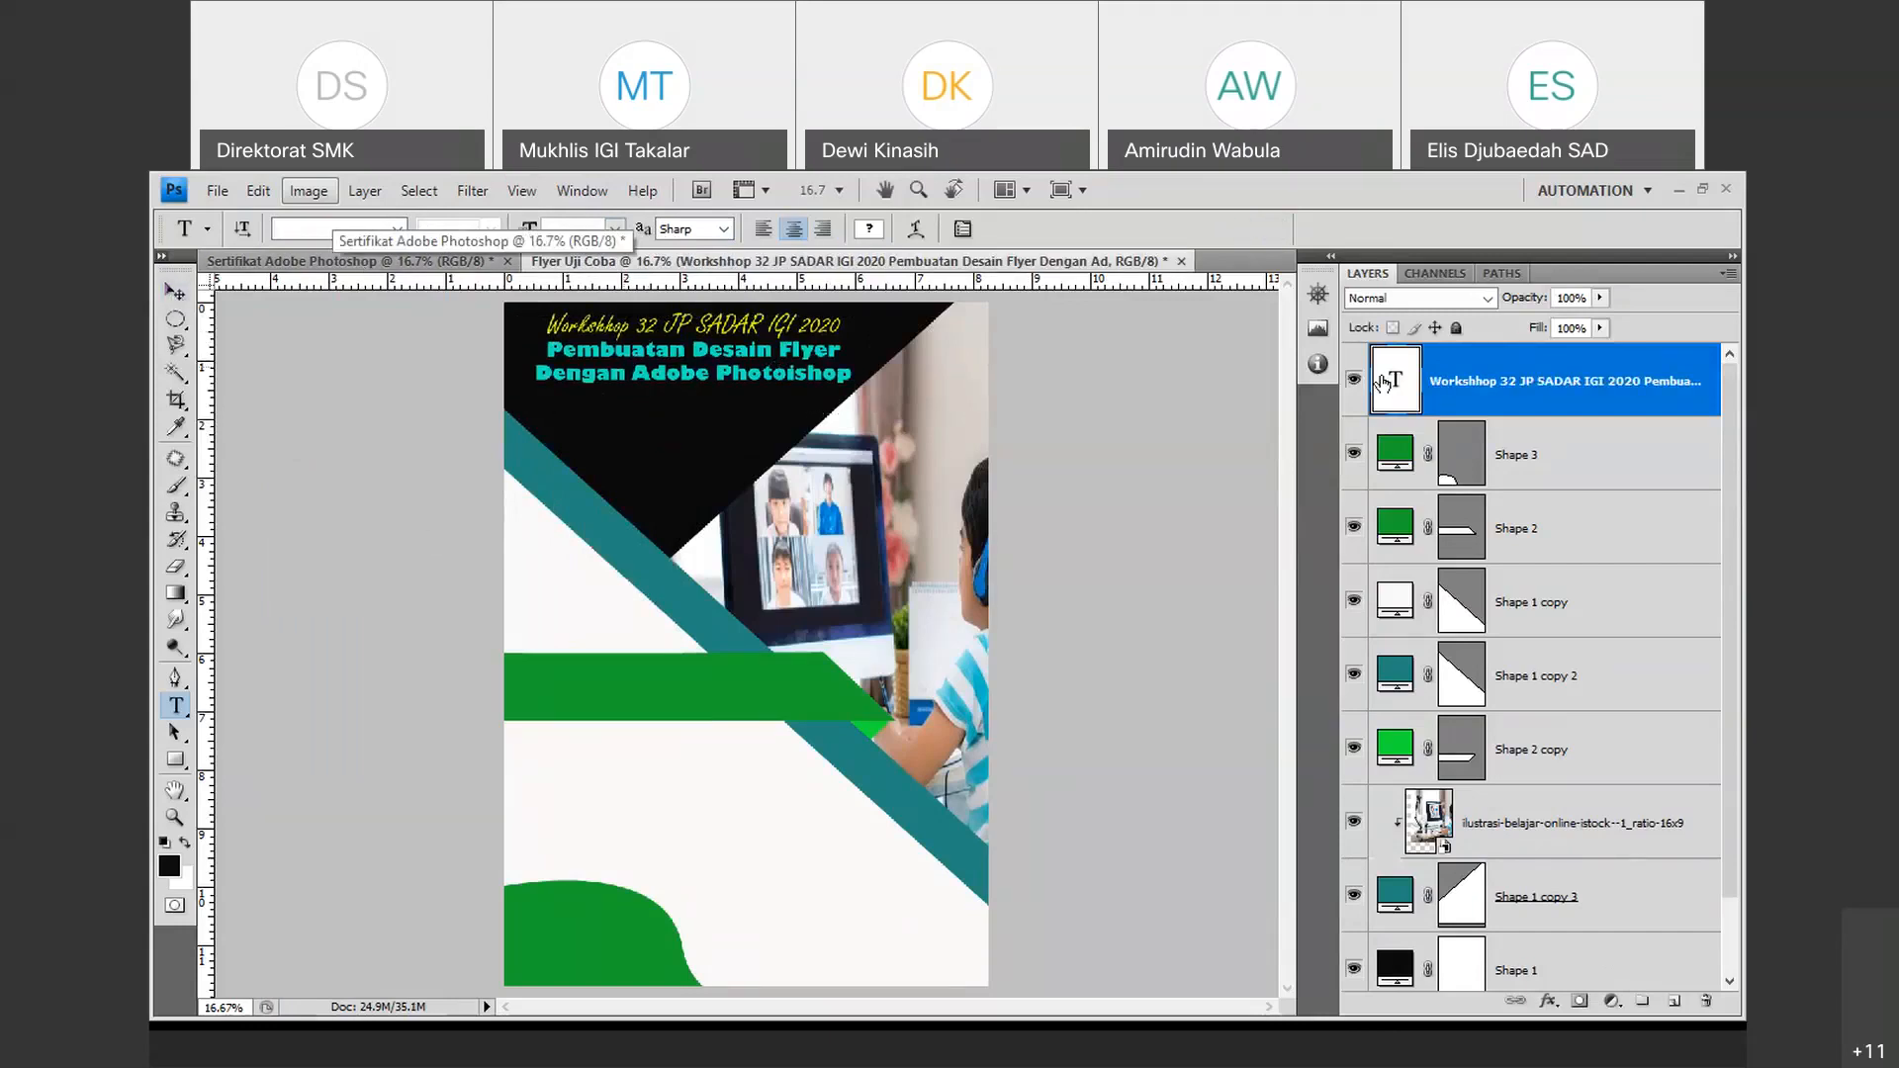
# Move the heading text slightly right and down, scale it to 90.8% width and 91.1% height, and clear the layer selection.
pyautogui.press('v')
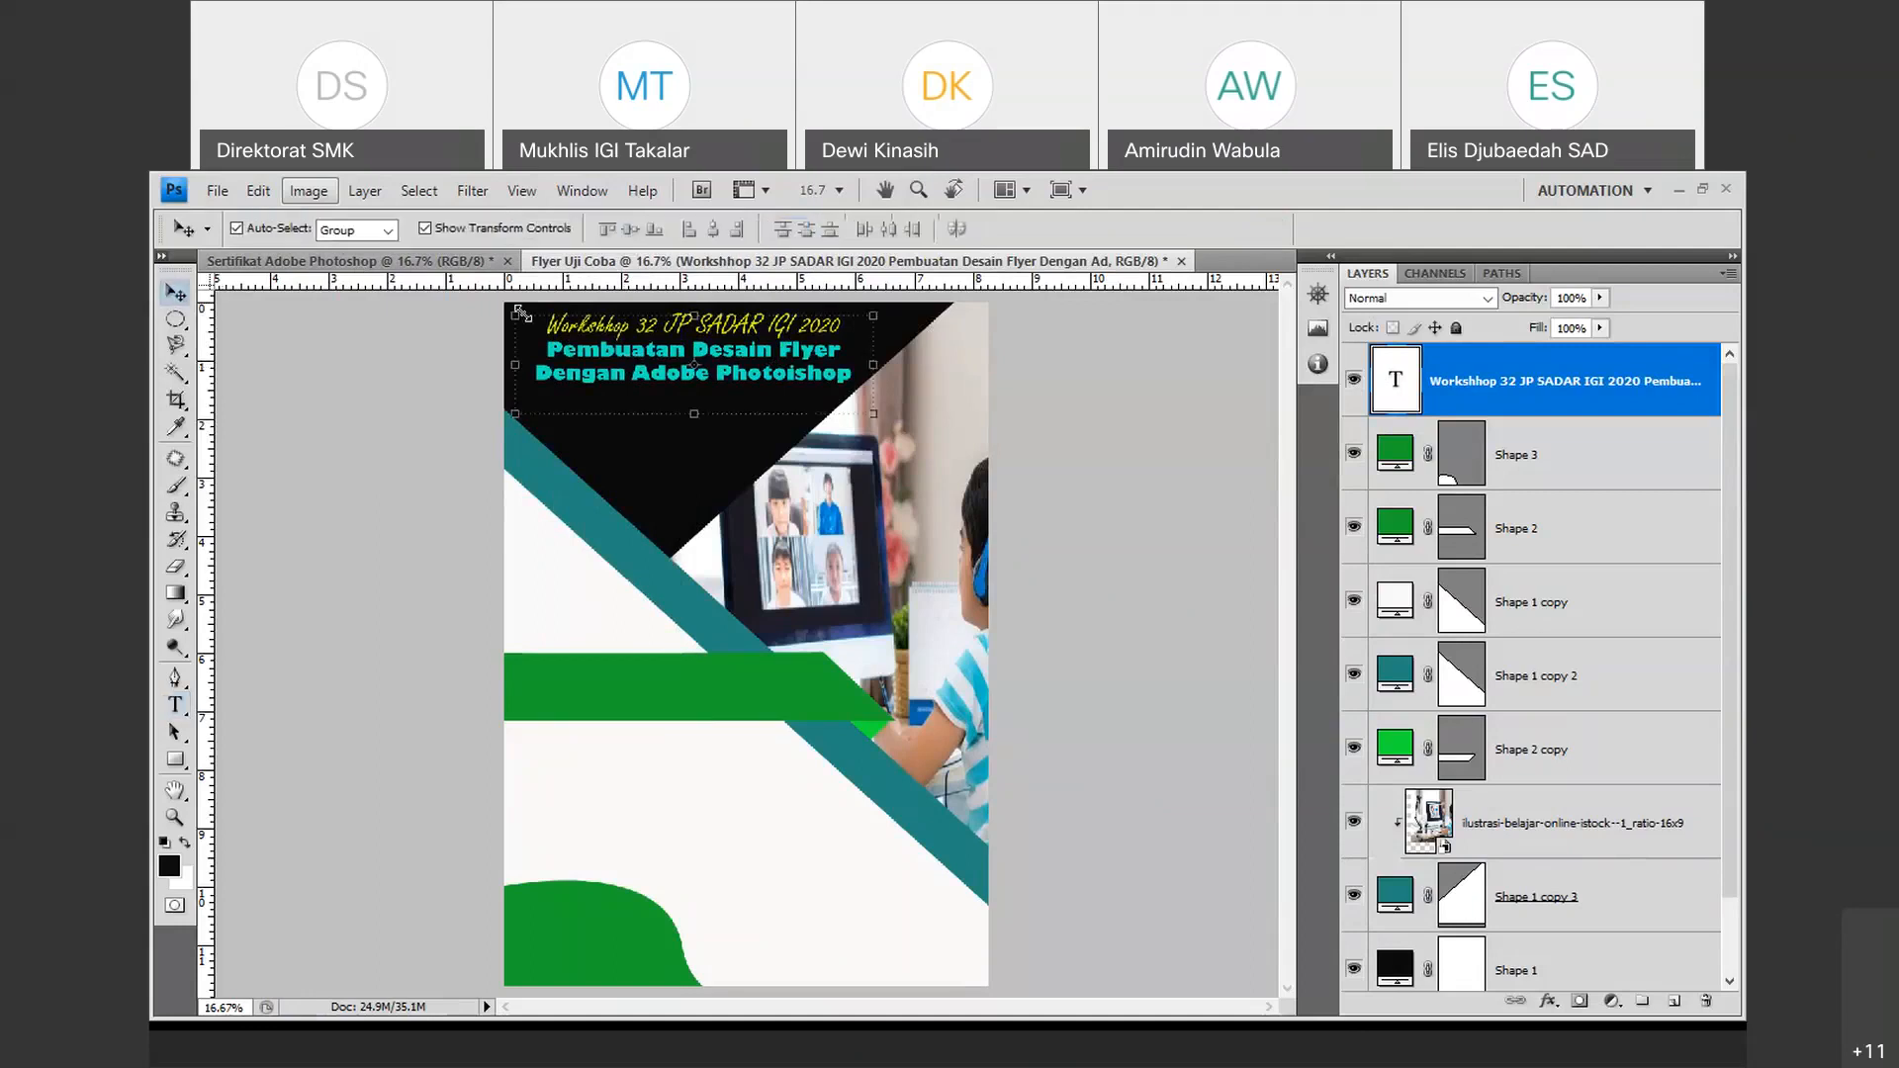
pyautogui.moveTo(631, 358)
pyautogui.mouseDown()
pyautogui.moveTo(723, 374)
pyautogui.moveTo(661, 369)
pyautogui.mouseUp()
pyautogui.hotkey('ctrl', 't')
pyautogui.moveTo(959, 423); pyautogui.dragTo(877, 418)
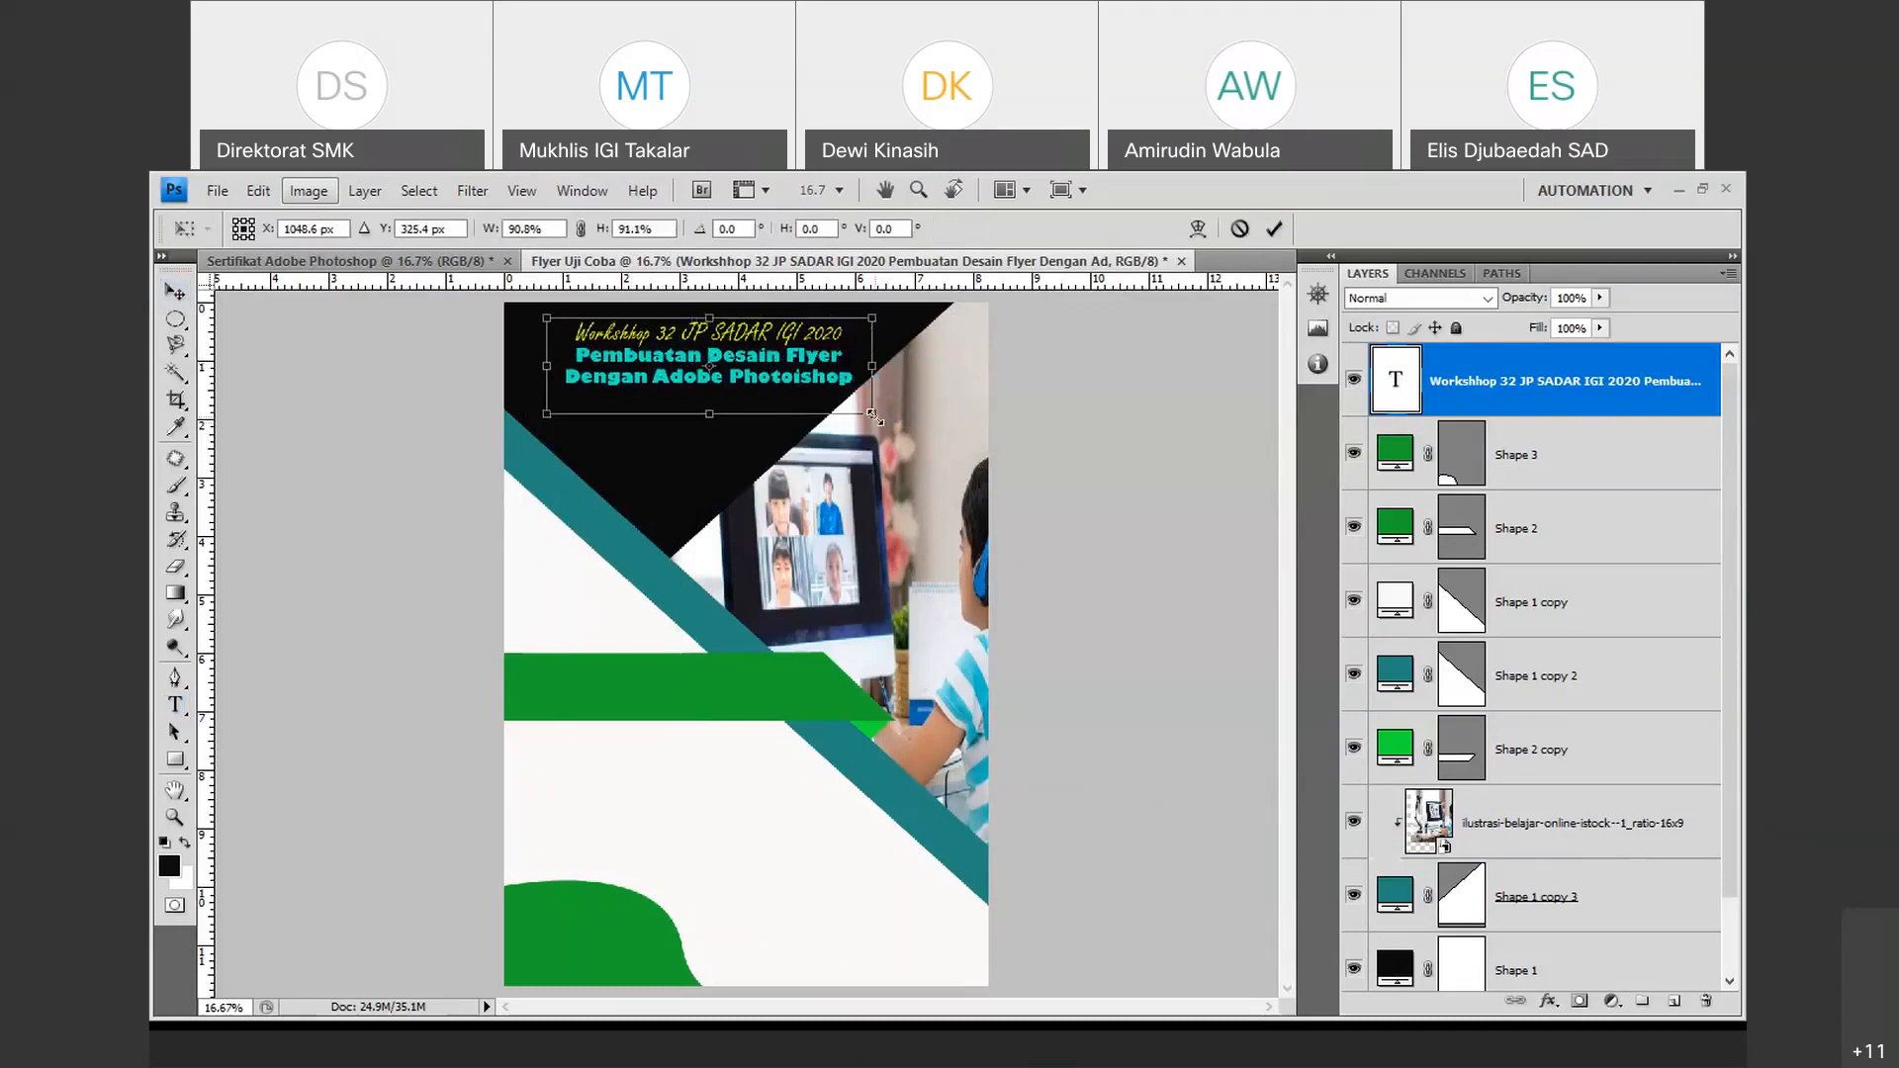
pyautogui.click(1275, 231)
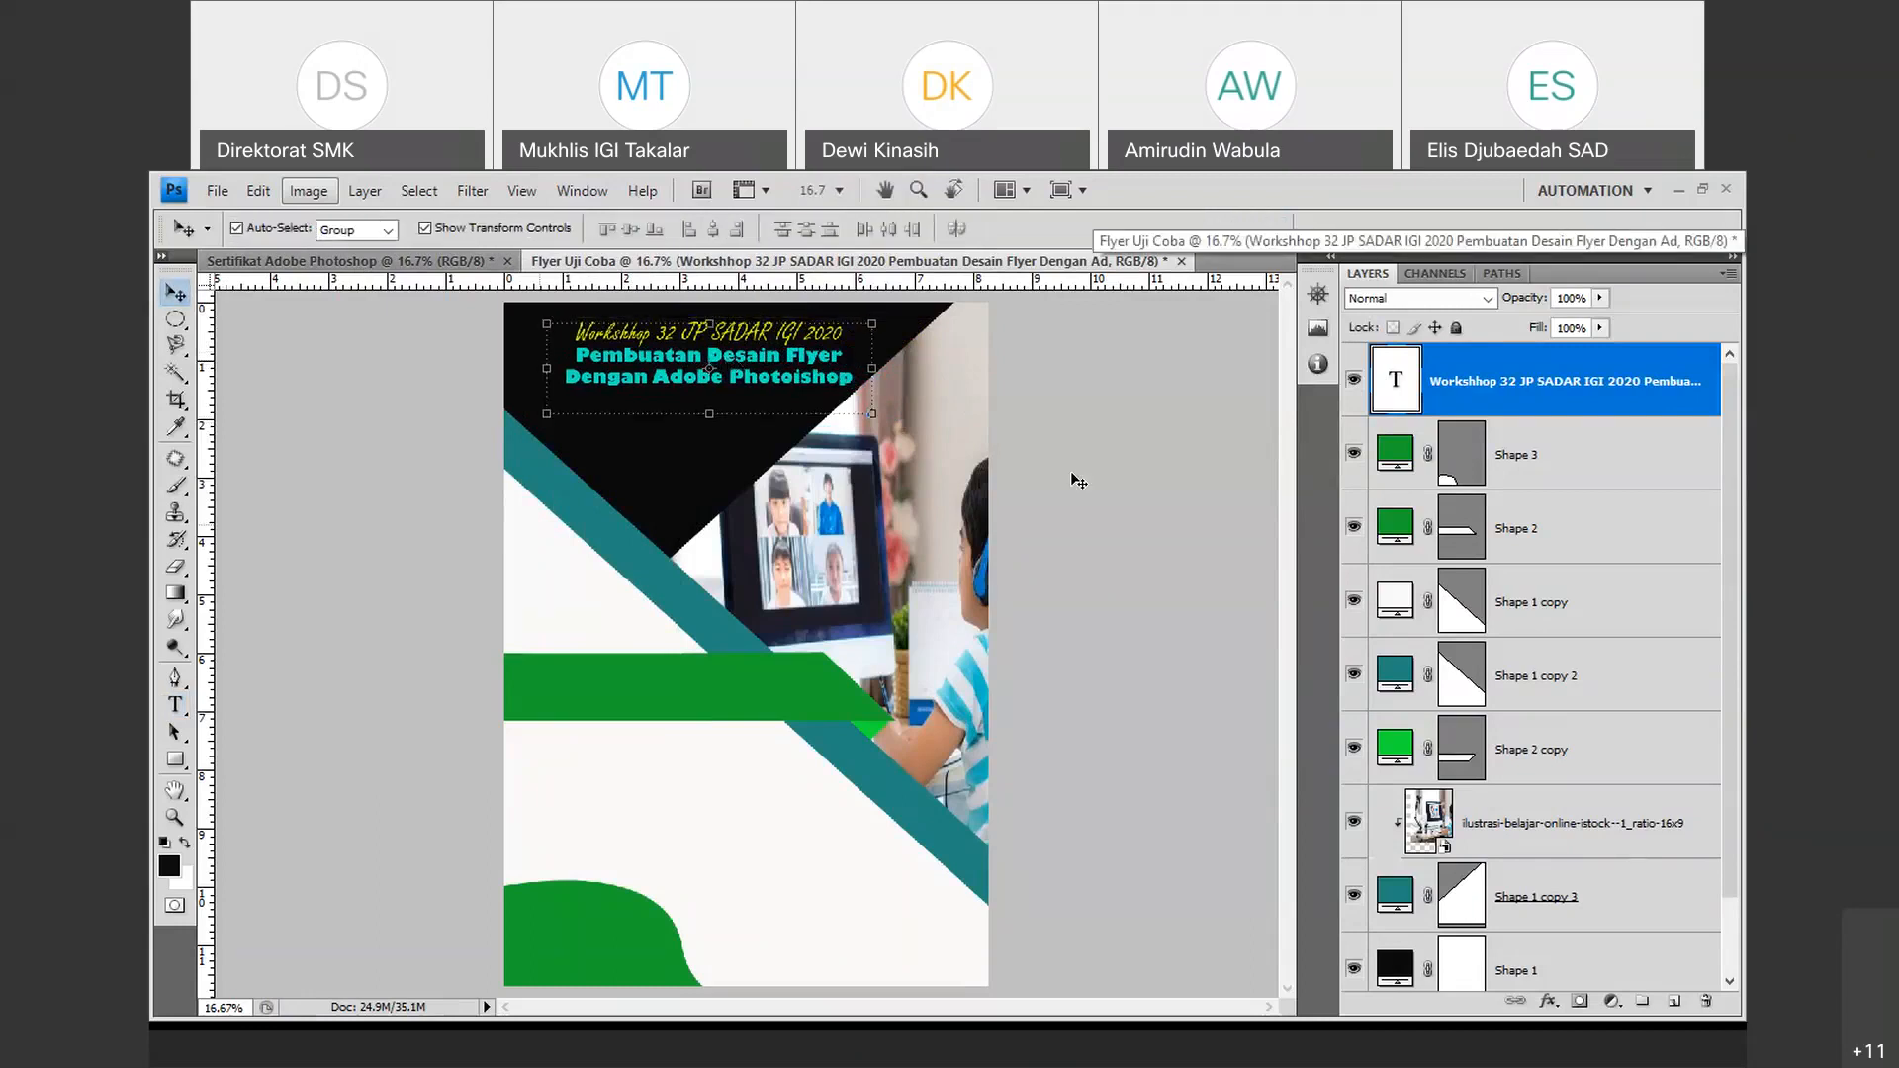
pyautogui.click(1266, 377)
# Set all of the heading text to 48 pt and commit the text edit.
pyautogui.doubleClick(1397, 380)
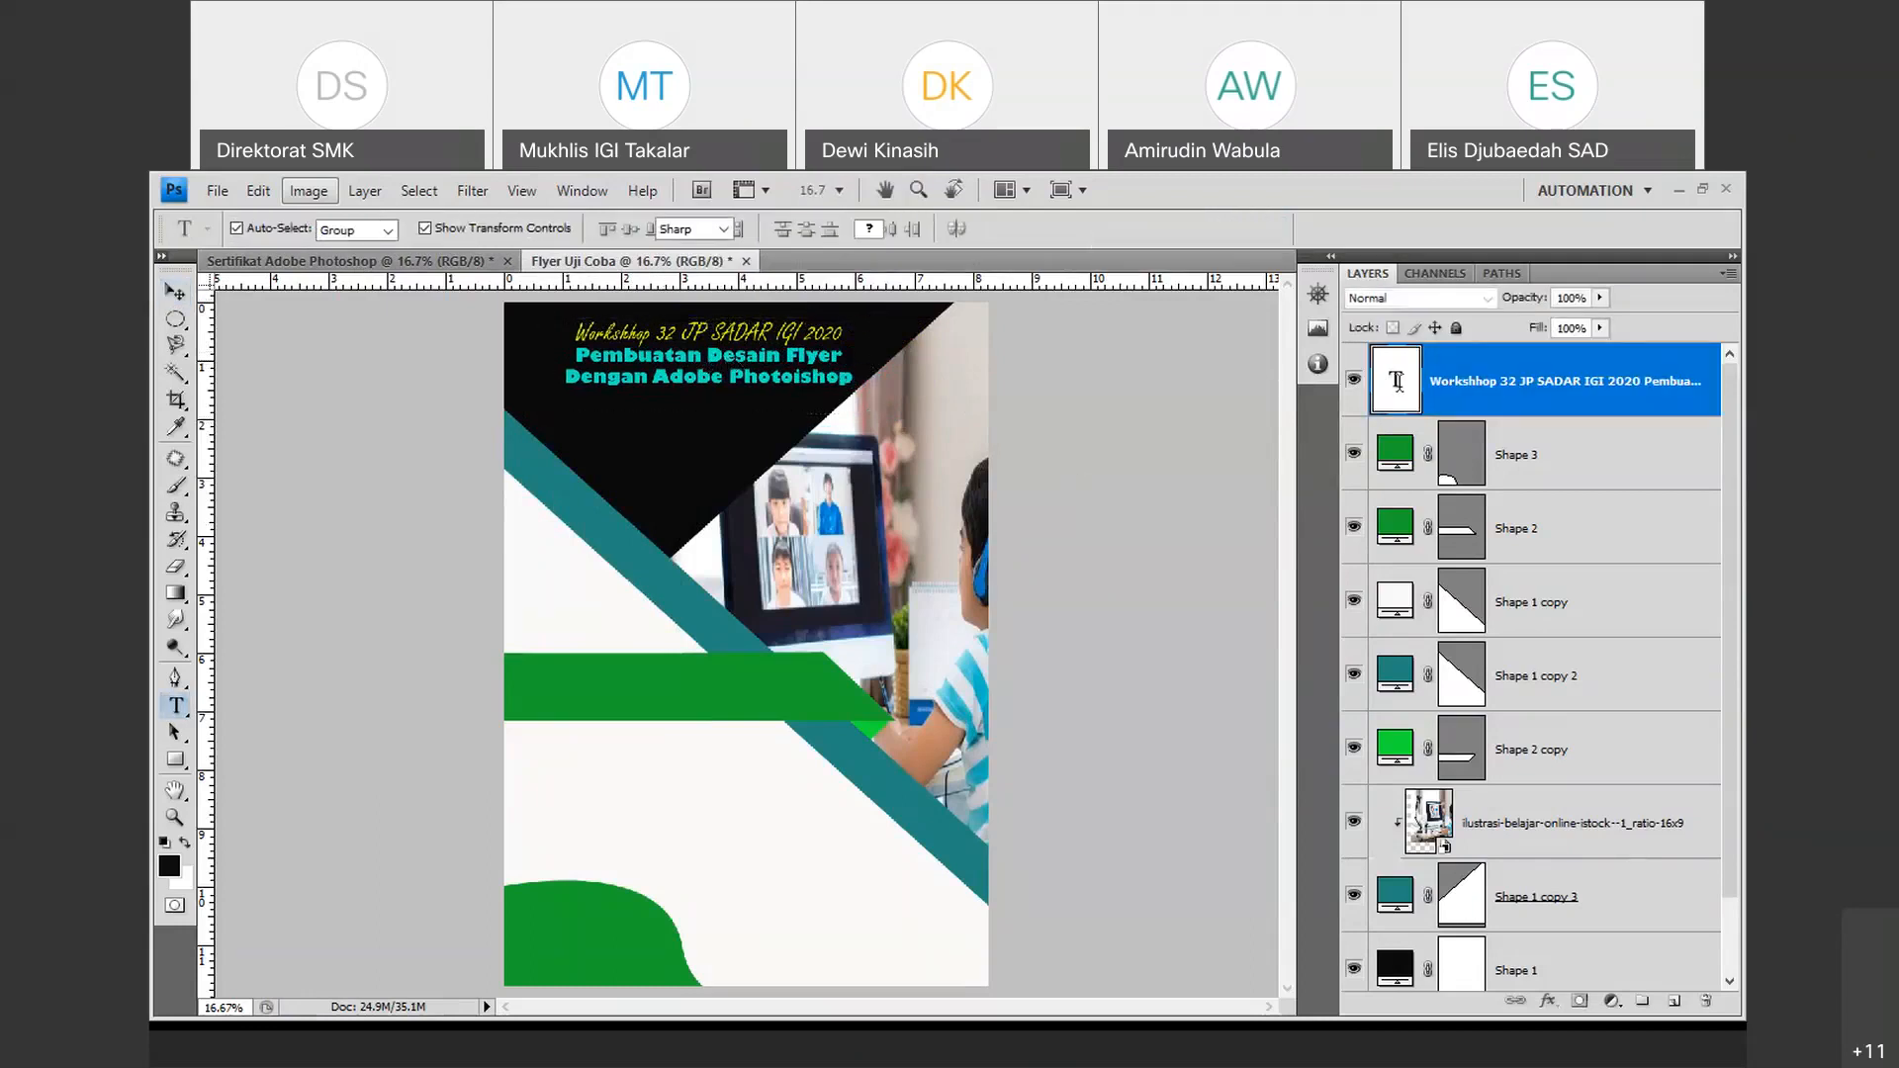
pyautogui.click(645, 341)
pyautogui.hotkey('ctrl', 'a')
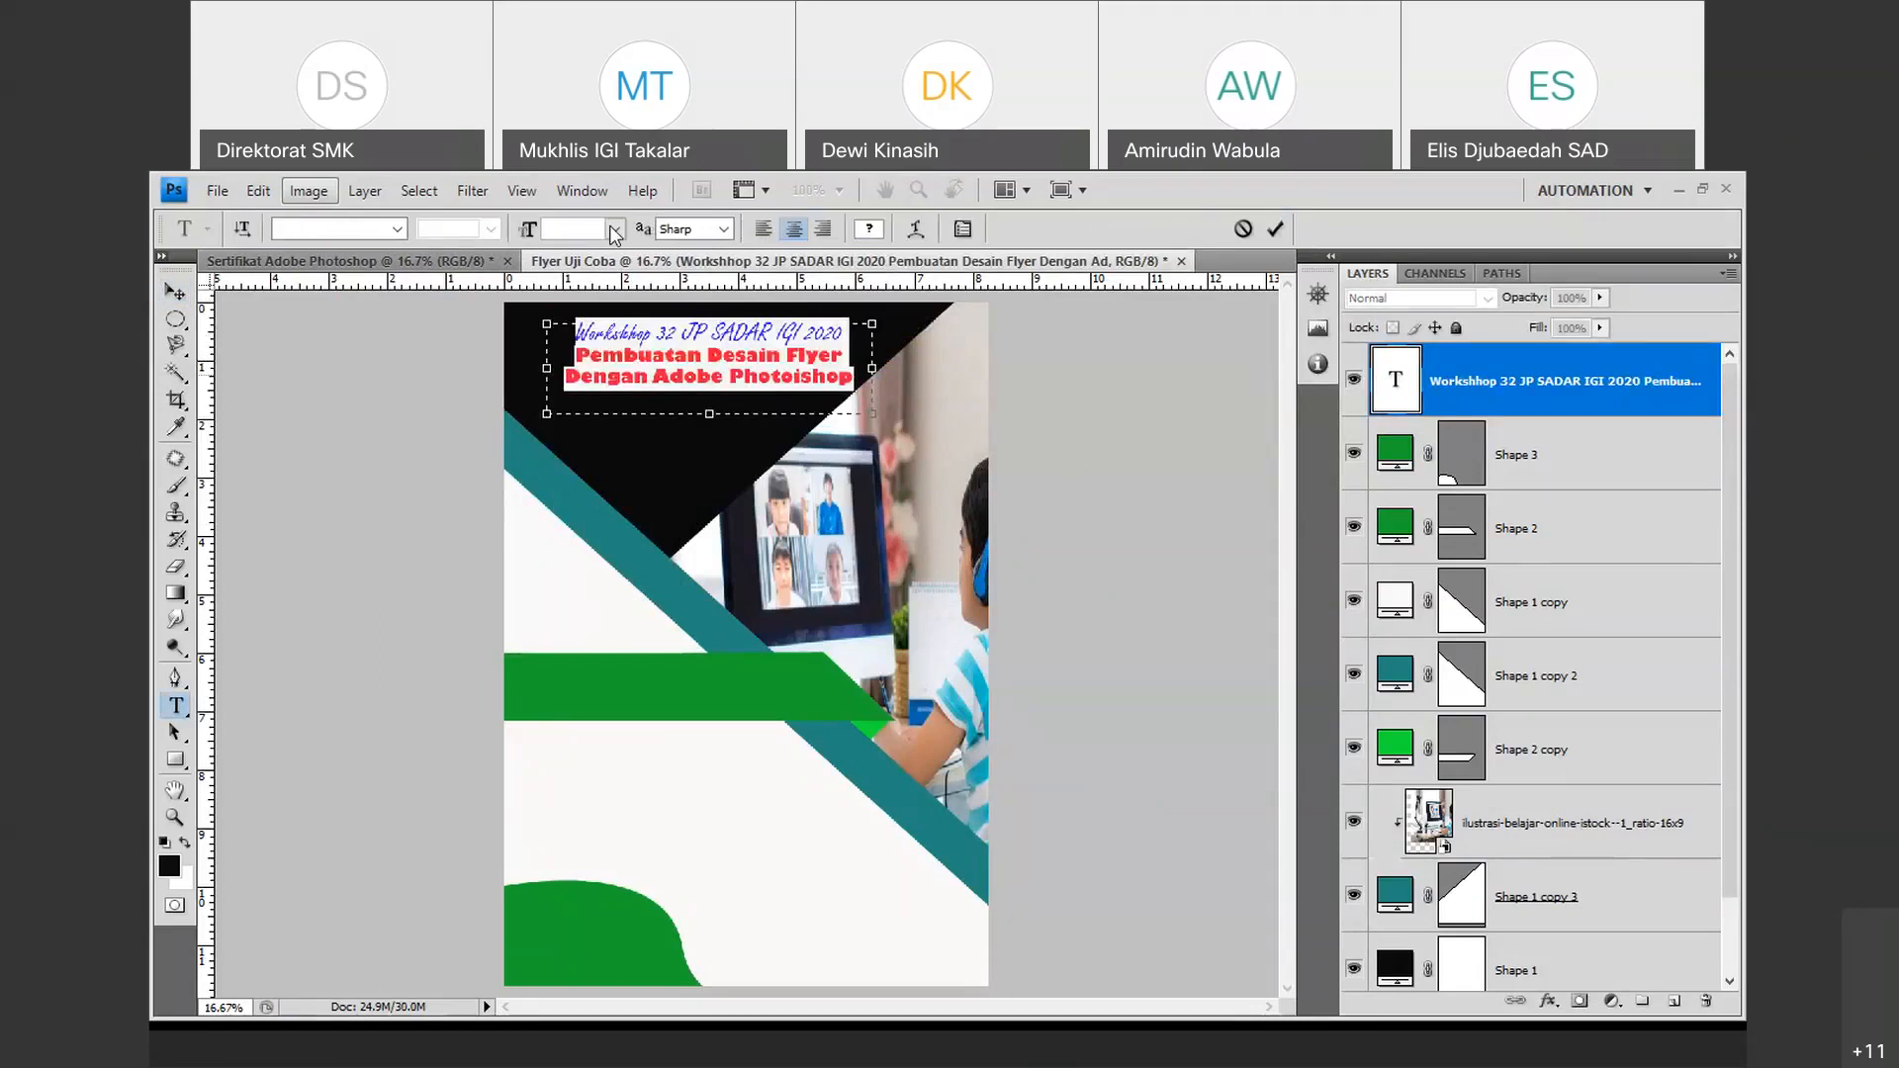
pyautogui.click(612, 229)
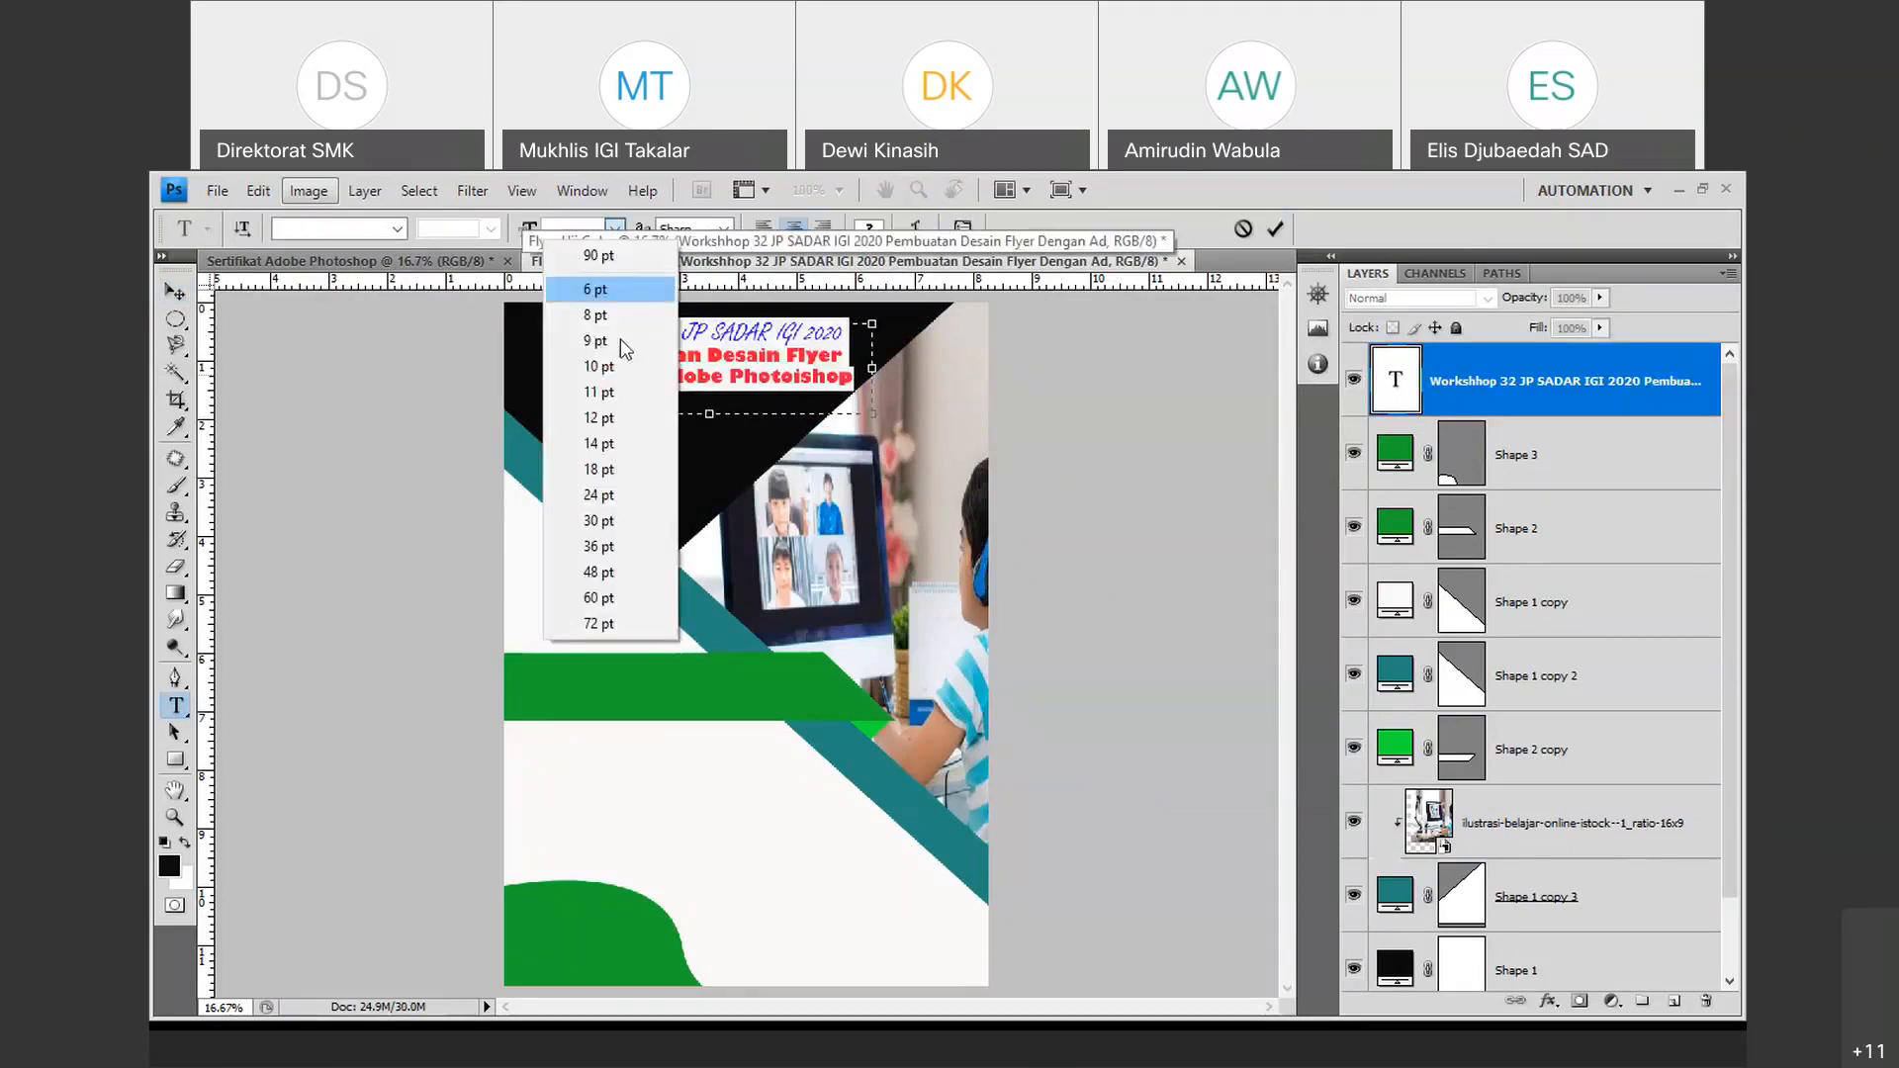
pyautogui.click(607, 566)
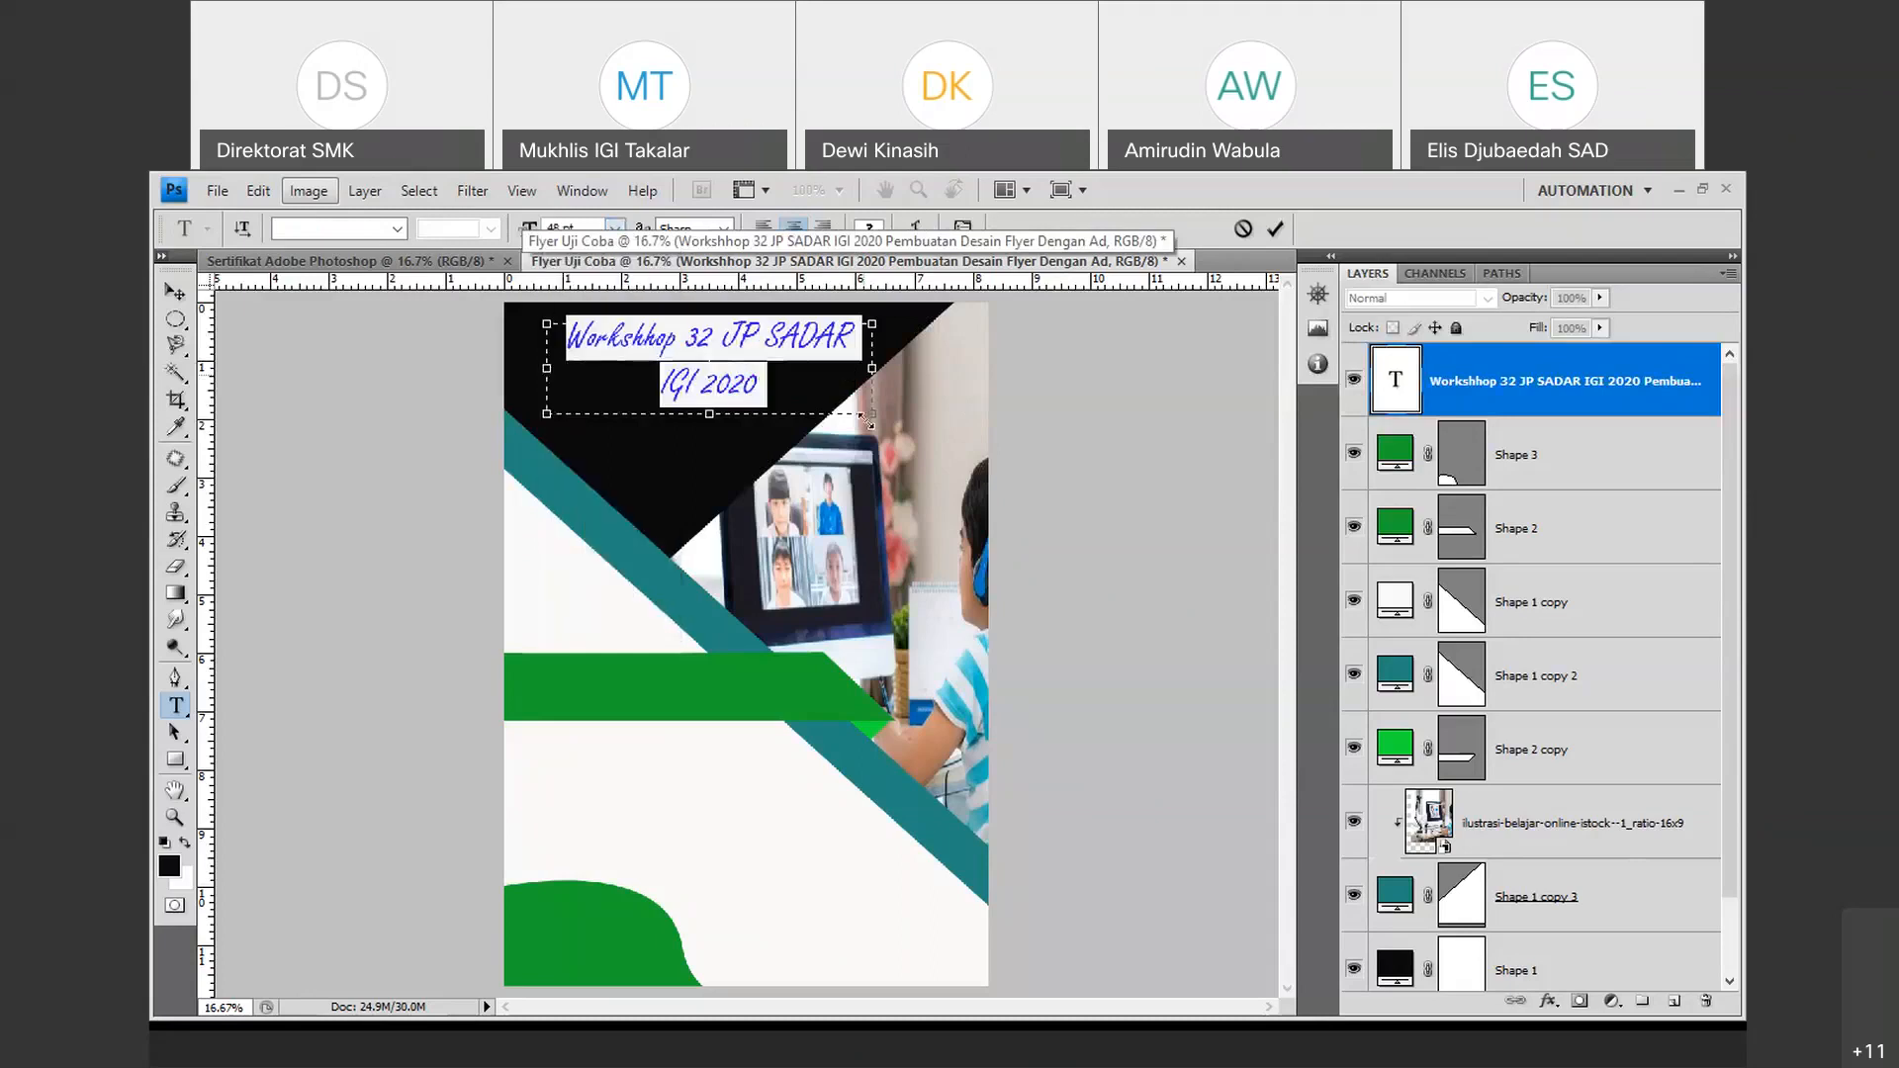
pyautogui.click(1275, 227)
# Enlarge the heading text box until all heading lines fit, then move the heading left and slightly up.
pyautogui.moveTo(855, 415)
pyautogui.mouseDown()
pyautogui.moveTo(969, 497)
pyautogui.moveTo(1045, 497)
pyautogui.moveTo(915, 398)
pyautogui.moveTo(871, 389)
pyautogui.mouseUp()
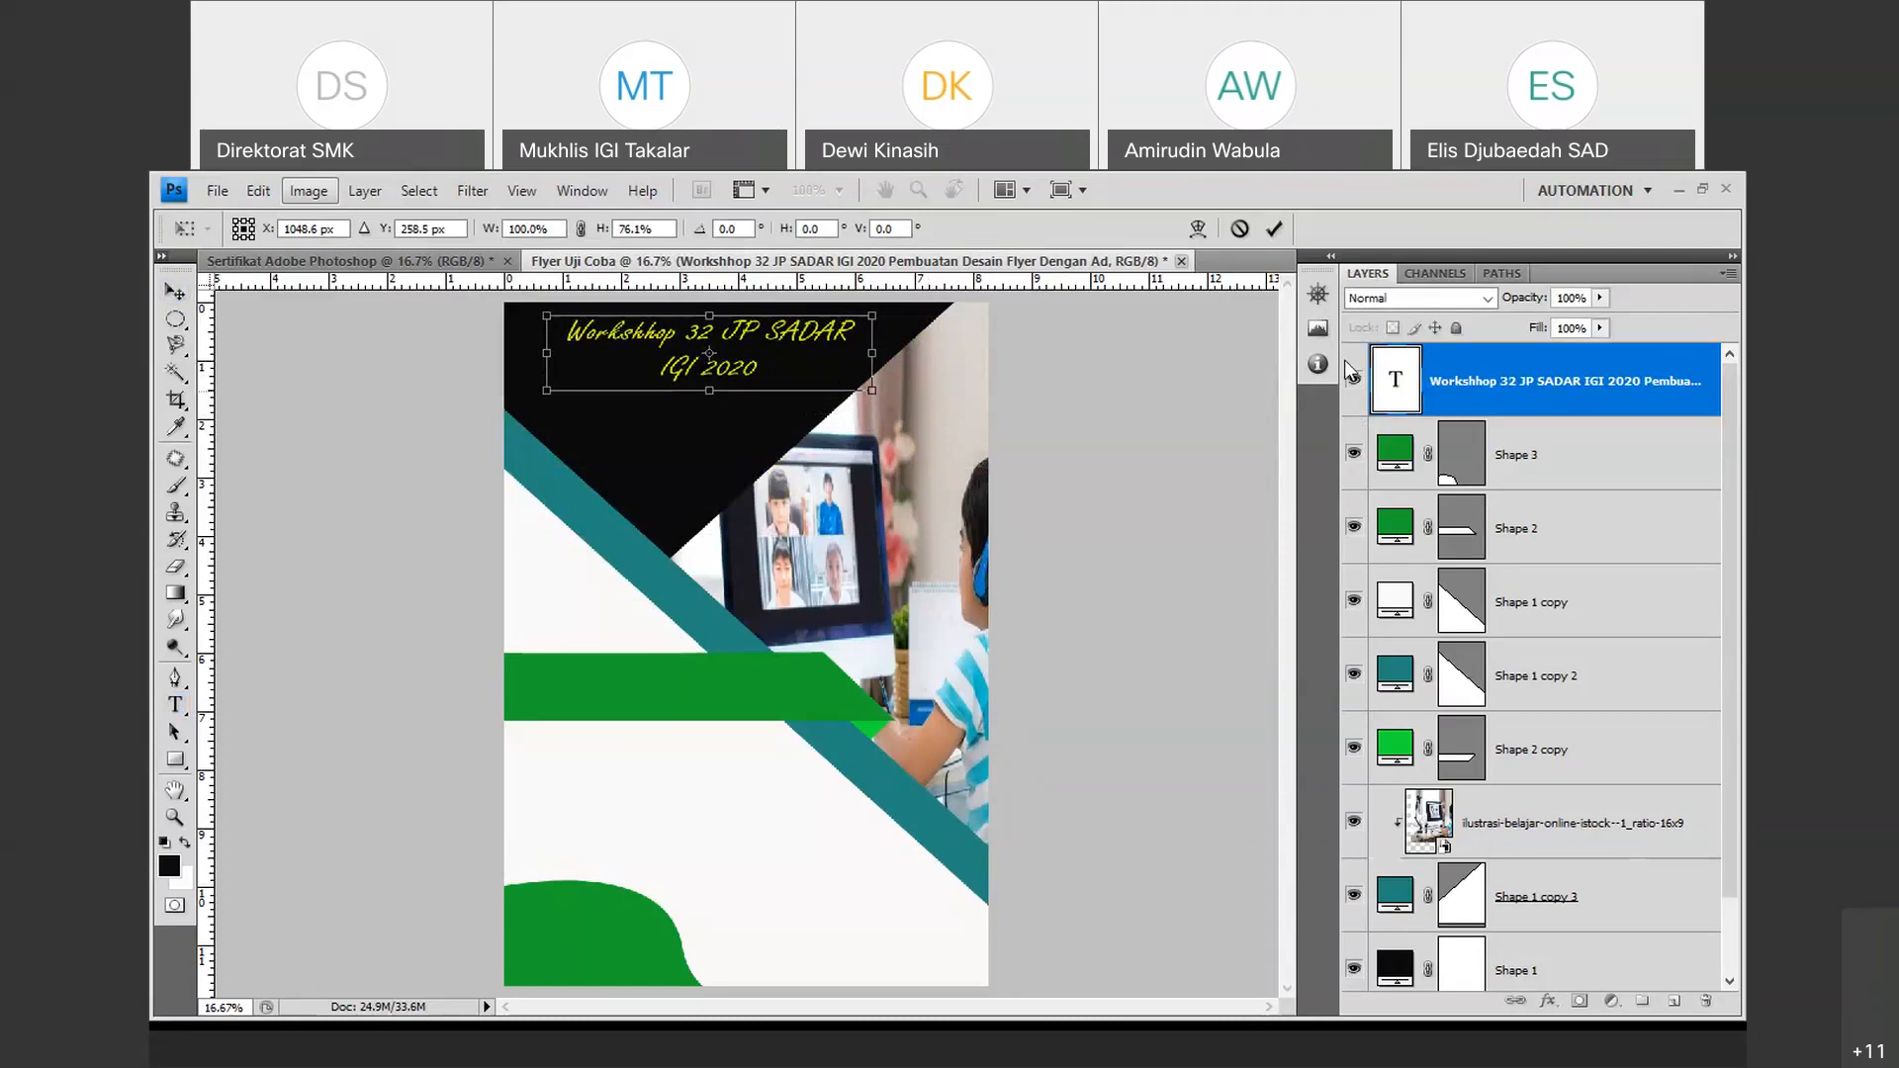
pyautogui.press('Return')
pyautogui.doubleClick(1390, 396)
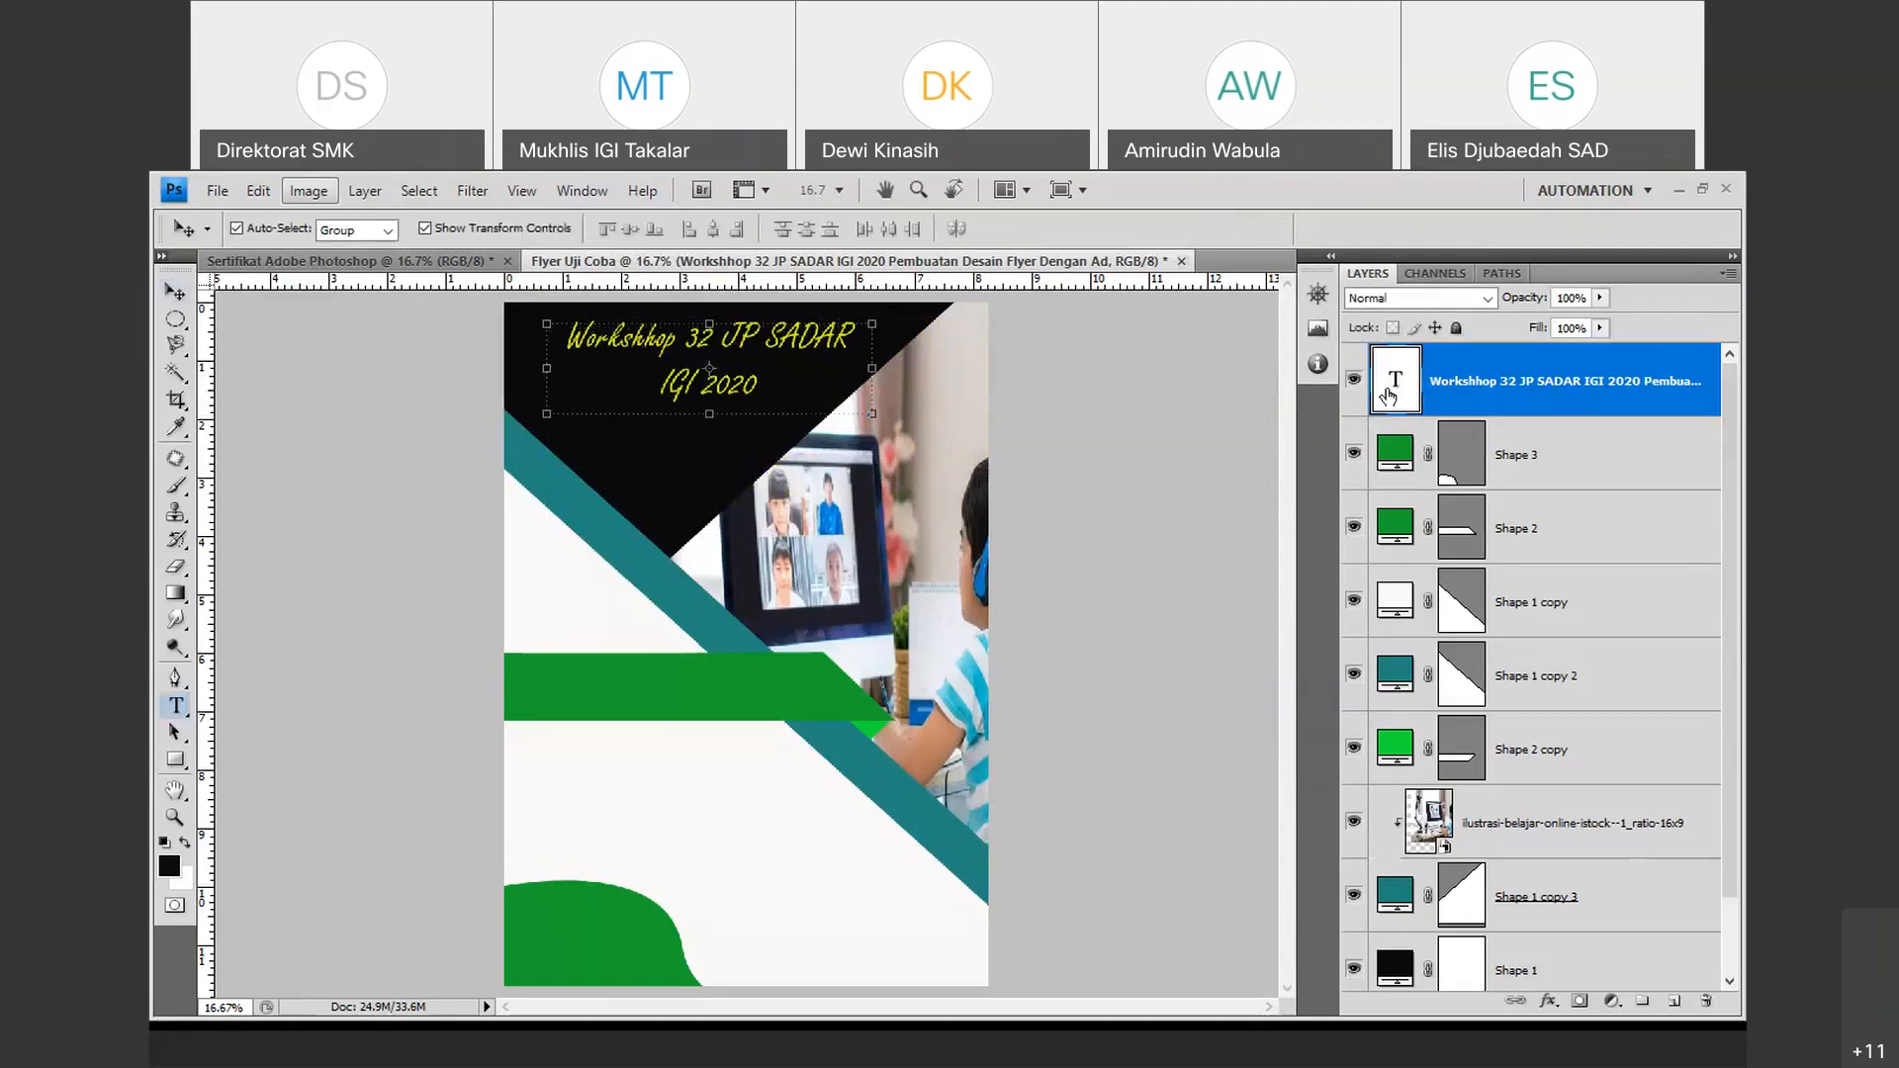
pyautogui.moveTo(869, 419); pyautogui.dragTo(1080, 531)
pyautogui.click(1275, 229)
pyautogui.press('v')
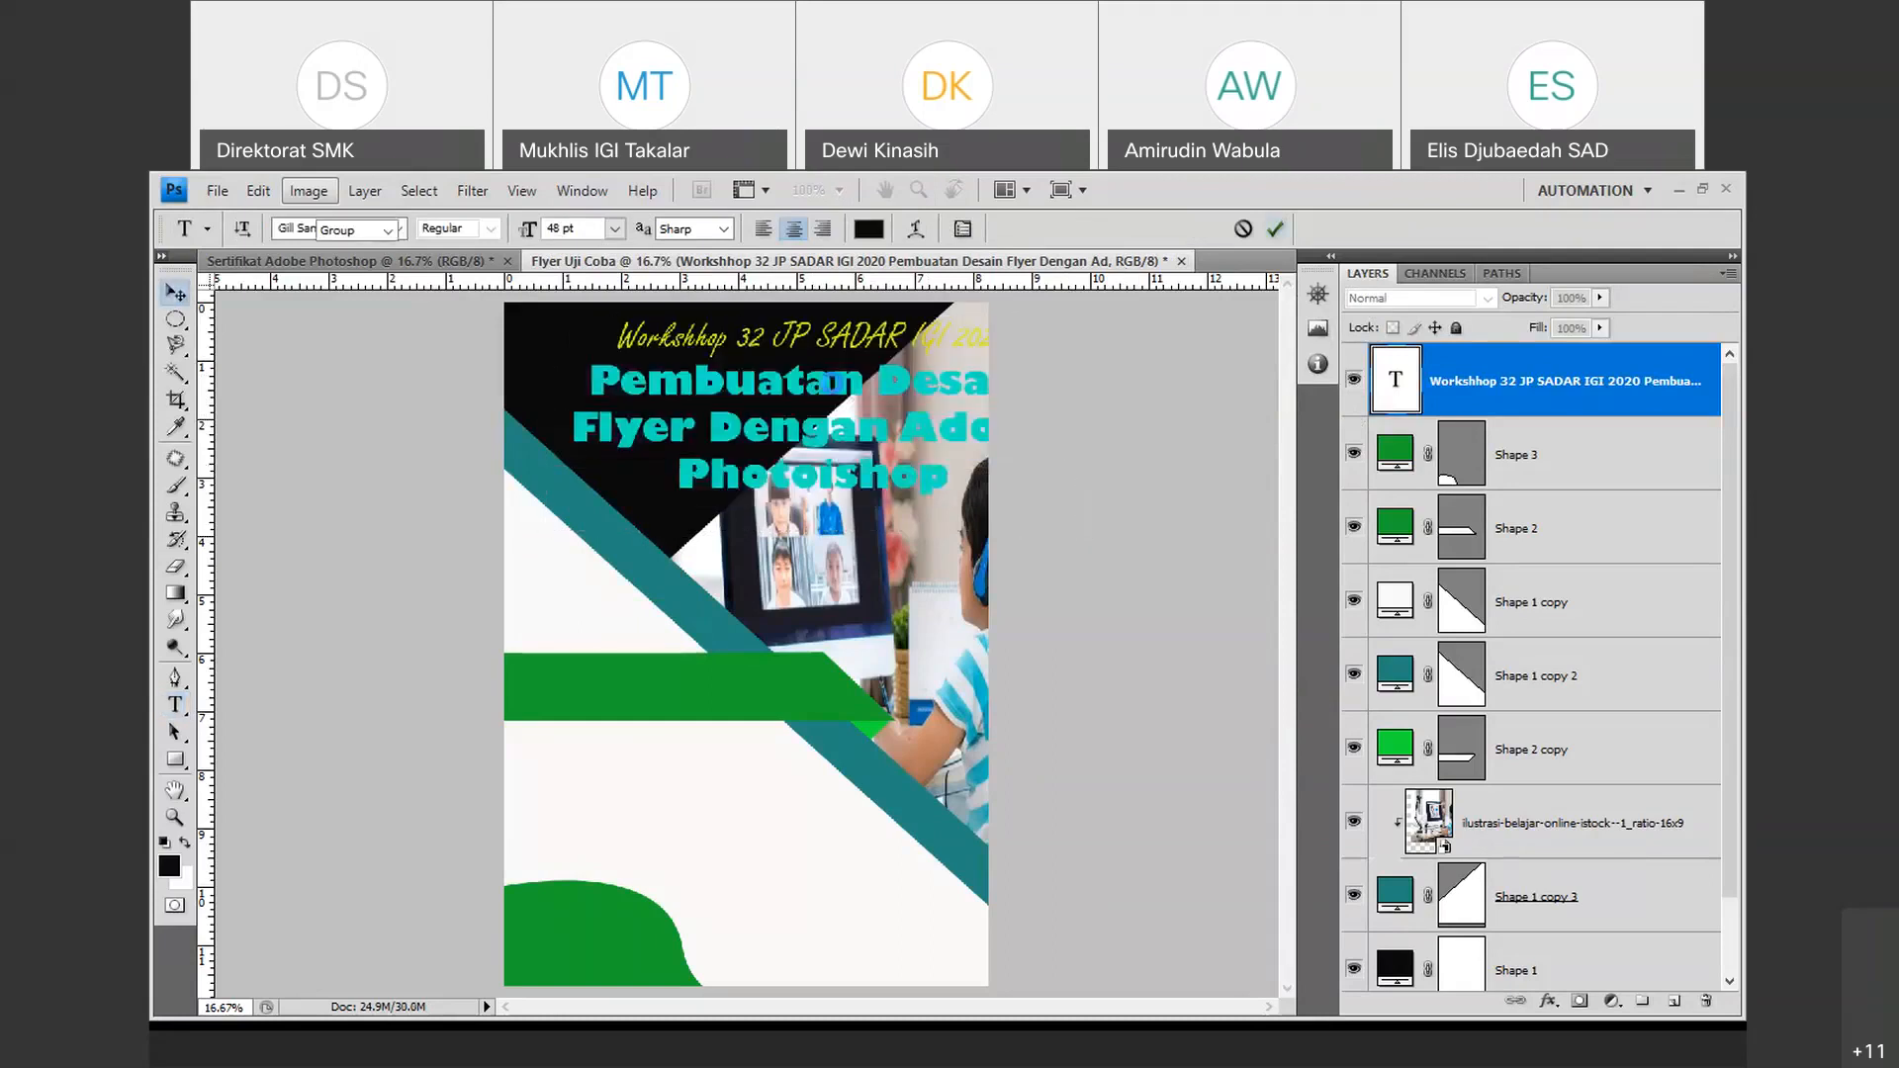
pyautogui.moveTo(834, 381); pyautogui.dragTo(773, 435)
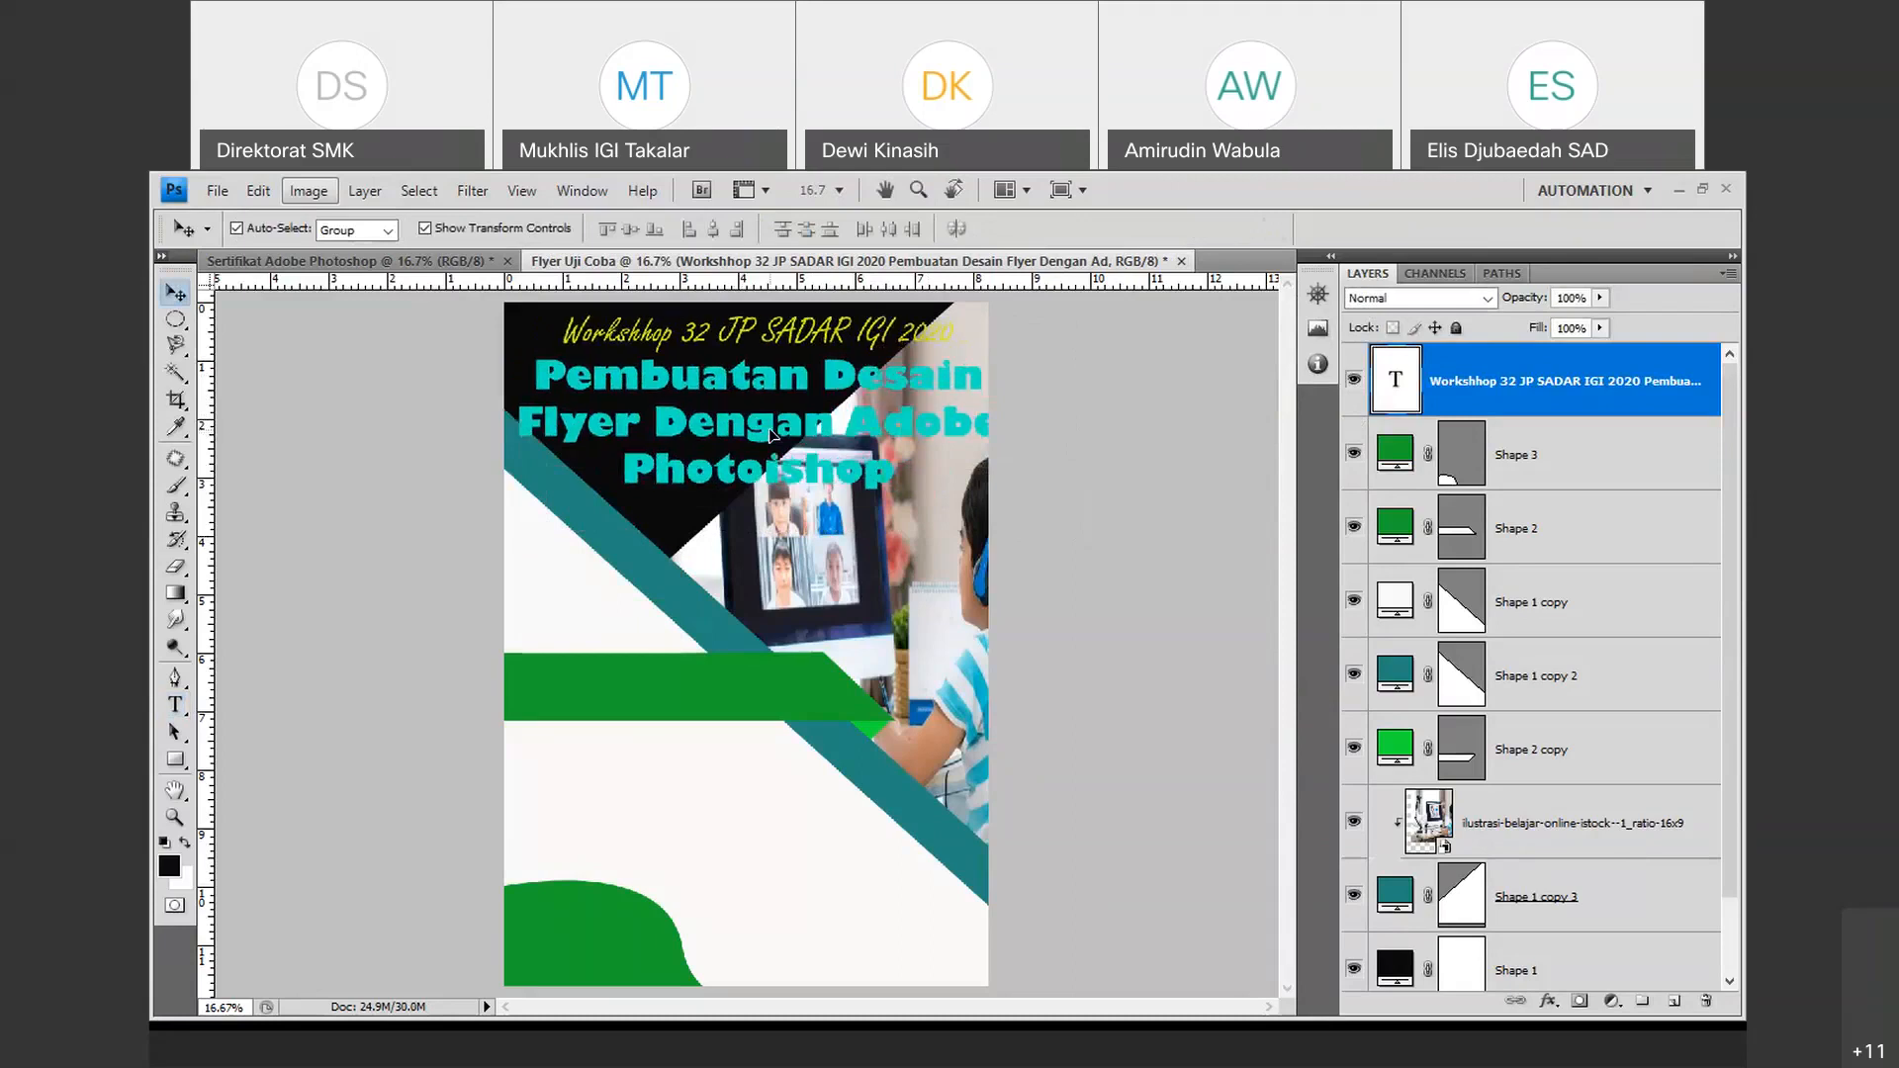
# Set the cyan heading lines to 36 pt, commit the edit, and move the heading slightly left.
pyautogui.doubleClick(1400, 386)
pyautogui.click(920, 492)
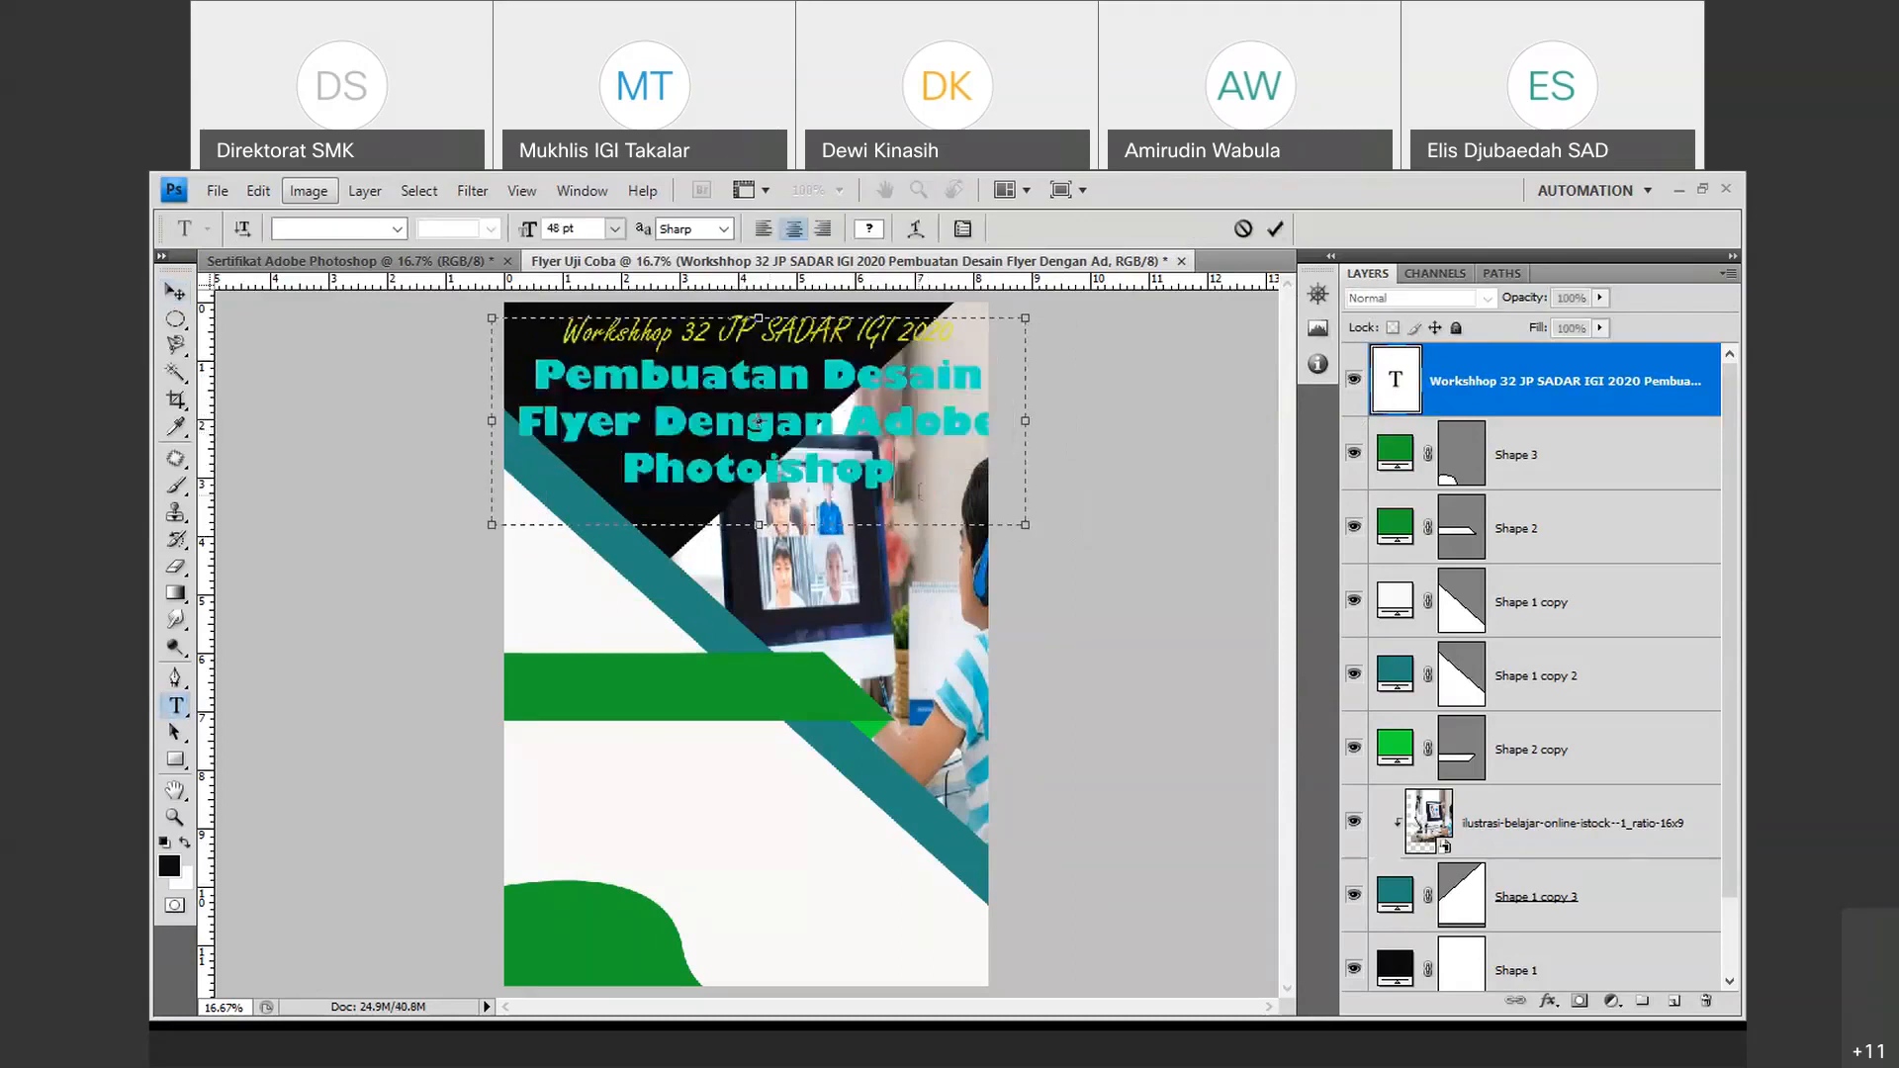
pyautogui.moveTo(920, 492); pyautogui.dragTo(534, 368)
pyautogui.click(615, 228)
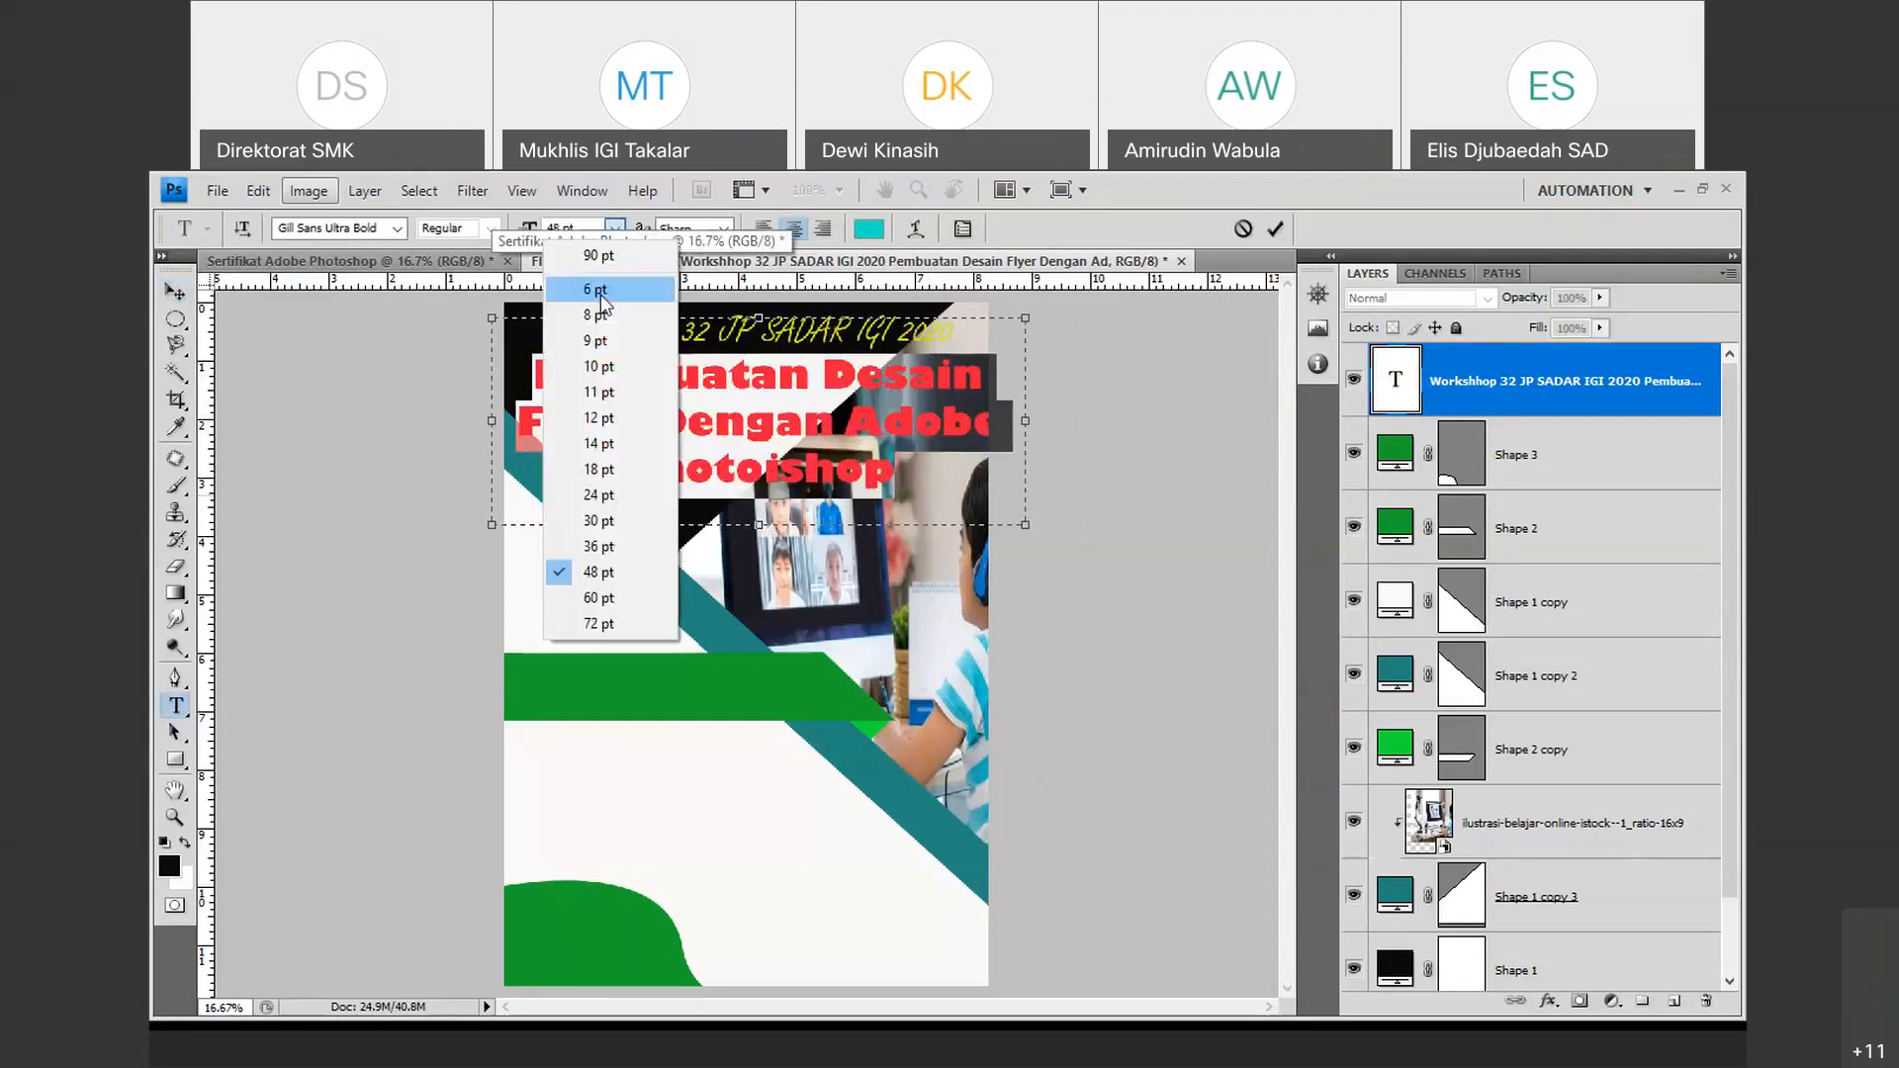
pyautogui.click(597, 546)
pyautogui.click(1273, 232)
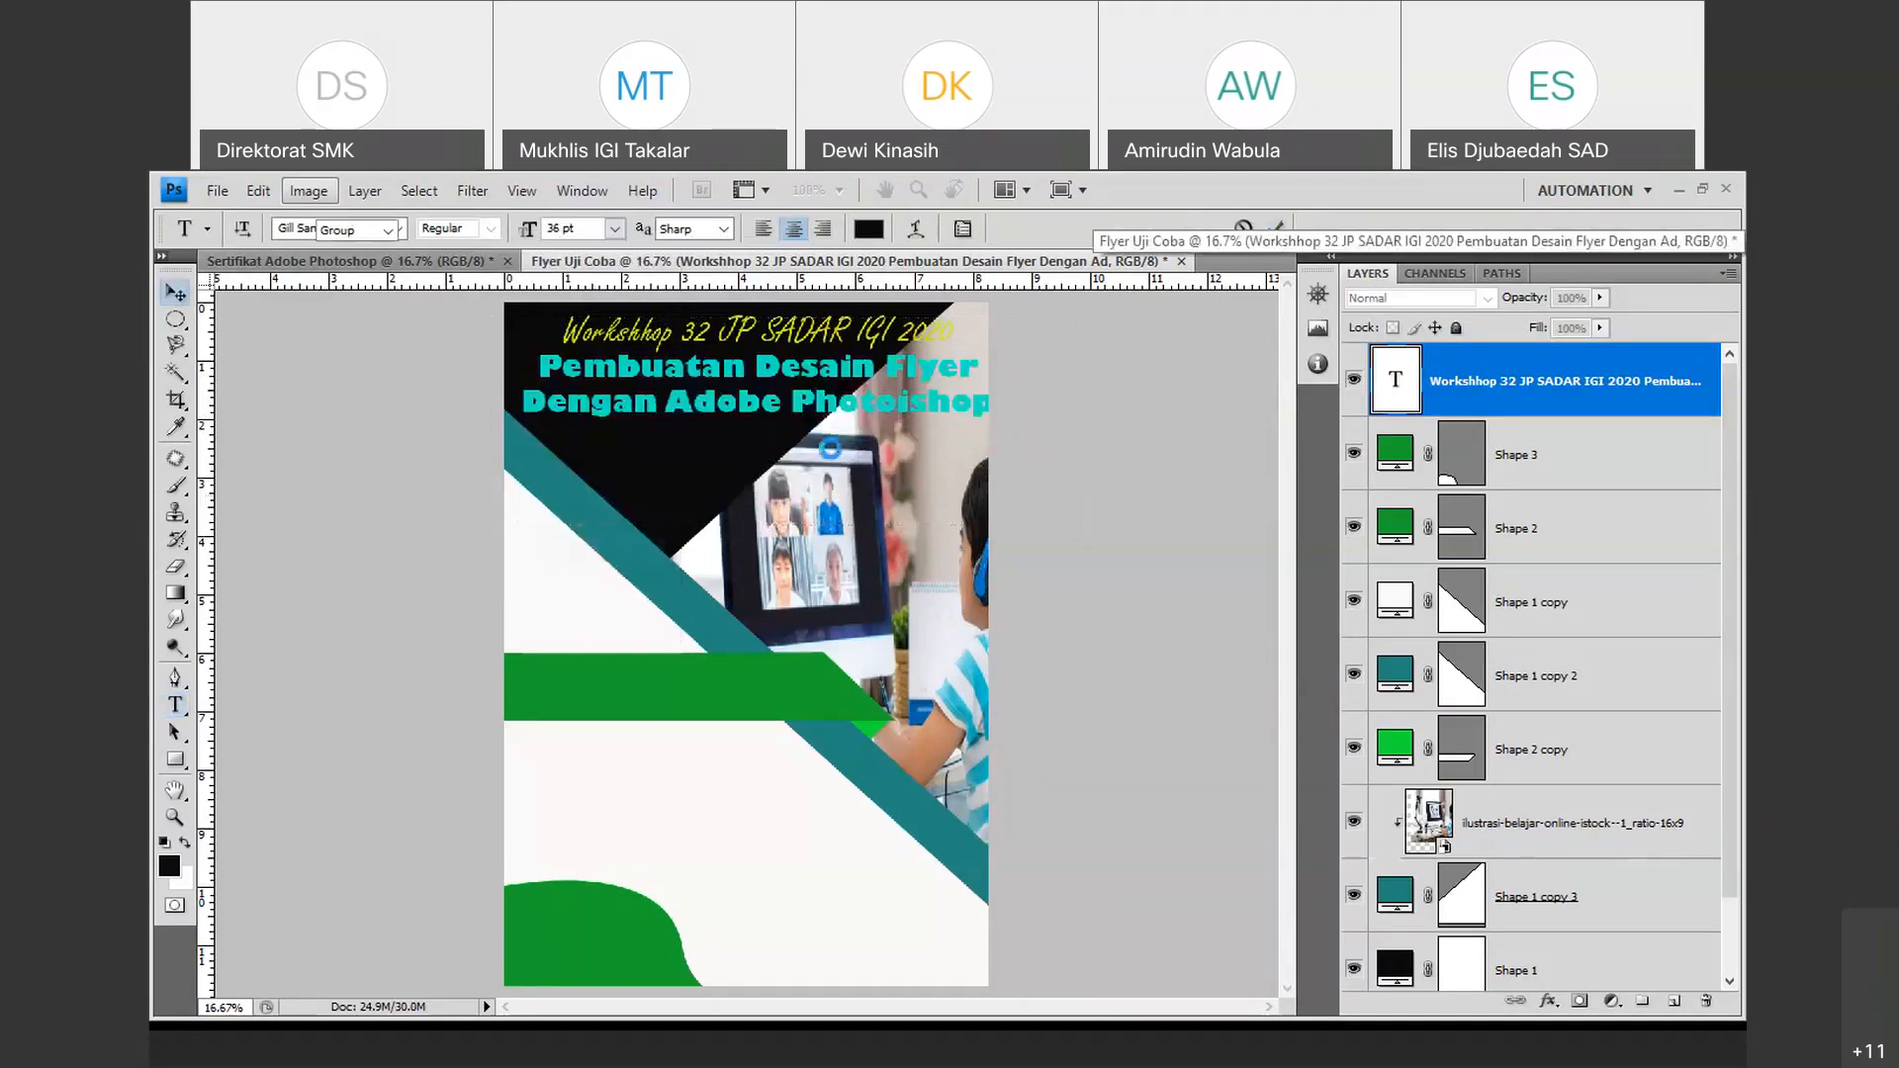
pyautogui.press('v')
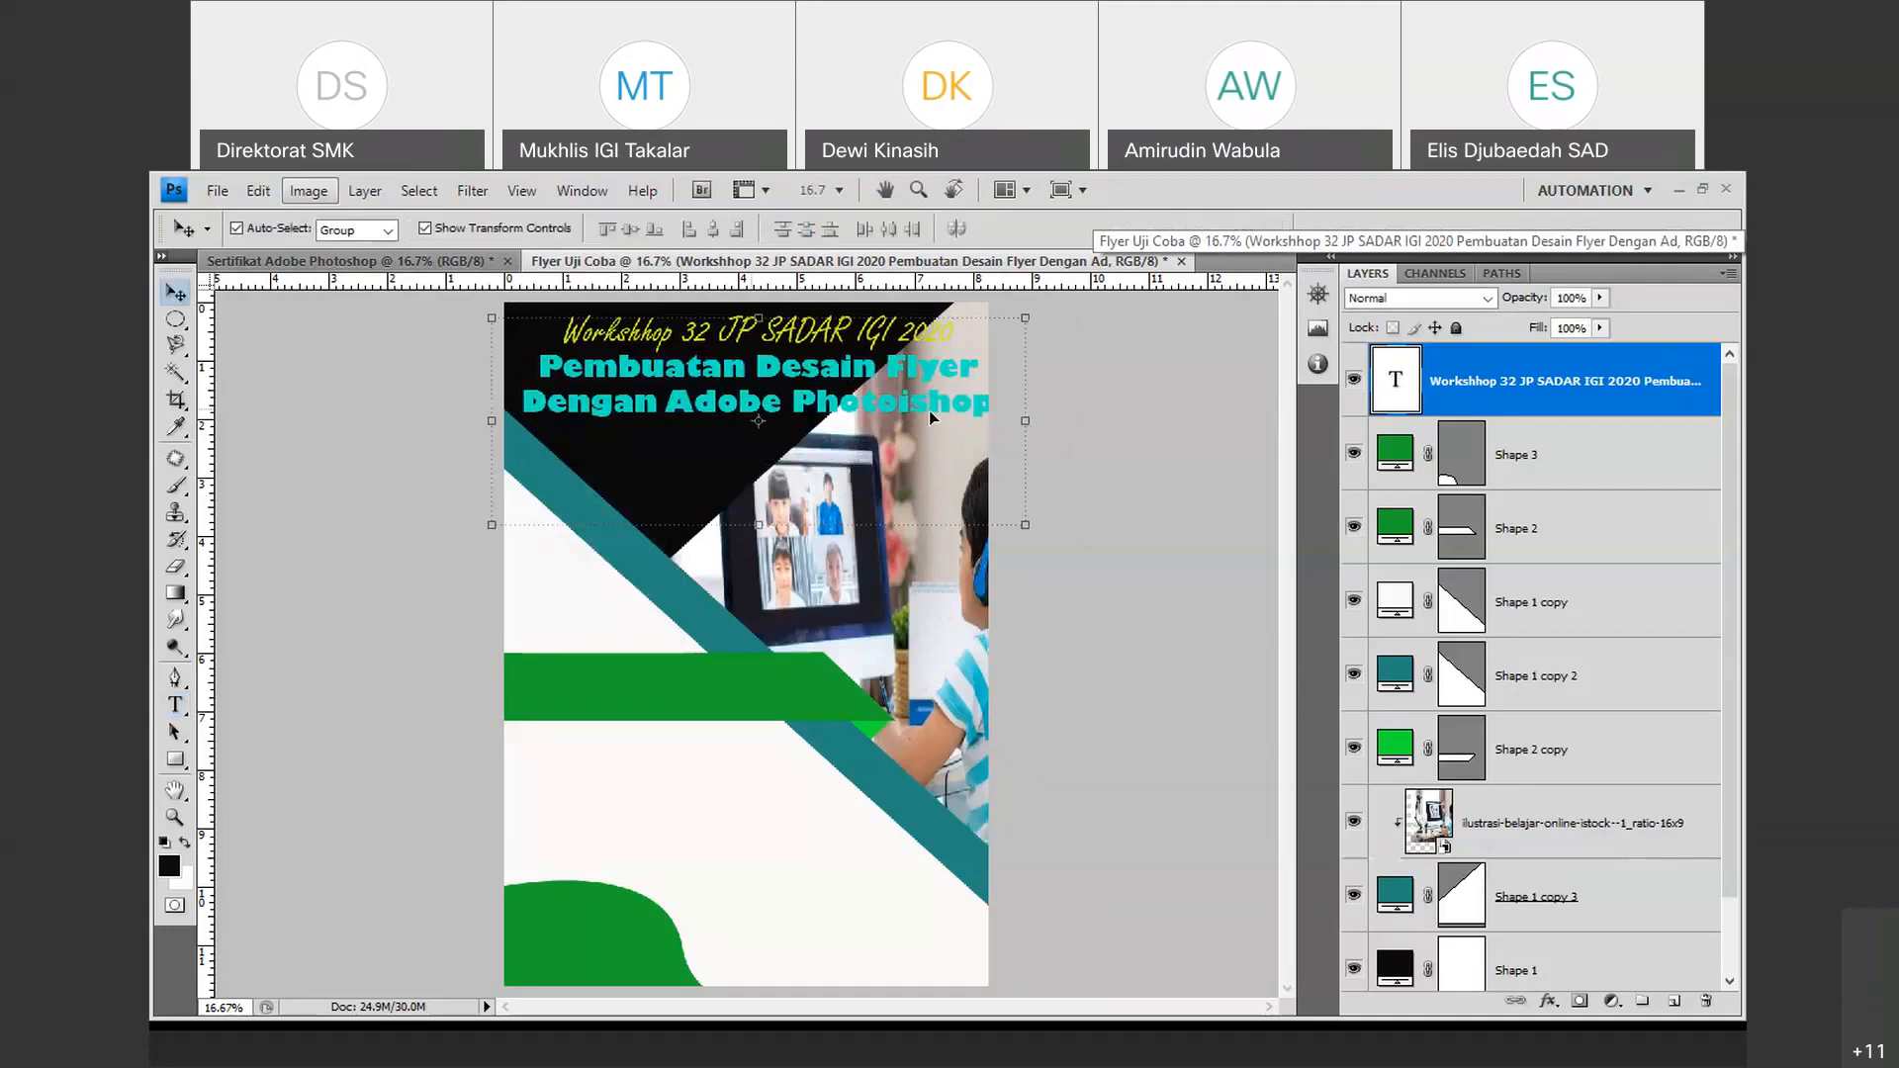
pyautogui.moveTo(928, 412); pyautogui.dragTo(912, 412)
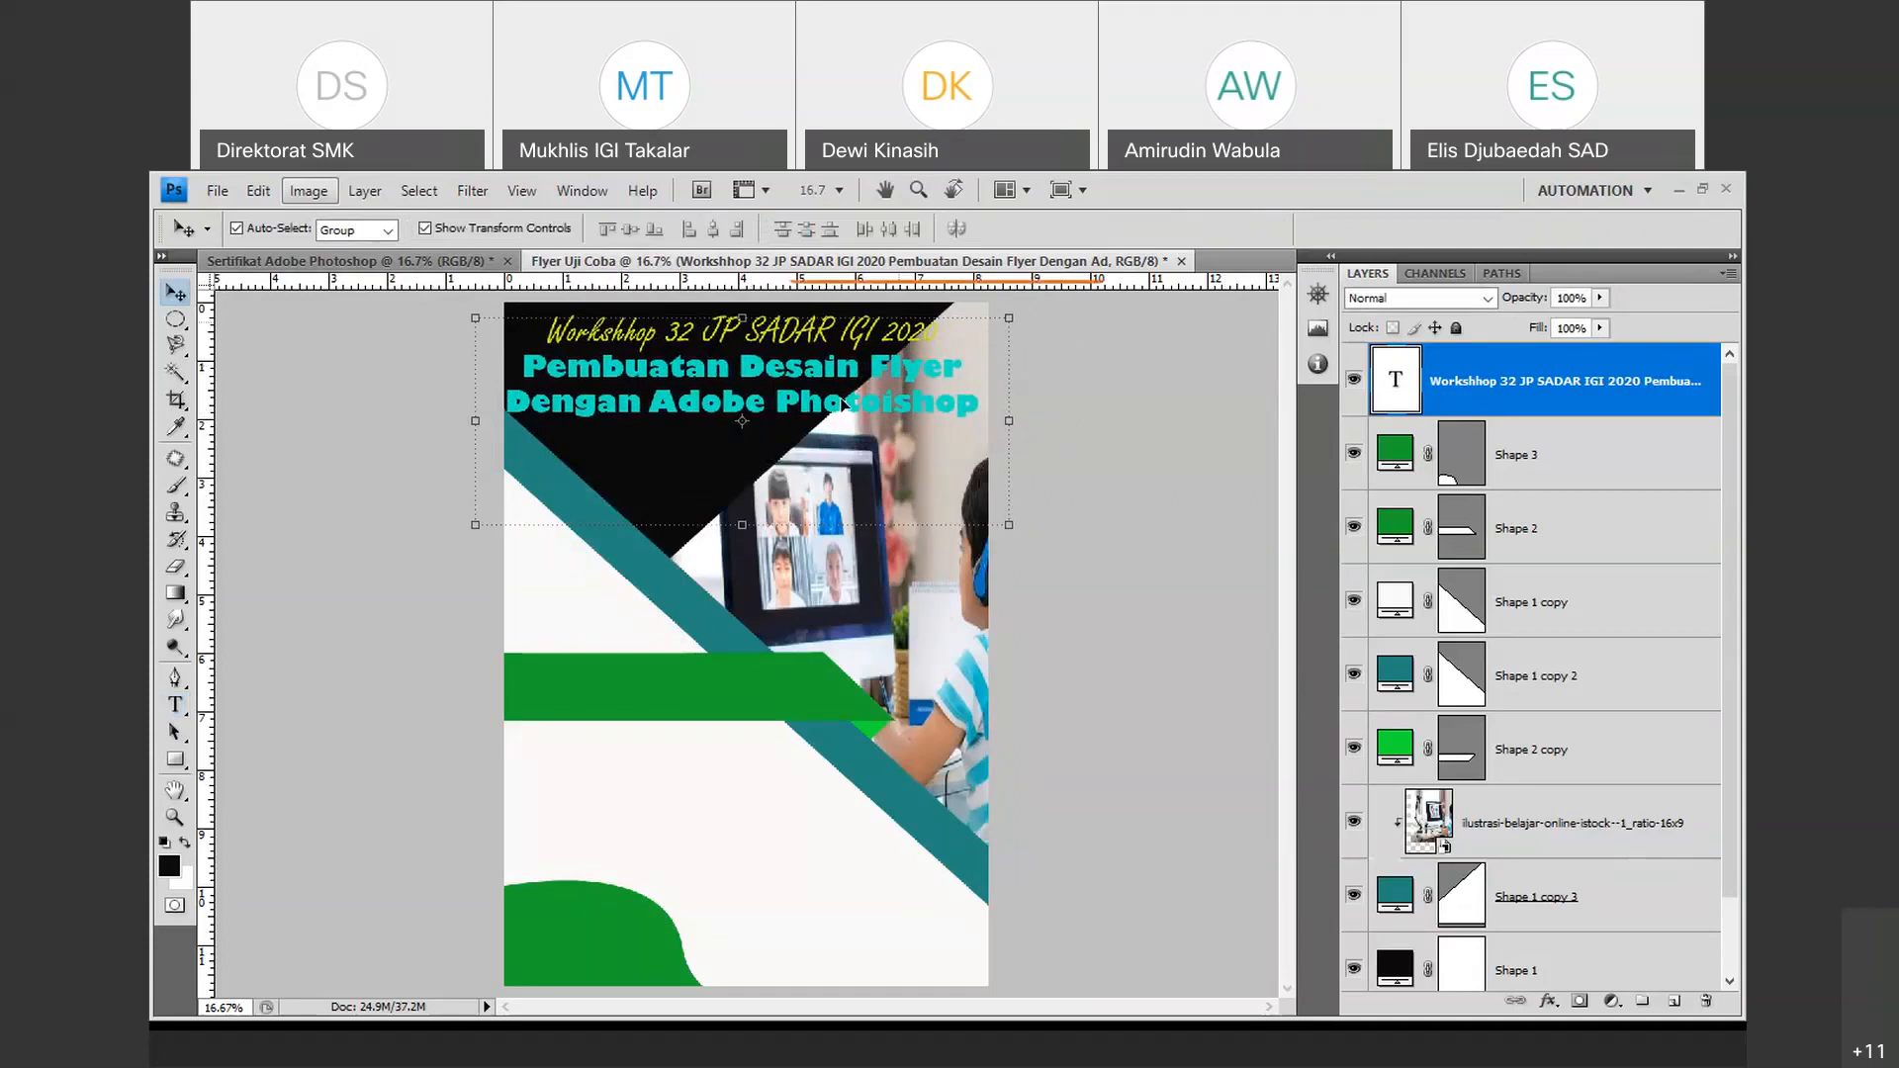
# Add a drop shadow to the heading text with 94% opacity, 100% spread, 8 px size and an increased distance.
pyautogui.rightClick(1468, 372)
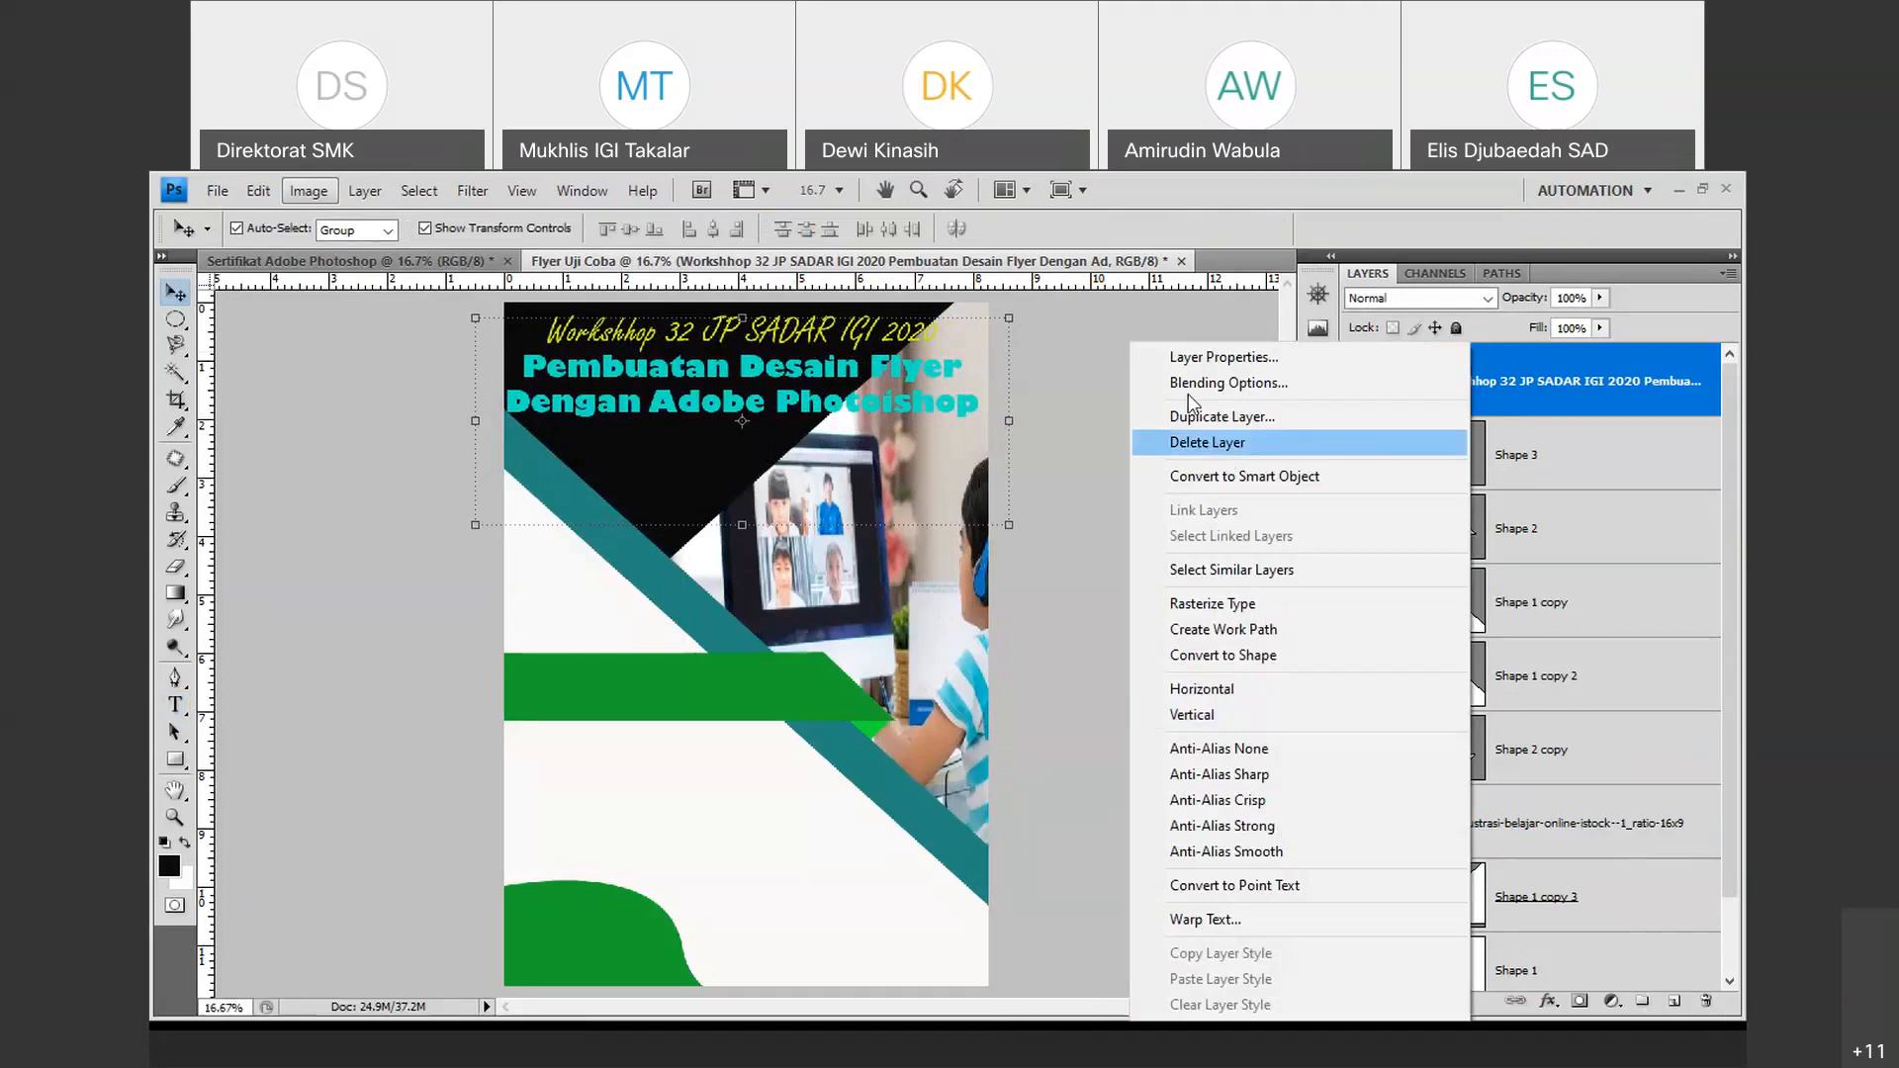
pyautogui.click(1616, 712)
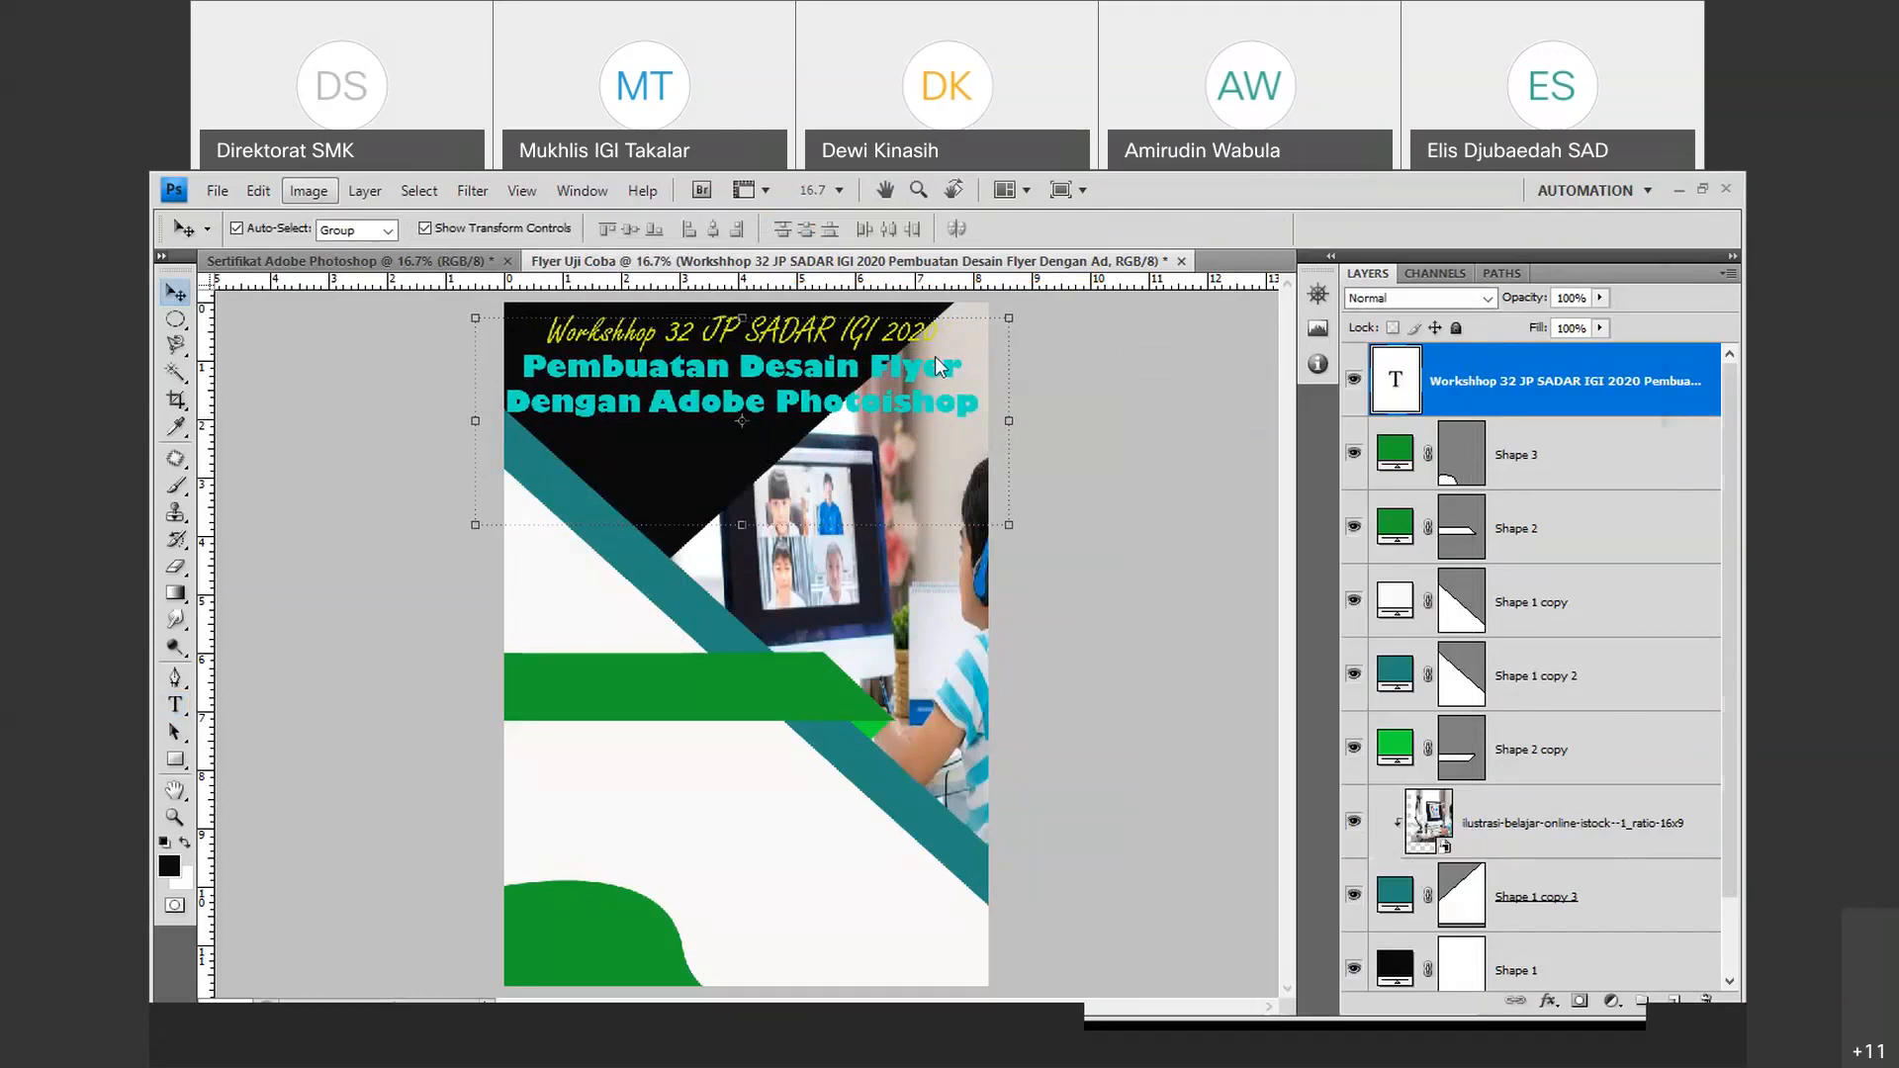
pyautogui.click(1041, 331)
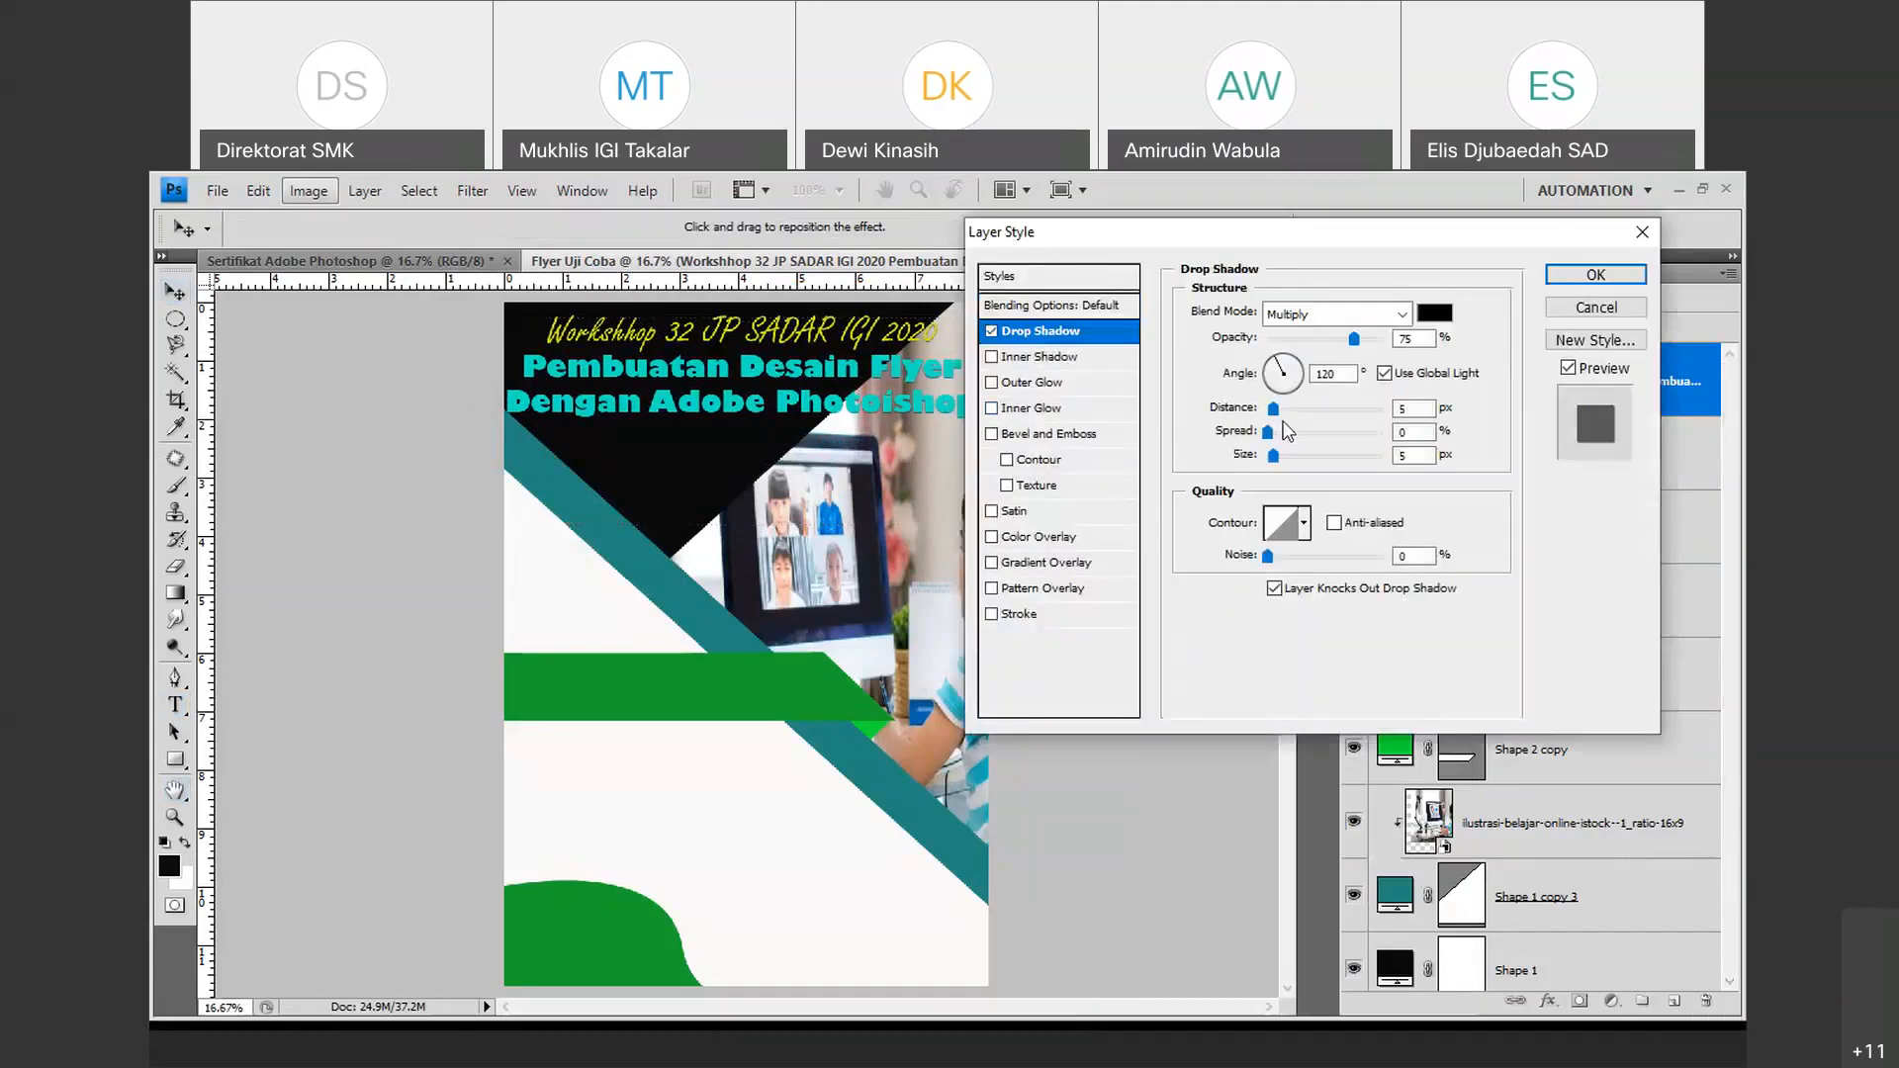
pyautogui.moveTo(1286, 430); pyautogui.dragTo(1308, 463)
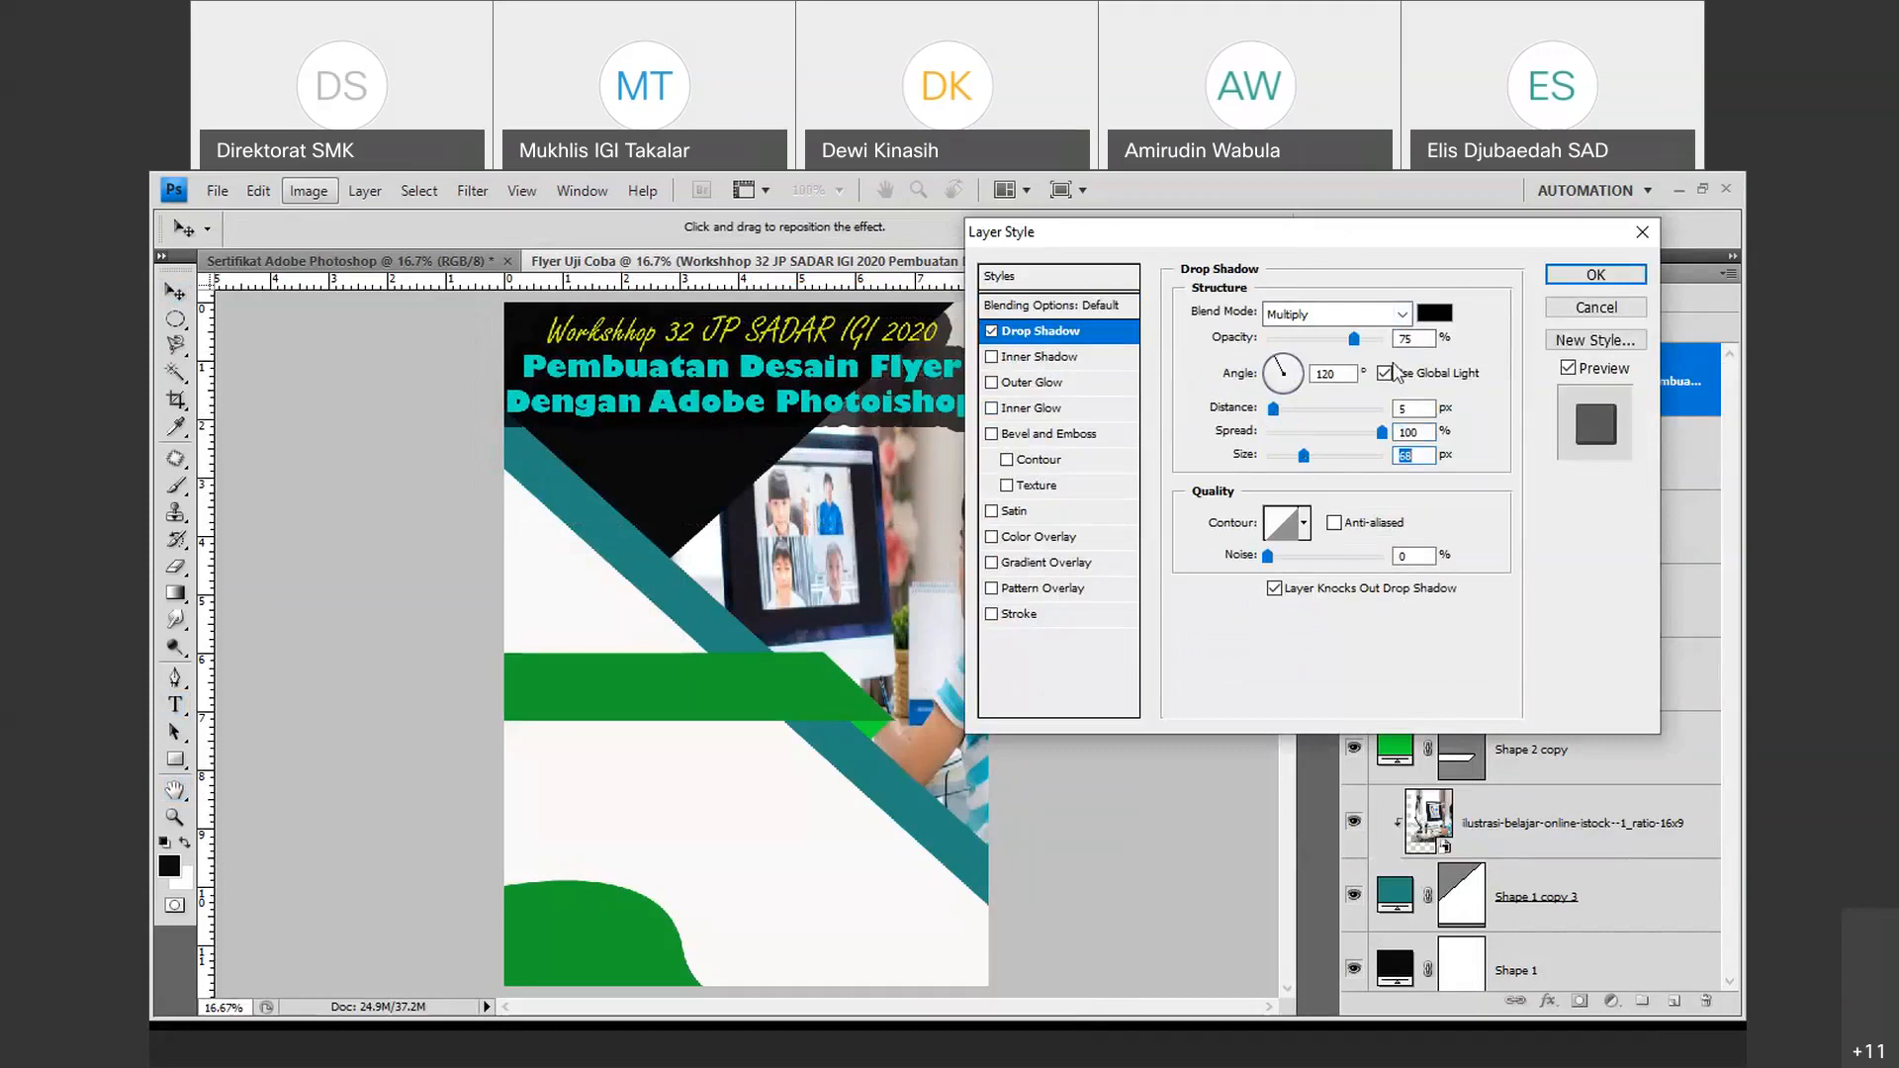
pyautogui.moveTo(1303, 456); pyautogui.dragTo(1282, 456)
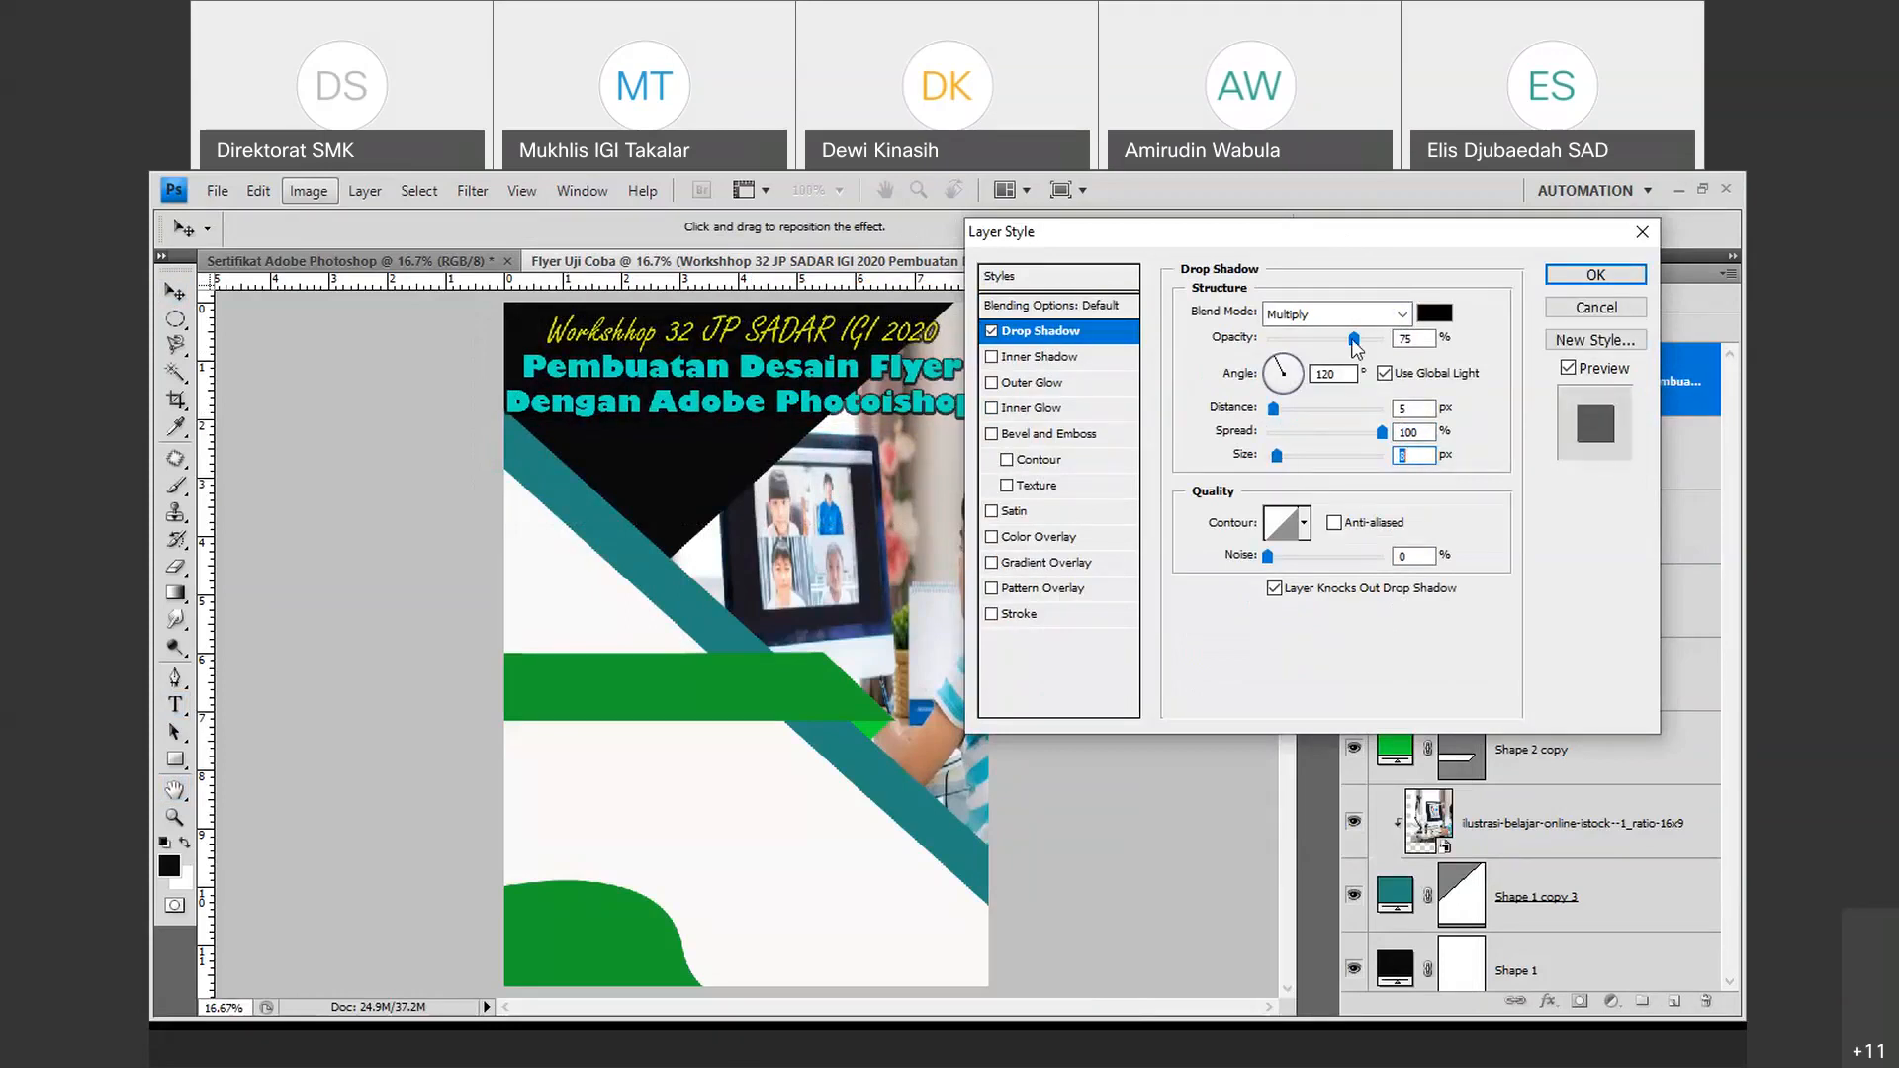
pyautogui.moveTo(1353, 339); pyautogui.dragTo(1375, 339)
pyautogui.moveTo(1274, 409); pyautogui.dragTo(1286, 409)
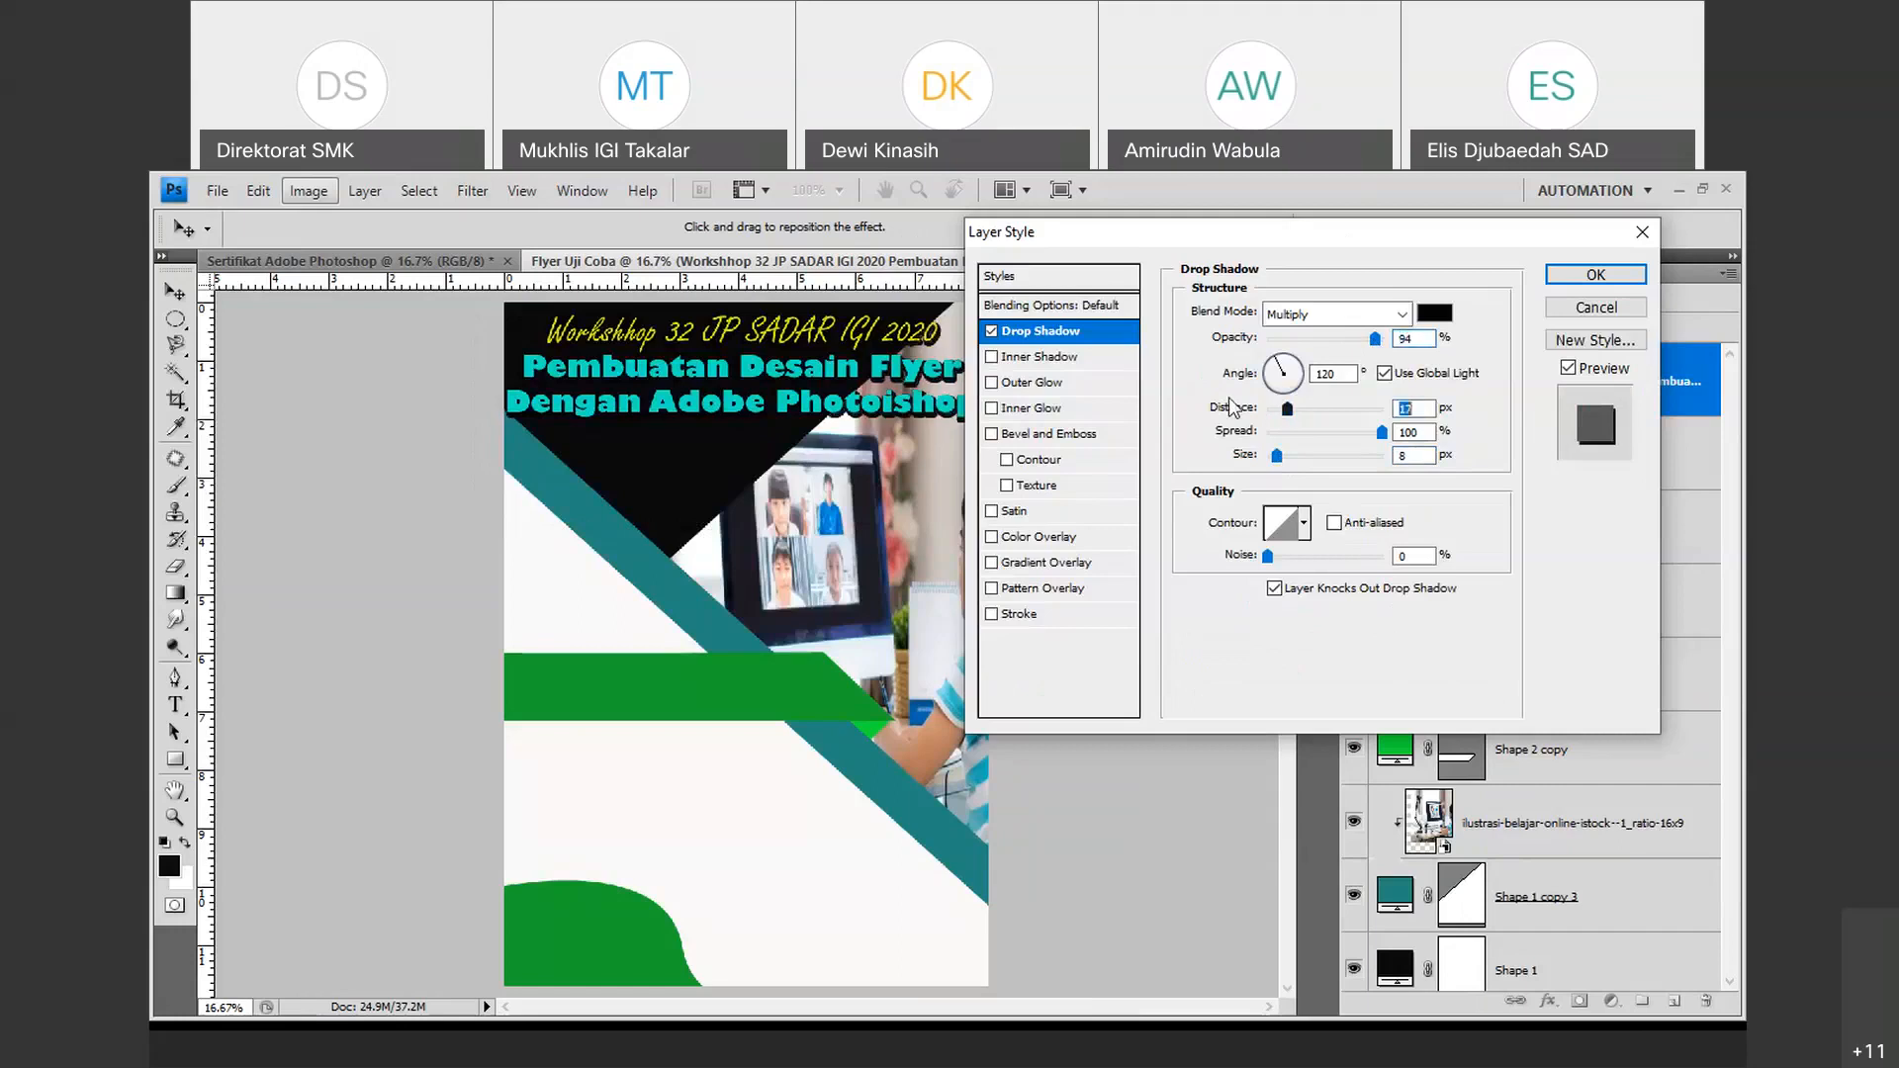
pyautogui.click(1563, 277)
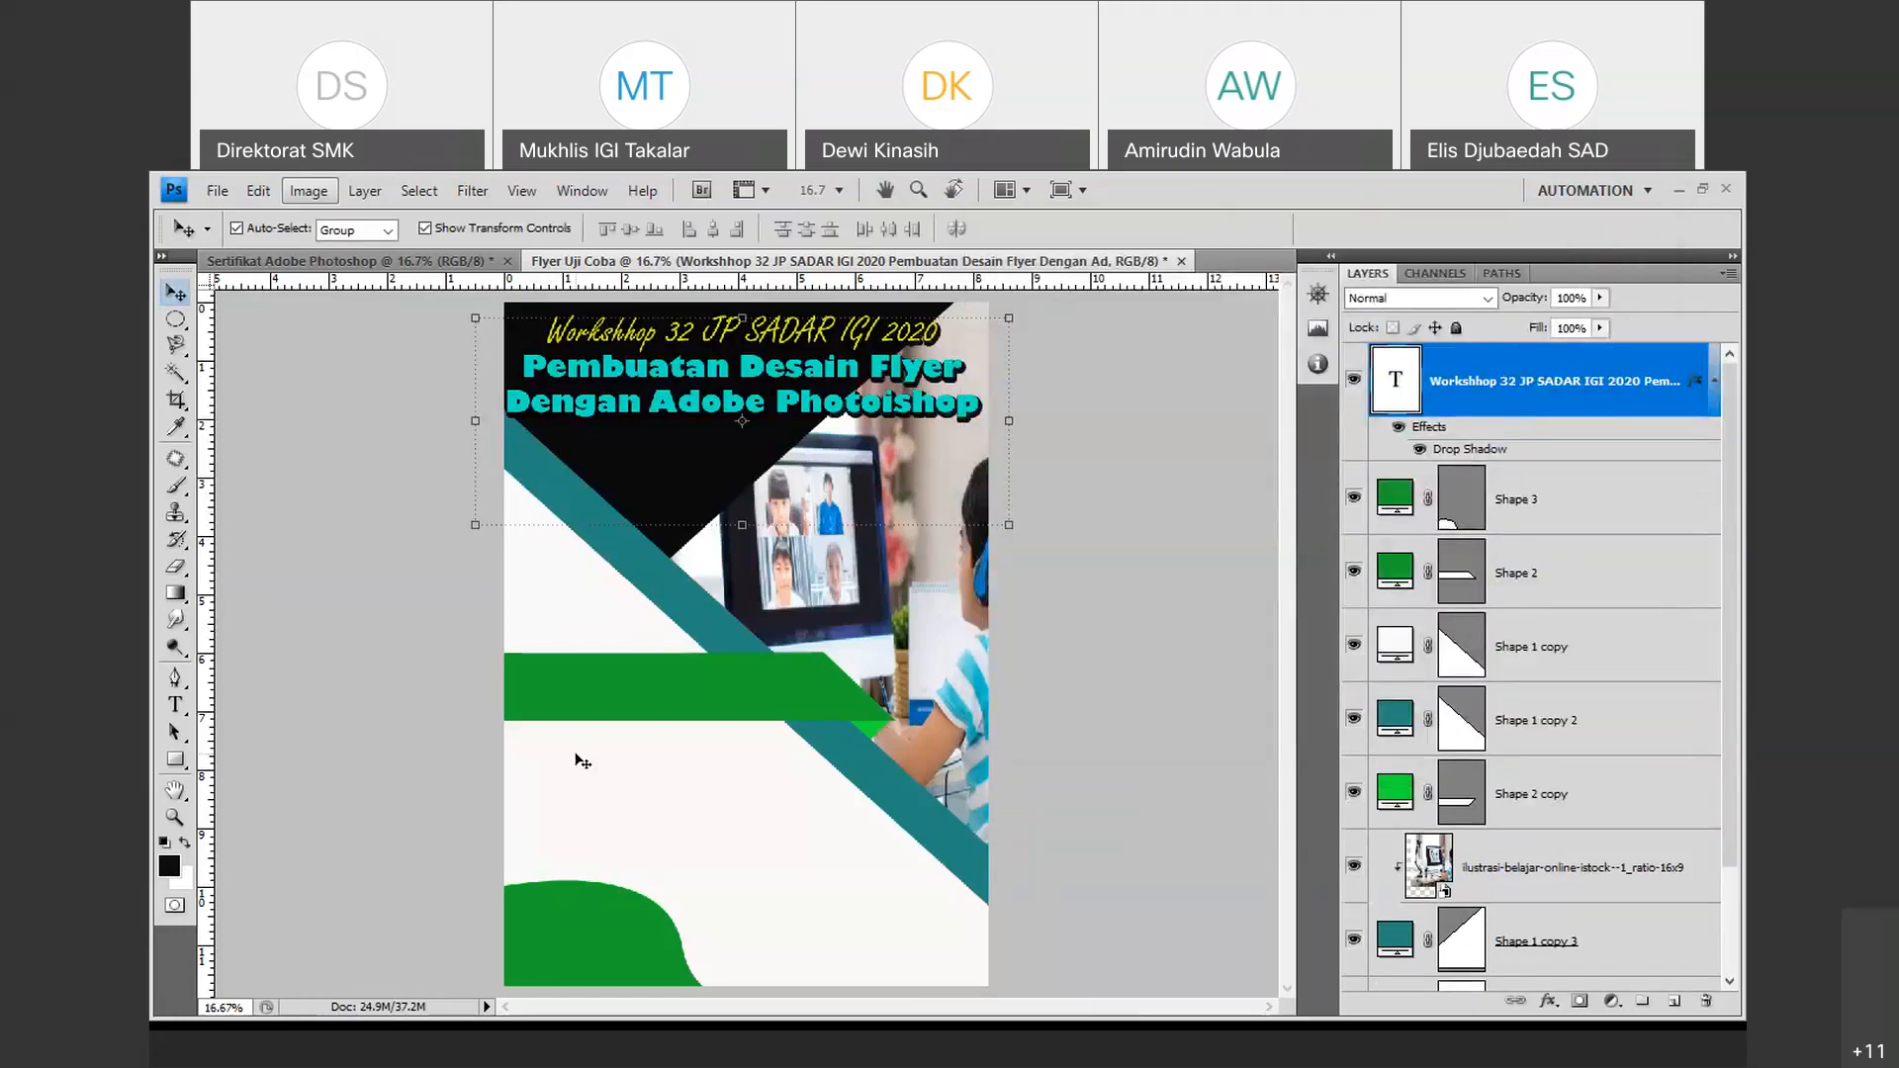
# Place the kemdikbud orange logo from the Logo folder, shift it slightly down, and commit the placement.
pyautogui.click(578, 787)
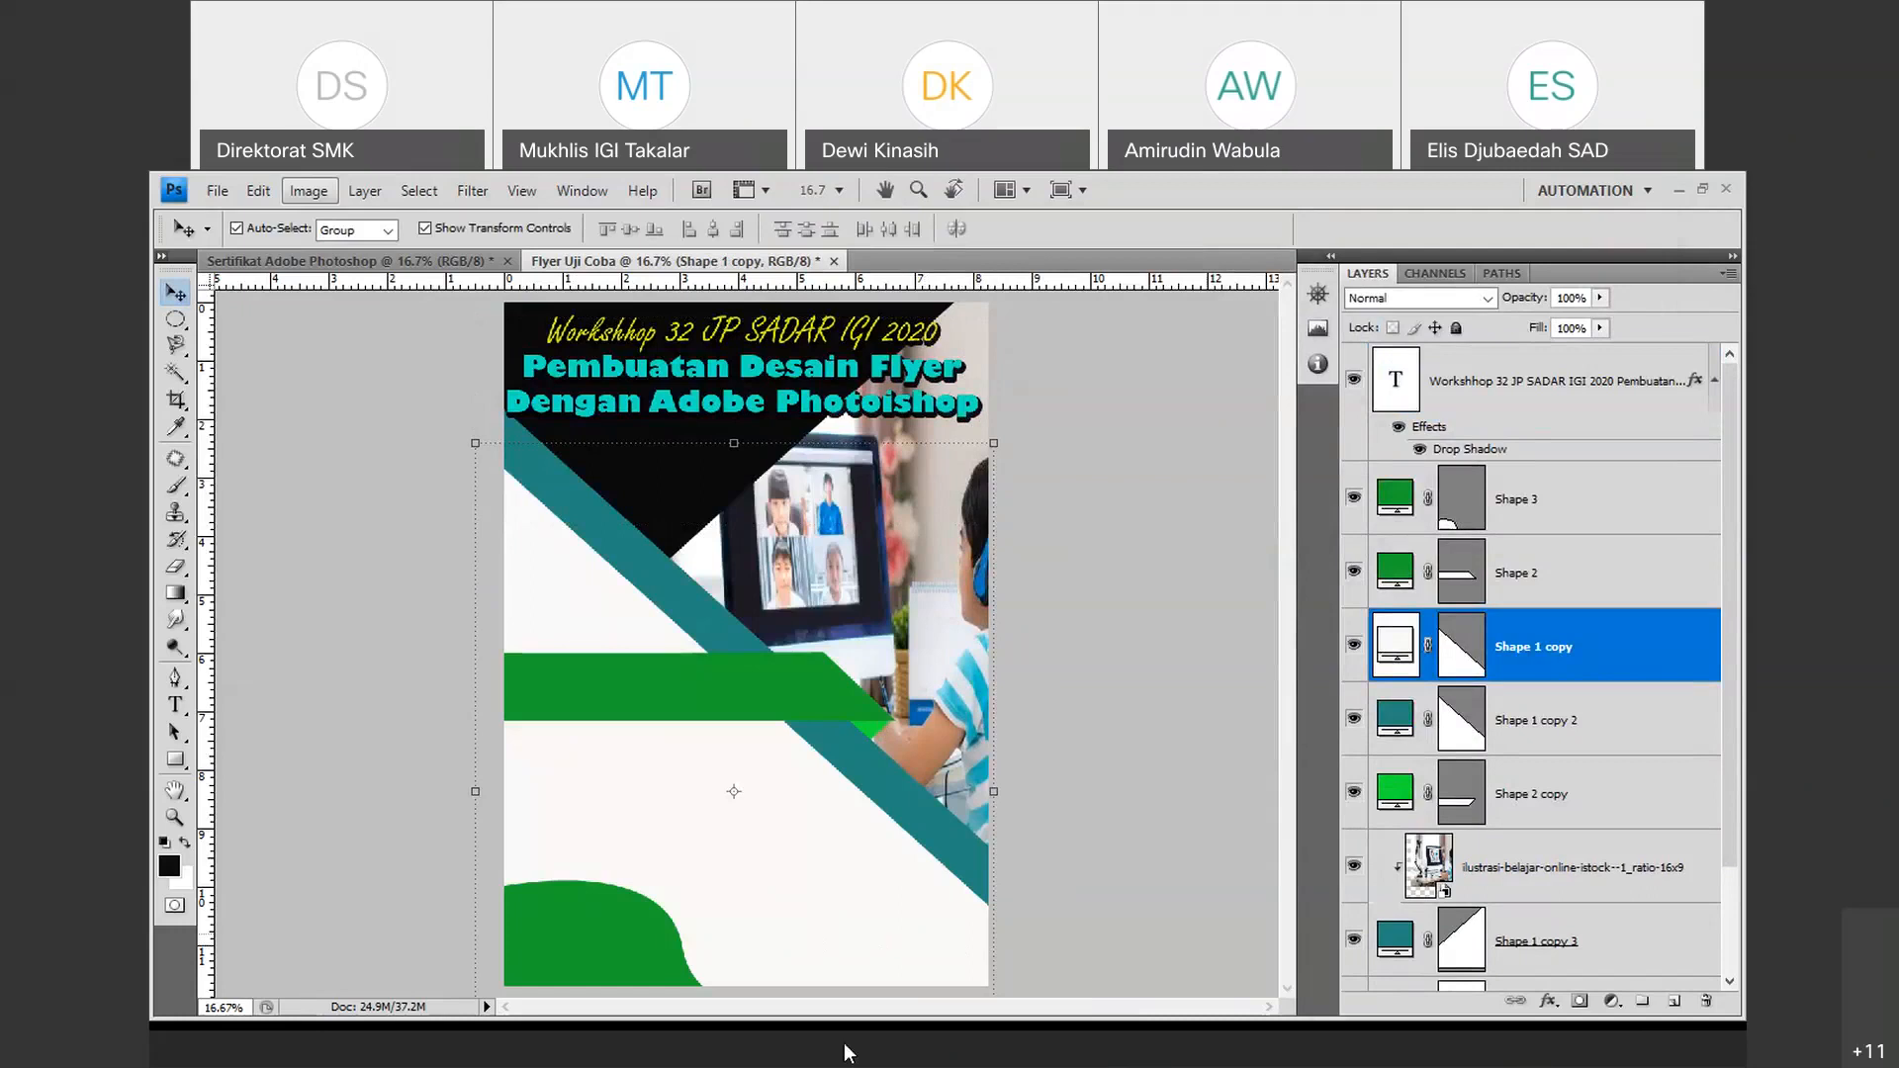
pyautogui.click(217, 190)
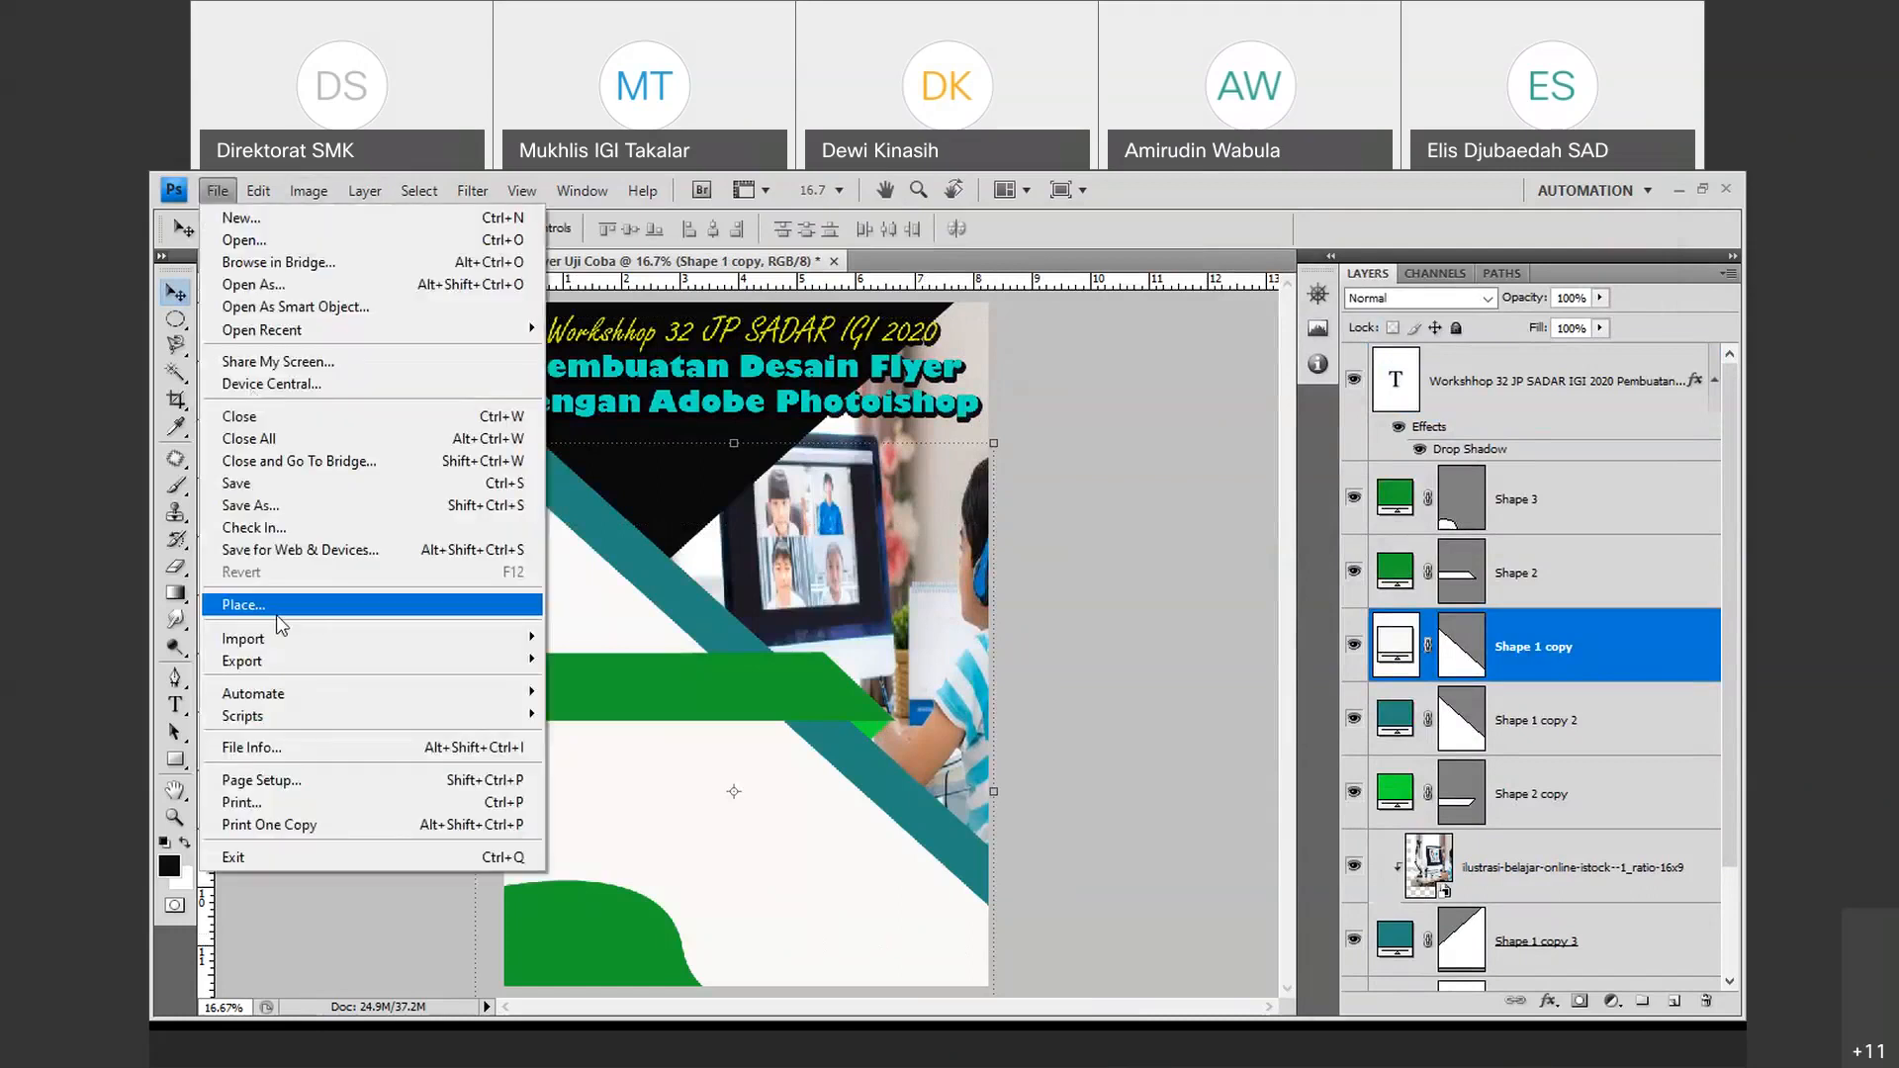
pyautogui.click(243, 604)
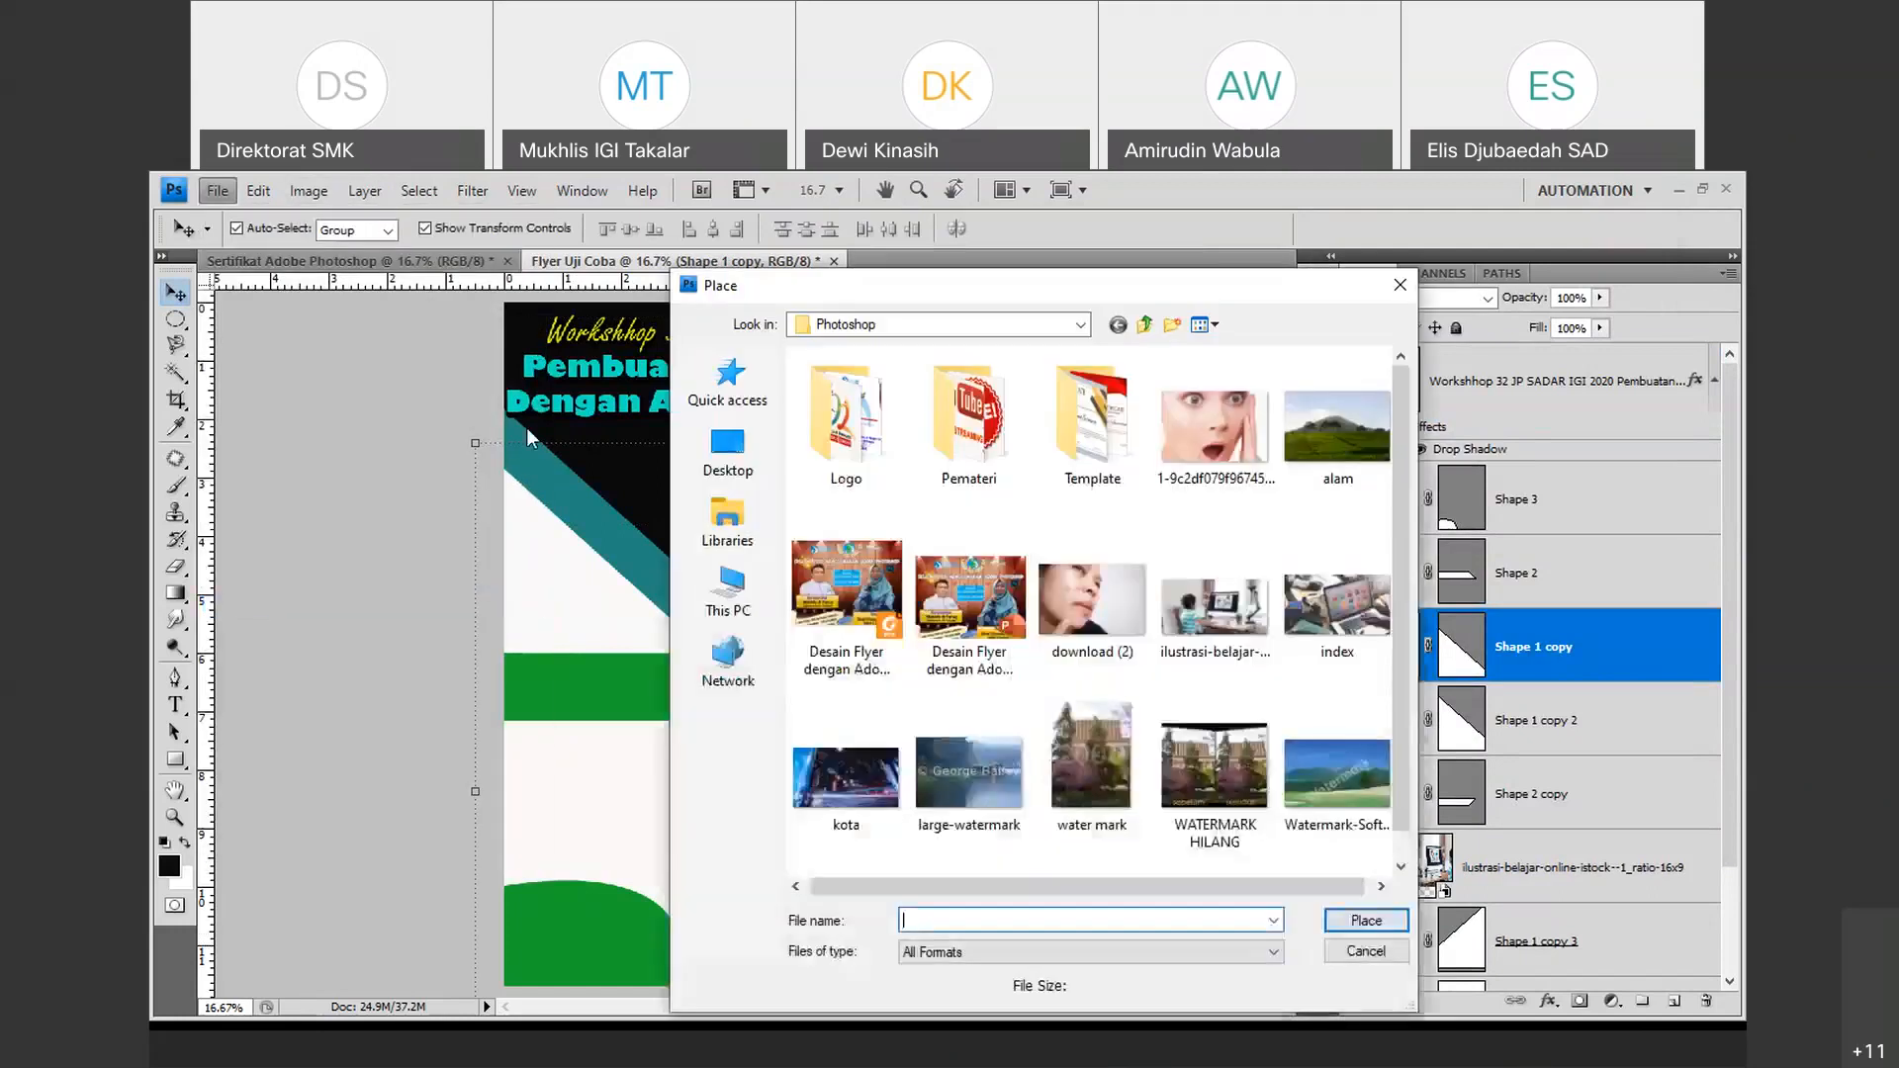
pyautogui.doubleClick(846, 416)
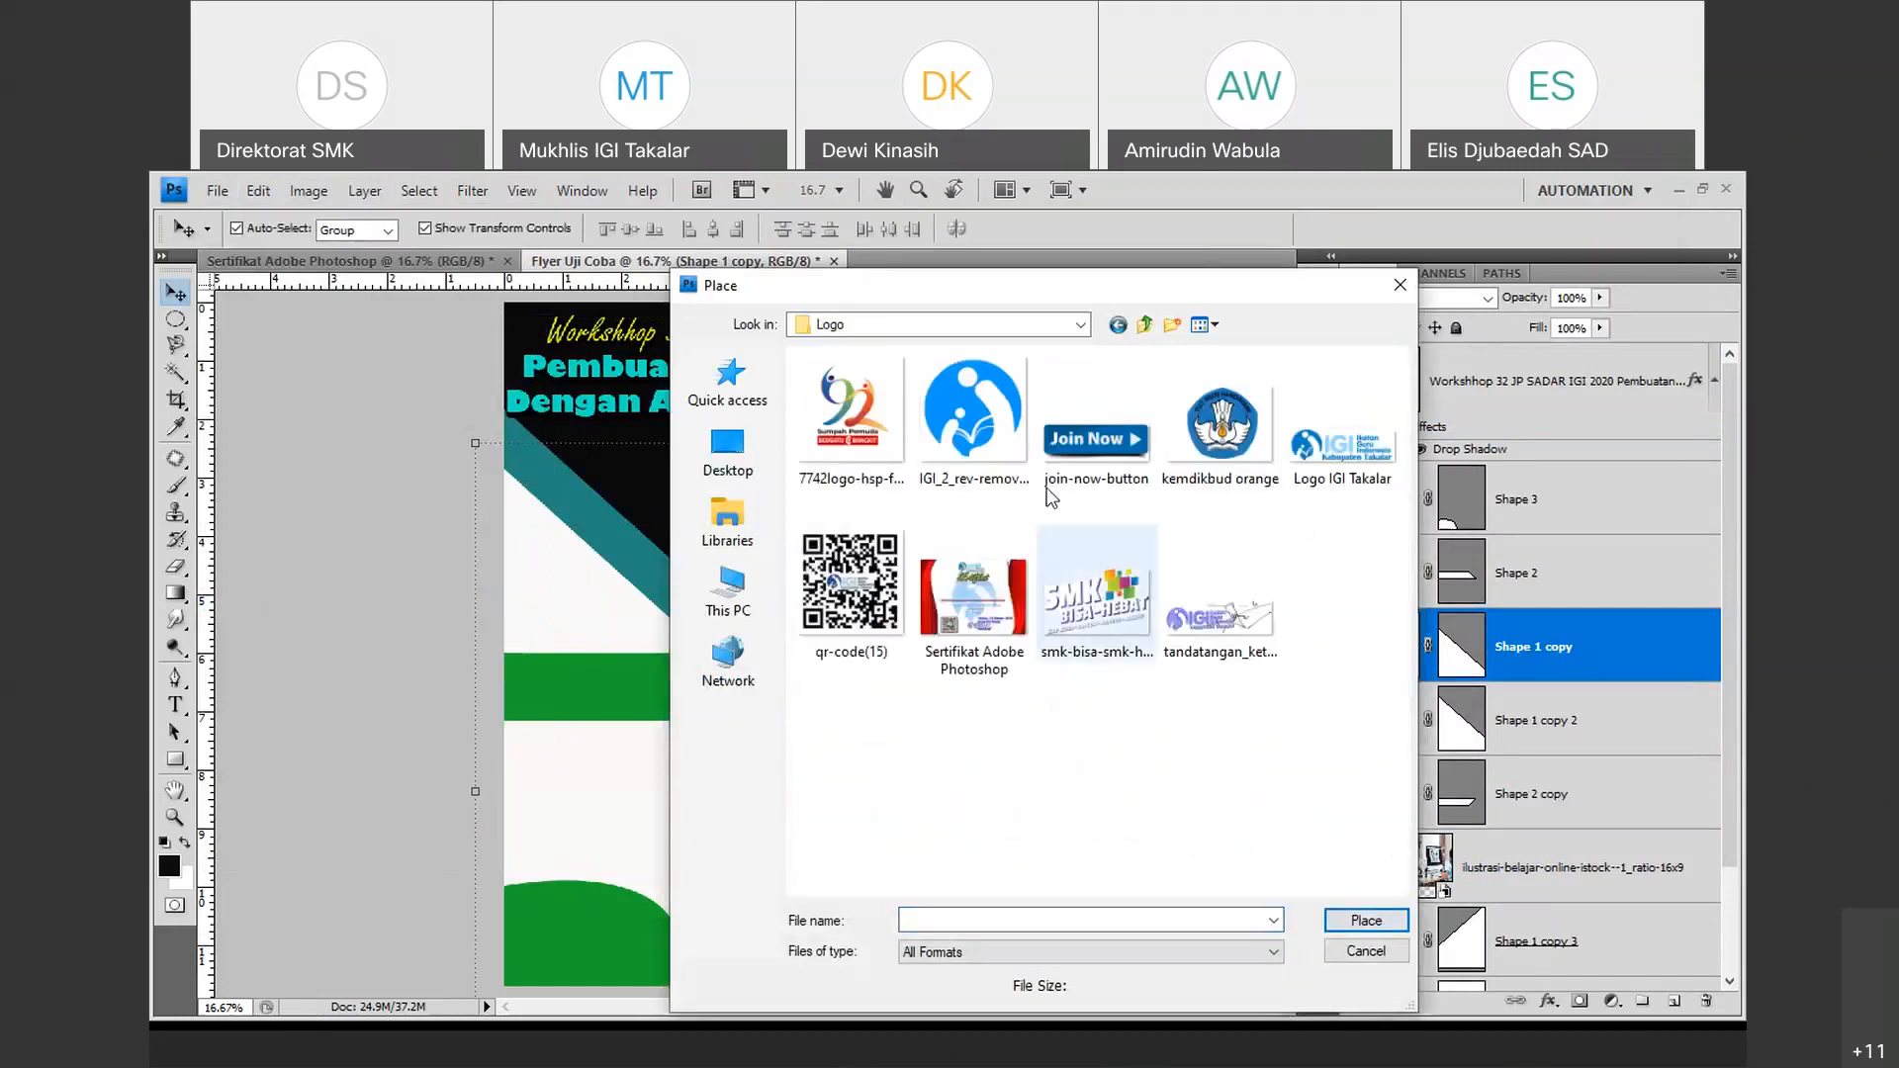
pyautogui.click(1223, 411)
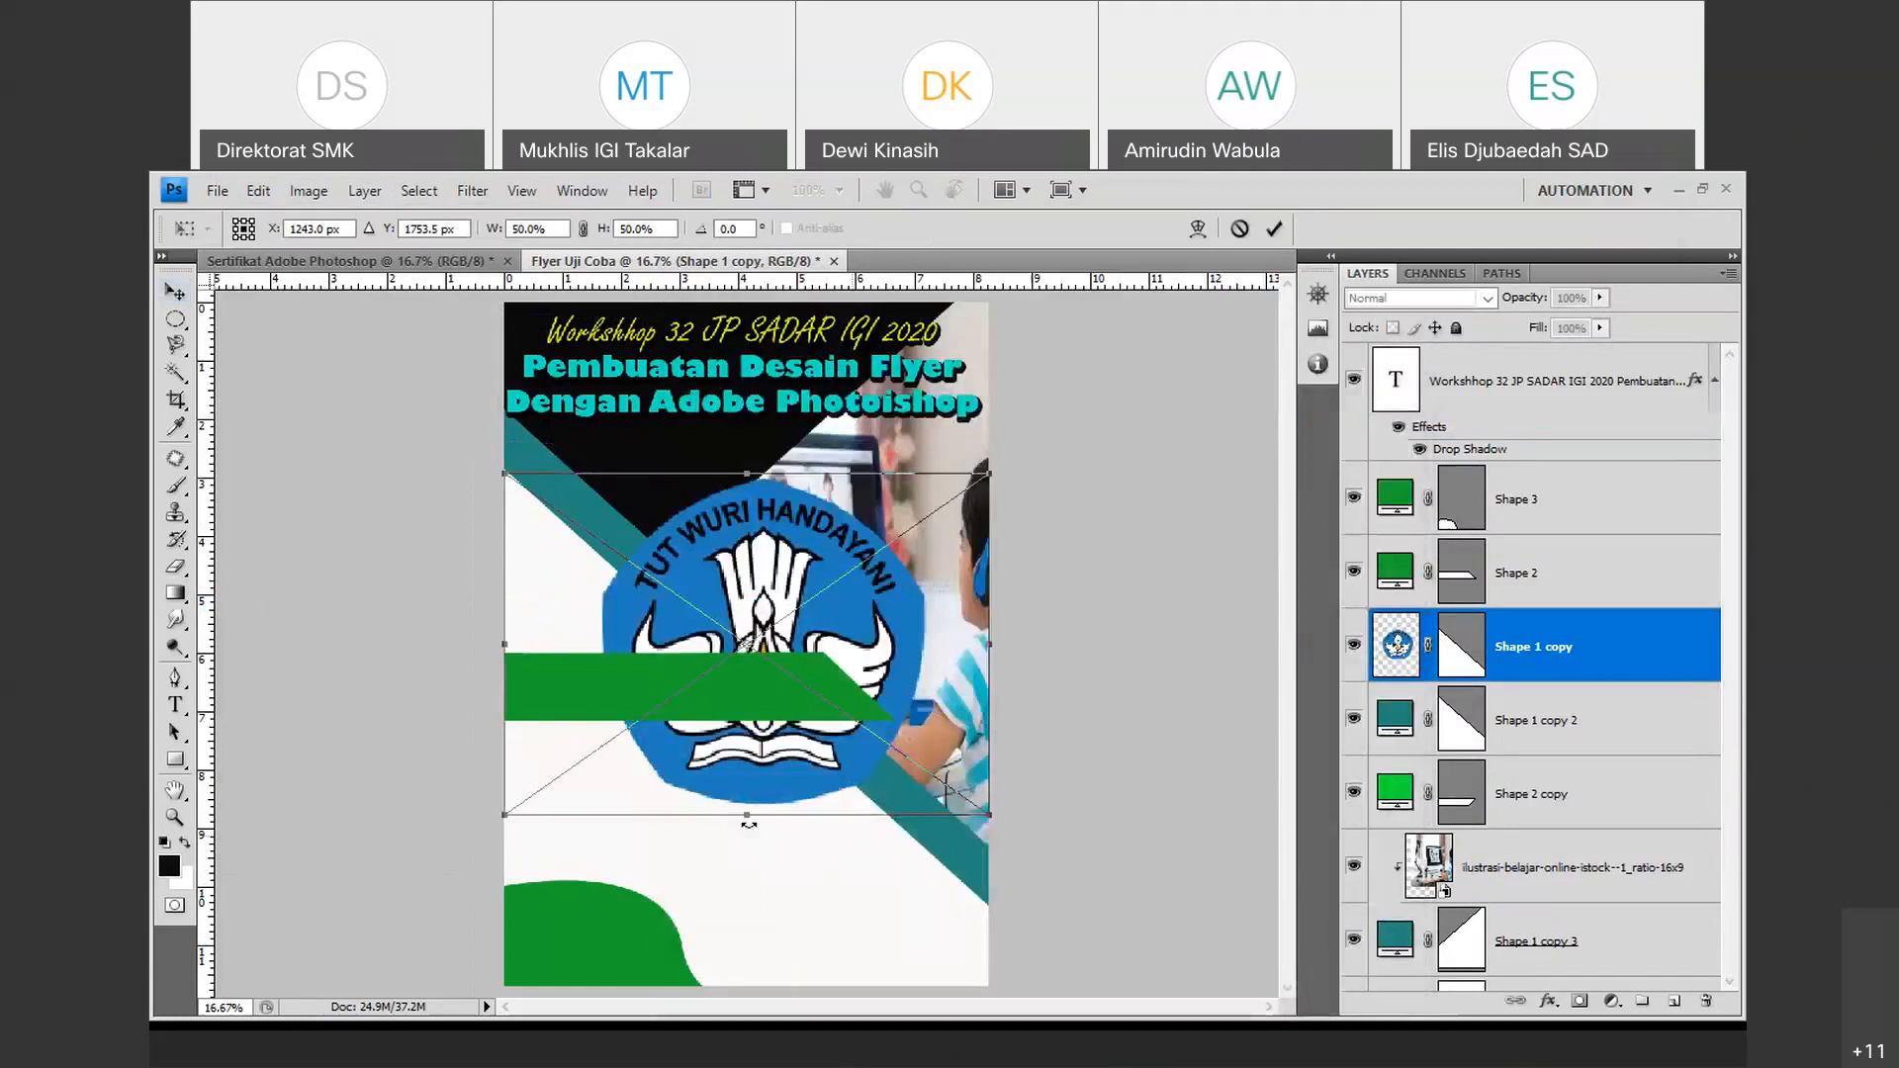
pyautogui.moveTo(735, 752); pyautogui.dragTo(726, 802)
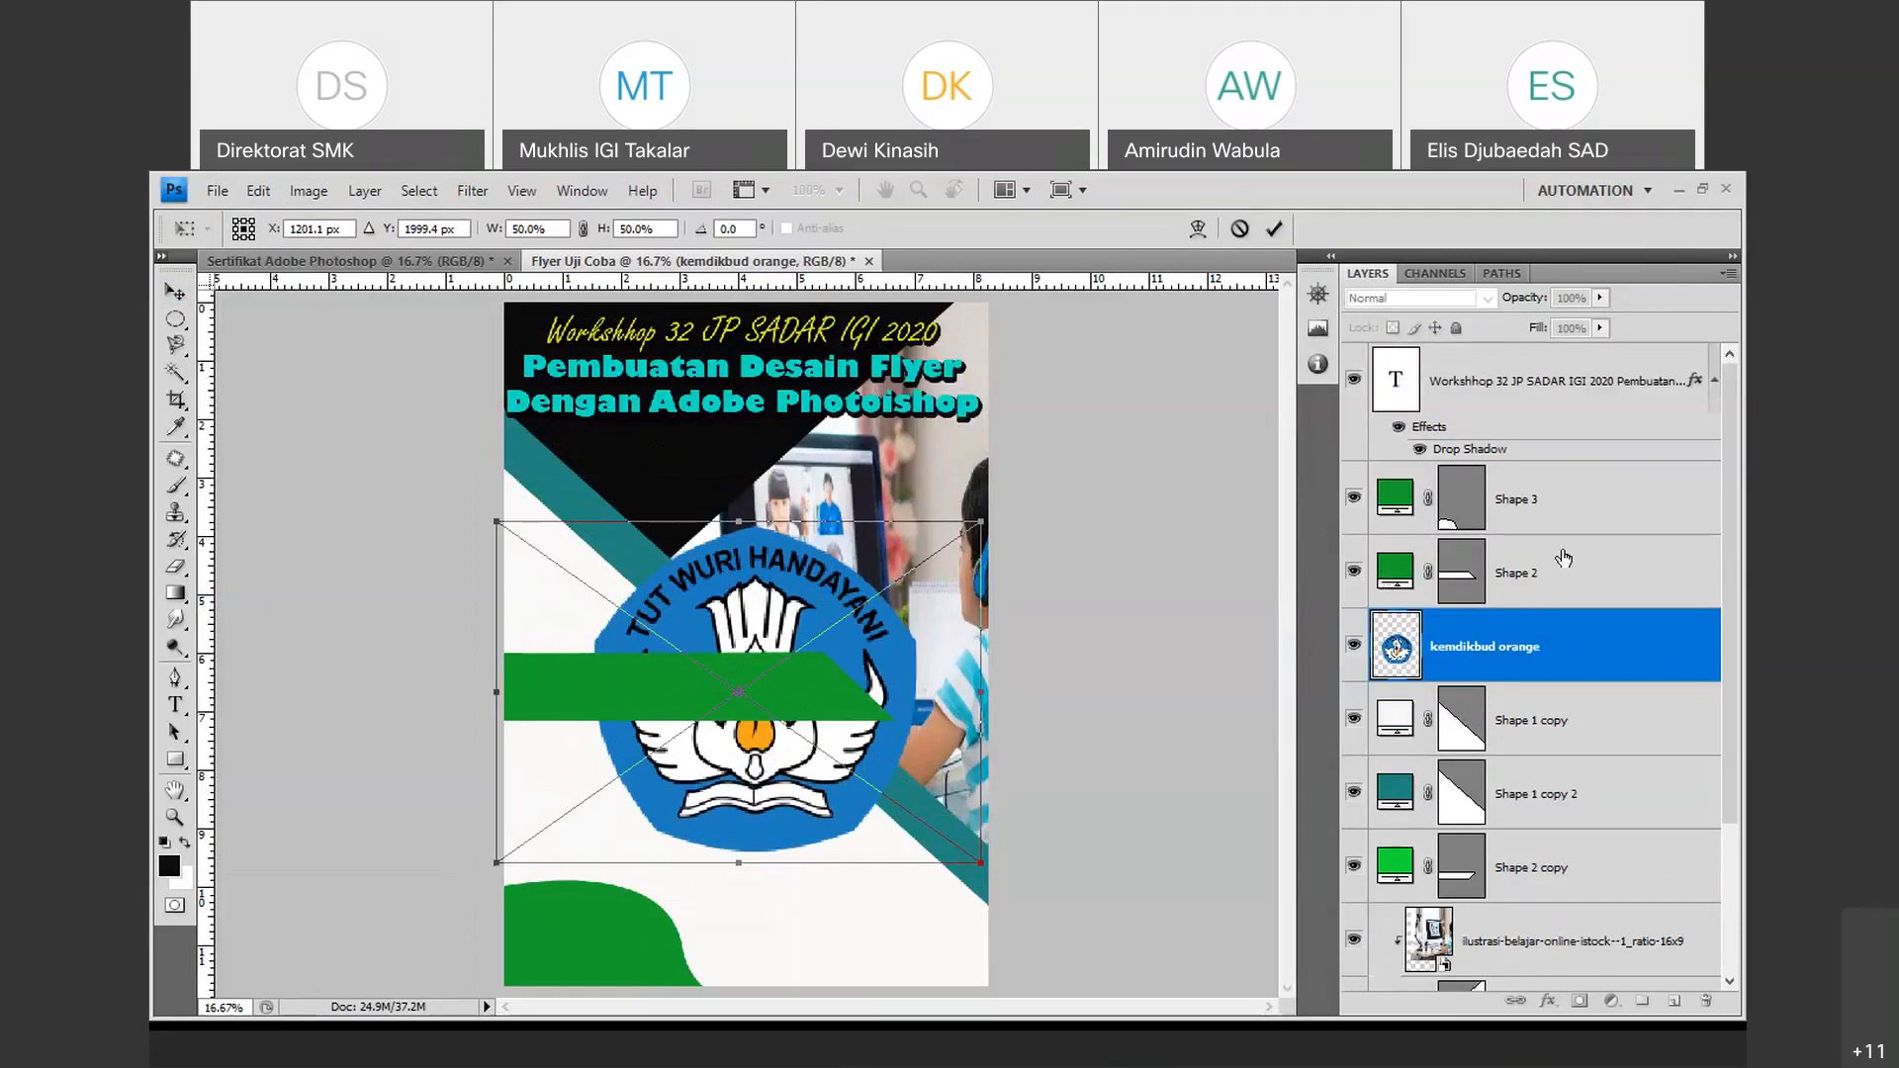
pyautogui.click(1272, 231)
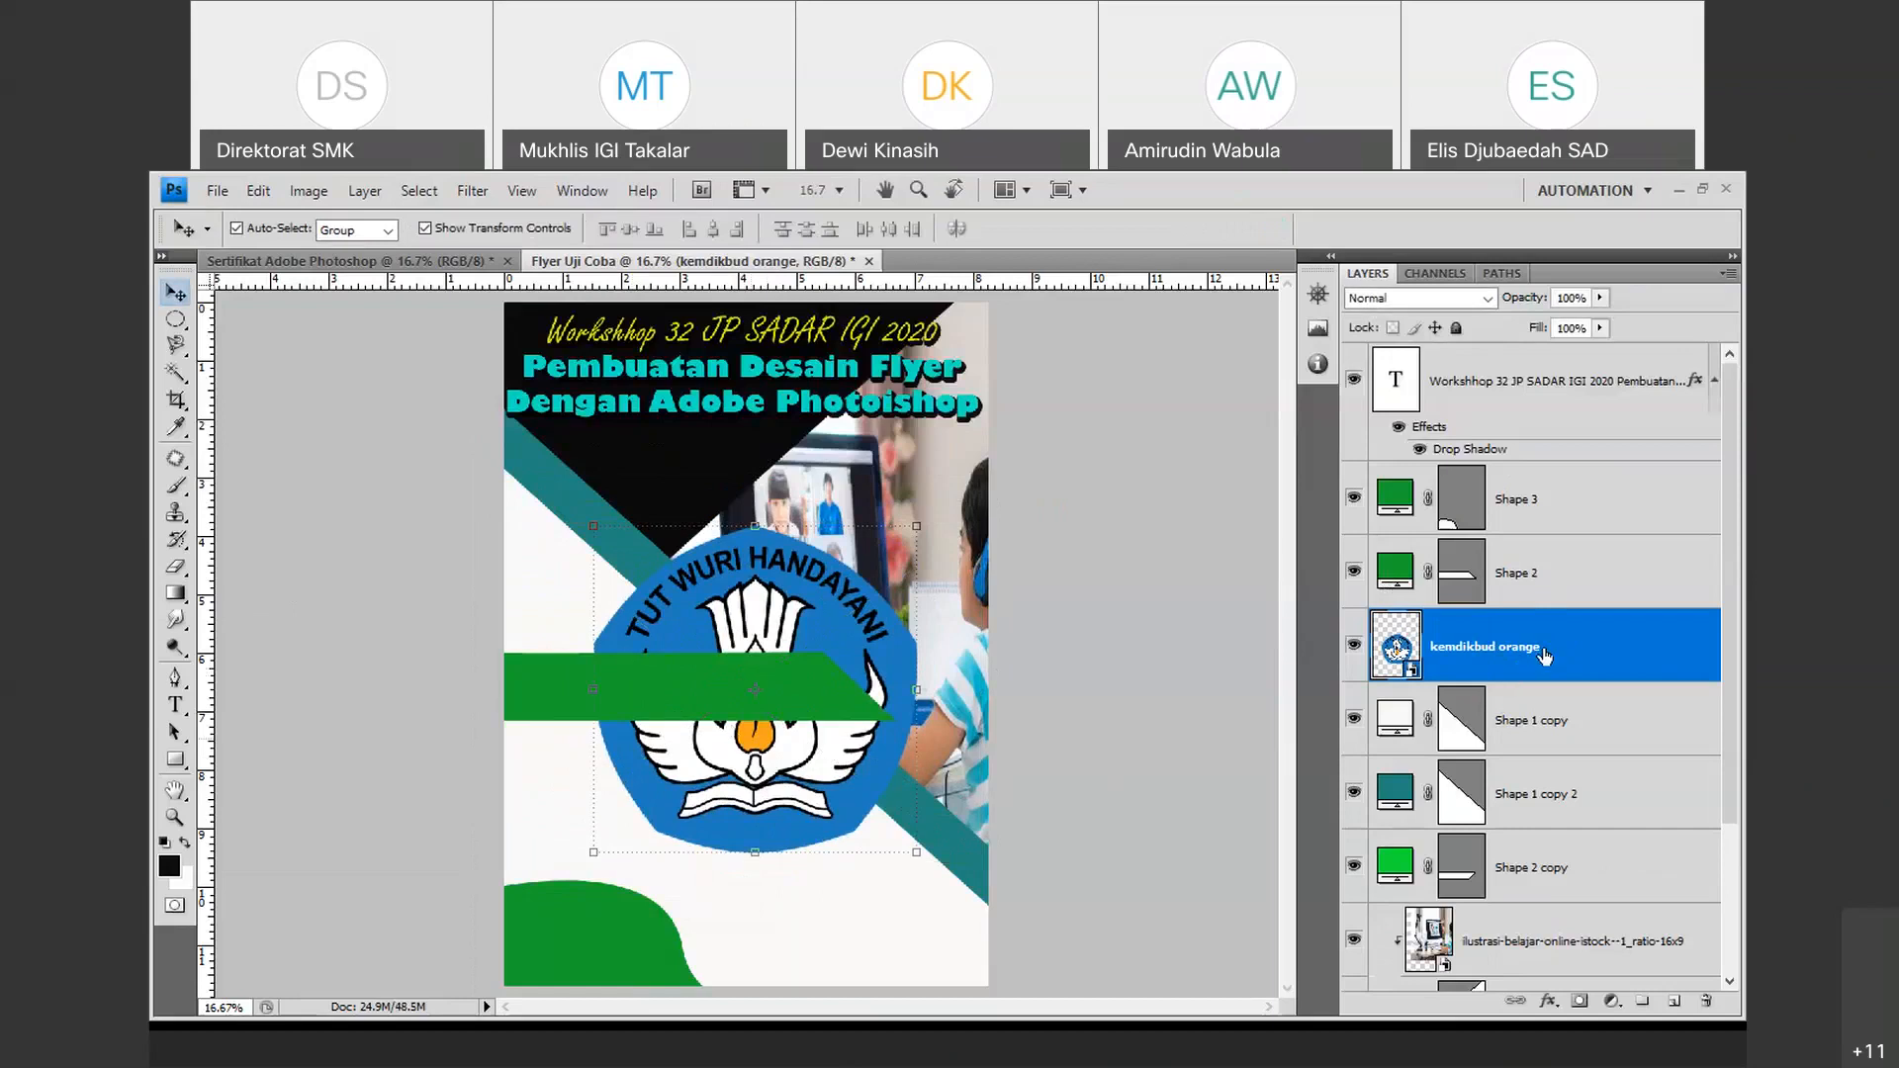
# Move the kemdikbud orange layer above Shape 3, scale the logo to 8.7% width and 9.3% height, and position it beside the curved green corner.
pyautogui.moveTo(1544, 655); pyautogui.dragTo(1544, 499)
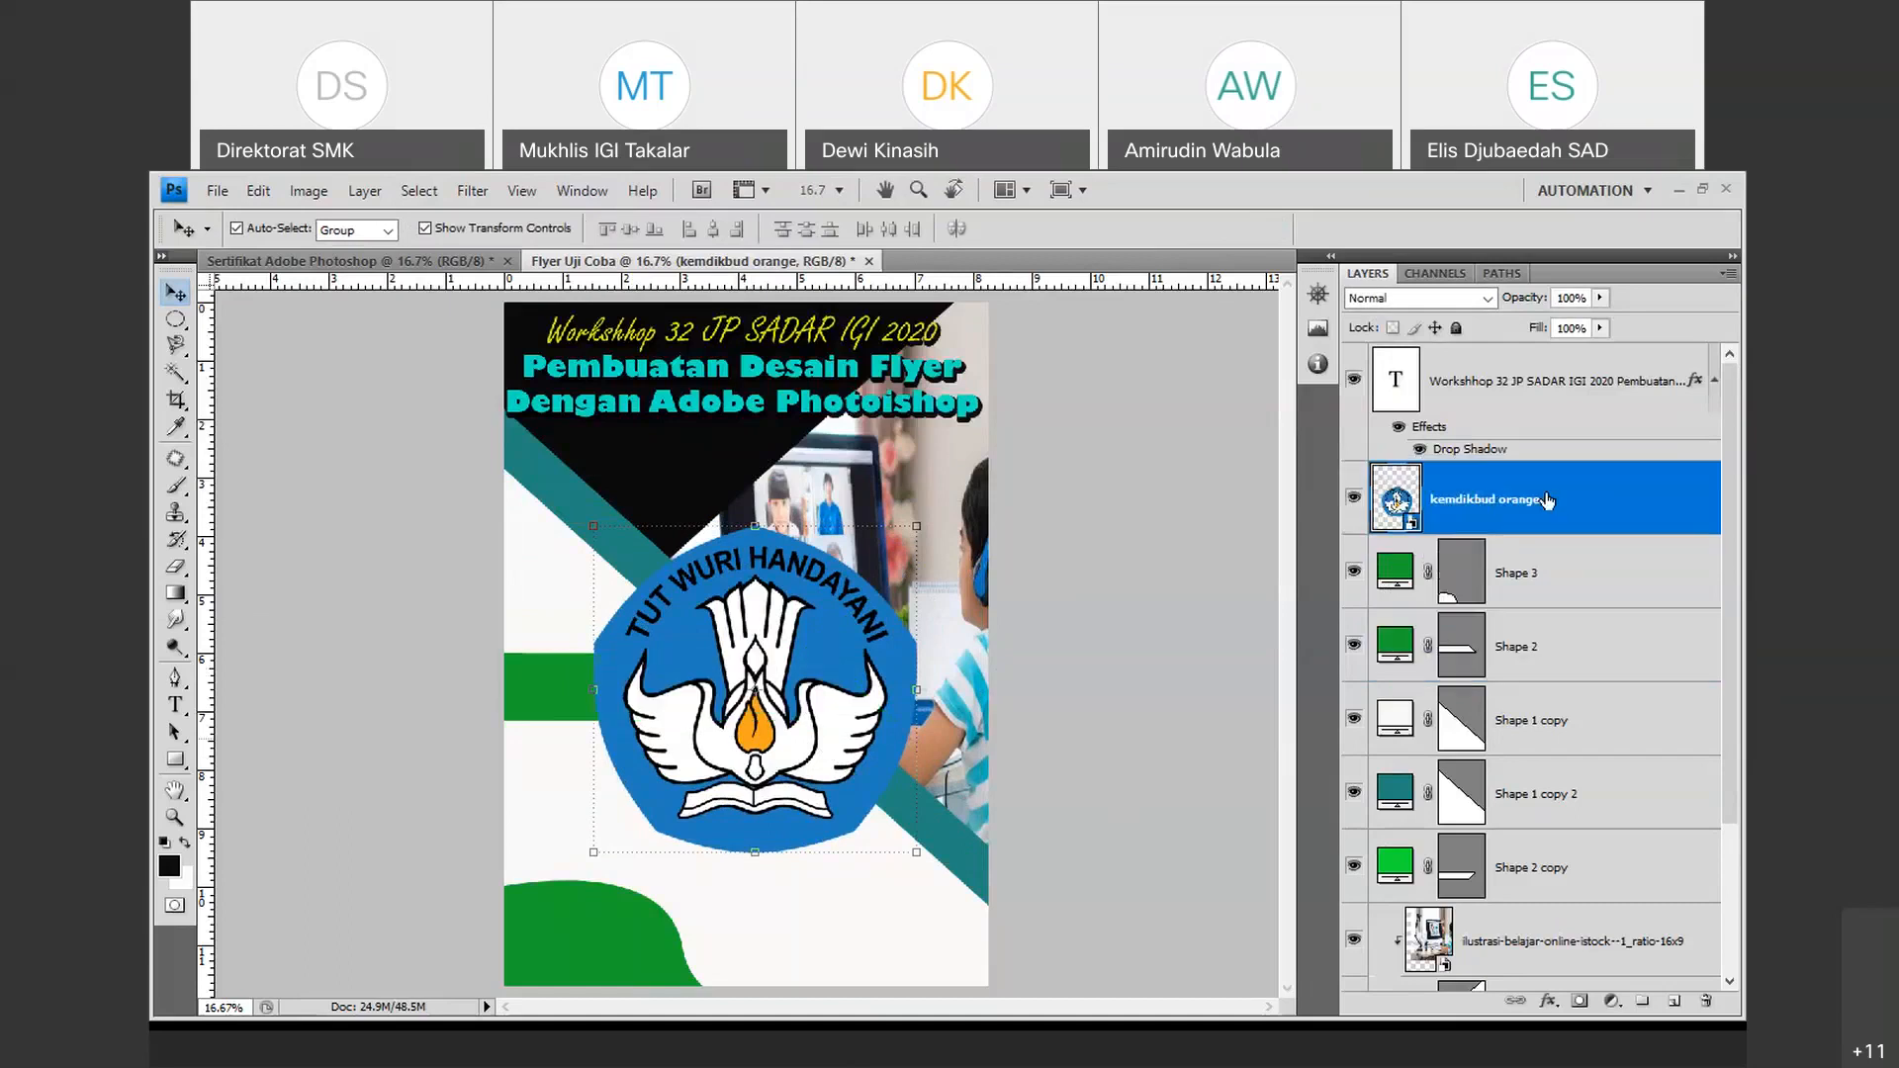
pyautogui.hotkey('ctrl', 't')
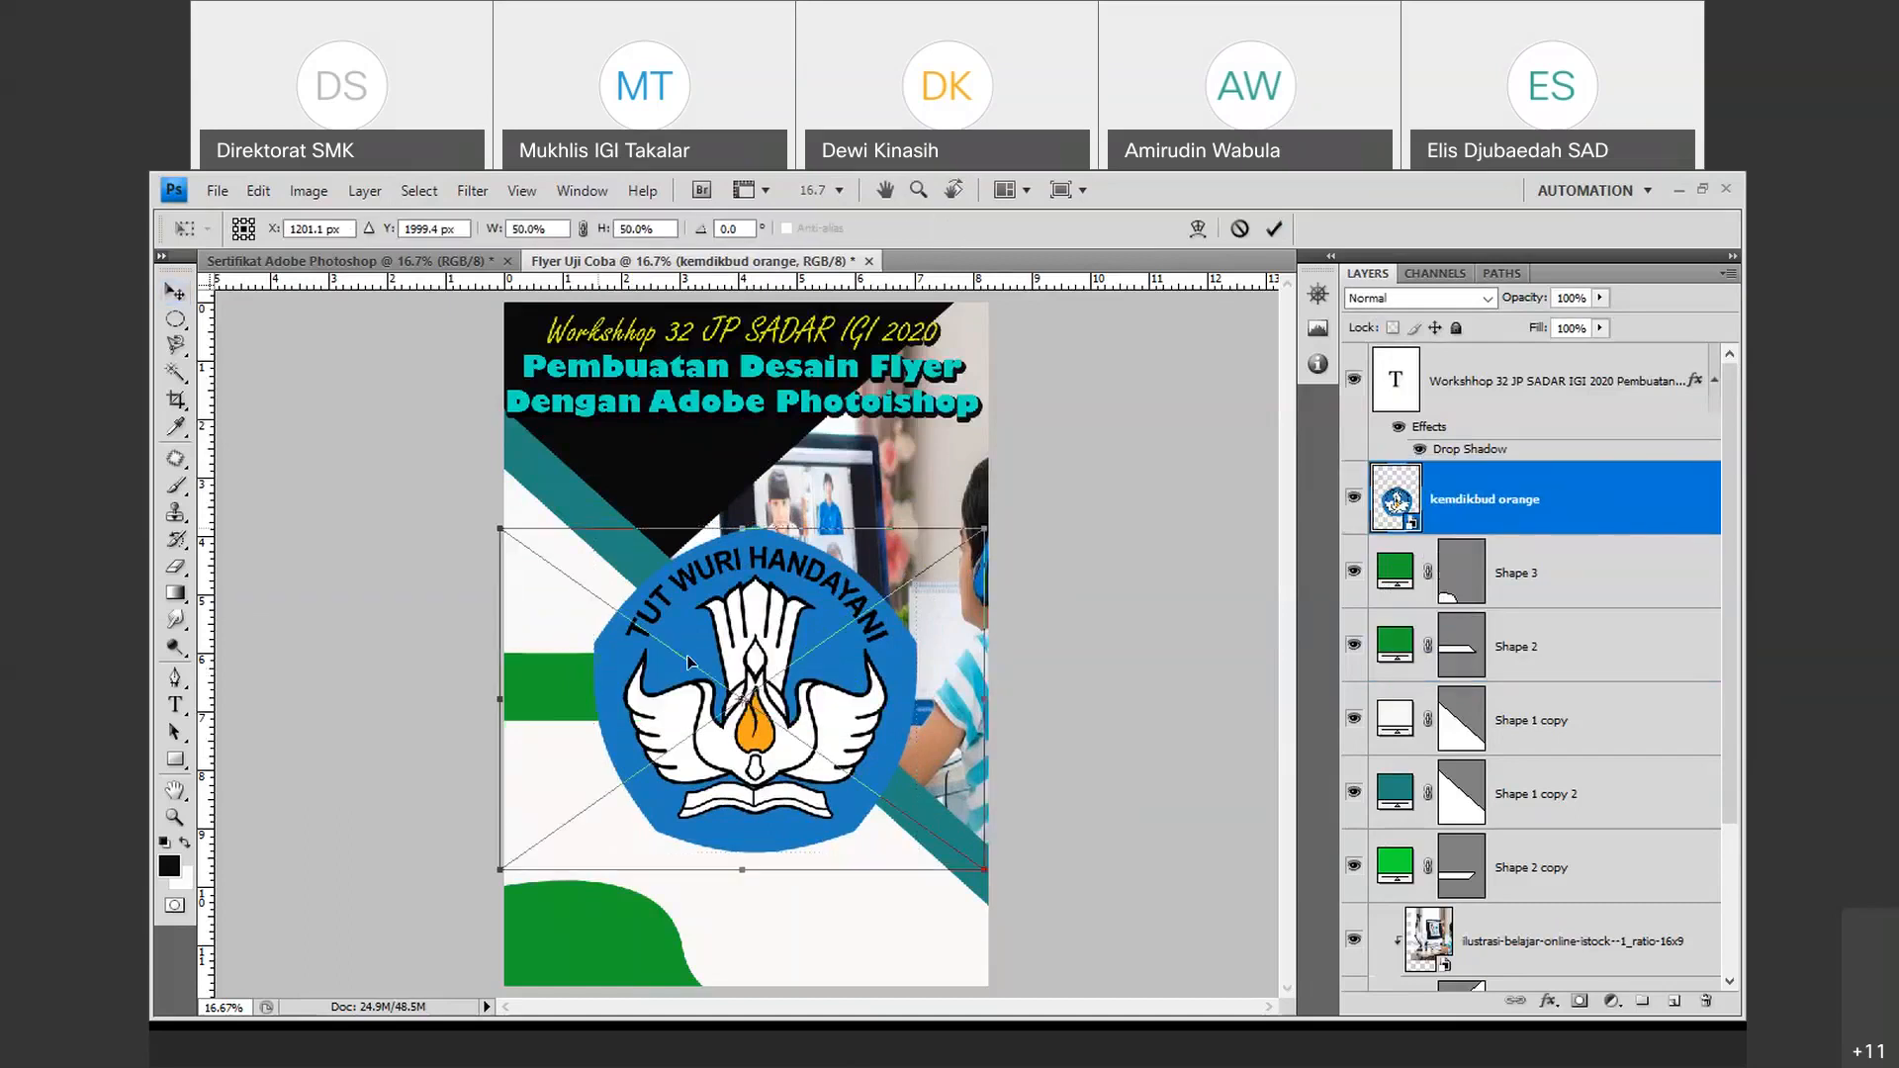
pyautogui.moveTo(687, 655); pyautogui.dragTo(776, 739)
pyautogui.moveTo(1086, 607); pyautogui.dragTo(774, 758)
pyautogui.moveTo(591, 758); pyautogui.dragTo(757, 957)
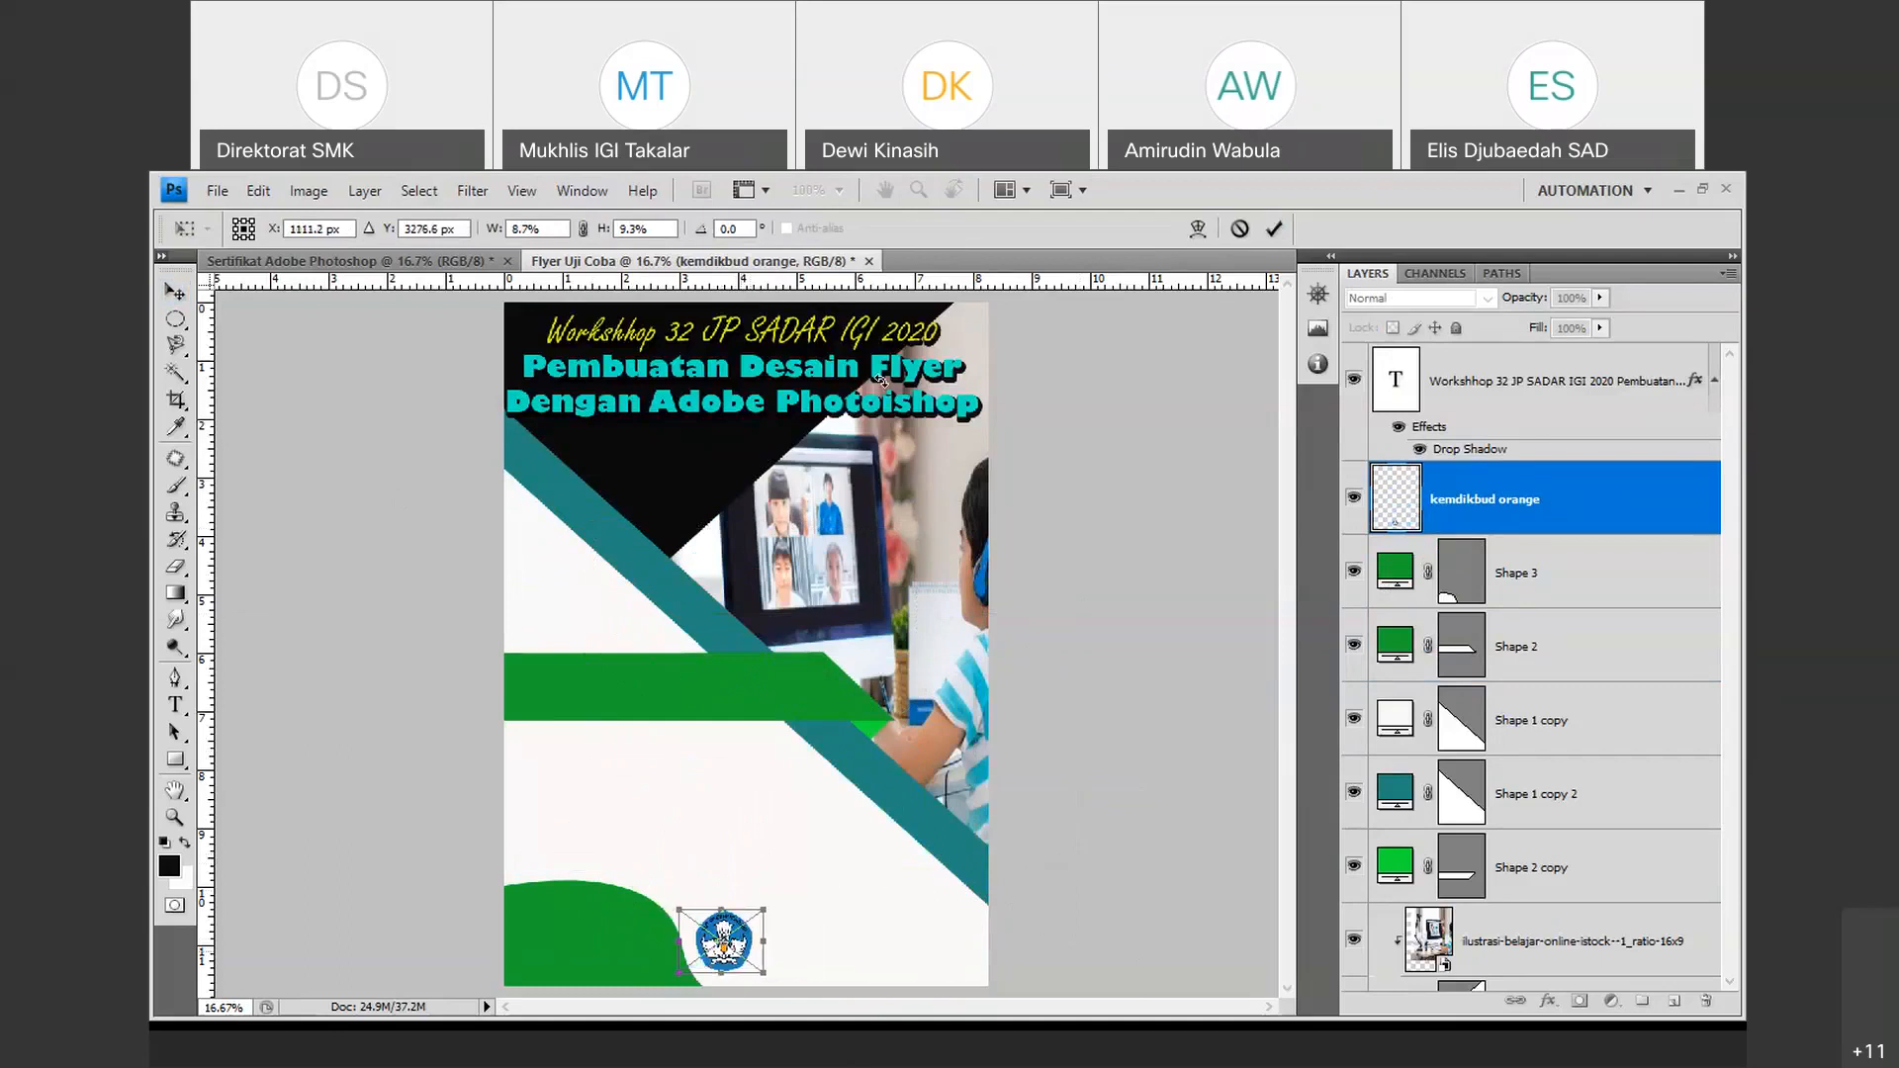
pyautogui.click(1273, 229)
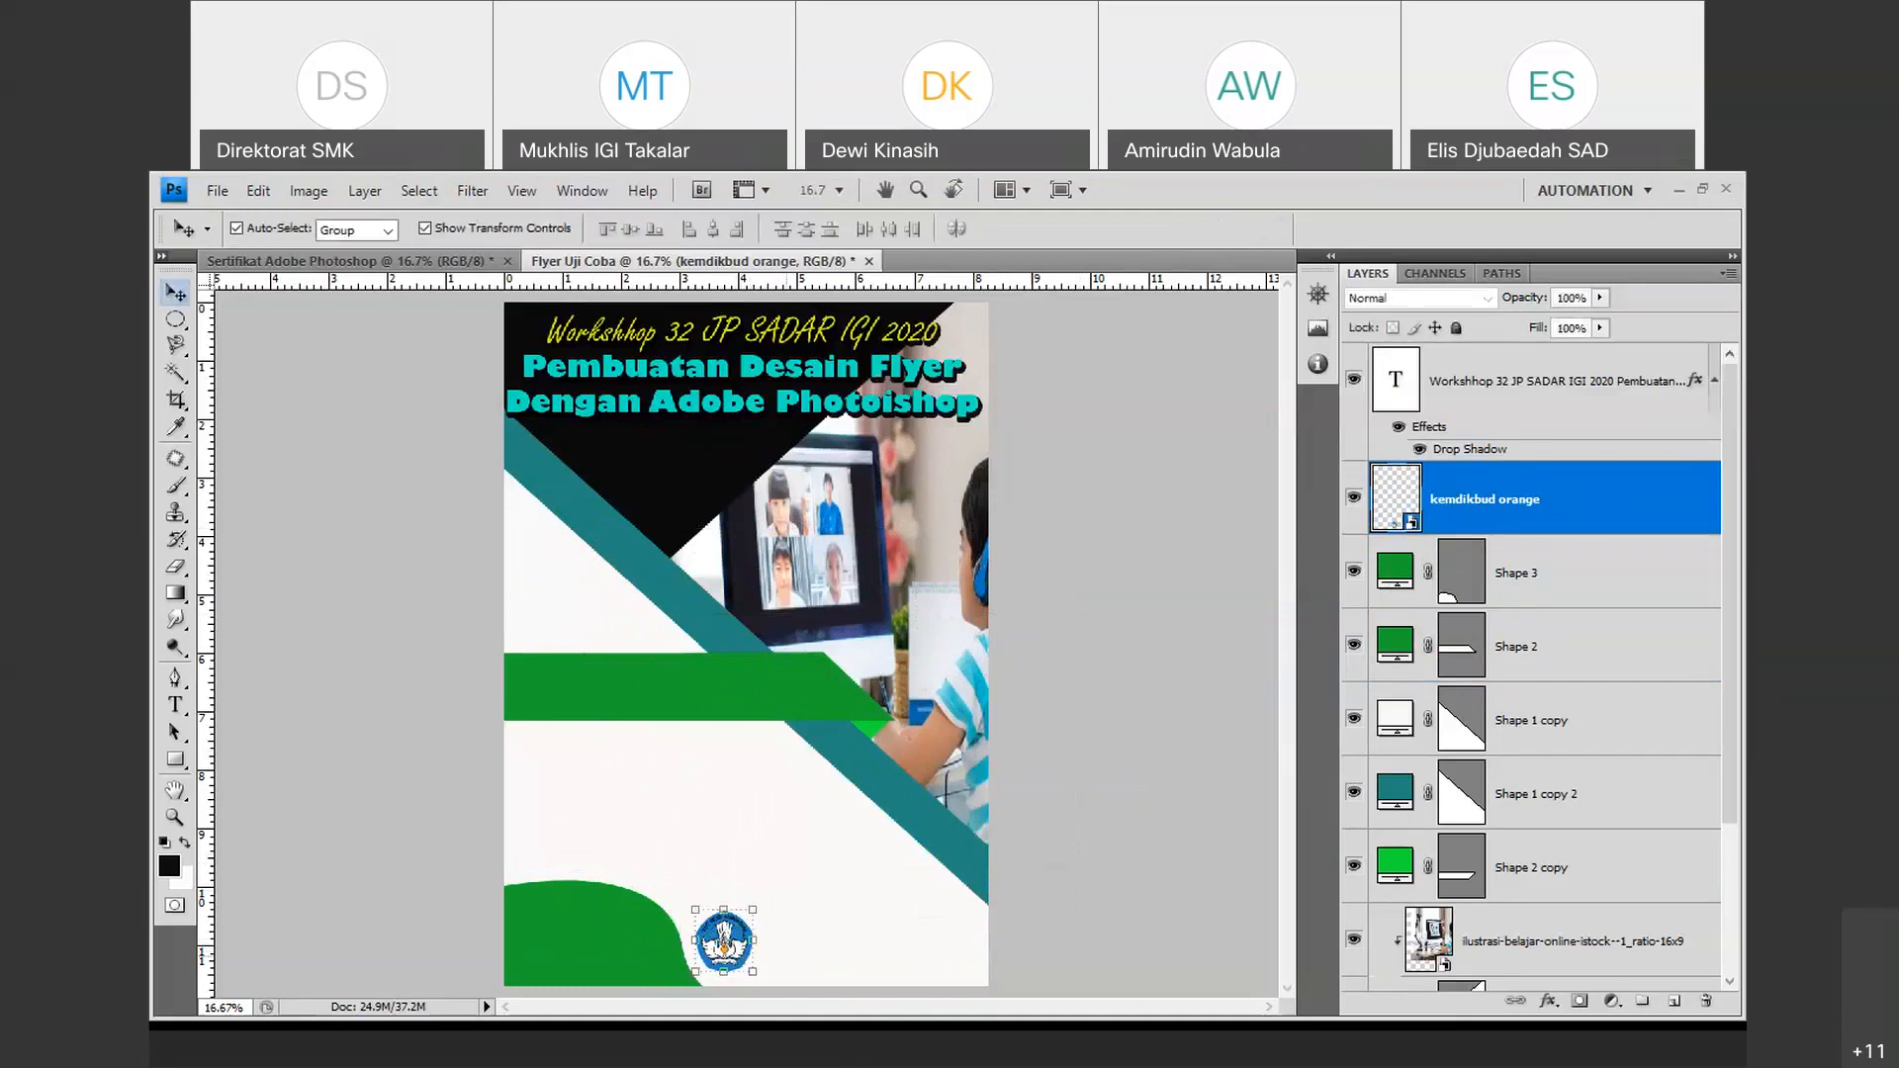
# Place the Logo IGI Takalar image over the lower part of the photo and commit the placement.
pyautogui.click(217, 190)
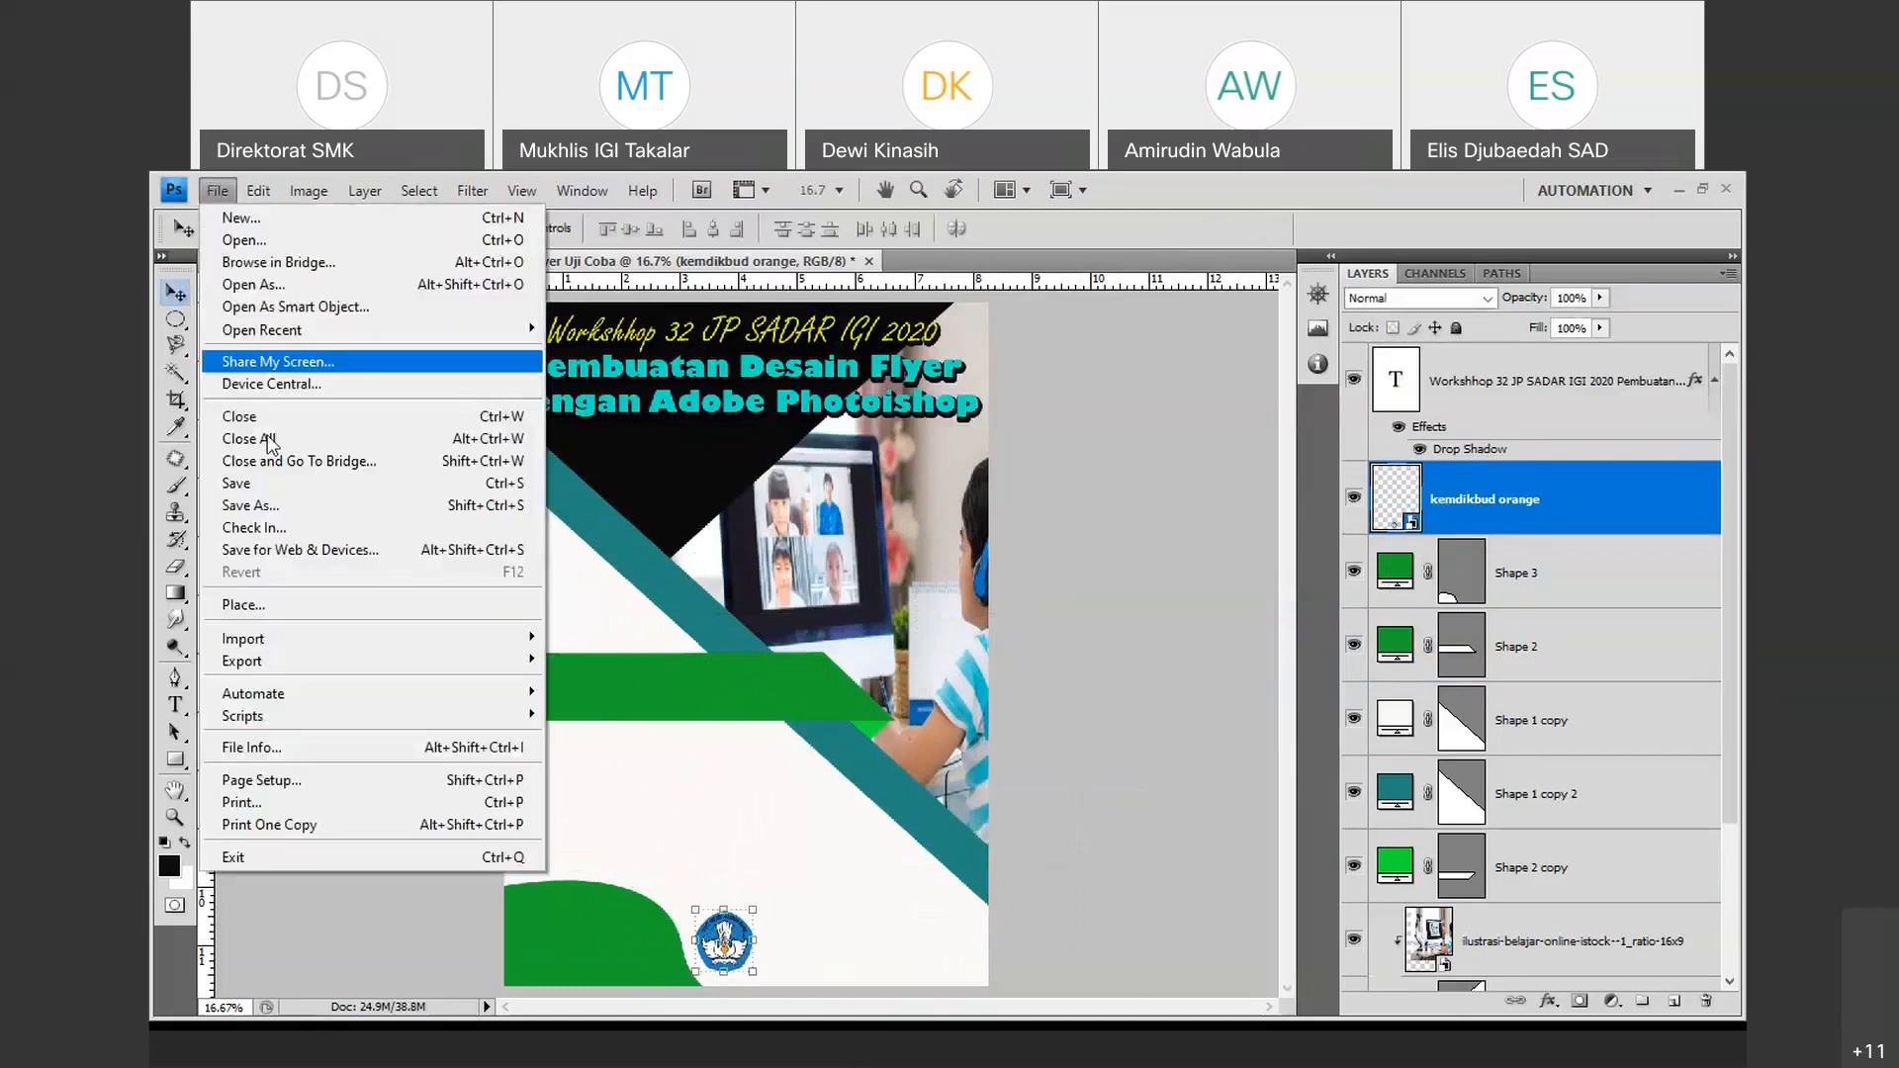
pyautogui.click(287, 605)
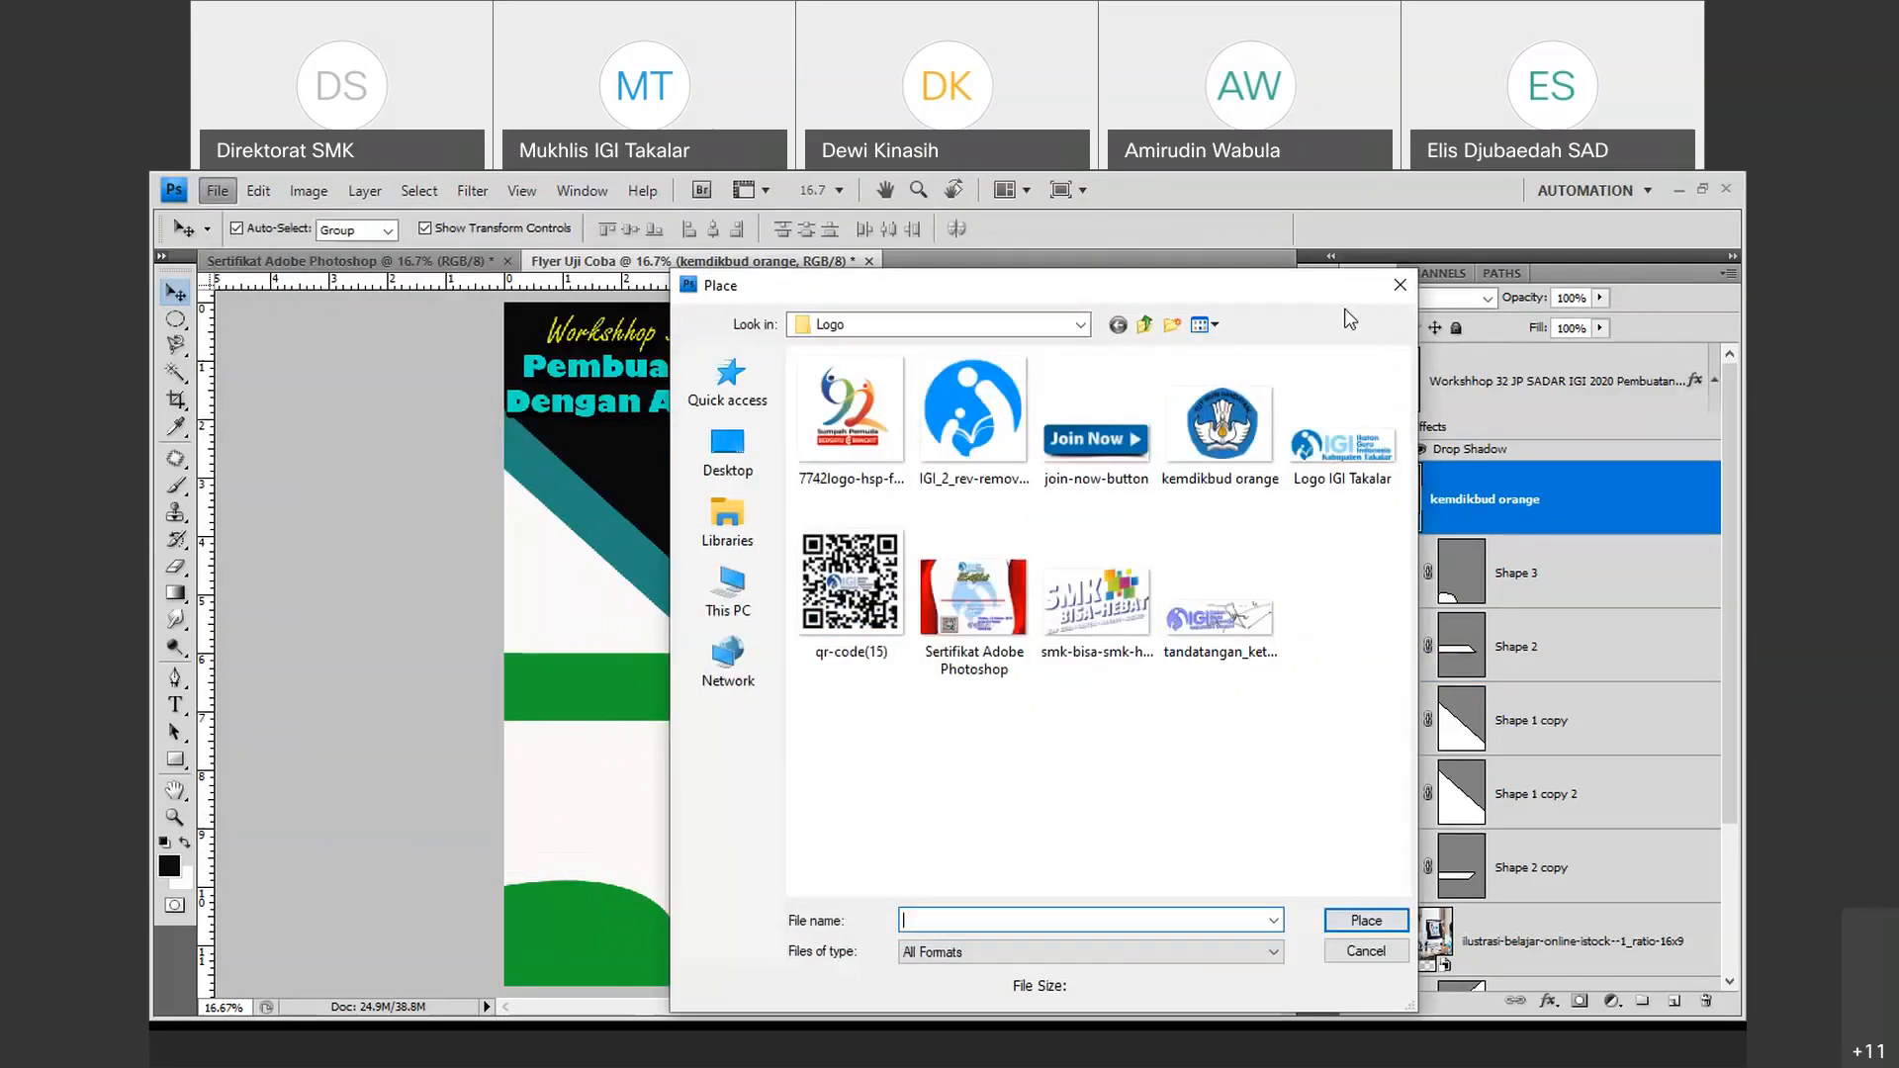
pyautogui.click(1344, 460)
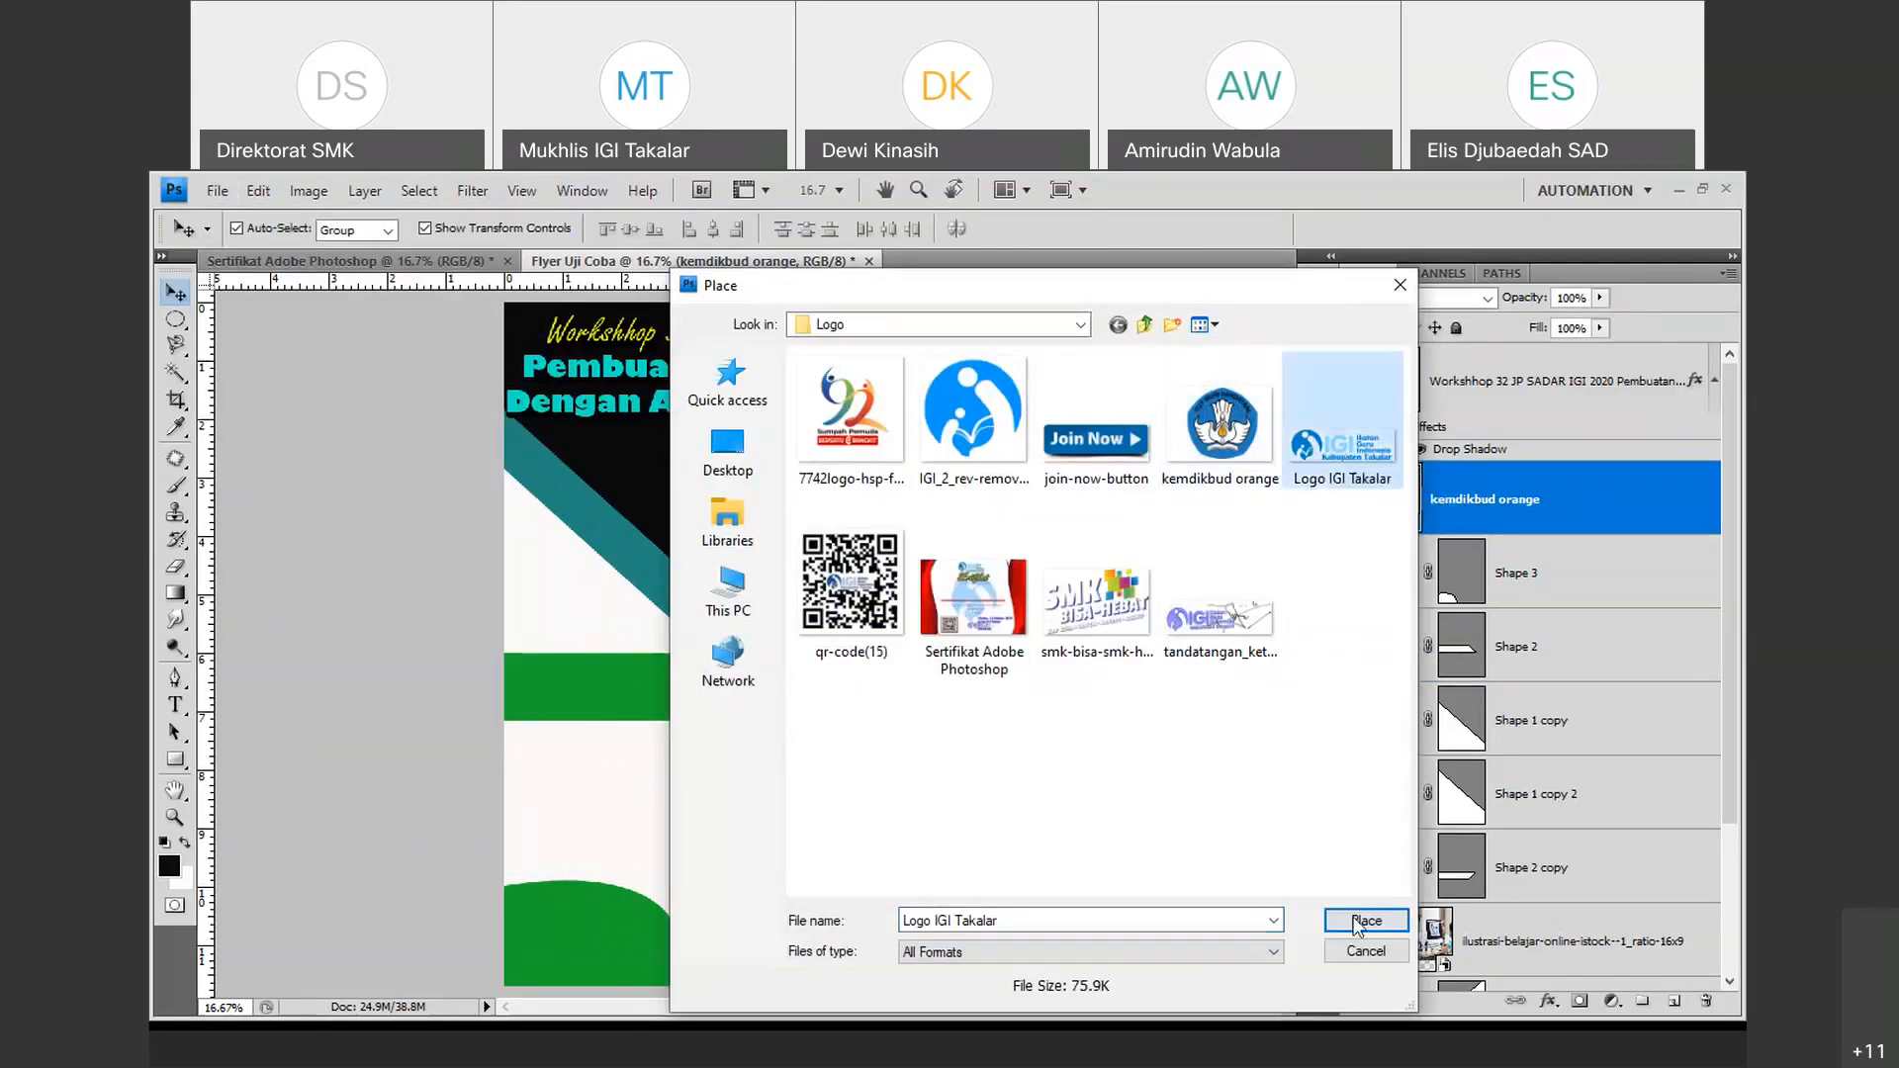
pyautogui.click(1365, 919)
pyautogui.moveTo(757, 642); pyautogui.dragTo(731, 770)
pyautogui.click(1275, 230)
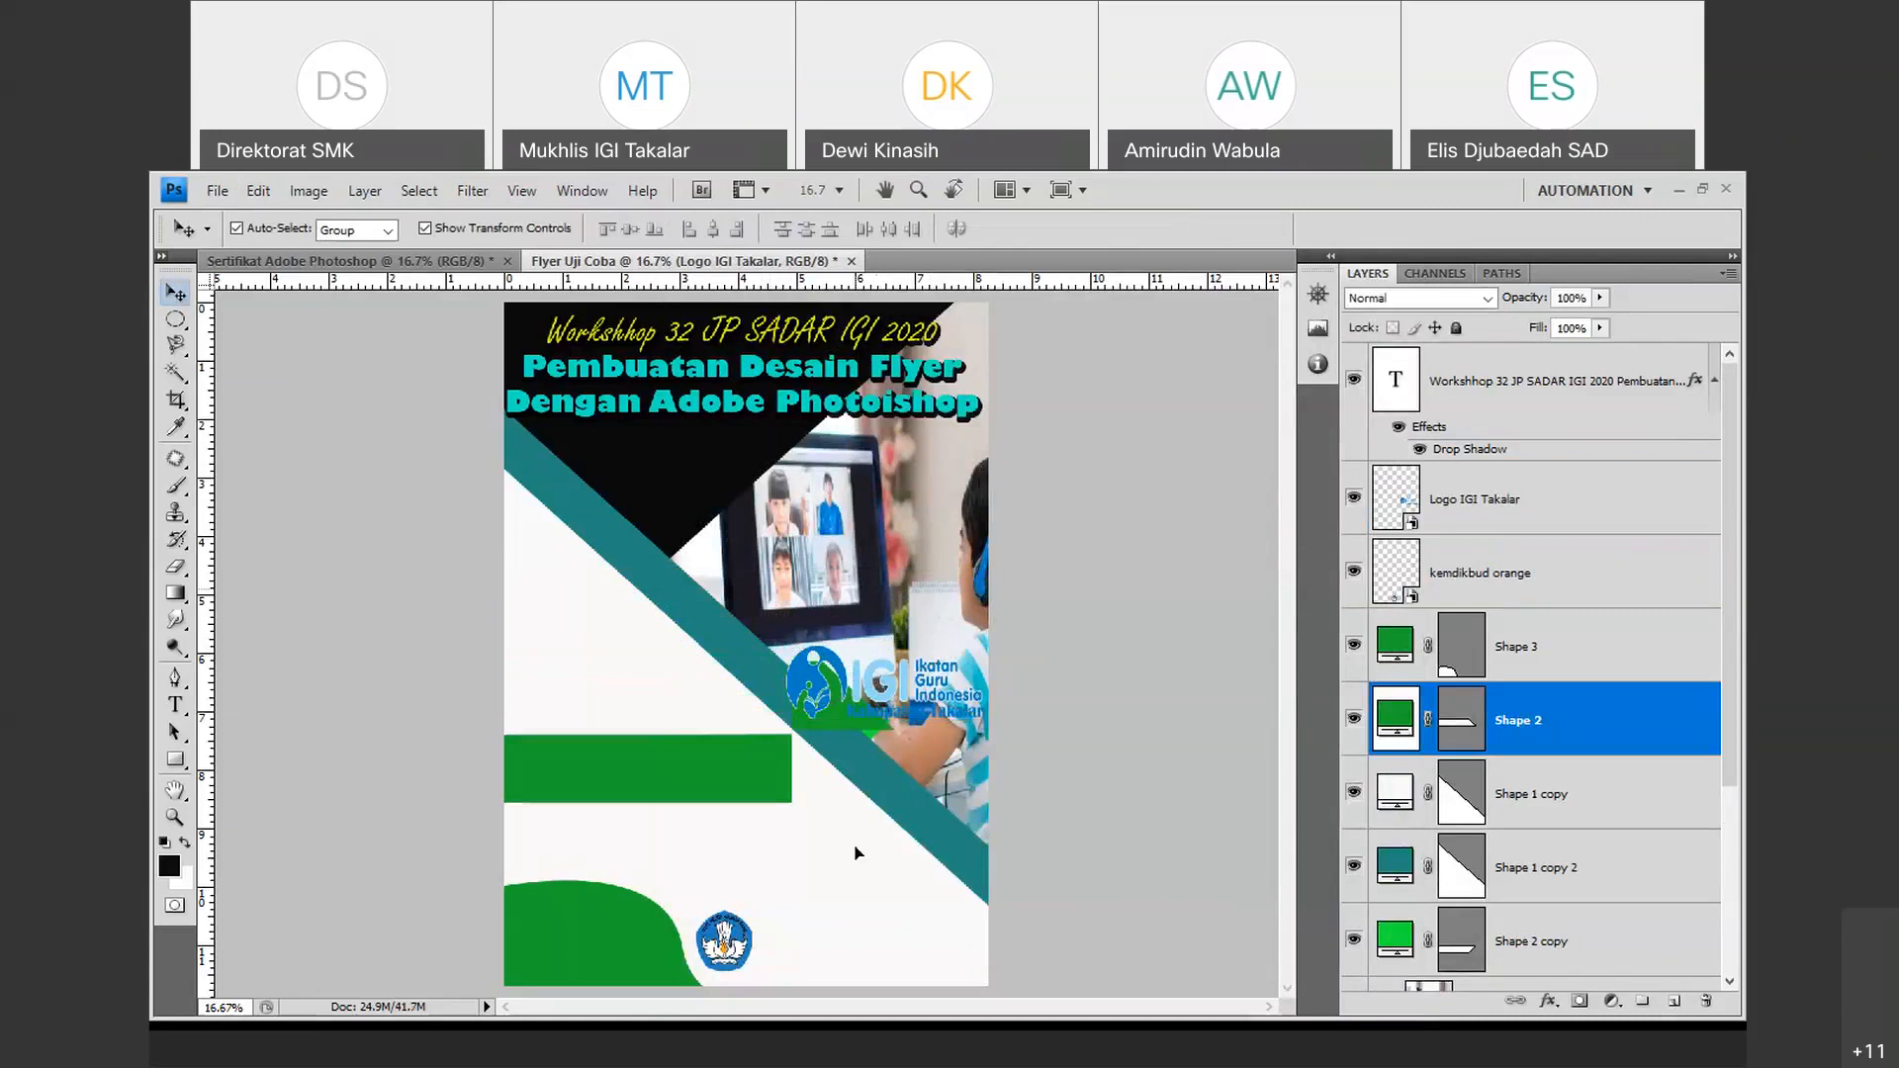
# Undo the green bar's displacement and set the bar slightly higher across the teal diagonal.
pyautogui.hotkey('ctrl', 'z')
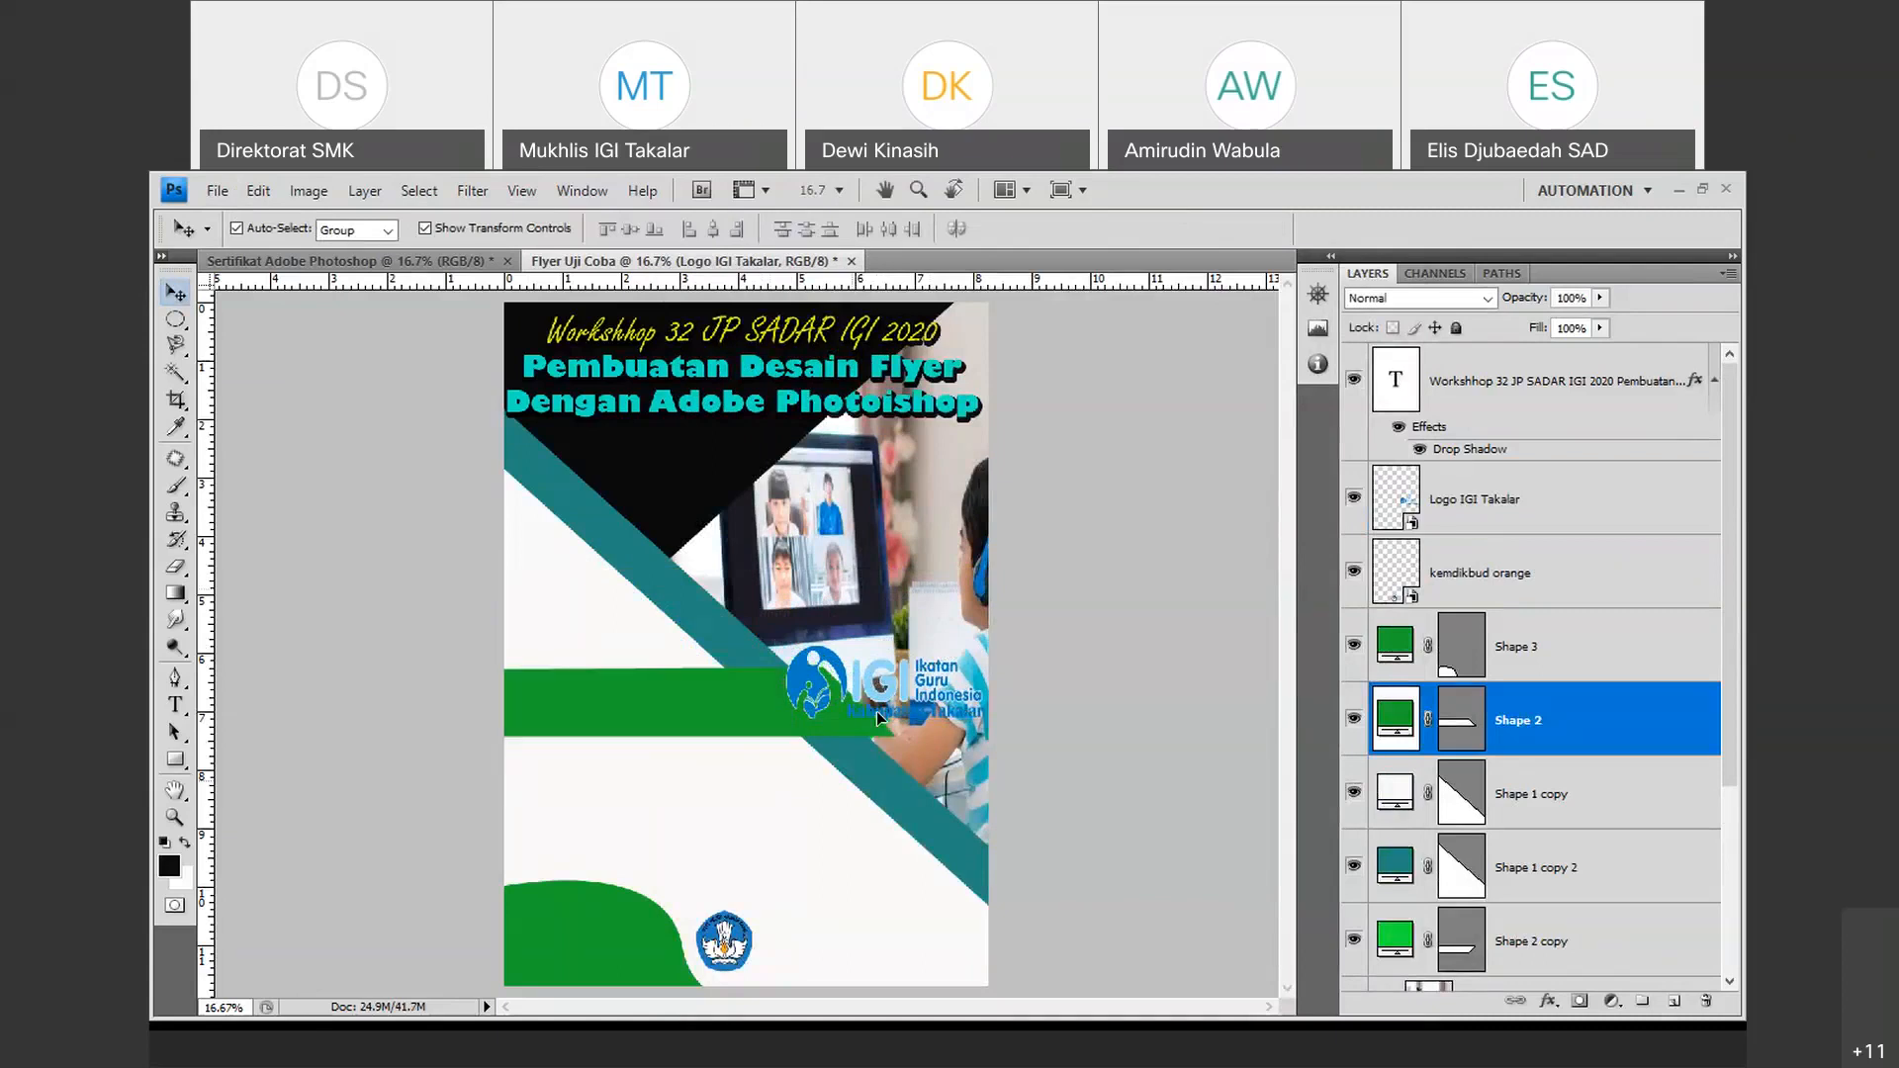
pyautogui.moveTo(868, 698); pyautogui.dragTo(868, 703)
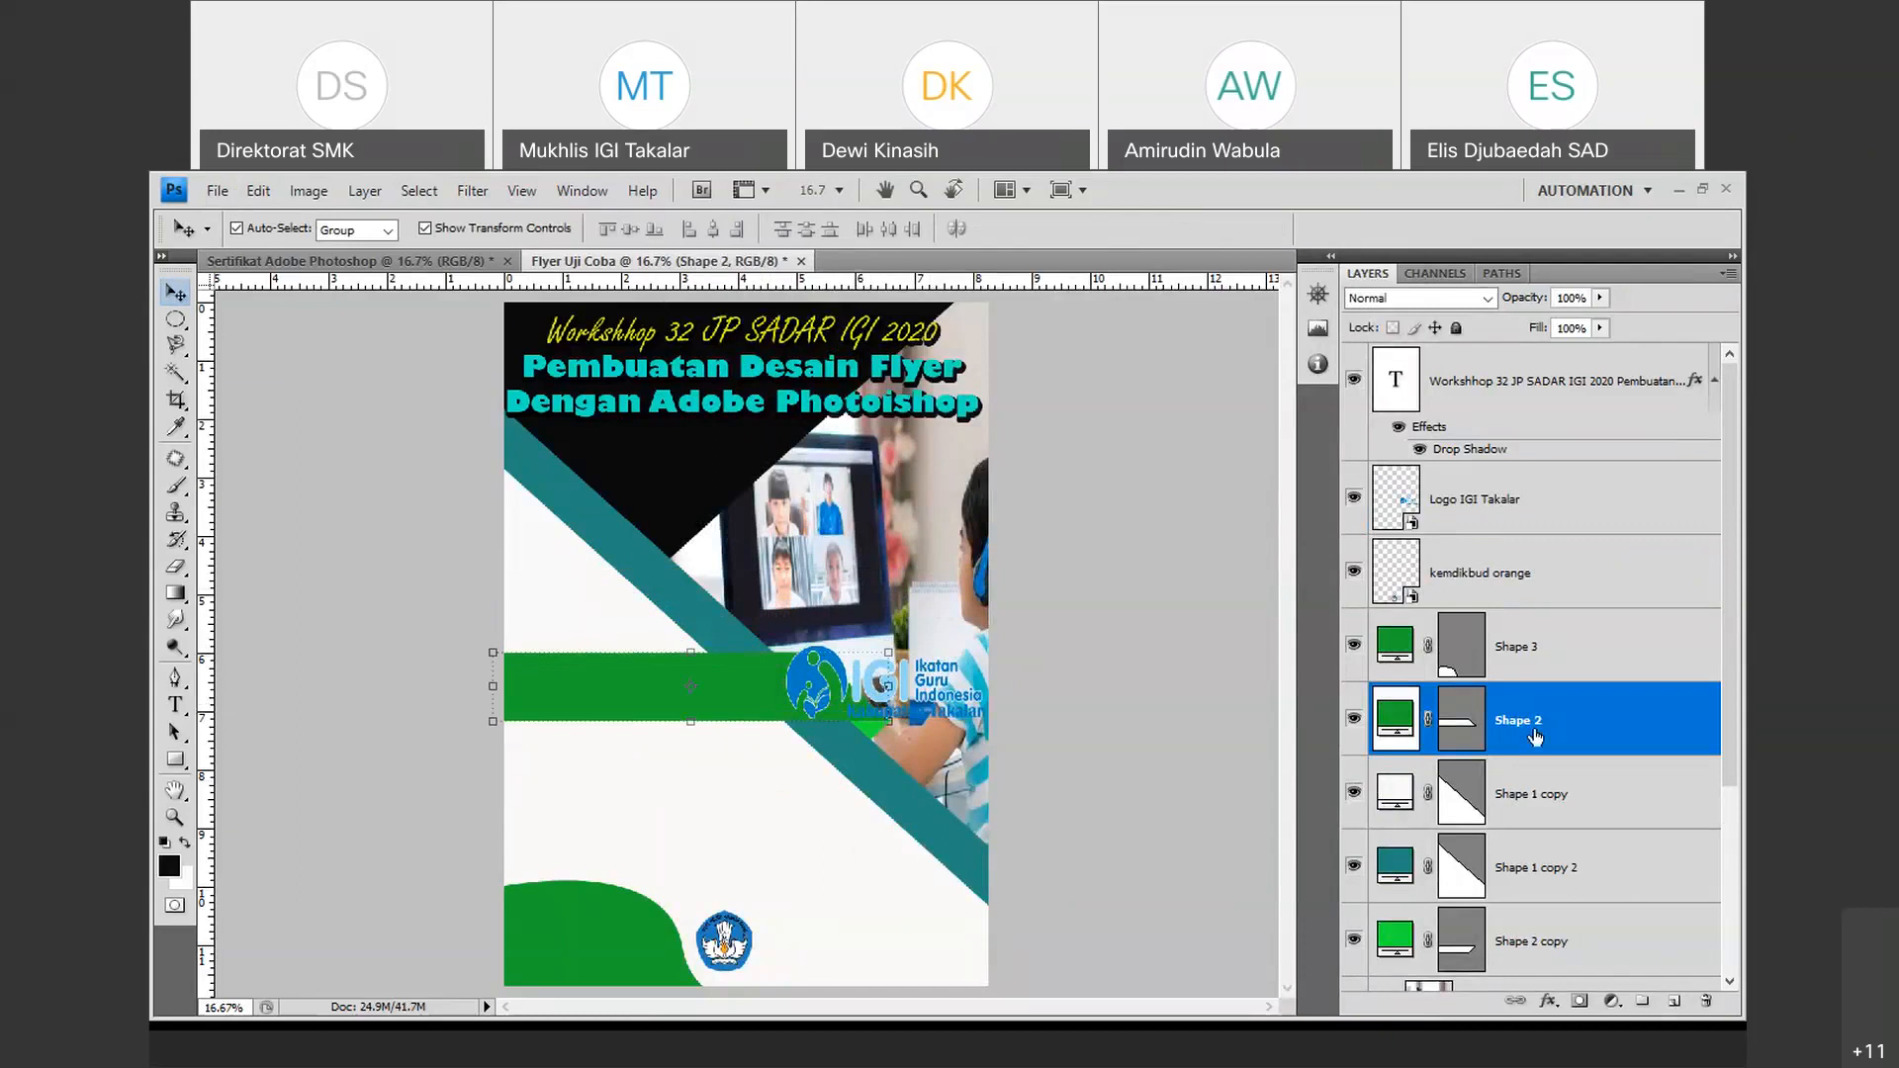
# Move the Logo IGI Takalar layer's image down to the flyer's lower edge, beside the kemdikbud logo.
pyautogui.click(1529, 506)
pyautogui.click(1601, 602)
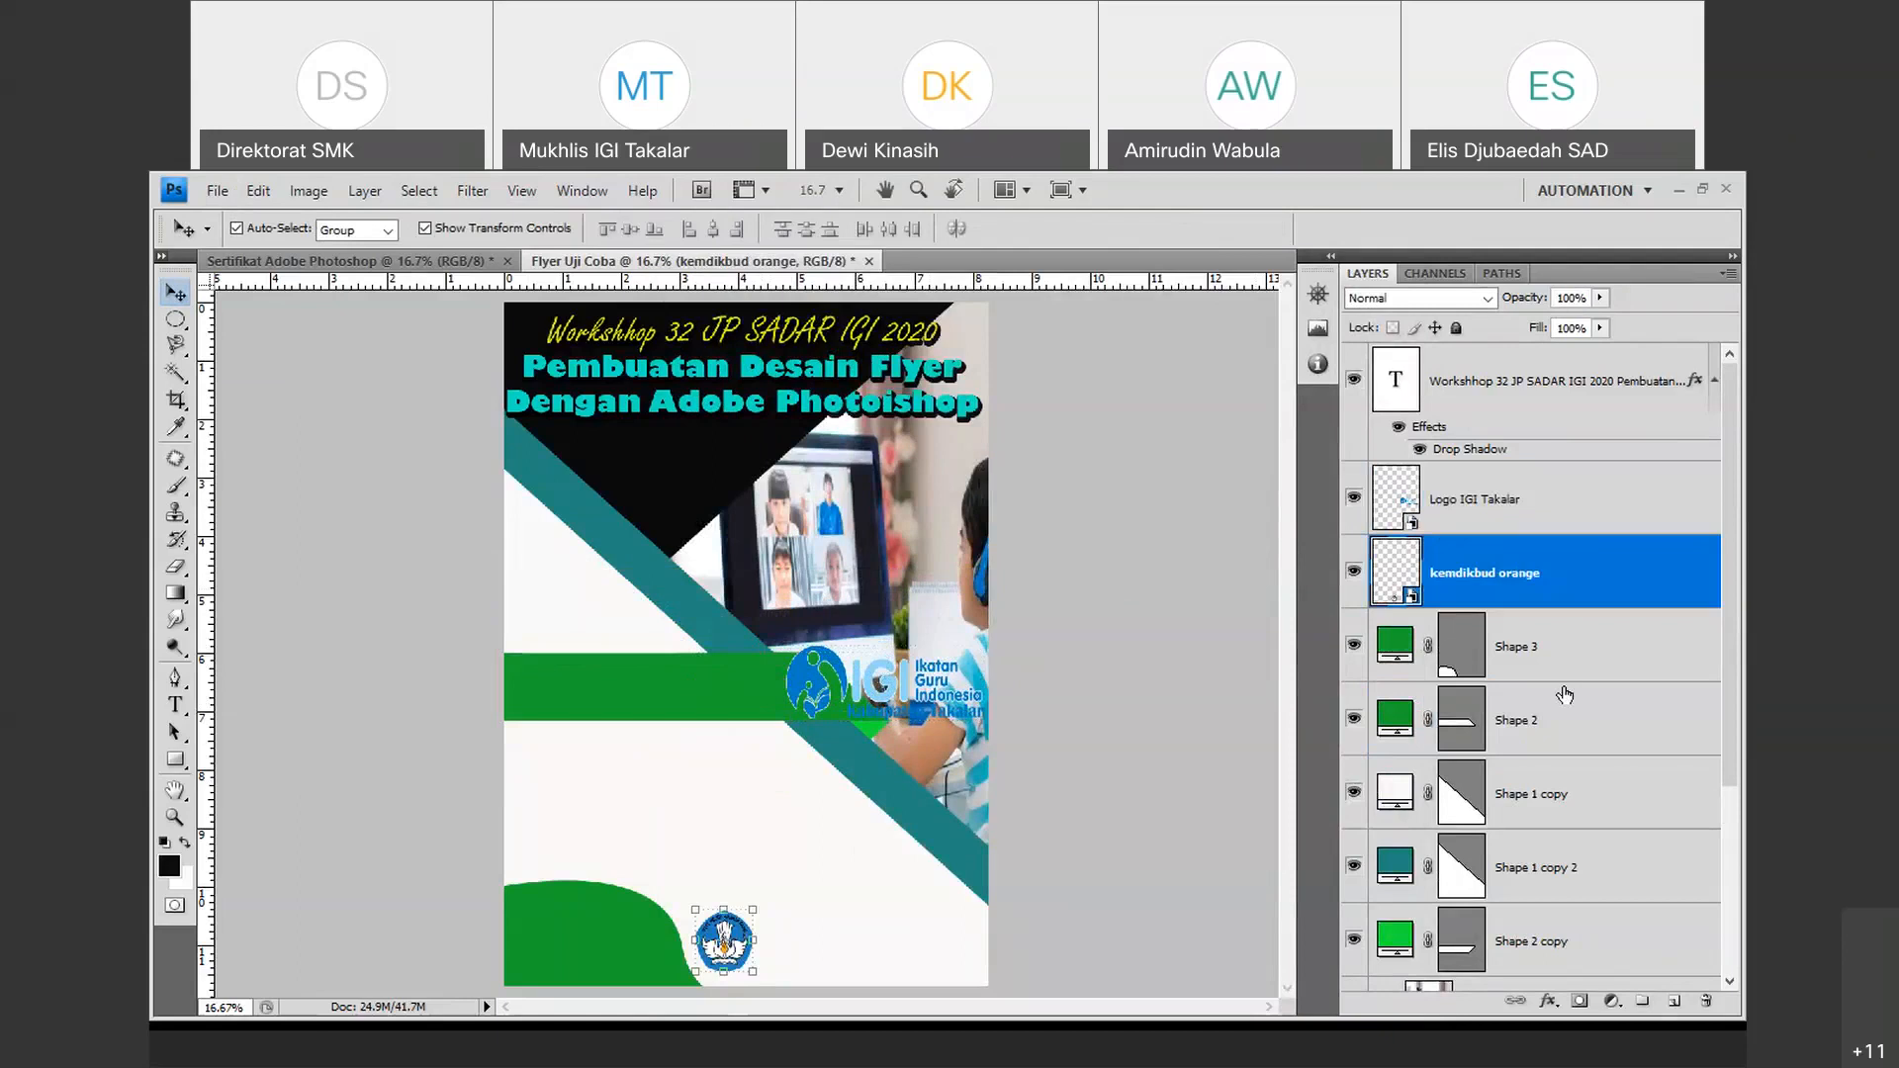
pyautogui.click(1564, 695)
pyautogui.click(1537, 581)
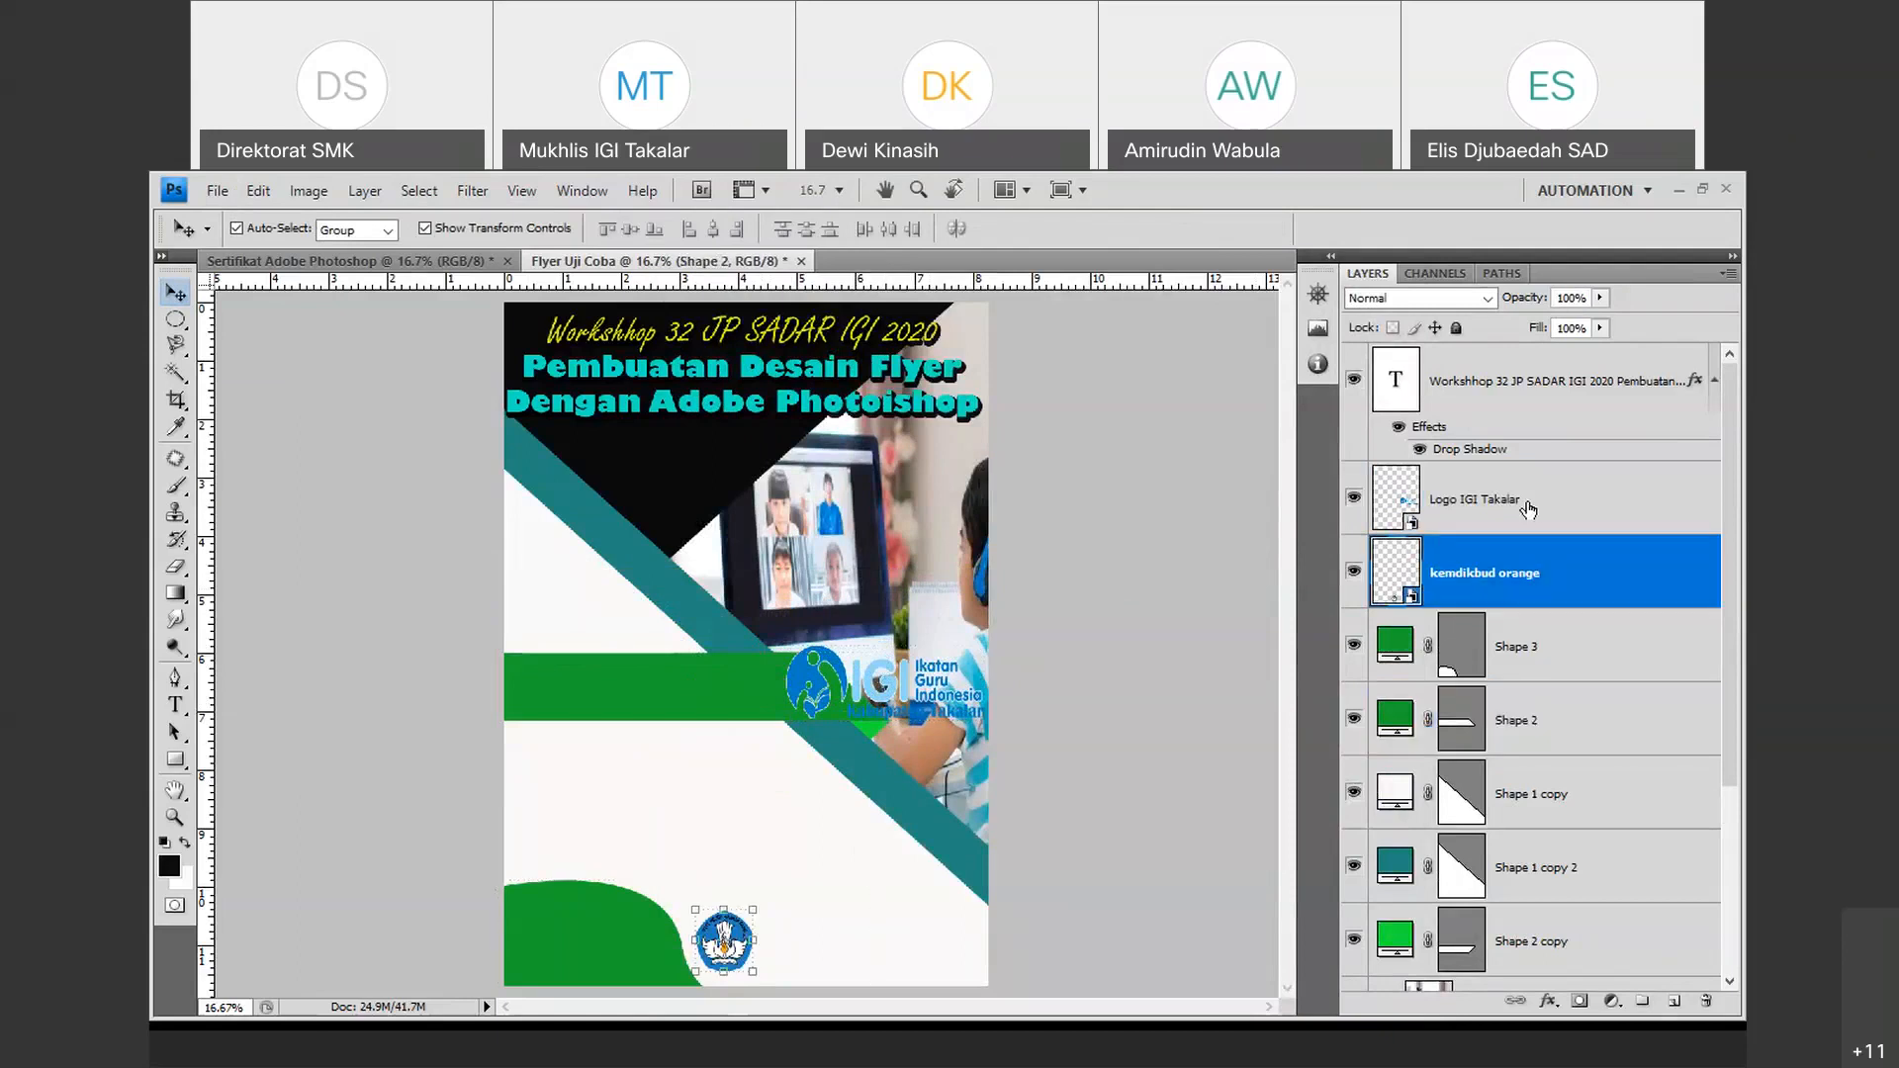
pyautogui.click(1529, 508)
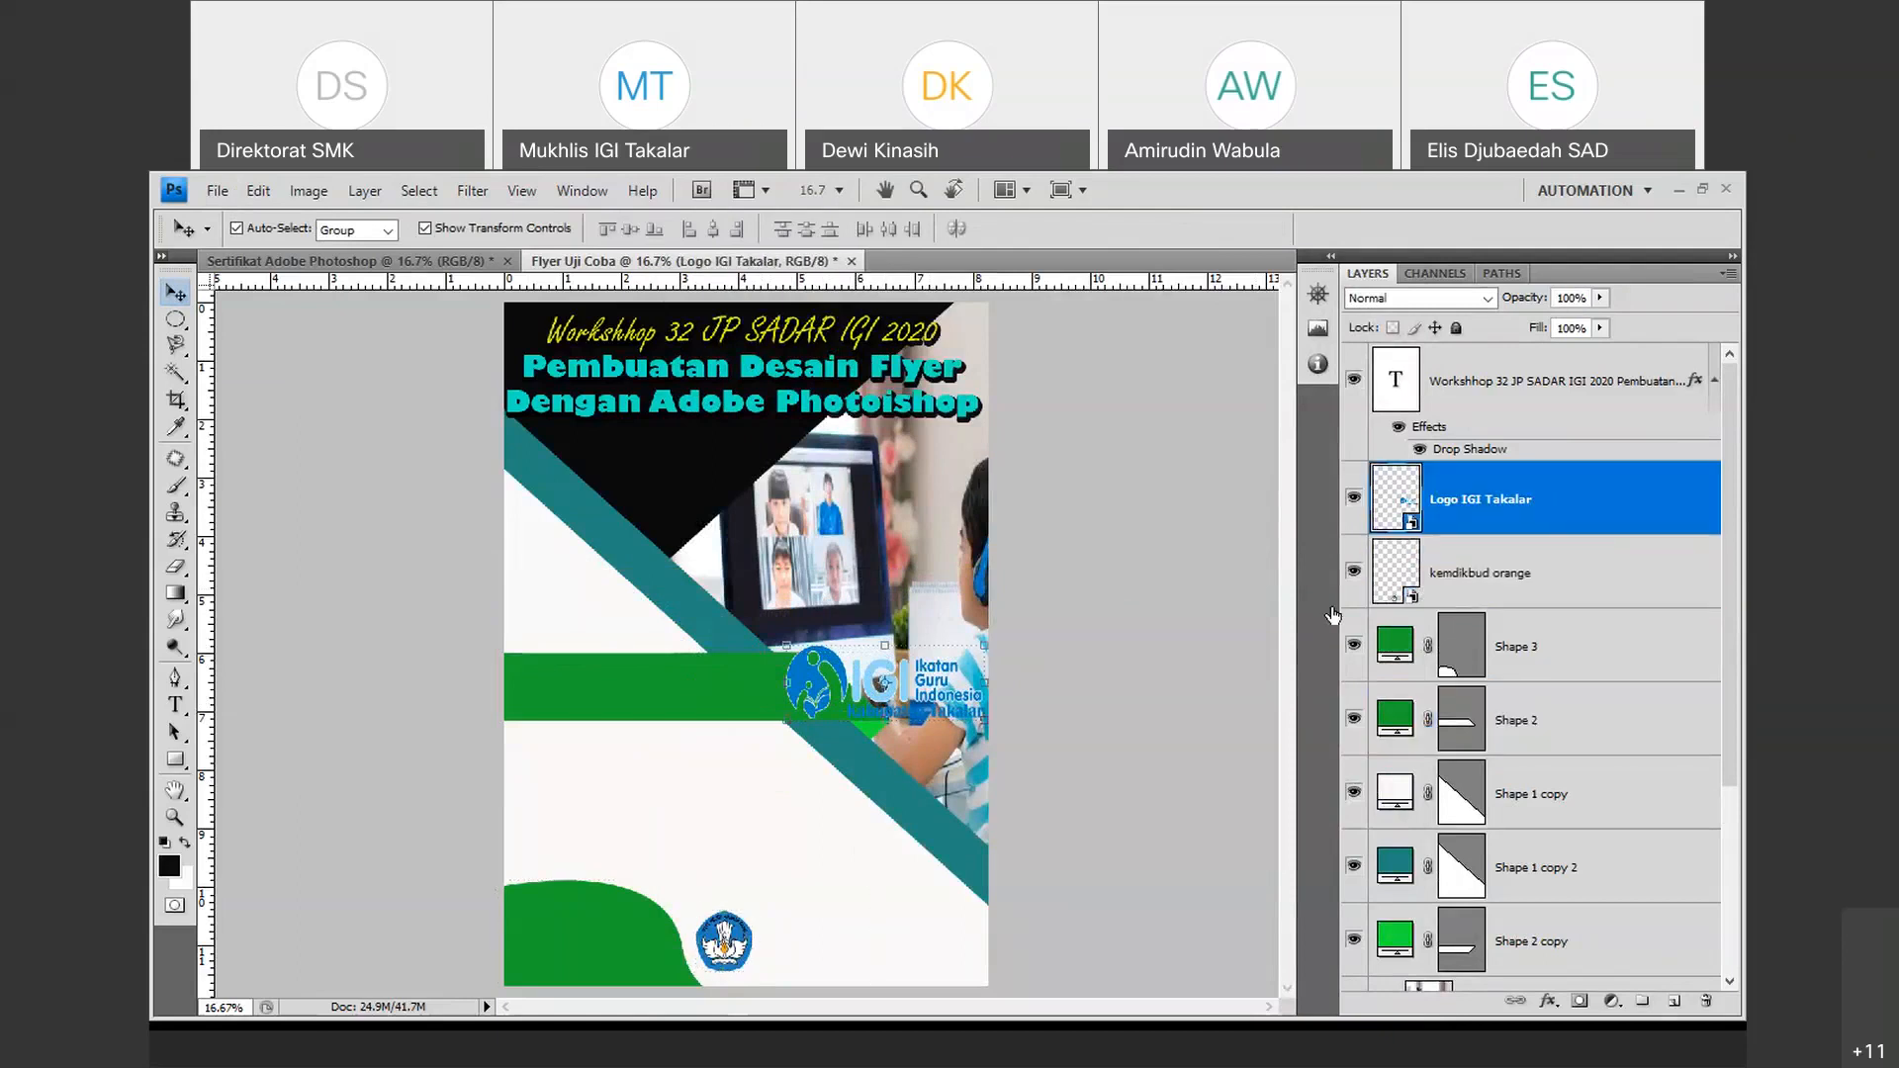
pyautogui.moveTo(954, 729); pyautogui.dragTo(943, 983)
pyautogui.click(1162, 520)
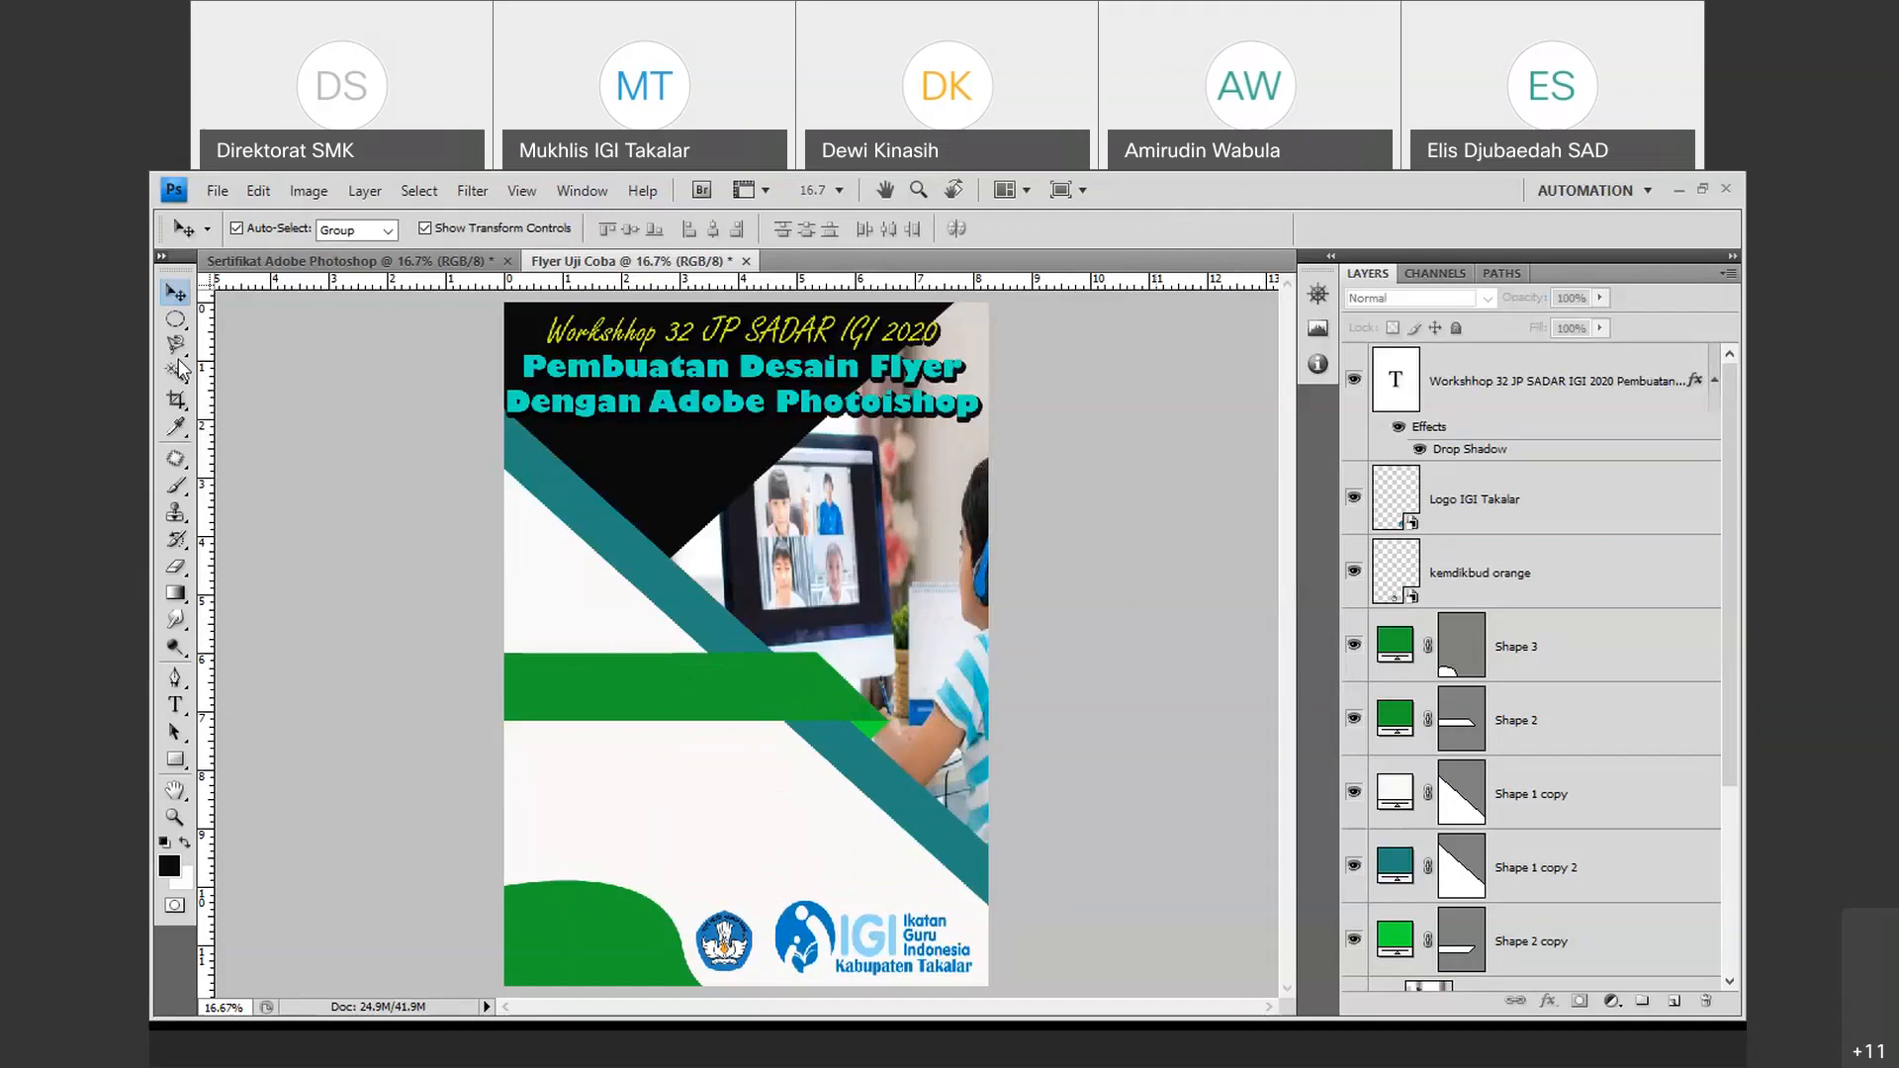
# Place the portrait of the man in the white cap from the Pemateri folder onto the flyer.
pyautogui.click(217, 190)
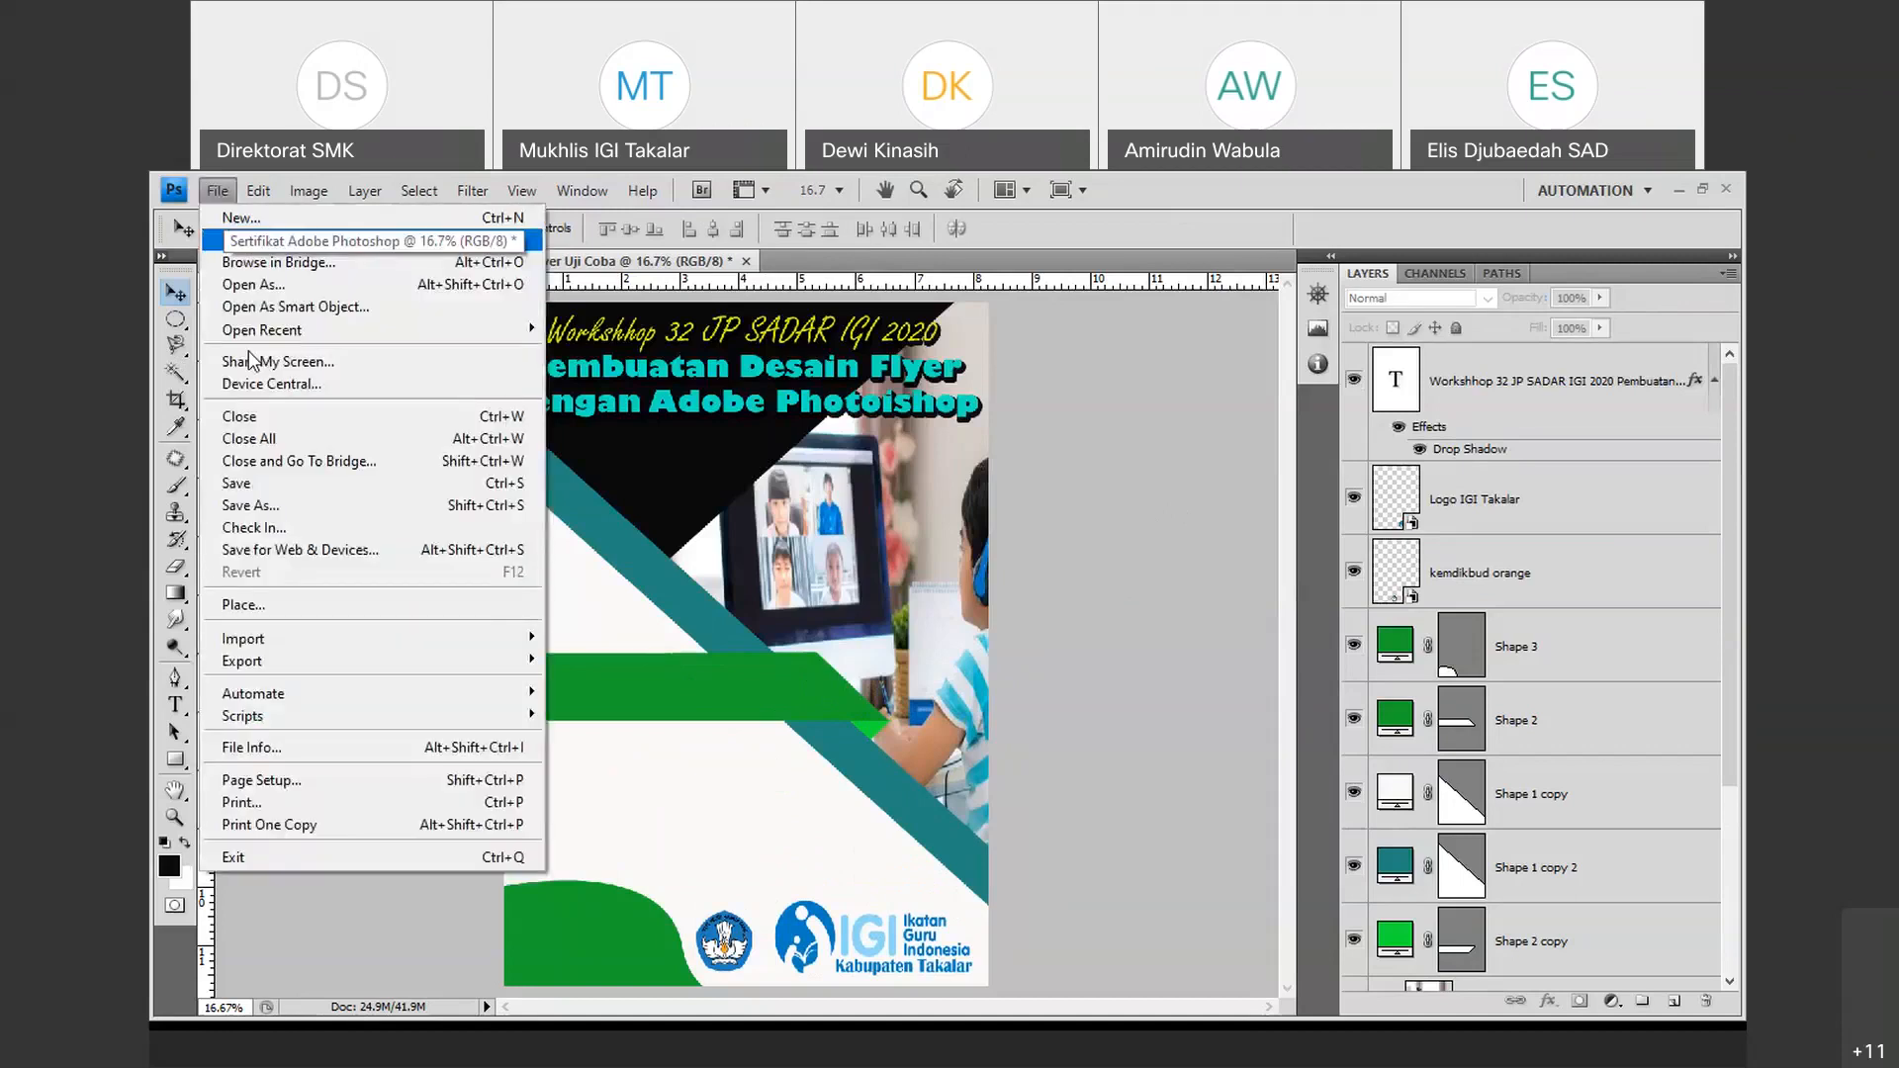
pyautogui.click(269, 606)
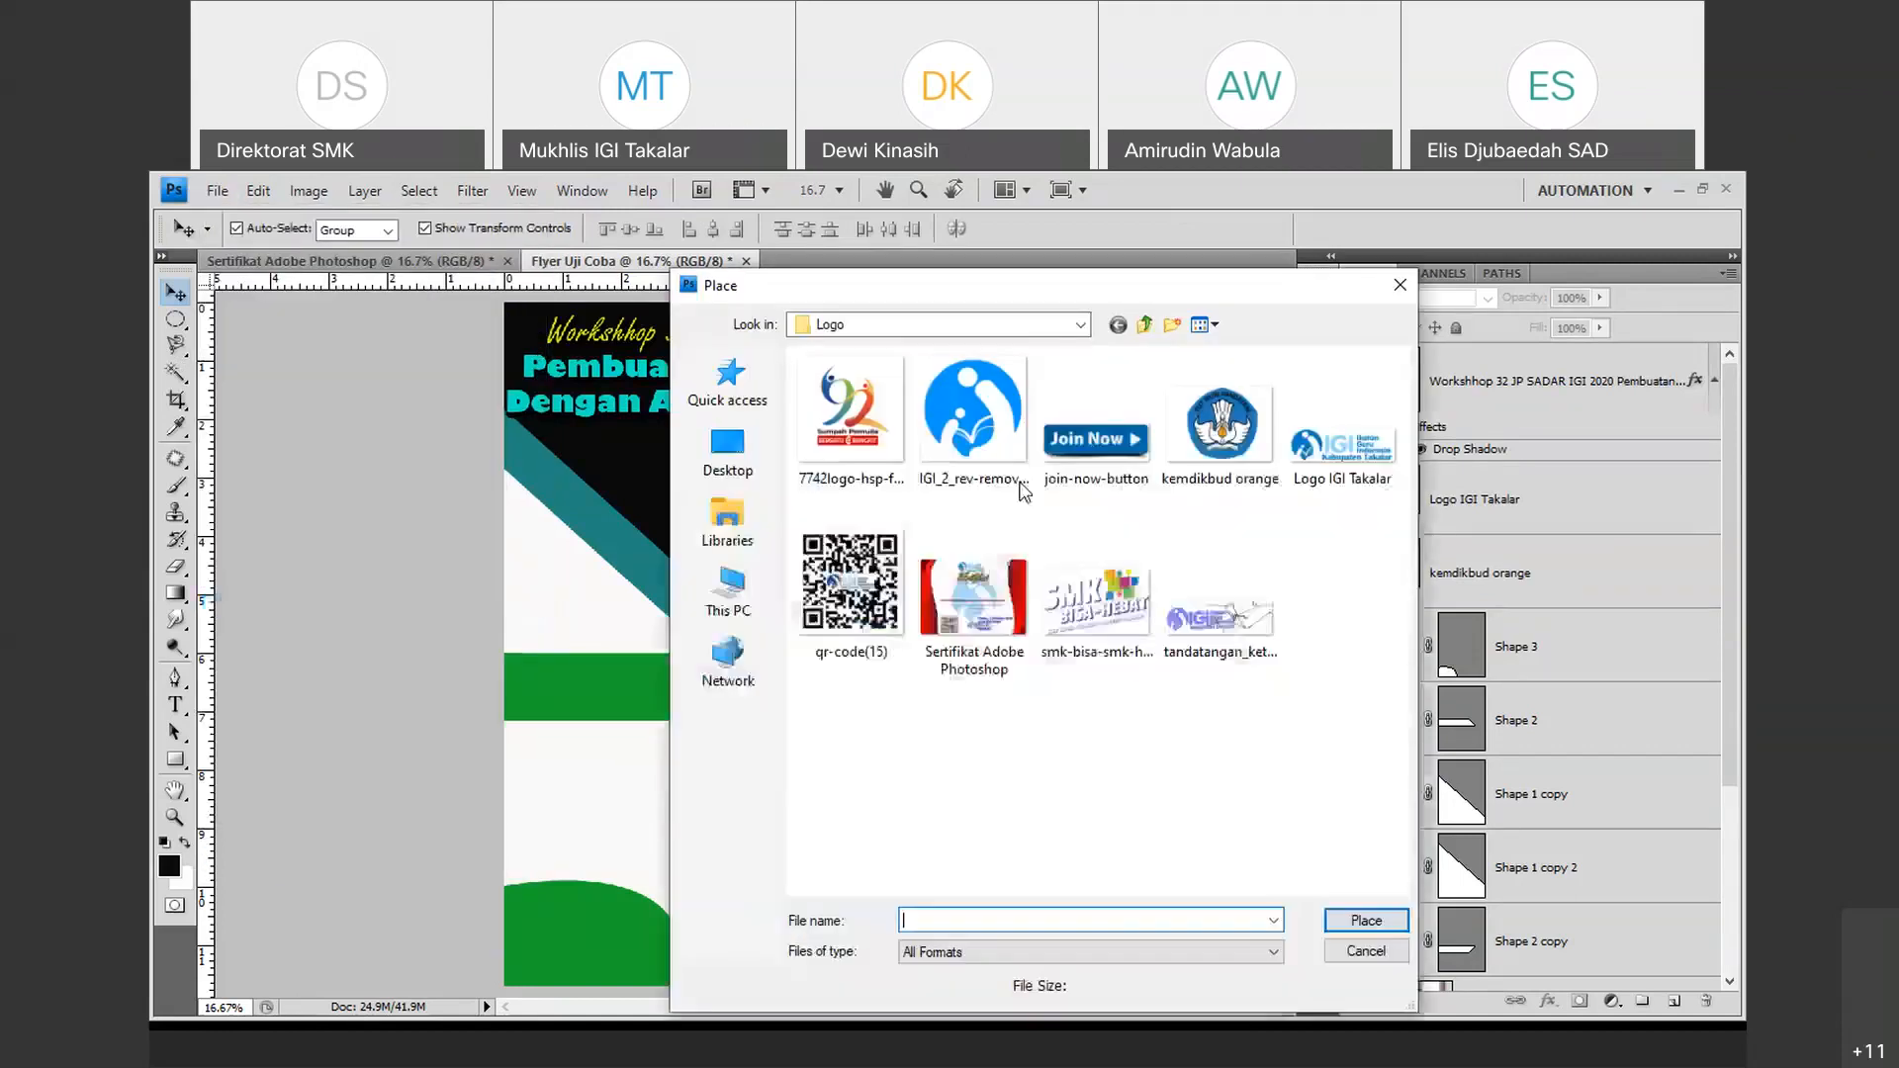
pyautogui.click(1142, 327)
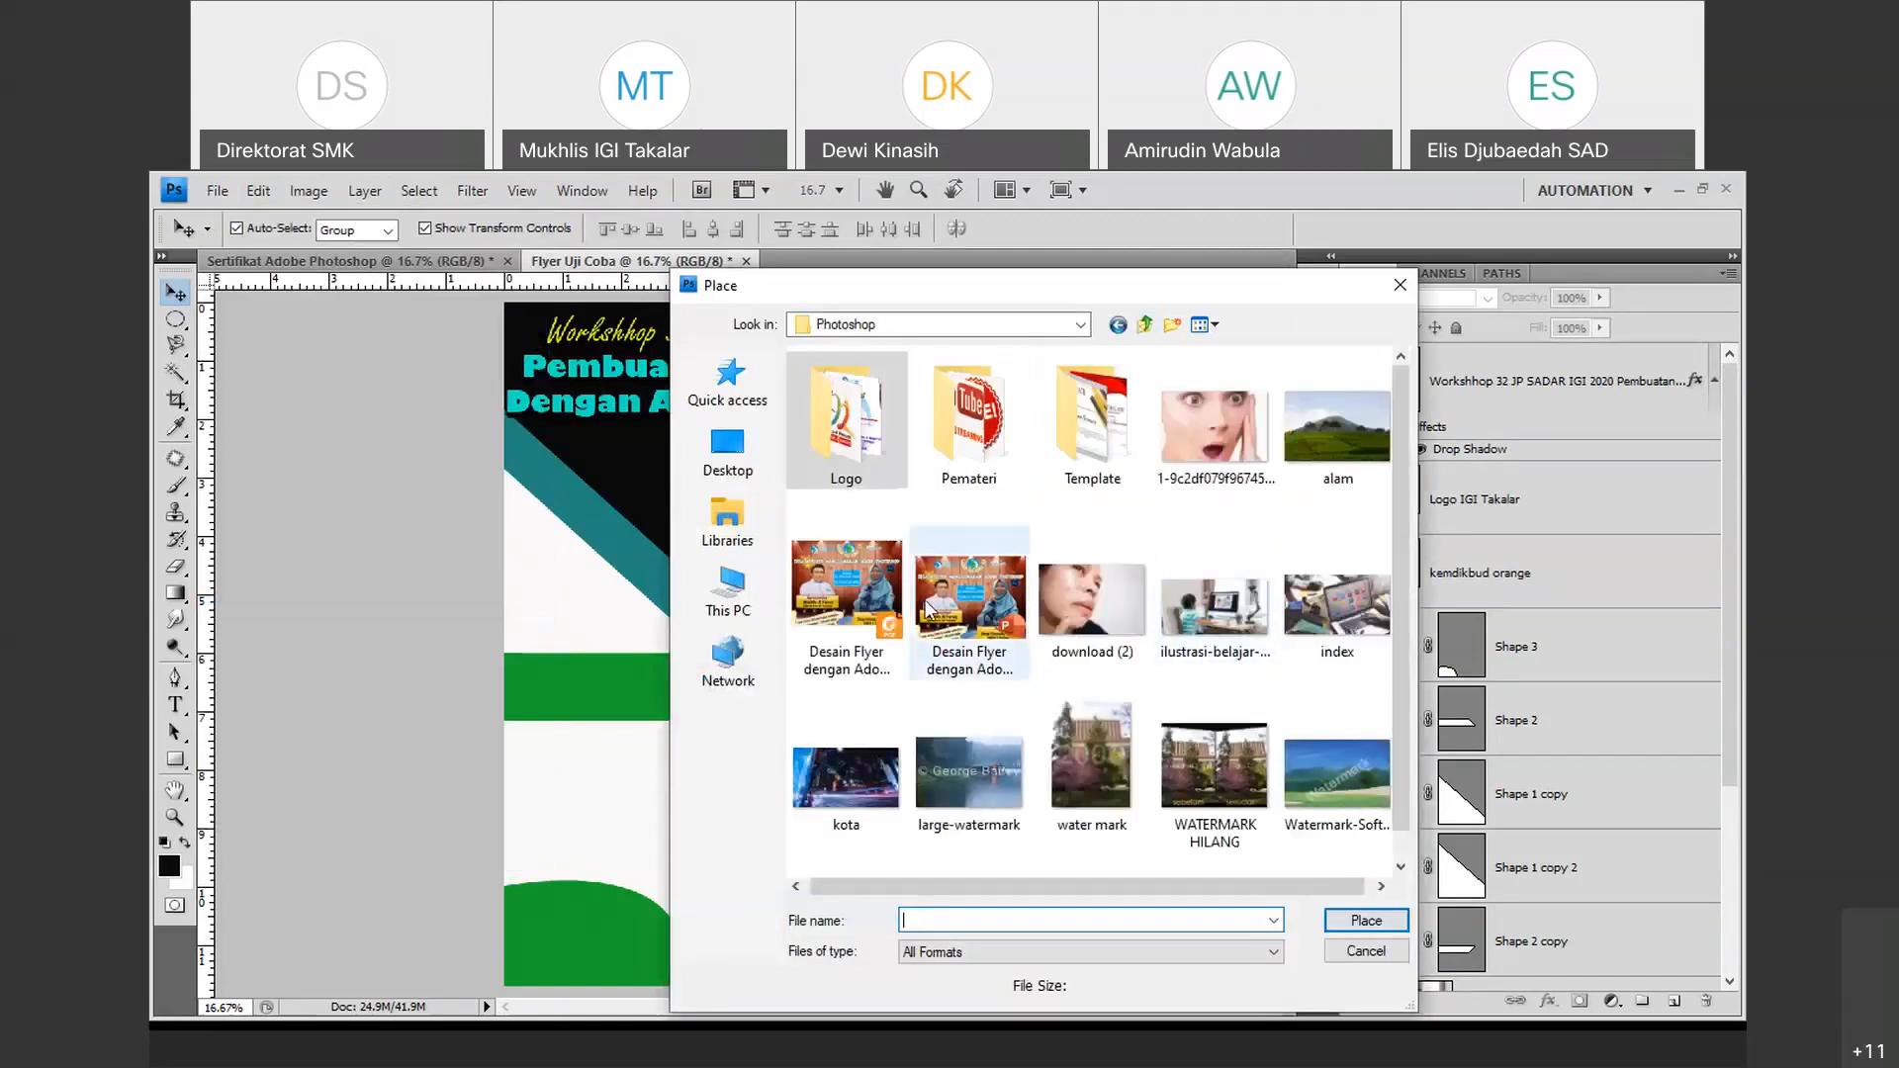
pyautogui.doubleClick(924, 430)
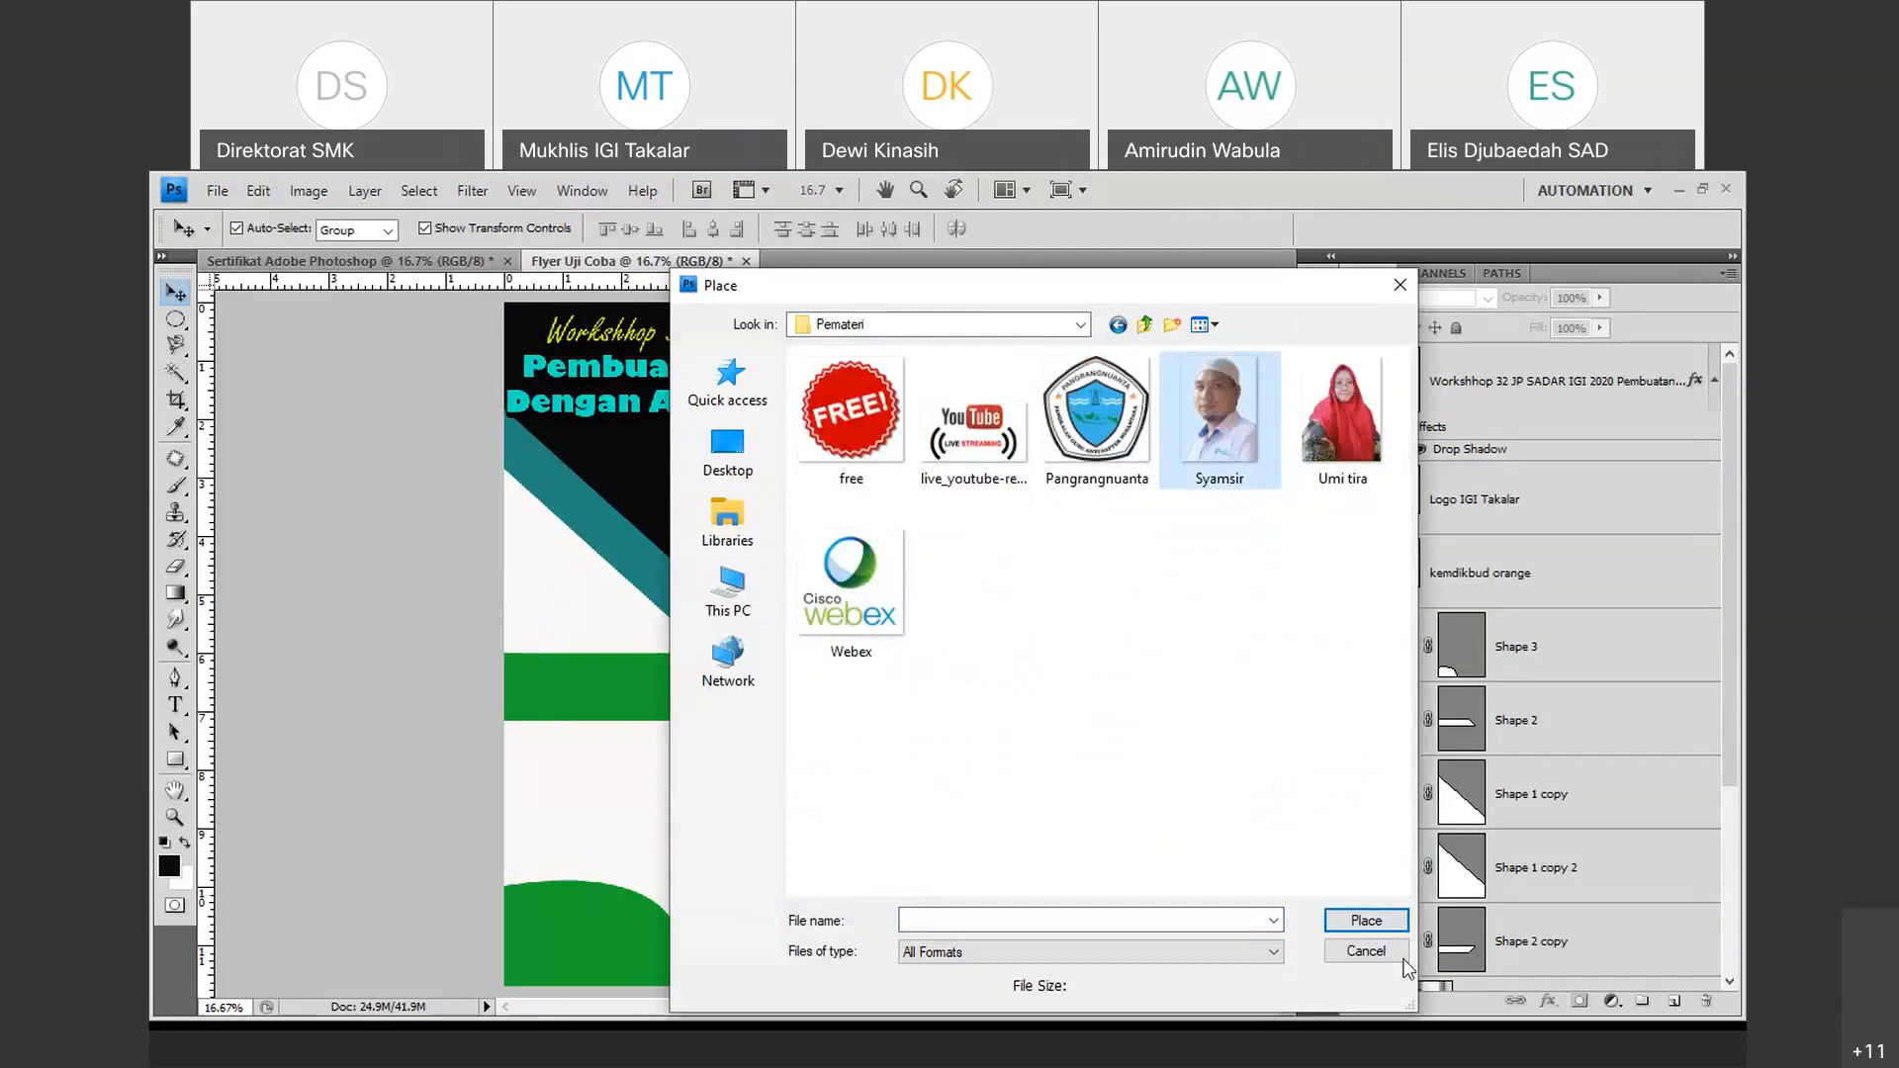
pyautogui.click(1364, 916)
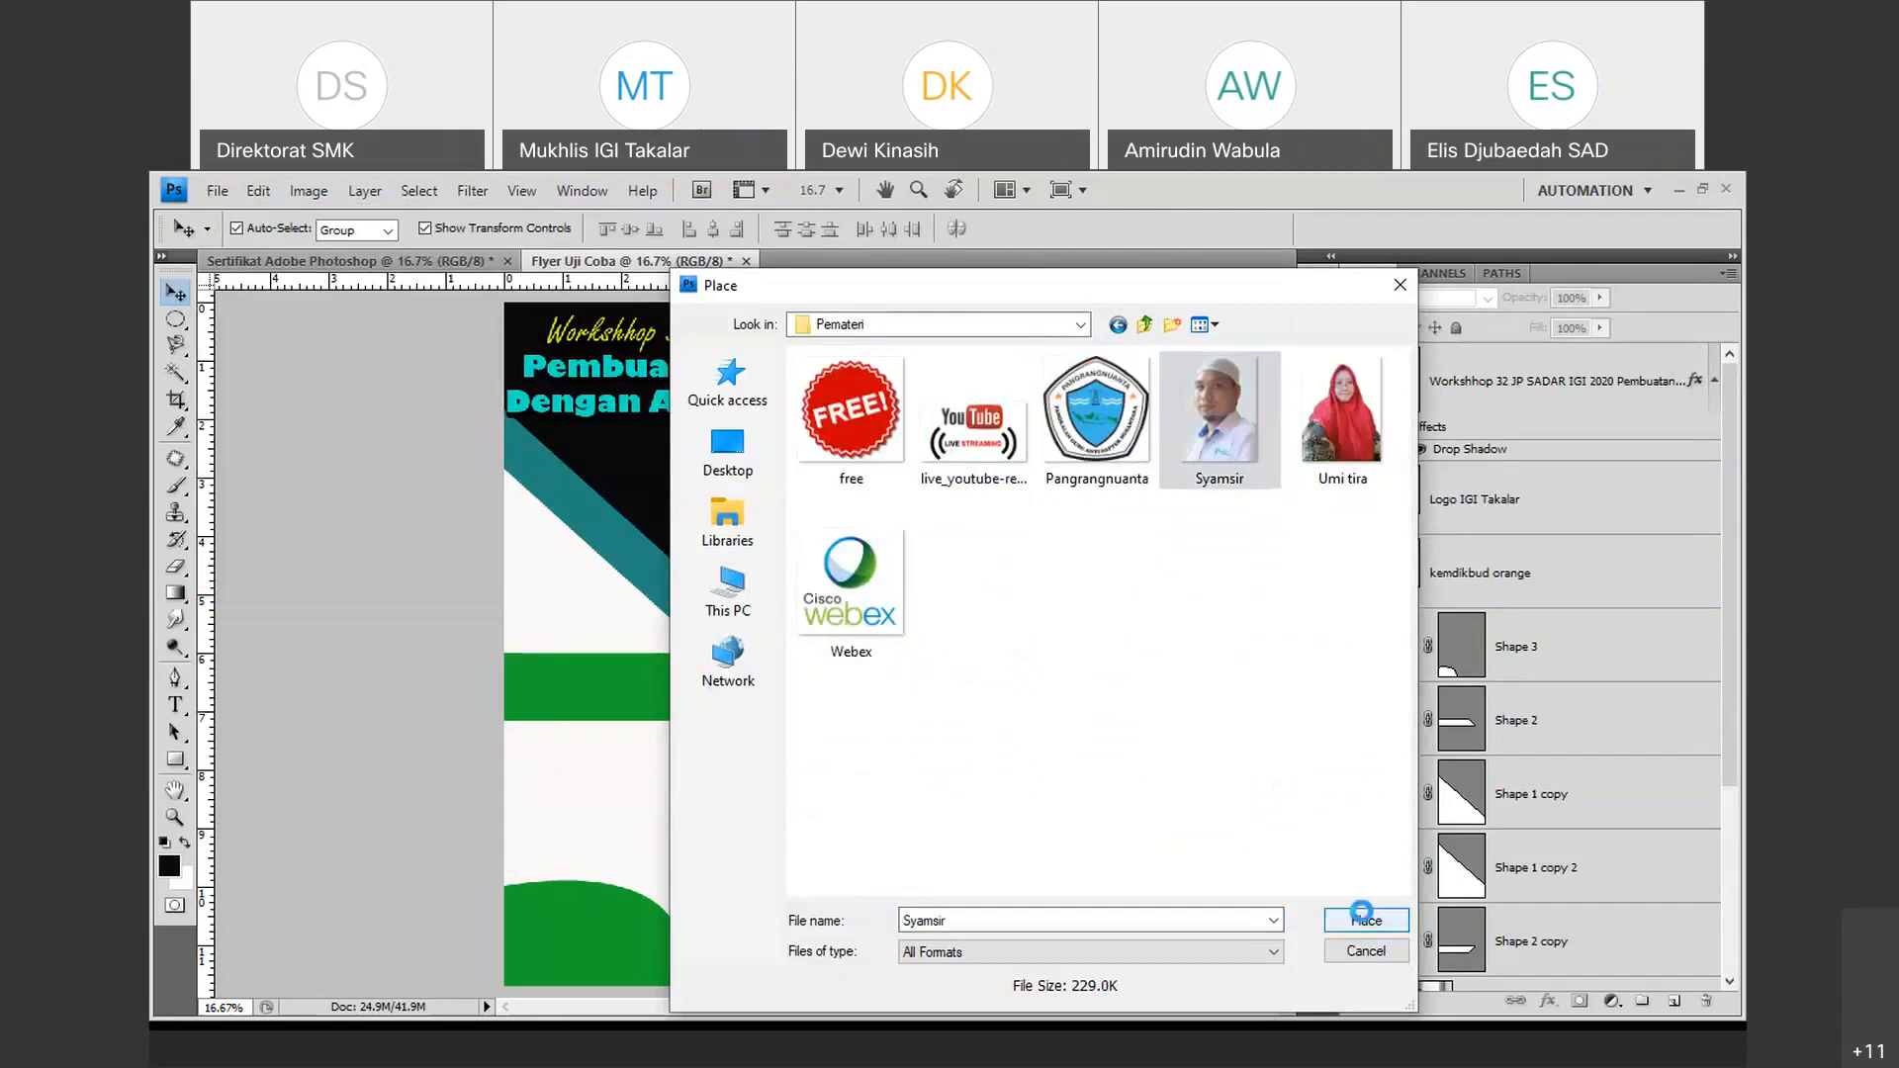
pyautogui.click(1363, 912)
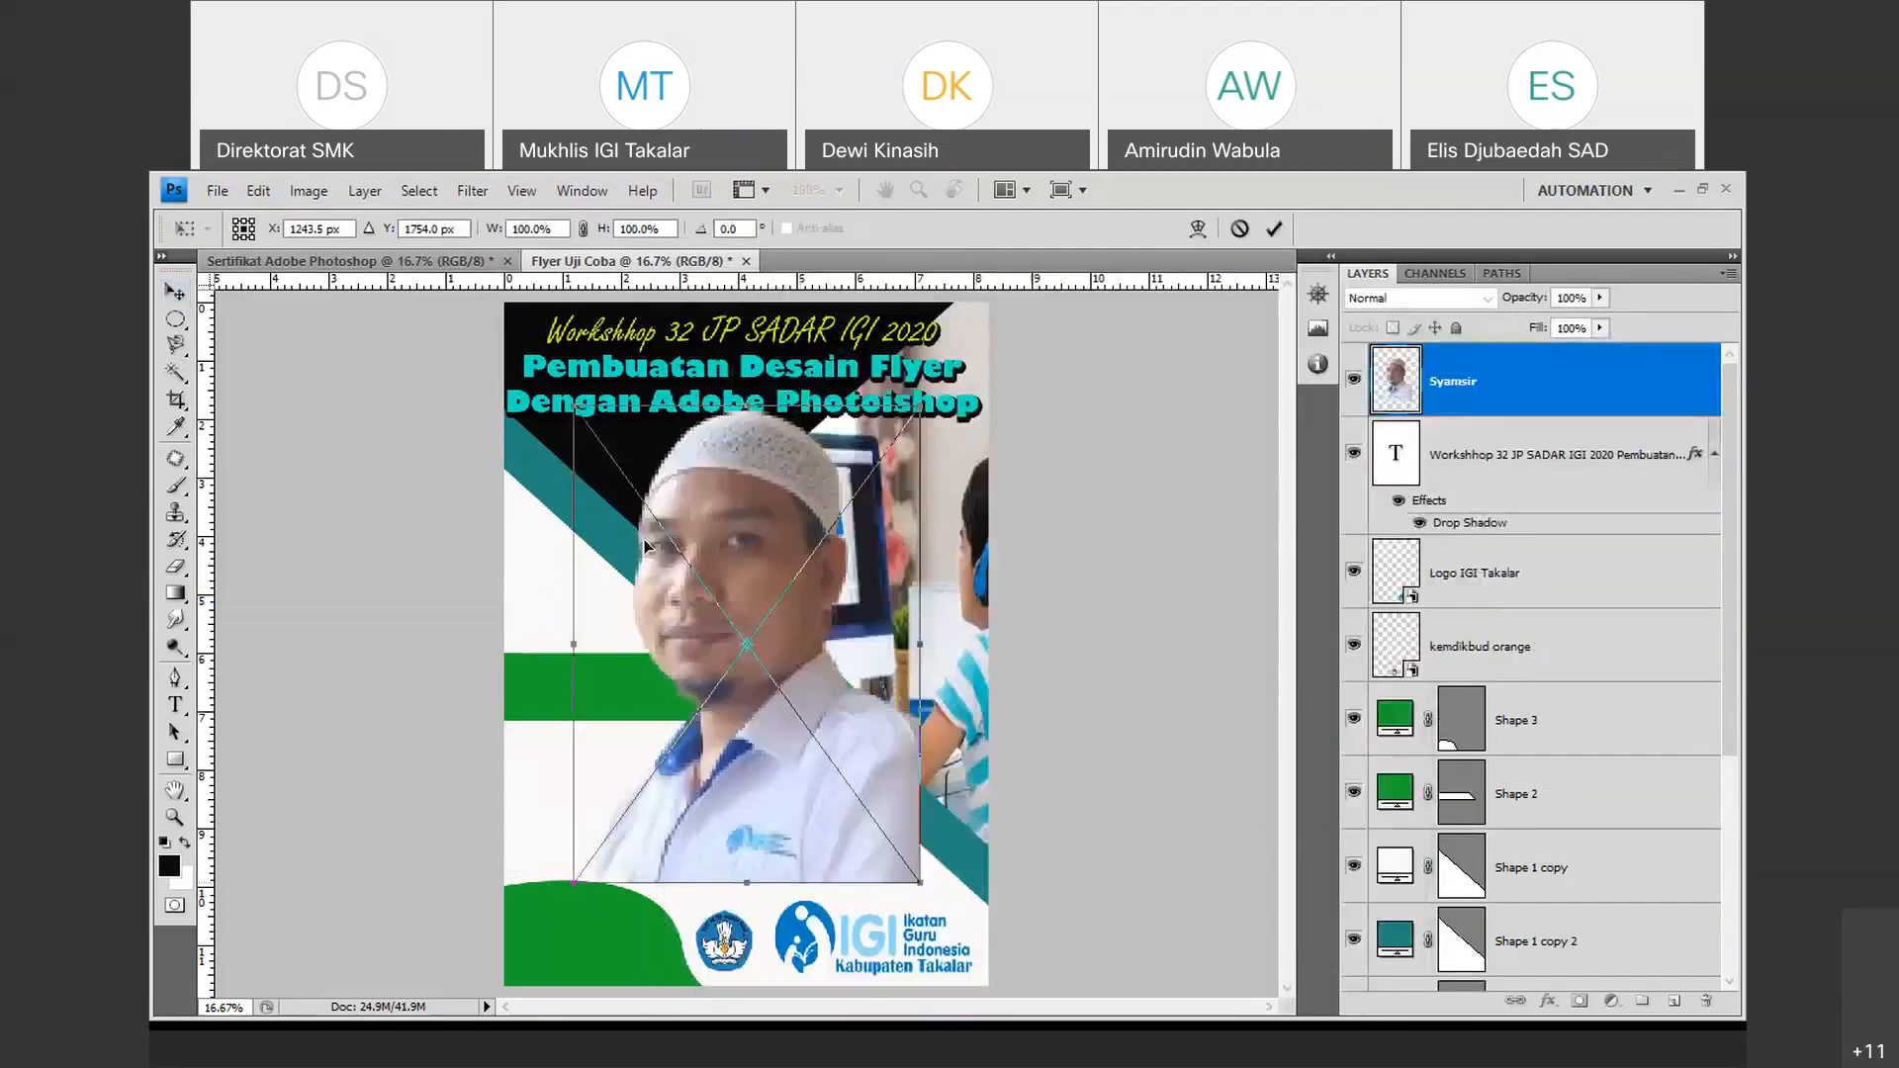
# Scale the portrait to 57.0% width and 48.6% height, position it over the green bar near the flyer's left edge, and flip it horizontally.
pyautogui.moveTo(573, 413); pyautogui.dragTo(669, 605)
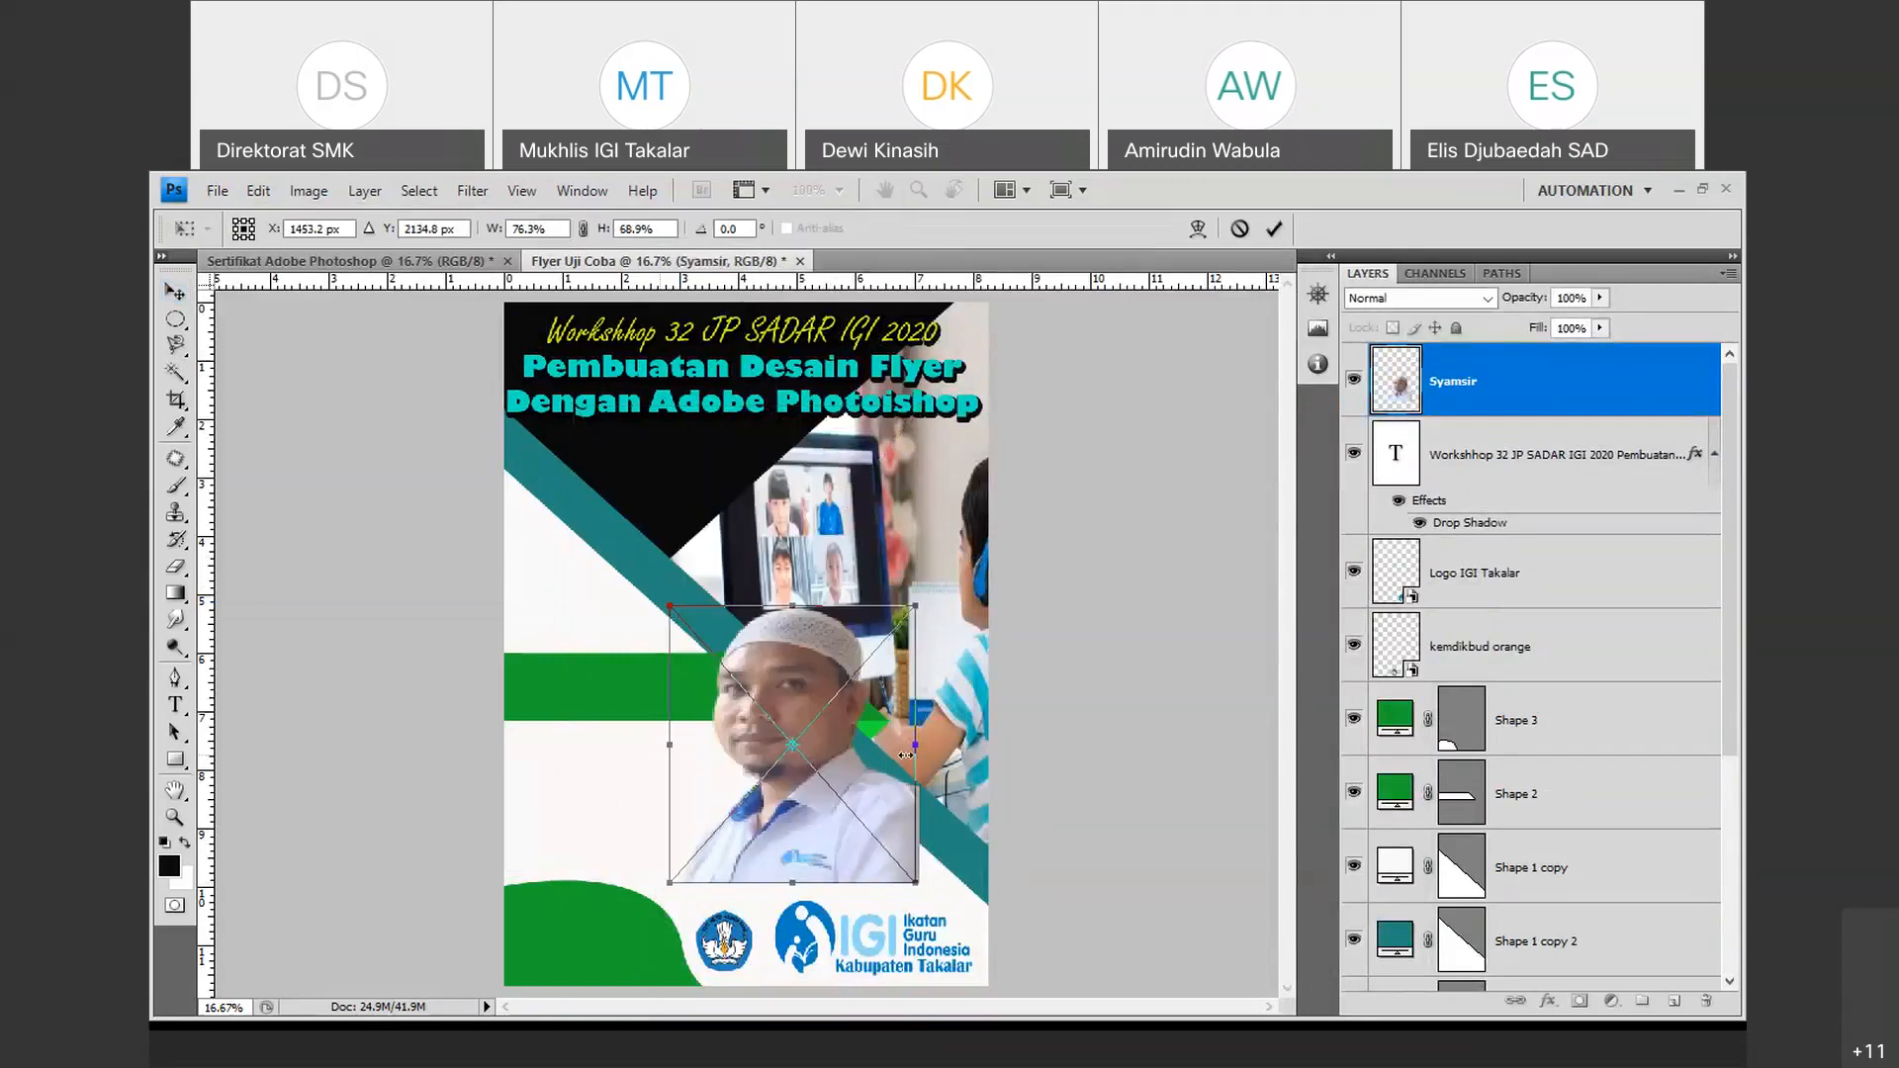
pyautogui.moveTo(905, 755); pyautogui.dragTo(869, 754)
pyautogui.moveTo(663, 600); pyautogui.dragTo(682, 651)
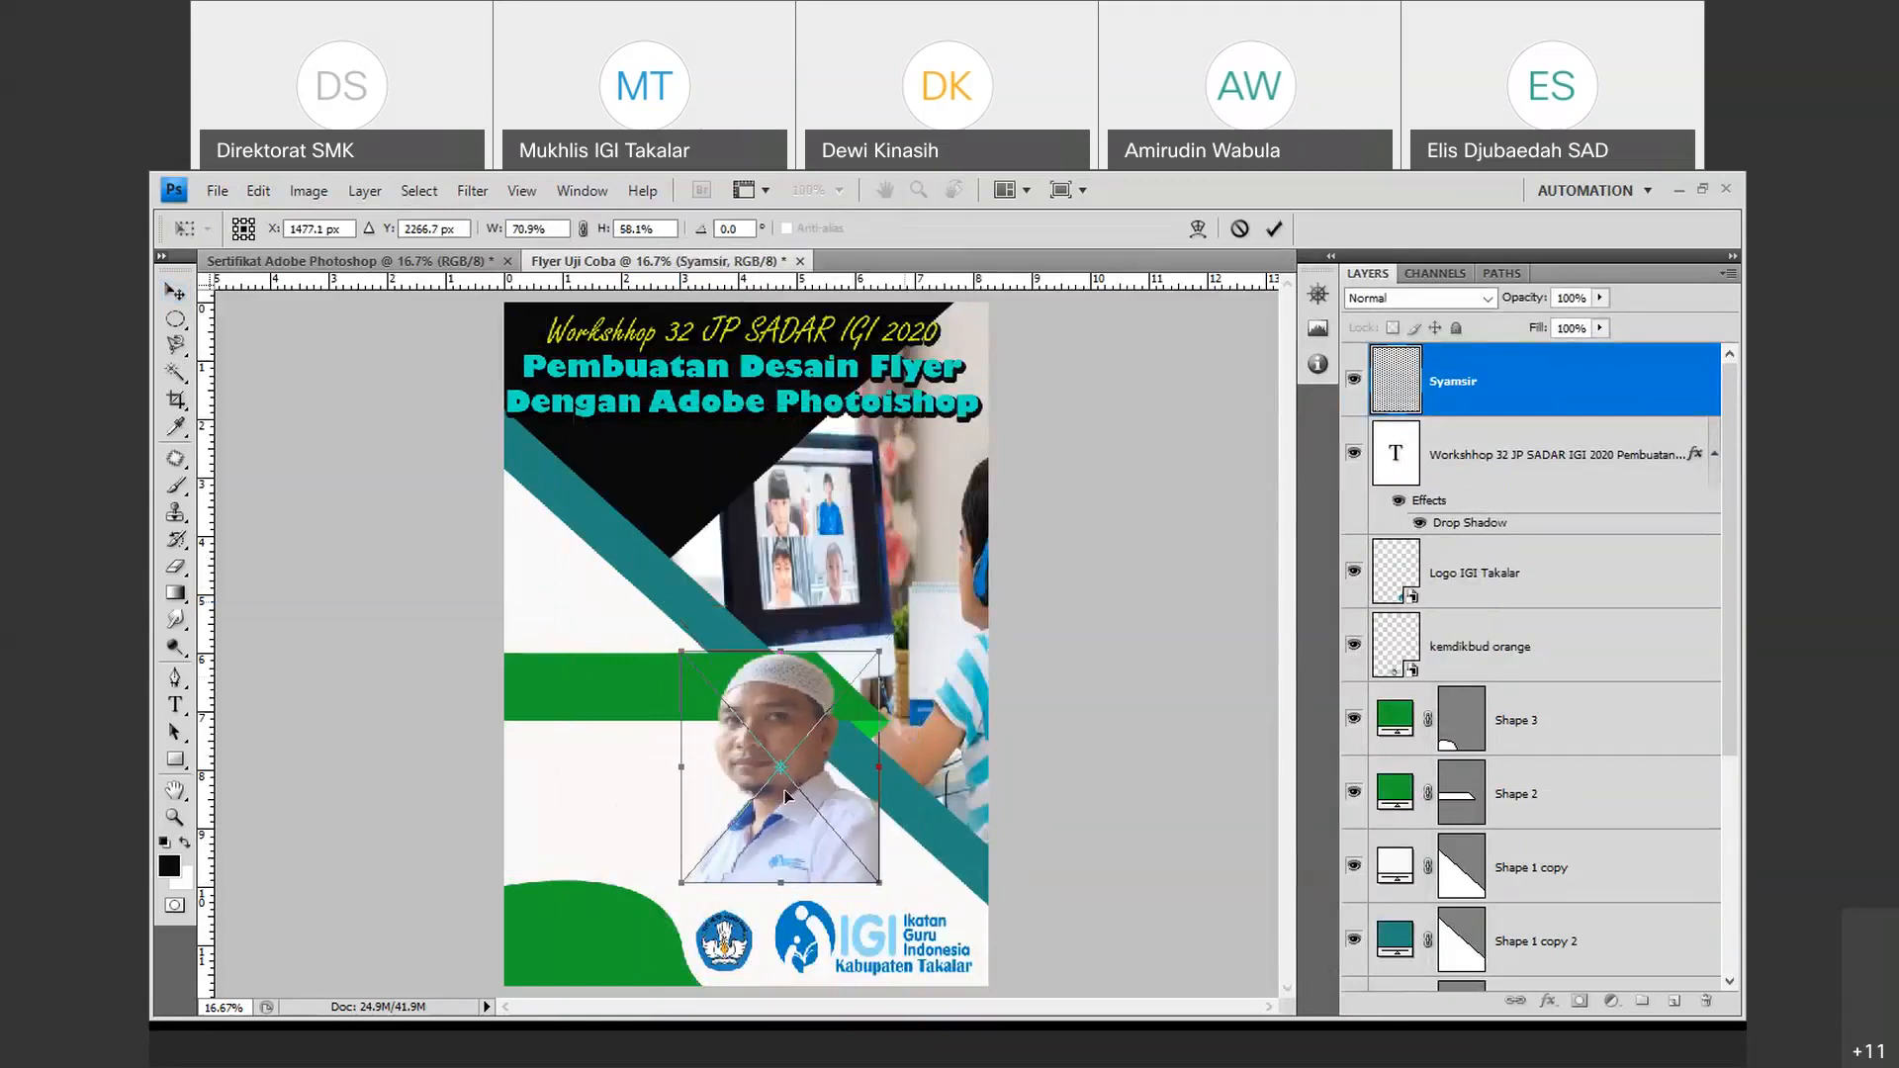
pyautogui.moveTo(785, 796); pyautogui.dragTo(752, 796)
pyautogui.moveTo(659, 838); pyautogui.dragTo(536, 835)
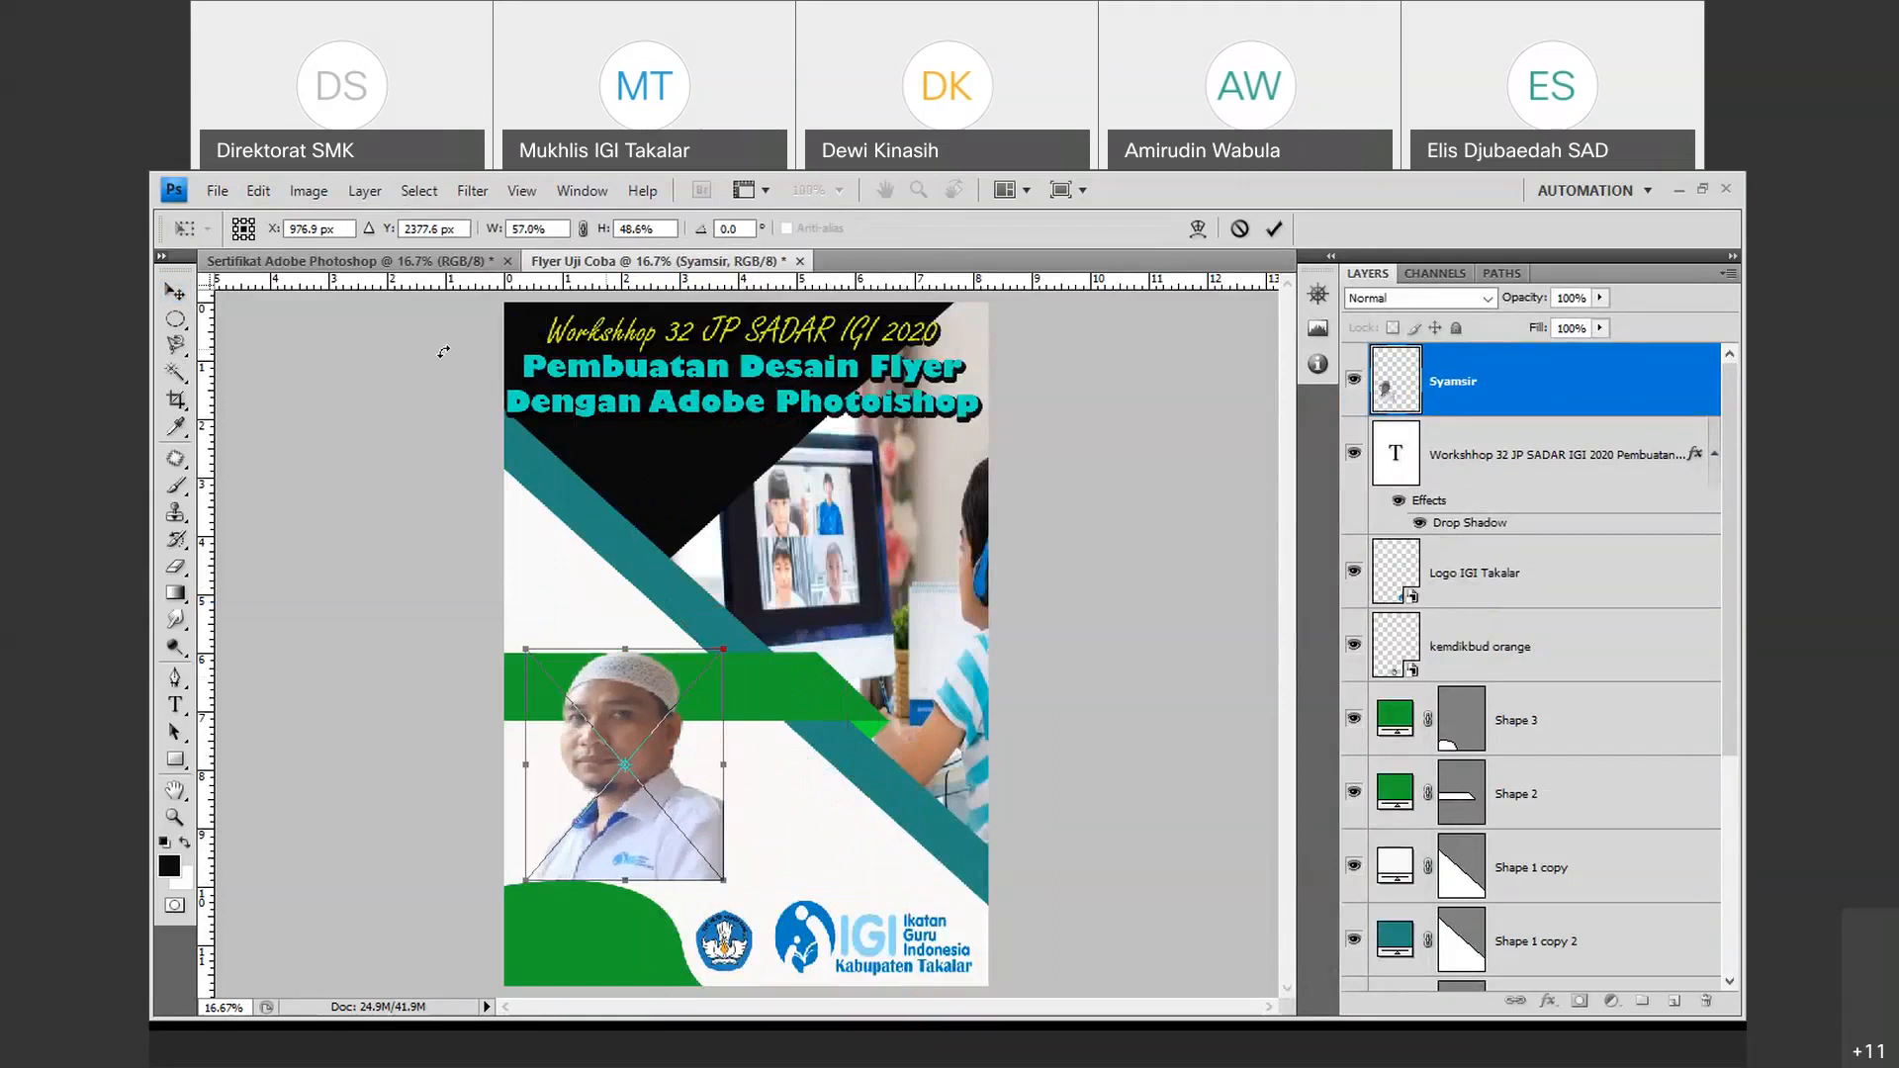
pyautogui.click(258, 189)
pyautogui.moveTo(365, 627)
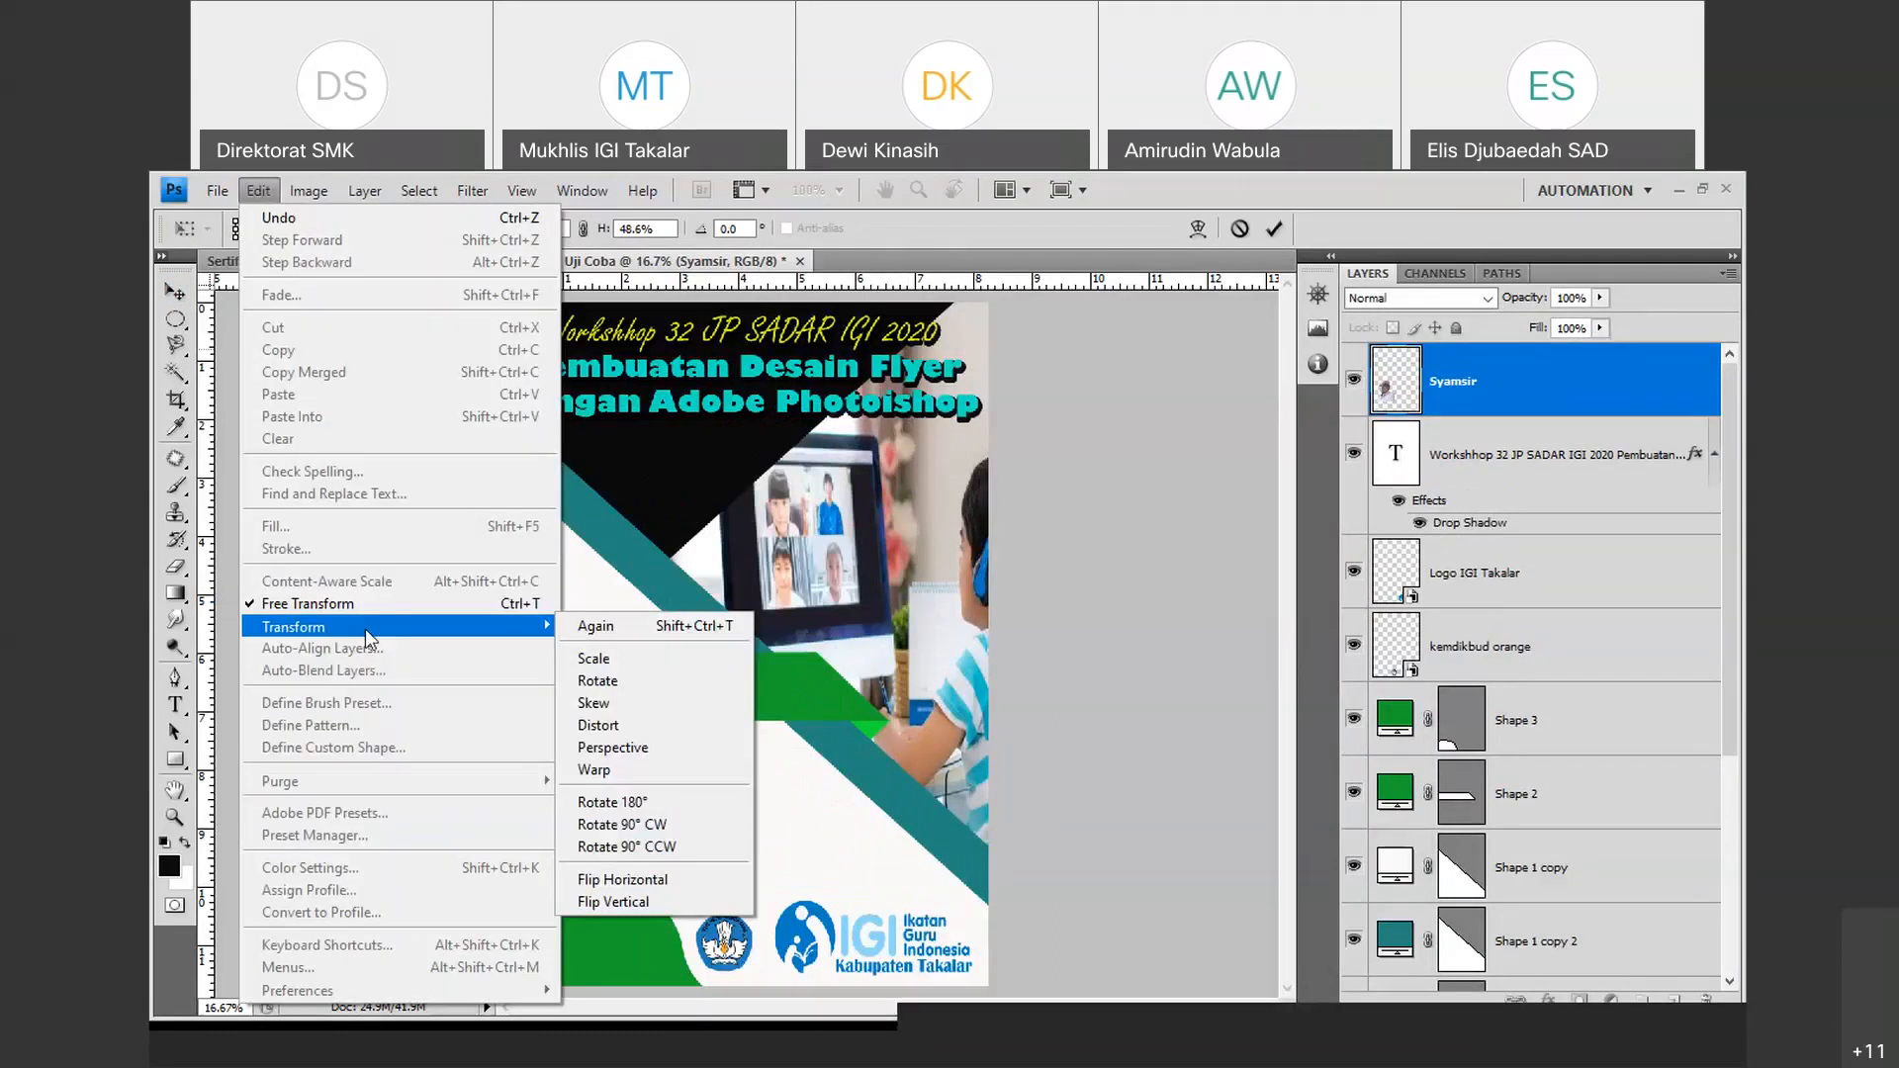
pyautogui.click(657, 876)
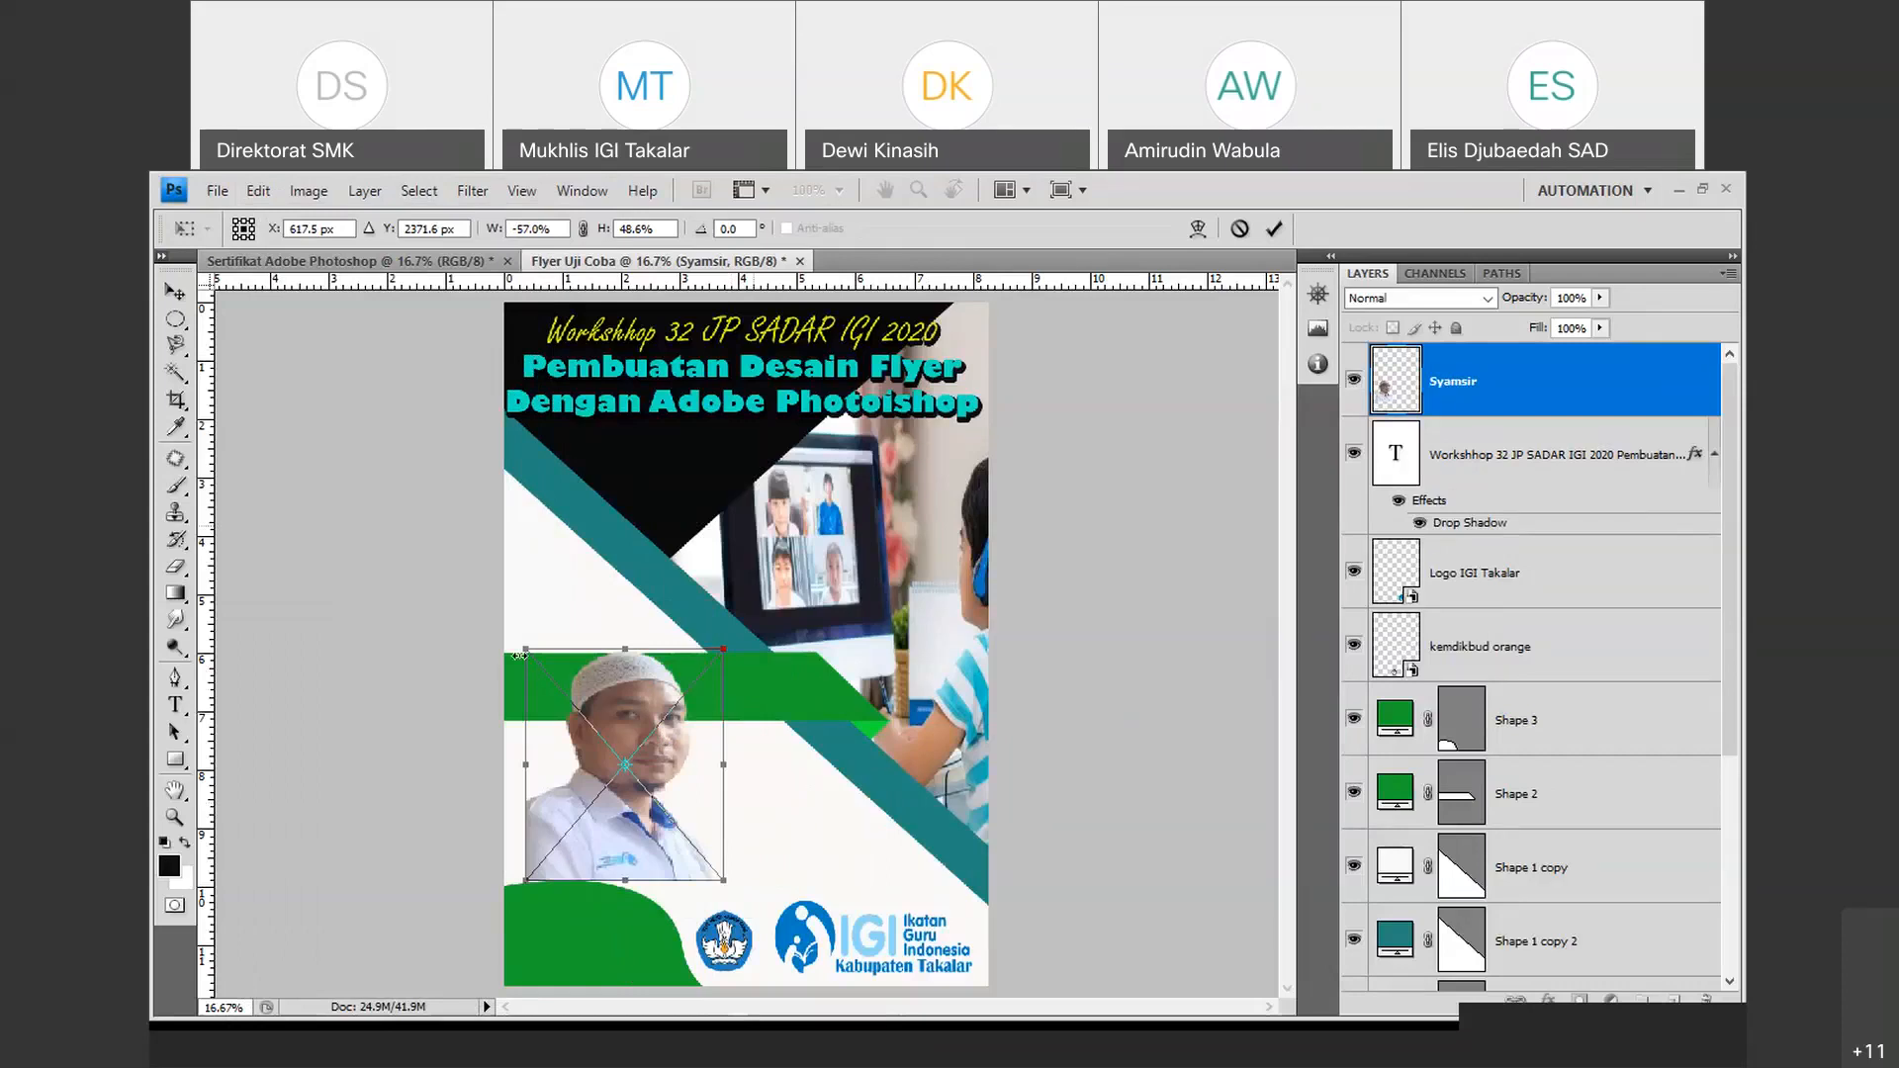
# Shrink the portrait to 47.6% width and 37.1% height beneath the green bar, commit it, and move its layer below Shape 3.
pyautogui.moveTo(520, 655); pyautogui.dragTo(548, 705)
pyautogui.moveTo(723, 791); pyautogui.dragTo(607, 911)
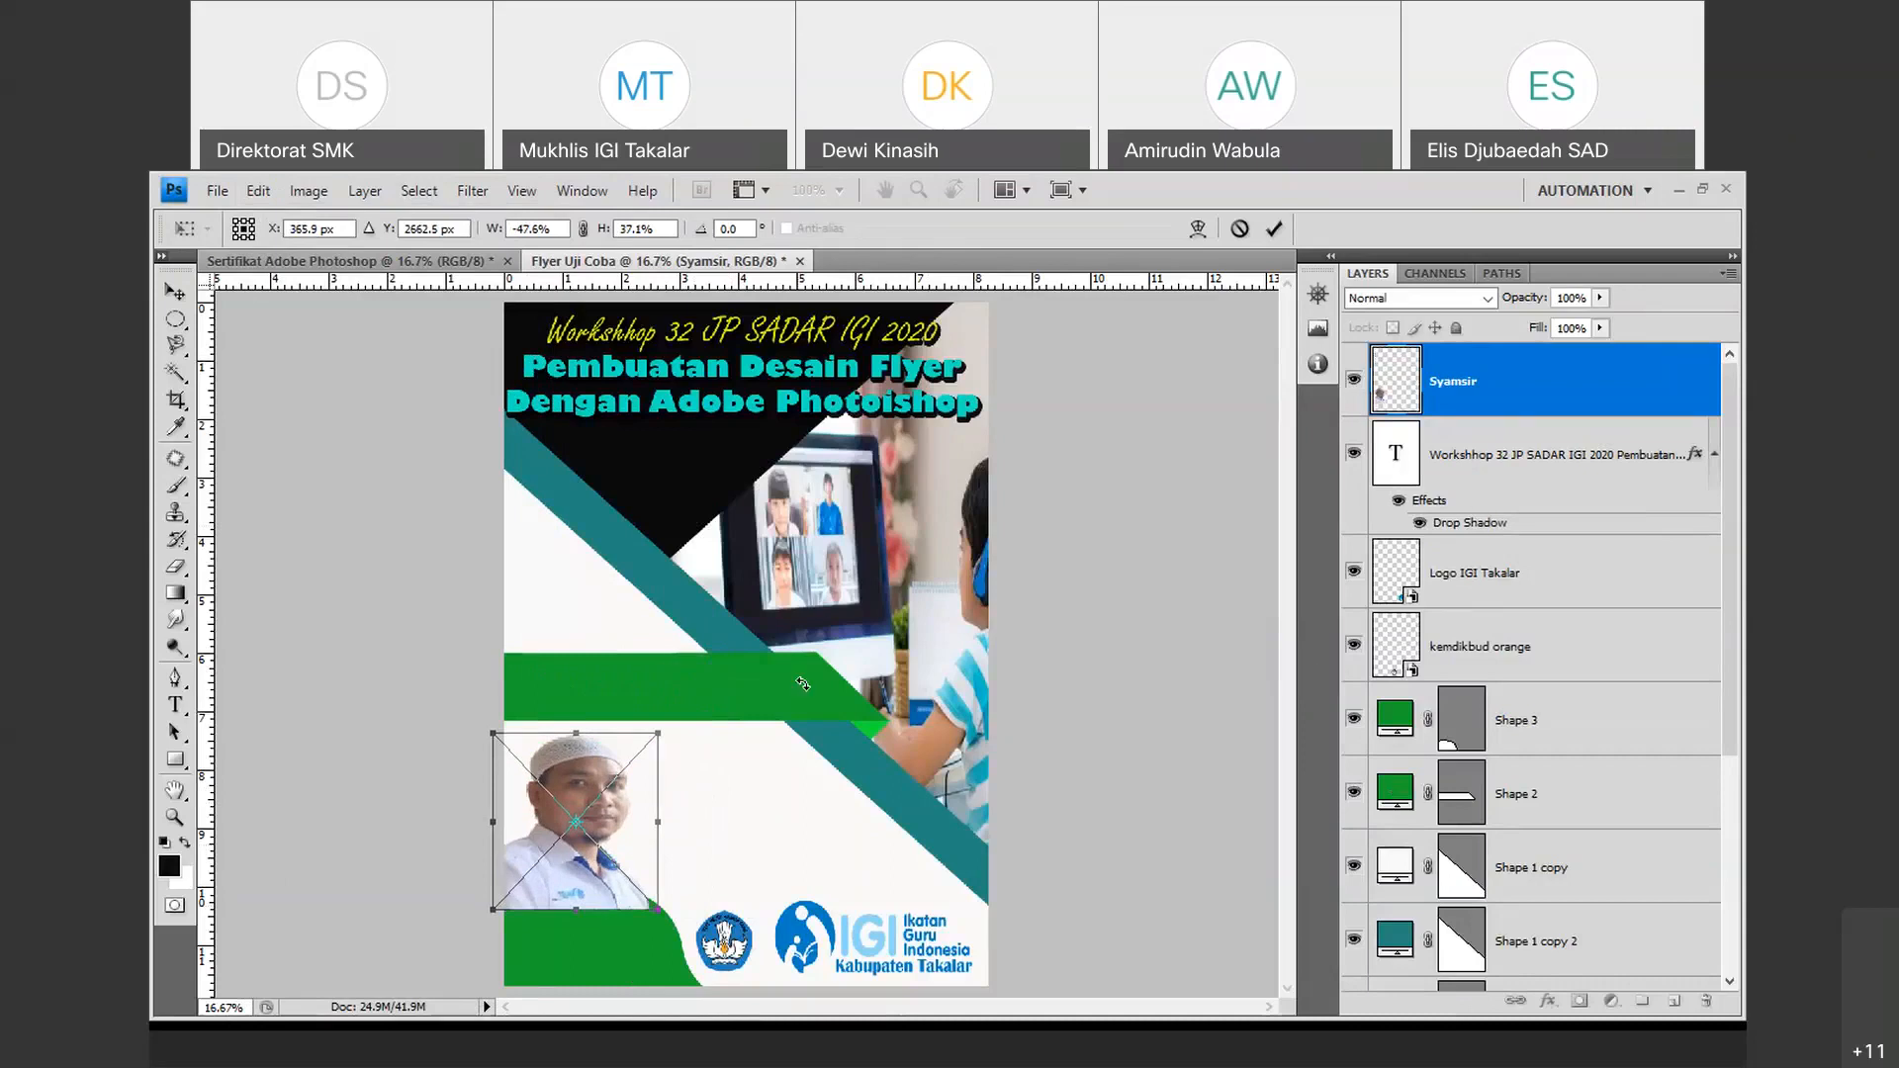
pyautogui.click(1274, 228)
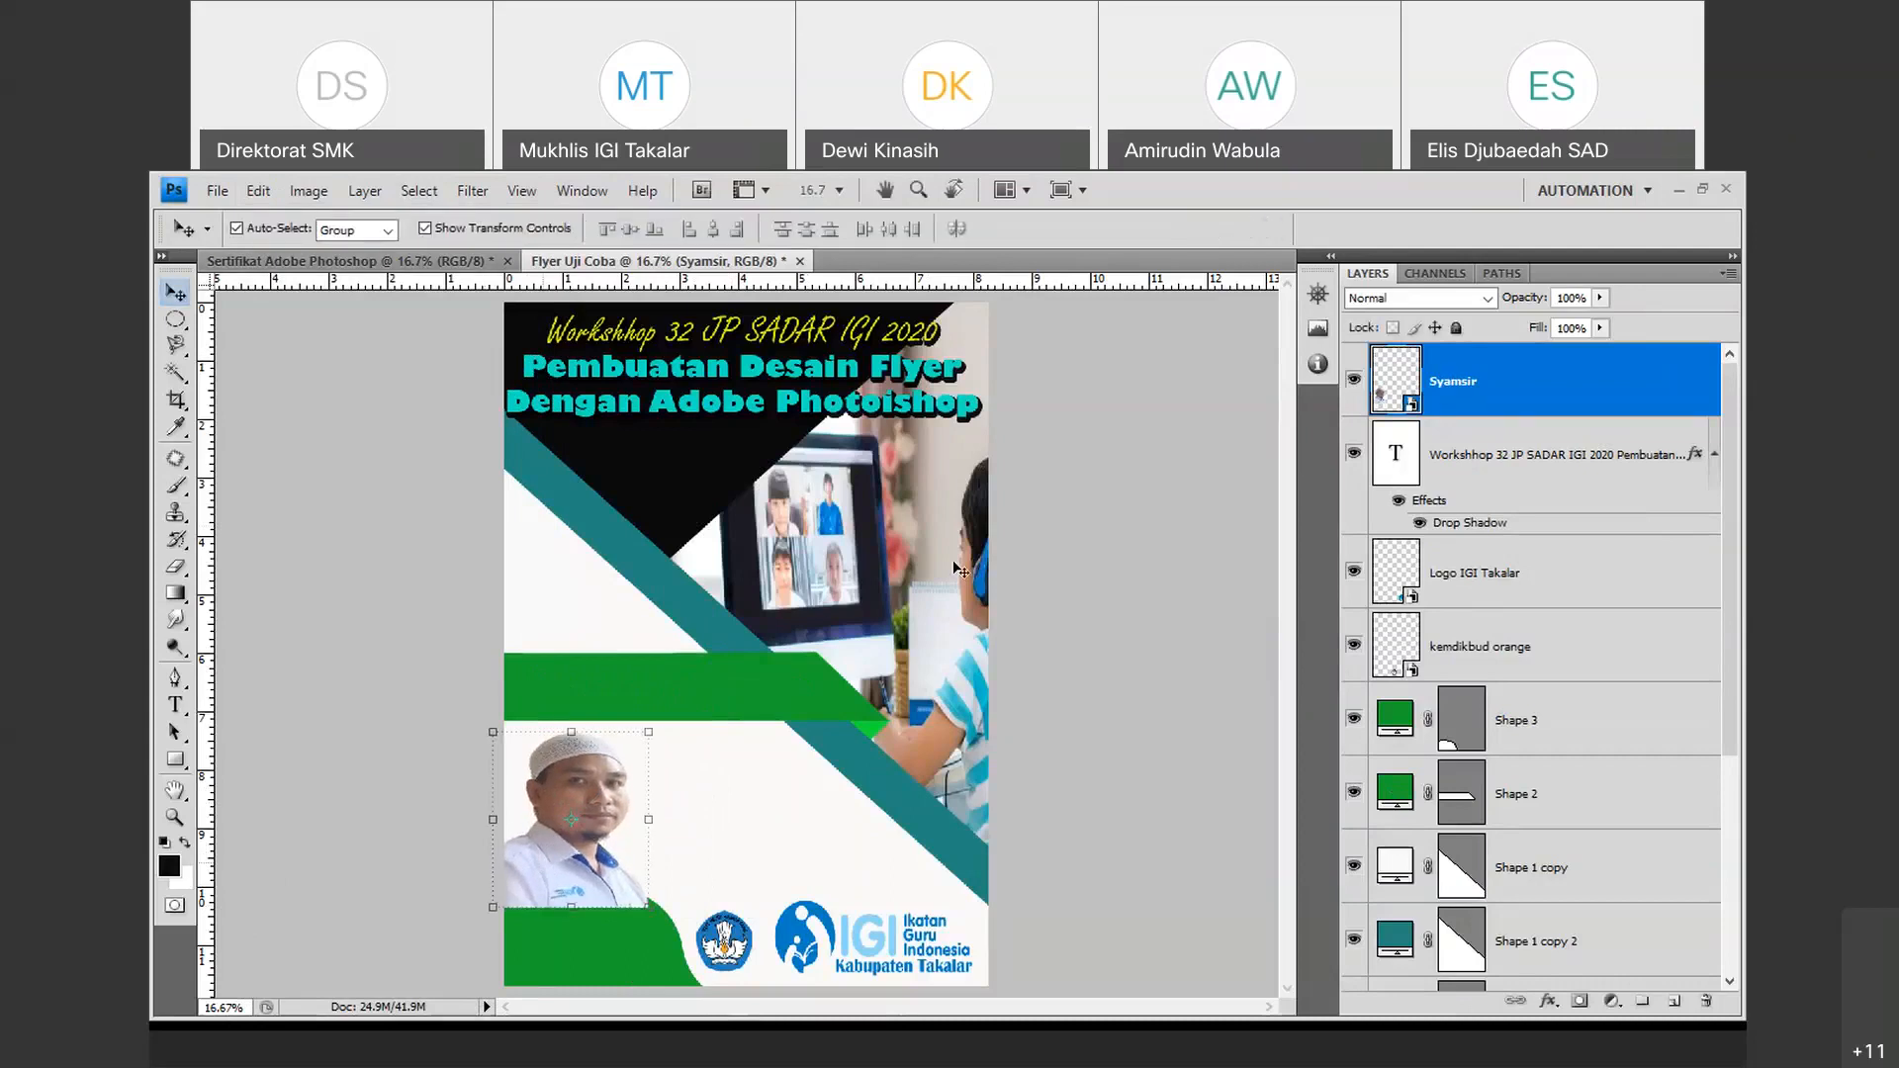
pyautogui.moveTo(1492, 407); pyautogui.dragTo(1555, 781)
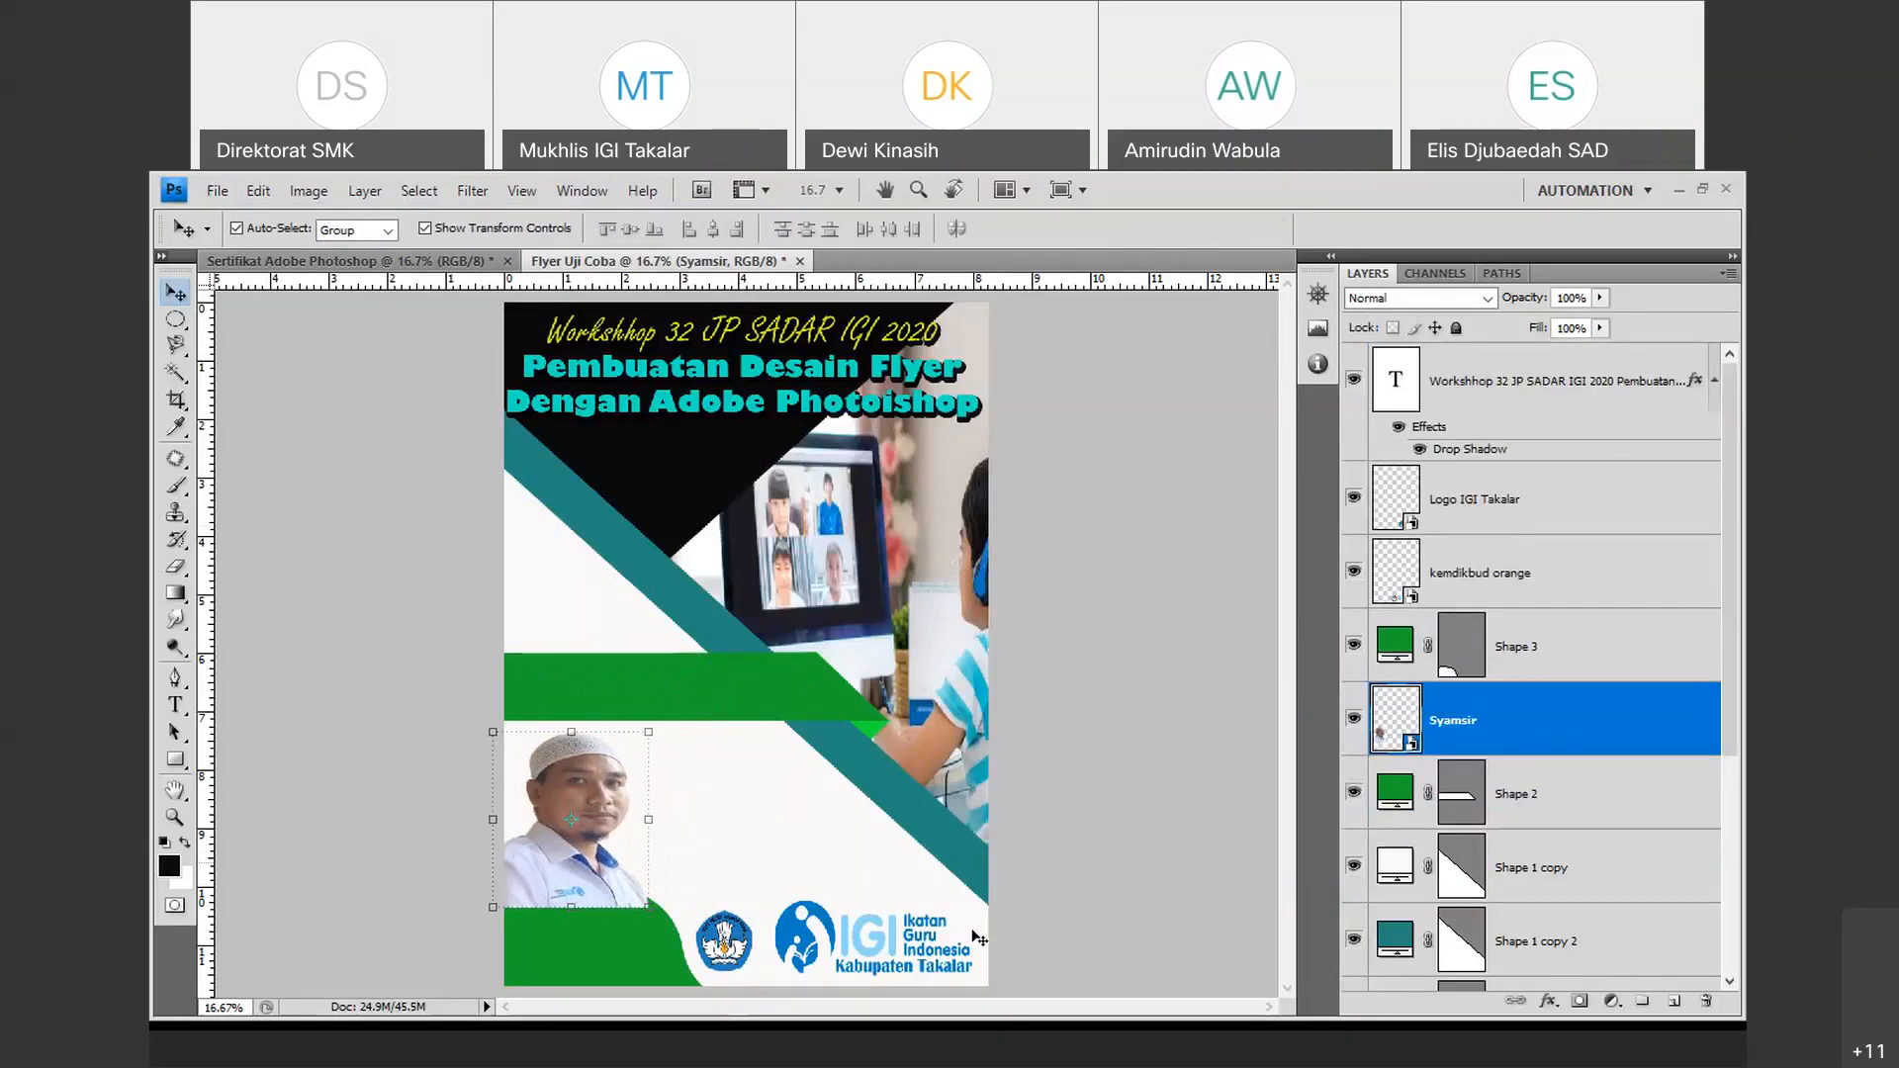
pyautogui.click(529, 885)
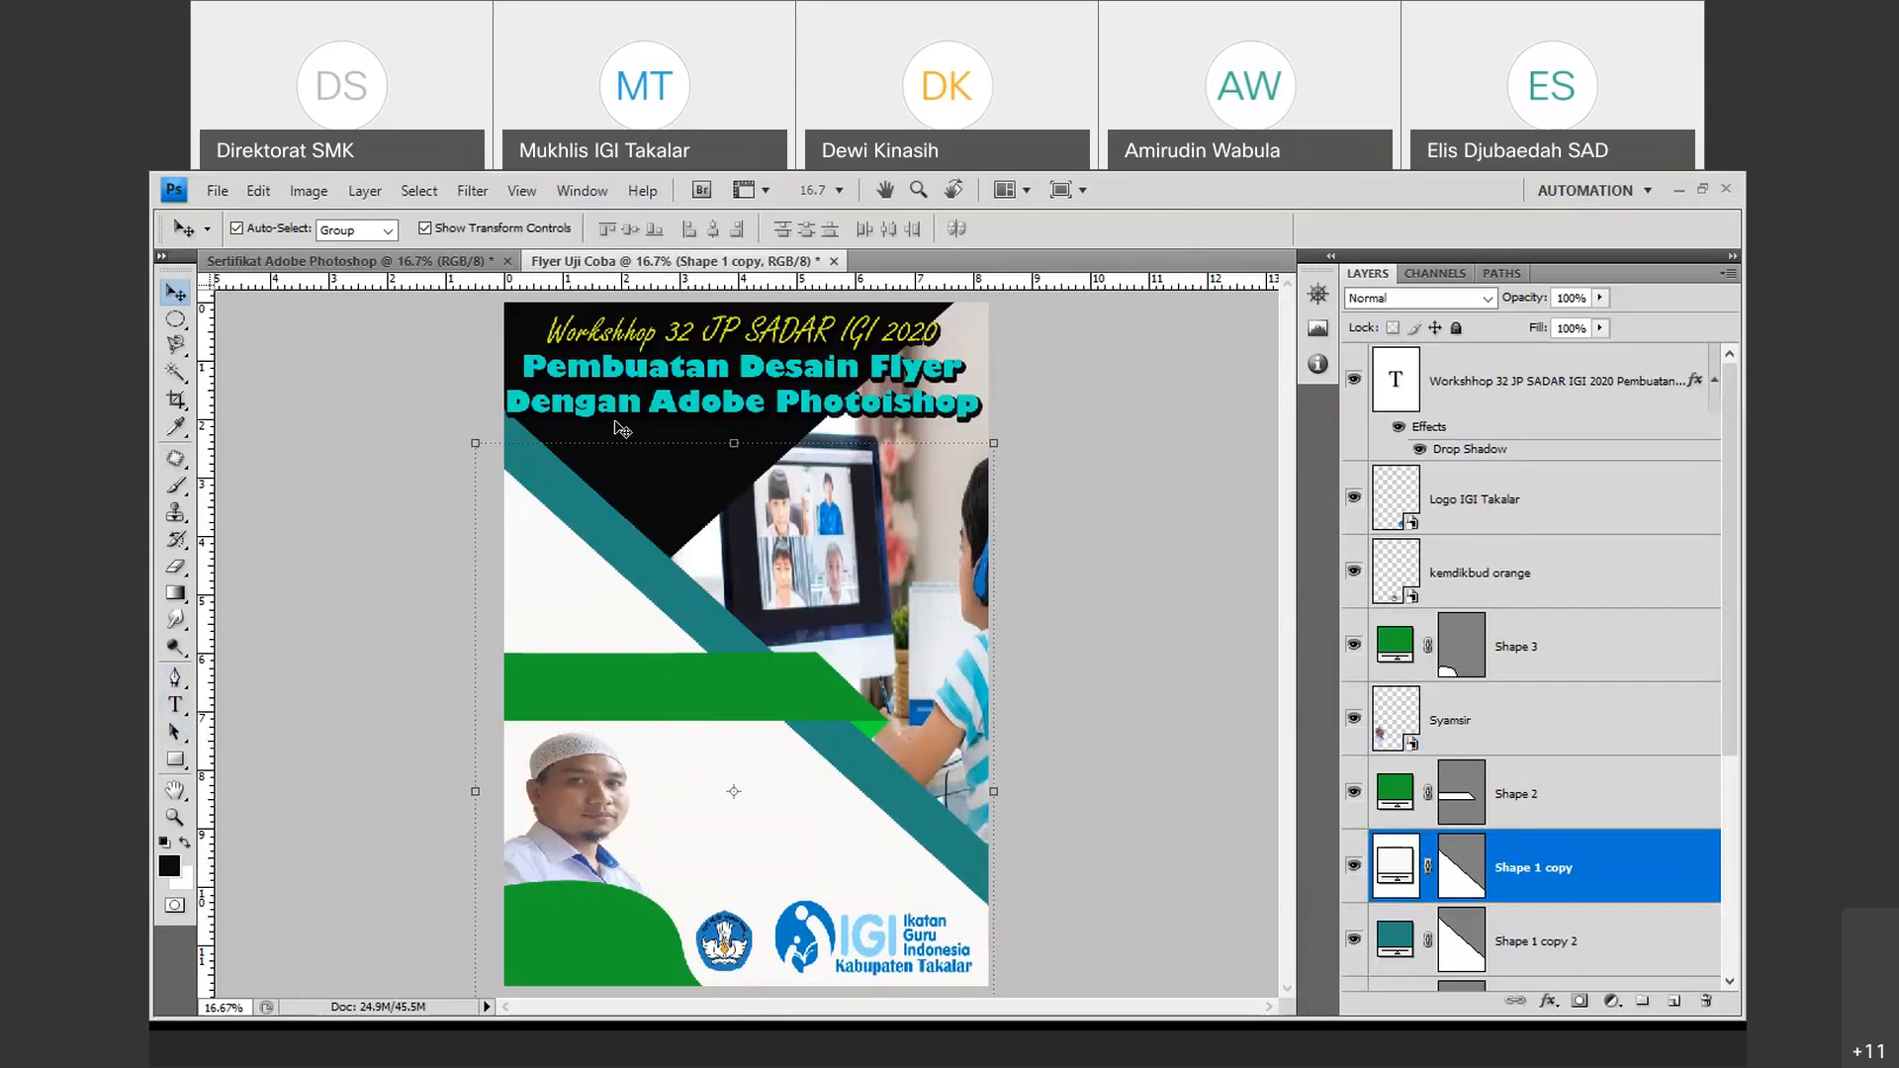
# Create a text box across the green bar, move its layer above all others, and open it for editing.
pyautogui.click(177, 705)
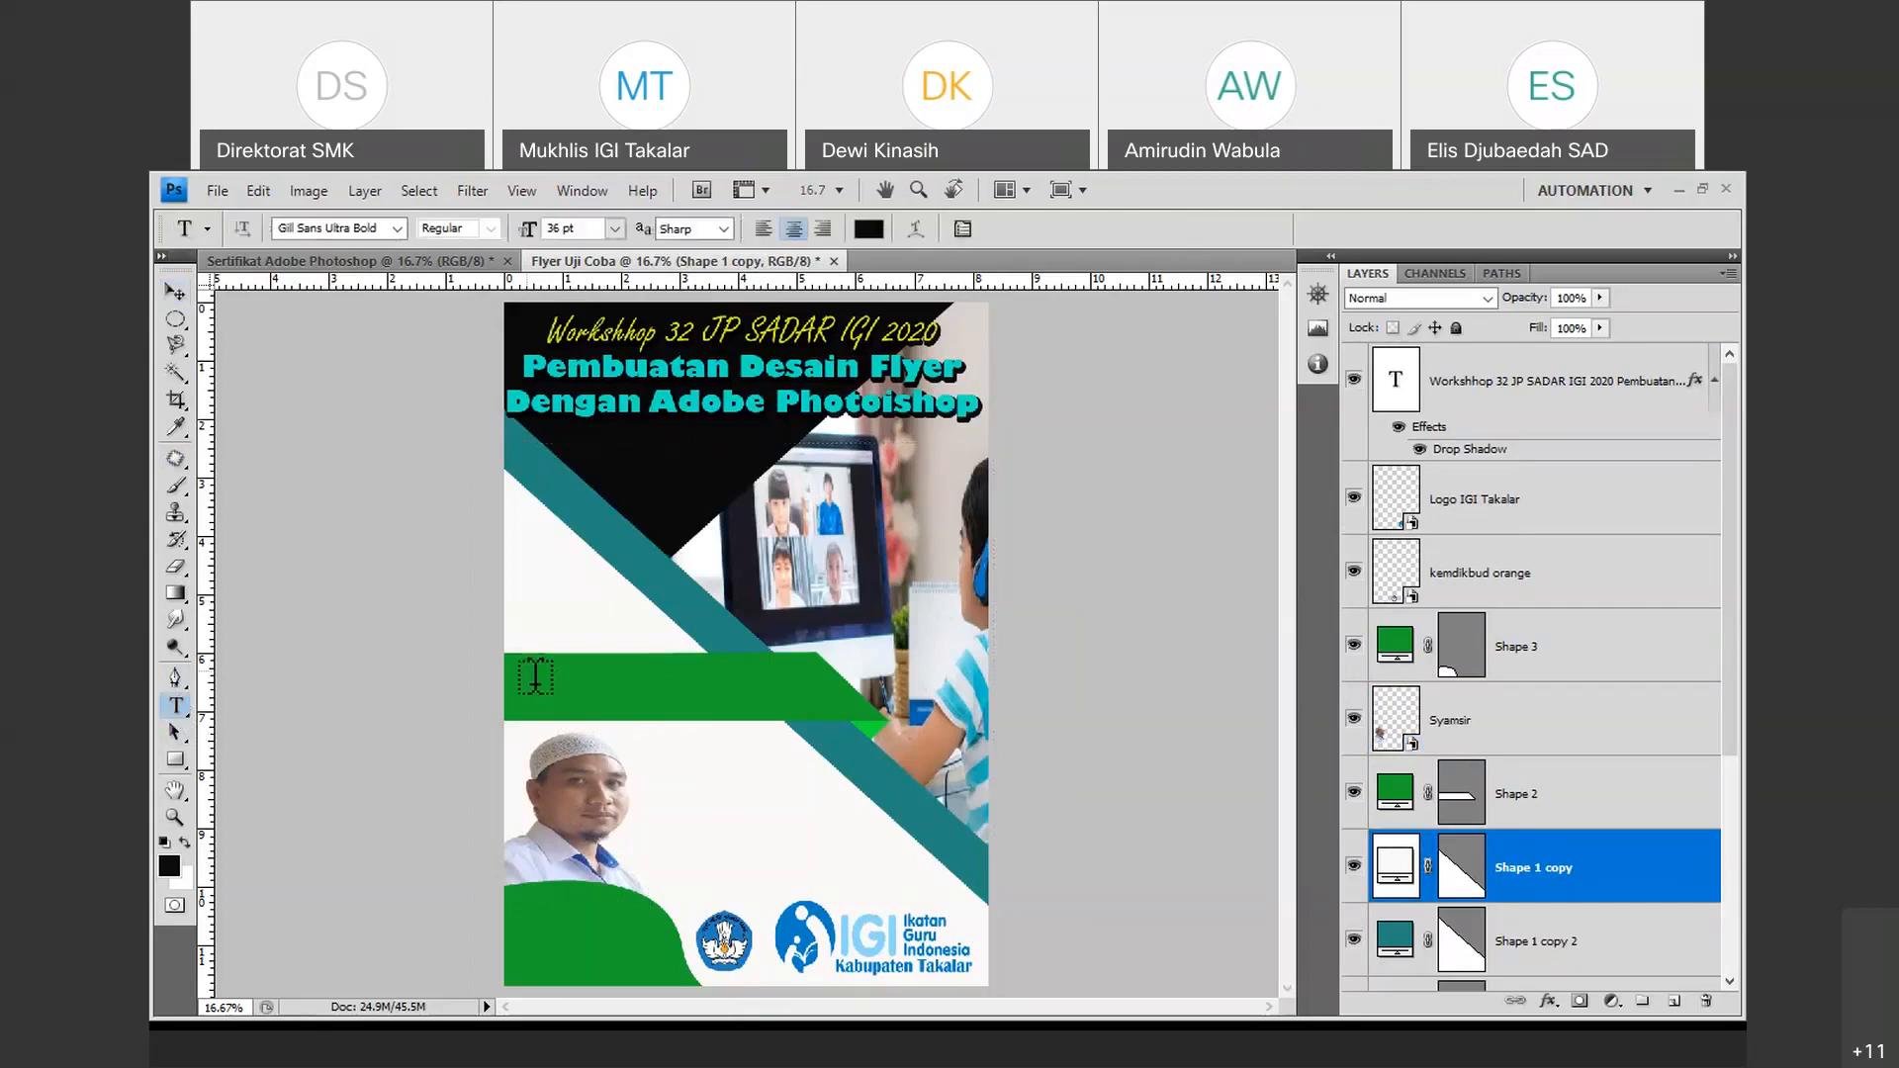
pyautogui.moveTo(529, 676); pyautogui.dragTo(804, 706)
pyautogui.moveTo(1524, 866); pyautogui.dragTo(1059, 474)
pyautogui.moveTo(1532, 832); pyautogui.dragTo(1529, 346)
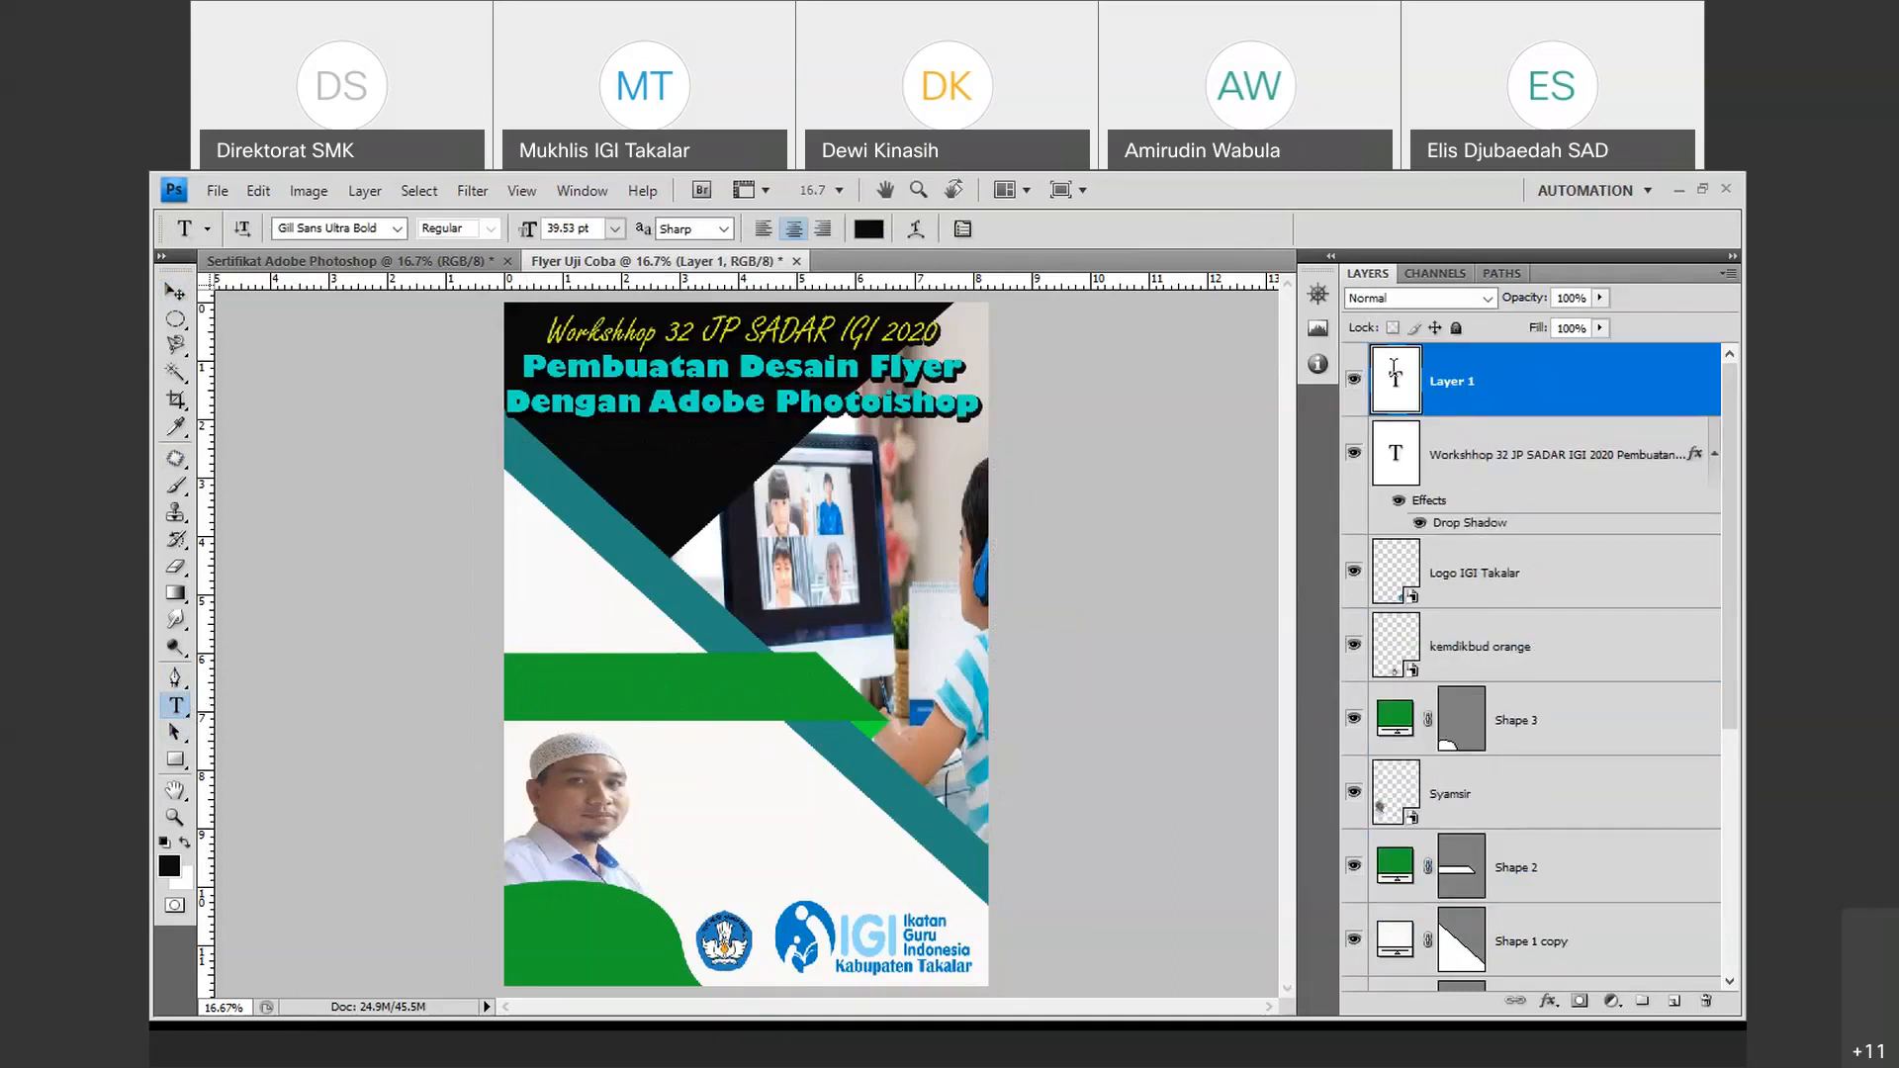
pyautogui.doubleClick(1382, 406)
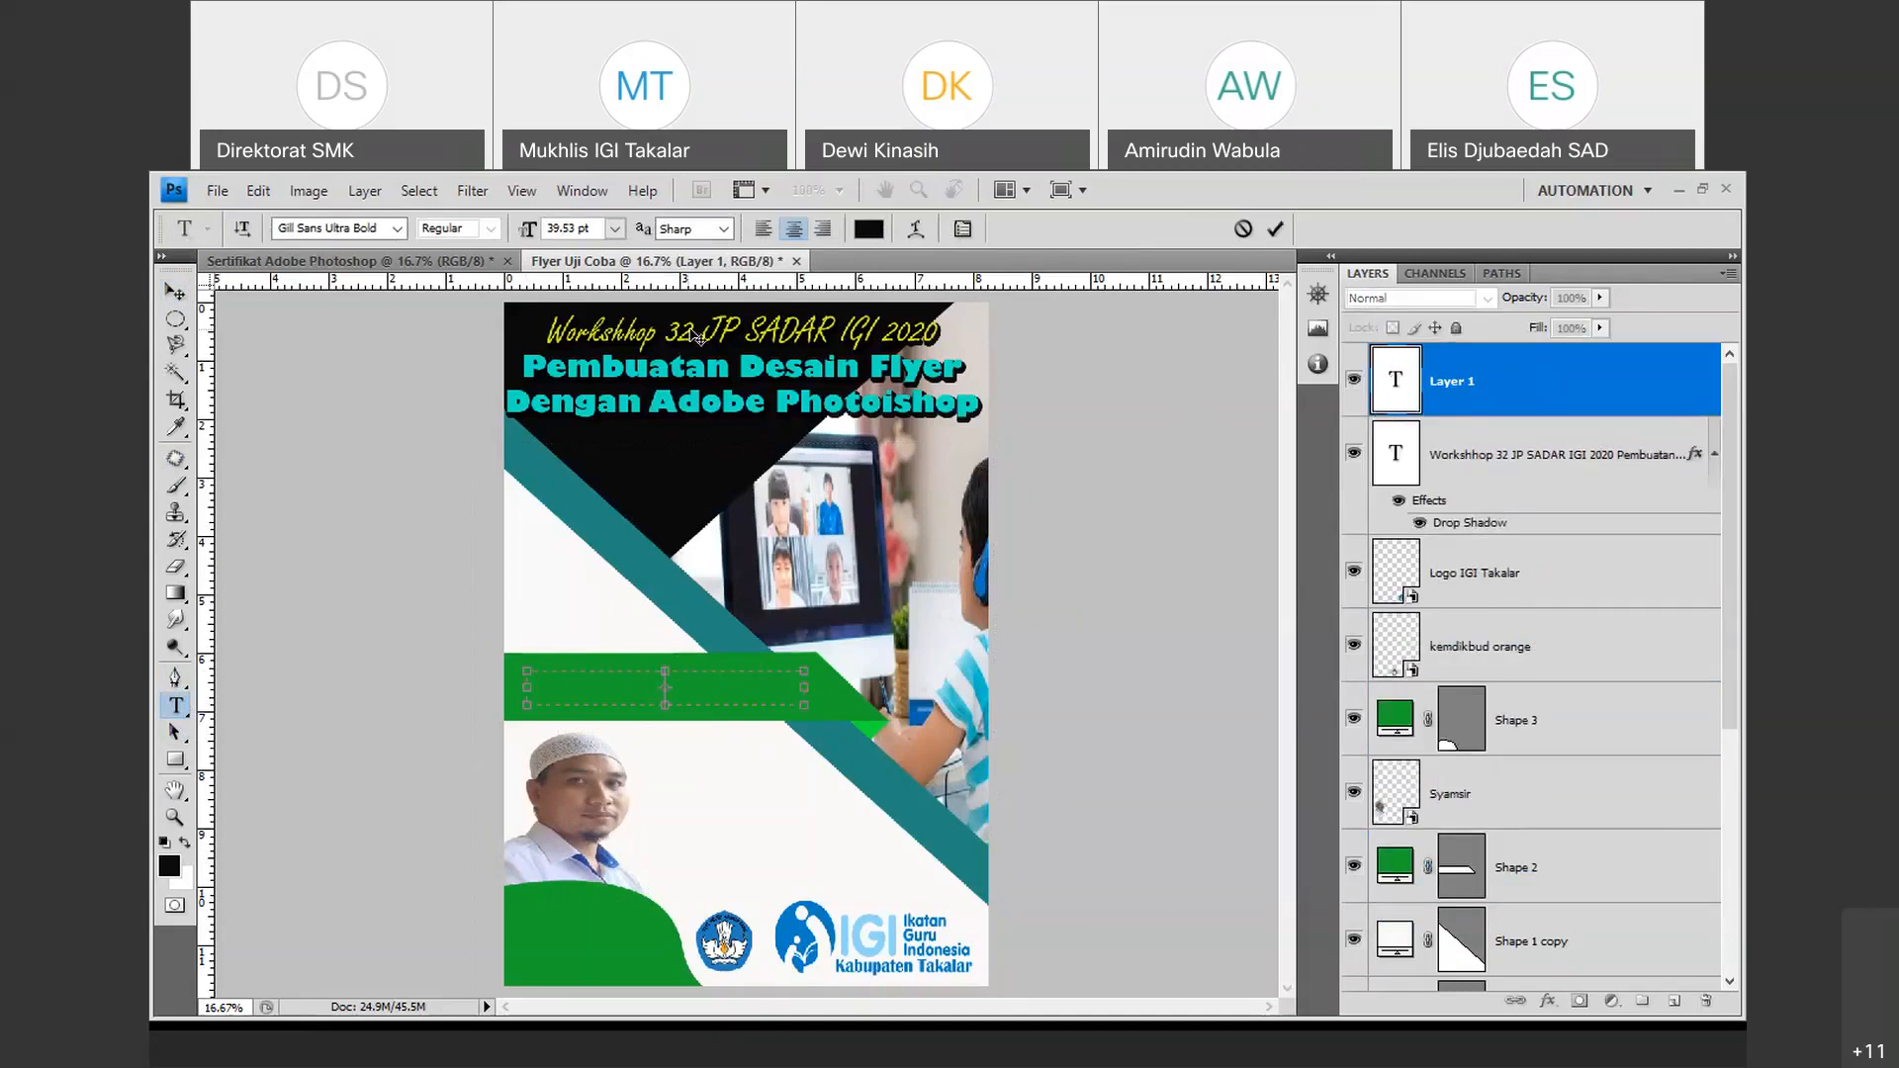
# Enter "Link Pendaftaran" in the text box on the green bar.
pyautogui.write('MLink Pendaft')
pyautogui.press('BackSpace')
pyautogui.press('BackSpace')
pyautogui.press('BackSpace')
pyautogui.press('BackSpace')
pyautogui.press('BackSpace')
pyautogui.press('BackSpace')
pyautogui.press('BackSpace')
pyautogui.press('BackSpace')
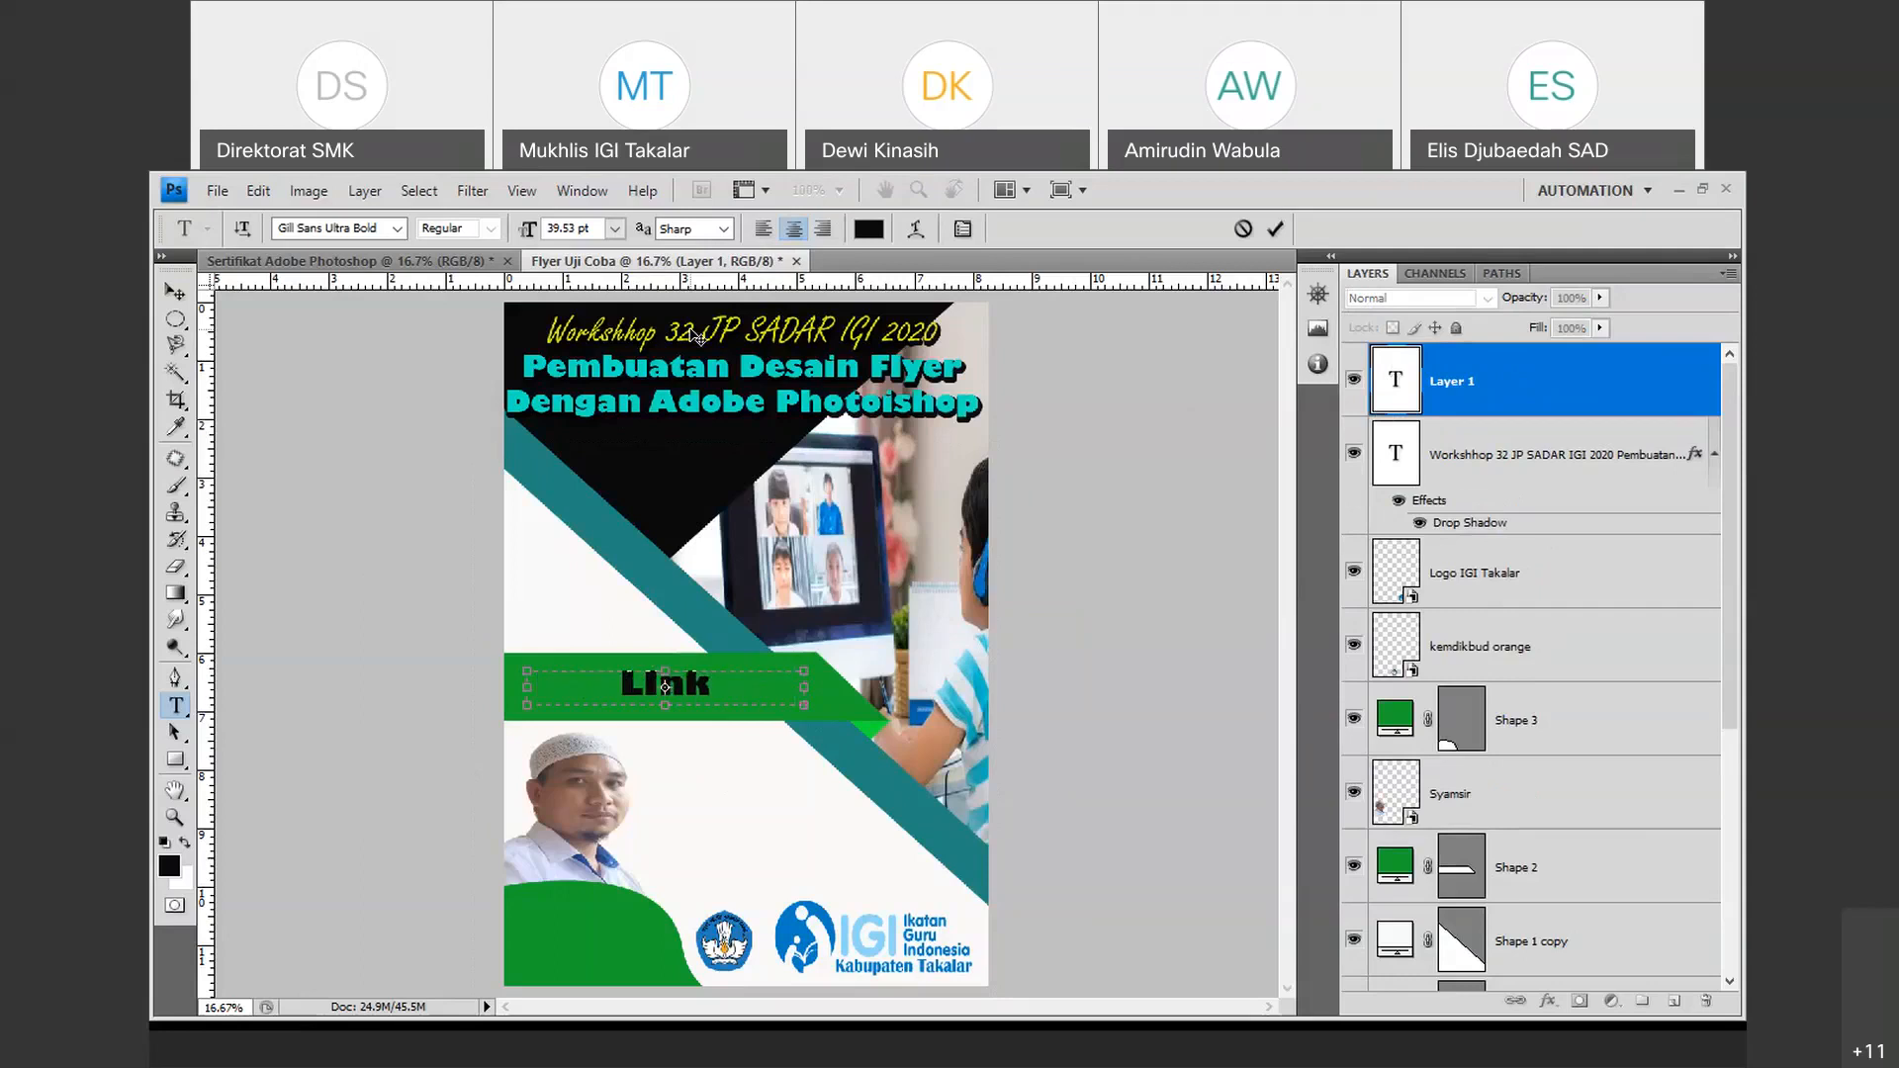
# Set the "Link Pendaftaran" text to the Futura-Bold font at 24 pt.
pyautogui.hotkey('ctrl', 'a')
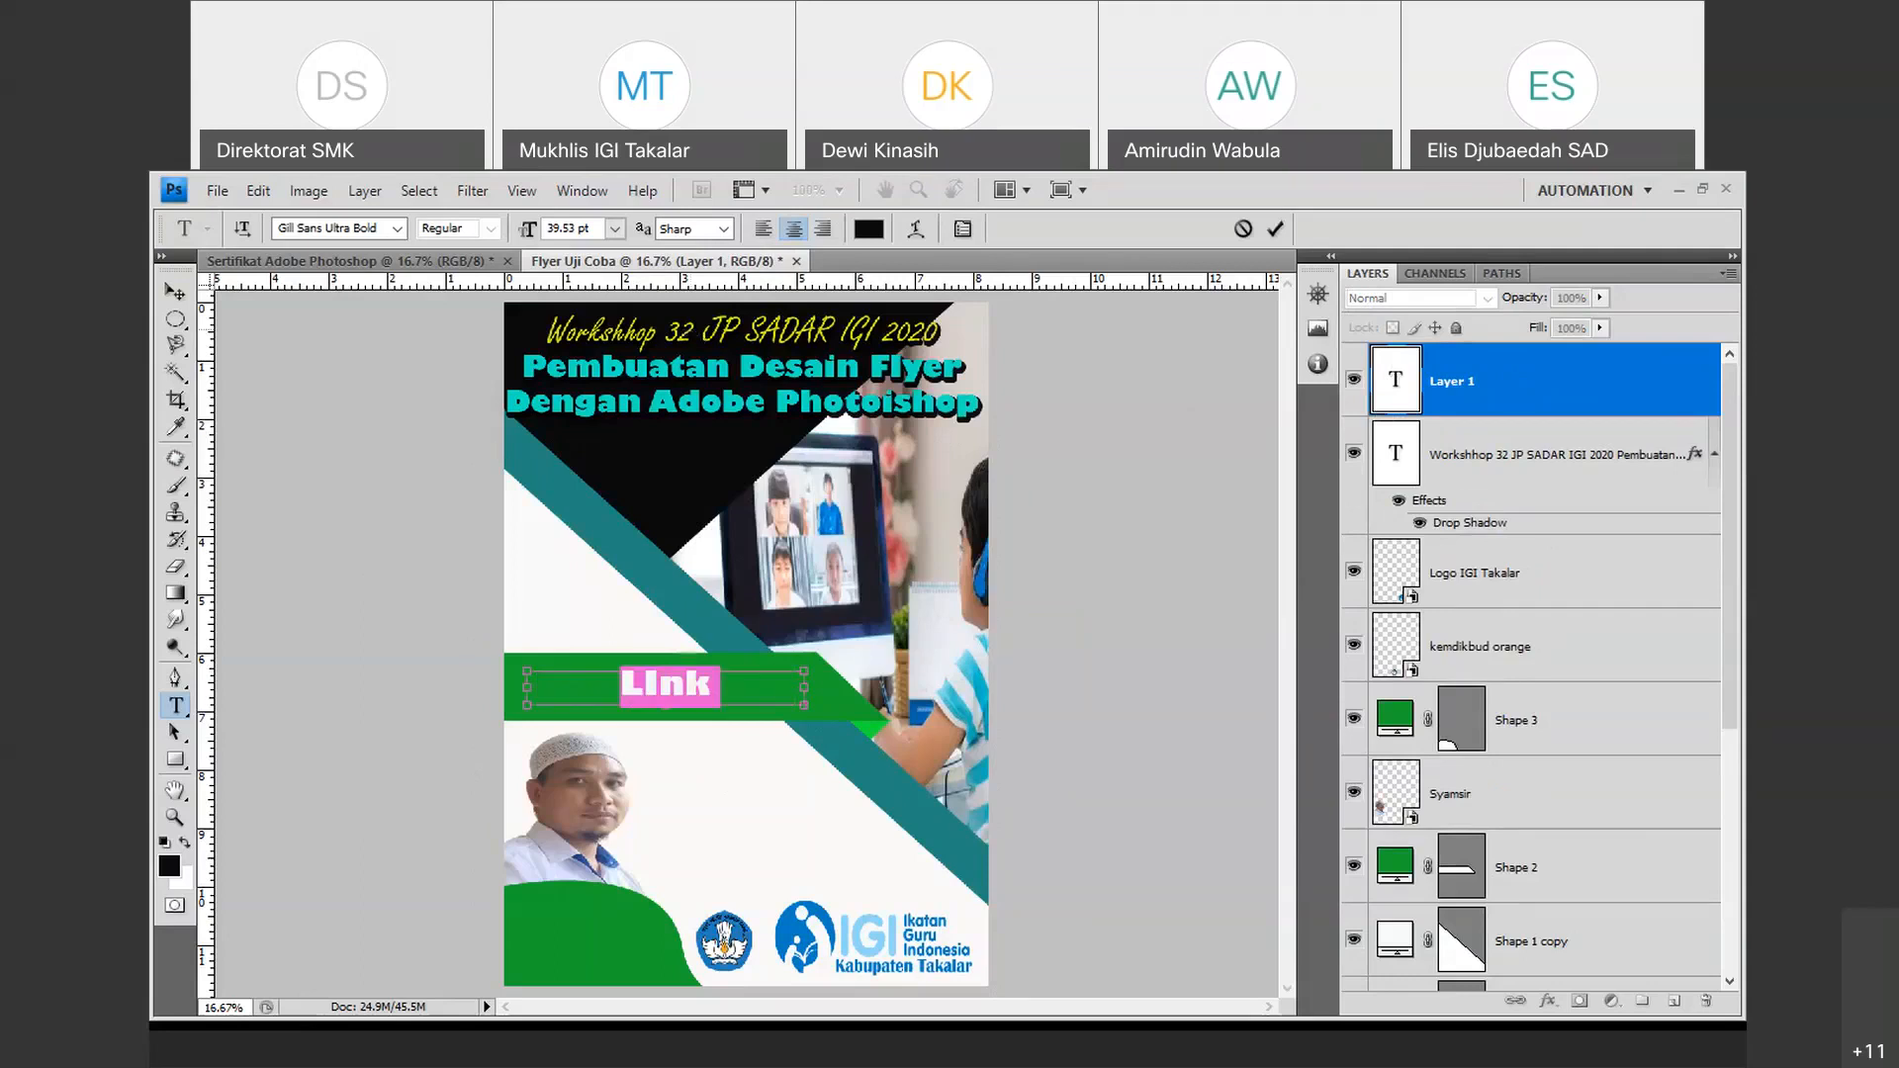
pyautogui.click(614, 228)
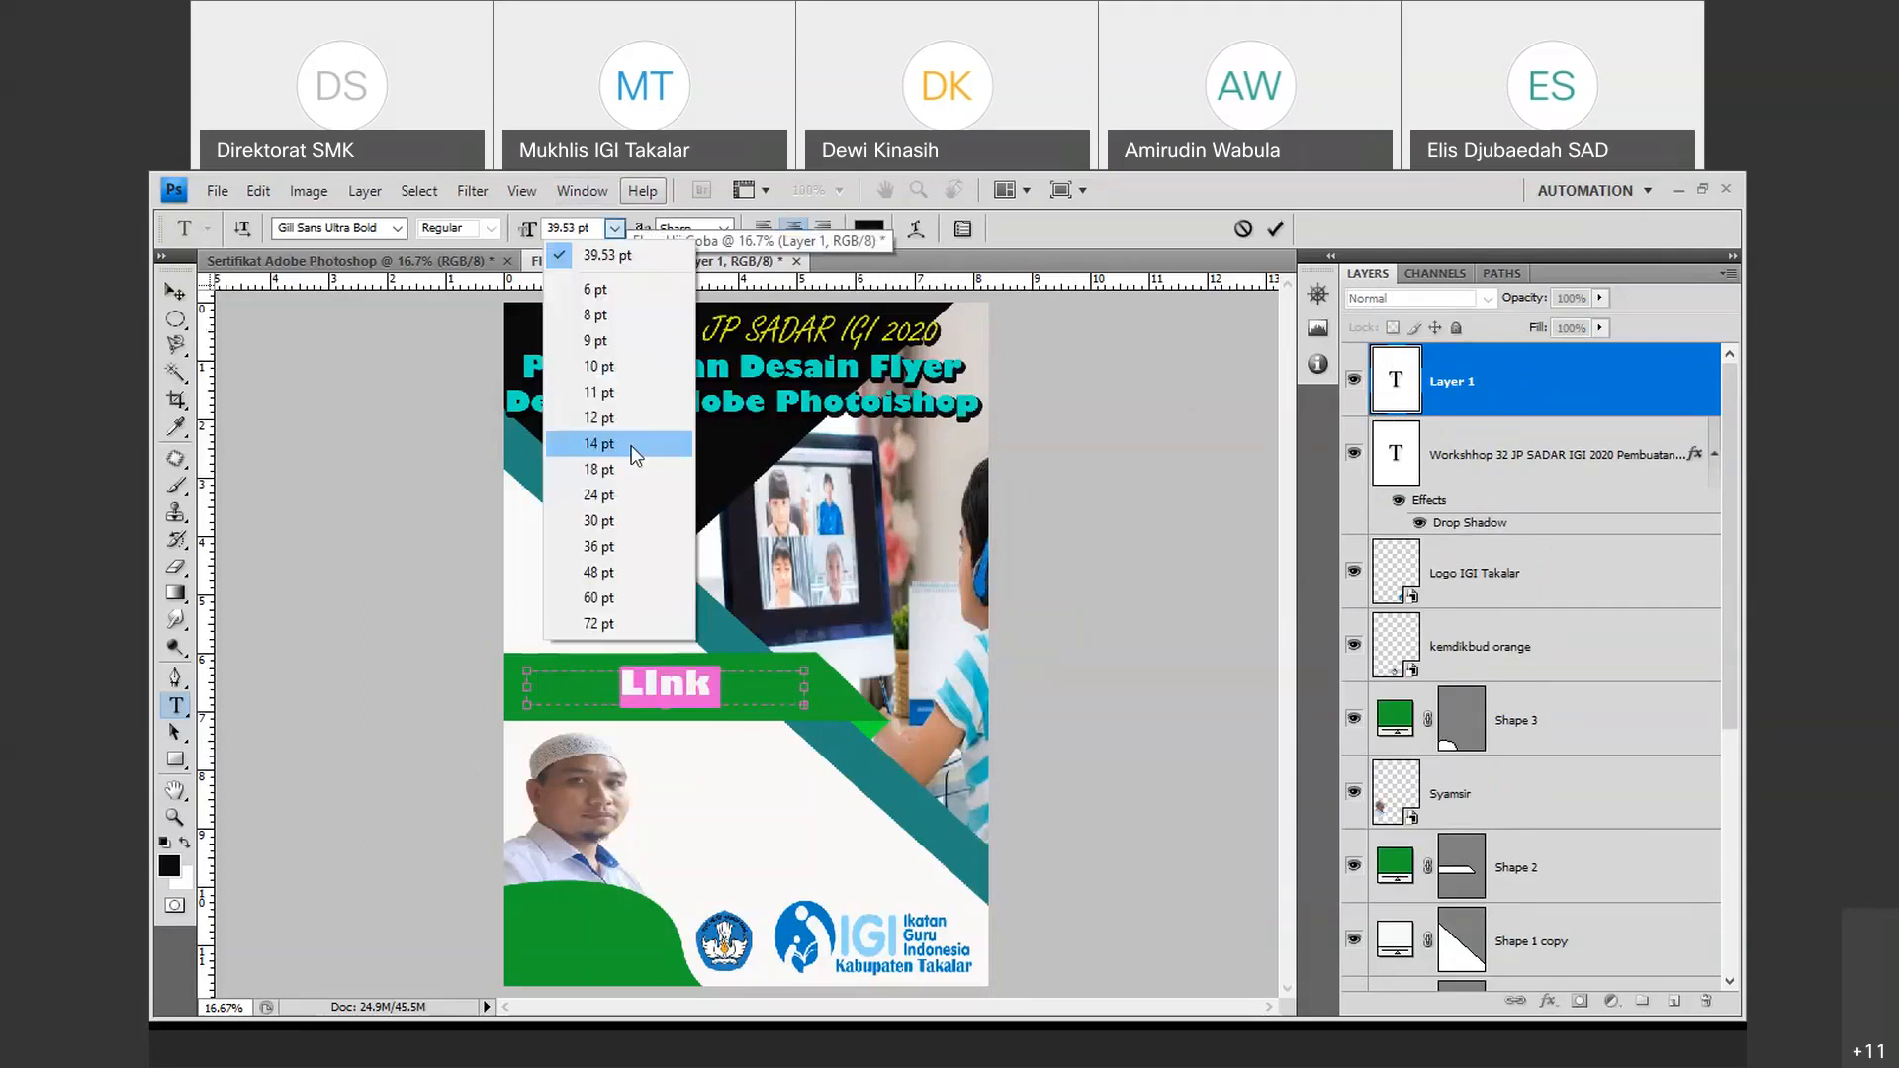
pyautogui.click(559, 457)
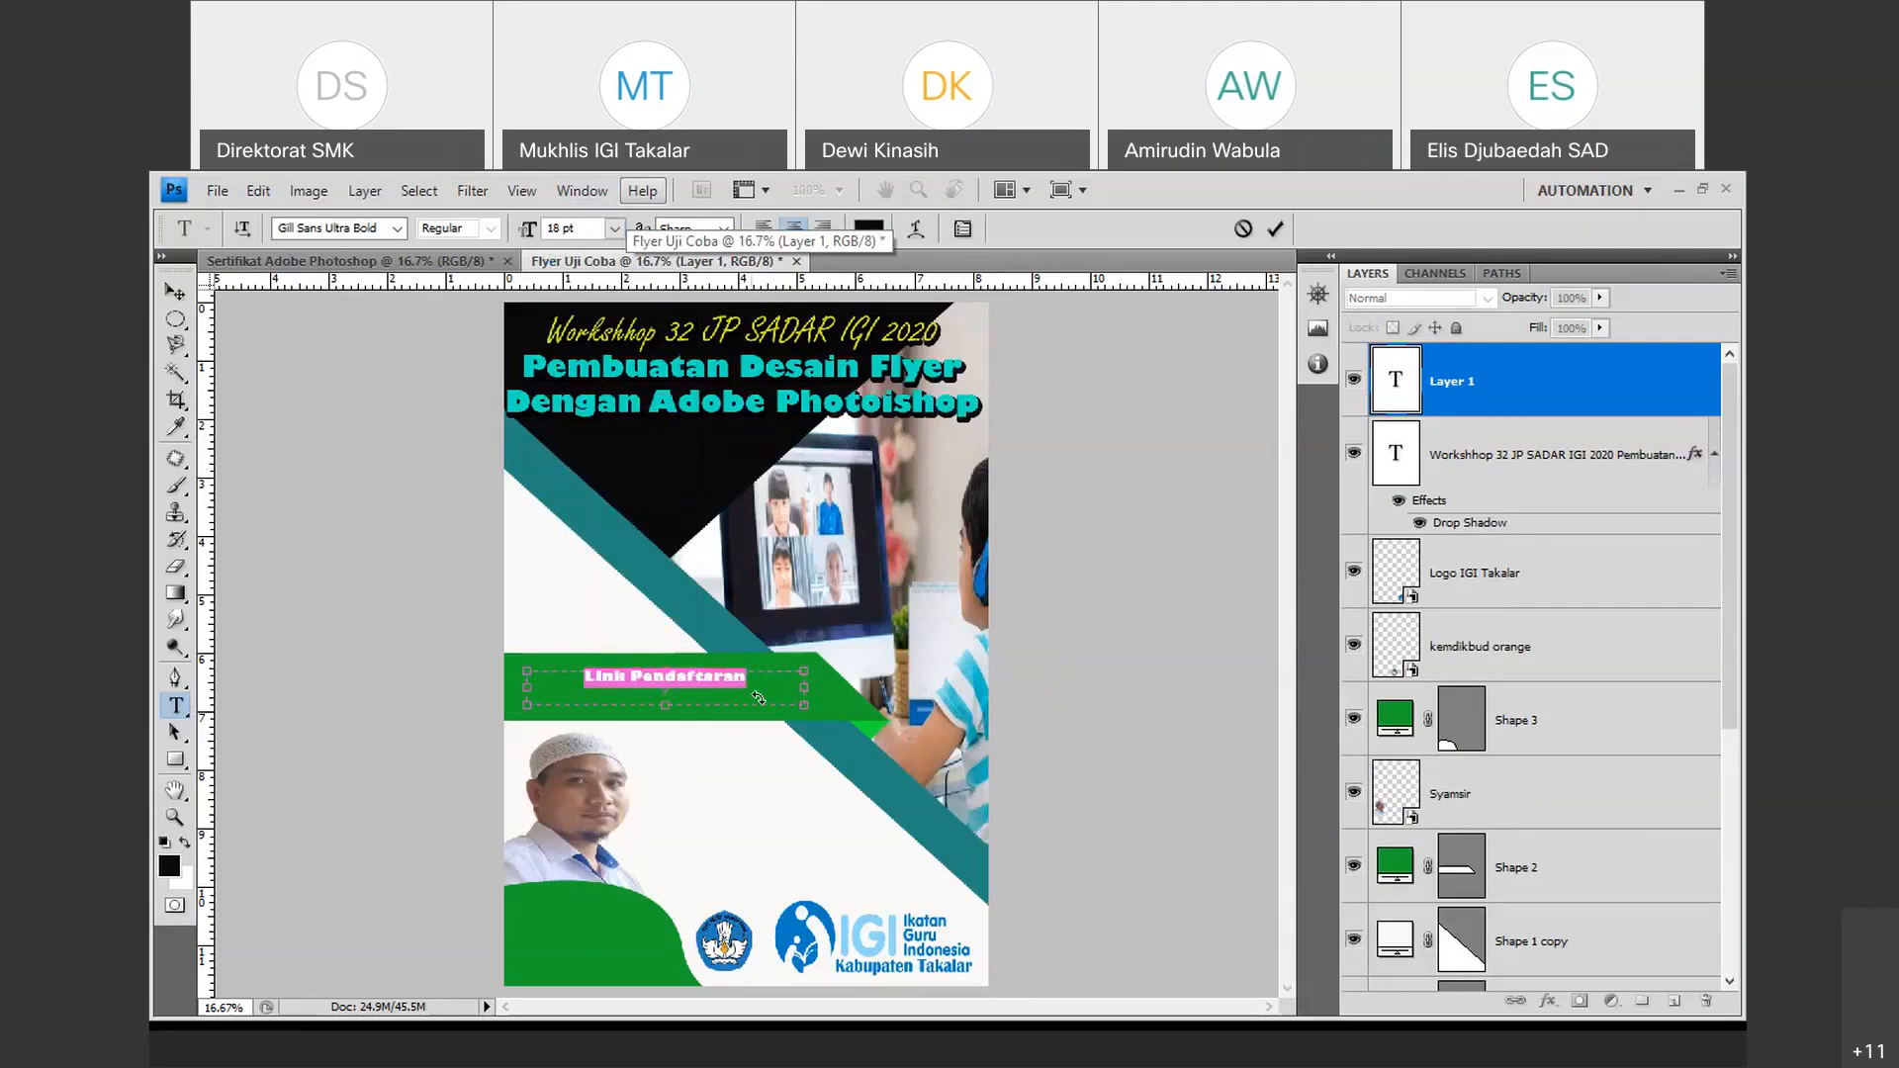
pyautogui.click(396, 228)
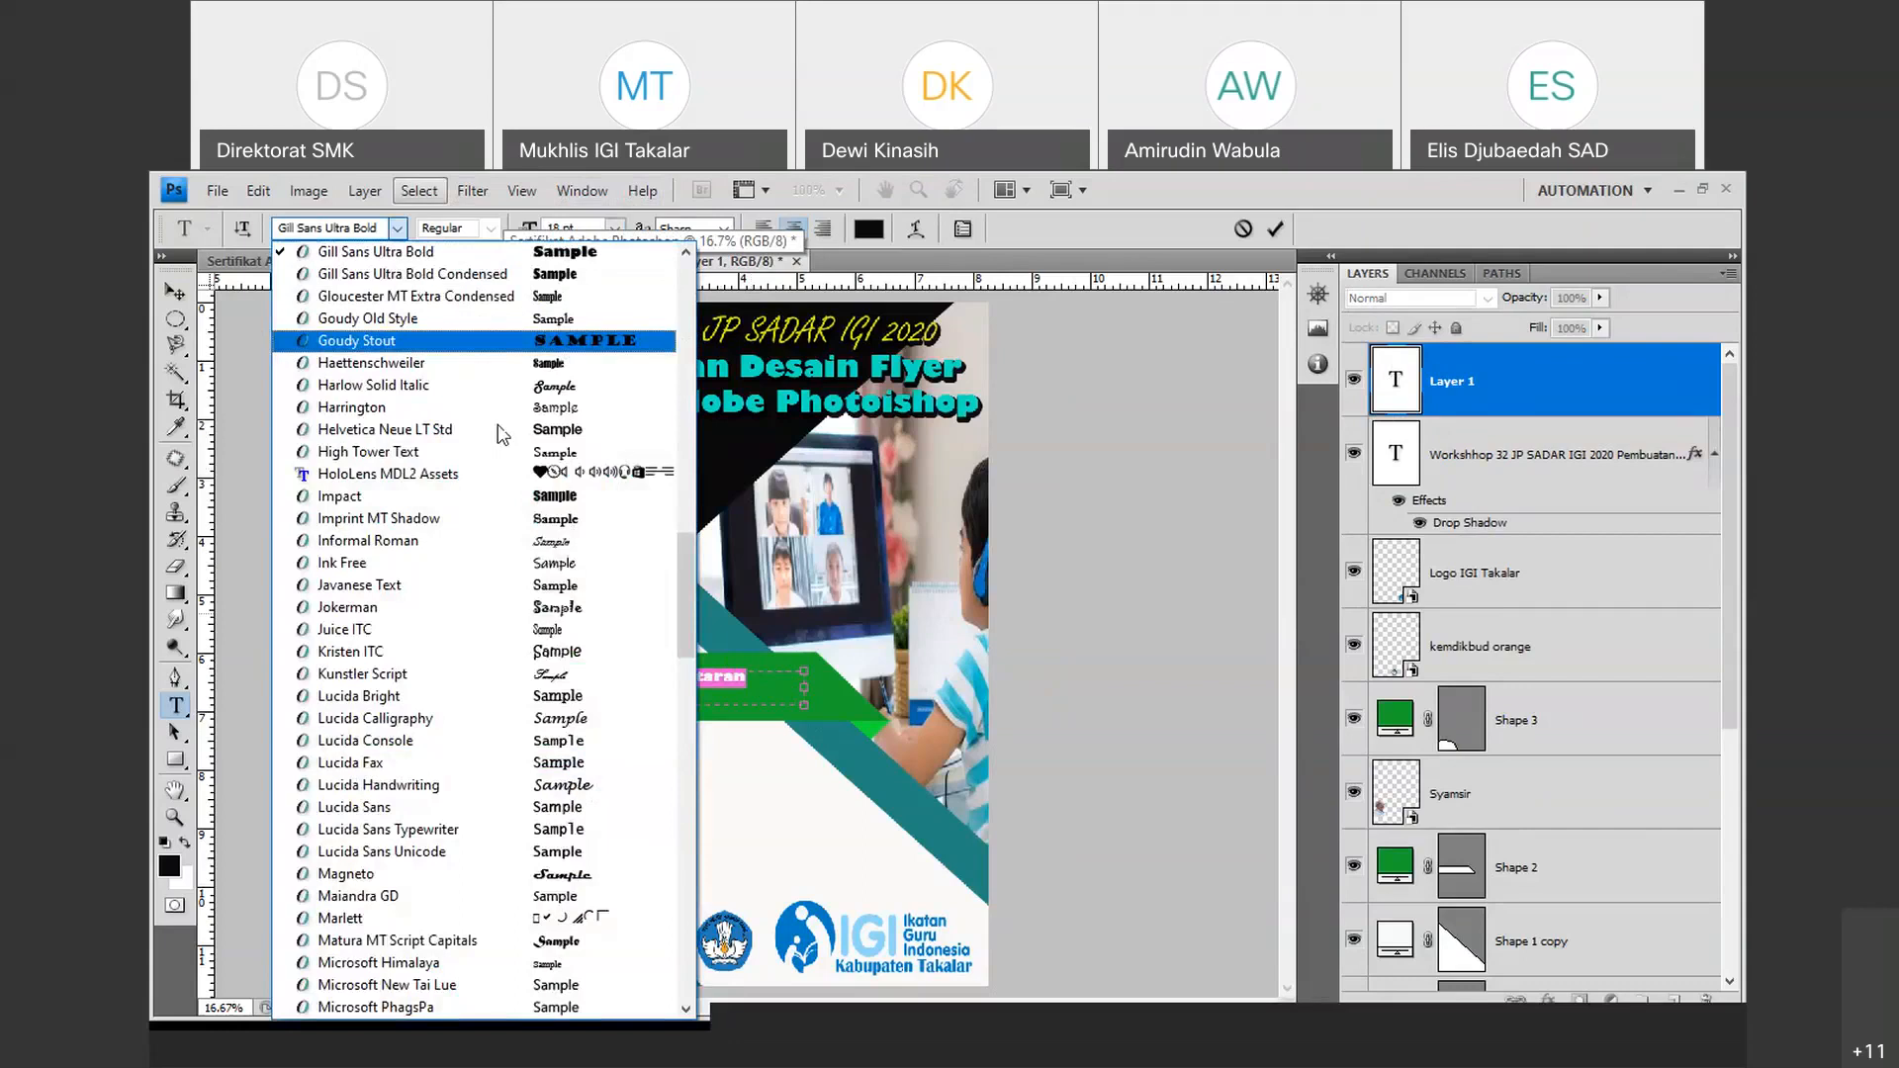
pyautogui.scroll(11, 507, 426)
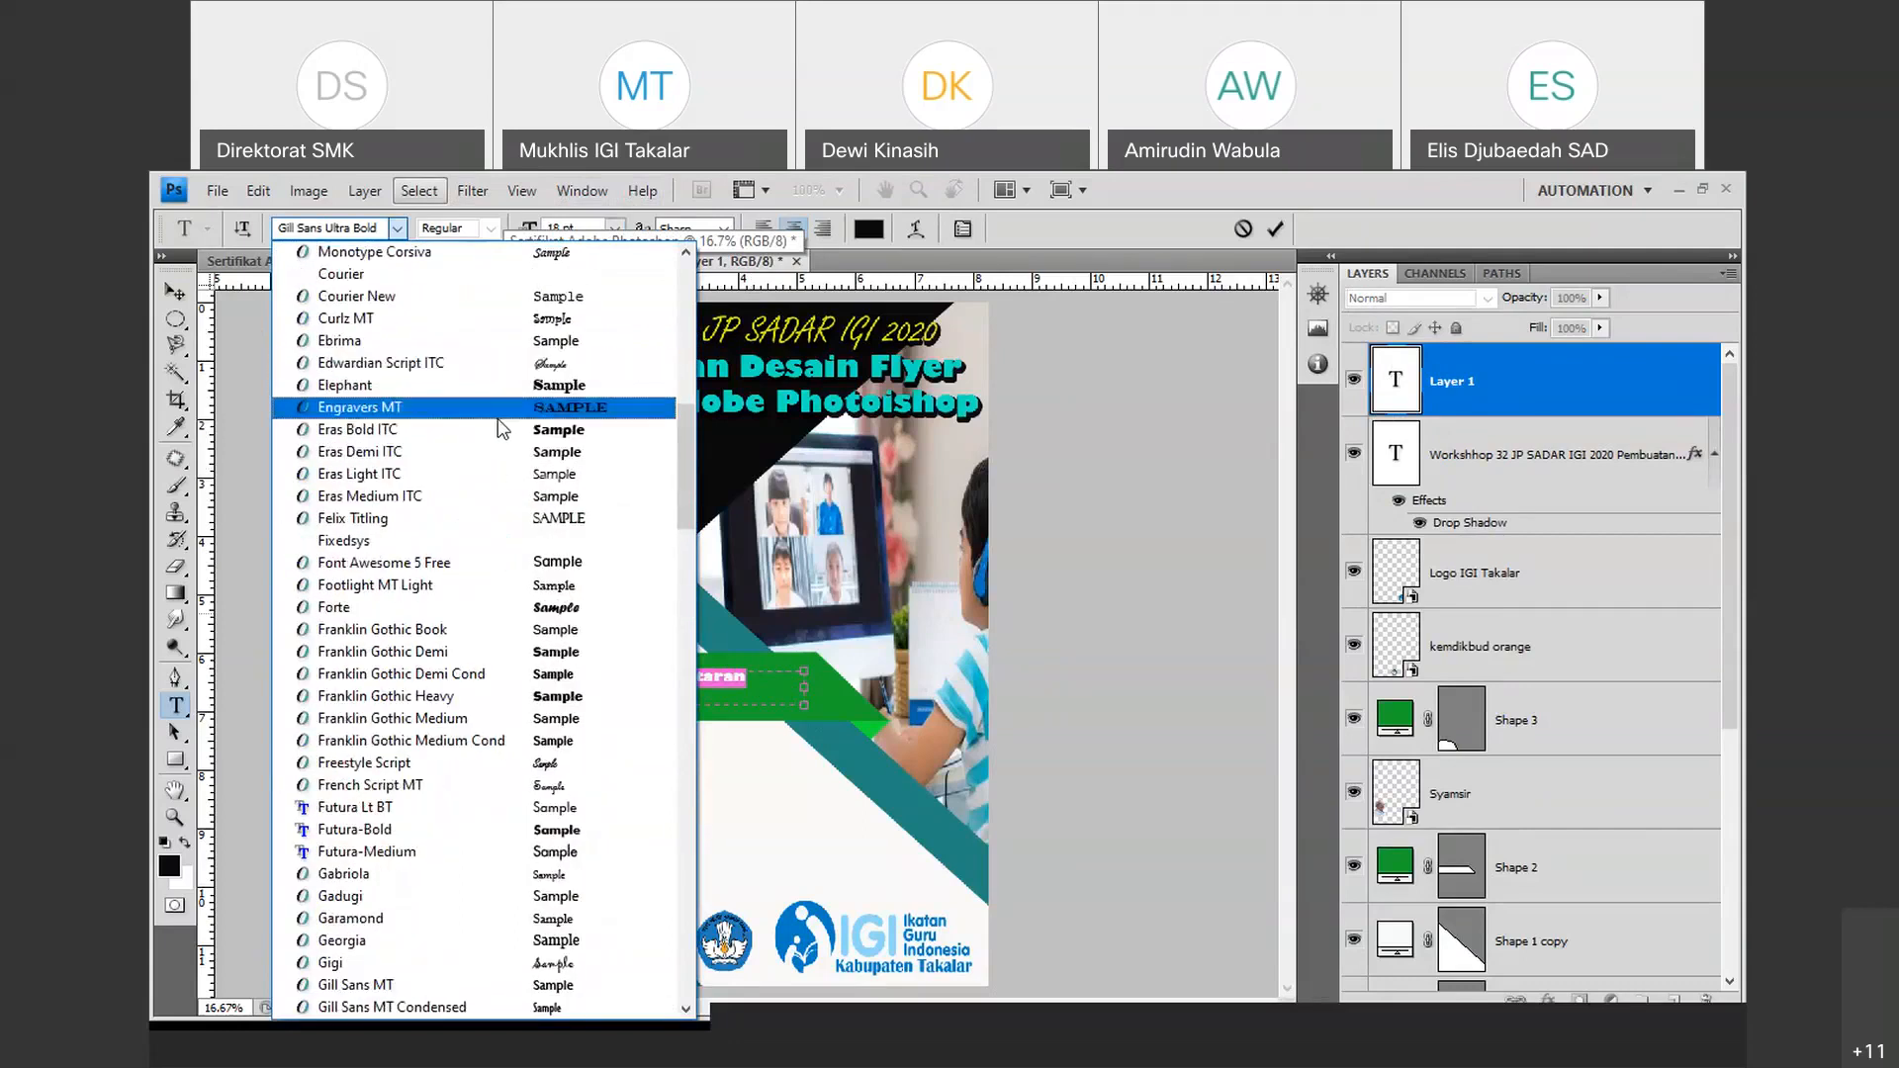
pyautogui.scroll(-4, 509, 475)
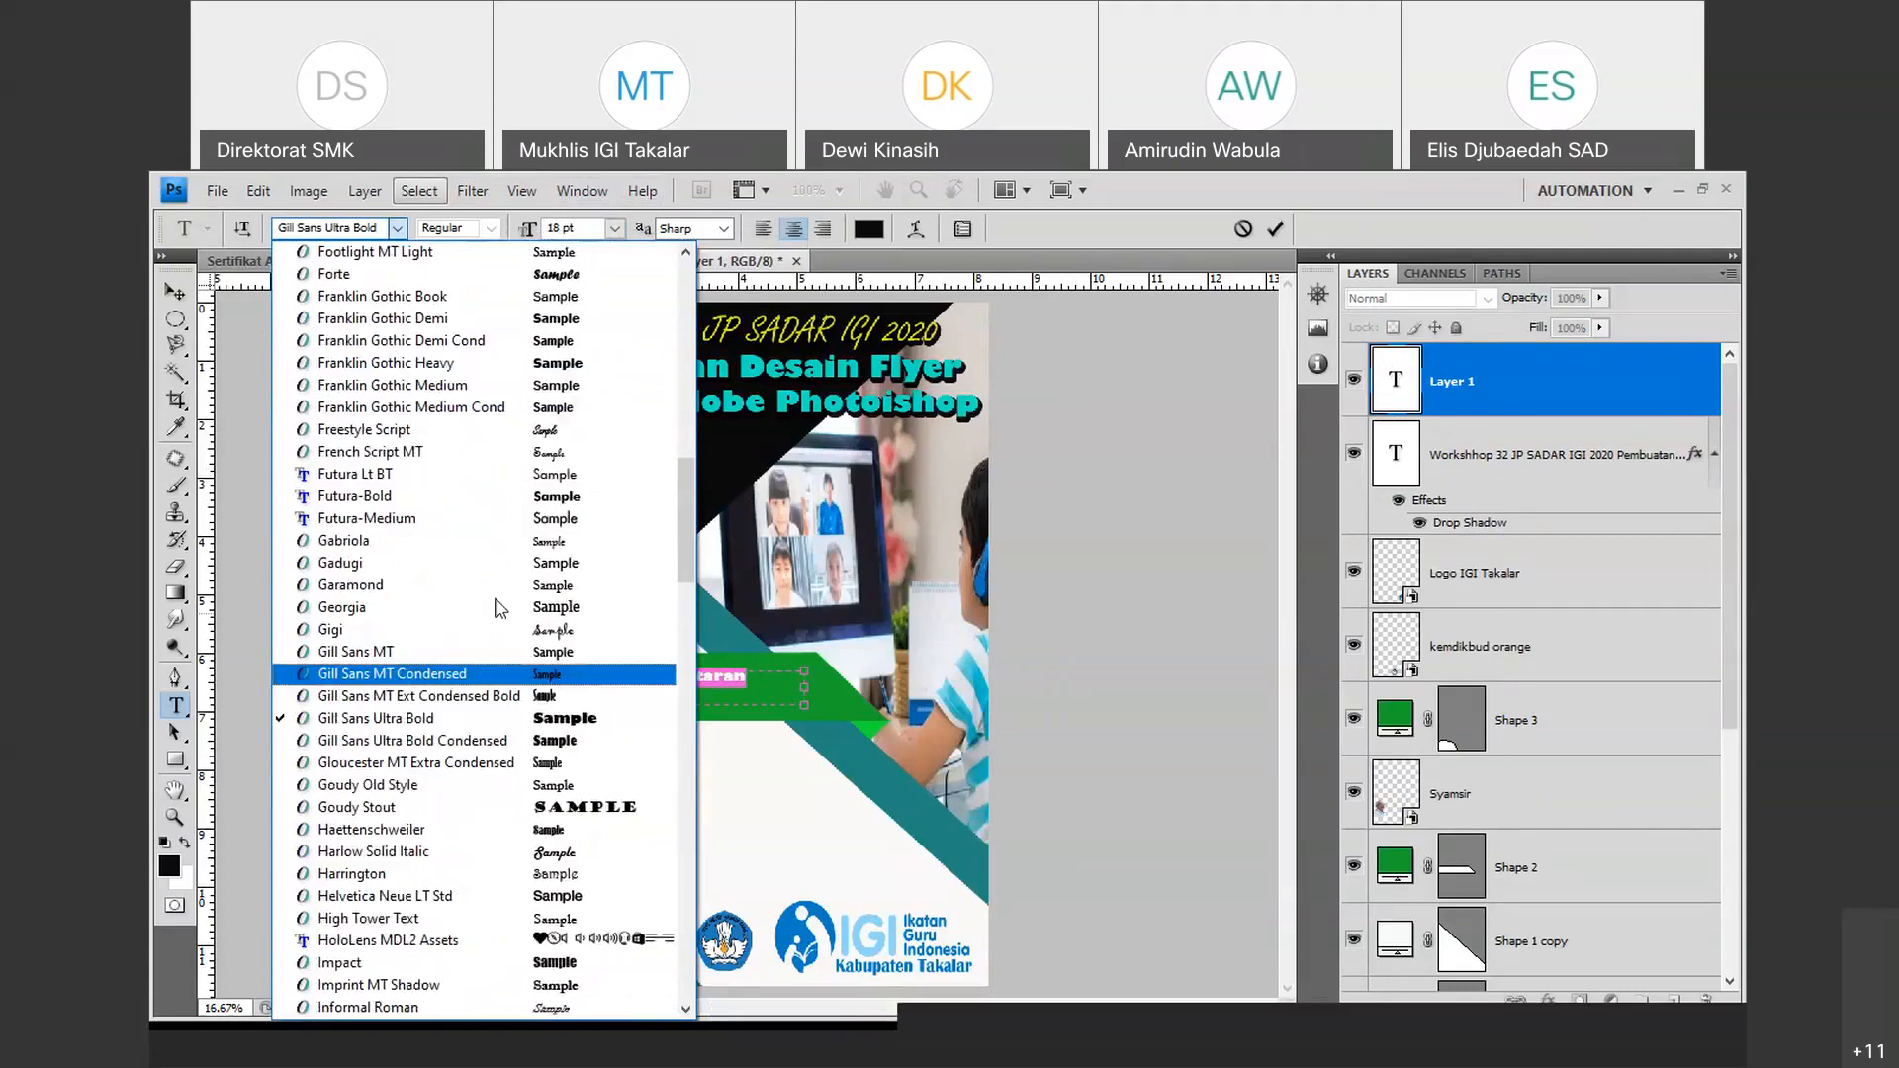
pyautogui.click(485, 498)
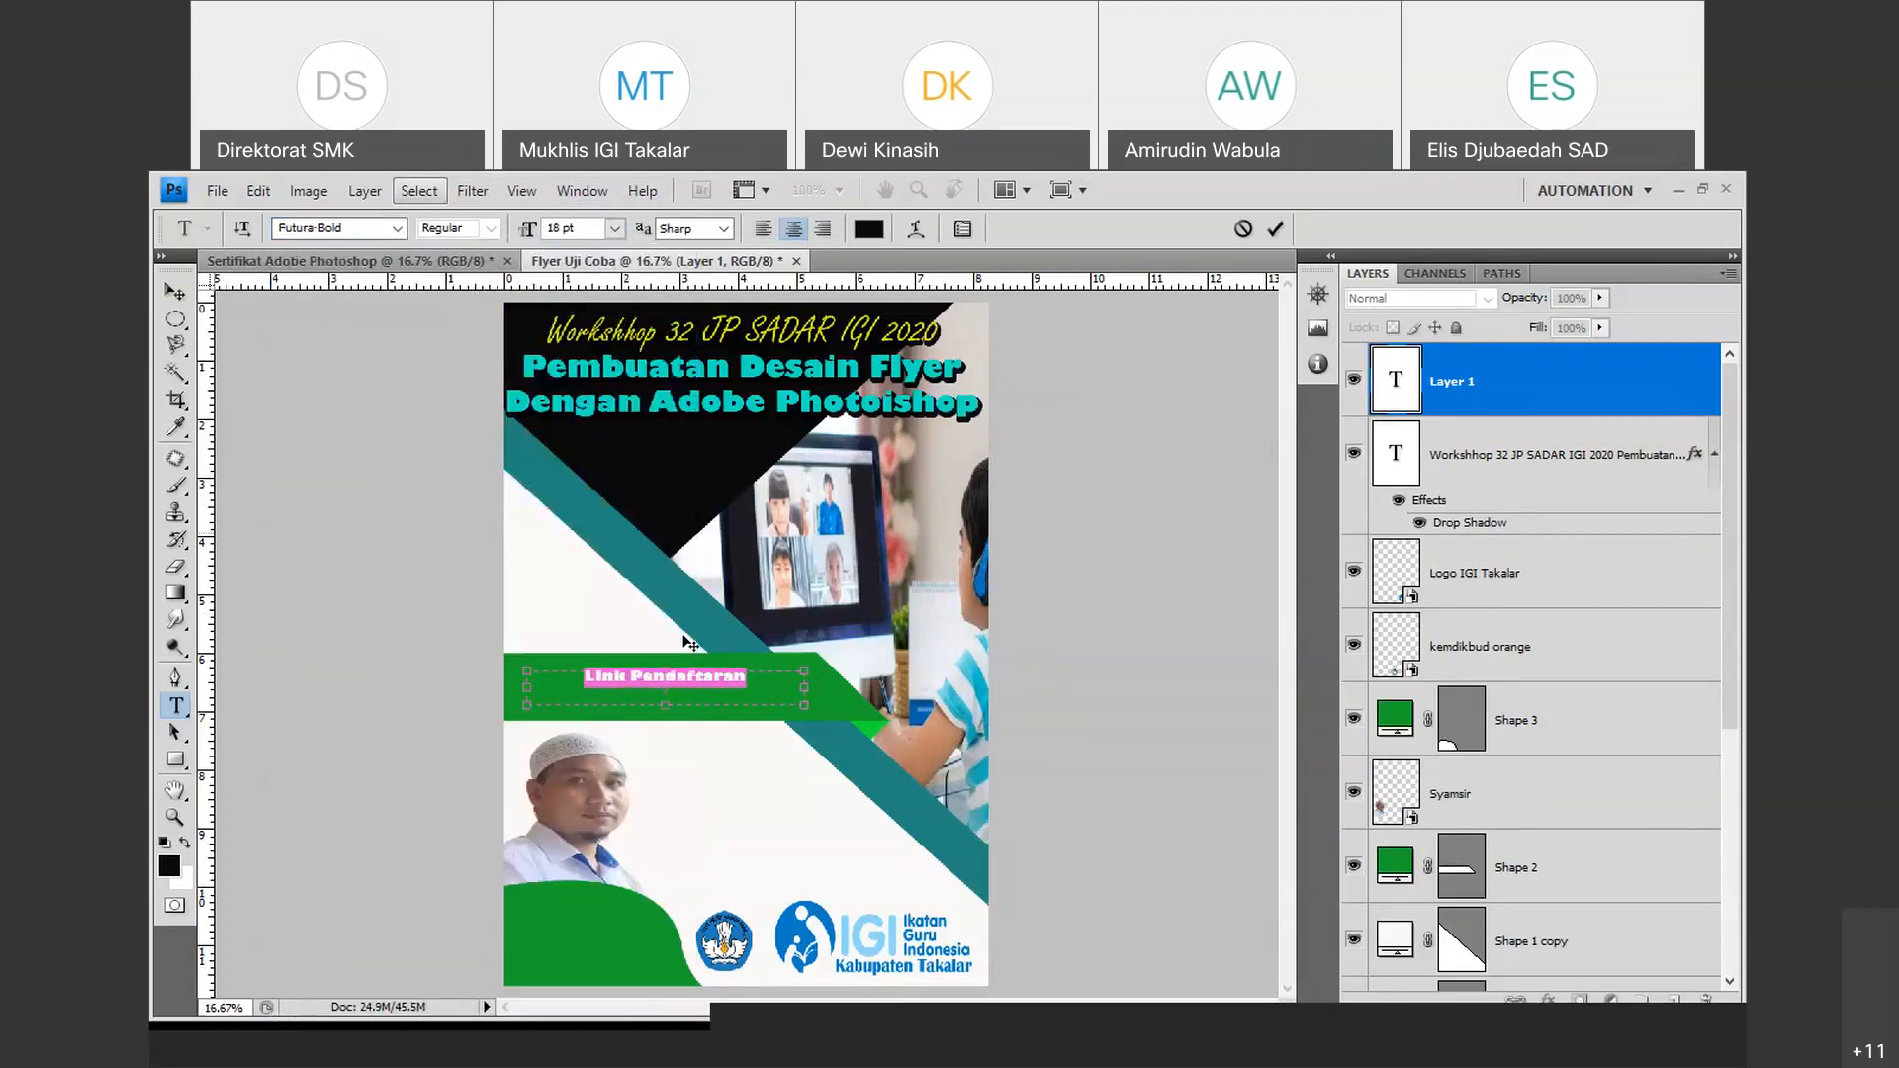
pyautogui.click(614, 229)
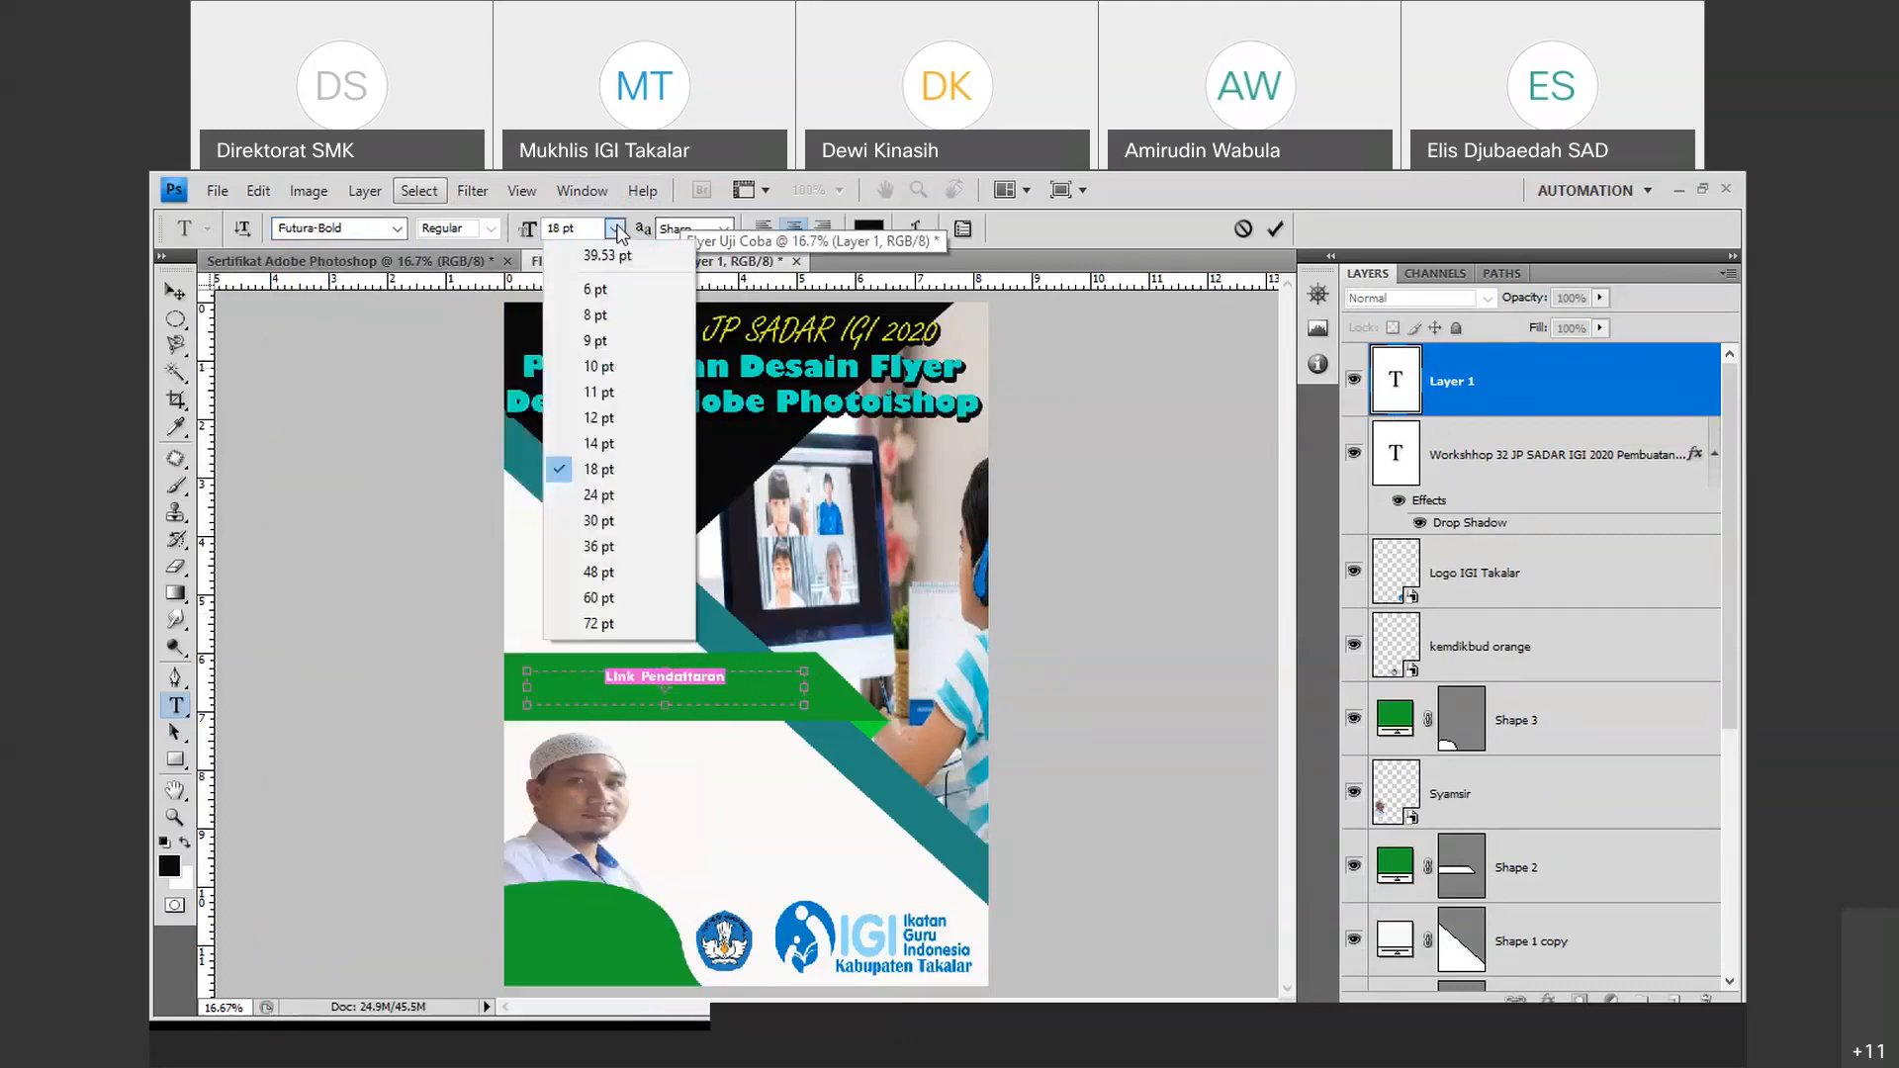
pyautogui.click(621, 496)
# Complete the green bar's text as "Link Pendaftaran : bit.ly/sadar" in a widened, left-aligned text box and commit it.
pyautogui.click(775, 686)
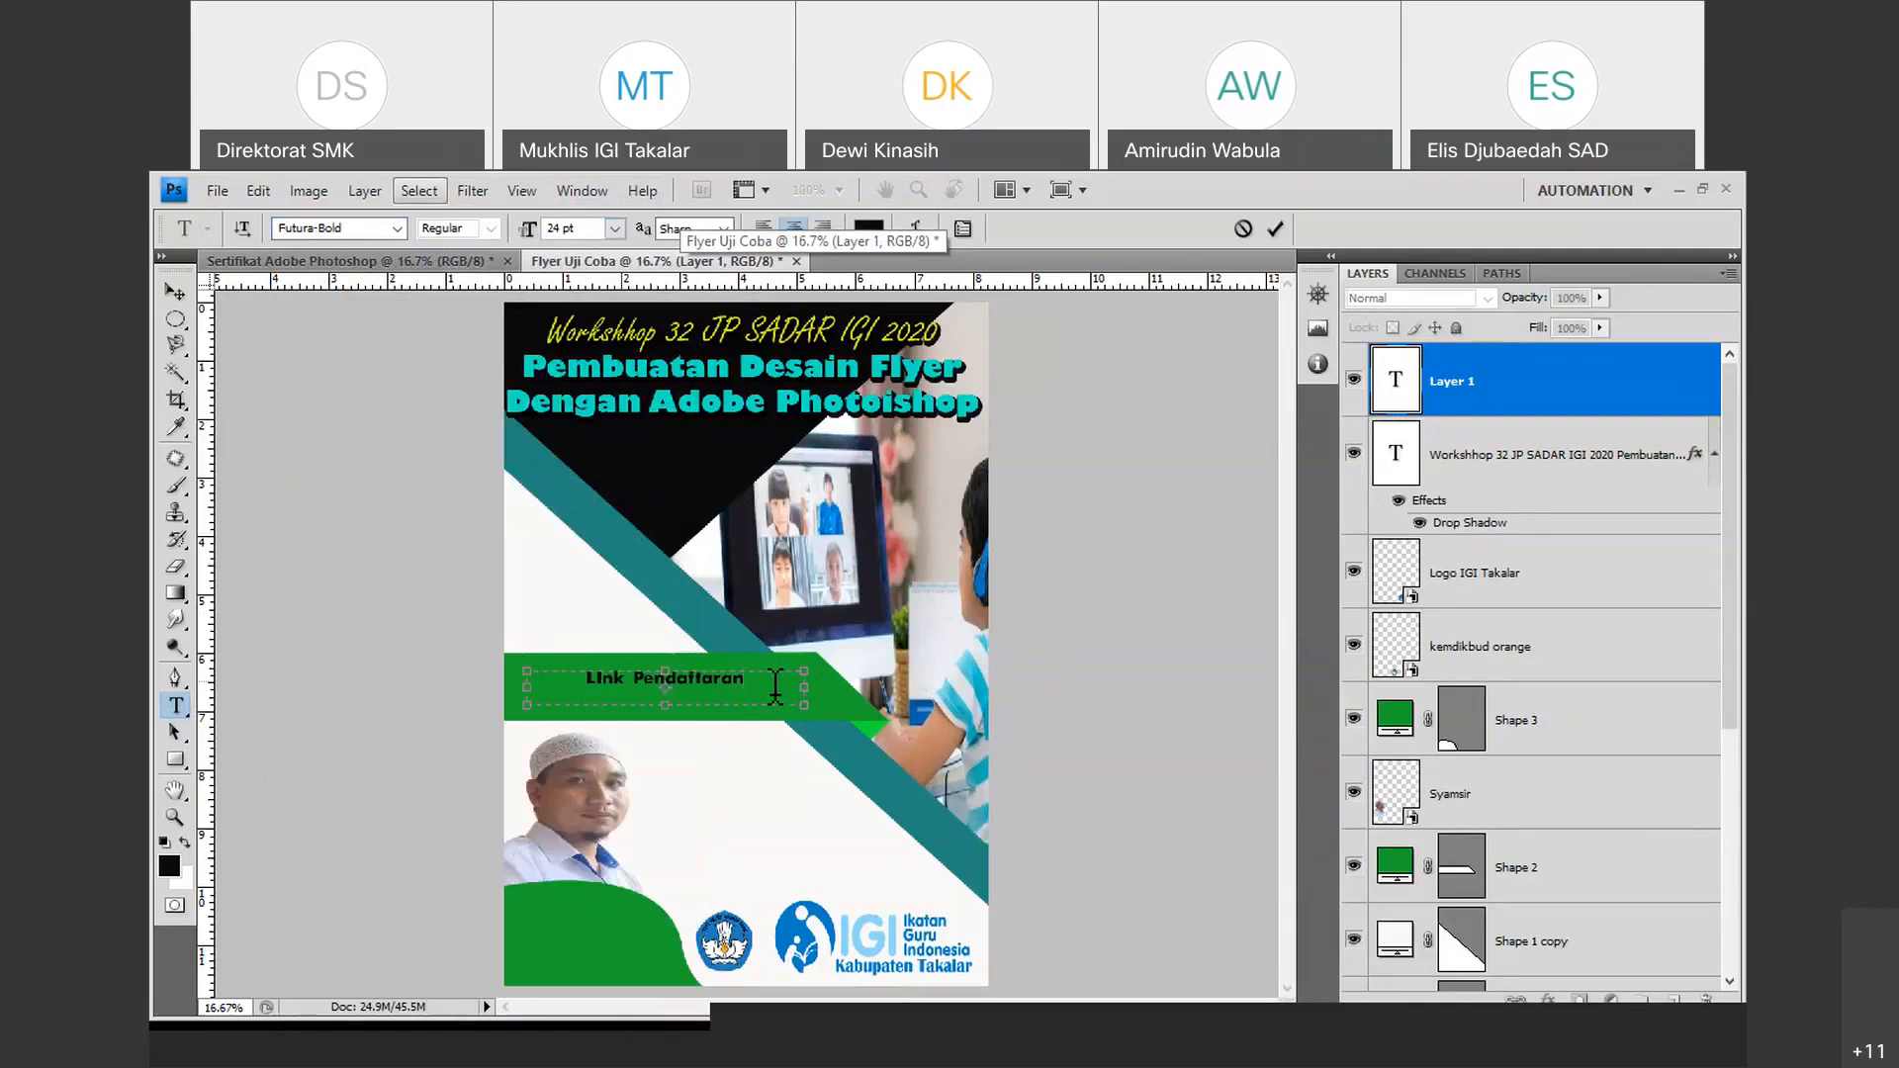
pyautogui.write(': b')
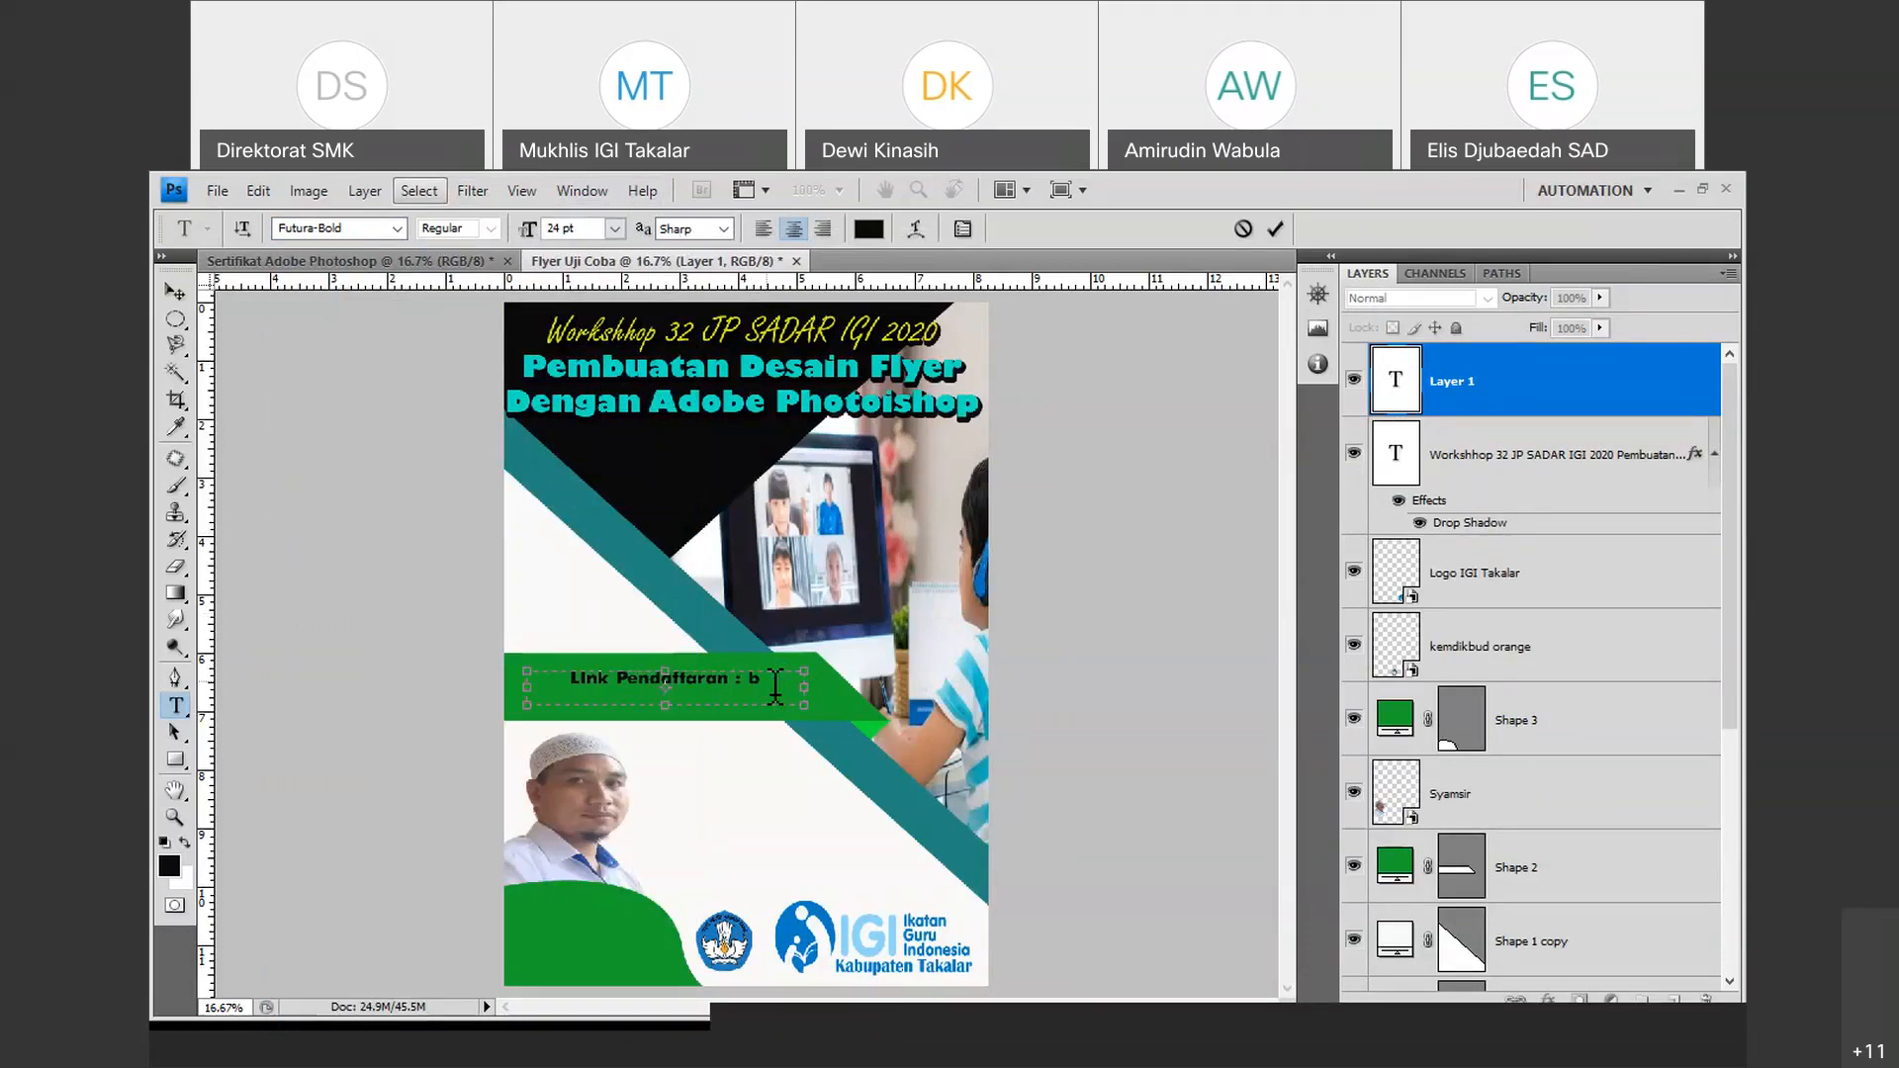
pyautogui.write('it.ly/')
pyautogui.press('BackSpace')
pyautogui.press('BackSpace')
pyautogui.press('BackSpace')
pyautogui.press('BackSpace')
pyautogui.press('BackSpace')
pyautogui.press('BackSpace')
pyautogui.moveTo(802, 708); pyautogui.dragTo(886, 704)
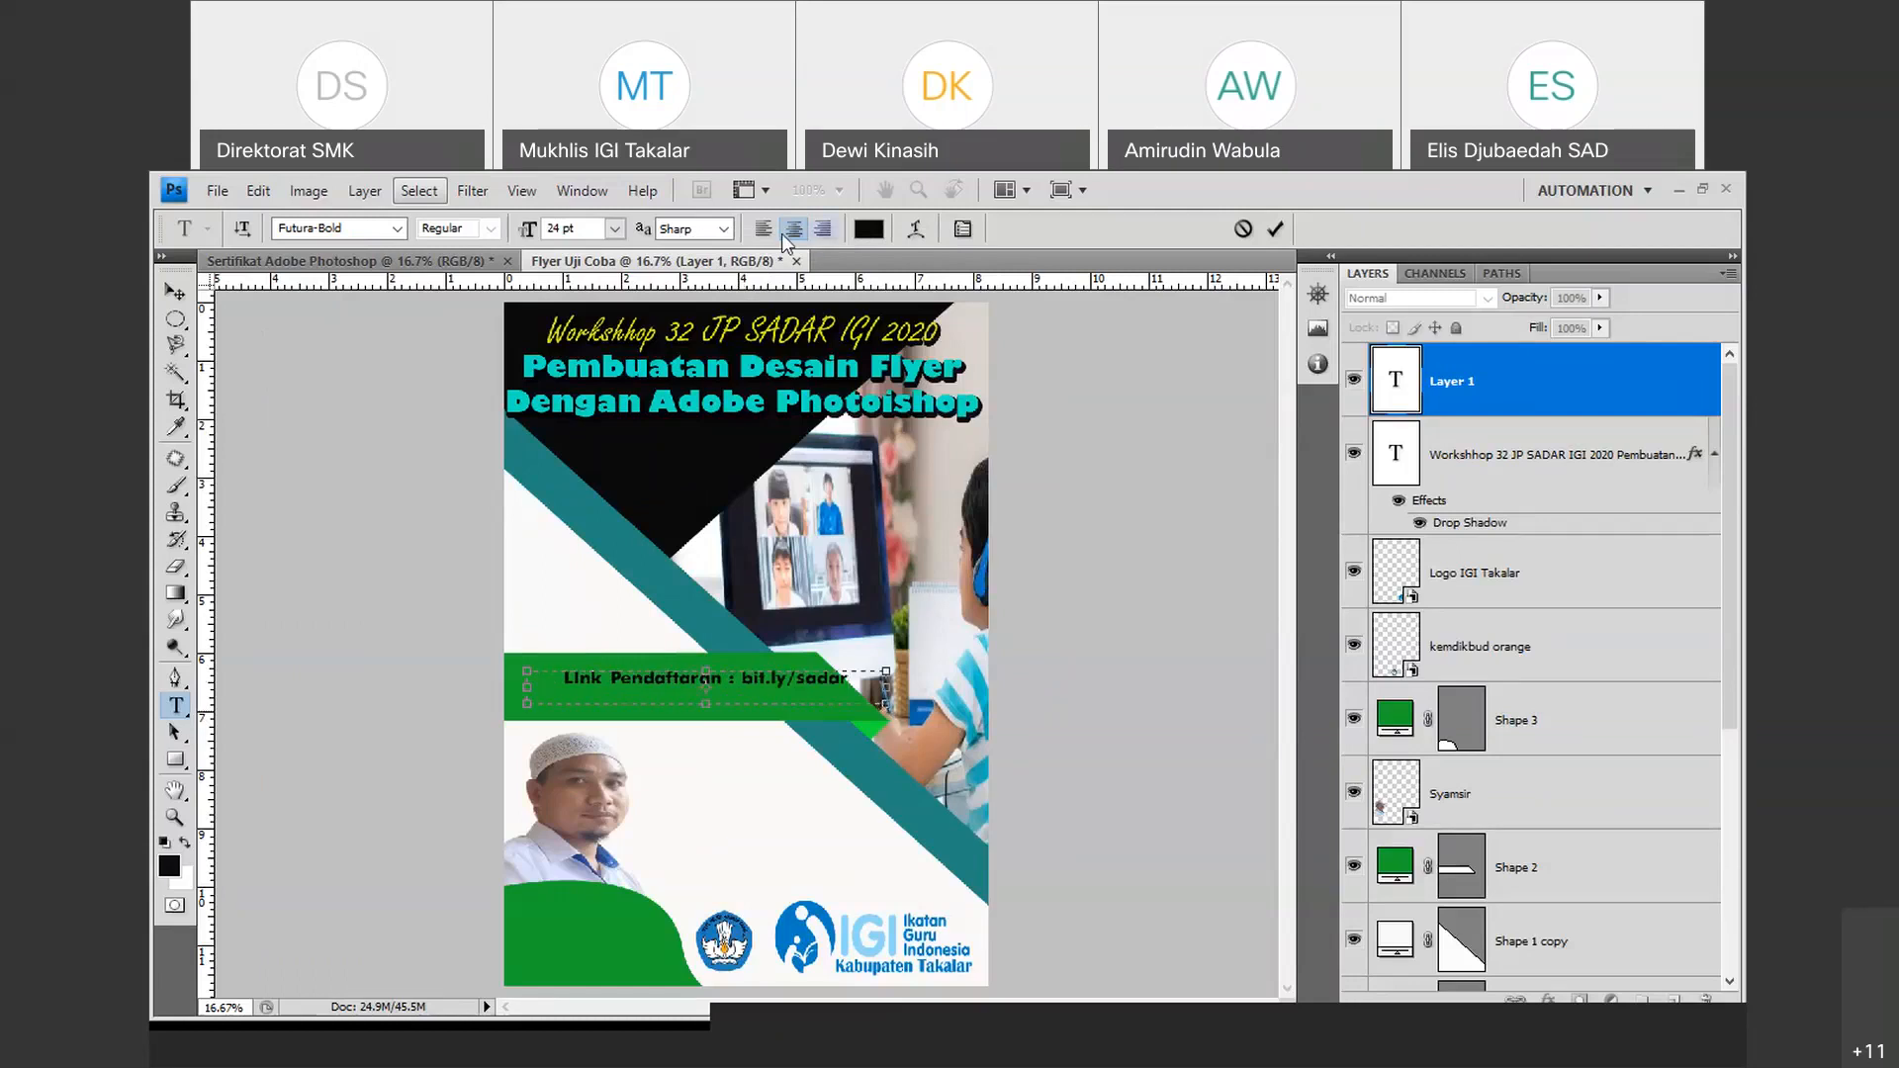
pyautogui.click(1273, 229)
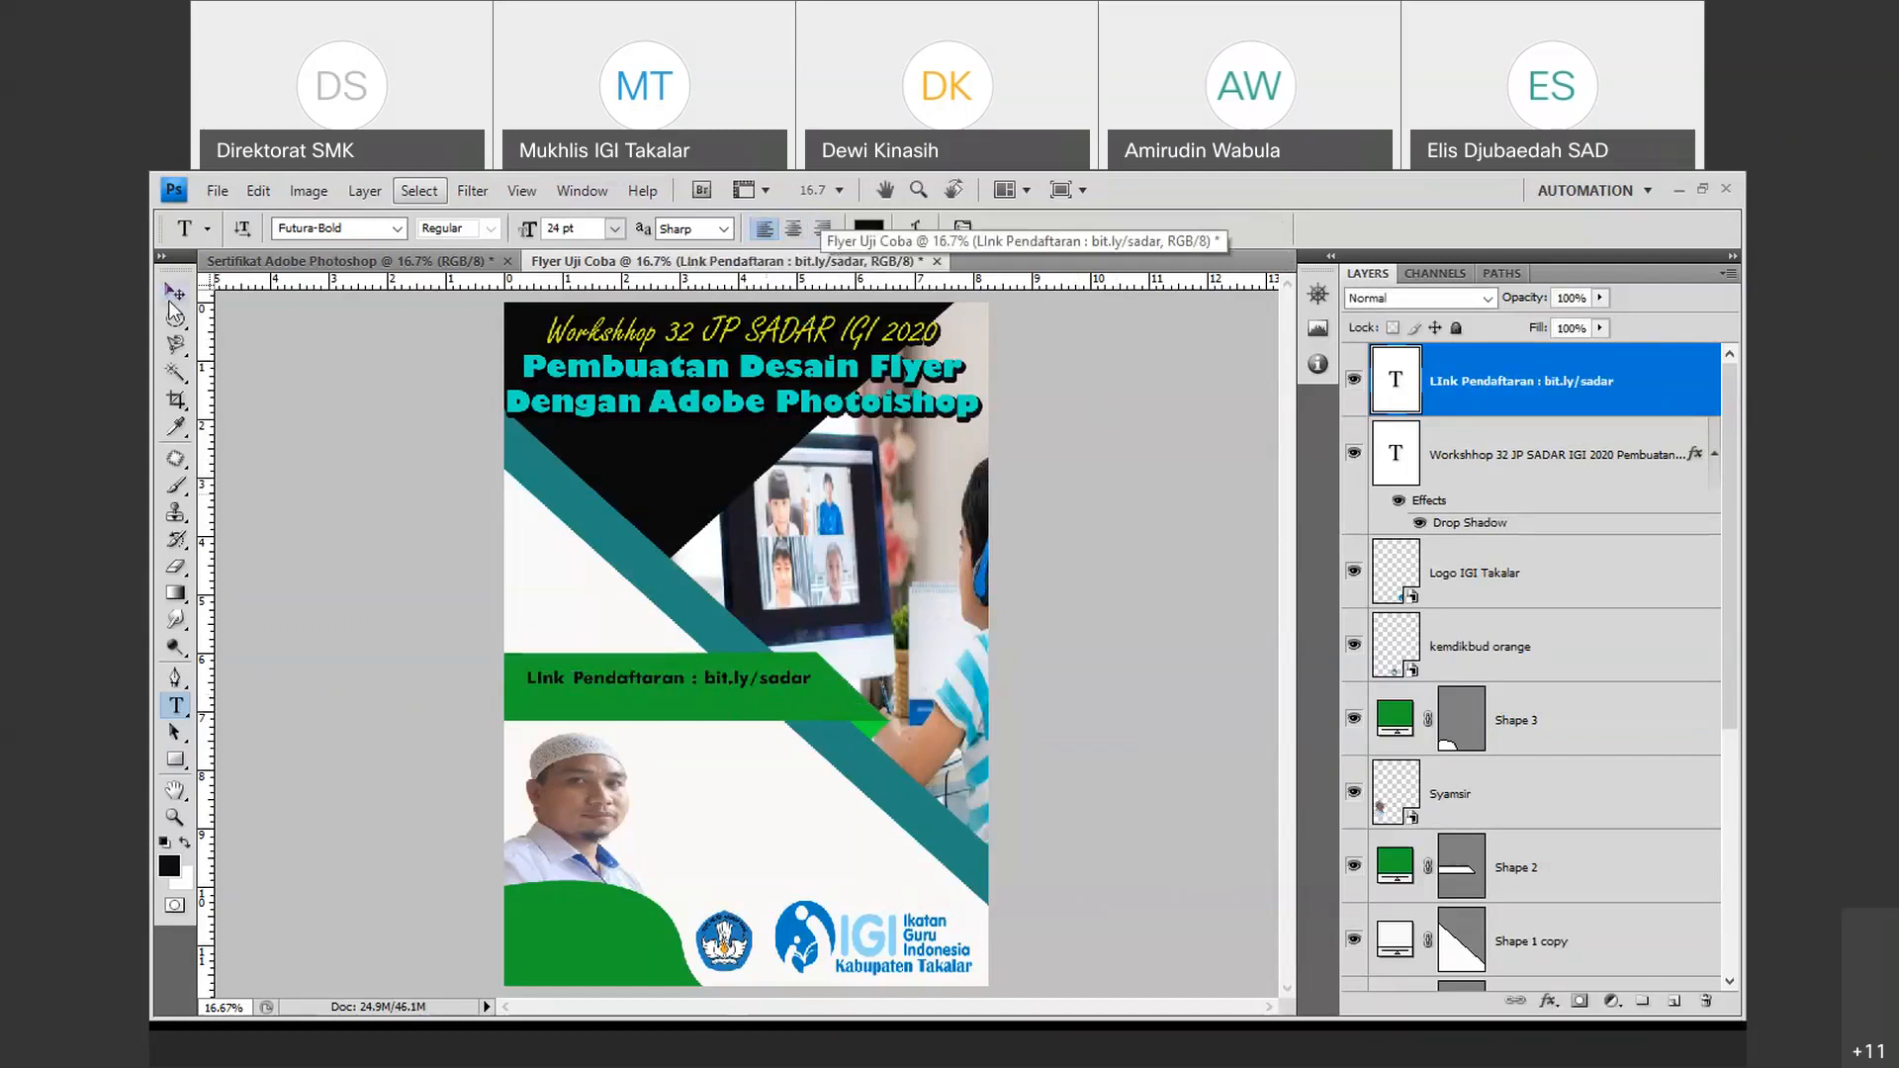
# Move the registration link text slightly down within the green bar and commit the transform.
pyautogui.click(175, 293)
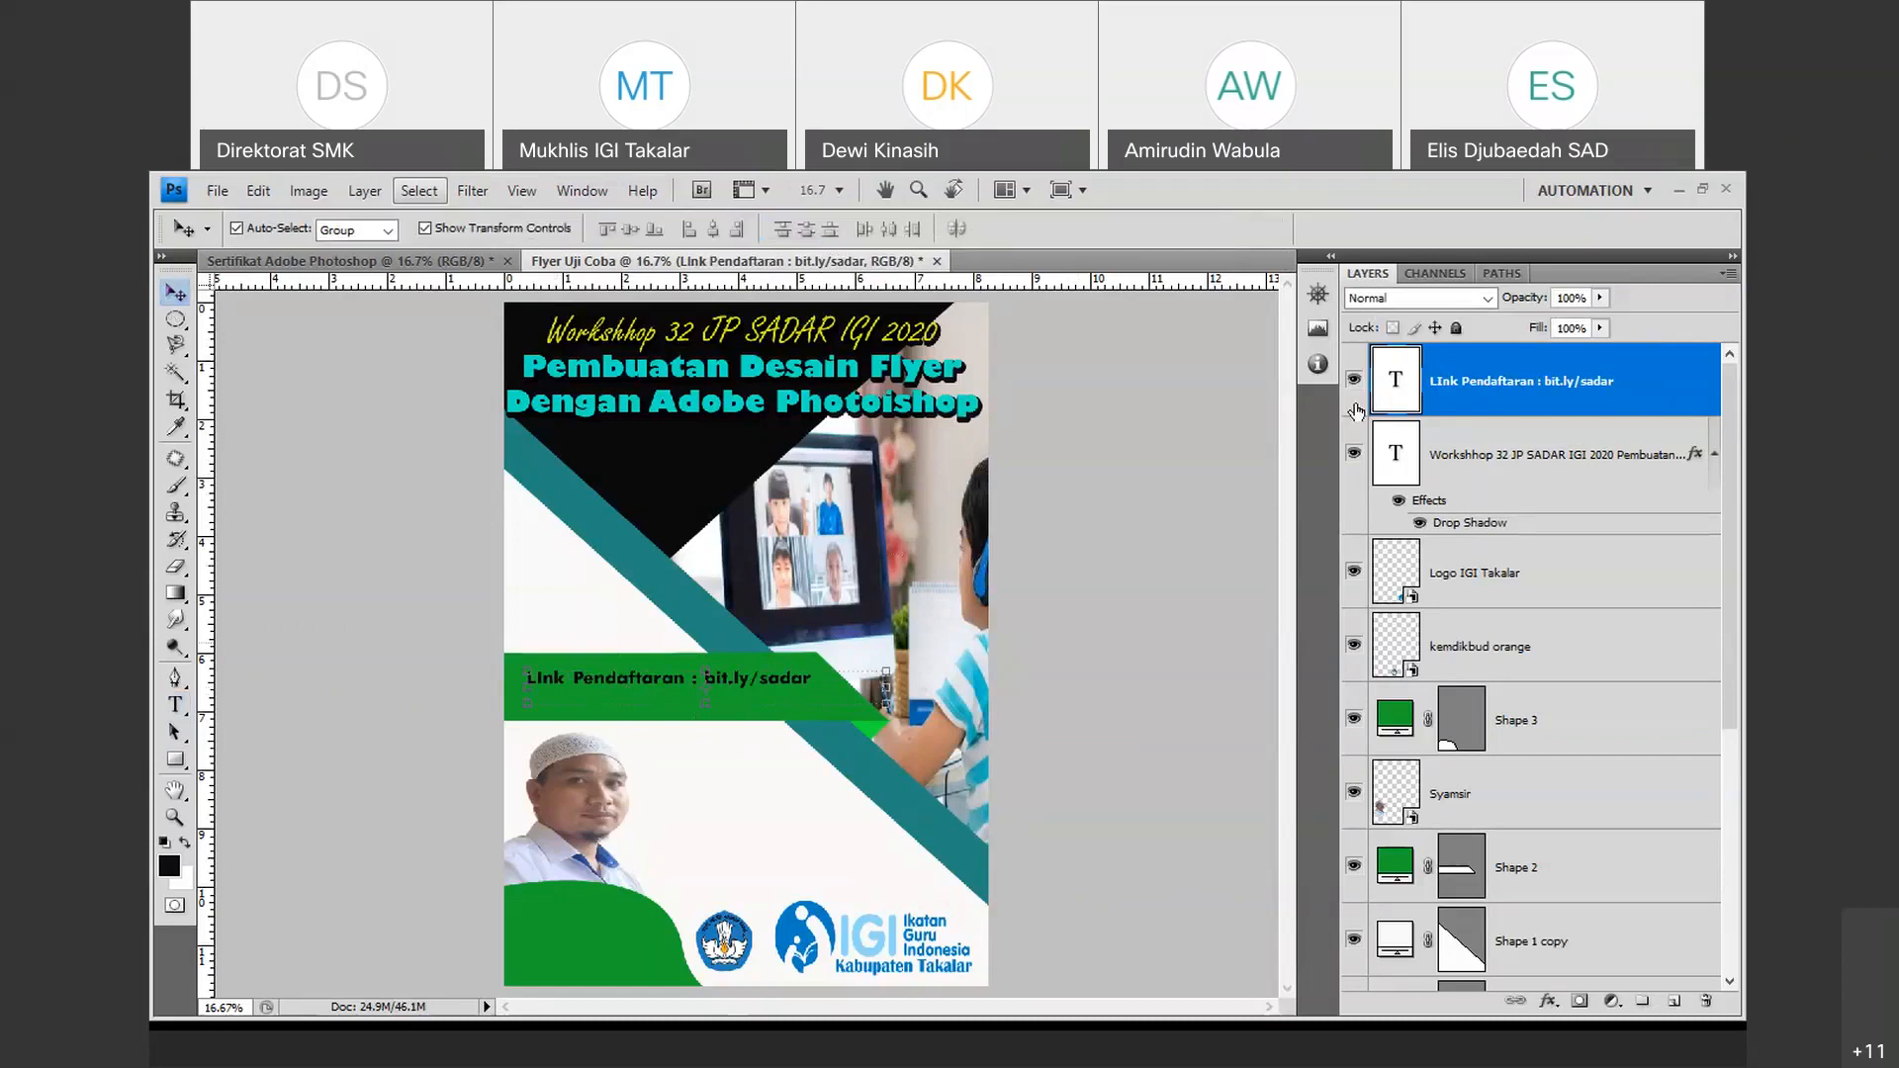
pyautogui.hotkey('ctrl', 't')
pyautogui.moveTo(604, 683); pyautogui.dragTo(605, 702)
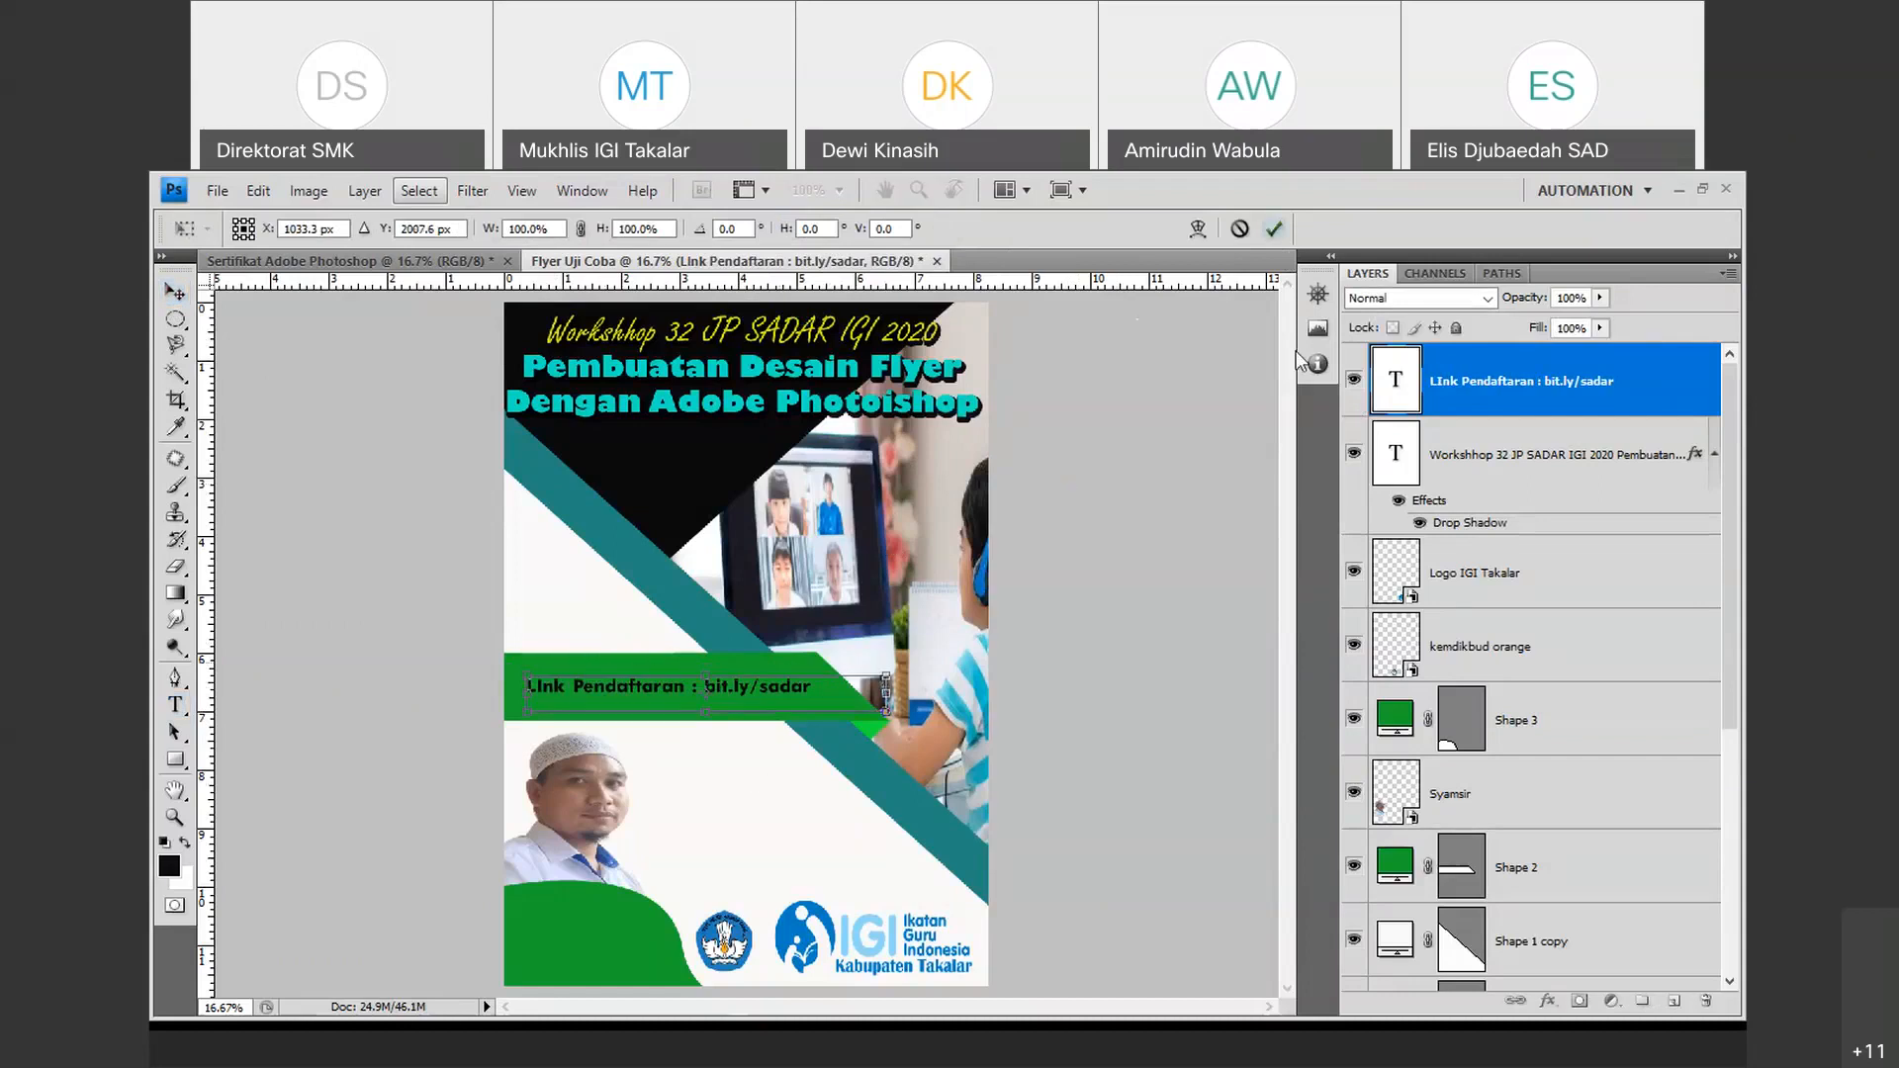
pyautogui.press('Return')
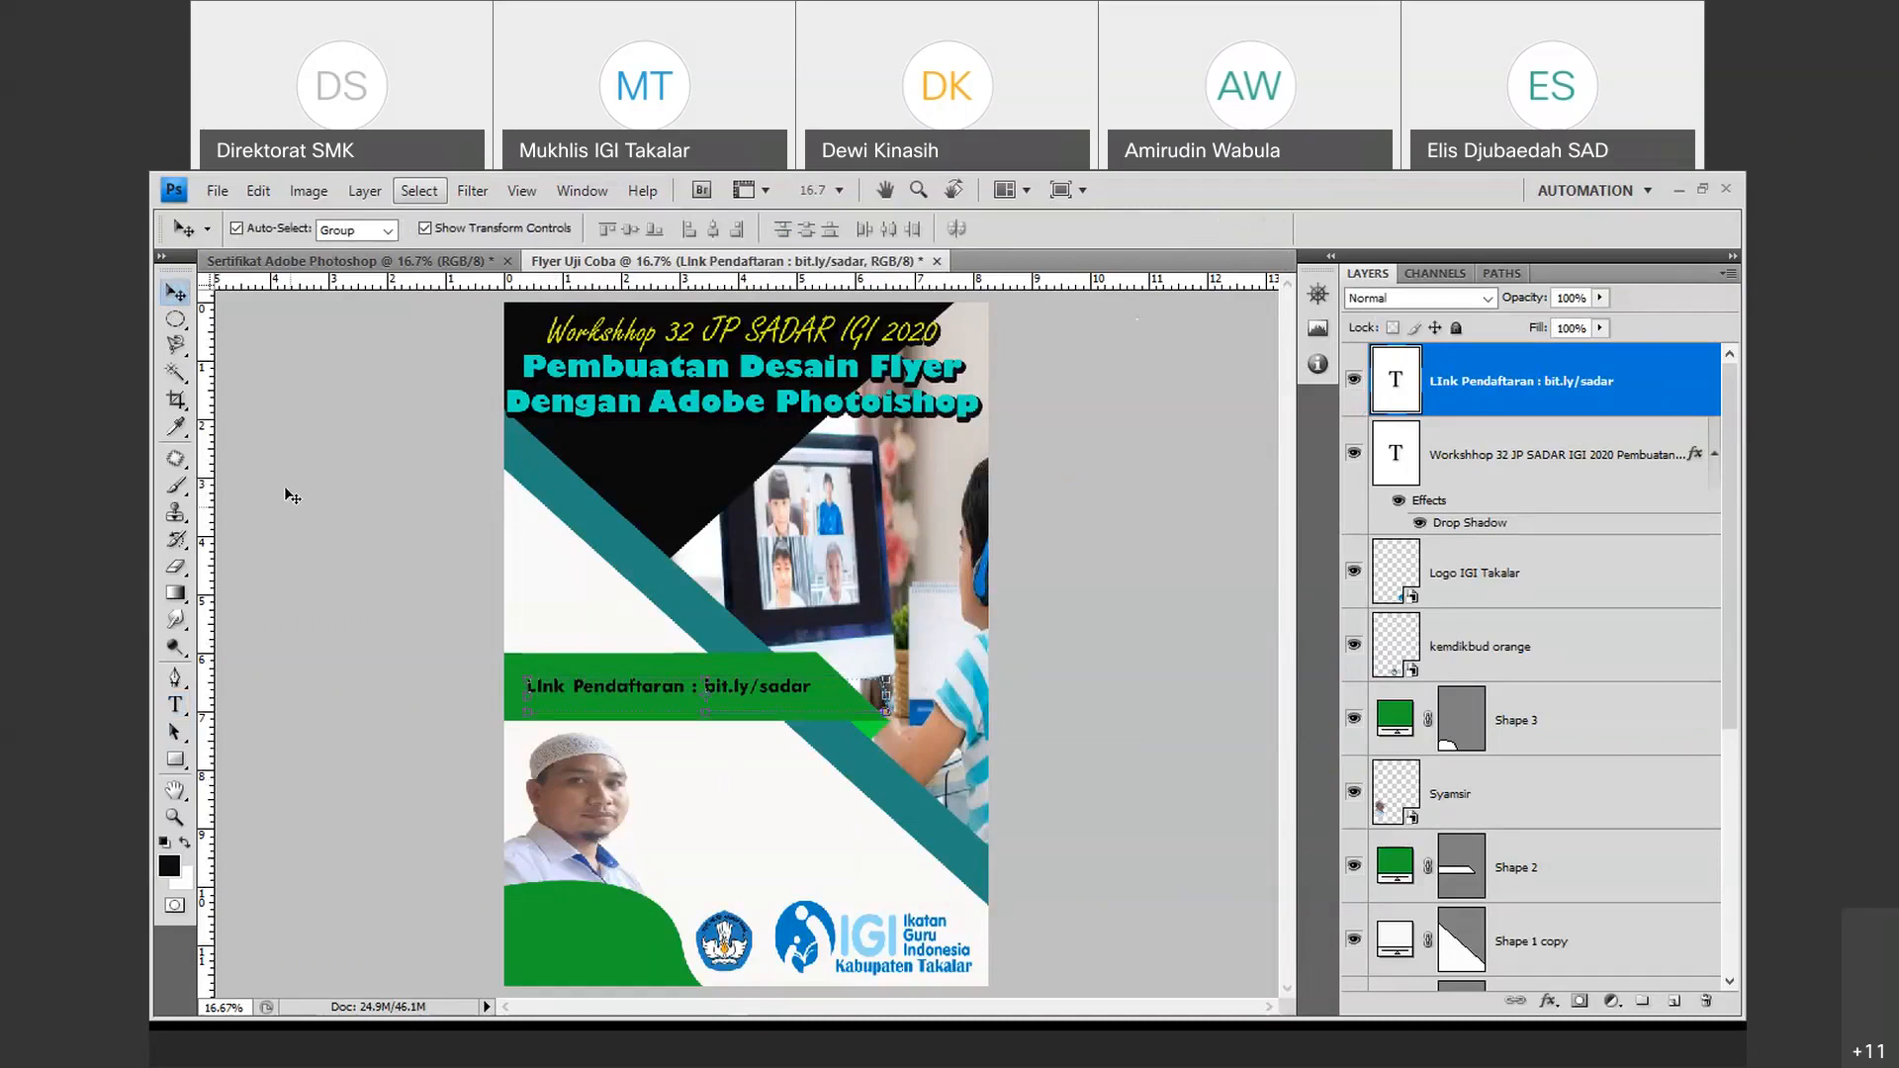
# Add a text box beside the portrait reading "Sabtu, 7 November 2020" and "Pukul 20.00 - 22.00 Wita", and move it down to just above the logos.
pyautogui.press('t')
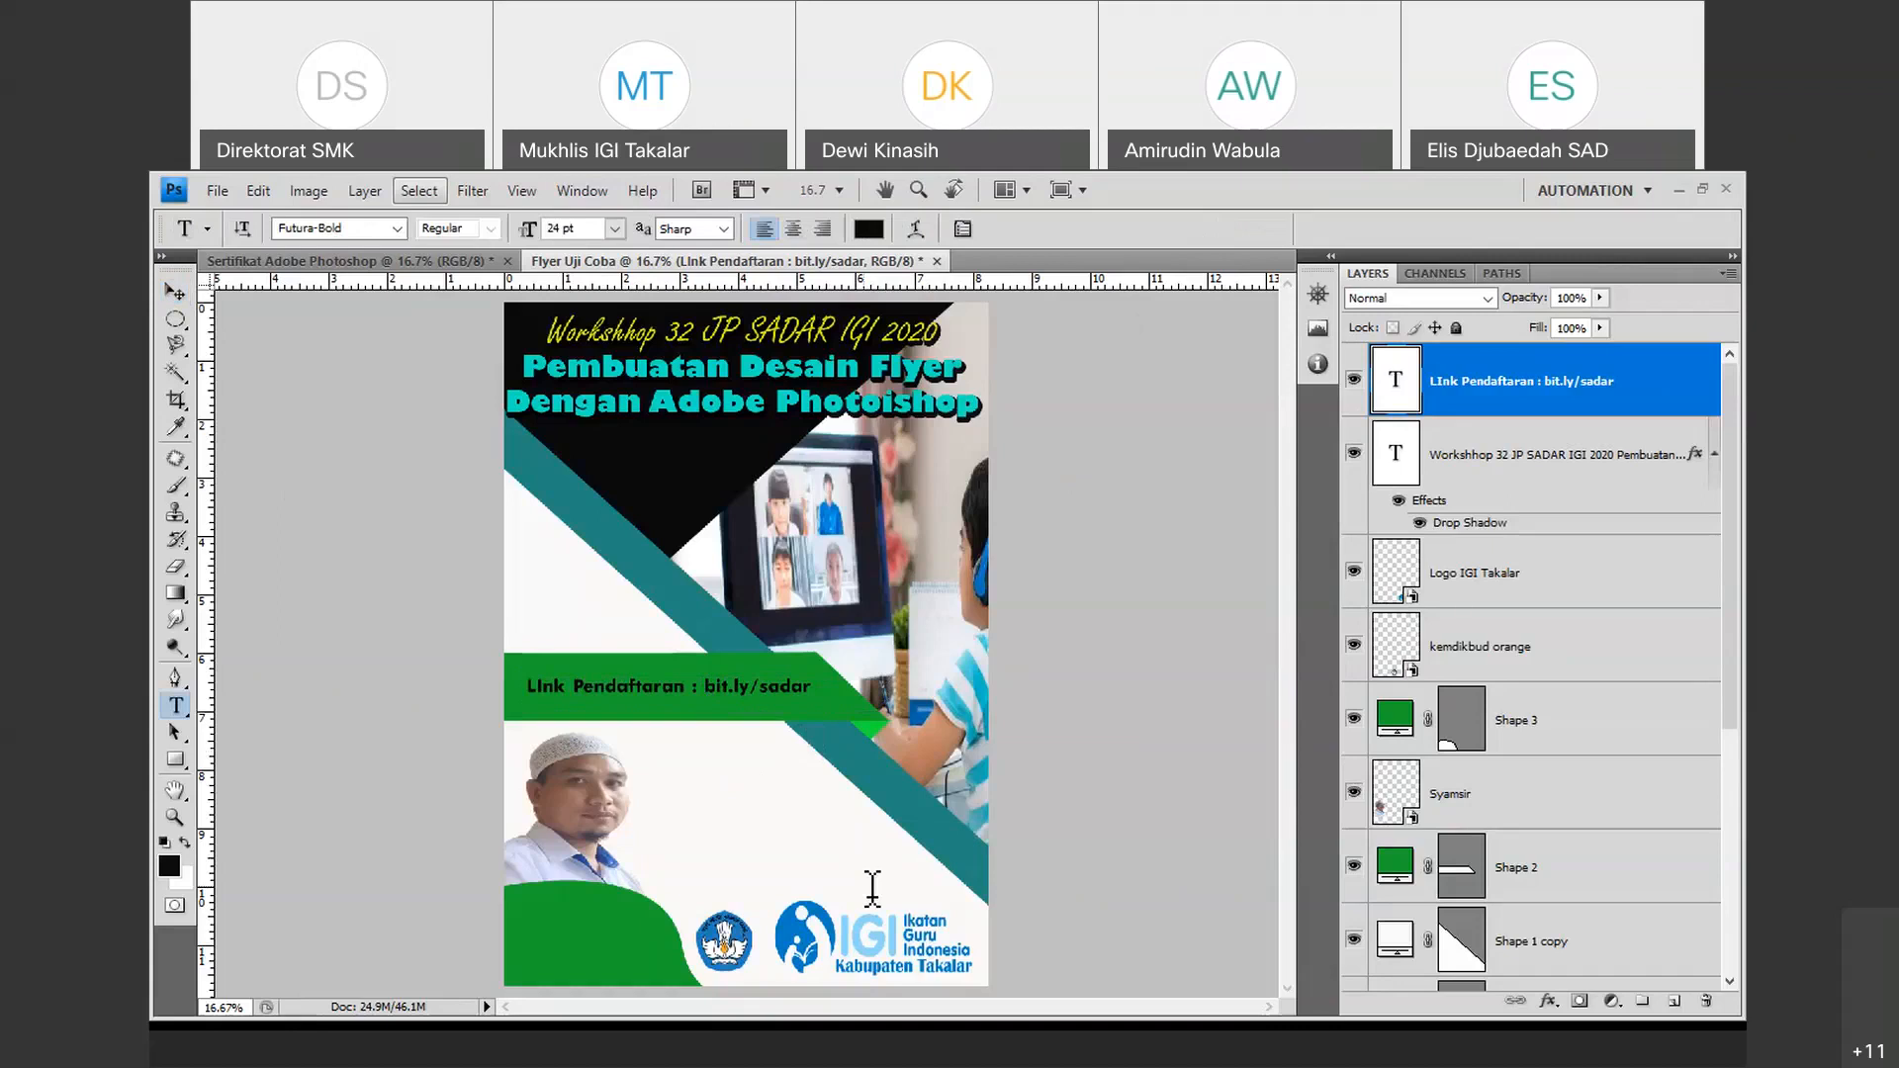
pyautogui.moveTo(657, 752); pyautogui.dragTo(865, 884)
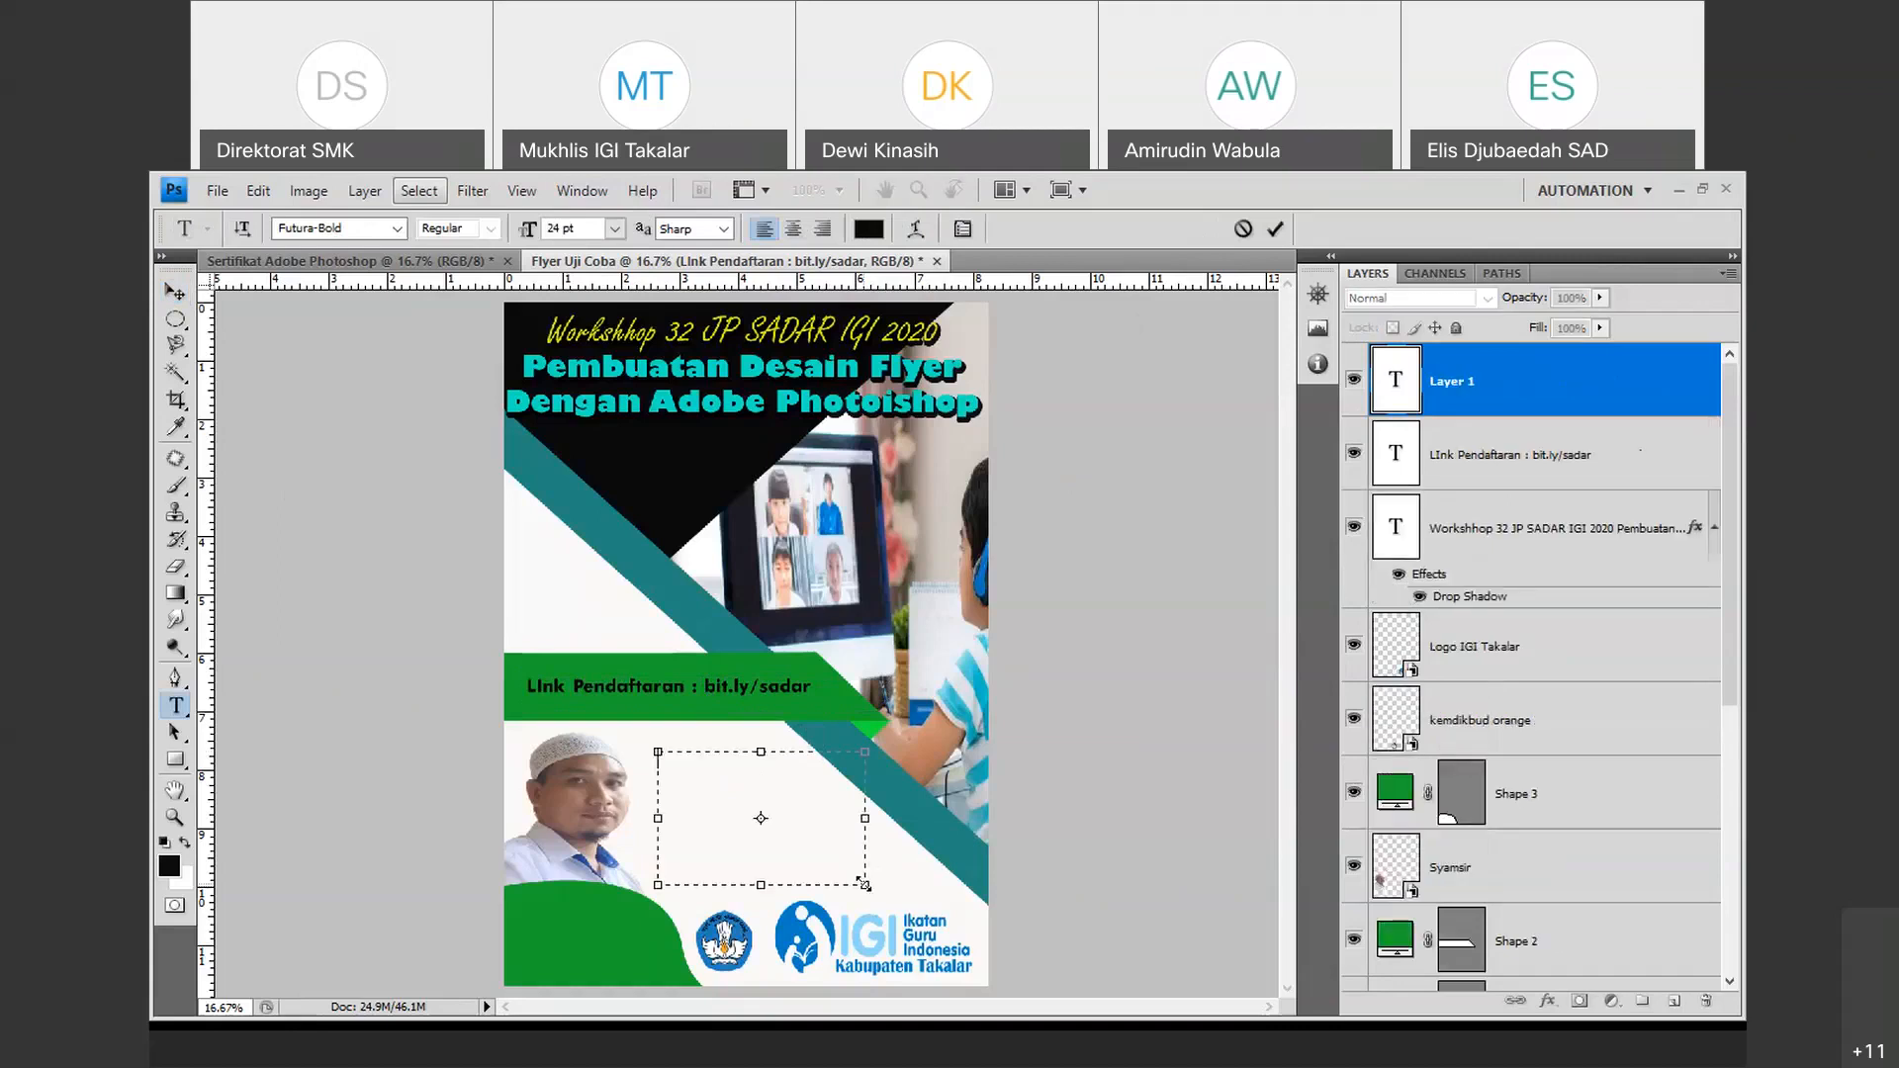
pyautogui.write('Sabtu, 7 November 20')
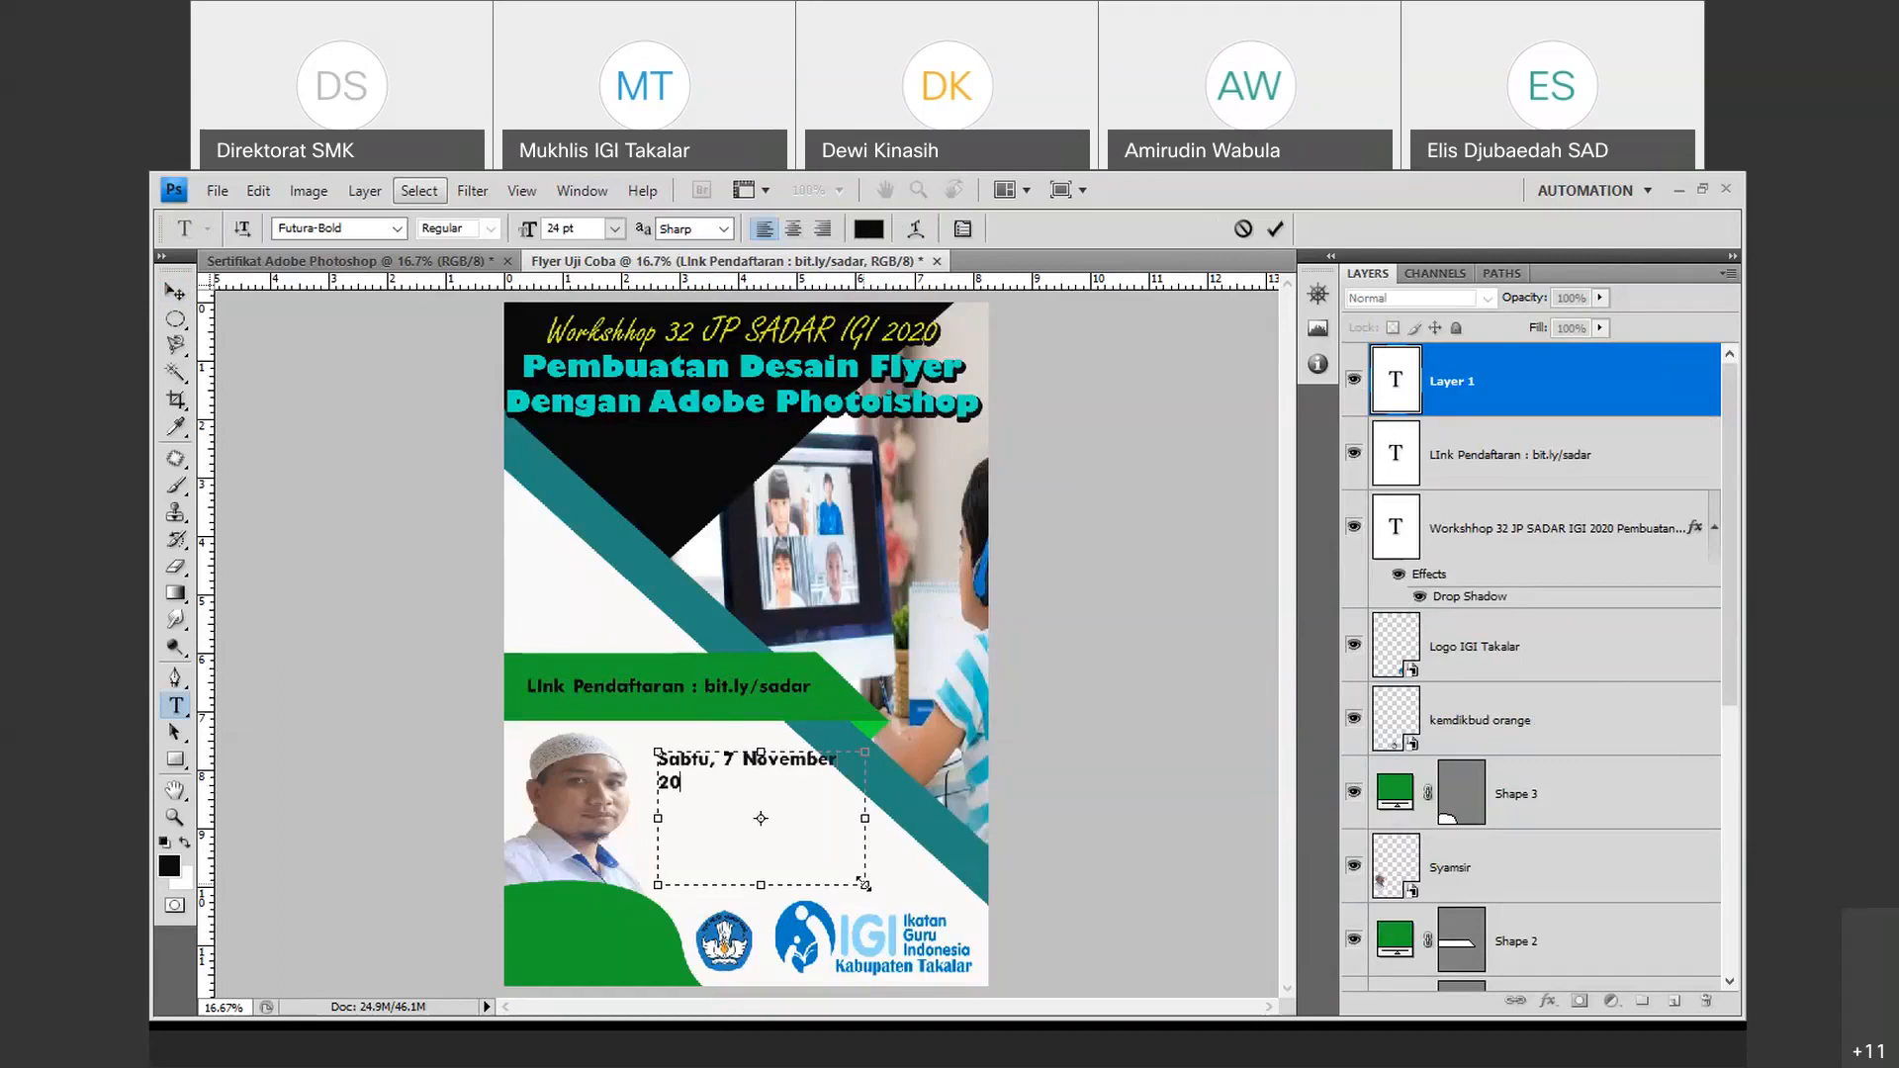
pyautogui.write('20')
pyautogui.moveTo(865, 884); pyautogui.dragTo(930, 879)
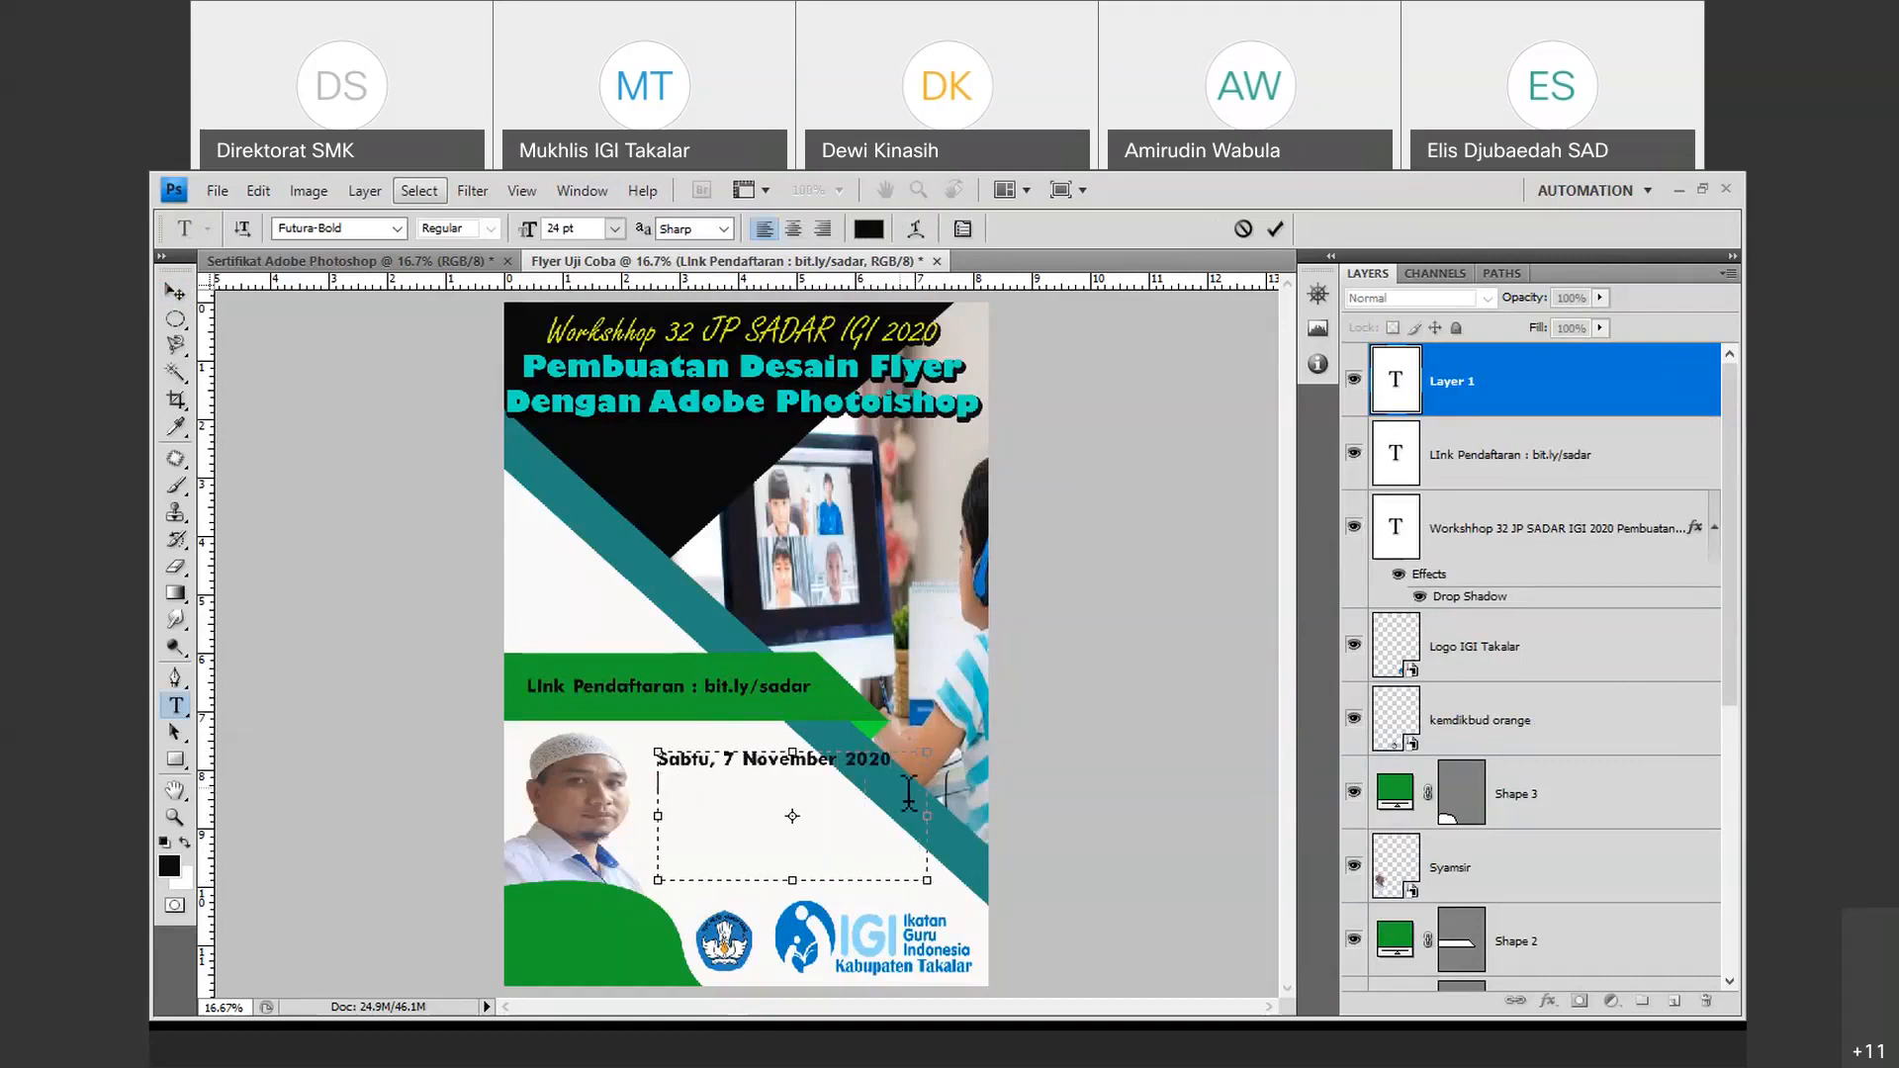
pyautogui.write('Pukul 20.00 - 22.00 WIT')
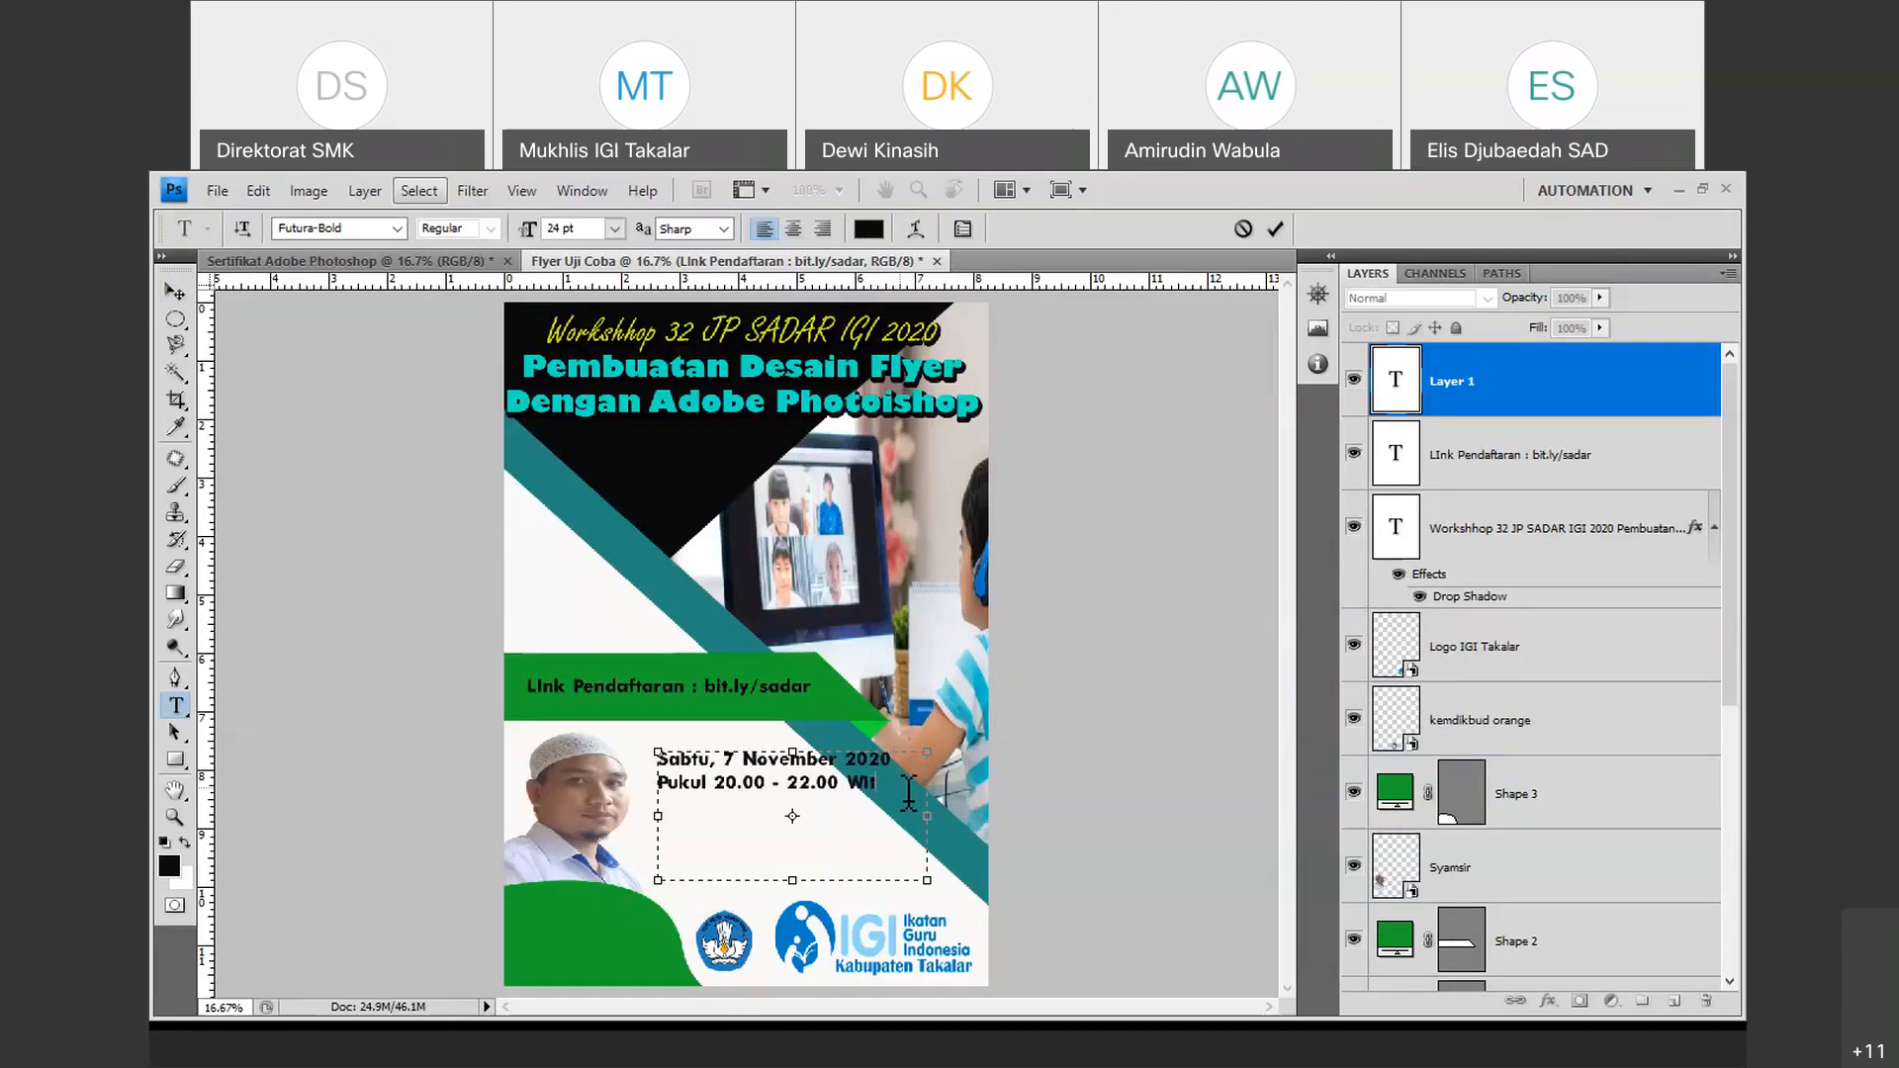
pyautogui.write('av')
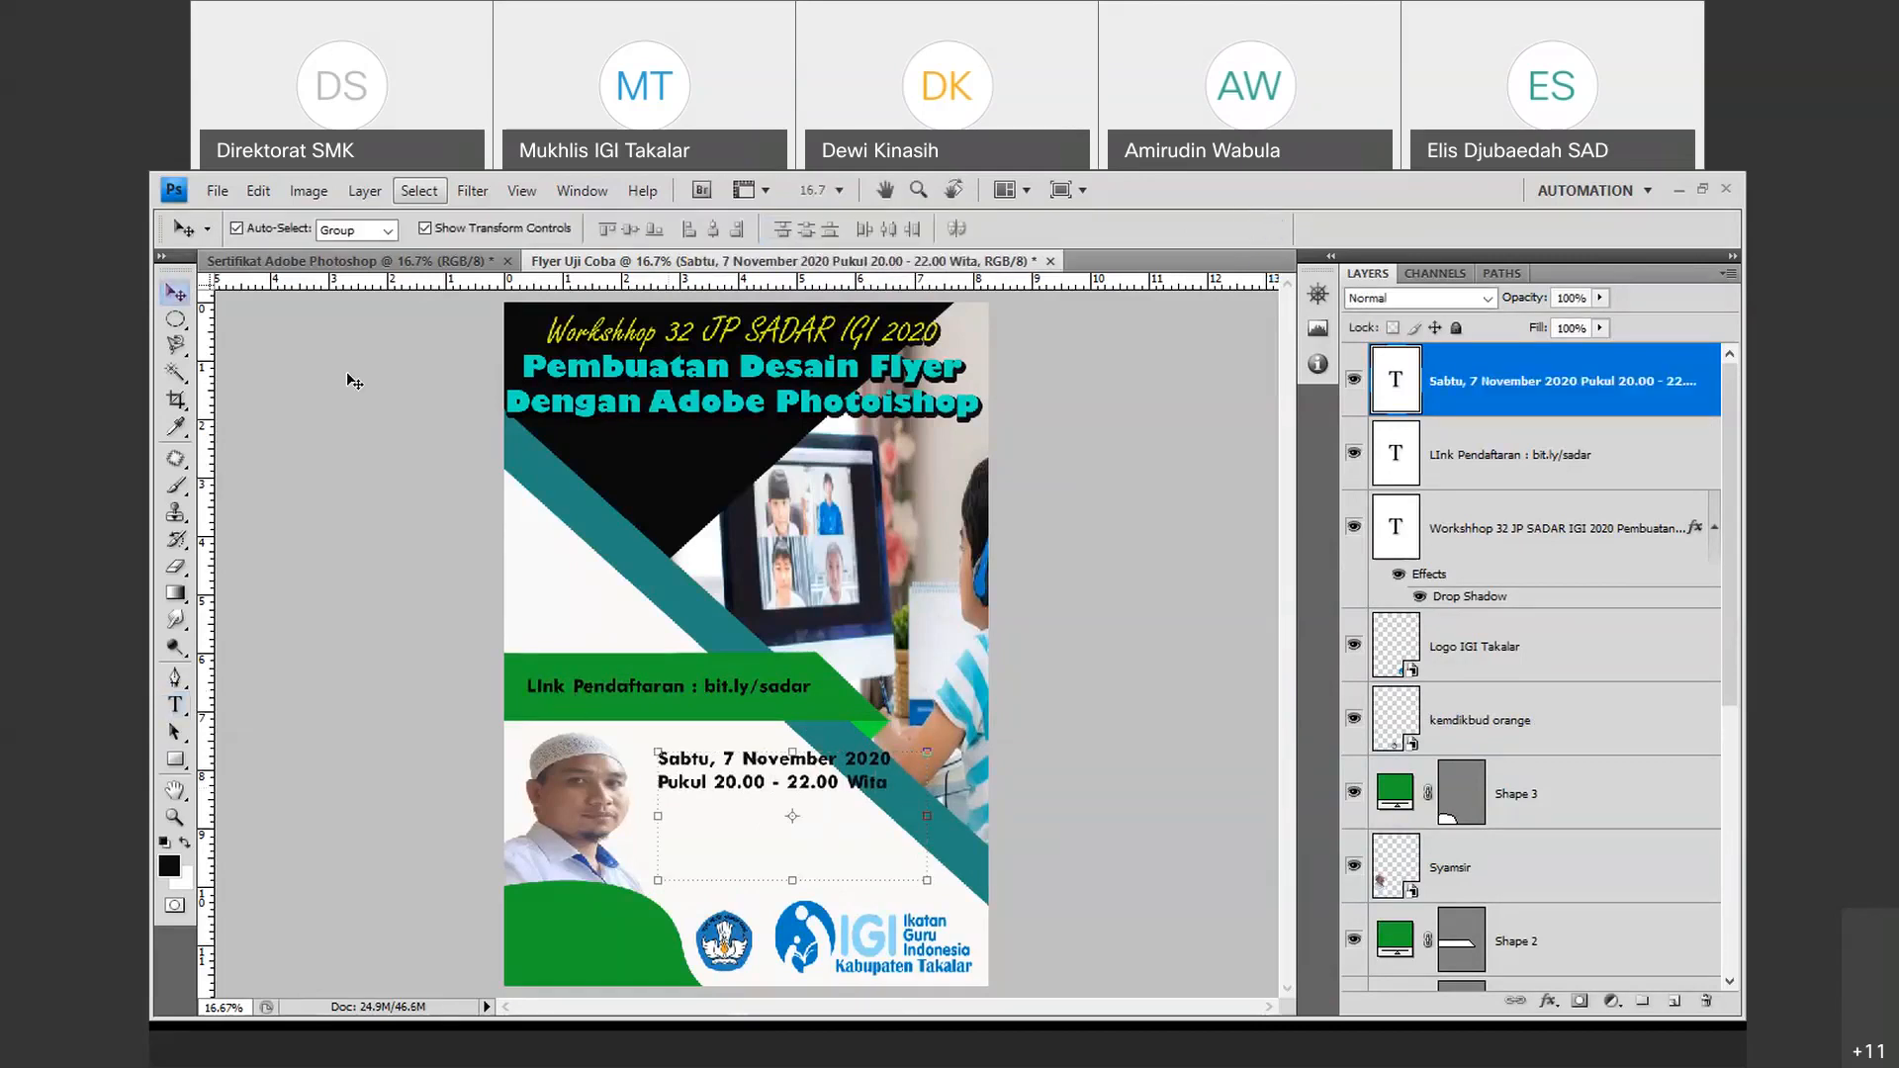
pyautogui.moveTo(802, 781); pyautogui.dragTo(801, 852)
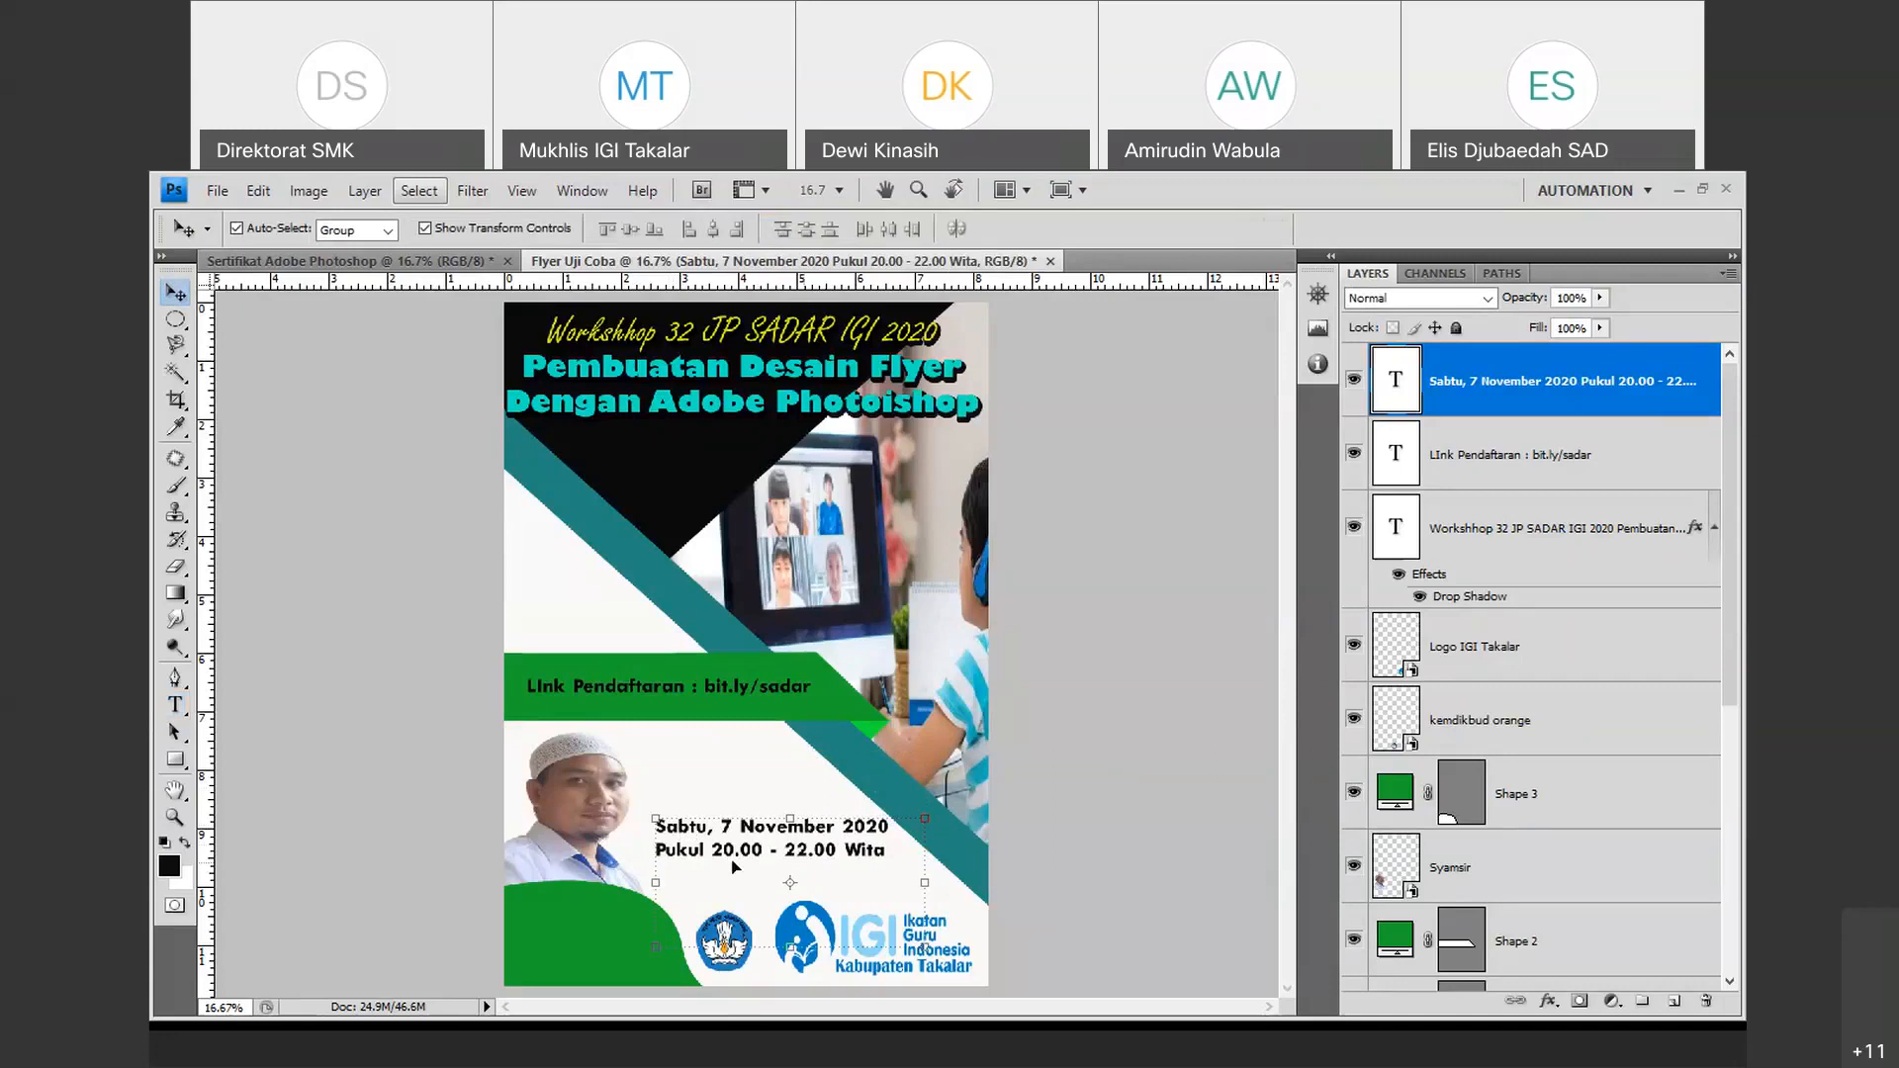
# Change the date and time text's colour to bright yellow (#edf92d) and commit the edit.
pyautogui.doubleClick(1370, 393)
pyautogui.click(869, 230)
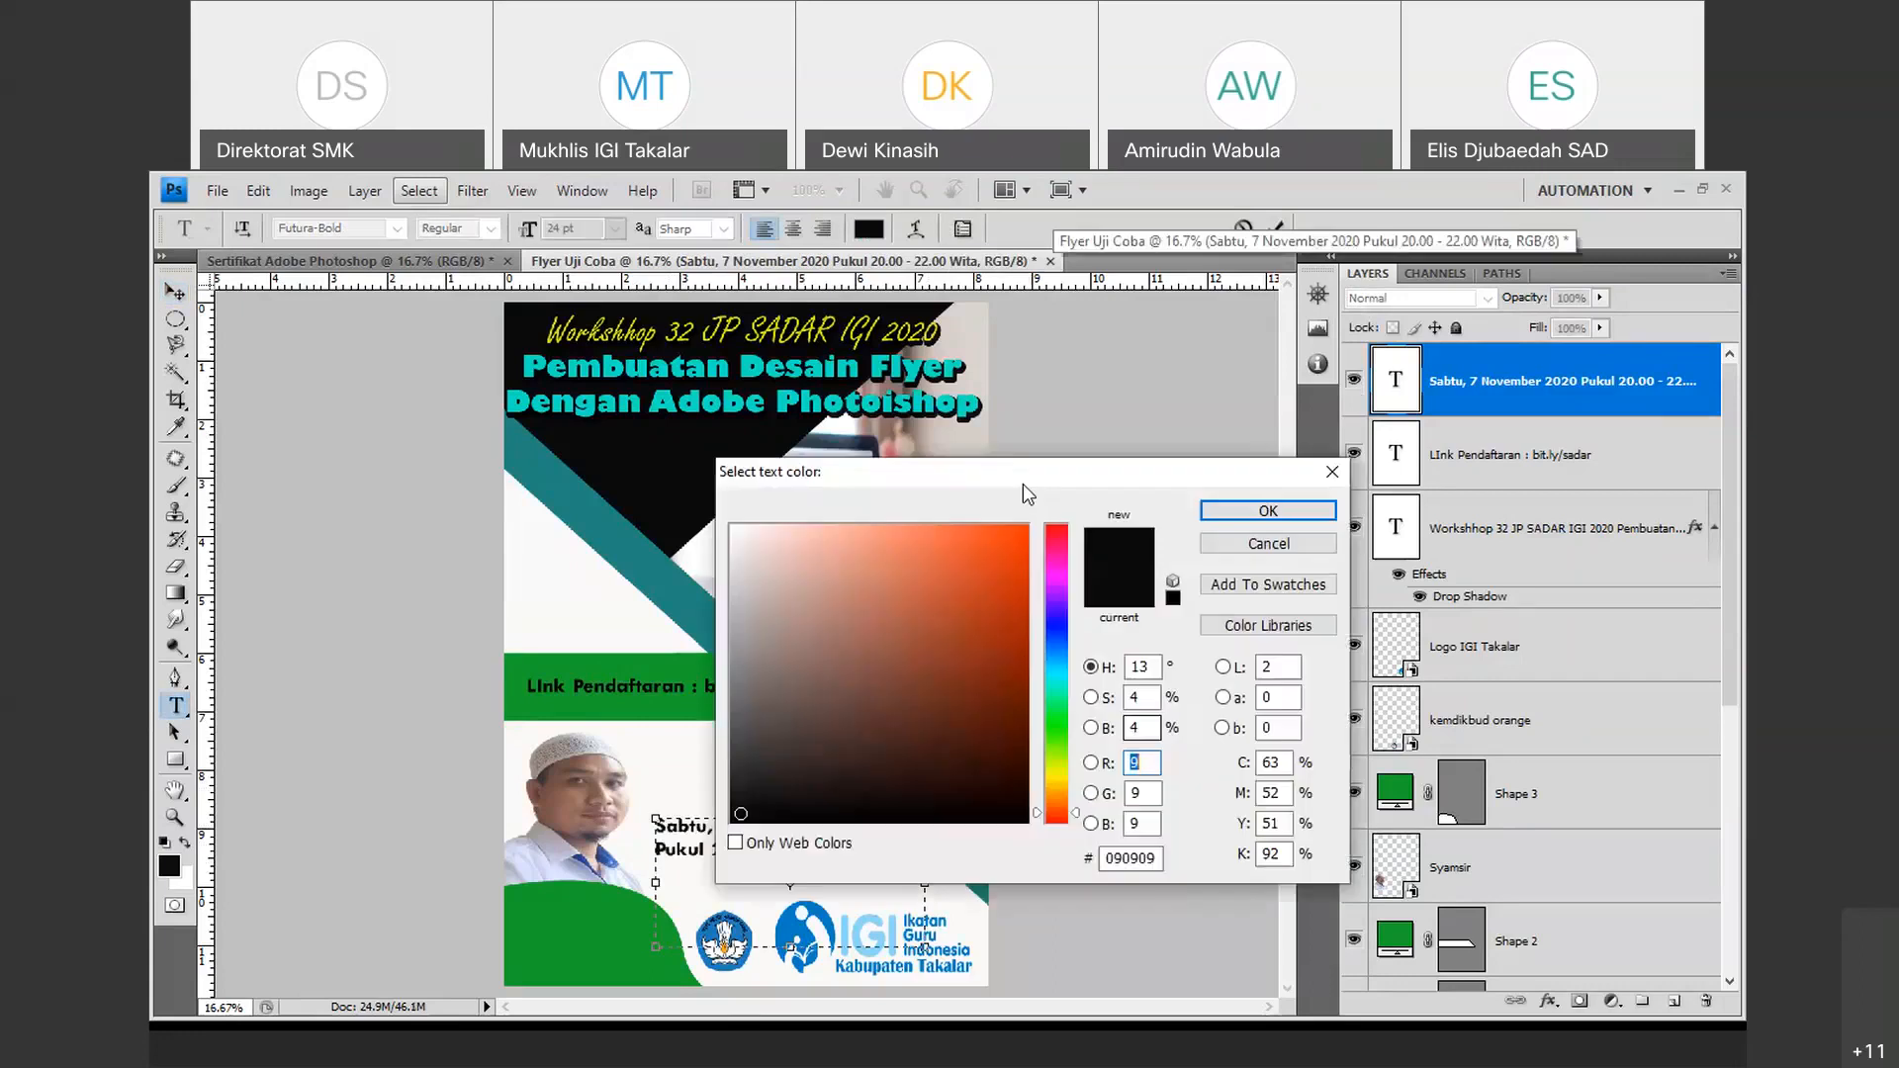
pyautogui.moveTo(1056, 790); pyautogui.dragTo(1055, 771)
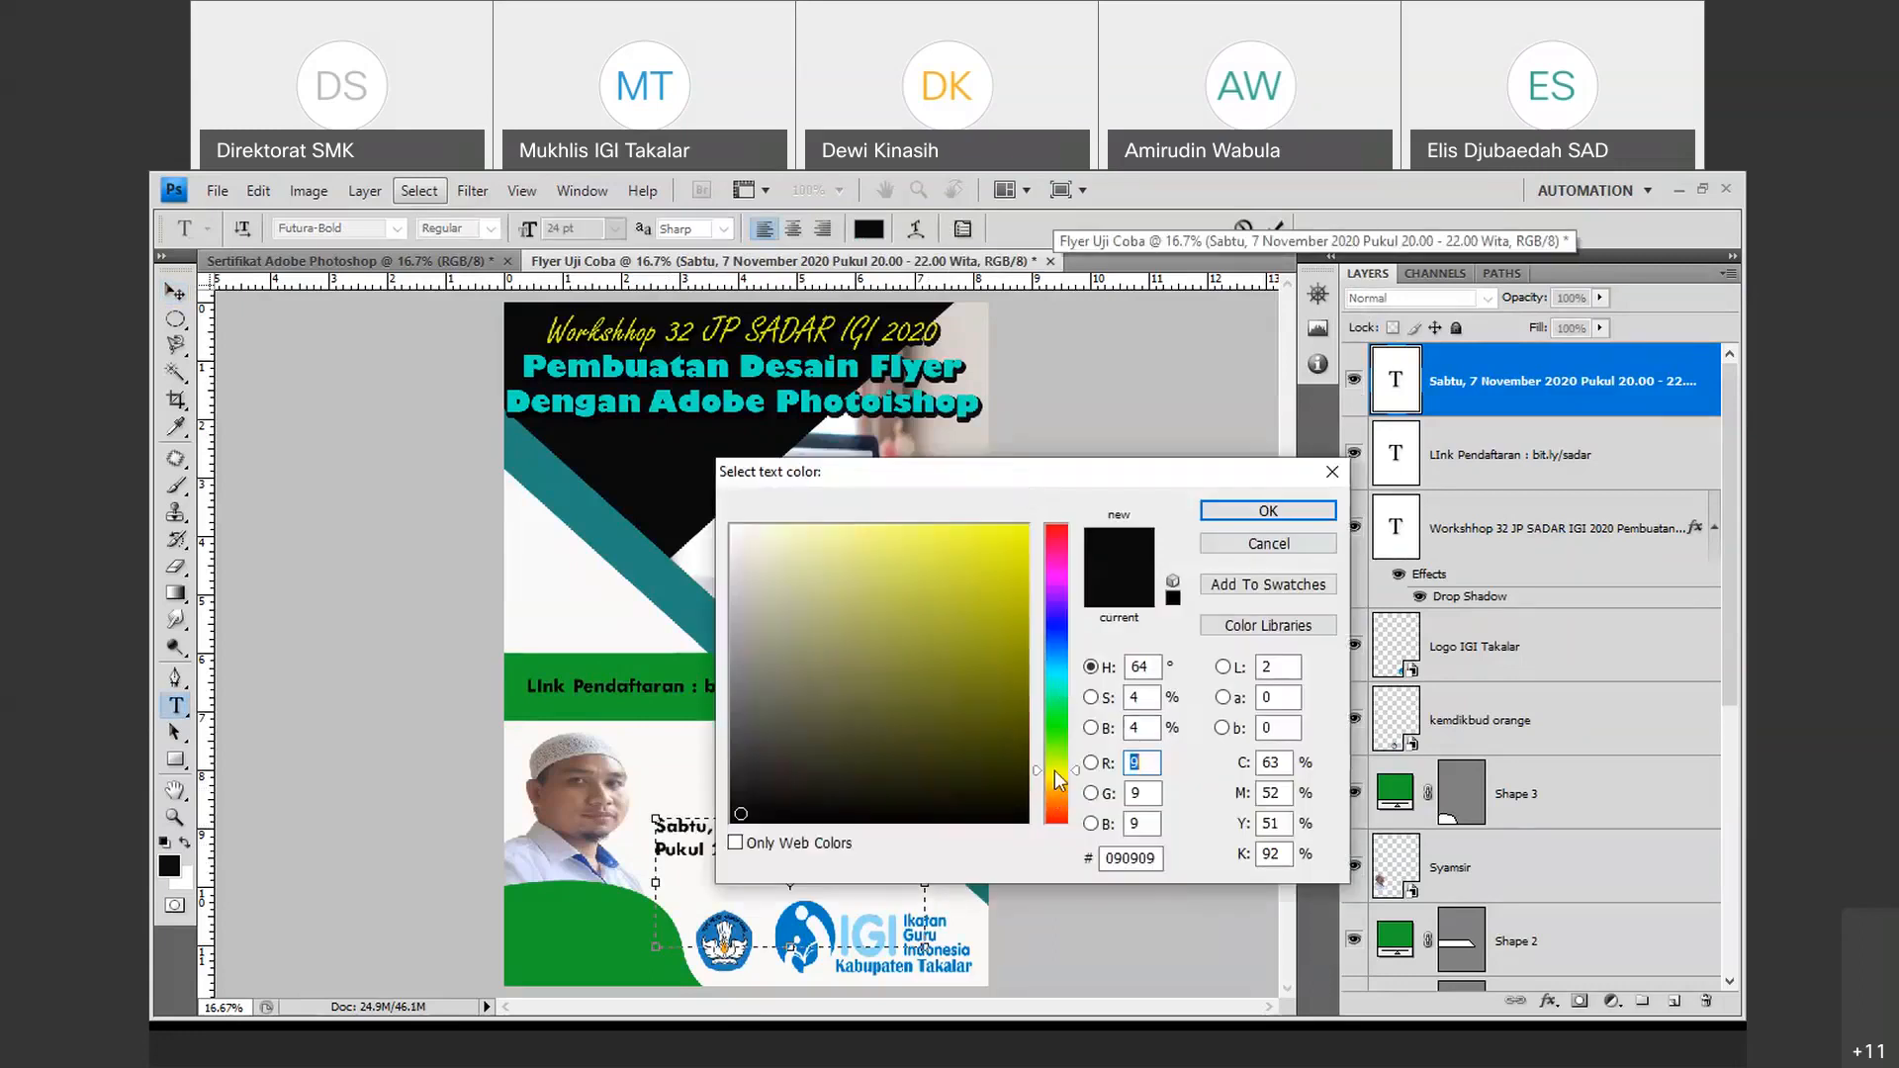
pyautogui.click(975, 532)
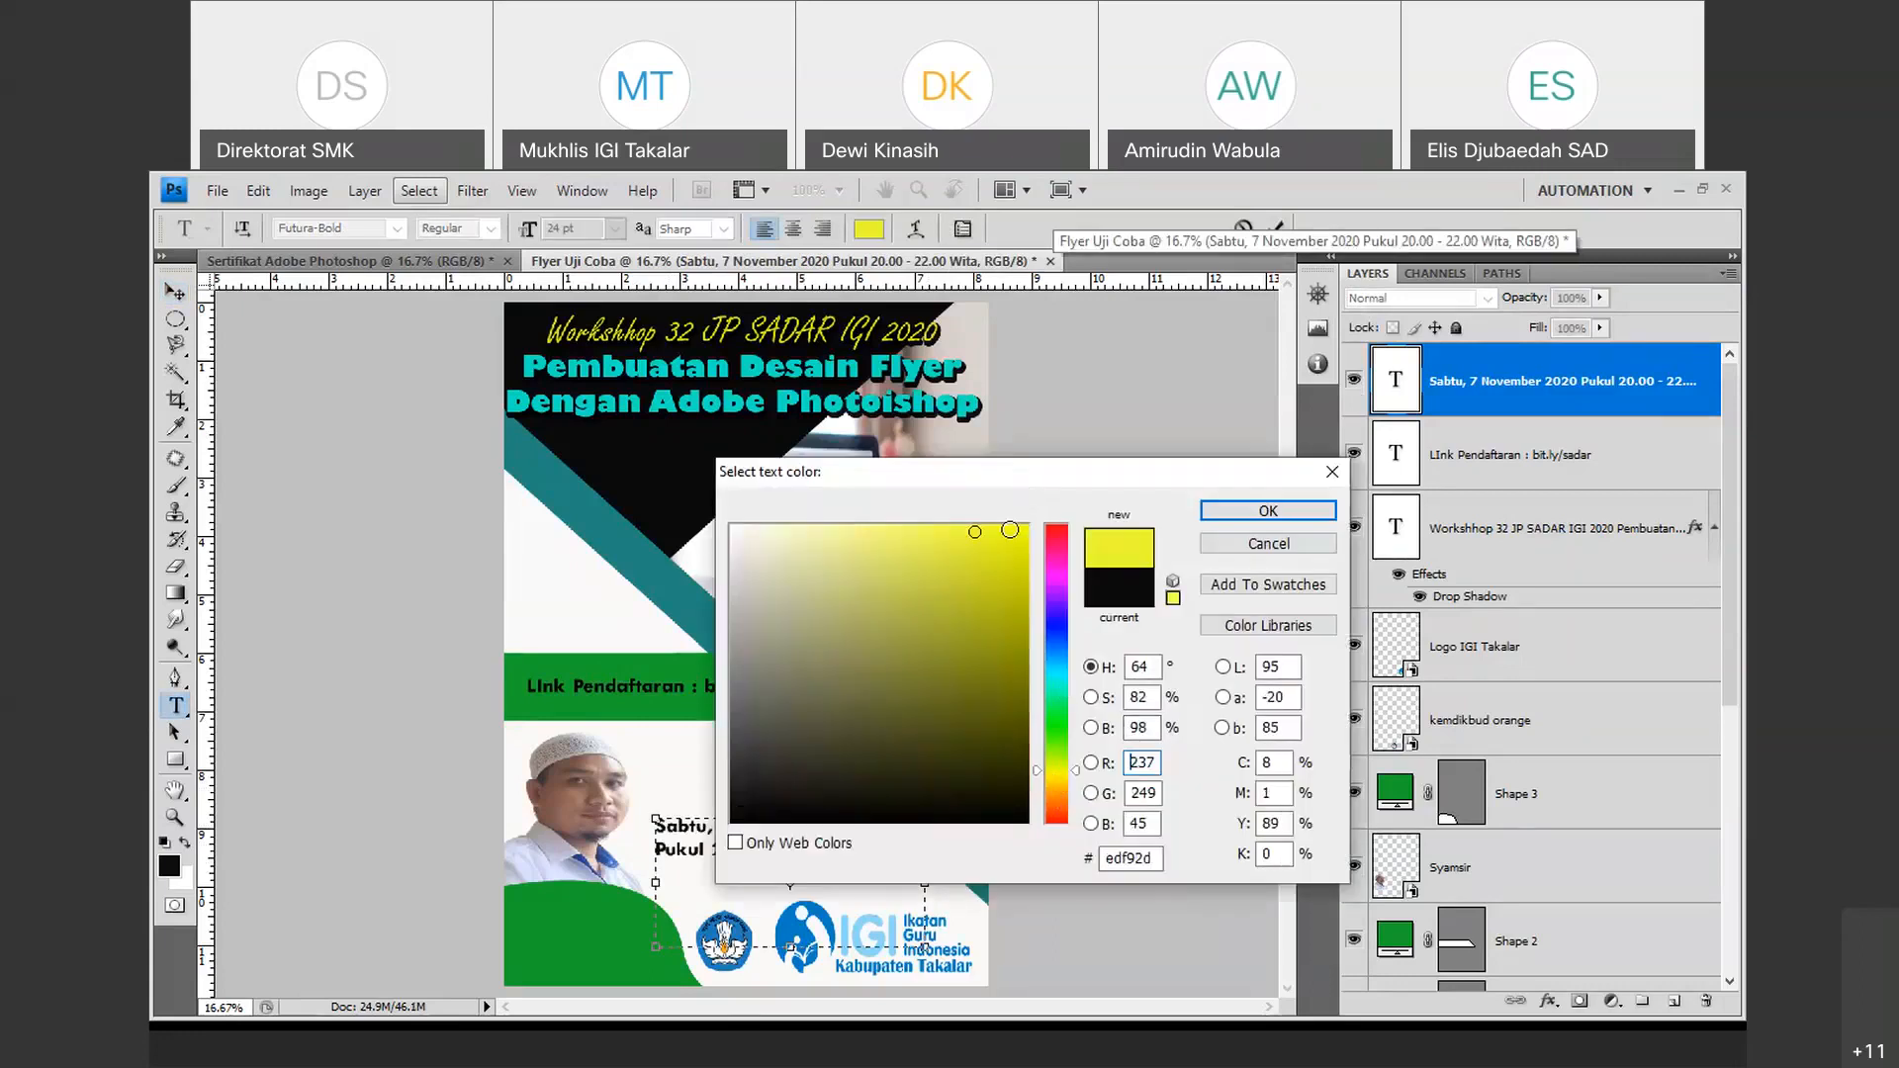
pyautogui.press('Return')
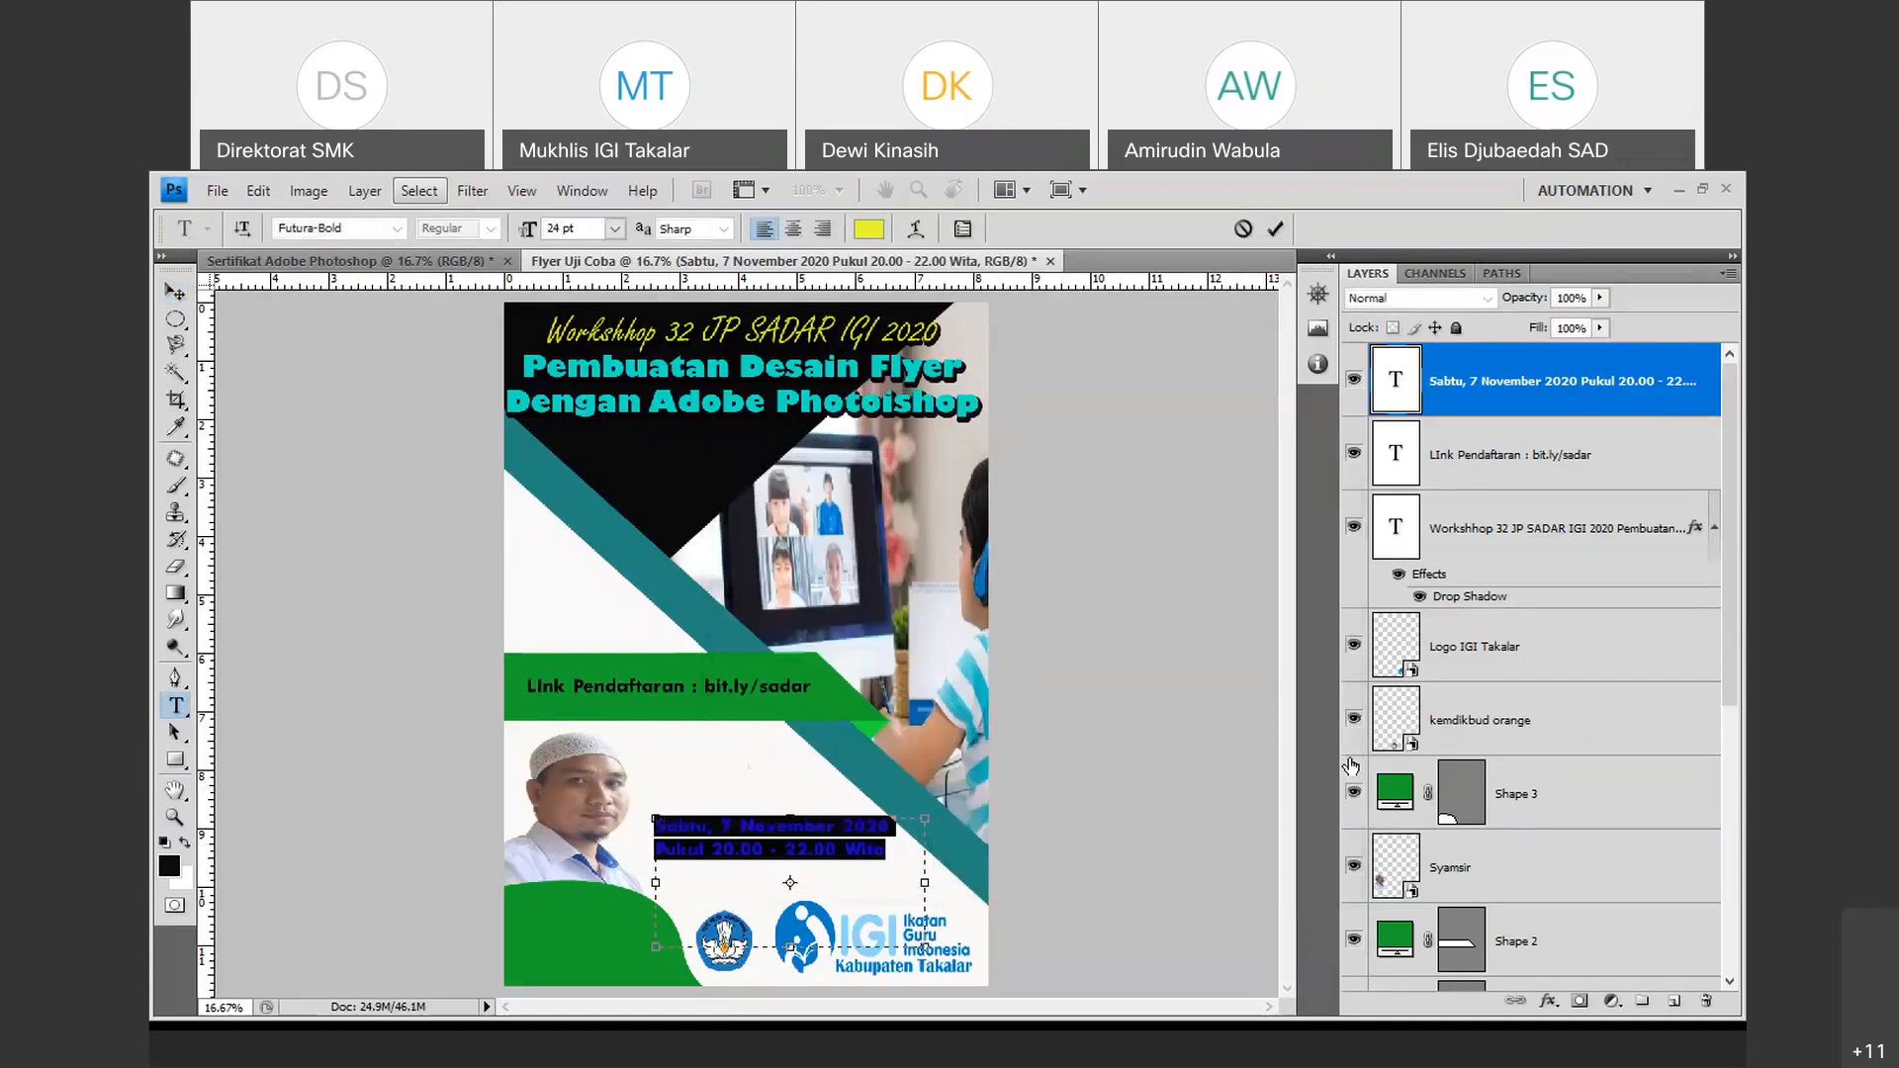
pyautogui.hotkey('ctrl', 'Return')
pyautogui.press('v')
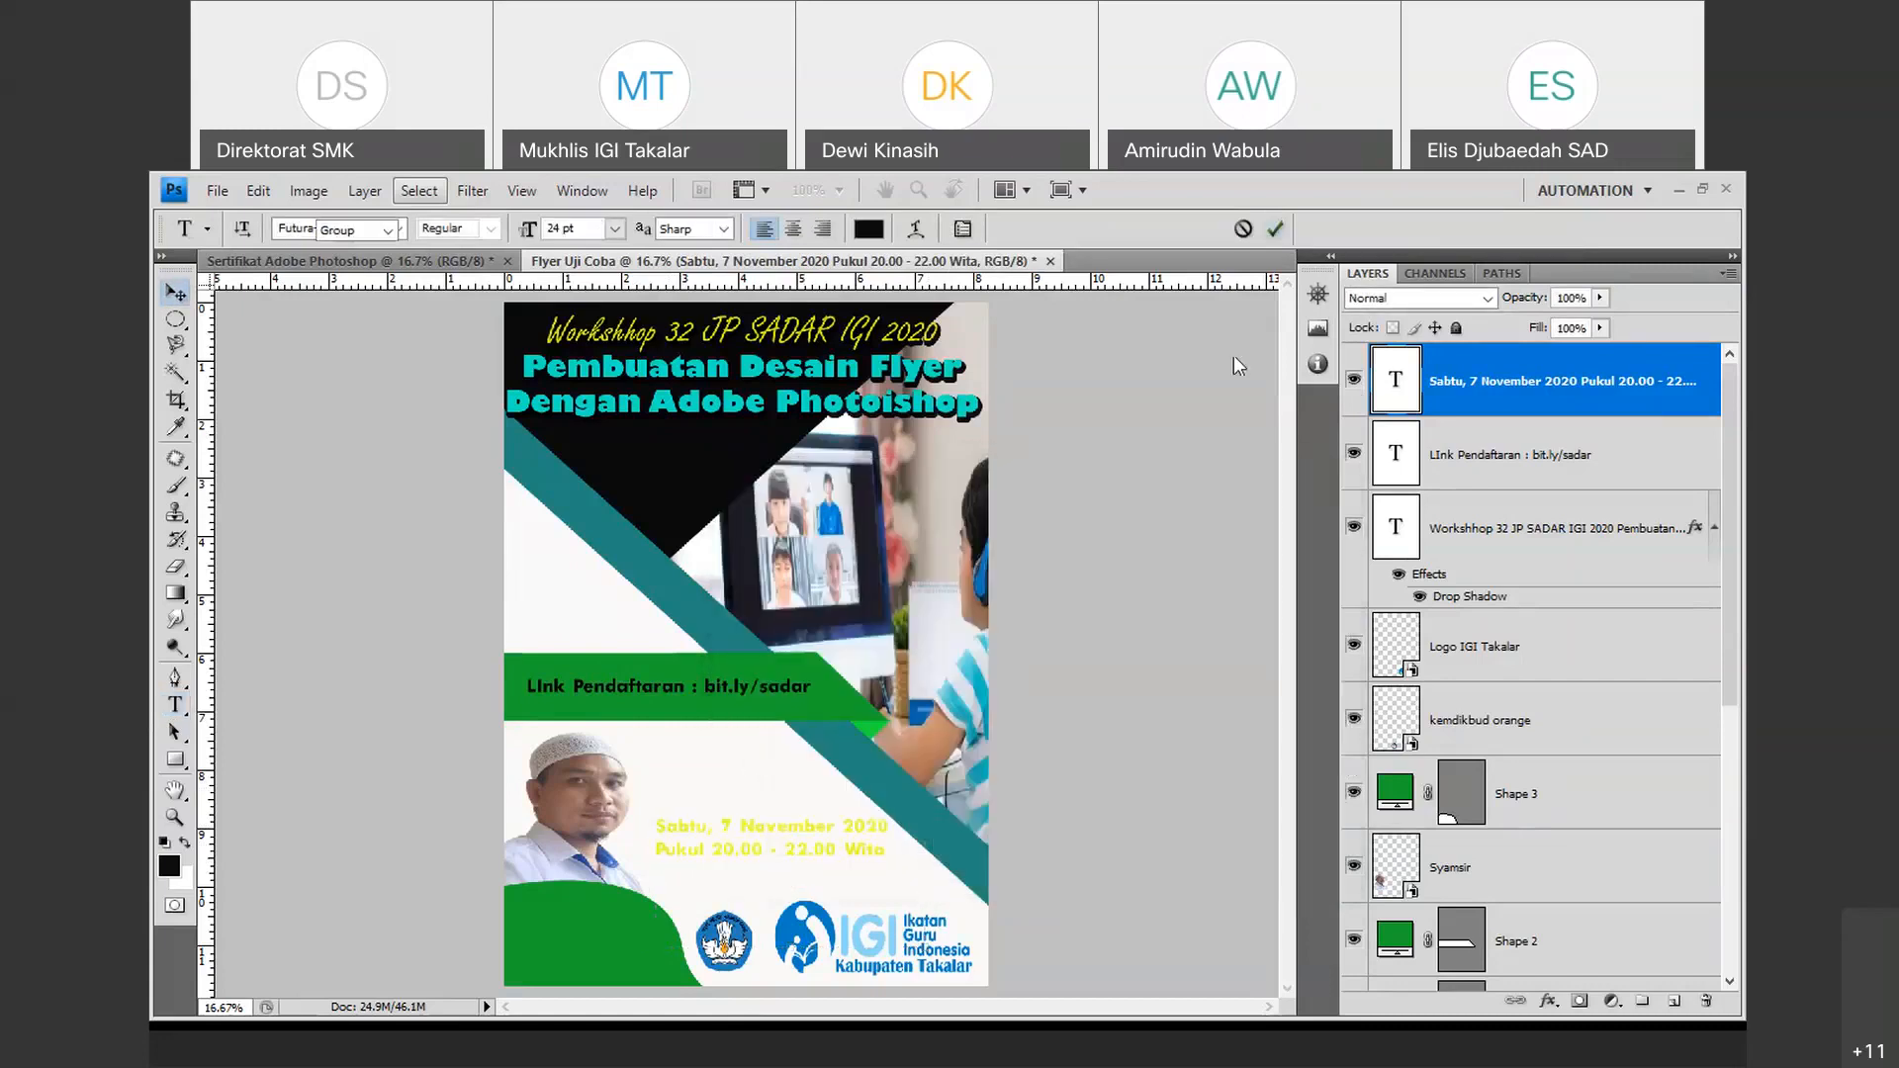
# Add a drop shadow to the date and time text with distance 27 px, spread 94% and size 40 px.
pyautogui.rightClick(1461, 378)
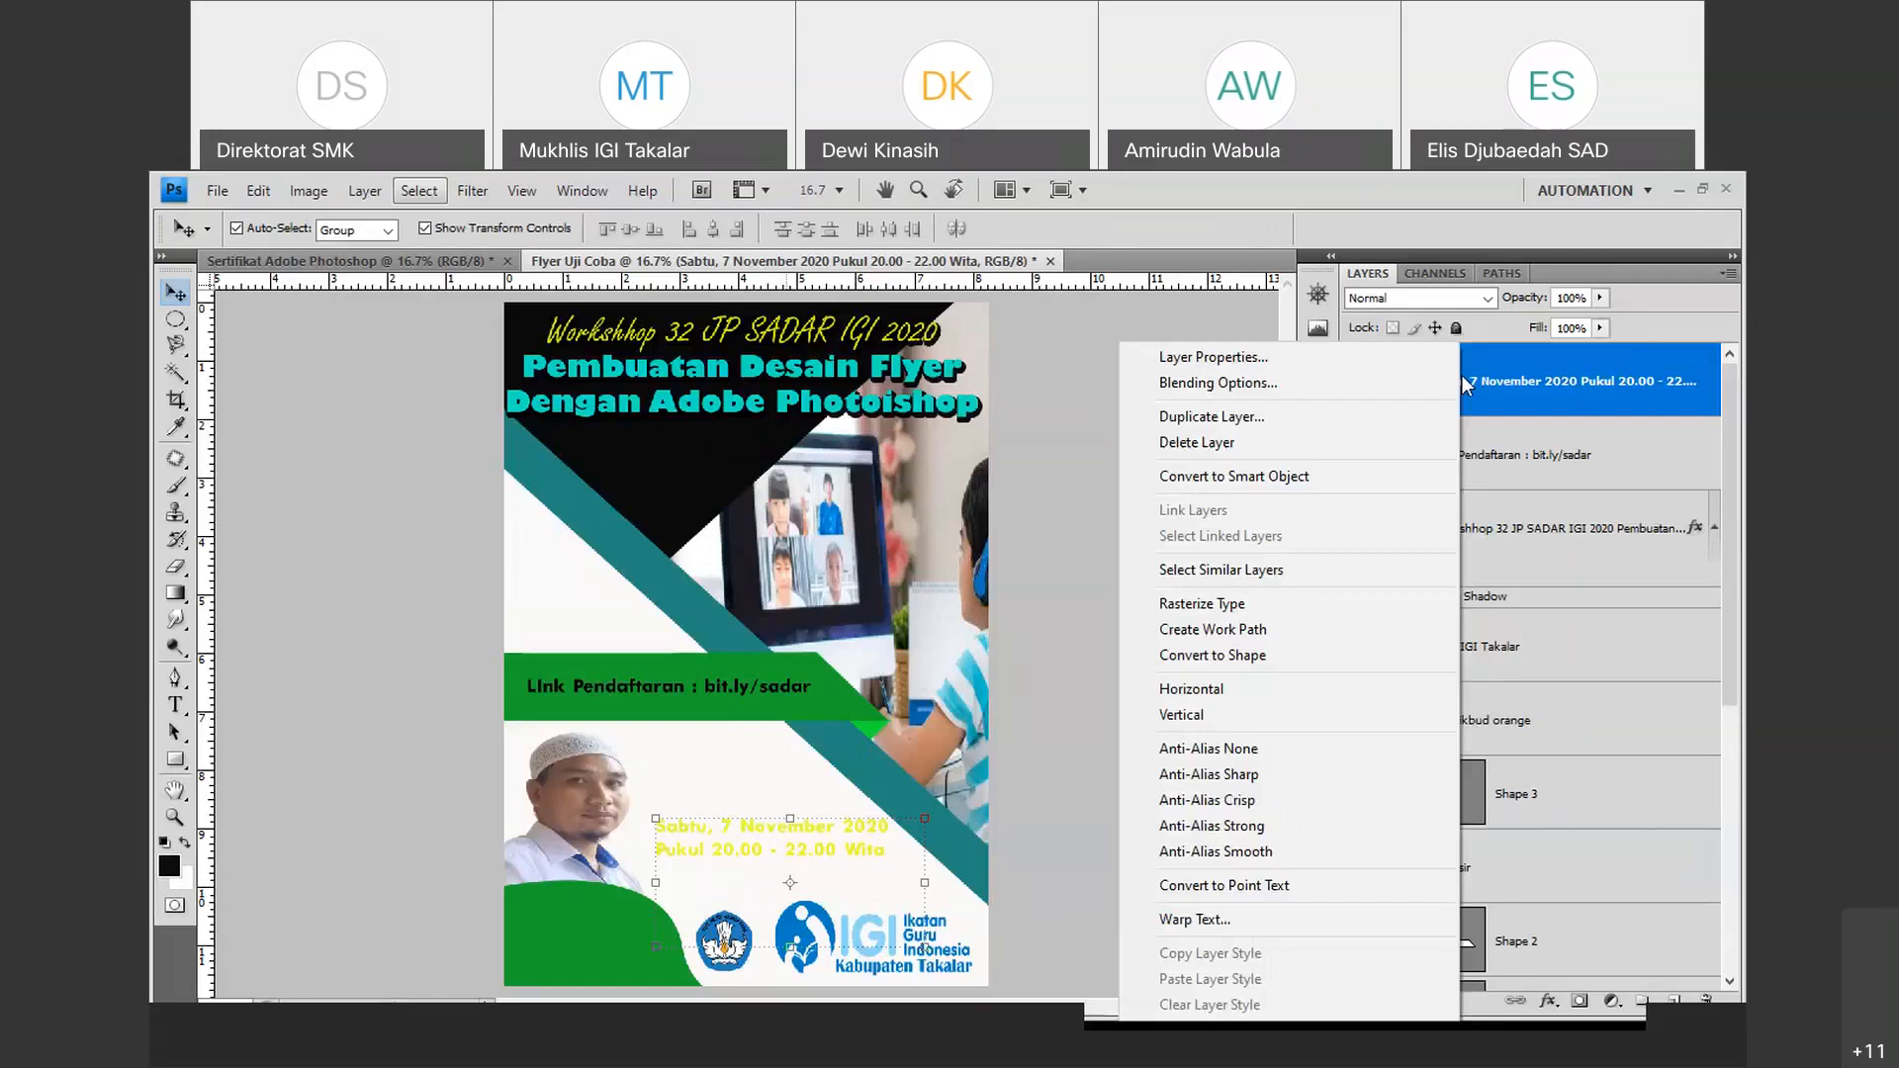
pyautogui.click(1290, 384)
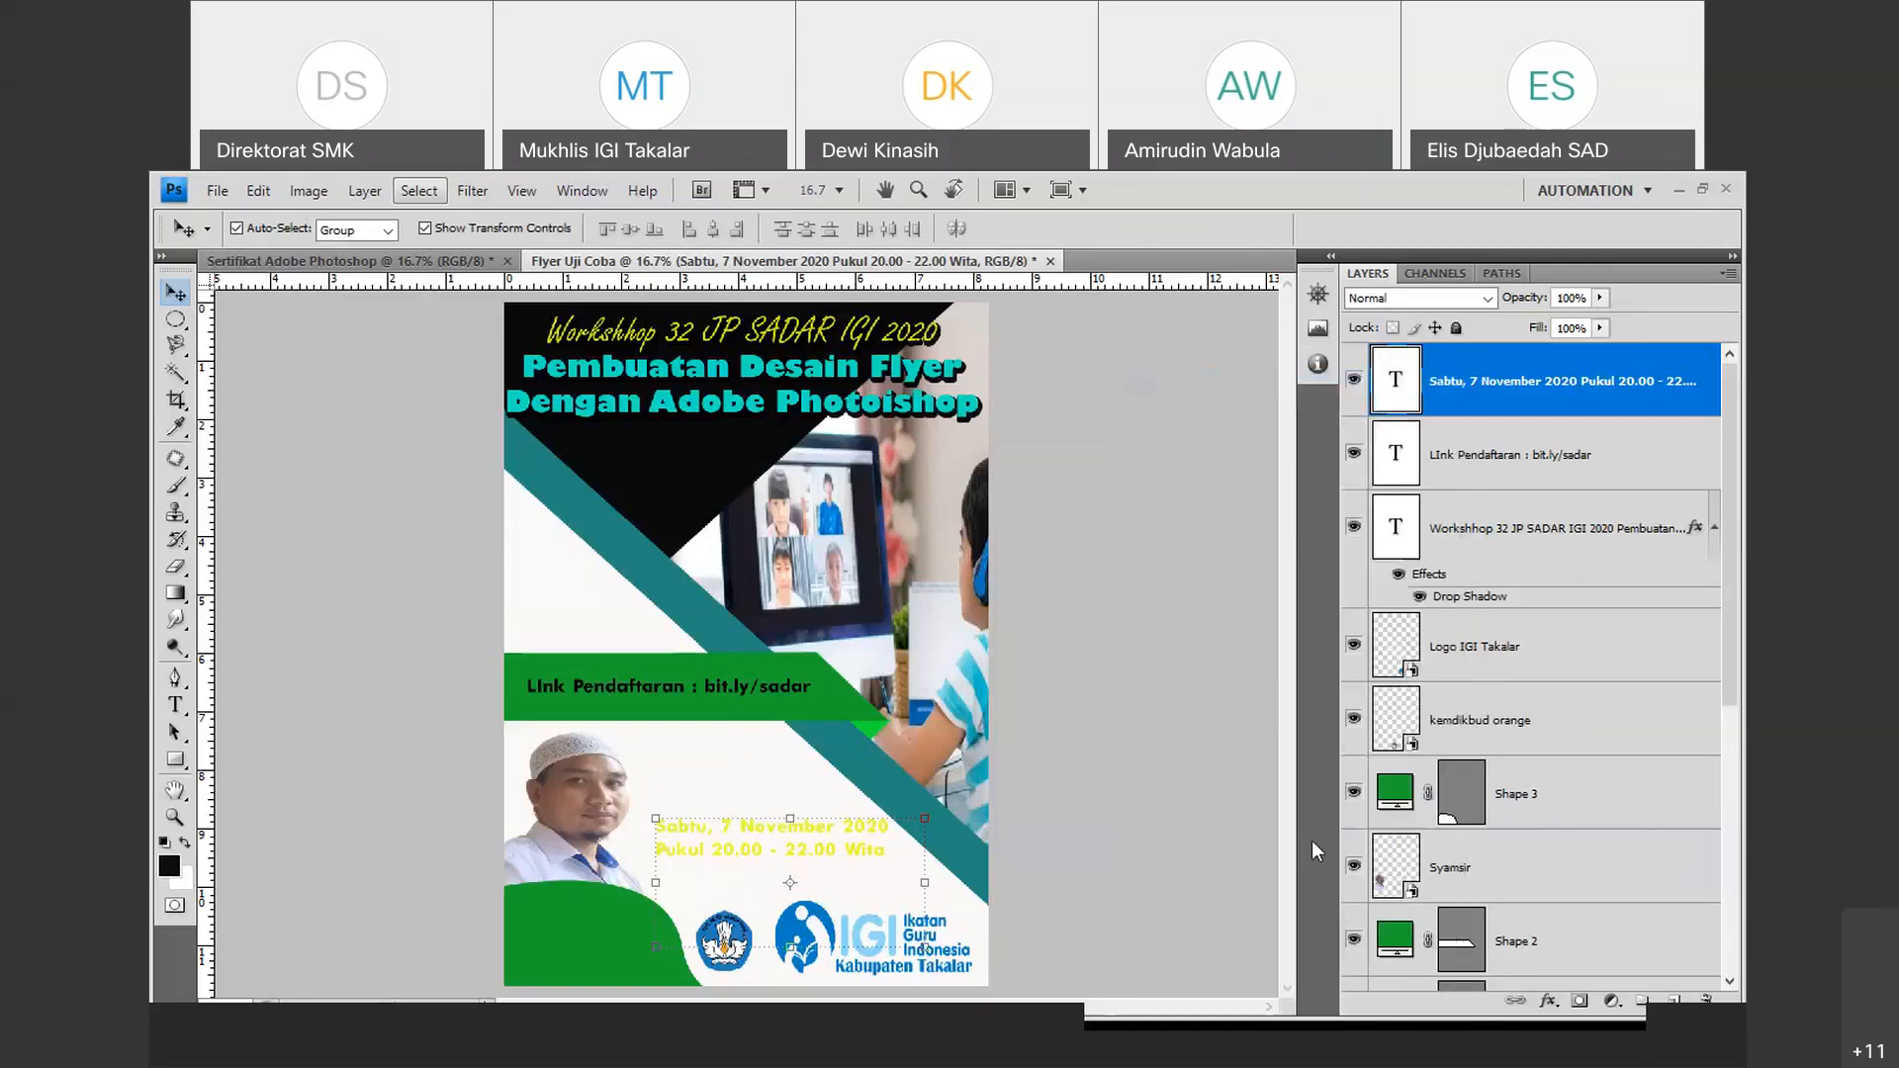
pyautogui.click(1049, 334)
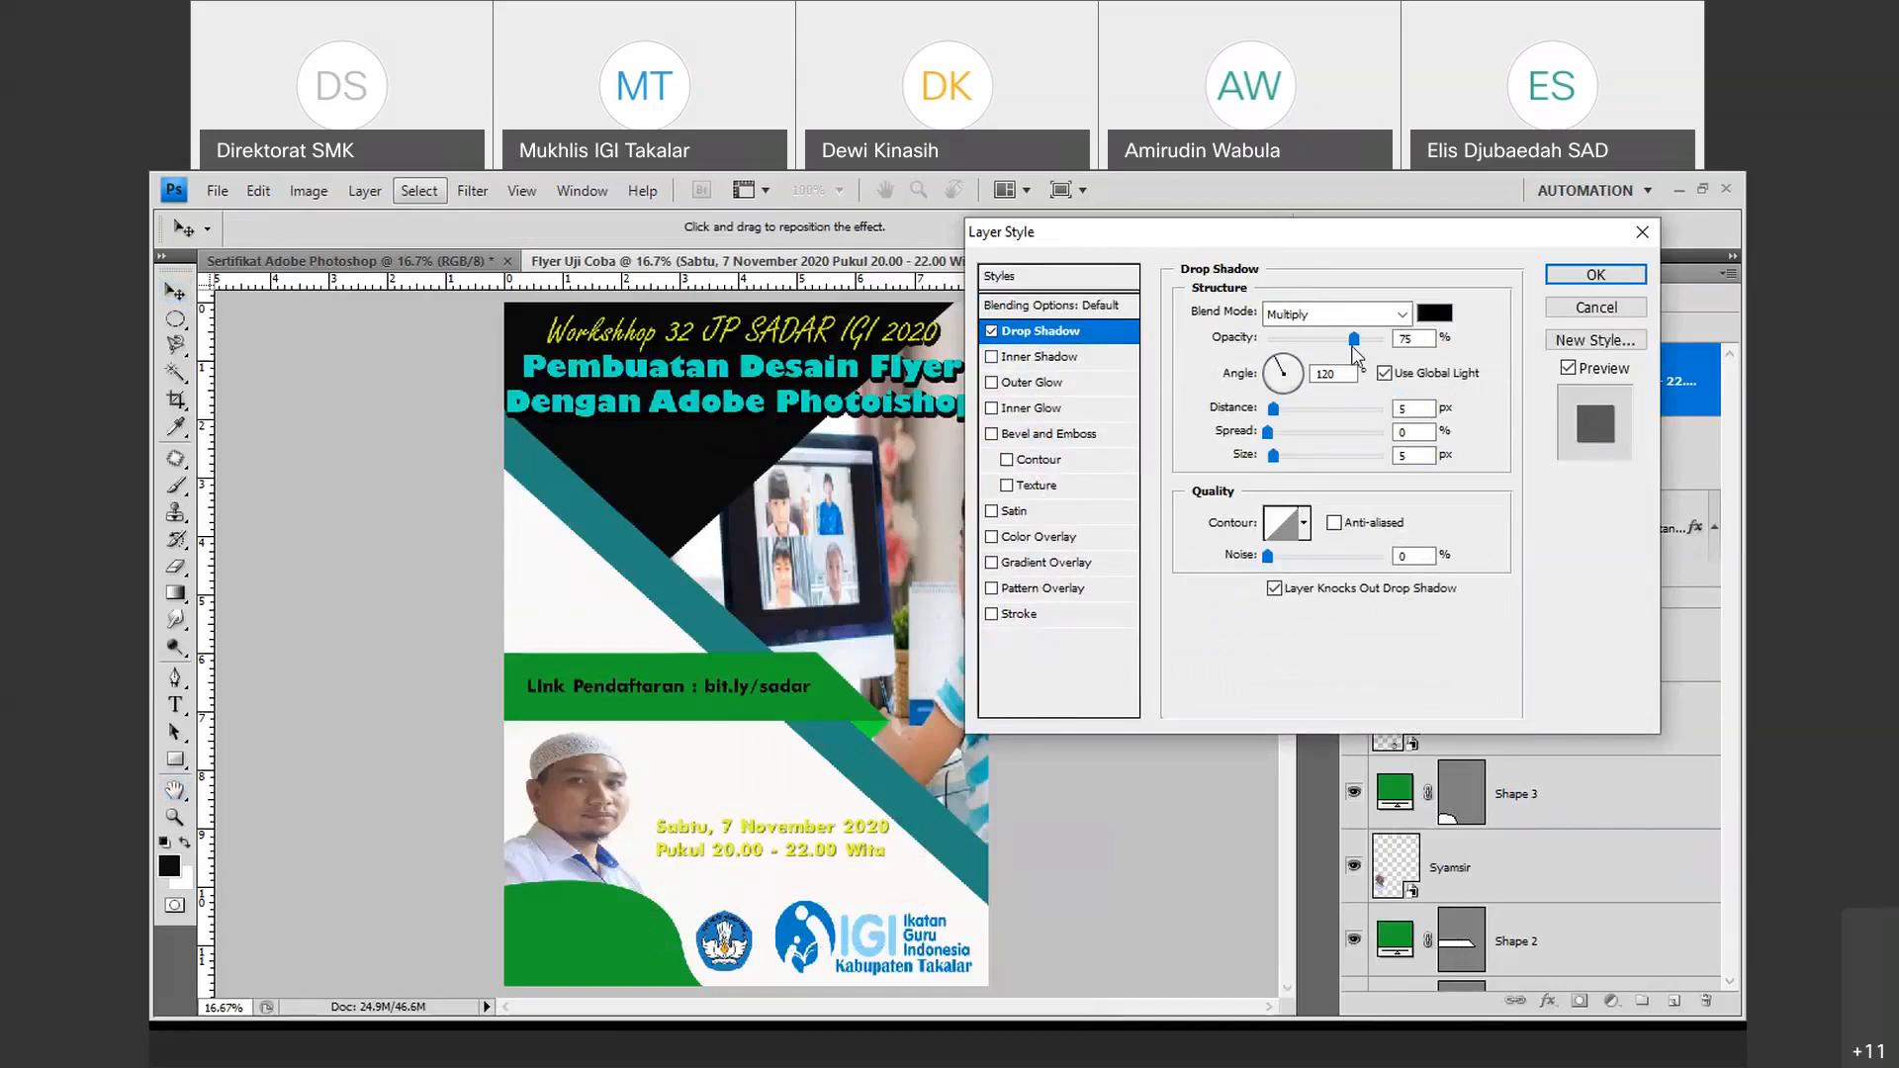
pyautogui.click(1375, 432)
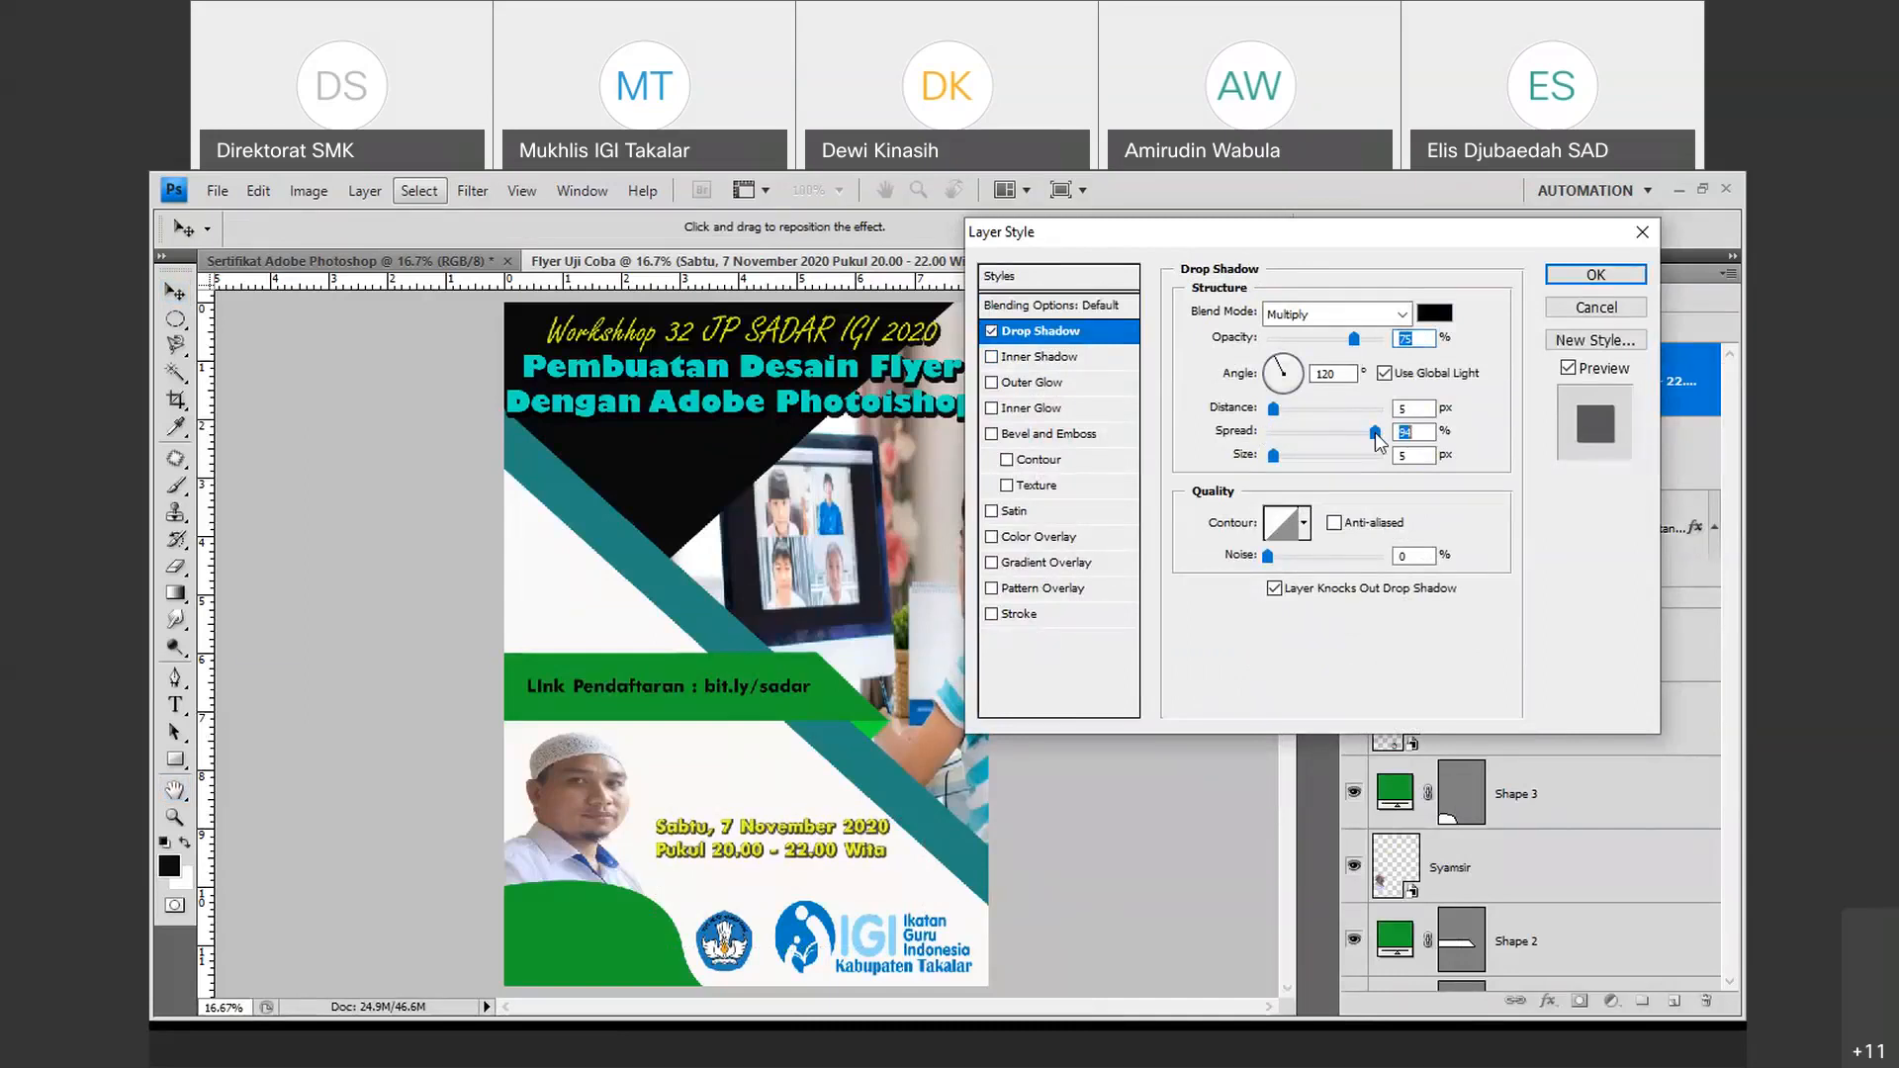
pyautogui.moveTo(1277, 408); pyautogui.dragTo(1287, 459)
pyautogui.click(1308, 457)
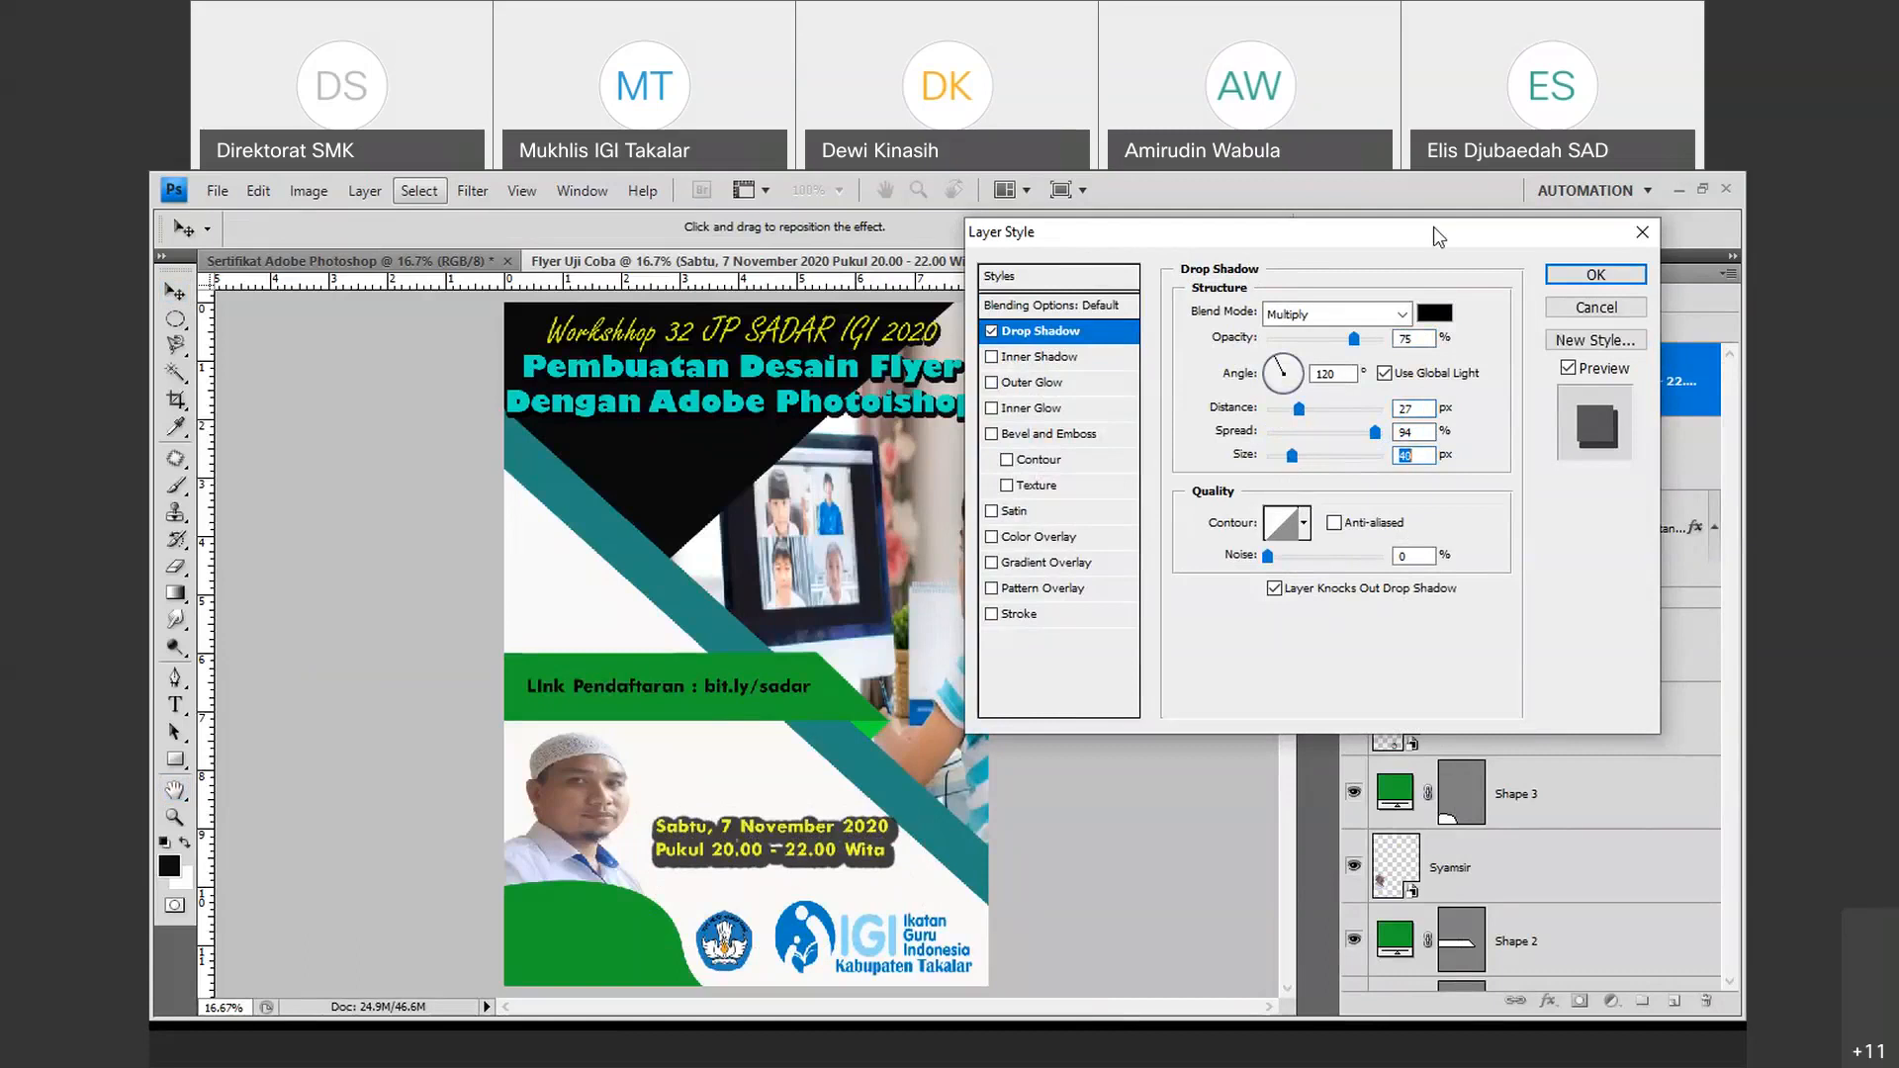
# Colour the date text's drop shadow dark blue (#0f1659), raise its opacity, and apply the layer style.
pyautogui.click(1434, 313)
pyautogui.click(1059, 630)
pyautogui.click(1001, 695)
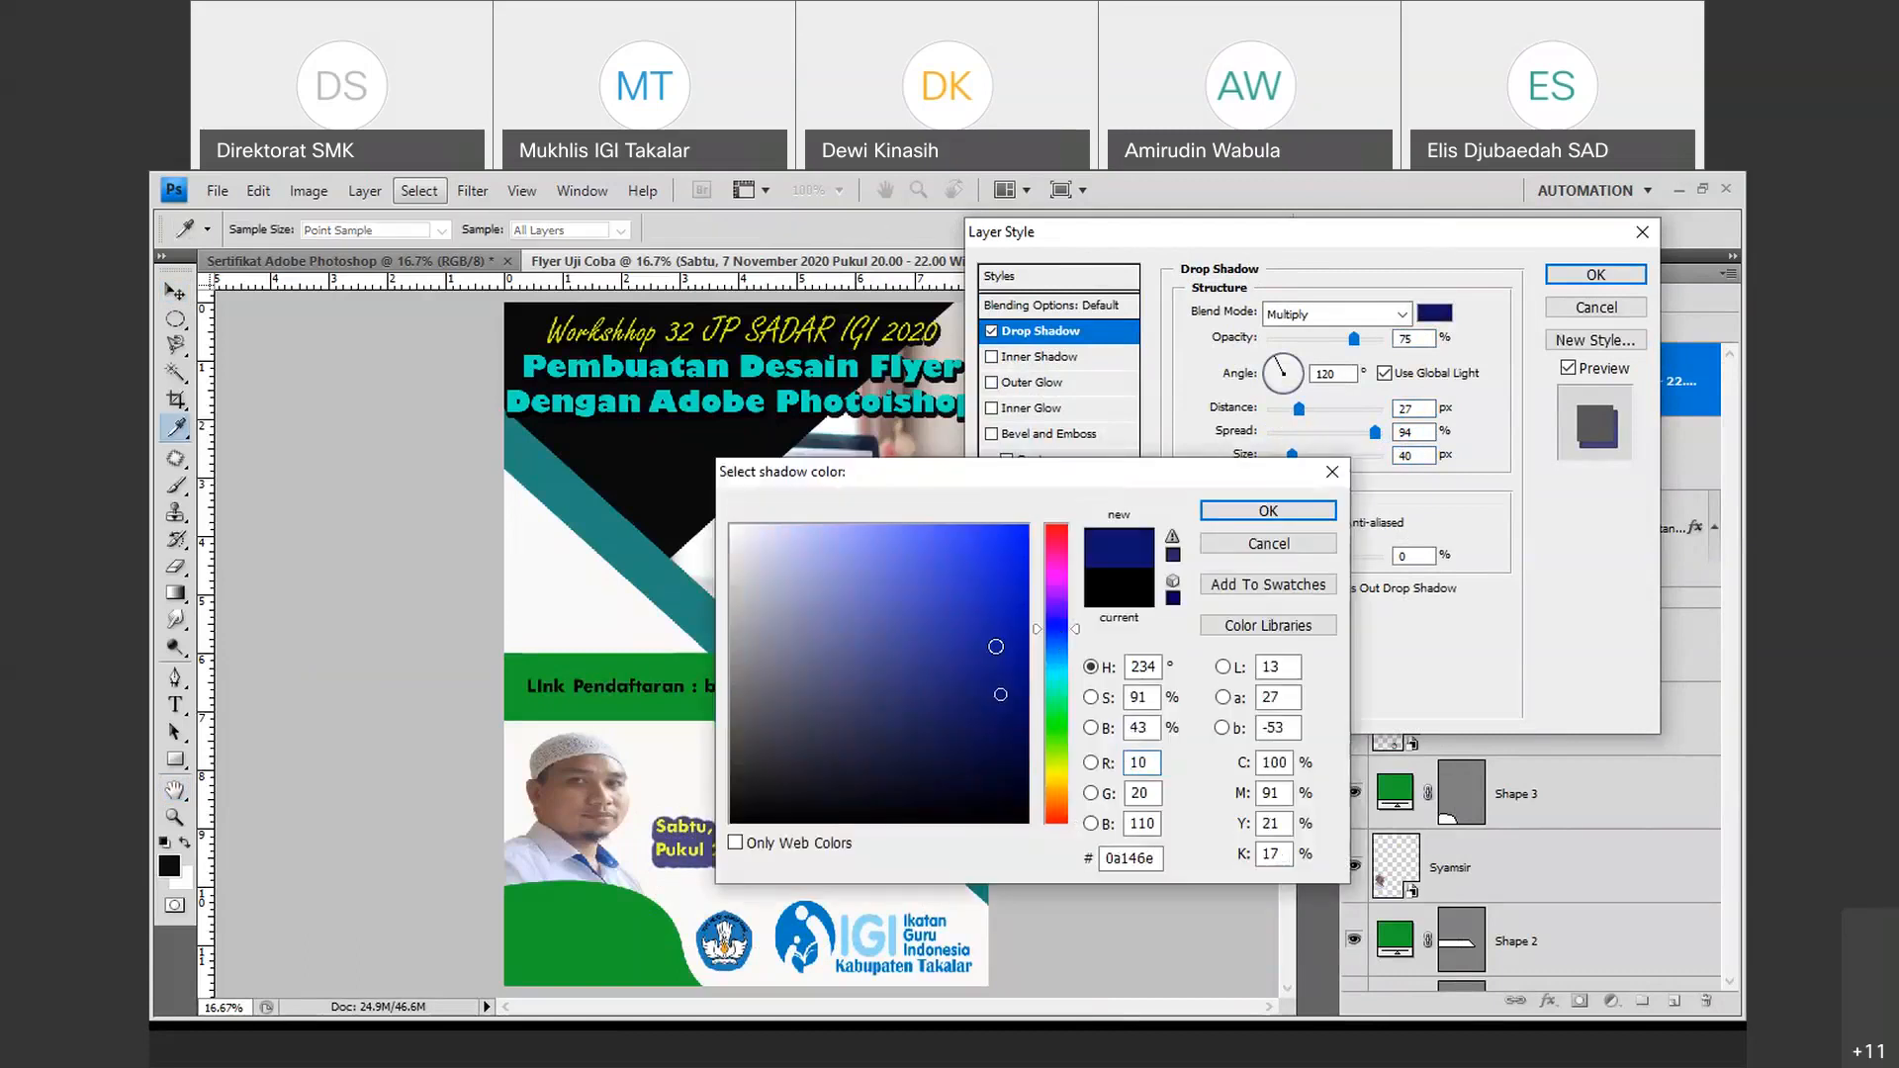
pyautogui.click(985, 646)
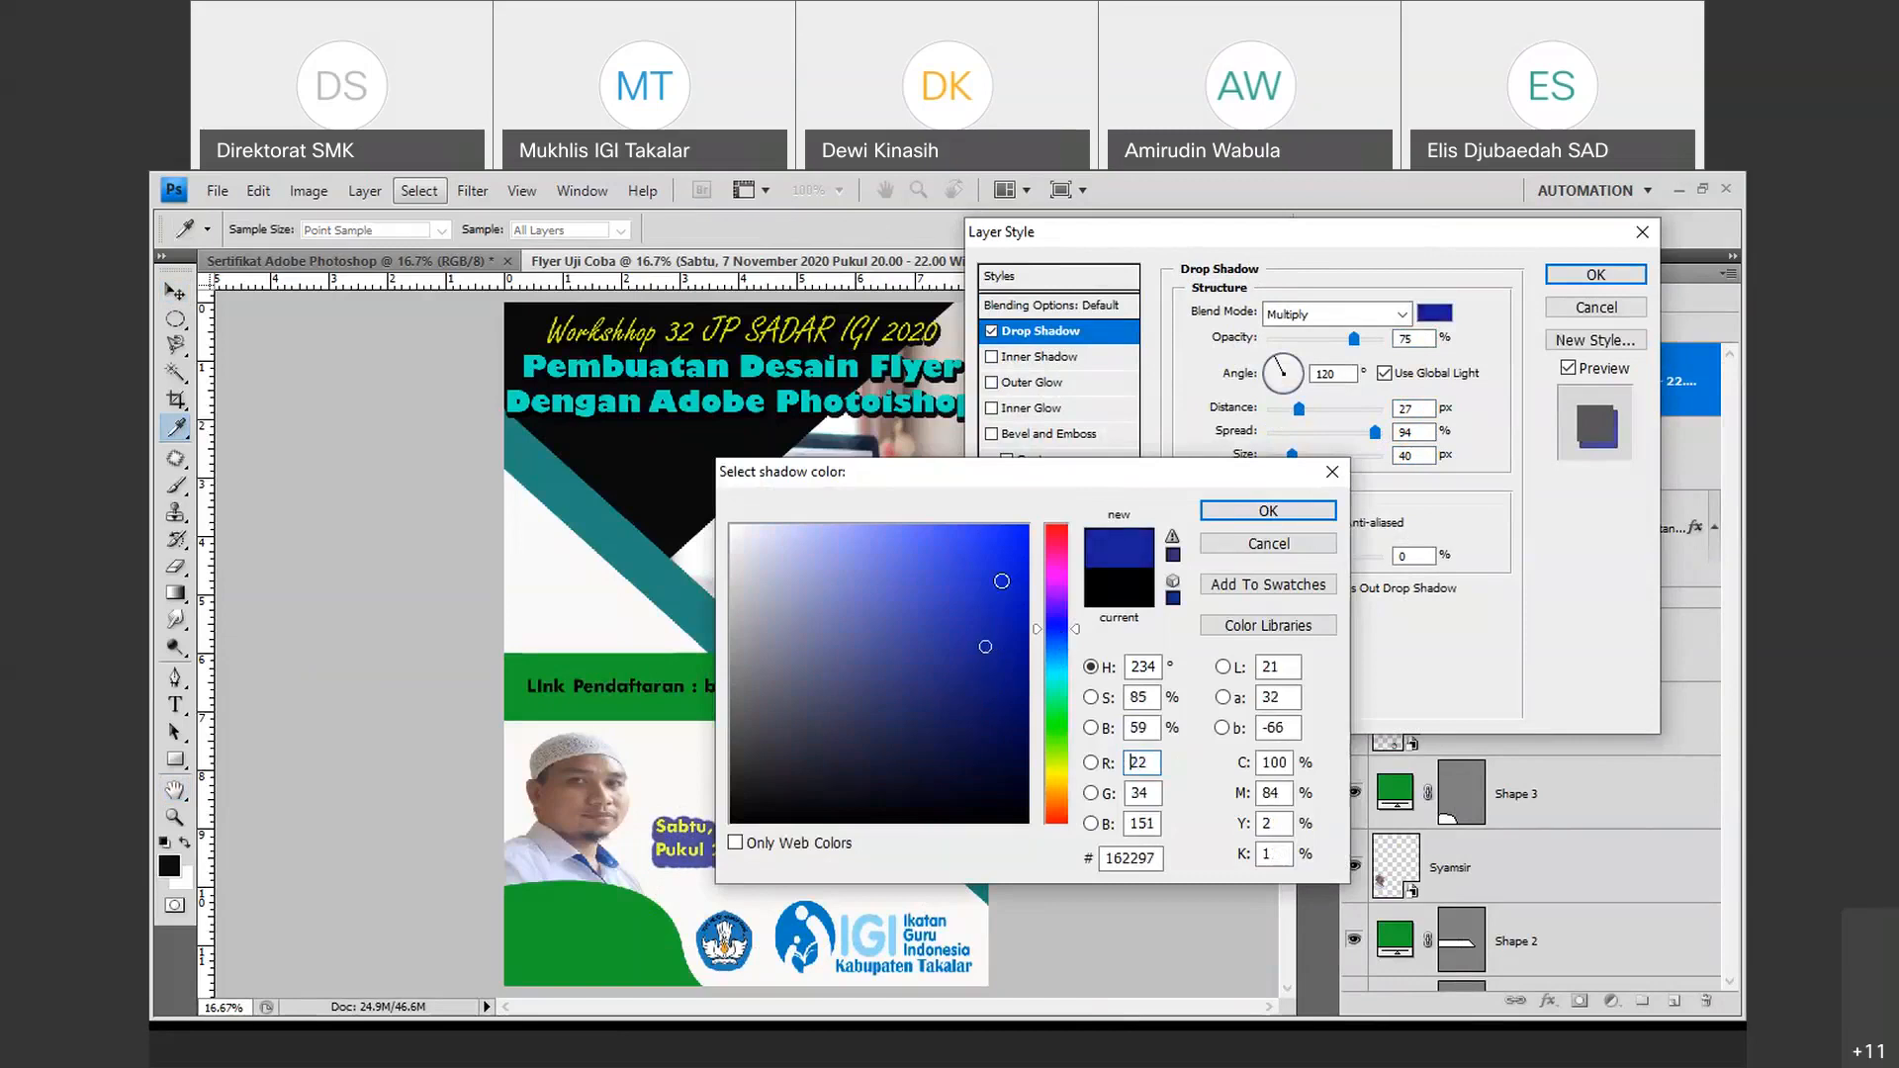
pyautogui.click(979, 719)
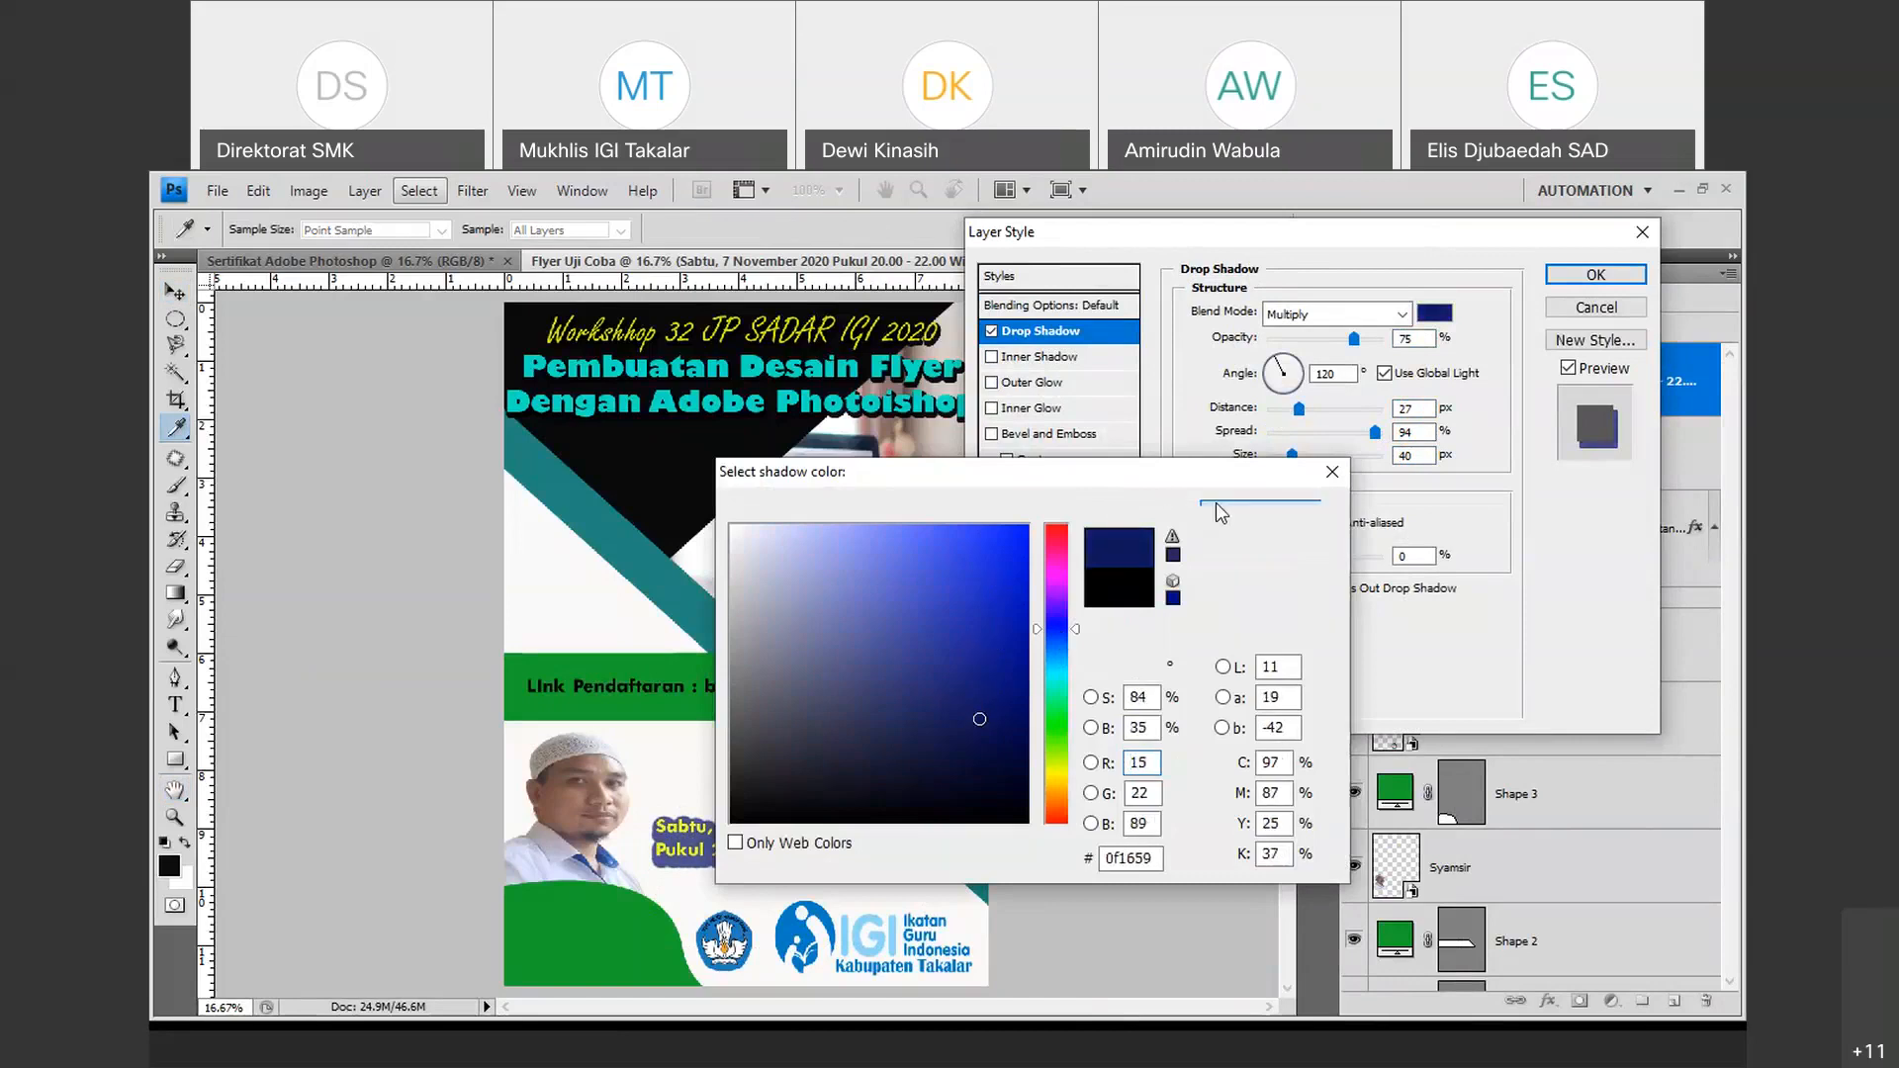
pyautogui.click(1214, 502)
pyautogui.click(1377, 339)
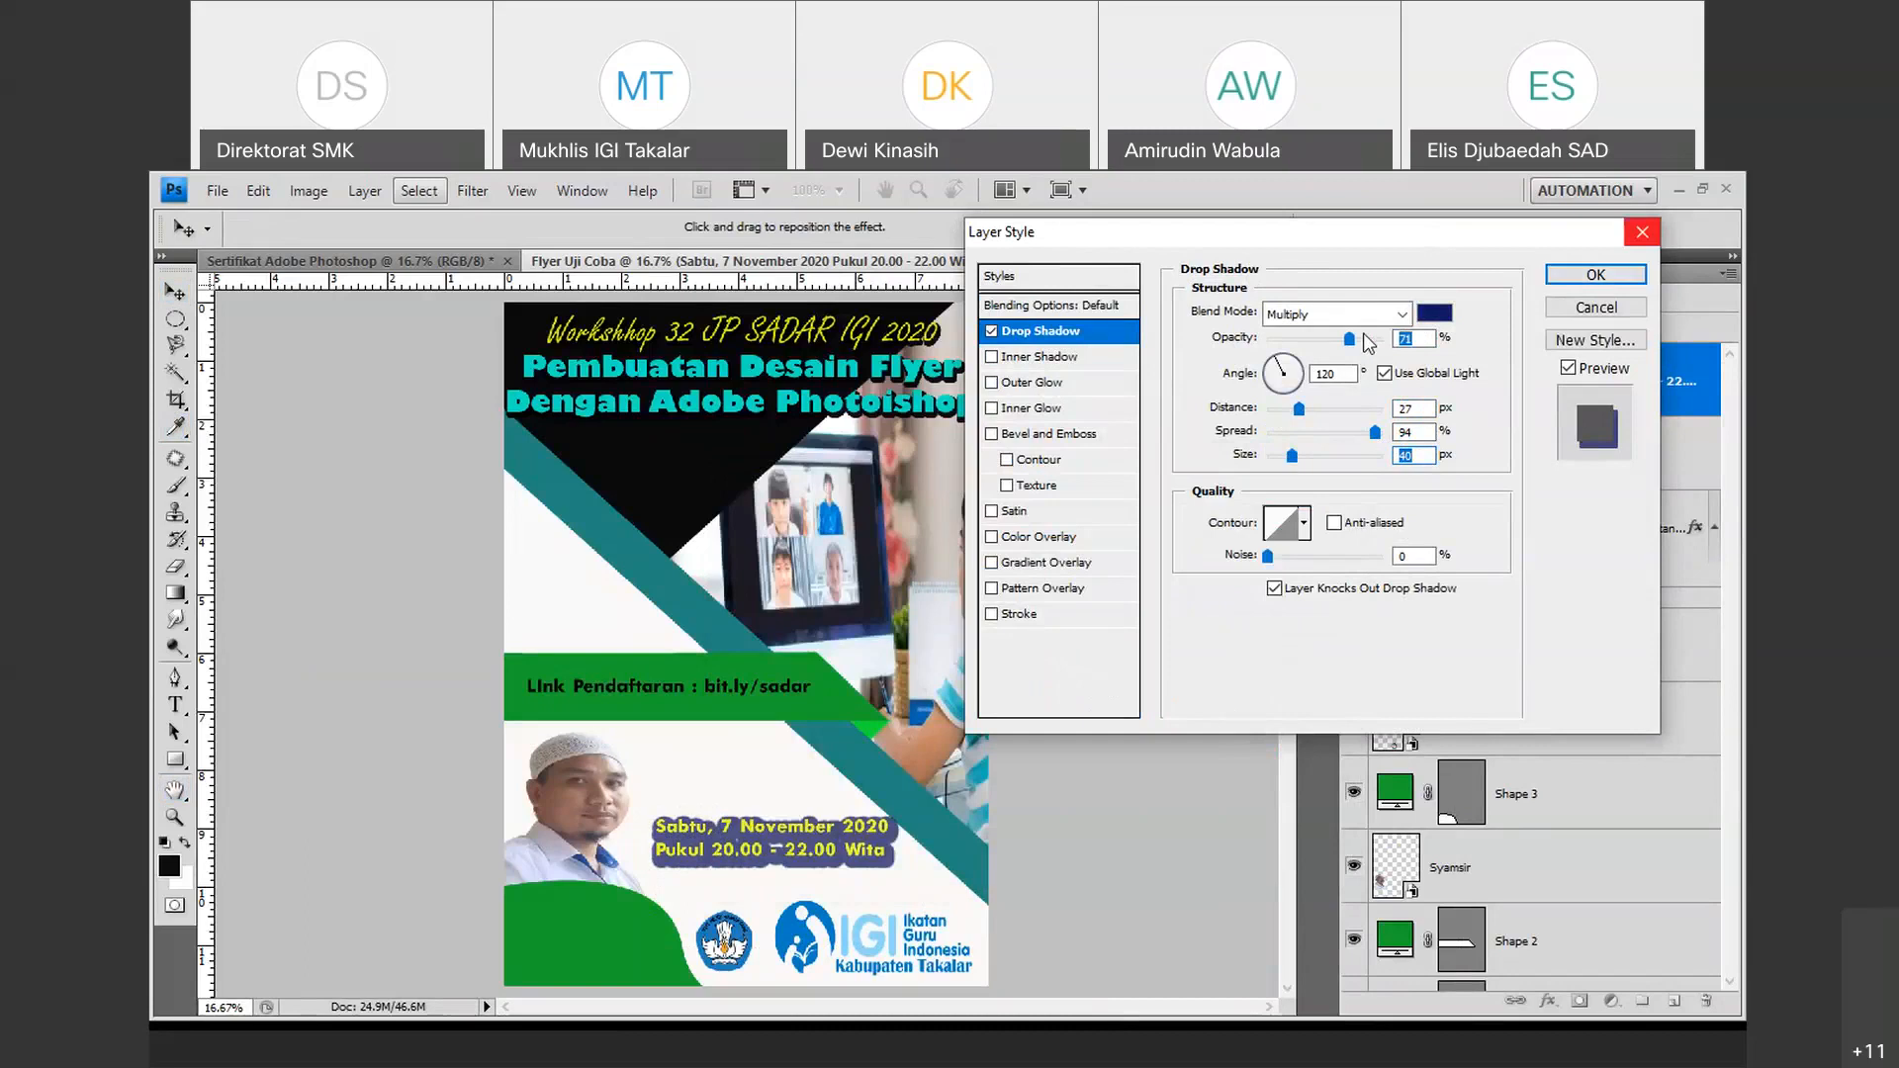
pyautogui.click(1559, 280)
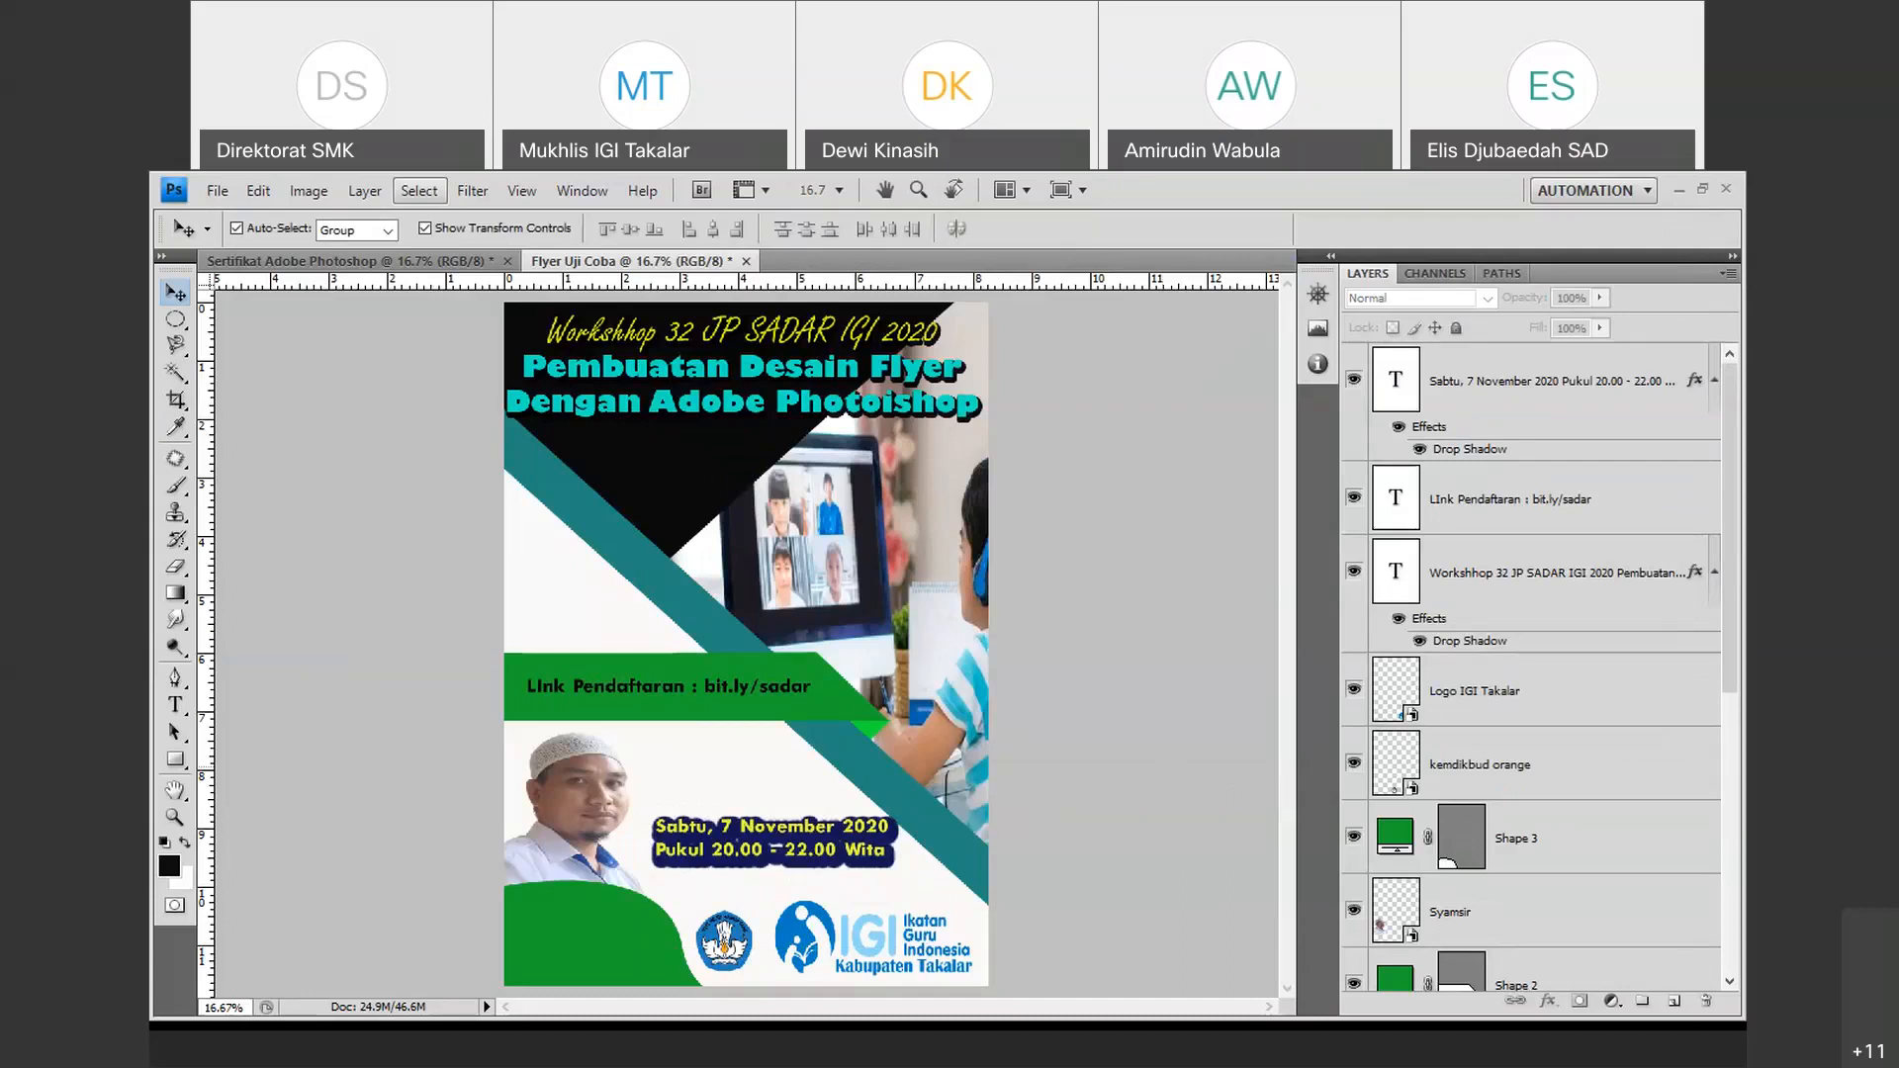
# Place the "free" image from the Pemateri folder, shrunk to 47.2% width and 40.6% height, over the green bar's slanted end and commit it.
pyautogui.click(217, 191)
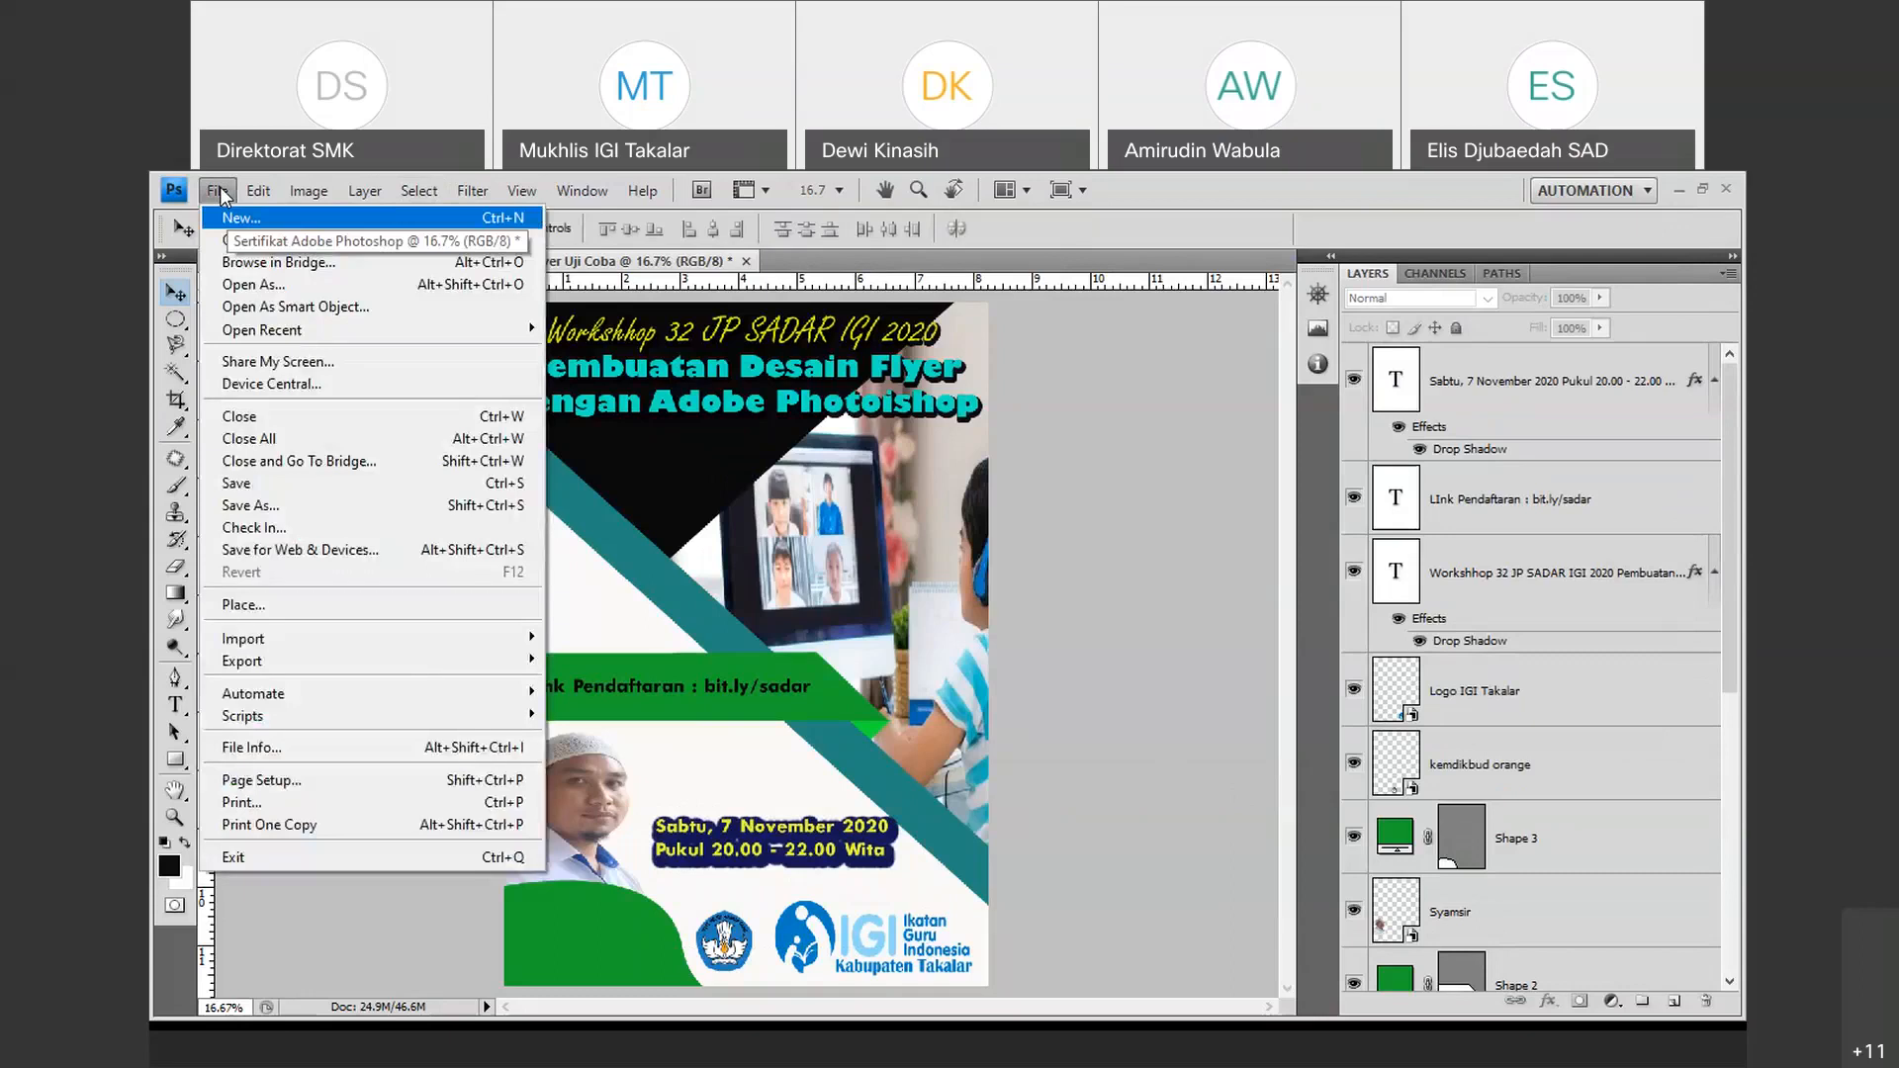
pyautogui.click(247, 604)
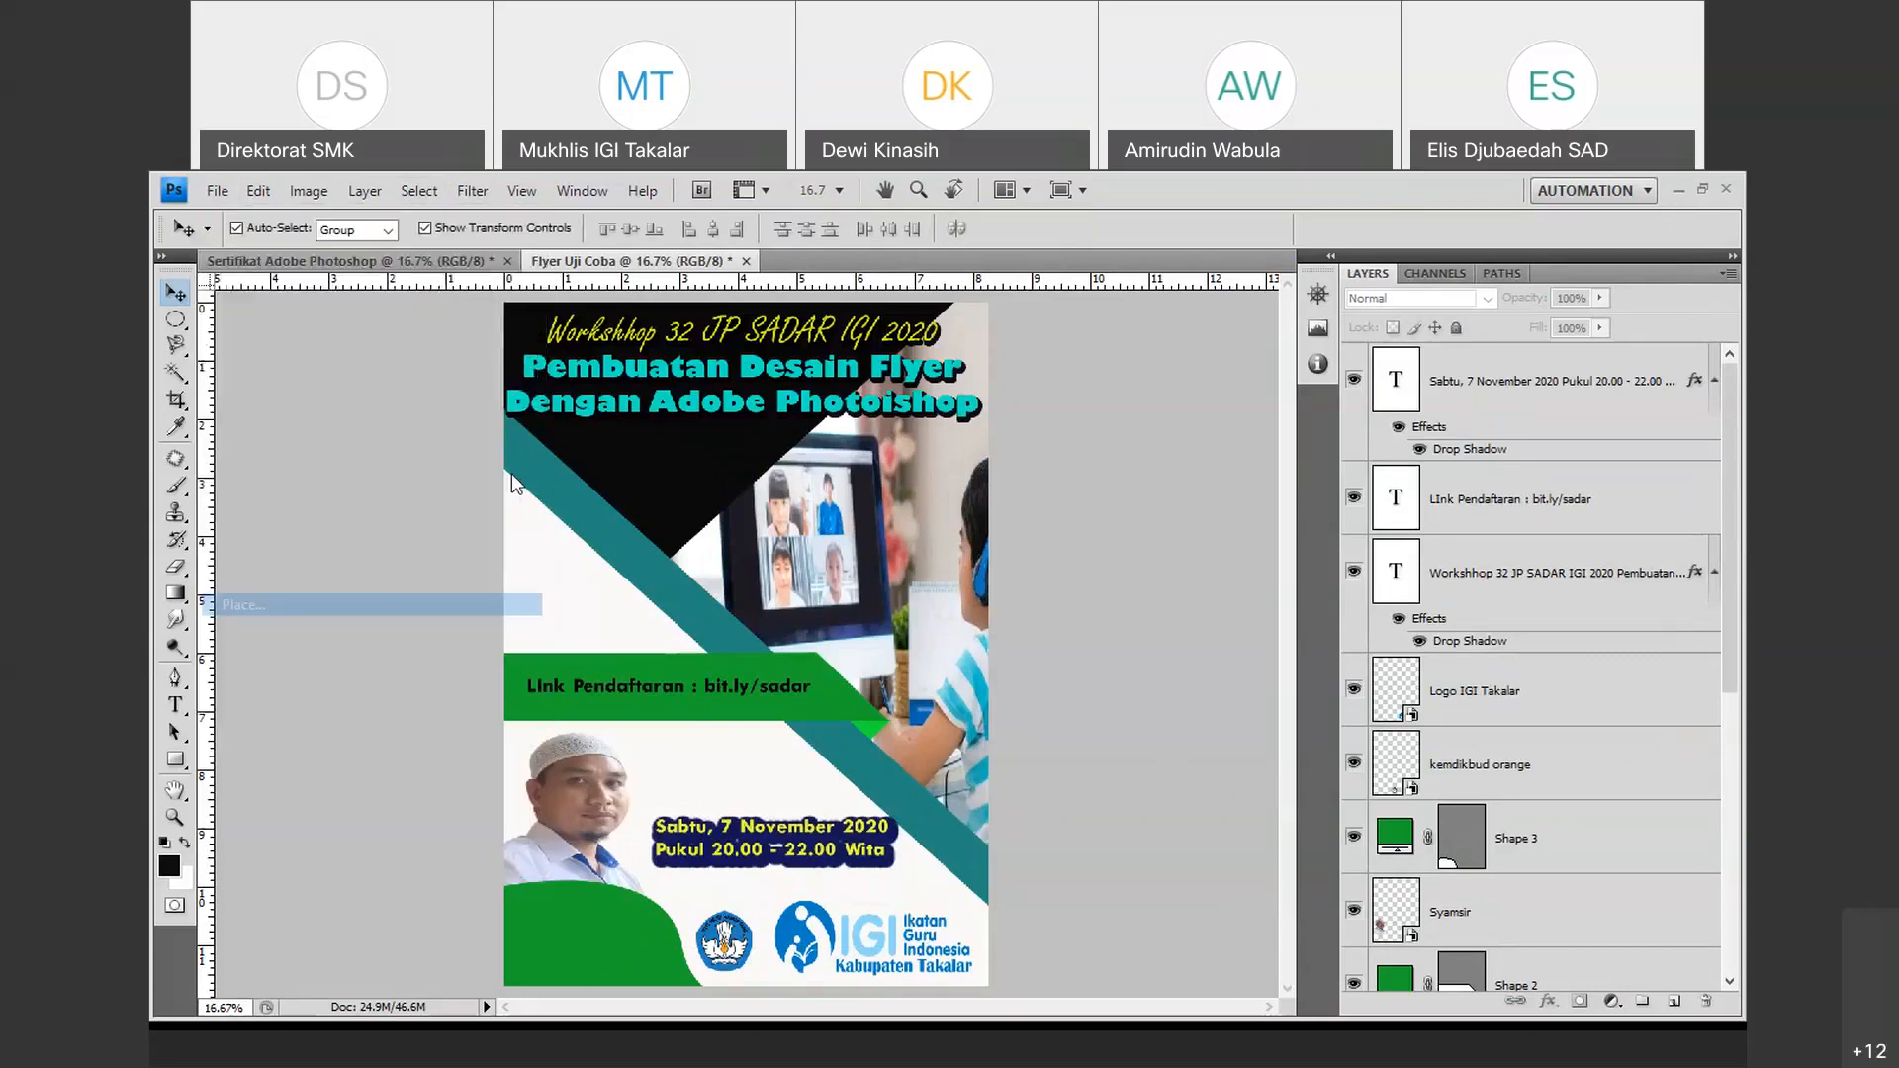
pyautogui.click(851, 413)
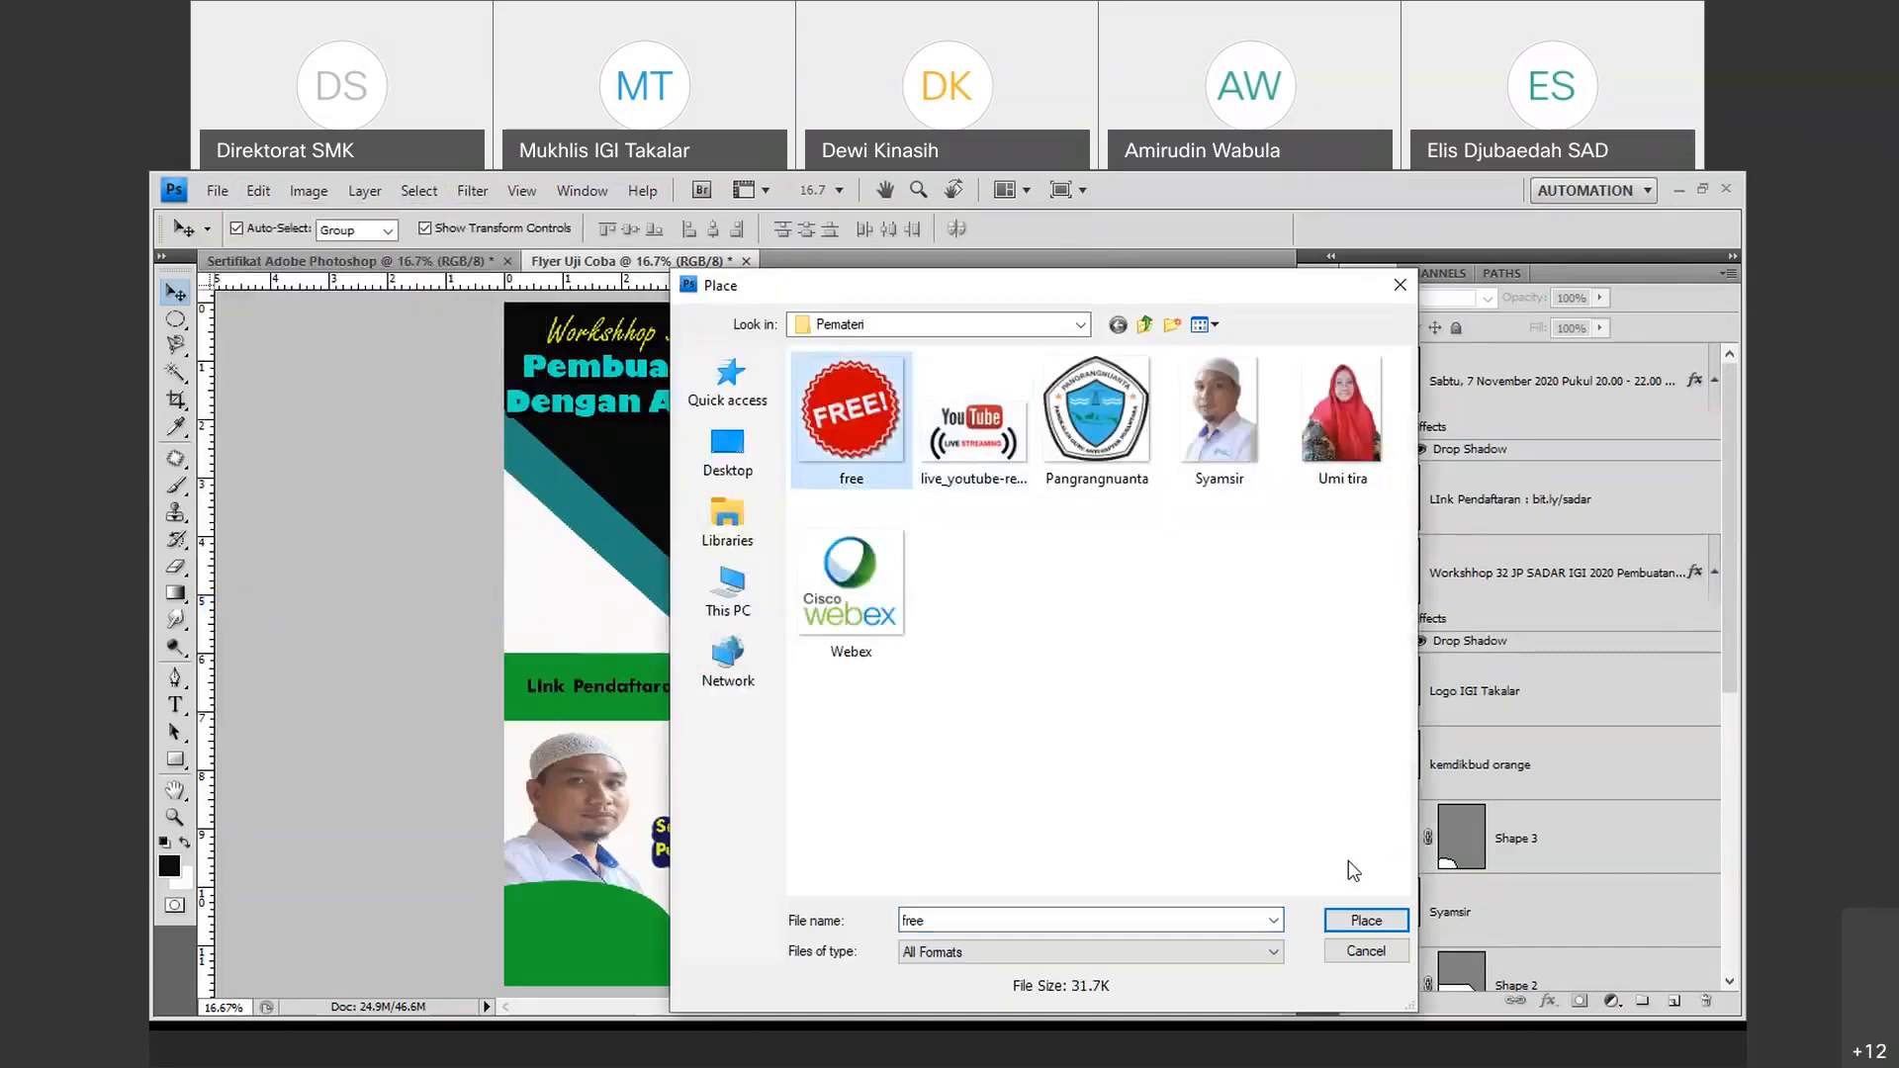
pyautogui.click(1364, 920)
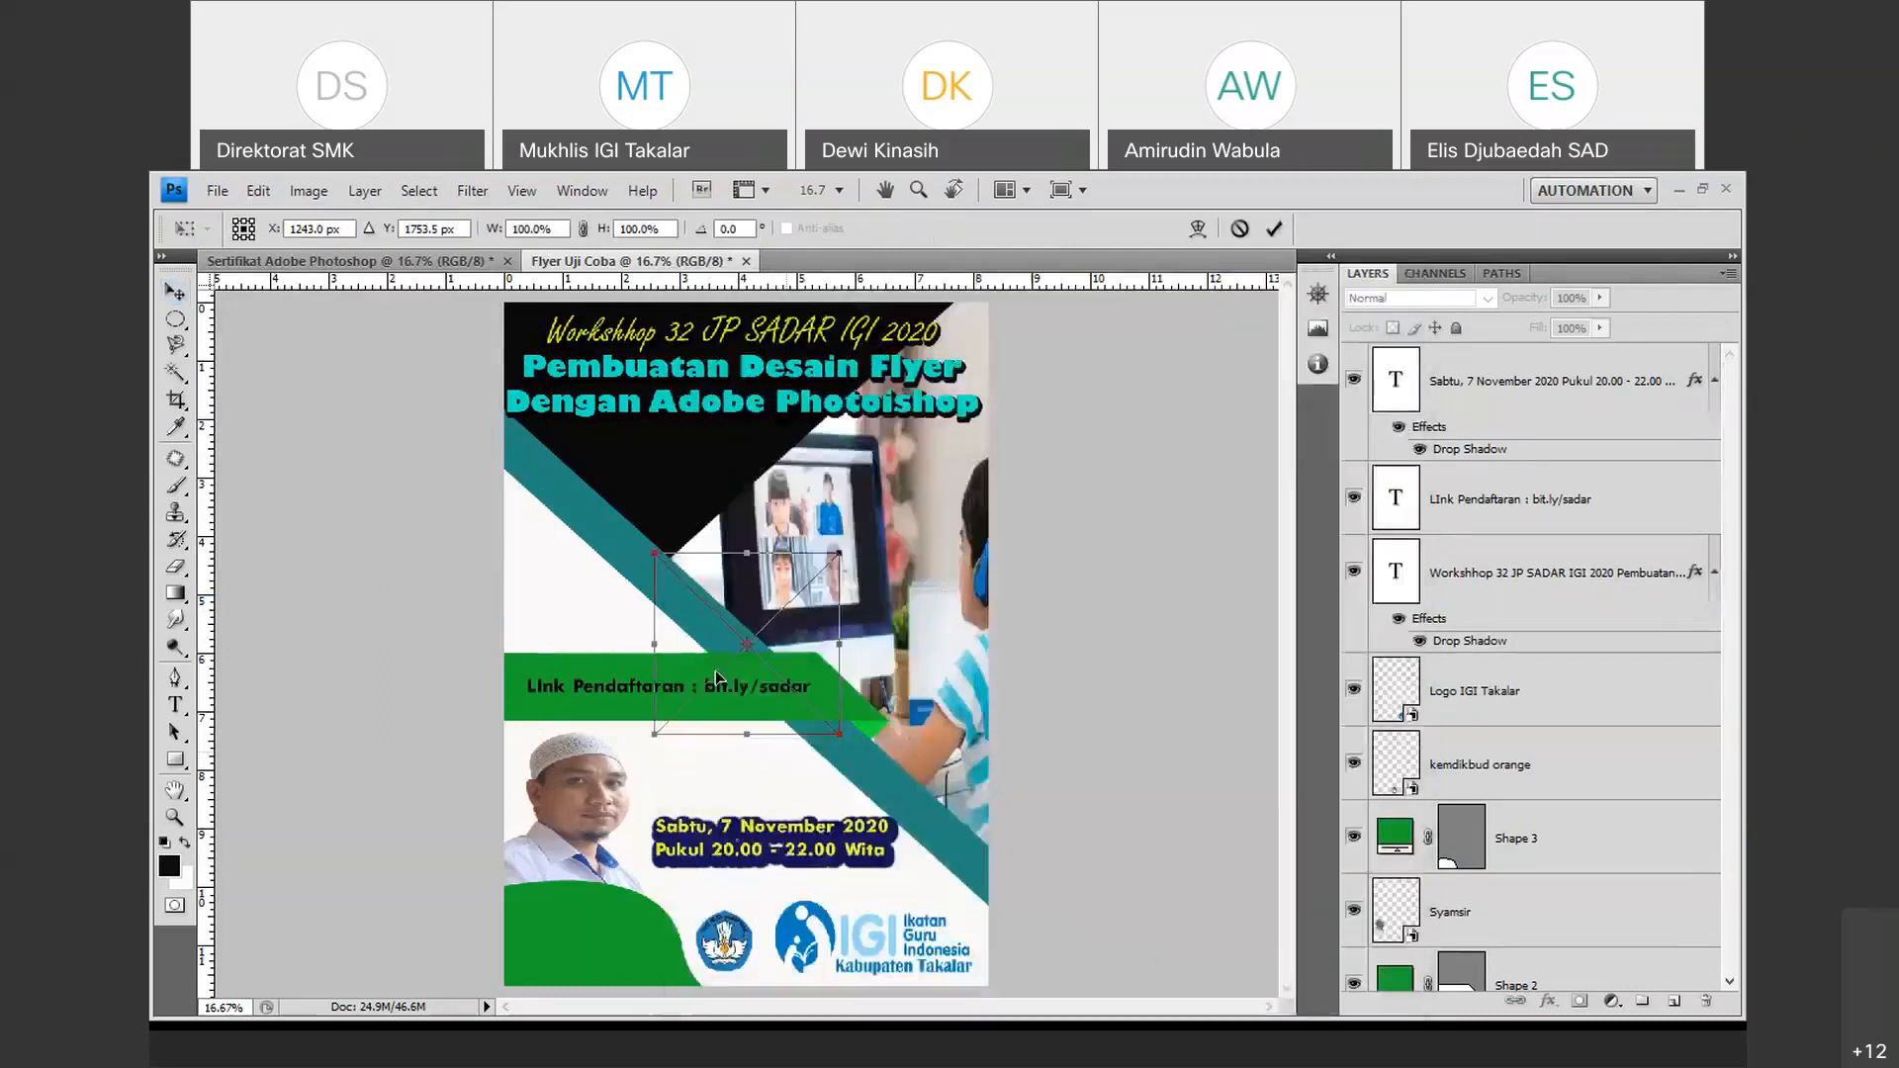
pyautogui.moveTo(654, 554); pyautogui.dragTo(747, 695)
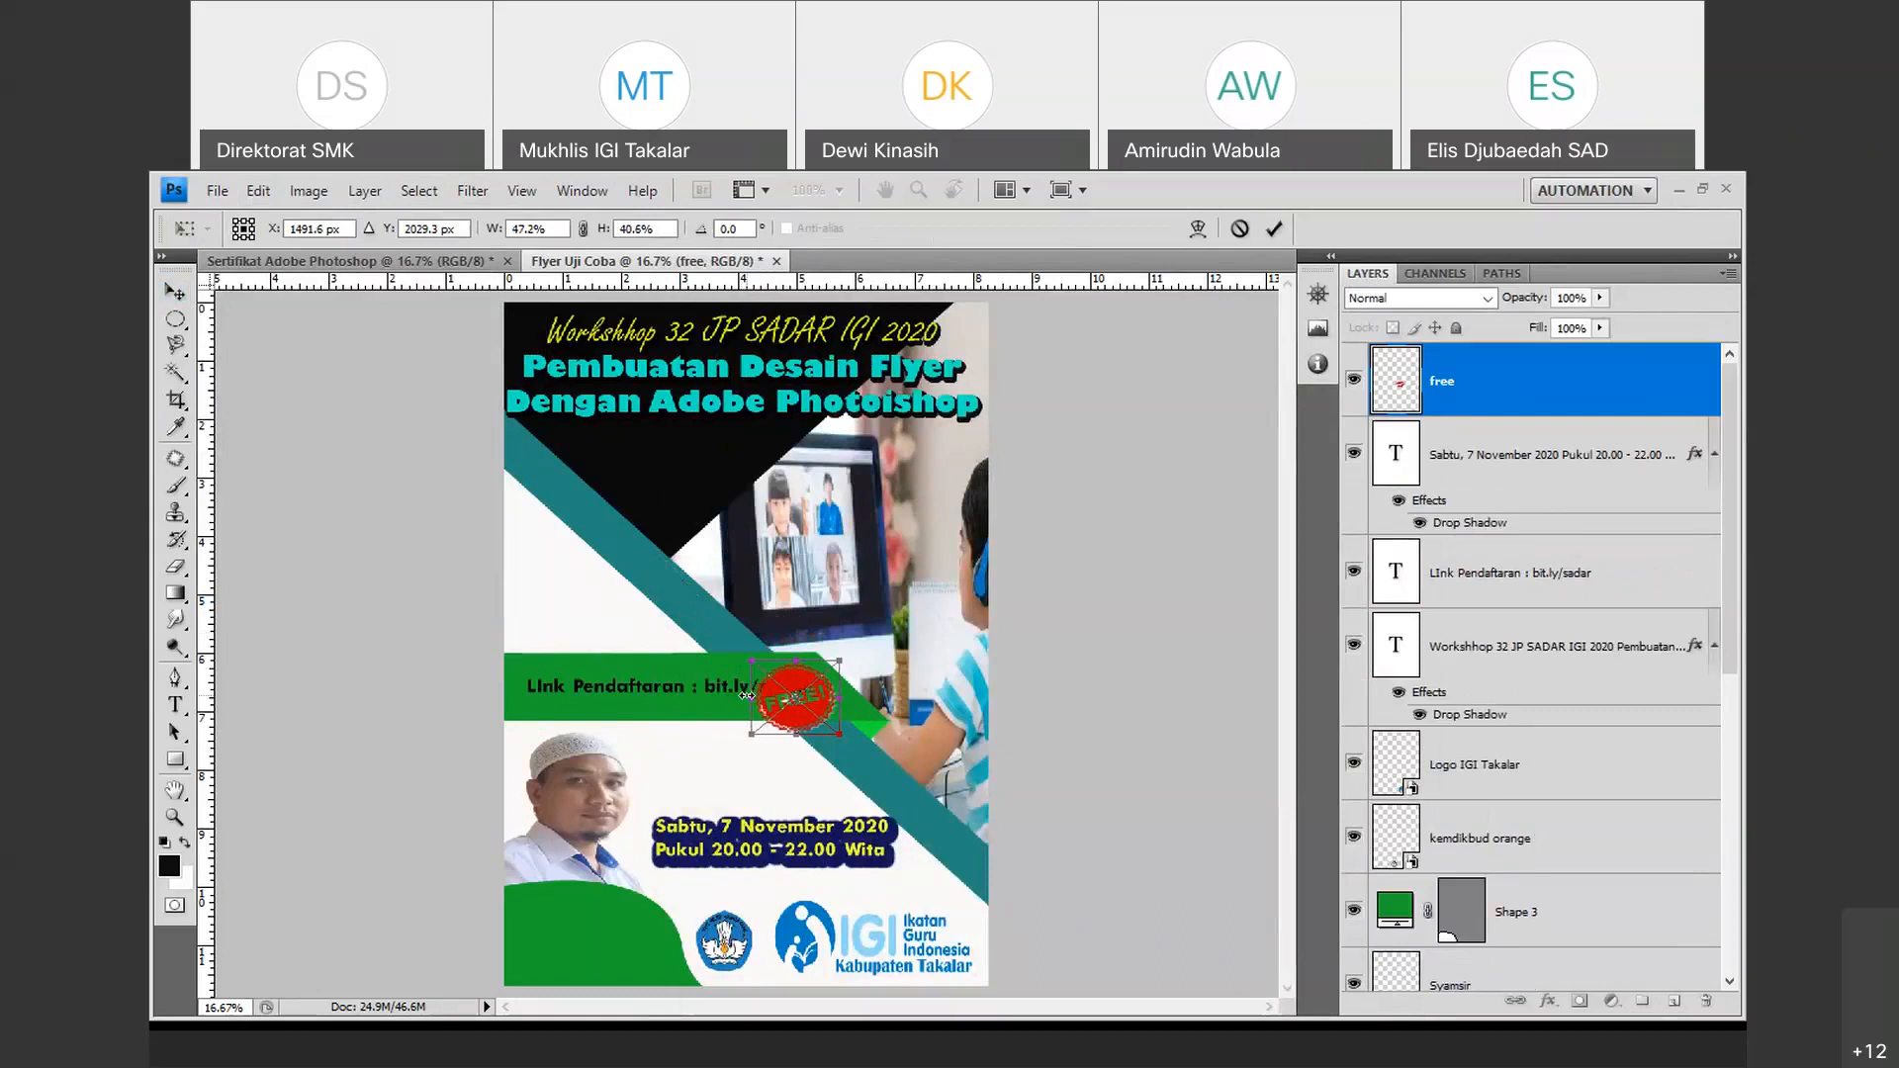
pyautogui.click(1274, 228)
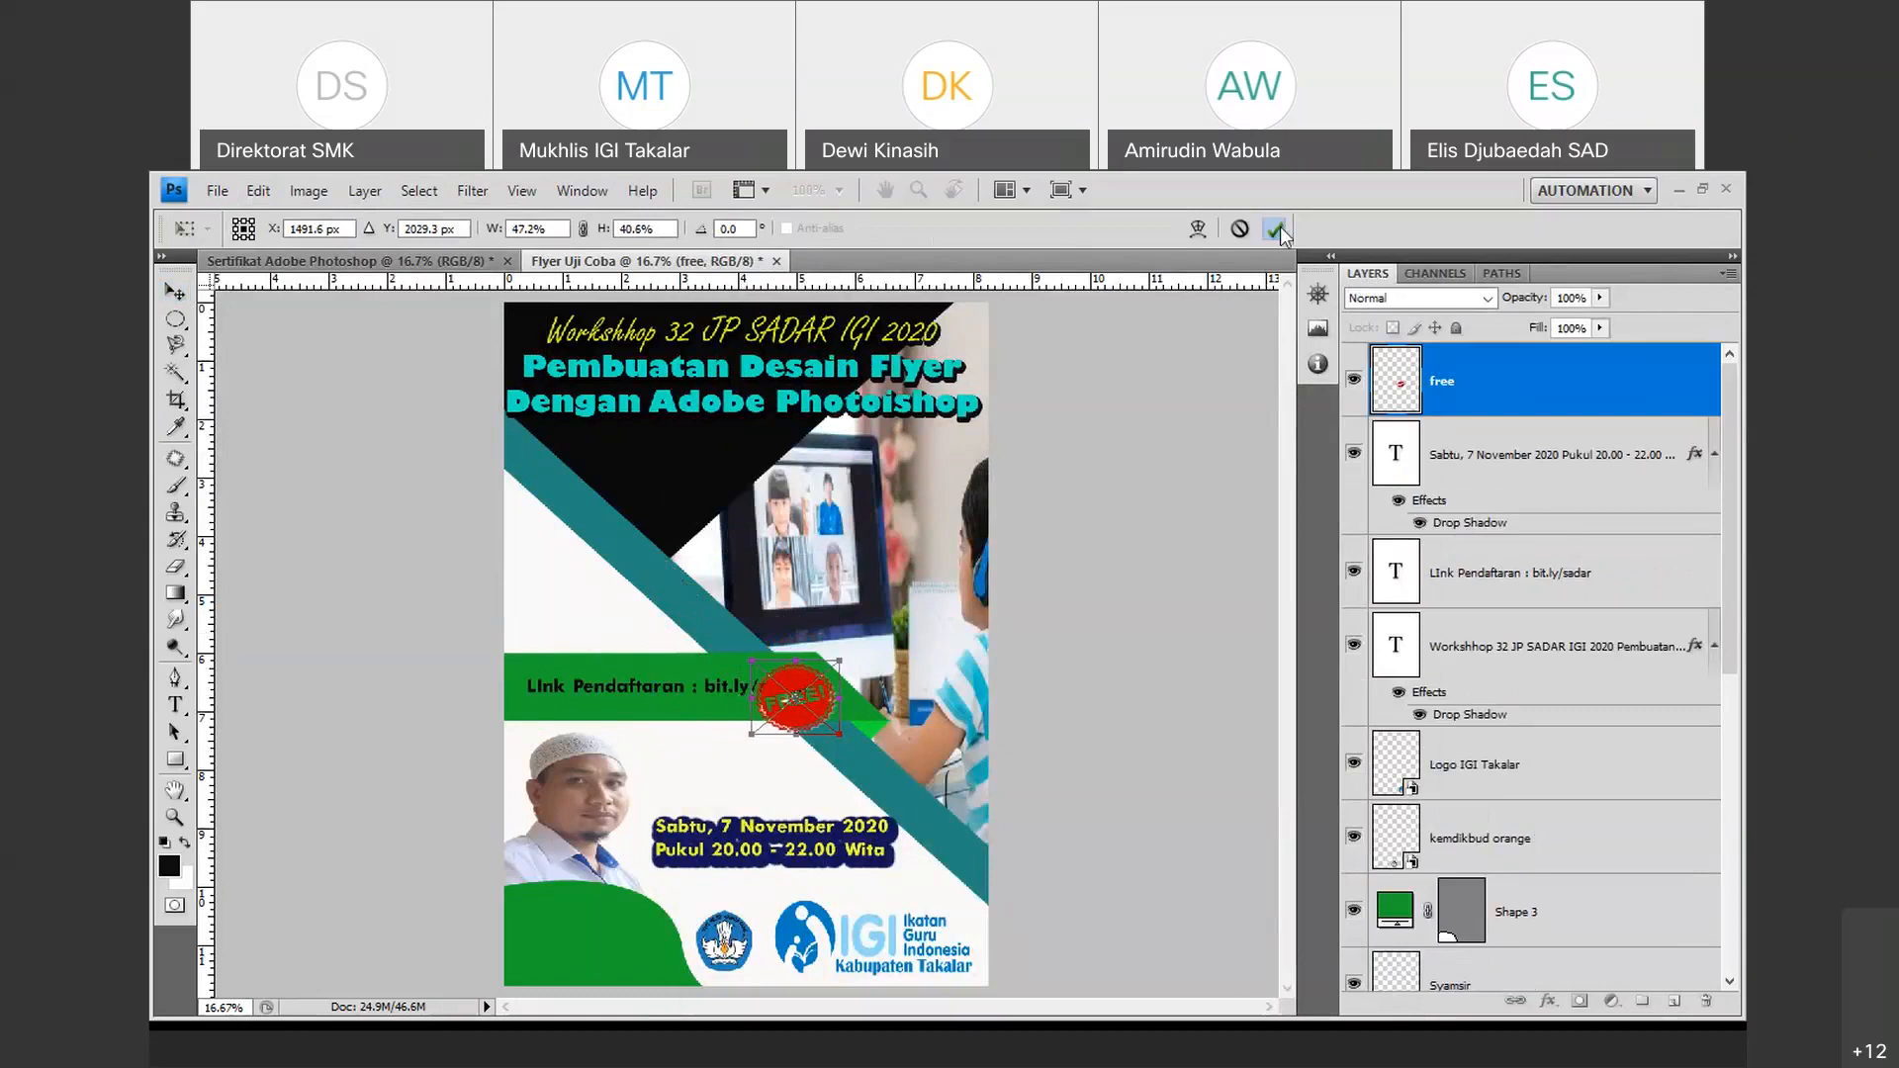
# Move the FREE badge off the green bar to just above the date and time text, and deselect it.
pyautogui.moveTo(783, 727); pyautogui.dragTo(736, 799)
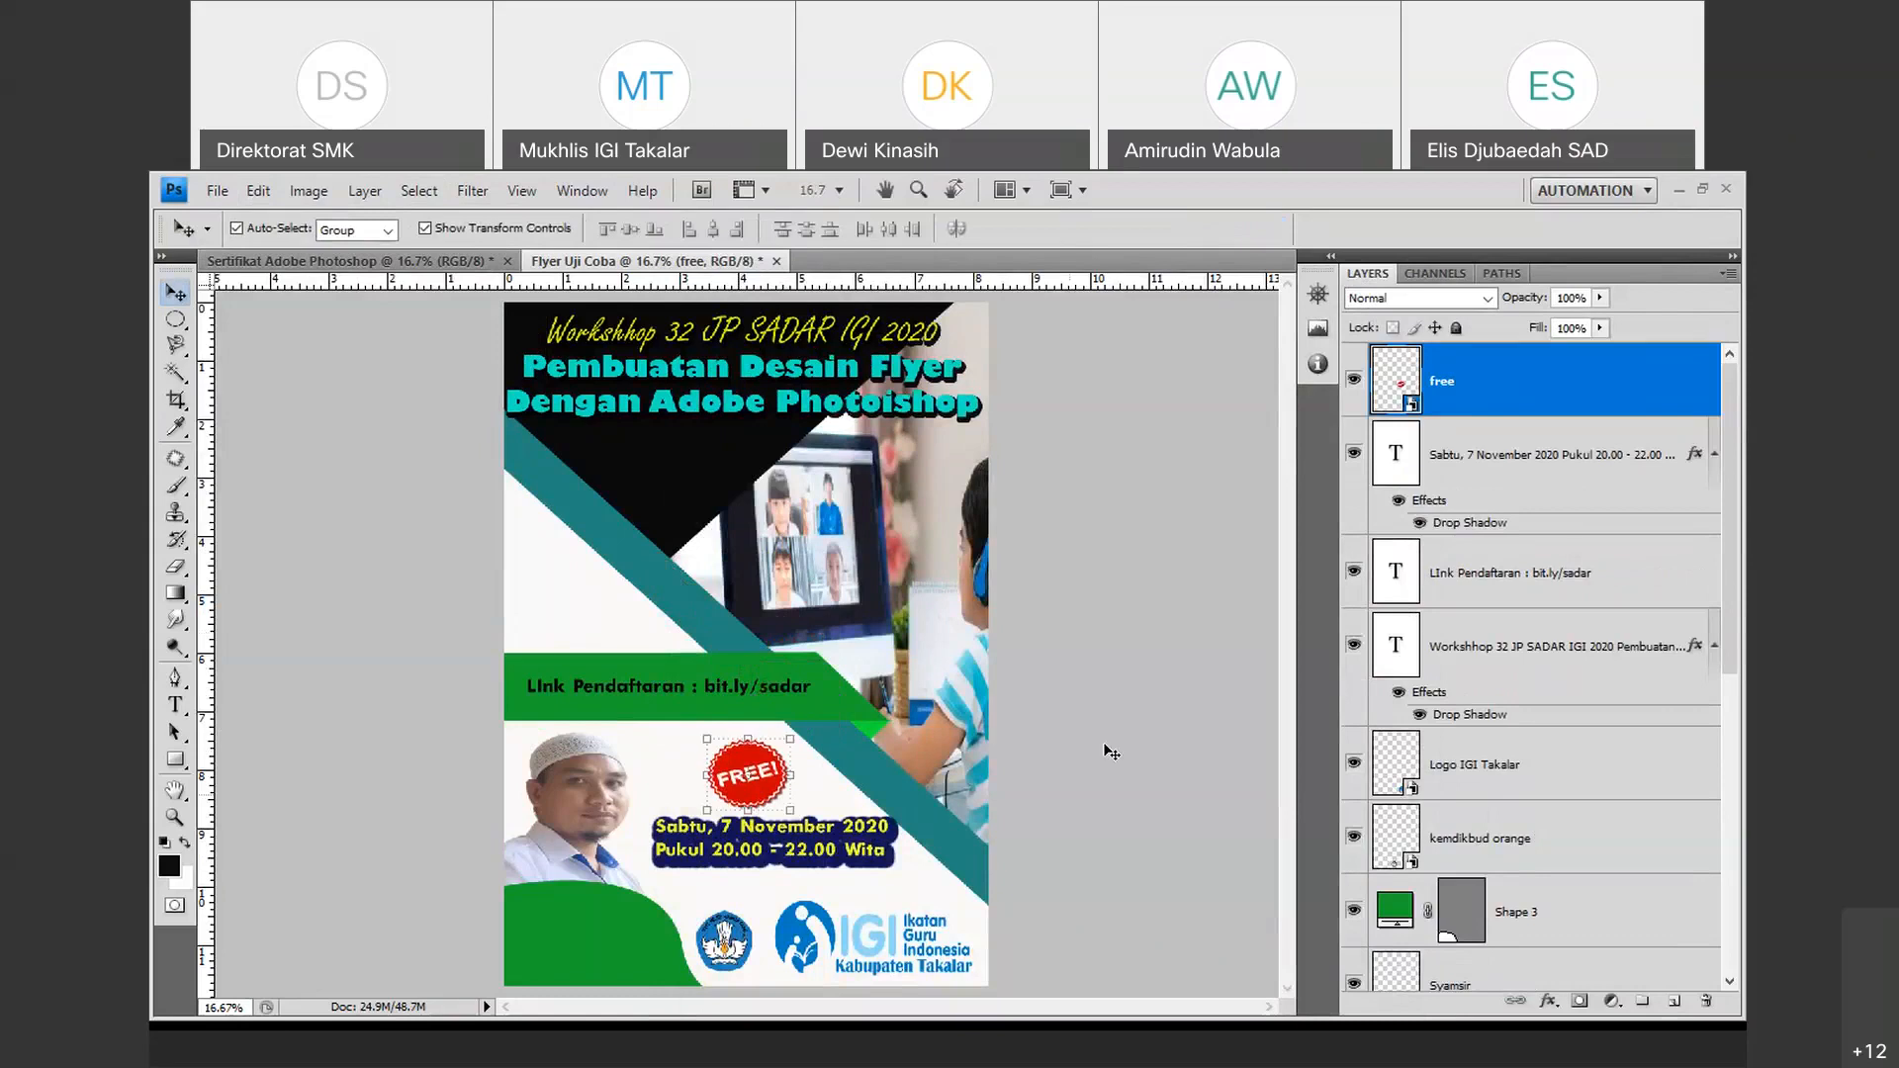
pyautogui.click(1123, 700)
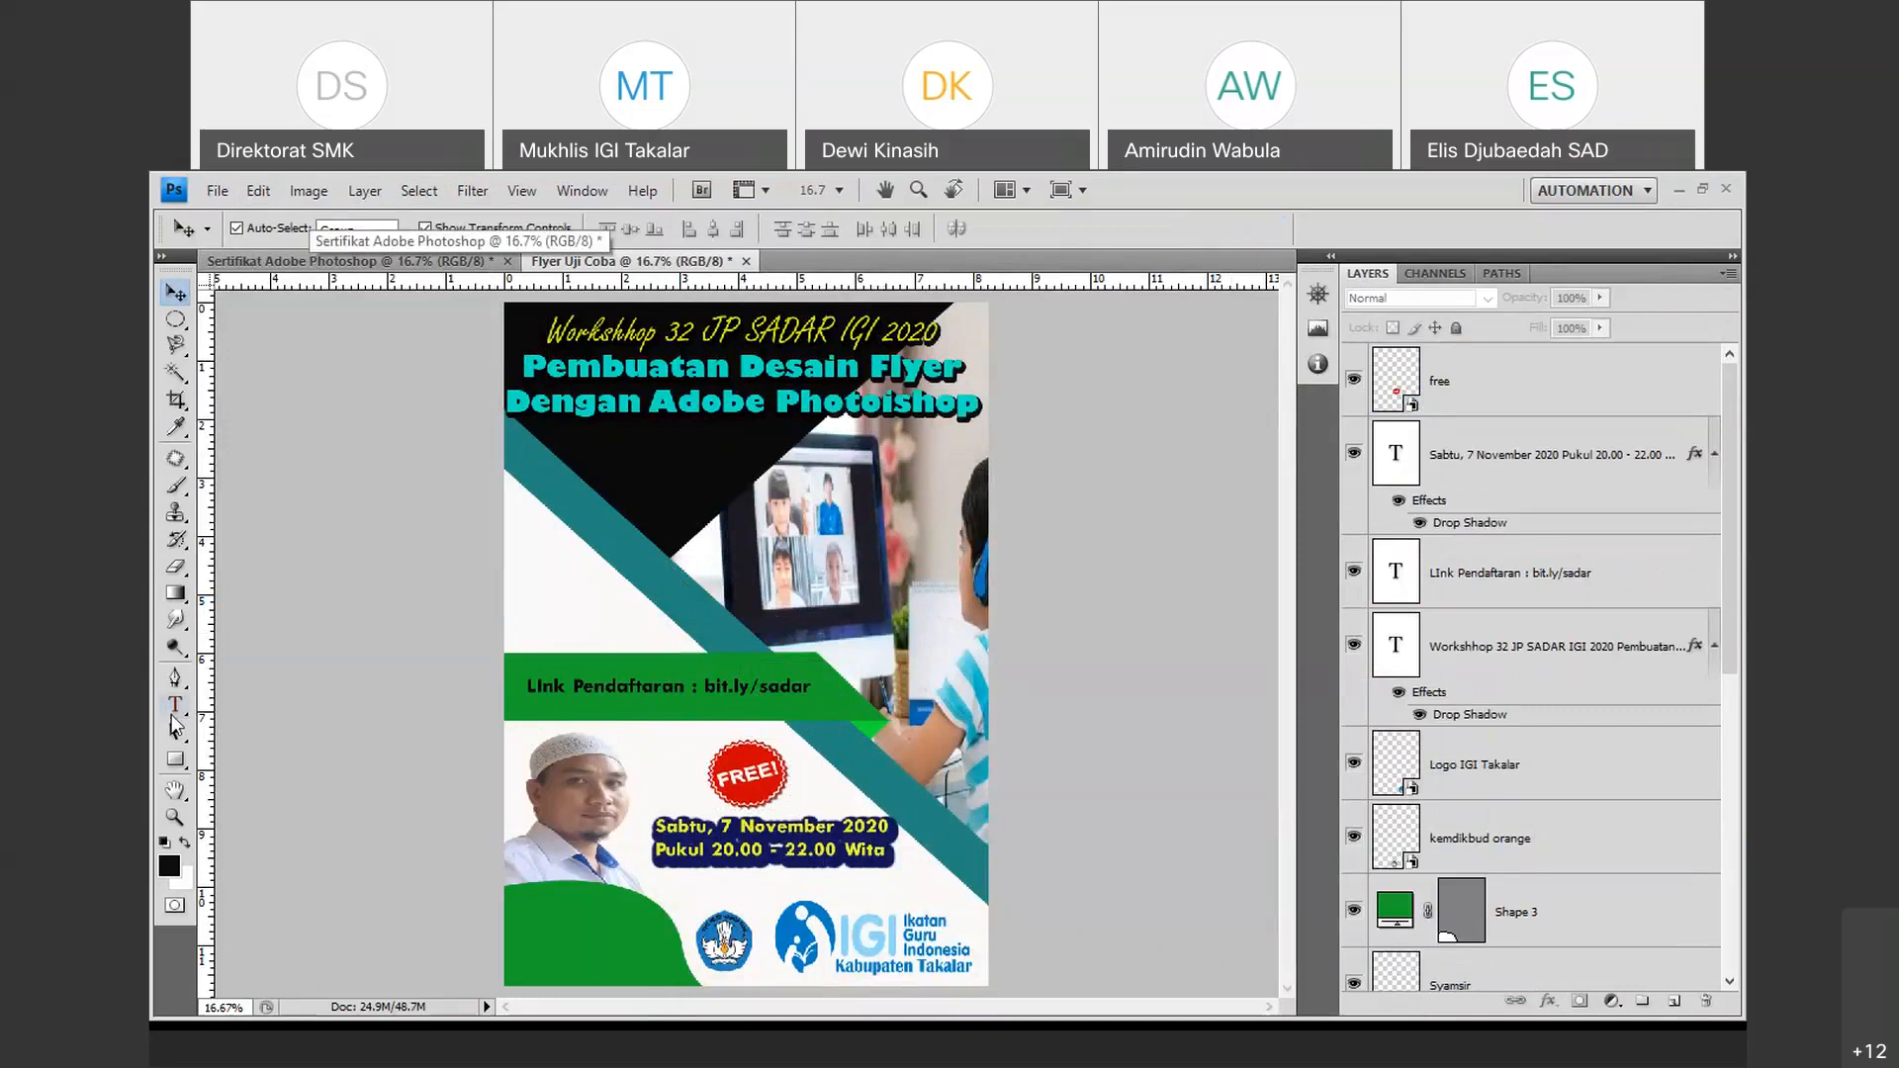
# Add a text box reading "Link Meeting : bit.ly/sadar 31" in the white triangle above the green bar and commit it.
pyautogui.click(175, 706)
pyautogui.moveTo(514, 530); pyautogui.dragTo(654, 633)
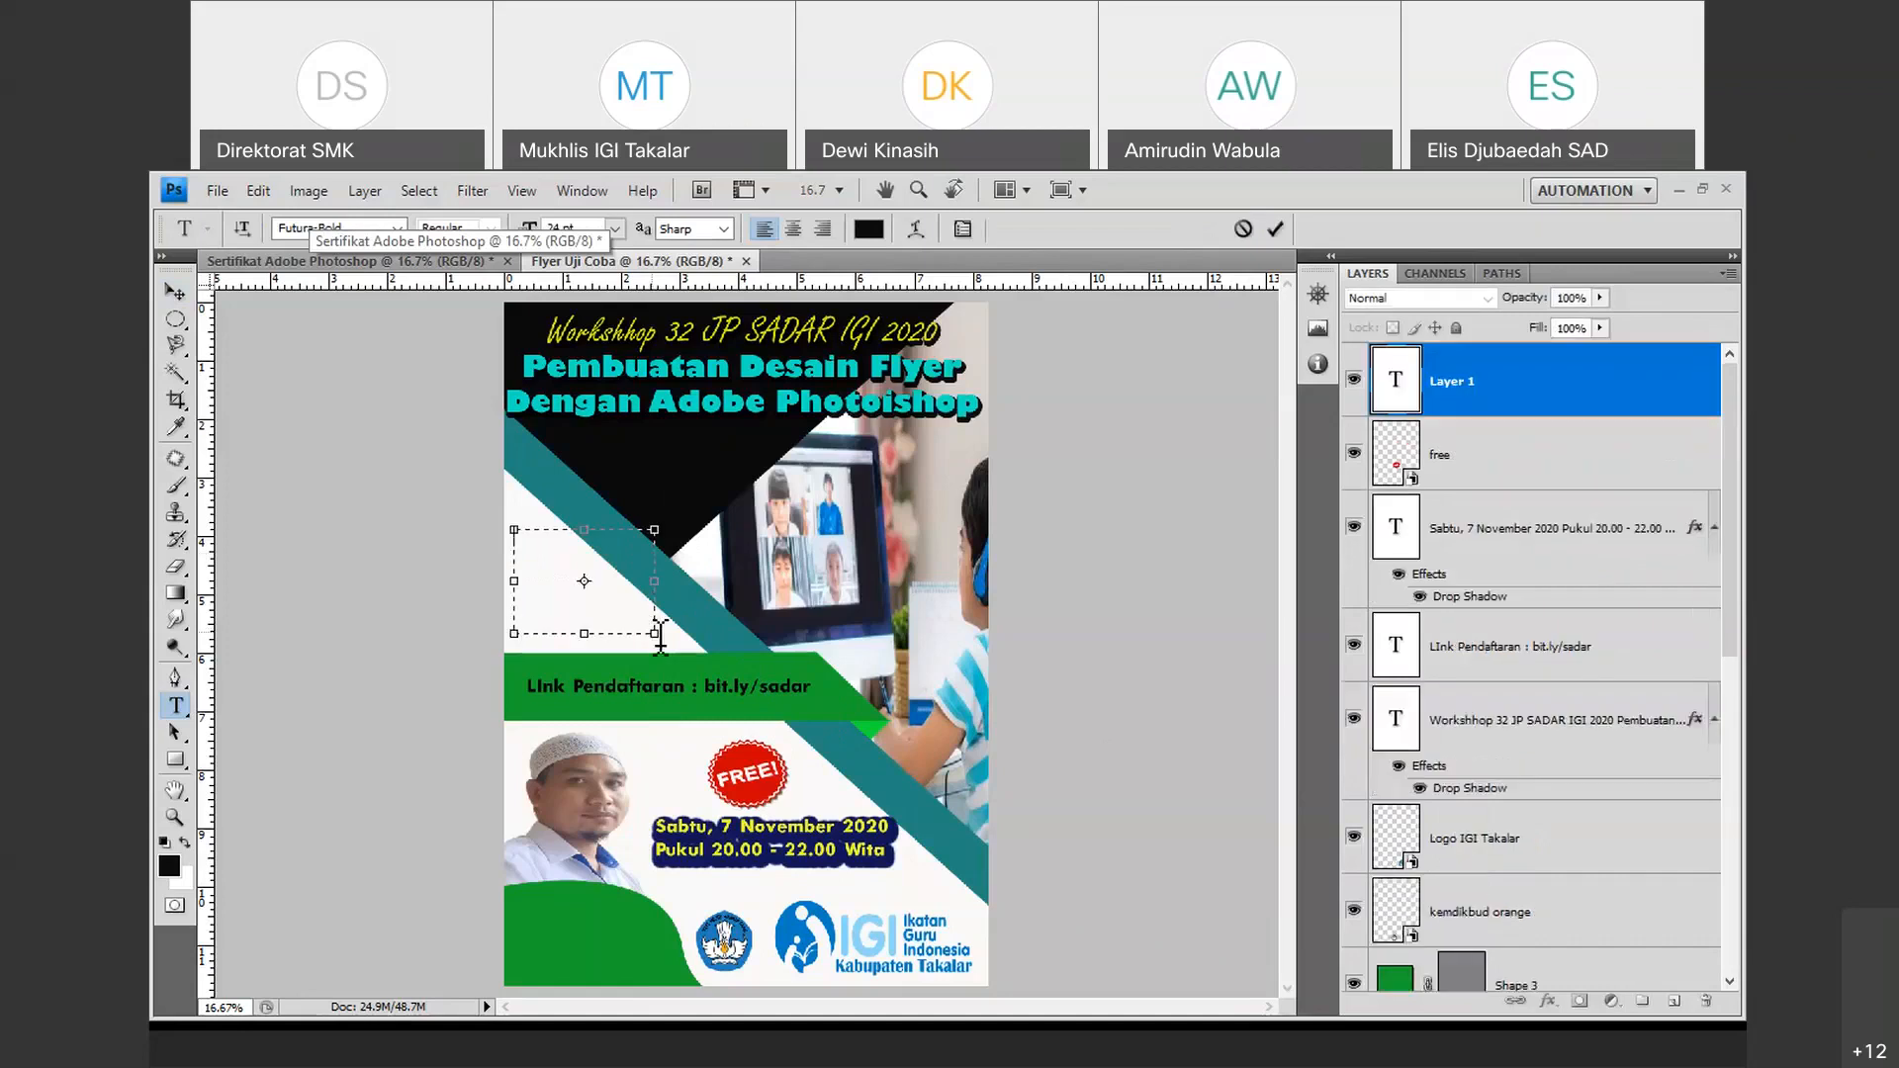
pyautogui.write('Lin')
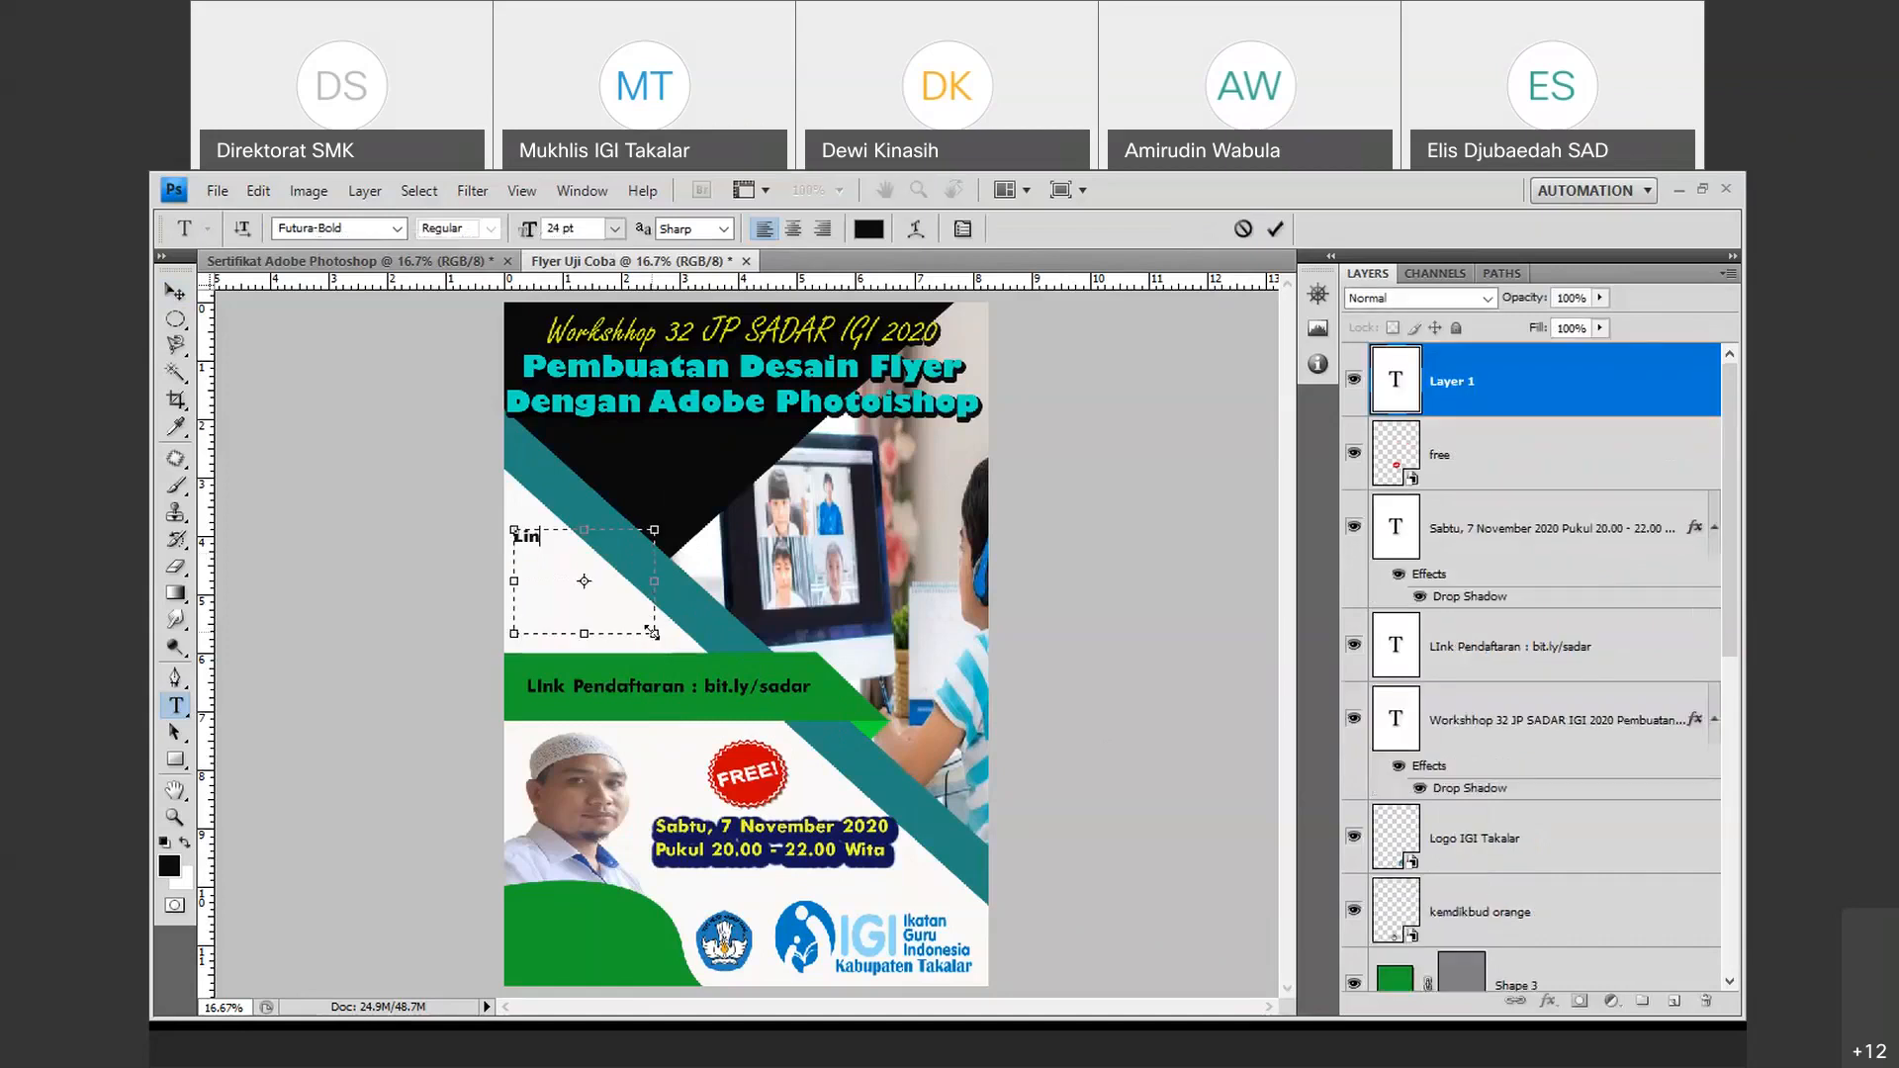
pyautogui.write('k M')
pyautogui.write('eetin')
pyautogui.write('g')
pyautogui.write(' :')
pyautogui.write('bit')
pyautogui.write('.ly')
pyautogui.write('/sad')
pyautogui.write('ar')
pyautogui.write(' 31')
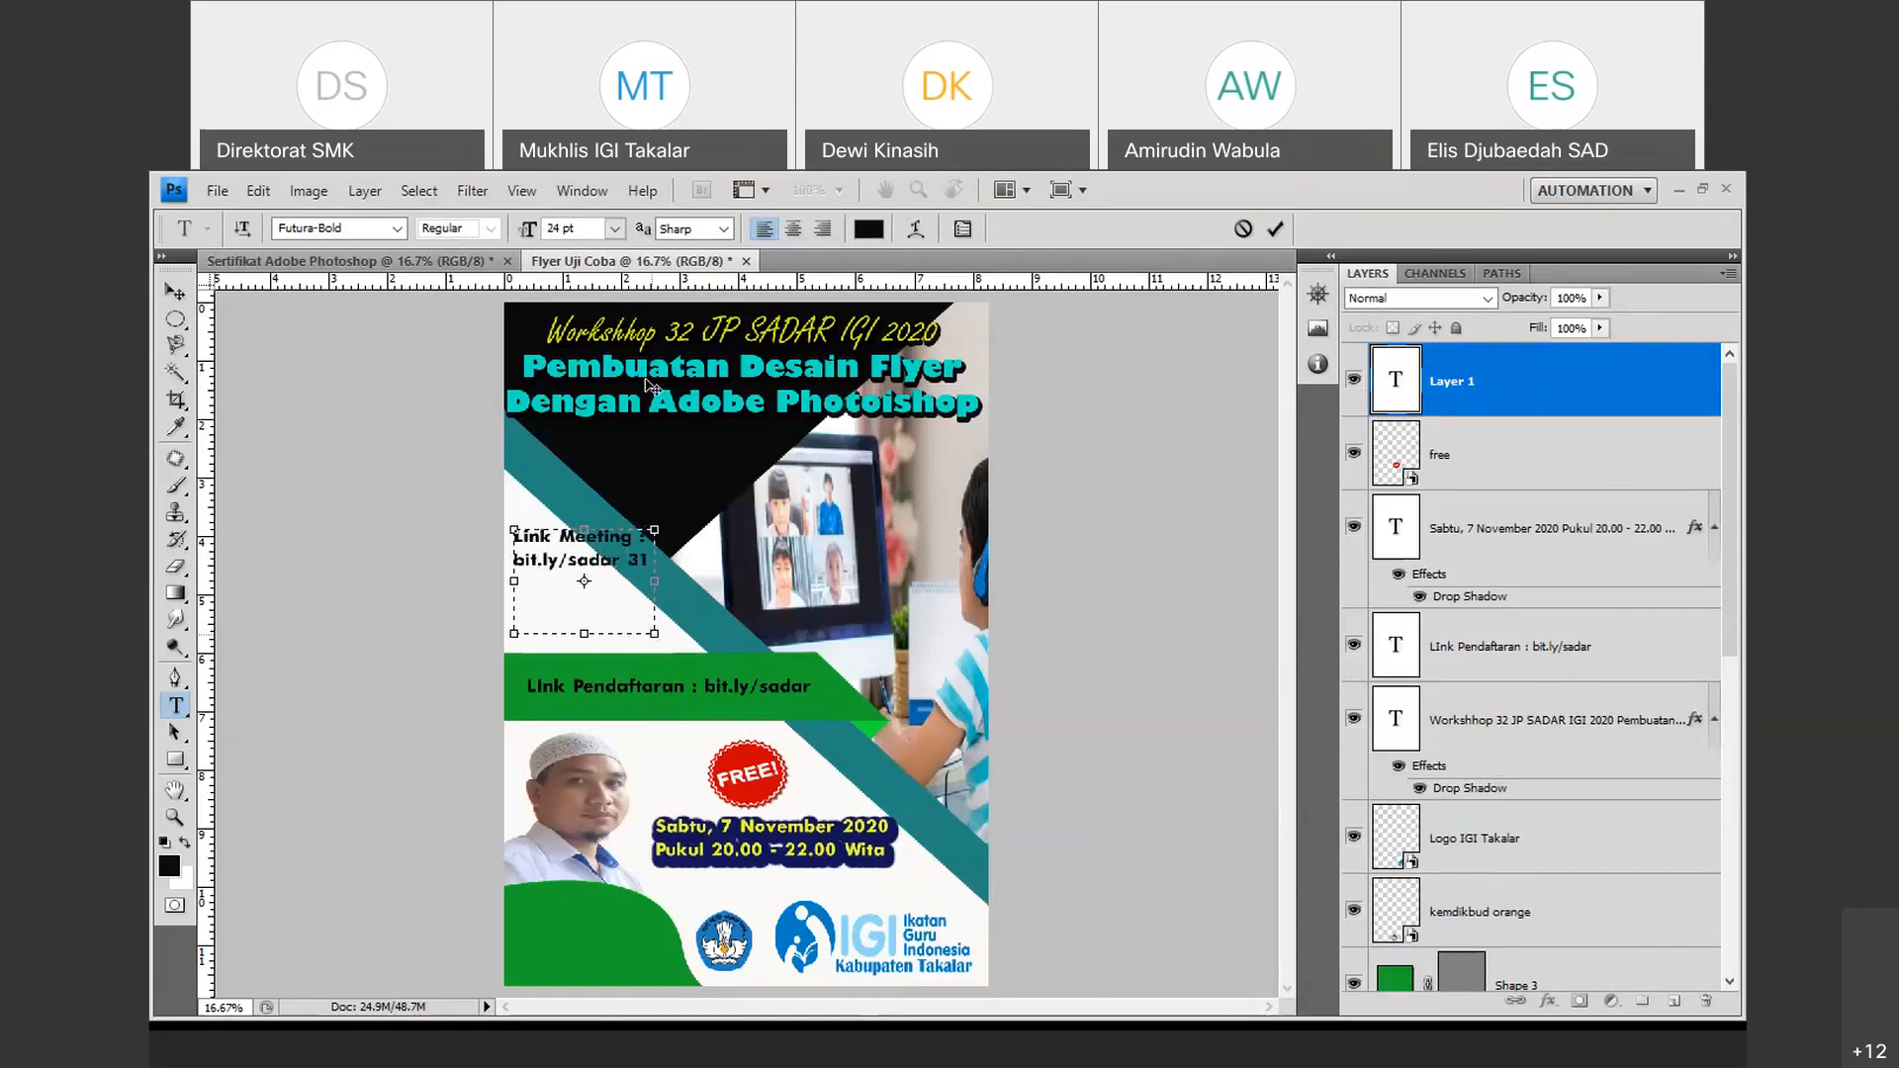
pyautogui.click(1281, 227)
# Place the "Webex" image from the Pemateri folder, scaled to 51.7% width and 45.3% height, and commit it.
pyautogui.click(218, 191)
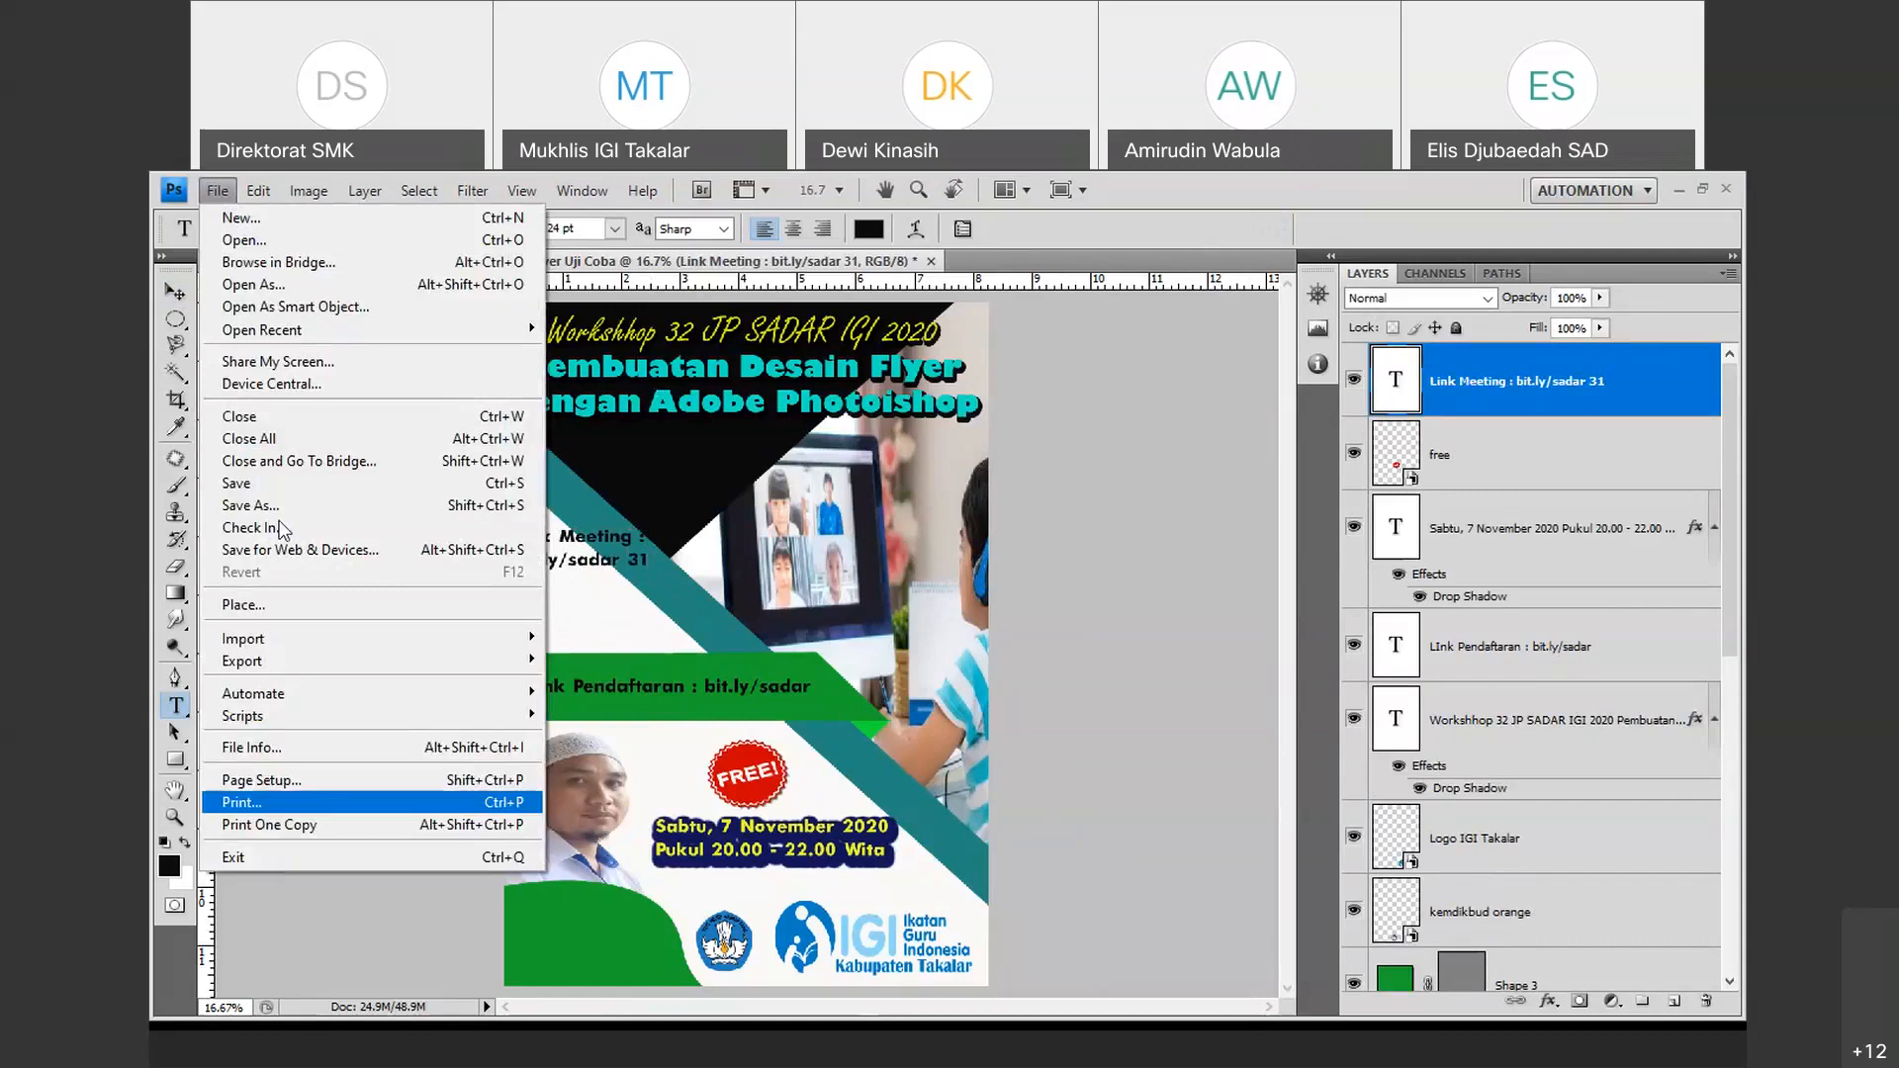
pyautogui.click(540, 606)
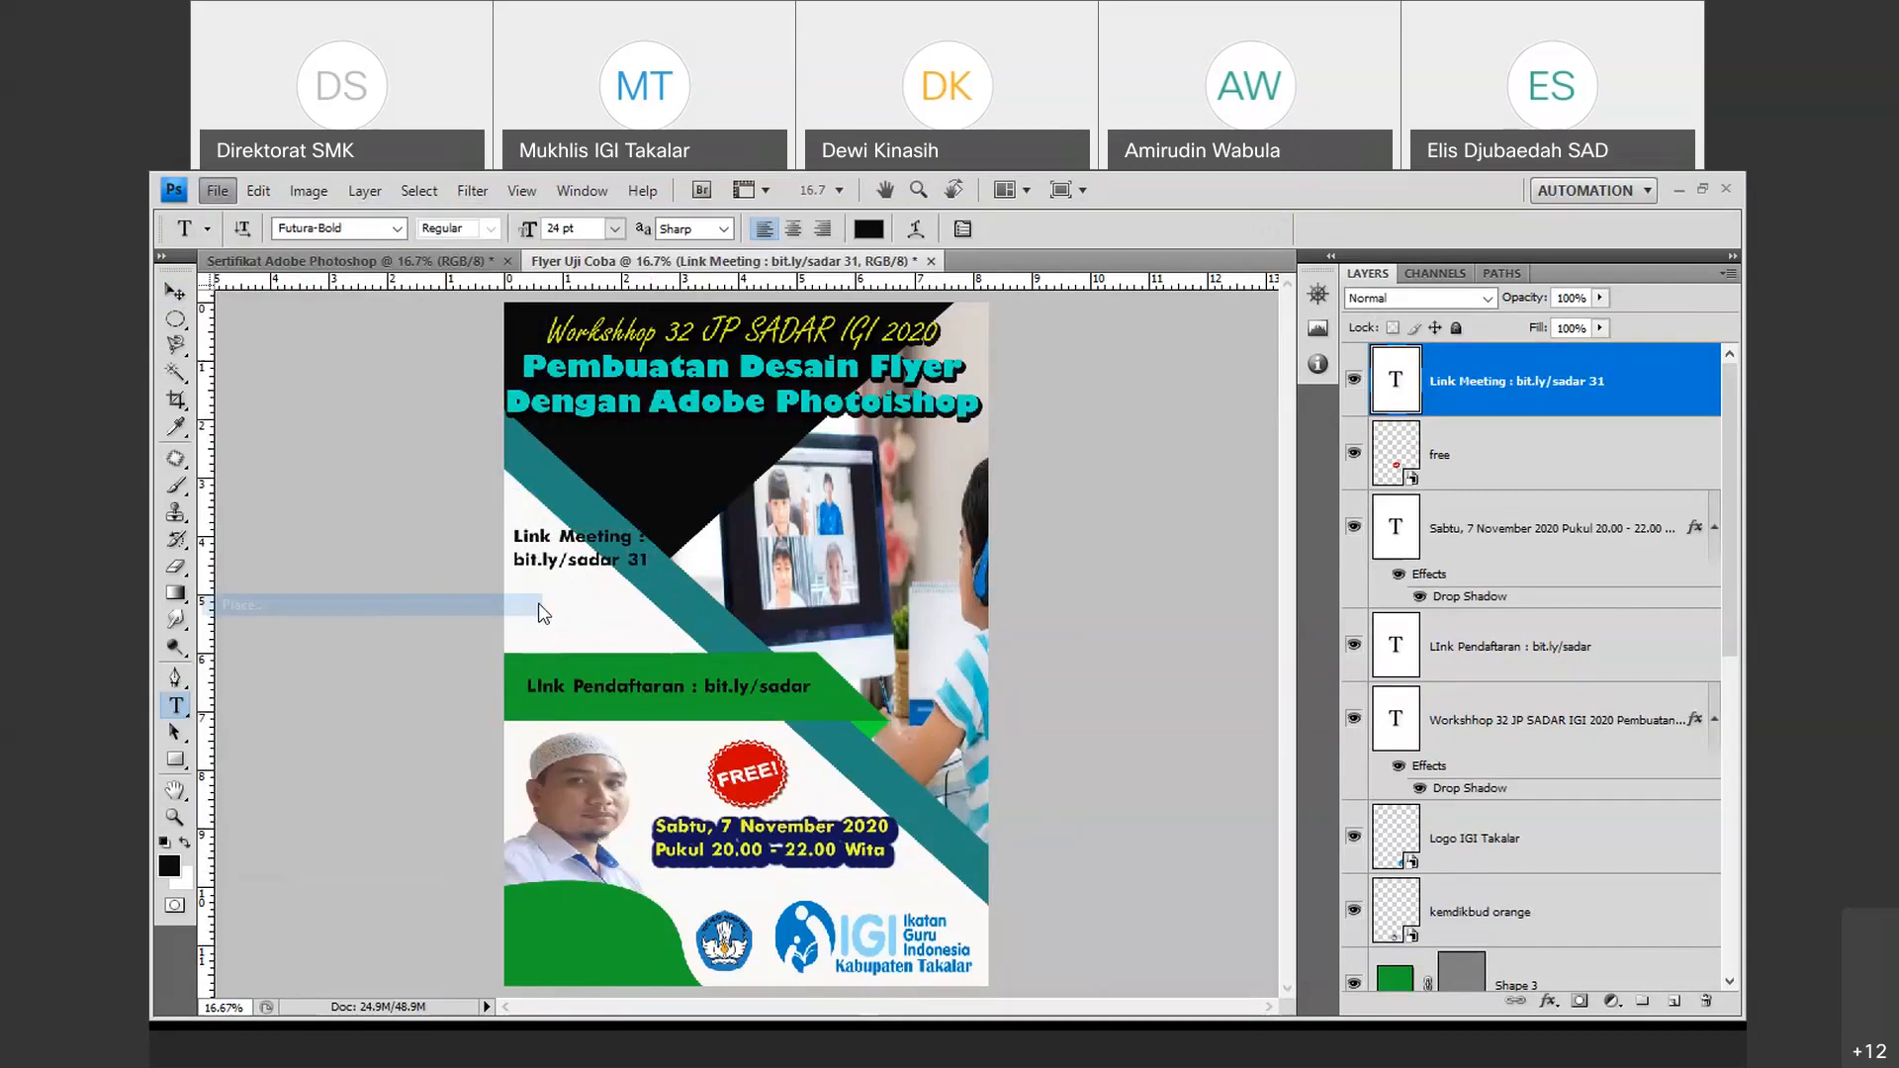
pyautogui.click(817, 581)
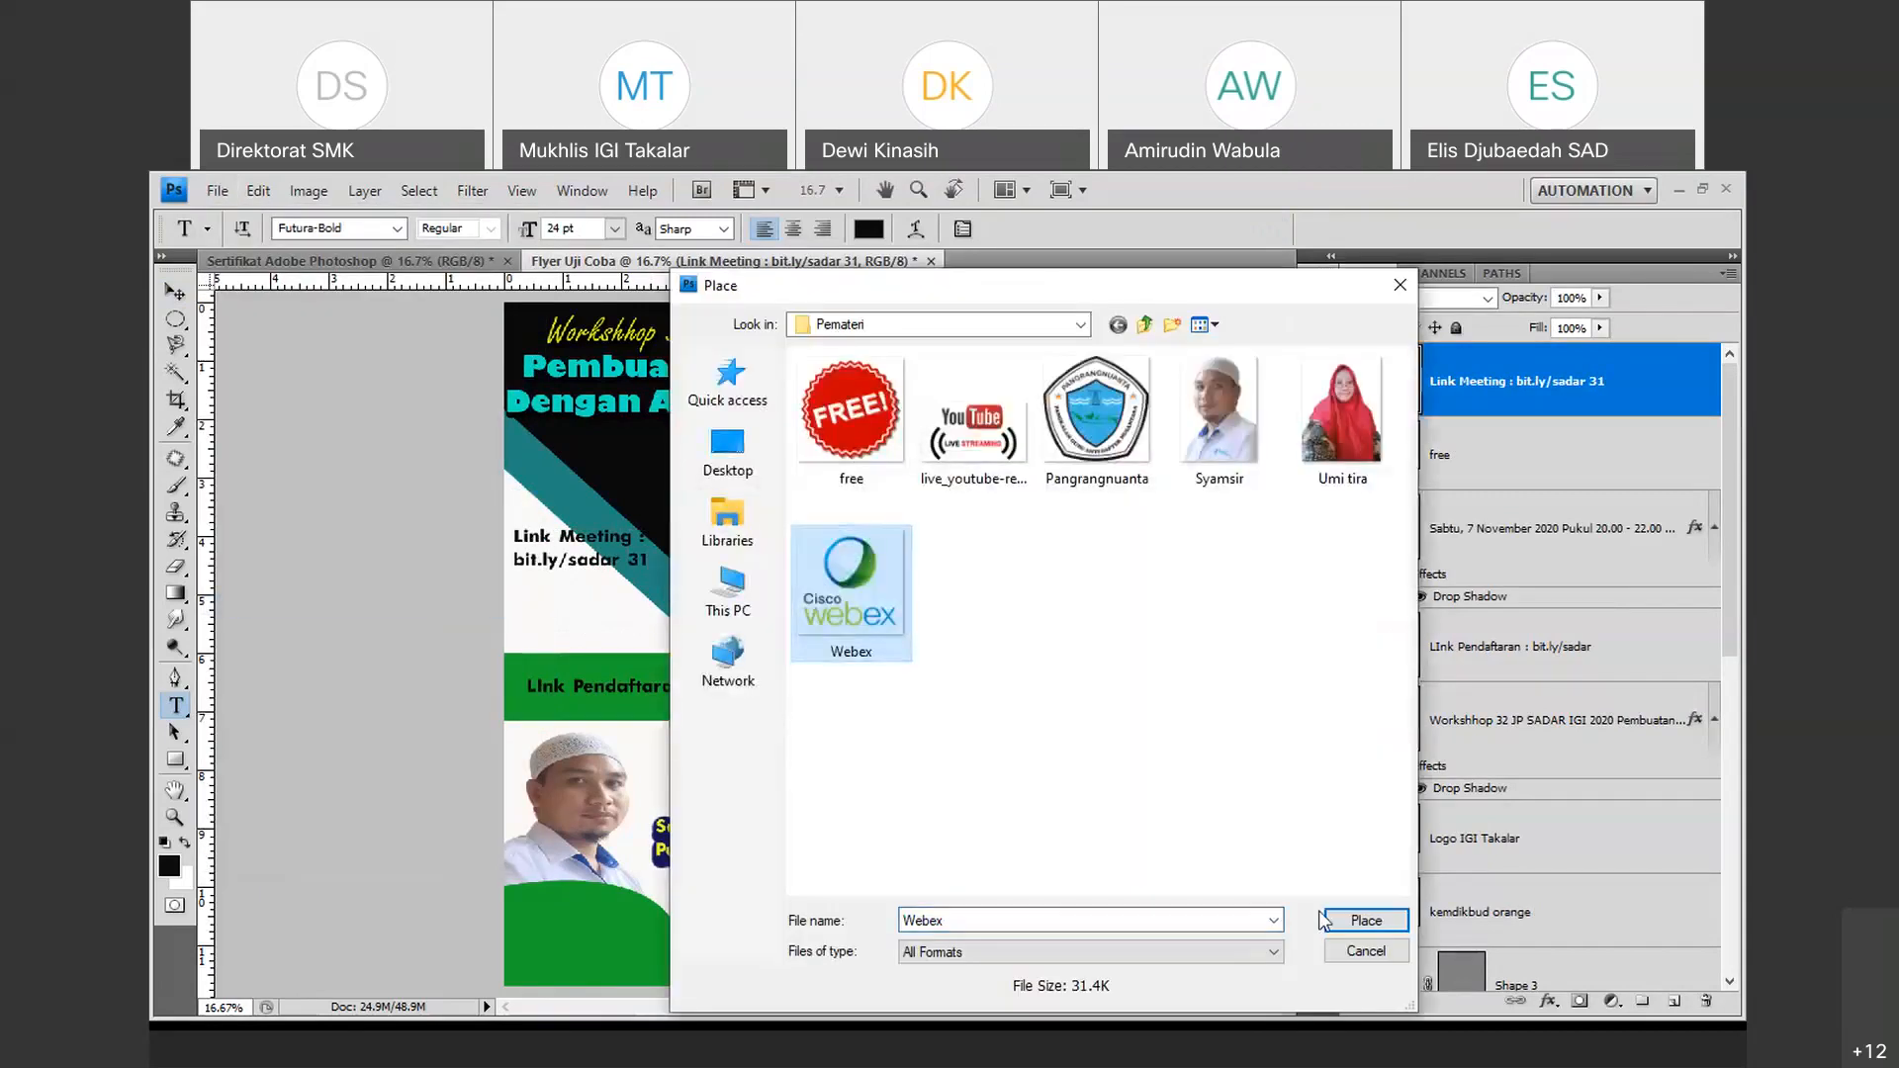
pyautogui.click(1325, 920)
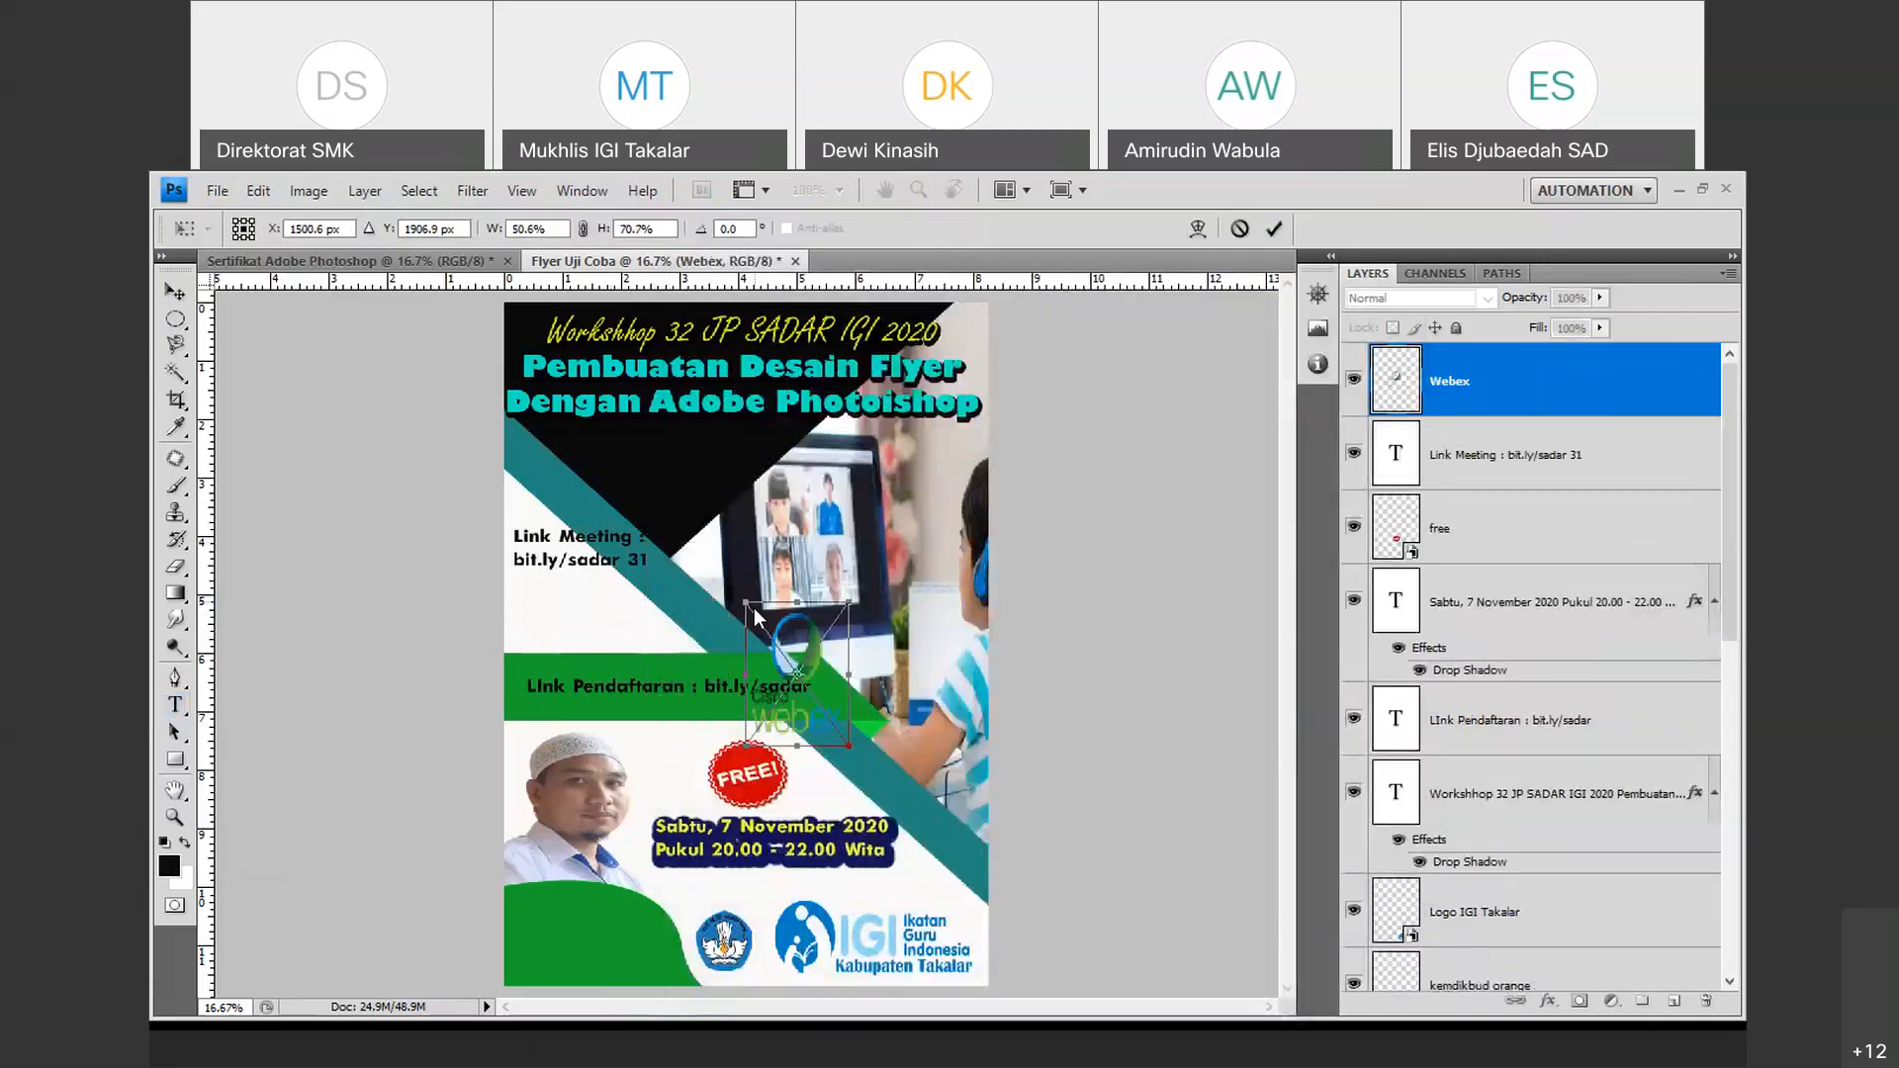
pyautogui.moveTo(797, 745); pyautogui.dragTo(845, 654)
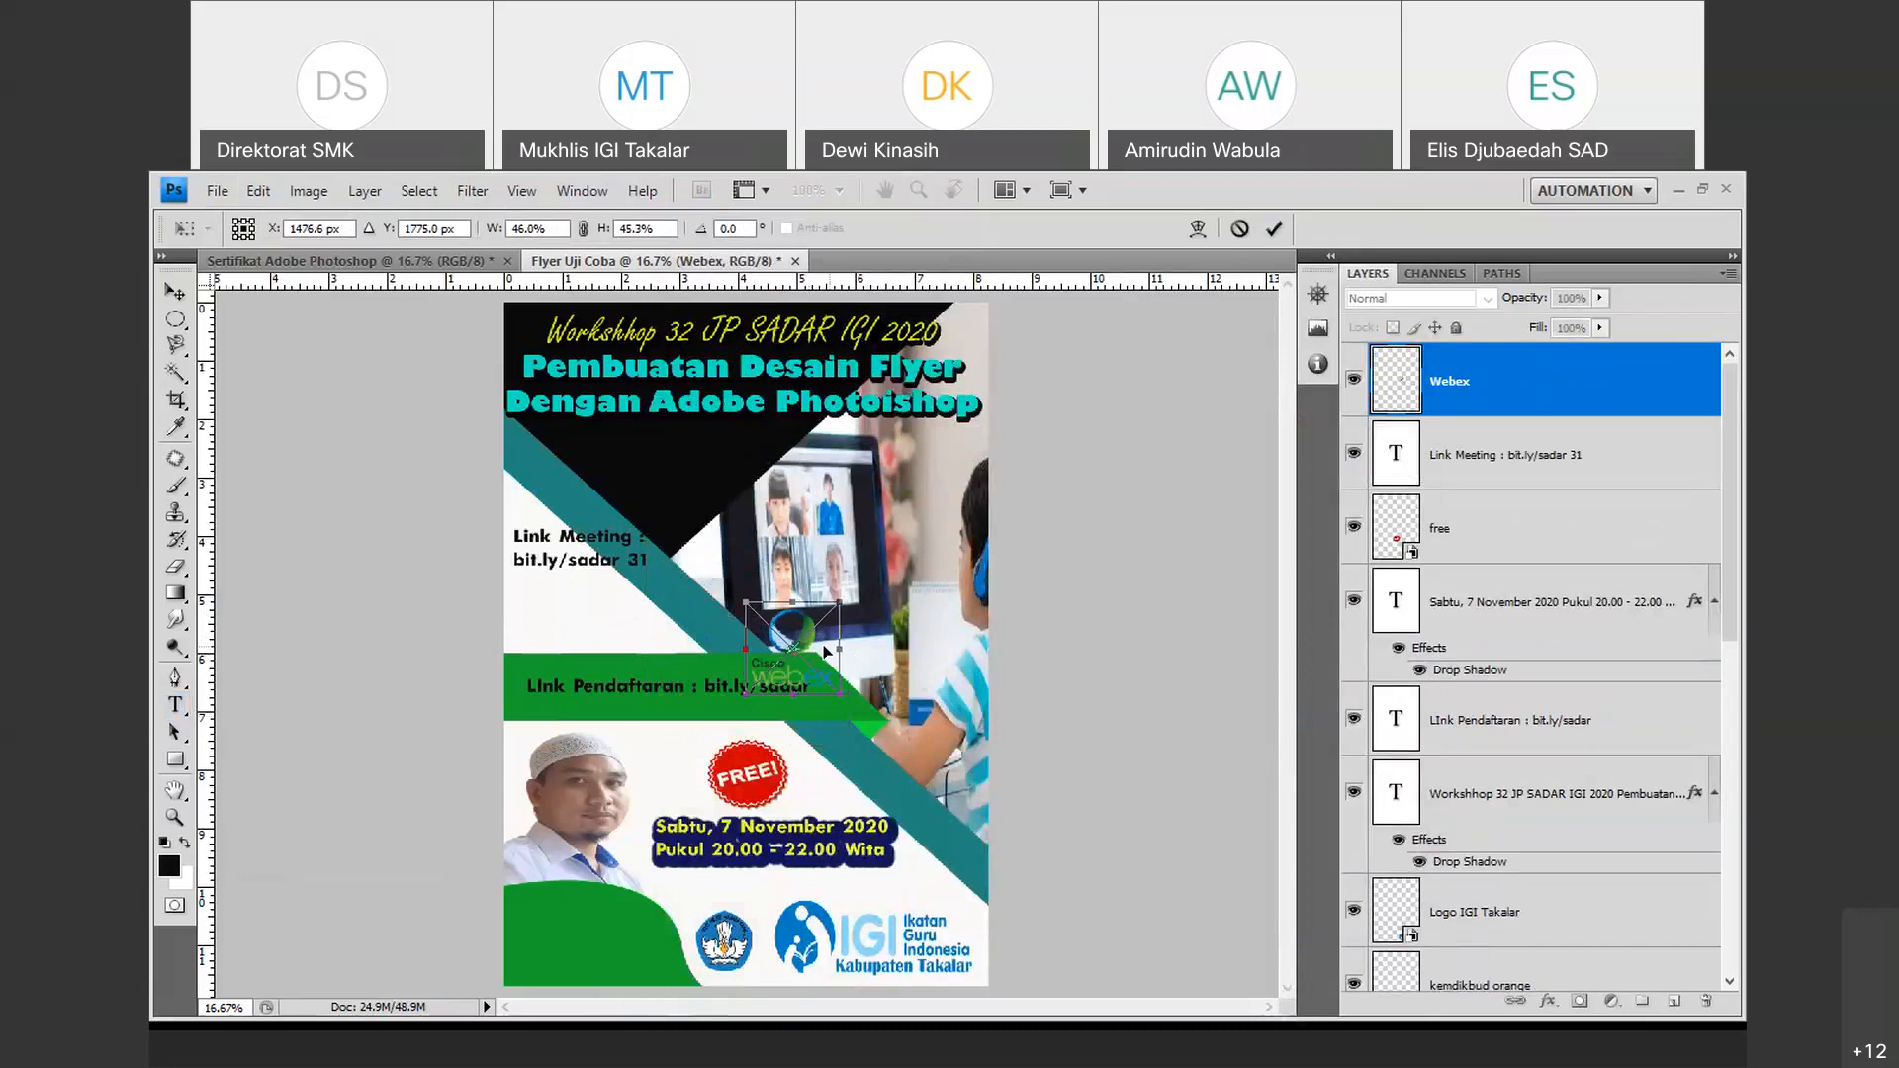
pyautogui.moveTo(825, 653); pyautogui.dragTo(845, 583)
pyautogui.press('Return')
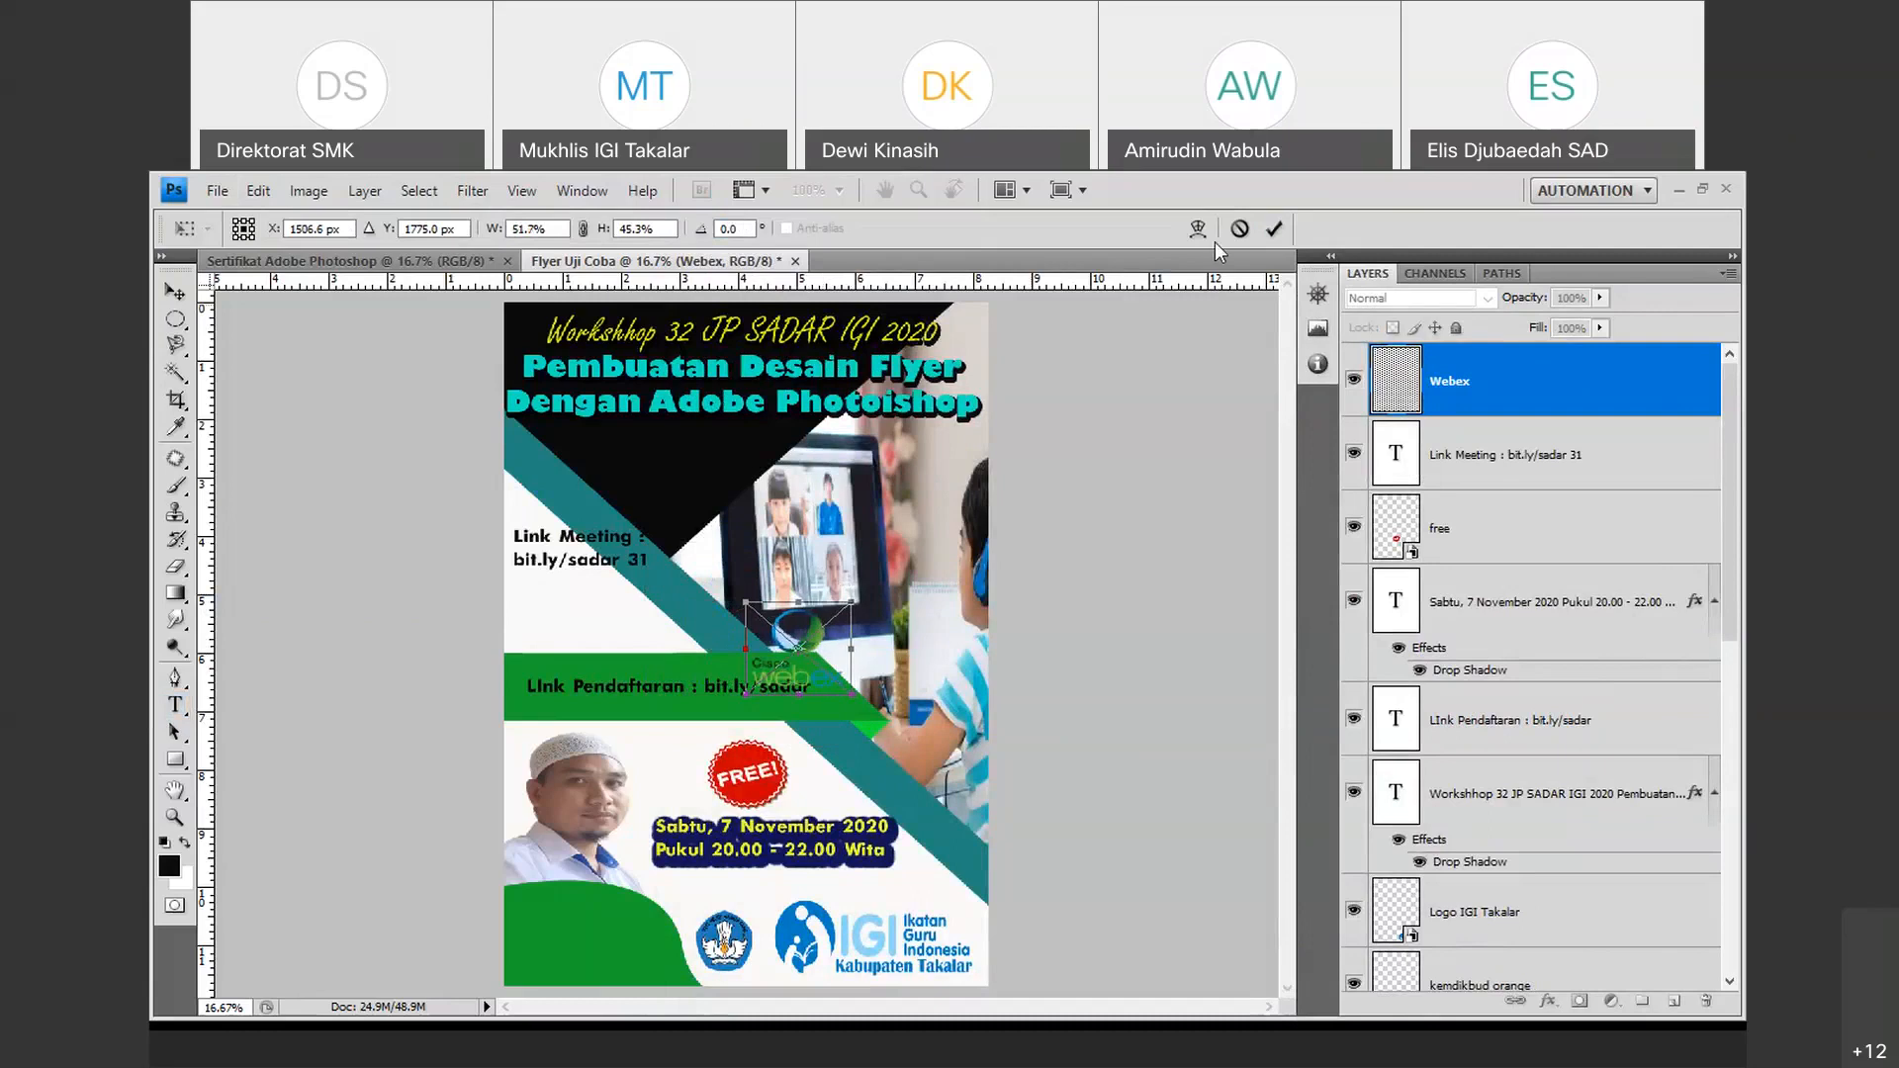
pyautogui.press('t')
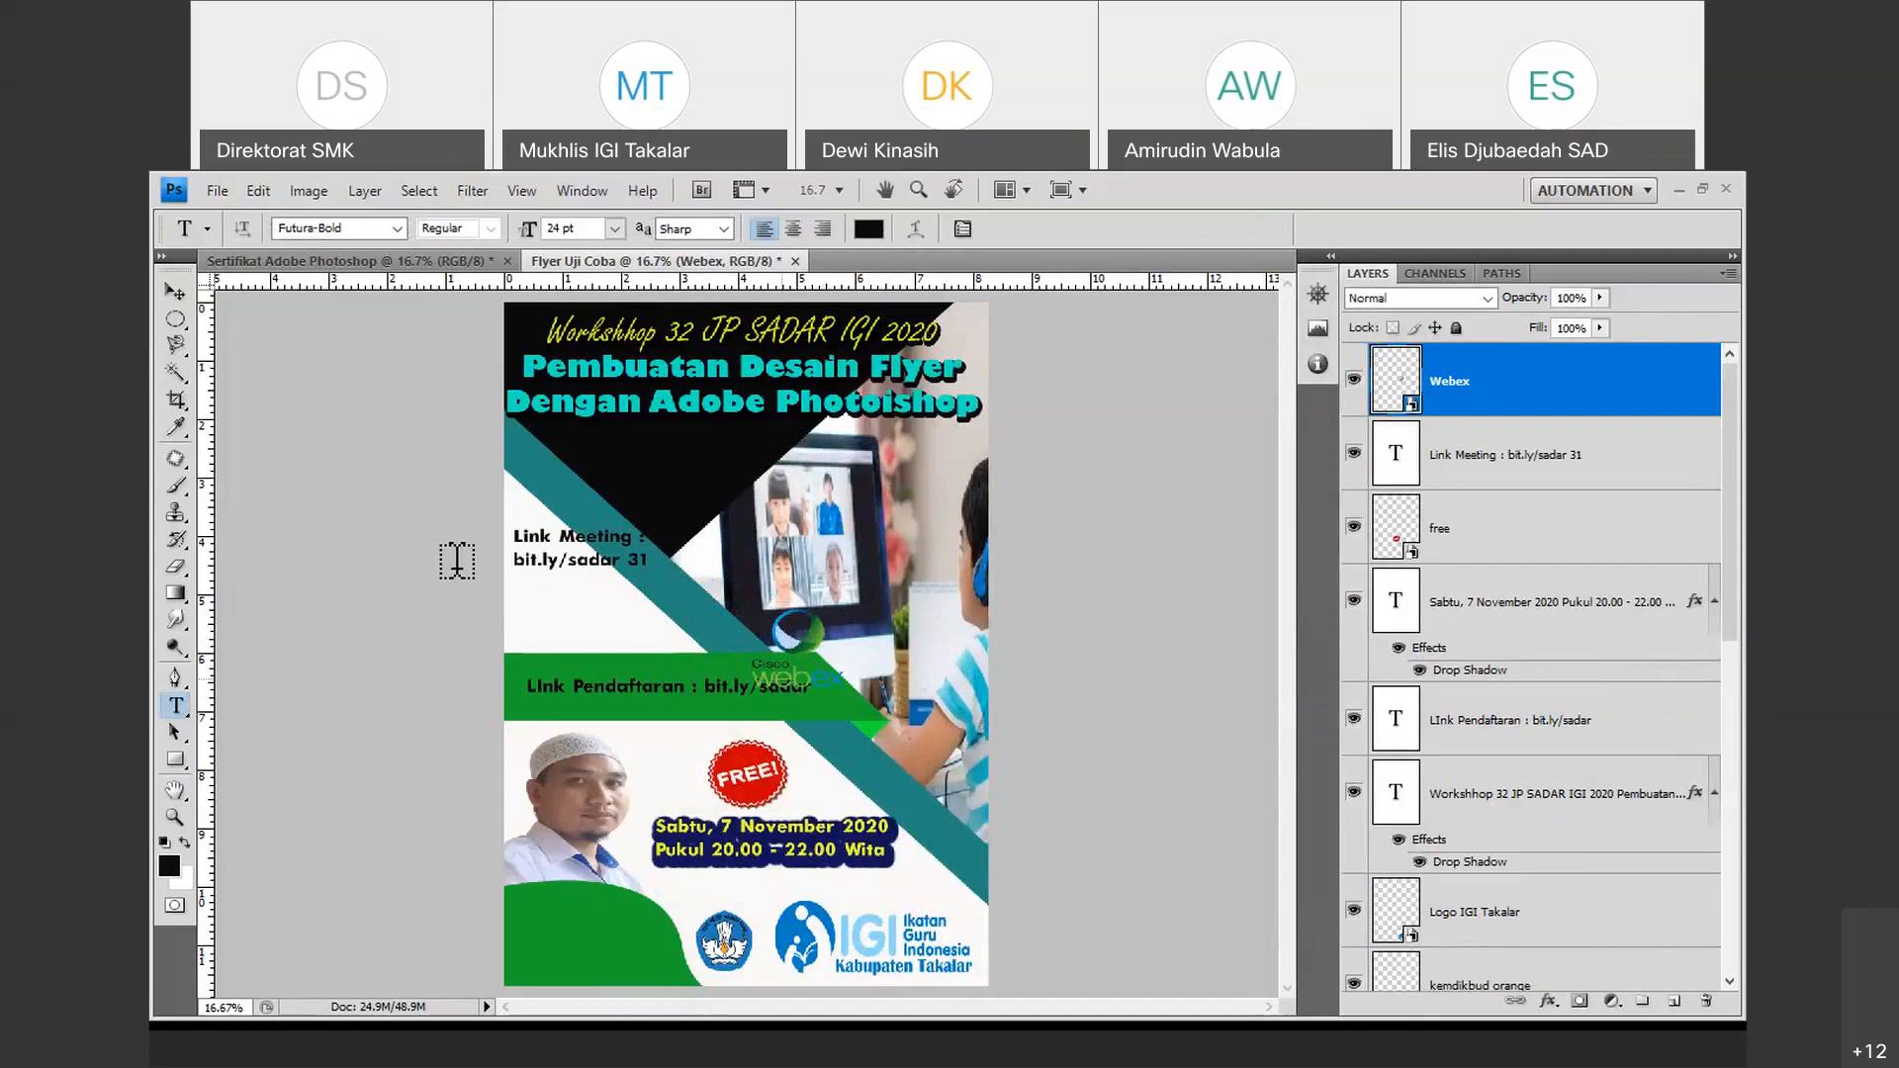
# Move the Webex logo into the white triangle directly beneath the meeting link text, apply the transform and deselect it.
pyautogui.click(174, 293)
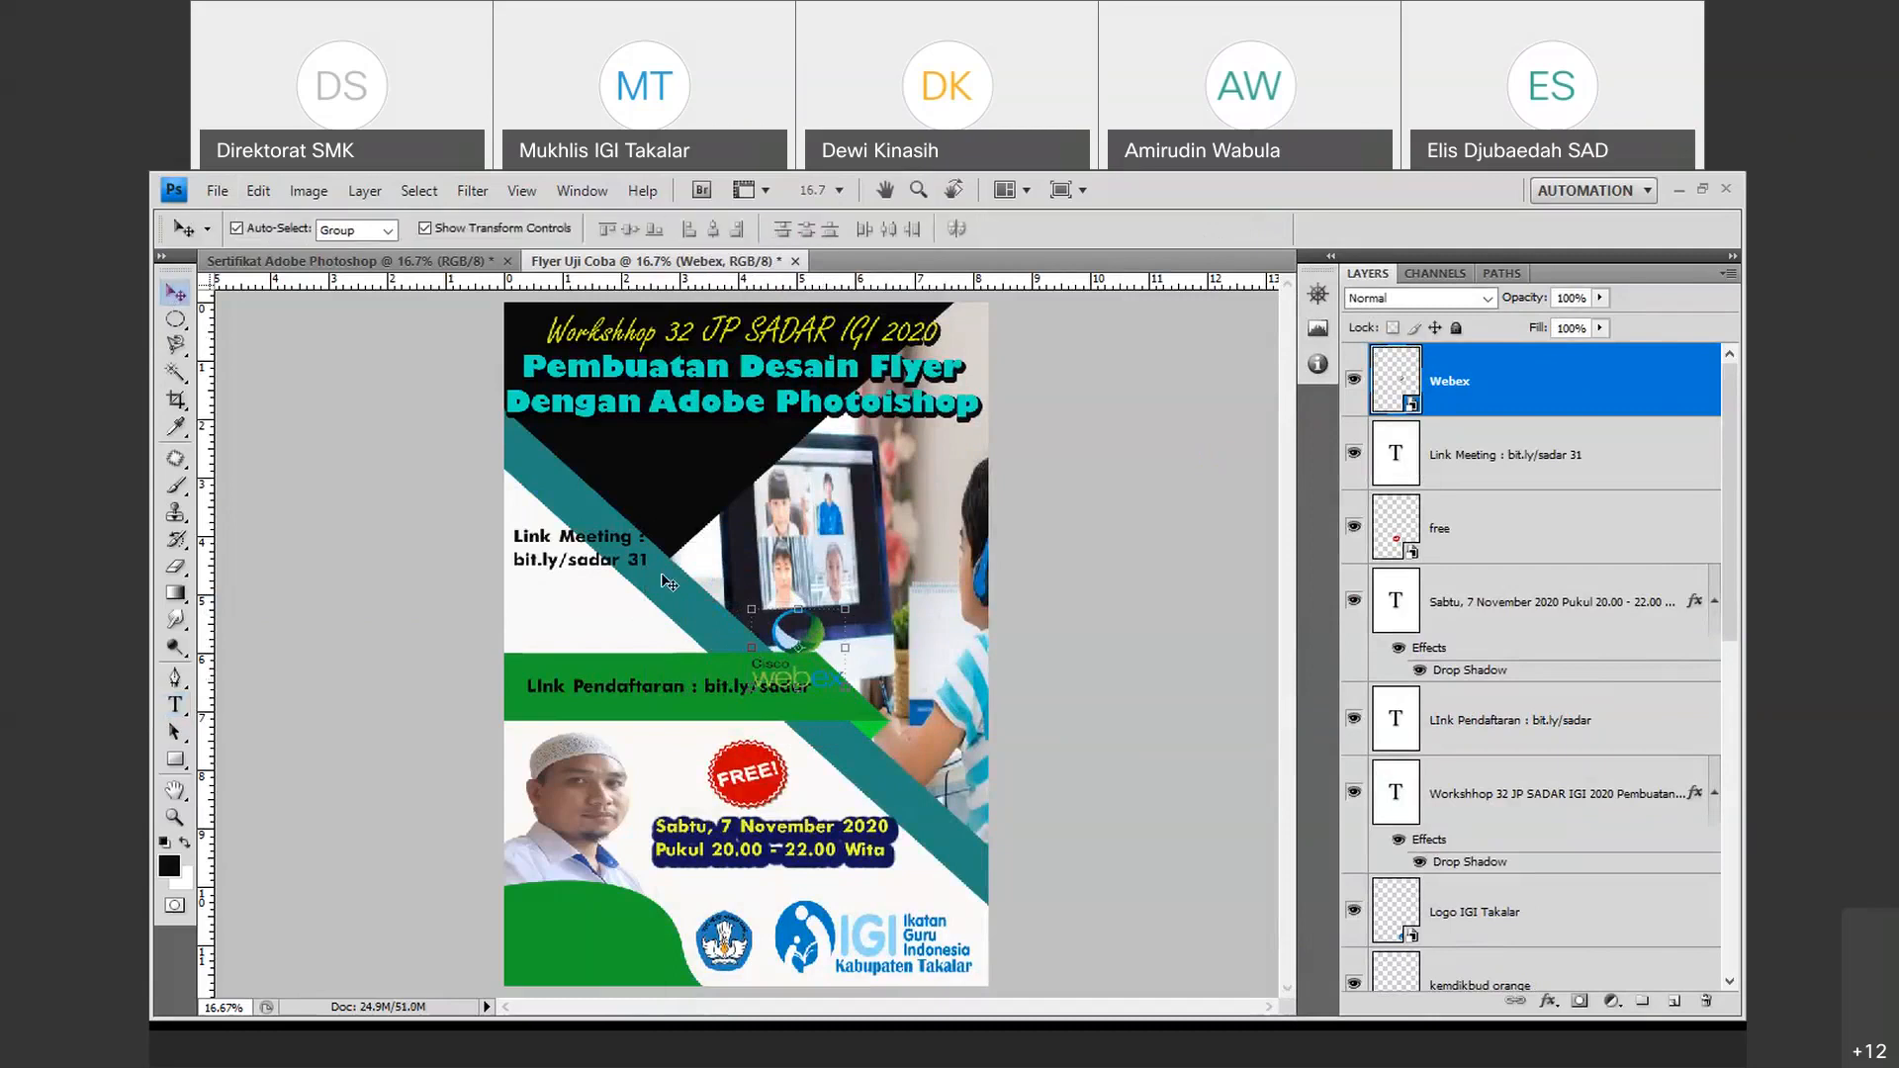
pyautogui.hotkey('ctrl', 't')
pyautogui.moveTo(593, 606); pyautogui.dragTo(578, 607)
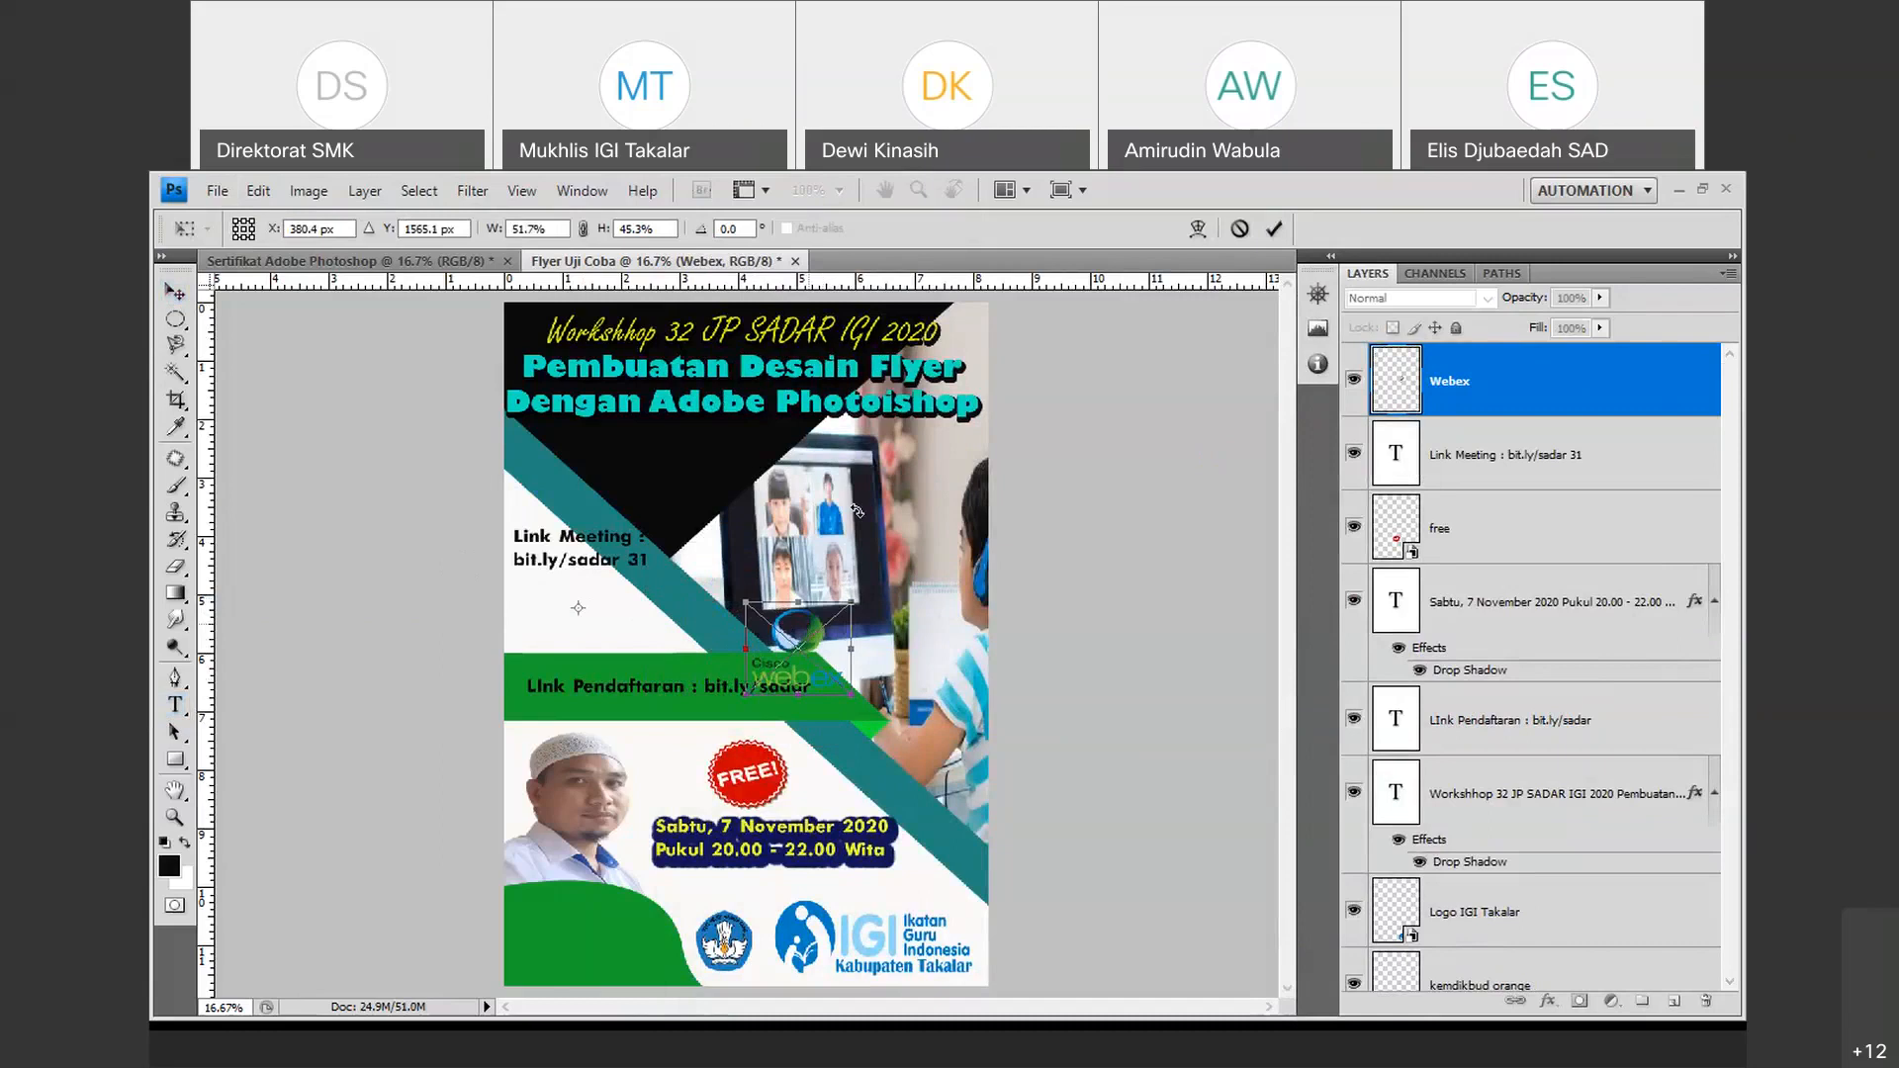
pyautogui.moveTo(793, 662); pyautogui.dragTo(596, 633)
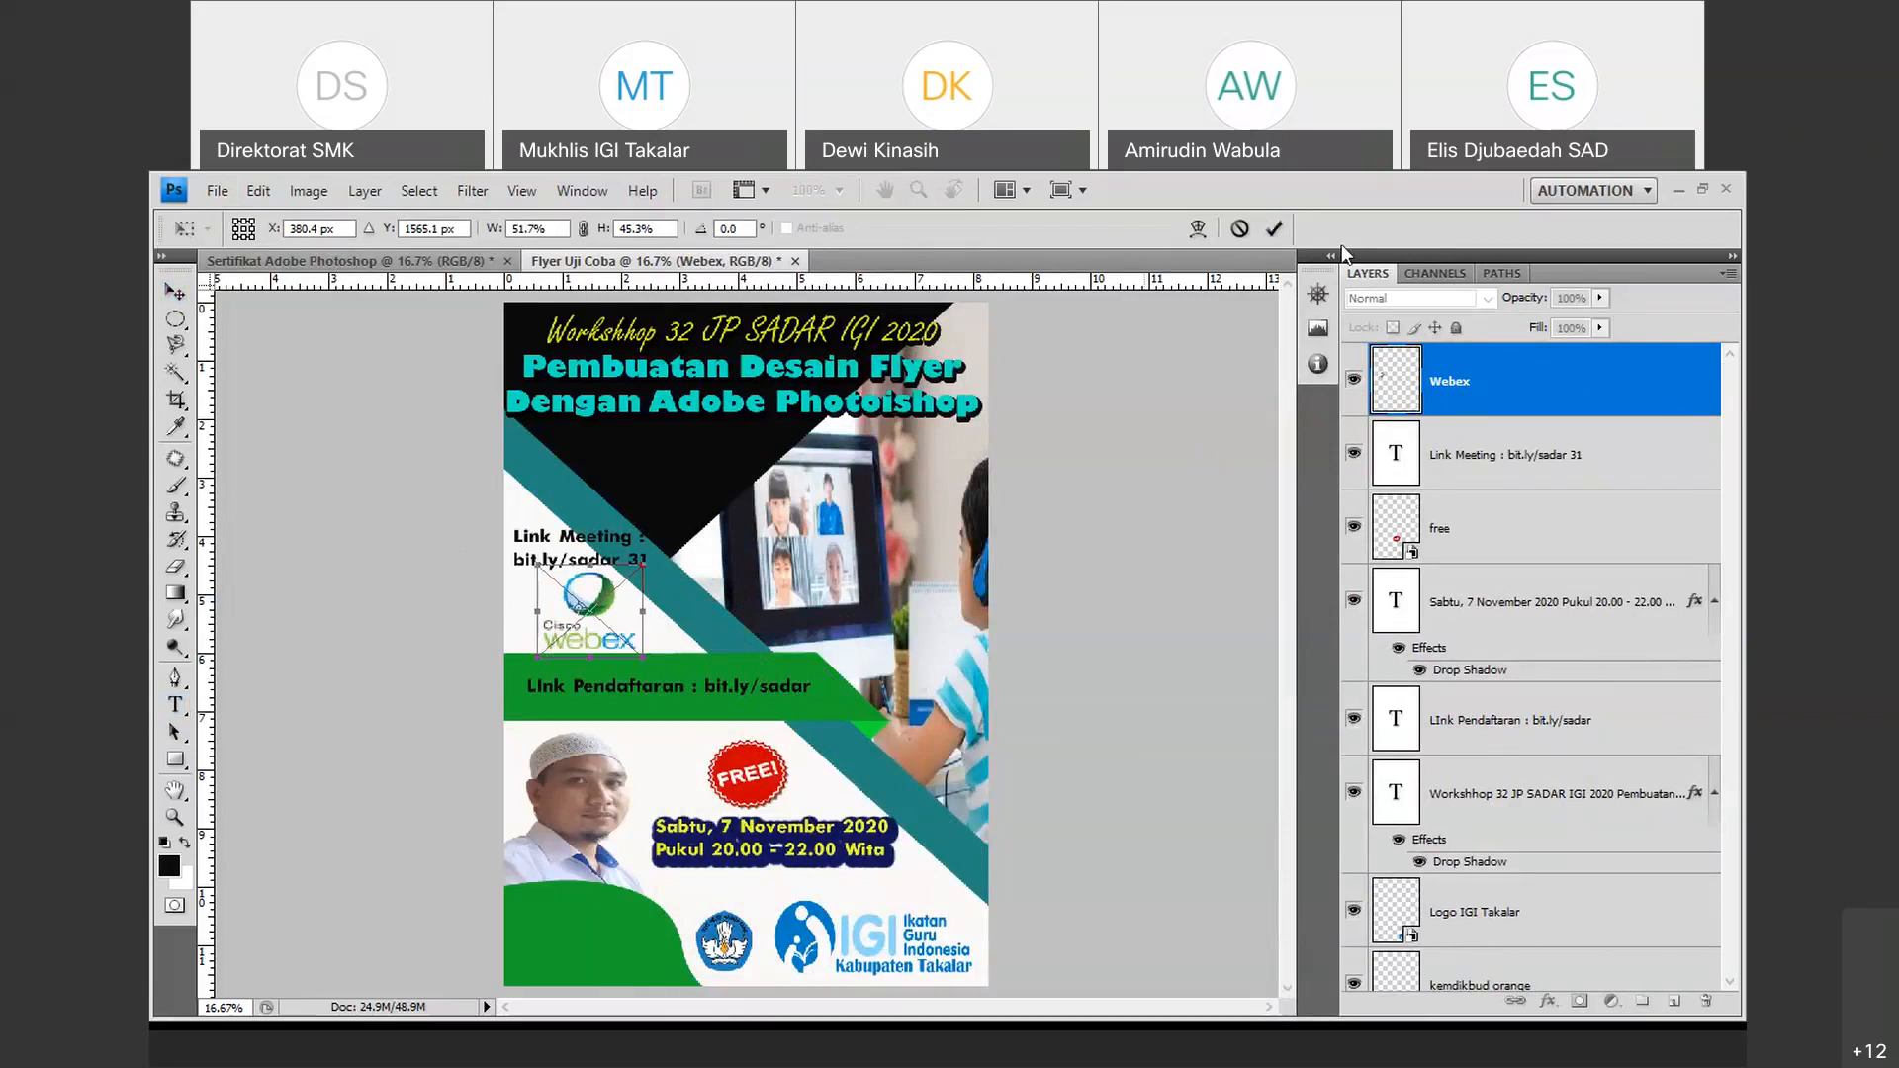
pyautogui.press('Return')
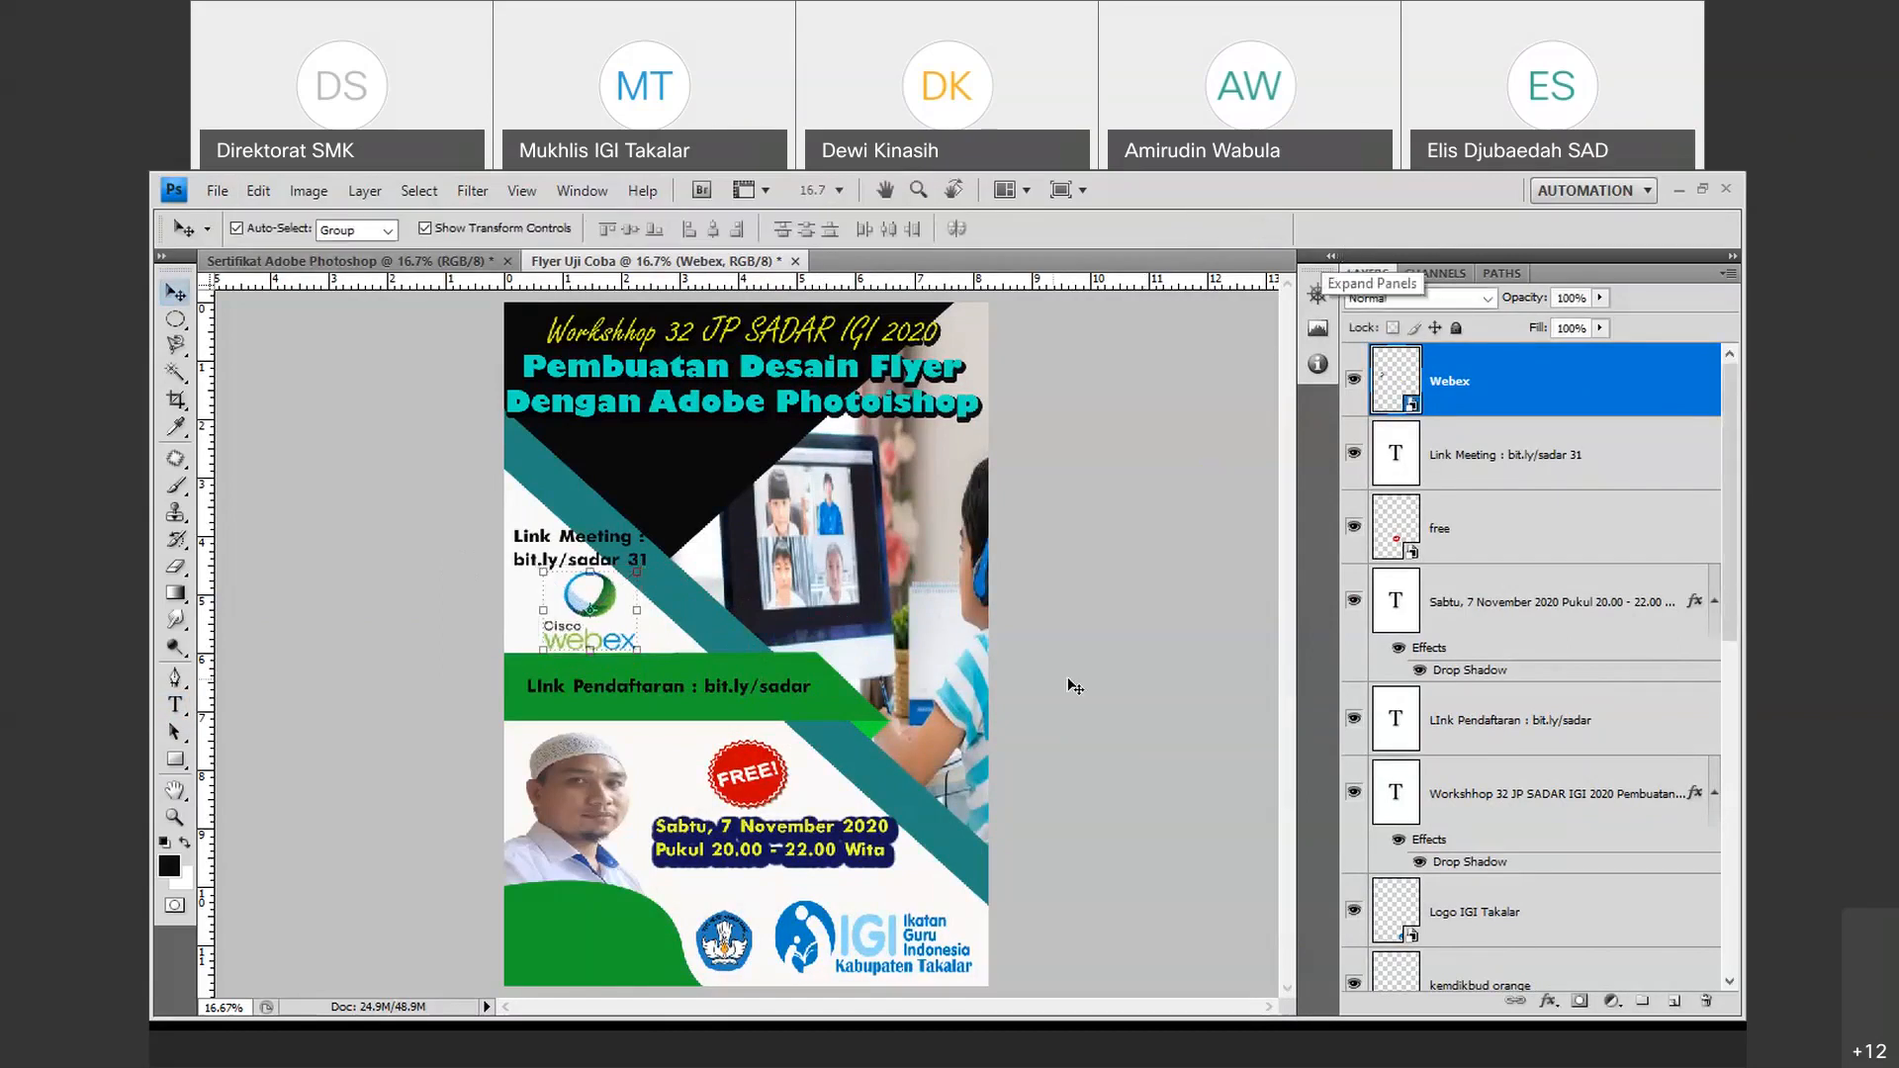
pyautogui.click(1112, 657)
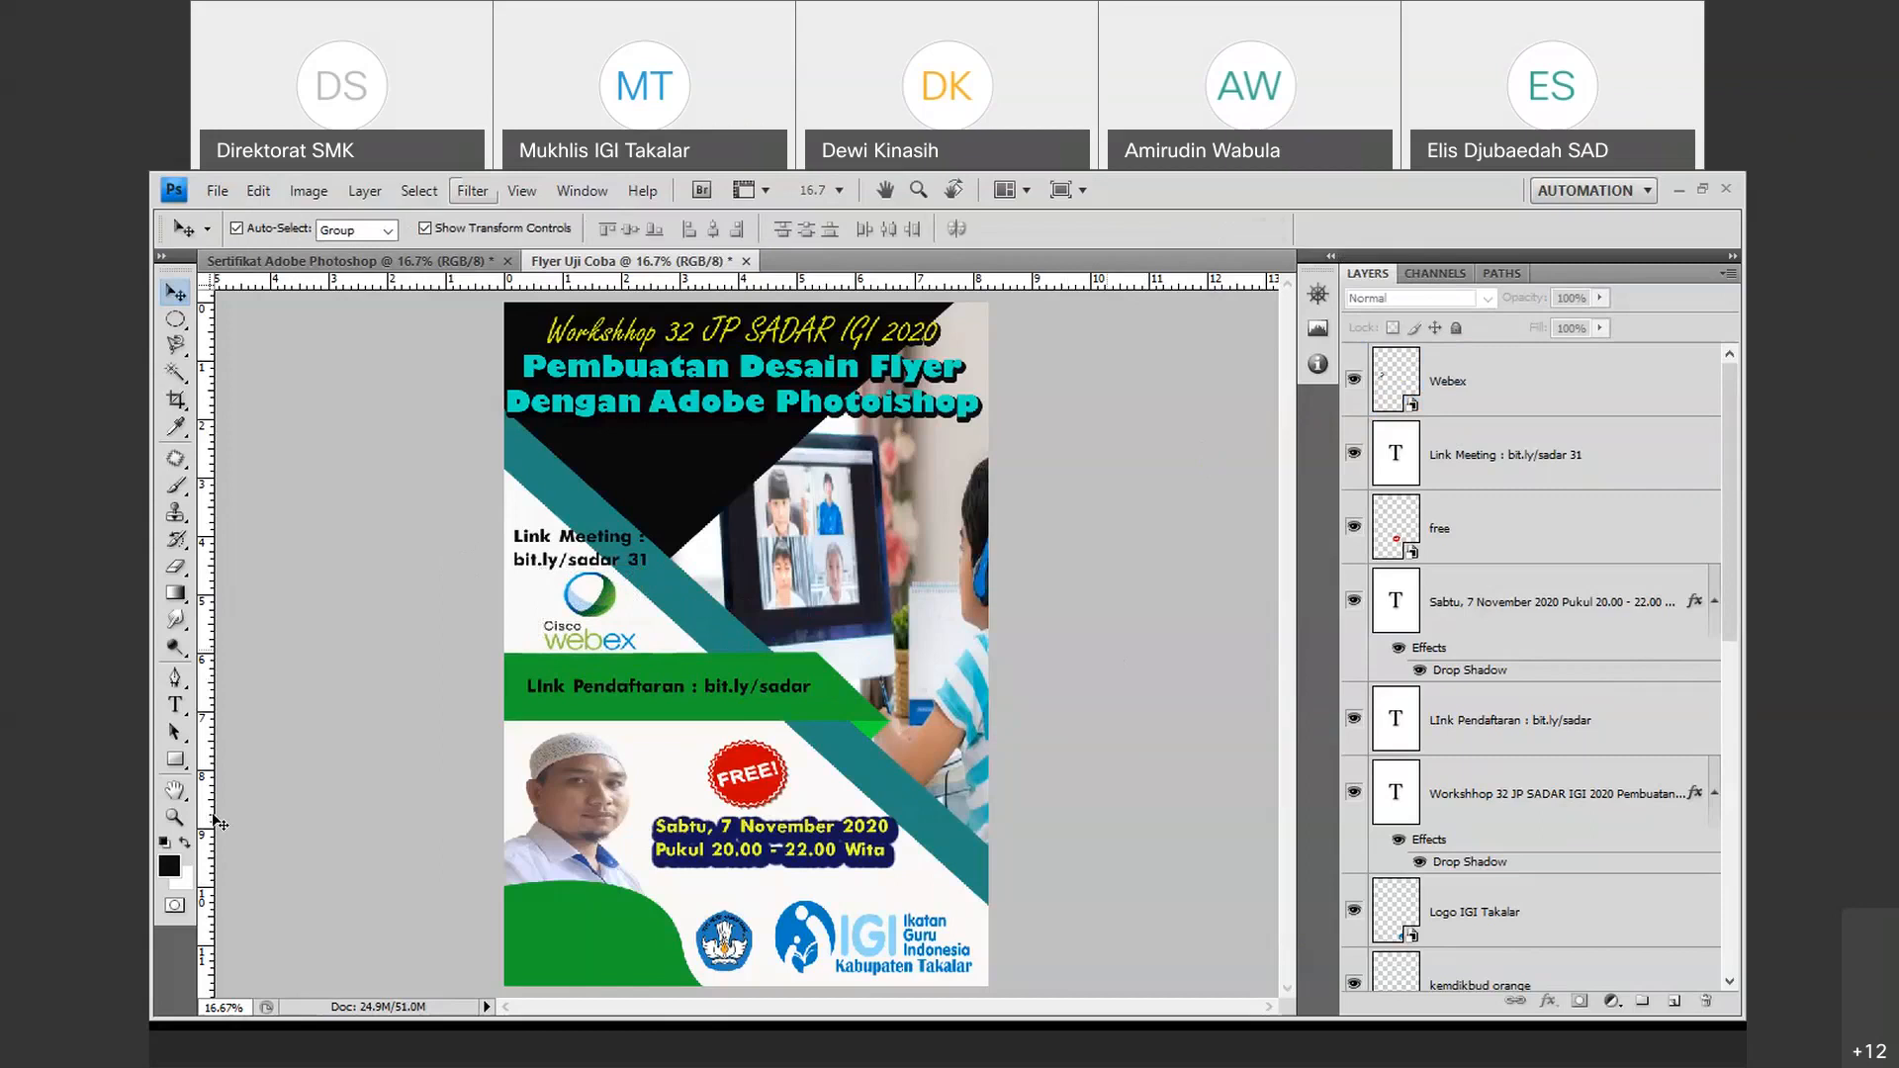
# Add a text box on the green curved shape below the portrait with "Host :" and the host's name and title, and commit it.
pyautogui.press('t')
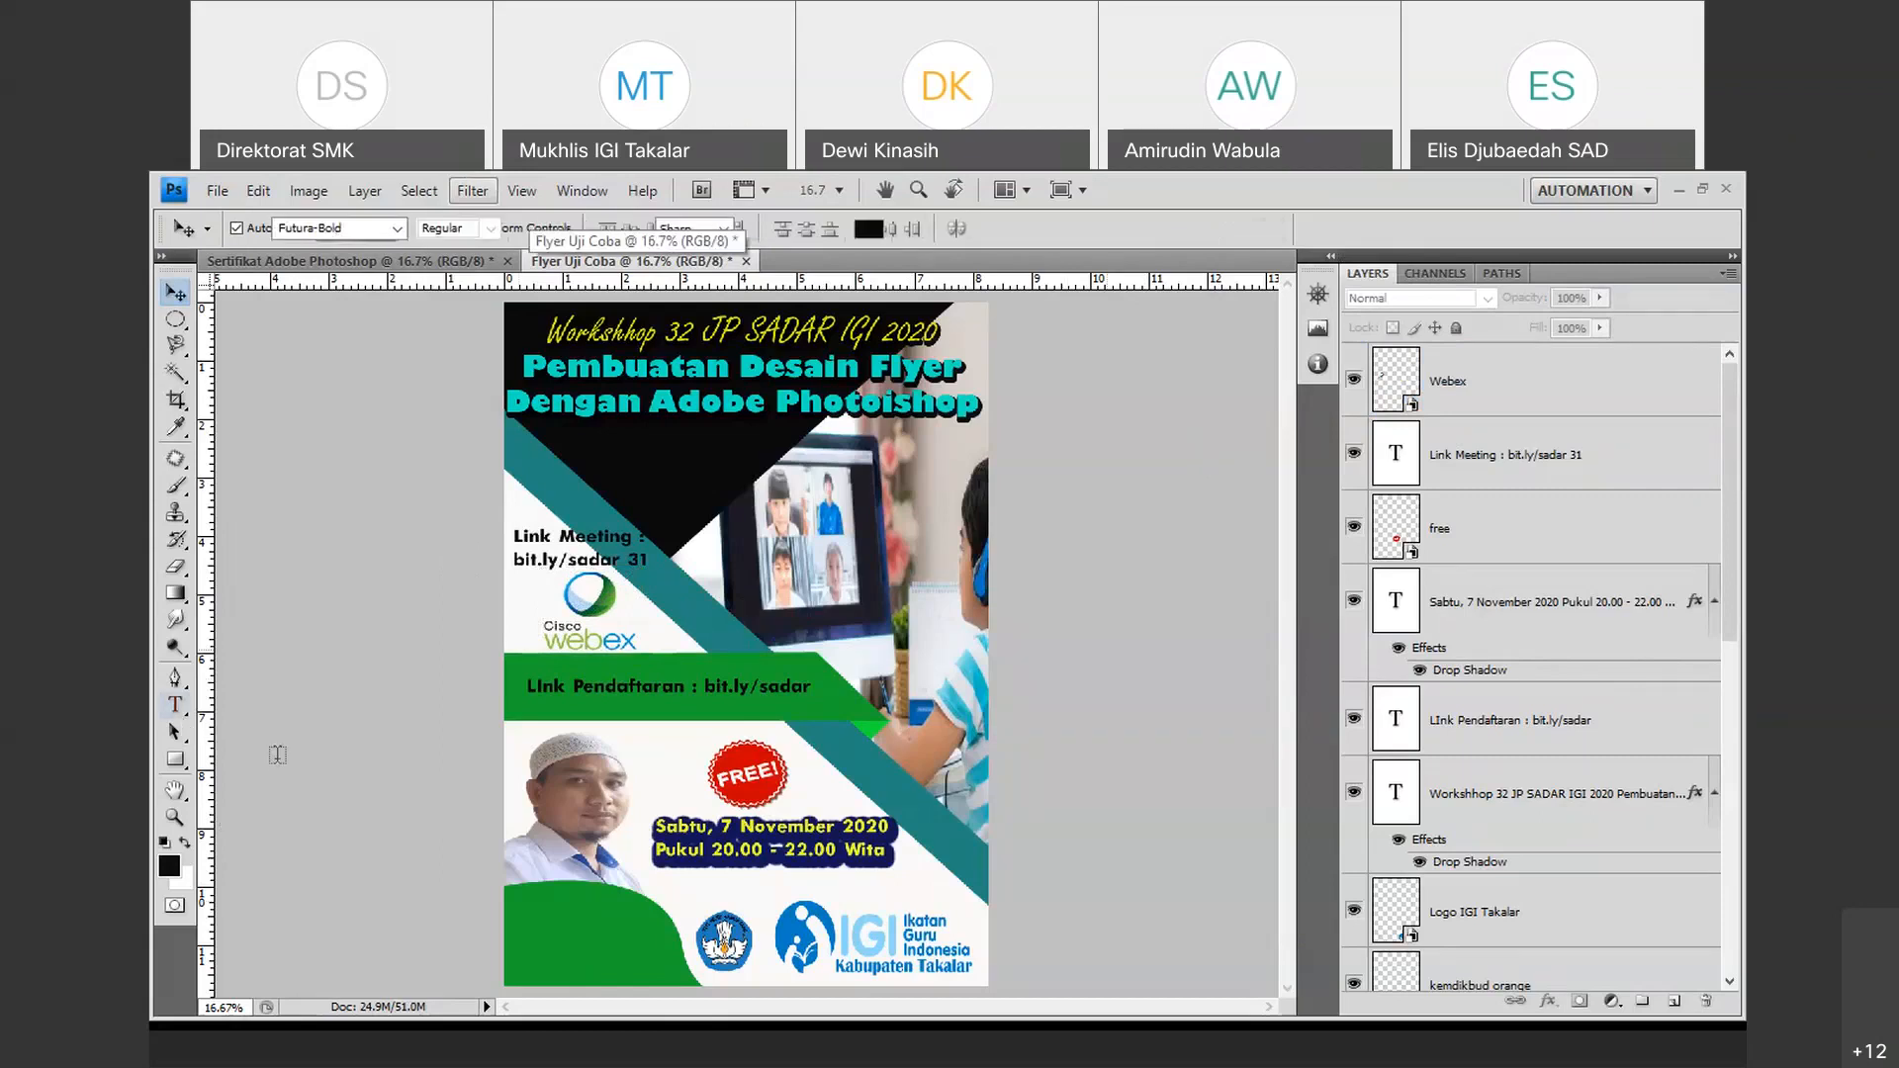
pyautogui.moveTo(522, 905); pyautogui.dragTo(668, 964)
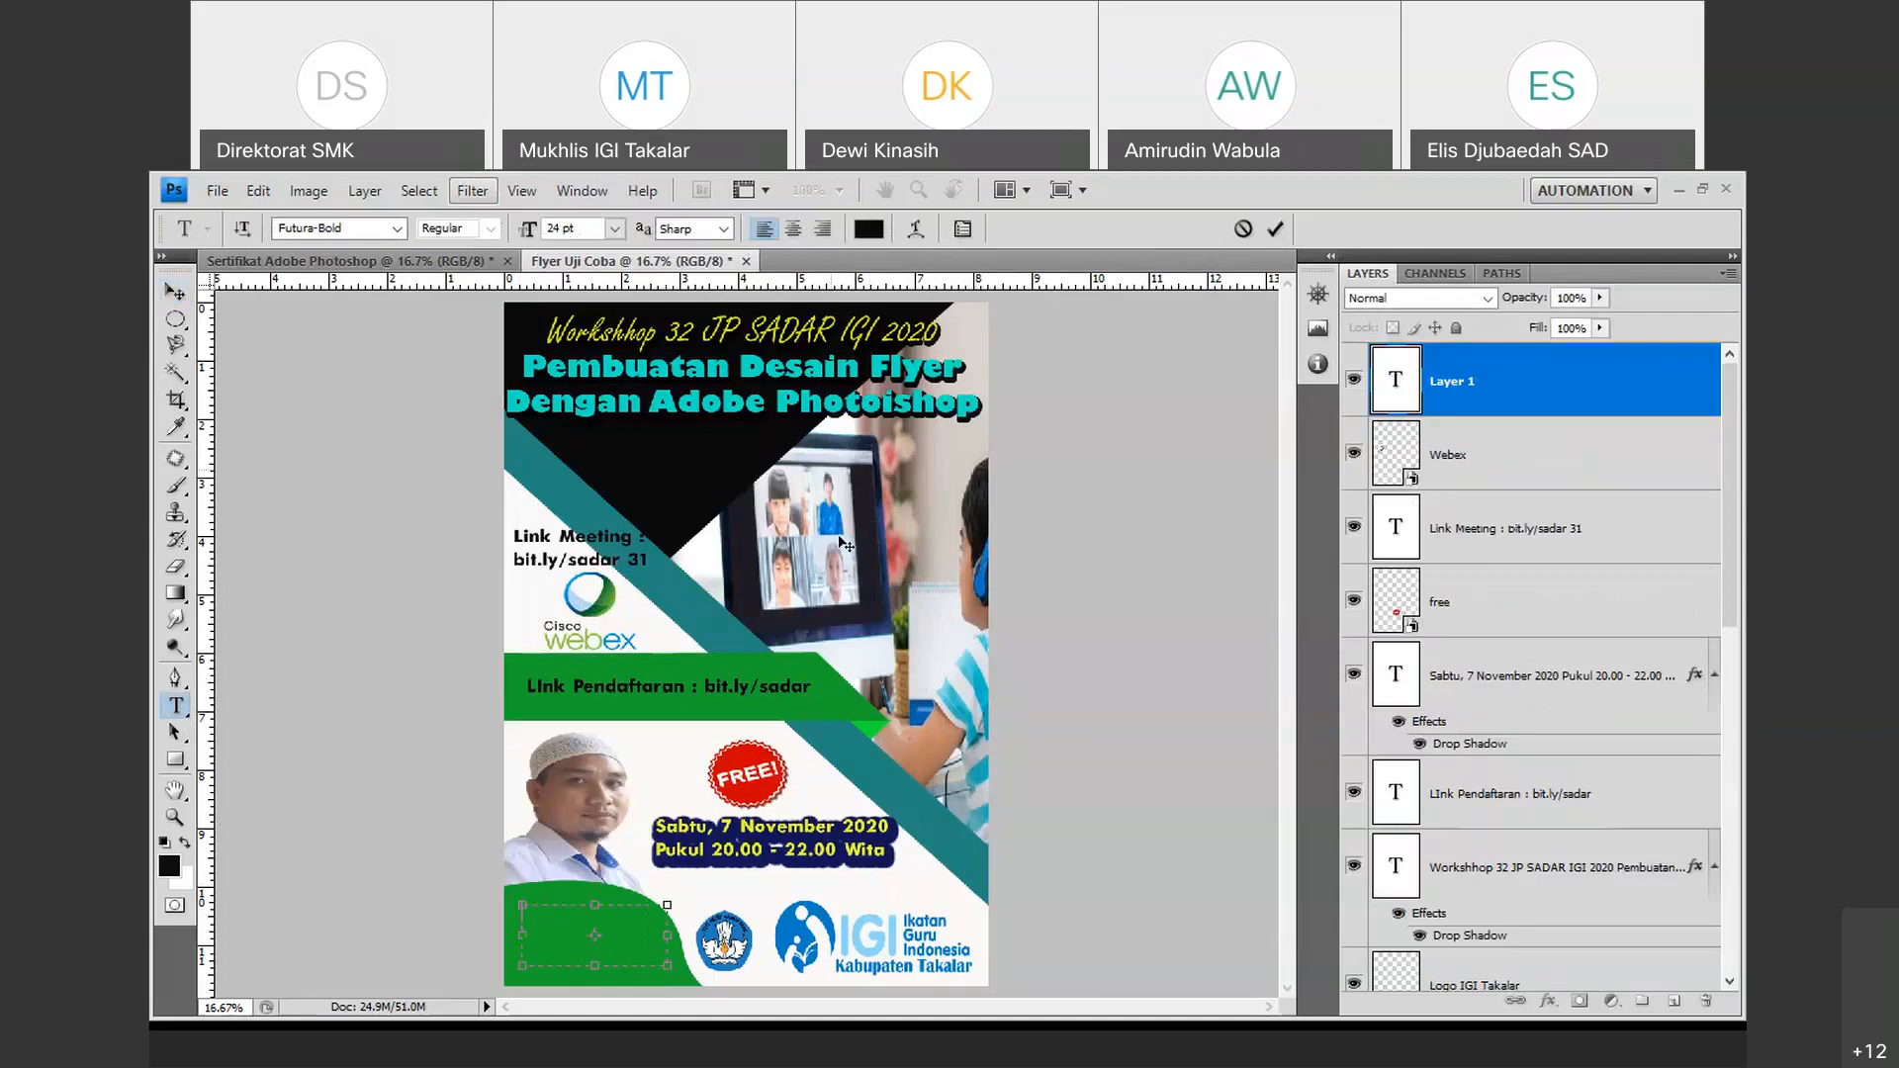
pyautogui.write('Host :')
pyautogui.press('Return')
pyautogui.write('Syamsi M.')
pyautogui.press('Return')
pyautogui.write('S')
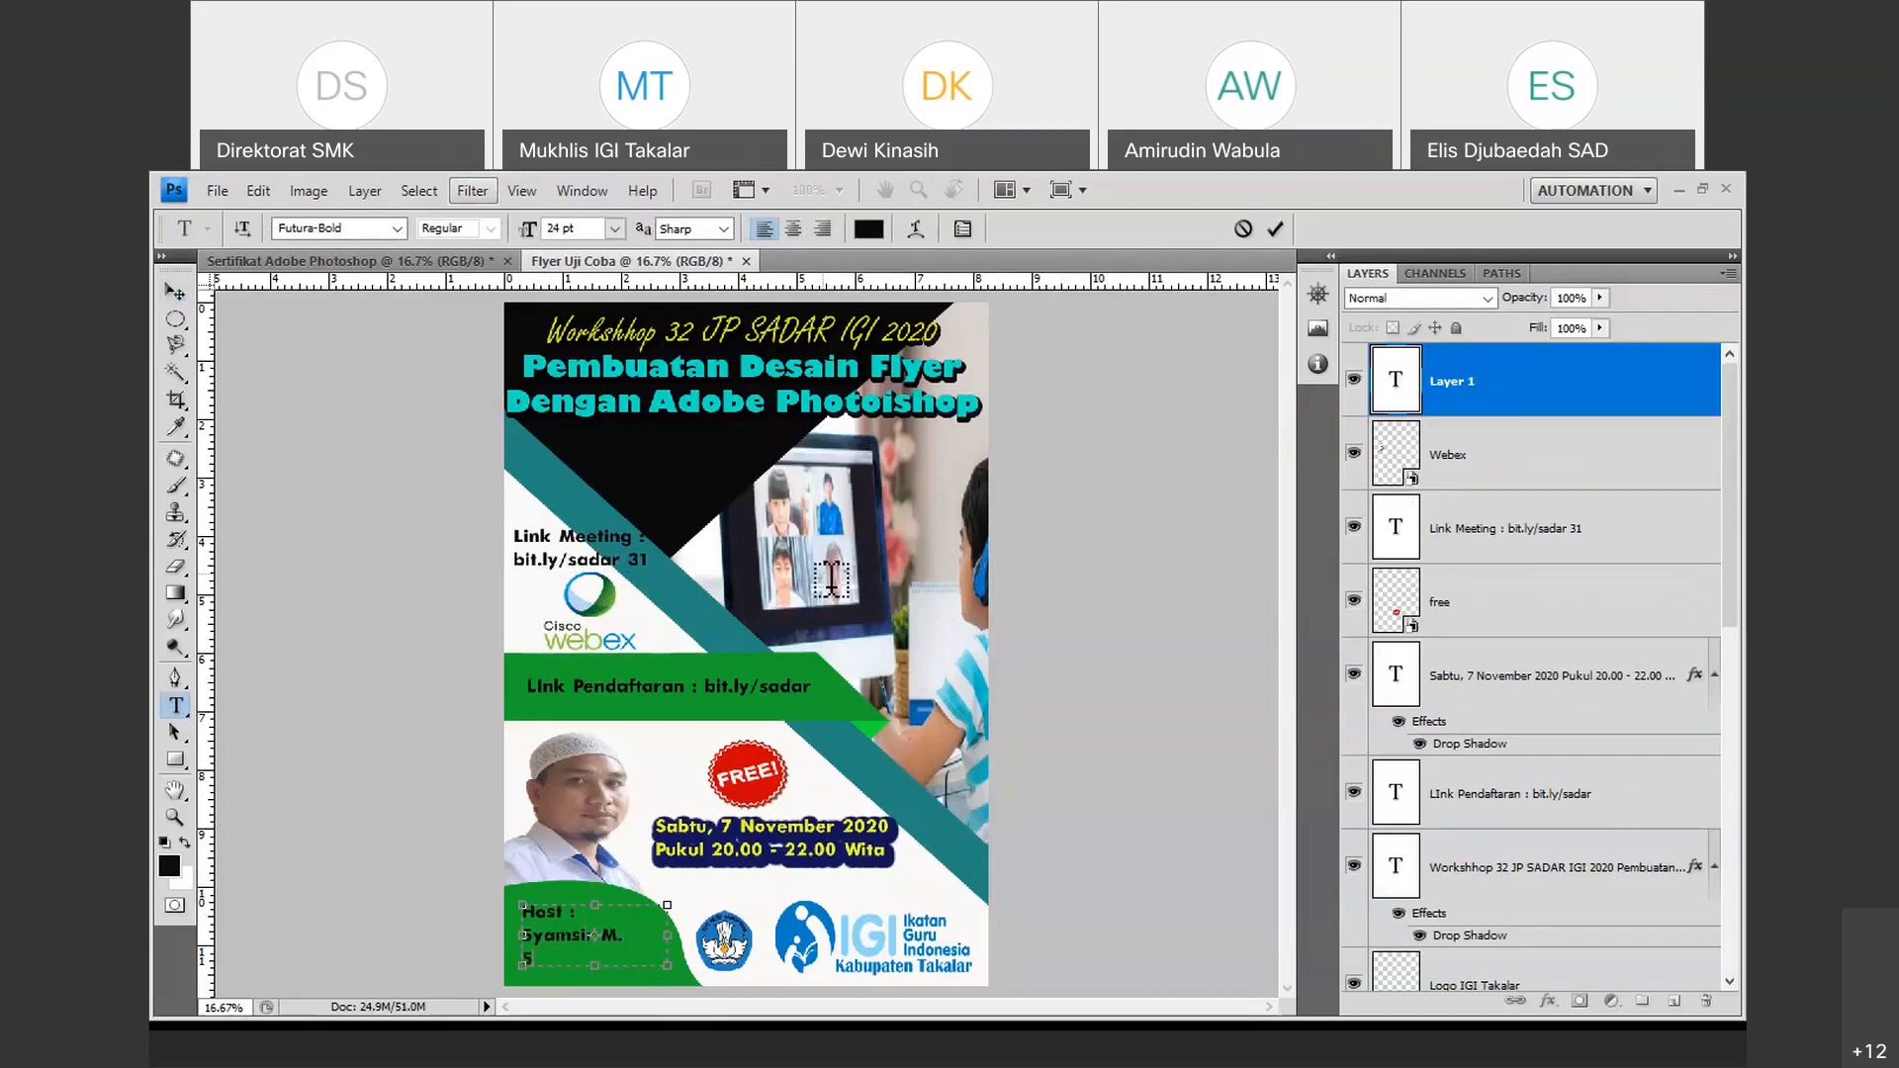
pyautogui.write('MP.....')
pyautogui.click(1275, 230)
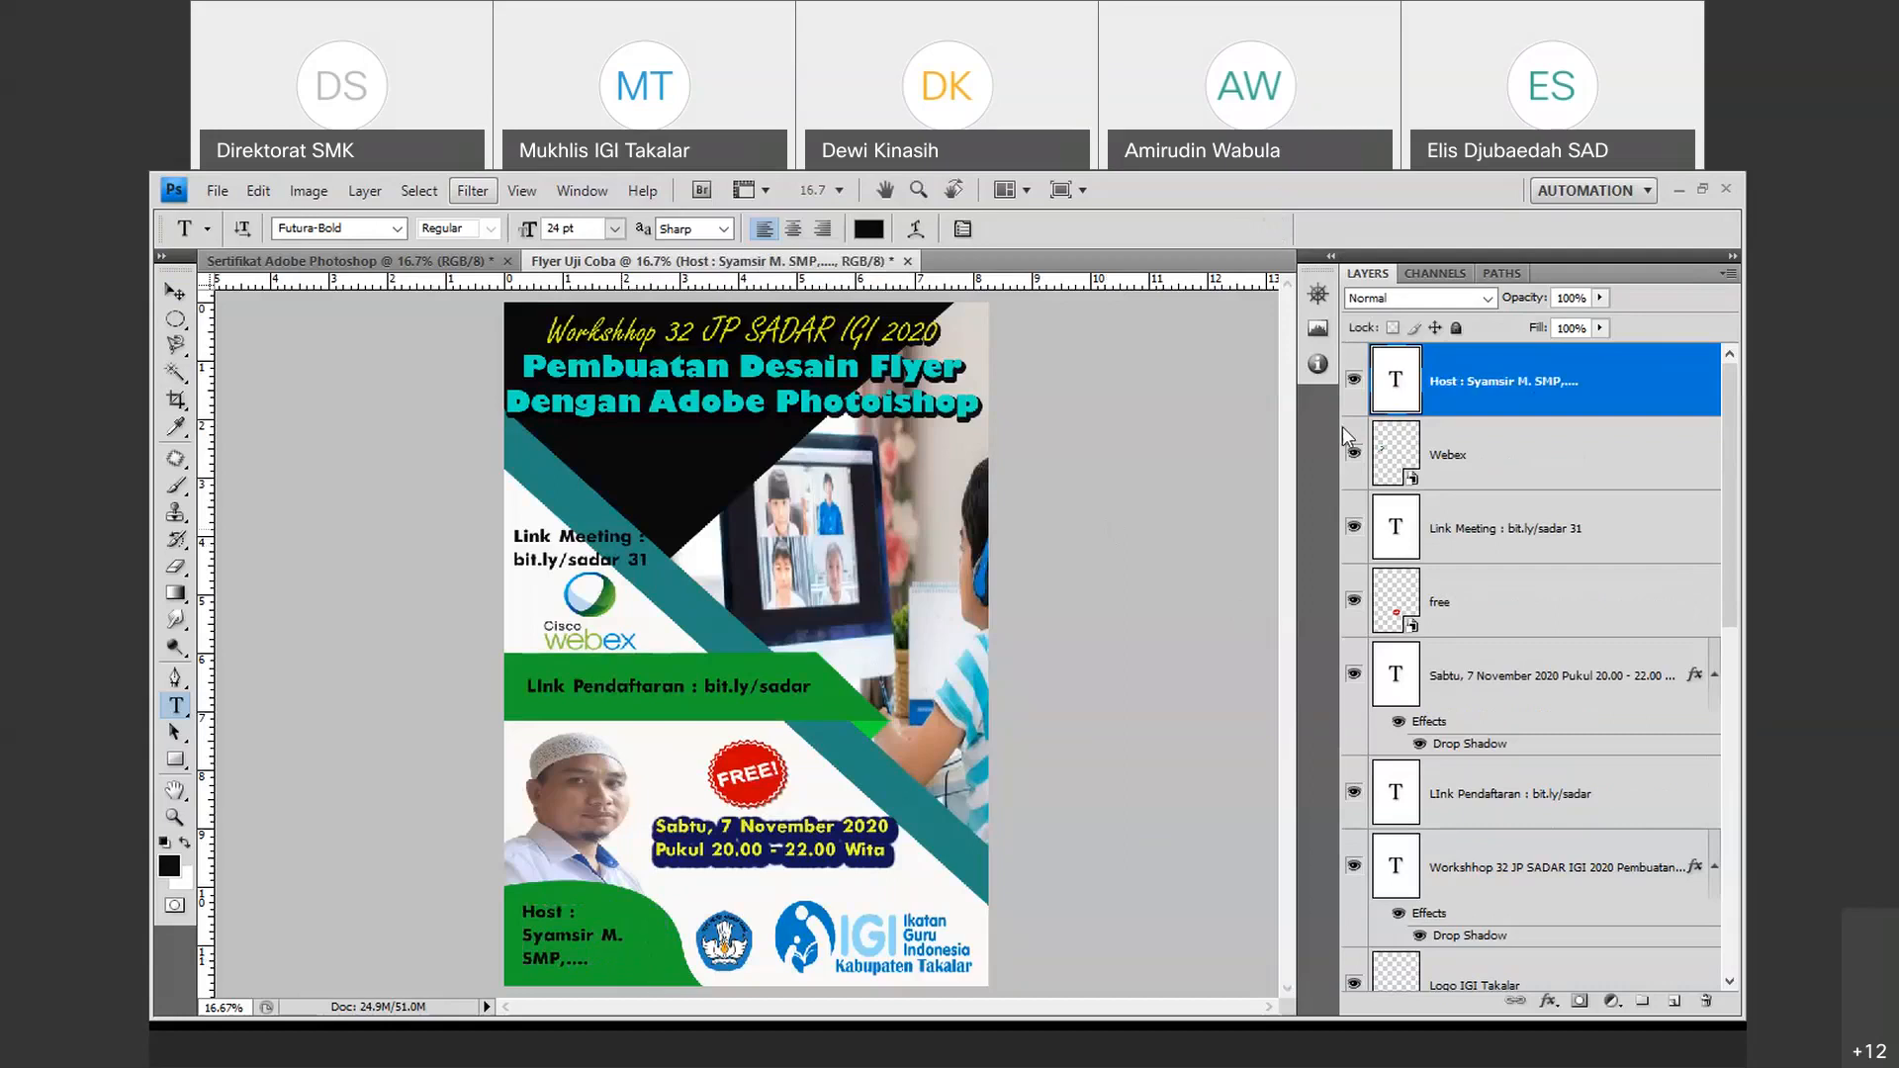
# Change the host text's colour to bright cyan (#12f9db) and commit the edit.
pyautogui.doubleClick(1396, 382)
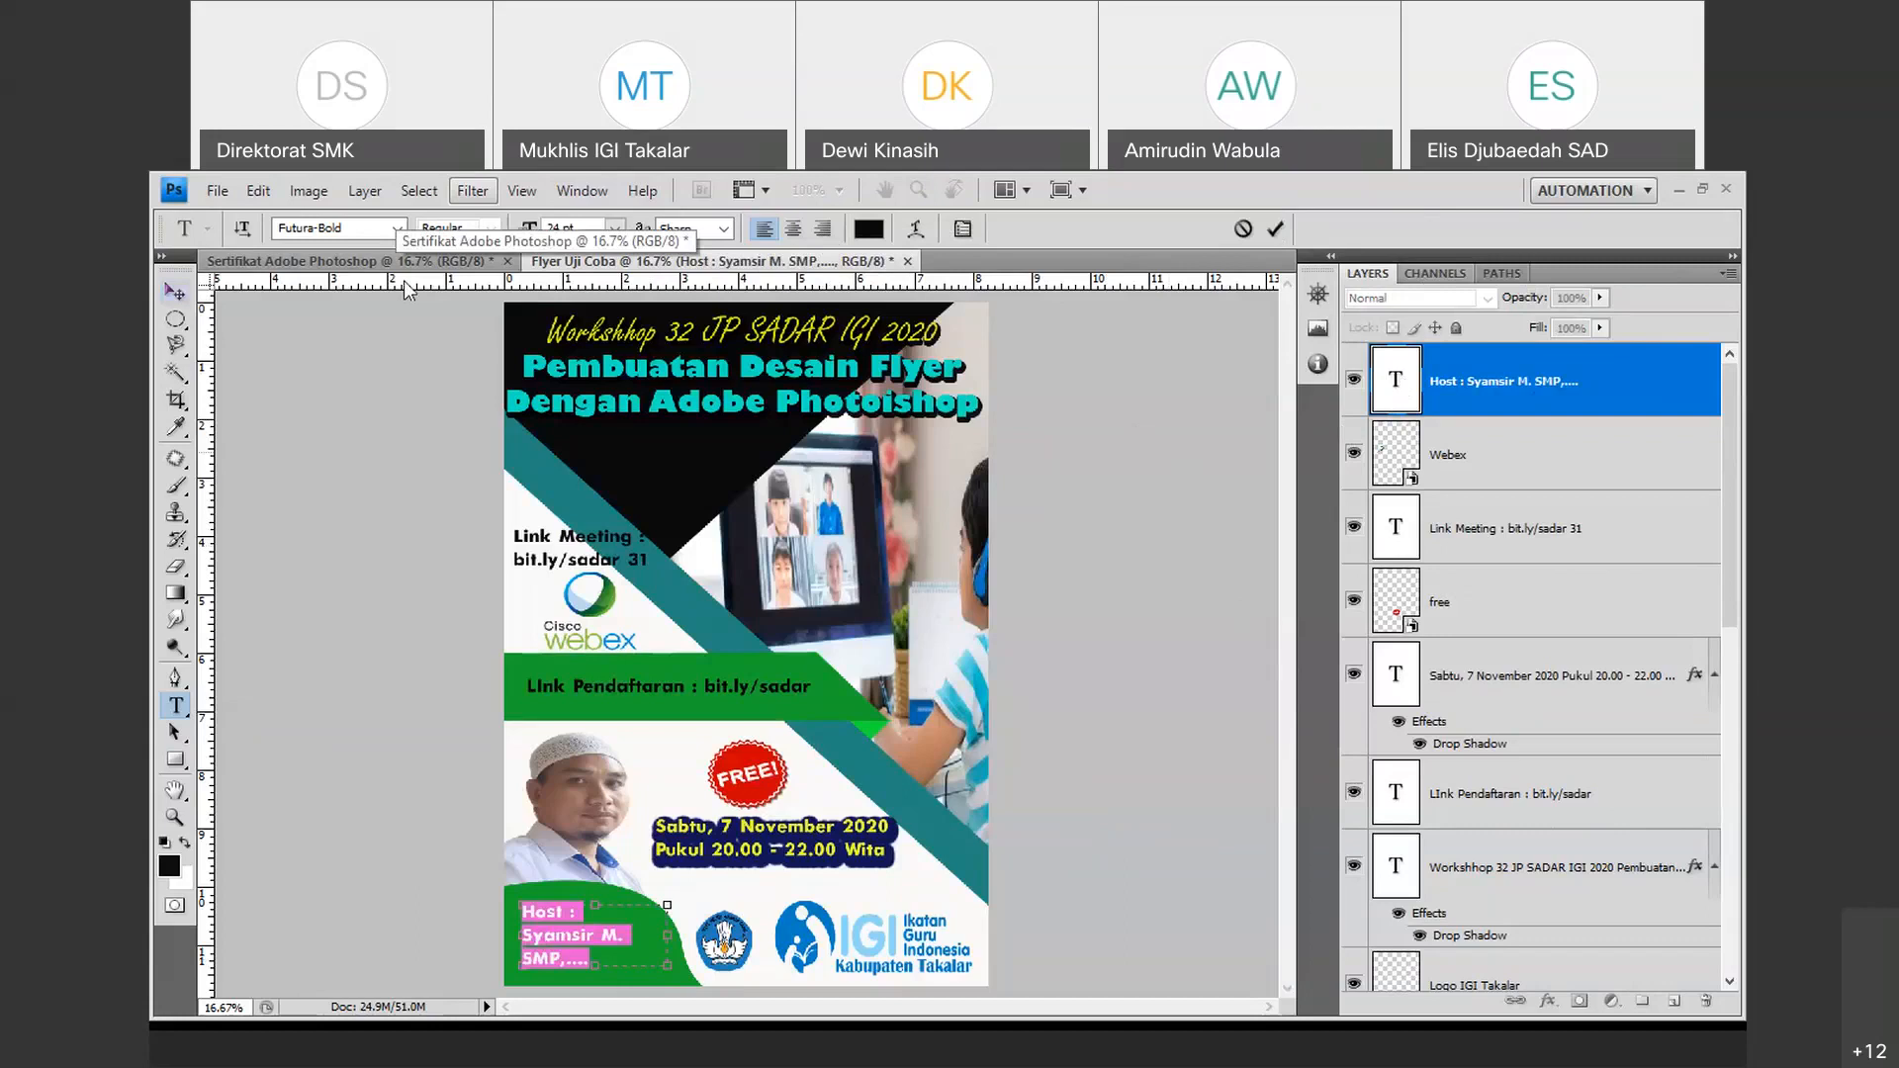
pyautogui.click(868, 229)
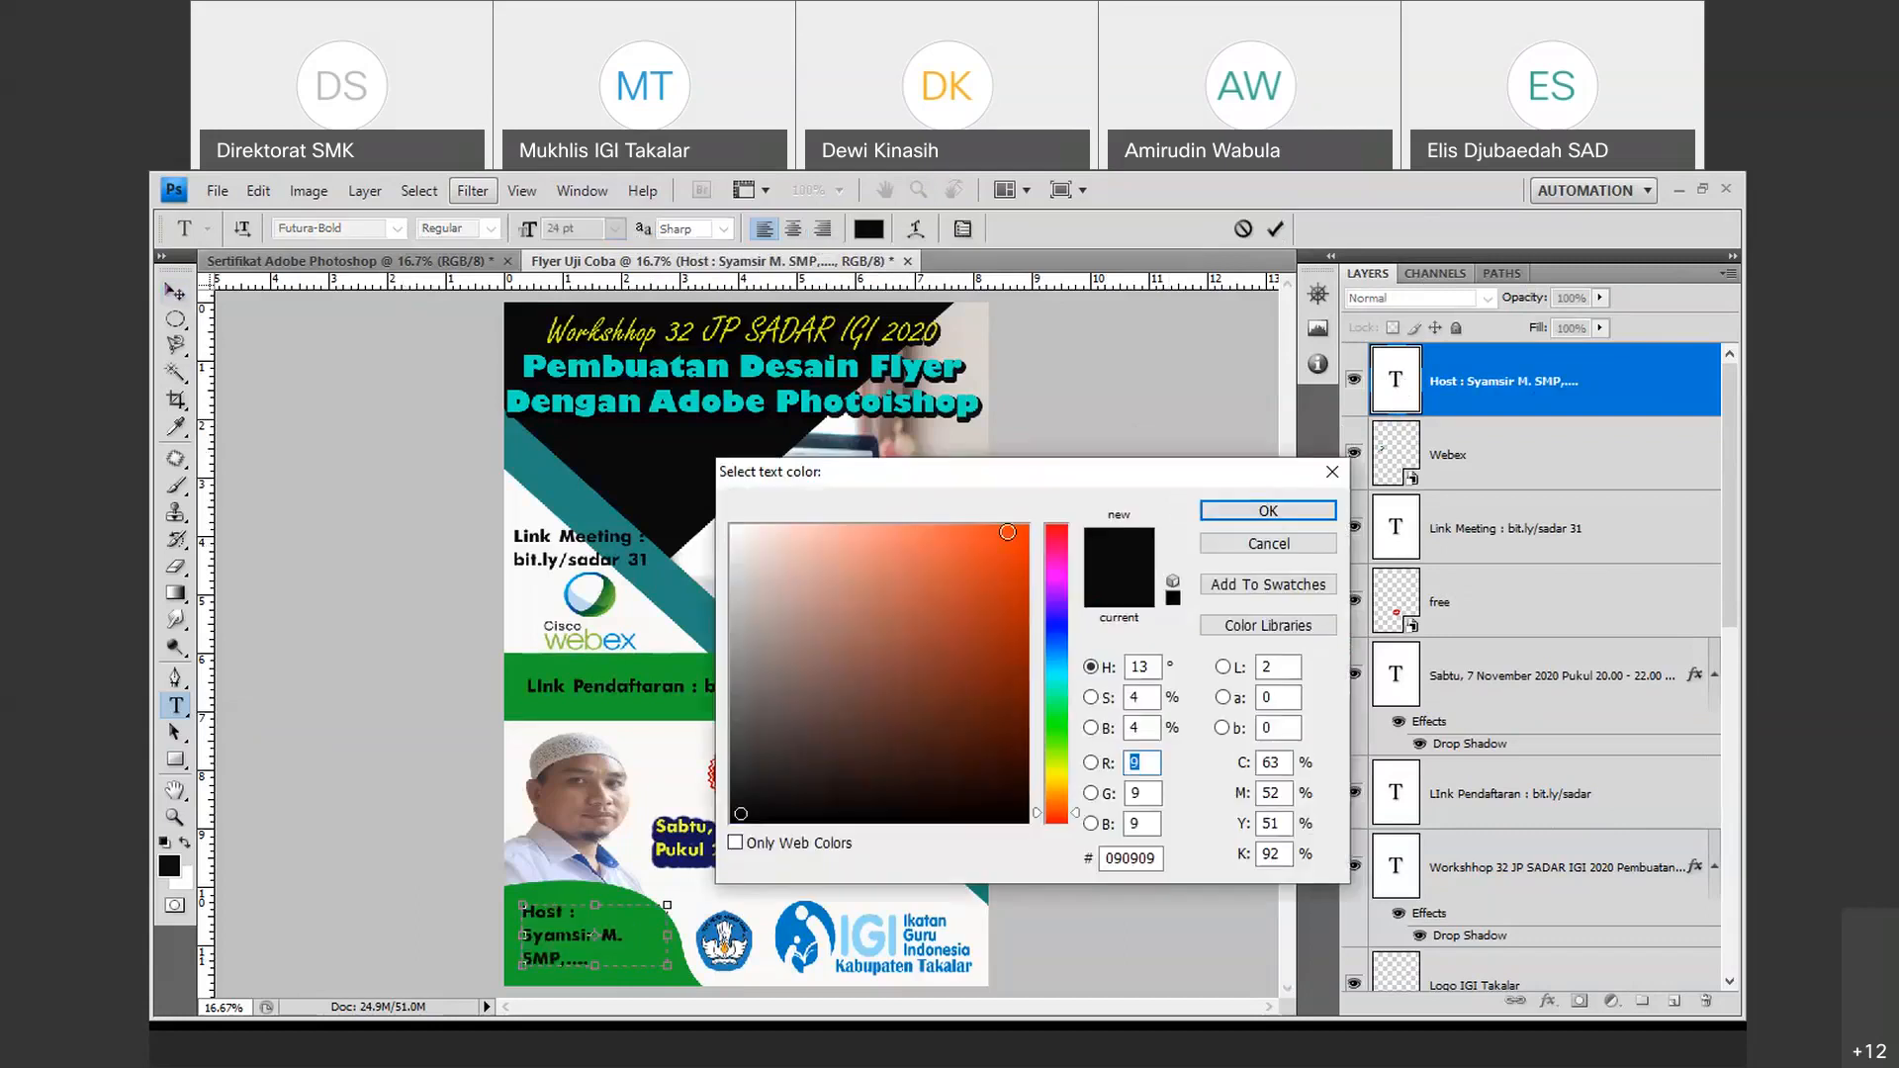
pyautogui.click(1007, 532)
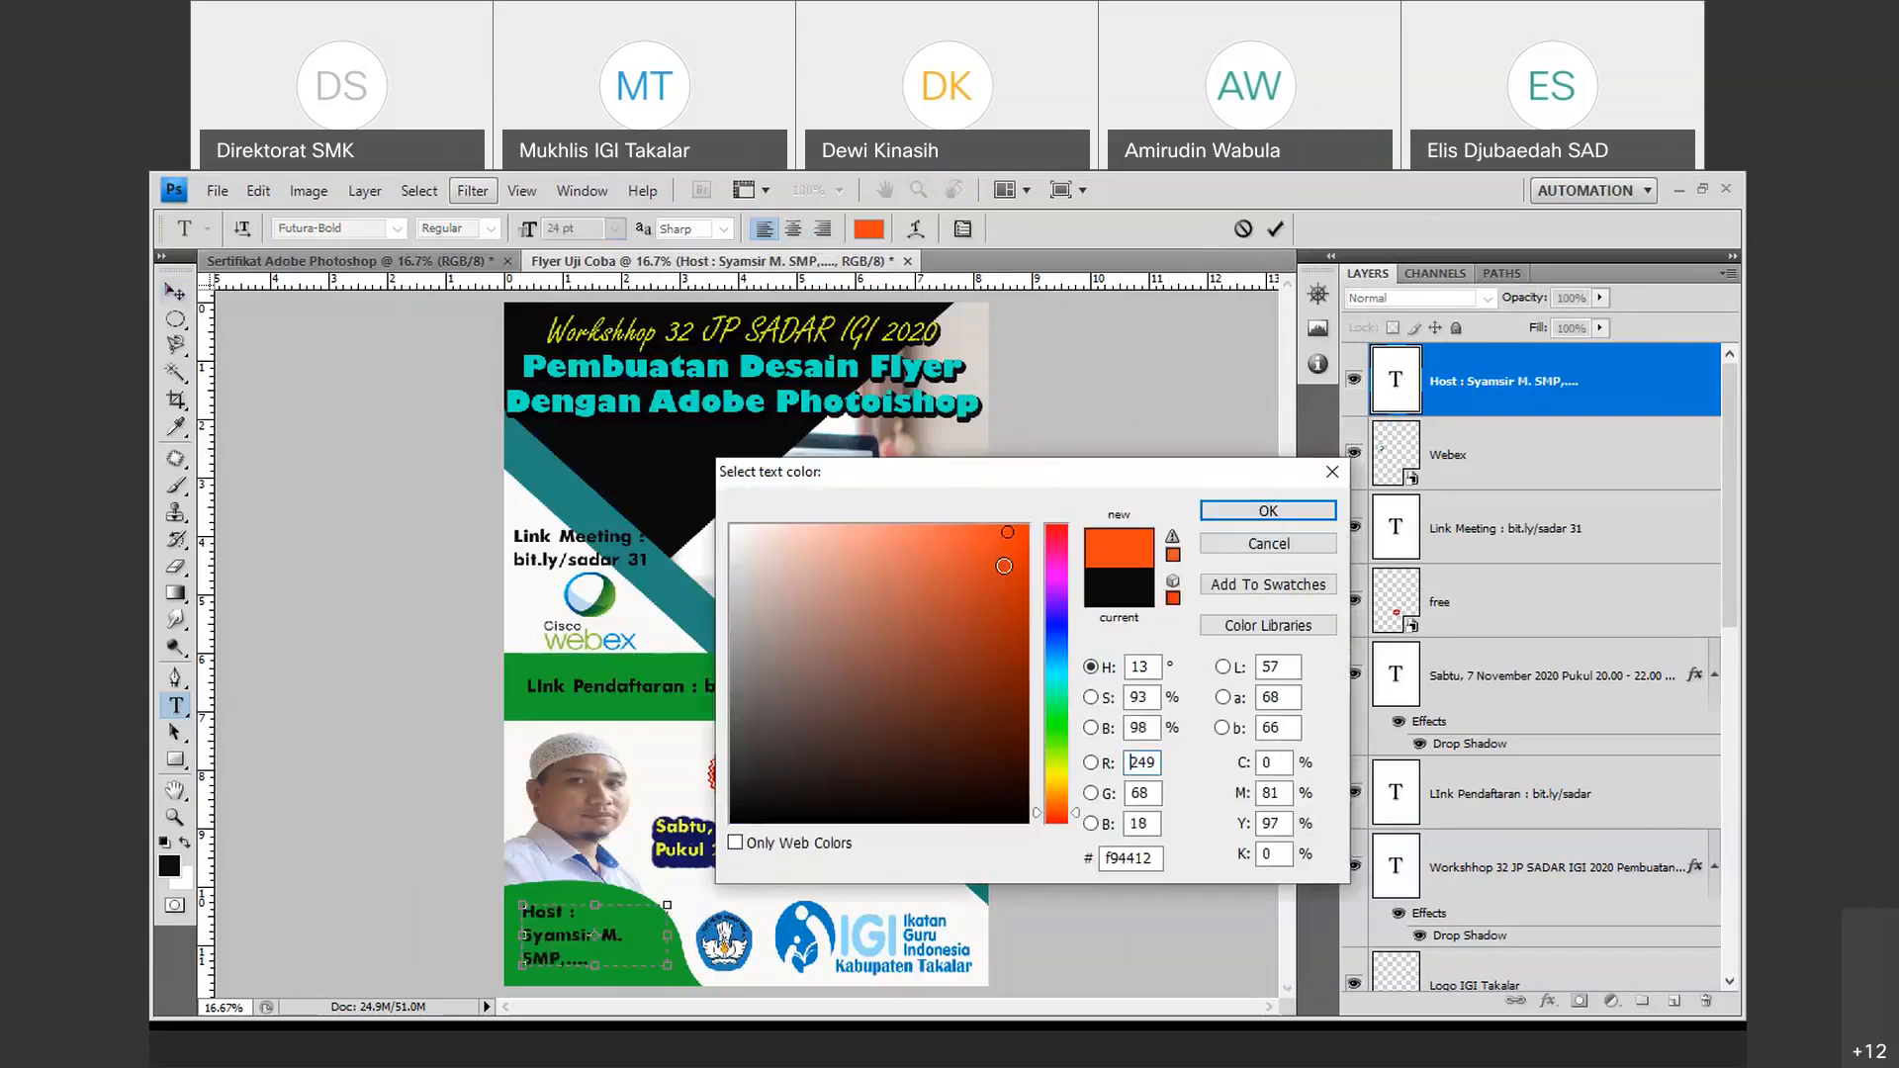
pyautogui.click(1054, 678)
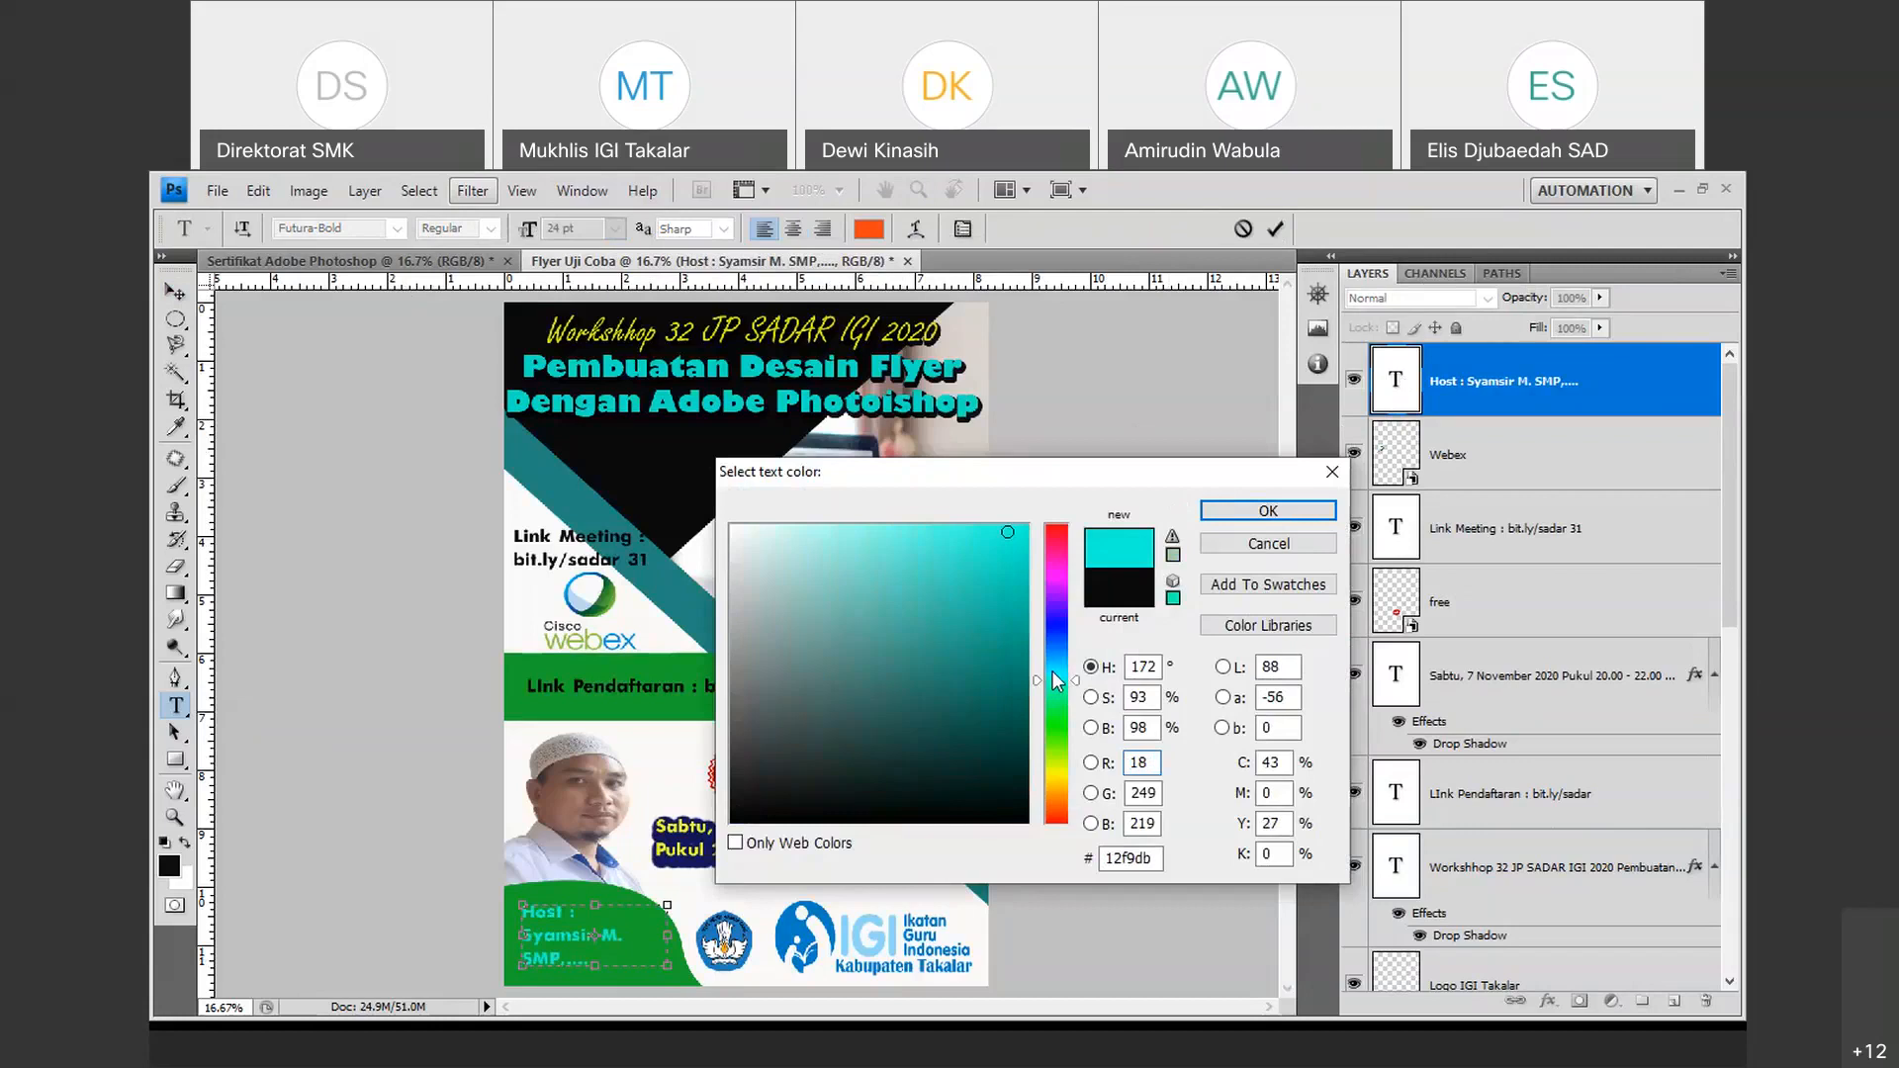
pyautogui.click(1231, 516)
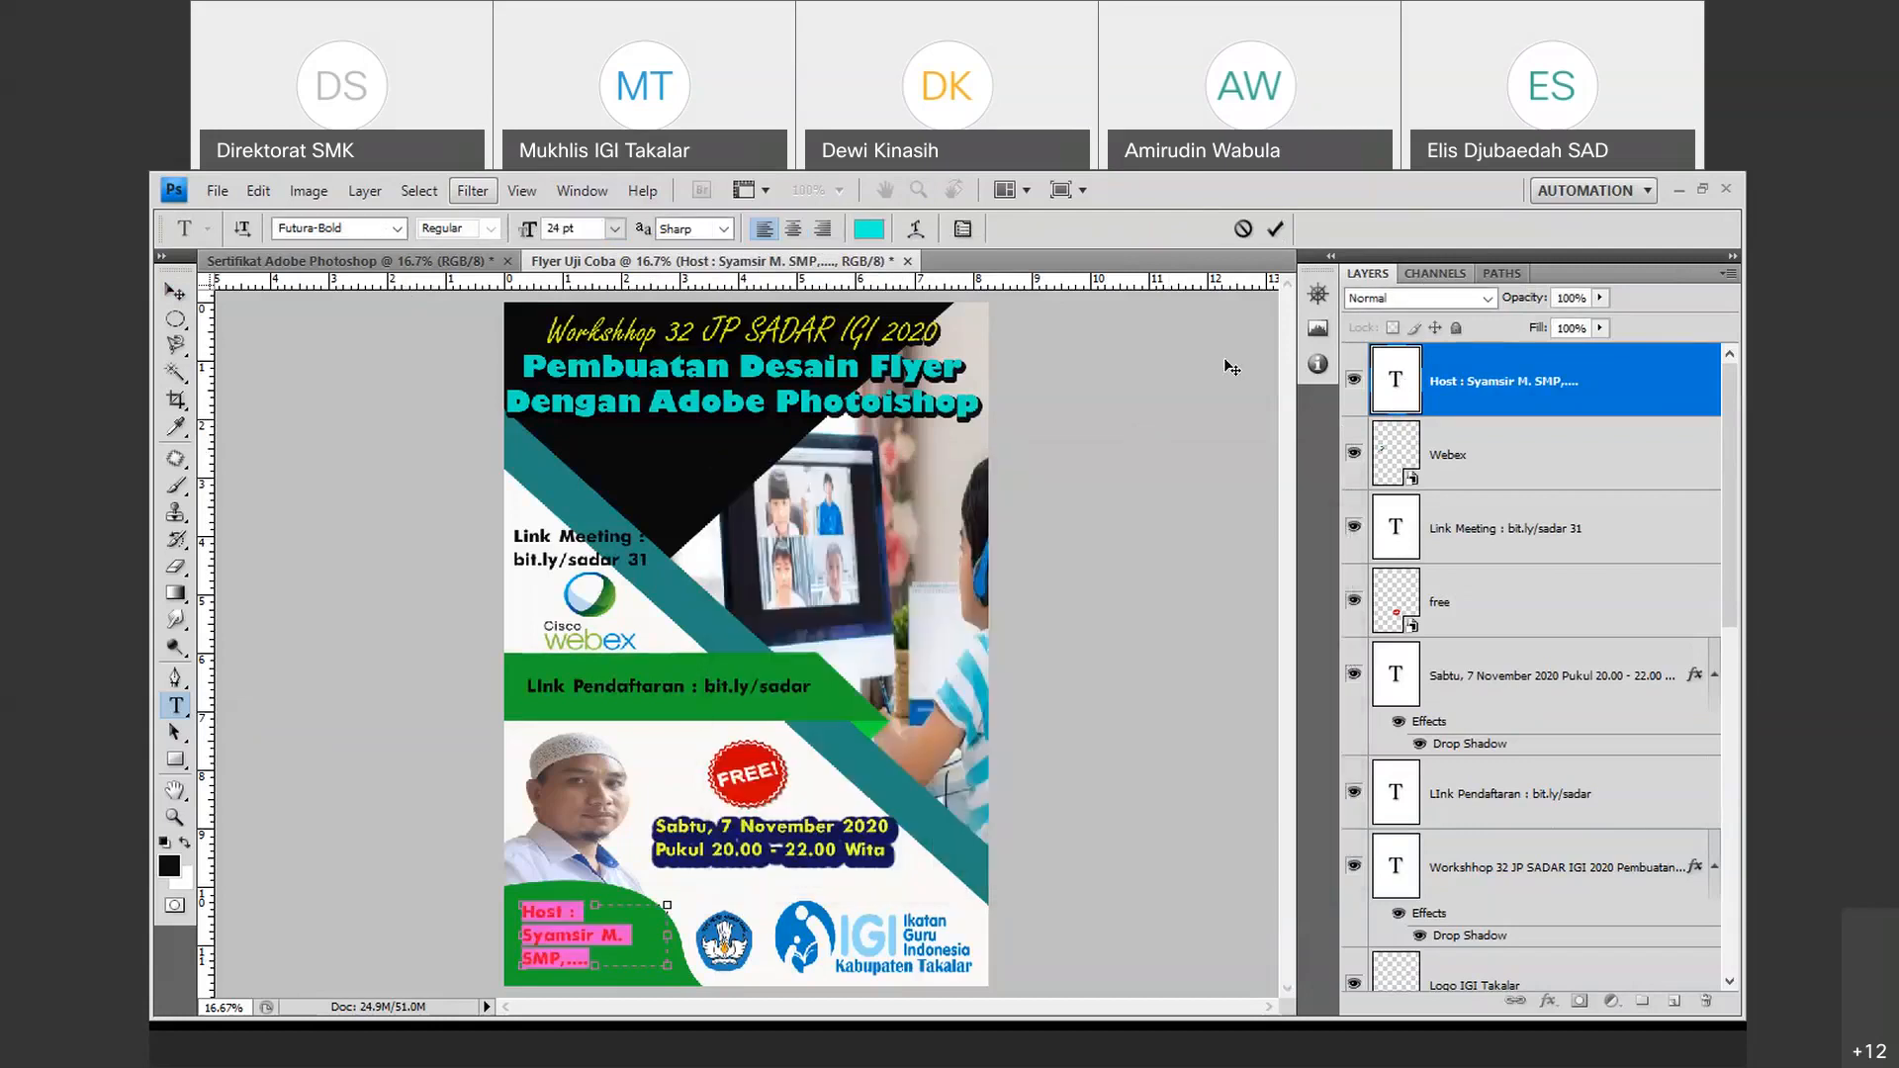
pyautogui.click(1274, 230)
pyautogui.click(1116, 581)
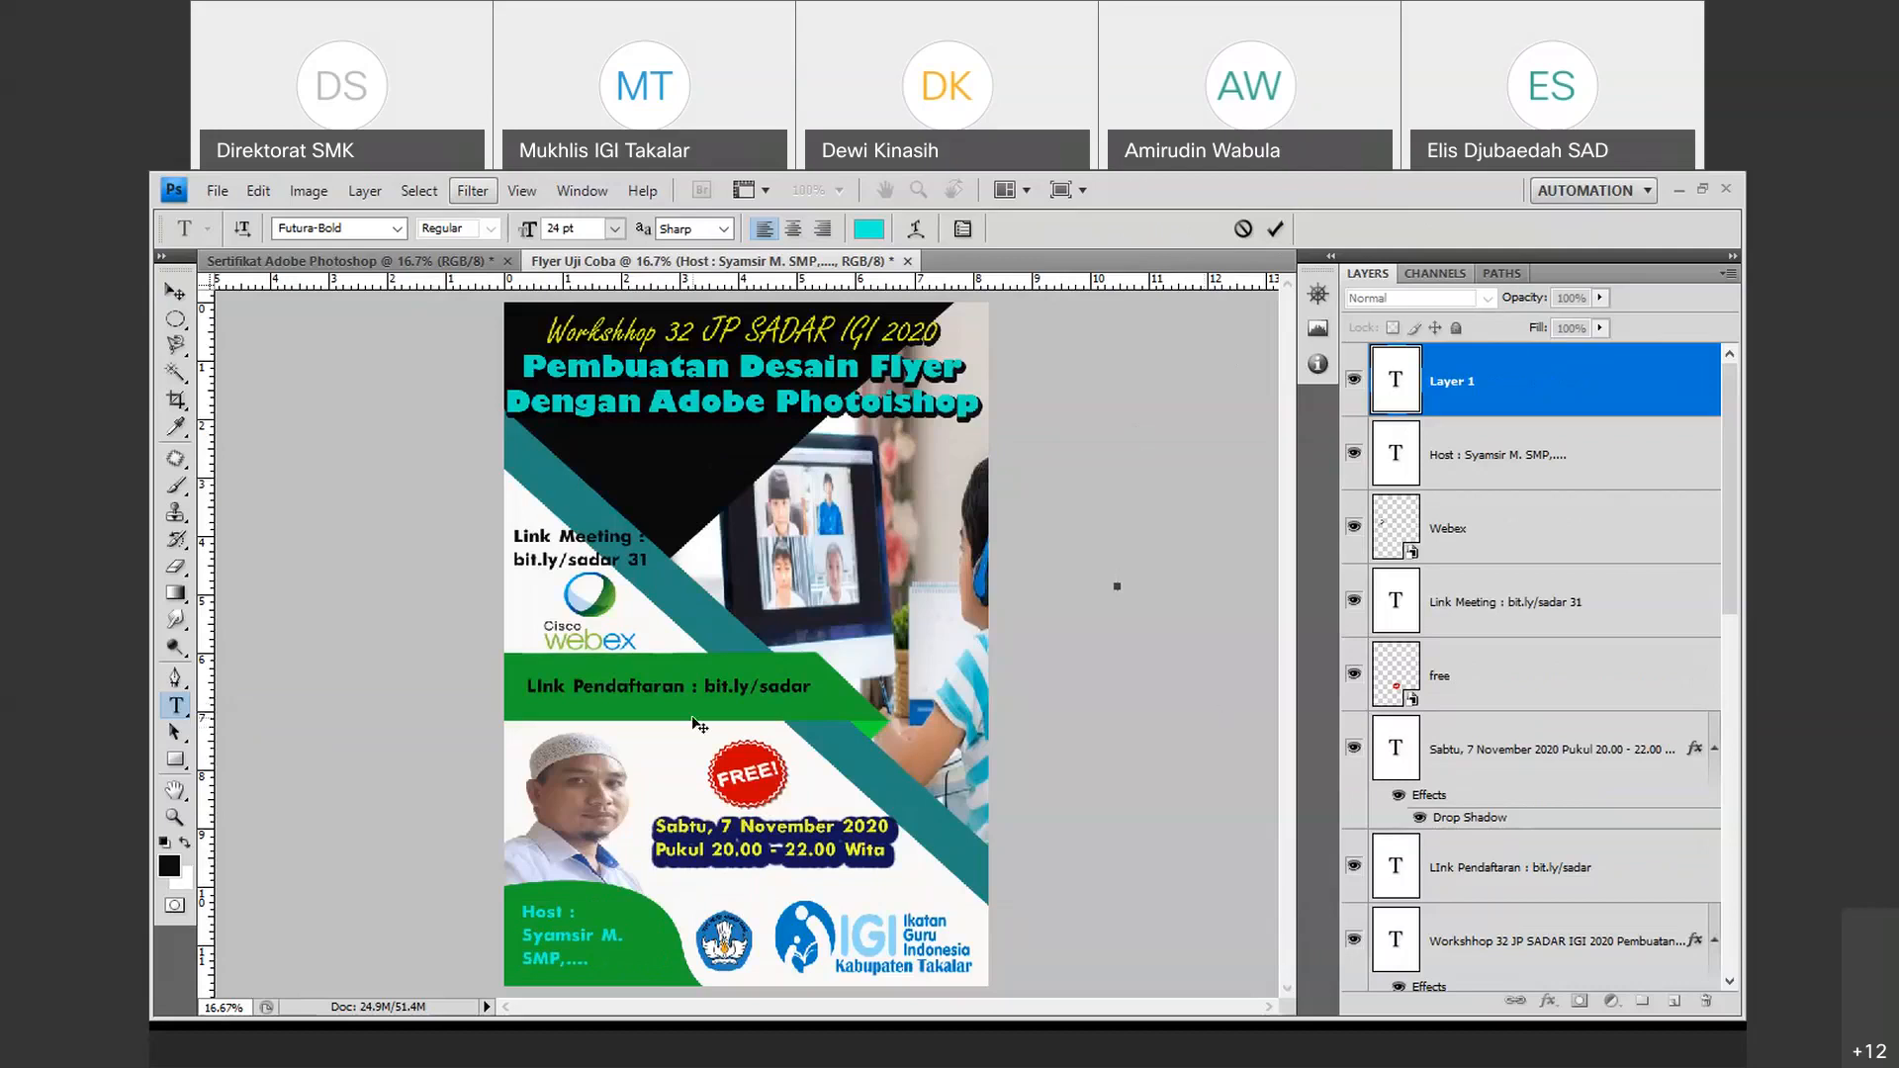
pyautogui.click(1275, 227)
# Save a JPEG copy of the flyer as "Flyer Uji Coba.jpg" in the Pemateri folder at maximum quality 12, and save the working document.
pyautogui.click(216, 194)
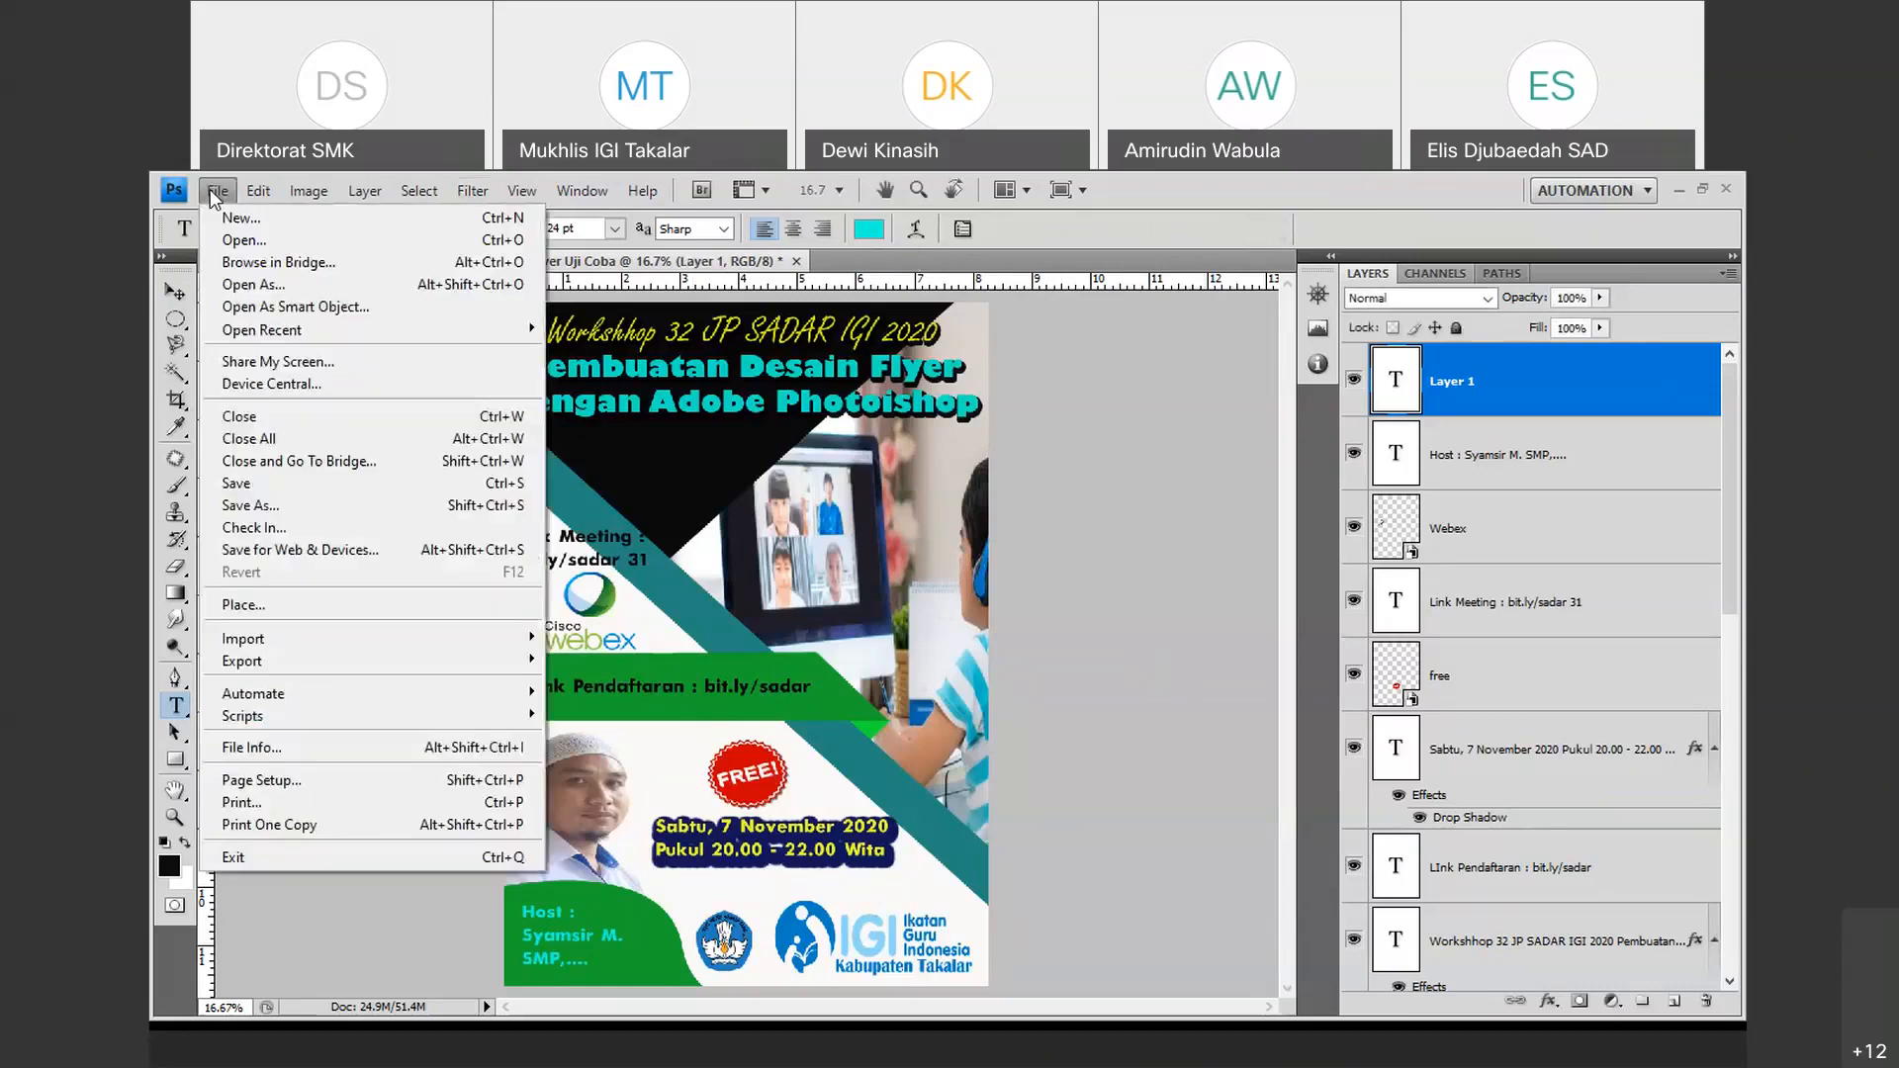
pyautogui.click(257, 506)
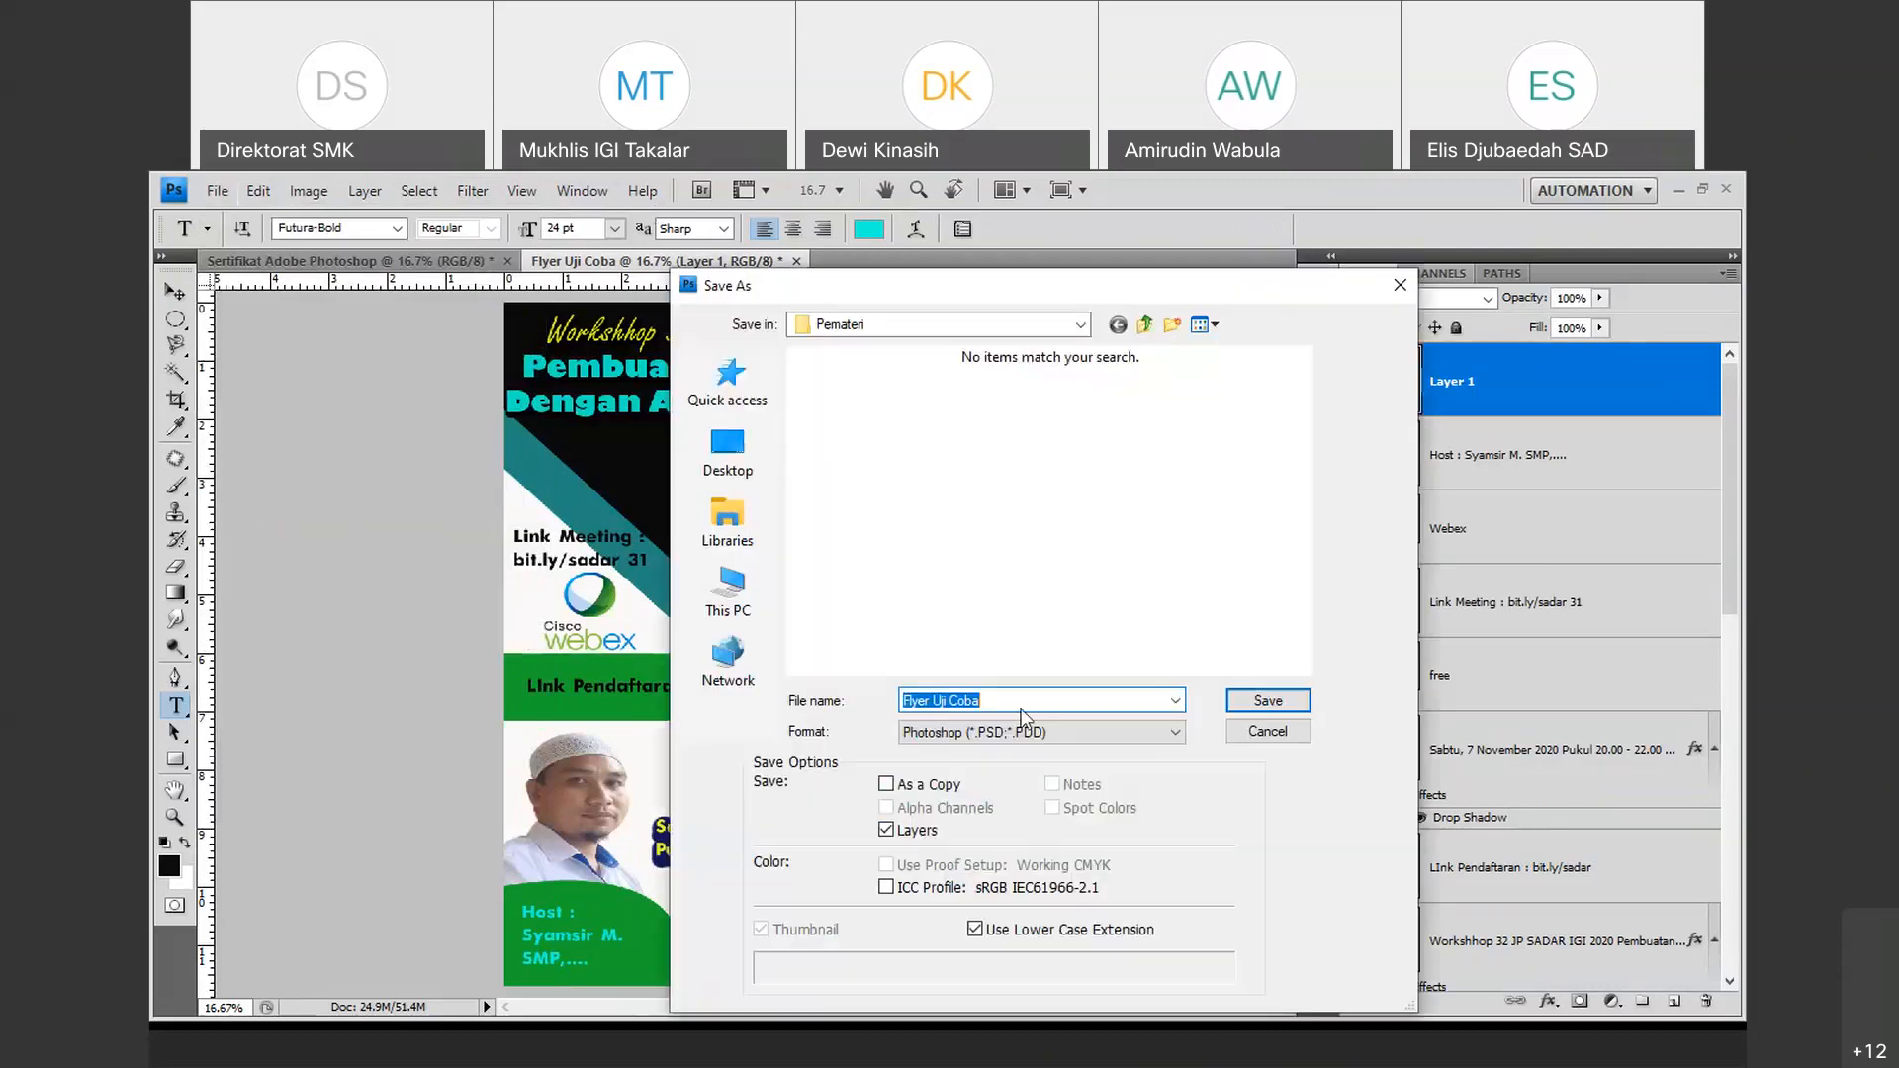
pyautogui.click(1029, 732)
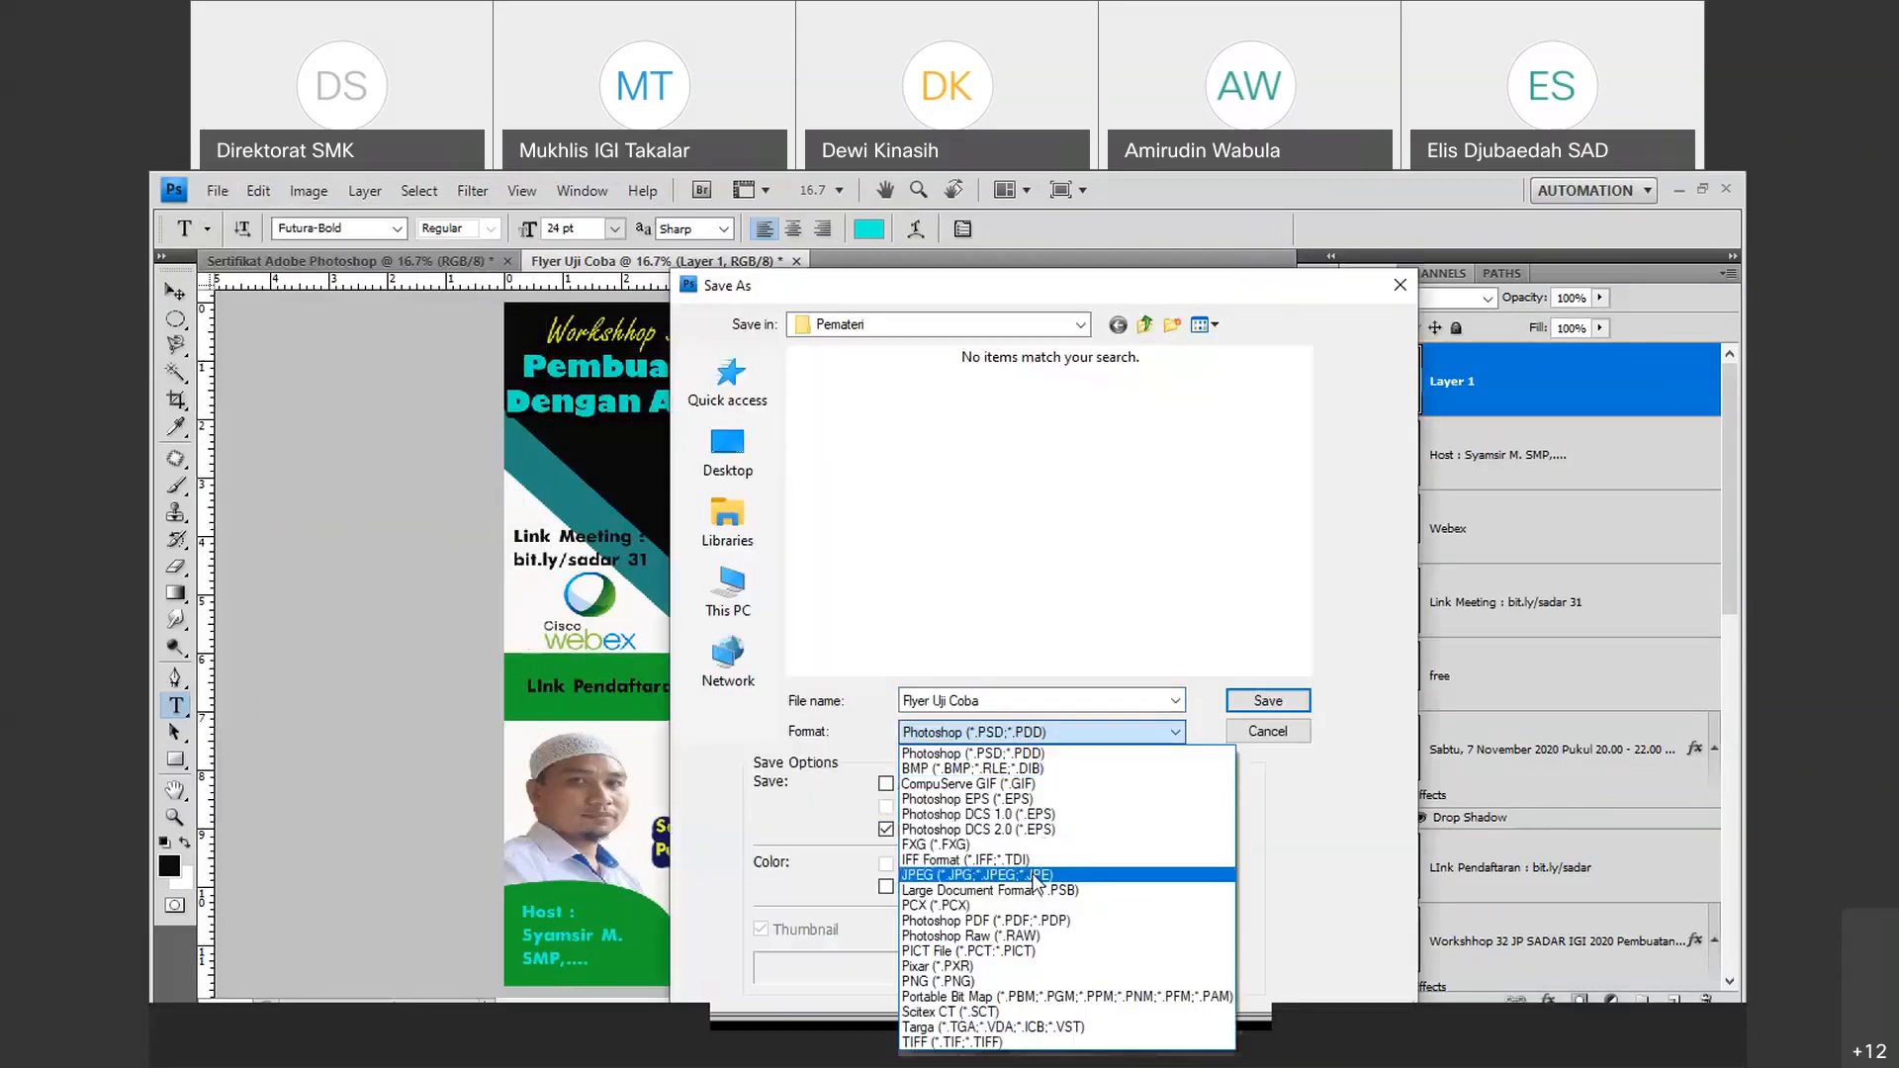
pyautogui.click(1036, 875)
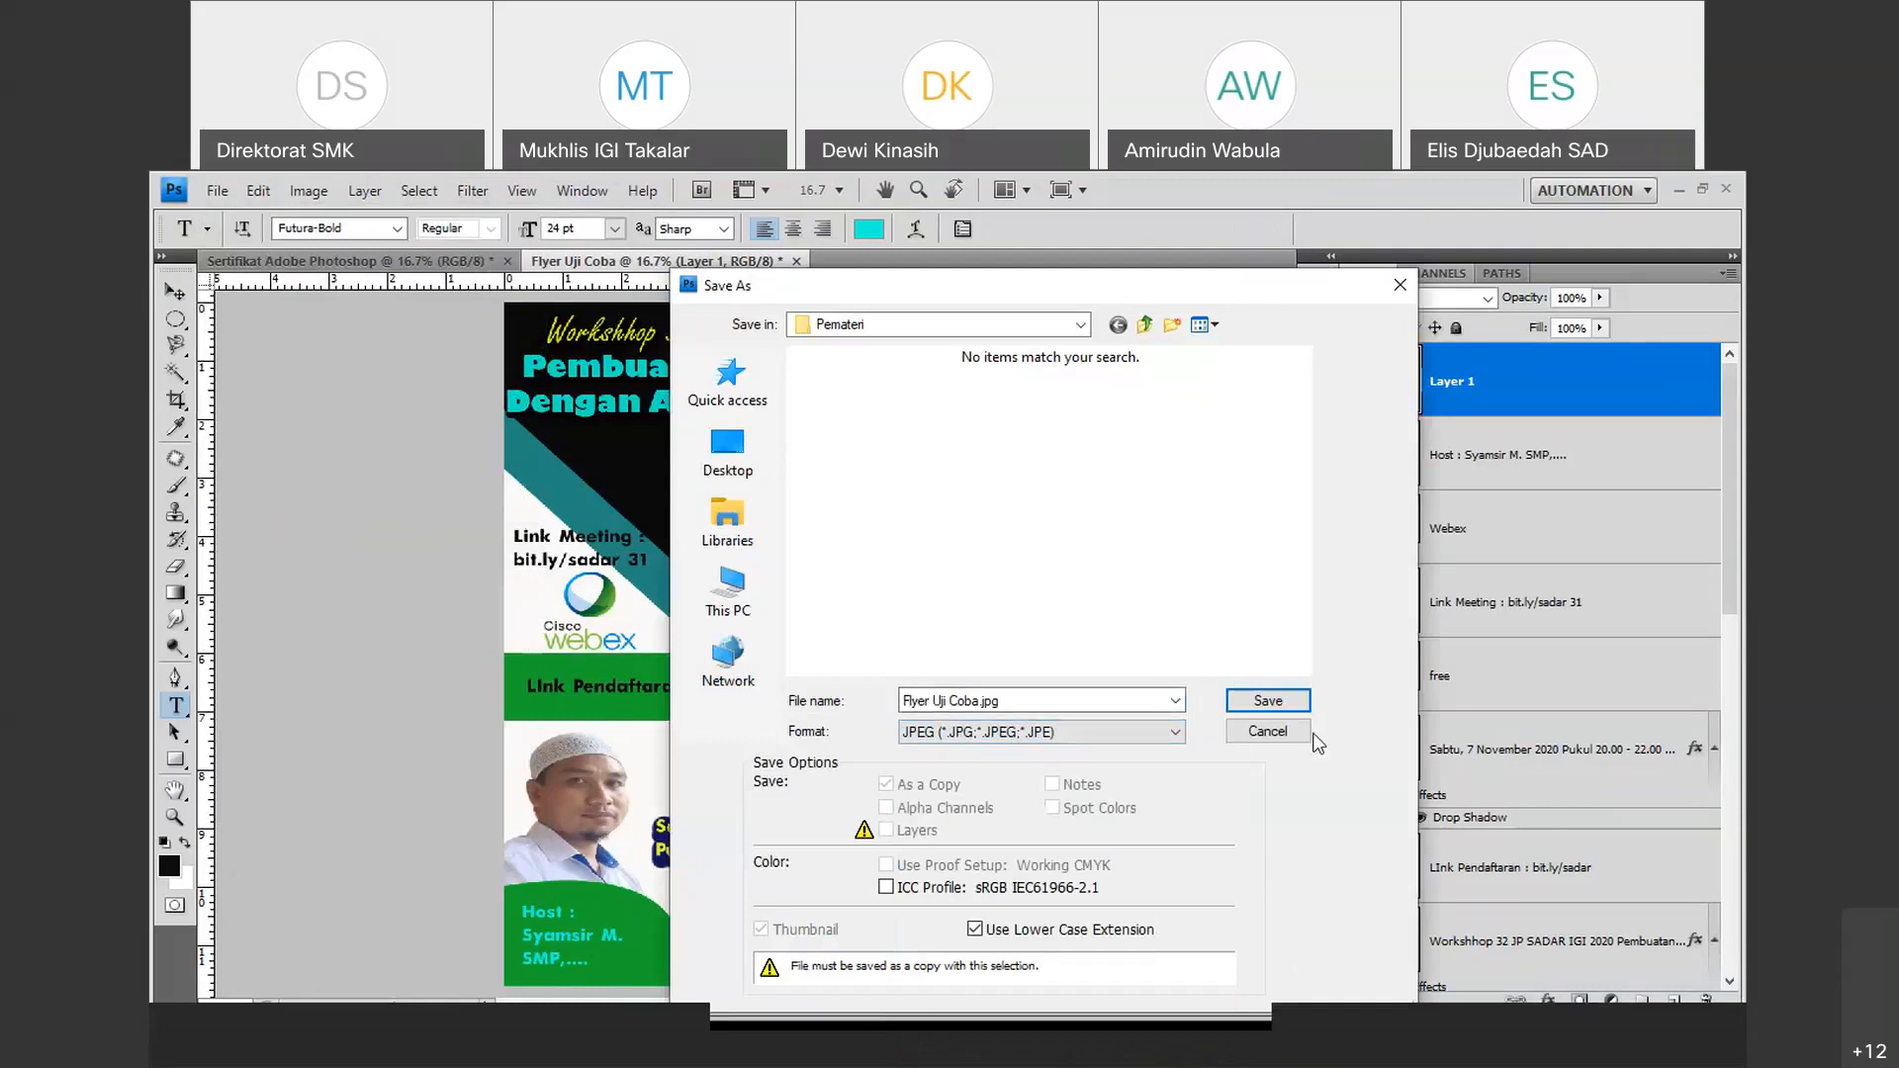
pyautogui.click(1268, 700)
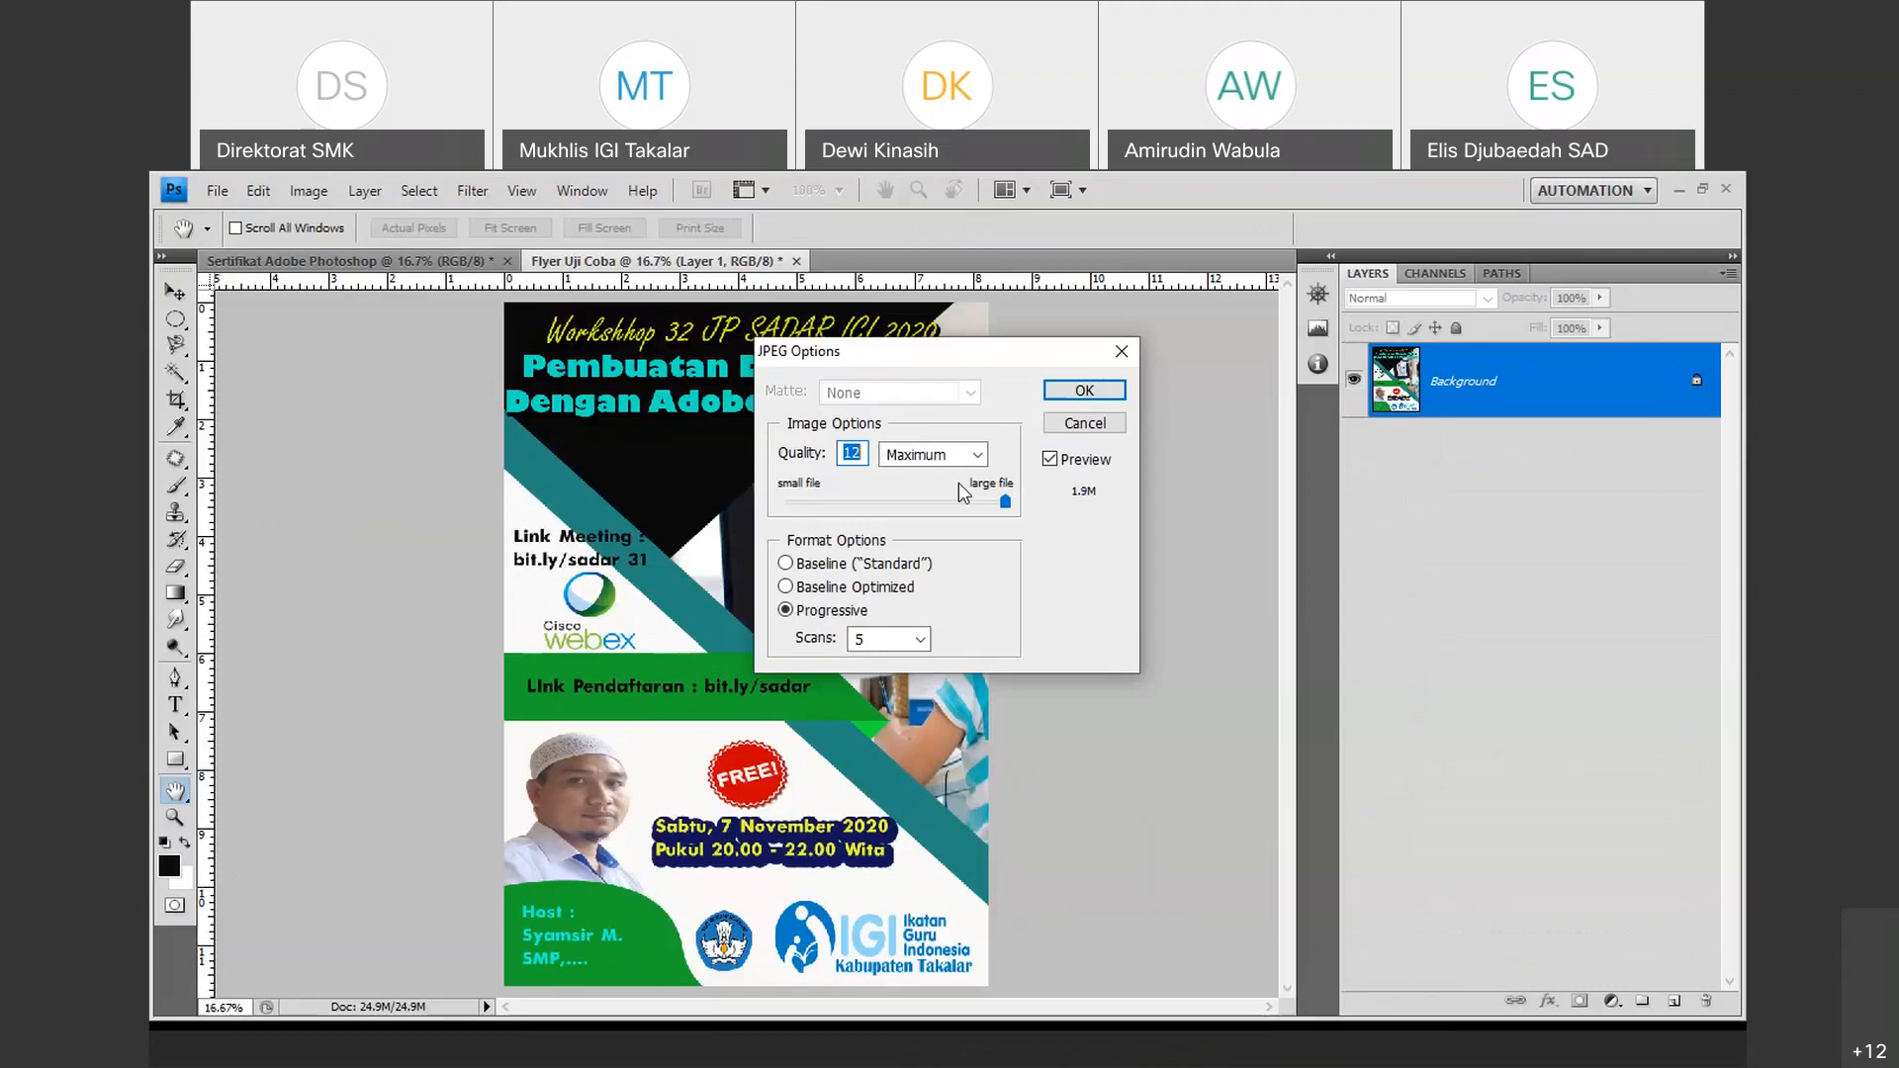
pyautogui.click(1085, 391)
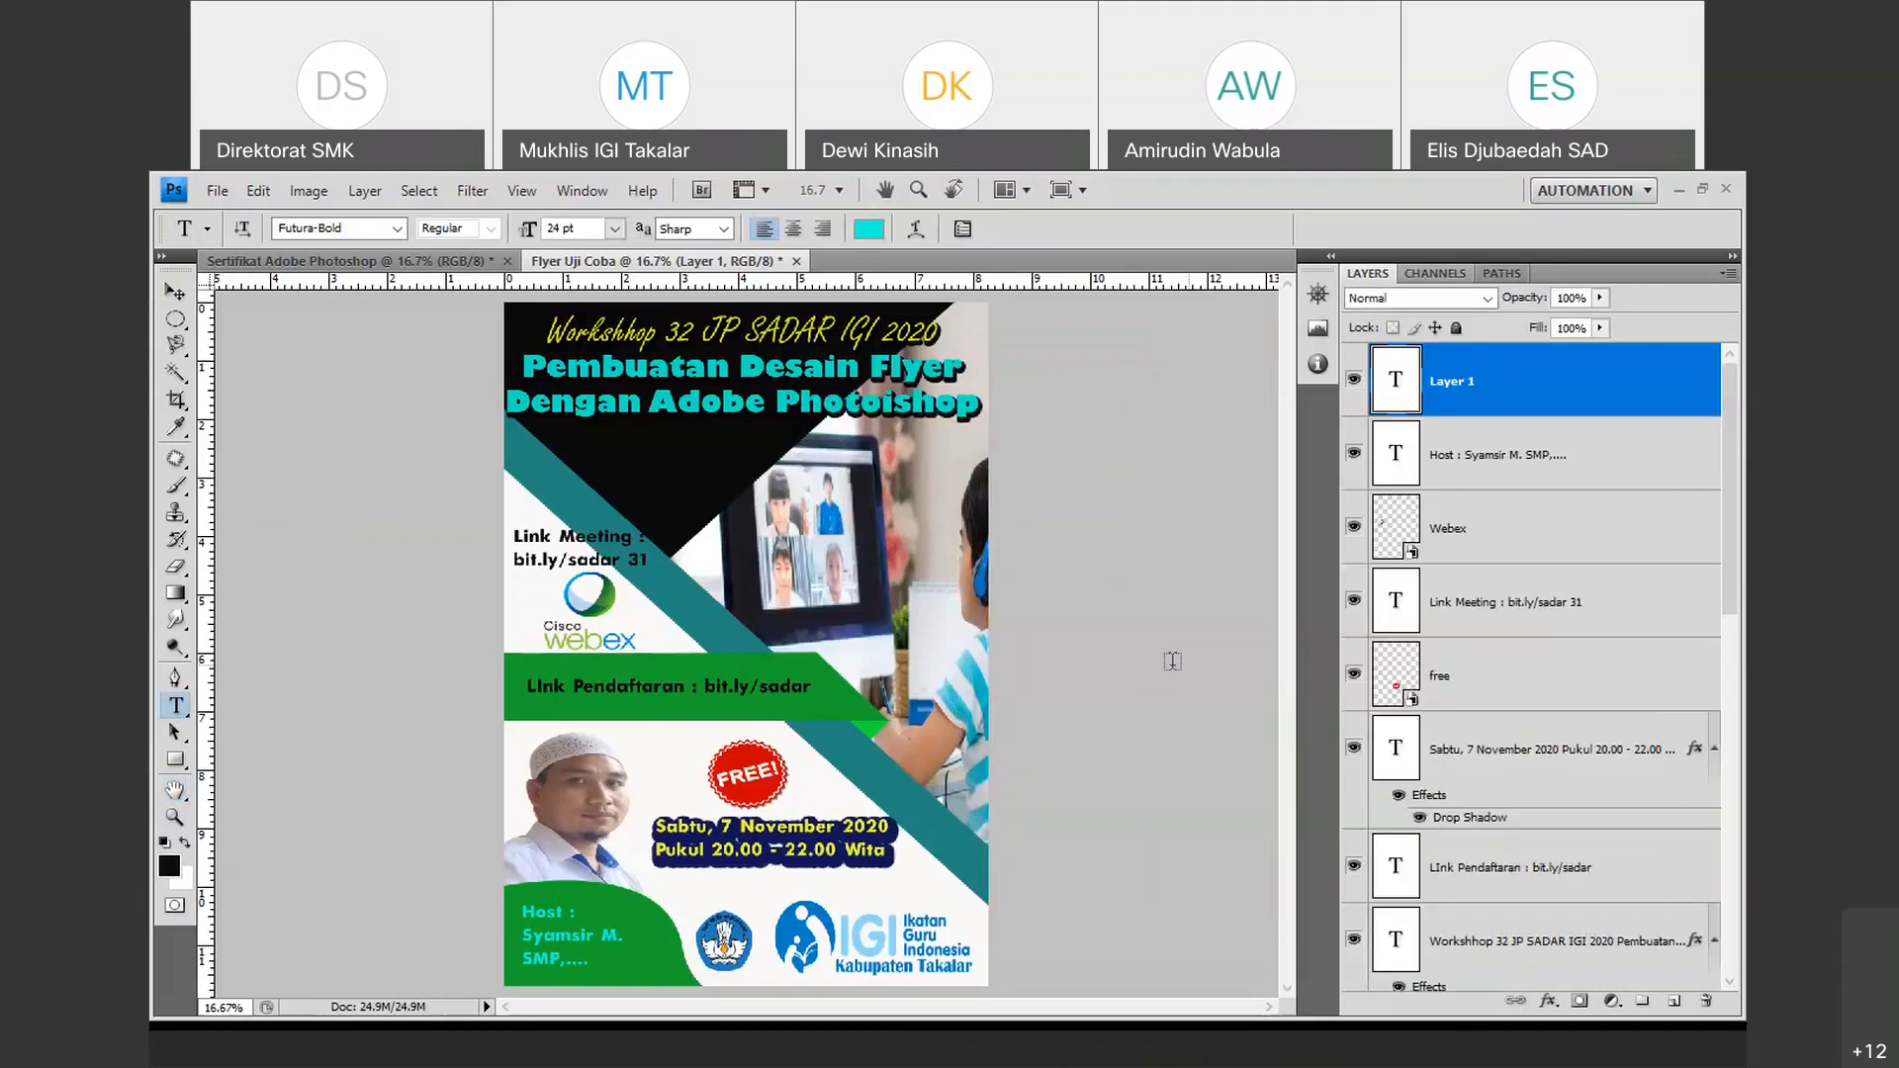
pyautogui.hotkey('ctrl', 's')
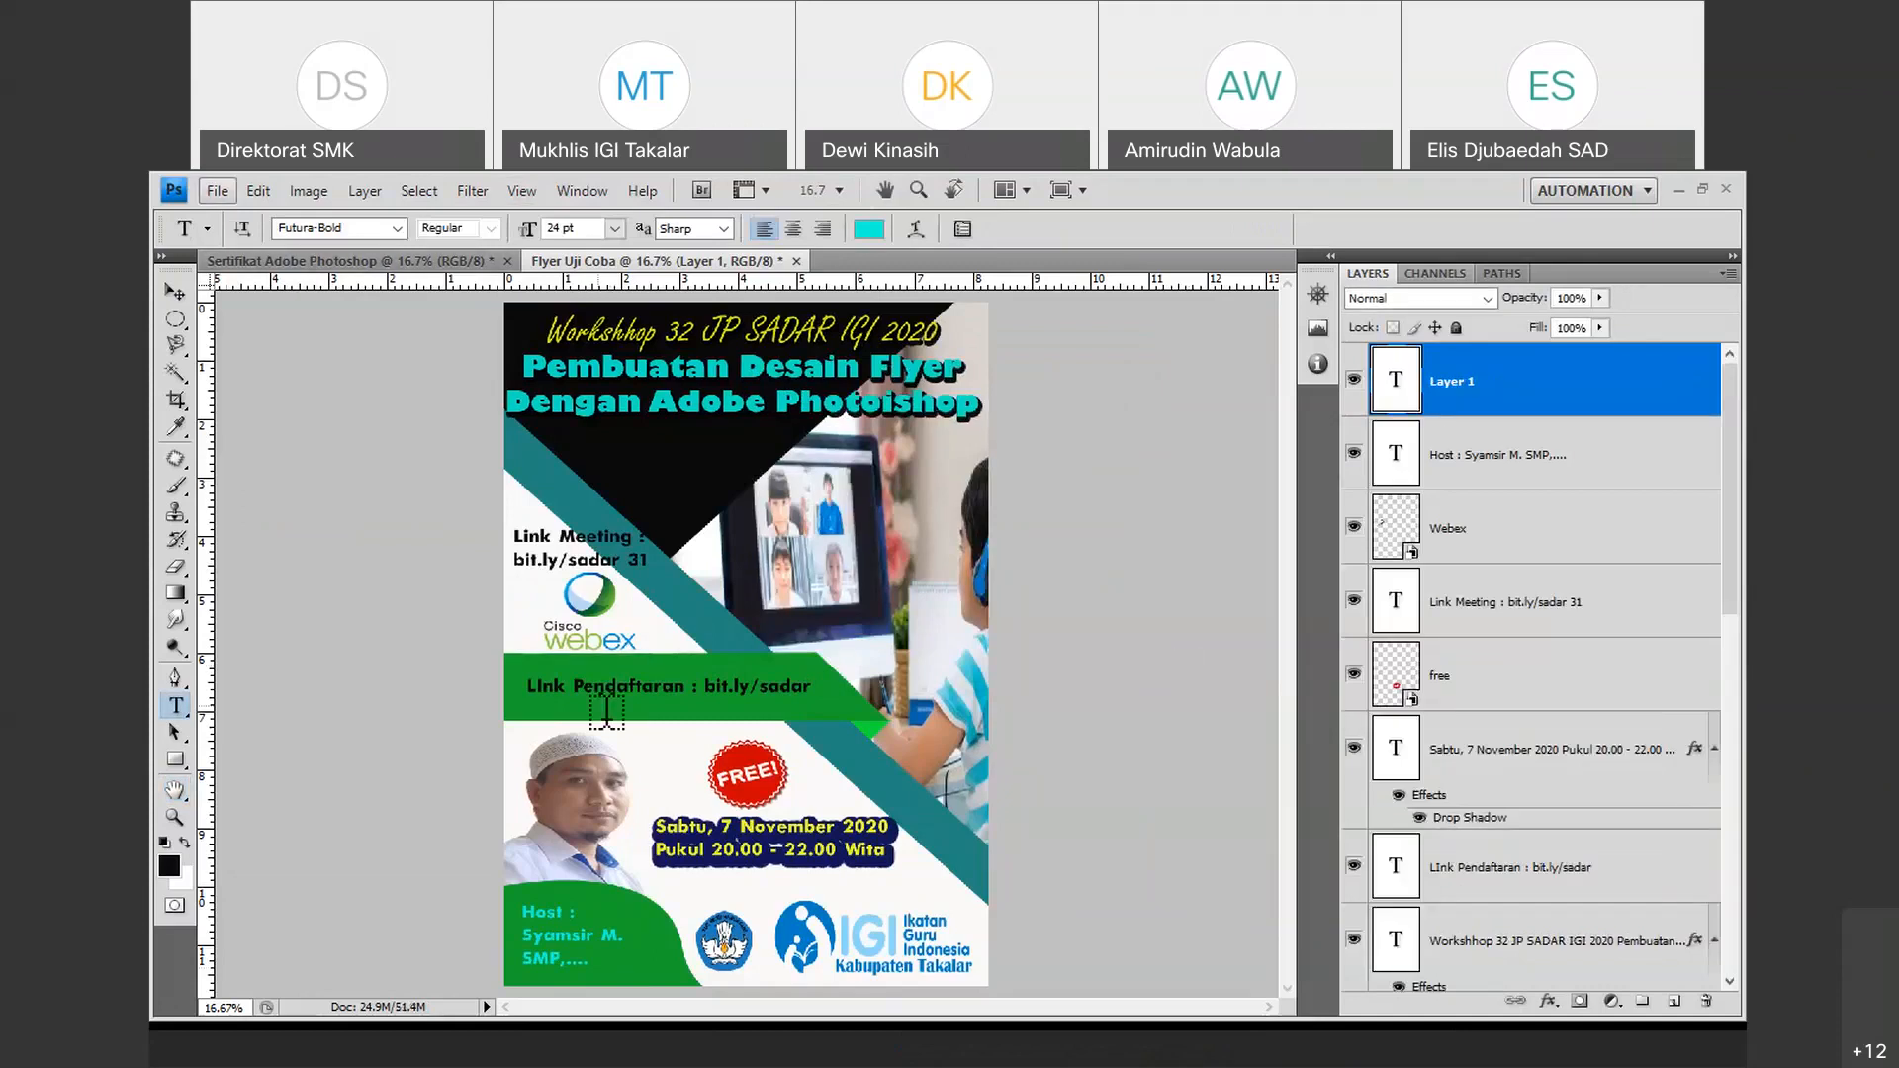
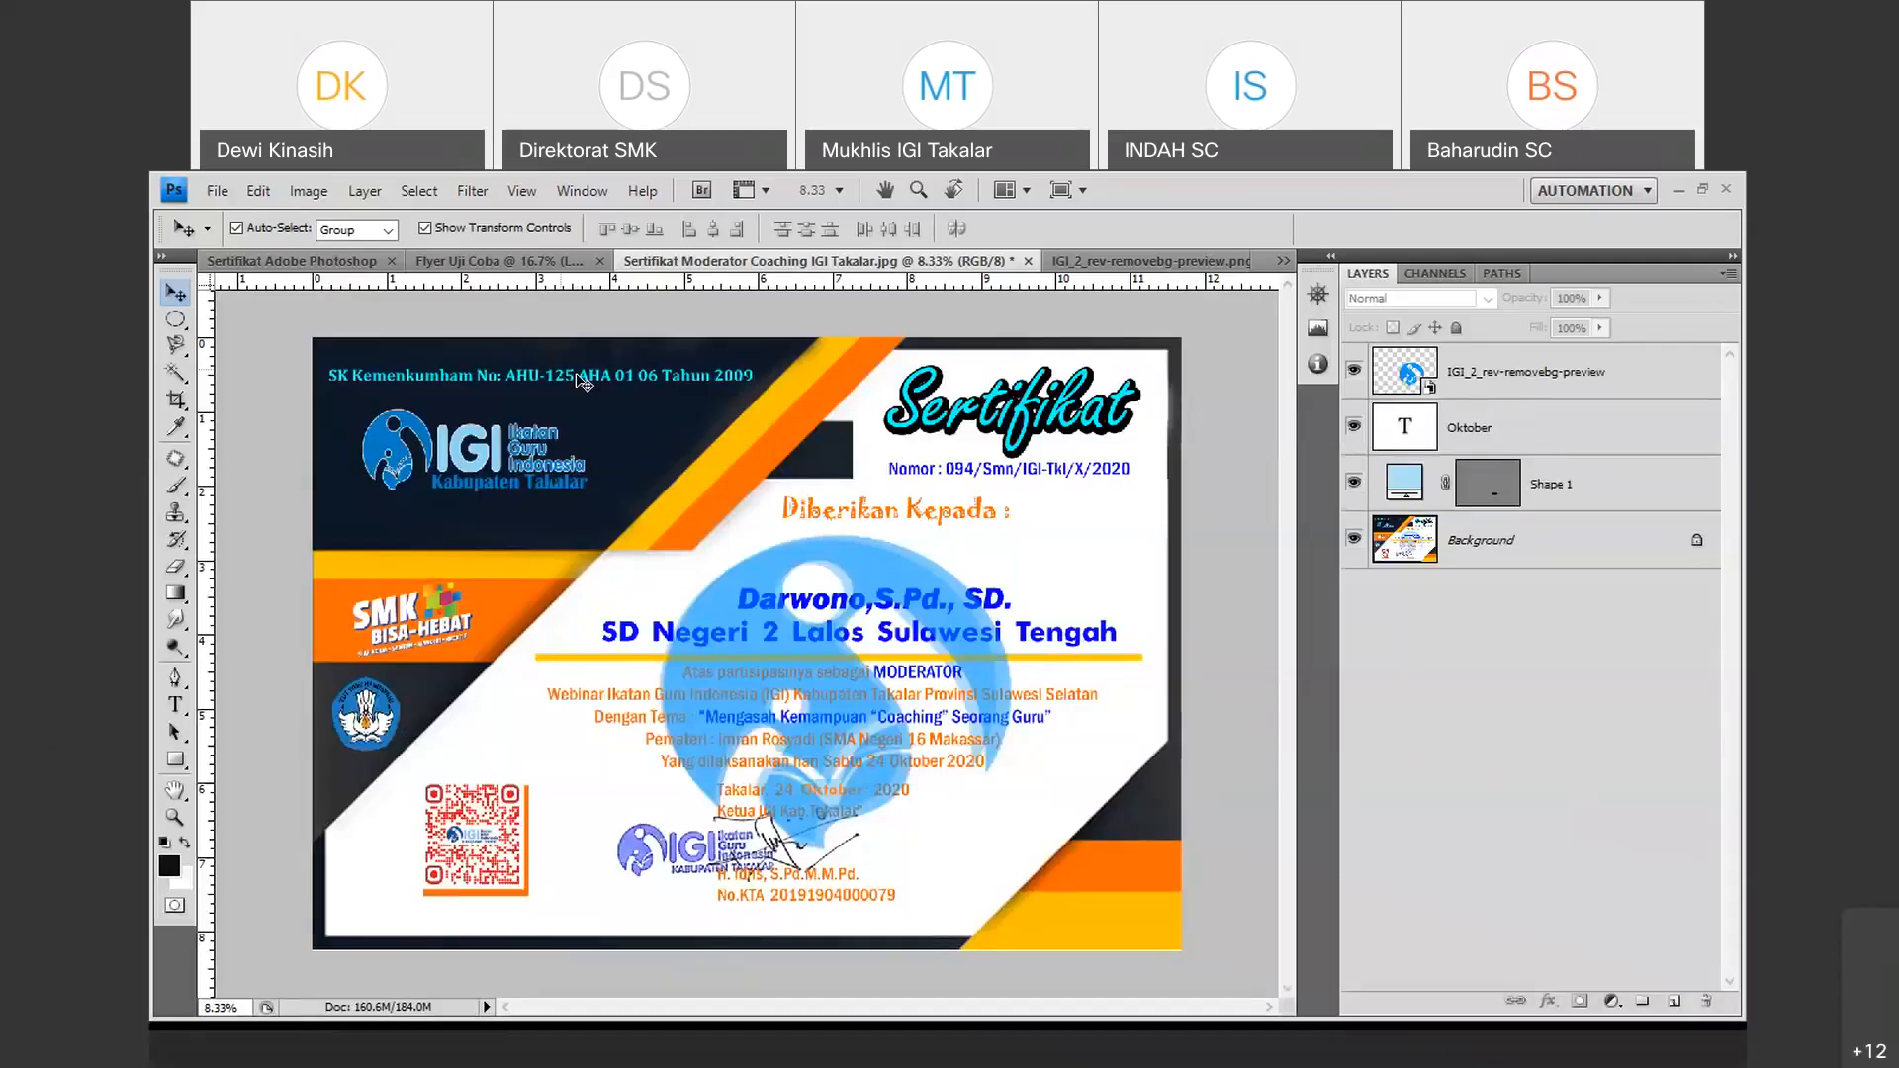
# Create a new blank A4 document, 210 × 297 mm at 300 pixels/inch, RGB colour with a white background.
pyautogui.click(217, 190)
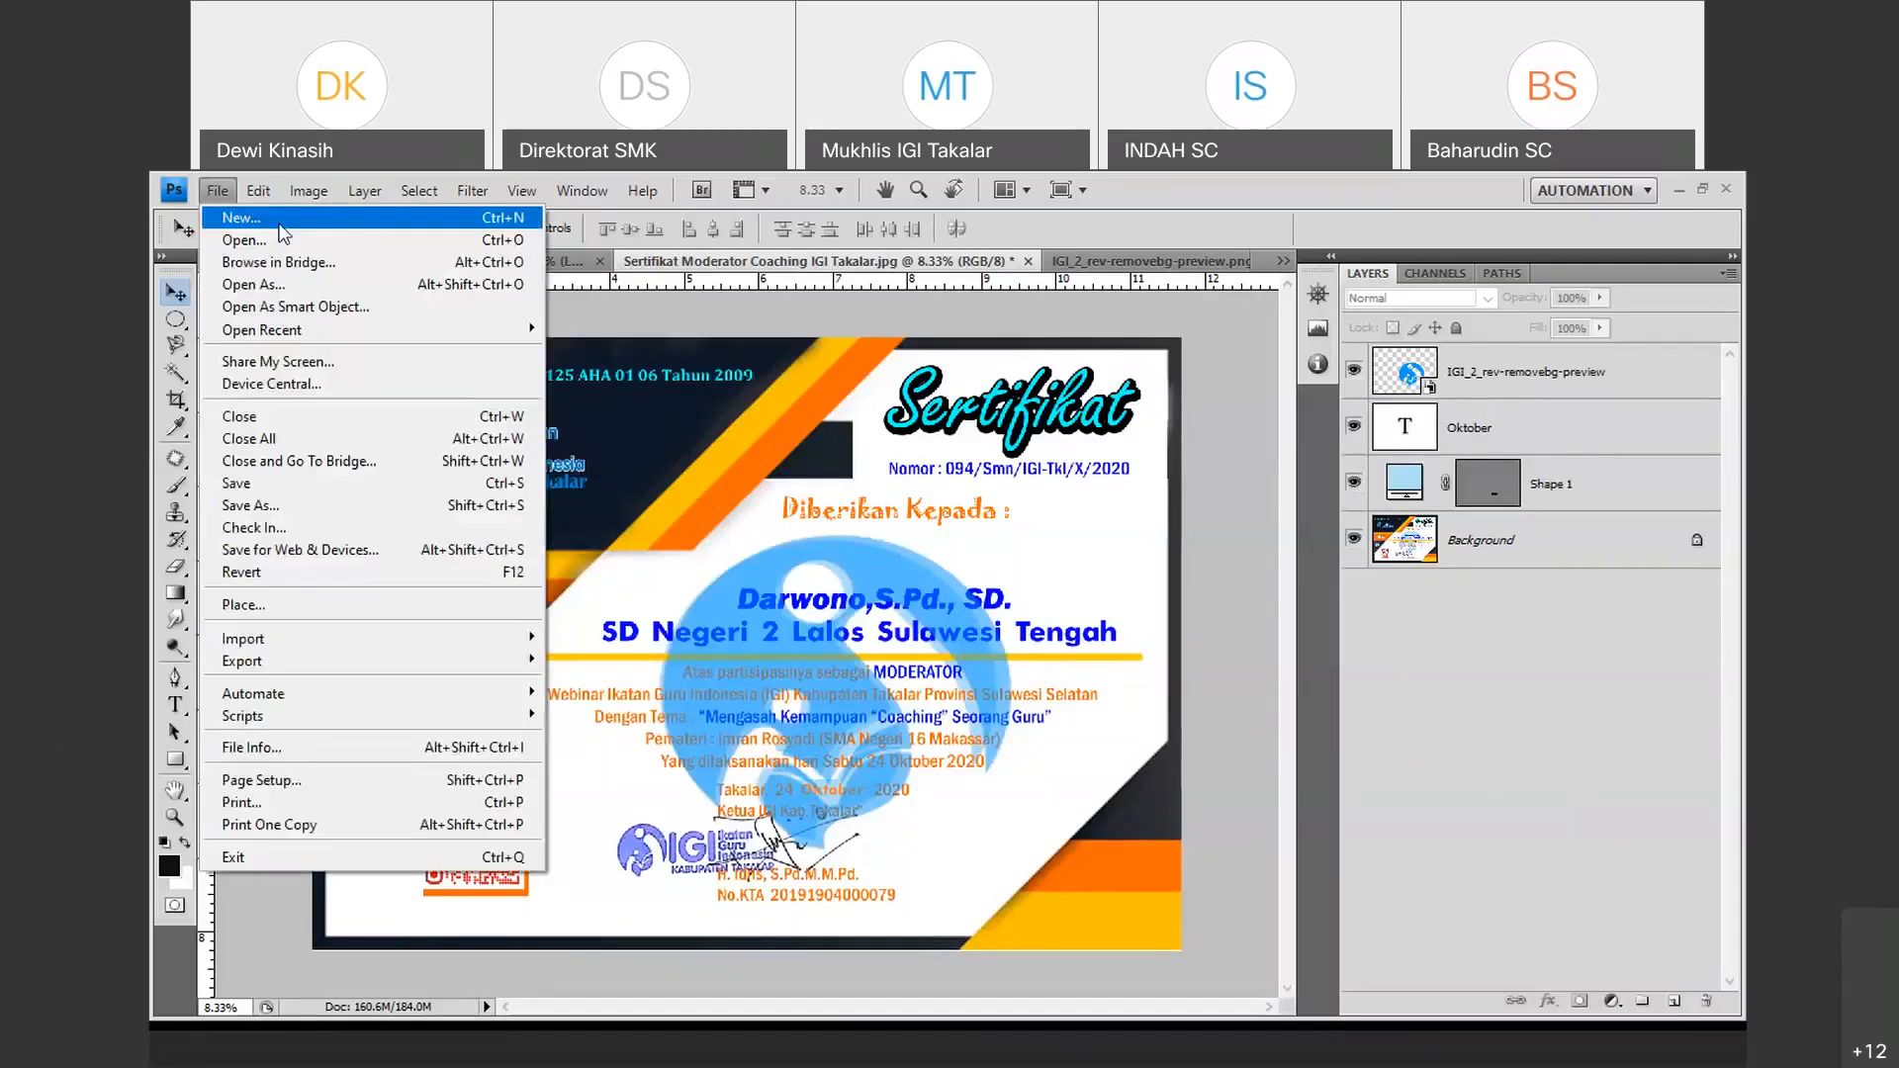
pyautogui.click(237, 221)
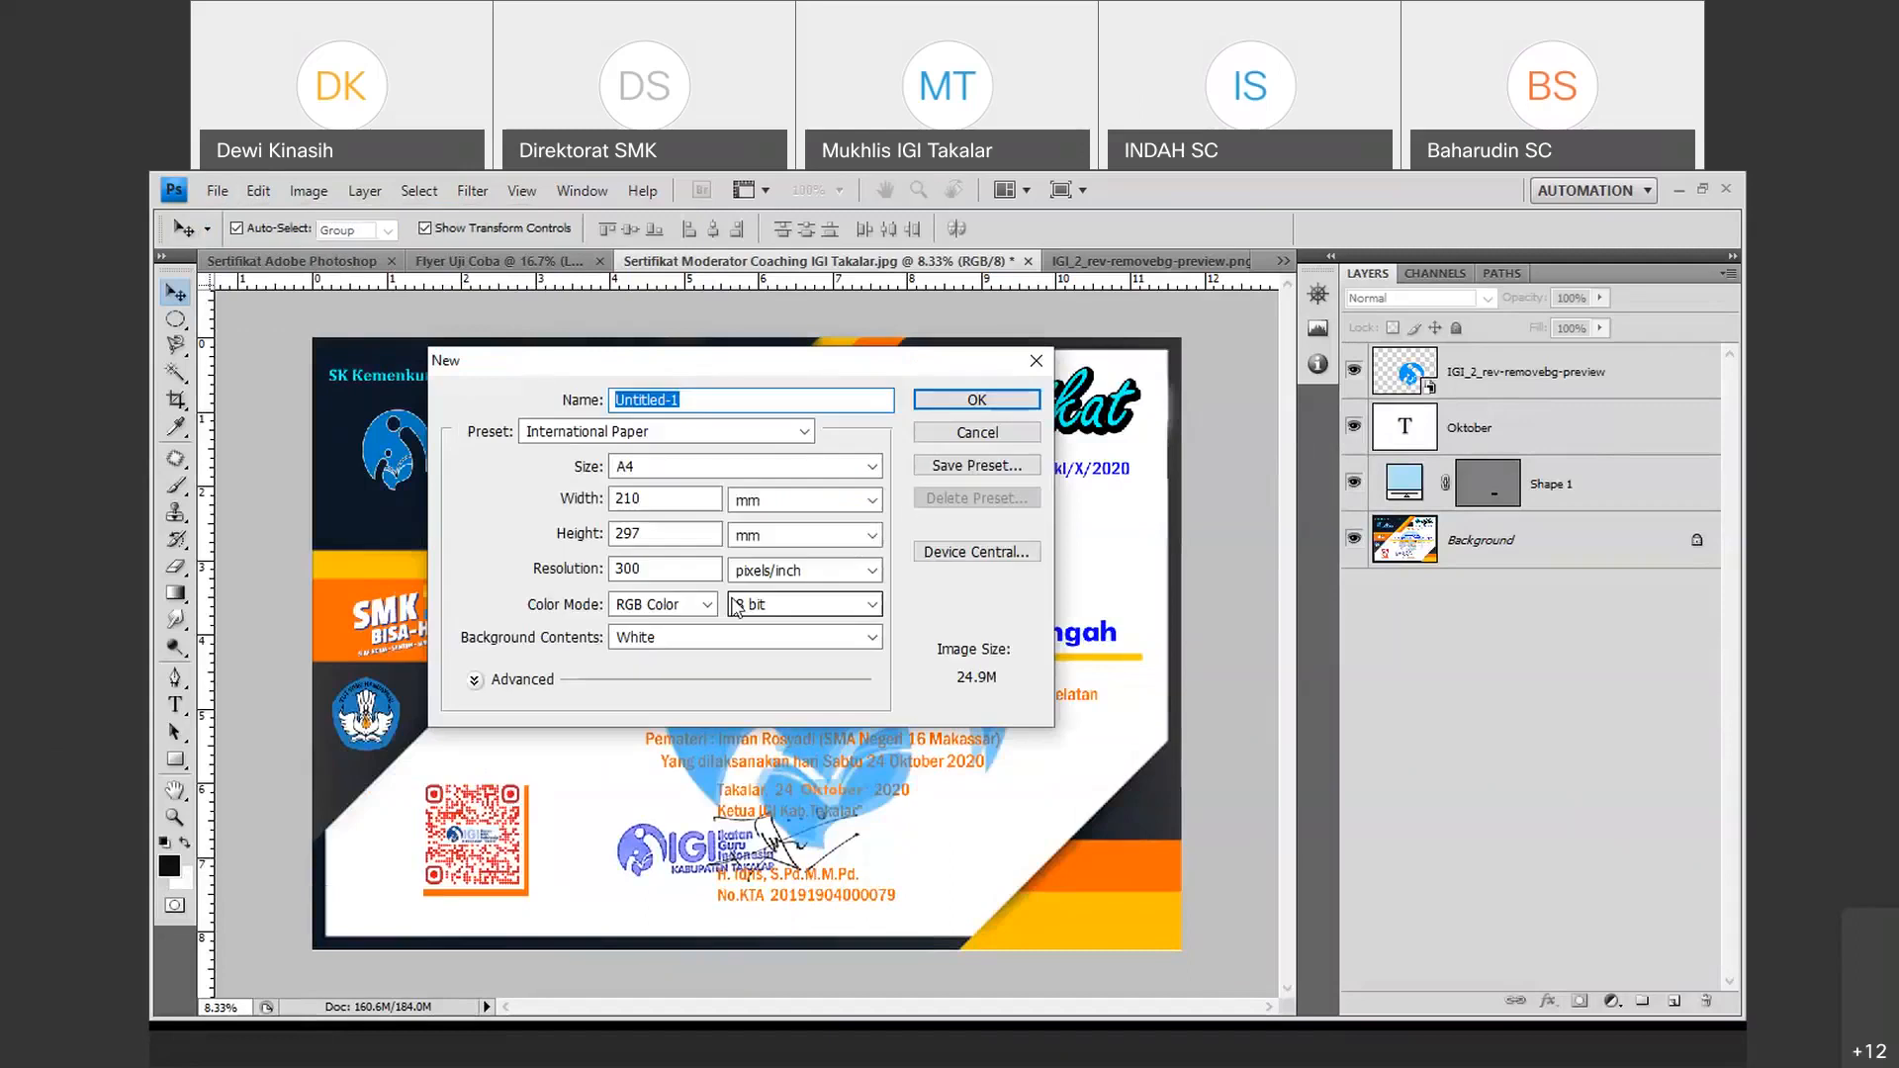
pyautogui.click(958, 405)
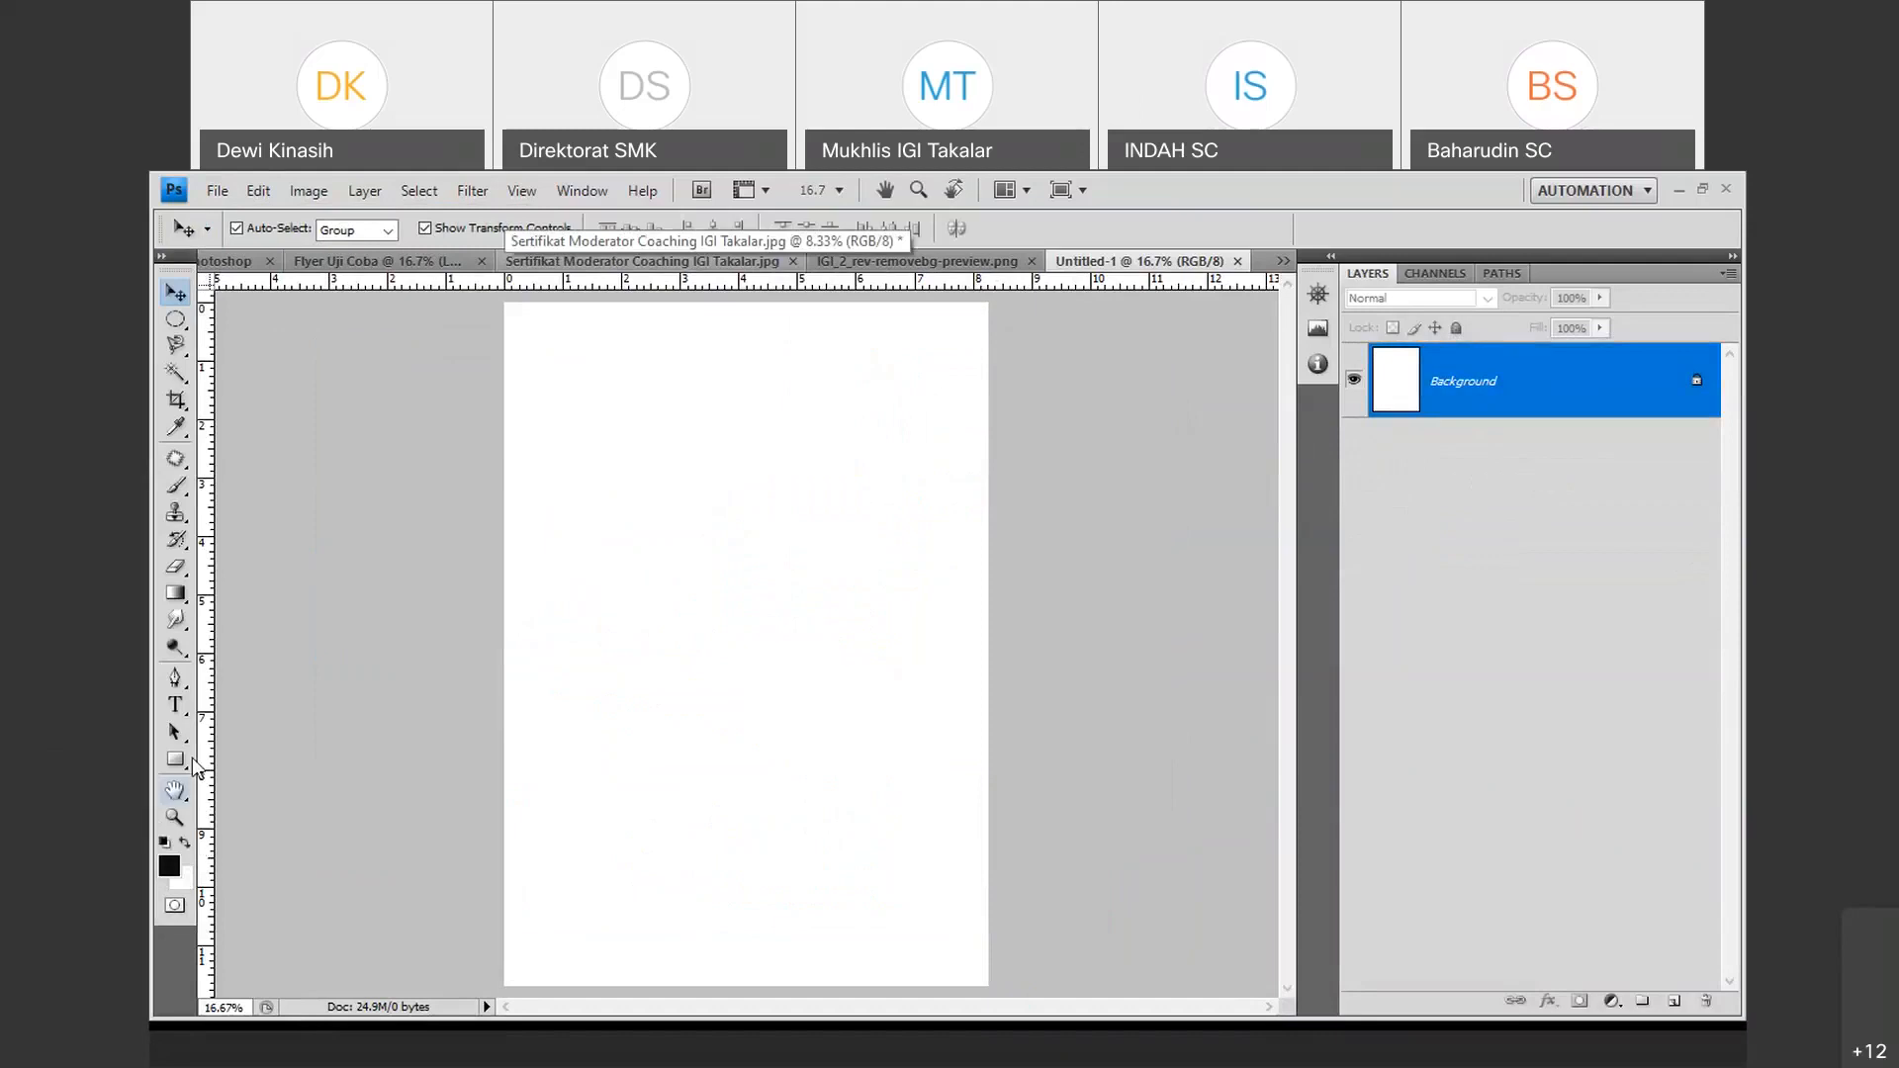
# Draw a circle about 5 inches wide near the middle of the page with the Ellipse tool and fill it with near-white #fafafa.
pyautogui.moveTo(177, 760); pyautogui.dragTo(231, 765)
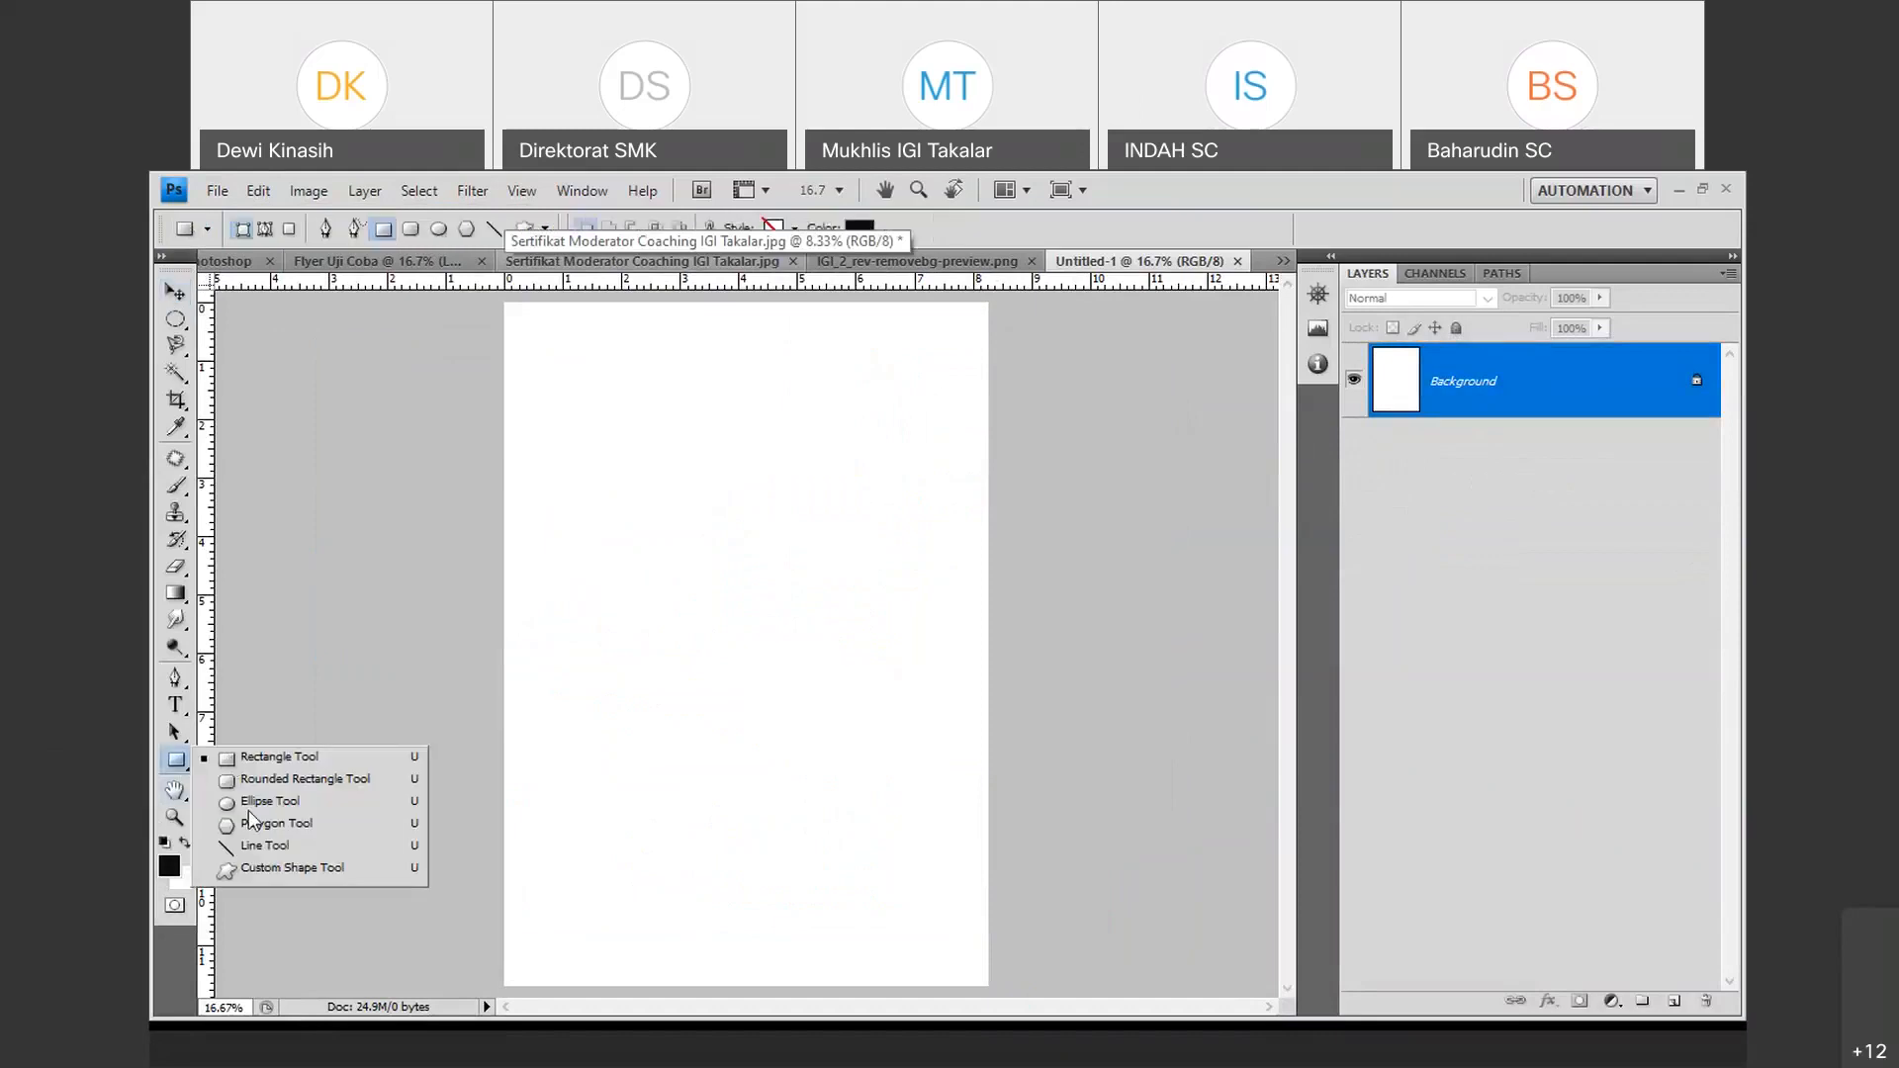
pyautogui.click(237, 803)
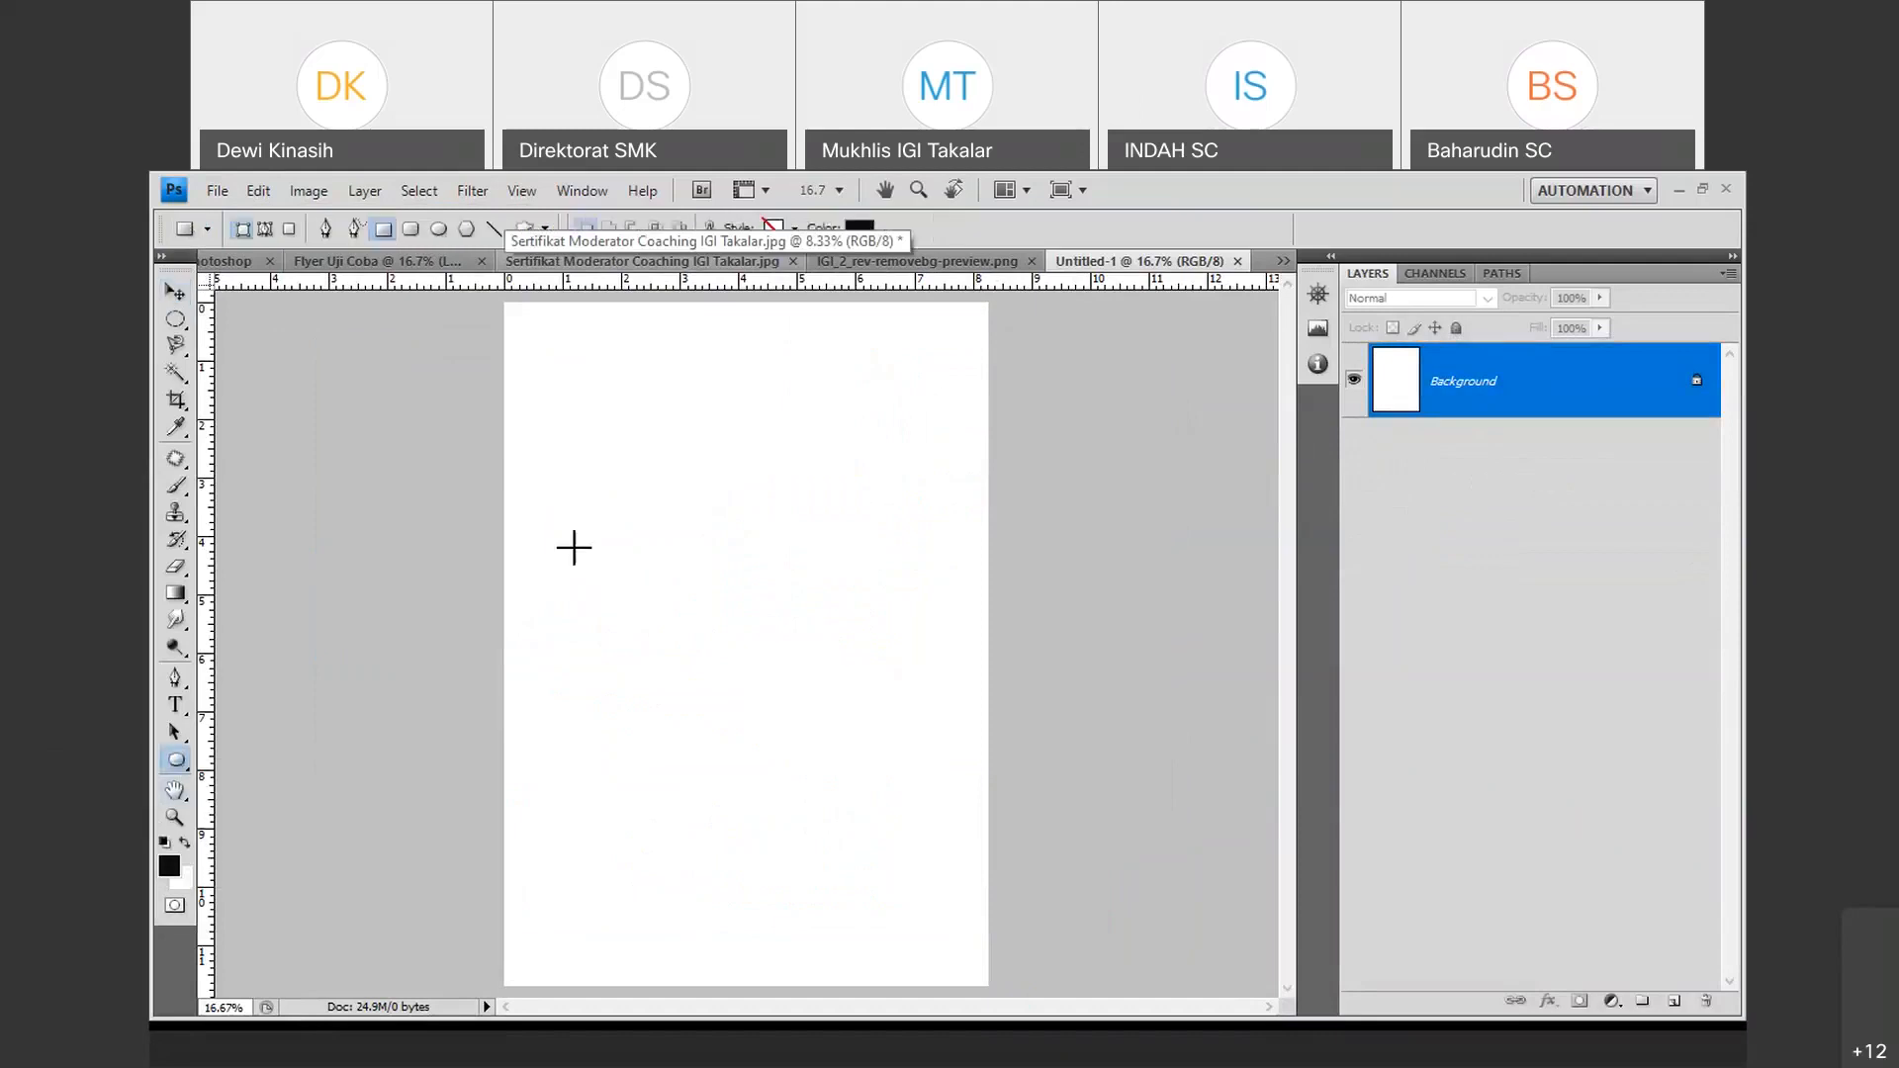
pyautogui.moveTo(636, 454); pyautogui.dragTo(928, 760)
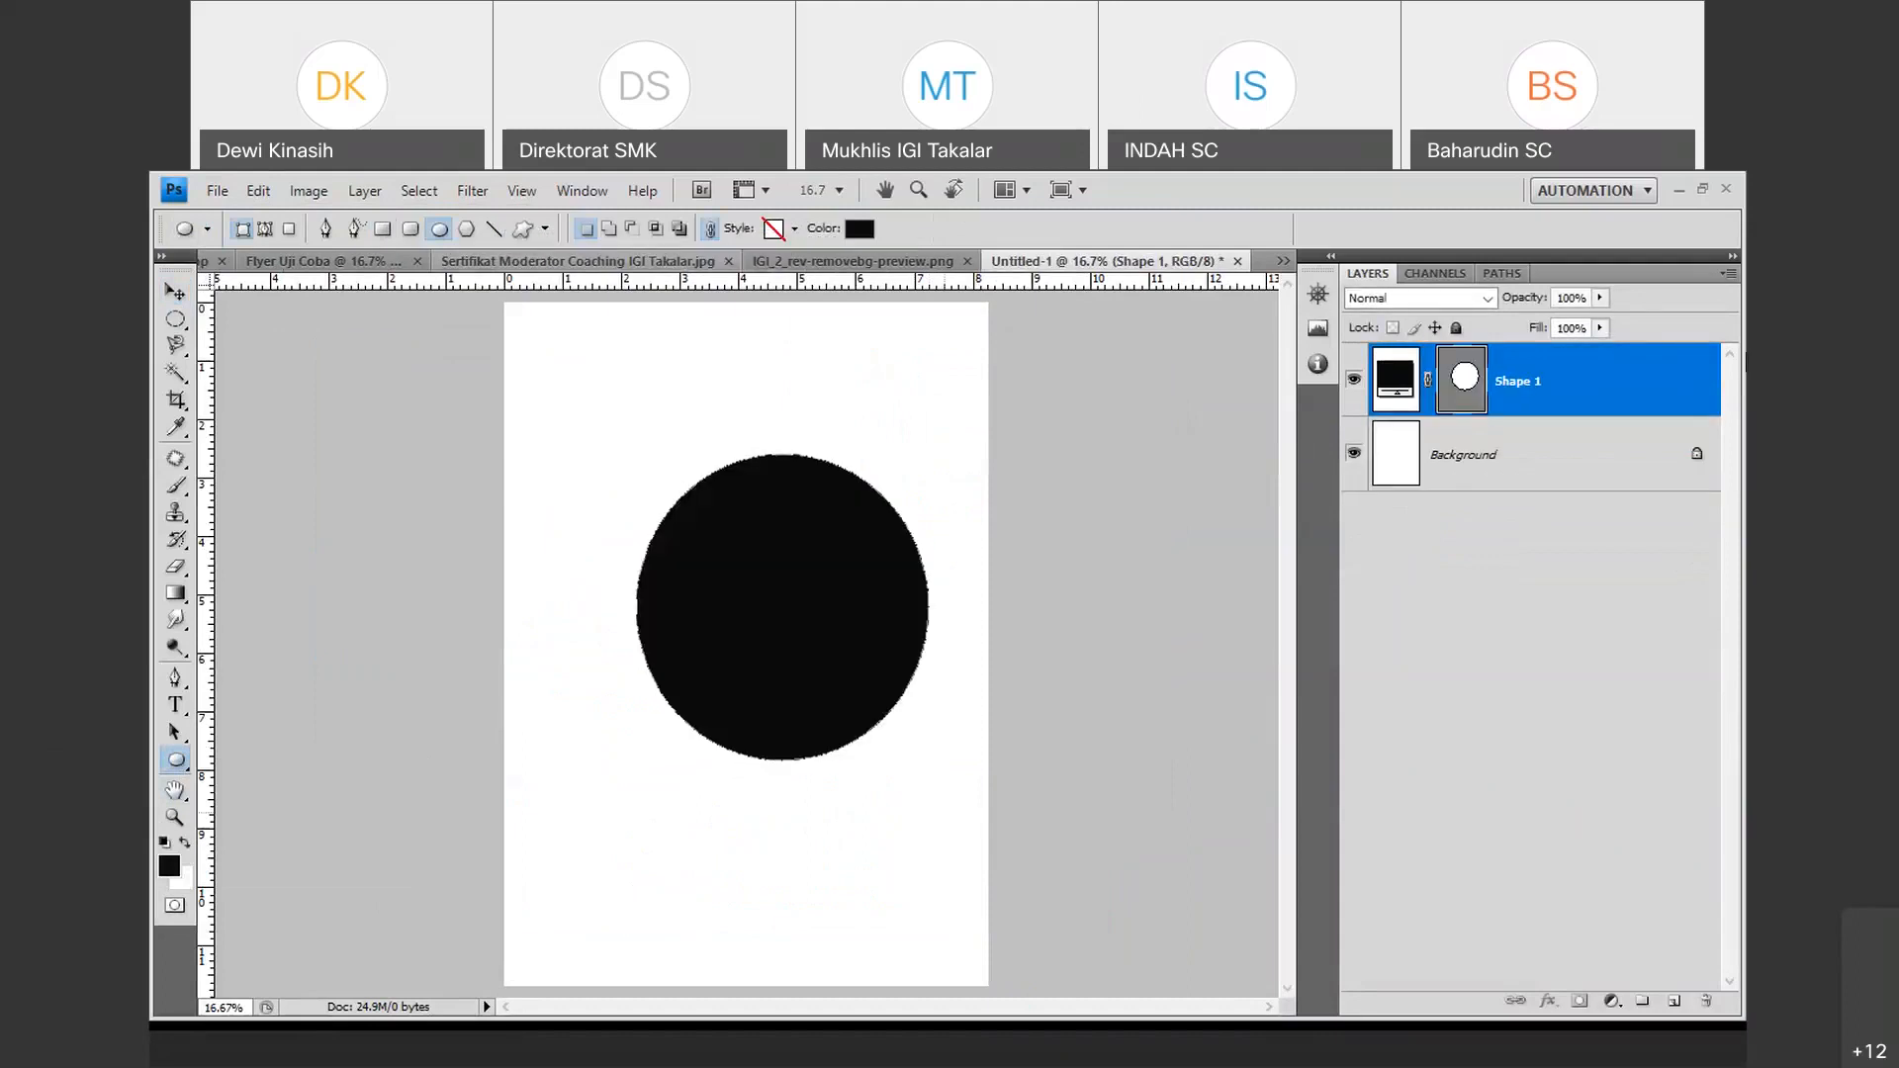
pyautogui.doubleClick(1404, 376)
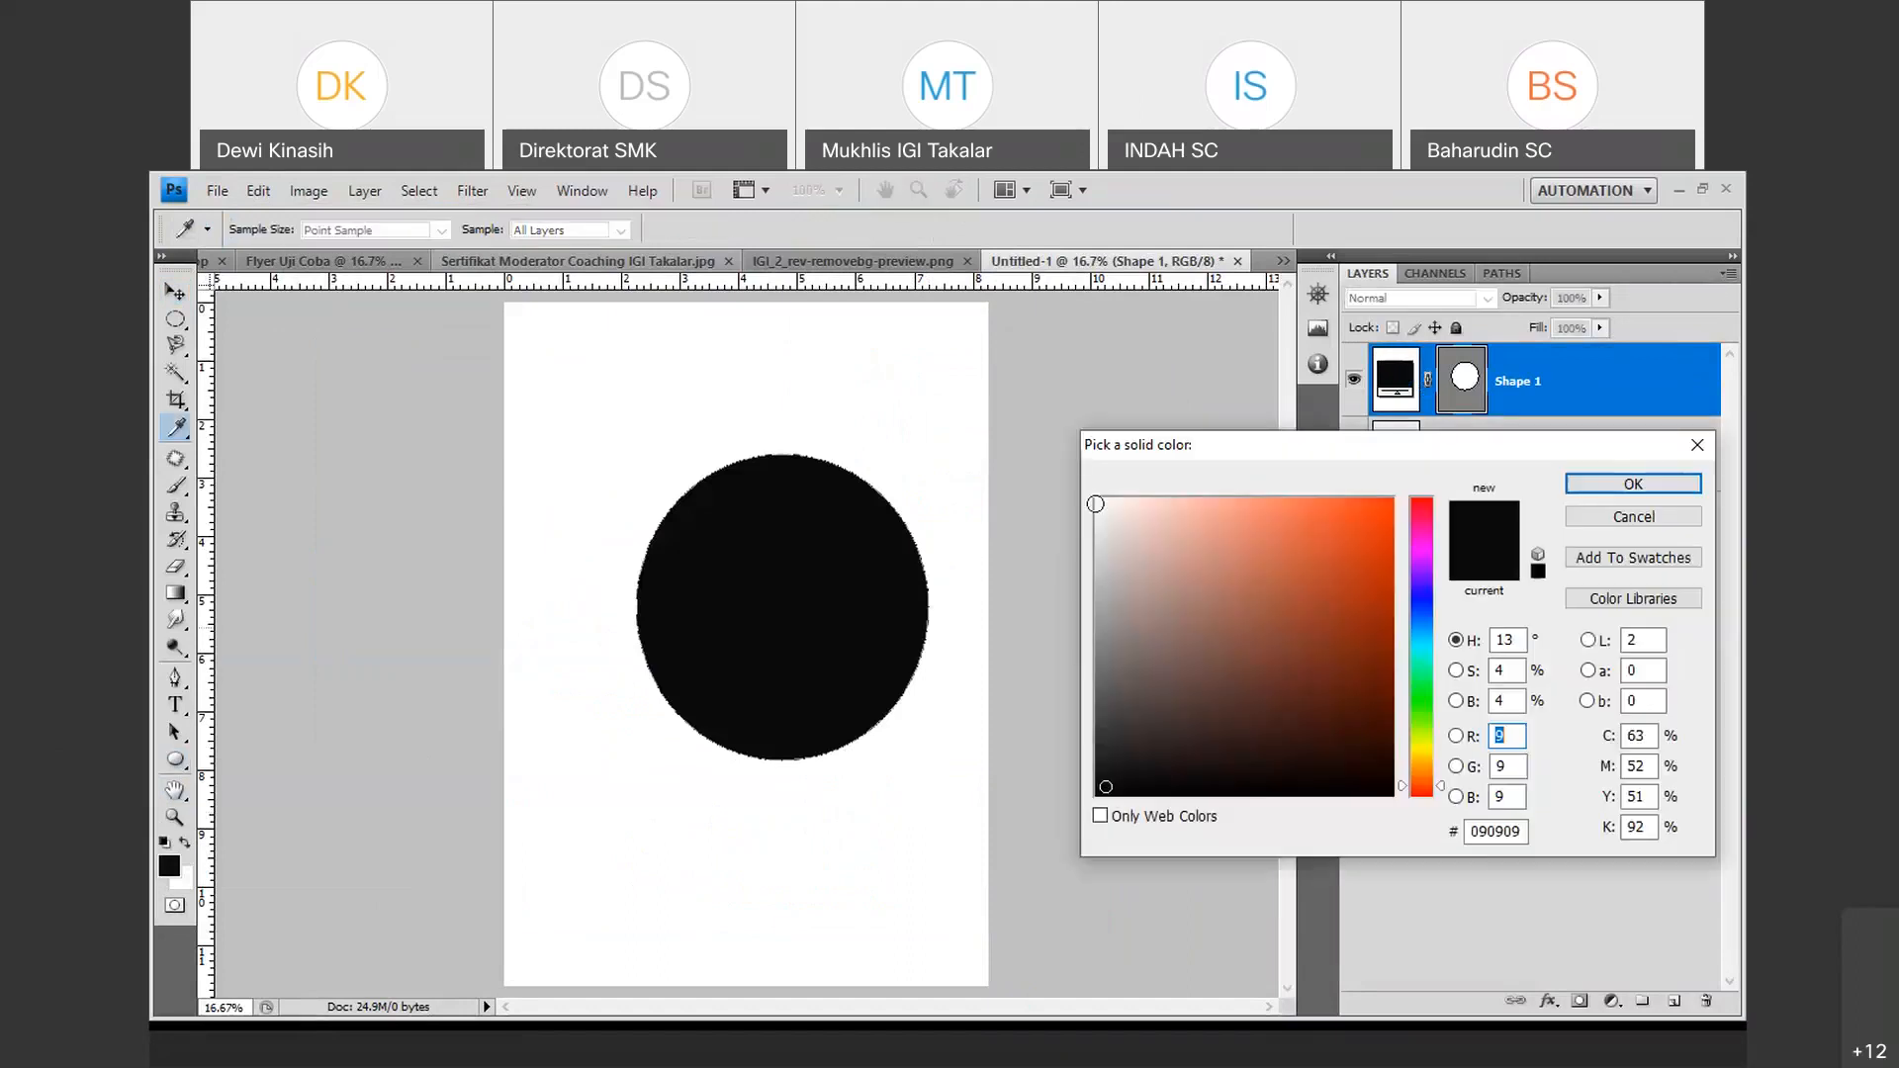
pyautogui.click(1095, 503)
pyautogui.click(1612, 485)
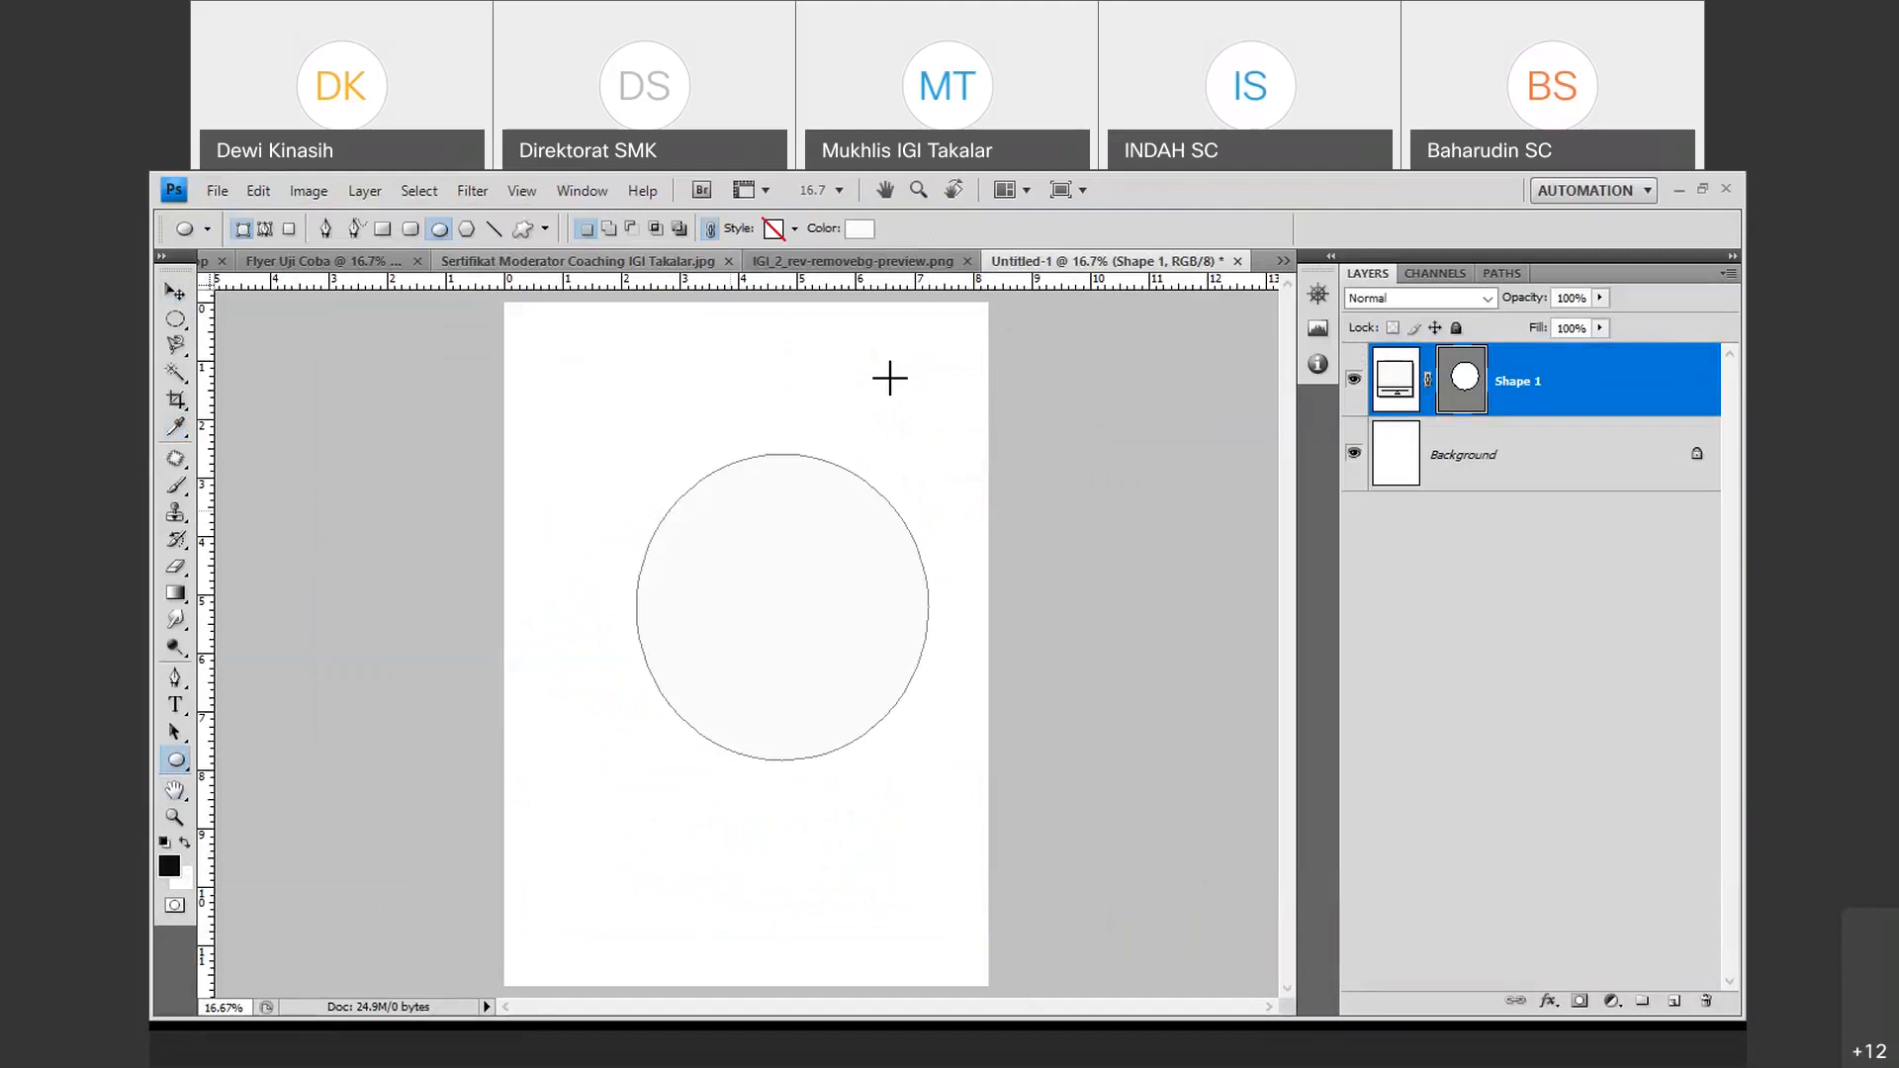
# Duplicate the white circle's layer as "Shape 1 copy" and recolour the copy bright magenta (#ec08d4).
pyautogui.rightClick(1590, 381)
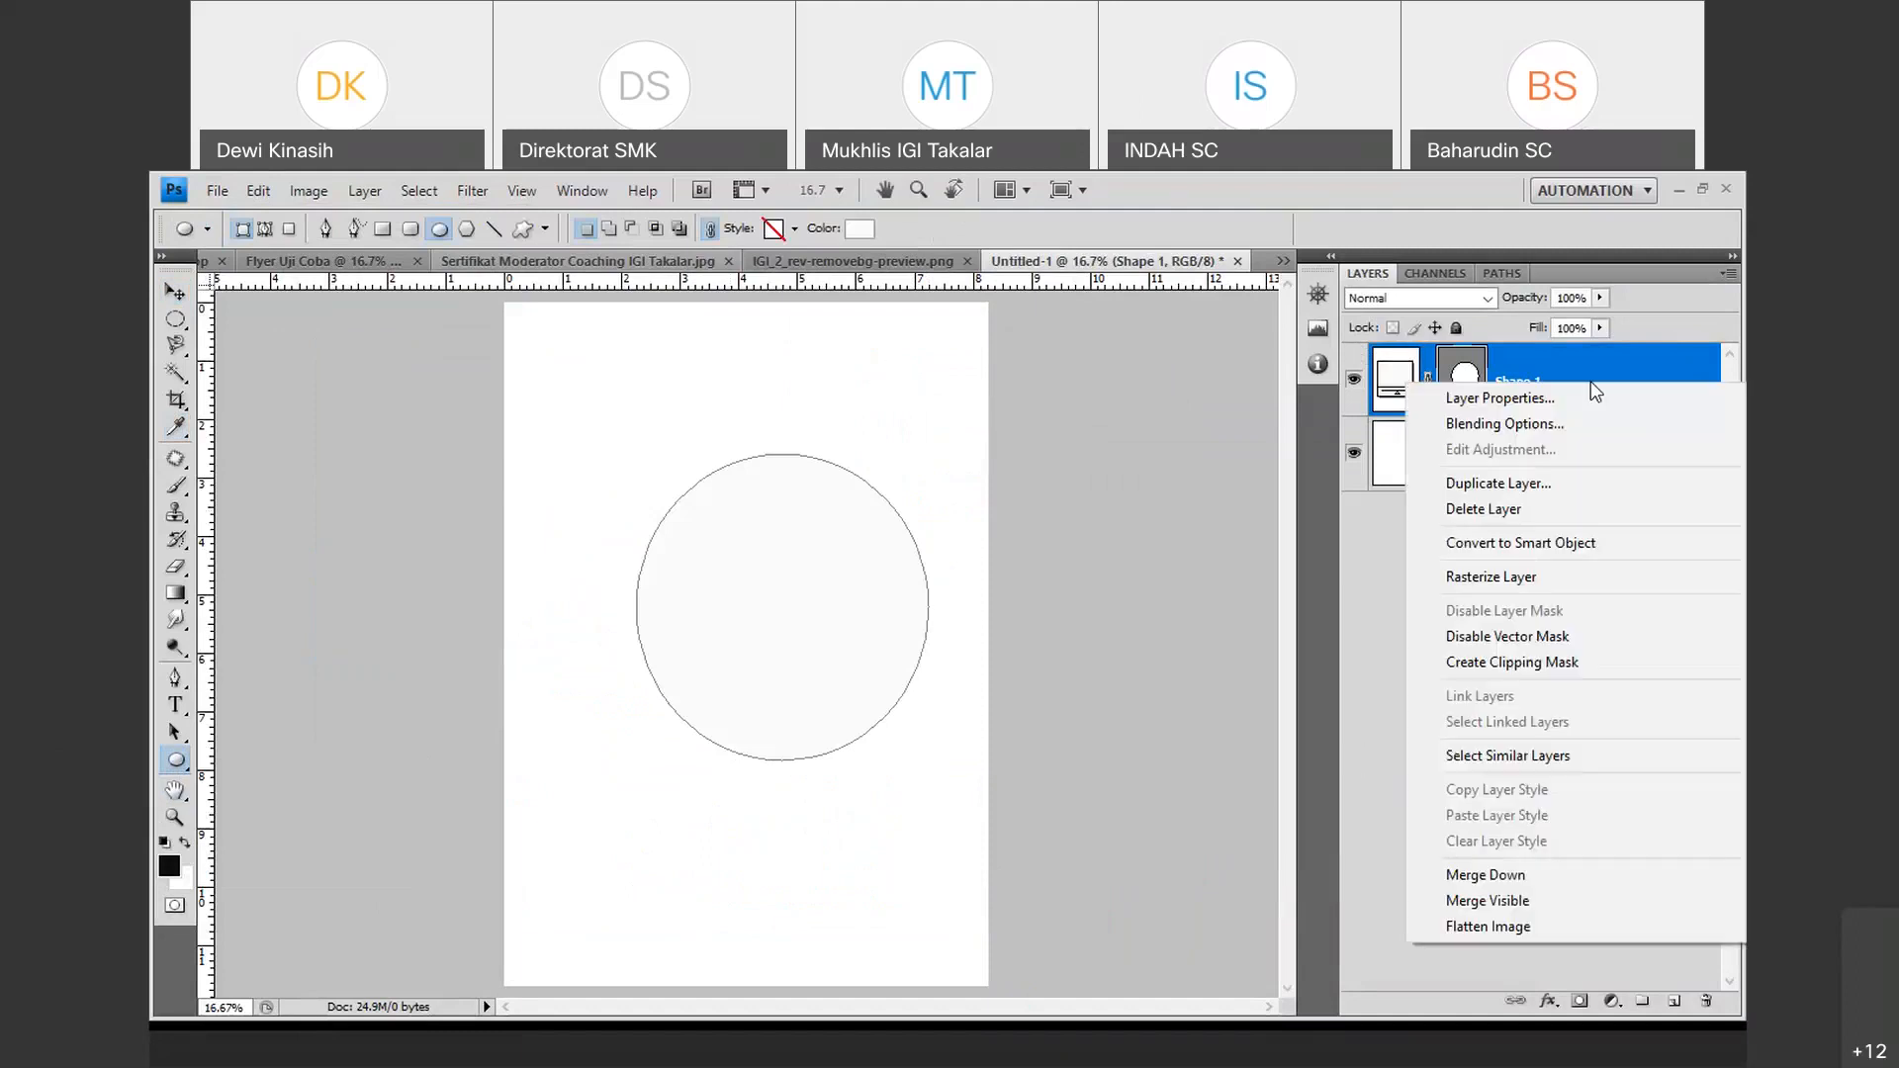
pyautogui.click(1523, 485)
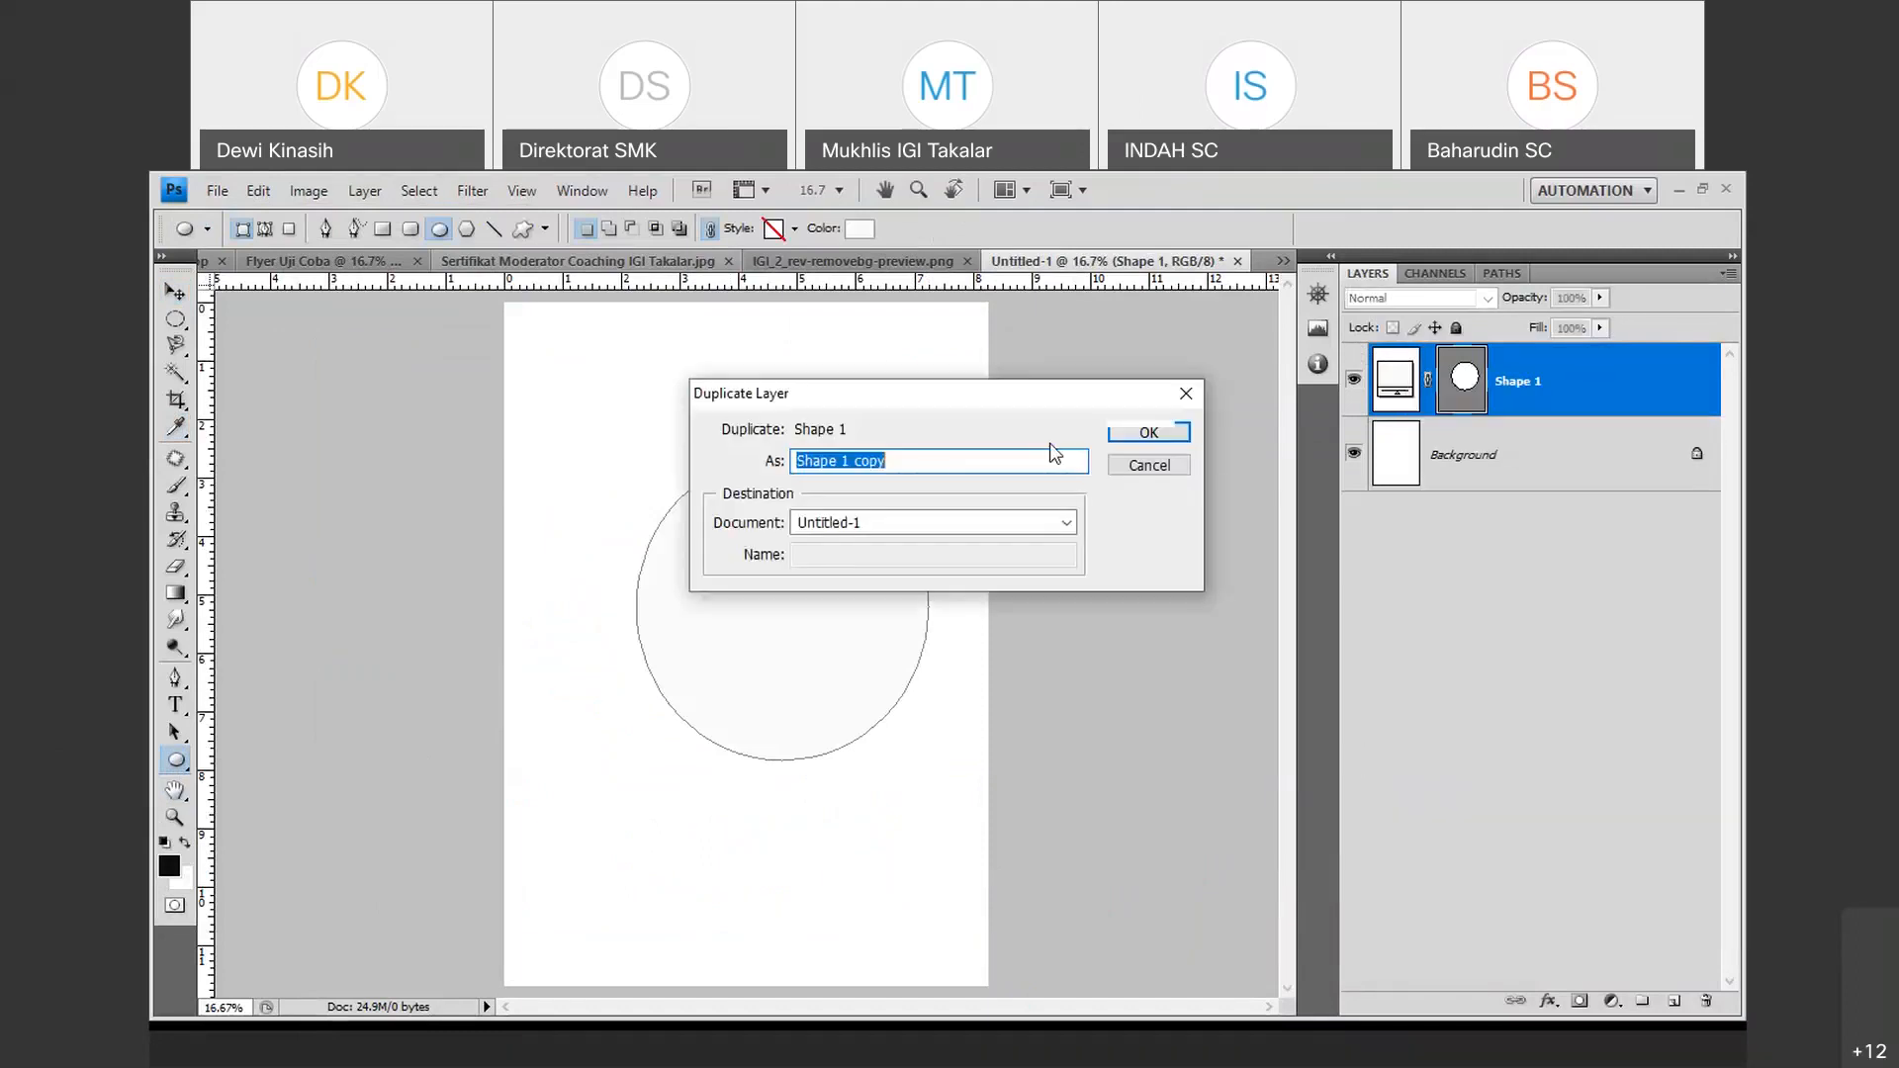
pyautogui.press('Return')
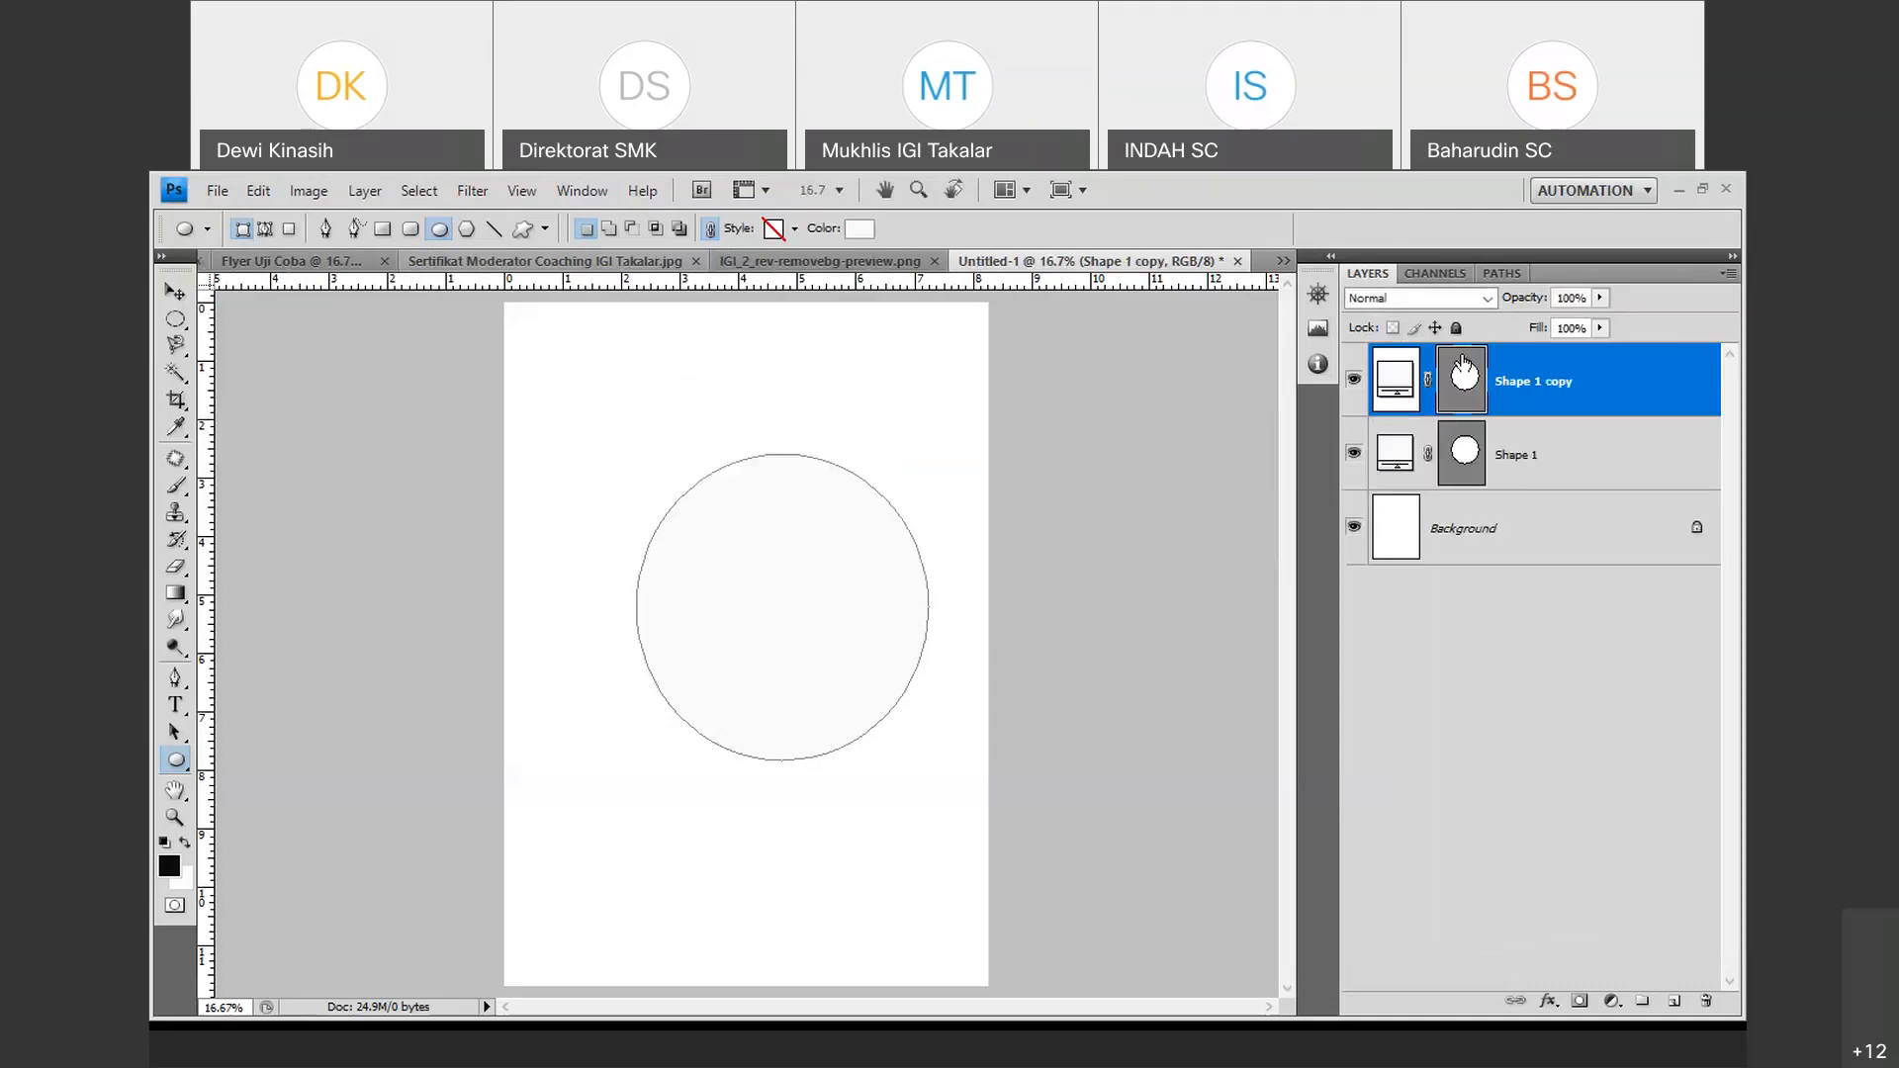
pyautogui.doubleClick(1394, 372)
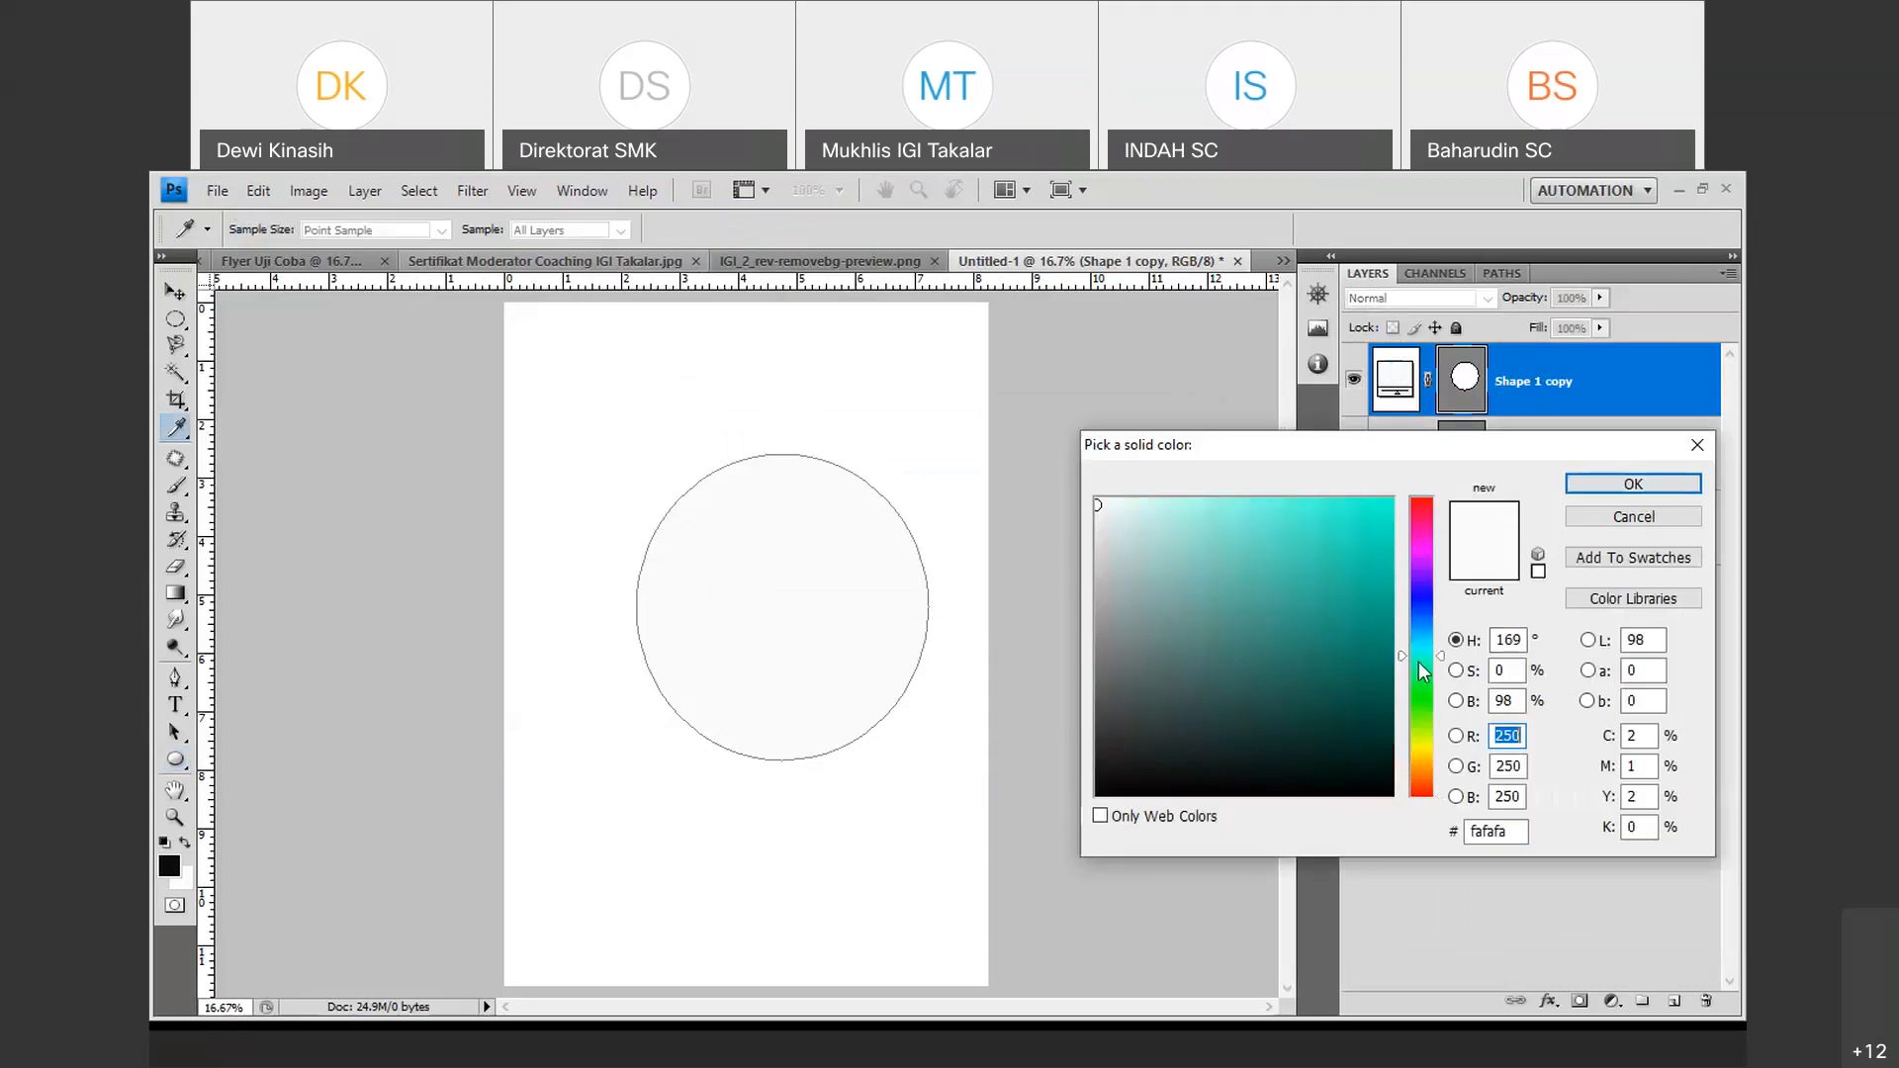
pyautogui.moveTo(1418, 661); pyautogui.dragTo(1418, 612)
pyautogui.click(1322, 629)
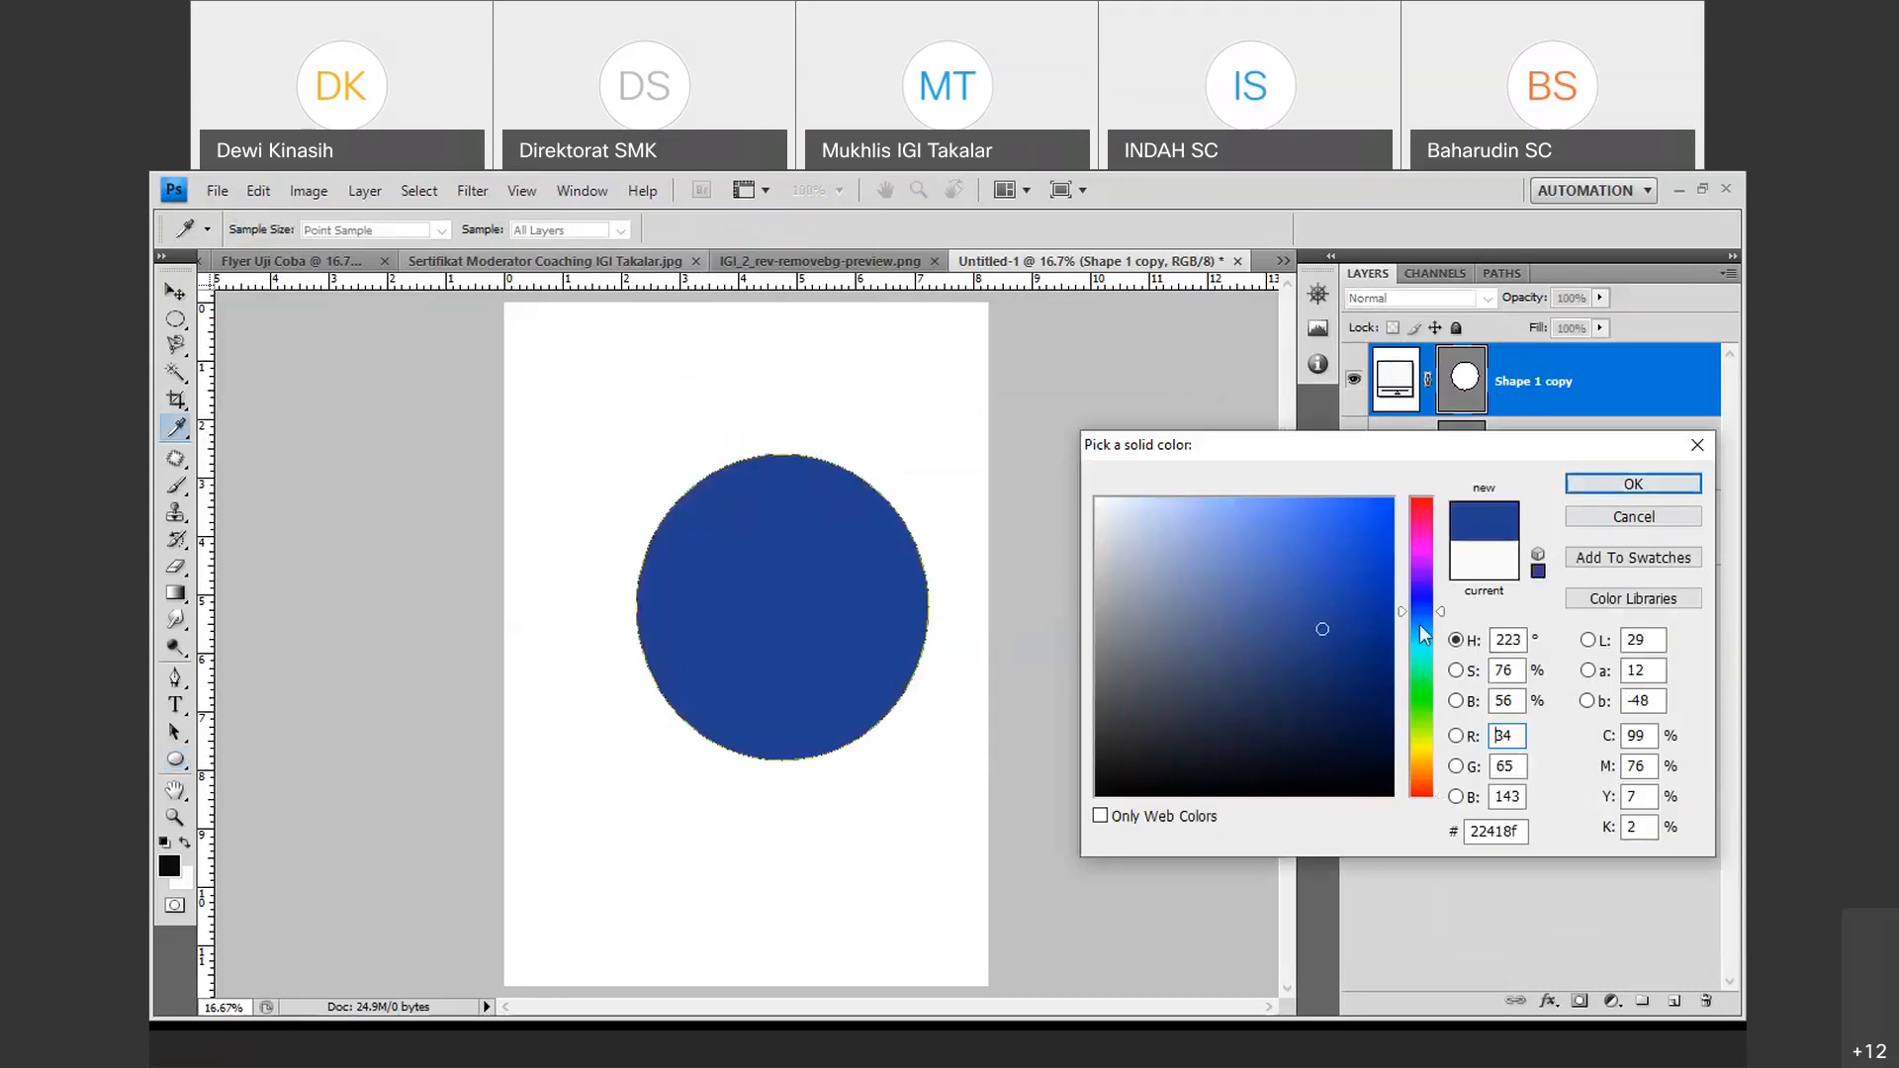
pyautogui.moveTo(1420, 626); pyautogui.dragTo(1420, 542)
pyautogui.click(1382, 519)
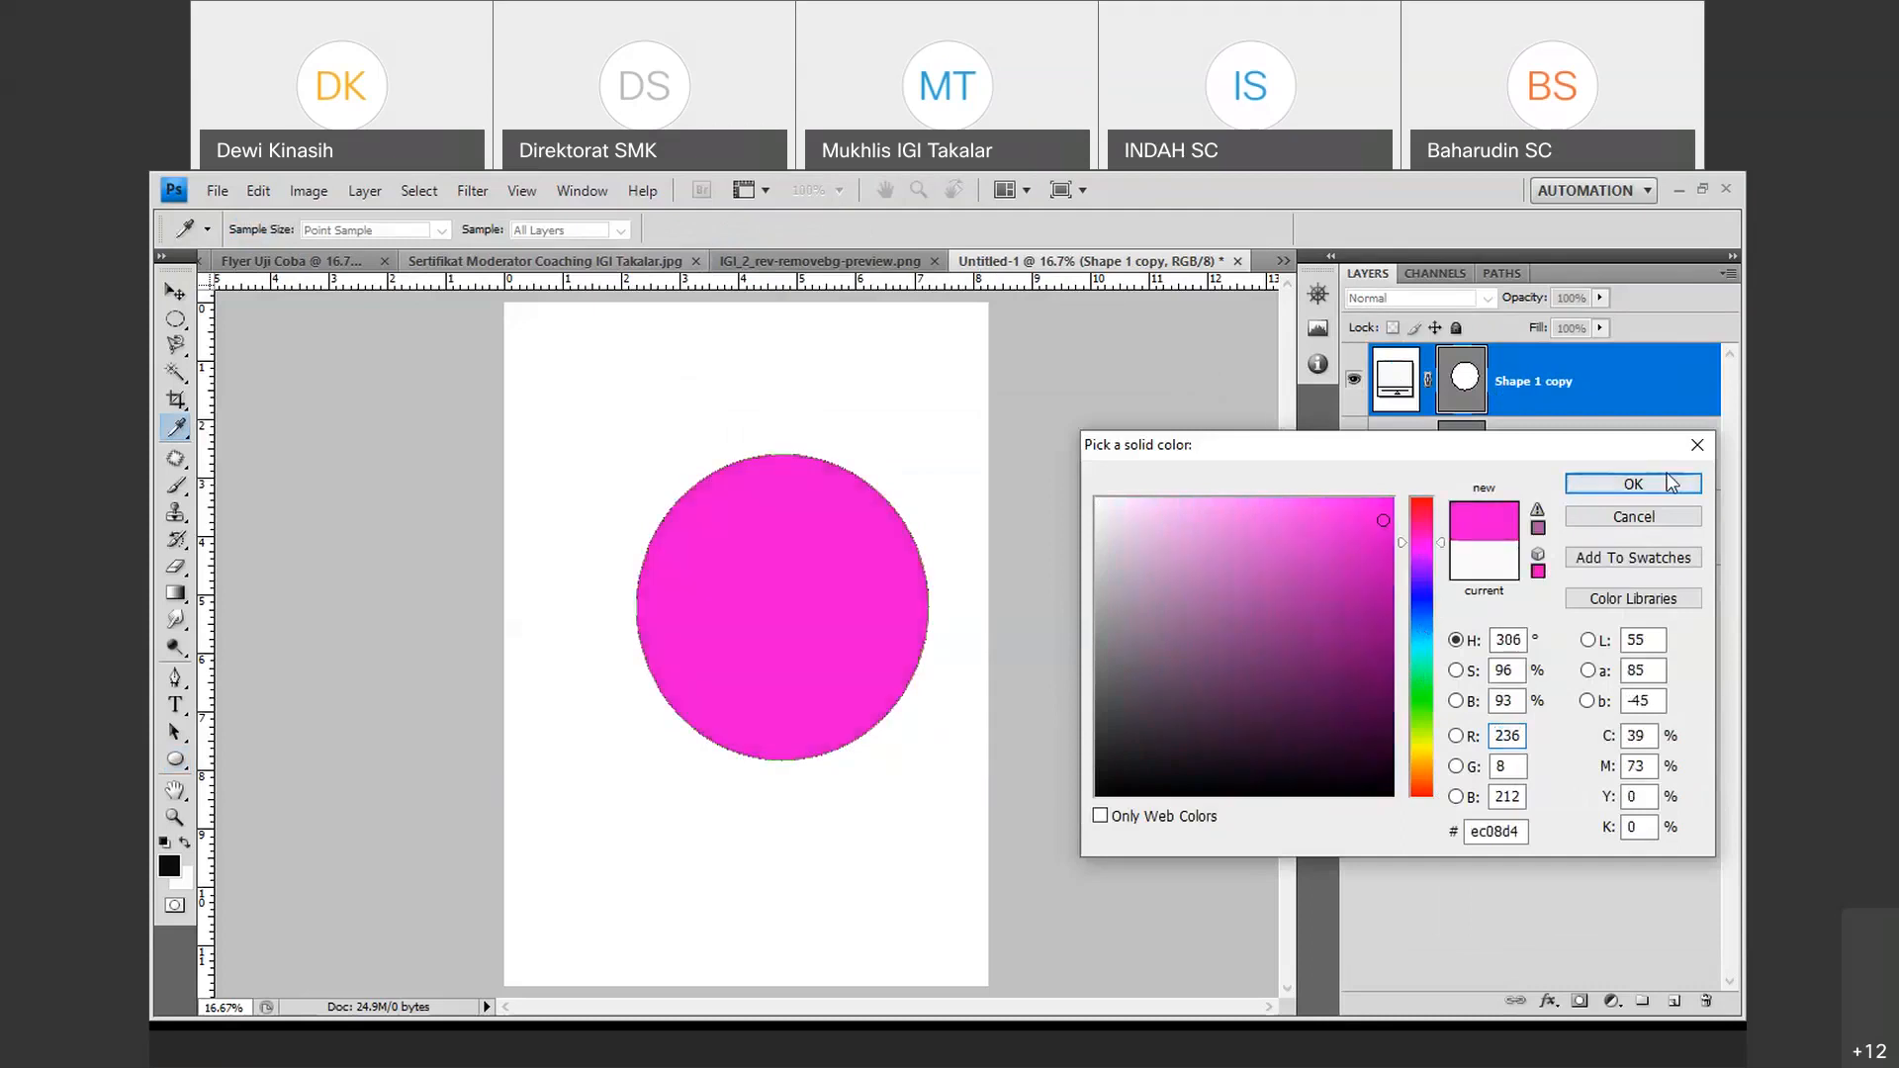
pyautogui.click(1633, 483)
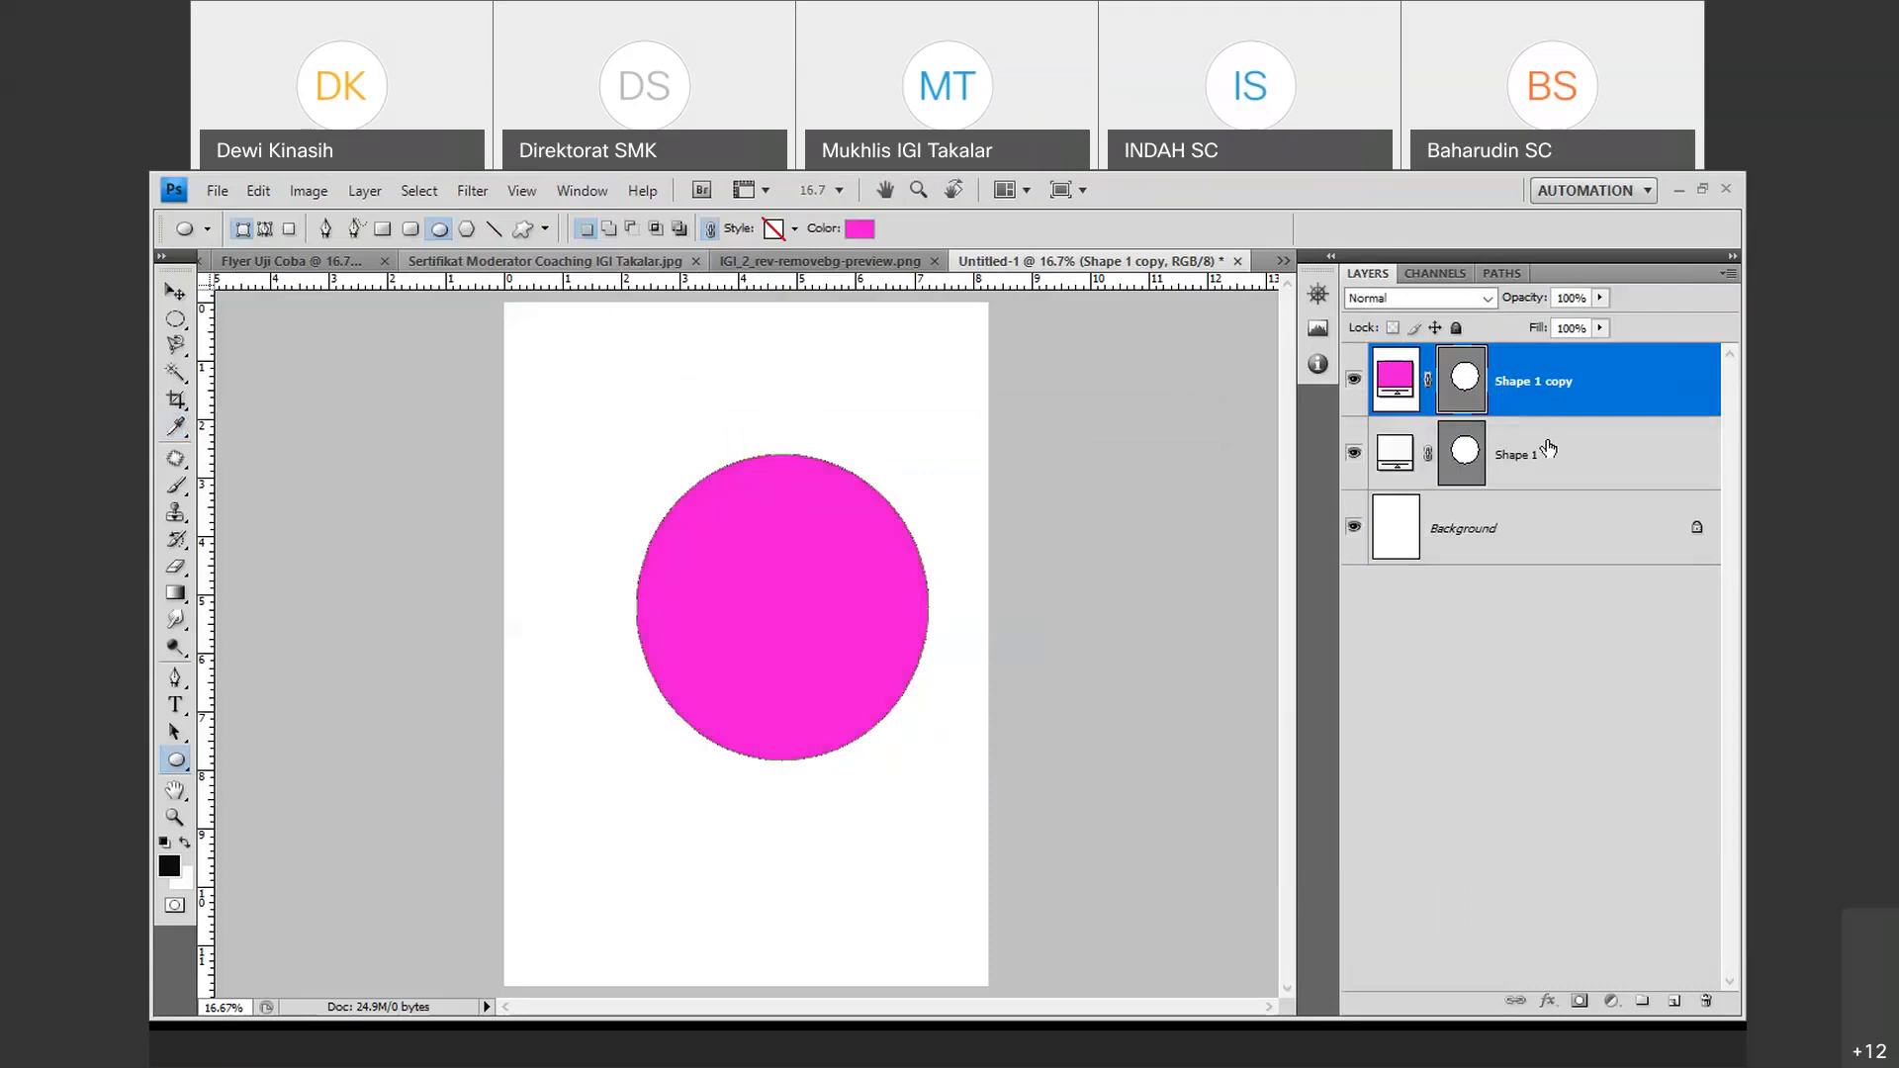
# Stack the white circle above the magenta copy and enlarge the copy to about 113% width and 108% height, forming a ring around it.
pyautogui.moveTo(1548, 447); pyautogui.dragTo(1537, 351)
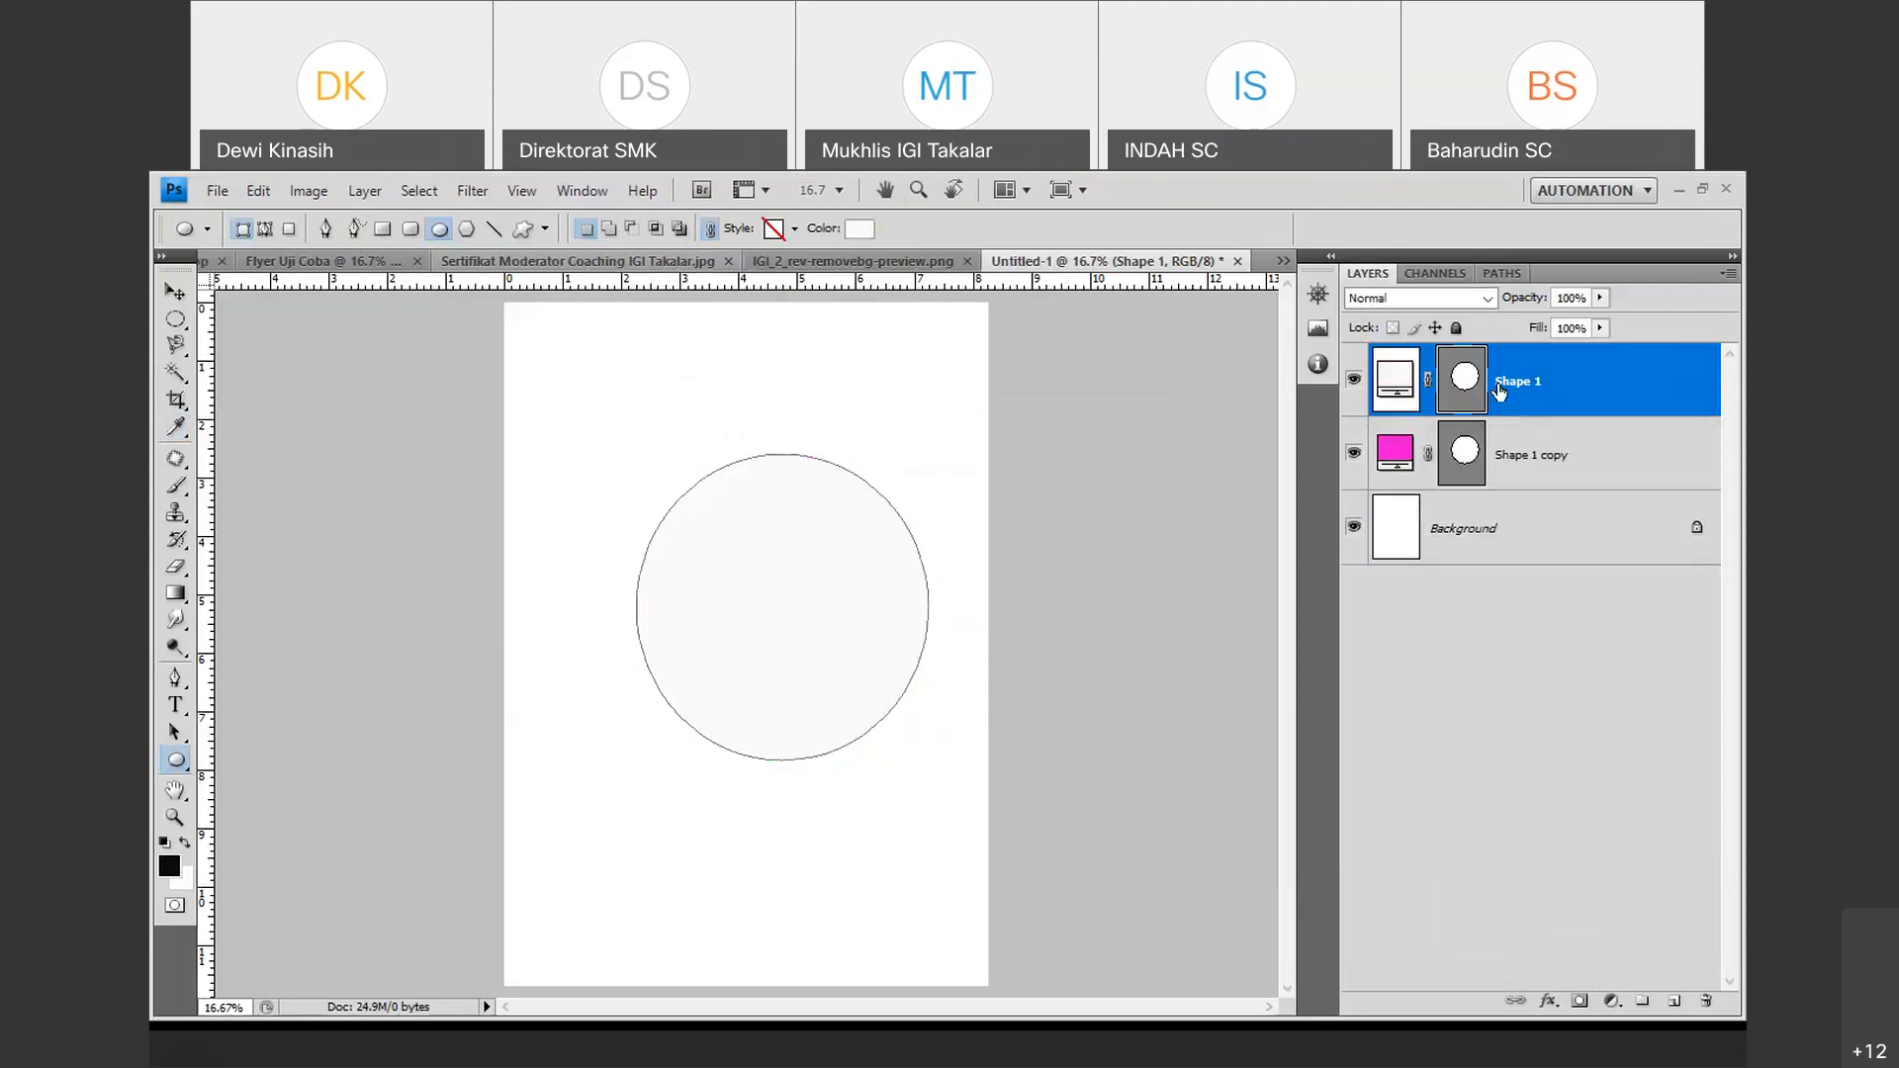
pyautogui.click(1512, 455)
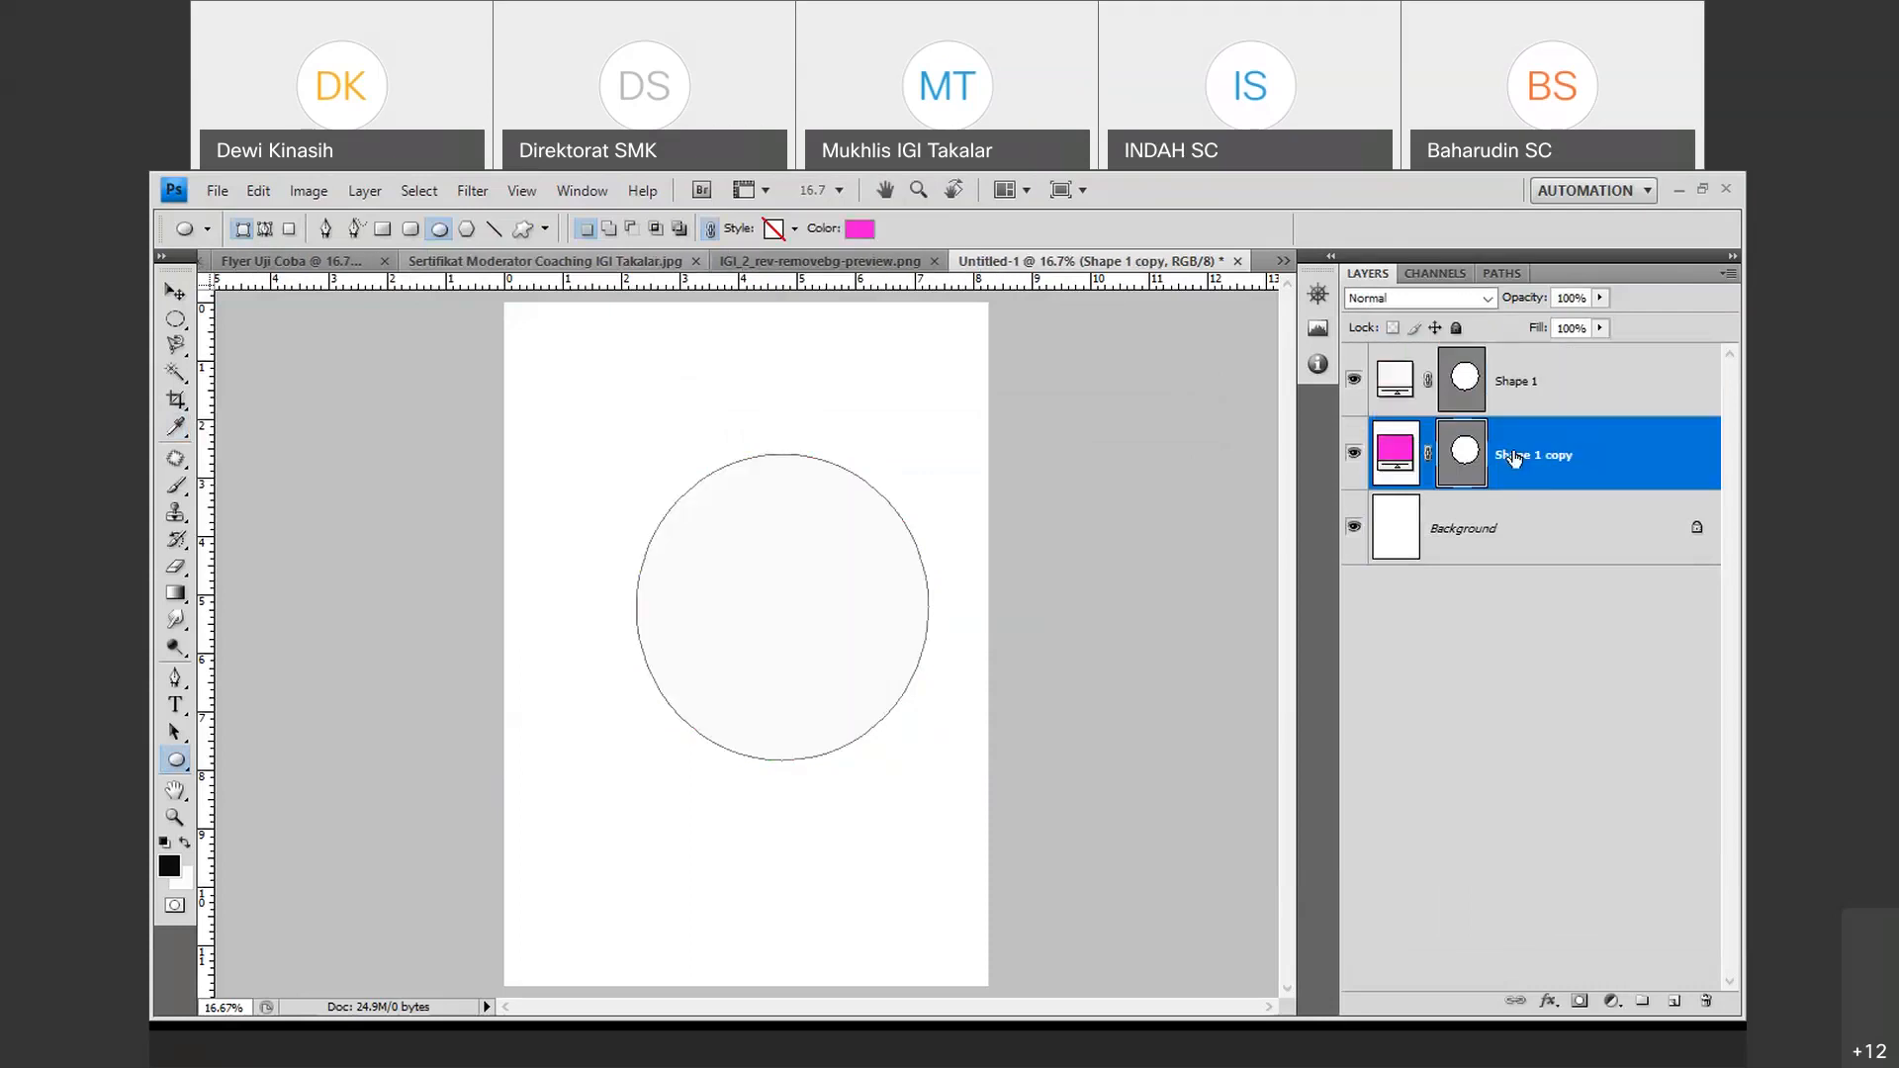
pyautogui.hotkey('ctrl', 't')
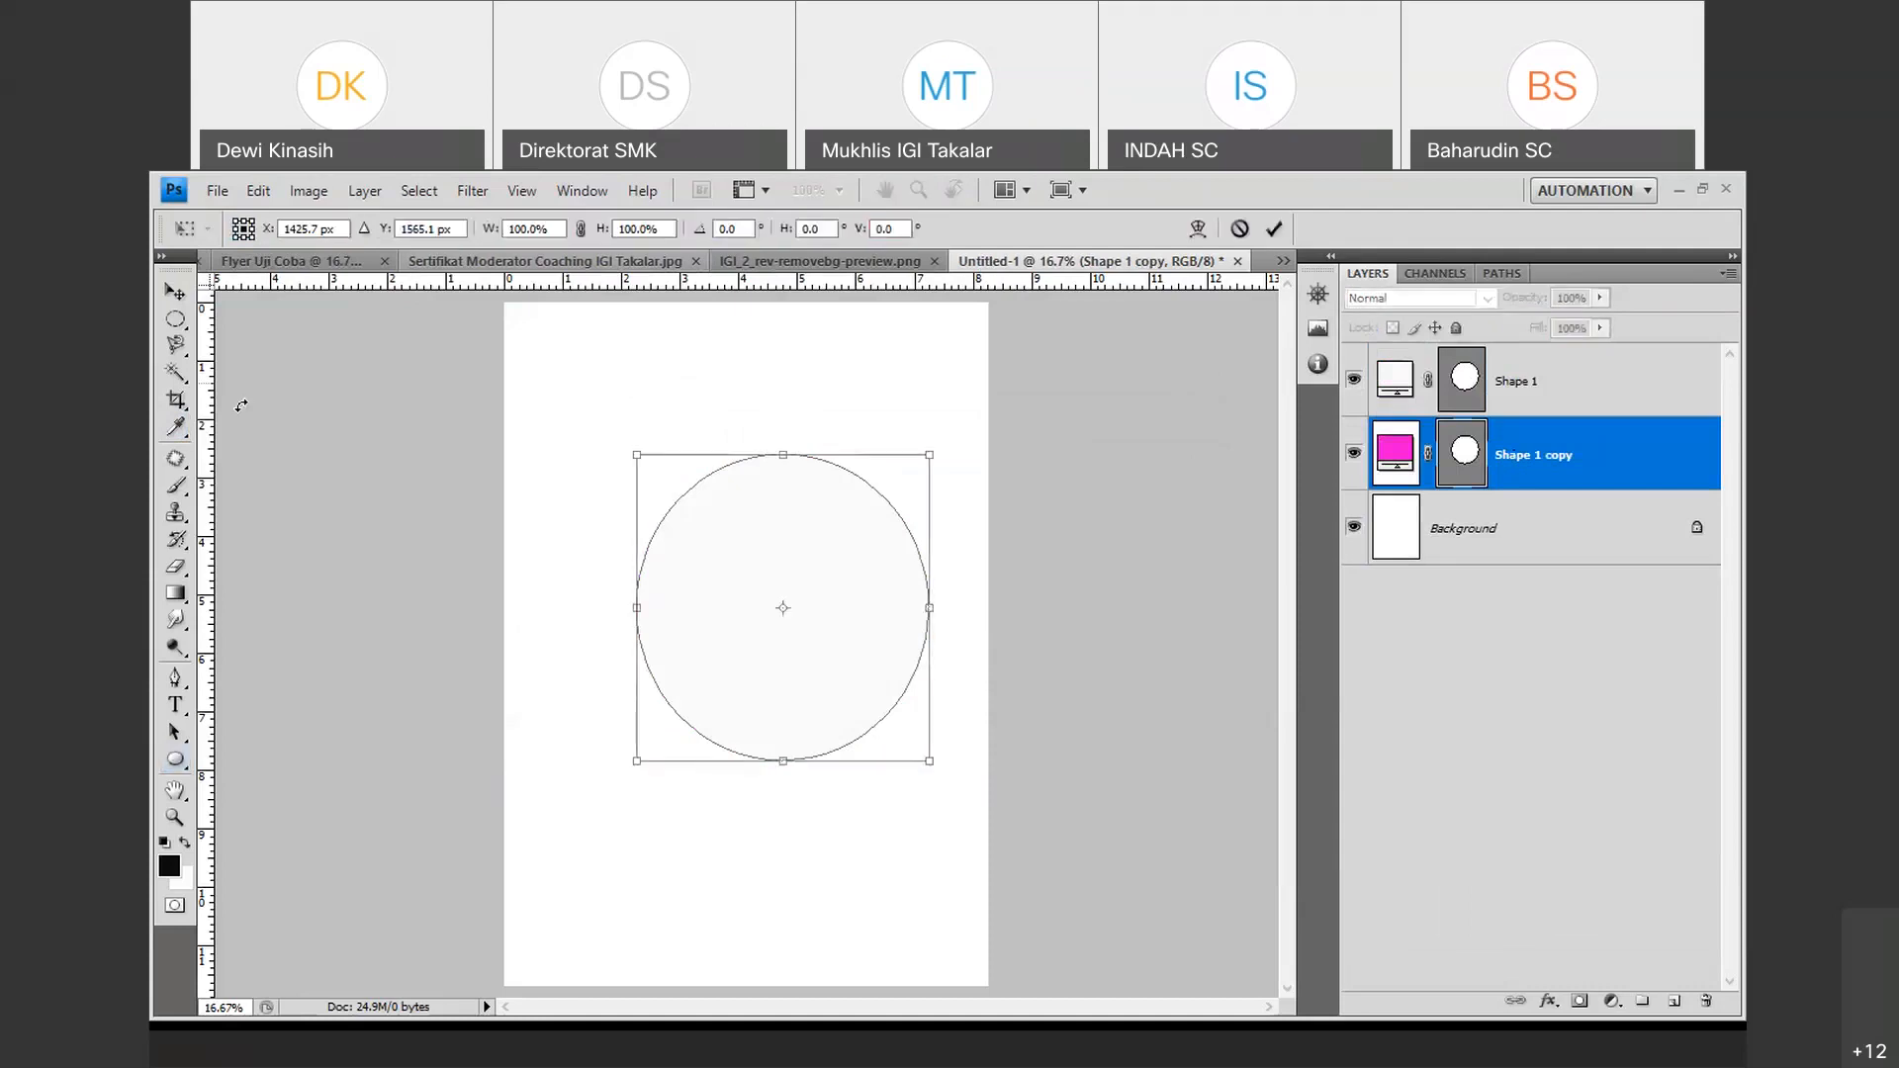
pyautogui.moveTo(936, 450); pyautogui.dragTo(953, 450)
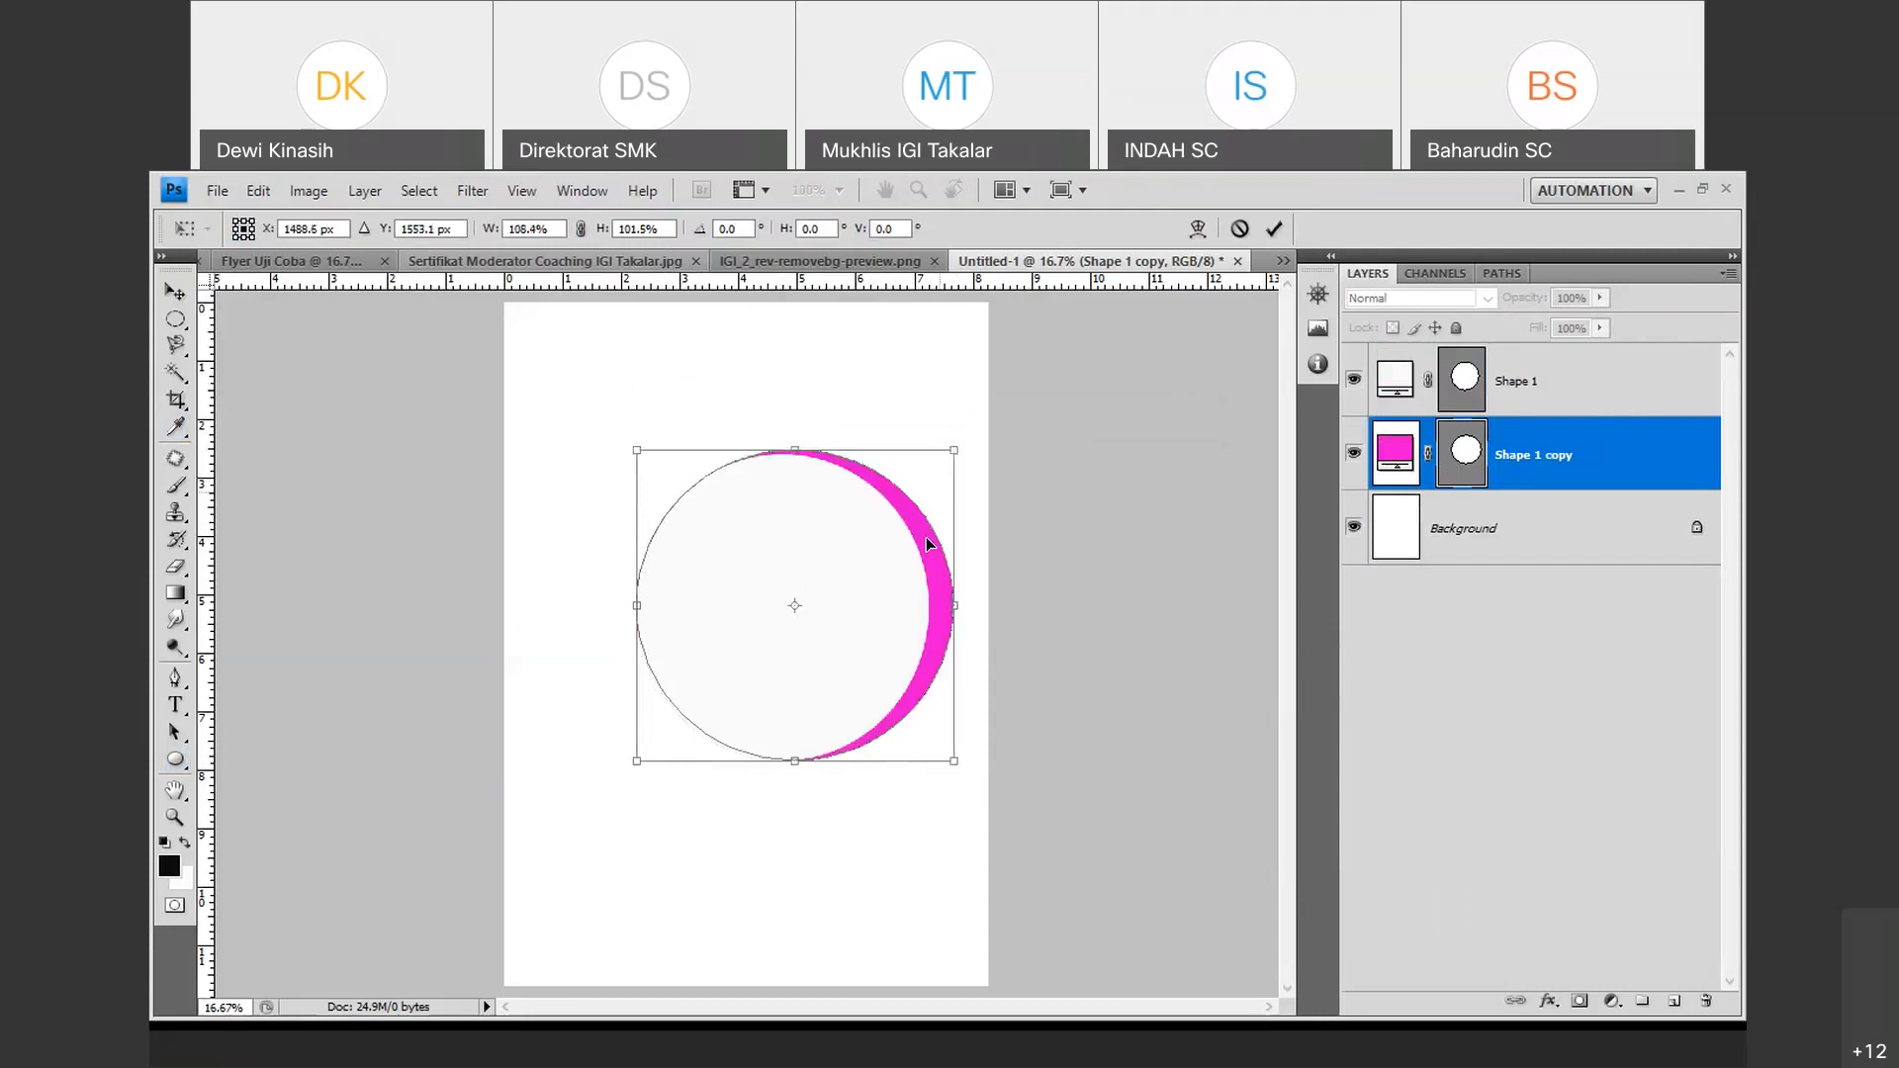
pyautogui.moveTo(626, 450); pyautogui.dragTo(612, 438)
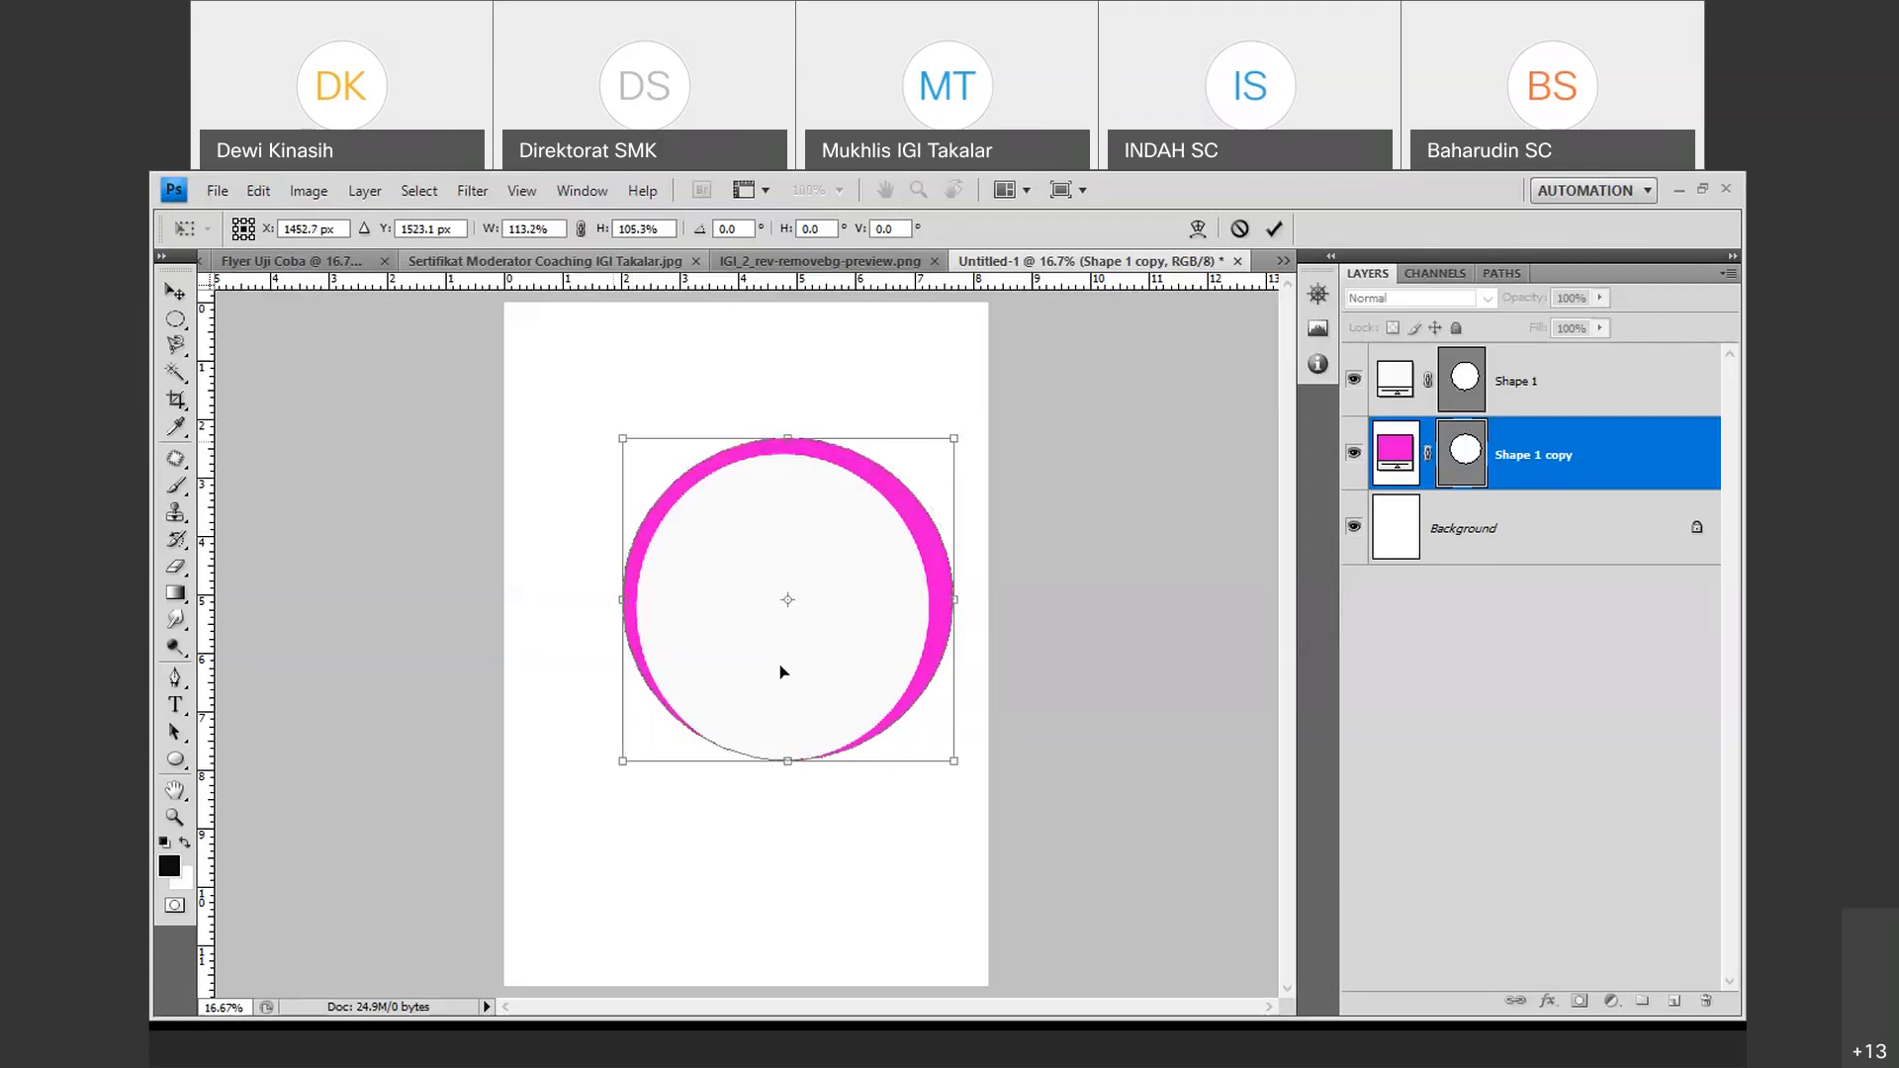
pyautogui.moveTo(779, 756); pyautogui.dragTo(779, 763)
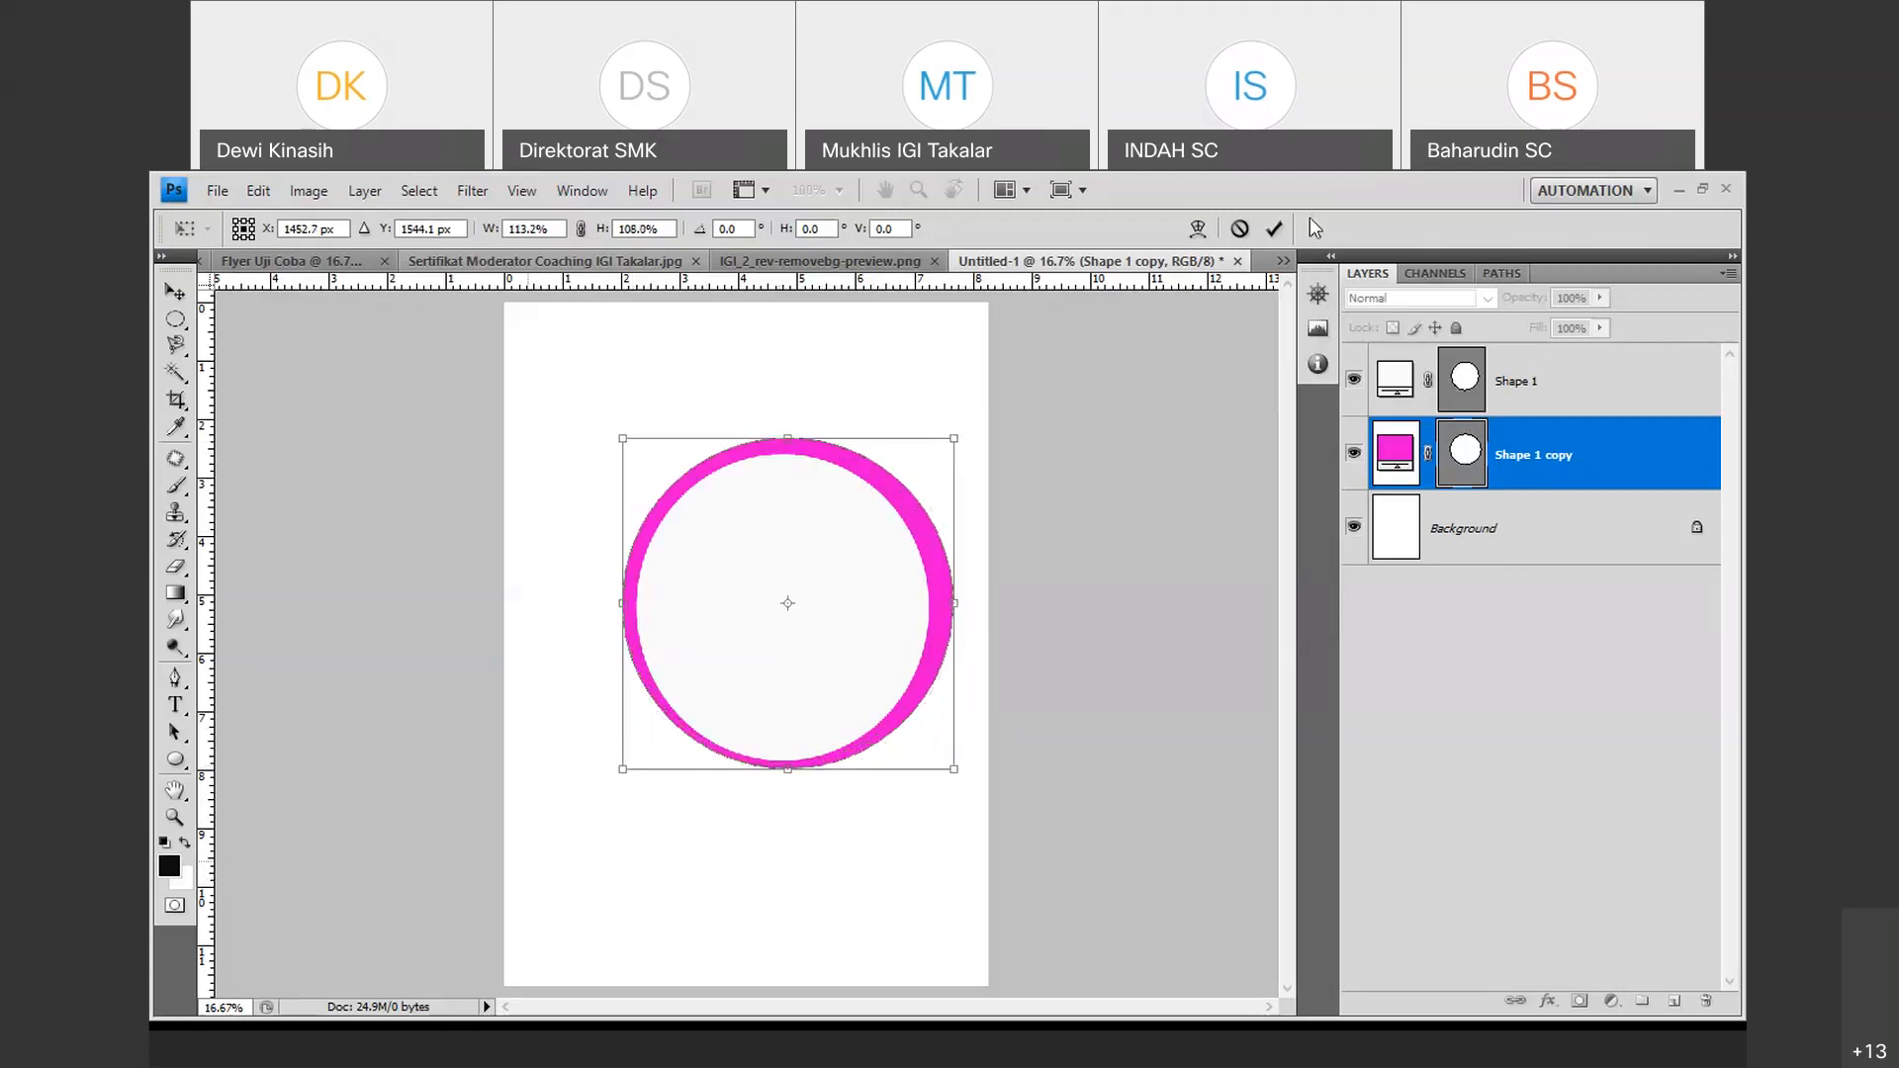
pyautogui.click(1274, 228)
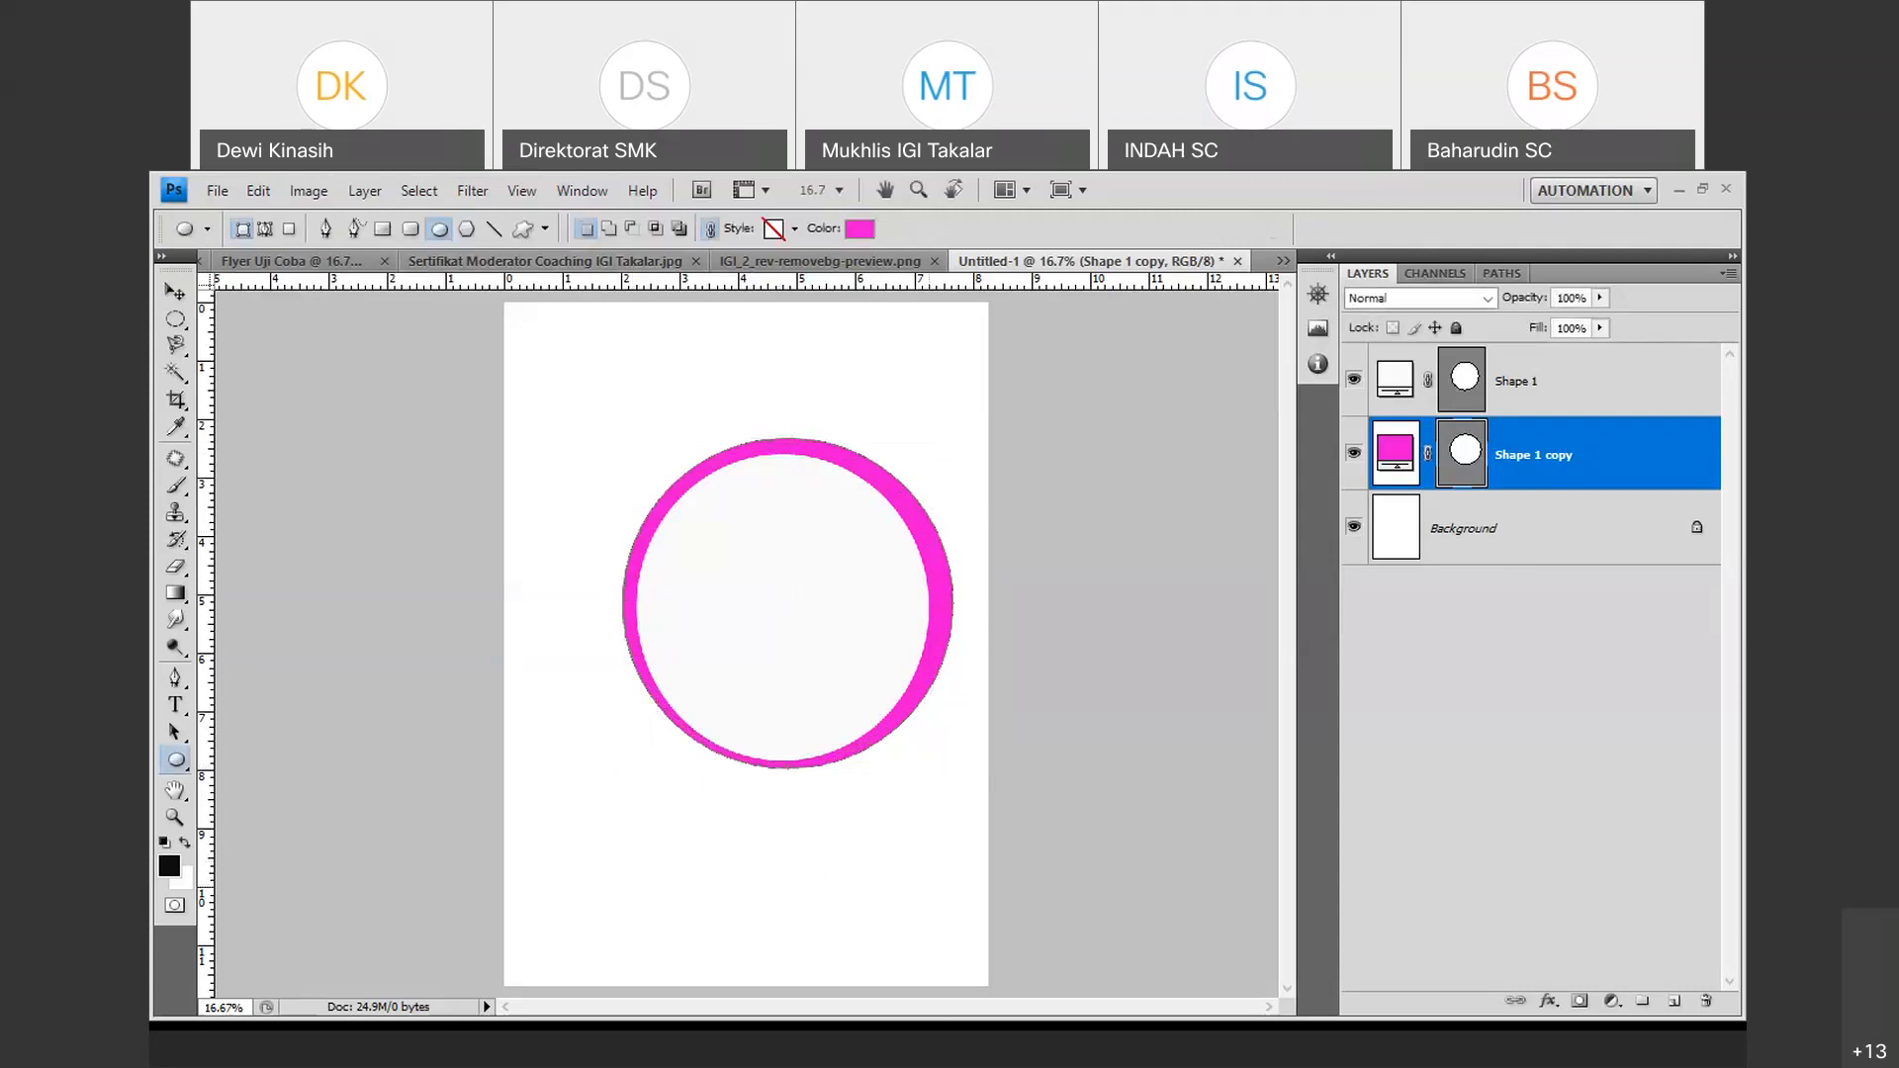
pyautogui.click(217, 191)
pyautogui.moveTo(300, 712)
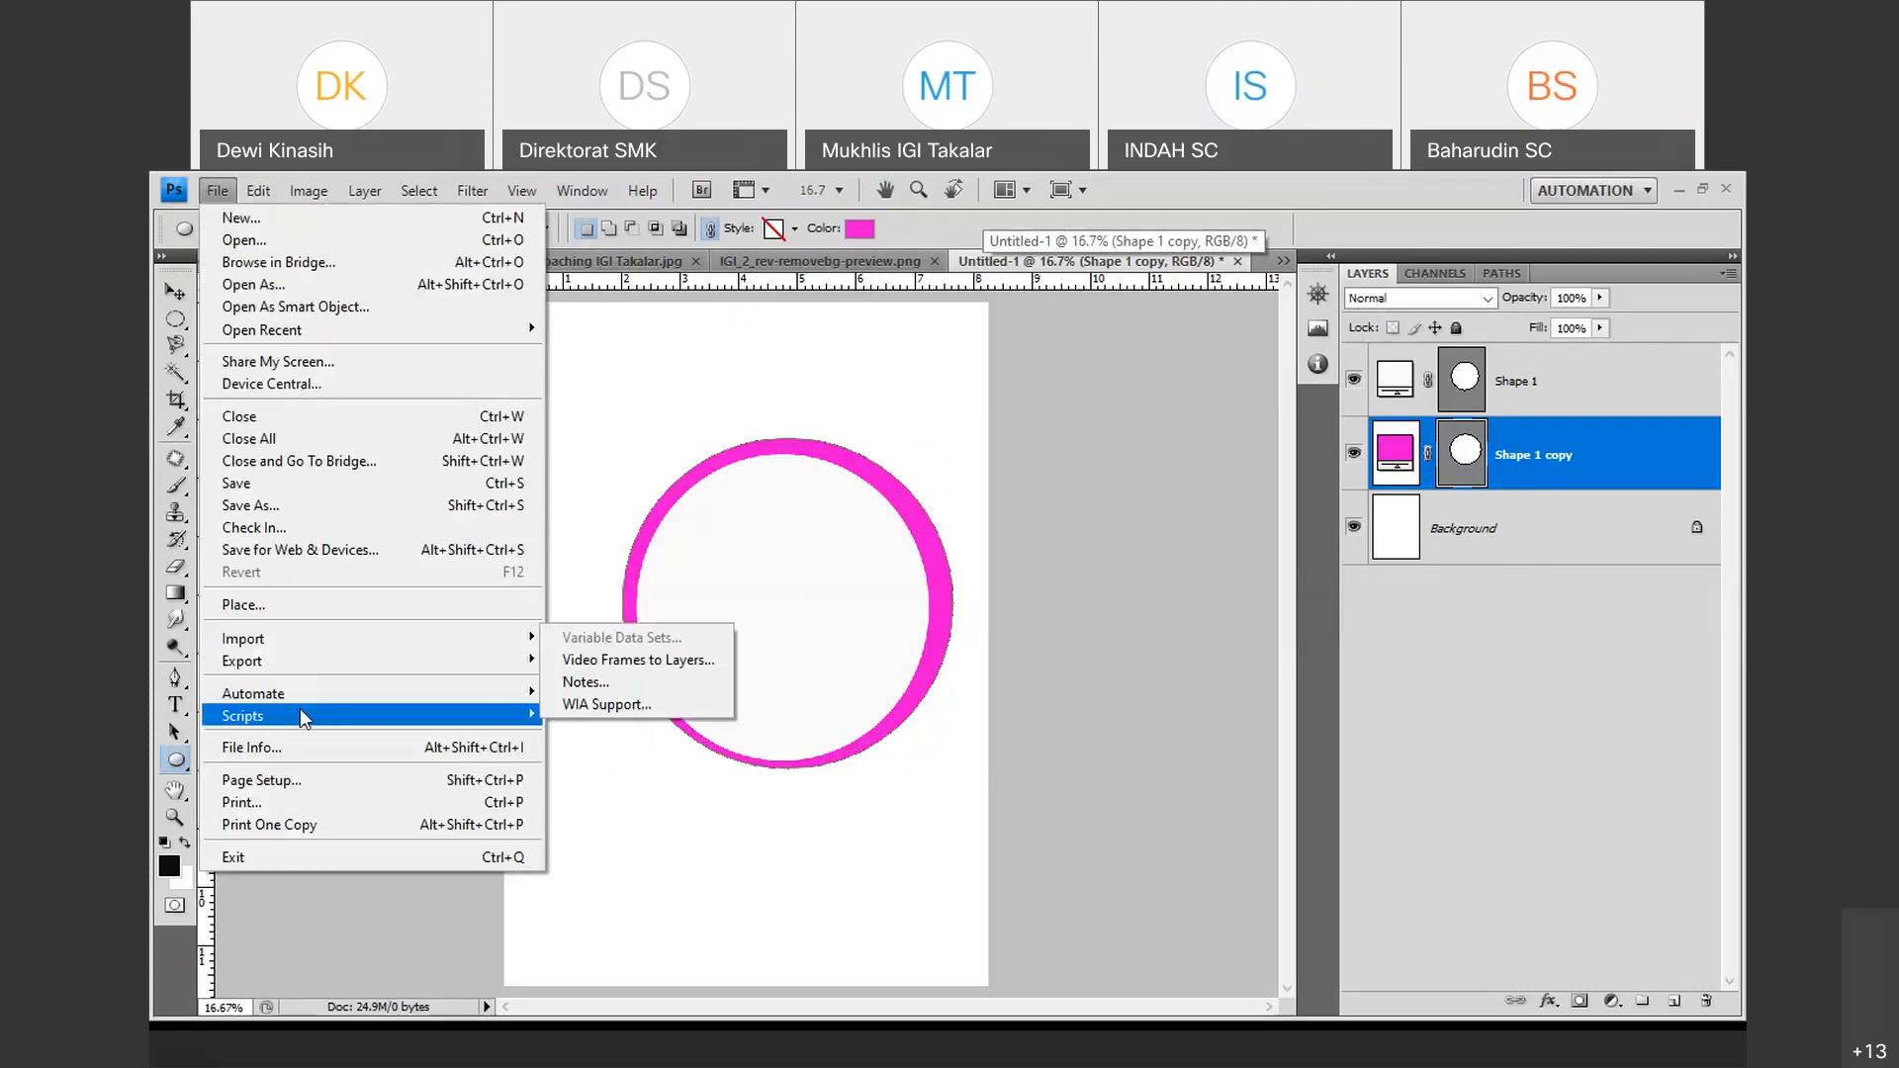
pyautogui.click(261, 489)
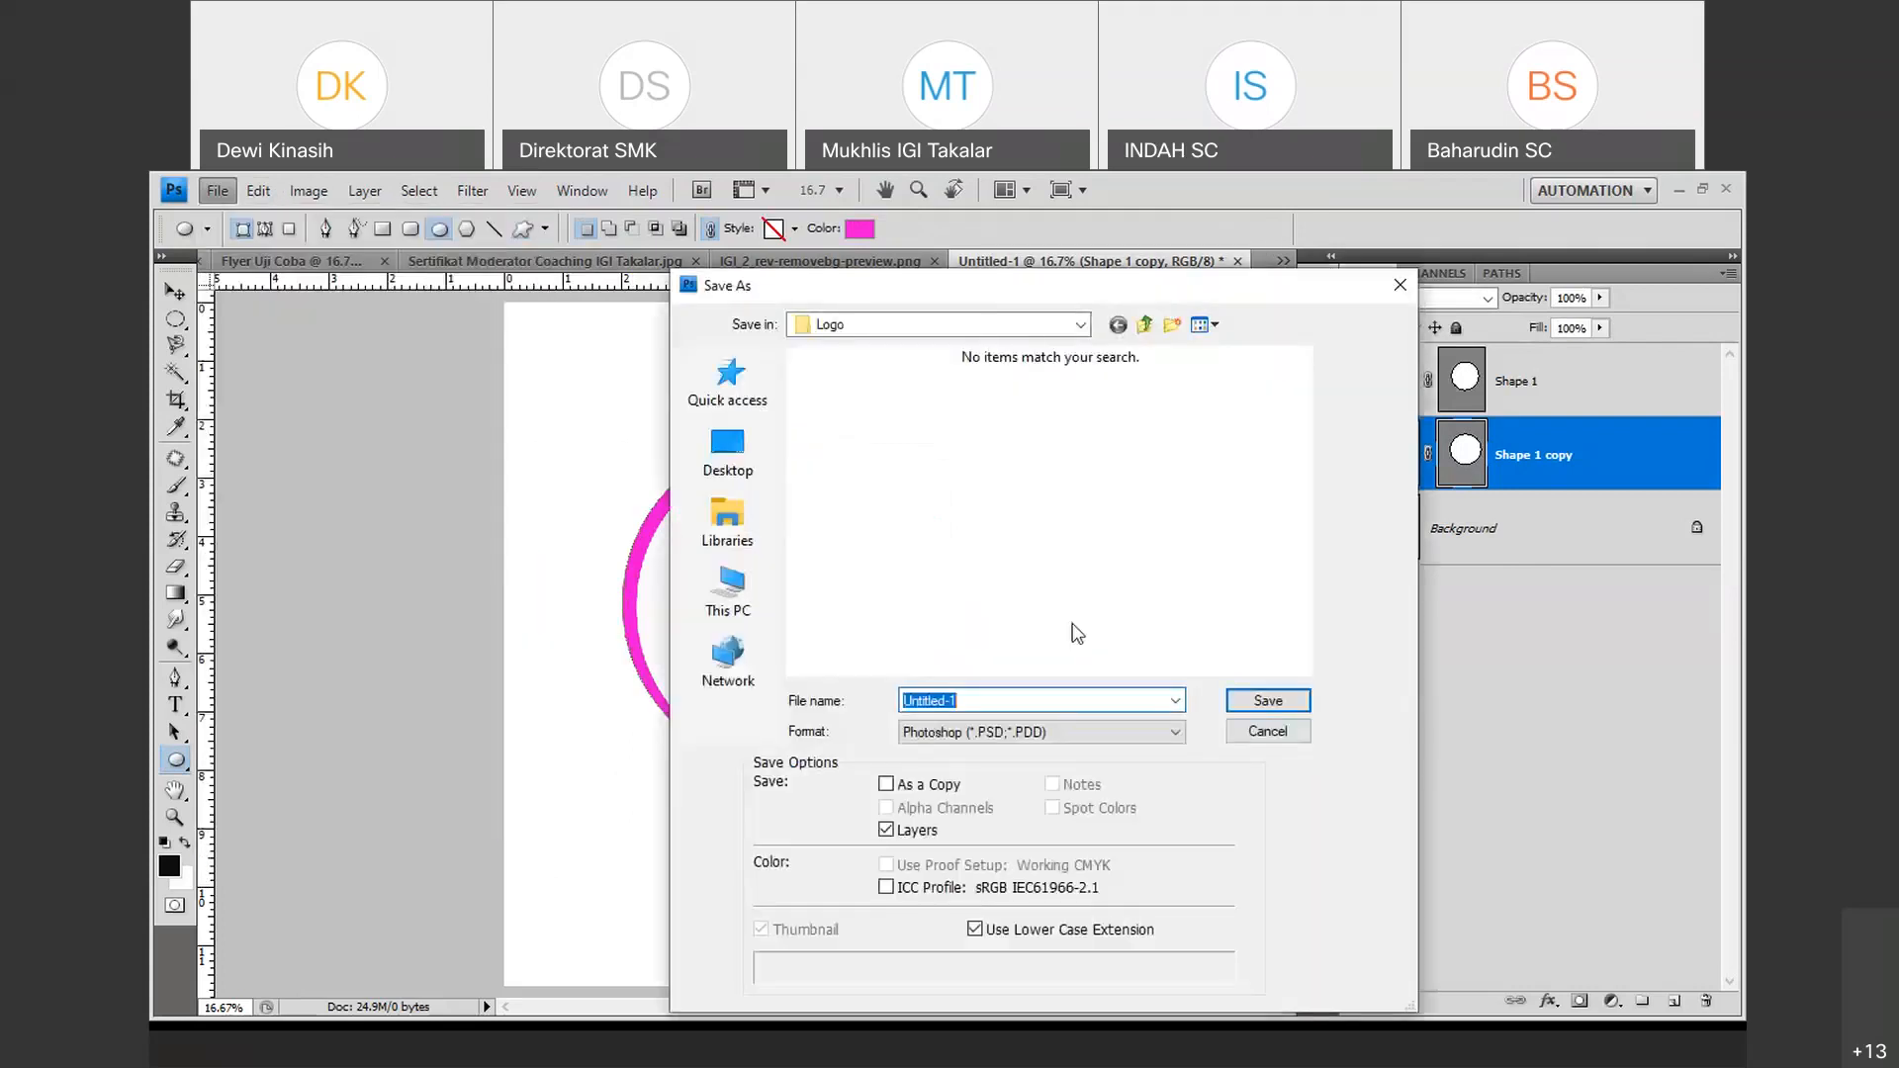
pyautogui.click(1399, 286)
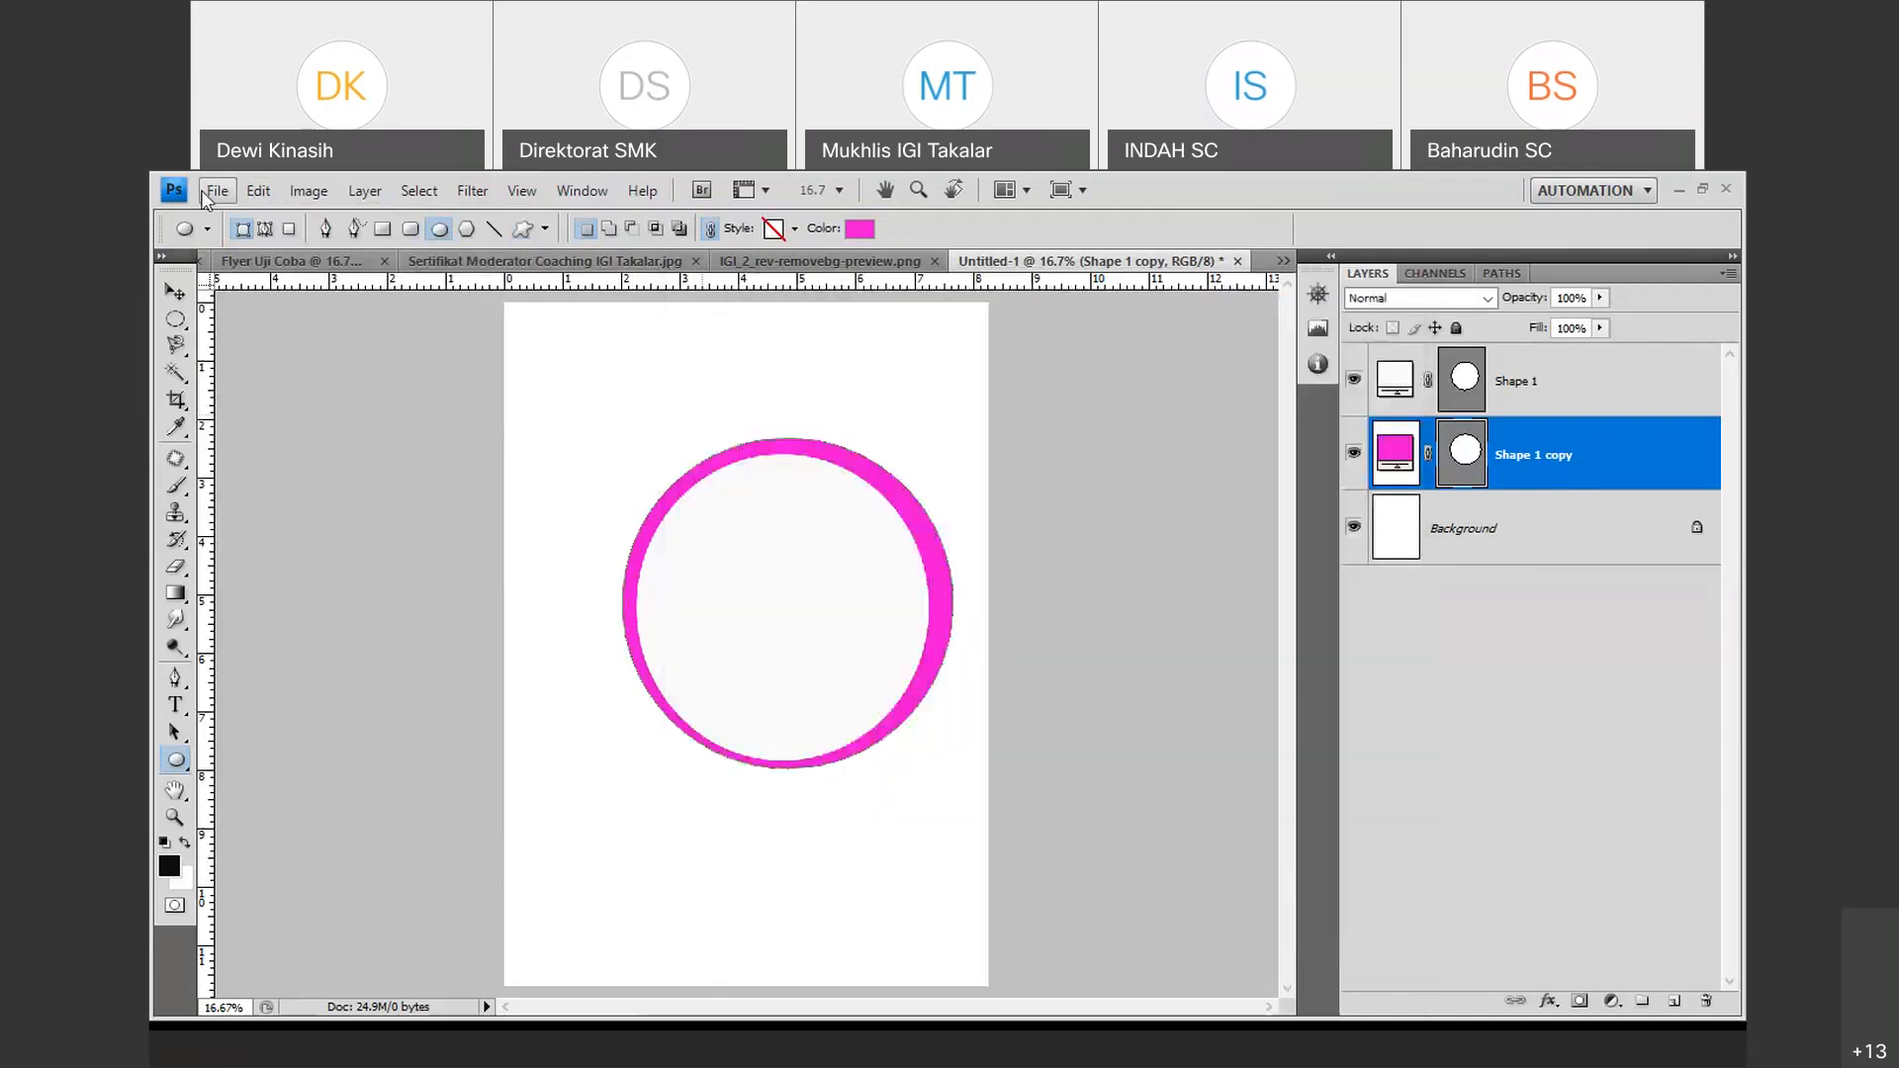
# Place the portrait of the woman in the red headscarf from the Pemateri folder and stack its layer above both circles.
pyautogui.click(207, 193)
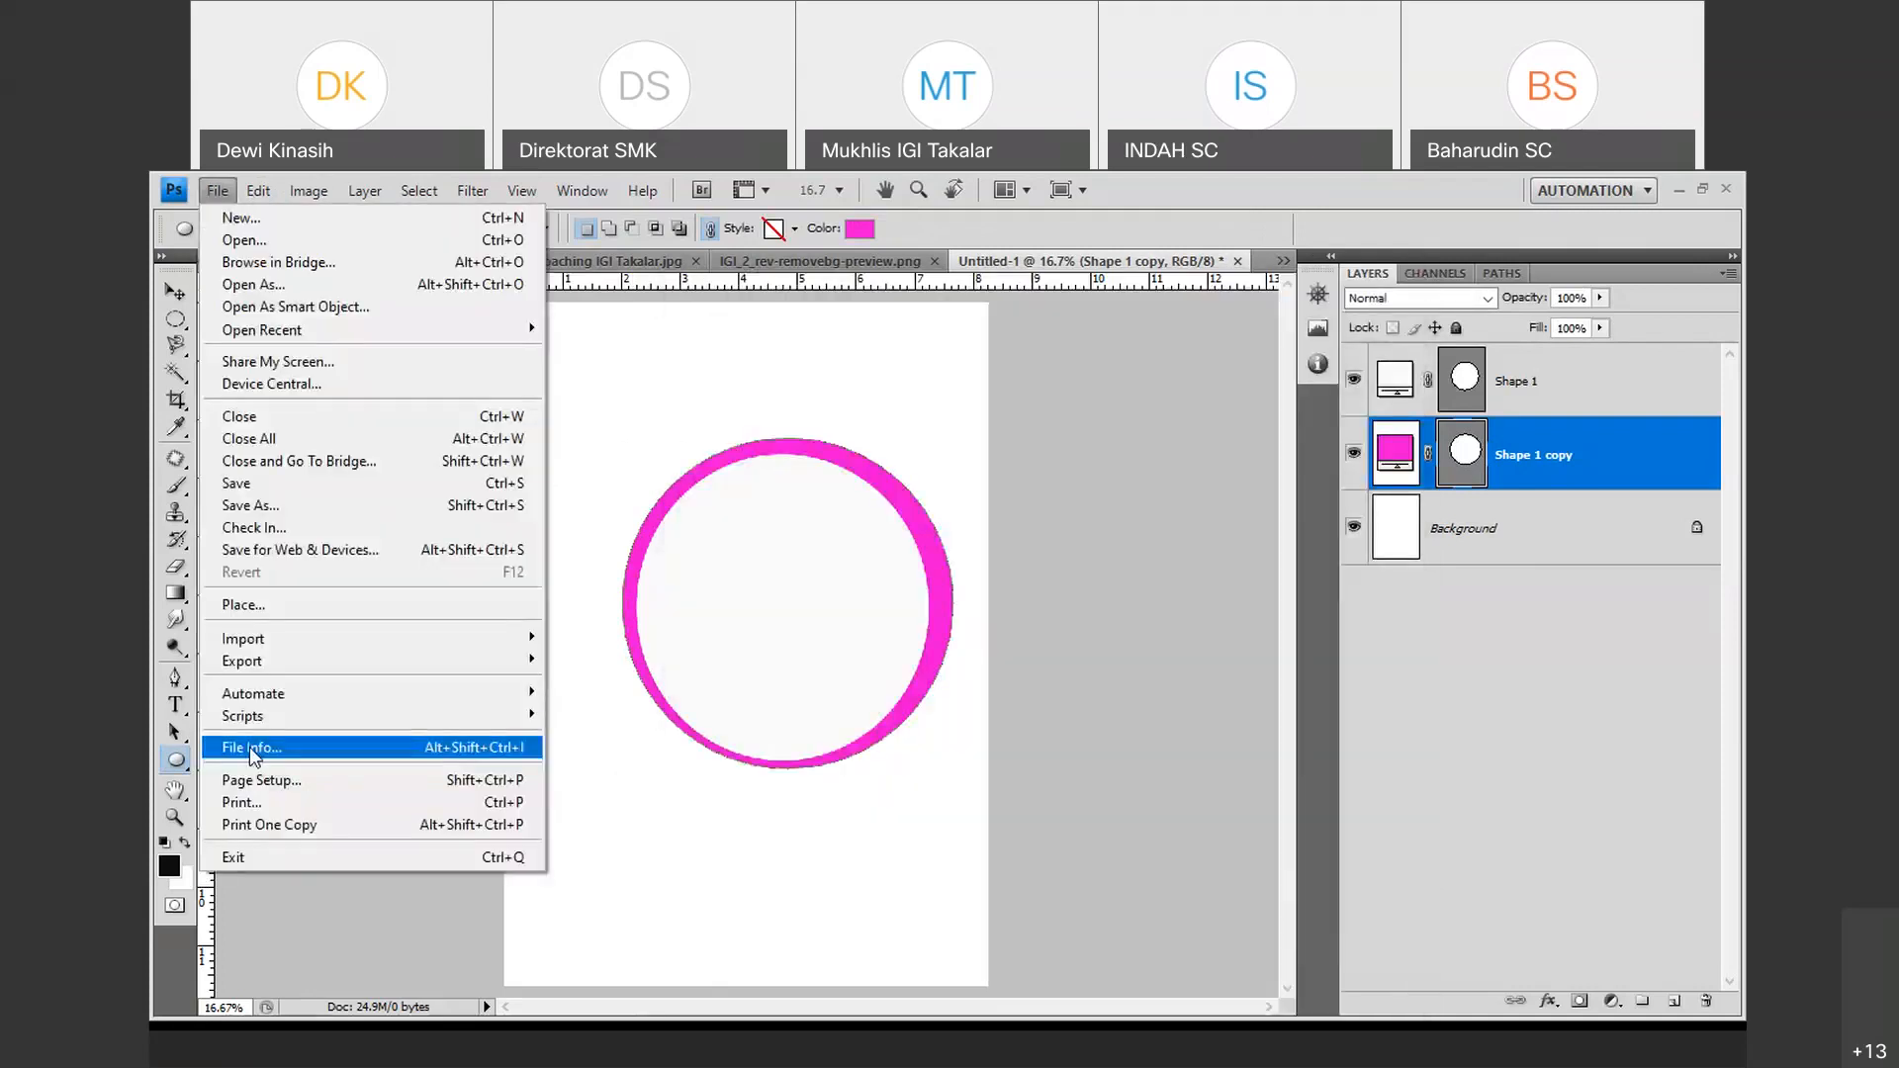
pyautogui.click(247, 605)
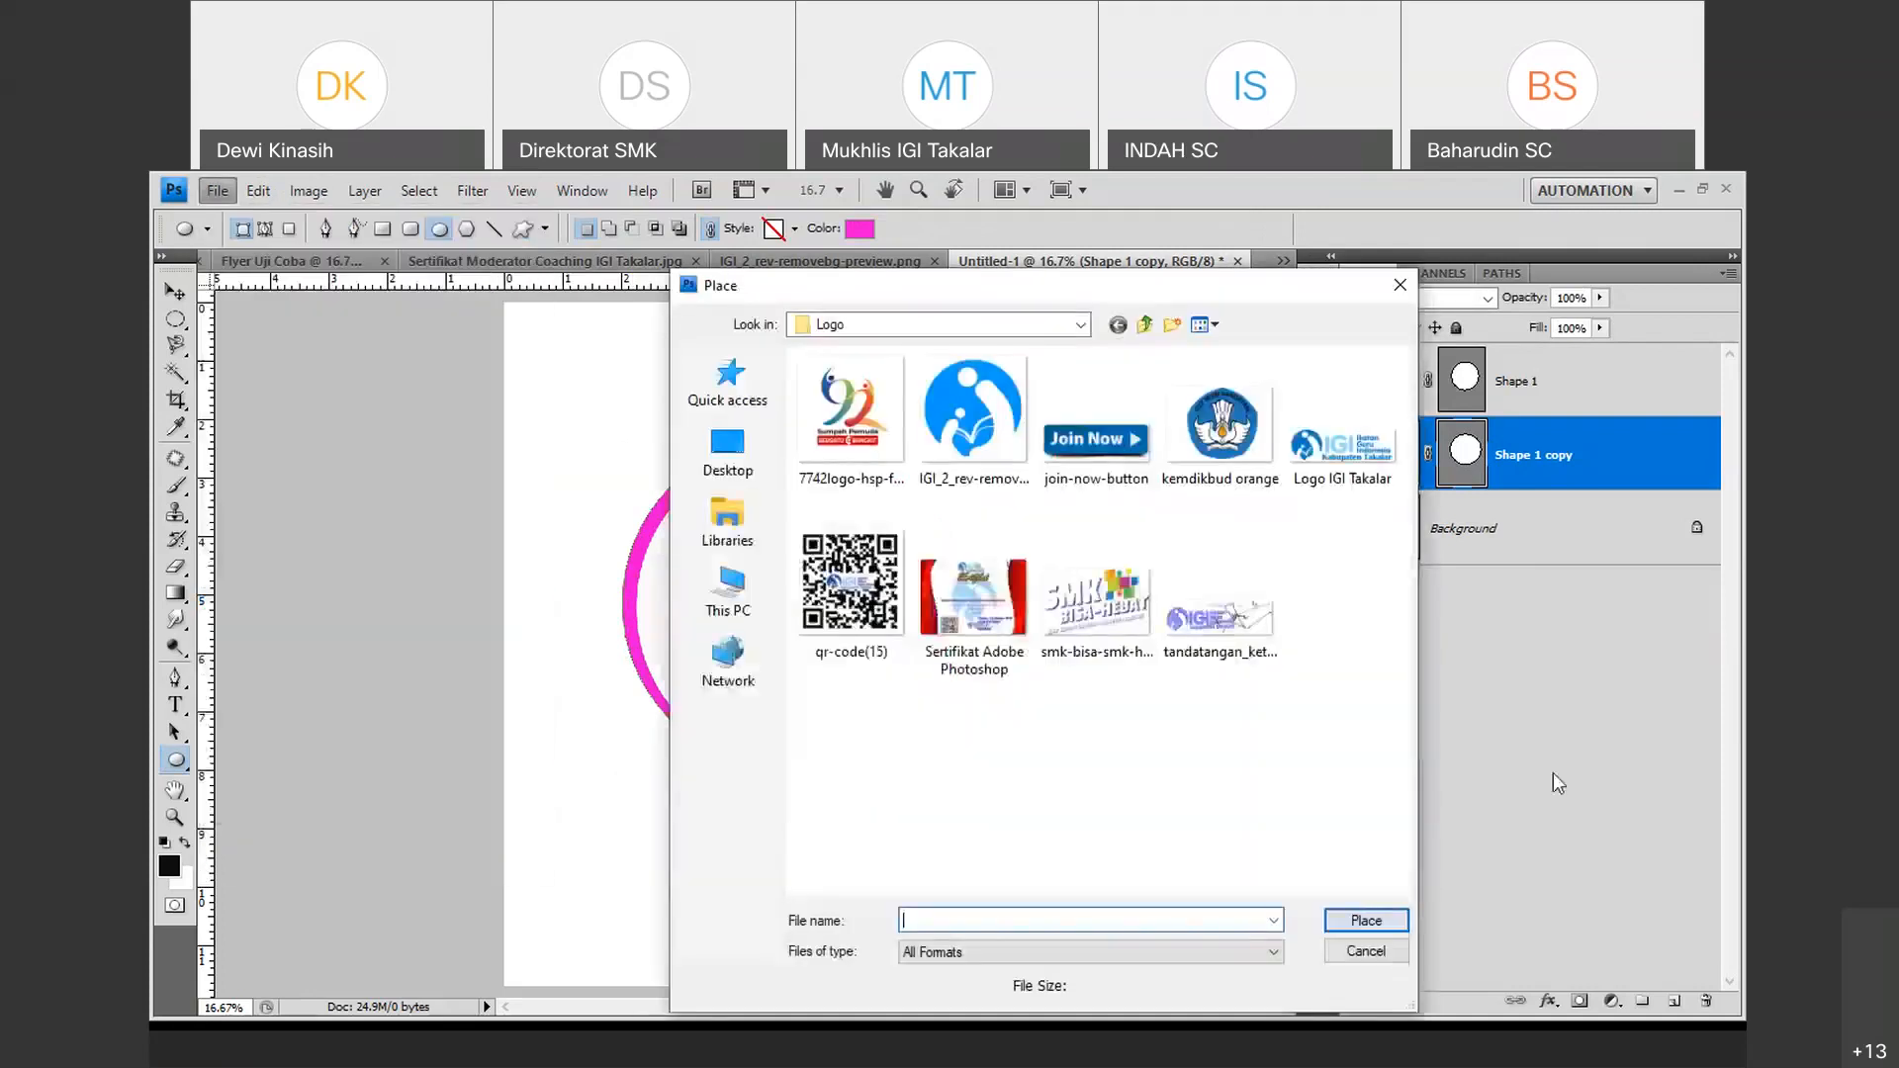
pyautogui.click(1114, 325)
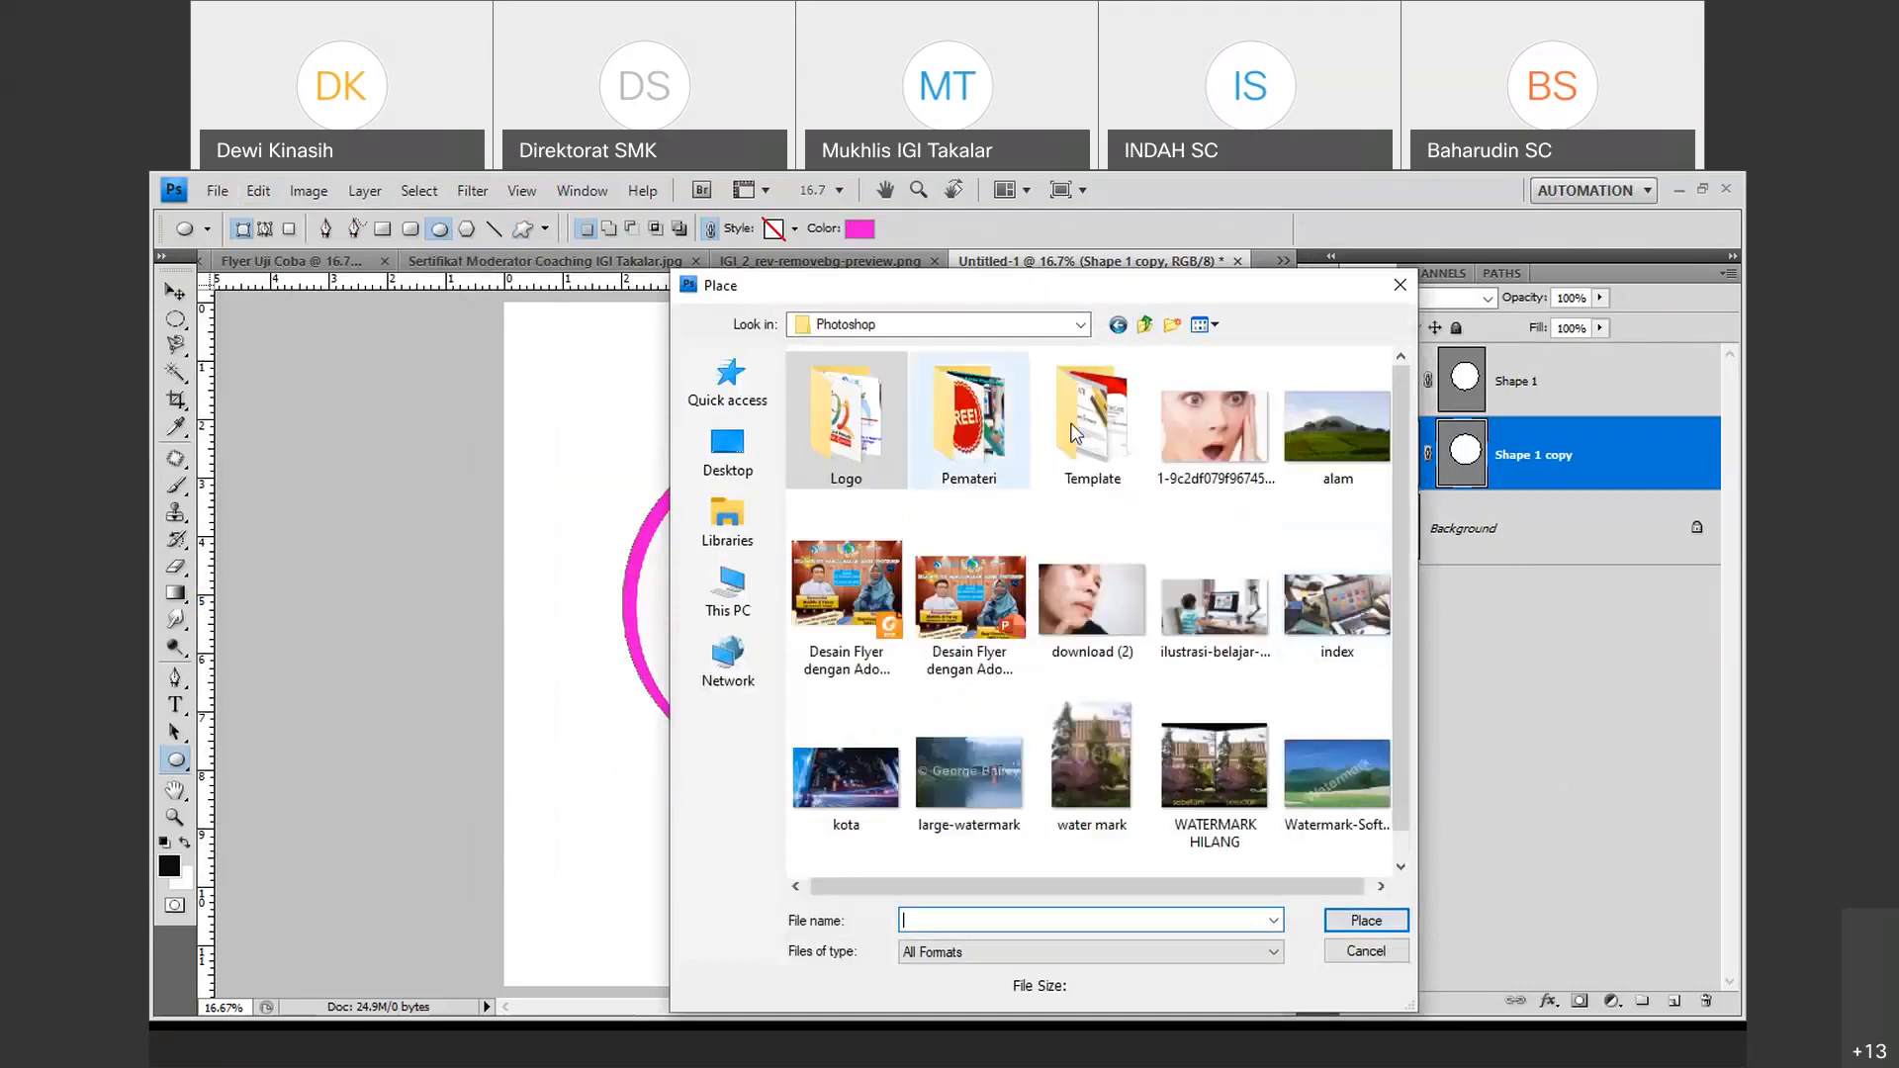
pyautogui.click(957, 470)
pyautogui.doubleClick(957, 470)
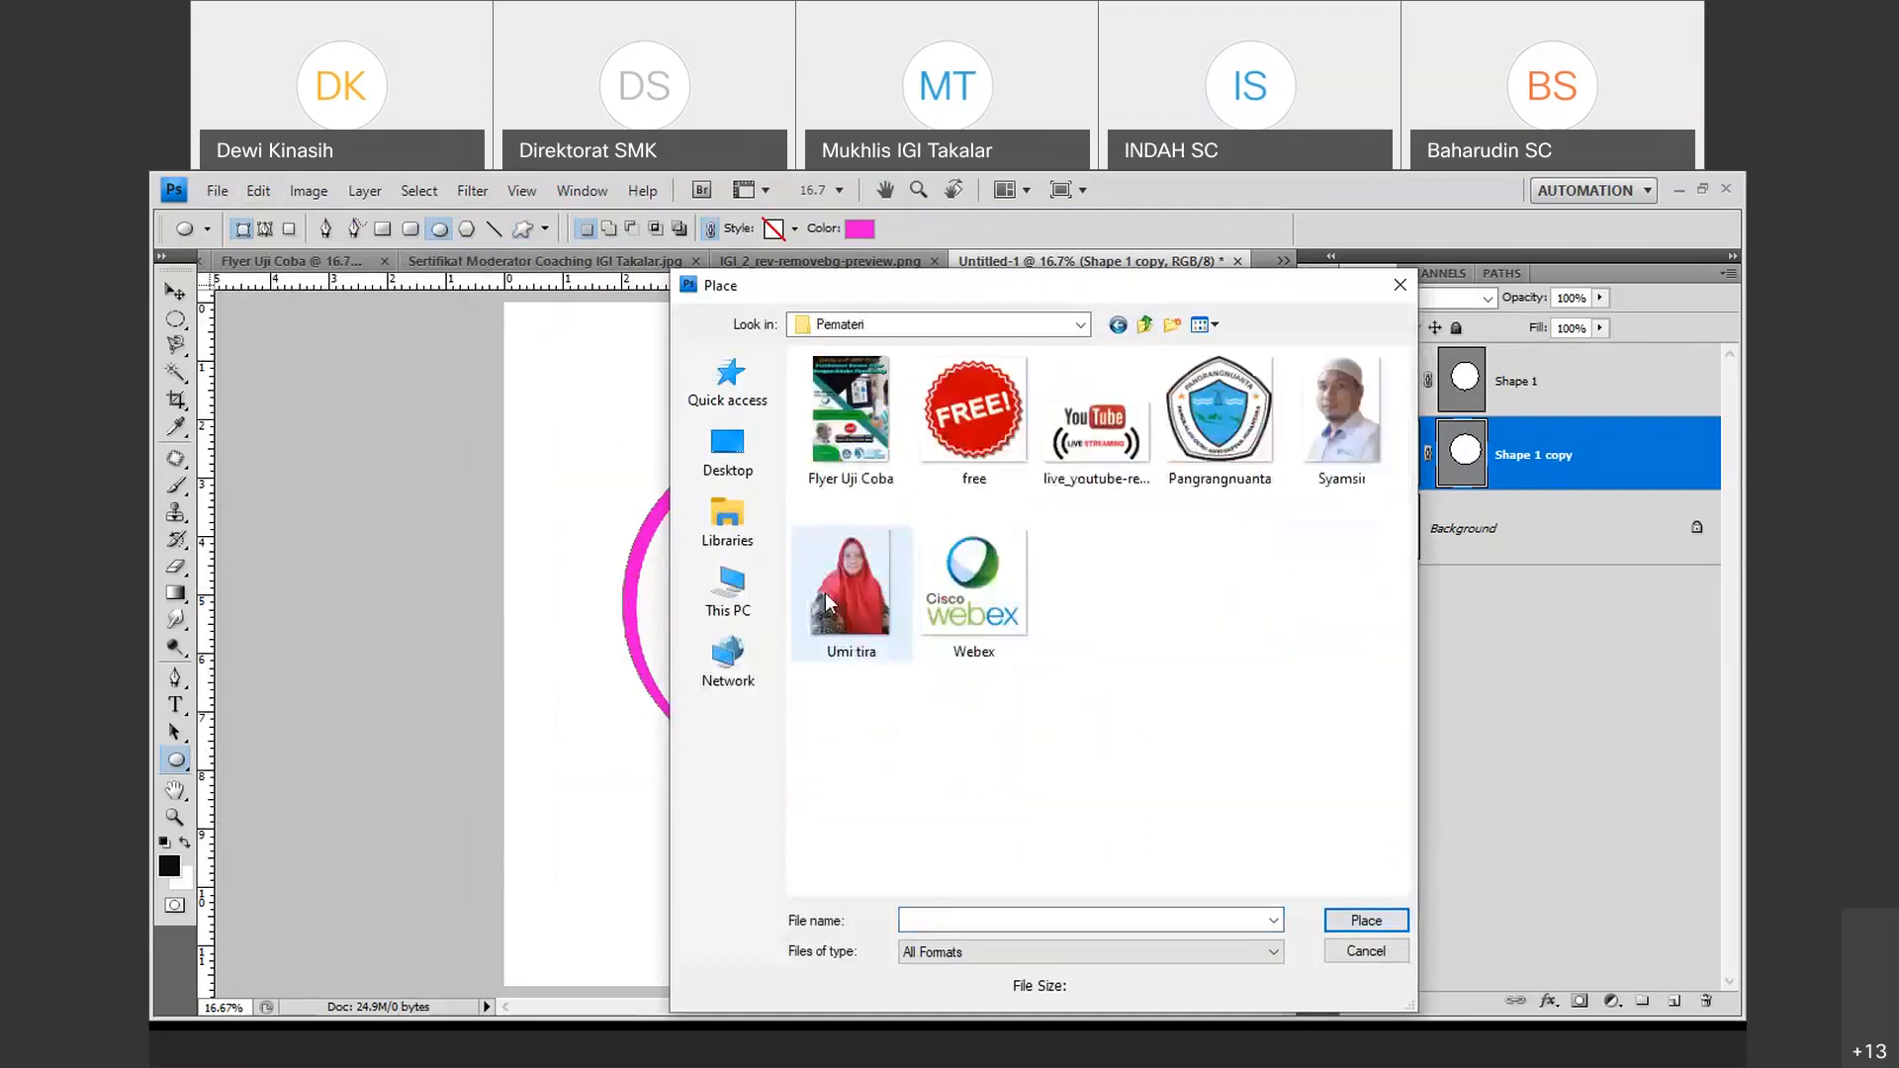
pyautogui.click(825, 601)
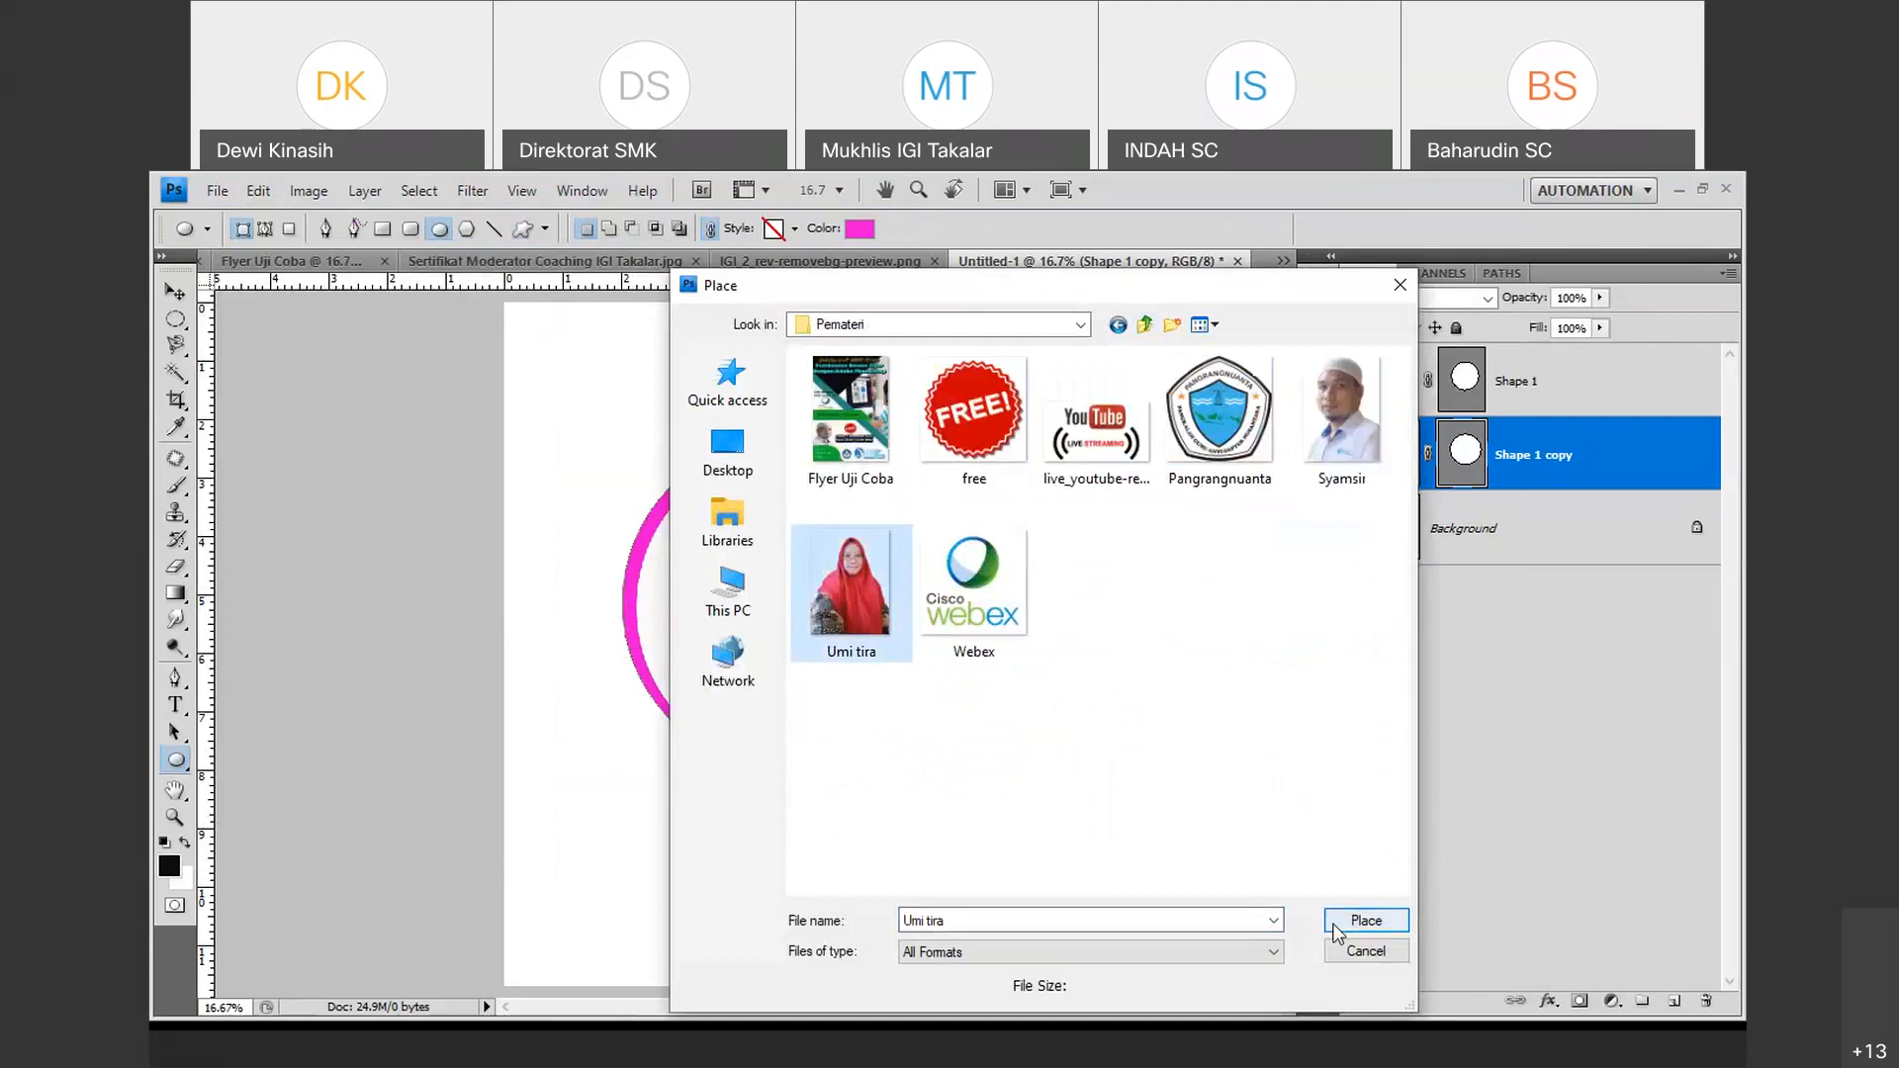
pyautogui.click(1334, 925)
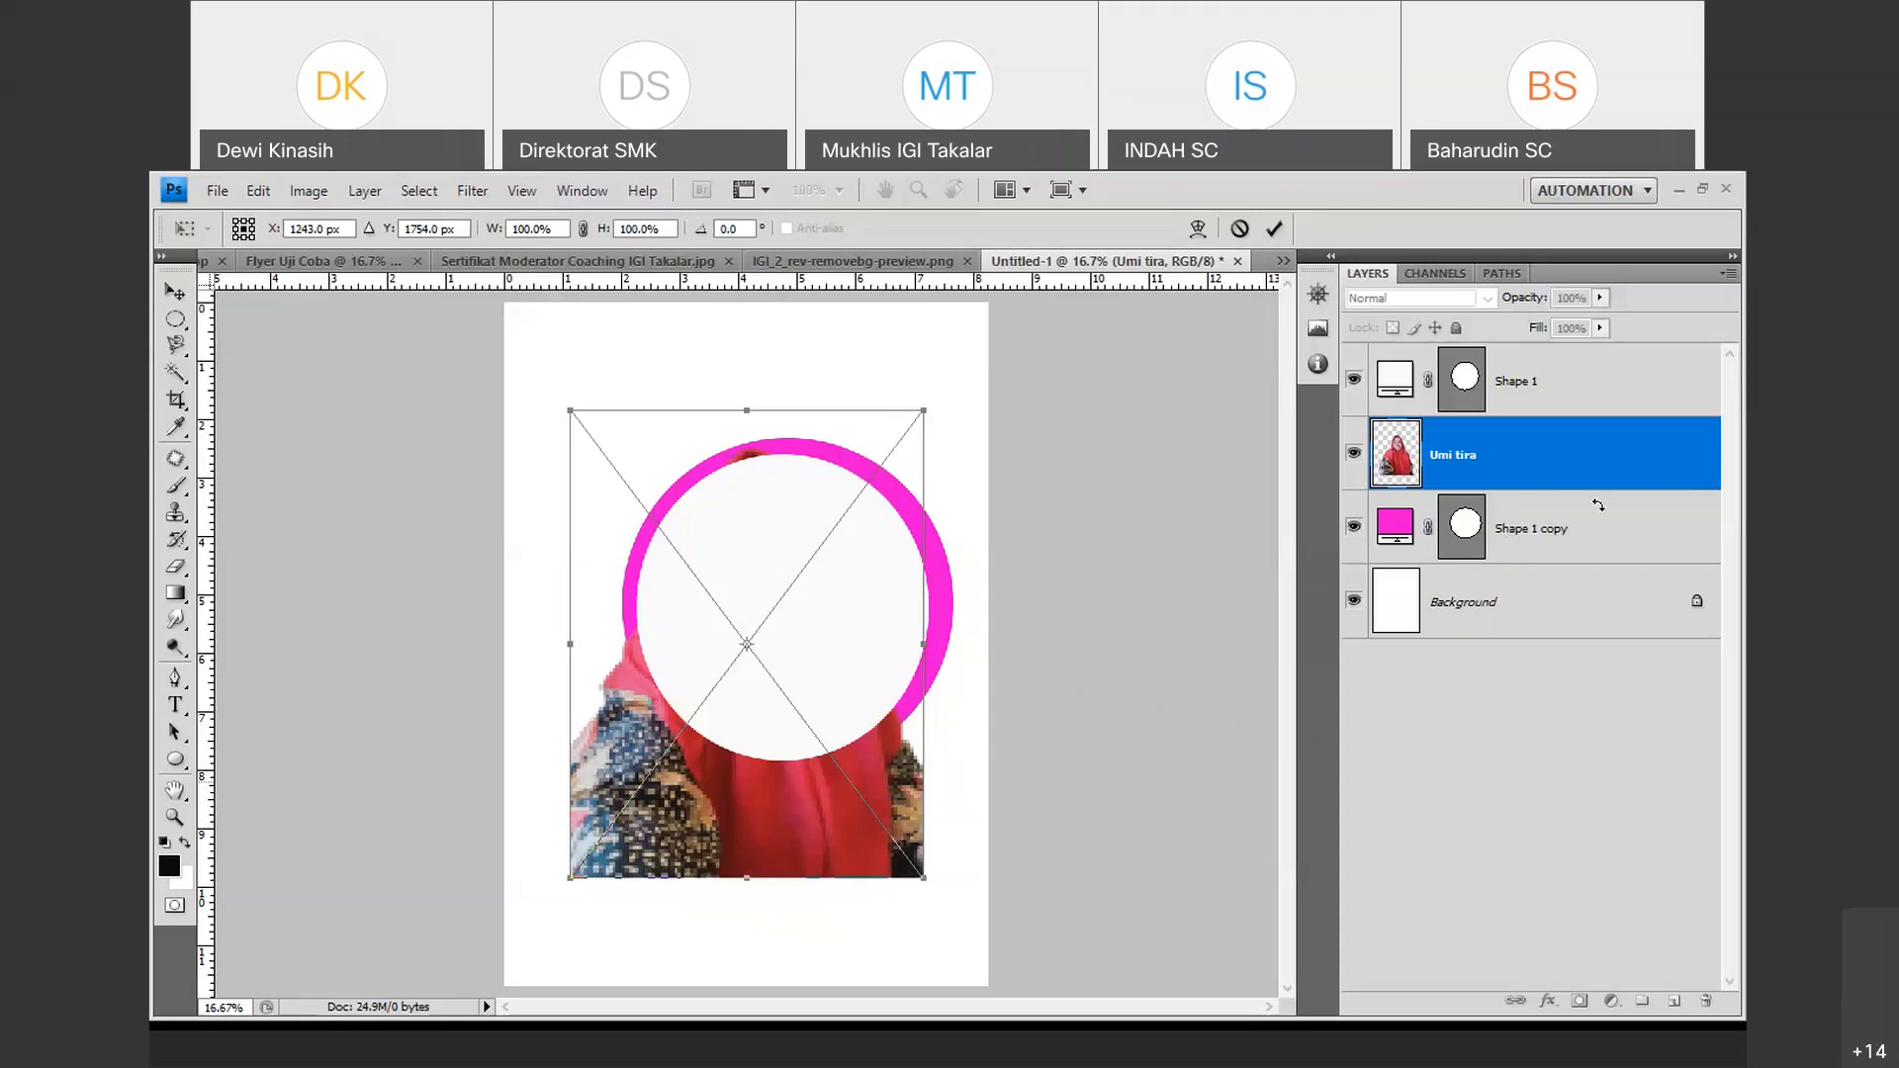
pyautogui.click(1273, 229)
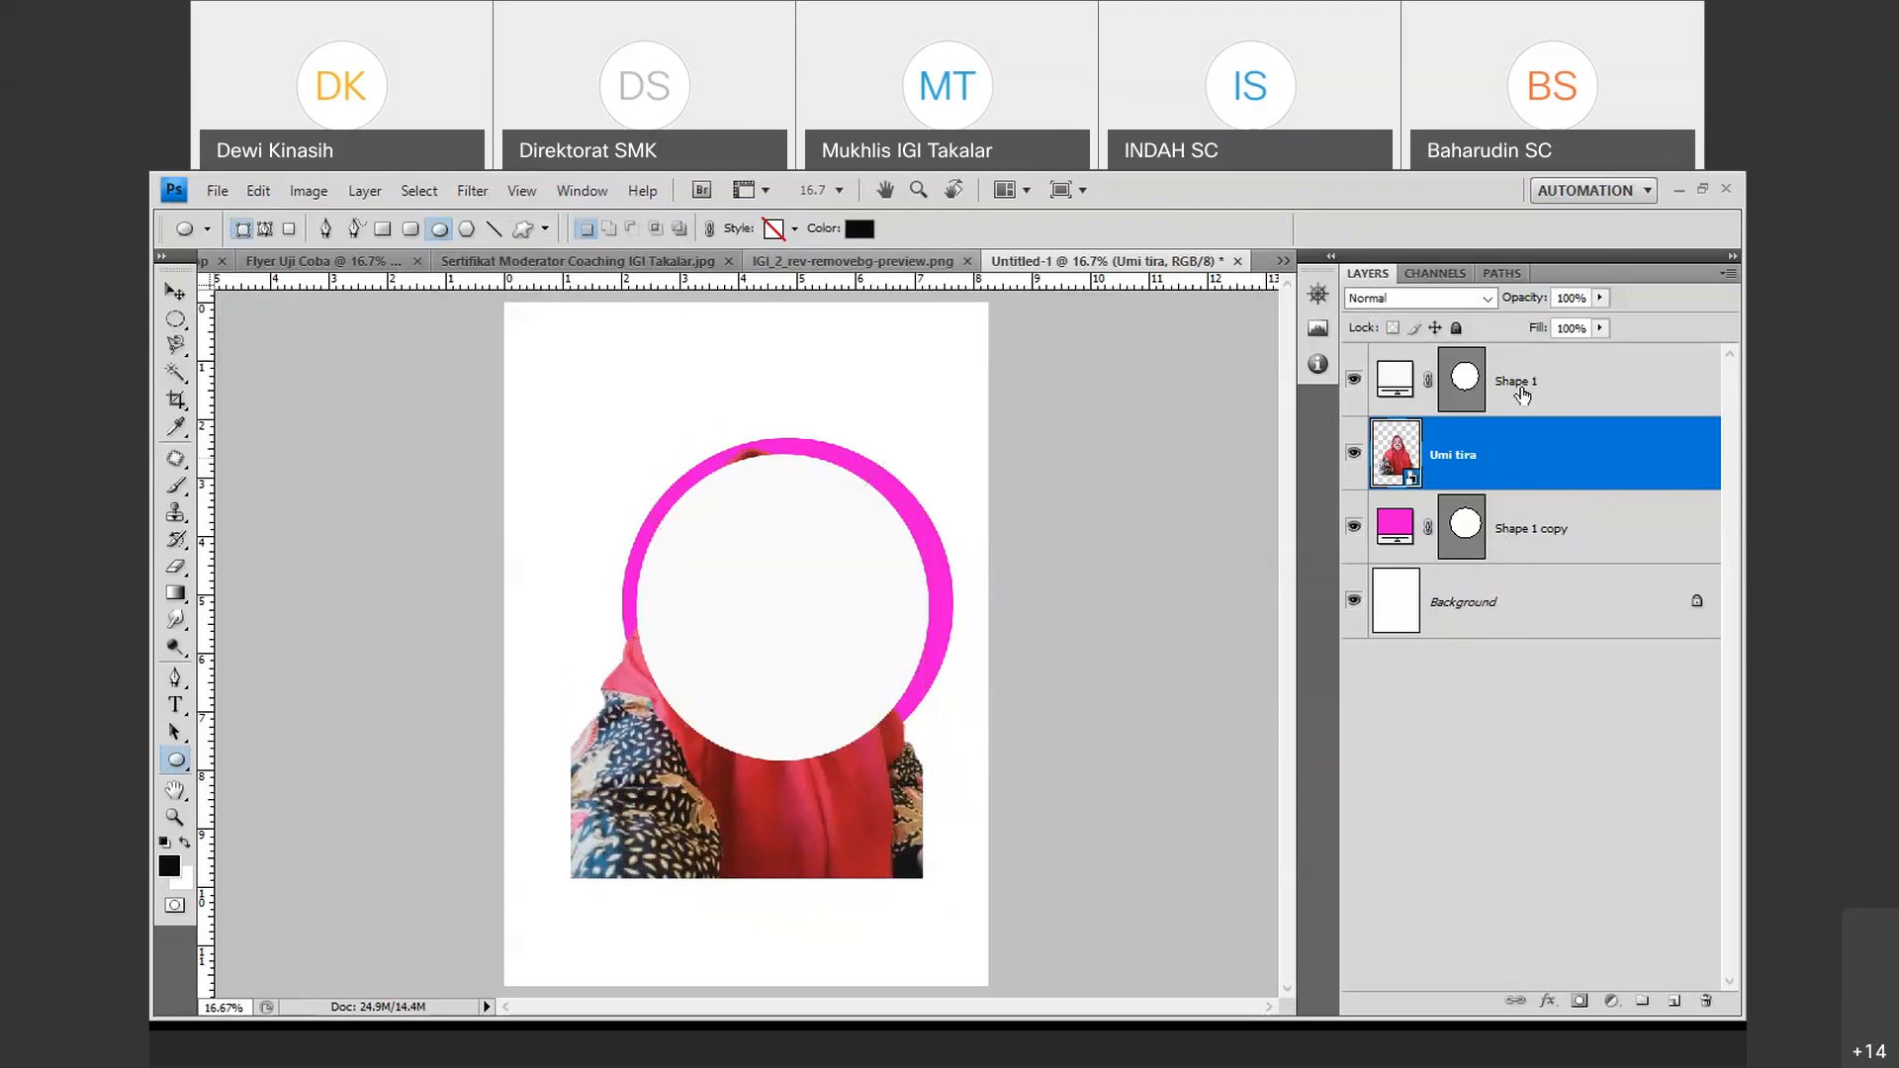
pyautogui.moveTo(1534, 450); pyautogui.dragTo(1546, 384)
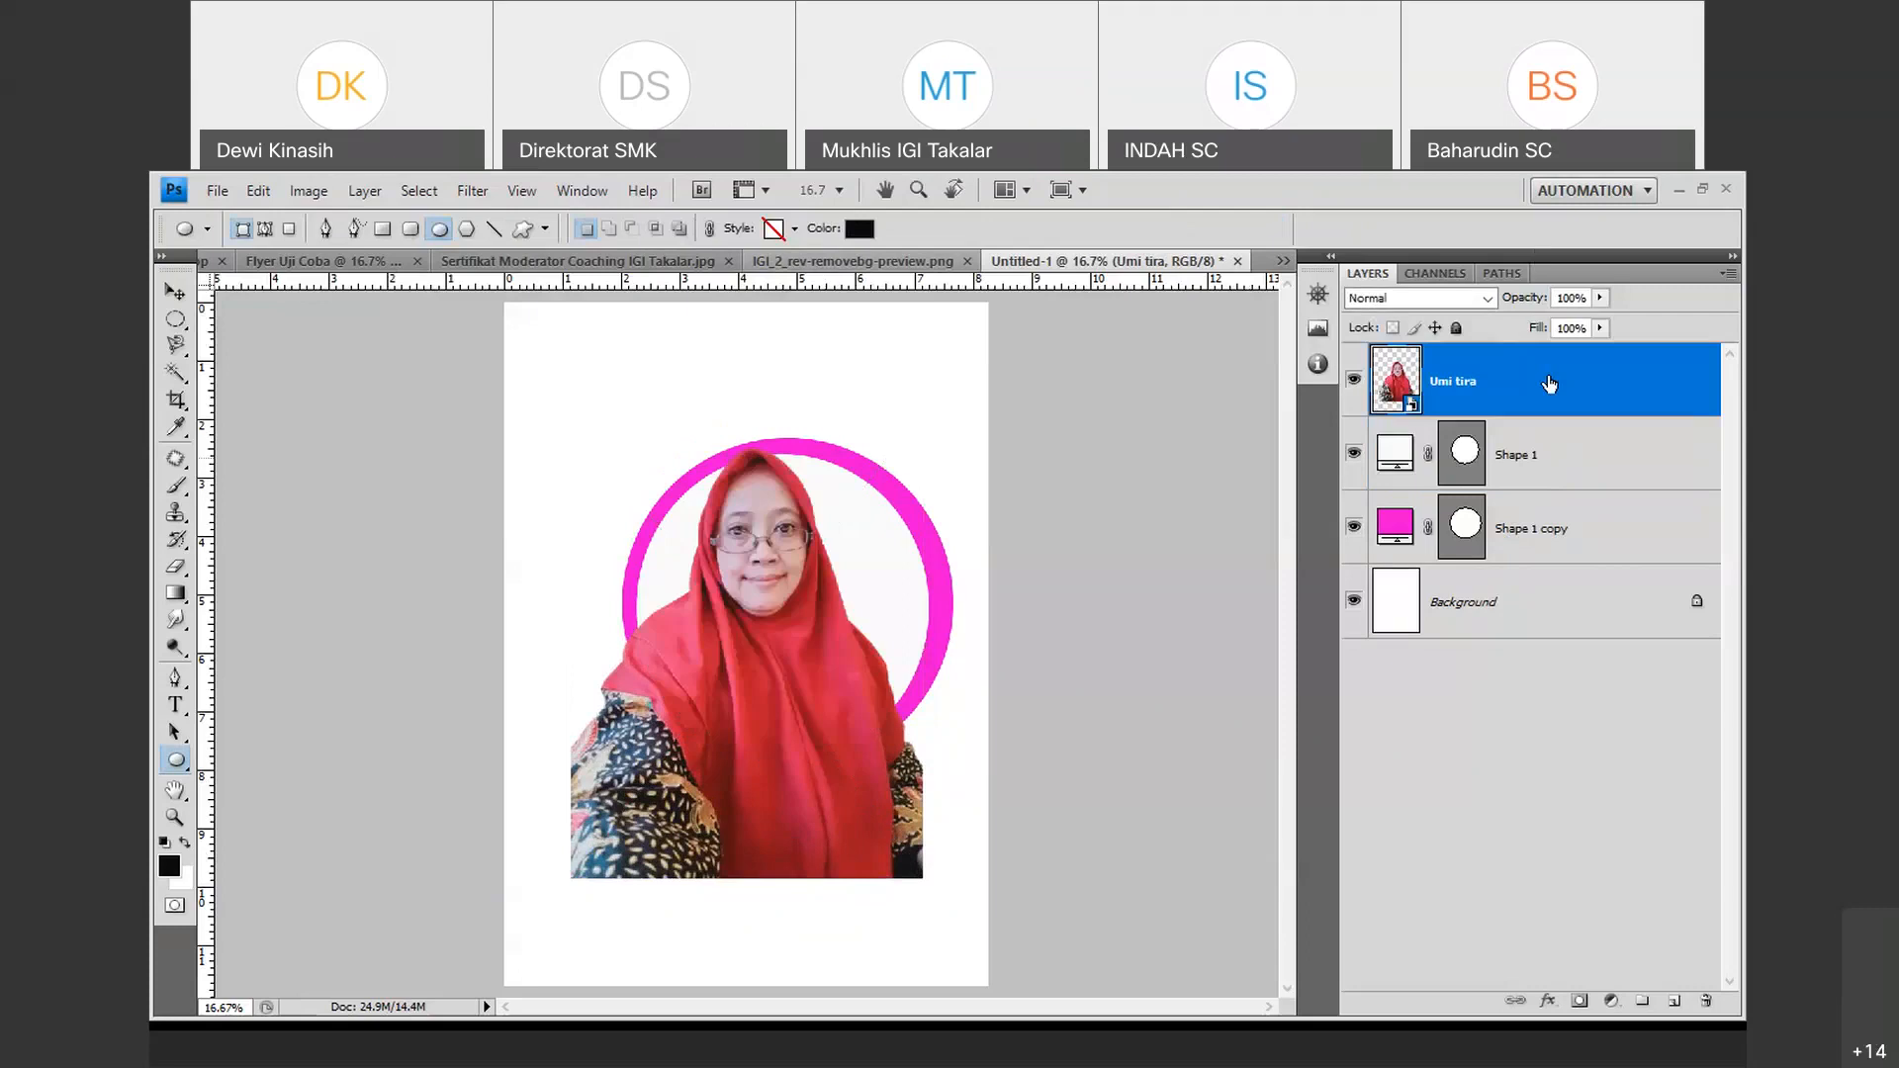
# Scale the portrait to about 67% width and 72% height and move it inside the ring.
pyautogui.click(258, 190)
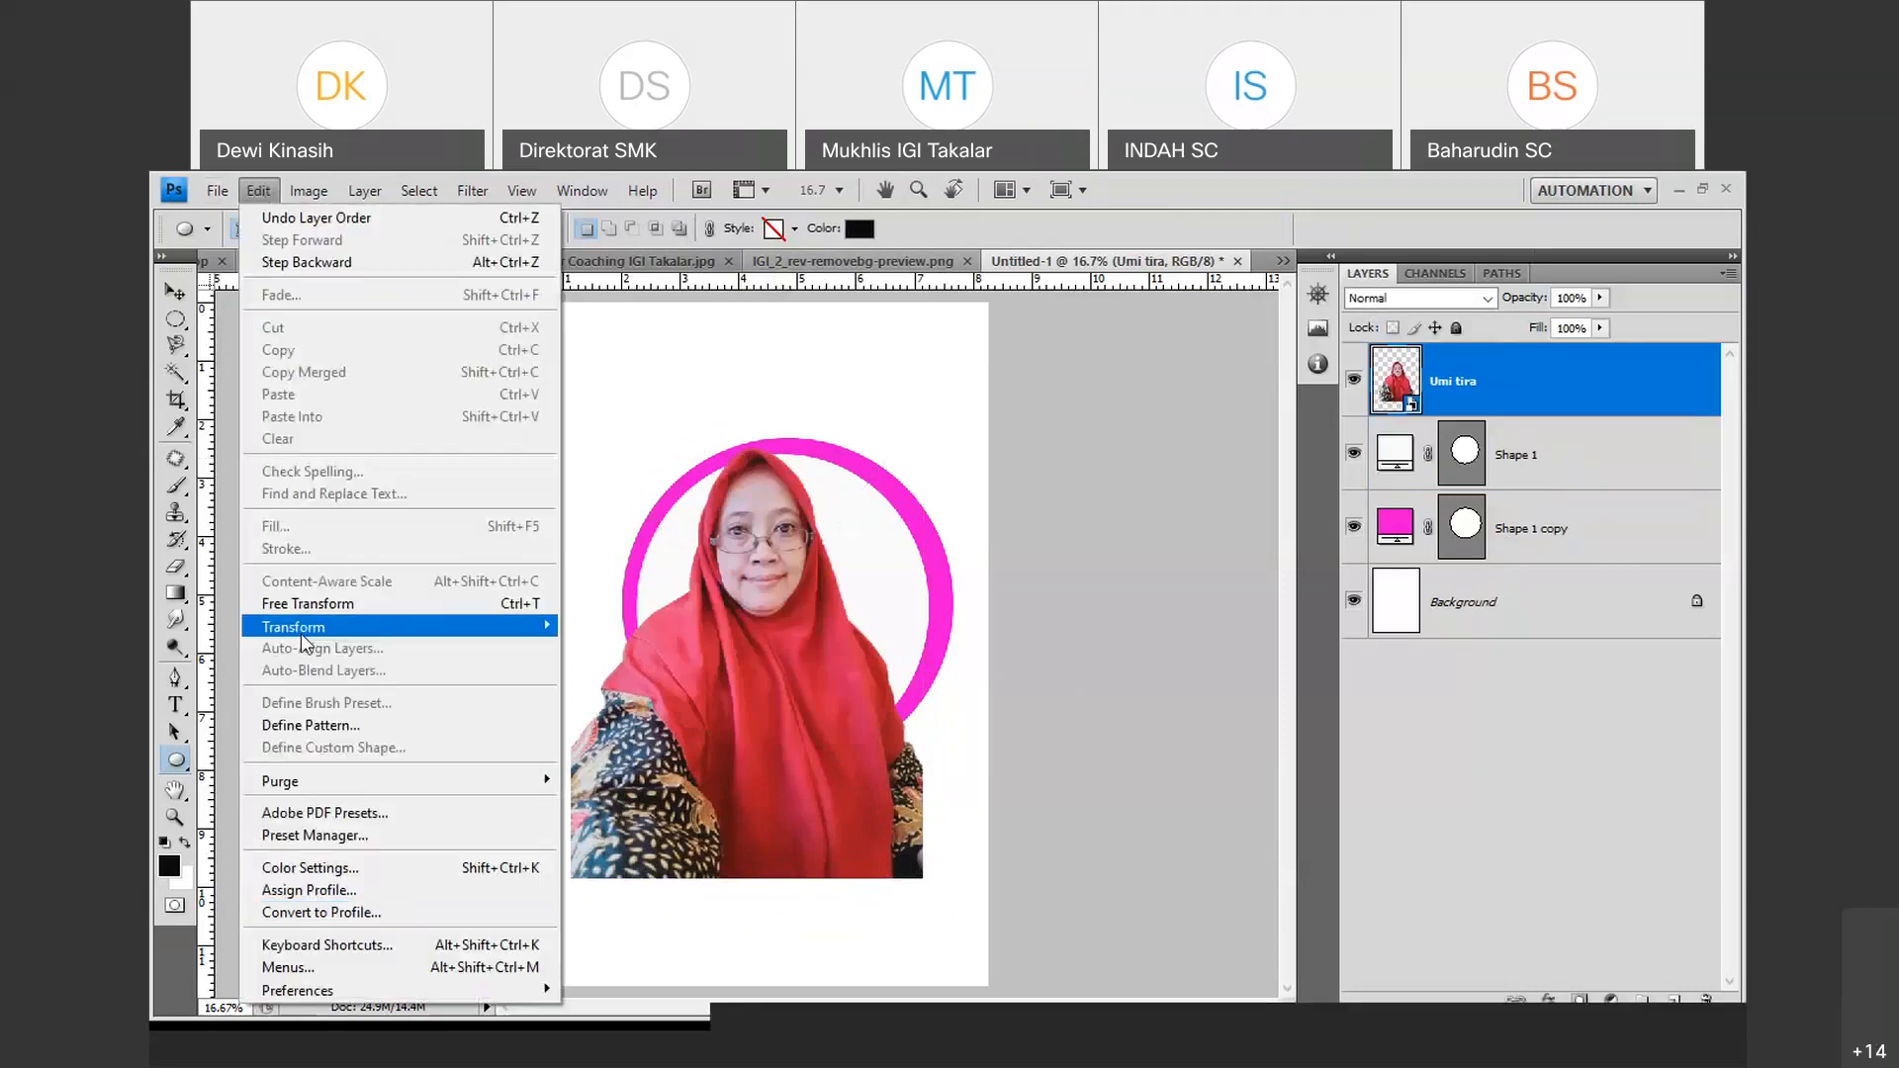
pyautogui.click(593, 657)
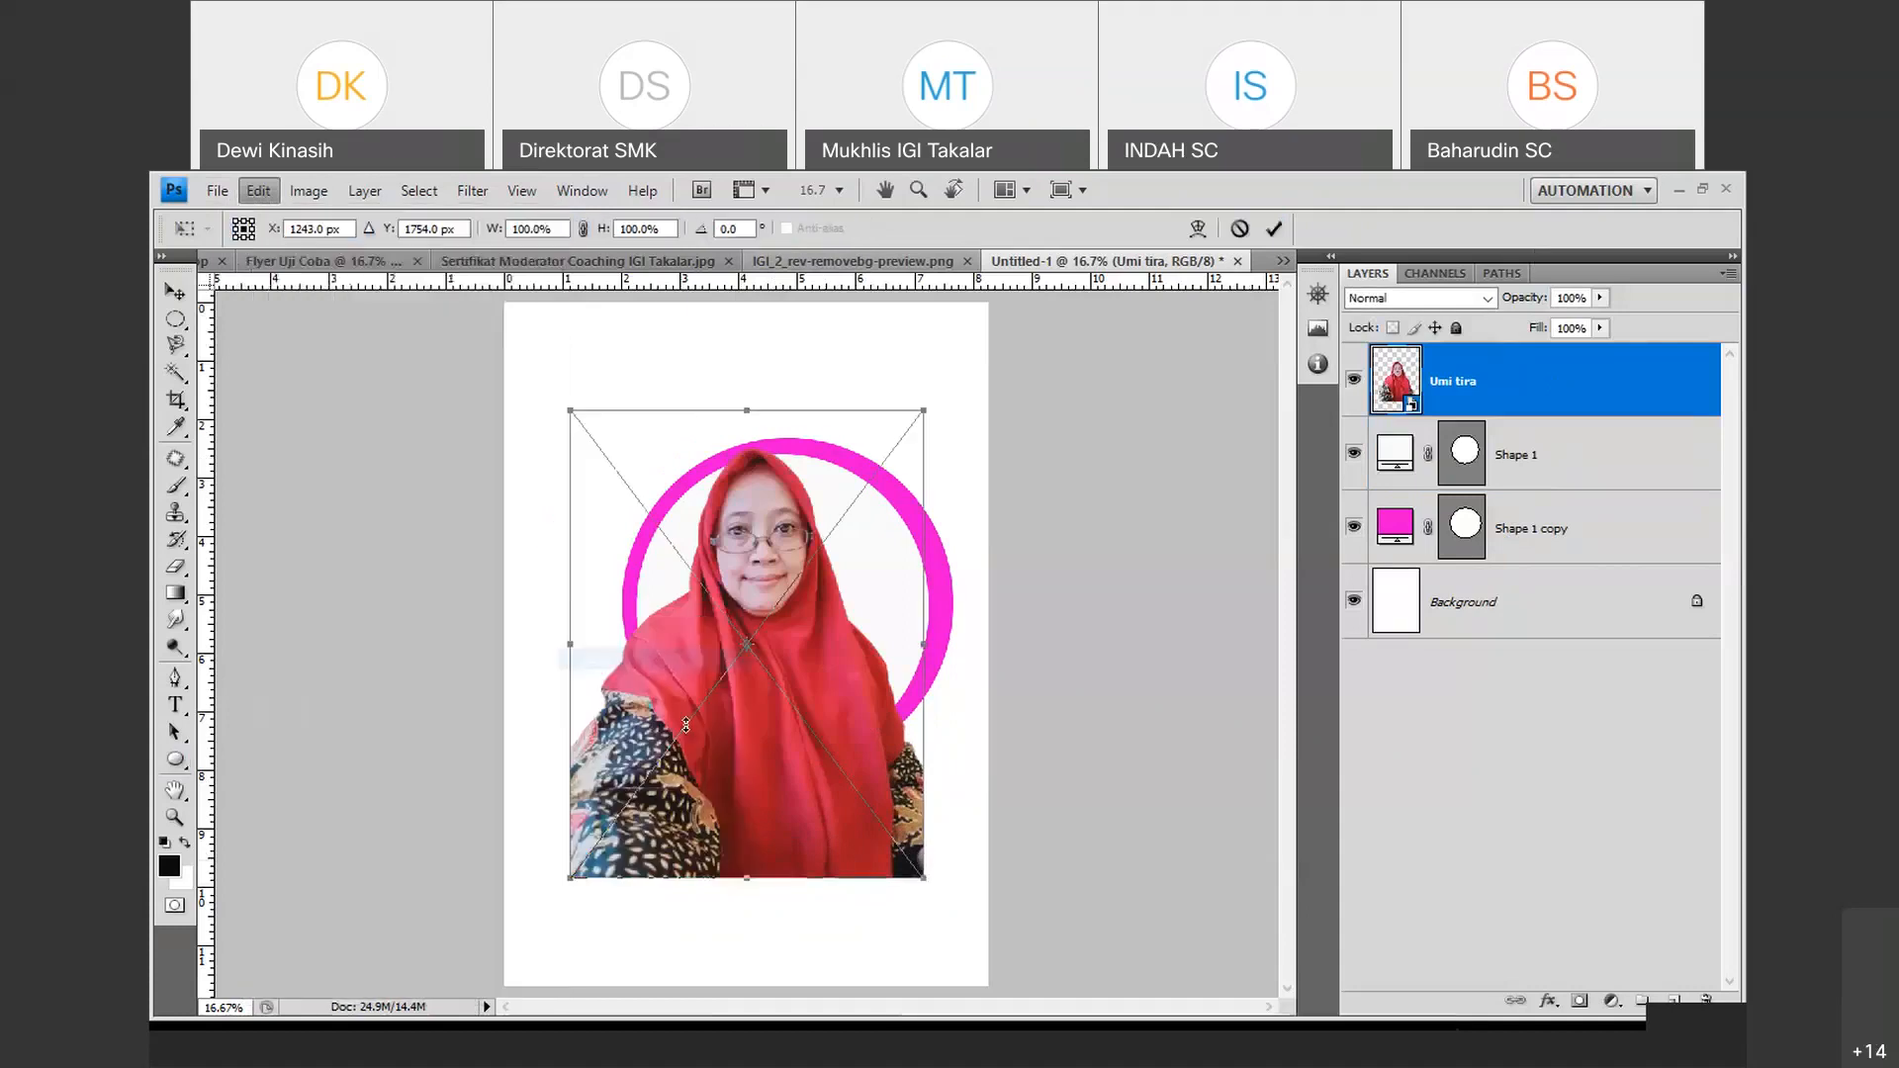
pyautogui.moveTo(577, 884); pyautogui.dragTo(675, 777)
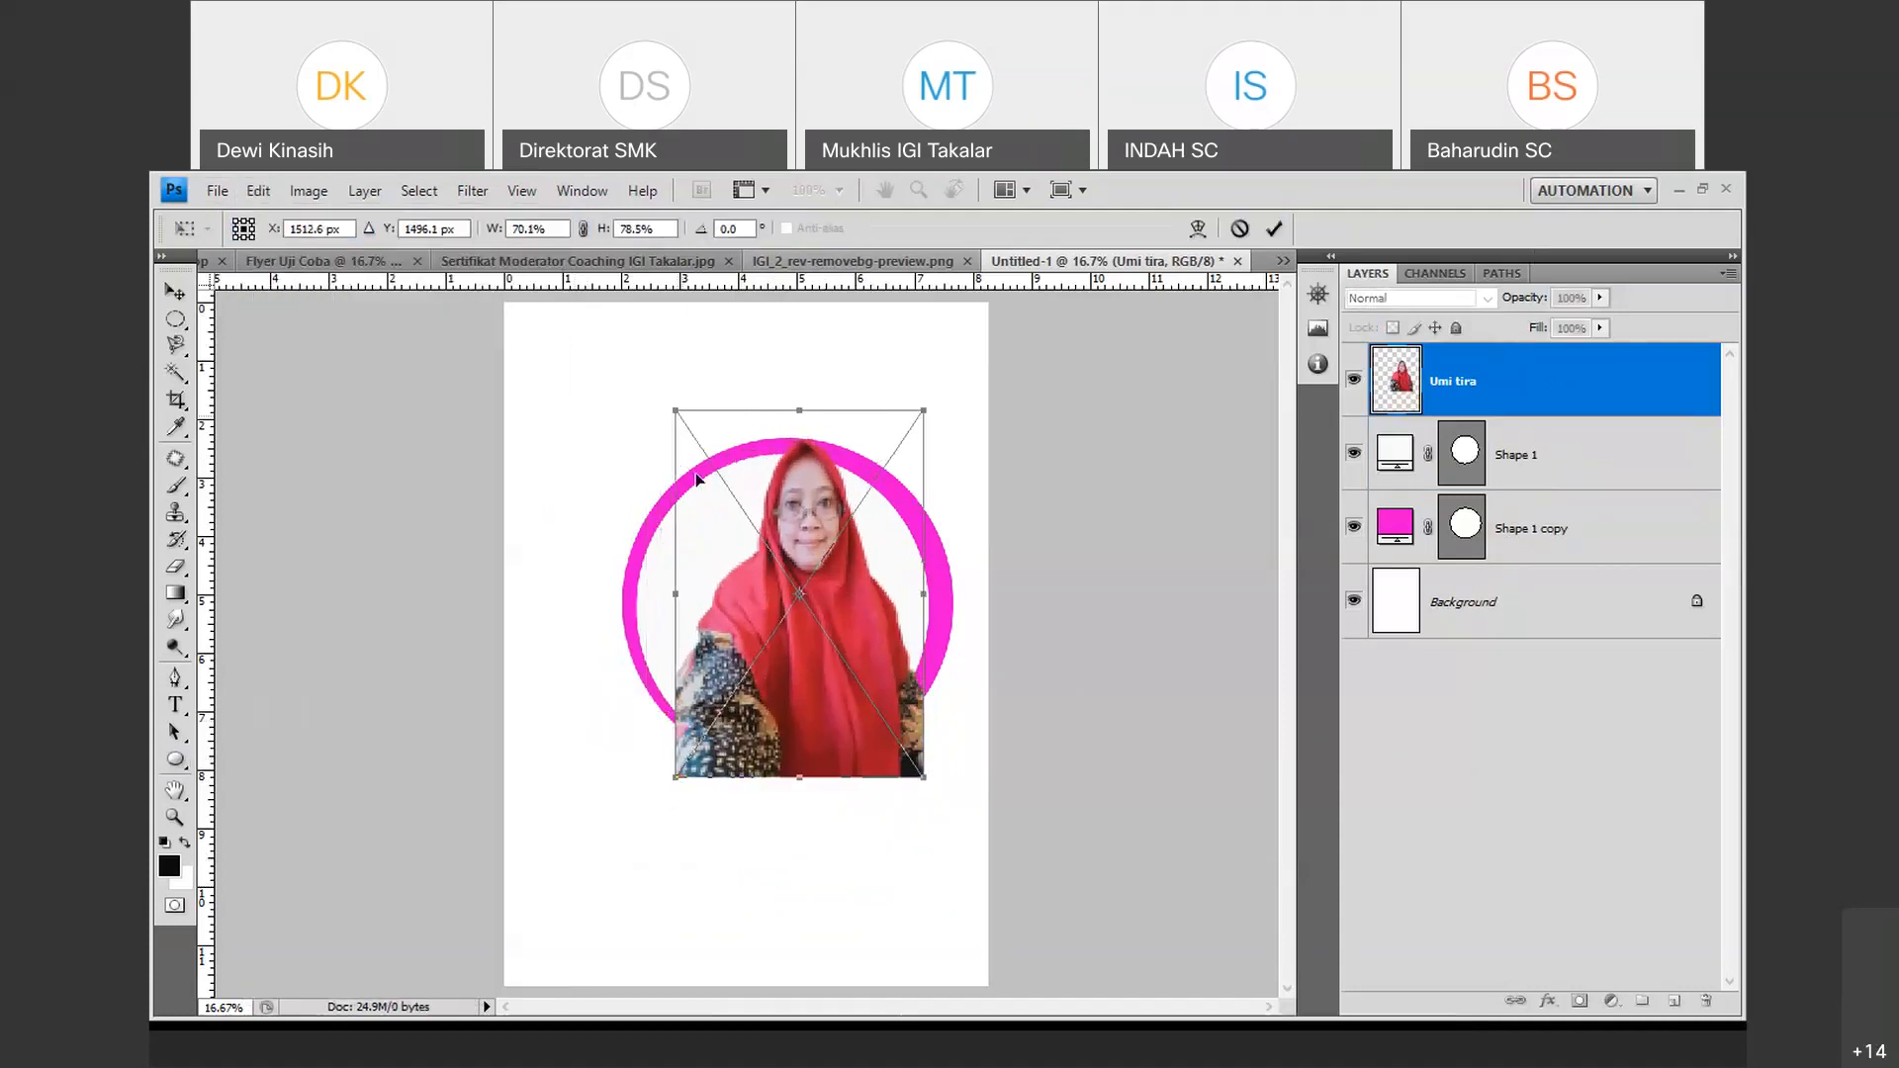
pyautogui.moveTo(676, 409); pyautogui.dragTo(686, 428)
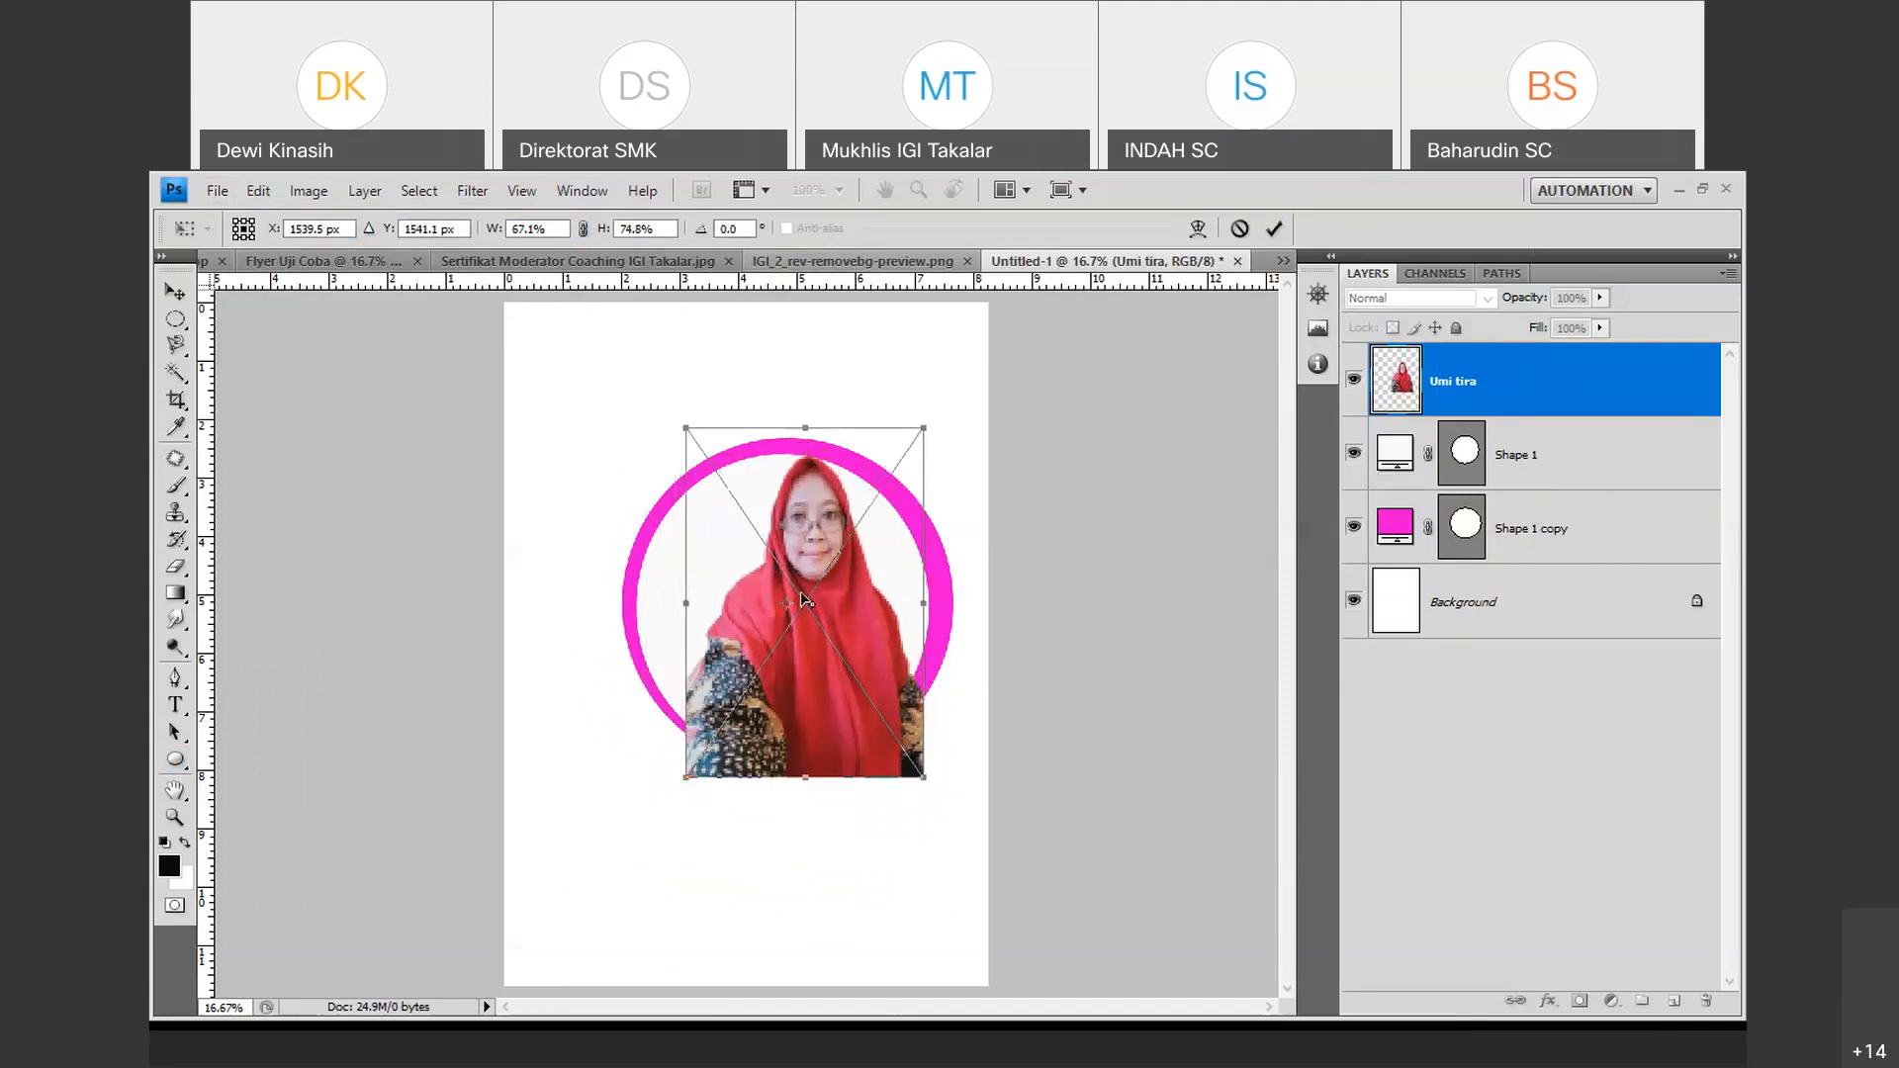
pyautogui.moveTo(885, 427); pyautogui.dragTo(832, 441)
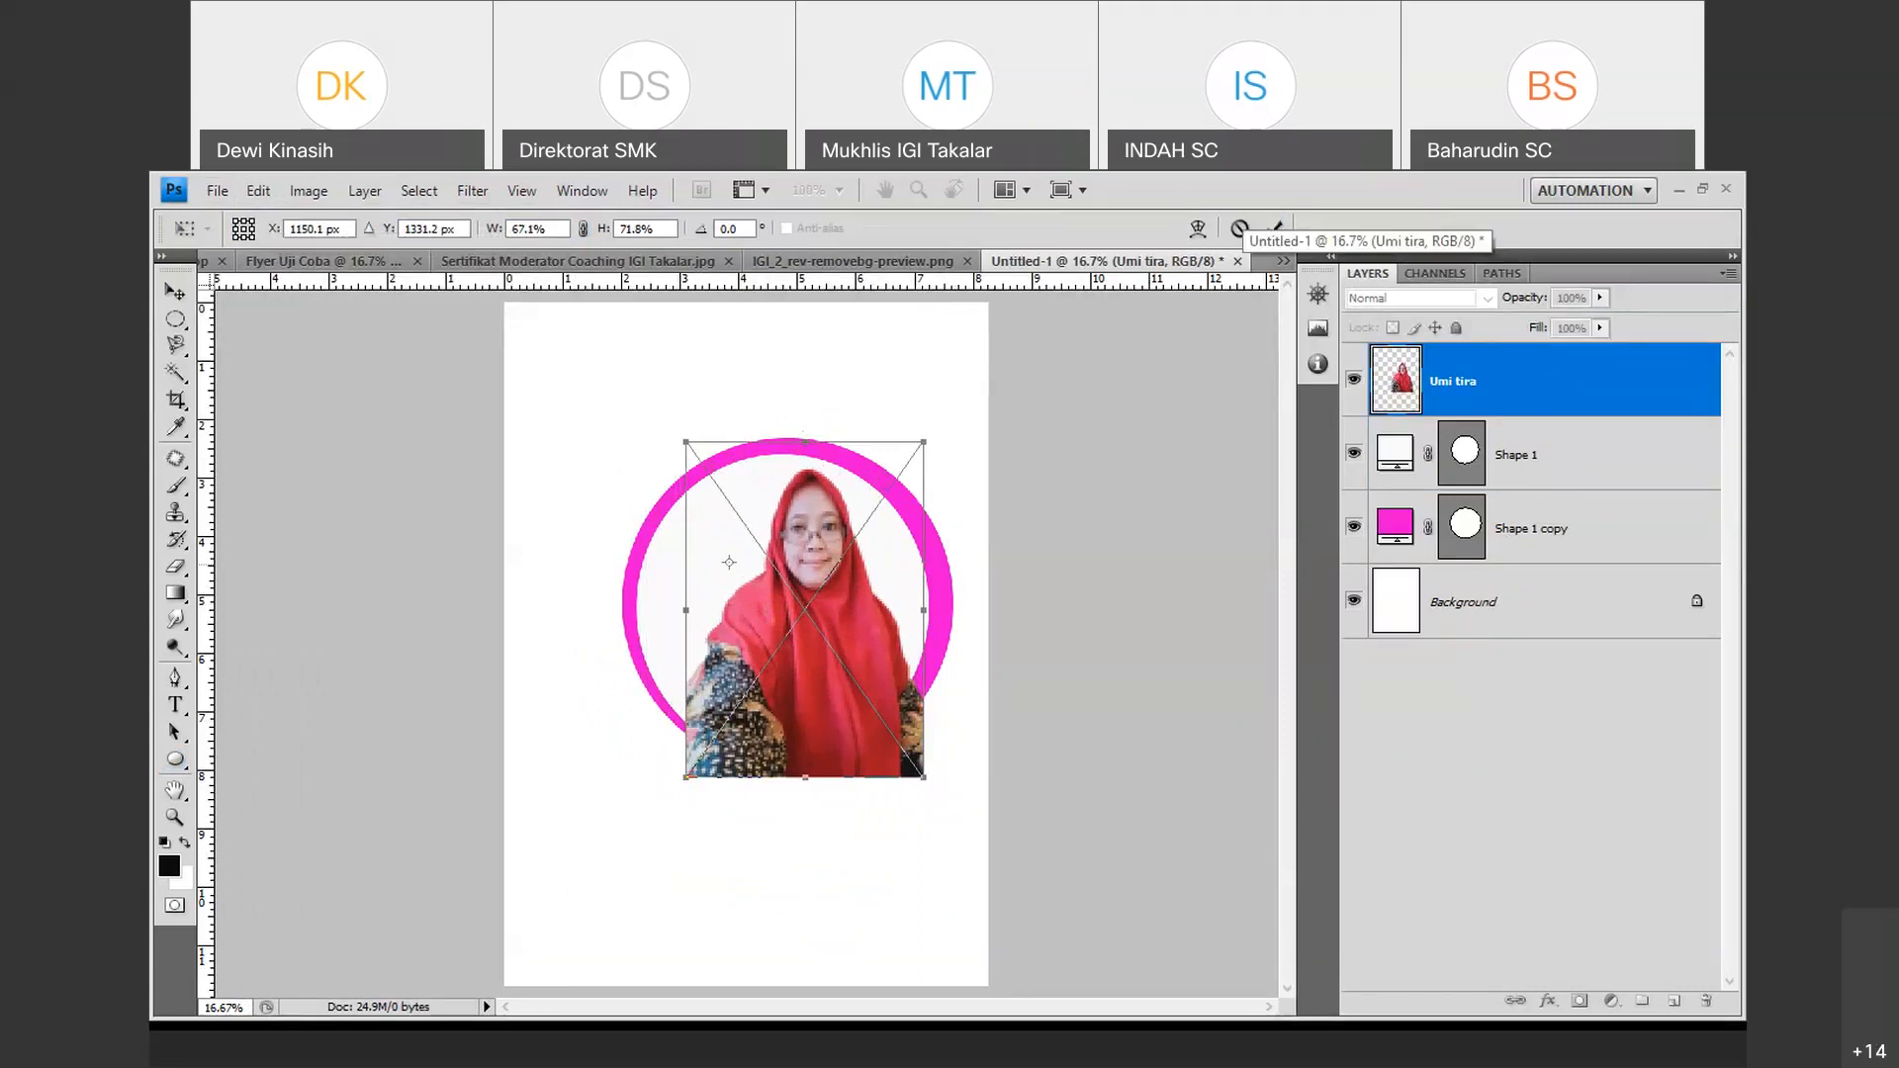
pyautogui.click(174, 290)
pyautogui.click(899, 506)
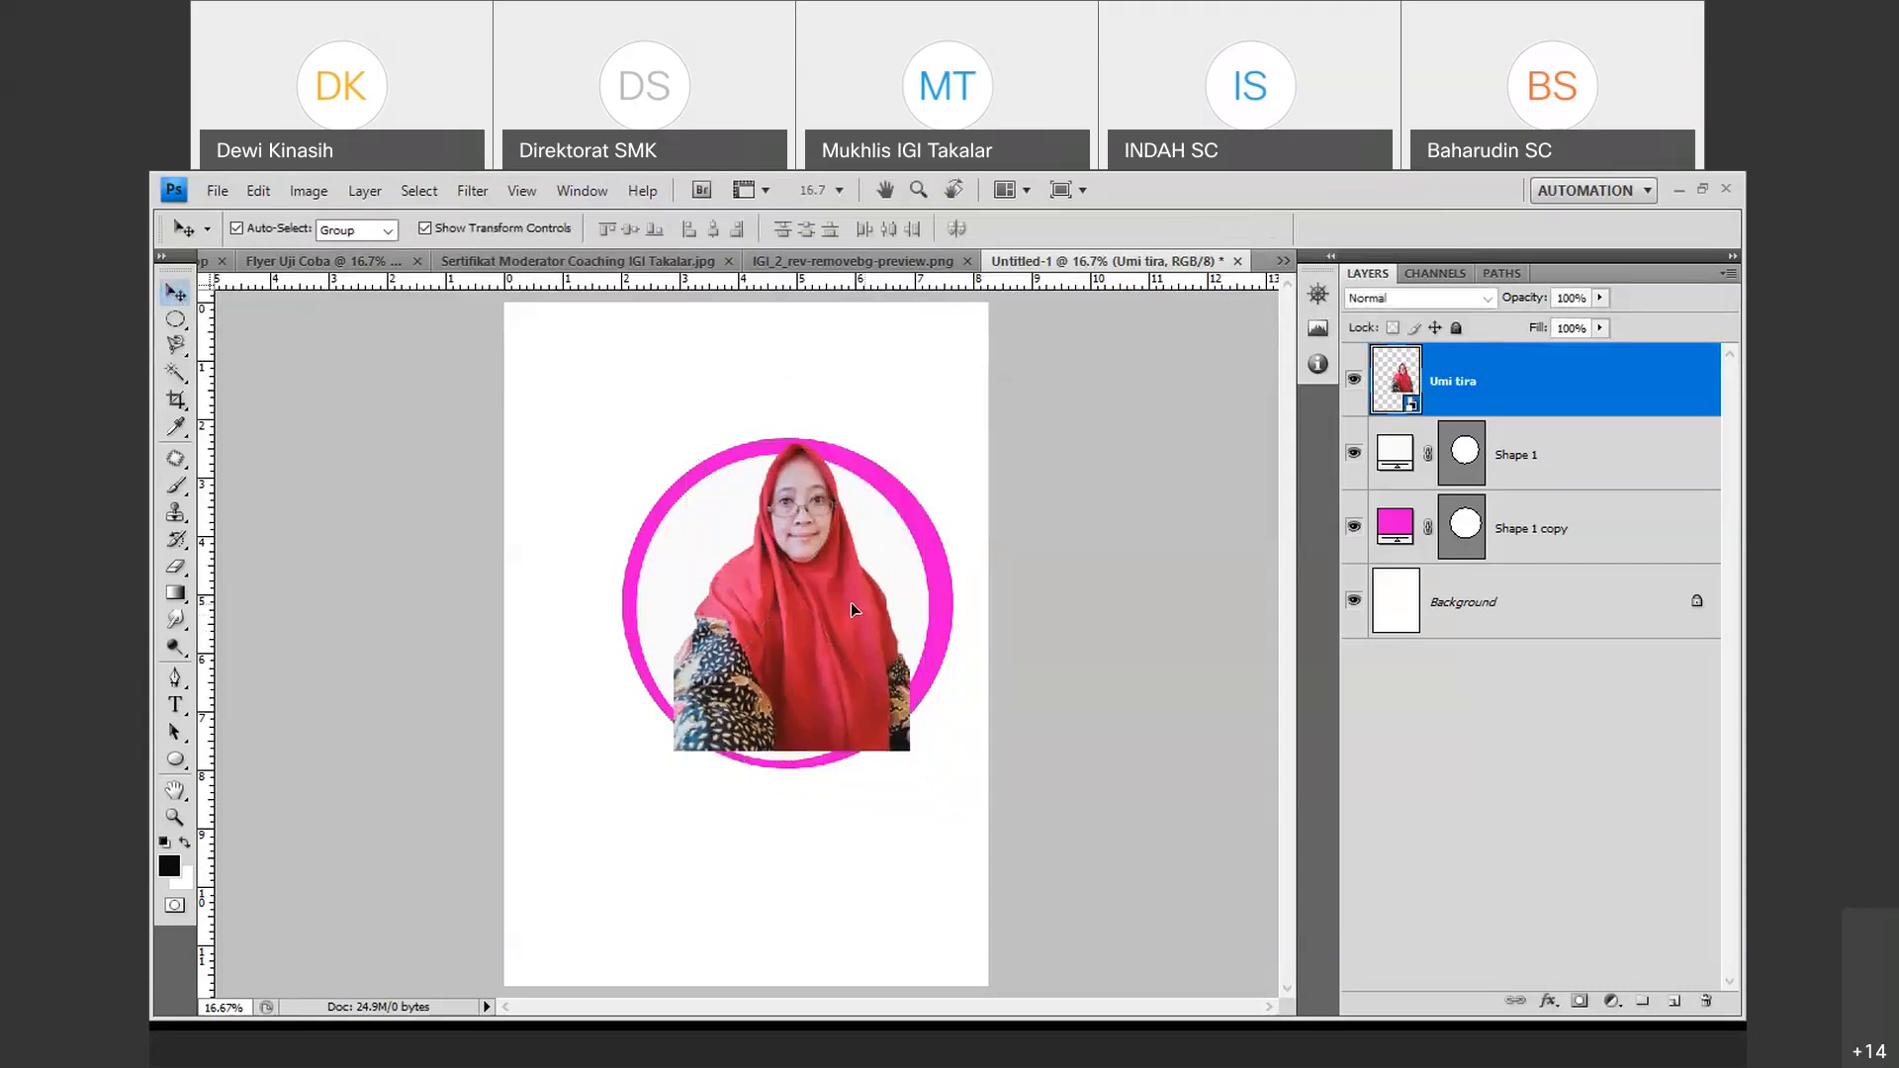
# Stretch the portrait to about 75% height so its lower edge reaches the bottom of the ring.
pyautogui.hotkey('ctrl', 't')
pyautogui.moveTo(789, 753); pyautogui.dragTo(795, 763)
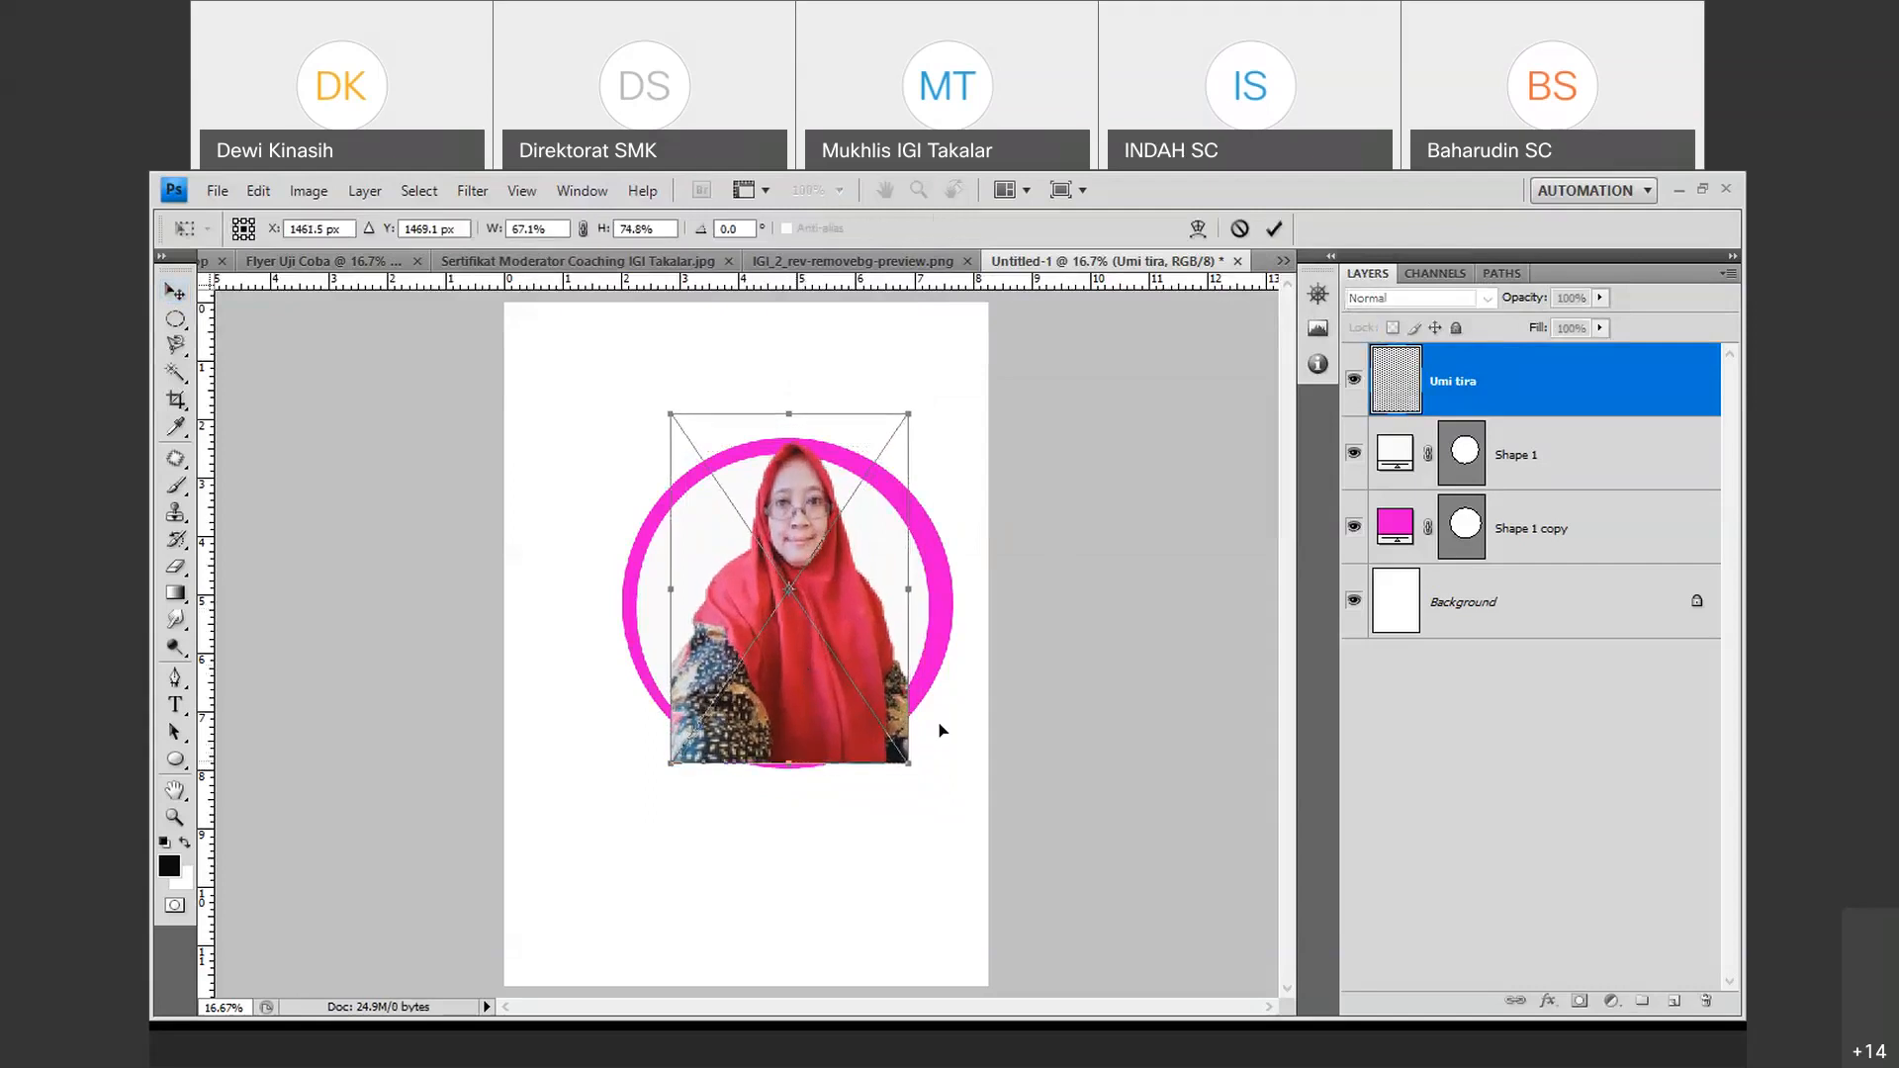
pyautogui.click(1273, 230)
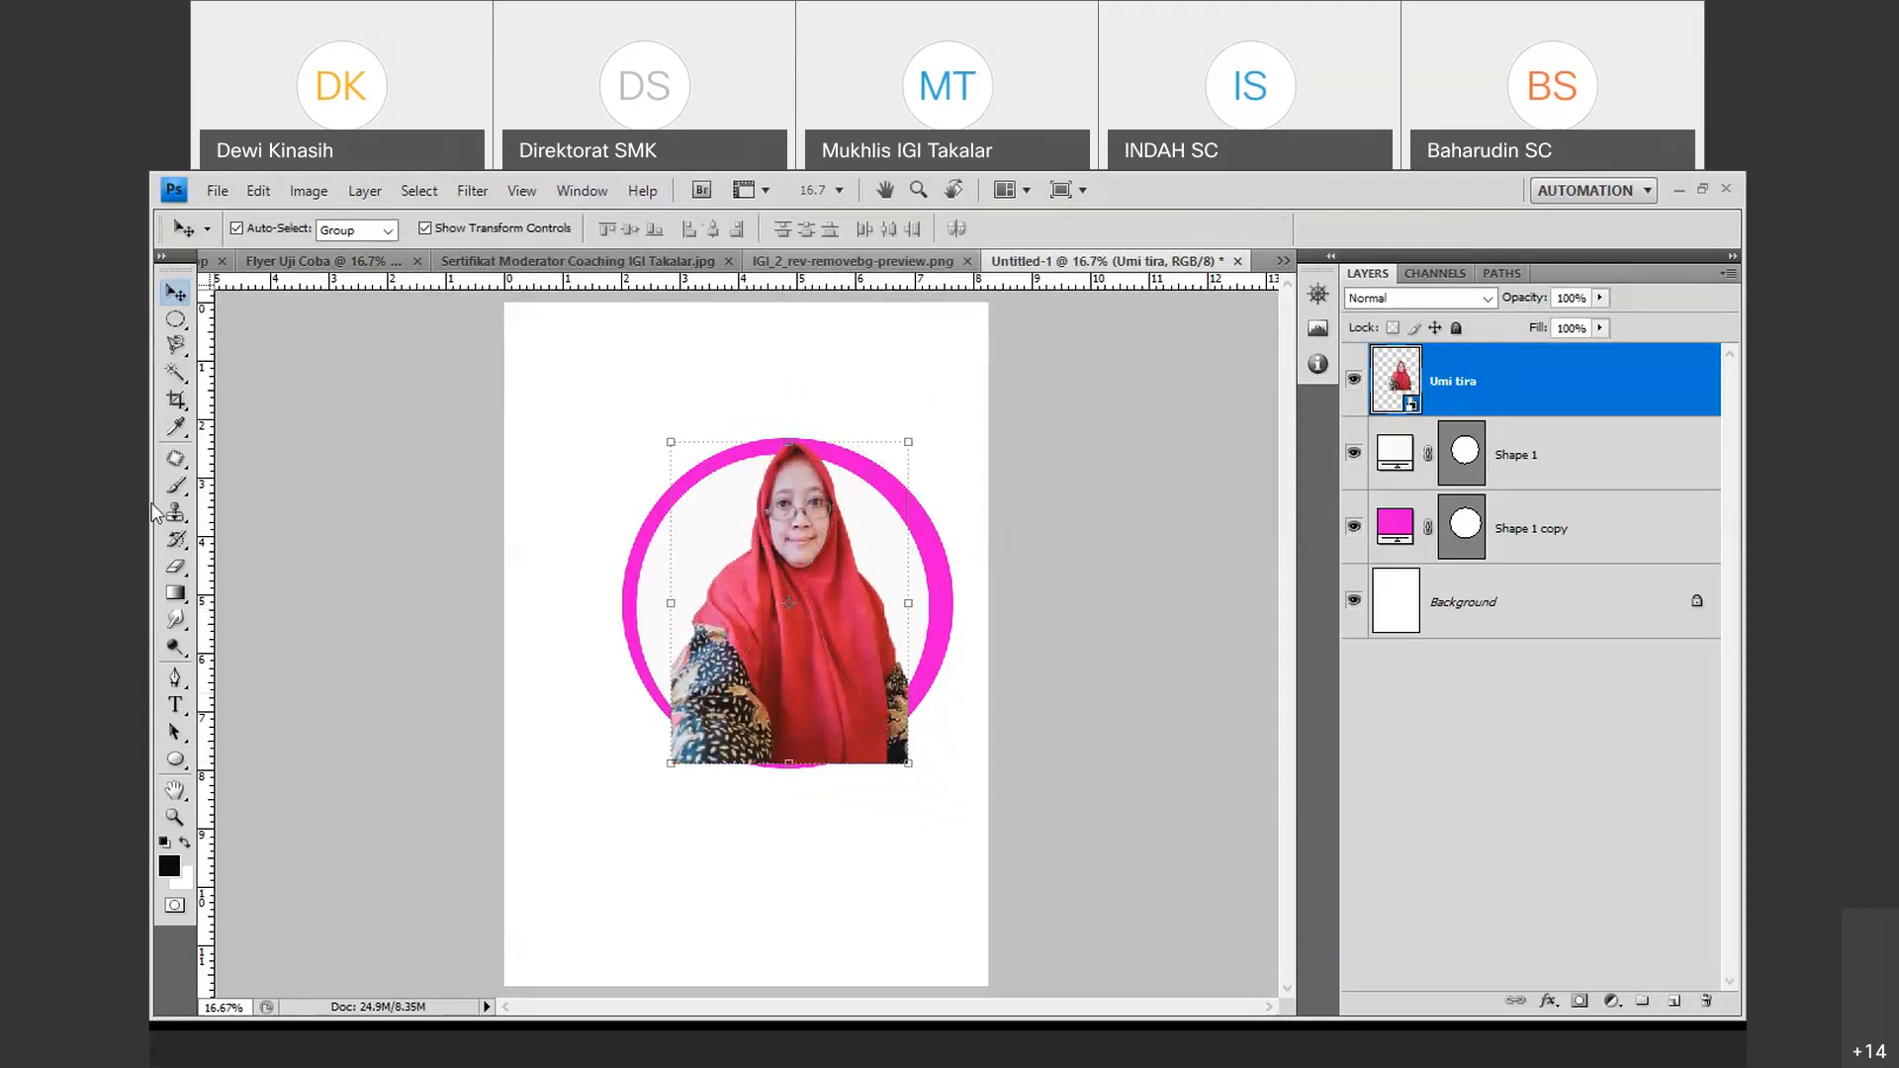
# Rasterize the portrait's smart object so it can be edited with the Eraser tool.
pyautogui.click(1539, 463)
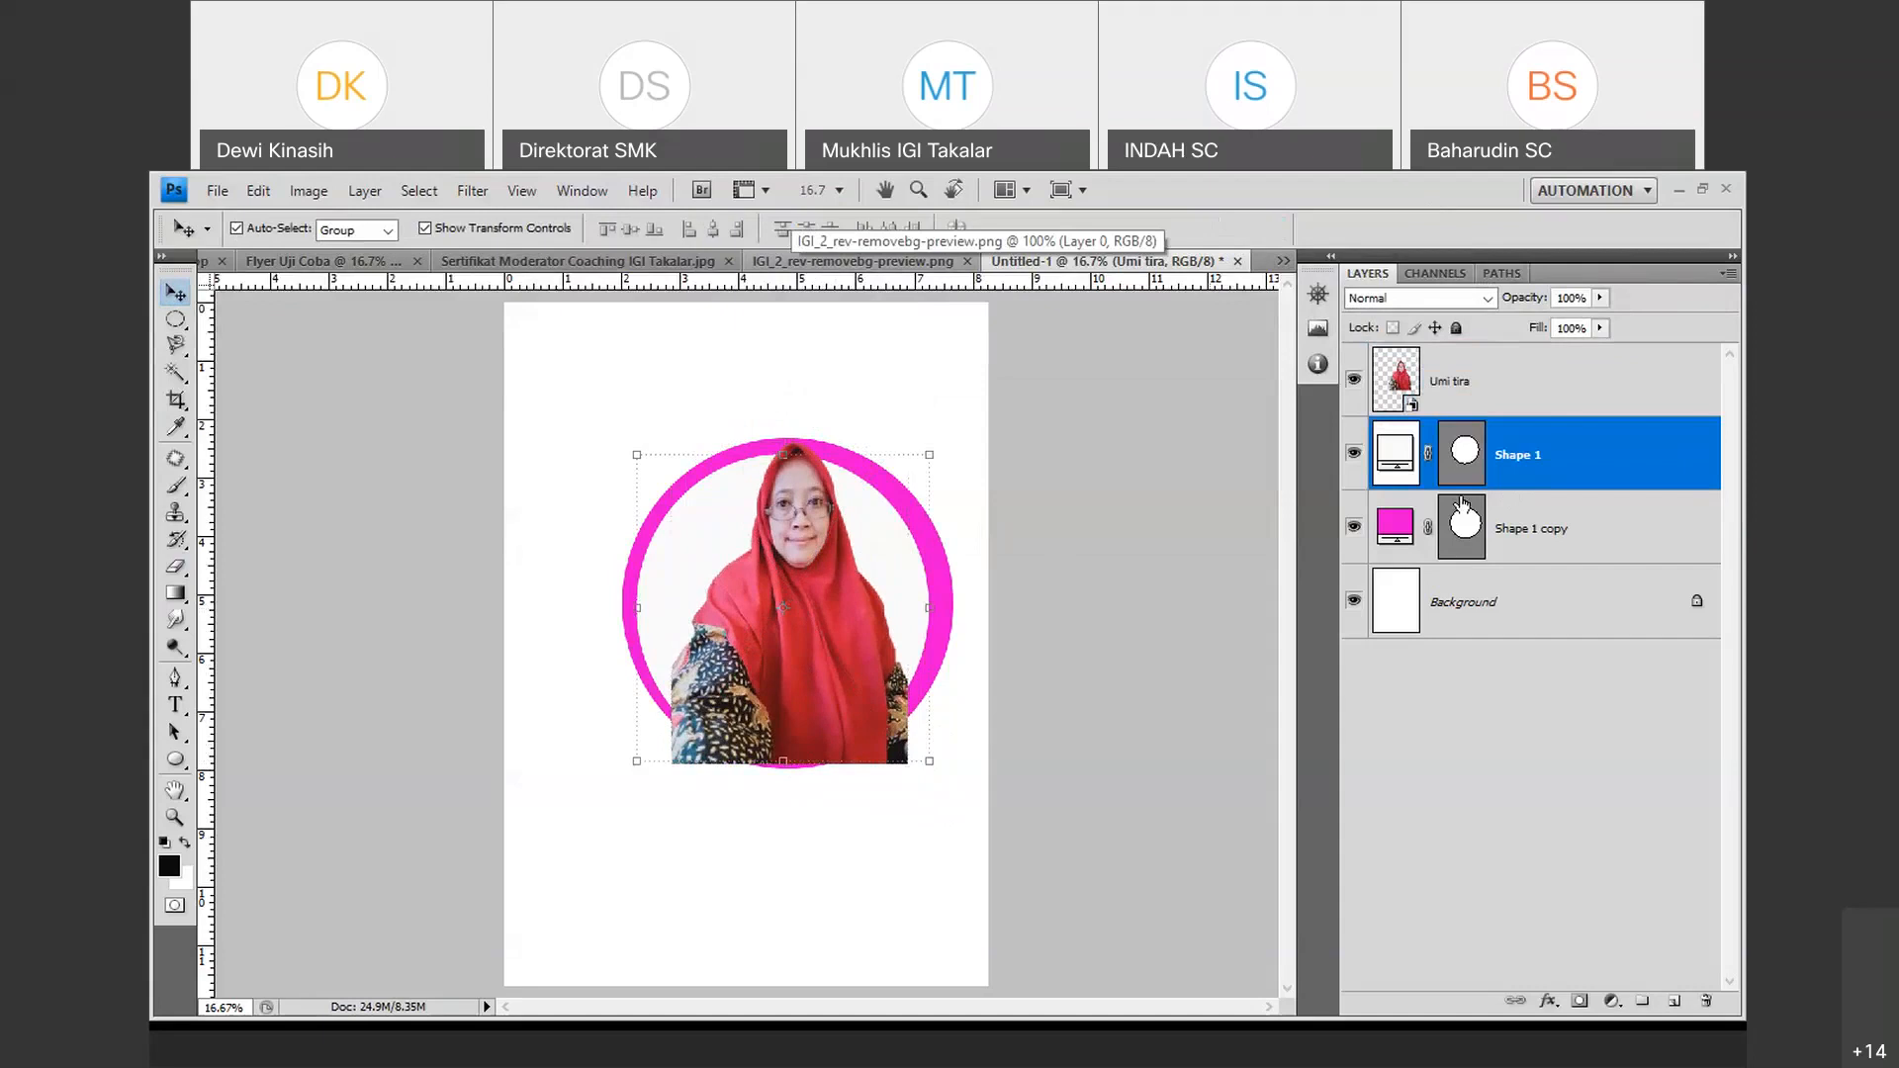
pyautogui.click(1445, 398)
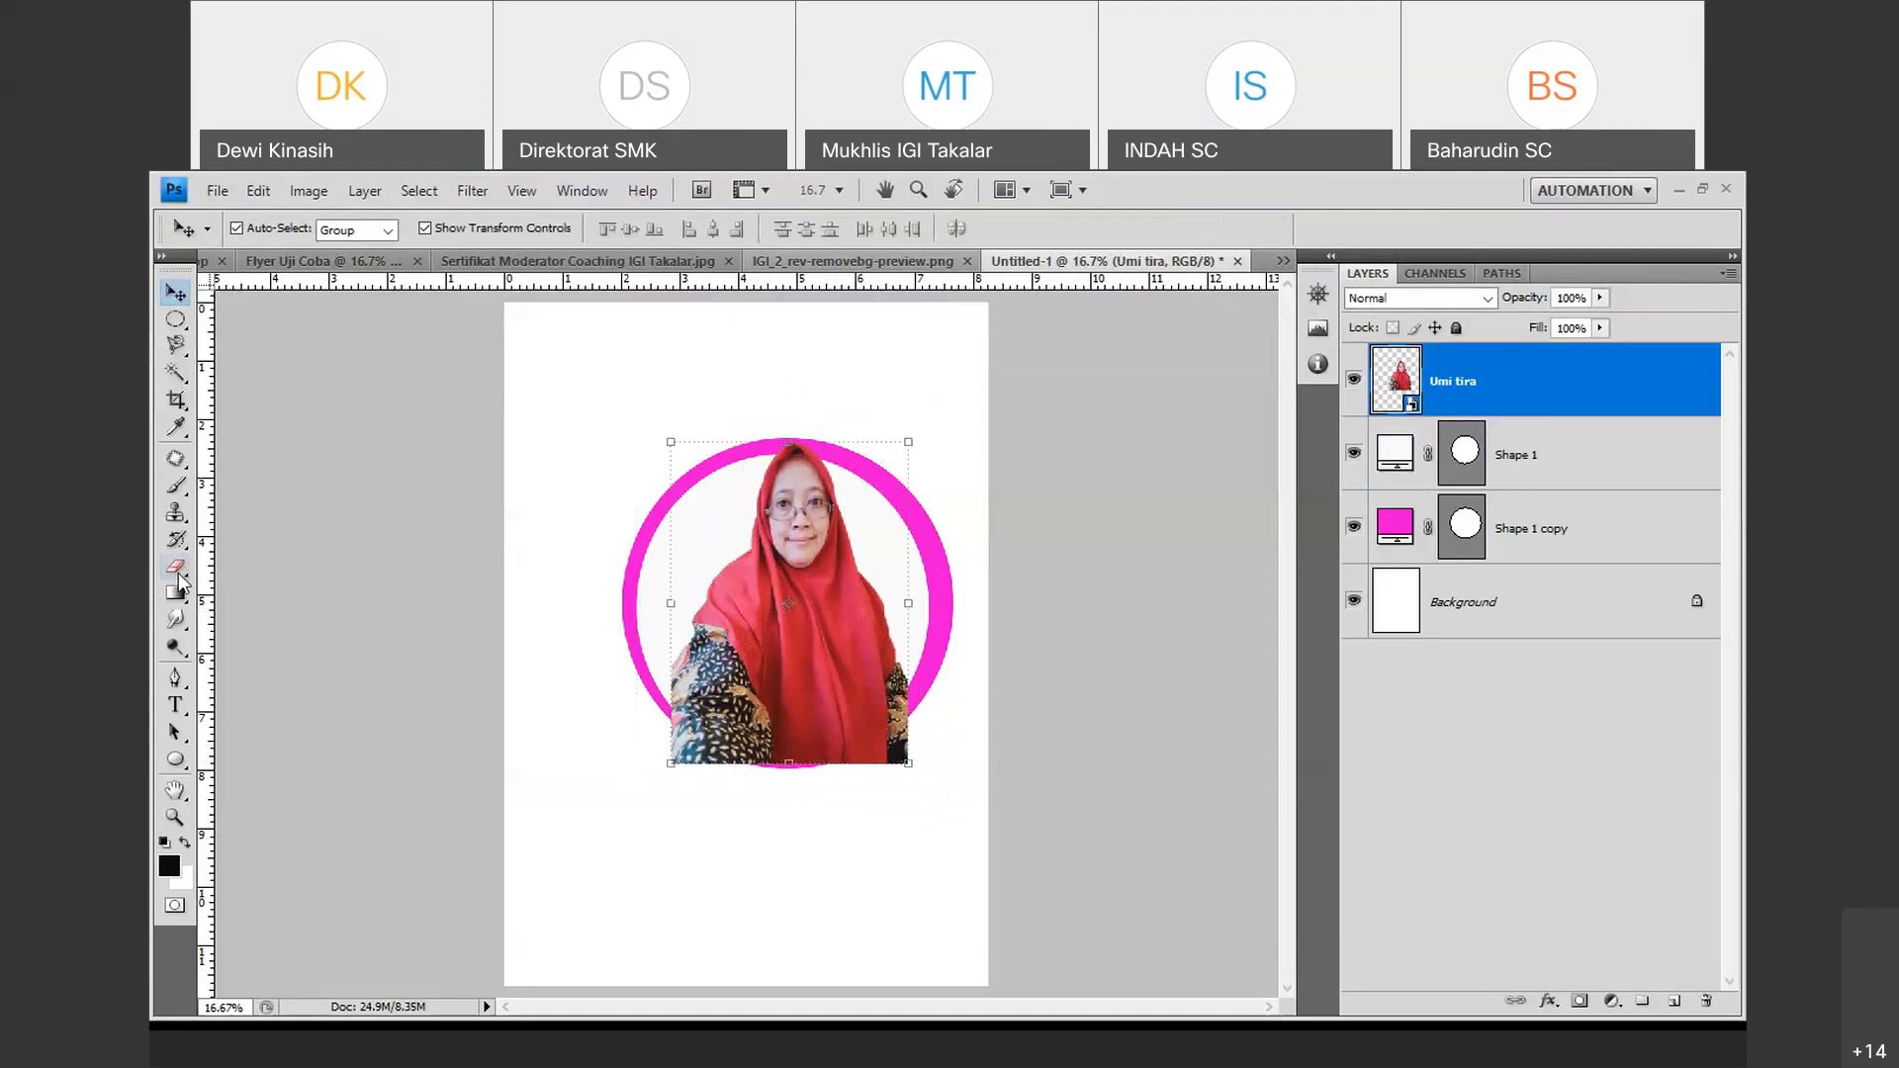
pyautogui.click(178, 573)
pyautogui.click(768, 632)
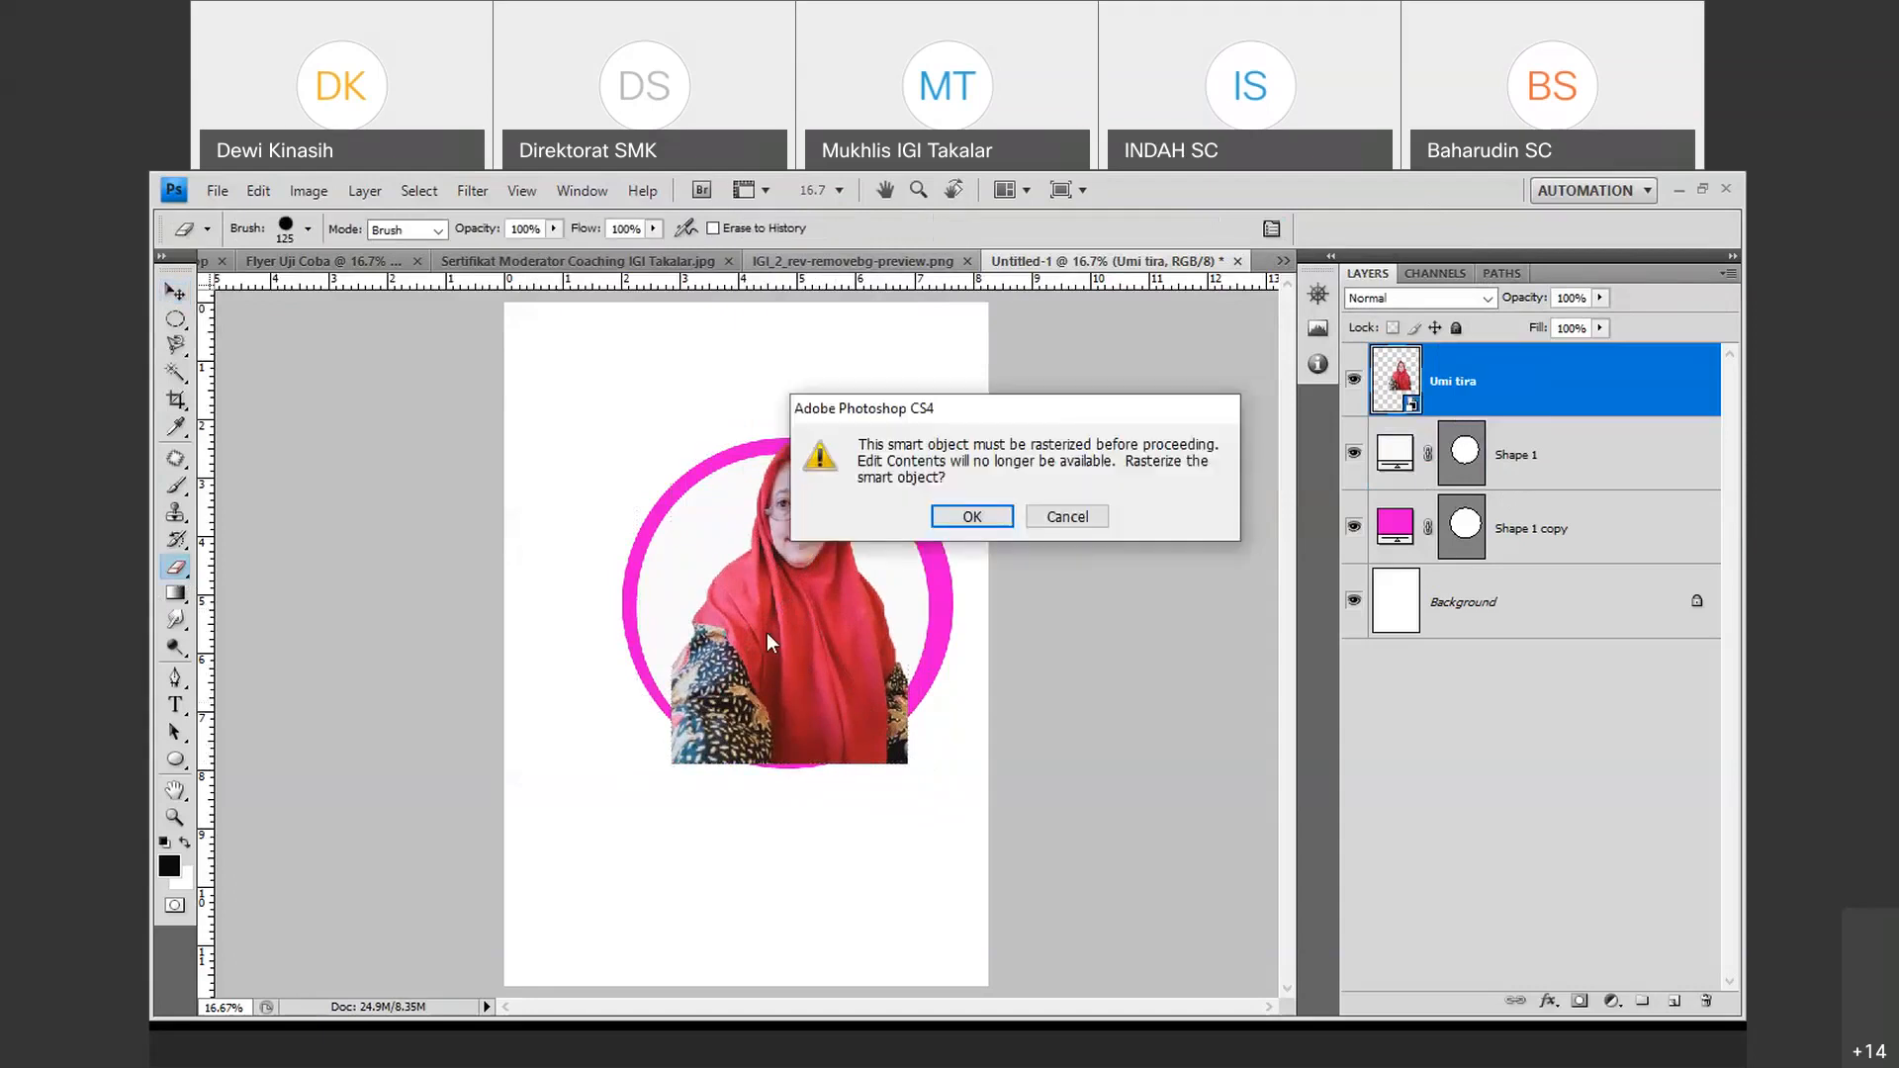
pyautogui.press('Escape')
pyautogui.moveTo(672, 737); pyautogui.dragTo(930, 742)
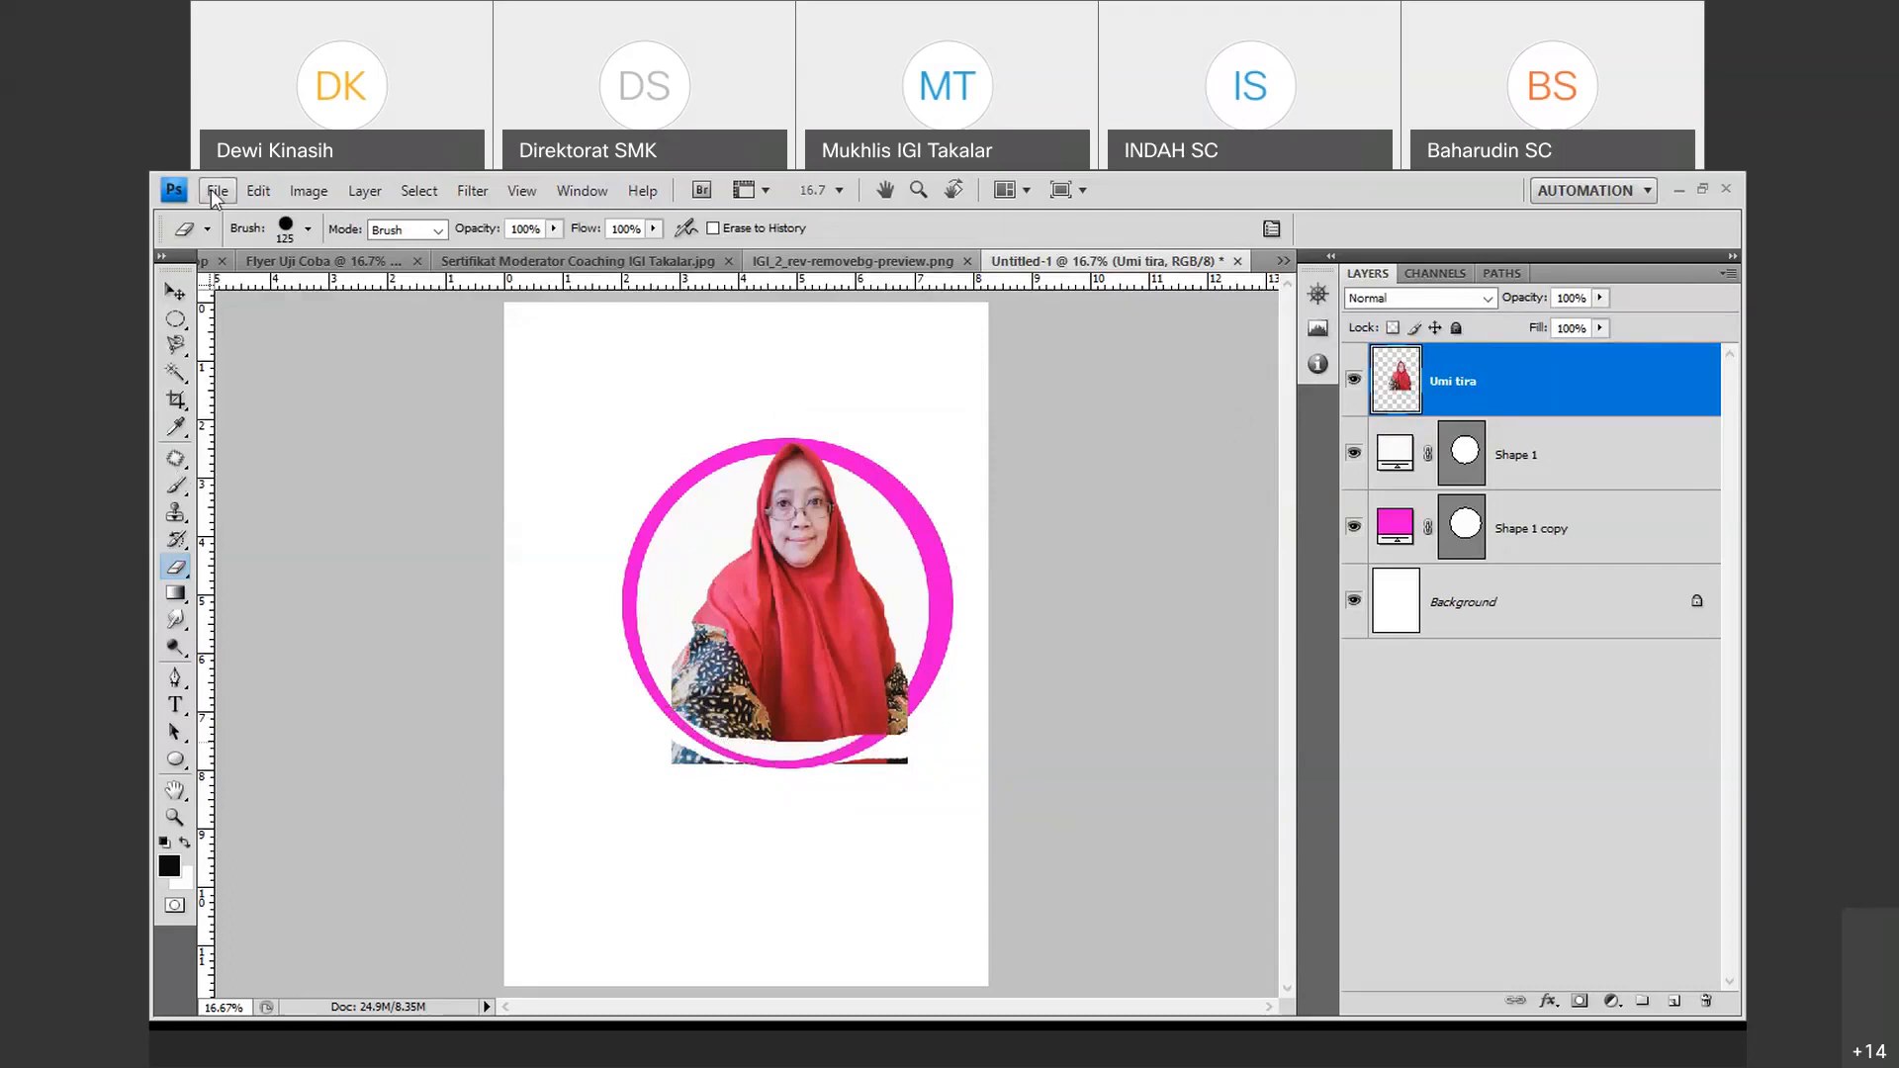
pyautogui.click(256, 190)
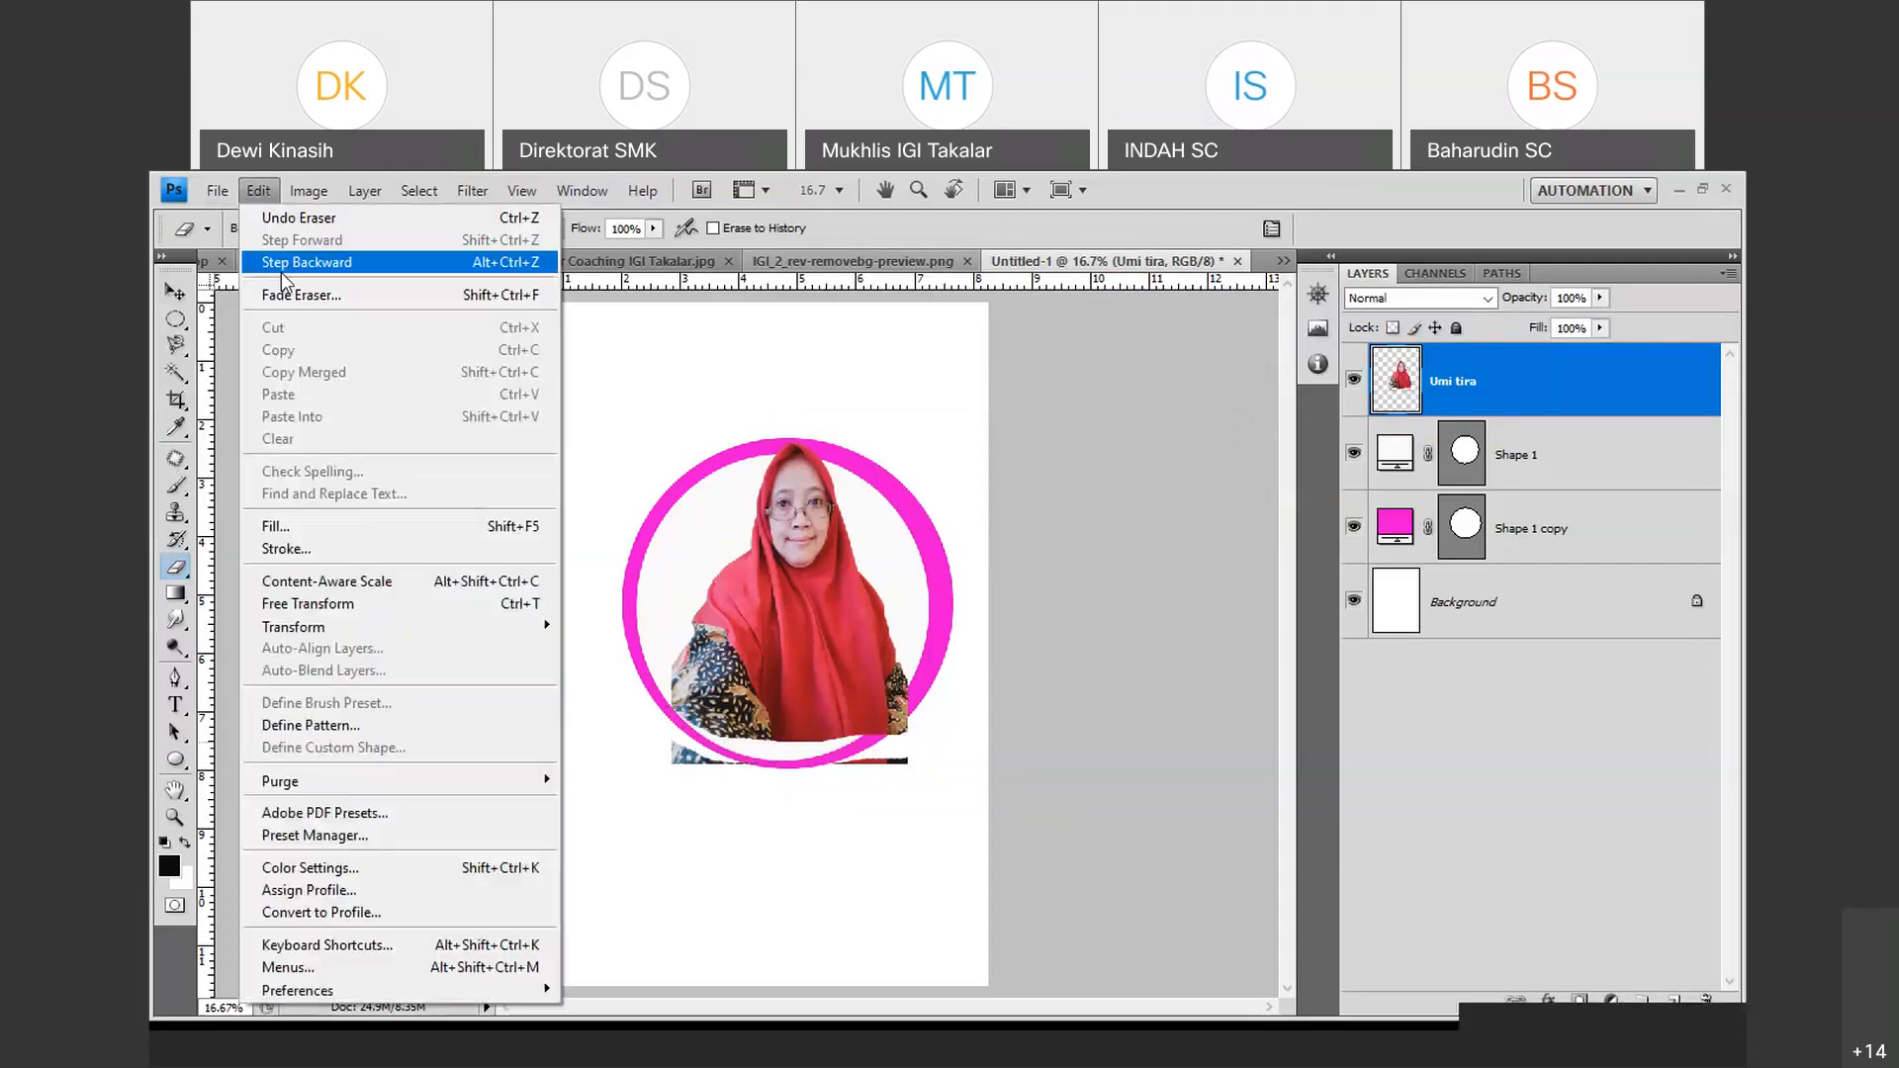
pyautogui.click(296, 262)
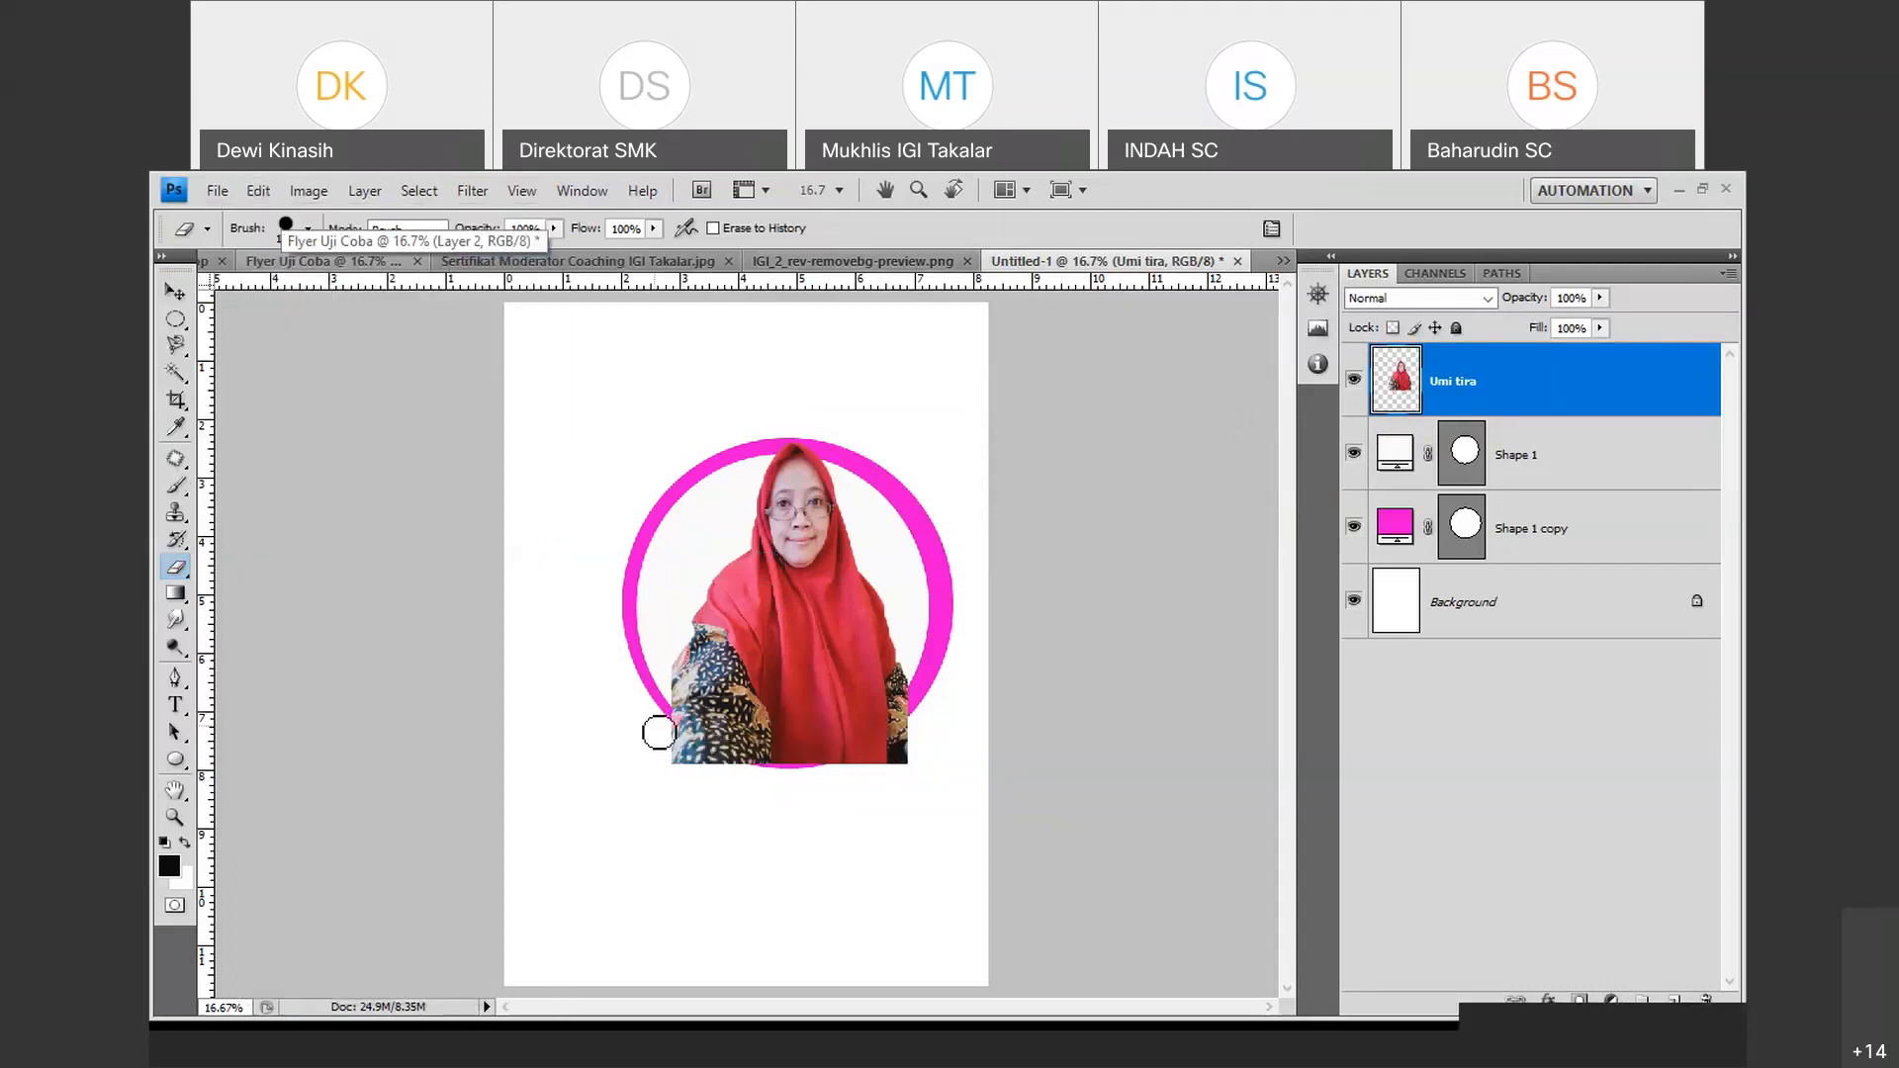
# Erase both lower corners of the portrait along the ring's curve with the 125 px Eraser, redoing the right corner once.
pyautogui.moveTo(667, 740)
pyautogui.mouseDown()
pyautogui.moveTo(741, 778)
pyautogui.moveTo(648, 744)
pyautogui.moveTo(669, 727)
pyautogui.moveTo(708, 780)
pyautogui.moveTo(666, 775)
pyautogui.mouseUp()
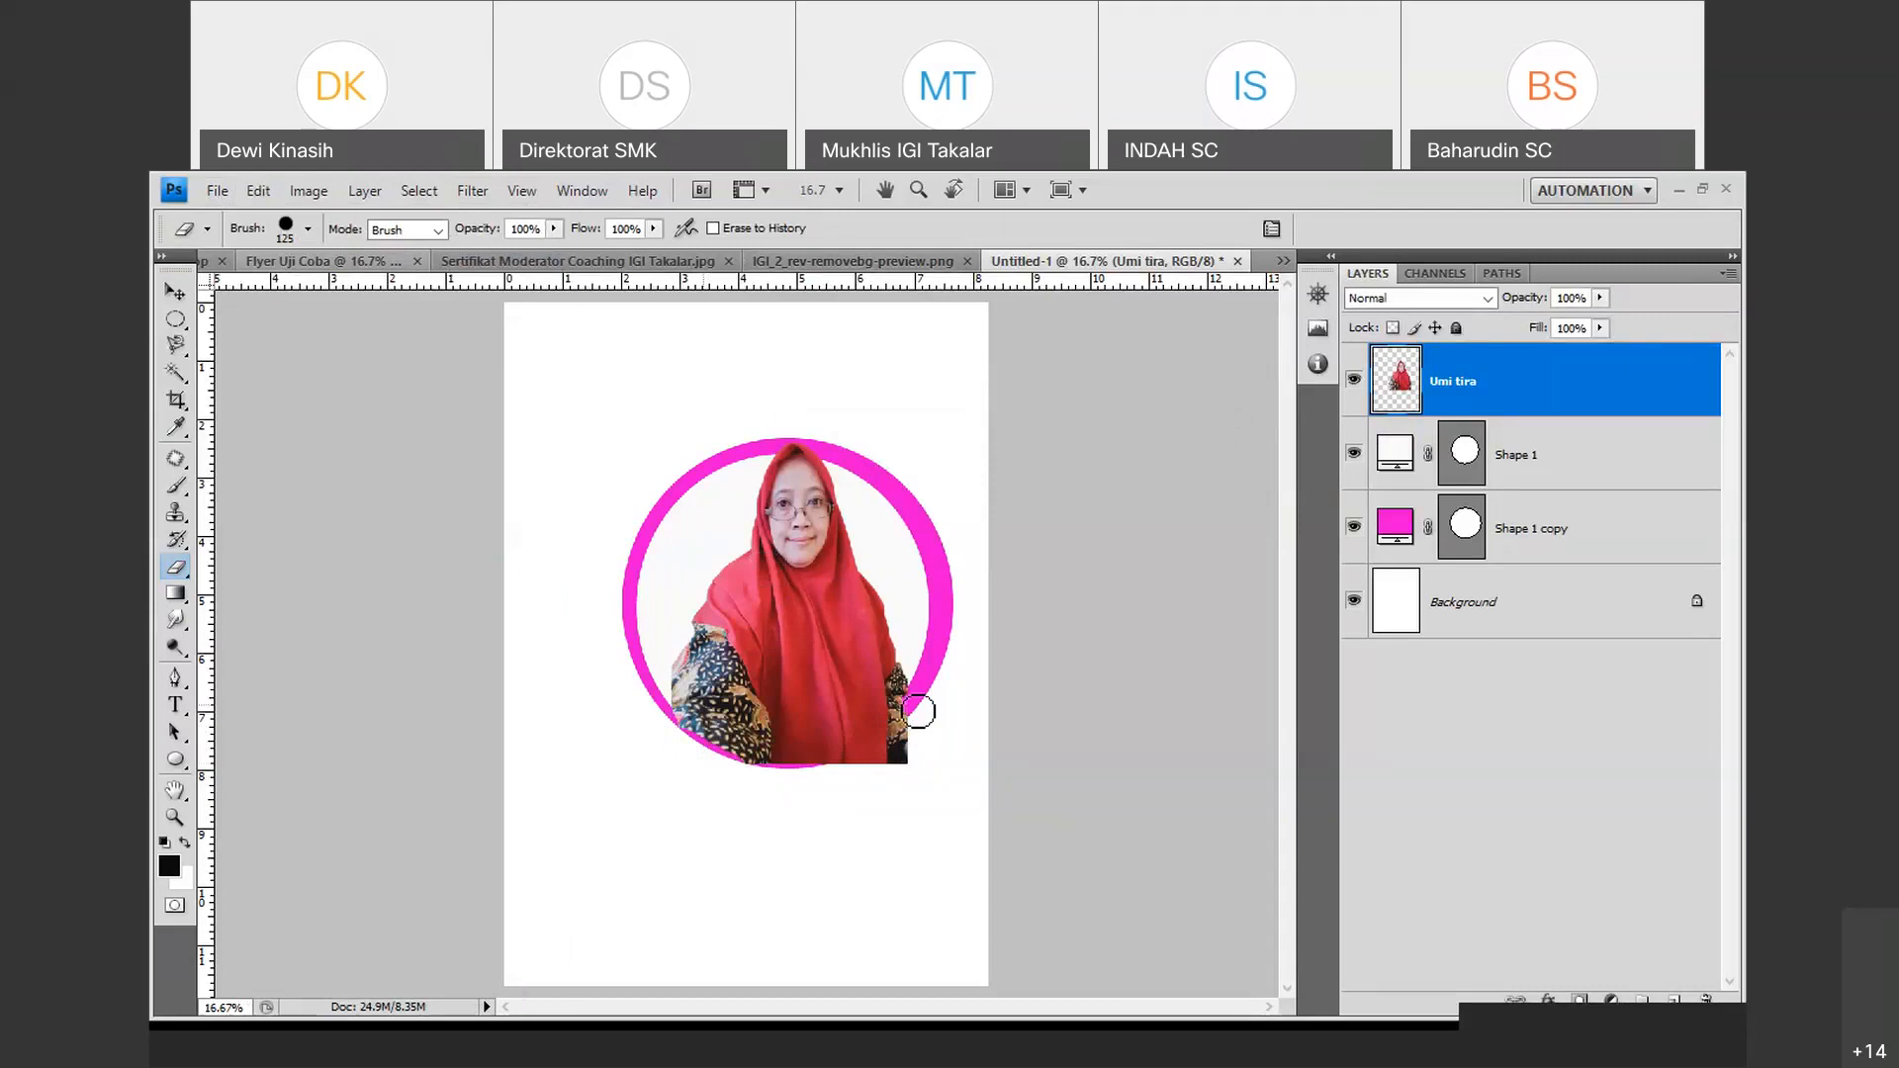
pyautogui.moveTo(897, 751)
pyautogui.mouseDown()
pyautogui.moveTo(886, 775)
pyautogui.moveTo(910, 755)
pyautogui.moveTo(899, 729)
pyautogui.moveTo(885, 763)
pyautogui.moveTo(809, 783)
pyautogui.moveTo(897, 702)
pyautogui.mouseUp()
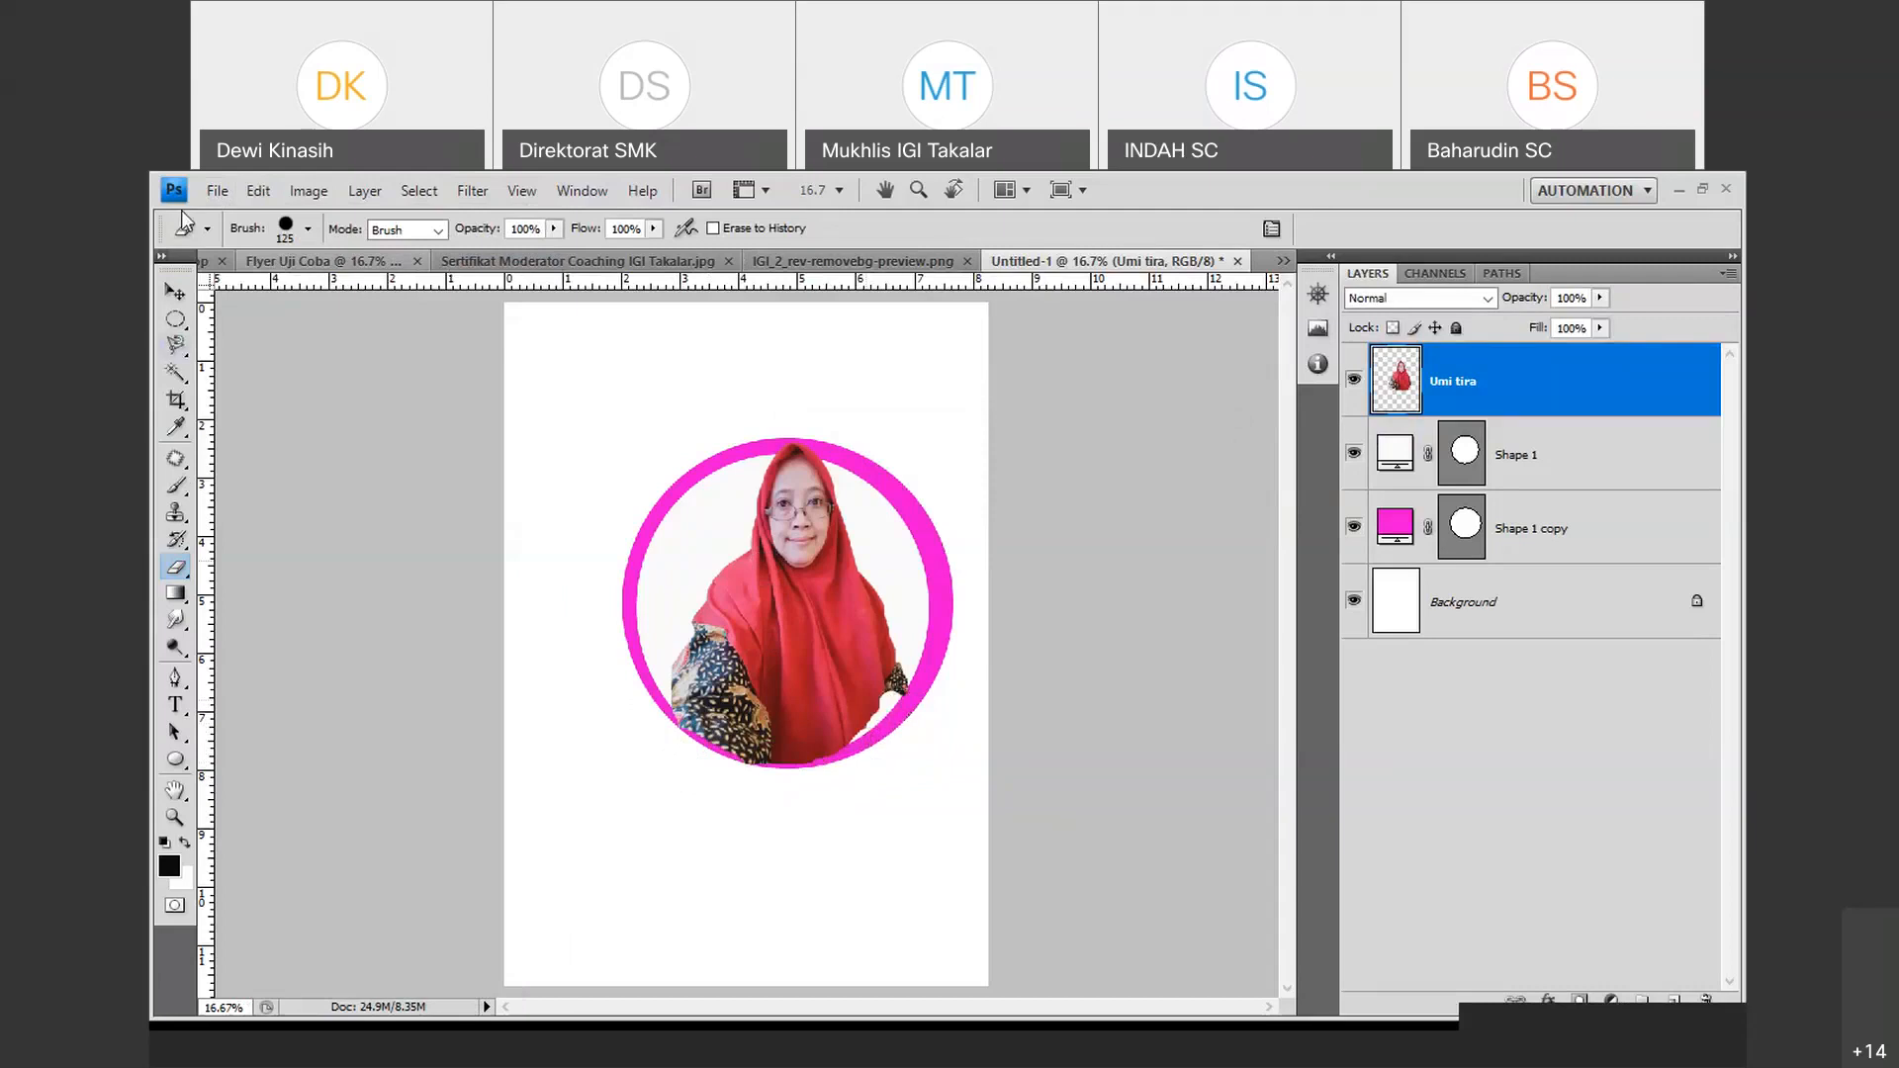
pyautogui.click(249, 195)
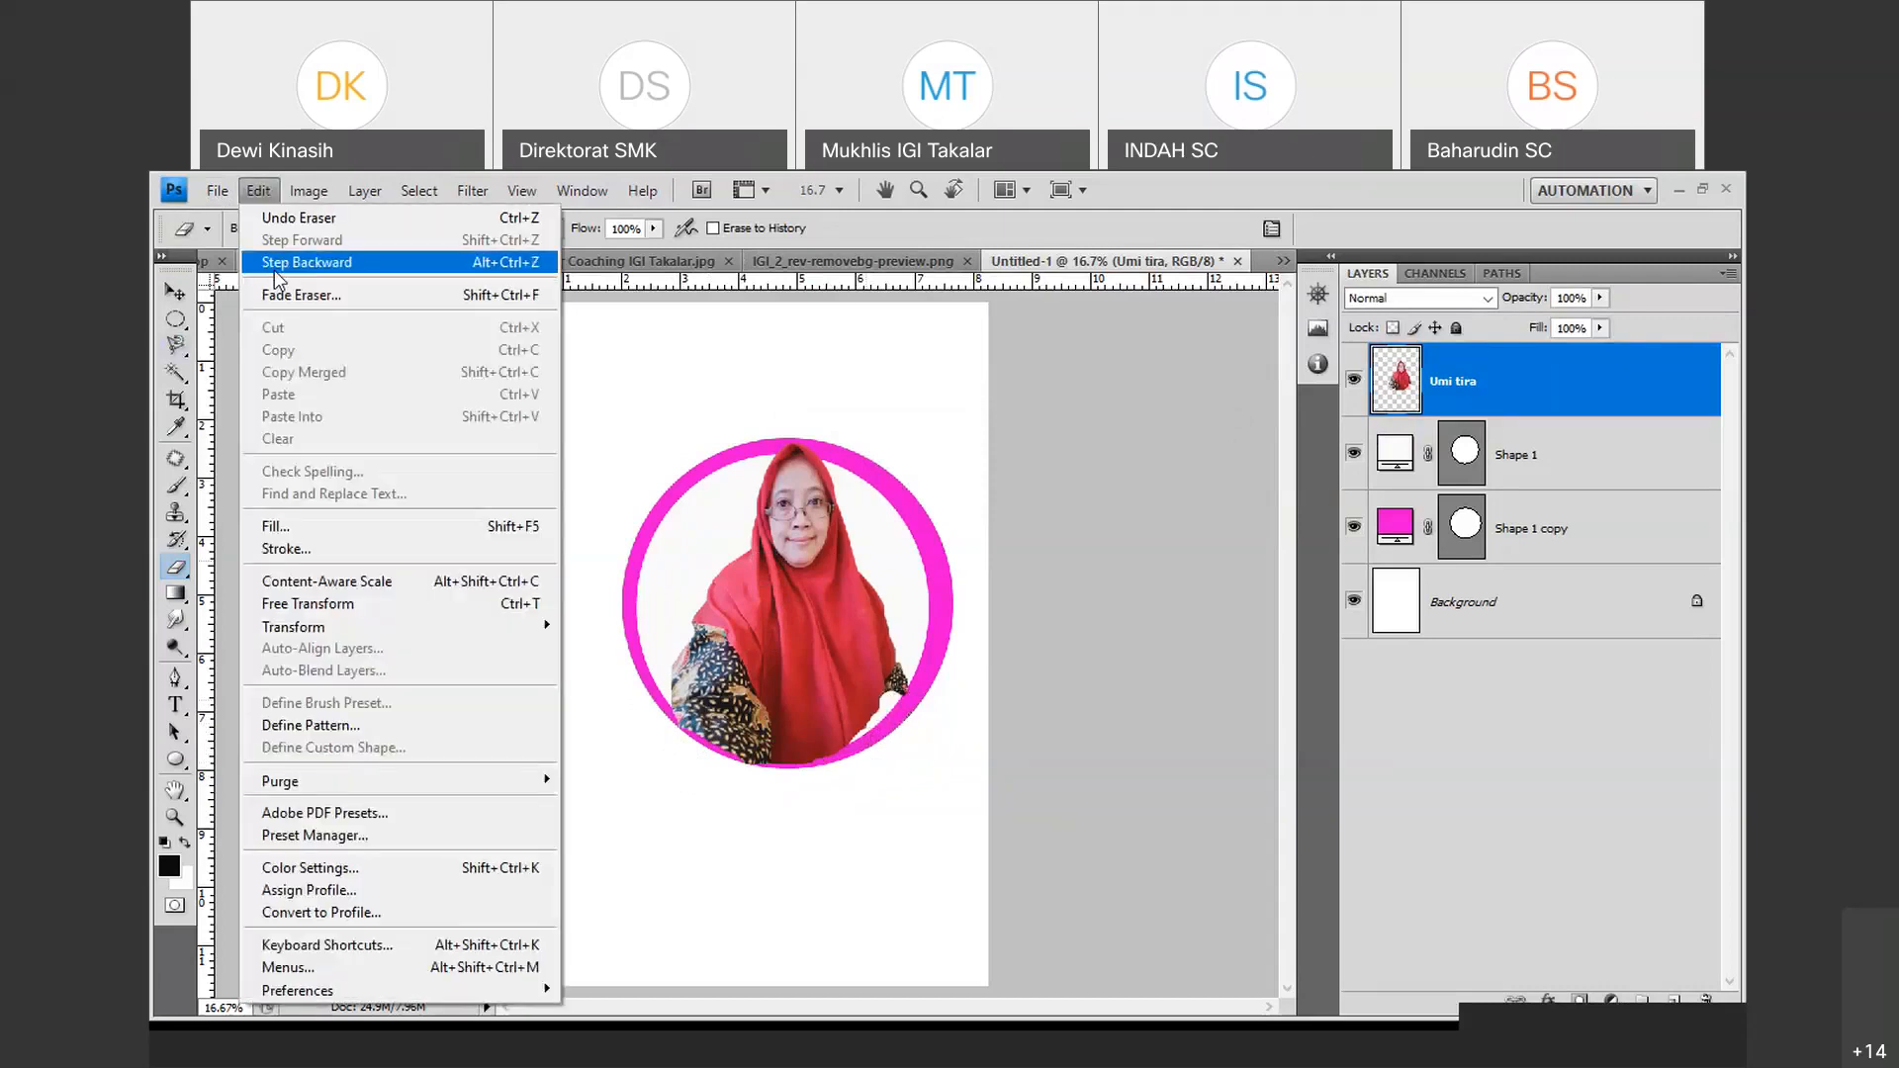
pyautogui.click(275, 265)
pyautogui.moveTo(889, 760)
pyautogui.mouseDown()
pyautogui.moveTo(903, 739)
pyautogui.moveTo(860, 762)
pyautogui.mouseUp()
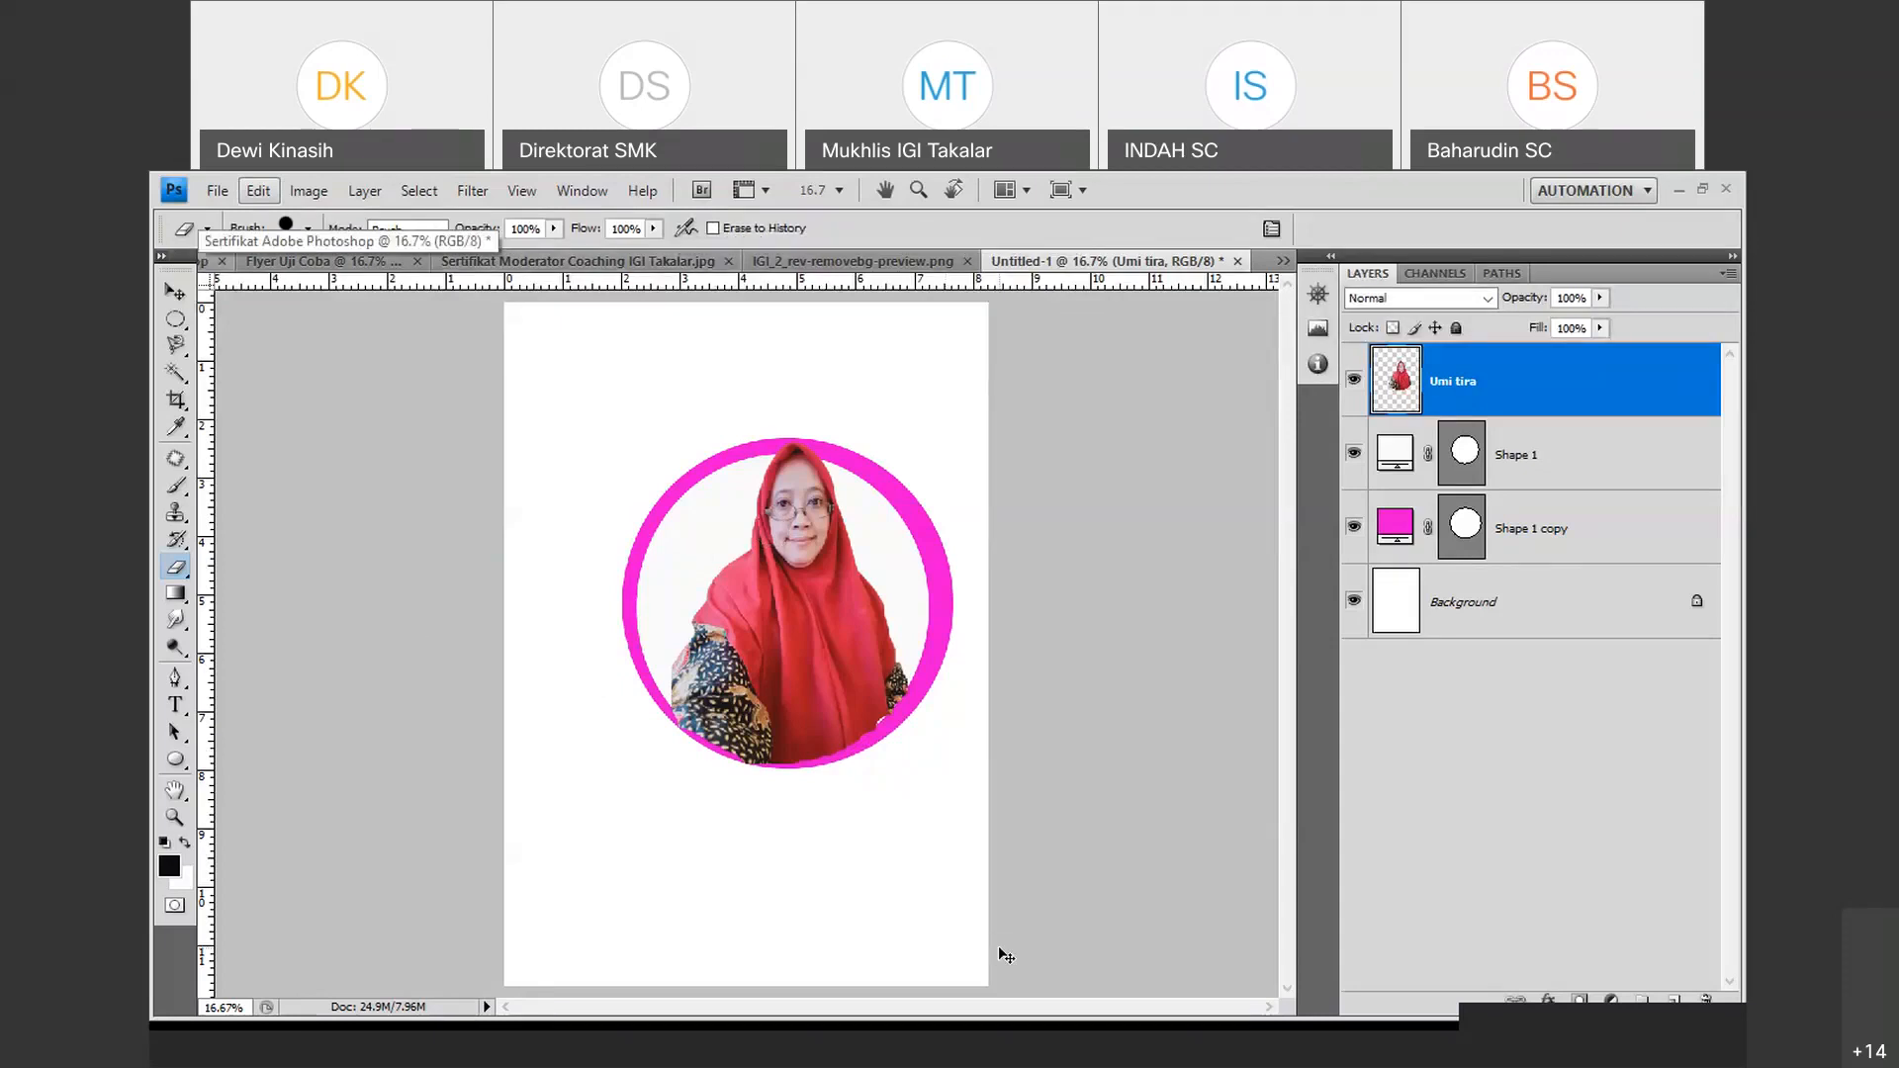
# Narrow the trimmed portrait to 98.5% width by moving its left edge slightly inward.
pyautogui.hotkey('ctrl', 't')
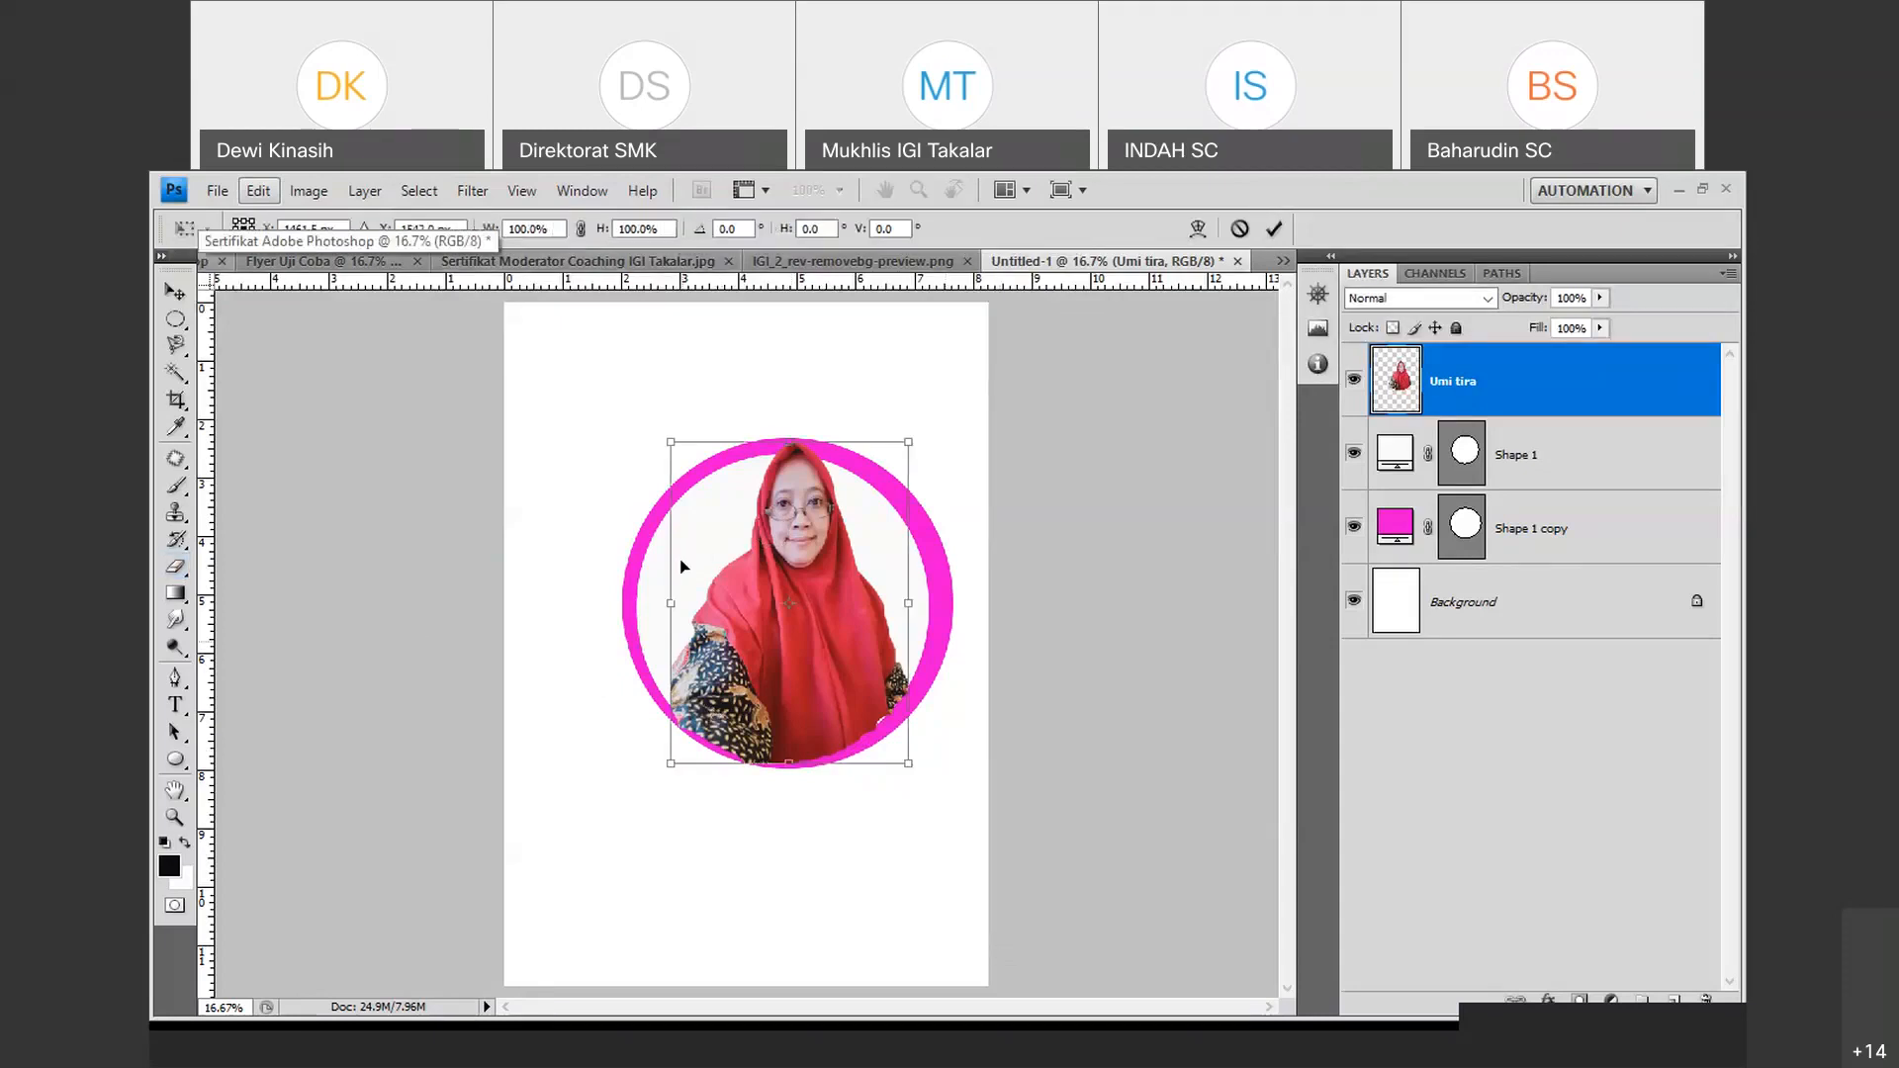
pyautogui.moveTo(669, 565)
pyautogui.mouseDown()
pyautogui.moveTo(652, 564)
pyautogui.moveTo(670, 562)
pyautogui.mouseUp()
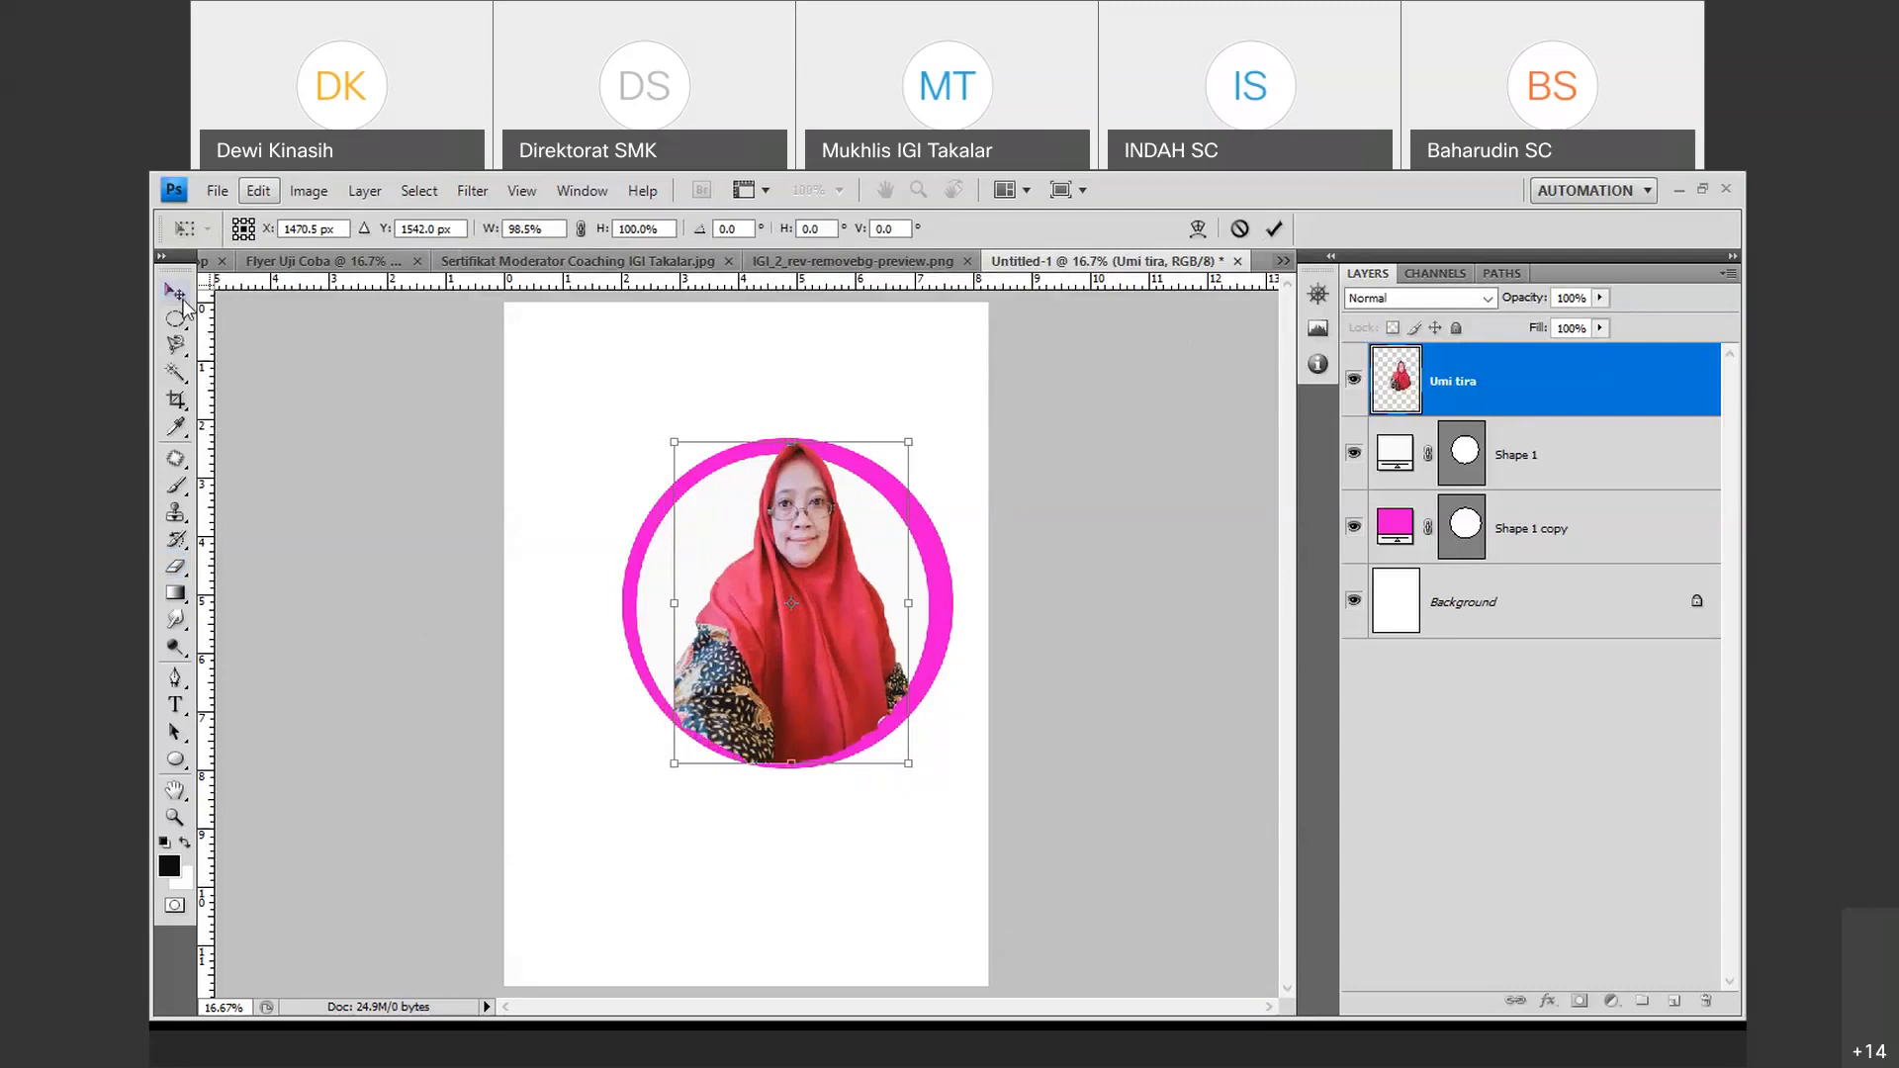
pyautogui.click(183, 300)
pyautogui.click(1004, 510)
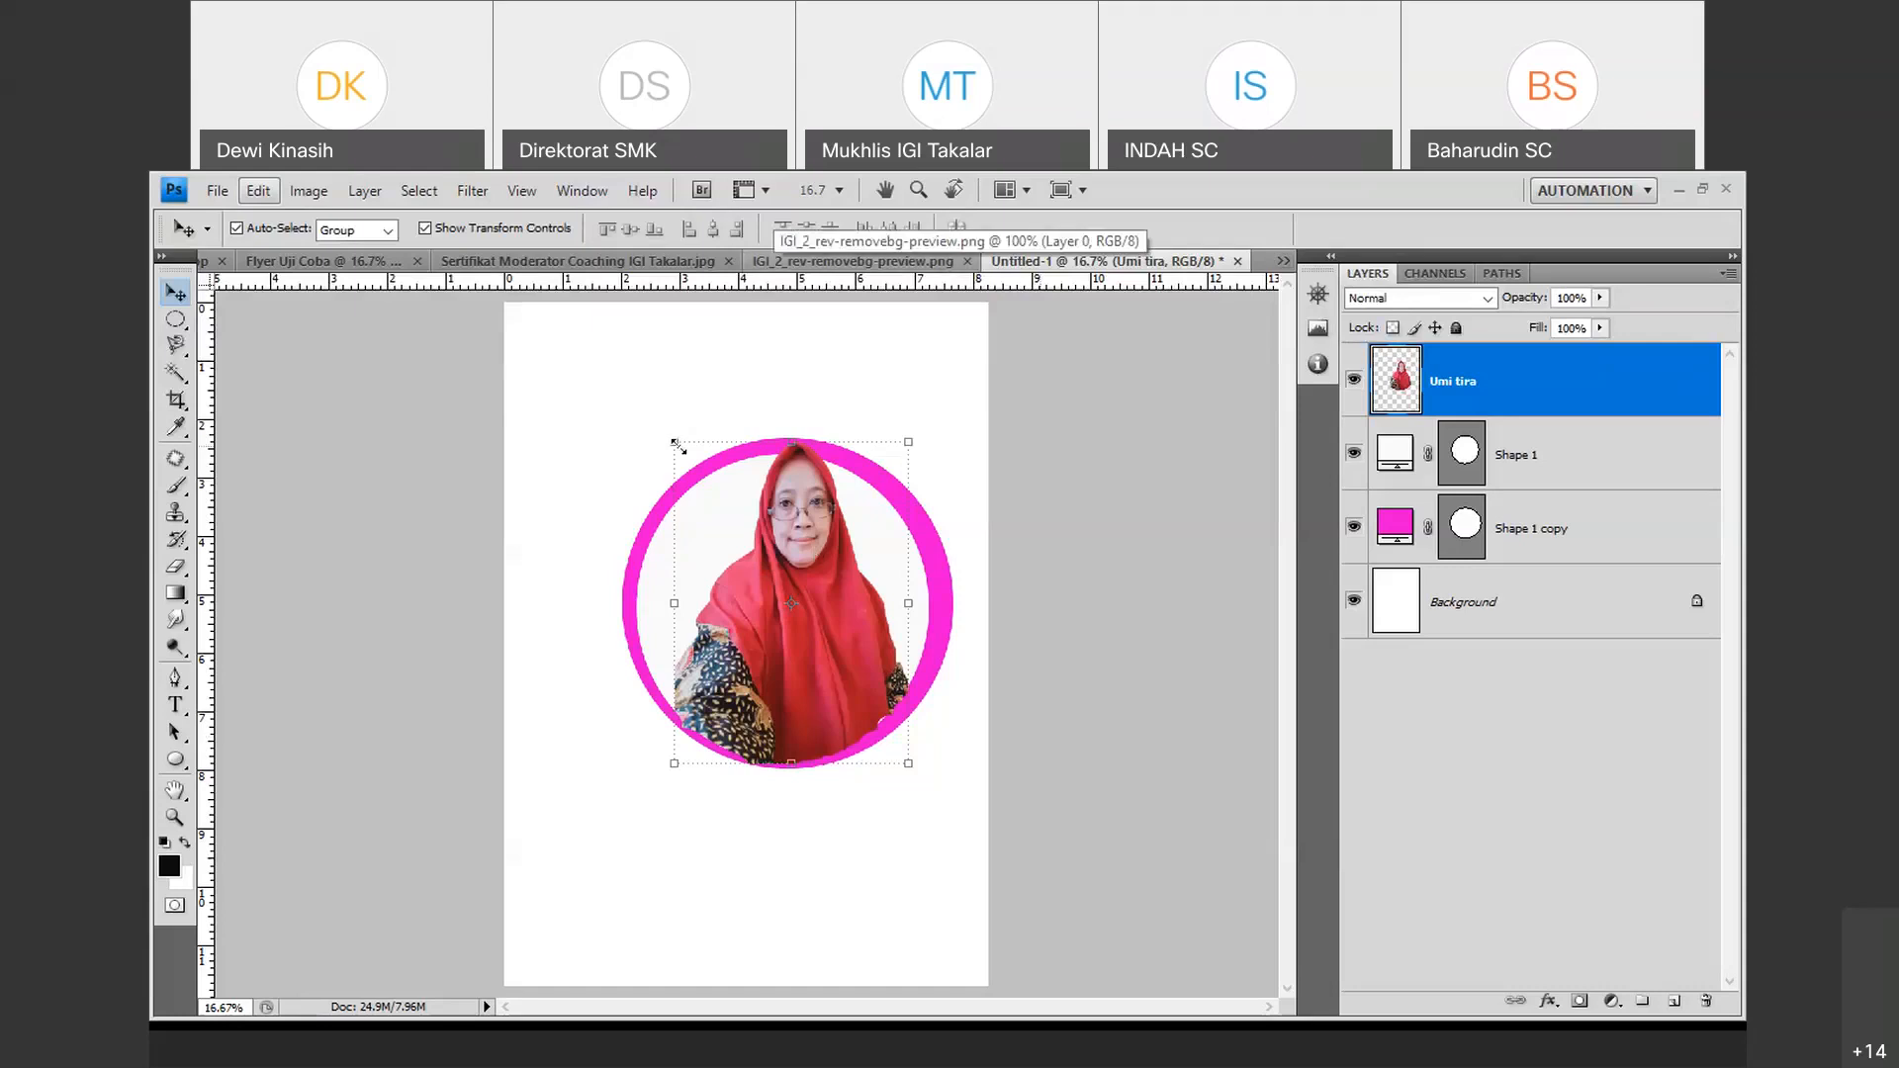
pyautogui.moveTo(677, 445); pyautogui.dragTo(608, 324)
pyautogui.moveTo(908, 763); pyautogui.dragTo(1047, 910)
pyautogui.moveTo(611, 634); pyautogui.dragTo(461, 634)
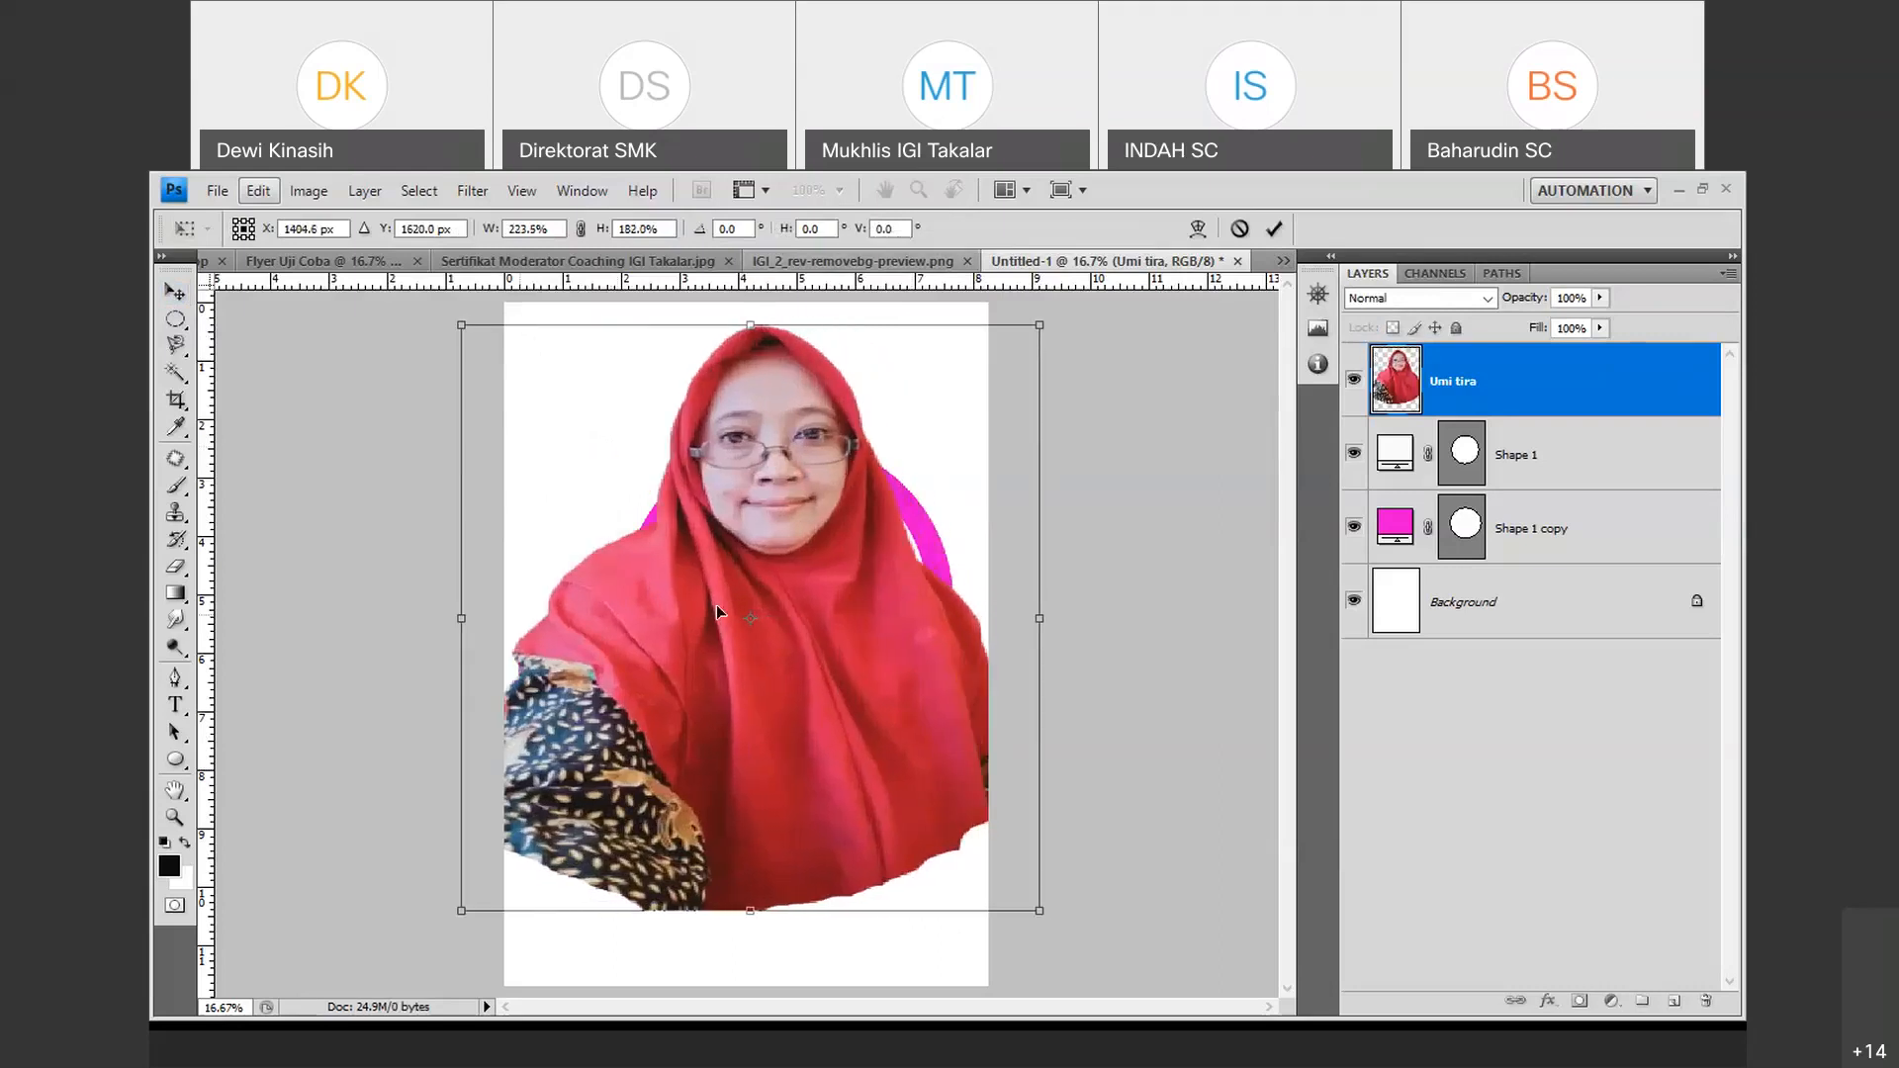
pyautogui.moveTo(750, 910); pyautogui.dragTo(776, 1058)
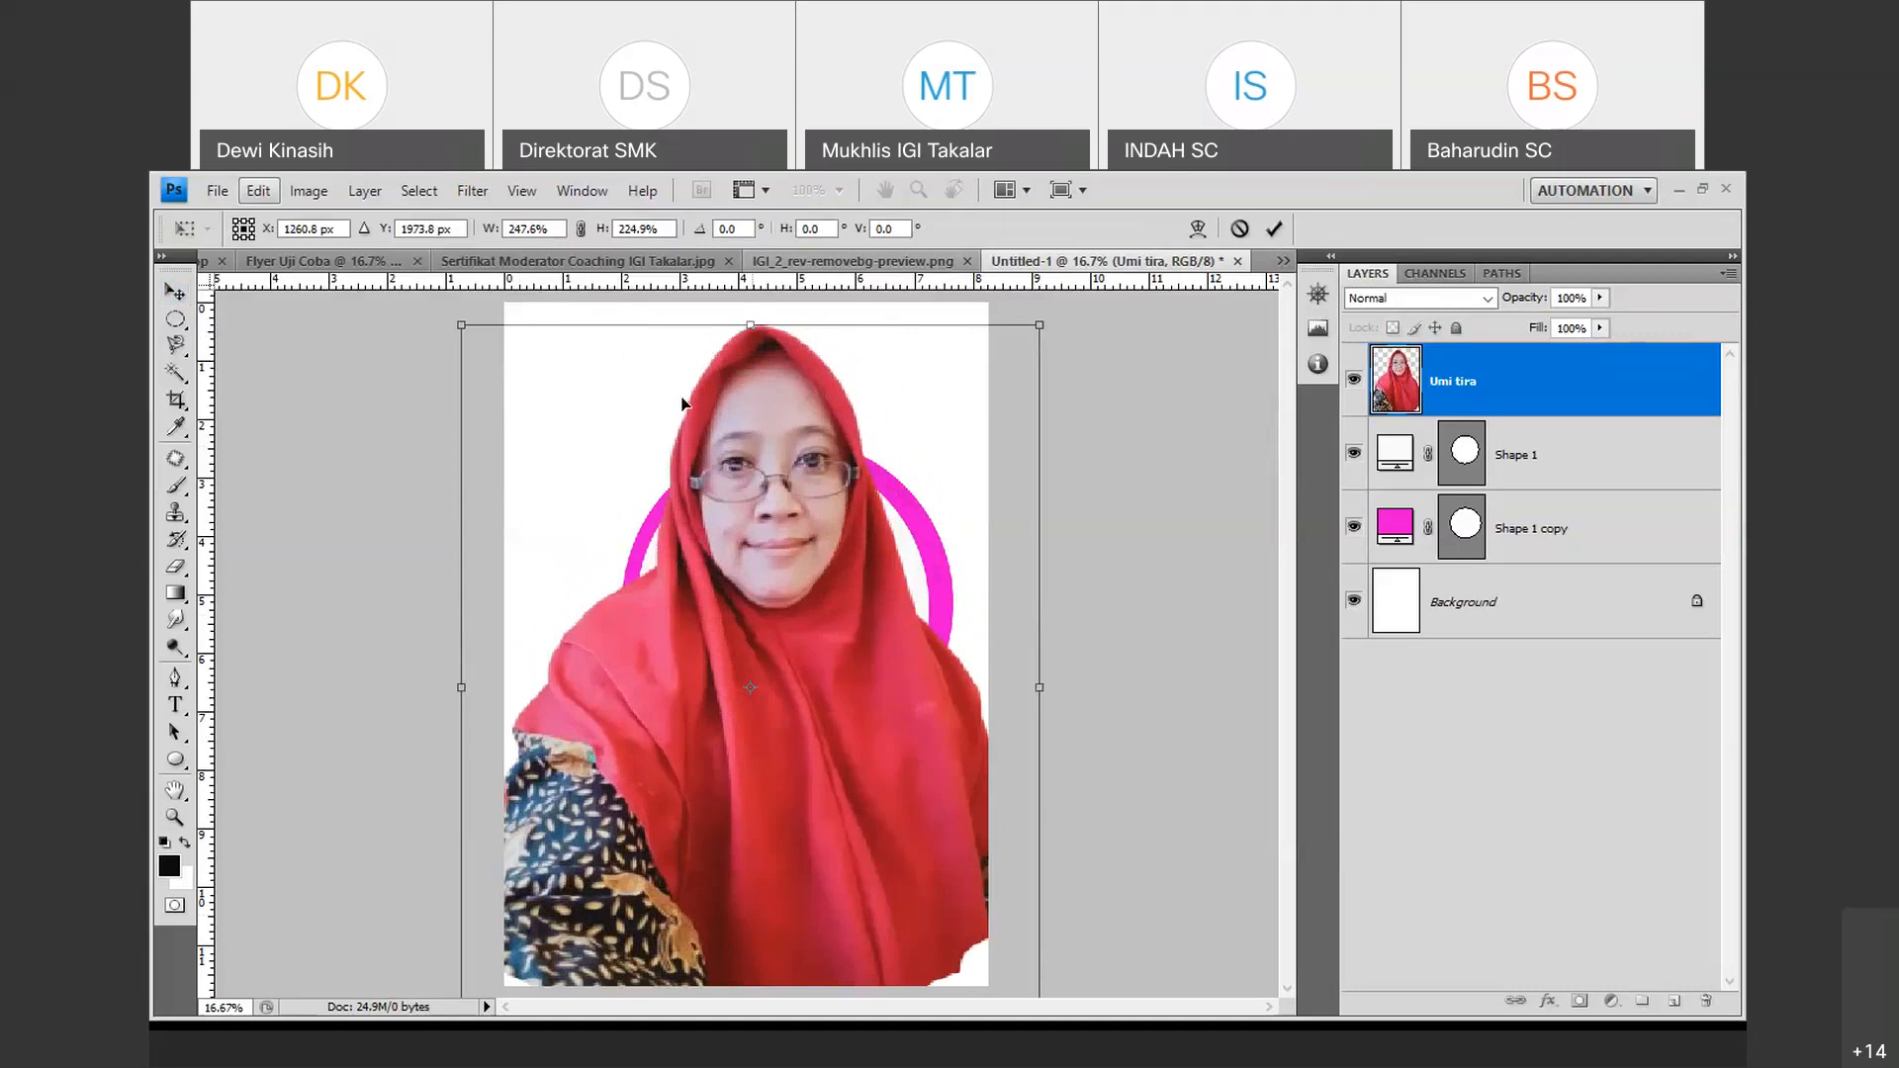
pyautogui.moveTo(751, 321); pyautogui.dragTo(754, 277)
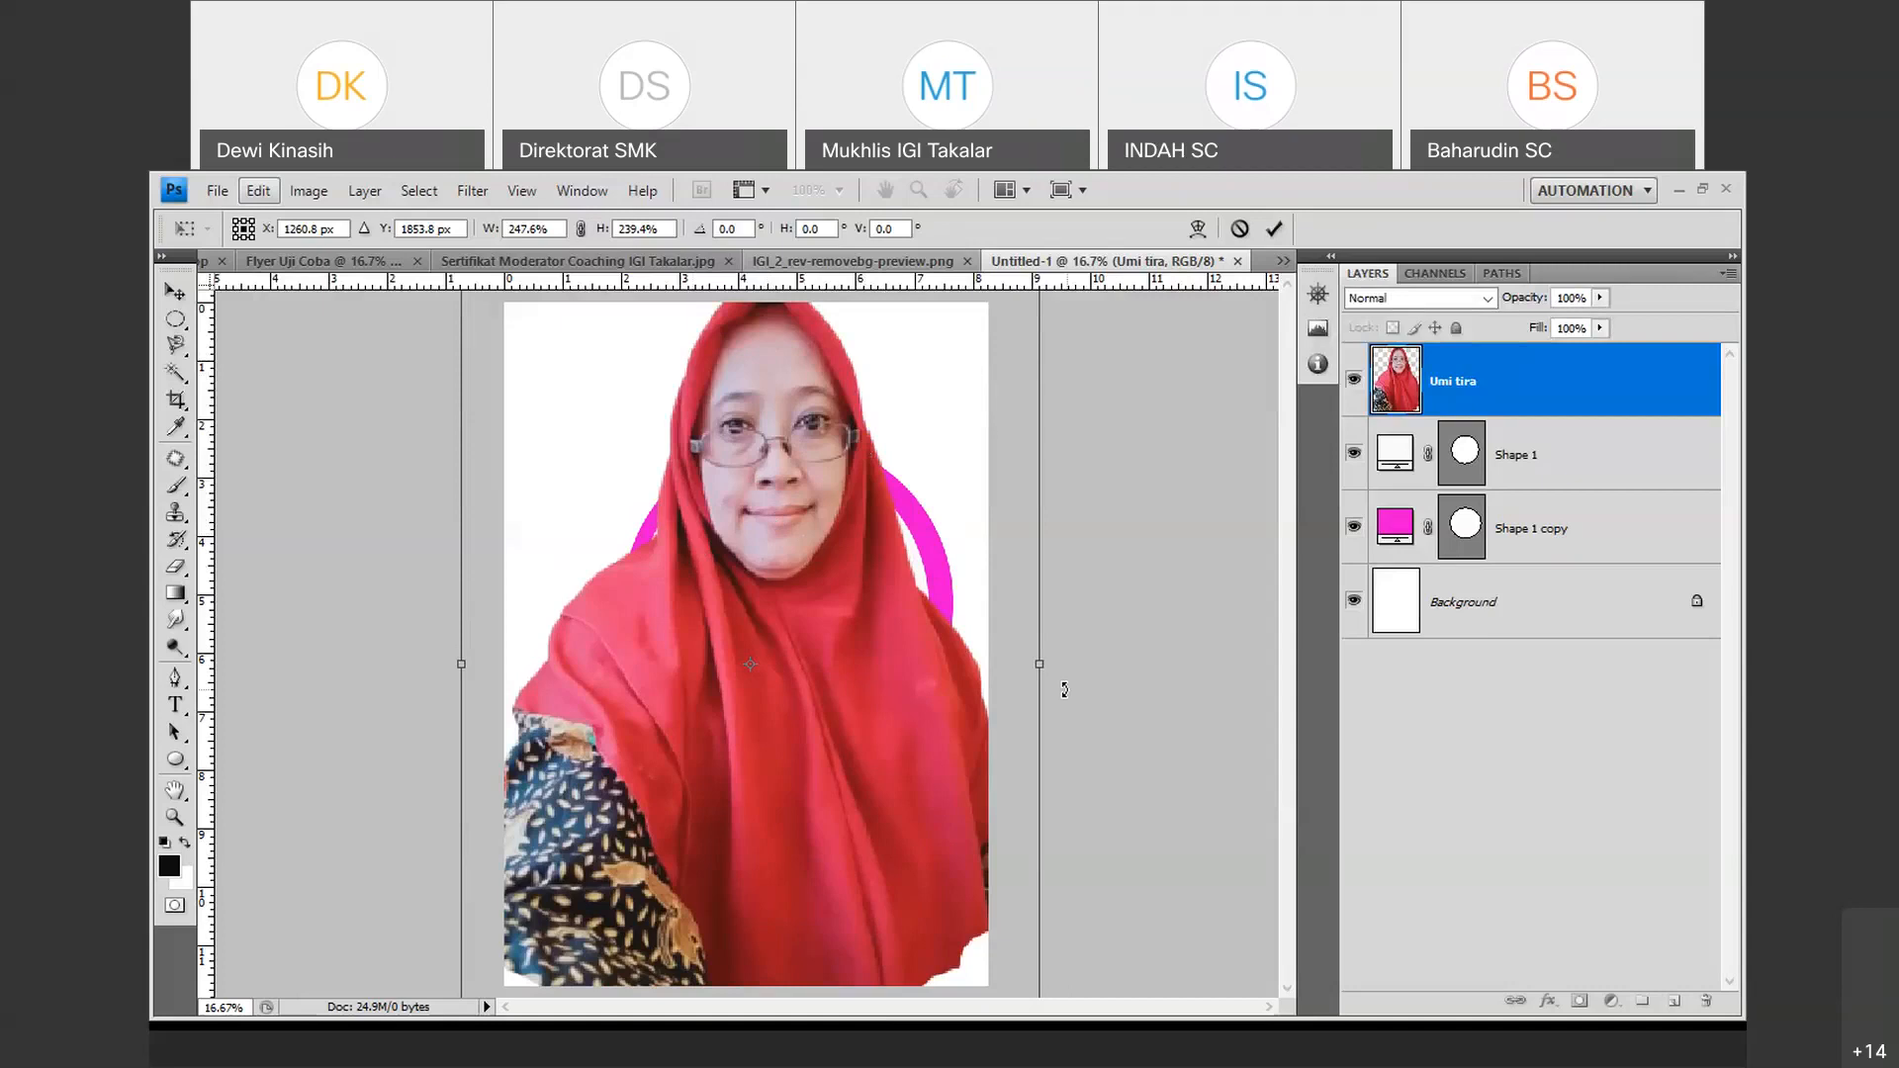
pyautogui.moveTo(615, 495); pyautogui.dragTo(619, 594)
pyautogui.moveTo(479, 381); pyautogui.dragTo(596, 527)
pyautogui.moveTo(748, 637); pyautogui.dragTo(694, 398)
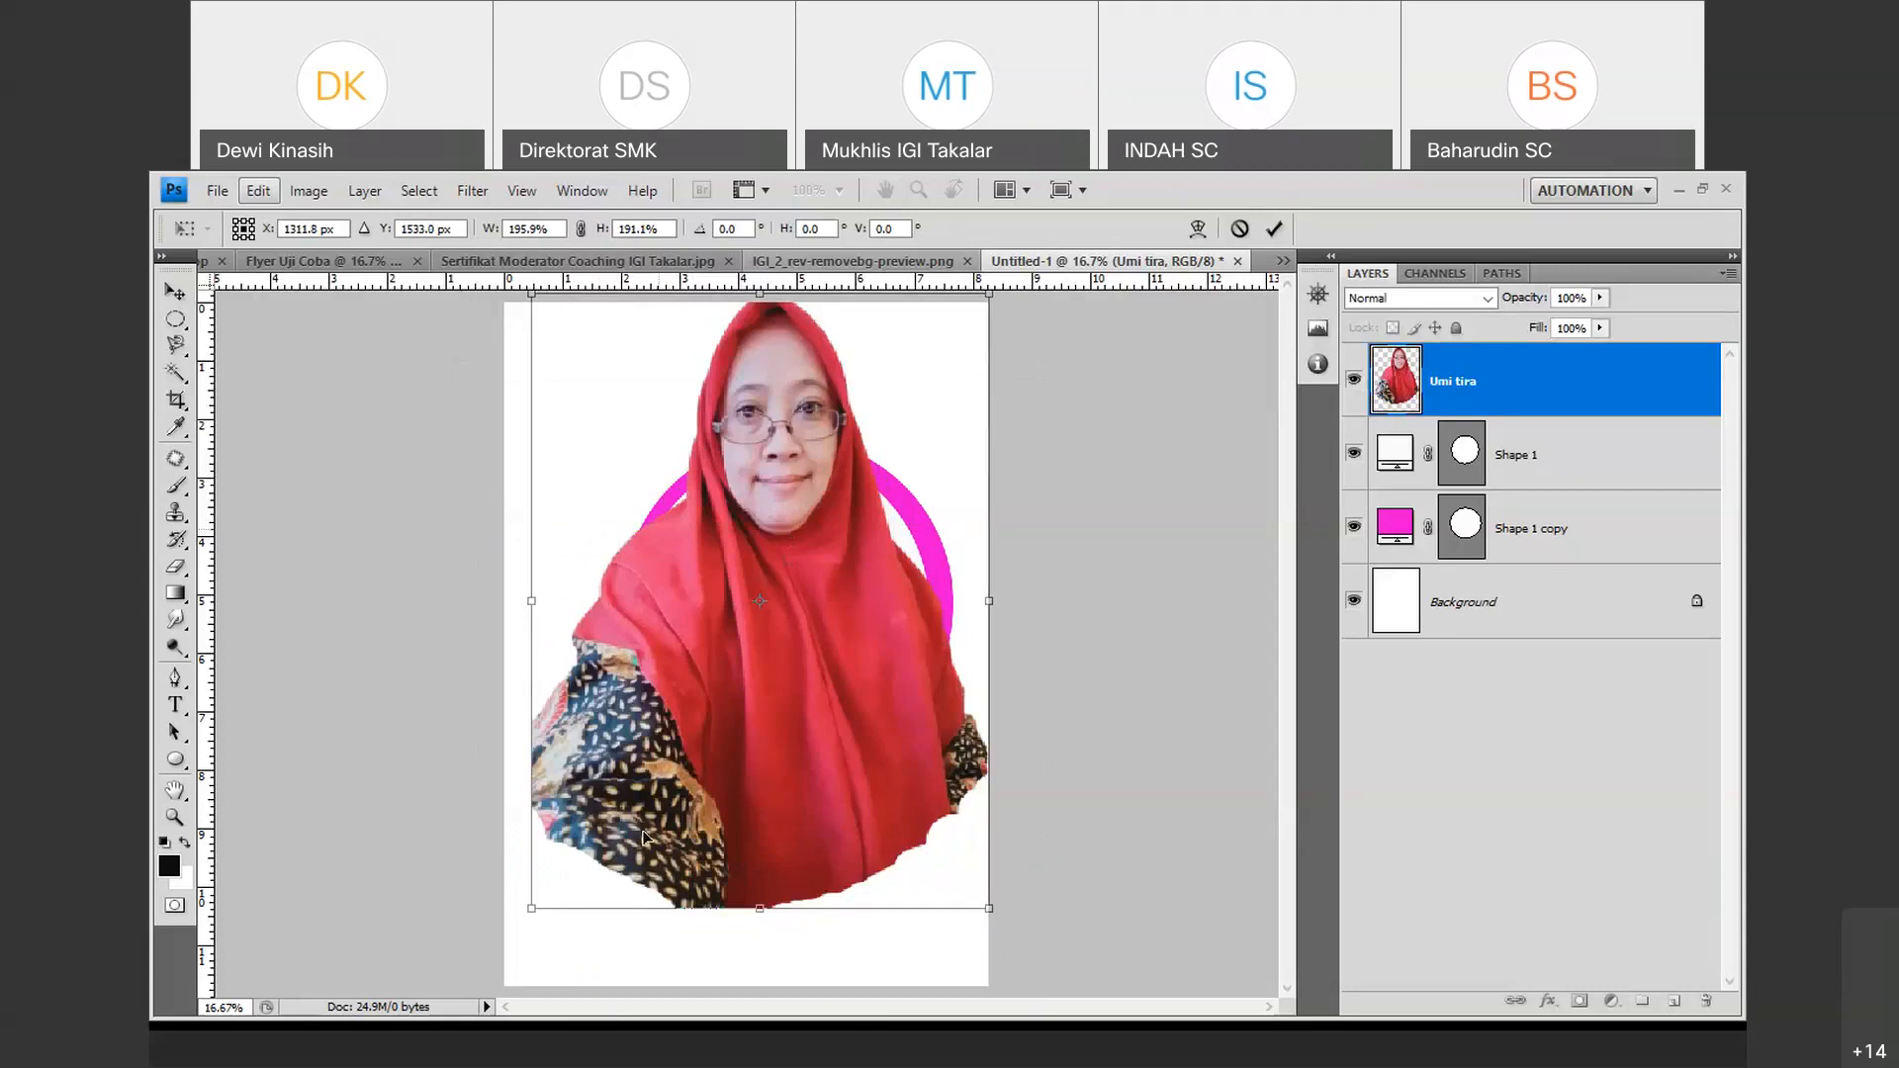
pyautogui.moveTo(534, 904); pyautogui.dragTo(637, 663)
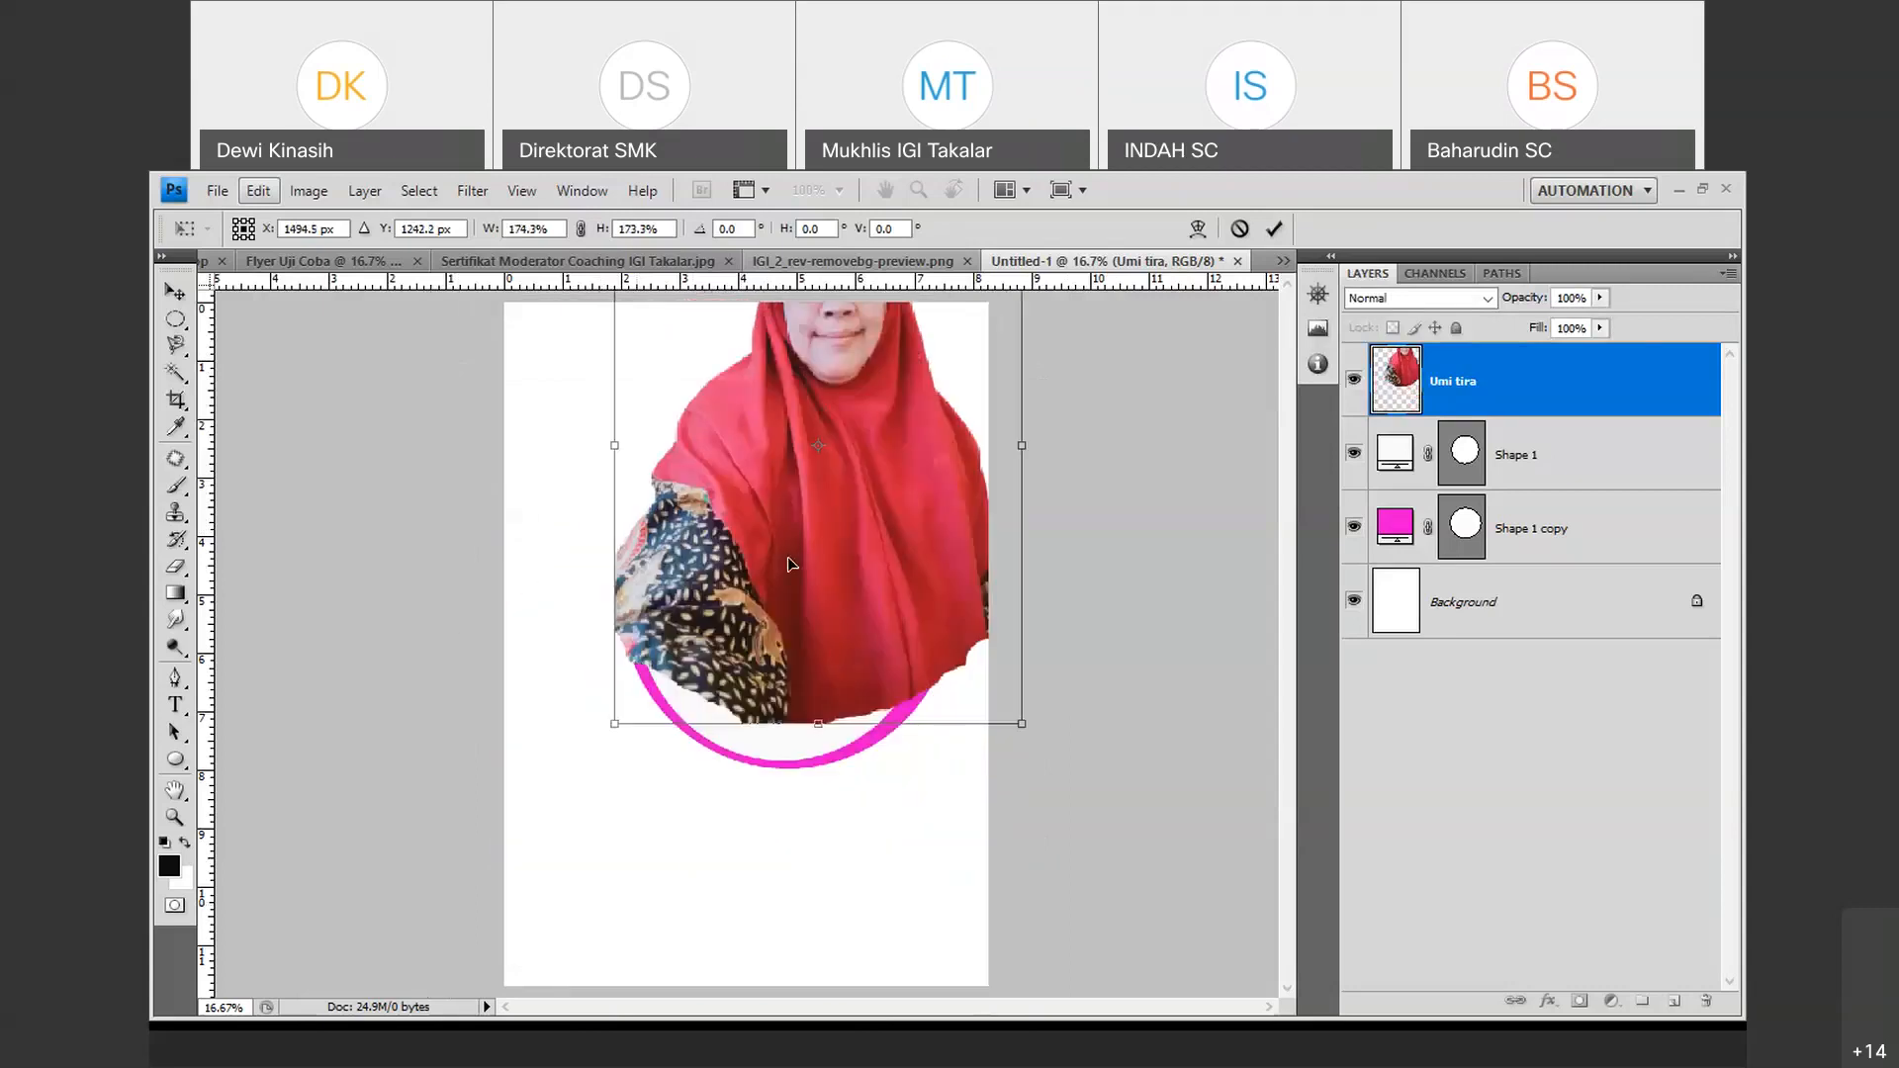
pyautogui.moveTo(791, 564); pyautogui.dragTo(776, 656)
pyautogui.moveTo(983, 334); pyautogui.dragTo(1136, 337)
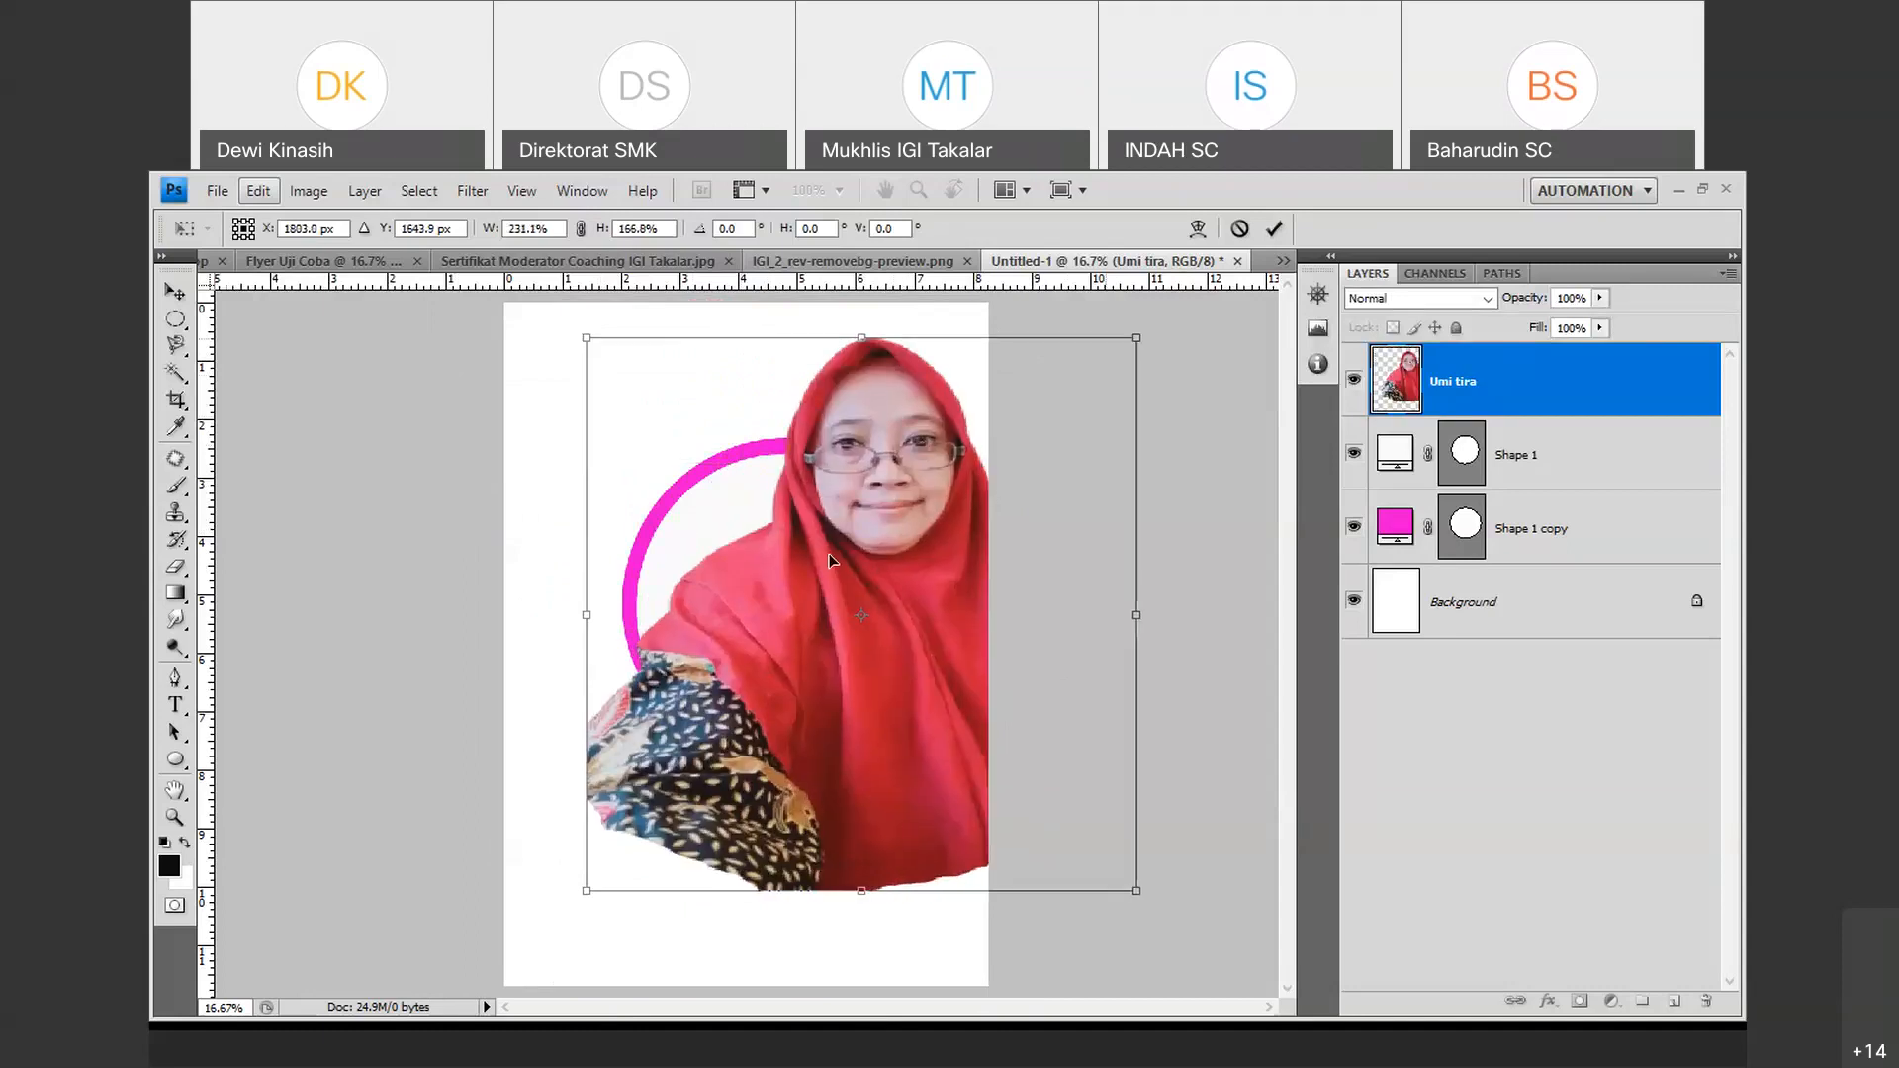
pyautogui.moveTo(829, 556); pyautogui.dragTo(813, 607)
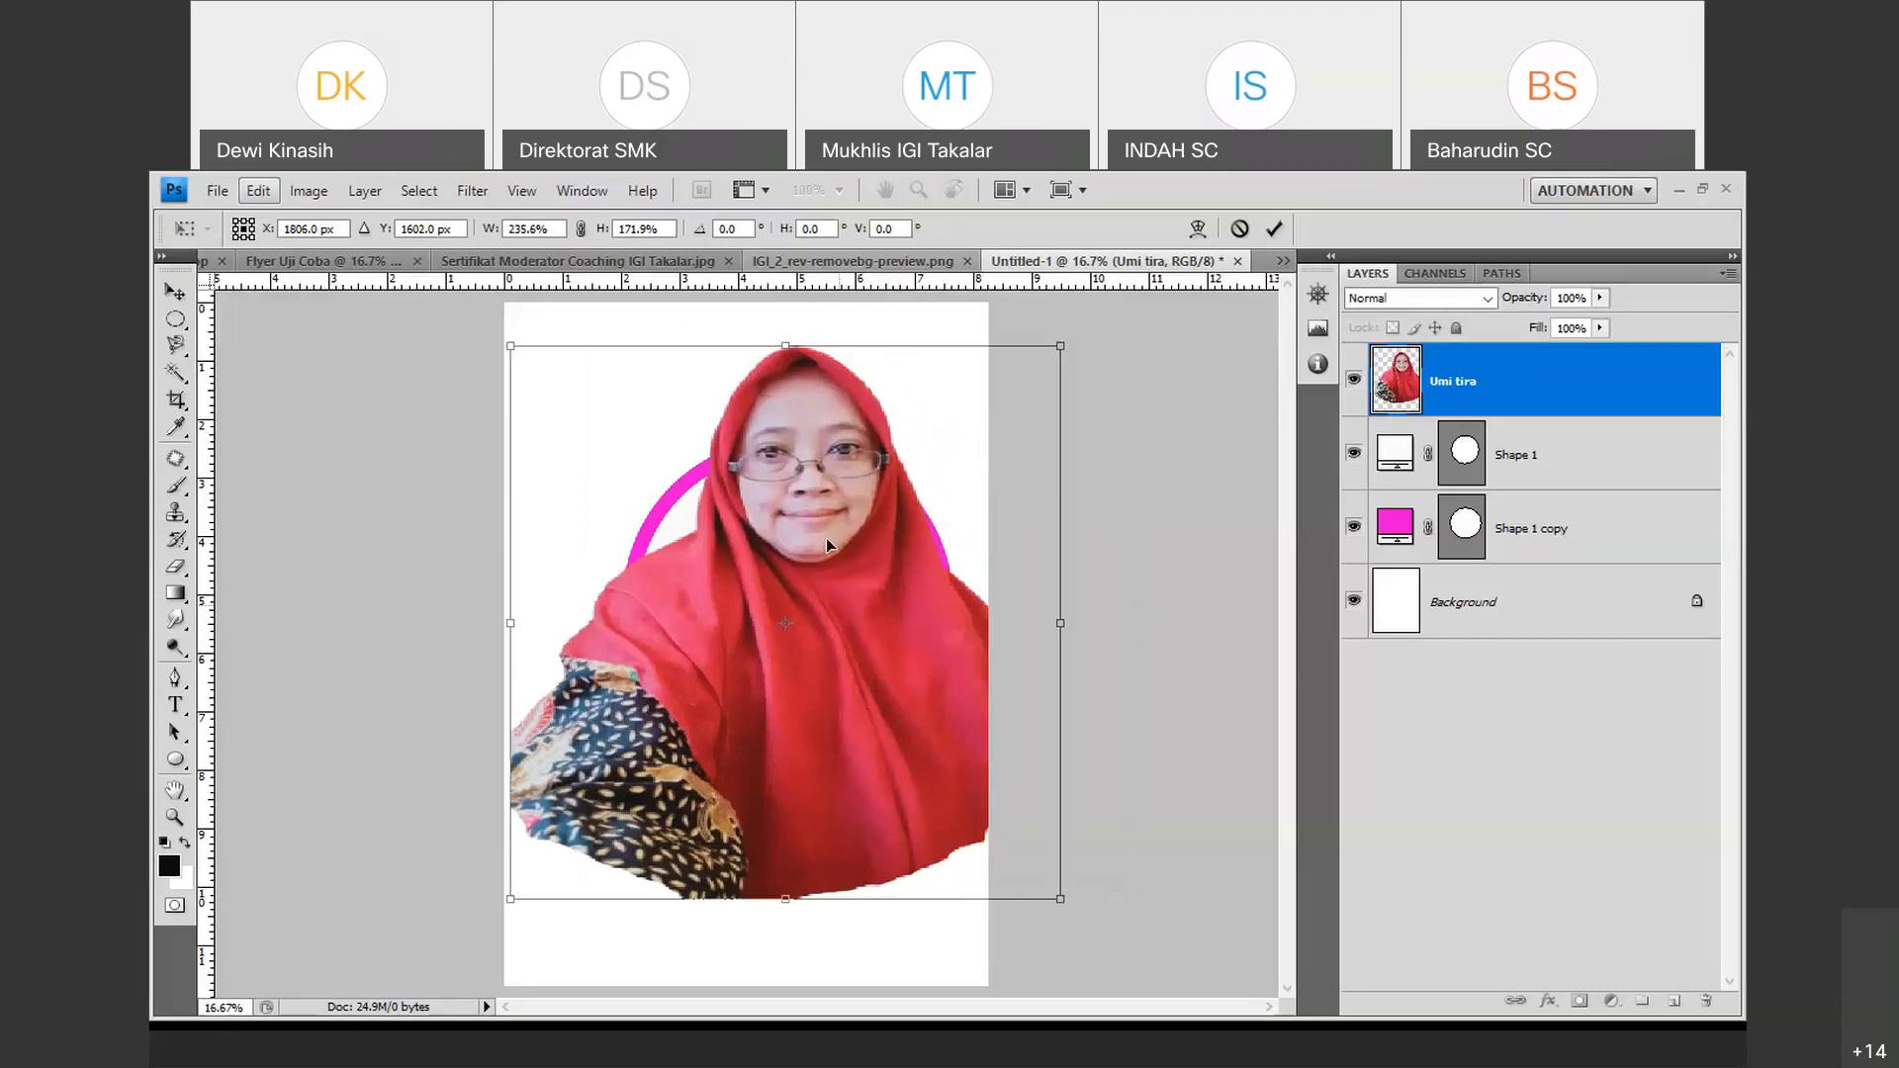
pyautogui.click(1240, 228)
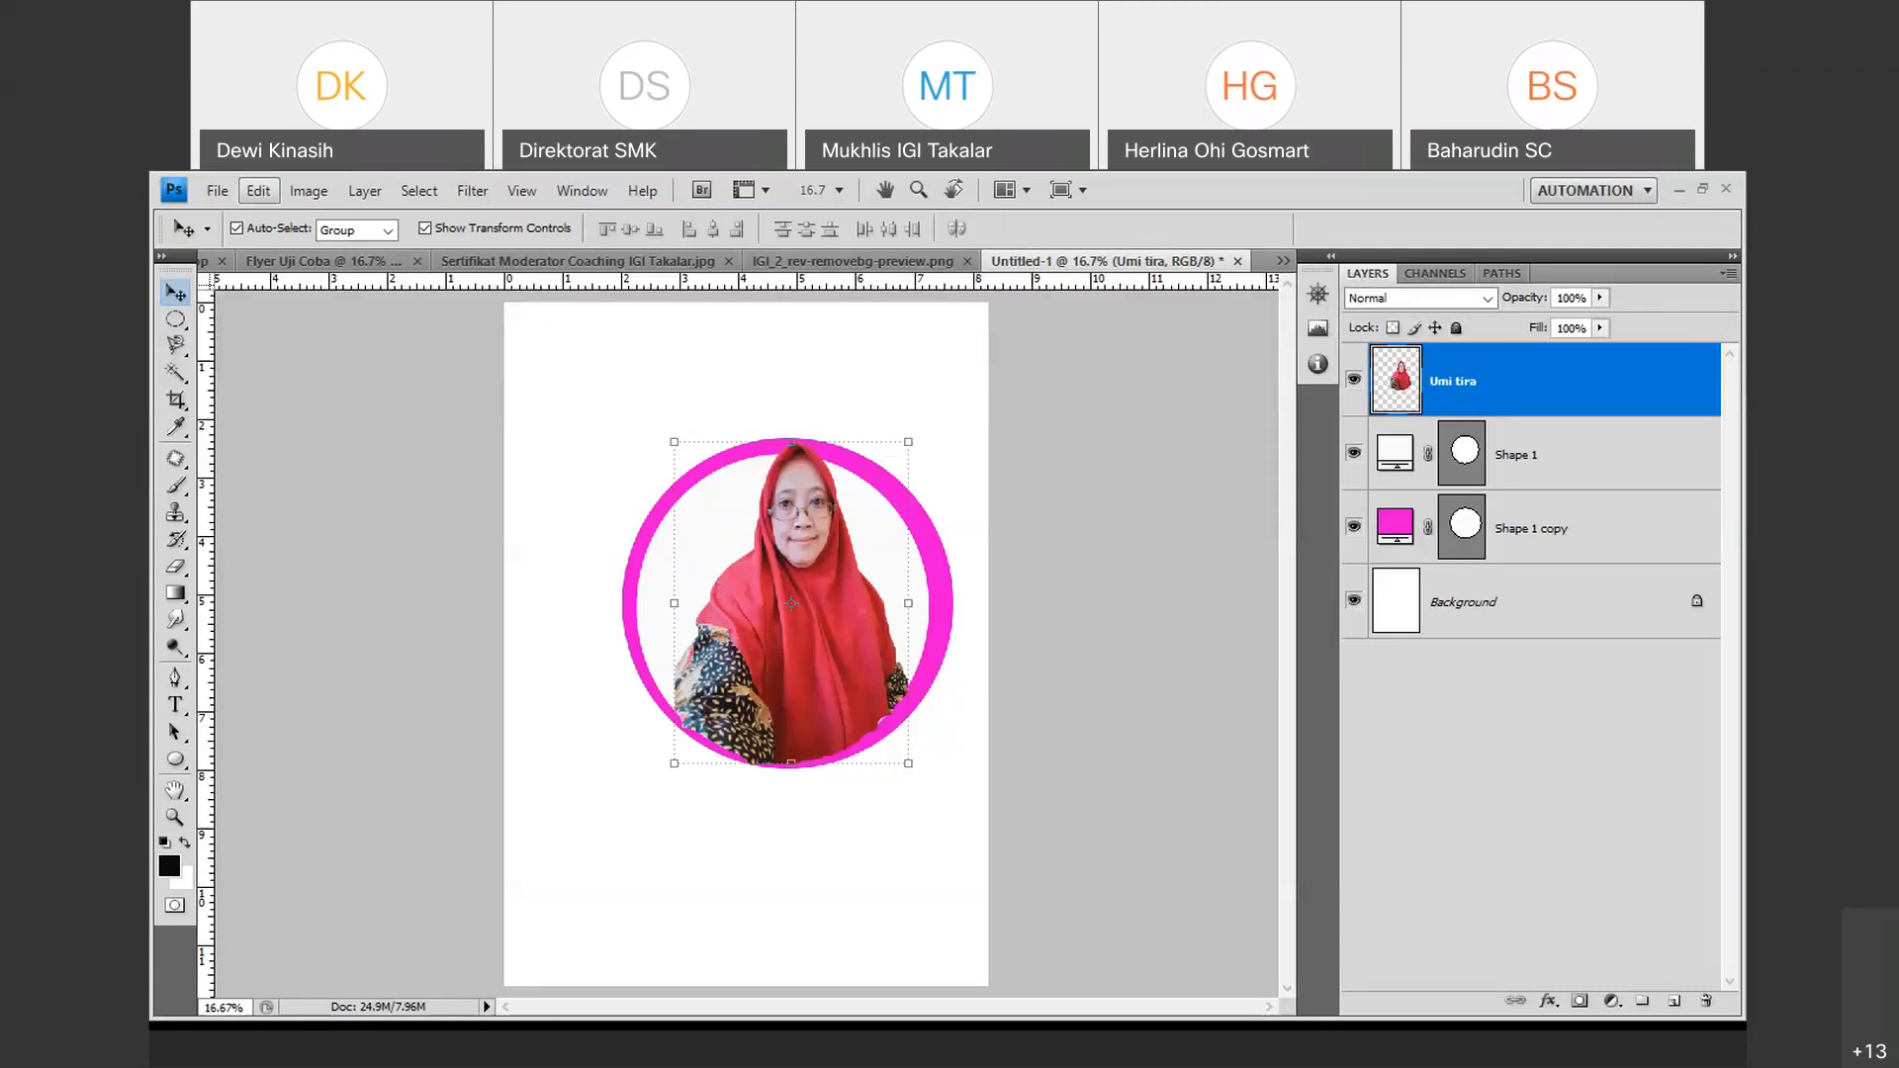
# Open the Layer Style dialog for the magenta Shape 1 copy layer and close it without editing any option.
pyautogui.doubleClick(1516, 528)
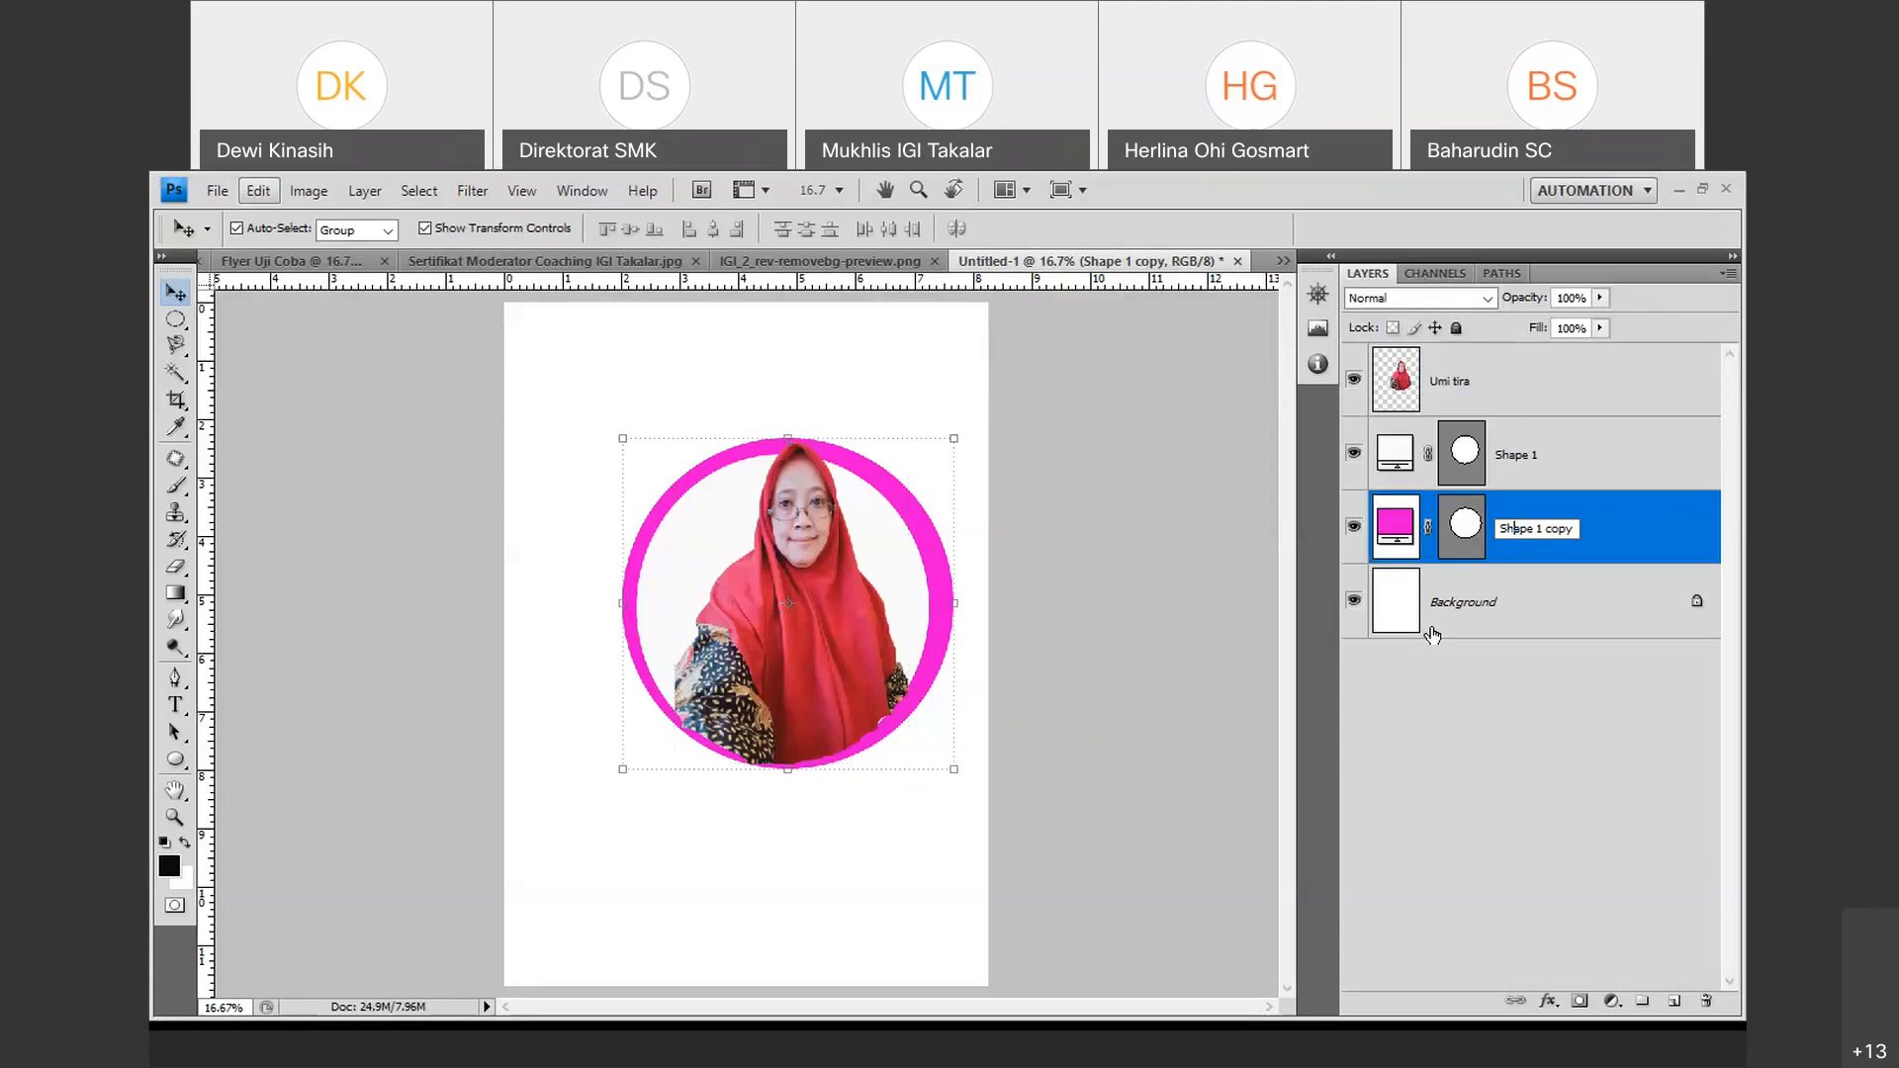
pyautogui.click(1191, 633)
pyautogui.doubleClick(1607, 529)
pyautogui.click(1640, 269)
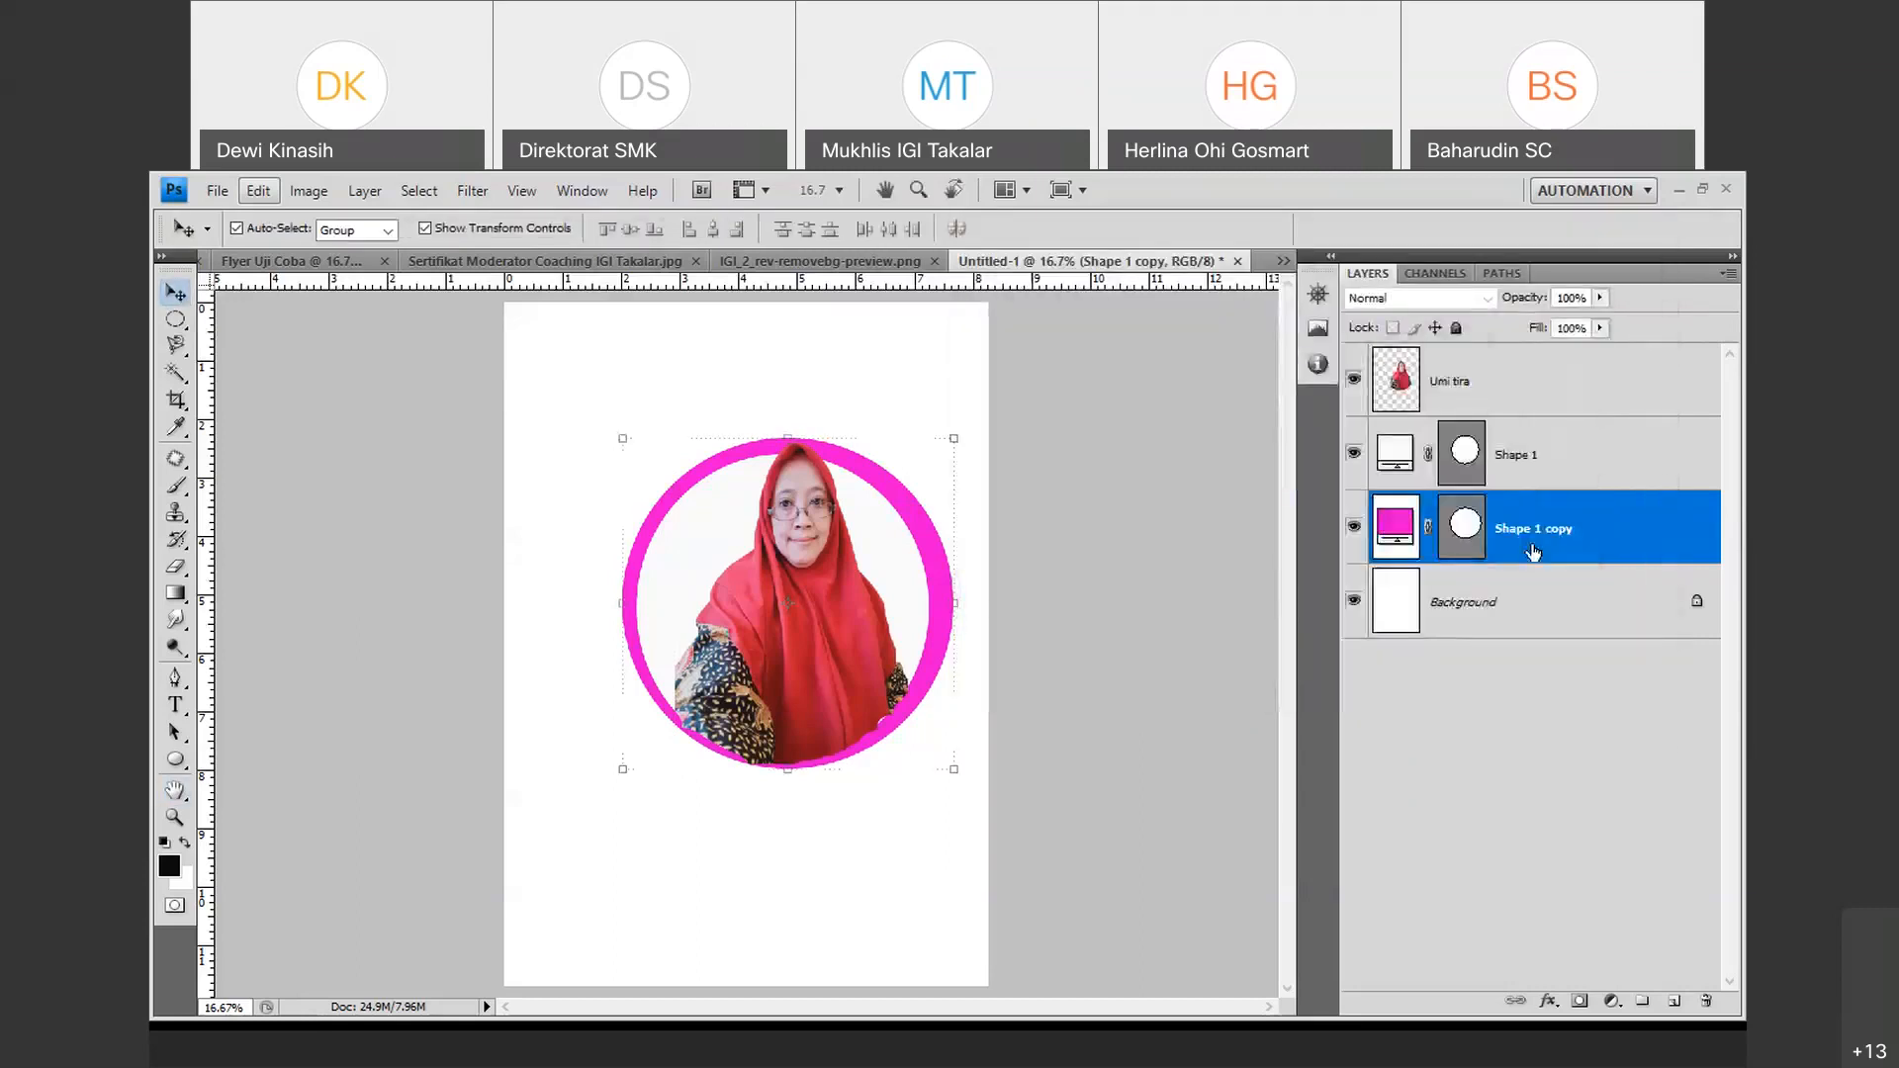
pyautogui.press('v')
pyautogui.doubleClick(1557, 531)
pyautogui.click(1635, 240)
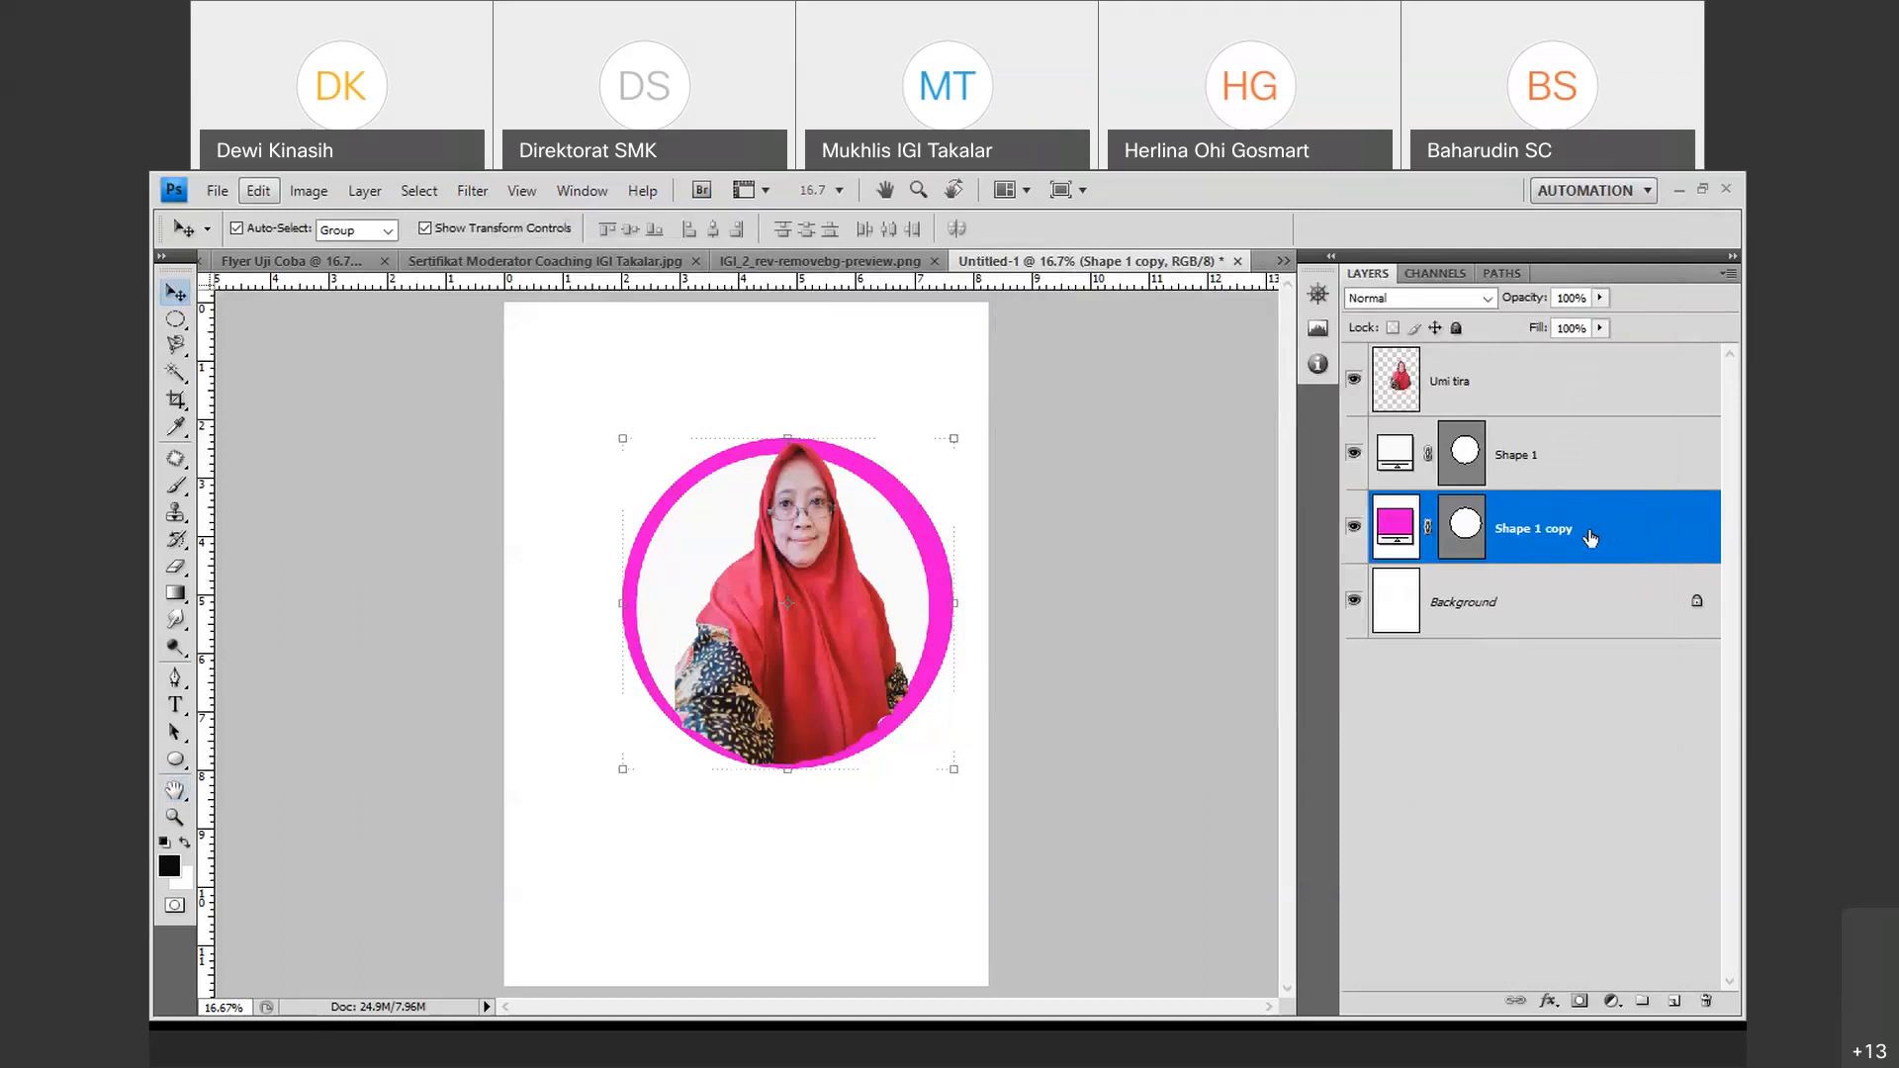
pyautogui.doubleClick(1590, 537)
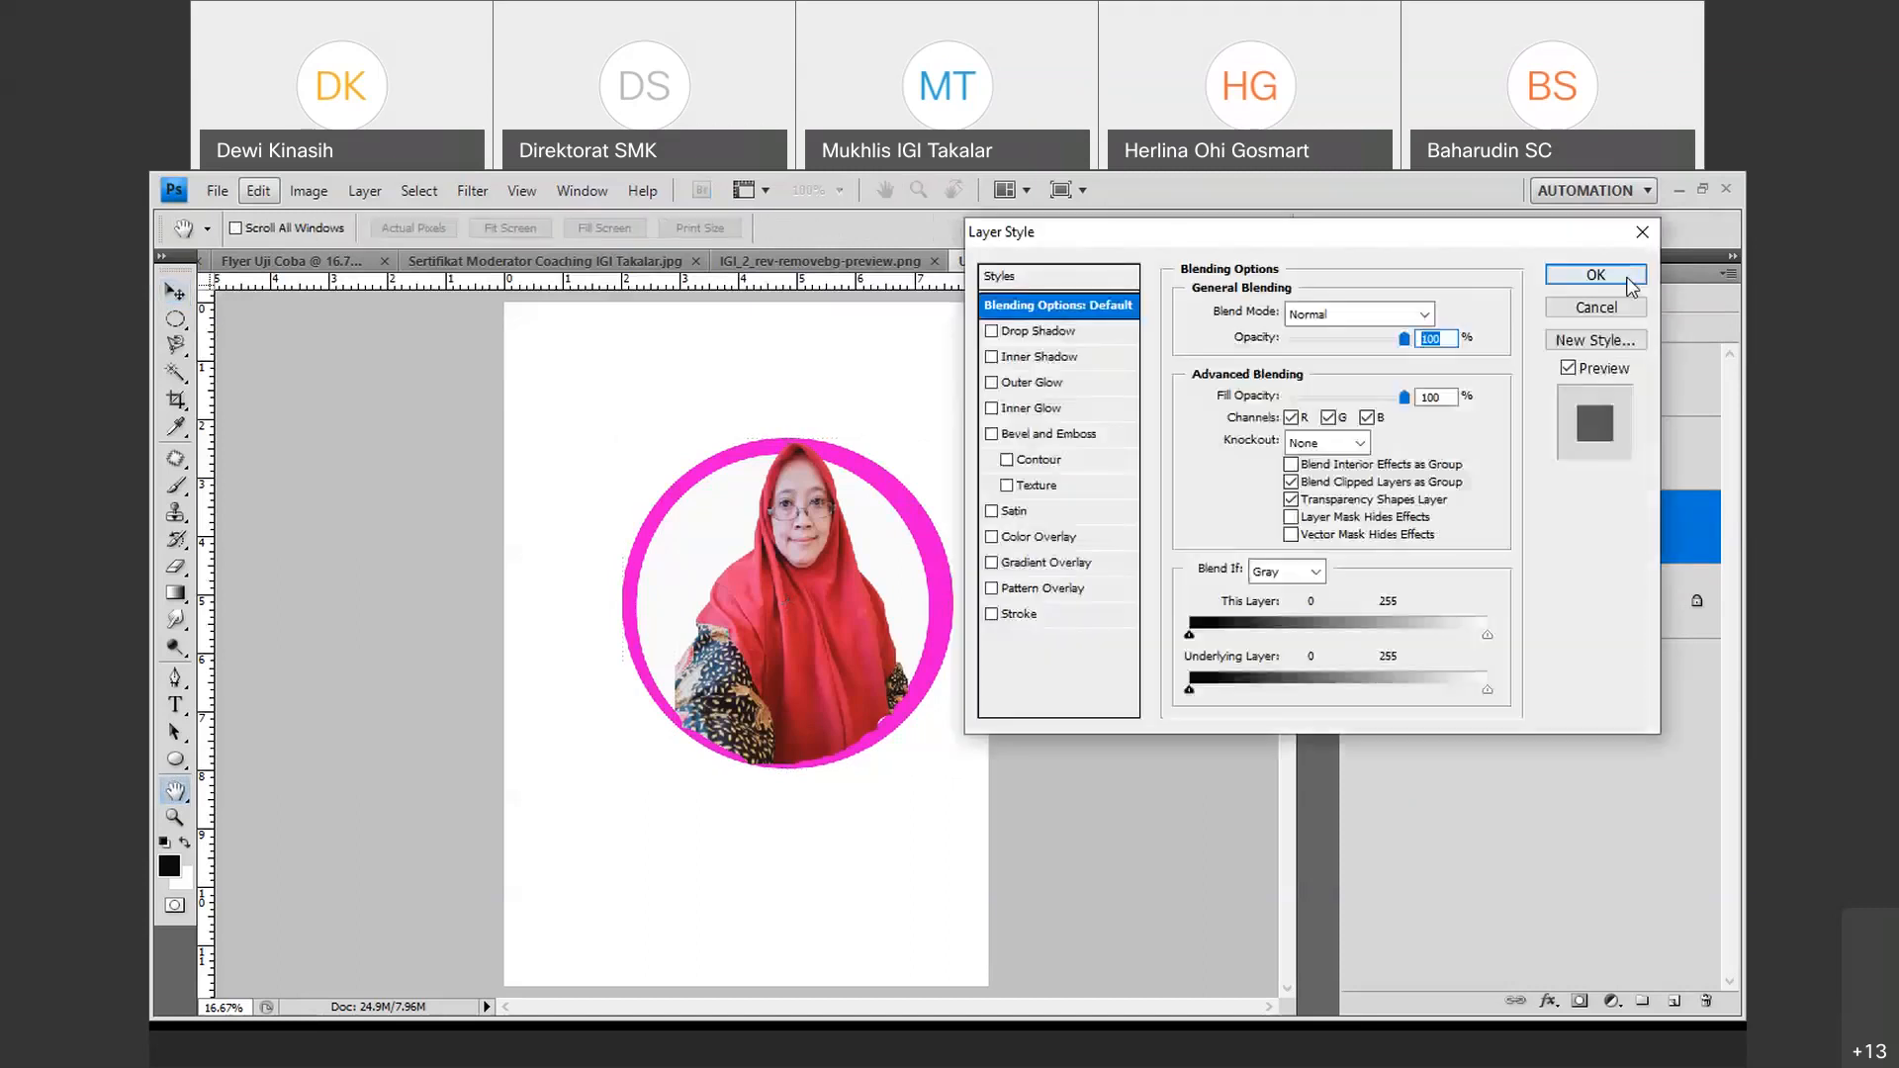
pyautogui.click(1631, 284)
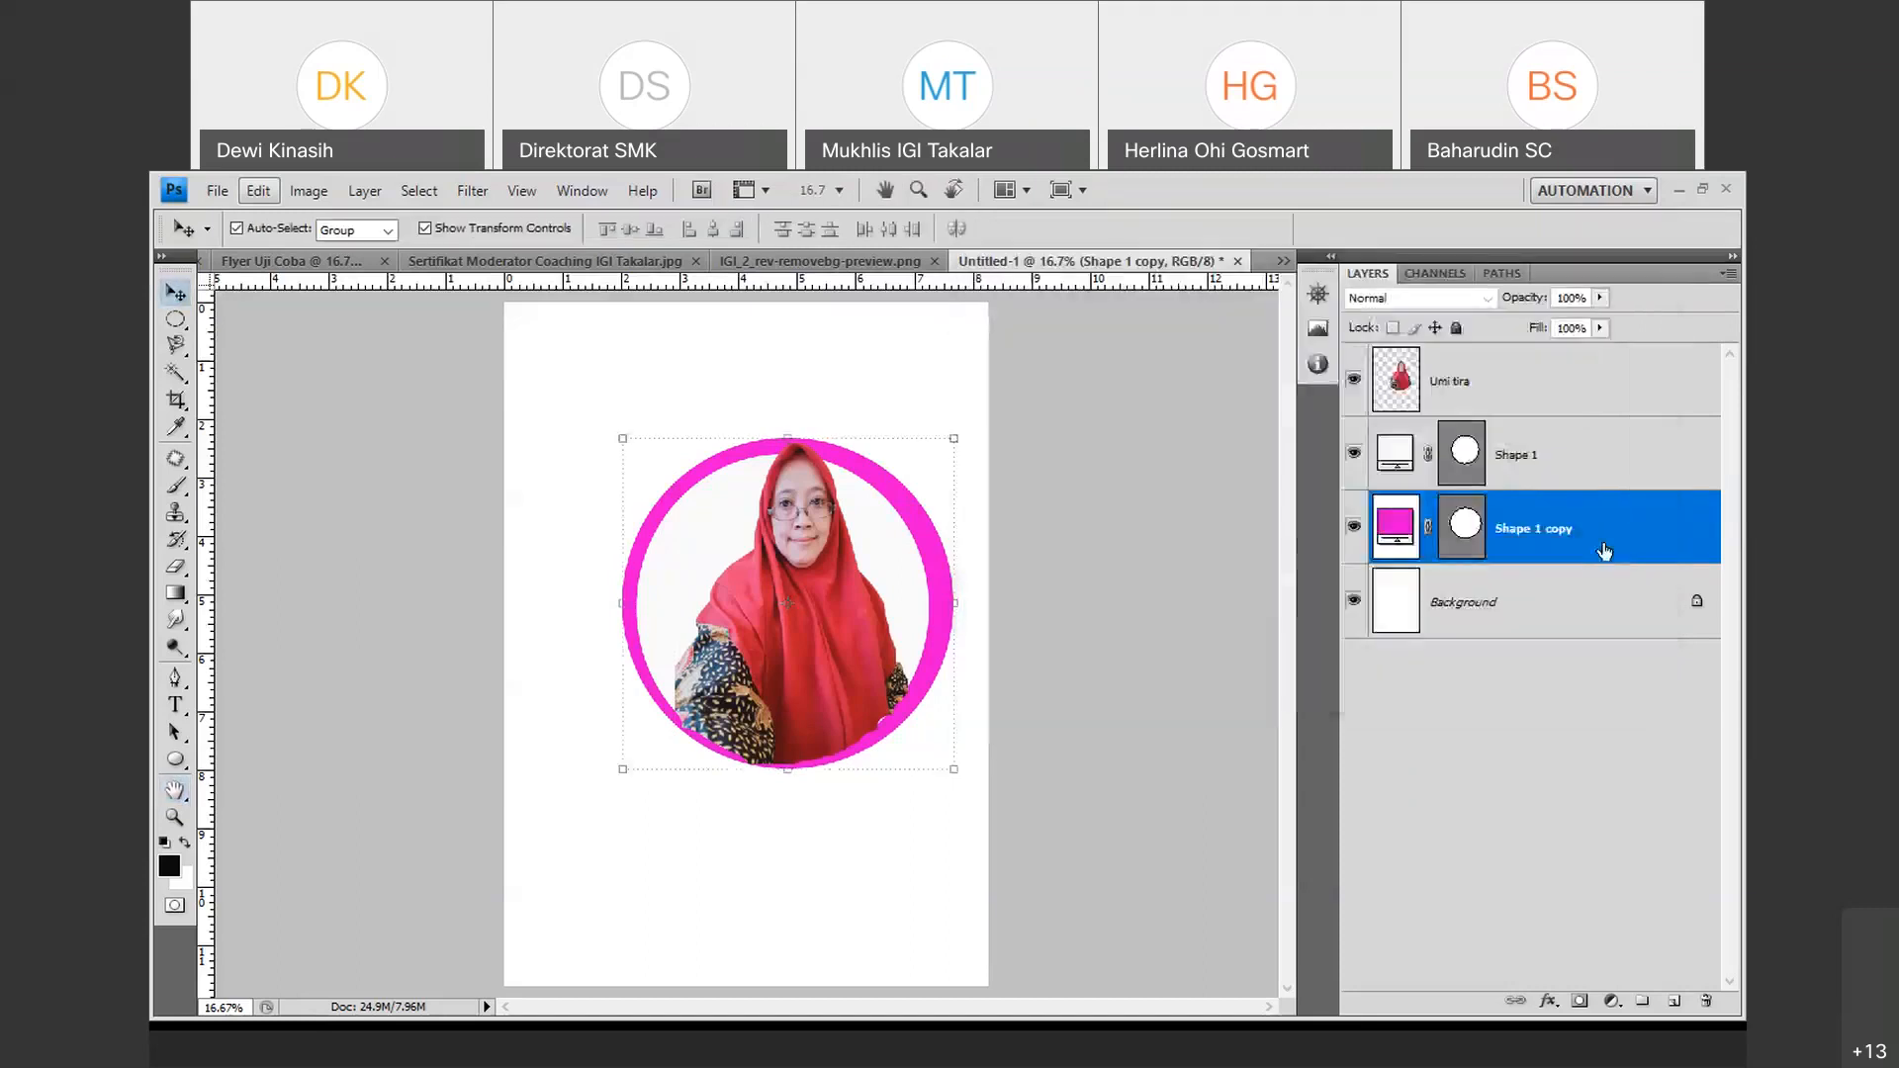
pyautogui.doubleClick(1592, 532)
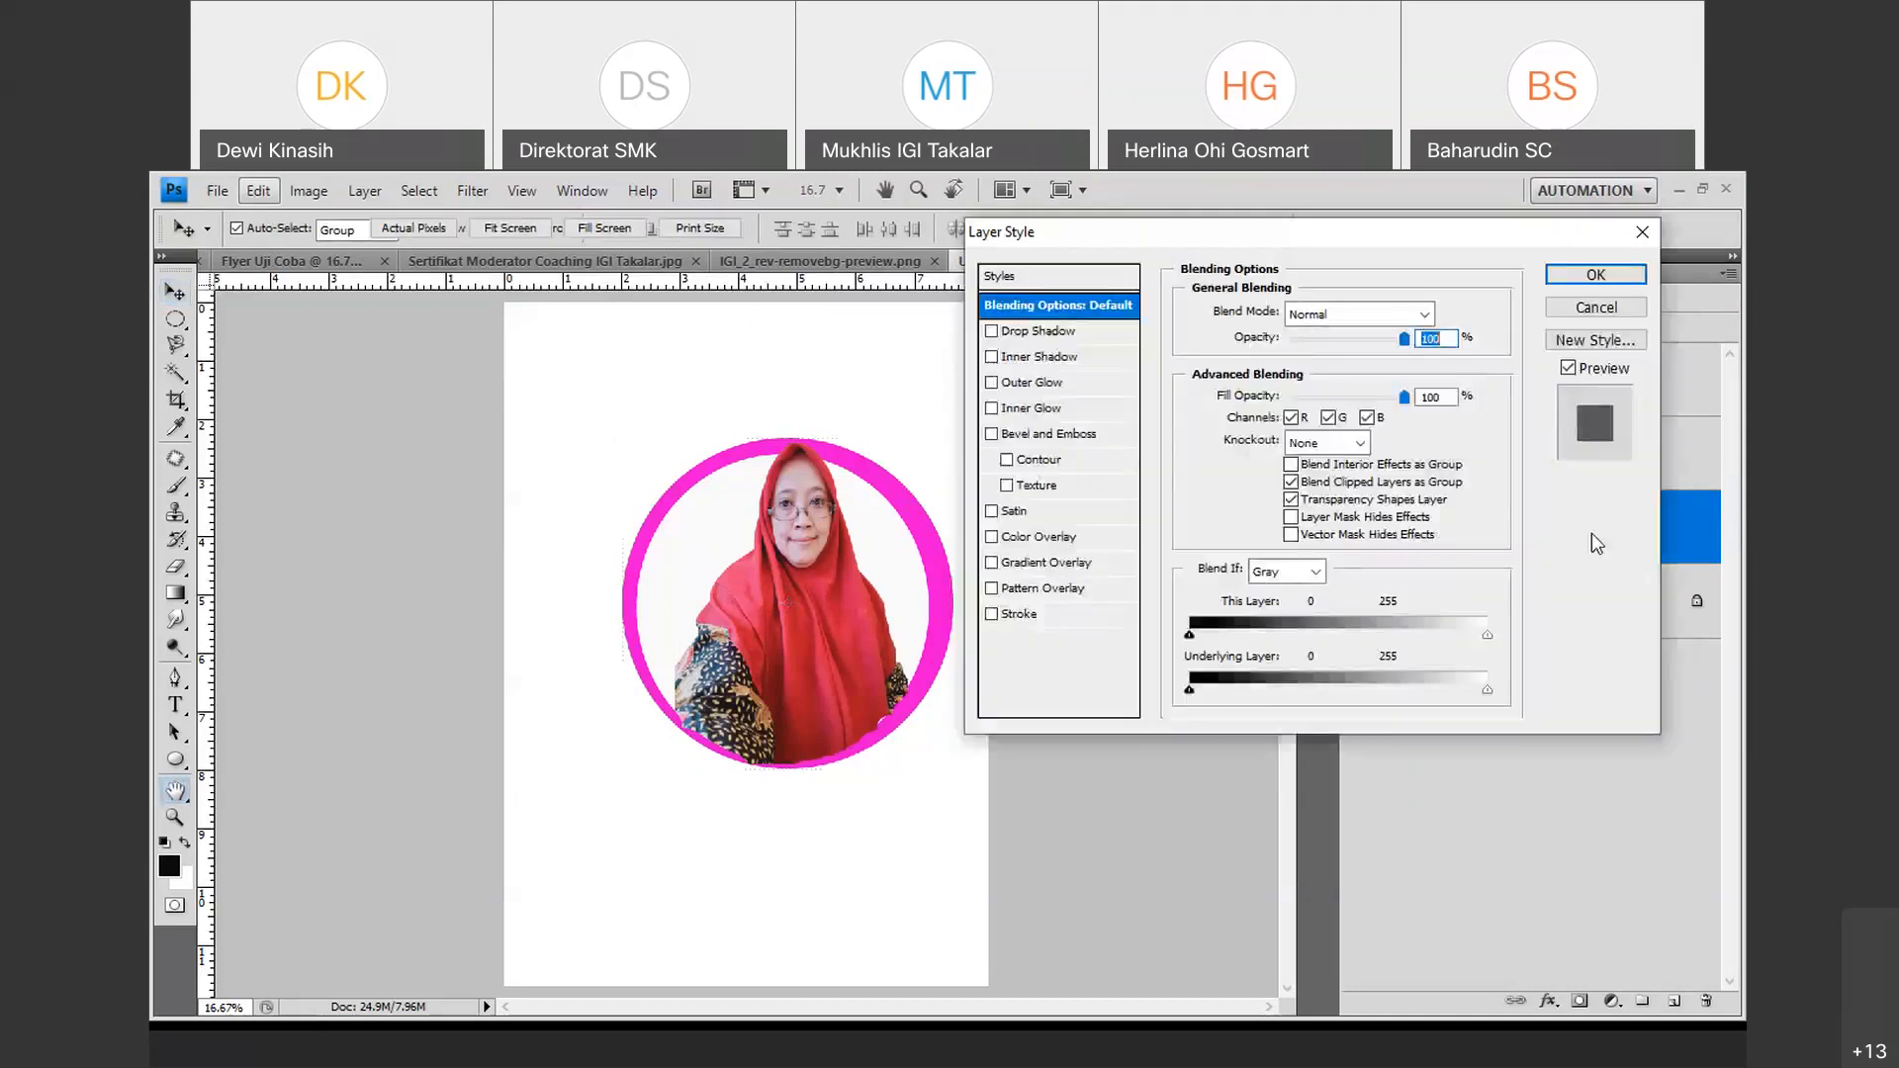
pyautogui.click(1634, 281)
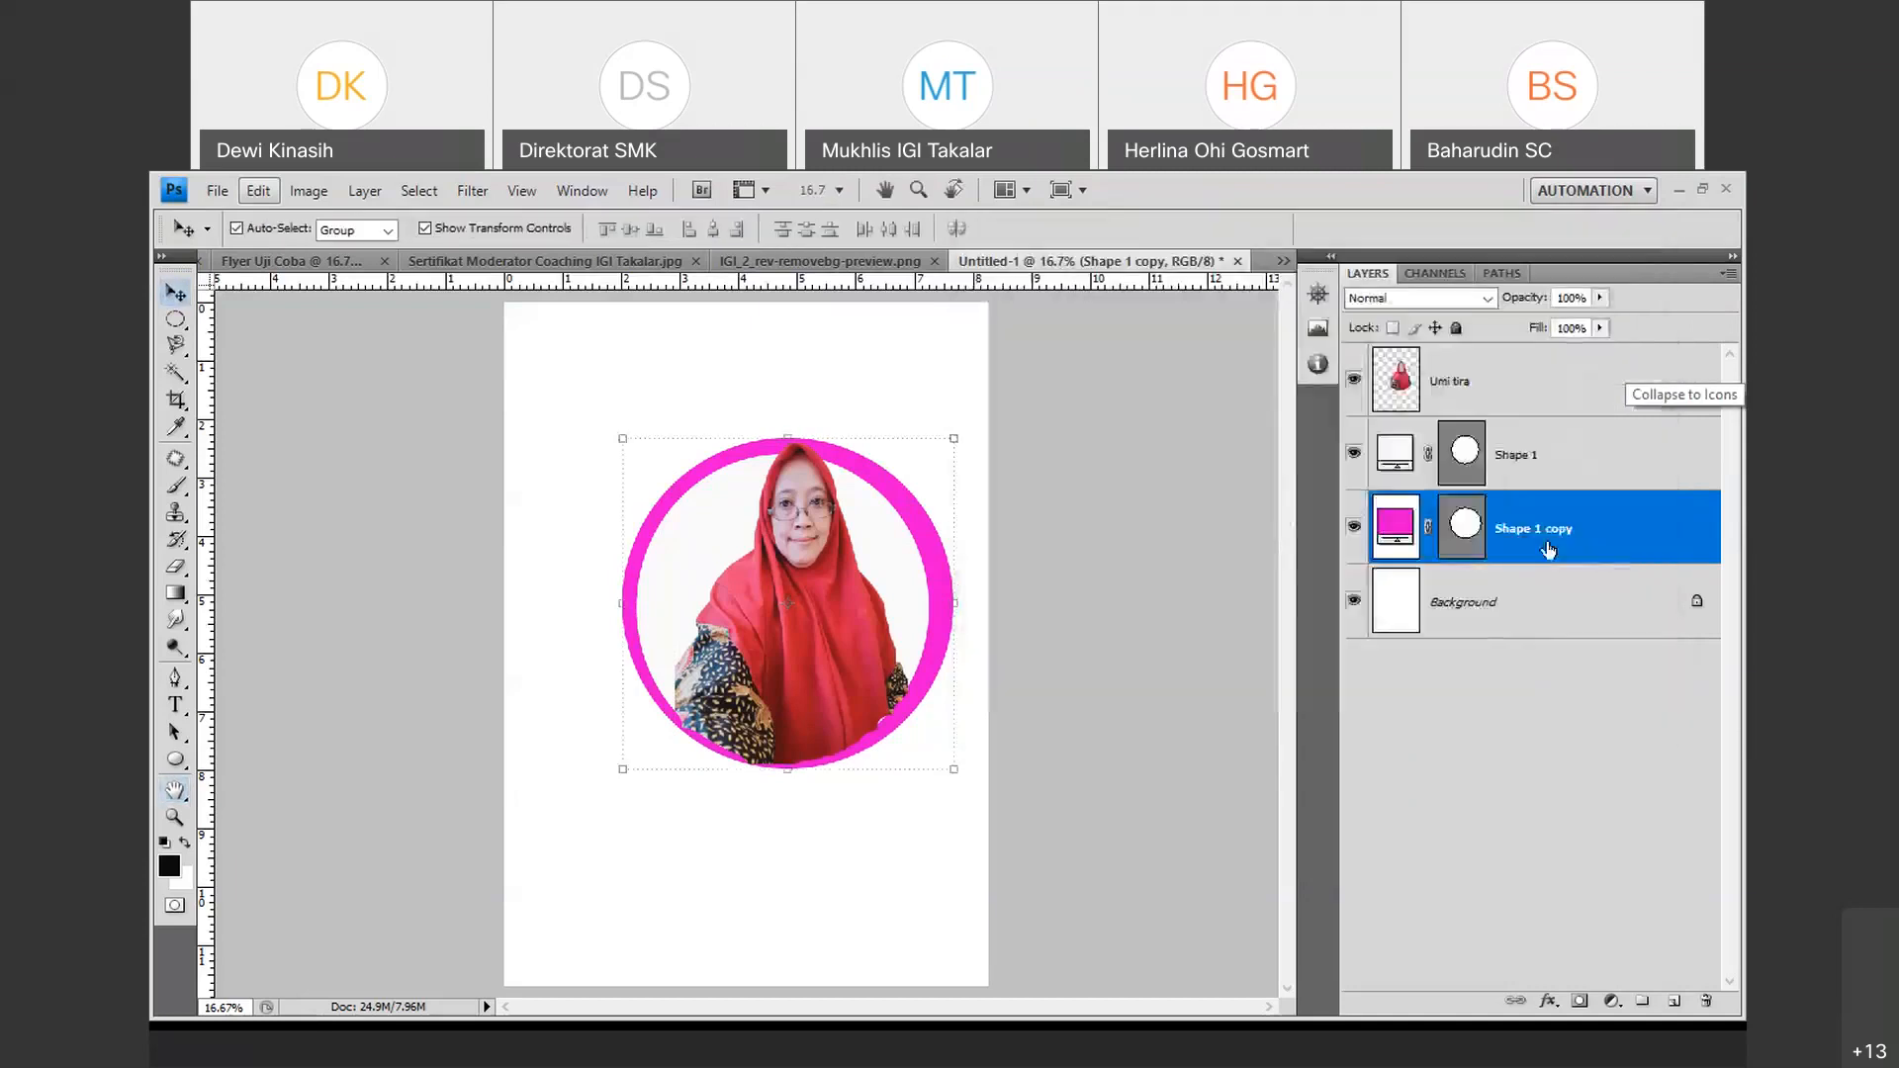
pyautogui.doubleClick(1545, 537)
pyautogui.press('Escape')
# Rename the white circle's Shape 1 layer as "kotak 1".
pyautogui.doubleClick(1499, 455)
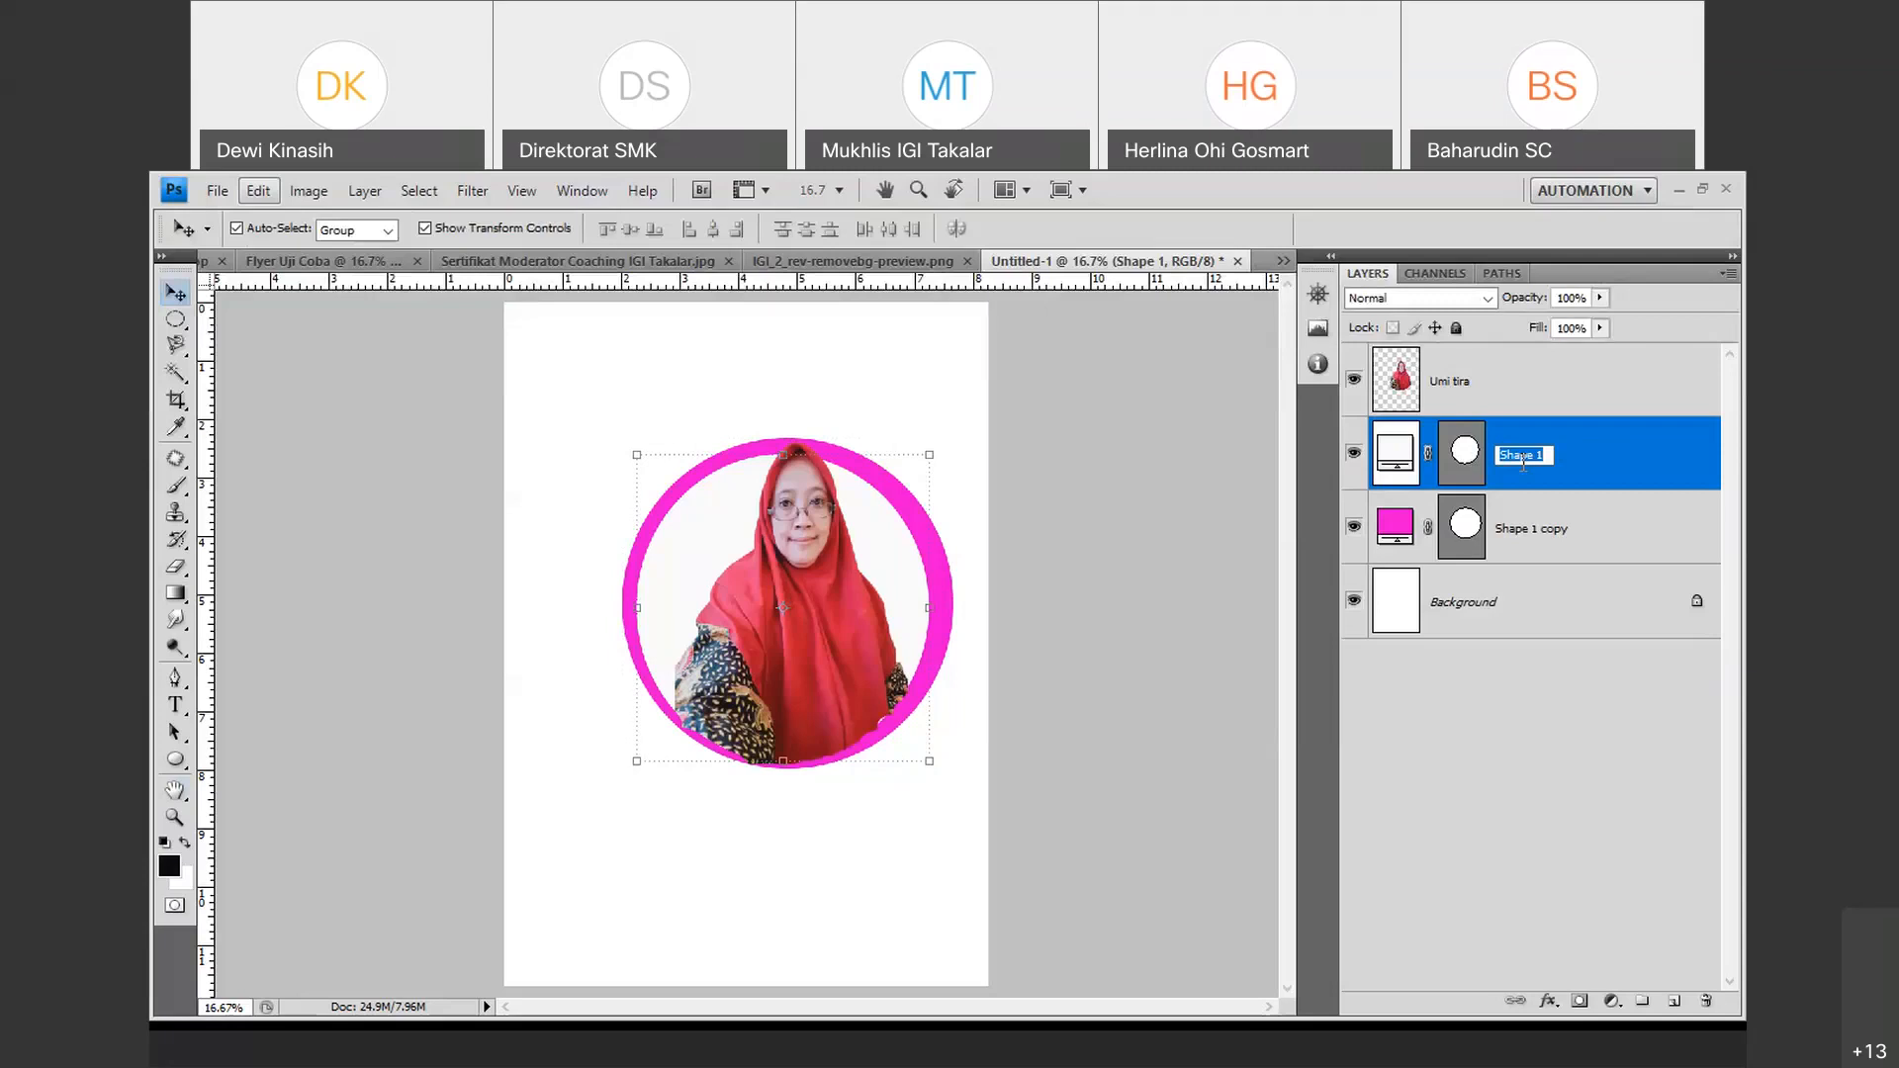
pyautogui.write('kotak 1')
pyautogui.press('Return')
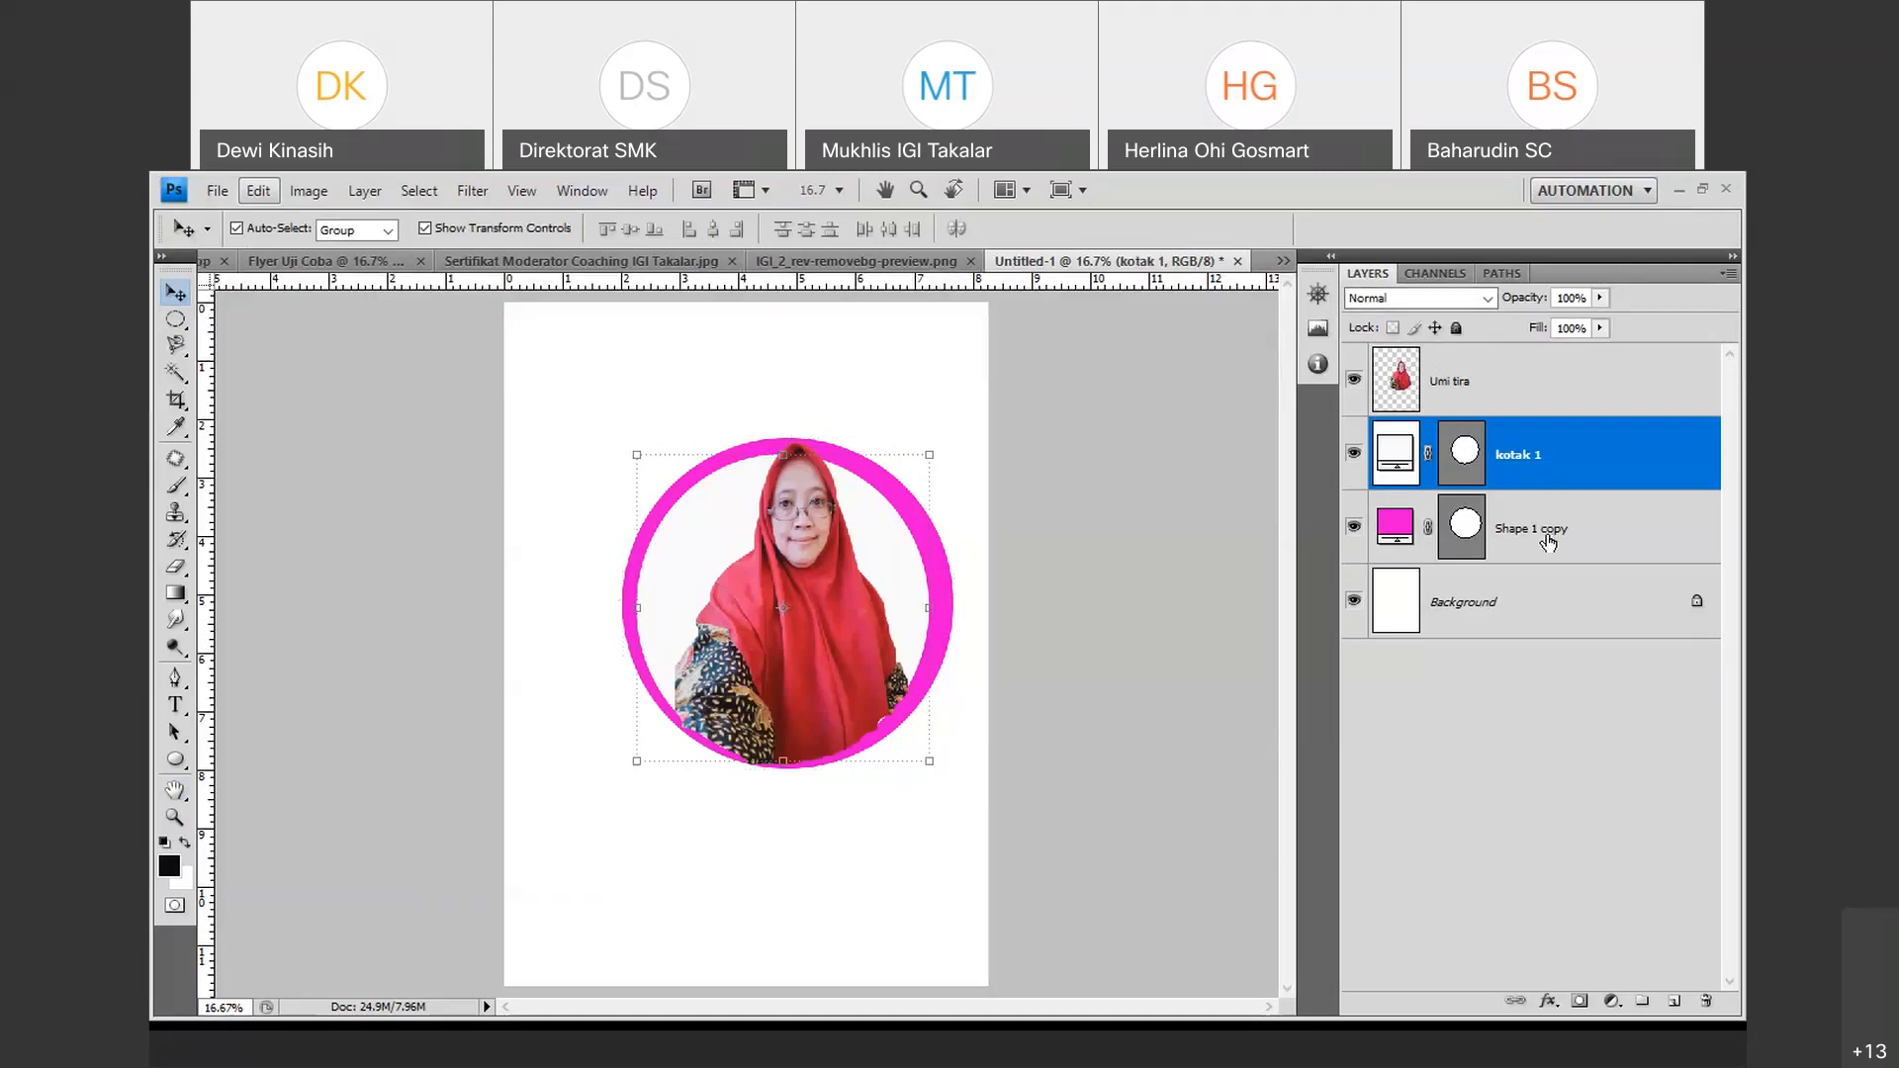
# Rename the magenta ring's Shape 1 copy layer as "Kotak 2" and select the portrait layer.
pyautogui.click(1549, 534)
pyautogui.doubleClick(1548, 534)
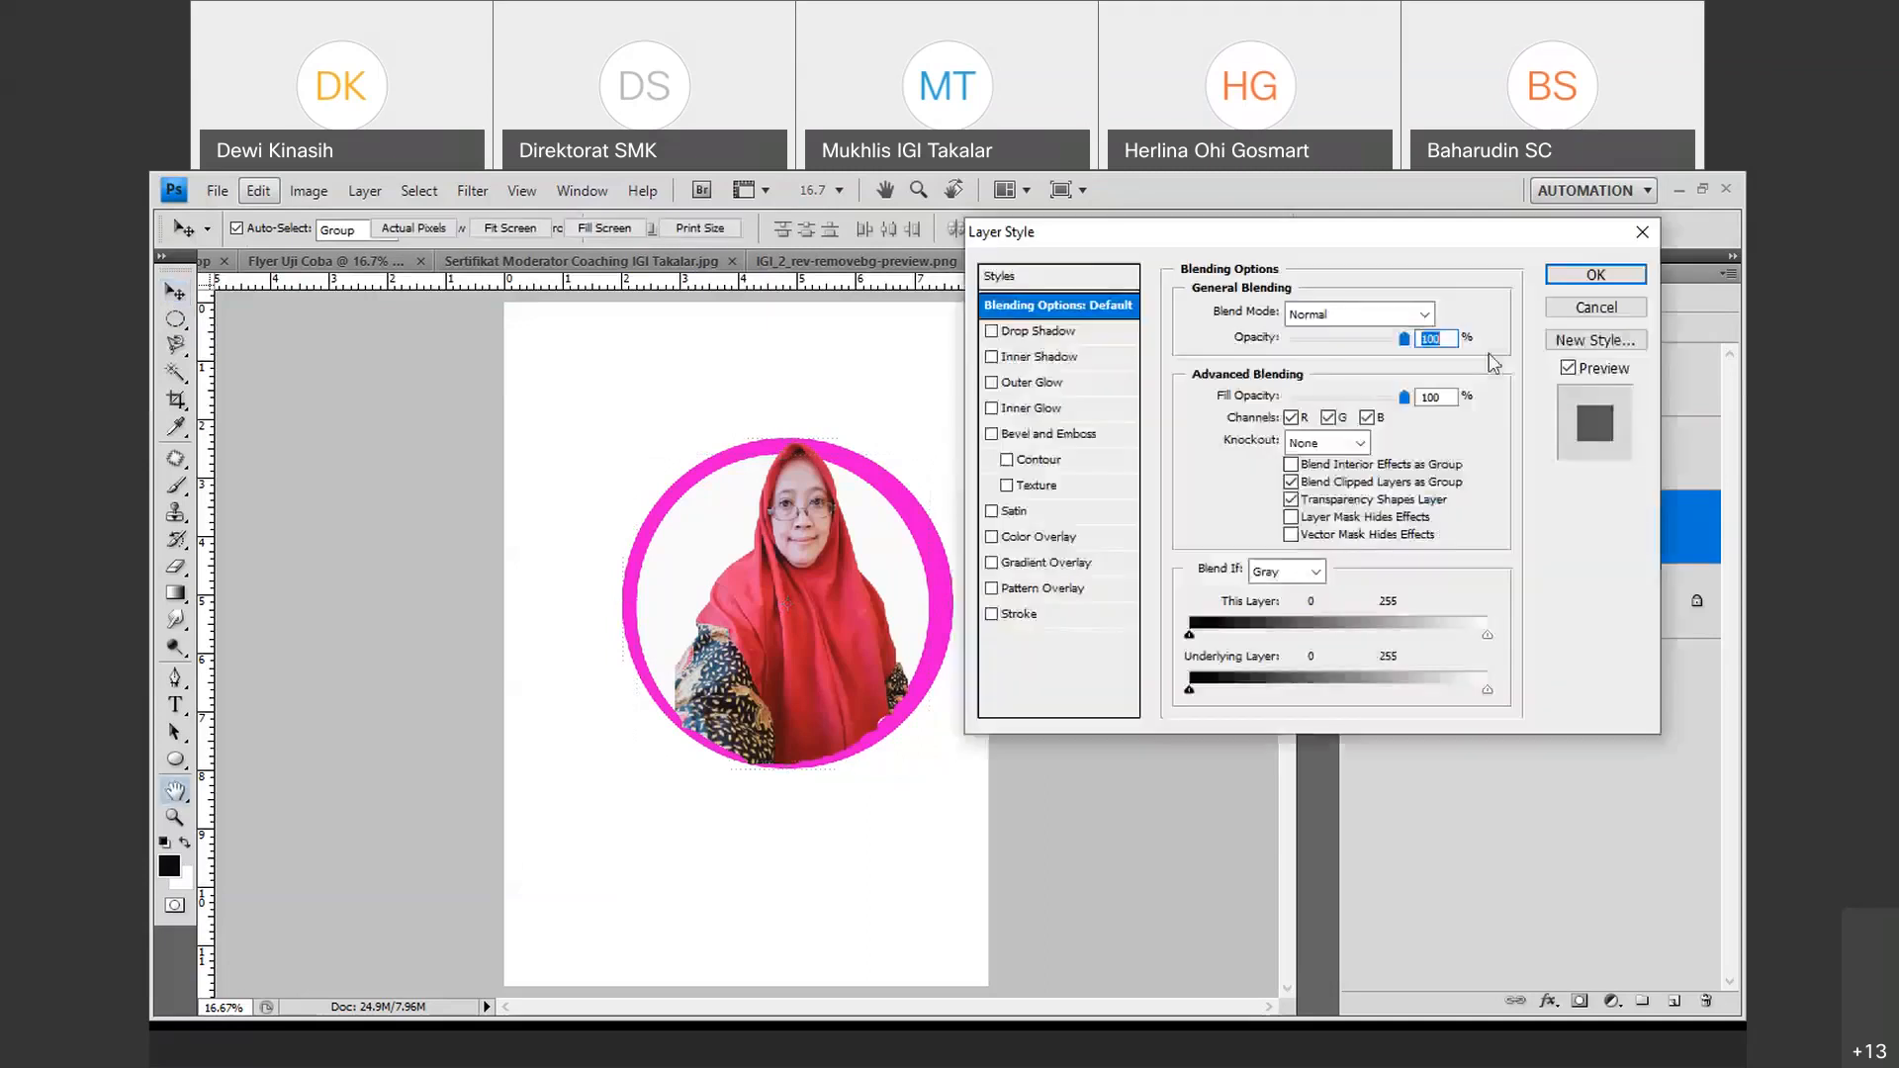
pyautogui.click(1642, 232)
pyautogui.doubleClick(1496, 530)
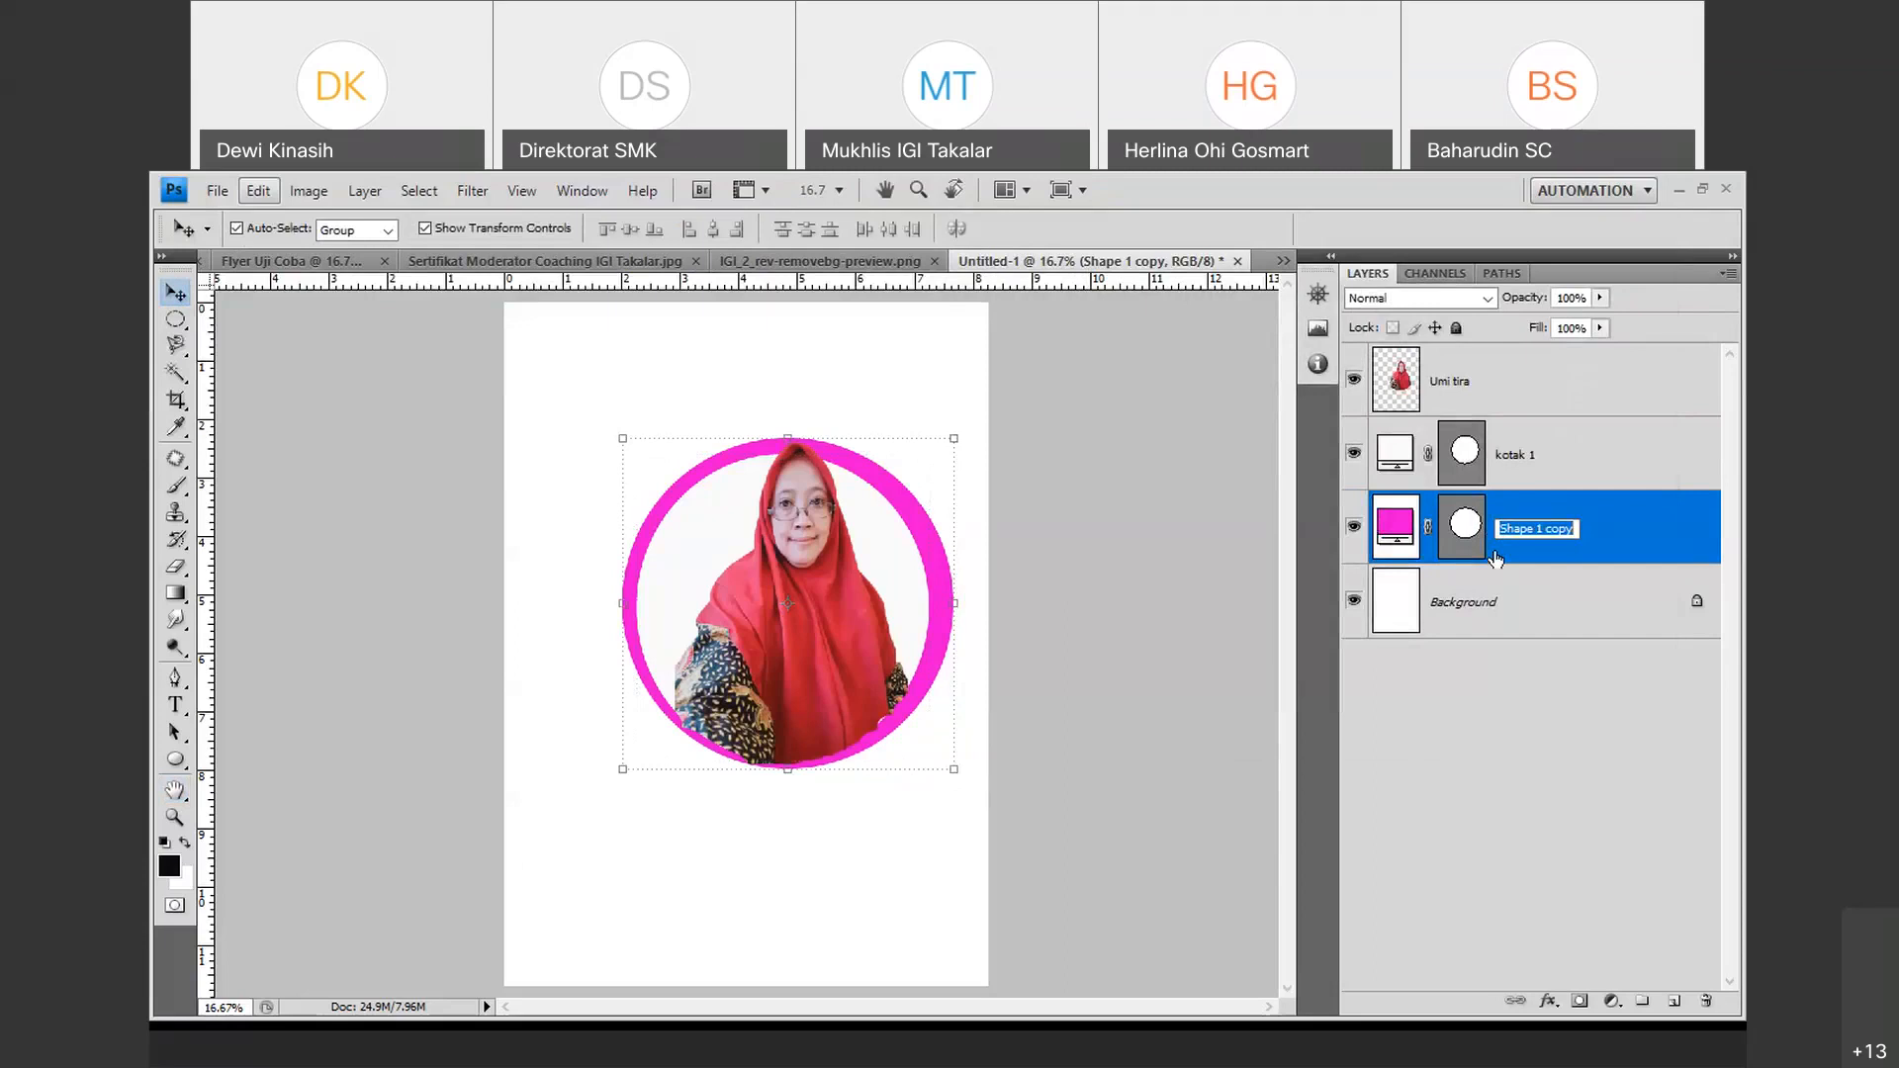
pyautogui.write('Kotak 2')
pyautogui.click(1463, 392)
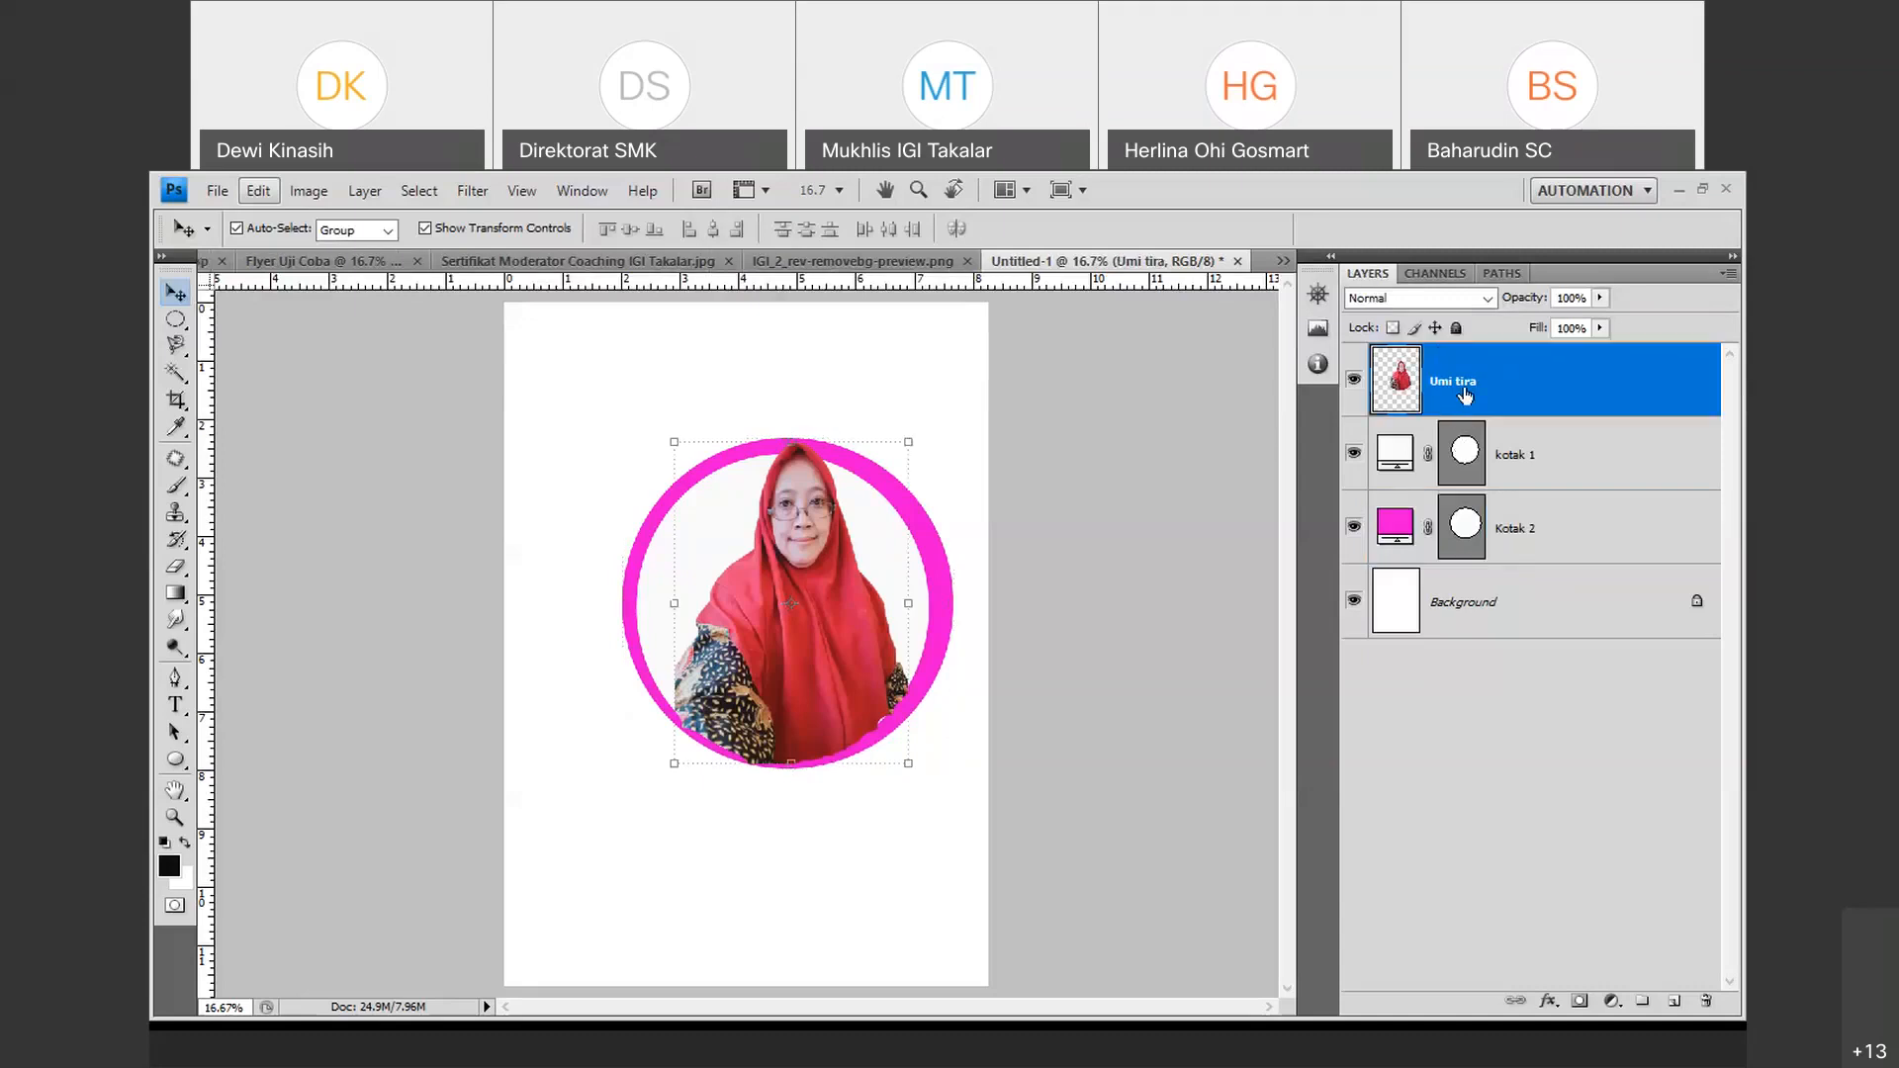
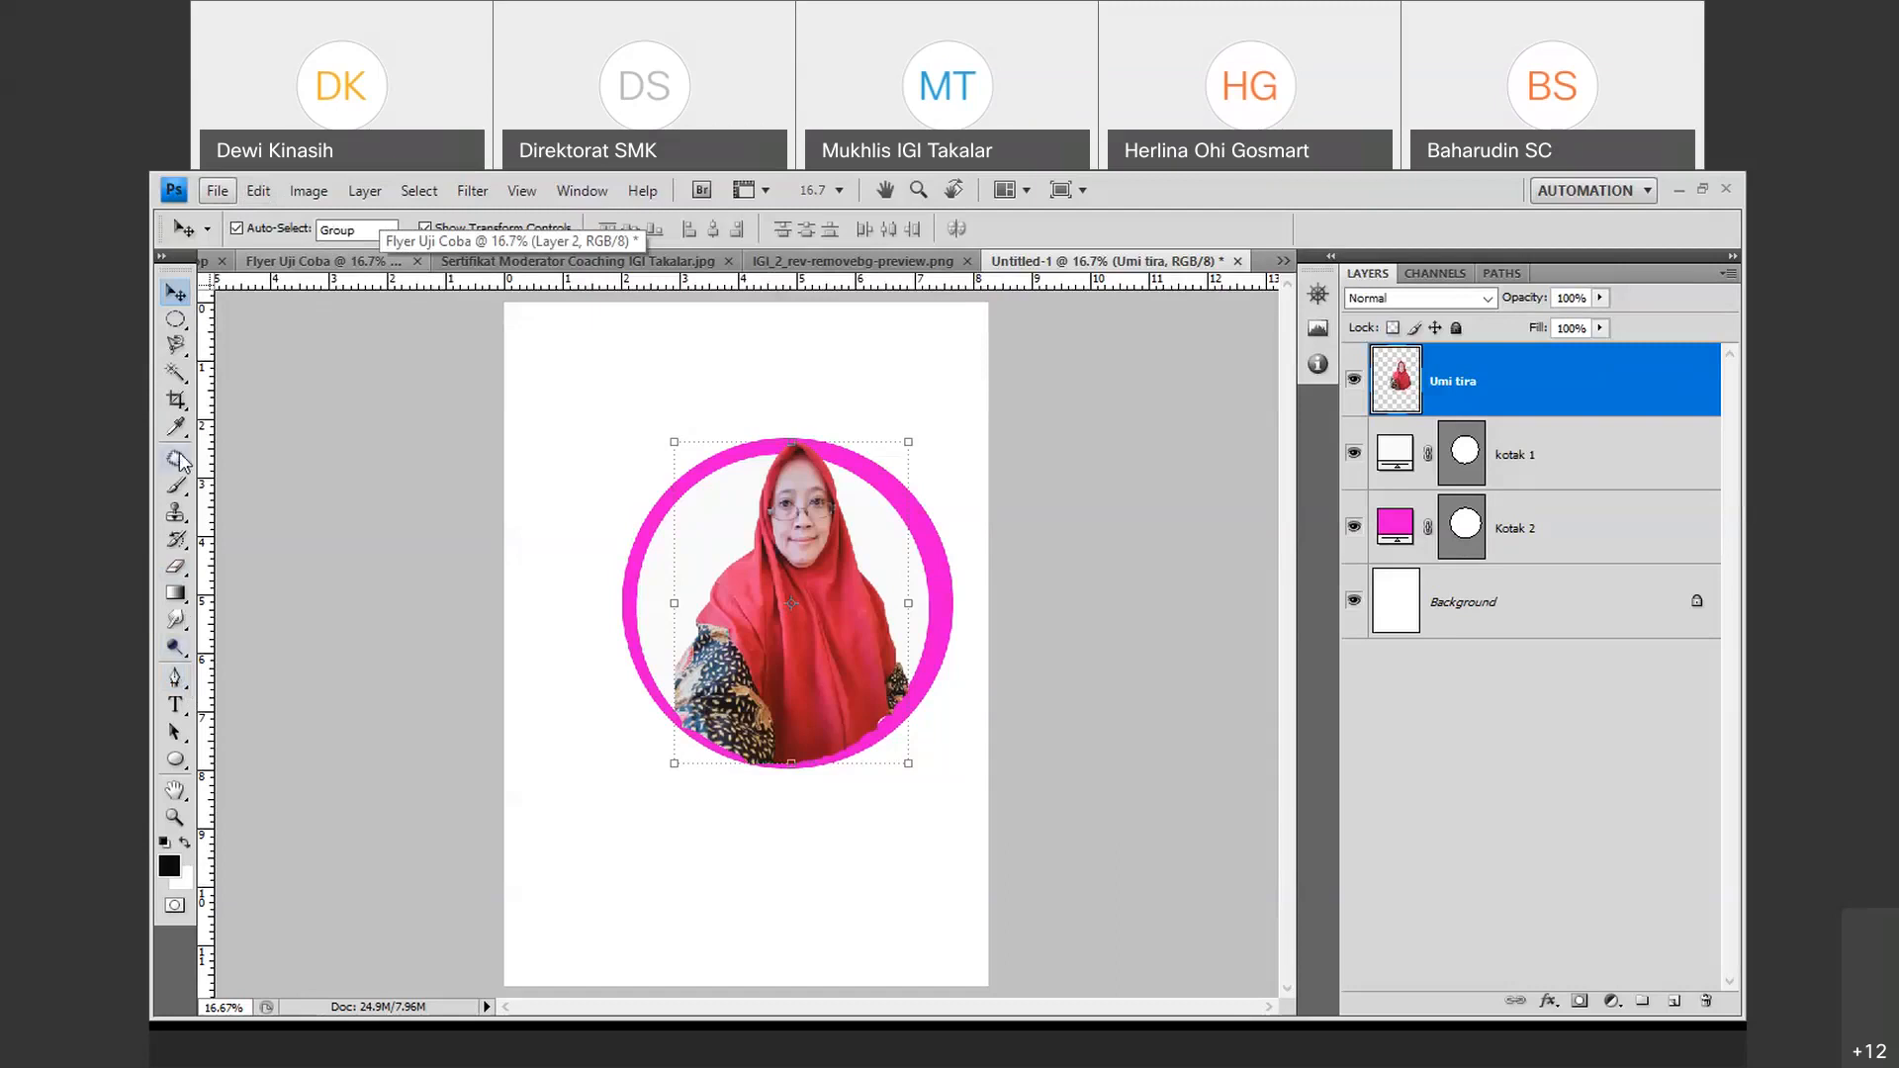
# Open the image download (2) from the Photoshop folder as a separate document.
pyautogui.click(227, 193)
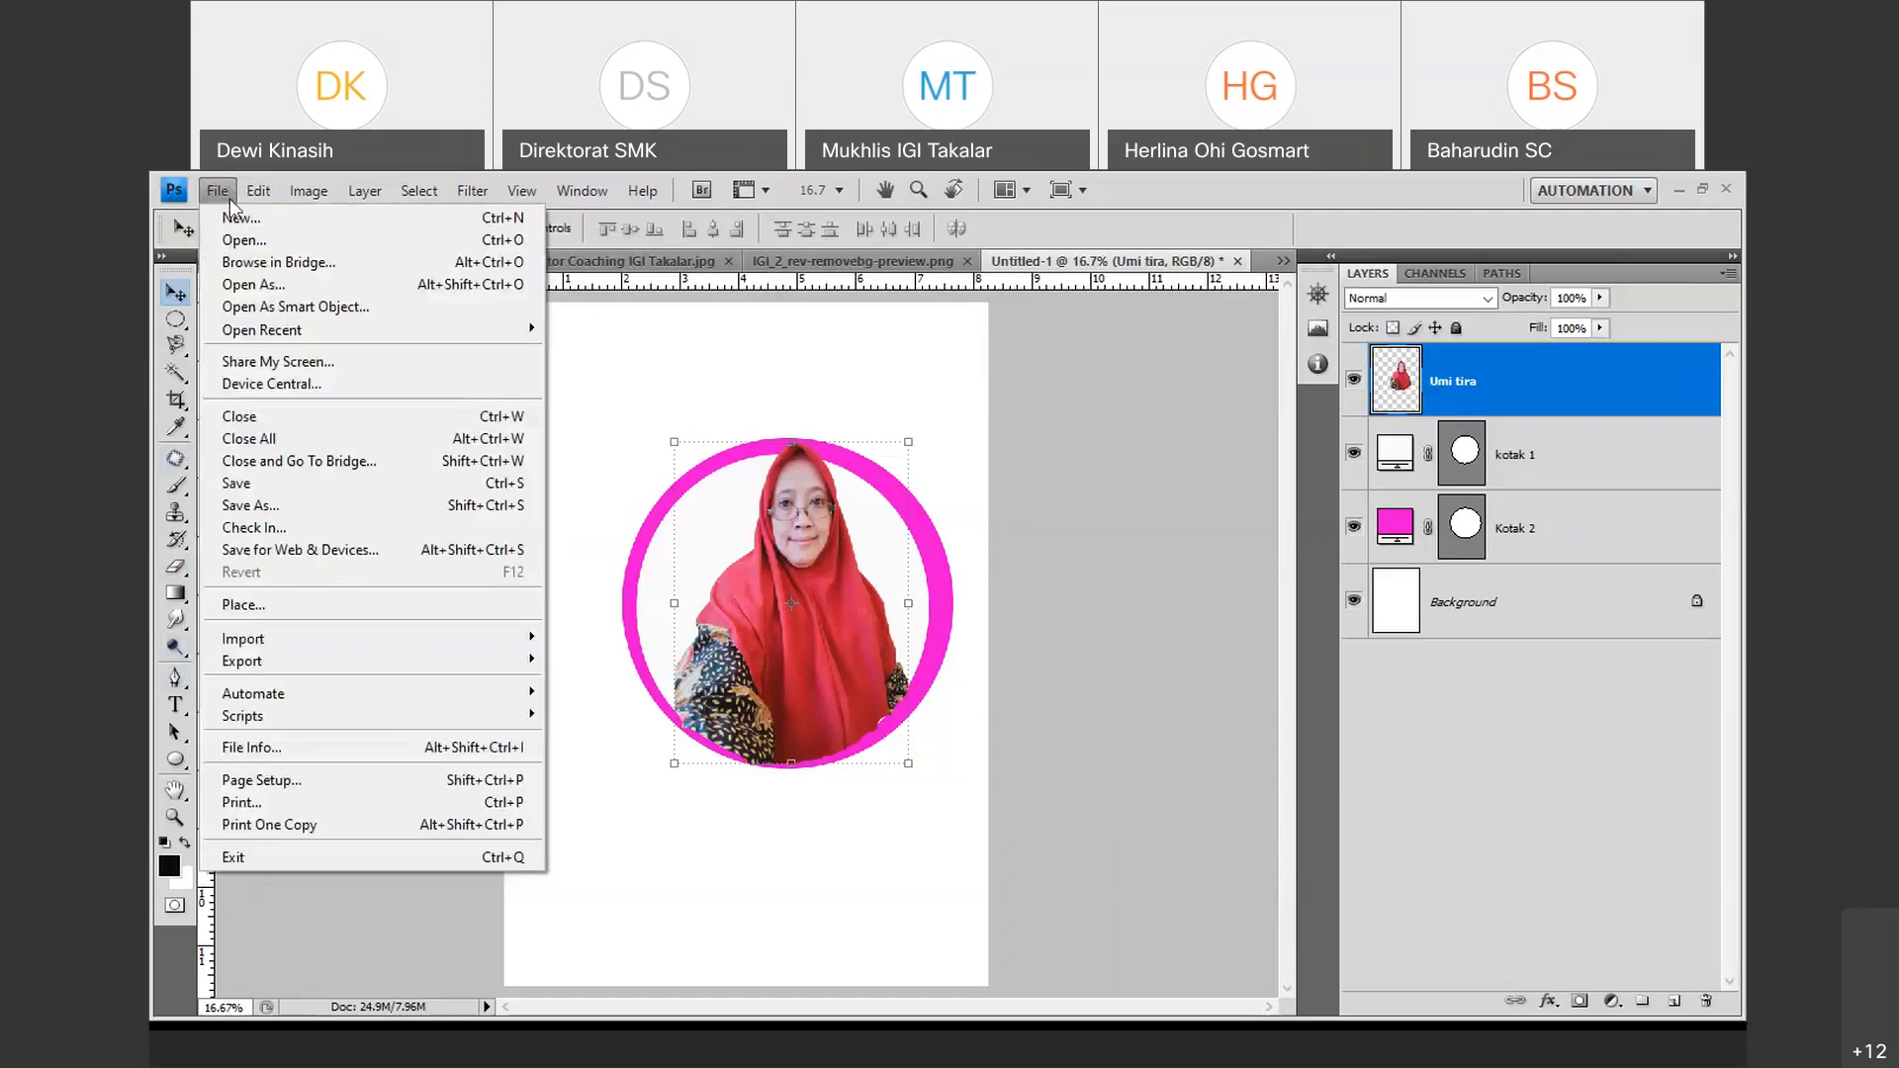
pyautogui.click(259, 247)
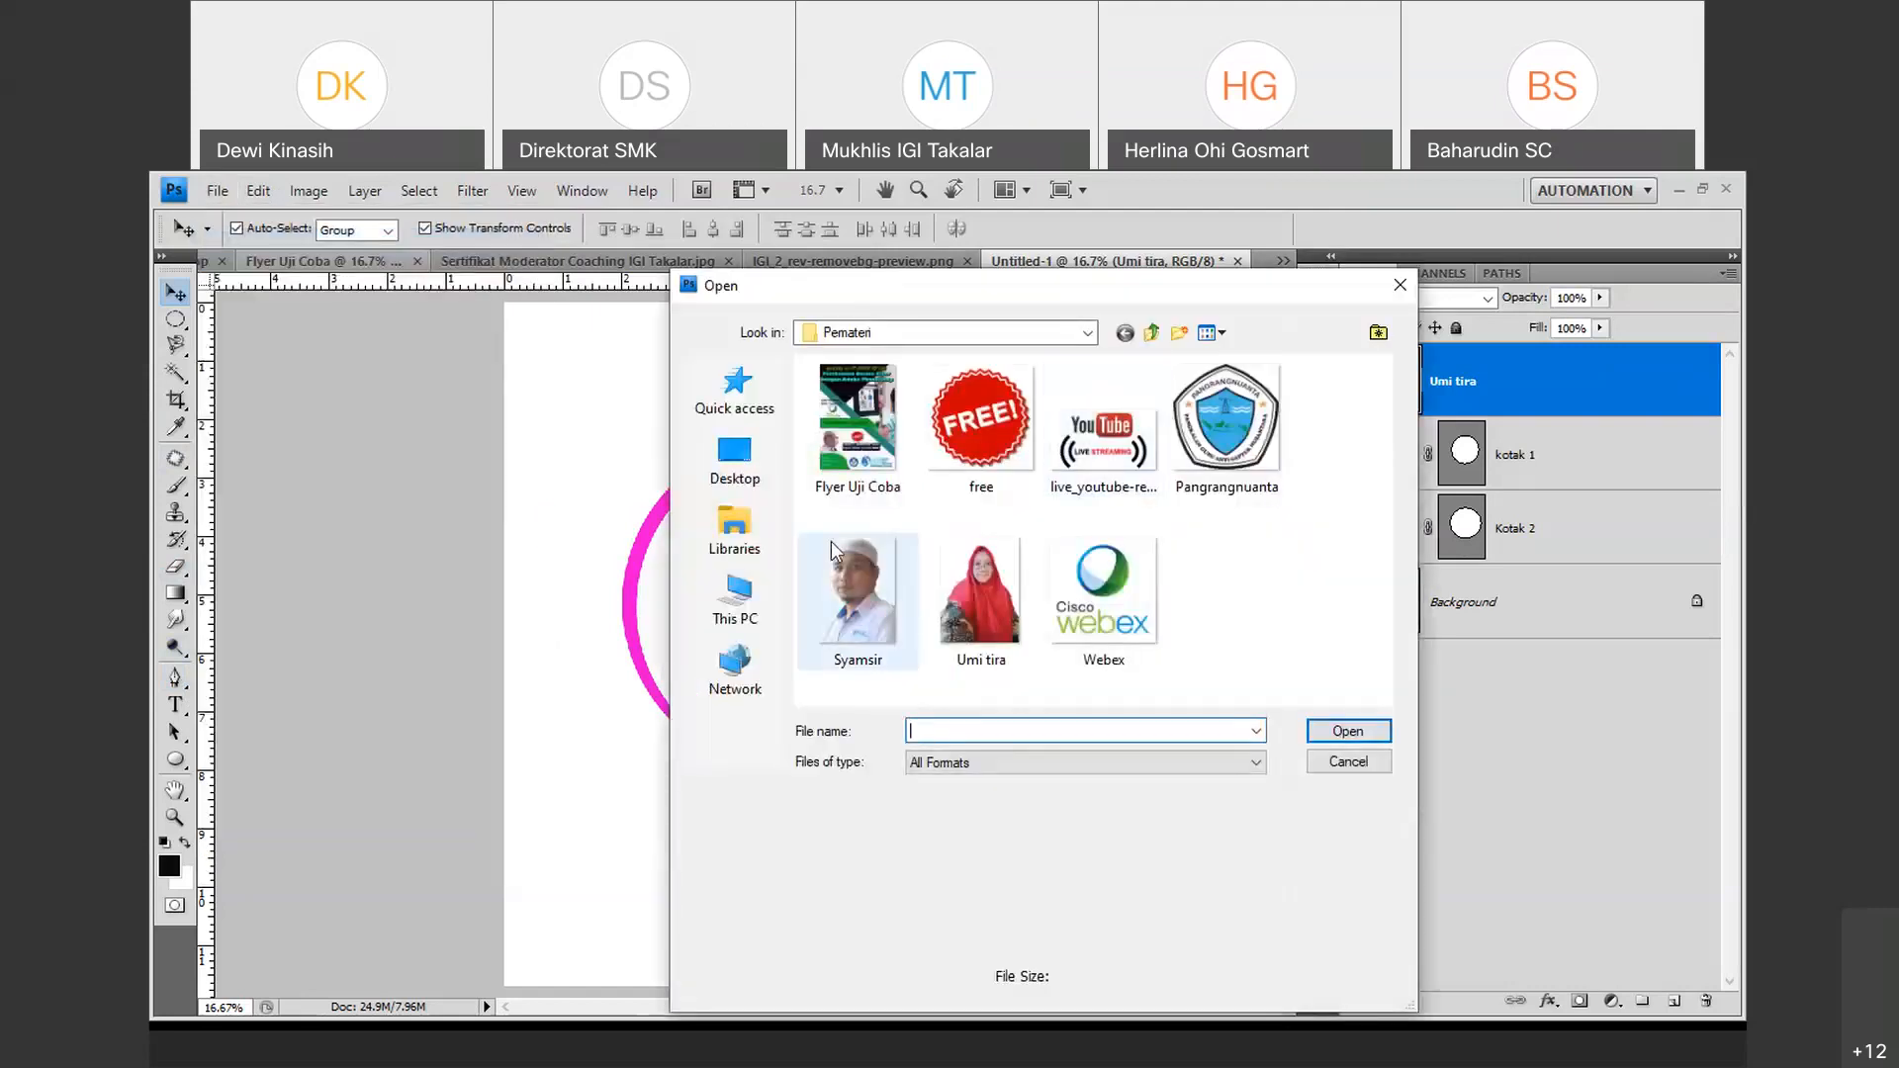
pyautogui.click(1124, 334)
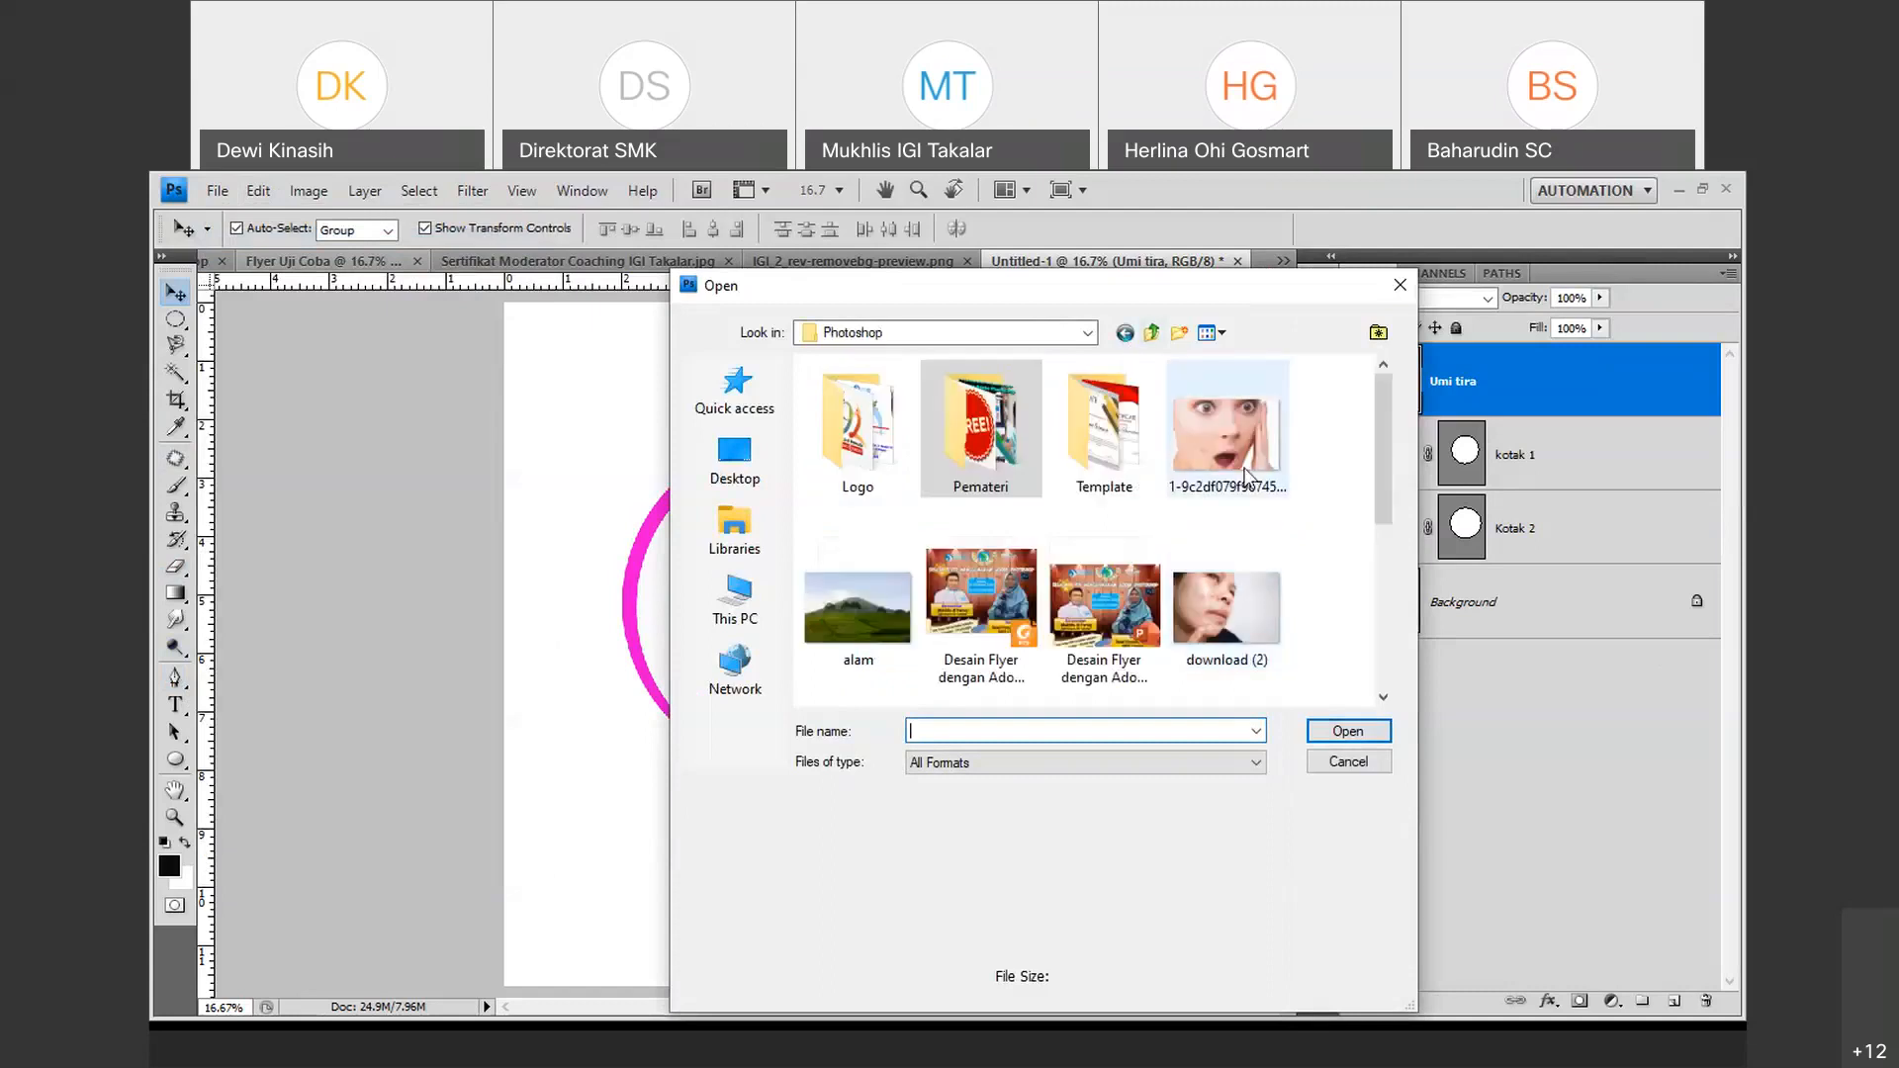
pyautogui.click(1233, 593)
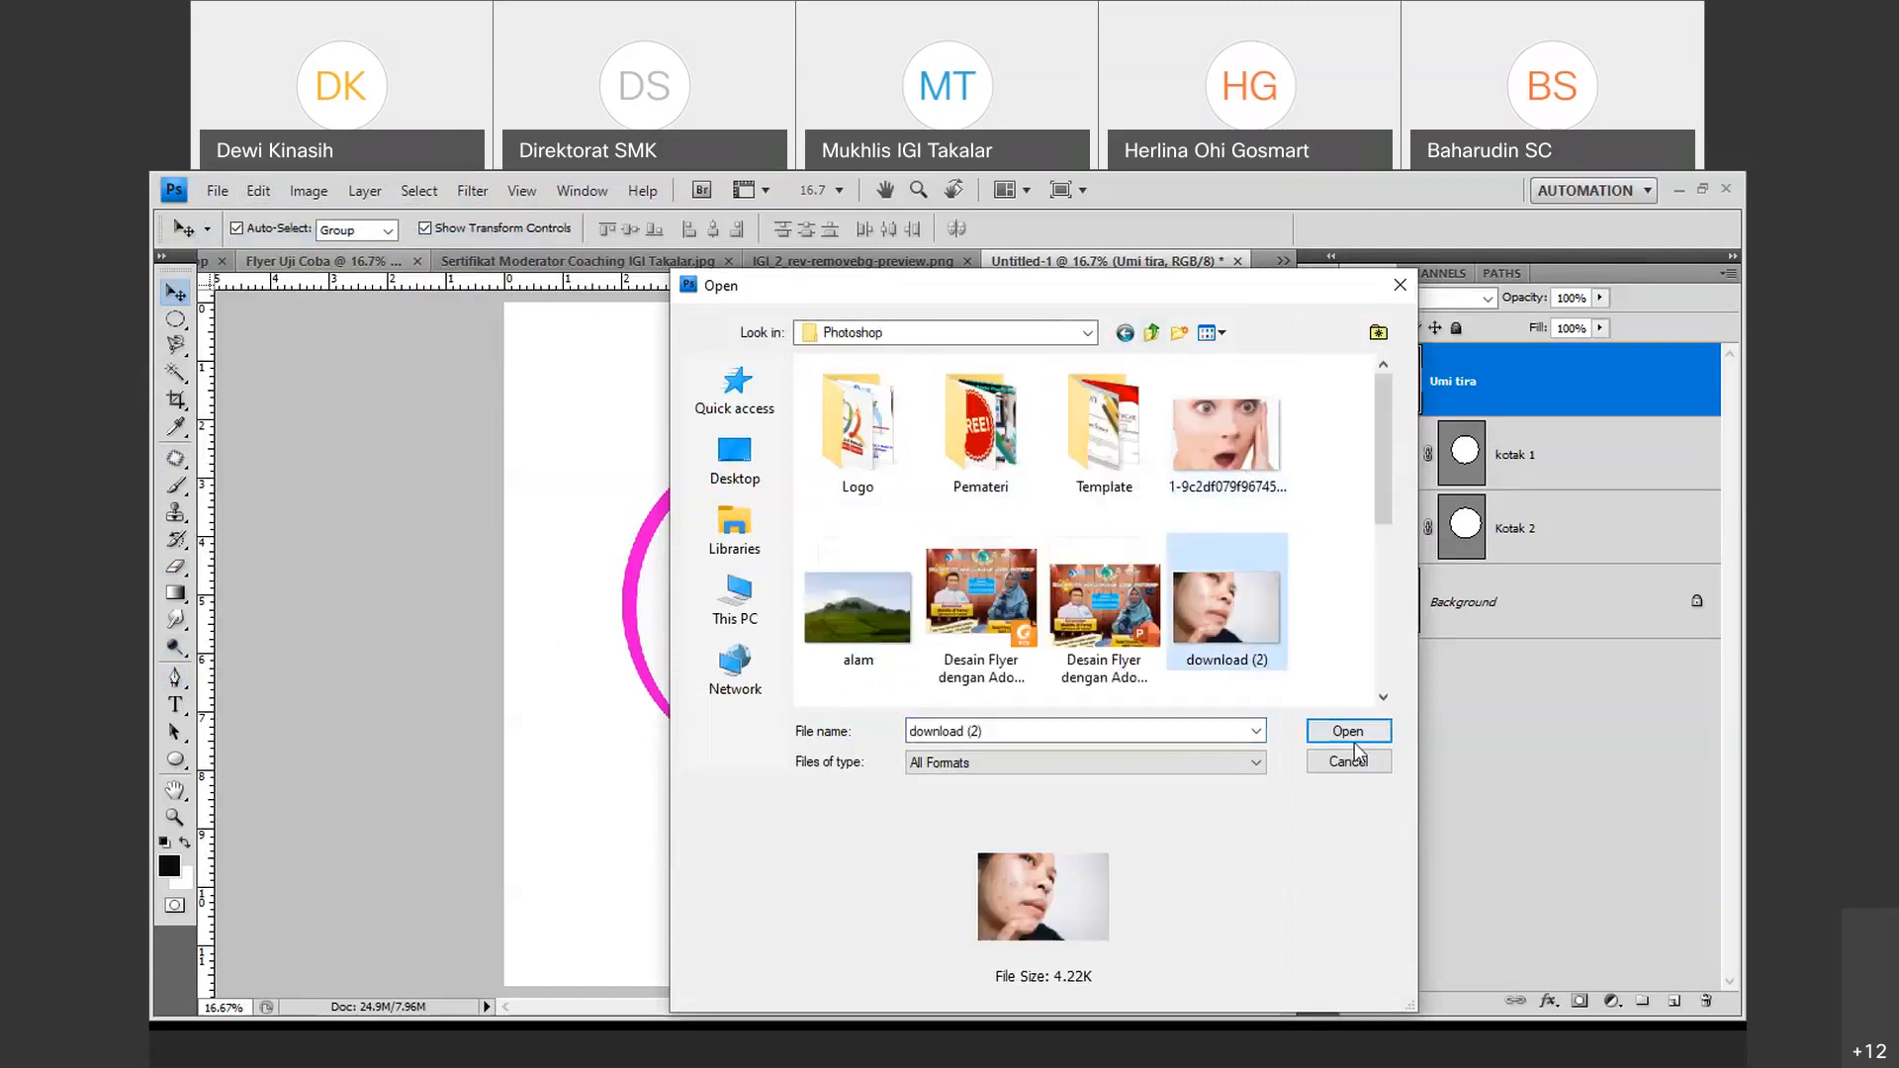
pyautogui.click(1350, 733)
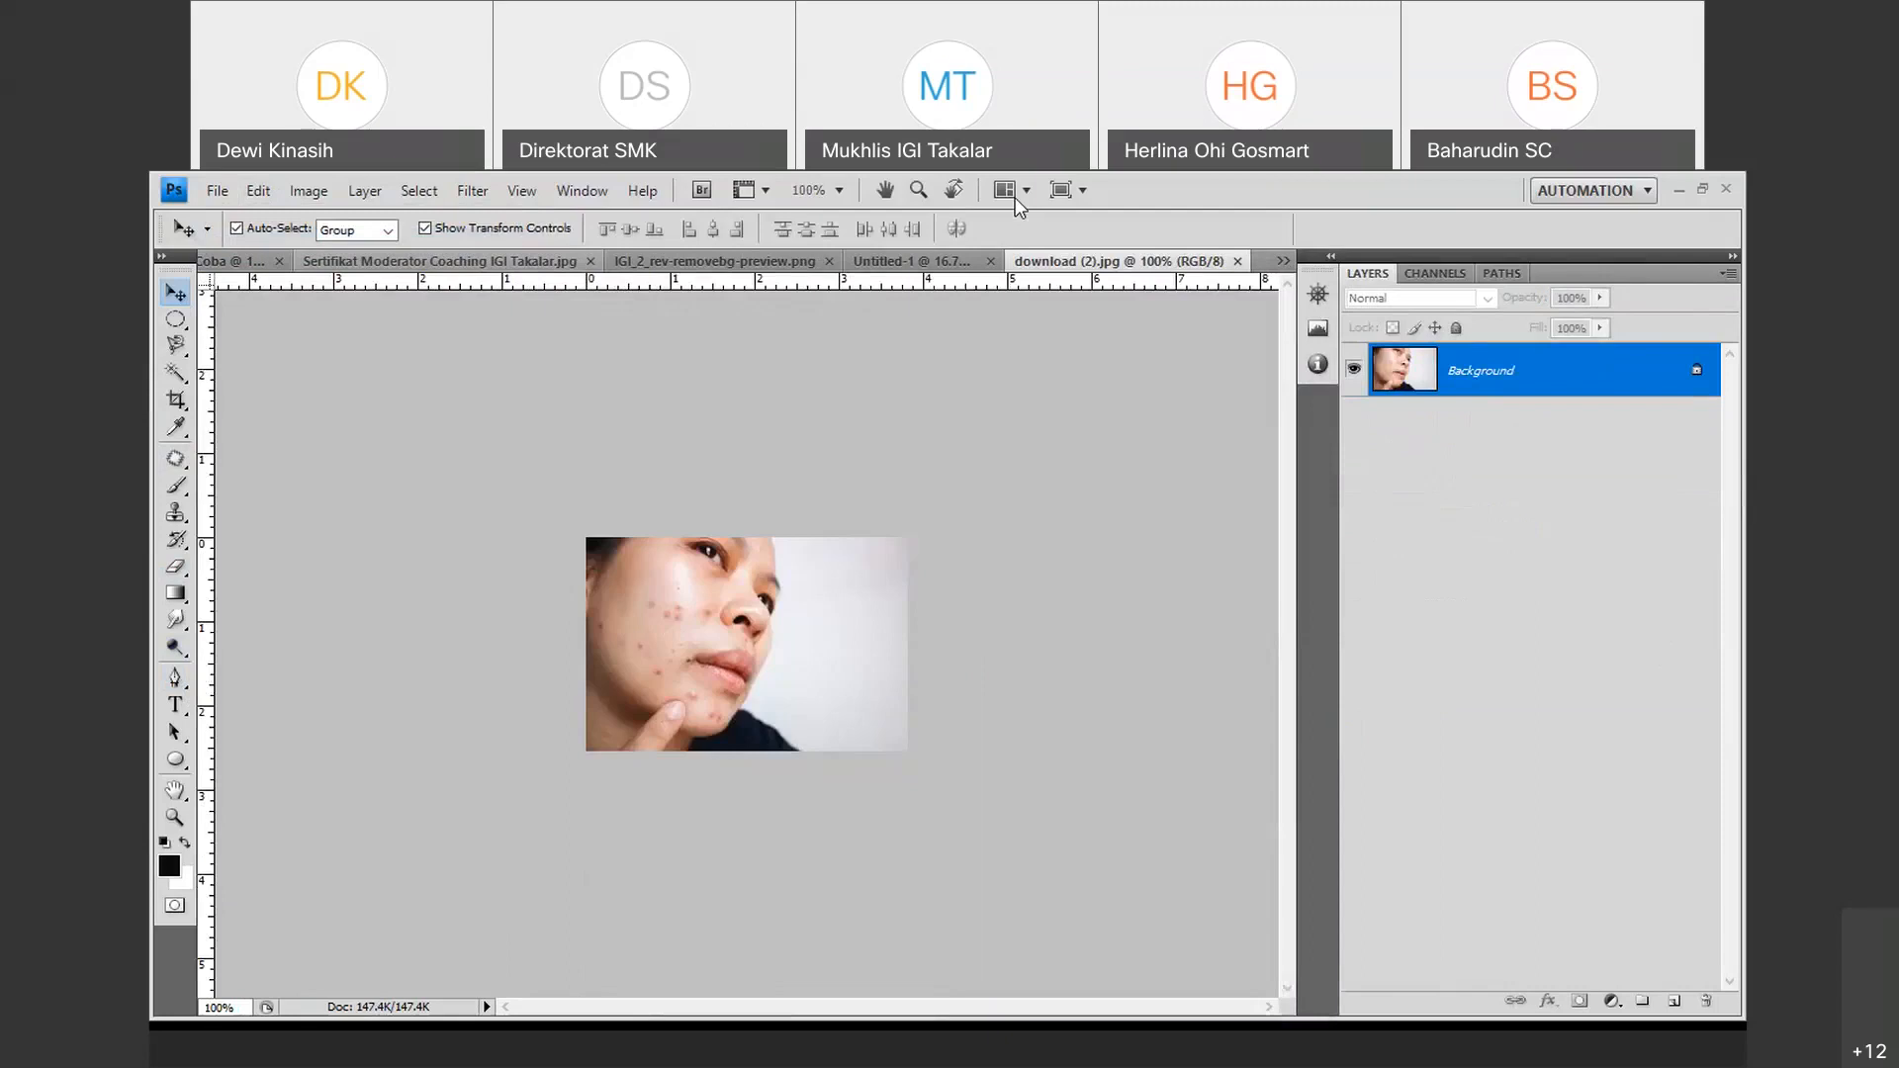
# Place a first Pen anchor outside the face photo and enlarge the view to 300%.
pyautogui.click(192, 691)
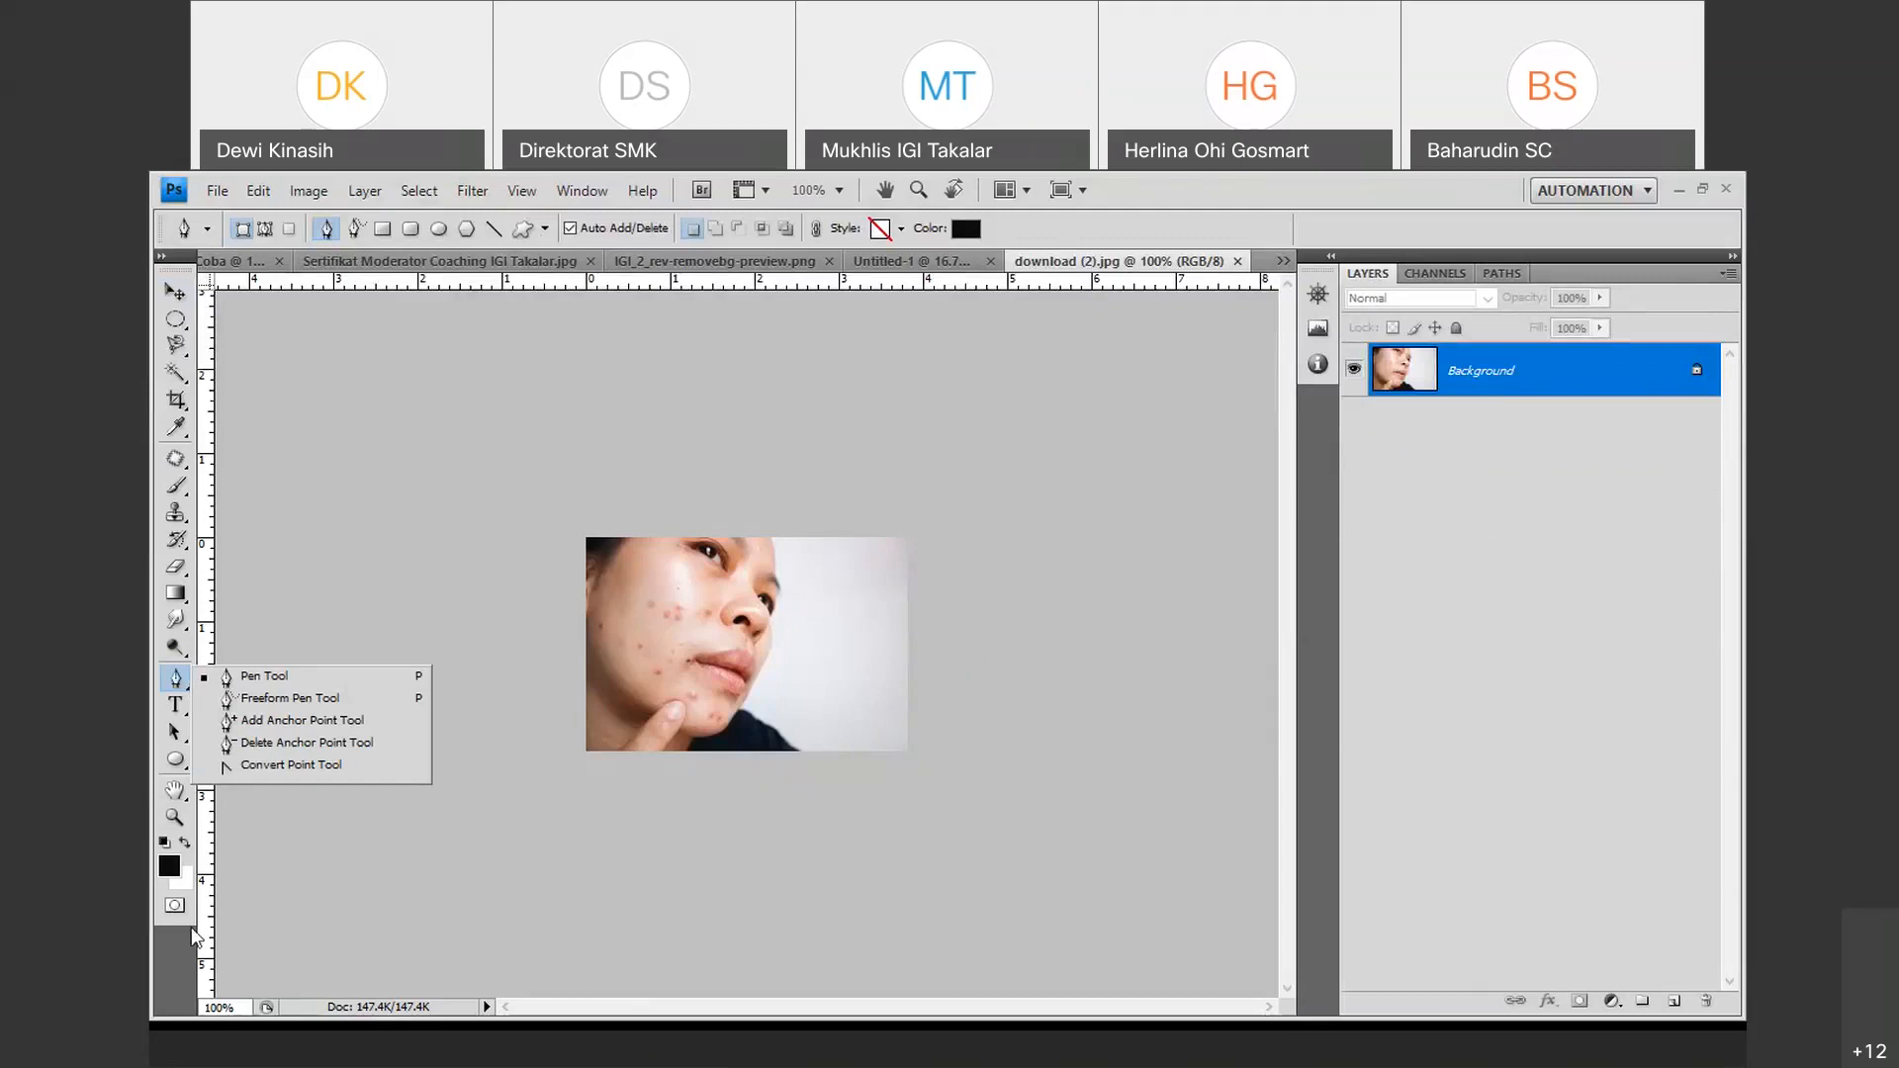
pyautogui.click(350, 846)
pyautogui.click(213, 1007)
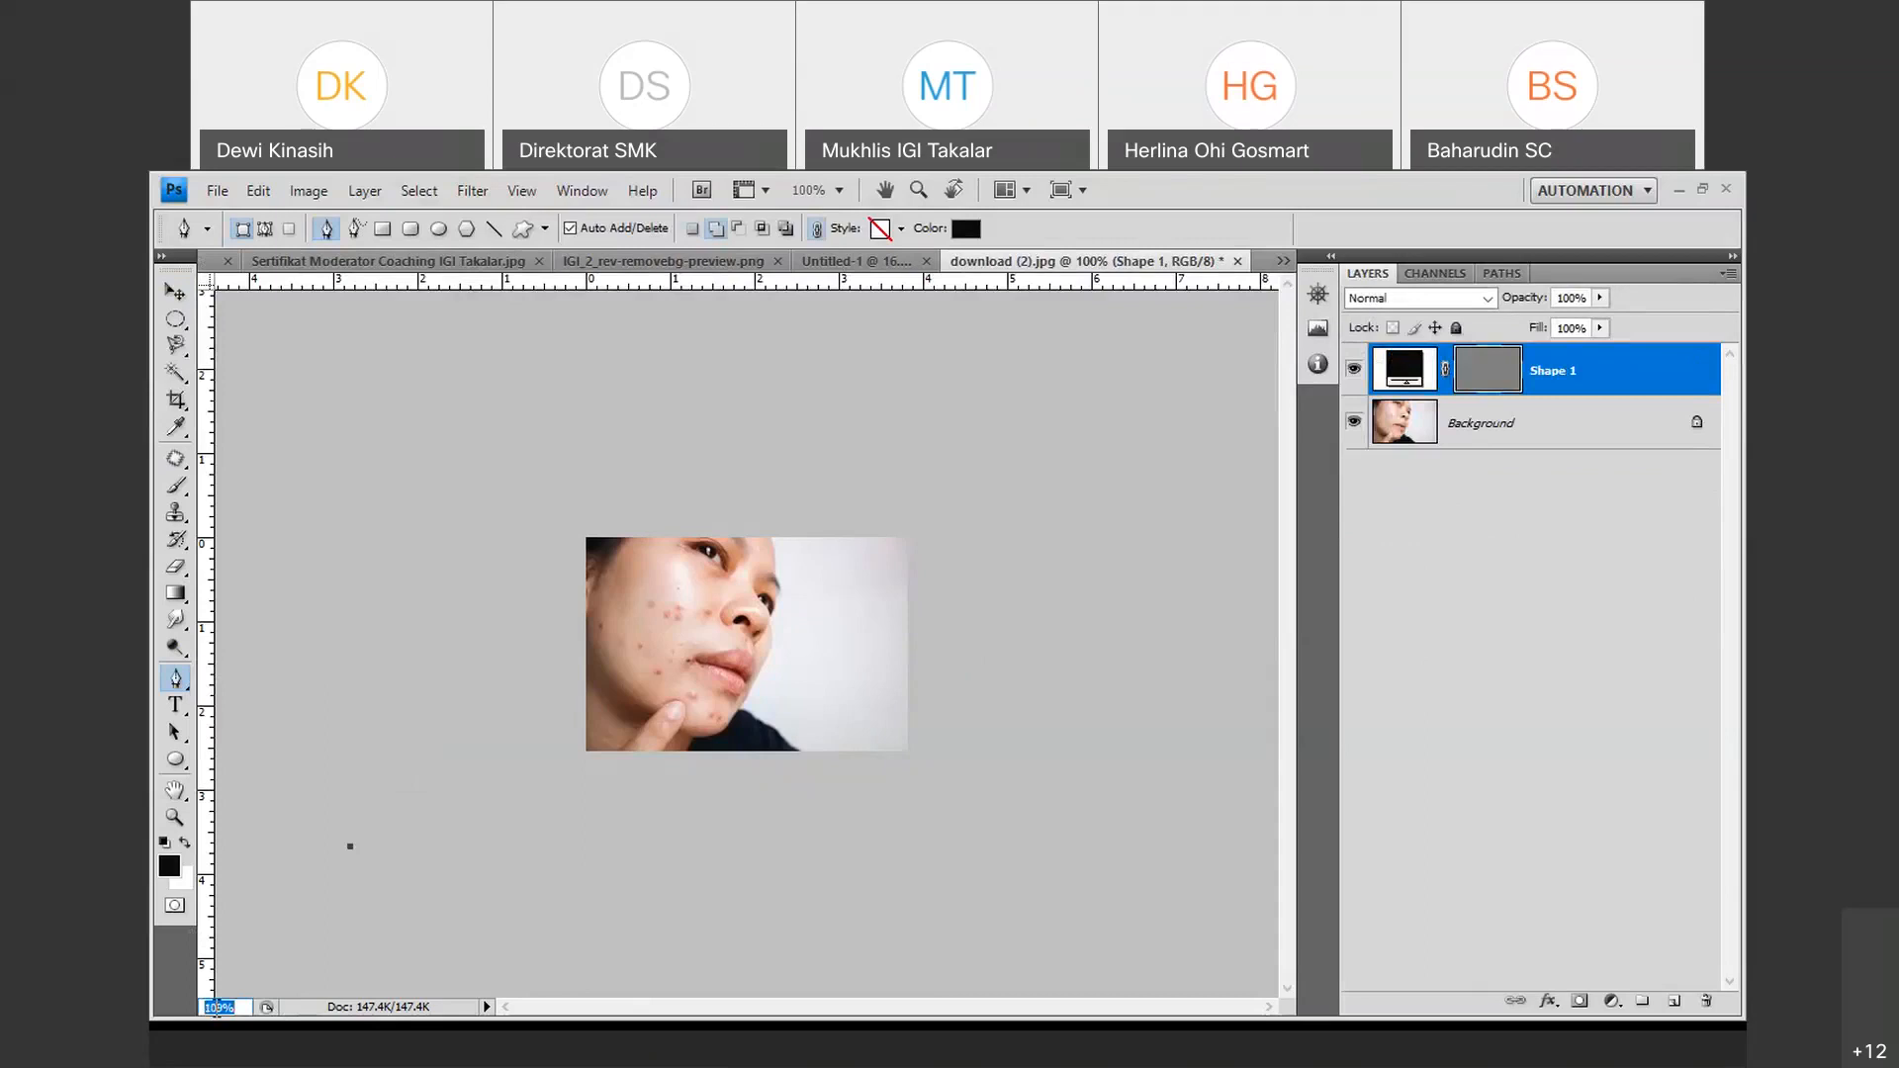
pyautogui.write('114')
pyautogui.press('Return')
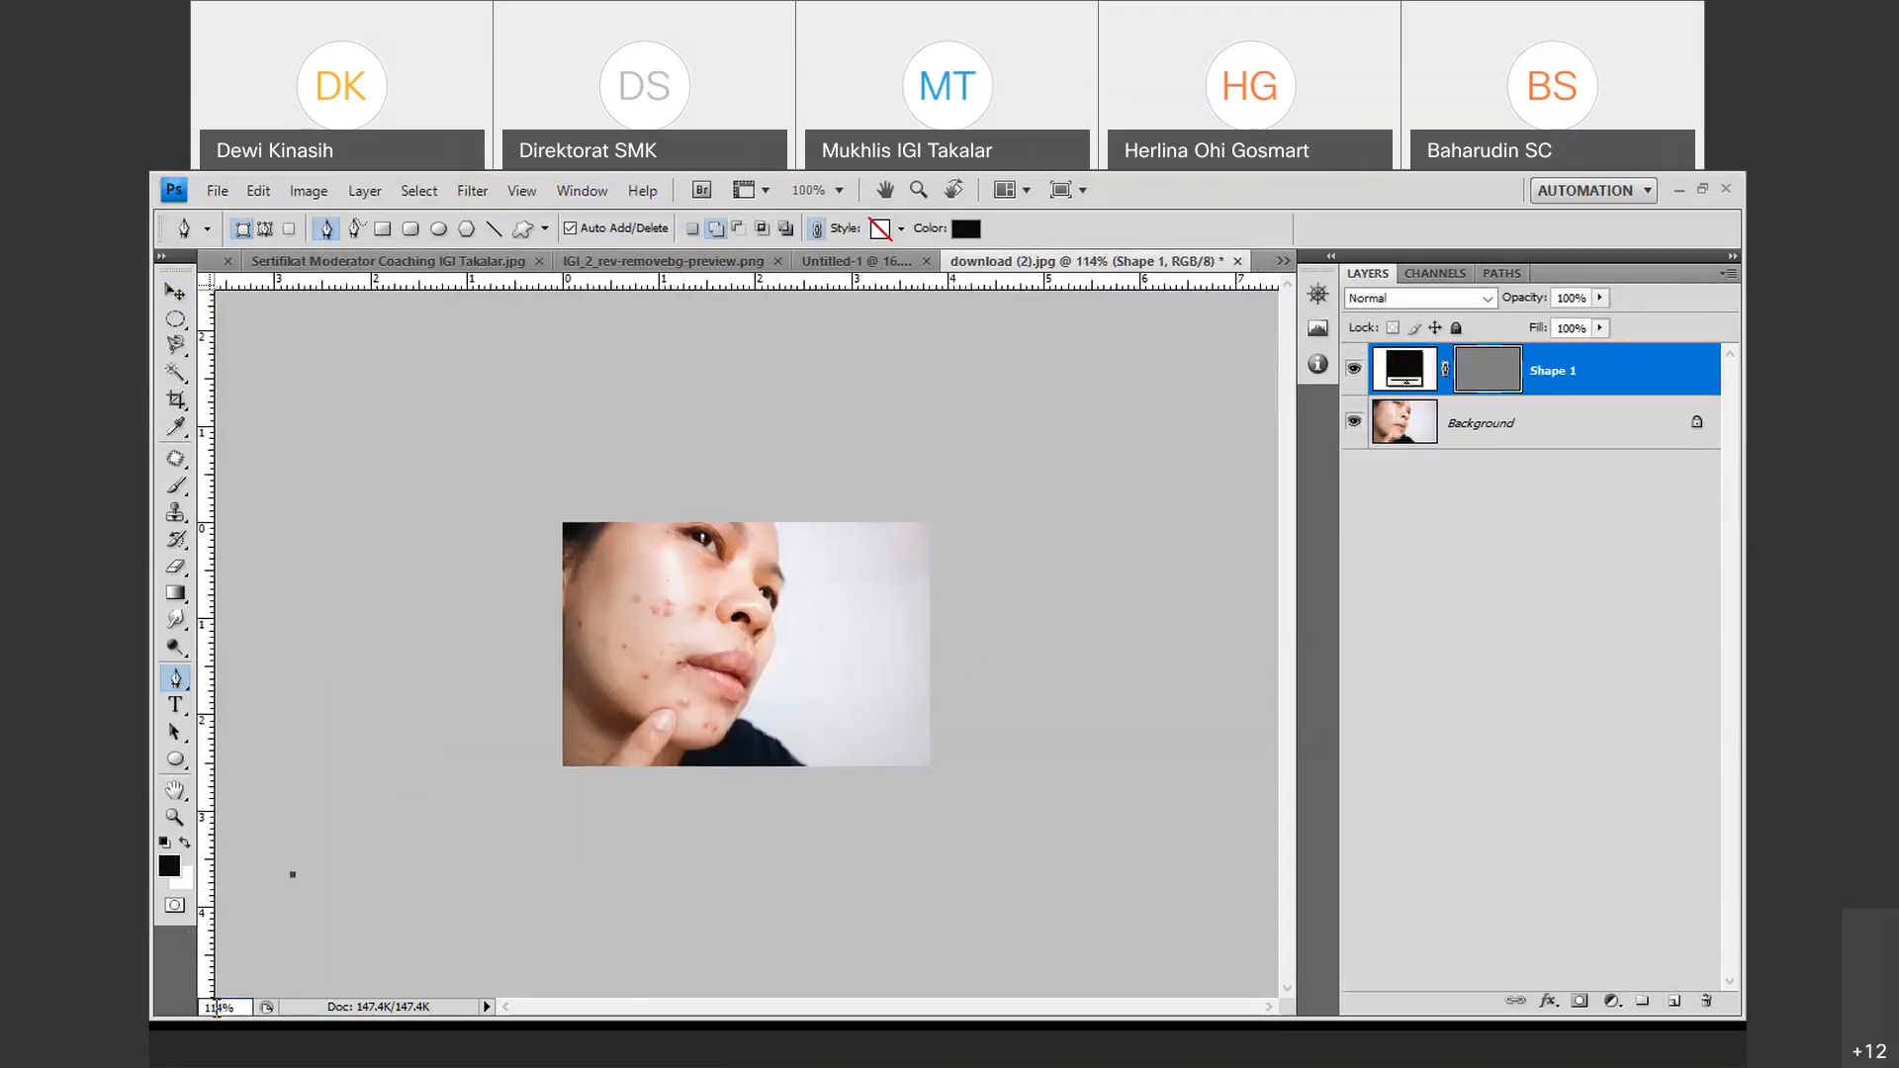
pyautogui.hotkey('ctrl', '+')
pyautogui.hotkey('ctrl', '+')
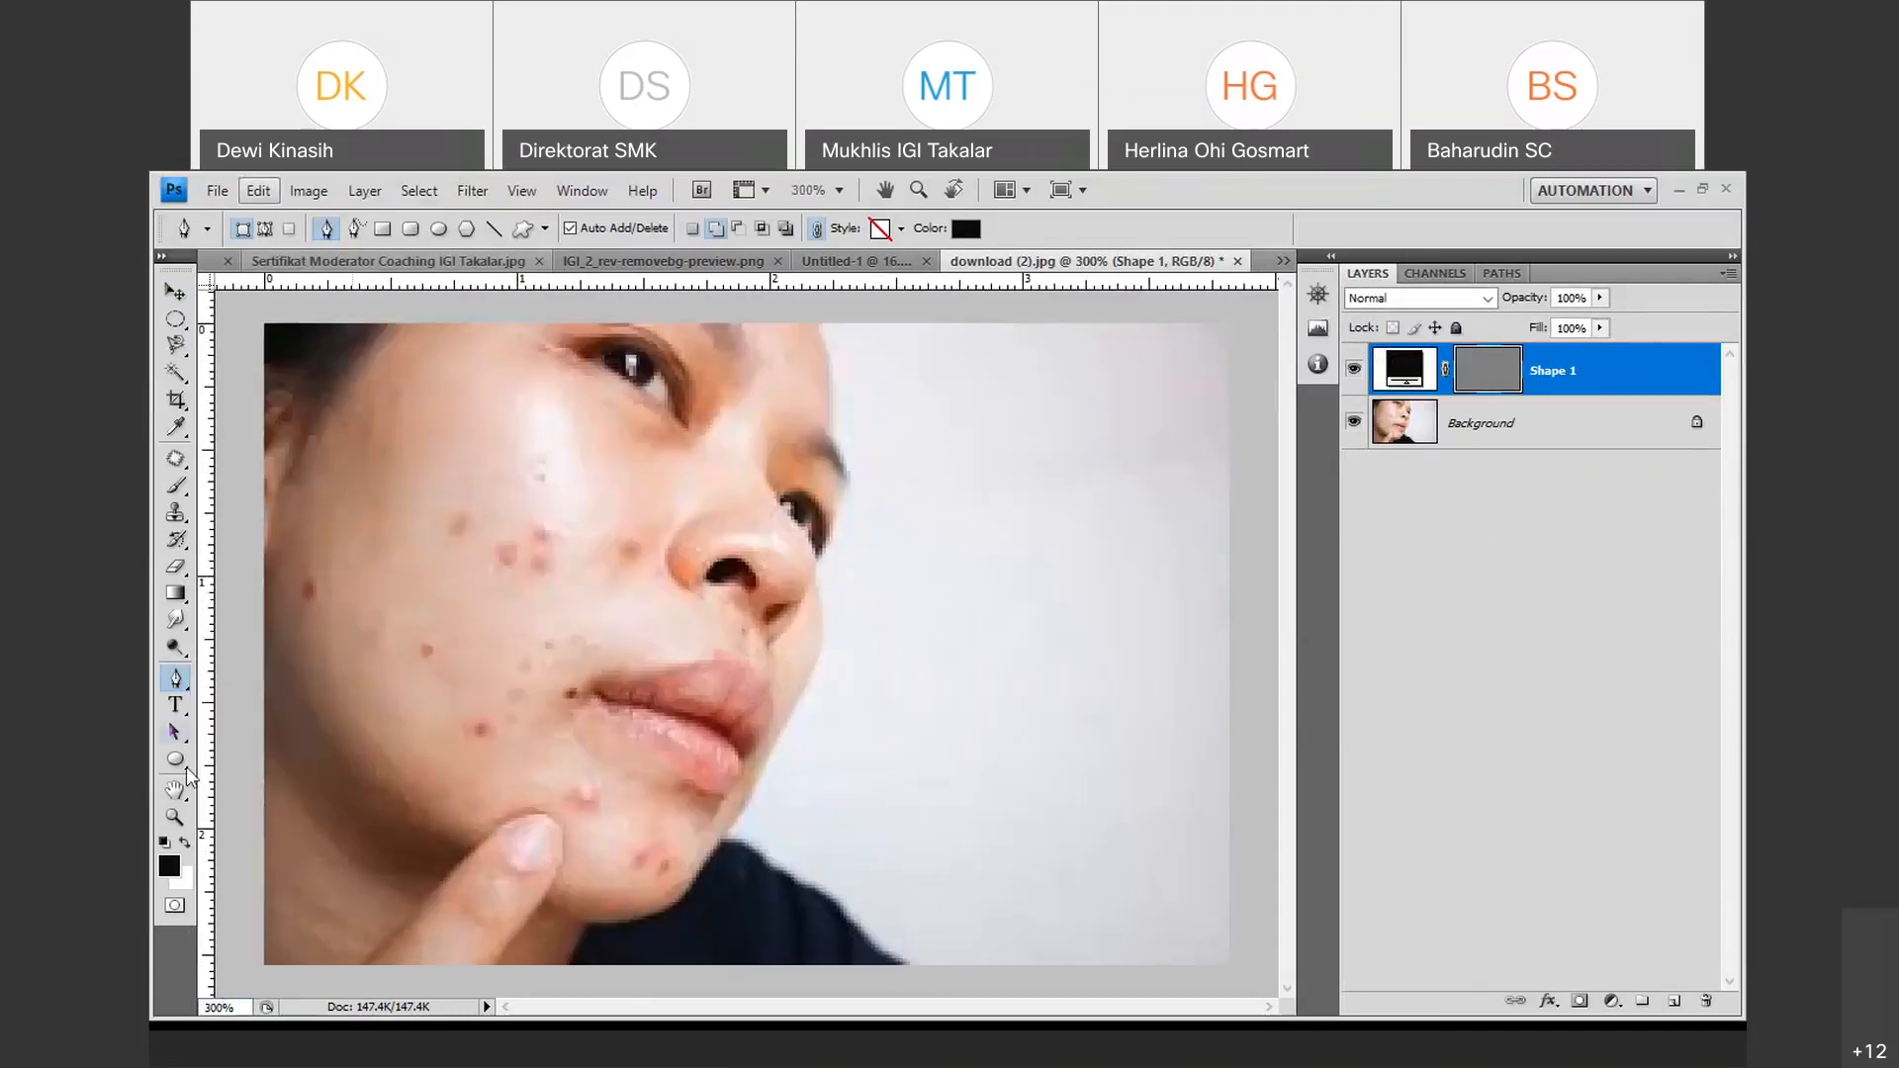
# Try tracing the face with Pen anchors at the forehead's upper edge, and step back to remove them.
pyautogui.click(184, 683)
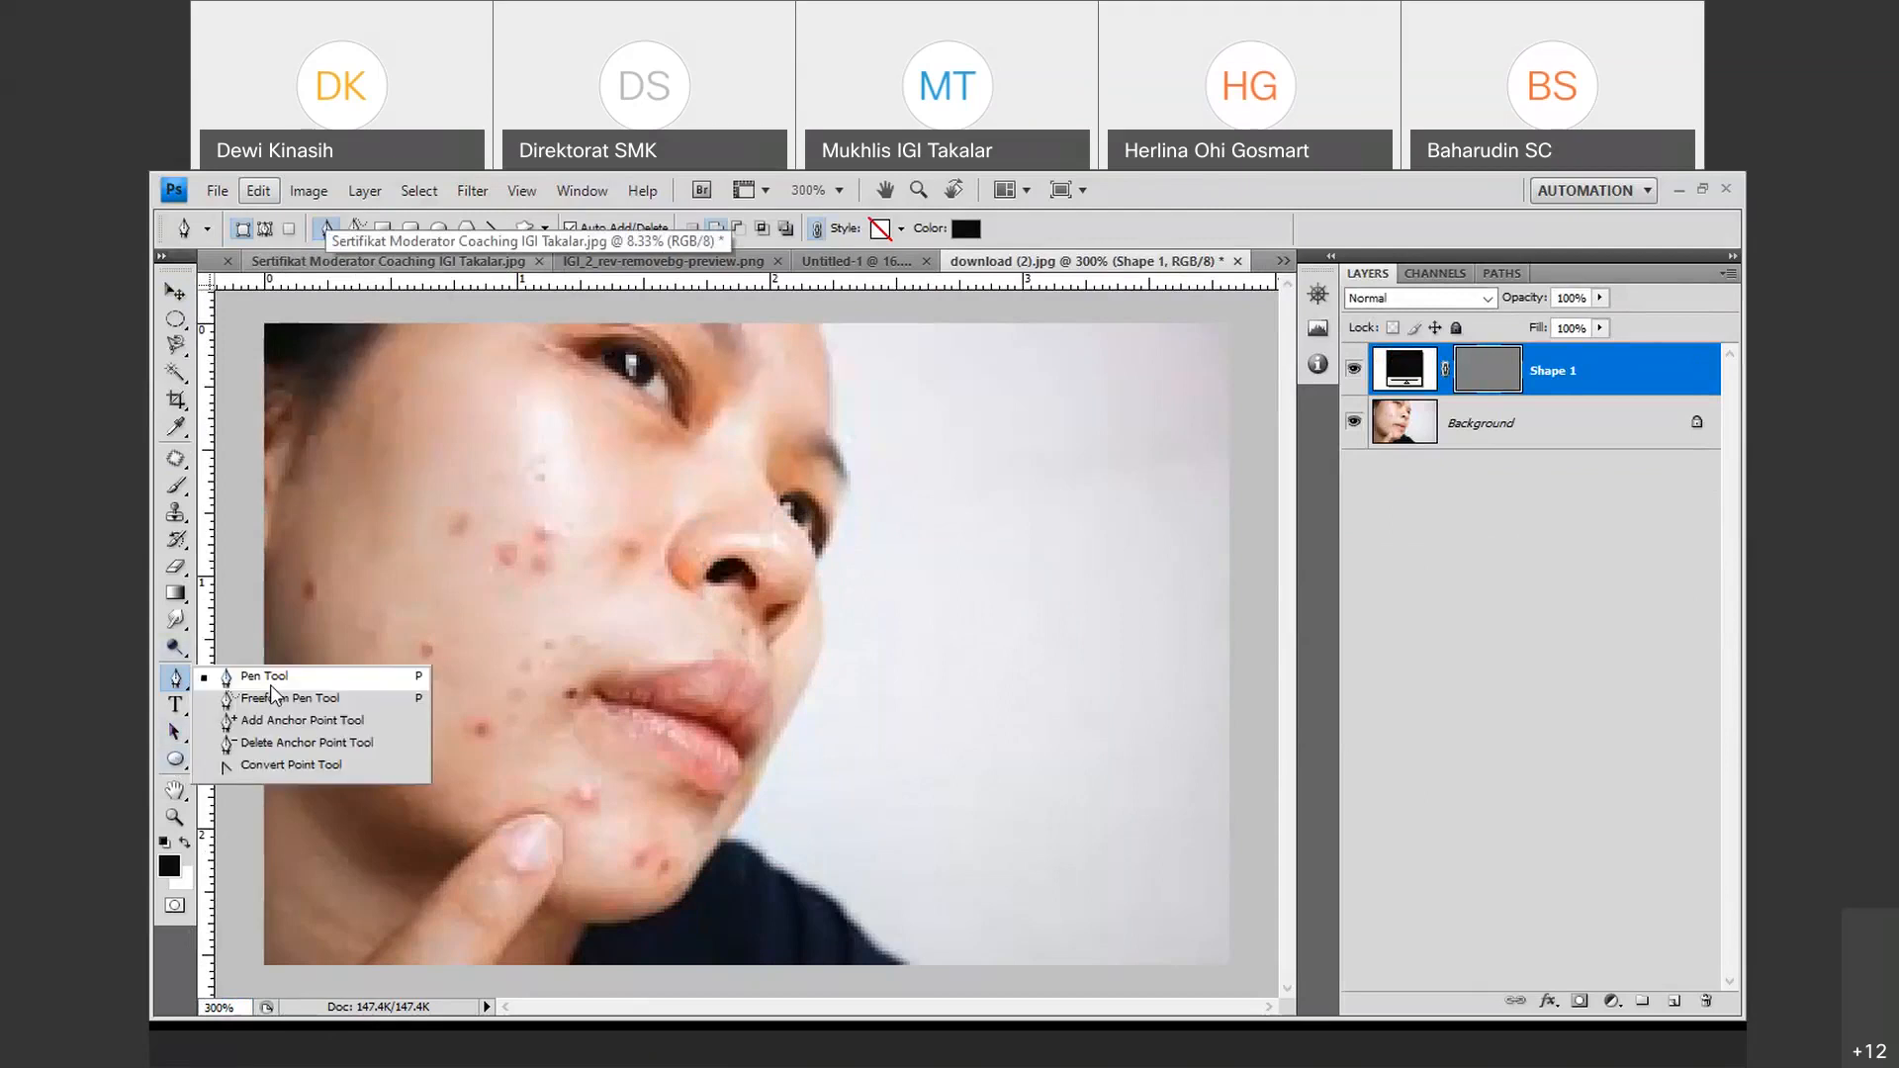
pyautogui.click(271, 684)
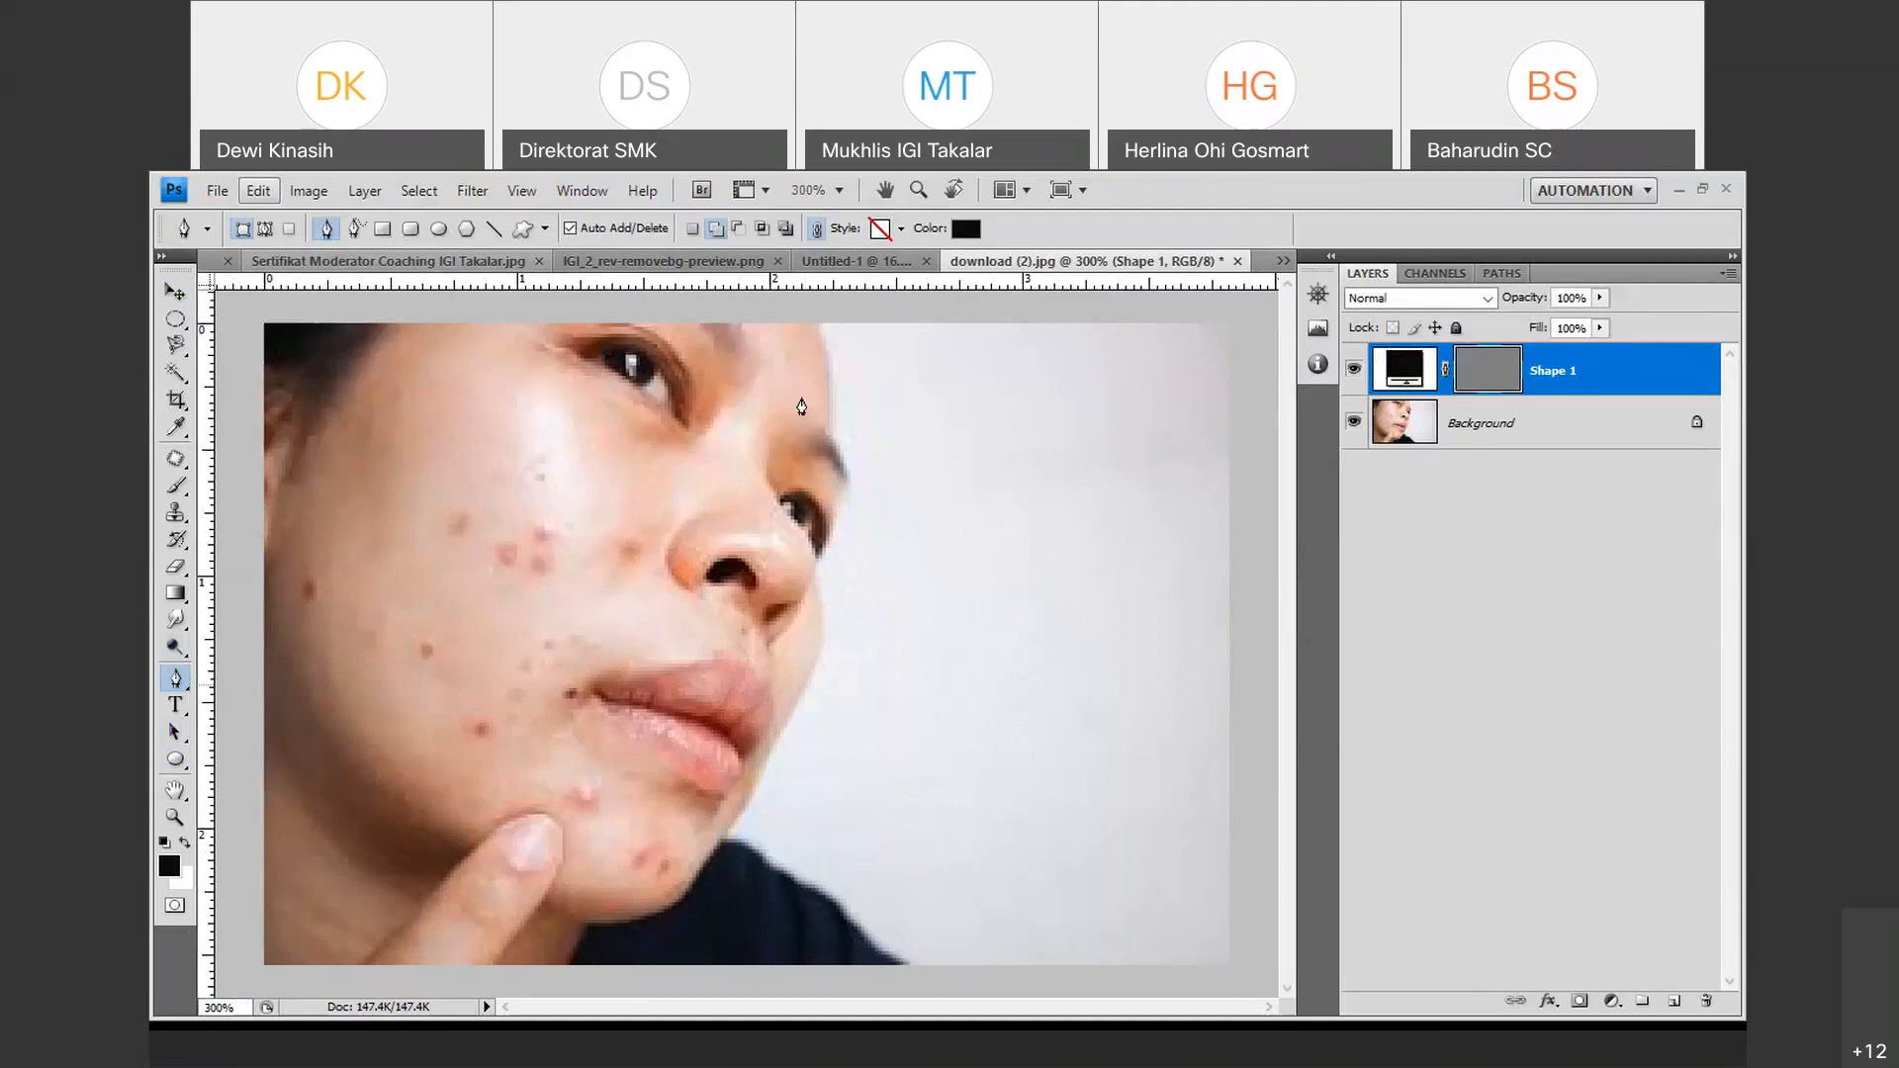
pyautogui.click(820, 327)
pyautogui.click(826, 351)
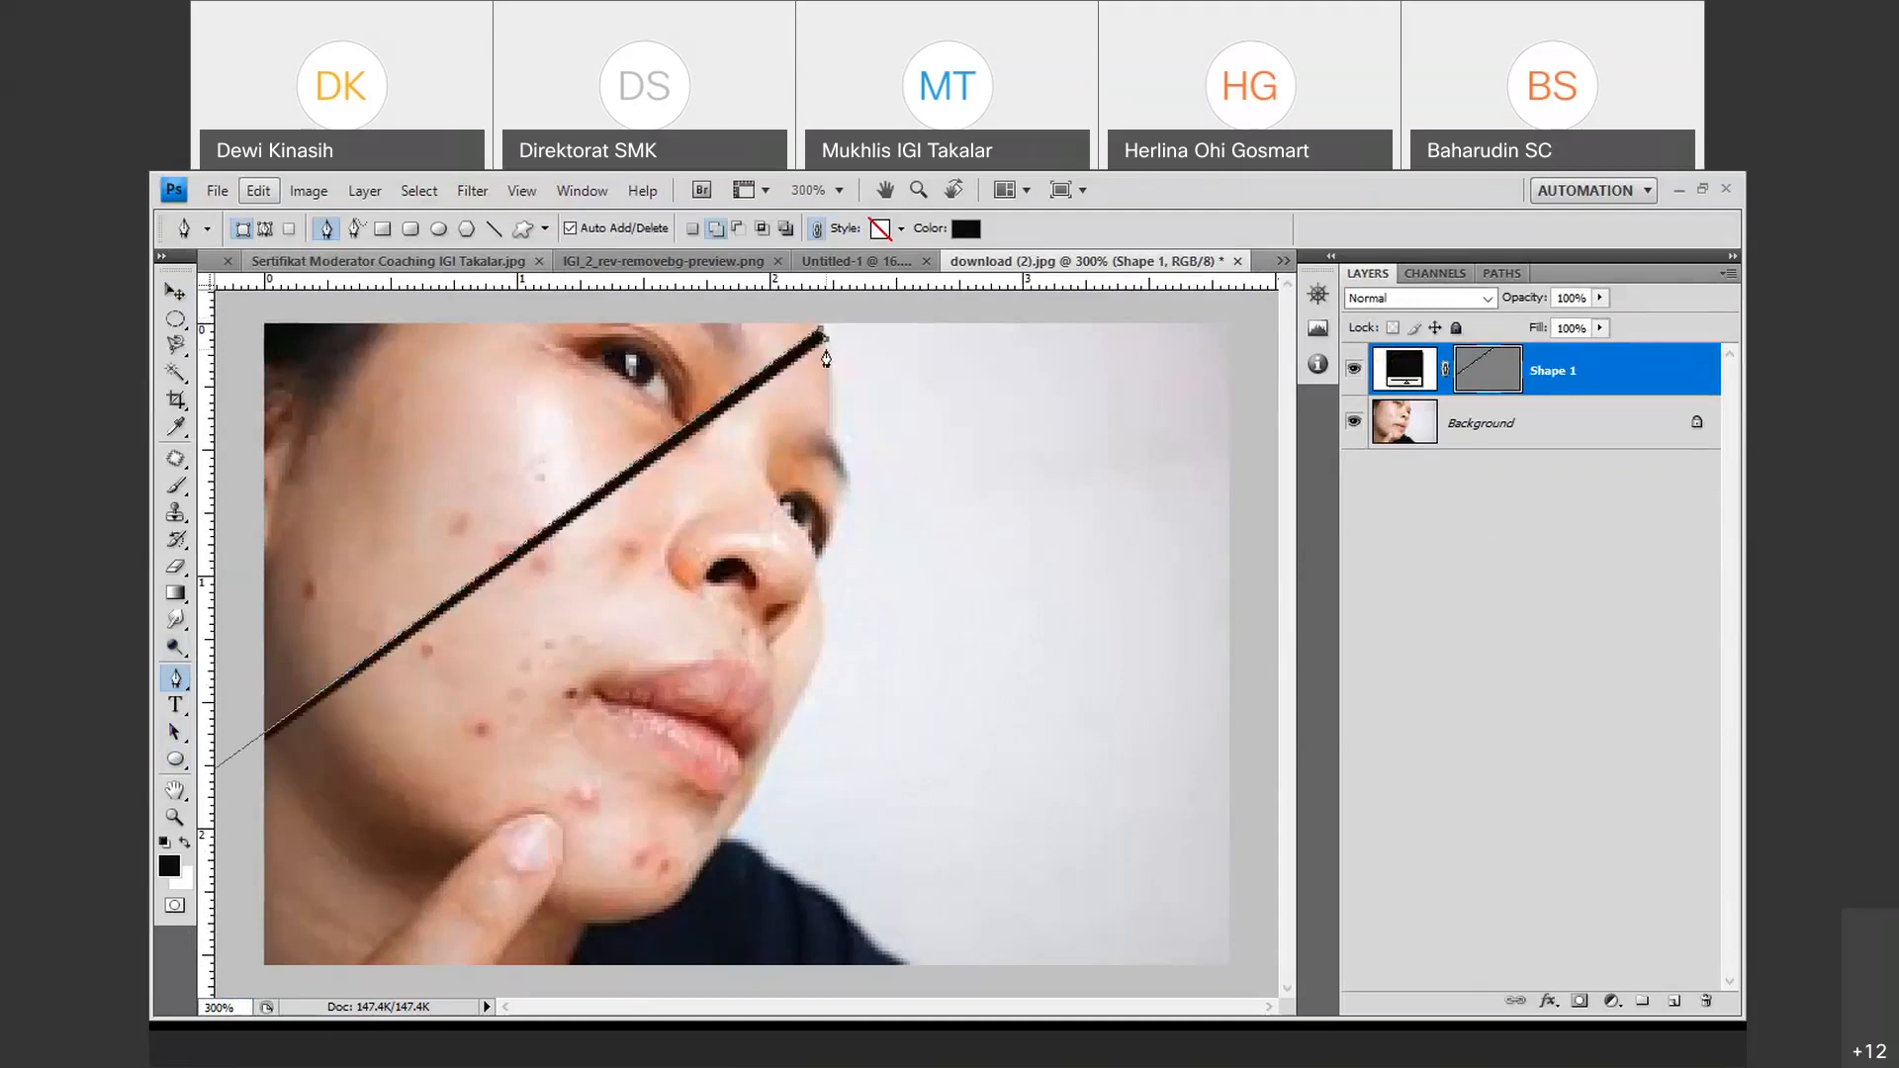
pyautogui.click(258, 190)
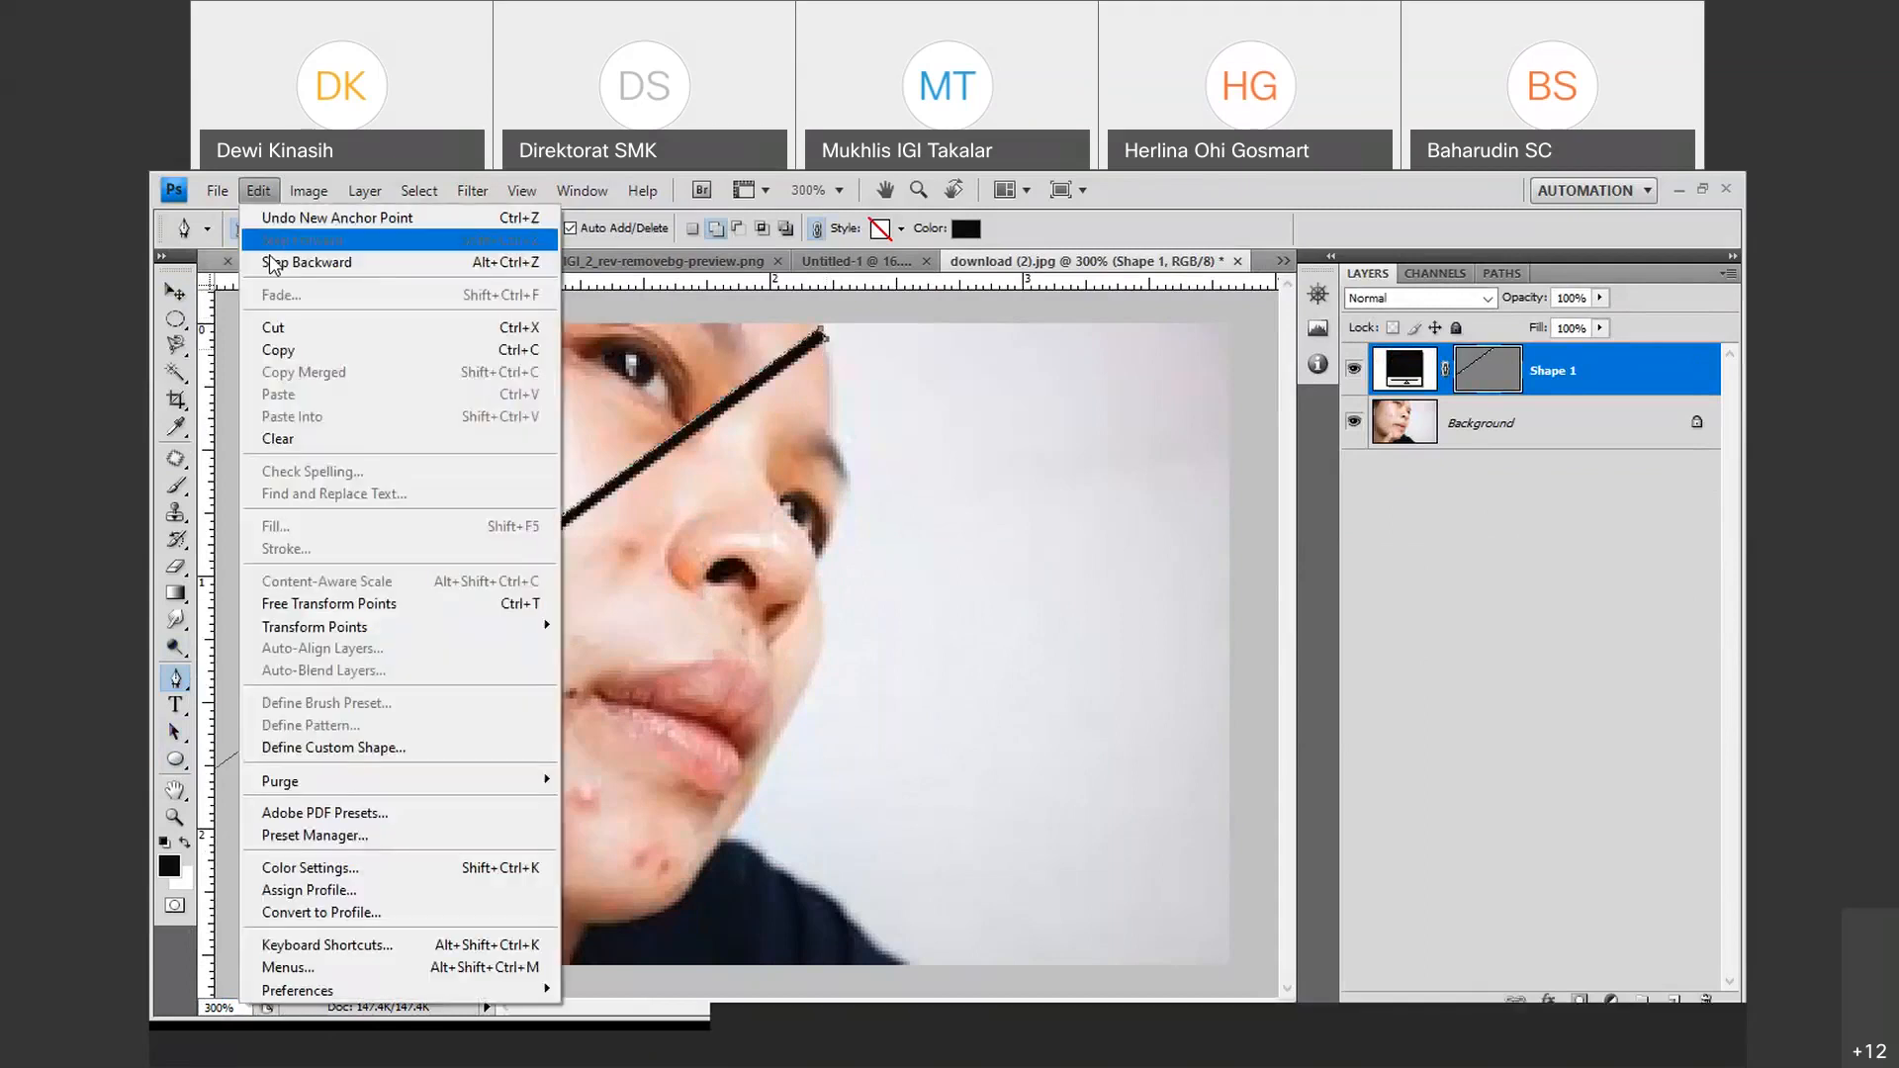
pyautogui.click(272, 263)
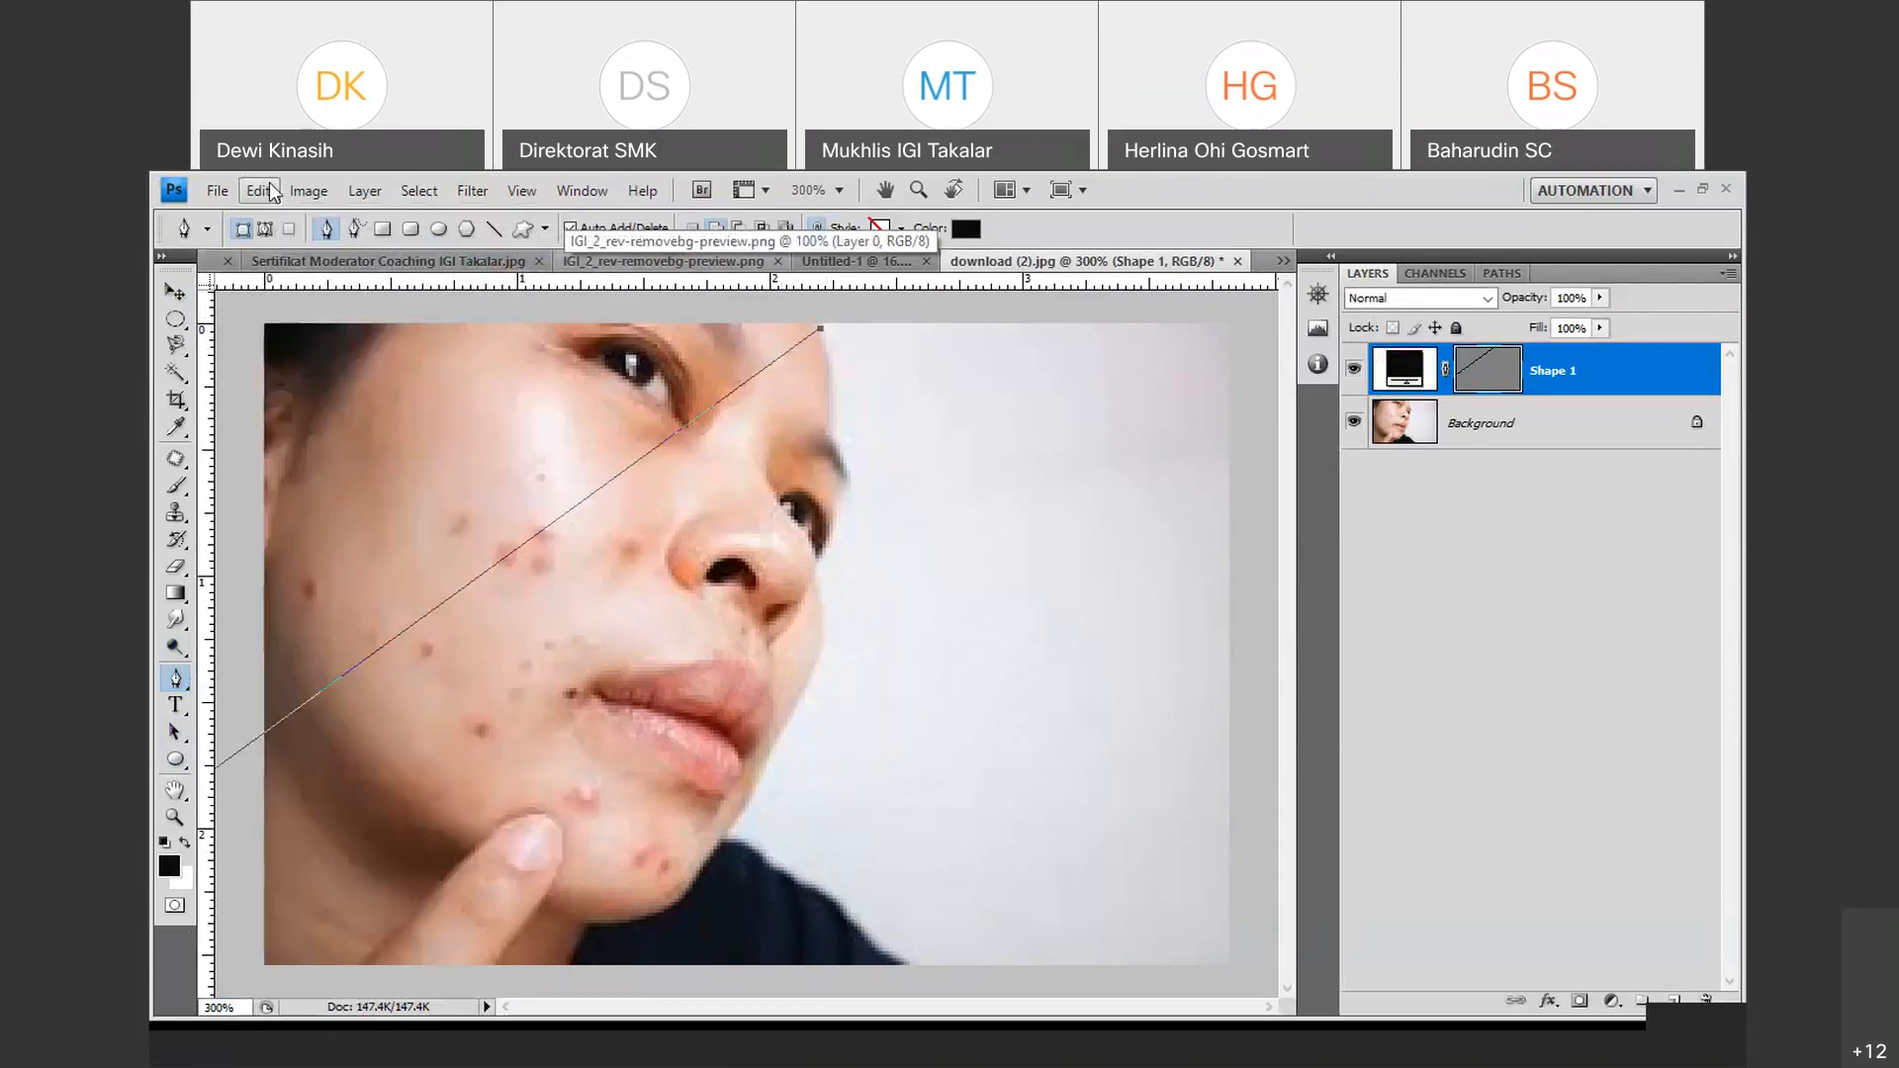
pyautogui.click(263, 191)
pyautogui.click(263, 191)
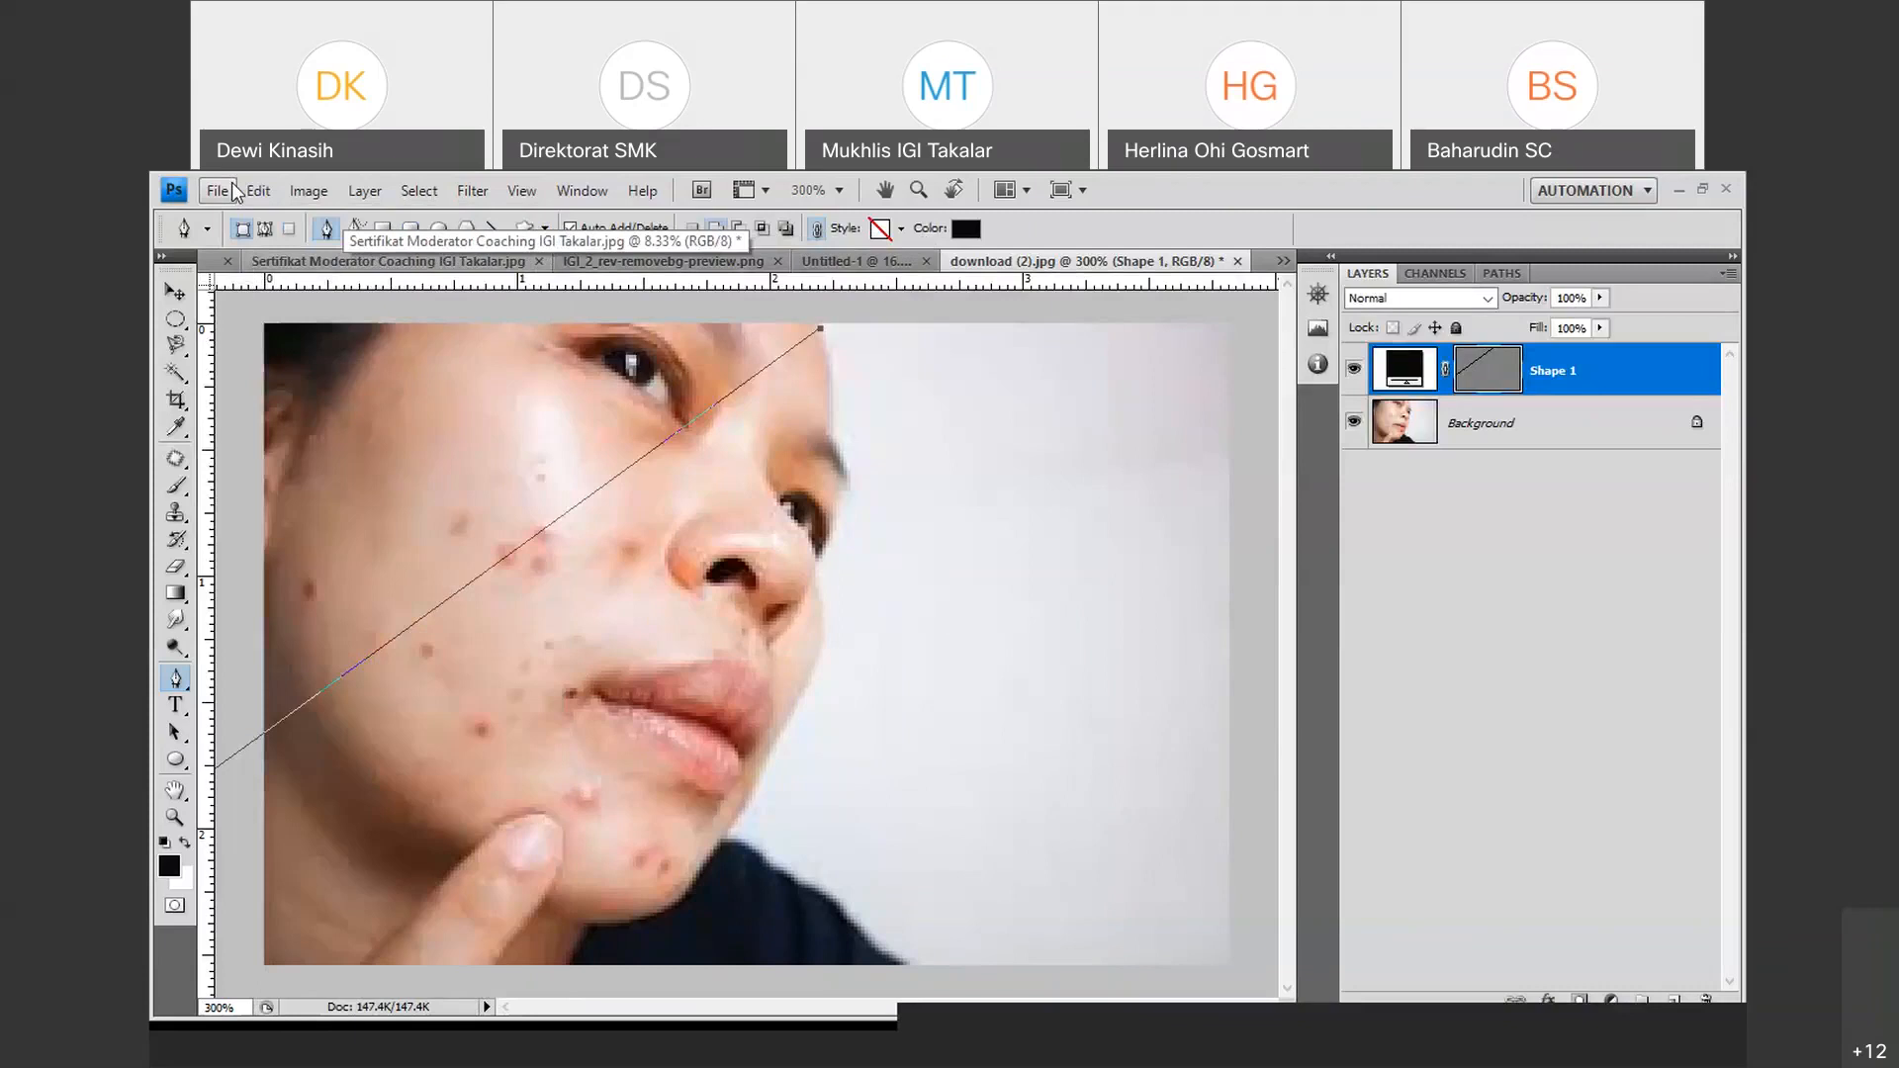
pyautogui.click(258, 191)
pyautogui.click(281, 262)
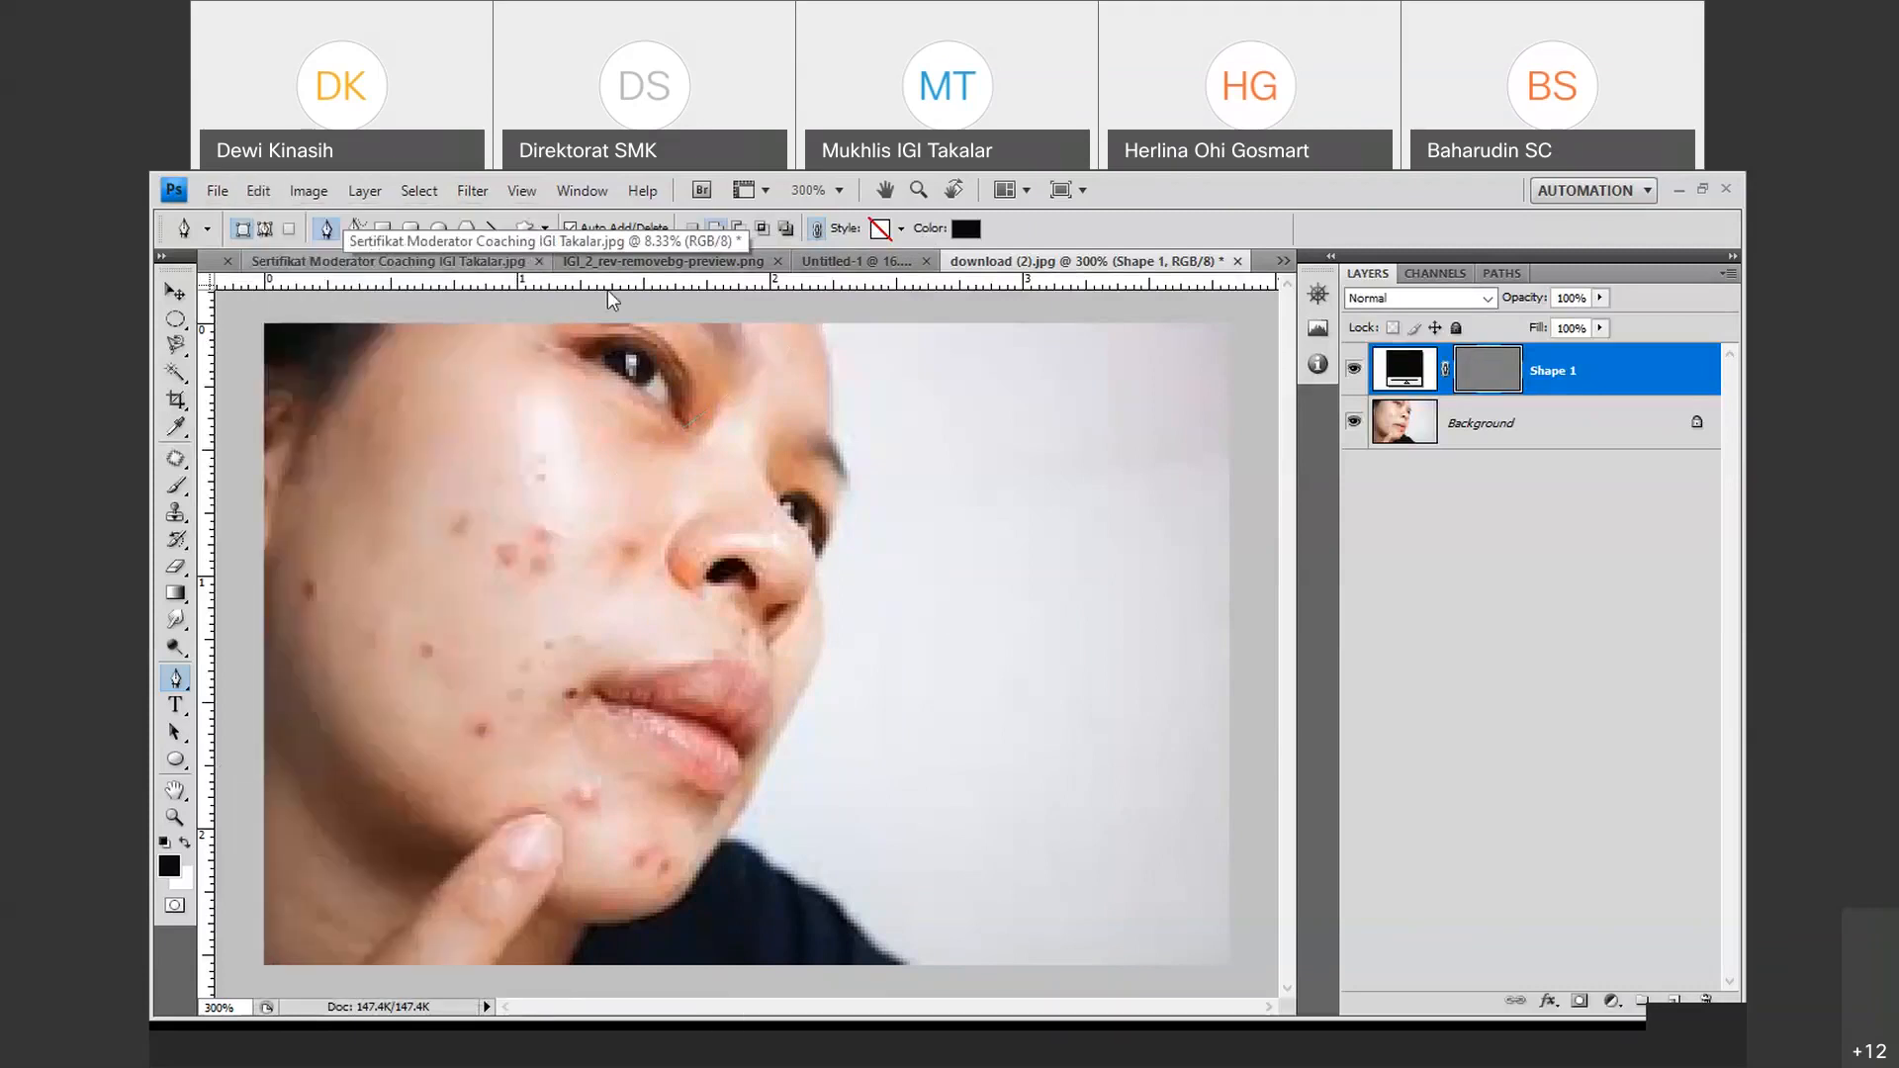
# Try a curved Pen anchor where the forehead meets the photo's upper edge, and undo it.
pyautogui.moveTo(819, 324); pyautogui.dragTo(828, 362)
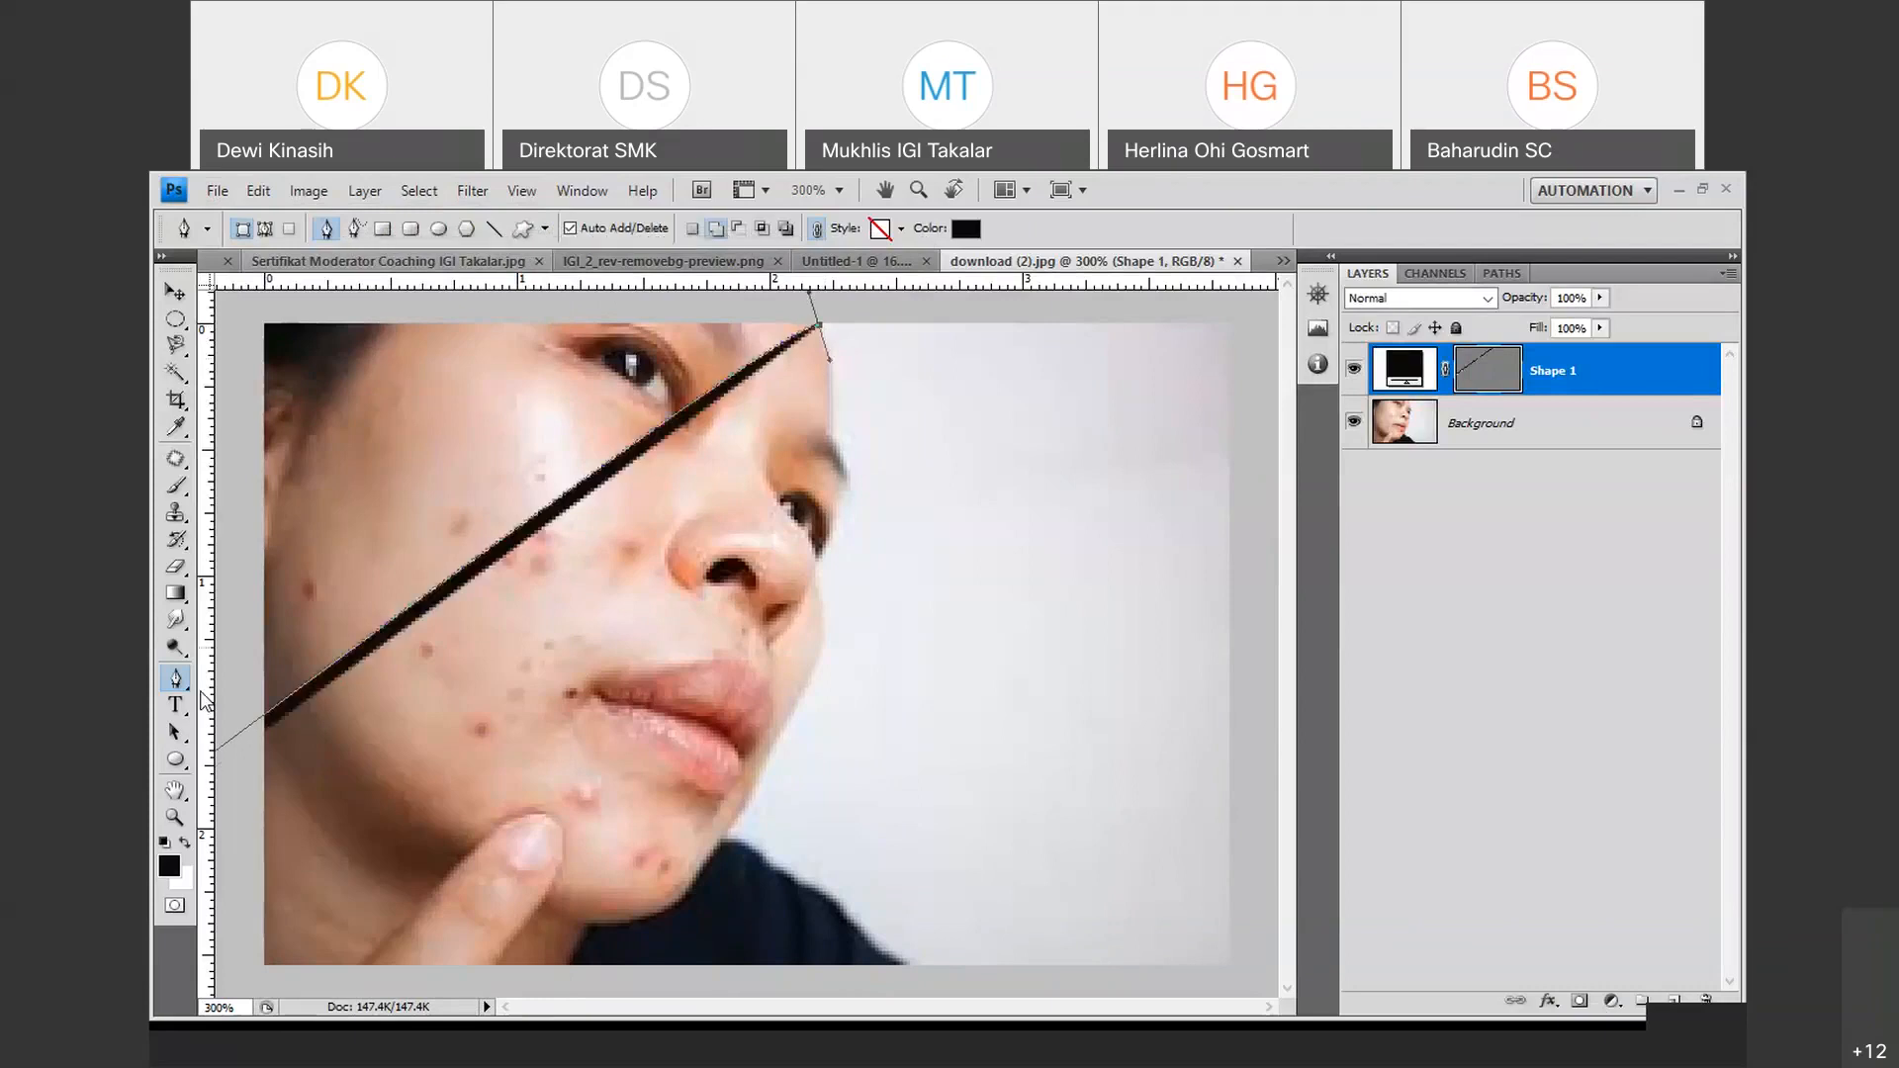
pyautogui.rightClick(193, 688)
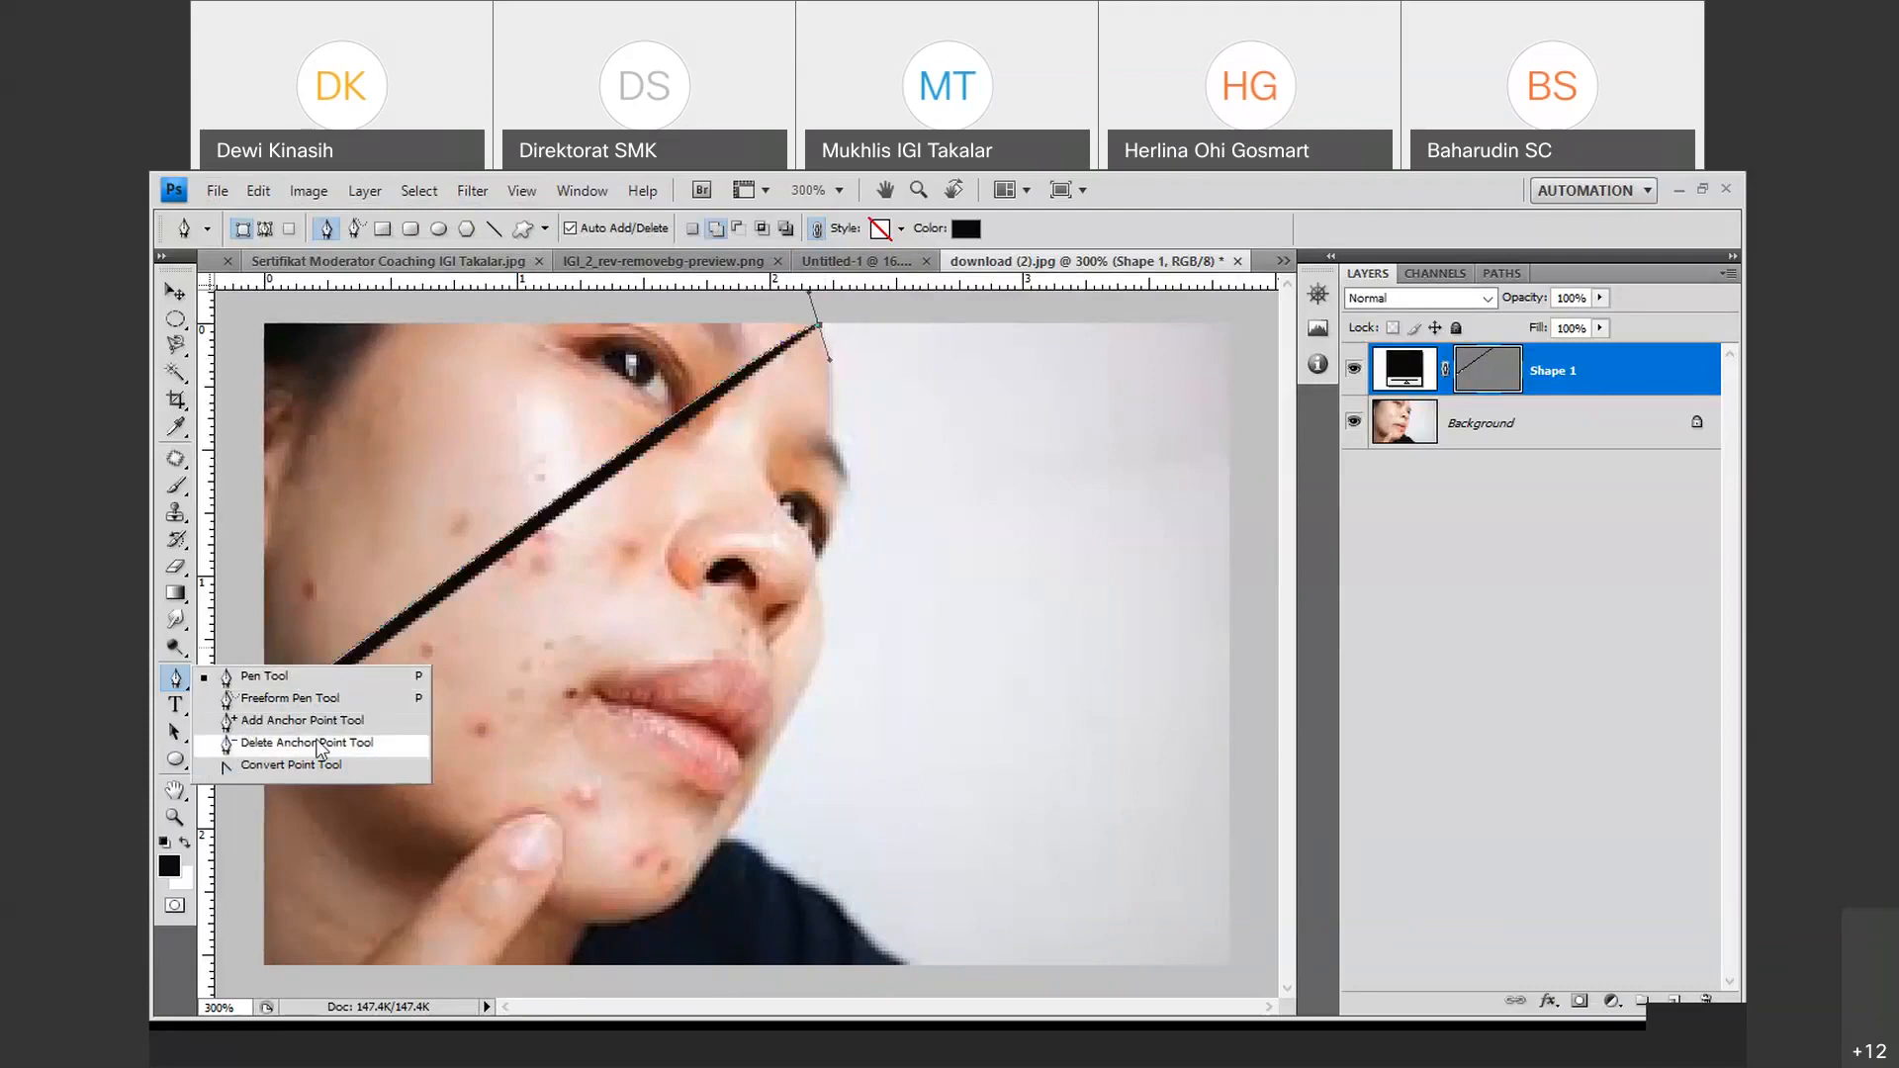
pyautogui.click(179, 681)
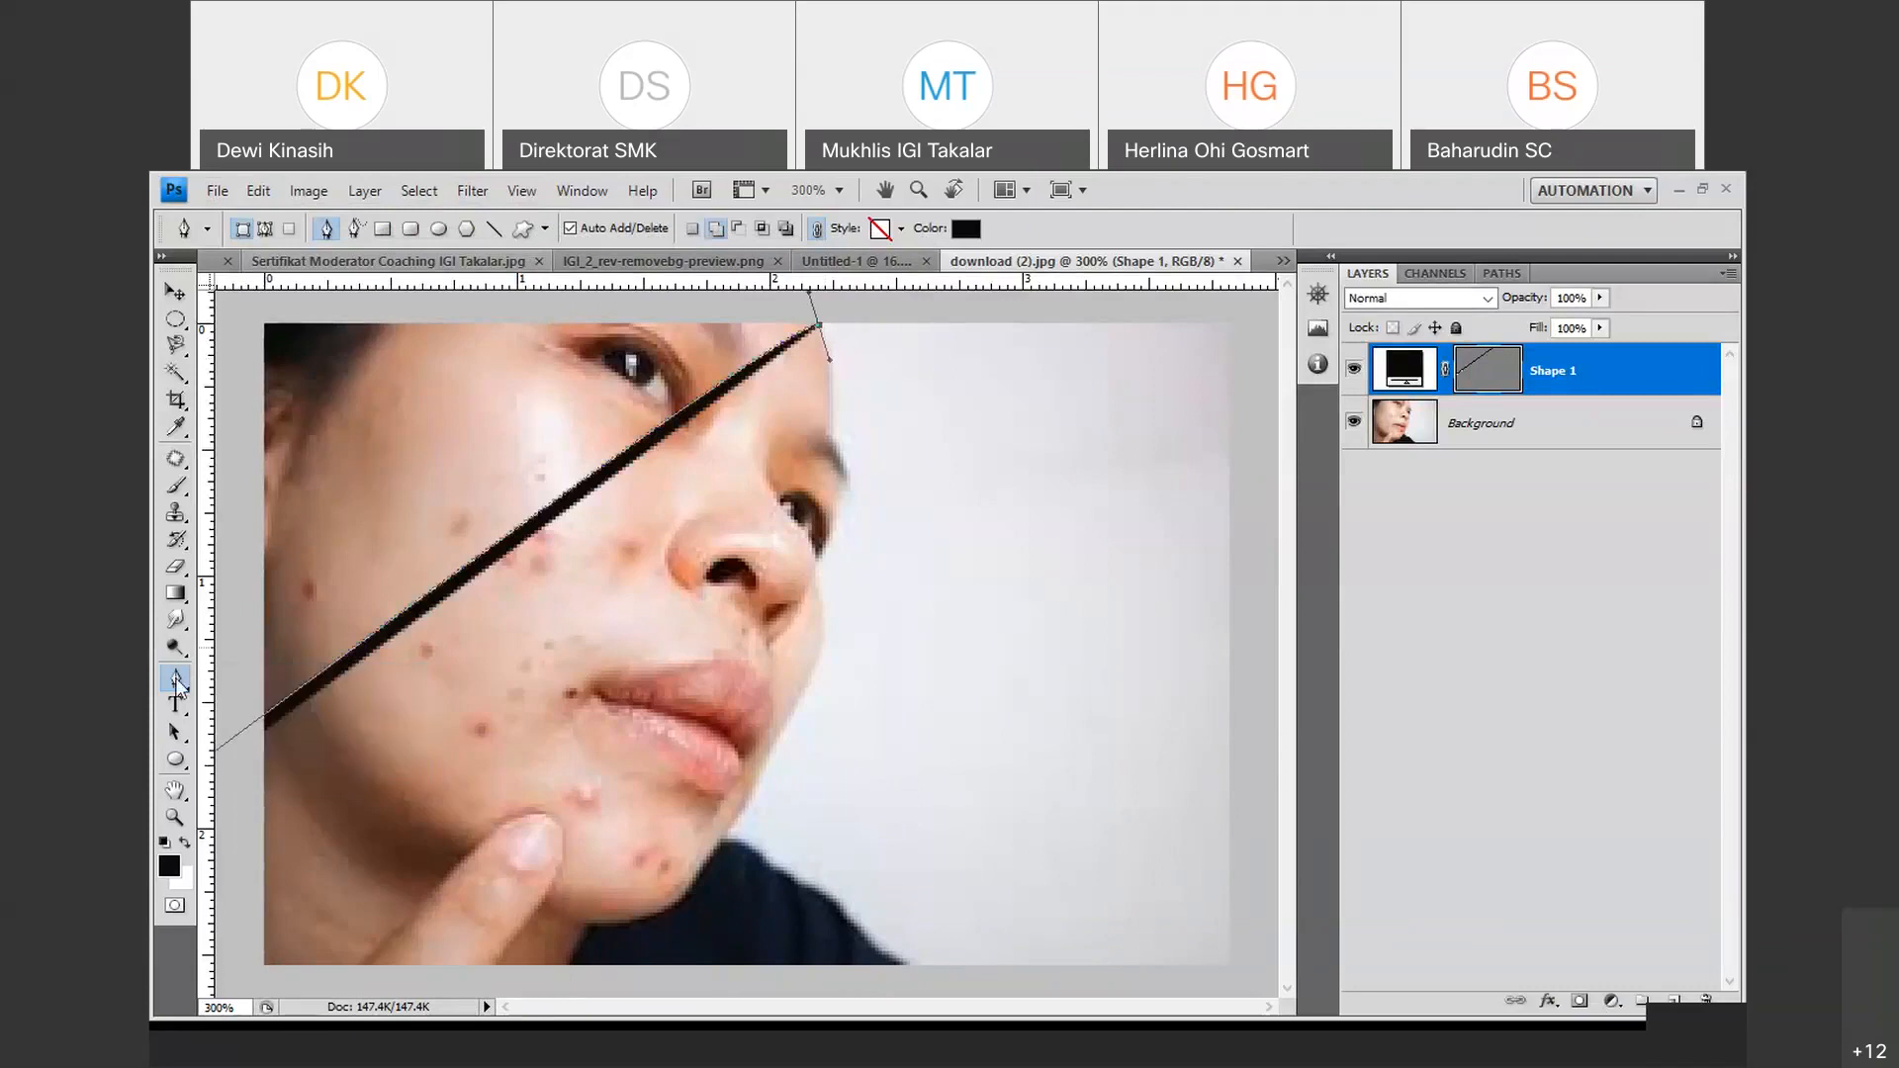
pyautogui.click(263, 196)
pyautogui.click(289, 261)
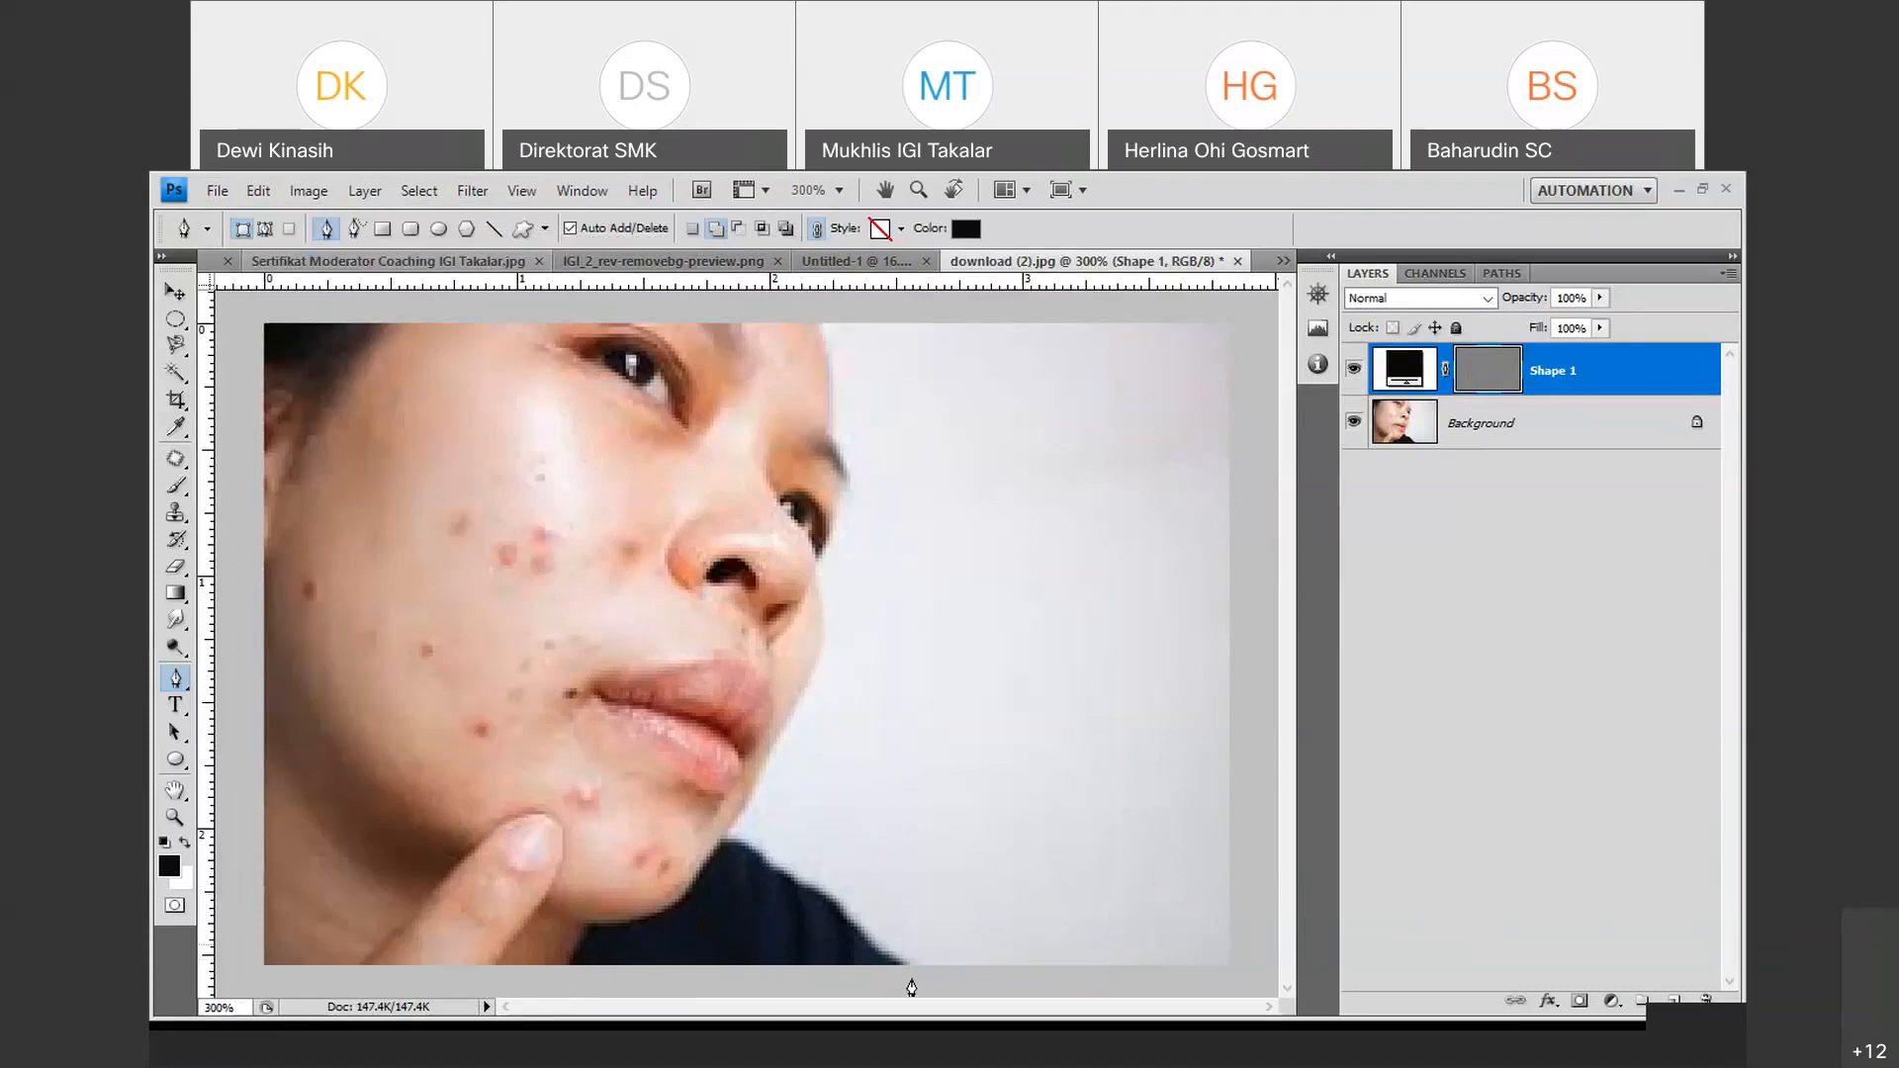
# Draw a short curved Pen segment along the dark shoulder, starting at the photo's lower edge.
pyautogui.click(904, 966)
pyautogui.moveTo(894, 955); pyautogui.dragTo(812, 903)
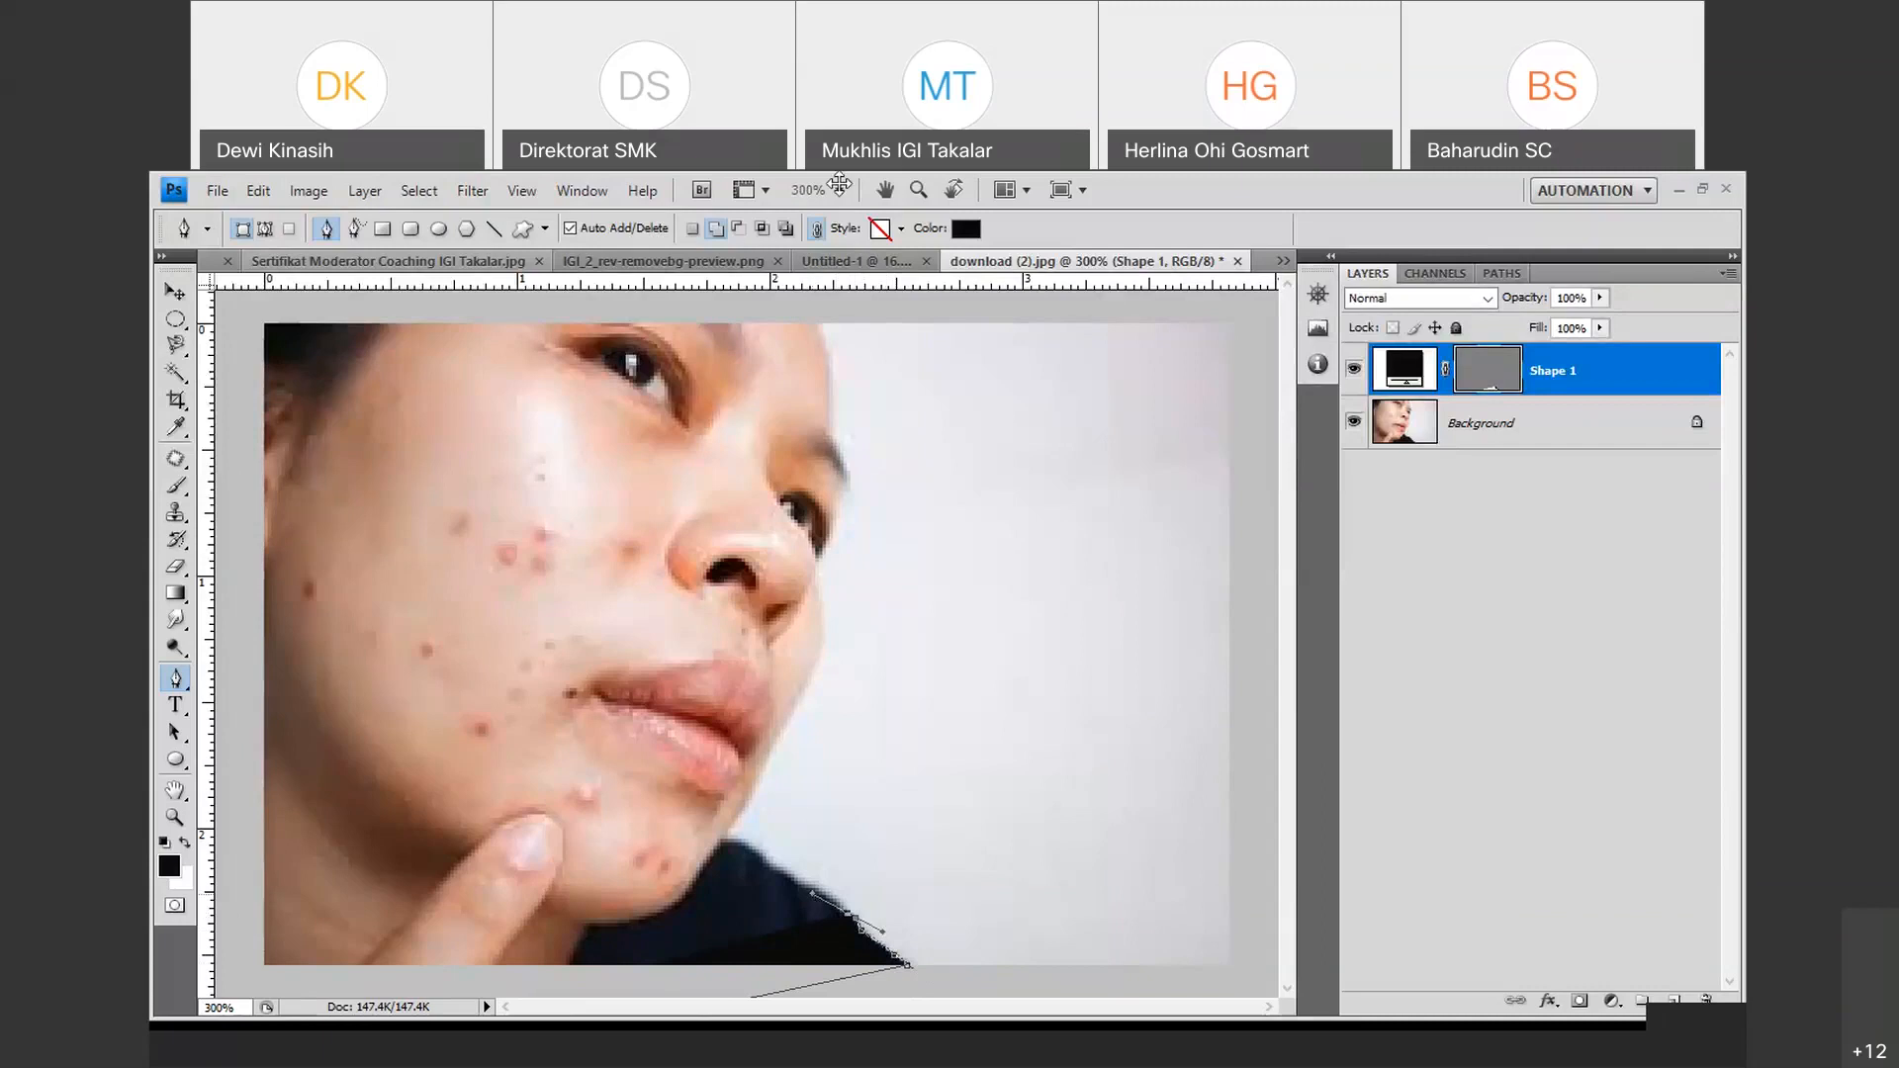
# Select the face with the Magnetic Lasso, tracing from the forehead past the nose and chin and back along the photo's edges.
pyautogui.click(186, 354)
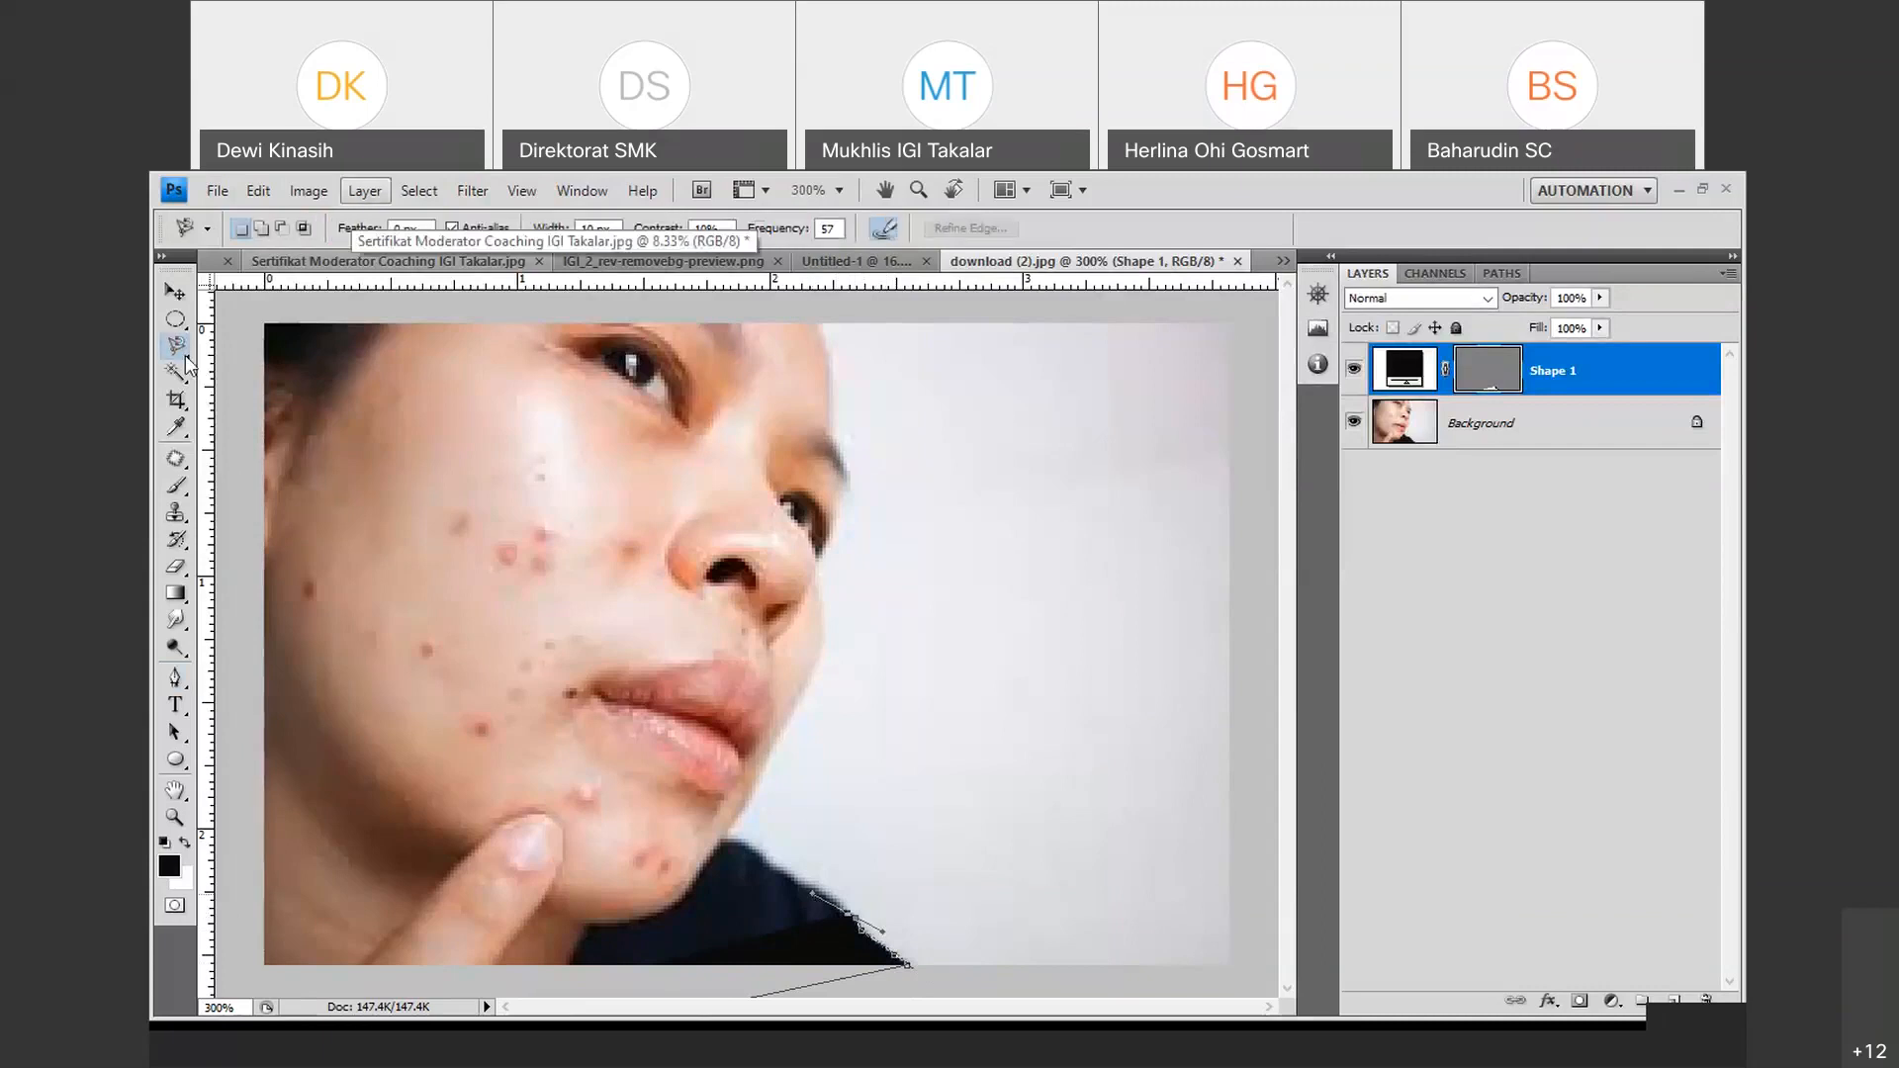
pyautogui.click(823, 326)
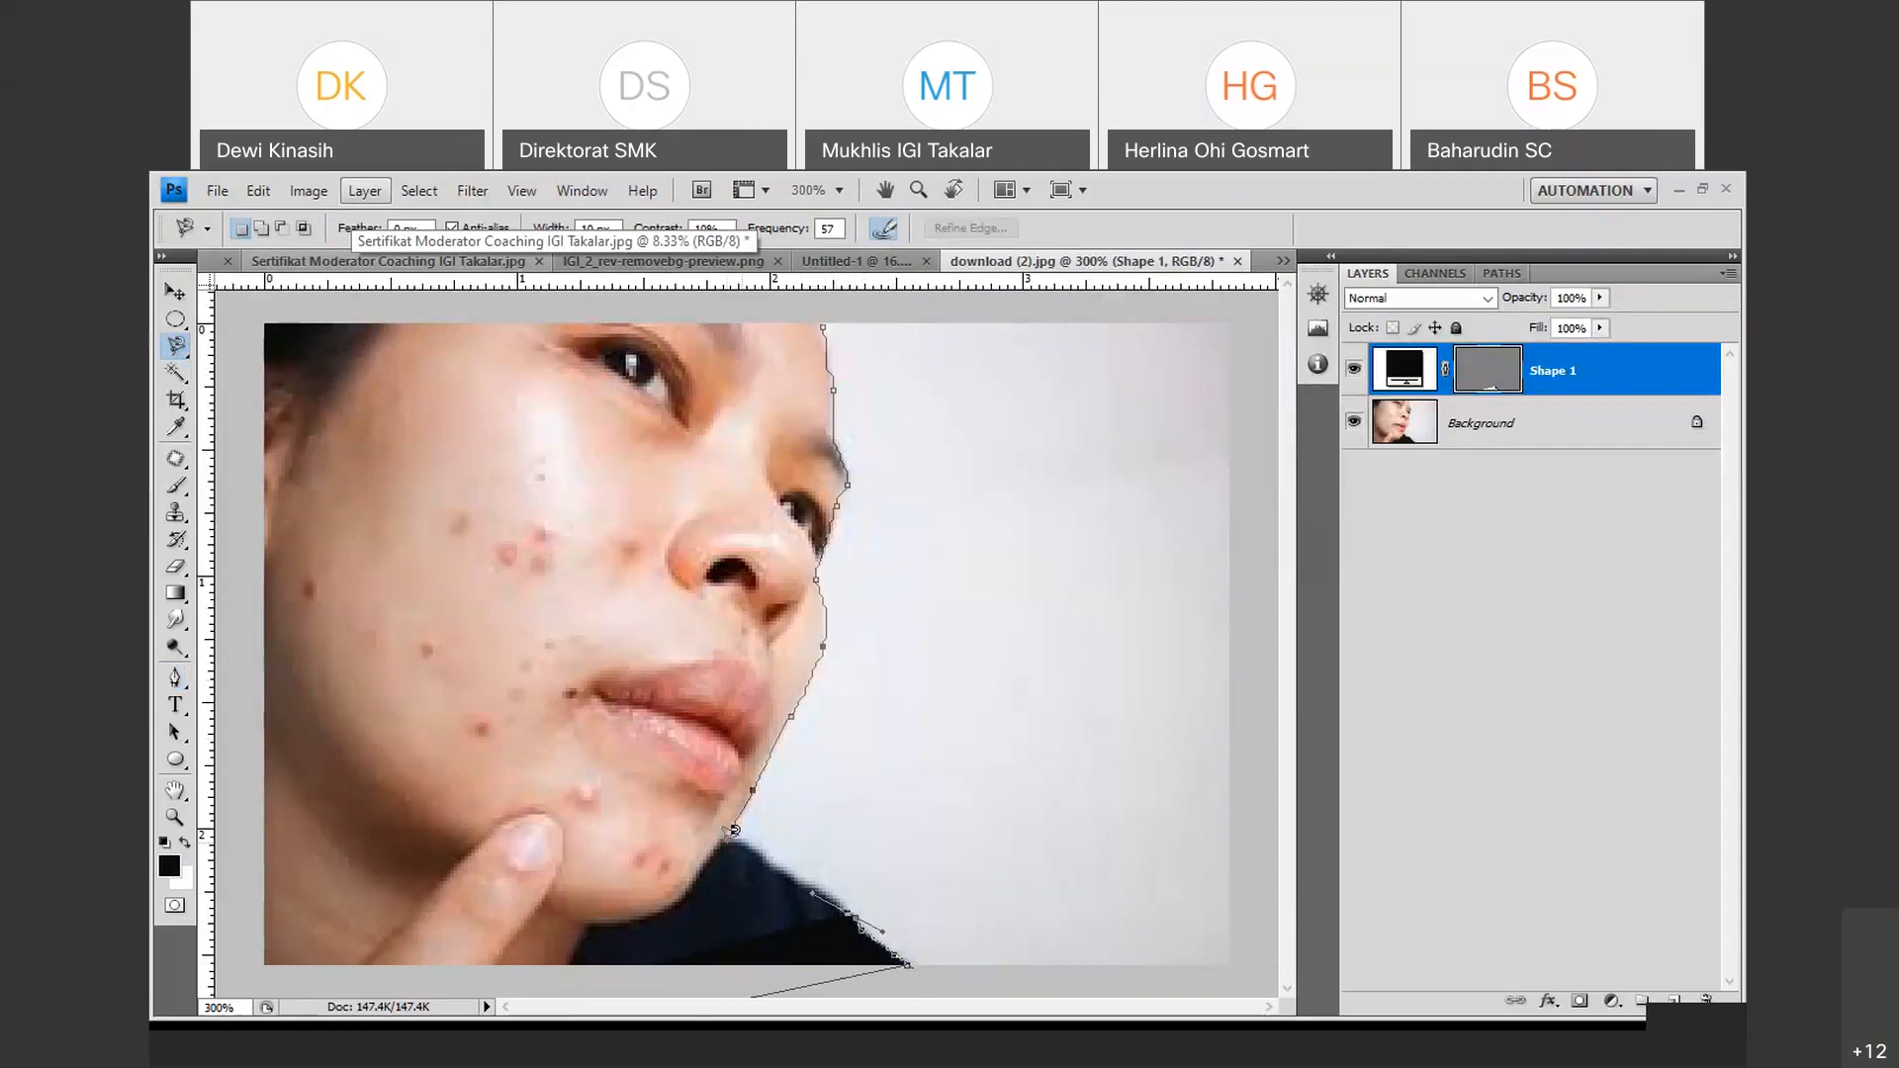
pyautogui.doubleClick(759, 779)
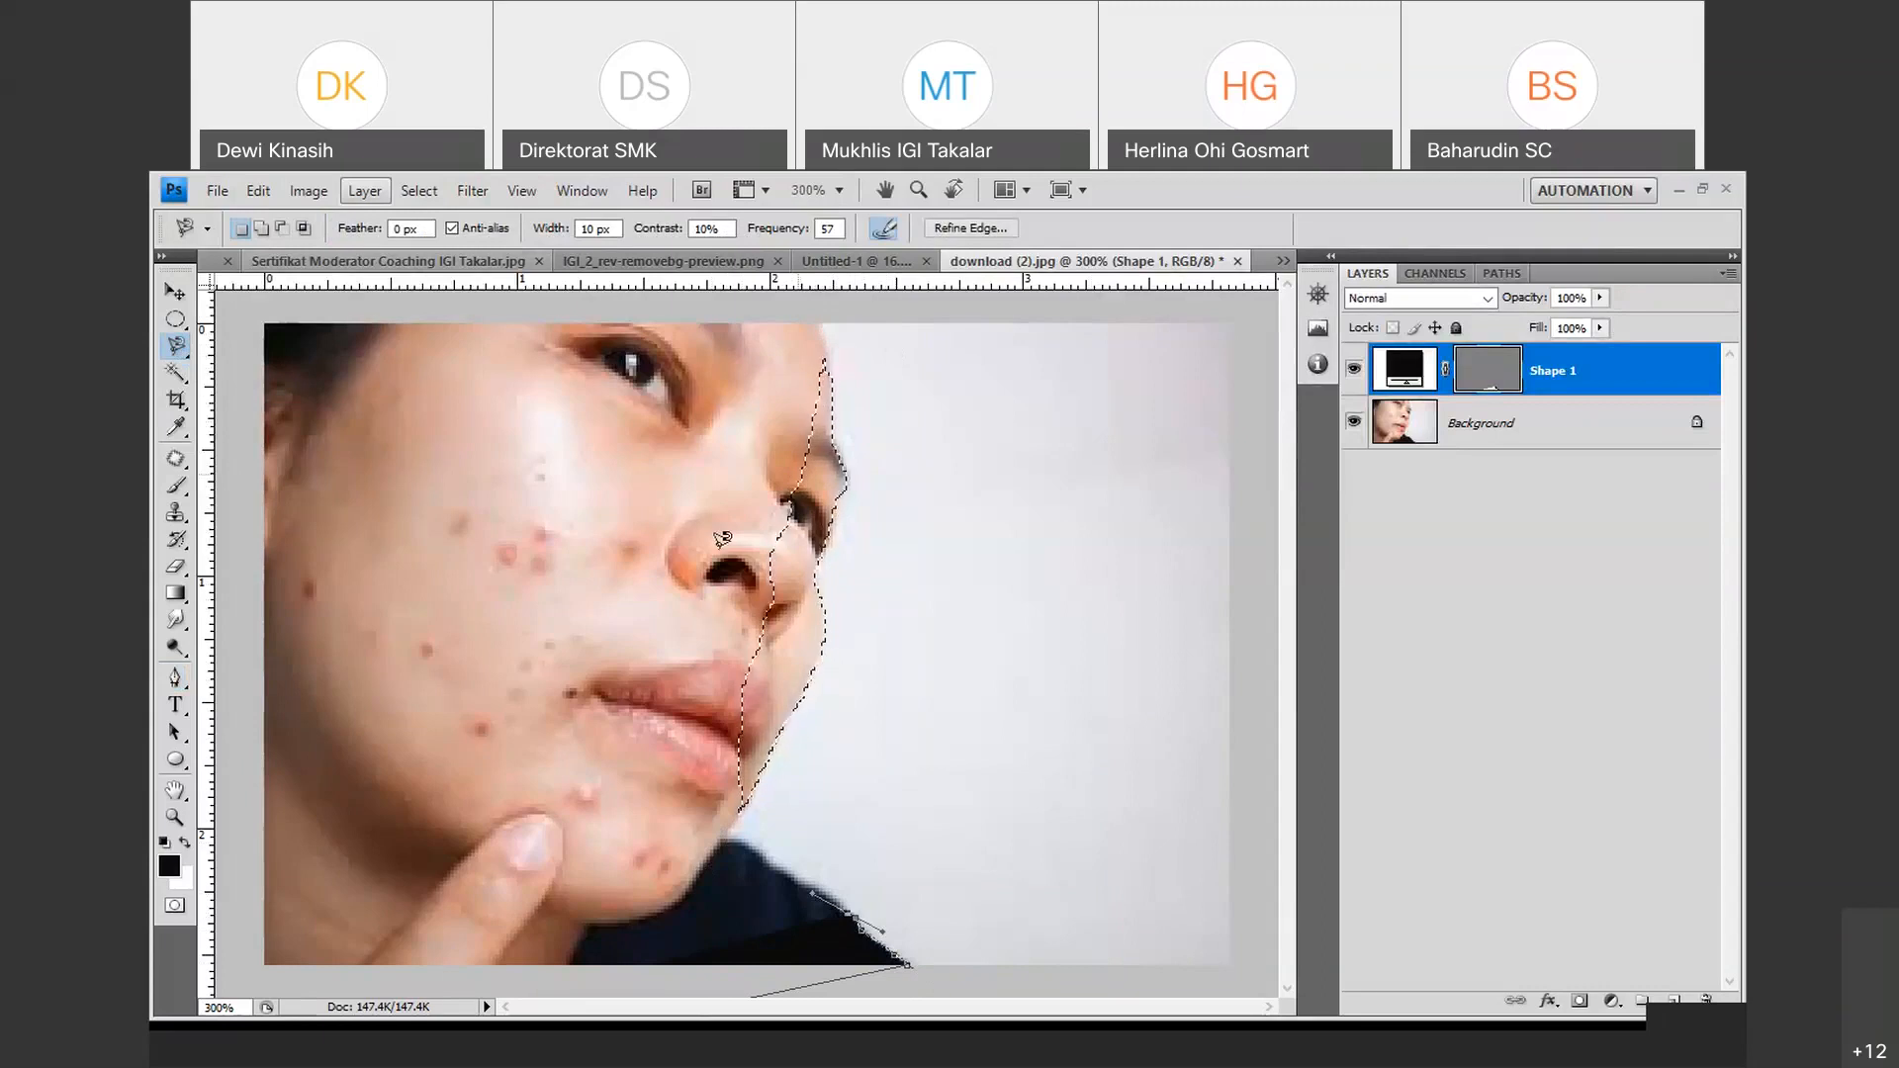
pyautogui.click(823, 326)
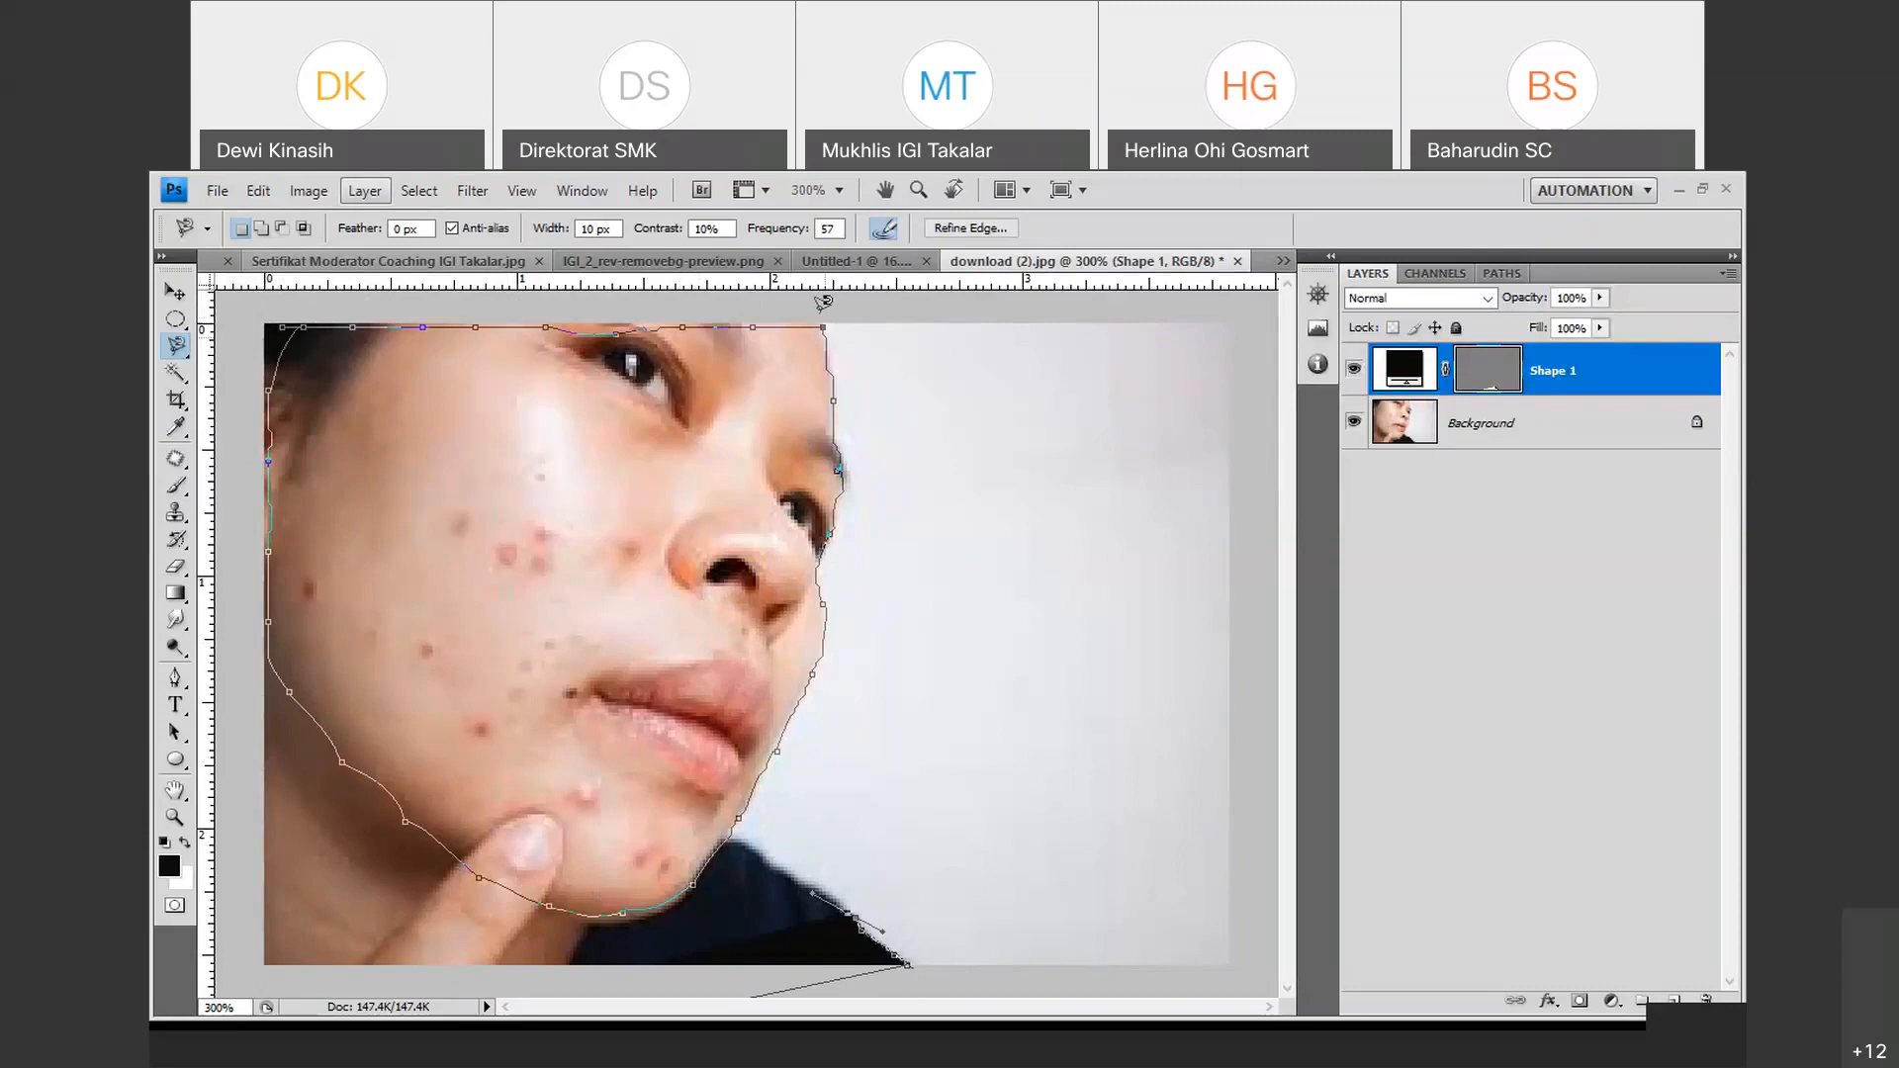
pyautogui.click(840, 369)
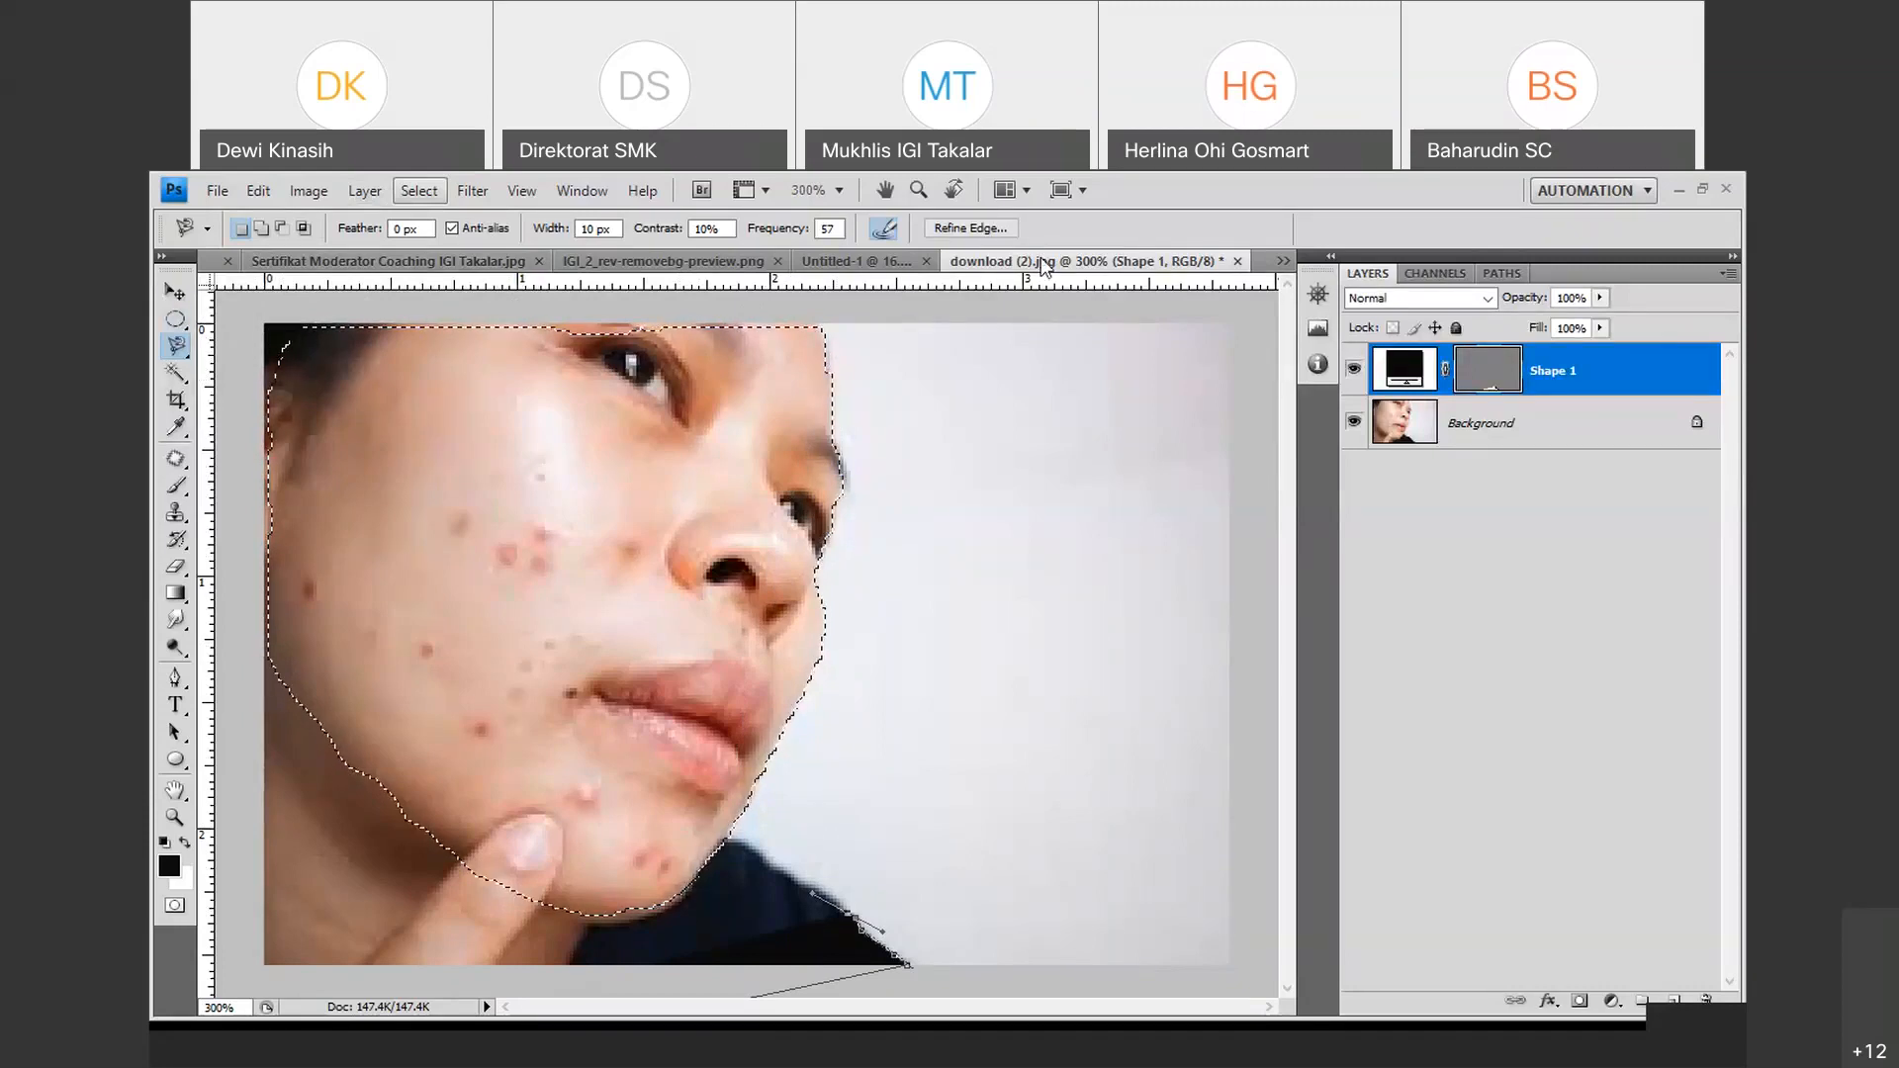
# Float the face photo's window to copy its black shape twice into the ring portrait document, and dock the window again.
pyautogui.moveTo(1040, 265); pyautogui.dragTo(1291, 321)
pyautogui.press('v')
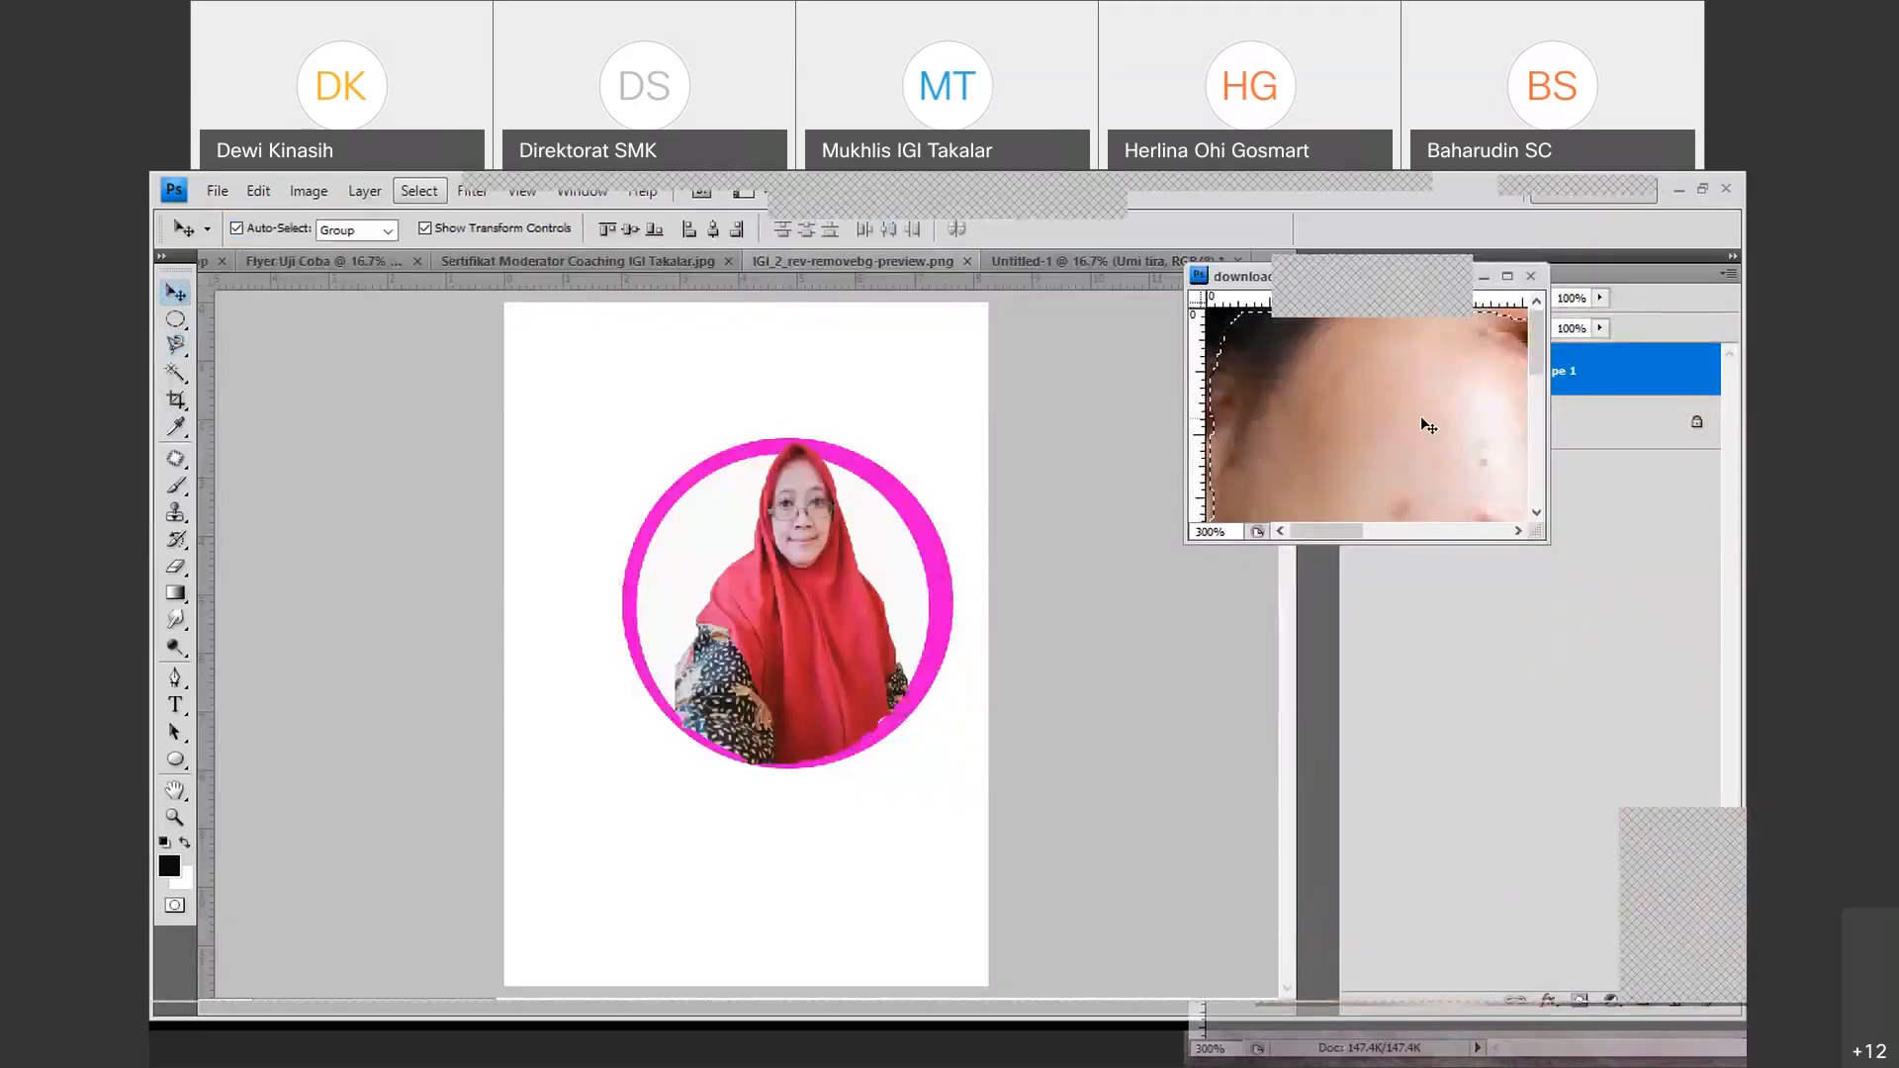
pyautogui.moveTo(1420, 416); pyautogui.dragTo(747, 561)
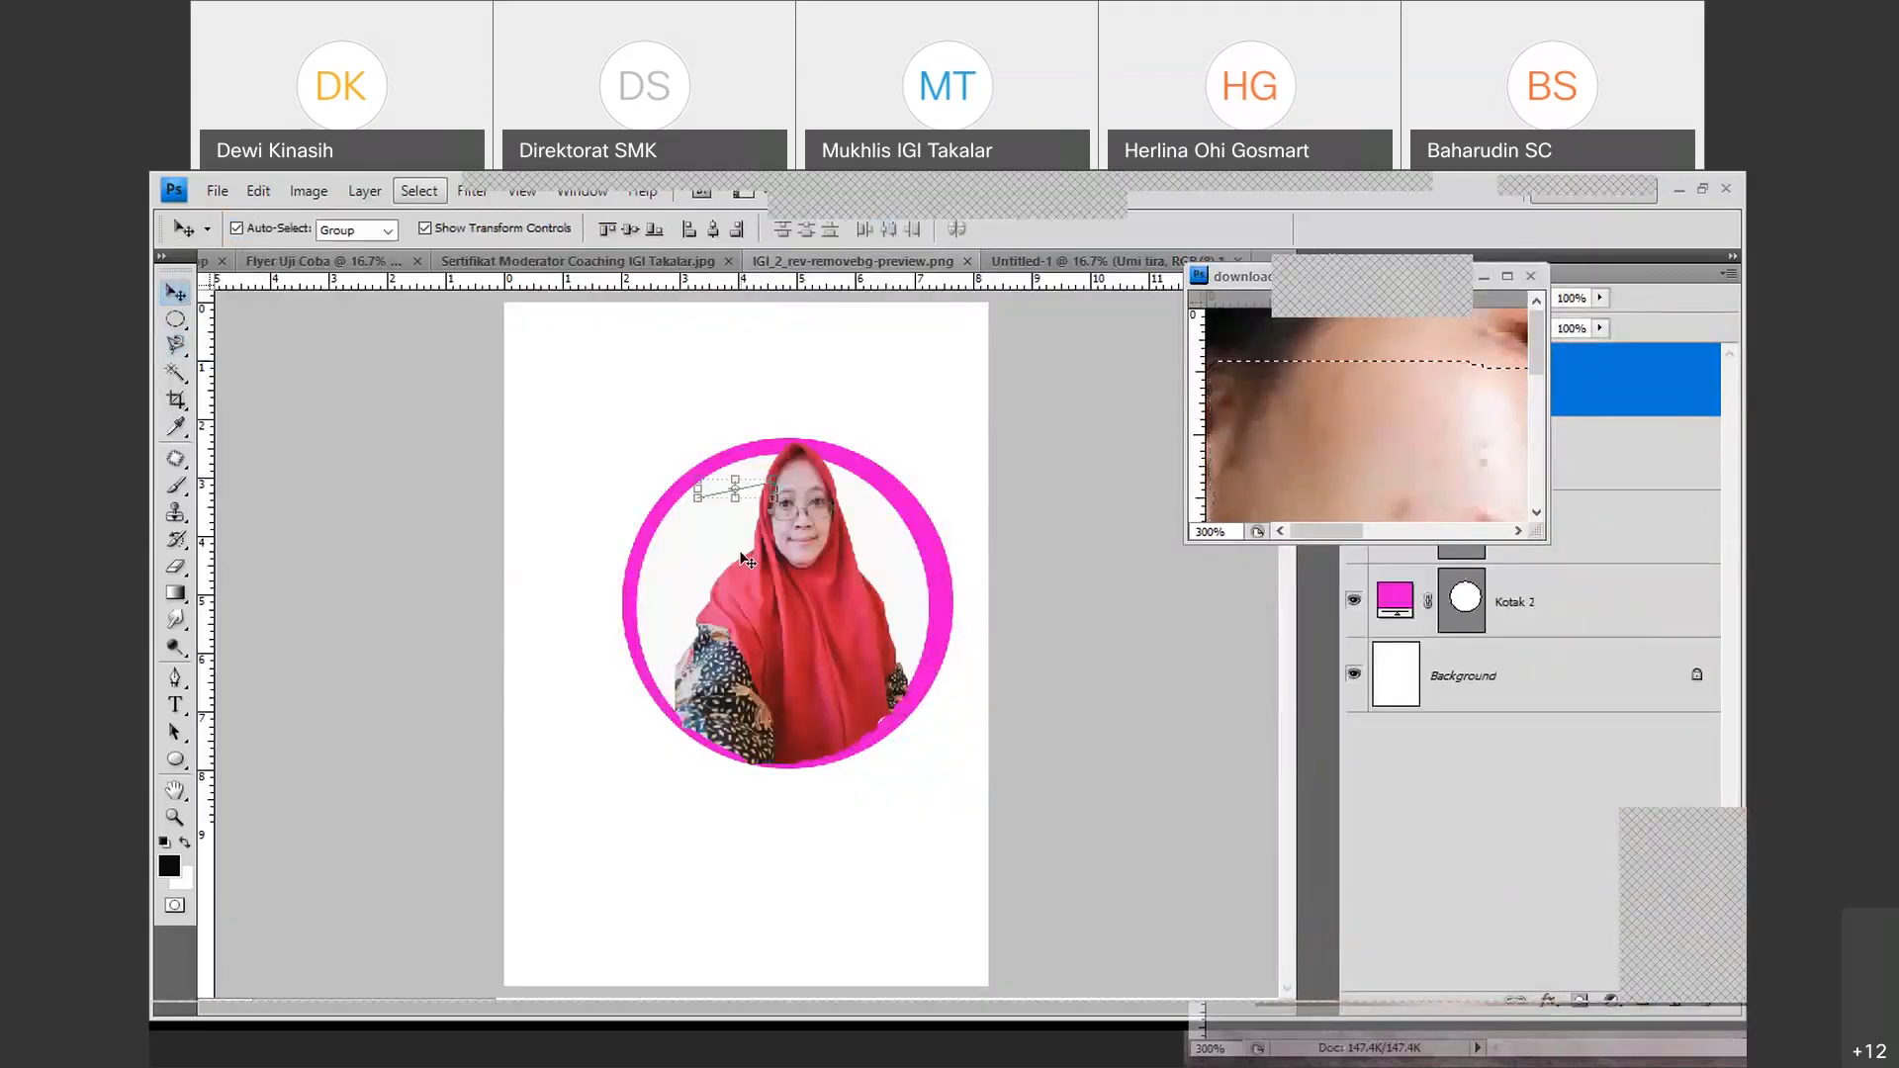
pyautogui.click(1497, 496)
pyautogui.click(1345, 405)
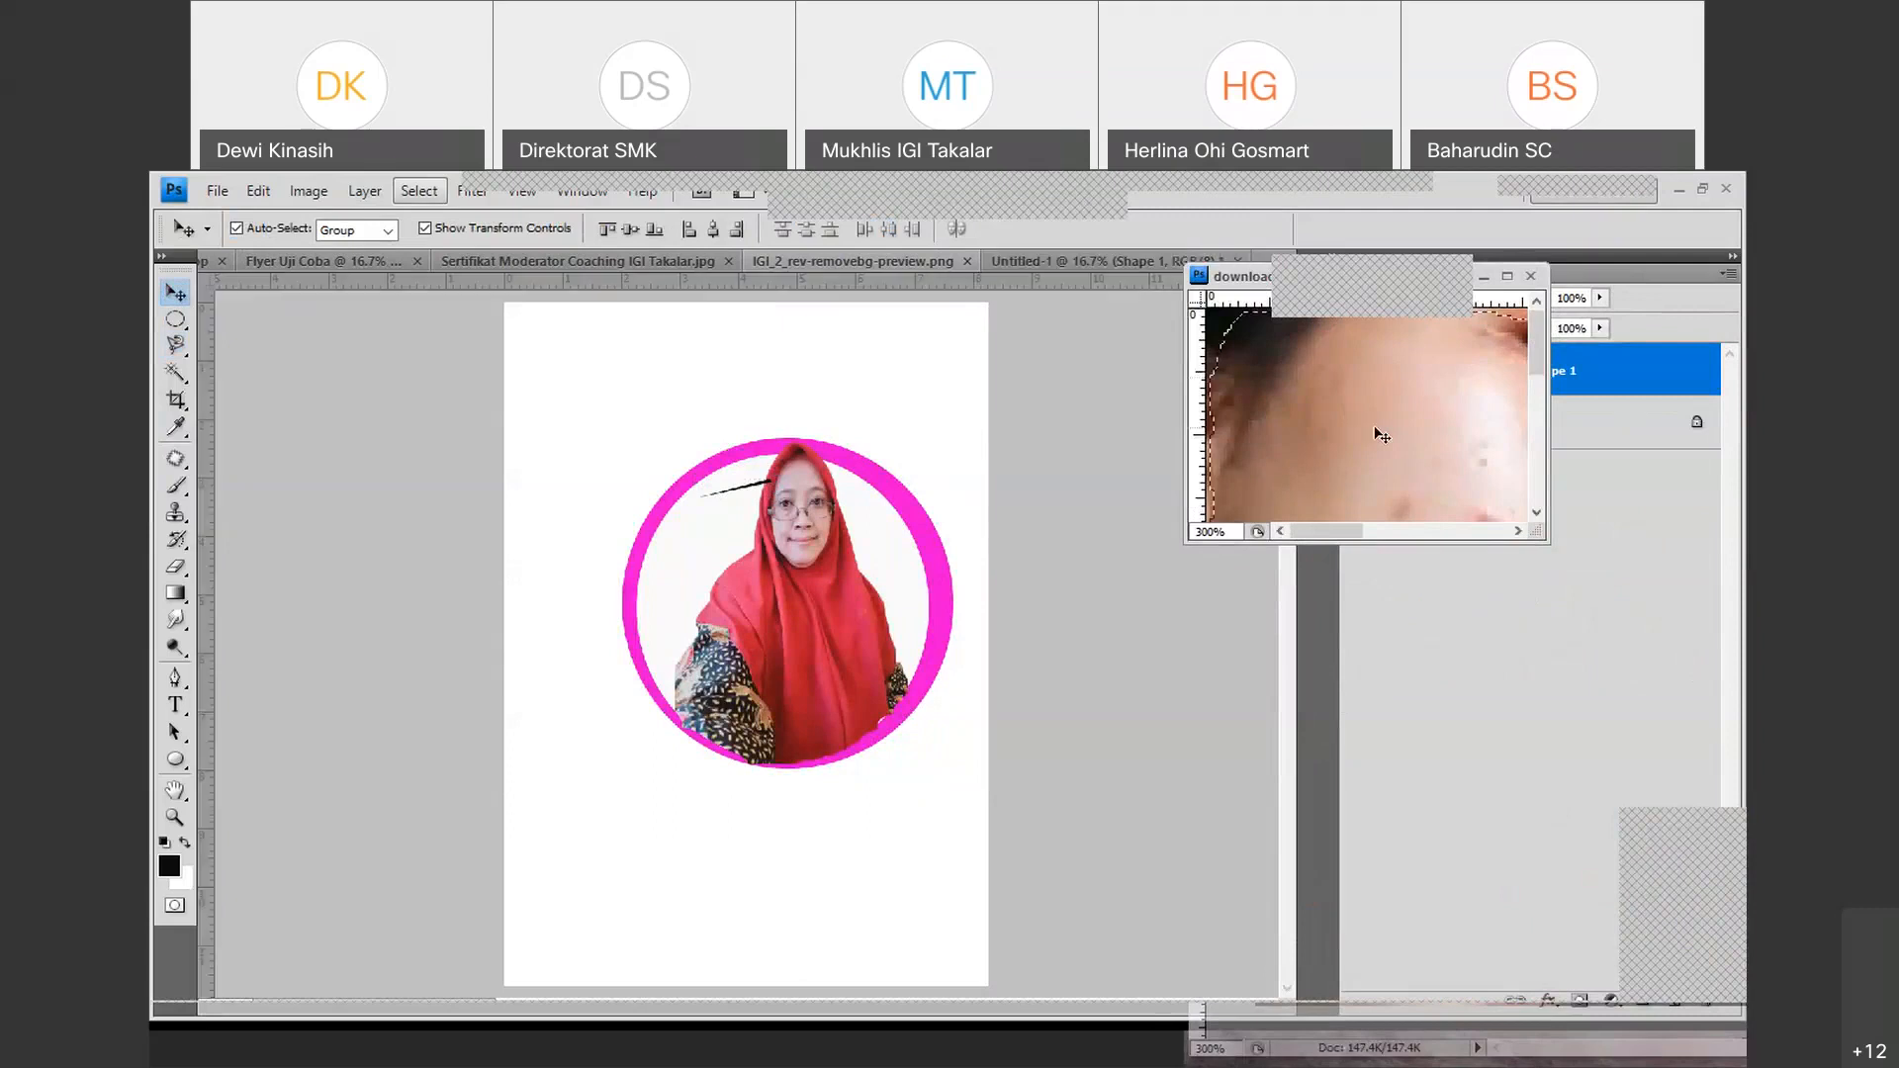
pyautogui.moveTo(1382, 435); pyautogui.dragTo(614, 406)
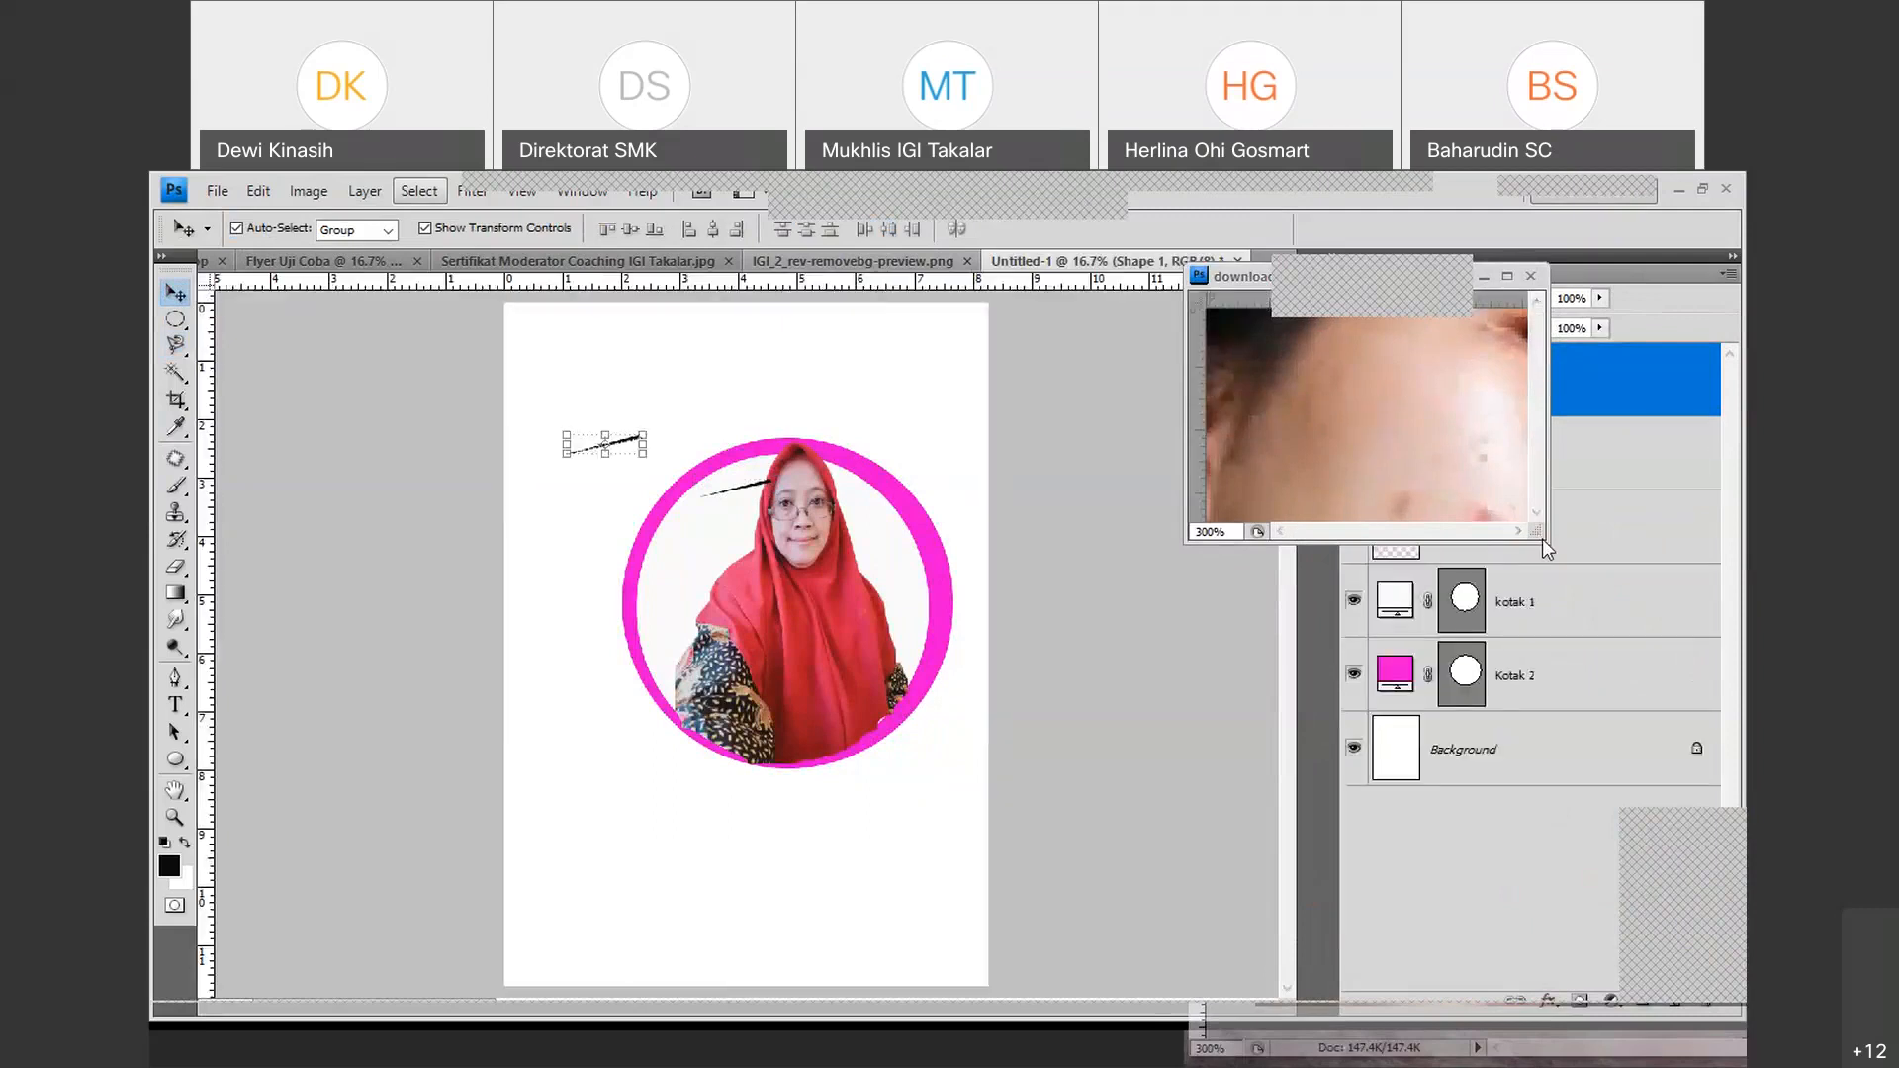
pyautogui.moveTo(1541, 538); pyautogui.dragTo(1737, 934)
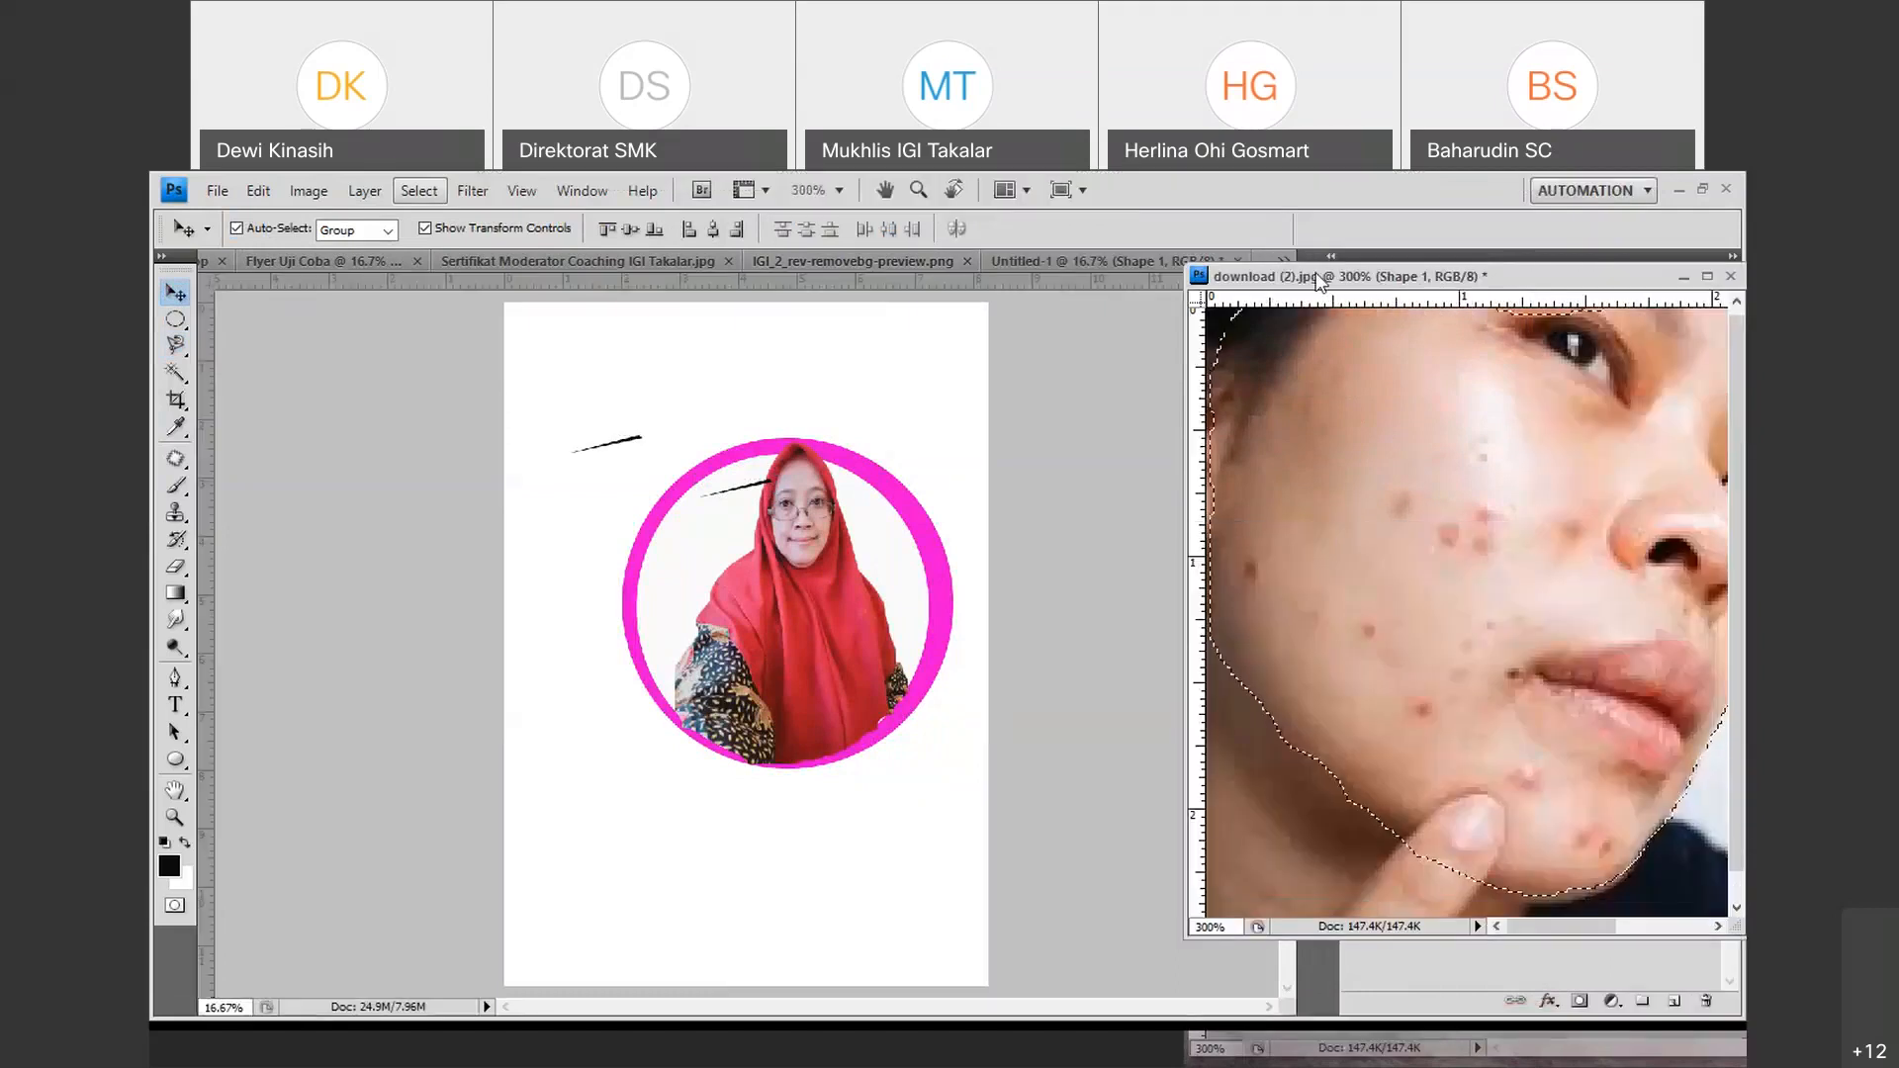
pyautogui.moveTo(1318, 282); pyautogui.dragTo(1088, 262)
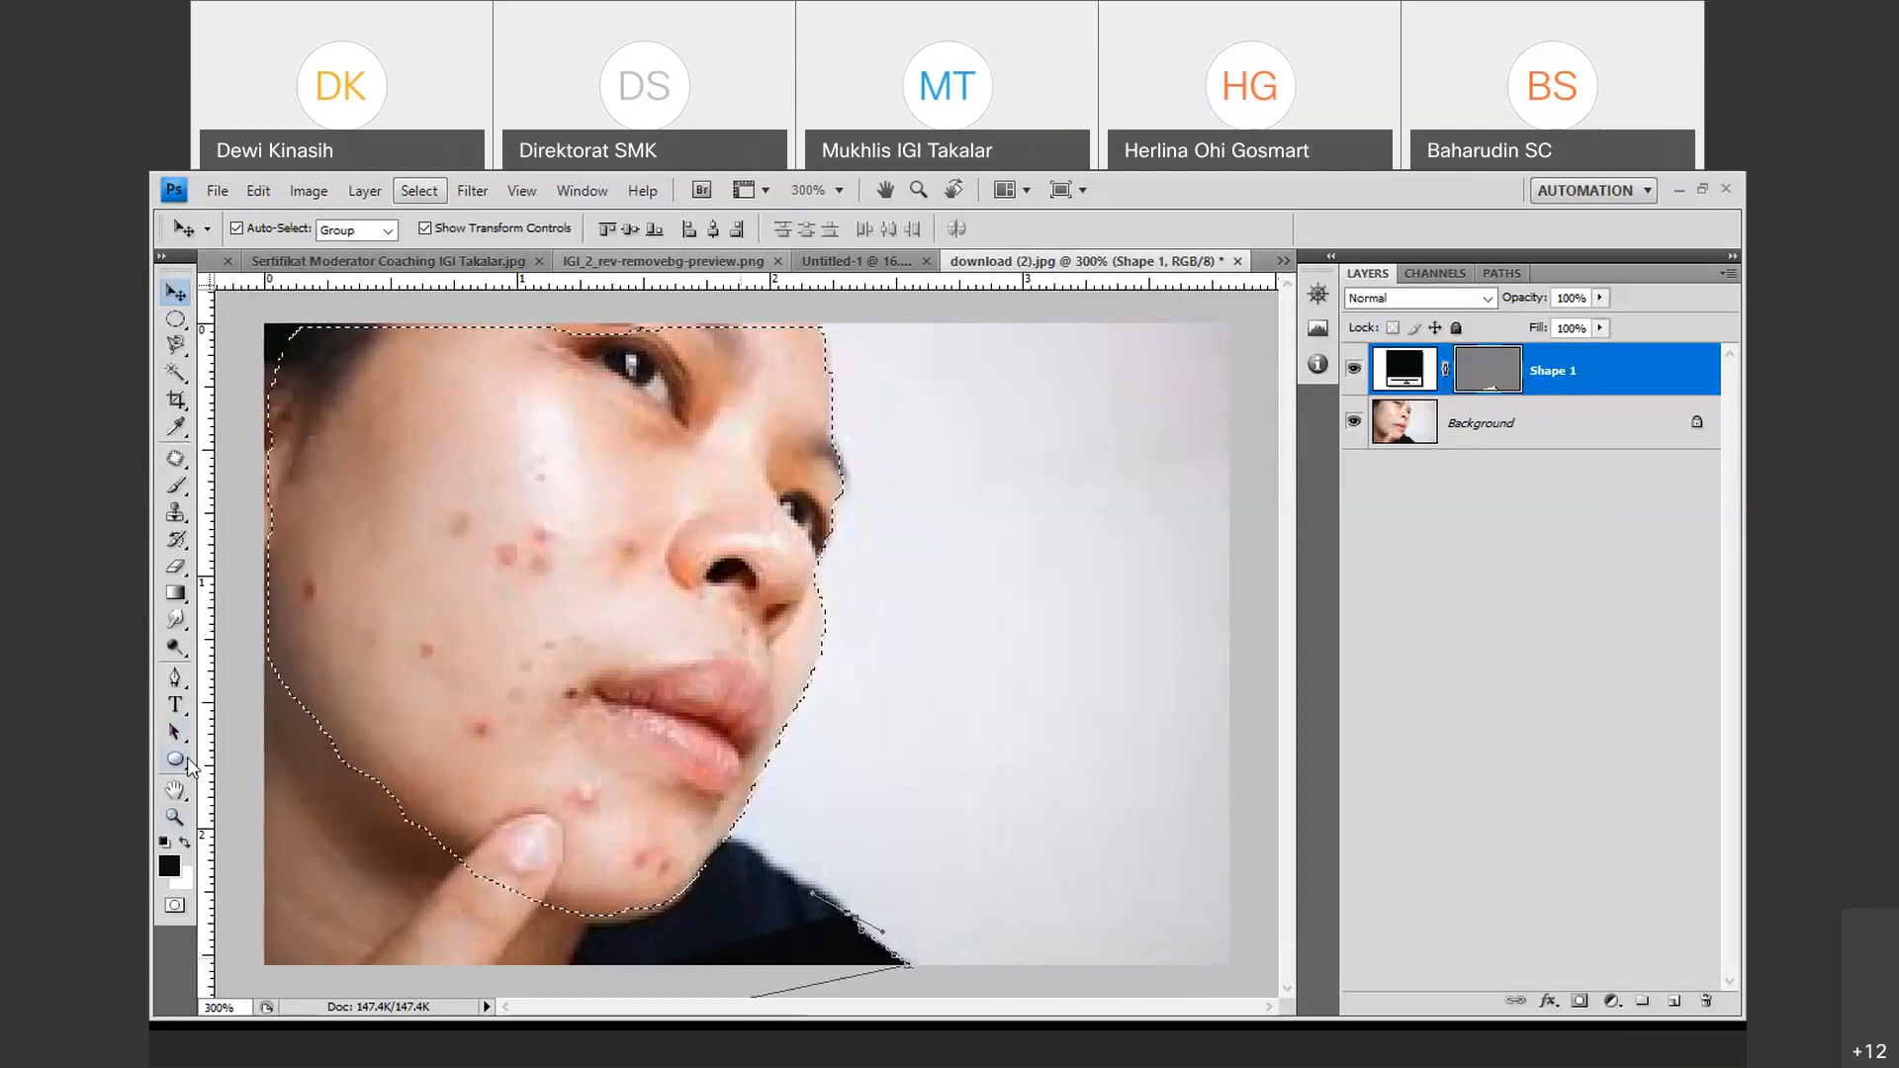
# Try the Add Anchor Point tool on the black shoulder shape's outline, and return to the Pen tool to show its variants.
pyautogui.click(178, 678)
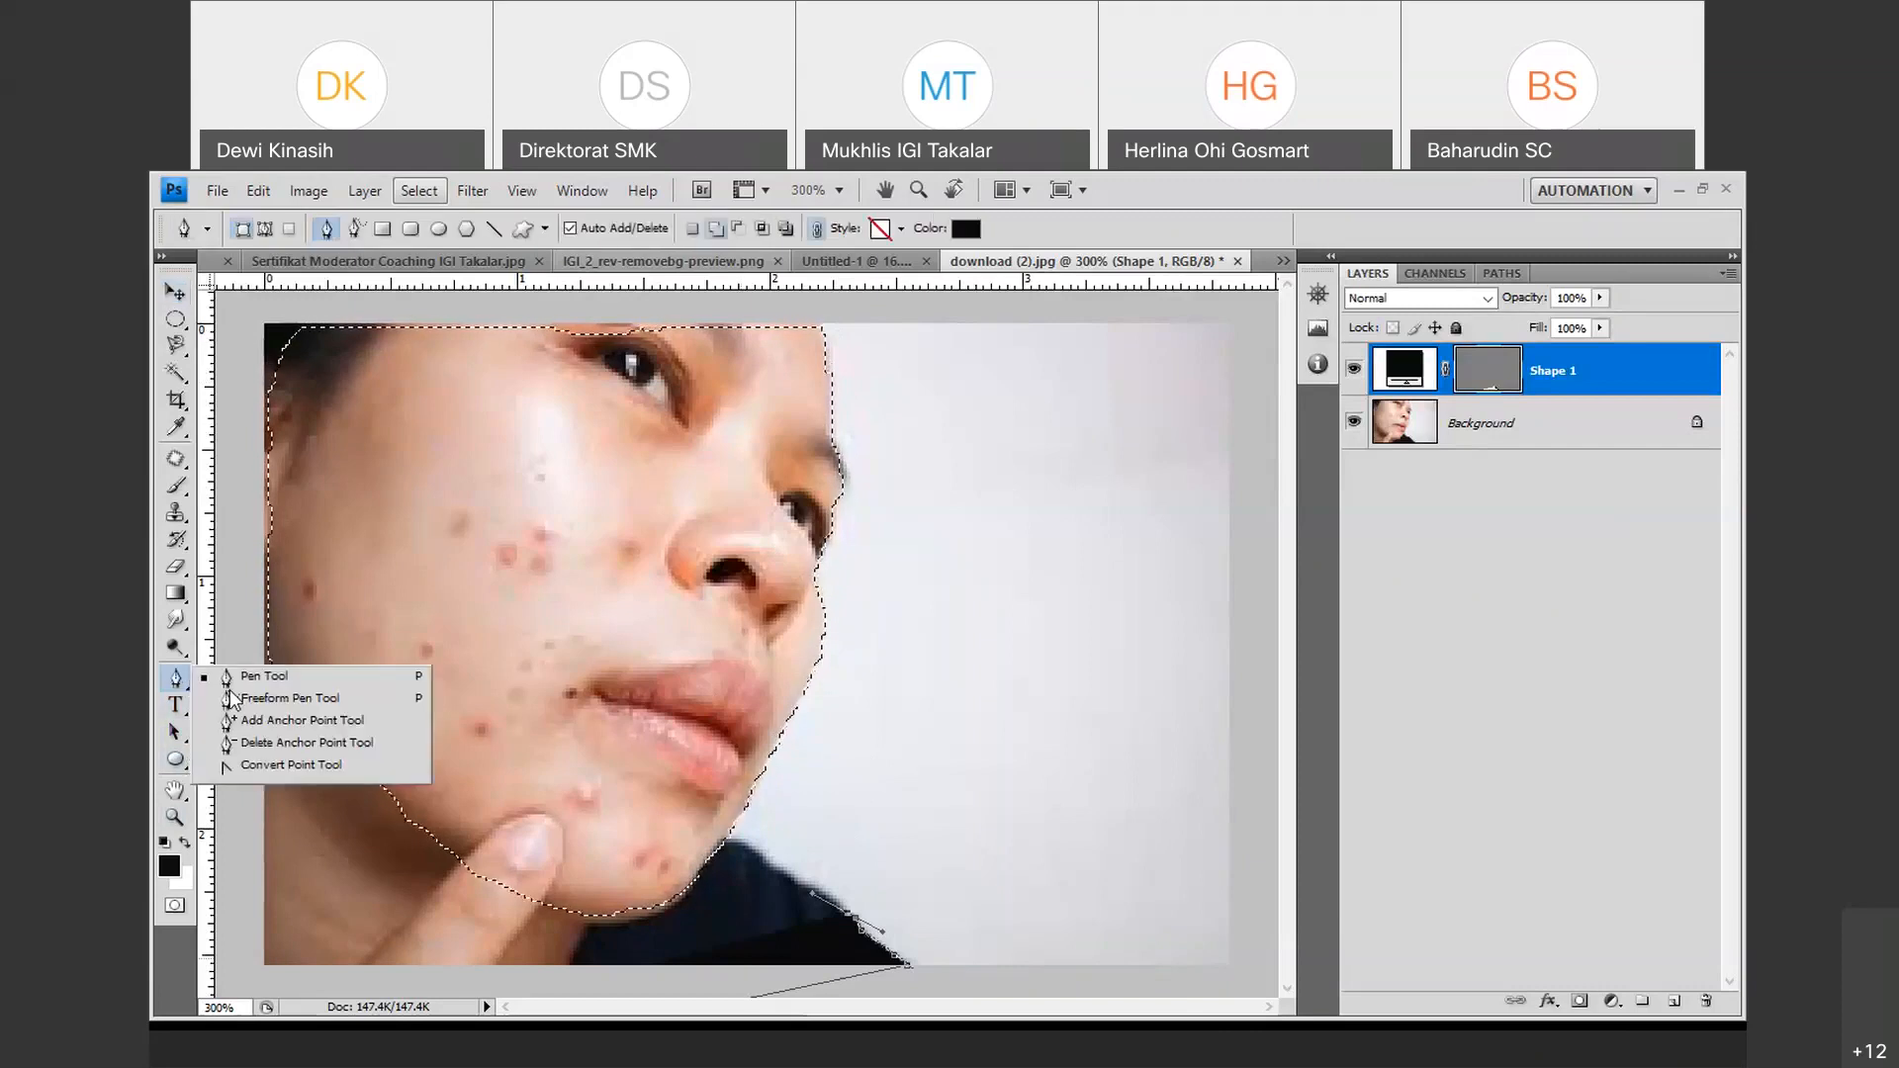
pyautogui.click(293, 727)
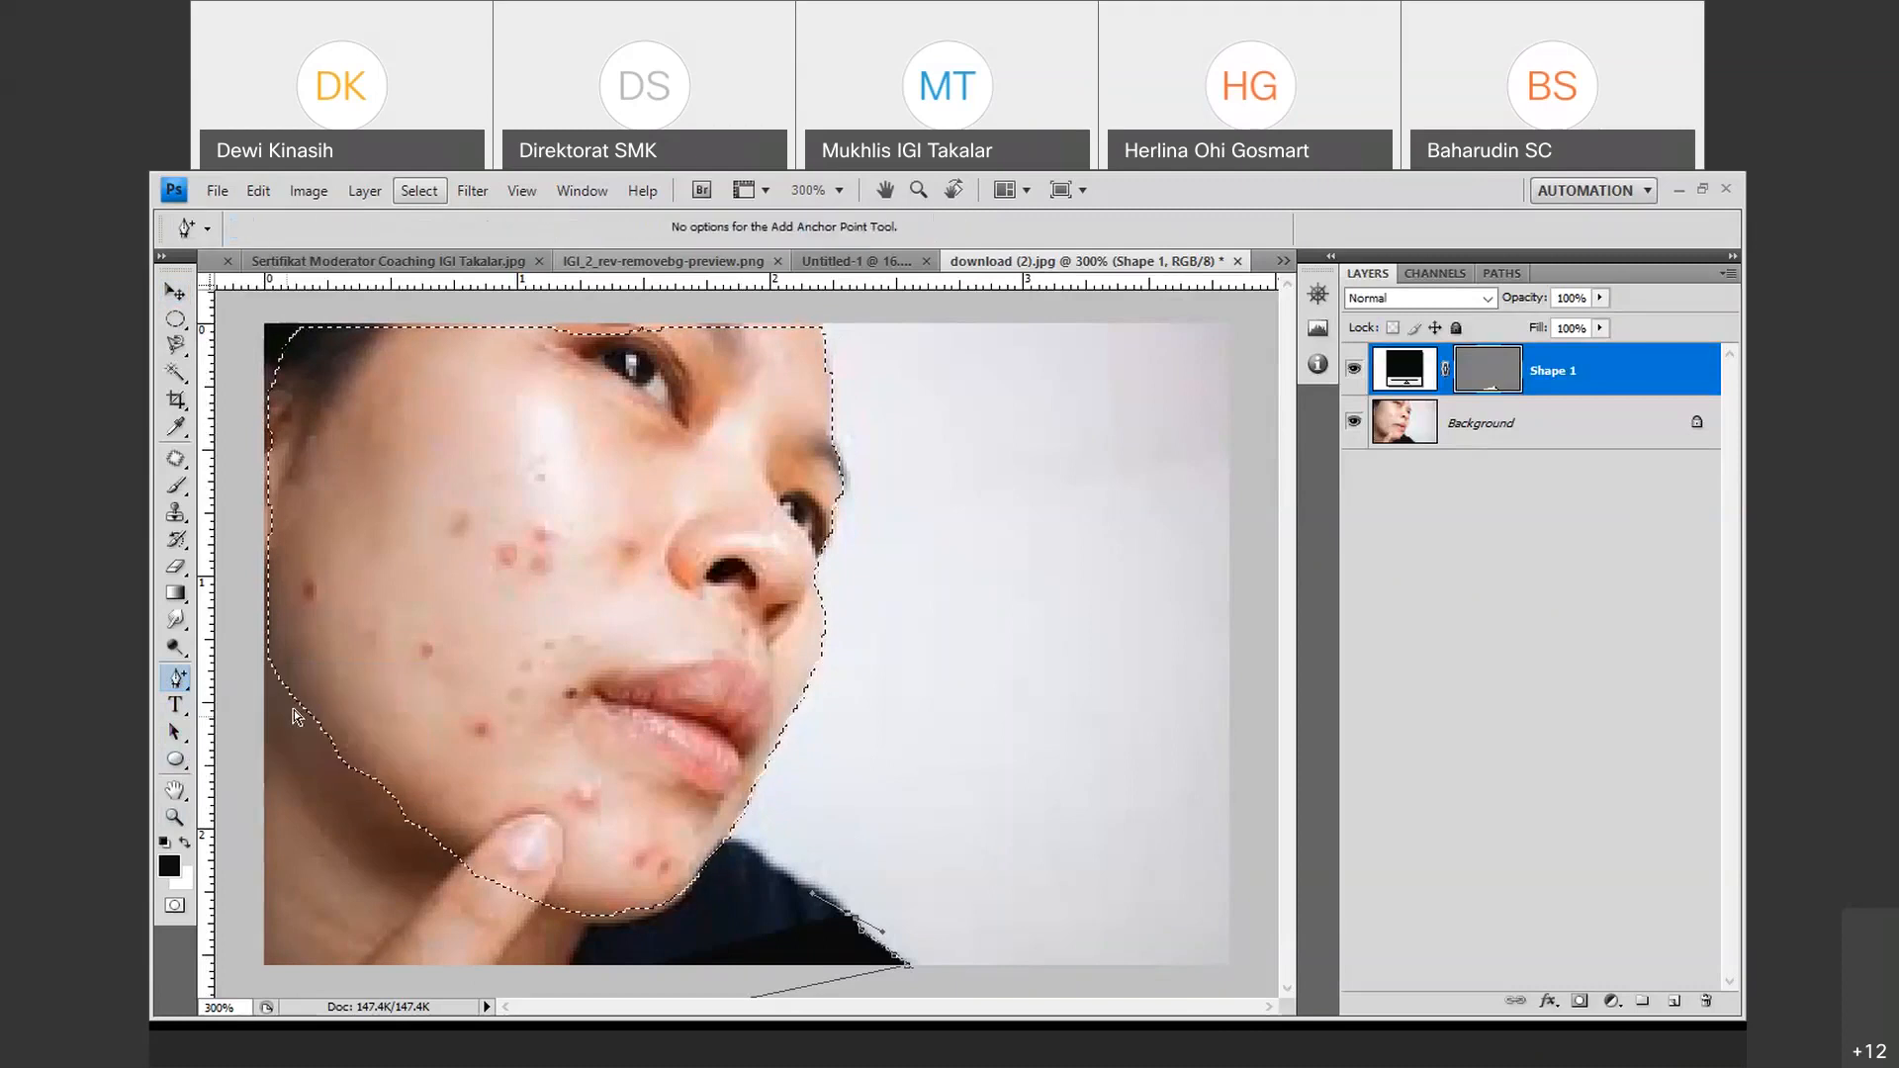
pyautogui.click(800, 906)
pyautogui.moveTo(861, 931)
pyautogui.mouseDown()
pyautogui.moveTo(802, 949)
pyautogui.moveTo(867, 931)
pyautogui.mouseUp()
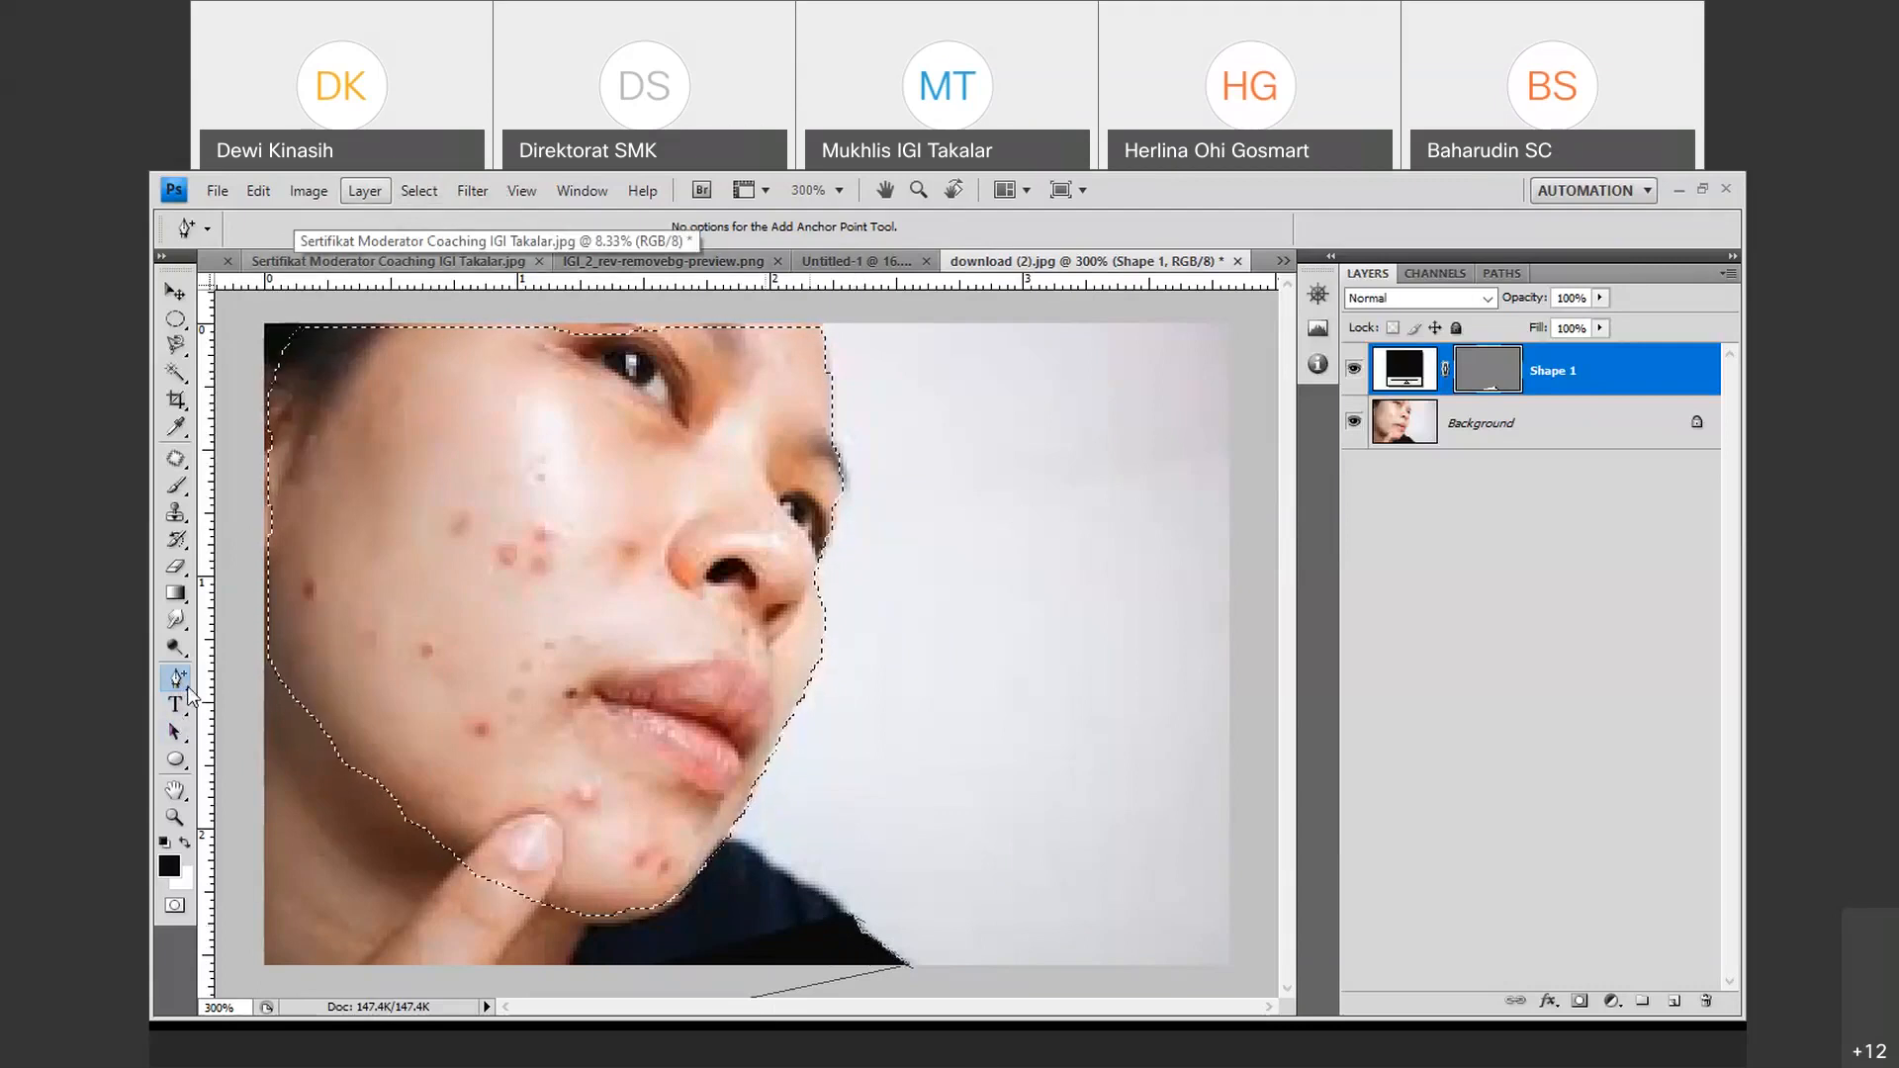
pyautogui.press('p')
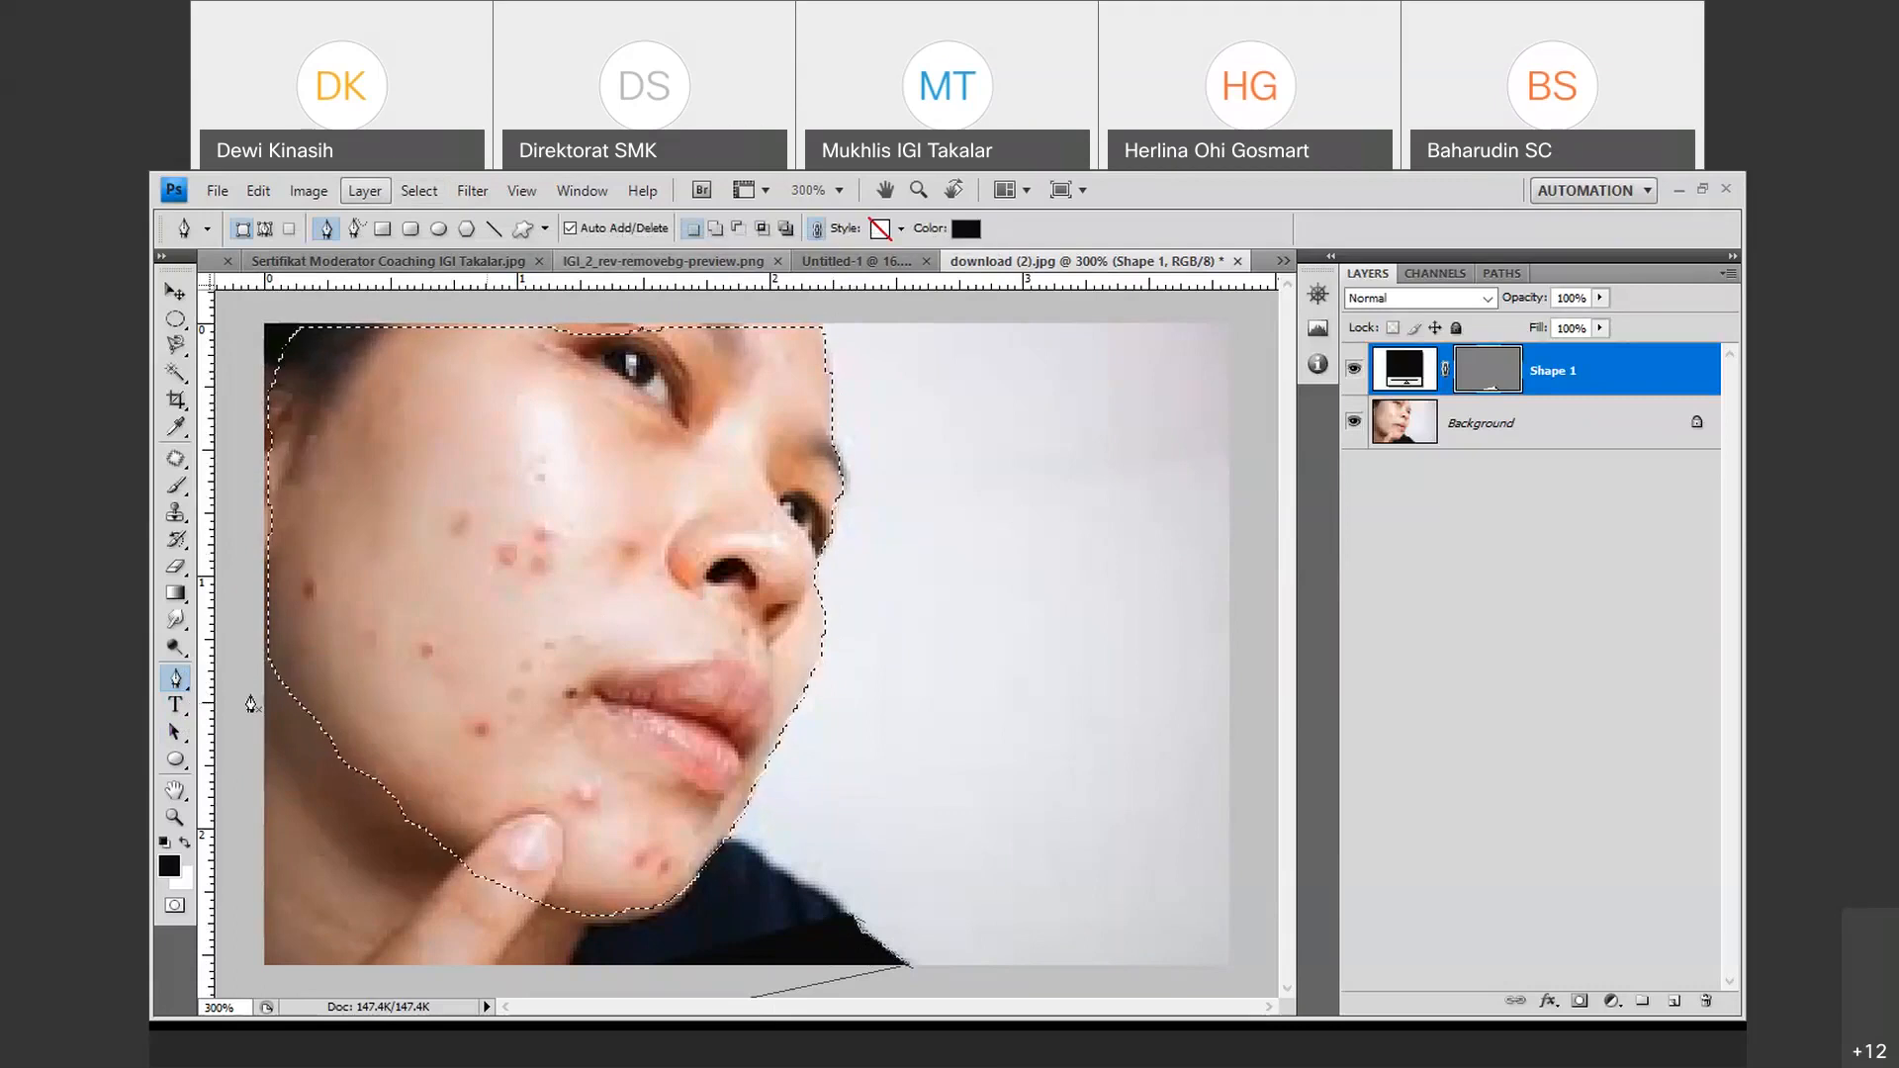
pyautogui.rightClick(191, 691)
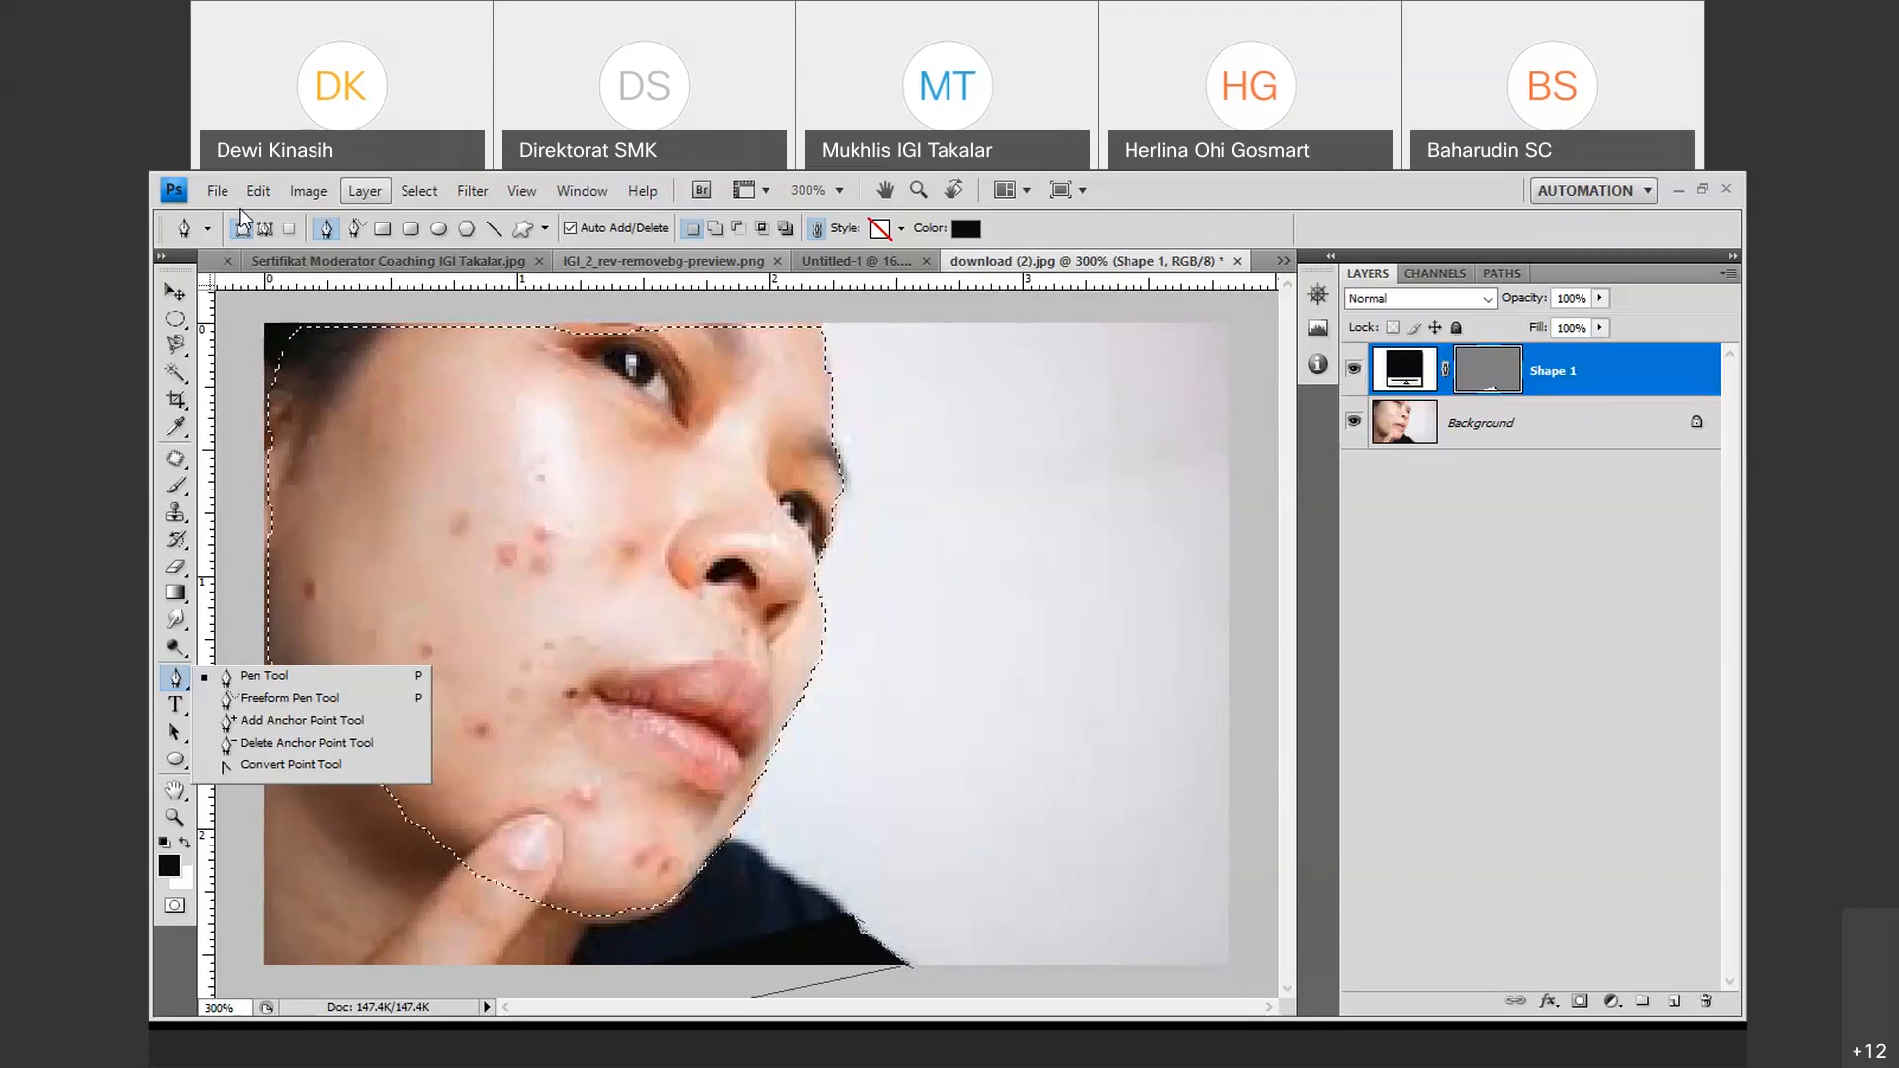
# Switch to the Untitled-1 document with the magenta ring portrait.
pyautogui.click(581, 260)
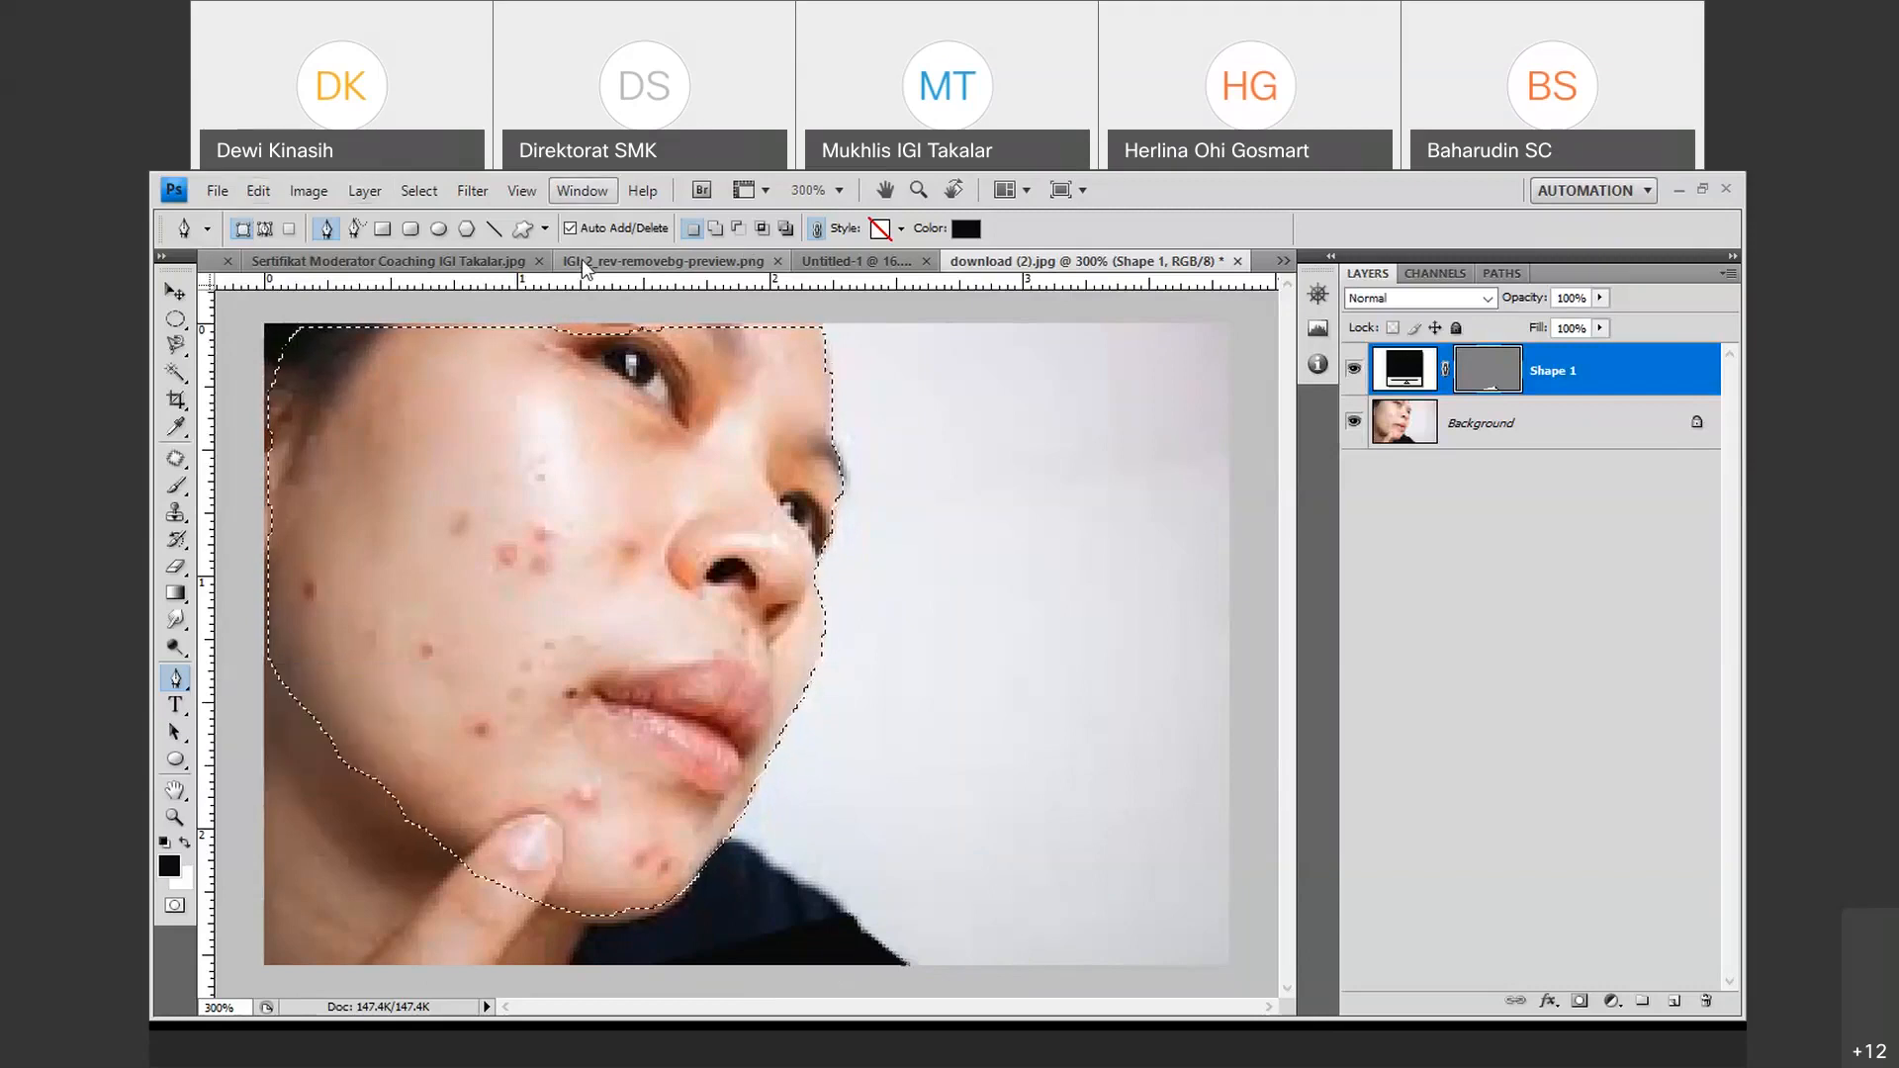
pyautogui.click(581, 259)
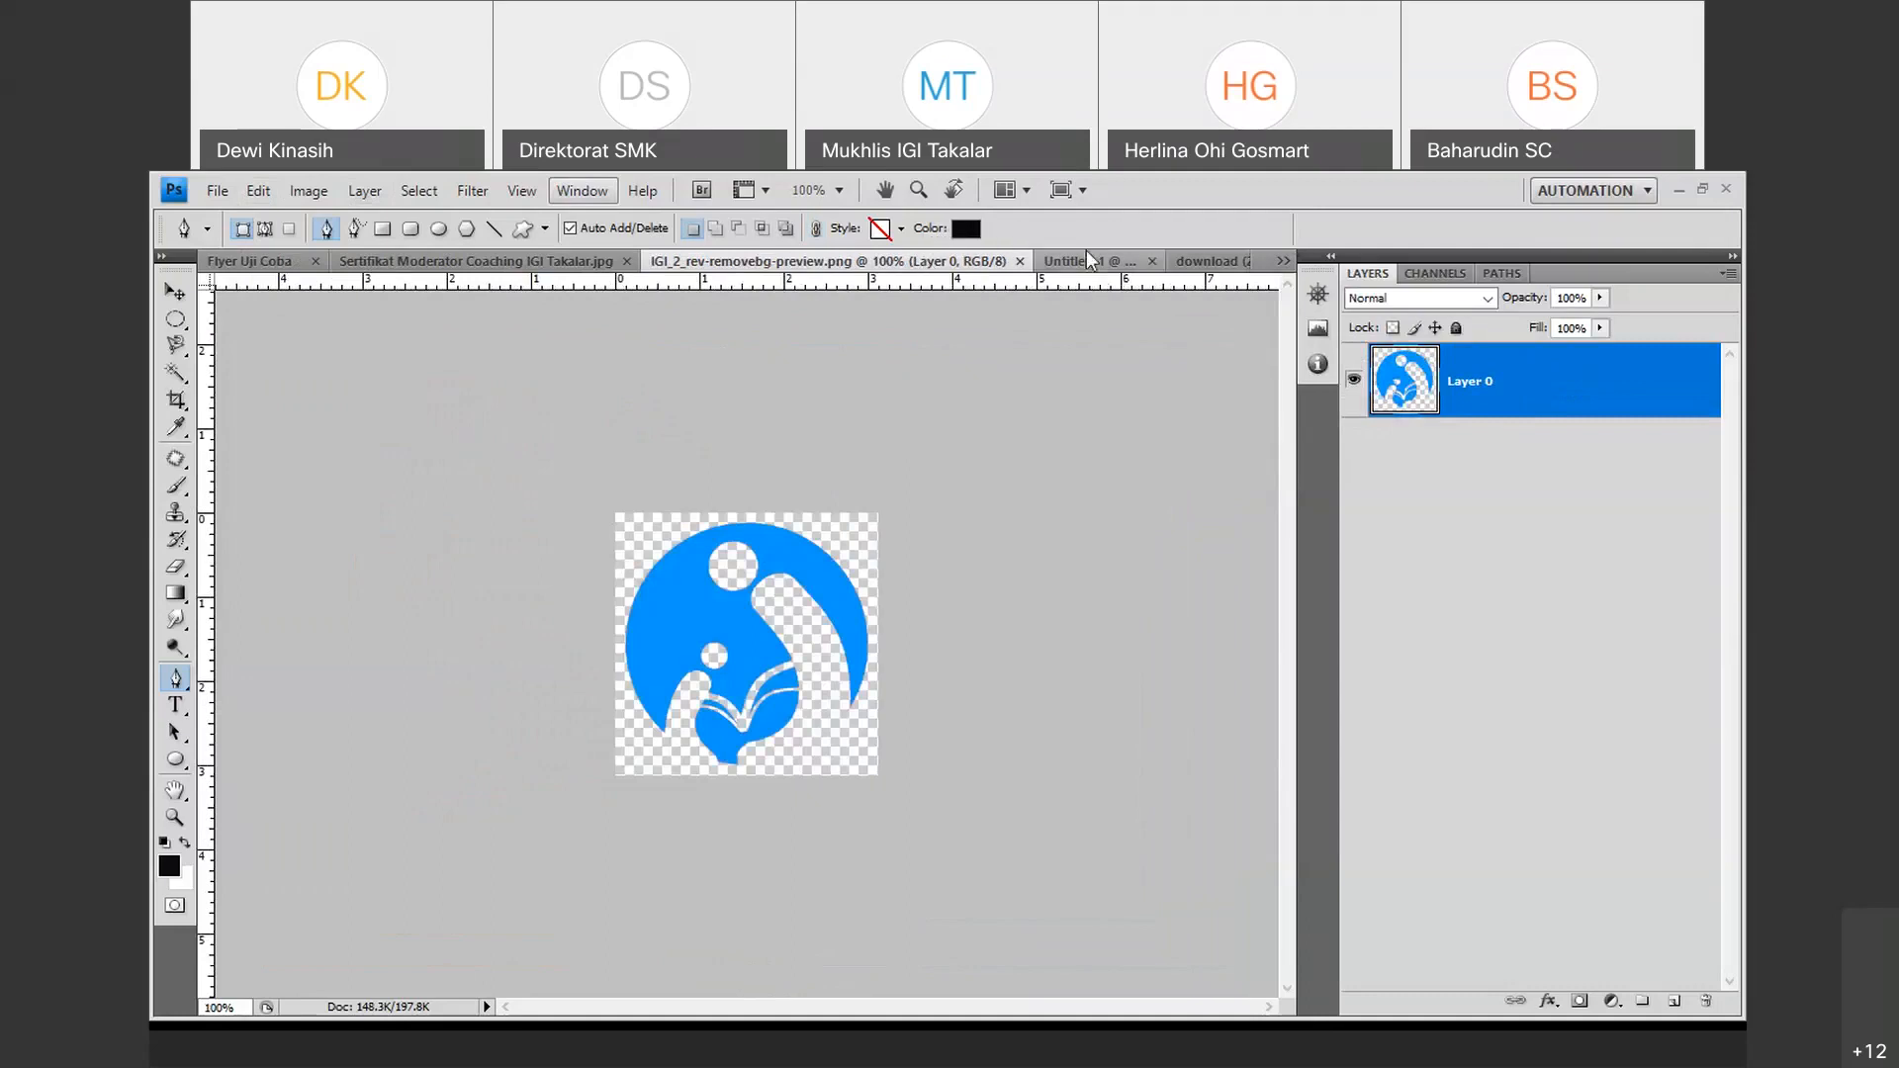
pyautogui.click(1092, 261)
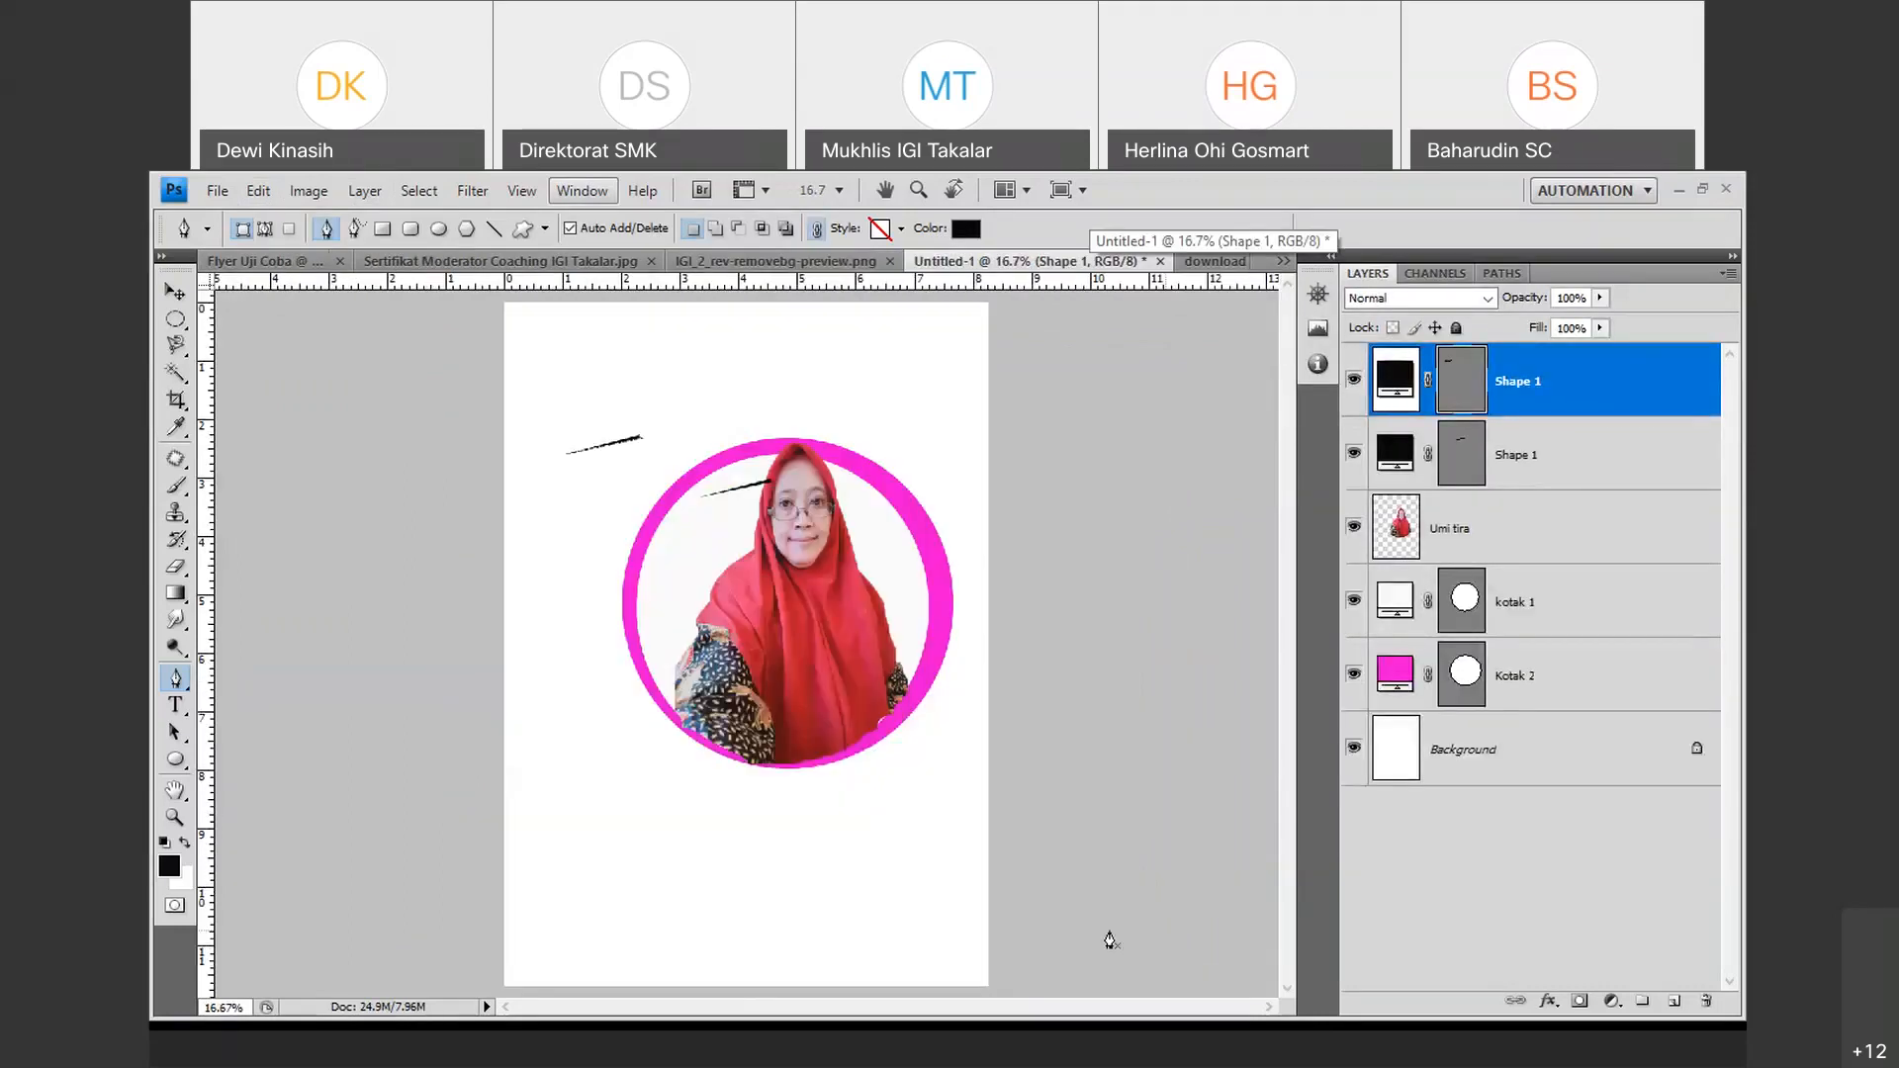